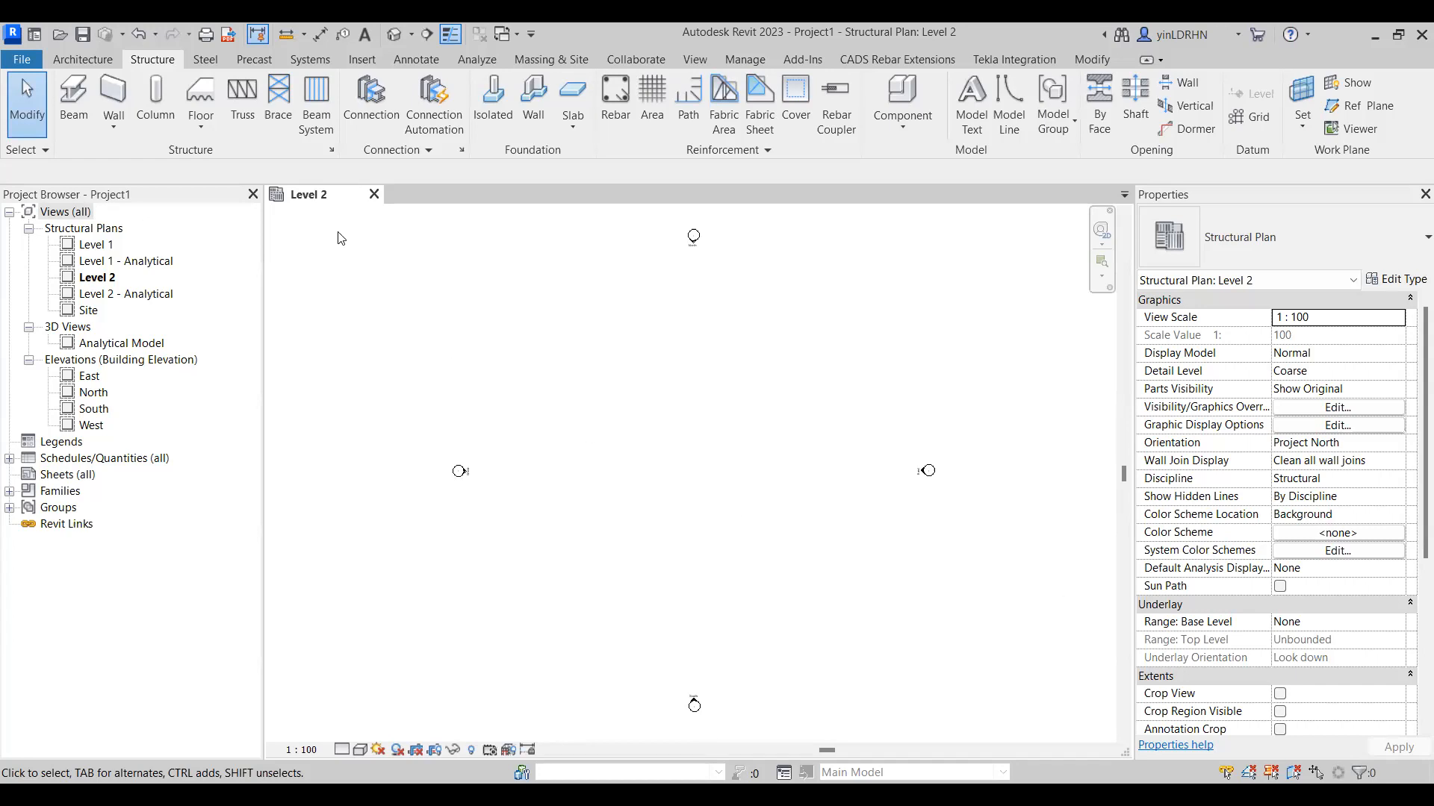
# - Start placing a structural column and choose the 300 x 450mm type of the Concrete-Rectangular-Column family
pyautogui.click(155, 97)
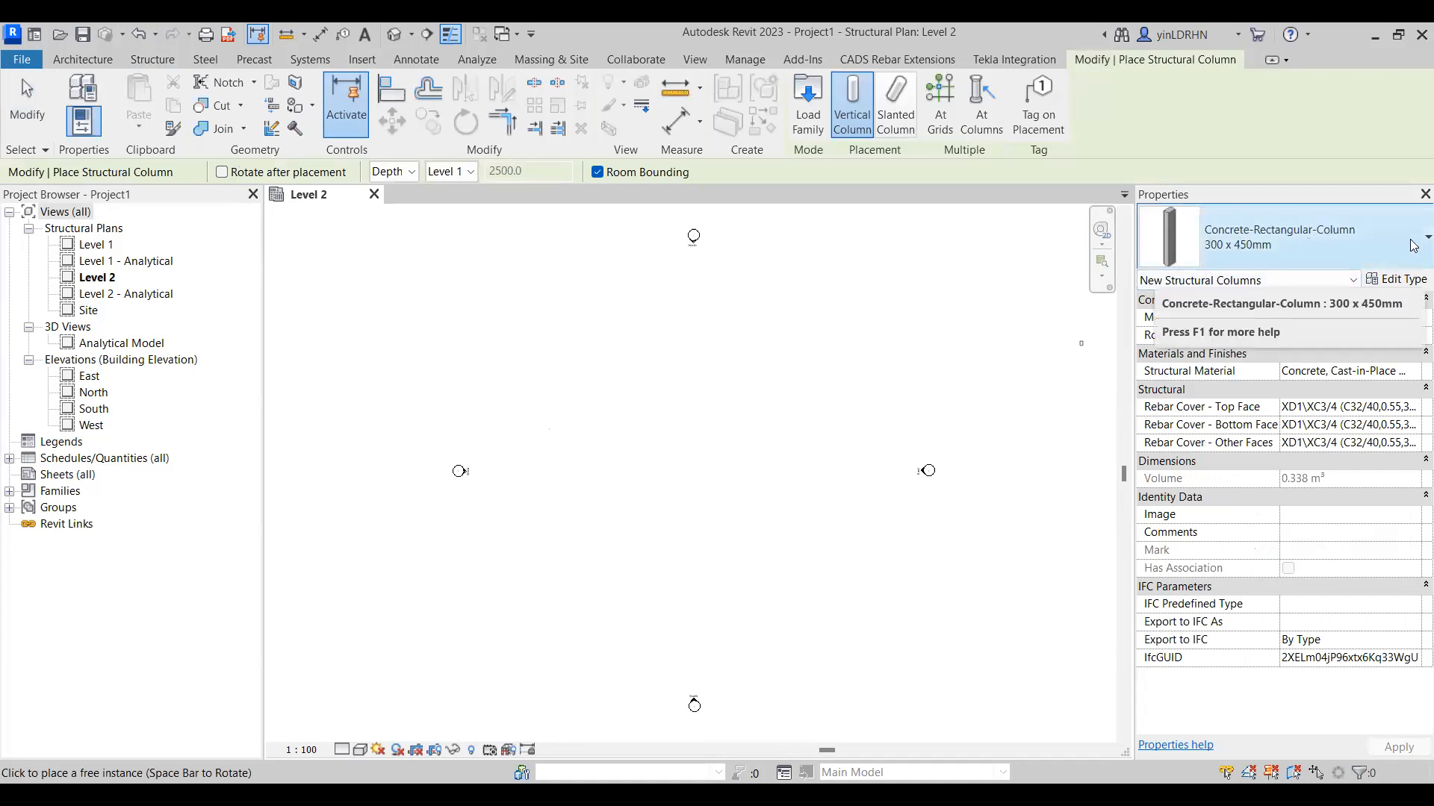
pyautogui.click(1340, 256)
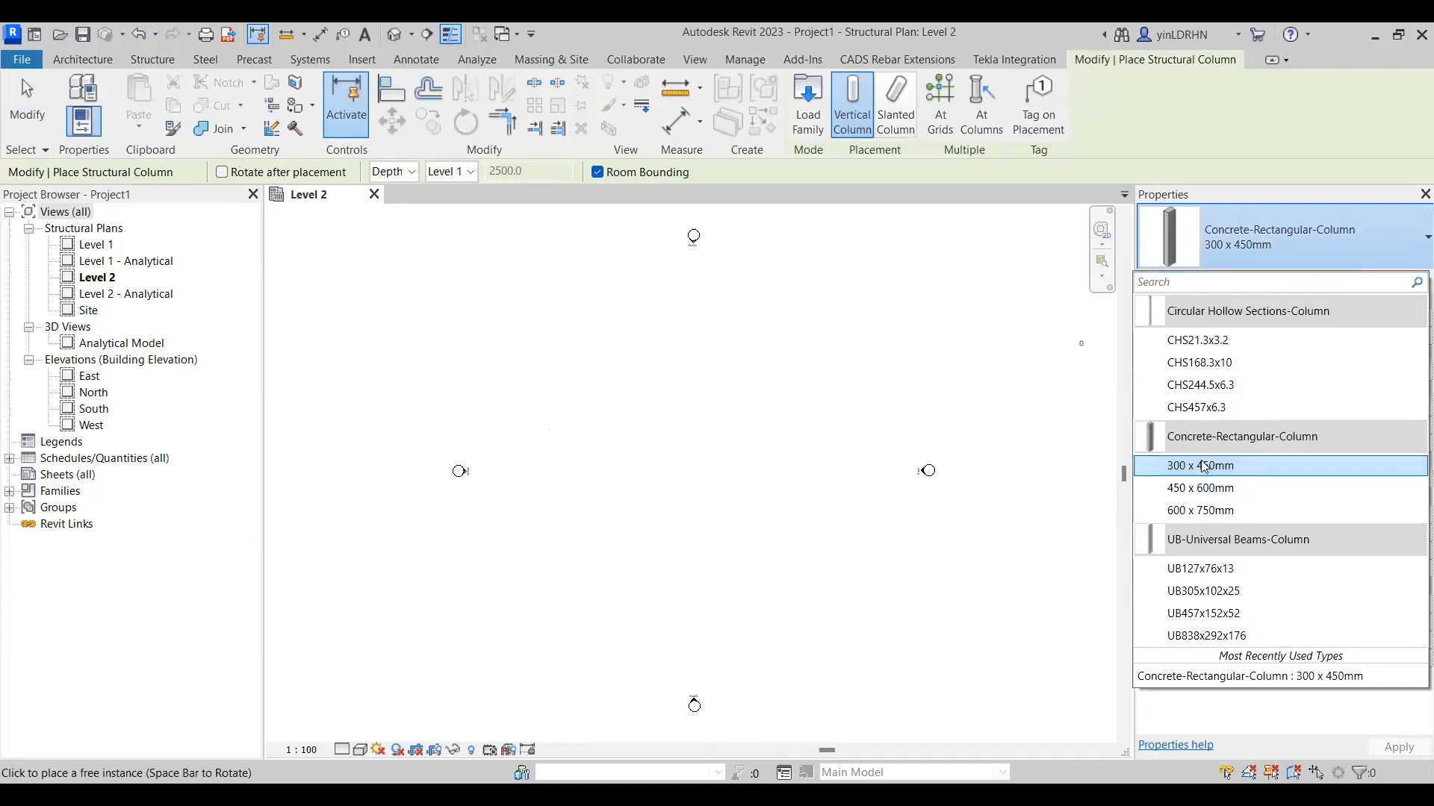
pyautogui.moveTo(1215, 445)
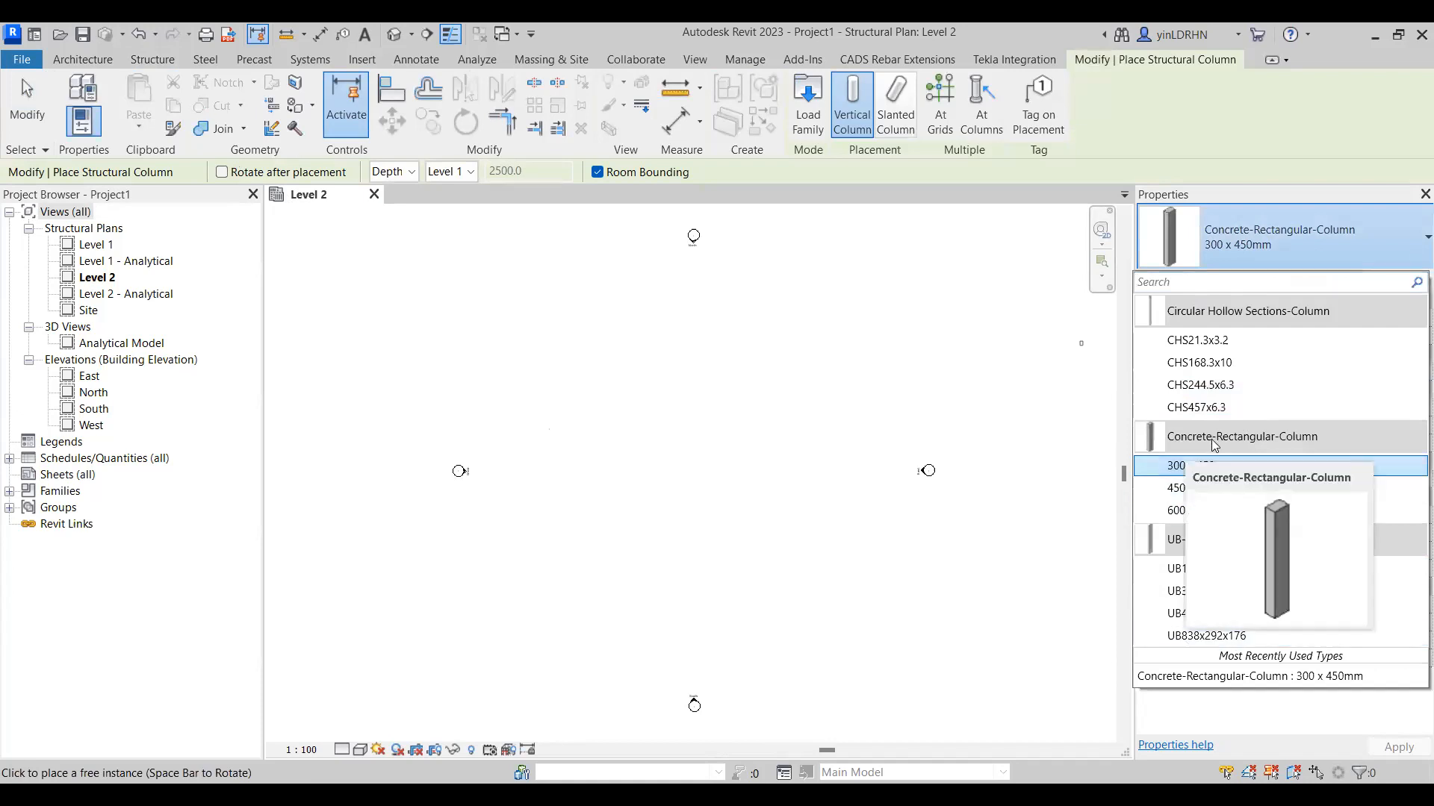
pyautogui.click(1177, 470)
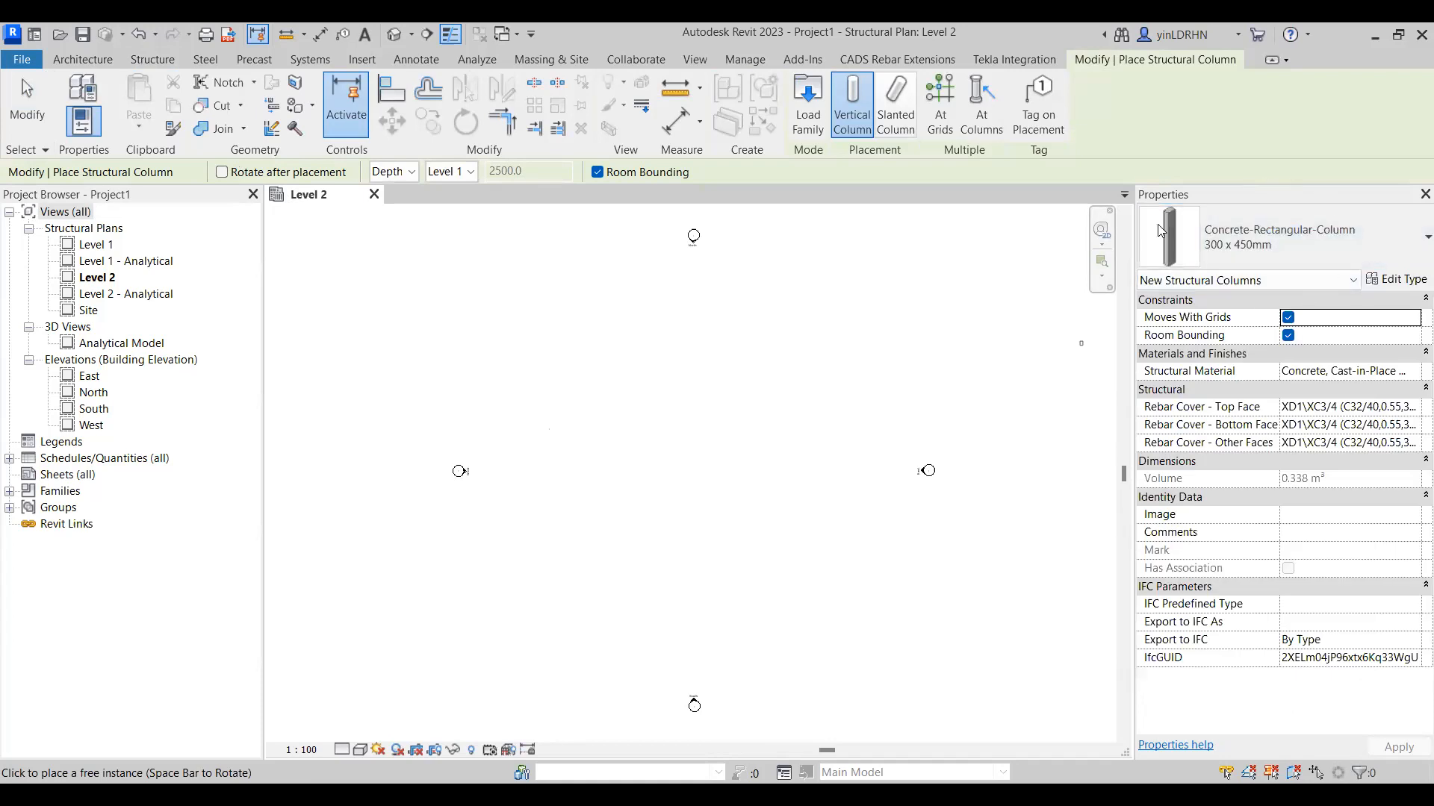
# - Examine the Concrete-Rectangular-Column families and sizes in the type properties, and display the 600 x 750mm type's dimensions
pyautogui.click(1395, 285)
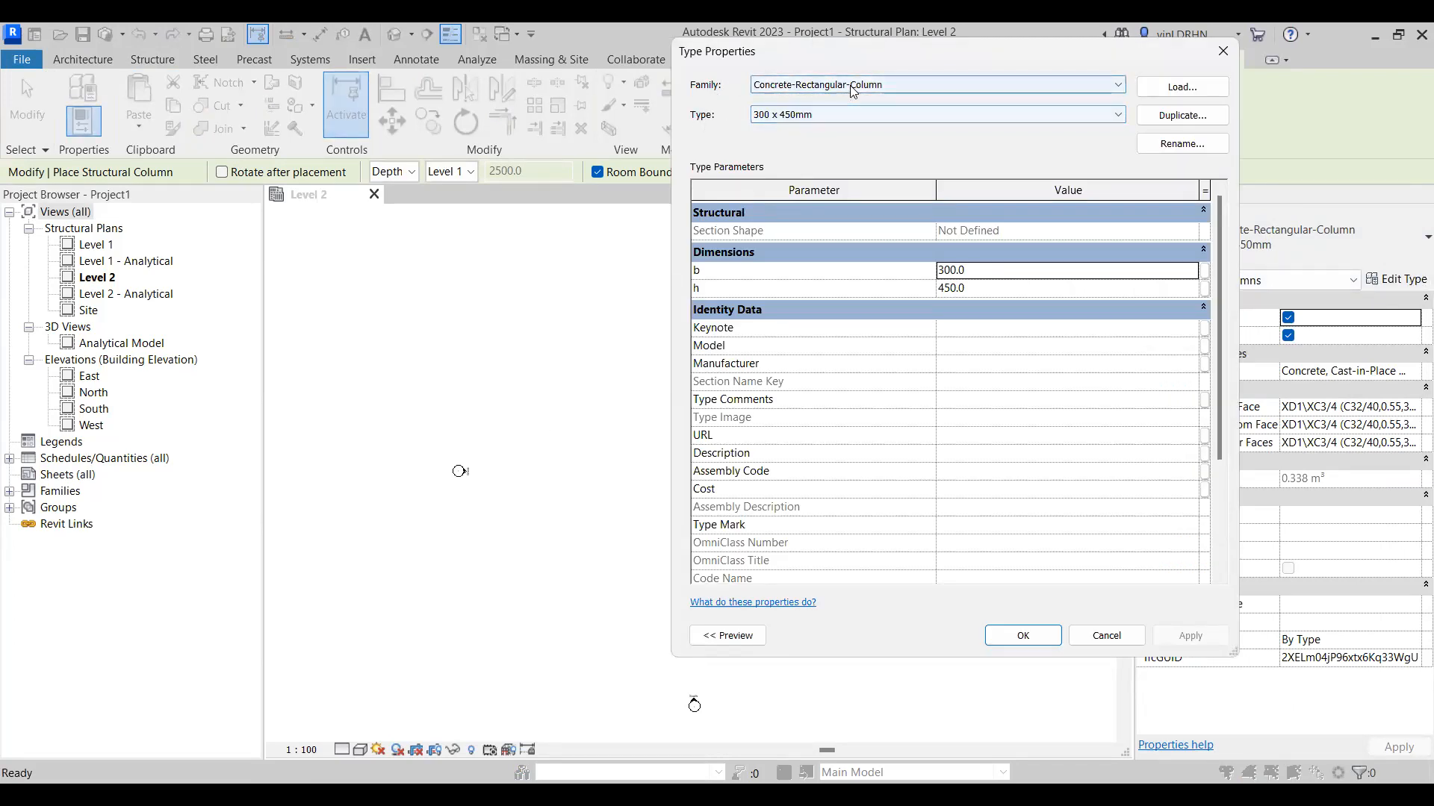
pyautogui.click(793, 119)
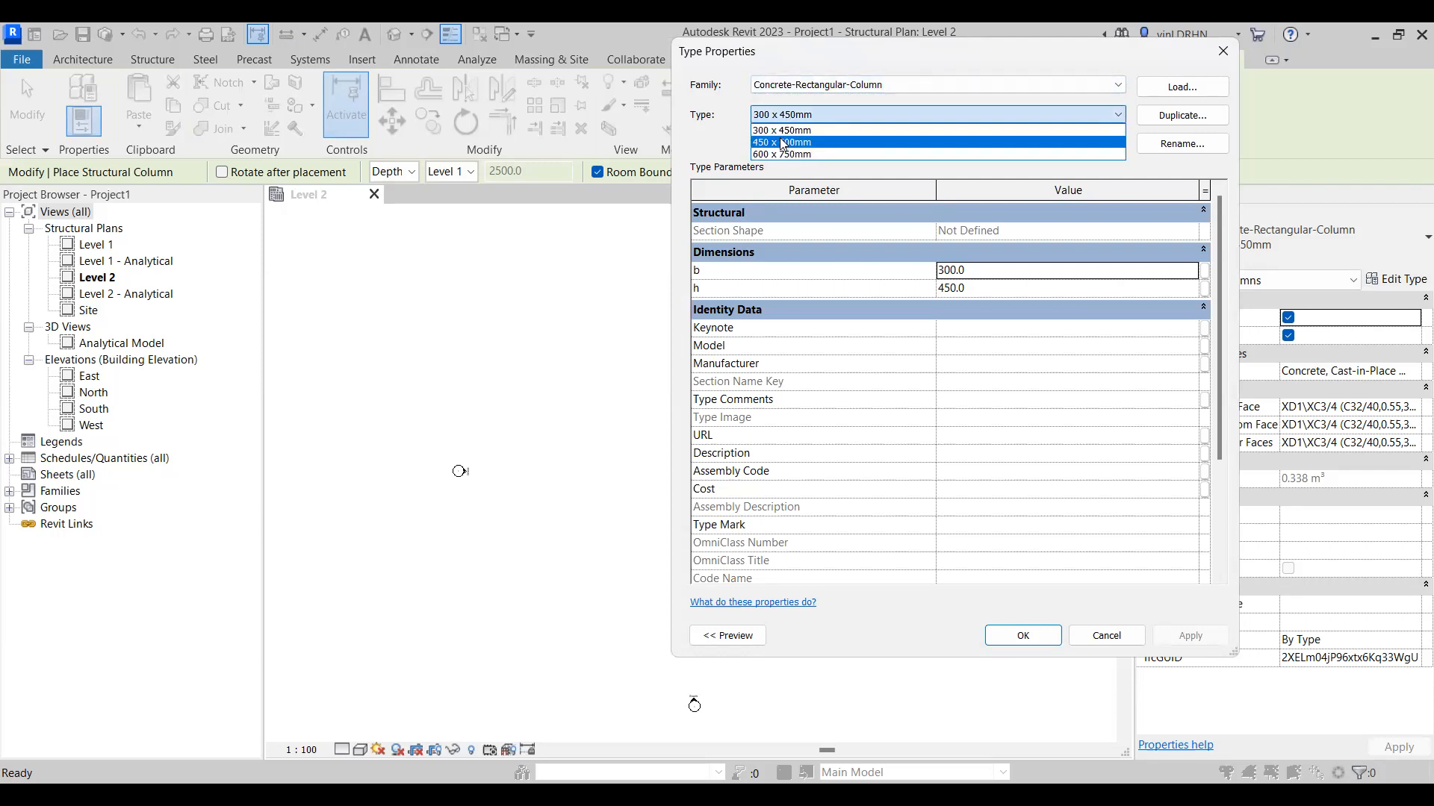
pyautogui.click(799, 94)
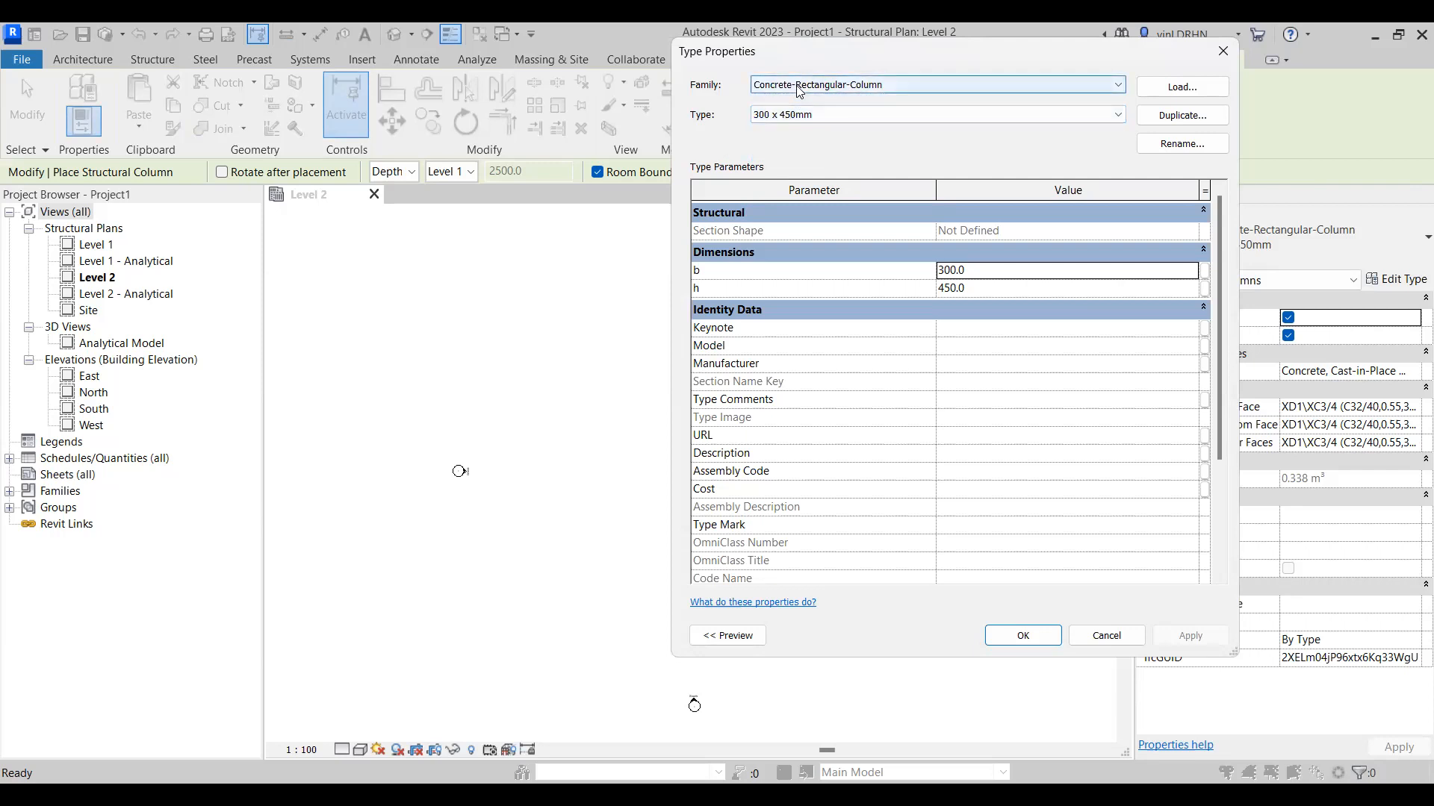
pyautogui.click(799, 91)
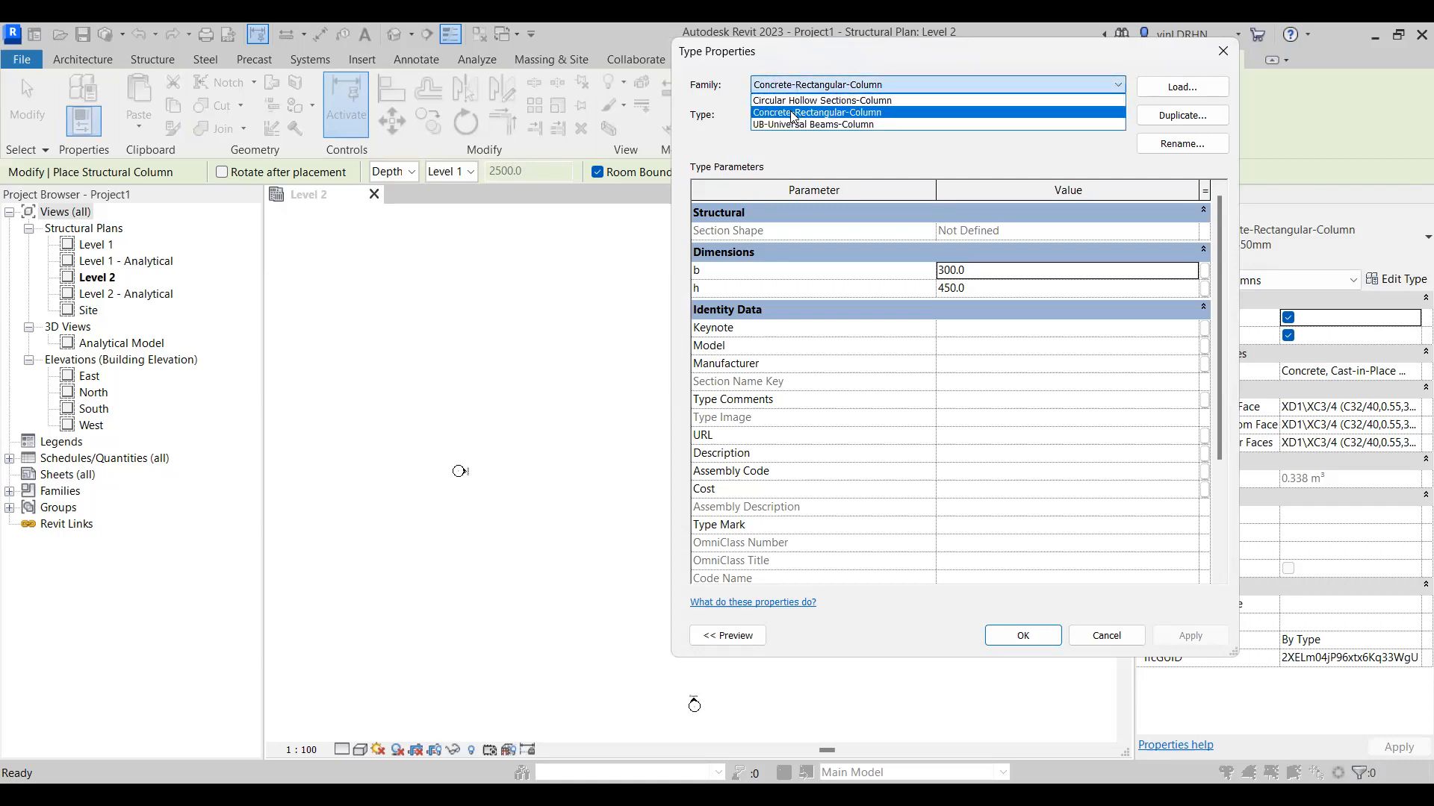
pyautogui.click(793, 116)
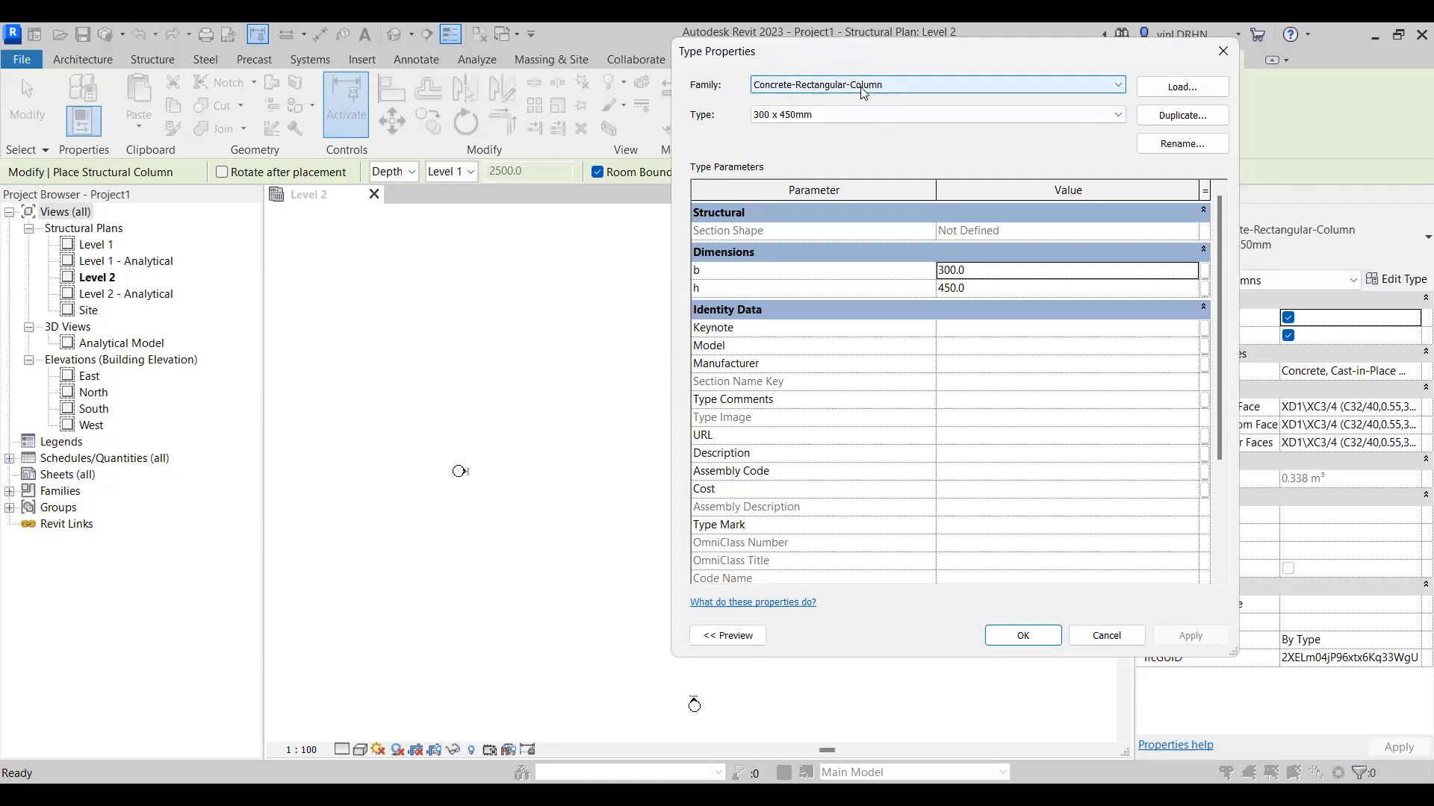
pyautogui.click(838, 121)
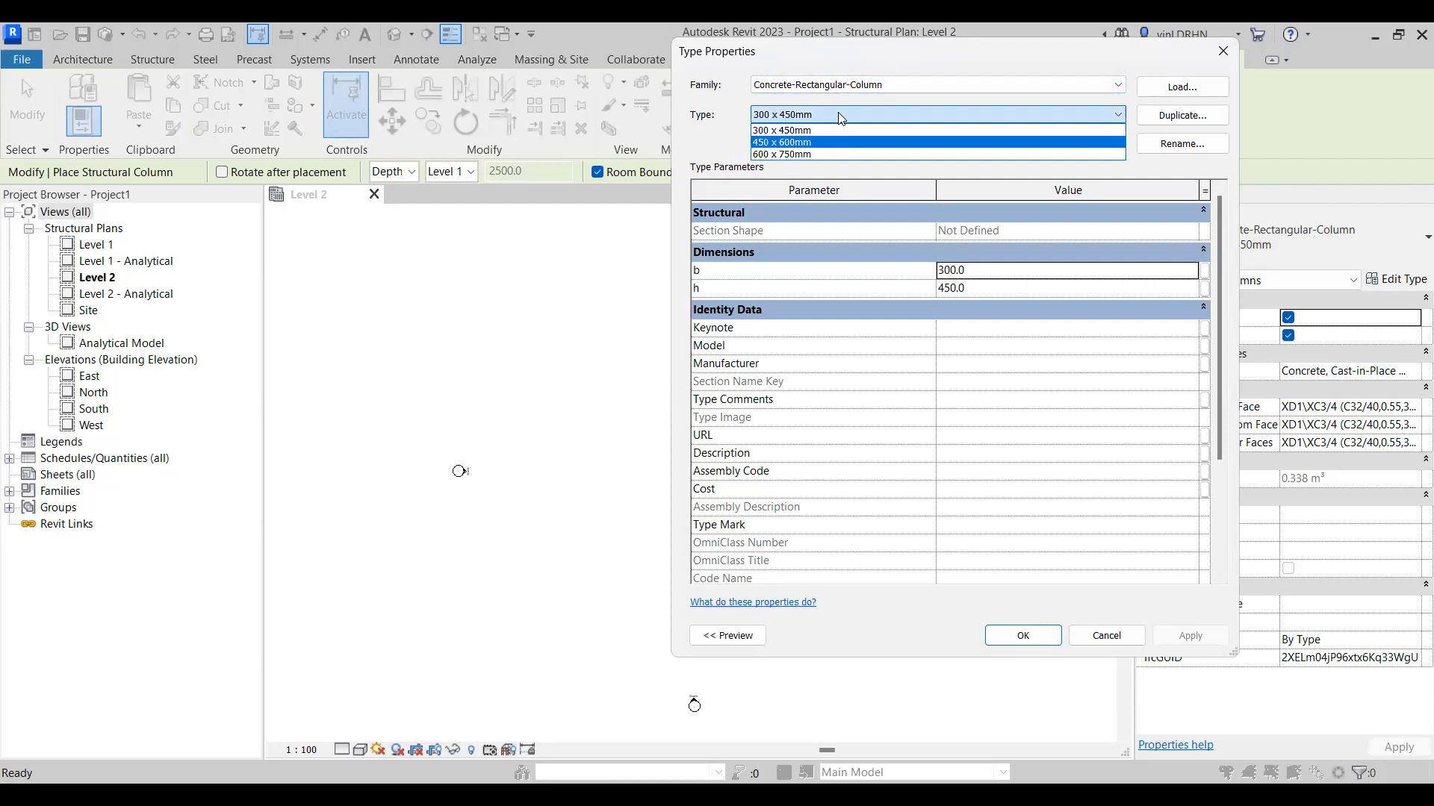
pyautogui.click(824, 154)
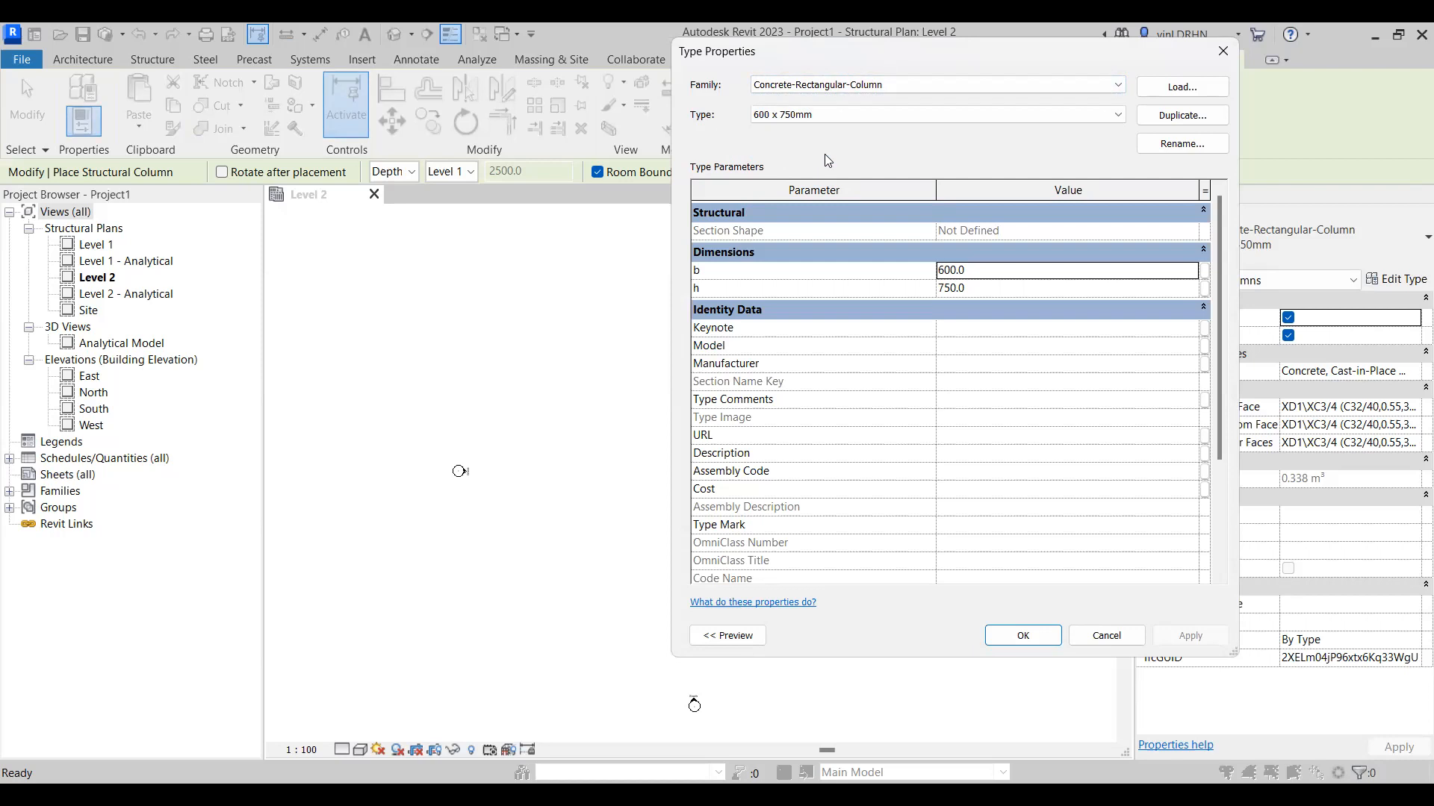
# - Inspect the UB-Universal Beams-Column family's types, return to Concrete-Rectangular-Column, and dismiss the type properties without applying changes
pyautogui.click(872, 84)
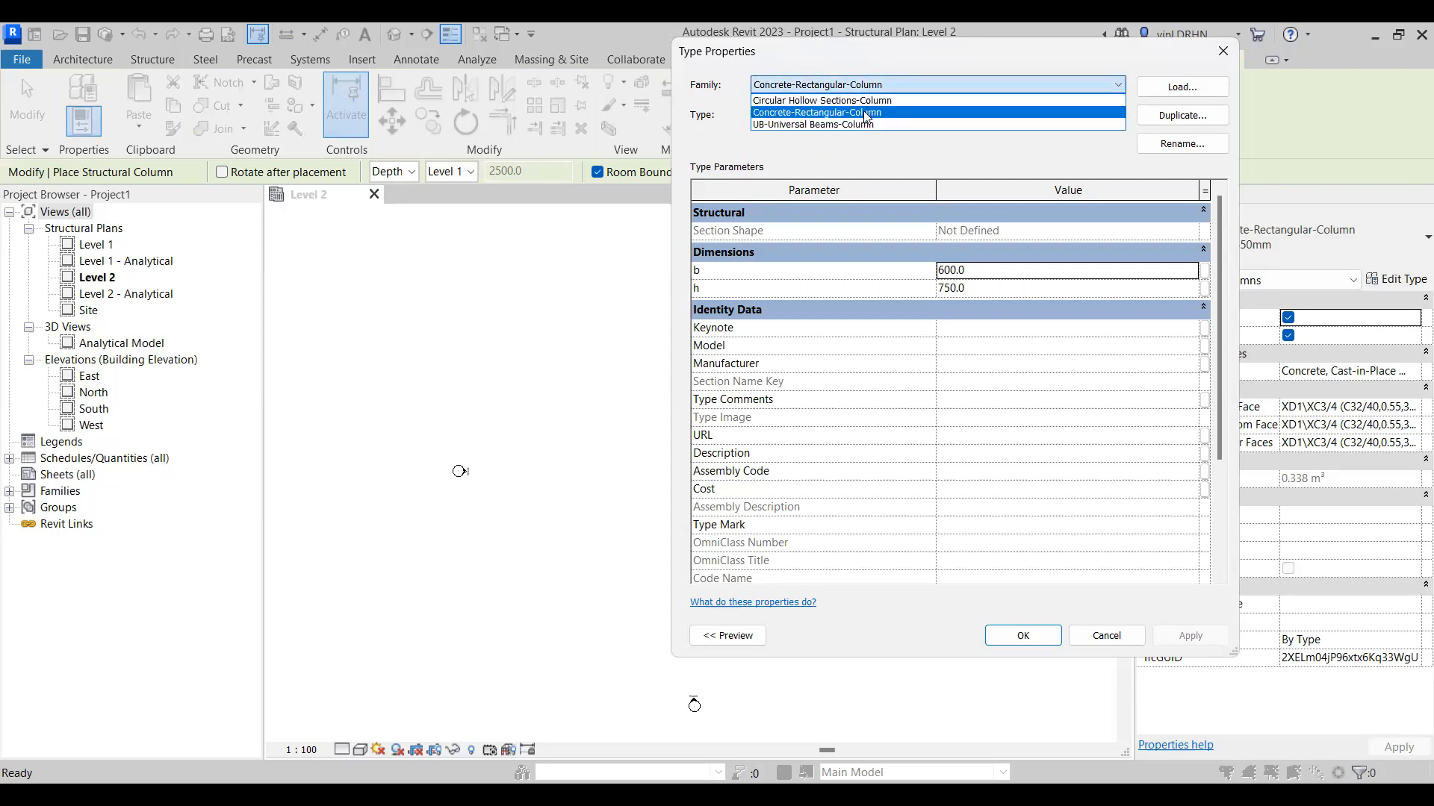
pyautogui.click(862, 124)
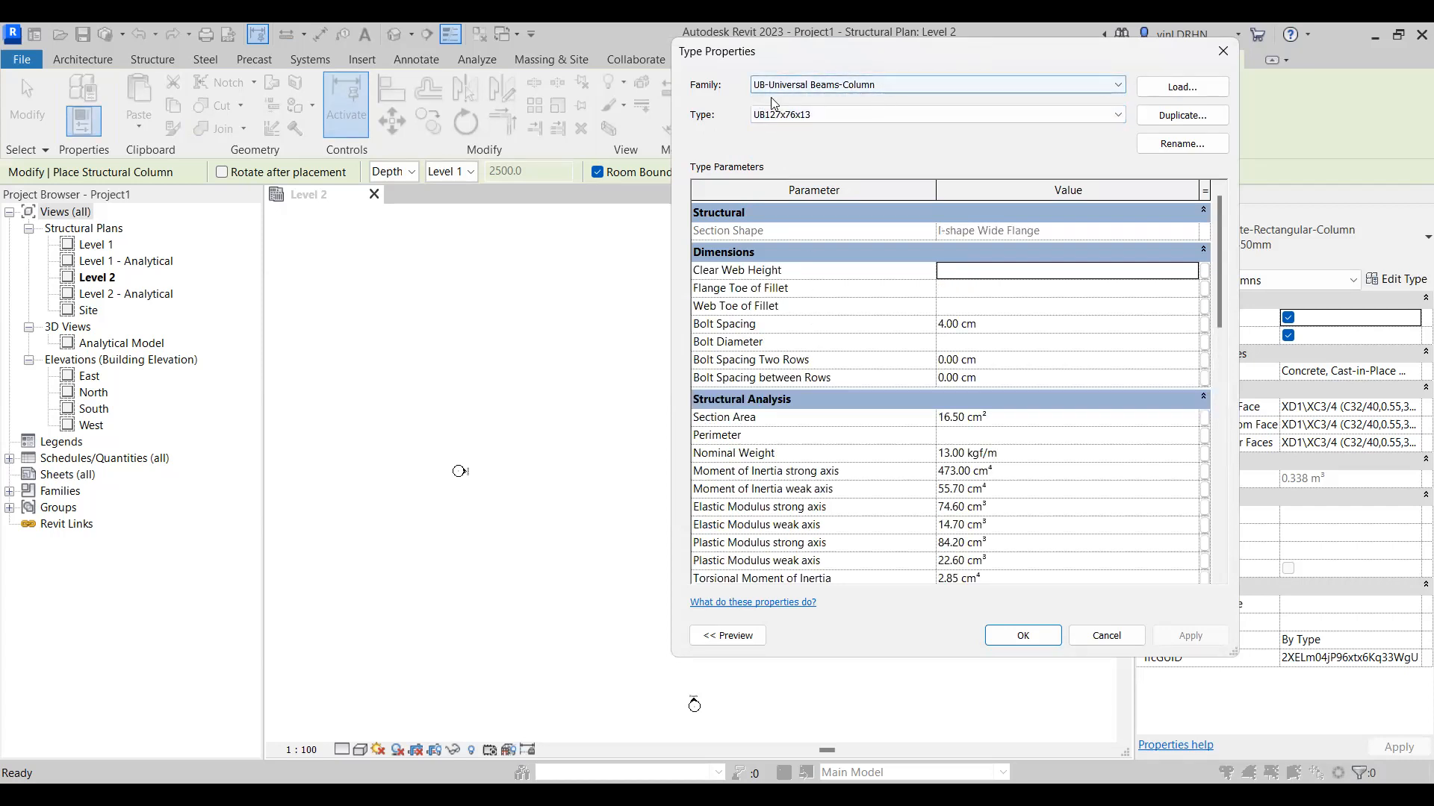
pyautogui.click(834, 120)
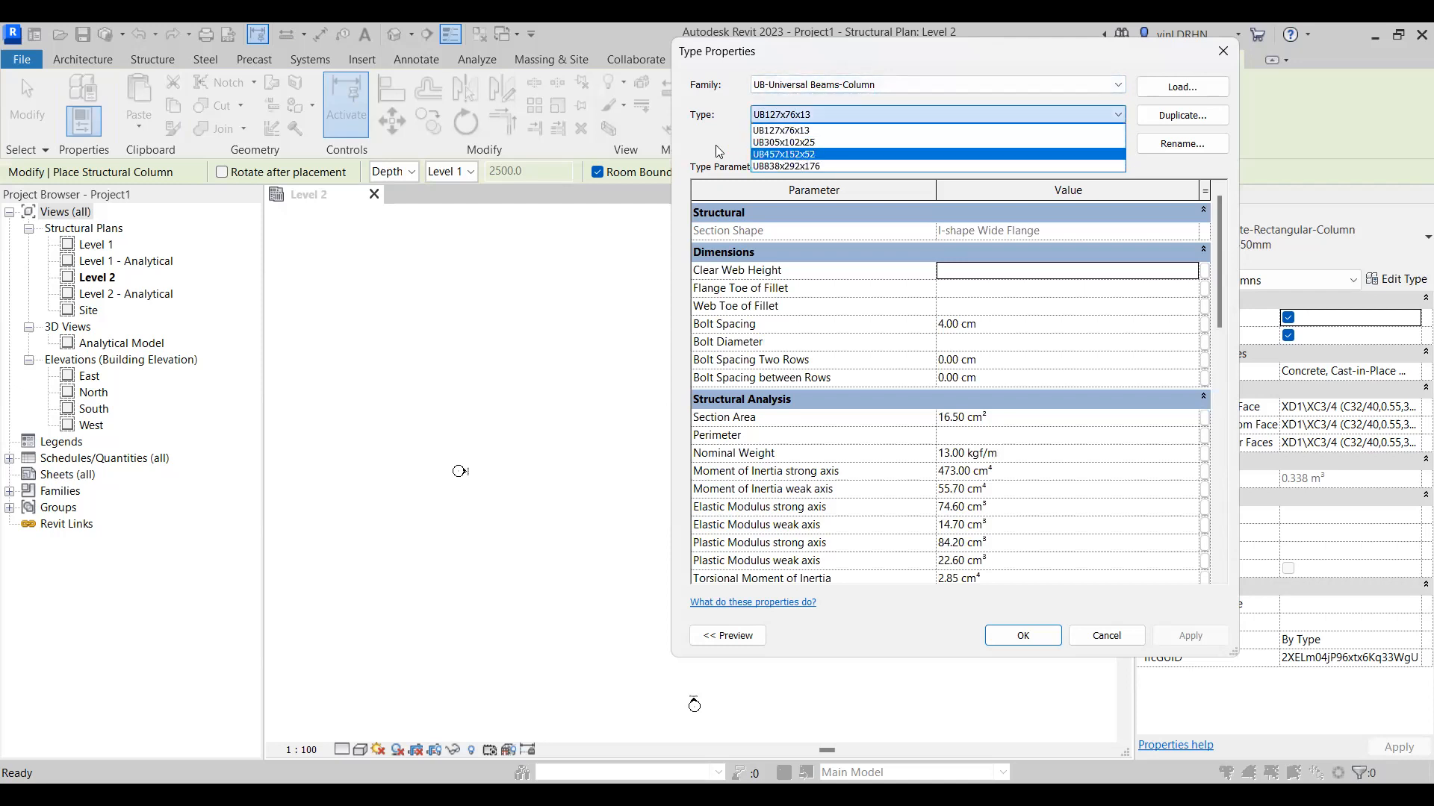
pyautogui.click(841, 102)
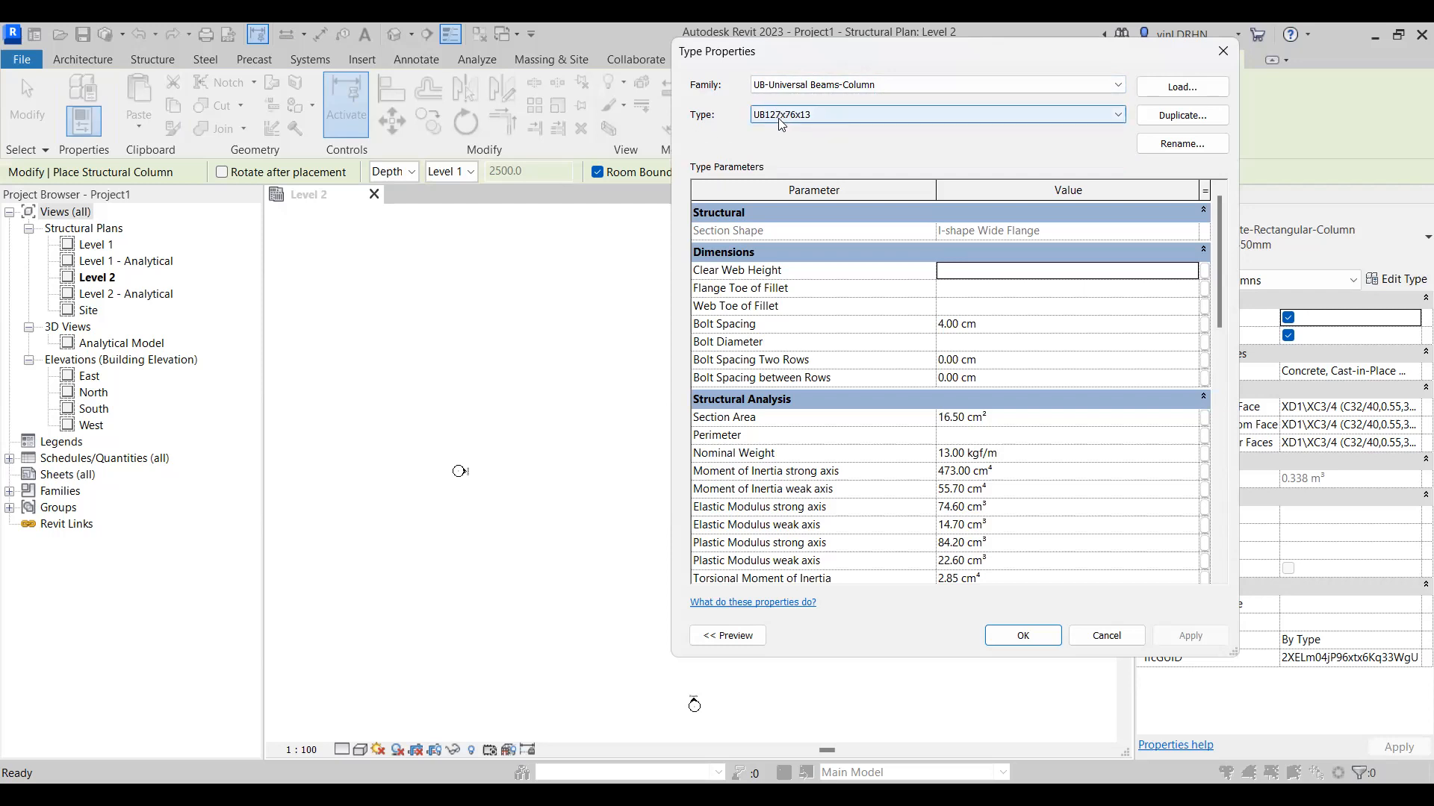
pyautogui.click(819, 90)
pyautogui.click(710, 88)
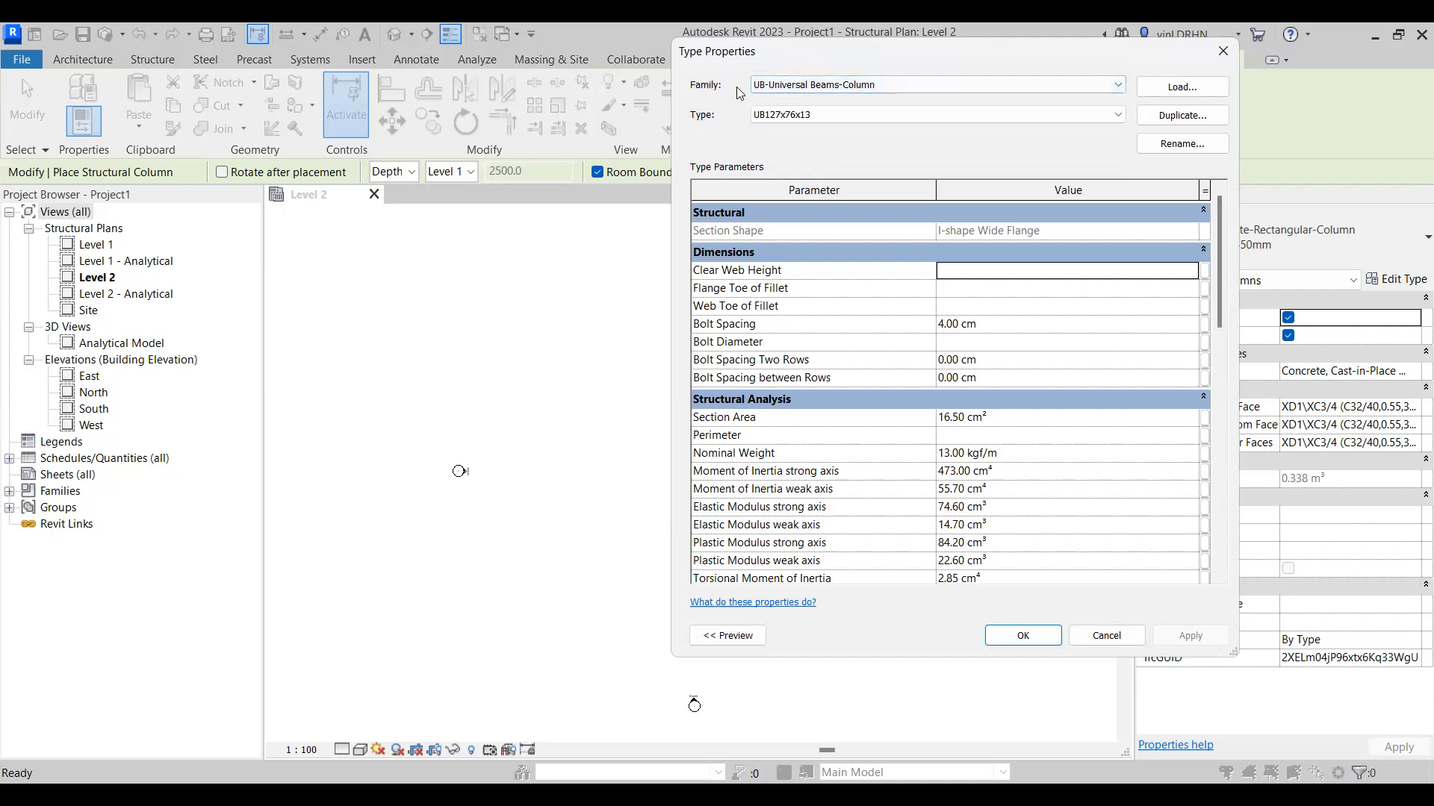
pyautogui.click(835, 88)
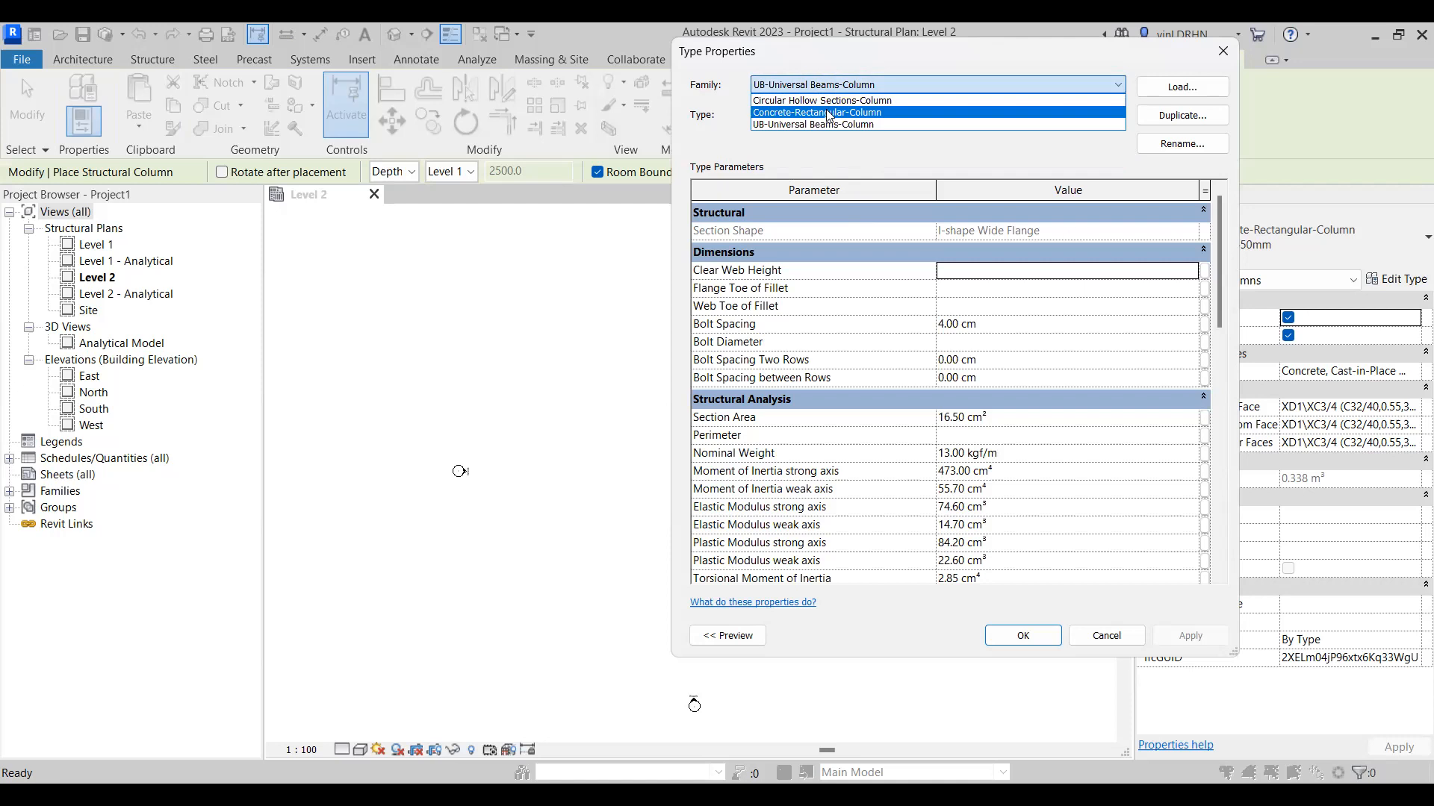
pyautogui.click(827, 115)
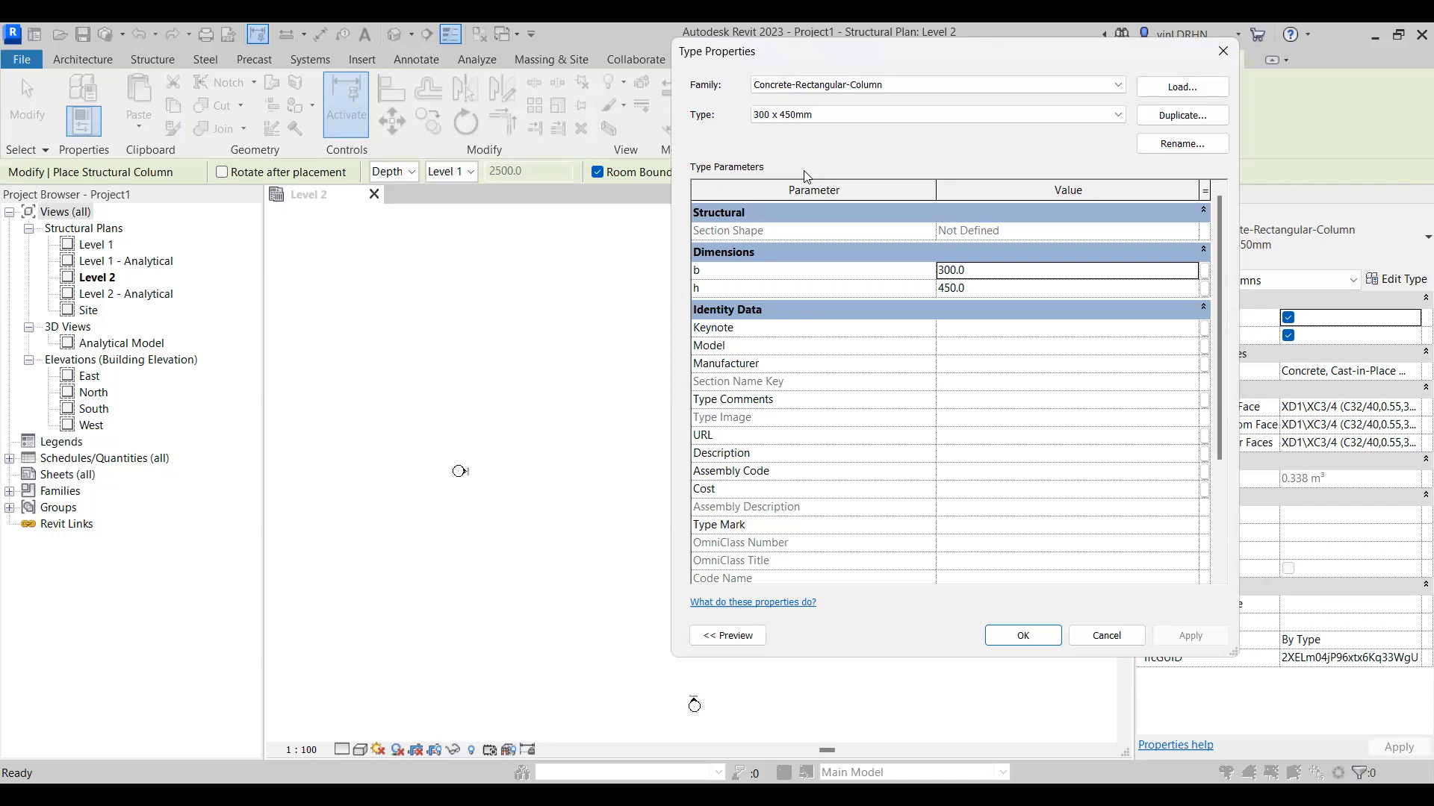
pyautogui.click(1097, 642)
# - Inspect the type properties of the Concrete-Rectangular Beam for the Beam tool, and leave the command without placing anything
pyautogui.press('b')
pyautogui.press('m')
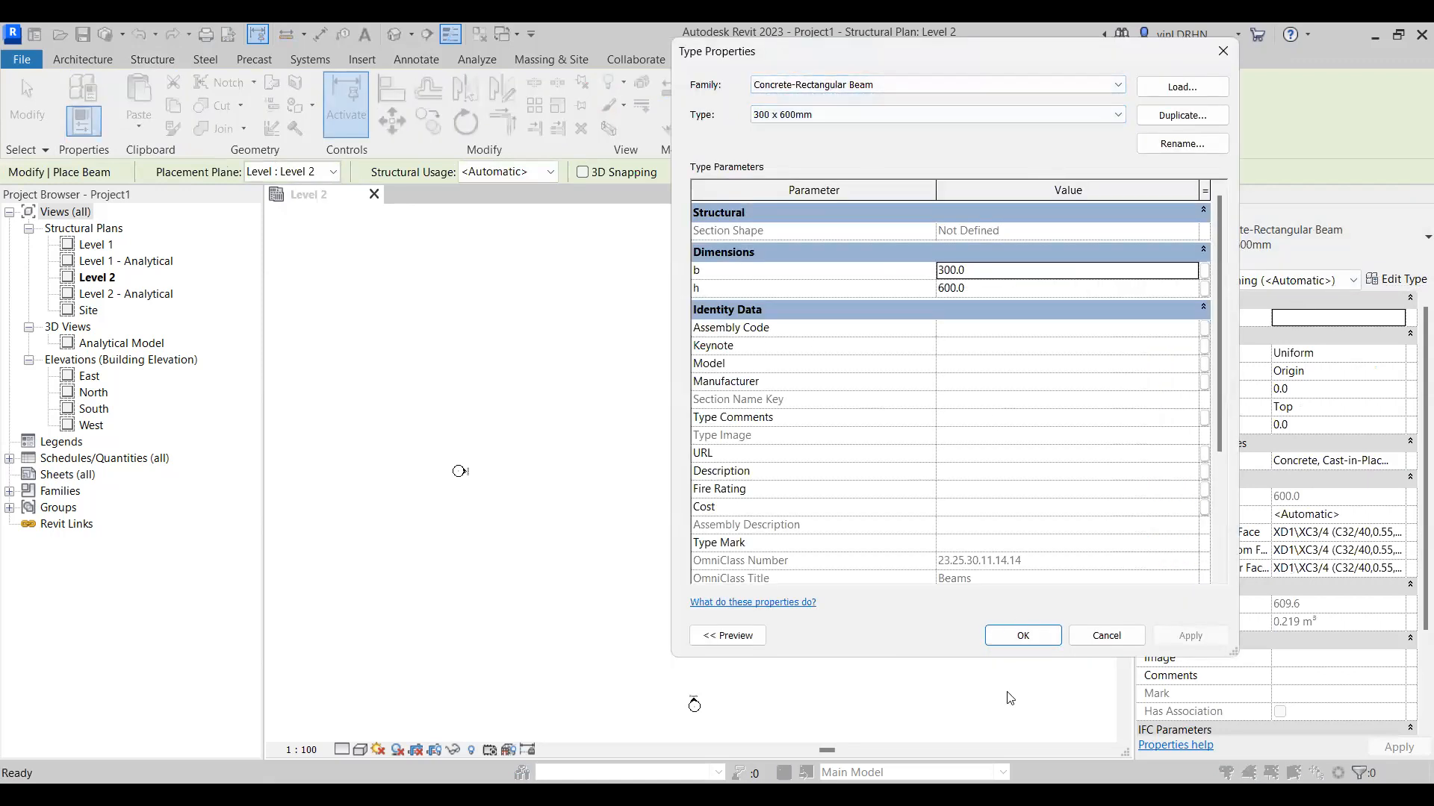
pyautogui.click(1105, 635)
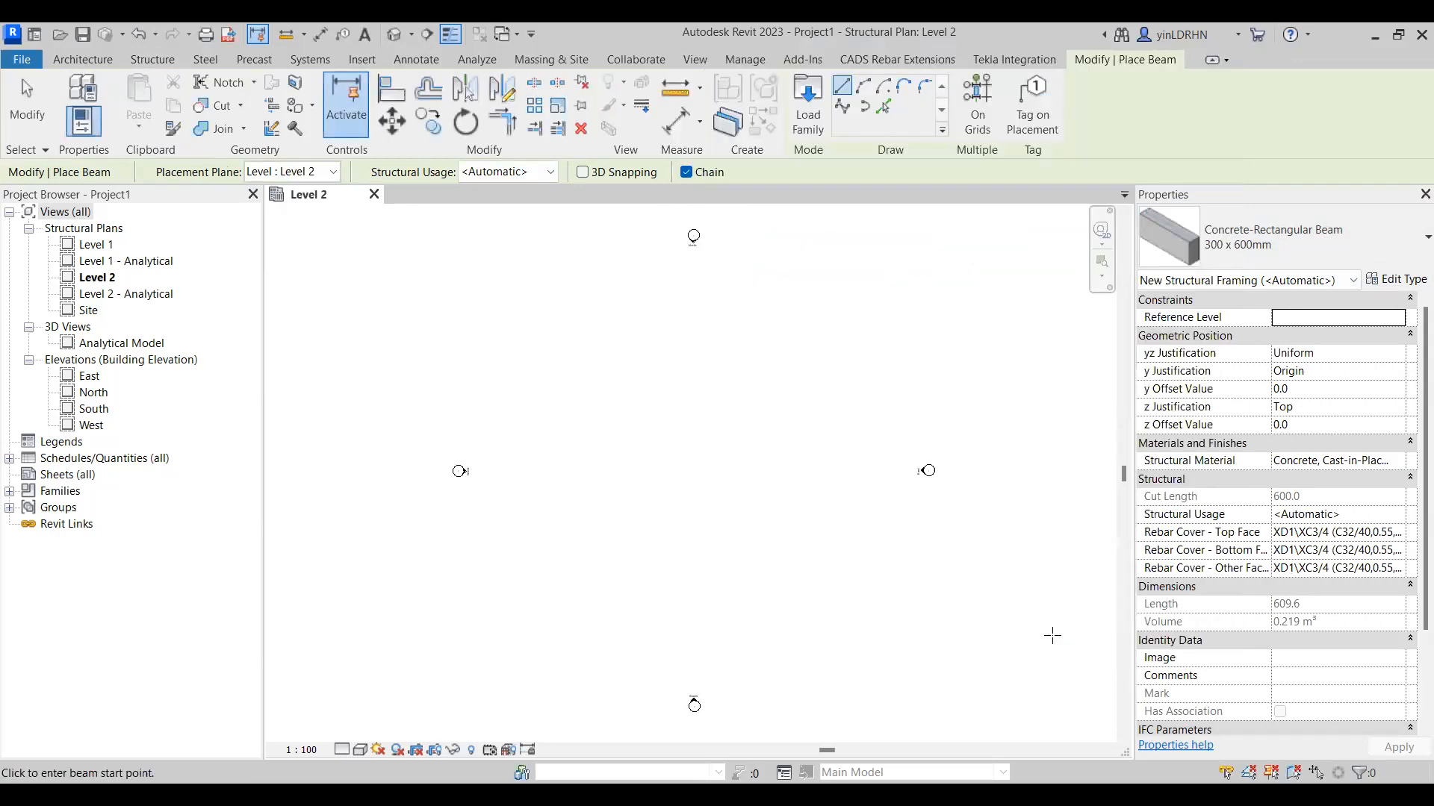
pyautogui.press('Escape')
pyautogui.press('Escape')
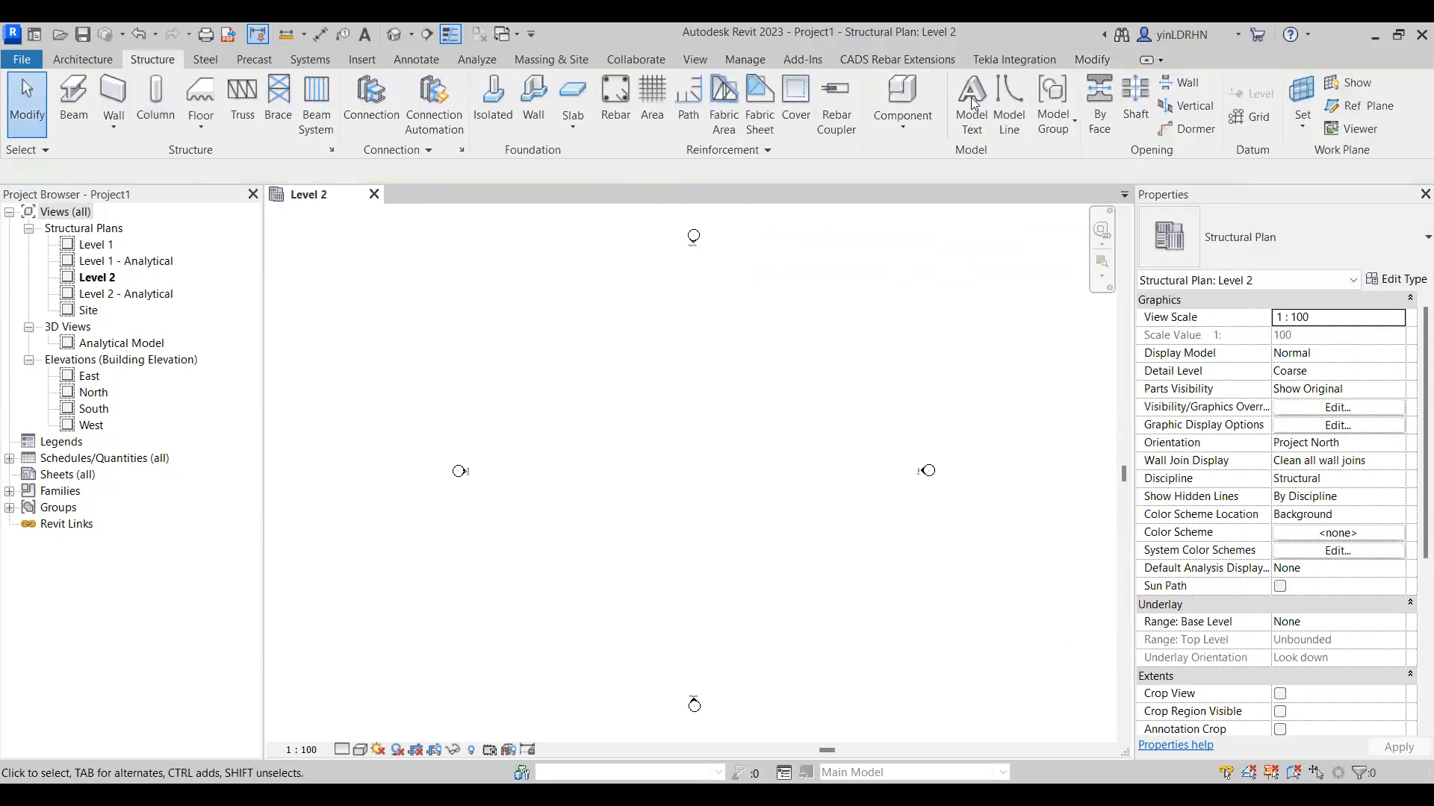
# - Create a new family from the Metric Structural Column.rft template and close it again
pyautogui.click(24, 64)
pyautogui.moveTo(84, 135)
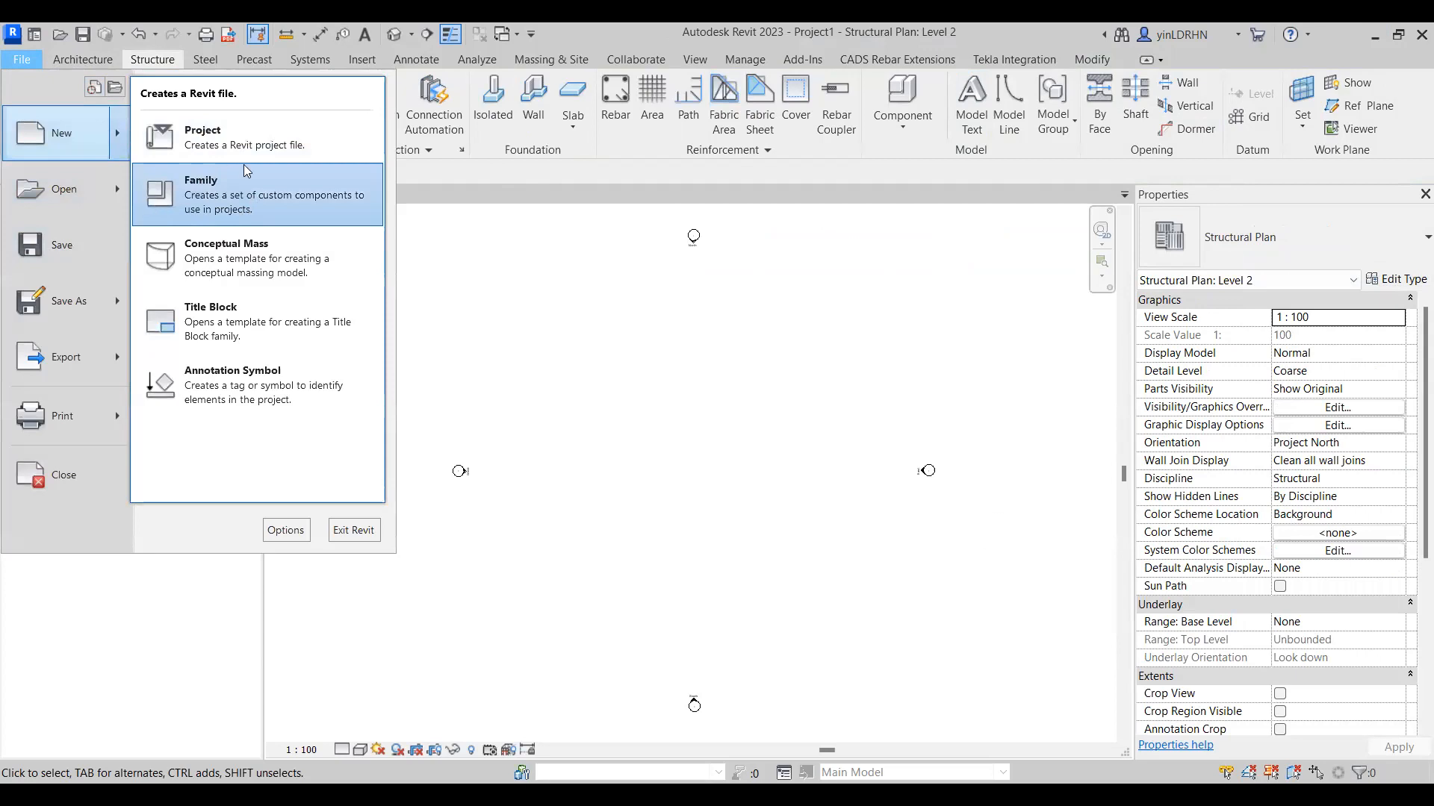
pyautogui.click(216, 222)
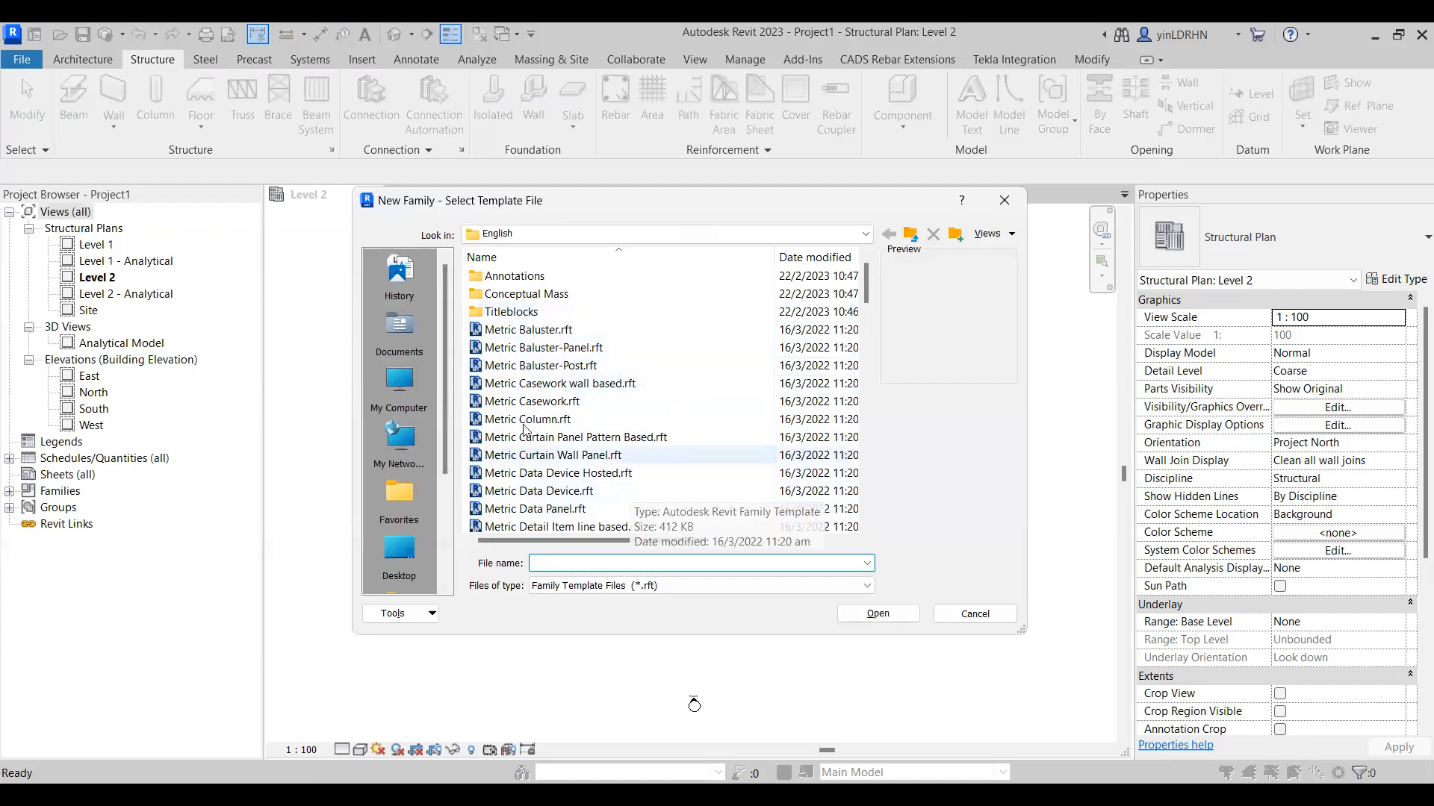
pyautogui.scroll(-5, 581, 407)
pyautogui.scroll(-12, 580, 407)
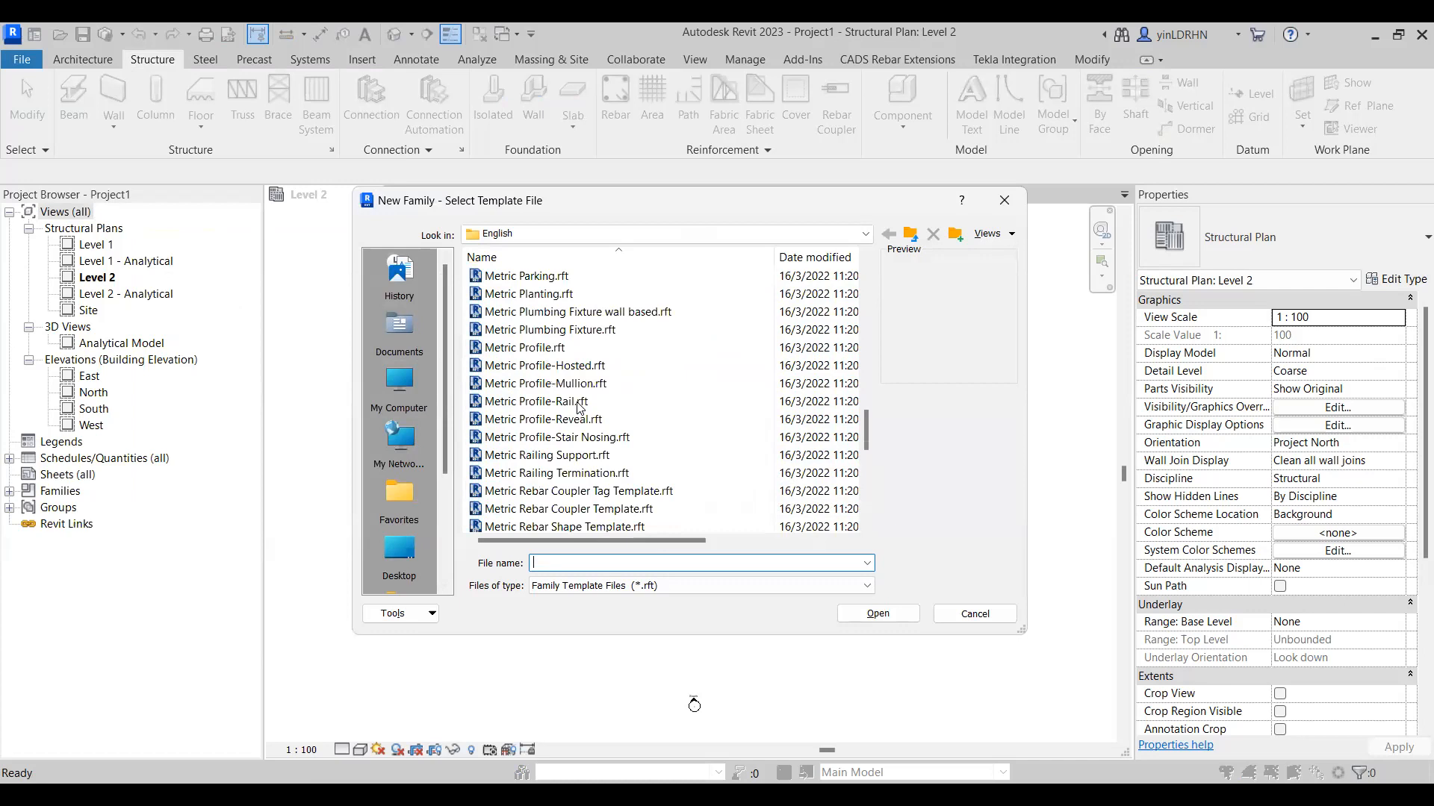
pyautogui.scroll(-7, 580, 407)
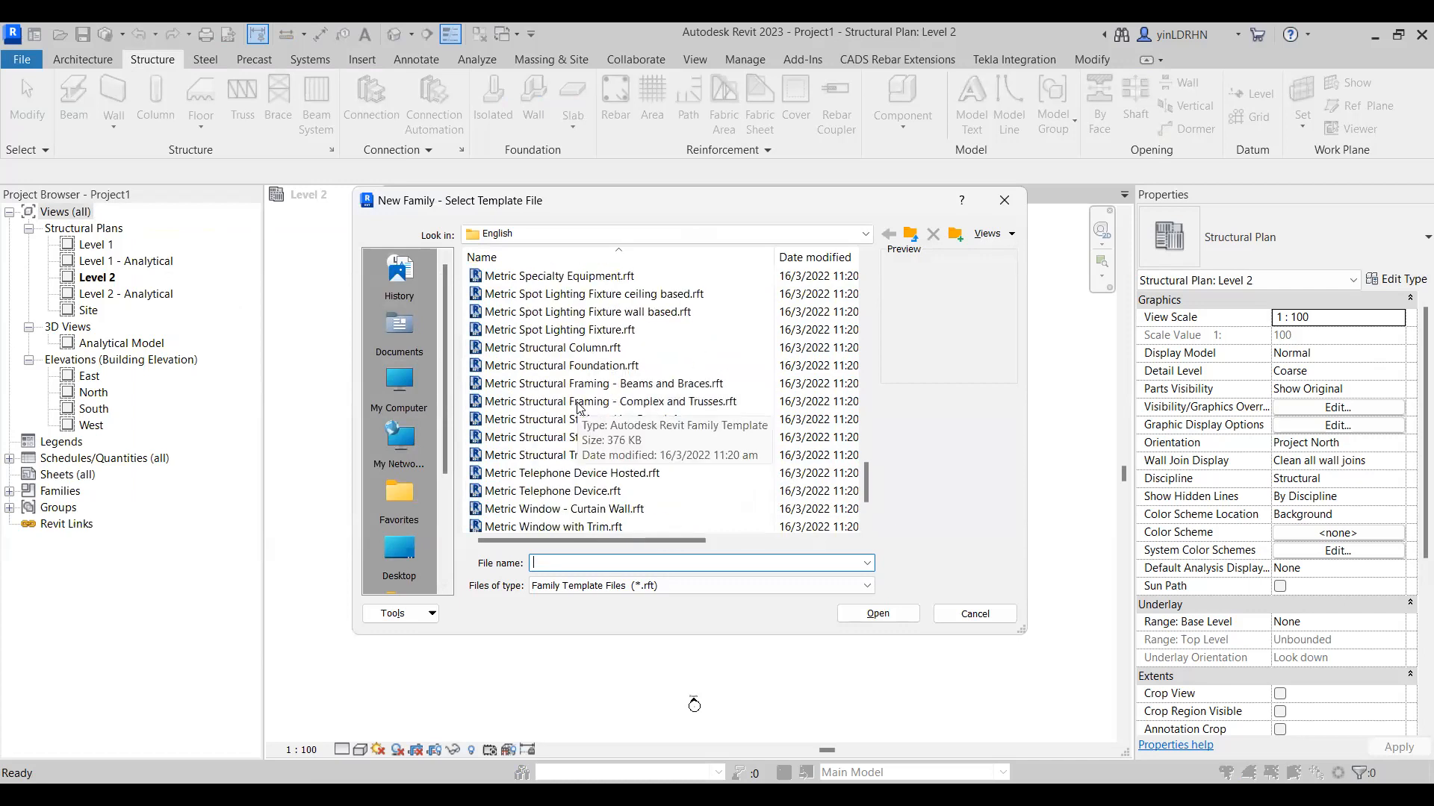
pyautogui.click(489, 353)
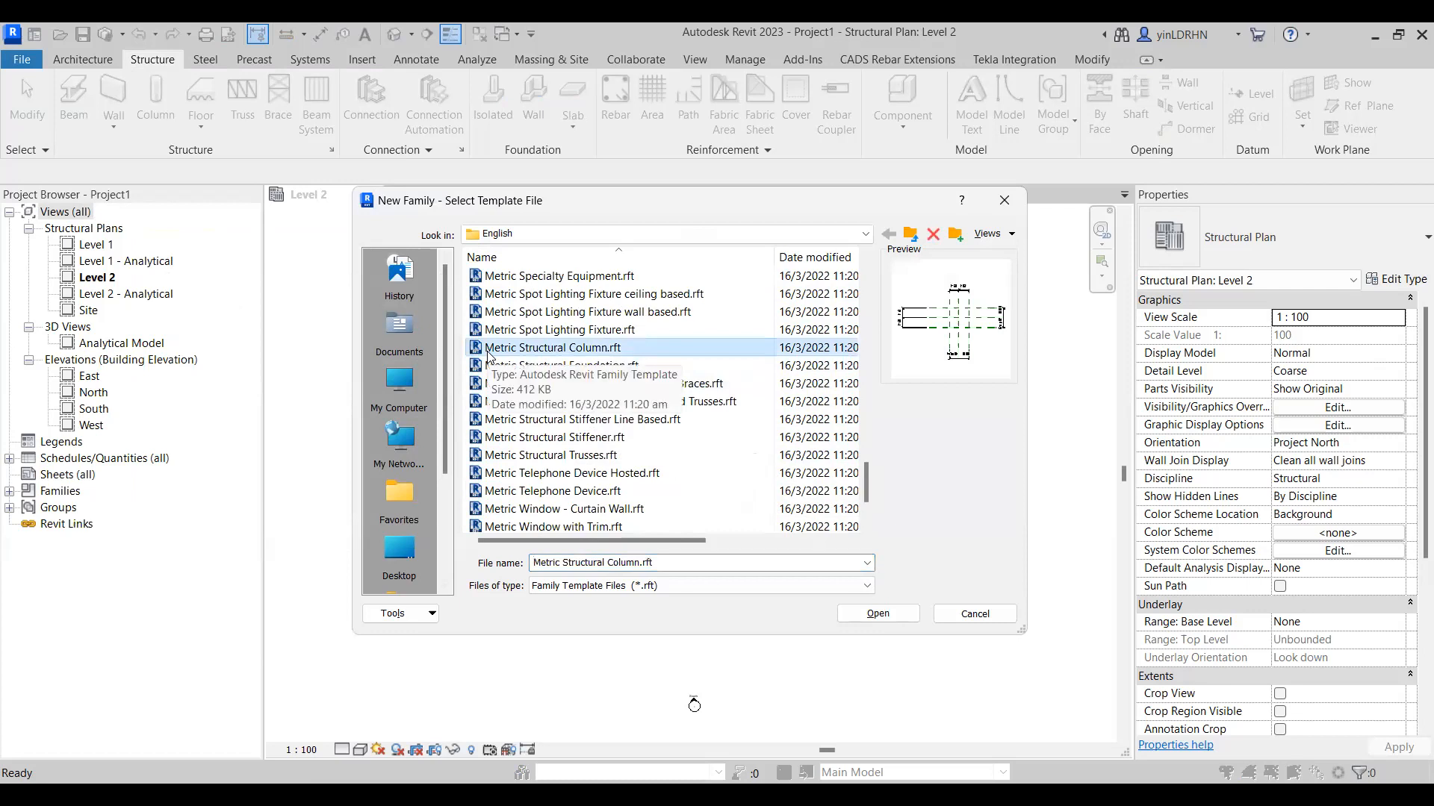
pyautogui.click(518, 351)
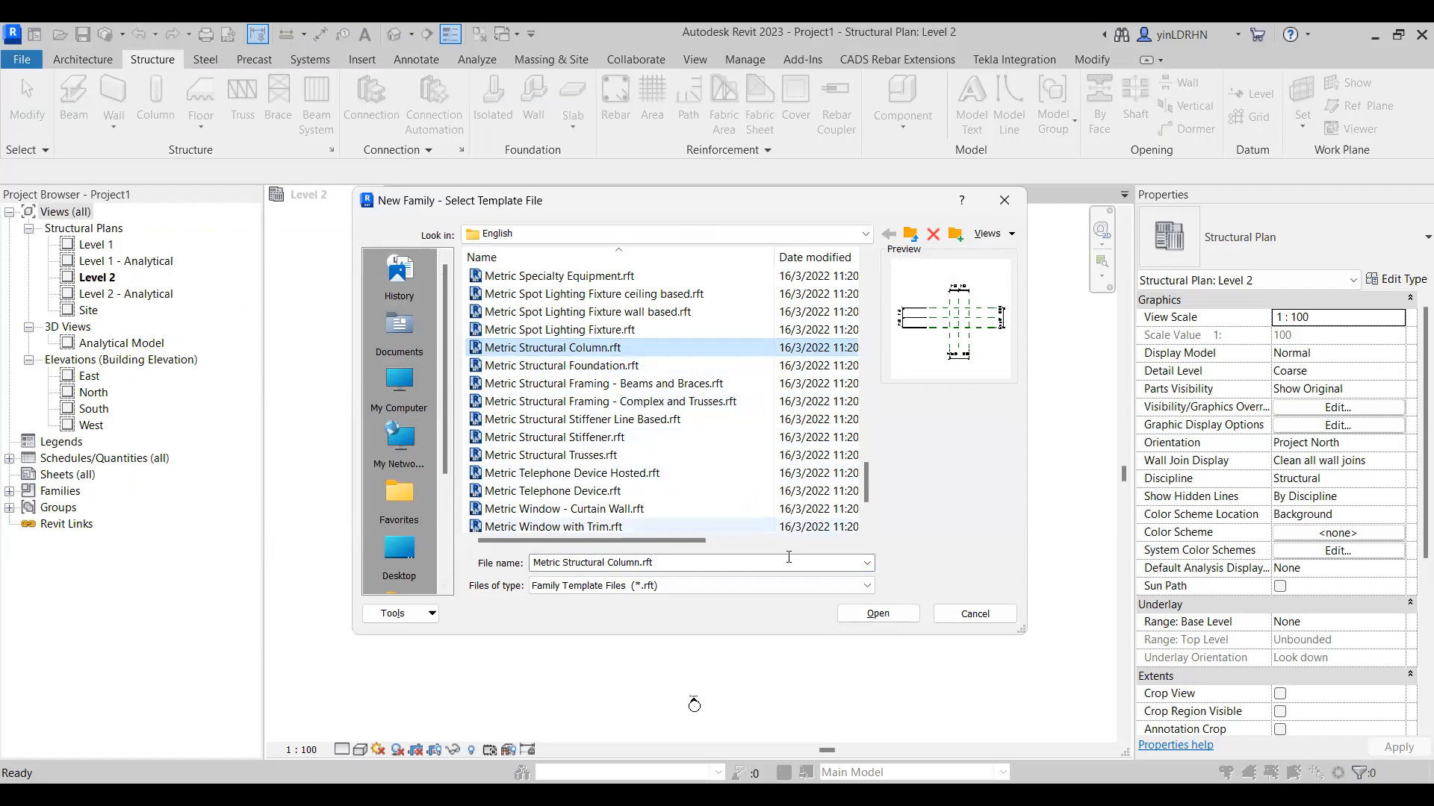
pyautogui.click(869, 616)
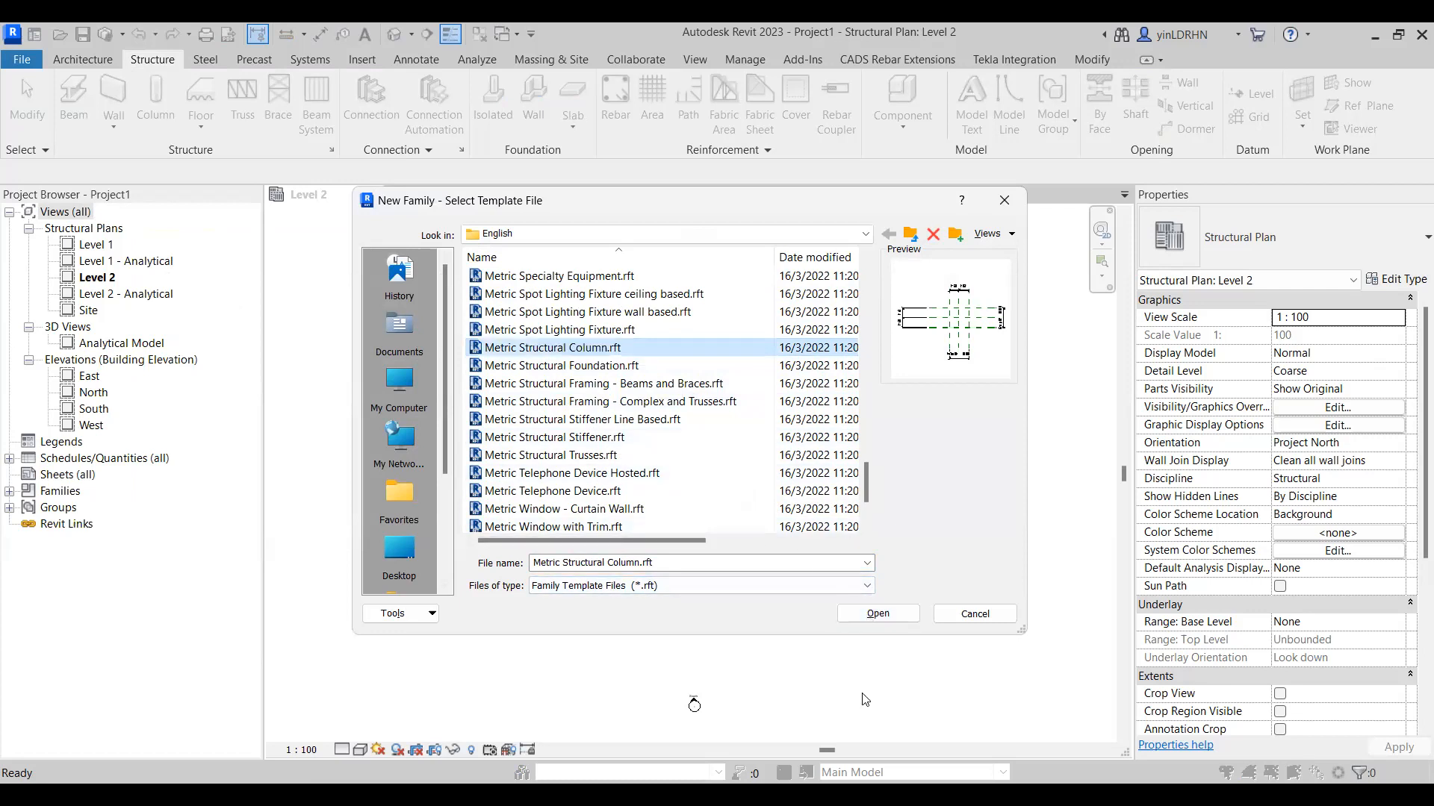
pyautogui.click(871, 615)
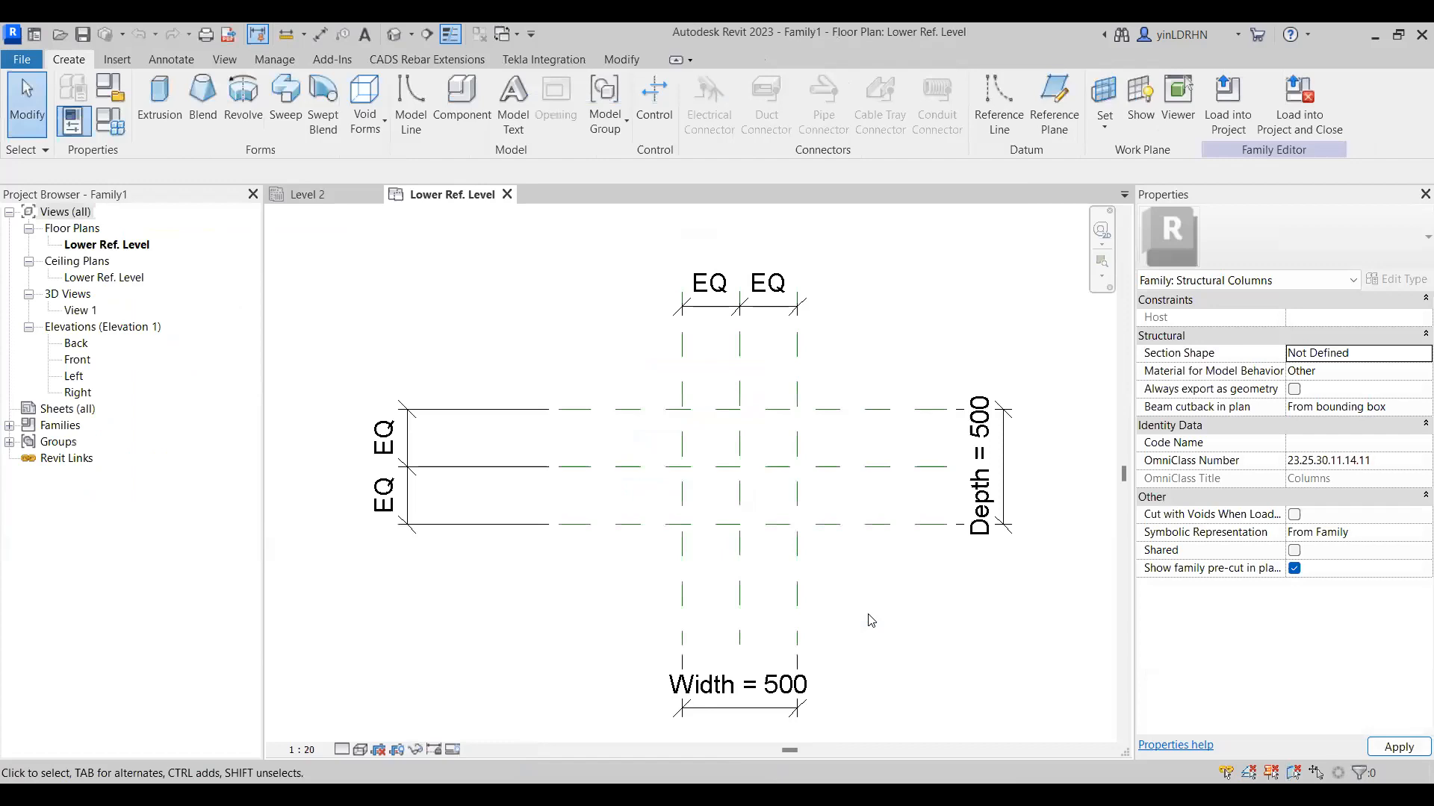
pyautogui.click(507, 194)
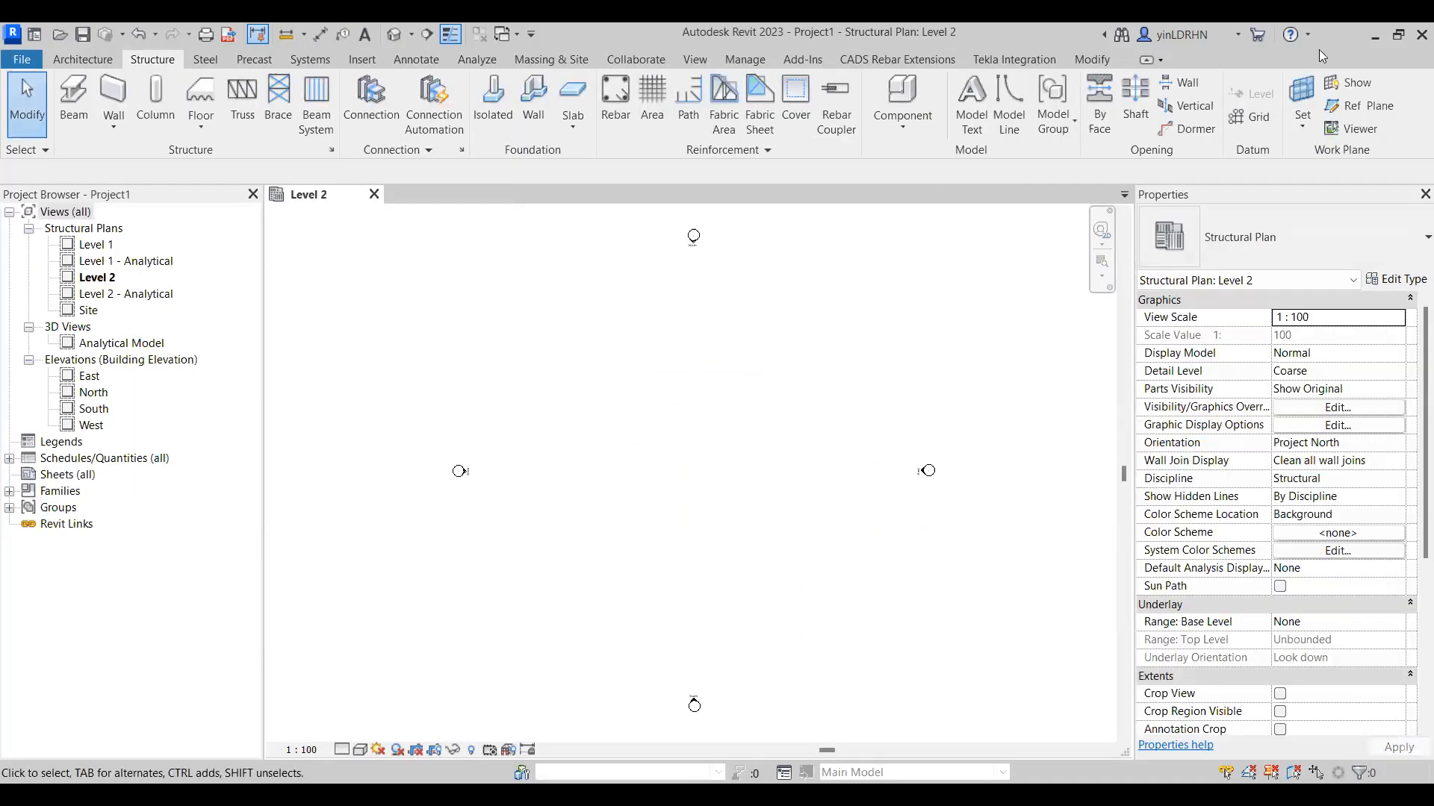
# - Create a new family from the Metric Structural Column.rft template
pyautogui.click(1378, 37)
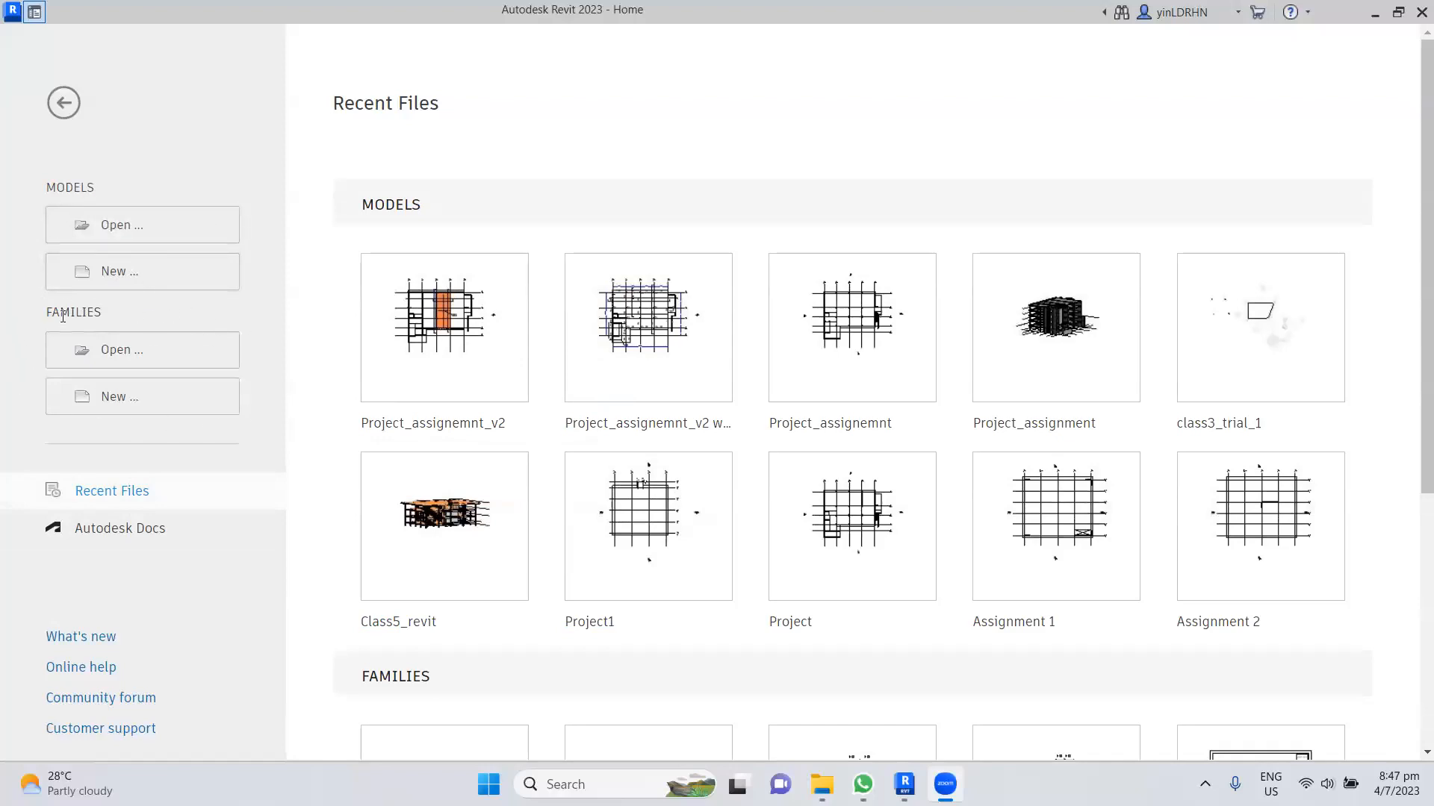
pyautogui.click(100, 398)
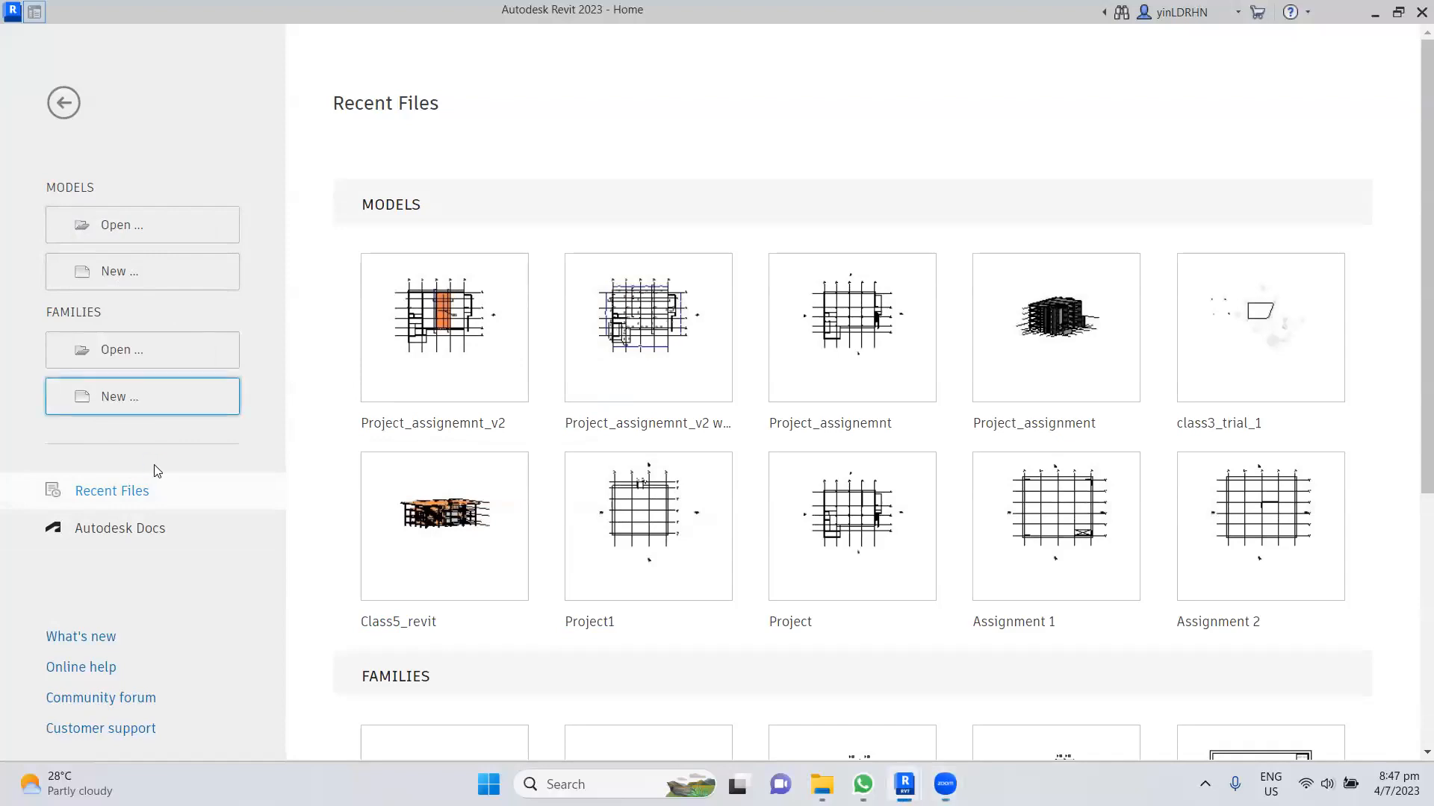
pyautogui.scroll(-8, 522, 373)
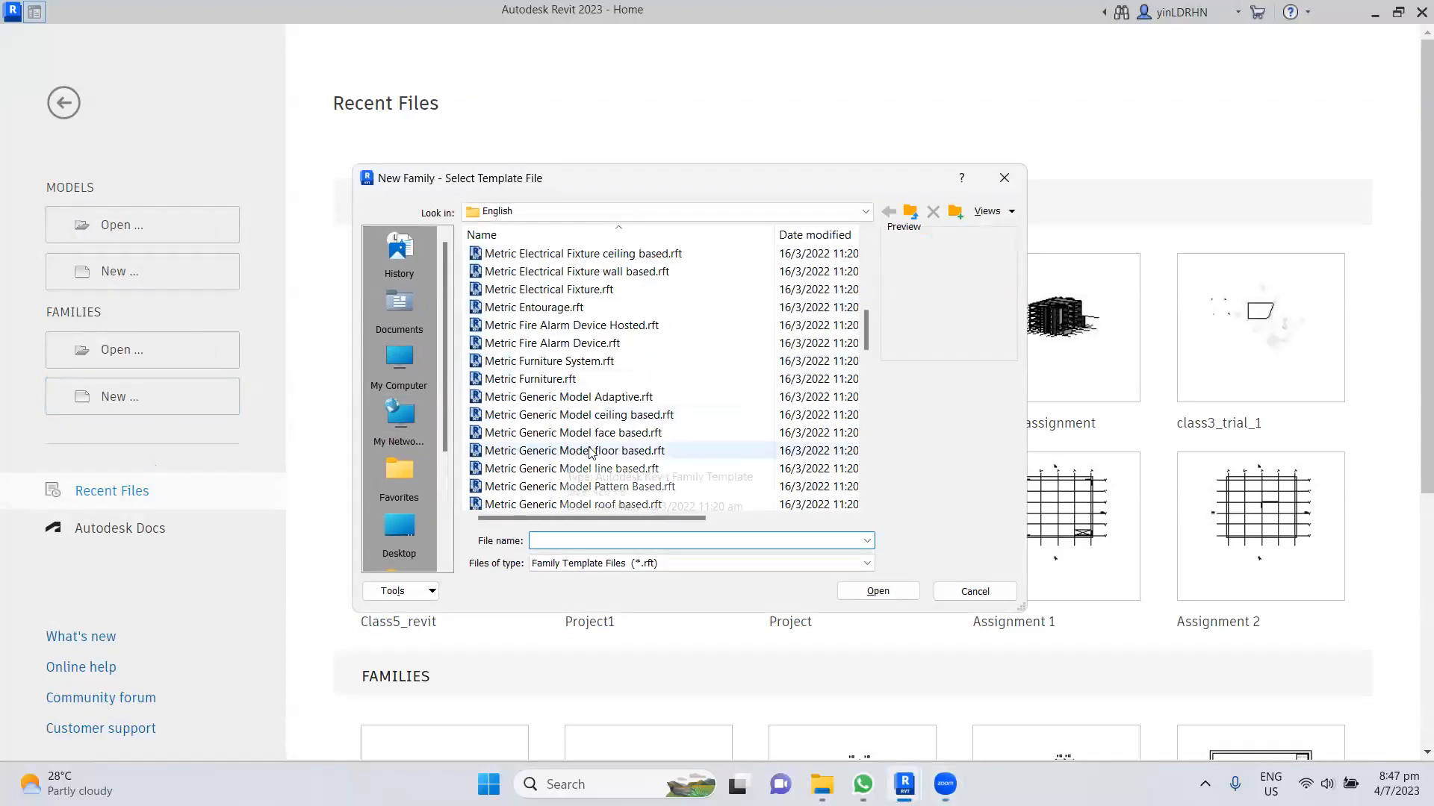
pyautogui.scroll(-10, 583, 392)
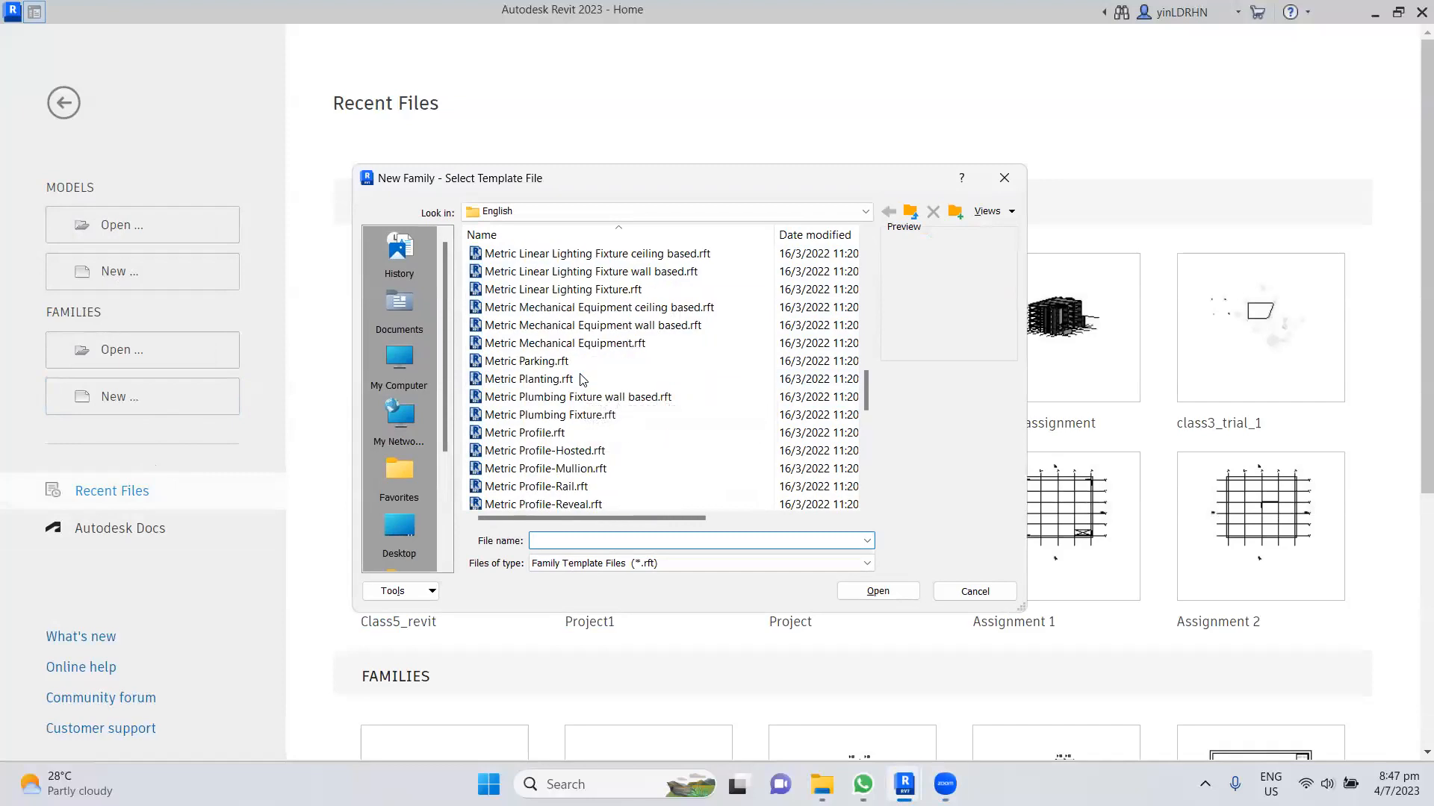
pyautogui.scroll(-3, 581, 379)
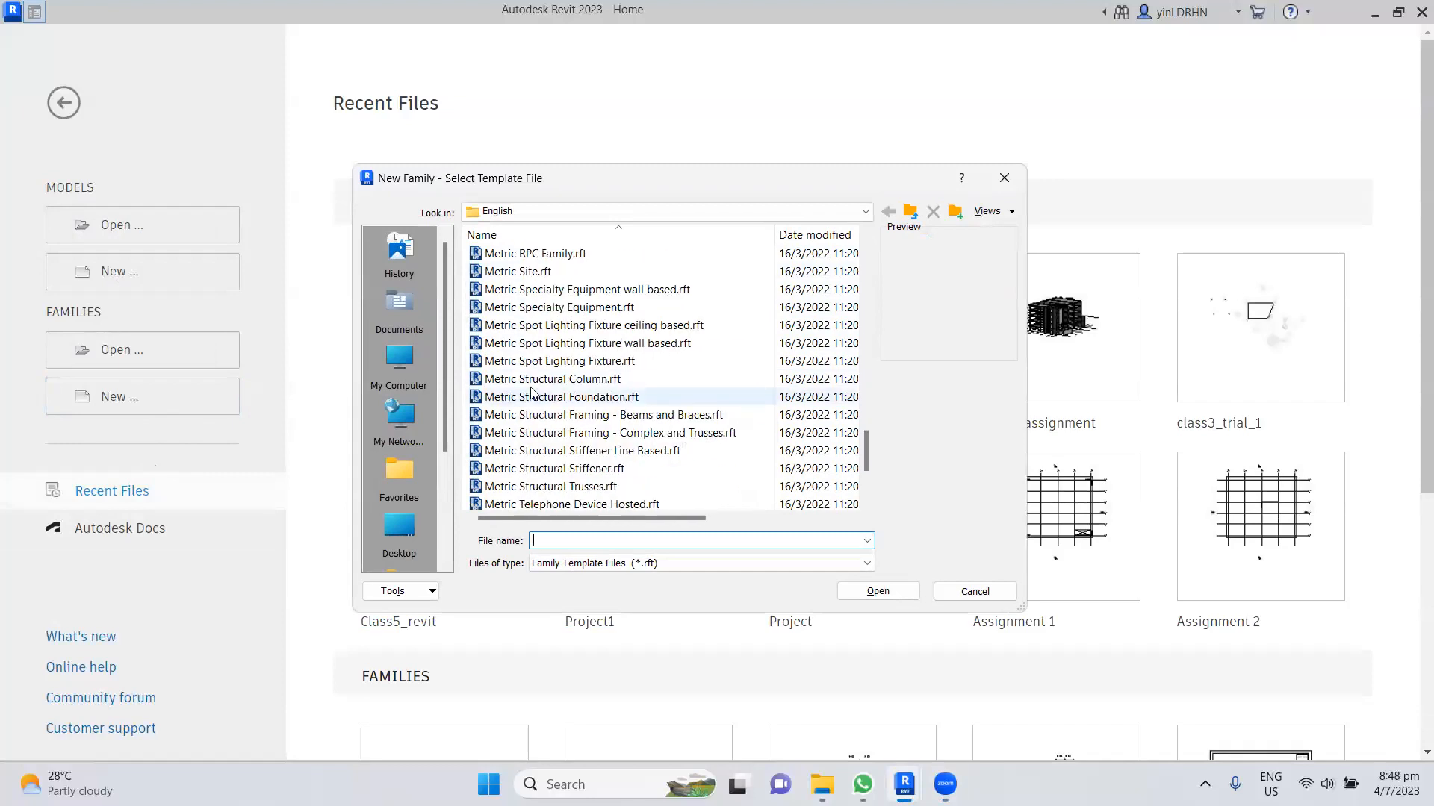
pyautogui.click(575, 379)
pyautogui.click(872, 592)
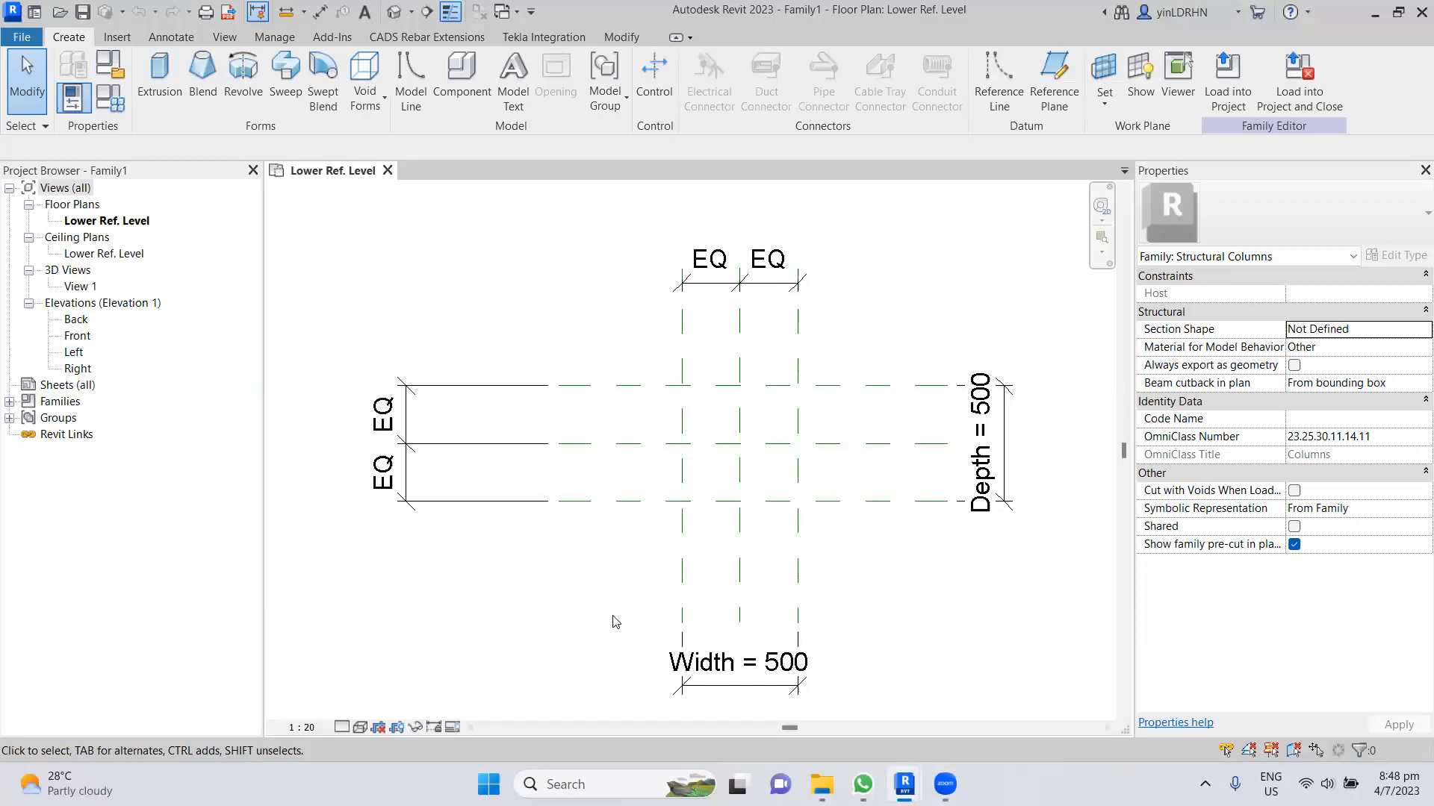
# - Switch to the Project1 window for a look at its Level 2 plan, and return to the column family
pyautogui.moveTo(904, 784)
pyautogui.click(1004, 672)
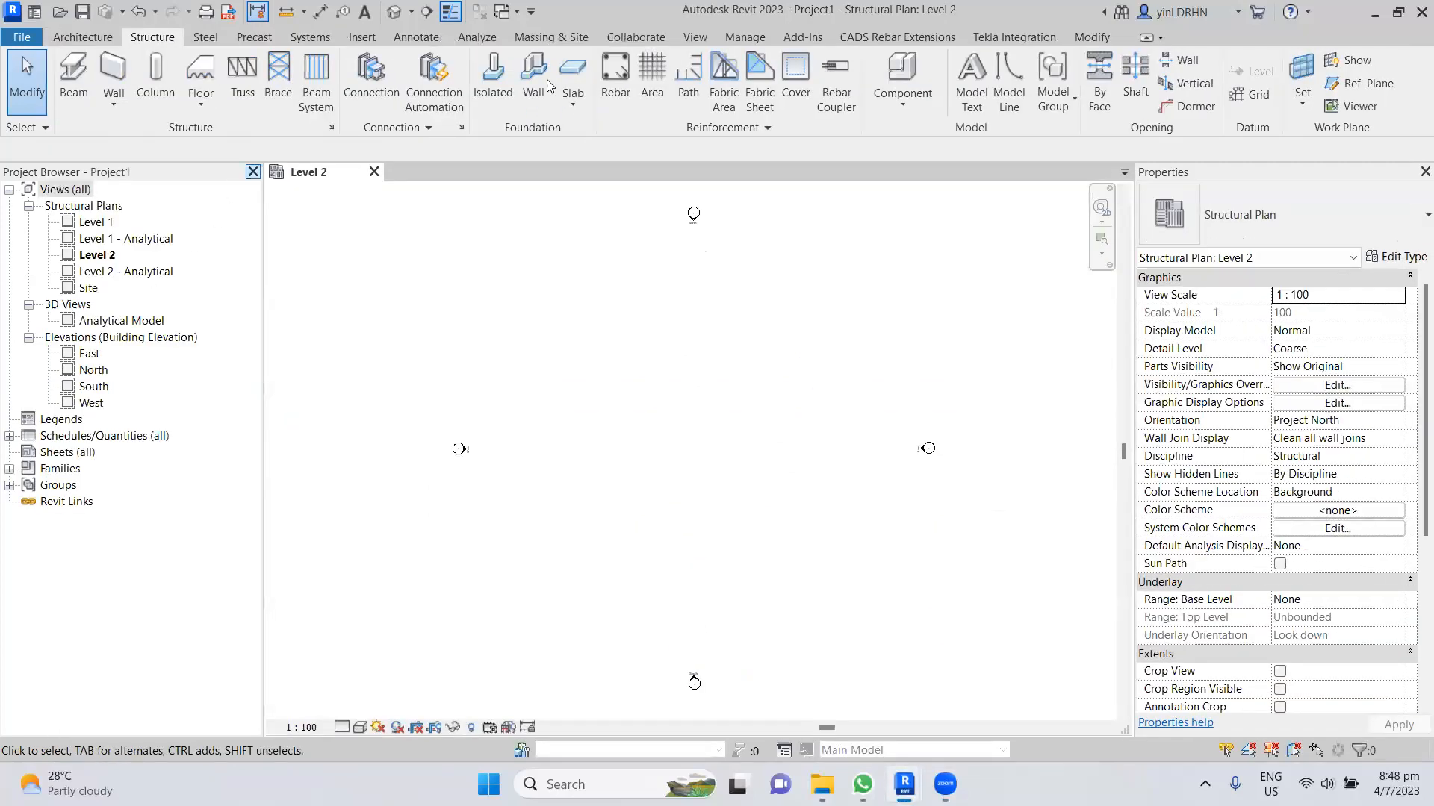
pyautogui.click(1372, 13)
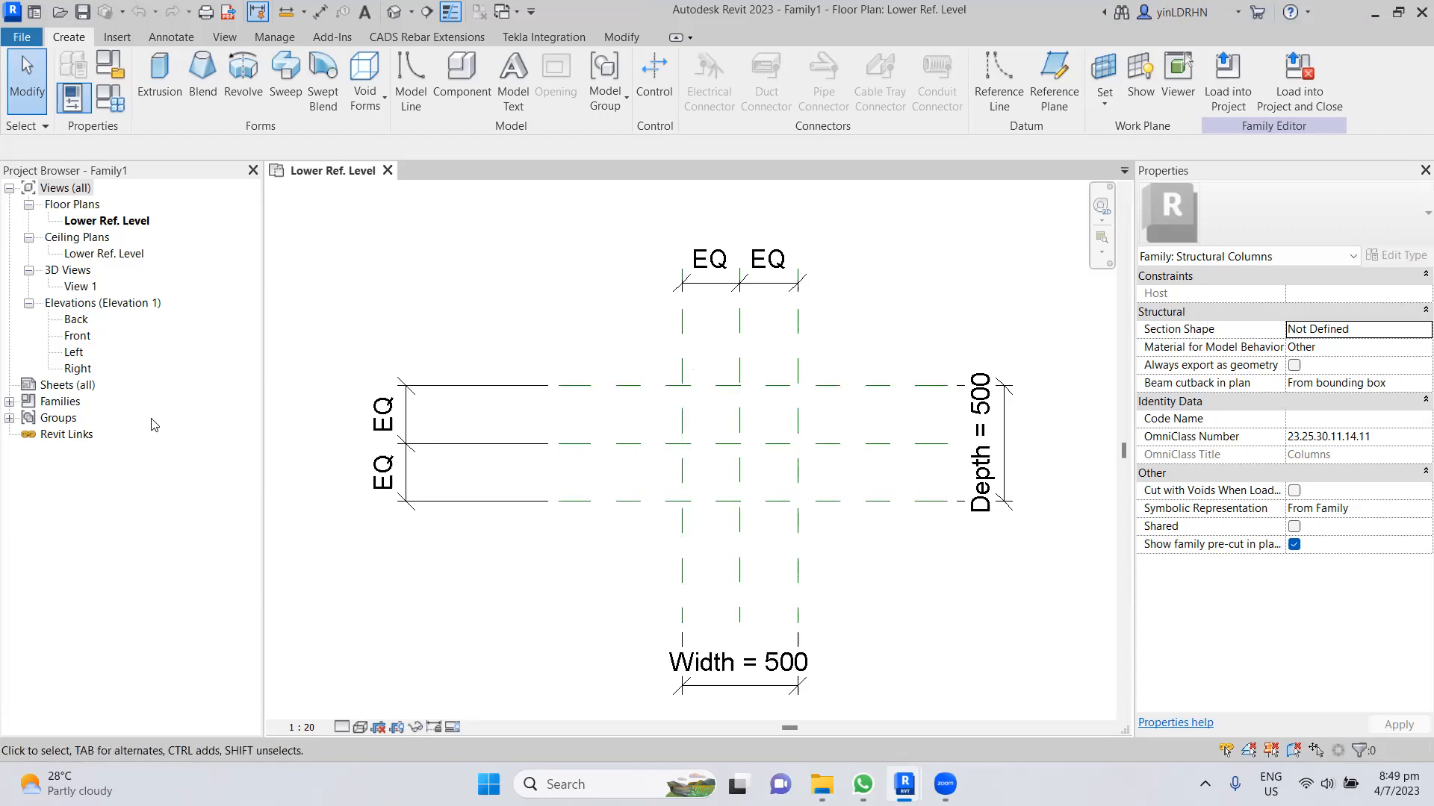
# - Examine the upper and lower reference levels in the Front elevation, and review the void form types from the Lower Ref. Level plan
pyautogui.doubleClick(80, 336)
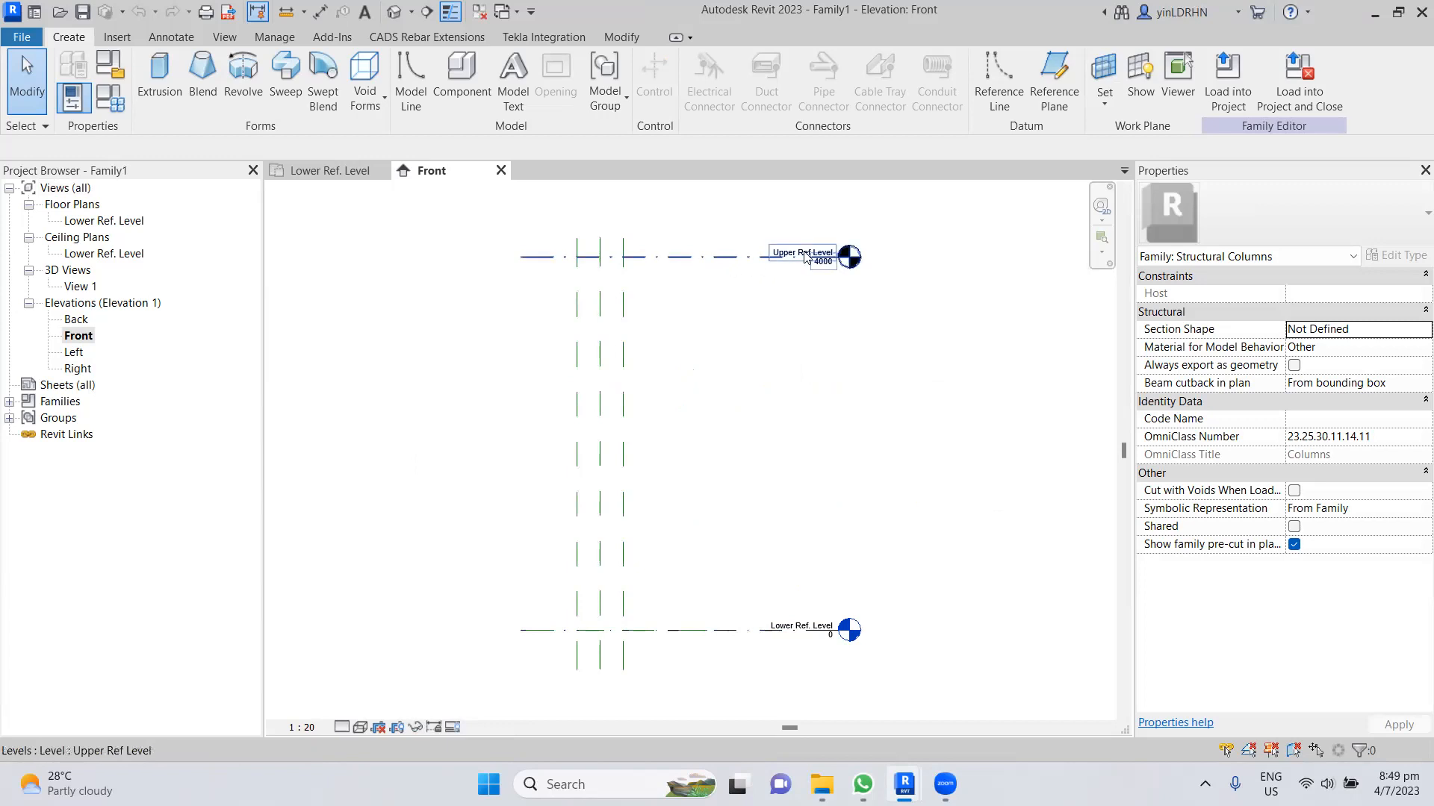
pyautogui.scroll(4, 829, 266)
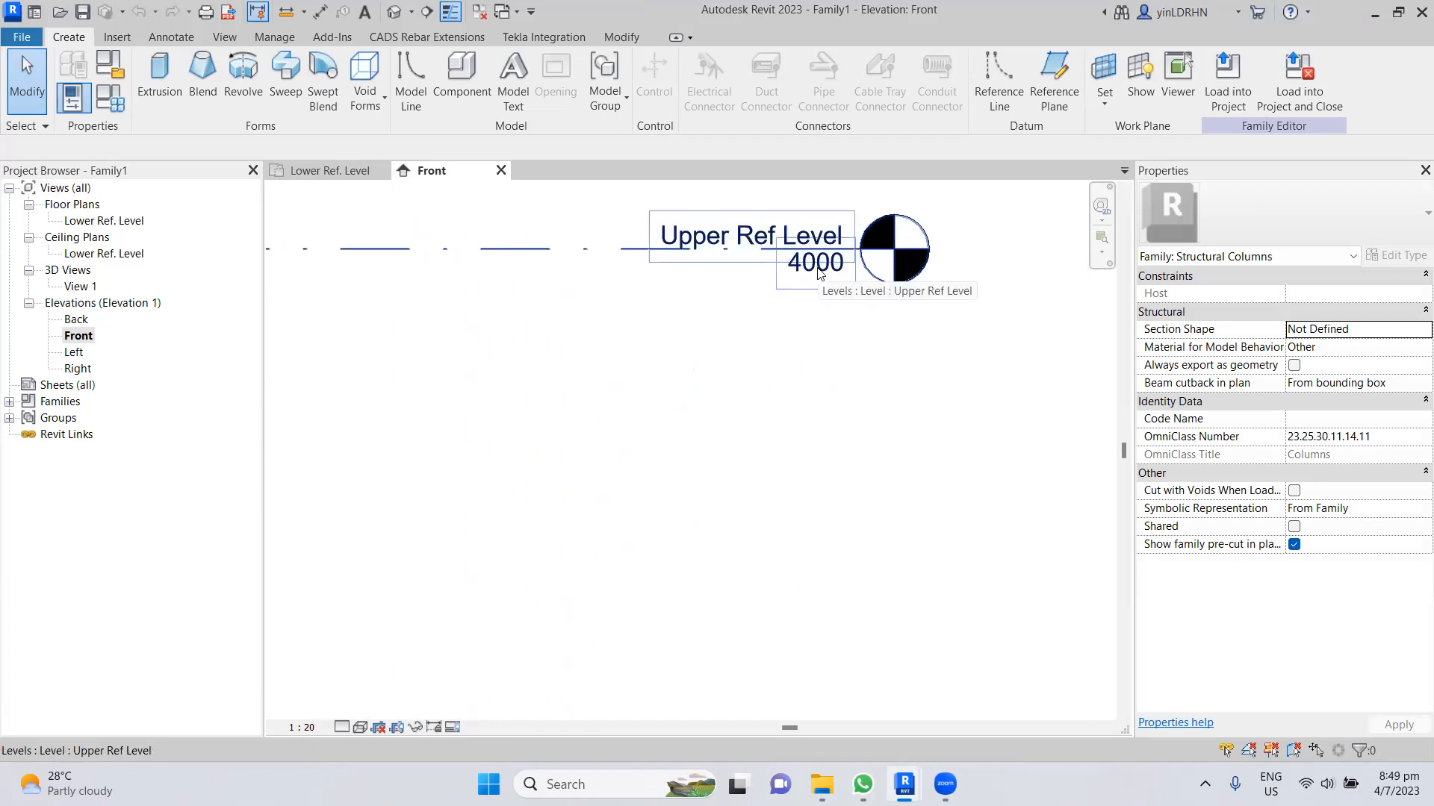
pyautogui.scroll(-5, 837, 291)
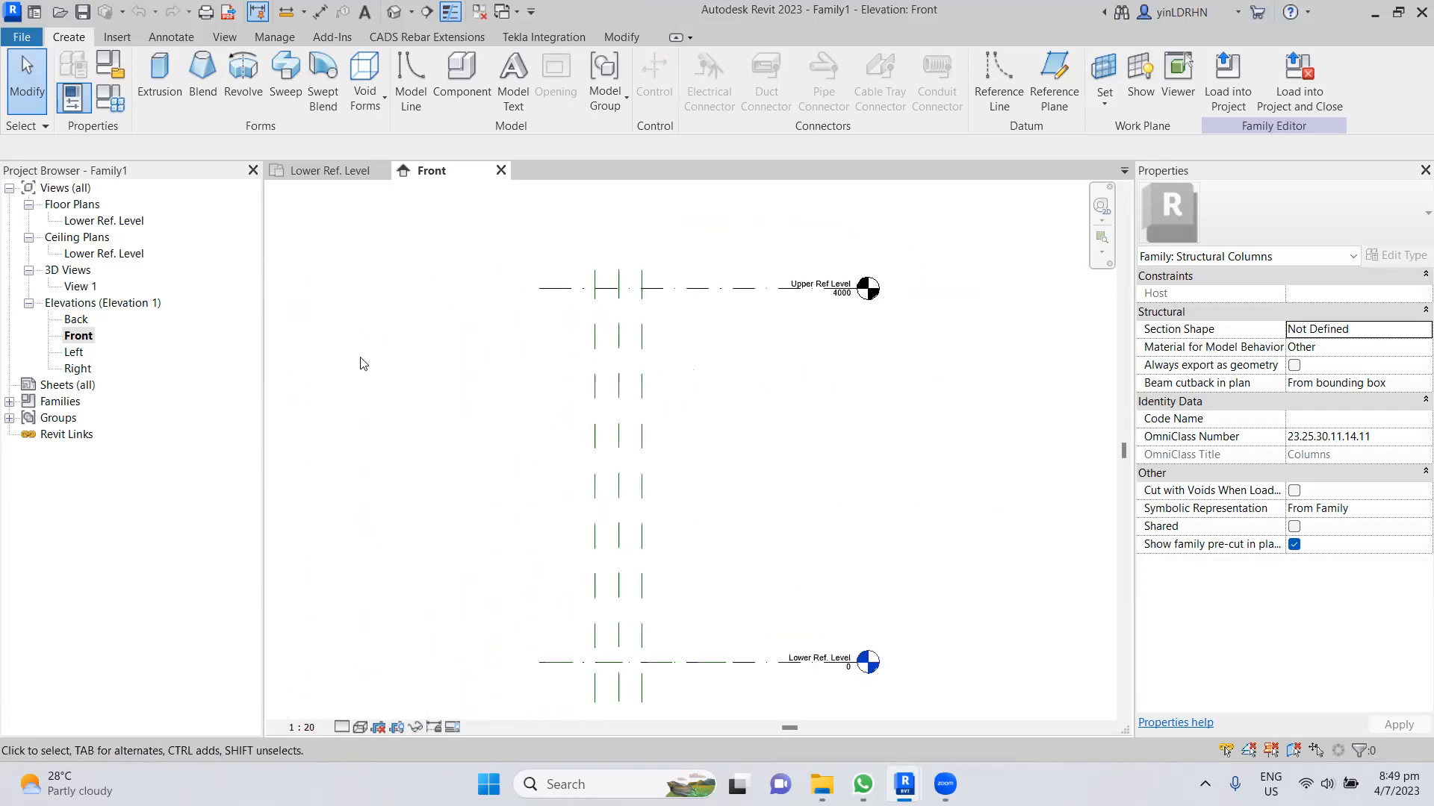
pyautogui.click(330, 170)
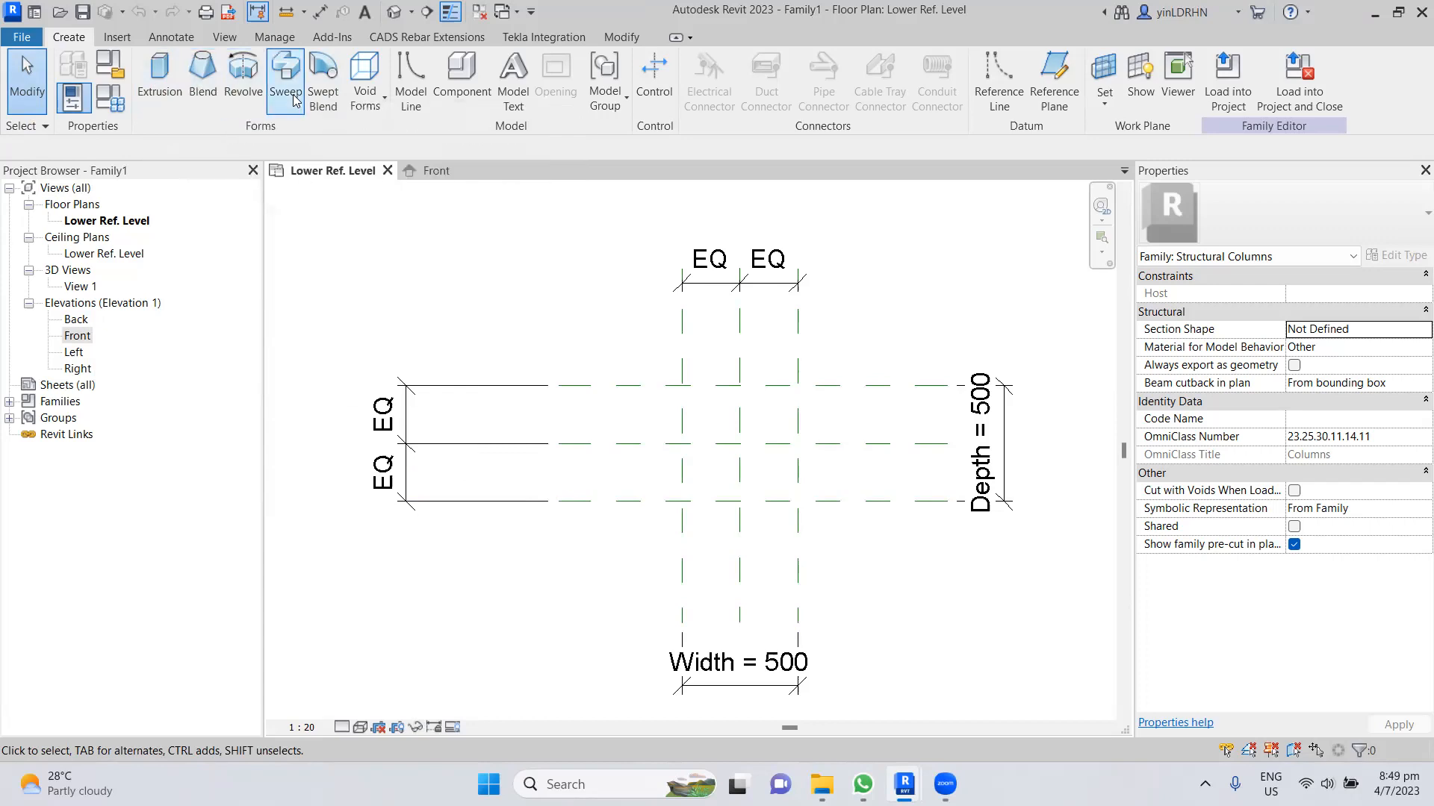
pyautogui.click(371, 102)
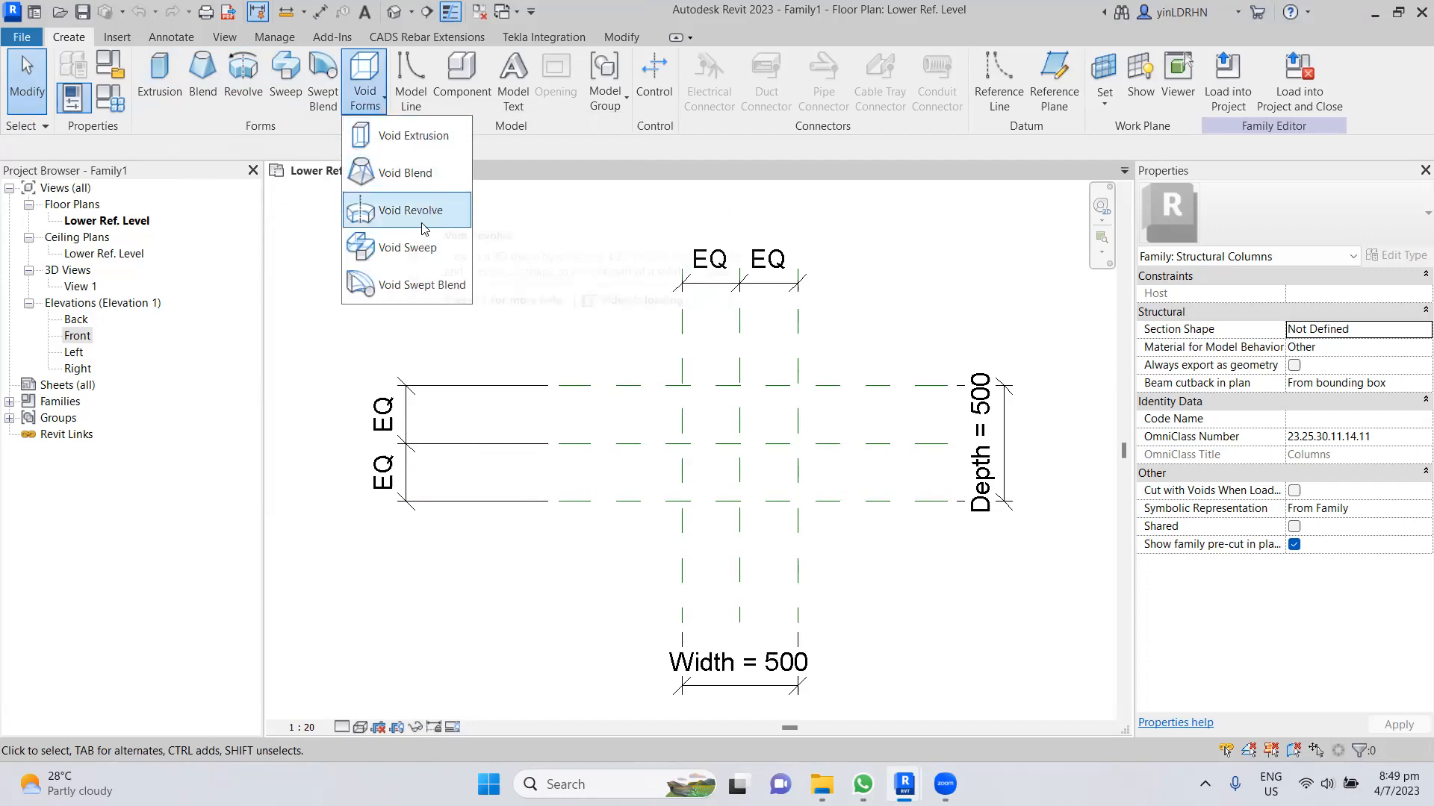
pyautogui.click(481, 293)
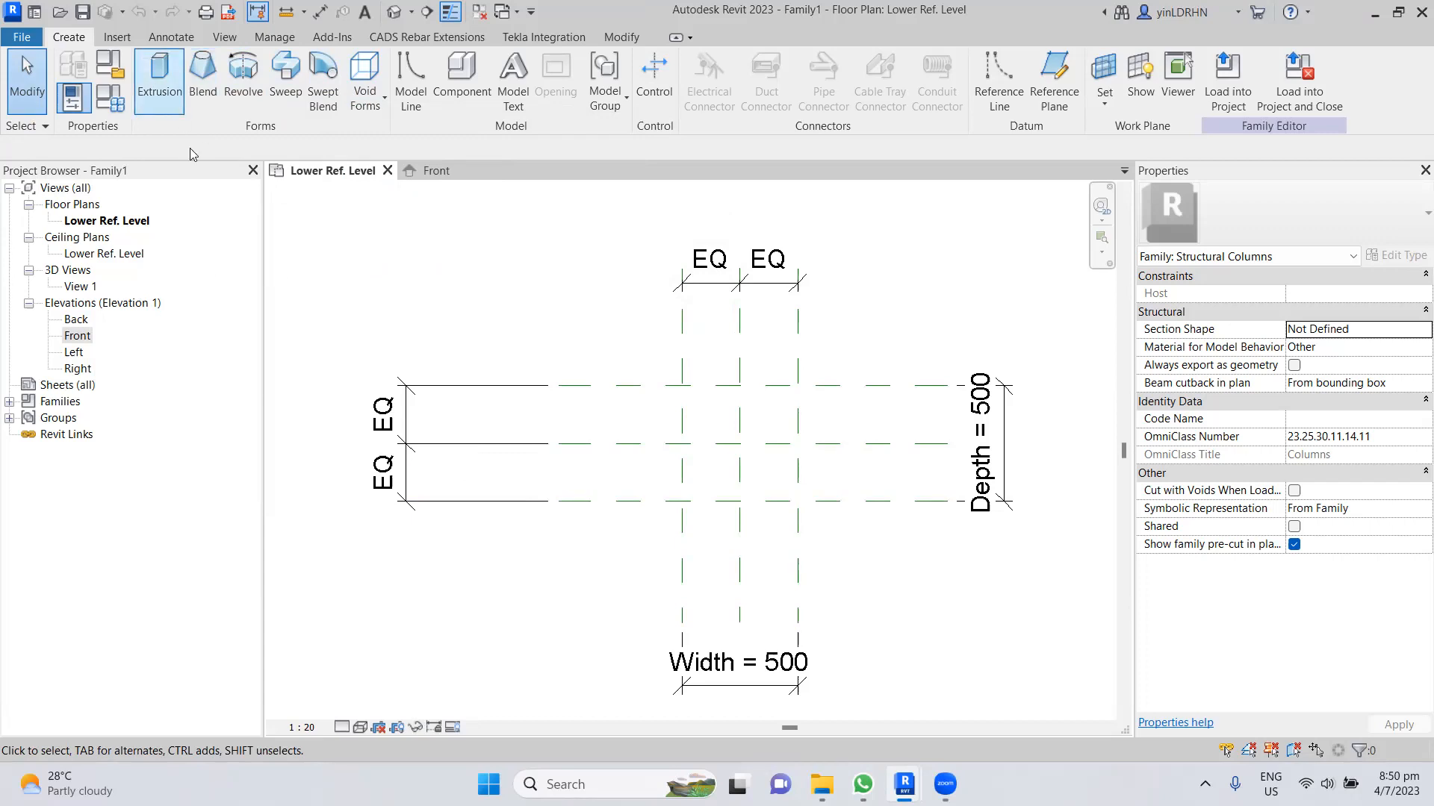
# - Start an extrusion in the Lower Ref. Level plan and pick sketch lines from the left, front, right and back reference planes
pyautogui.click(159, 105)
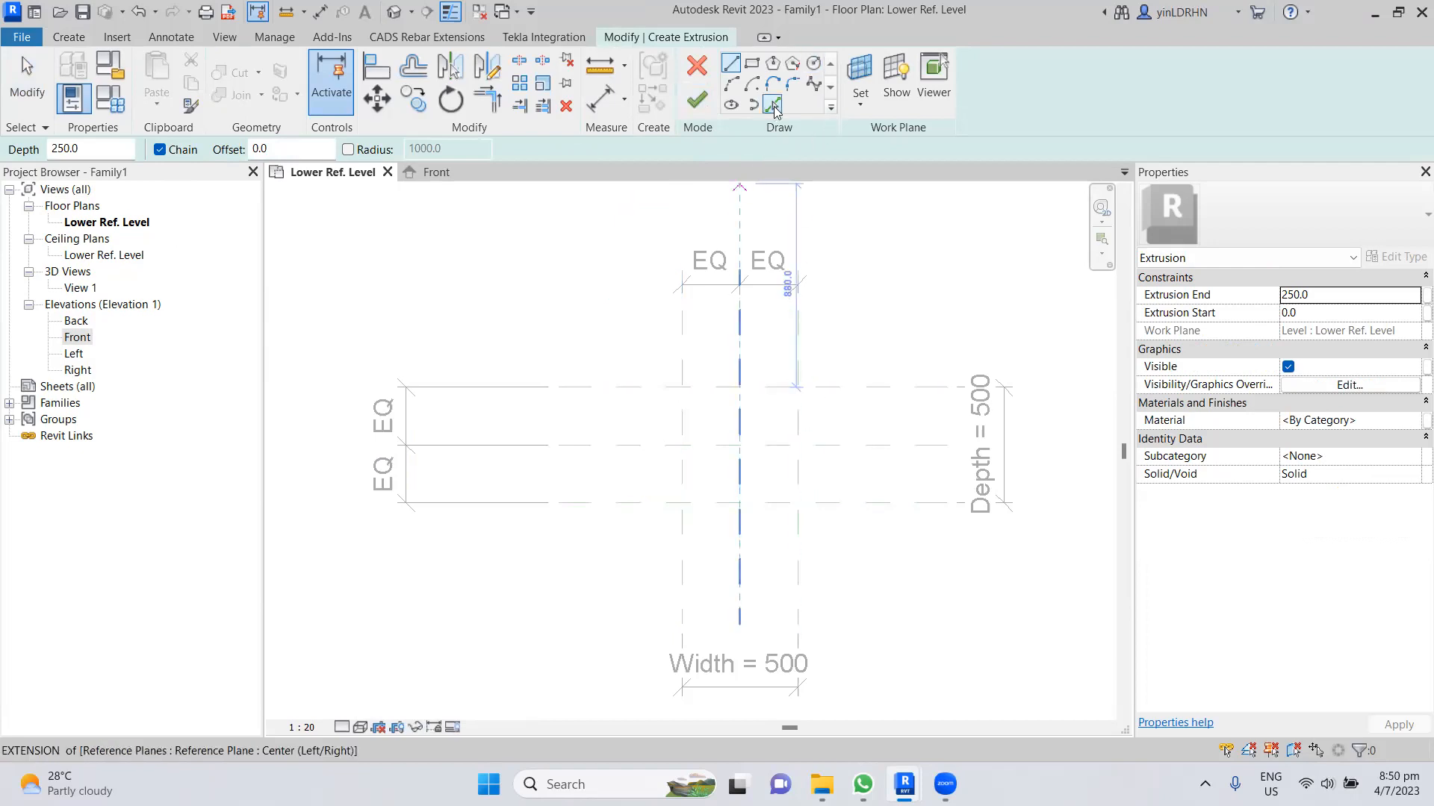
pyautogui.click(775, 105)
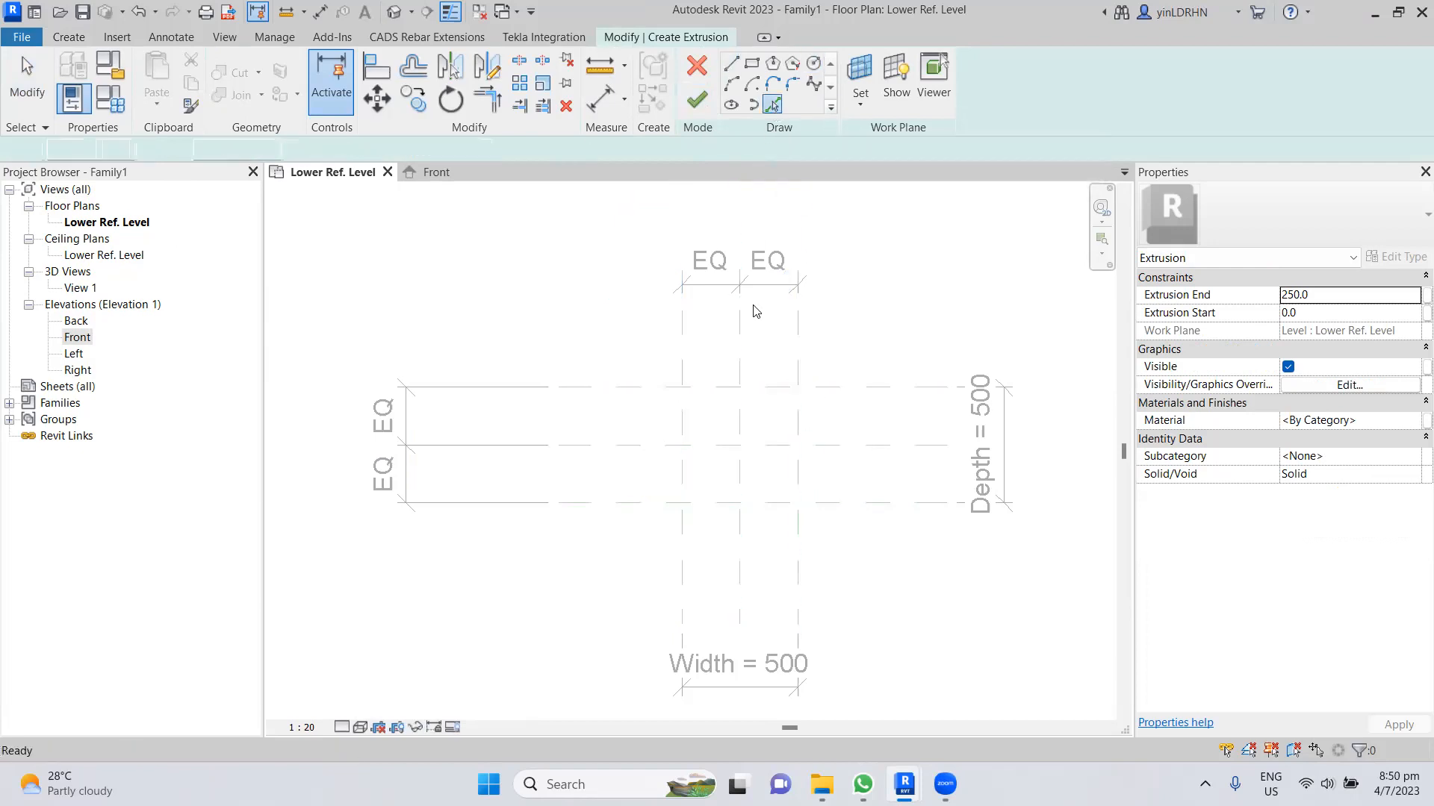
pyautogui.click(685, 426)
pyautogui.click(724, 503)
pyautogui.click(795, 420)
pyautogui.click(832, 387)
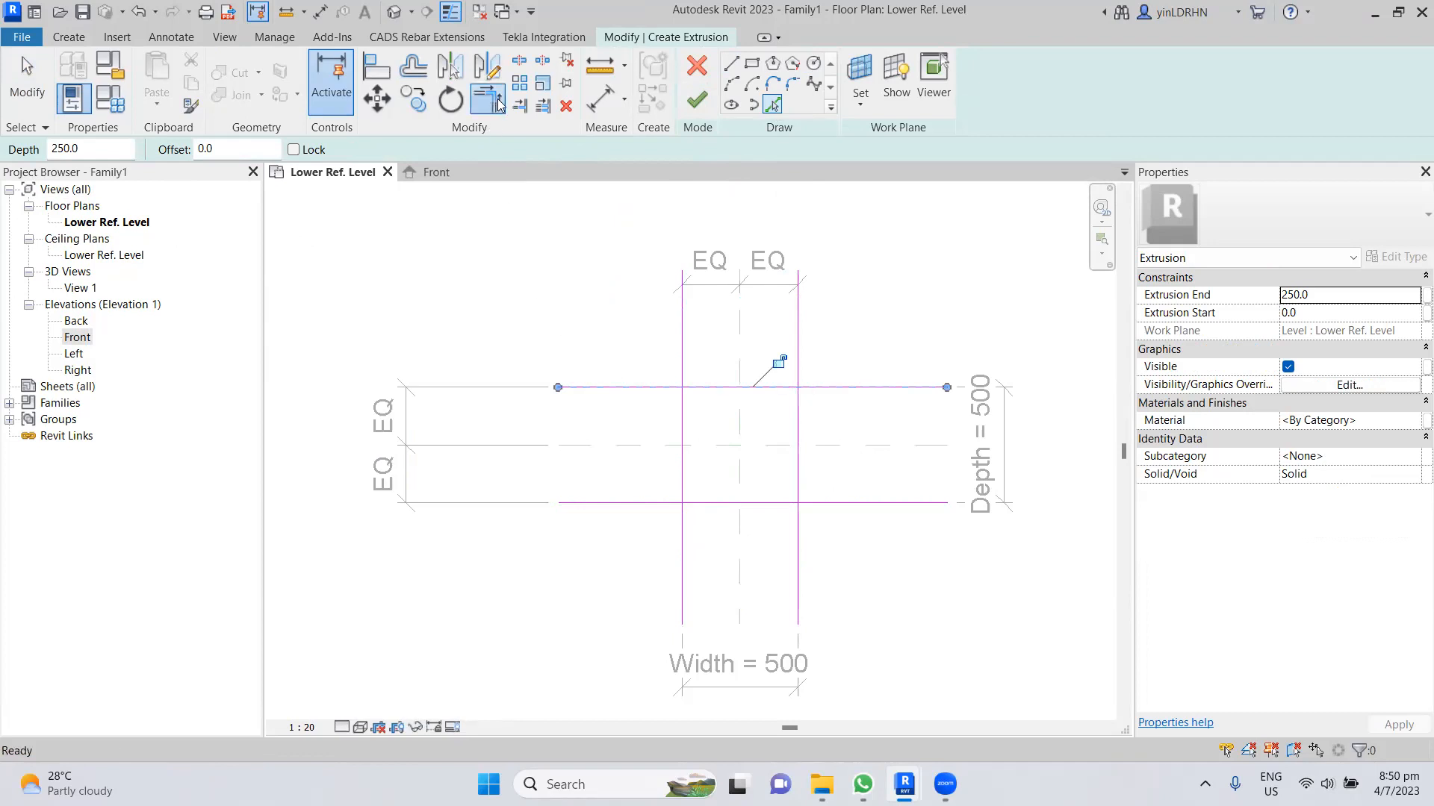
# - Trim the four sketch lines to corners so they form a closed square, and finish the column extrusion
pyautogui.click(486, 99)
pyautogui.click(682, 407)
pyautogui.click(710, 388)
pyautogui.click(784, 388)
pyautogui.click(797, 407)
pyautogui.click(797, 489)
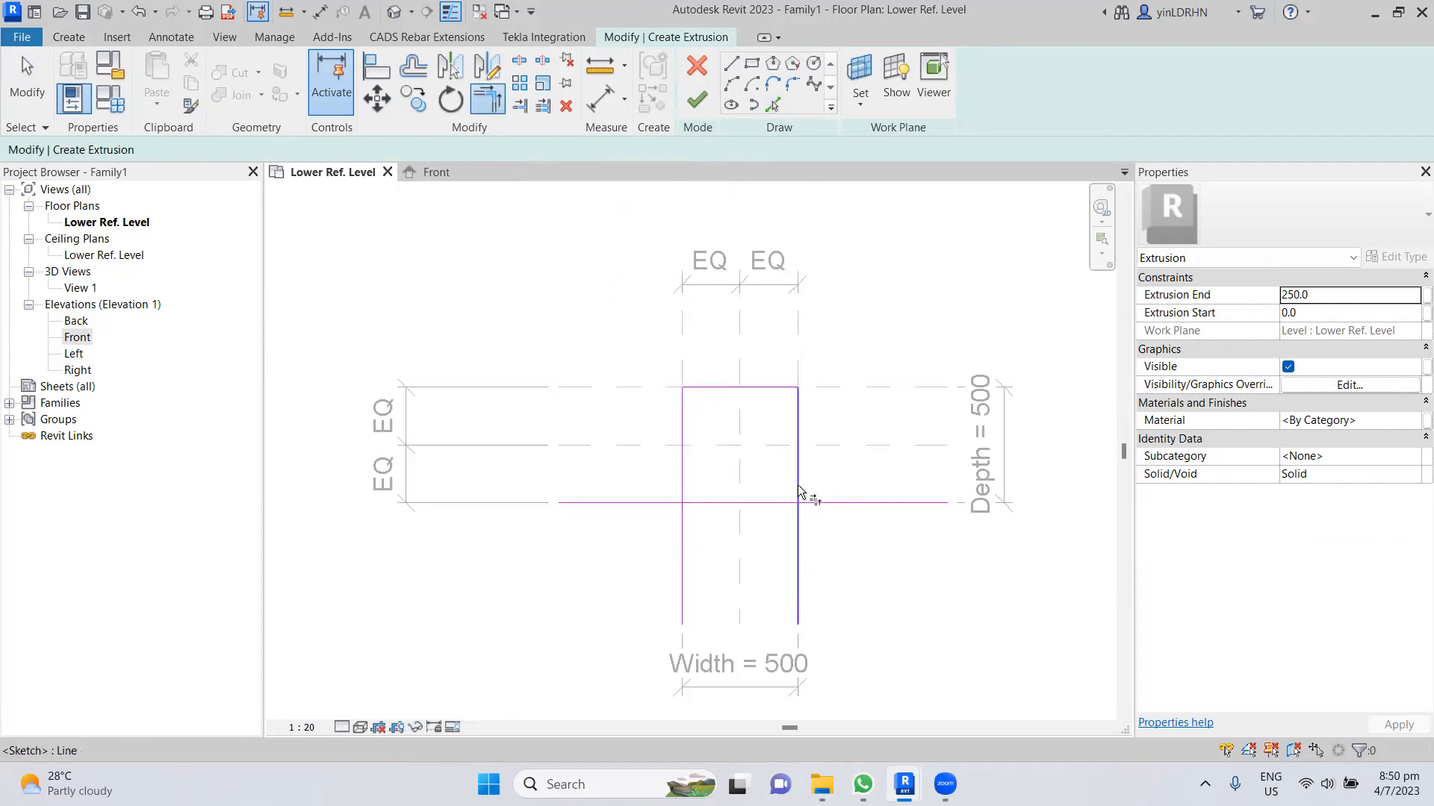
pyautogui.click(785, 503)
pyautogui.click(683, 494)
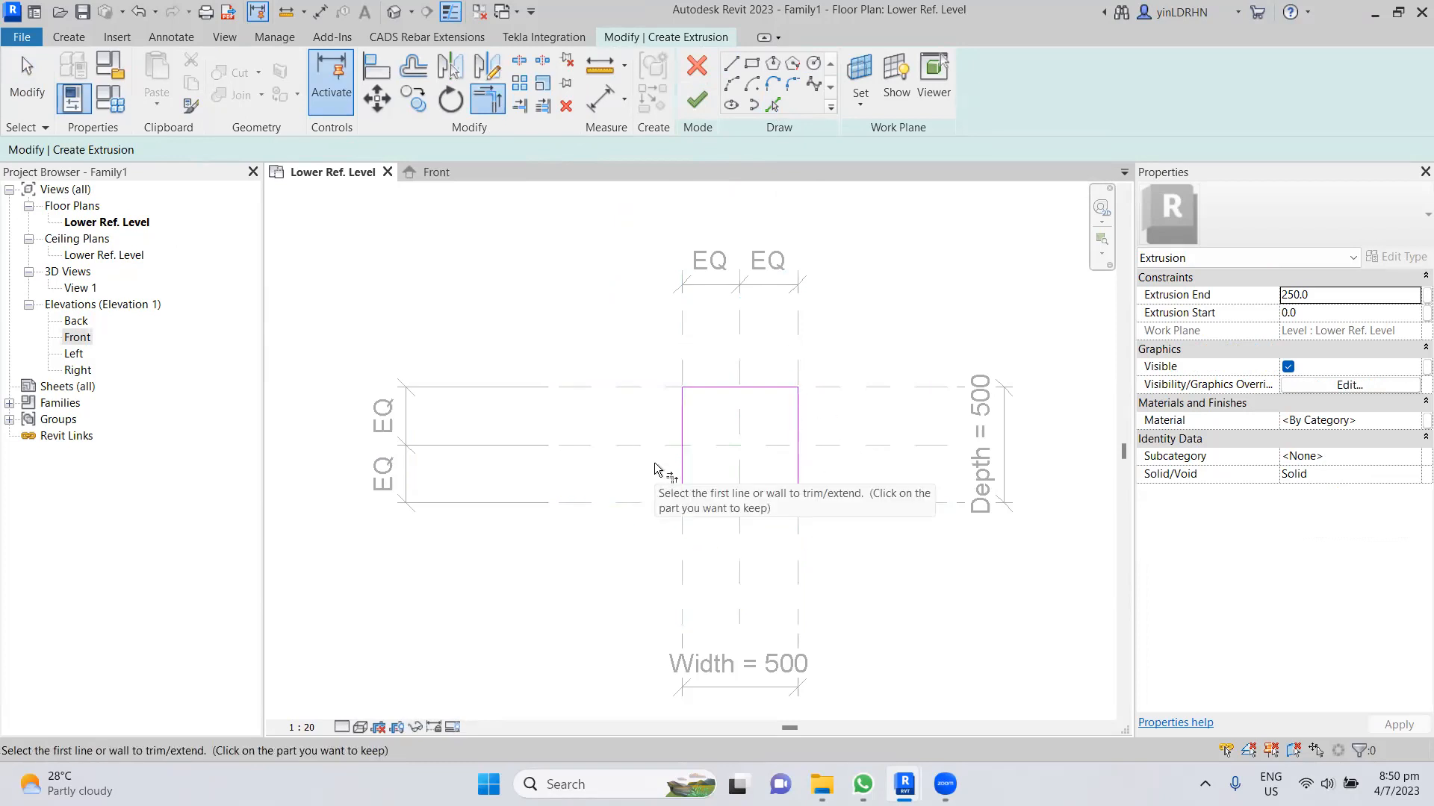
pyautogui.click(697, 99)
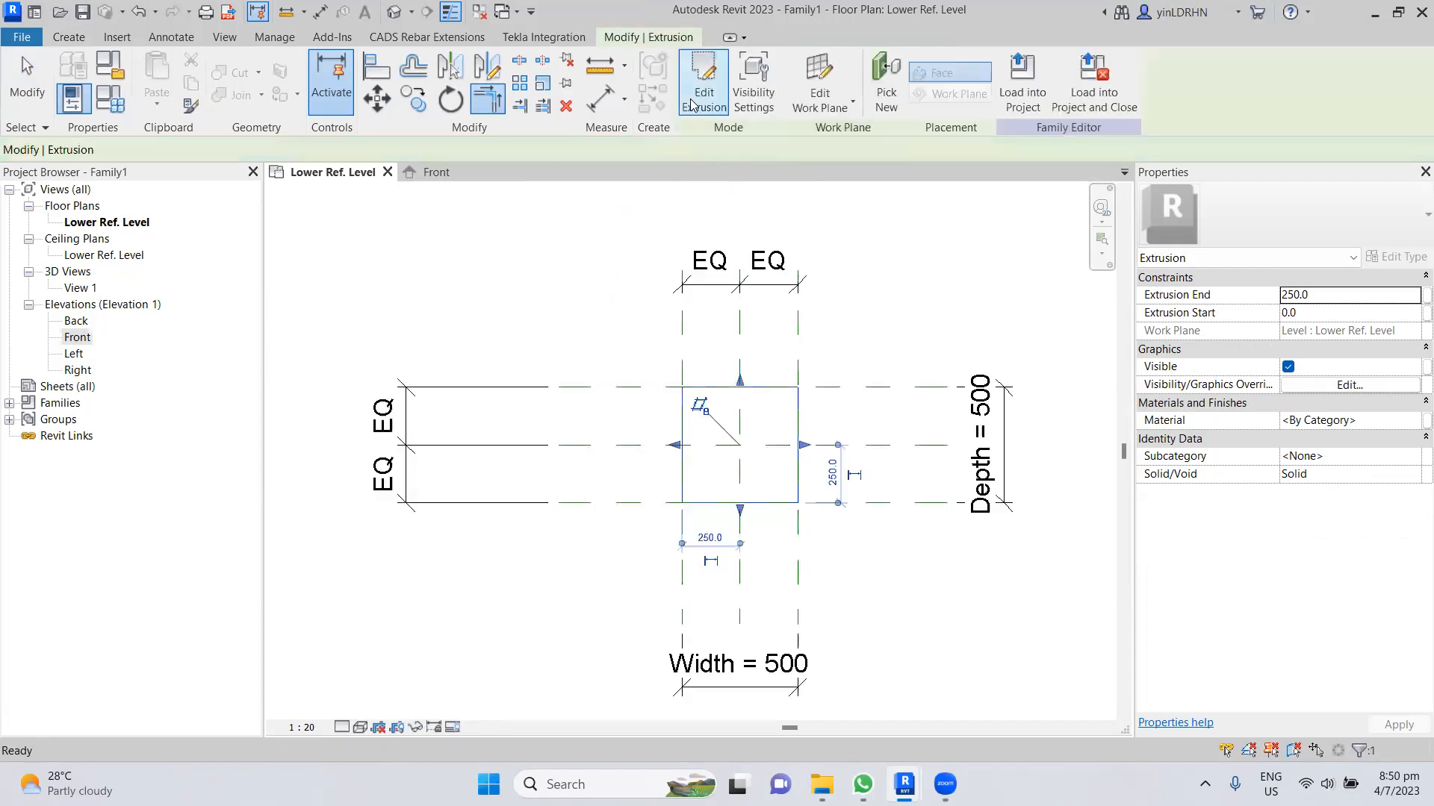
pyautogui.click(881, 345)
pyautogui.click(812, 420)
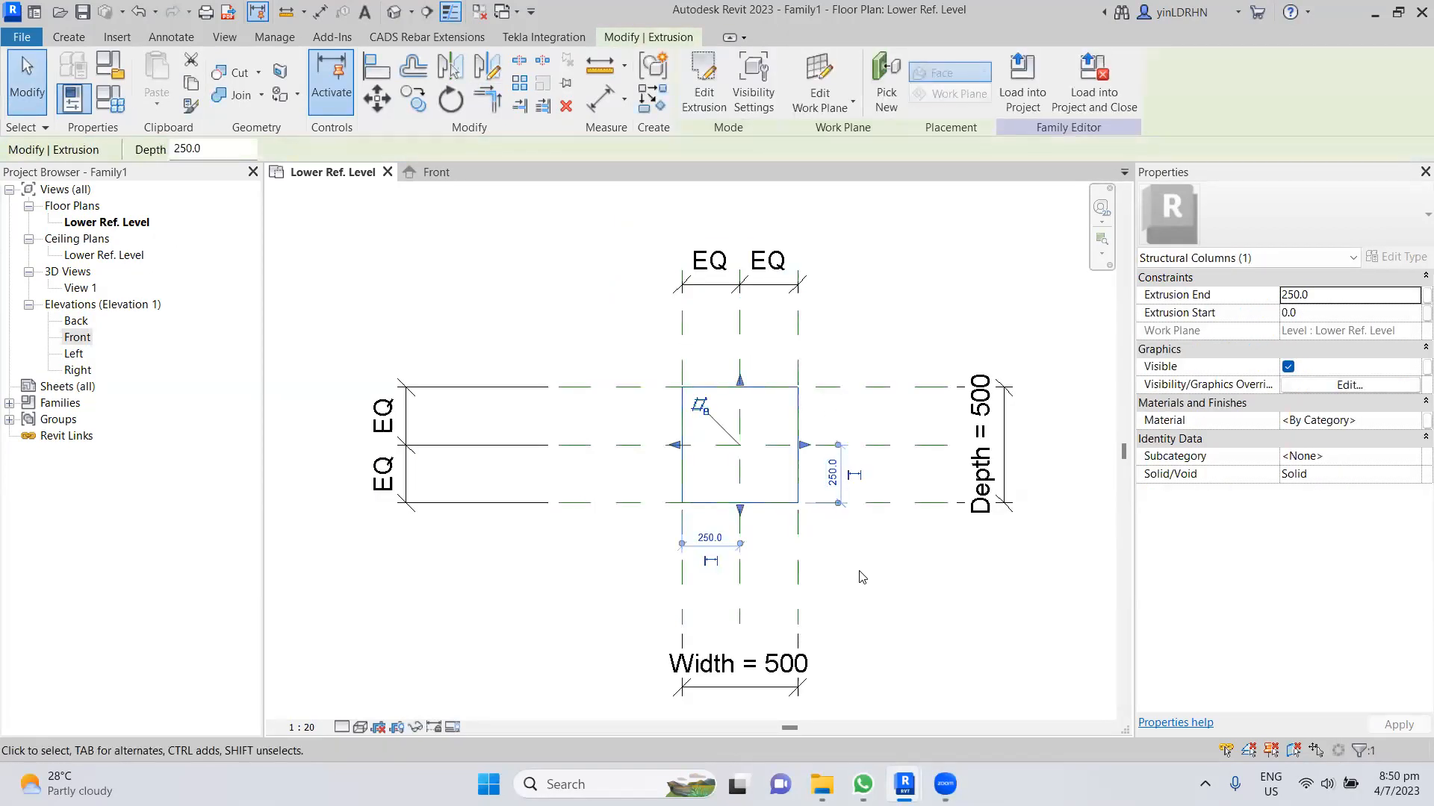
pyautogui.click(863, 577)
# - In the Front elevation, align the extrusion's top edge with the Upper Ref Level and lock the alignment
pyautogui.click(436, 173)
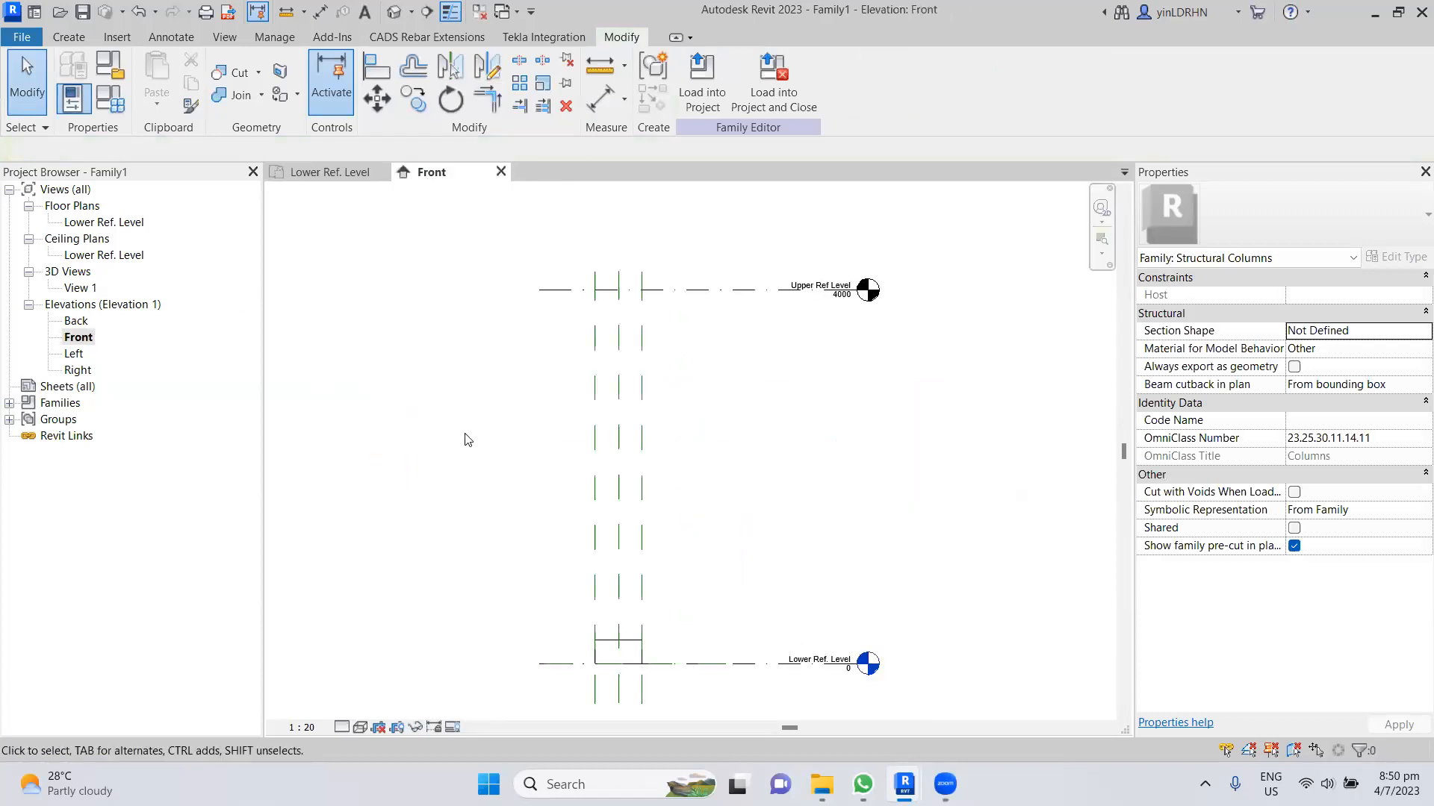
pyautogui.click(619, 646)
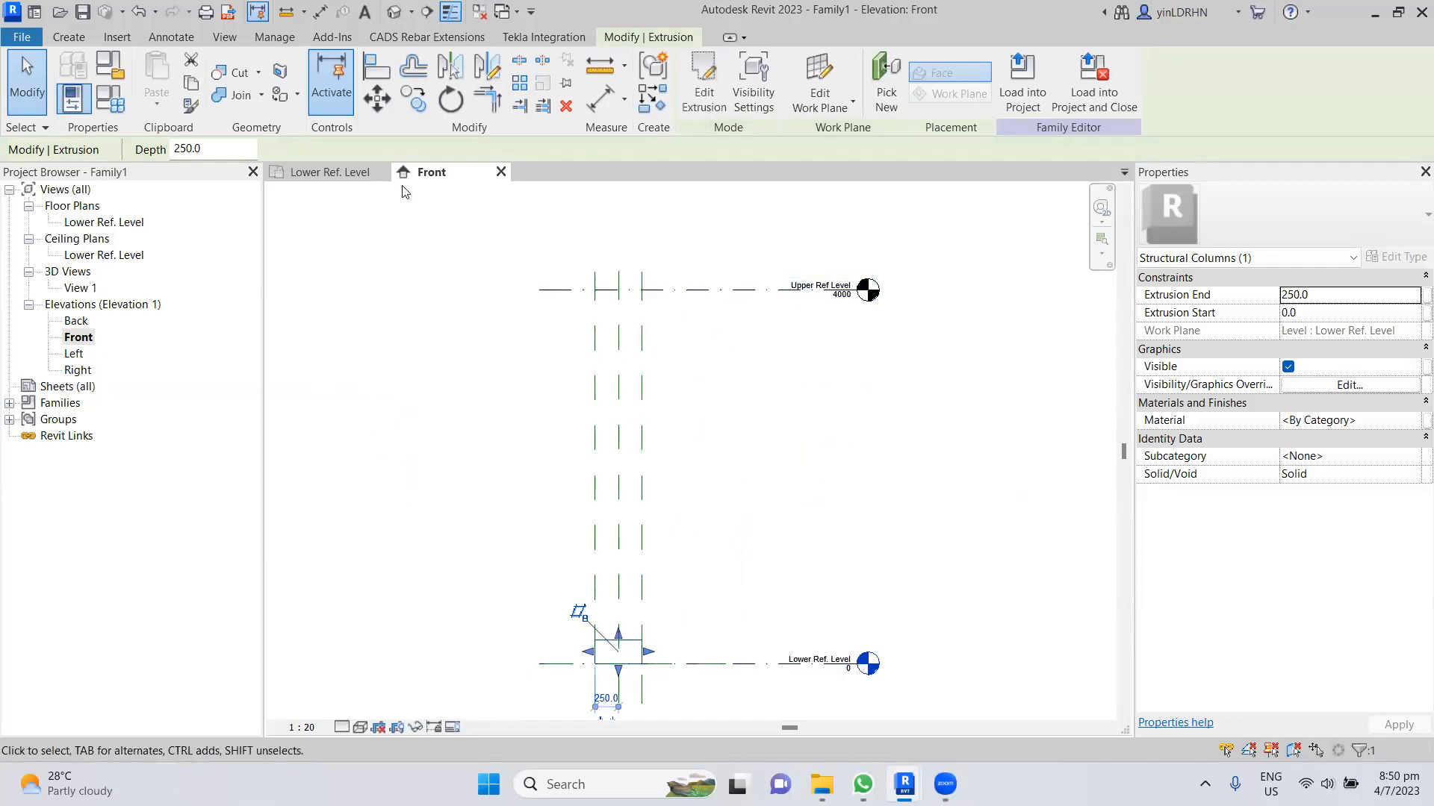
pyautogui.click(374, 69)
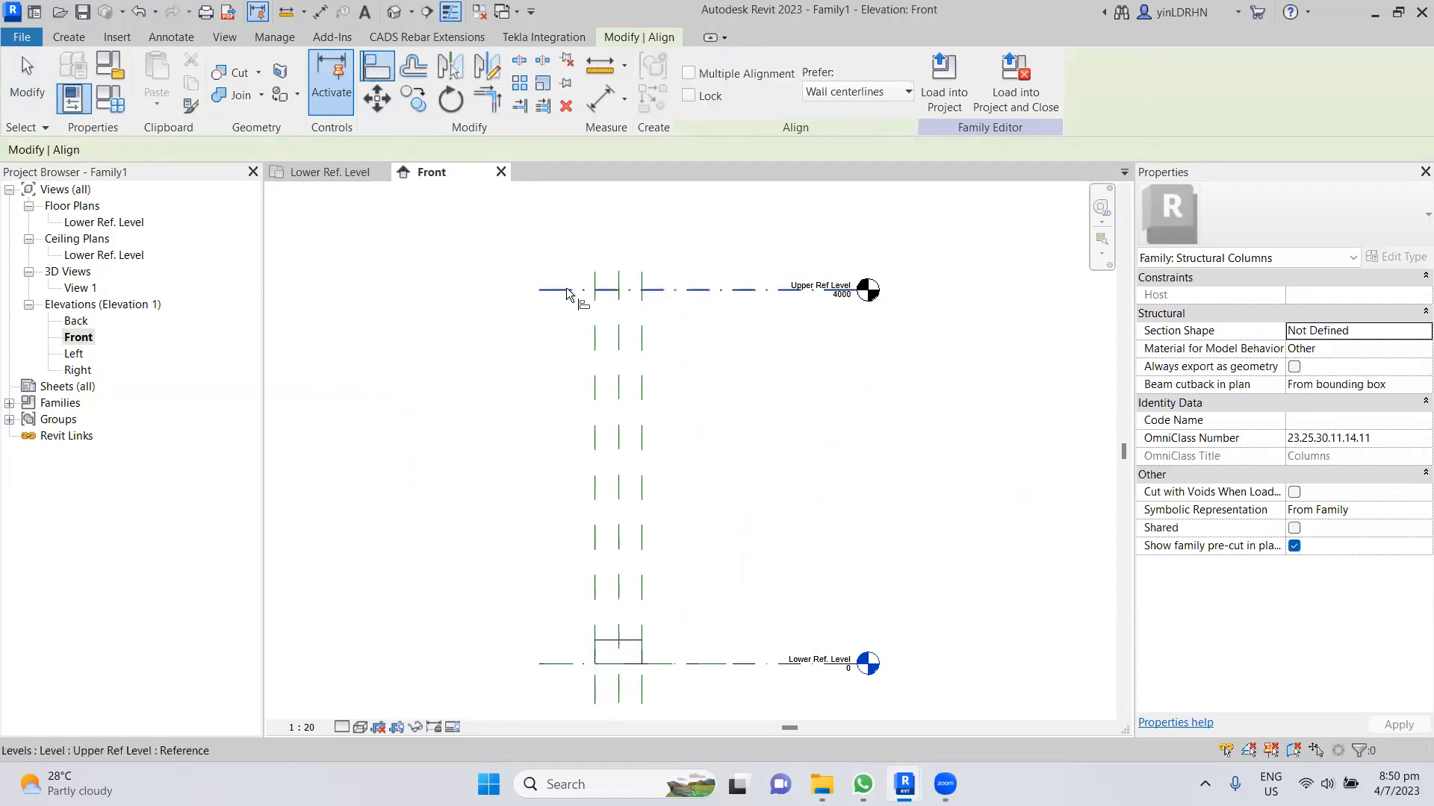
pyautogui.click(631, 640)
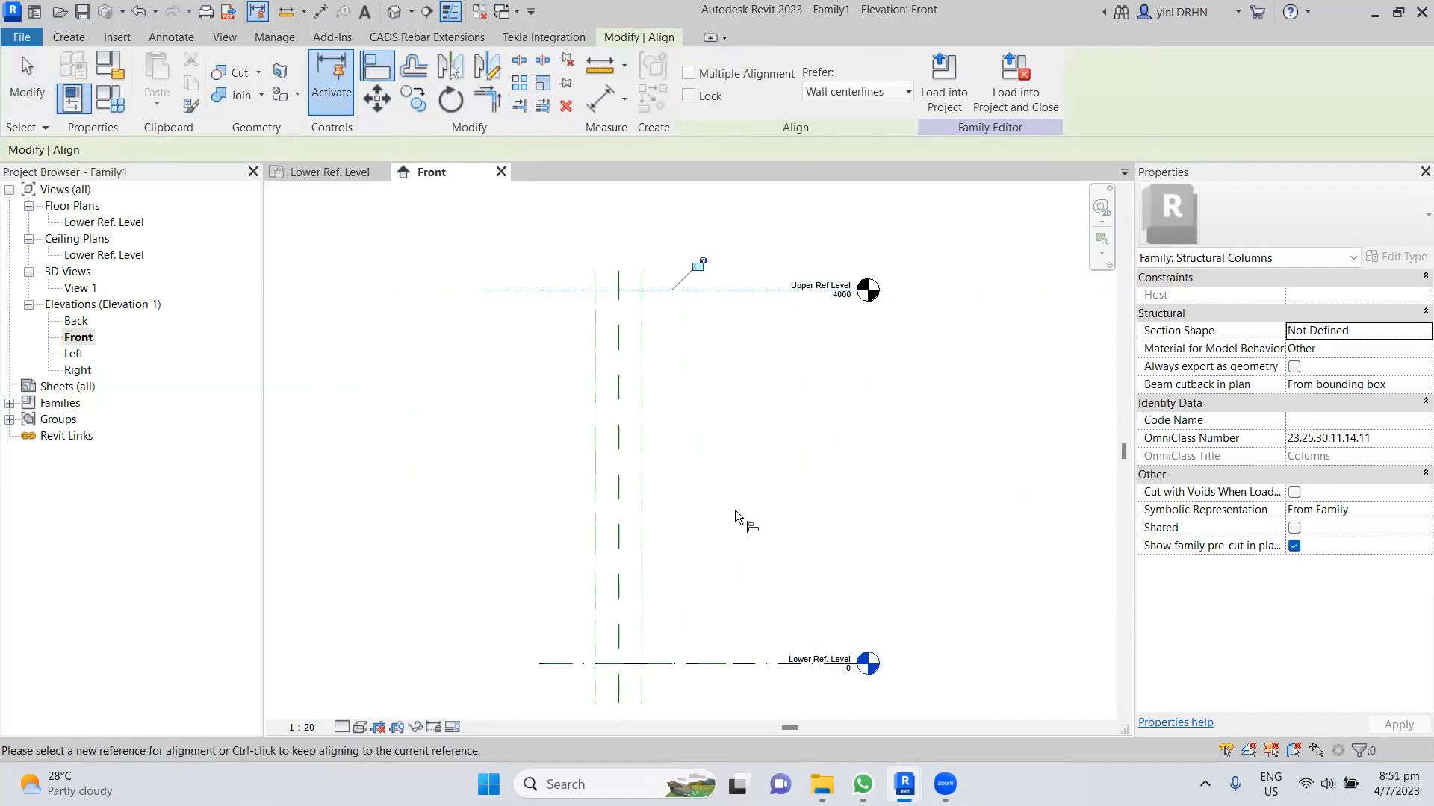
pyautogui.click(698, 264)
pyautogui.press('Escape')
pyautogui.press('Escape')
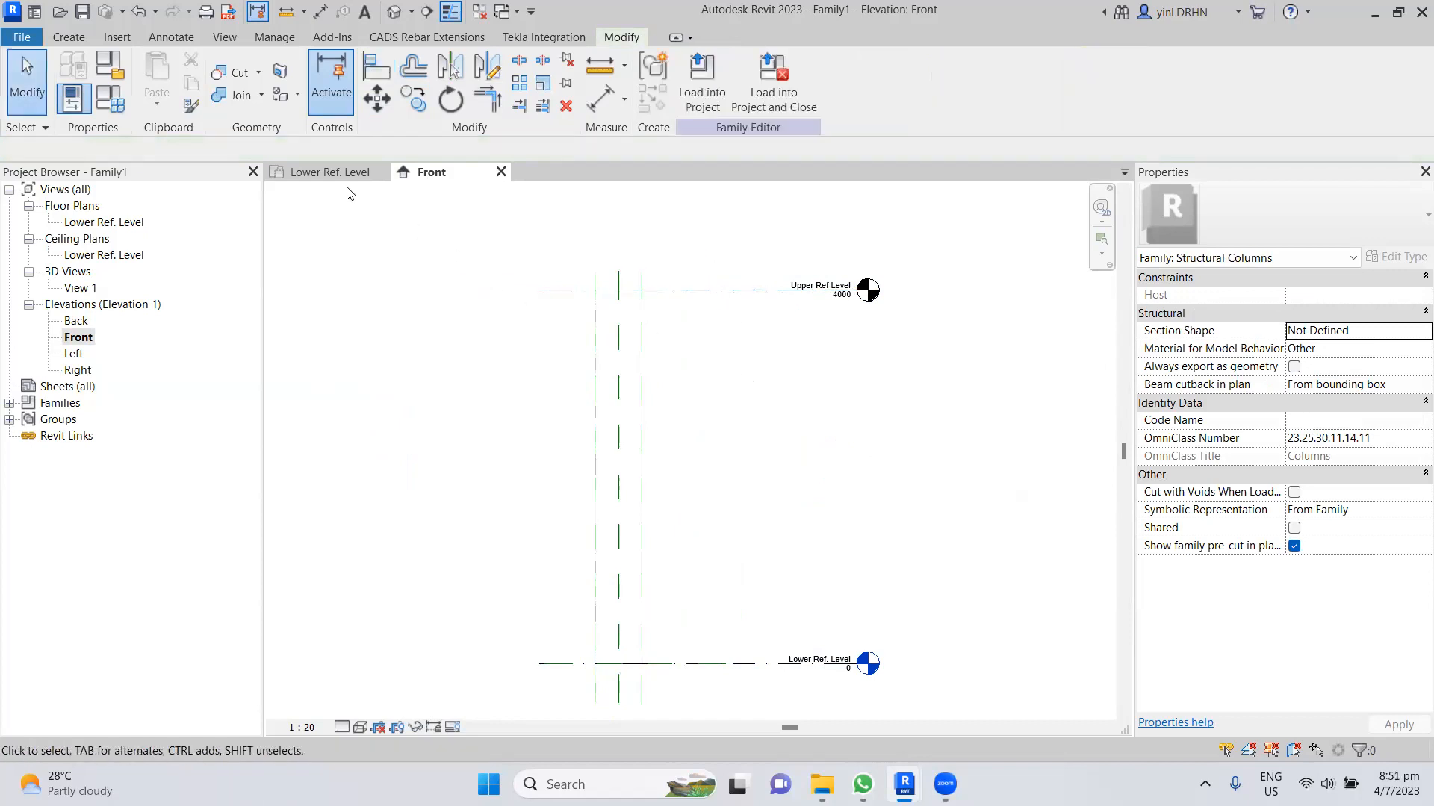
# - Inspect the back, front, left and right reference planes around the column in the Lower Ref. Level plan
pyautogui.click(332, 173)
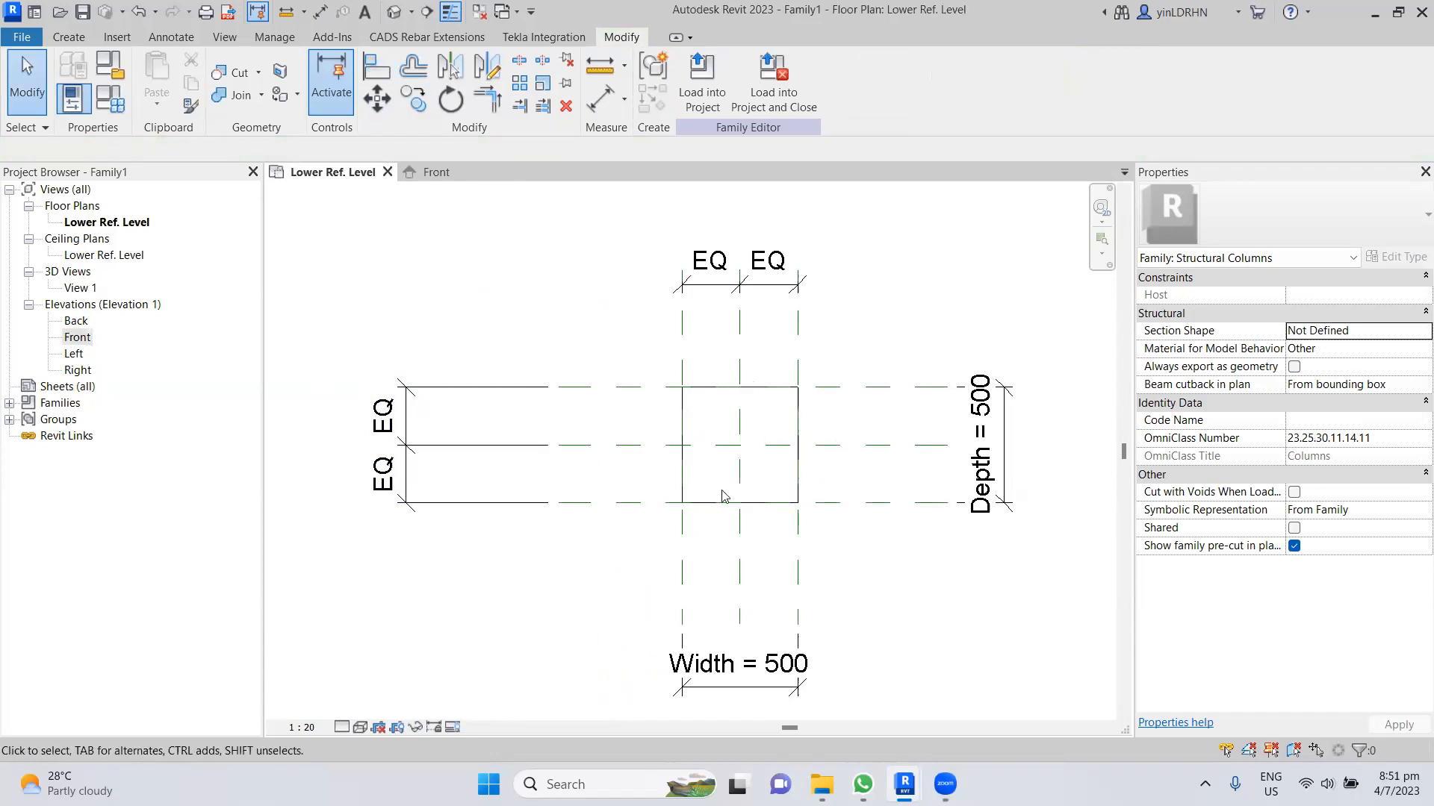
pyautogui.click(592, 390)
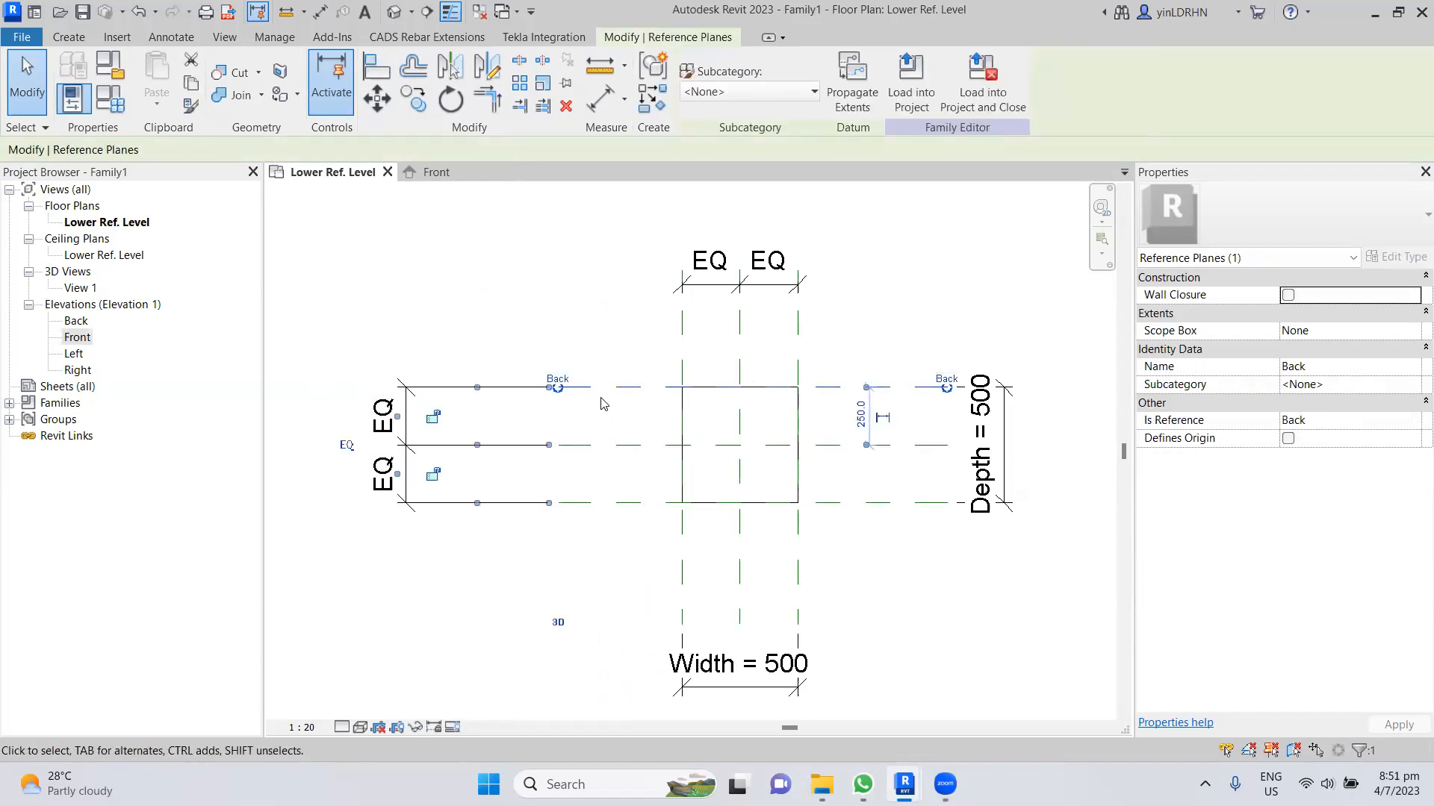
pyautogui.press('Escape')
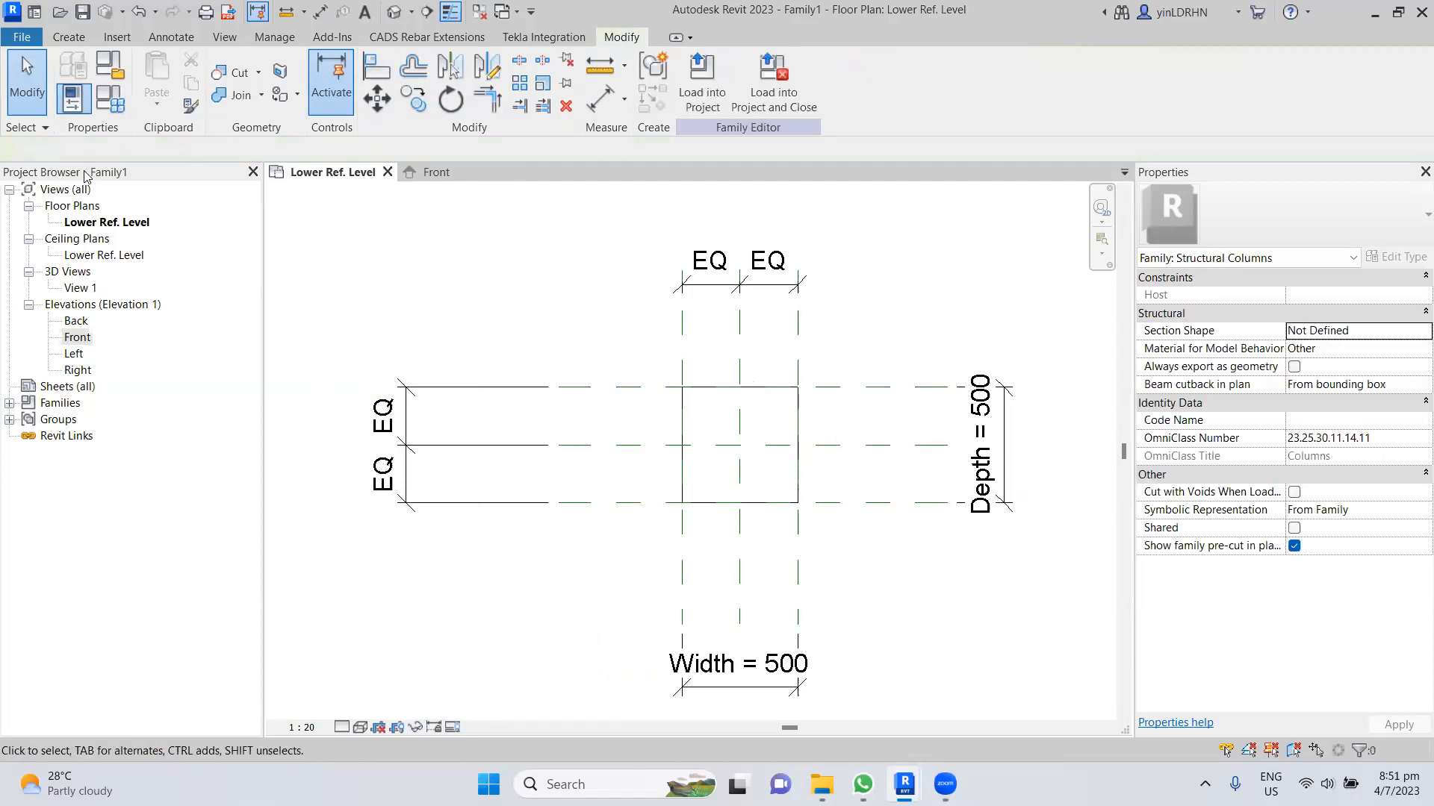
pyautogui.click(69, 38)
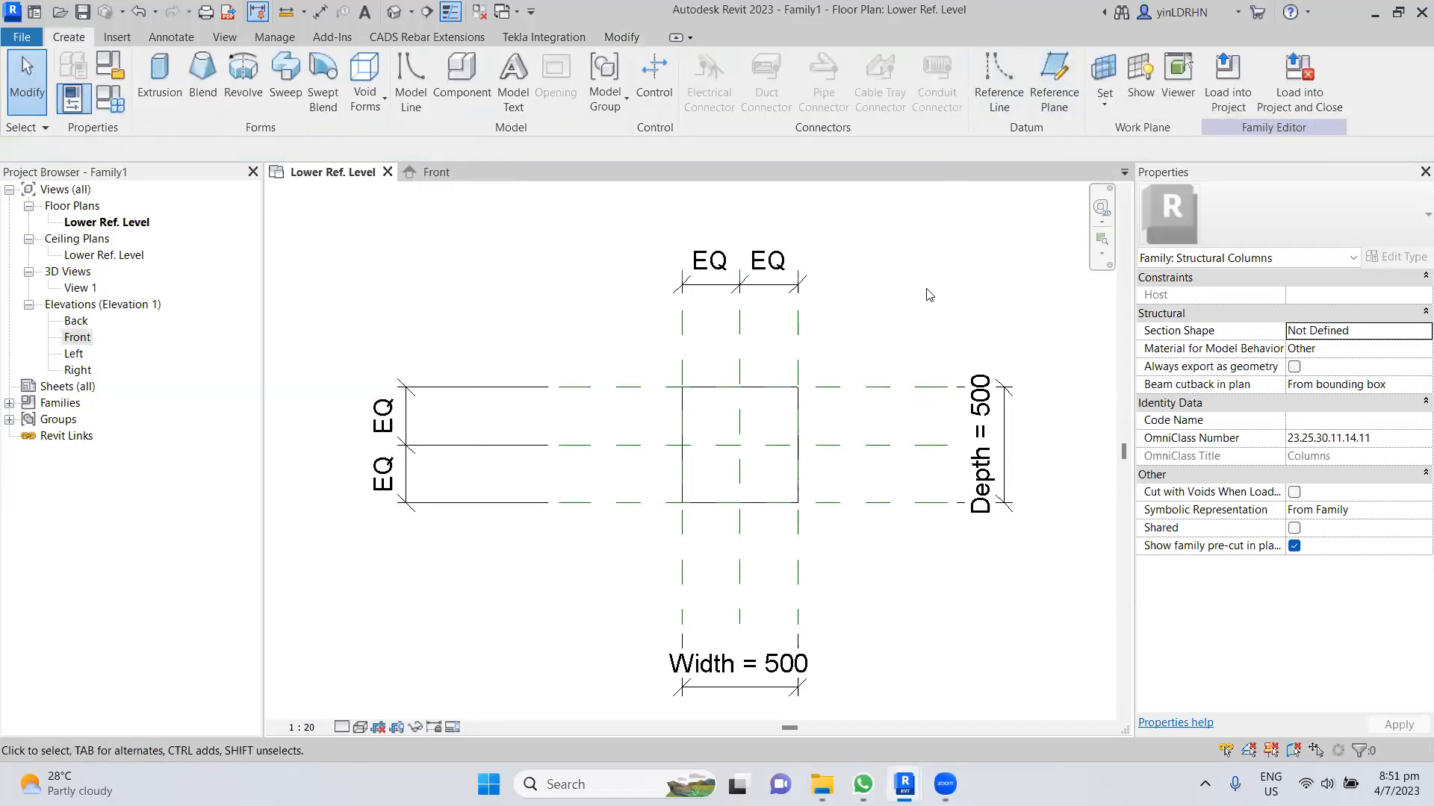
pyautogui.click(870, 387)
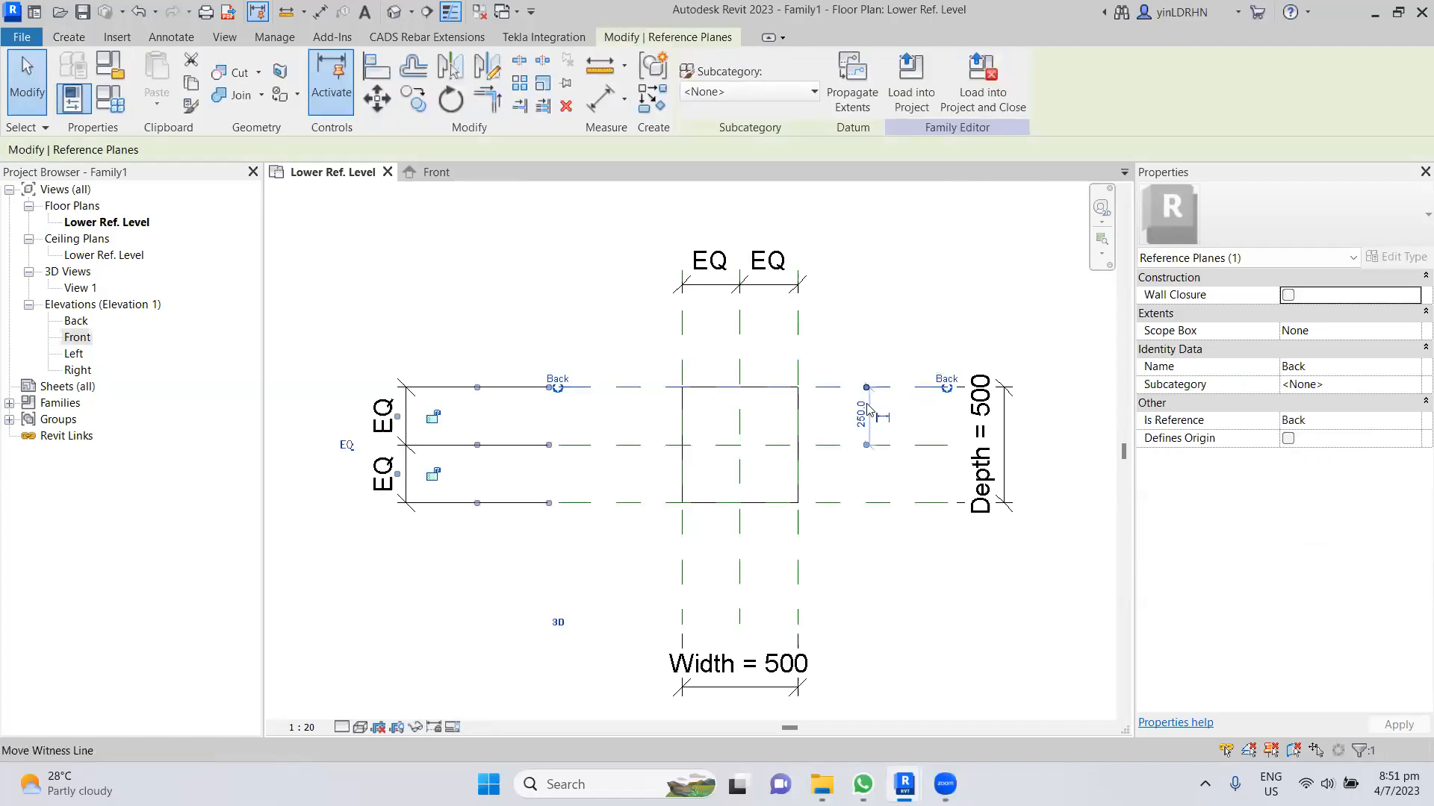
pyautogui.click(871, 505)
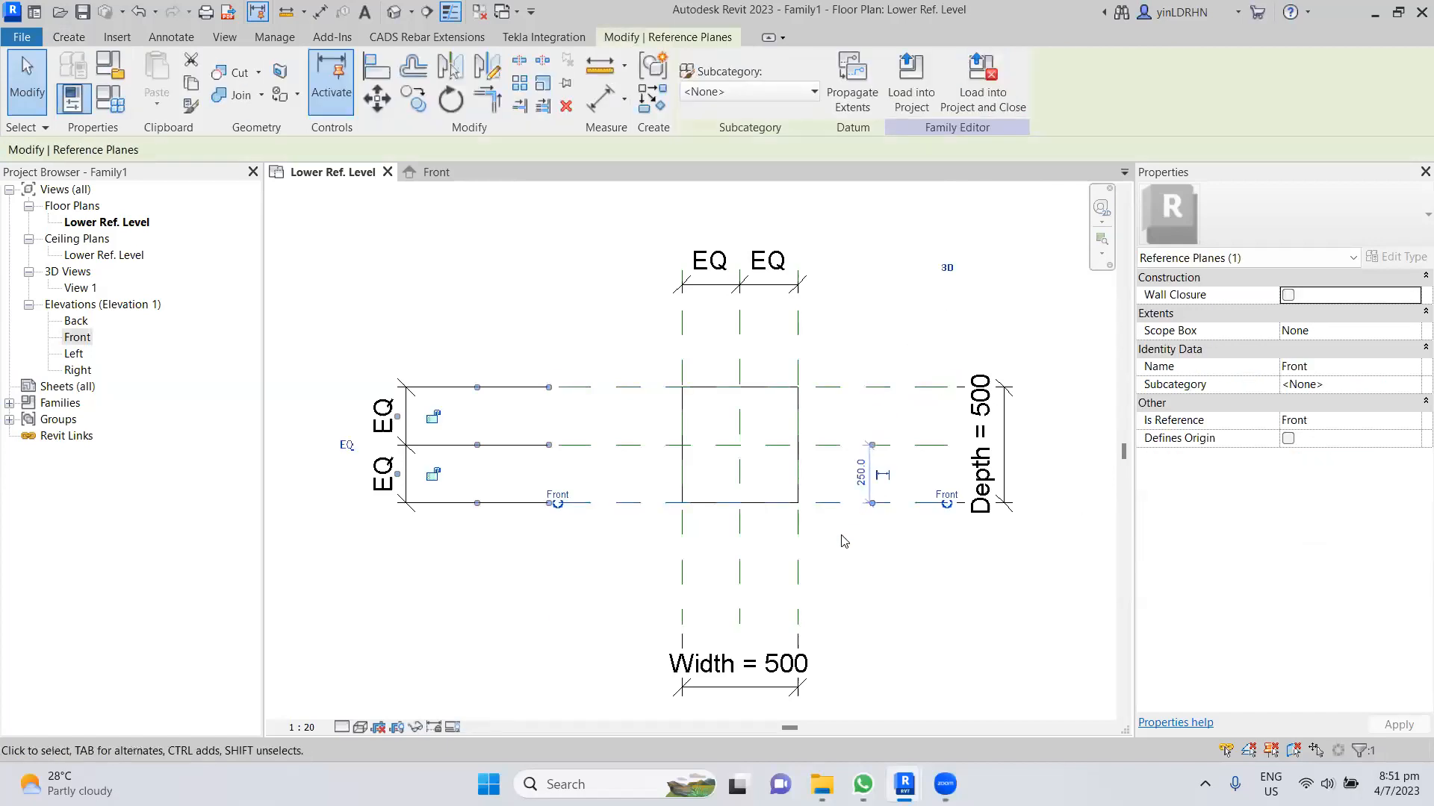
pyautogui.click(798, 551)
pyautogui.click(684, 553)
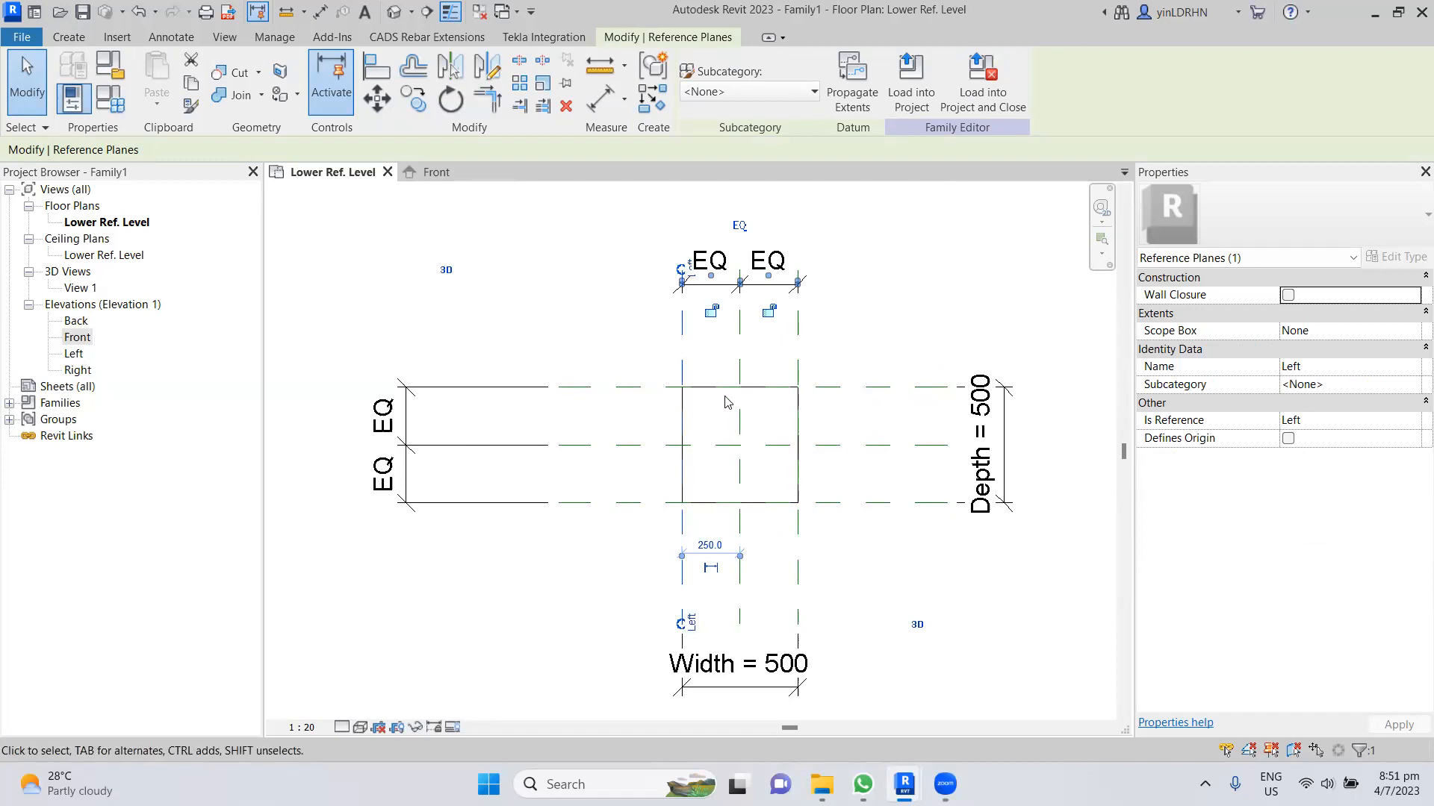
pyautogui.click(798, 579)
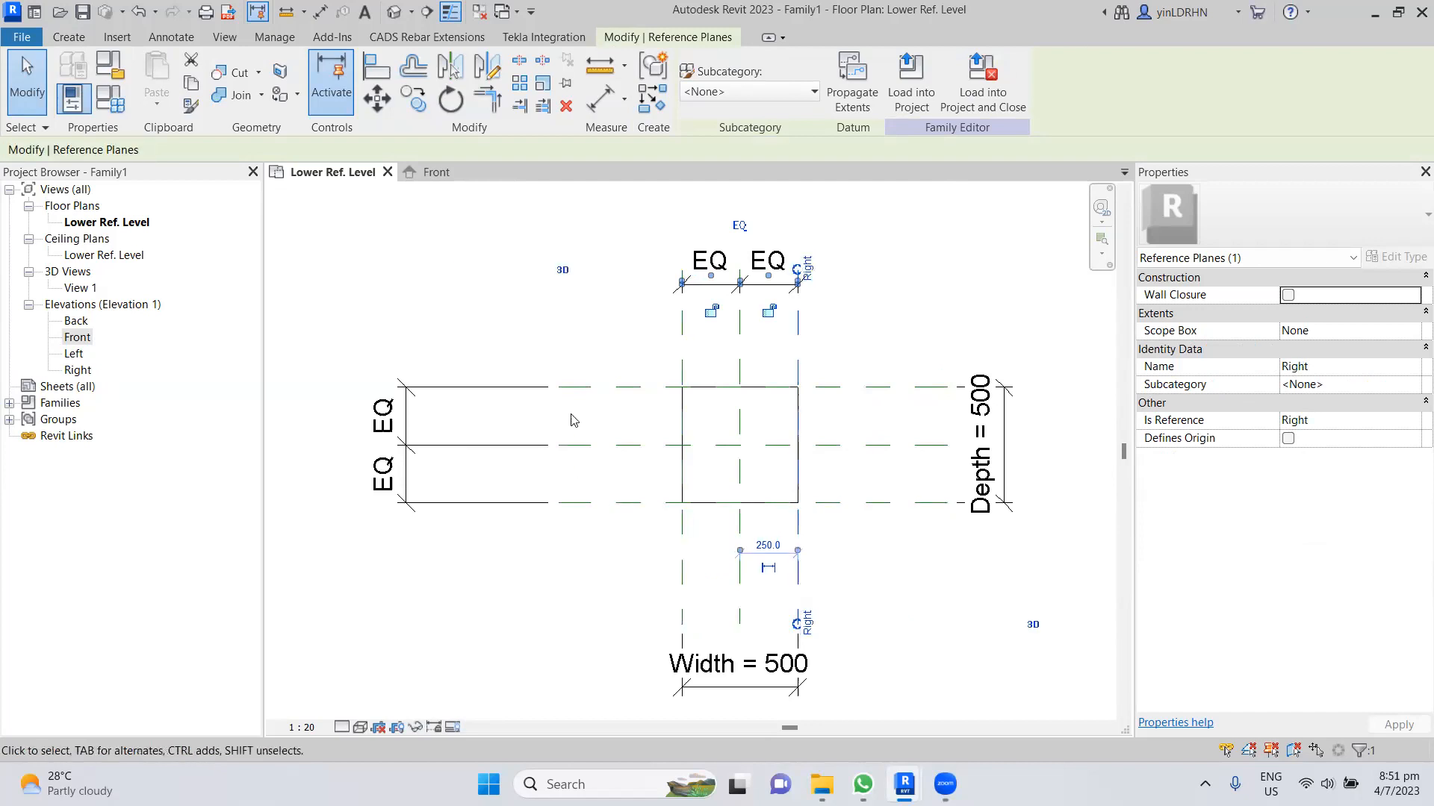
pyautogui.click(578, 388)
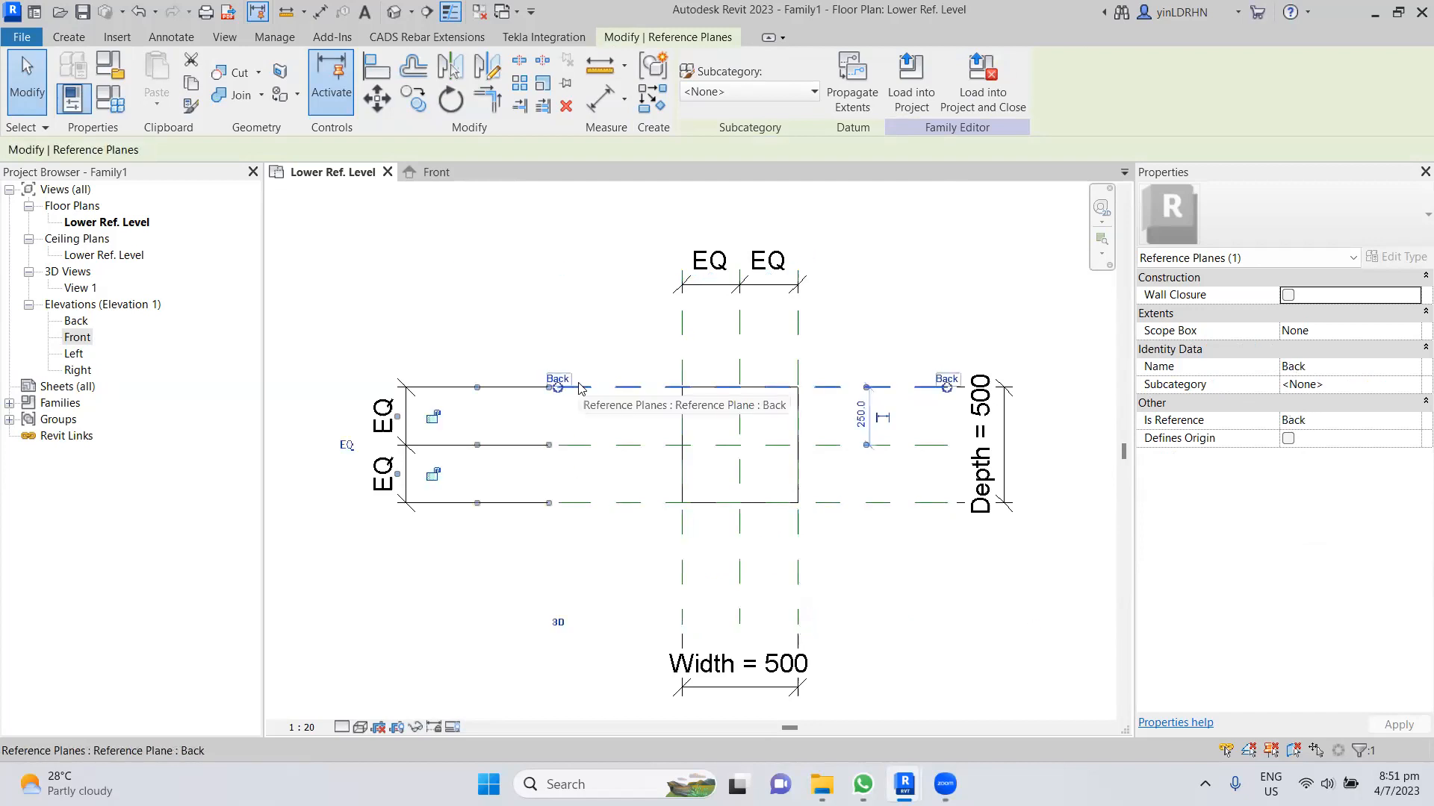
# - Inspect the front reference plane and the labels of the Width and Depth dimensions in the Lower Ref. Level plan
pyautogui.click(592, 503)
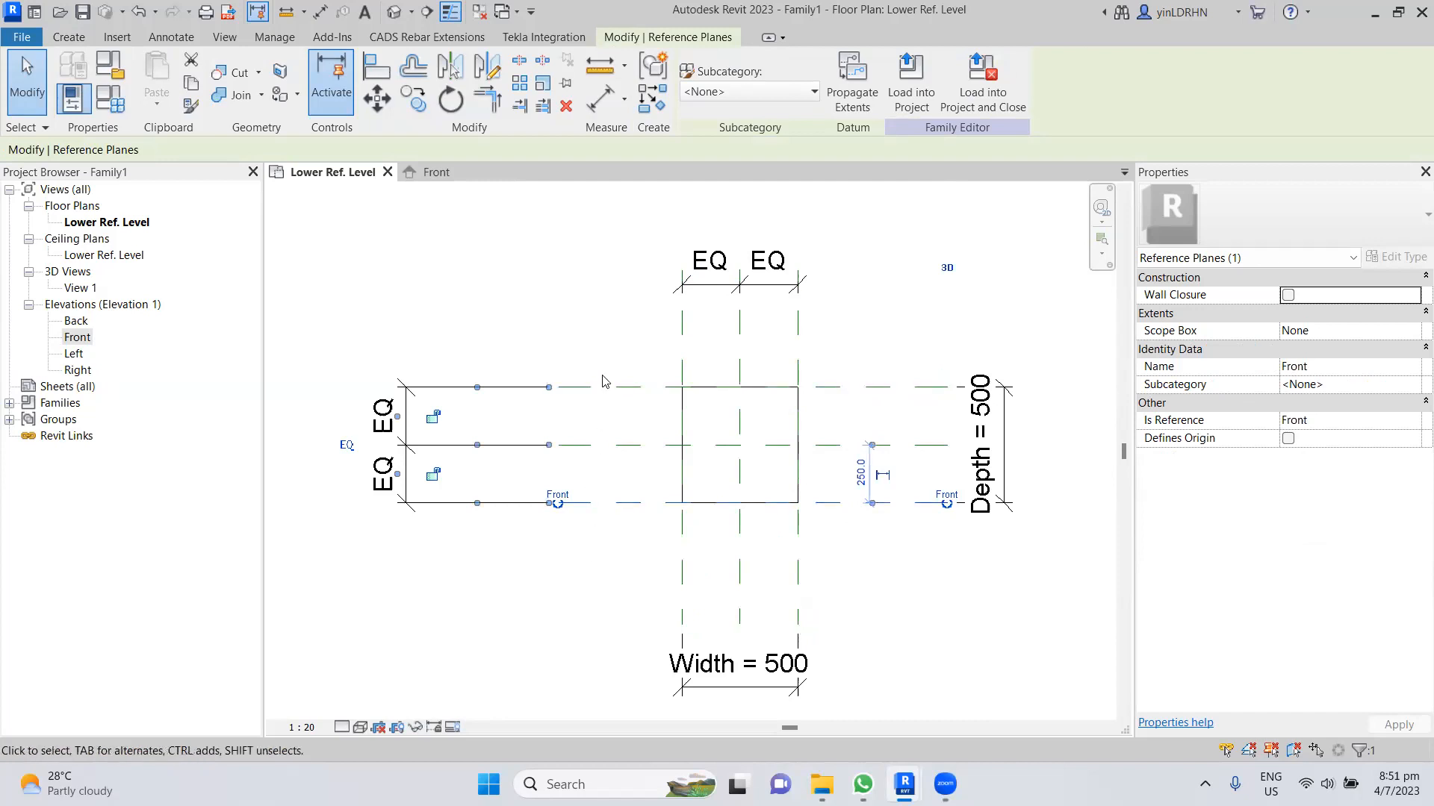
pyautogui.click(625, 576)
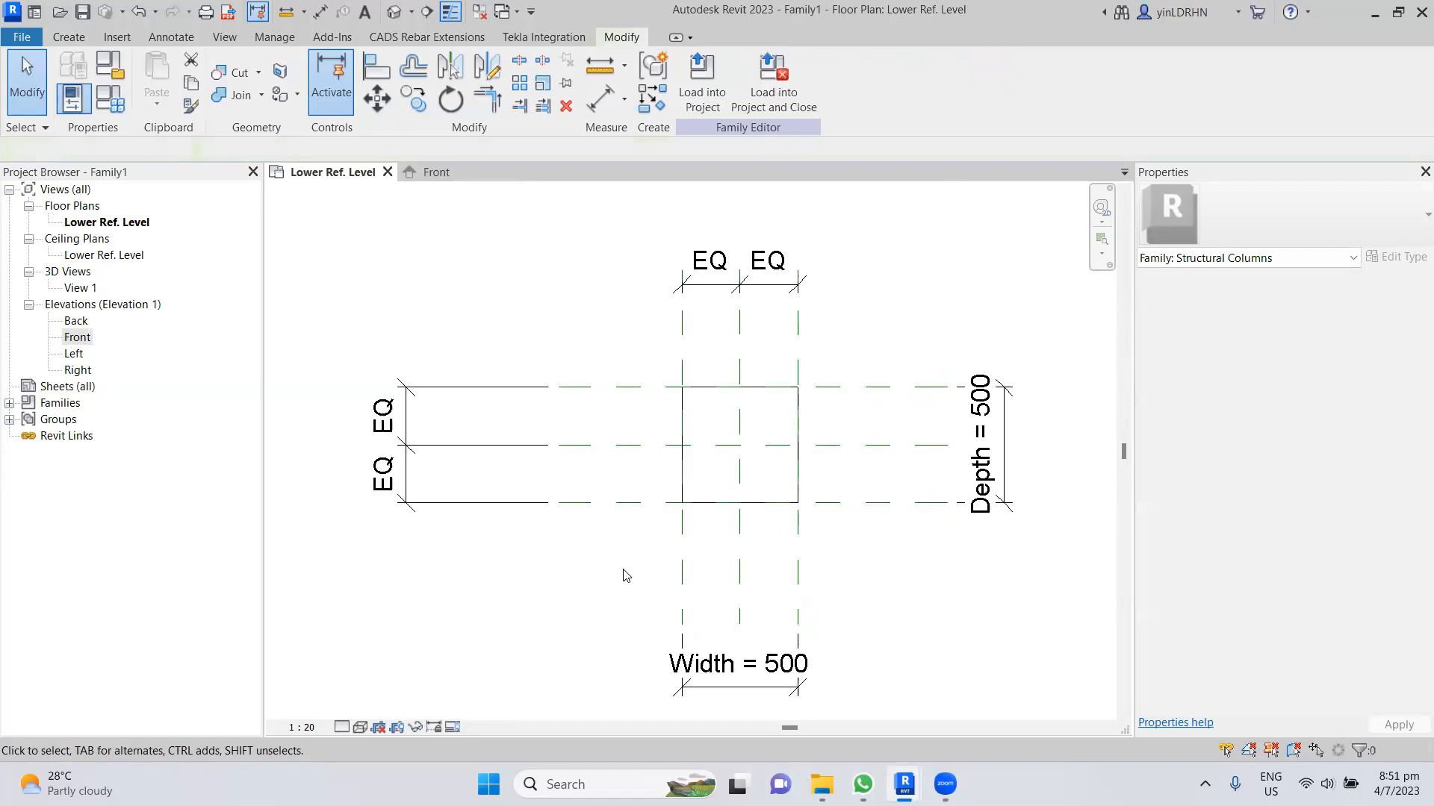
pyautogui.moveTo(842, 598); pyautogui.dragTo(834, 552, button='middle')
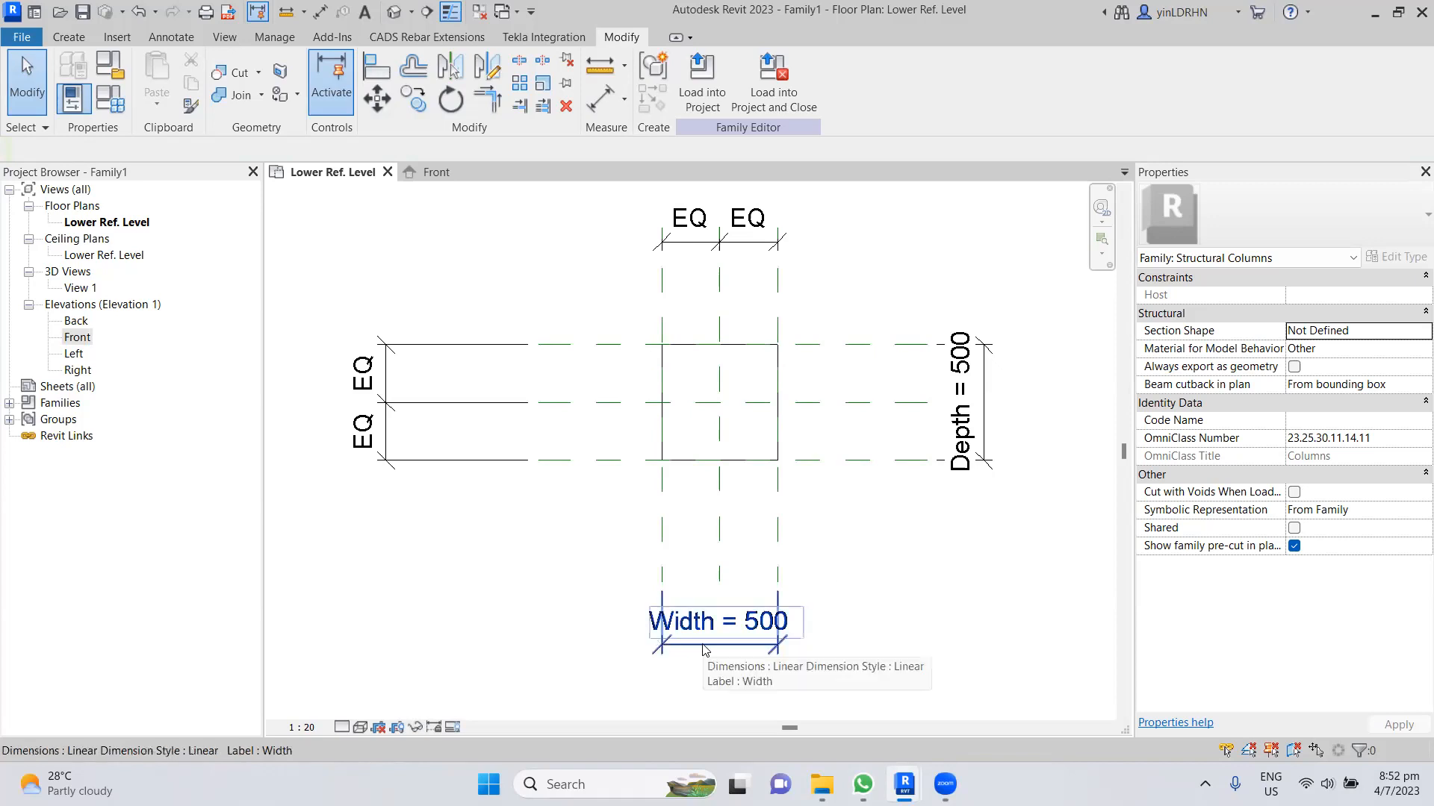
pyautogui.click(695, 626)
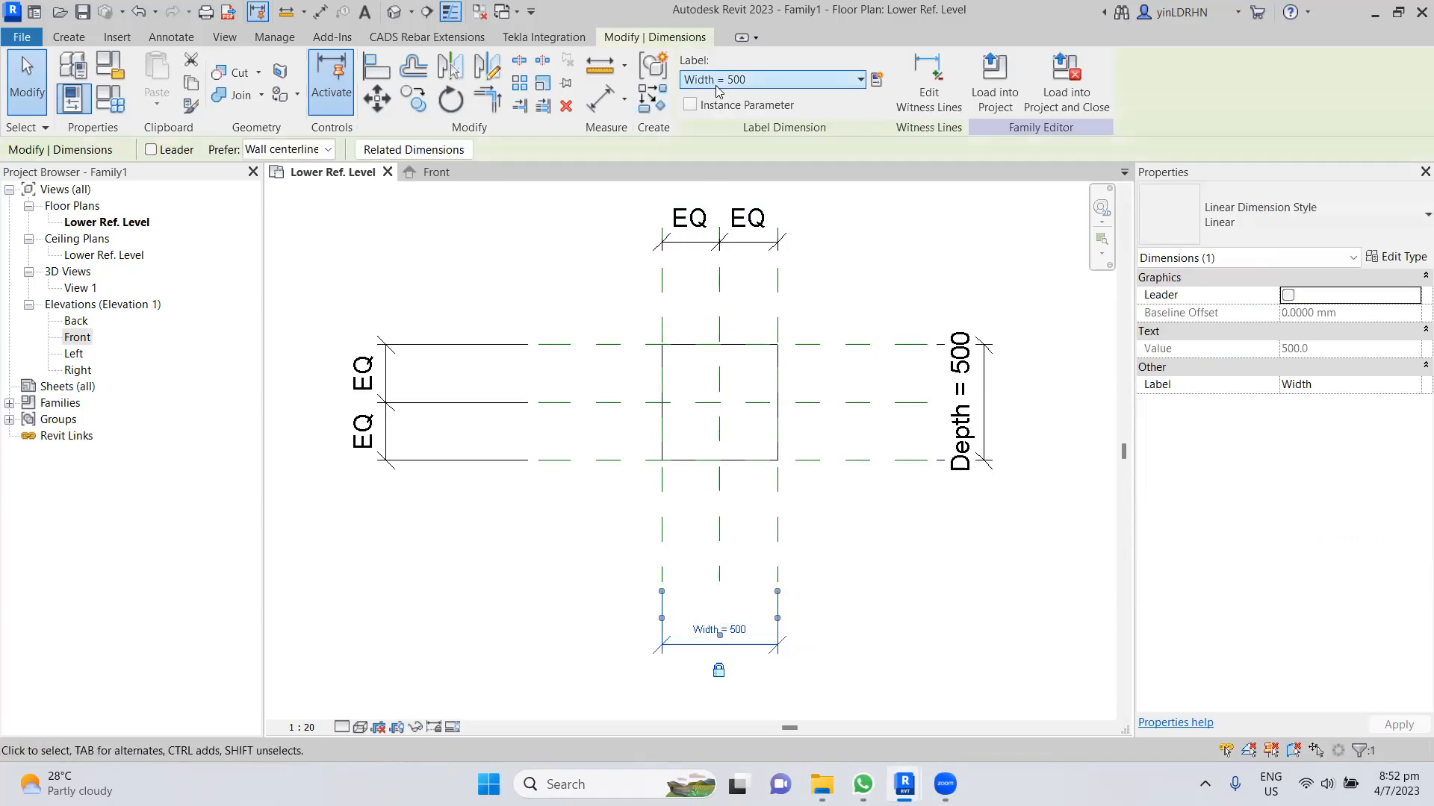
pyautogui.click(967, 433)
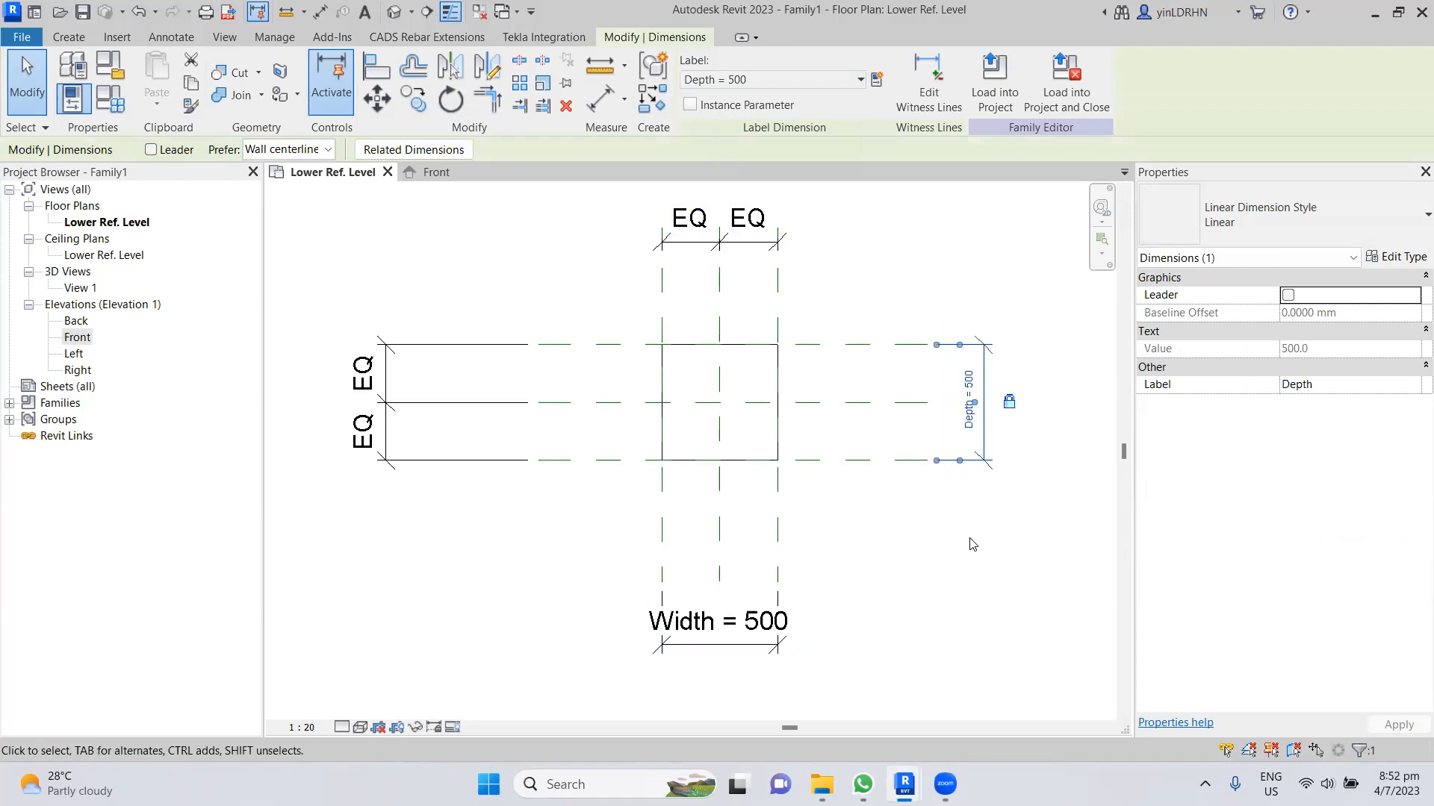
# - Set the column's labelled Width dimension to 600 to flex the extrusion
pyautogui.click(745, 603)
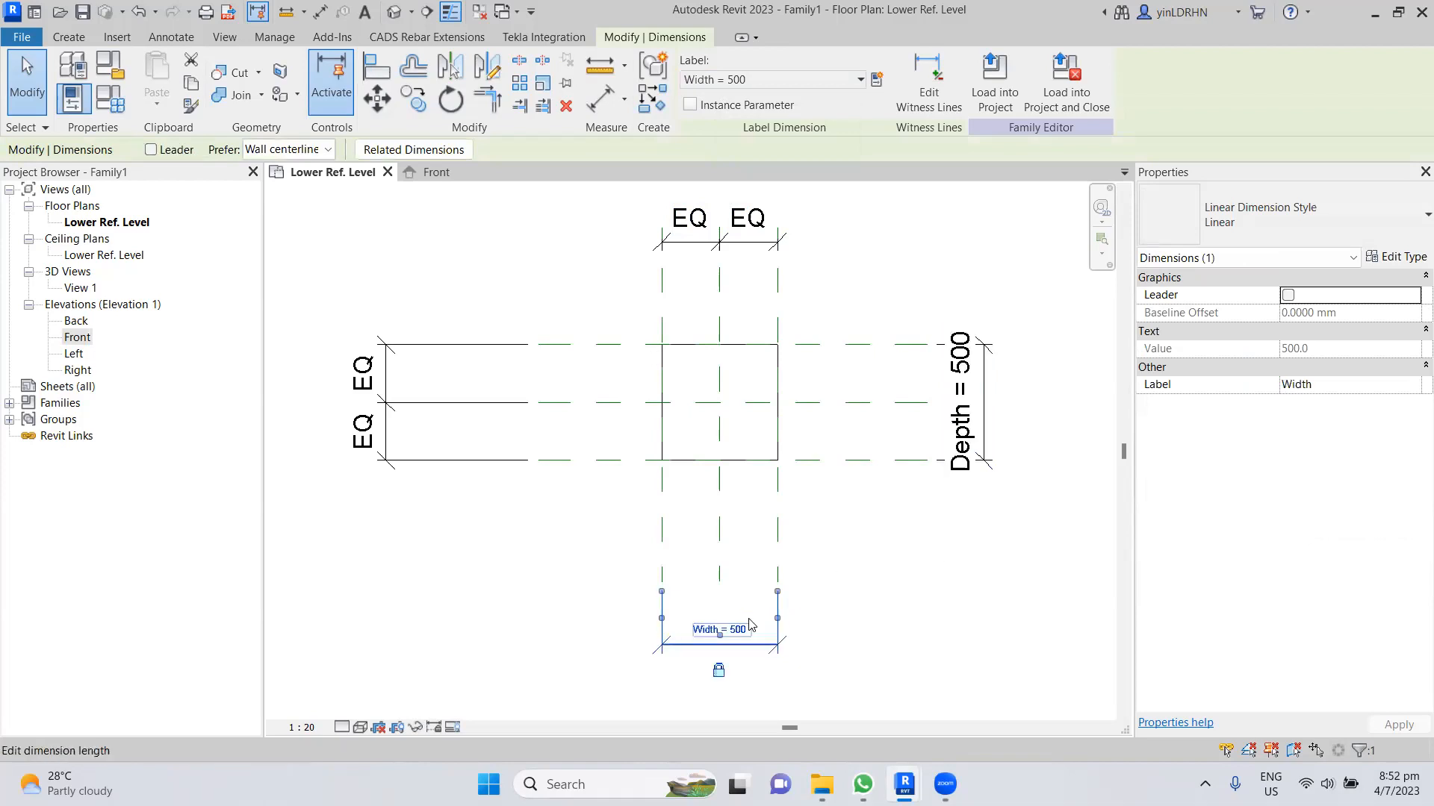
pyautogui.click(744, 639)
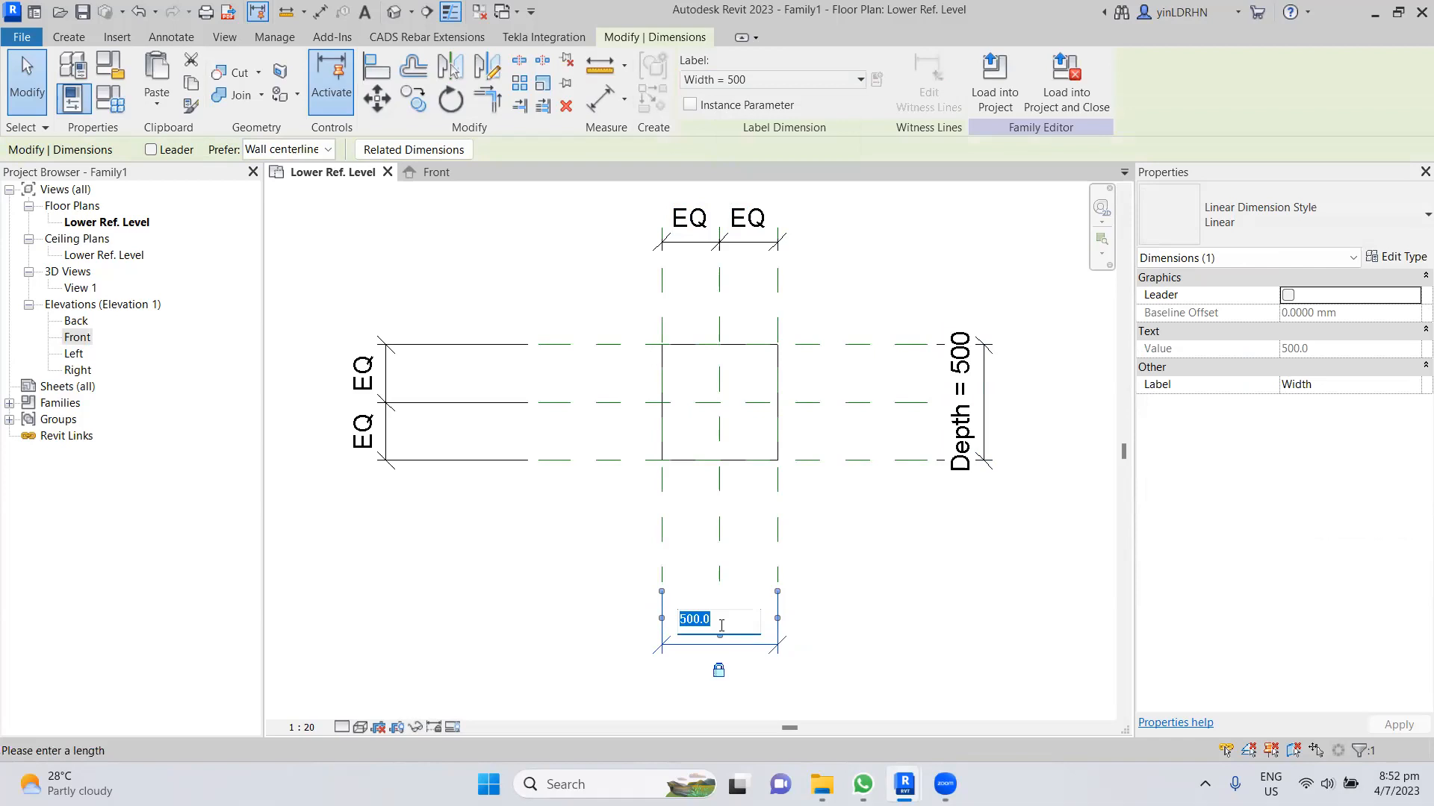
pyautogui.write('600')
pyautogui.press('Return')
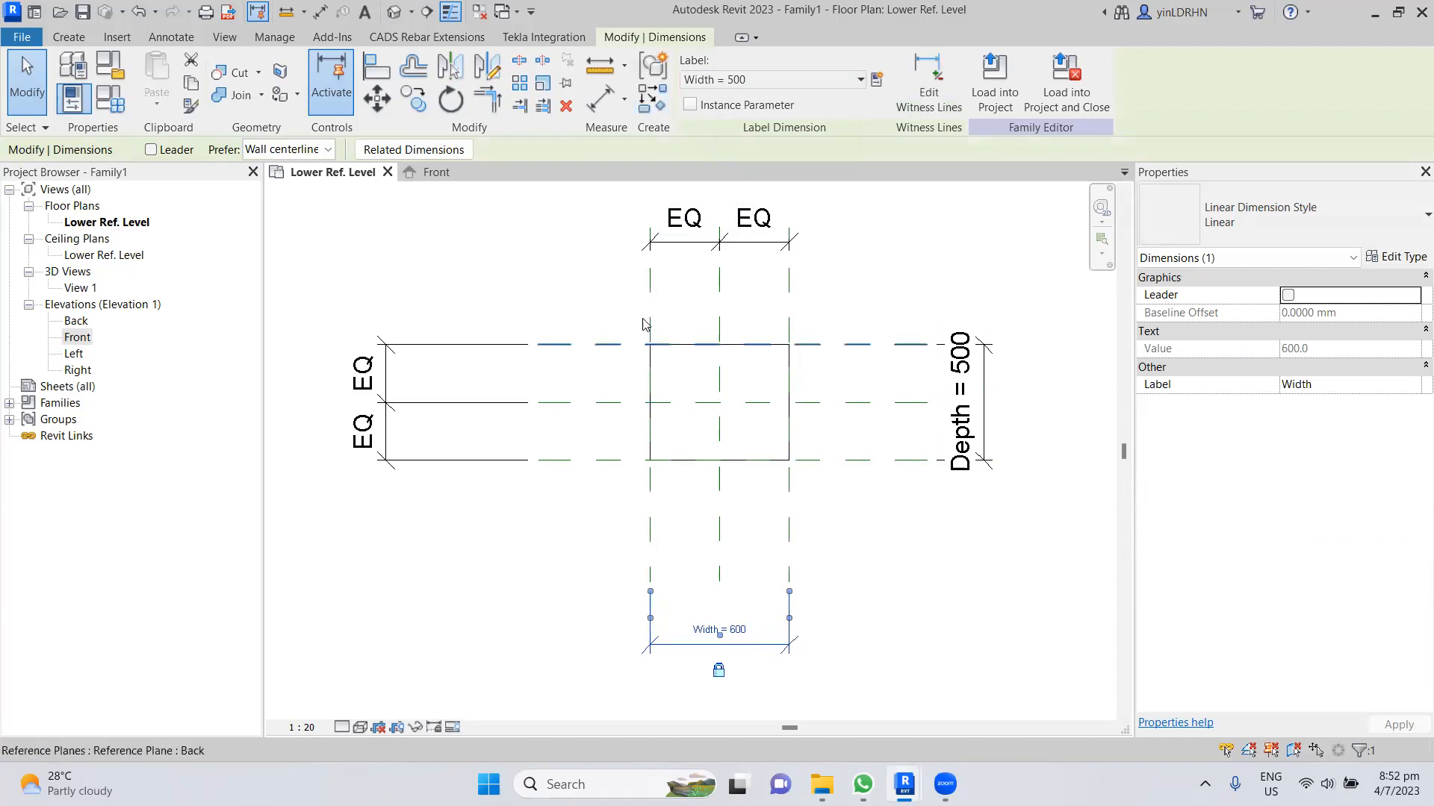
# - Set the column's Width dimension to 1000 and check the right and left reference planes against the extrusion
pyautogui.click(748, 632)
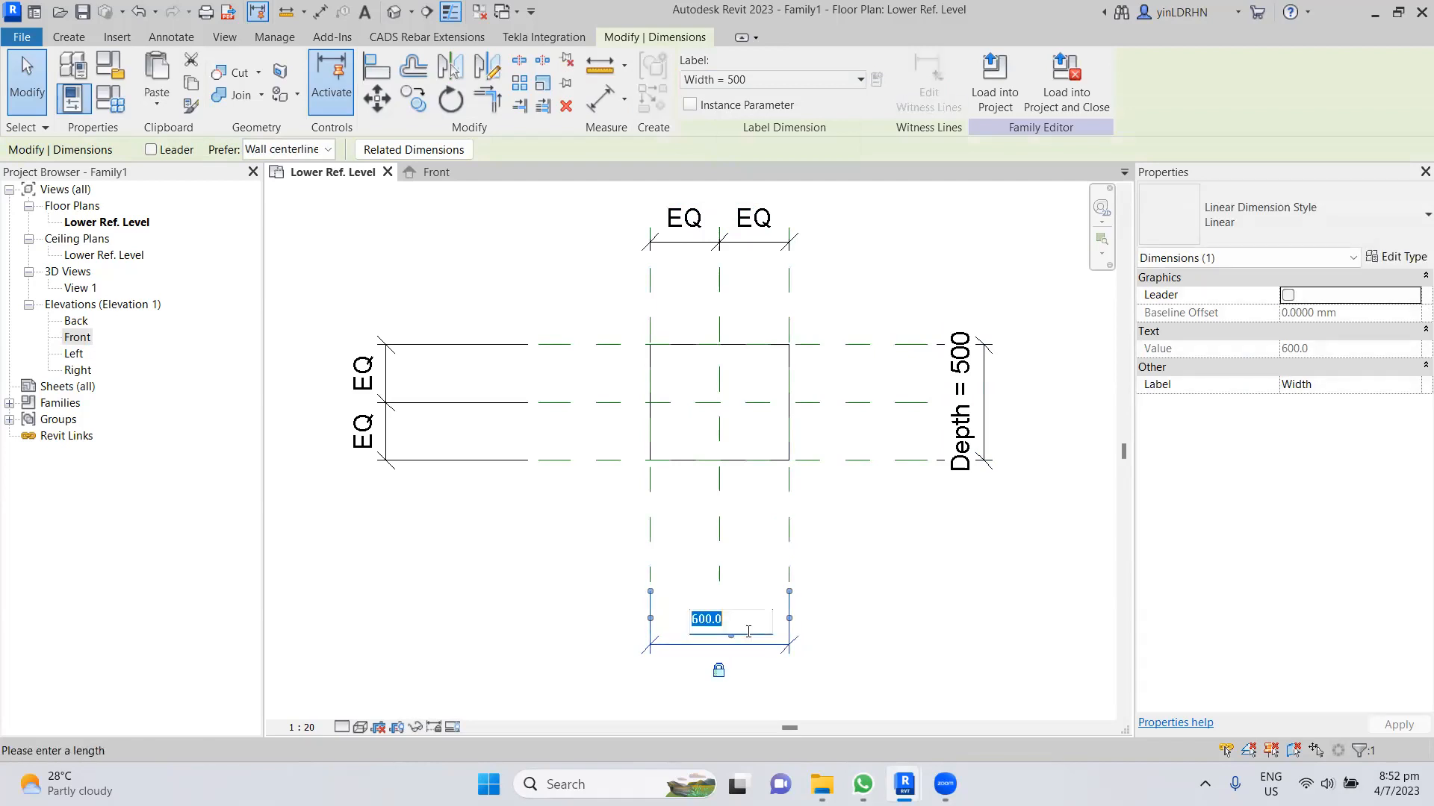
pyautogui.write('1000')
pyautogui.press('Return')
pyautogui.press('Escape')
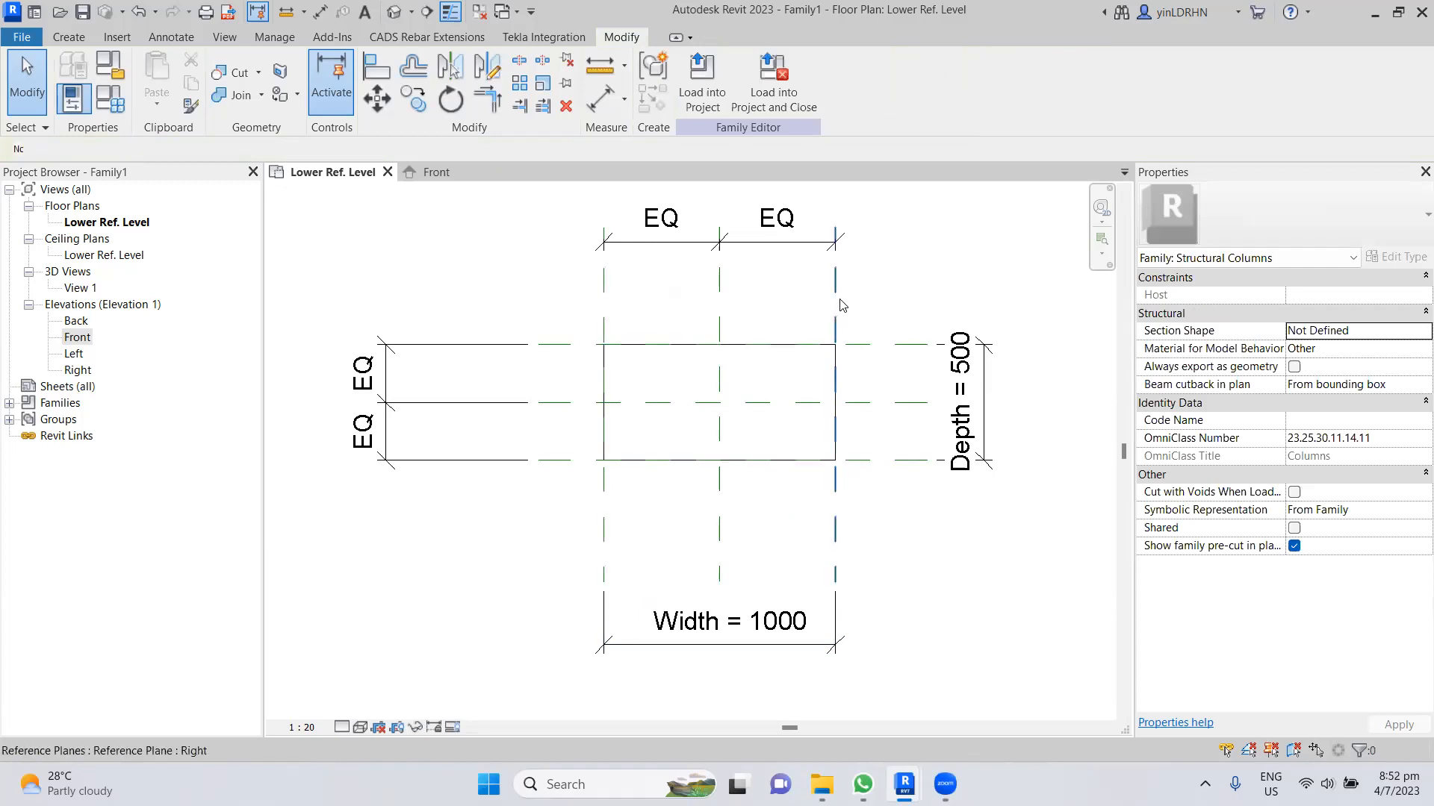
pyautogui.click(836, 304)
pyautogui.click(603, 322)
pyautogui.press('Escape')
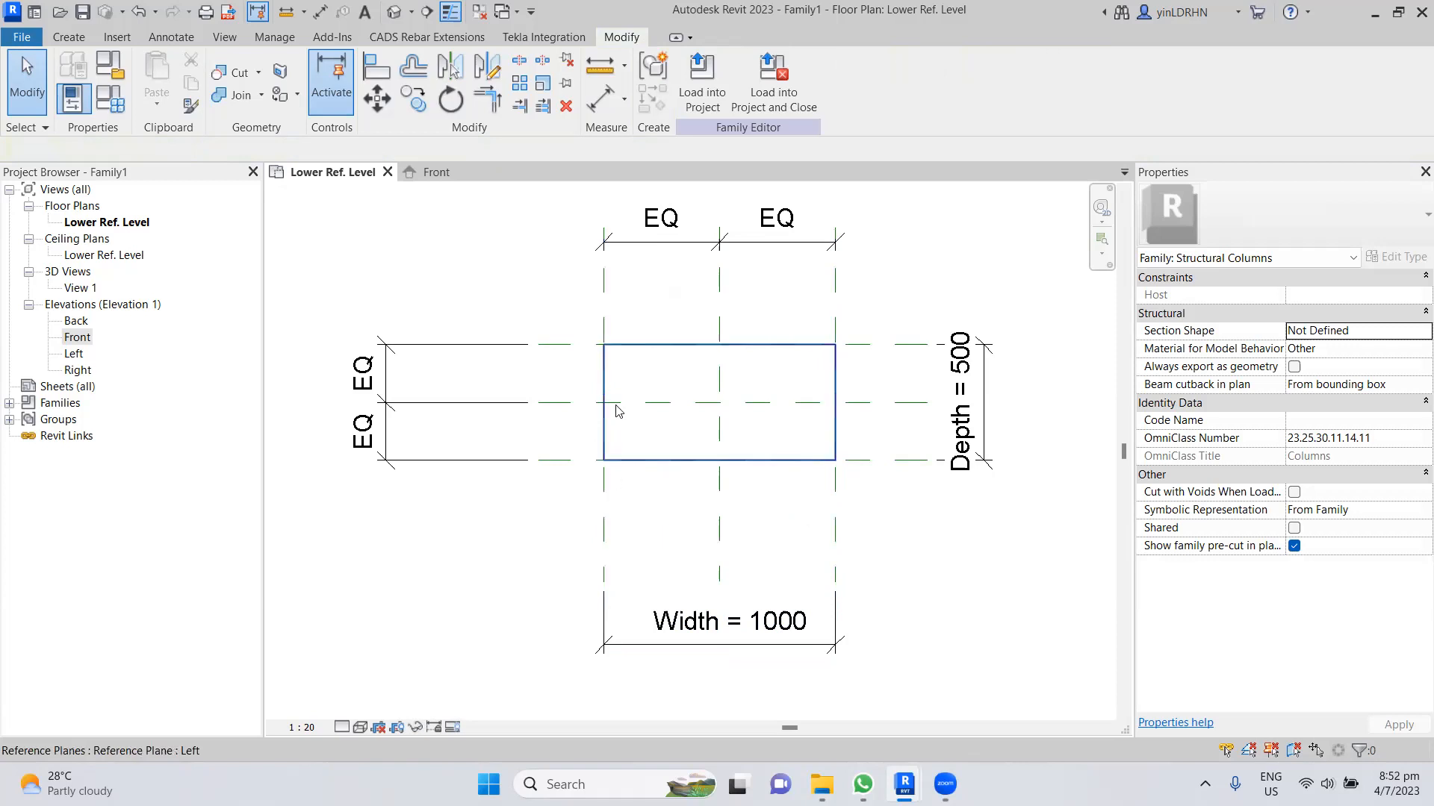
# - Set the column's Width dimension to 500 and clear the selection
pyautogui.click(790, 637)
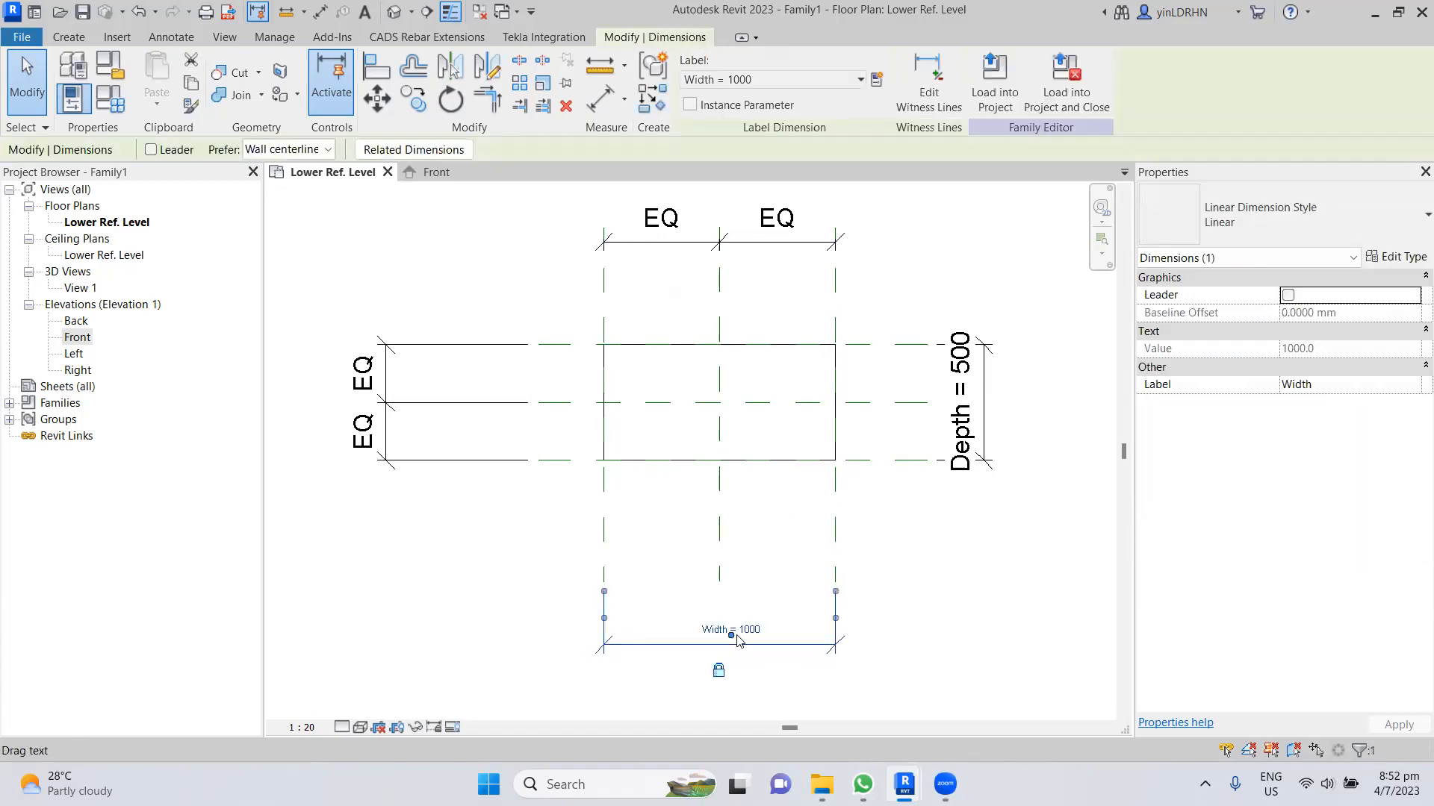
pyautogui.click(758, 627)
pyautogui.write('500')
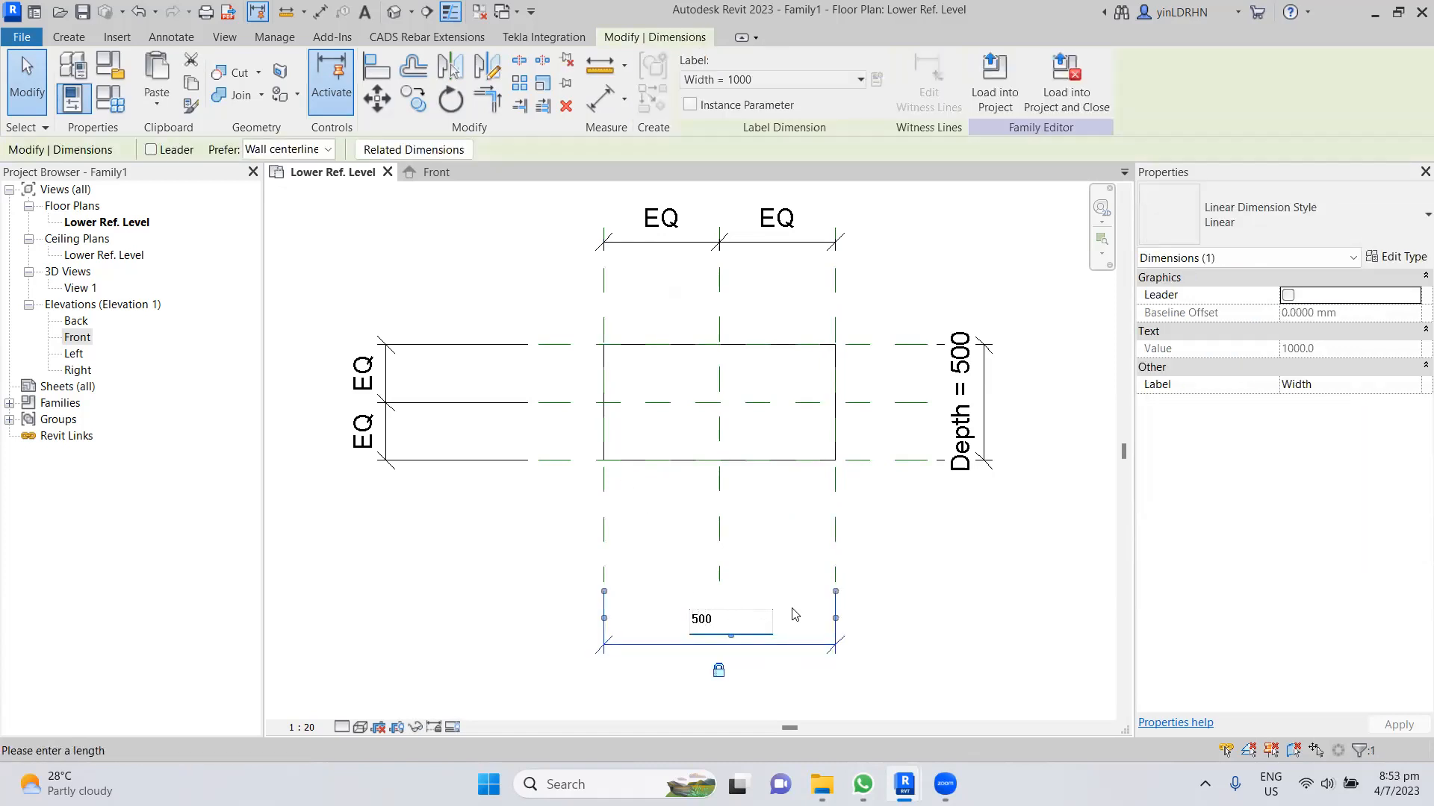
pyautogui.press('Return')
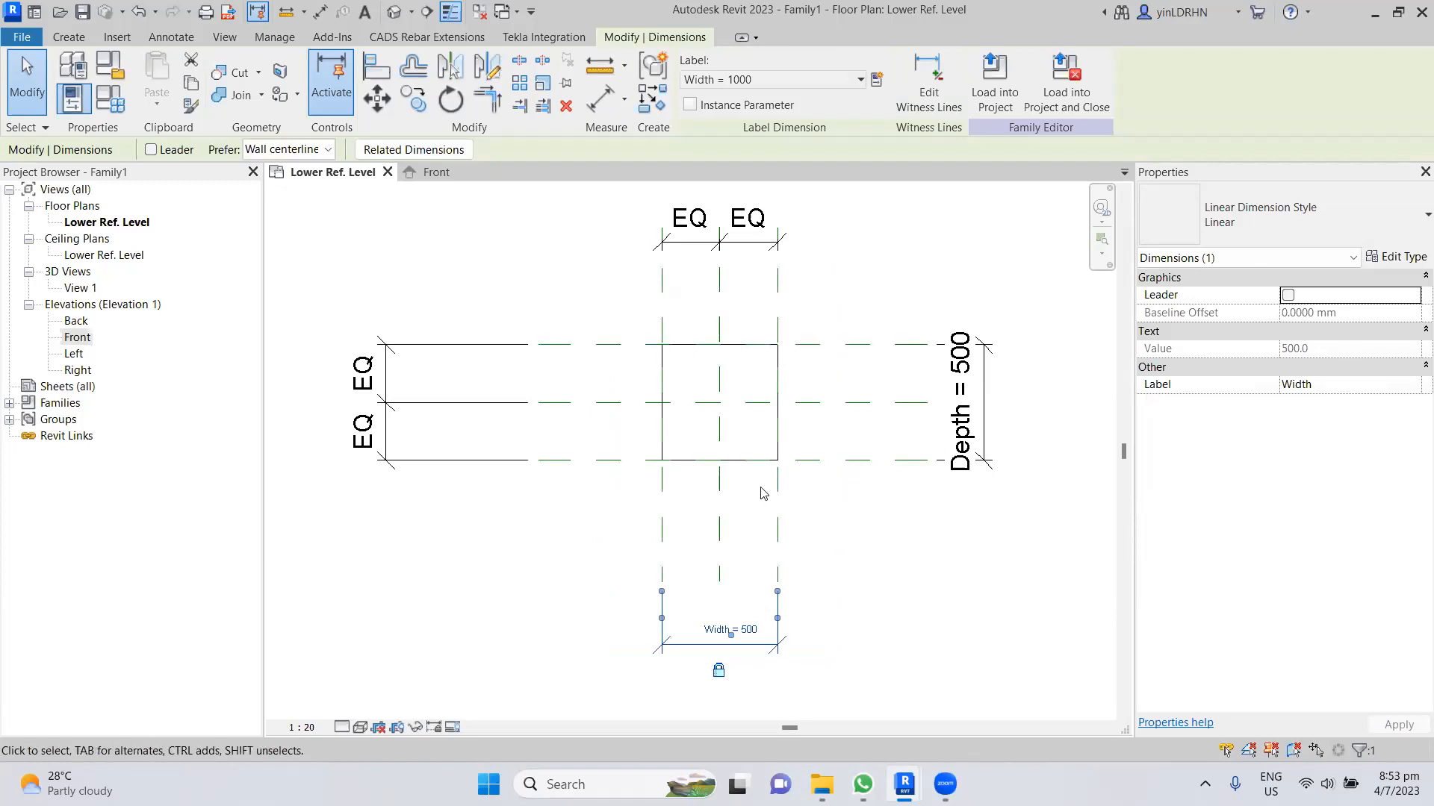
pyautogui.click(505, 572)
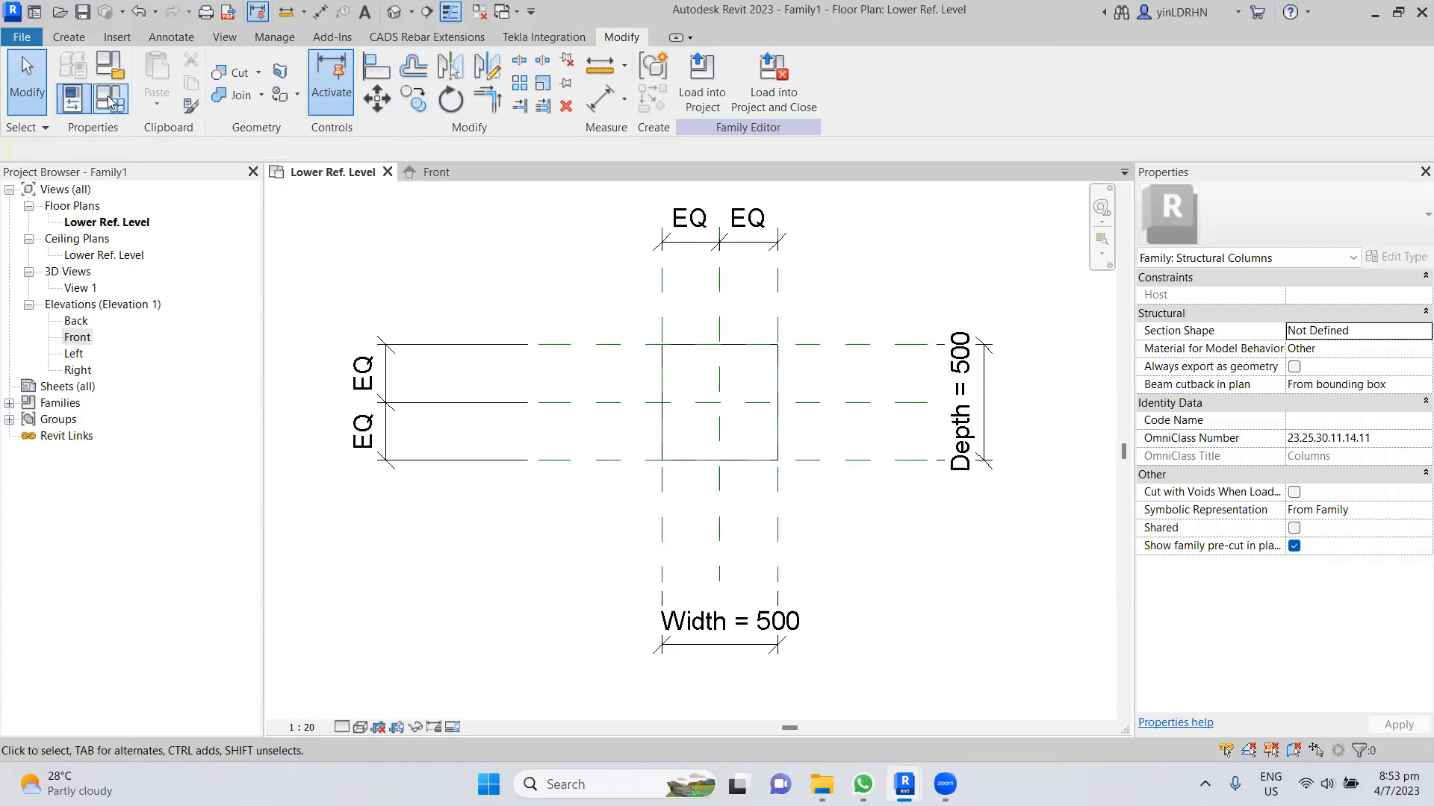
# - Start saving the model as a family file and browse to the Building Modelling folder on the Desktop
pyautogui.click(29, 43)
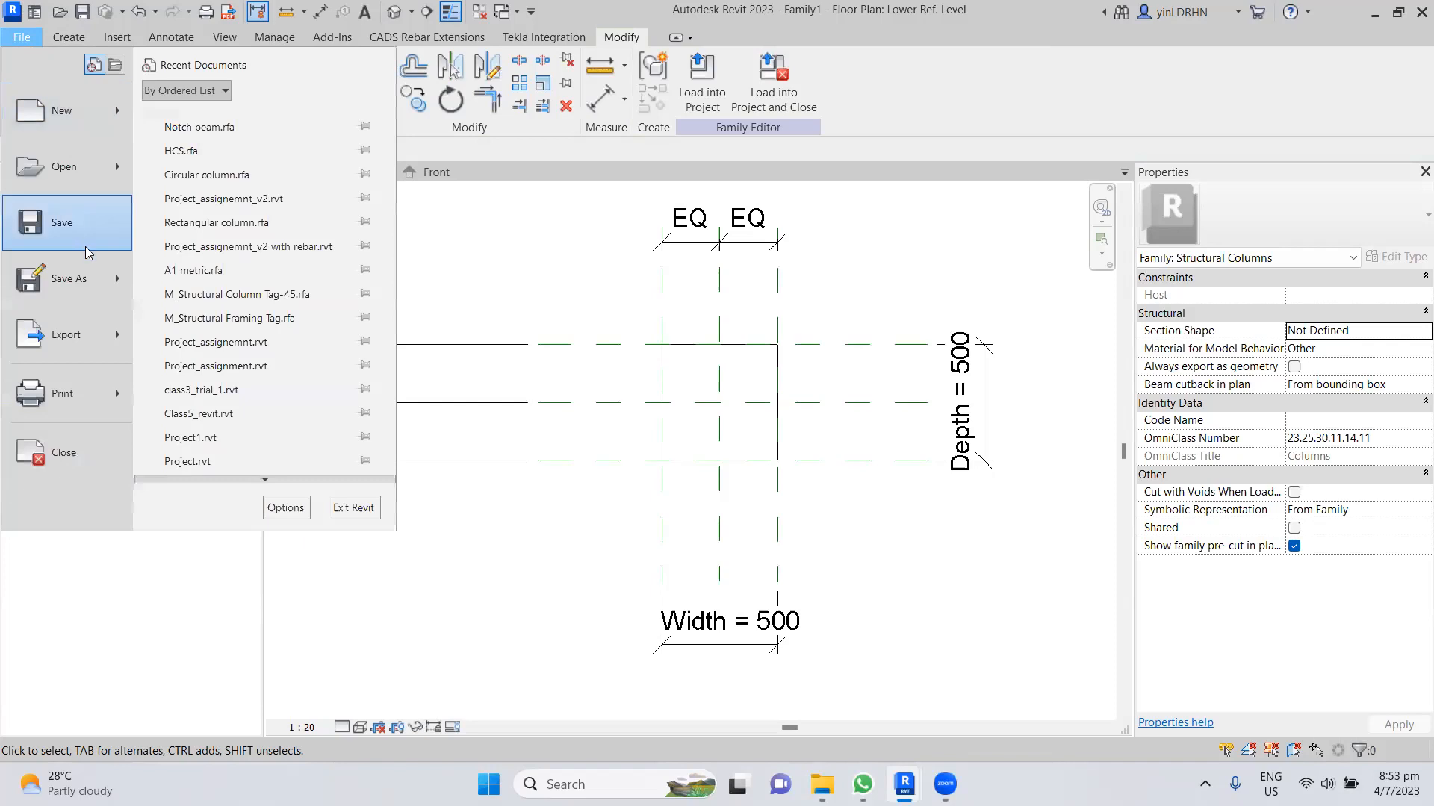
pyautogui.moveTo(90, 281)
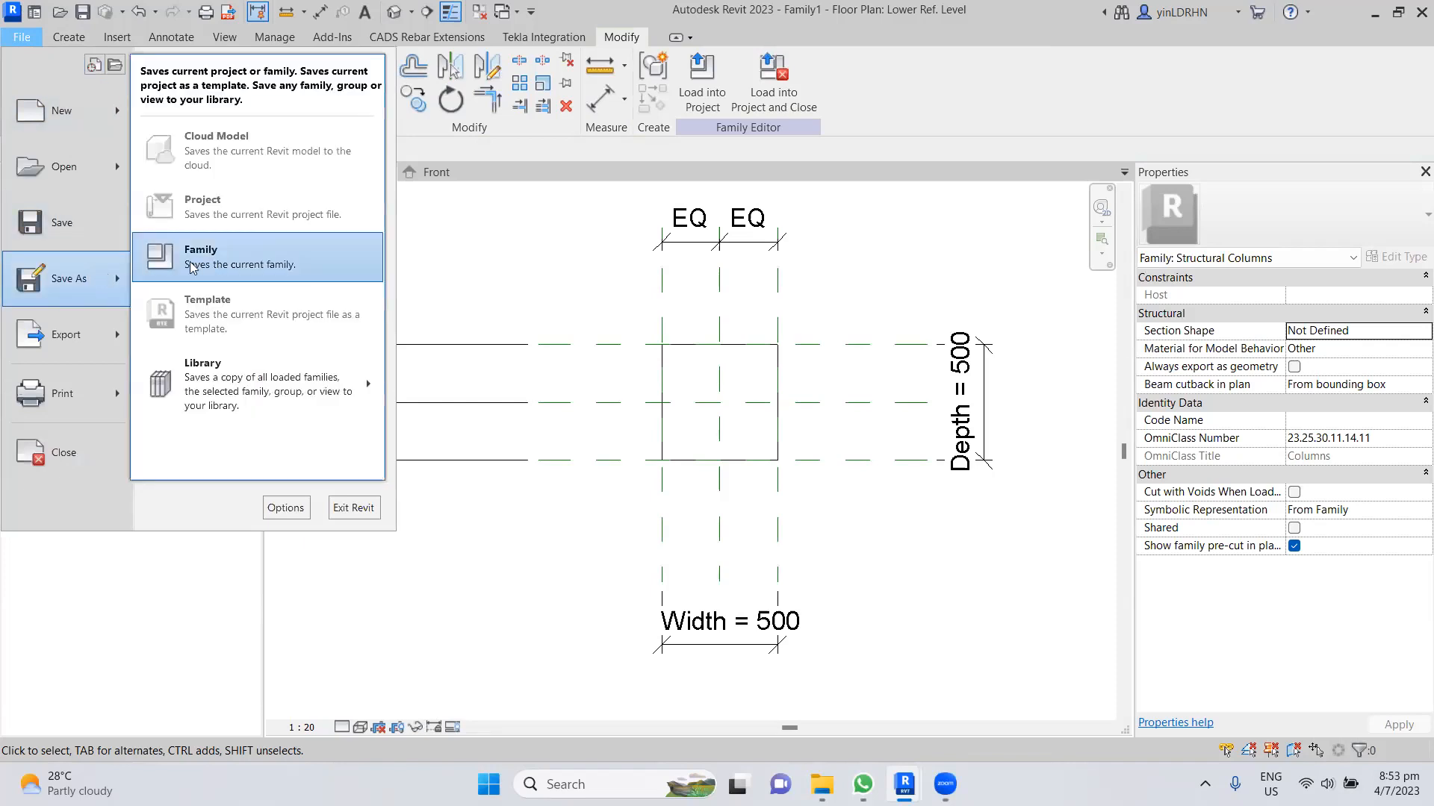
pyautogui.click(192, 262)
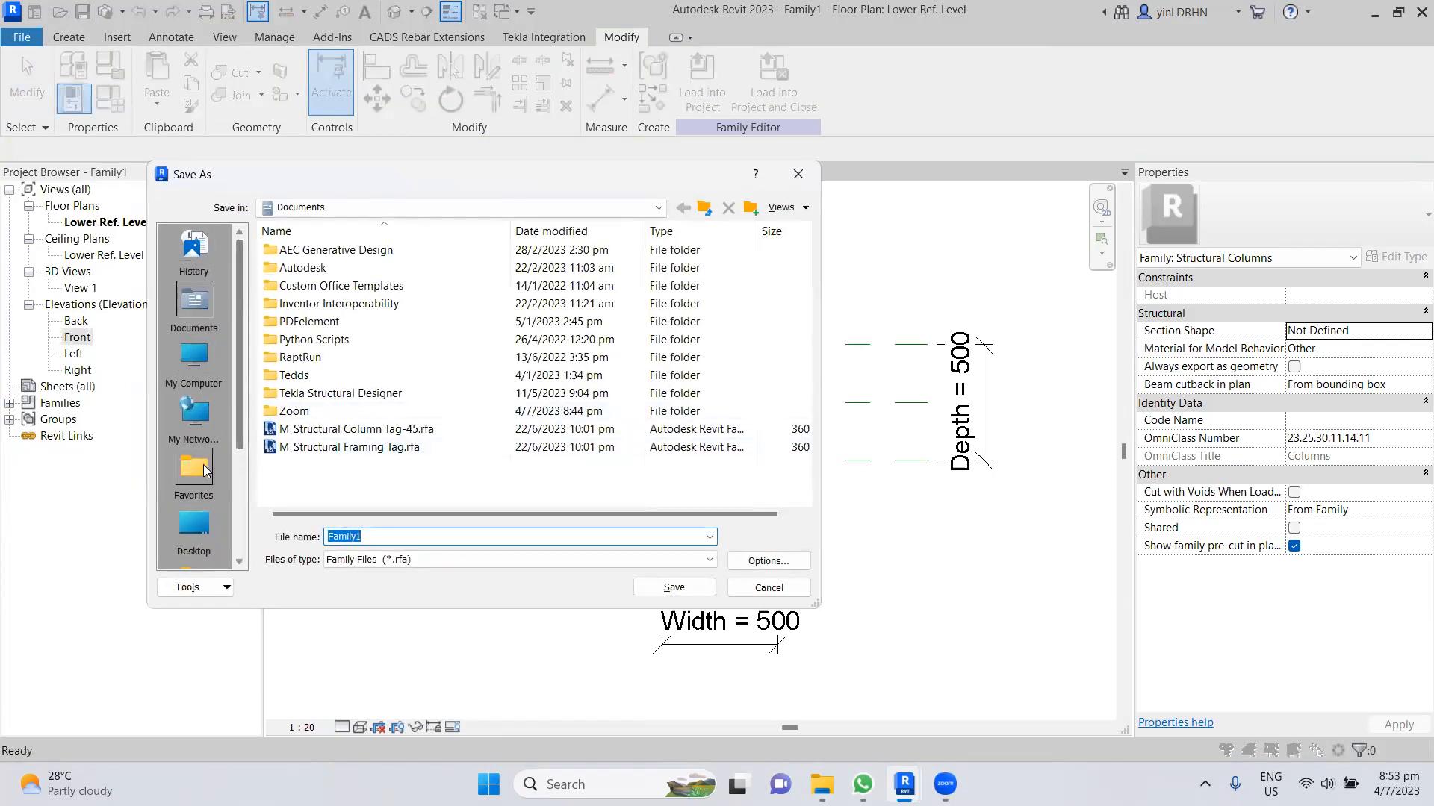
pyautogui.click(203, 515)
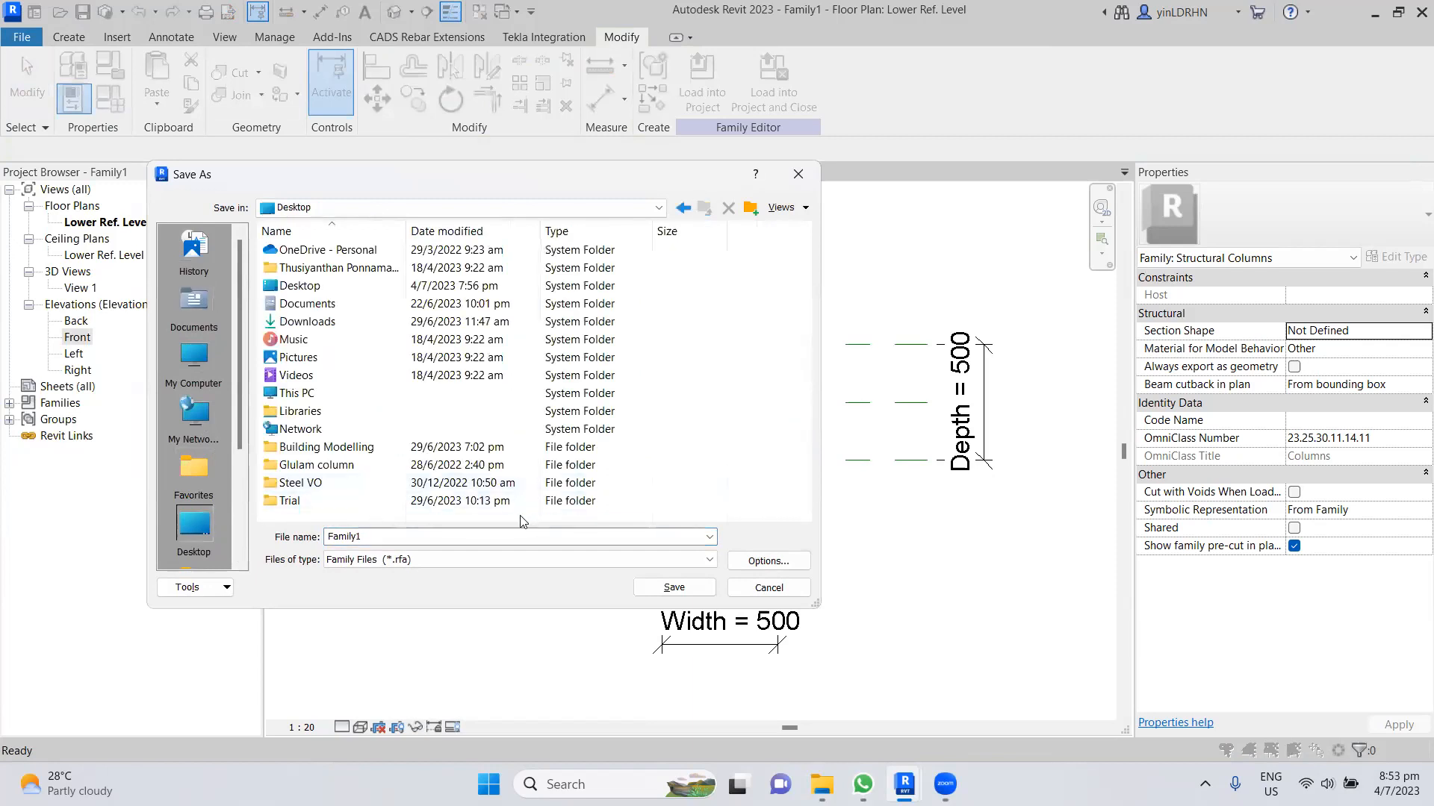
pyautogui.doubleClick(354, 448)
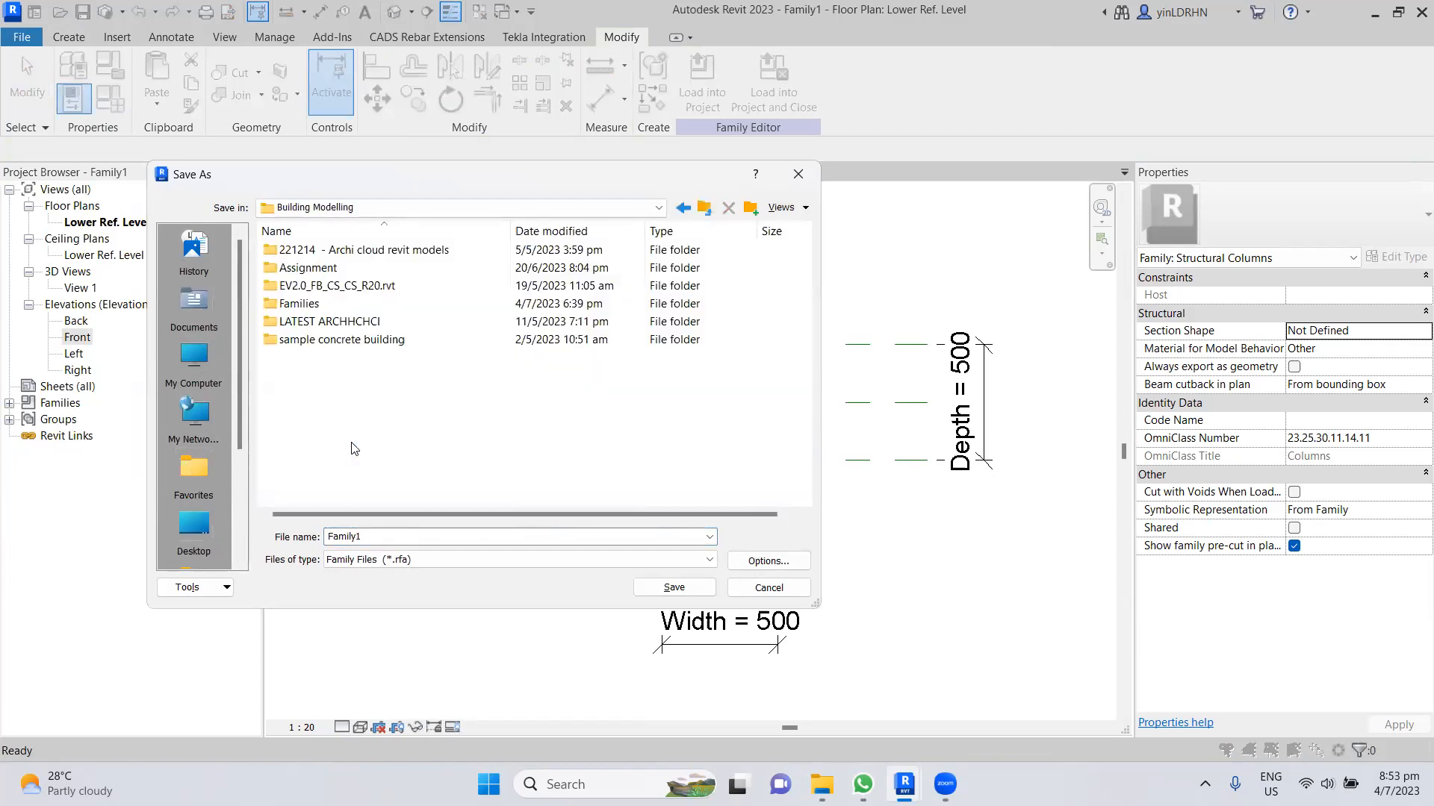
# - Create a new folder named Concrete Family inside the Building Modelling folder
pyautogui.rightClick(332, 415)
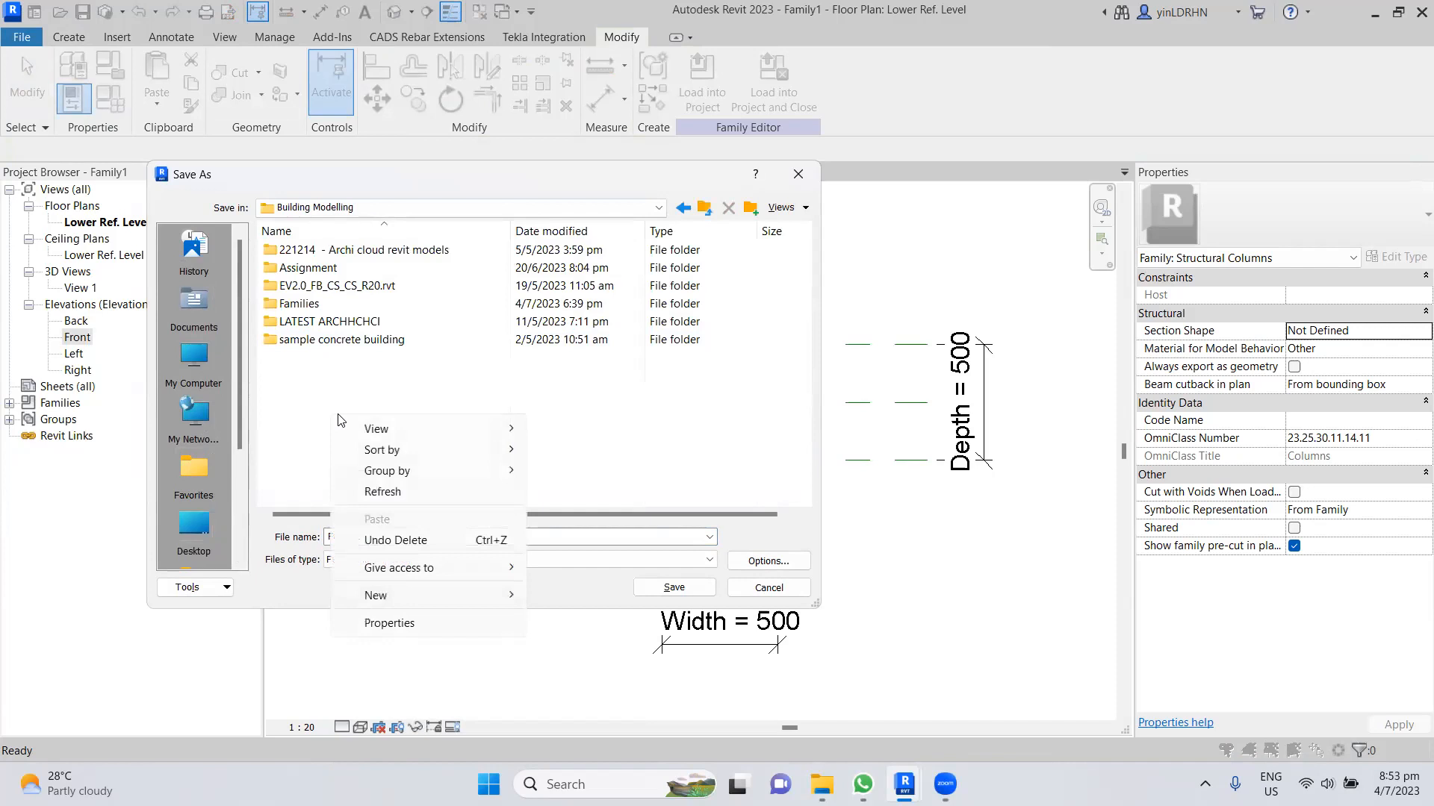
pyautogui.moveTo(489, 595)
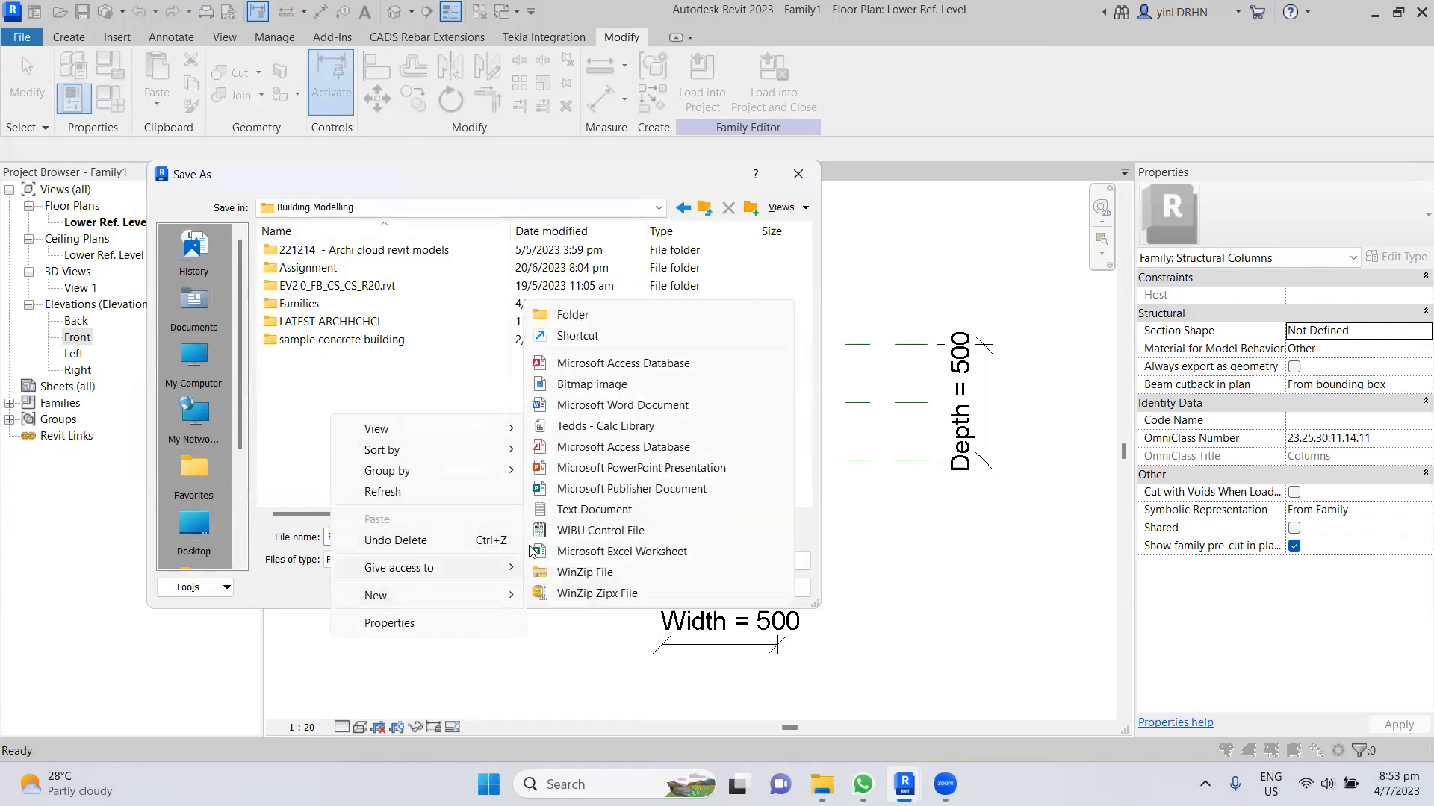
pyautogui.click(557, 320)
pyautogui.write('F')
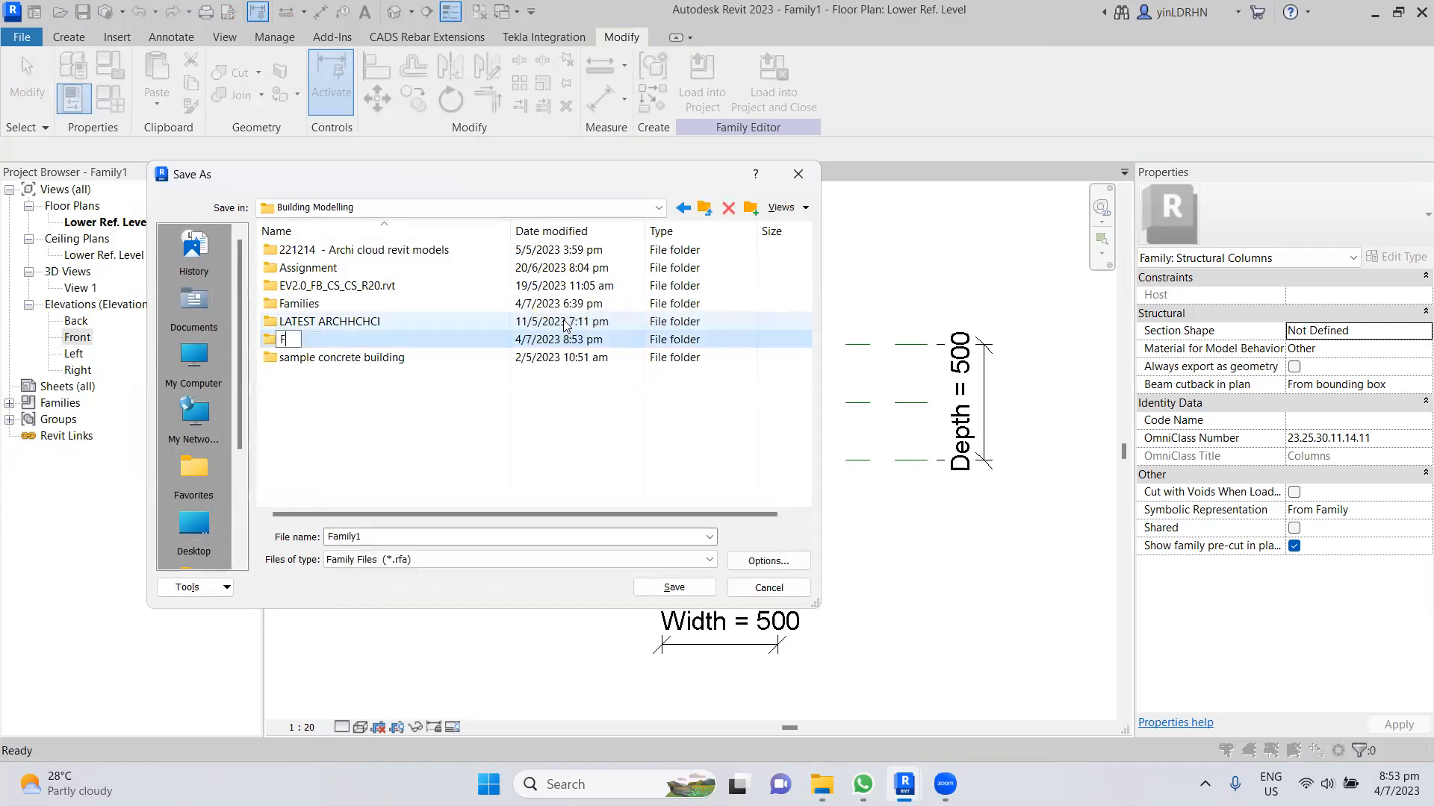
pyautogui.write('amily')
pyautogui.write('Concrete')
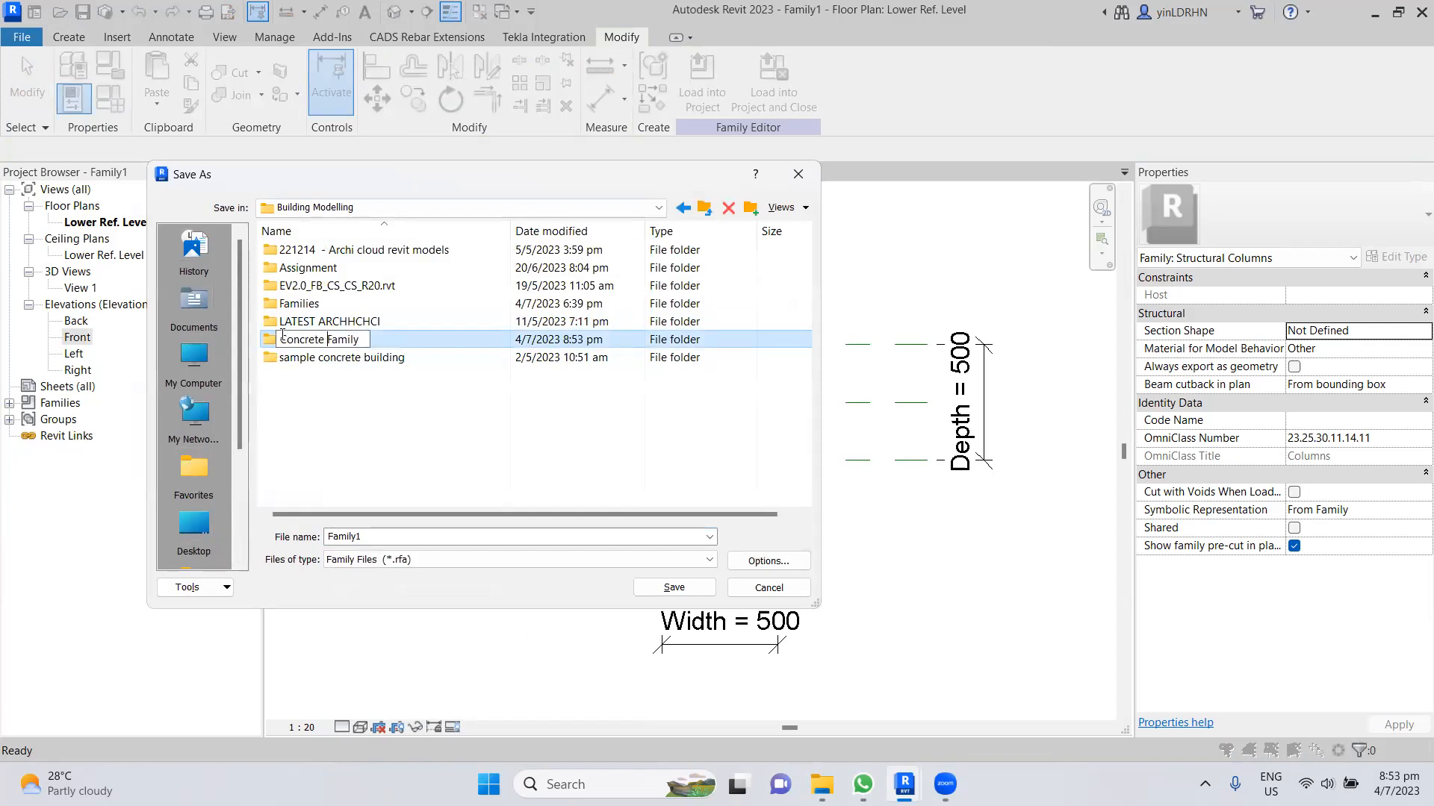
pyautogui.press('Return')
# - Save the family in the Concrete Family folder under the file name Concrete Column
pyautogui.doubleClick(329, 342)
pyautogui.doubleClick(382, 534)
pyautogui.write('Con')
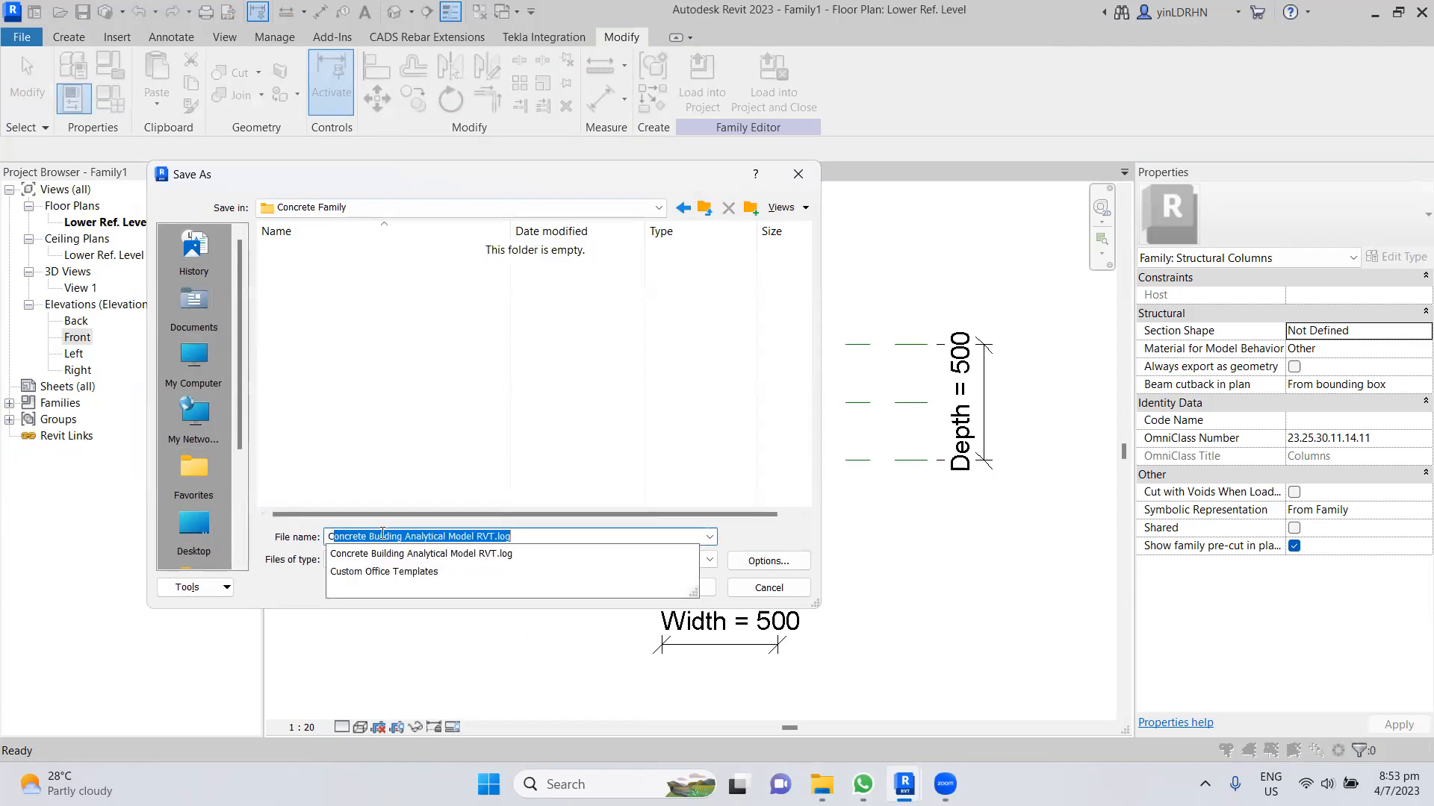
pyautogui.write('crete ')
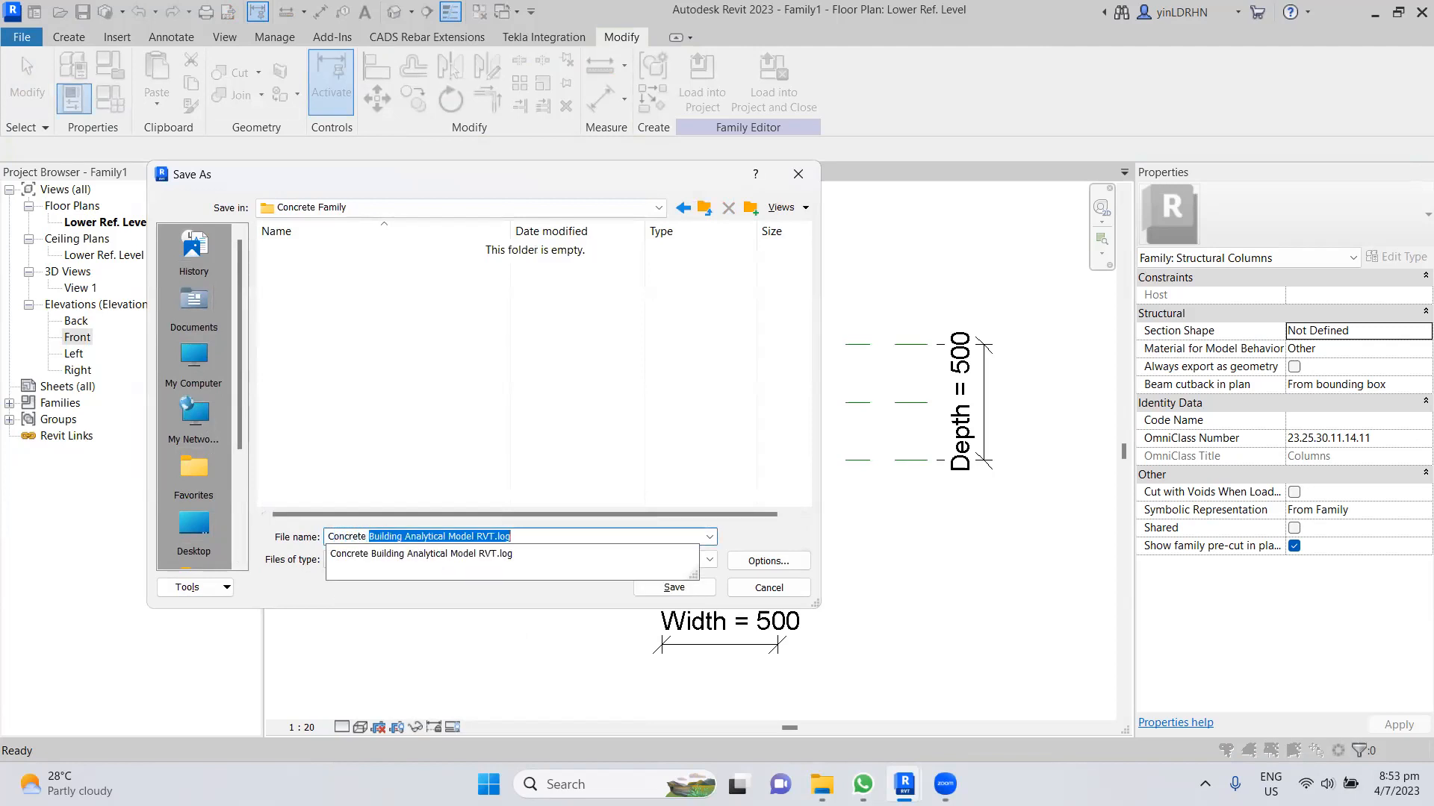
pyautogui.write('Column')
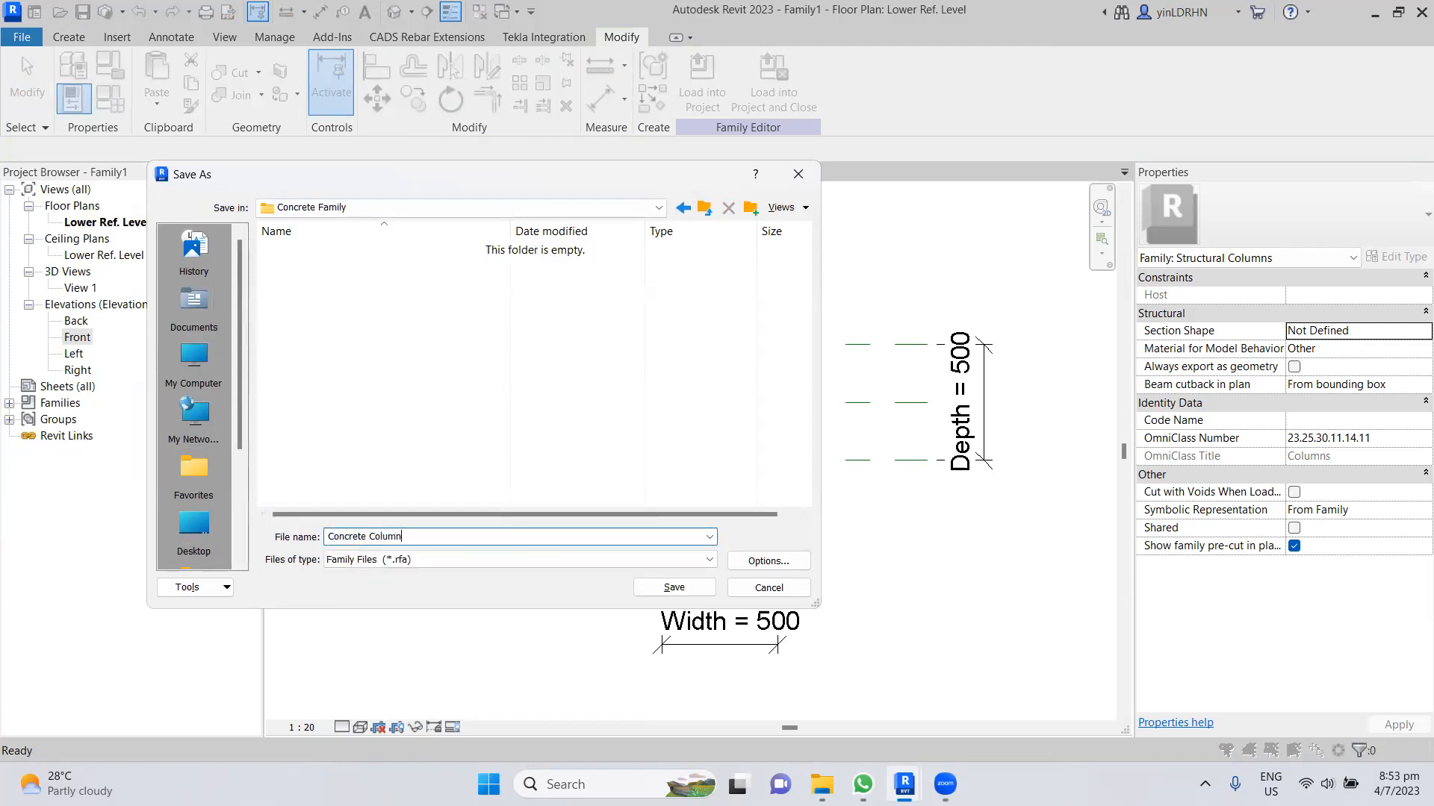
pyautogui.click(675, 589)
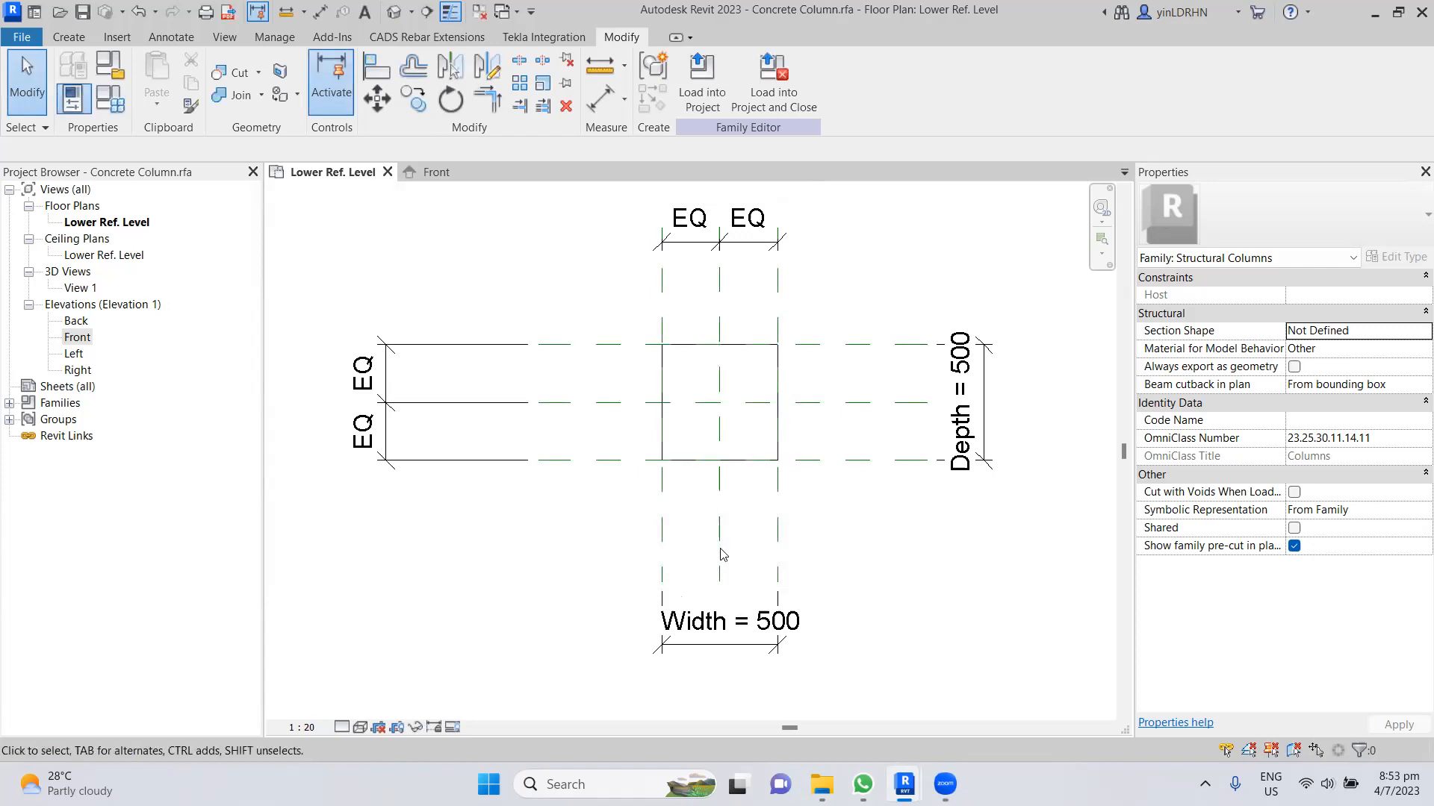
# - Open the column's family types, and for comparison examine the type properties of Concrete-Rectangular-Column 300 x 450mm in Project1
pyautogui.click(114, 106)
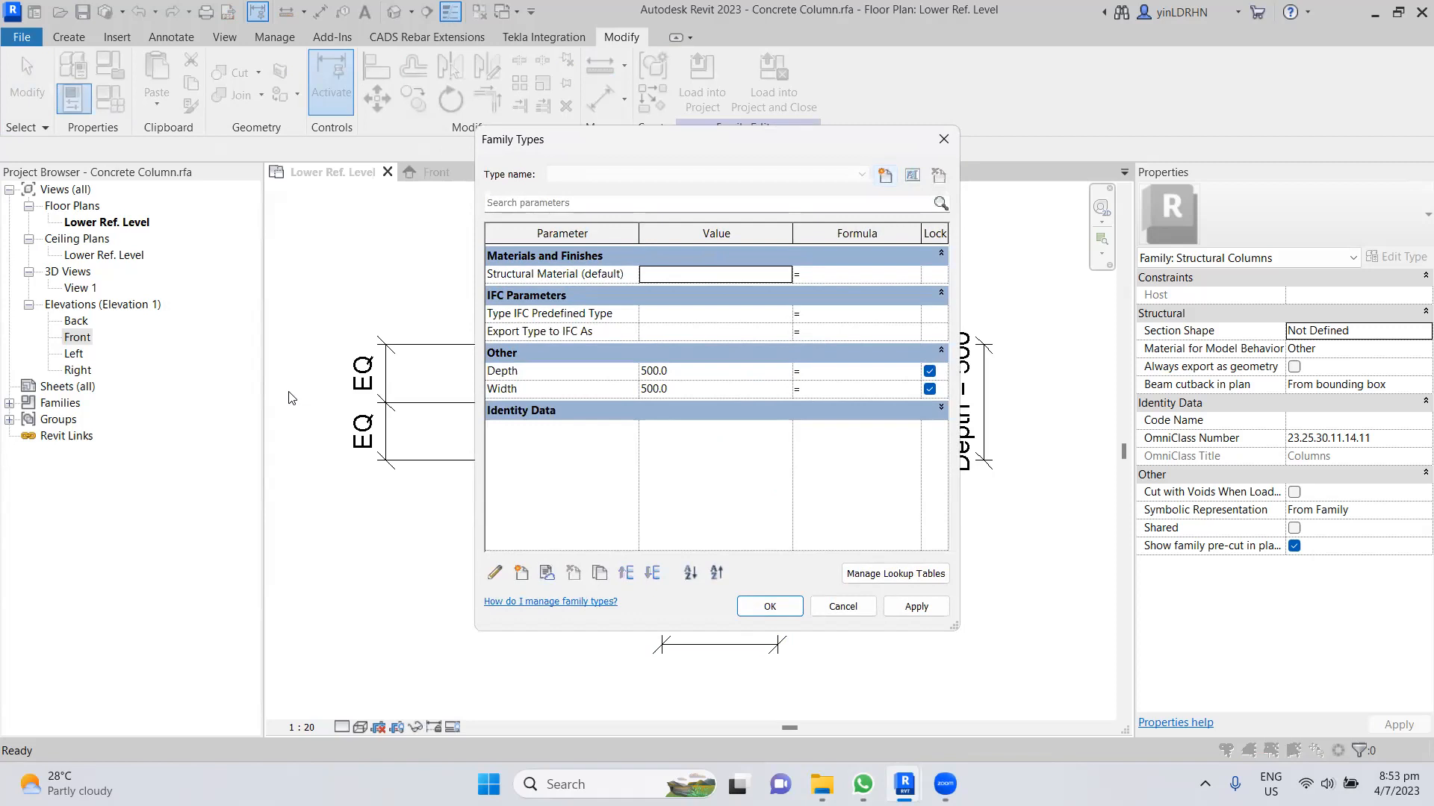
pyautogui.moveTo(904, 784)
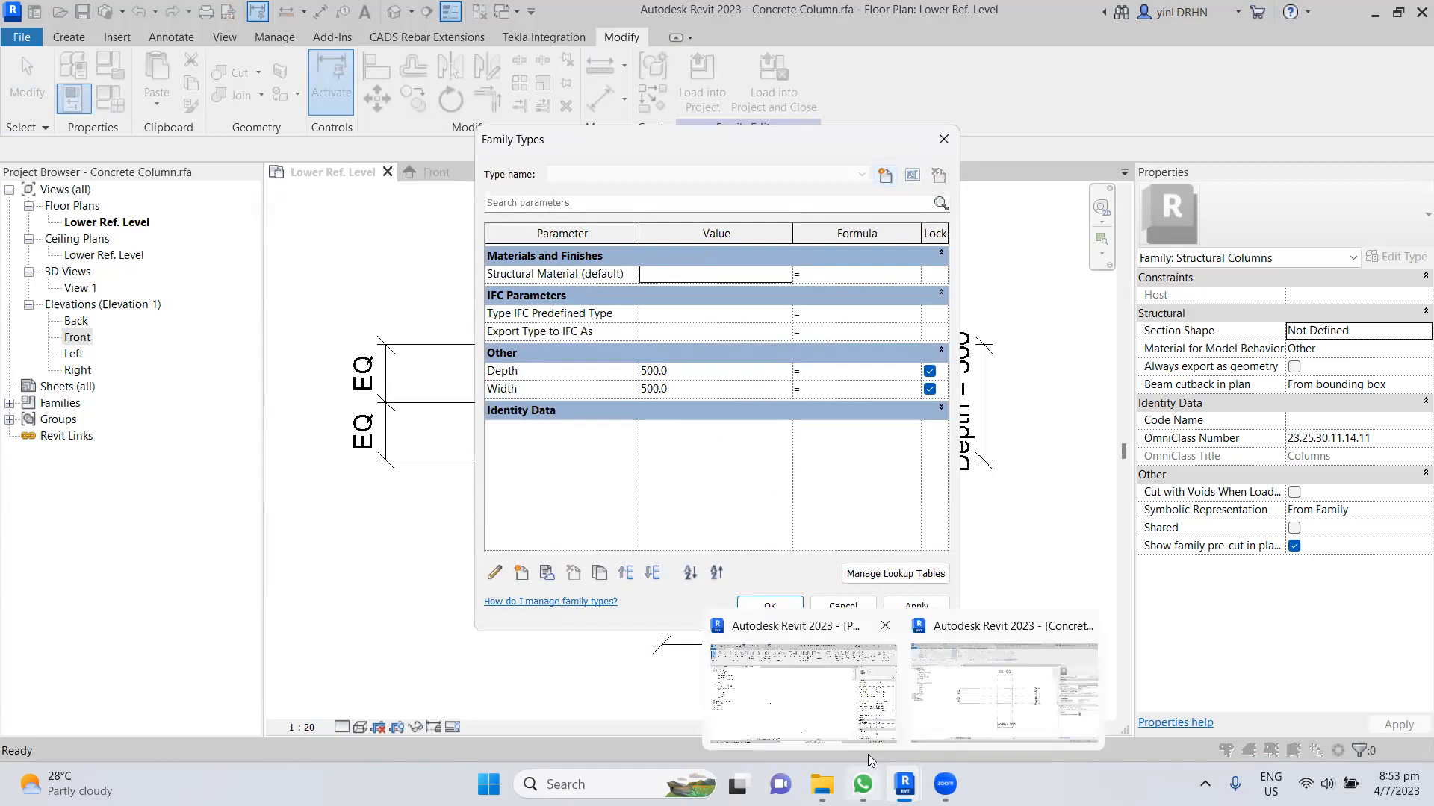
pyautogui.click(868, 754)
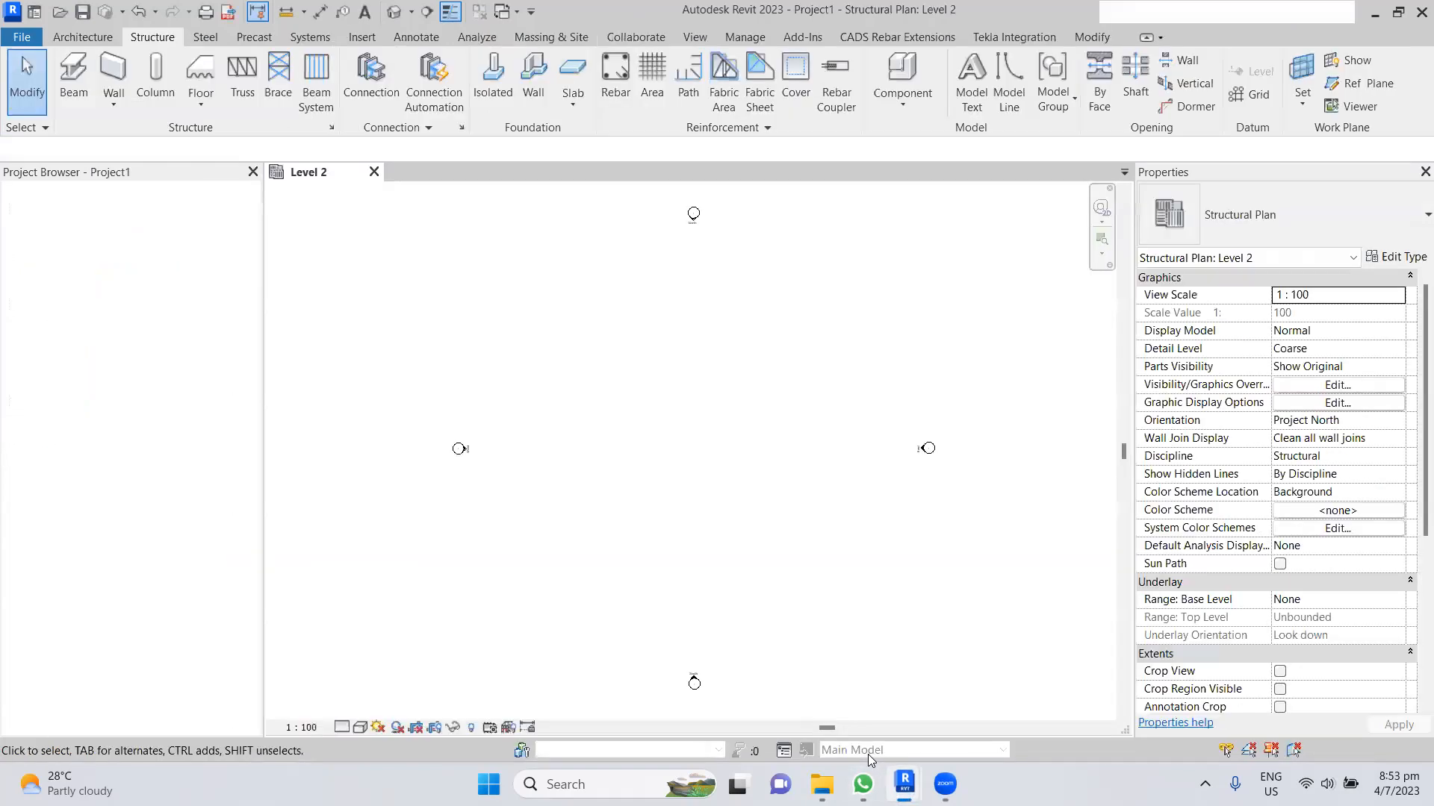
pyautogui.click(168, 70)
pyautogui.click(1393, 258)
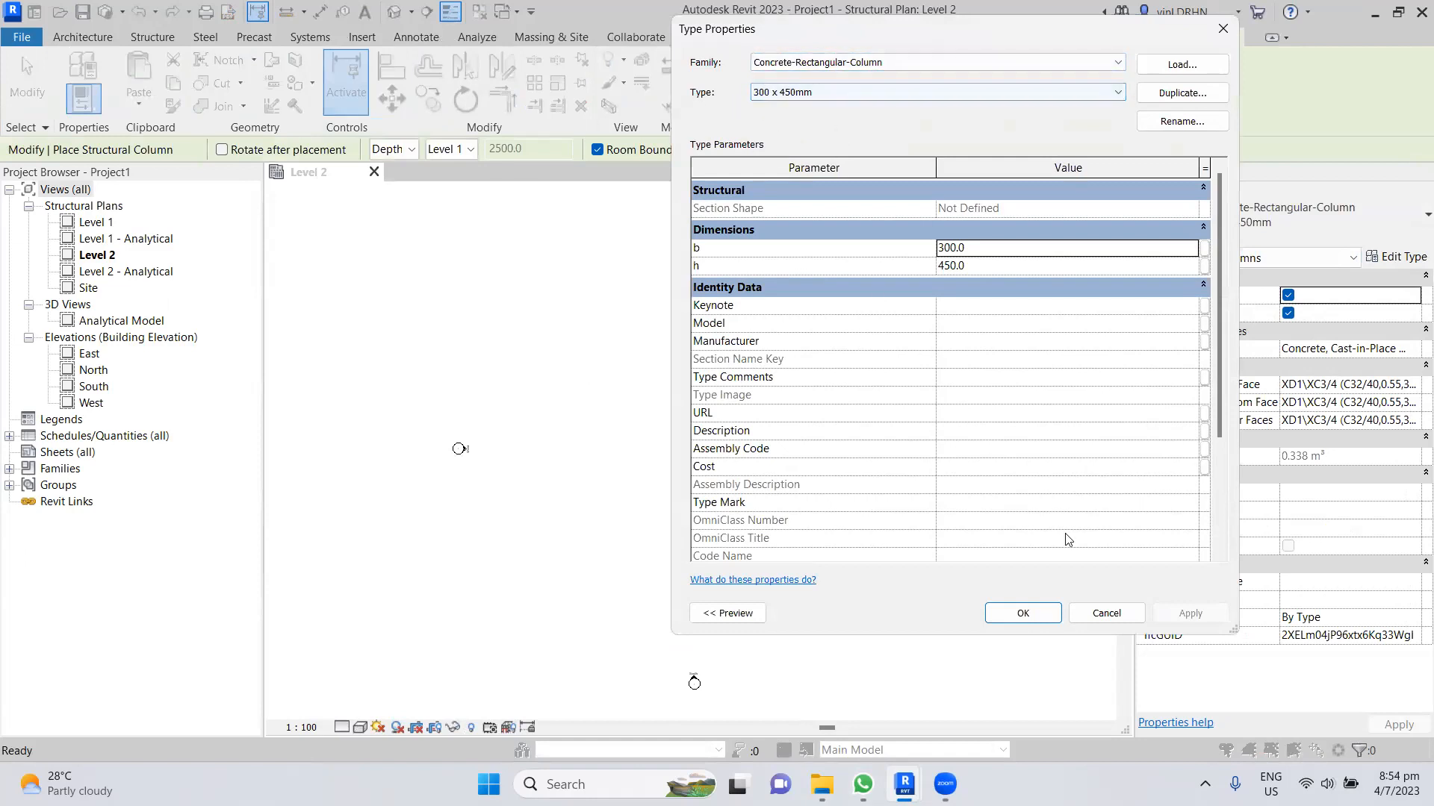
pyautogui.click(1105, 613)
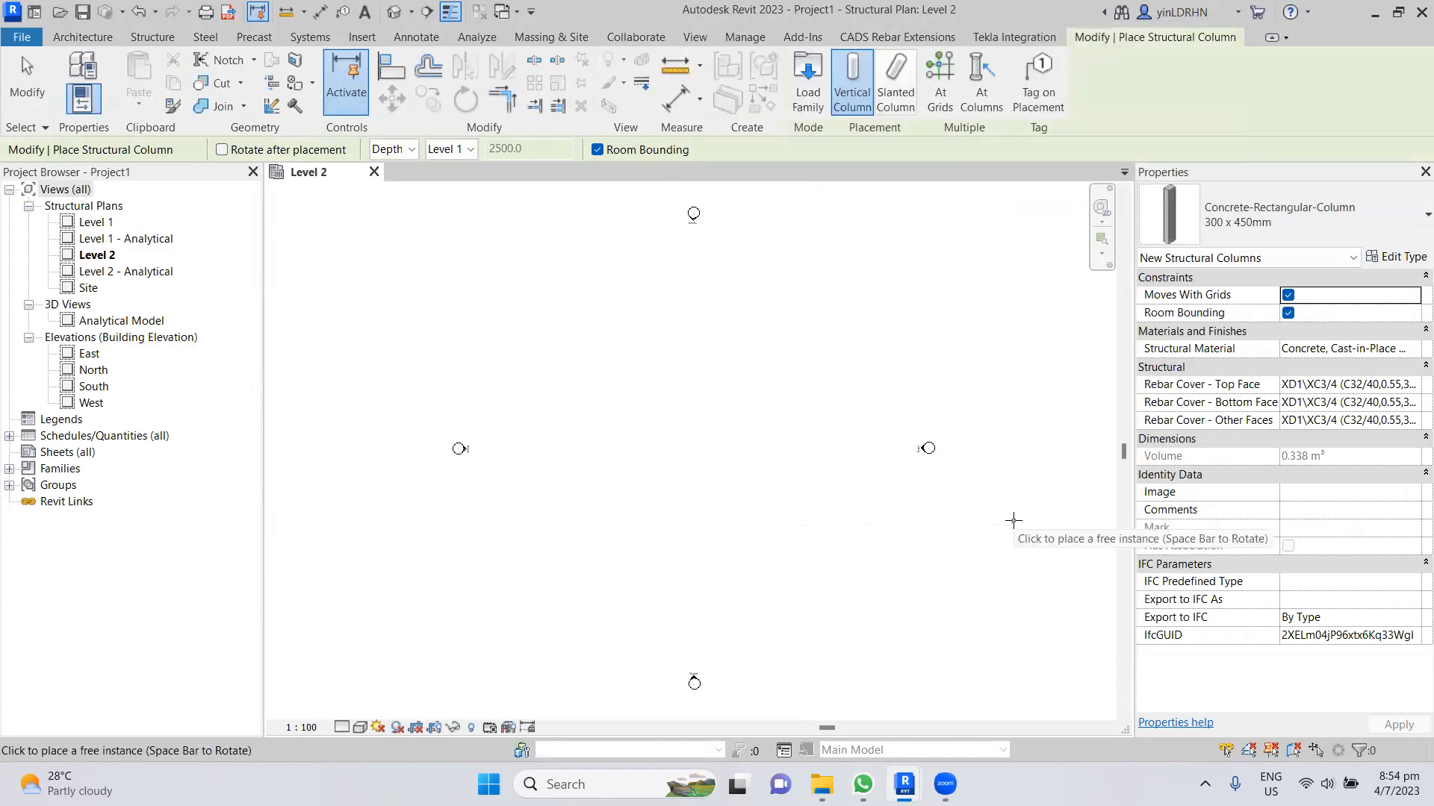
pyautogui.press('Escape')
pyautogui.press('Escape')
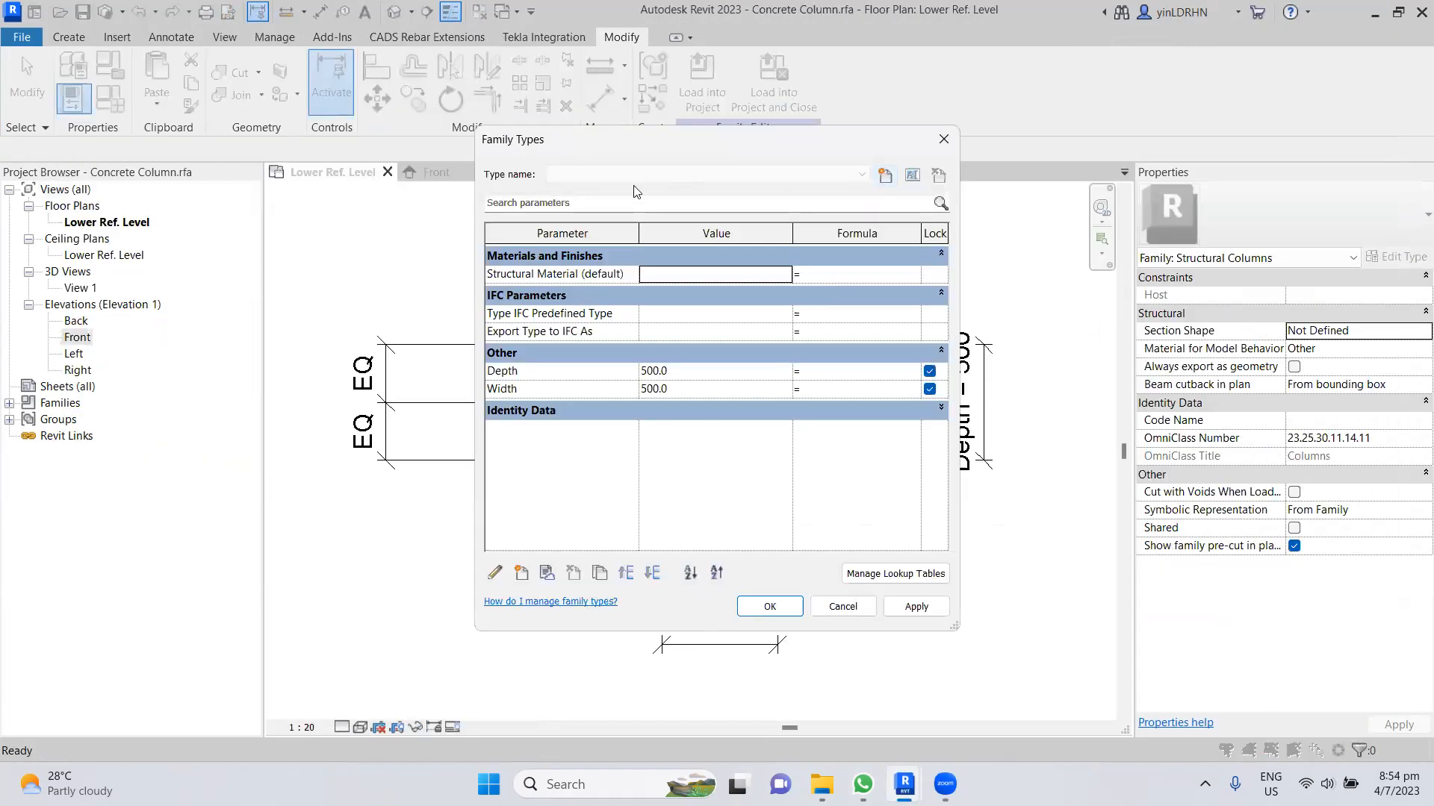
# - Create a new family type named 500 SQ for the column
pyautogui.click(885, 175)
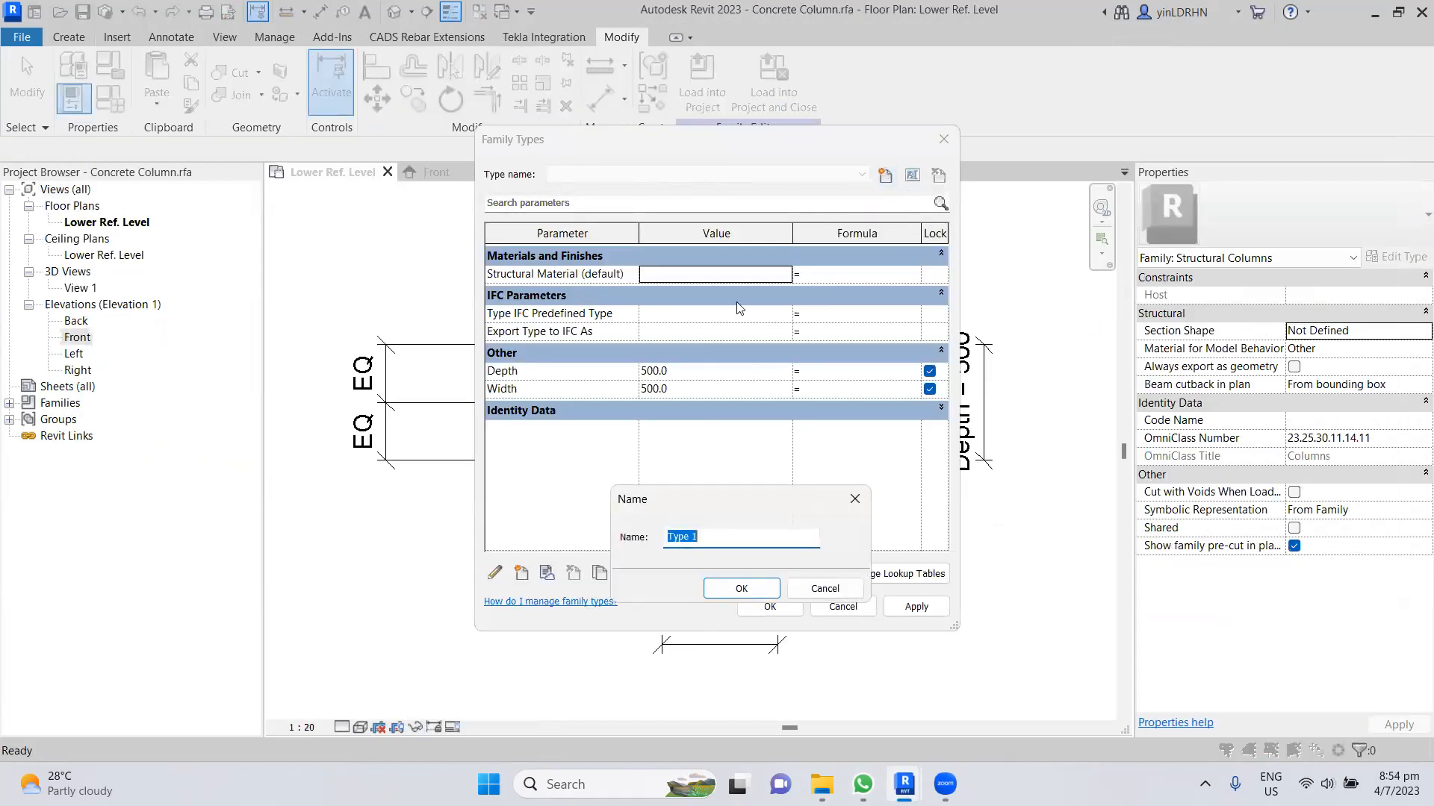
pyautogui.write('500 SQ')
pyautogui.click(738, 590)
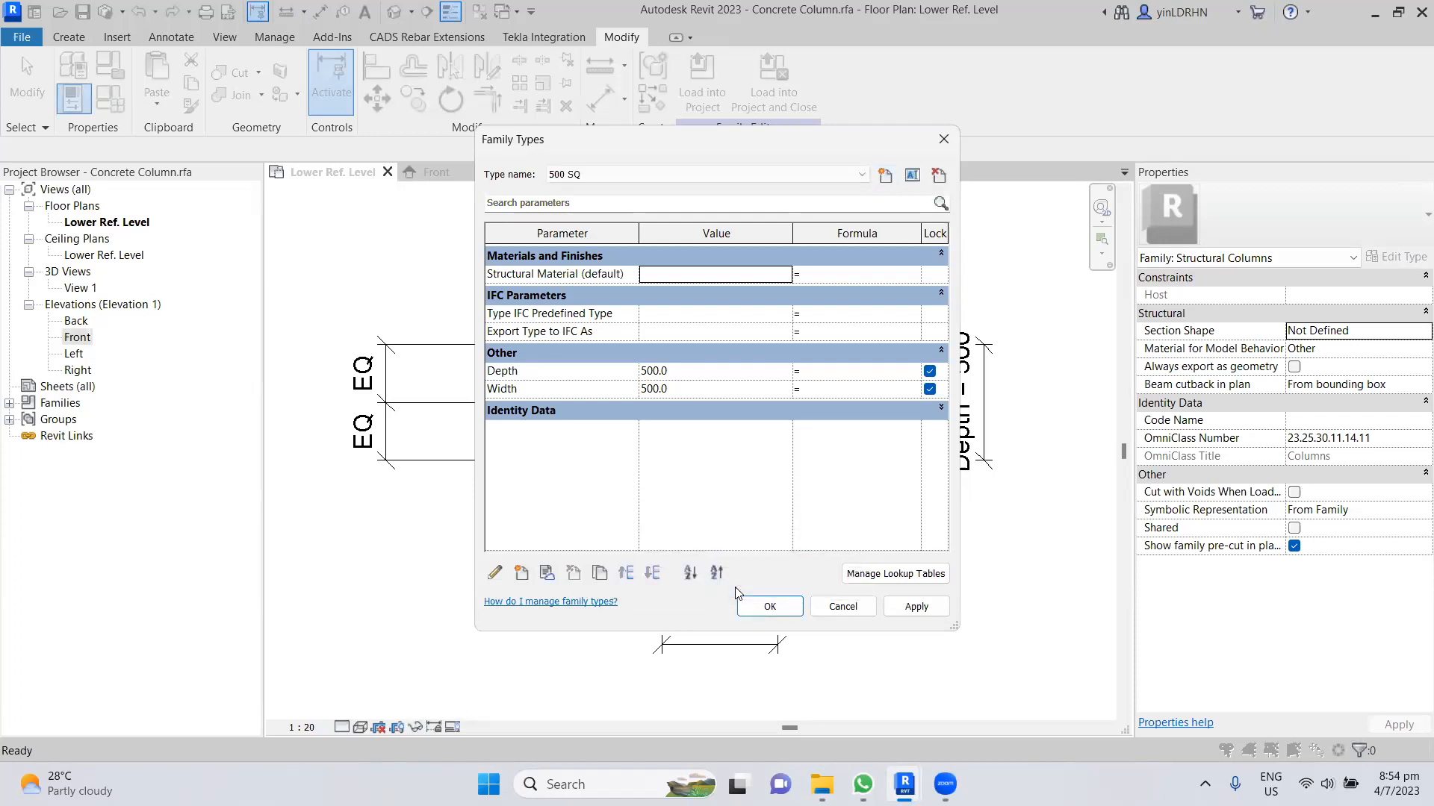
# - Delete the Depth parameter from the Other group of the 500 SQ family type
pyautogui.click(511, 373)
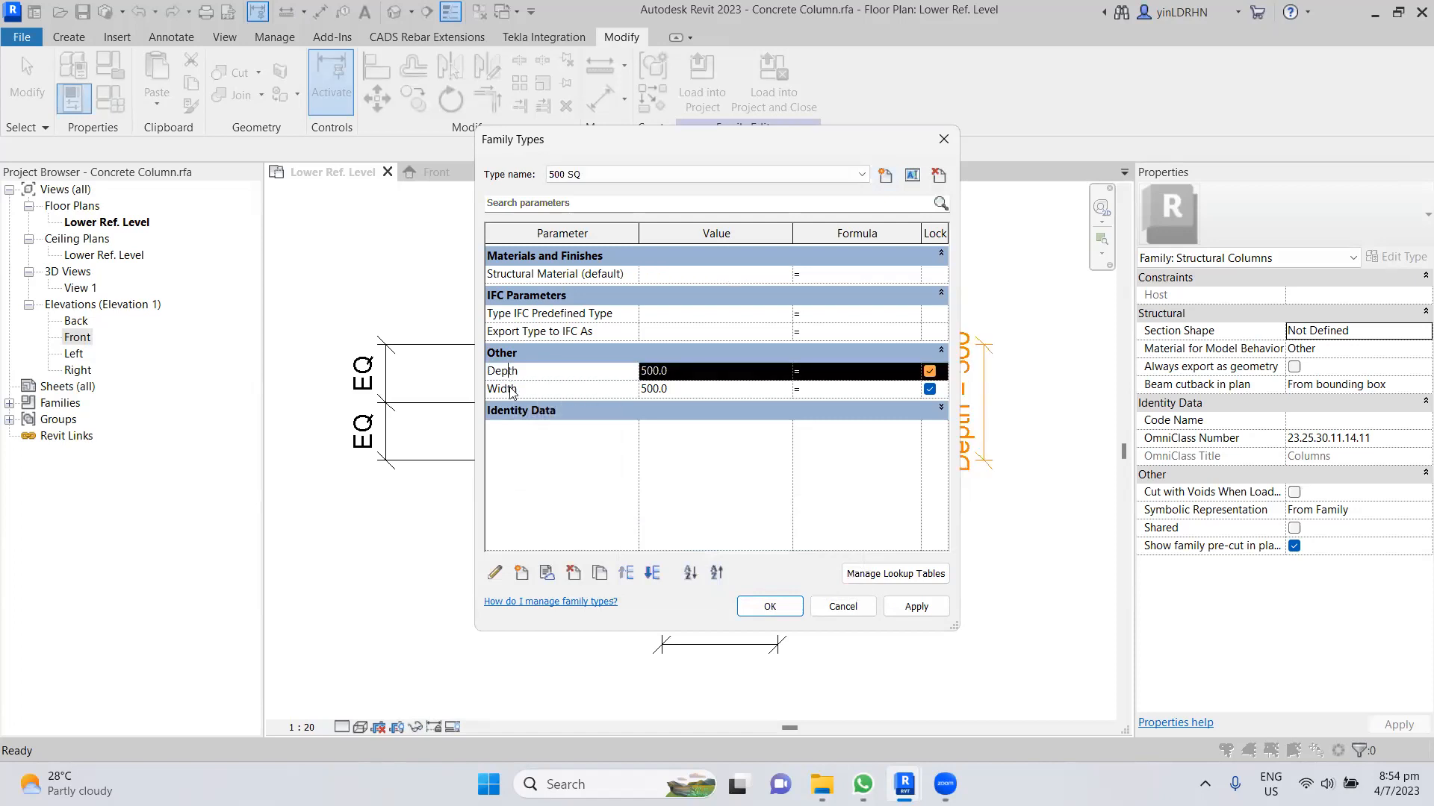
pyautogui.click(513, 389)
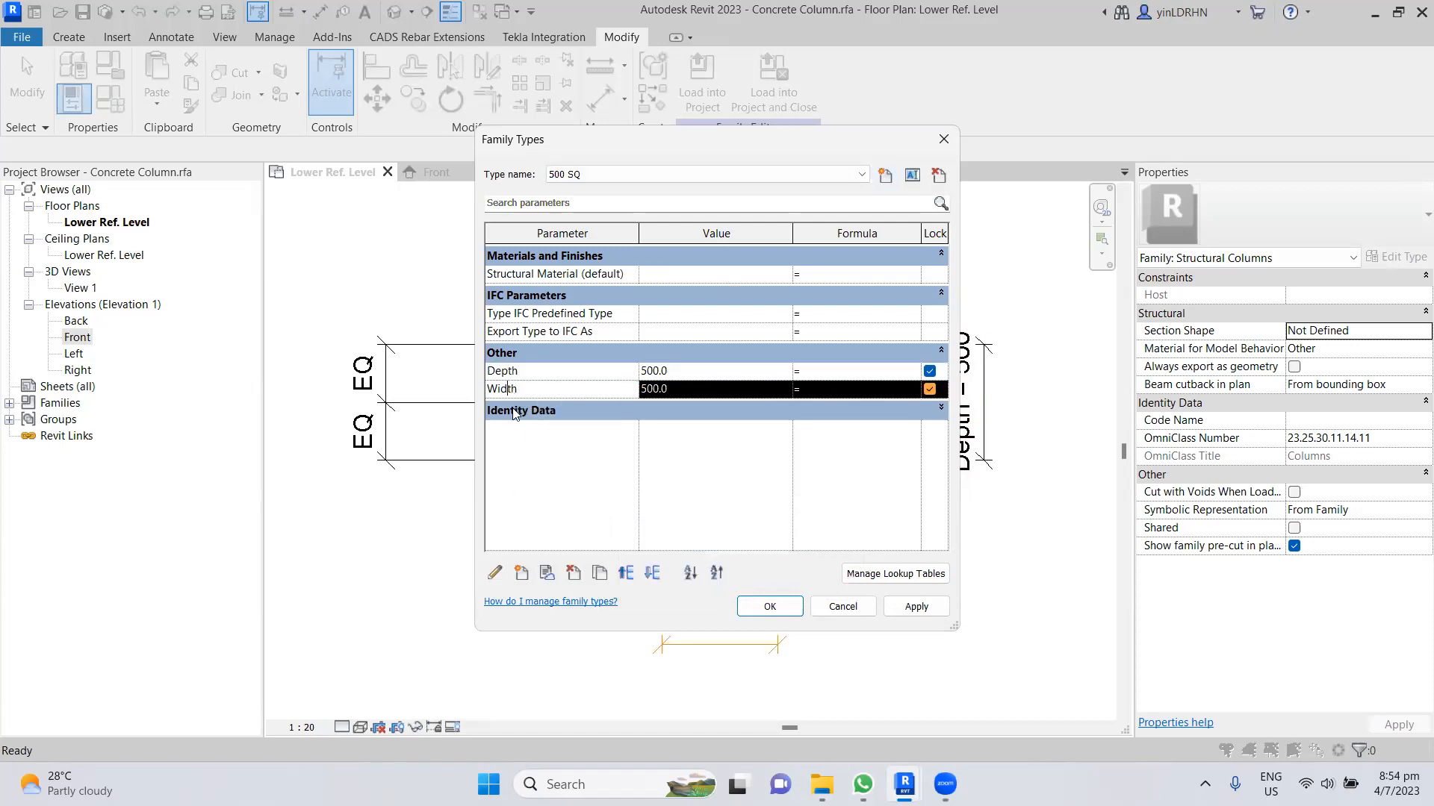
pyautogui.click(531, 372)
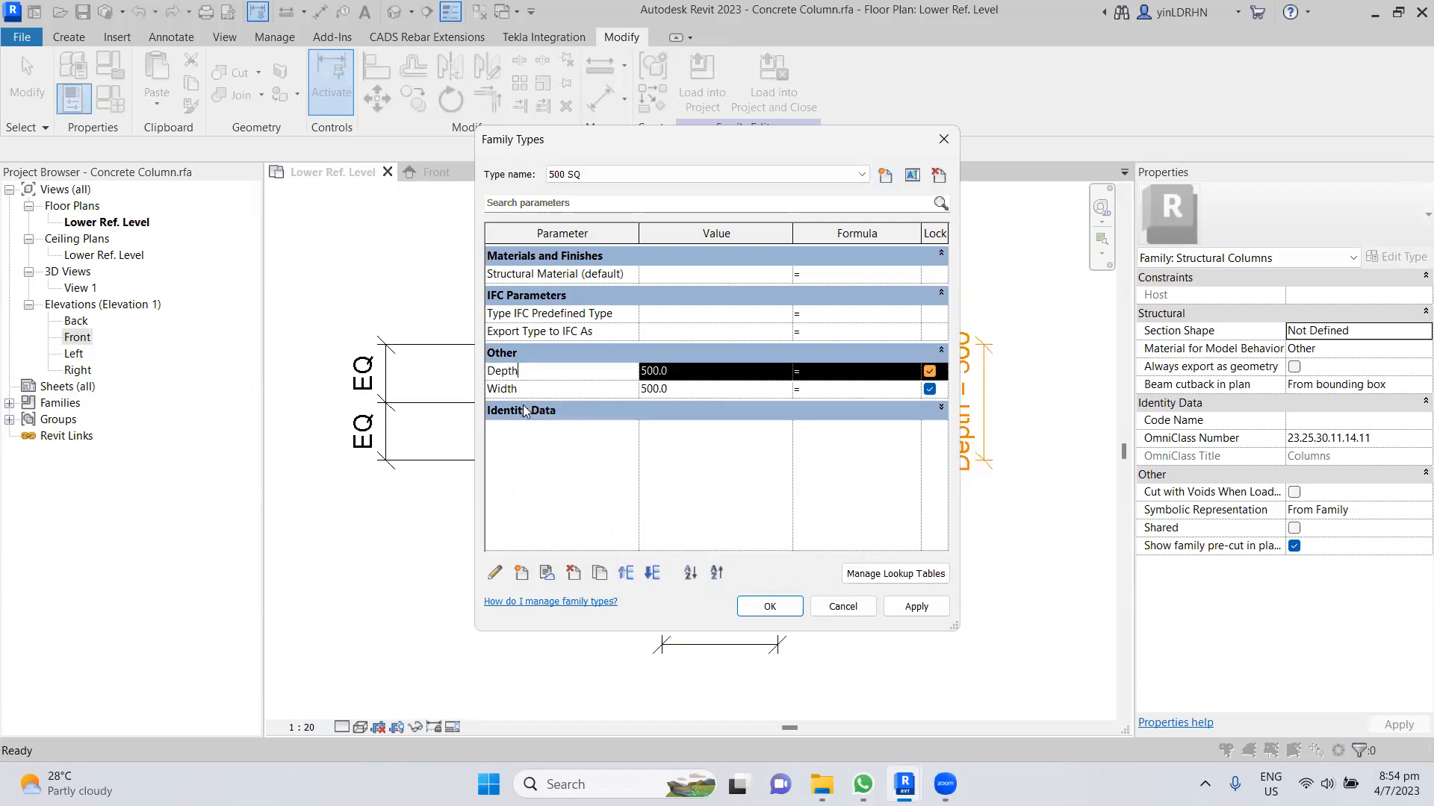
pyautogui.click(572, 573)
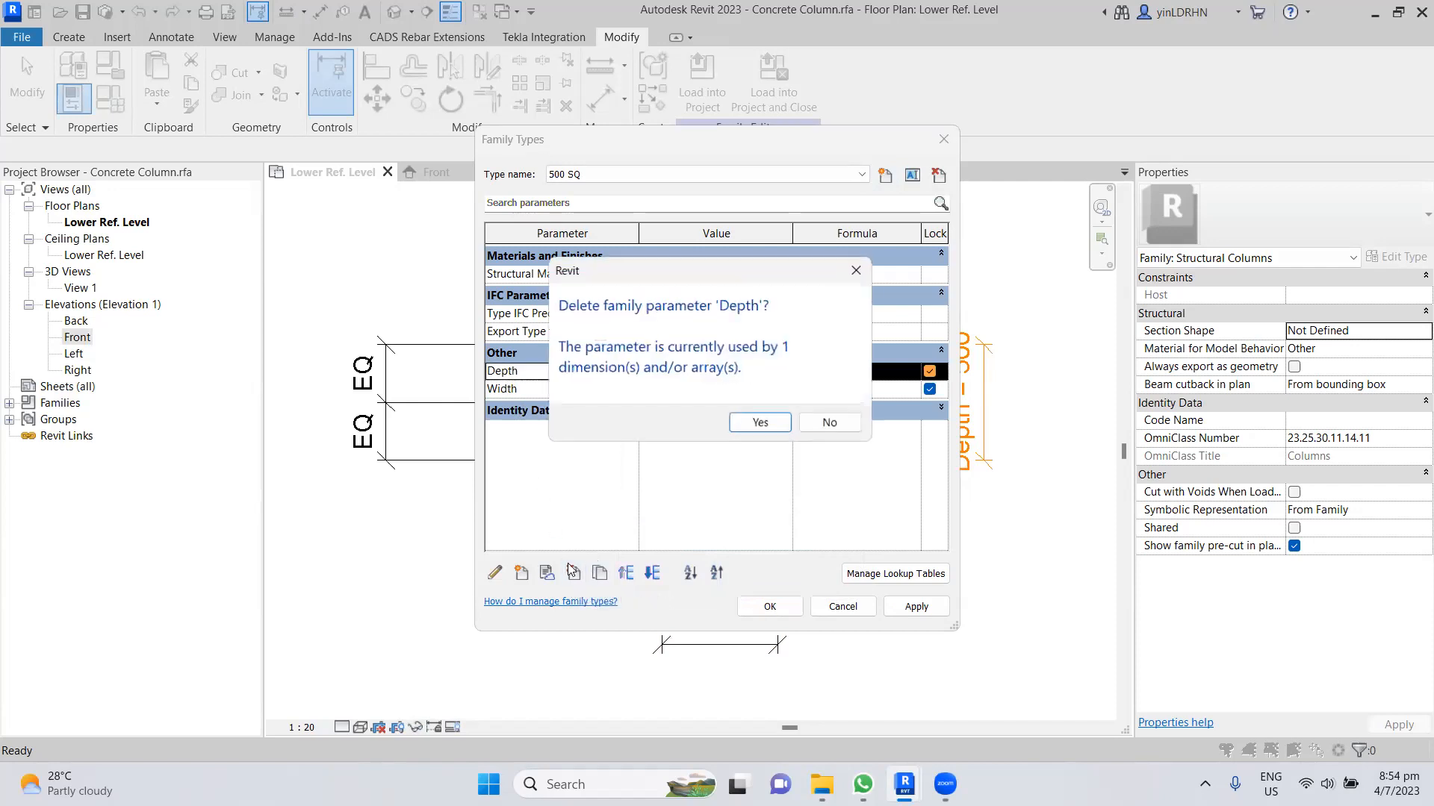
pyautogui.click(754, 419)
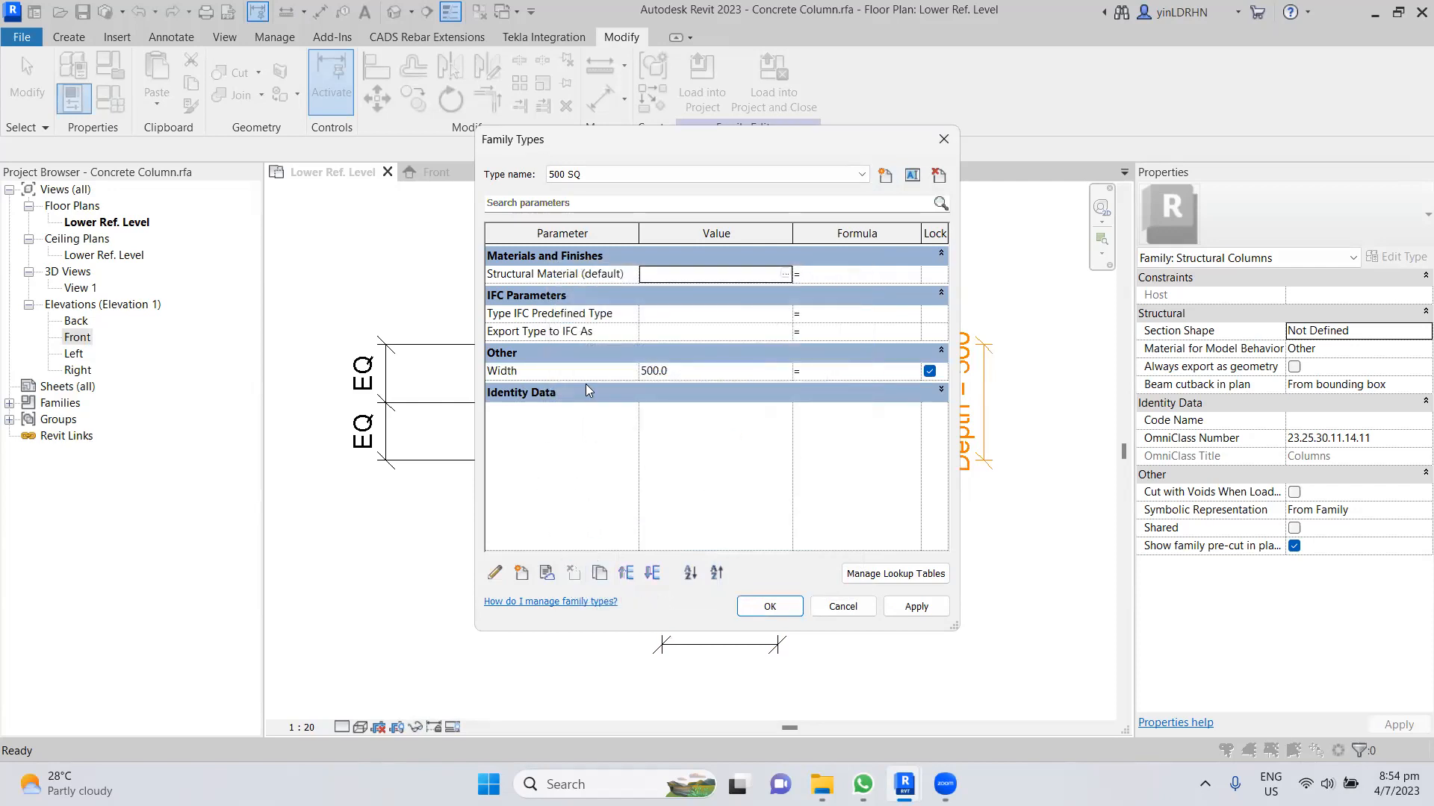
# - Delete the Width parameter from the Other group as well and accept the family type changes
pyautogui.click(586, 390)
pyautogui.scroll(-1, 723, 423)
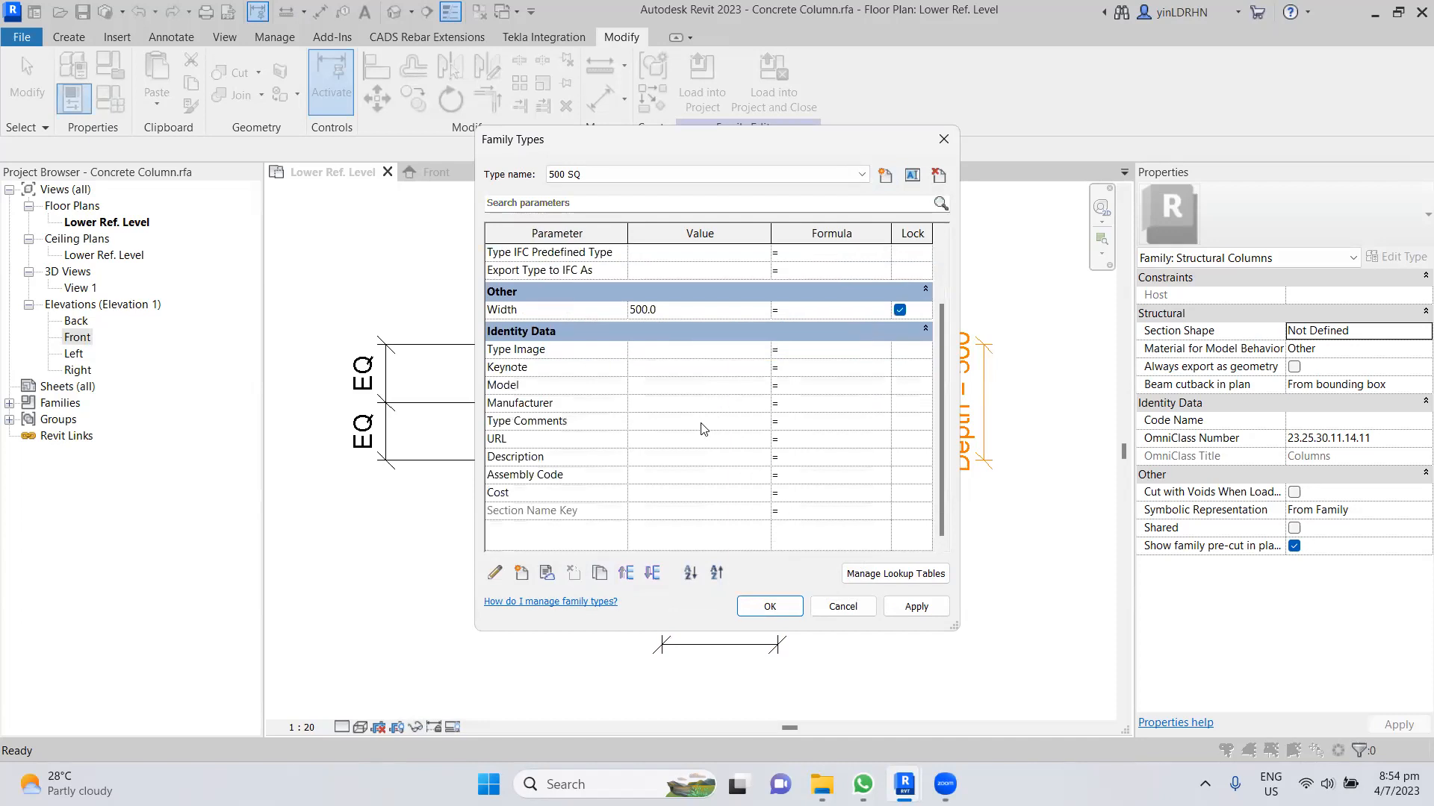
pyautogui.scroll(1, 700, 429)
pyautogui.click(623, 175)
pyautogui.click(618, 186)
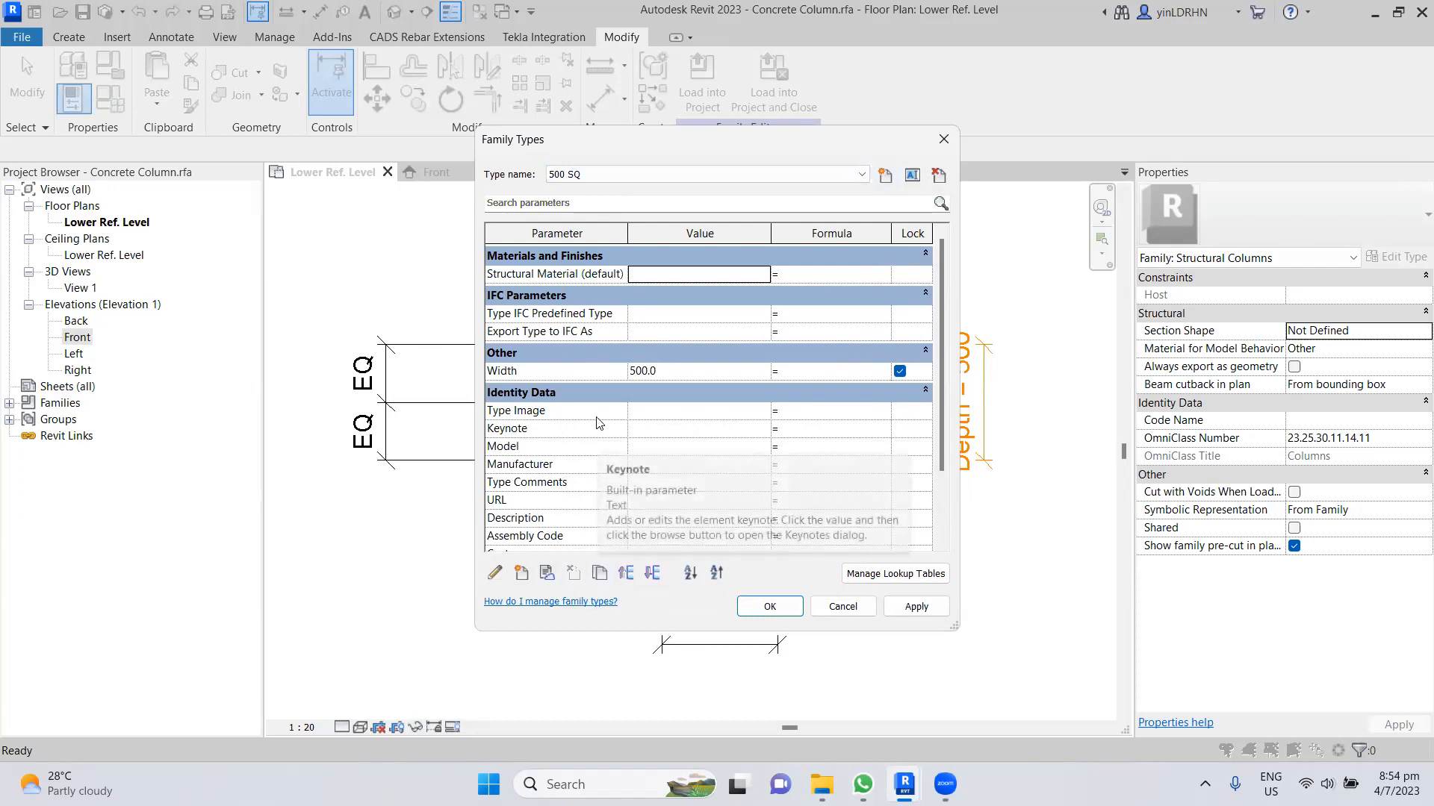
pyautogui.click(595, 371)
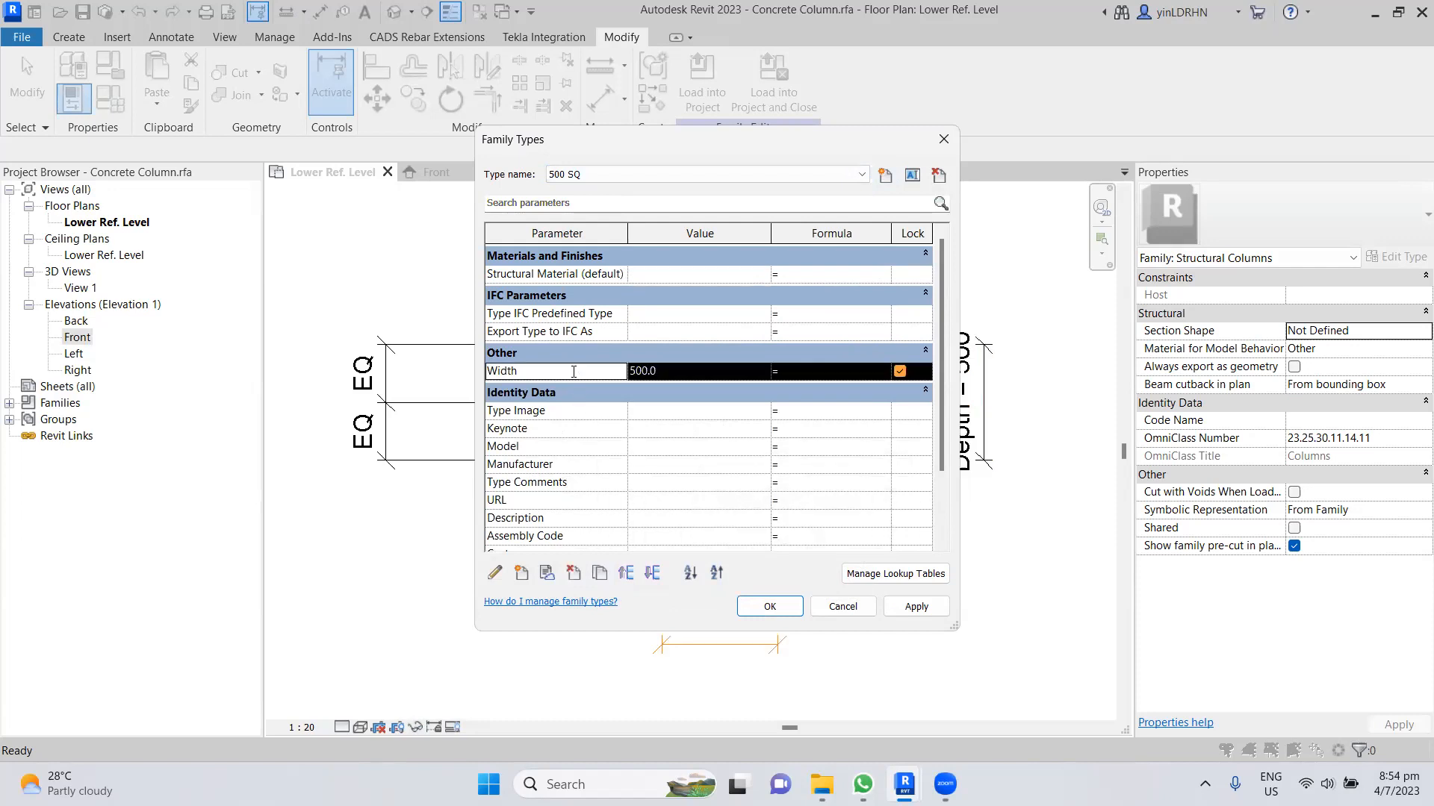
pyautogui.click(573, 573)
pyautogui.click(761, 423)
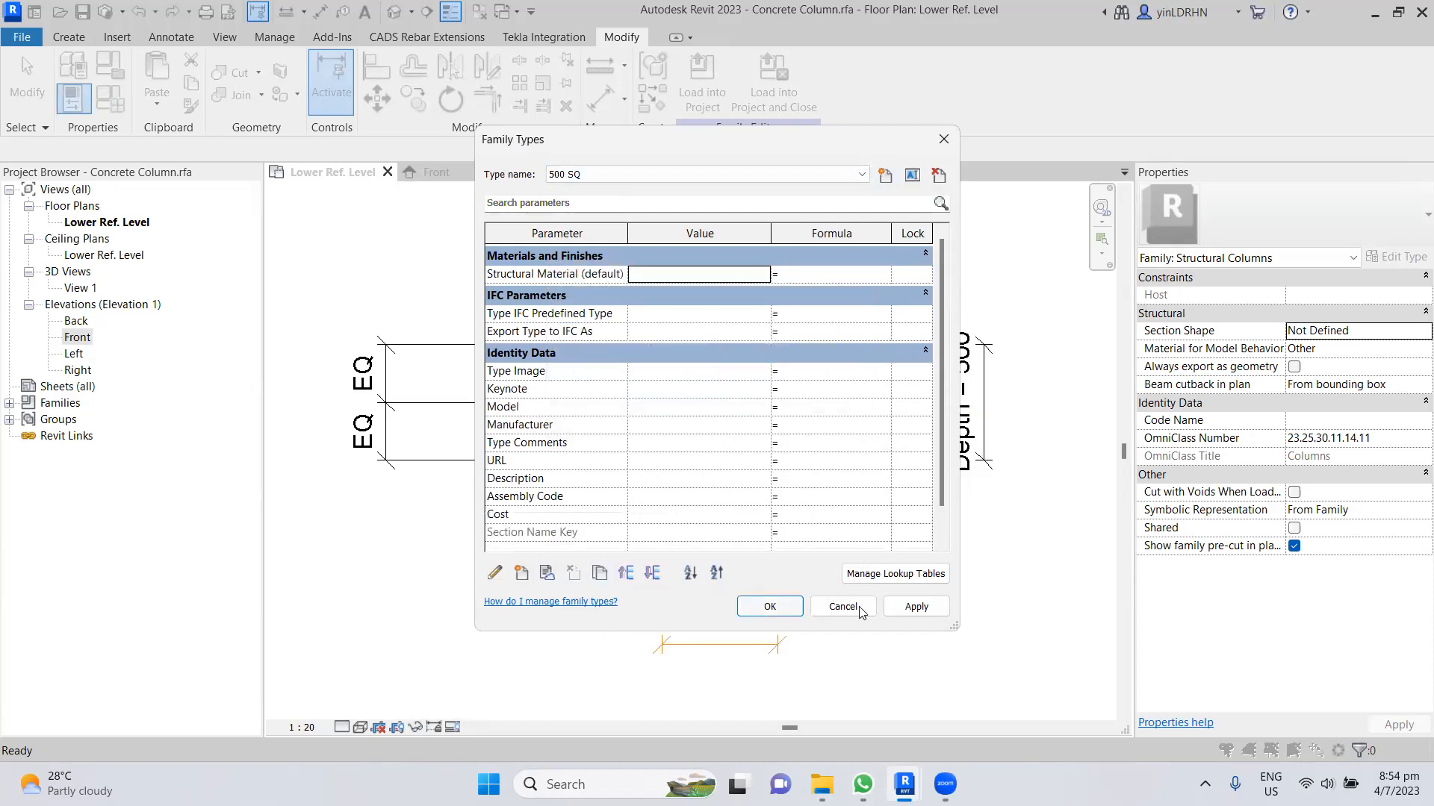
pyautogui.click(778, 604)
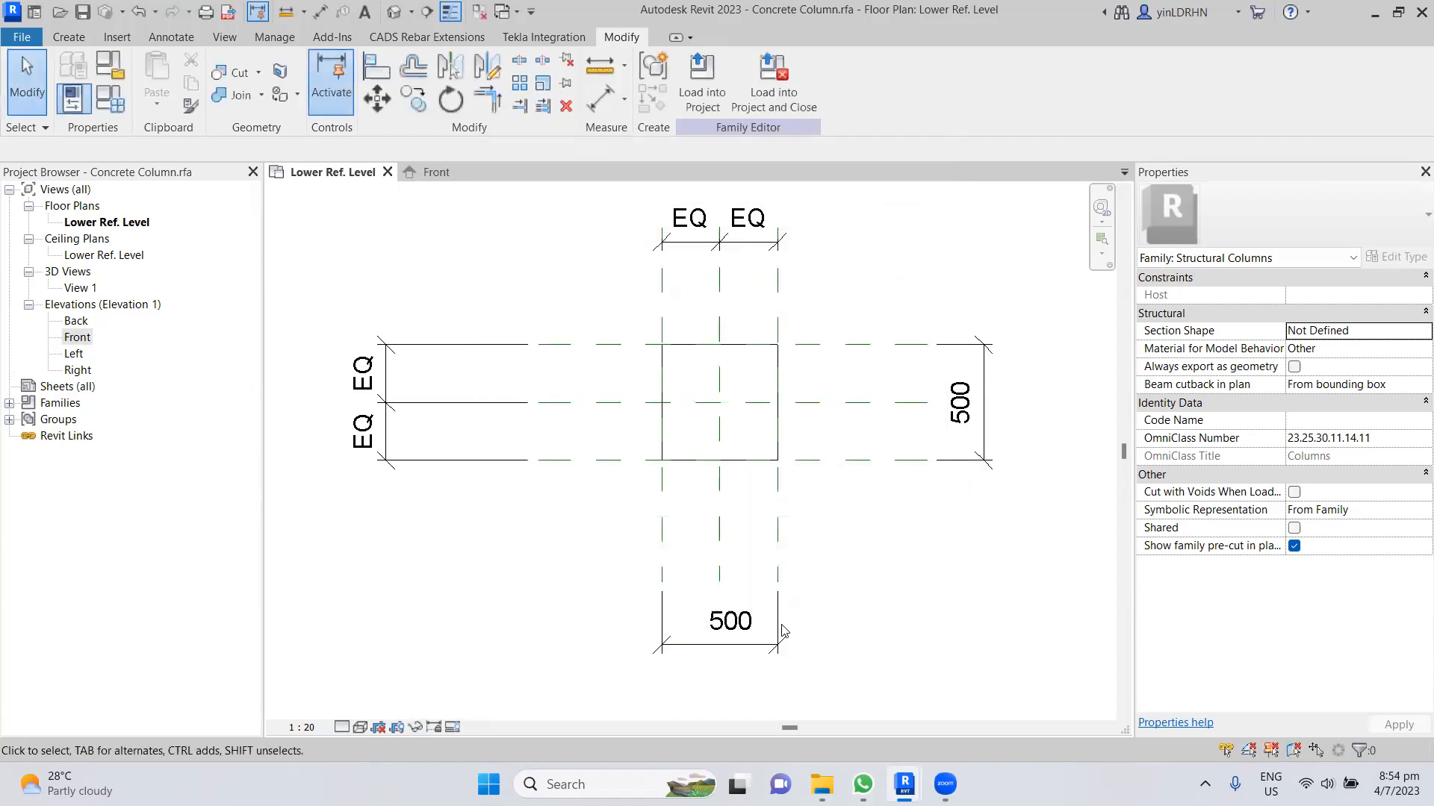
# - Label the horizontal 500 dimension below the column with a new type parameter named Width, grouped under Dimensions
pyautogui.click(736, 647)
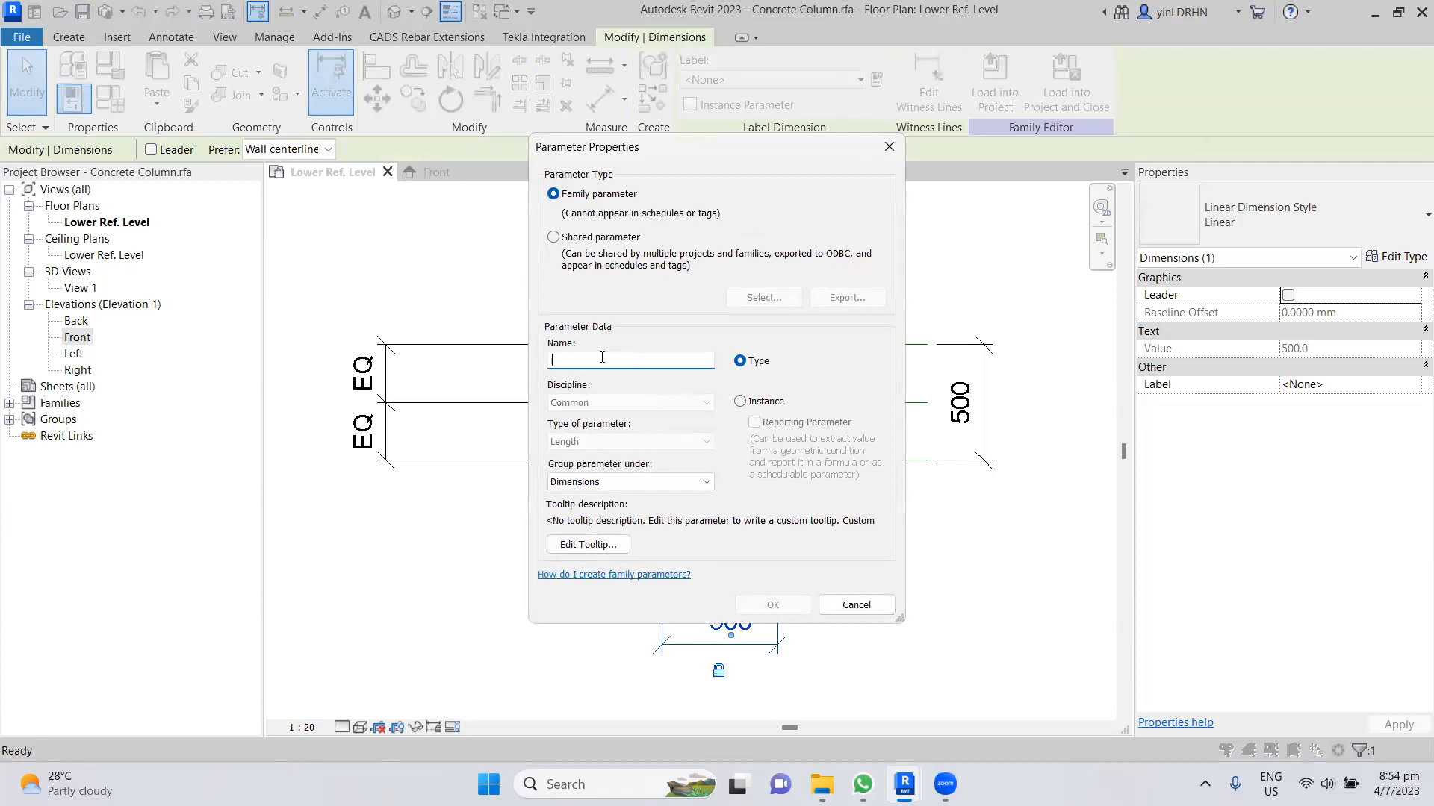
pyautogui.write('Width')
pyautogui.click(589, 484)
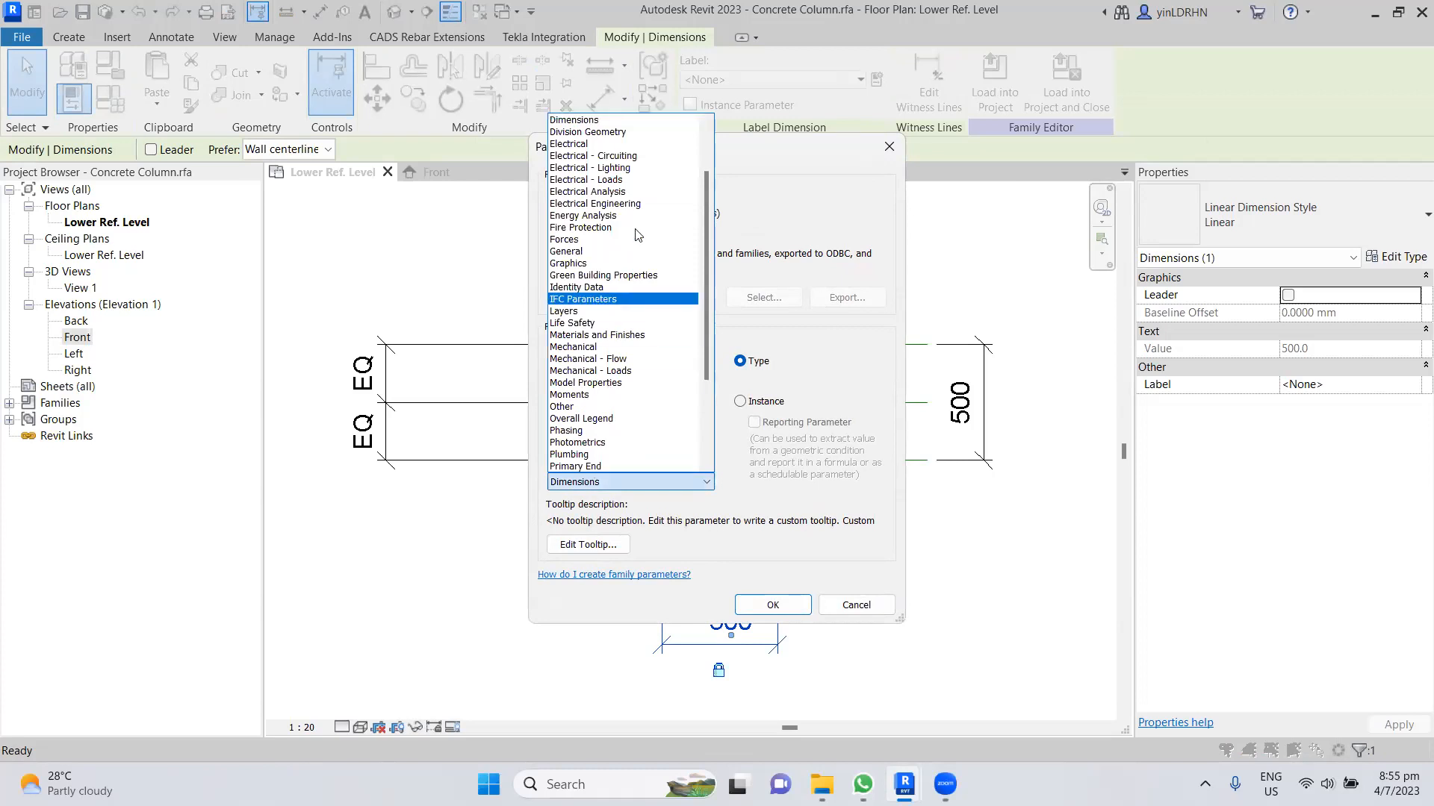
pyautogui.moveTo(706, 321); pyautogui.dragTo(726, 395)
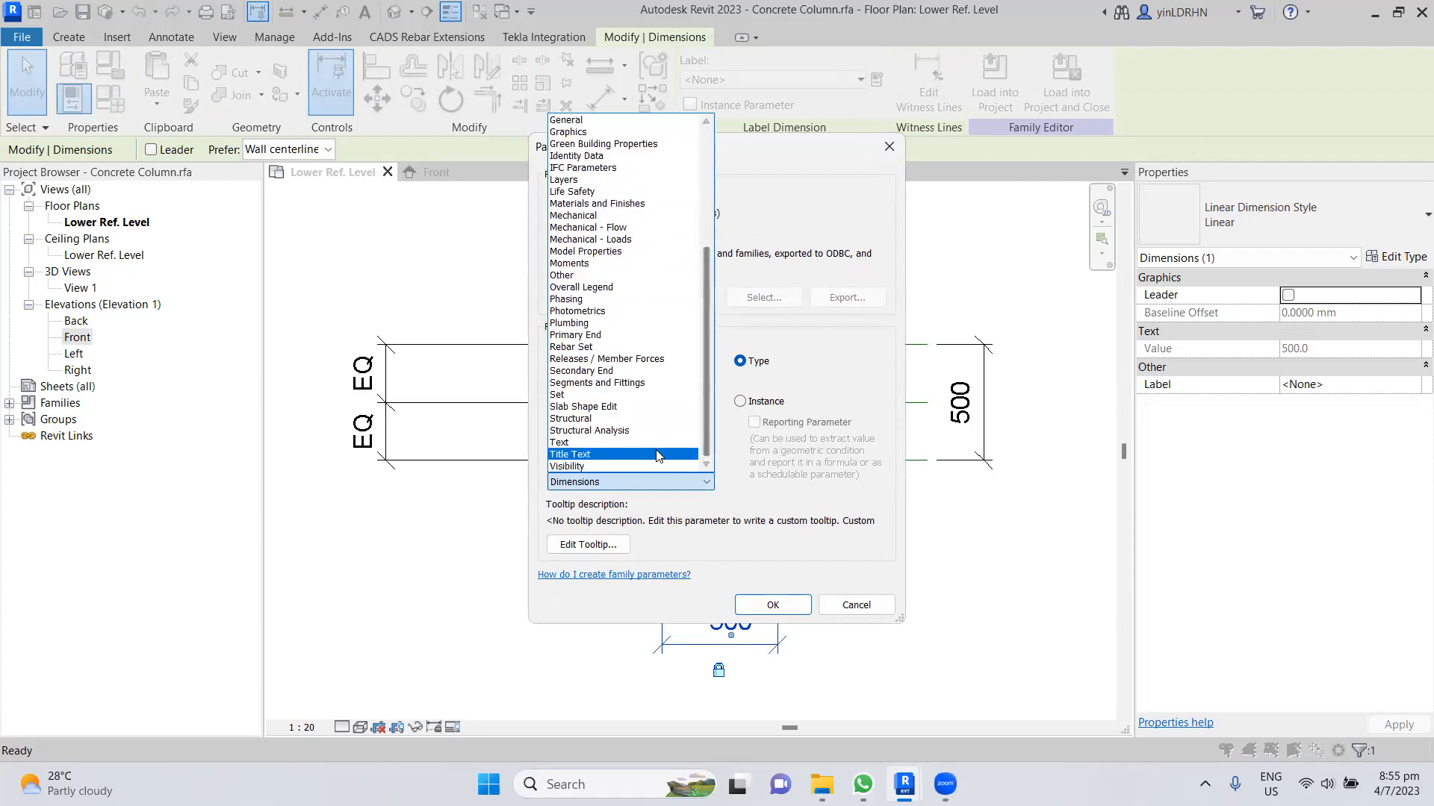
pyautogui.click(598, 470)
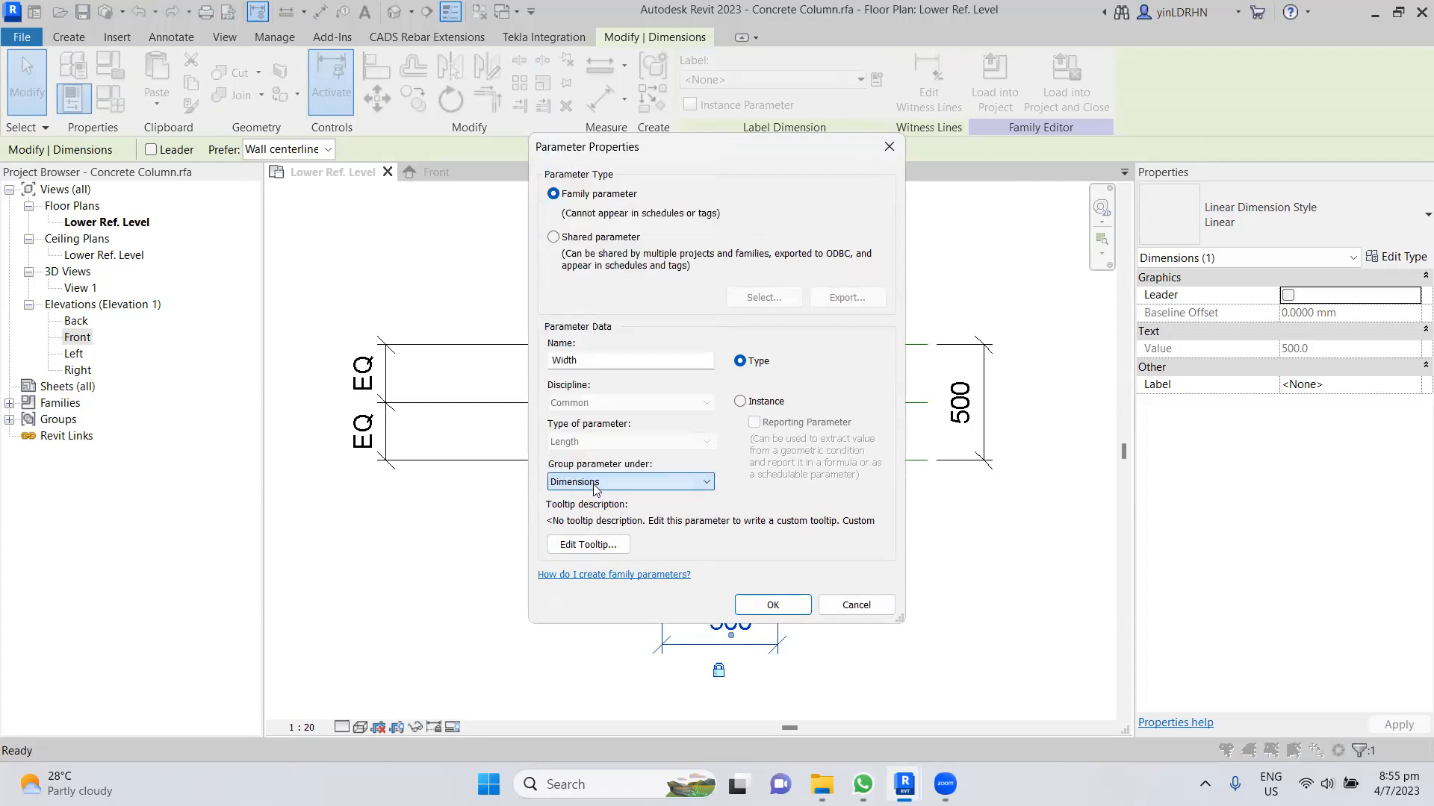
pyautogui.click(768, 608)
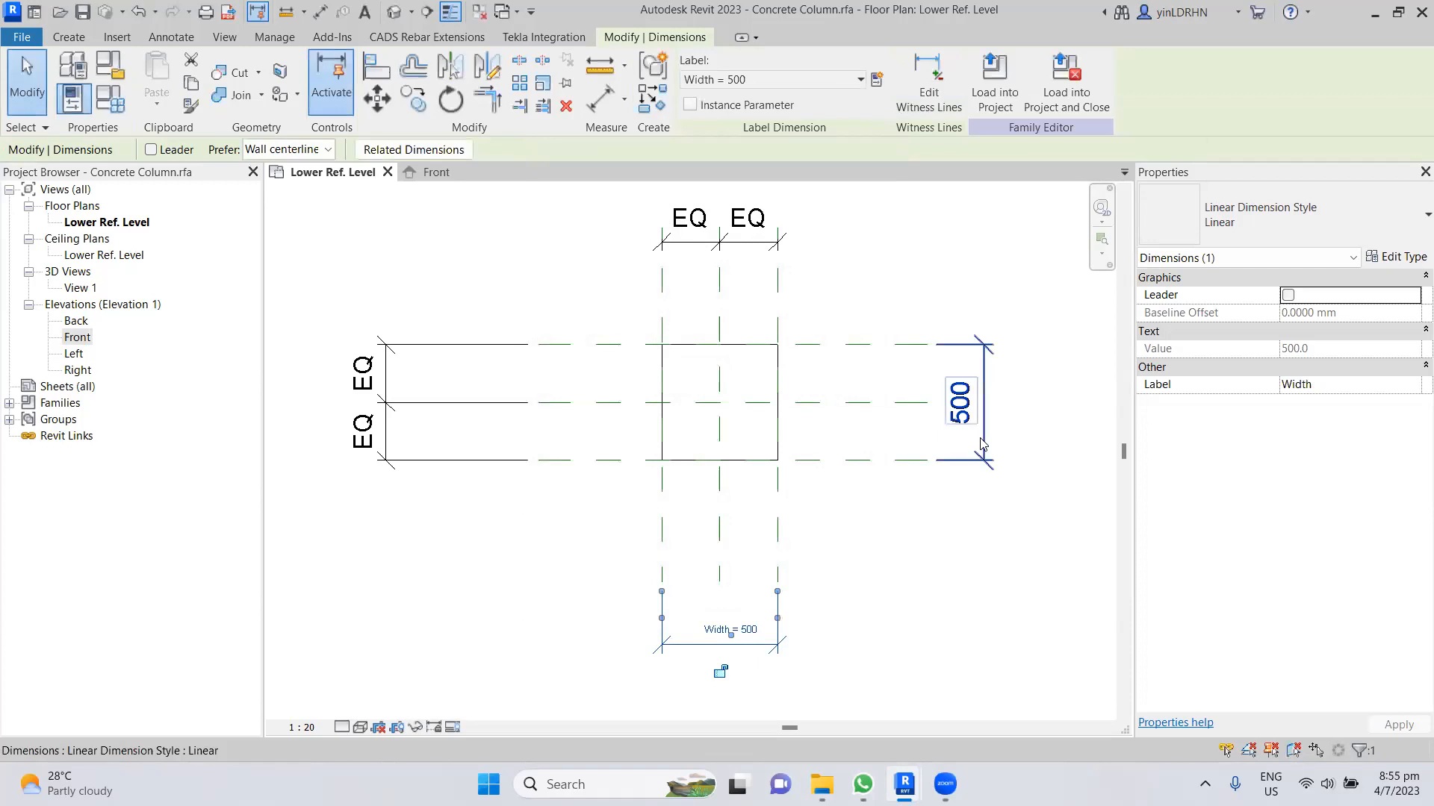
# - Label the vertical 500 dimension beside the column with a new type parameter named Dimension, grouped under Dimensions
pyautogui.click(961, 403)
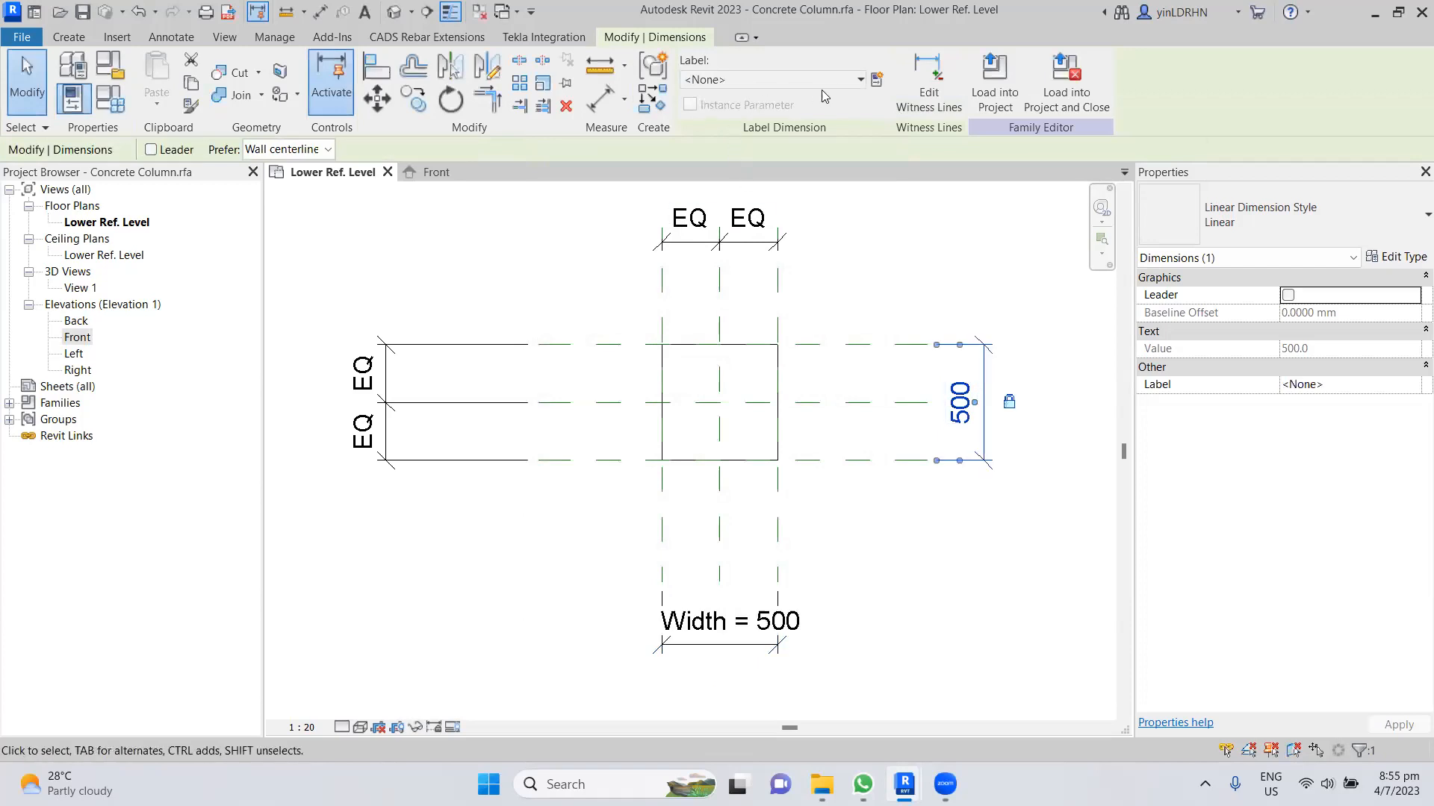
pyautogui.click(877, 79)
pyautogui.write('Dimension')
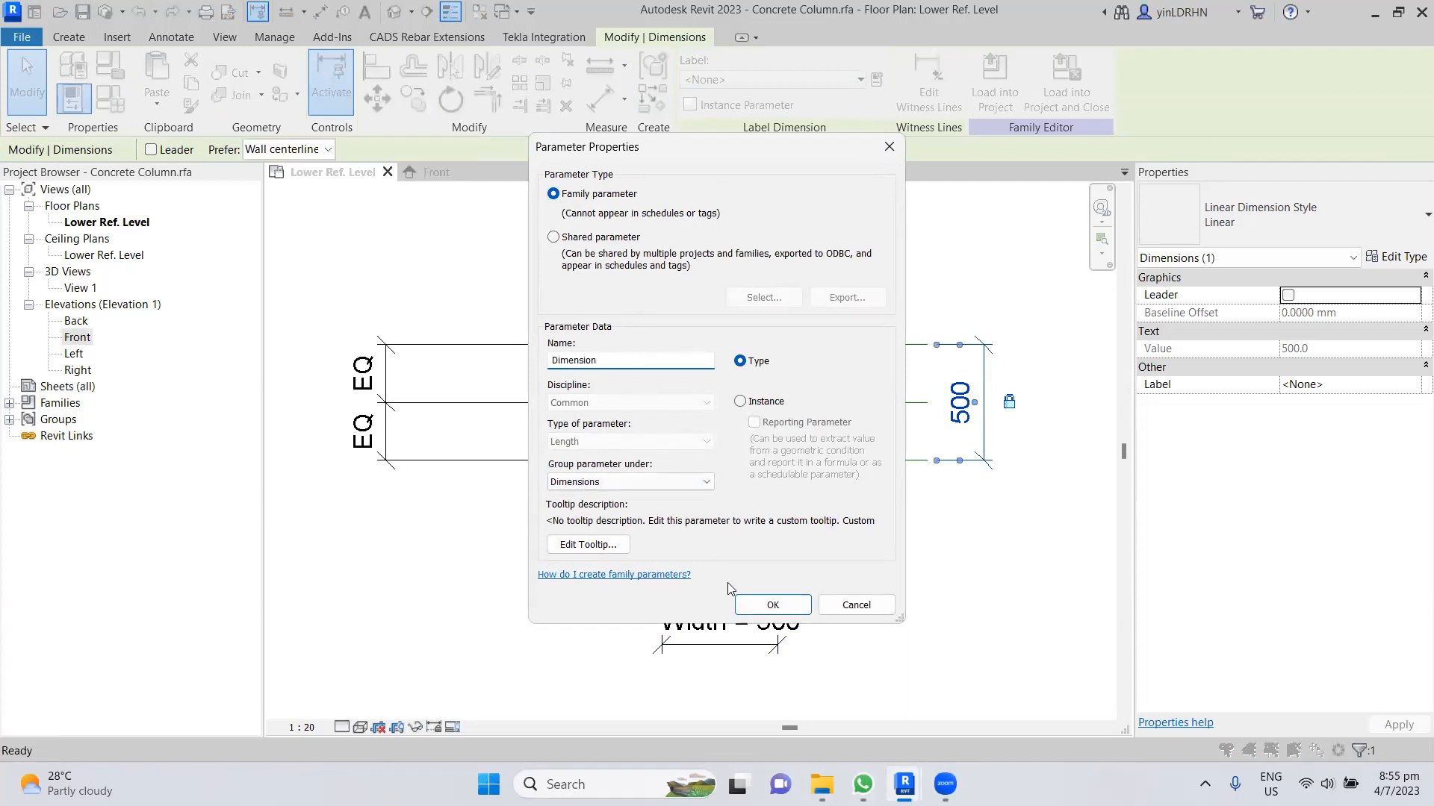
pyautogui.click(773, 605)
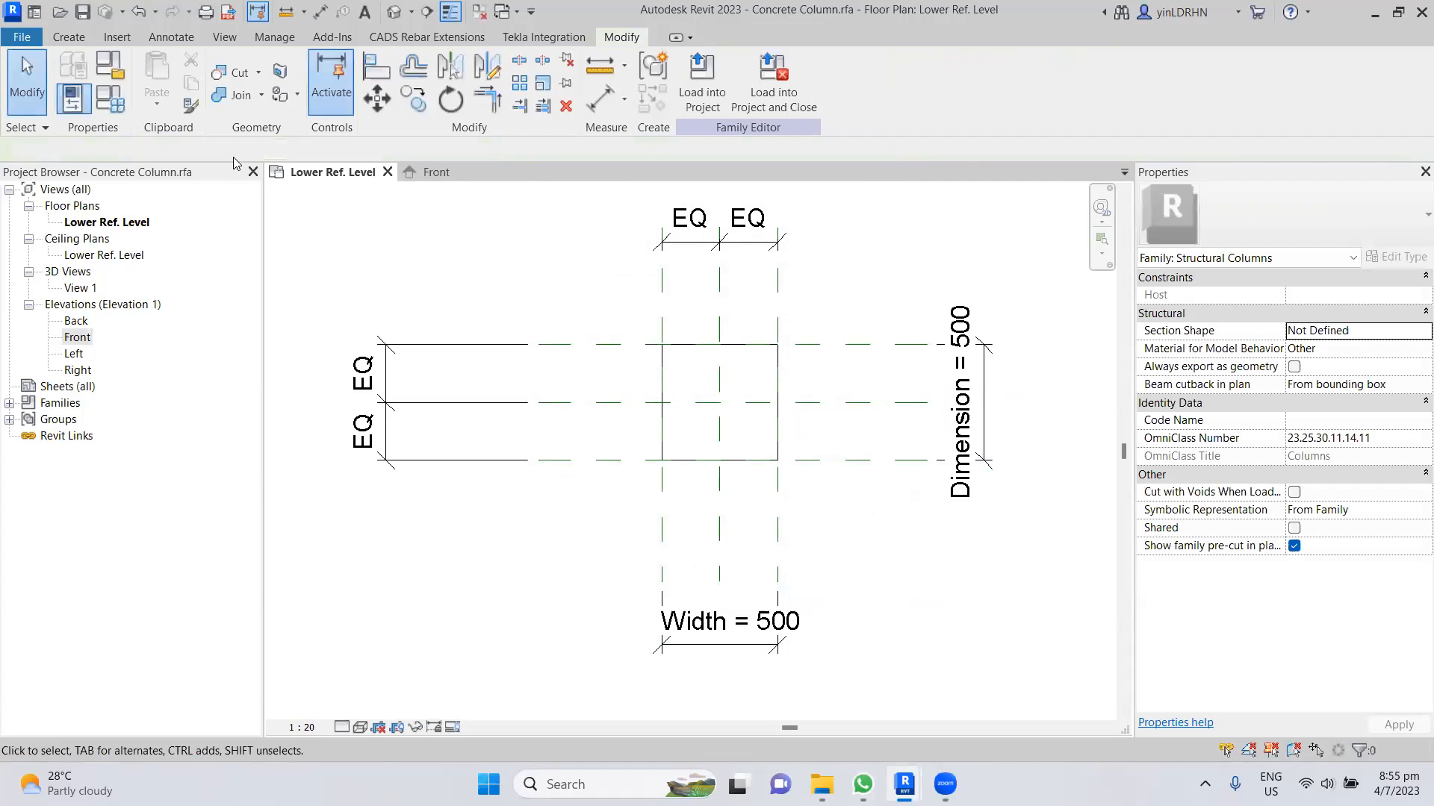
# - Review the regrouped parameters in the family types and compare them with the type properties of Concrete-Rectangular-Column 300 x 450mm in Project1
pyautogui.click(72, 98)
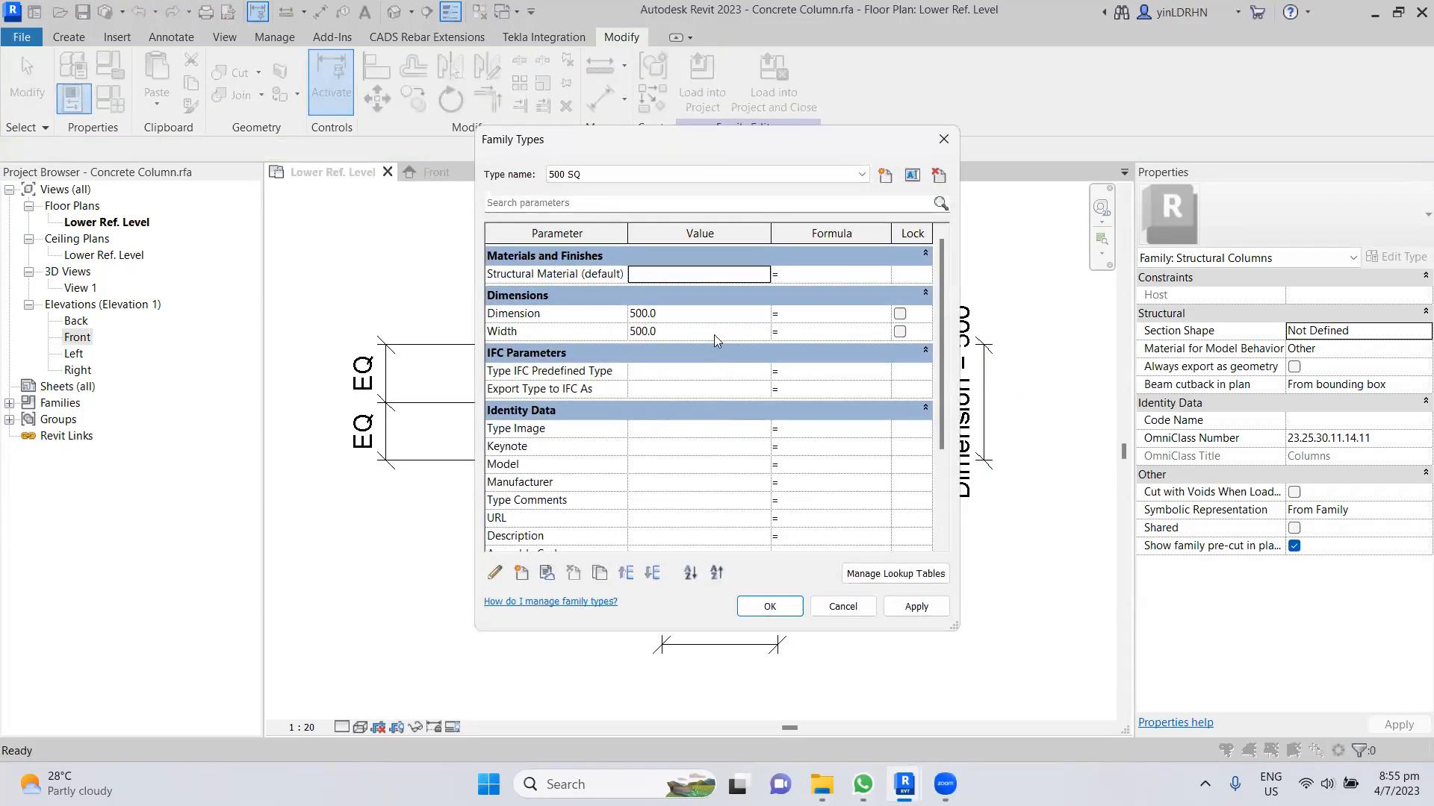
pyautogui.click(770, 606)
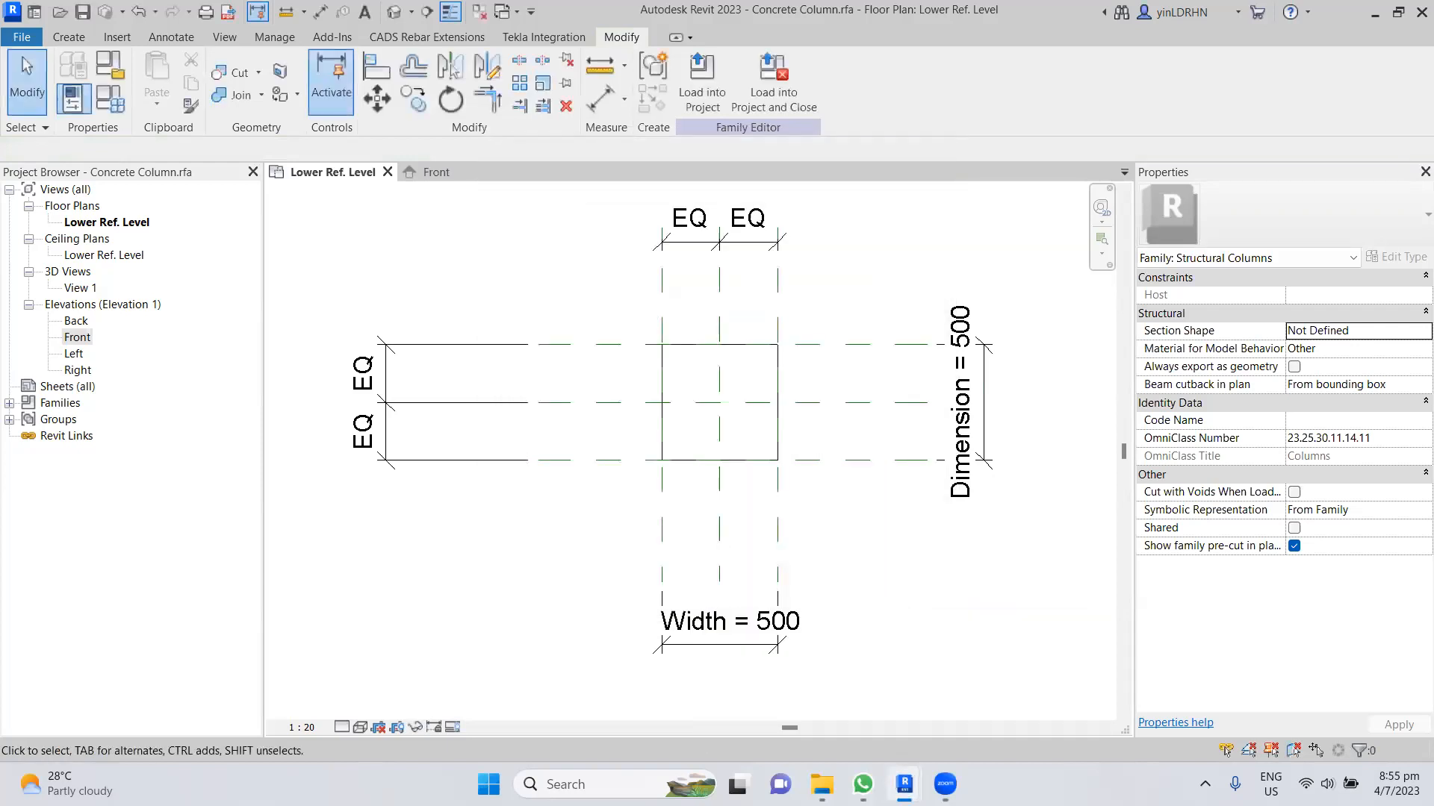
pyautogui.moveTo(873, 753)
pyautogui.click(870, 728)
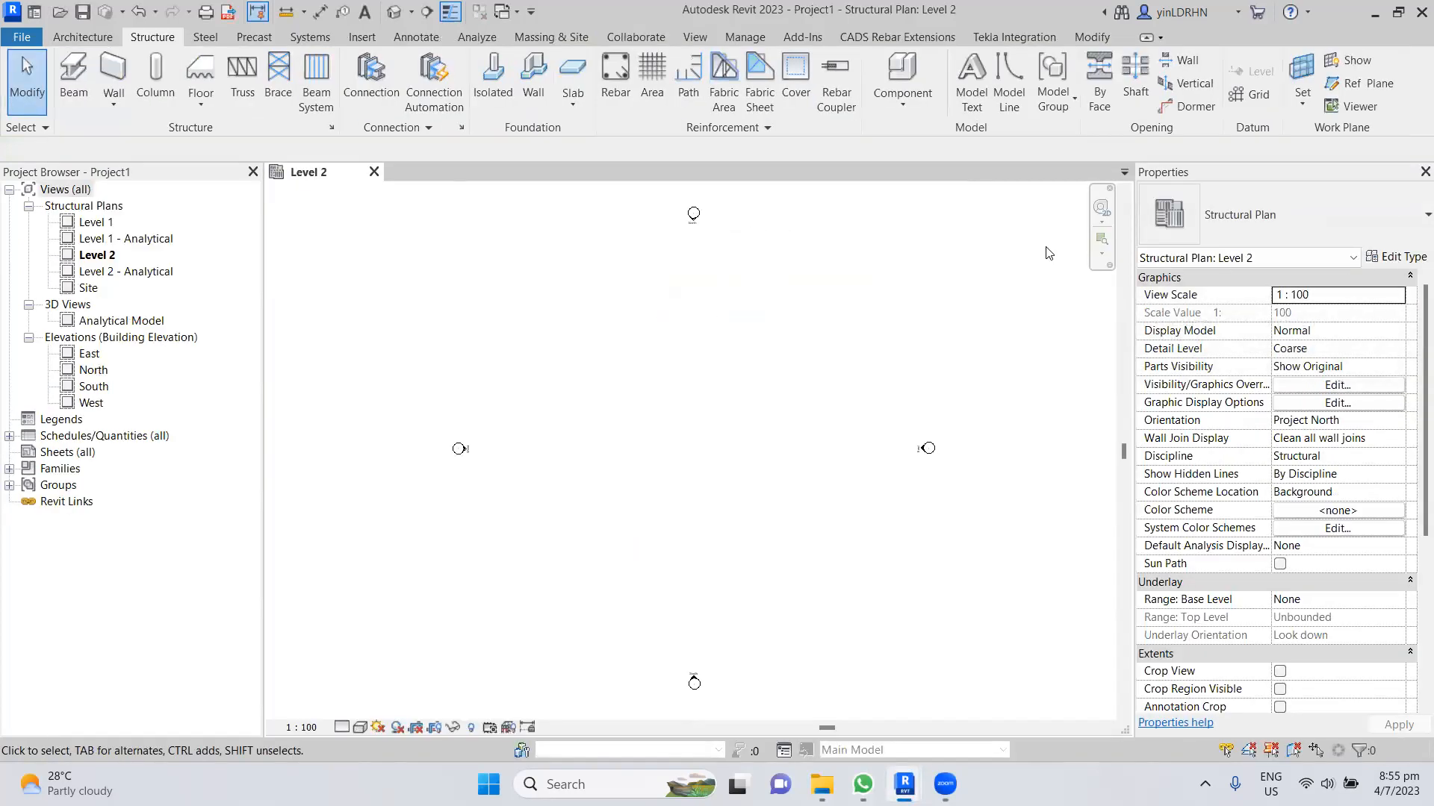
pyautogui.click(155, 81)
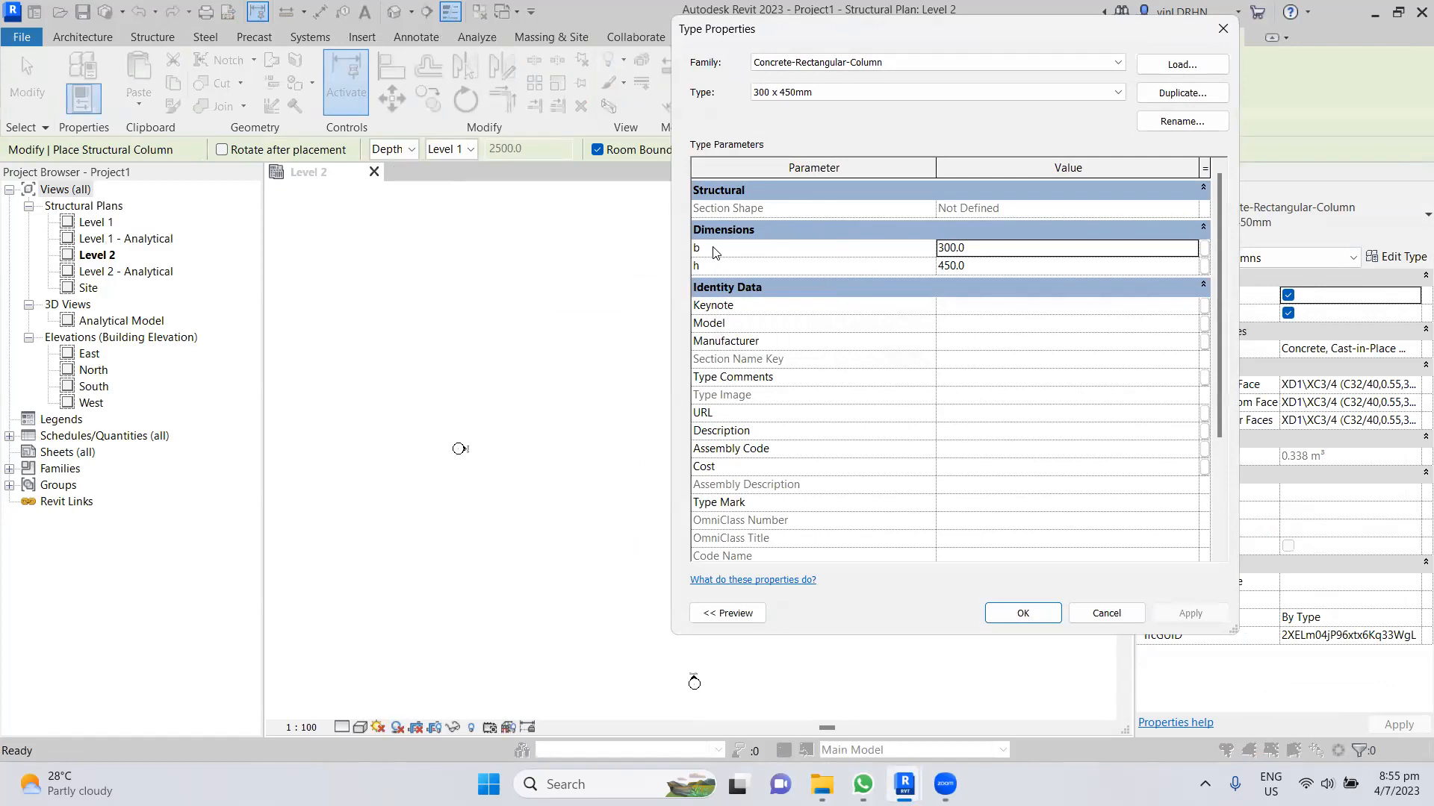
pyautogui.click(1104, 617)
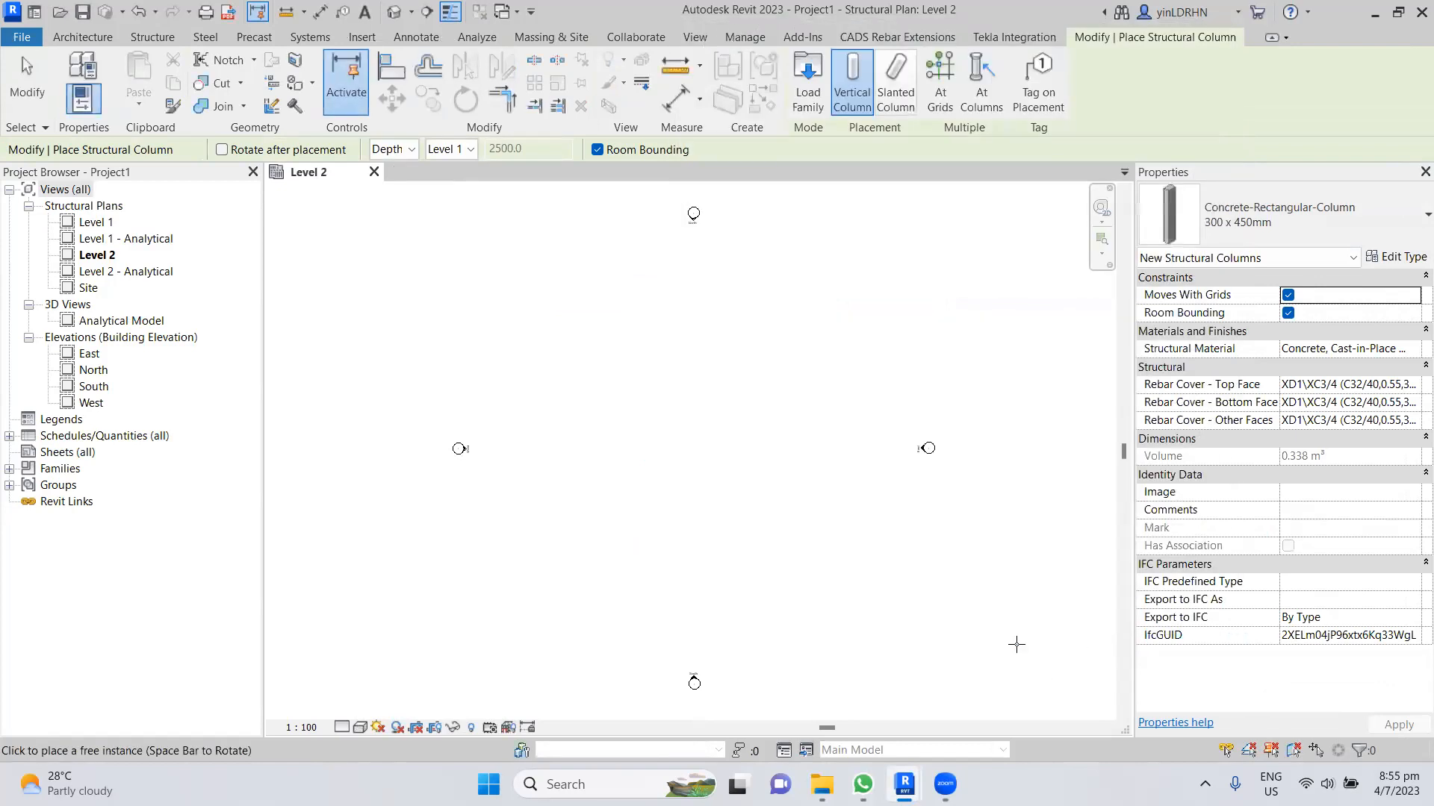
pyautogui.press('Escape')
pyautogui.press('Escape')
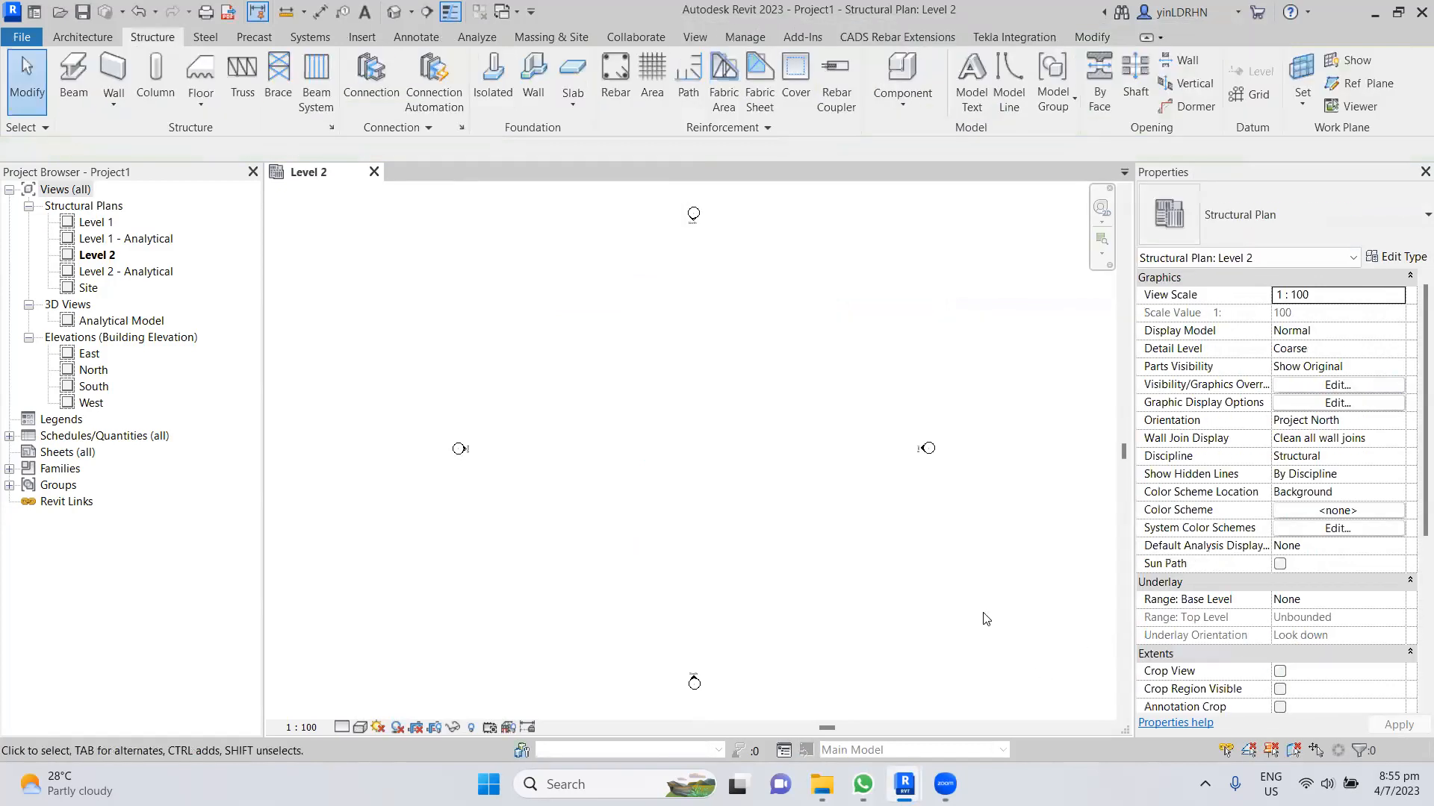
pyautogui.click(1398, 12)
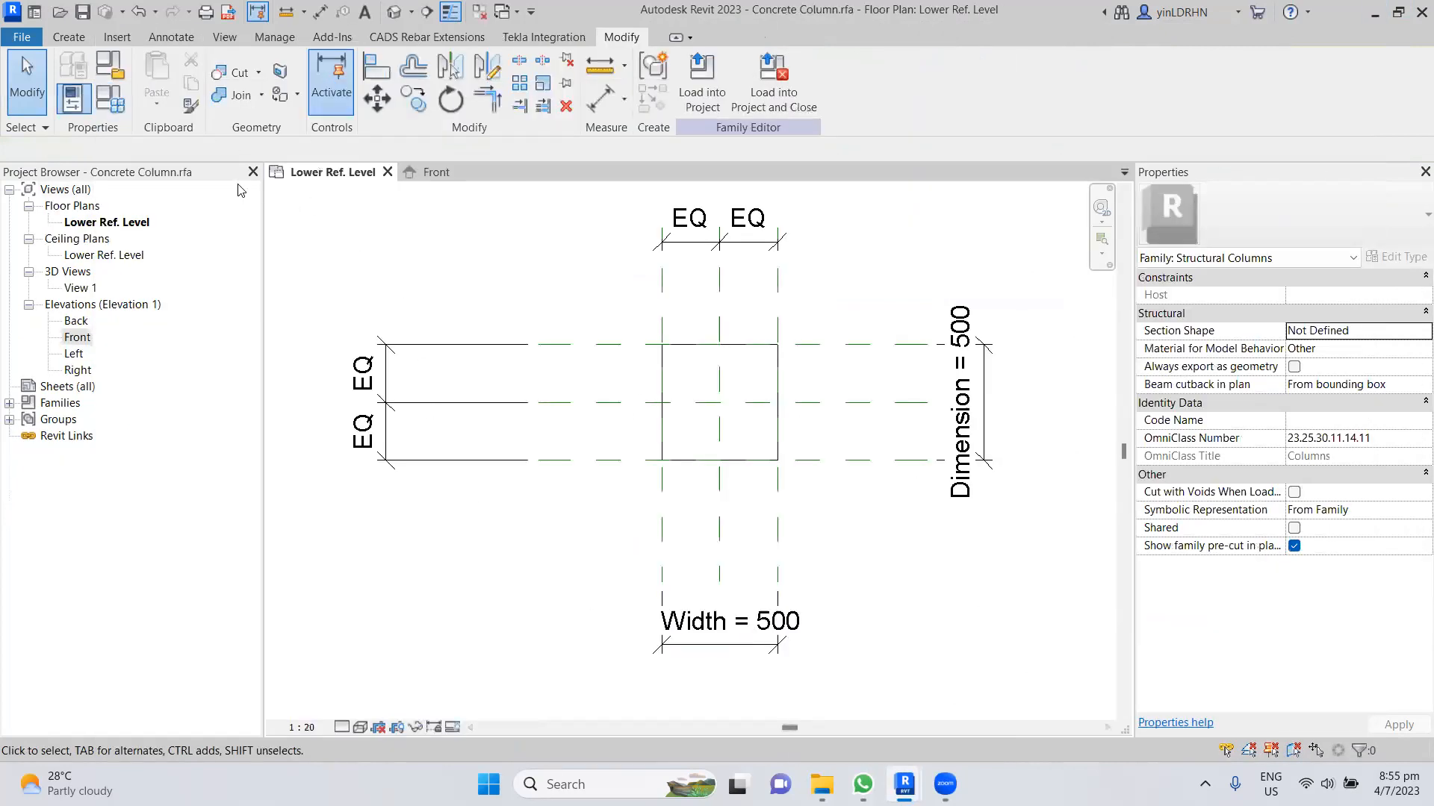
# - Recheck the Dimension and Width parameters of the 500 SQ family type without changing them
pyautogui.click(118, 95)
pyautogui.click(535, 316)
pyautogui.click(529, 333)
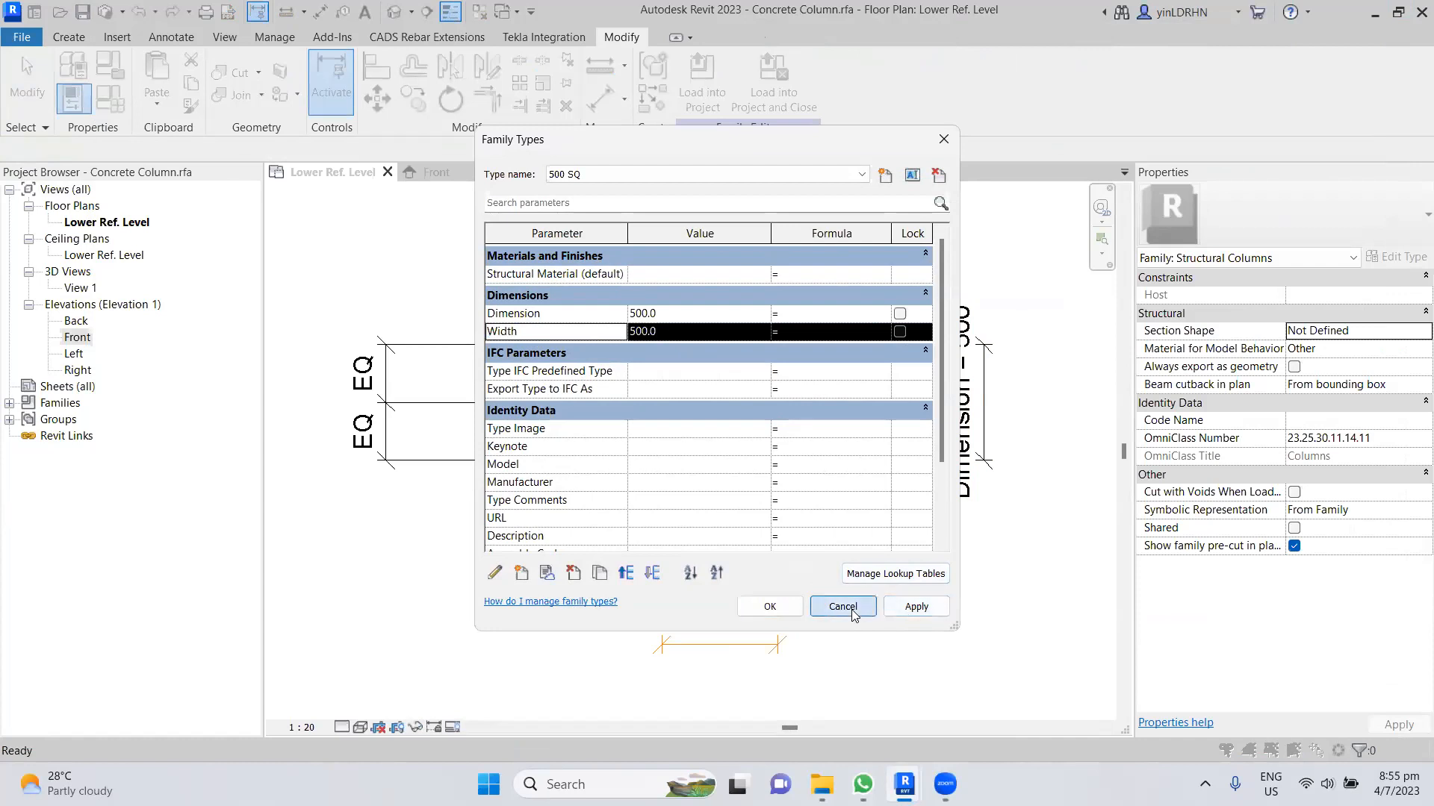
pyautogui.click(842, 607)
pyautogui.click(729, 636)
pyautogui.click(716, 634)
pyautogui.press('Escape')
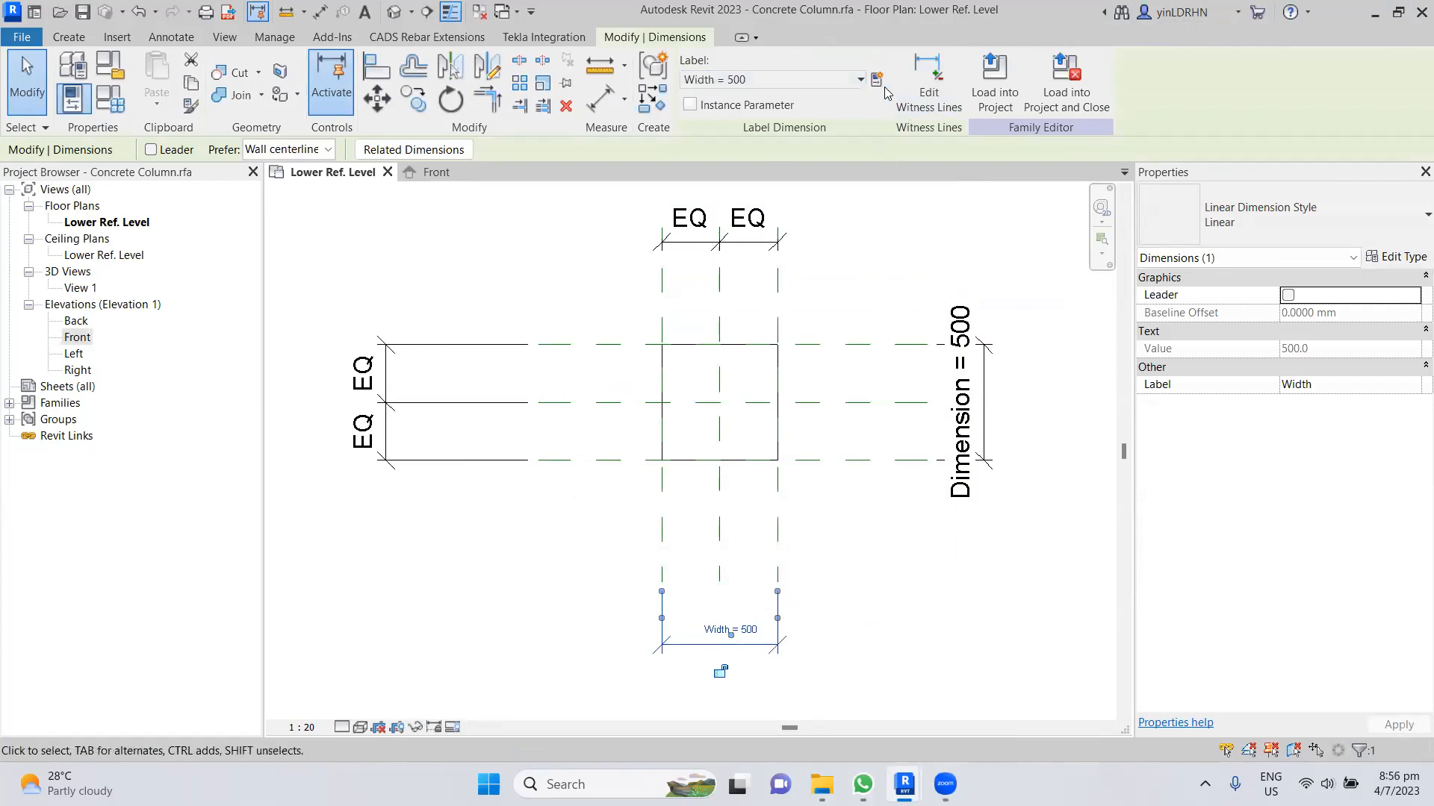
pyautogui.click(958, 487)
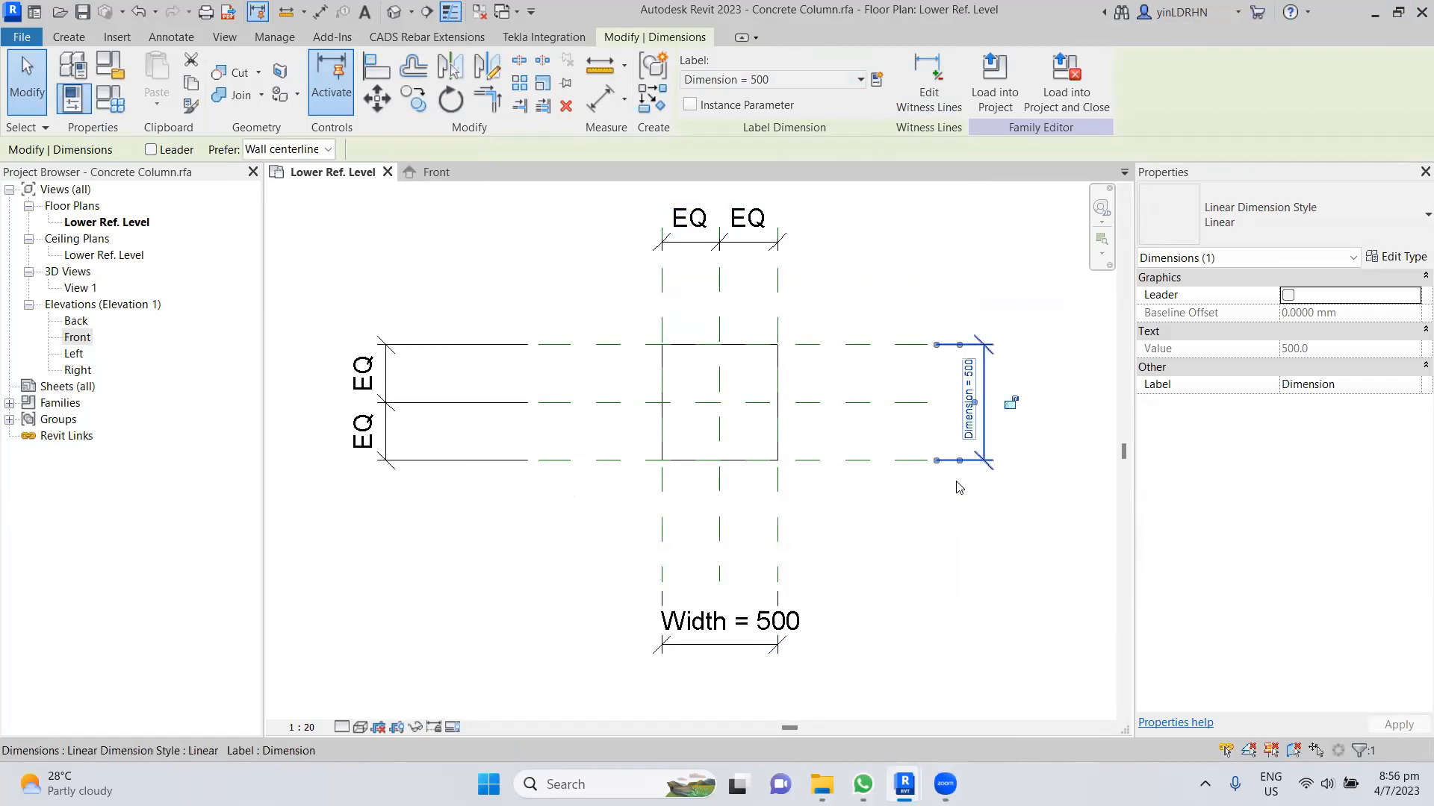
pyautogui.click(975, 602)
pyautogui.click(970, 437)
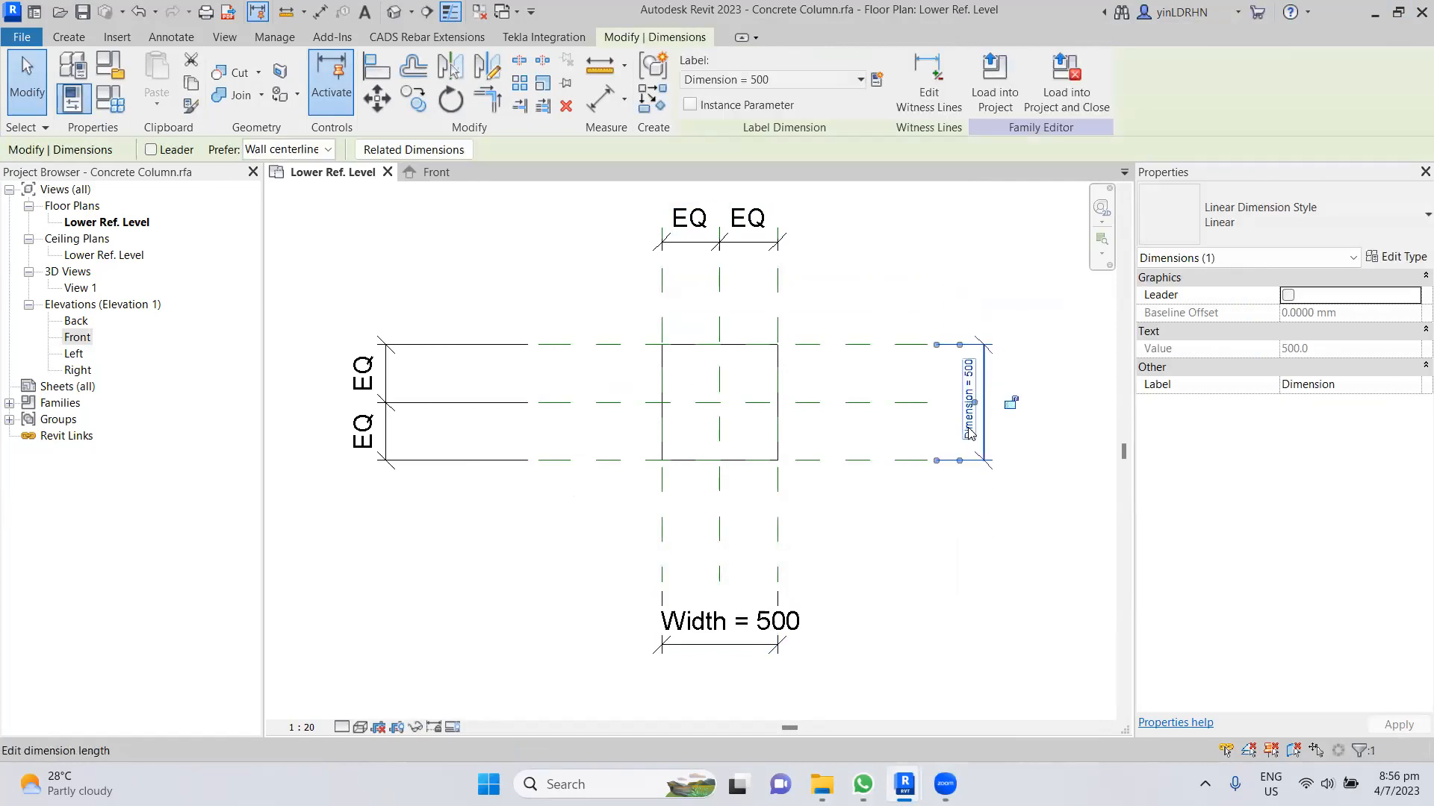
pyautogui.click(969, 430)
pyautogui.click(1021, 377)
pyautogui.click(974, 372)
pyautogui.click(975, 369)
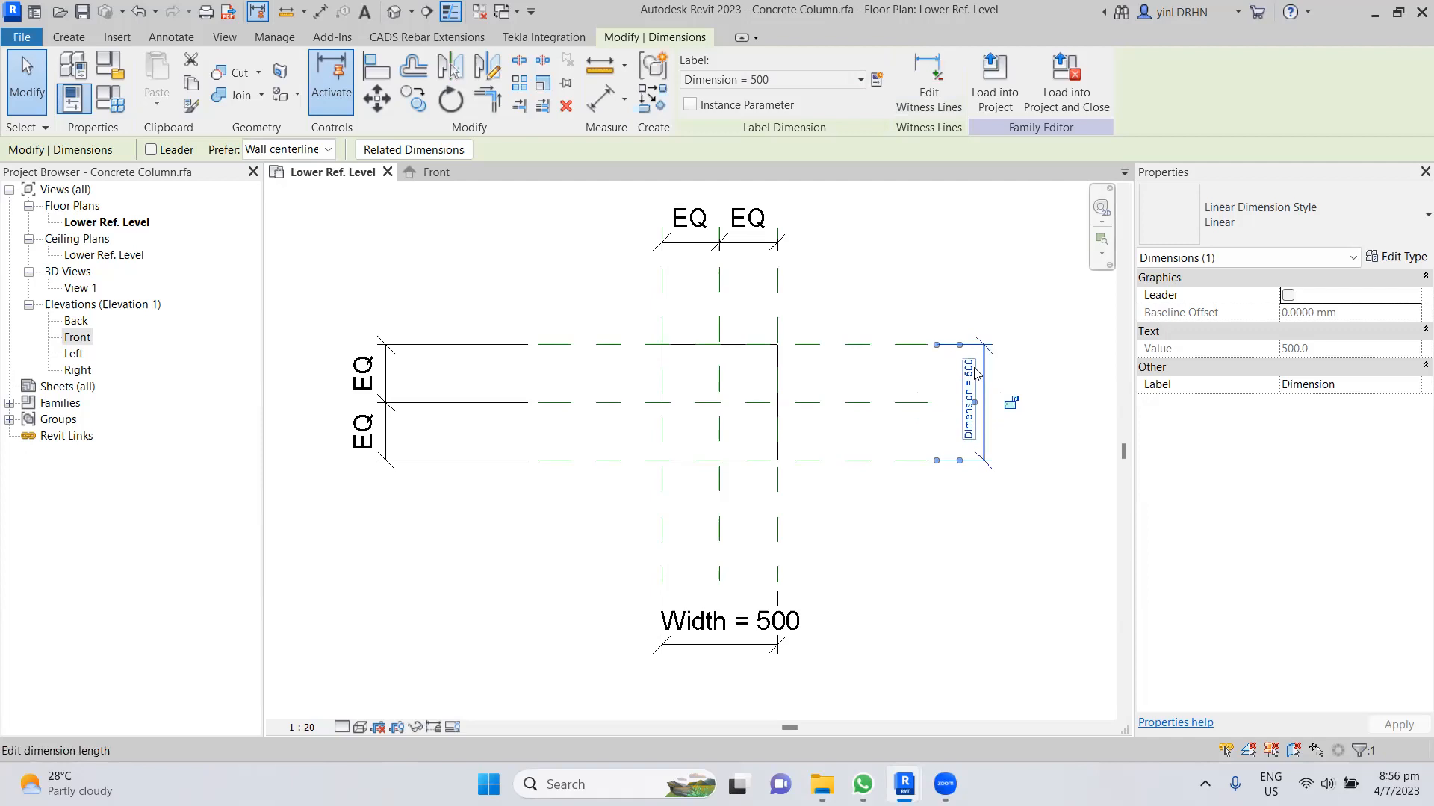
pyautogui.click(877, 81)
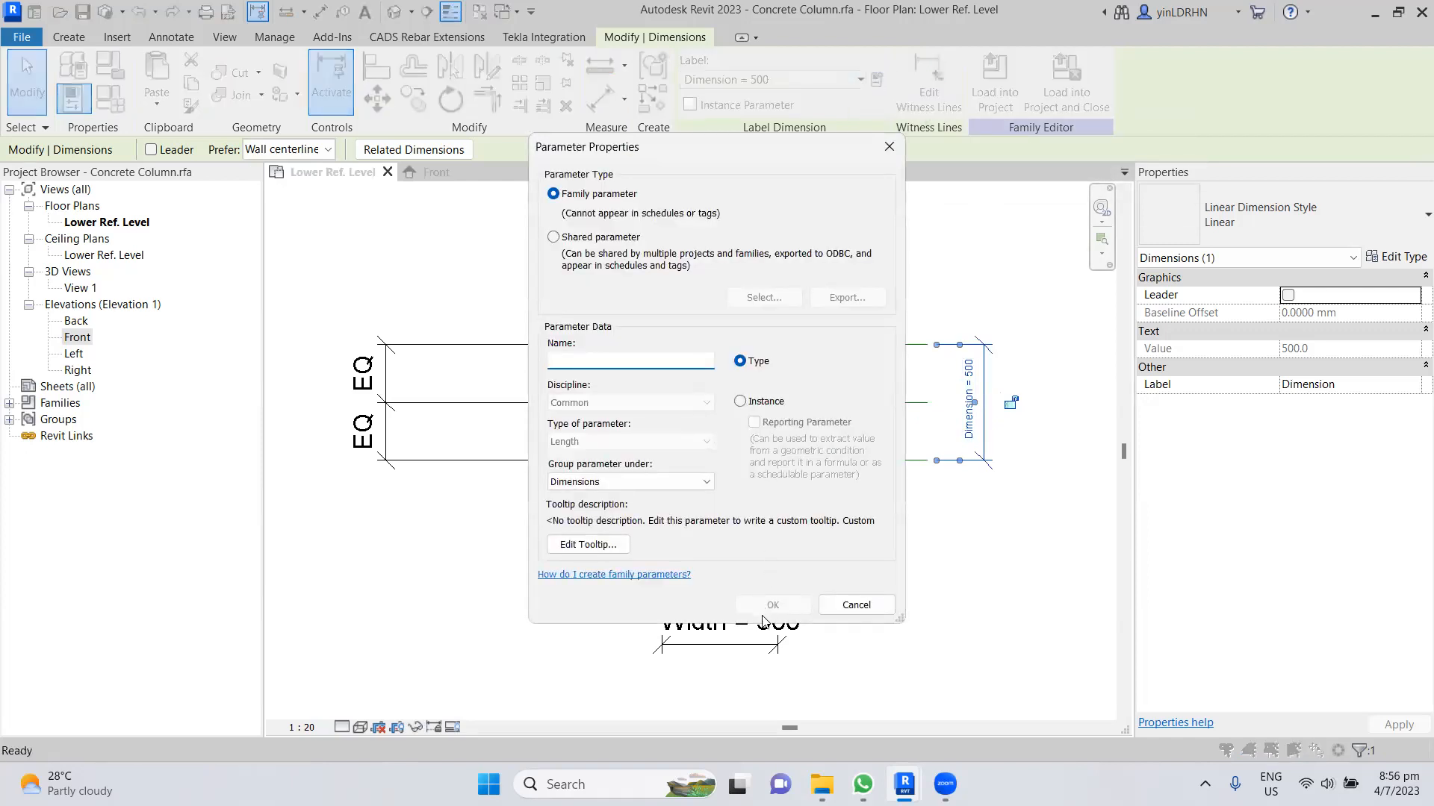
pyautogui.click(856, 605)
pyautogui.click(841, 83)
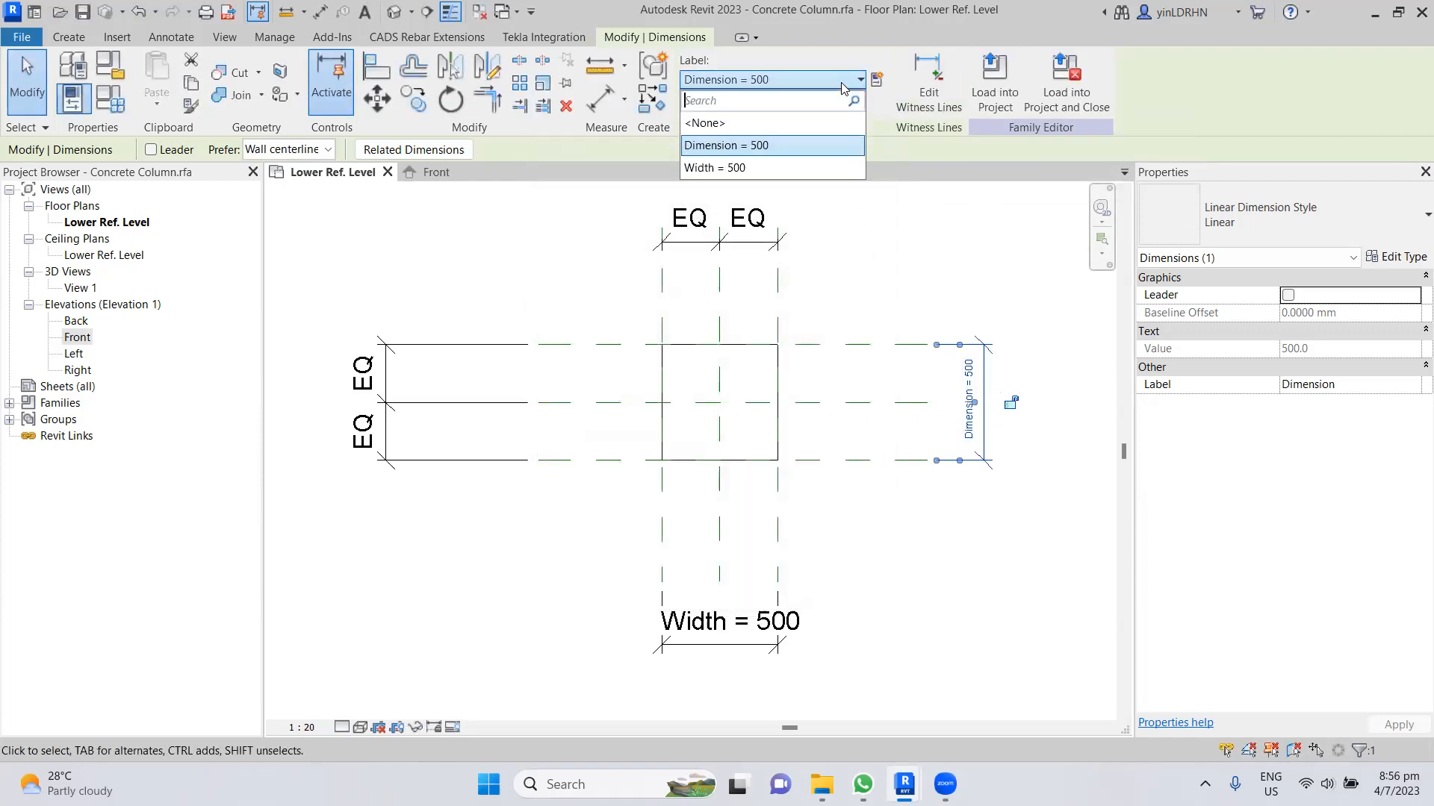
pyautogui.click(723, 149)
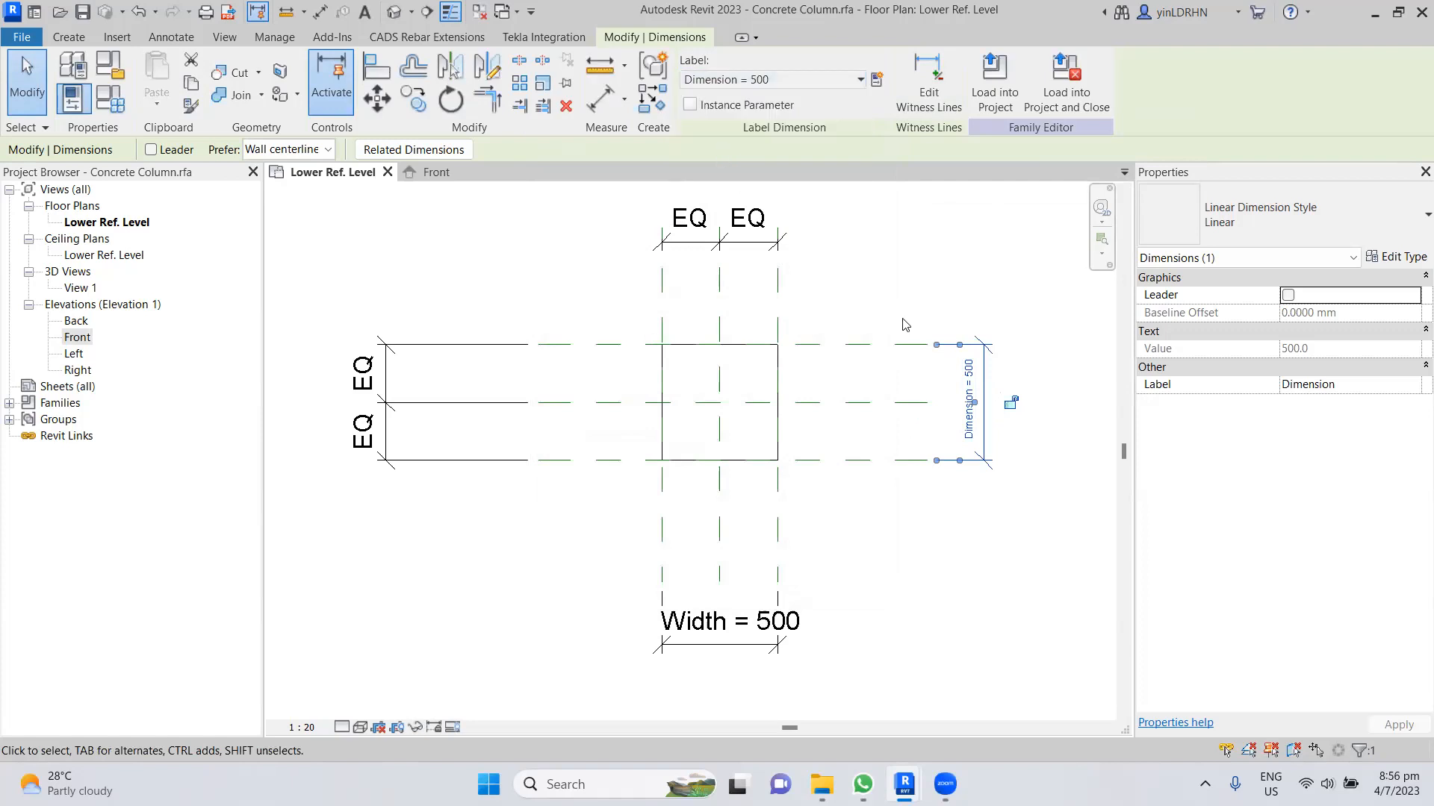
# - Try to overwrite the Dimension label of the vertical dimension beside the column with the name Depth
pyautogui.click(957, 485)
pyautogui.click(959, 463)
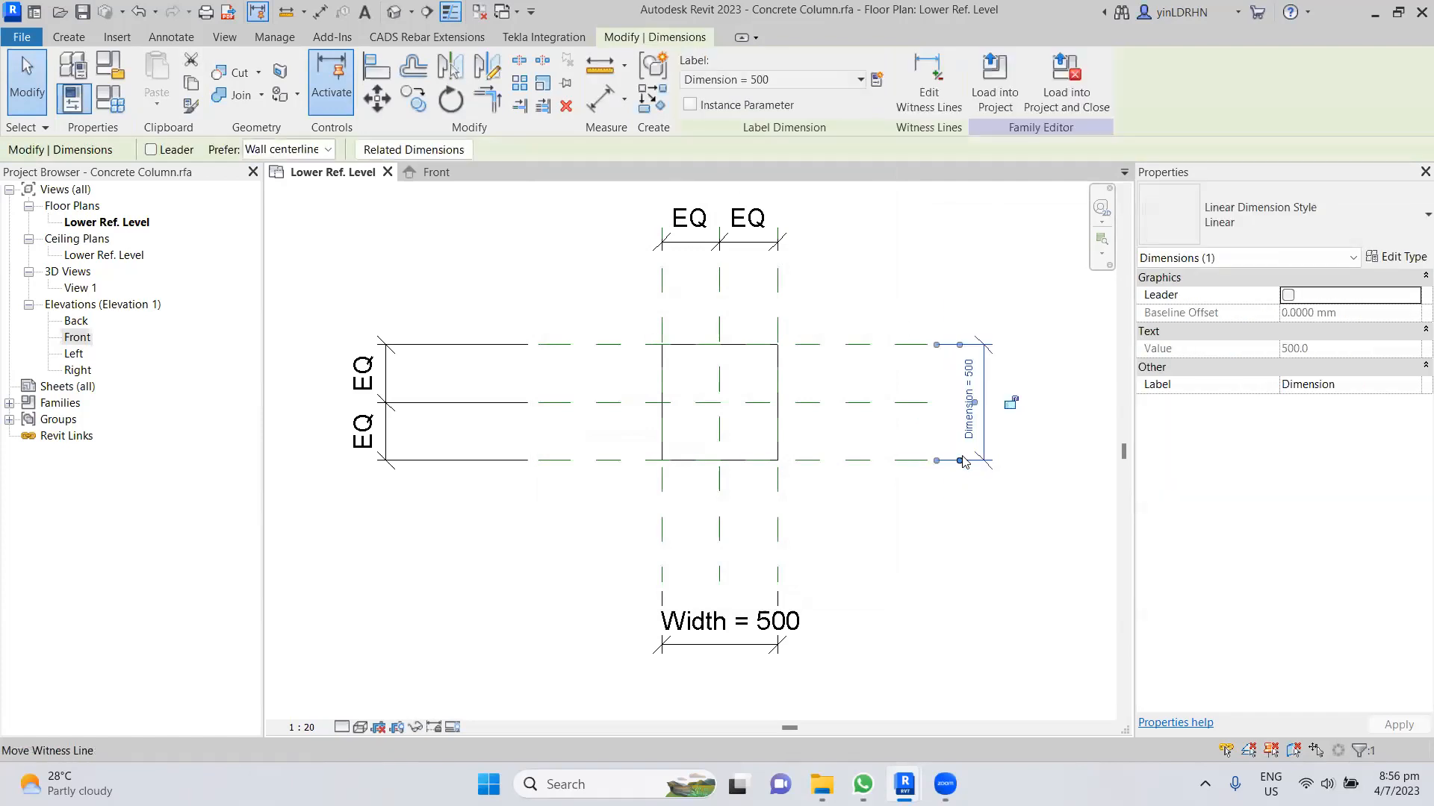
pyautogui.click(1355, 386)
pyautogui.moveTo(1356, 386); pyautogui.dragTo(1270, 393)
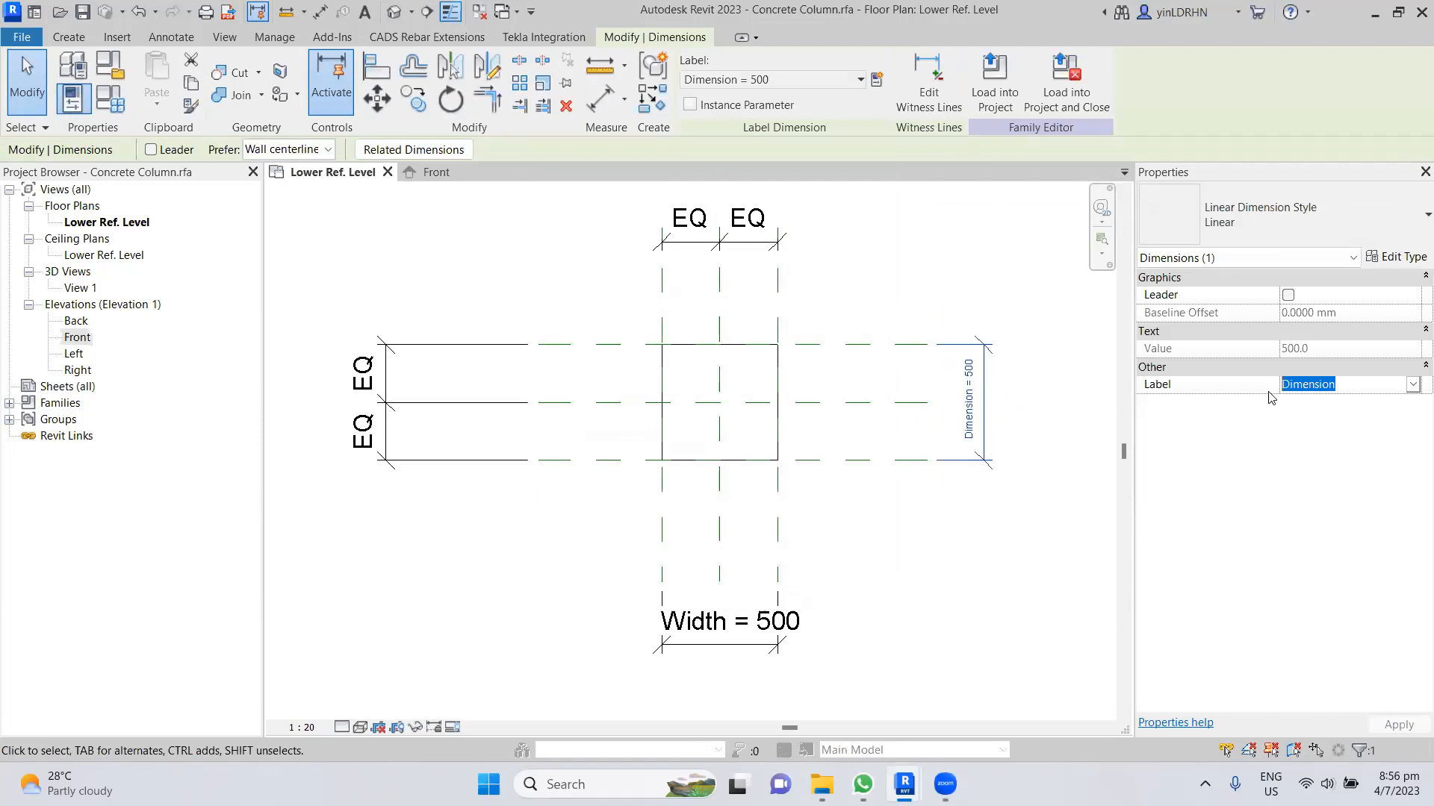
pyautogui.write('Dept')
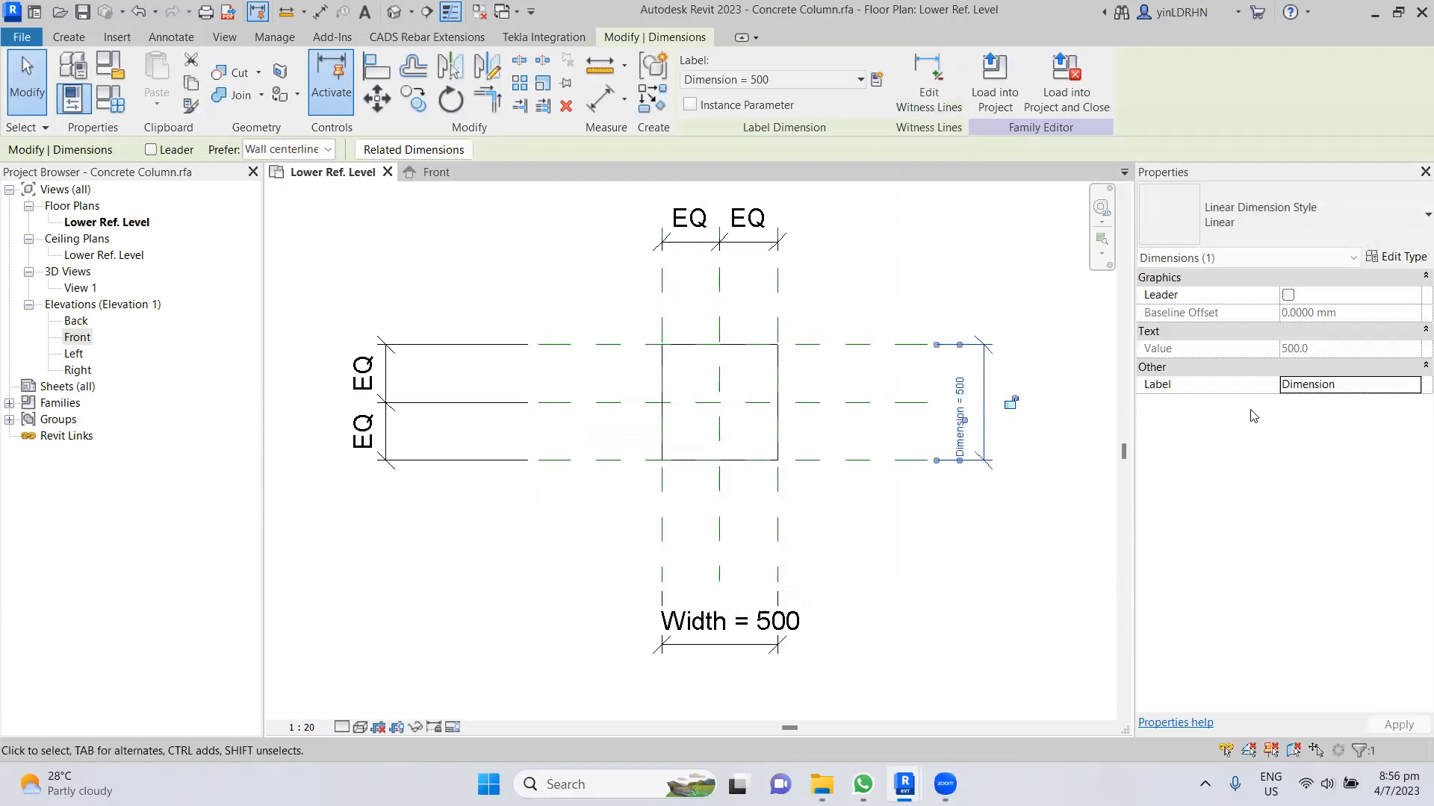
pyautogui.click(1322, 385)
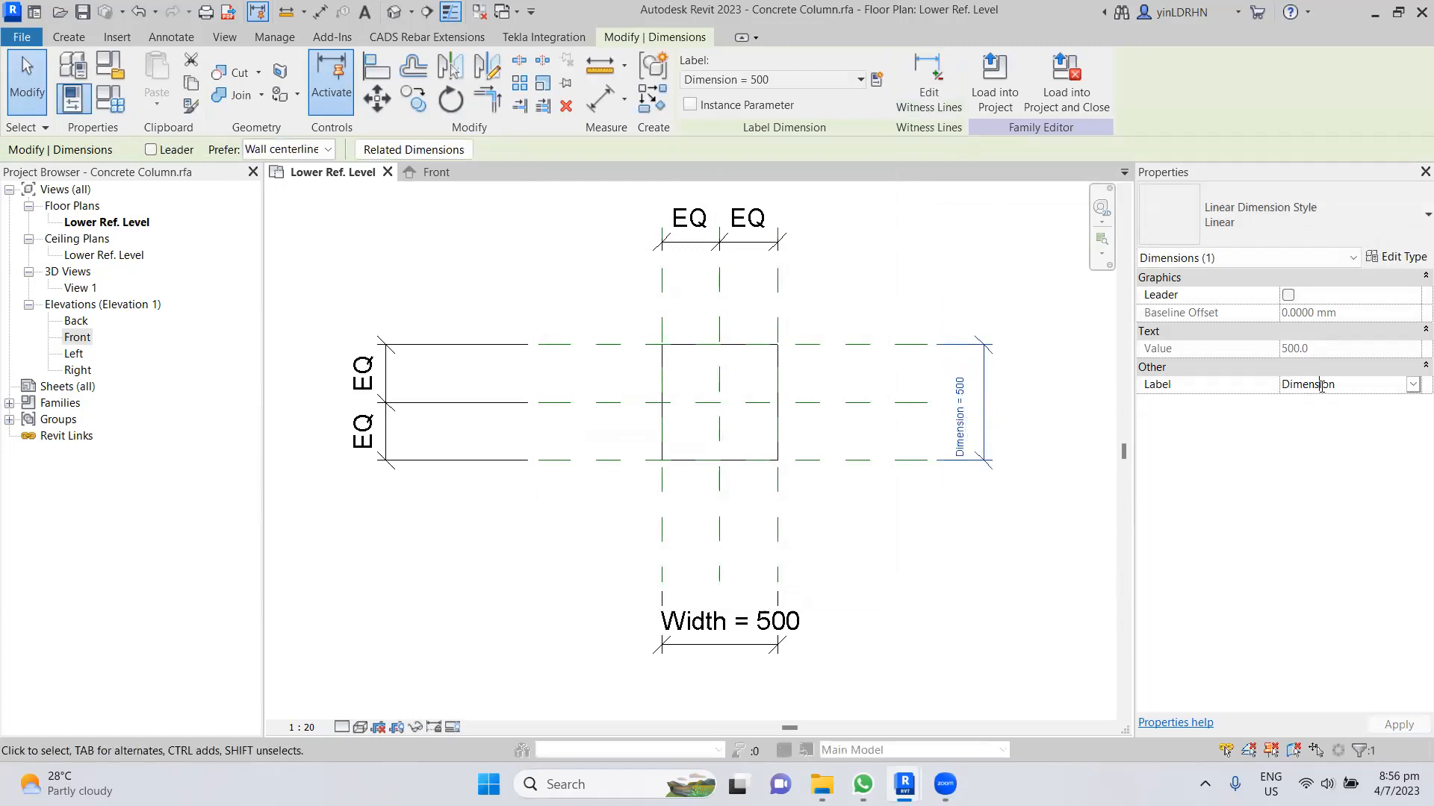
pyautogui.click(1071, 488)
pyautogui.click(985, 437)
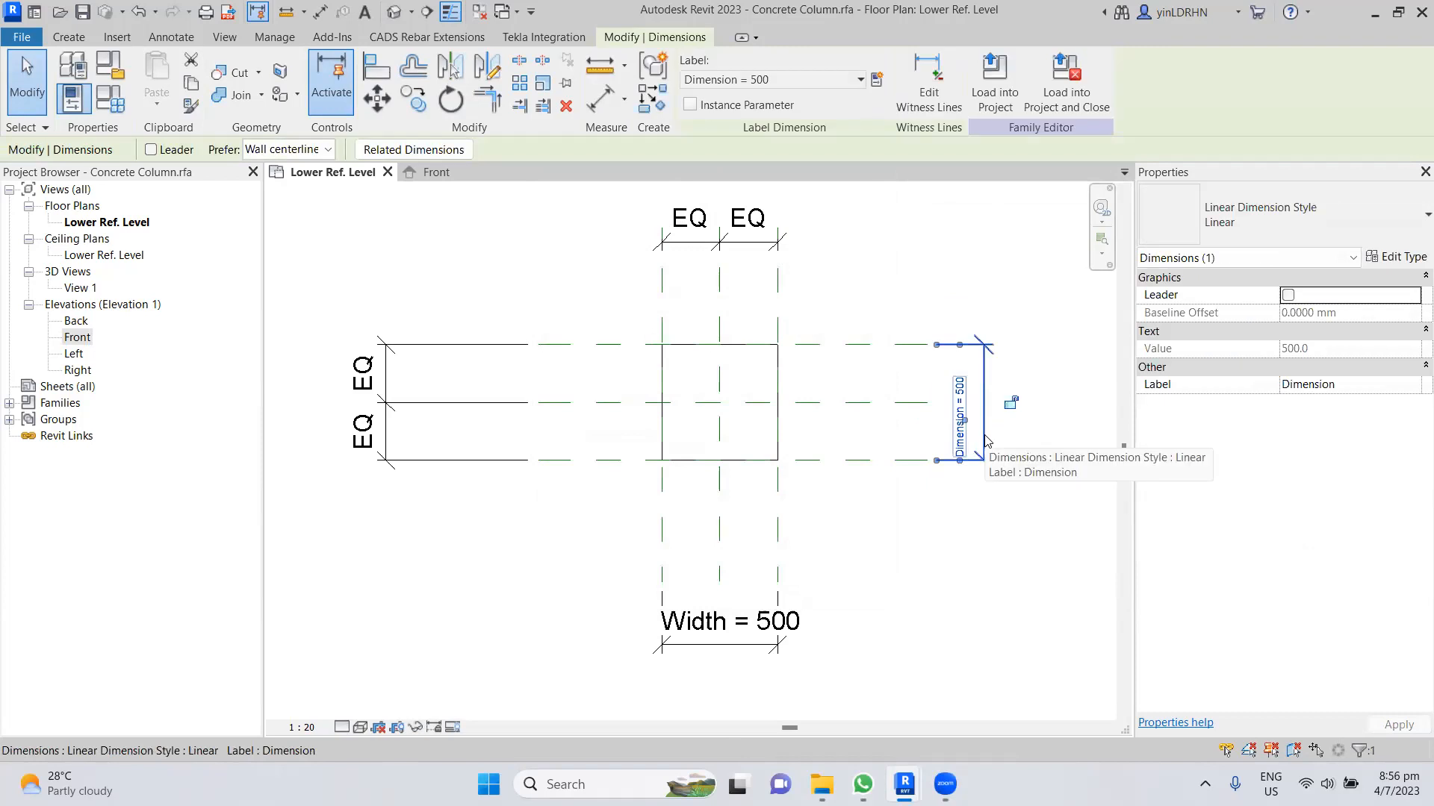
pyautogui.click(690, 105)
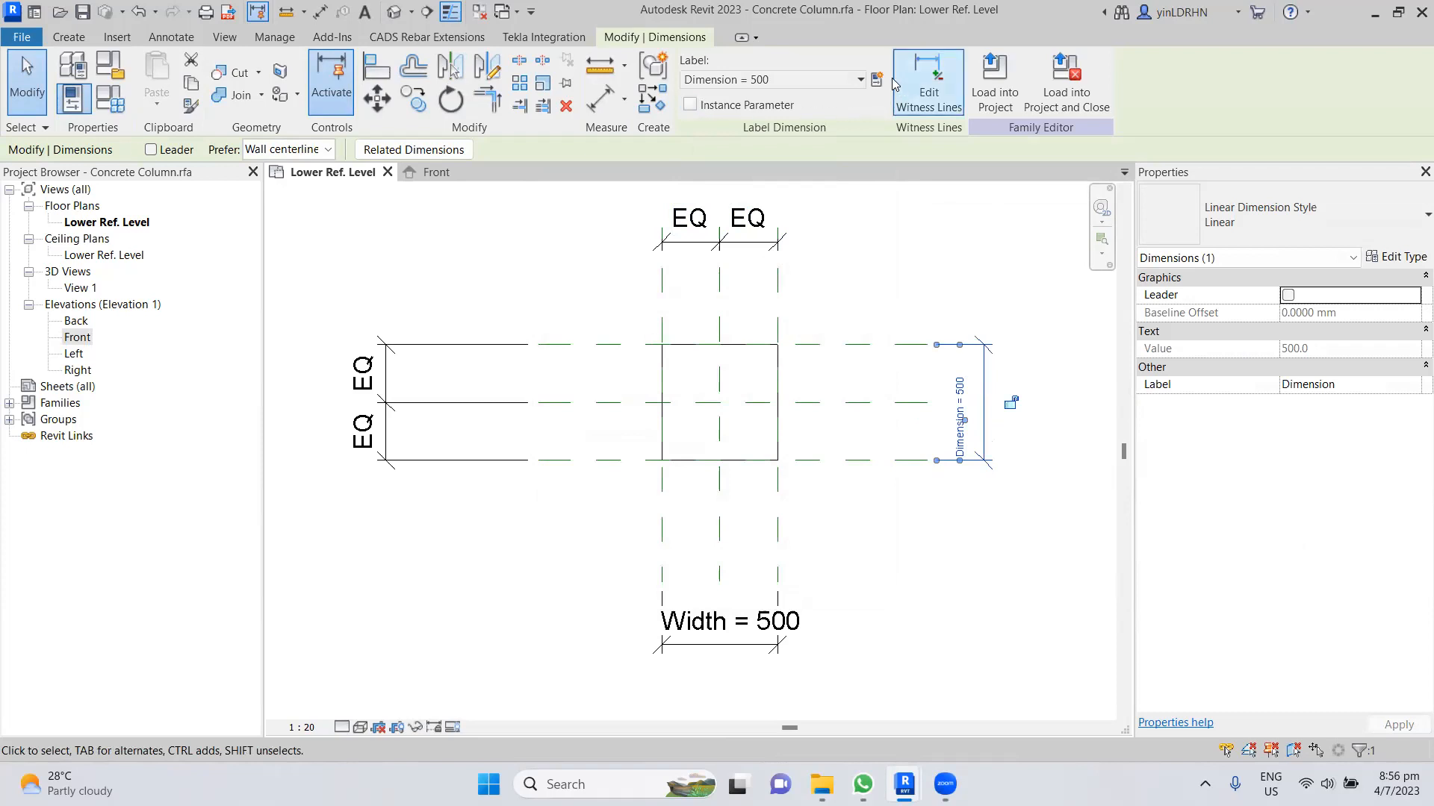
# - Remove the vertical dimension's Dimension label and label it with a new type parameter named Depth, grouped under Dimensions
pyautogui.click(861, 80)
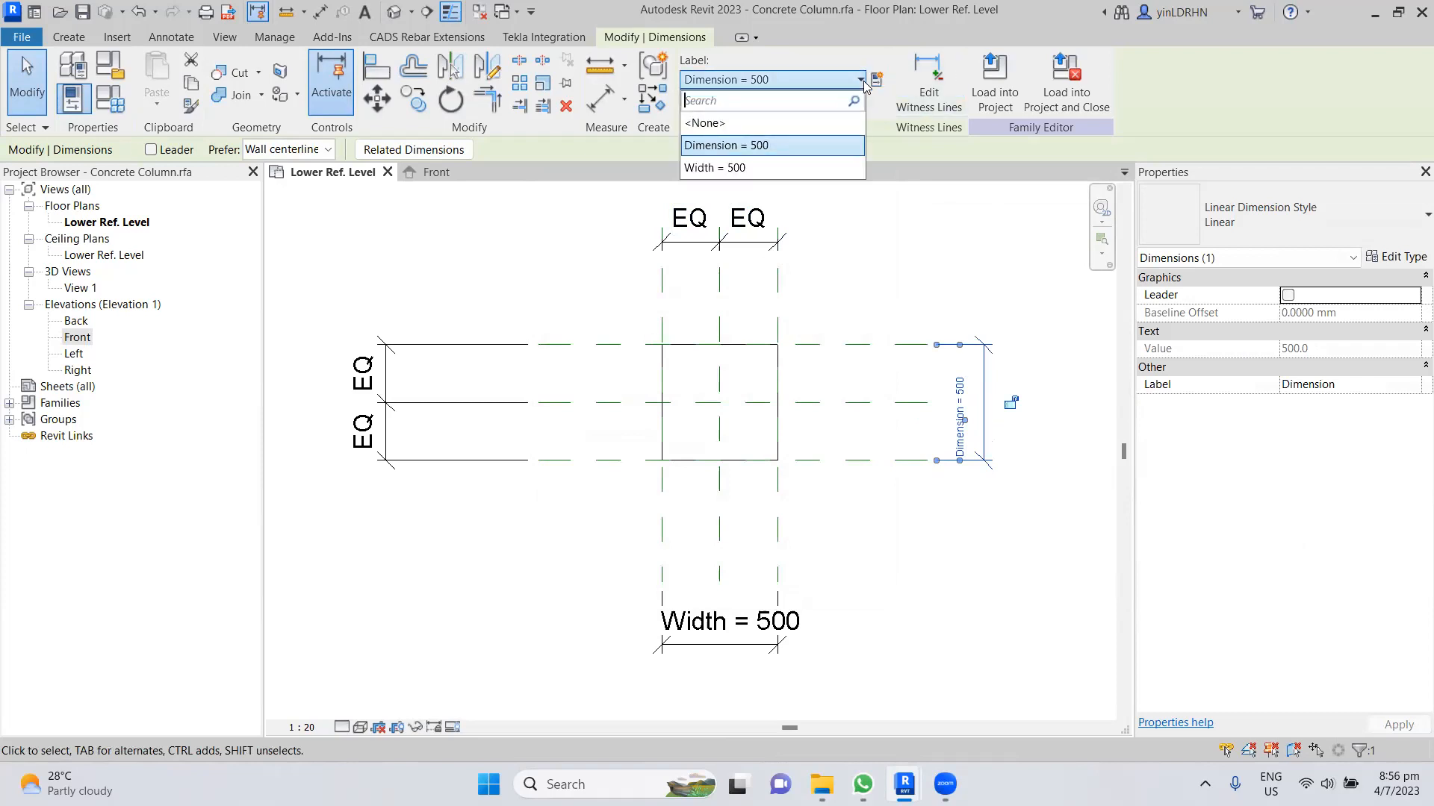
pyautogui.click(838, 123)
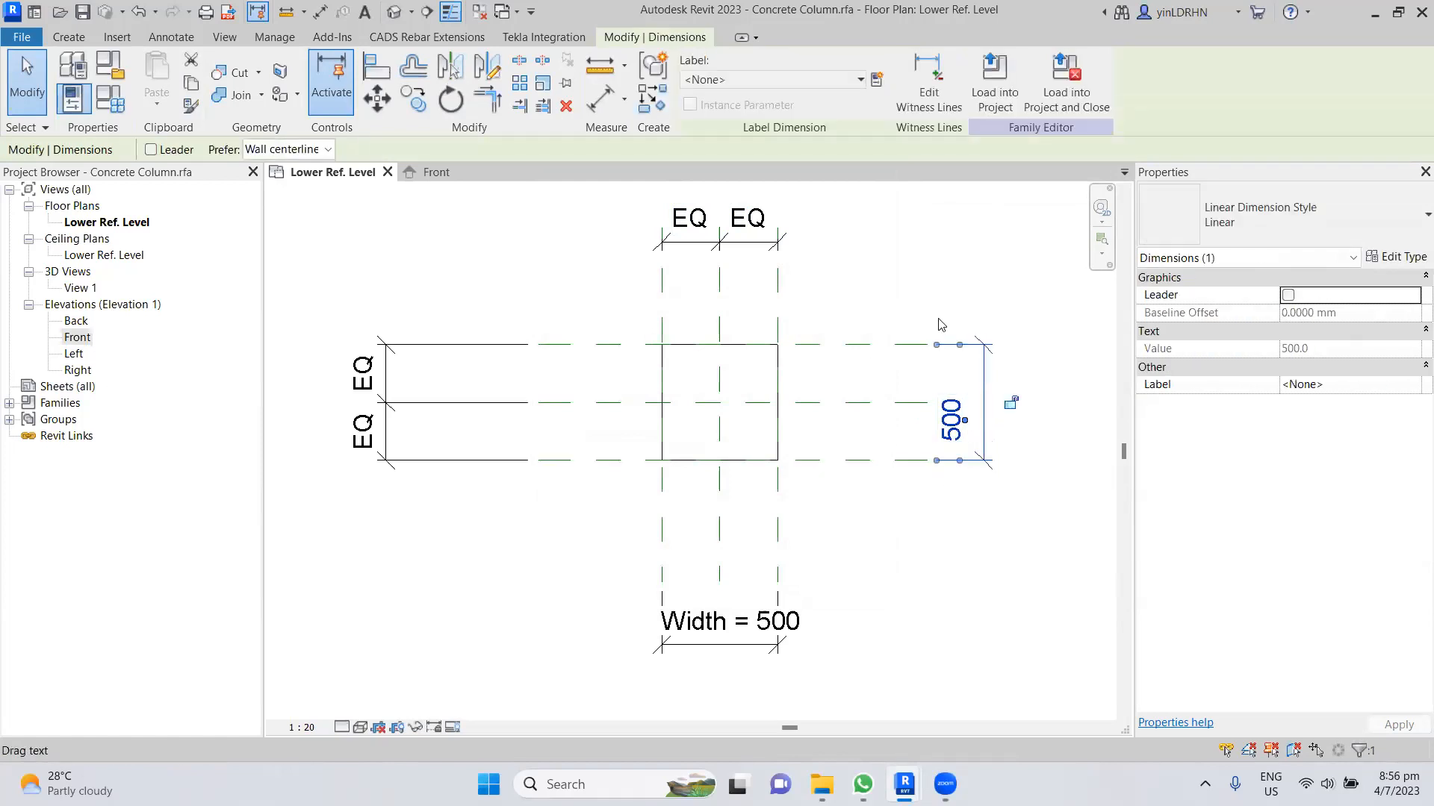
pyautogui.click(876, 80)
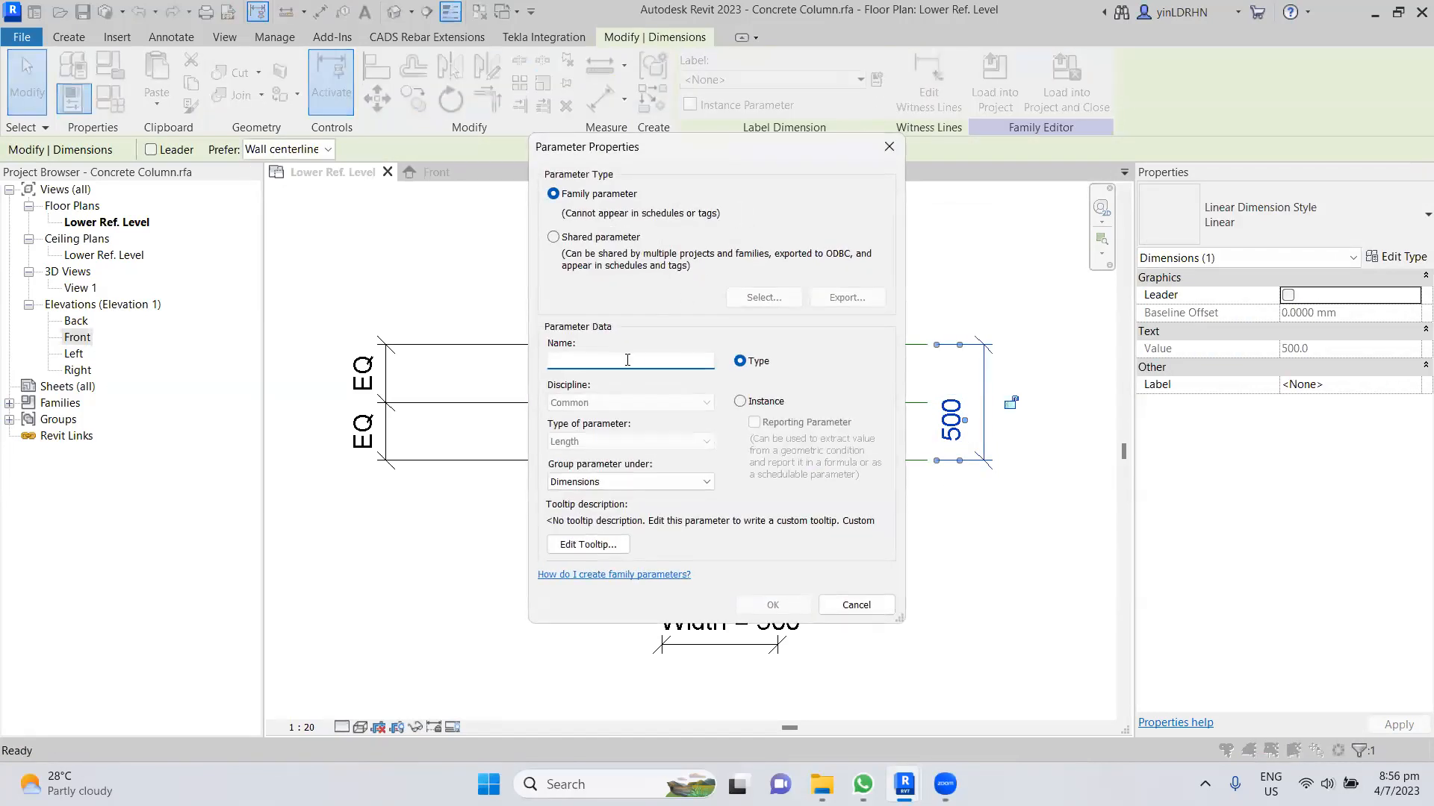
pyautogui.write('Depth')
pyautogui.click(747, 608)
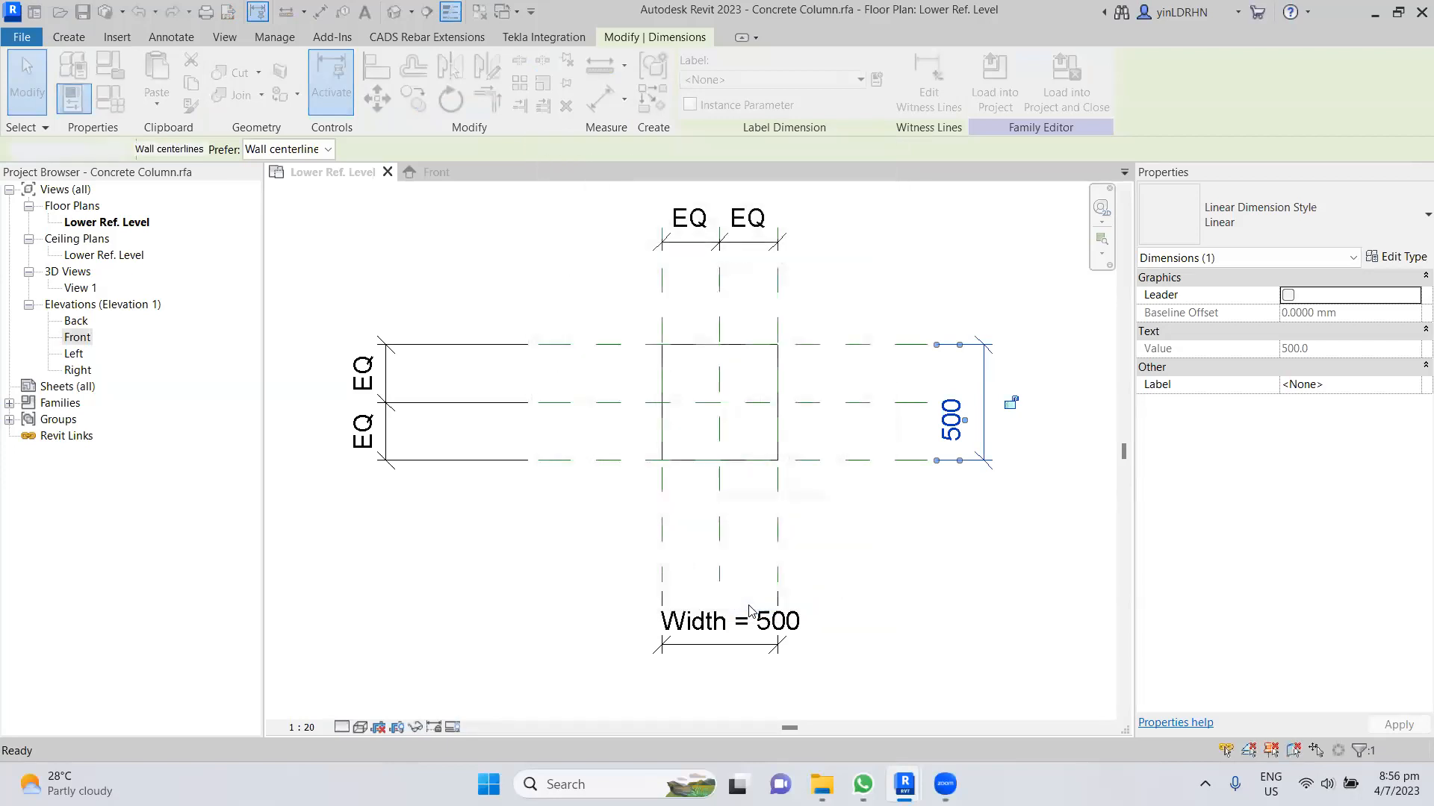
pyautogui.click(1006, 401)
pyautogui.click(981, 435)
pyautogui.click(934, 281)
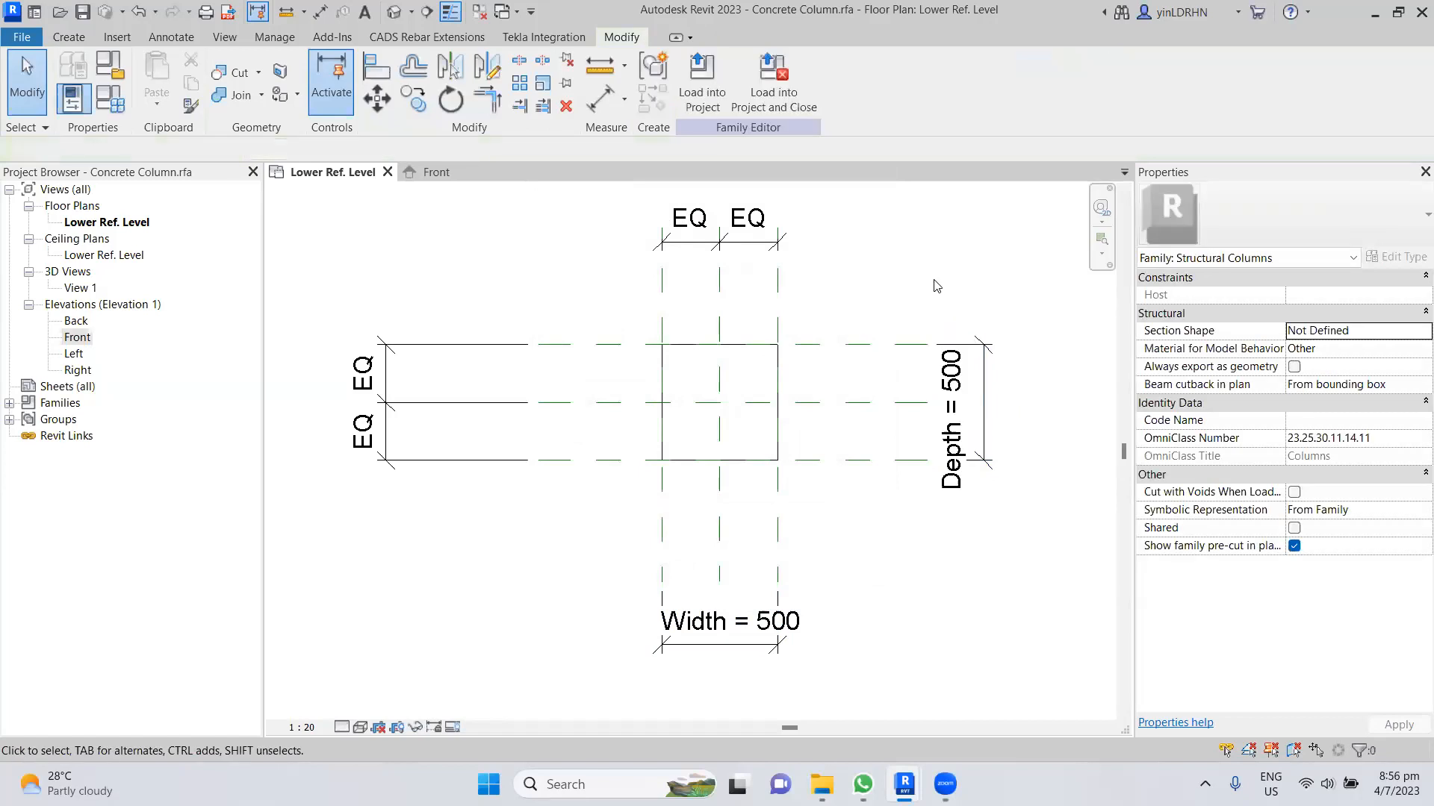
# - Delete the unused Dimension parameter from the family types and apply the change
pyautogui.click(110, 98)
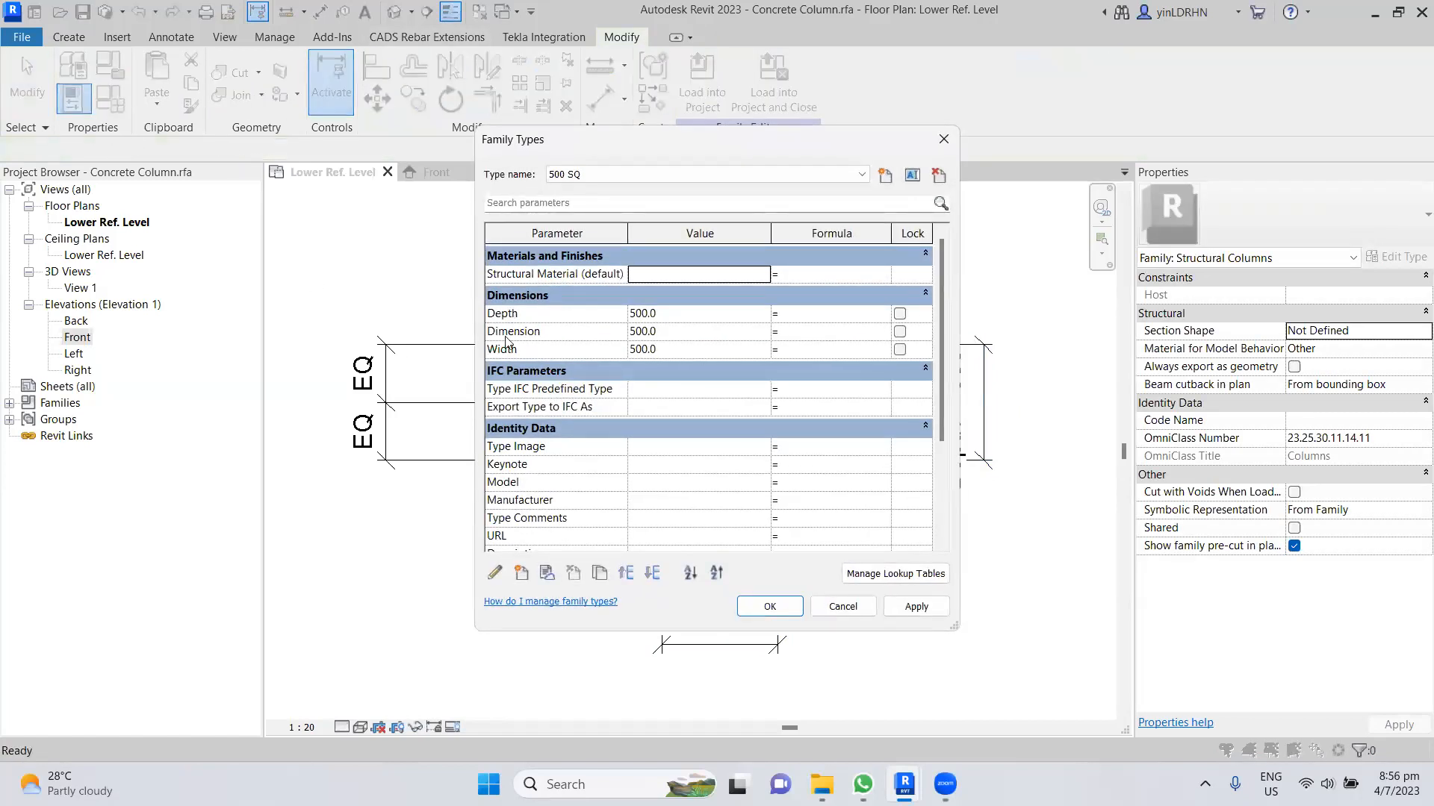
pyautogui.click(540, 333)
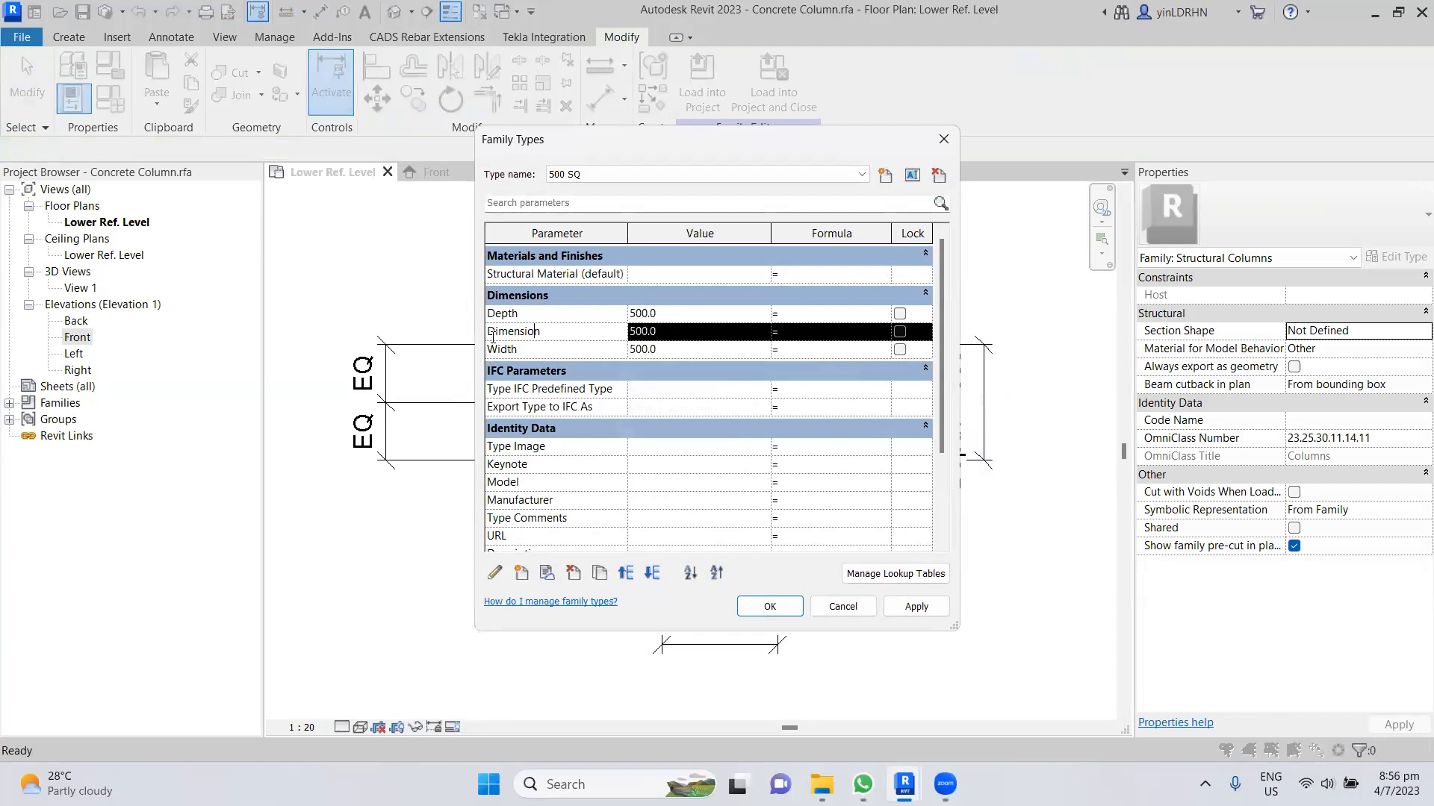
pyautogui.click(573, 572)
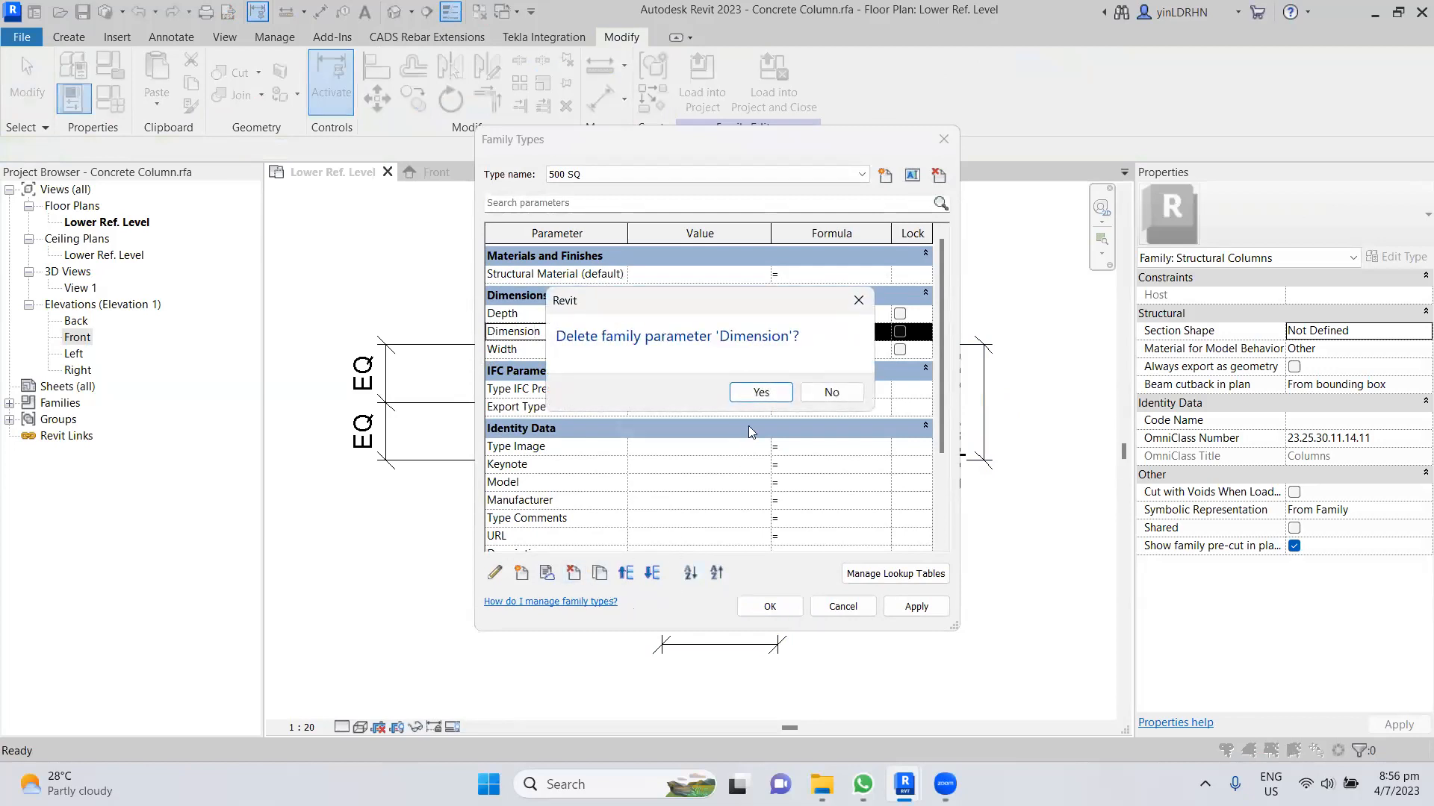
pyautogui.click(773, 390)
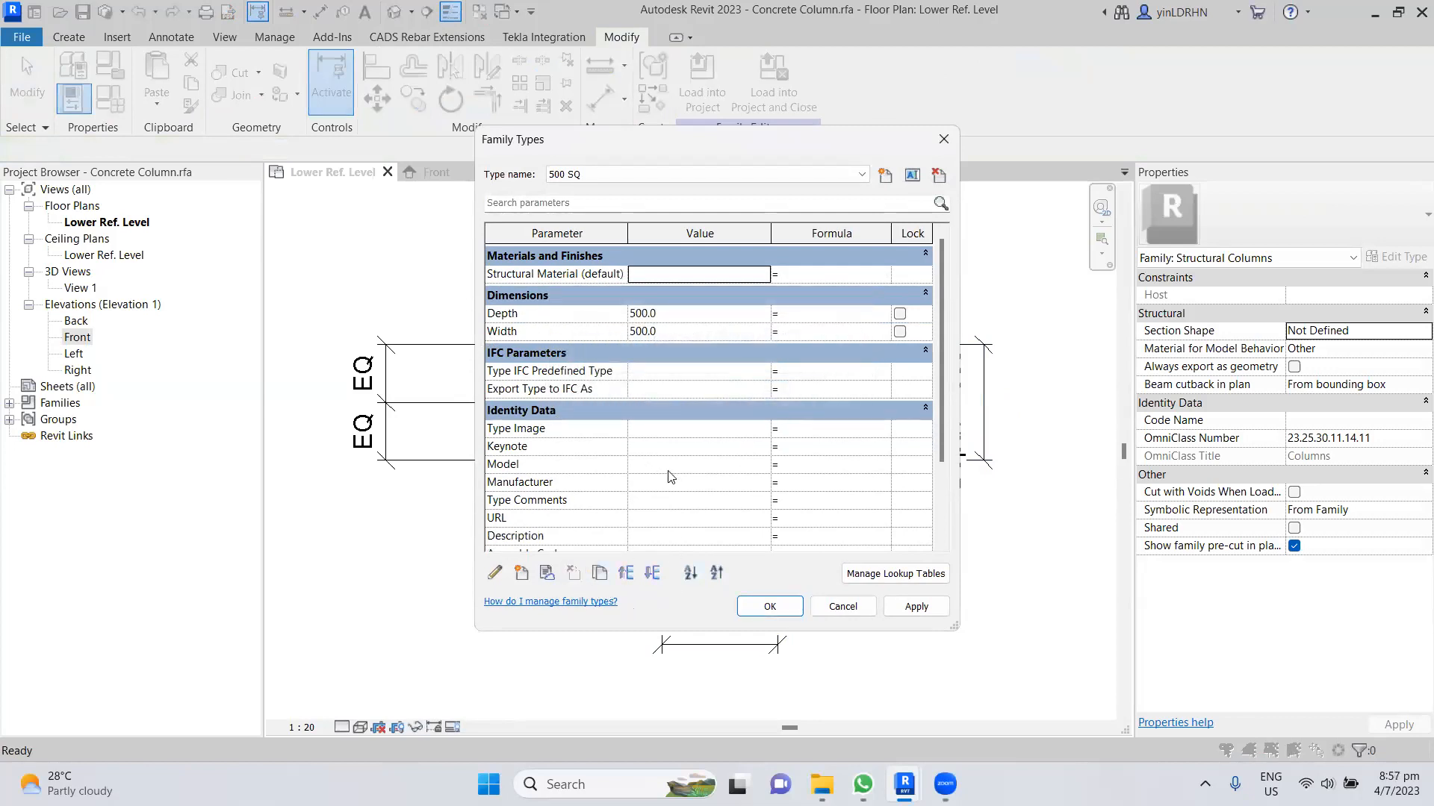
pyautogui.click(916, 606)
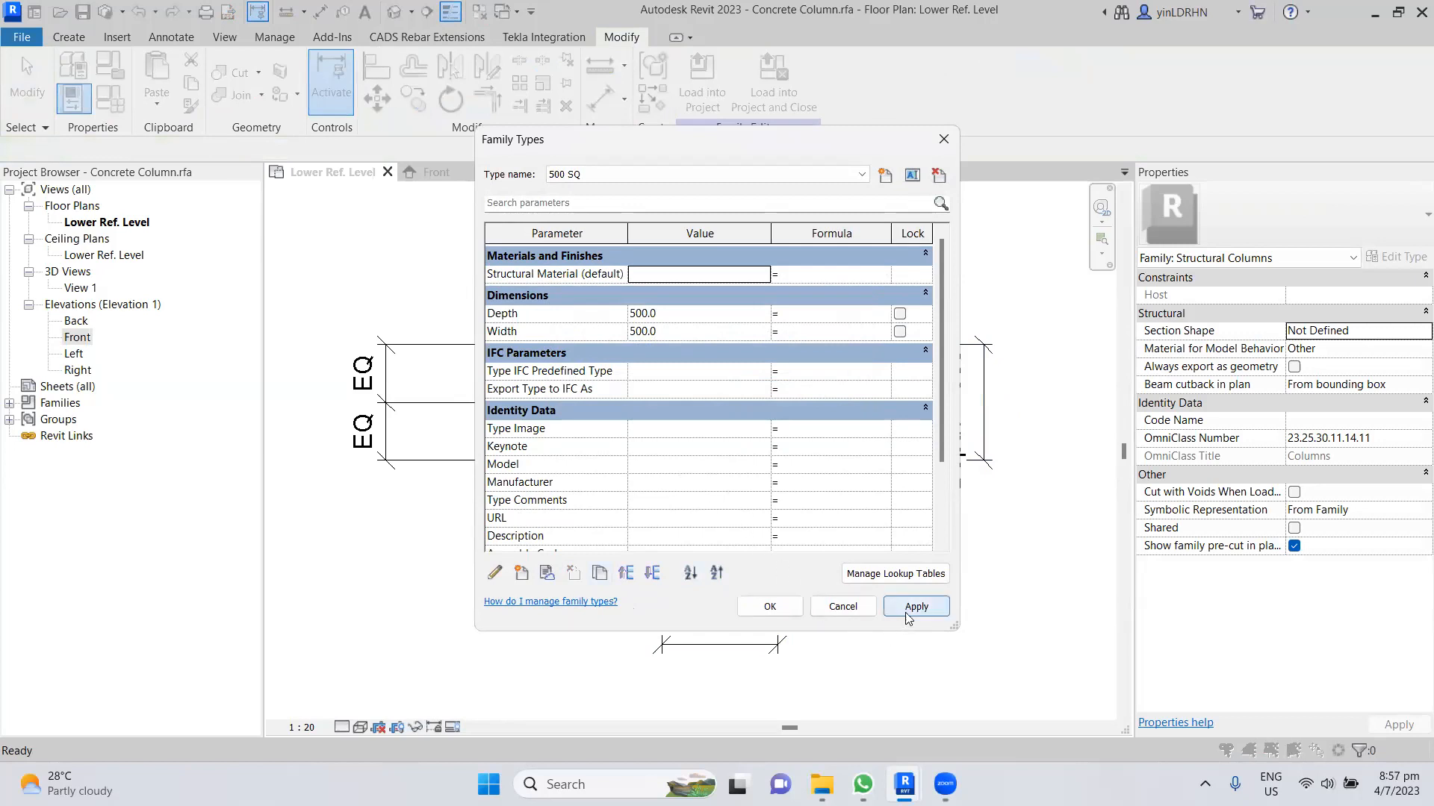
# - Create a new family type named 600 SQ with Depth and Width both set to 600, and apply it
pyautogui.moveTo(744, 146); pyautogui.dragTo(737, 173)
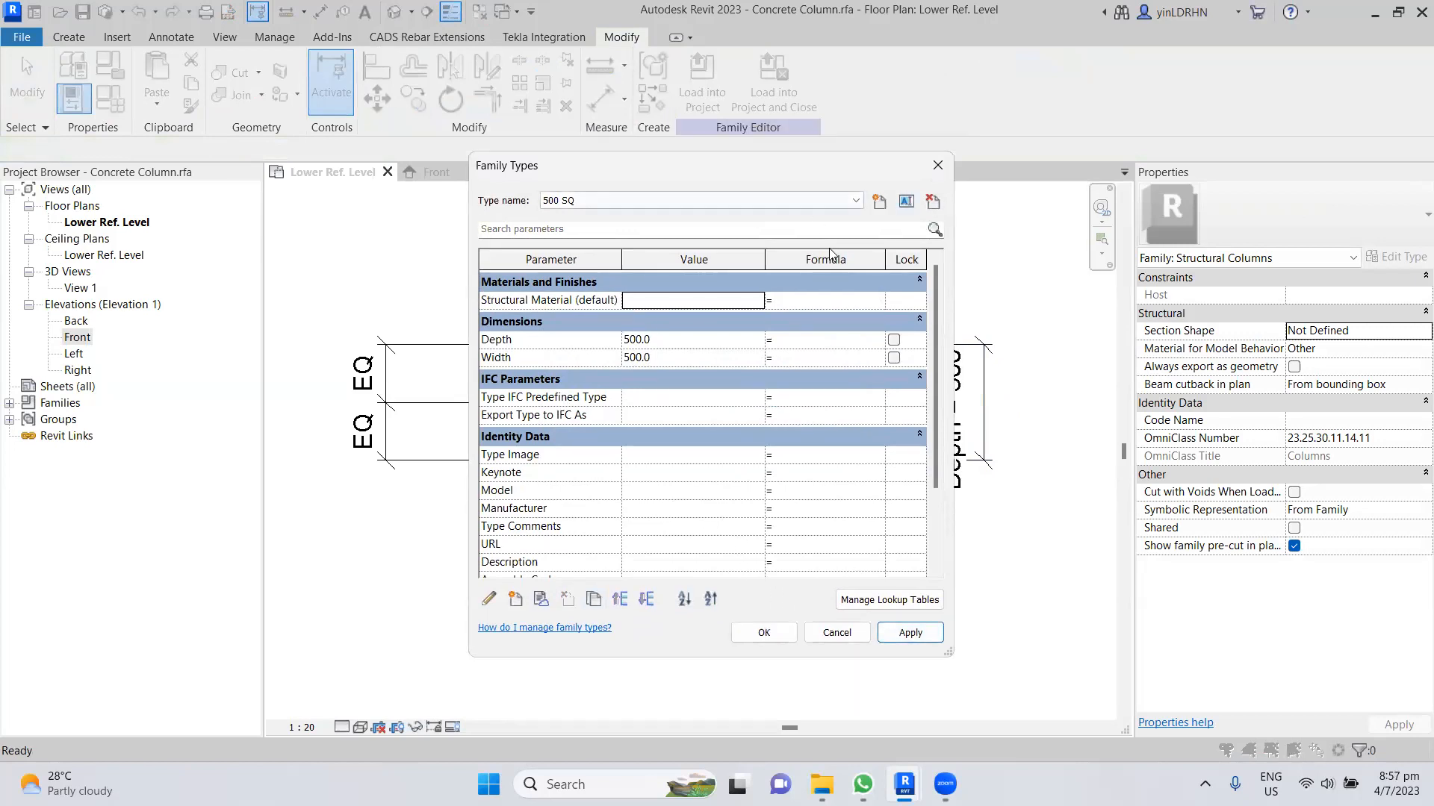
pyautogui.click(879, 208)
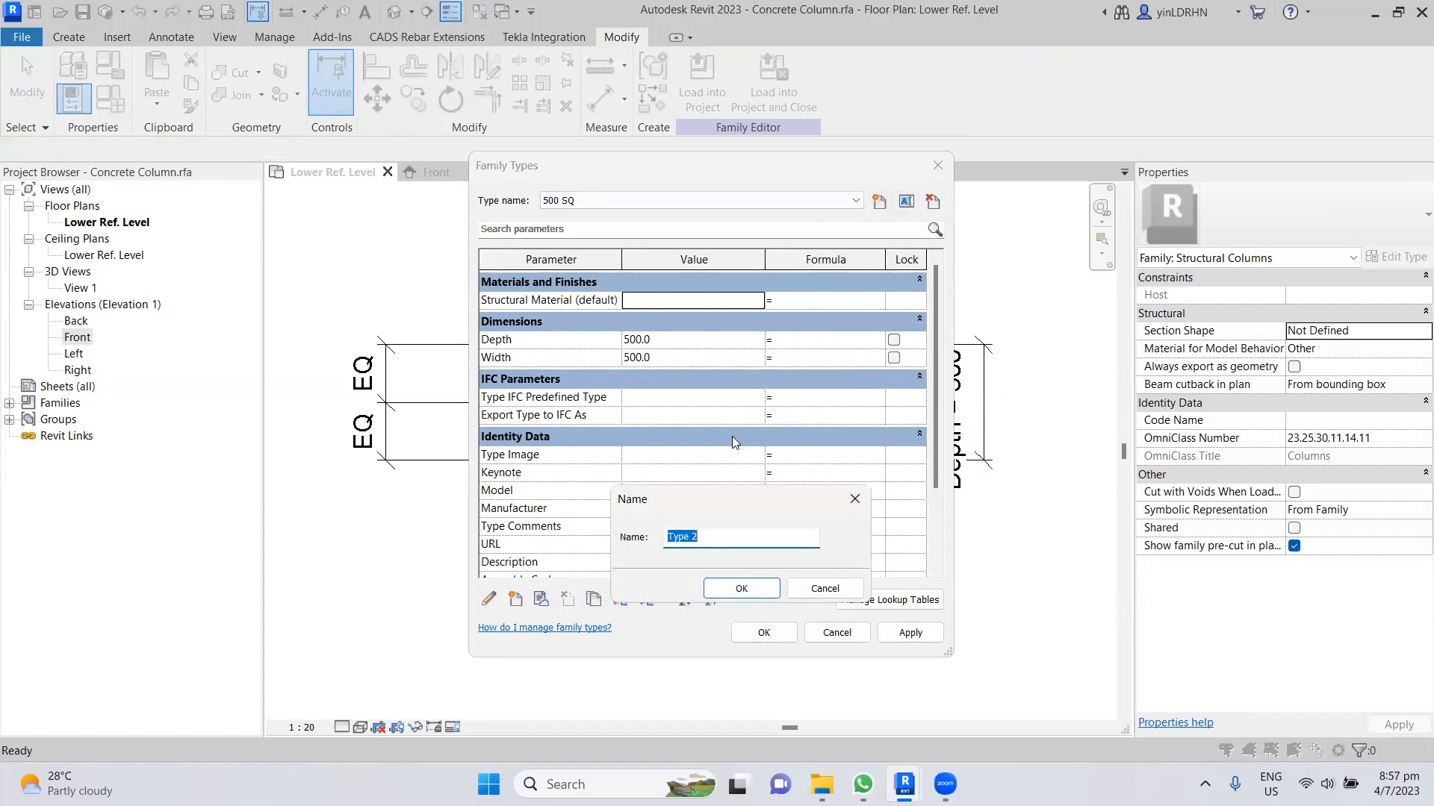
pyautogui.write('5')
pyautogui.press('BackSpace')
pyautogui.write('600 SQ')
pyautogui.click(741, 589)
pyautogui.click(664, 340)
pyautogui.write('6')
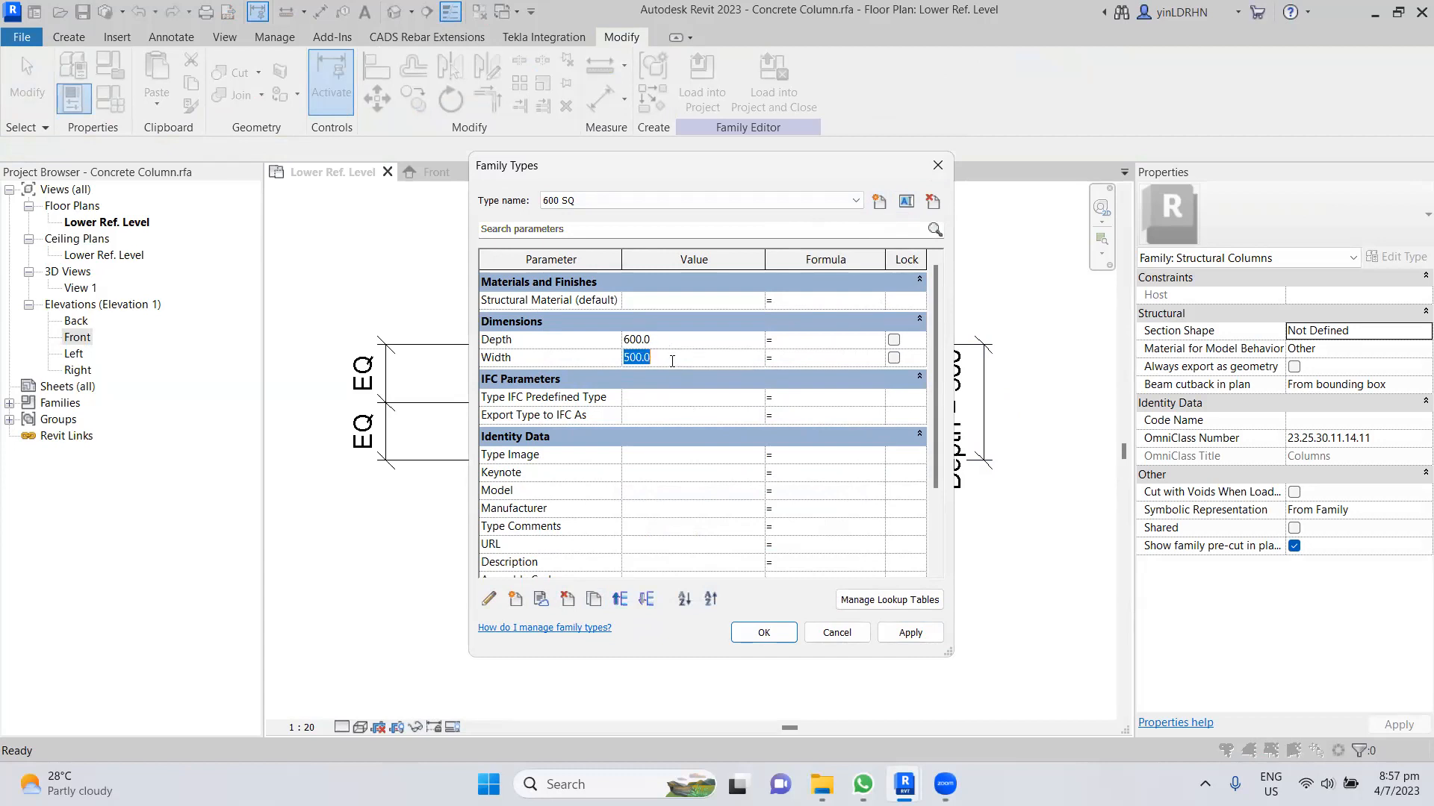
pyautogui.click(661, 366)
pyautogui.write('600')
pyautogui.click(910, 632)
# - Create a new family type named 700 SQ with Depth and Width both set to 700, and apply it
pyautogui.click(879, 201)
pyautogui.write('700 SQ')
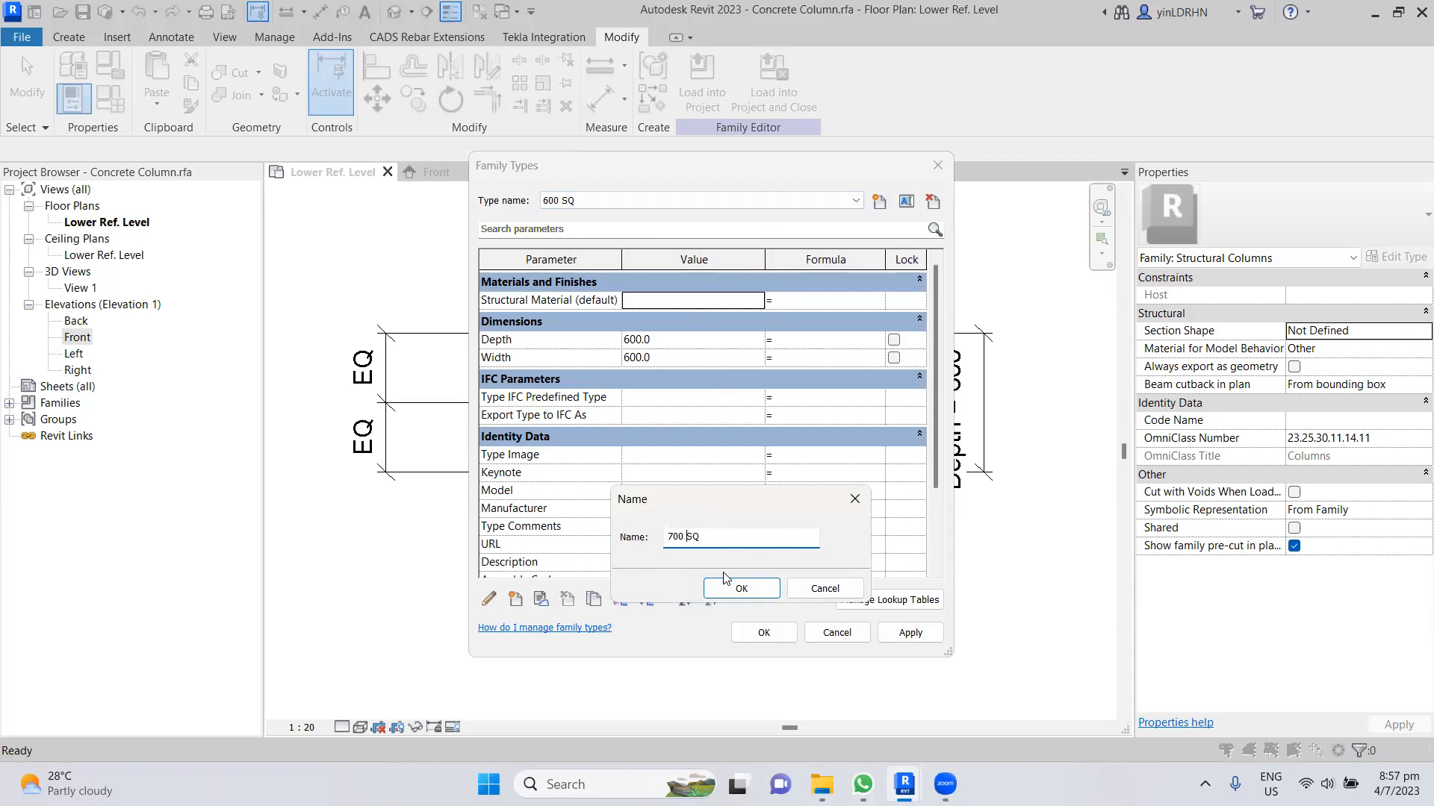
pyautogui.click(741, 588)
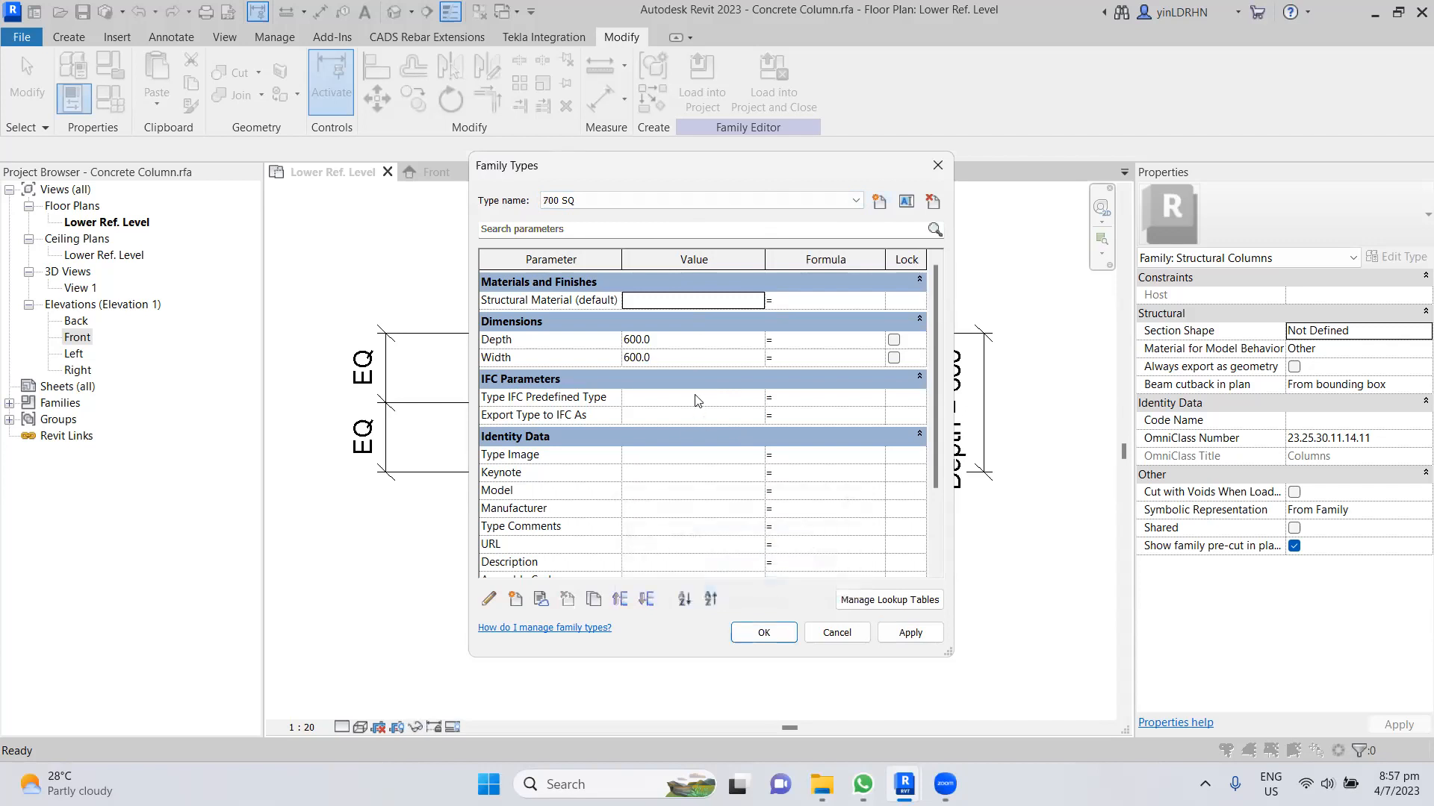
pyautogui.click(680, 340)
pyautogui.write('700')
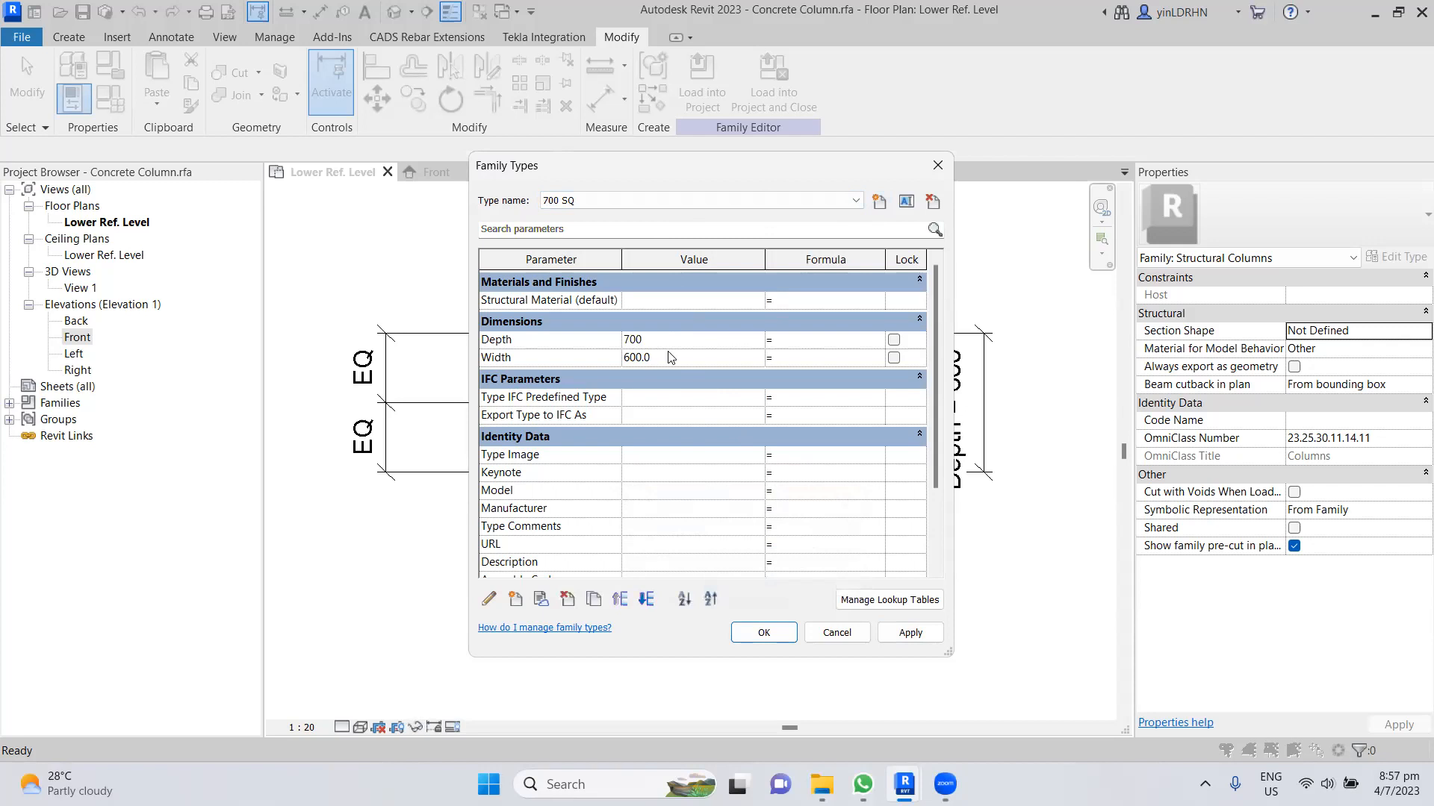
pyautogui.click(669, 357)
pyautogui.write('700')
pyautogui.click(917, 636)
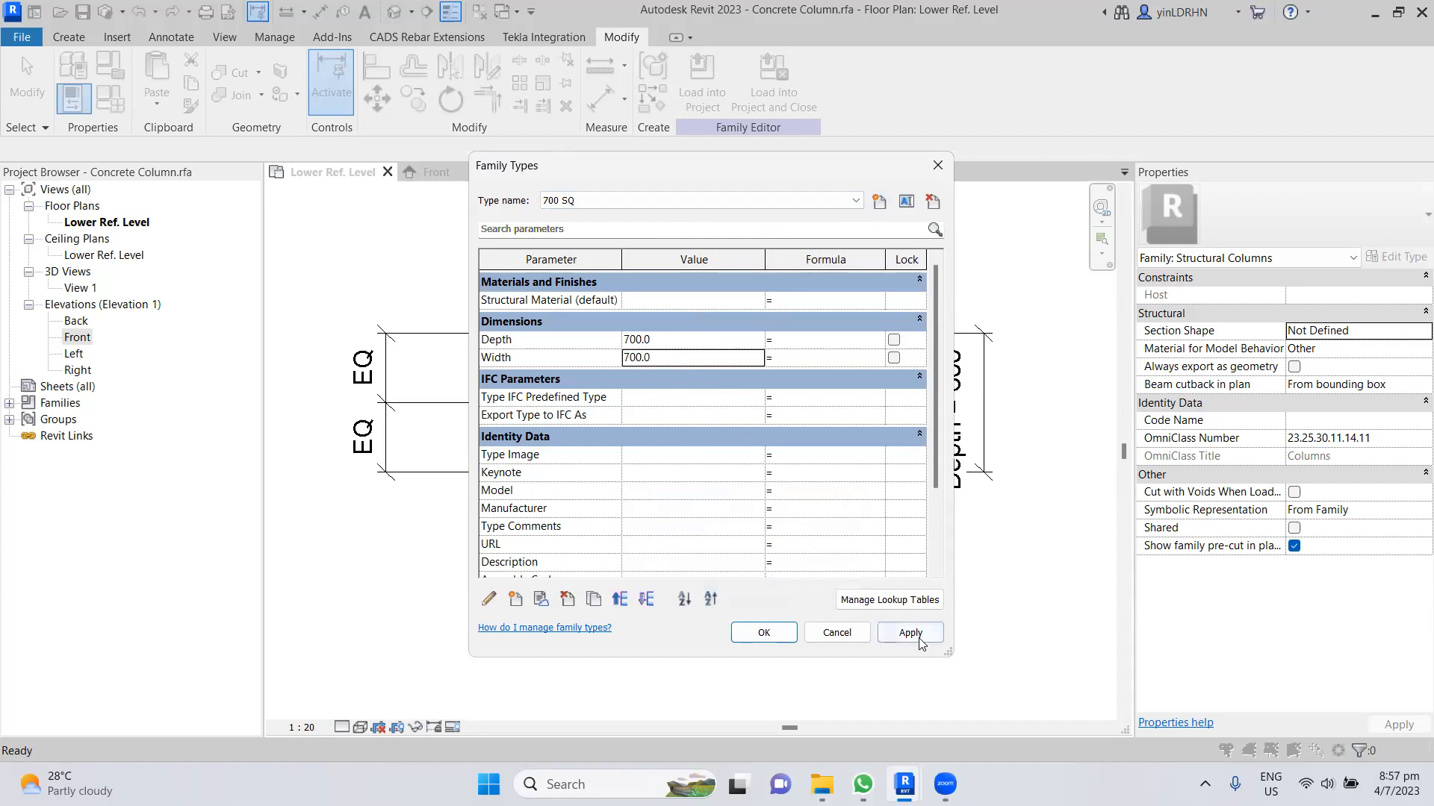
# - Create a new family type named 200x600 with Depth 600 and Width 200, apply it and close the family types
pyautogui.click(879, 201)
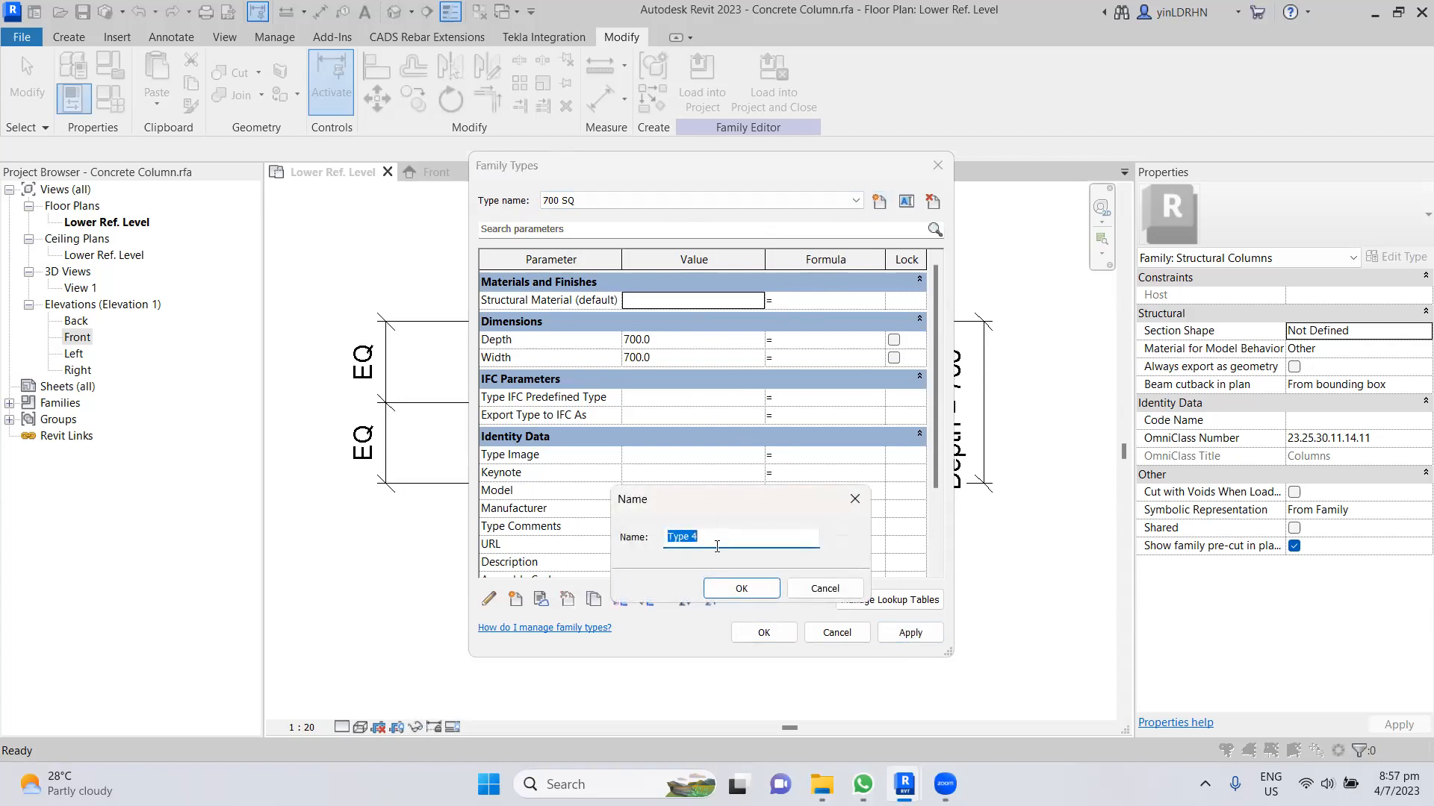
pyautogui.write('200x600')
pyautogui.click(741, 589)
pyautogui.click(682, 339)
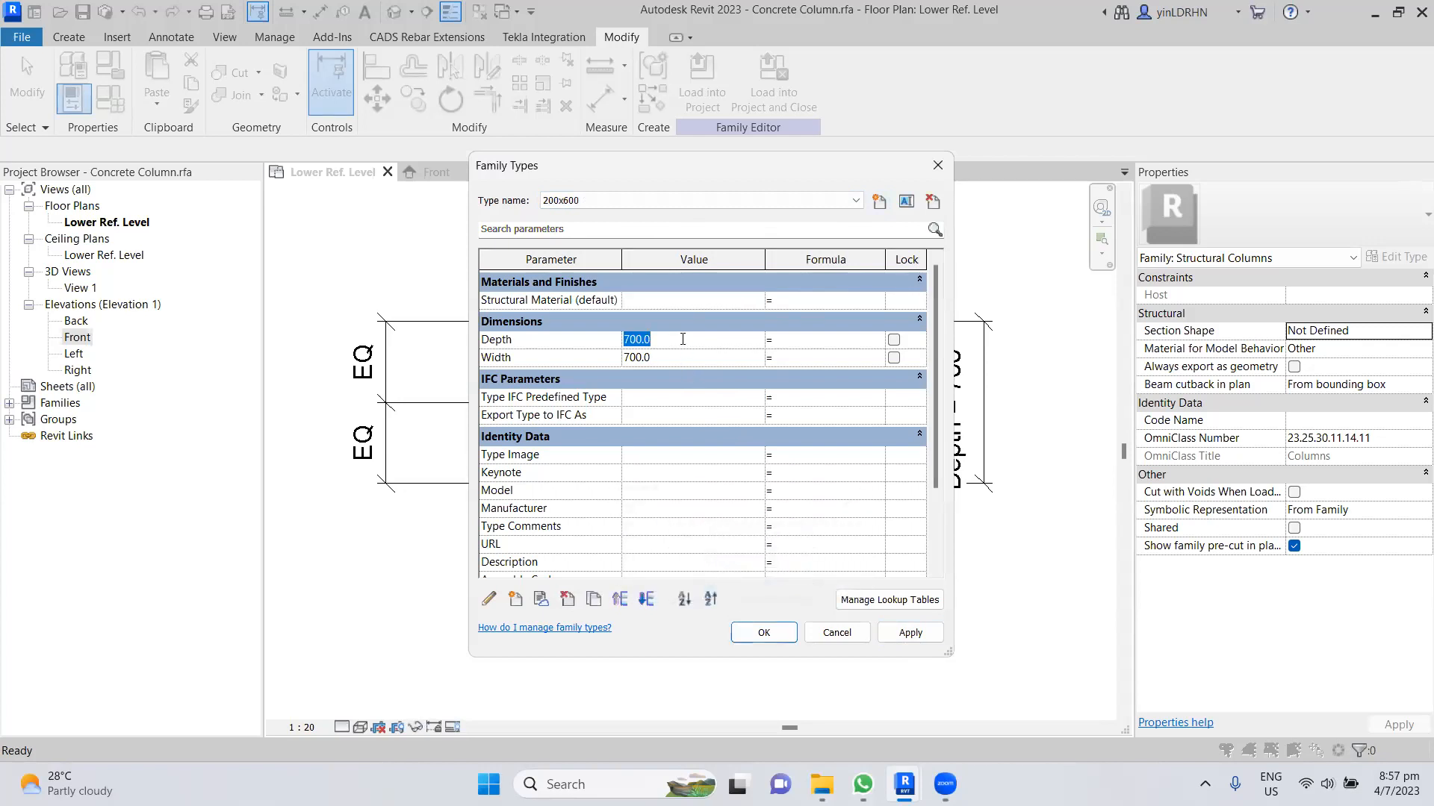
pyautogui.write('60')
pyautogui.write('2')
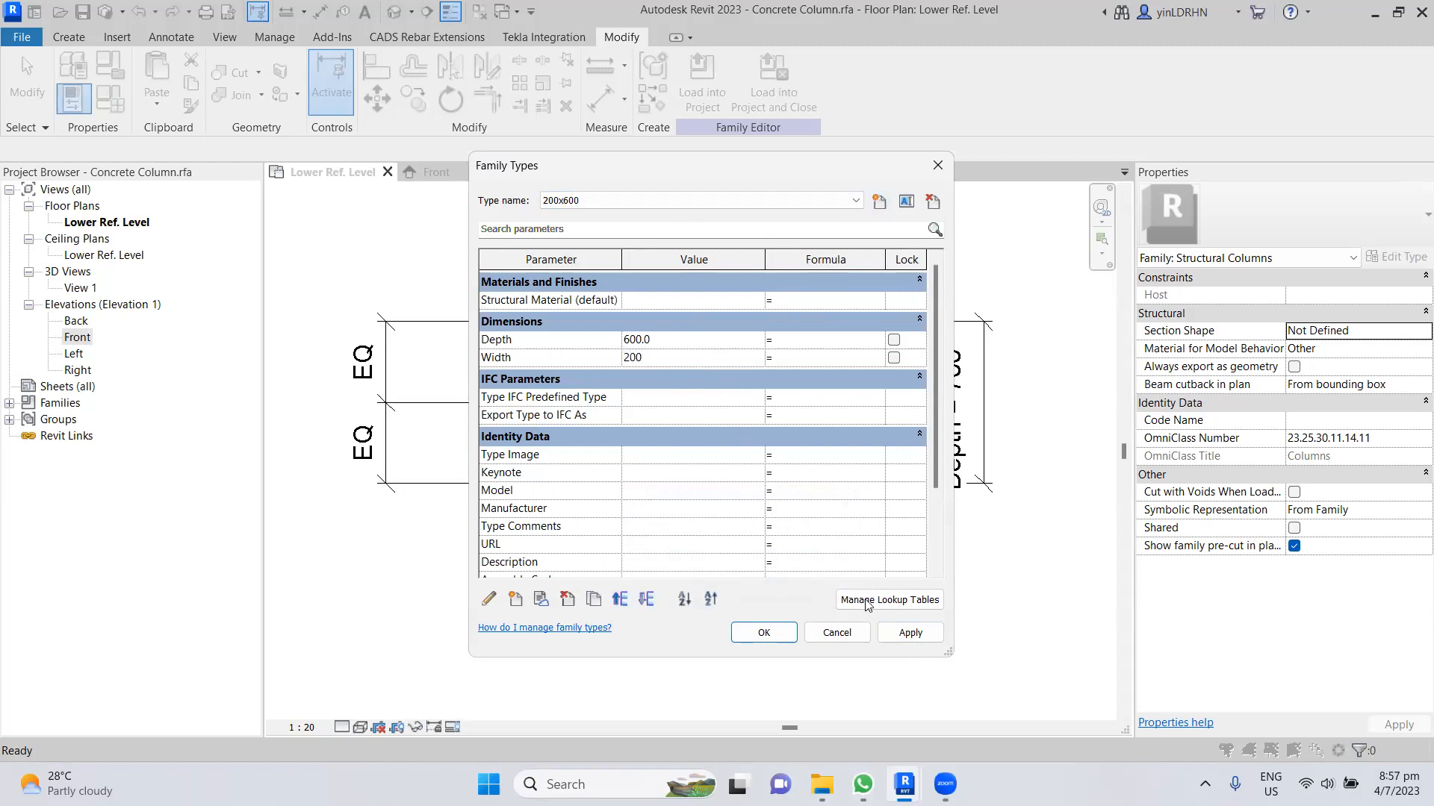
pyautogui.click(910, 633)
pyautogui.click(764, 635)
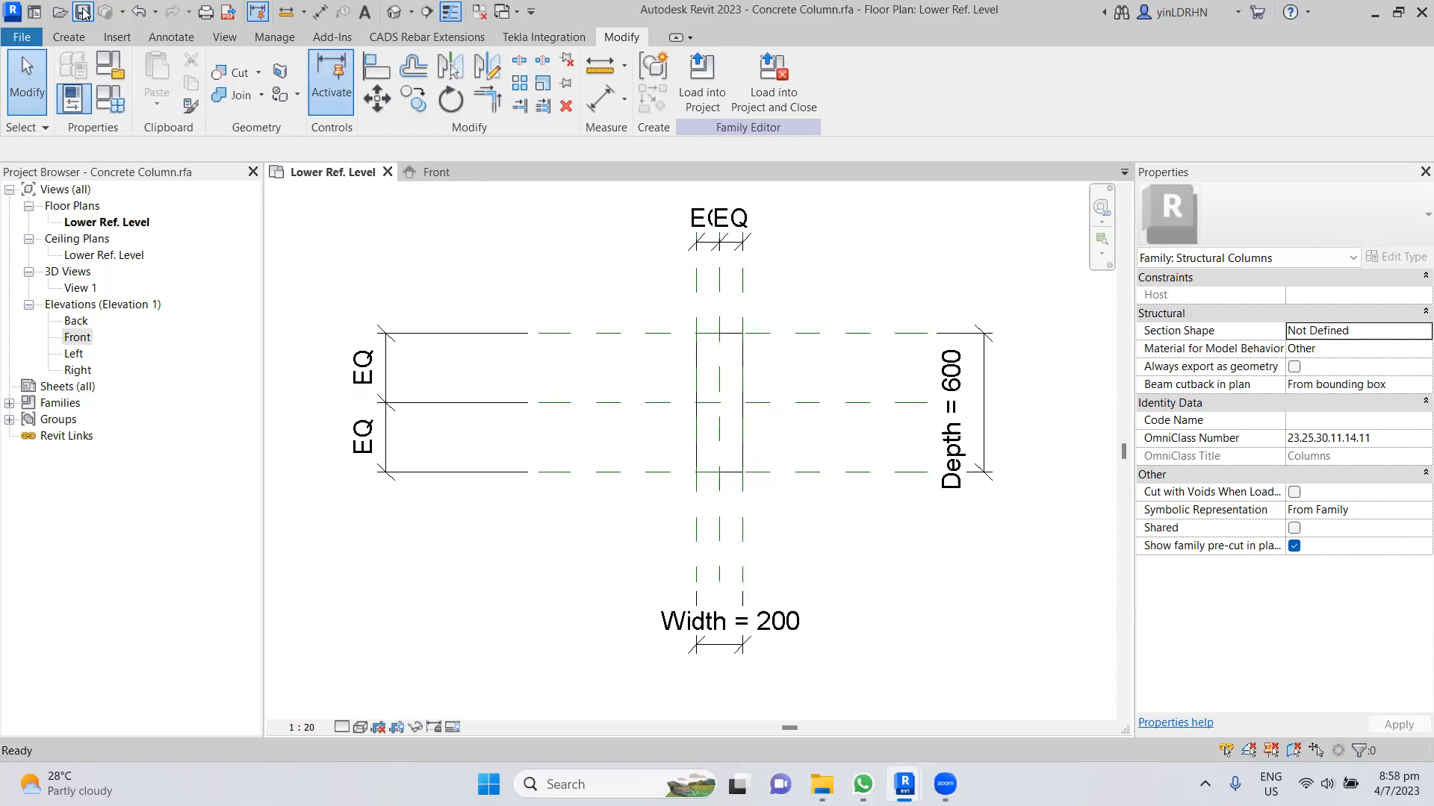
# - Switch to Project1 in the other Revit window, start placing a structural column and open its type properties
pyautogui.click(1374, 13)
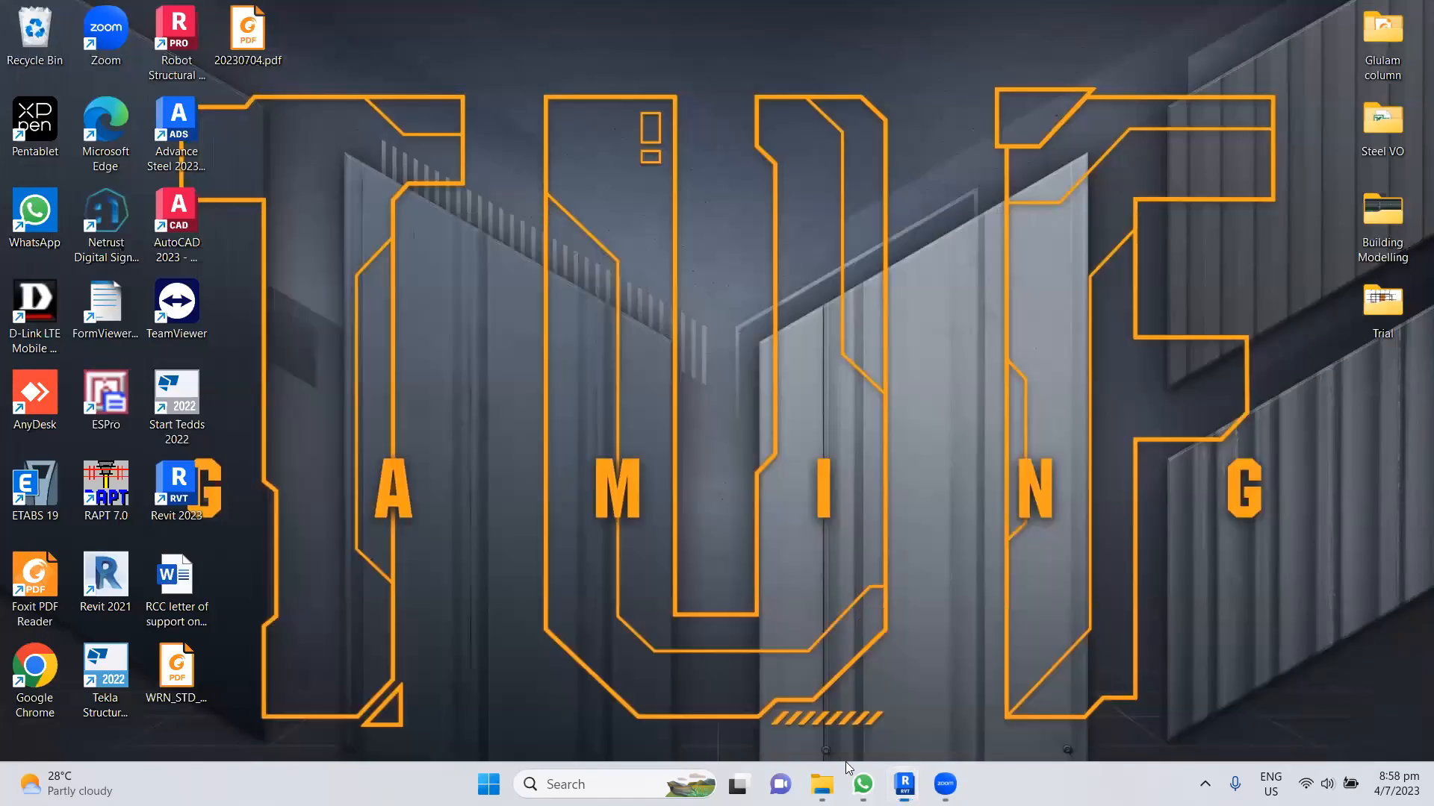
pyautogui.click(904, 784)
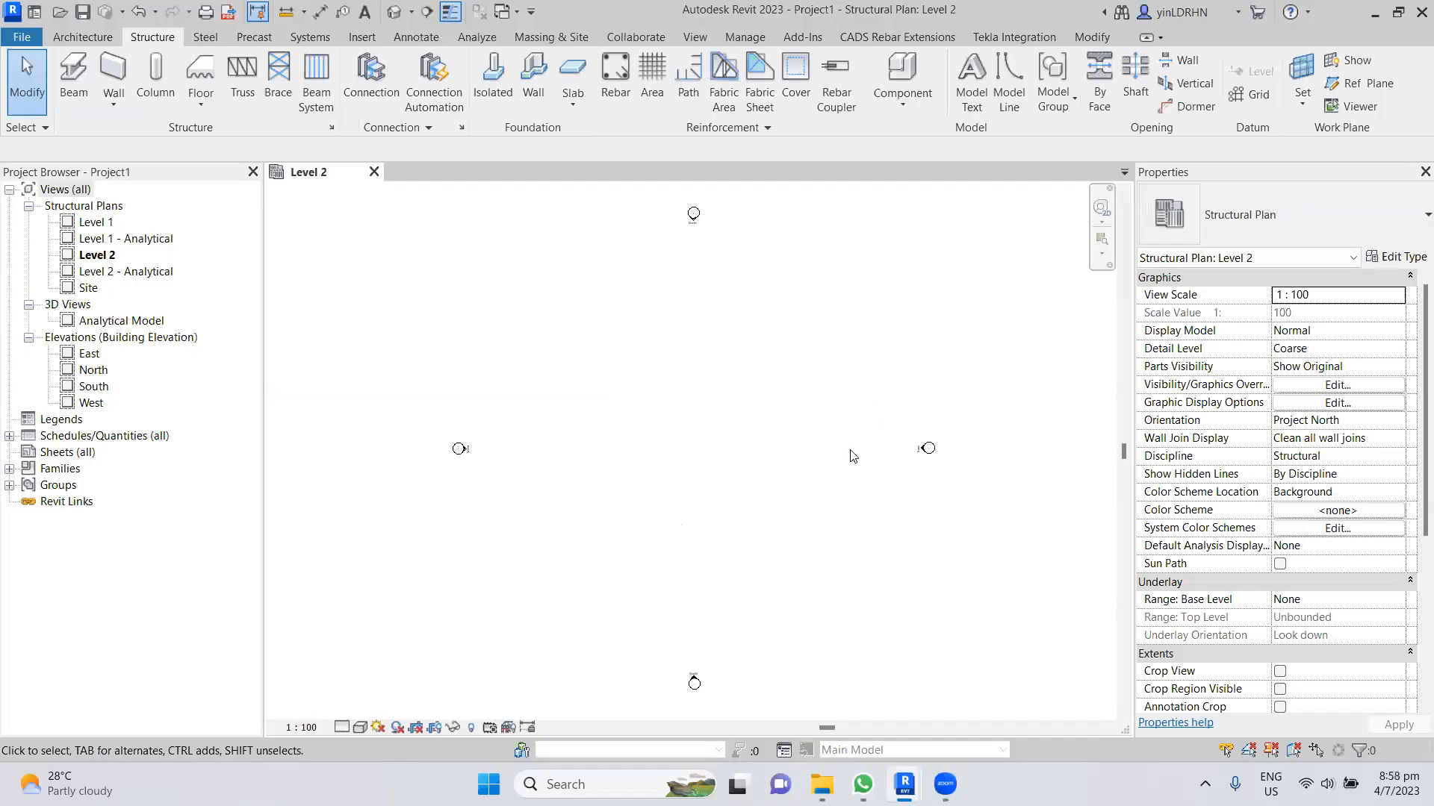
pyautogui.click(162, 101)
pyautogui.click(1394, 257)
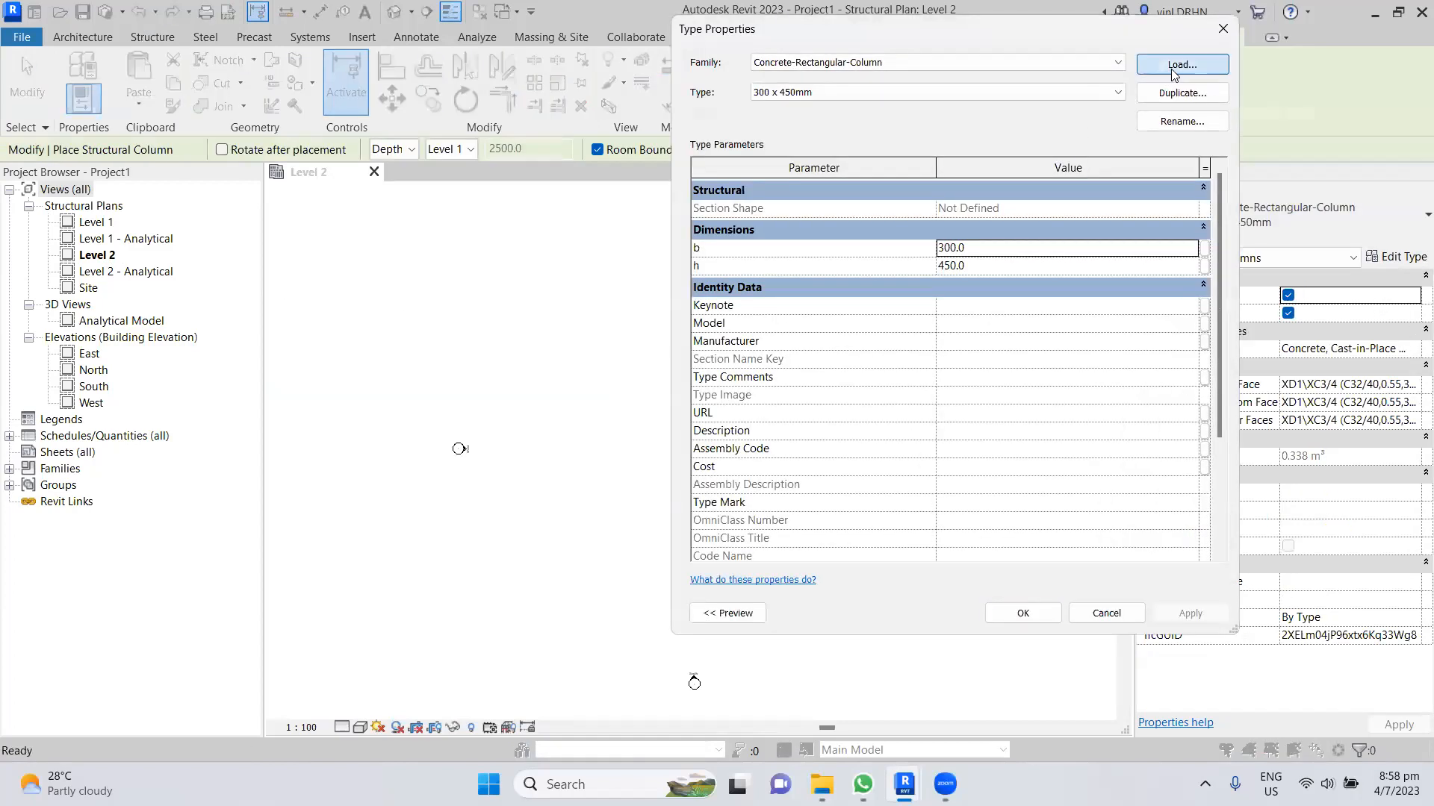
# - Load Concrete Column.rfa from the Desktop's Building Modelling > Concrete Family folder into the project
pyautogui.click(1171, 66)
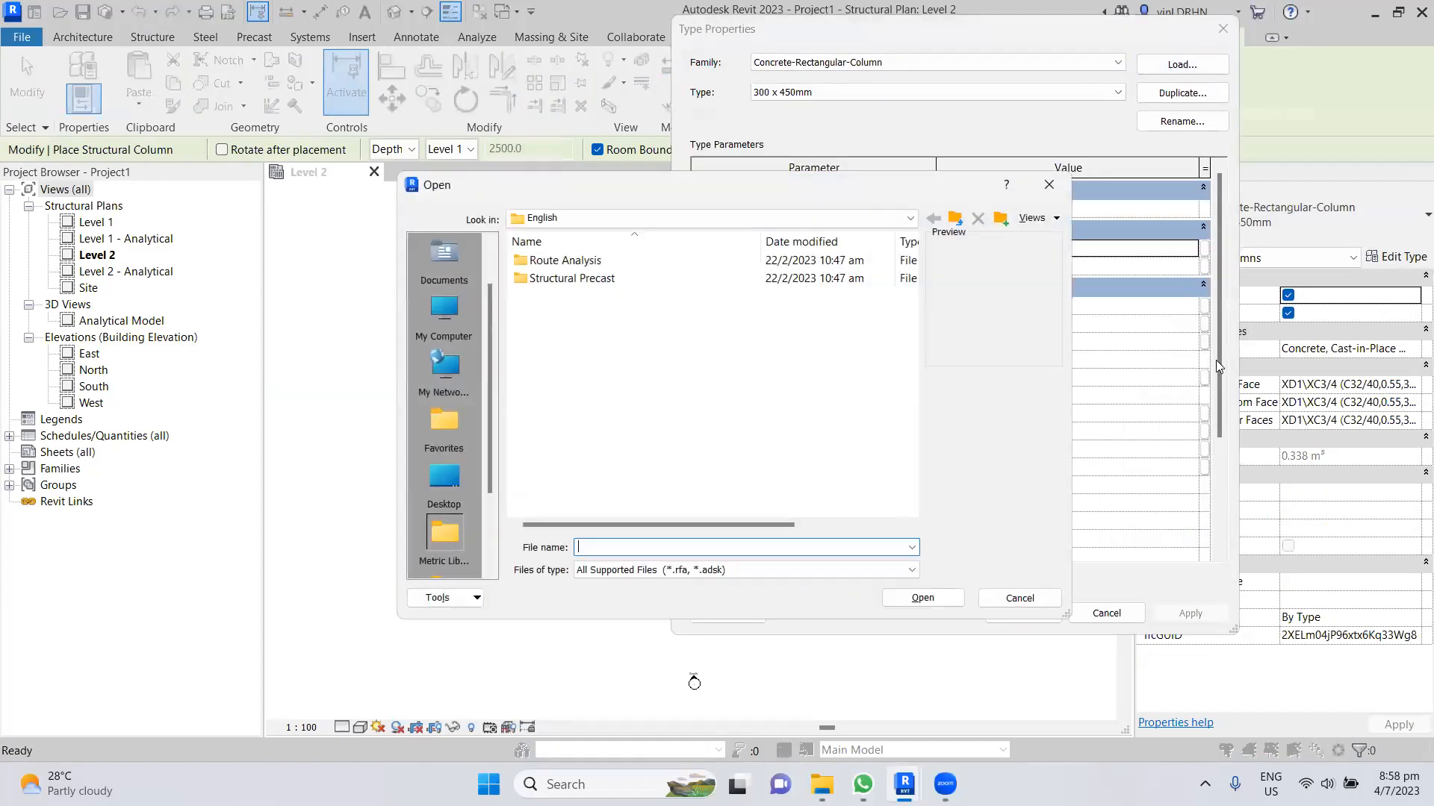
pyautogui.click(445, 478)
pyautogui.scroll(-1, 592, 418)
pyautogui.doubleClick(566, 457)
pyautogui.click(933, 218)
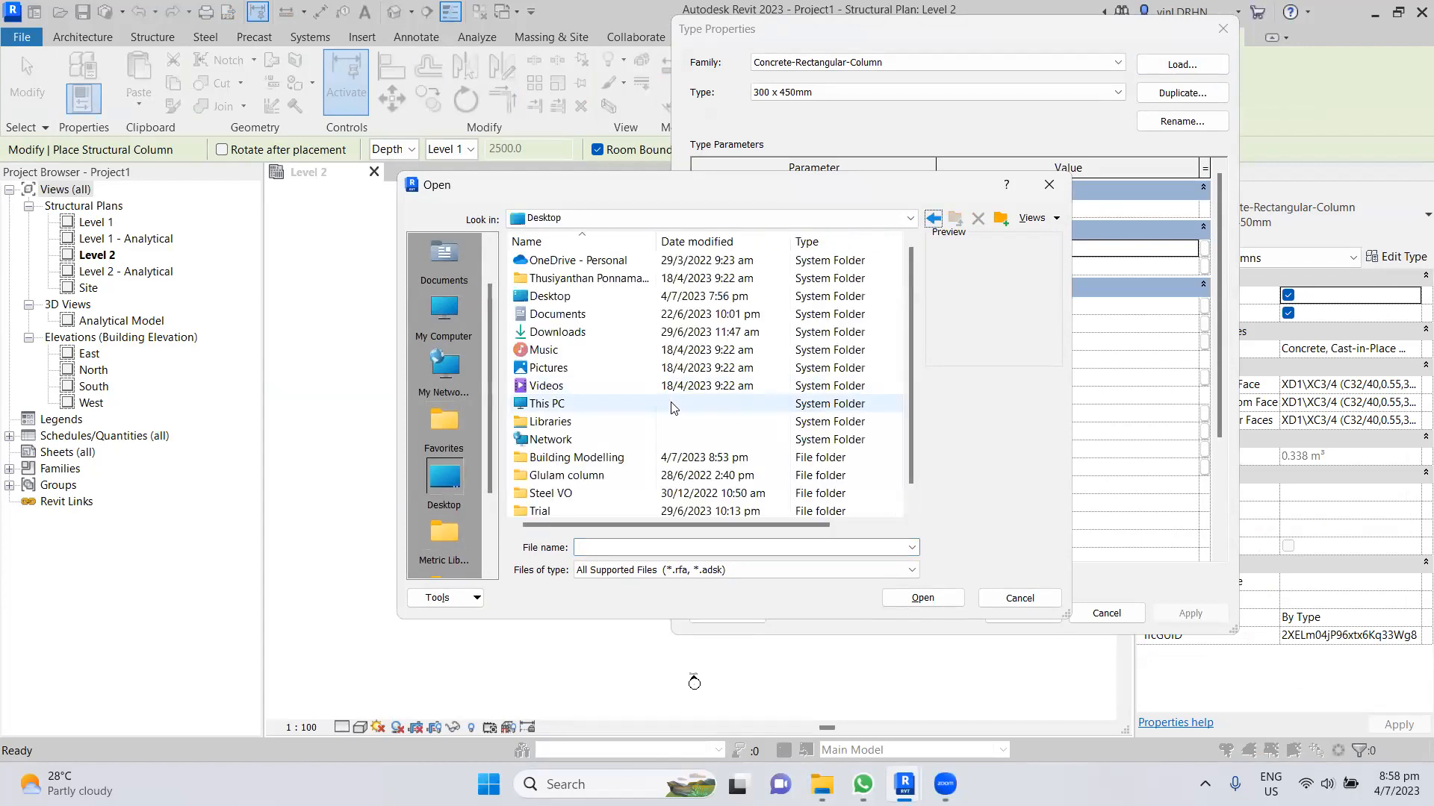
pyautogui.doubleClick(590, 457)
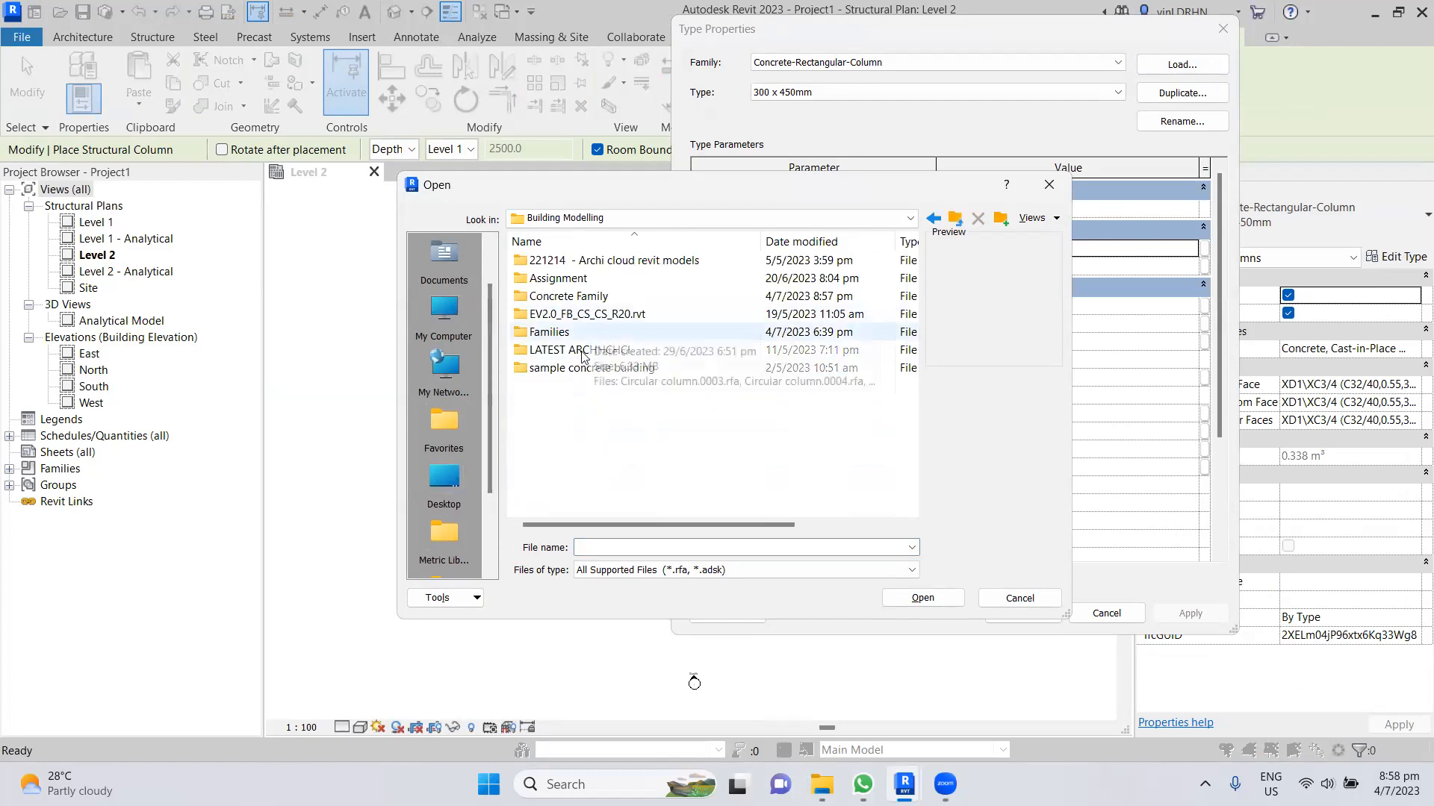
pyautogui.doubleClick(586, 296)
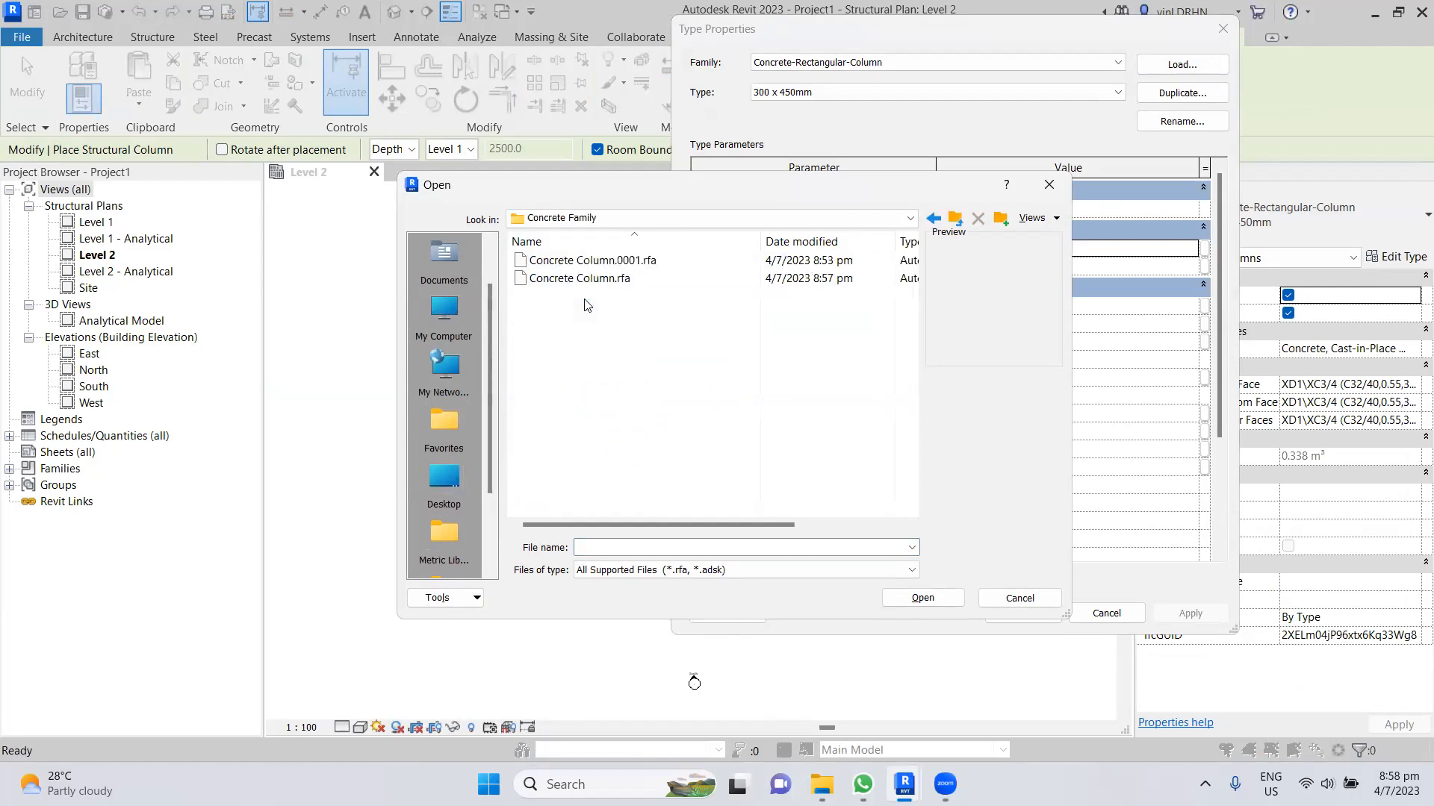
pyautogui.click(593, 279)
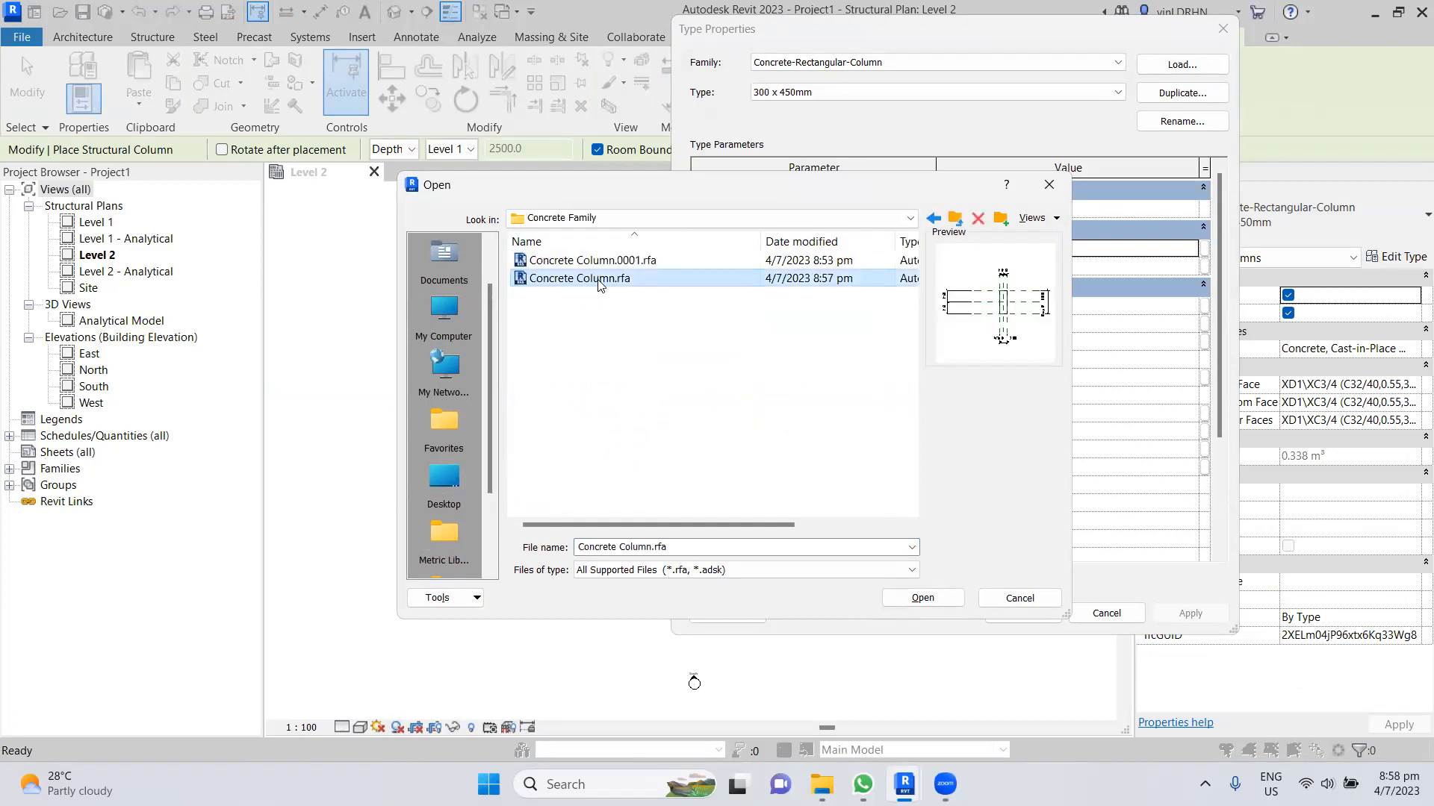
pyautogui.click(911, 597)
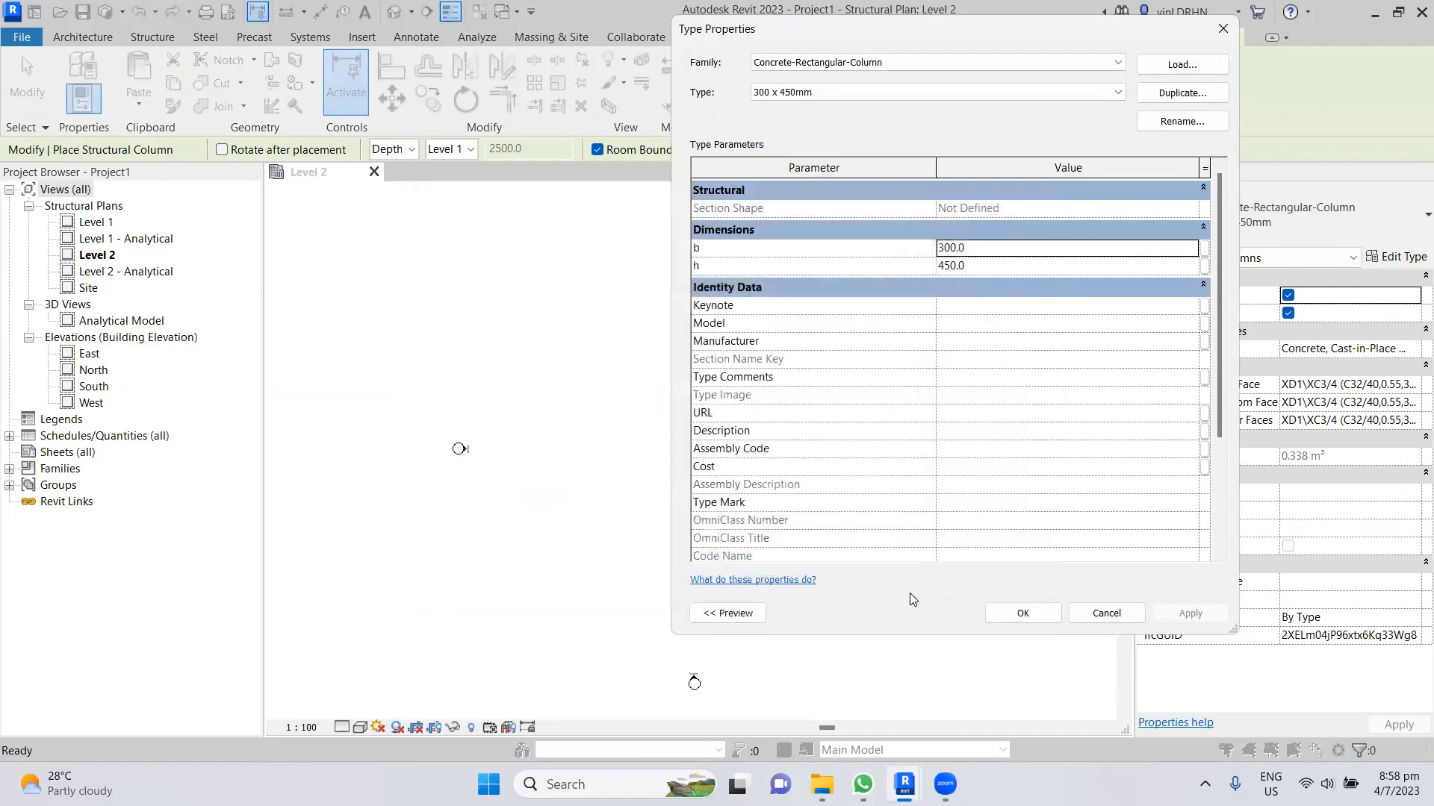
# - Choose the 600 SQ type of the Concrete Column family and place one column in the Level 2 plan
pyautogui.click(817, 94)
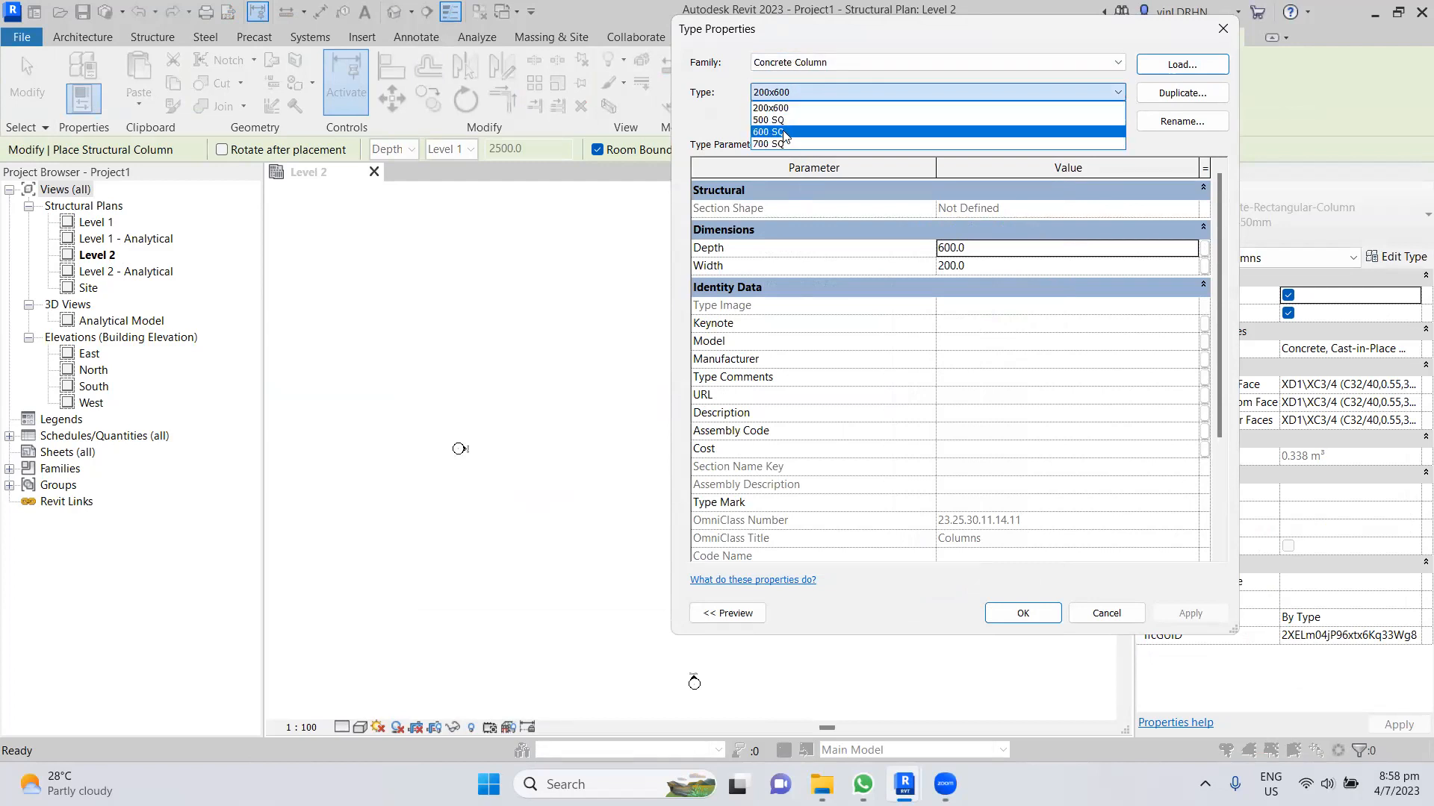
pyautogui.click(783, 130)
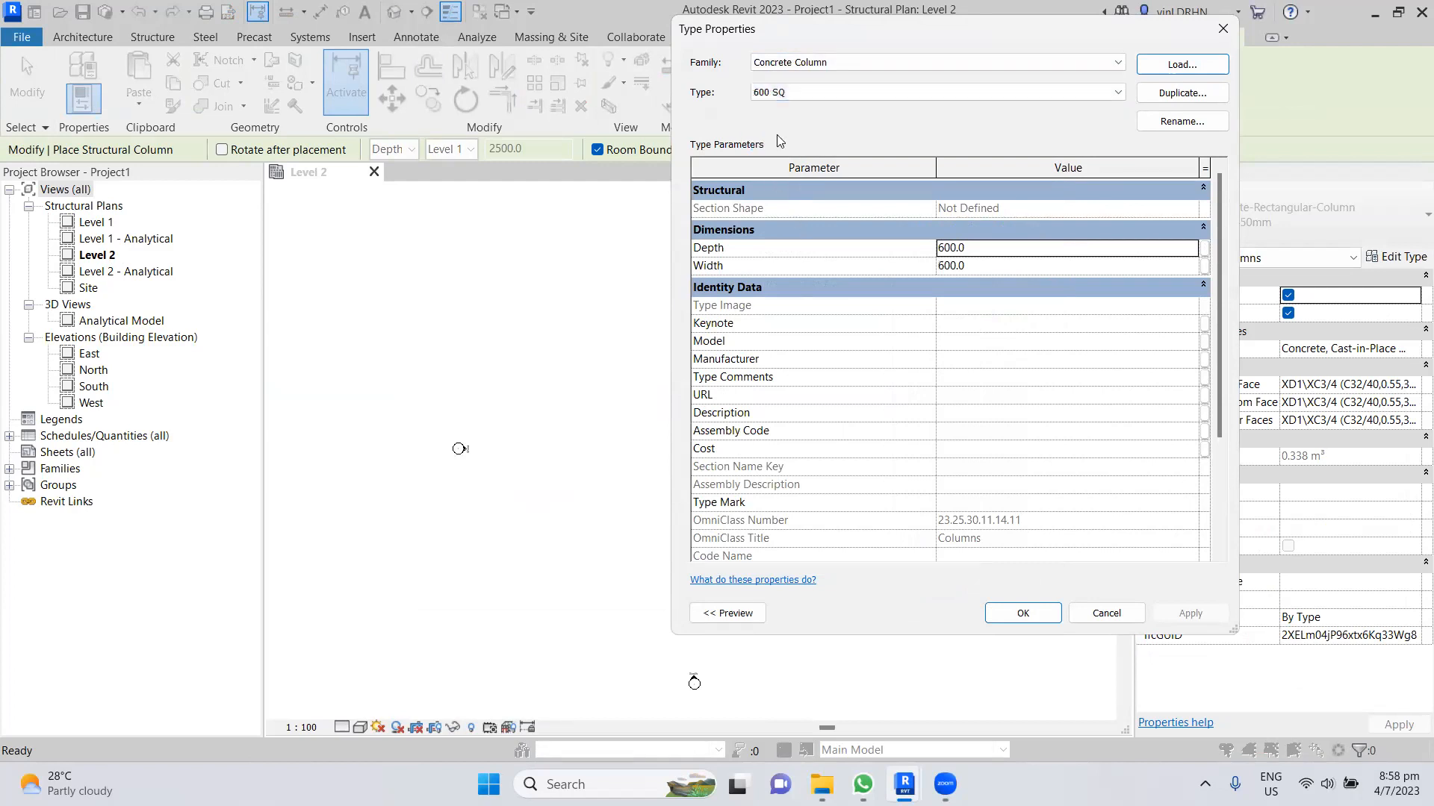
pyautogui.click(1023, 613)
pyautogui.scroll(3, 611, 382)
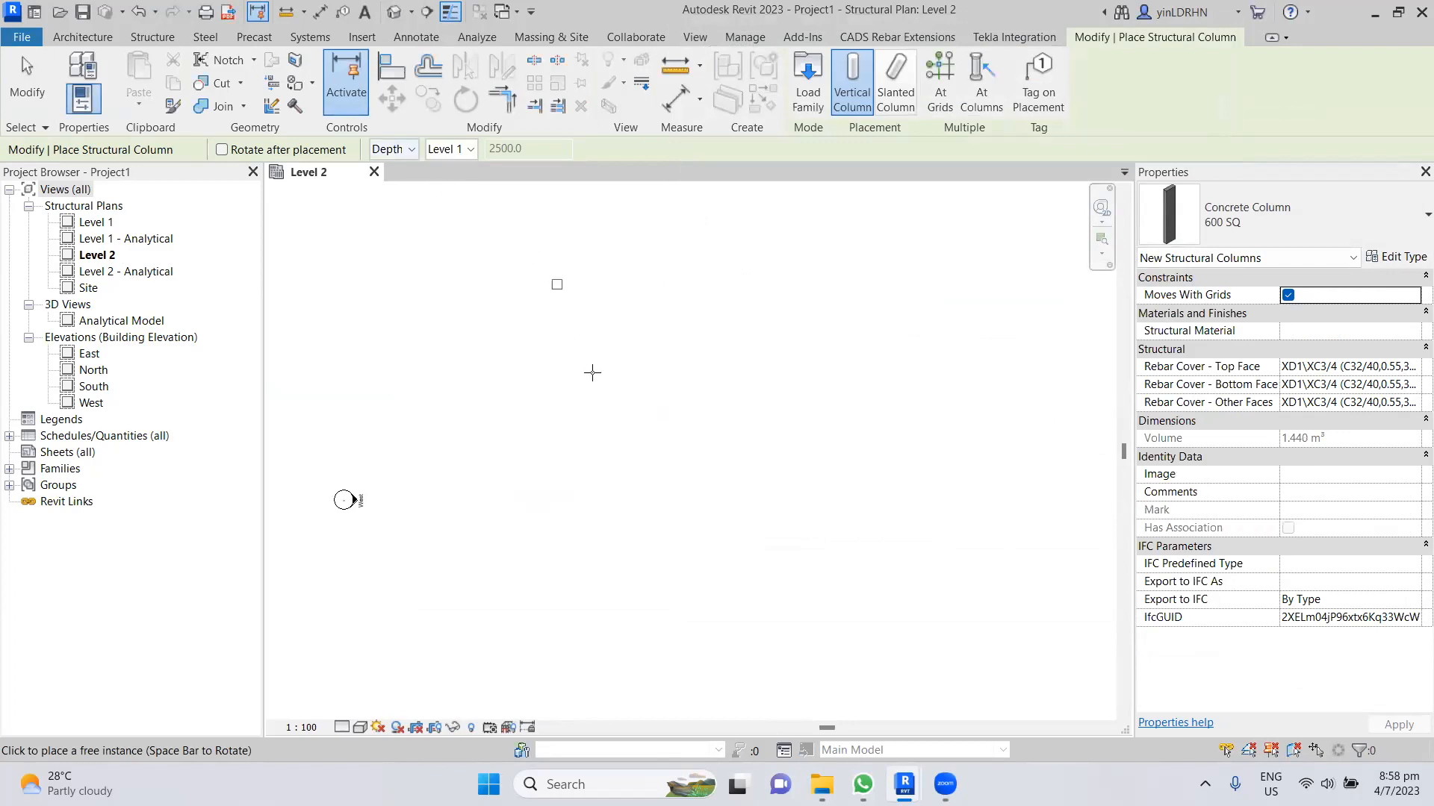
pyautogui.click(725, 479)
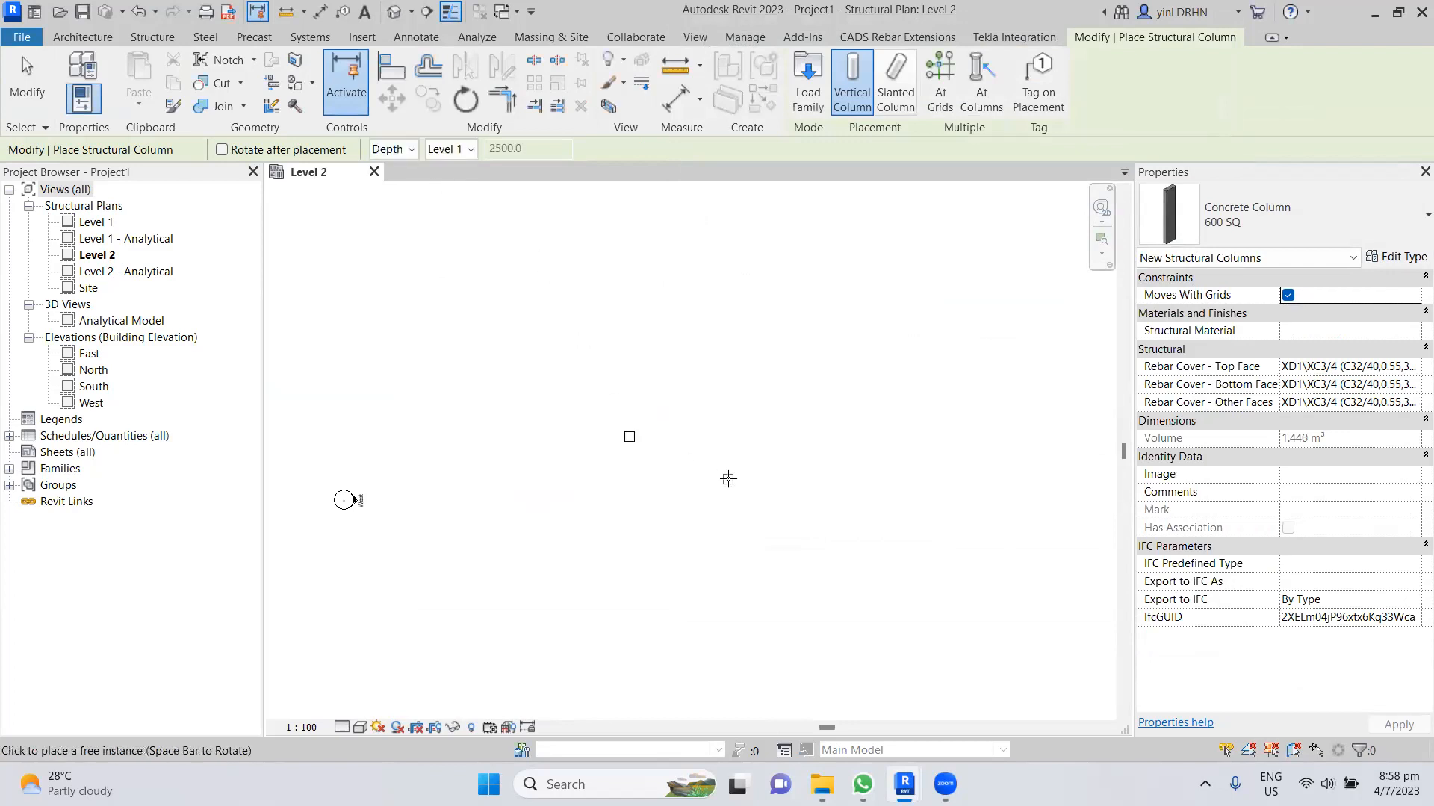
pyautogui.press('Escape')
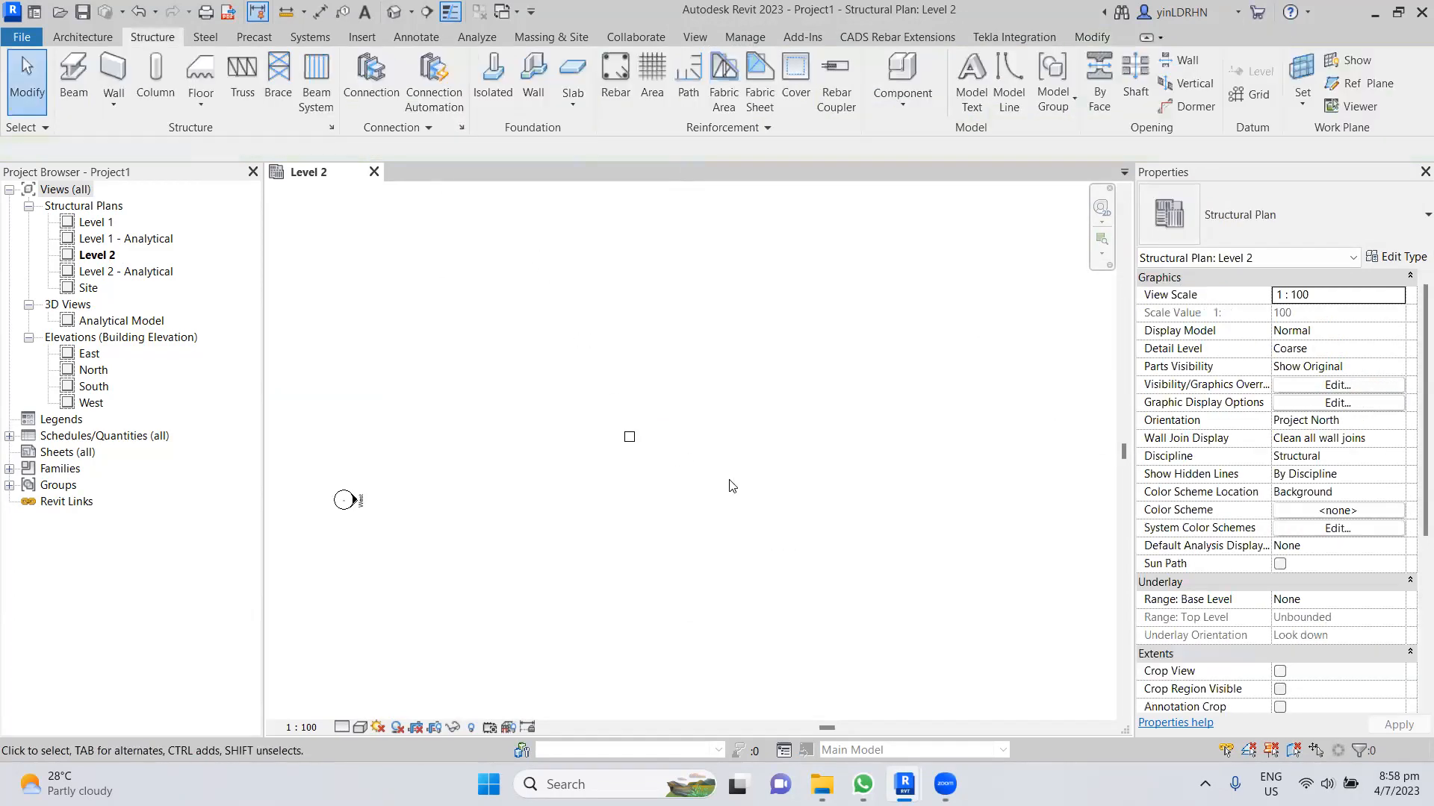
pyautogui.click(631, 439)
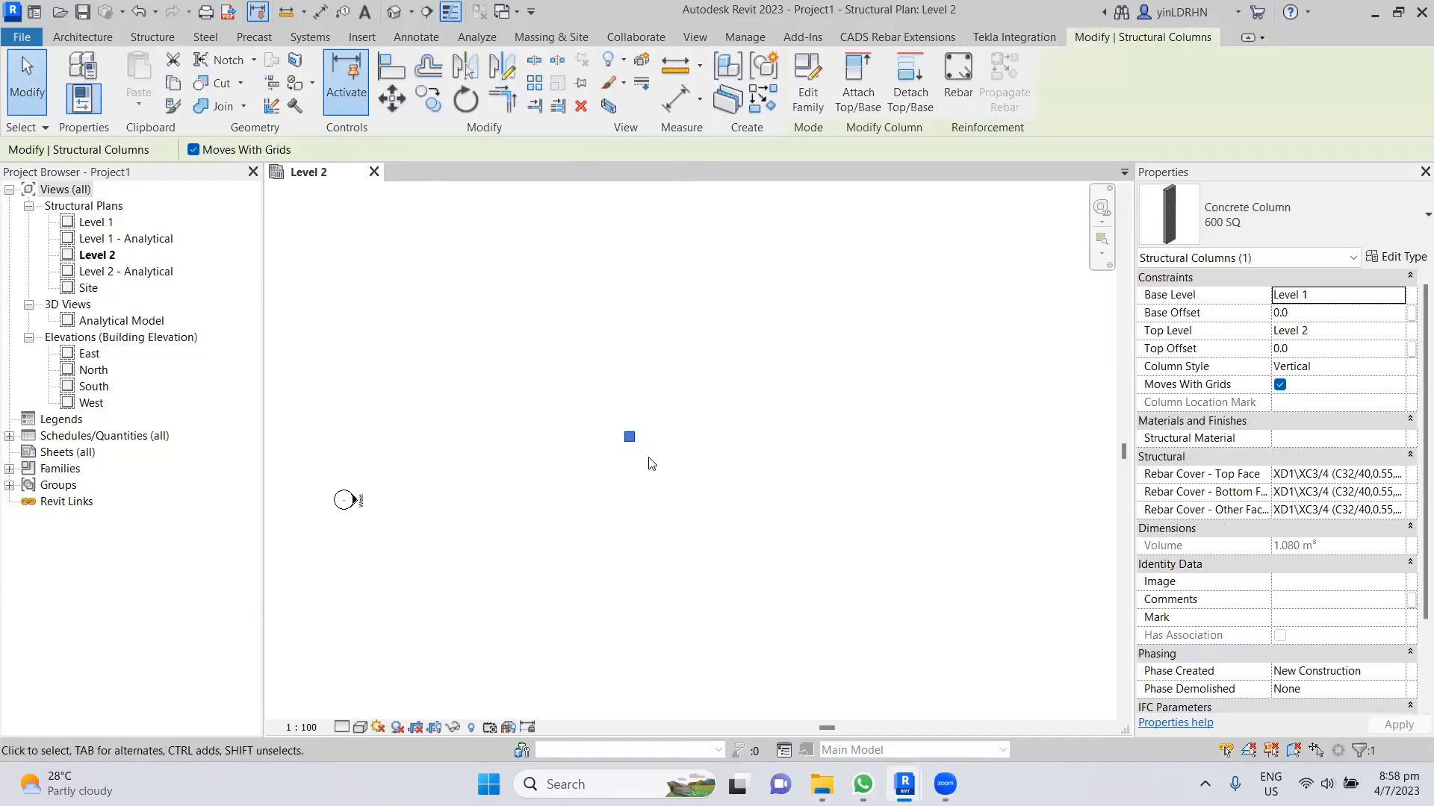
pyautogui.click(688, 410)
# - Place a 700 SQ and a 200x600 Concrete Column in a row to the right of the 600 SQ column
pyautogui.scroll(4, 606, 441)
pyautogui.click(157, 82)
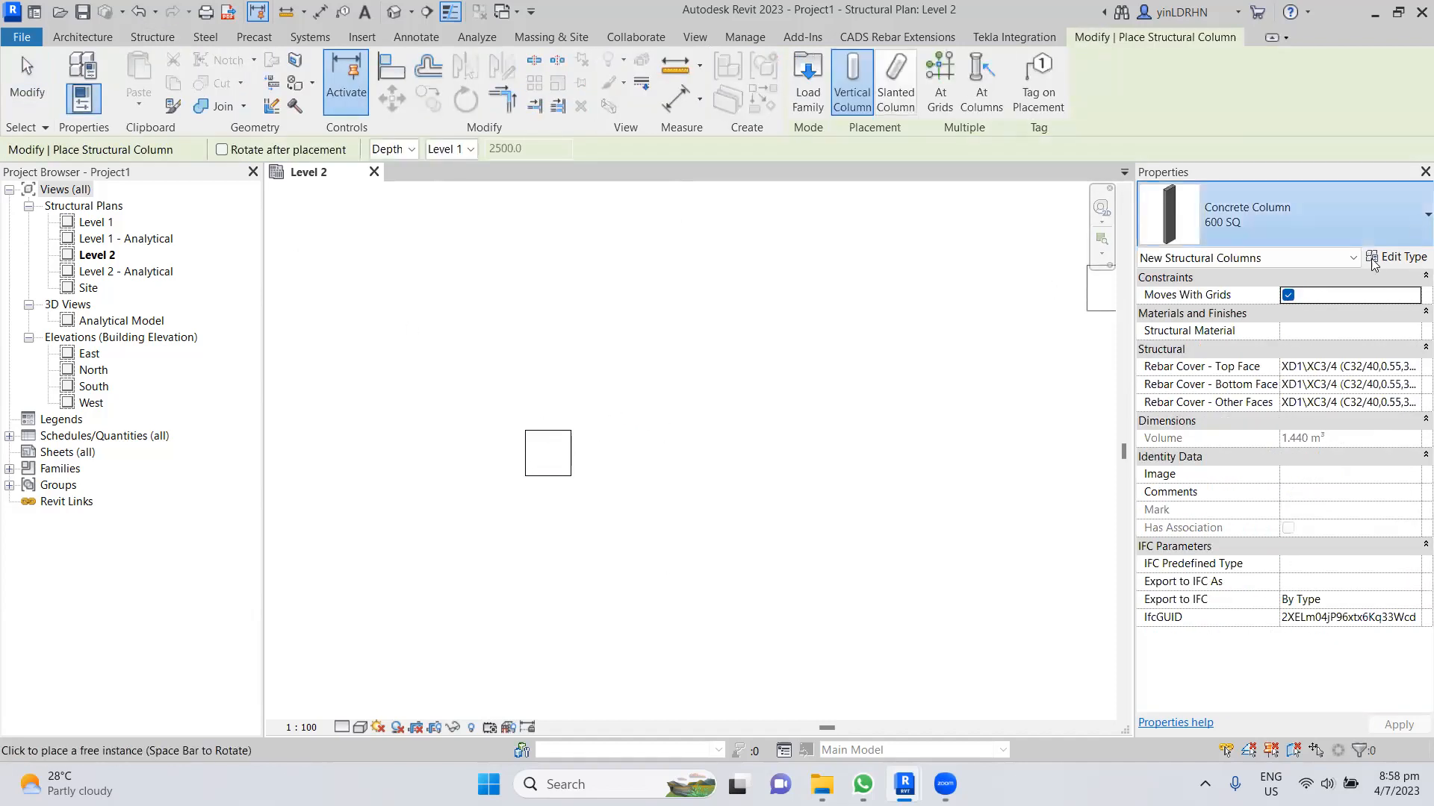
pyautogui.click(1315, 220)
pyautogui.click(1199, 409)
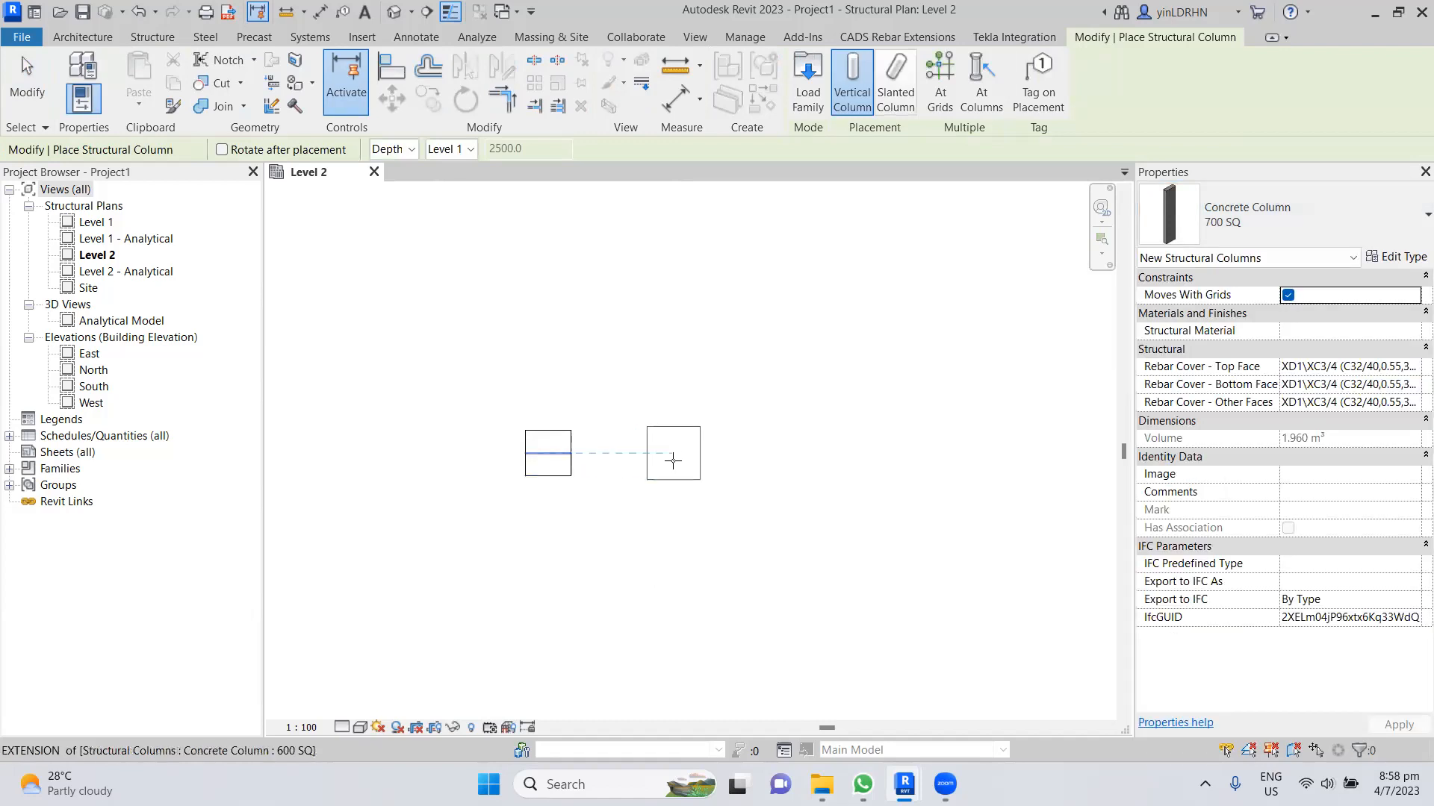
pyautogui.click(1368, 228)
pyautogui.click(1191, 318)
pyautogui.click(795, 453)
# - Add a second 200x600 column and a 500 SQ column at the right end of the row and finish placing
pyautogui.click(1334, 230)
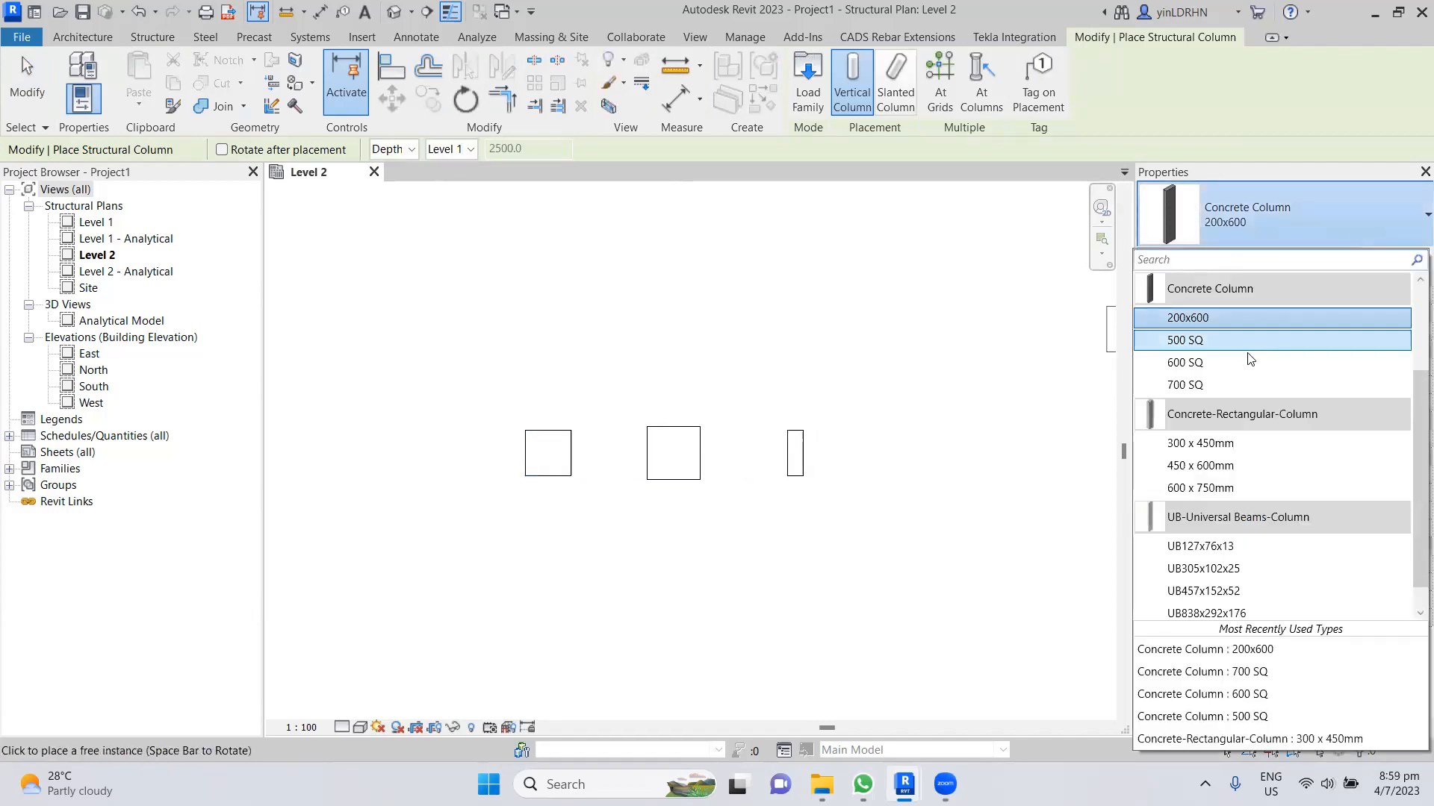
pyautogui.click(921, 450)
pyautogui.click(914, 453)
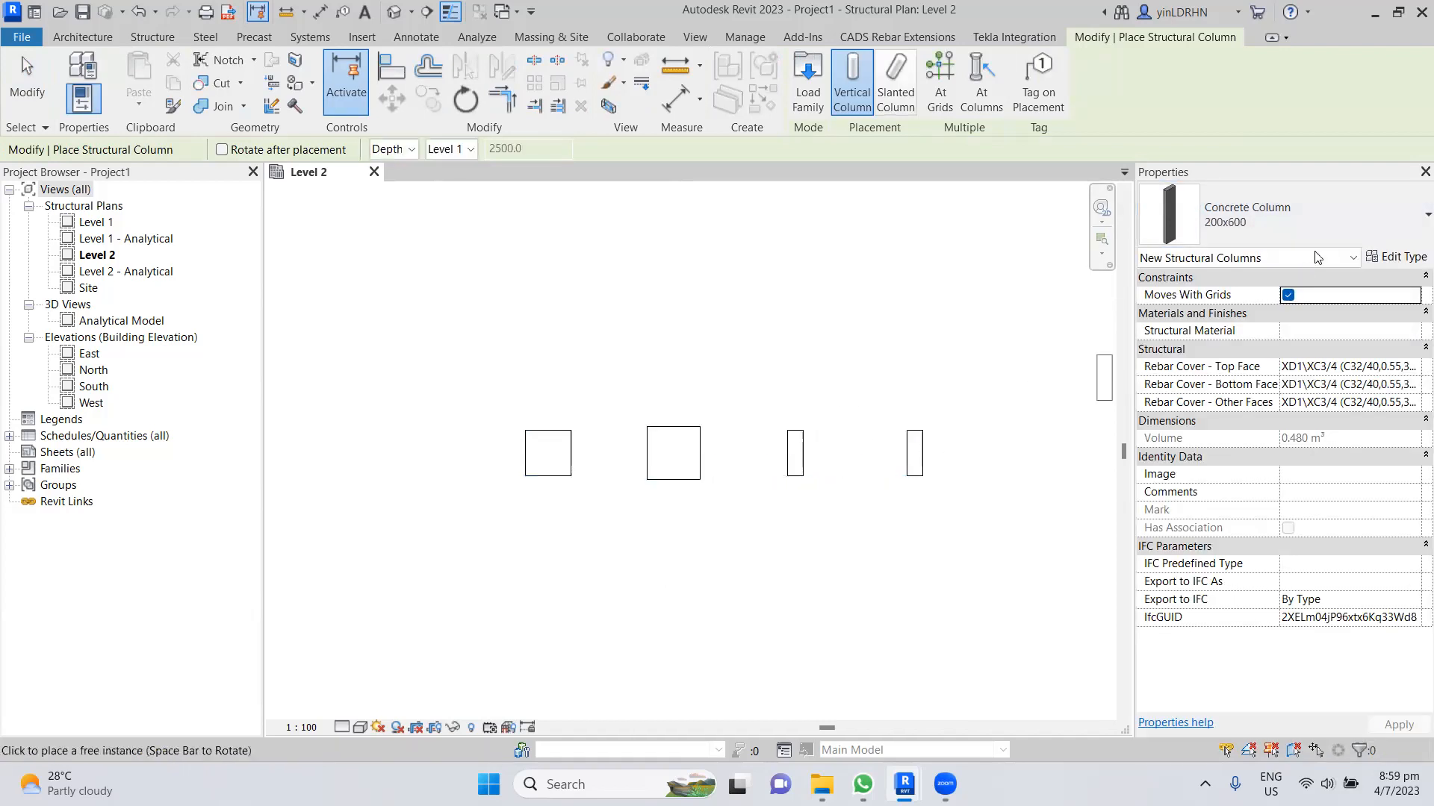
pyautogui.click(1334, 230)
pyautogui.click(1187, 335)
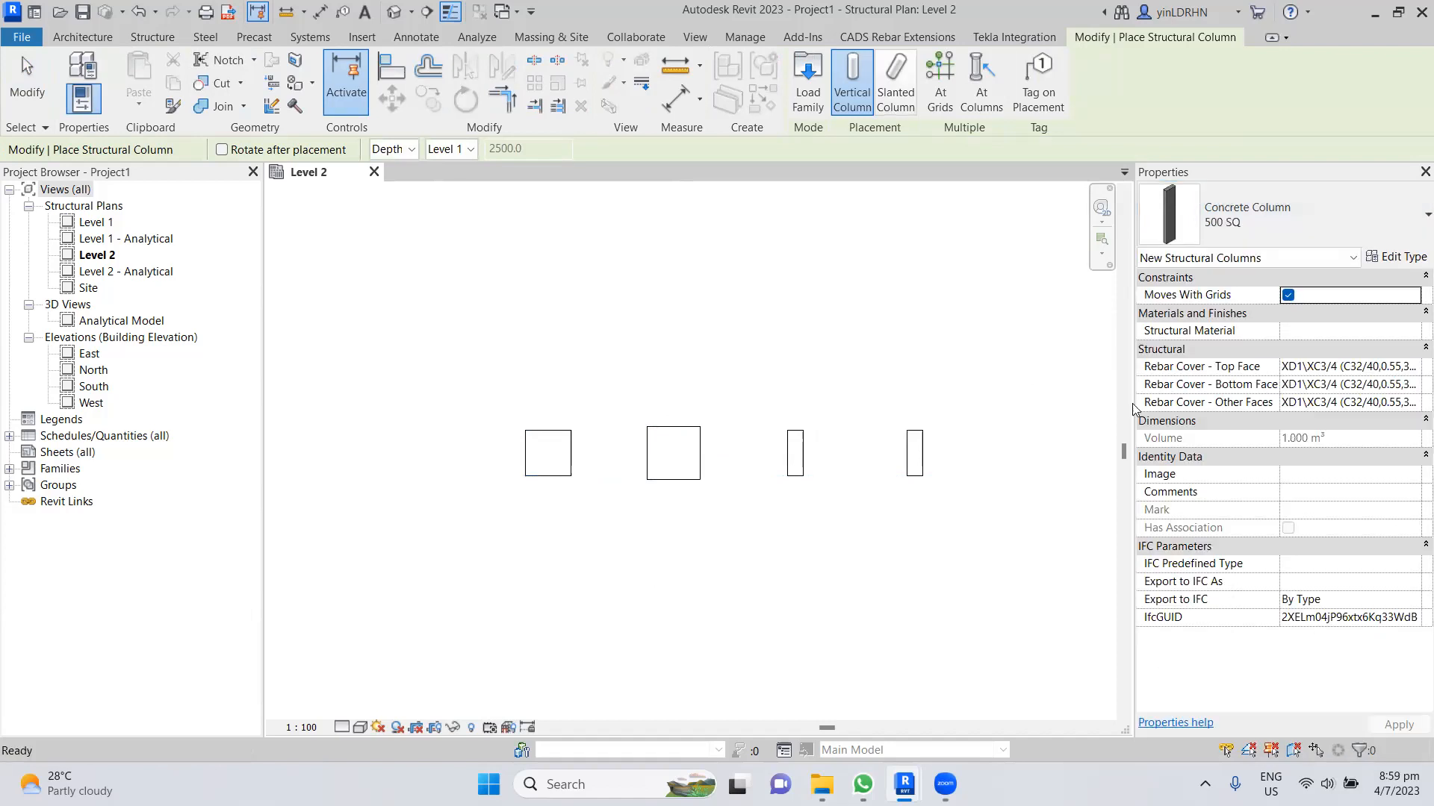
pyautogui.click(999, 456)
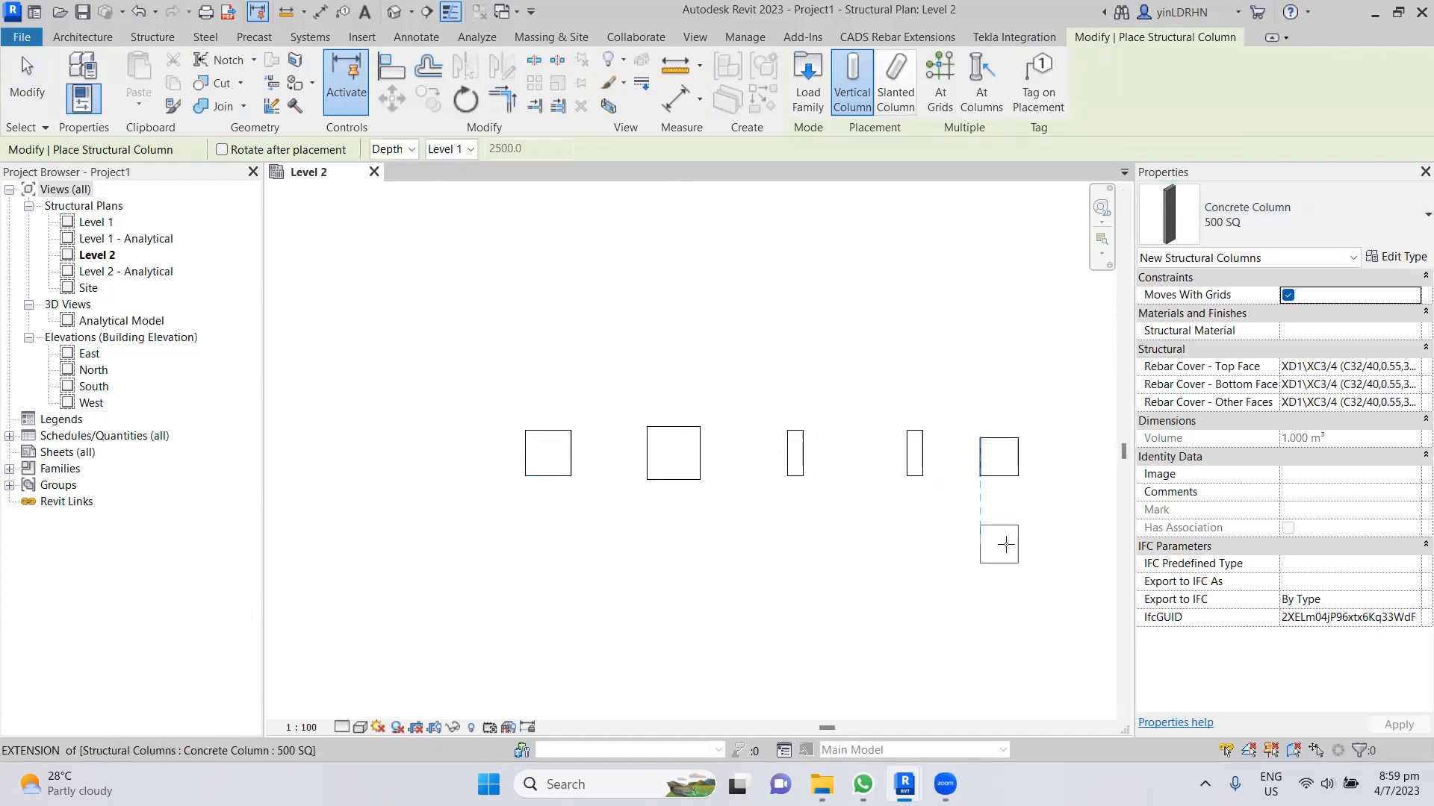
pyautogui.press('Escape')
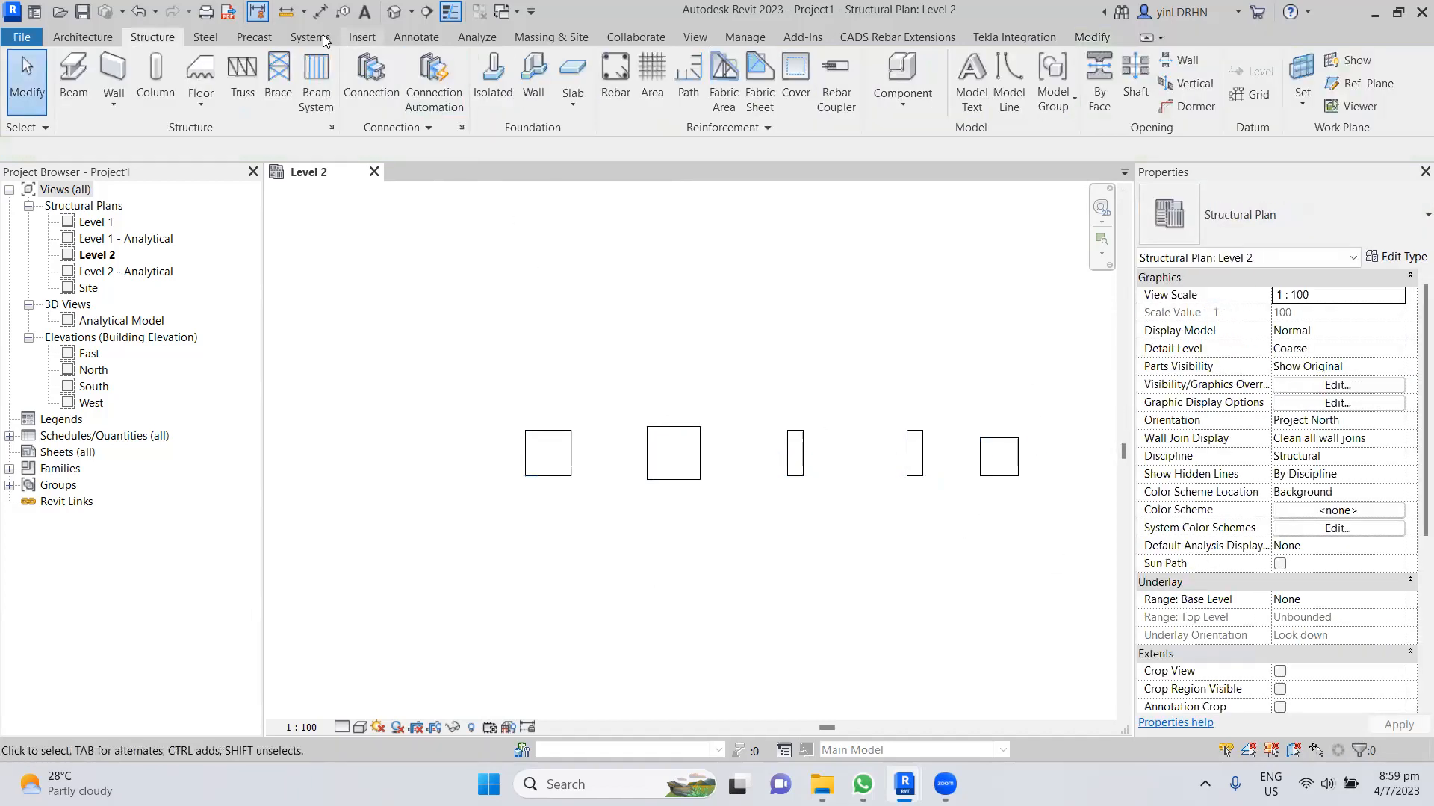
# - Review the placed columns in the default 3D view, close it and delete all five columns from the Level 2 plan
pyautogui.click(393, 11)
pyautogui.scroll(4, 709, 419)
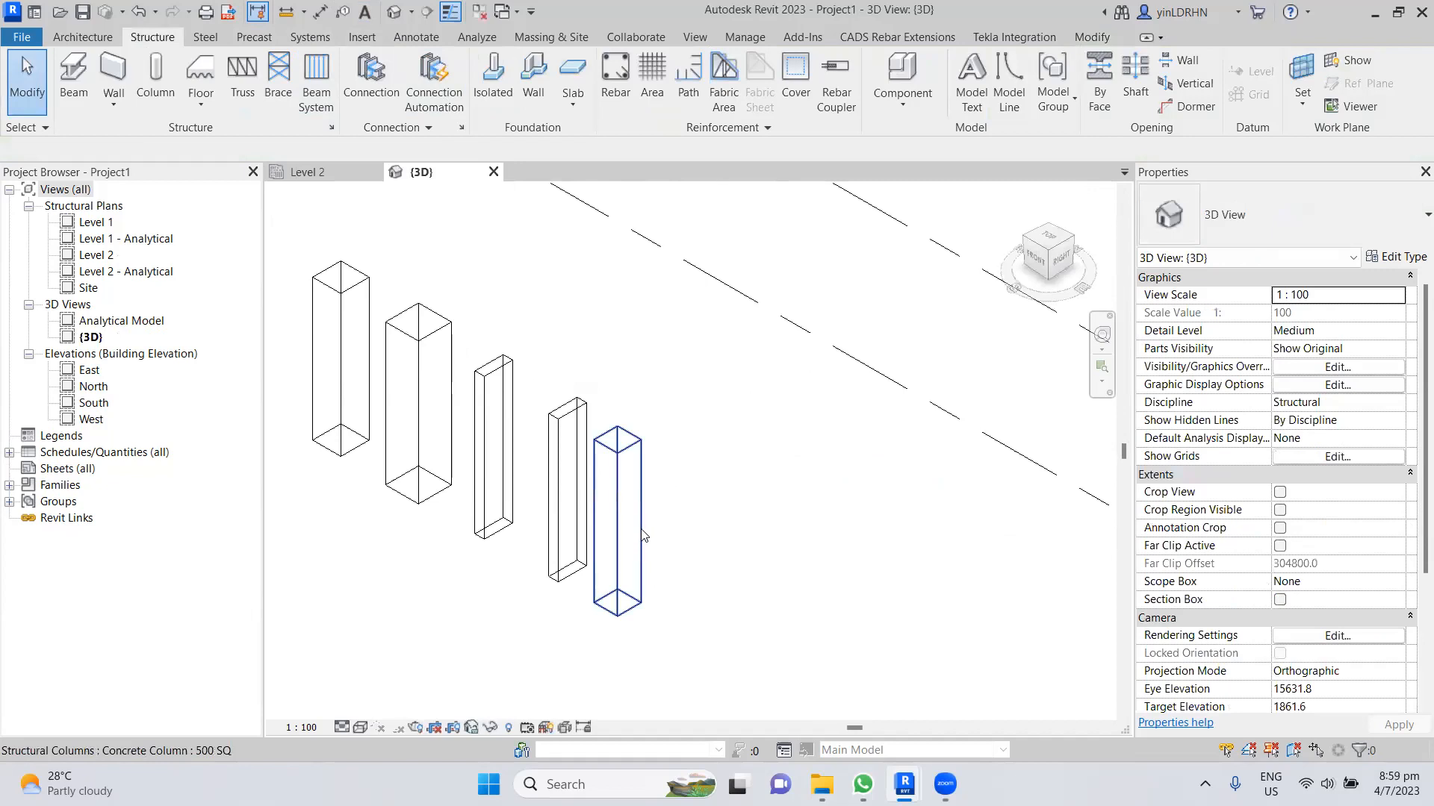
pyautogui.scroll(-3, 640, 535)
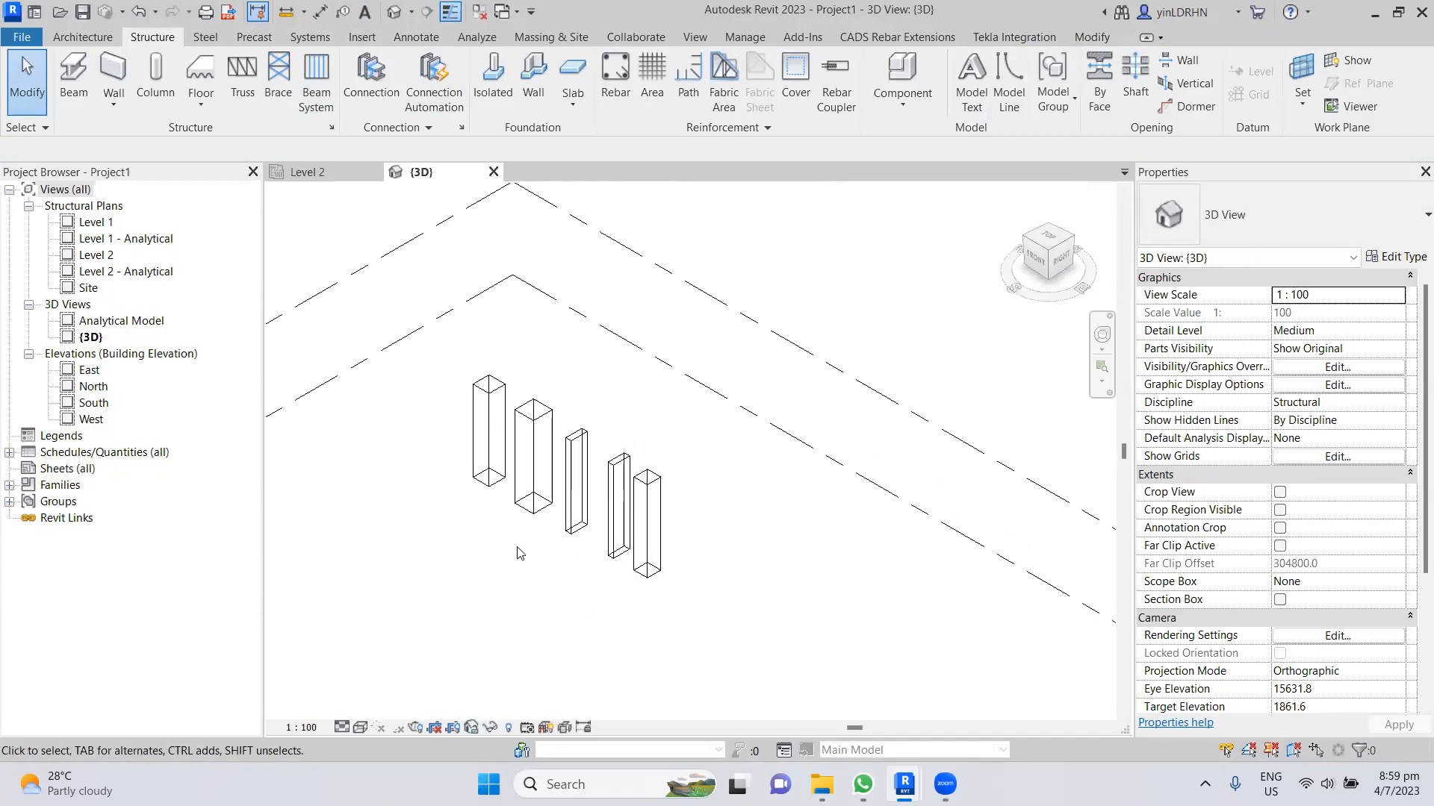
pyautogui.click(494, 172)
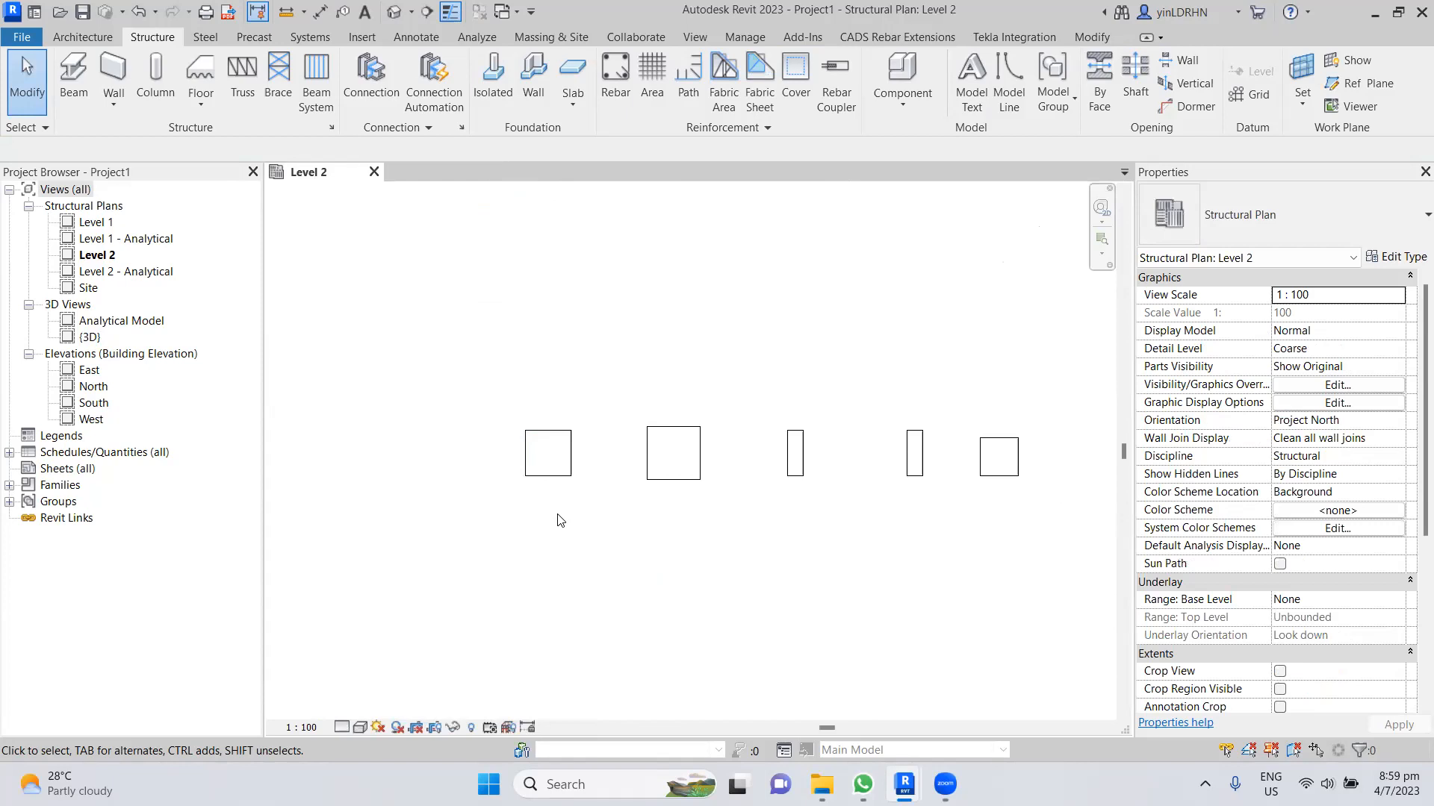
pyautogui.moveTo(406, 365); pyautogui.dragTo(1071, 588)
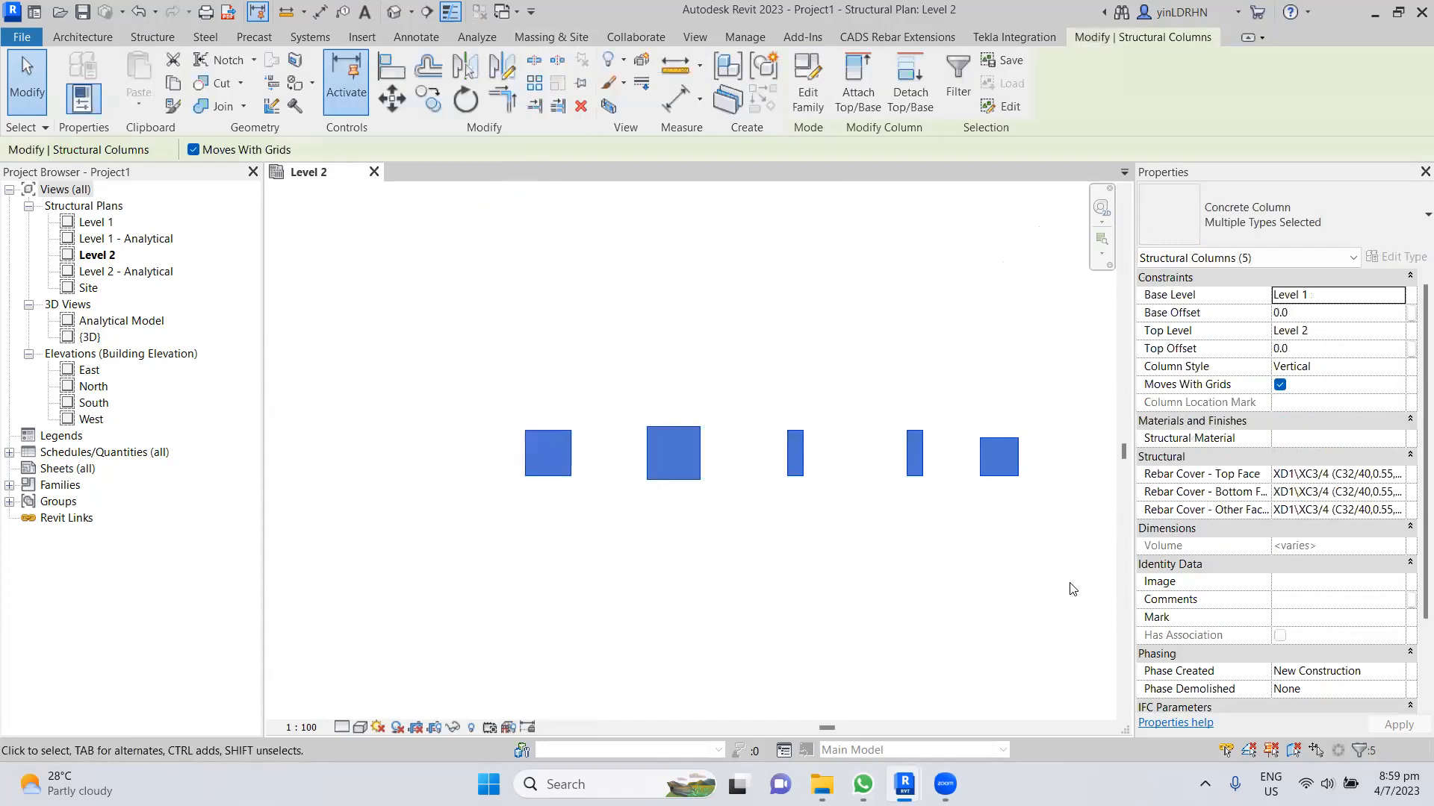
pyautogui.press('Delete')
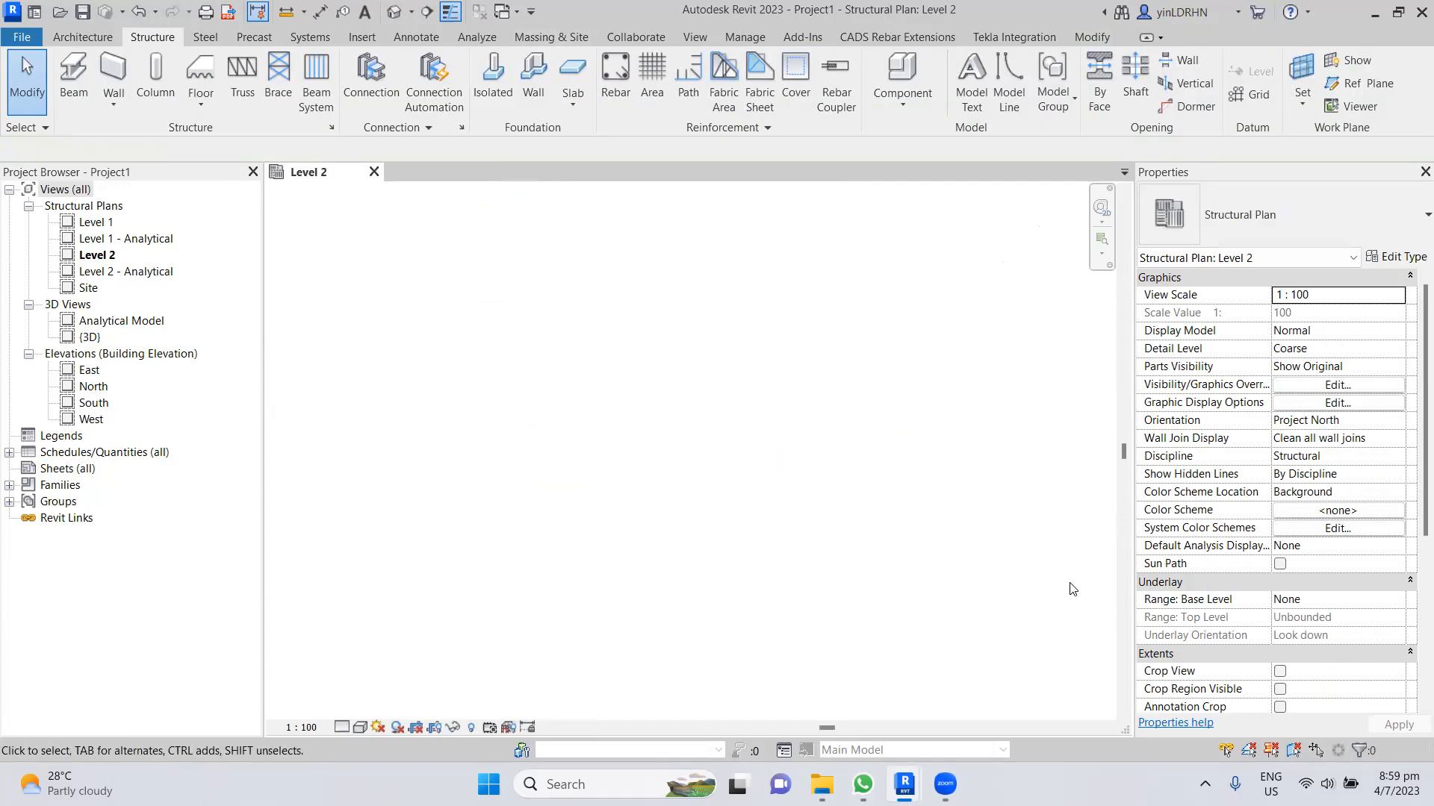
# - Switch to the Concrete Column family in the other Revit window and close its Front elevation view
pyautogui.click(1376, 13)
pyautogui.moveTo(904, 784)
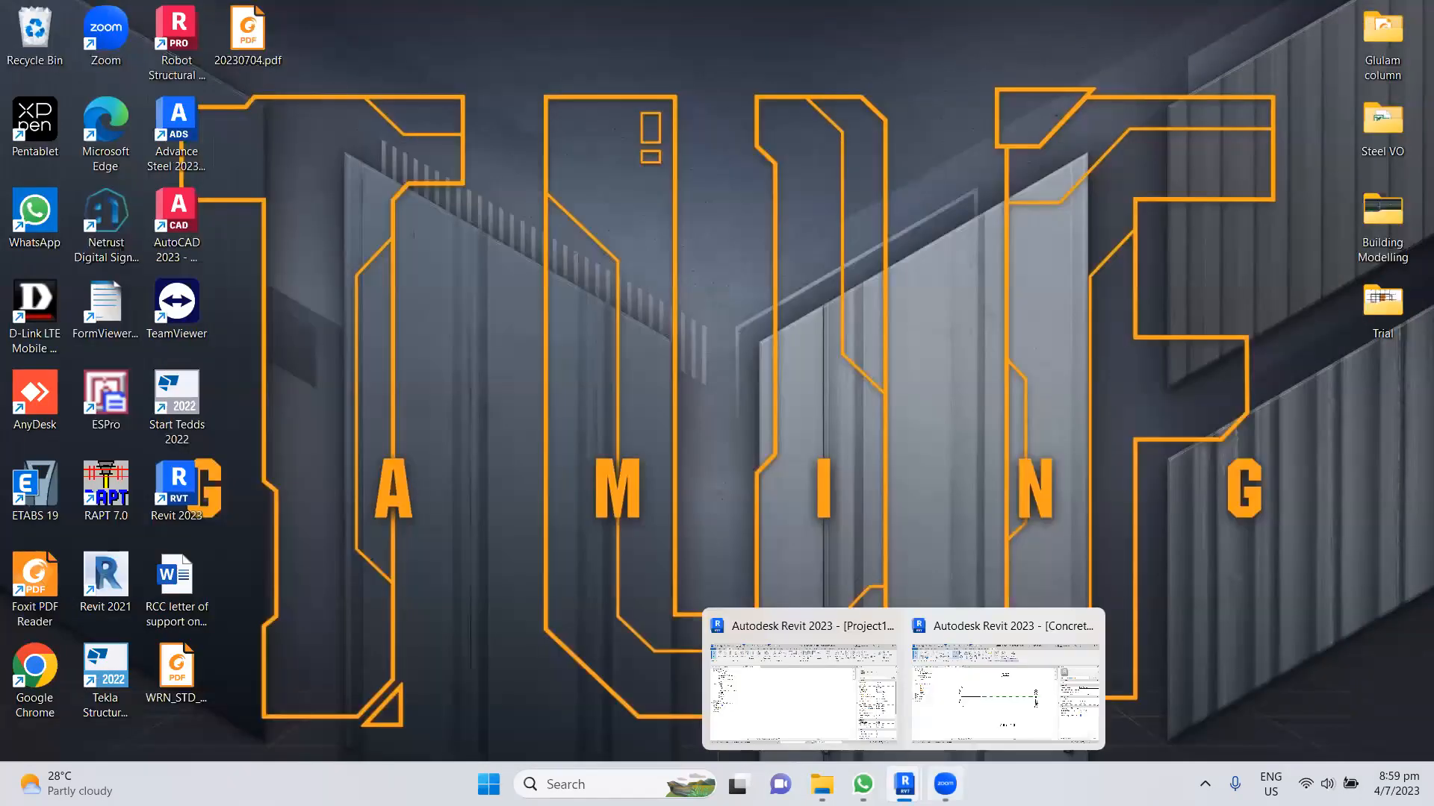
pyautogui.click(918, 747)
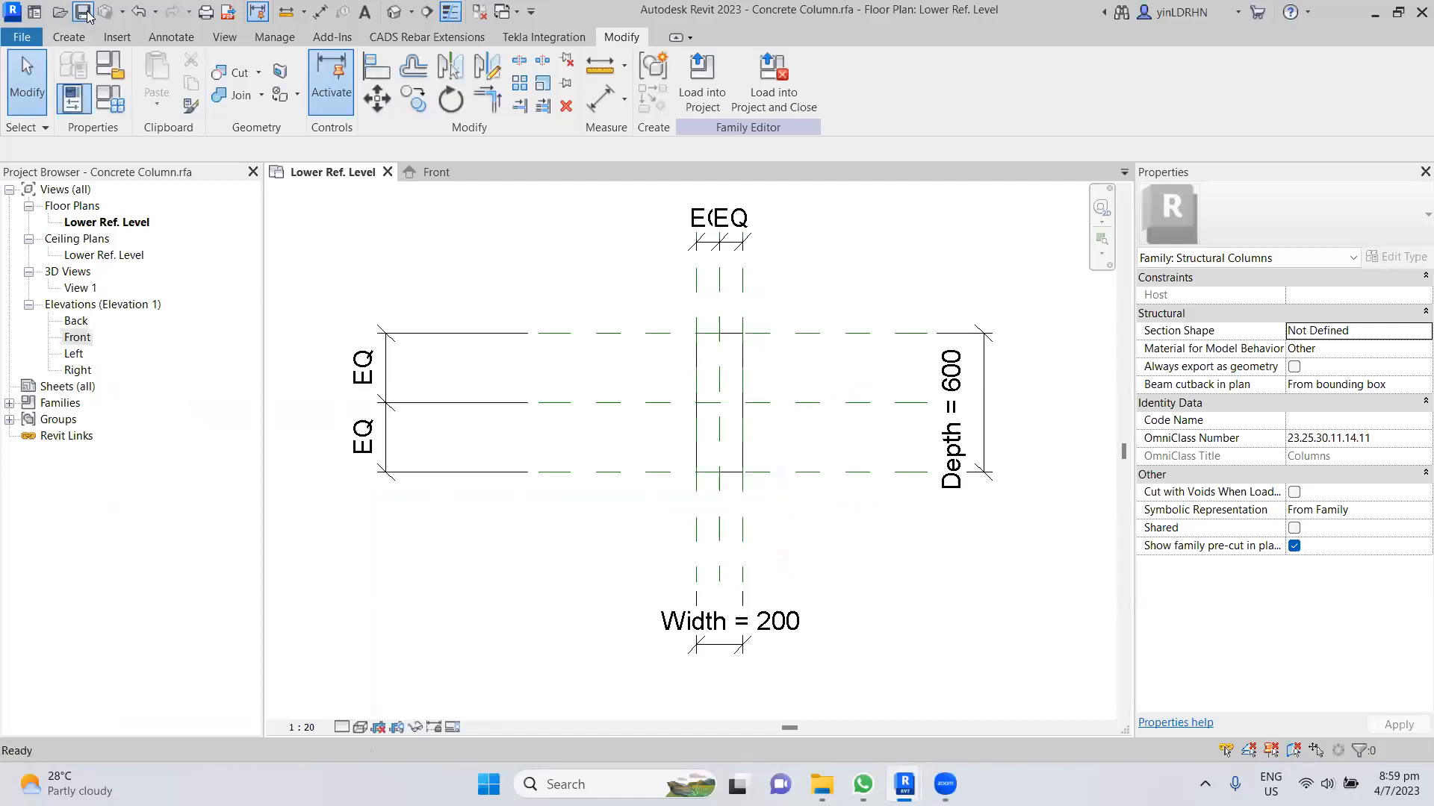
pyautogui.click(463, 170)
pyautogui.click(500, 173)
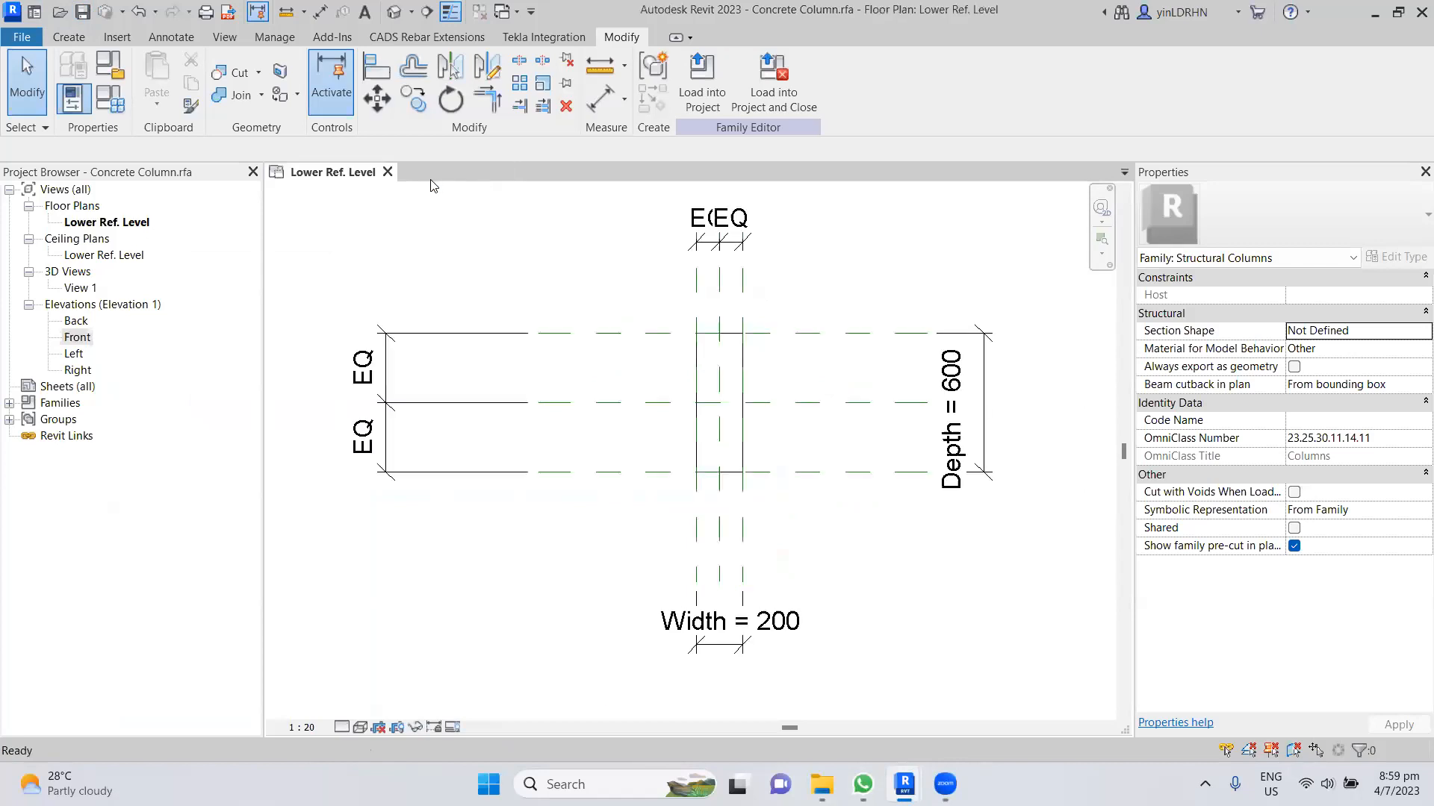
# - Create a new family from the Metric Structural Column.rft template and close the Concrete Column family's remaining view
pyautogui.click(22, 39)
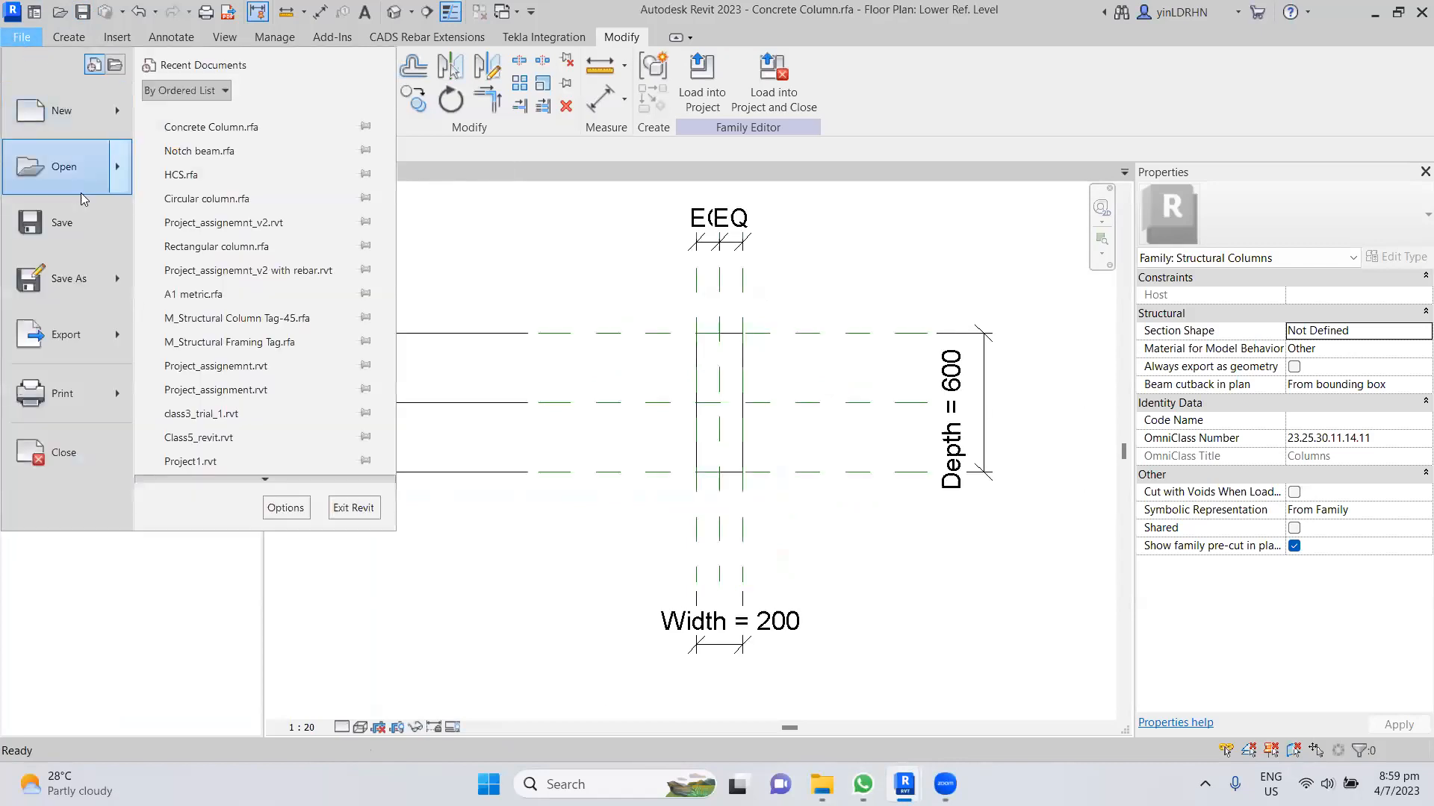
pyautogui.moveTo(106, 124)
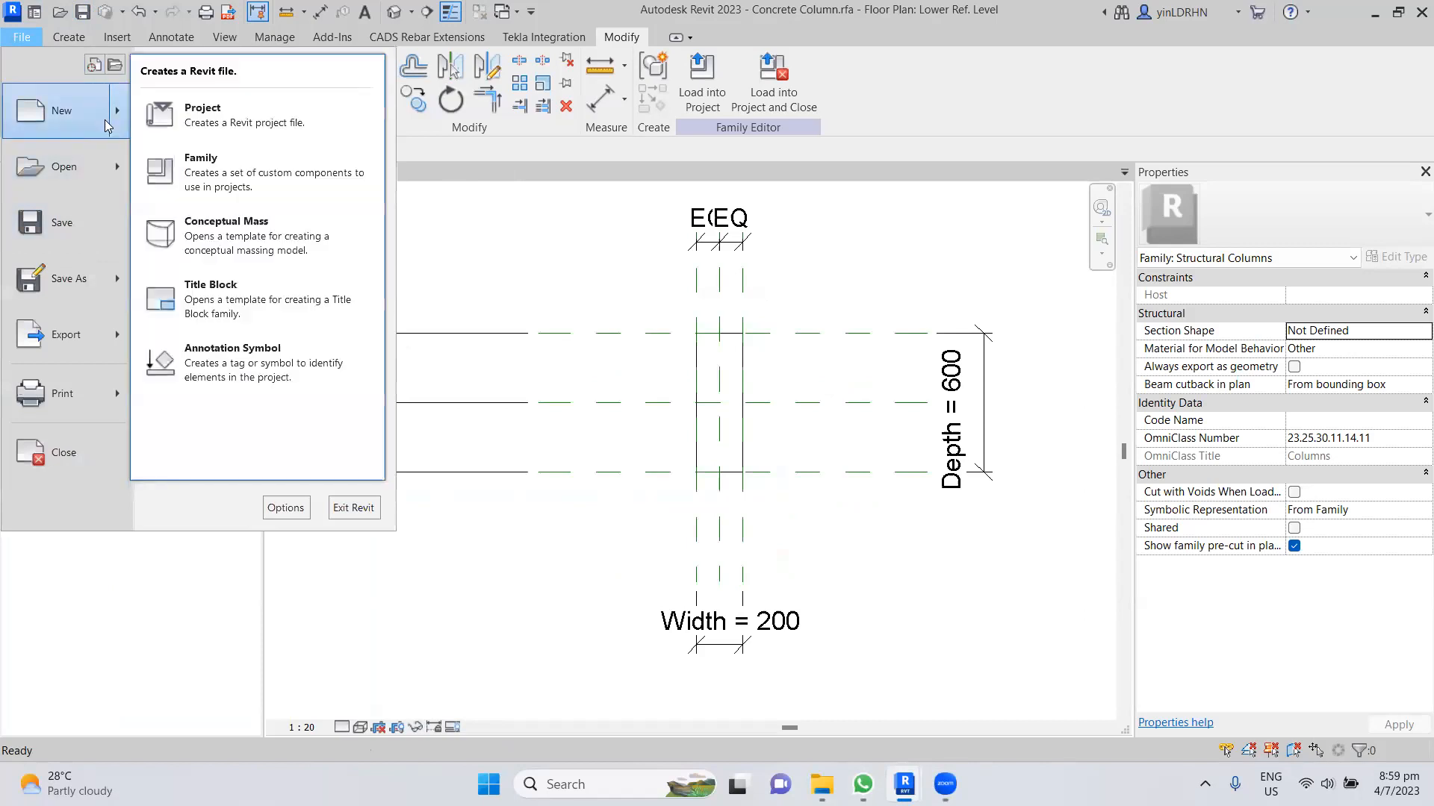
pyautogui.click(183, 177)
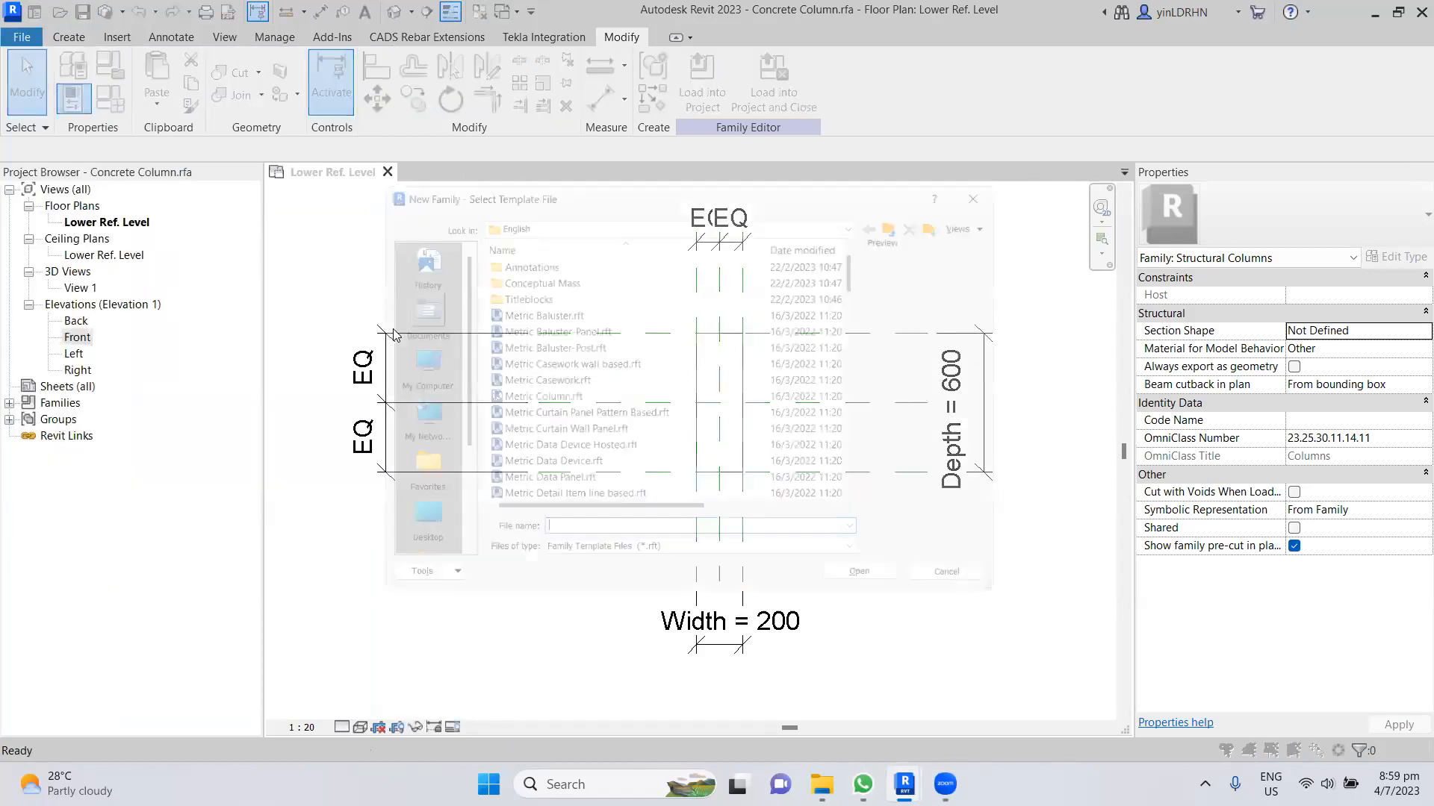
pyautogui.scroll(-6, 605, 437)
pyautogui.scroll(-10, 605, 437)
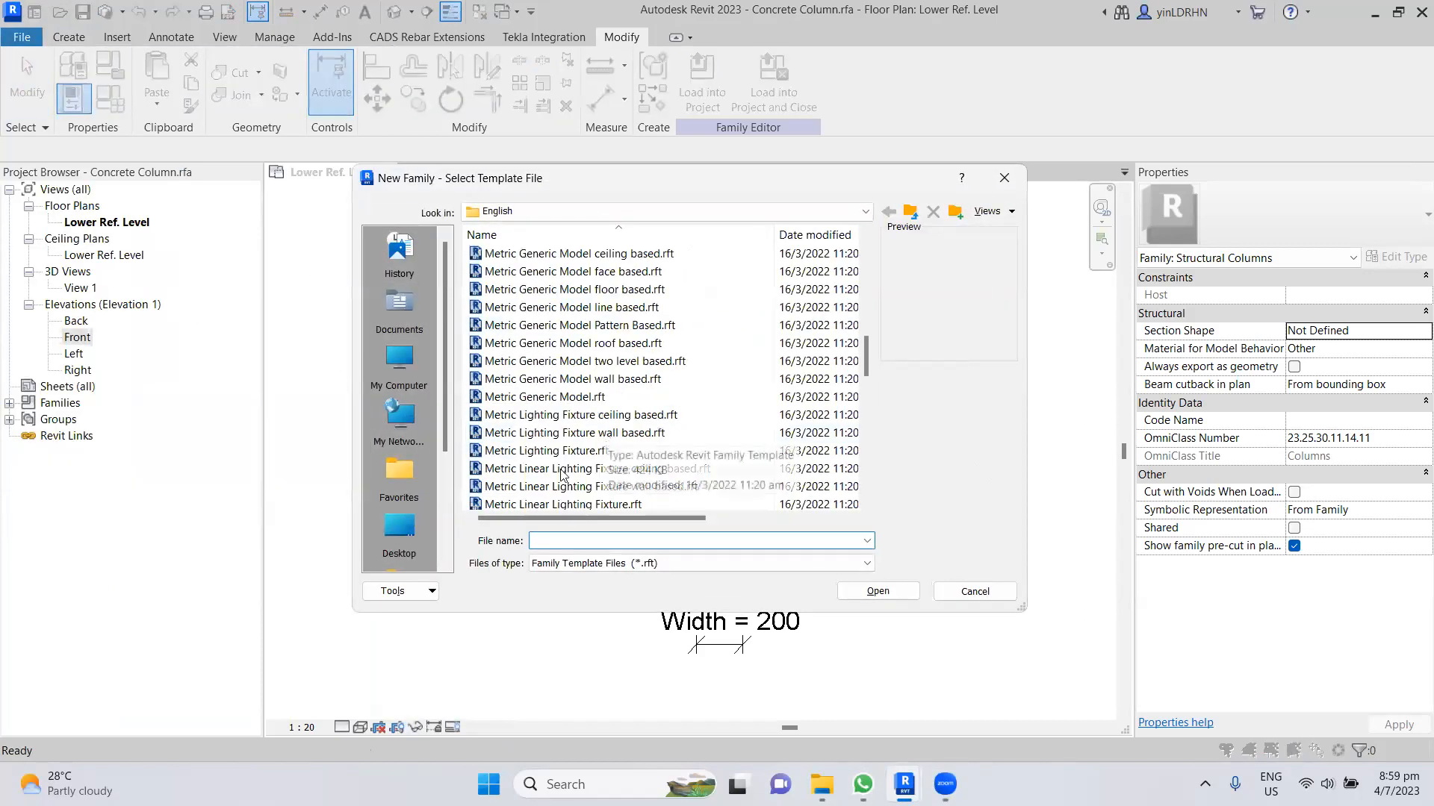
pyautogui.scroll(-3, 625, 429)
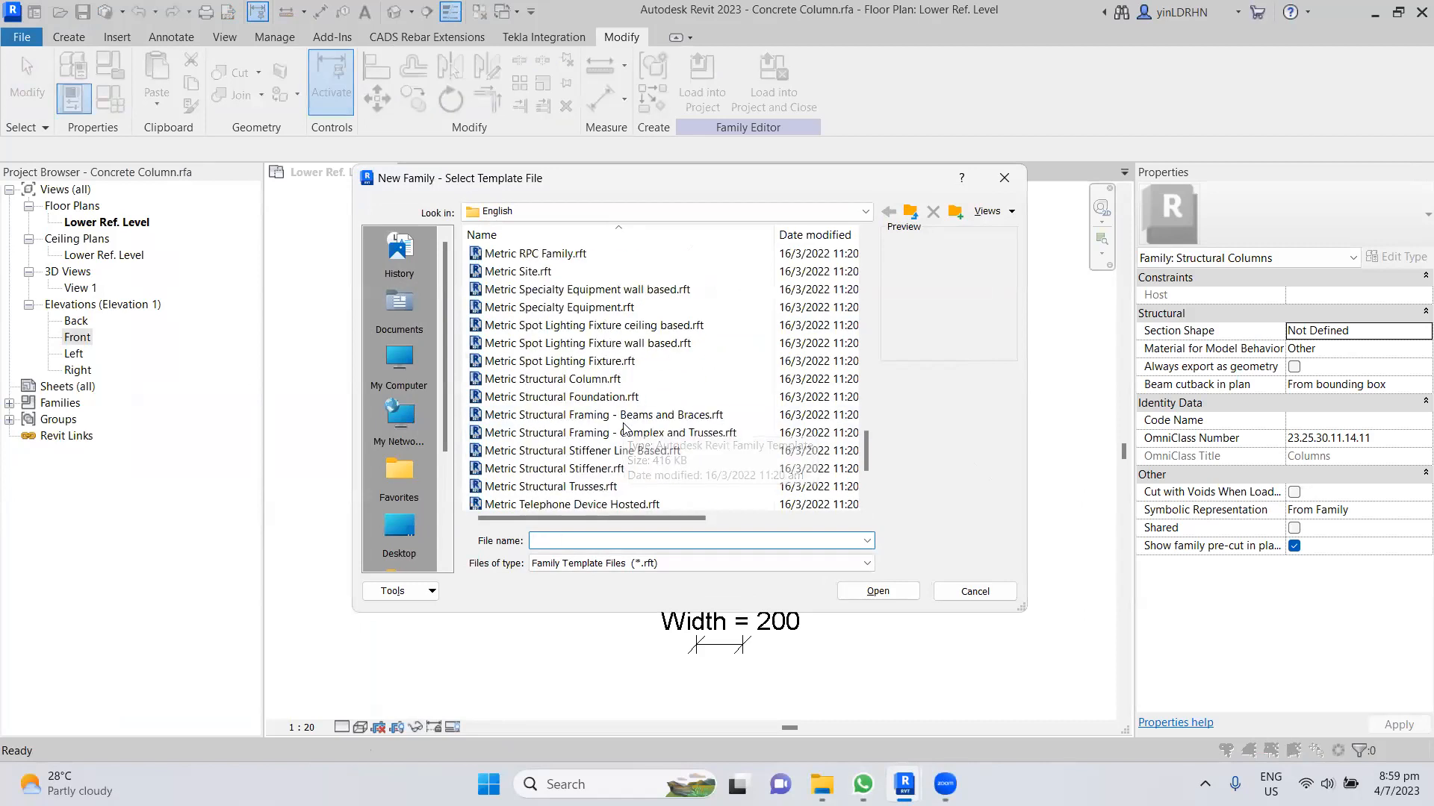
pyautogui.click(566, 380)
pyautogui.click(881, 591)
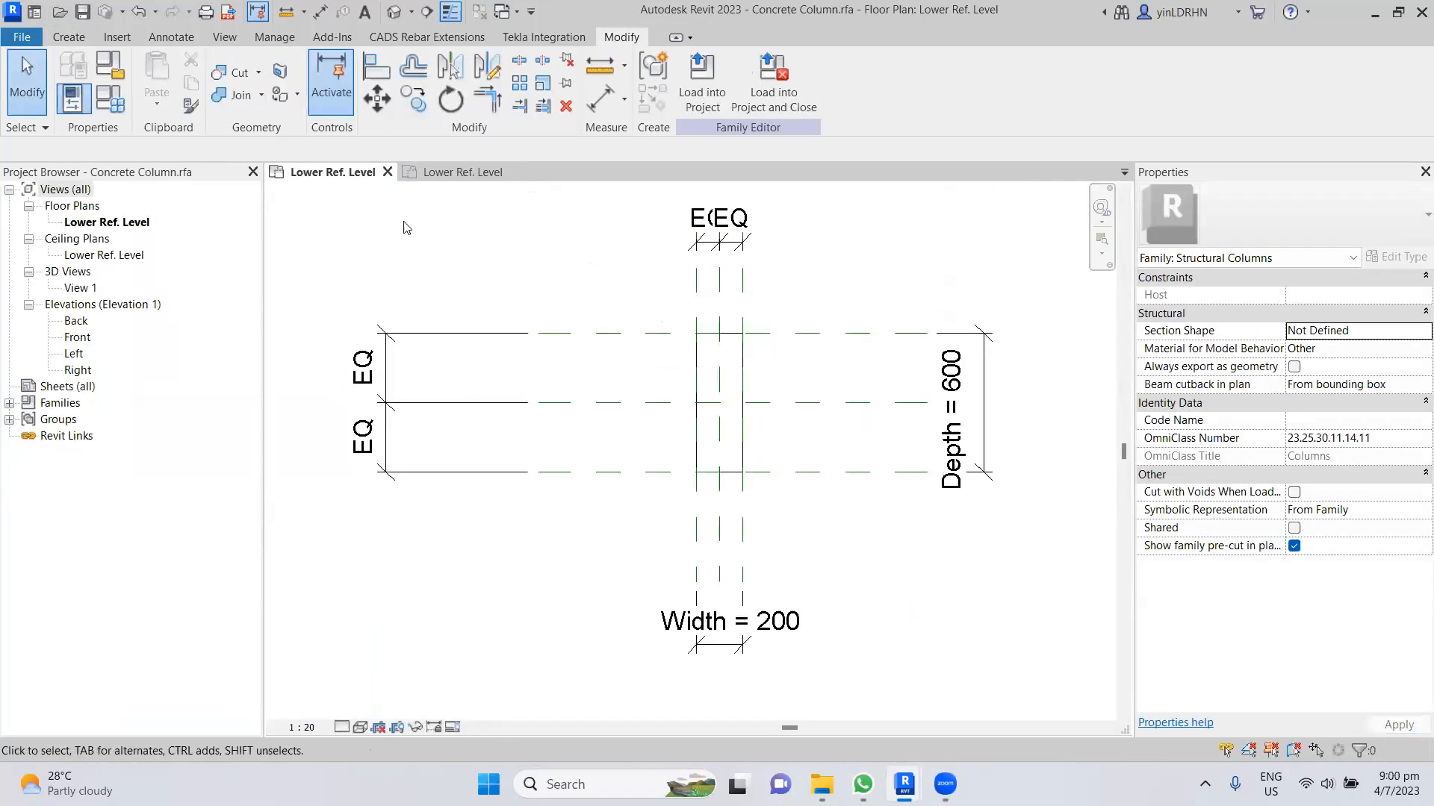
pyautogui.click(407, 174)
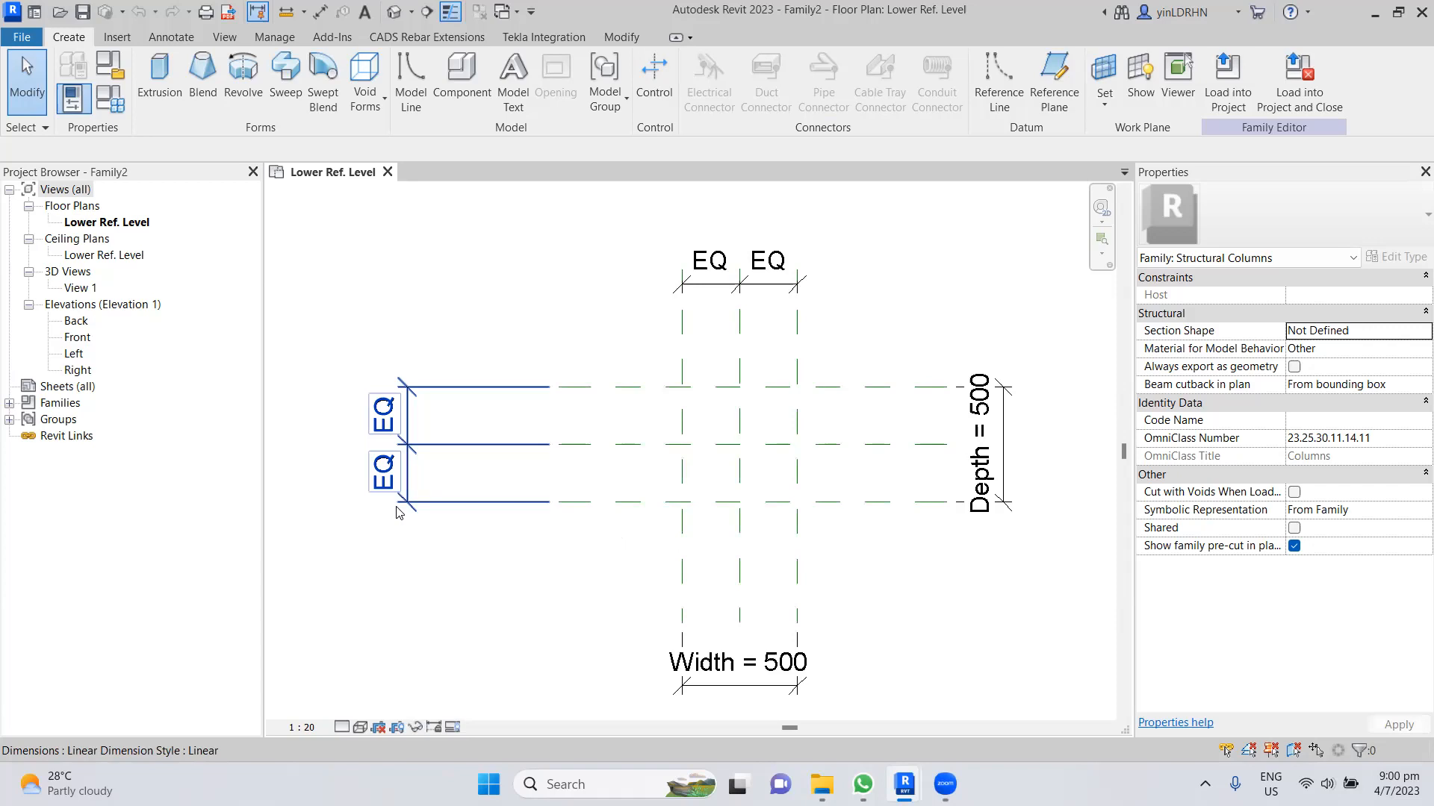
pyautogui.press('Escape')
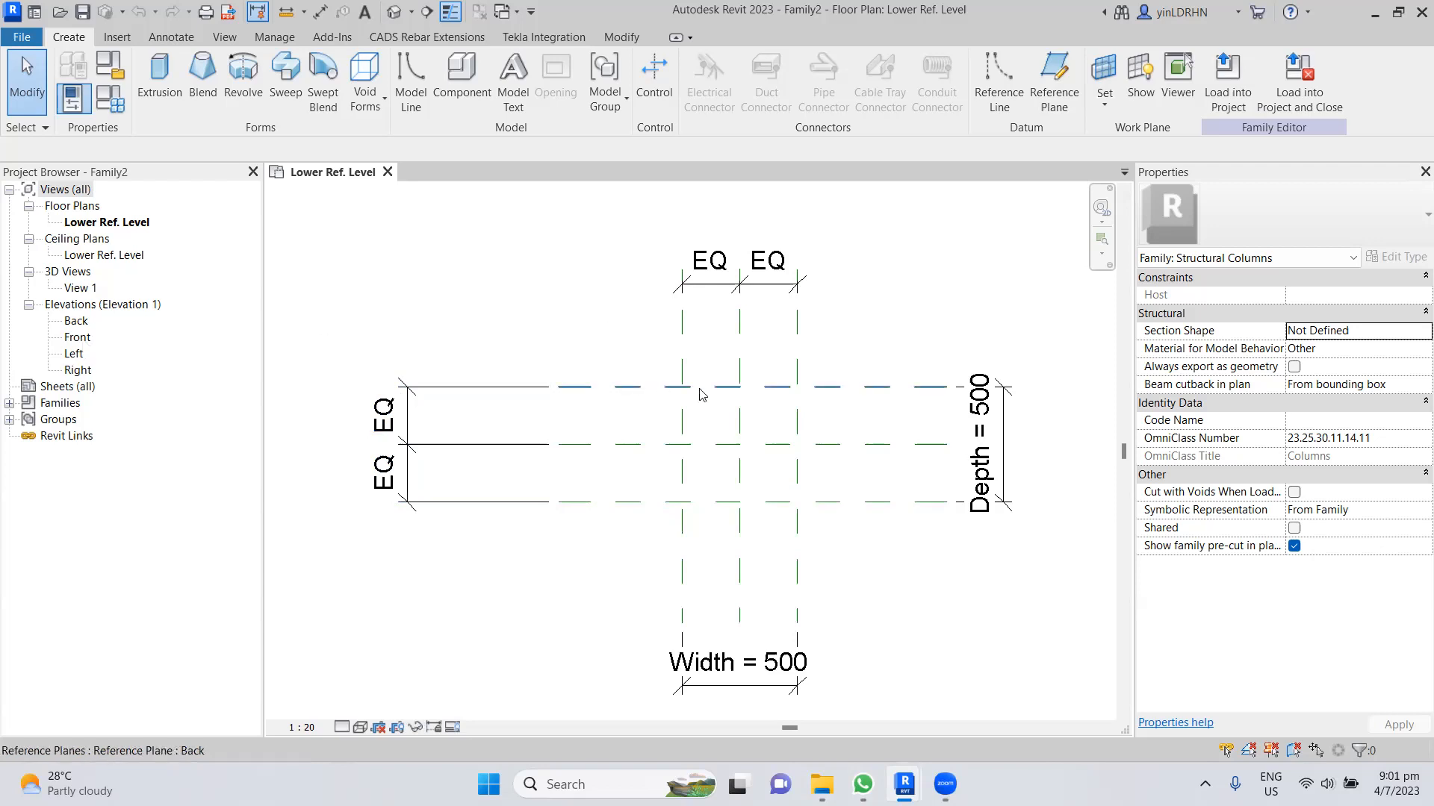
# - Open the Front elevation of the new column family
pyautogui.click(1053, 81)
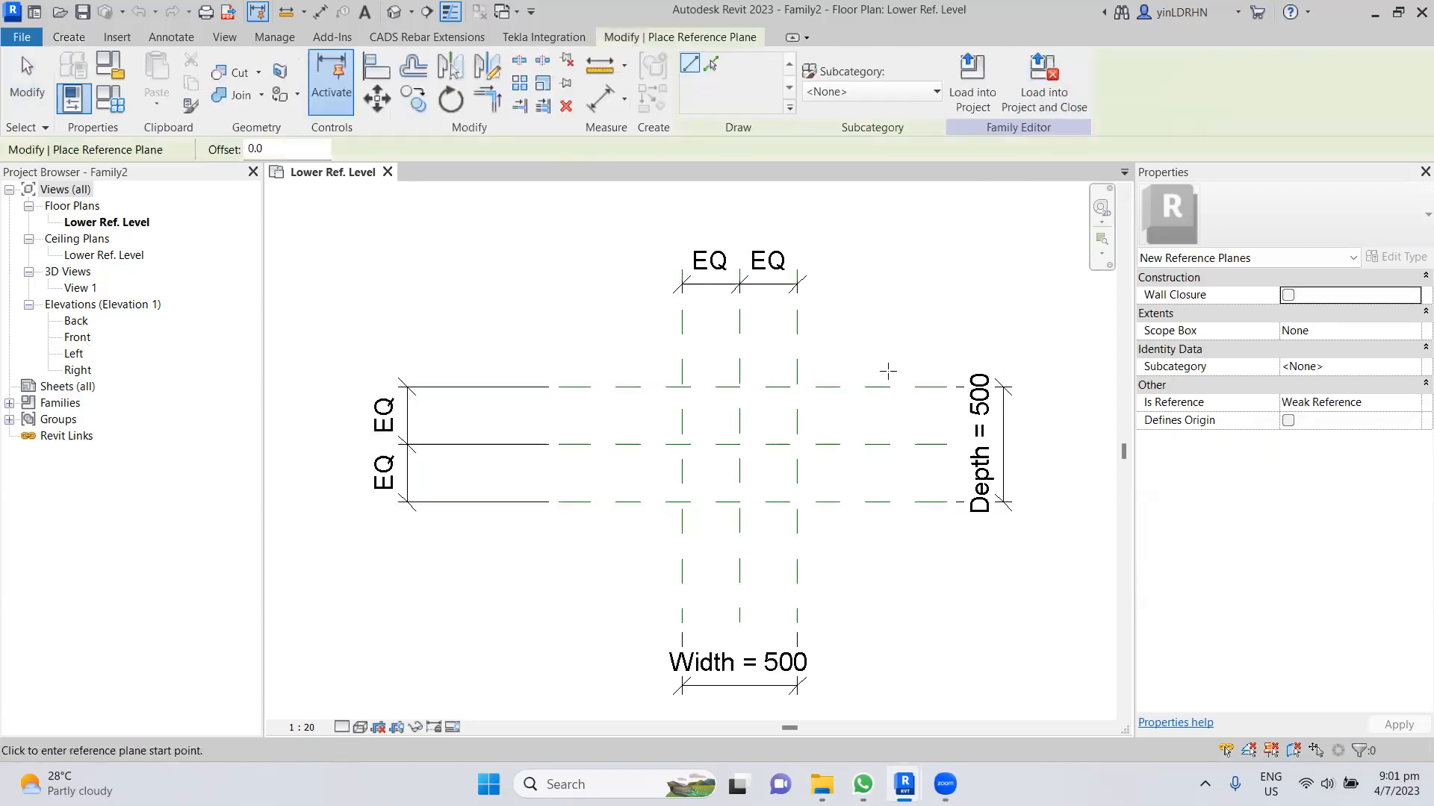
pyautogui.press('Escape')
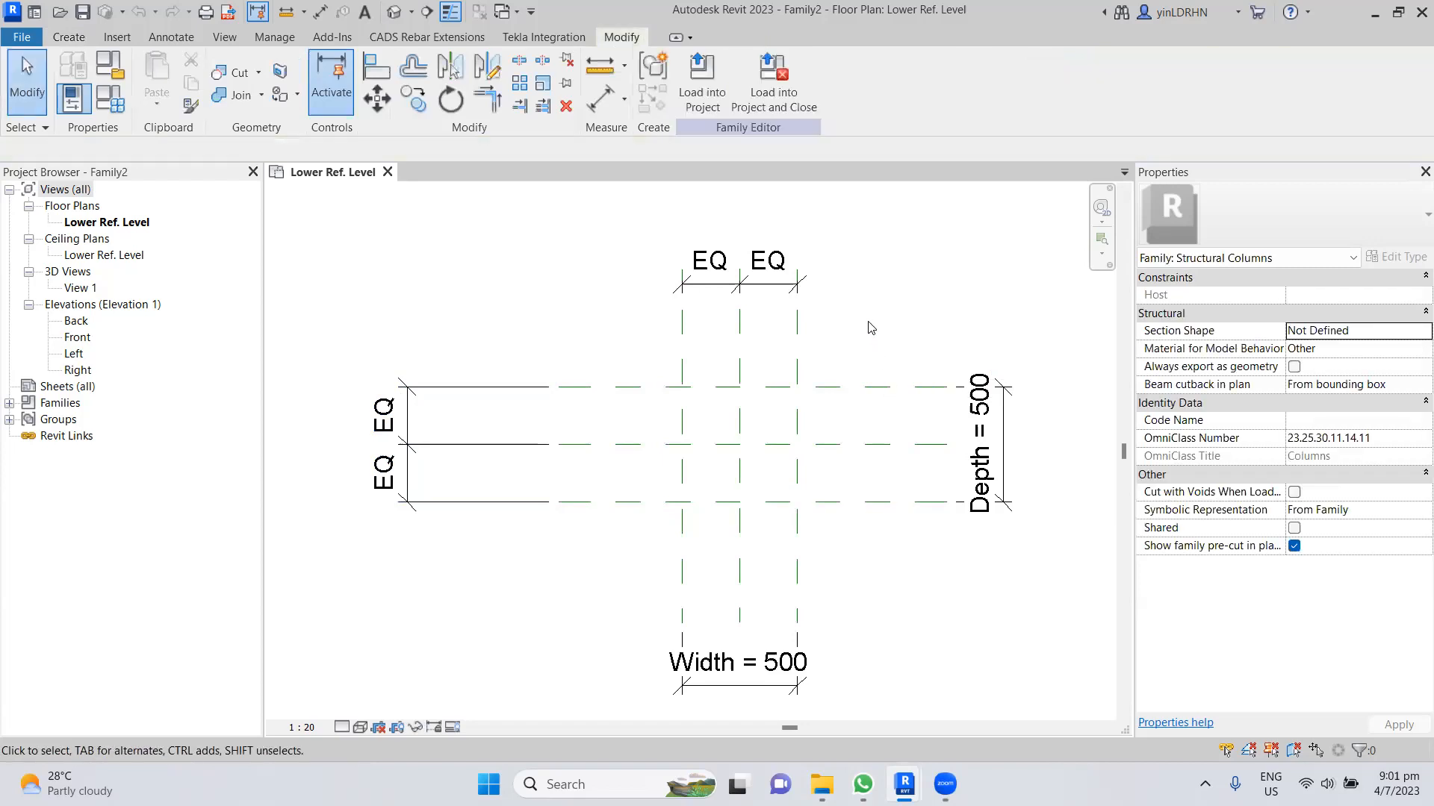
pyautogui.doubleClick(79, 340)
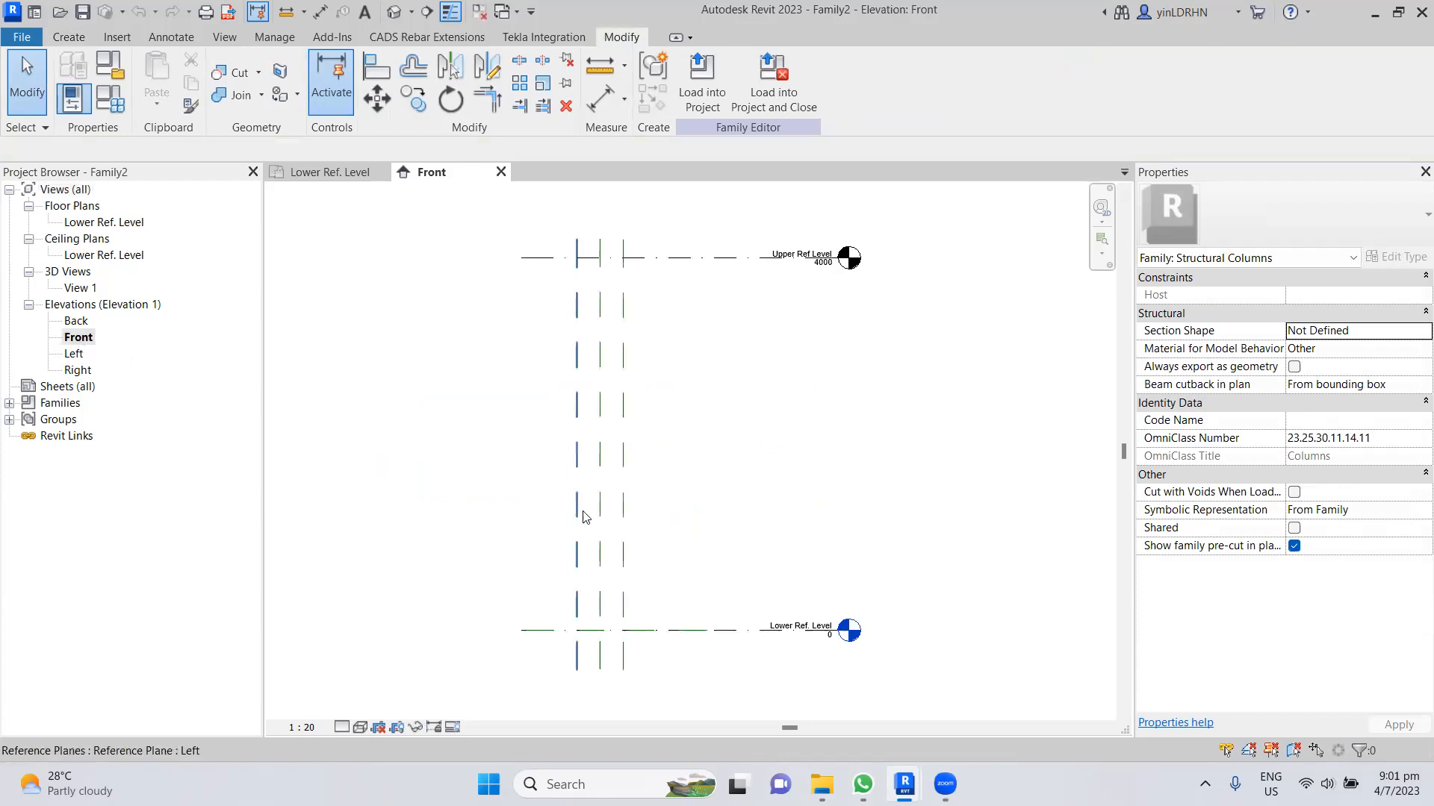
pyautogui.scroll(1, 658, 499)
pyautogui.moveTo(682, 495); pyautogui.dragTo(698, 484, button='middle')
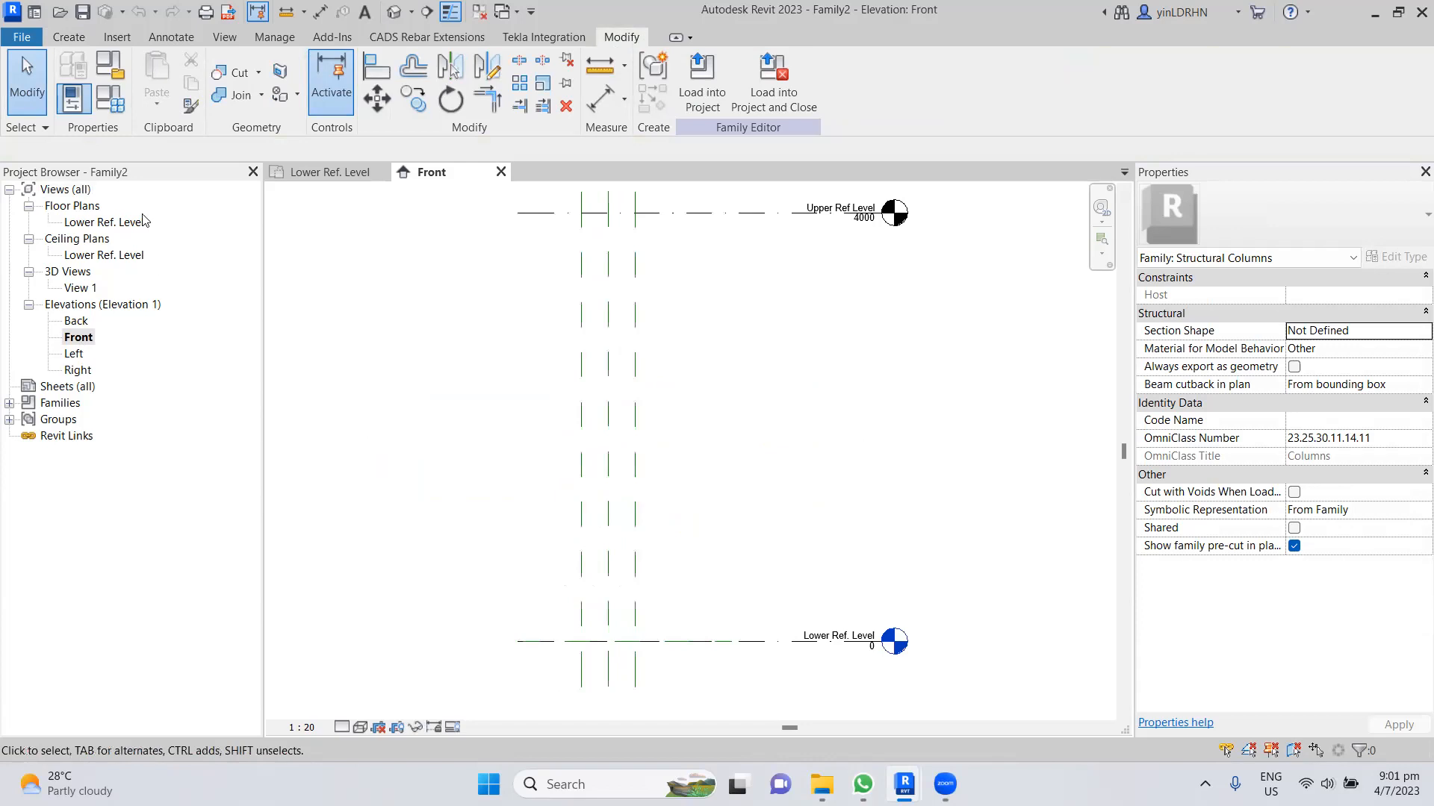
# - Start a Revolve and set its work plane to Reference Plane : Center (Front/Back)
pyautogui.click(73, 38)
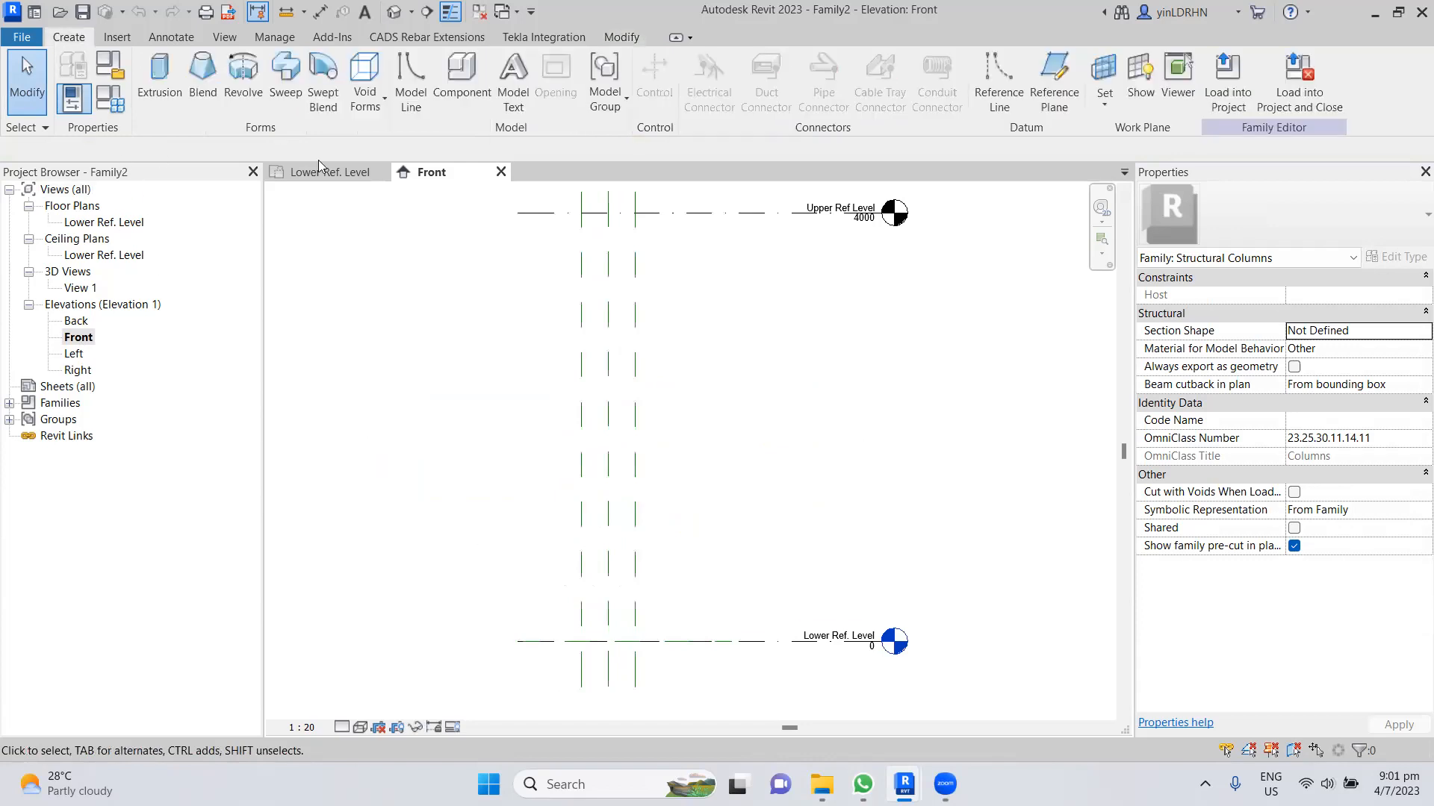
pyautogui.click(244, 75)
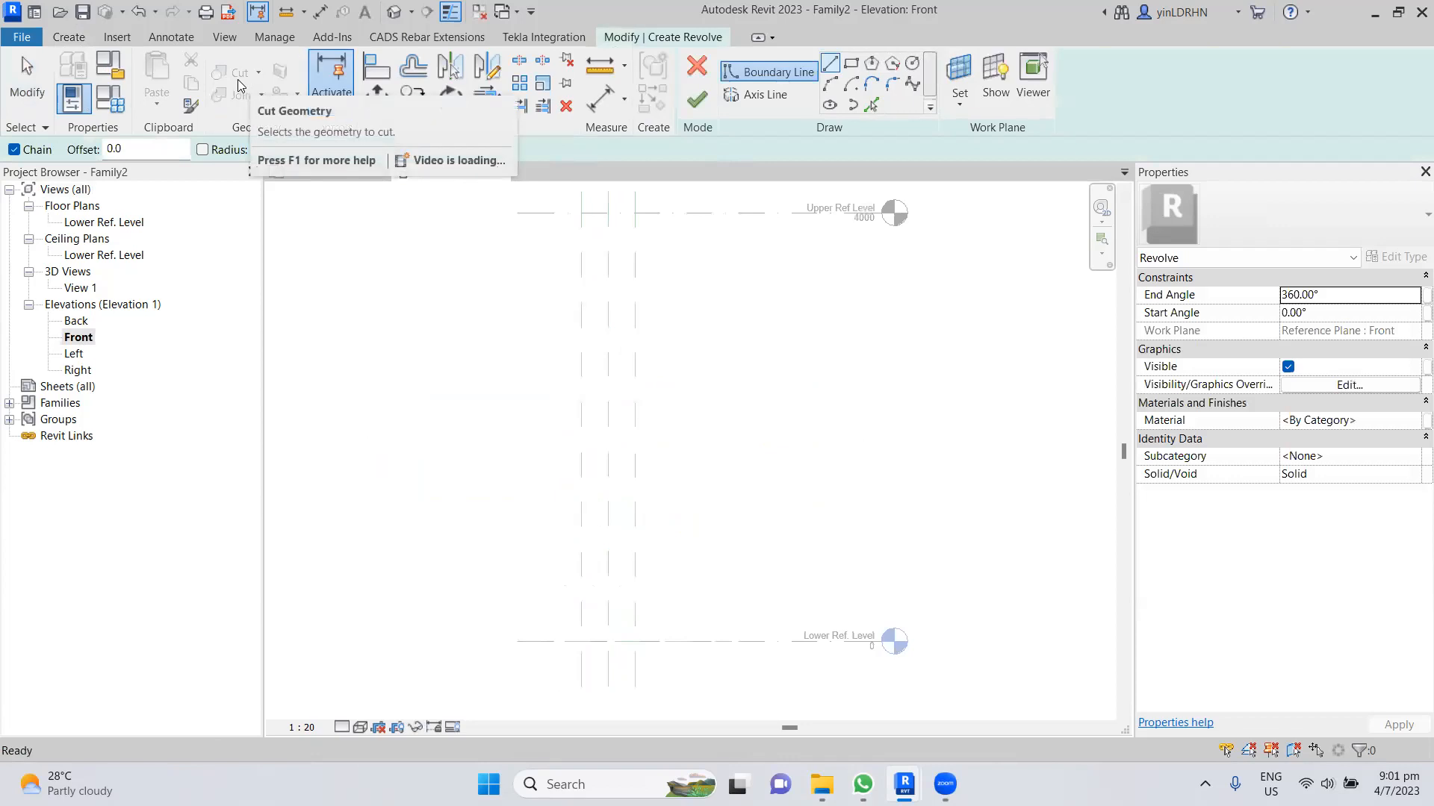
pyautogui.click(968, 109)
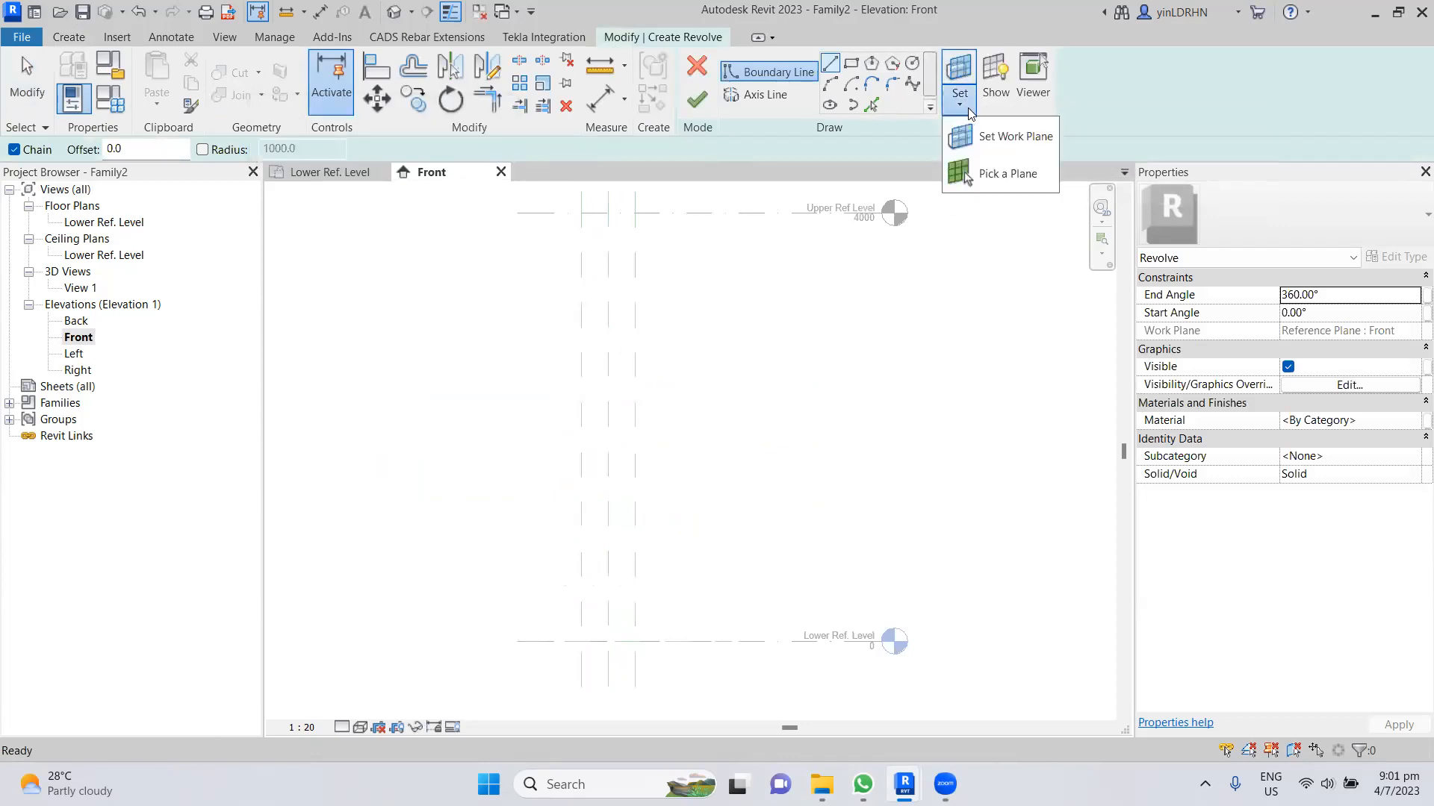
pyautogui.click(981, 139)
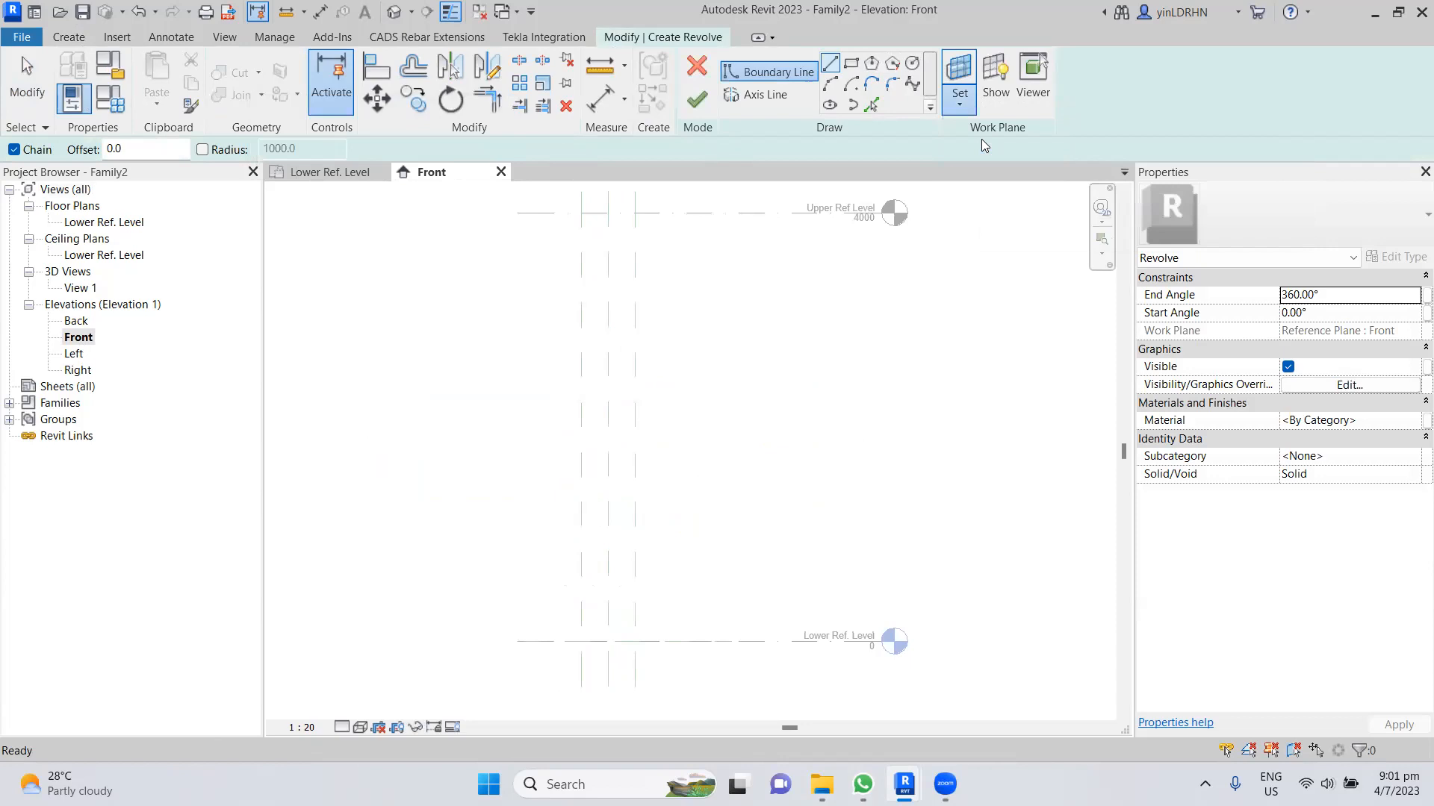
pyautogui.click(774, 389)
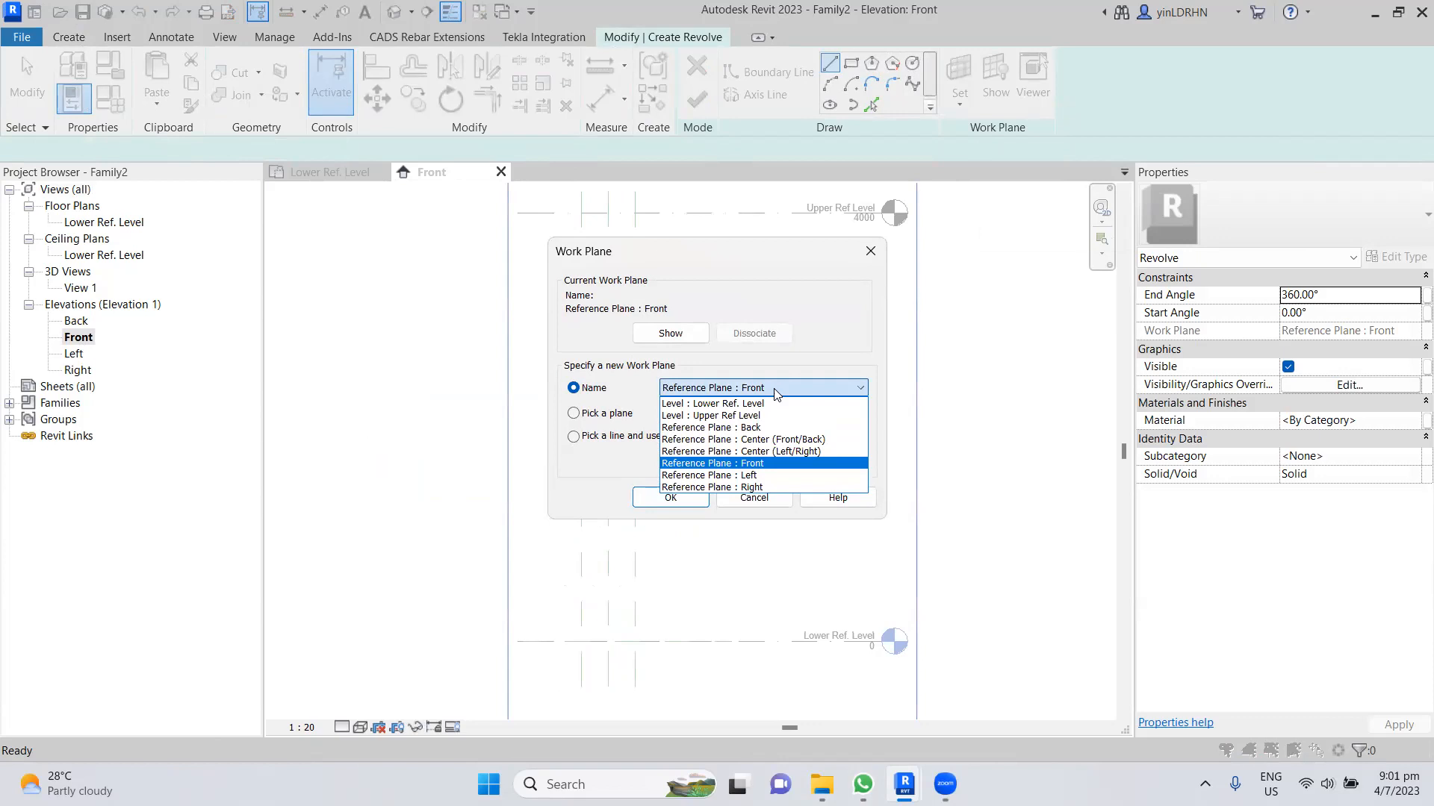
pyautogui.click(702, 439)
pyautogui.click(675, 497)
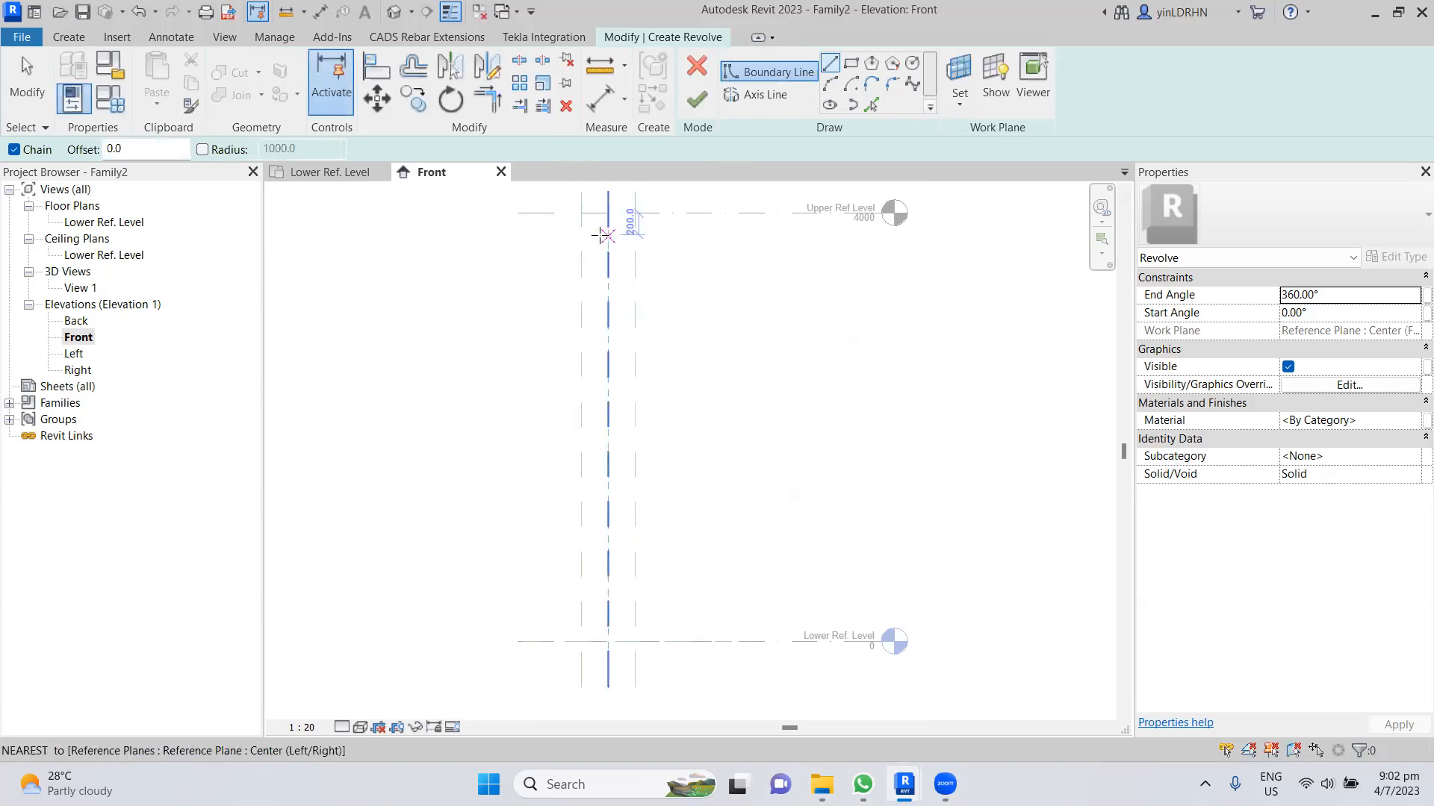
# - Pick boundary lines from the Left and Center (Left/Right) reference planes and the lower and upper reference levels
pyautogui.click(581, 212)
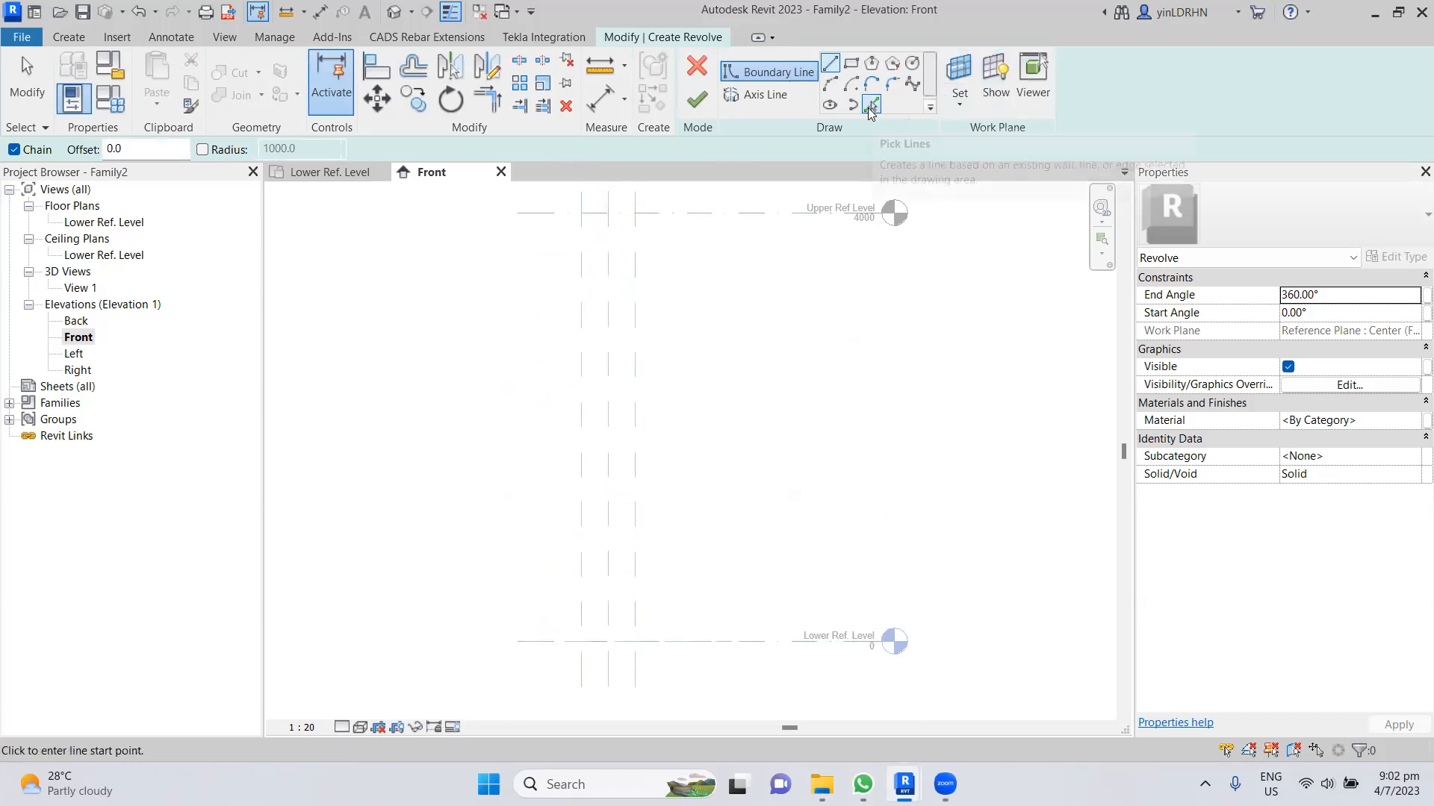
pyautogui.click(870, 105)
pyautogui.click(583, 316)
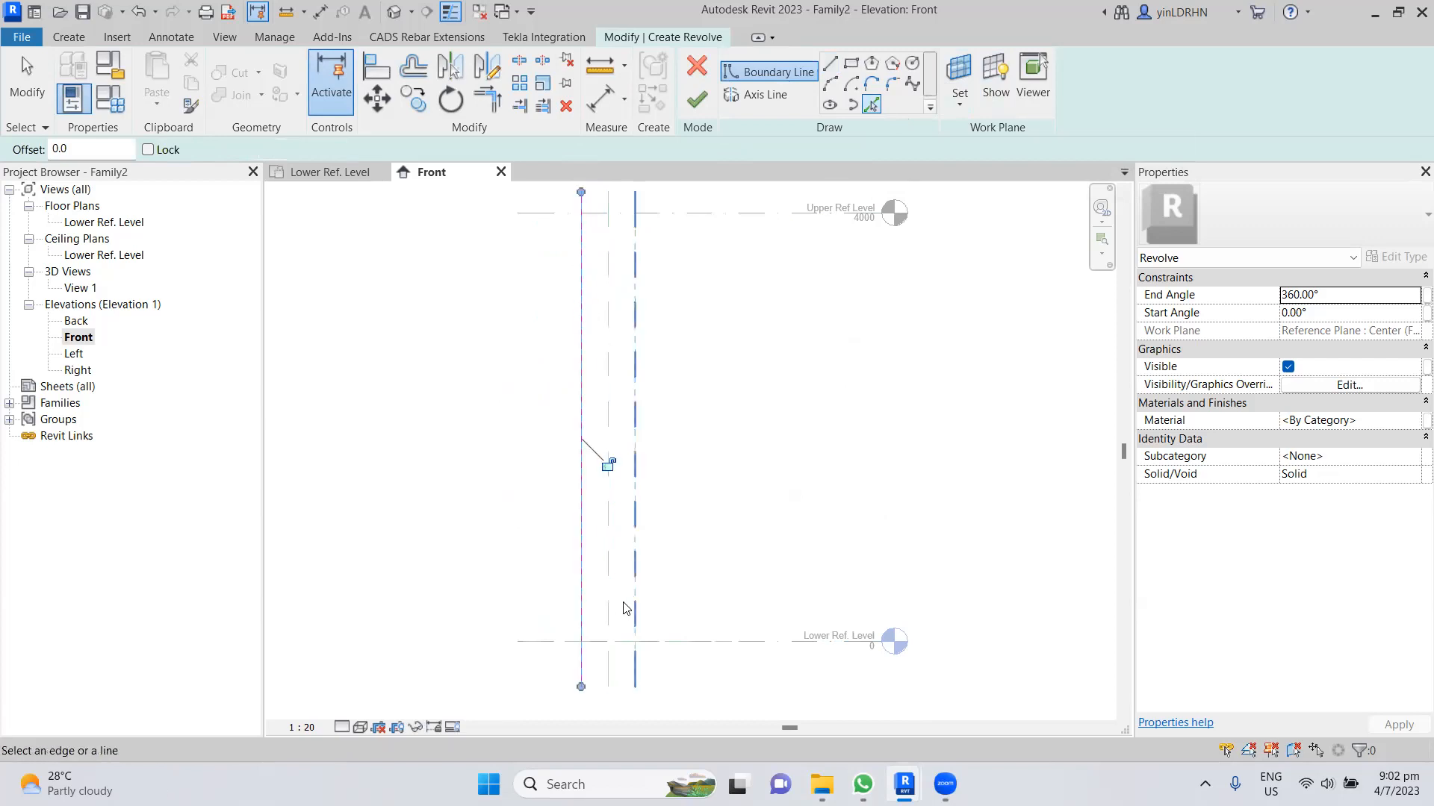
pyautogui.click(597, 641)
pyautogui.click(610, 377)
# - Trim the picked boundary lines to corners so they form a closed rectangle between the two reference levels
pyautogui.click(487, 99)
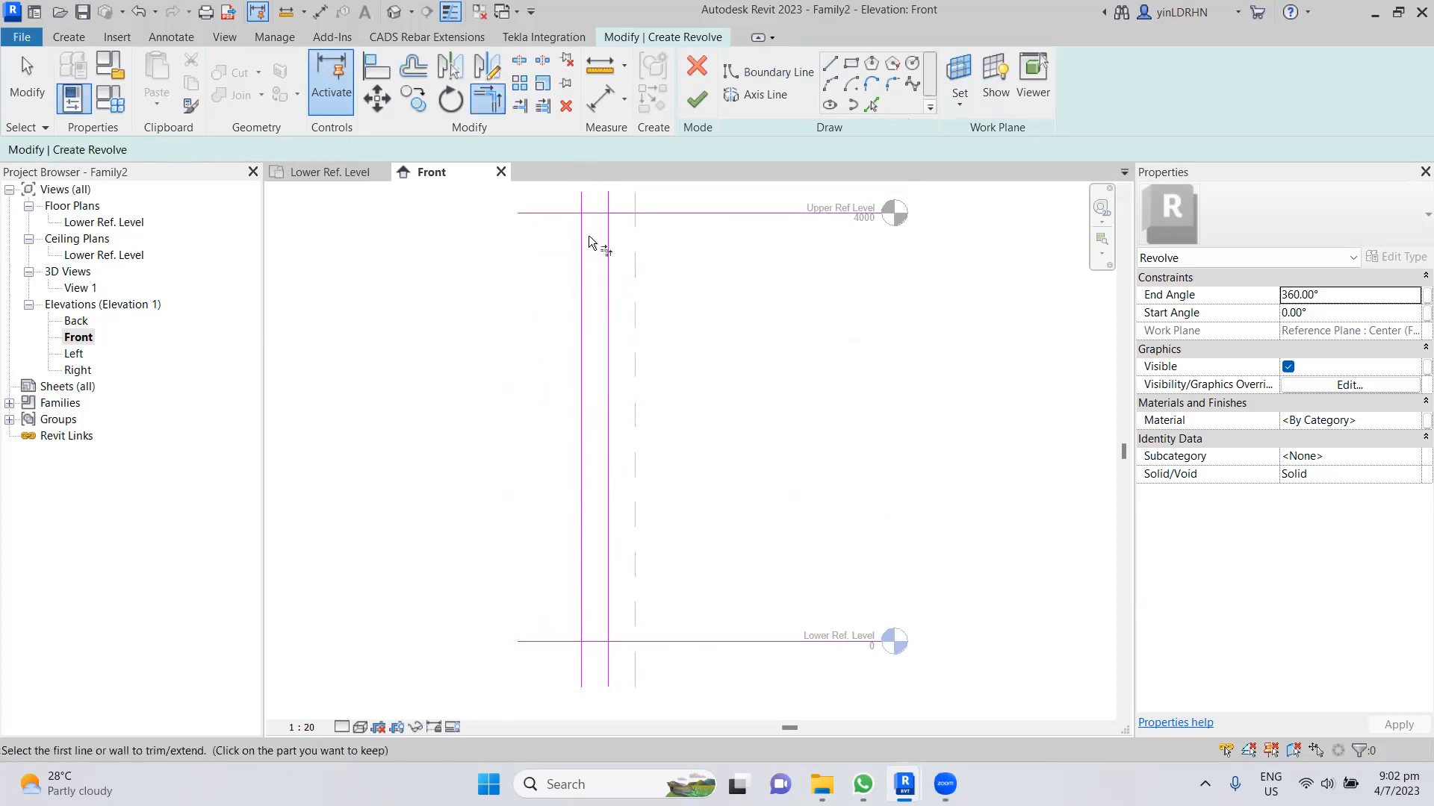
pyautogui.click(598, 217)
pyautogui.click(608, 228)
pyautogui.click(609, 630)
pyautogui.click(599, 641)
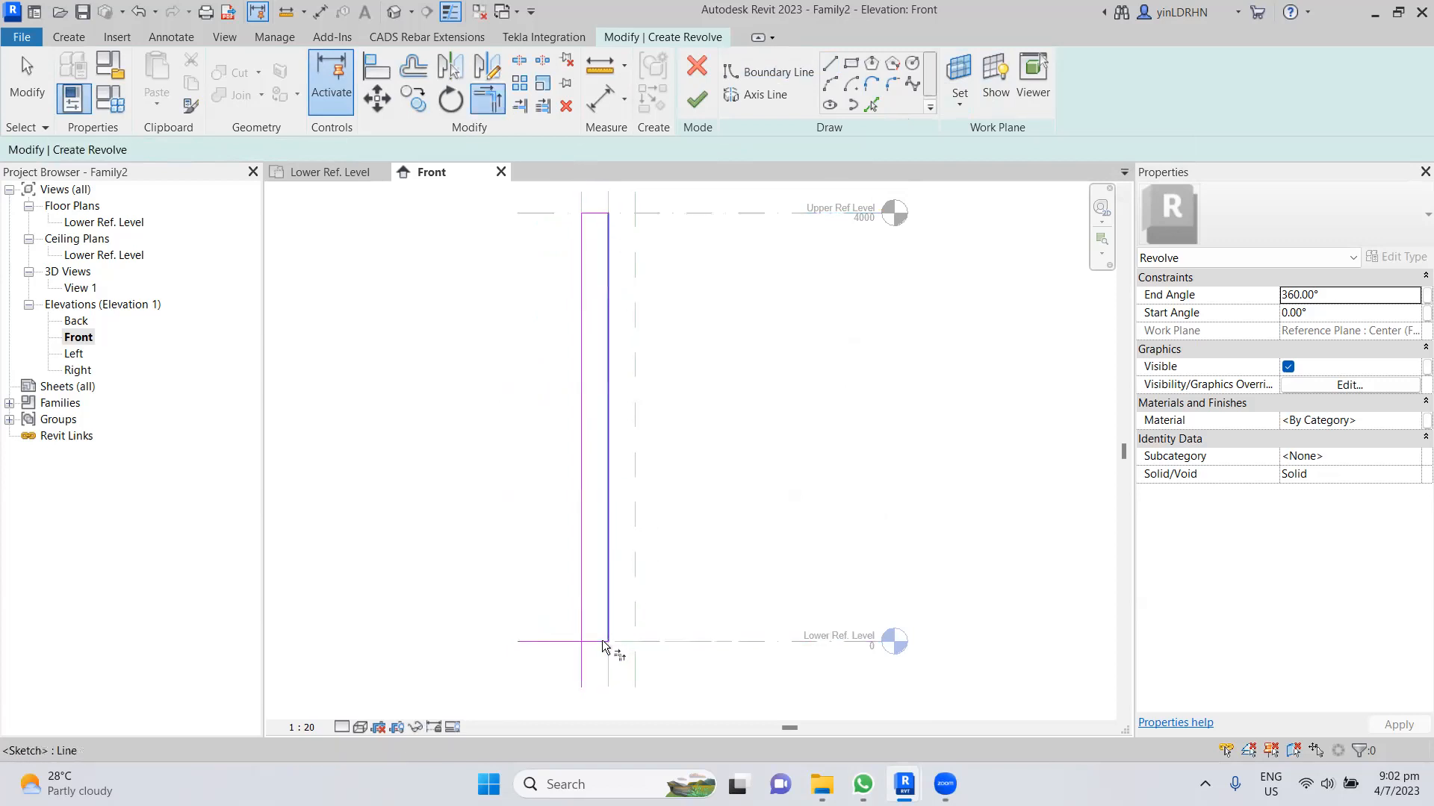
pyautogui.click(582, 633)
pyautogui.click(591, 640)
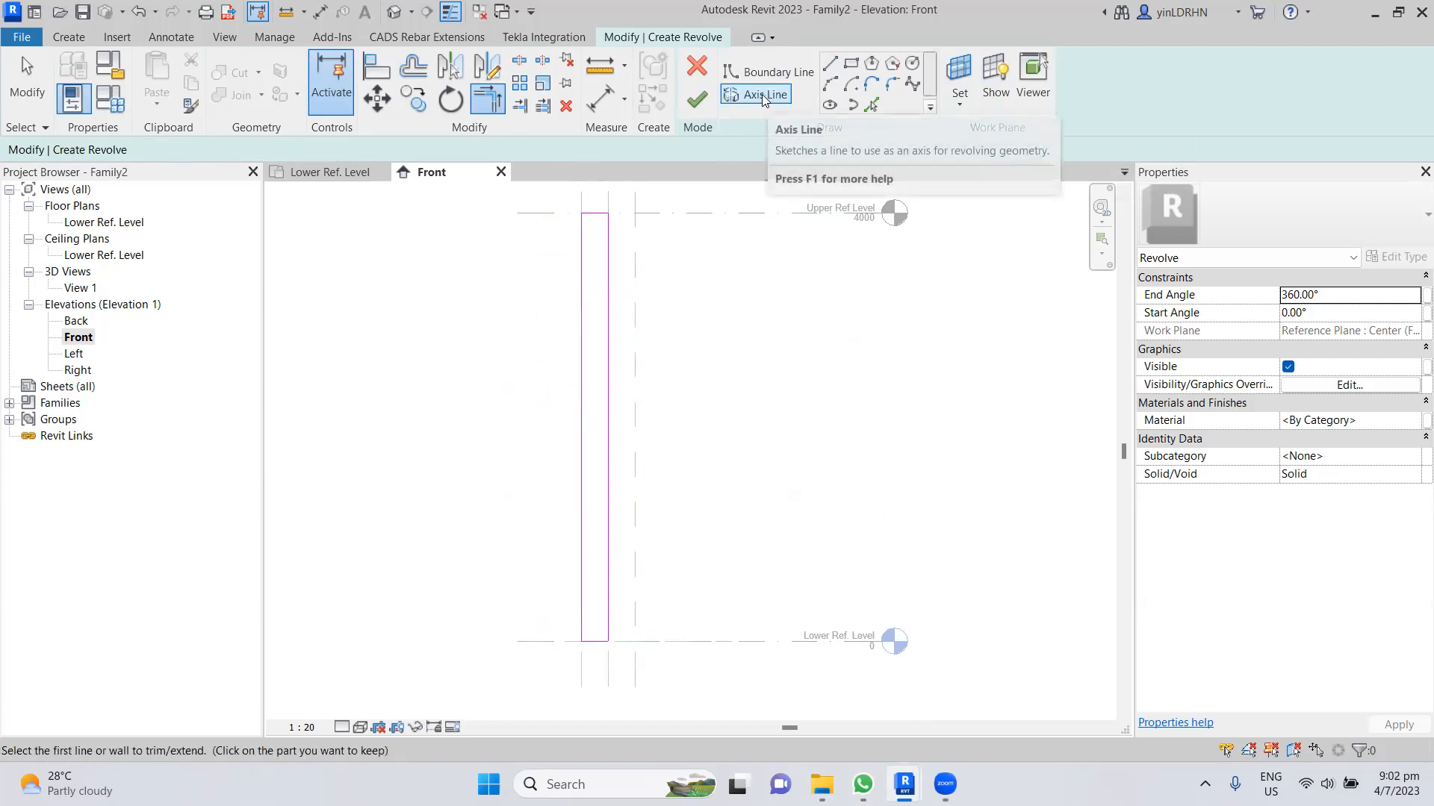
# - Pick the Center (Left/Right) reference plane as the axis line and finish the 360° revolve
pyautogui.click(758, 94)
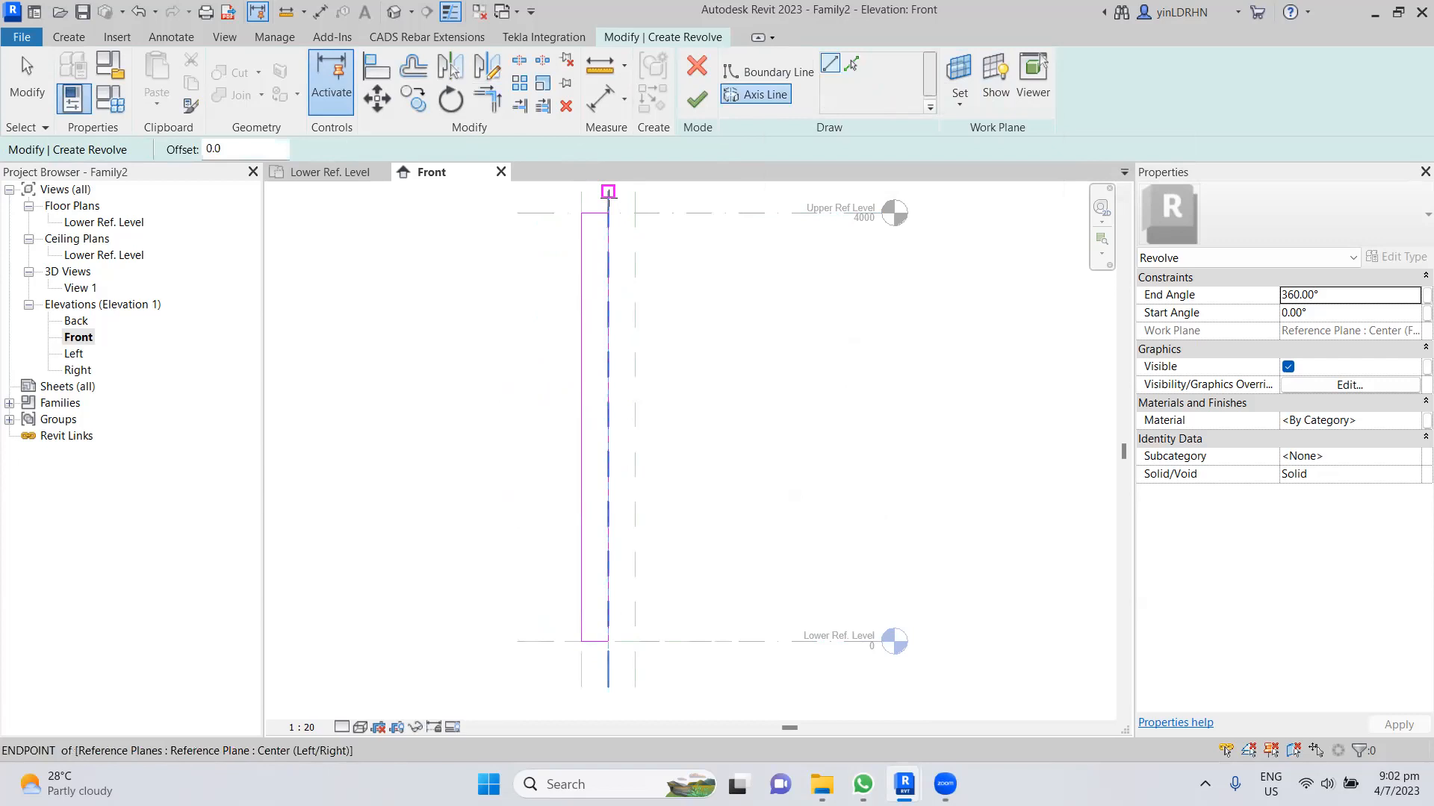
pyautogui.click(851, 63)
pyautogui.click(611, 205)
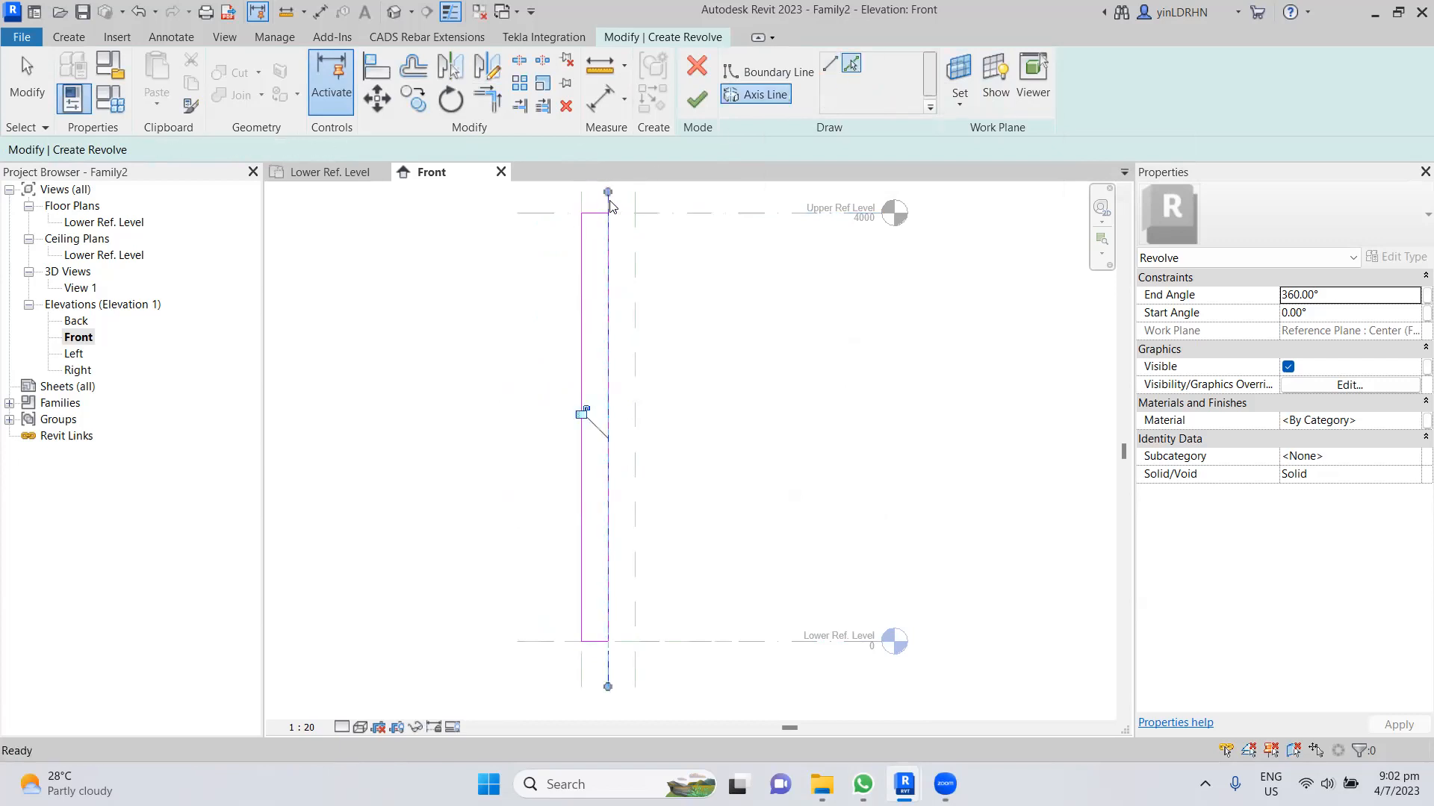
pyautogui.click(697, 100)
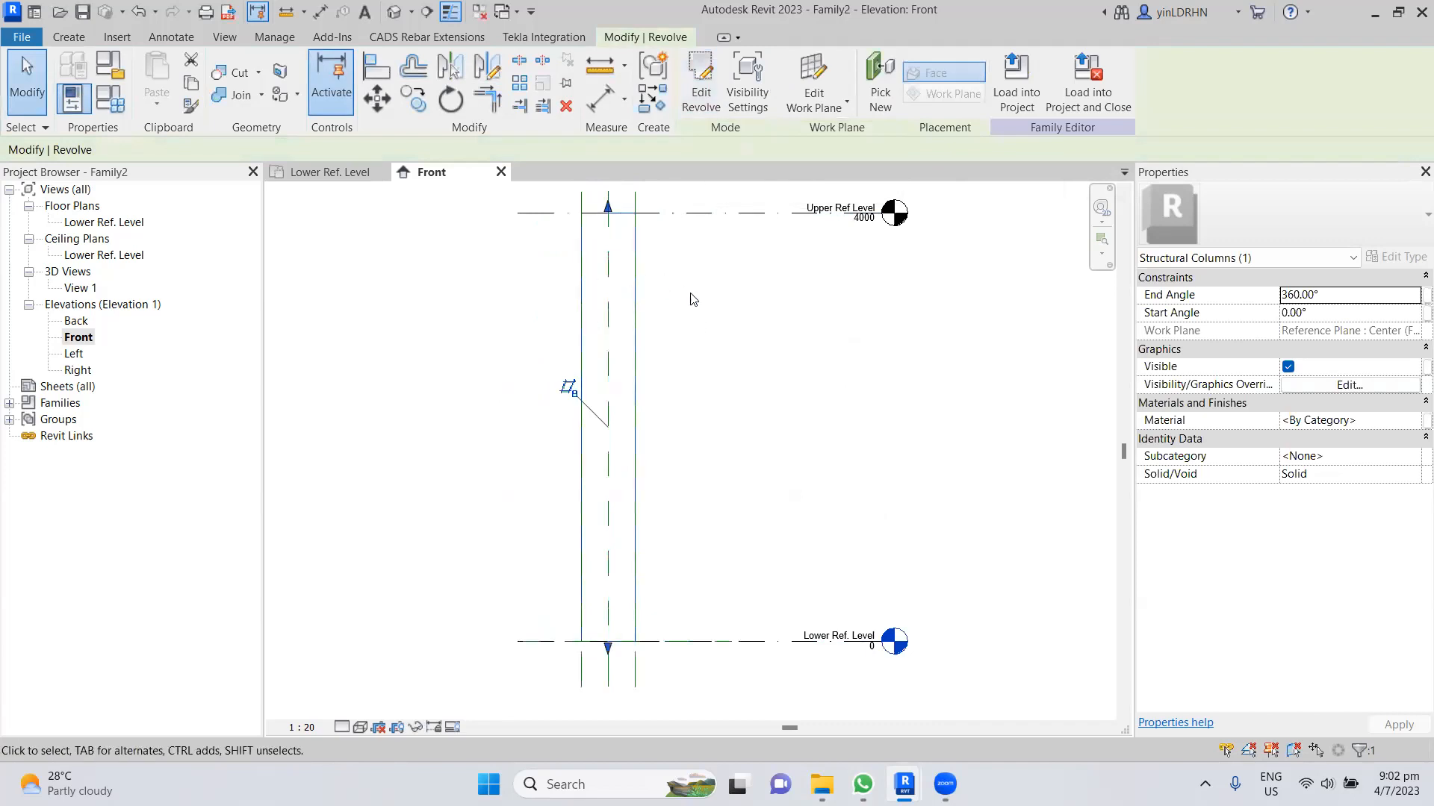
# - Check the revolved column in the Front elevation and in the Lower Ref. Level plan
pyautogui.click(672, 424)
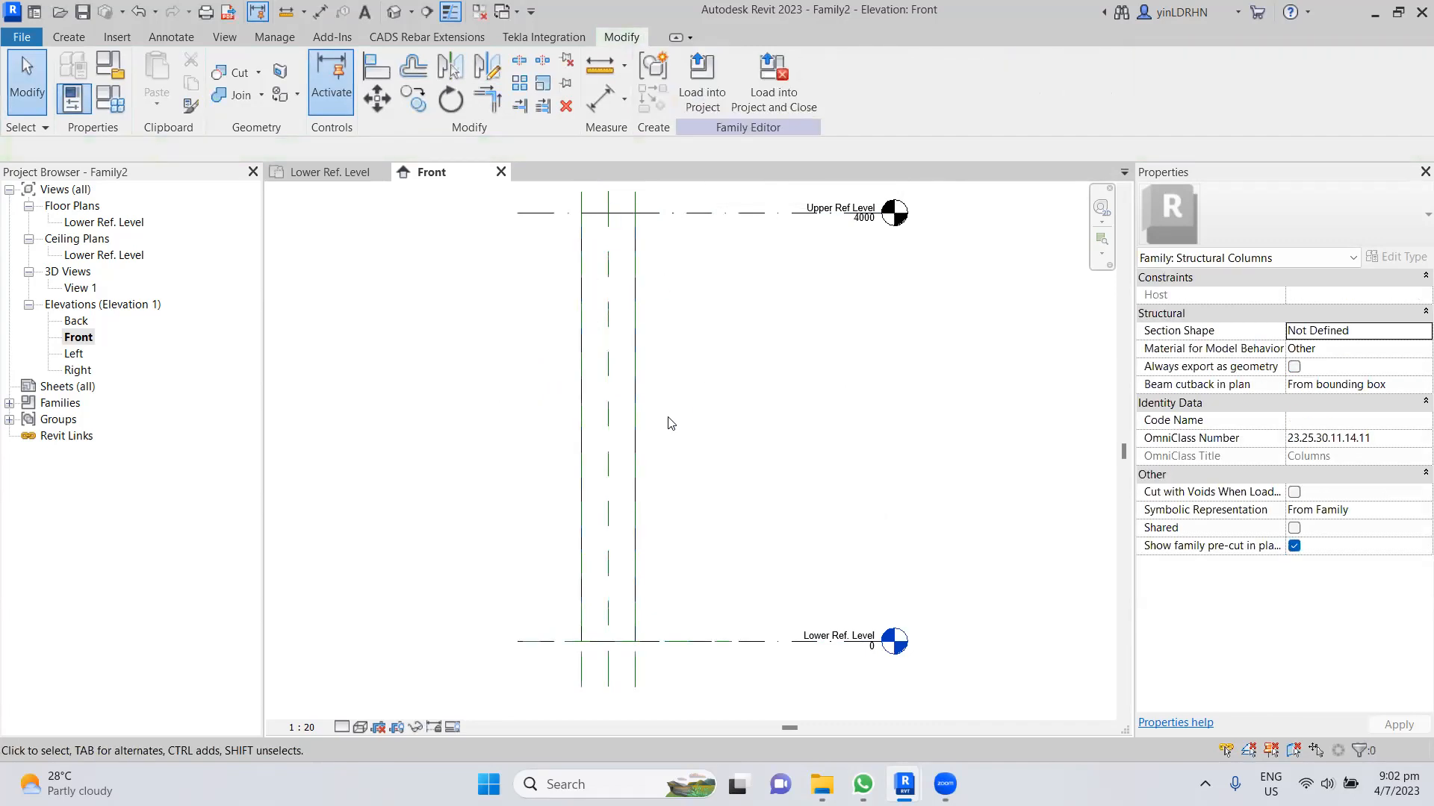
pyautogui.click(635, 408)
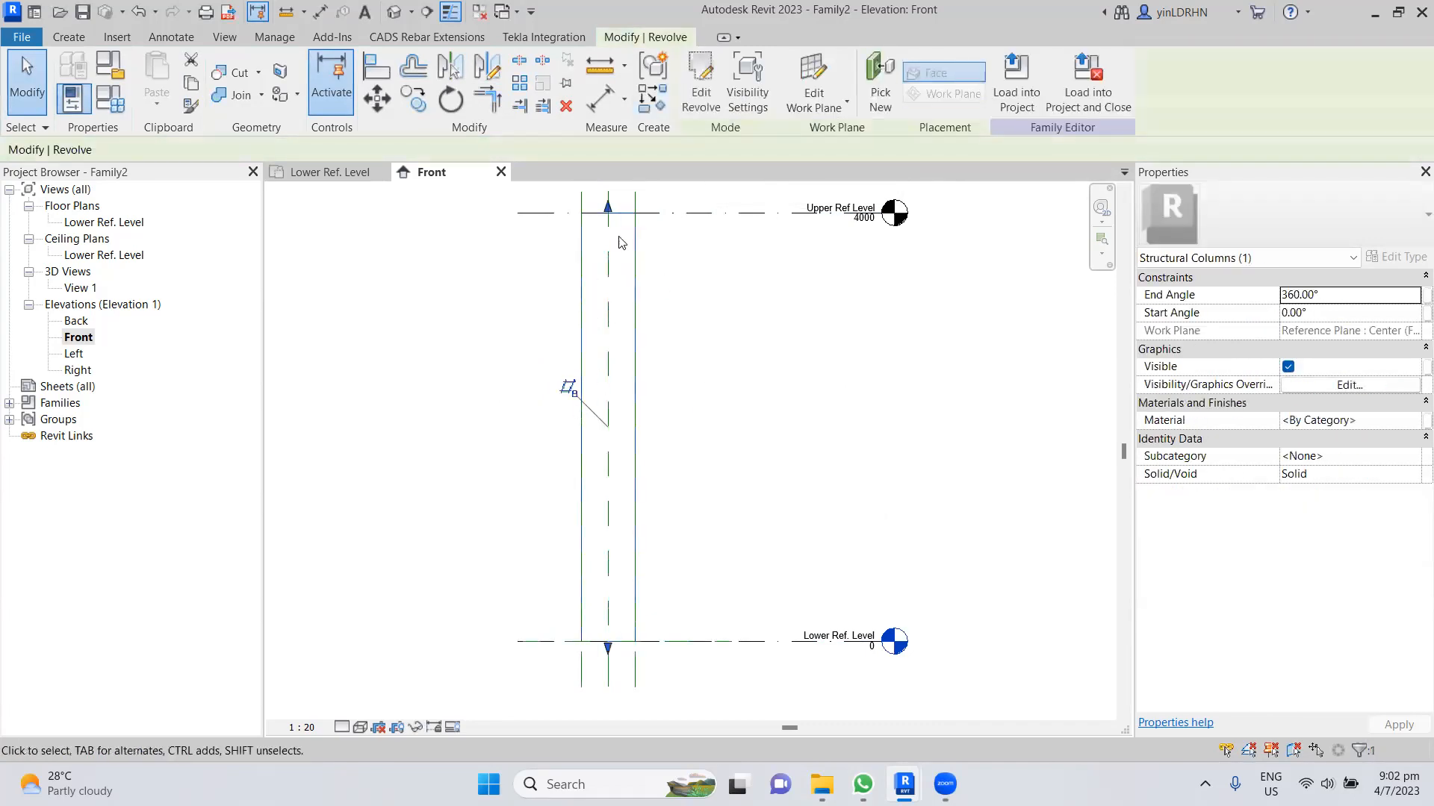
pyautogui.click(715, 486)
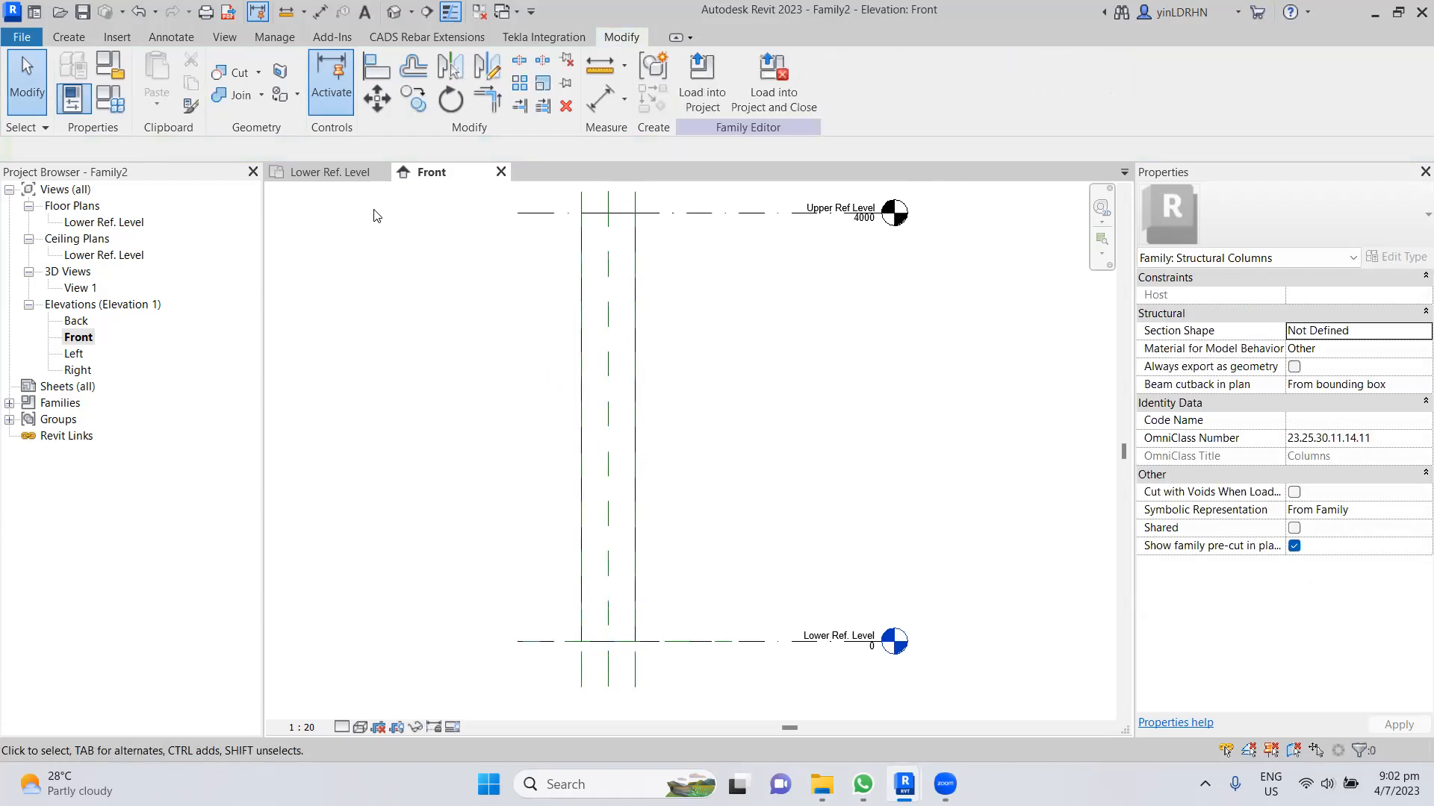
pyautogui.click(346, 174)
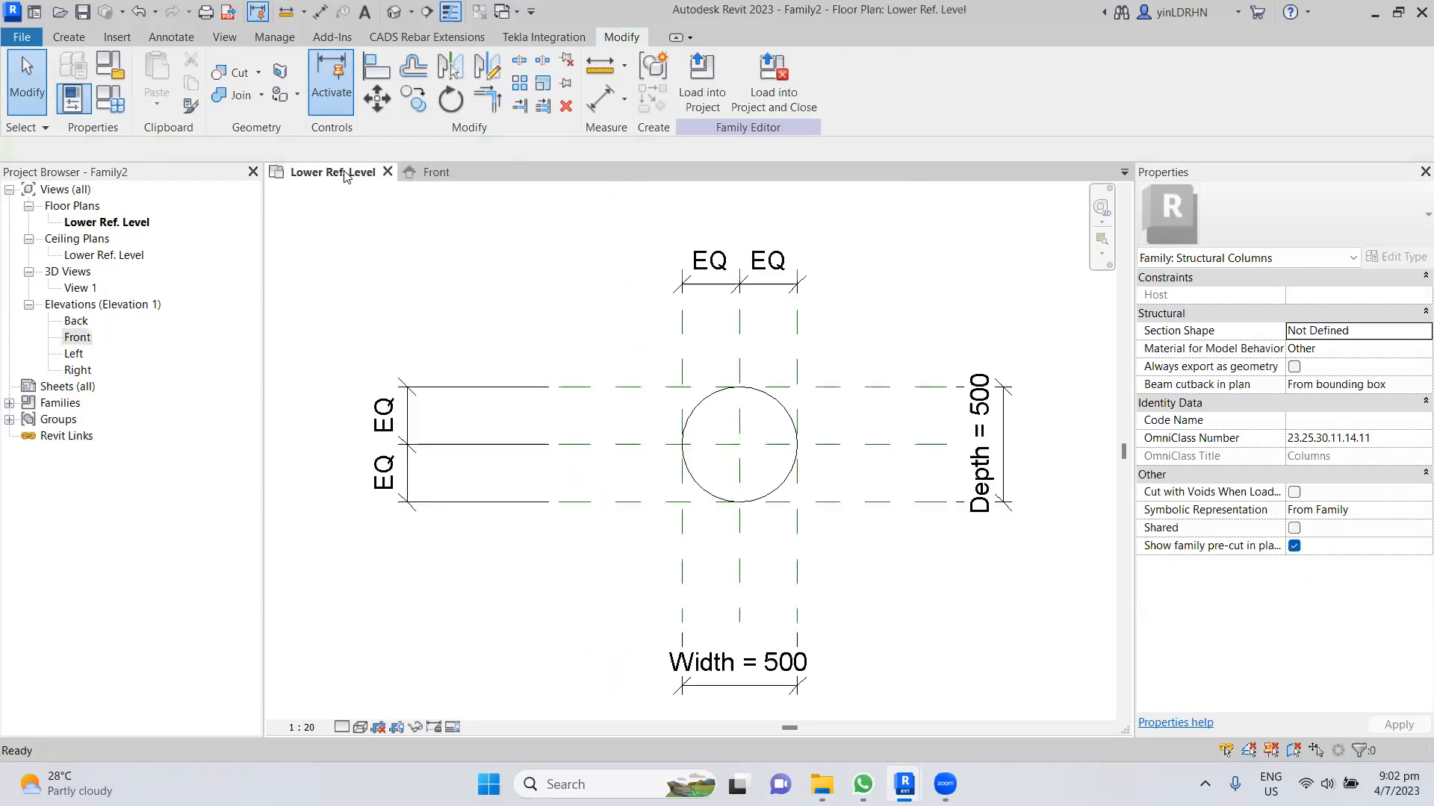
pyautogui.click(706, 420)
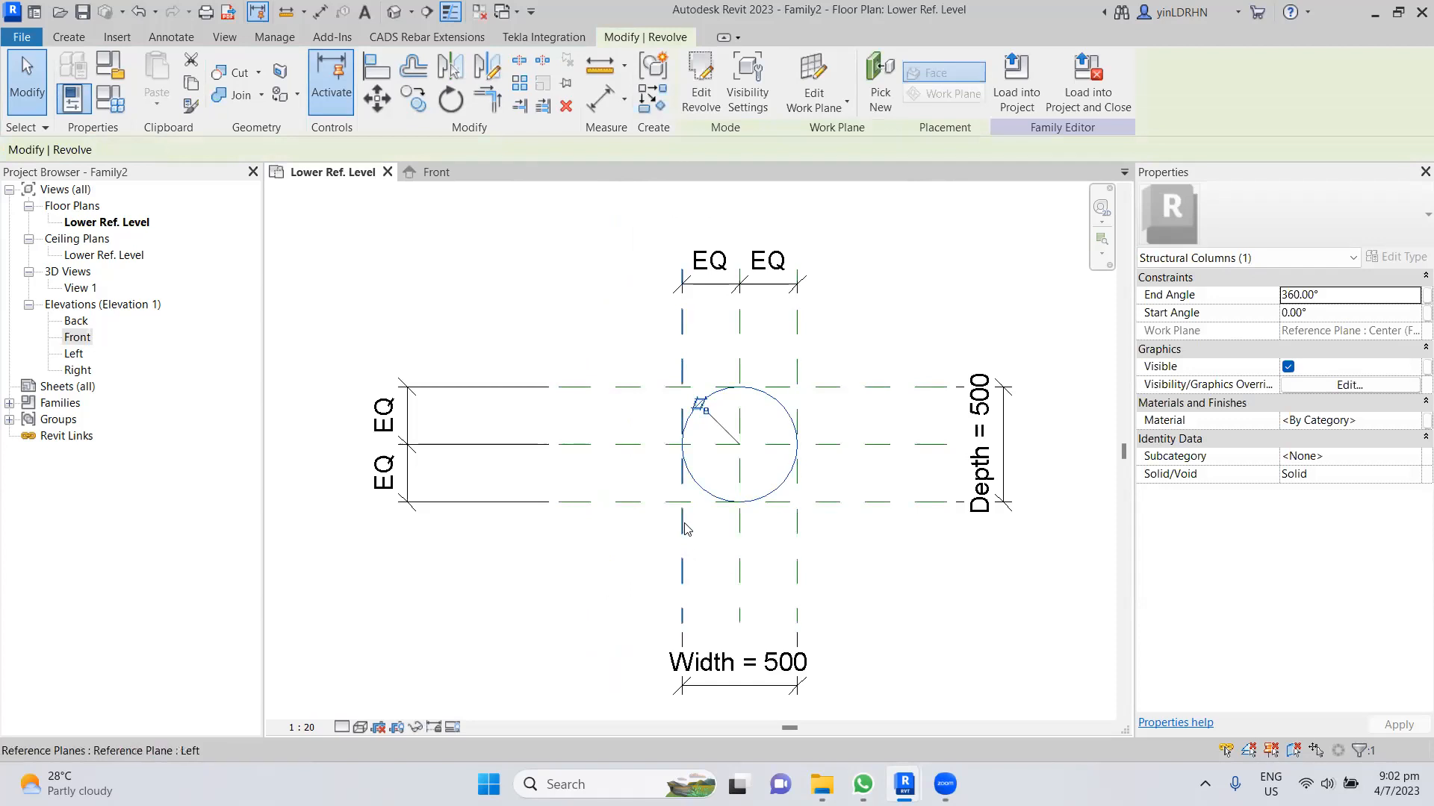
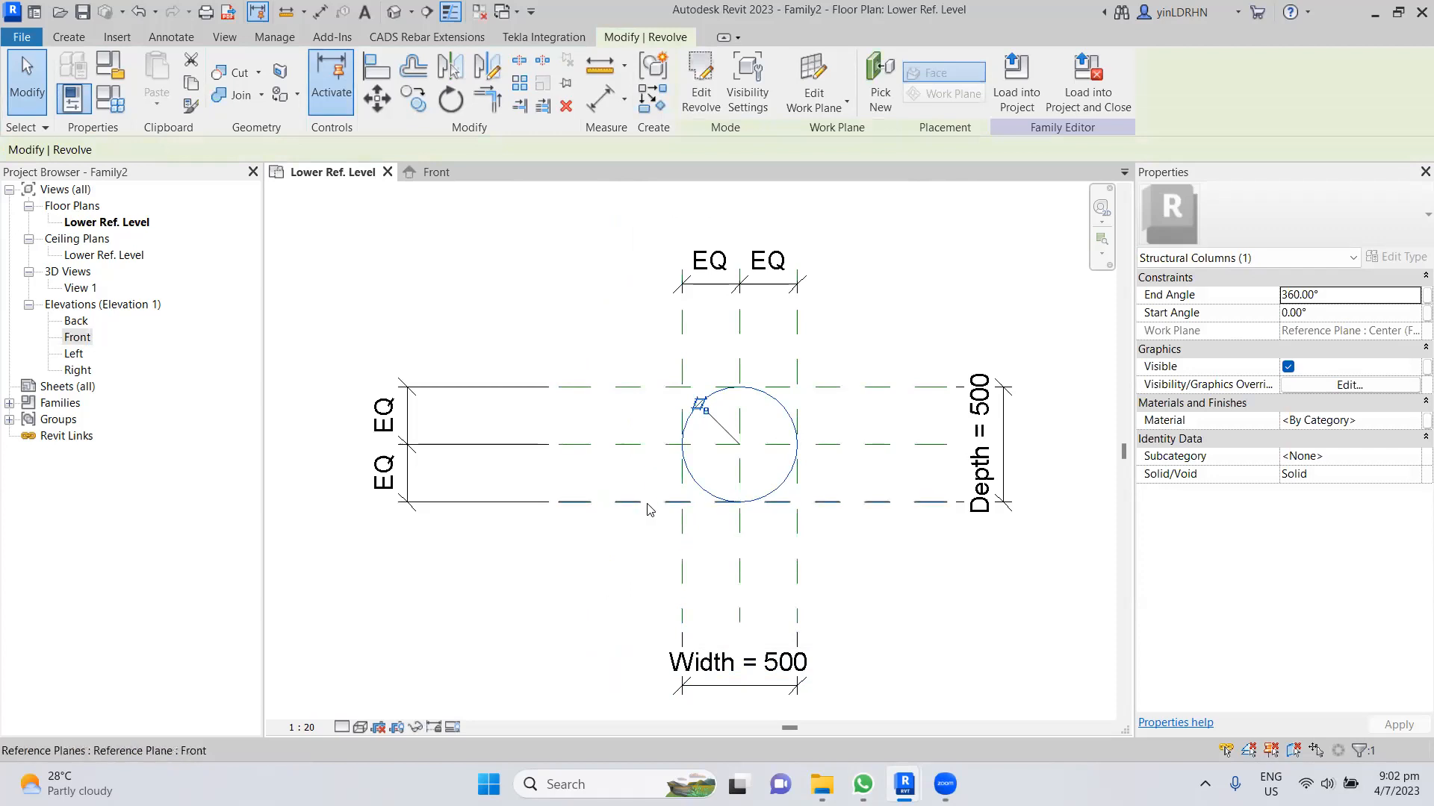
# - Inspect the Left and Right reference planes against the column's edges in the plan and the Front elevation
pyautogui.click(684, 542)
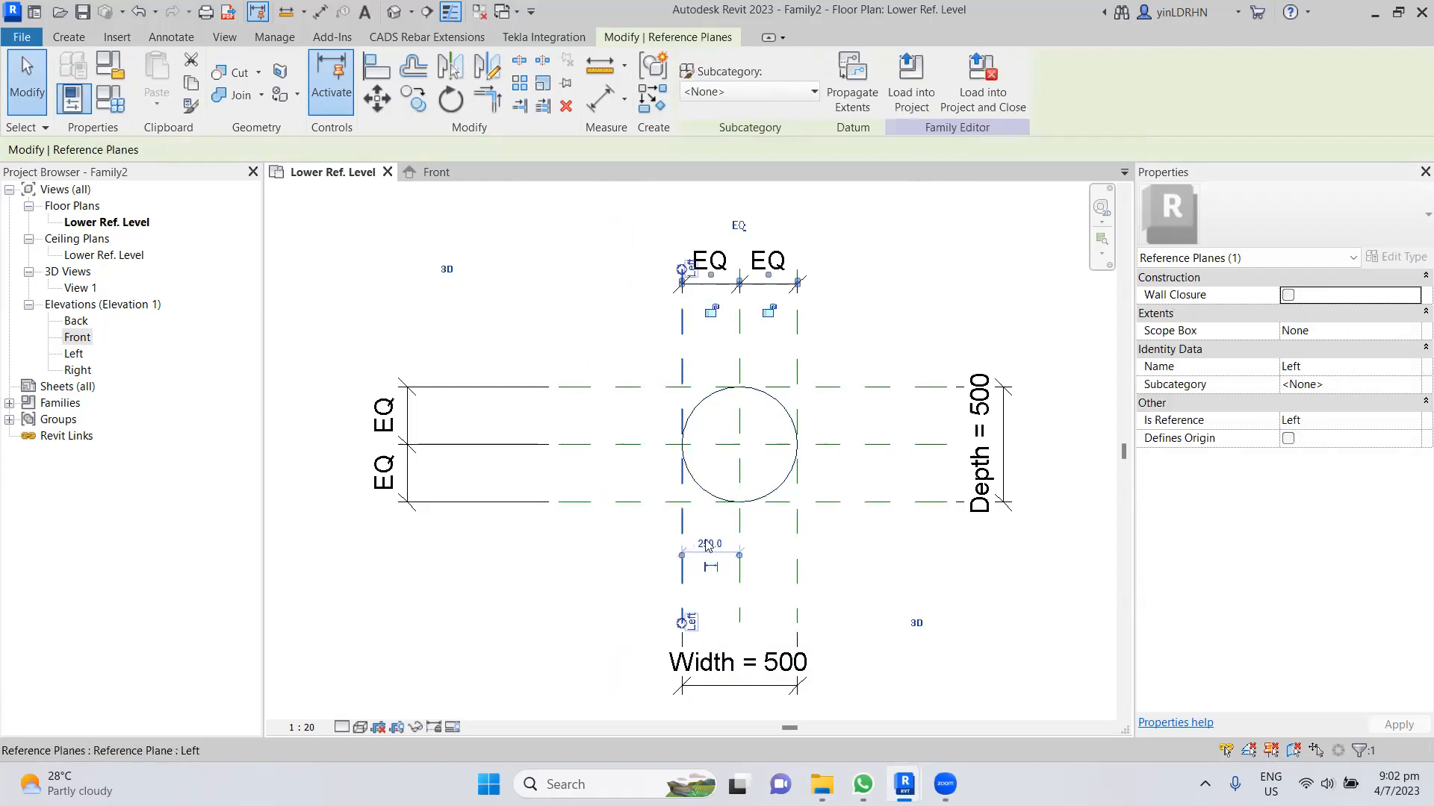
pyautogui.click(452, 173)
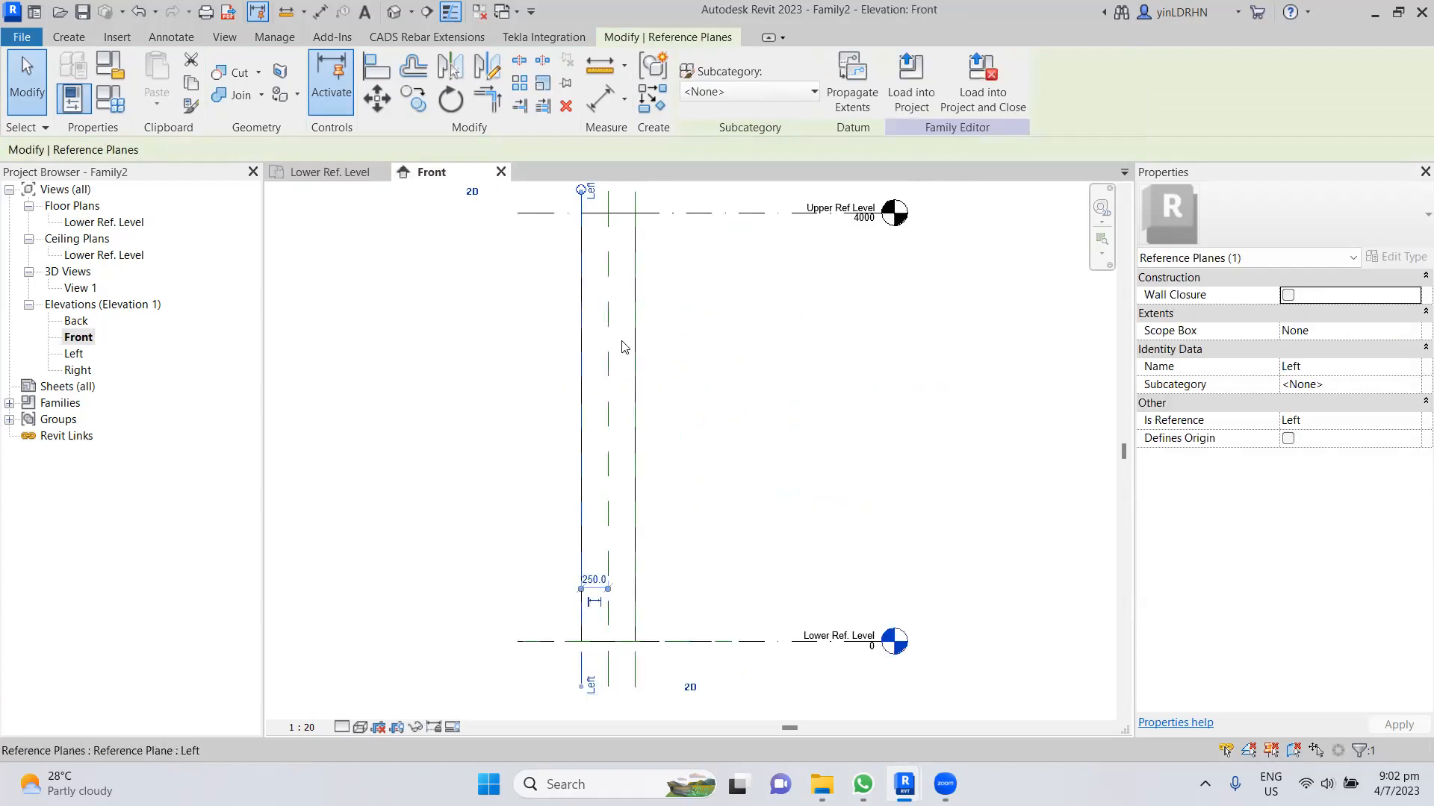
pyautogui.scroll(4, 618, 308)
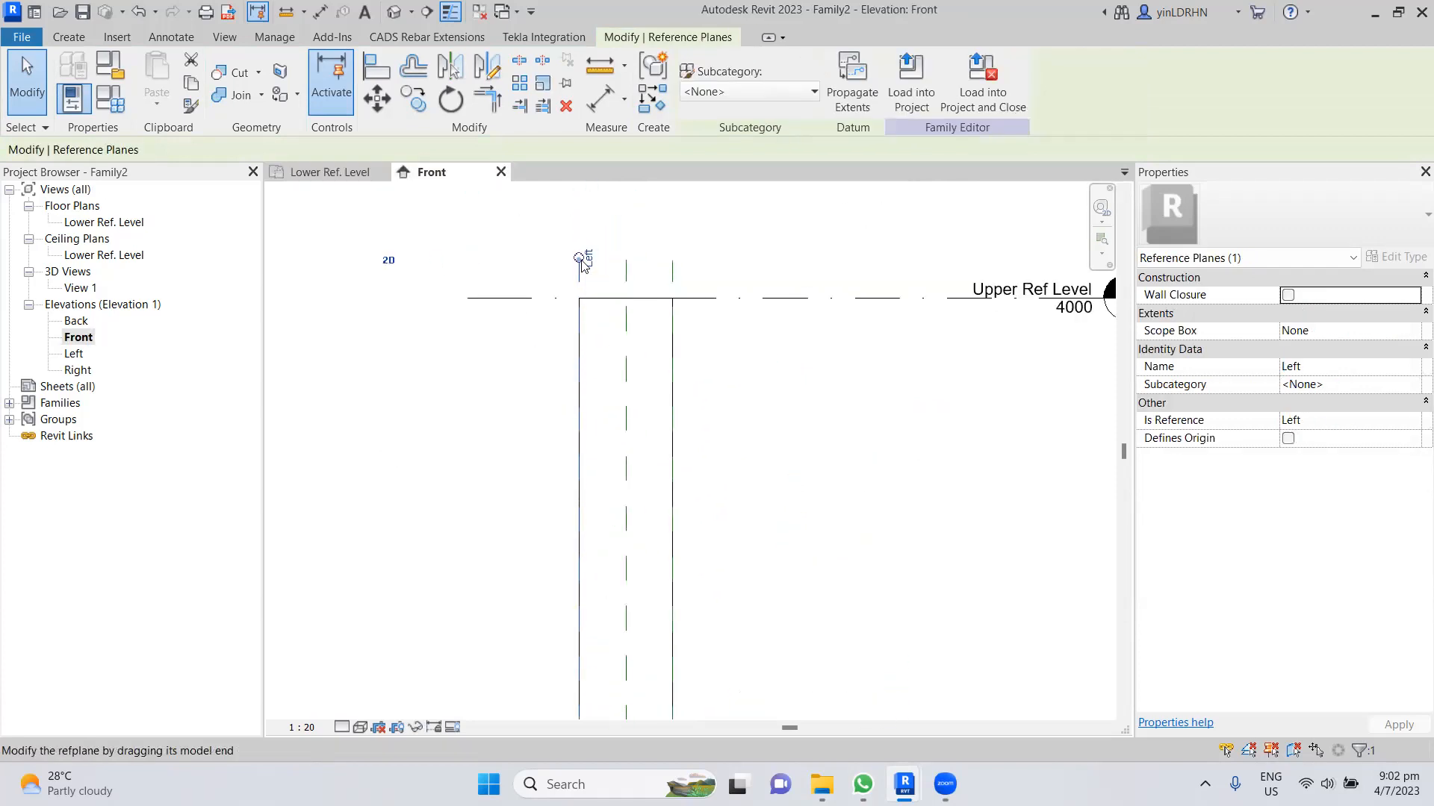
pyautogui.click(742, 289)
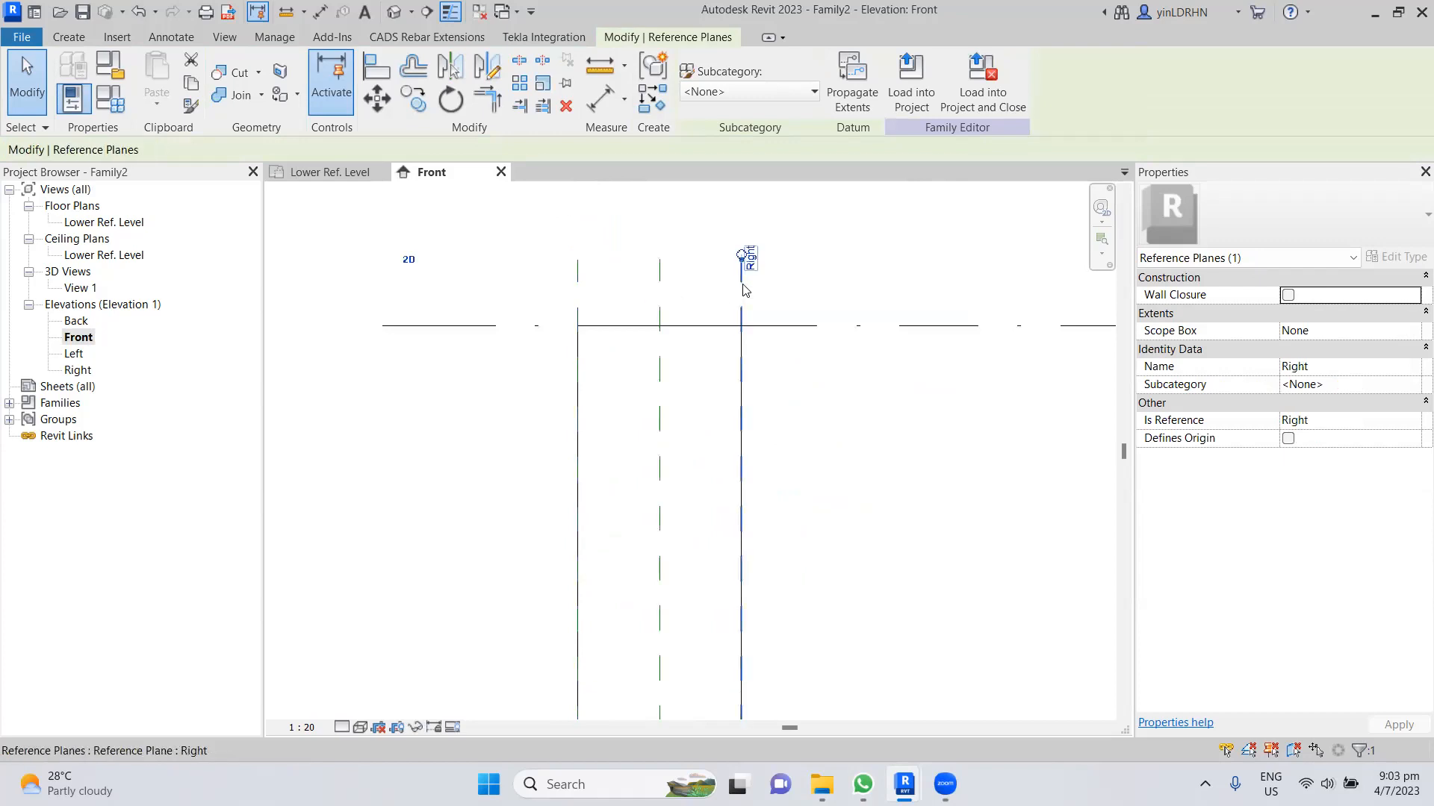
pyautogui.click(330, 172)
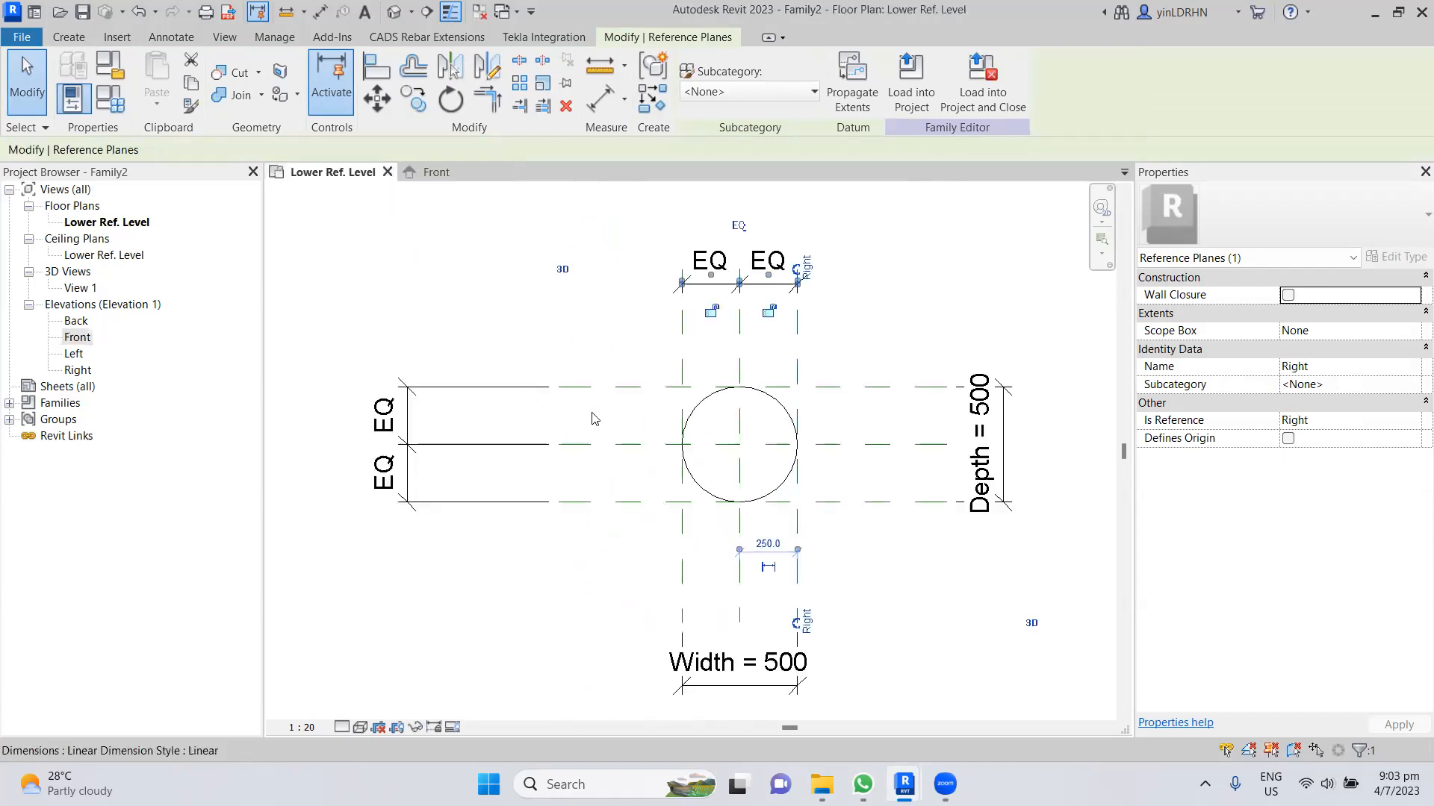
pyautogui.click(680, 362)
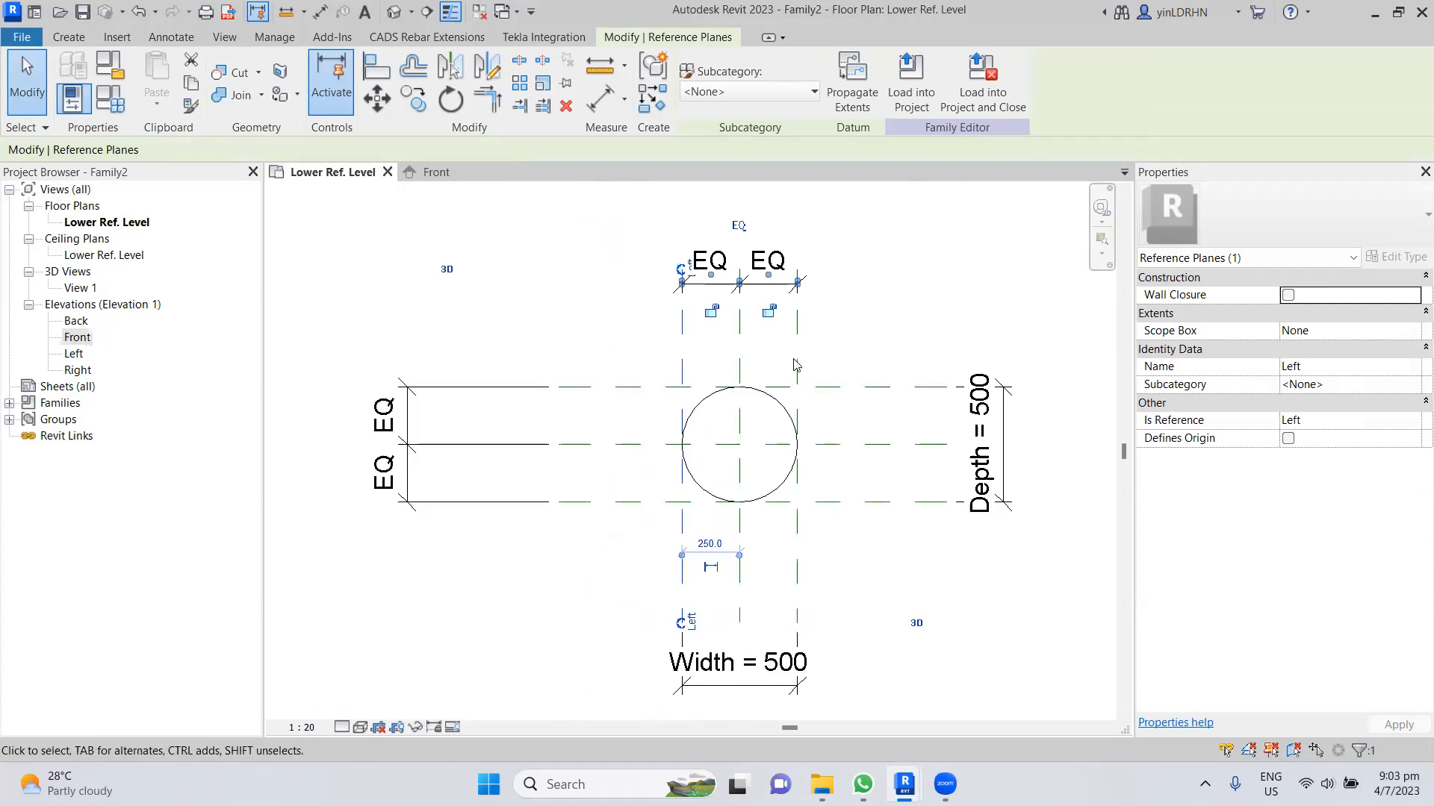
pyautogui.click(805, 376)
# - Delete the Depth and Width dimensions from the Lower Ref. Level plan
pyautogui.click(1006, 481)
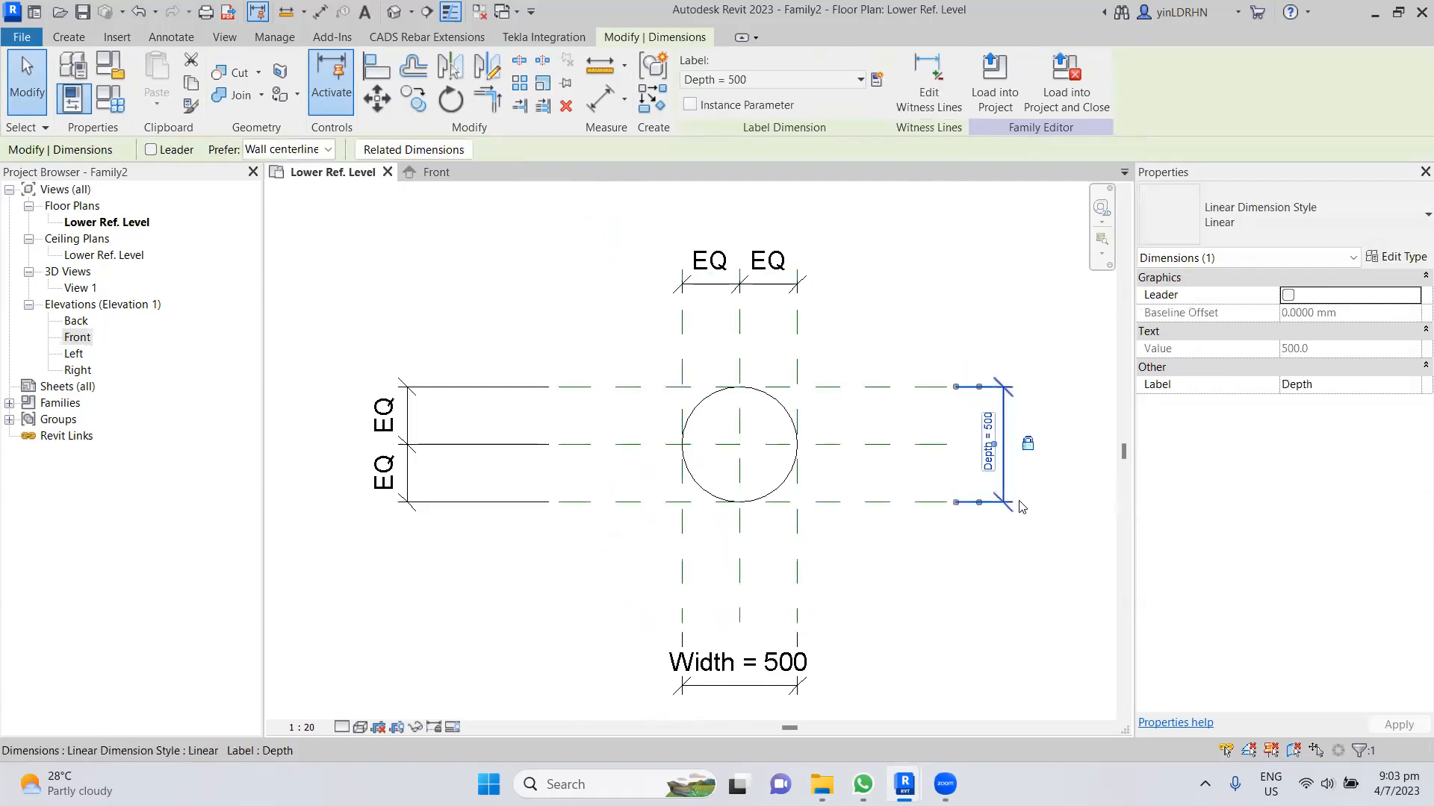
pyautogui.click(1023, 511)
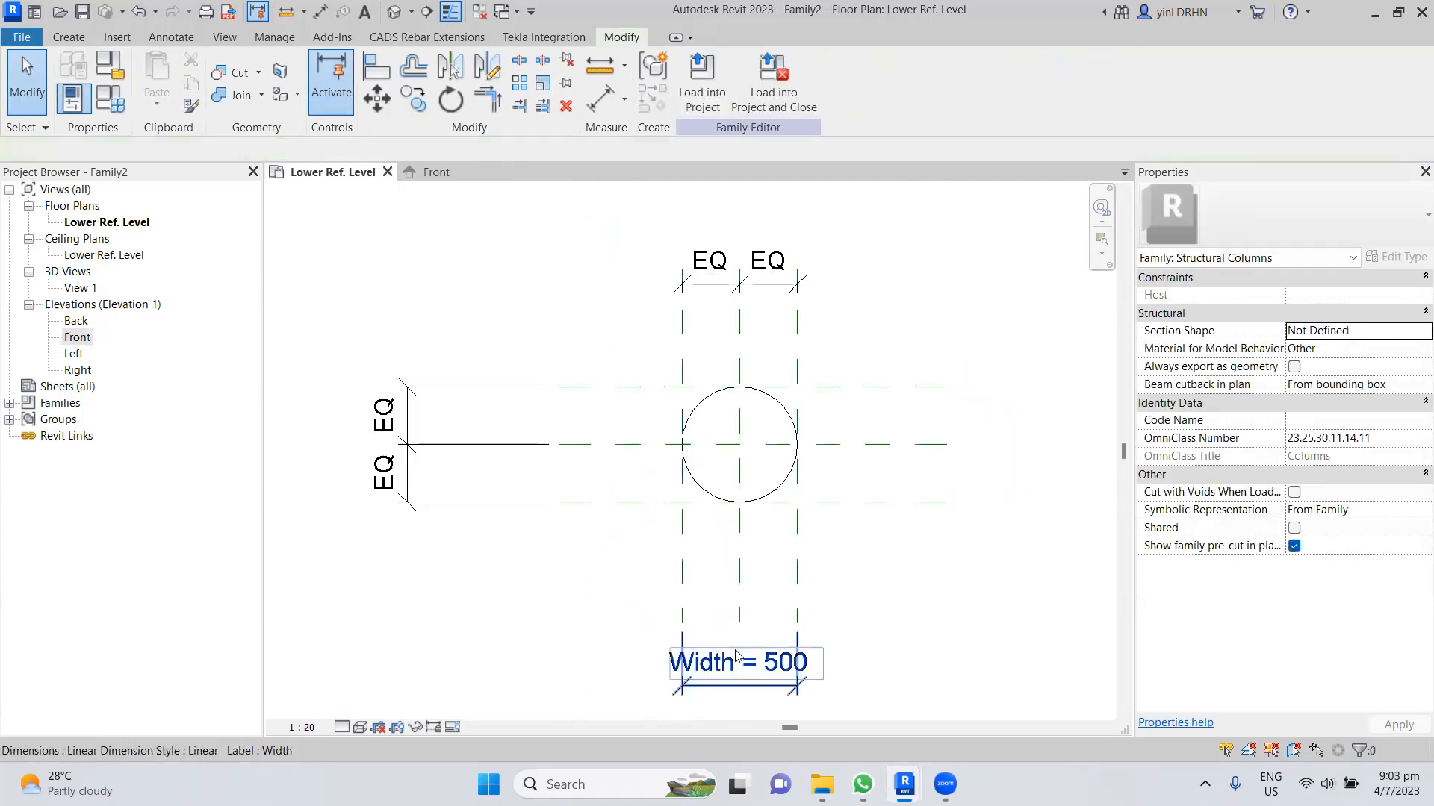
pyautogui.click(734, 675)
pyautogui.moveTo(734, 677); pyautogui.dragTo(715, 677)
pyautogui.click(867, 647)
pyautogui.click(735, 670)
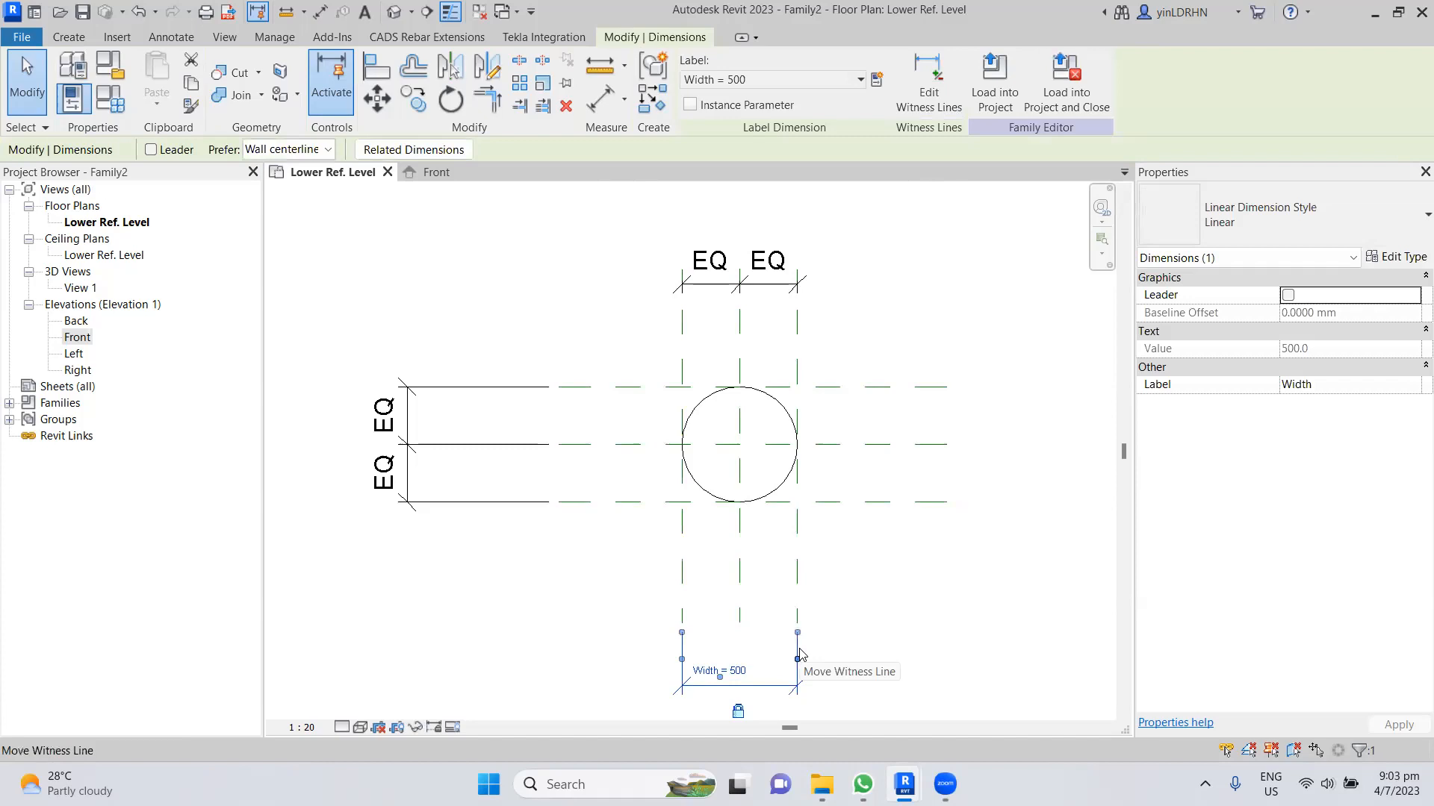
pyautogui.press('Delete')
# - Place an aligned dimension between the Left and Right reference planes below the circle in the Lower Ref. Level plan
pyautogui.click(171, 37)
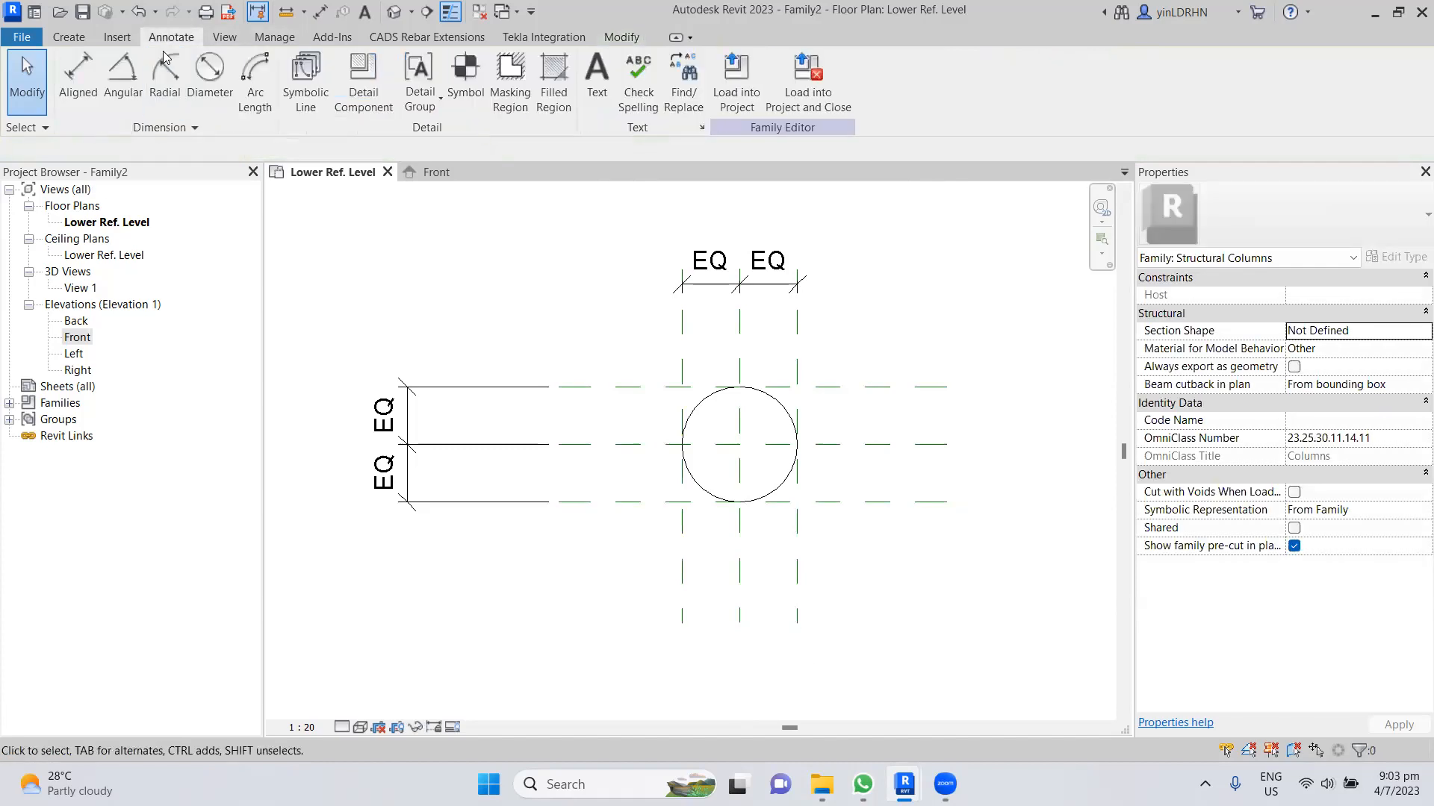
pyautogui.click(78, 82)
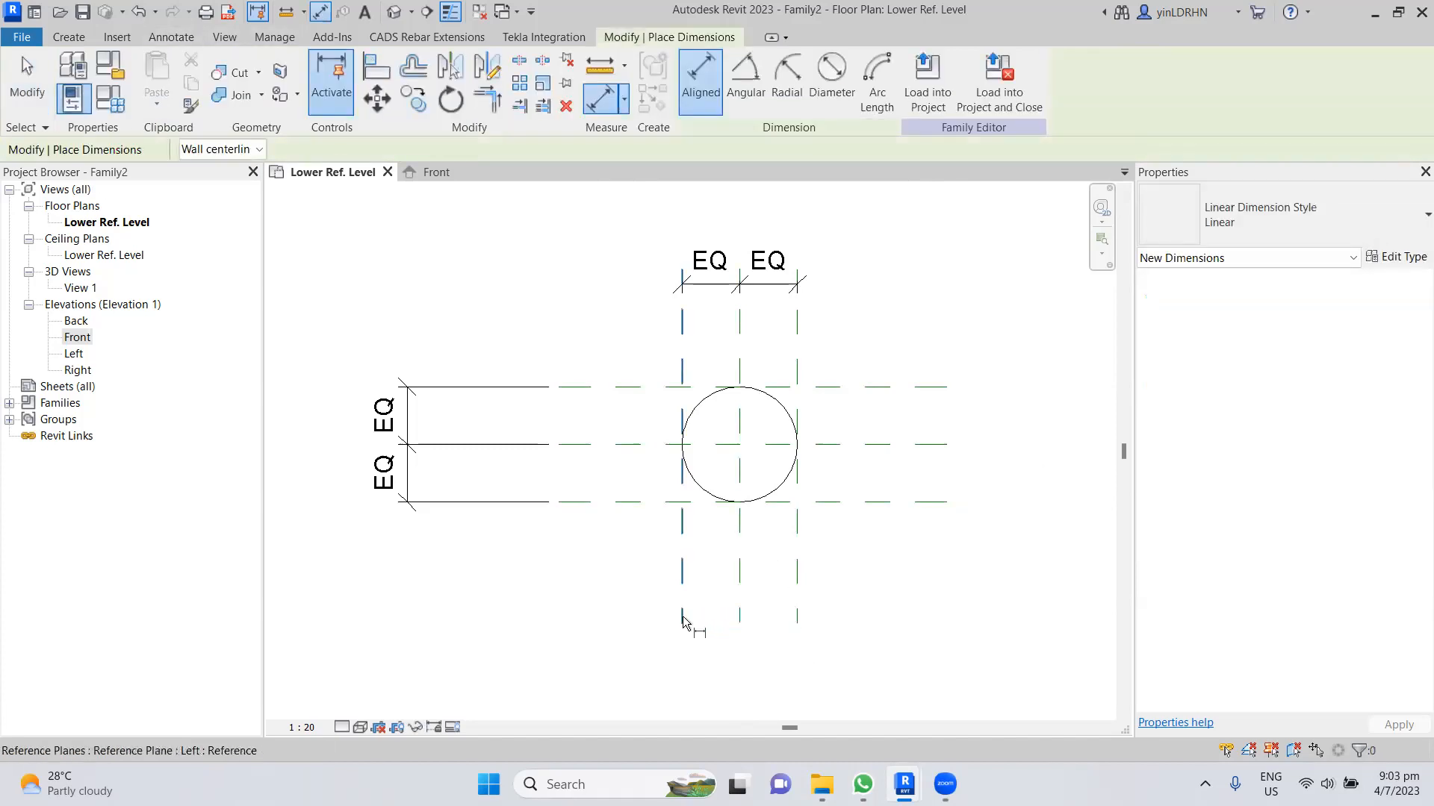
pyautogui.click(681, 616)
pyautogui.click(739, 615)
pyautogui.click(796, 618)
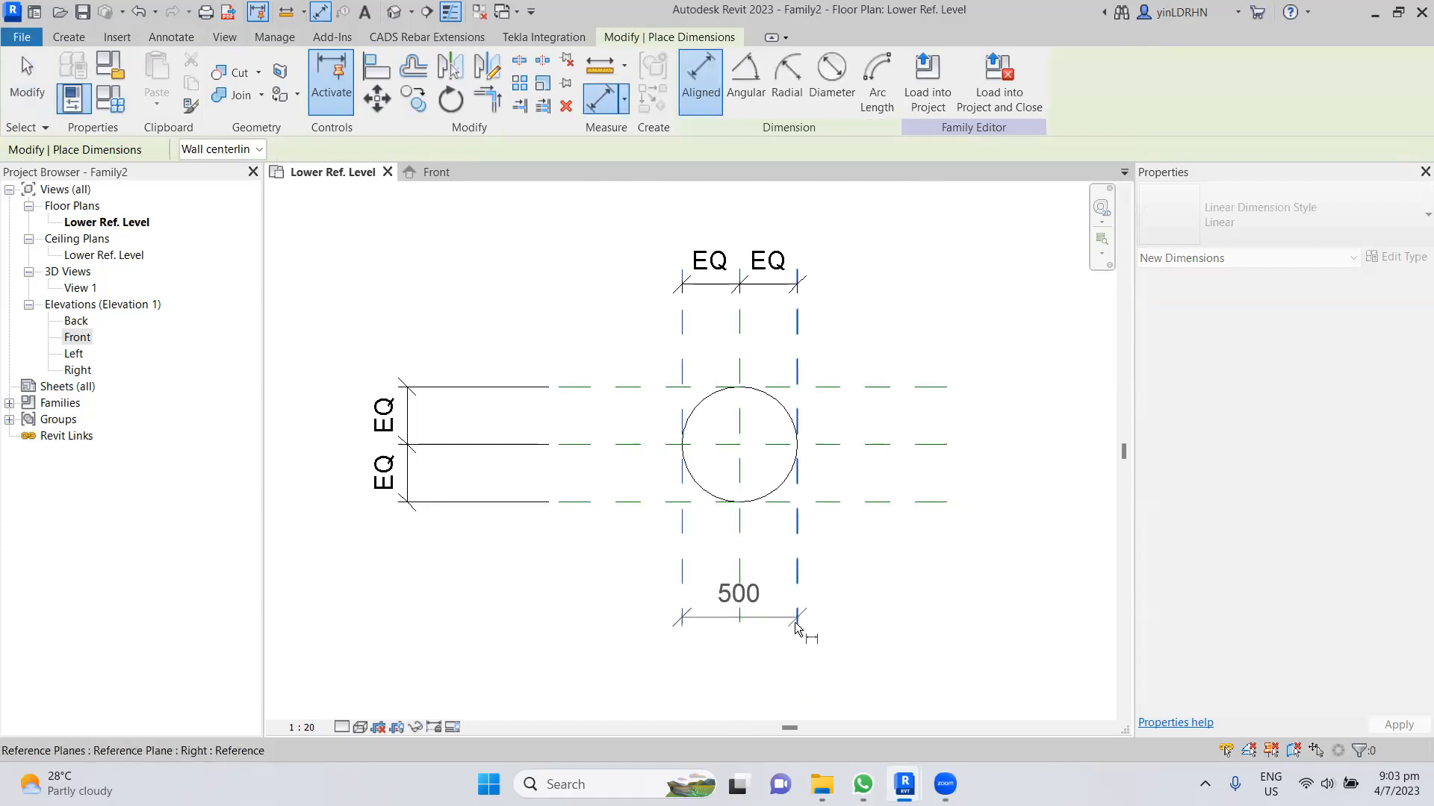
pyautogui.click(773, 651)
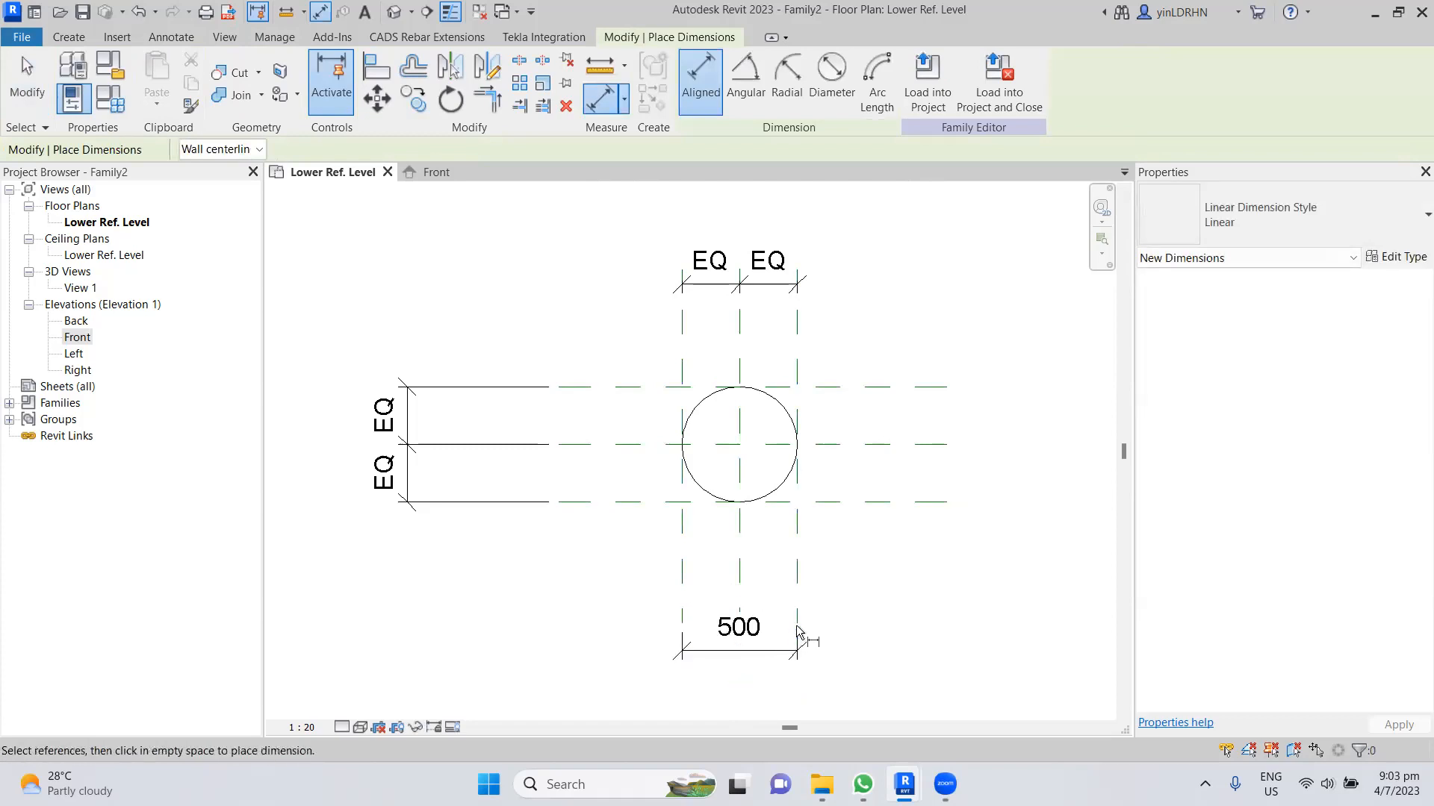
pyautogui.press('Escape')
# - Label the new Left-to-Right dimension with a new family type parameter named Diameter
pyautogui.click(747, 651)
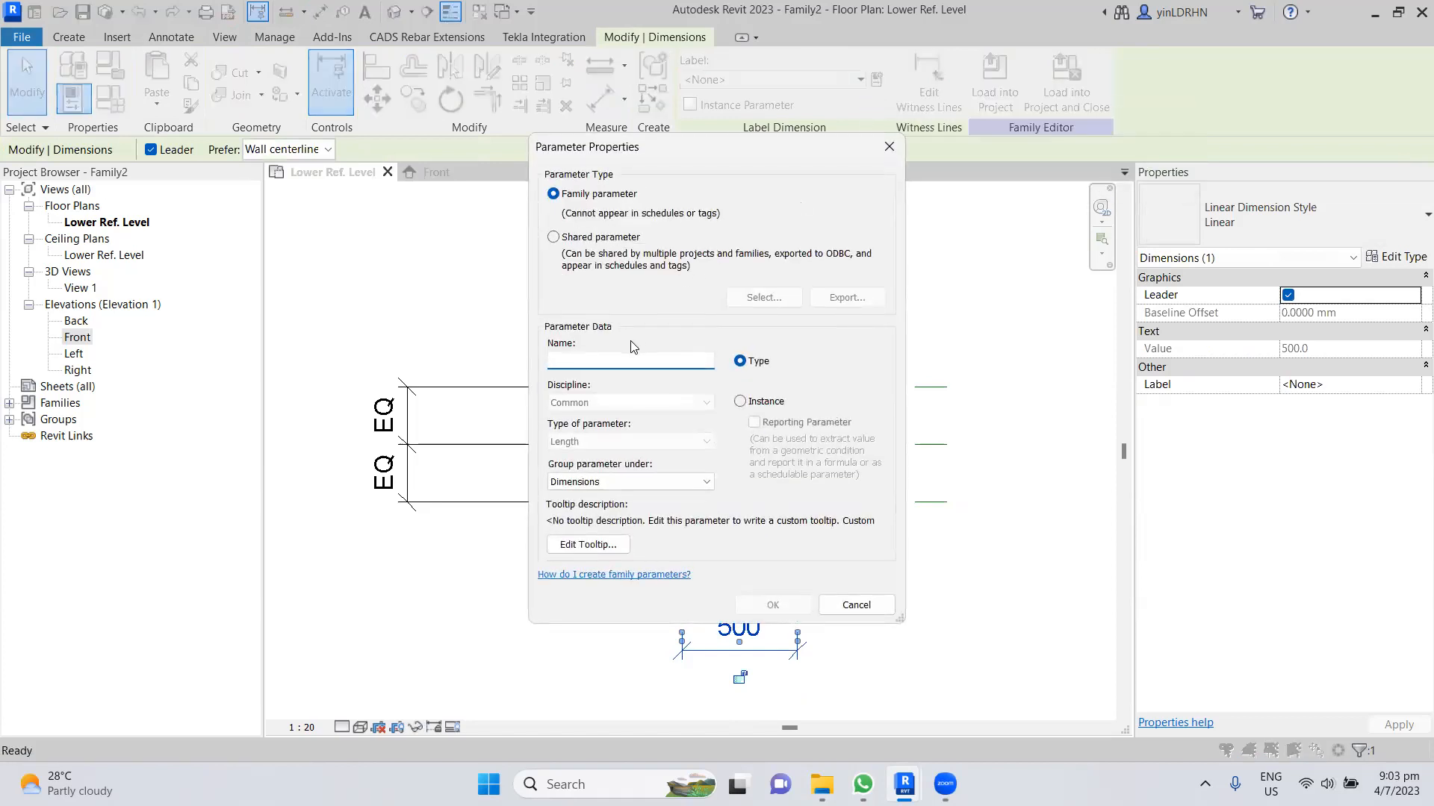
pyautogui.write('Diameter')
pyautogui.click(769, 611)
pyautogui.click(916, 608)
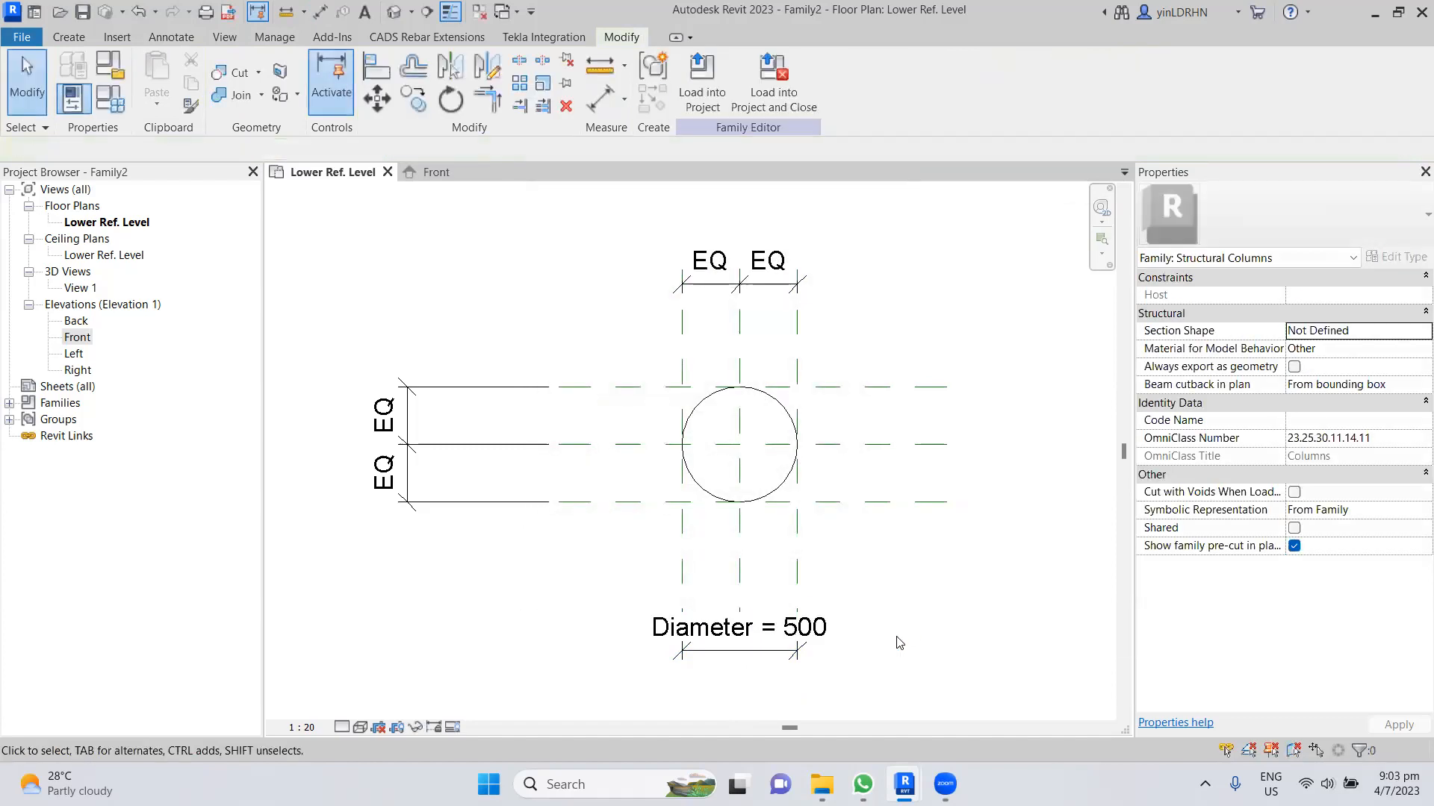
# - Set the Diameter dimension to 1000 mm to flex the circular column
pyautogui.click(776, 639)
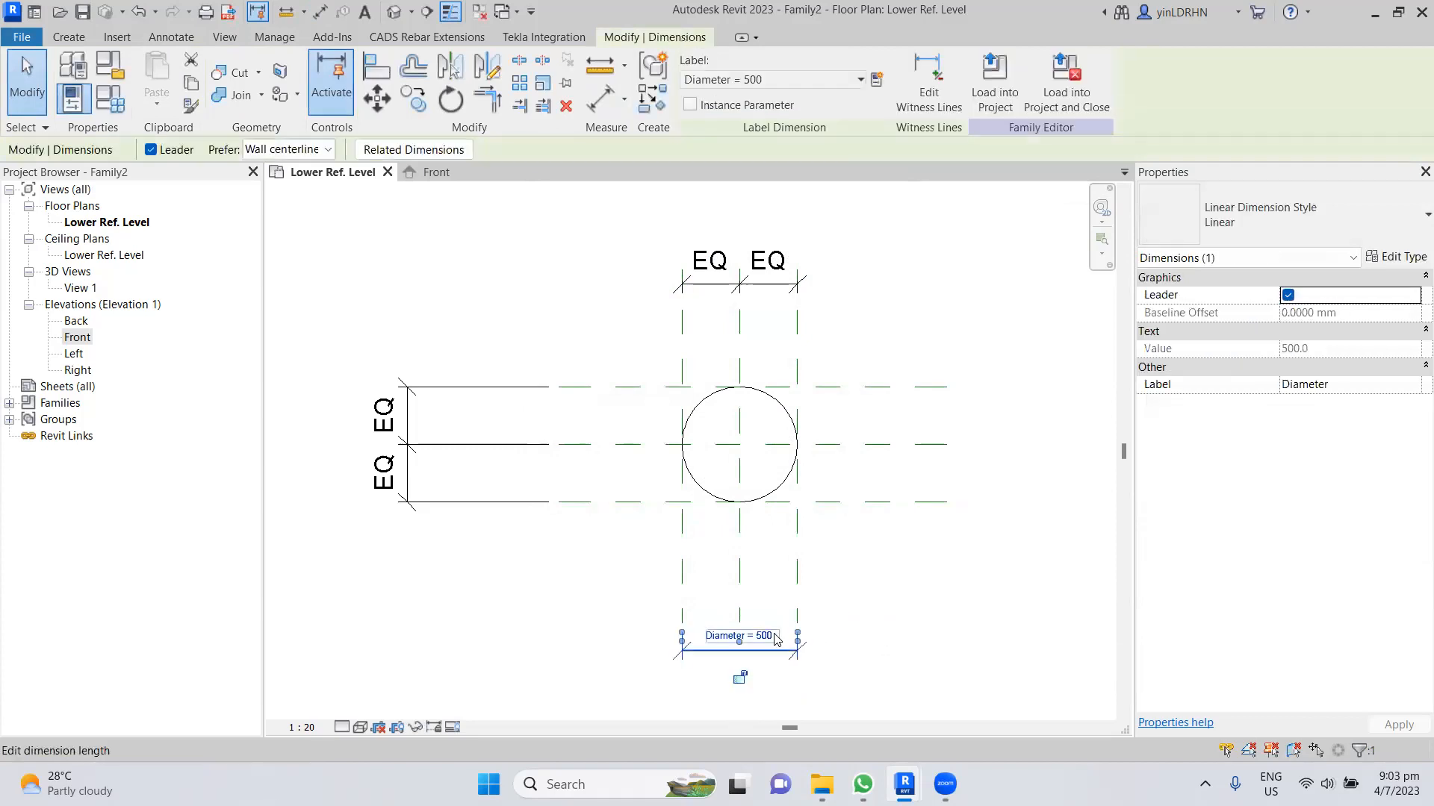
pyautogui.click(774, 639)
pyautogui.write('10')
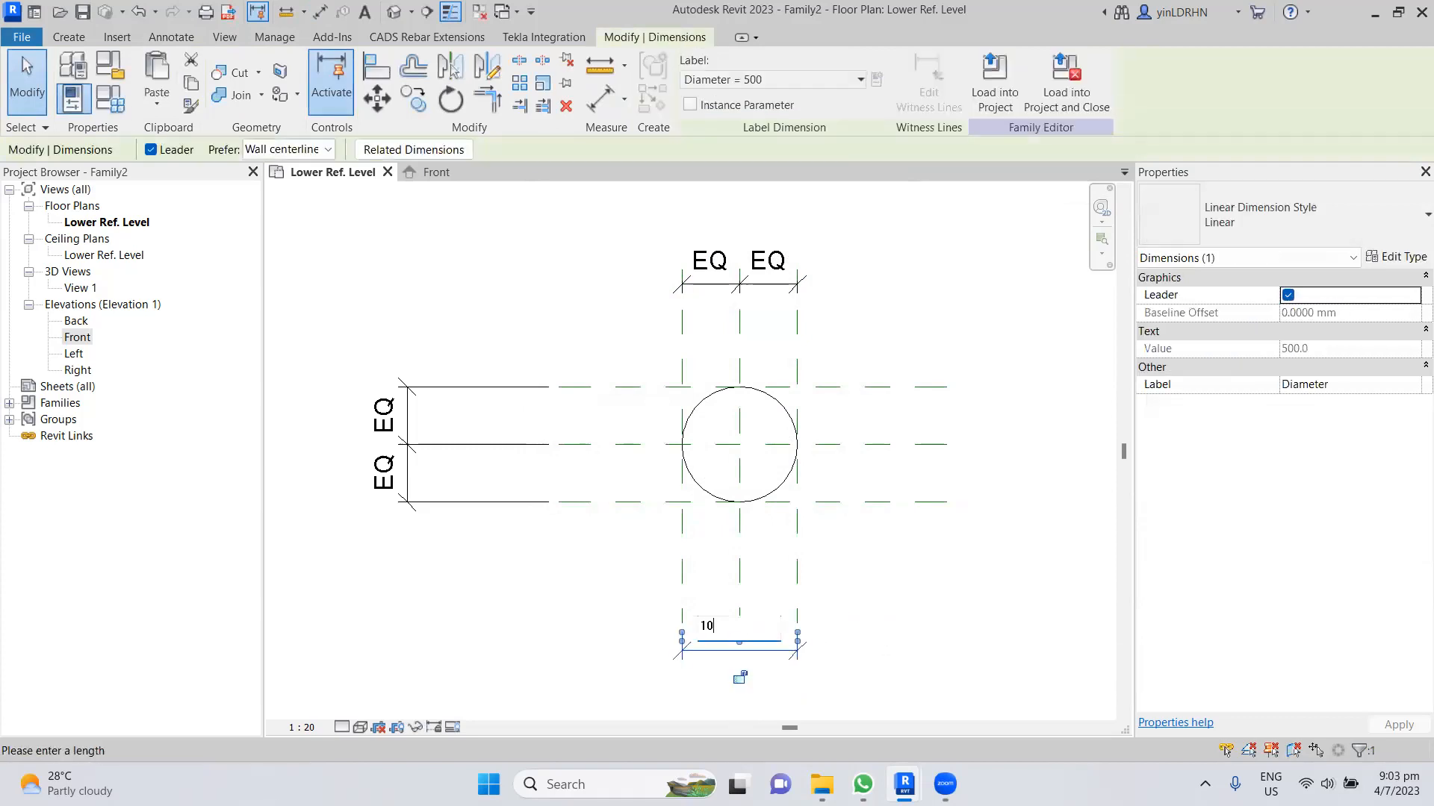
pyautogui.write('00')
pyautogui.press('Return')
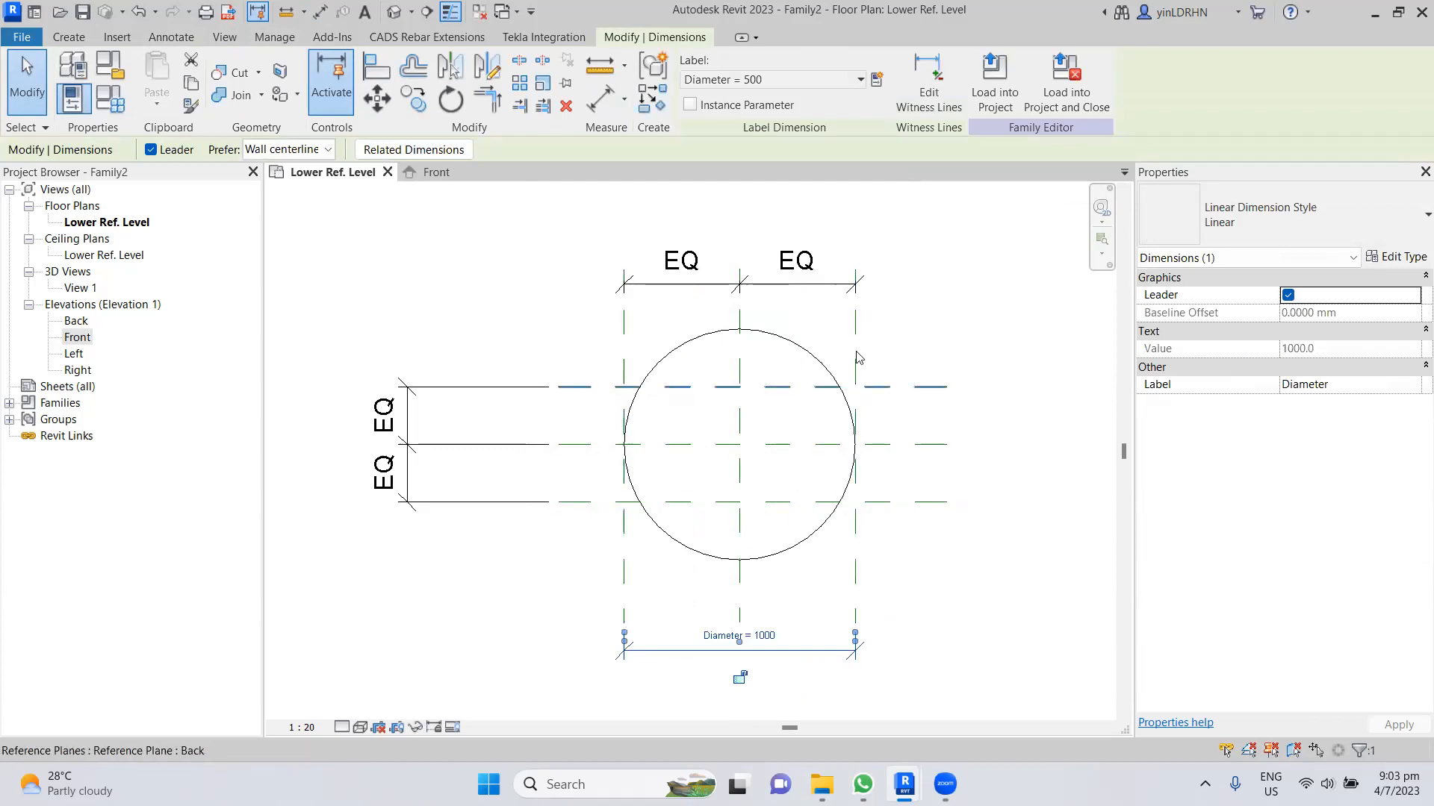
# - Inspect the Back and Front reference planes against the column's circular outline in plan
pyautogui.click(586, 390)
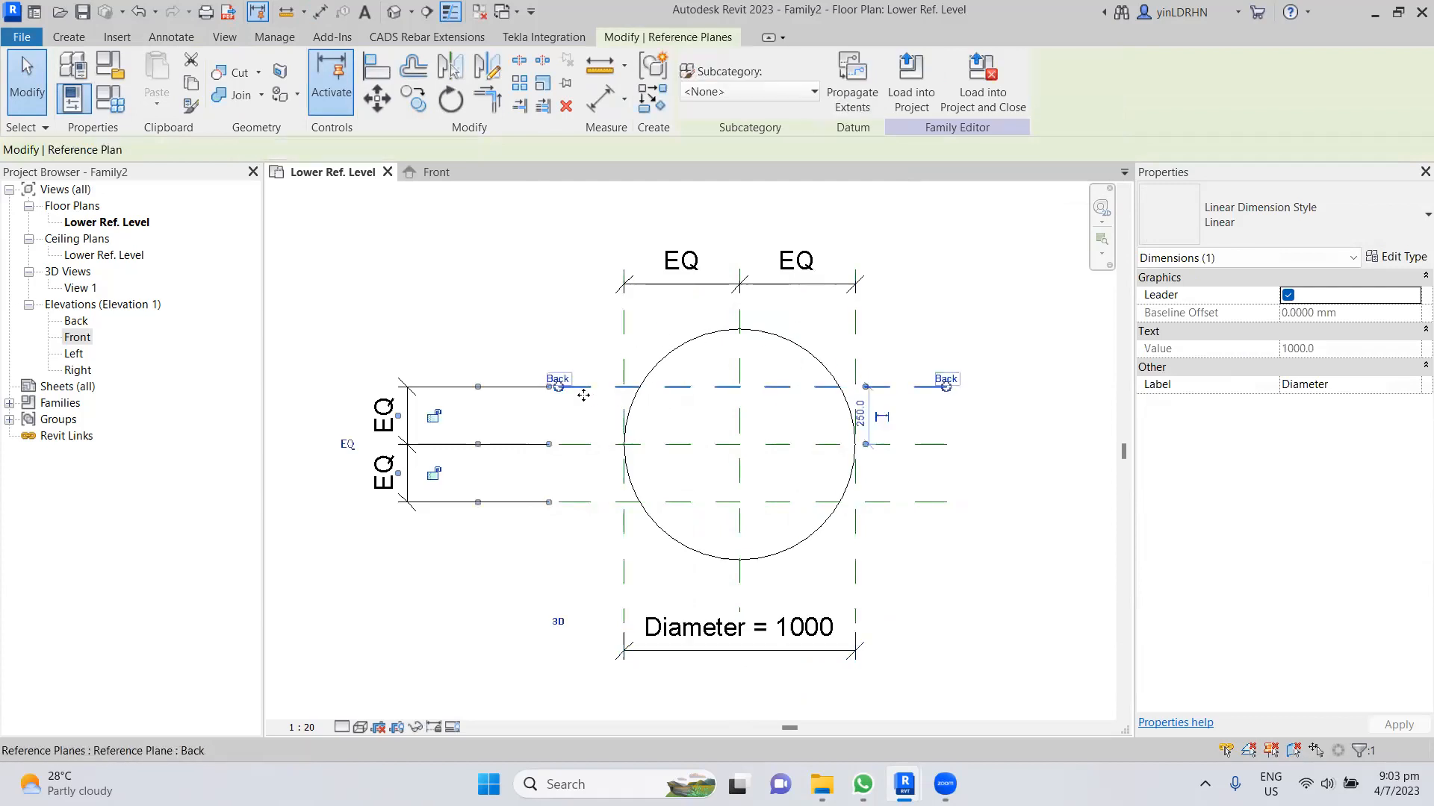
pyautogui.click(580, 501)
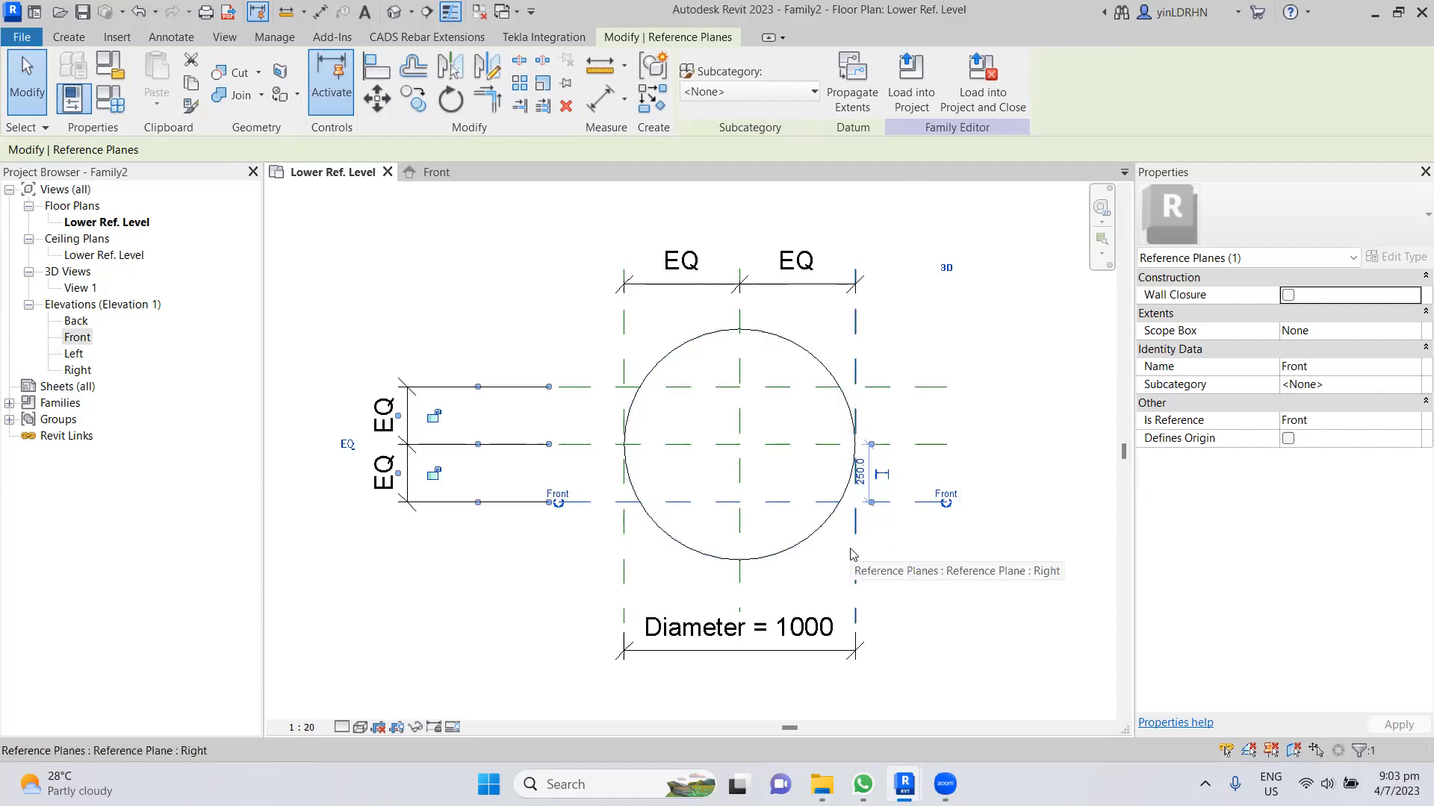
pyautogui.click(574, 388)
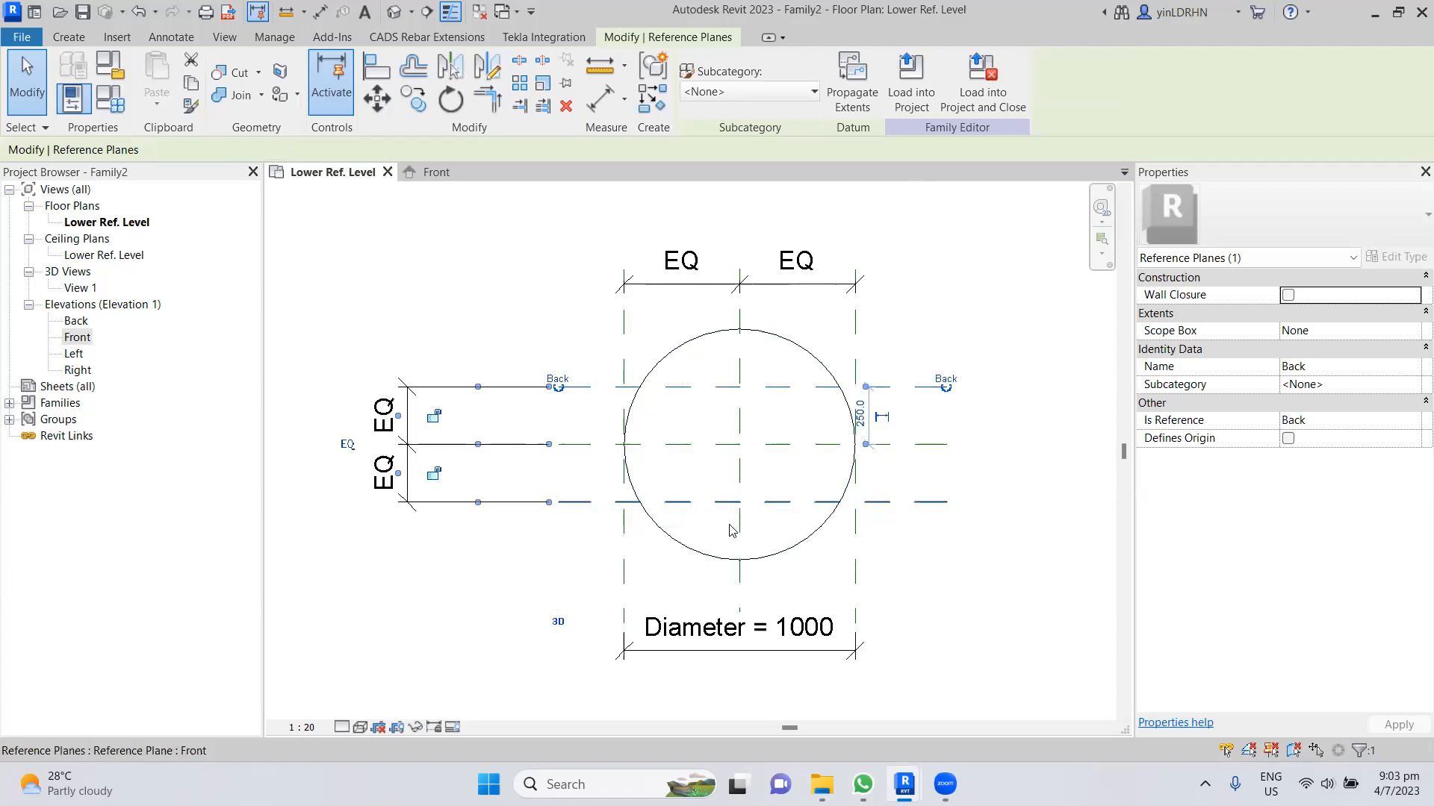
pyautogui.press('Escape')
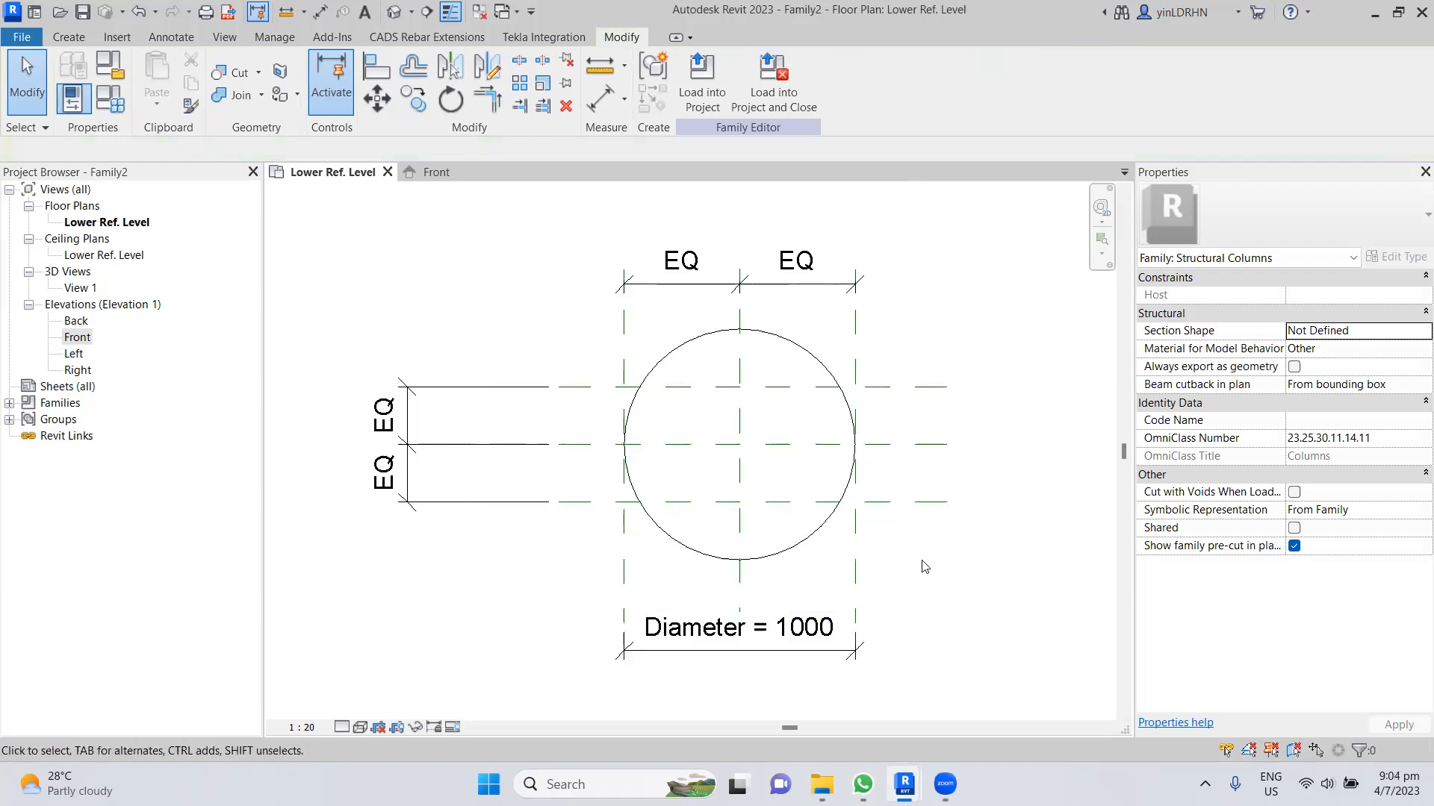
# - Save the family as Concrete Circular Column.rfa in the Concrete Family folder
pyautogui.click(22, 36)
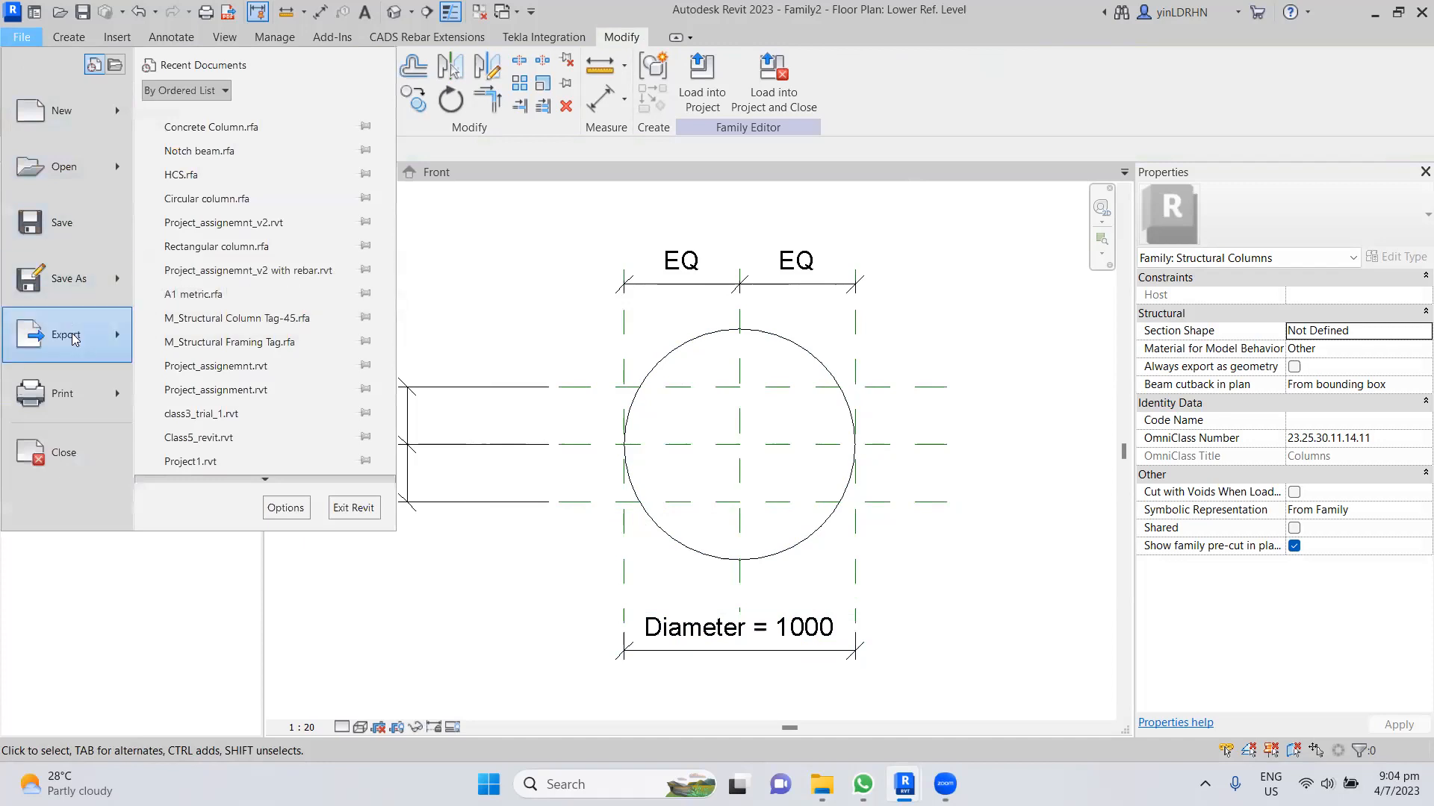
pyautogui.click(86, 238)
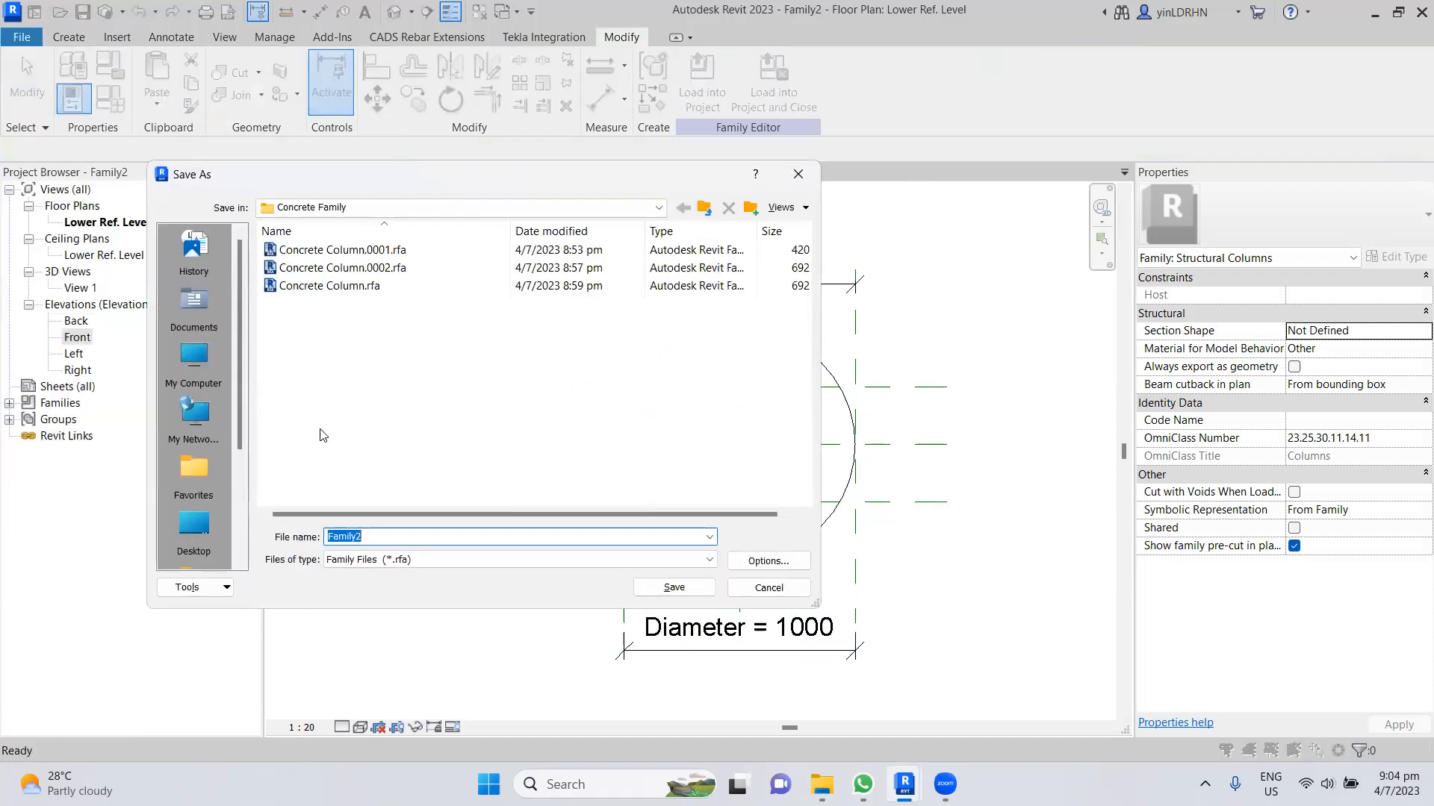
pyautogui.click(335, 287)
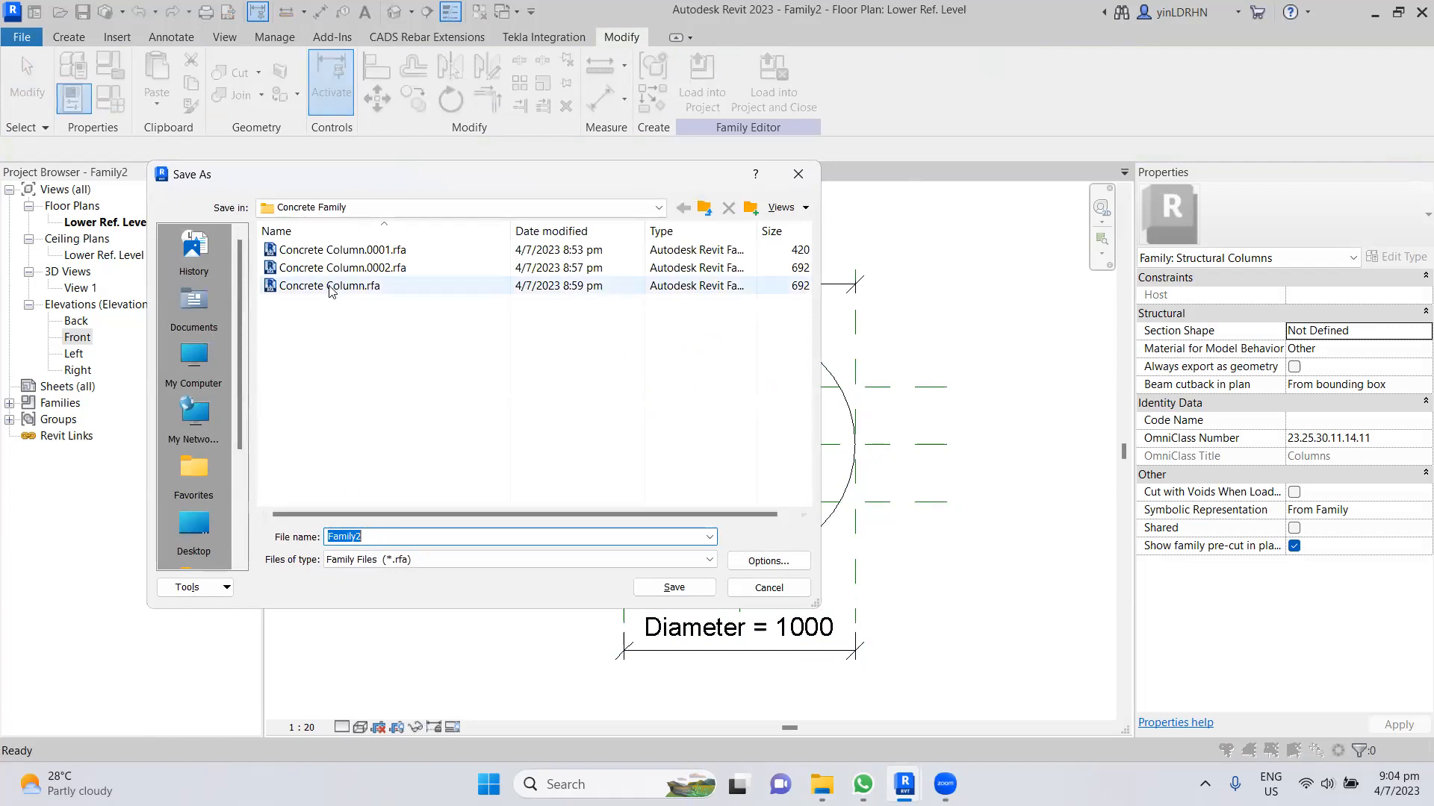
pyautogui.click(371, 536)
pyautogui.click(371, 536)
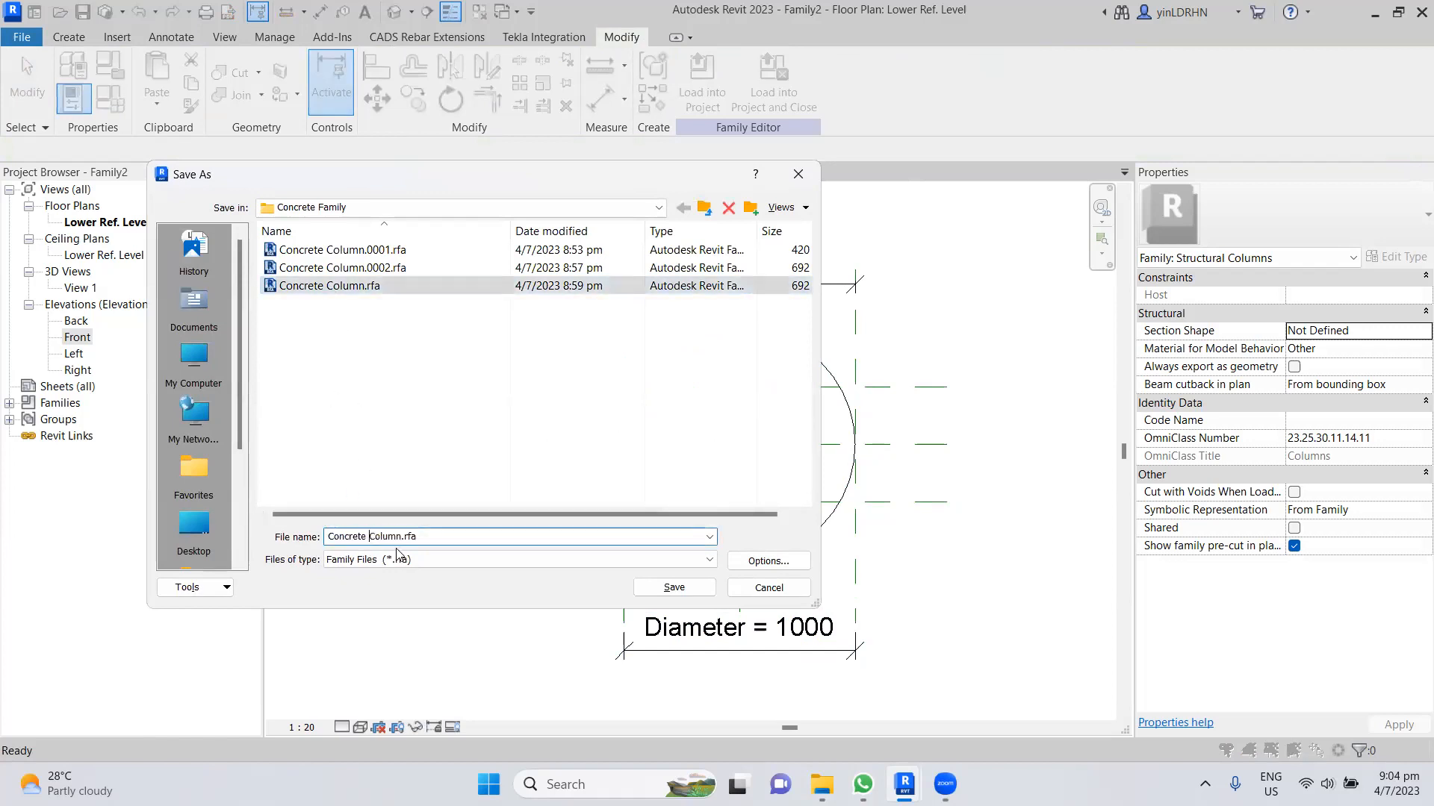
pyautogui.write('Circular')
pyautogui.click(669, 588)
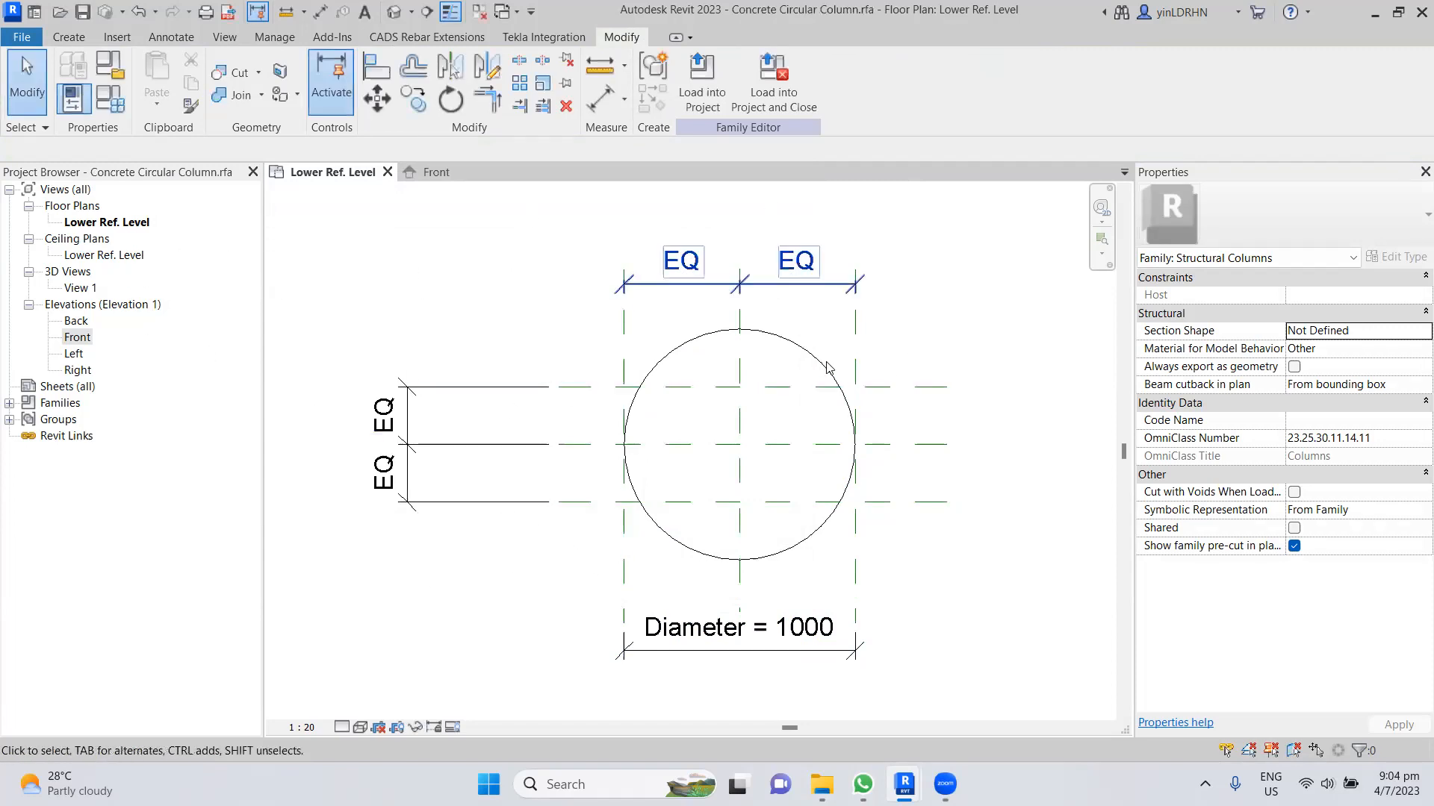
# - Open the family types for the revolved column and create a type named 1000 Dia
pyautogui.click(706, 335)
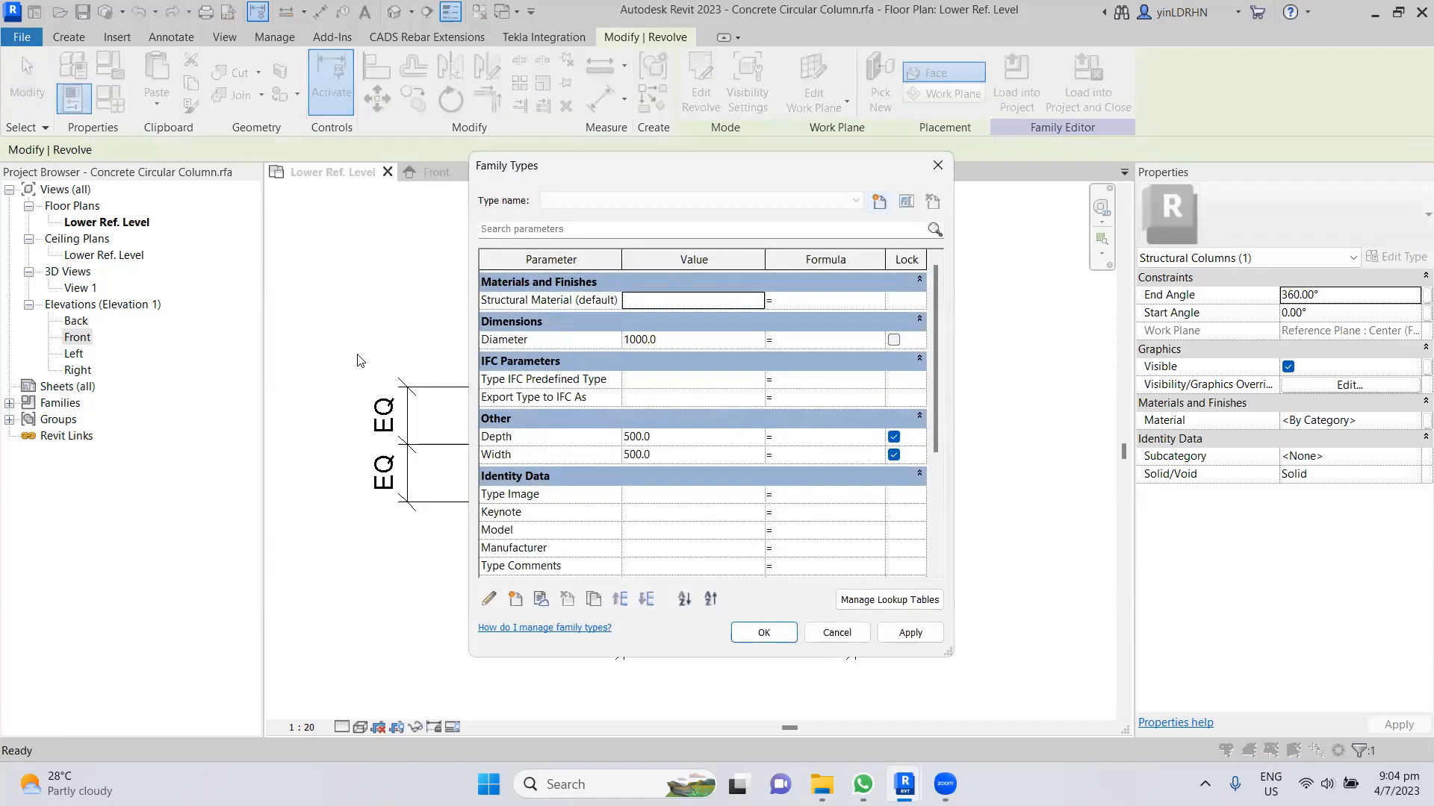
pyautogui.click(879, 203)
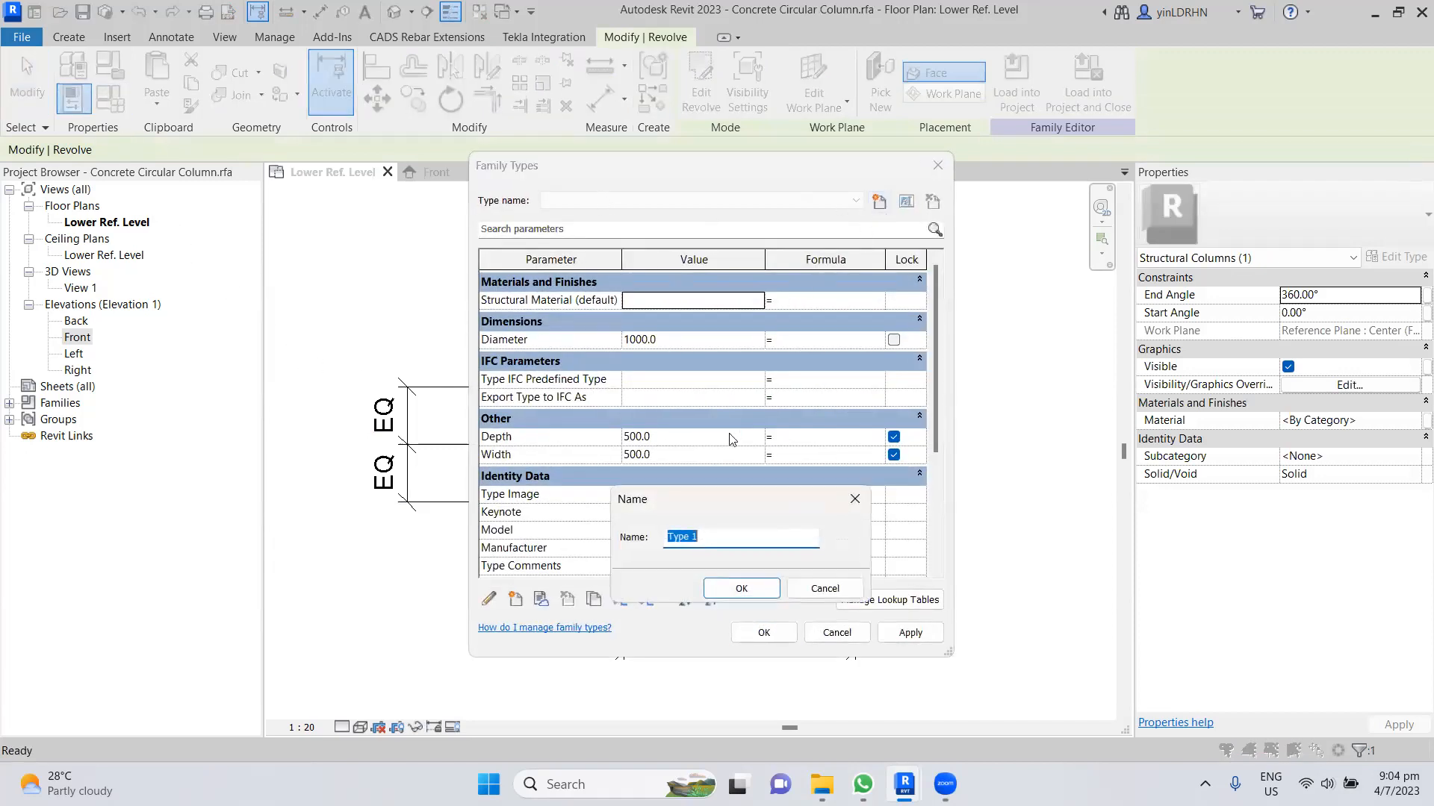
pyautogui.write('1')
pyautogui.click(742, 589)
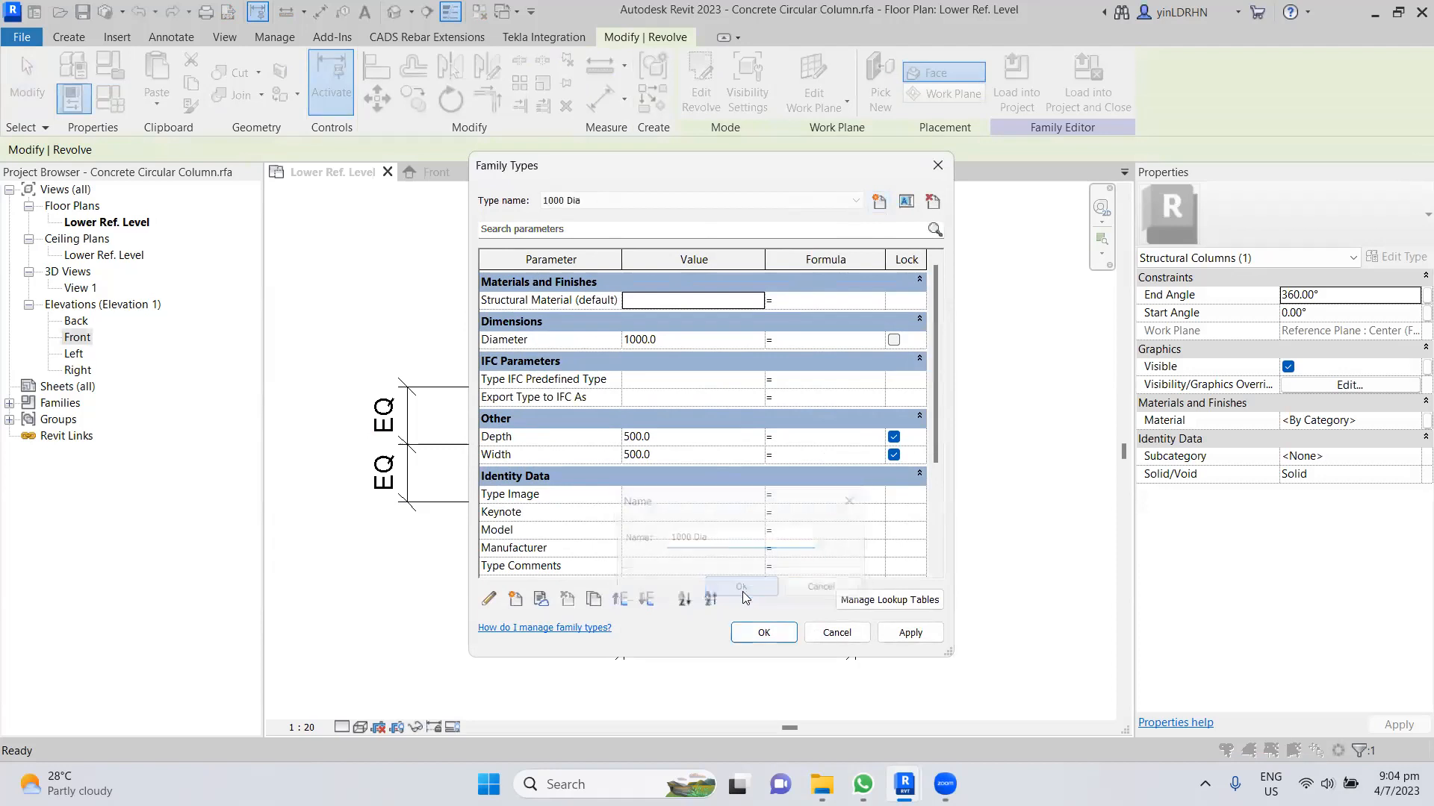
# - Create a family type named 500 Dia and set its Diameter to 500
pyautogui.click(879, 203)
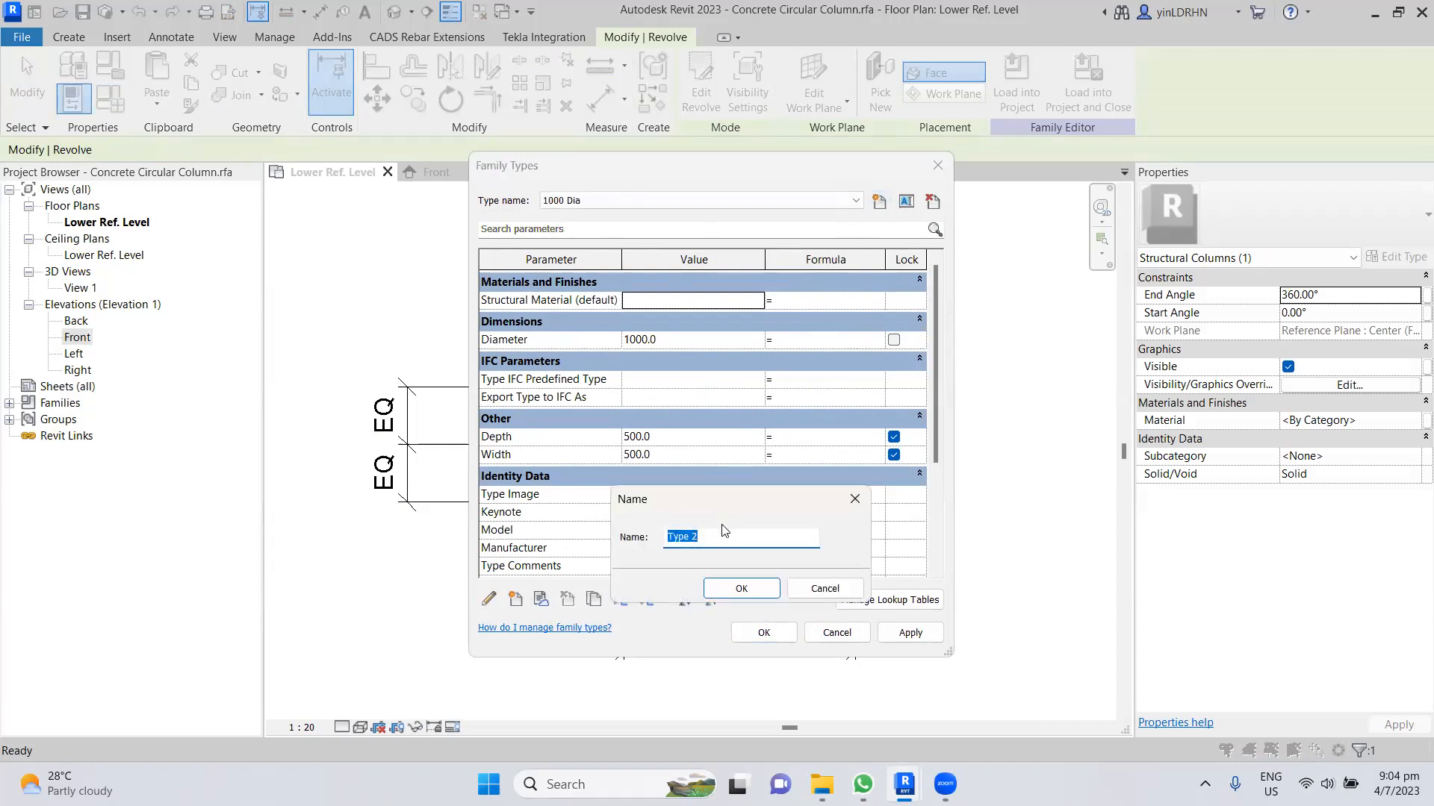
pyautogui.write('500 Dia')
pyautogui.click(740, 587)
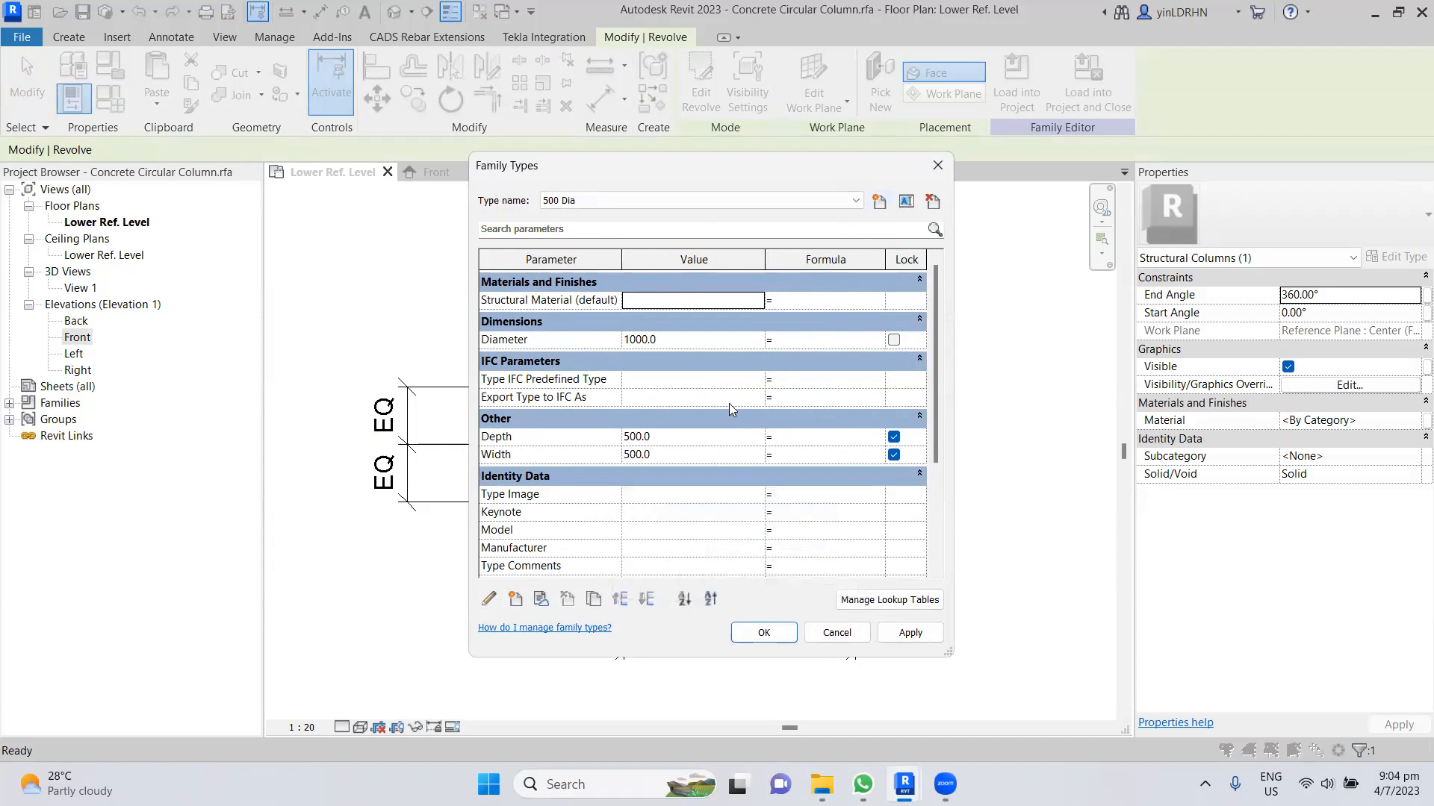
pyautogui.click(687, 340)
pyautogui.write('500')
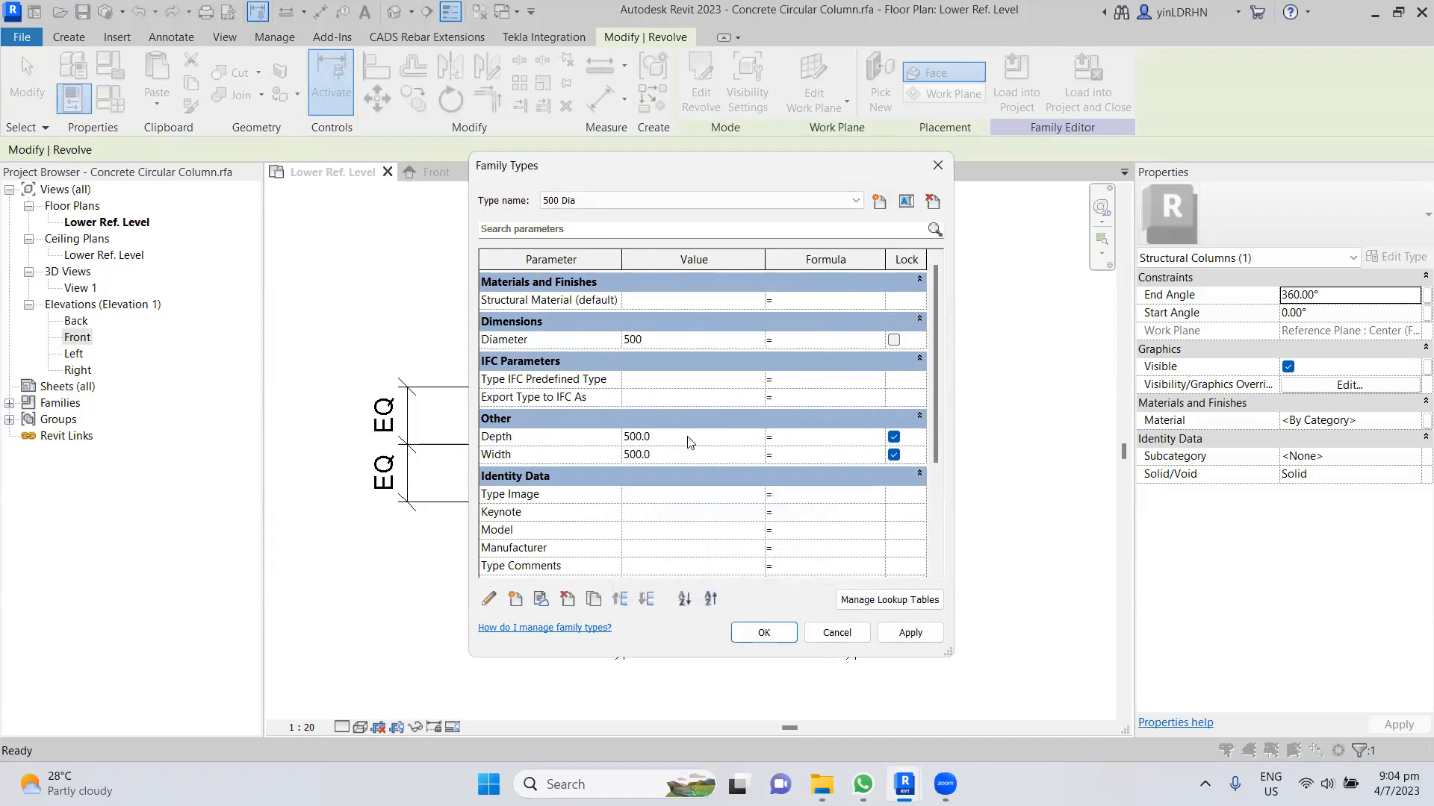
# - Delete the unused Depth and Width family parameters
pyautogui.click(687, 438)
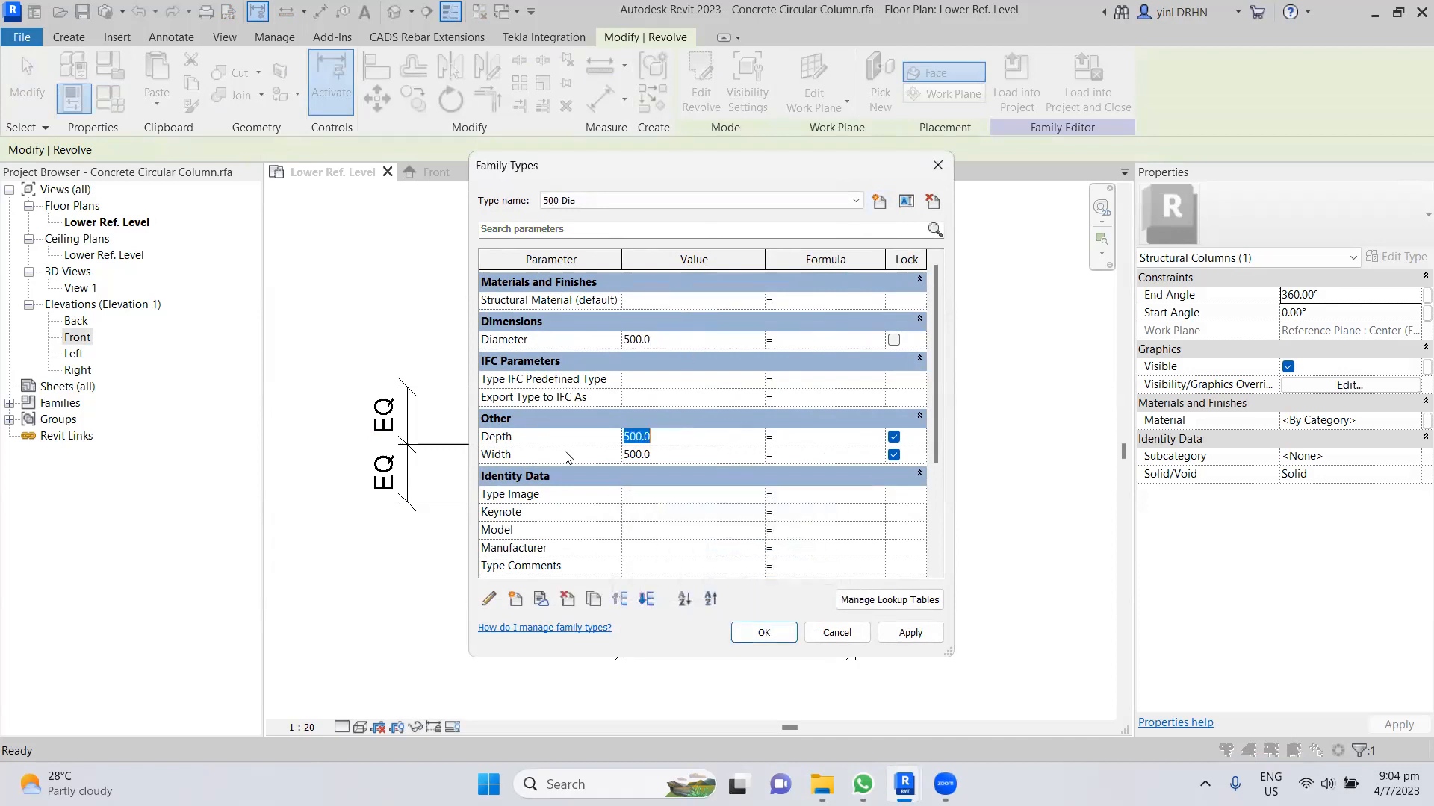
pyautogui.click(527, 440)
pyautogui.click(567, 599)
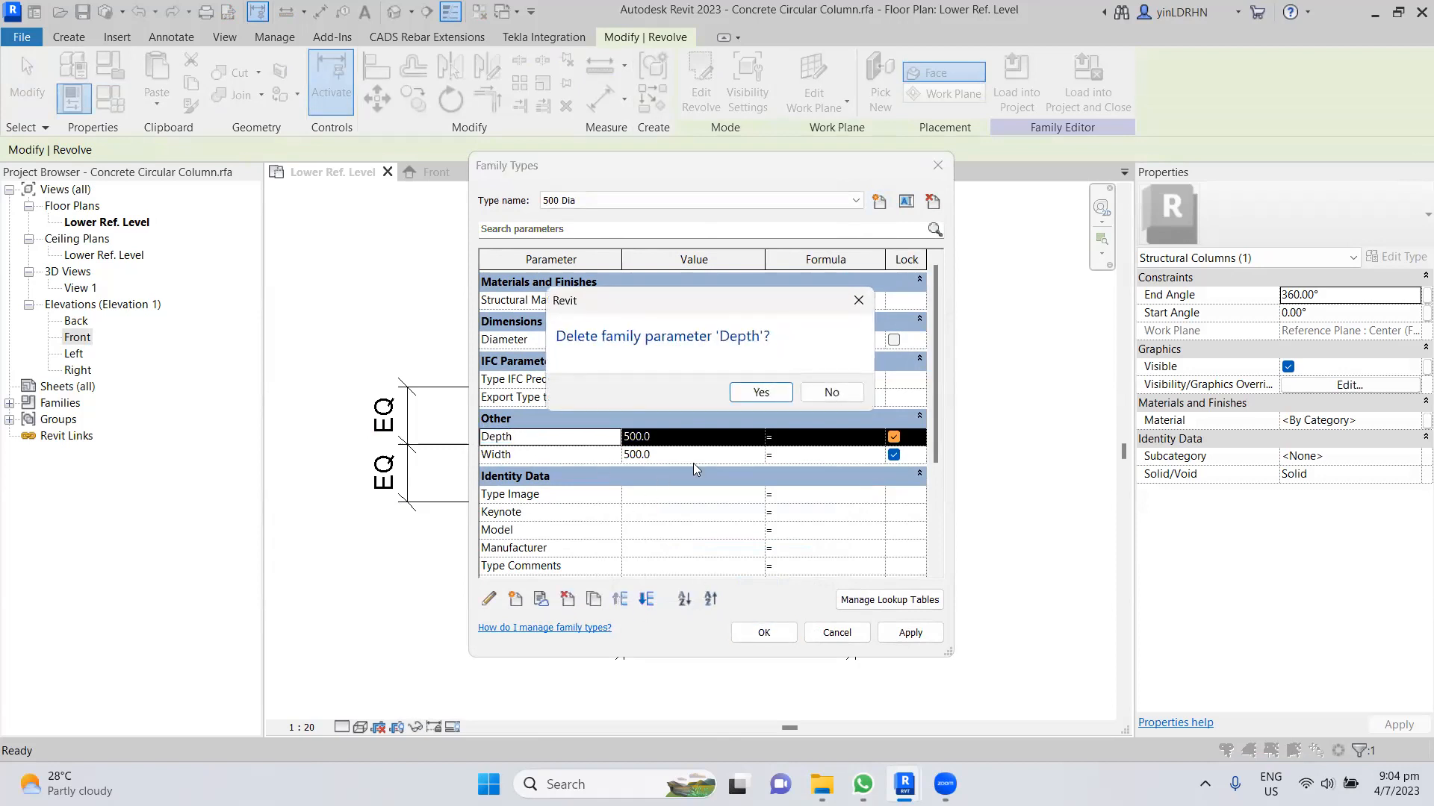
pyautogui.click(758, 392)
pyautogui.click(578, 442)
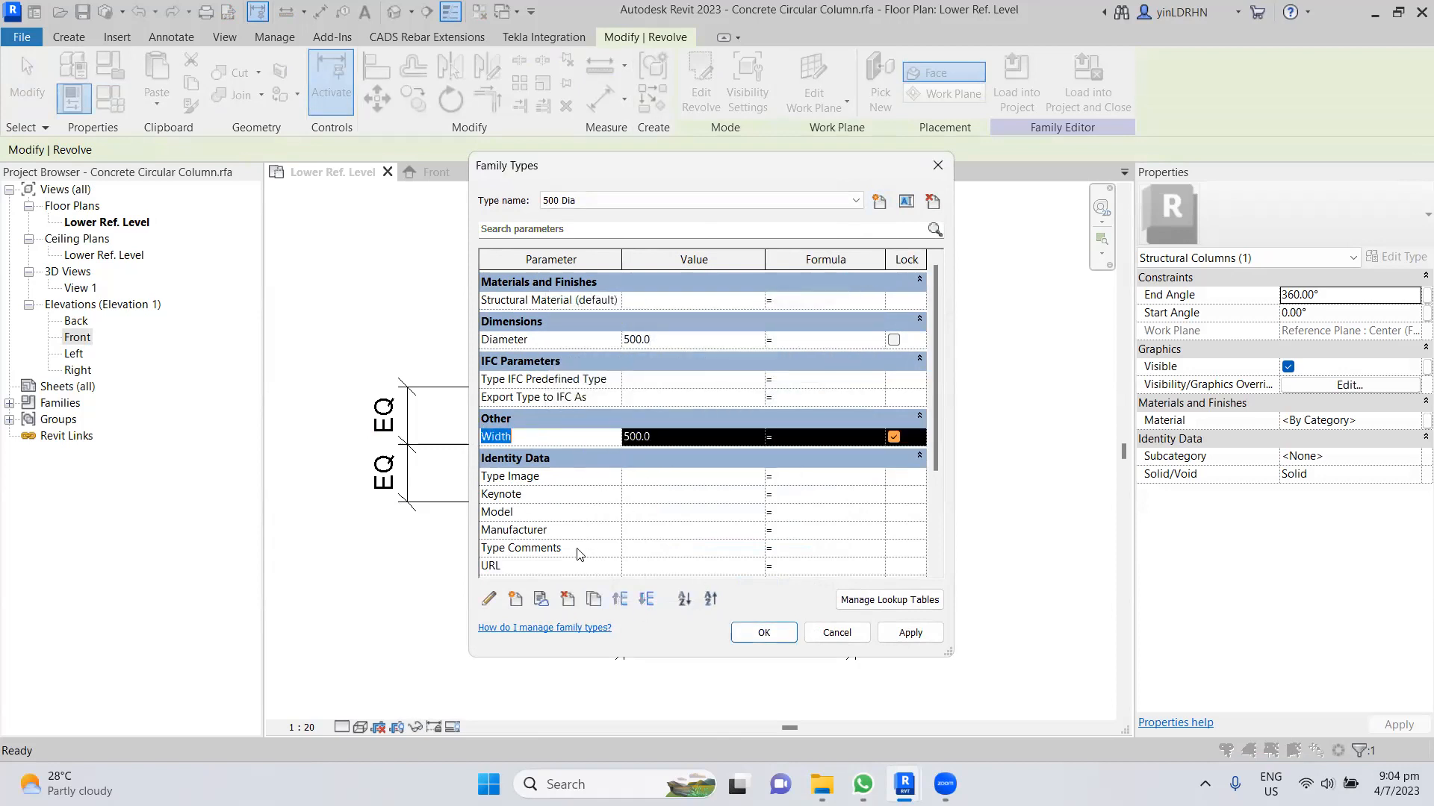
pyautogui.click(568, 599)
pyautogui.click(761, 394)
# - Switch the current family type to 1000 Dia and apply it
pyautogui.click(693, 205)
pyautogui.click(657, 216)
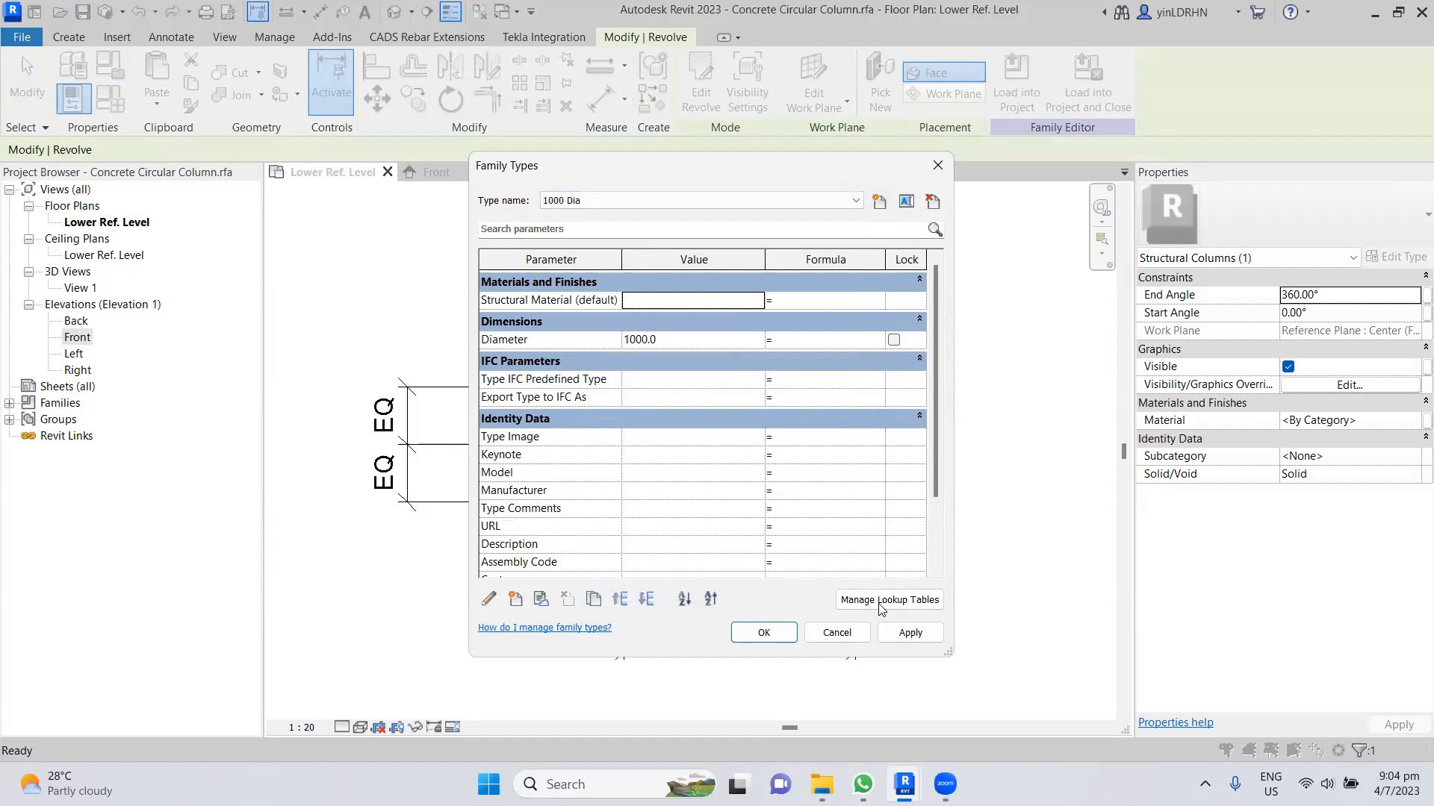
pyautogui.click(910, 632)
# - Create a family type named 600 Dia, set its Diameter to 600 and check the list of types
pyautogui.click(880, 202)
pyautogui.write('600 Dia')
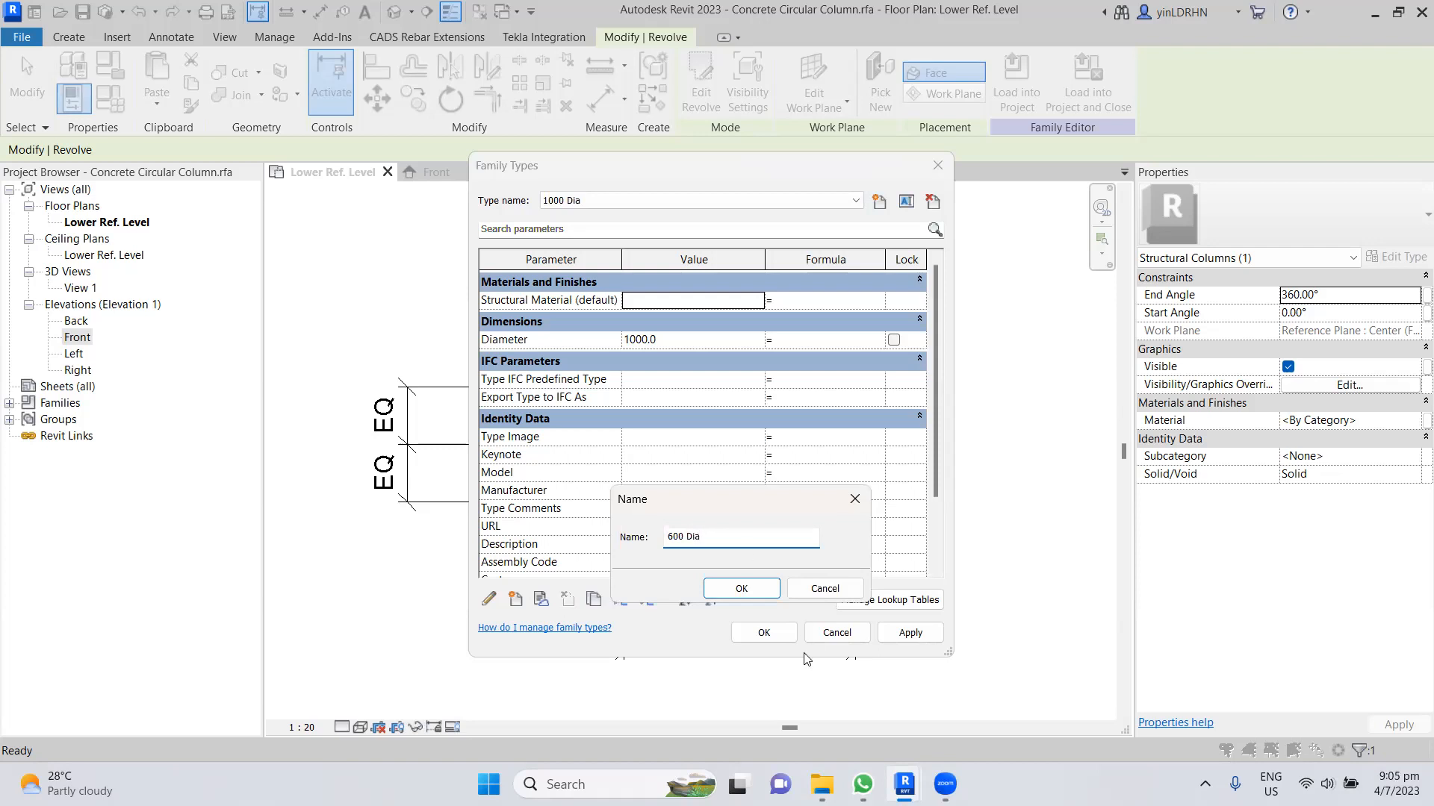
pyautogui.click(741, 590)
pyautogui.click(696, 339)
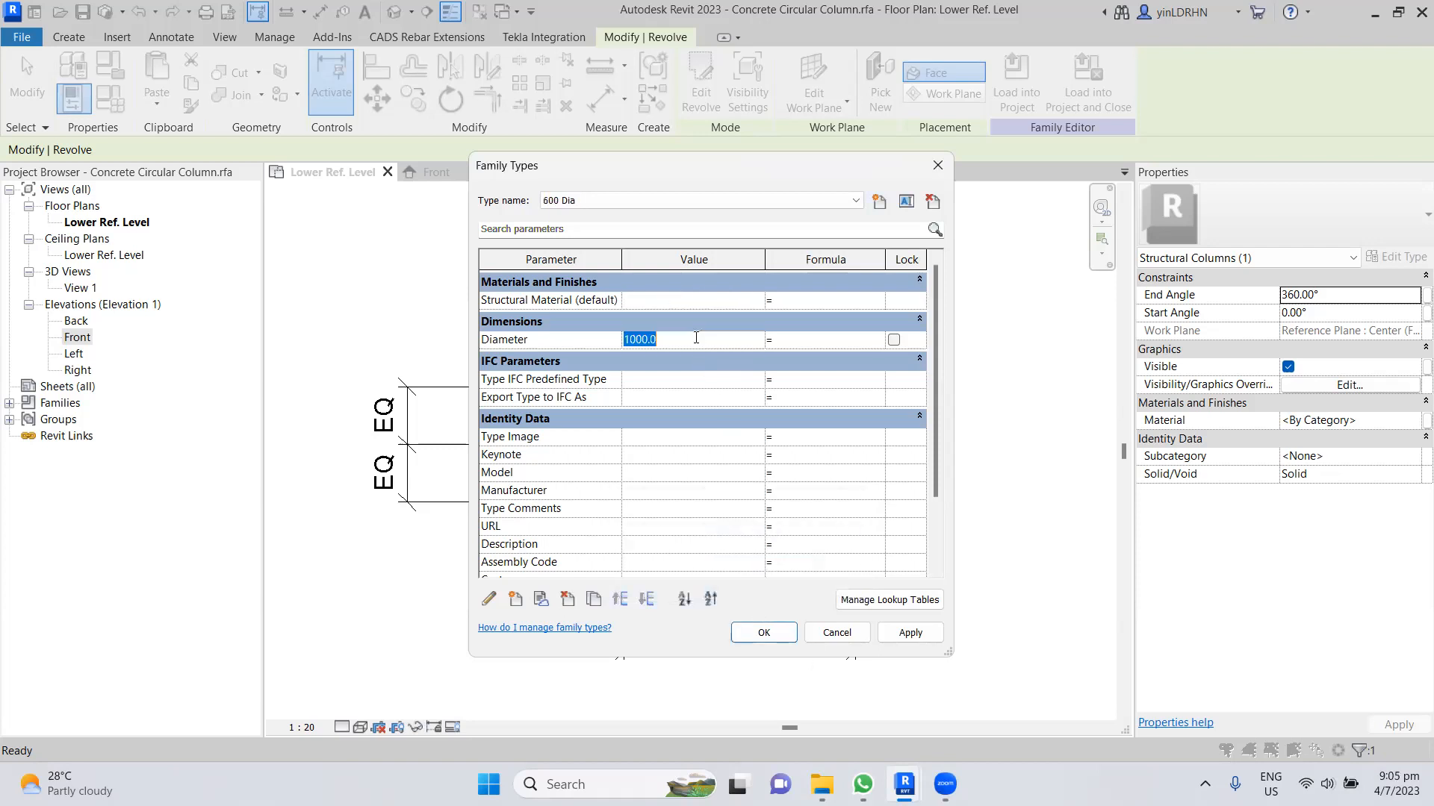
pyautogui.write('600')
pyautogui.press('Return')
pyautogui.click(716, 203)
pyautogui.click(717, 201)
# - Create a family type named 700 Dia, set its Diameter to 700 and apply it
pyautogui.click(879, 201)
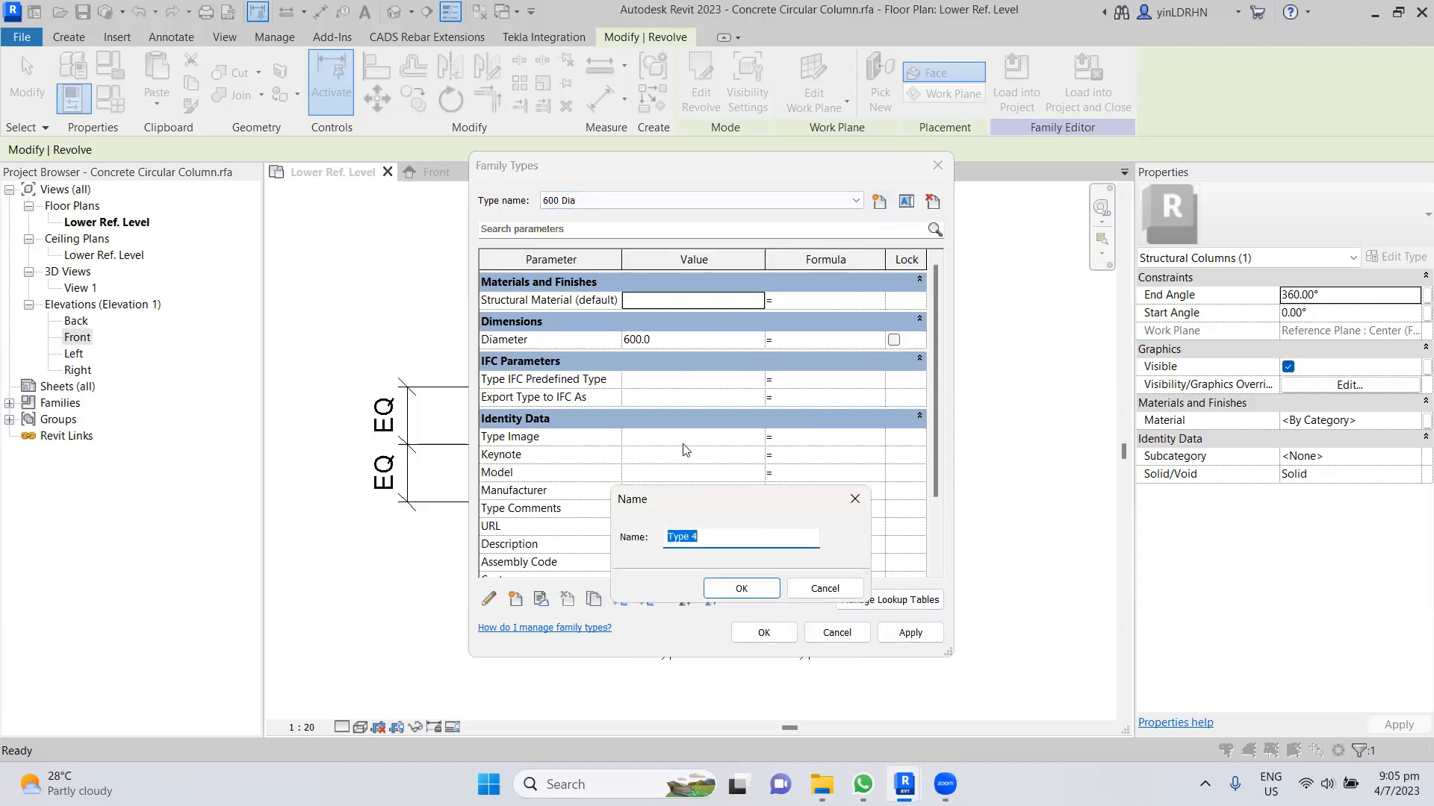
pyautogui.write('700 Dia')
pyautogui.click(742, 588)
pyautogui.click(697, 341)
pyautogui.write('70')
pyautogui.click(910, 633)
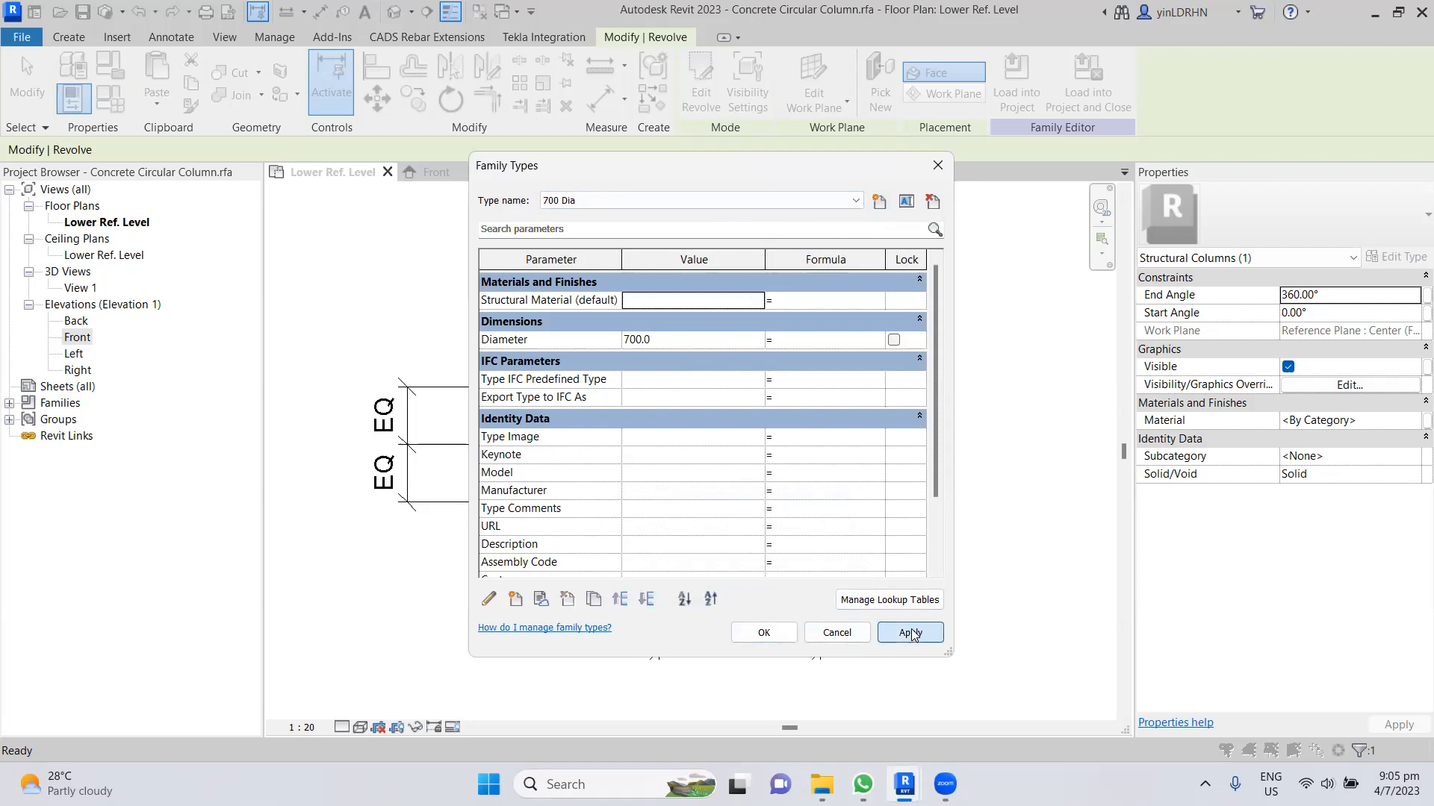
# - Create a family type named 800 dia, set its Diameter to 800 and apply it
pyautogui.click(879, 203)
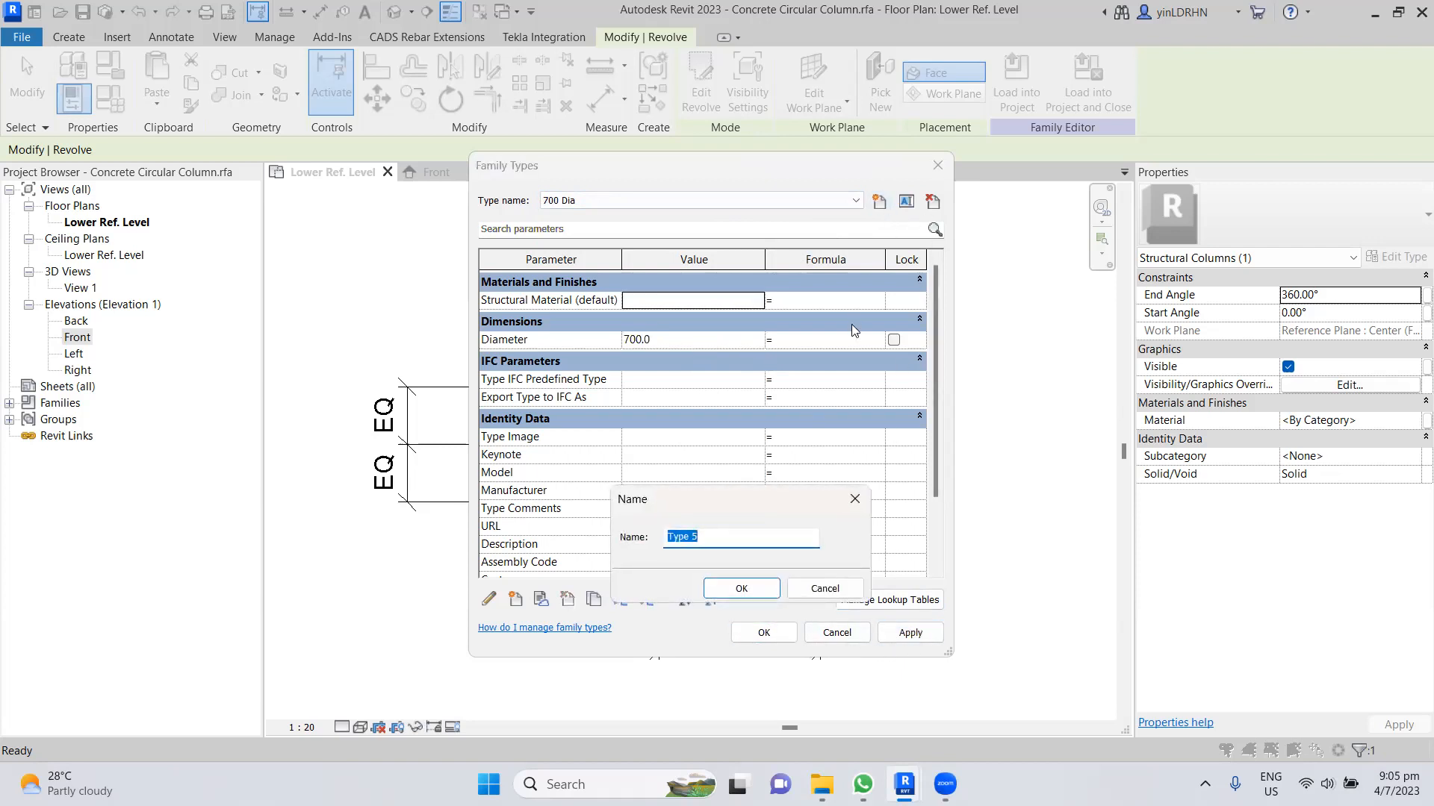
pyautogui.write('800 dia')
pyautogui.click(743, 589)
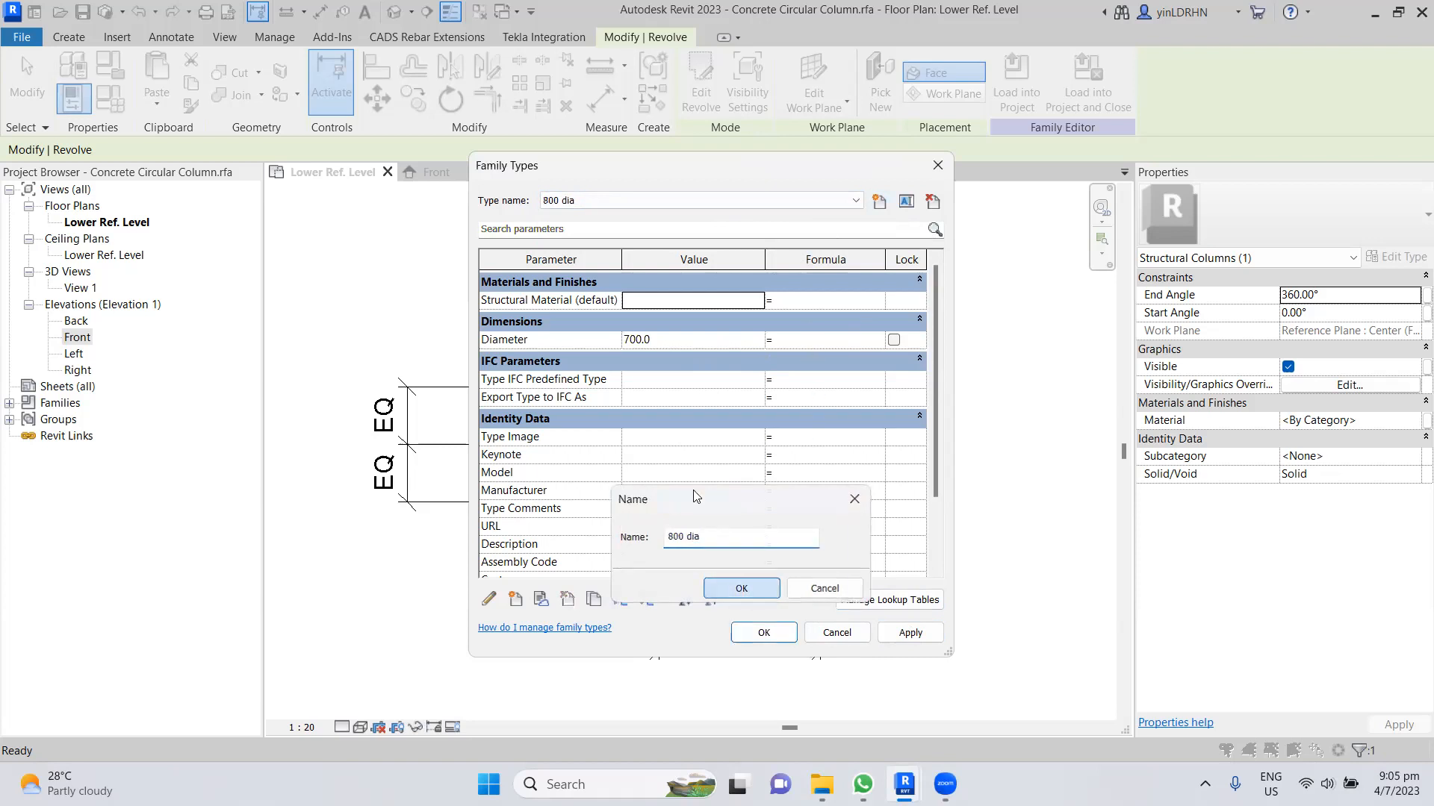
pyautogui.click(654, 341)
pyautogui.write('800')
pyautogui.click(911, 634)
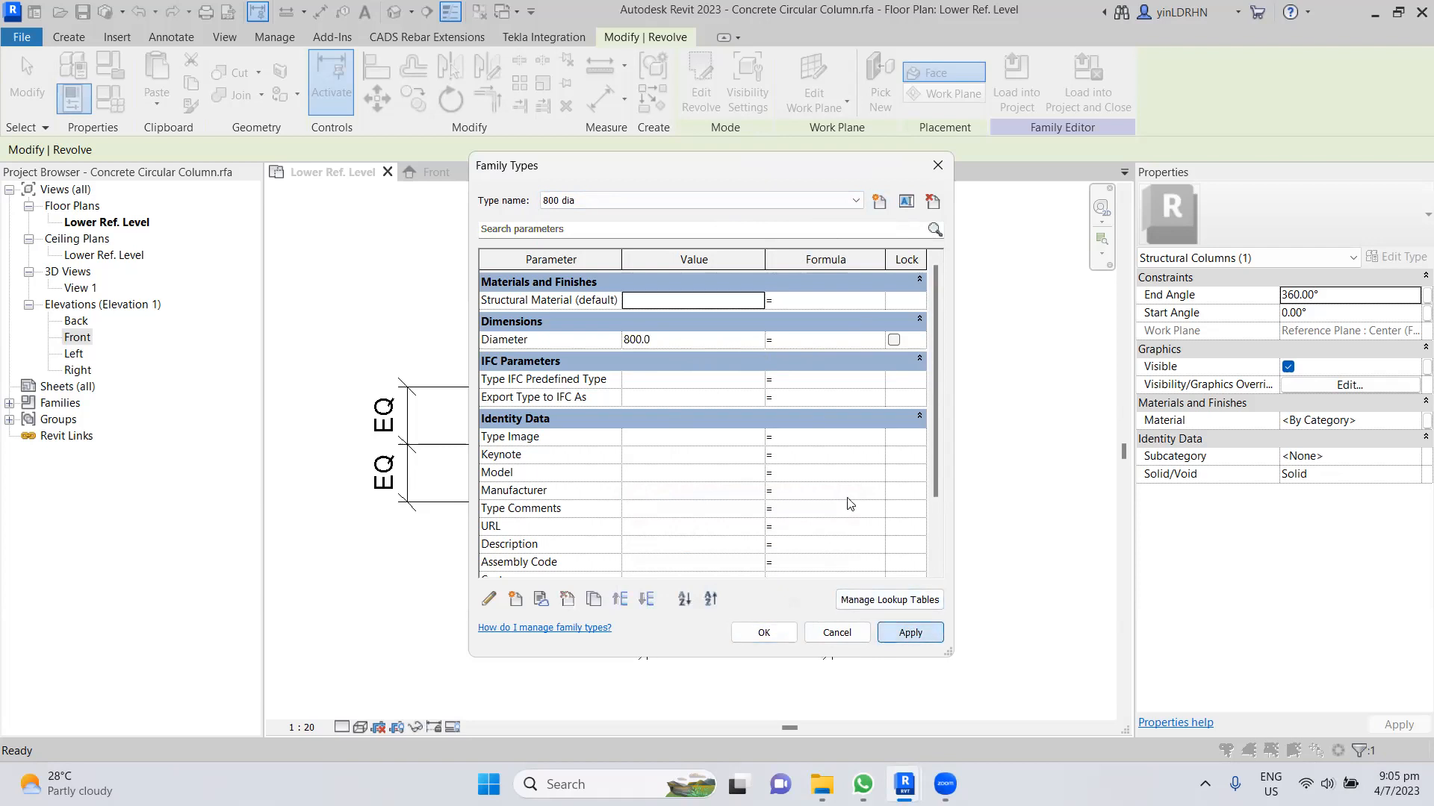
# - Create a family type named 900 dia, apply it and check it in the list of types
pyautogui.click(879, 201)
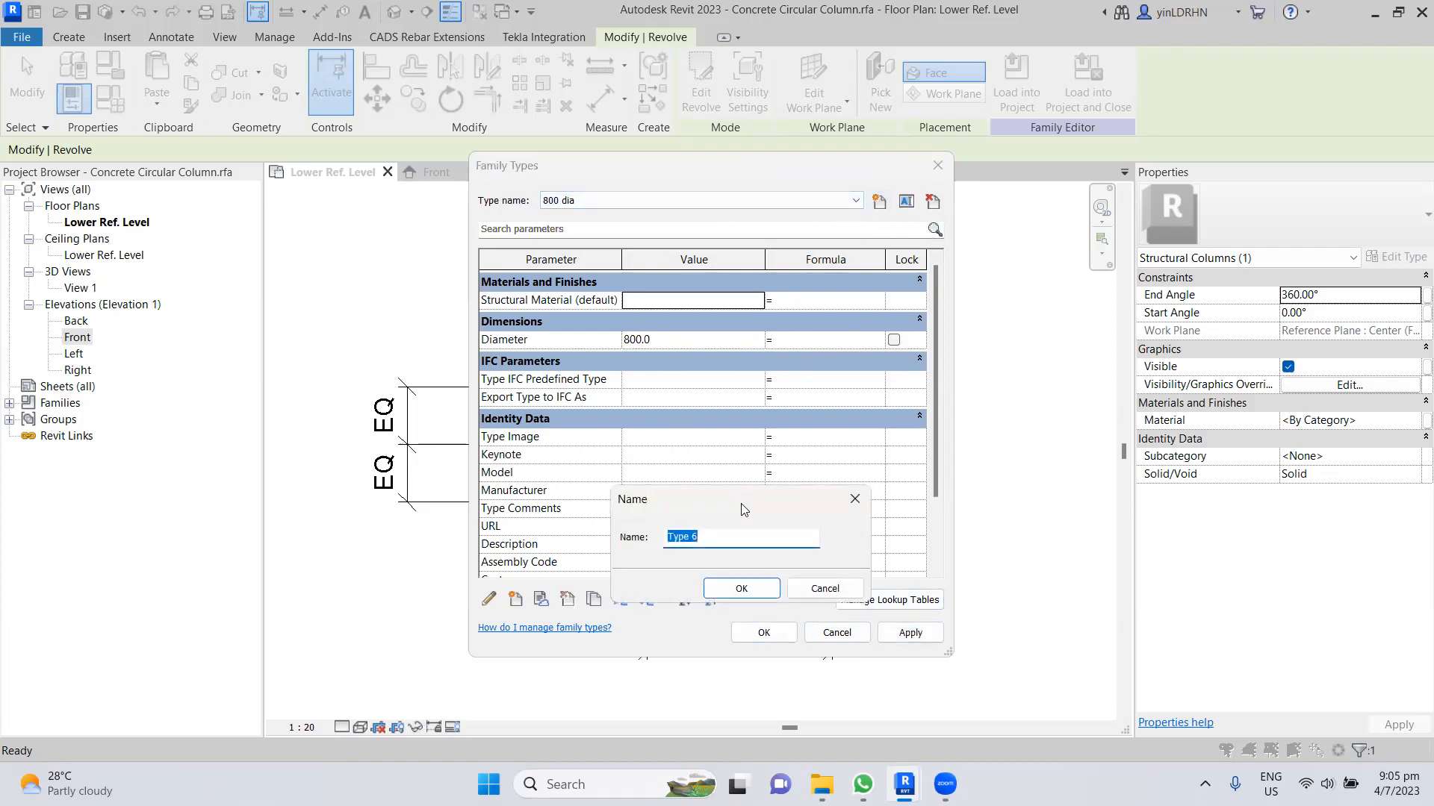
pyautogui.write('900 dia')
pyautogui.click(741, 590)
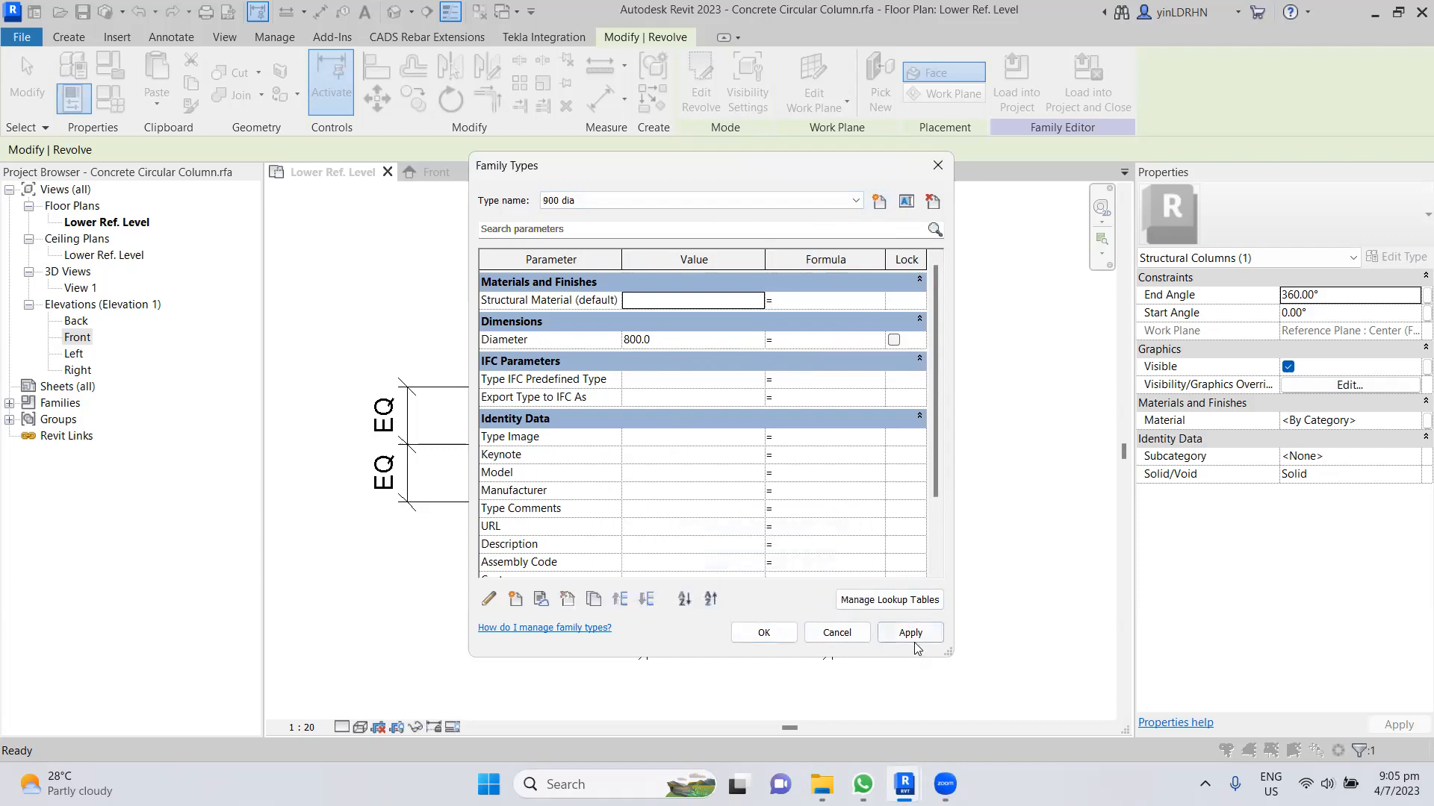
pyautogui.click(910, 632)
pyautogui.click(694, 200)
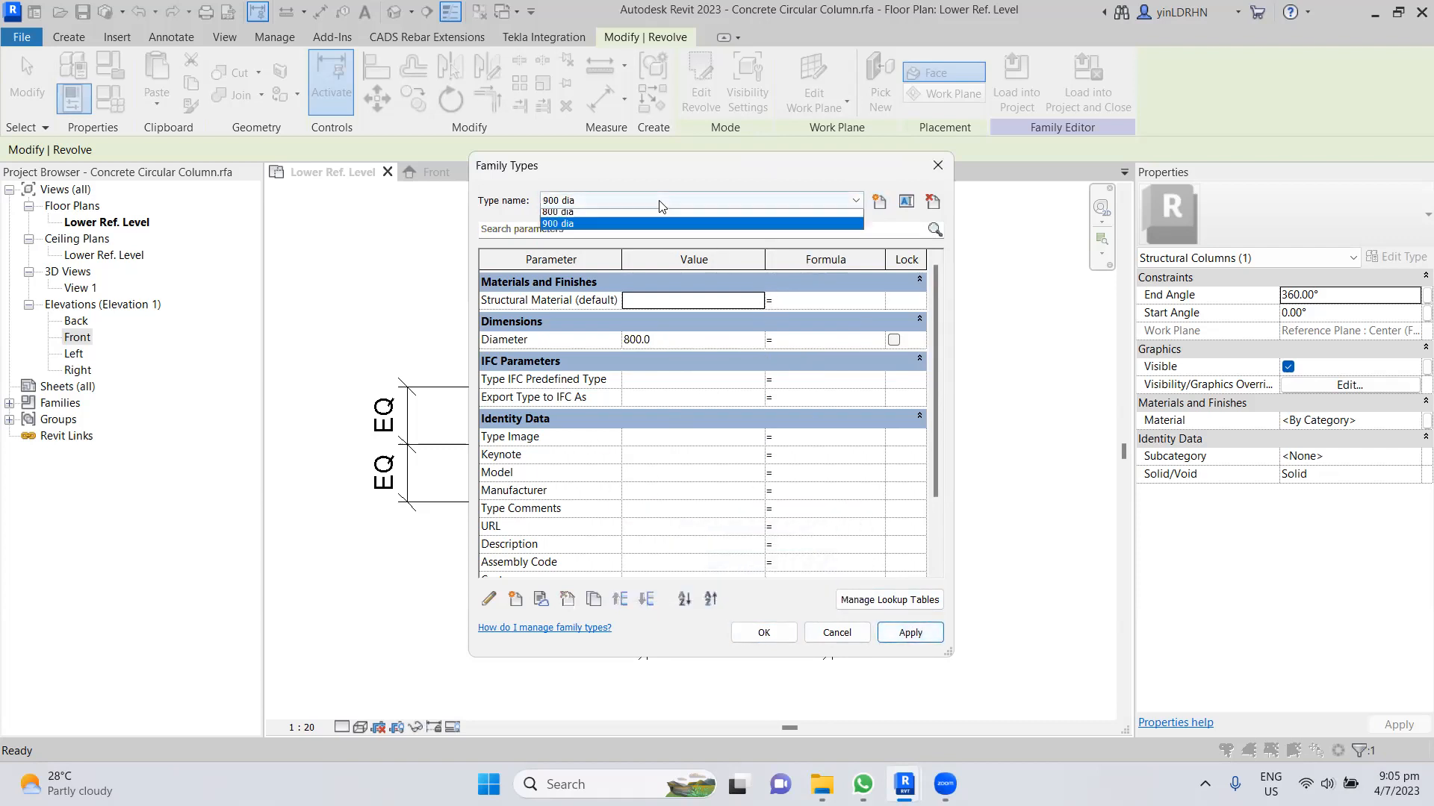
pyautogui.click(618, 275)
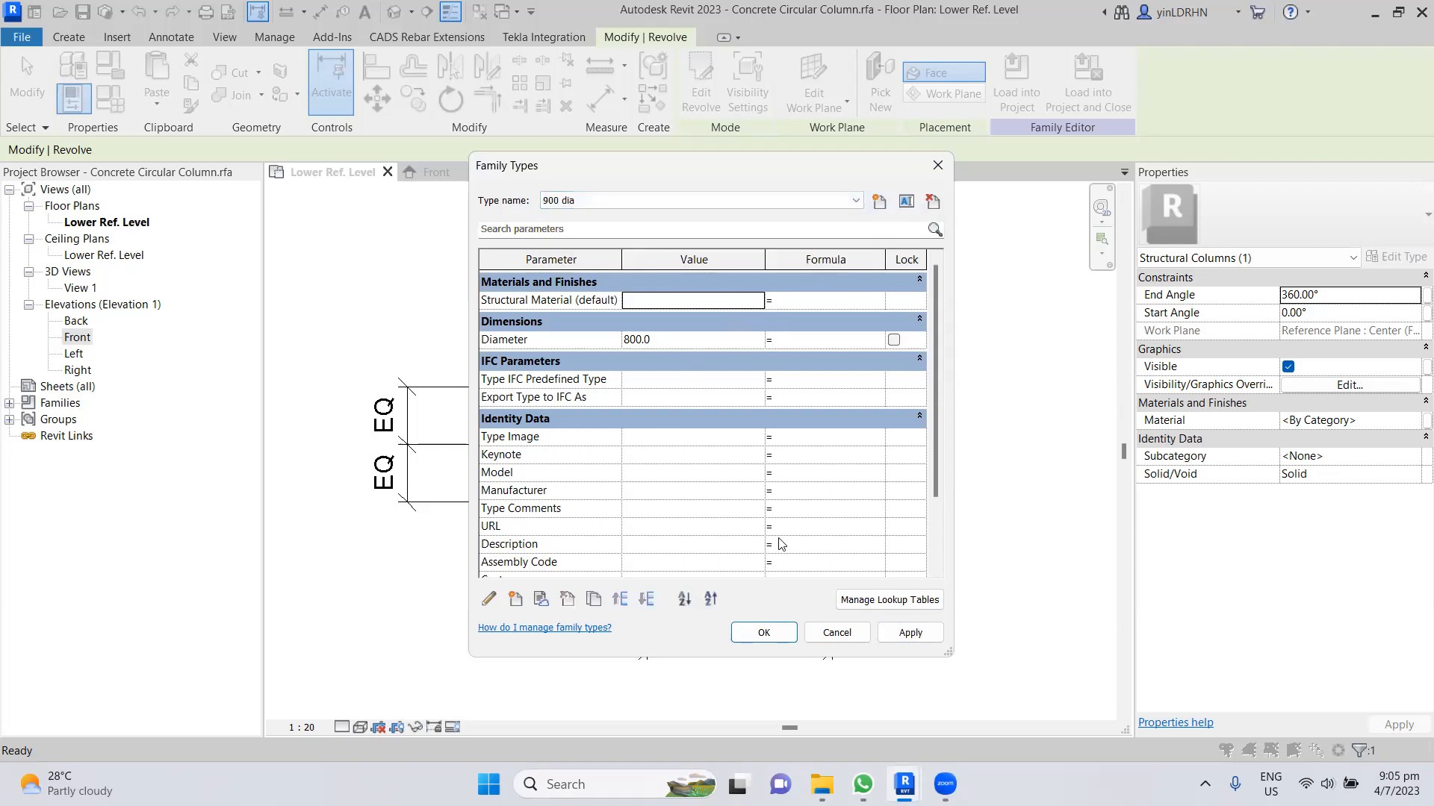
# - Set the 900 dia type's Diameter to 900, accept the family types and save the circular column family
pyautogui.click(662, 341)
pyautogui.click(491, 600)
pyautogui.click(491, 599)
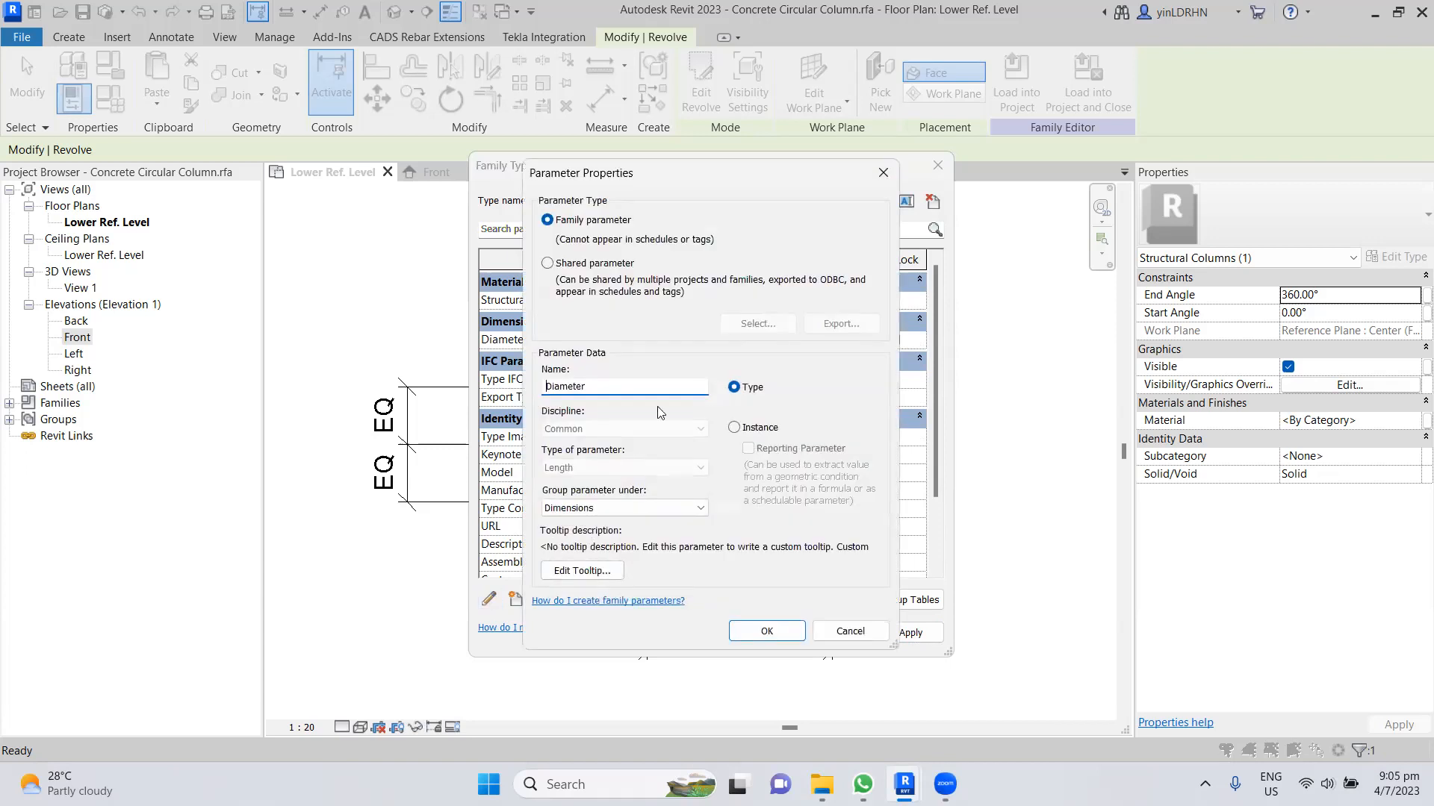
pyautogui.click(844, 632)
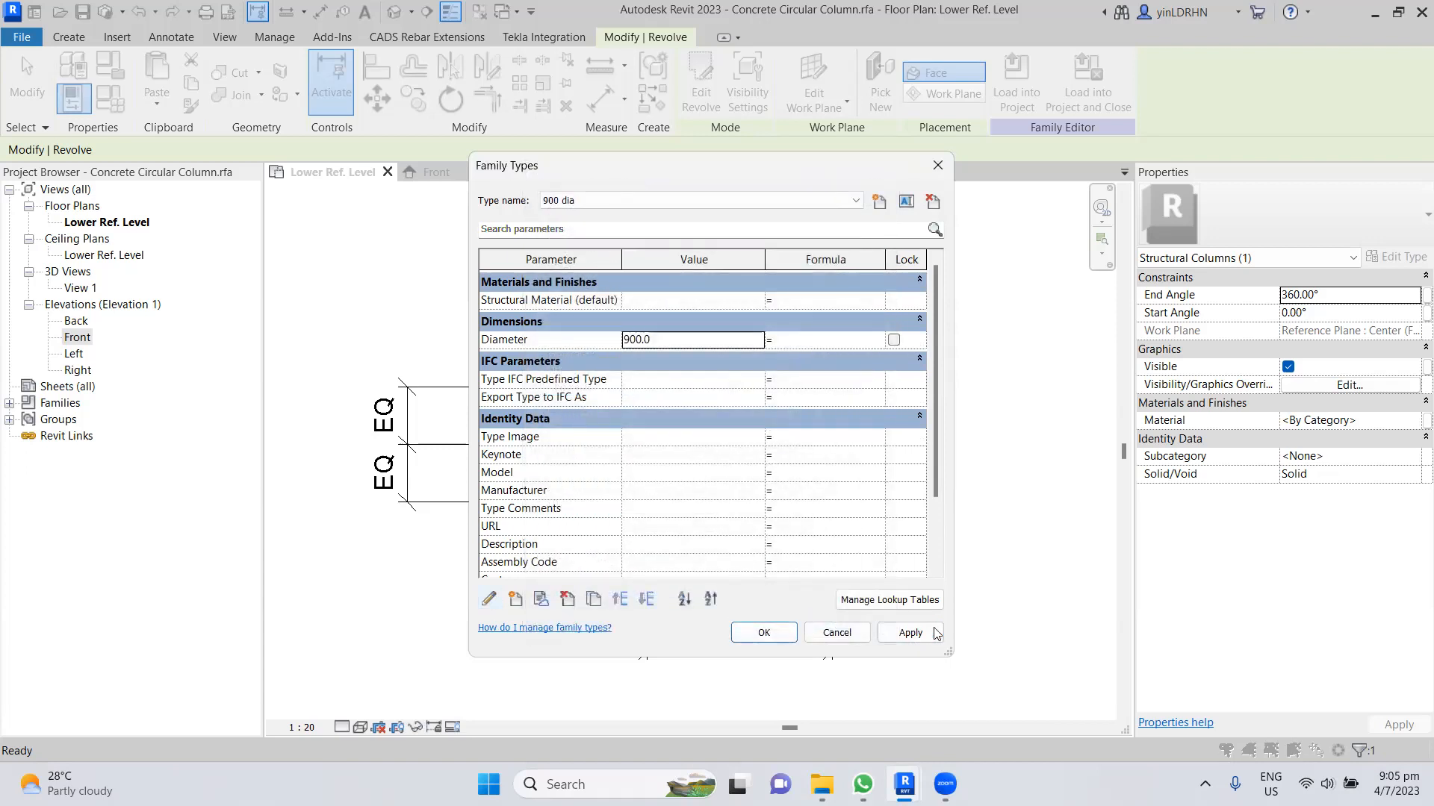
pyautogui.click(764, 633)
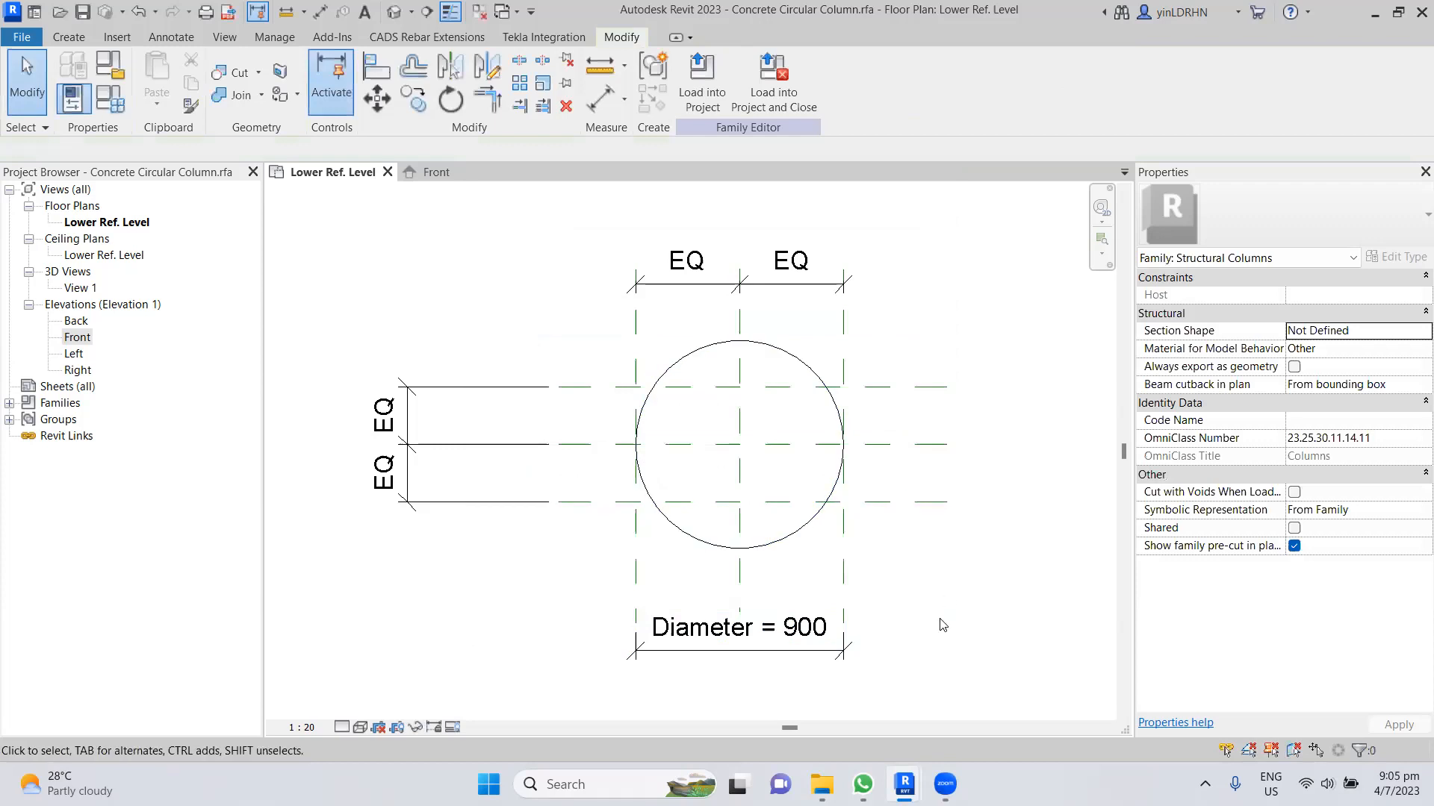
pyautogui.click(82, 12)
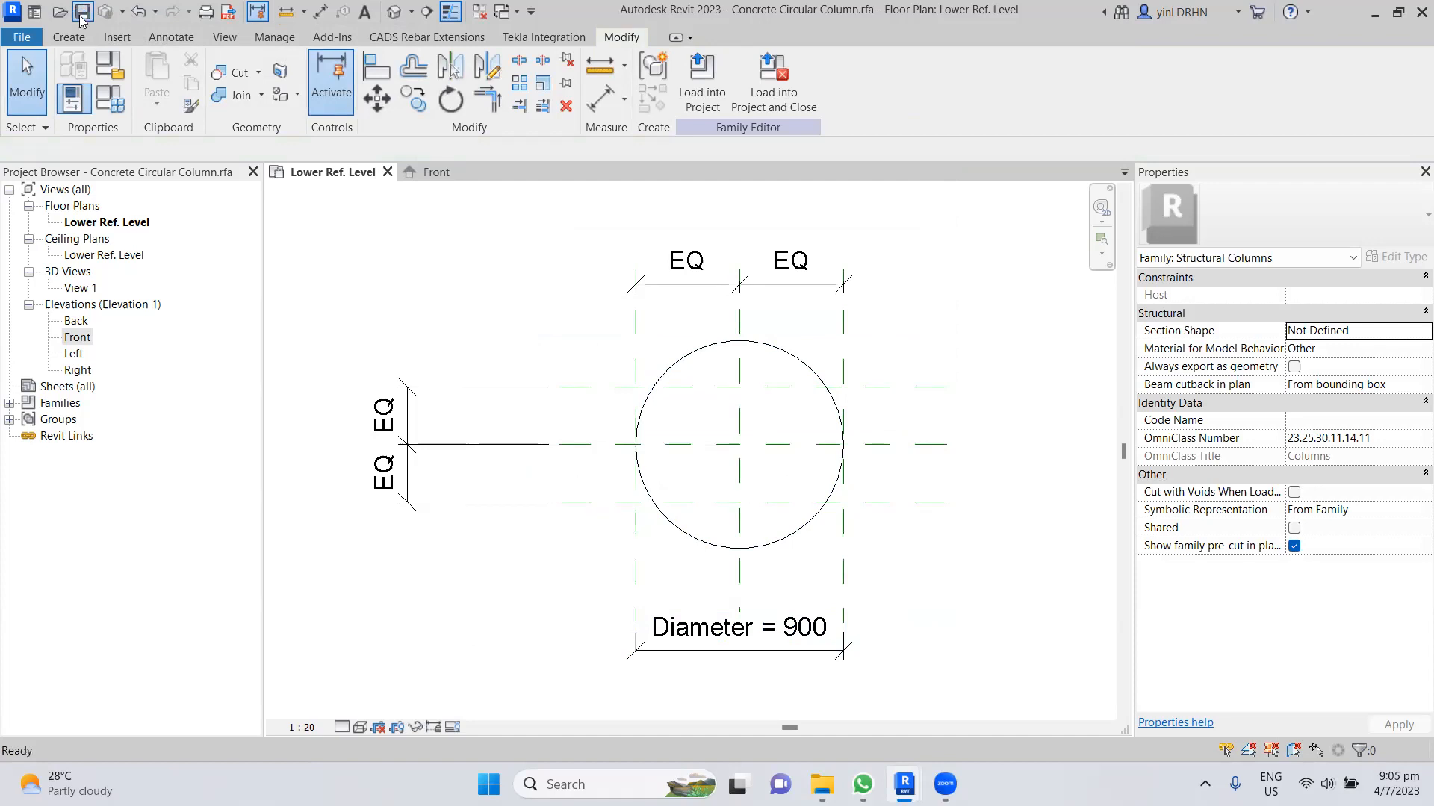
# - Switch to the Project1 window and dismiss the save reminder and its interval options without saving
pyautogui.click(1374, 12)
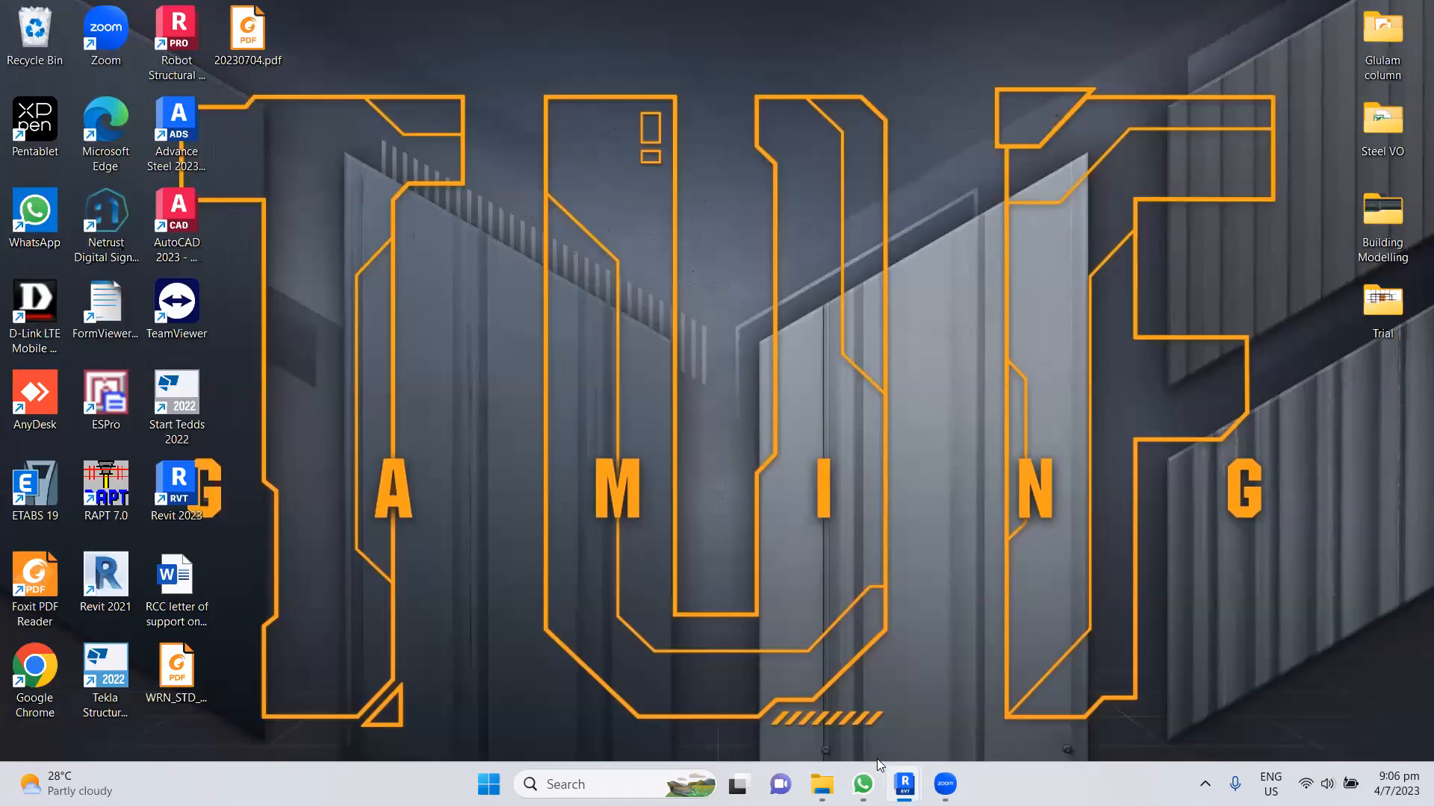
pyautogui.moveTo(900, 781)
pyautogui.click(812, 688)
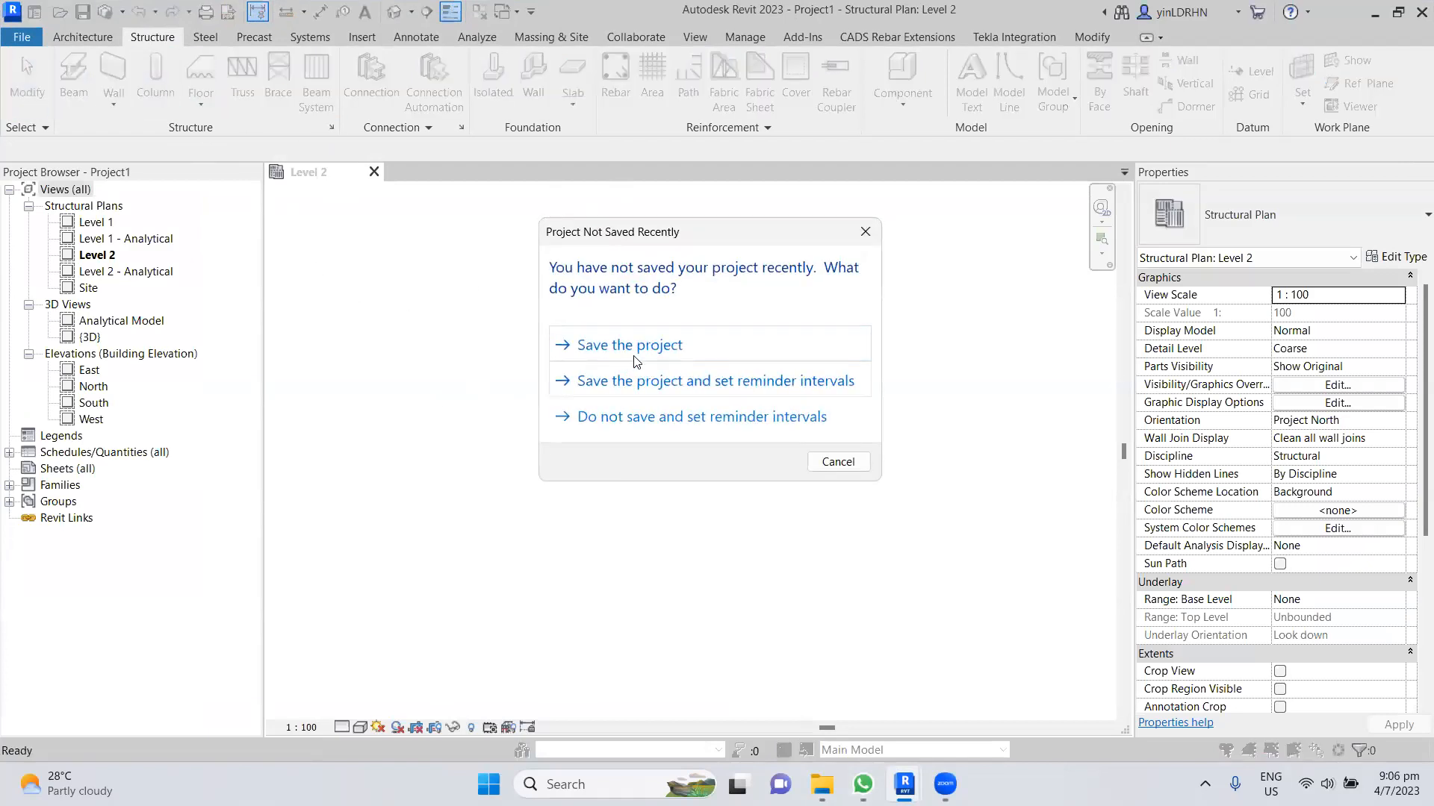
pyautogui.click(647, 425)
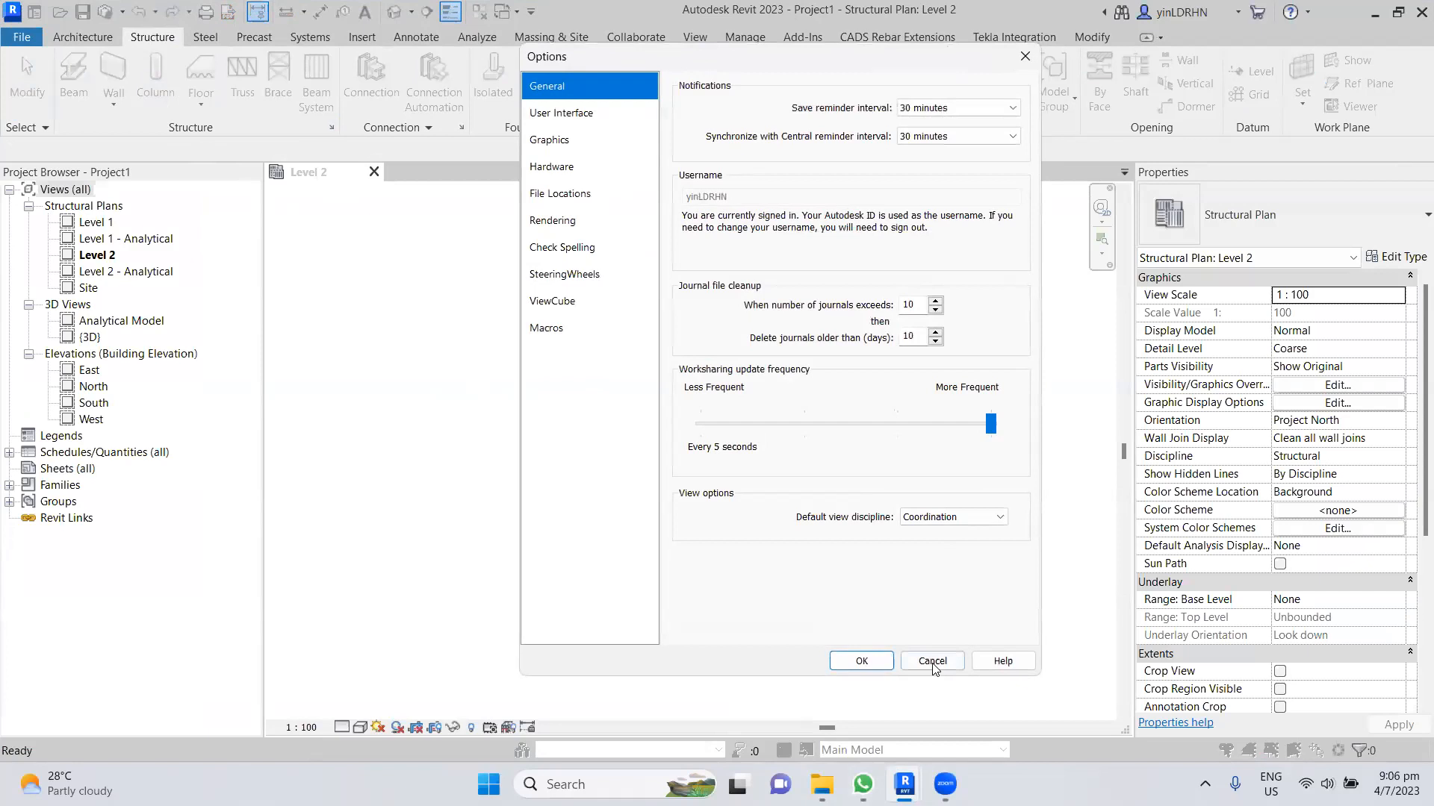
pyautogui.click(932, 662)
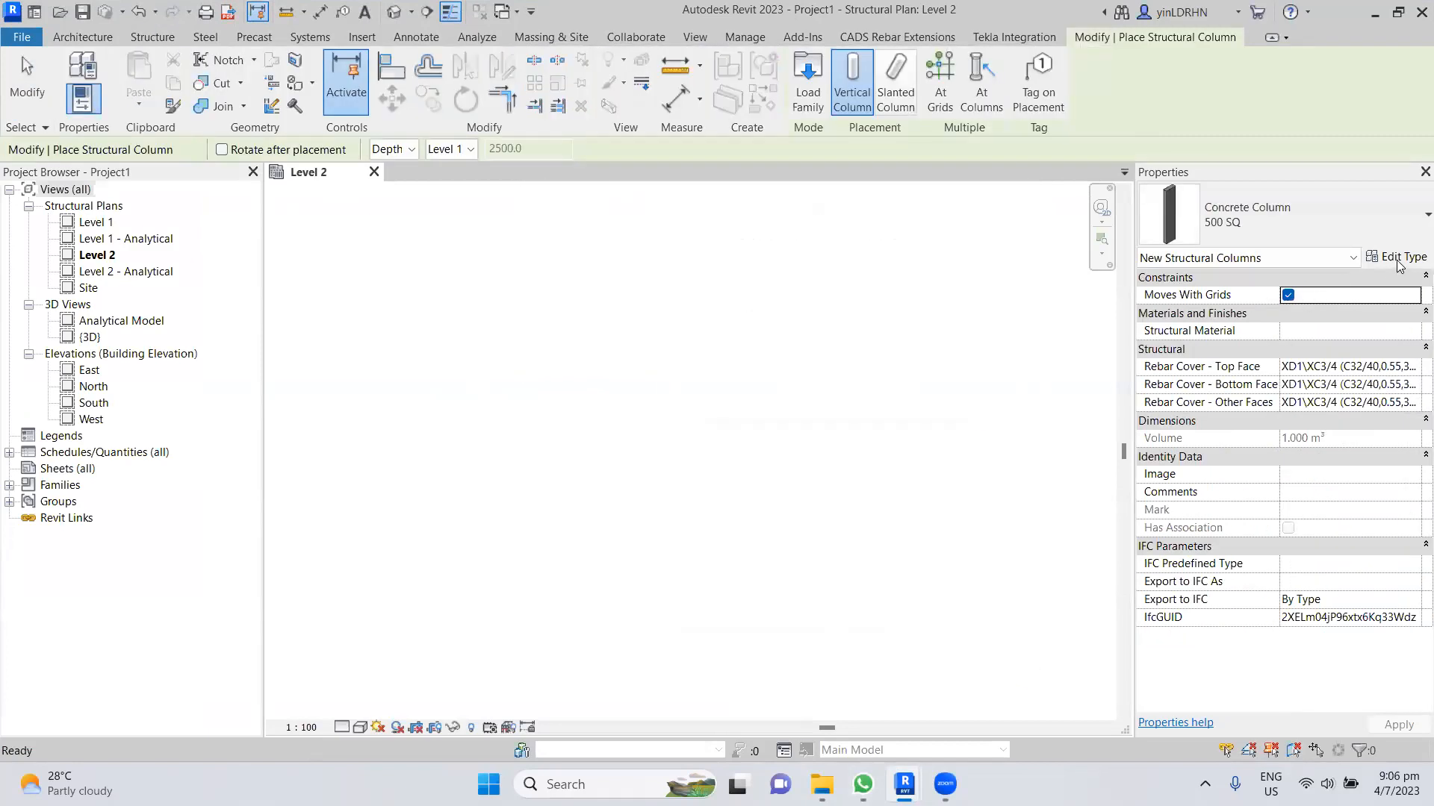
# - Load Concrete Circular Column.rfa from the Concrete Family folder through the structural column's type properties
pyautogui.click(1396, 257)
pyautogui.click(1187, 66)
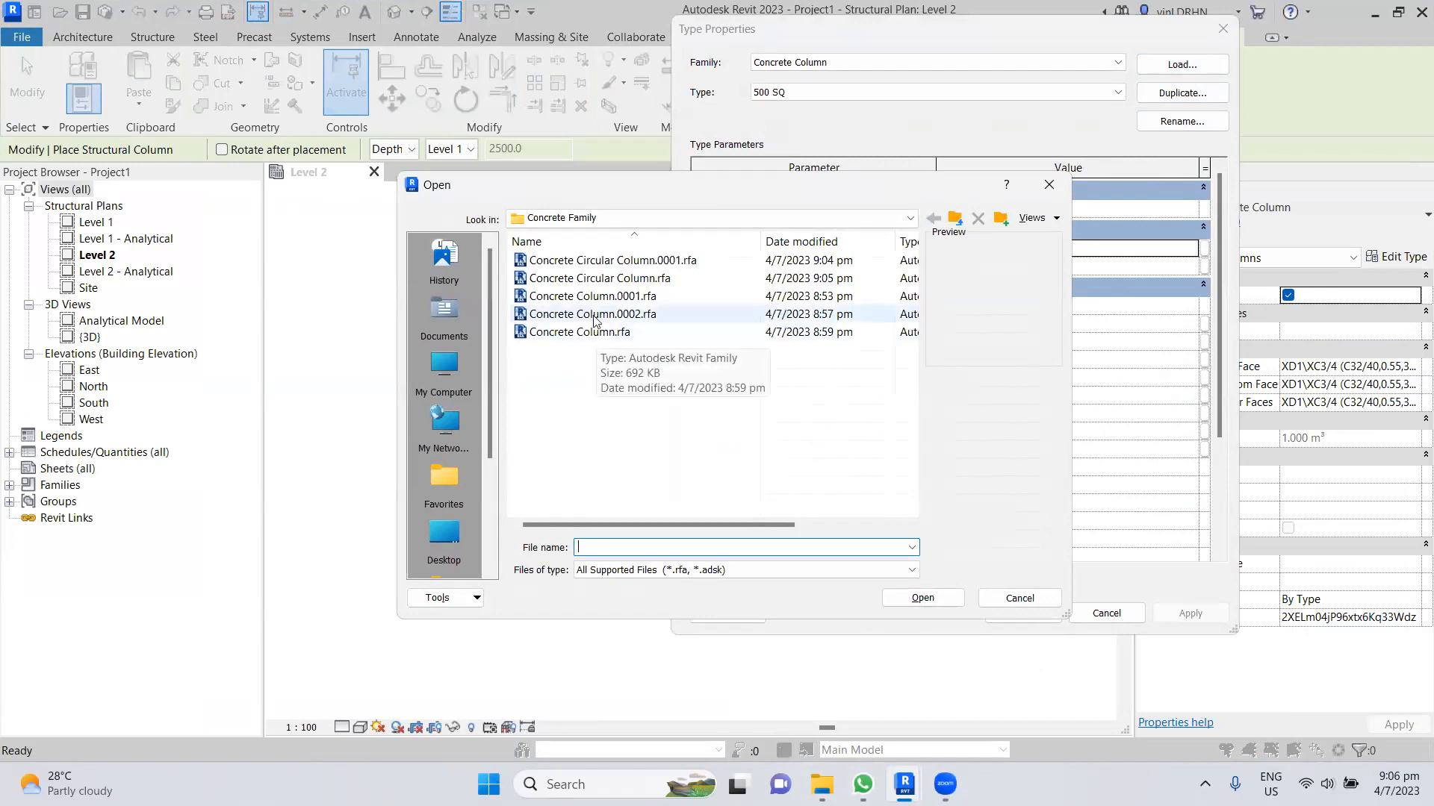
pyautogui.click(598, 278)
pyautogui.click(923, 597)
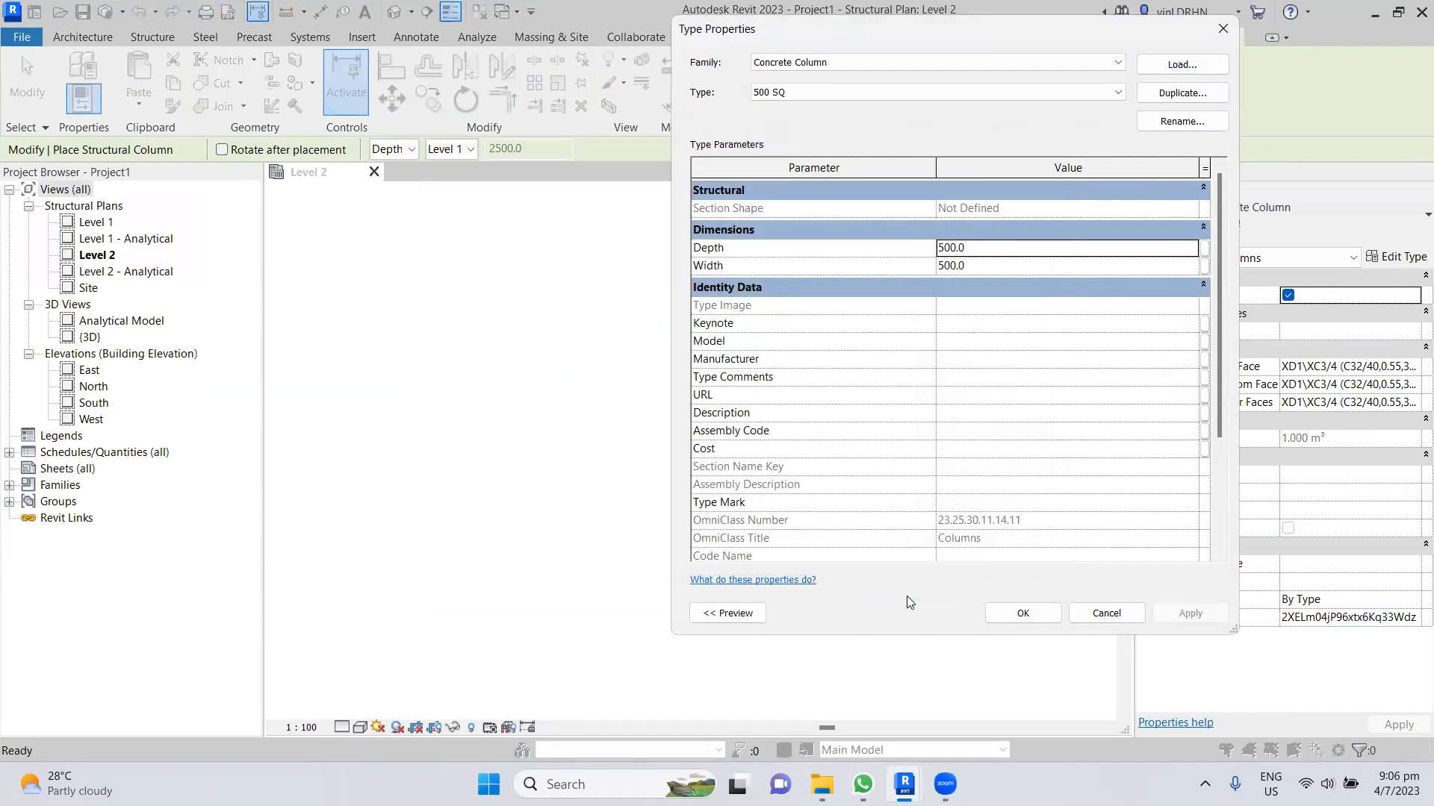
# - Choose the 800 dia type of Concrete Circular Column and place one column in the Level 2 plan
pyautogui.click(896, 94)
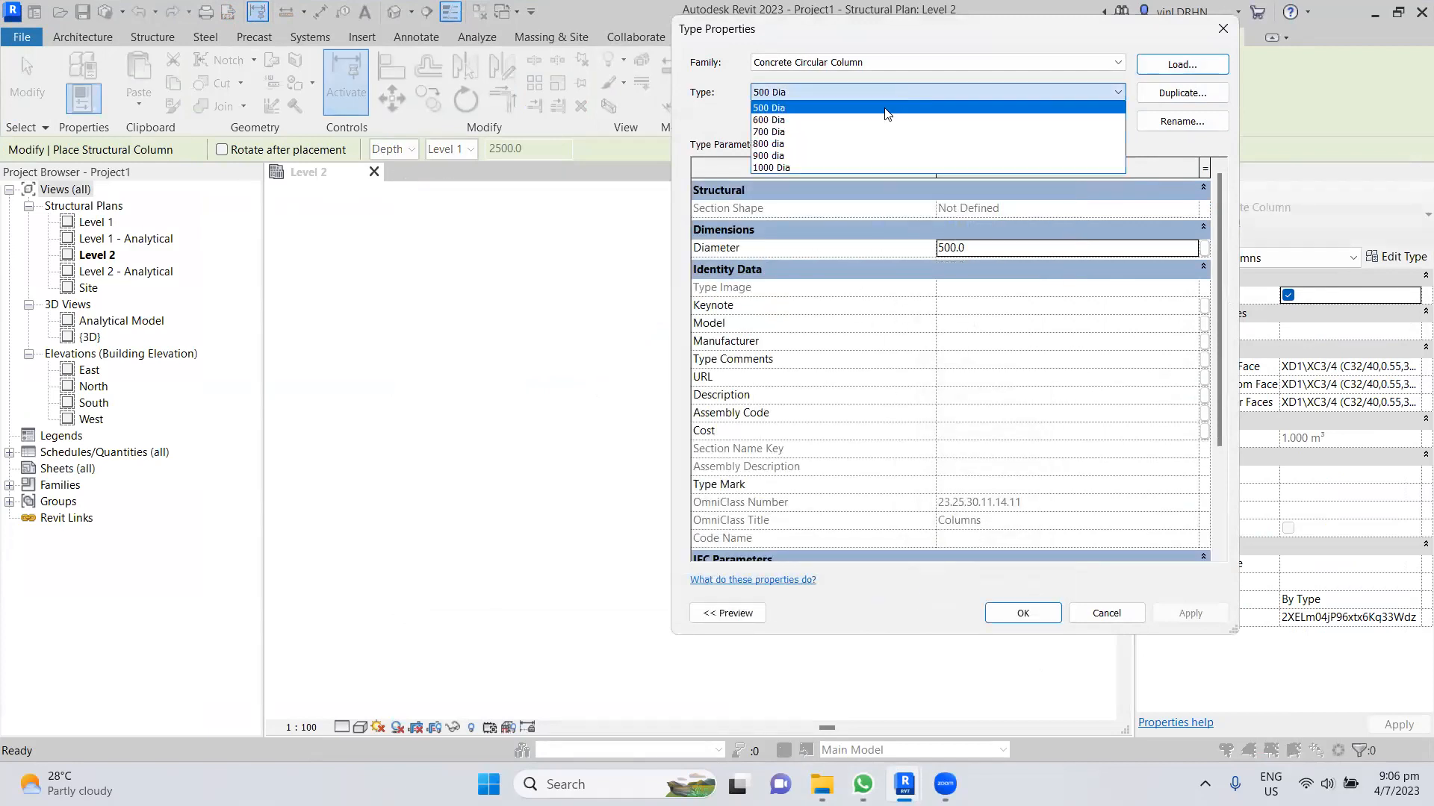
pyautogui.click(853, 156)
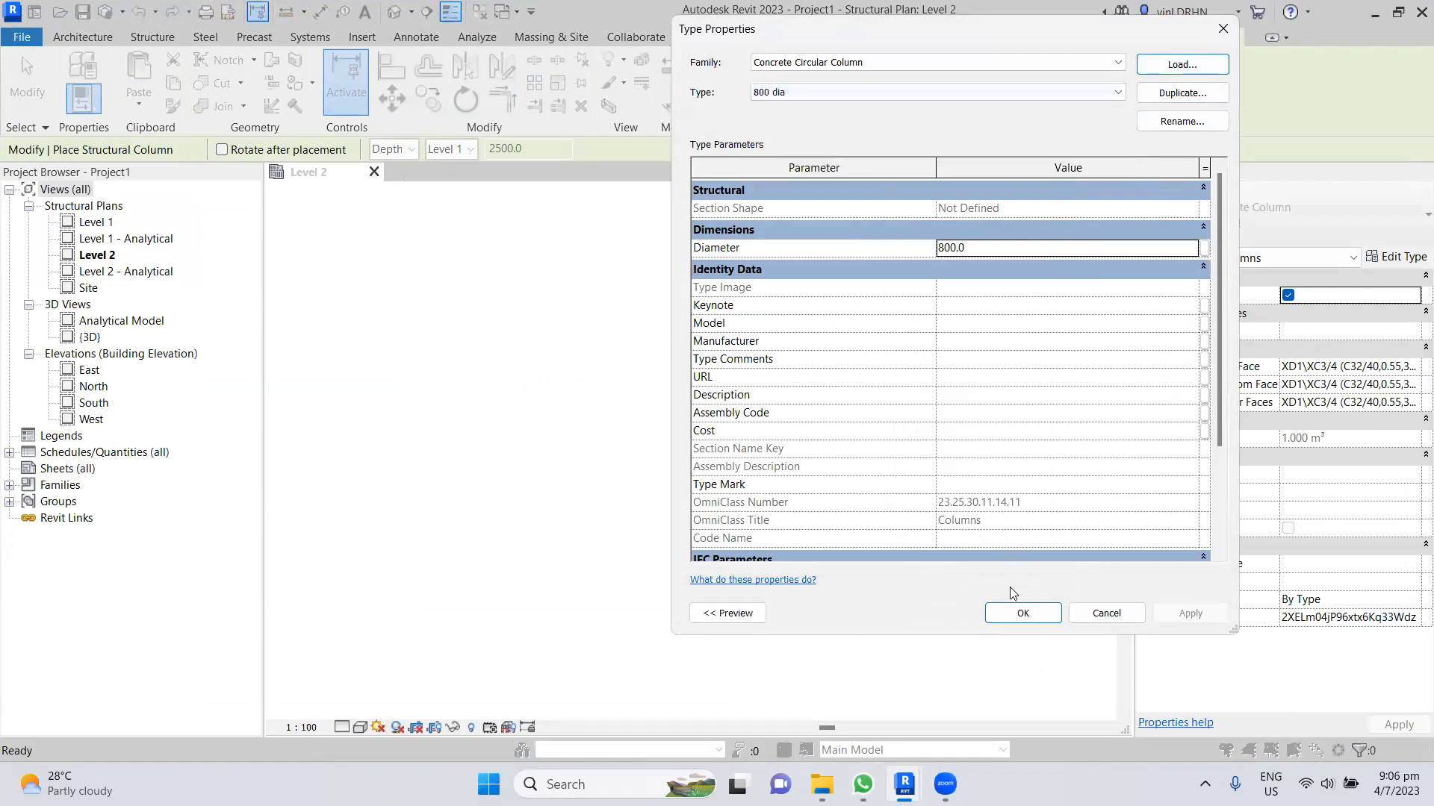
pyautogui.click(1020, 612)
pyautogui.click(534, 395)
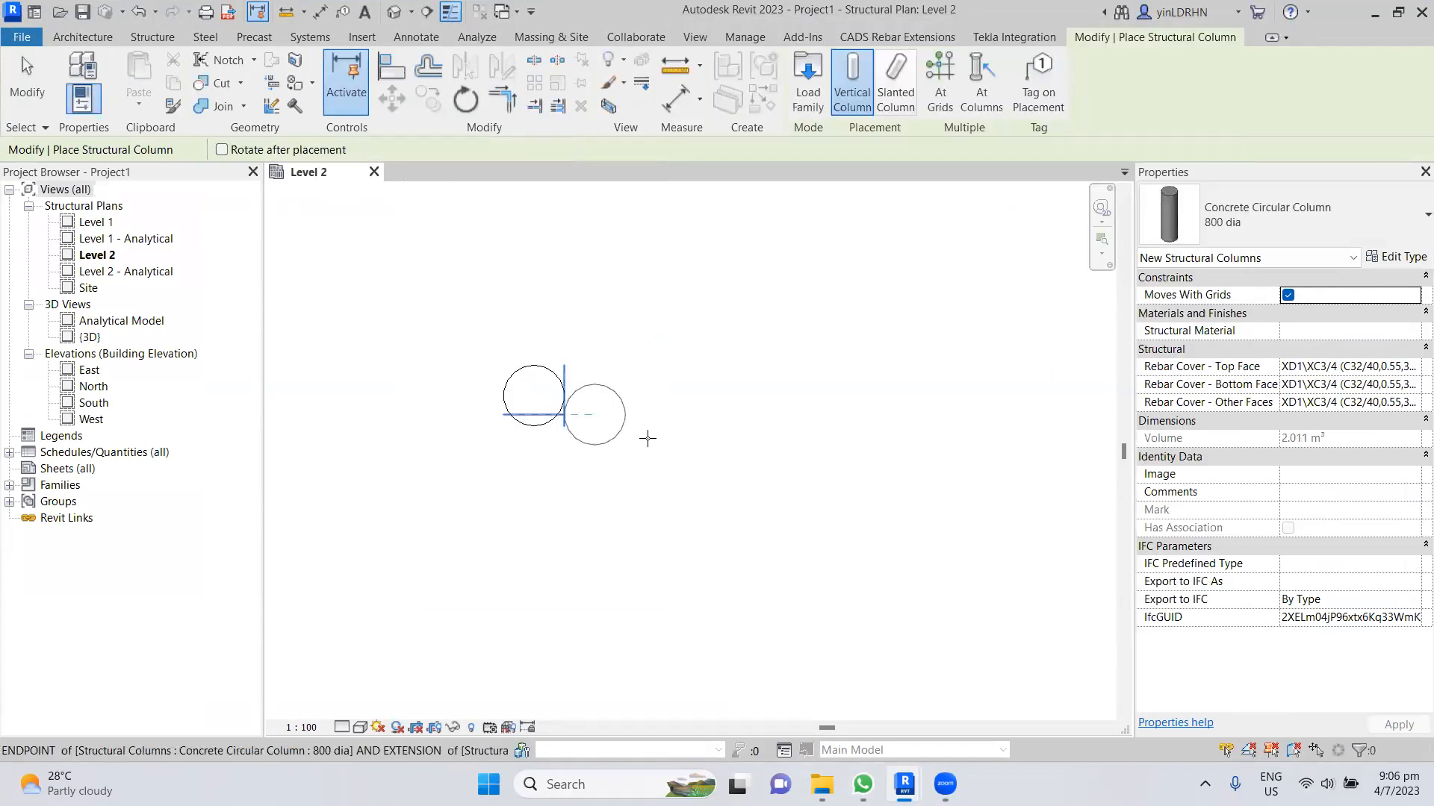
# - Place a 1000 Dia Concrete Circular Column to the right of the 800 dia column
pyautogui.click(1413, 237)
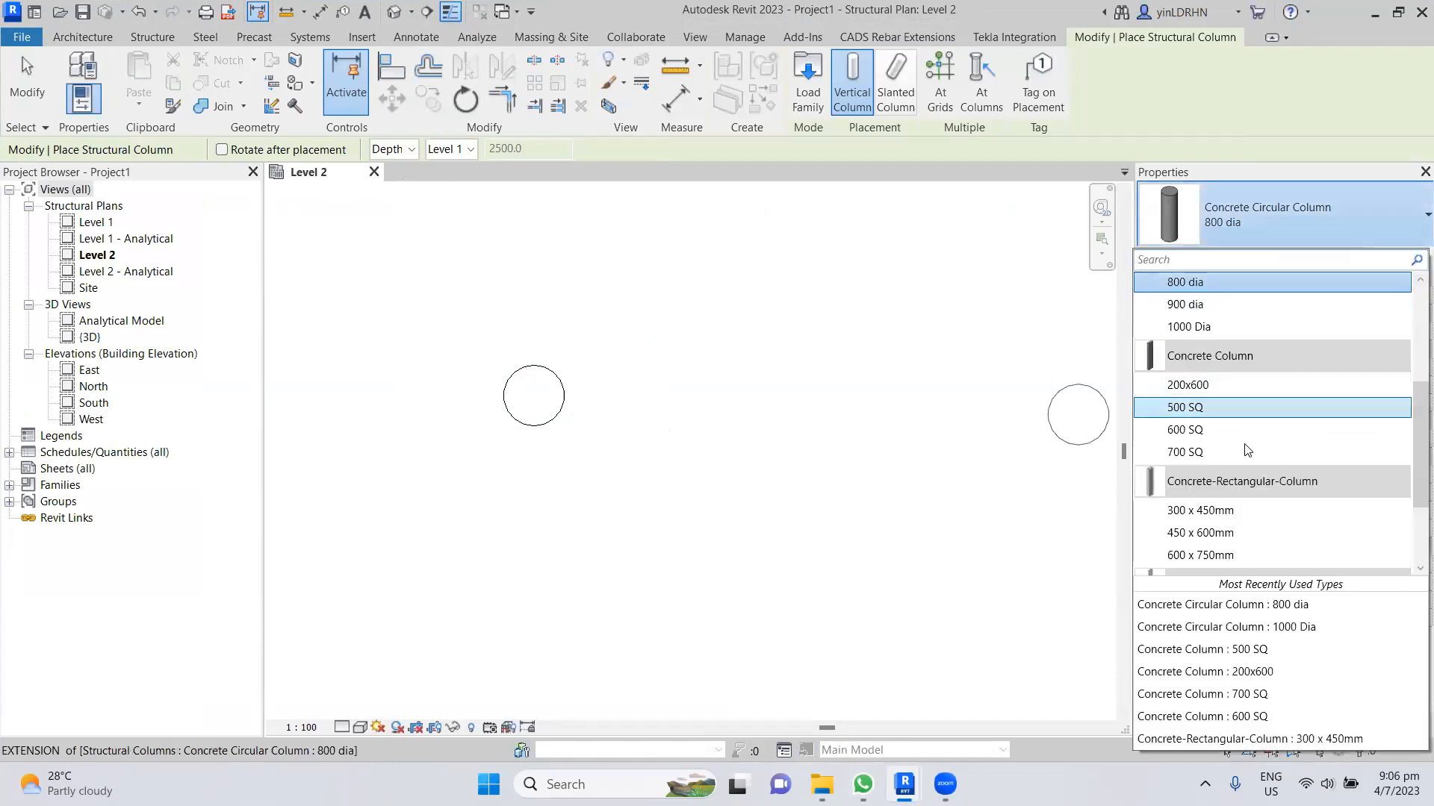
pyautogui.click(1194, 333)
pyautogui.click(806, 394)
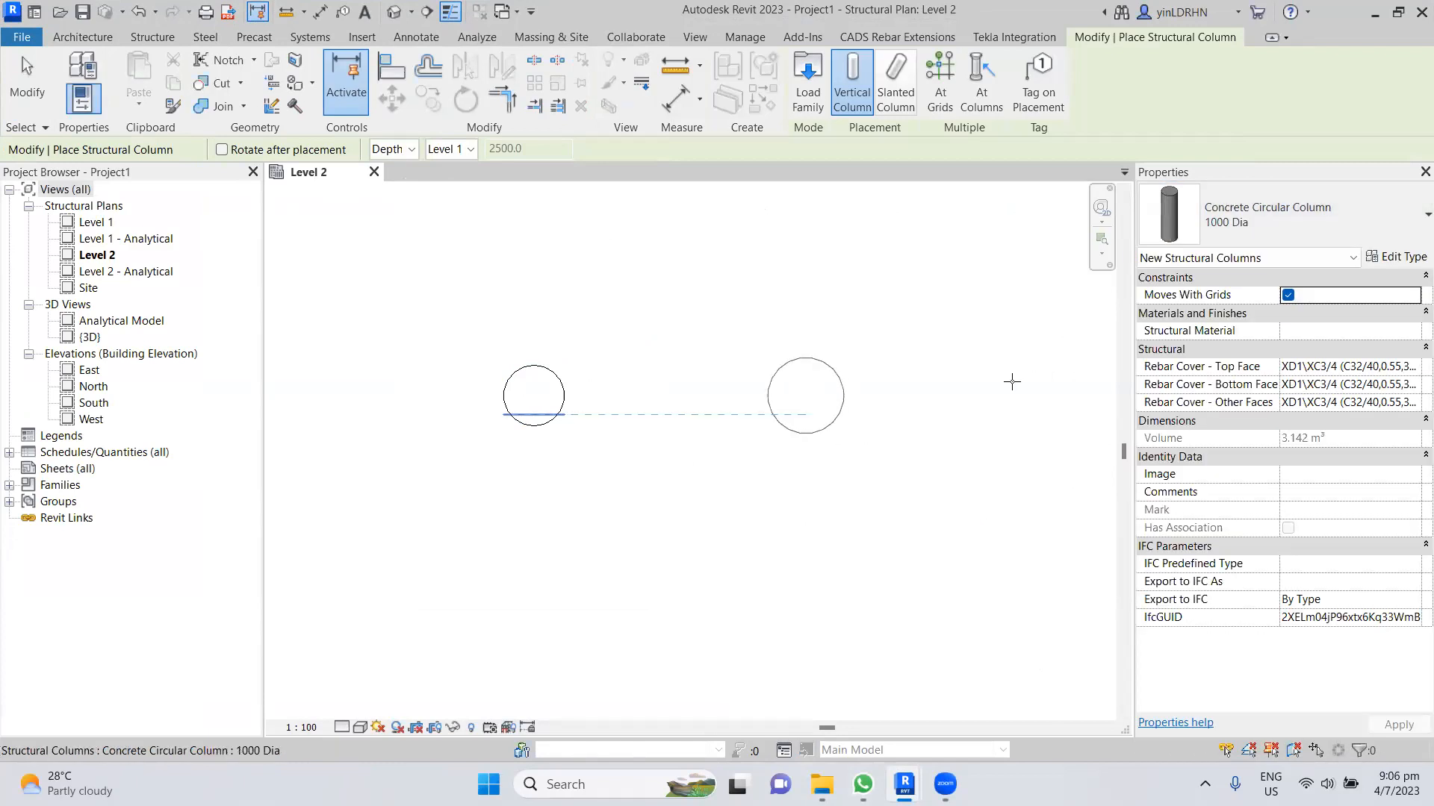
# - Place a 500 Dia Concrete Circular Column to the right of the 1000 Dia column and end column placement
pyautogui.click(1275, 224)
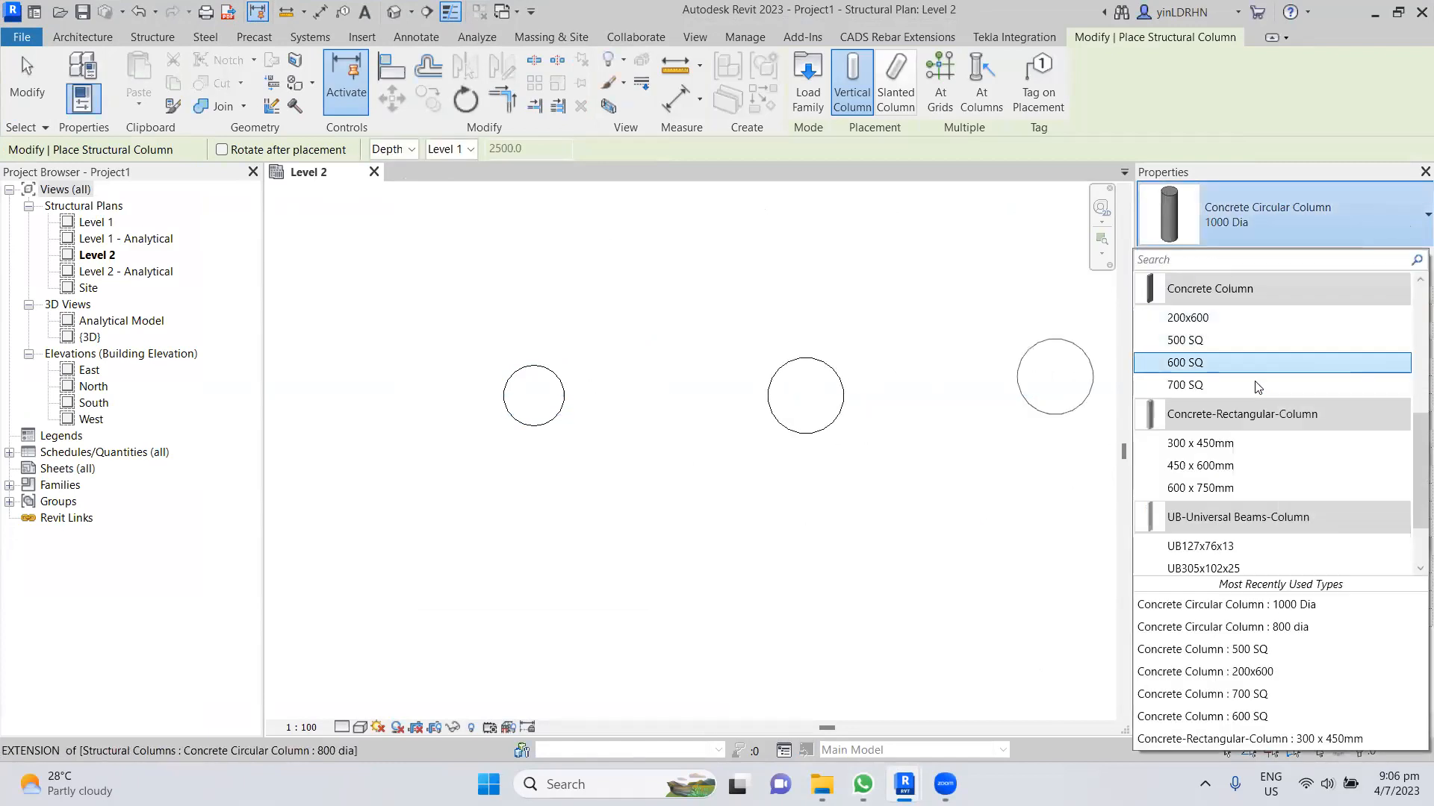
pyautogui.scroll(2, 1254, 386)
pyautogui.scroll(1, 1255, 386)
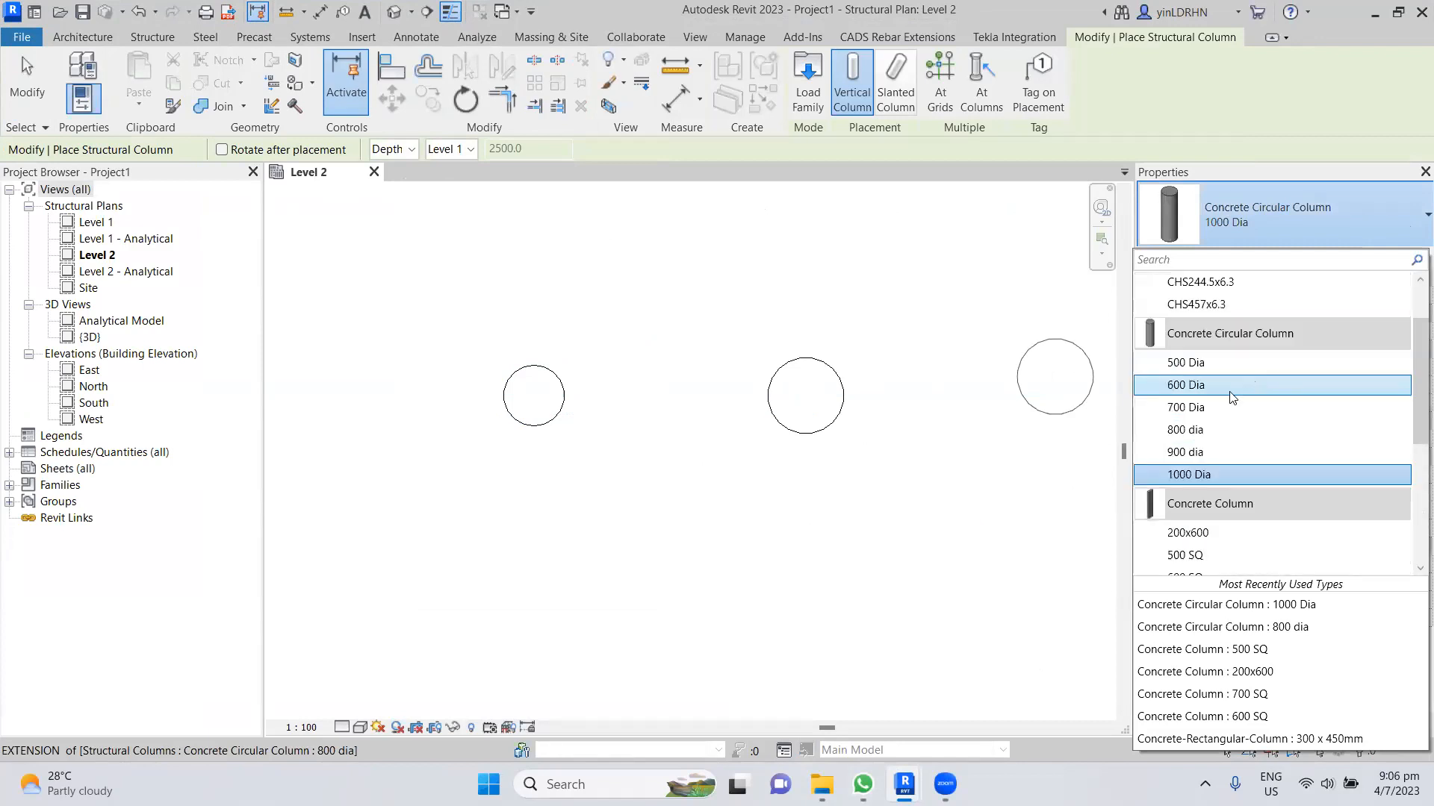
pyautogui.click(1239, 363)
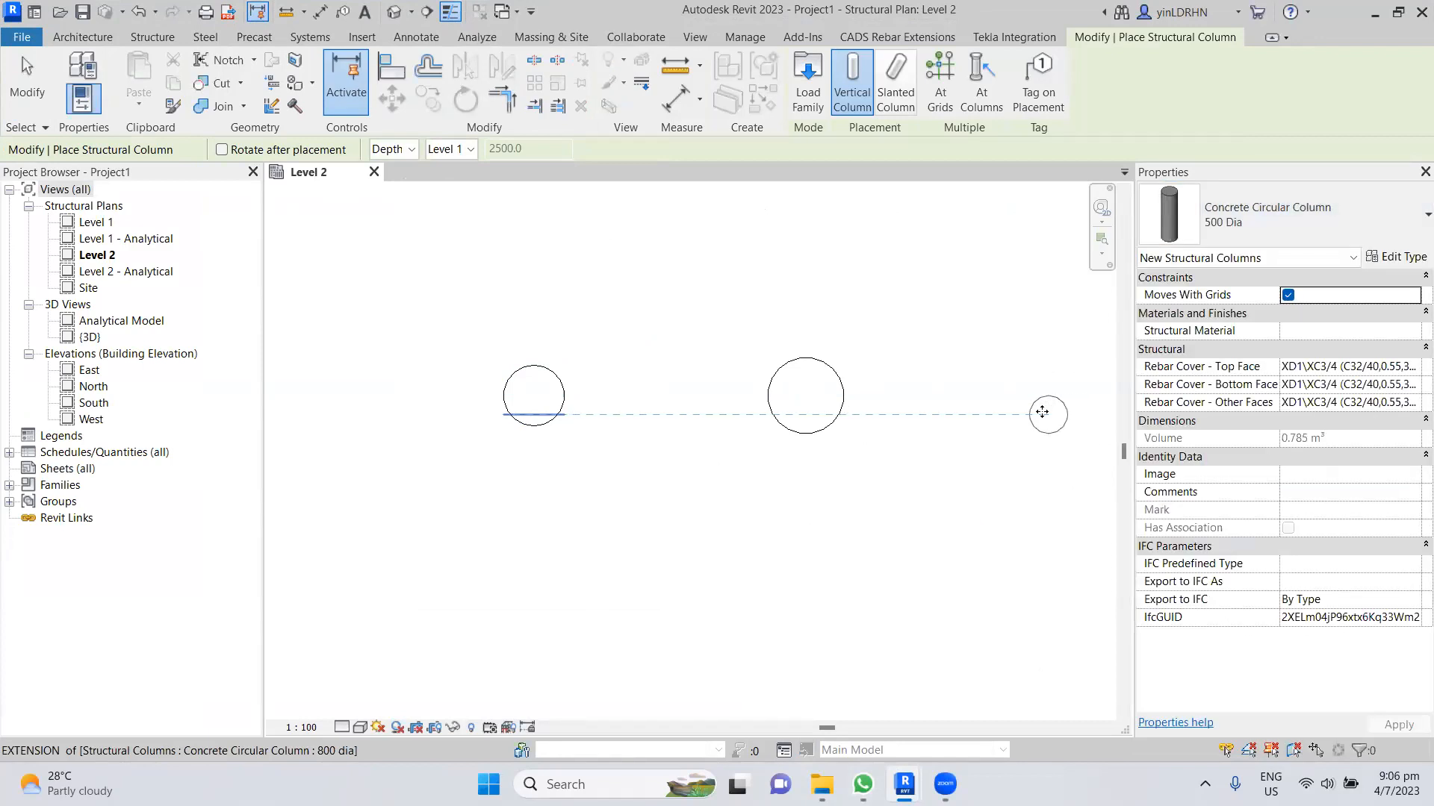
pyautogui.click(1048, 411)
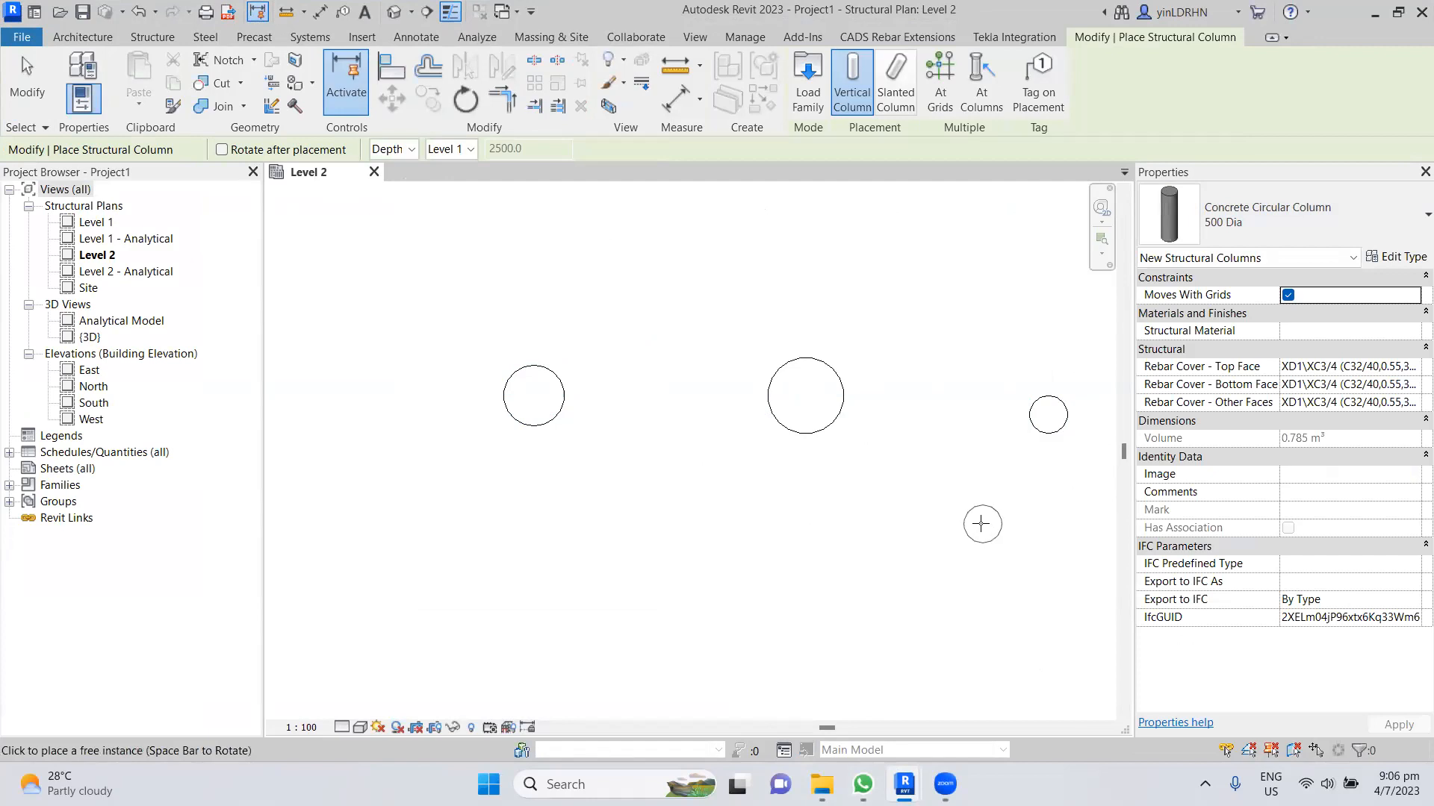
pyautogui.press('Escape')
pyautogui.press('Escape')
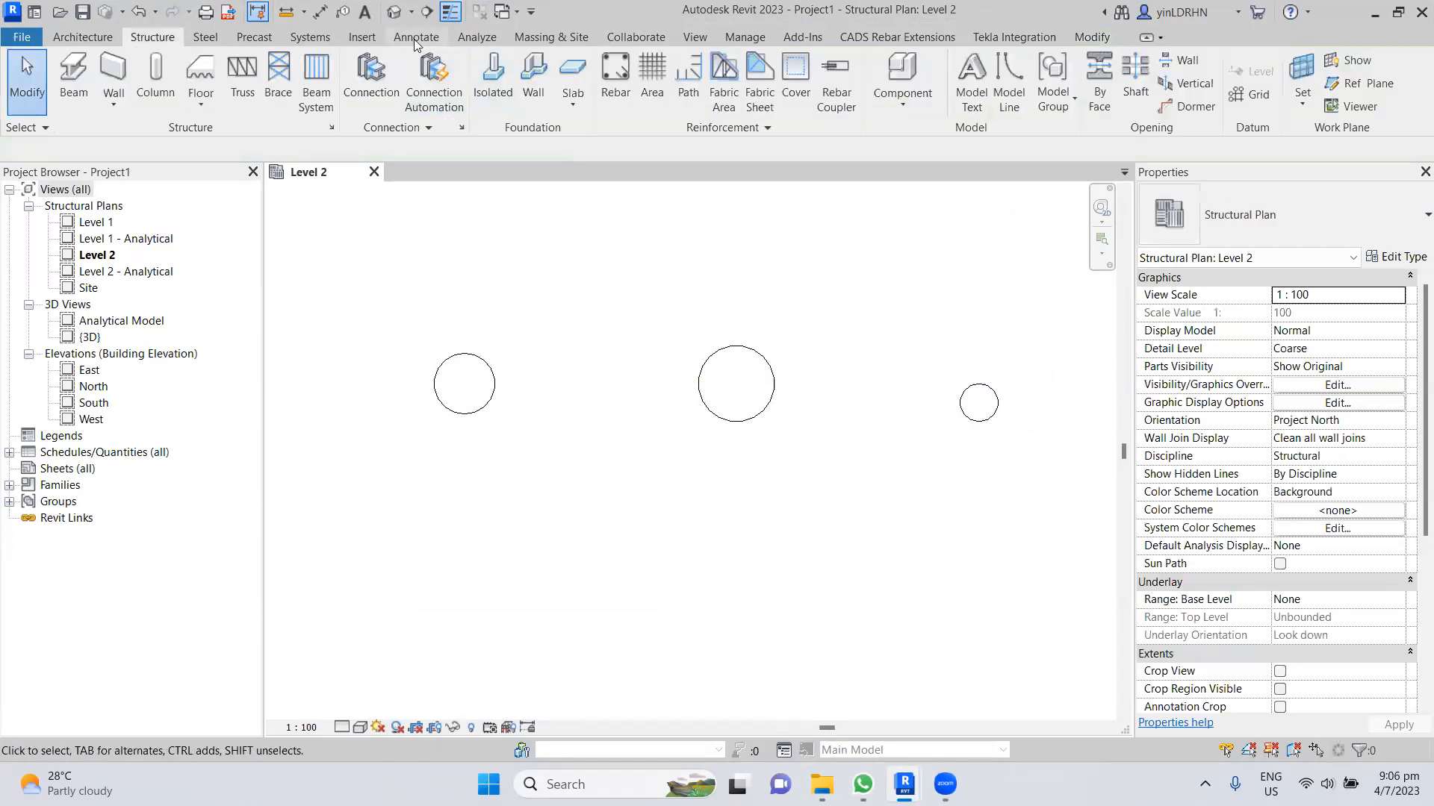
# - Inspect the three placed circular columns in the default 3D view, then close that view
pyautogui.click(394, 11)
pyautogui.scroll(5, 728, 407)
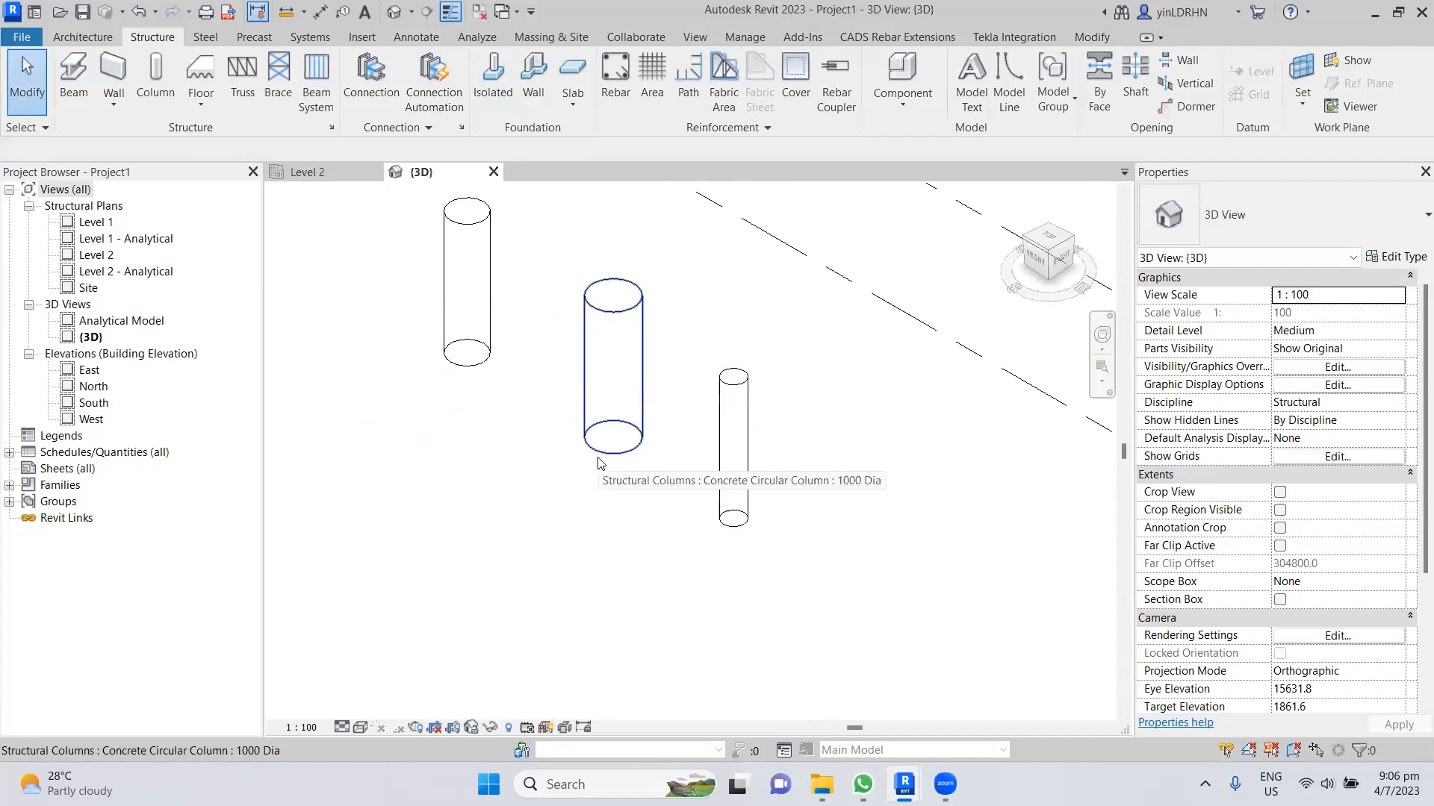
pyautogui.moveTo(607, 466); pyautogui.dragTo(657, 501, button='middle')
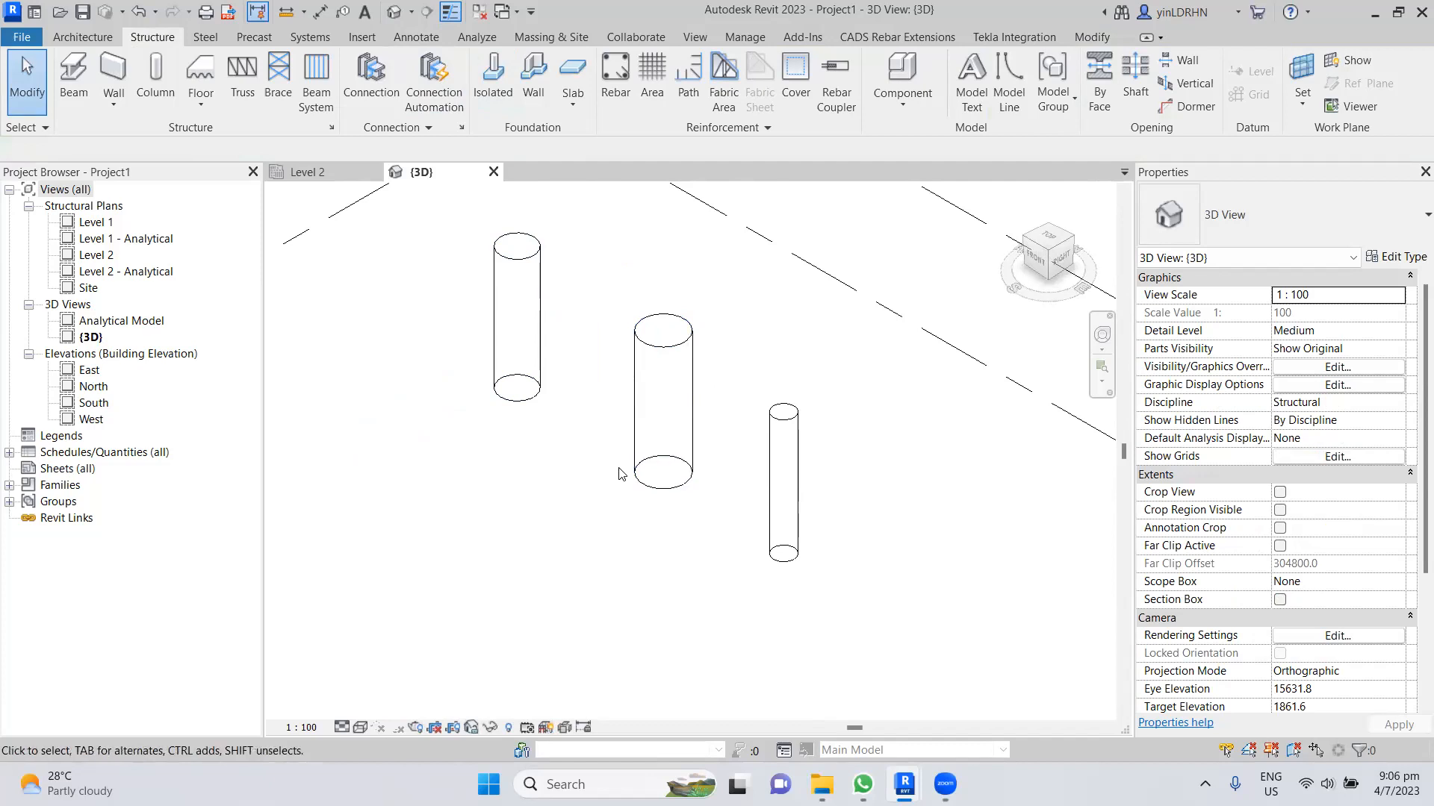
pyautogui.click(493, 171)
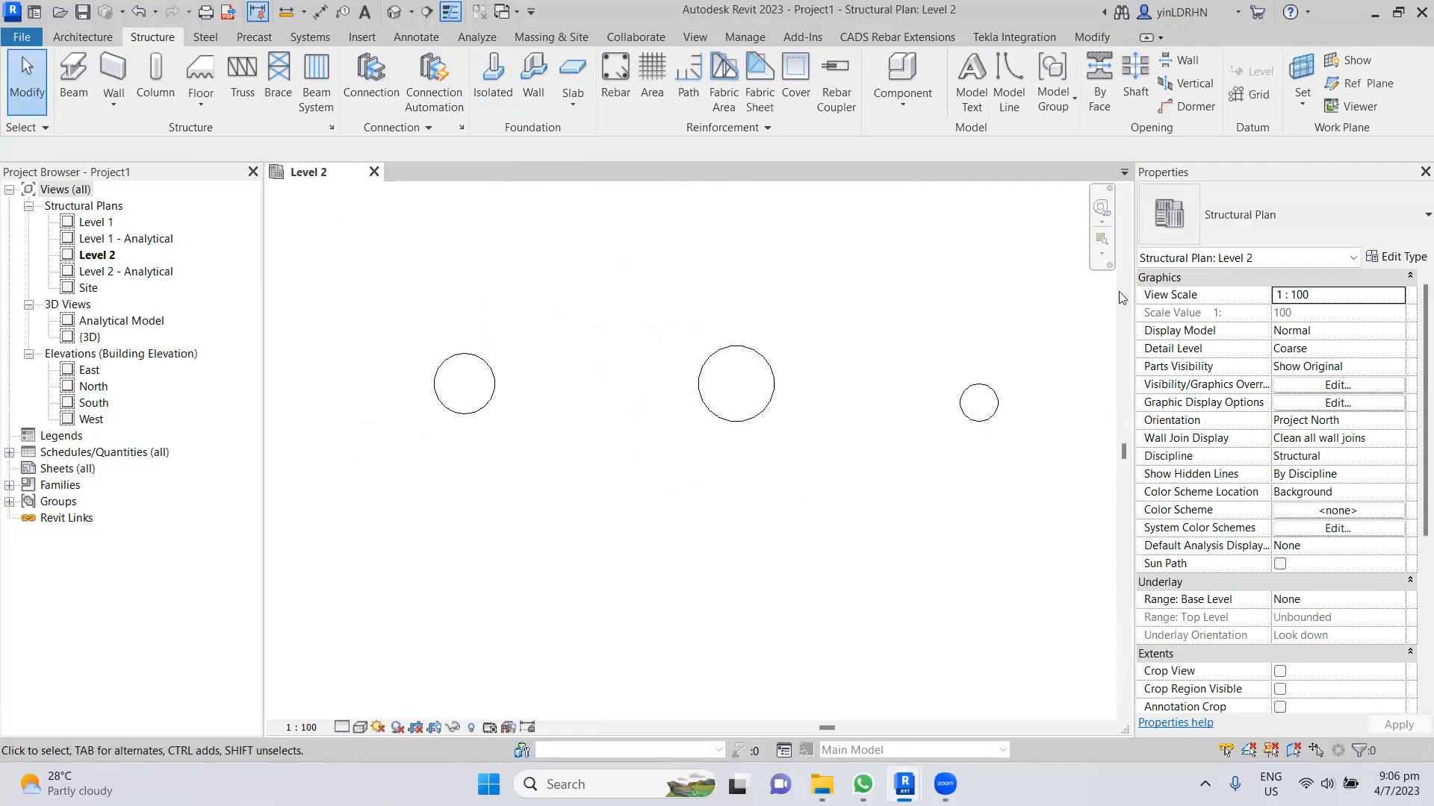
# - Switch back to the Concrete Circular Column family window and save the family
pyautogui.click(1372, 13)
pyautogui.moveTo(905, 780)
pyautogui.click(920, 754)
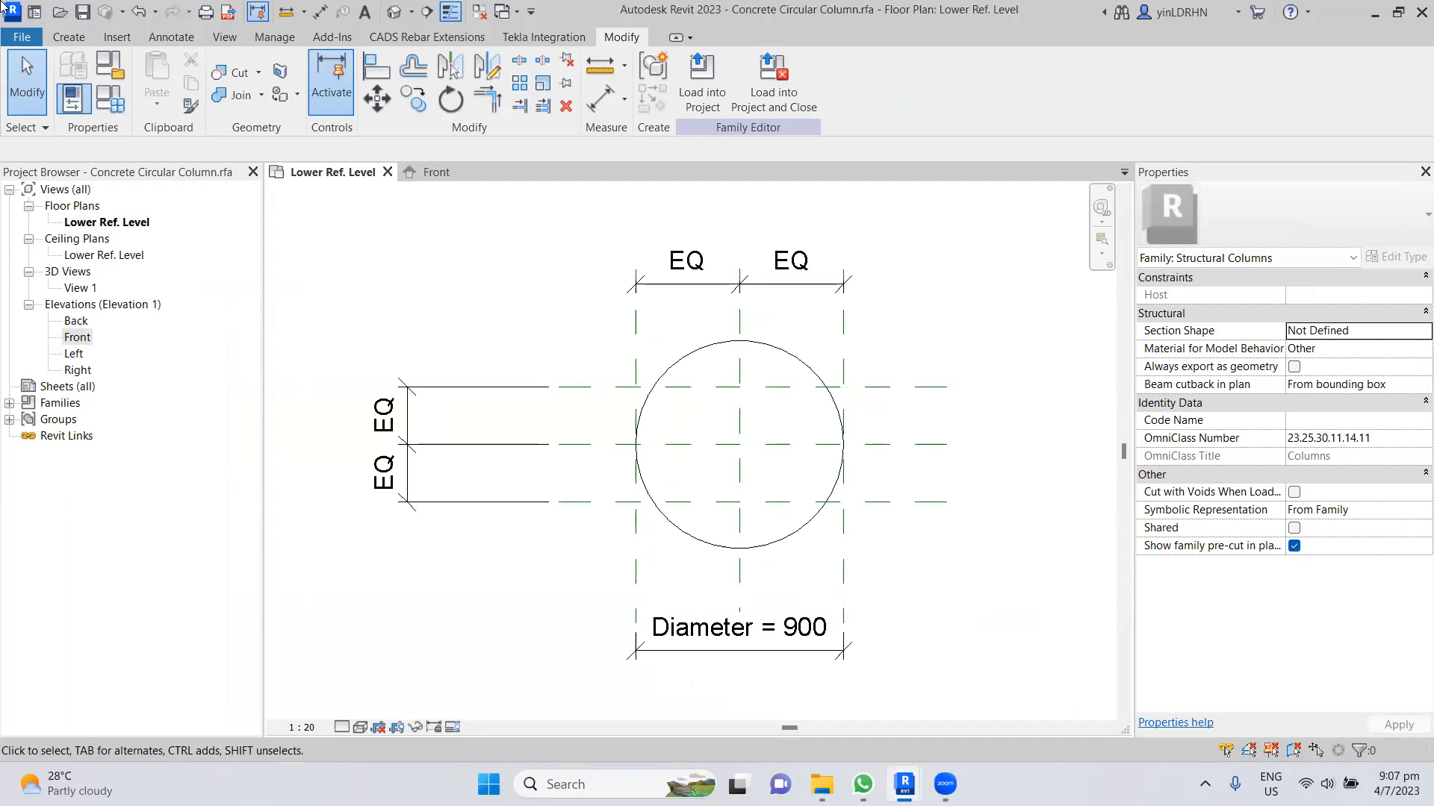
pyautogui.click(82, 12)
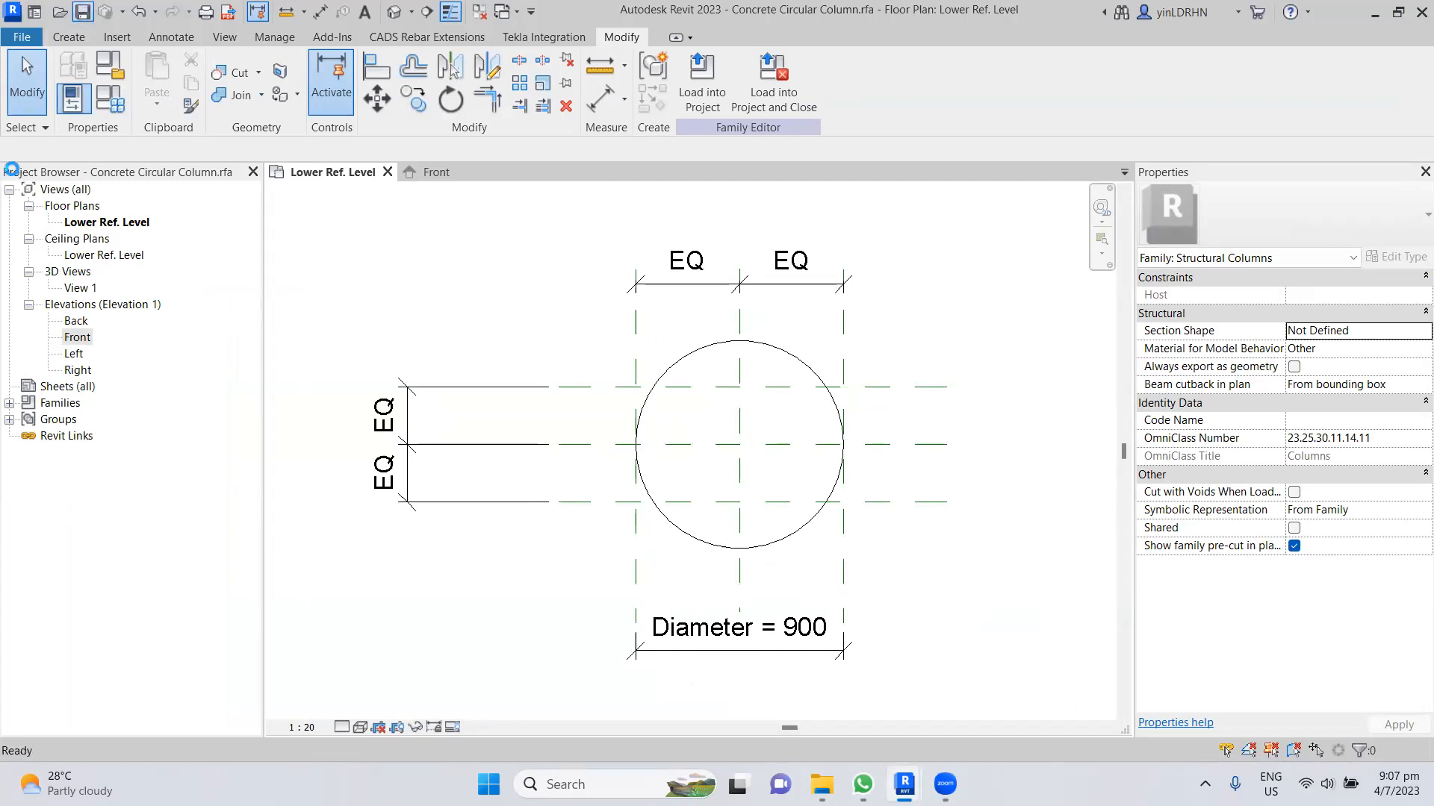
# - Create a new family from the Metric Structural Column.rft template
pyautogui.click(22, 38)
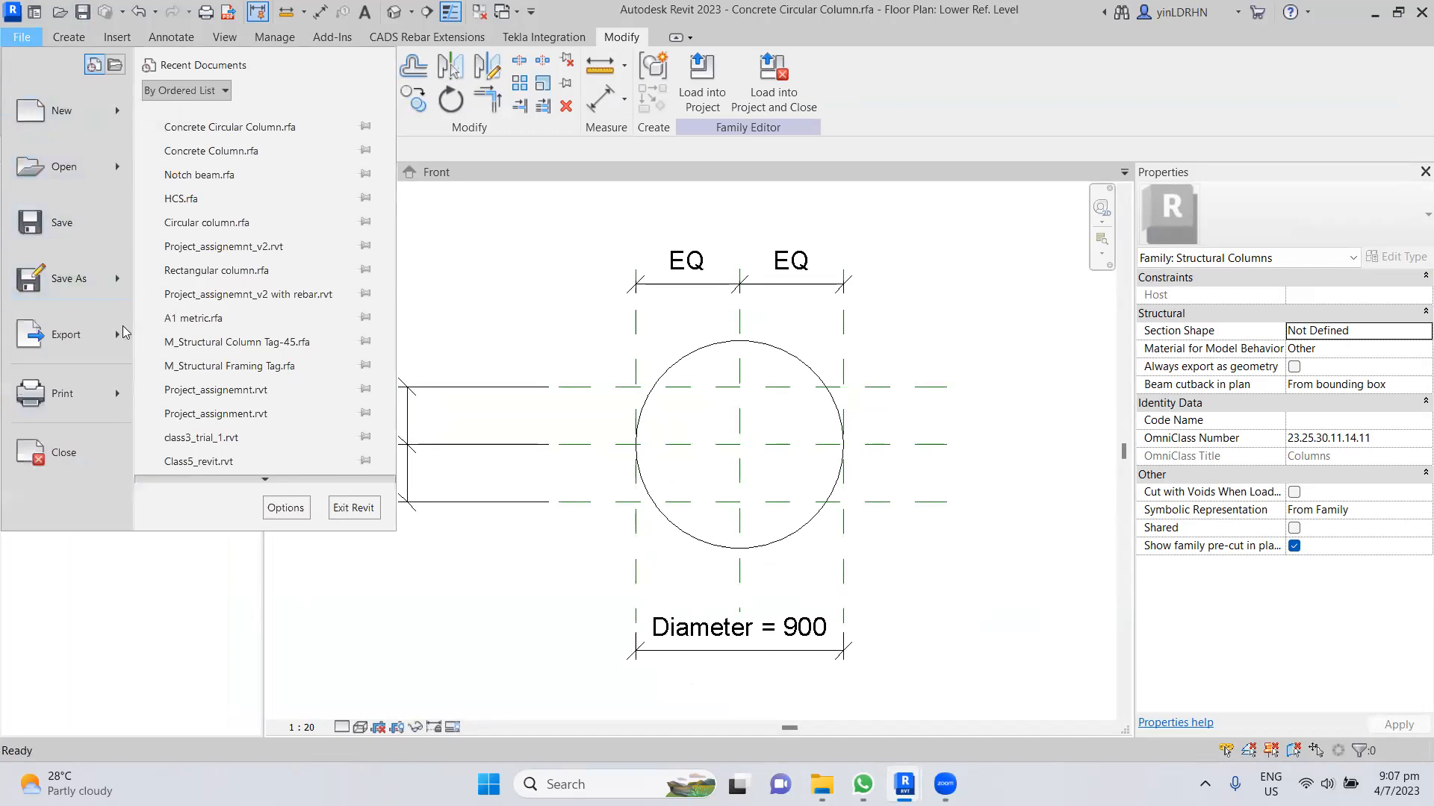
pyautogui.moveTo(102, 137)
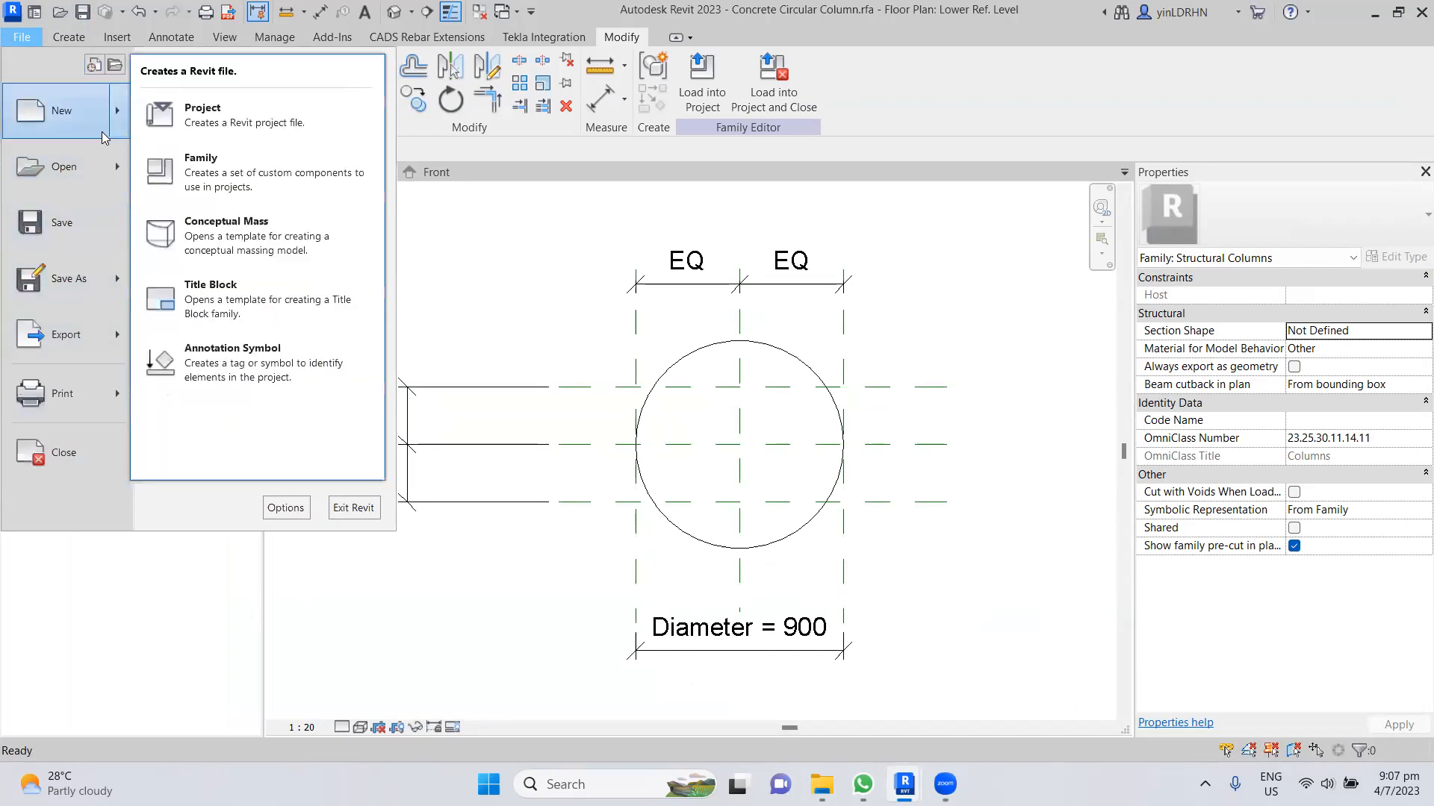
pyautogui.click(200, 166)
pyautogui.scroll(-6, 568, 415)
pyautogui.scroll(-15, 583, 425)
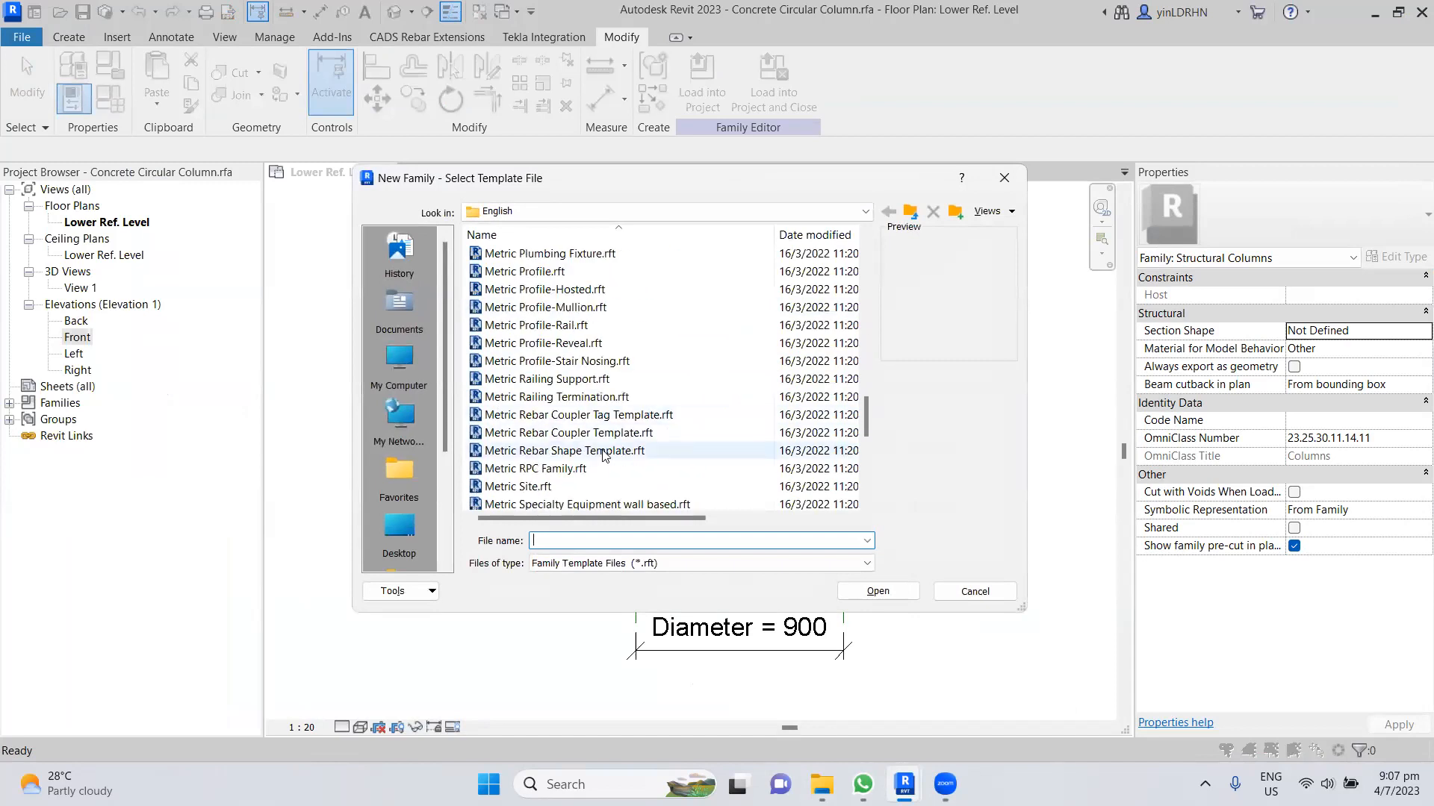
pyautogui.click(597, 326)
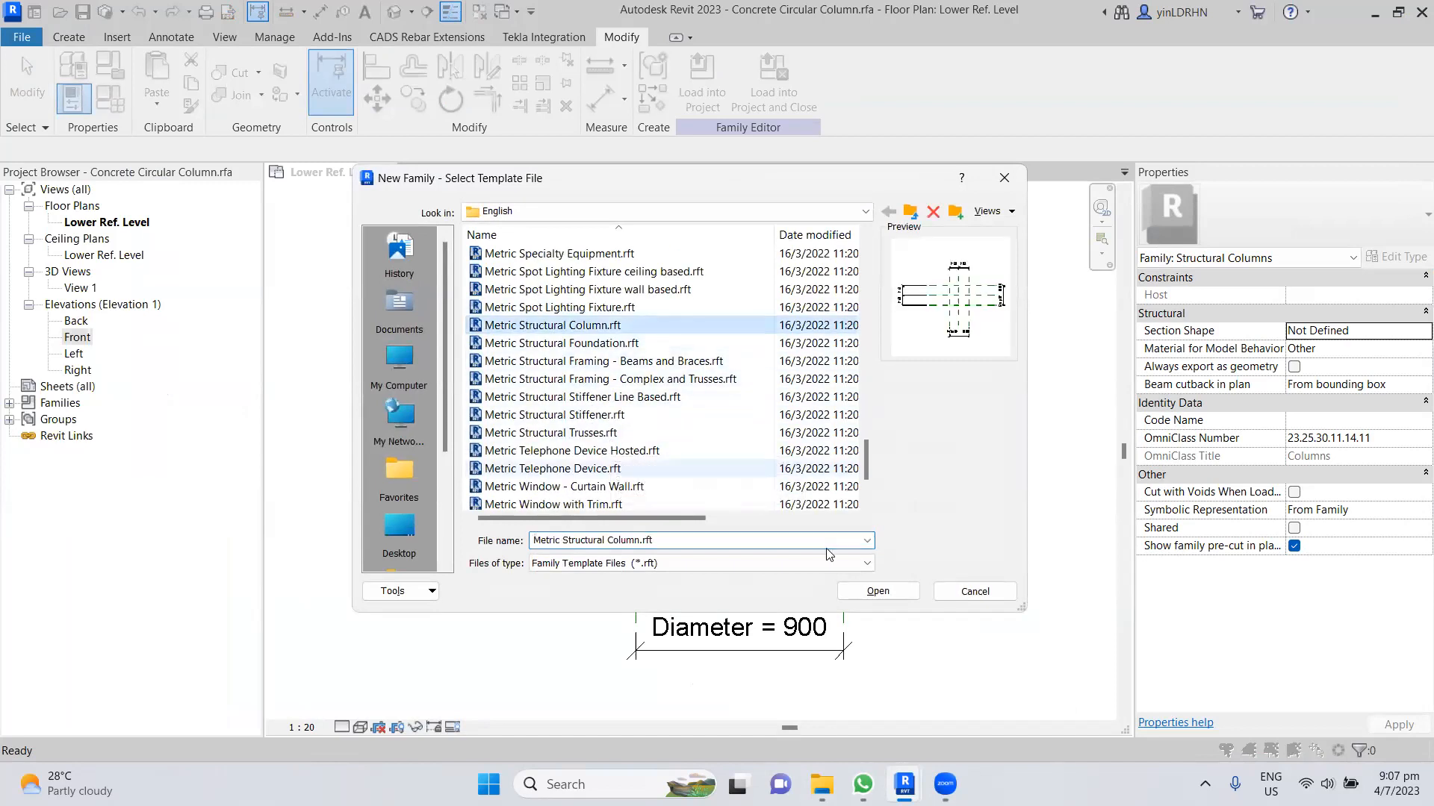
pyautogui.click(868, 596)
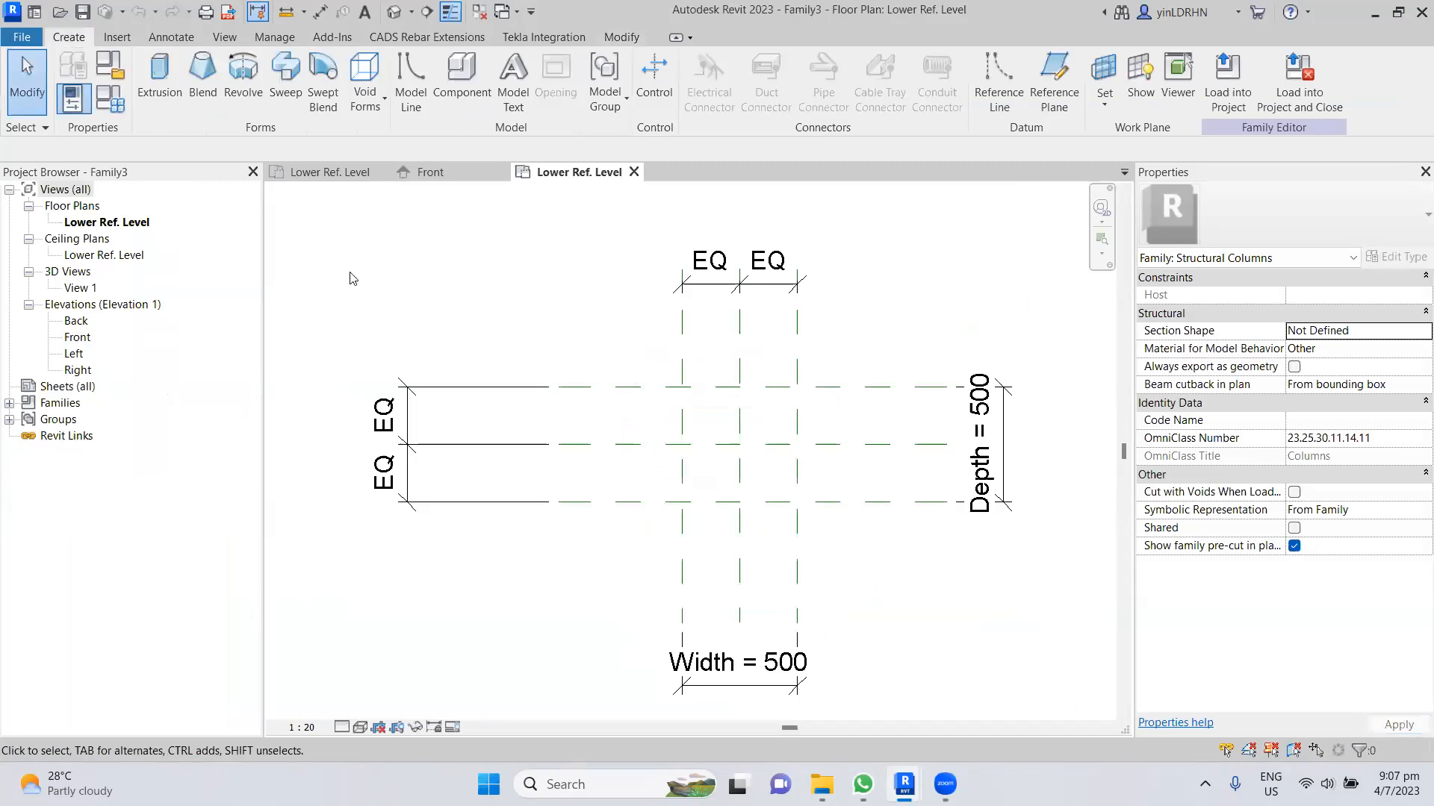
# - Close the Front elevation and the other family's Lower Ref. Level view, keeping only the new family's plan open
pyautogui.click(441, 174)
pyautogui.click(500, 173)
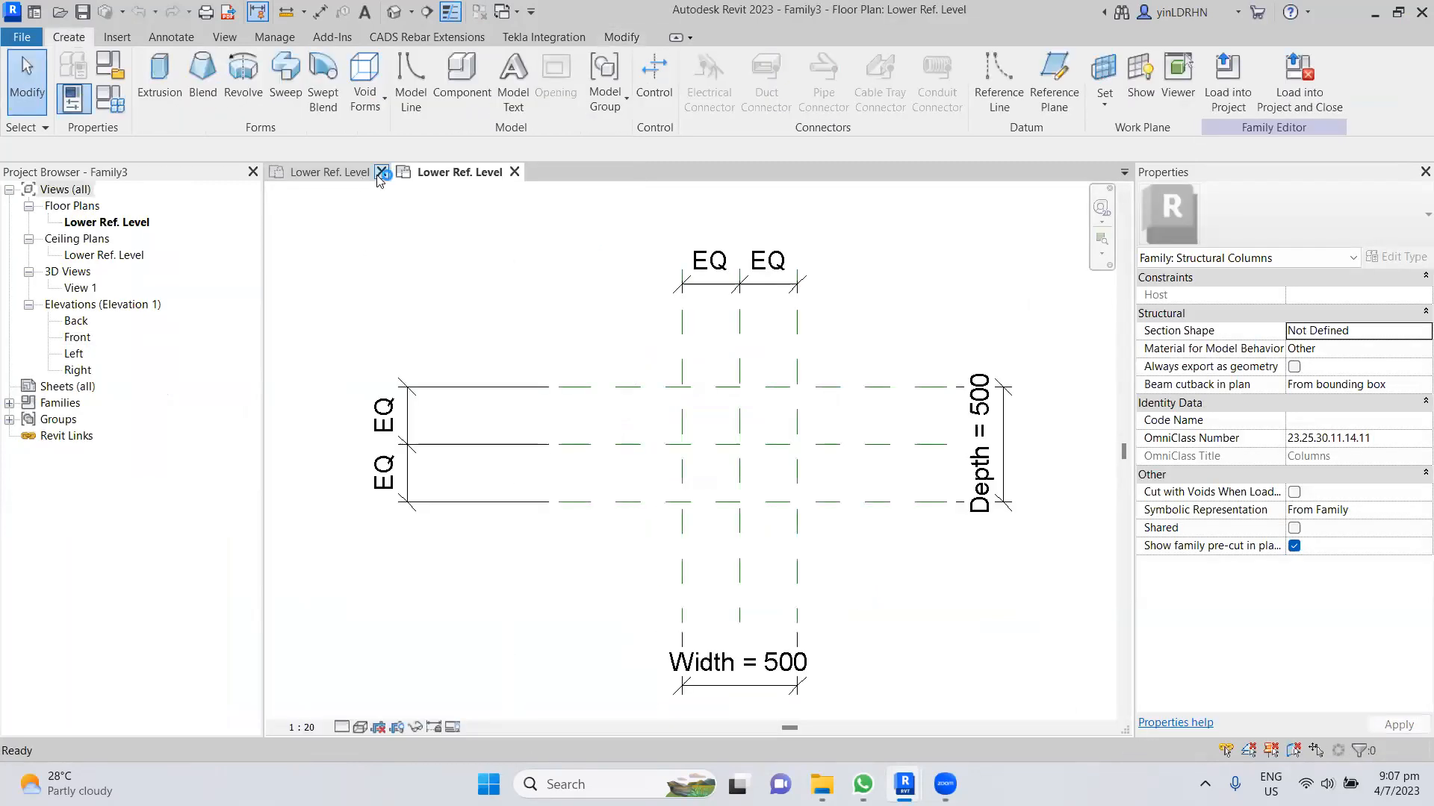
pyautogui.click(381, 173)
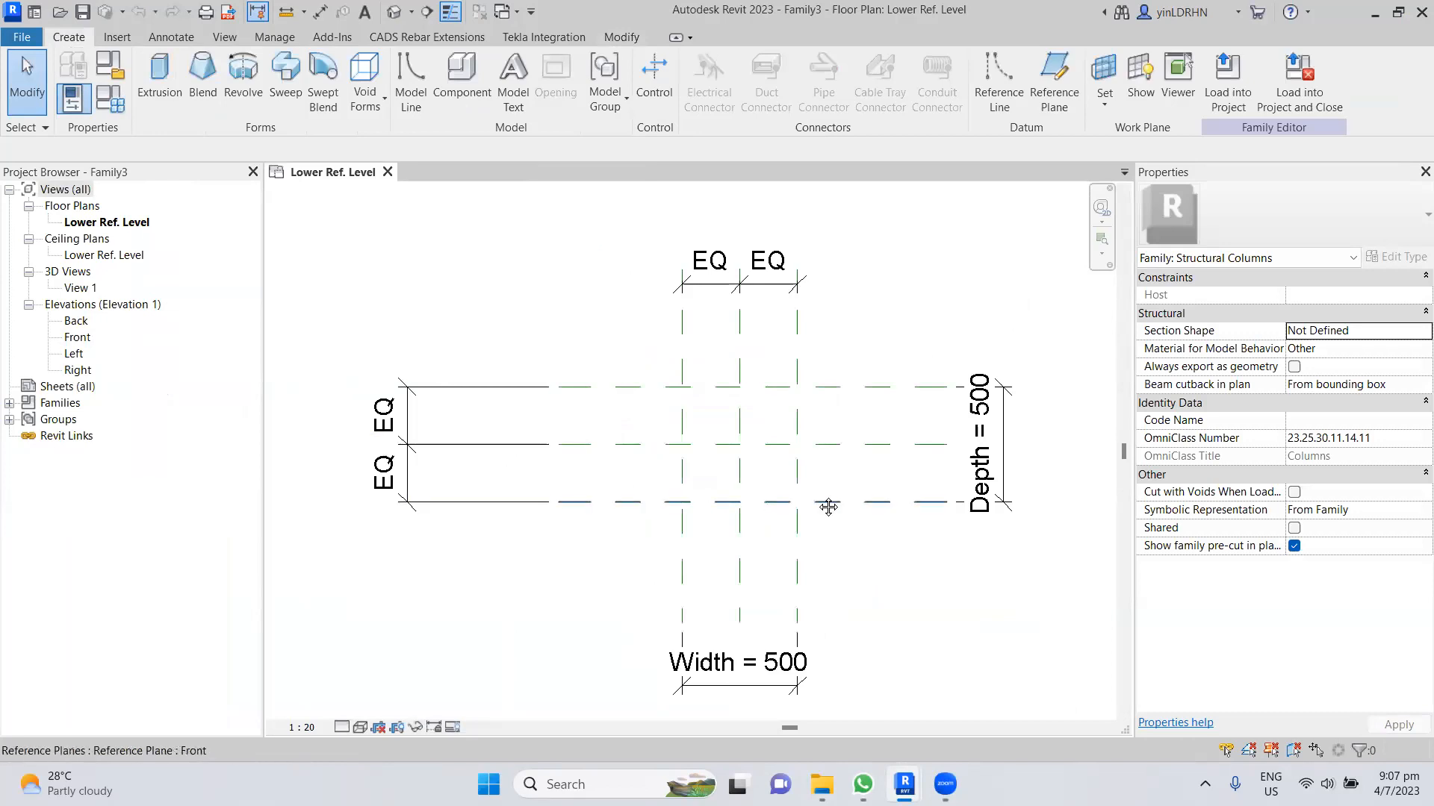
# - Delete the labeled Depth and Width dimensions from the Lower Ref. Level plan
pyautogui.scroll(2, 810, 493)
pyautogui.scroll(1, 799, 483)
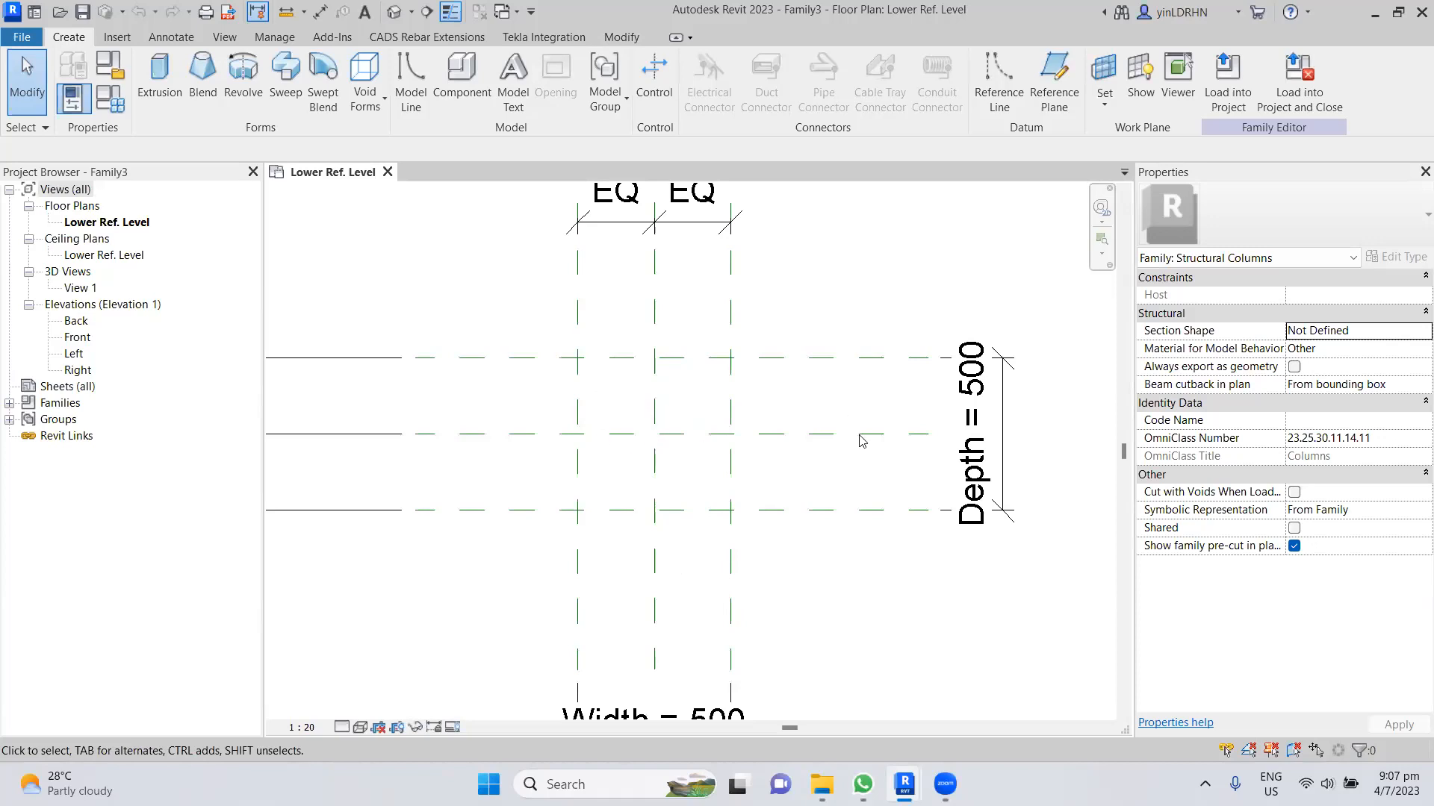
pyautogui.click(1003, 447)
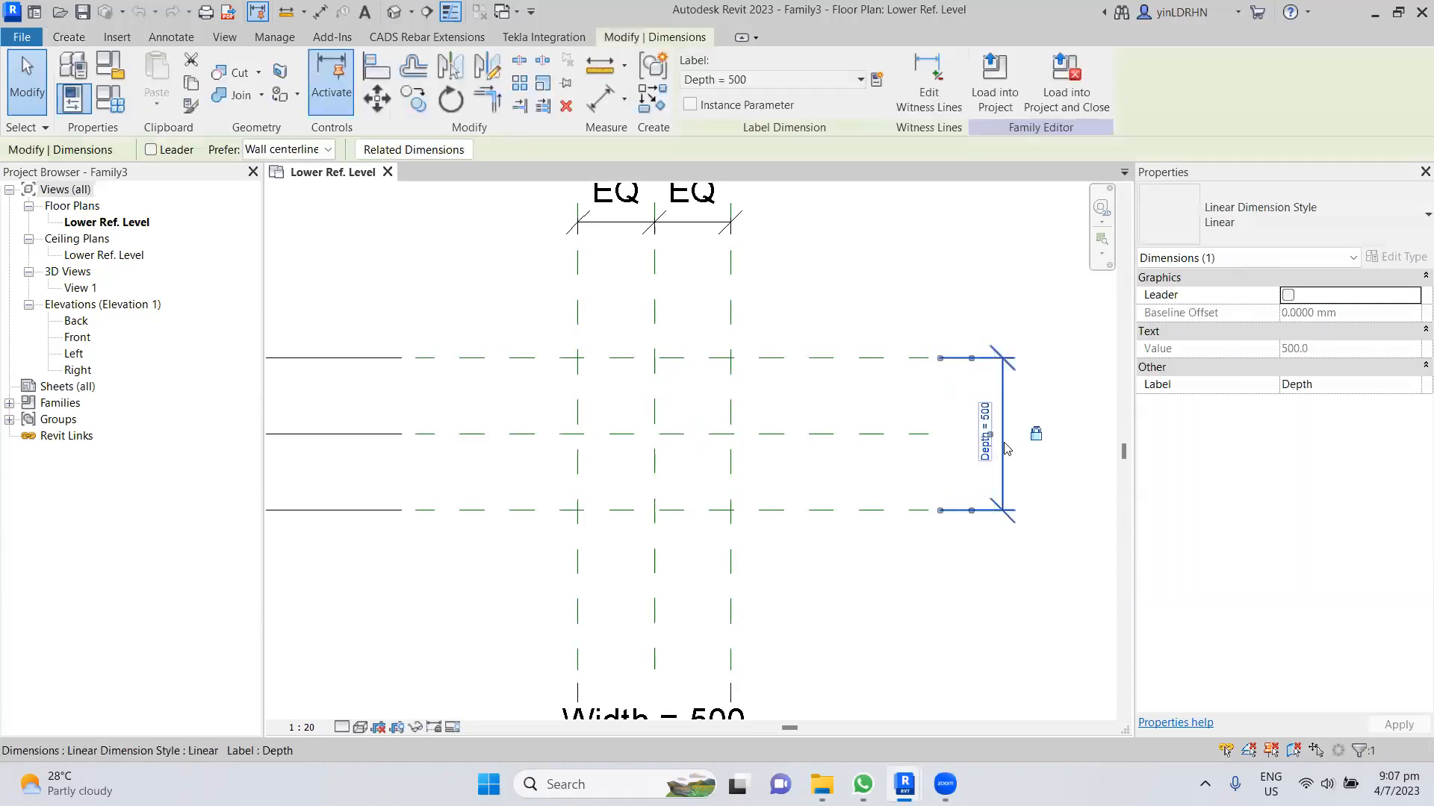
pyautogui.press('Delete')
pyautogui.moveTo(854, 618); pyautogui.dragTo(846, 524, button='middle')
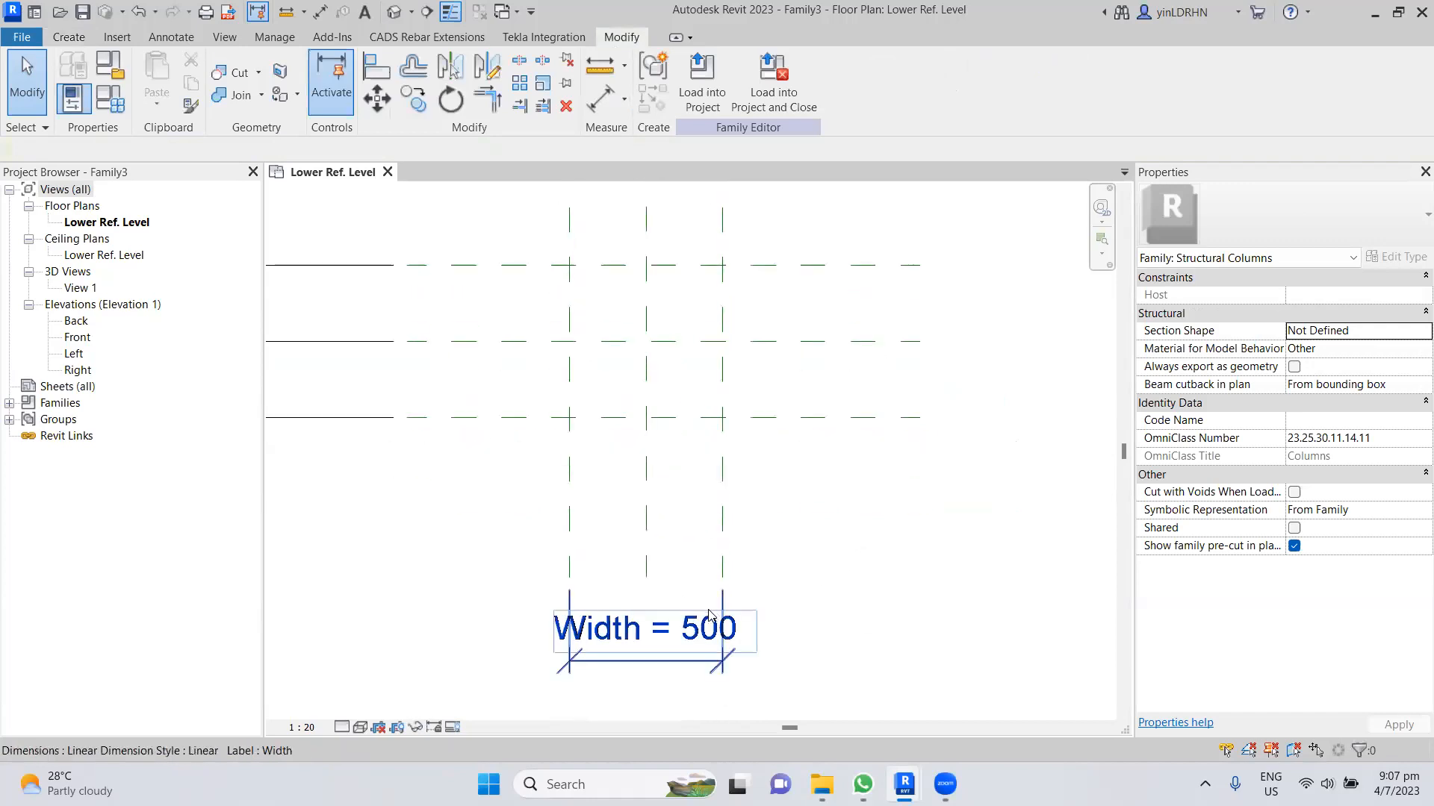
pyautogui.click(705, 623)
pyautogui.press('Delete')
pyautogui.scroll(-1, 855, 478)
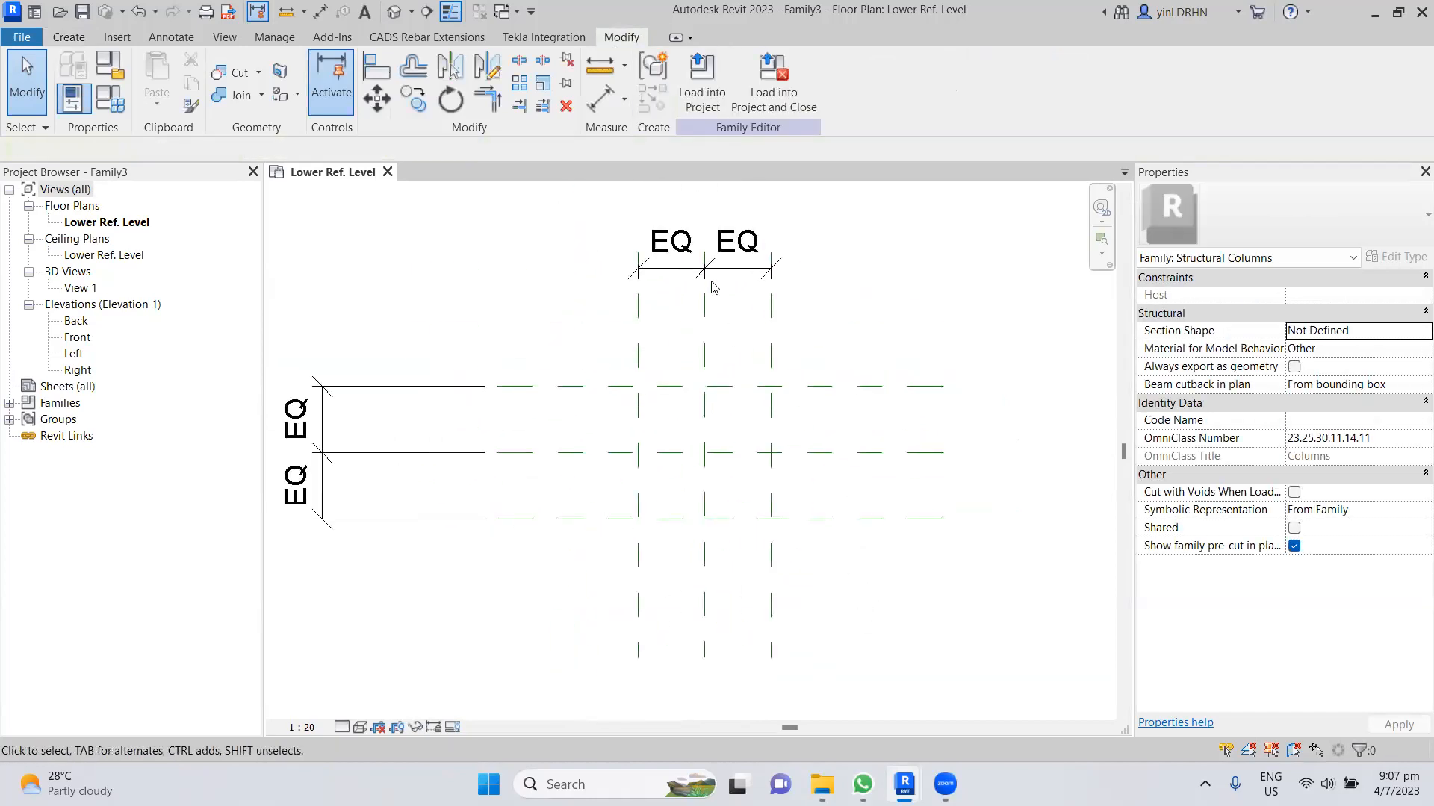
# - Delete the horizontal and vertical EQ dimensions from the reference planes
pyautogui.click(678, 268)
pyautogui.press('Delete')
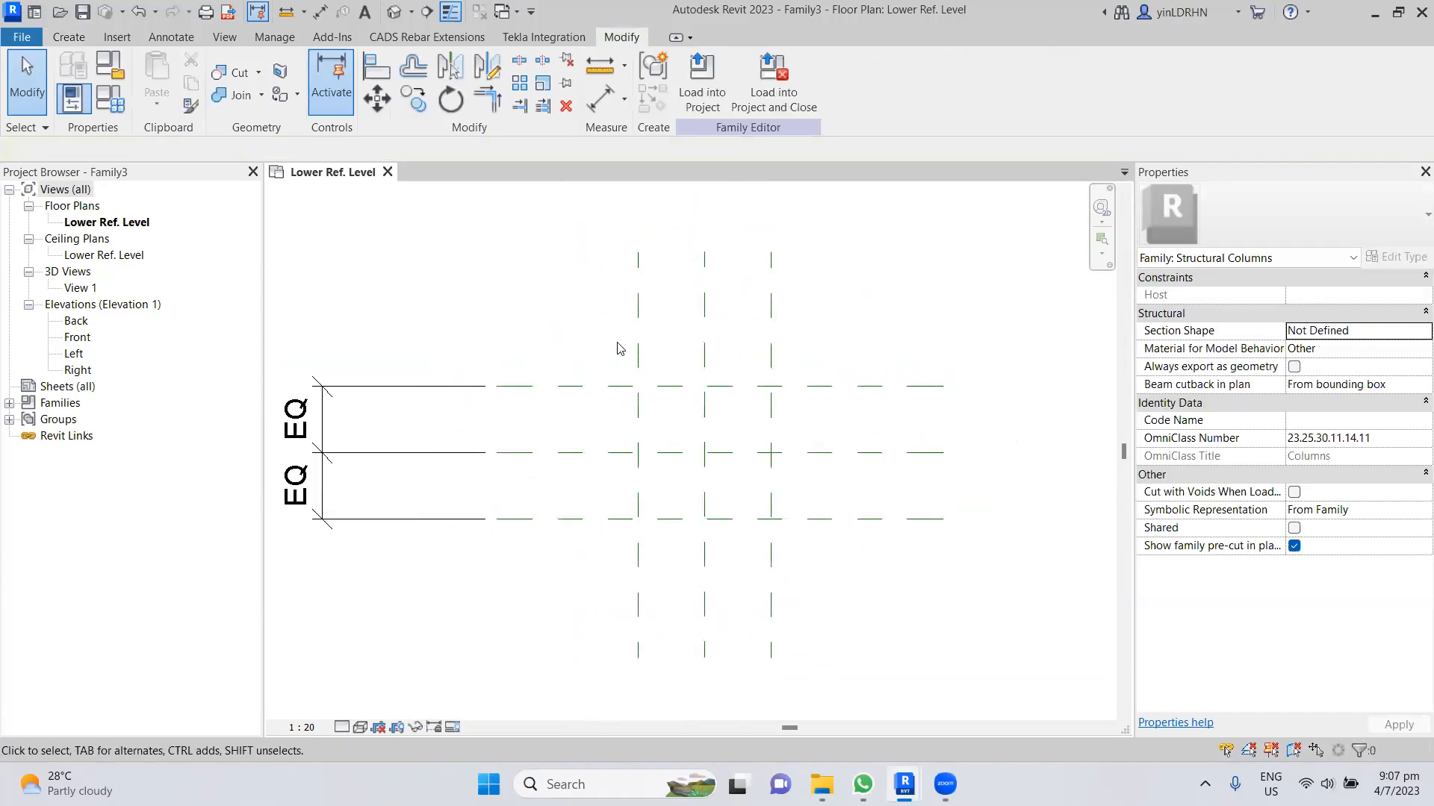
pyautogui.click(323, 437)
pyautogui.press('Delete')
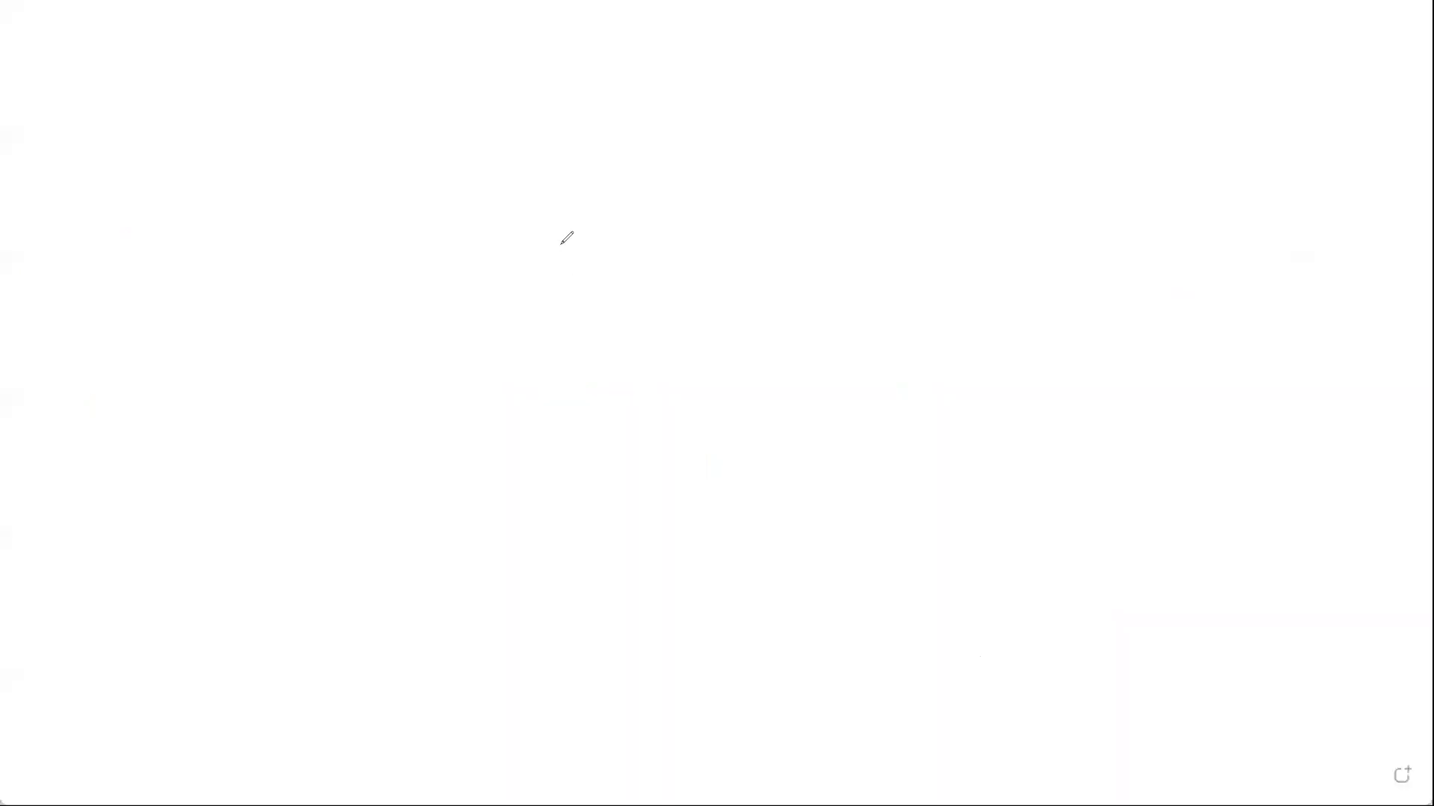
# - On the whiteboard, sketch an L-shaped column outline in blue with red centrelines through both legs
pyautogui.moveTo(560, 249); pyautogui.dragTo(570, 462)
pyautogui.moveTo(560, 251)
pyautogui.mouseDown()
pyautogui.moveTo(806, 232)
pyautogui.moveTo(800, 278)
pyautogui.moveTo(614, 298)
pyautogui.moveTo(610, 455)
pyautogui.moveTo(562, 459)
pyautogui.mouseUp()
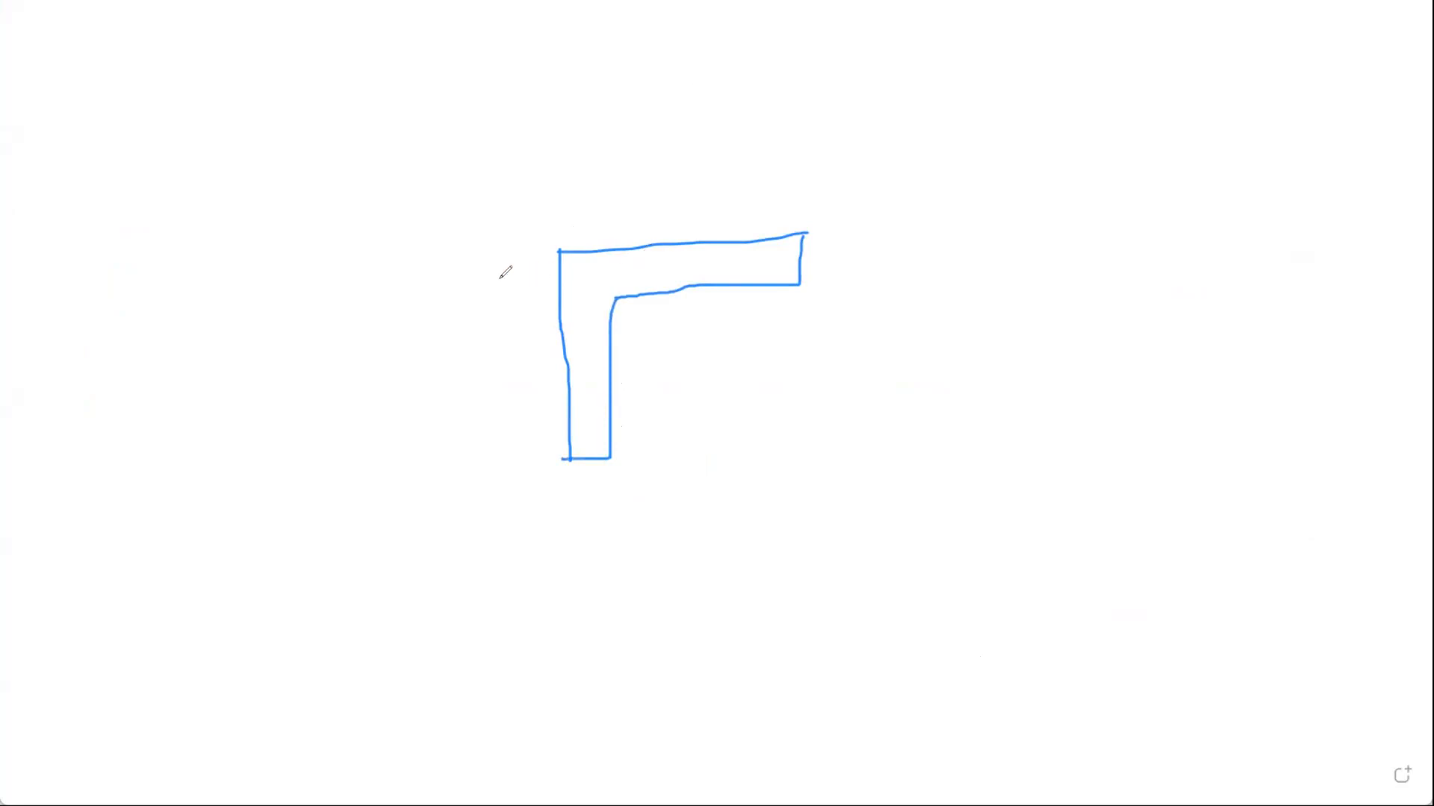
pyautogui.moveTo(480, 279); pyautogui.dragTo(869, 257)
pyautogui.moveTo(589, 180); pyautogui.dragTo(593, 263)
pyautogui.moveTo(595, 279); pyautogui.dragTo(595, 298)
pyautogui.moveTo(600, 318); pyautogui.dragTo(599, 509)
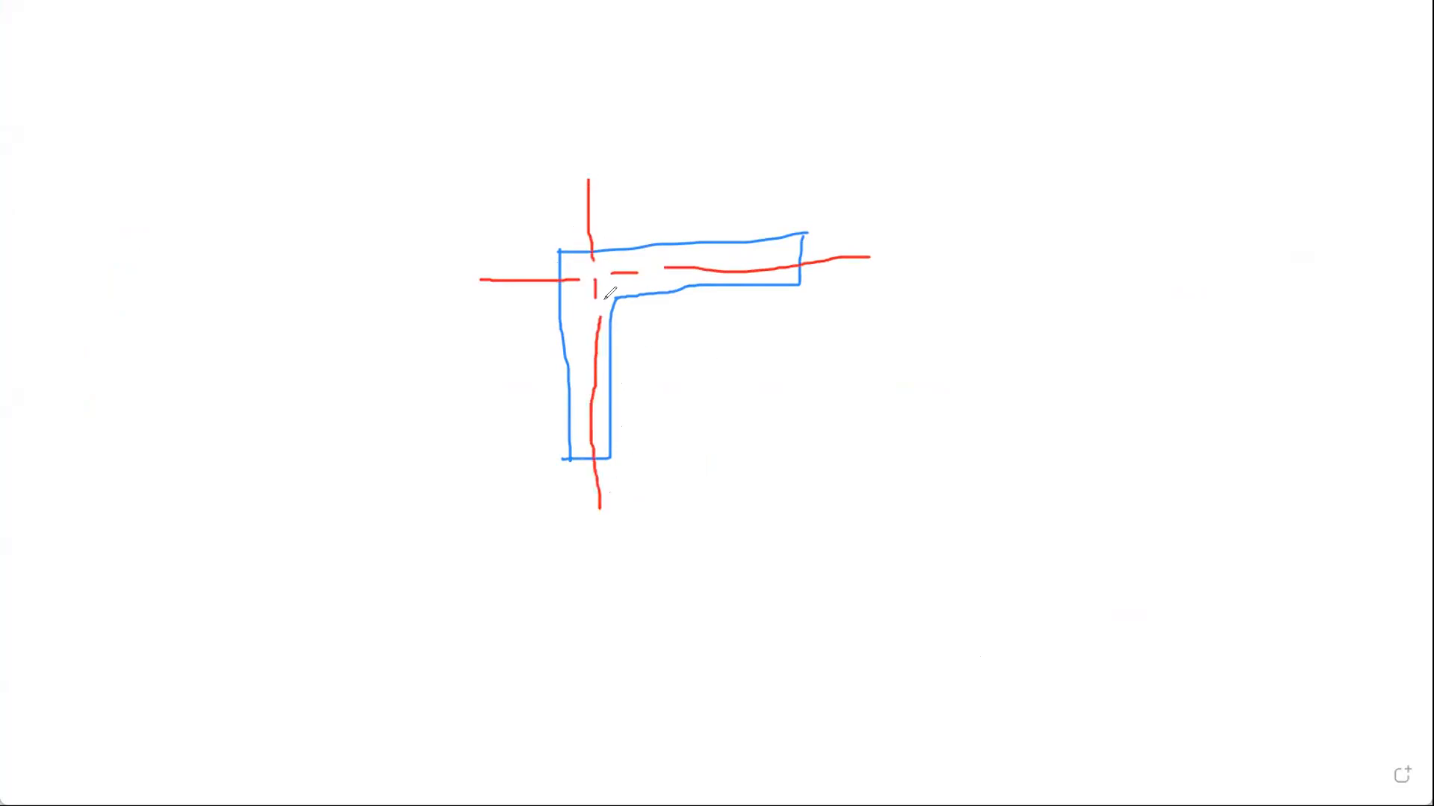
# - Draw red thickness dimension marks at the ends of both legs of the L-shape sketch
pyautogui.moveTo(829, 229); pyautogui.dragTo(839, 282)
pyautogui.moveTo(837, 279)
pyautogui.mouseDown()
pyautogui.moveTo(827, 300)
pyautogui.moveTo(827, 260)
pyautogui.mouseUp()
pyautogui.moveTo(560, 485)
pyautogui.mouseDown()
pyautogui.moveTo(614, 485)
pyautogui.moveTo(569, 493)
pyautogui.mouseUp()
pyautogui.moveTo(569, 479)
pyautogui.mouseDown()
pyautogui.moveTo(565, 497)
pyautogui.moveTo(606, 491)
pyautogui.moveTo(592, 492)
pyautogui.mouseUp()
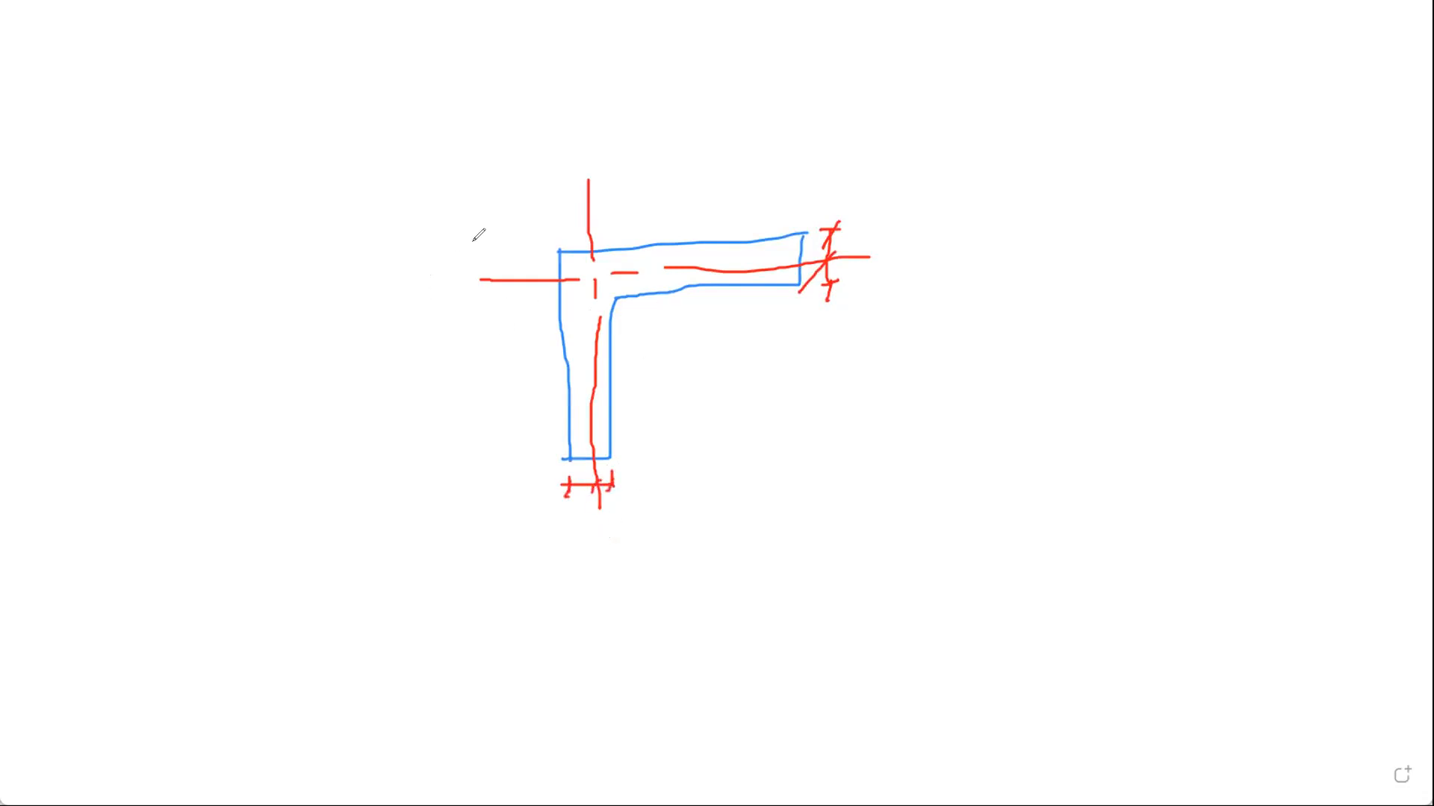
# - Draw overall length dimensions for the L-shape sketch, labeling the vertical leg L1 and the horizontal leg L2
pyautogui.moveTo(440, 243)
pyautogui.mouseDown()
pyautogui.moveTo(480, 244)
pyautogui.moveTo(471, 484)
pyautogui.moveTo(498, 469)
pyautogui.moveTo(453, 488)
pyautogui.mouseUp()
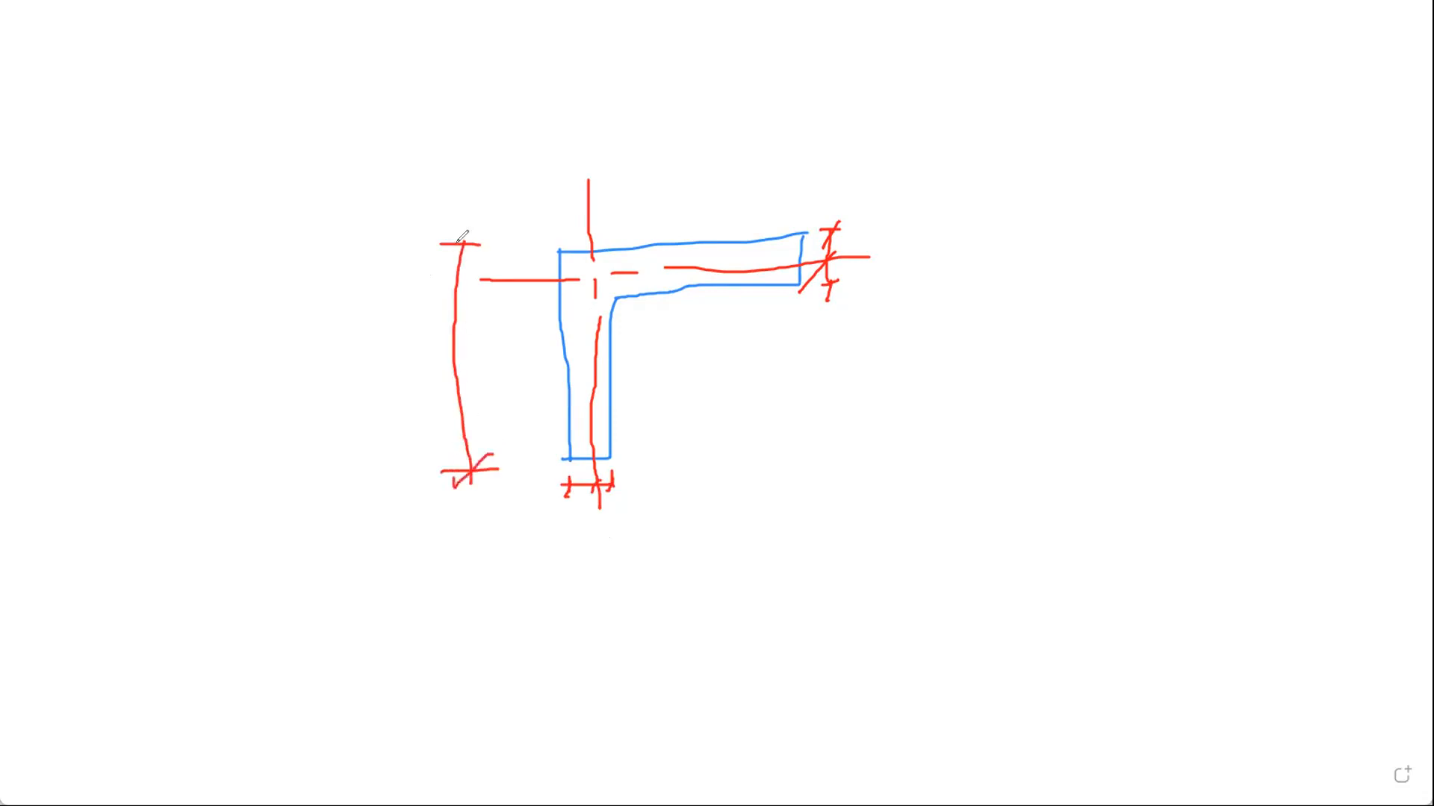
pyautogui.moveTo(471, 233); pyautogui.dragTo(412, 289)
pyautogui.moveTo(362, 337)
pyautogui.mouseDown()
pyautogui.moveTo(359, 366)
pyautogui.moveTo(407, 395)
pyautogui.mouseUp()
pyautogui.moveTo(544, 172)
pyautogui.mouseDown()
pyautogui.moveTo(545, 212)
pyautogui.moveTo(561, 215)
pyautogui.mouseUp()
pyautogui.moveTo(549, 193)
pyautogui.mouseDown()
pyautogui.moveTo(803, 190)
pyautogui.moveTo(803, 216)
pyautogui.moveTo(525, 217)
pyautogui.moveTo(518, 230)
pyautogui.mouseUp()
pyautogui.moveTo(607, 148); pyautogui.dragTo(704, 183)
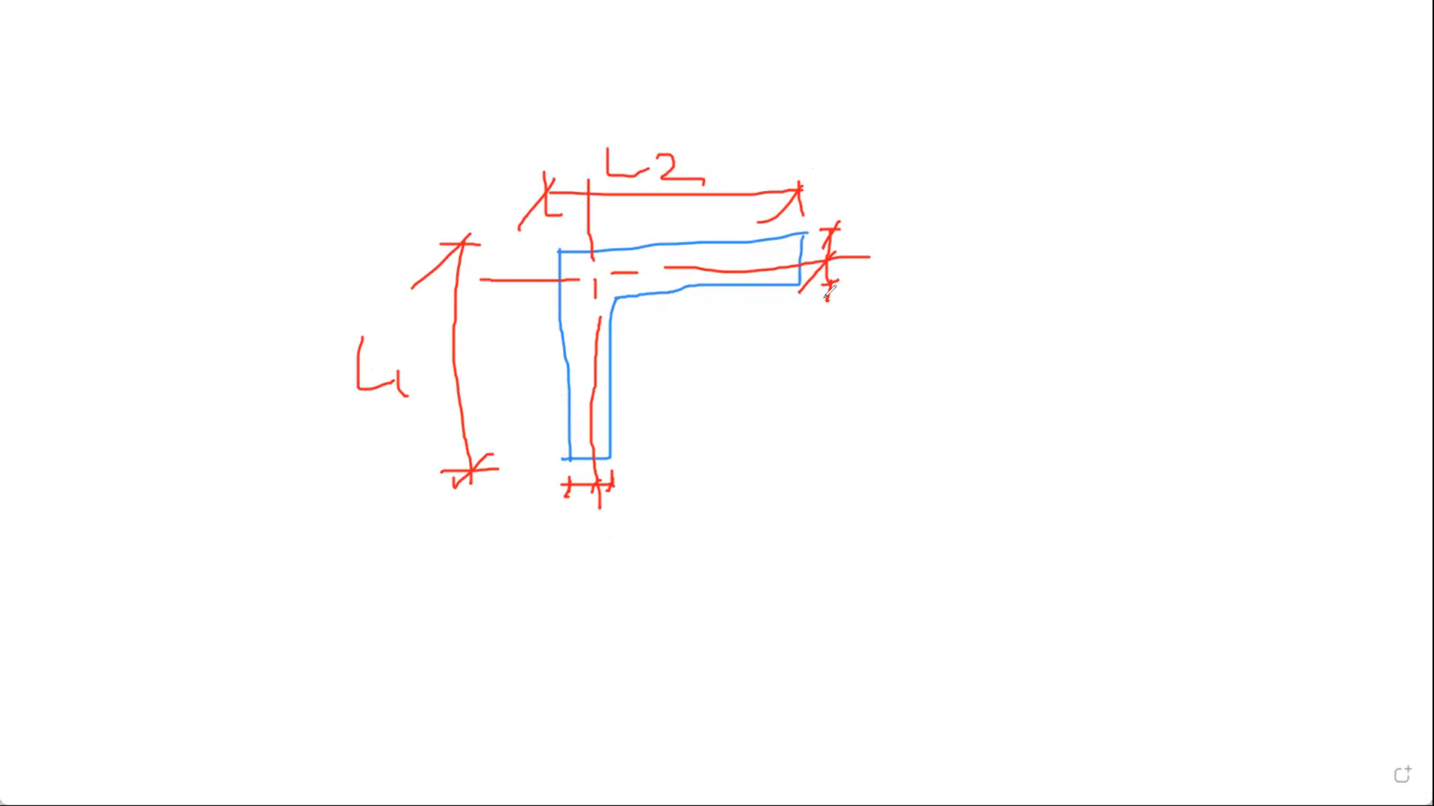
# - Write labels beside the two leg thickness dimensions of the L-shape sketch
pyautogui.moveTo(887, 230)
pyautogui.mouseDown()
pyautogui.moveTo(924, 217)
pyautogui.moveTo(907, 294)
pyautogui.moveTo(924, 297)
pyautogui.moveTo(883, 328)
pyautogui.mouseUp()
pyautogui.moveTo(894, 251)
pyautogui.mouseDown()
pyautogui.moveTo(913, 211)
pyautogui.moveTo(955, 255)
pyautogui.moveTo(989, 241)
pyautogui.moveTo(1007, 277)
pyautogui.mouseUp()
pyautogui.moveTo(564, 524)
pyautogui.mouseDown()
pyautogui.moveTo(564, 562)
pyautogui.moveTo(627, 546)
pyautogui.moveTo(609, 564)
pyautogui.moveTo(560, 561)
pyautogui.moveTo(604, 608)
pyautogui.moveTo(601, 590)
pyautogui.mouseUp()
pyautogui.moveTo(614, 591); pyautogui.dragTo(640, 613)
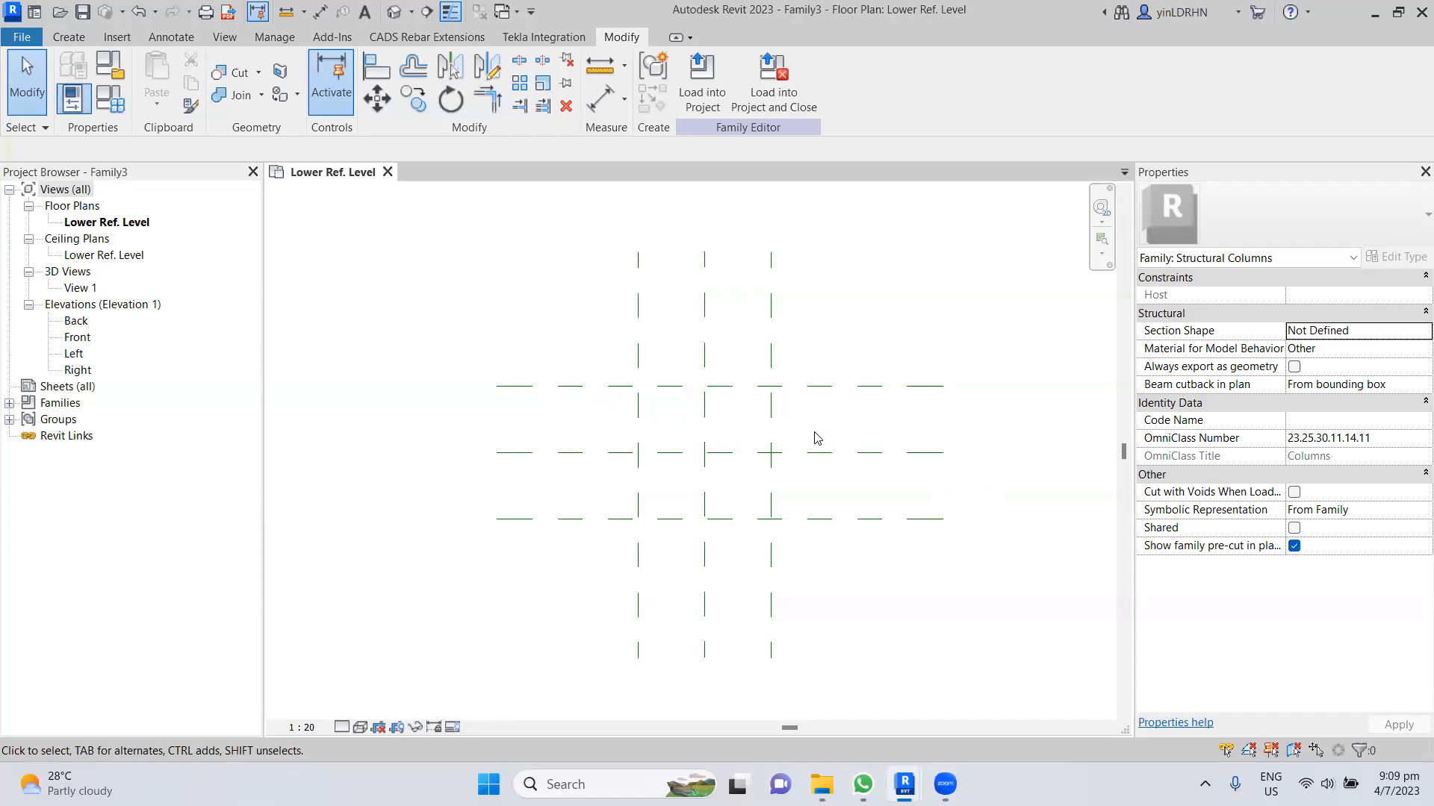
# - In Revit, copy the Front reference plane about 440 mm below the original
pyautogui.click(814, 397)
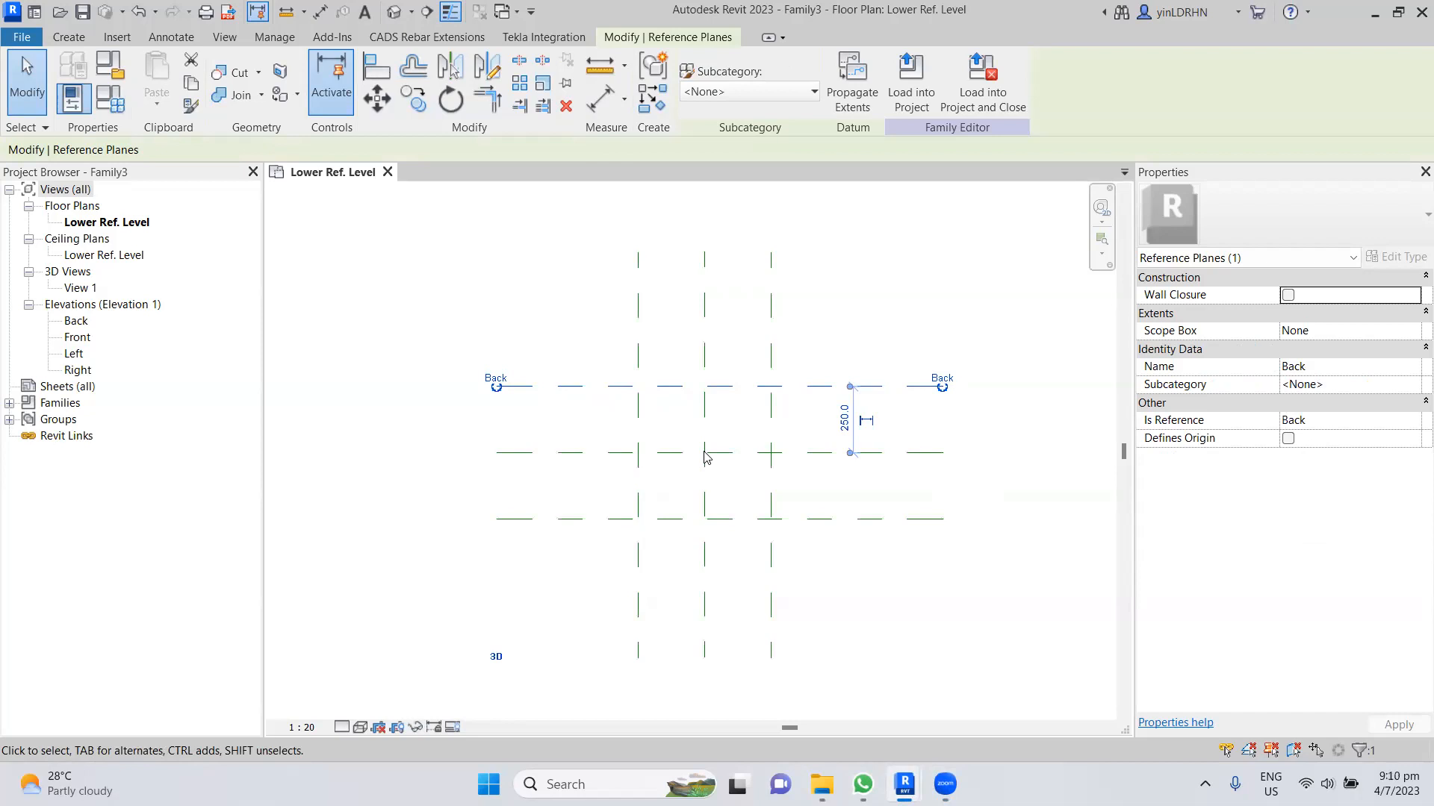
pyautogui.click(670, 521)
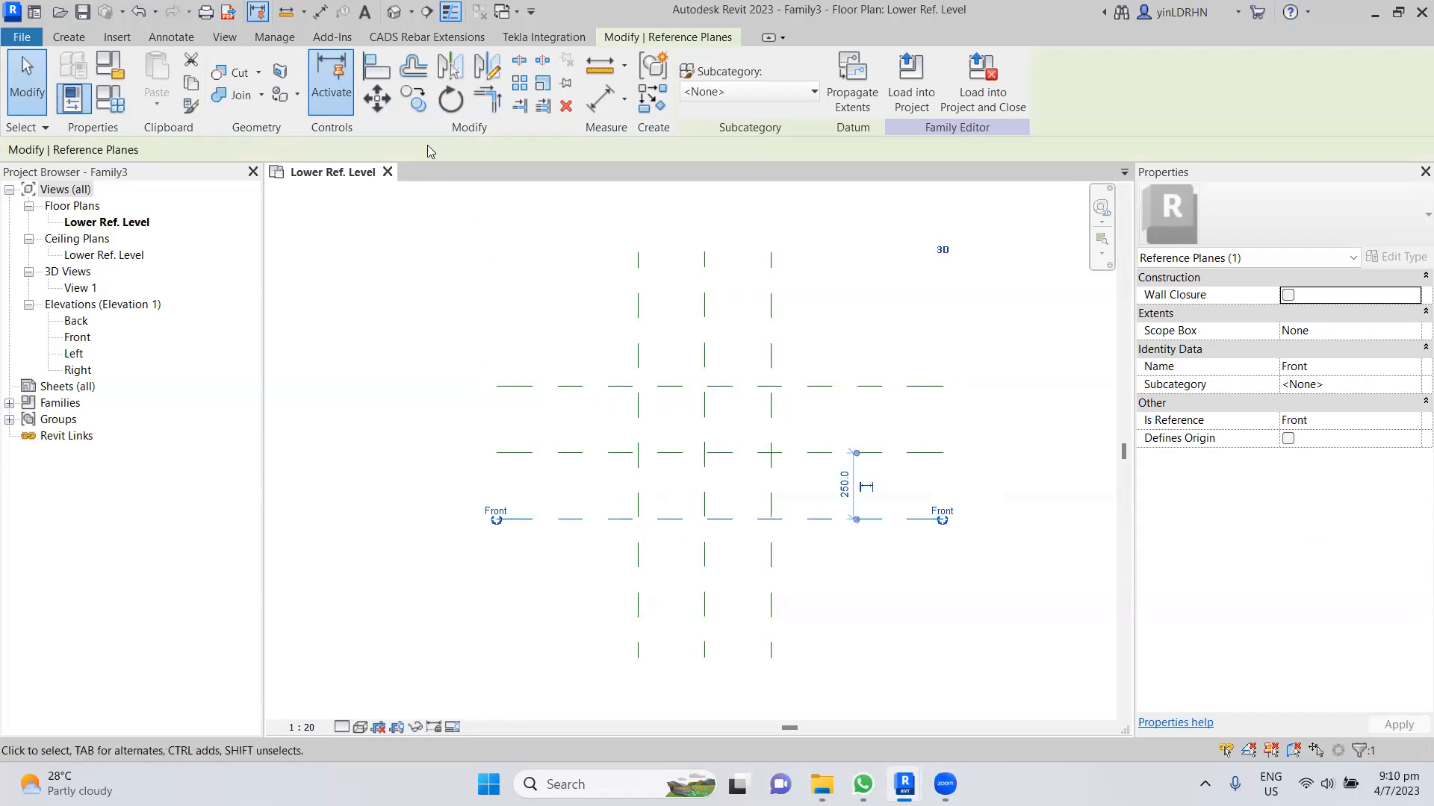
pyautogui.click(413, 99)
pyautogui.click(651, 514)
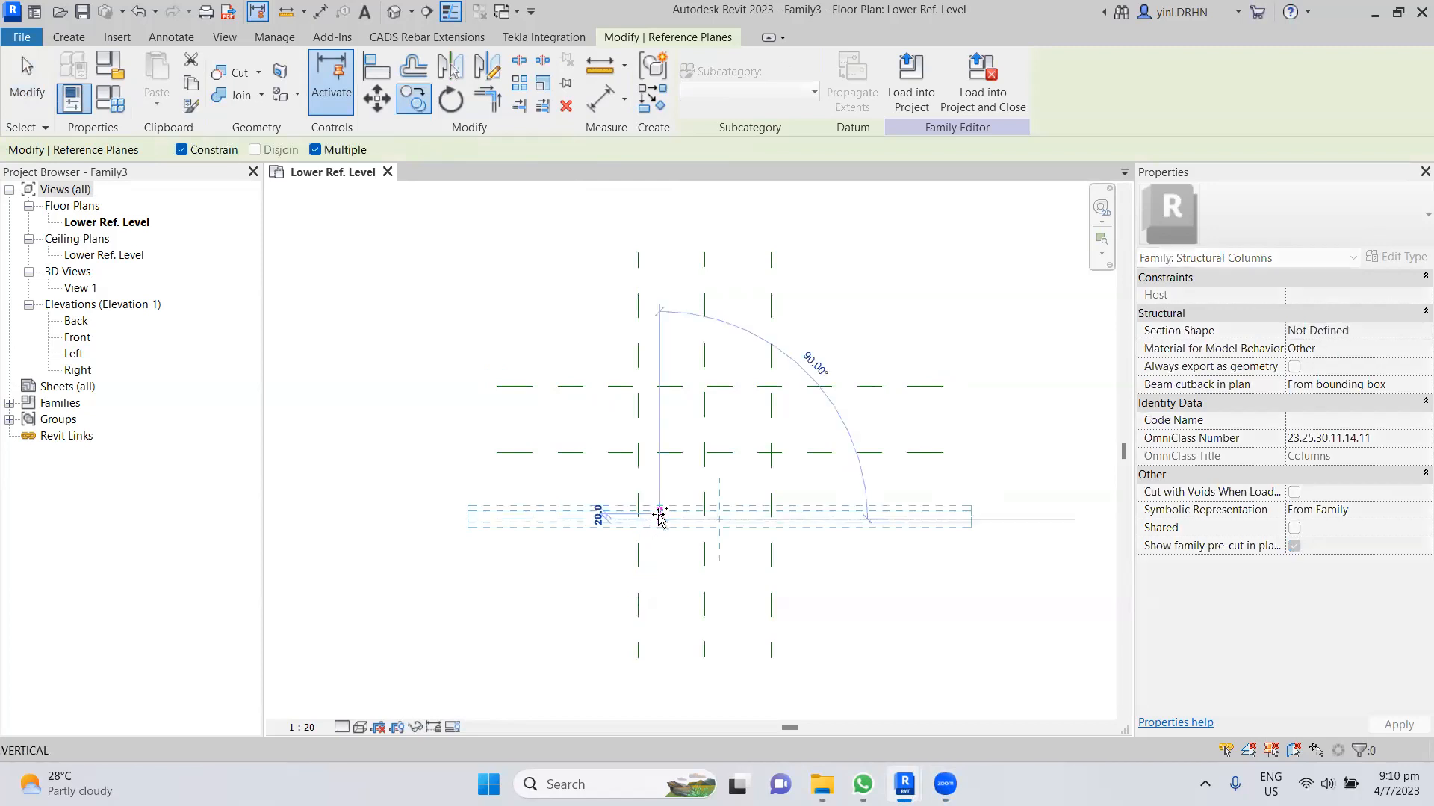
pyautogui.click(655, 635)
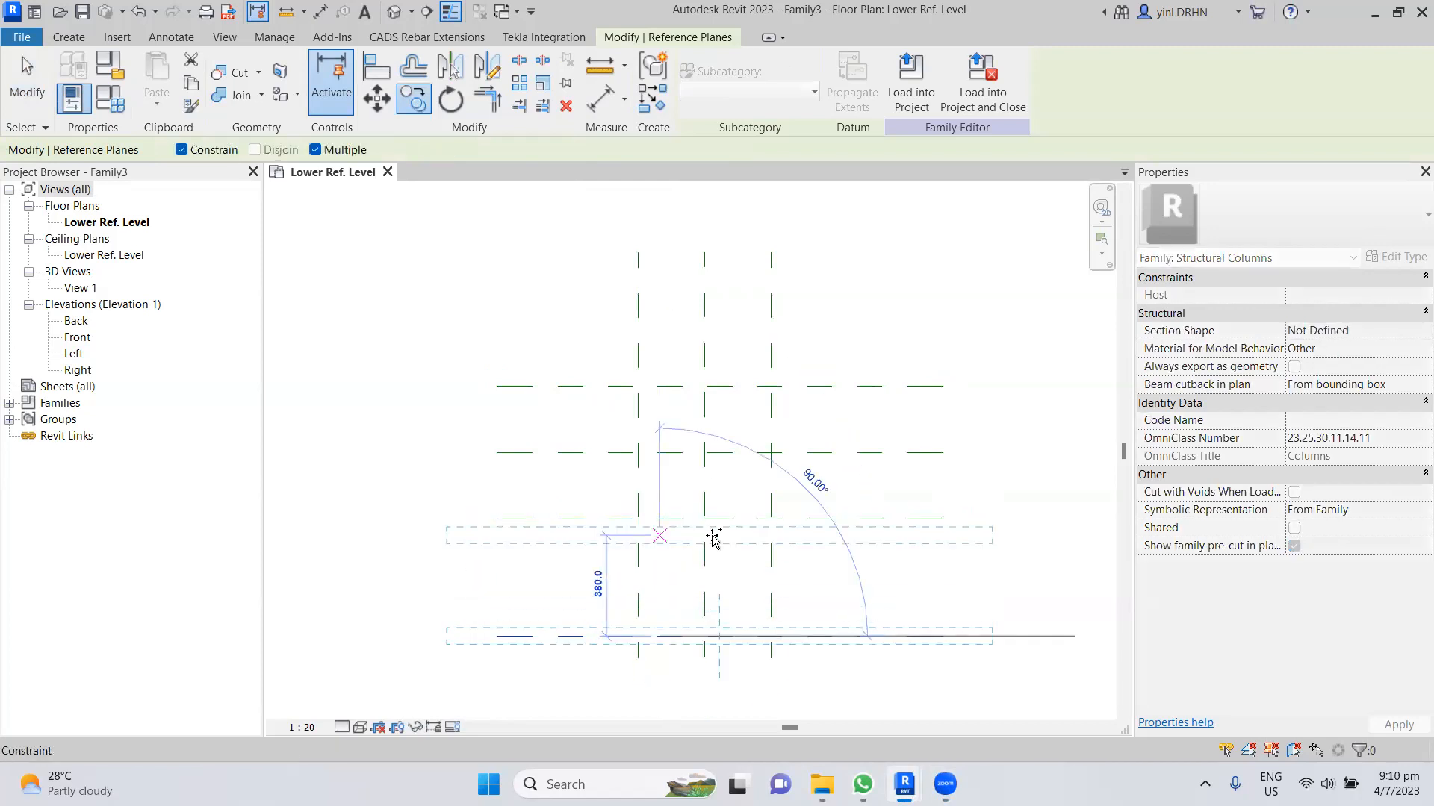
pyautogui.press('Escape')
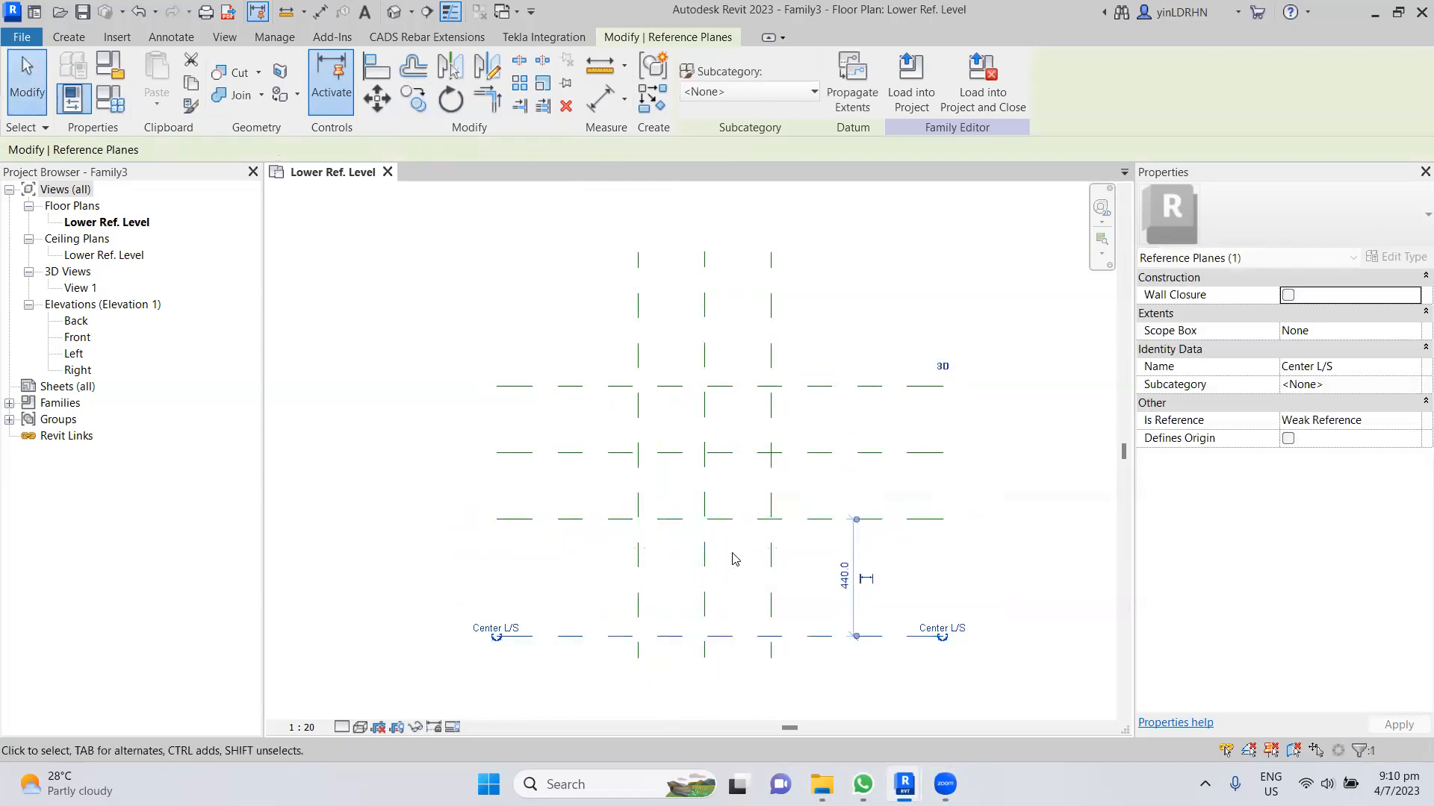
# - Copy the Right reference plane about 460 mm to the right of the original
pyautogui.click(772, 493)
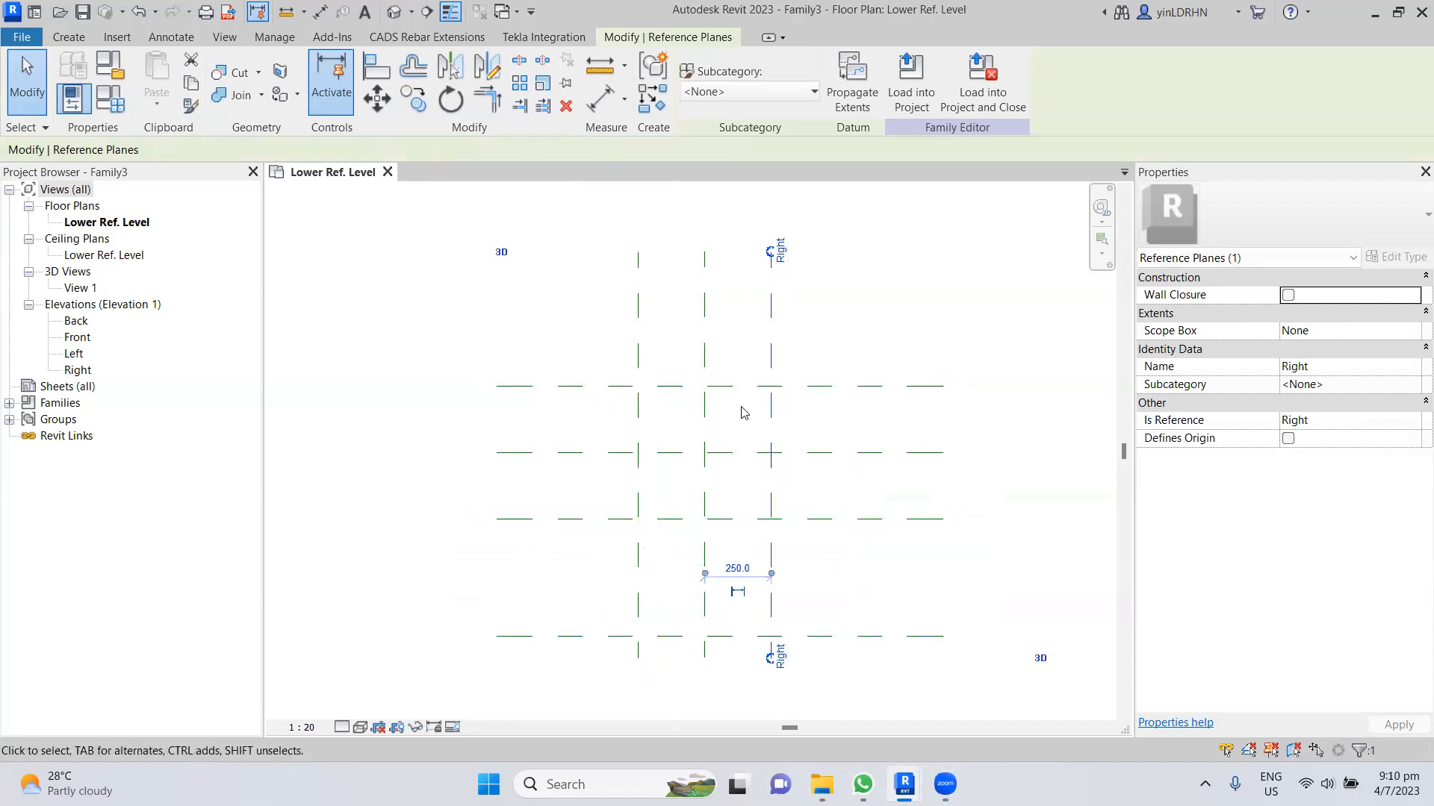
pyautogui.click(414, 98)
pyautogui.click(770, 432)
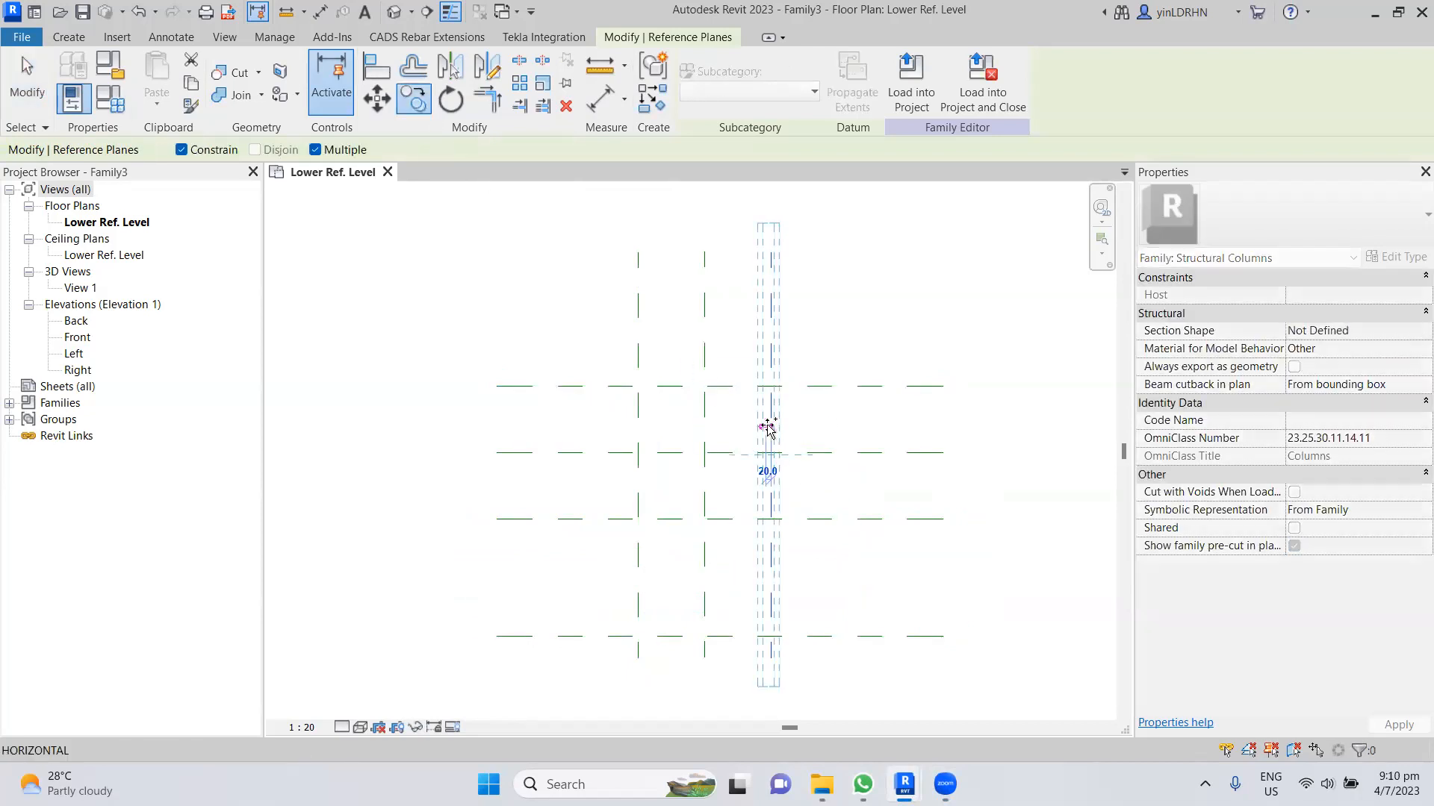
pyautogui.click(894, 441)
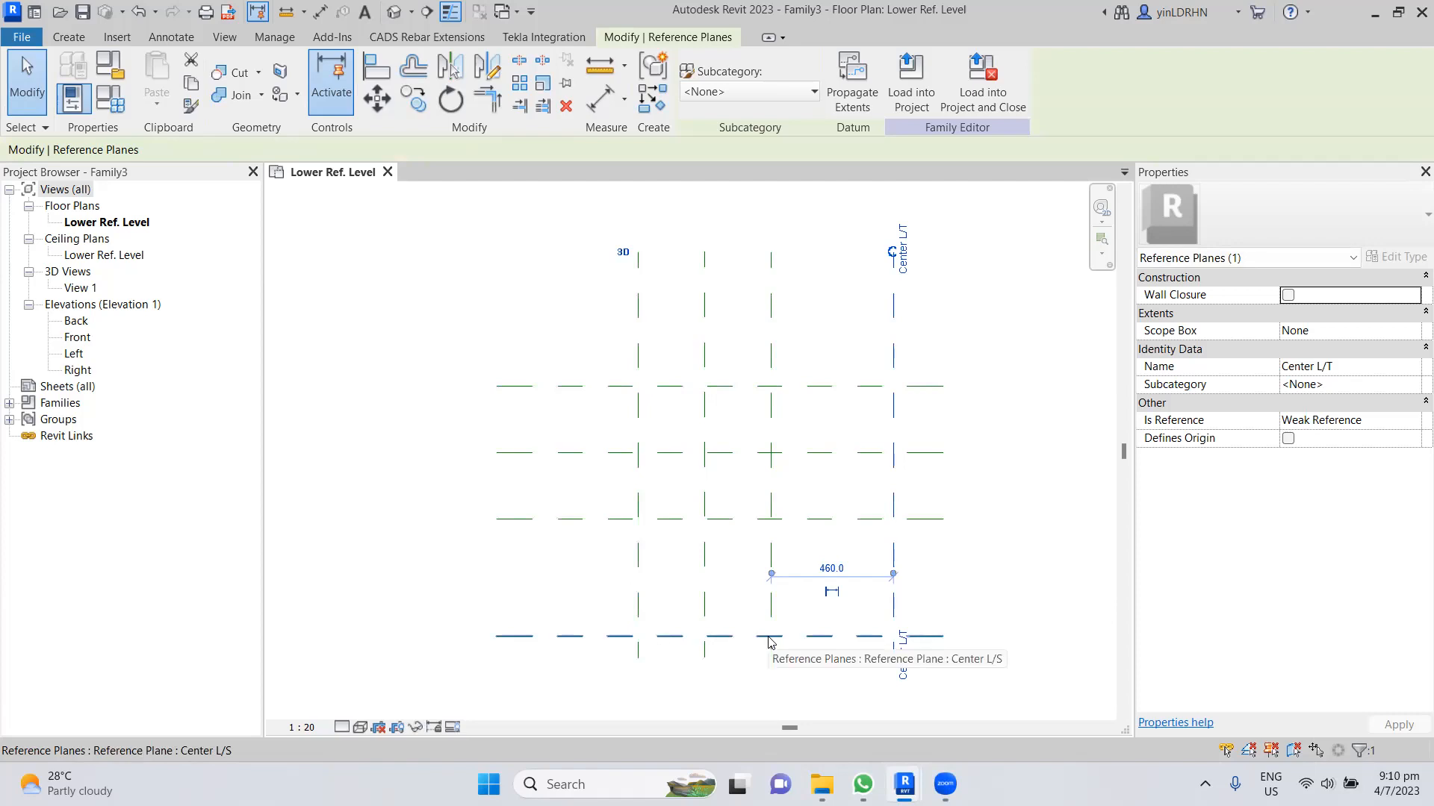
# - Set the Right and Left reference planes each 100 mm from the vertical centre plane
pyautogui.click(771, 302)
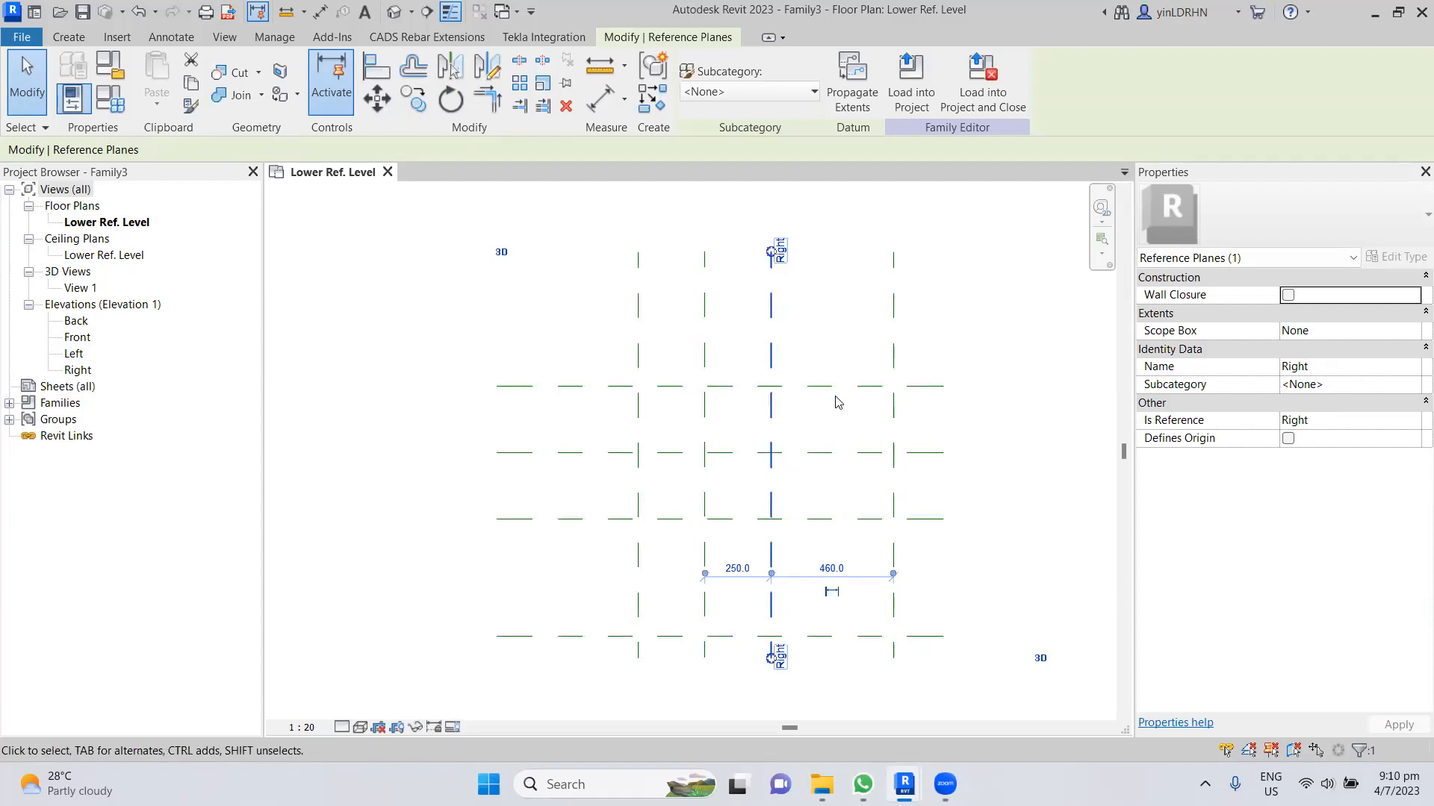
pyautogui.click(738, 569)
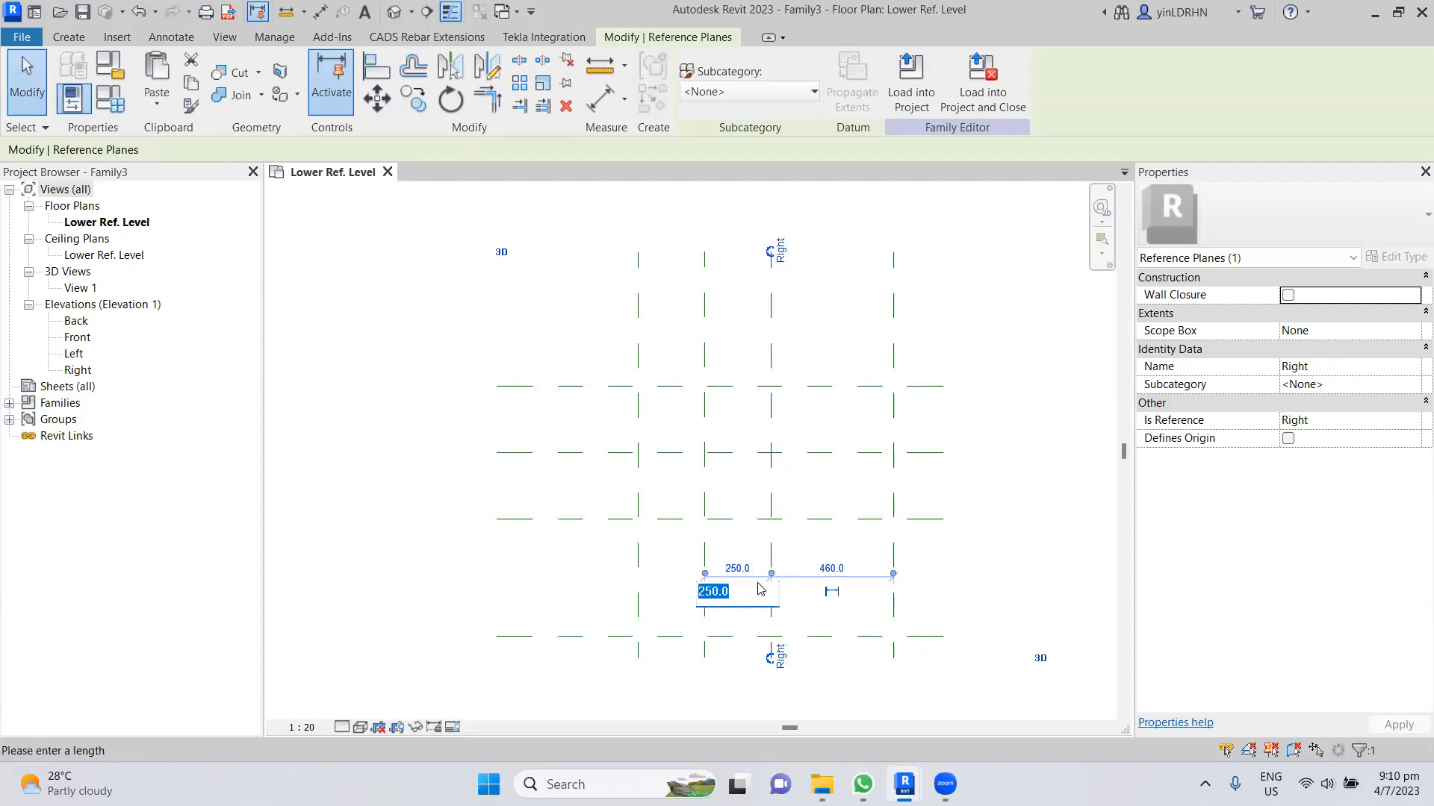
pyautogui.write('100')
pyautogui.press('Return')
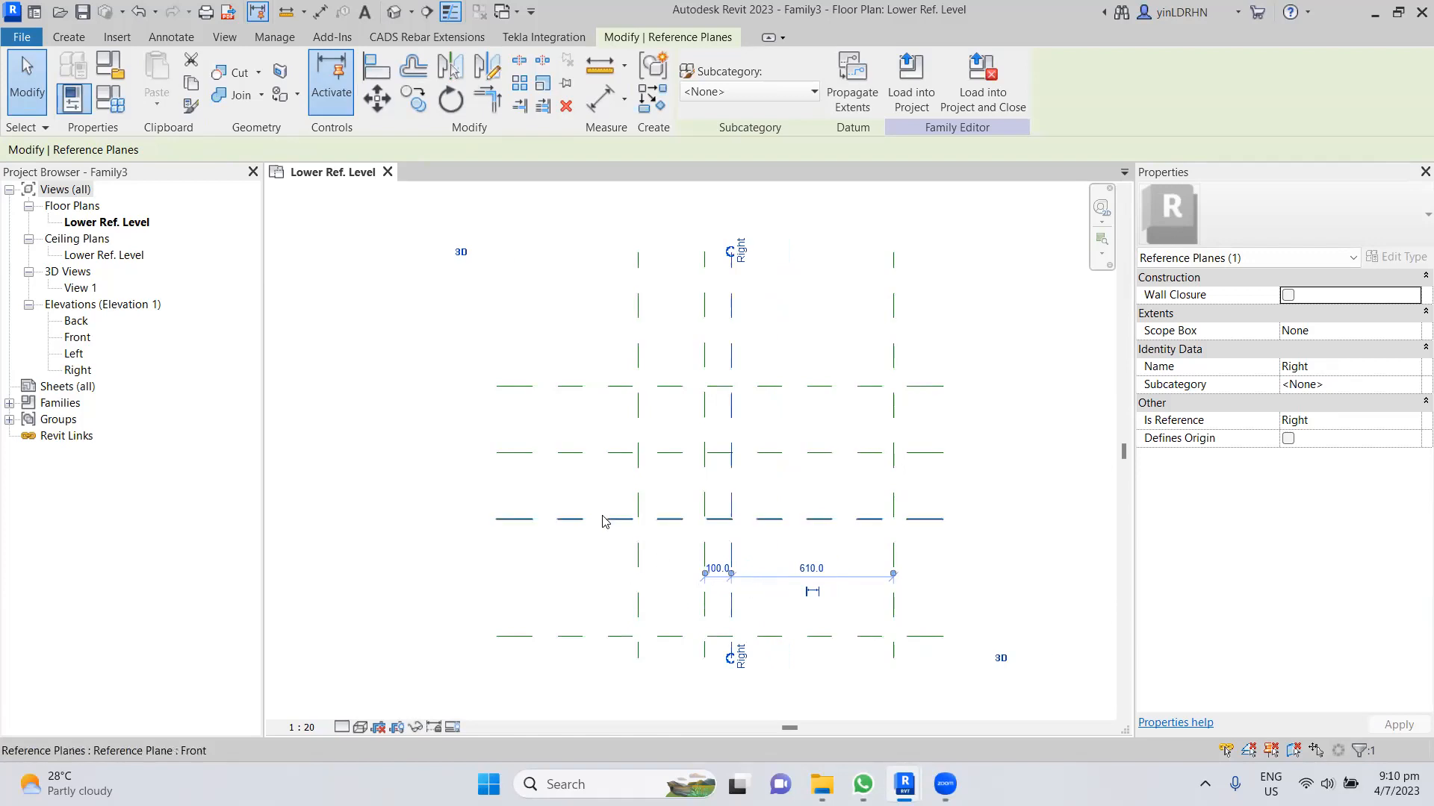
pyautogui.click(638, 556)
pyautogui.click(668, 569)
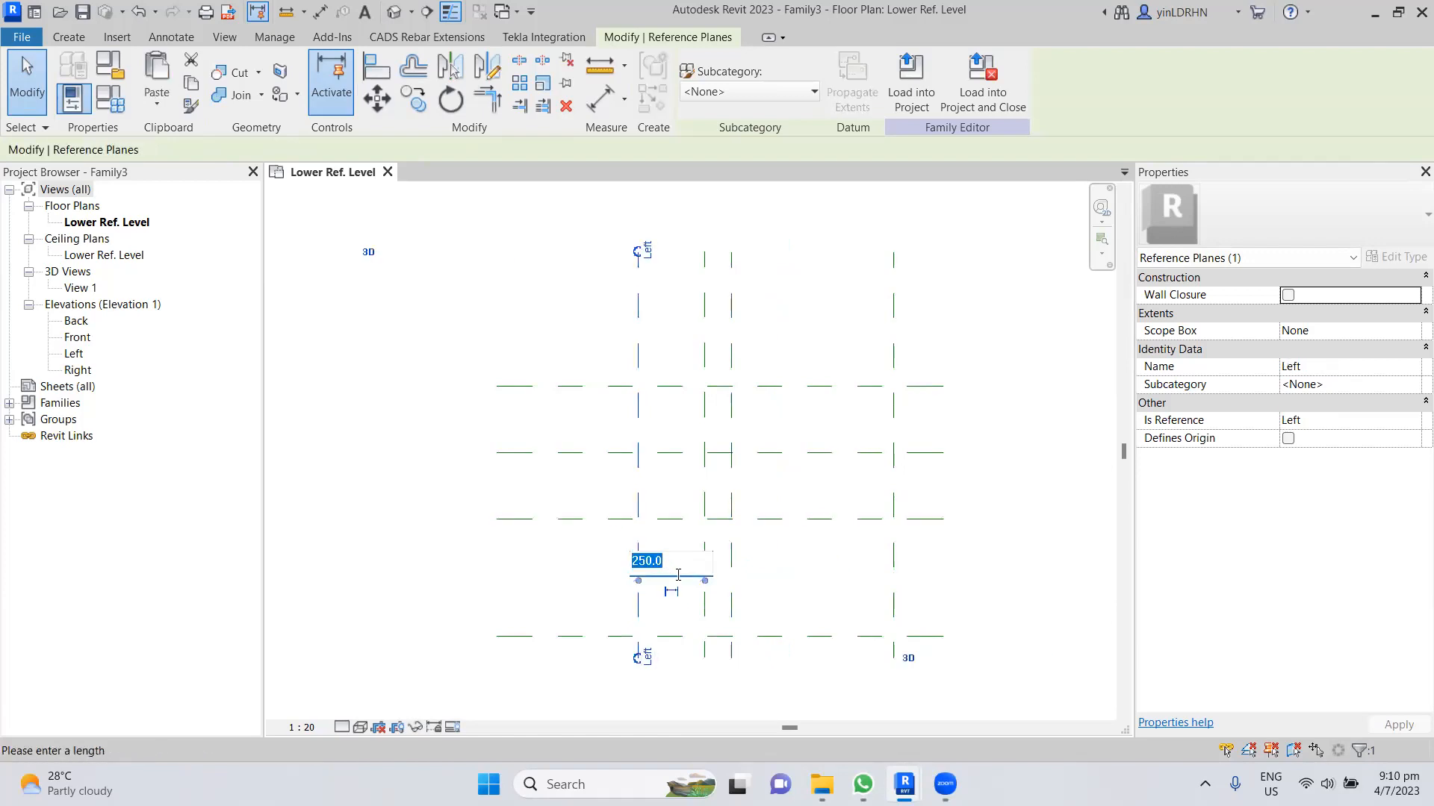
pyautogui.write('100')
pyautogui.press('Return')
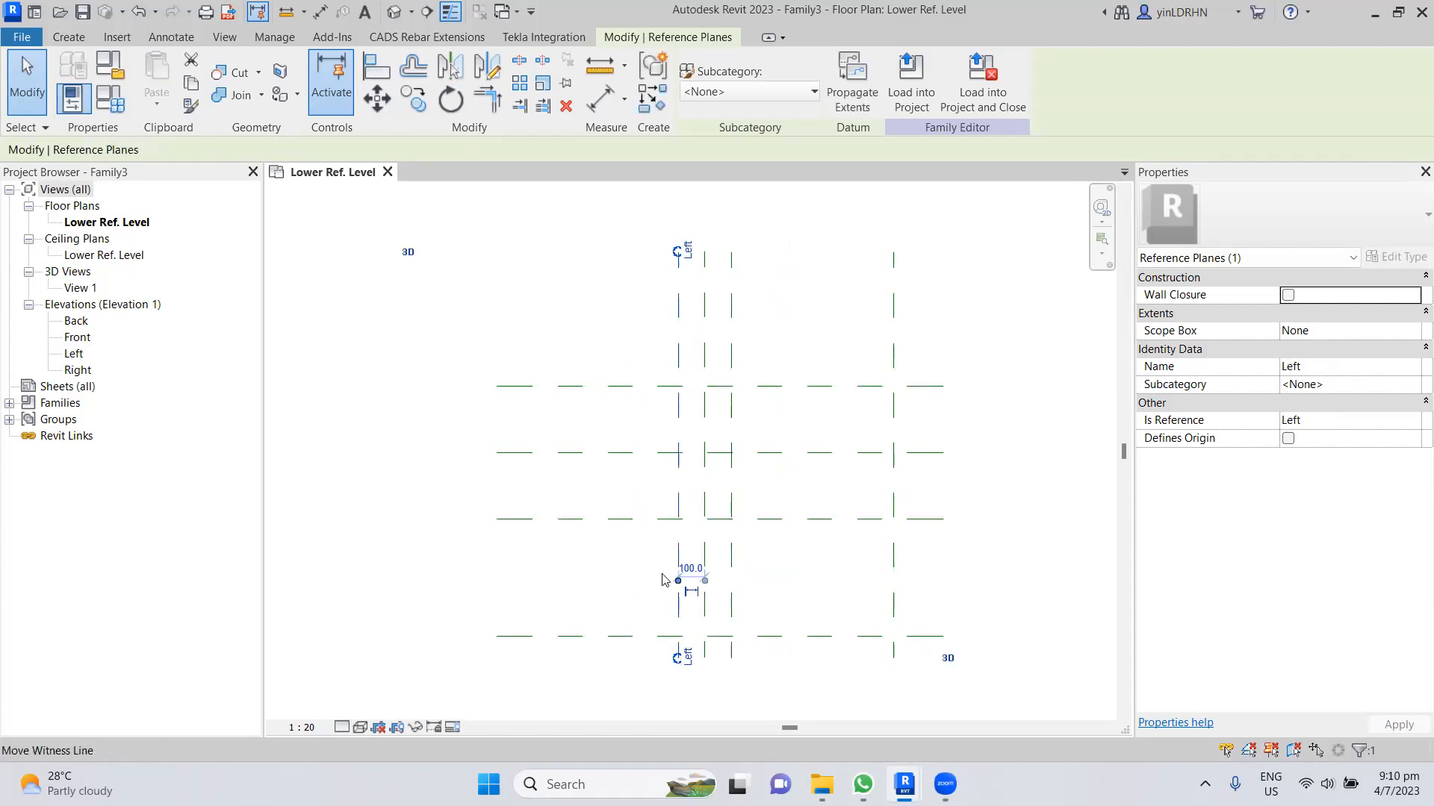
pyautogui.click(802, 573)
# - Set the Back and Front reference planes each 100 mm from the horizontal centre plane
pyautogui.click(844, 387)
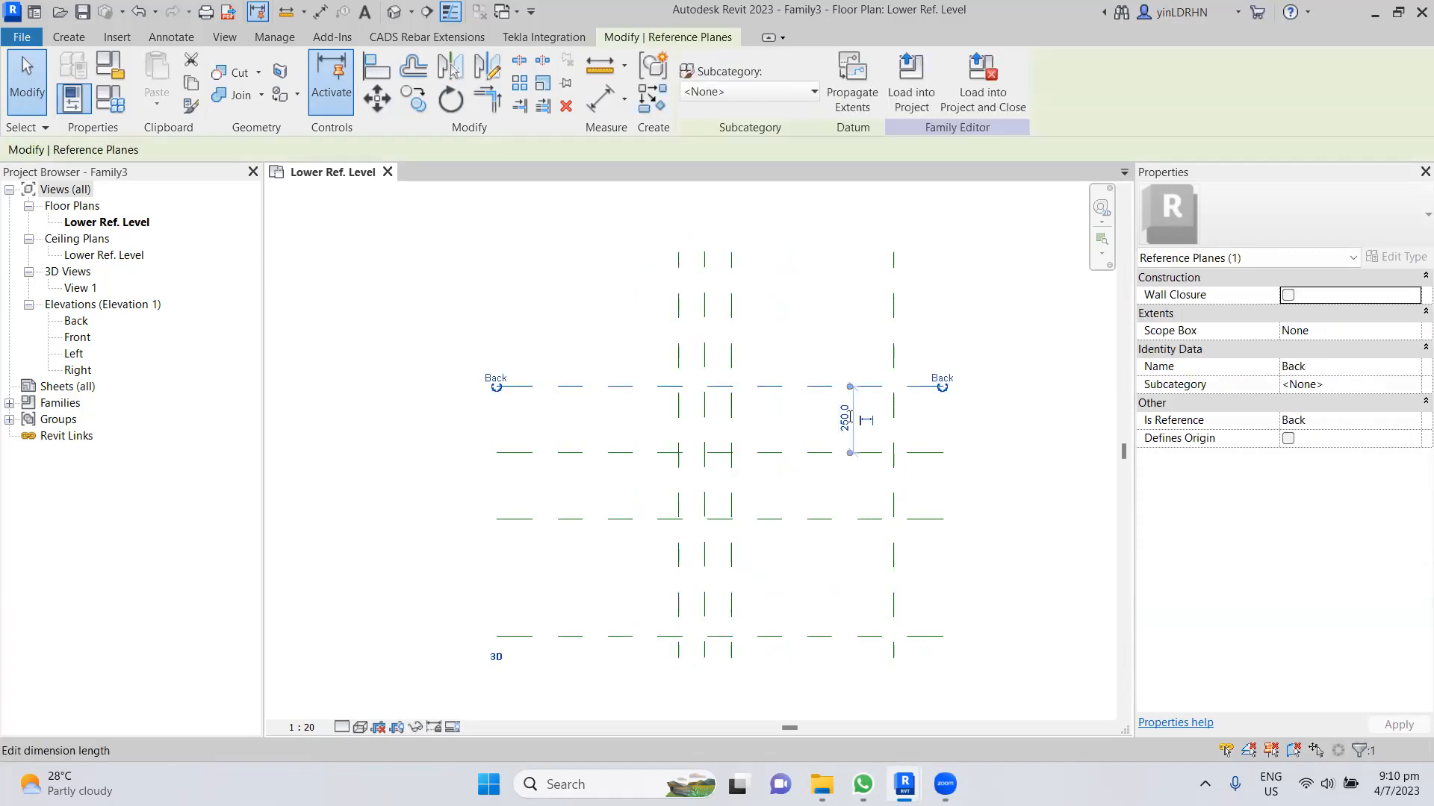
pyautogui.click(848, 415)
pyautogui.write('100')
pyautogui.press('Return')
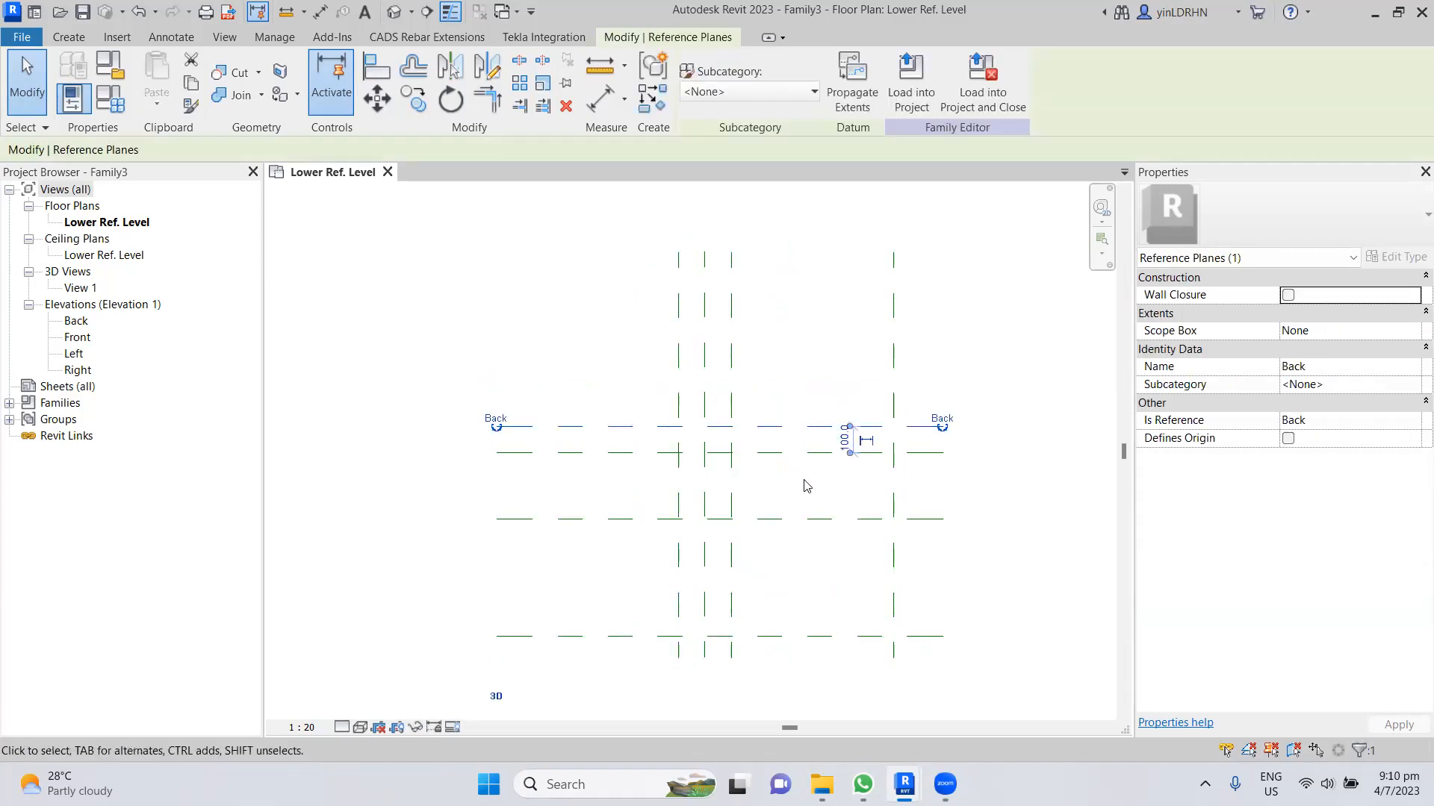
pyautogui.click(805, 523)
pyautogui.click(843, 487)
pyautogui.write('100')
pyautogui.press('Return')
pyautogui.click(947, 545)
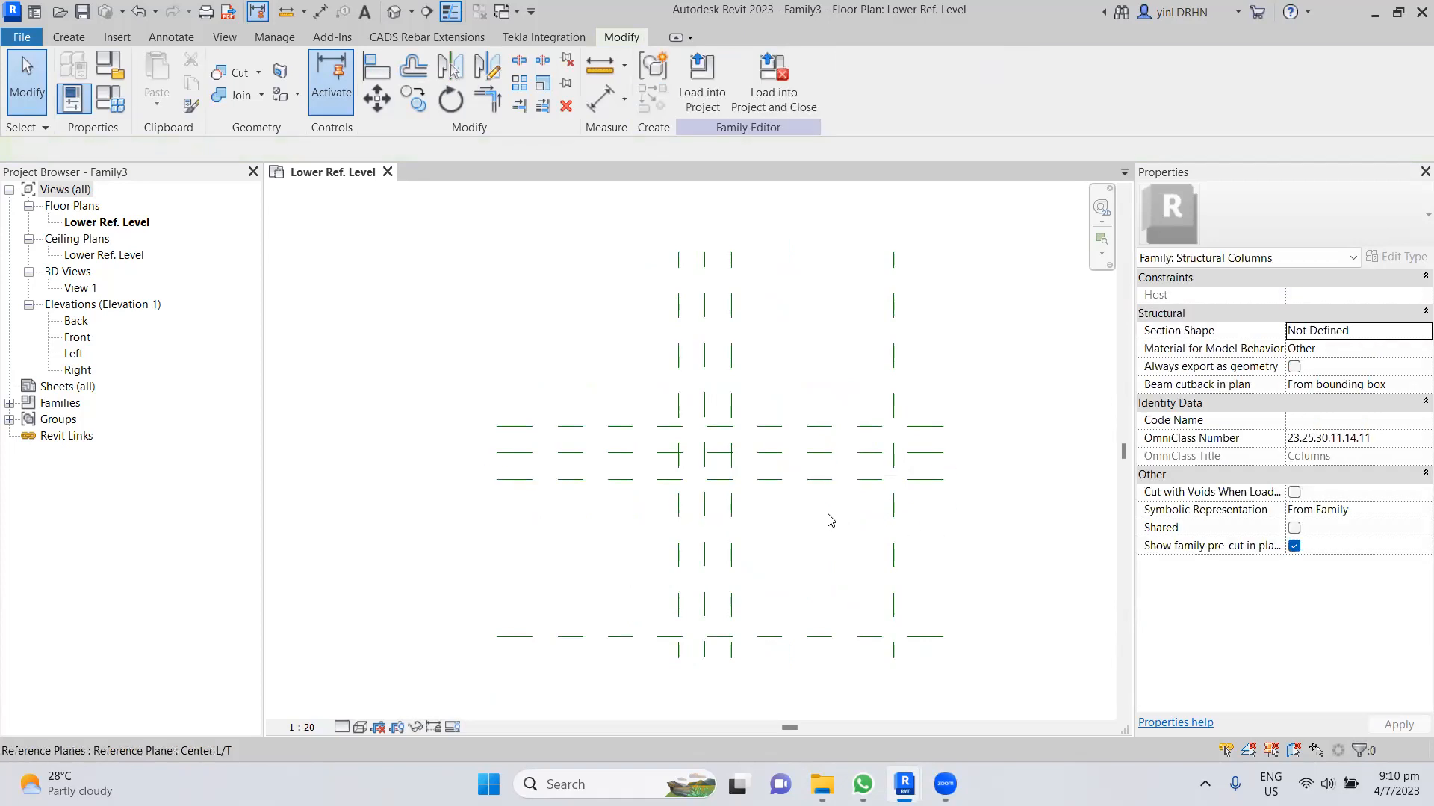
# - Check the offsets of the two copied outer reference planes from the Front and Right planes
pyautogui.scroll(1, 827, 519)
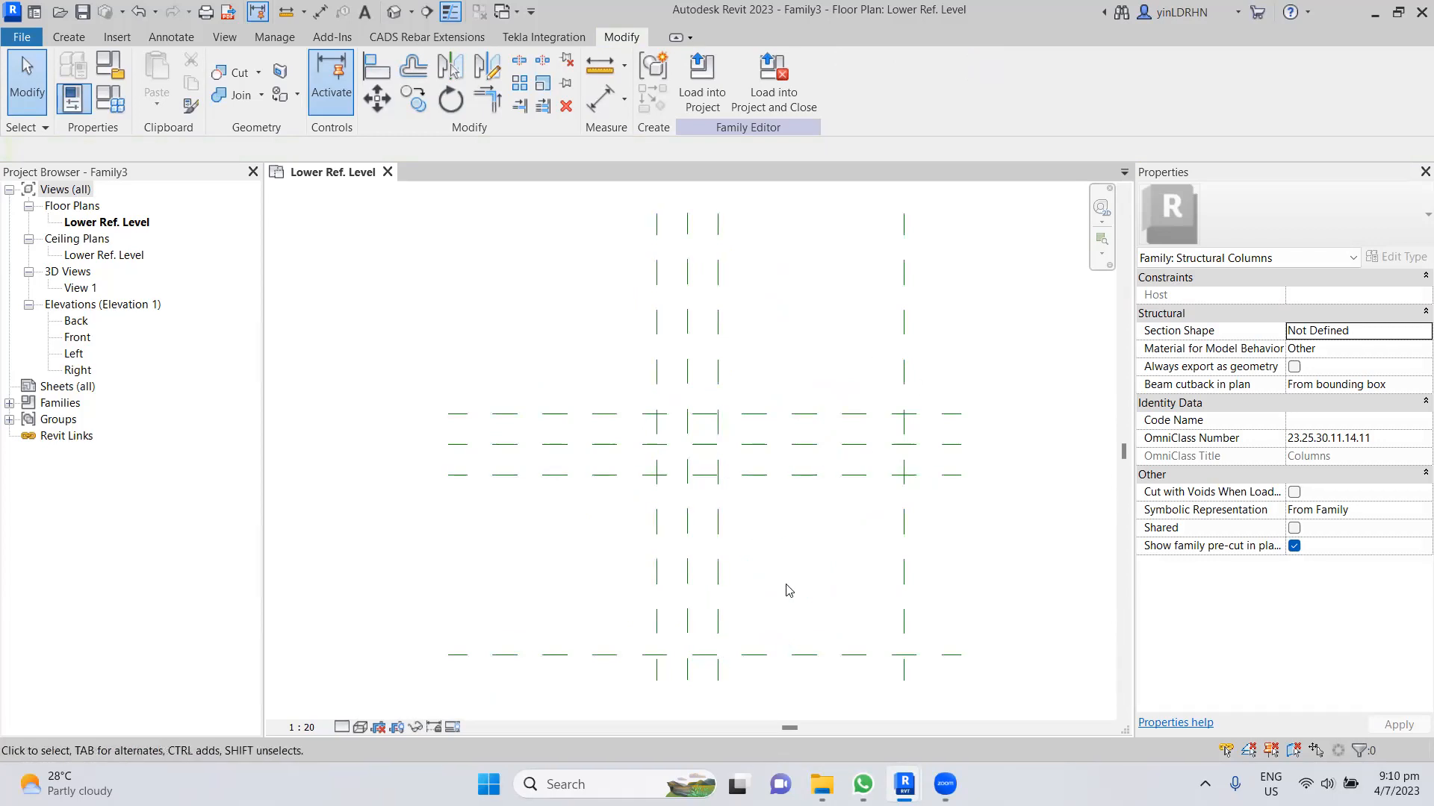
pyautogui.click(849, 656)
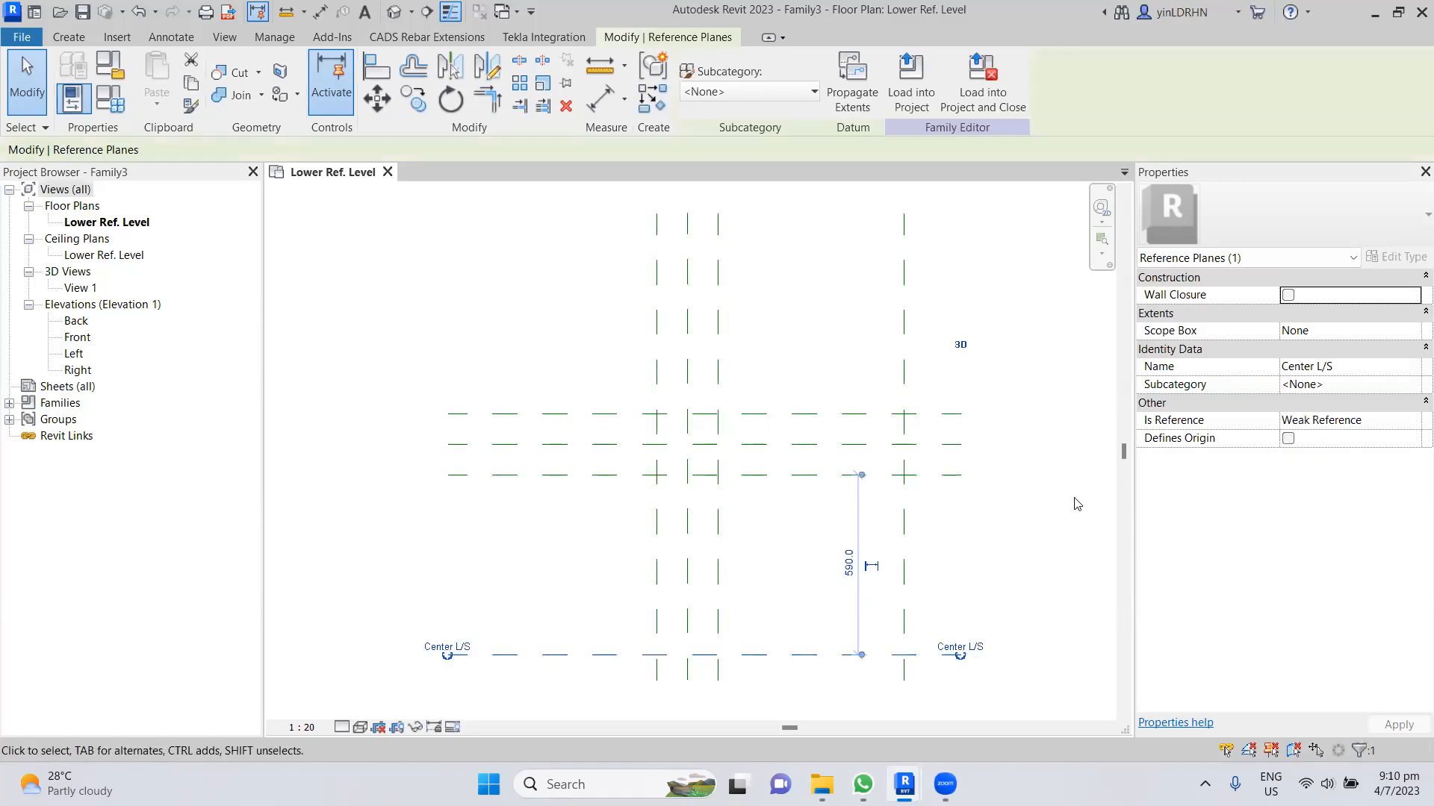
pyautogui.click(911, 541)
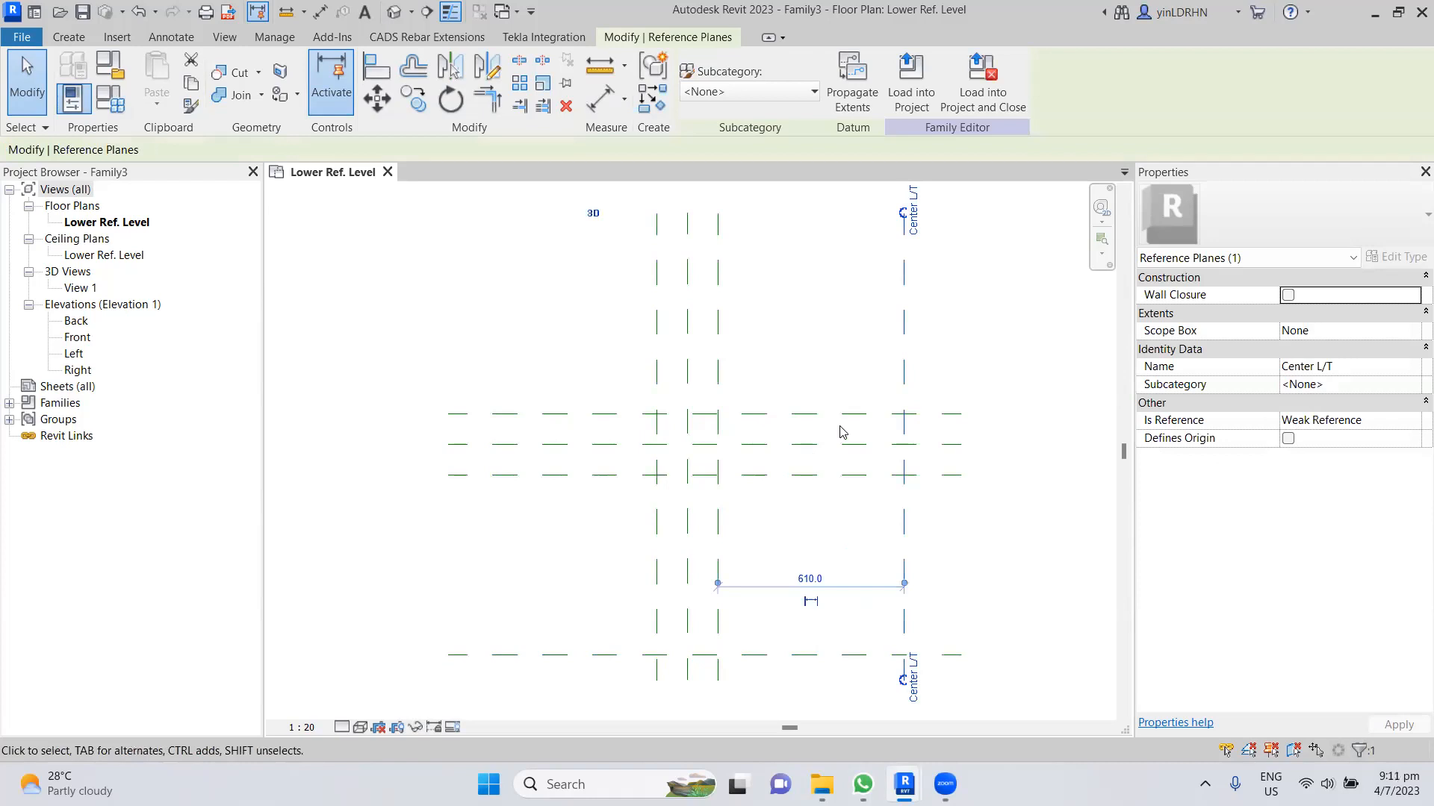
pyautogui.click(965, 531)
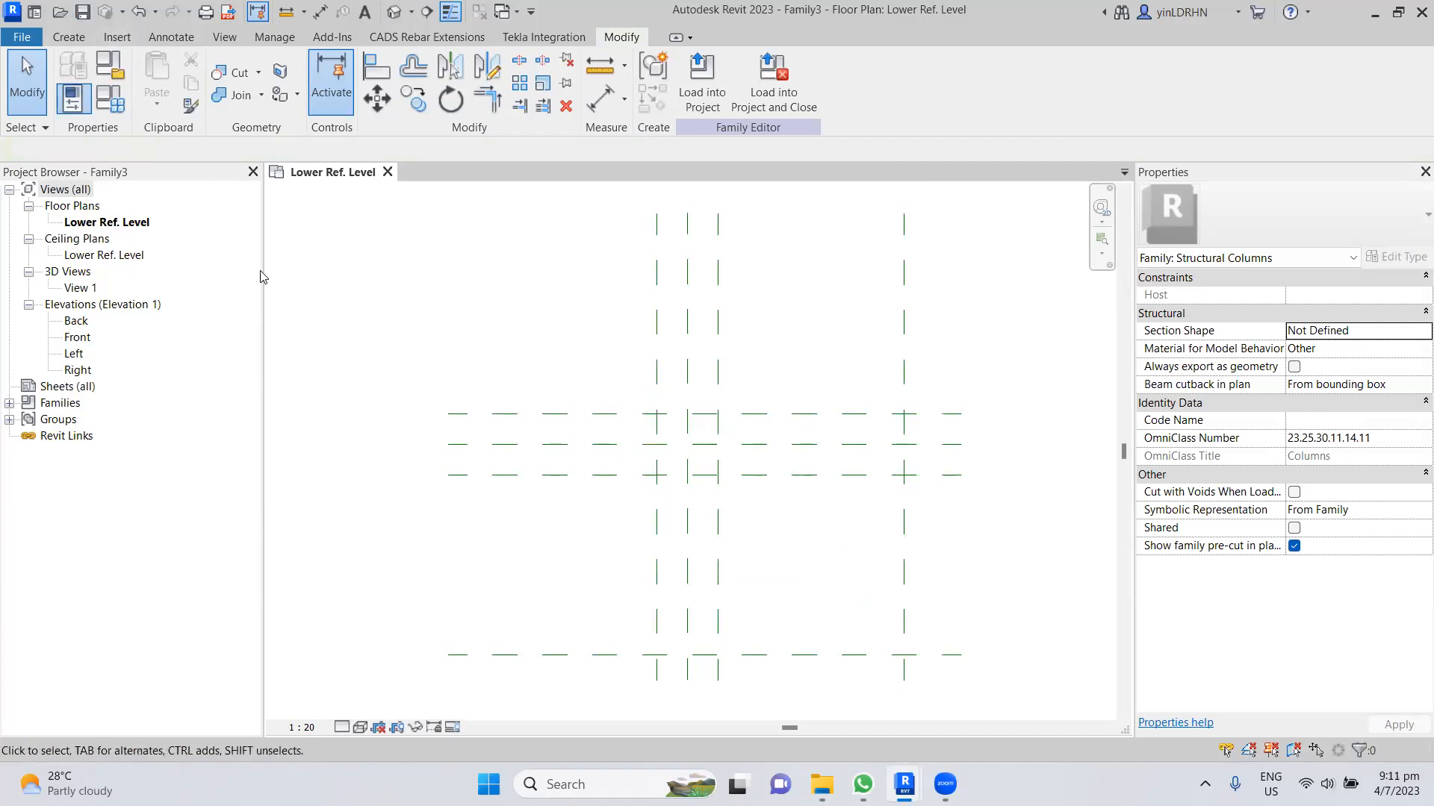
pyautogui.click(67, 38)
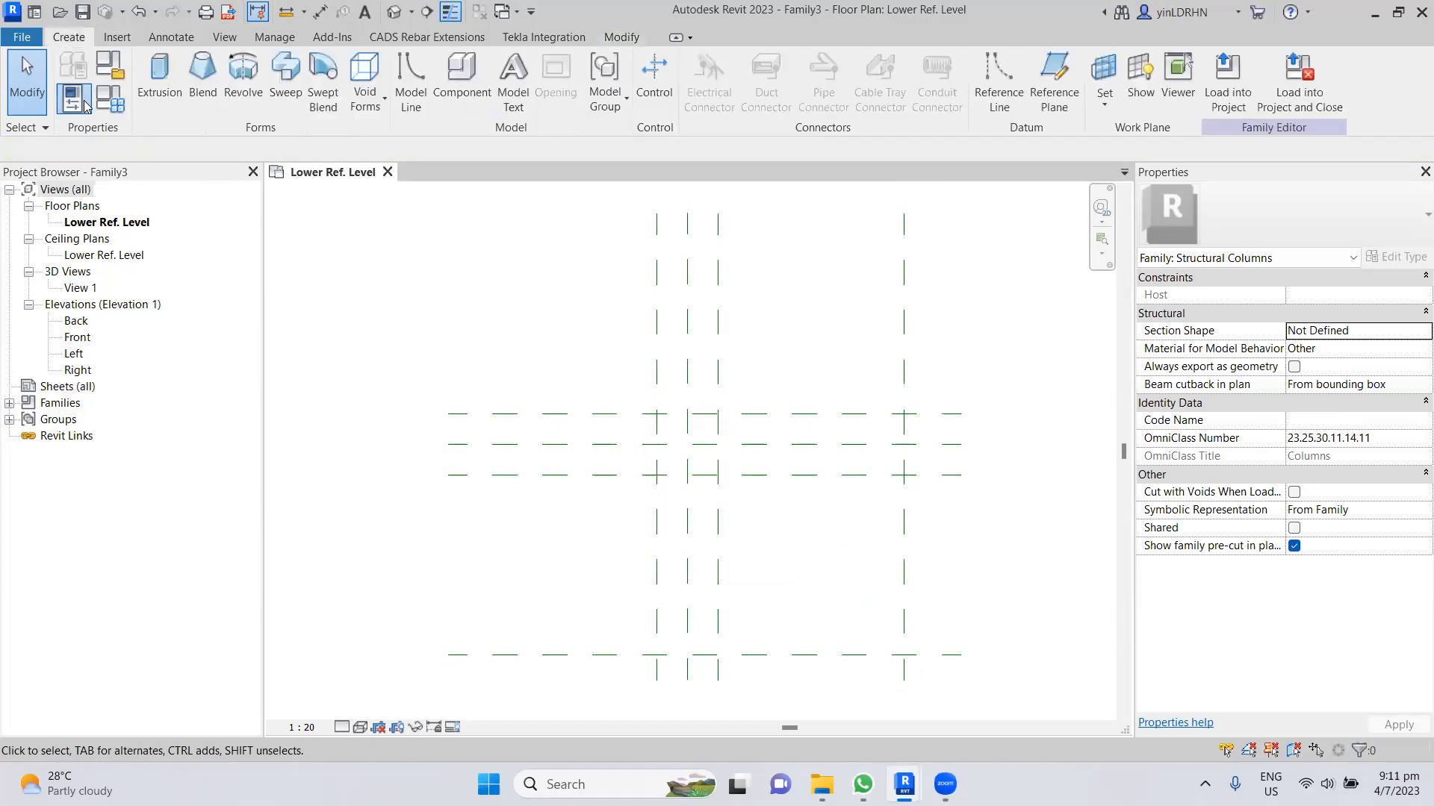
# - Start an extrusion and pick sketch lines along the Left, Right, Front and Back reference planes and the two outermost copied planes
pyautogui.click(156, 75)
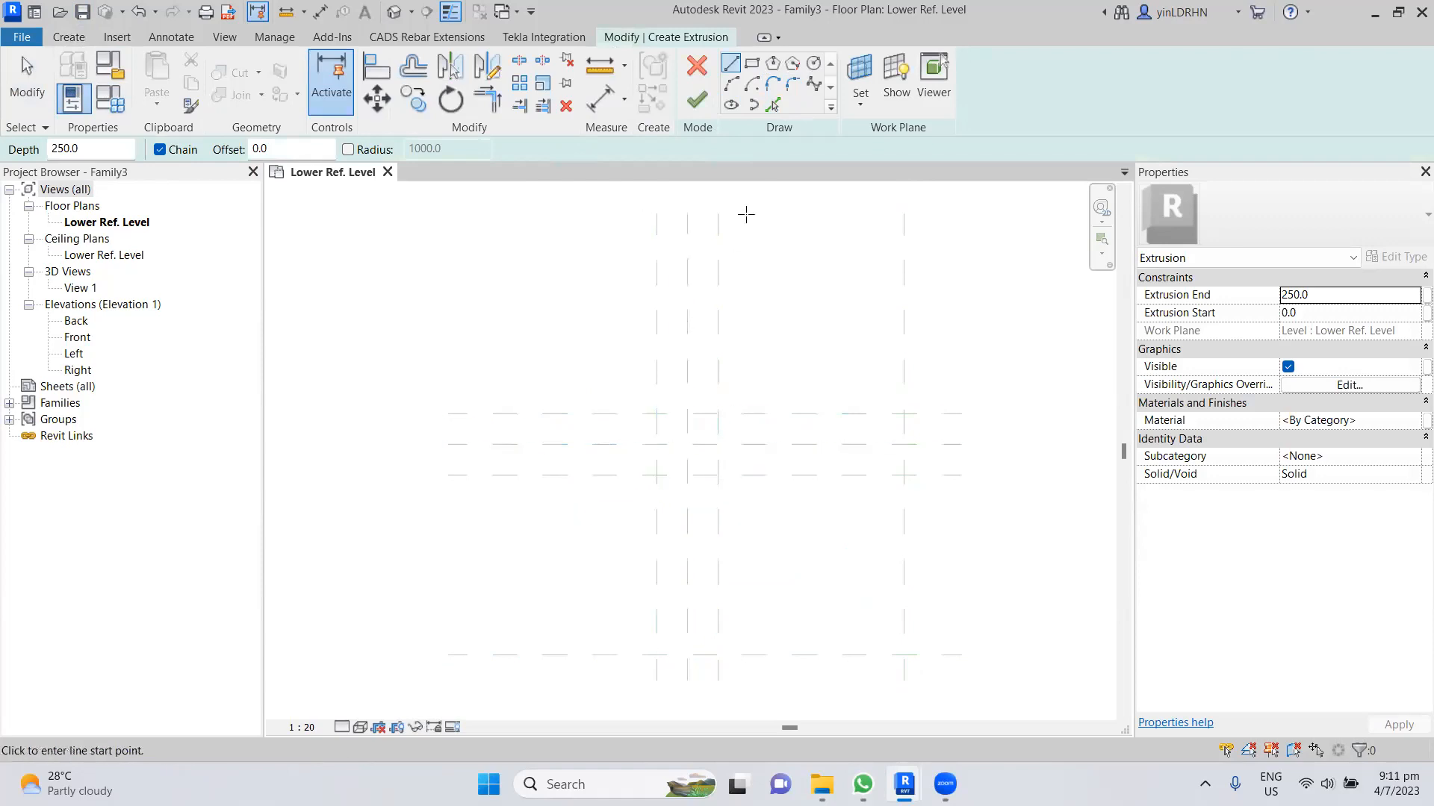
pyautogui.click(773, 106)
pyautogui.click(656, 570)
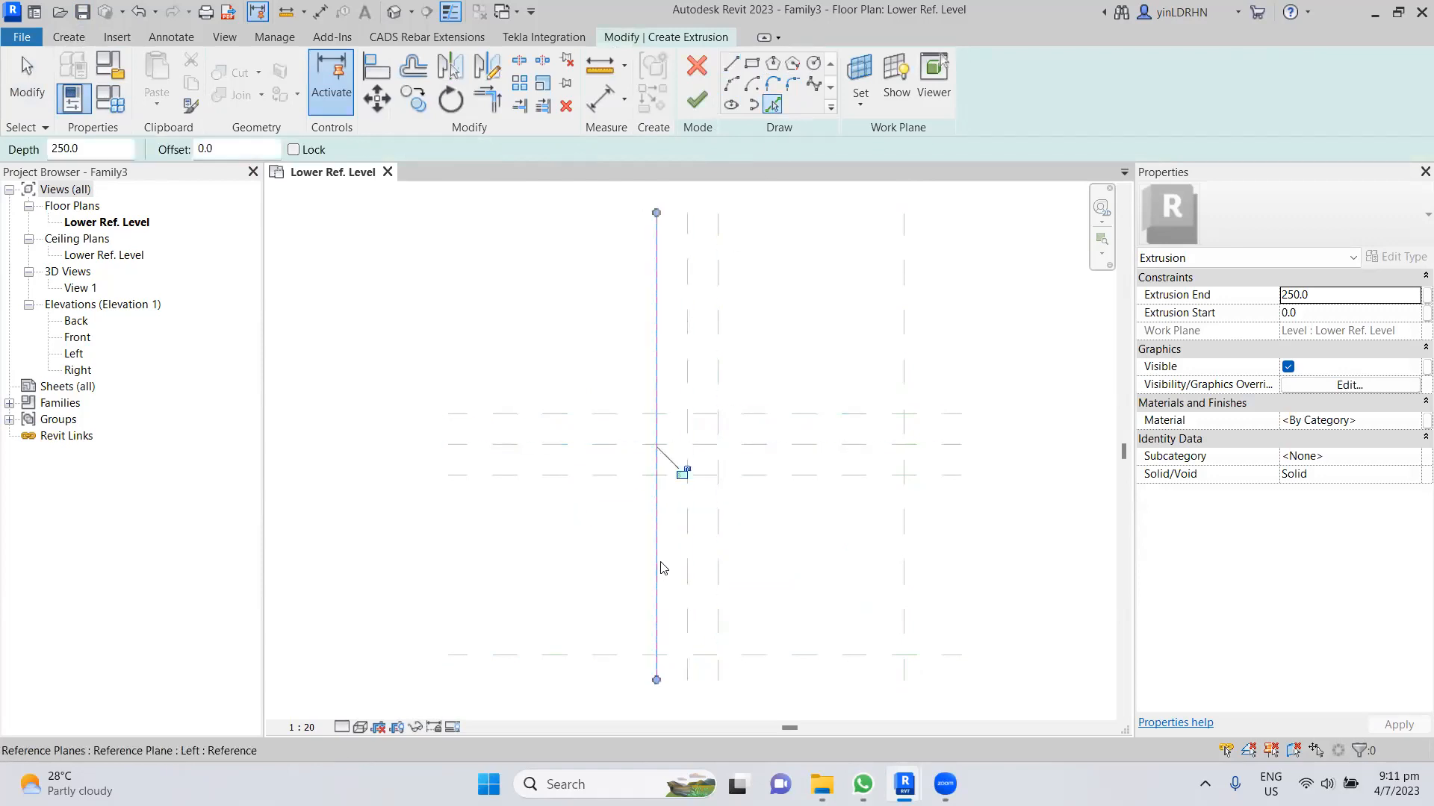
pyautogui.click(743, 656)
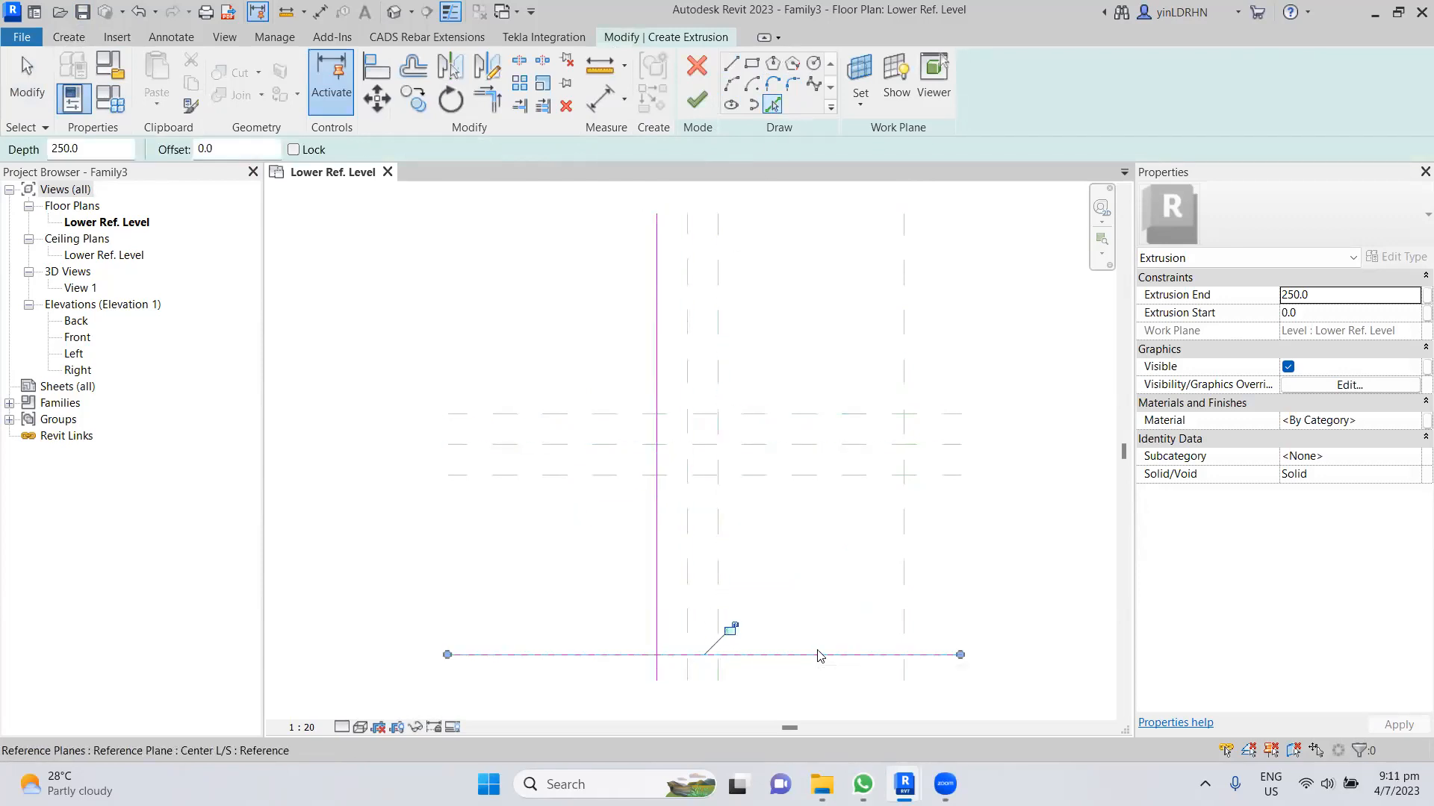
pyautogui.click(718, 564)
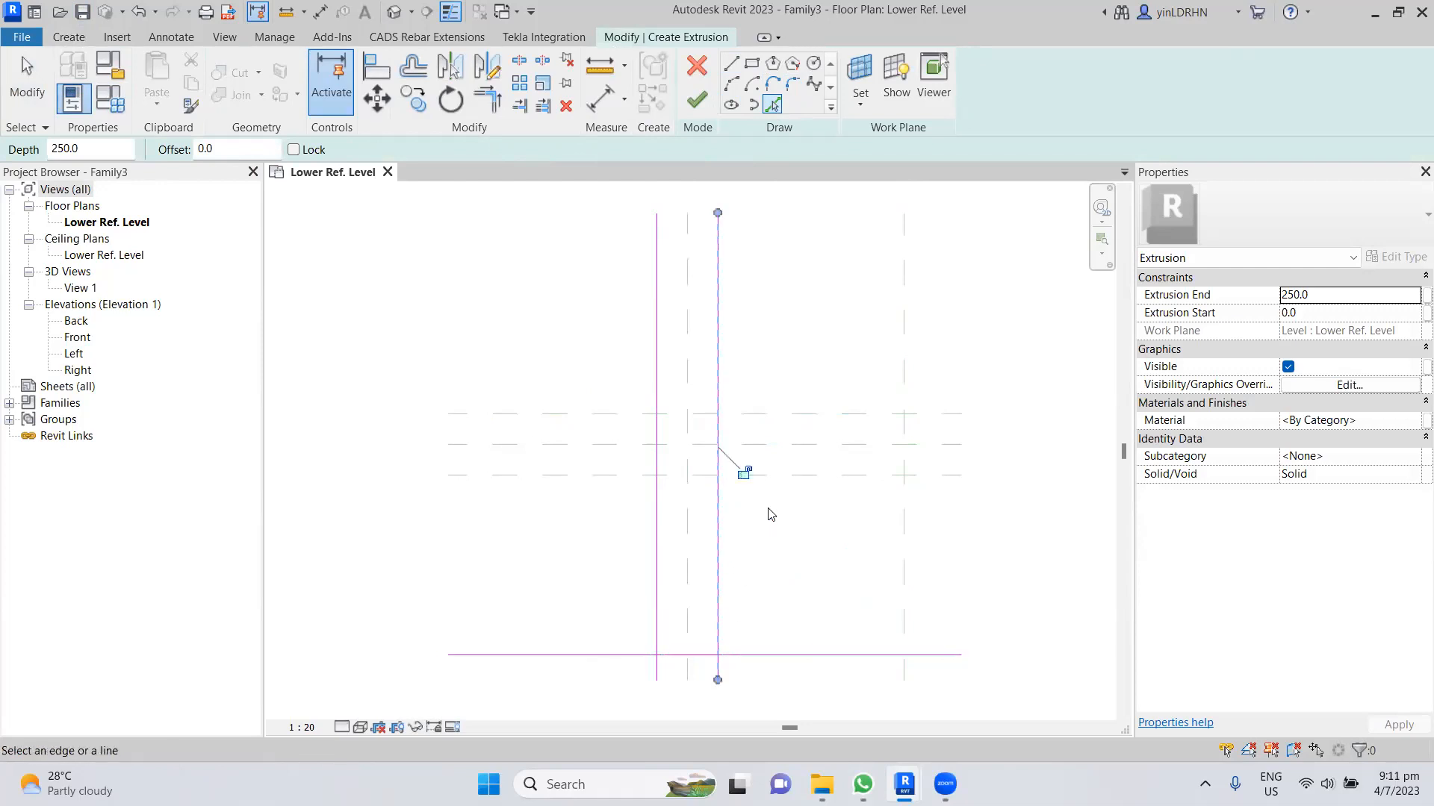
pyautogui.click(805, 484)
pyautogui.click(903, 435)
pyautogui.click(849, 415)
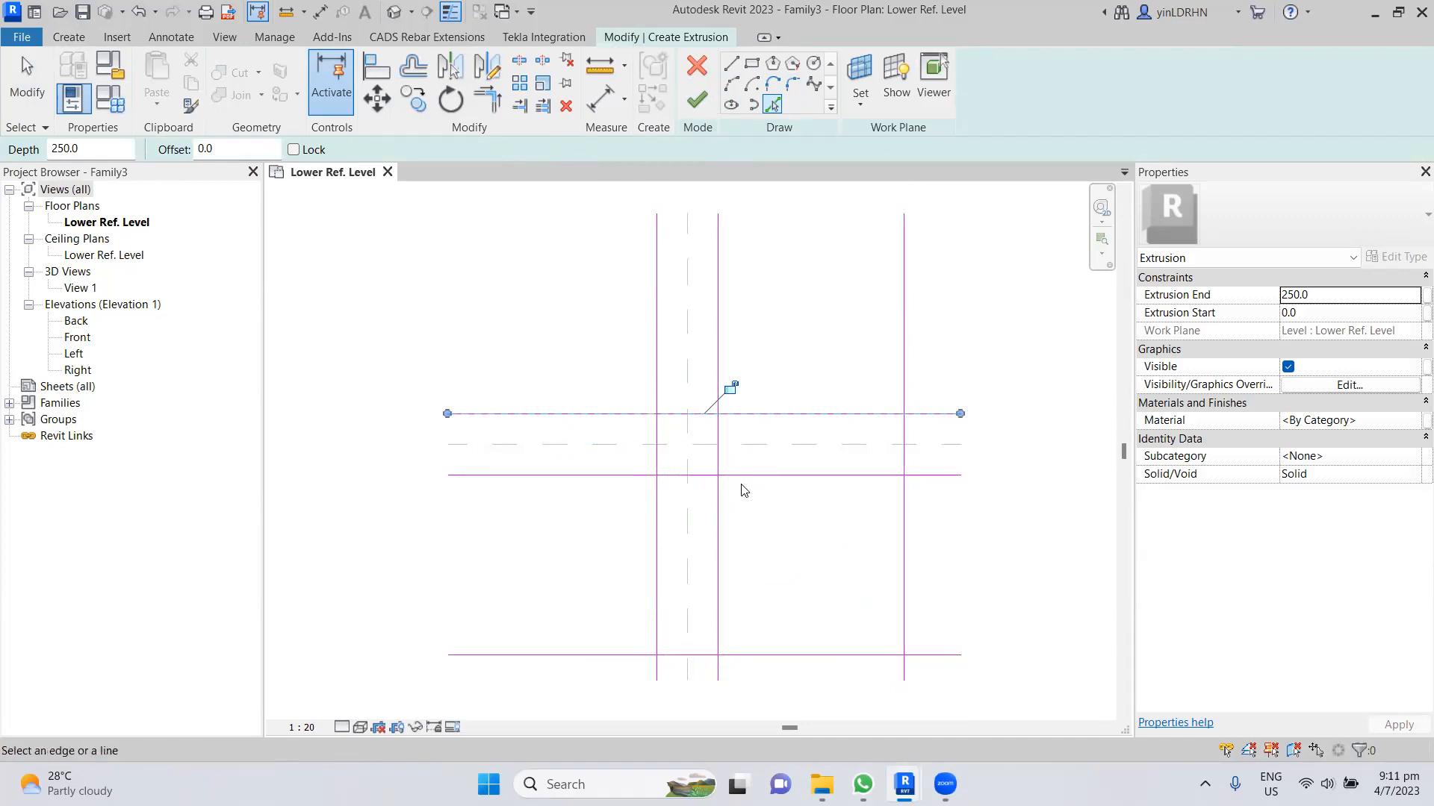
# - Trim the Back and Left sketch lines to each other to form the outer corner of the L
pyautogui.click(487, 99)
pyautogui.click(673, 415)
pyautogui.click(656, 440)
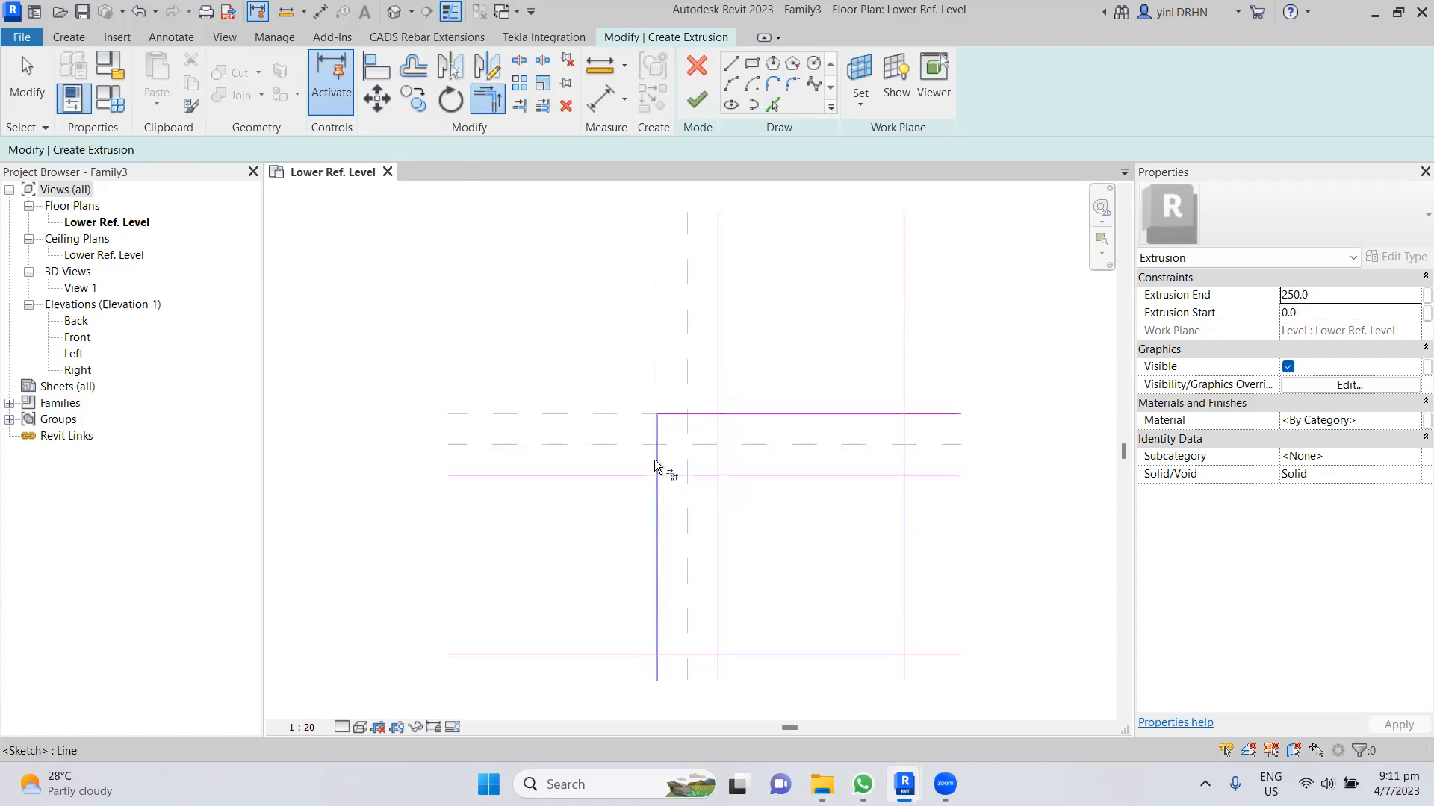
# - Try to trim the Left sketch line against the Front sketch line, and undo the trims
pyautogui.click(658, 469)
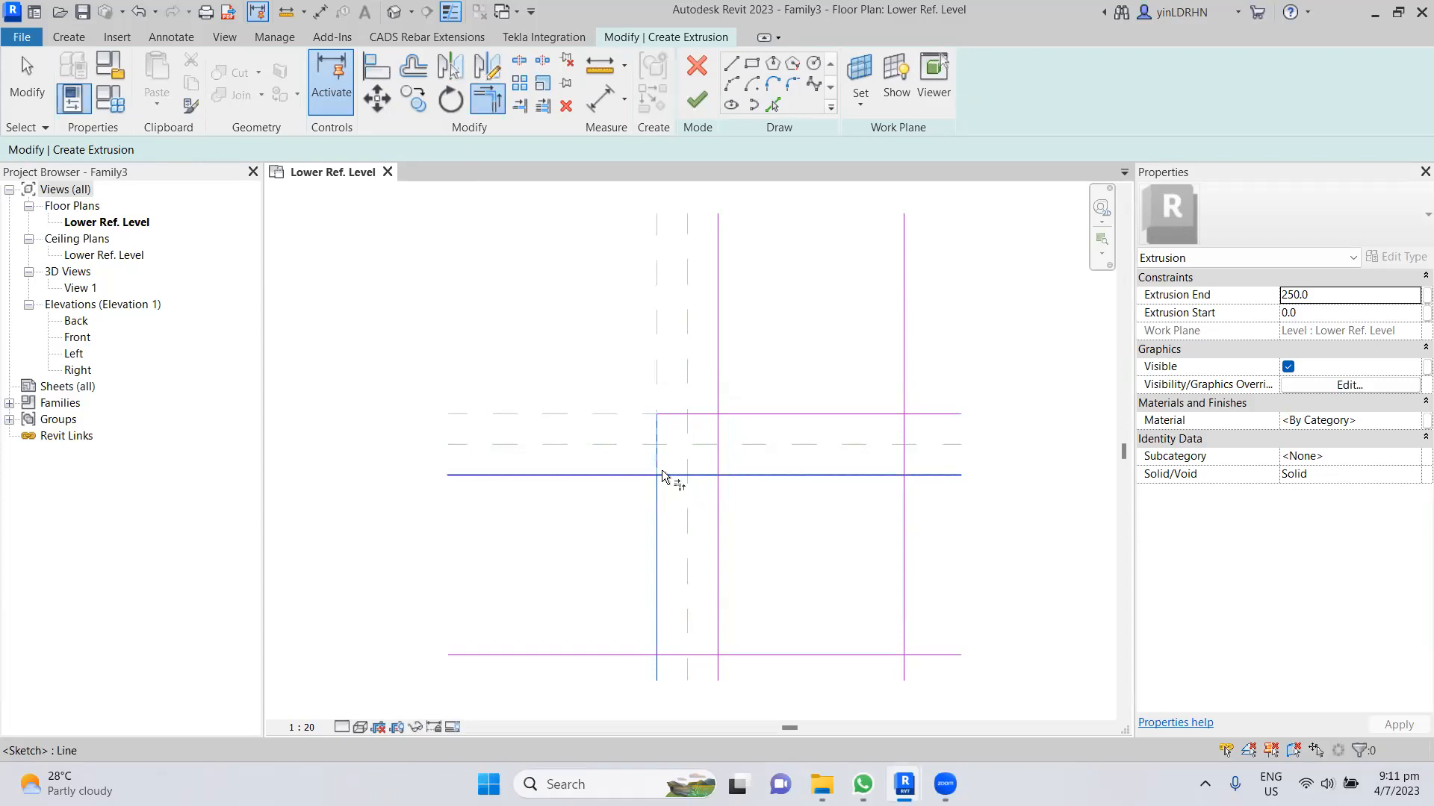
pyautogui.click(662, 476)
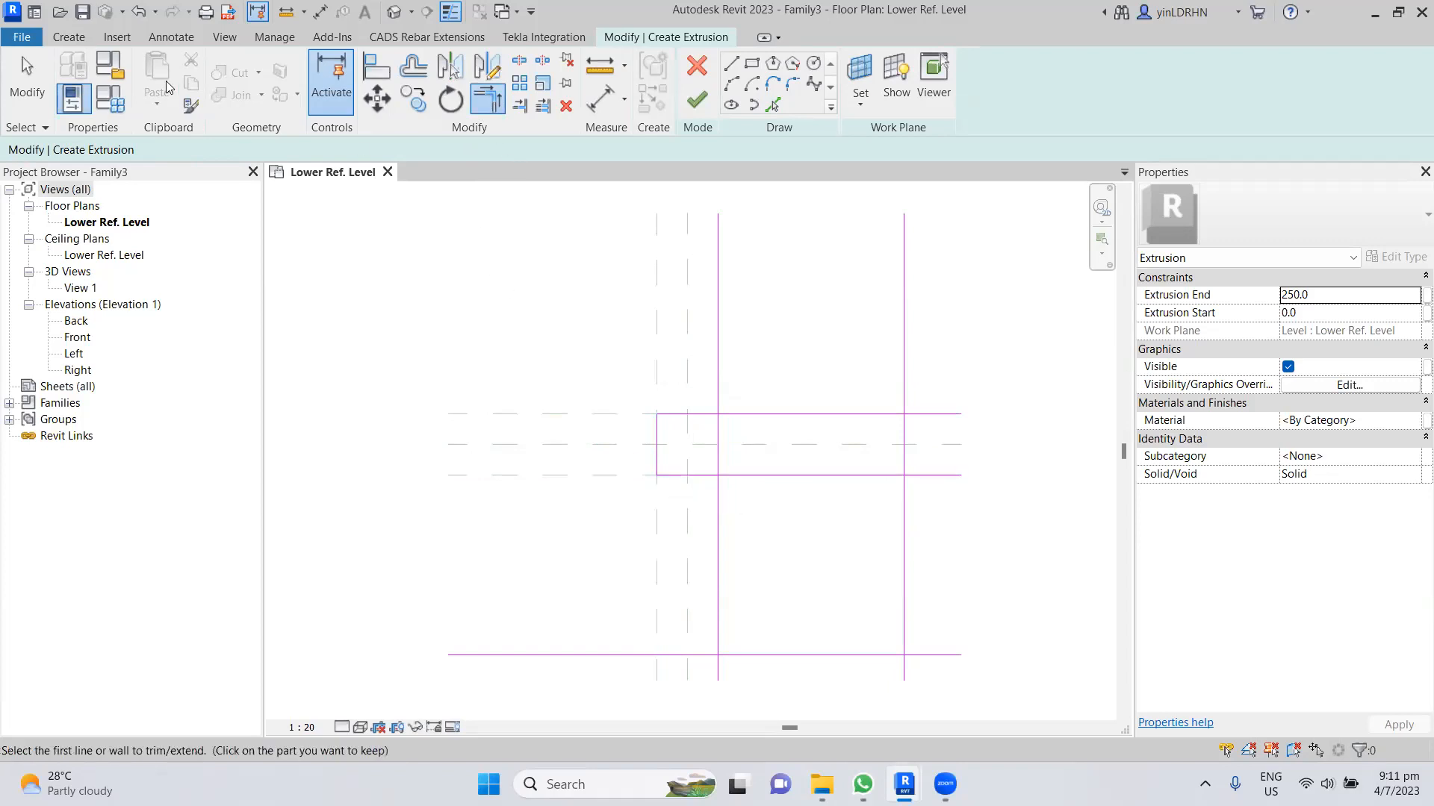
pyautogui.click(138, 11)
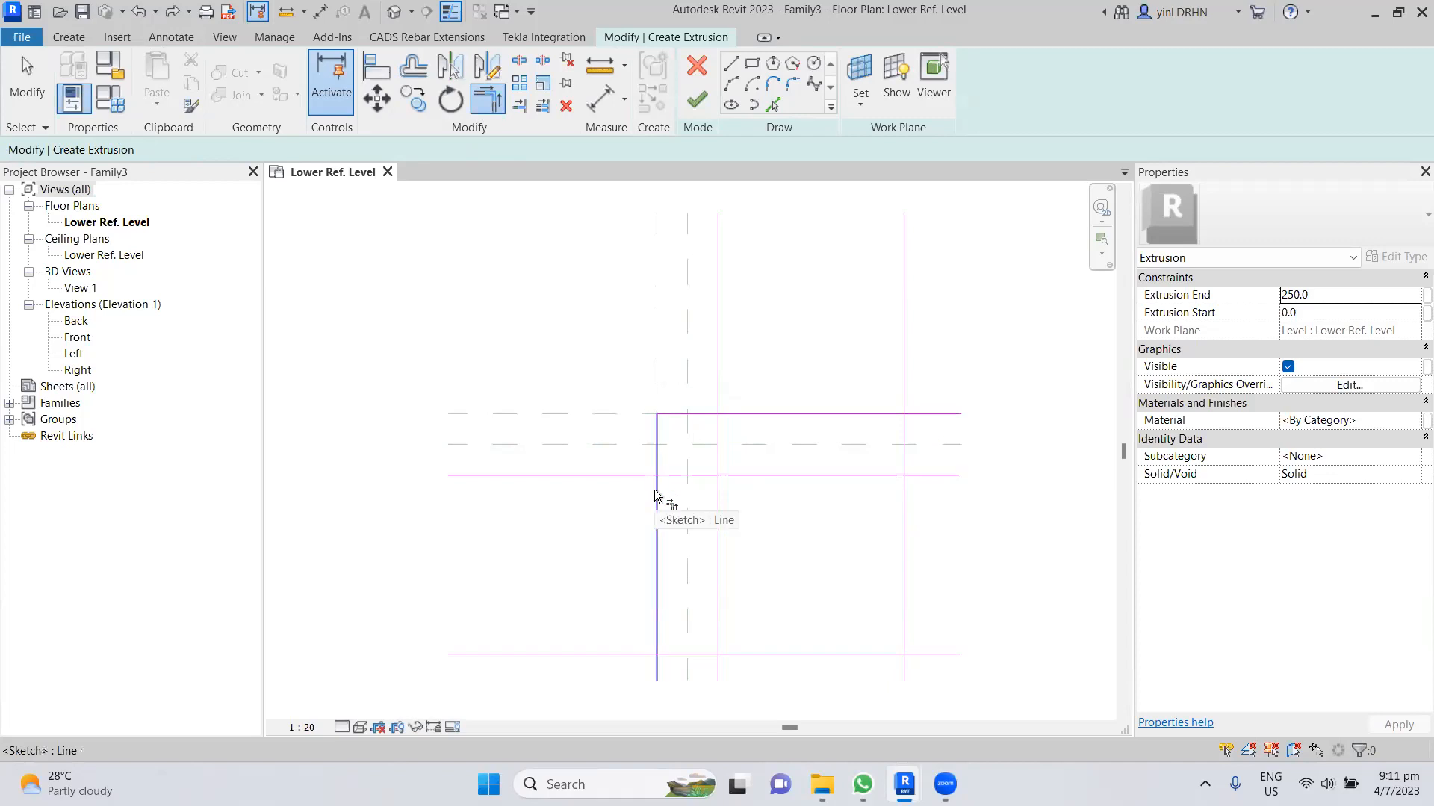
pyautogui.click(660, 496)
pyautogui.click(674, 480)
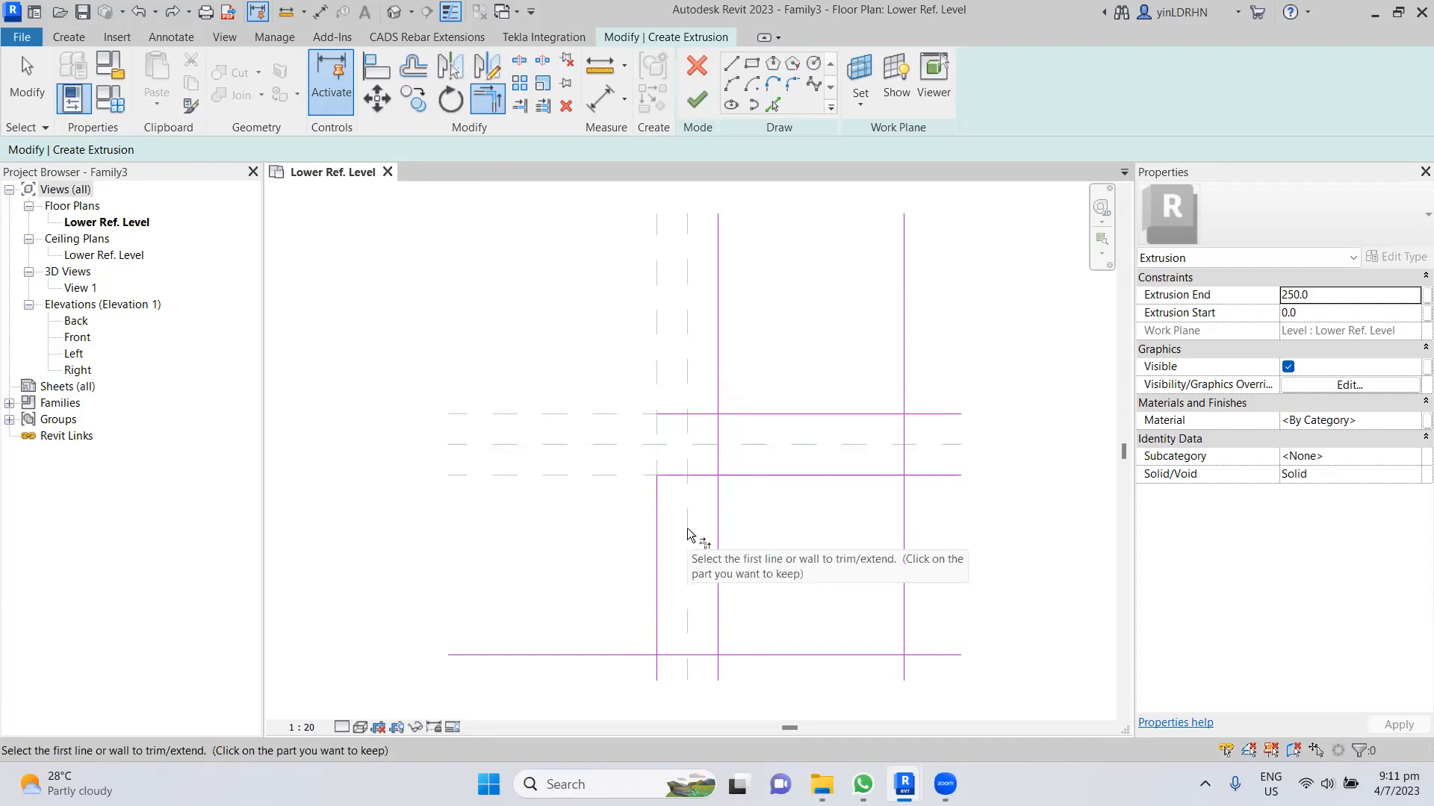
pyautogui.click(139, 11)
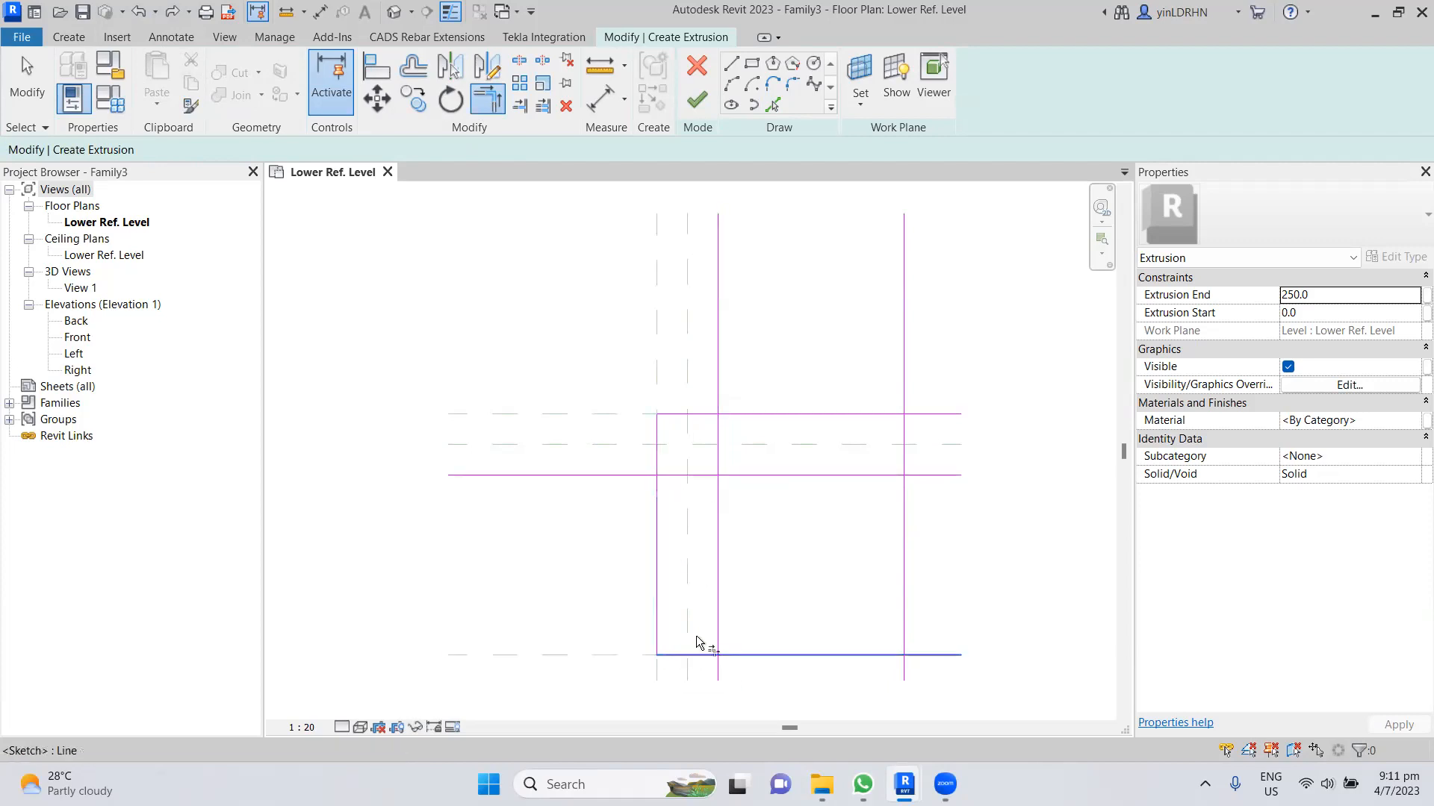
# - Trim the sketch lines at the lower end of the vertical leg and at the inner corner of the L
pyautogui.click(718, 627)
pyautogui.click(707, 655)
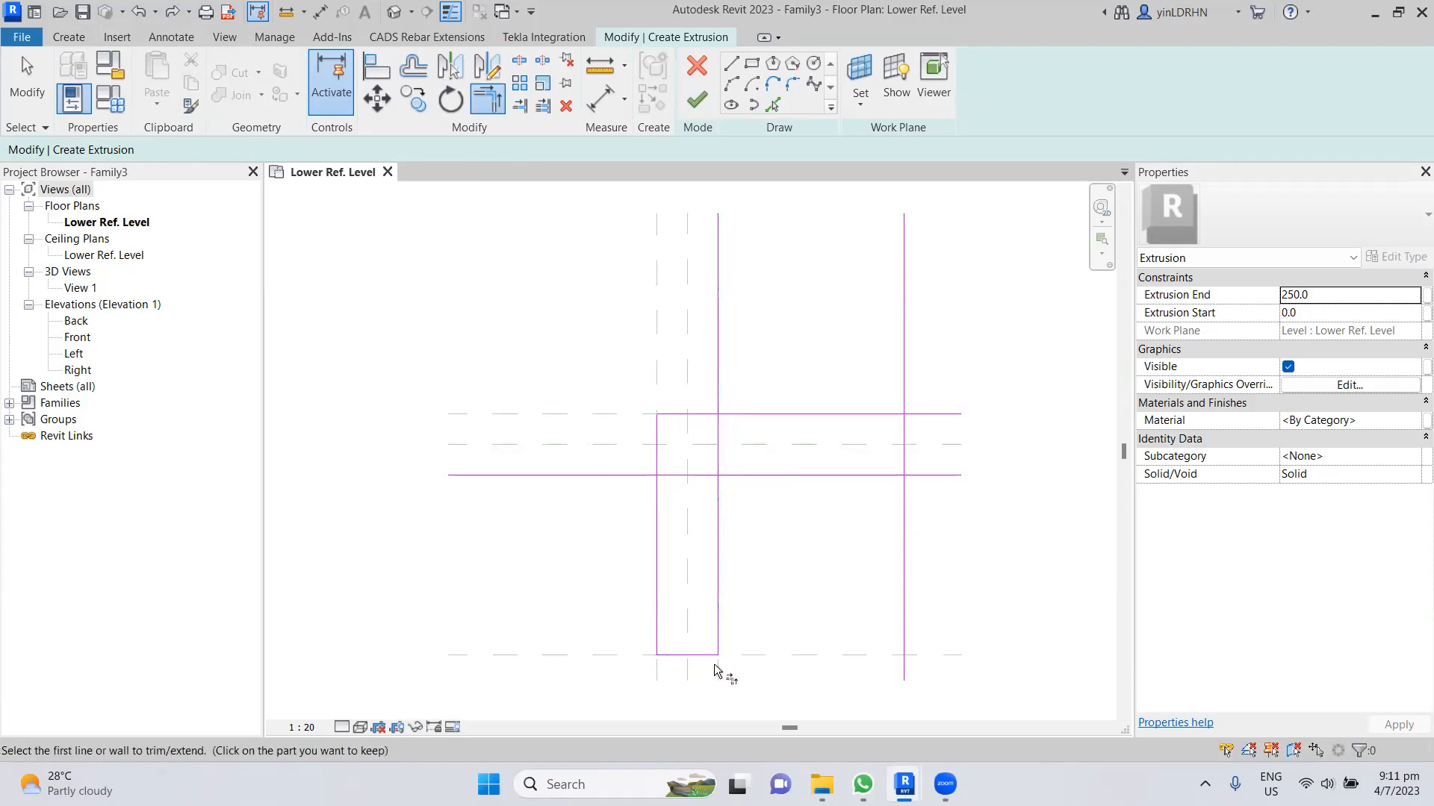
pyautogui.click(719, 499)
pyautogui.click(747, 482)
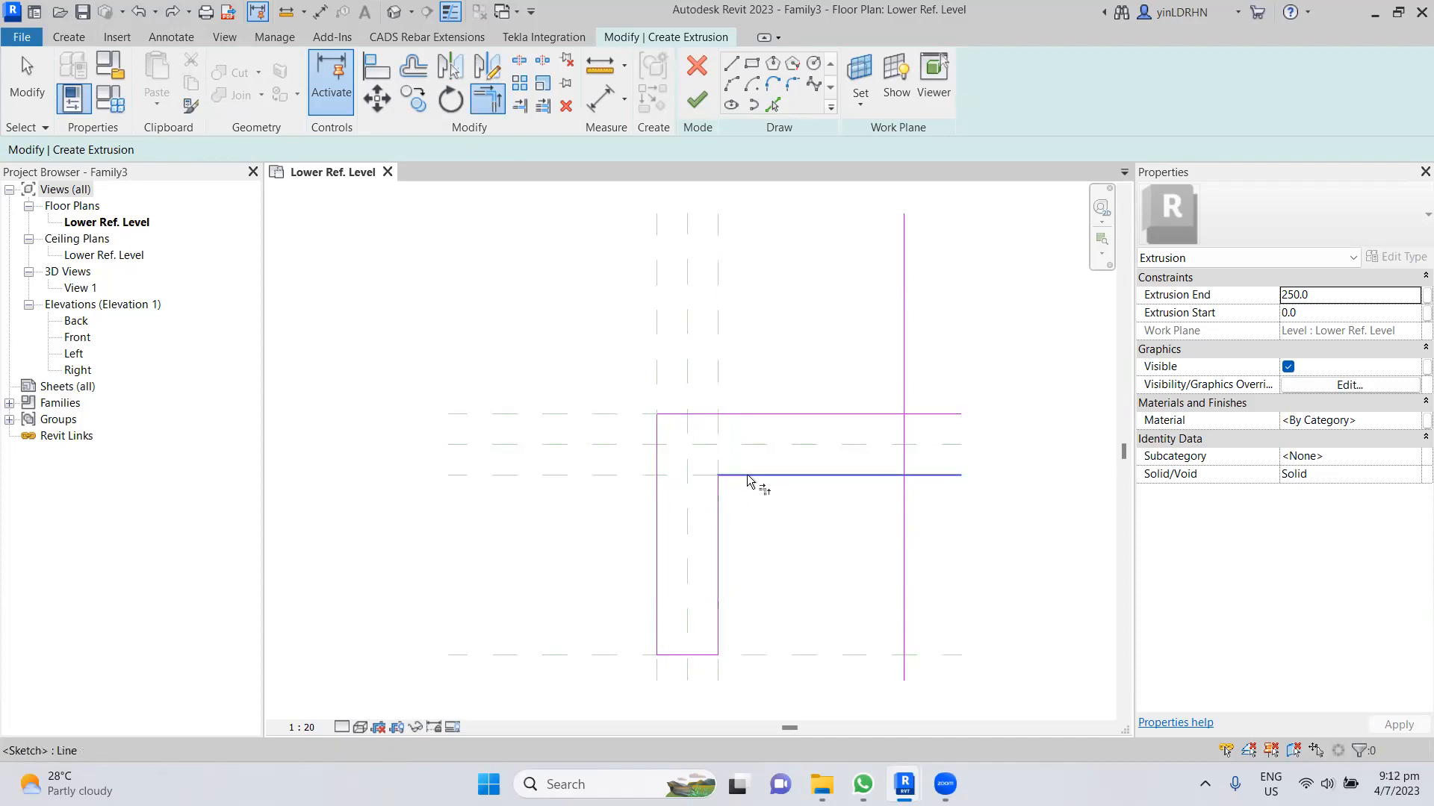
# - Trim the end of the horizontal leg to close the L-shaped profile, and finish the extrusion
pyautogui.click(889, 474)
pyautogui.click(903, 448)
pyautogui.click(902, 433)
pyautogui.click(902, 433)
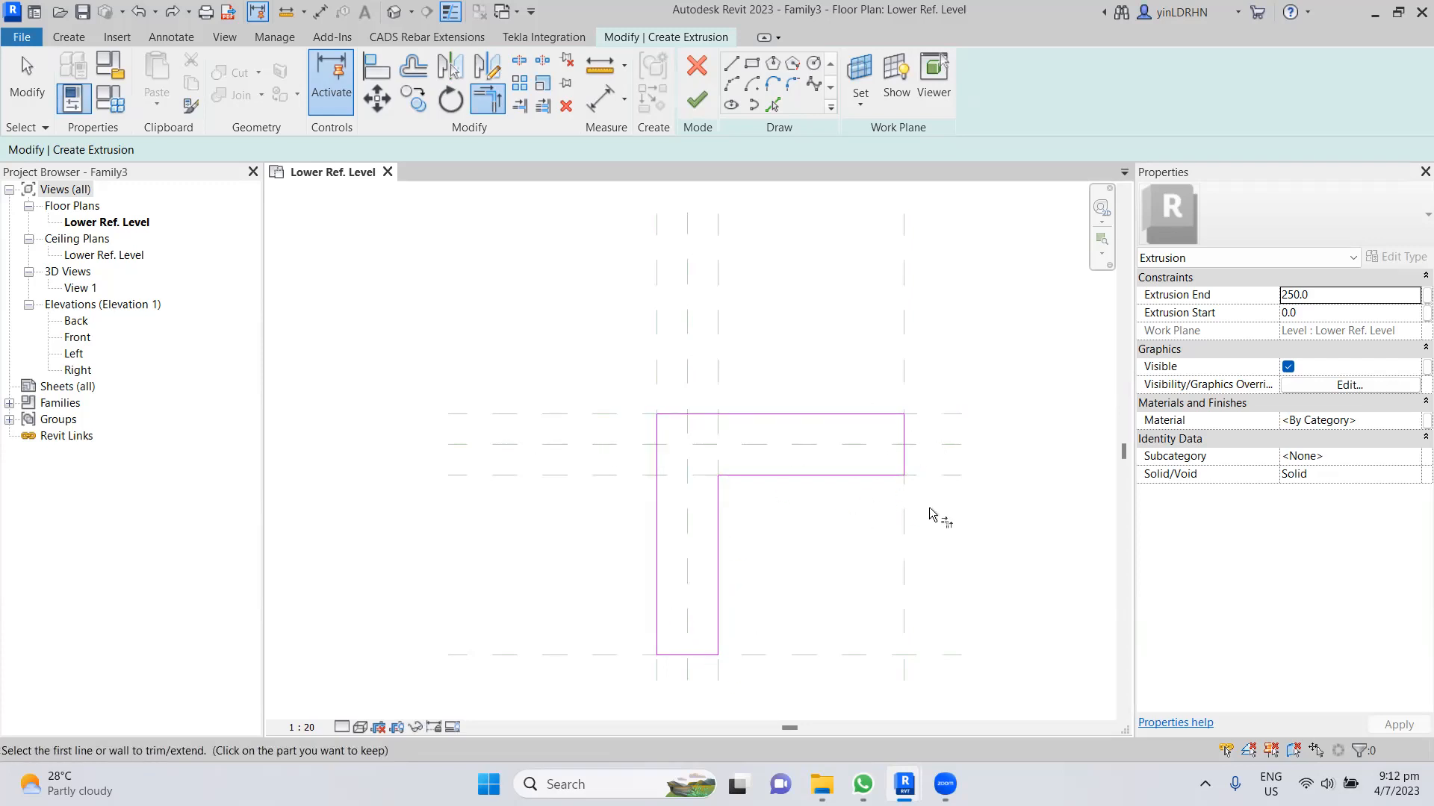
pyautogui.click(696, 102)
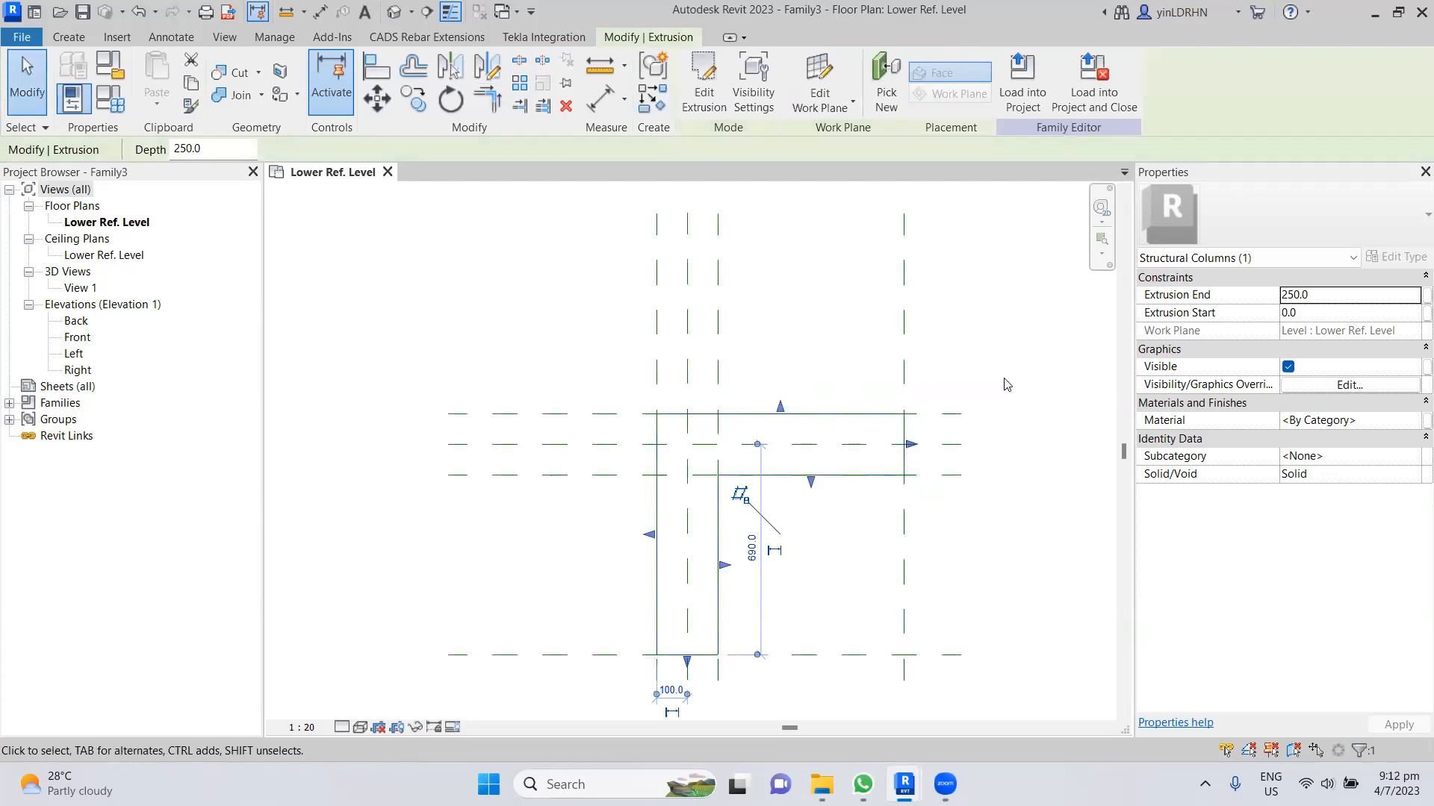
pyautogui.click(423, 320)
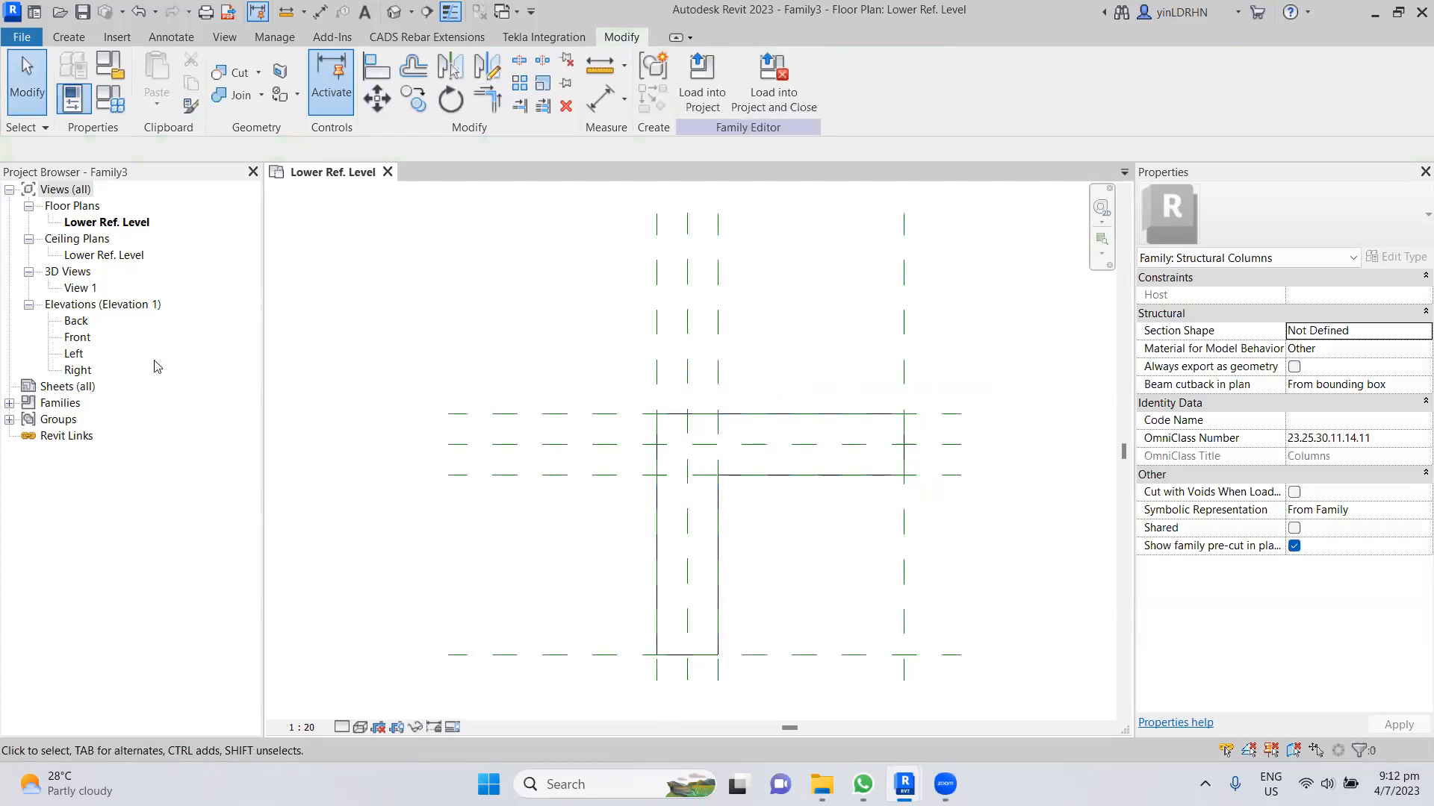
# - In the Front elevation, align the top of the extrusion to the Upper Ref. Level and lock the alignment
pyautogui.doubleClick(78, 336)
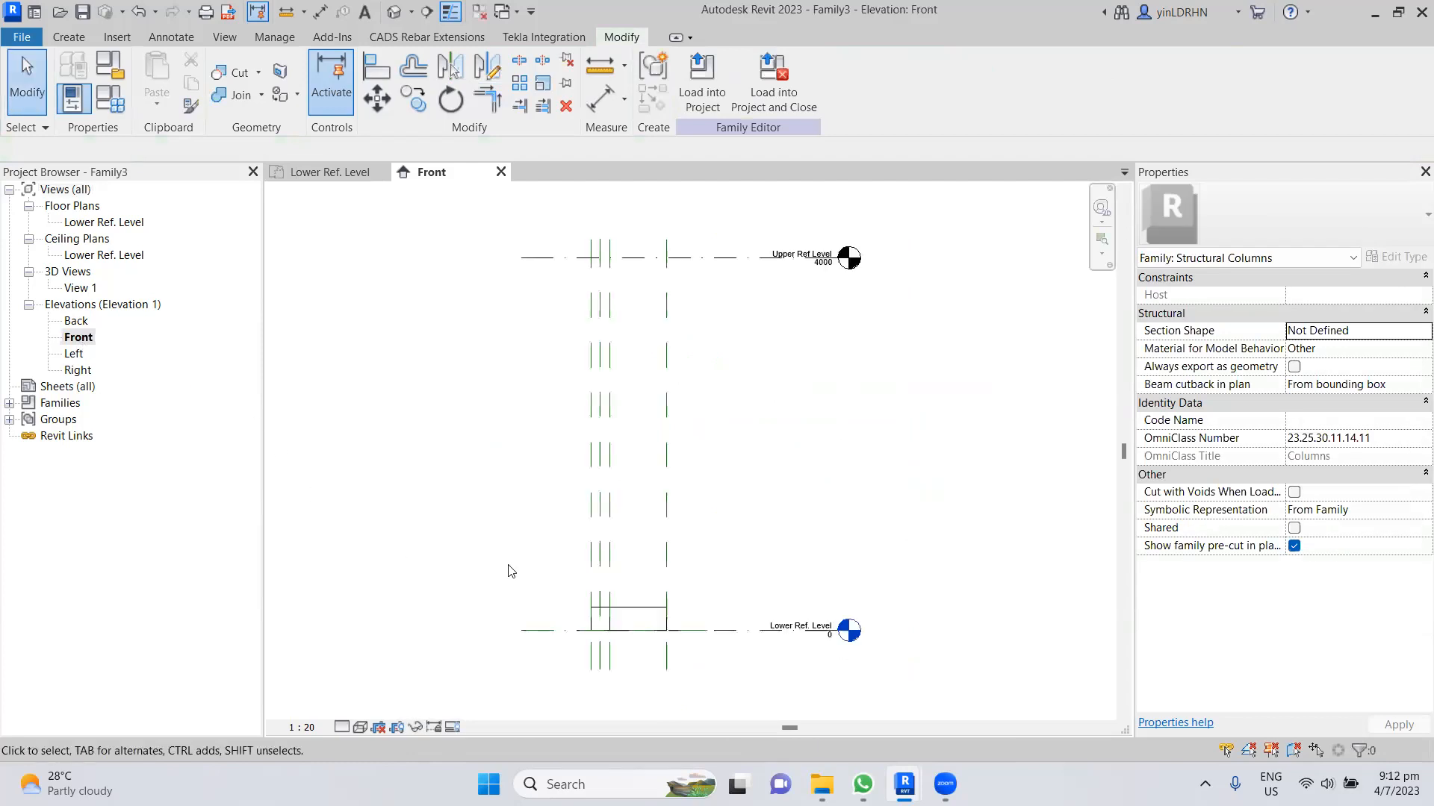
pyautogui.click(330, 174)
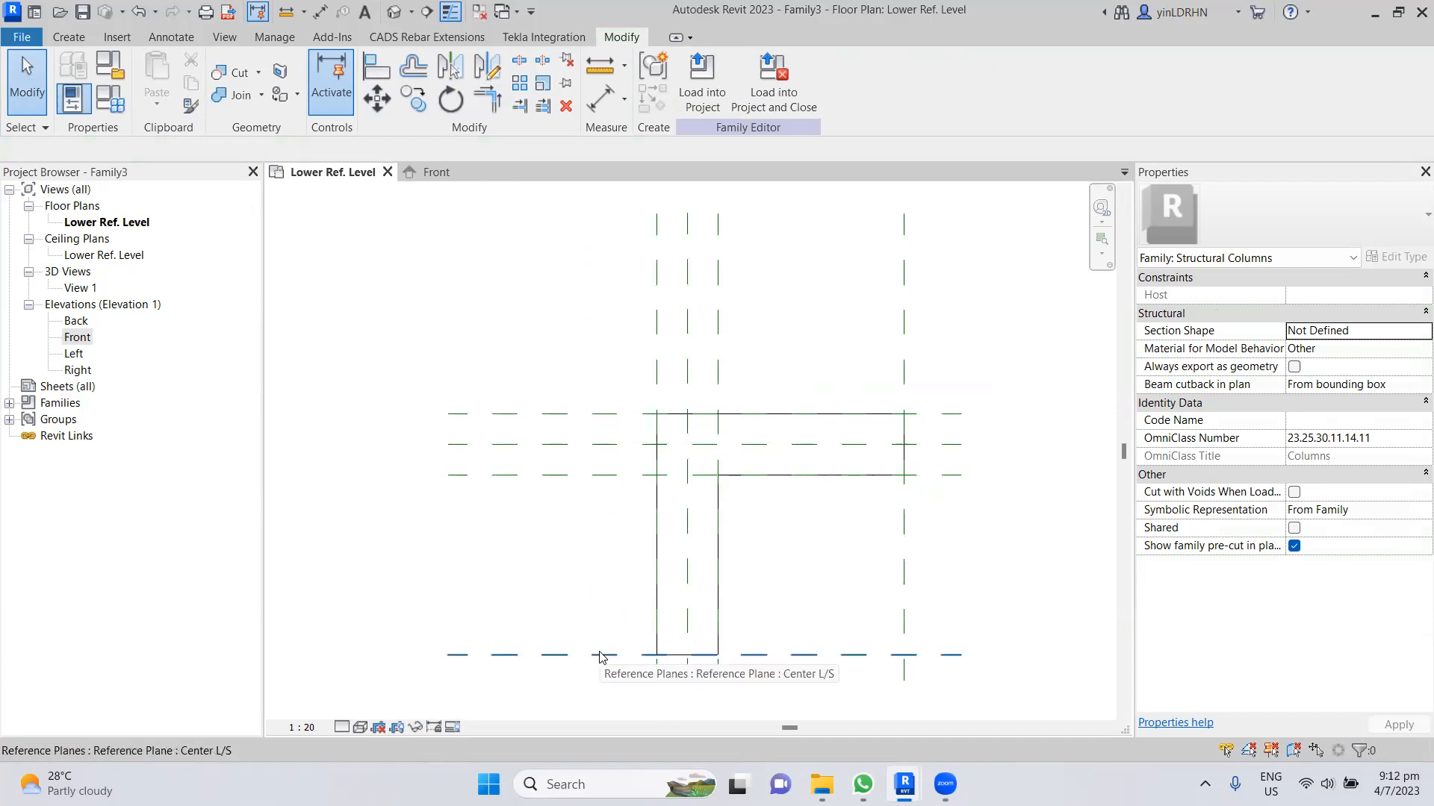
pyautogui.click(605, 475)
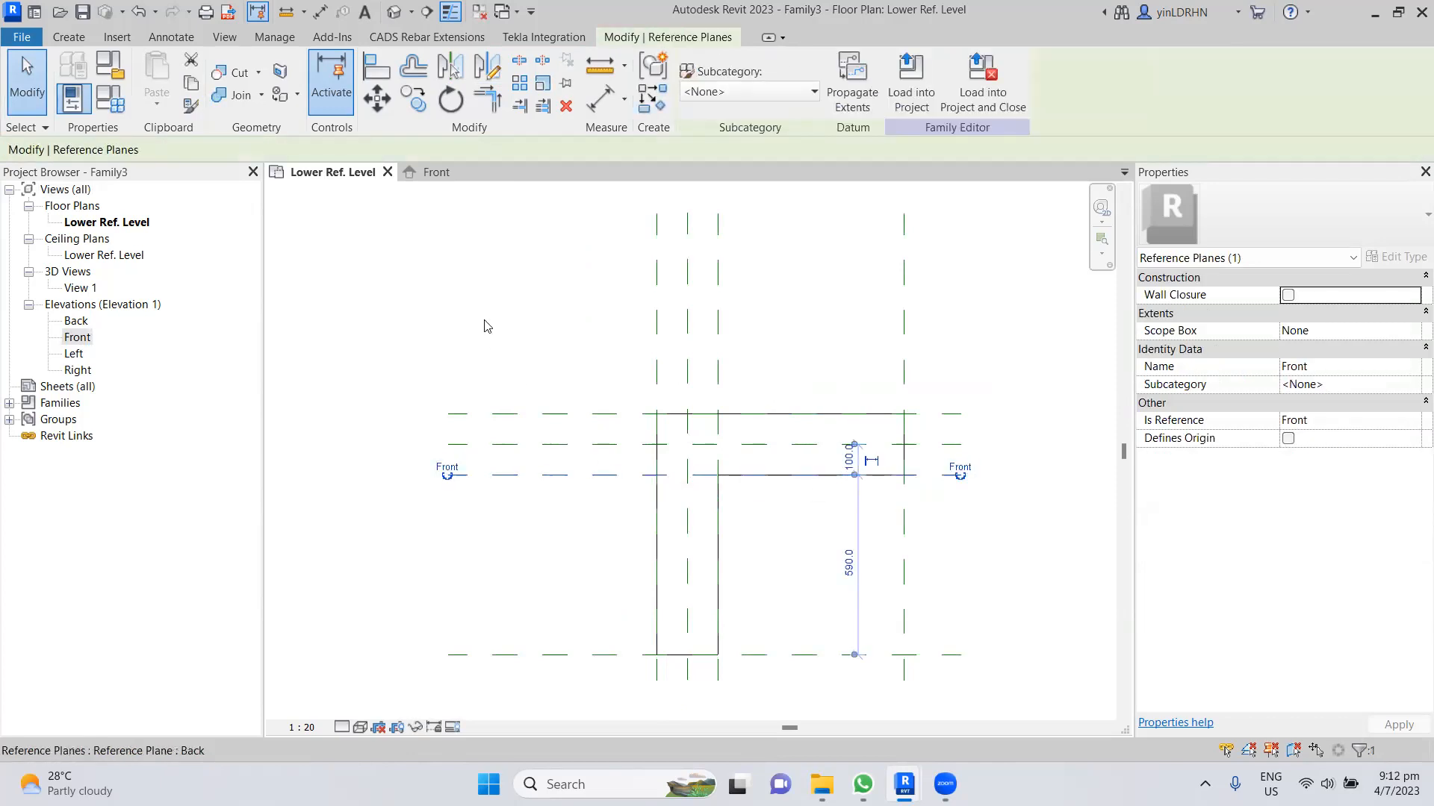
pyautogui.click(433, 172)
pyautogui.click(657, 619)
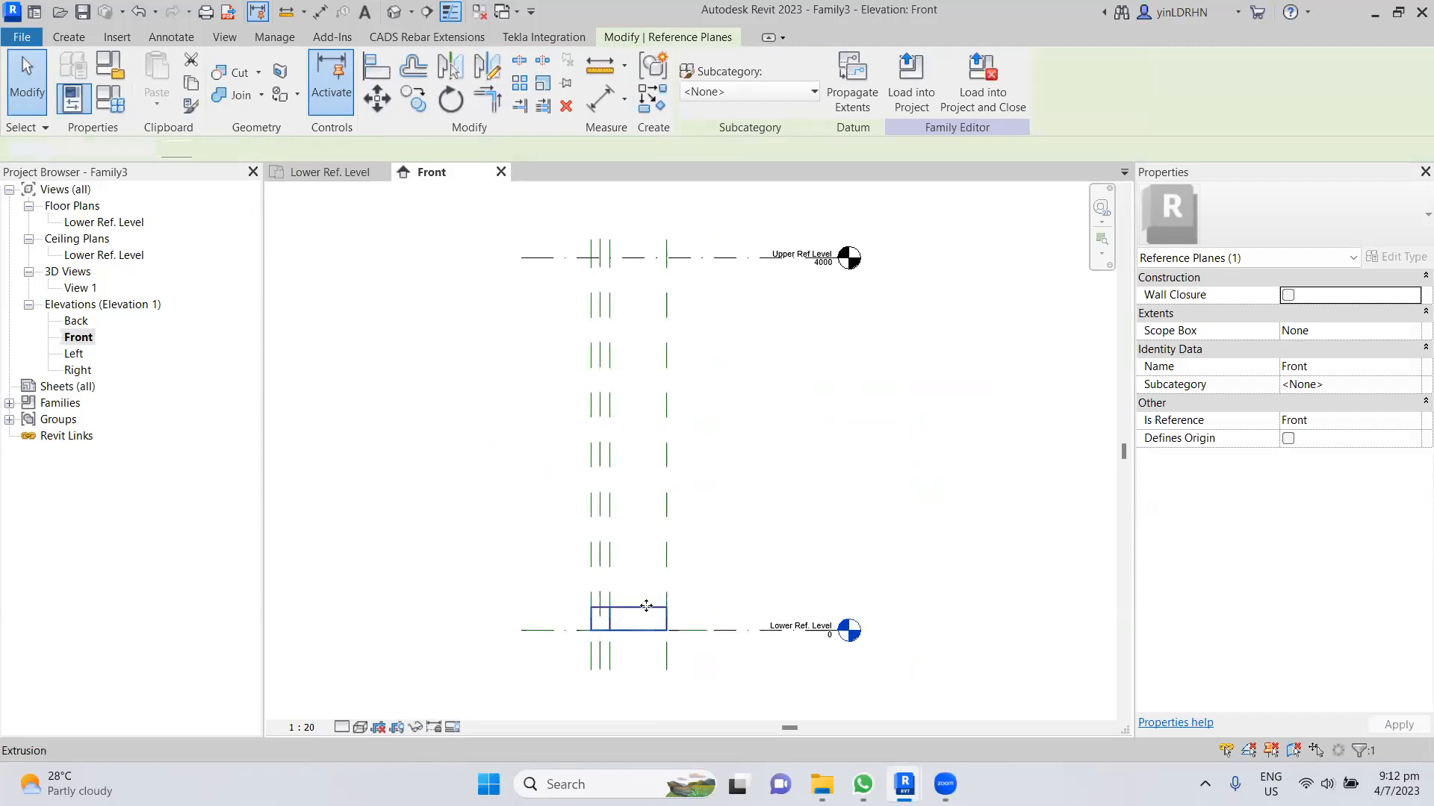
pyautogui.press('a')
pyautogui.press('l')
pyautogui.click(643, 257)
pyautogui.click(638, 611)
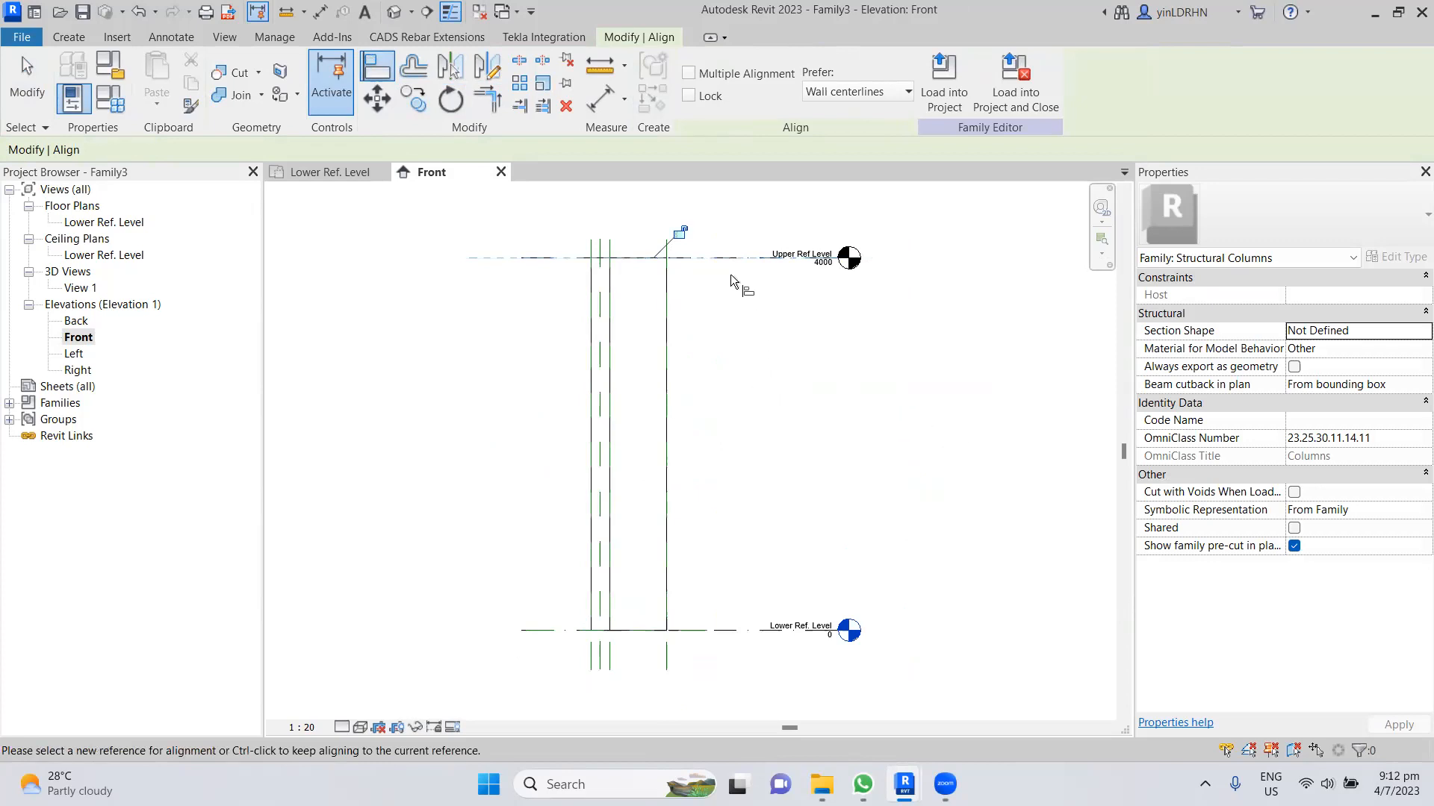
pyautogui.click(678, 232)
pyautogui.press('Escape')
# - Inspect the L-shaped column in the default 3D view and return to the Lower Ref. Level plan
pyautogui.click(344, 177)
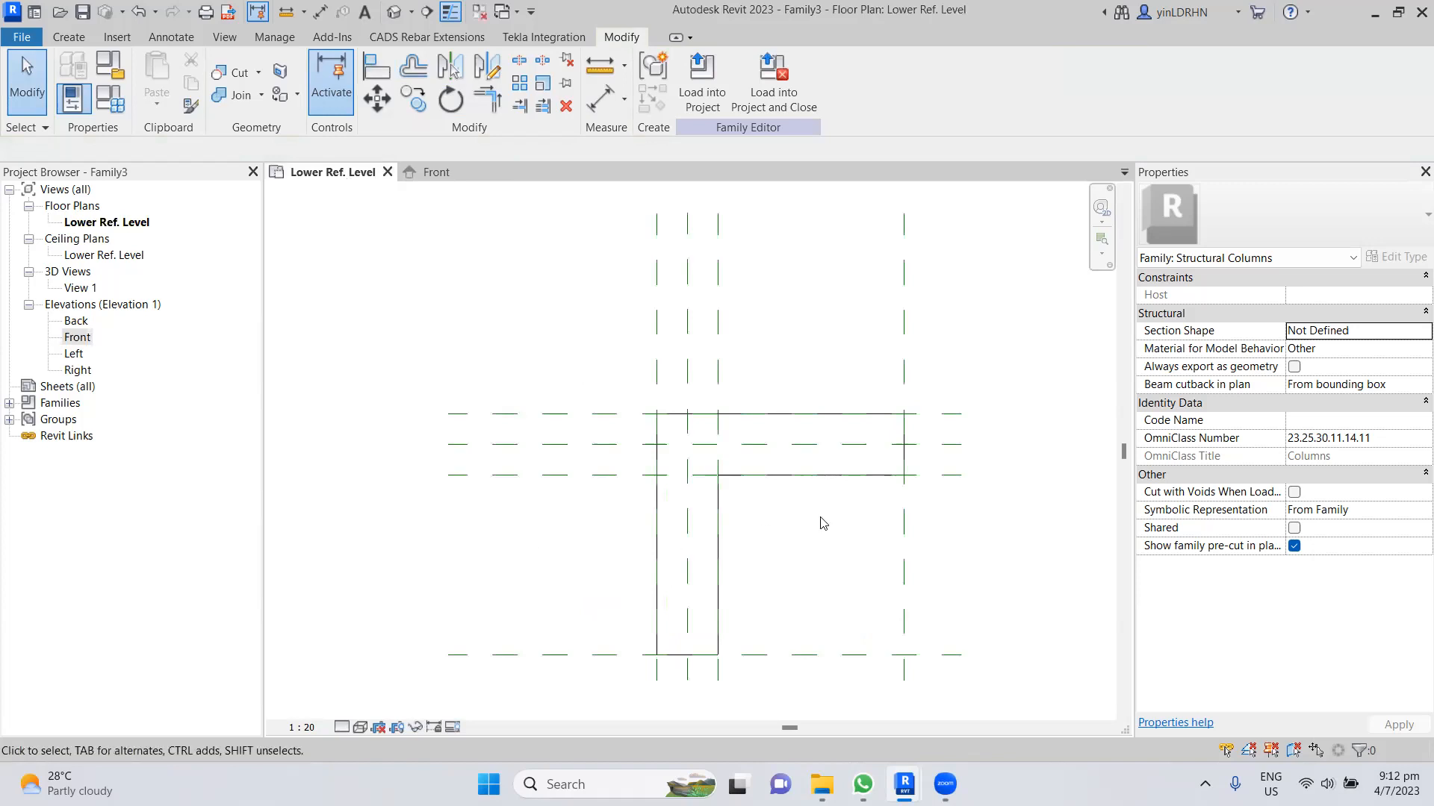
pyautogui.moveTo(822, 522); pyautogui.dragTo(758, 475, button='middle')
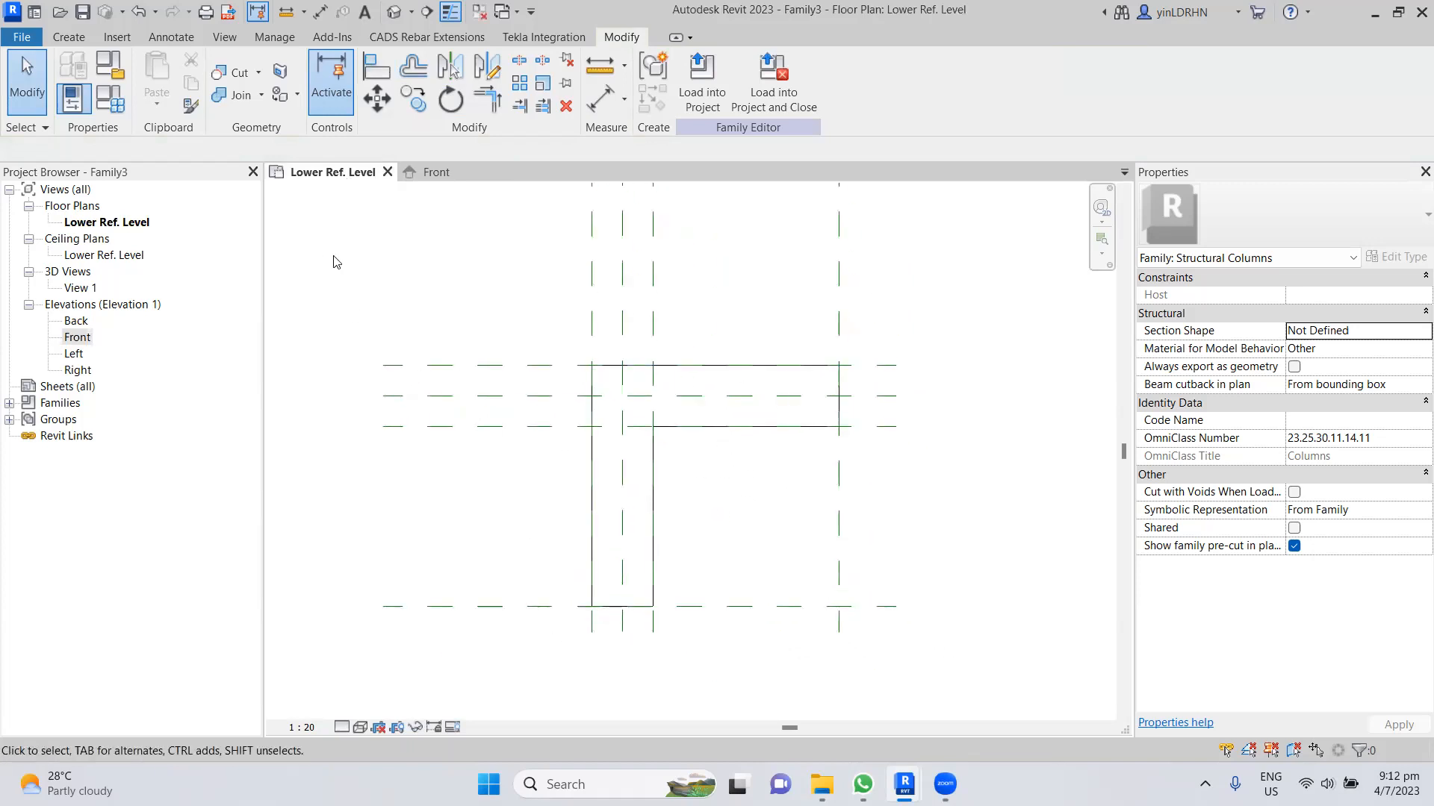
pyautogui.click(393, 15)
pyautogui.click(764, 448)
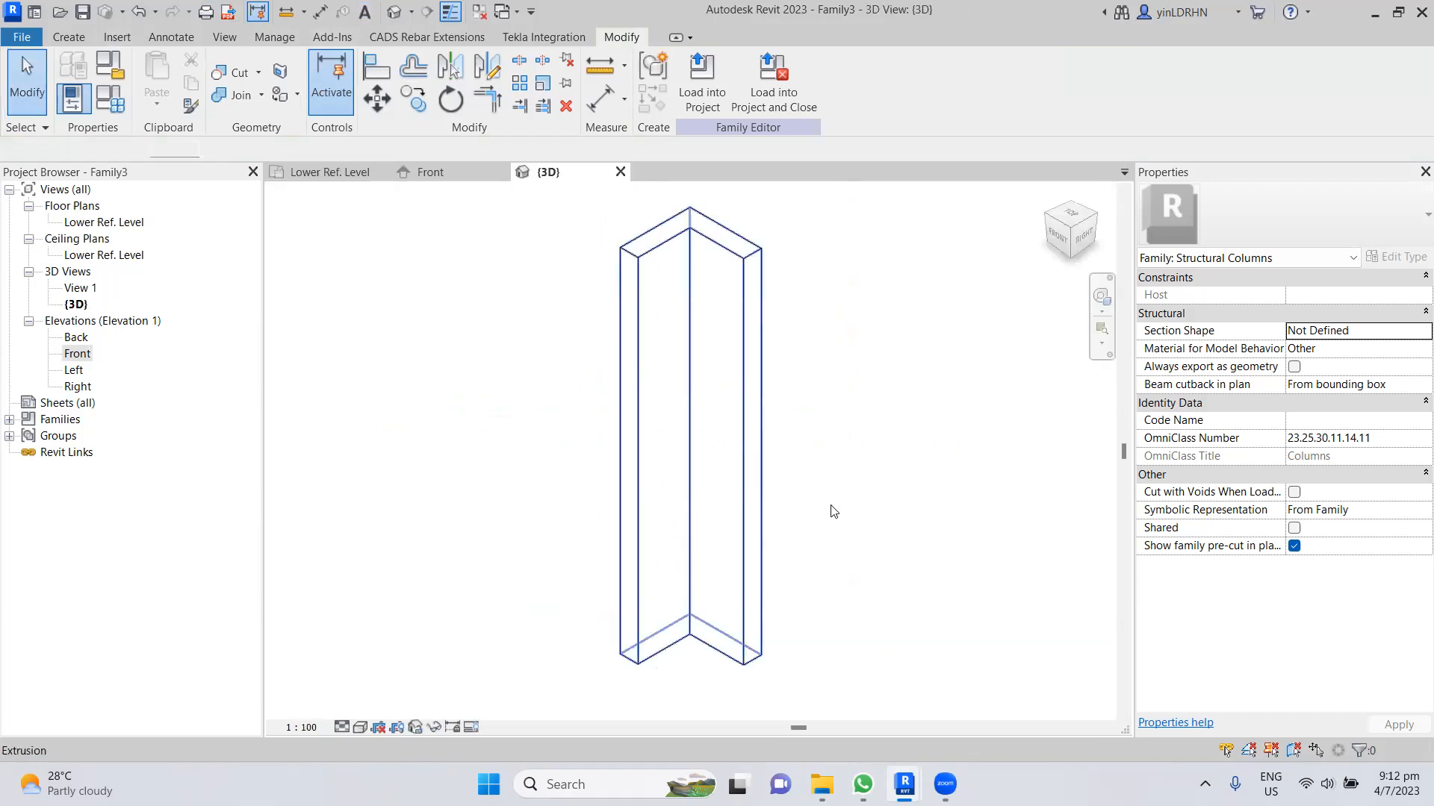
pyautogui.click(882, 538)
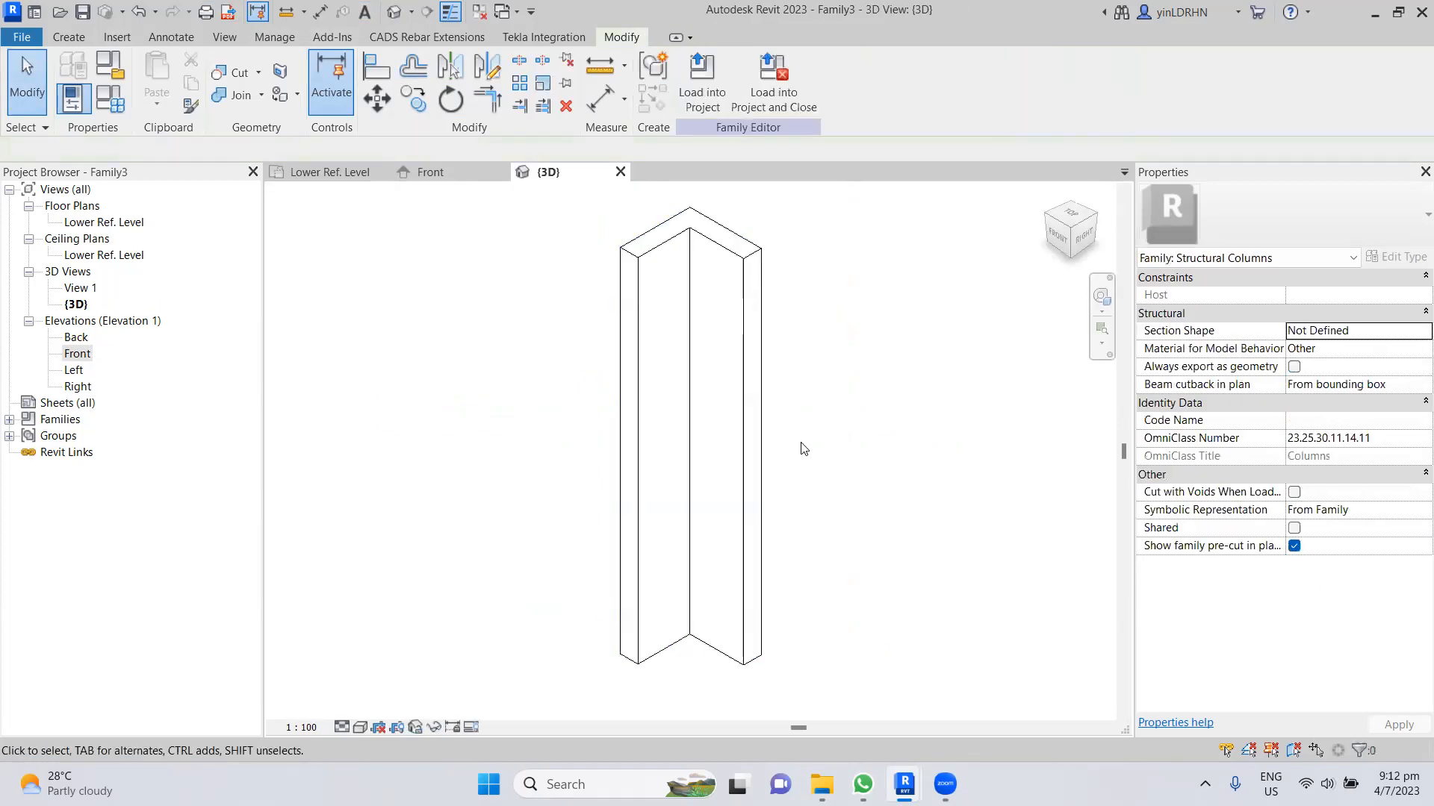
pyautogui.click(620, 171)
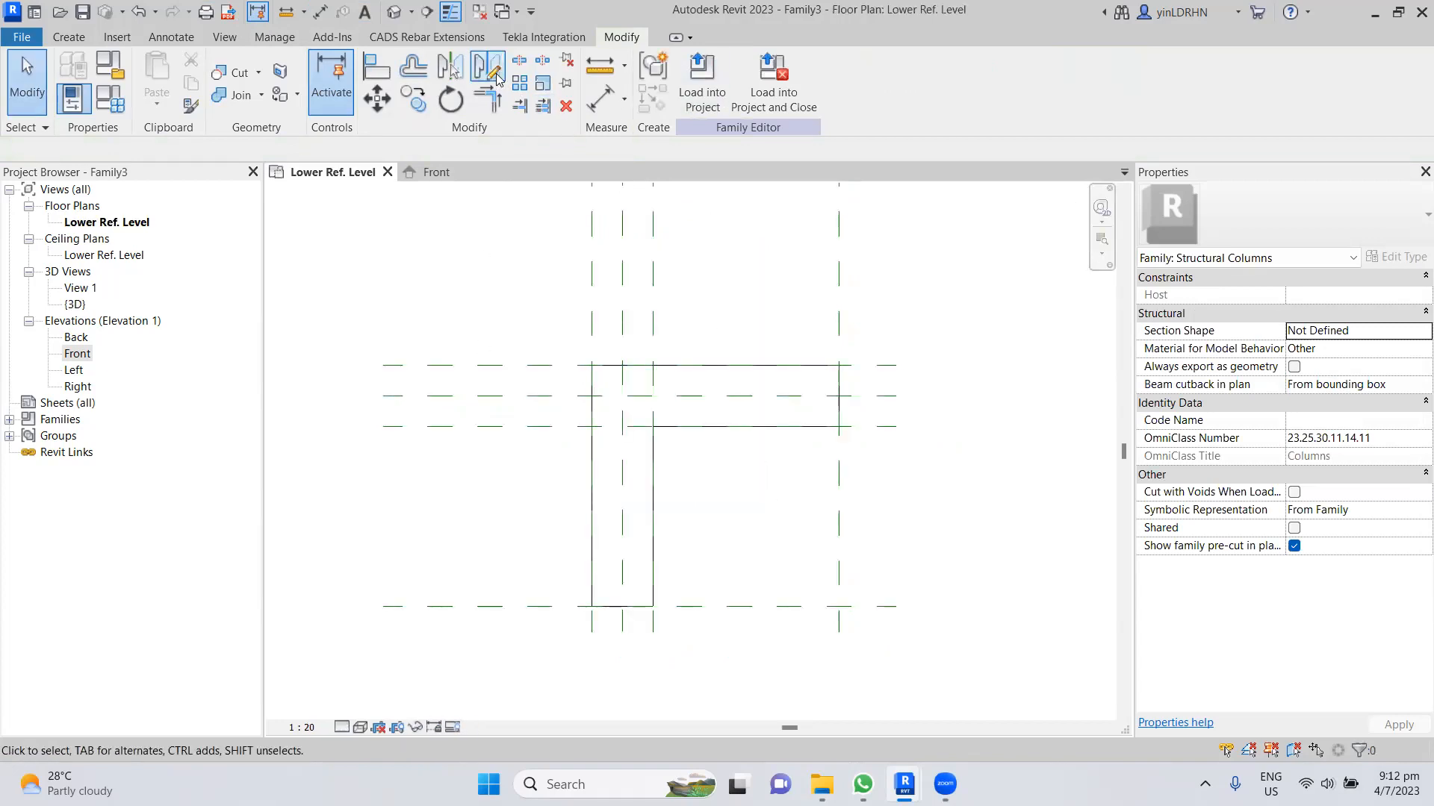
# - Dimension the Back, horizontal centre and Front reference planes as one aligned string and make its segments equal
pyautogui.click(169, 39)
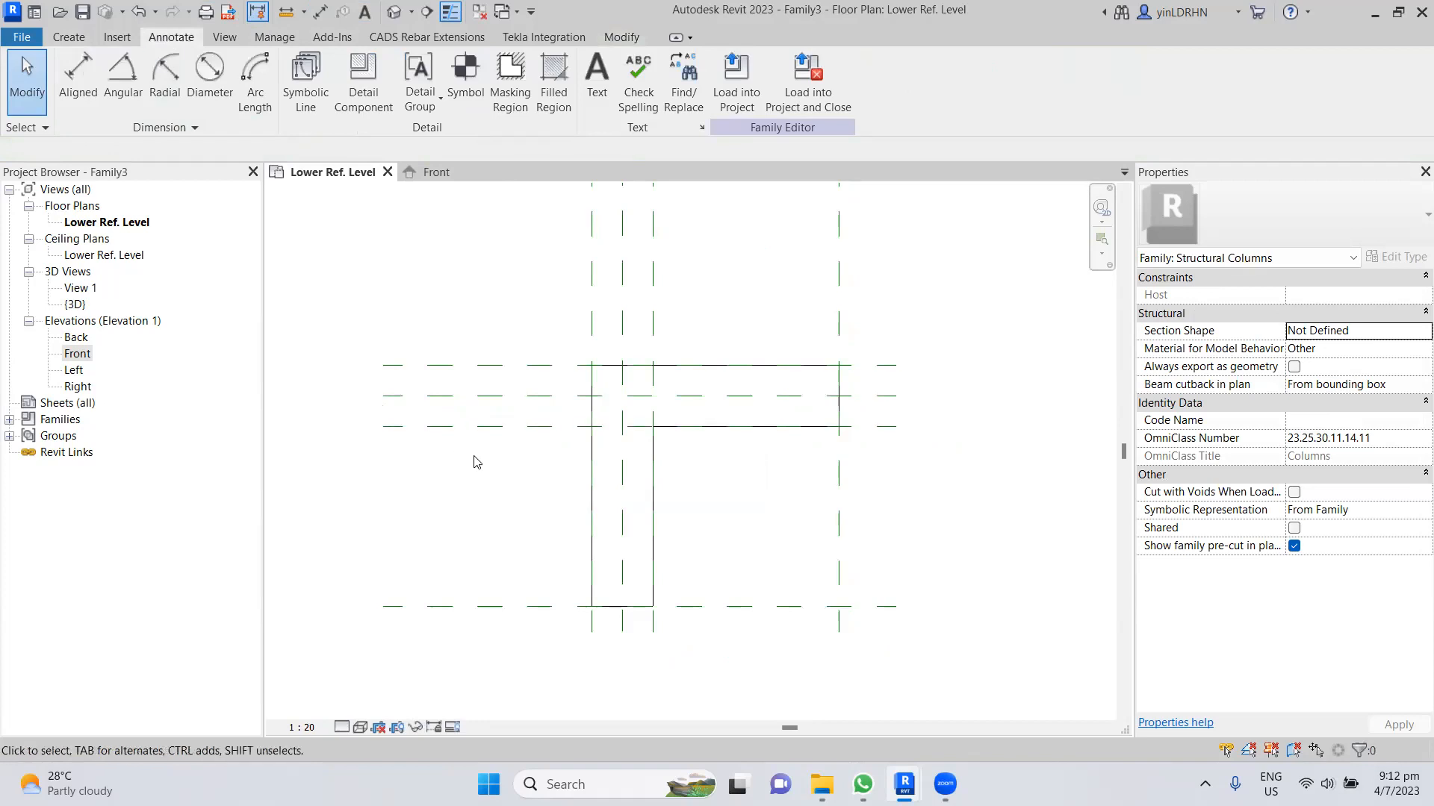
pyautogui.click(78, 79)
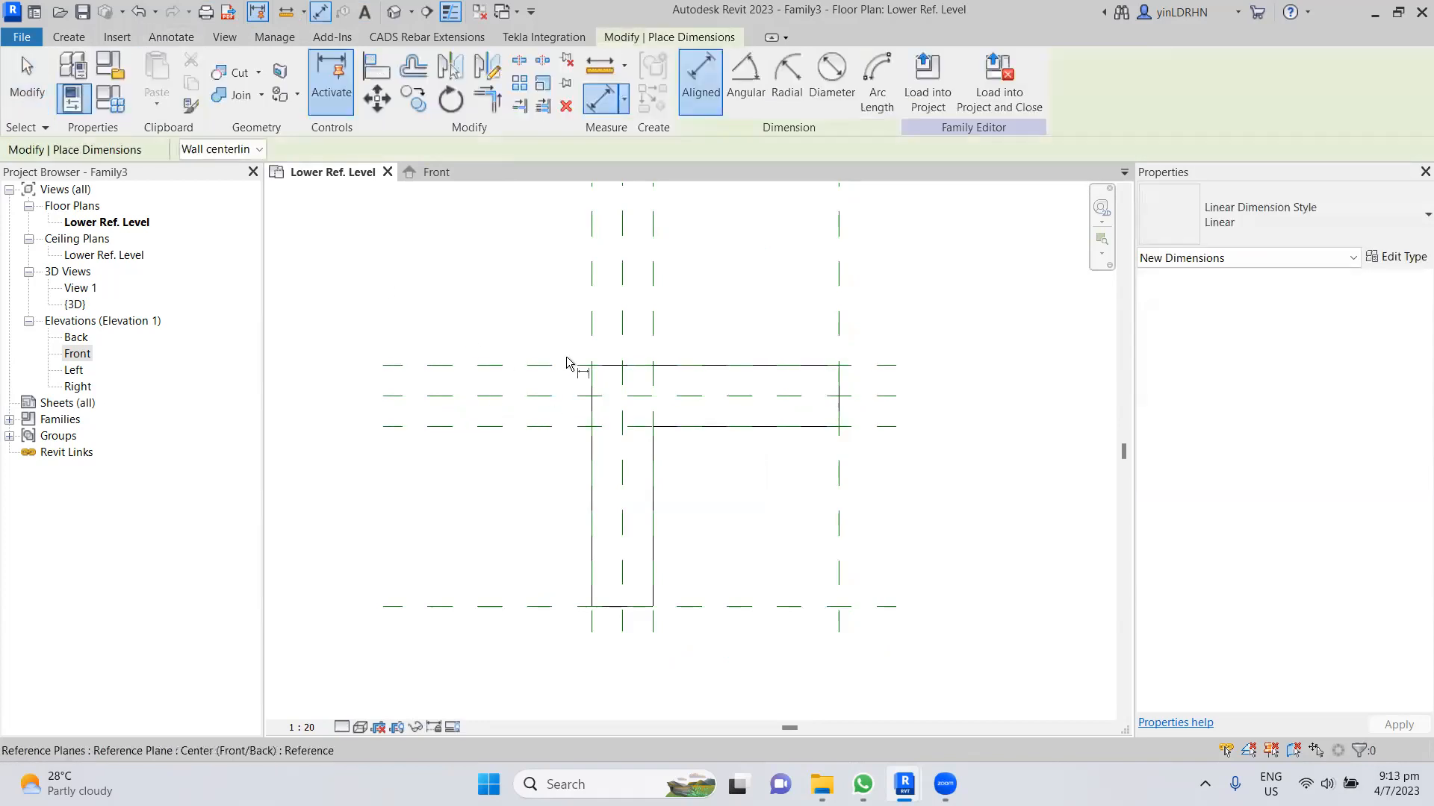
pyautogui.click(545, 362)
pyautogui.click(555, 396)
pyautogui.click(556, 426)
pyautogui.click(559, 494)
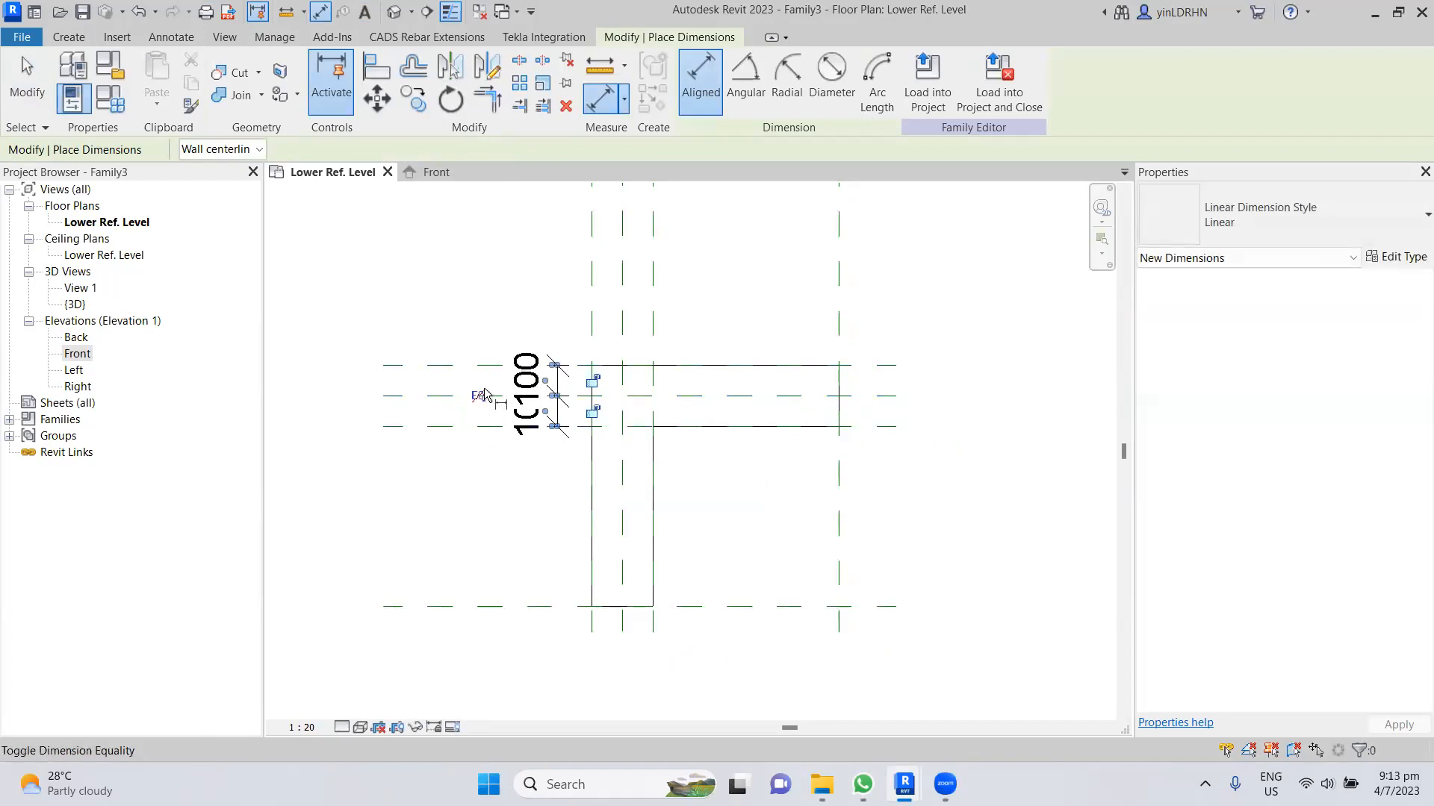
pyautogui.click(481, 395)
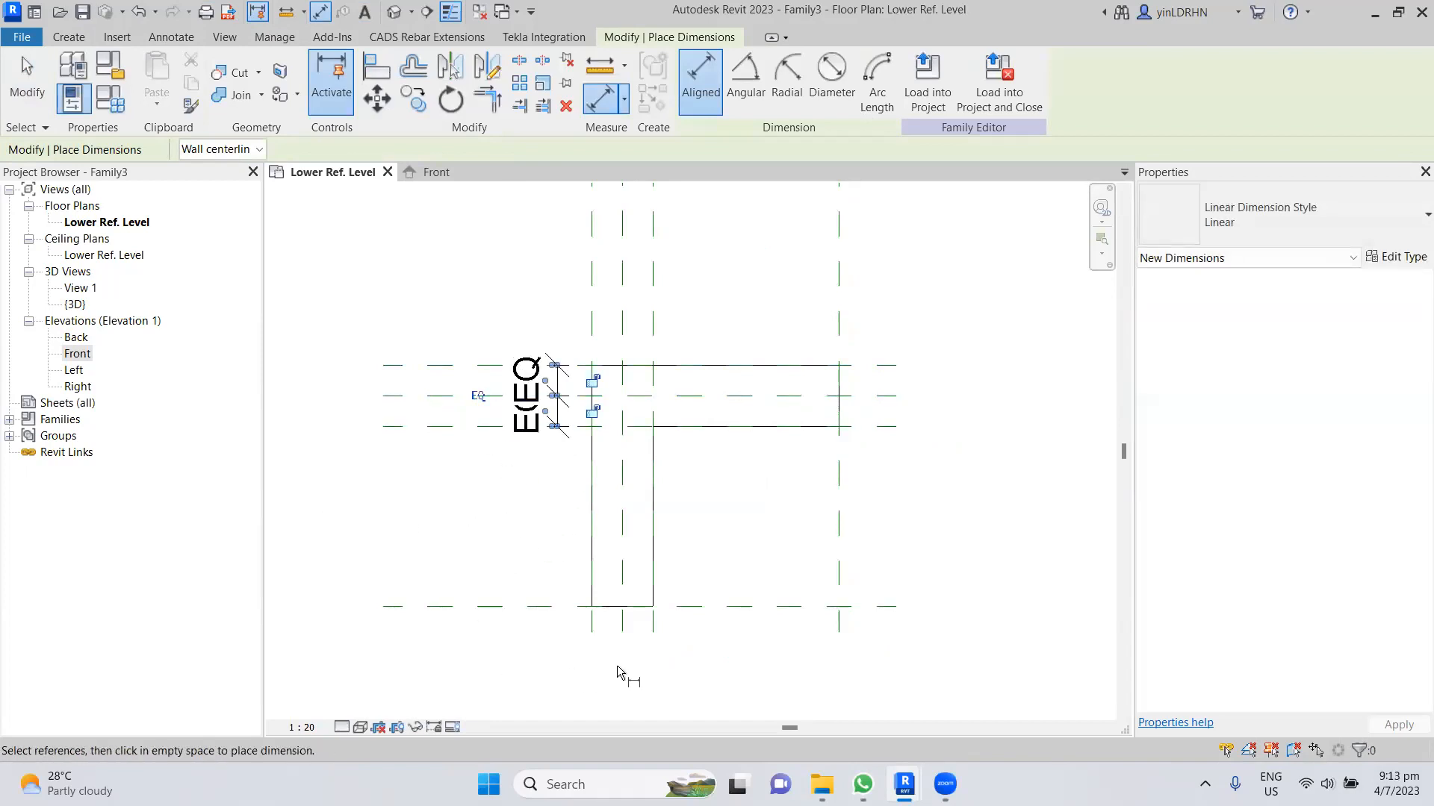
# - Add overall thickness dimensions between the Front and Back planes and between the Left and Right planes
pyautogui.click(880, 426)
pyautogui.click(878, 366)
pyautogui.click(927, 395)
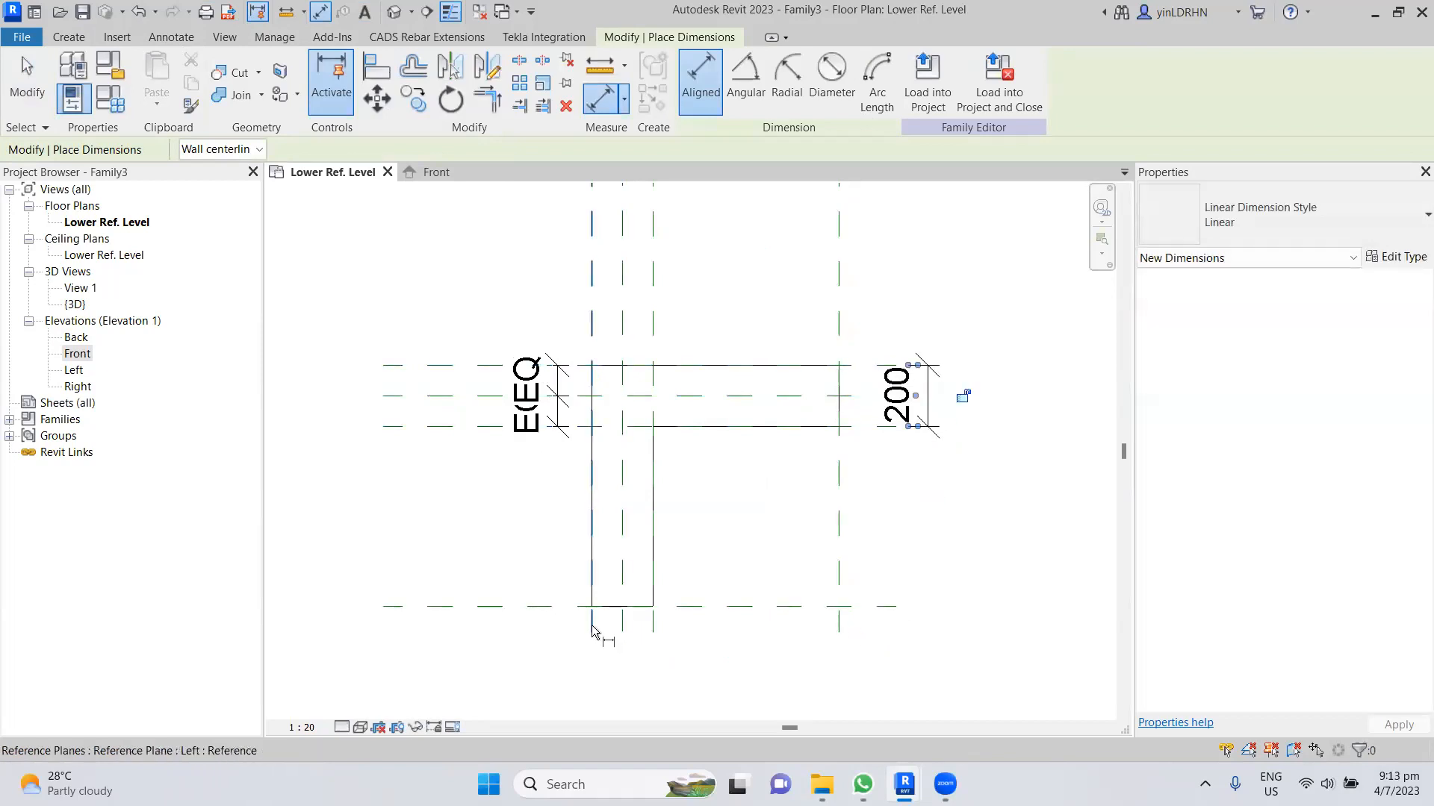
pyautogui.click(593, 631)
pyautogui.click(654, 631)
pyautogui.click(655, 669)
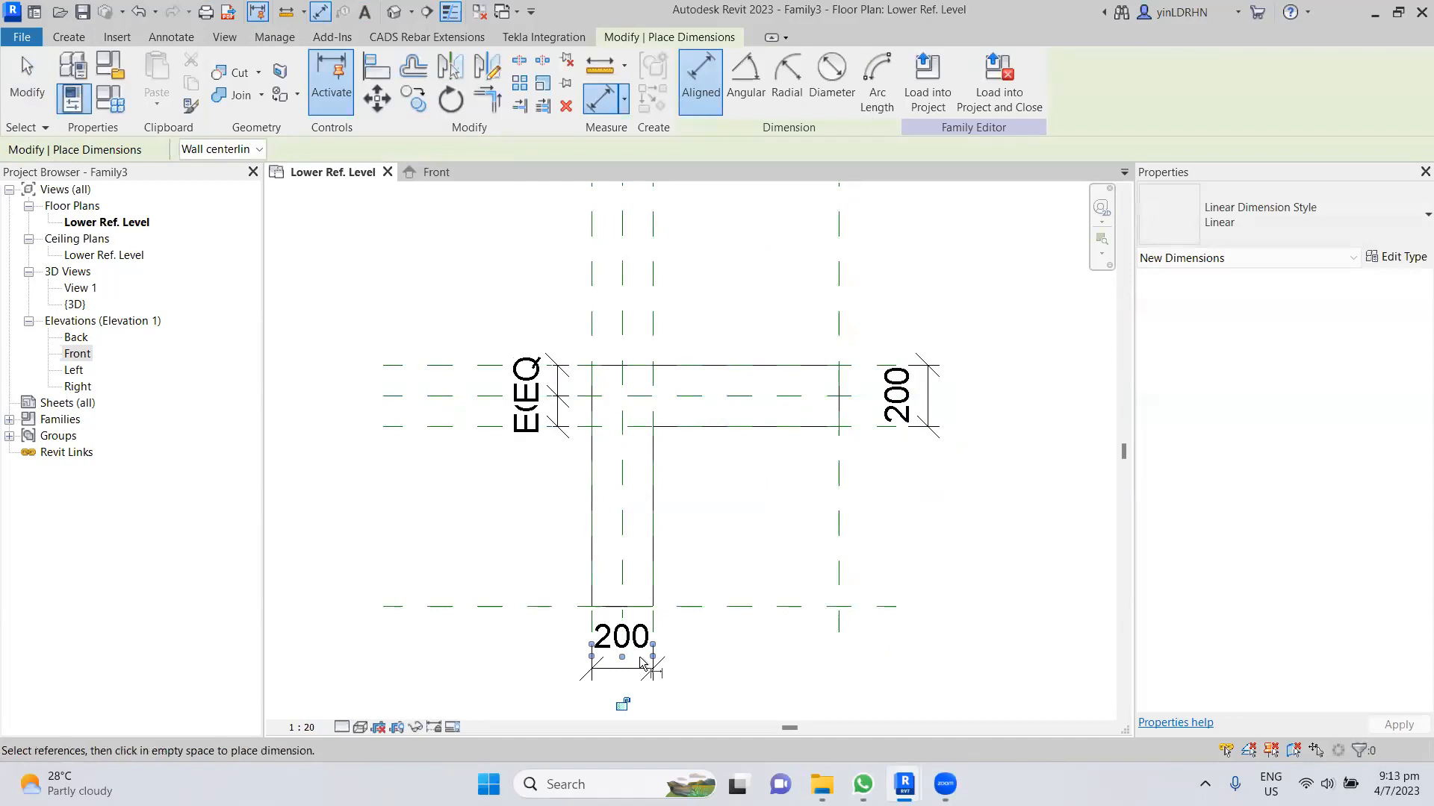
# - Dimension the Left, vertical centre and Right reference planes as one aligned string and make its segments equal
pyautogui.click(593, 330)
pyautogui.click(622, 328)
pyautogui.click(654, 329)
pyautogui.click(652, 293)
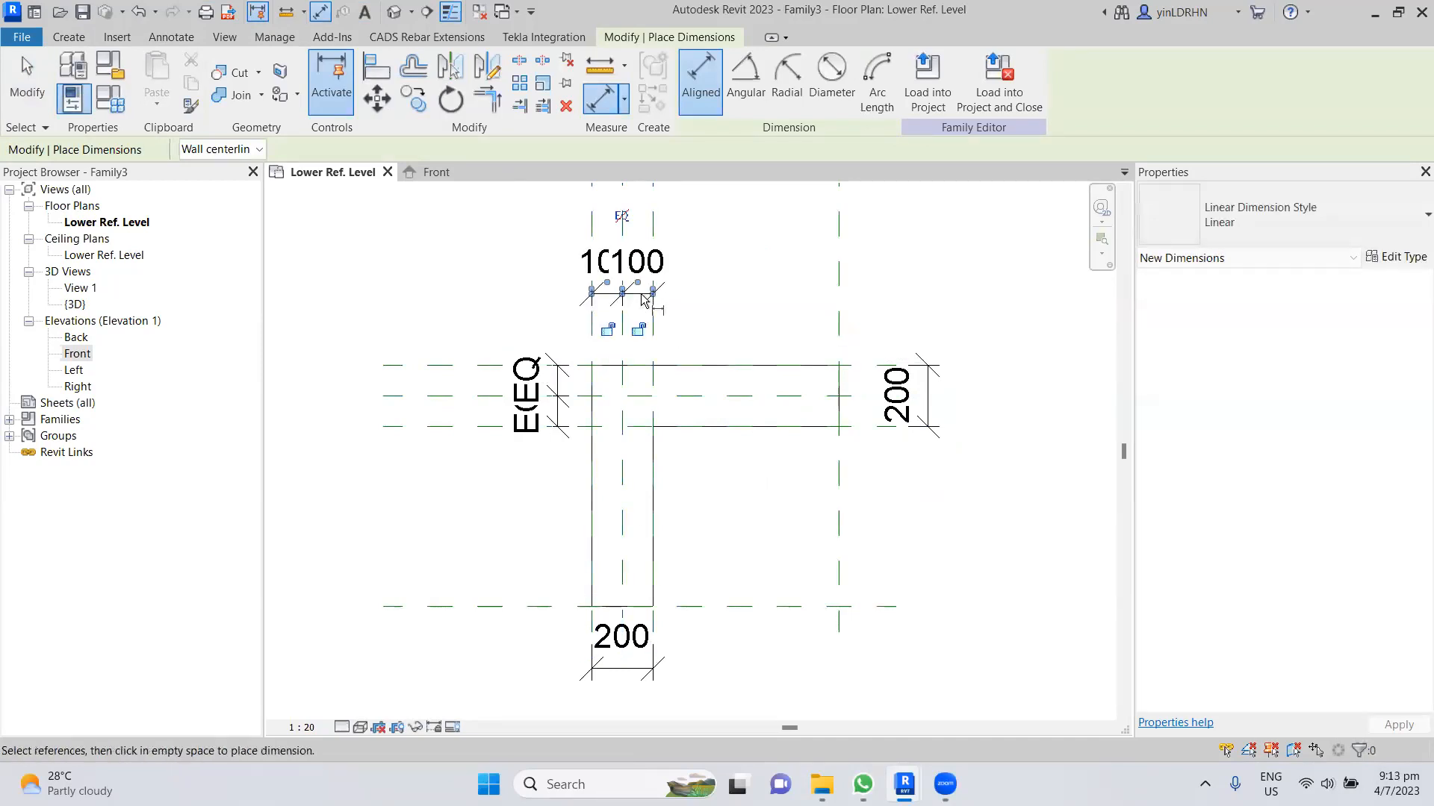
pyautogui.click(627, 222)
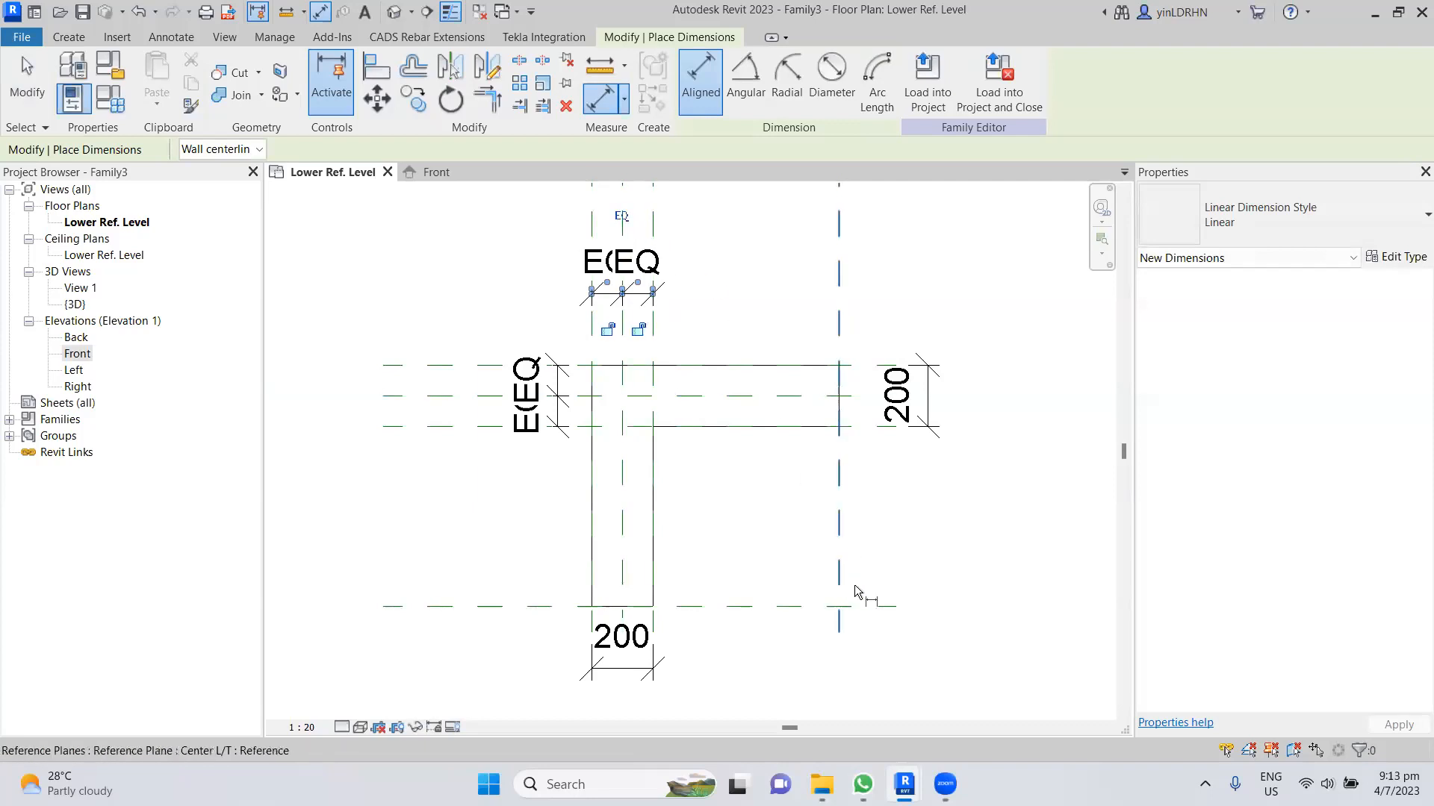
# - Add overall length dimensions for both legs: Back plane to the vertical leg's end plane, and Left plane to the horizontal leg's end plane
pyautogui.click(469, 607)
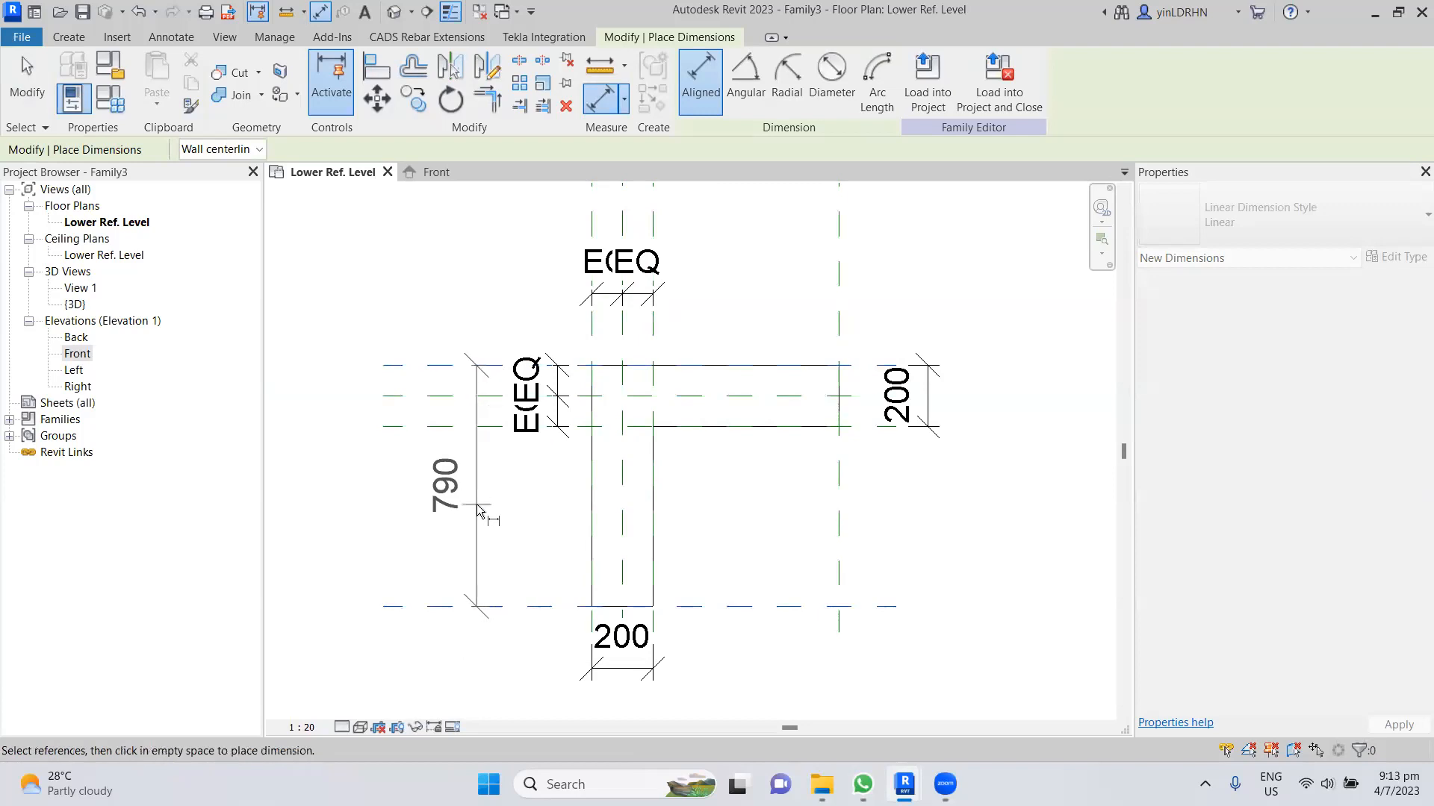
pyautogui.click(475, 493)
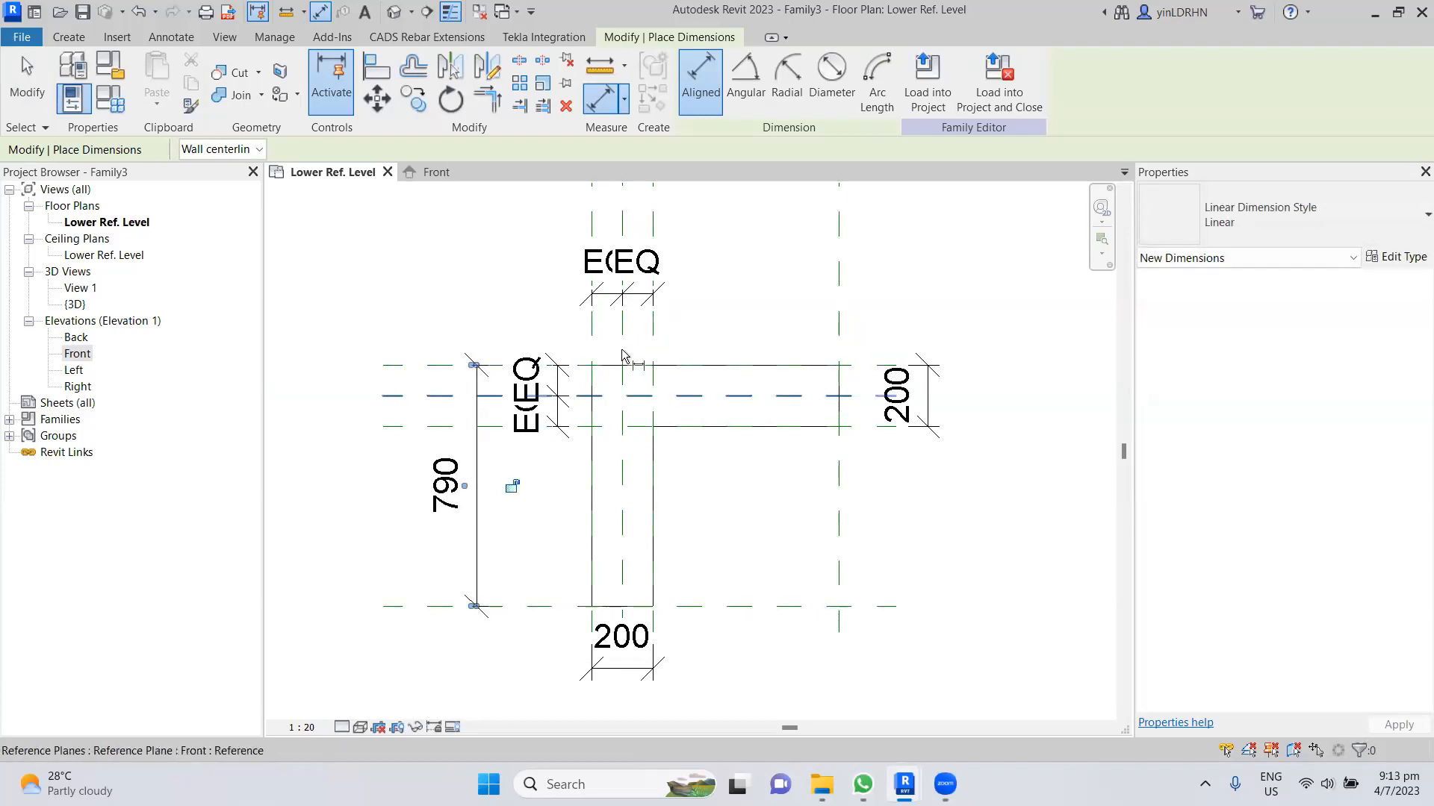
pyautogui.click(591, 324)
pyautogui.click(839, 332)
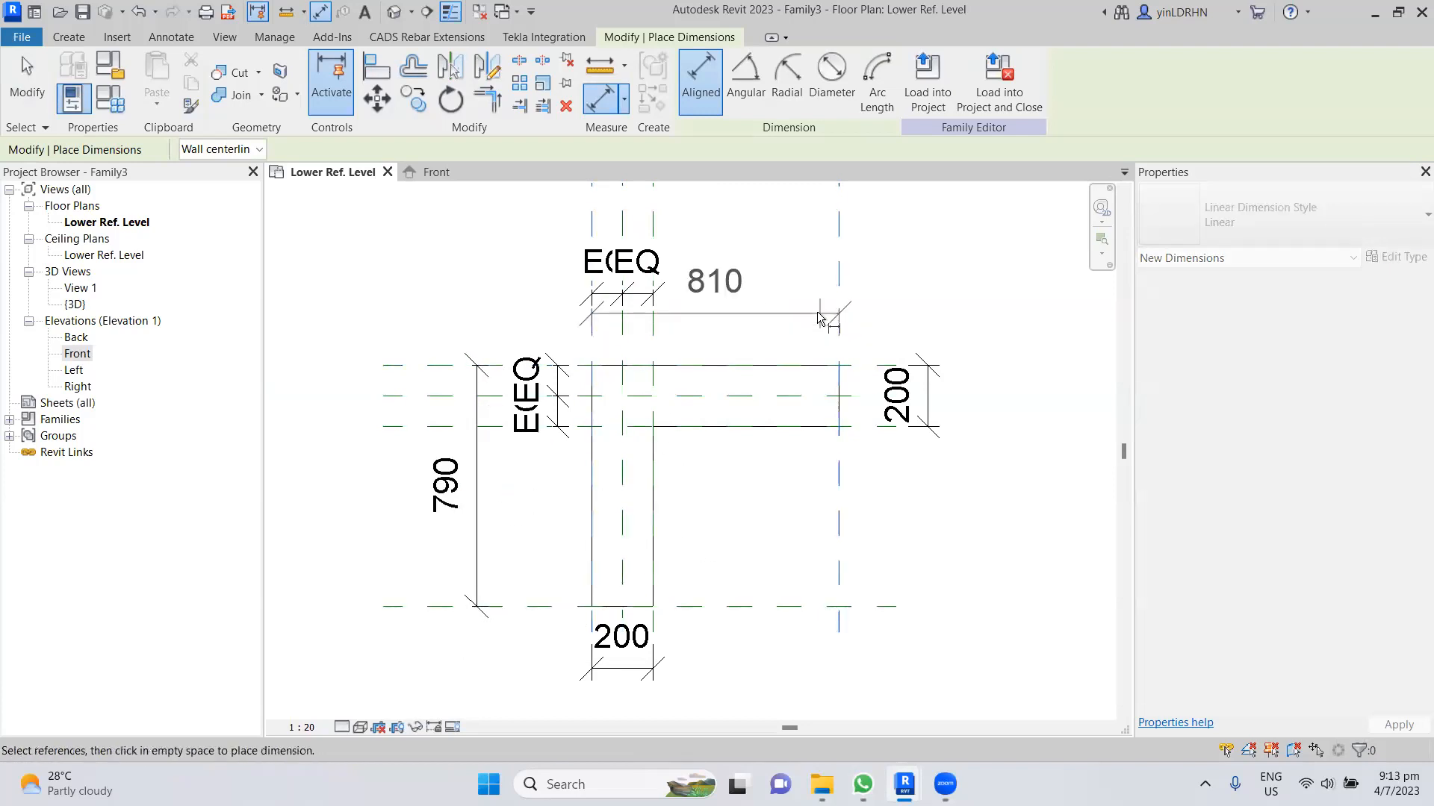
pyautogui.click(803, 343)
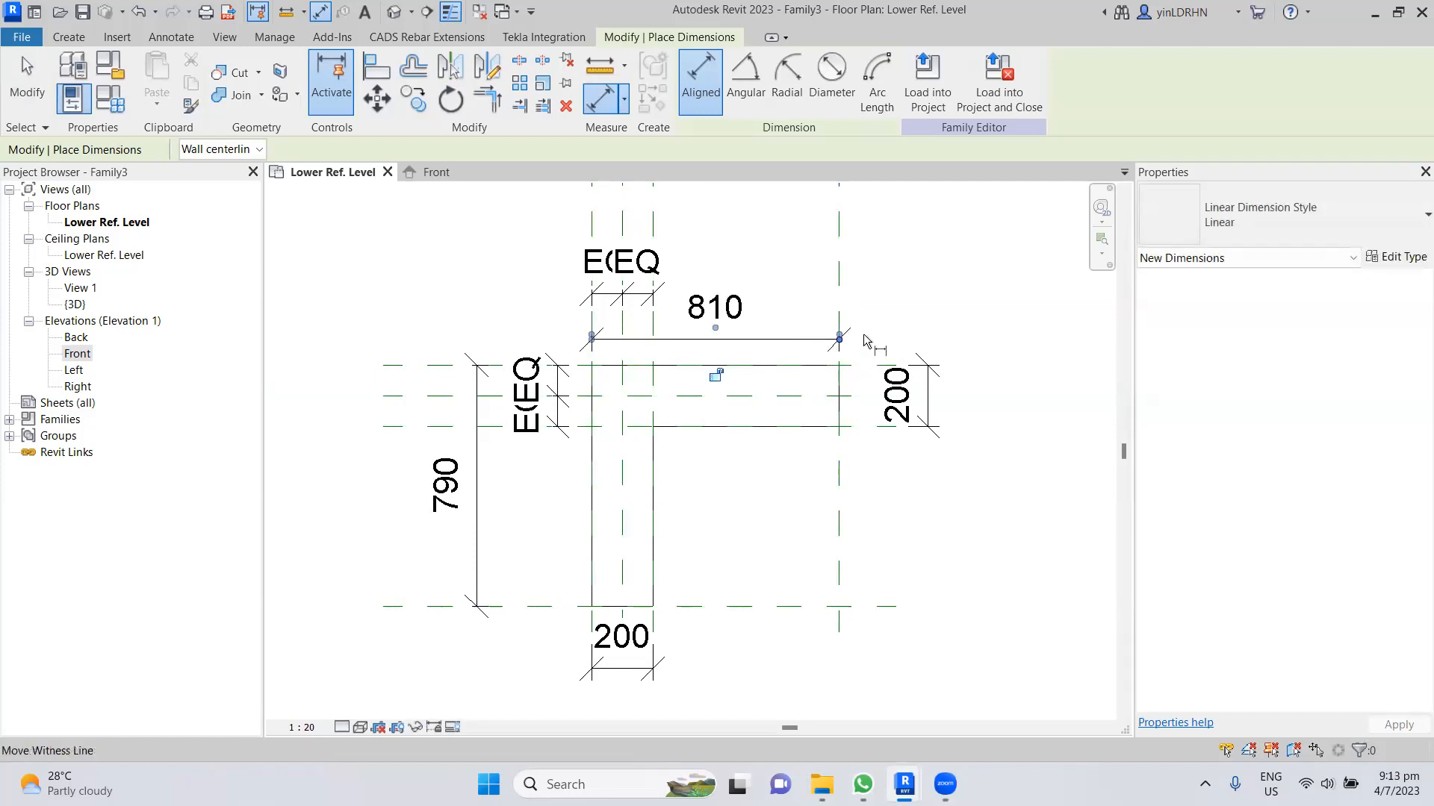
pyautogui.press('Escape')
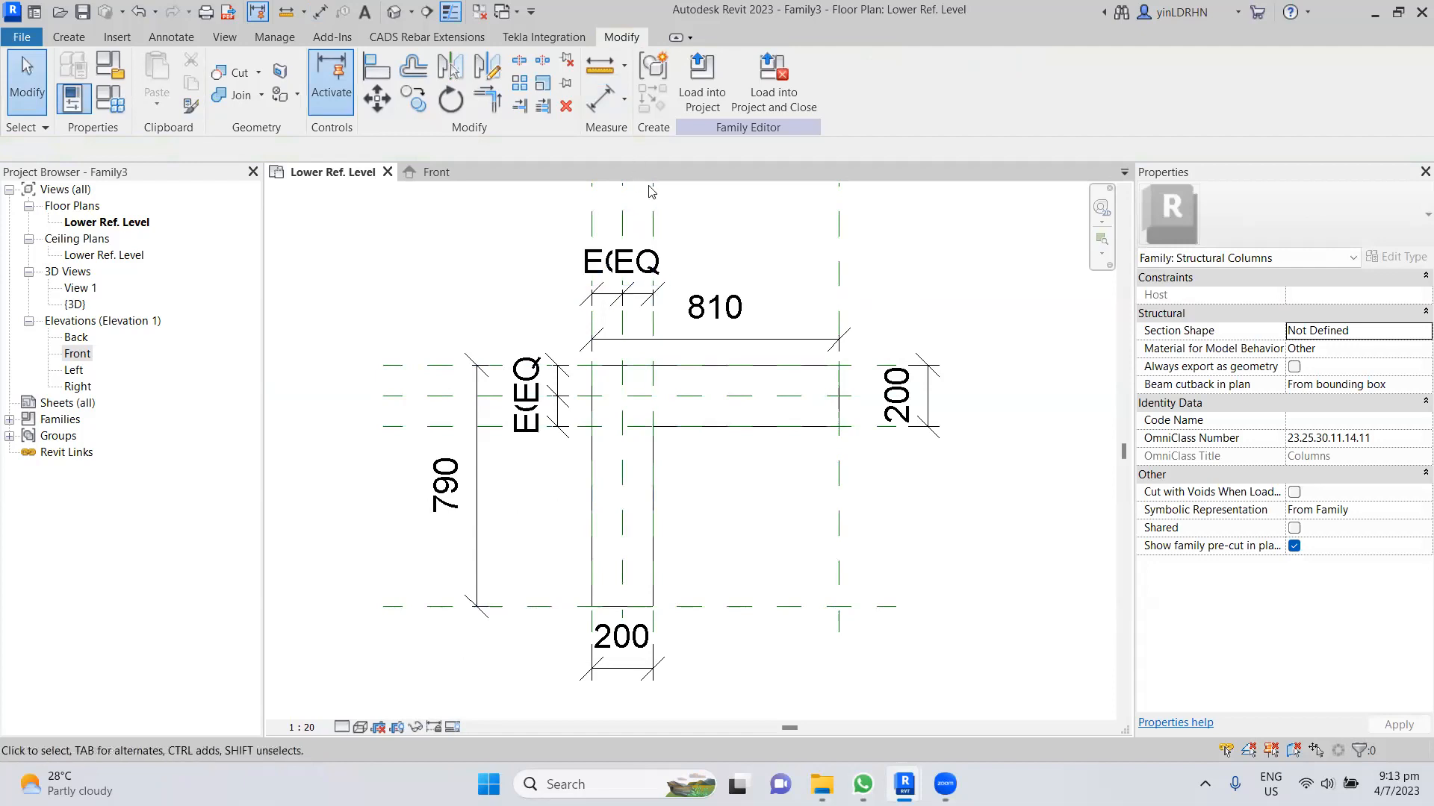
# - Label the horizontal leg's thickness dimension with a new family type parameter named T1
pyautogui.click(896, 396)
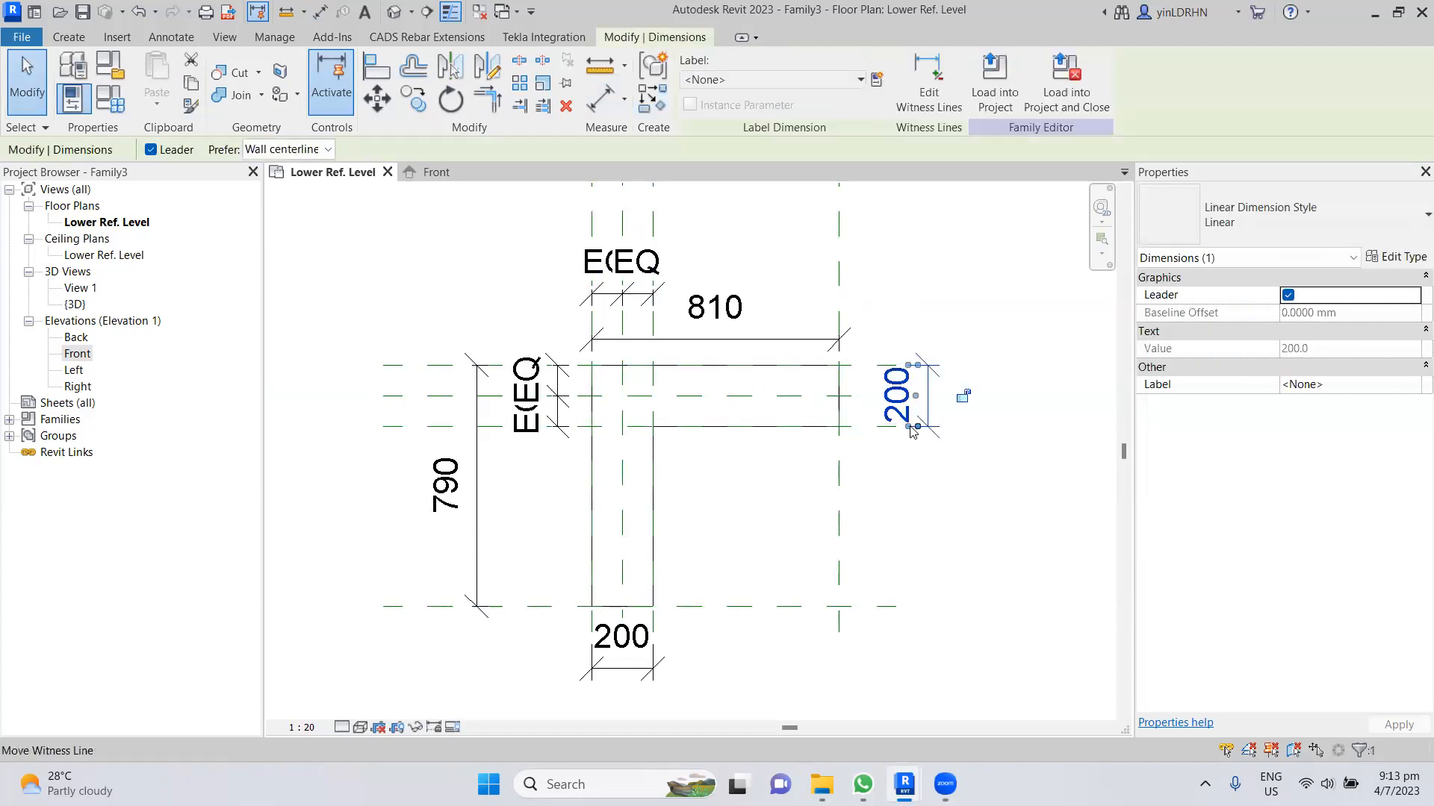
pyautogui.click(880, 82)
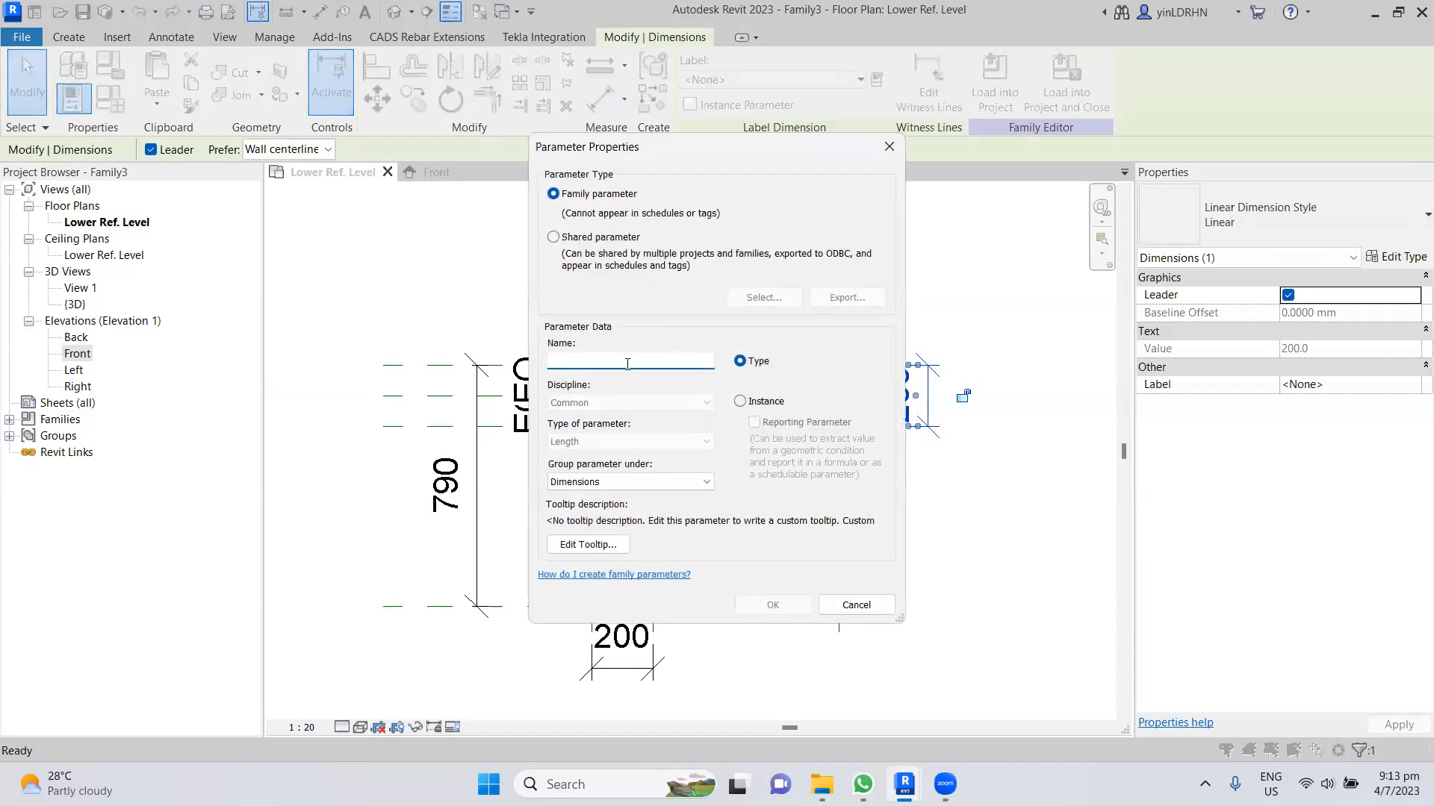
pyautogui.write('T1')
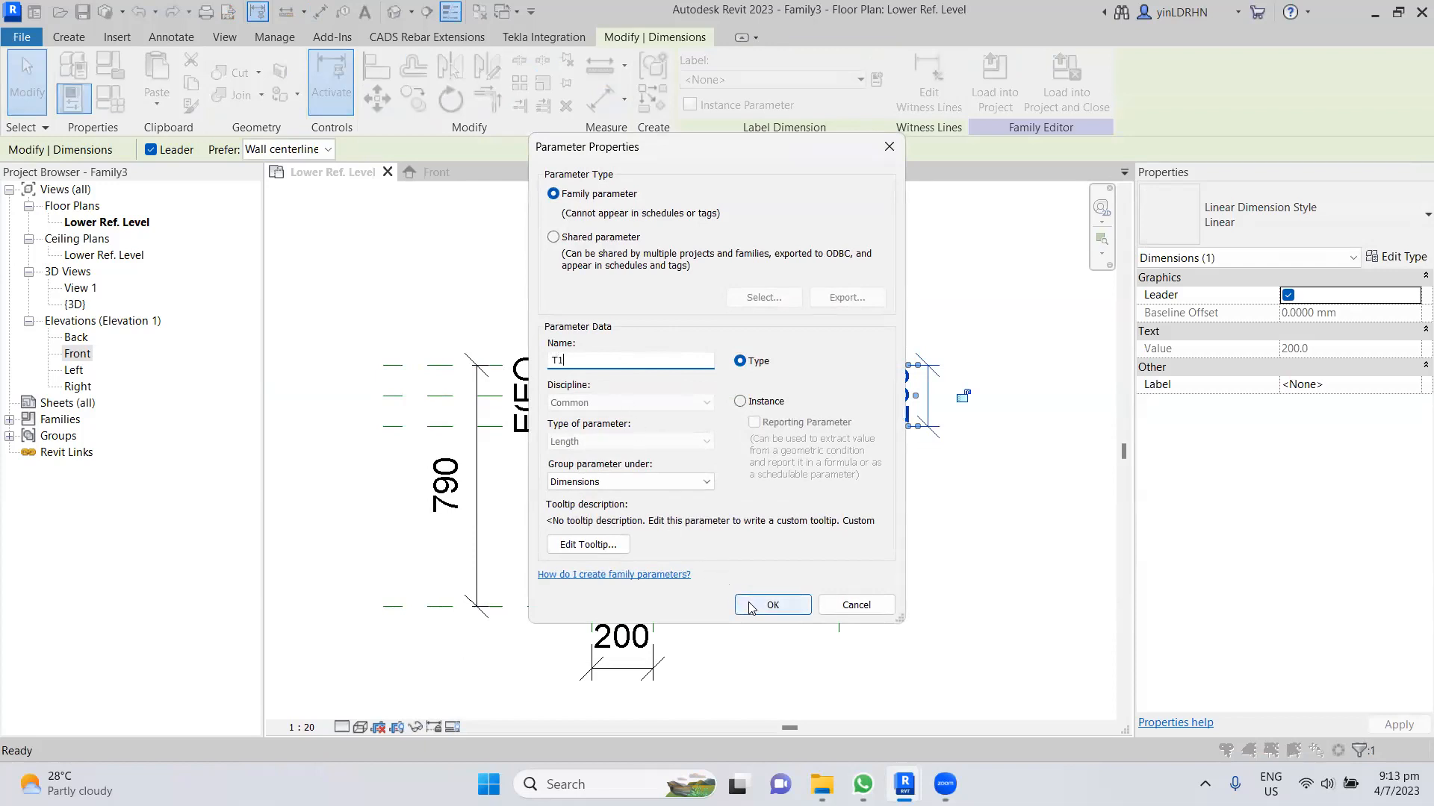
pyautogui.click(772, 605)
pyautogui.click(693, 676)
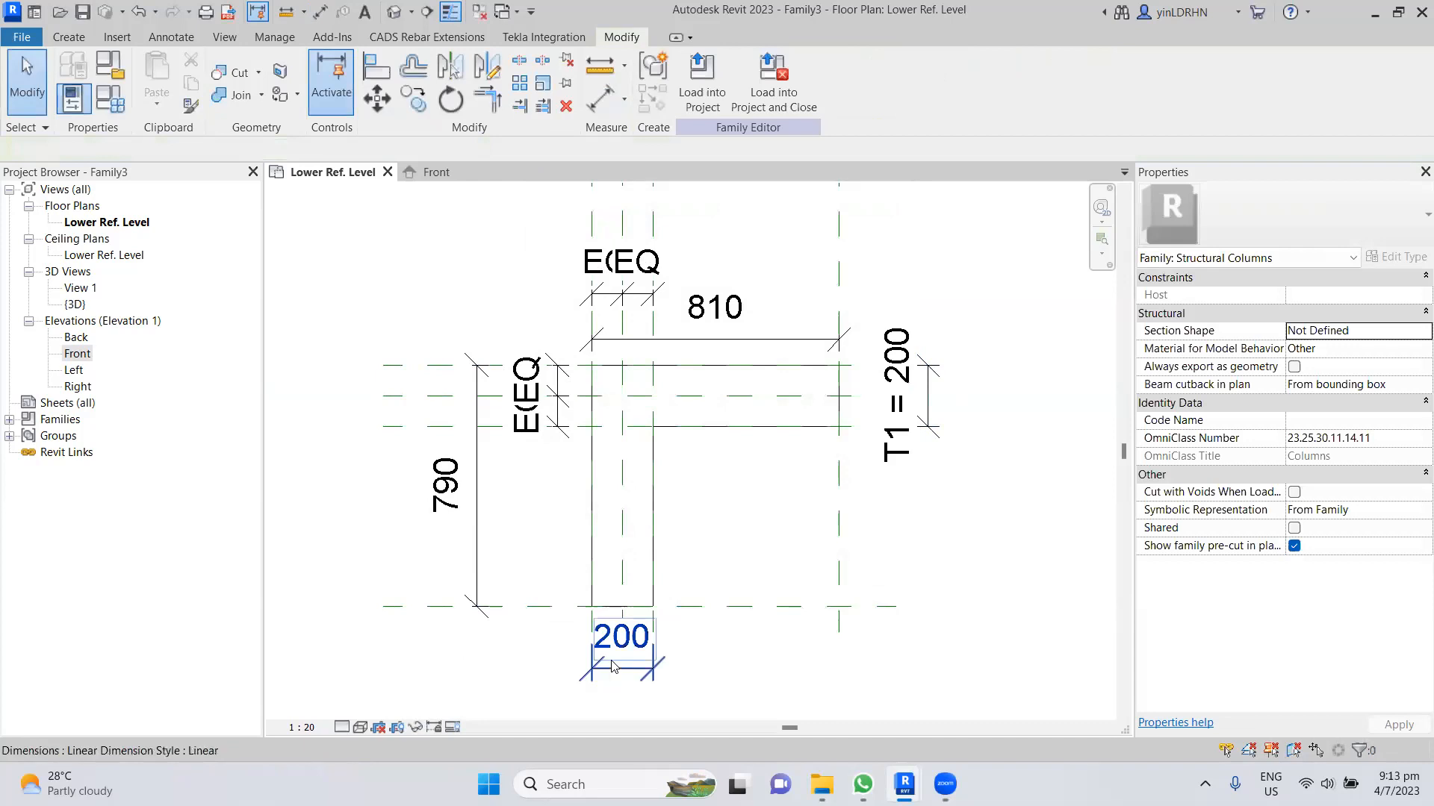
# - Label the vertical leg's thickness dimension with a new family type parameter named T2
pyautogui.click(659, 666)
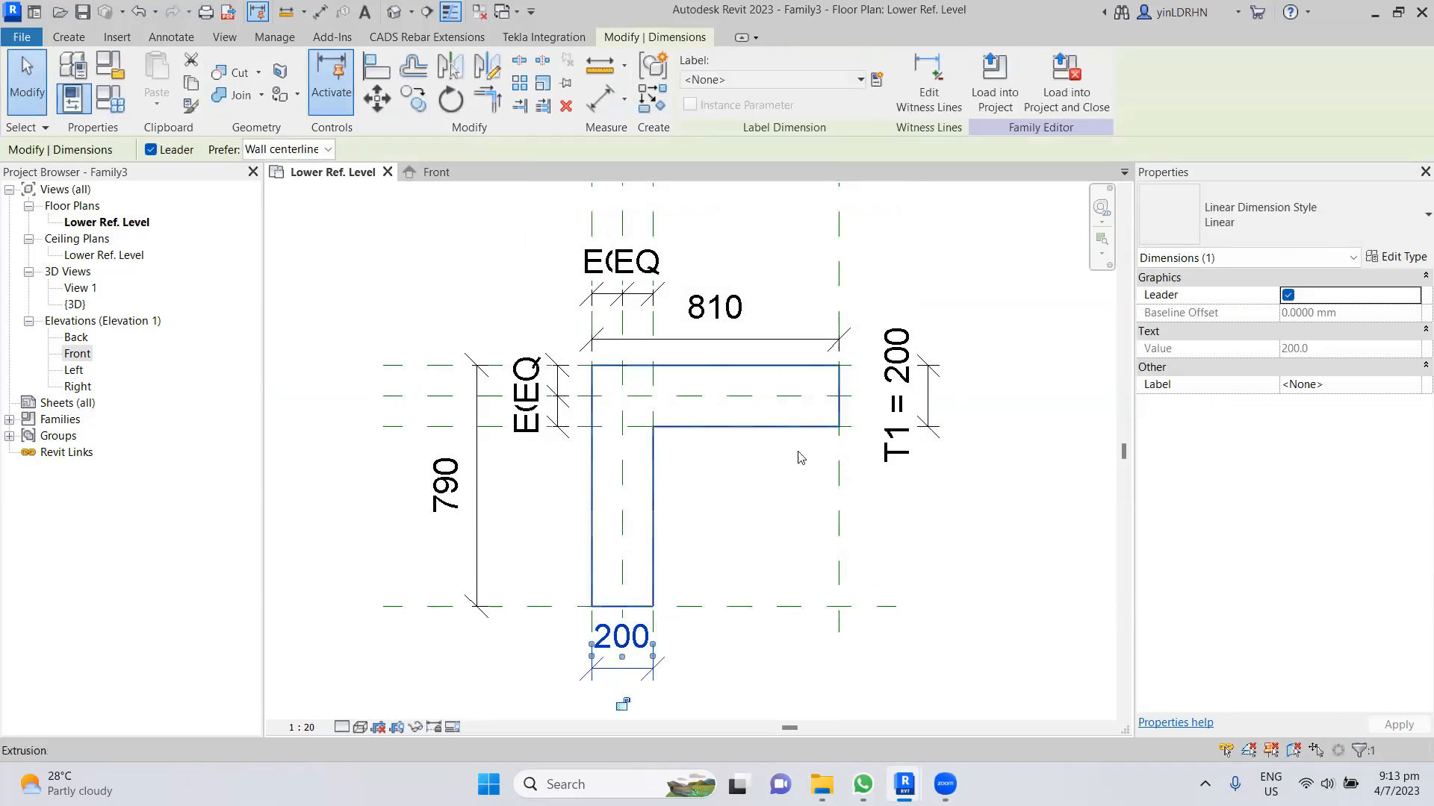
pyautogui.click(860, 81)
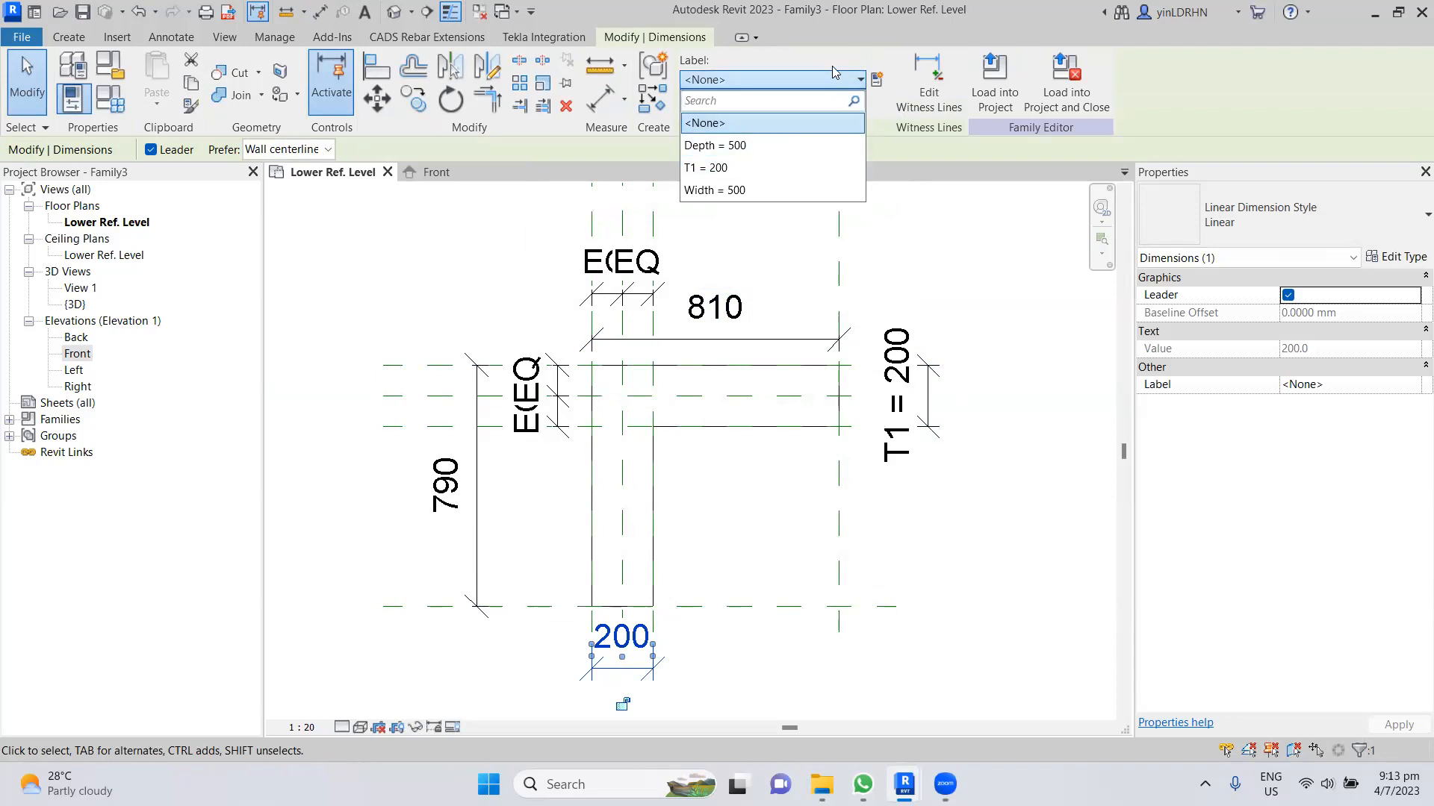
pyautogui.click(777, 167)
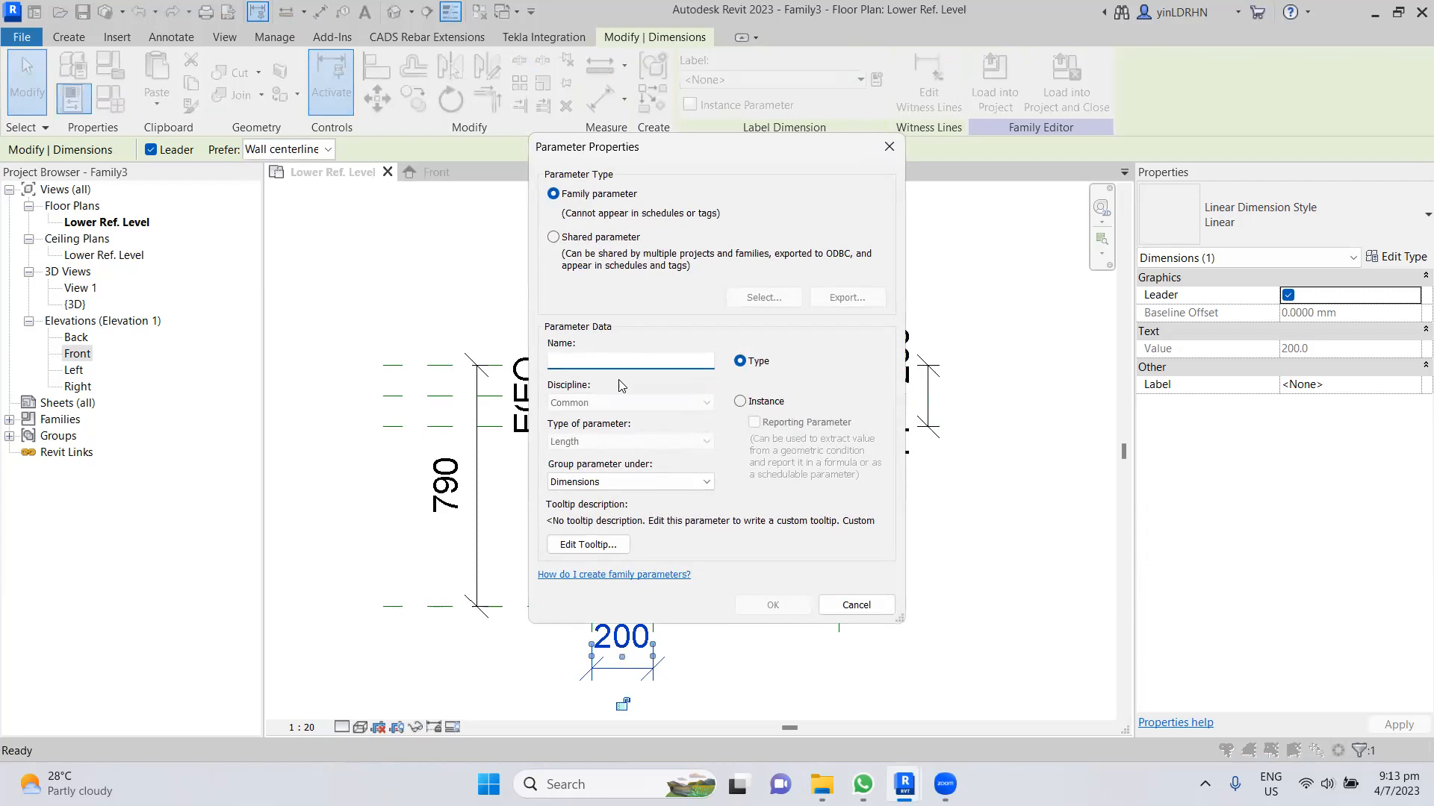
pyautogui.write('T2')
pyautogui.click(755, 613)
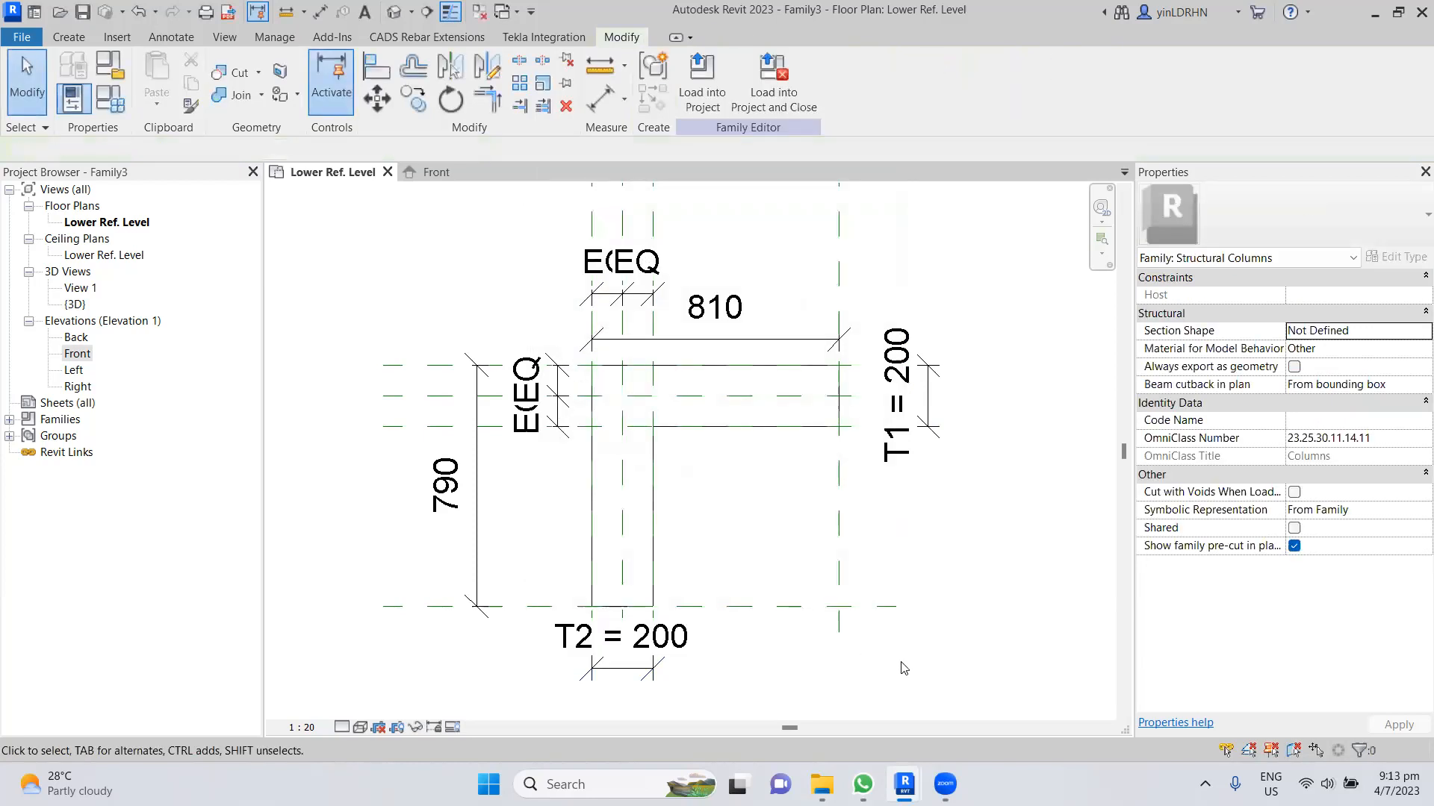
# - Start creating a new label parameter for the vertical leg's overall length dimension
pyautogui.click(471, 500)
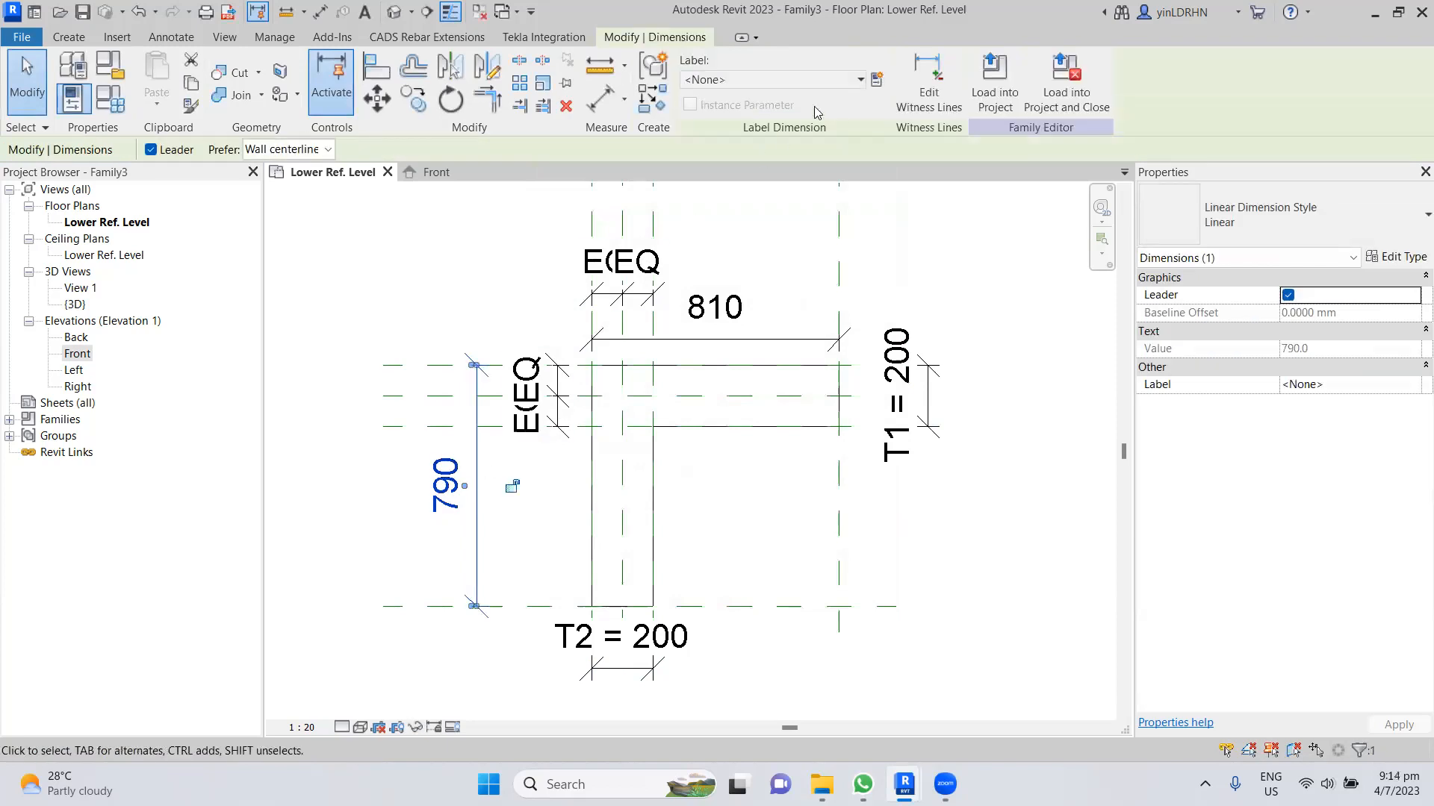
pyautogui.click(876, 79)
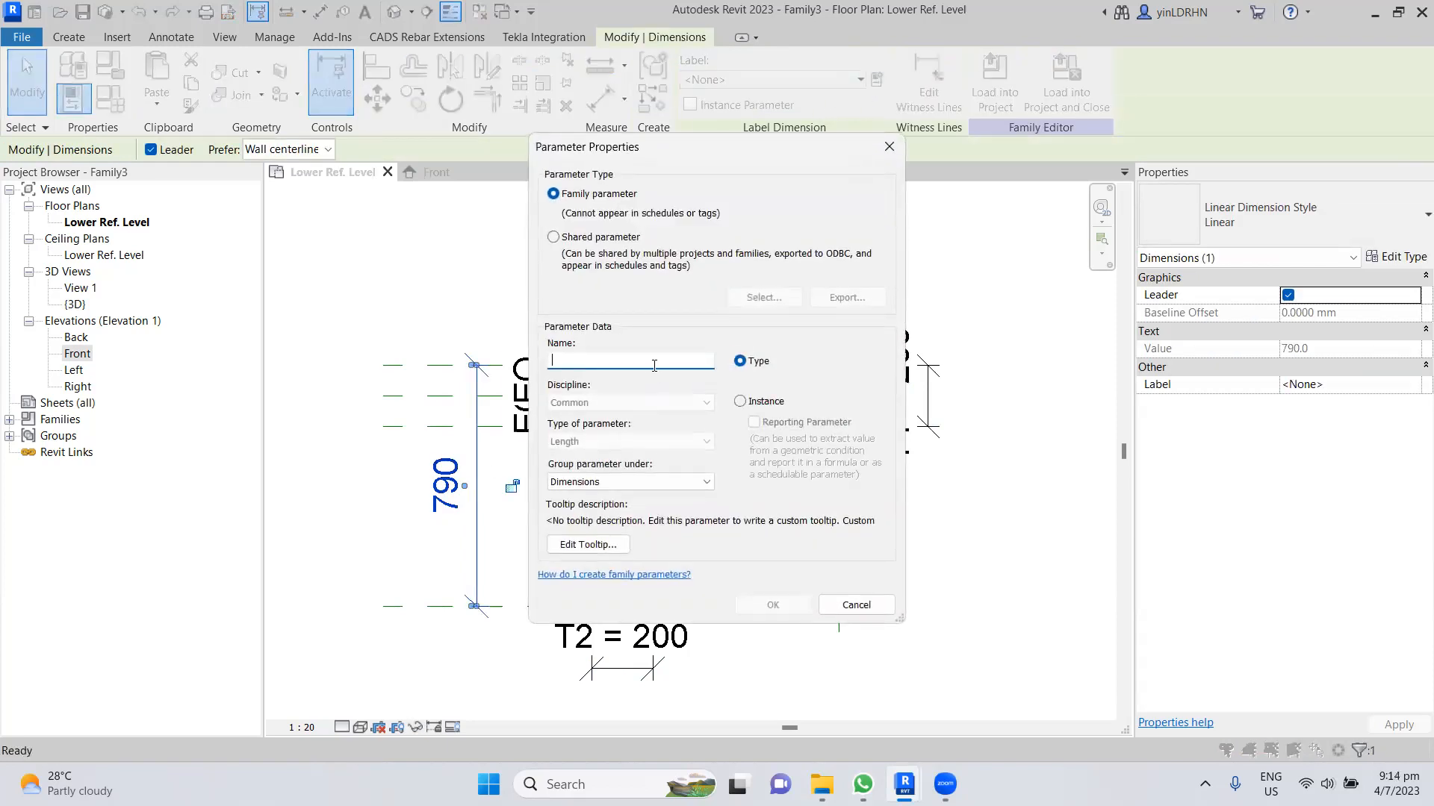
# - Label the overall vertical dimension with a new type parameter L1 and the overall horizontal dimension with a new type parameter L2
pyautogui.write('L1')
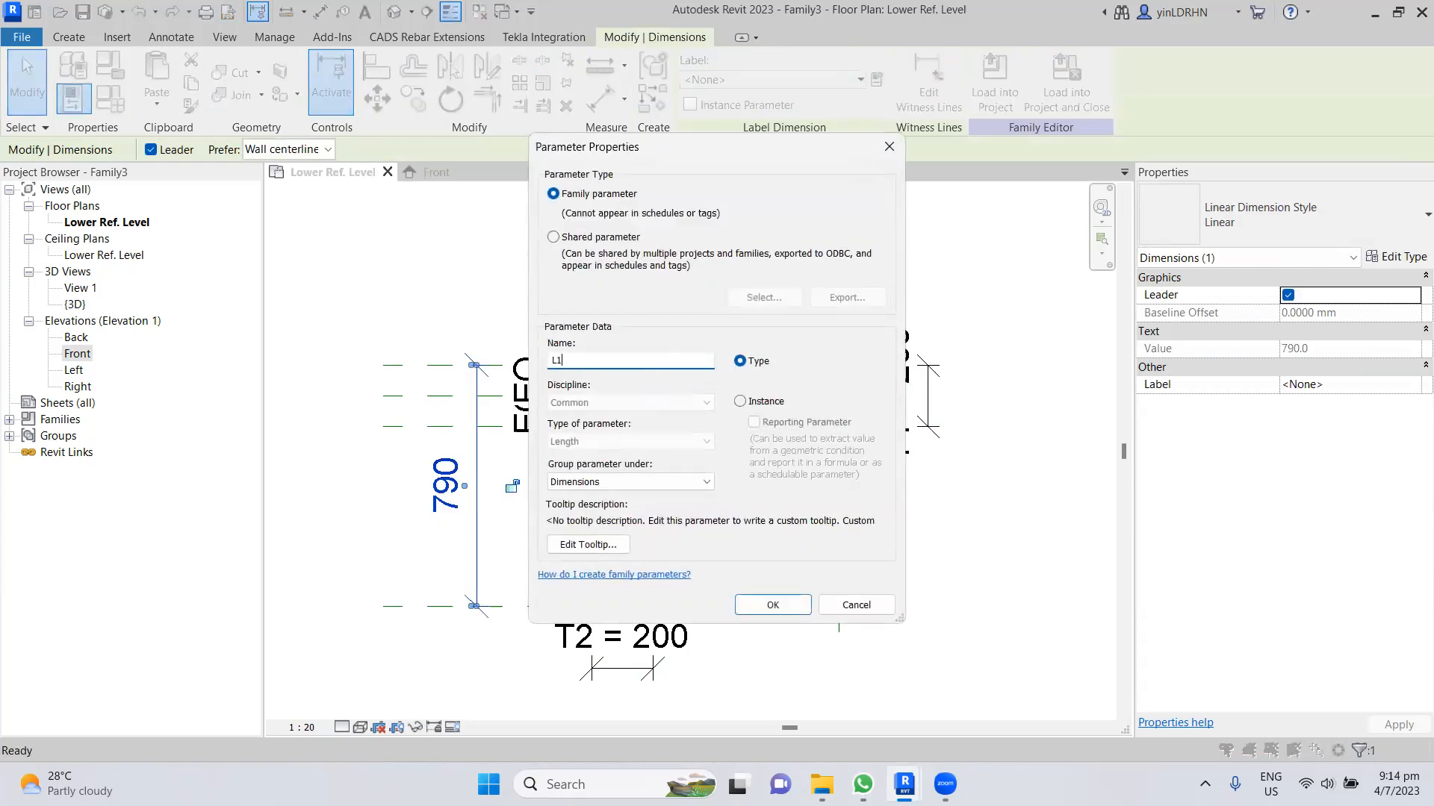
pyautogui.click(773, 605)
pyautogui.click(769, 340)
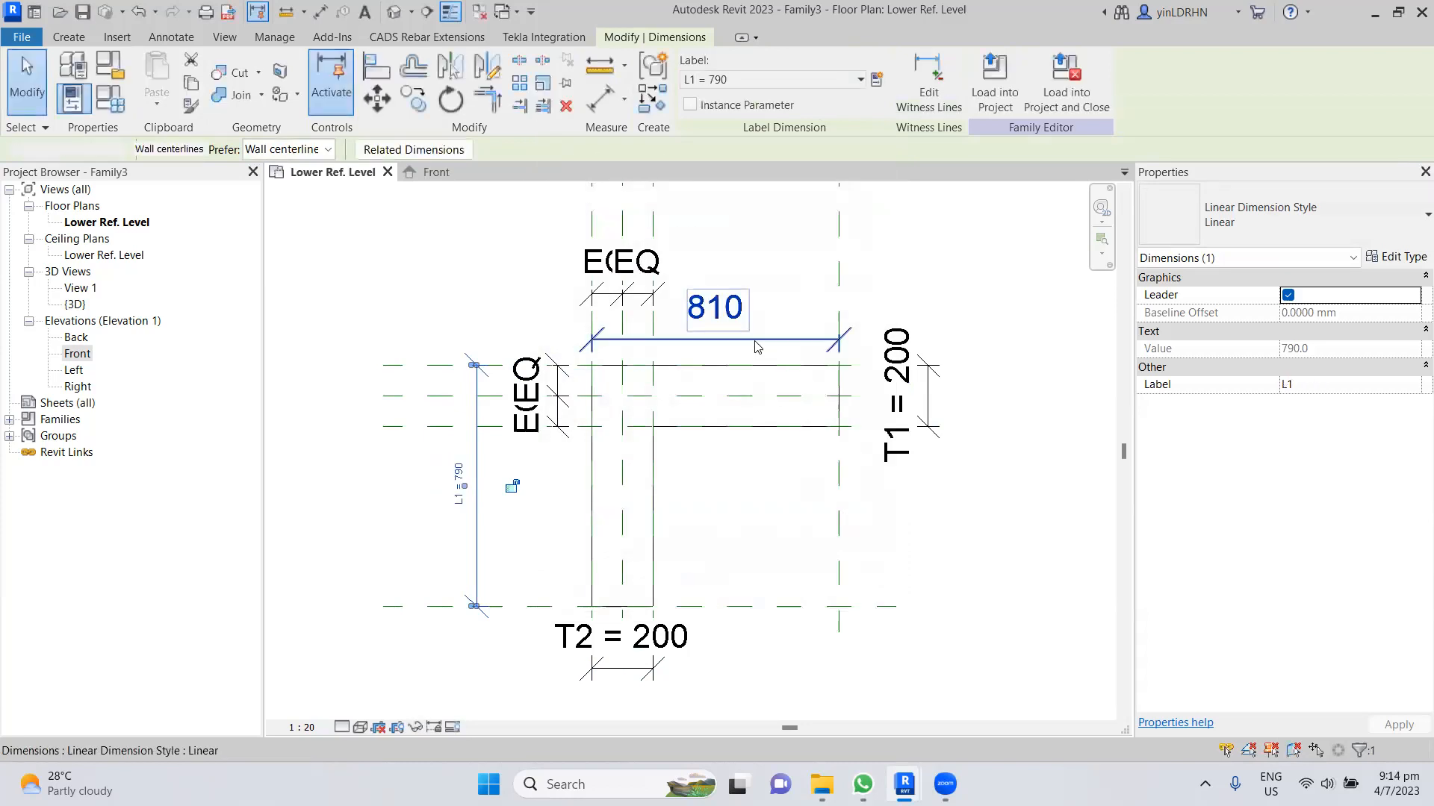
pyautogui.click(876, 79)
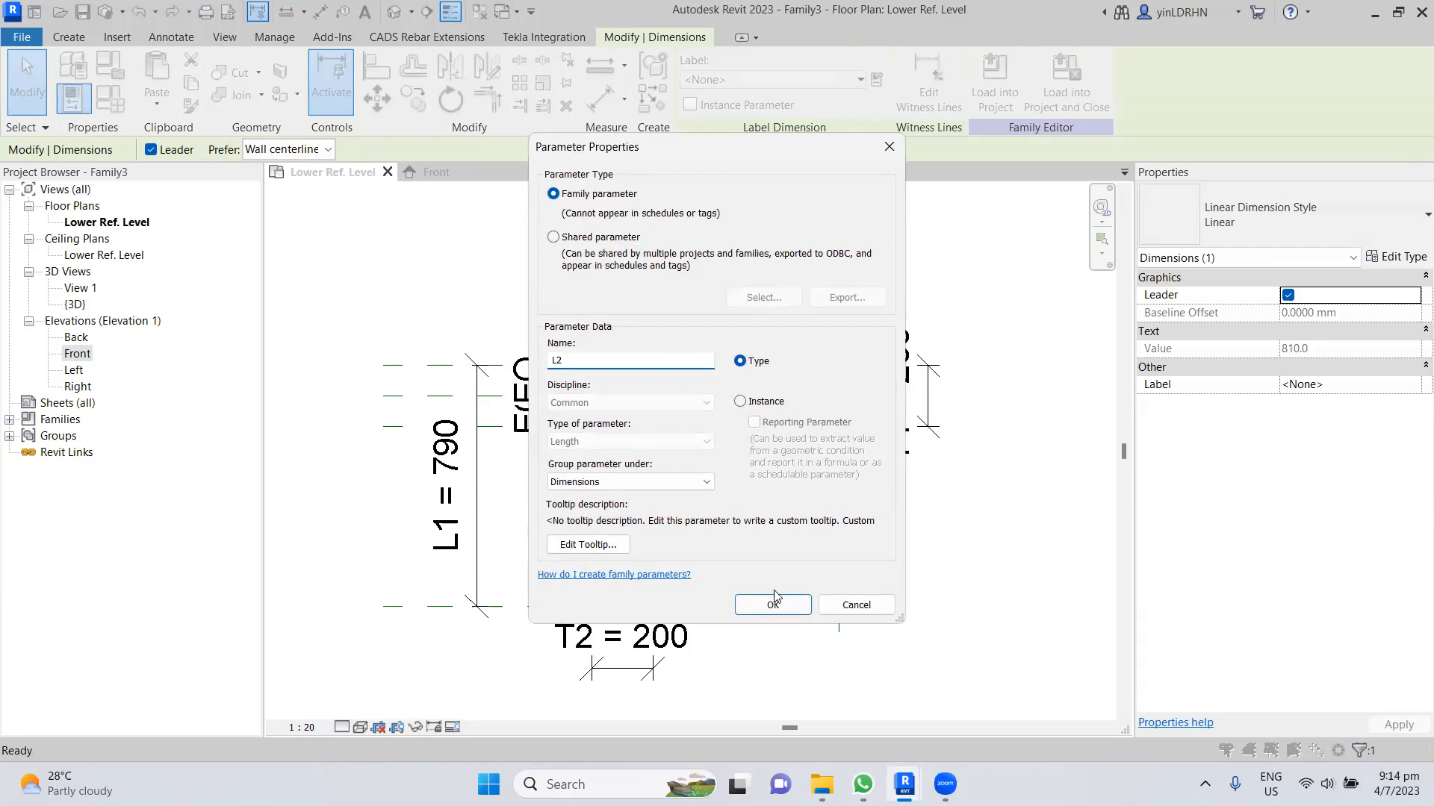
pyautogui.click(773, 605)
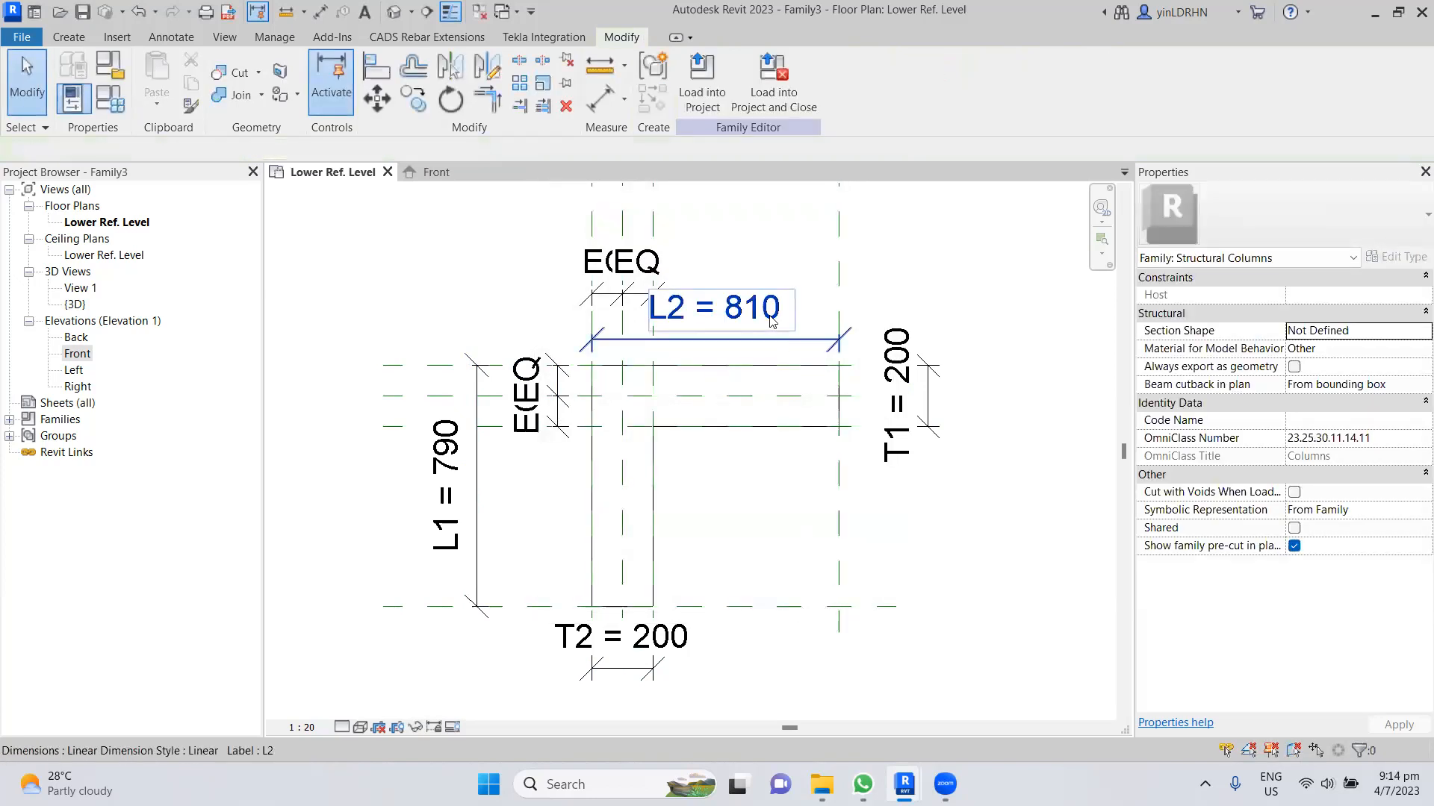
# - Set both the L2 and L1 dimensions of the L-shaped profile to 800 mm
pyautogui.click(765, 322)
pyautogui.click(744, 332)
pyautogui.write('80')
pyautogui.press('Return')
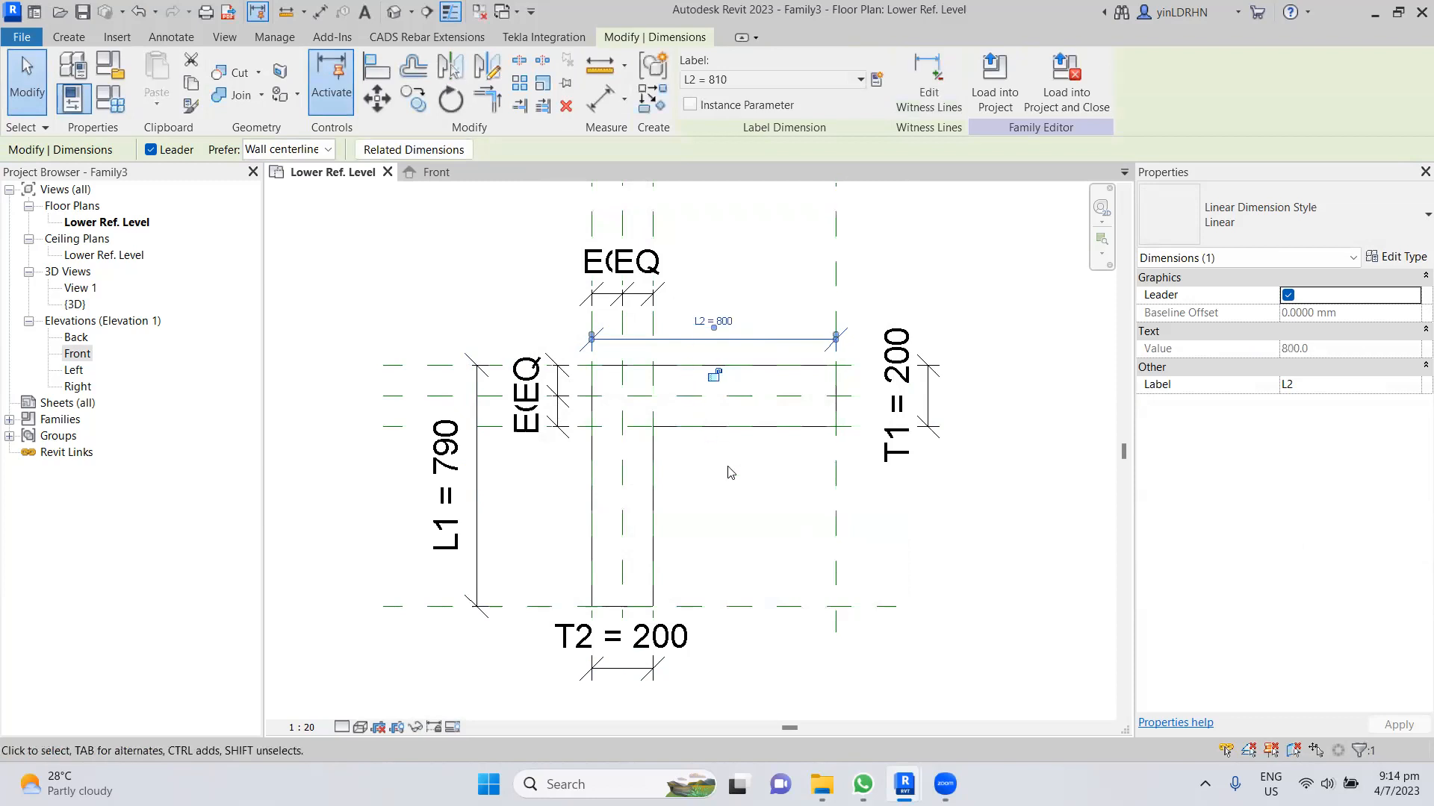
pyautogui.click(456, 467)
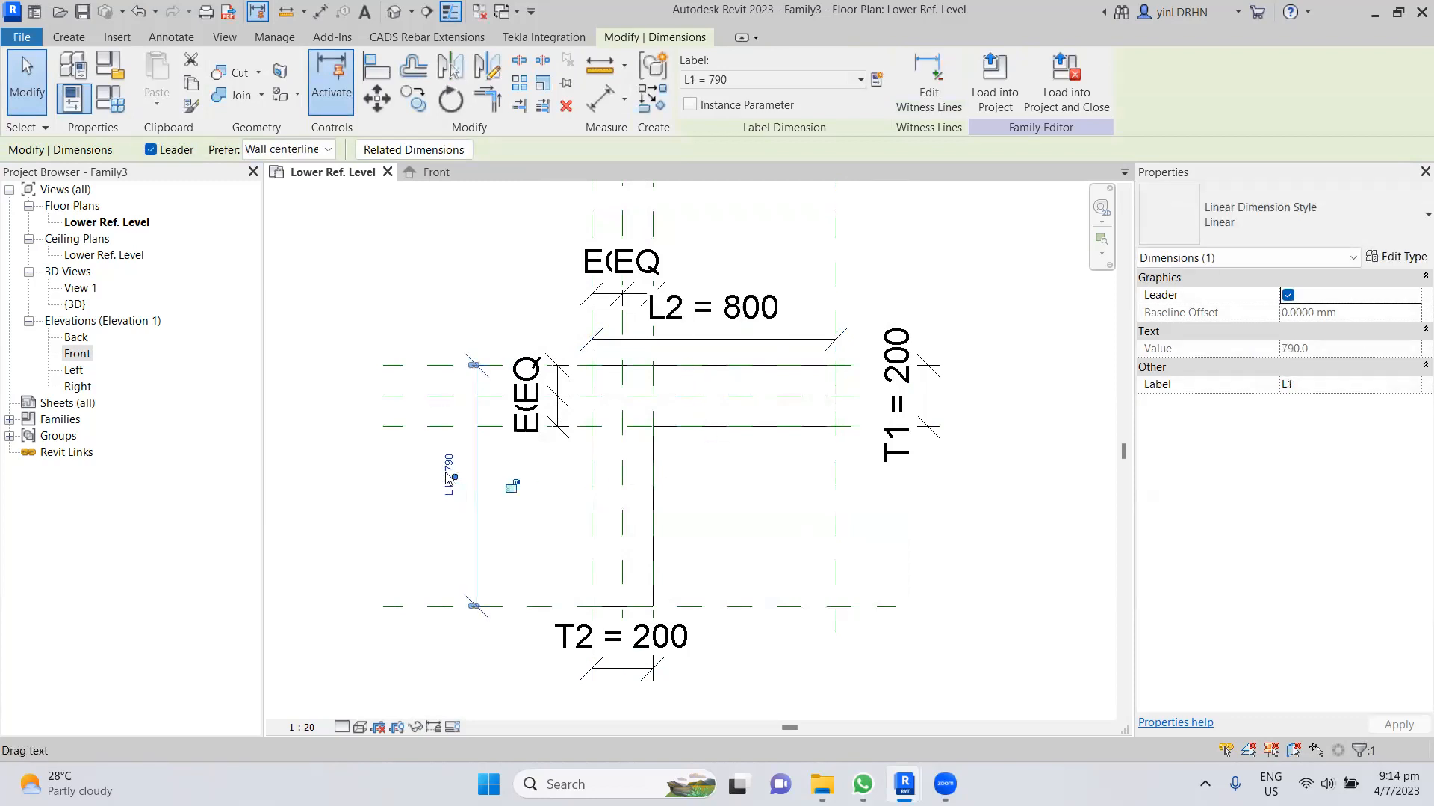
pyautogui.click(448, 470)
pyautogui.write('800')
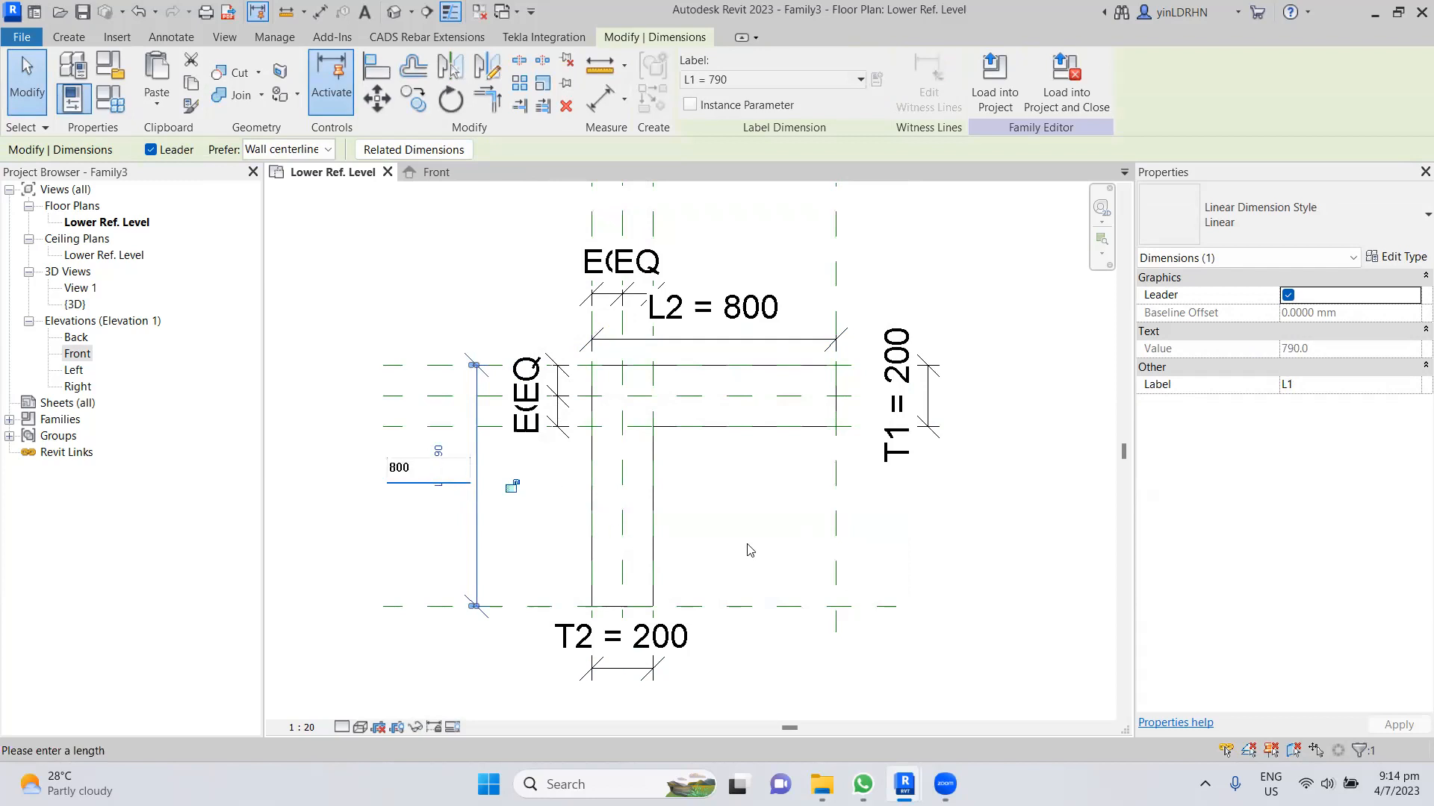
pyautogui.press('Return')
pyautogui.press('Escape')
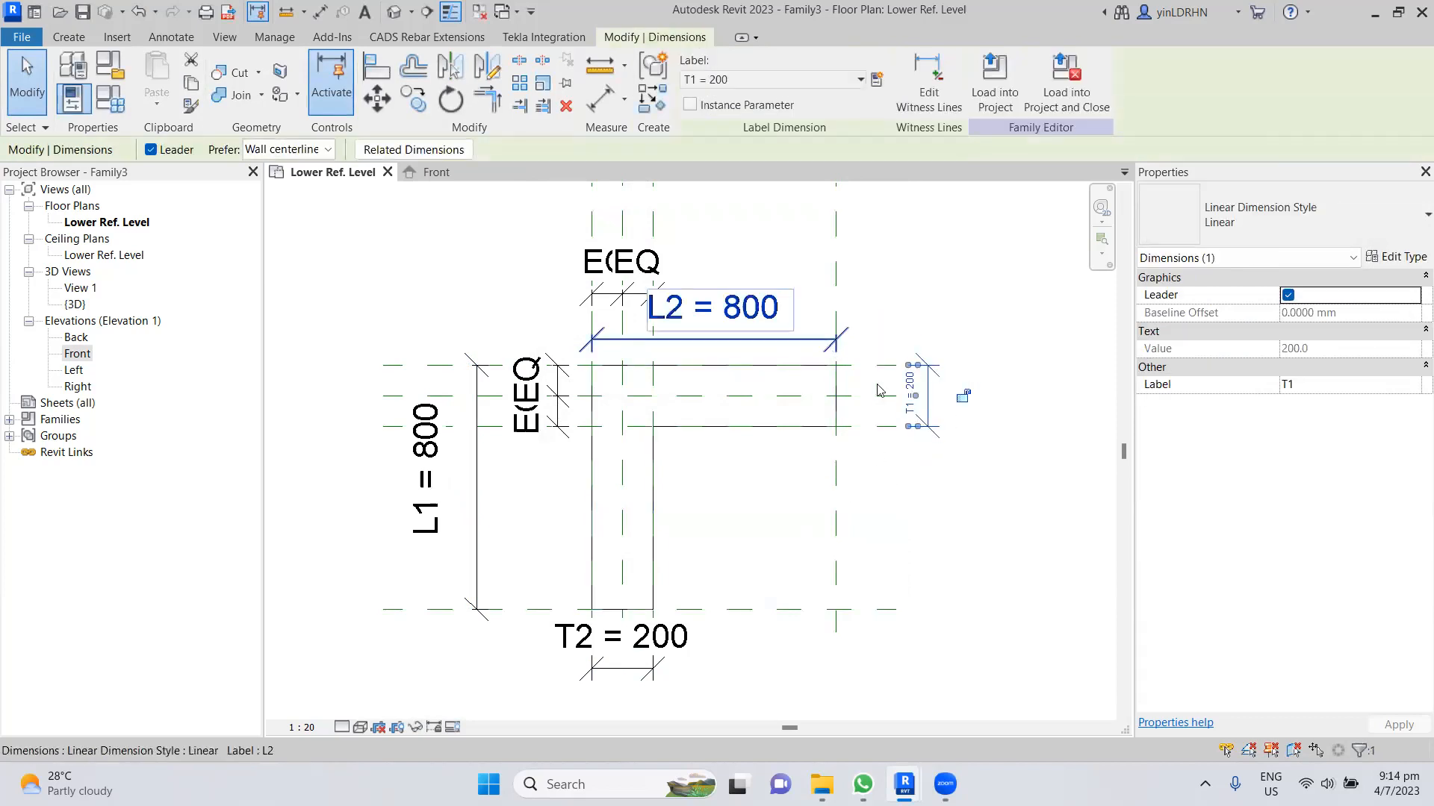
# - Set the text size of the linear dimension style to 1 mm
pyautogui.click(1396, 256)
pyautogui.scroll(-8, 1094, 439)
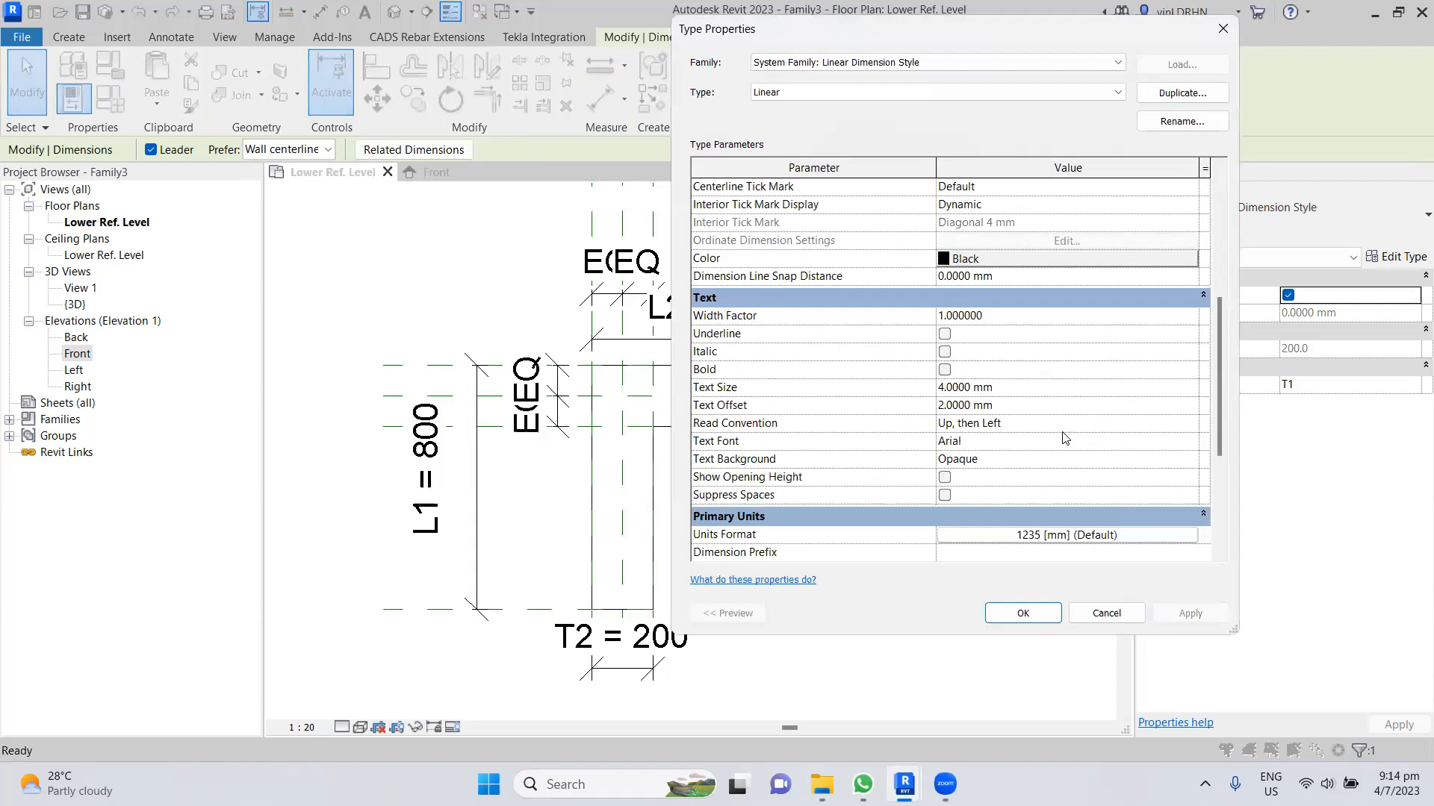
pyautogui.scroll(5, 1064, 436)
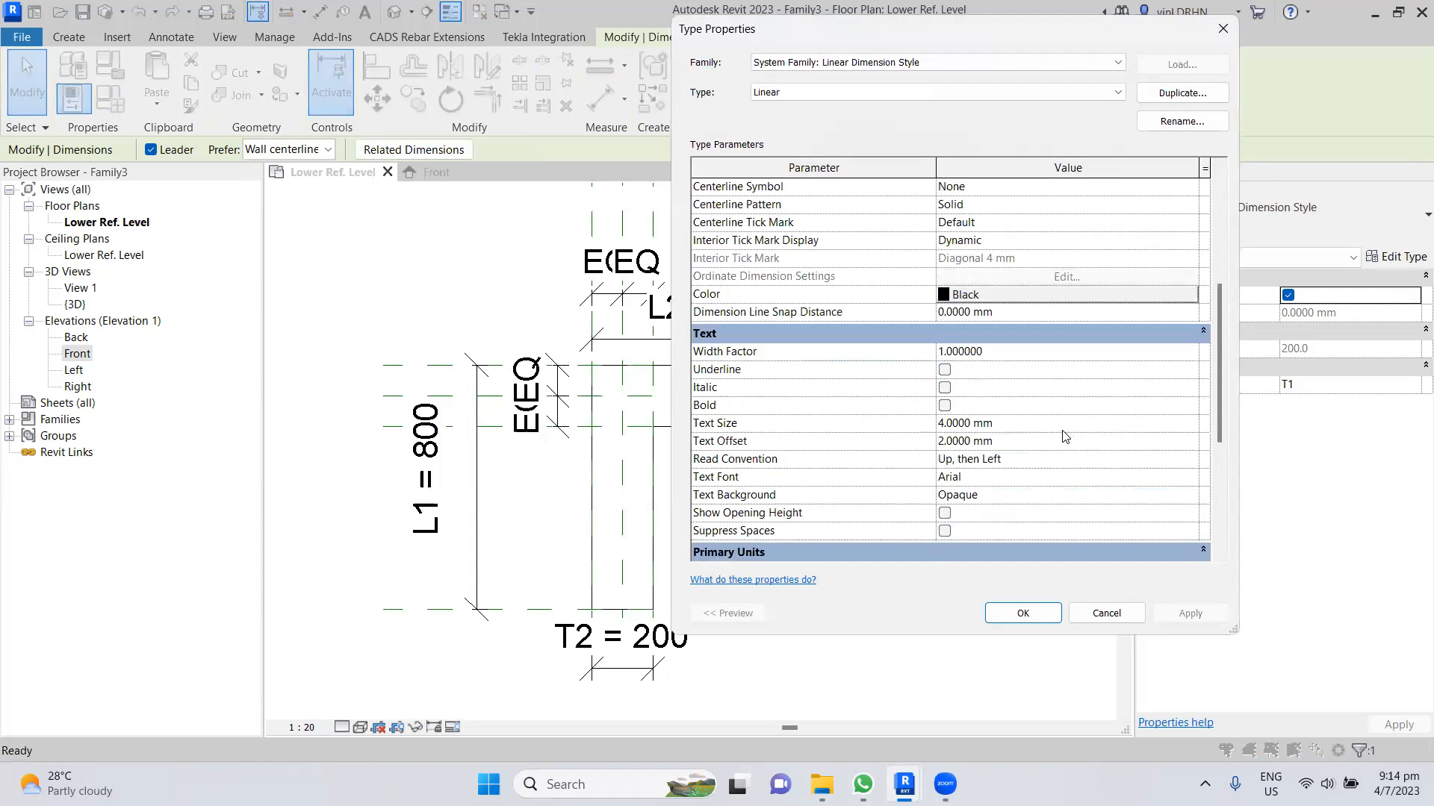
pyautogui.click(1047, 425)
pyautogui.write('1')
pyautogui.click(1191, 613)
pyautogui.click(1022, 613)
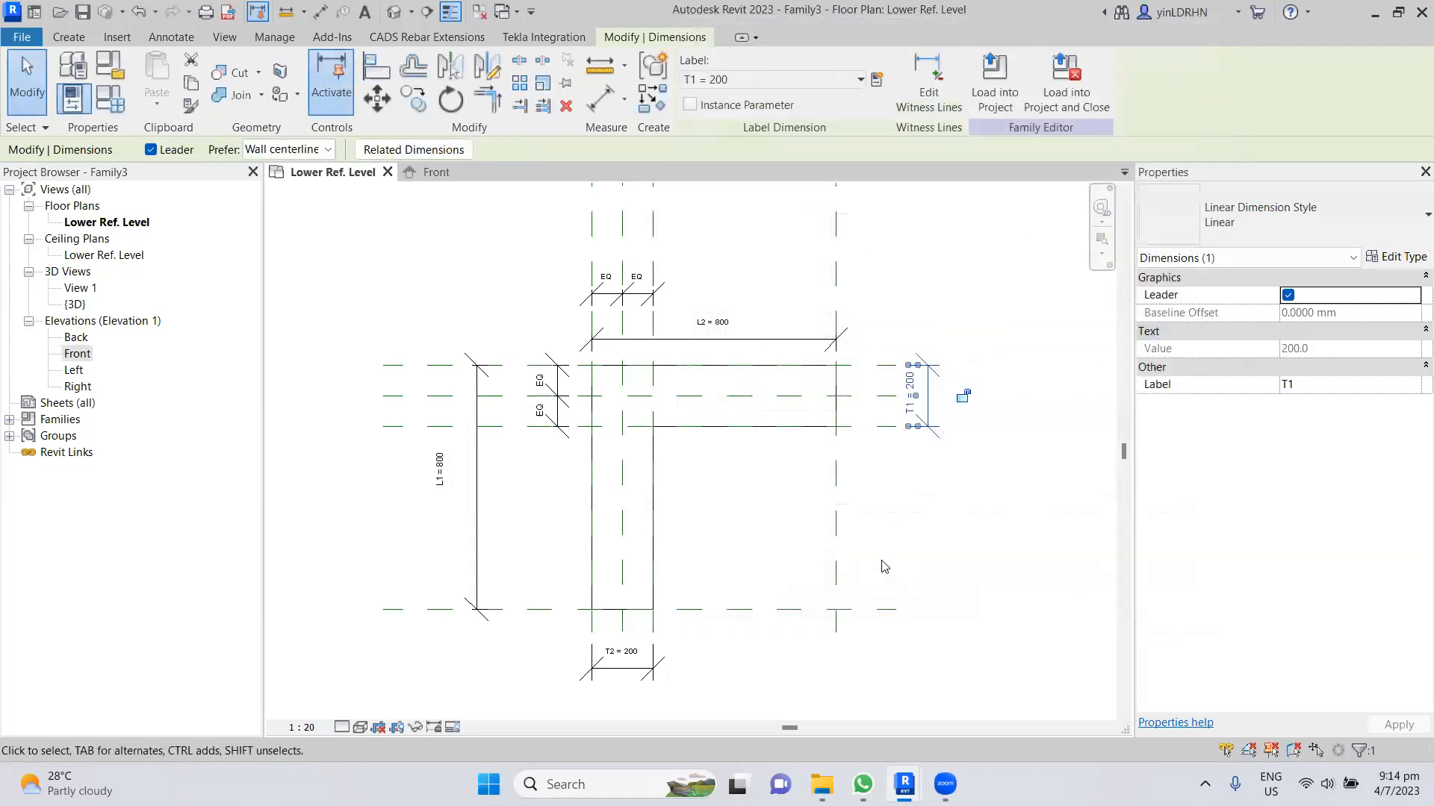
pyautogui.press('Escape')
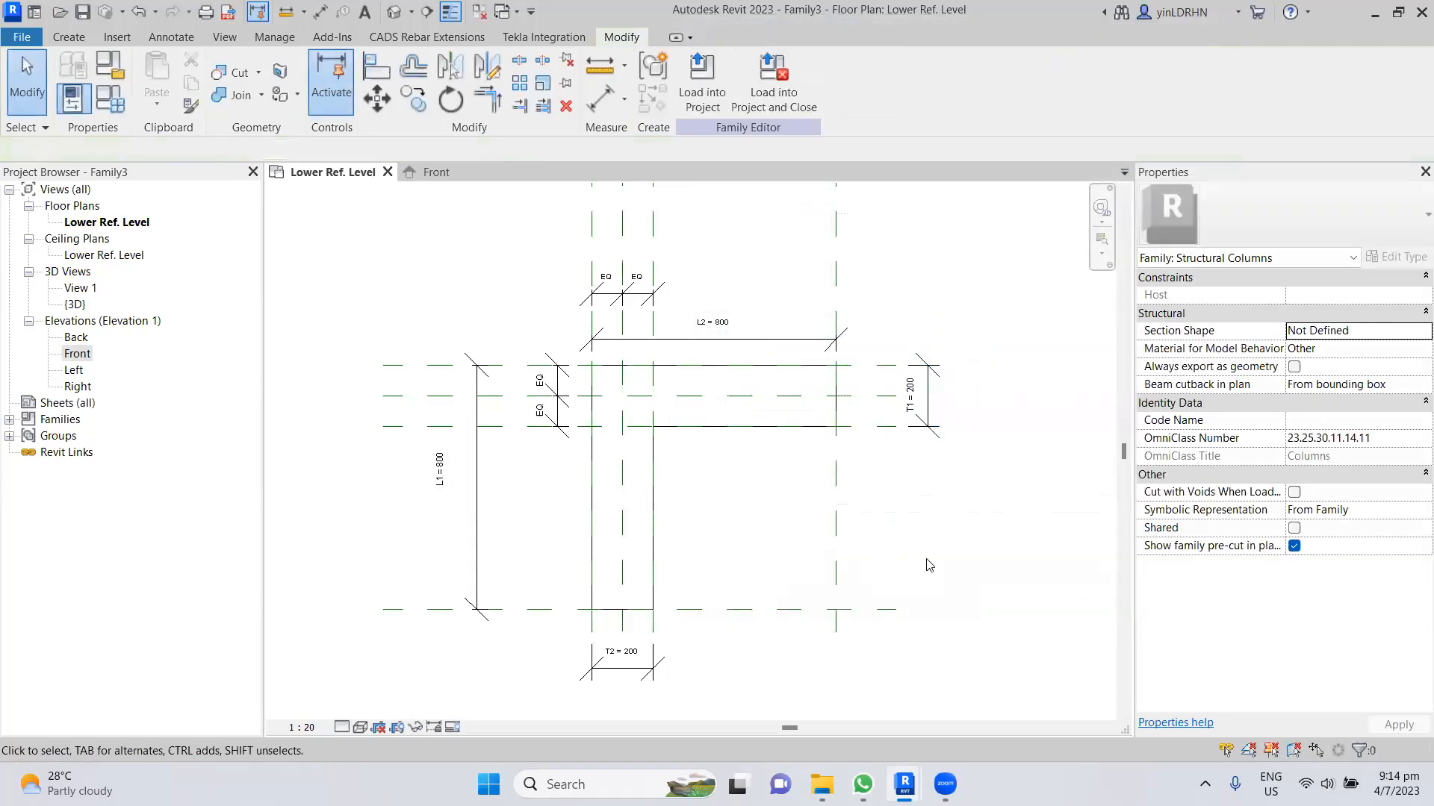
# - Set the text size of the linear dimension style to 2 mm
pyautogui.click(928, 414)
pyautogui.click(1397, 256)
pyautogui.scroll(-10, 995, 413)
pyautogui.scroll(2, 995, 413)
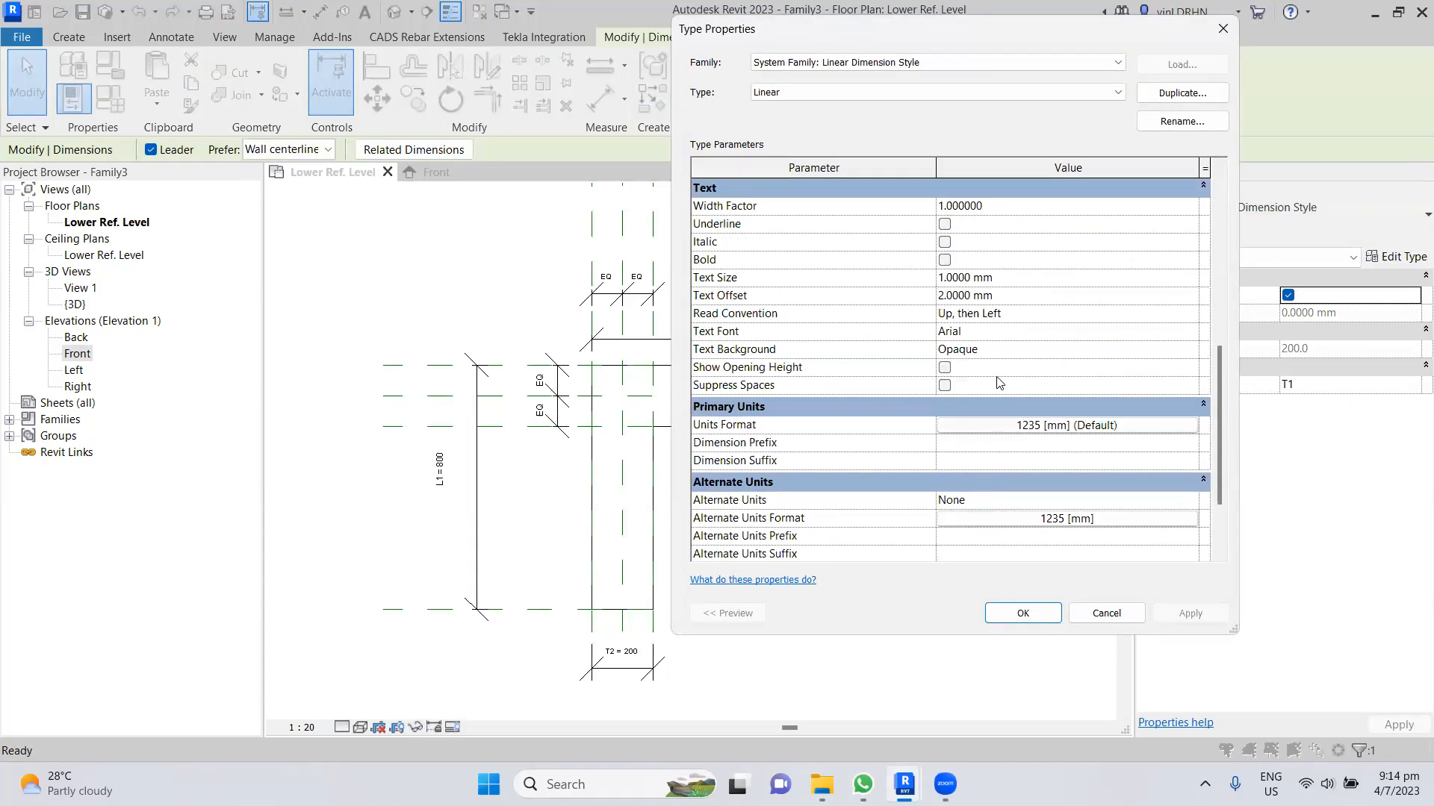
pyautogui.click(979, 279)
pyautogui.write('2')
pyautogui.click(1190, 613)
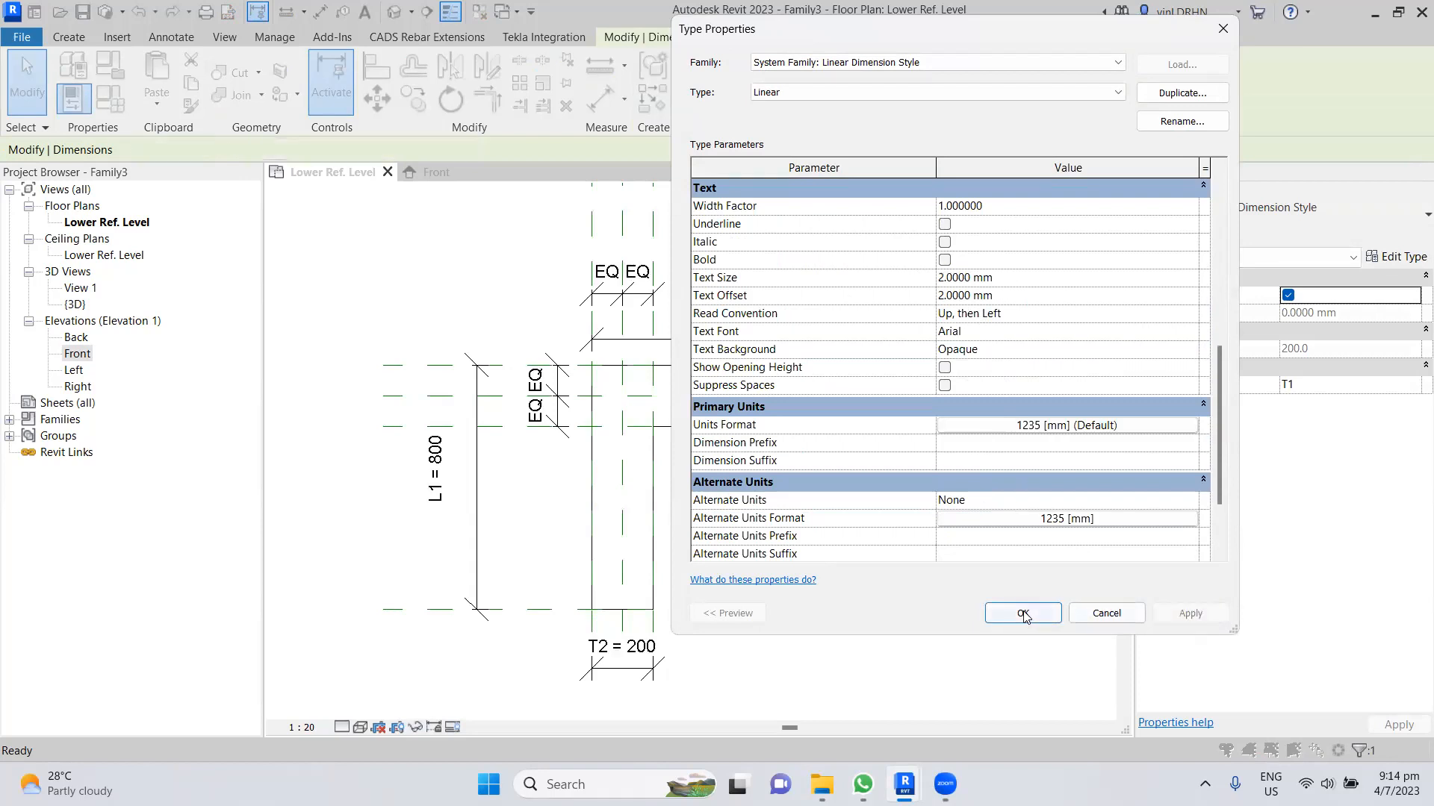
pyautogui.click(1023, 613)
pyautogui.click(938, 586)
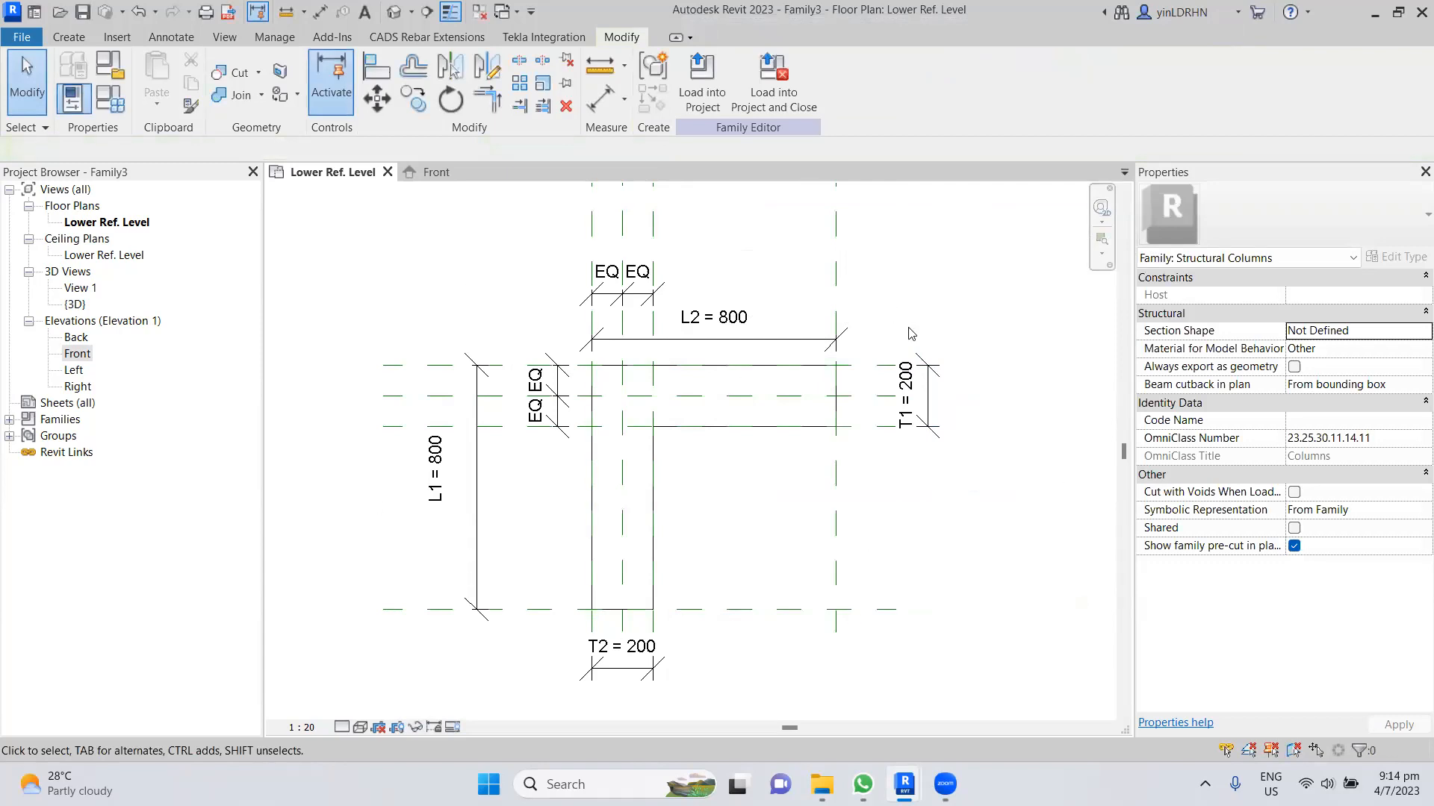
# - Delete the Depth and Width parameters from the family types
pyautogui.click(110, 98)
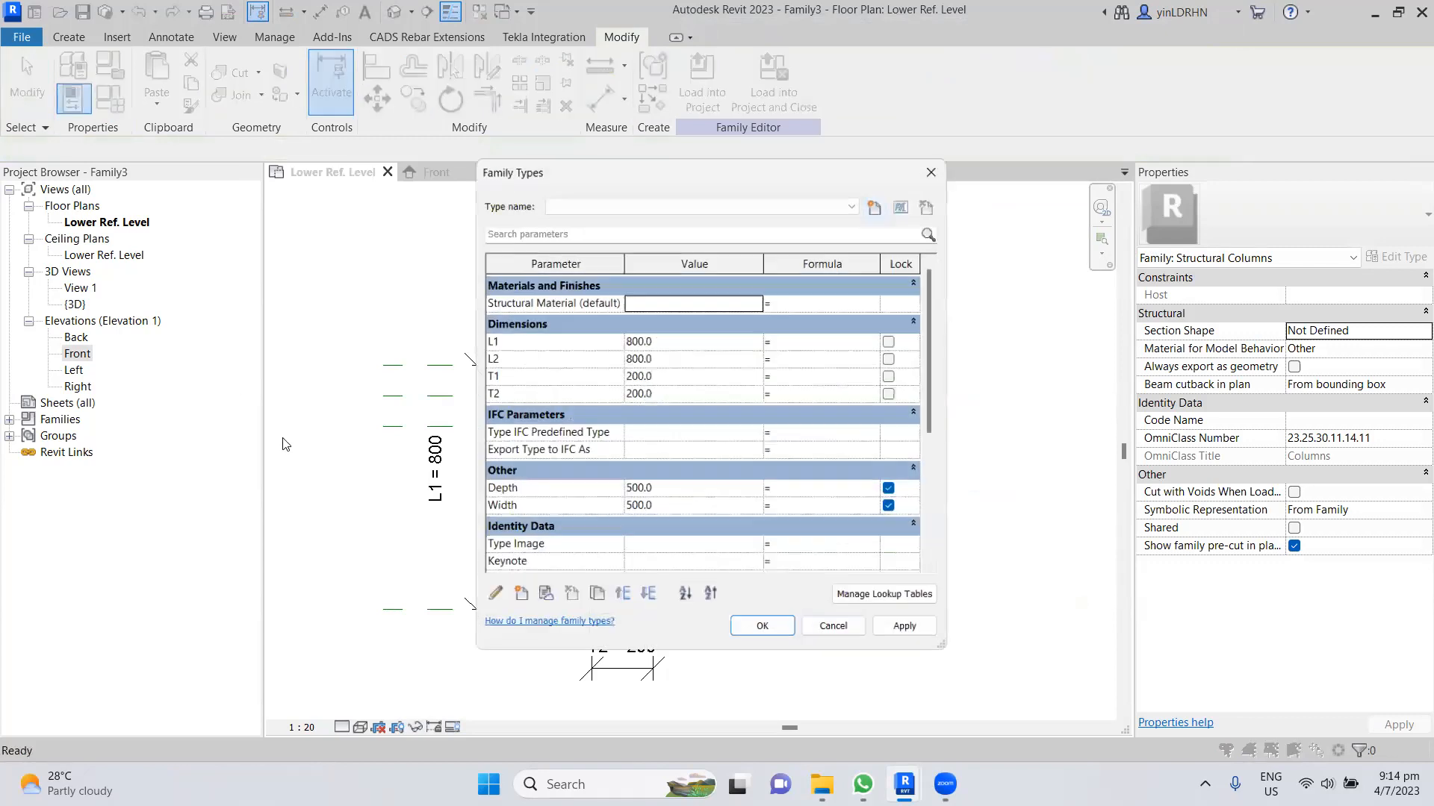
pyautogui.click(501, 490)
pyautogui.click(568, 599)
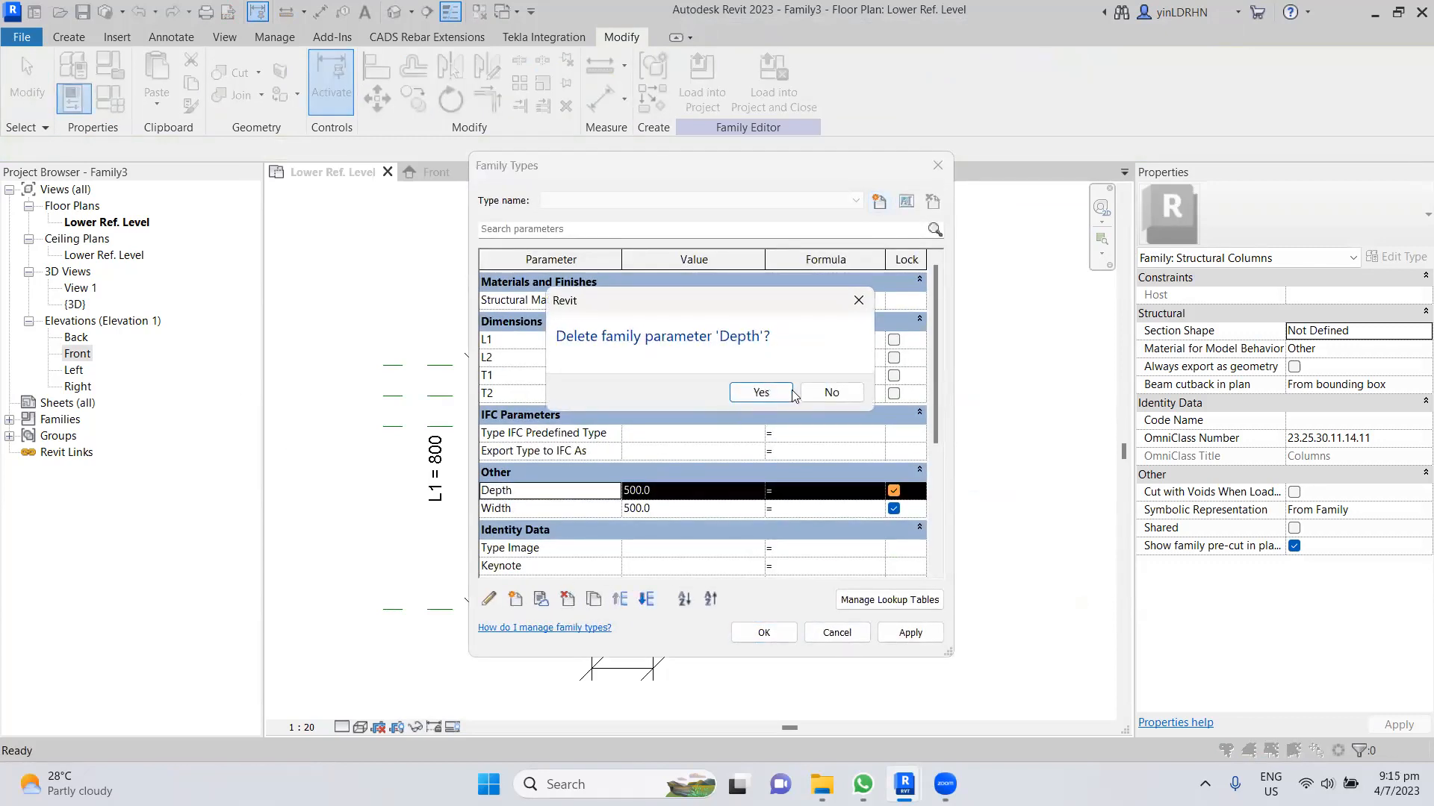
pyautogui.click(761, 392)
pyautogui.click(575, 494)
pyautogui.click(568, 599)
pyautogui.click(761, 392)
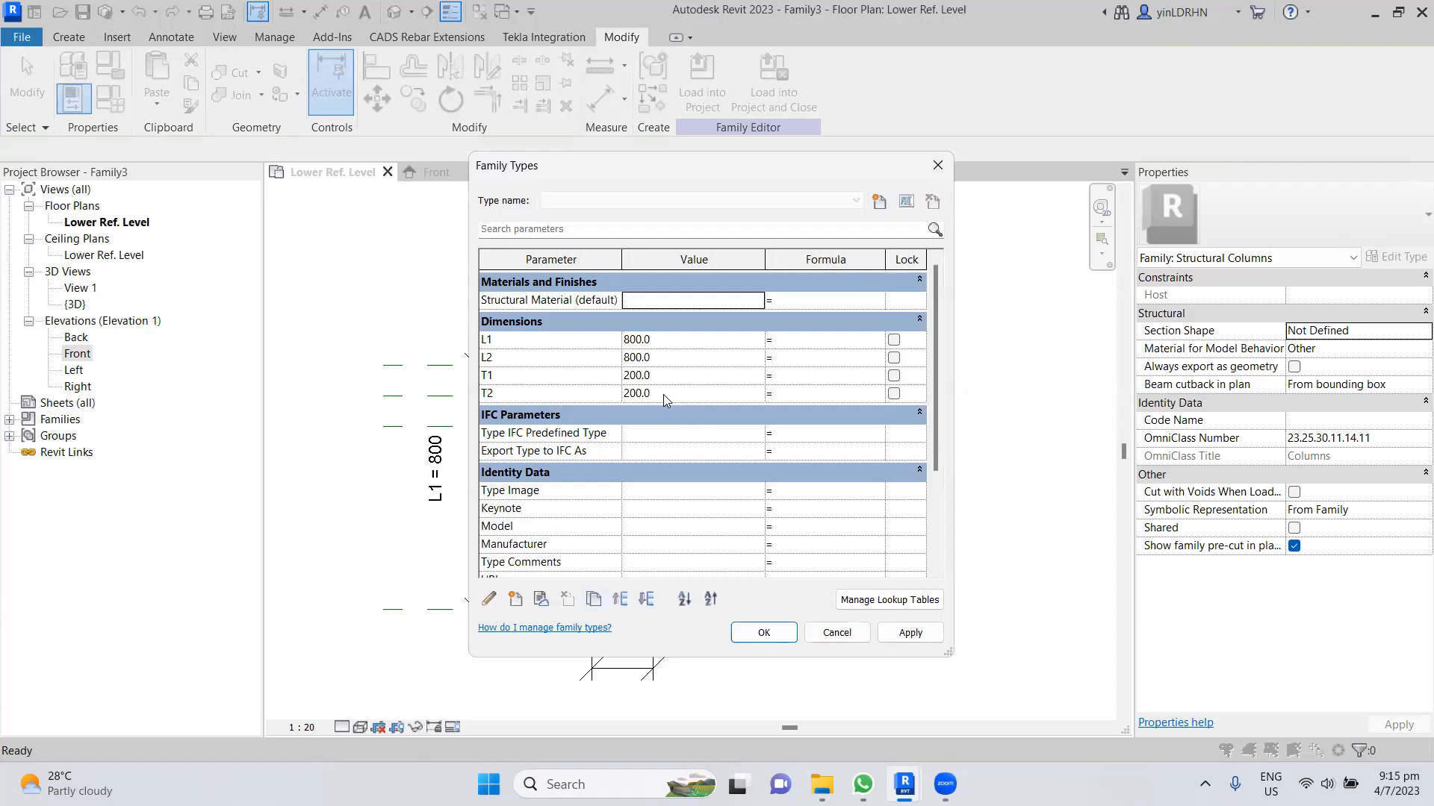
# - Create a new family type named 800x800x200x200
pyautogui.click(879, 202)
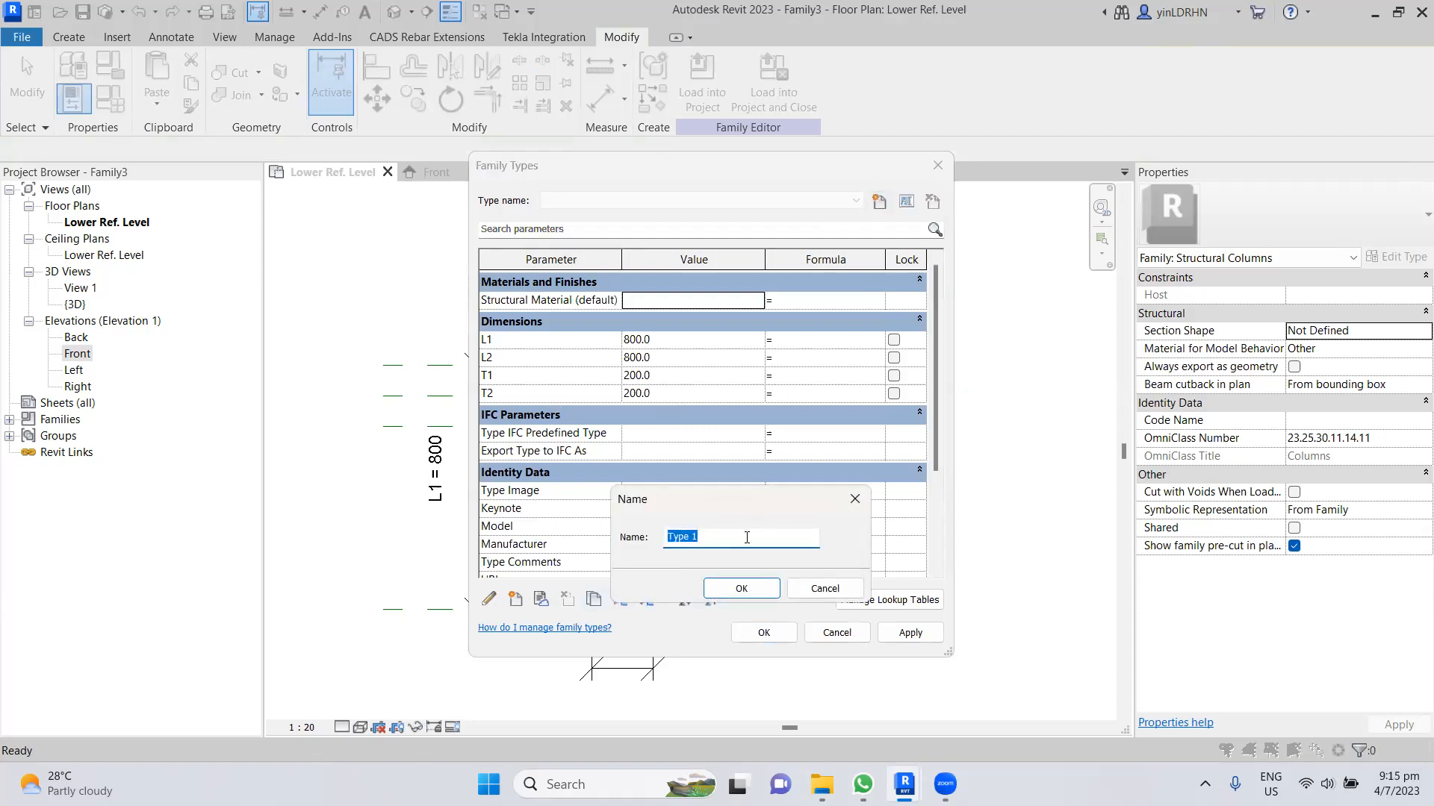
pyautogui.write('800x800x200x200')
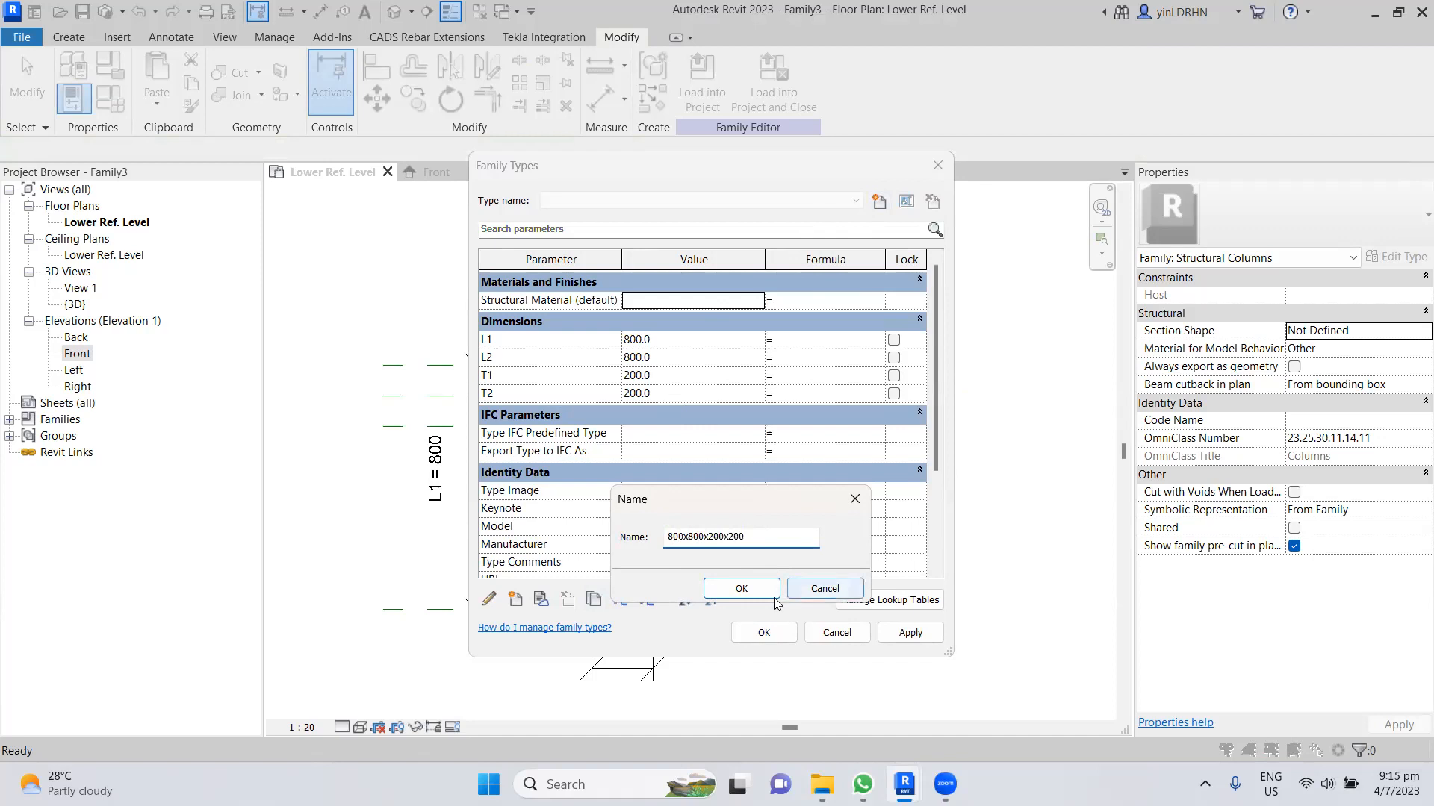
pyautogui.click(750, 588)
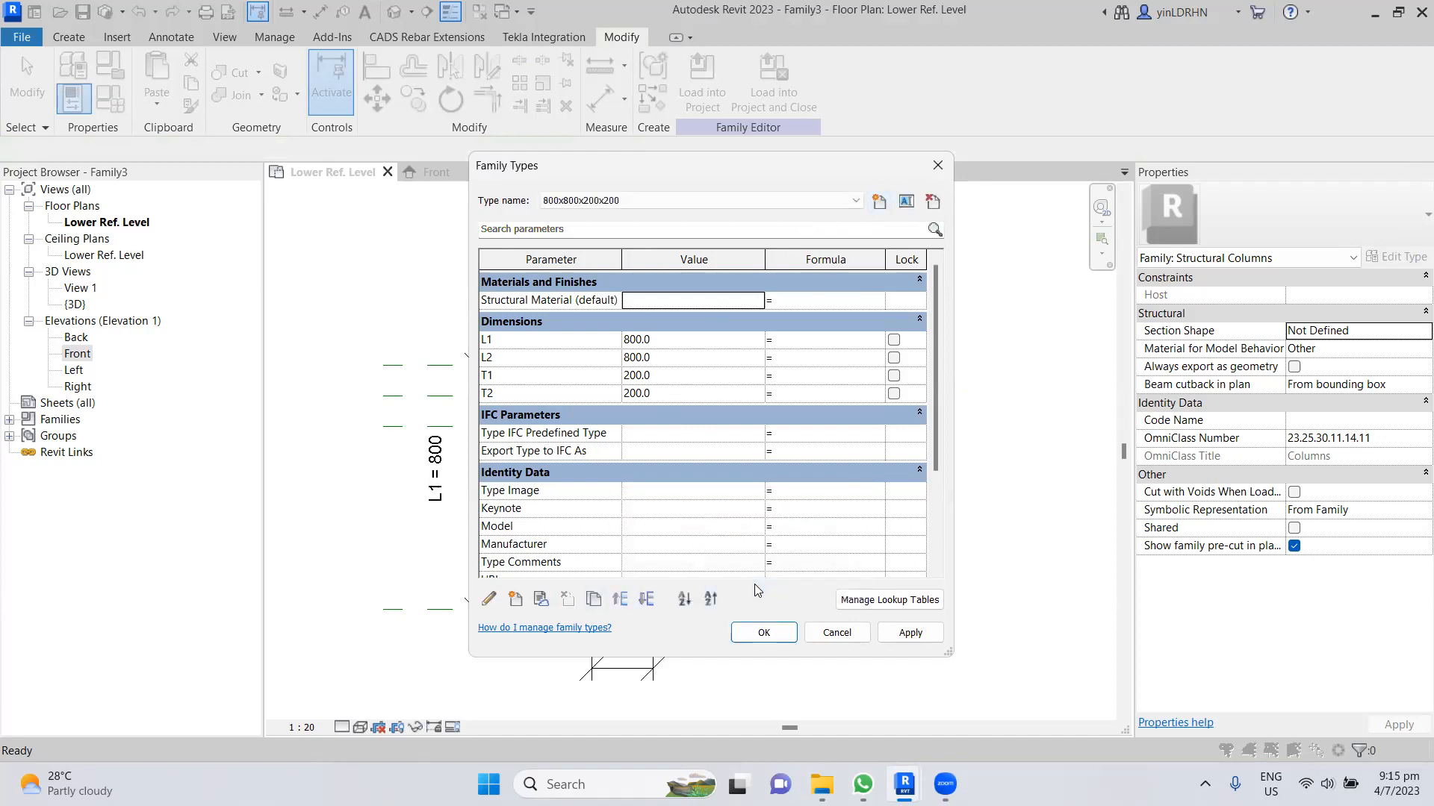
# - Create a family type named 1000x800x200x300 and set its L1 to 1000 and T2 to 300
pyautogui.click(879, 202)
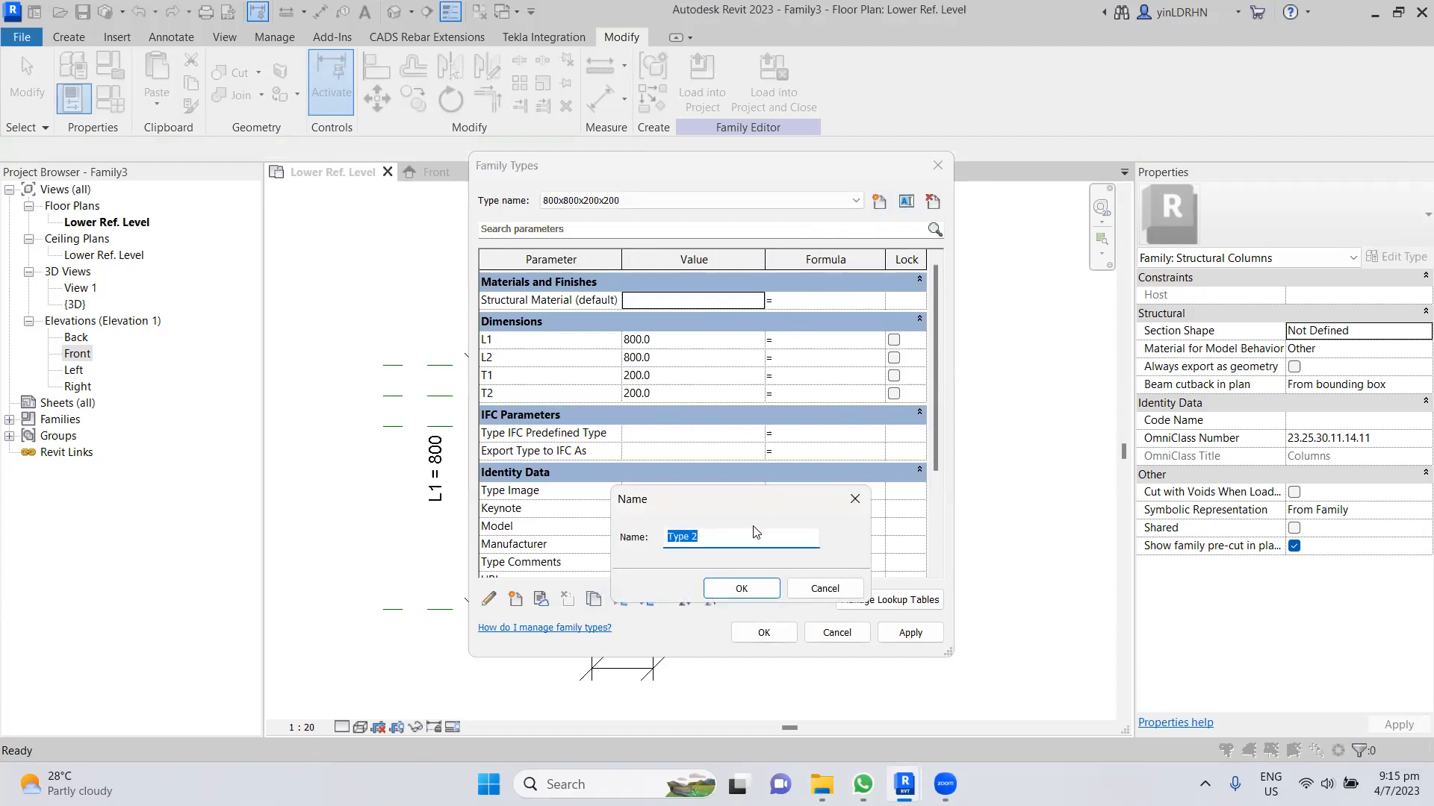
pyautogui.write('1000x800x200x300')
pyautogui.click(742, 589)
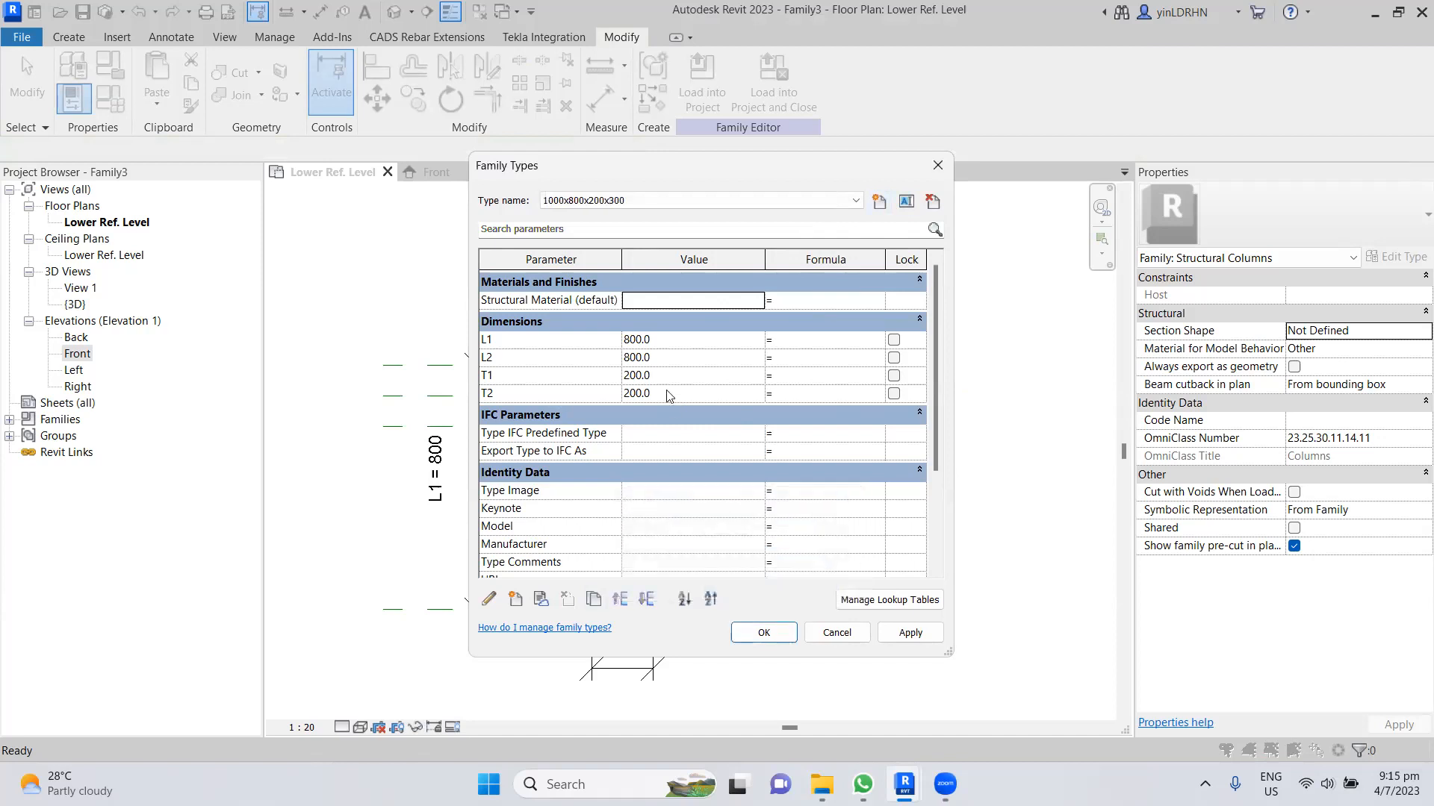
pyautogui.click(671, 340)
pyautogui.write('10')
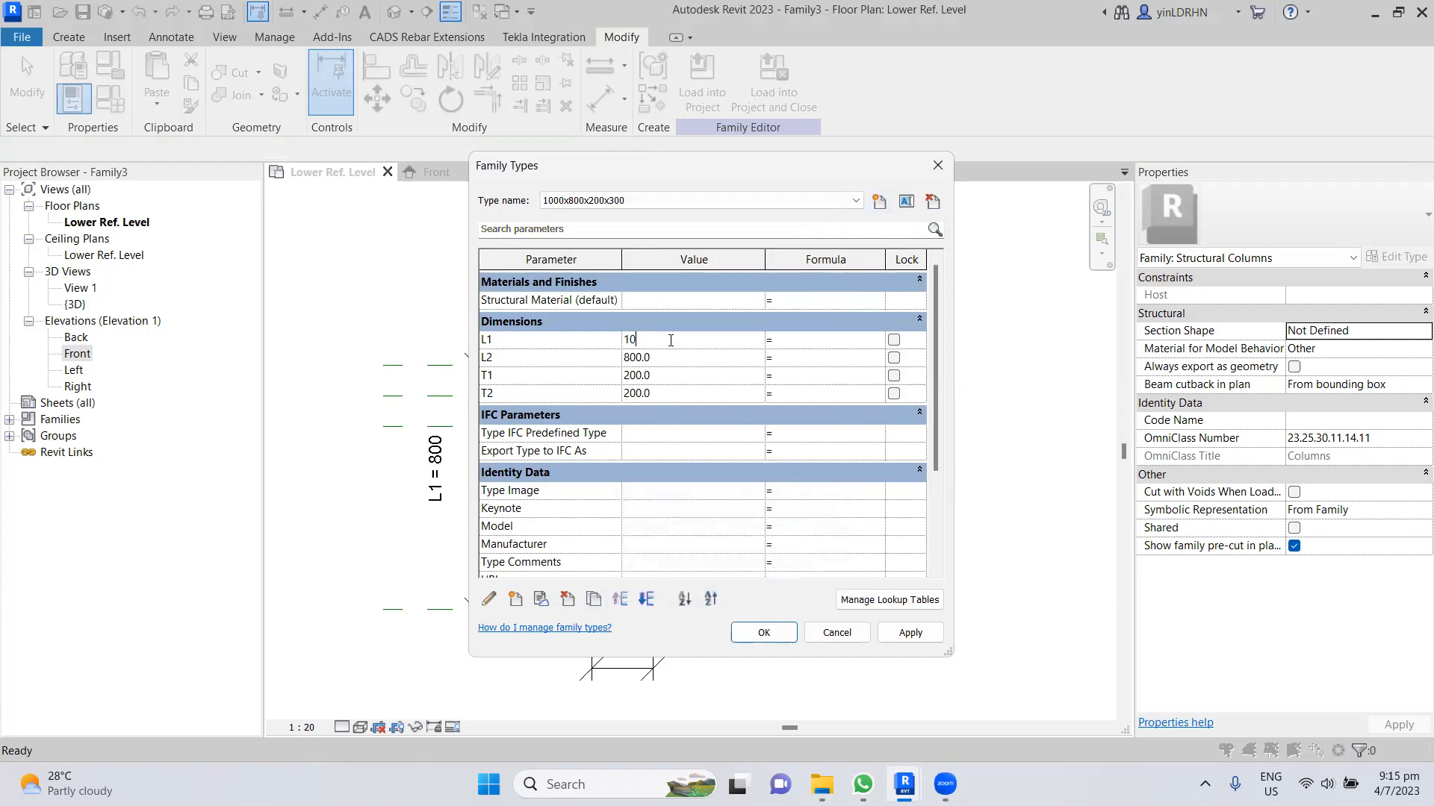
pyautogui.write('00')
pyautogui.click(681, 376)
pyautogui.click(663, 392)
pyautogui.write('3')
pyautogui.click(899, 634)
# - Create a family type named 600x800x200x250, set its L1 to 600 and T2 to 250, and accept the family types
pyautogui.click(879, 202)
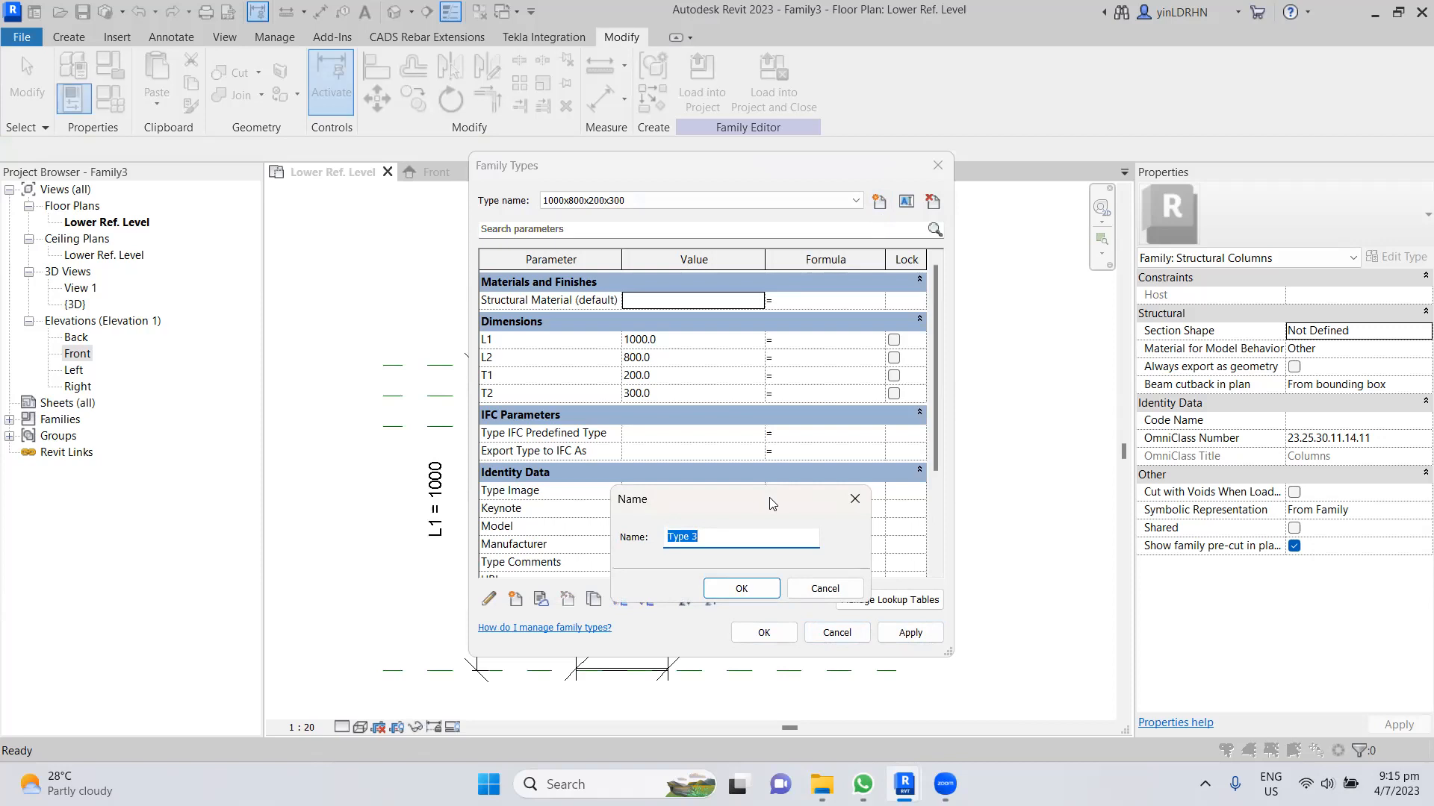
pyautogui.write('600x800x200x250')
pyautogui.click(756, 592)
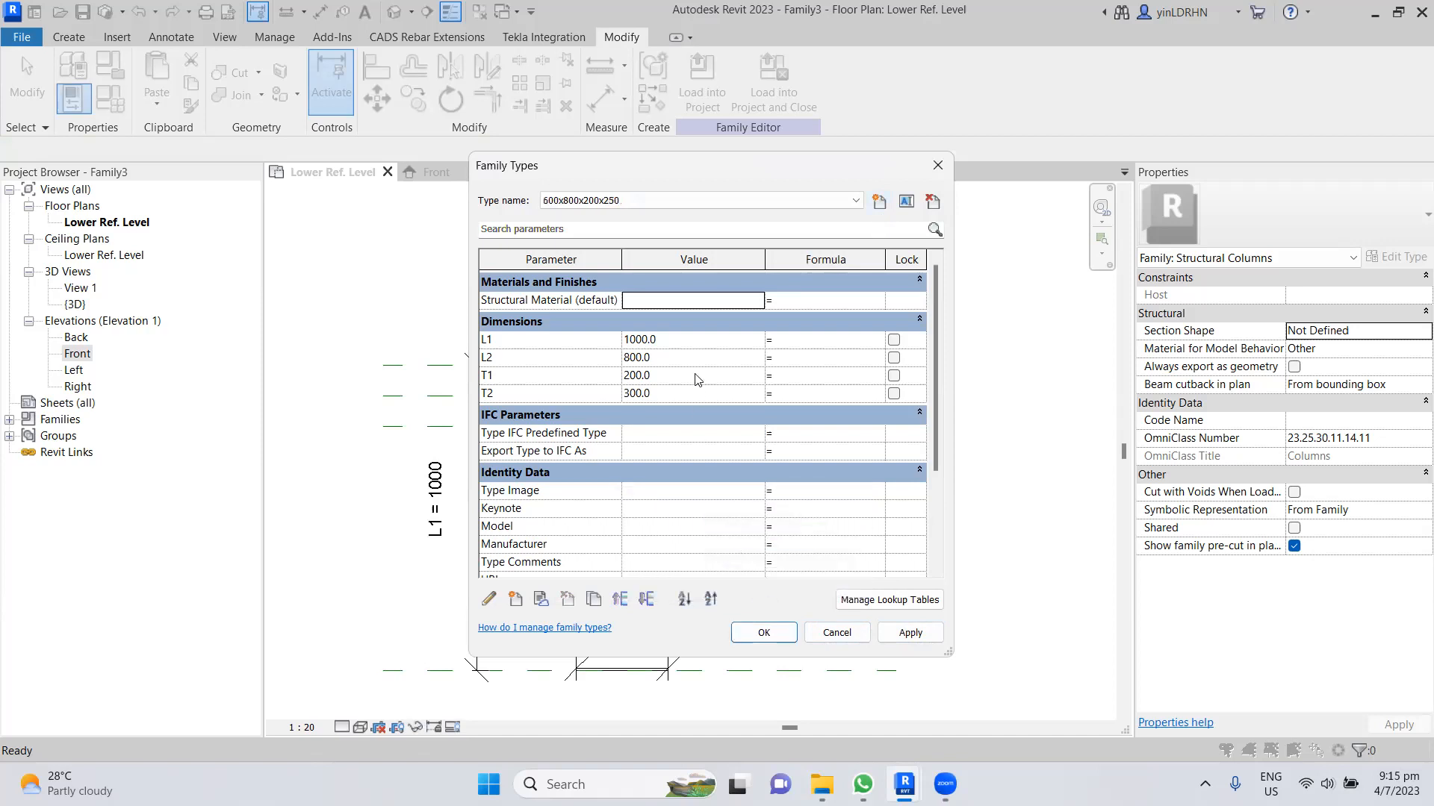
pyautogui.click(694, 341)
pyautogui.write('600')
pyautogui.click(672, 375)
pyautogui.click(693, 393)
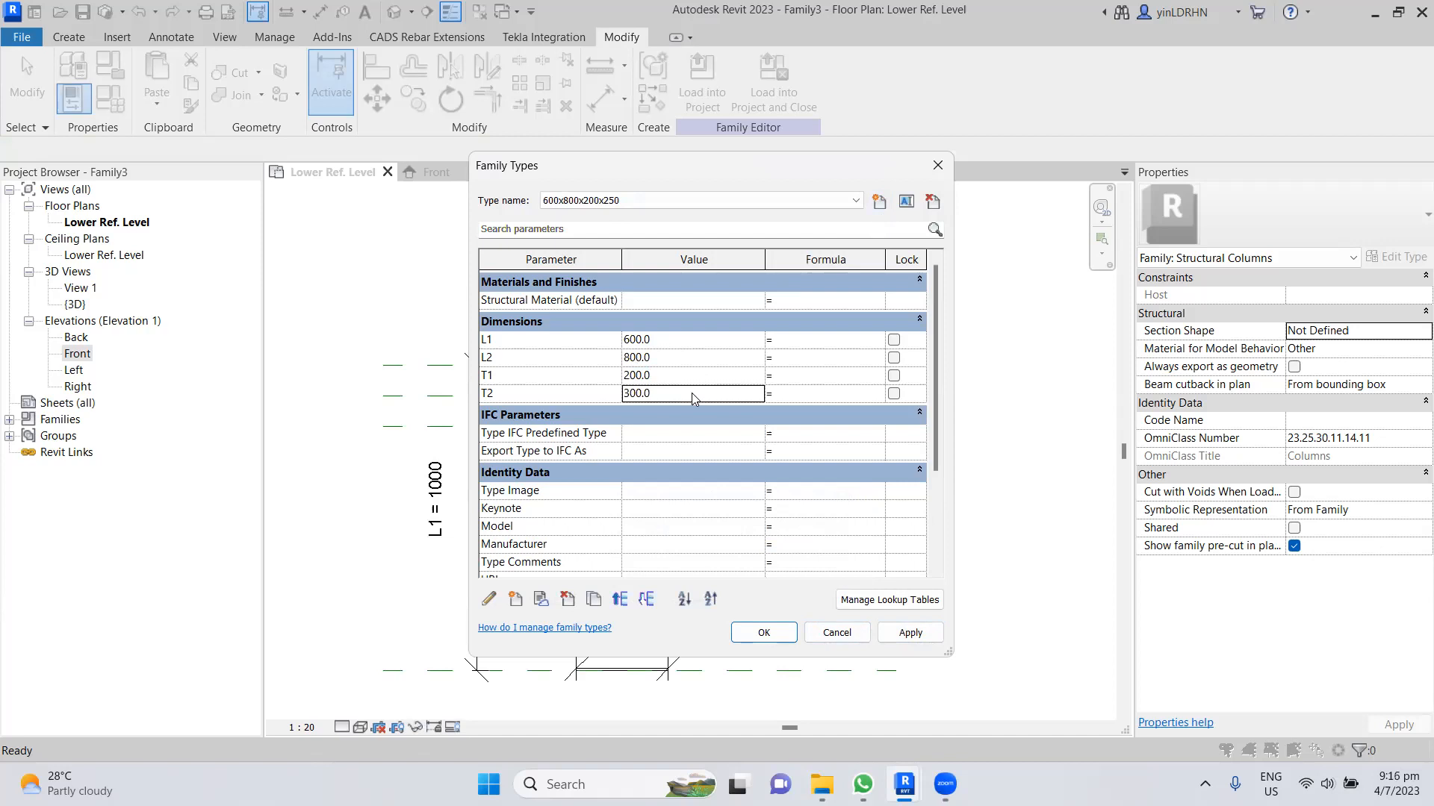
pyautogui.write('250')
pyautogui.click(910, 632)
pyautogui.click(764, 632)
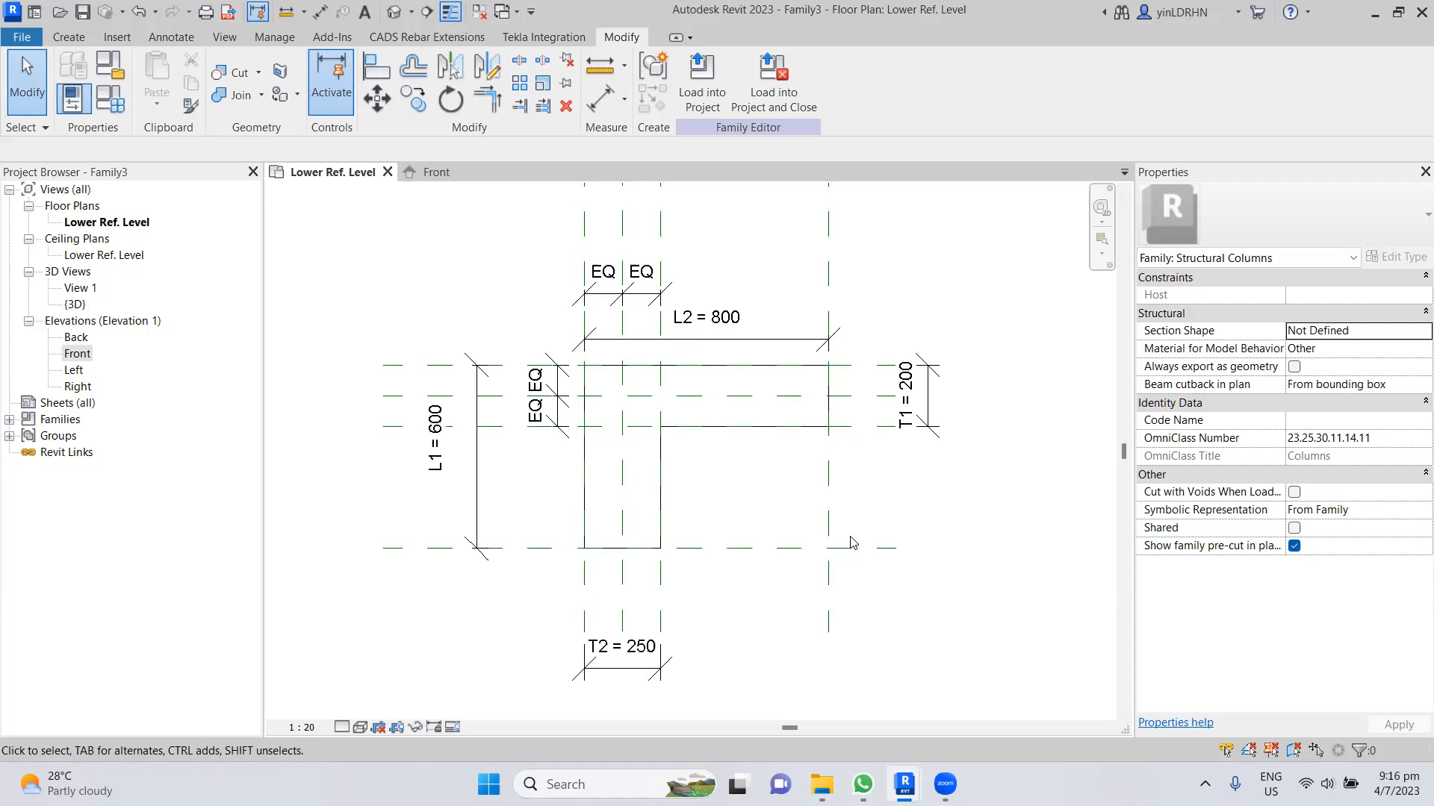
# - Save the family as Concrete L Column in the Concrete Family folder
pyautogui.click(22, 37)
pyautogui.click(284, 313)
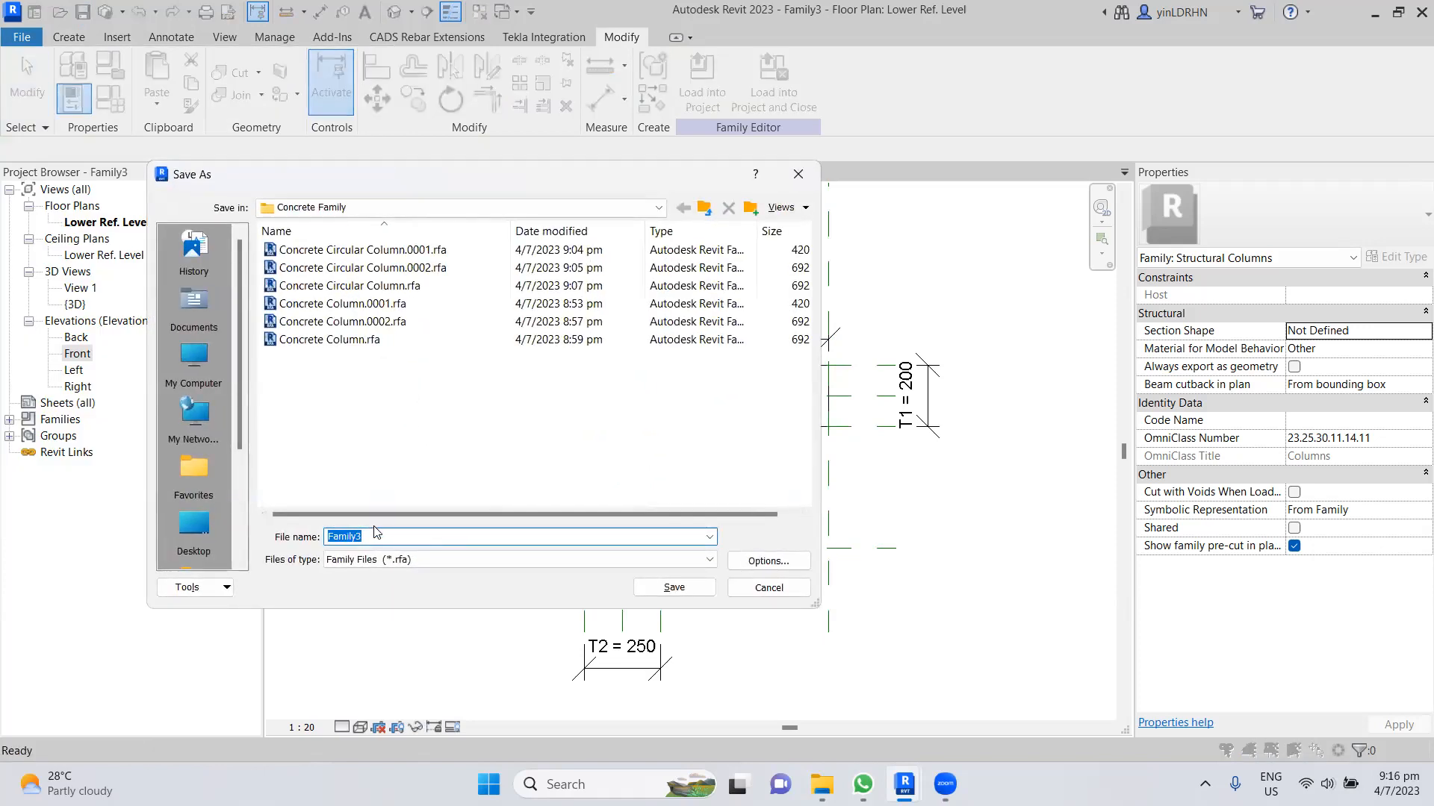
pyautogui.write('Con')
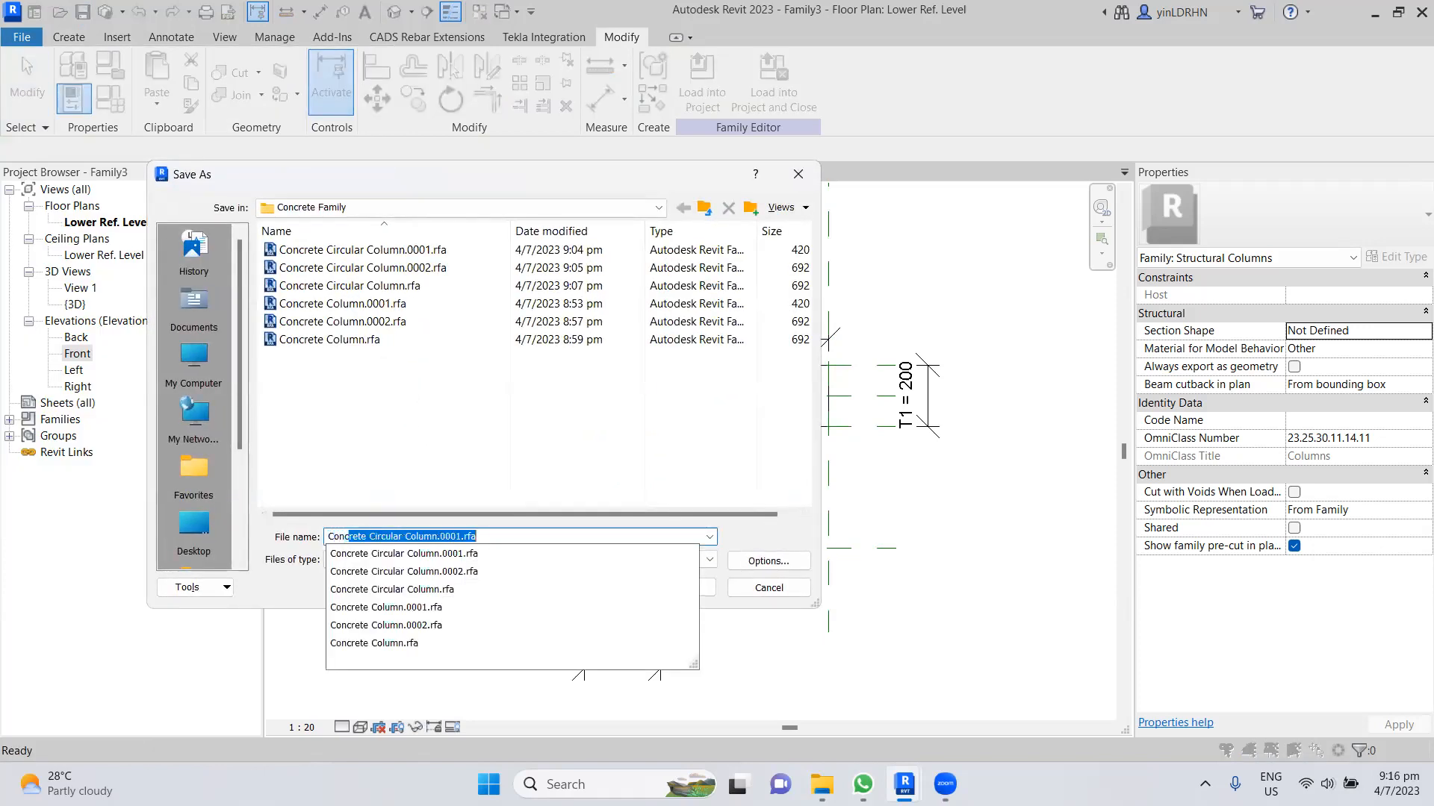
pyautogui.write('crete L Column')
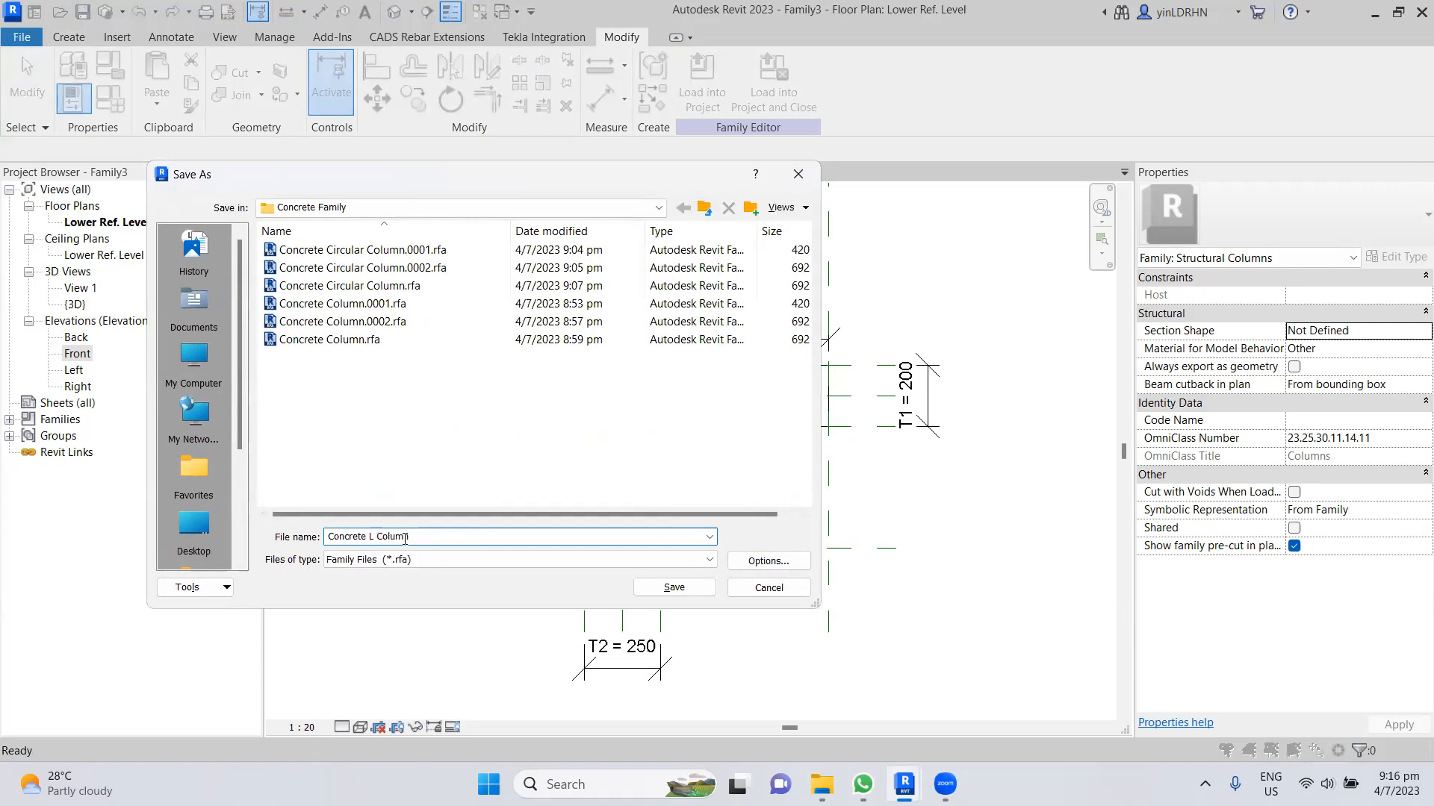
pyautogui.click(661, 589)
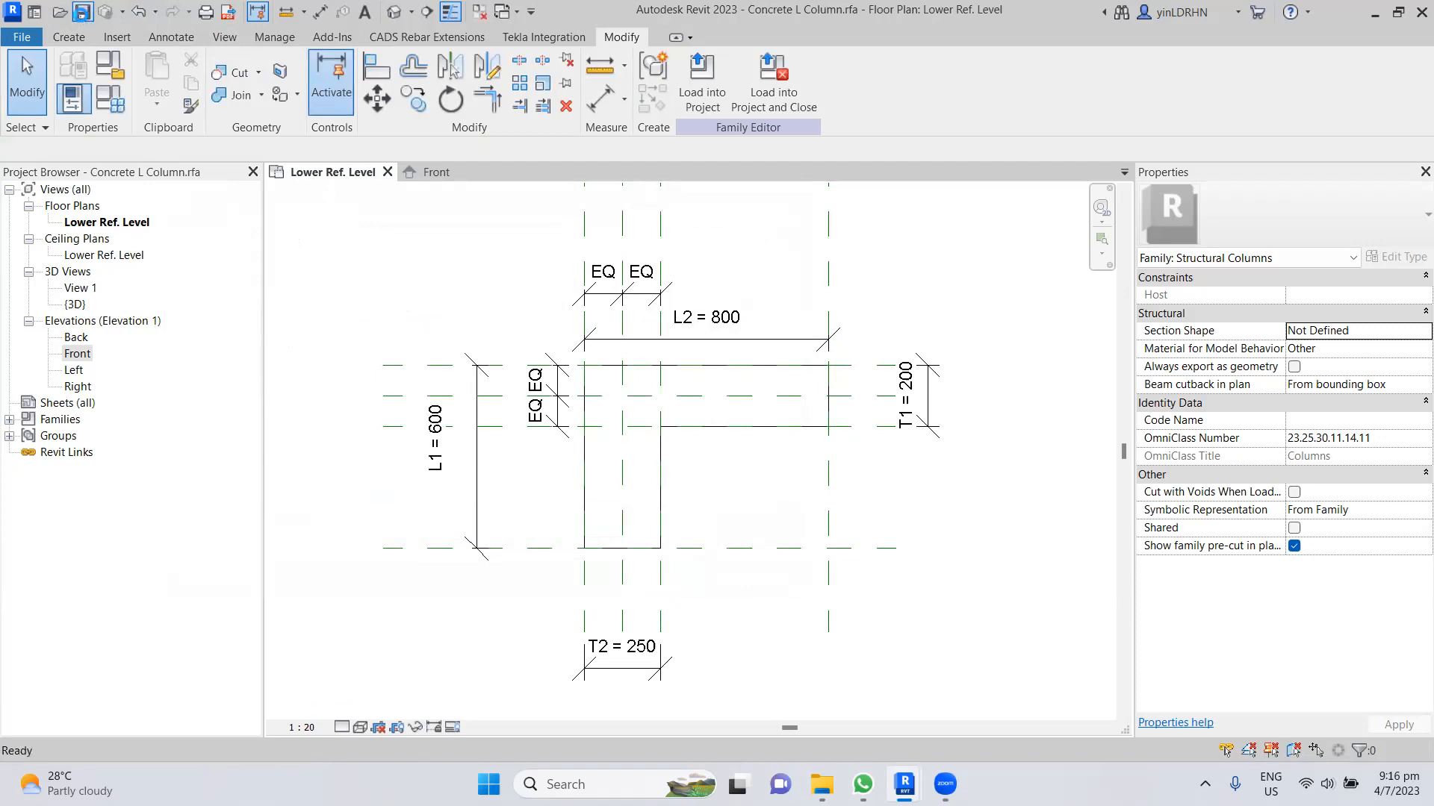
# - Switch to the Project1 window and delete the three circular columns from the Level 2 plan
pyautogui.click(1375, 12)
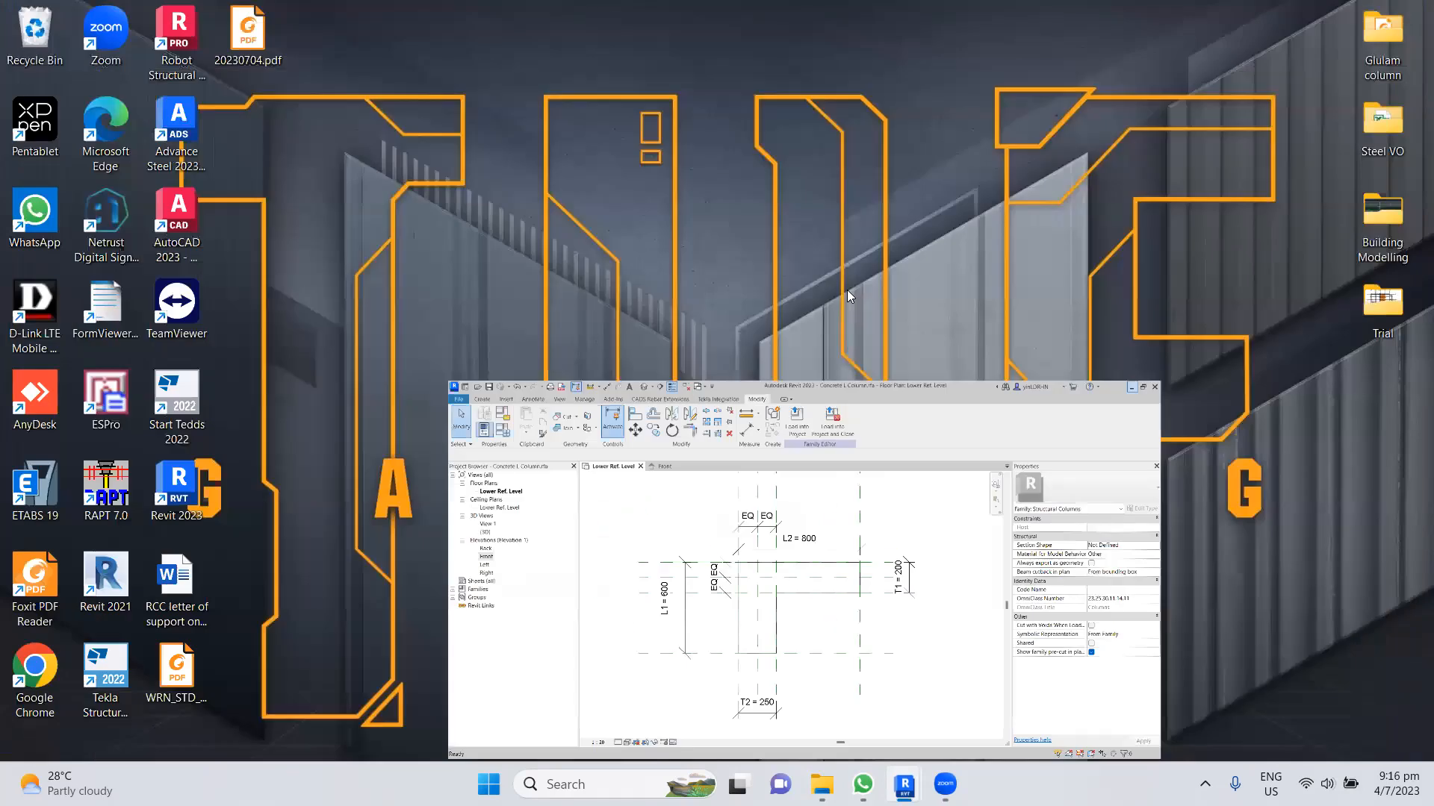
pyautogui.moveTo(904, 784)
pyautogui.click(846, 747)
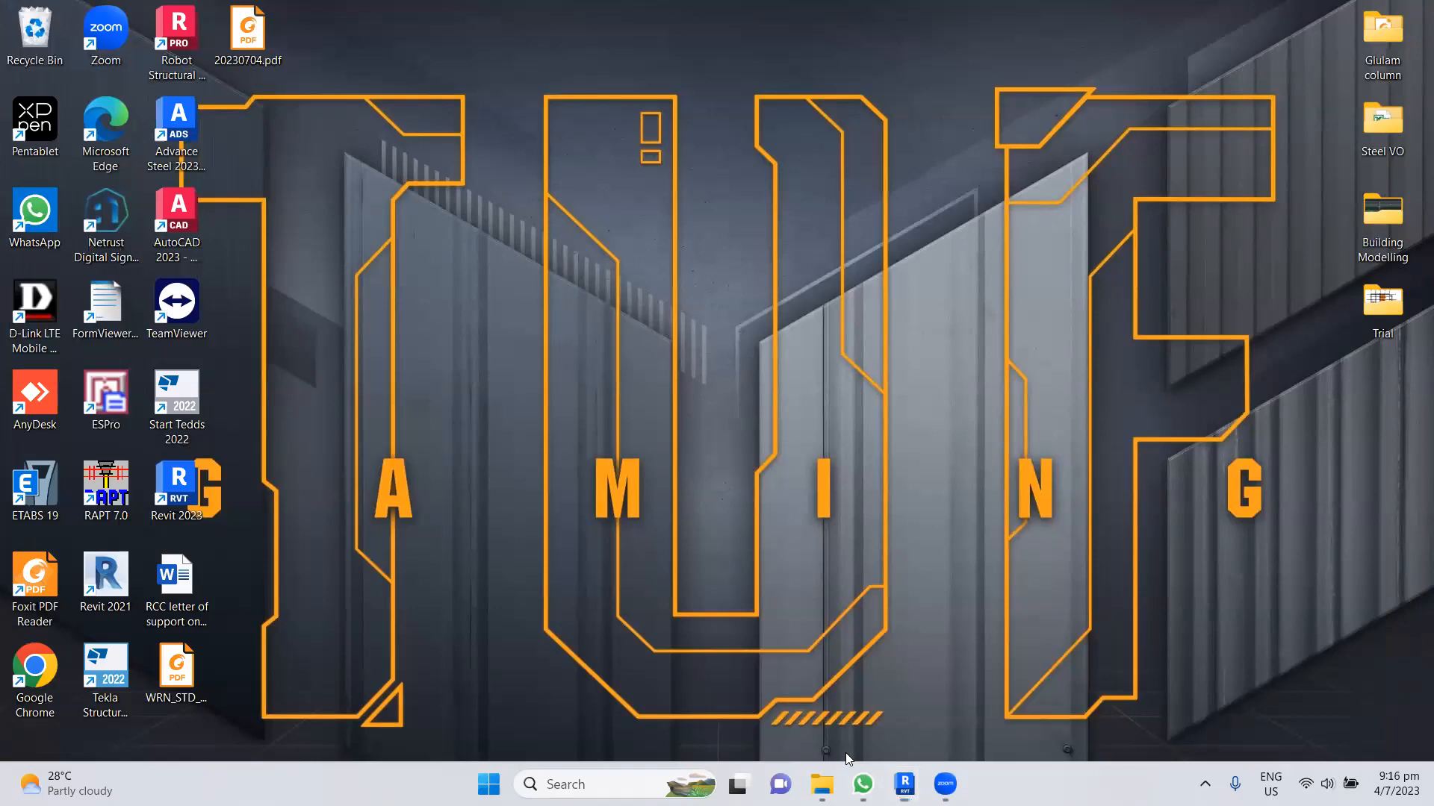
pyautogui.moveTo(342, 251); pyautogui.dragTo(1078, 512)
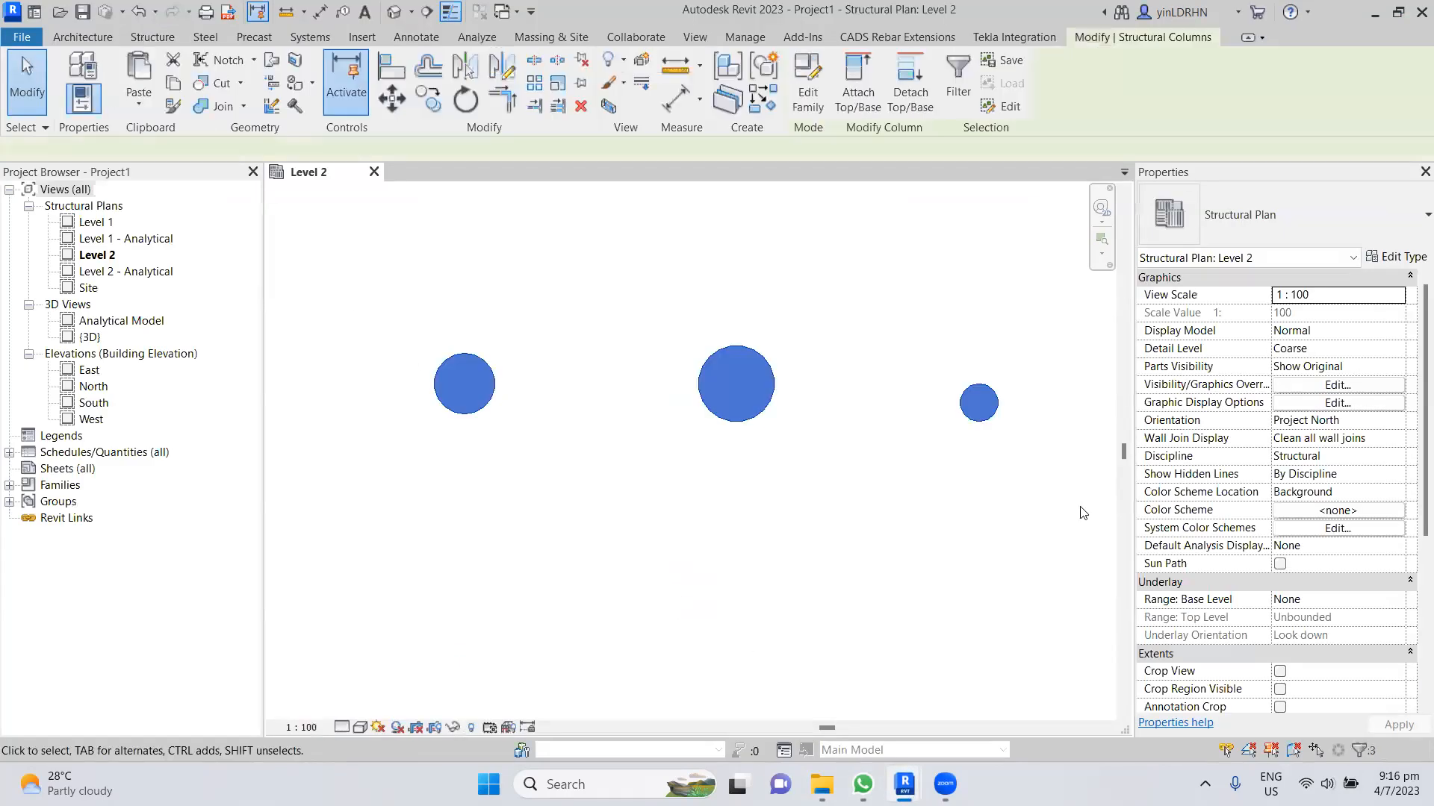
pyautogui.press('Delete')
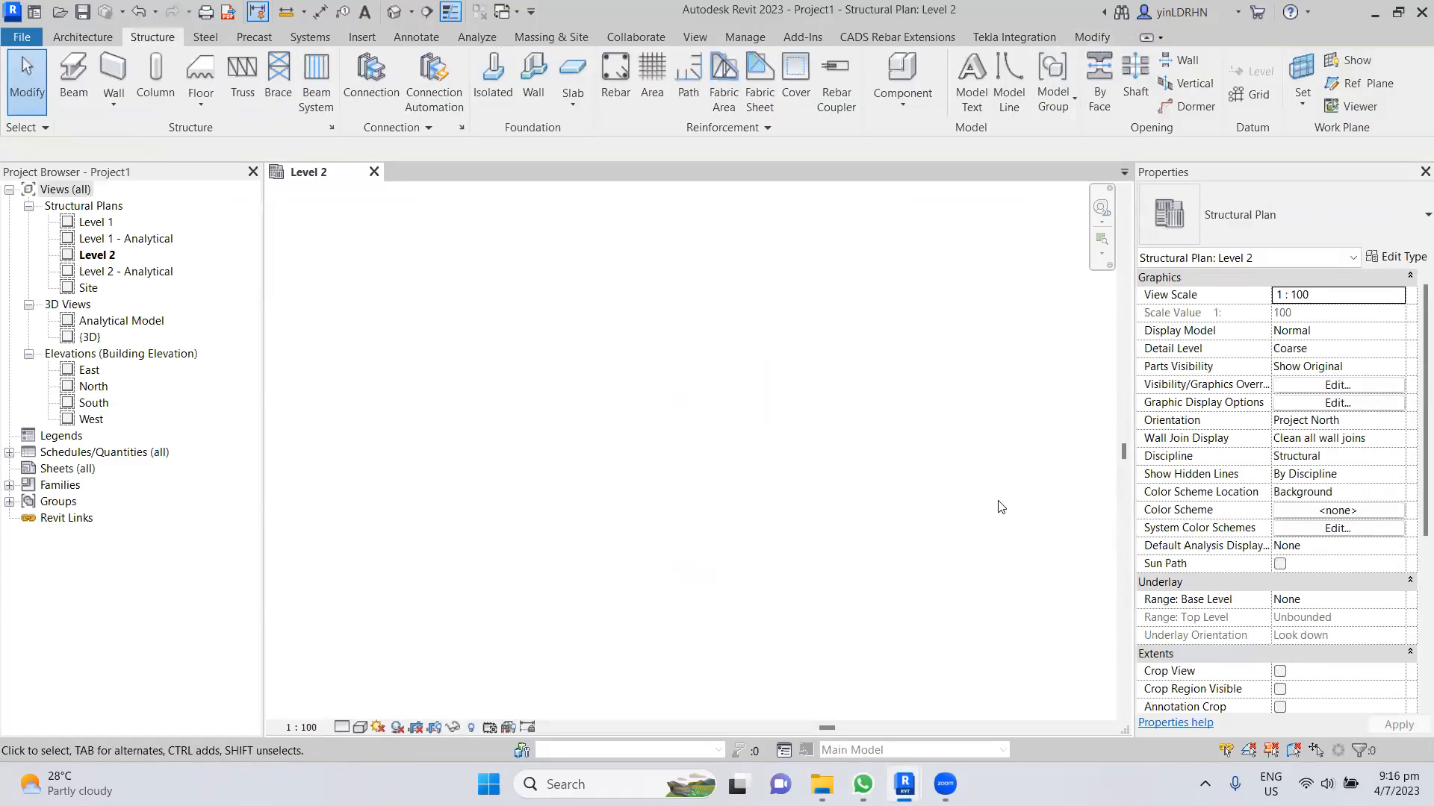
# - Load the Concrete L Column family for structural column placement and choose its 800x800x200x200 type
pyautogui.click(155, 79)
pyautogui.click(1397, 256)
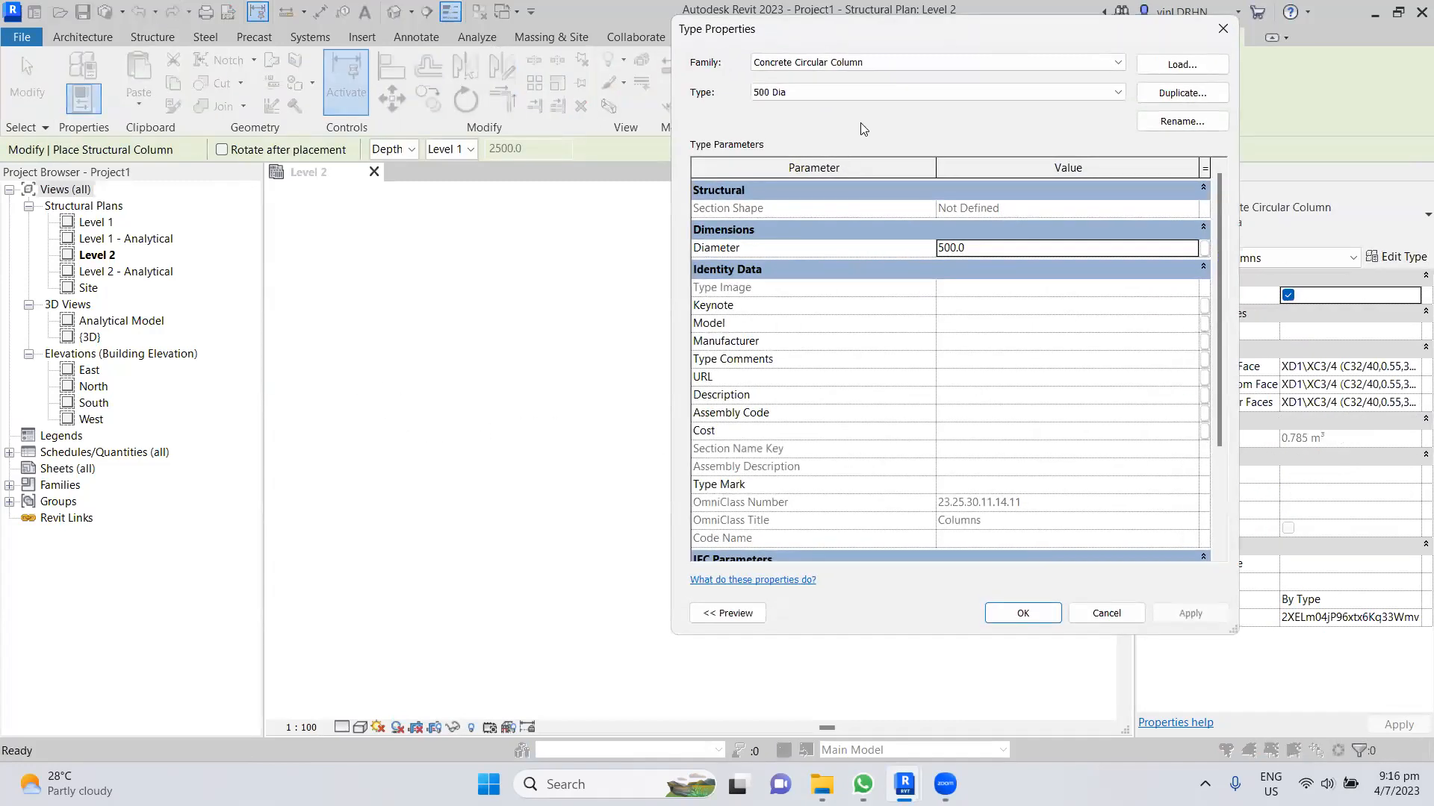
pyautogui.click(1168, 66)
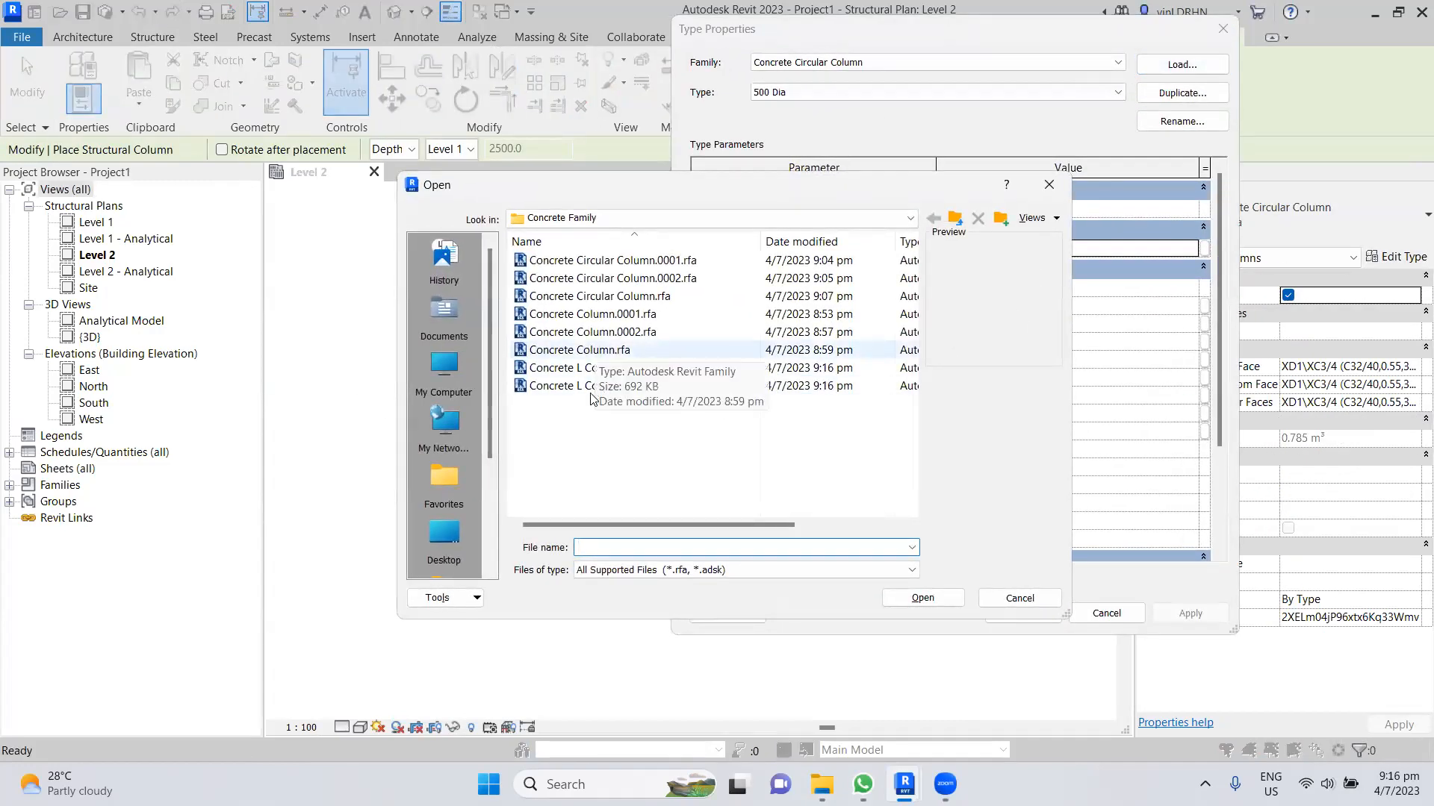
pyautogui.click(547, 386)
pyautogui.click(922, 598)
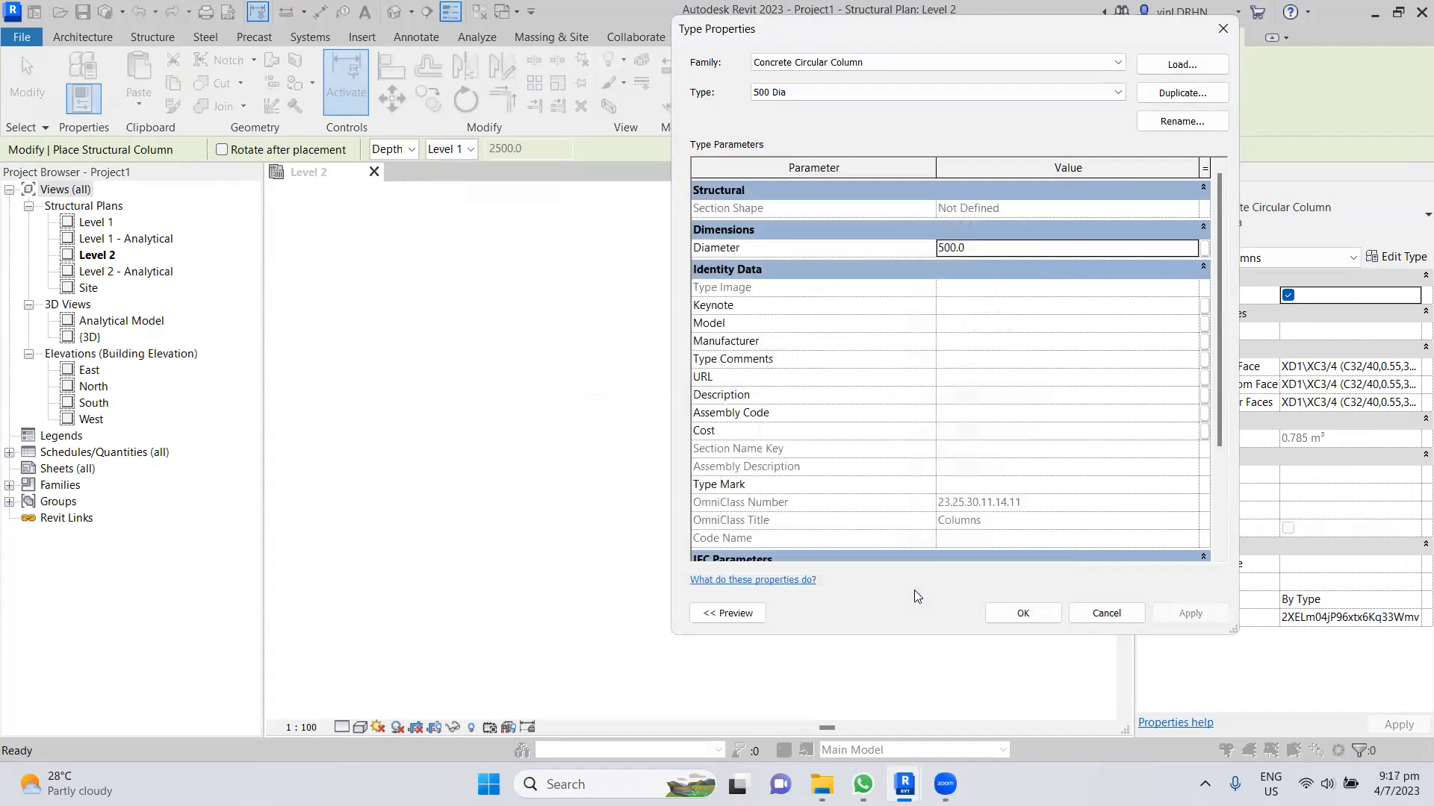
pyautogui.click(1056, 90)
pyautogui.click(1061, 125)
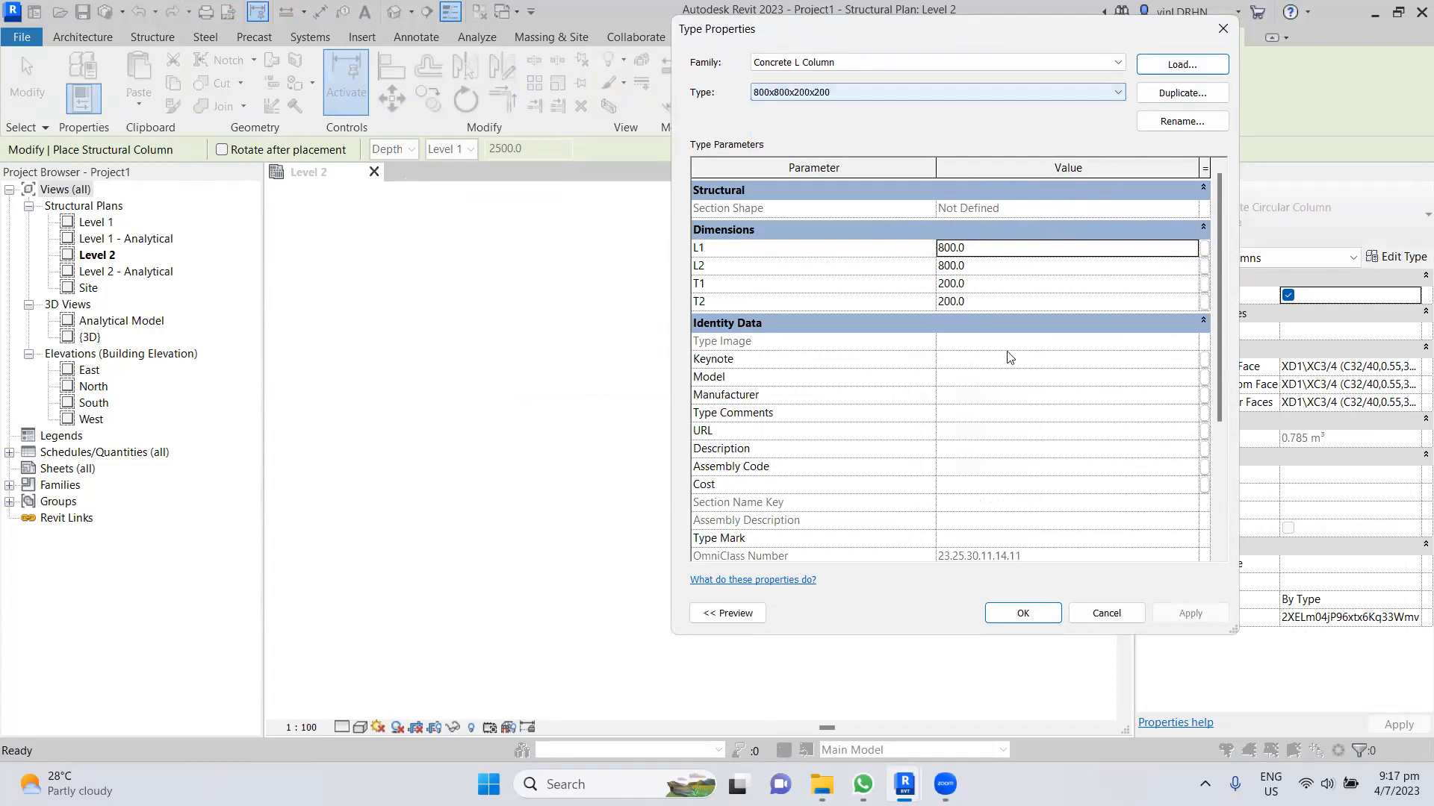
pyautogui.click(1023, 613)
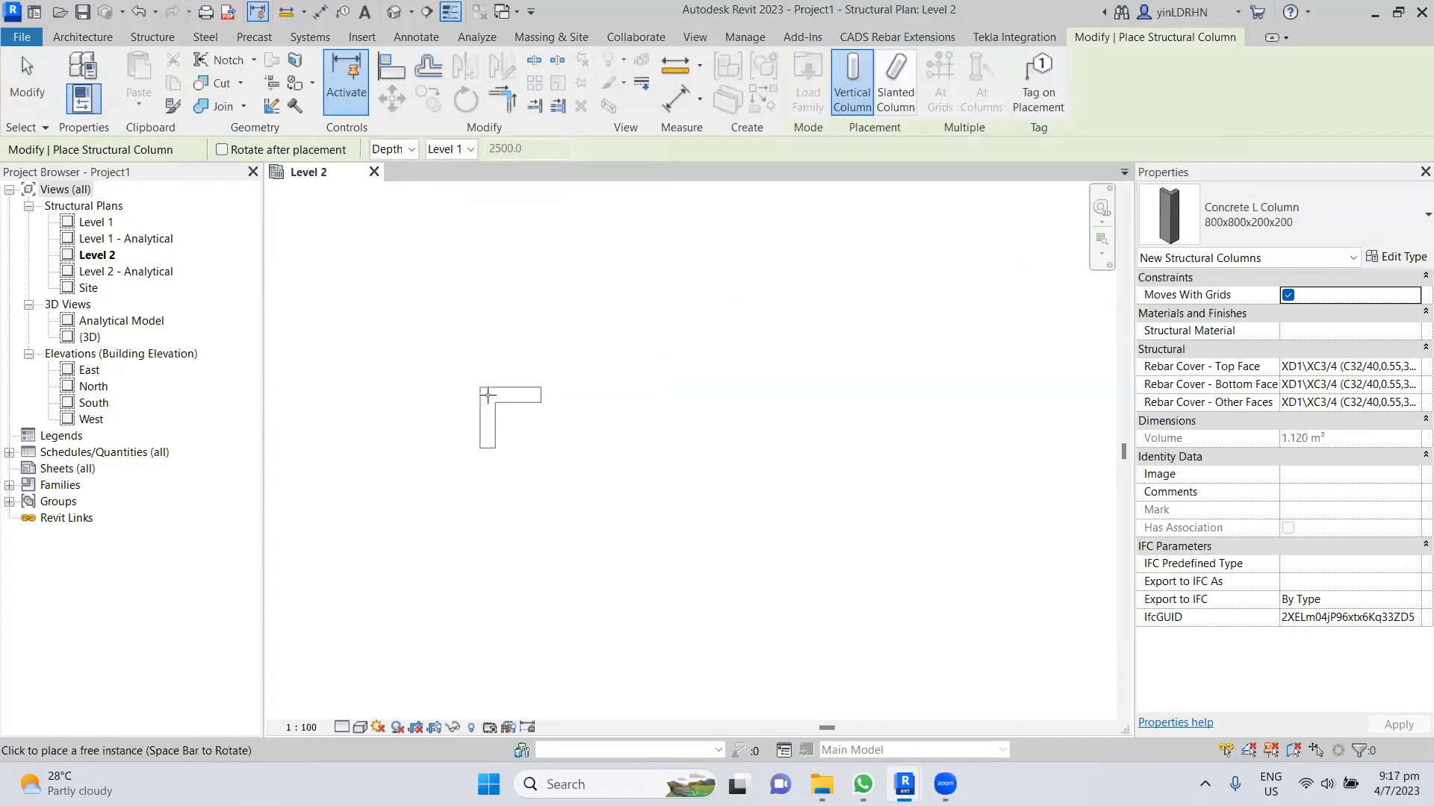
# - Place a row of three L columns on Level 2, typed 800x800x200x200, 1000x800x200x300 and 800x800x200x200
pyautogui.click(488, 396)
pyautogui.click(1269, 216)
pyautogui.click(1239, 327)
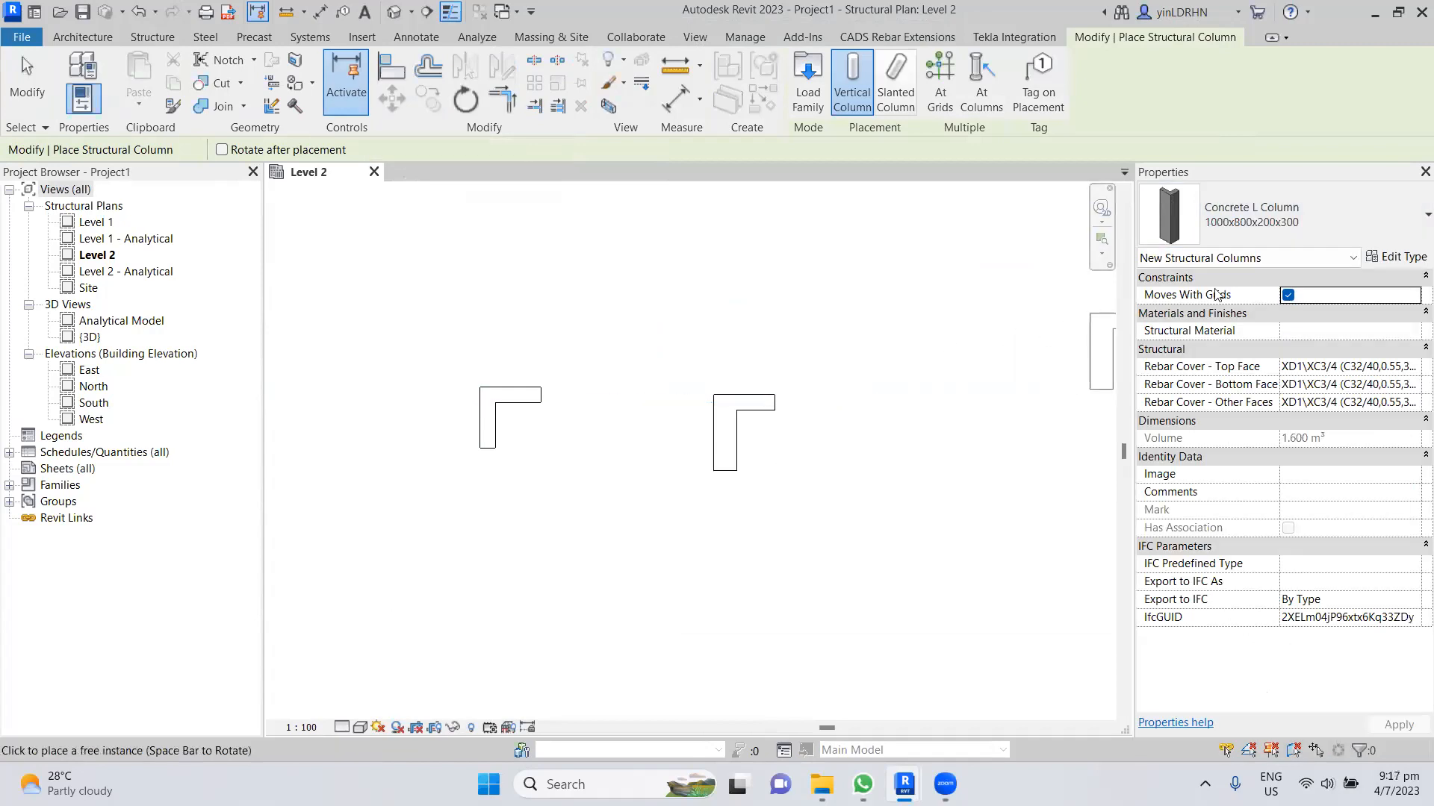
pyautogui.click(1269, 217)
pyautogui.click(1240, 303)
pyautogui.click(925, 395)
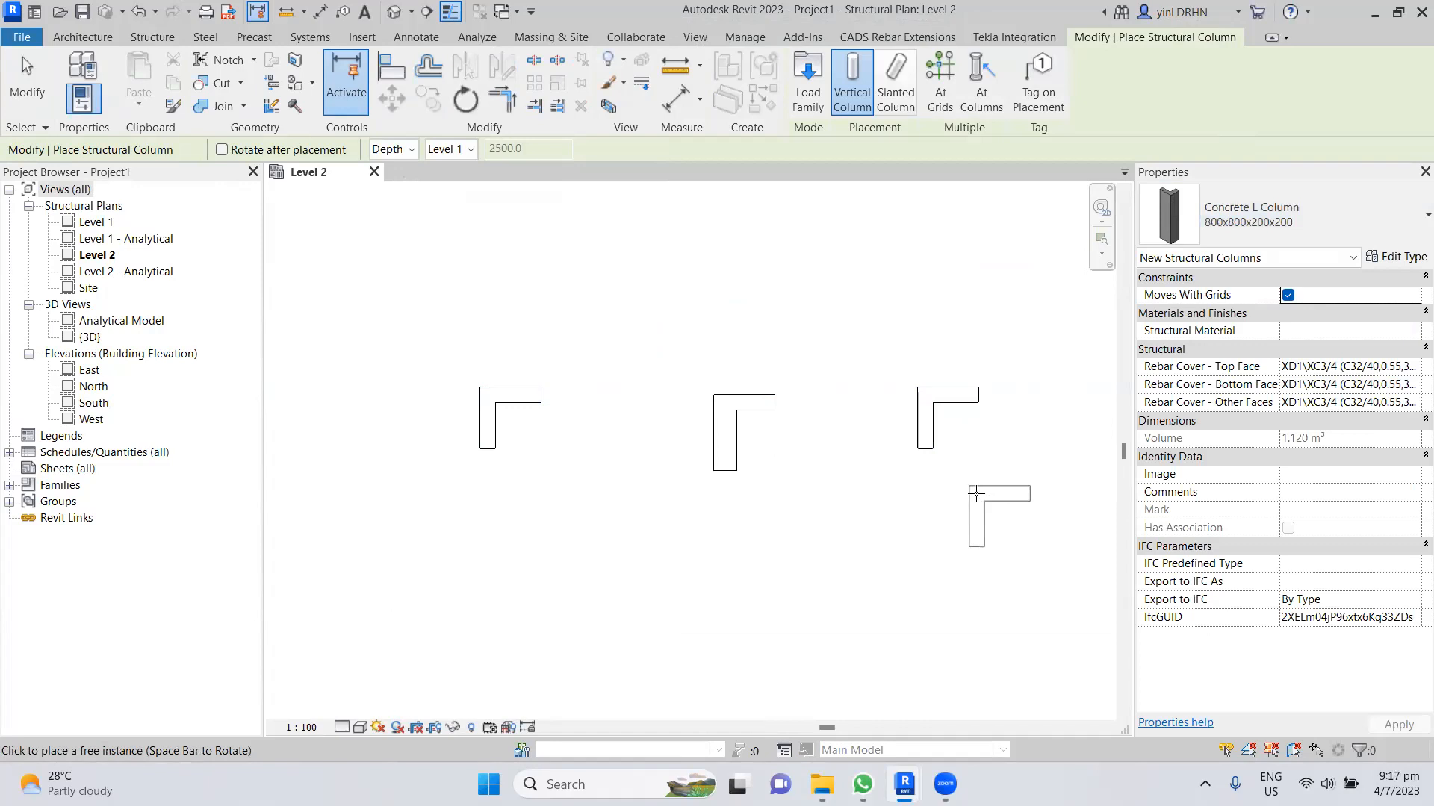
pyautogui.press('Escape')
pyautogui.press('Escape')
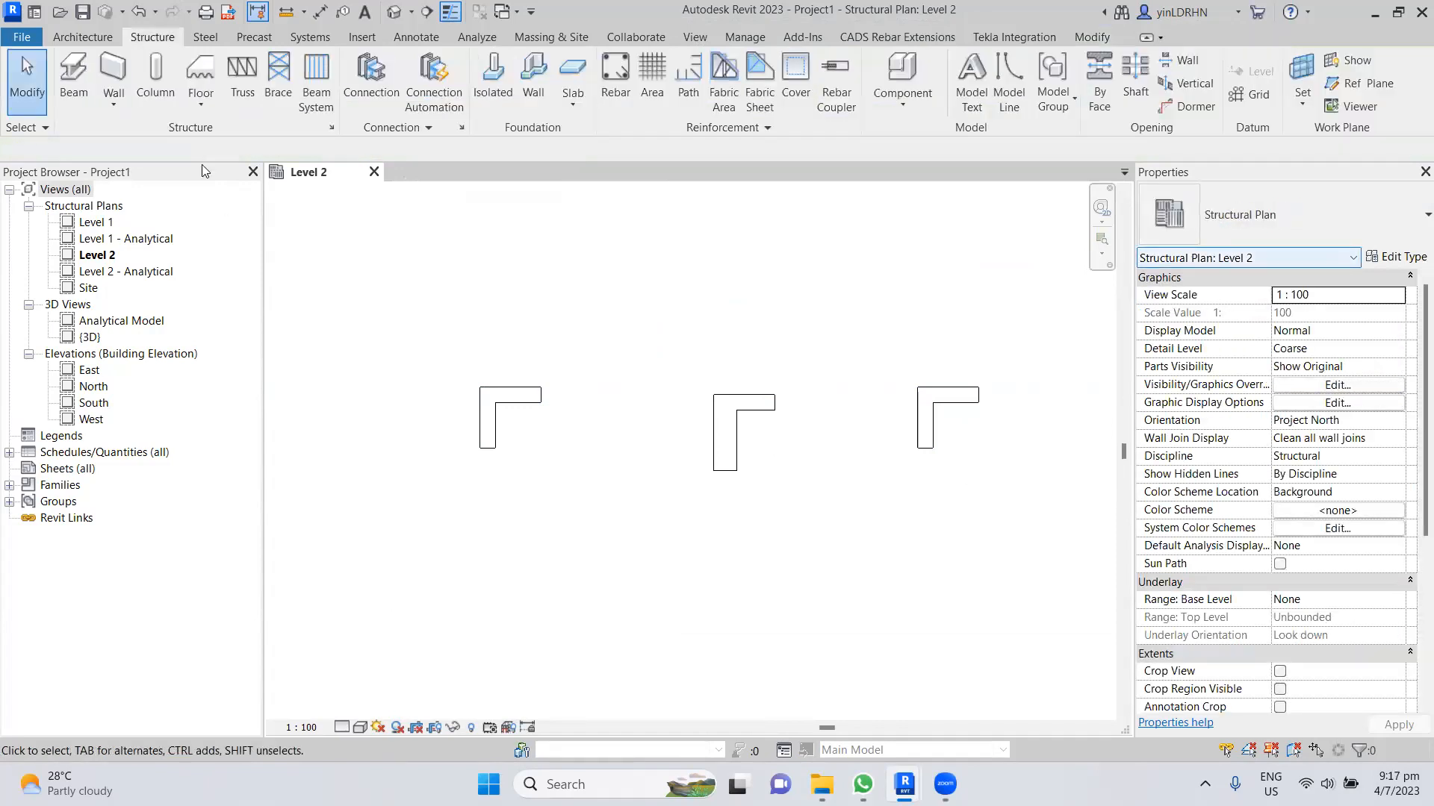
# - Duplicate the L column's 800x800x200x200 type for a new structural column under the name 1500x900x300x200
pyautogui.click(153, 79)
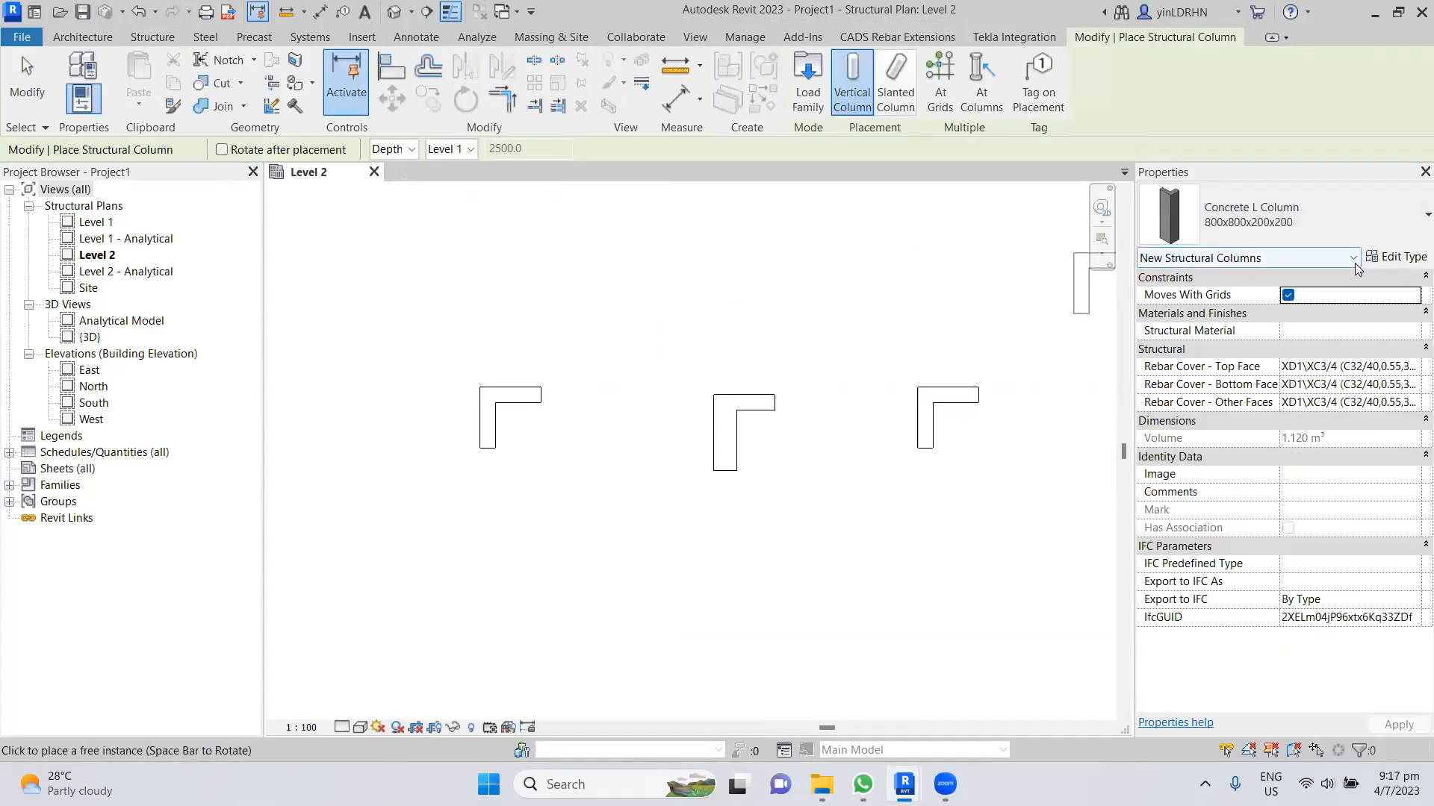
pyautogui.click(1394, 257)
pyautogui.click(1163, 93)
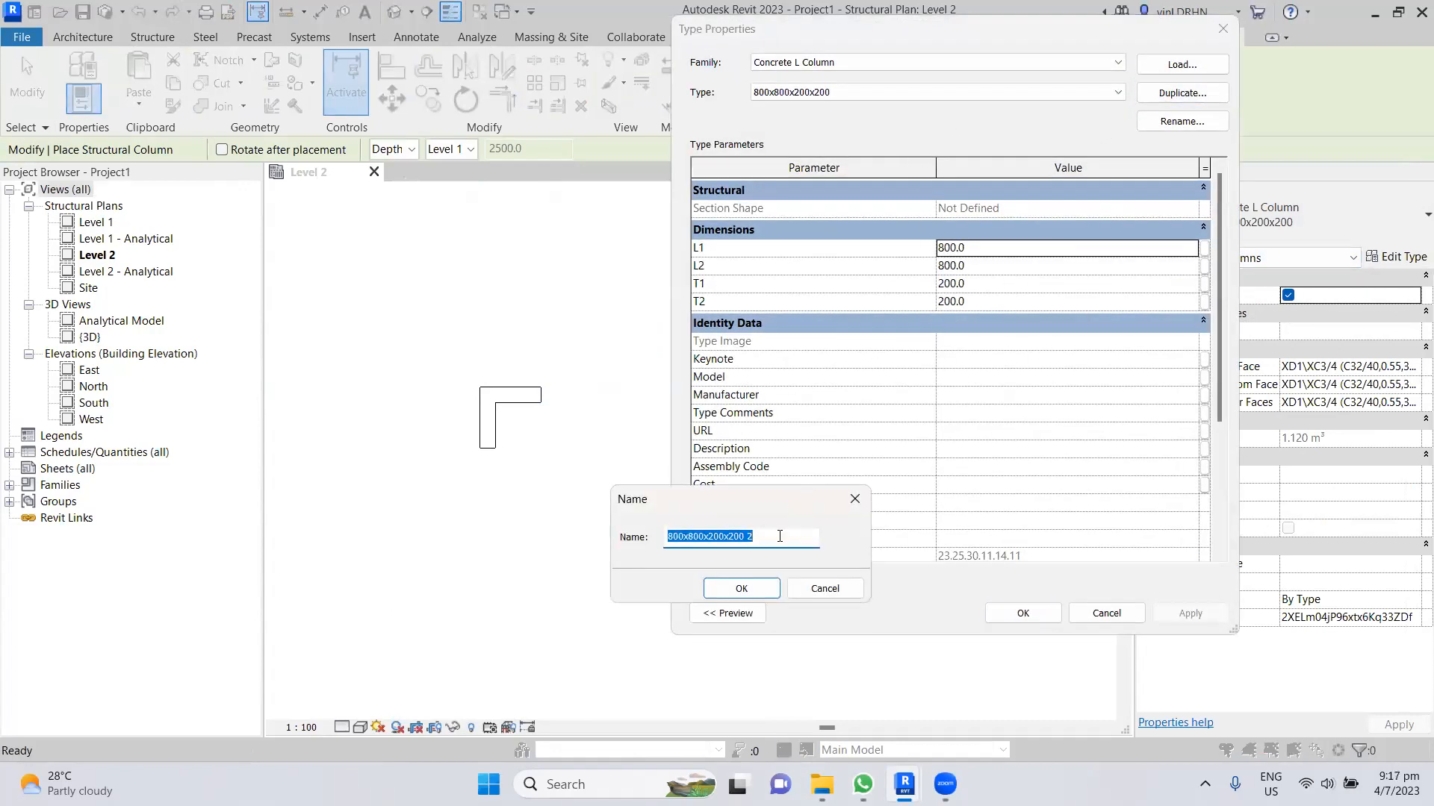
pyautogui.write('15')
pyautogui.click(741, 588)
# - Set the new type's L1 to 1500, L2 to 900 and T1 to 300, and place one such column below the row
pyautogui.click(987, 247)
pyautogui.write('1500')
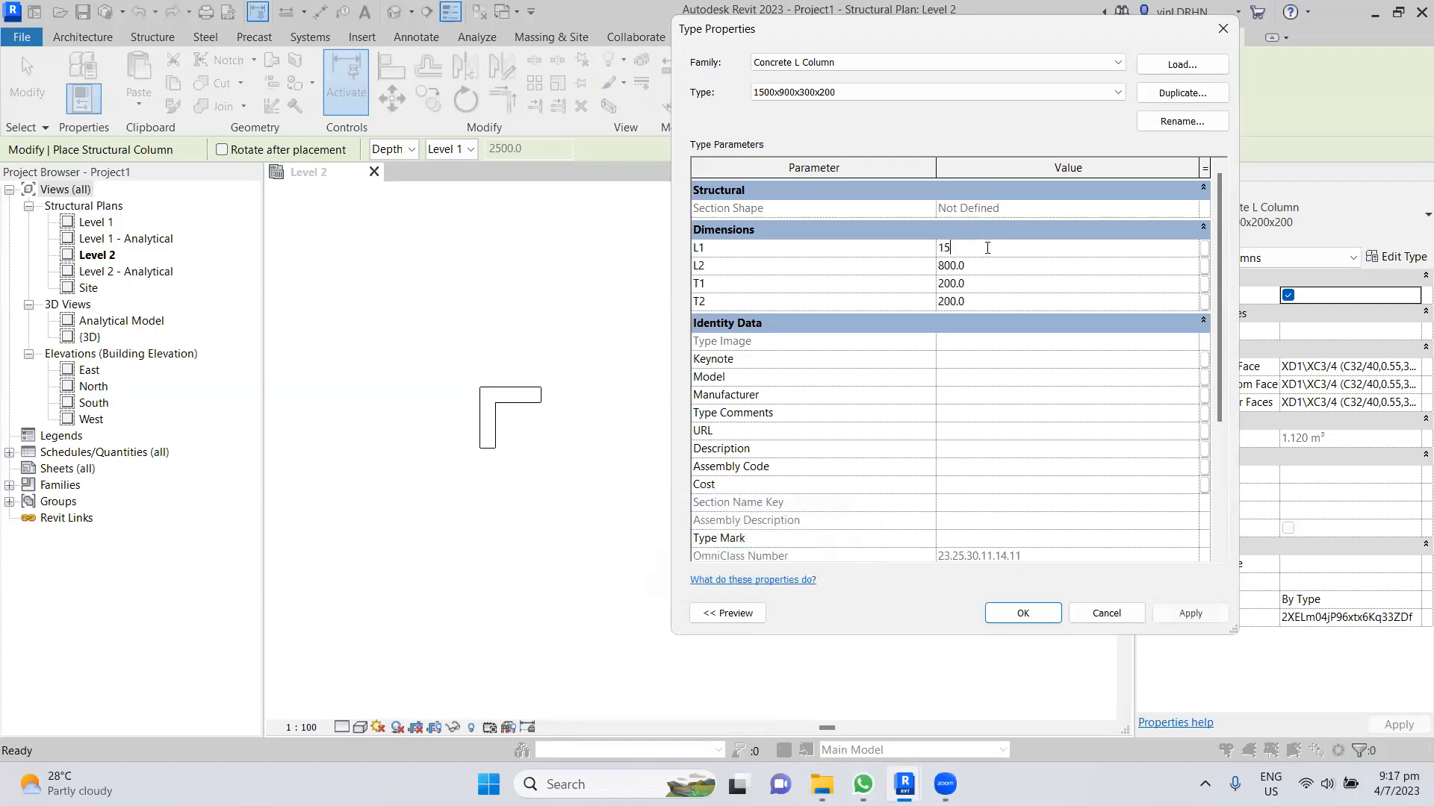
pyautogui.click(1003, 269)
pyautogui.write('900')
pyautogui.click(991, 281)
pyautogui.write('300')
pyautogui.click(1181, 606)
pyautogui.click(1015, 619)
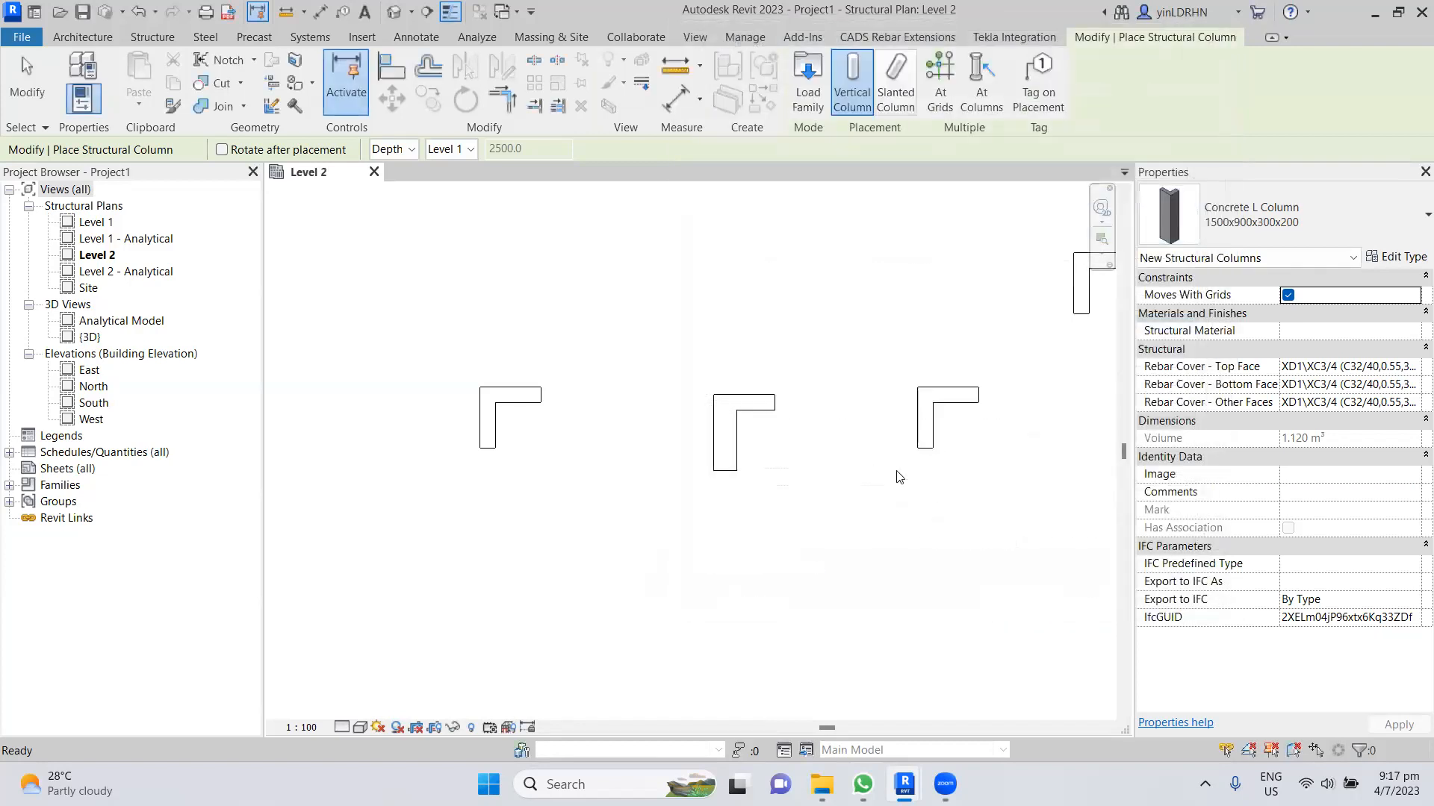
pyautogui.click(562, 549)
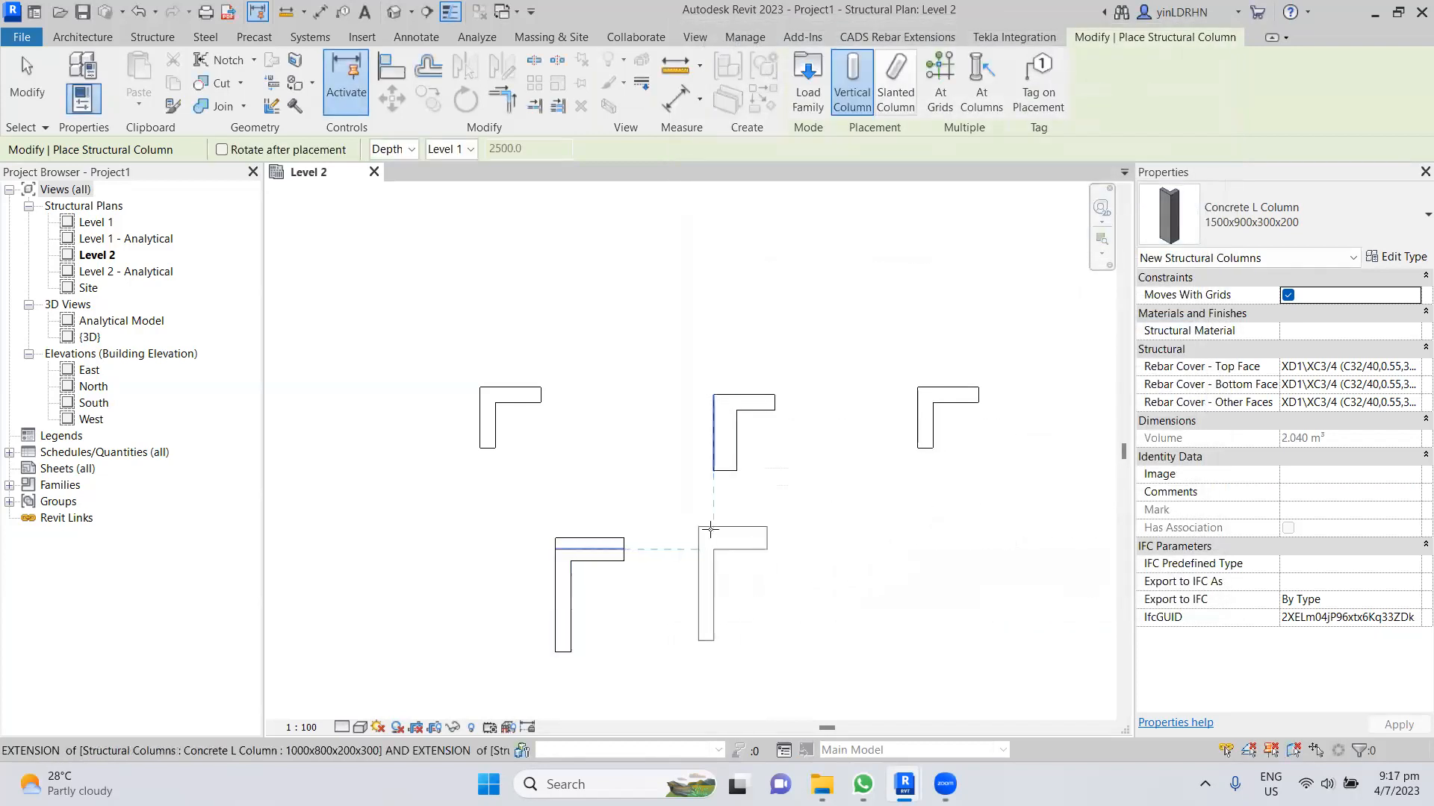
pyautogui.press('Escape')
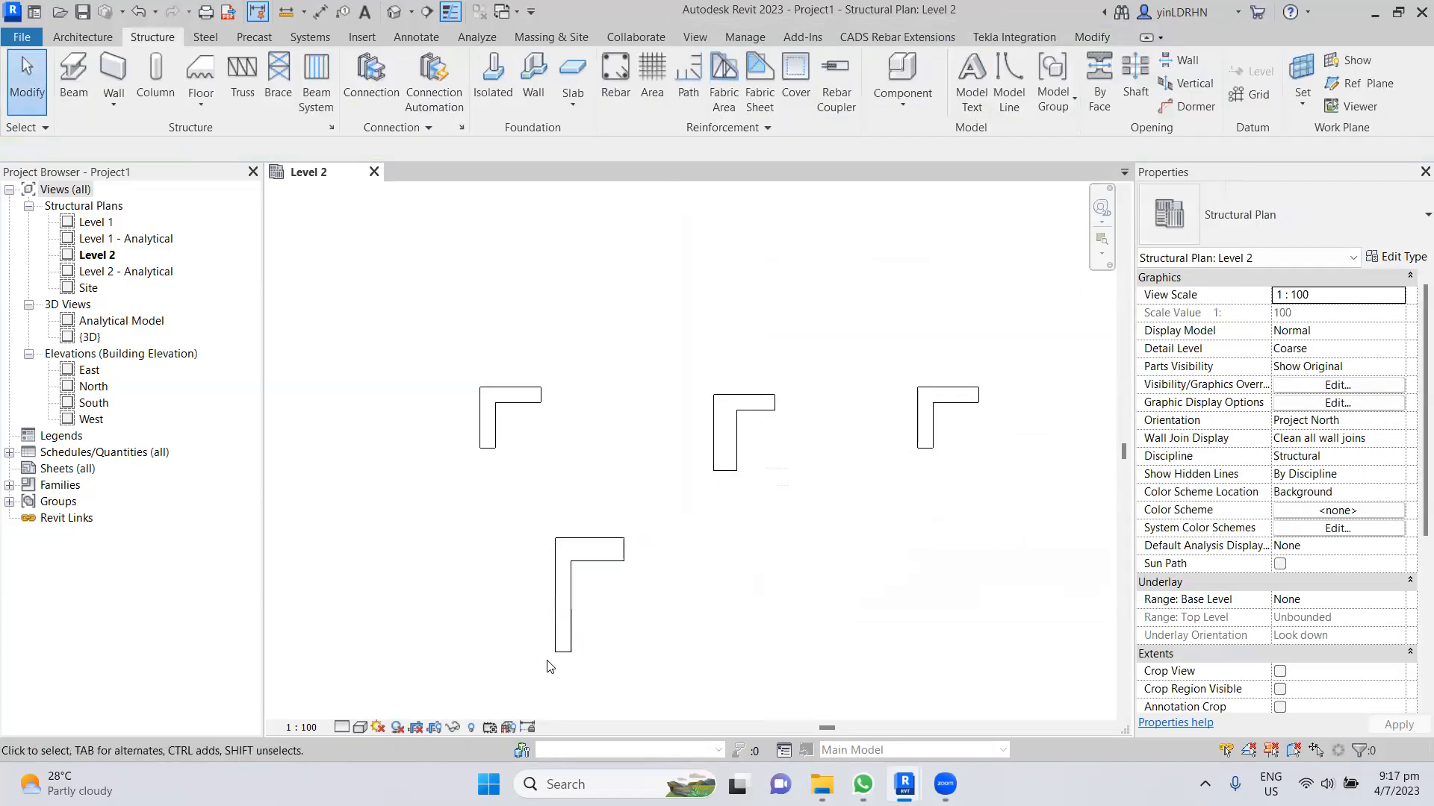
# - Inspect the type properties of the rightmost L column and close them without changing any dimension
pyautogui.click(924, 461)
pyautogui.click(1401, 258)
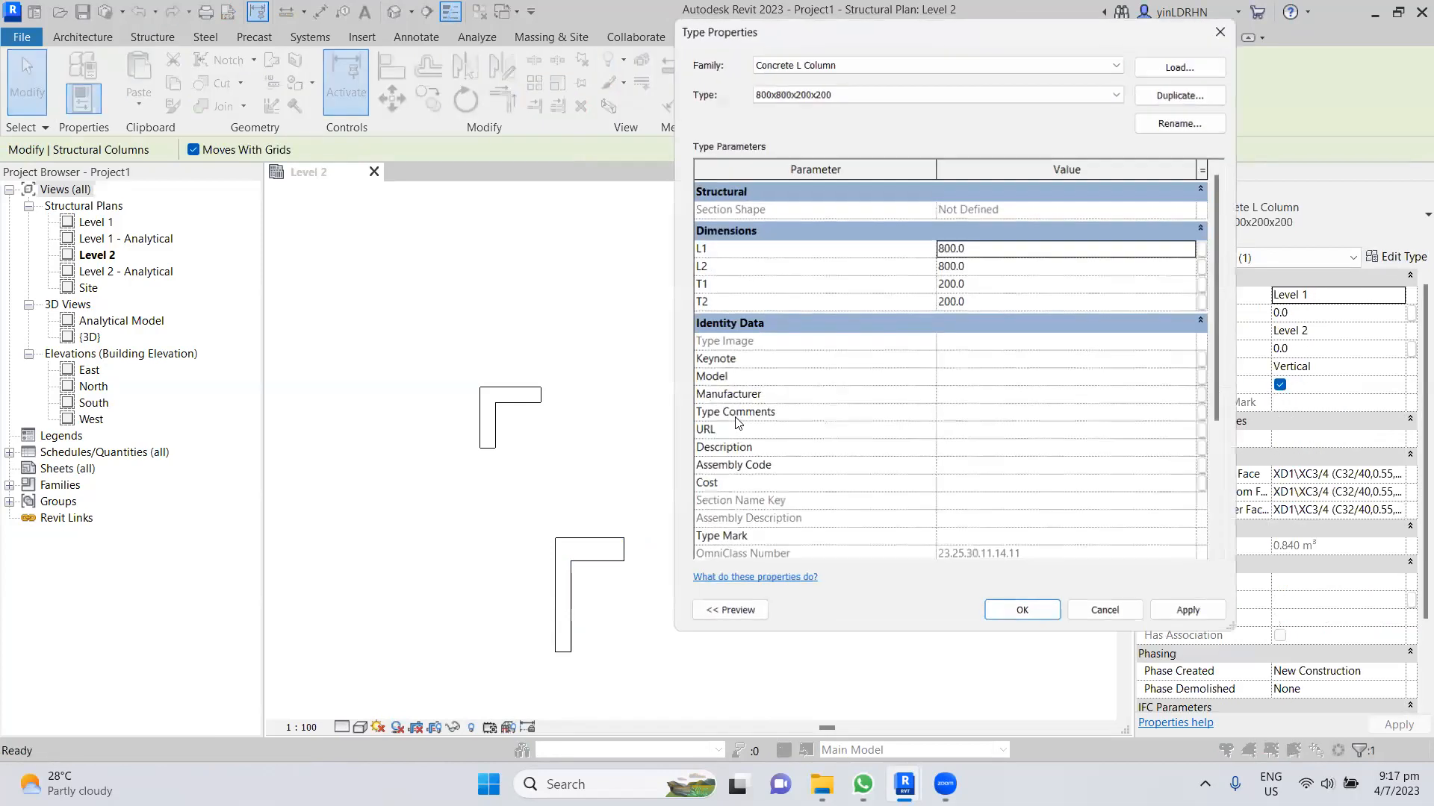
pyautogui.moveTo(919, 33); pyautogui.dragTo(1161, 47)
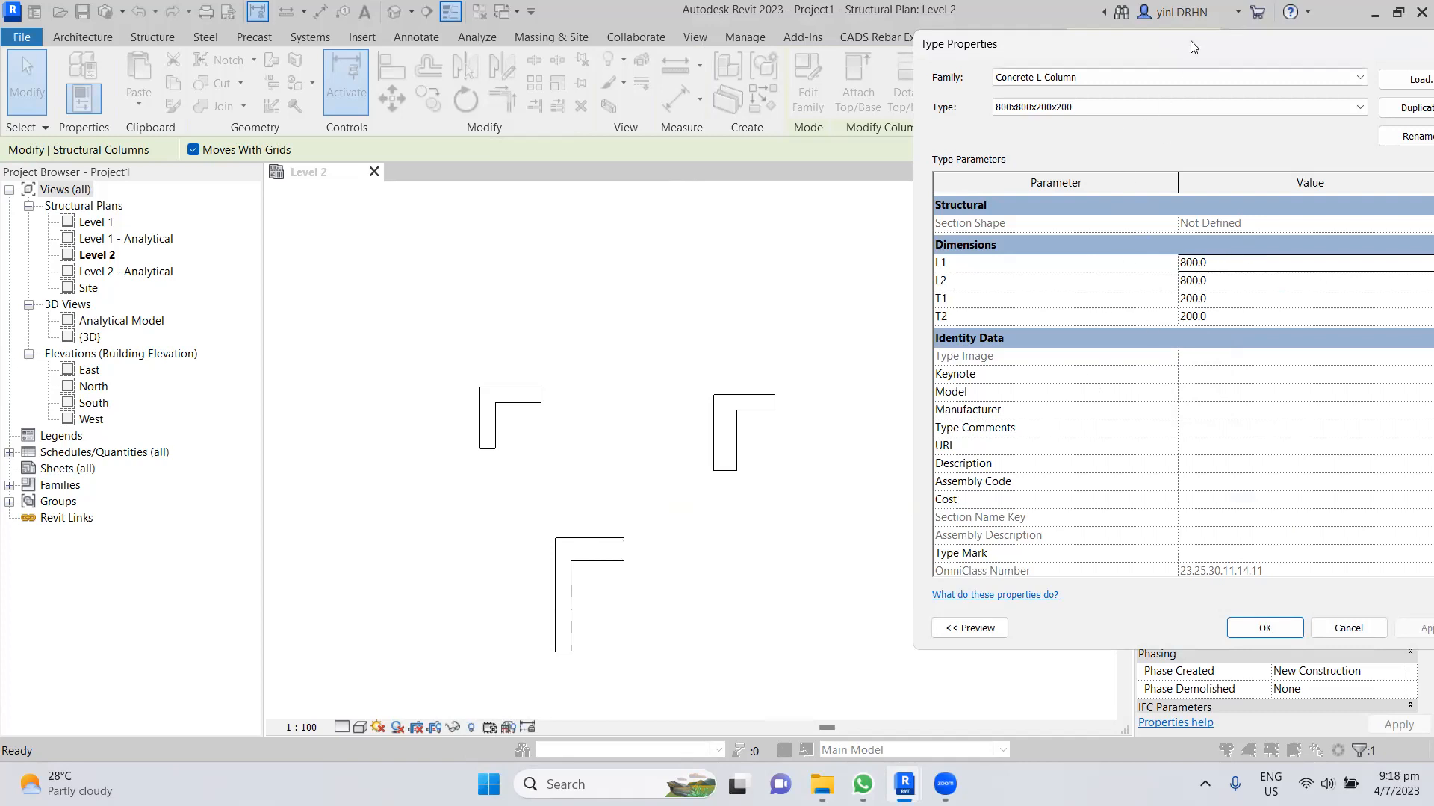
pyautogui.moveTo(1177, 48); pyautogui.dragTo(987, 51)
pyautogui.click(1159, 631)
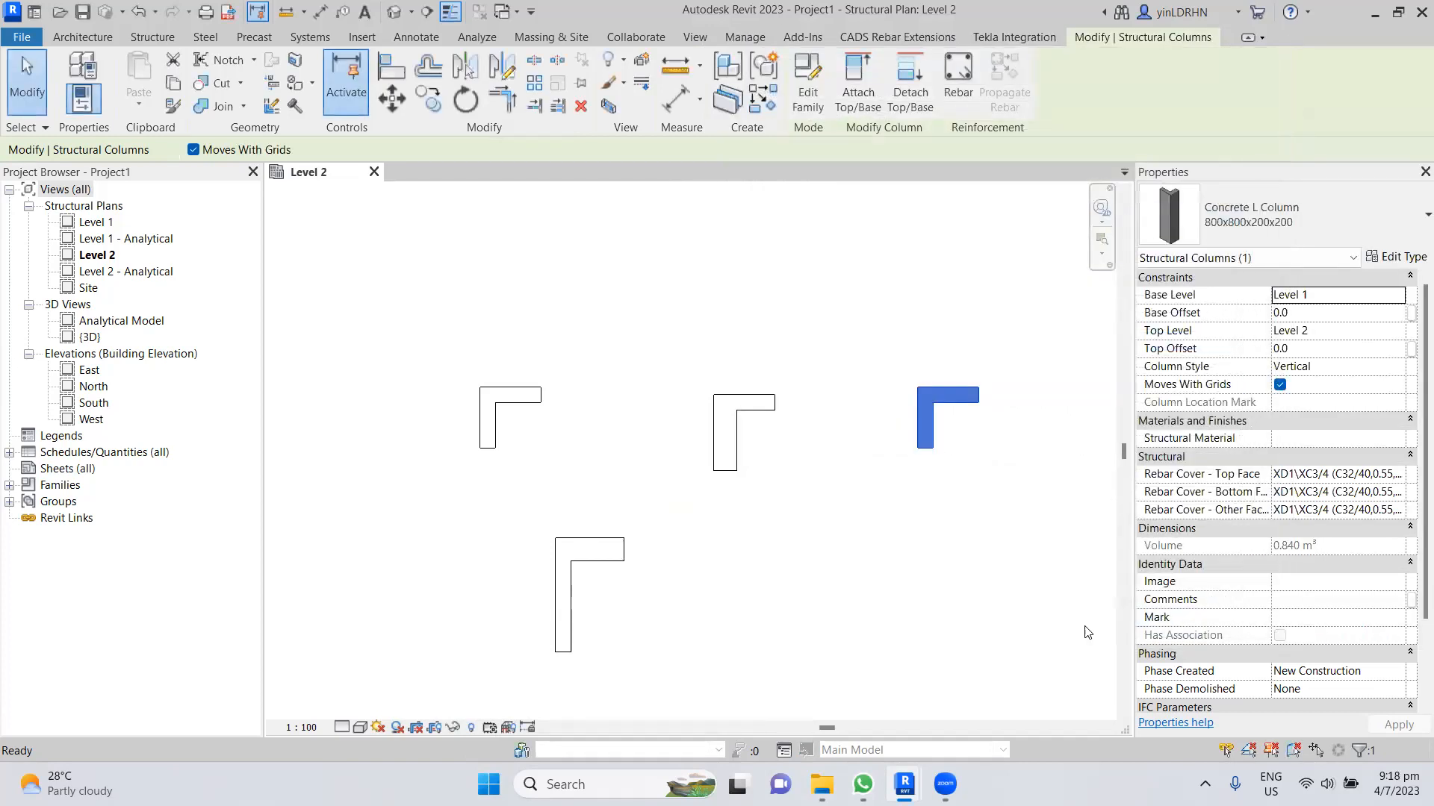
pyautogui.click(931, 491)
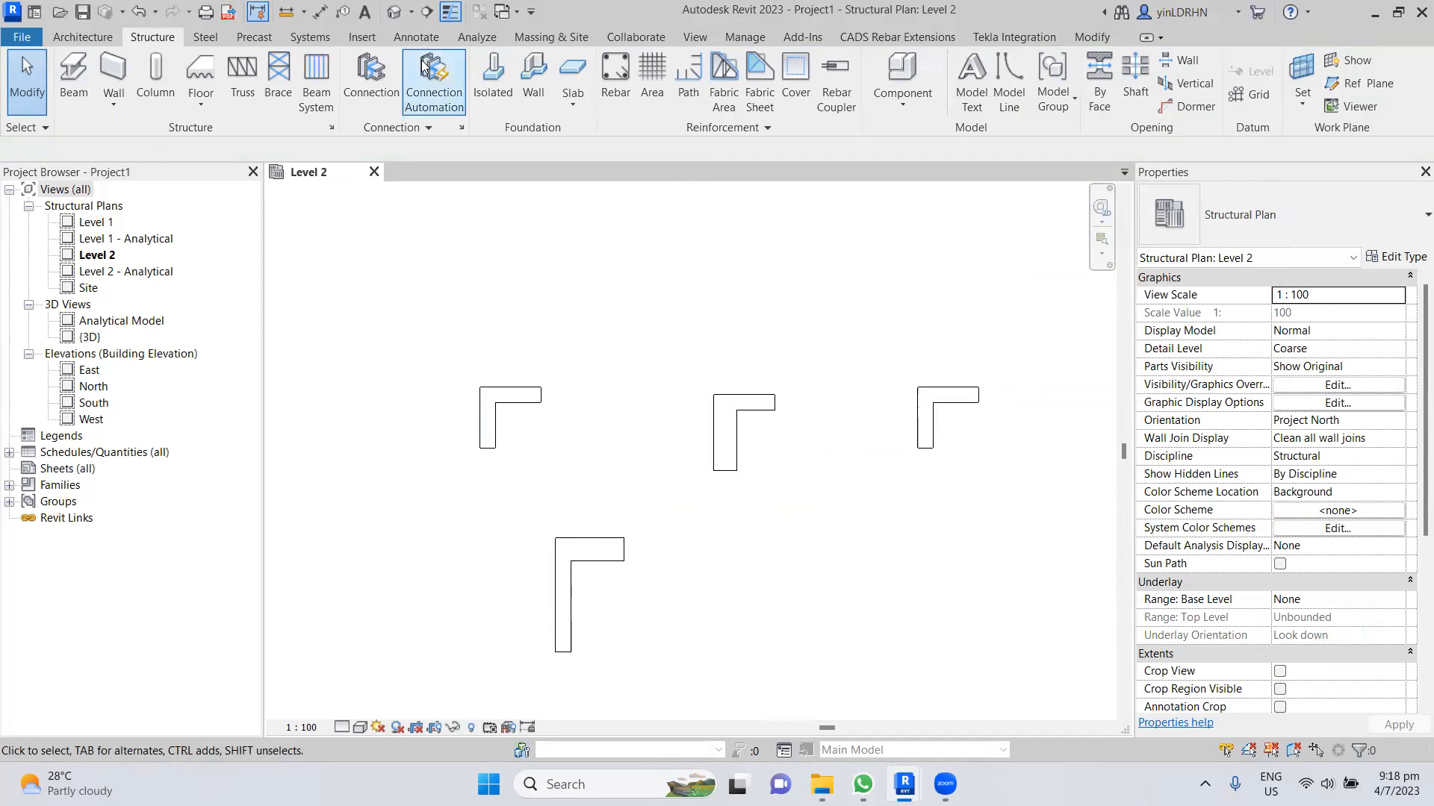
# - Open the default 3D view and examine the placed L columns
pyautogui.click(394, 12)
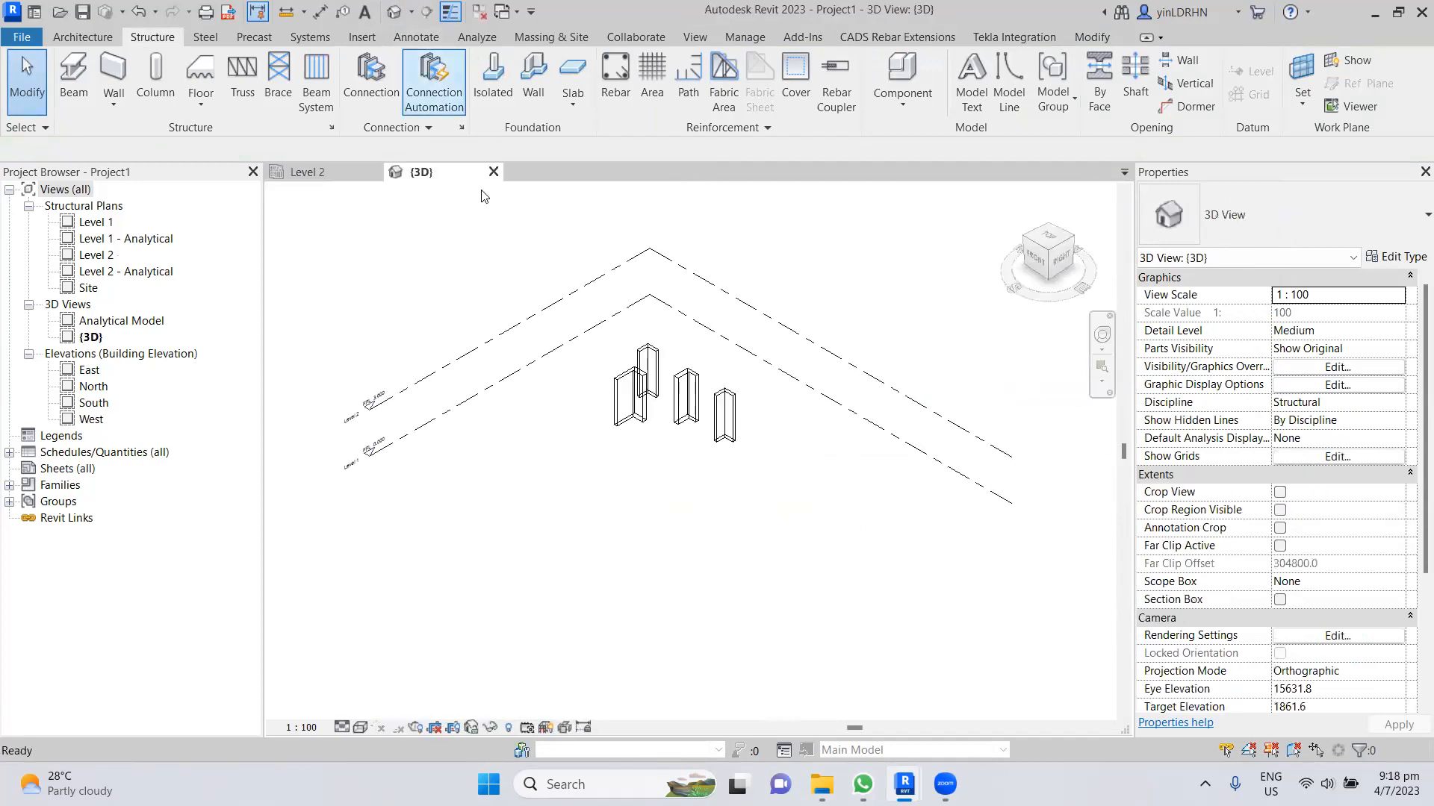
pyautogui.click(625, 393)
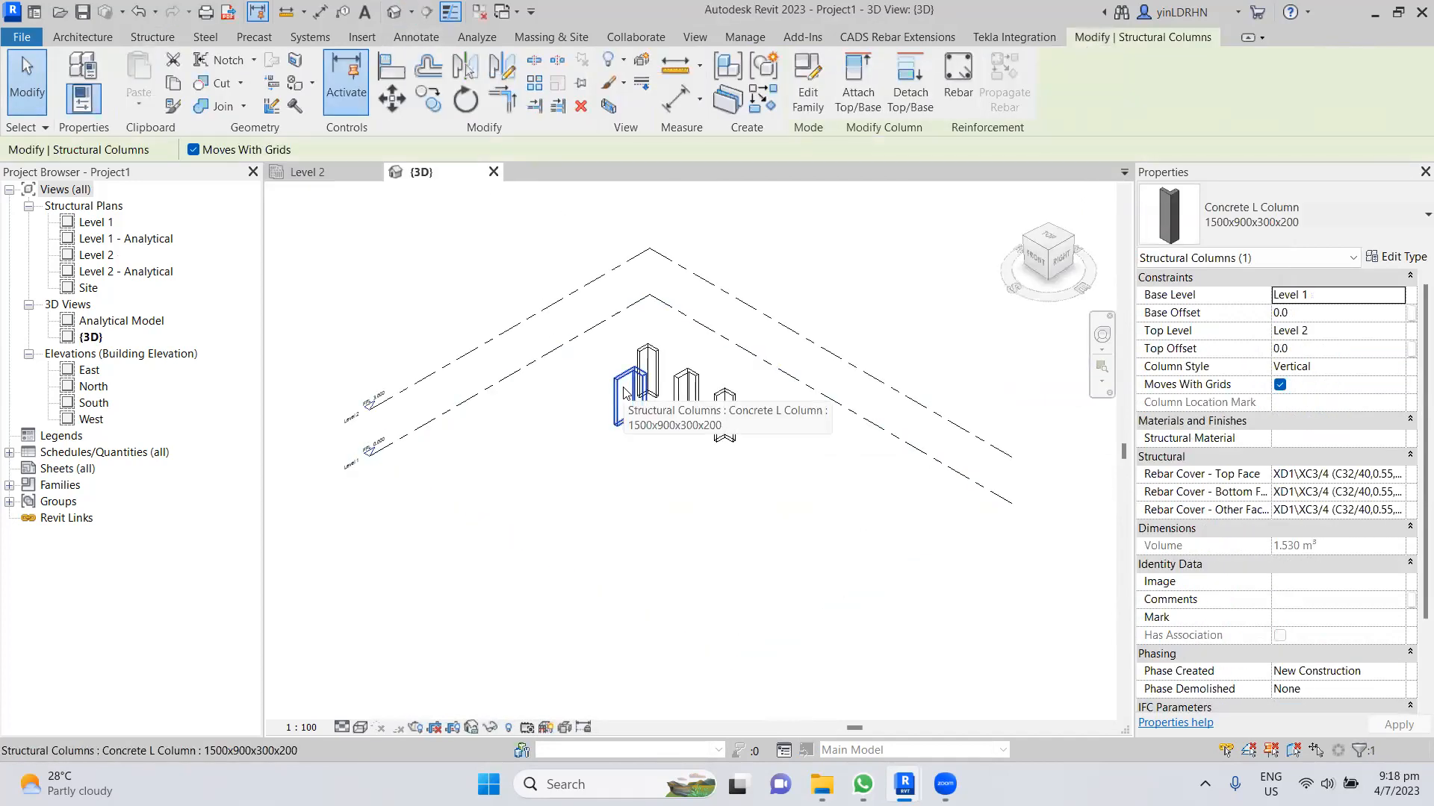
pyautogui.click(570, 434)
pyautogui.scroll(5, 728, 437)
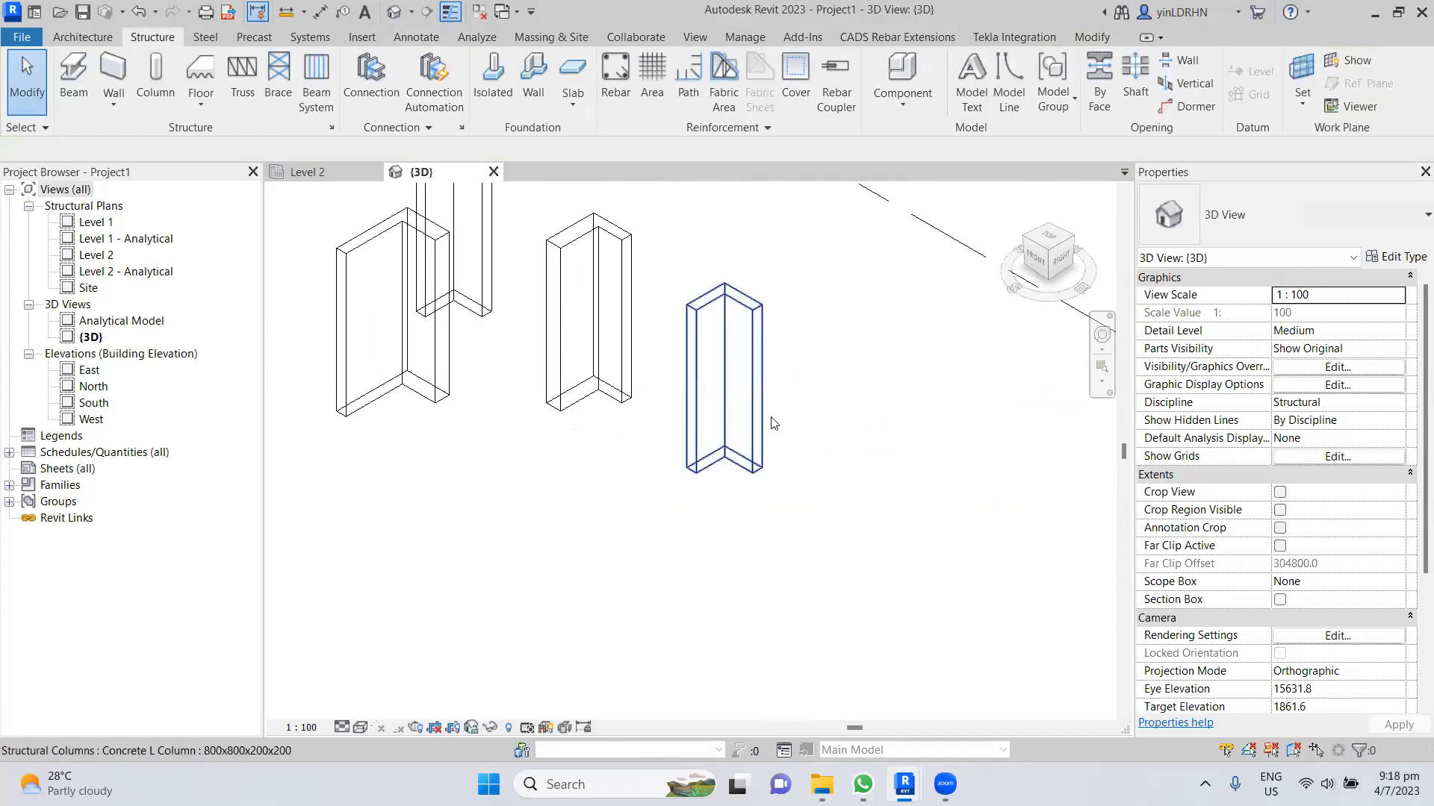
pyautogui.scroll(-3, 798, 504)
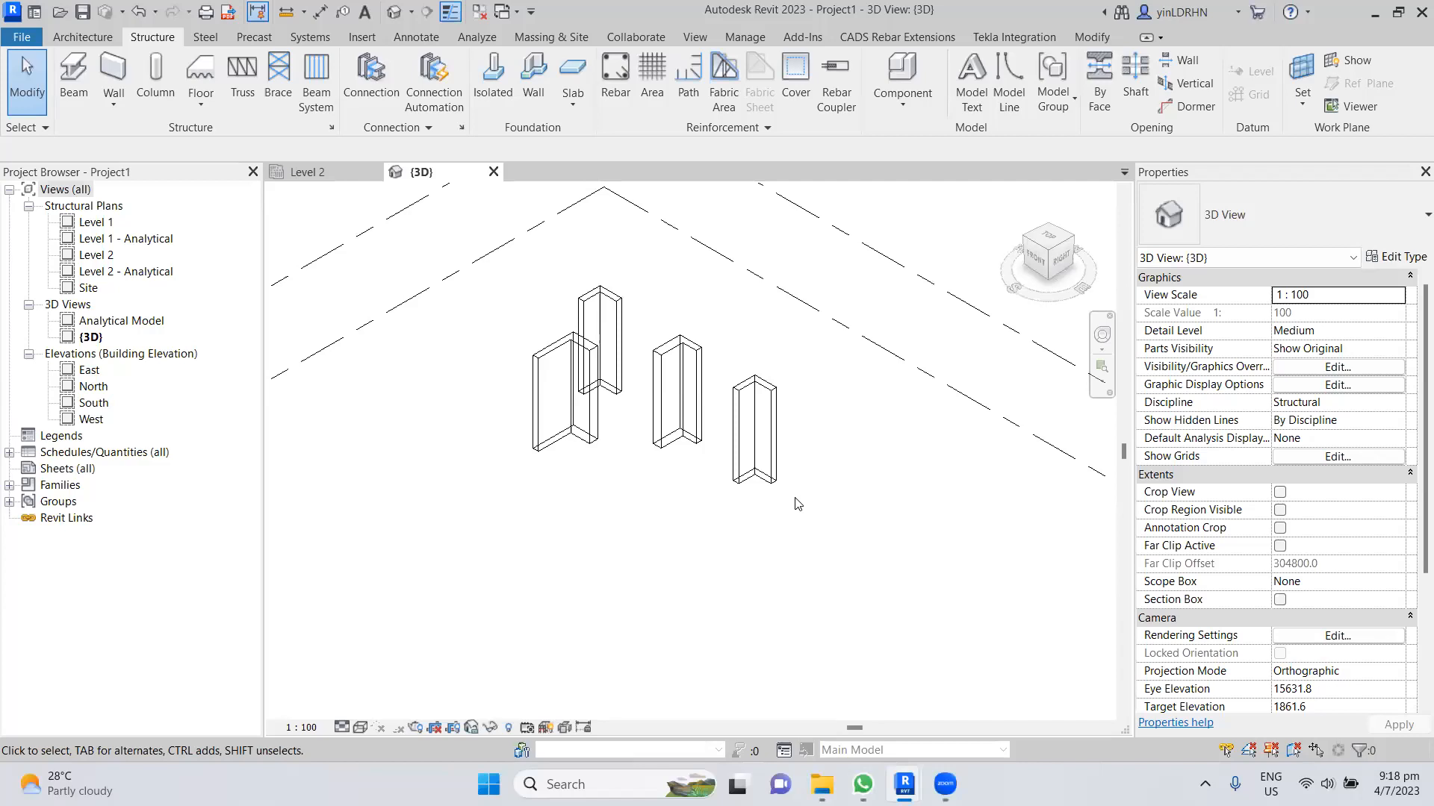
pyautogui.scroll(3, 724, 433)
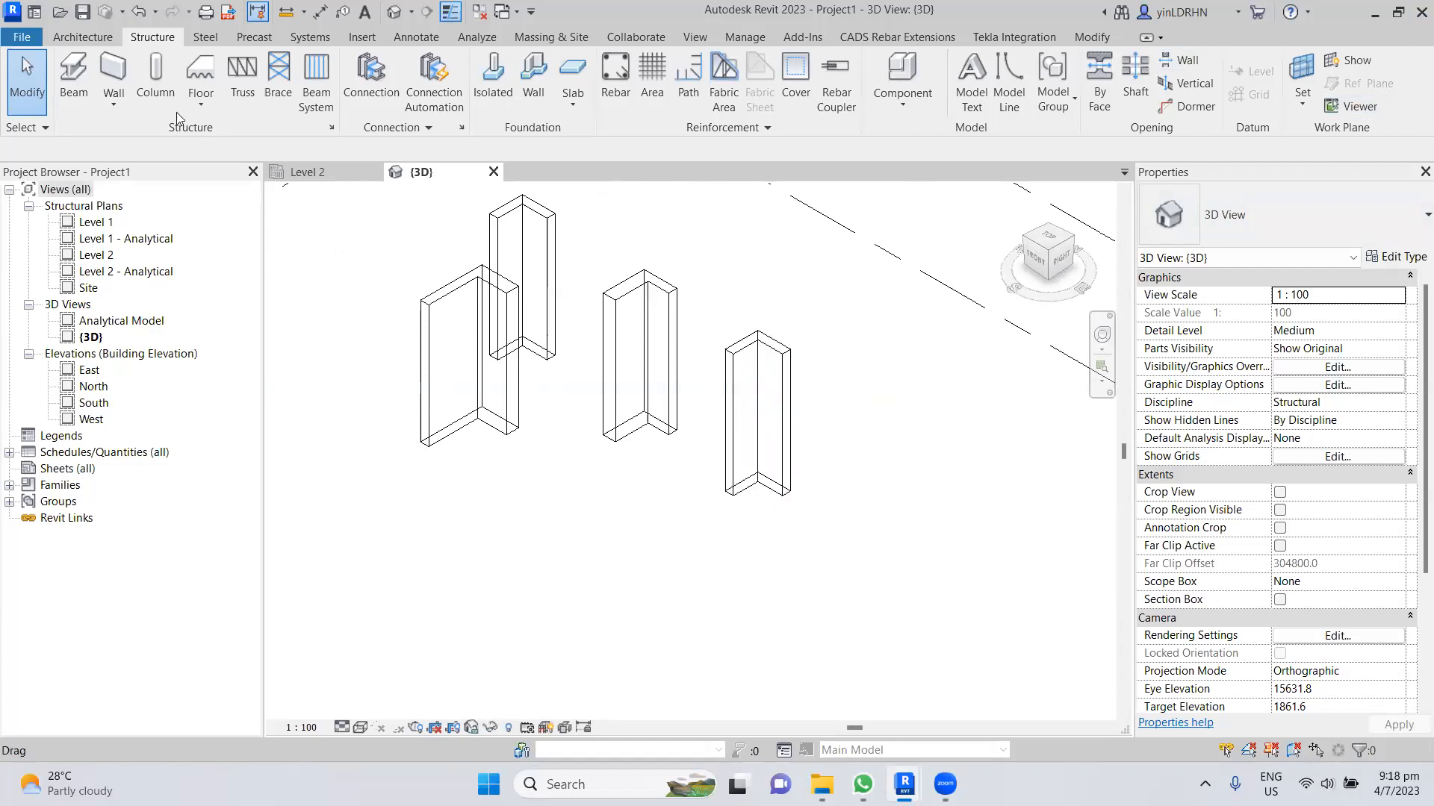
# - Delete all four L columns from the project in the 3D view
pyautogui.scroll(-2, 496, 357)
pyautogui.moveTo(407, 267); pyautogui.dragTo(755, 594)
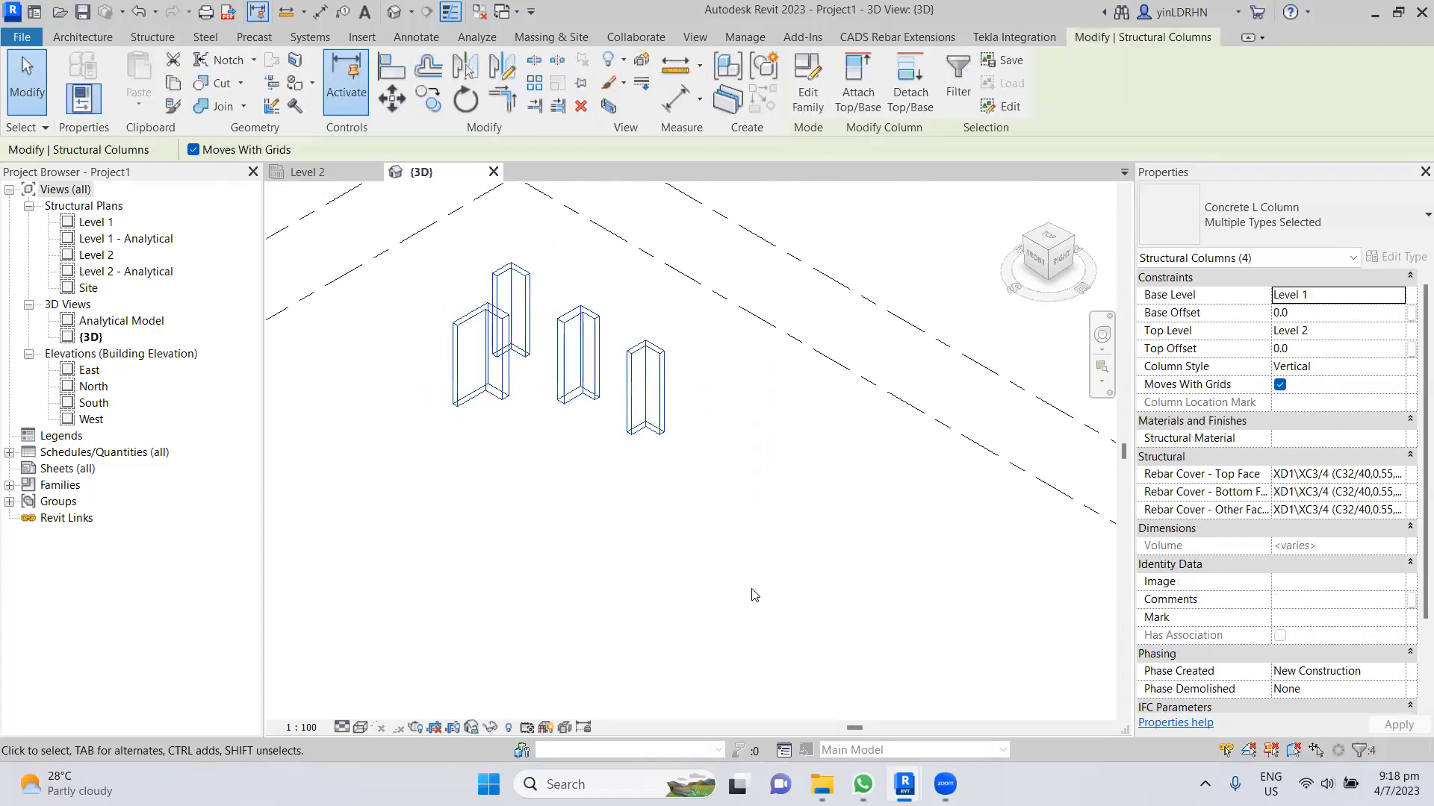
pyautogui.press('Delete')
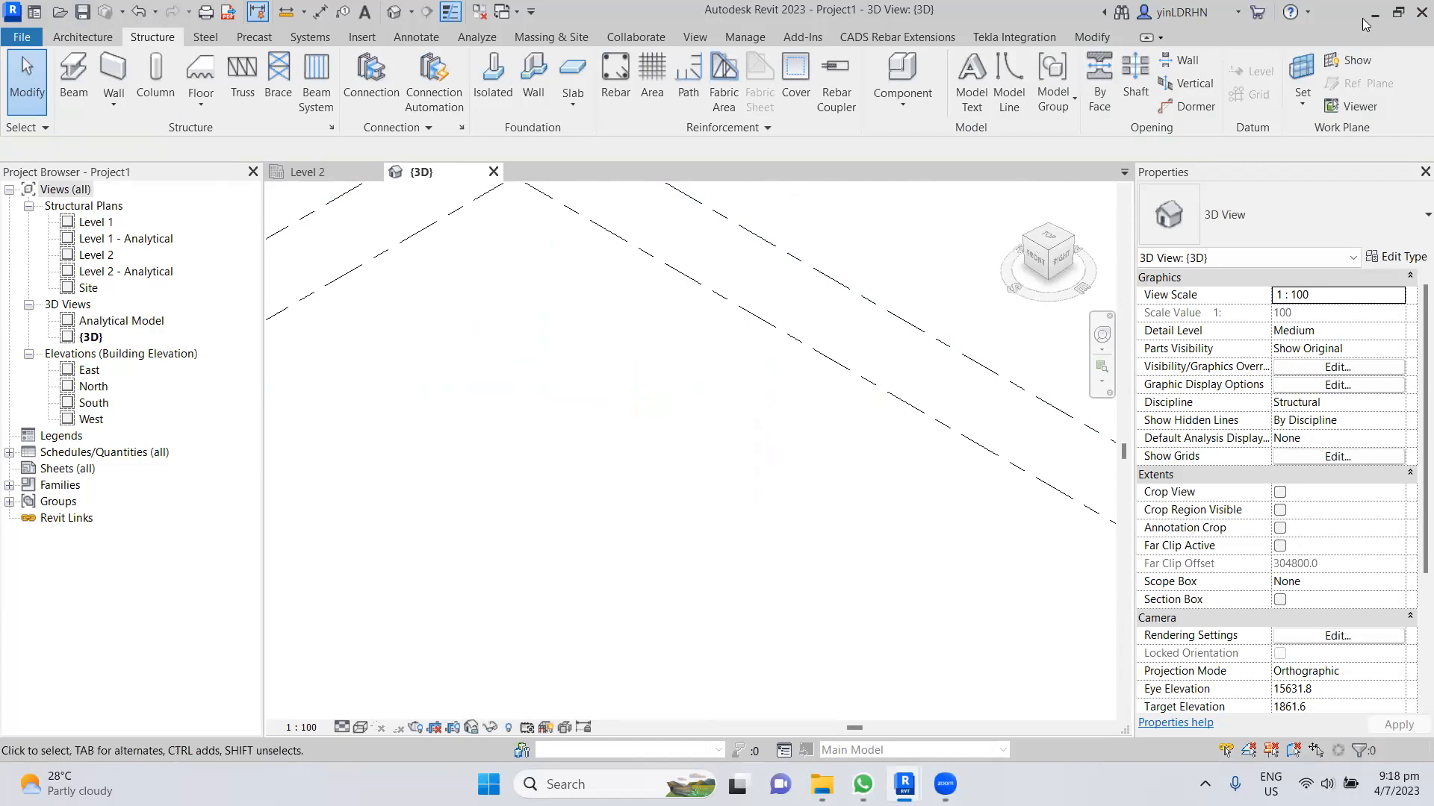
# - In the Concrete L Column family's lower reference level plan, create a circular void extrusion of radius 75 centred on the intersecting centre reference planes
pyautogui.click(1374, 12)
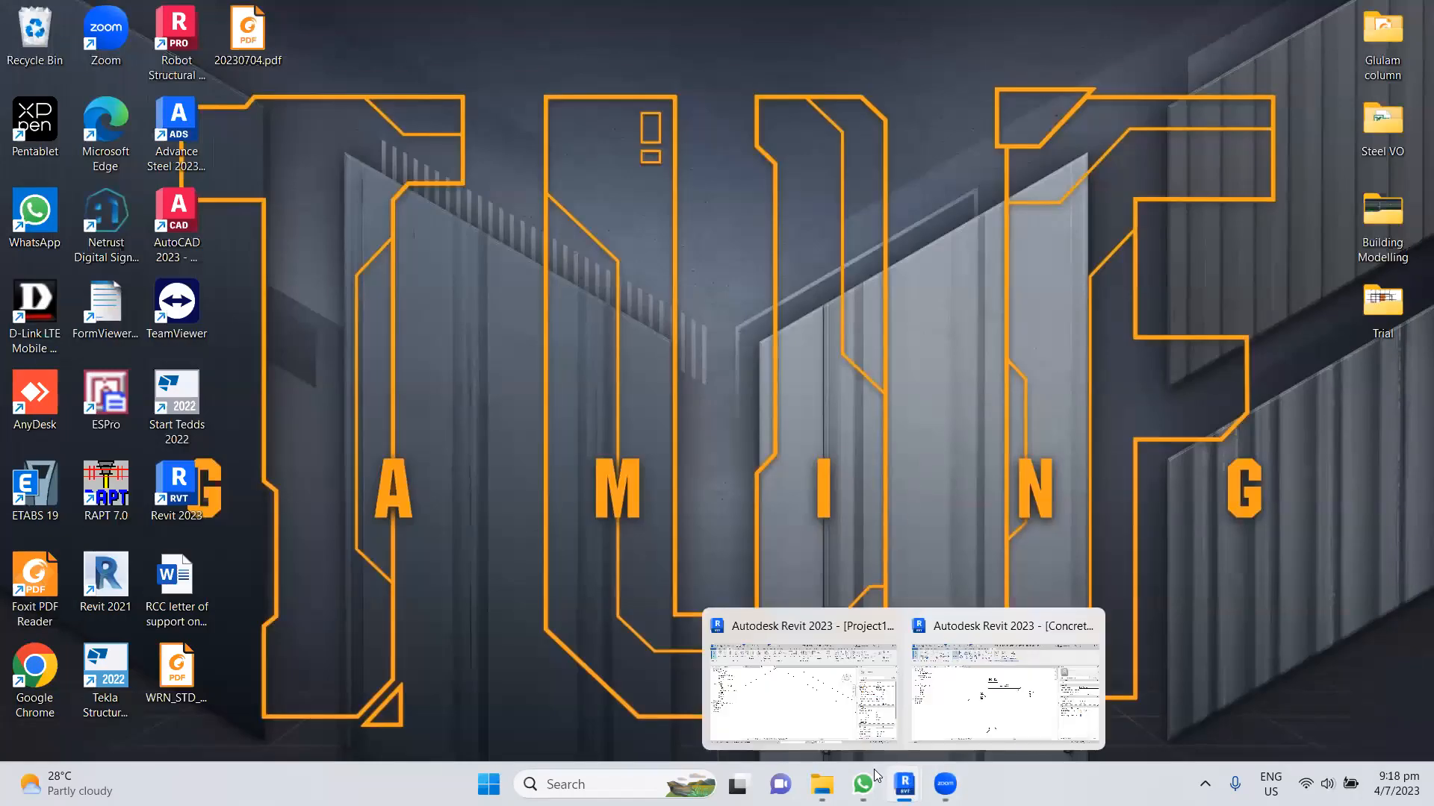
pyautogui.click(1005, 691)
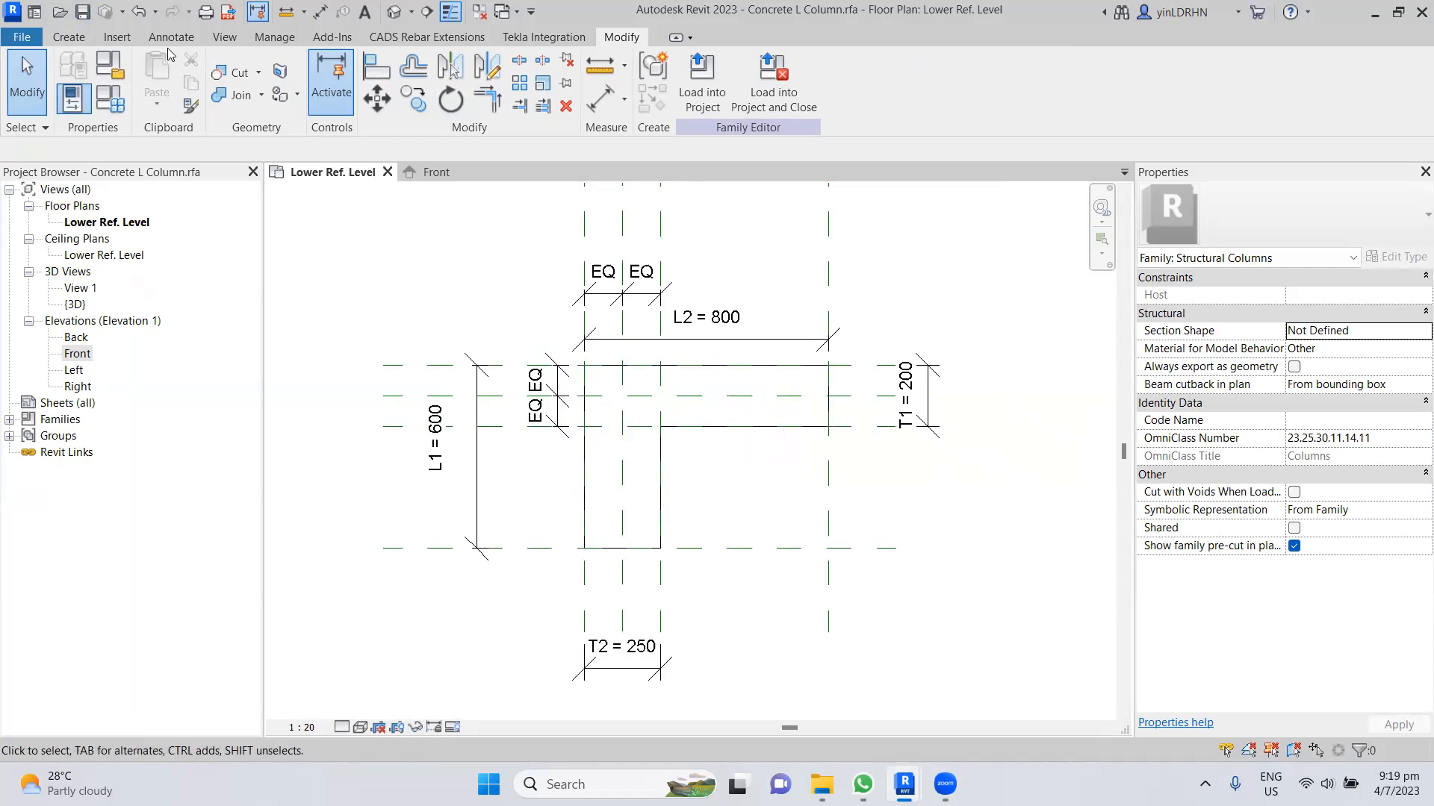
pyautogui.click(75, 38)
pyautogui.click(382, 110)
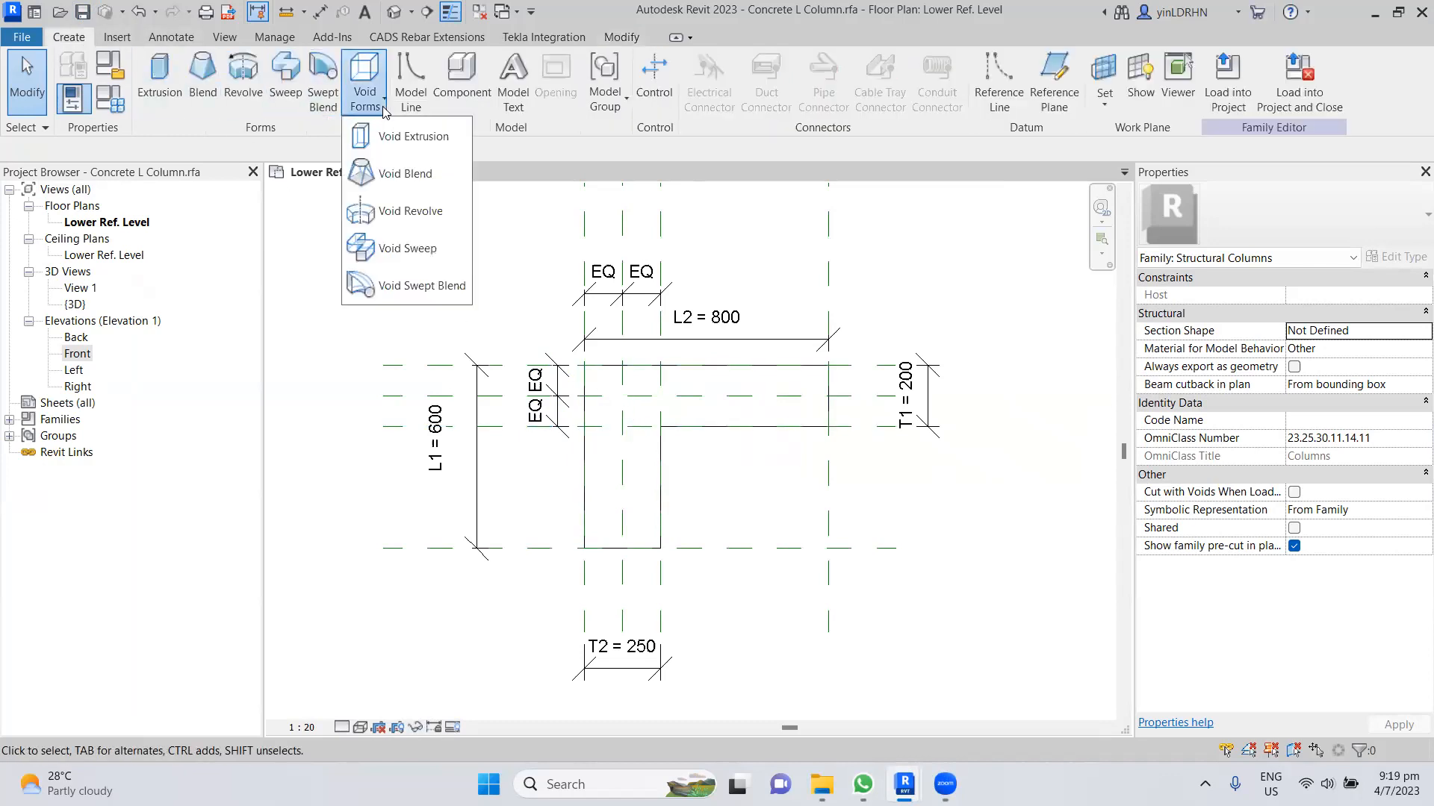
pyautogui.click(377, 136)
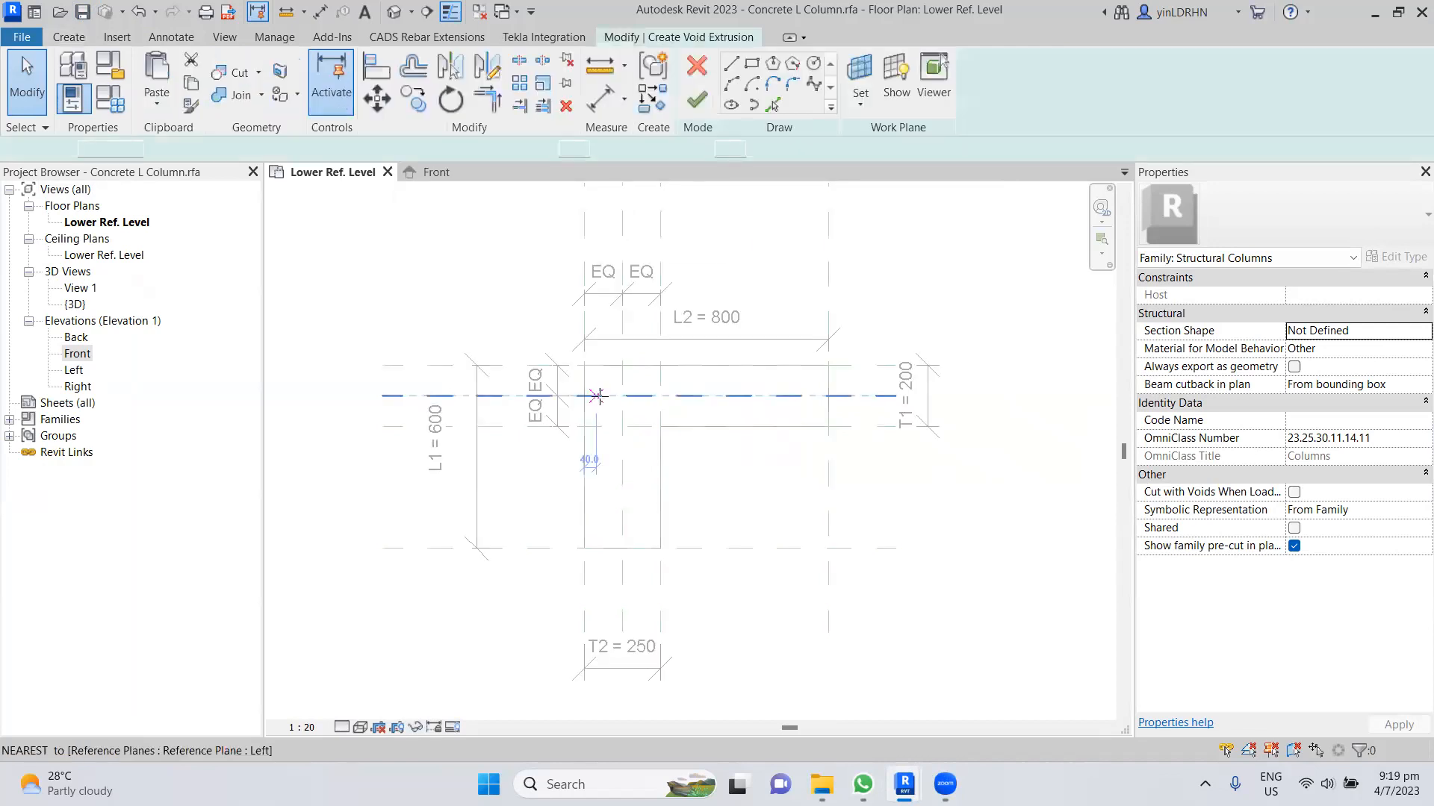
pyautogui.press('Escape')
pyautogui.scroll(3, 615, 390)
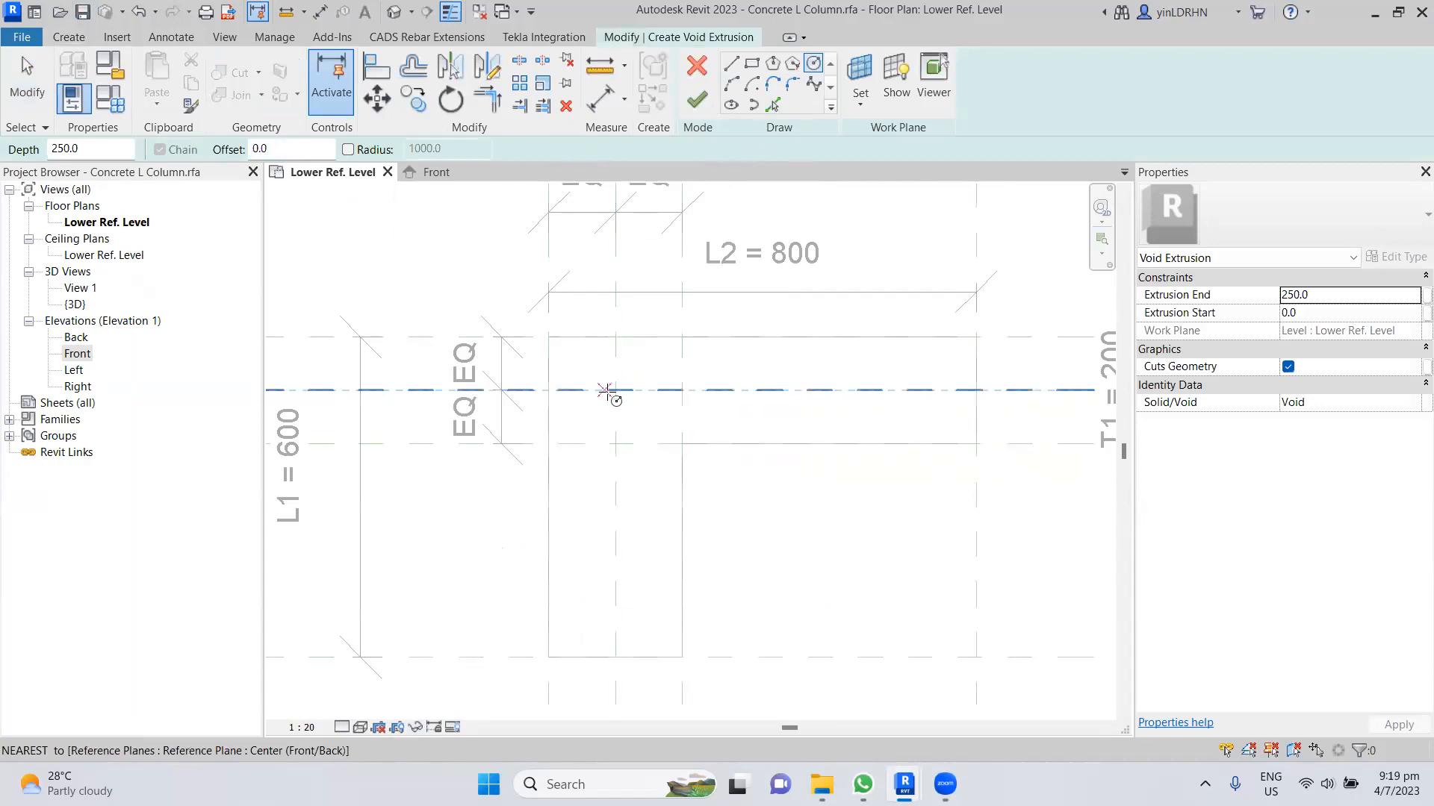
pyautogui.click(615, 390)
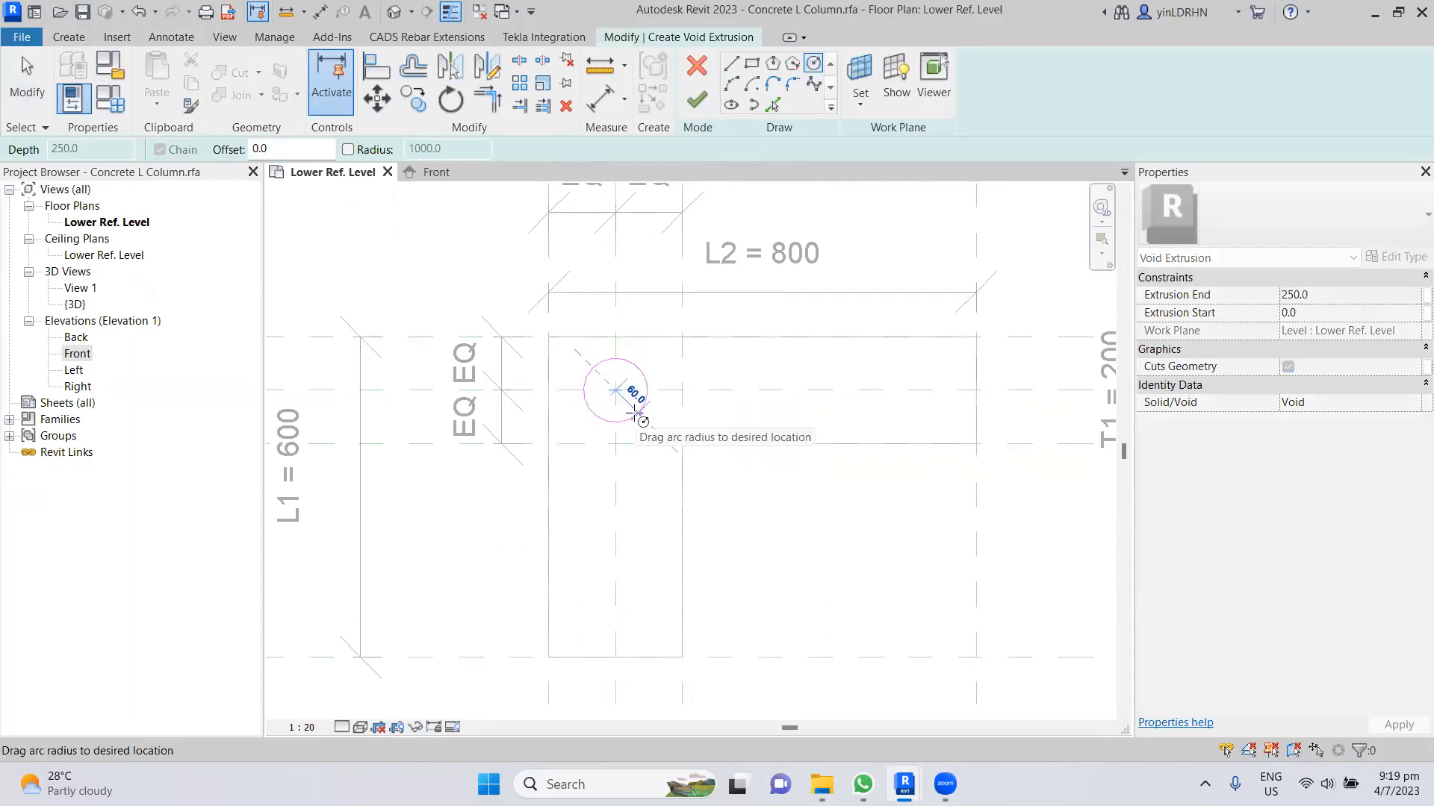
pyautogui.write('75')
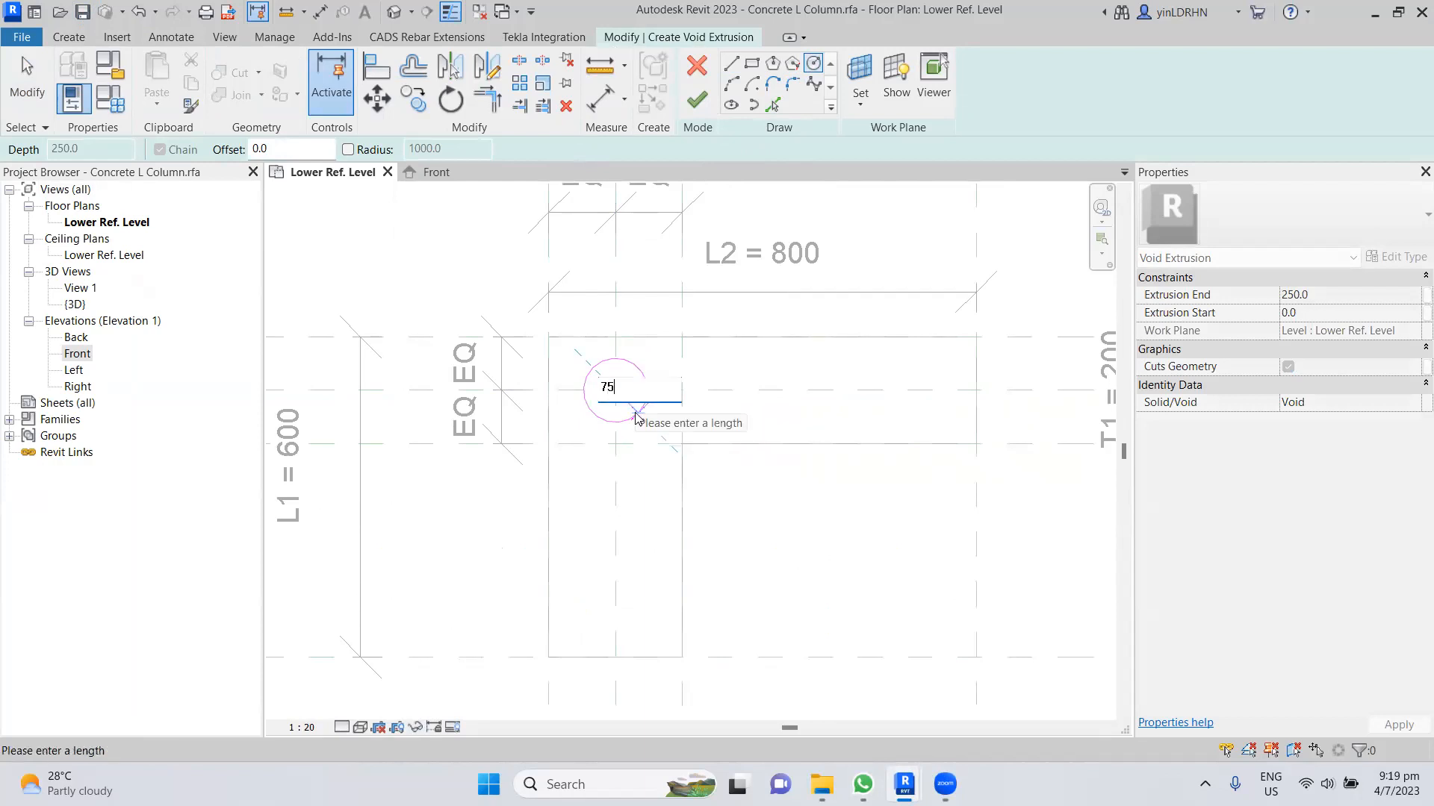
pyautogui.press('Return')
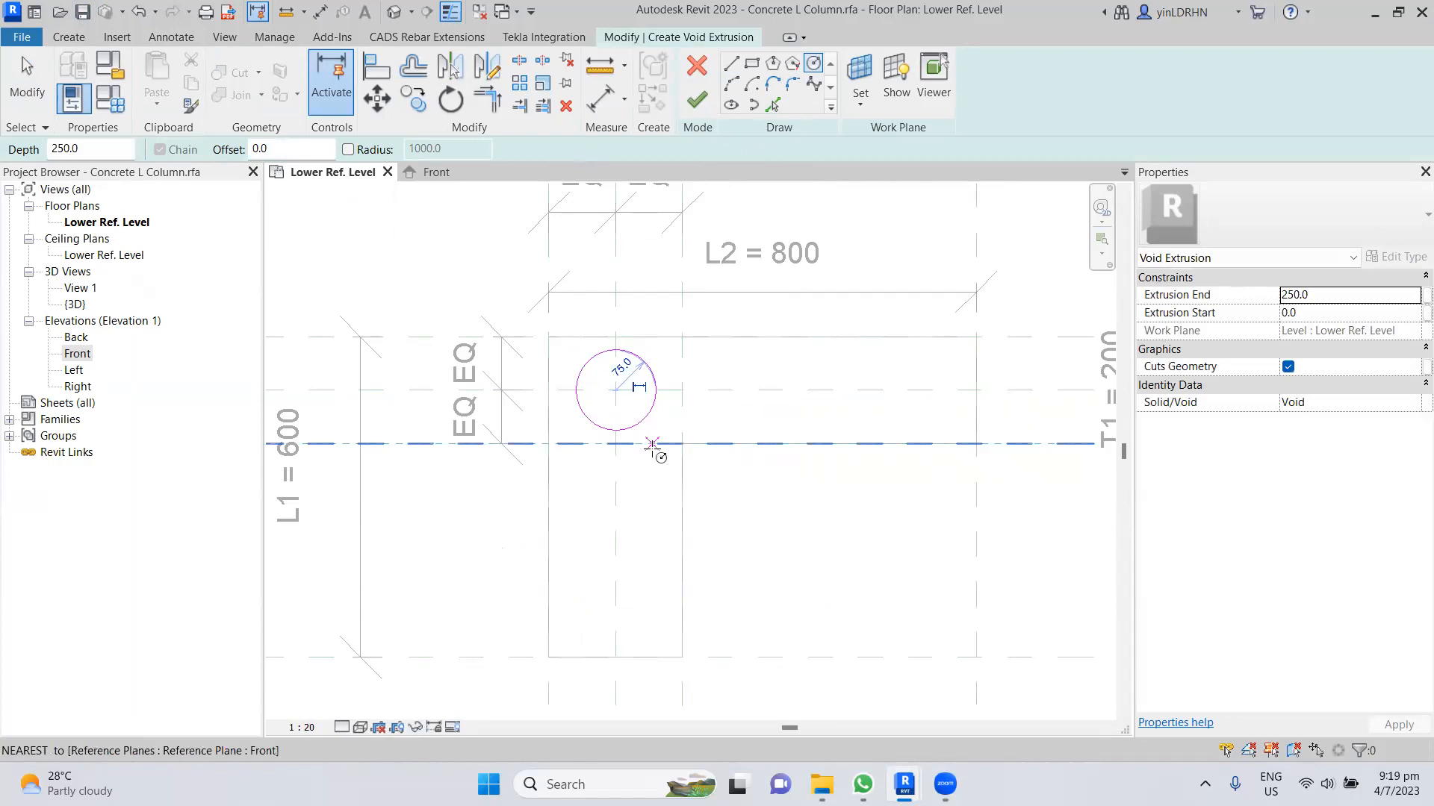
pyautogui.click(699, 118)
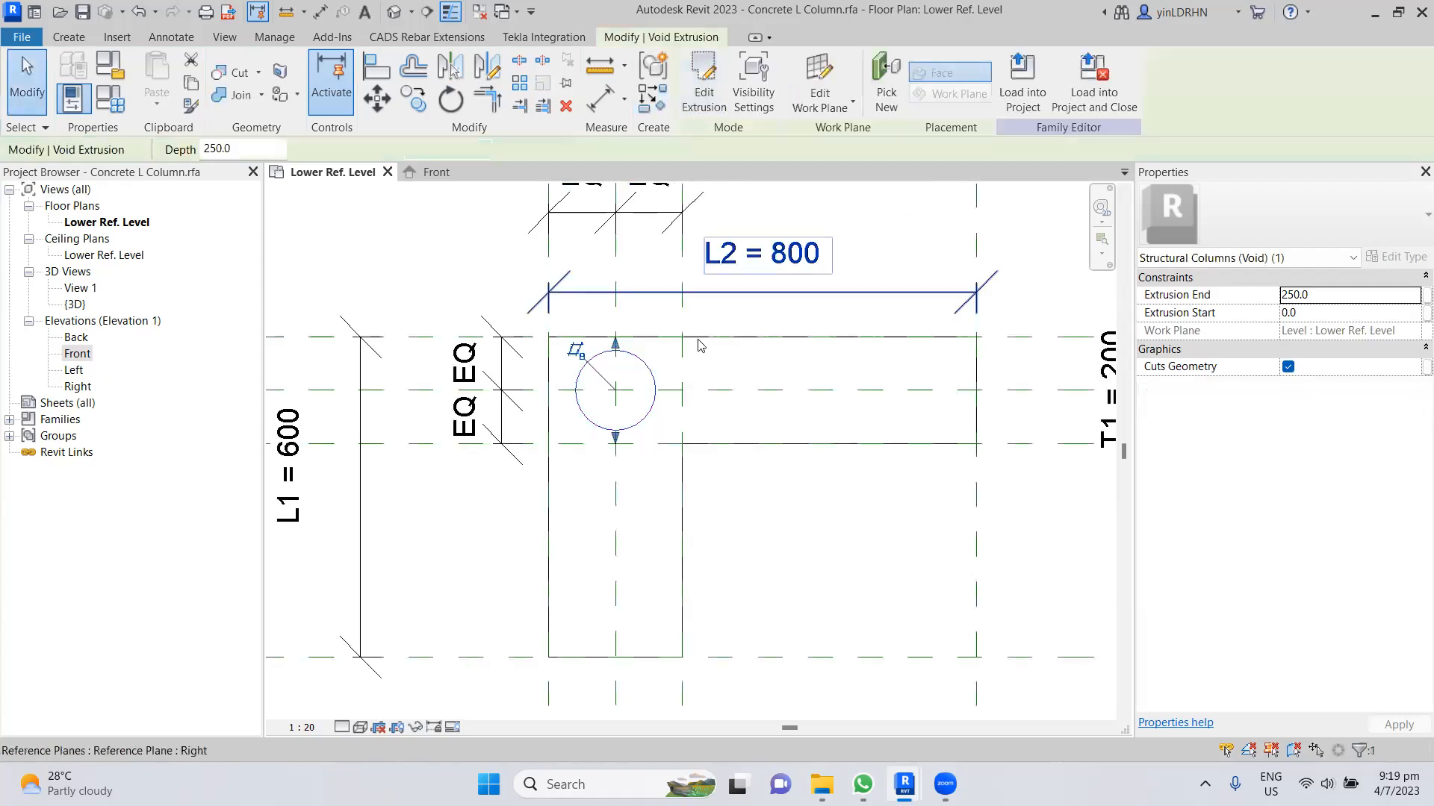
pyautogui.click(663, 395)
pyautogui.click(661, 393)
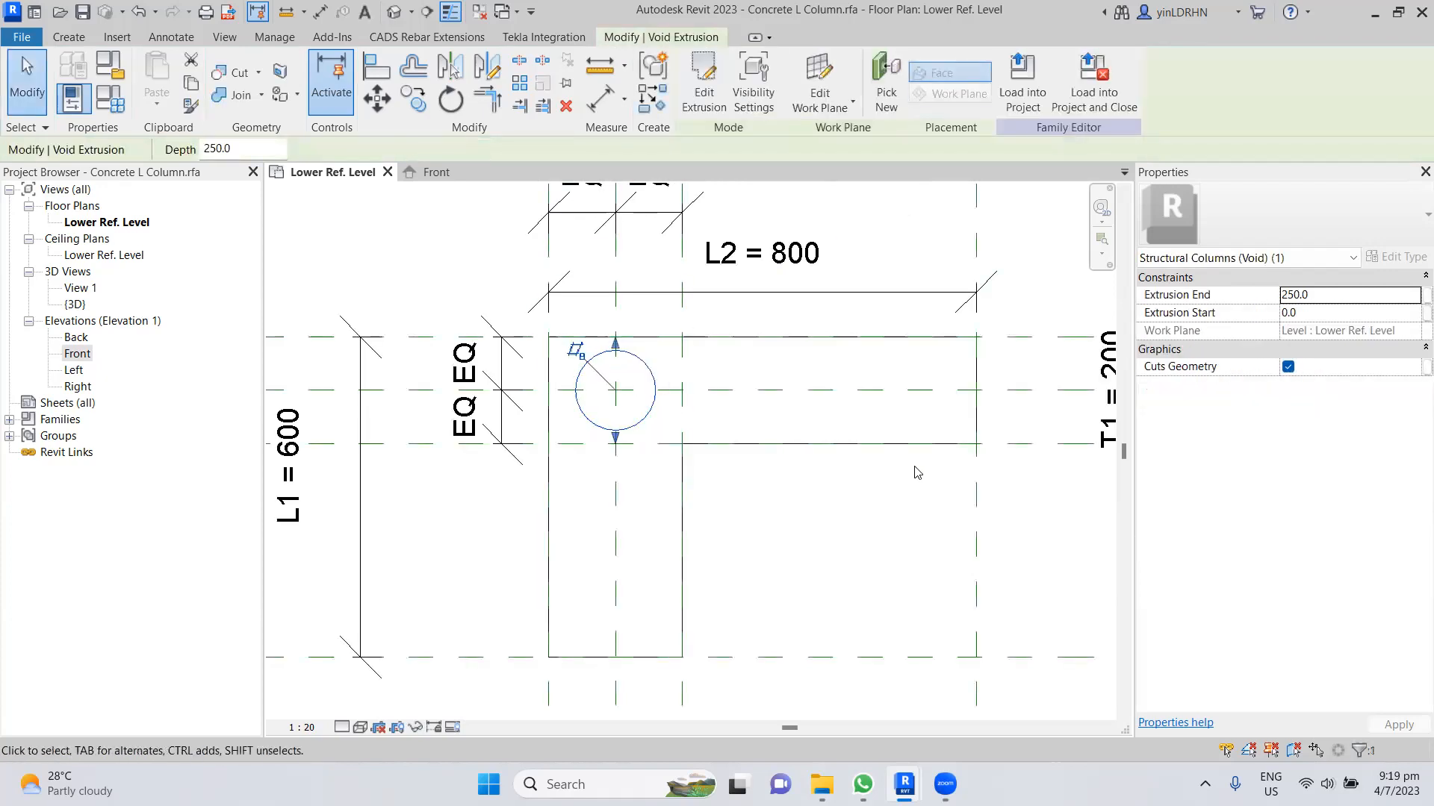
pyautogui.scroll(-2, 909, 482)
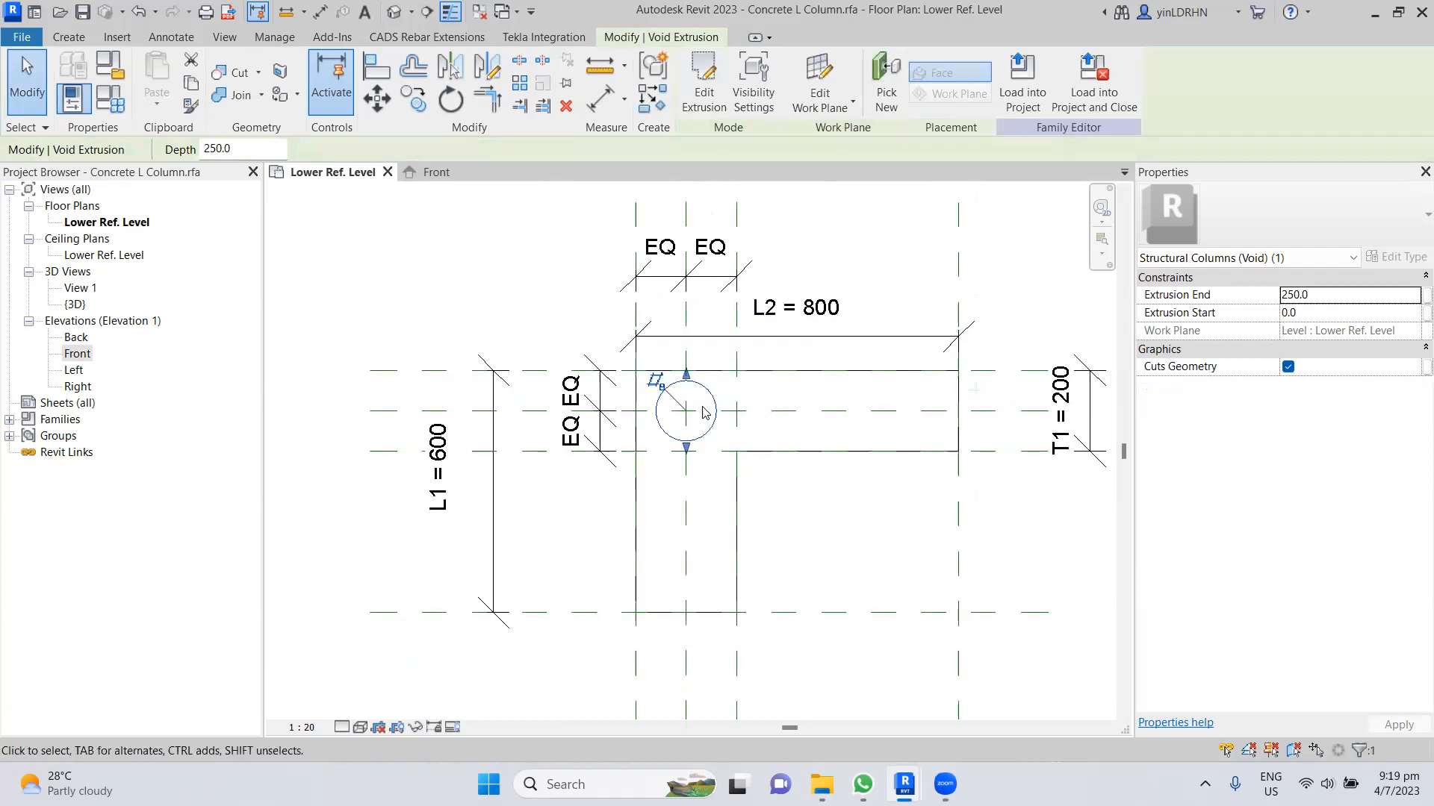
pyautogui.press('Escape')
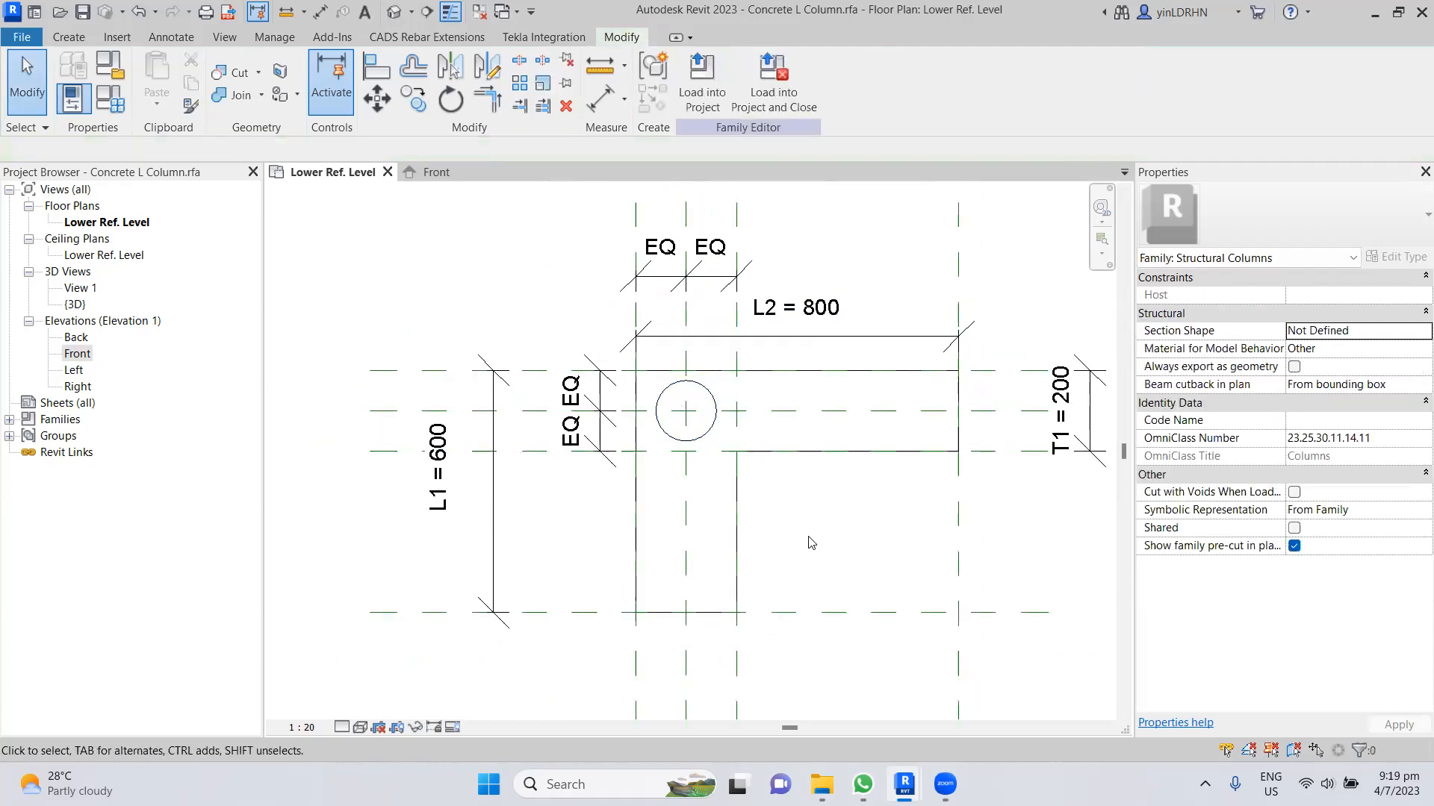
# - In the front elevation, align the top of the circular void with the Upper Ref Level and lock the alignment
pyautogui.click(700, 434)
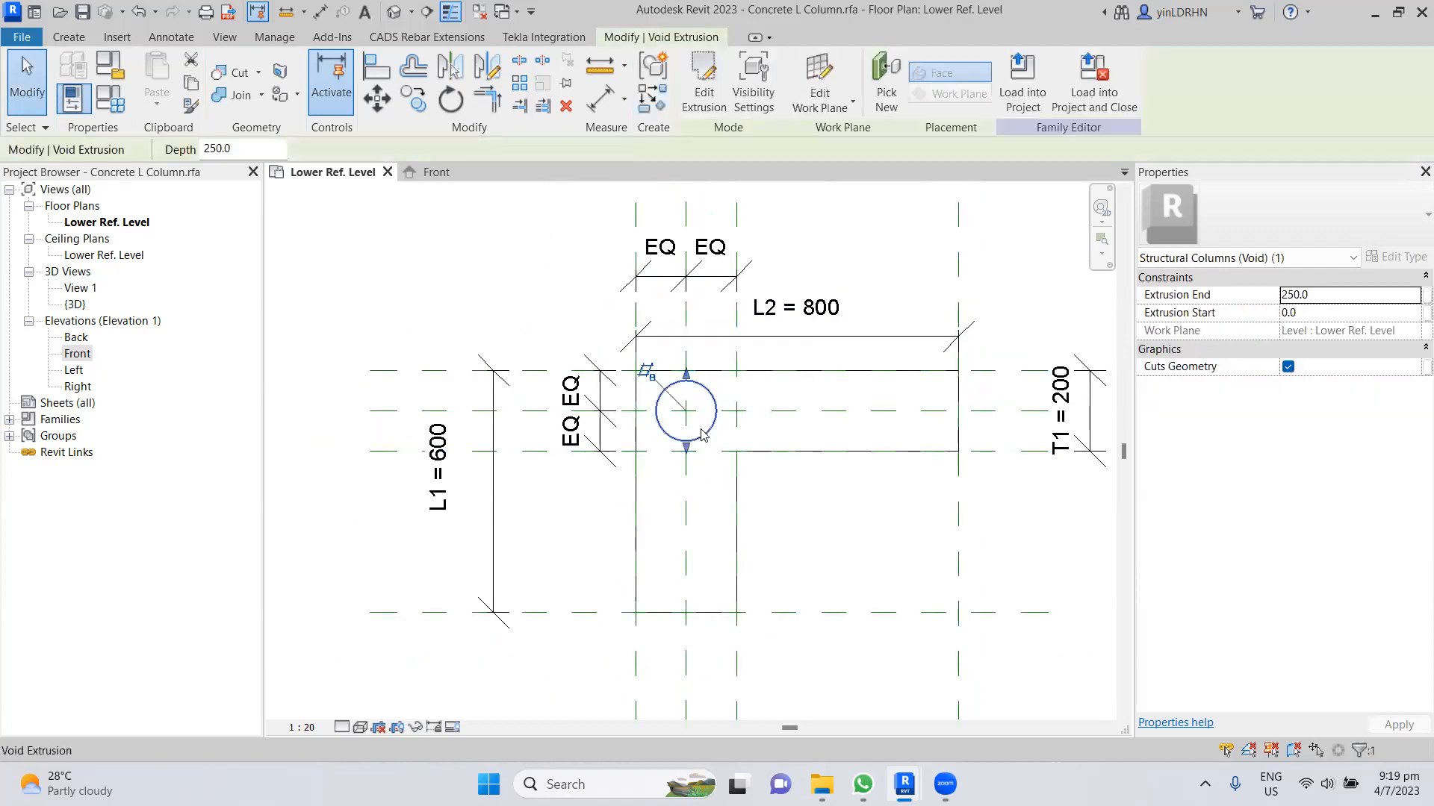
pyautogui.click(439, 174)
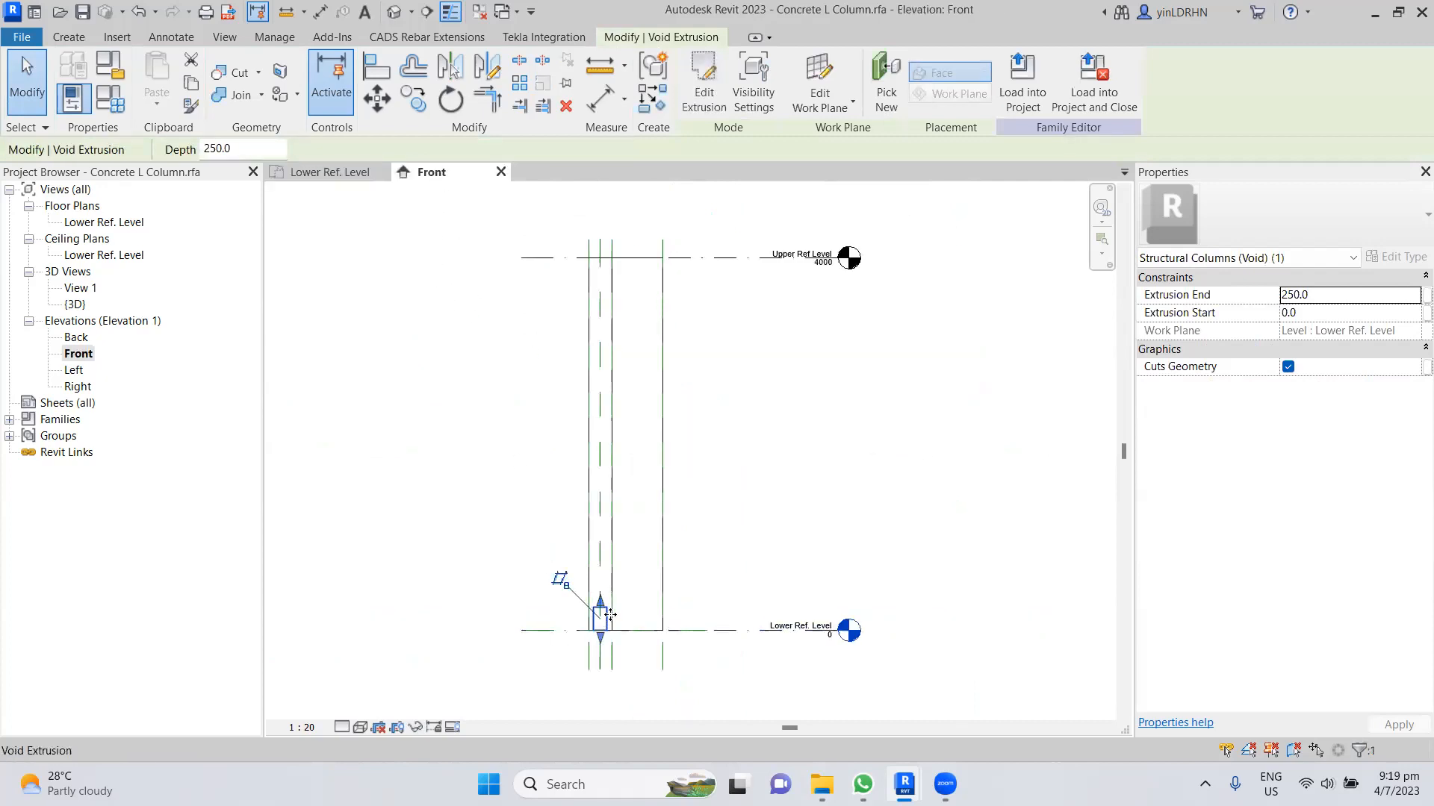
pyautogui.scroll(2, 615, 614)
pyautogui.scroll(-3, 614, 613)
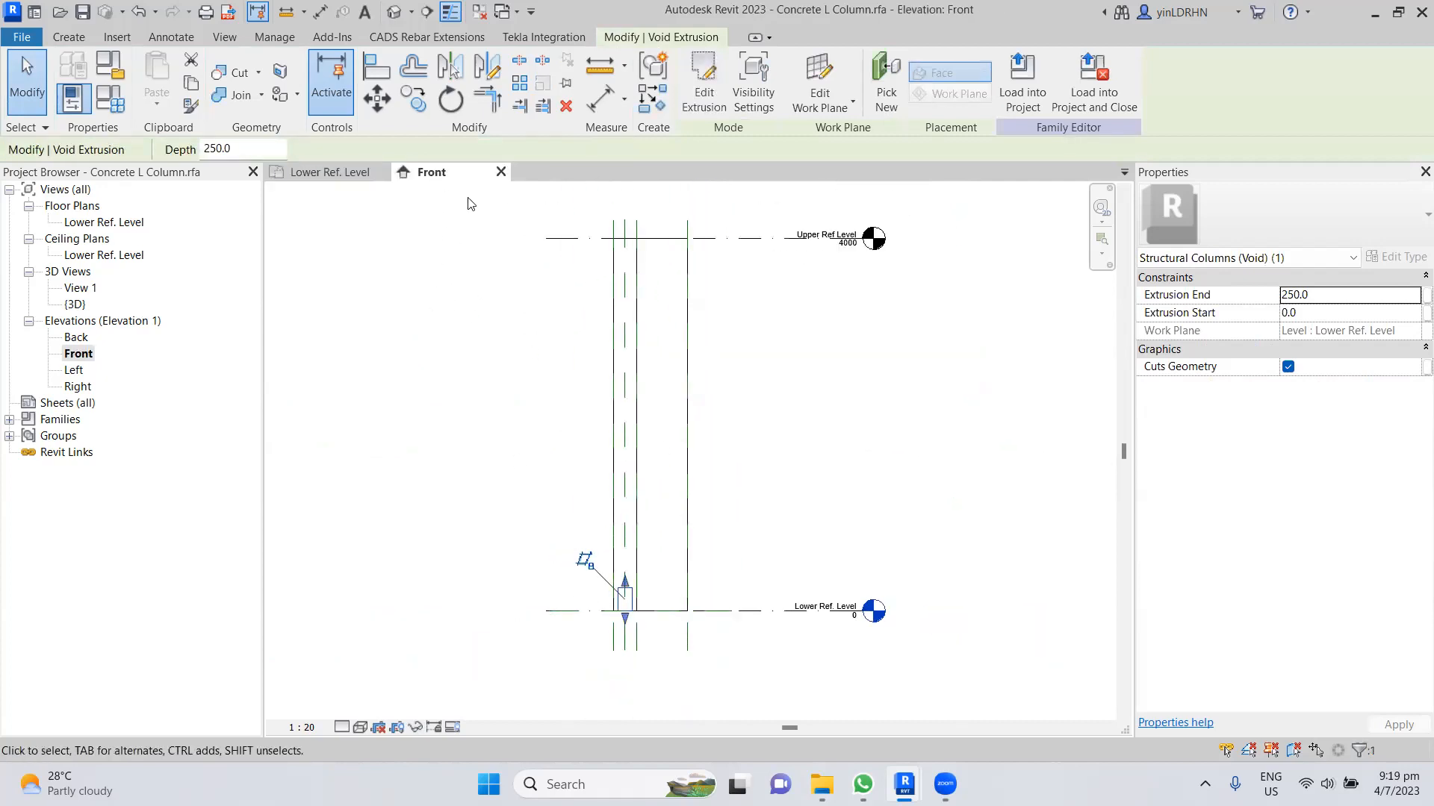
pyautogui.click(375, 68)
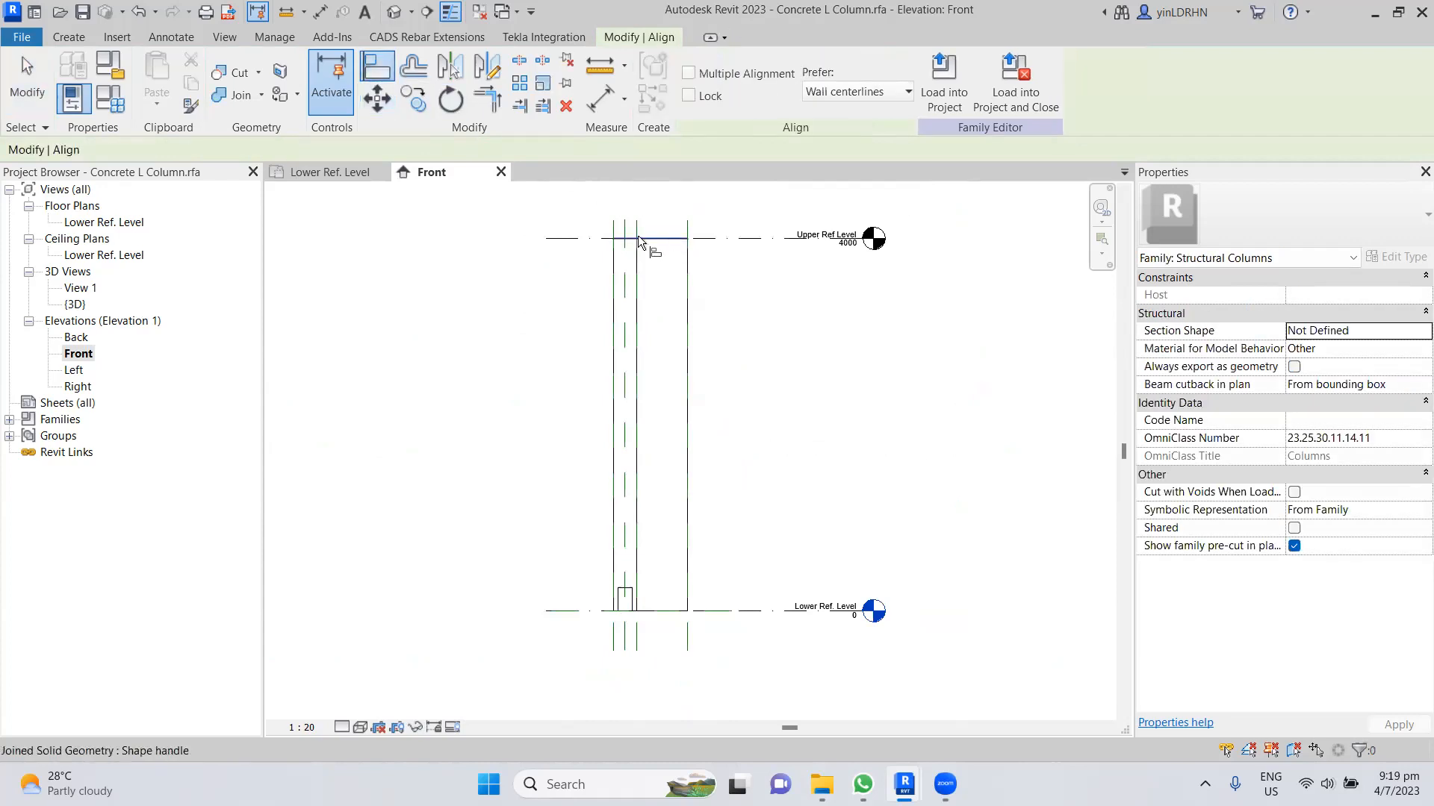
pyautogui.click(597, 238)
pyautogui.scroll(1, 629, 598)
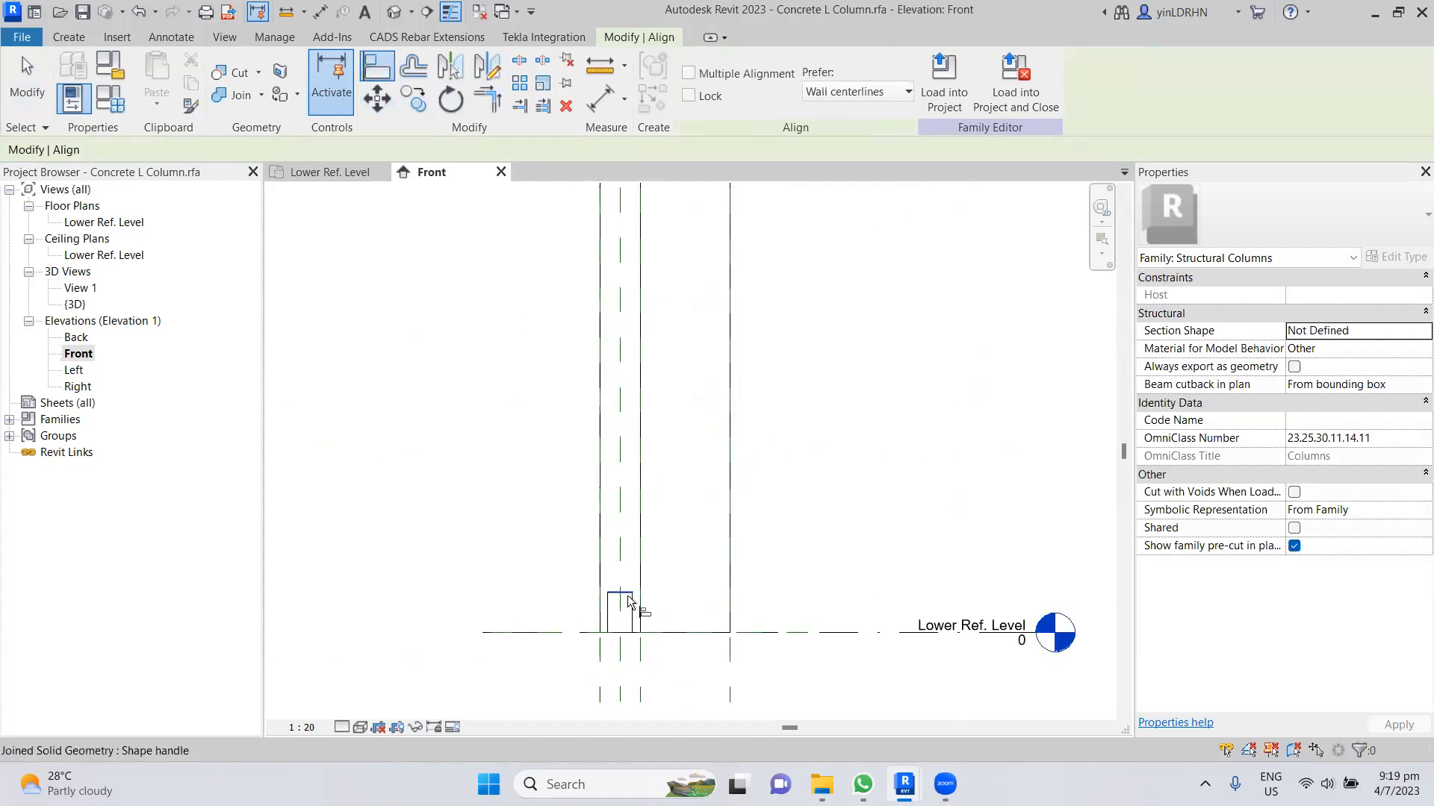
pyautogui.scroll(-3, 679, 525)
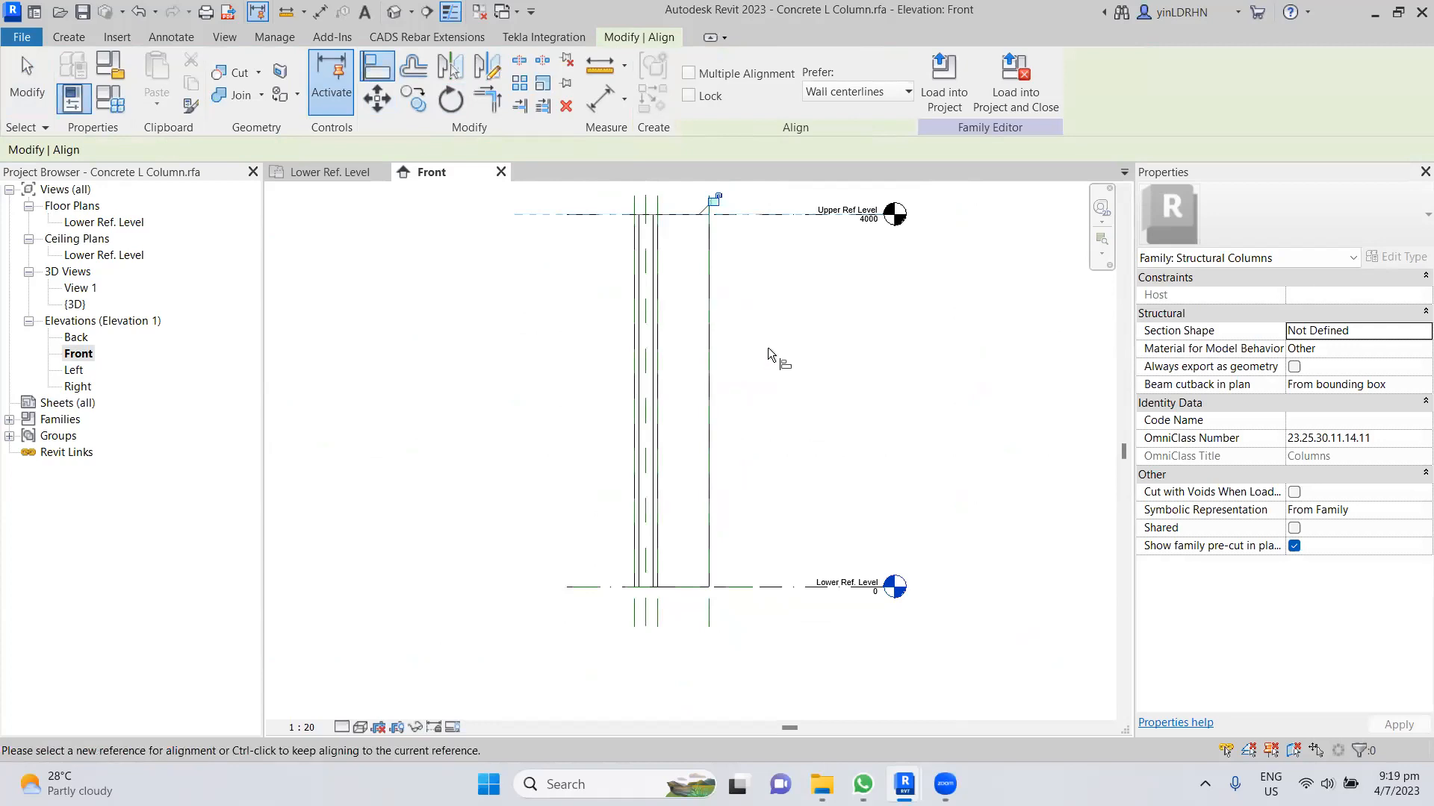
pyautogui.click(716, 199)
pyautogui.press('Escape')
pyautogui.press('Escape')
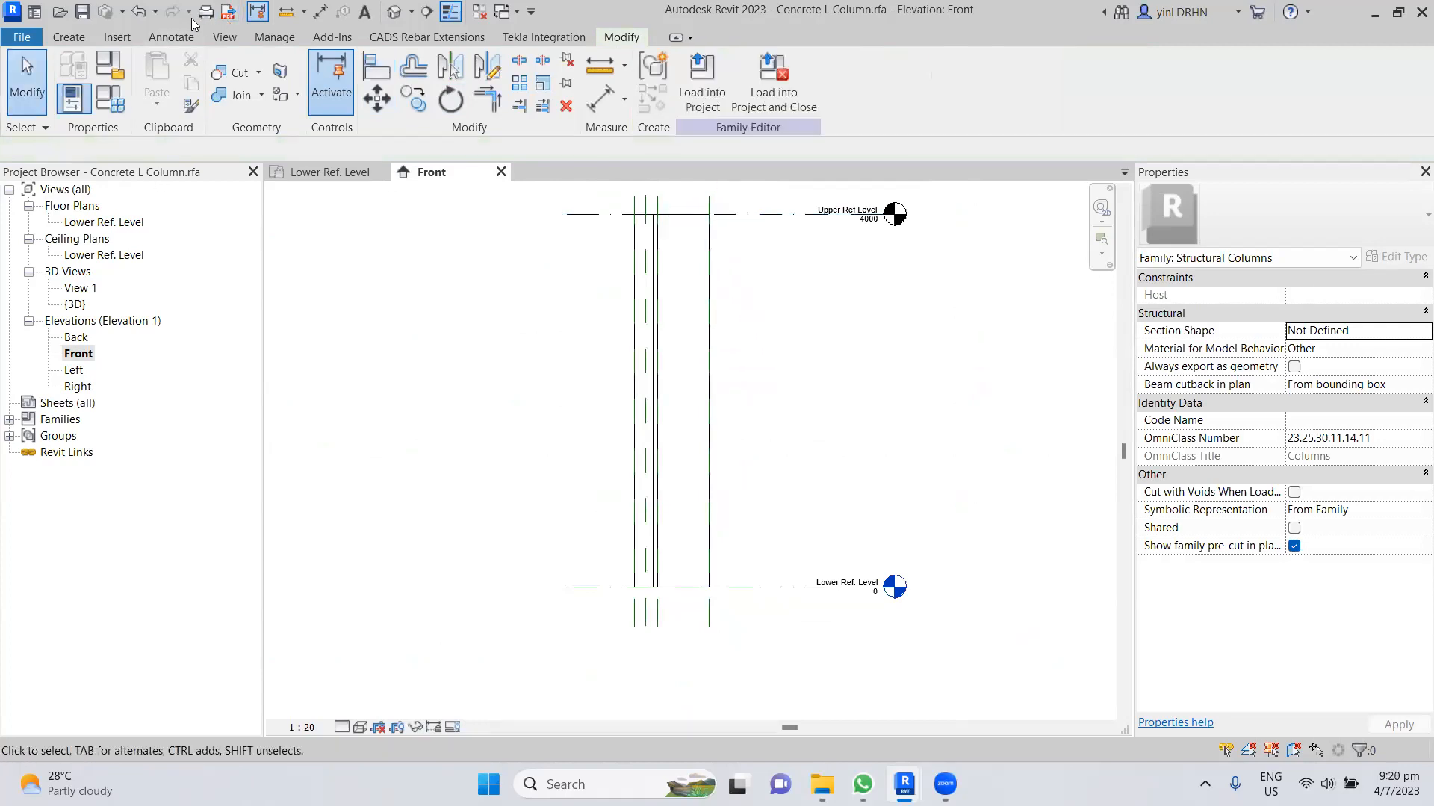
# - Open the family's default 3D view and examine the circular void running through the L column
pyautogui.click(393, 13)
pyautogui.scroll(3, 666, 216)
pyautogui.click(667, 216)
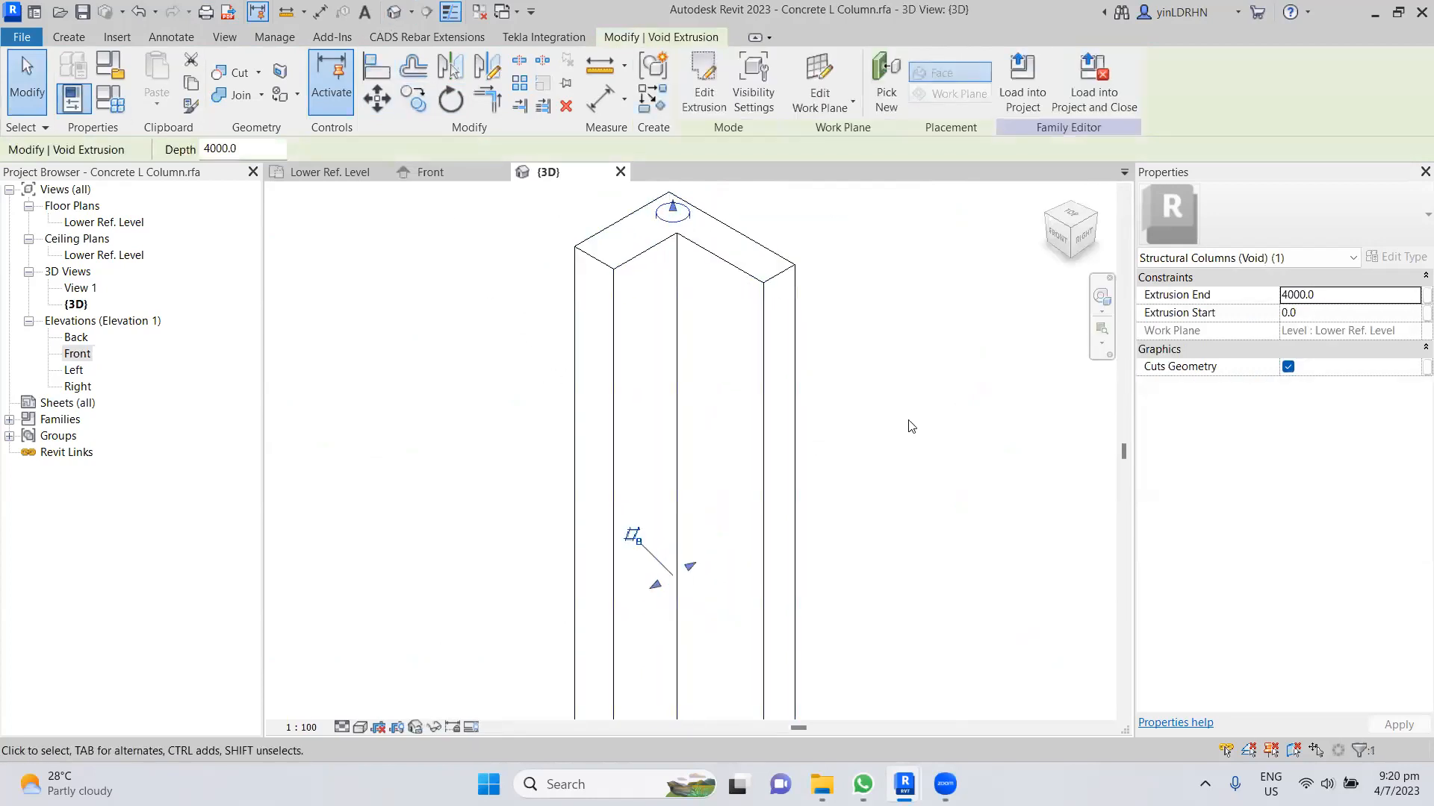
pyautogui.keyDown('shift'); pyautogui.moveTo(956, 505); pyautogui.dragTo(984, 467, button='middle'); pyautogui.keyUp('shift')
pyautogui.keyDown('shift'); pyautogui.moveTo(793, 499); pyautogui.dragTo(782, 531, button='middle'); pyautogui.keyUp('shift')
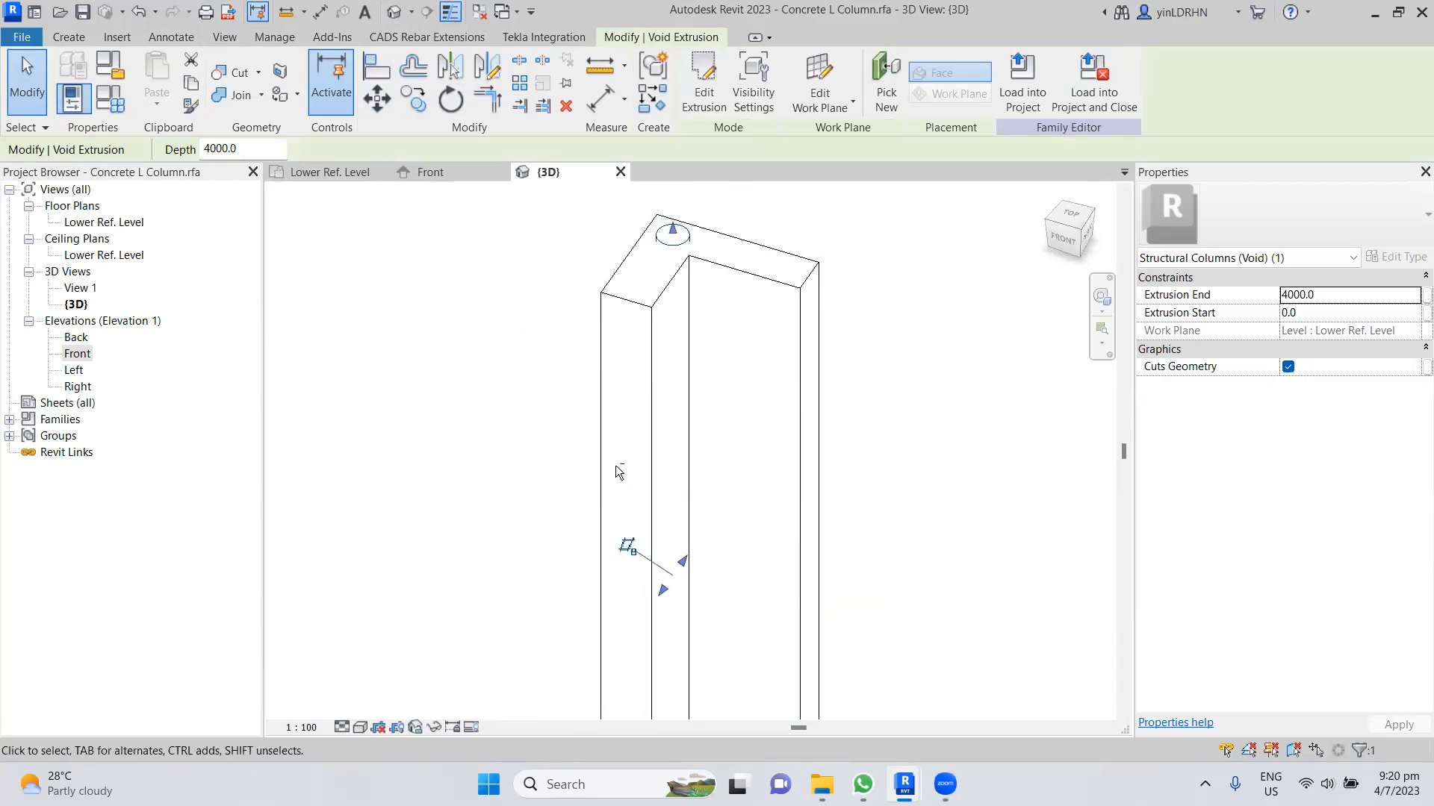
pyautogui.click(446, 420)
pyautogui.click(675, 245)
pyautogui.click(448, 294)
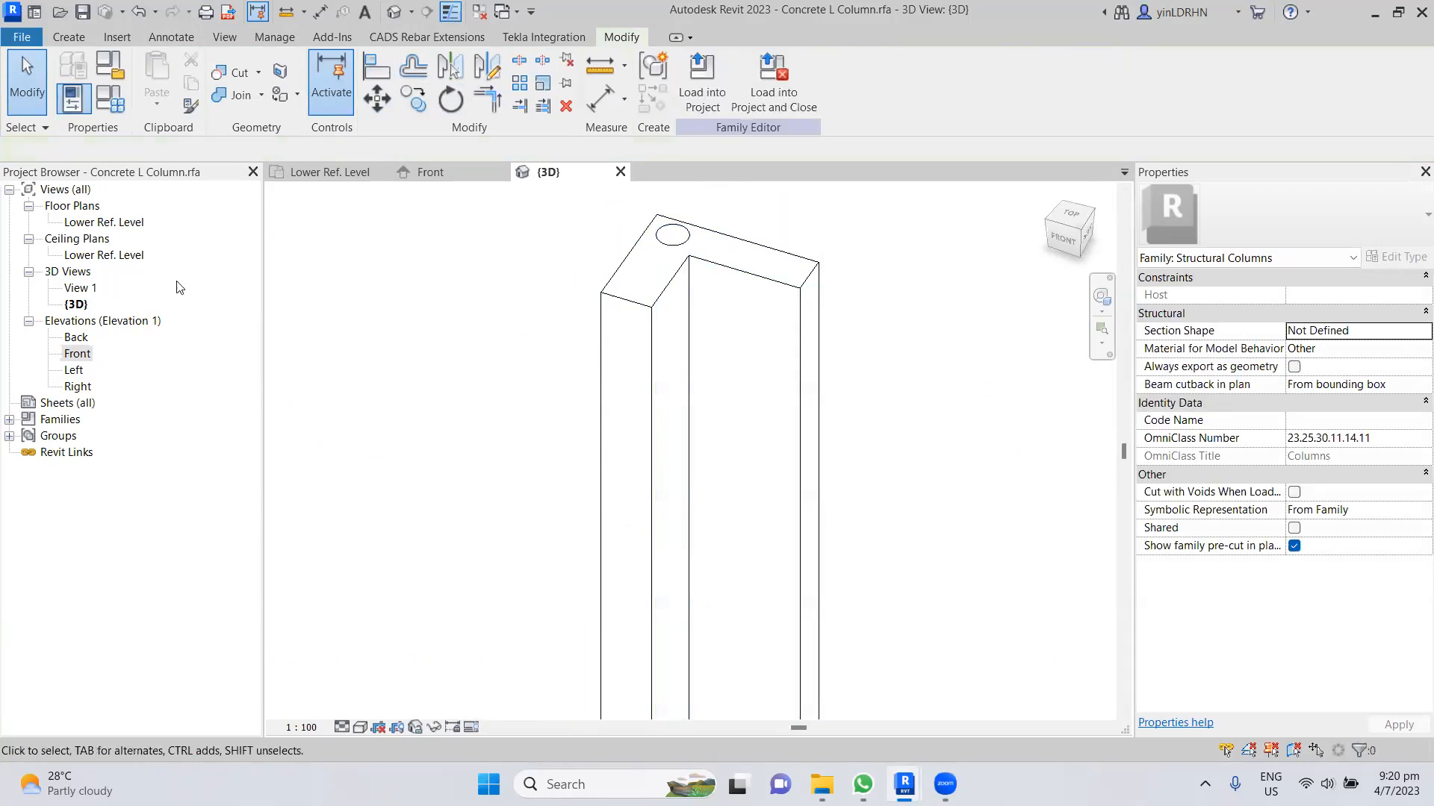
# - Save the Concrete L Column family and switch back to the Project1 window
pyautogui.click(79, 17)
pyautogui.click(1375, 13)
pyautogui.moveTo(904, 784)
pyautogui.click(854, 743)
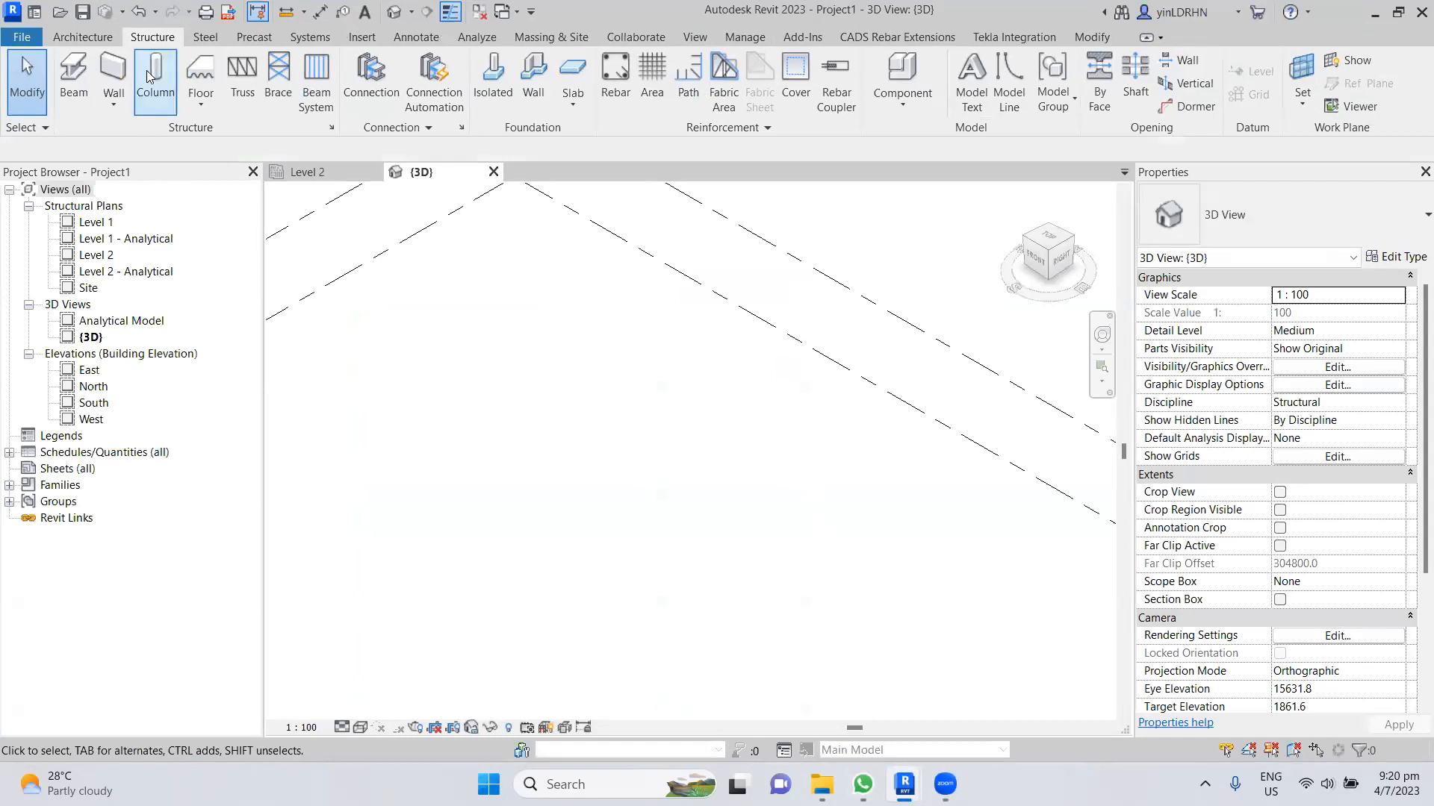
# - Reload Concrete L Column.rfa into the project and place one 600x800x200x250 column in the 3D view
pyautogui.click(146, 70)
pyautogui.click(1396, 257)
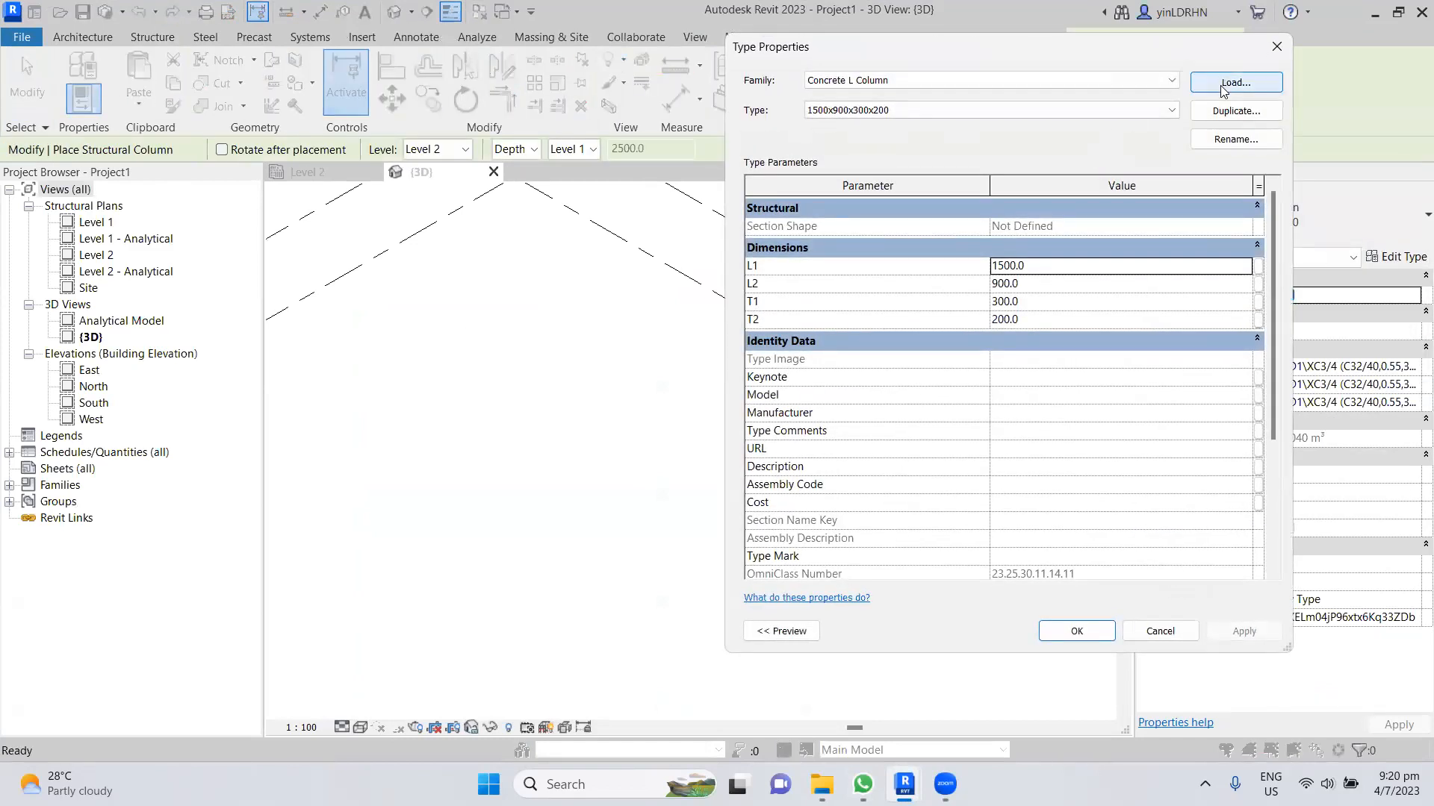
pyautogui.click(1221, 83)
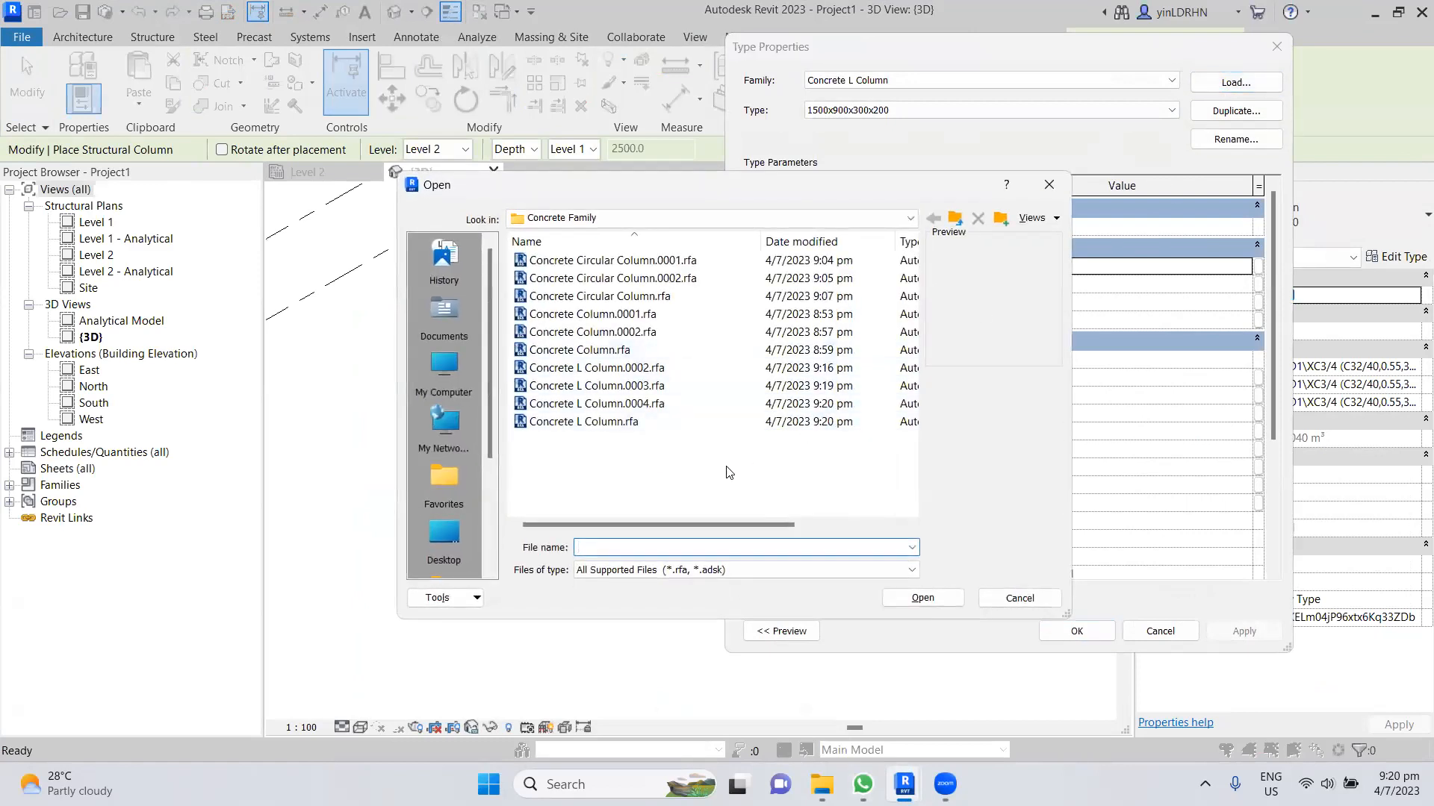
pyautogui.click(656, 422)
pyautogui.click(916, 601)
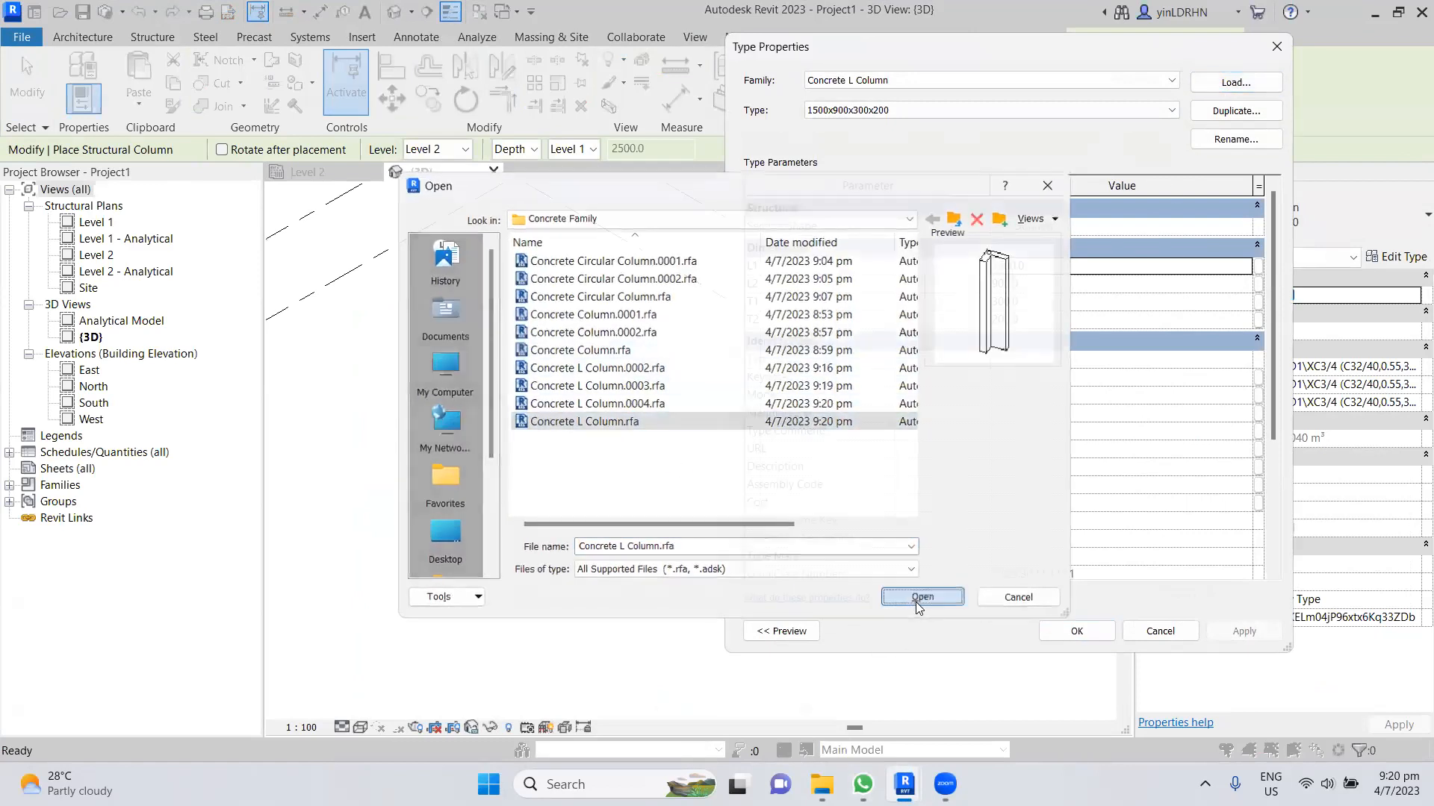
pyautogui.click(605, 389)
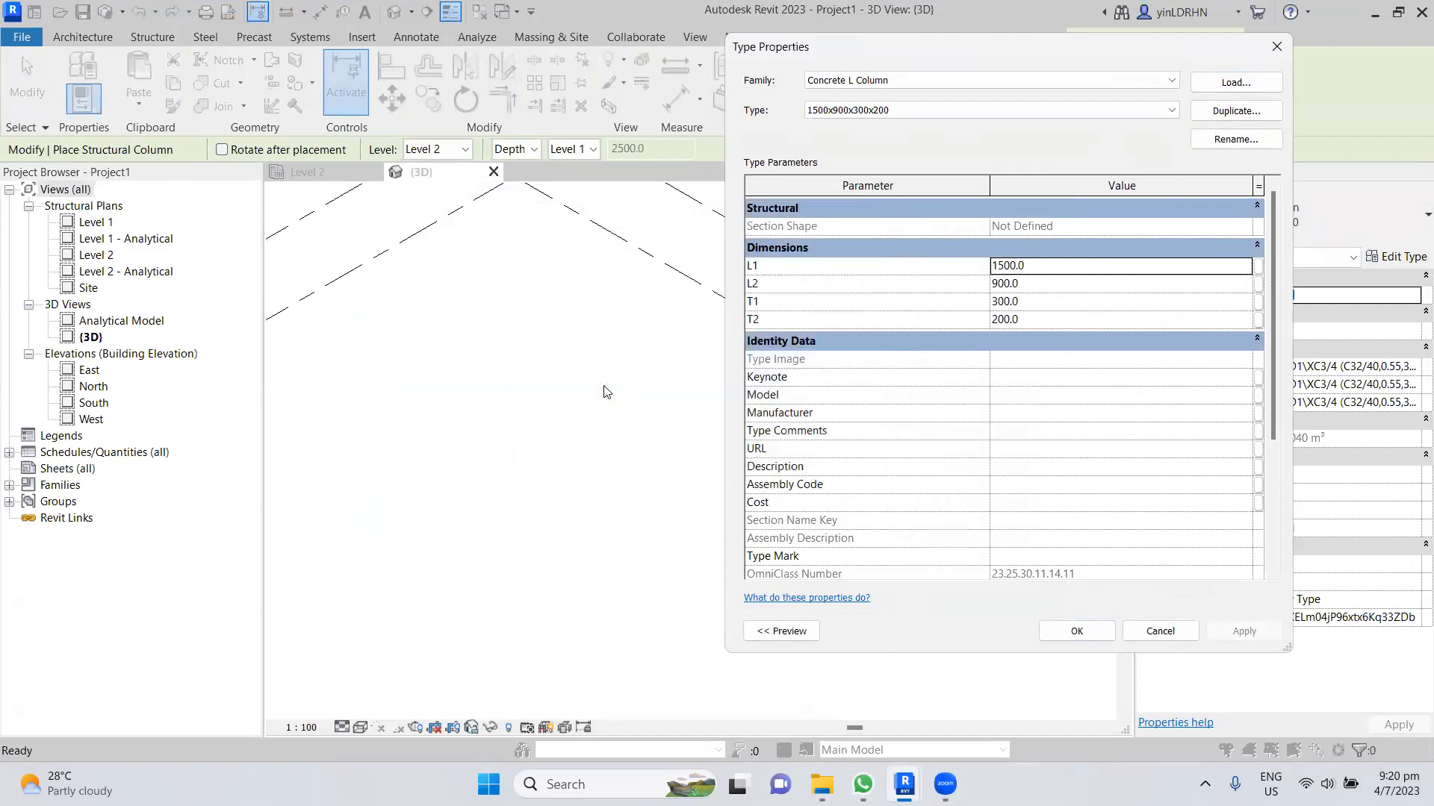
pyautogui.click(1073, 630)
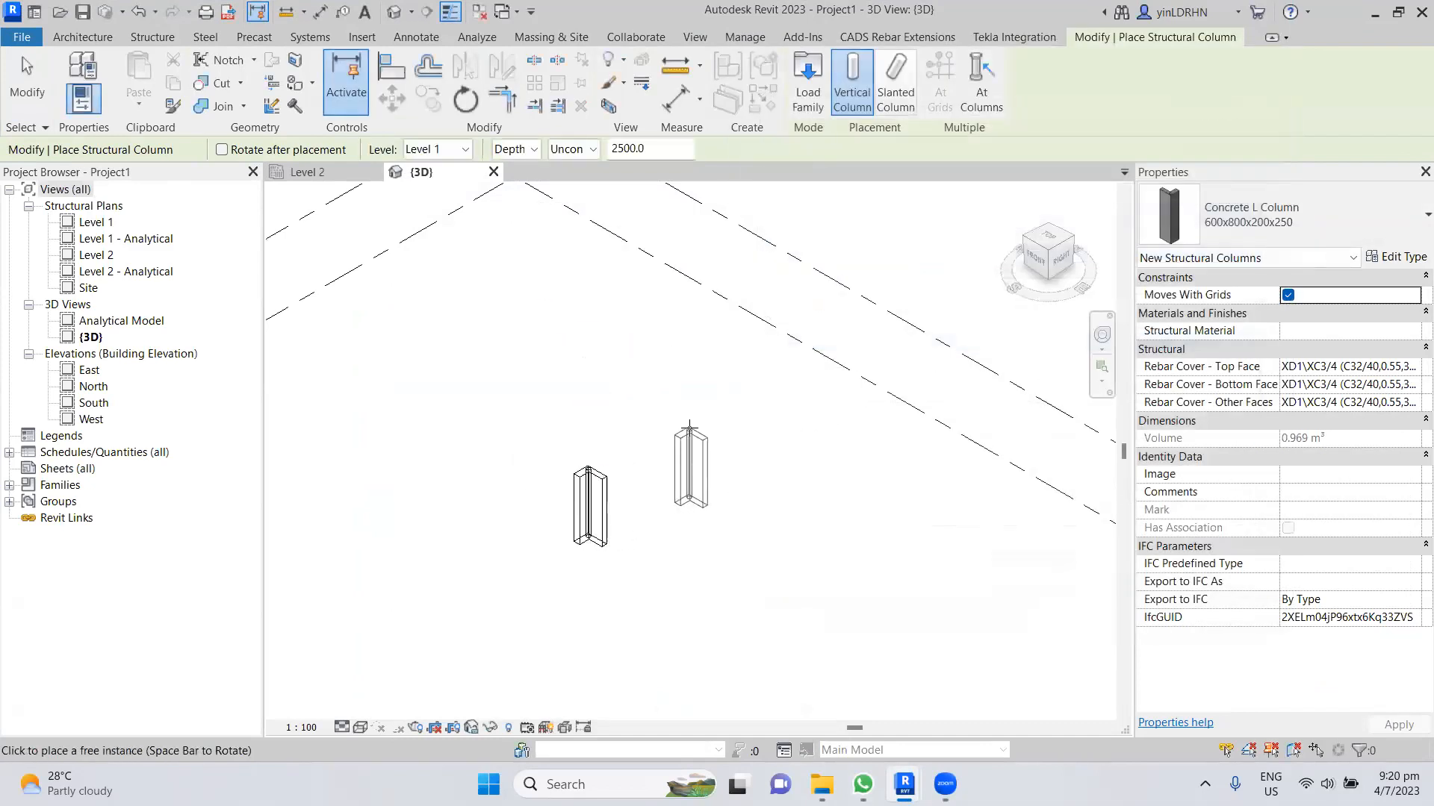
pyautogui.press('Escape')
pyautogui.press('Escape')
# - Examine the placed column's circular void, open its family for editing, and close the family without saving changes
pyautogui.scroll(6, 597, 486)
pyautogui.click(556, 409)
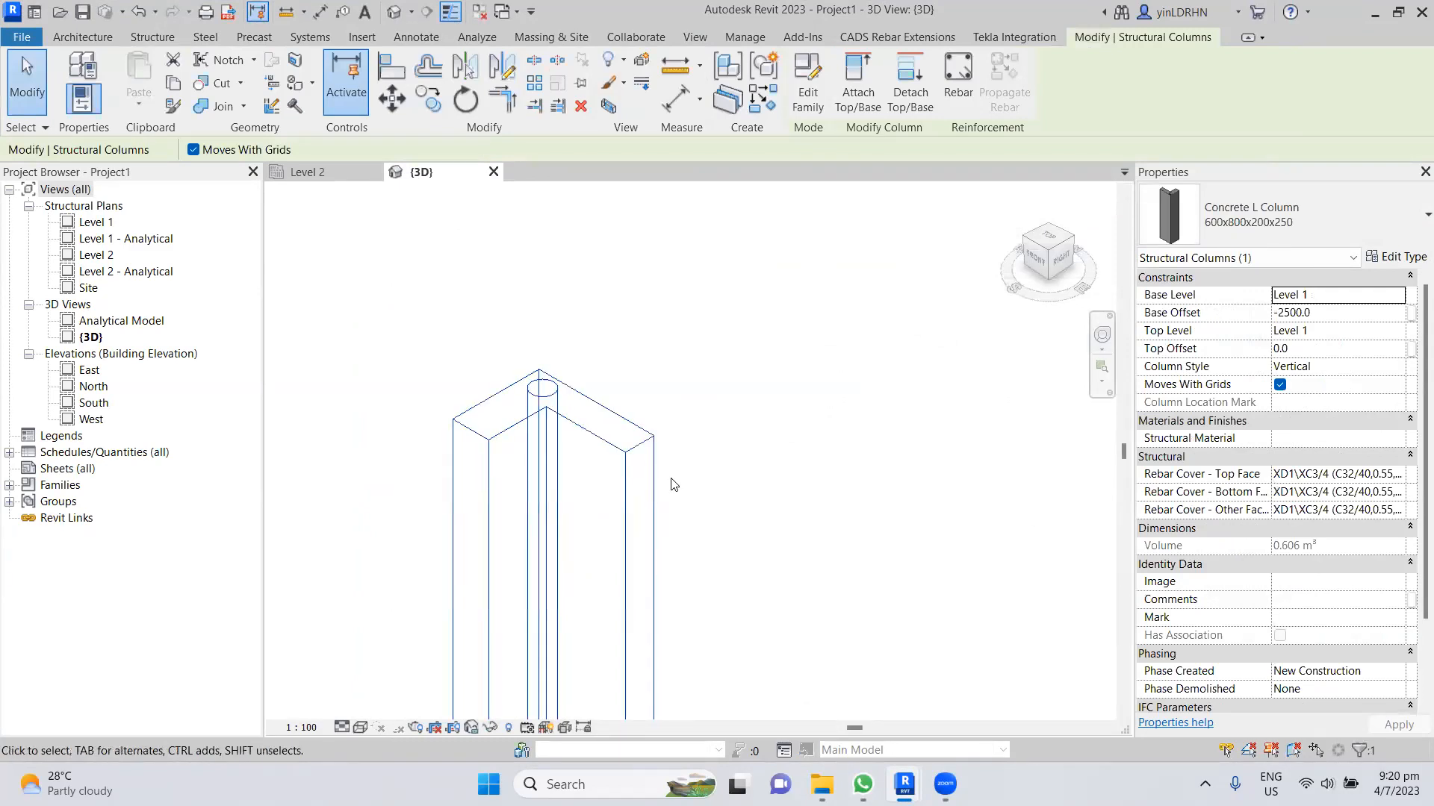
pyautogui.click(809, 90)
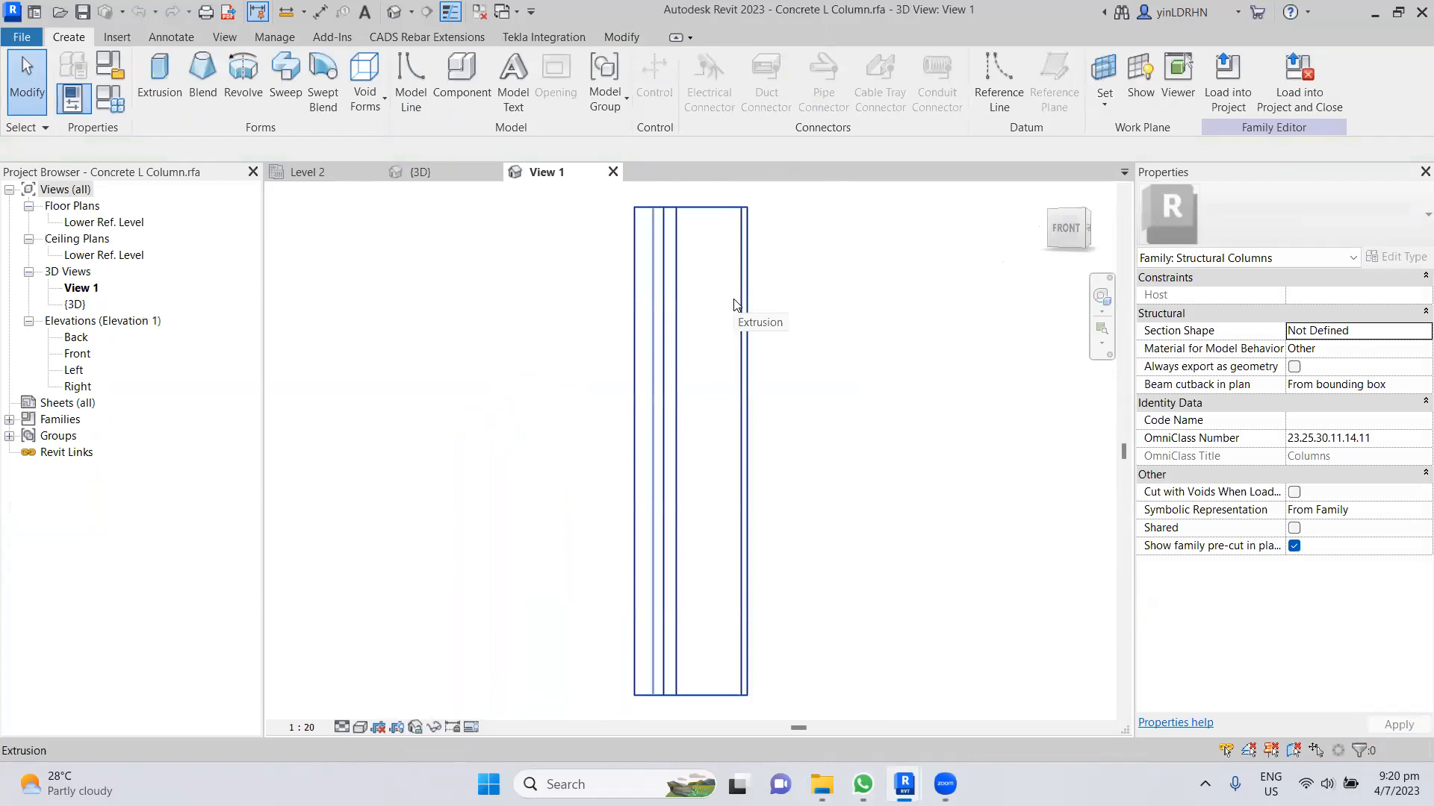
pyautogui.click(613, 173)
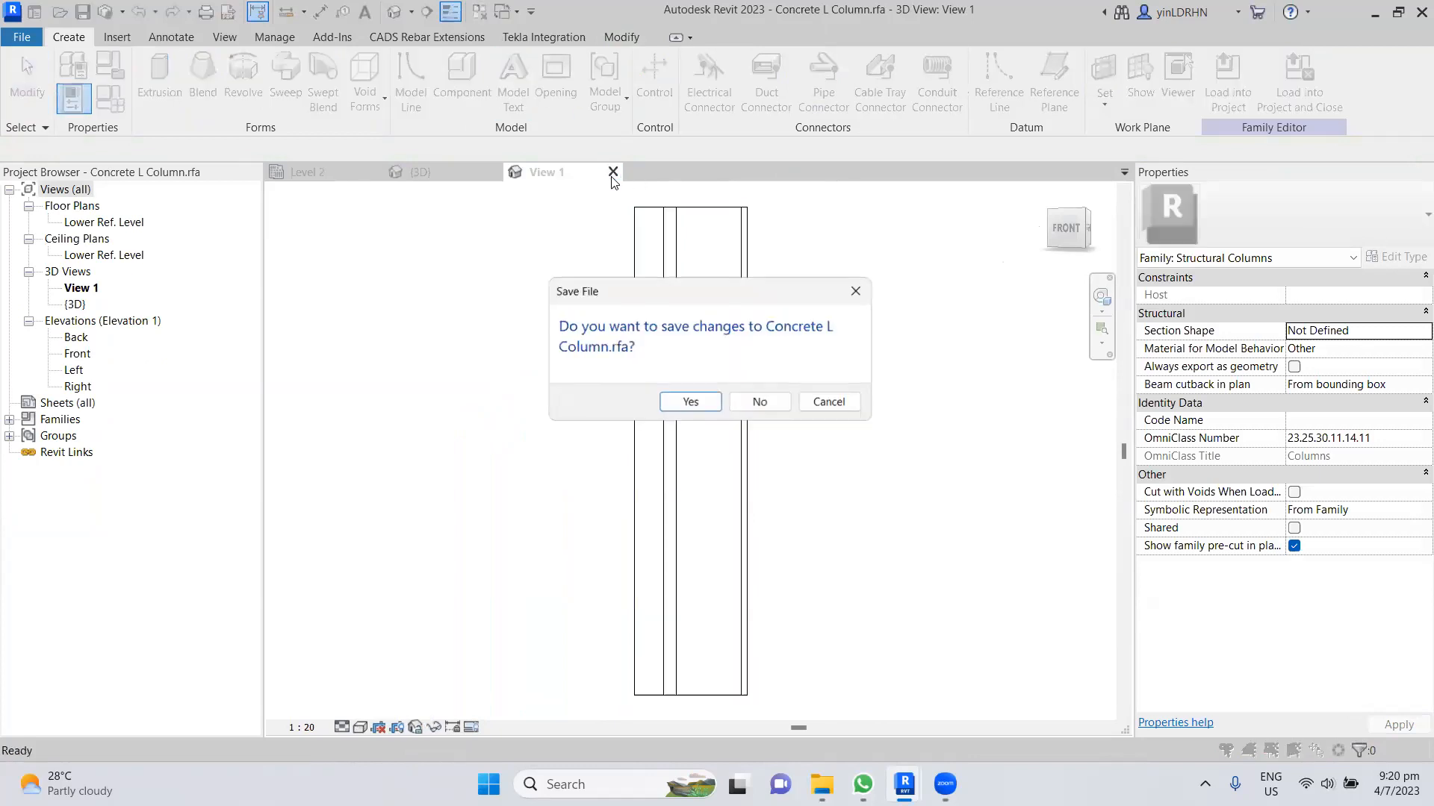
pyautogui.click(750, 403)
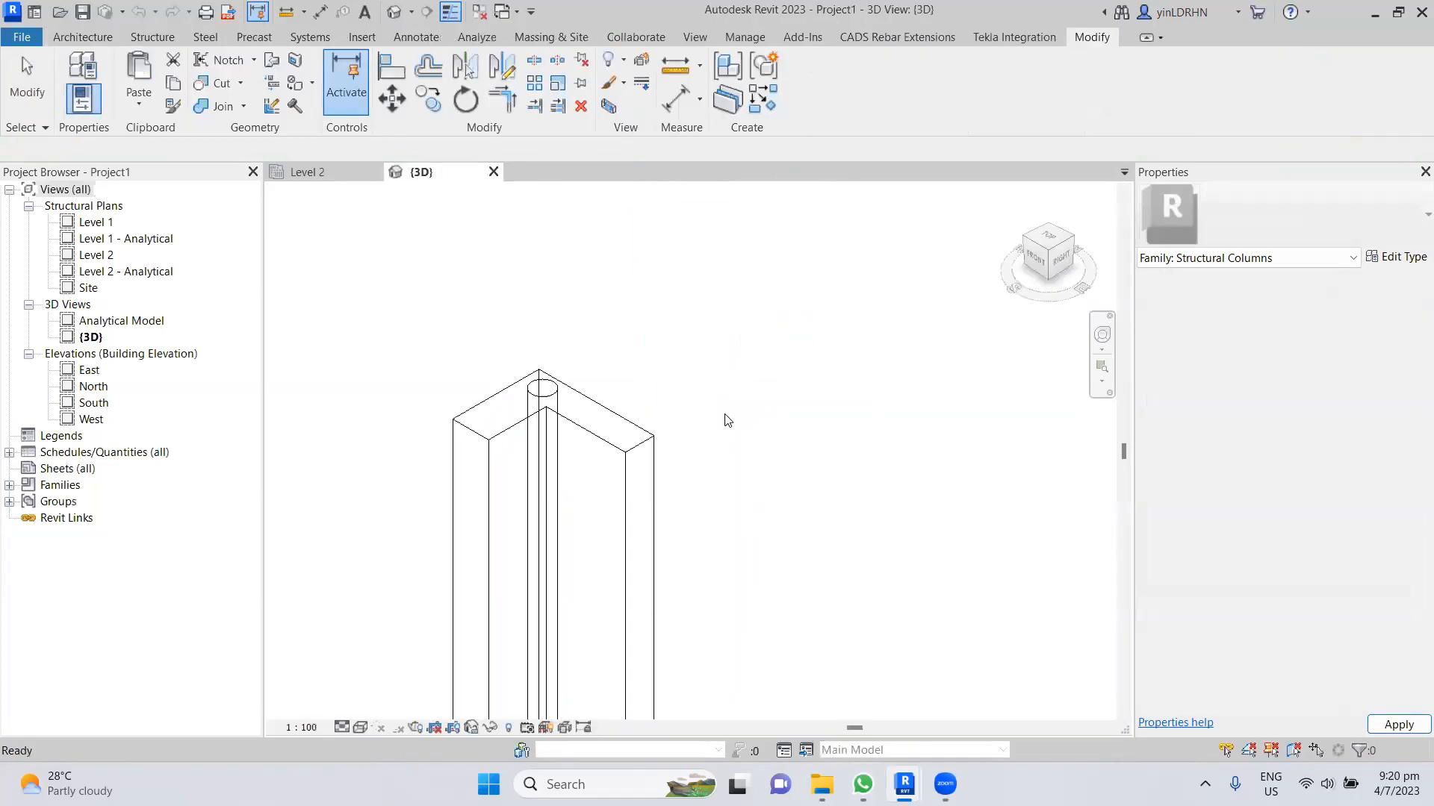
# - Return to the Project1 window and delete the placed L column from the 3D view
pyautogui.click(1375, 12)
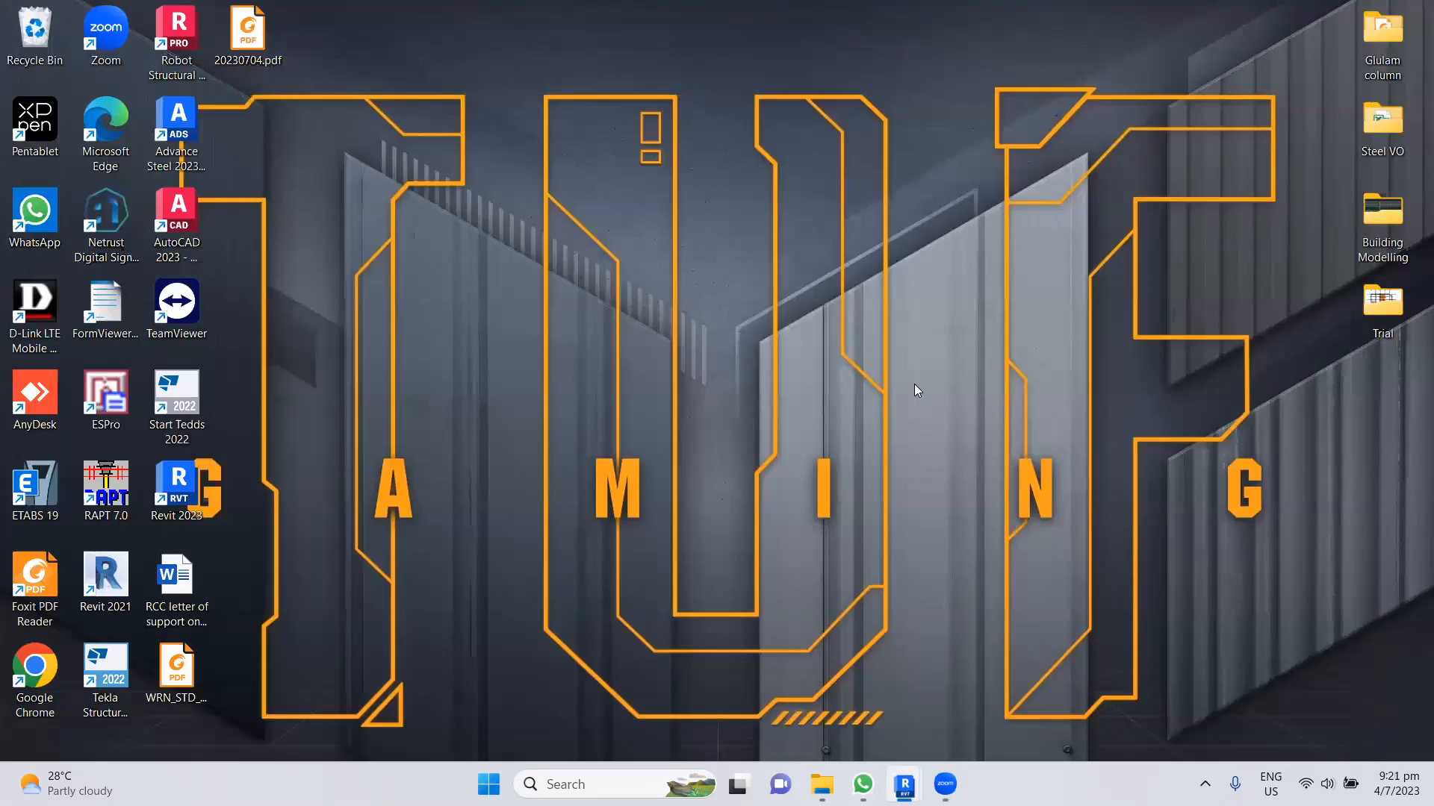
pyautogui.moveTo(904, 784)
pyautogui.click(803, 694)
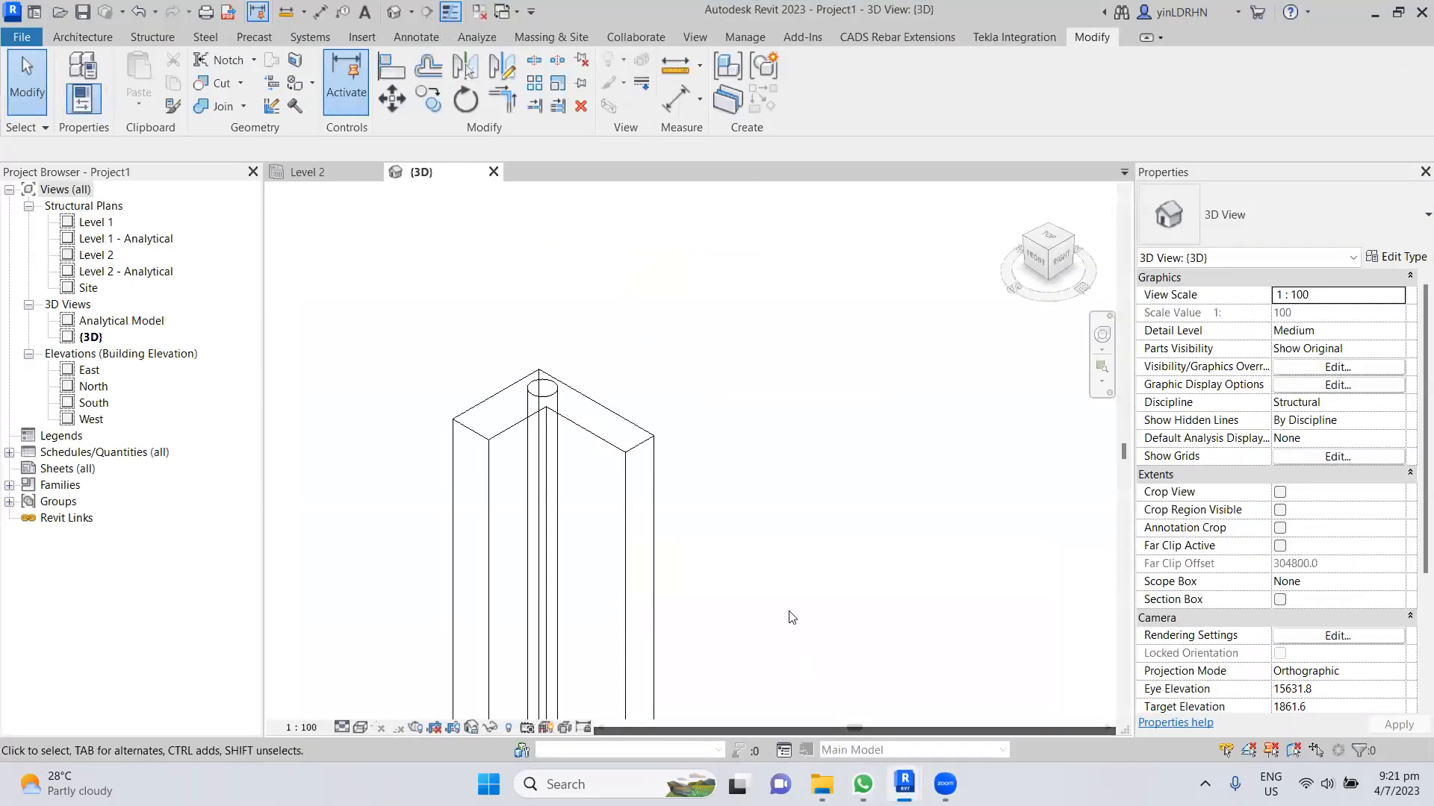
pyautogui.click(631, 463)
pyautogui.moveTo(670, 458); pyautogui.dragTo(705, 361, button='middle')
pyautogui.scroll(-3, 707, 363)
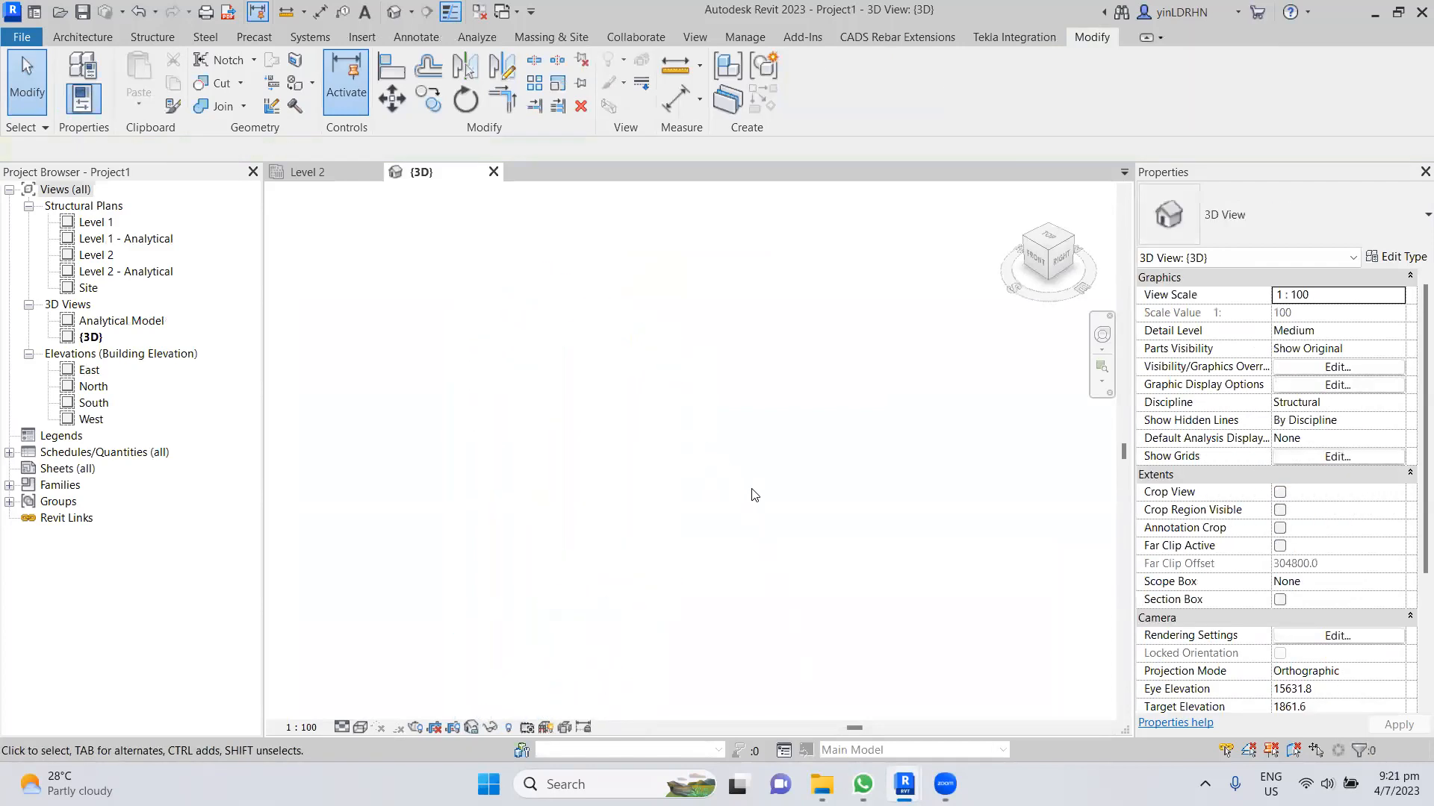
# - Close the project's 3D view and switch to the Concrete L Column family window
pyautogui.click(1362, 13)
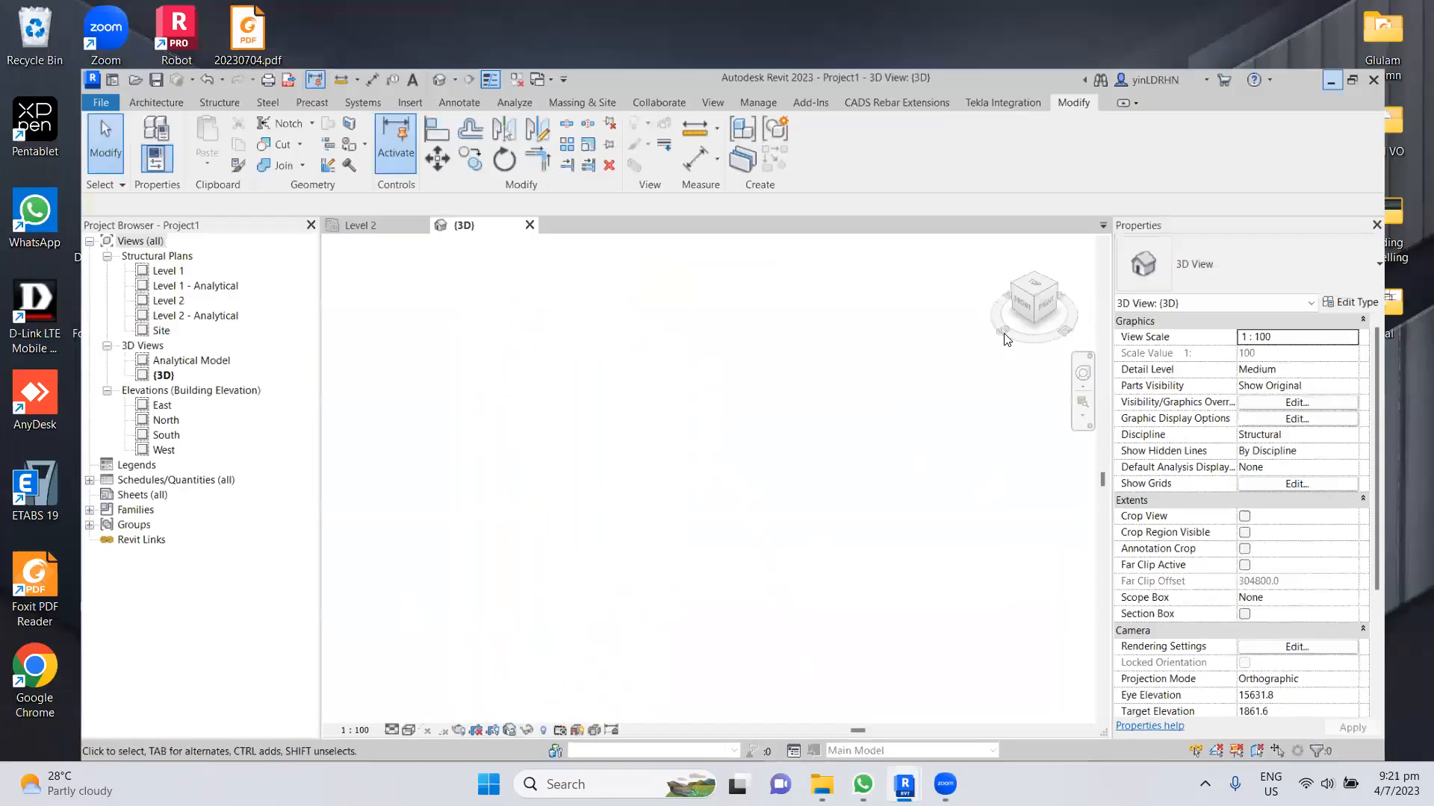
pyautogui.click(904, 784)
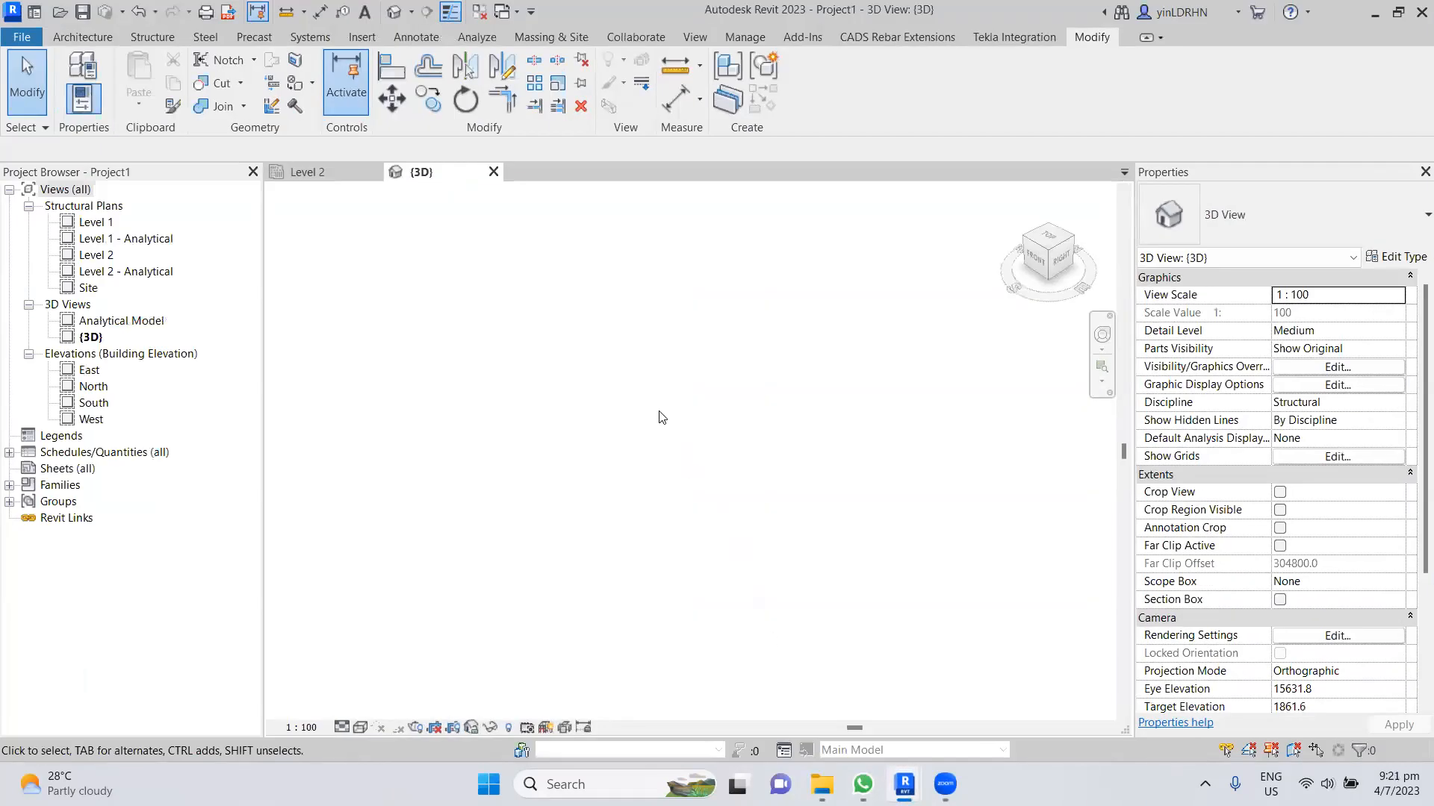
pyautogui.click(490, 172)
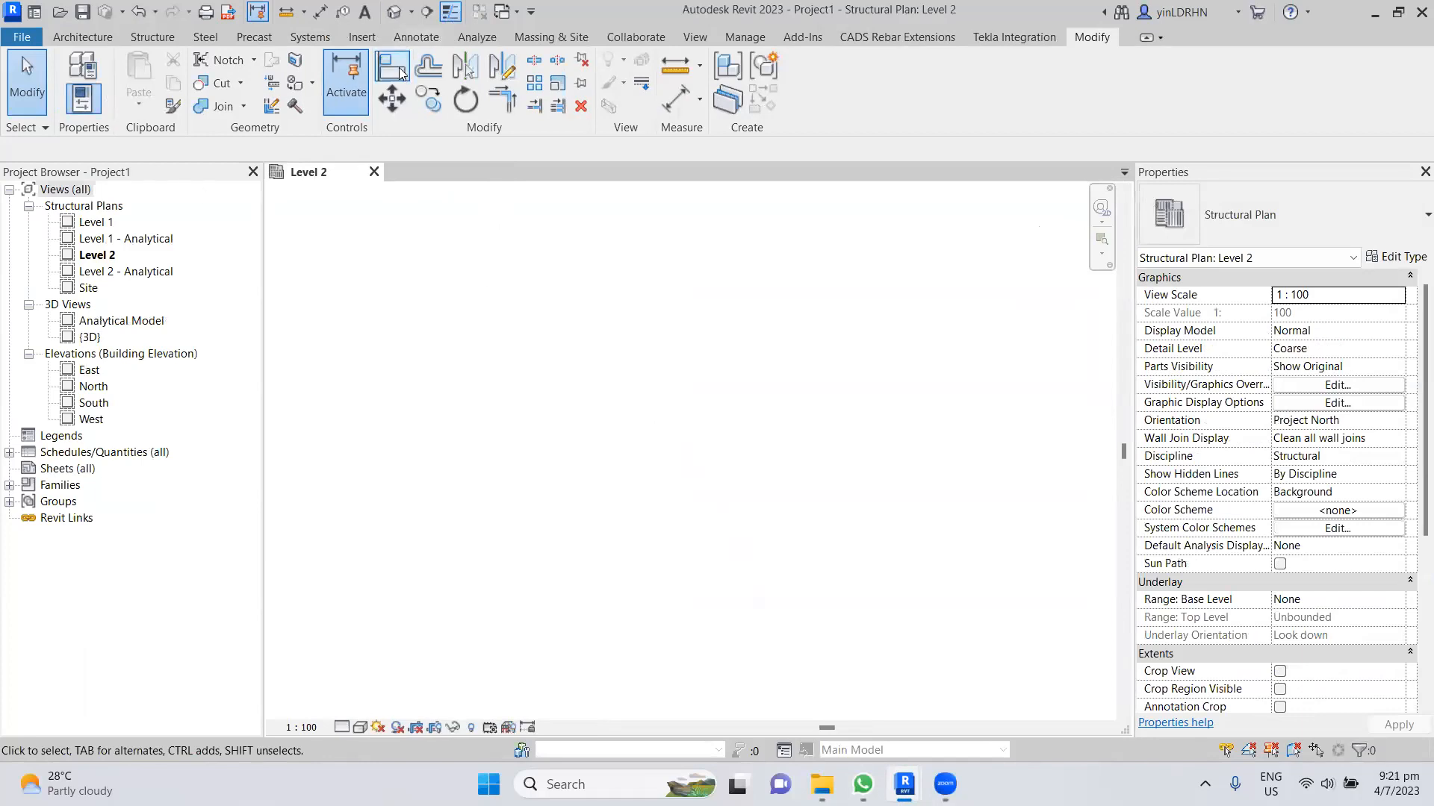
pyautogui.moveTo(904, 784)
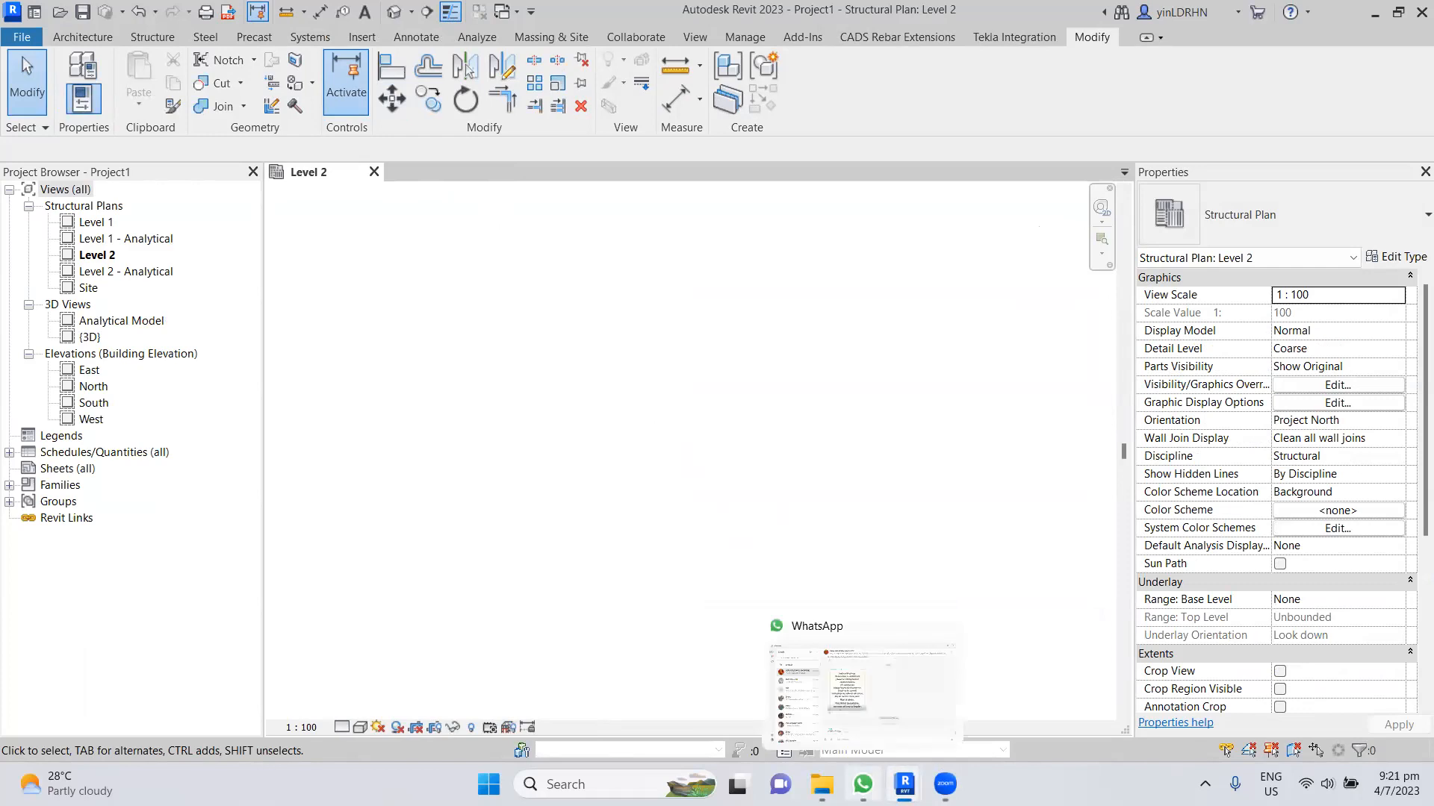
pyautogui.click(1001, 676)
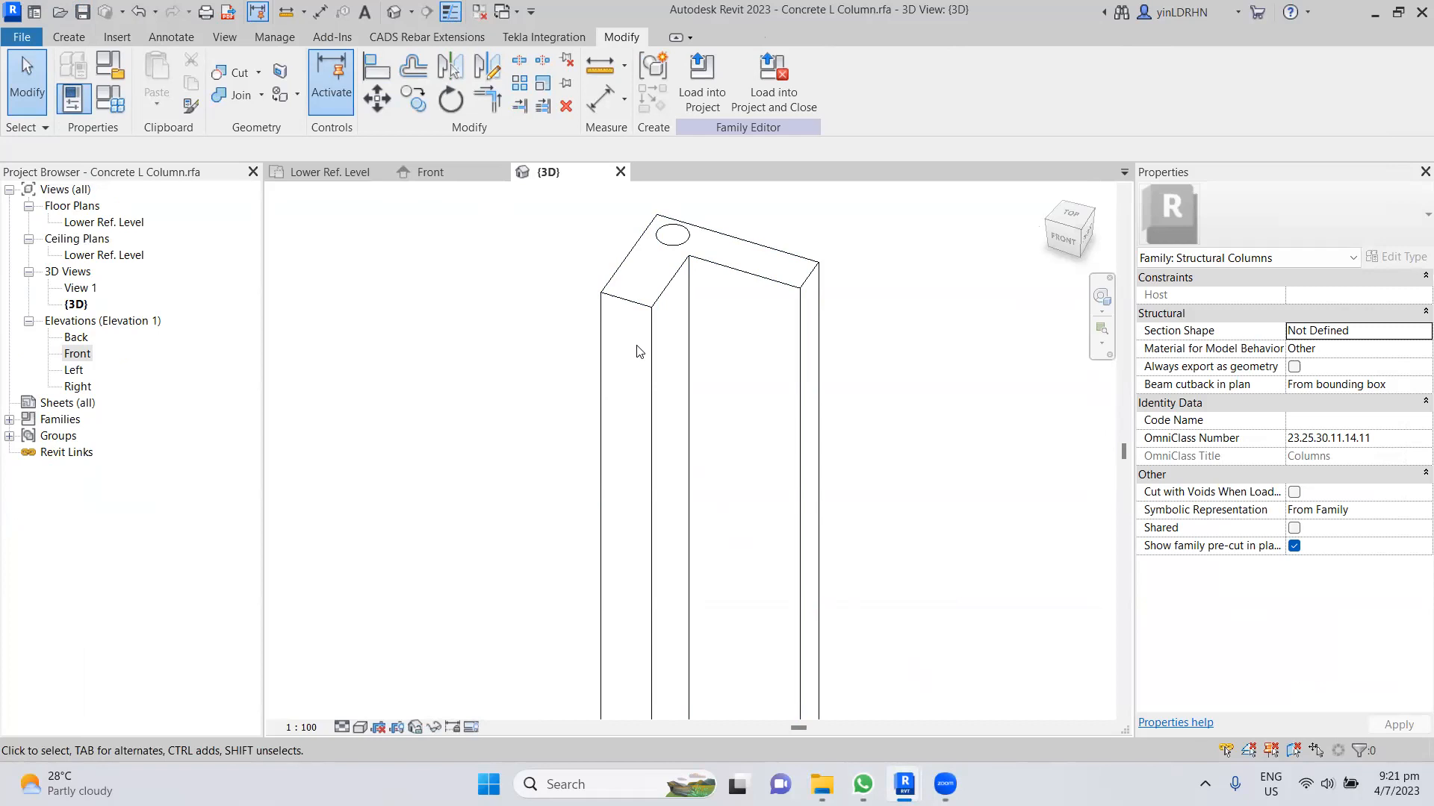
# - Examine the labelled T1, T2 and L1 dimensions of the L column in the Lower Ref. Level plan
pyautogui.click(330, 171)
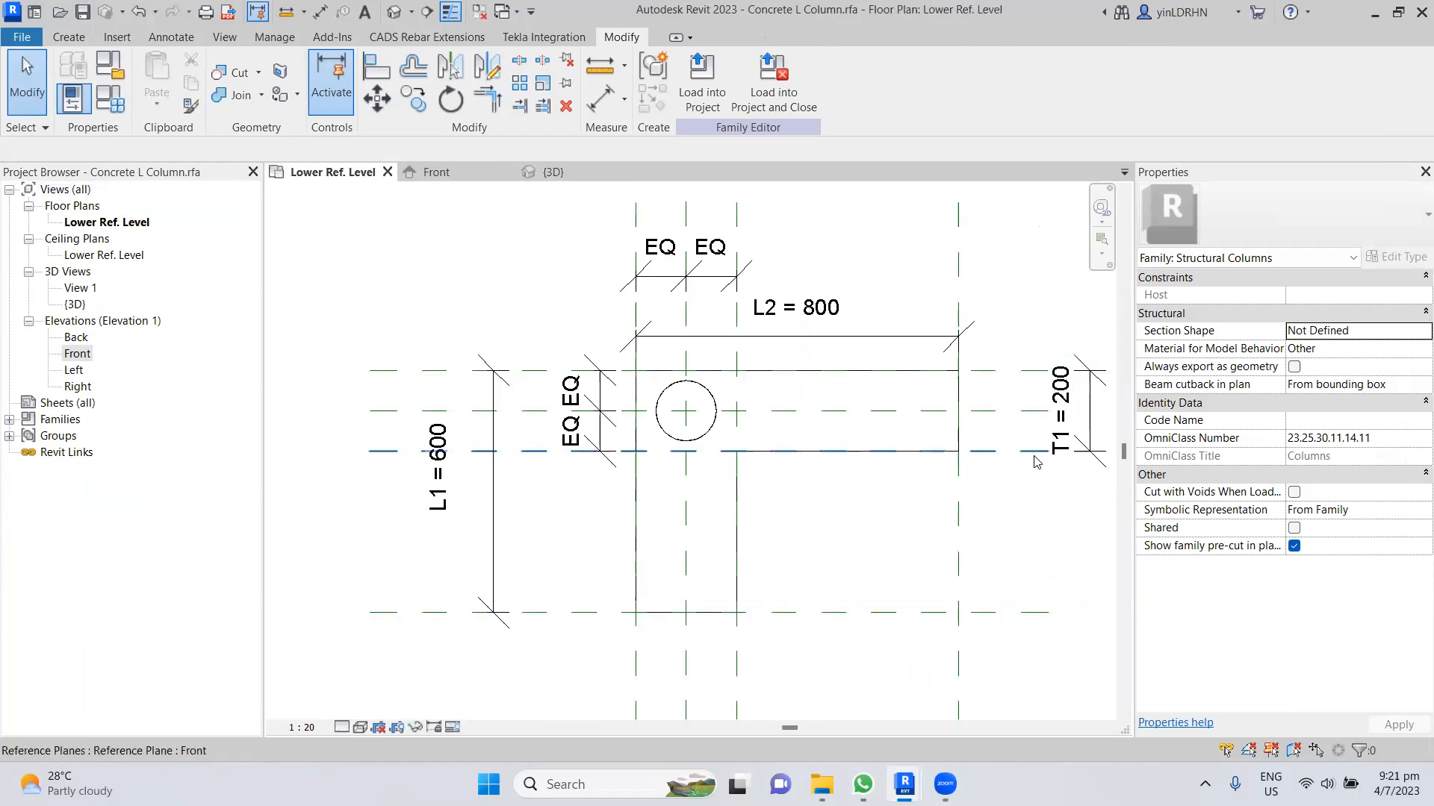
pyautogui.click(1065, 439)
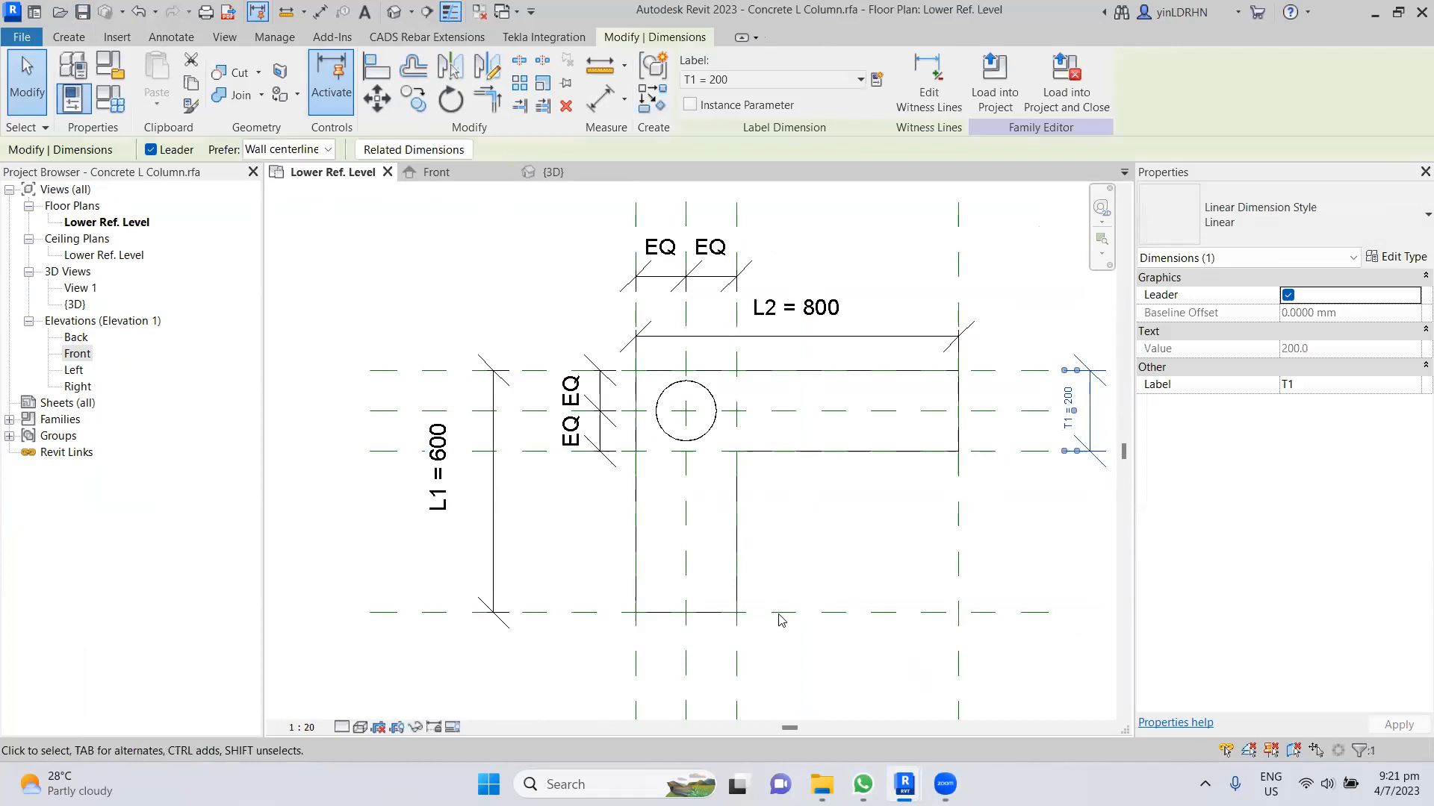
pyautogui.moveTo(777, 617); pyautogui.dragTo(731, 483, button='middle')
pyautogui.scroll(-1, 730, 481)
pyautogui.click(664, 604)
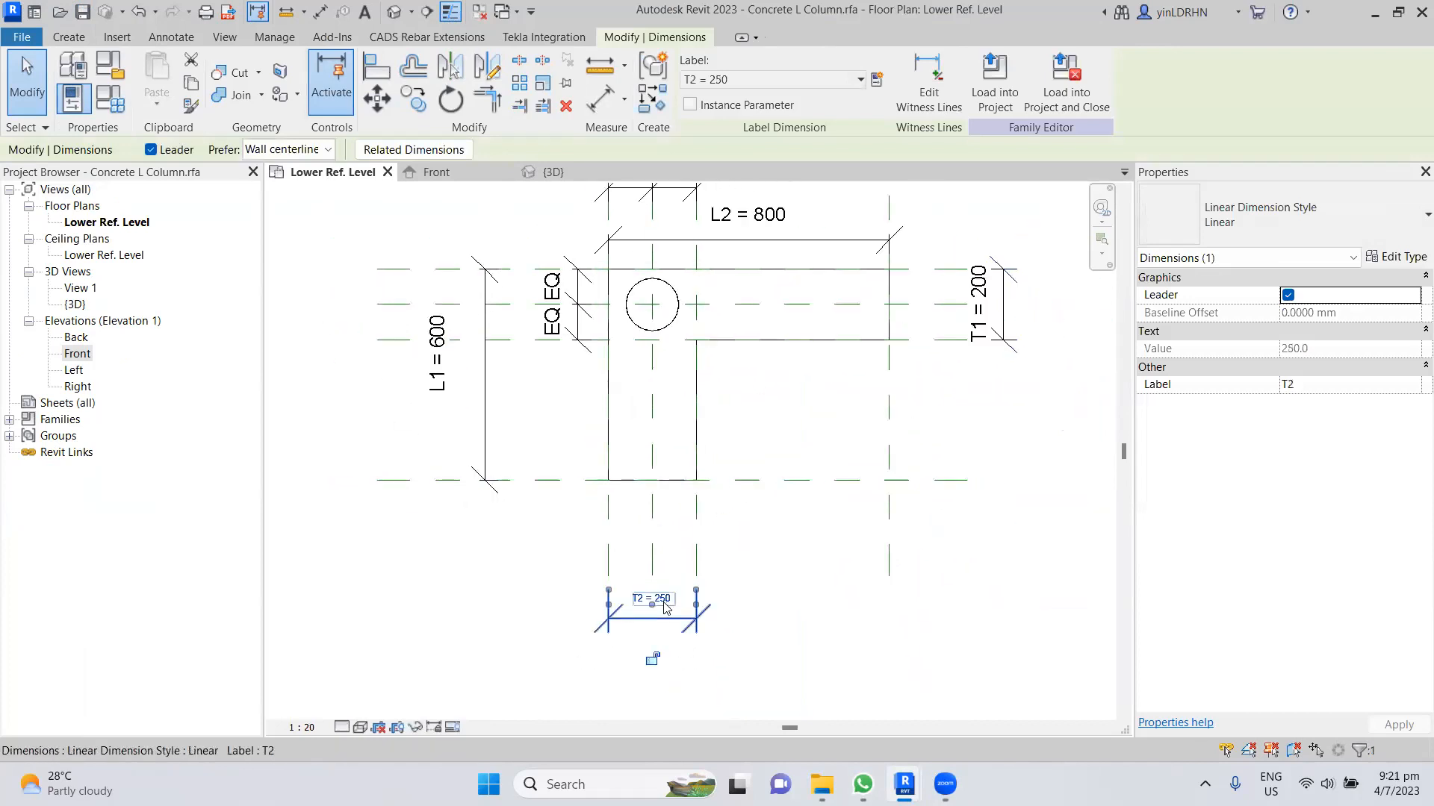
pyautogui.click(534, 582)
pyautogui.click(485, 435)
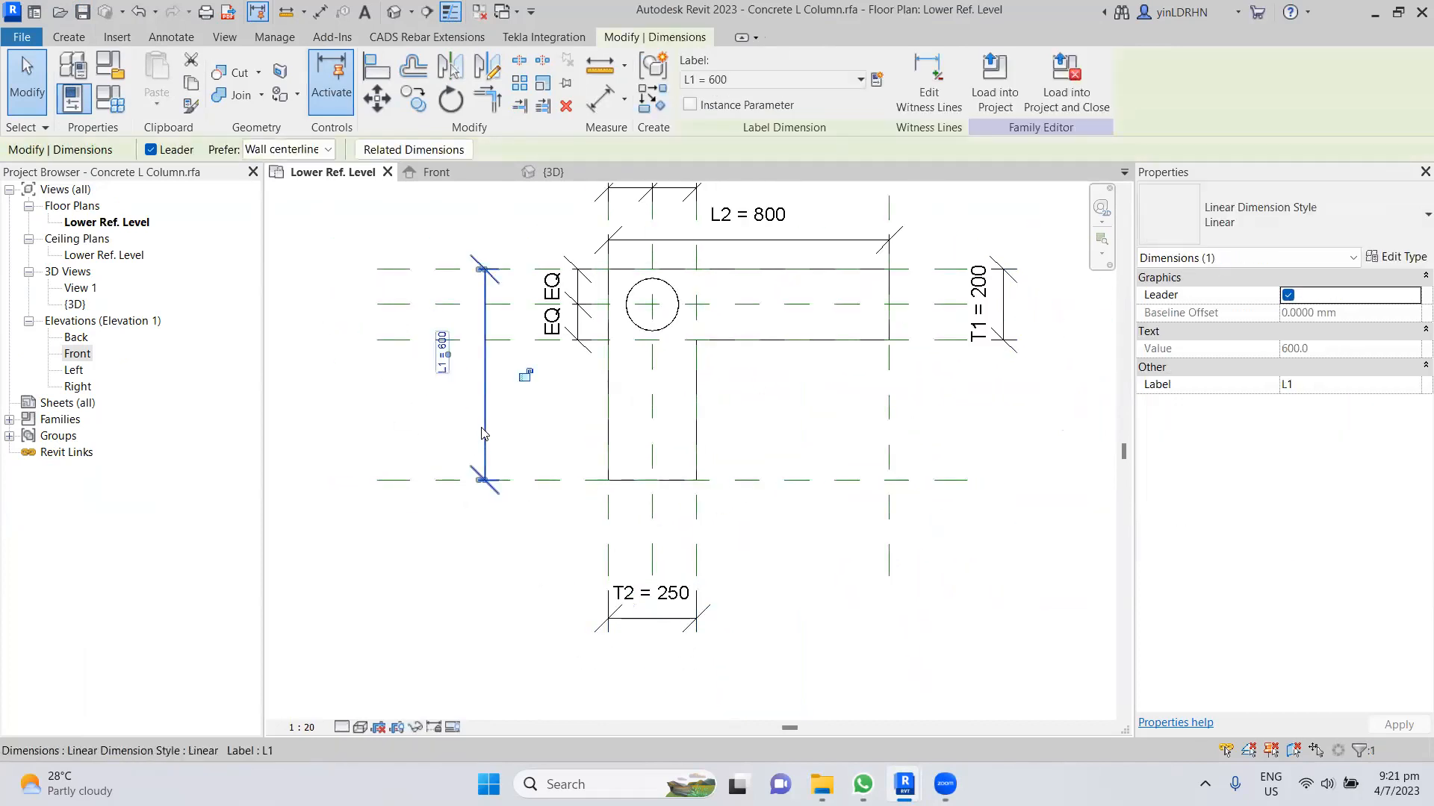
pyautogui.click(757, 409)
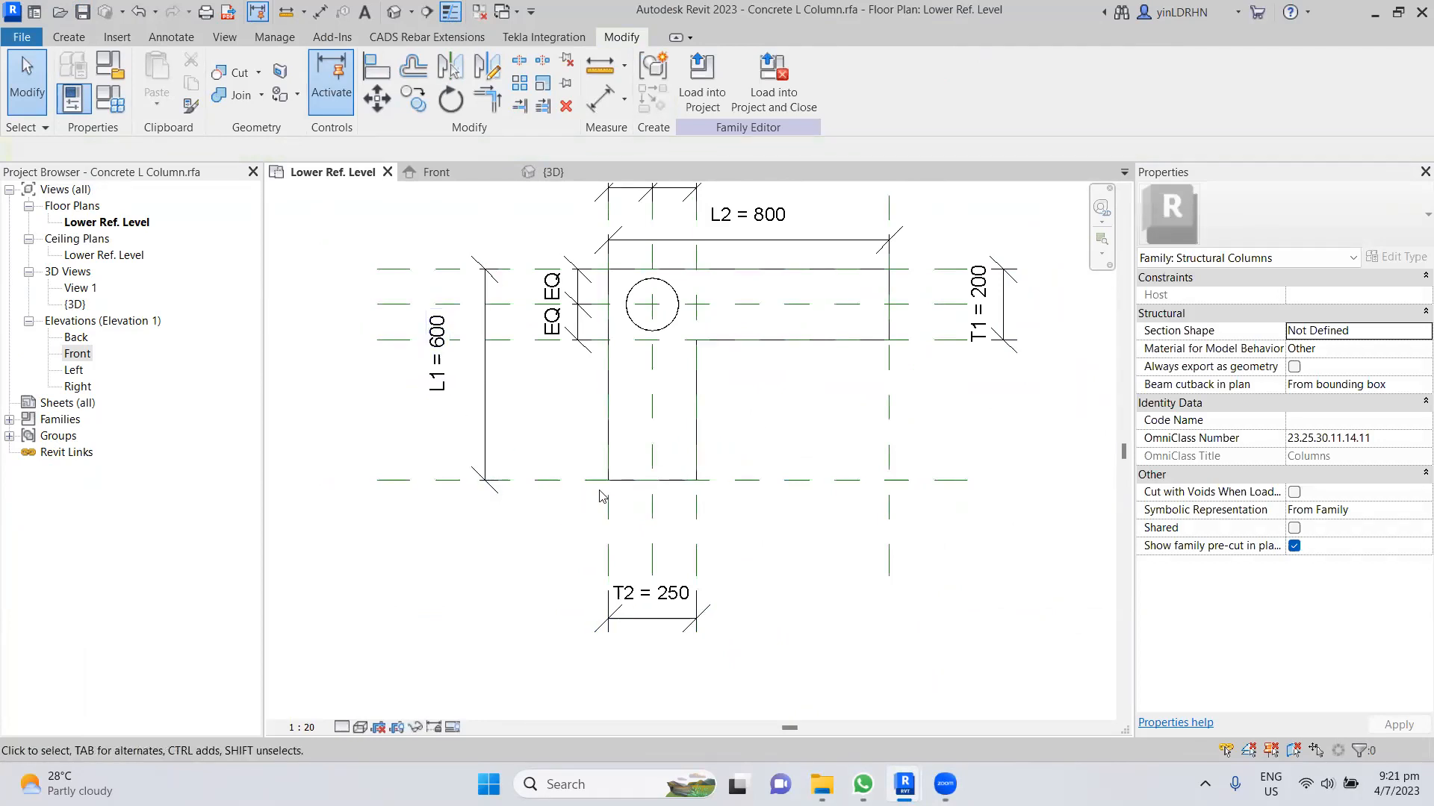
pyautogui.scroll(-1, 801, 413)
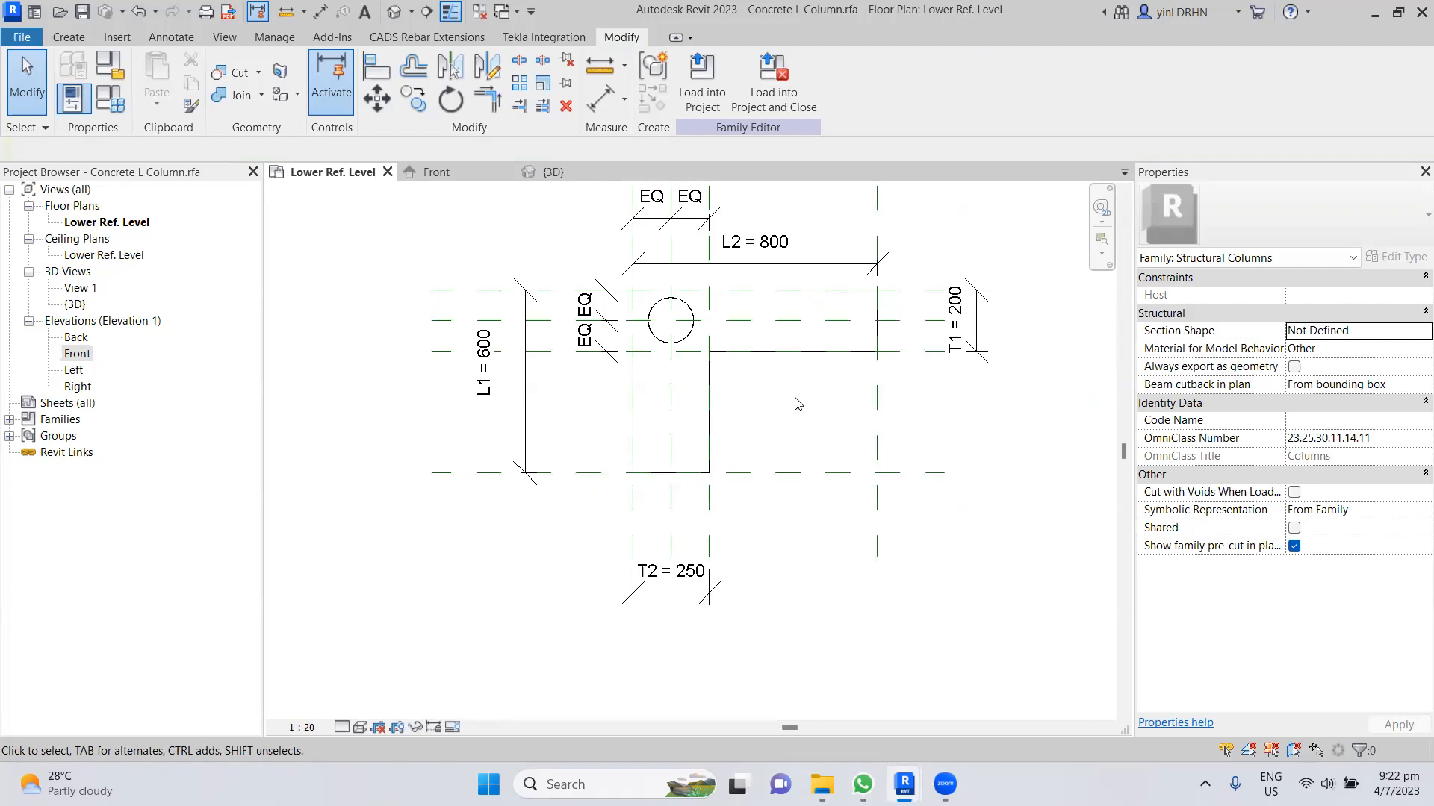
# - Inspect the reference planes and equality constraints that control the L profile and the circular void
pyautogui.moveTo(803, 415); pyautogui.dragTo(825, 554, button='middle')
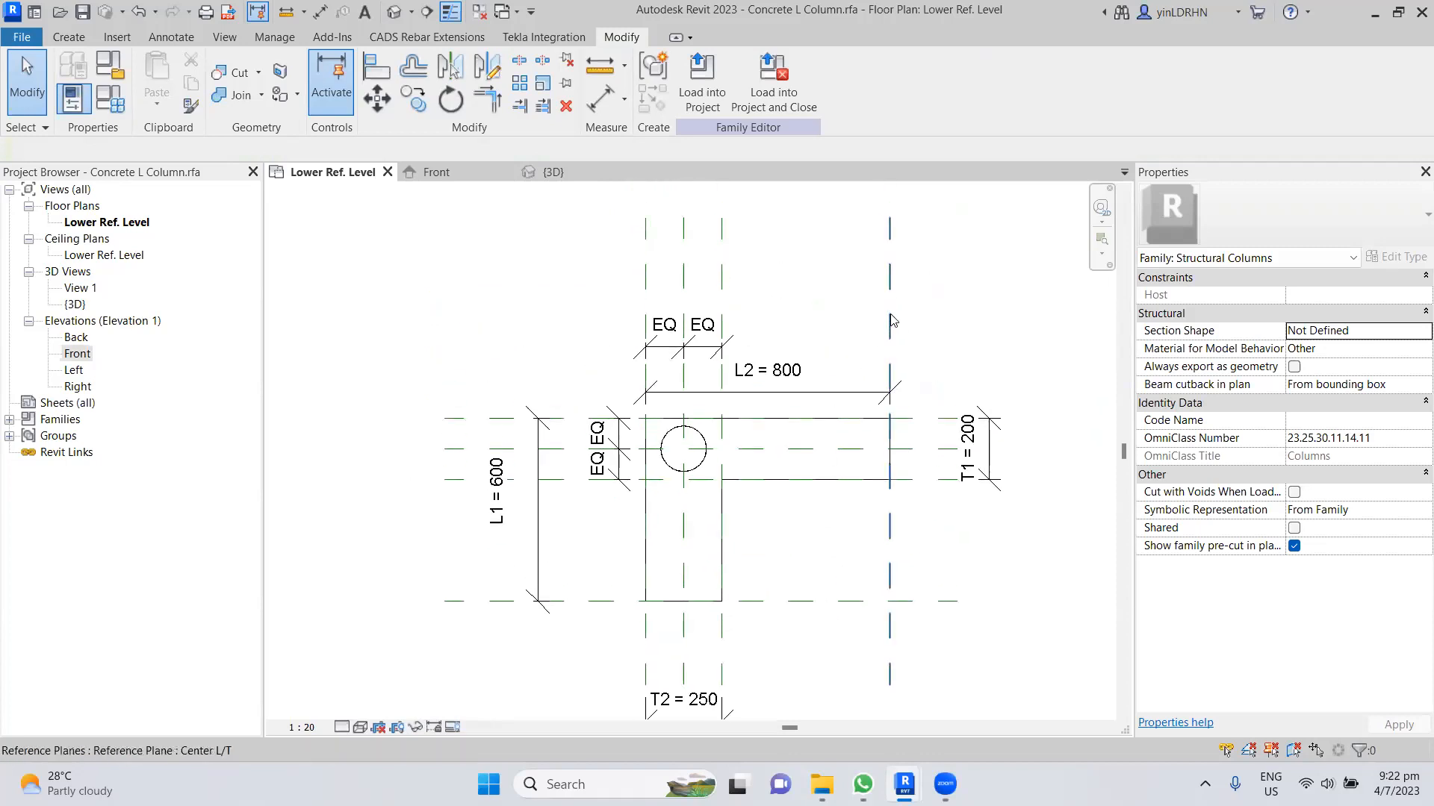
pyautogui.click(890, 323)
pyautogui.click(646, 267)
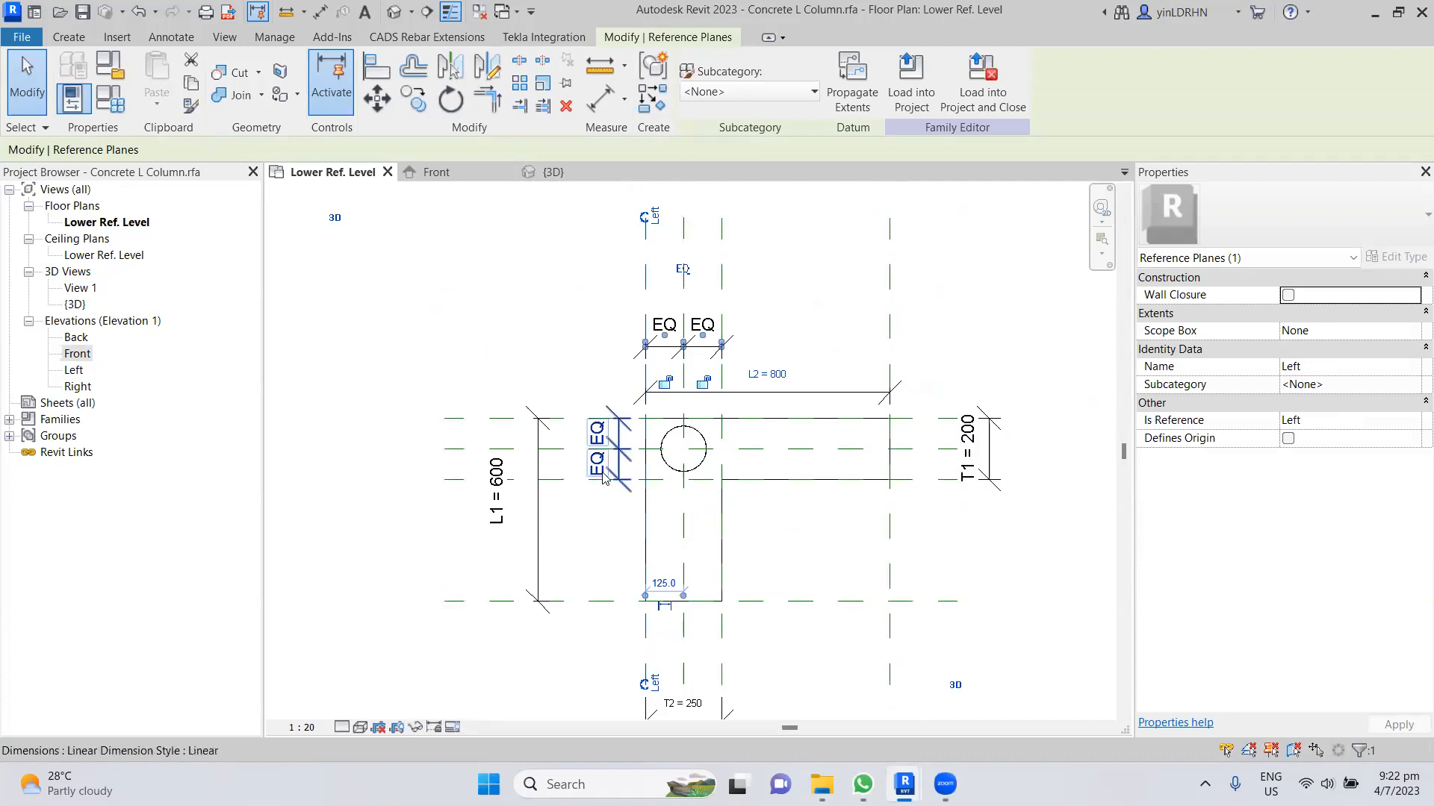
pyautogui.click(459, 457)
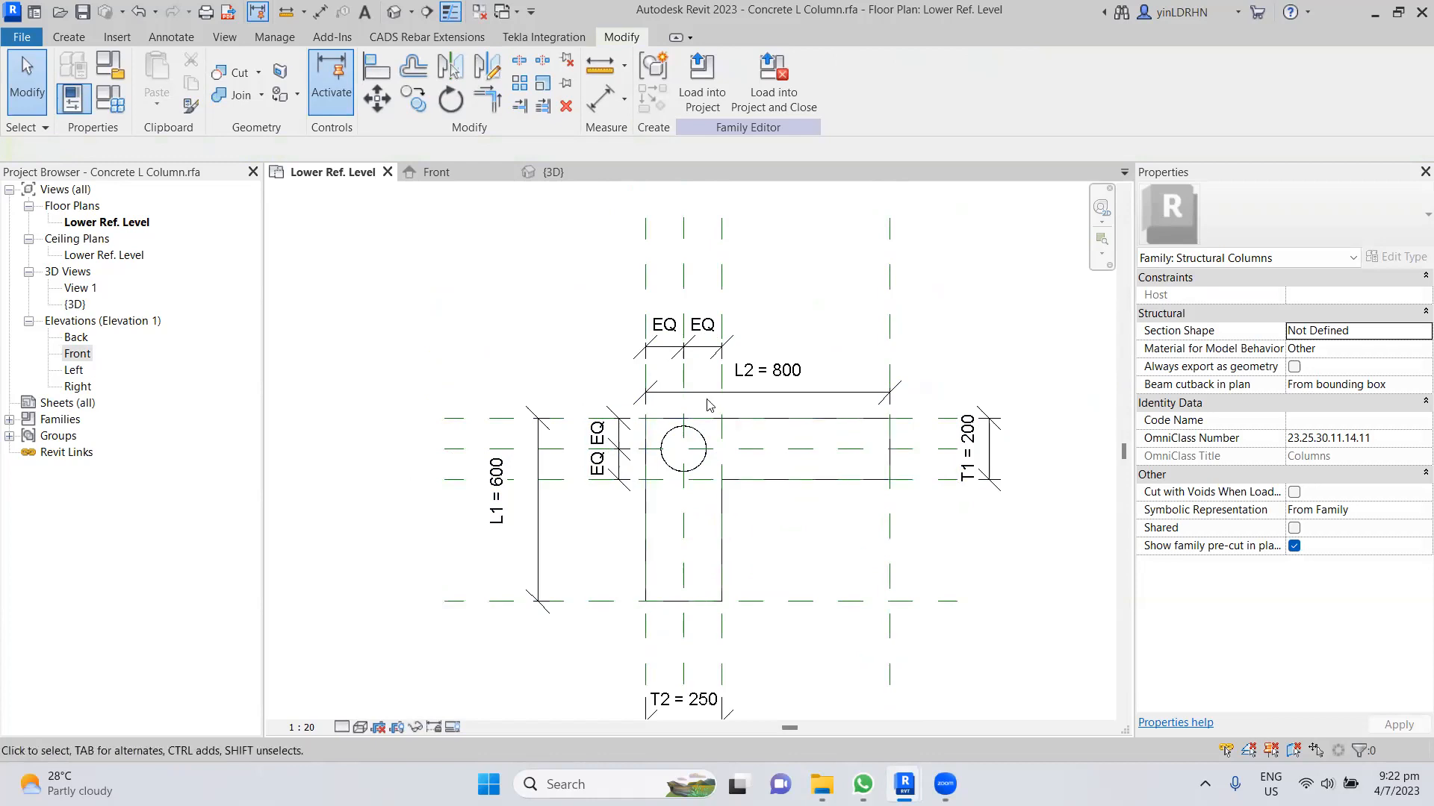
pyautogui.moveTo(938, 576); pyautogui.dragTo(904, 495, button='middle')
pyautogui.scroll(-1, 947, 558)
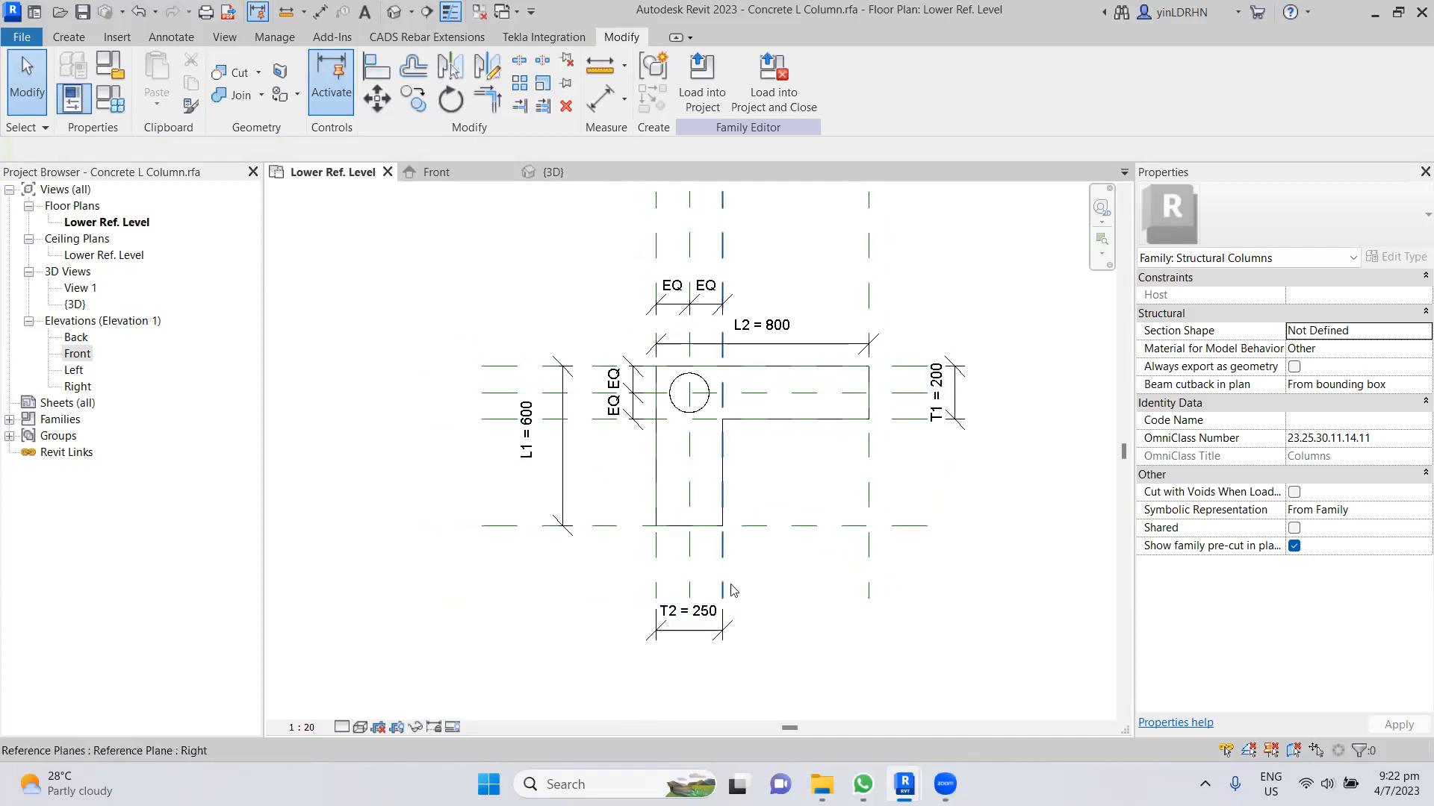
# - Try assigning the T1 label to the width dimension below the vertical leg of the L
pyautogui.click(704, 631)
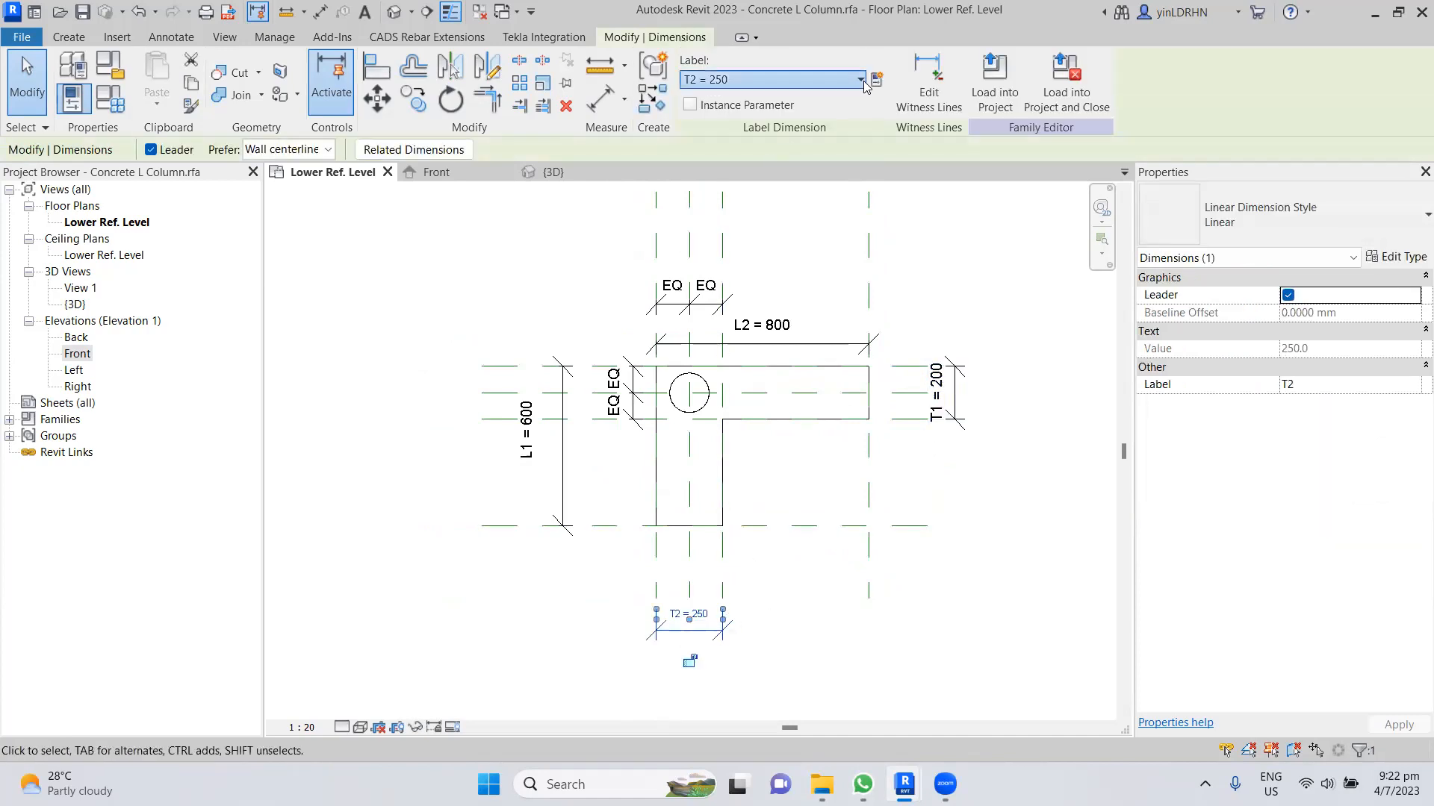
pyautogui.click(773, 79)
pyautogui.click(764, 191)
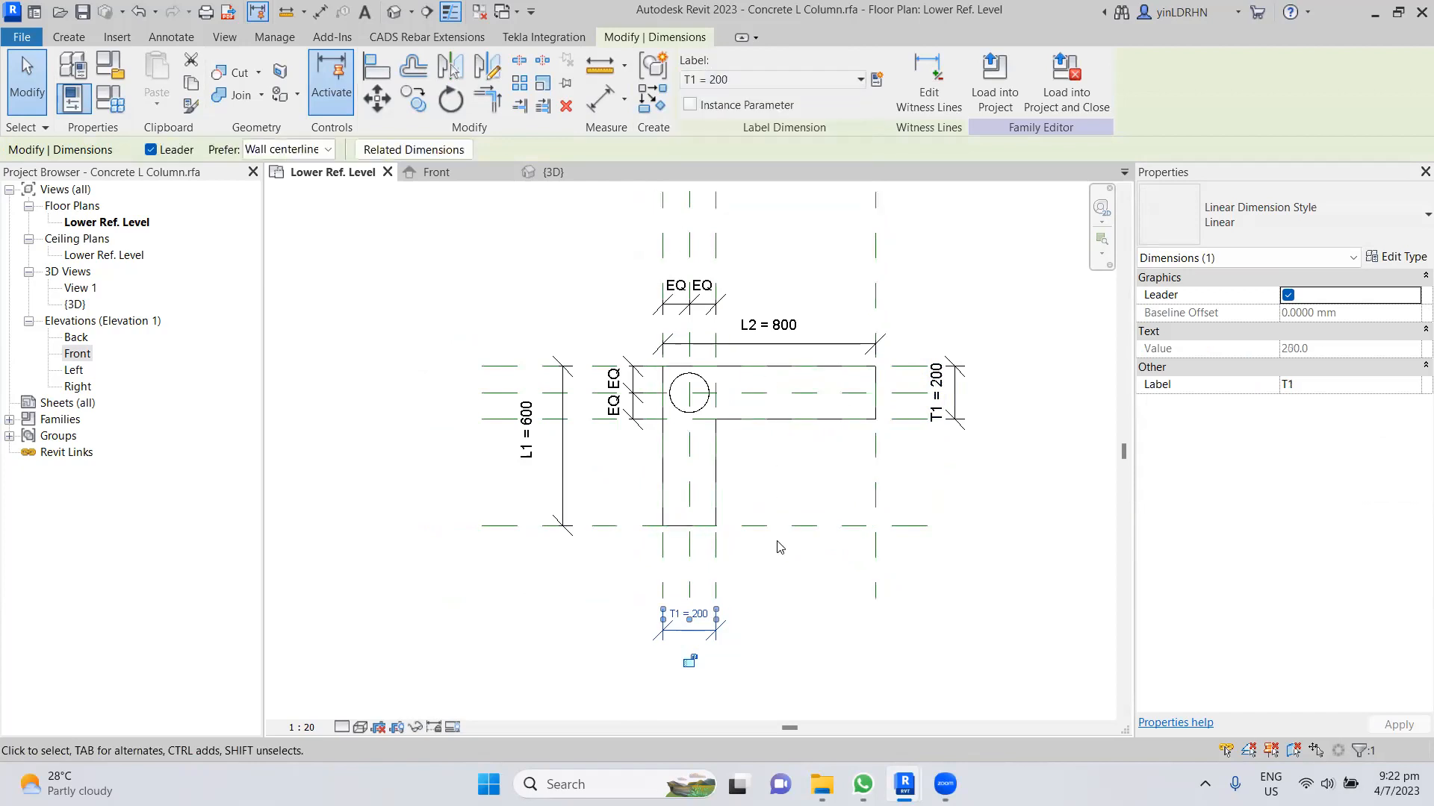
pyautogui.click(780, 547)
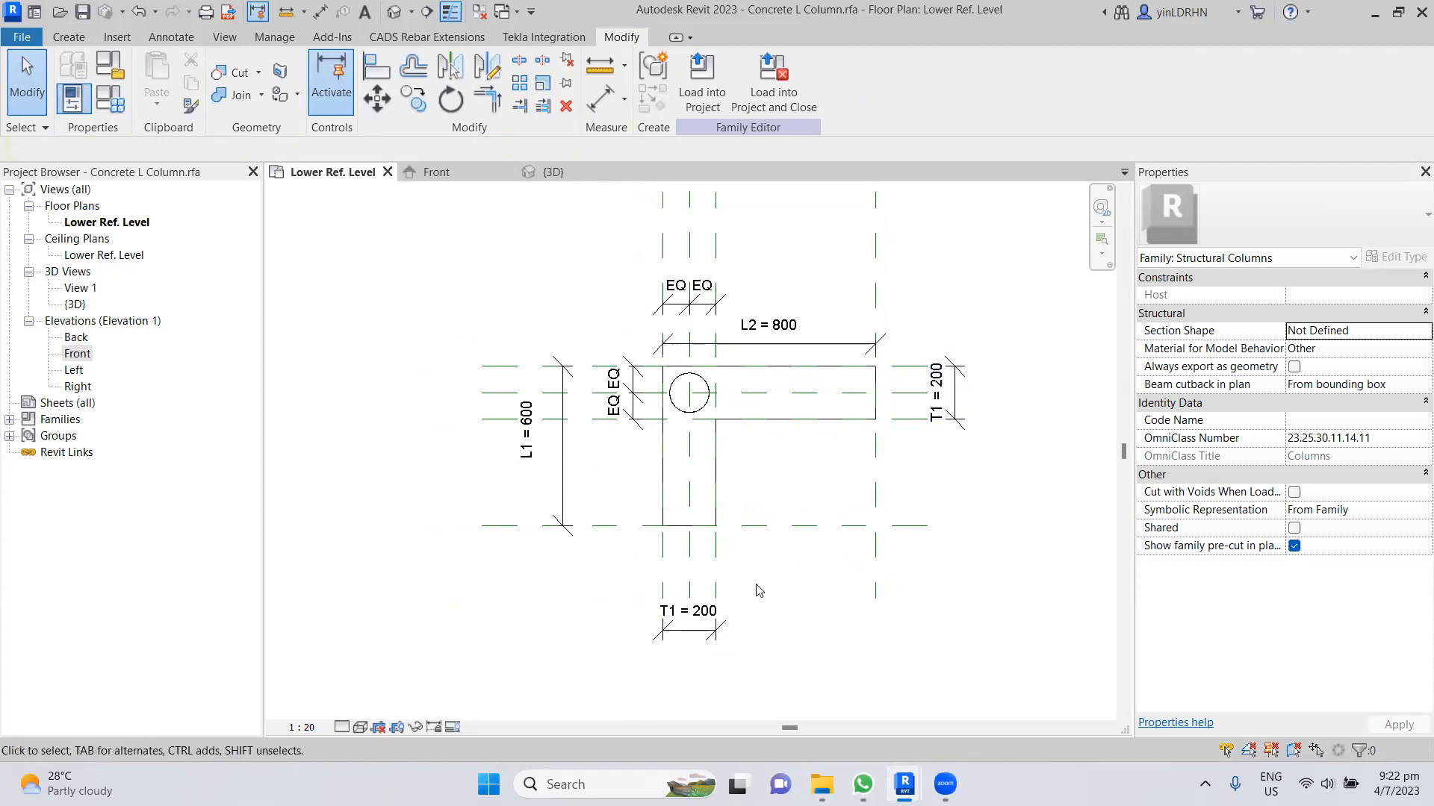
# - Reassign the T2 label to the width dimension below the vertical leg
pyautogui.click(688, 630)
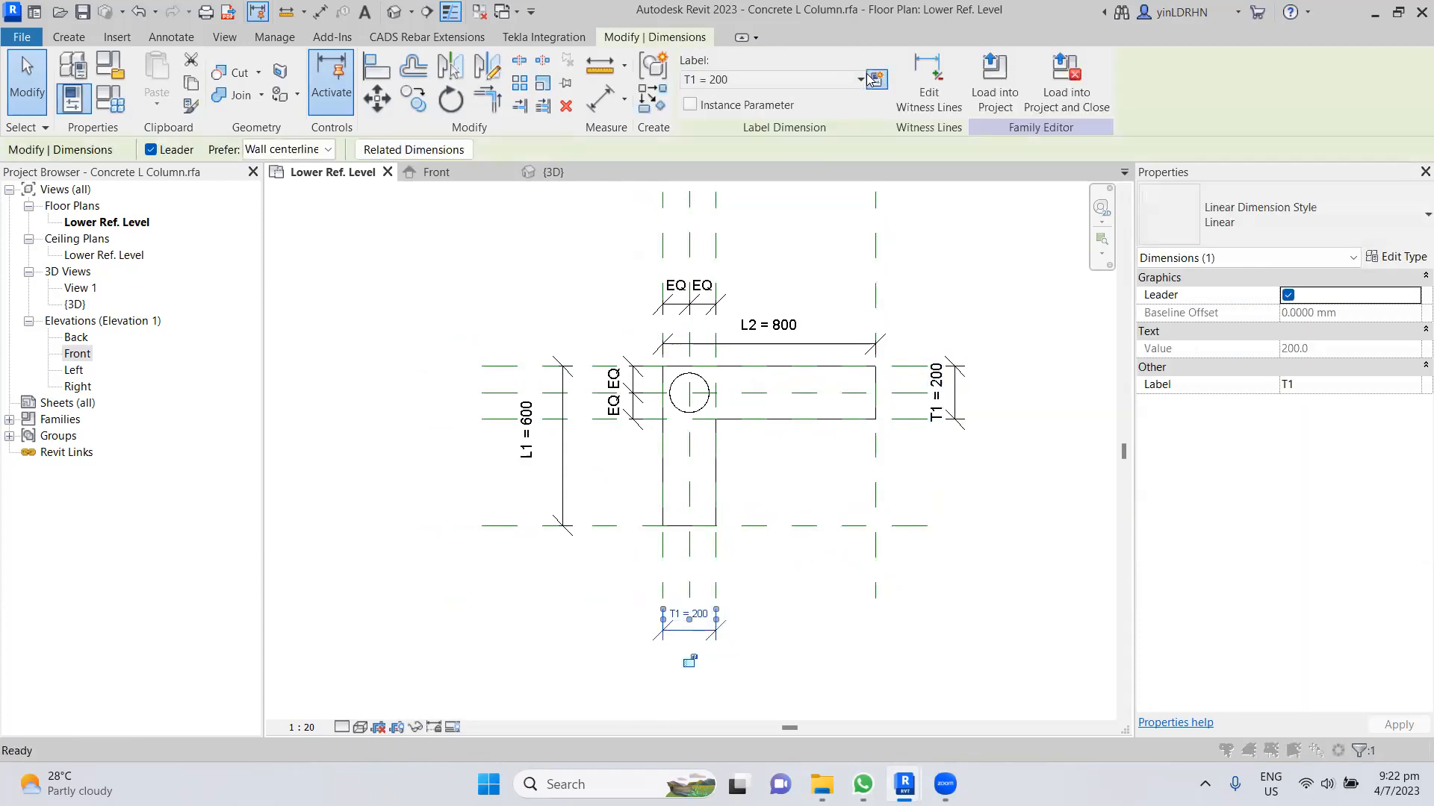
pyautogui.click(875, 79)
pyautogui.click(856, 605)
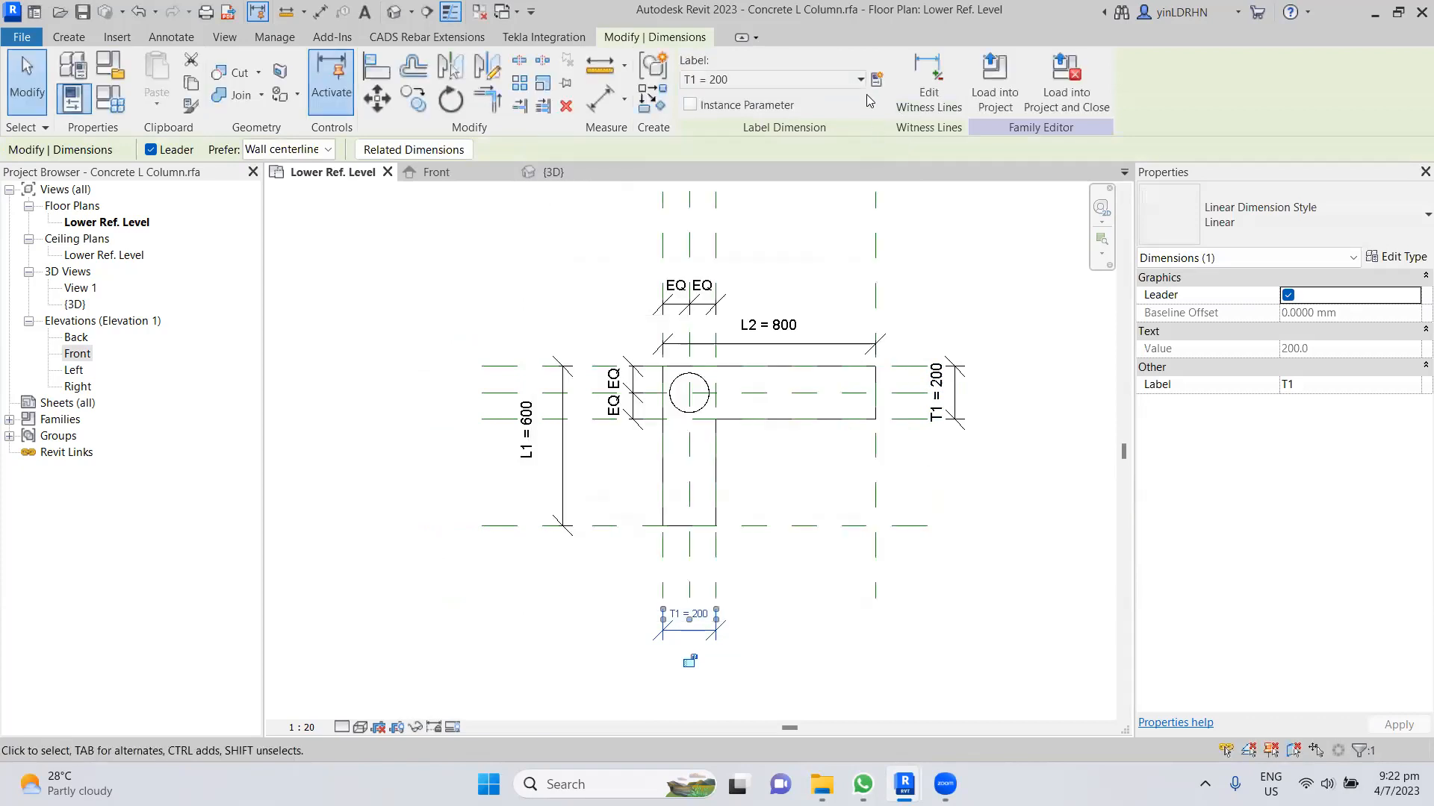
pyautogui.click(860, 79)
pyautogui.click(762, 215)
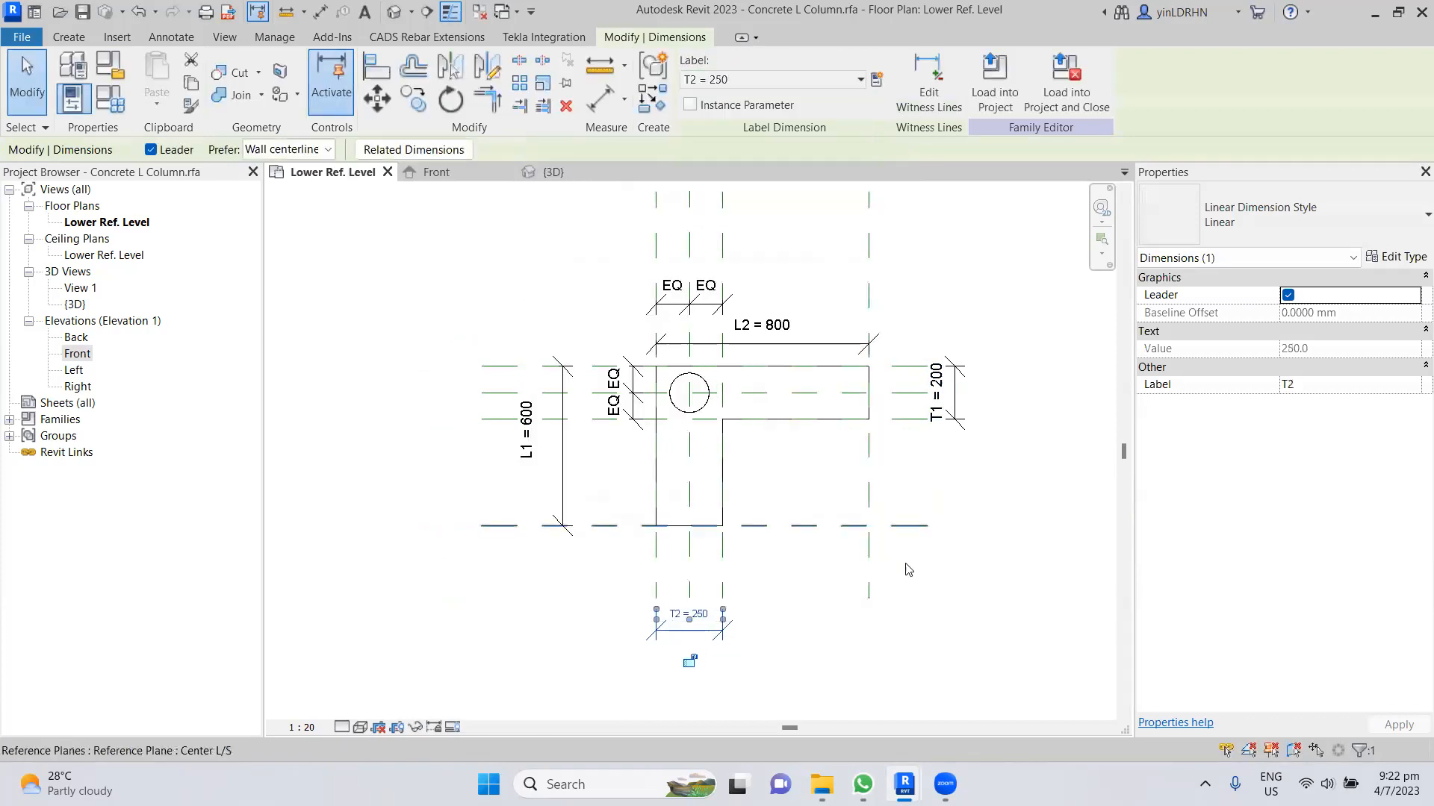
pyautogui.click(950, 605)
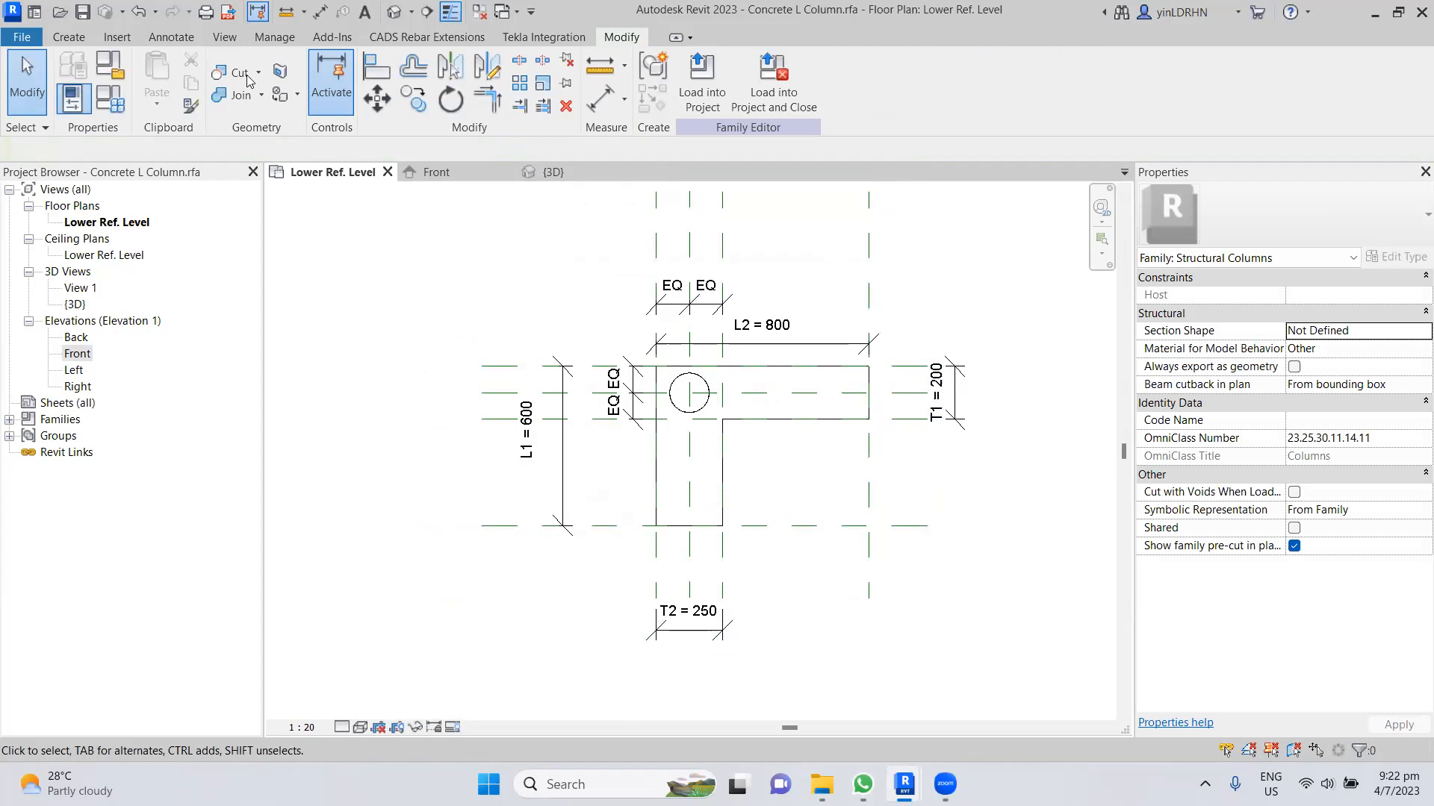
# - Save the Concrete L Column family and close its 3D and Front views
pyautogui.click(91, 12)
pyautogui.click(624, 178)
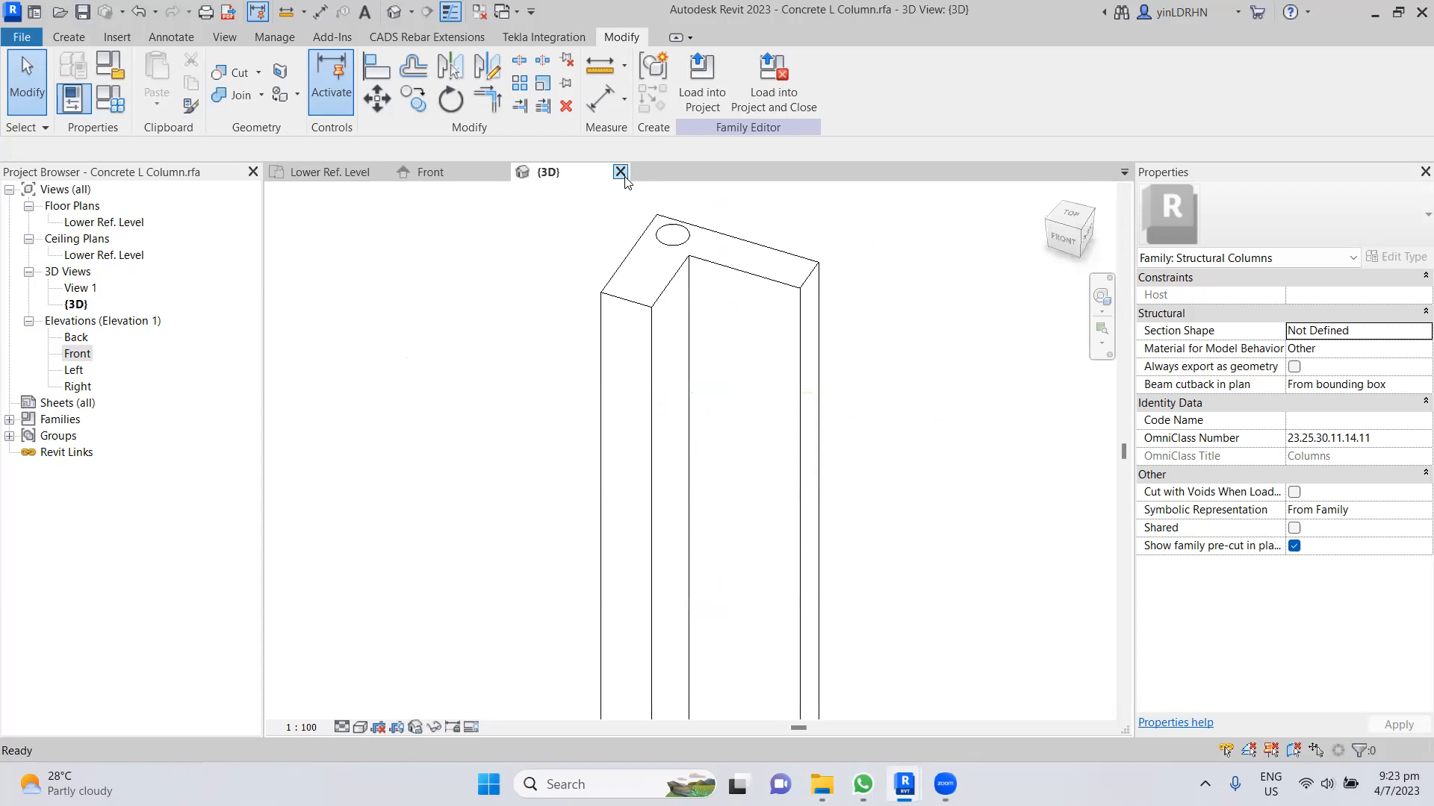
pyautogui.click(620, 172)
pyautogui.click(452, 174)
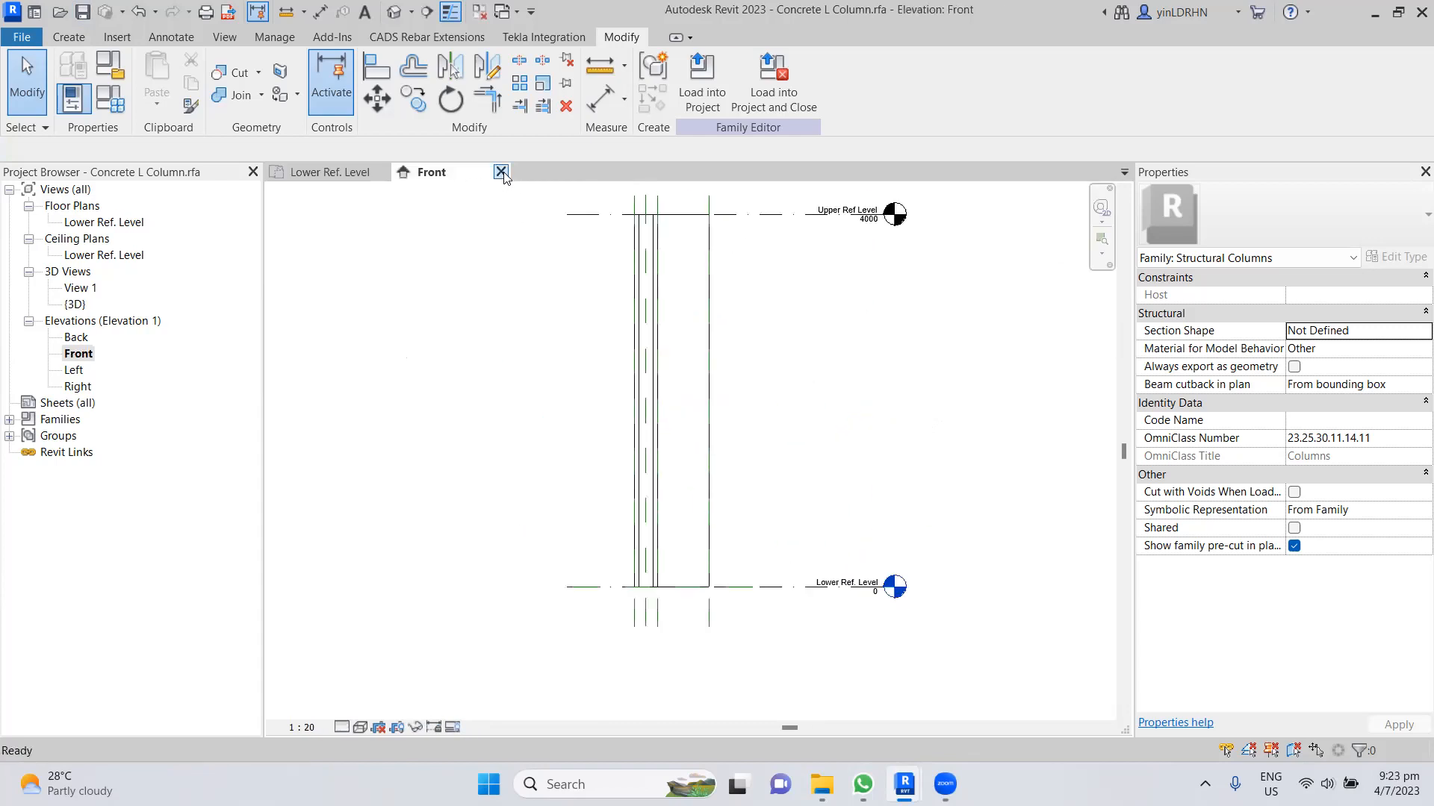
pyautogui.moveTo(759, 419); pyautogui.dragTo(759, 498, button='middle')
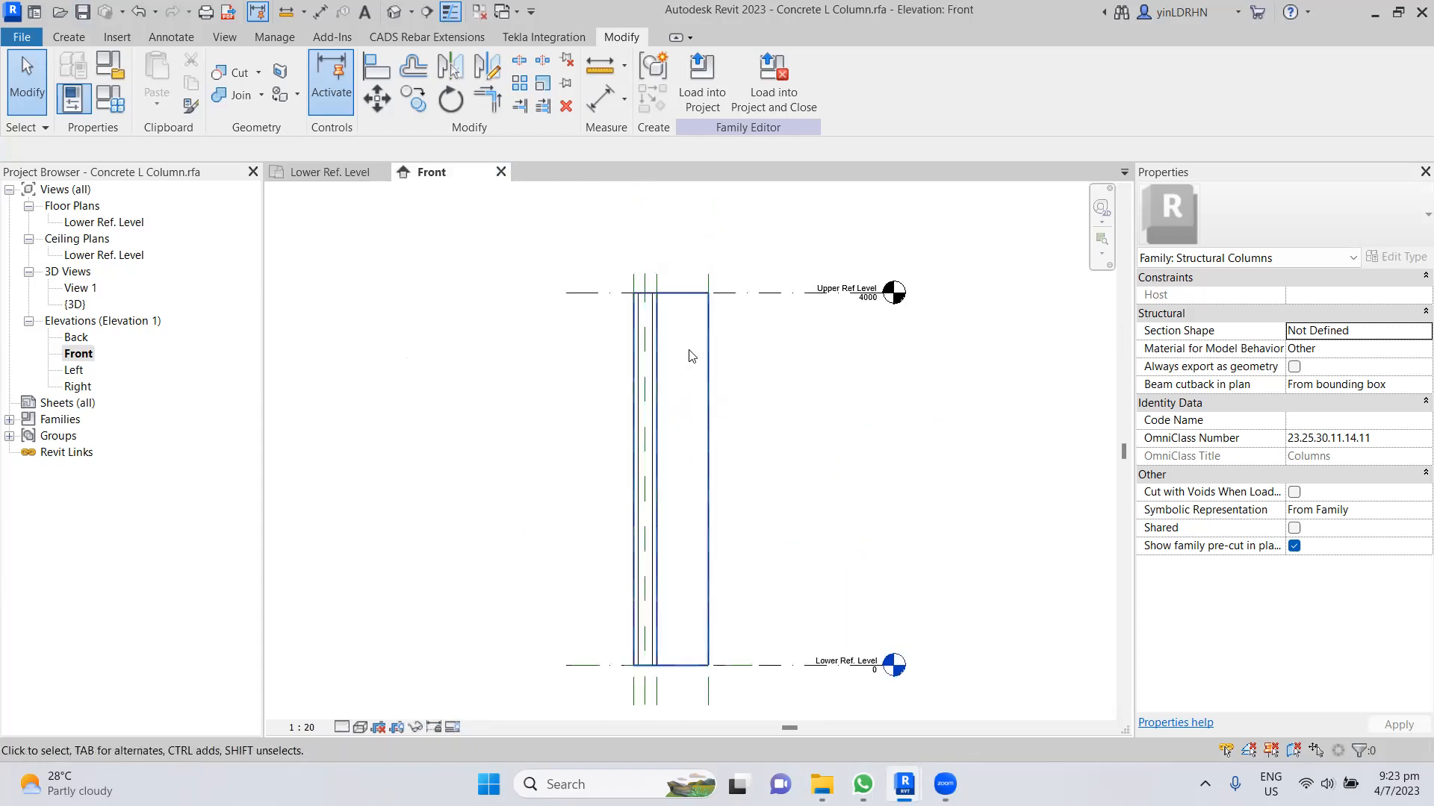
pyautogui.click(501, 172)
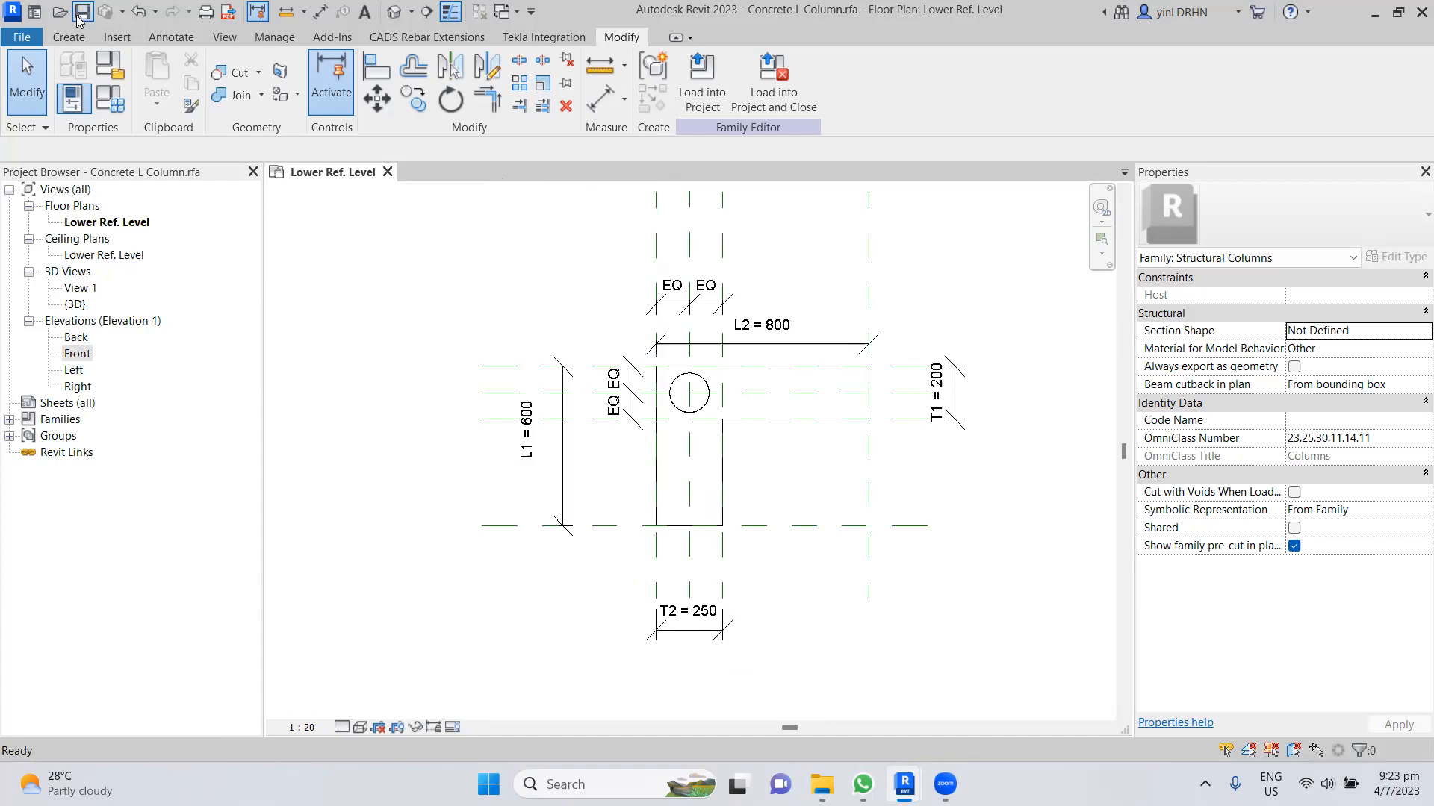
# - Create a new family from the Metric Structural Framing - Beams and Braces.rft template
pyautogui.click(21, 37)
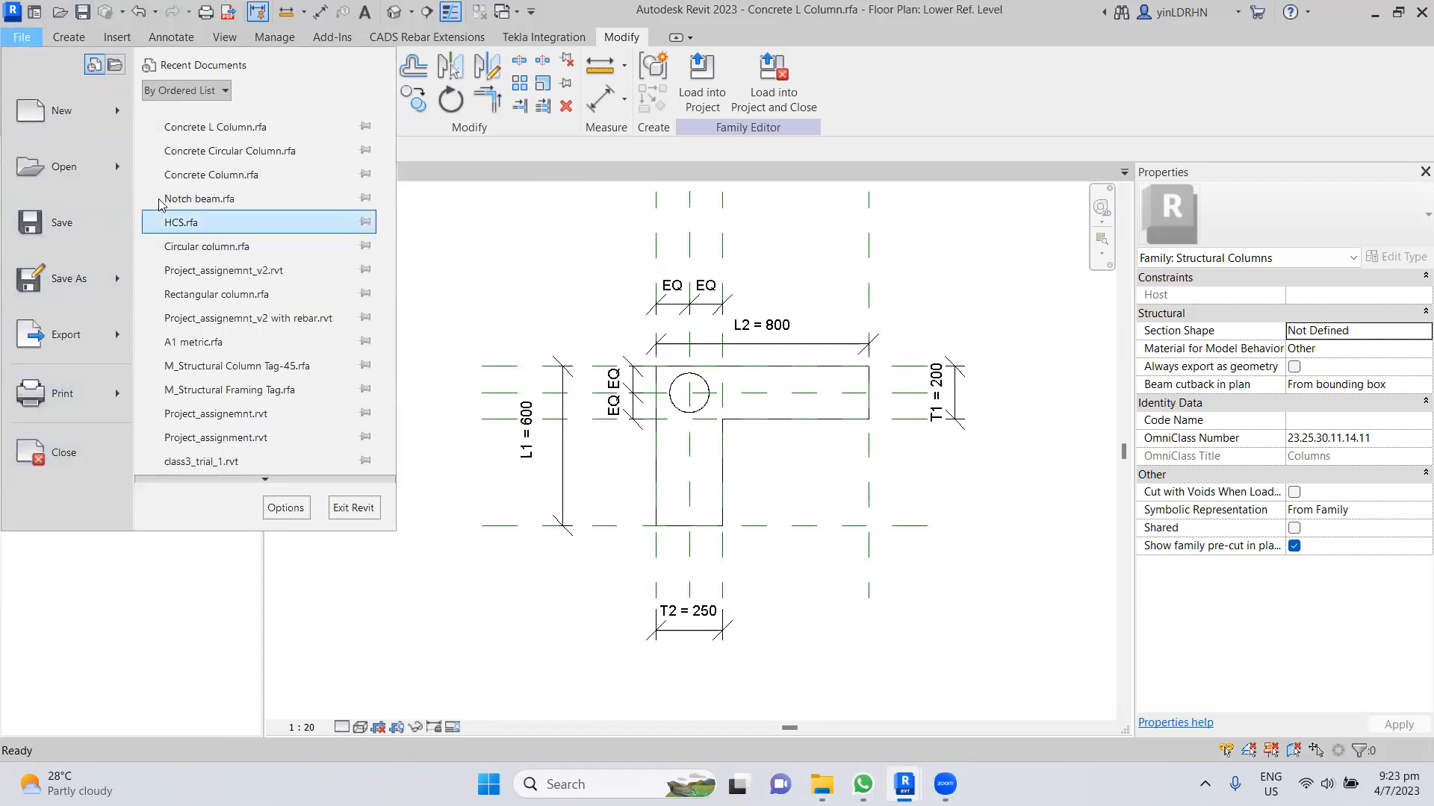
pyautogui.moveTo(74, 133)
pyautogui.click(160, 159)
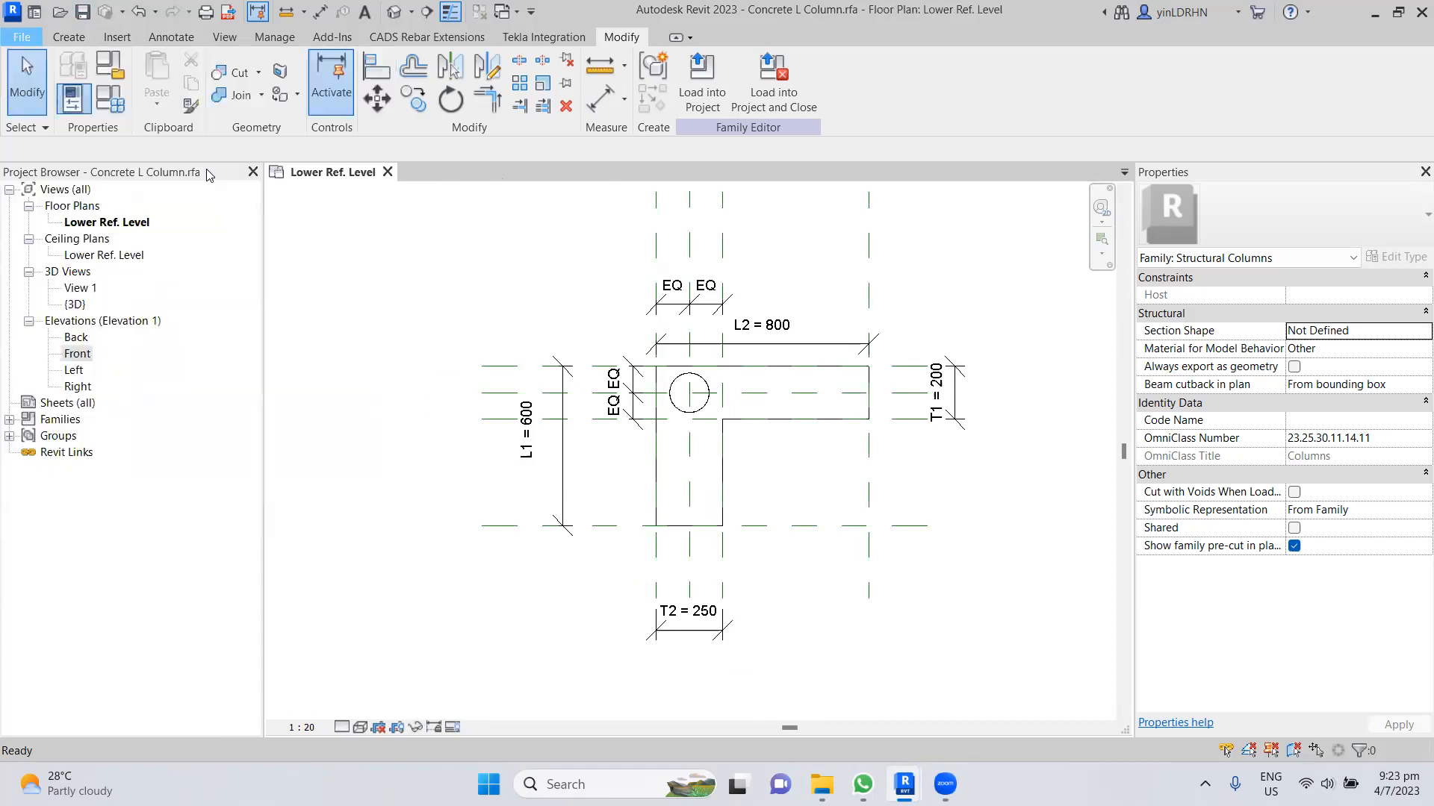
pyautogui.scroll(-5, 611, 420)
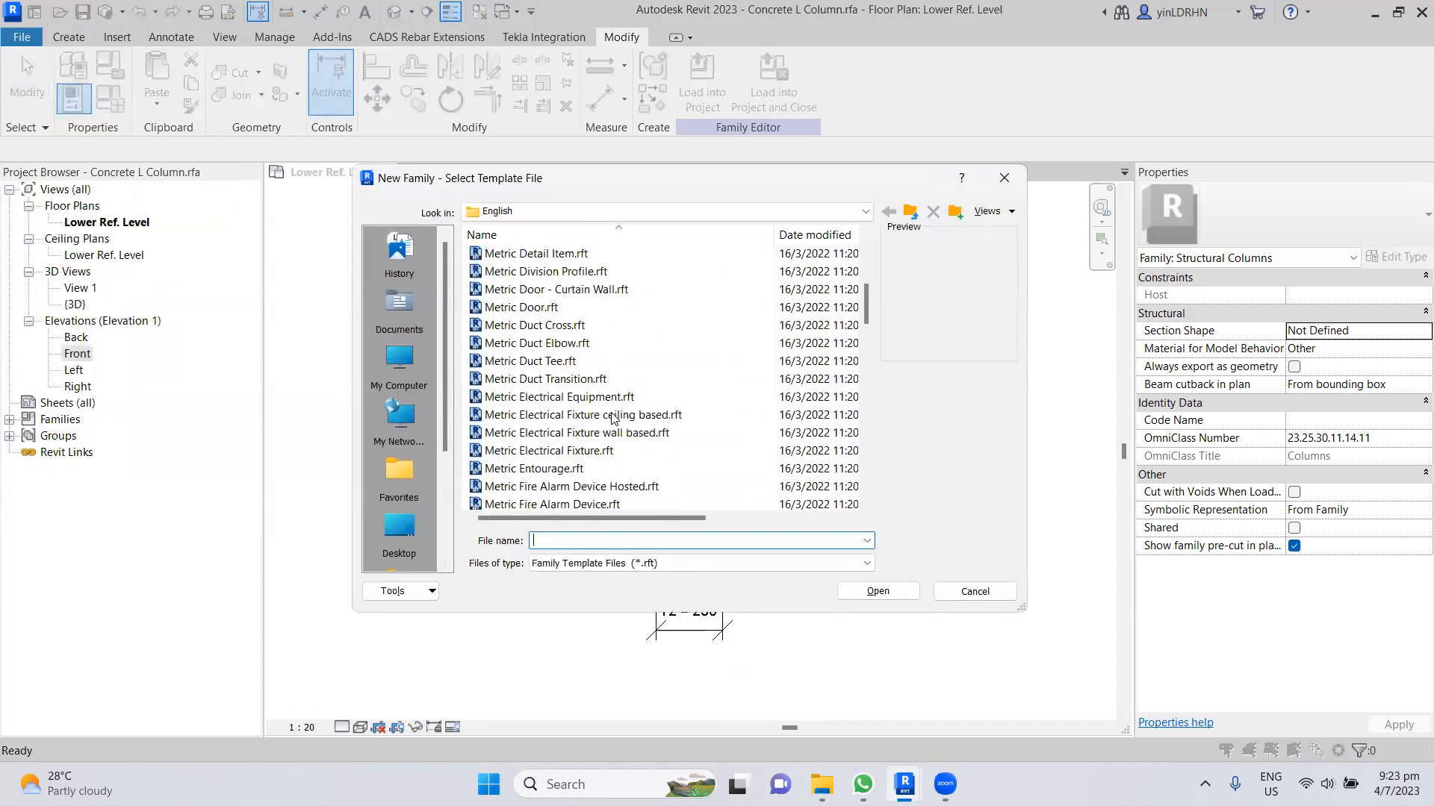
pyautogui.scroll(-6, 611, 418)
pyautogui.scroll(-15, 611, 417)
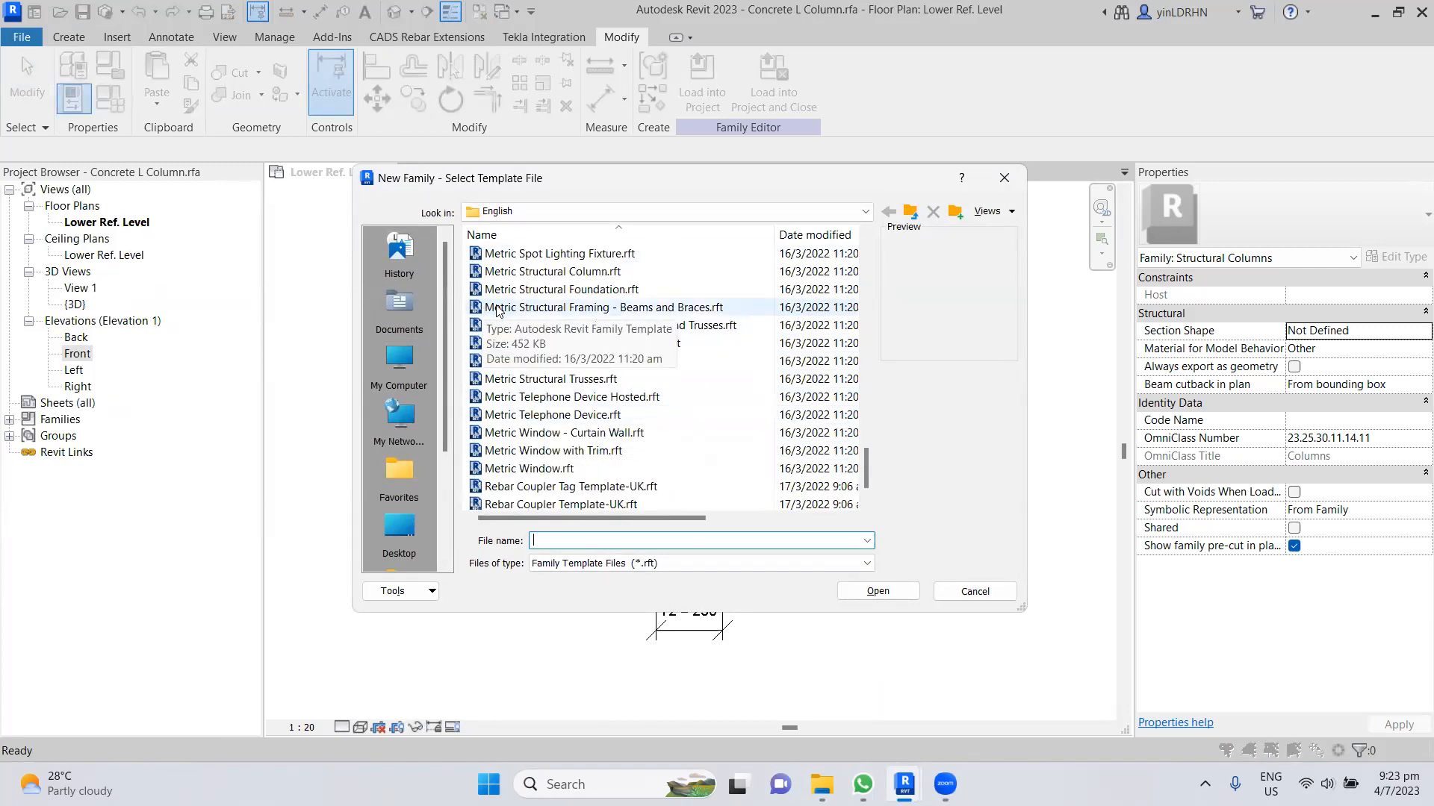
pyautogui.click(648, 315)
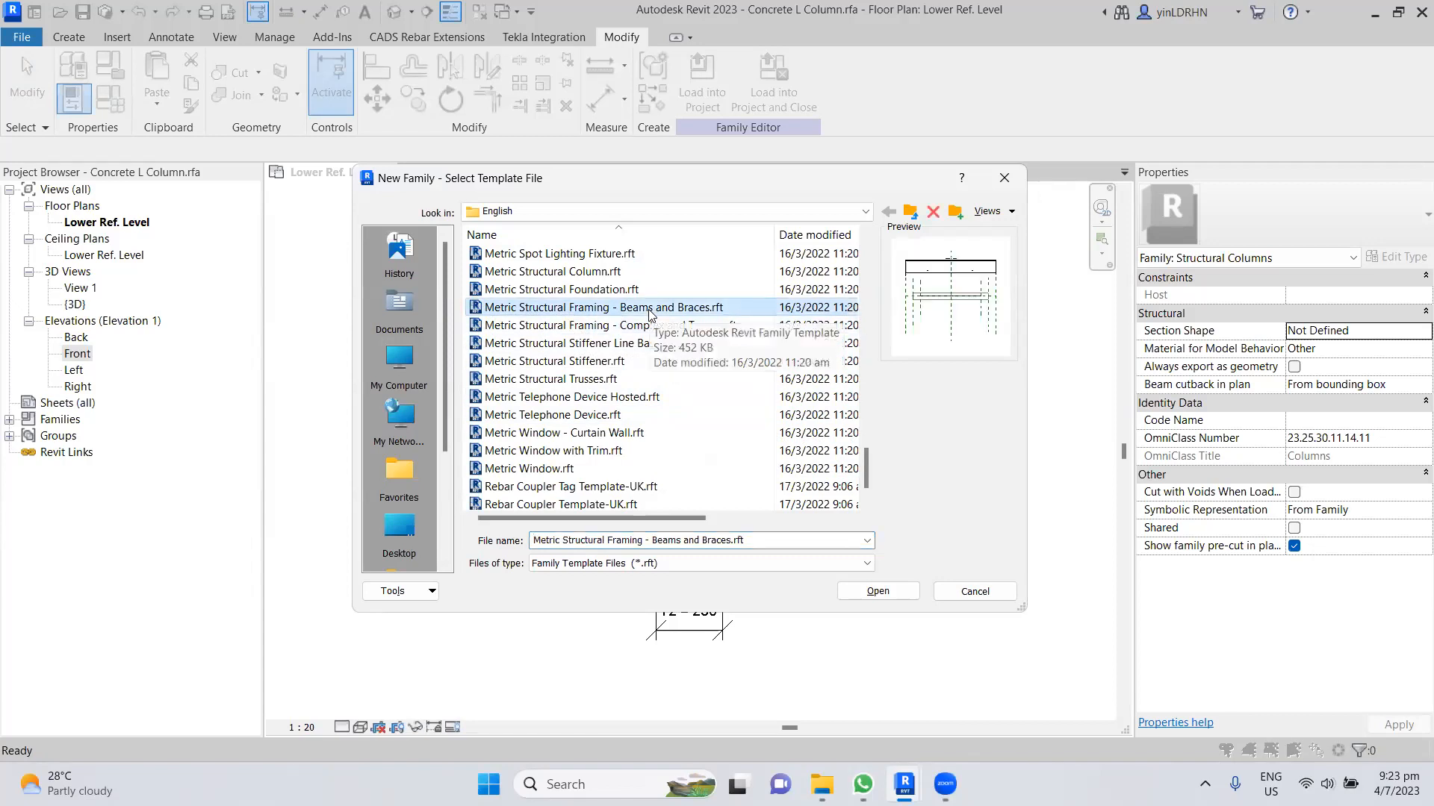
pyautogui.click(866, 594)
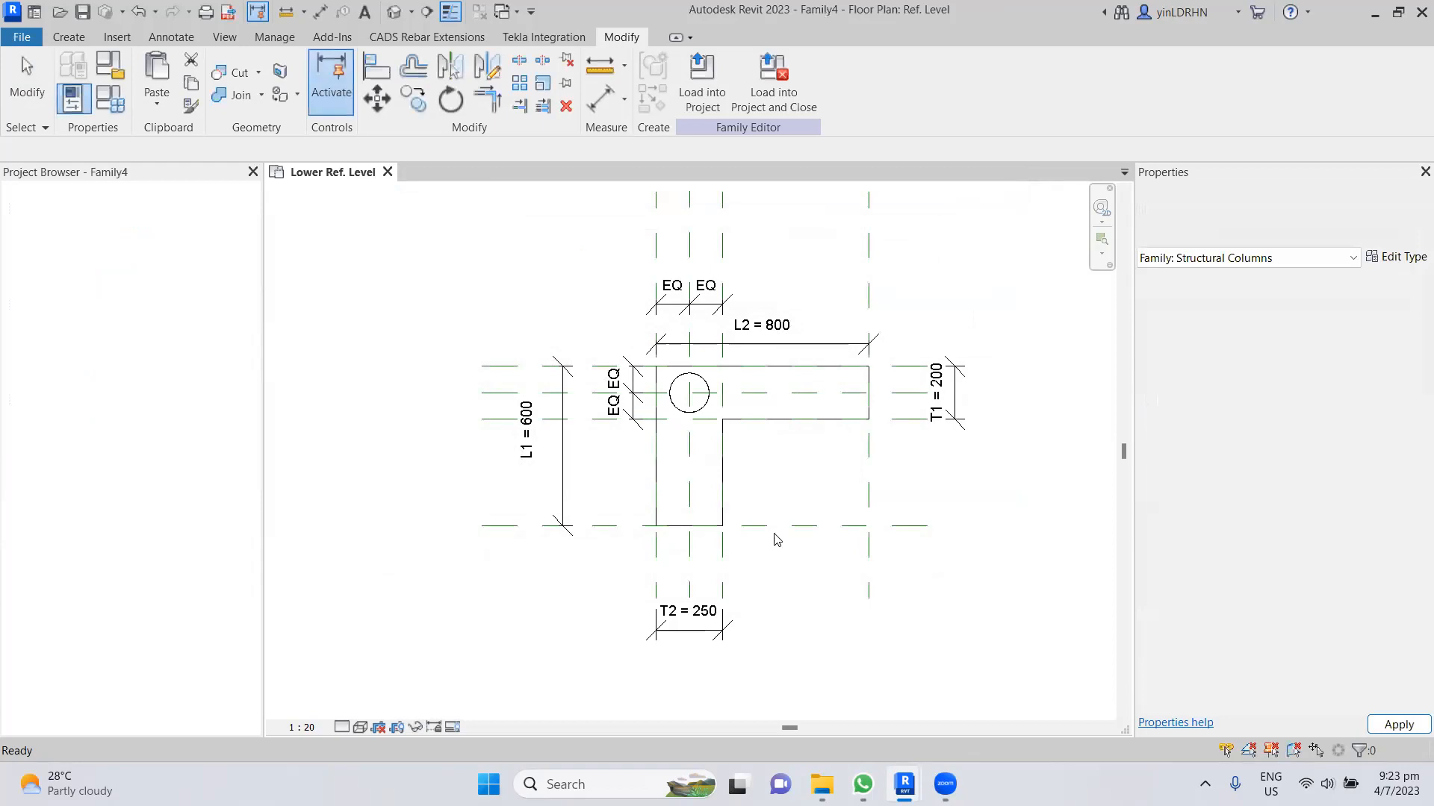
# - Close the Concrete L Column family's Lower Ref. Level plan view so only the new beam family stays open
pyautogui.click(332, 172)
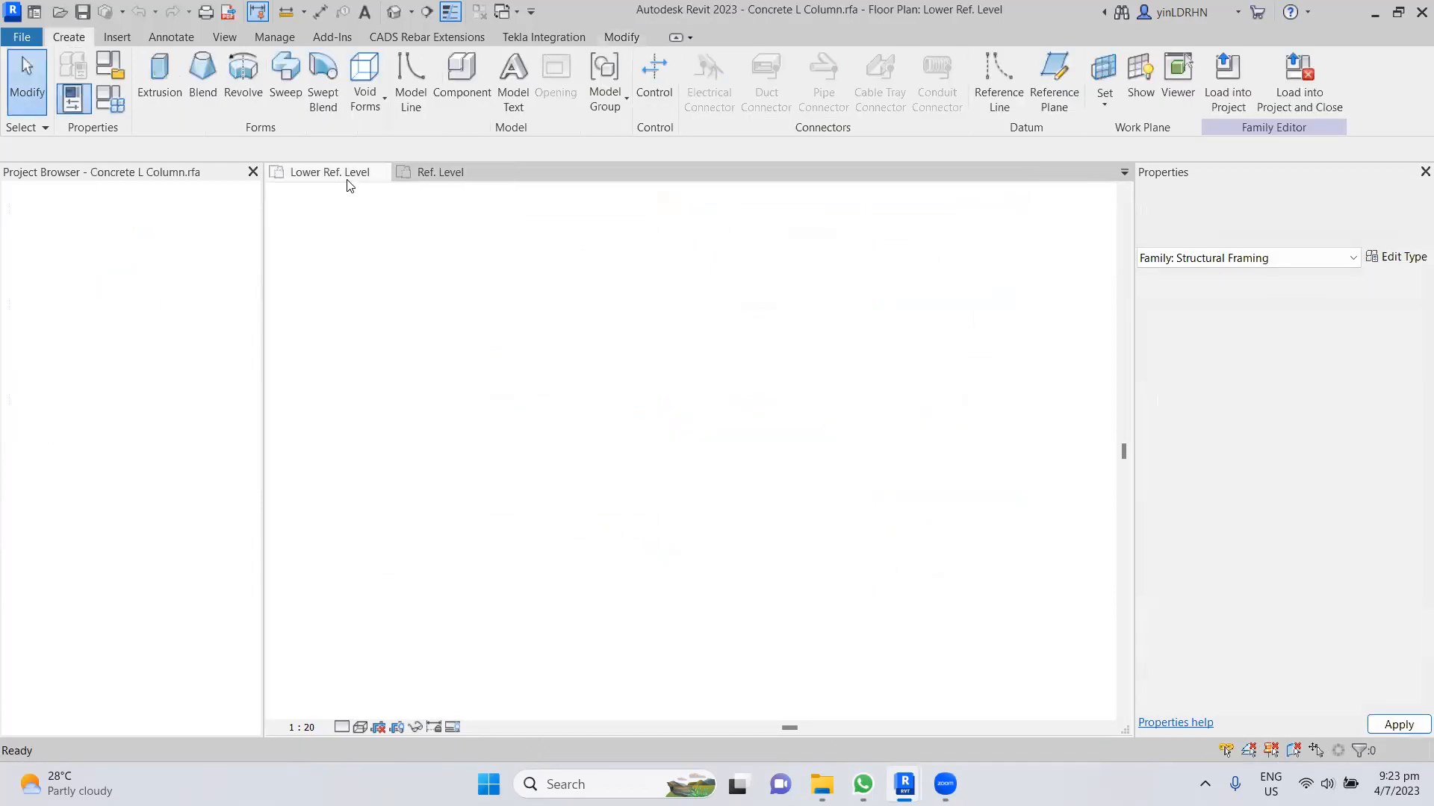
pyautogui.click(382, 172)
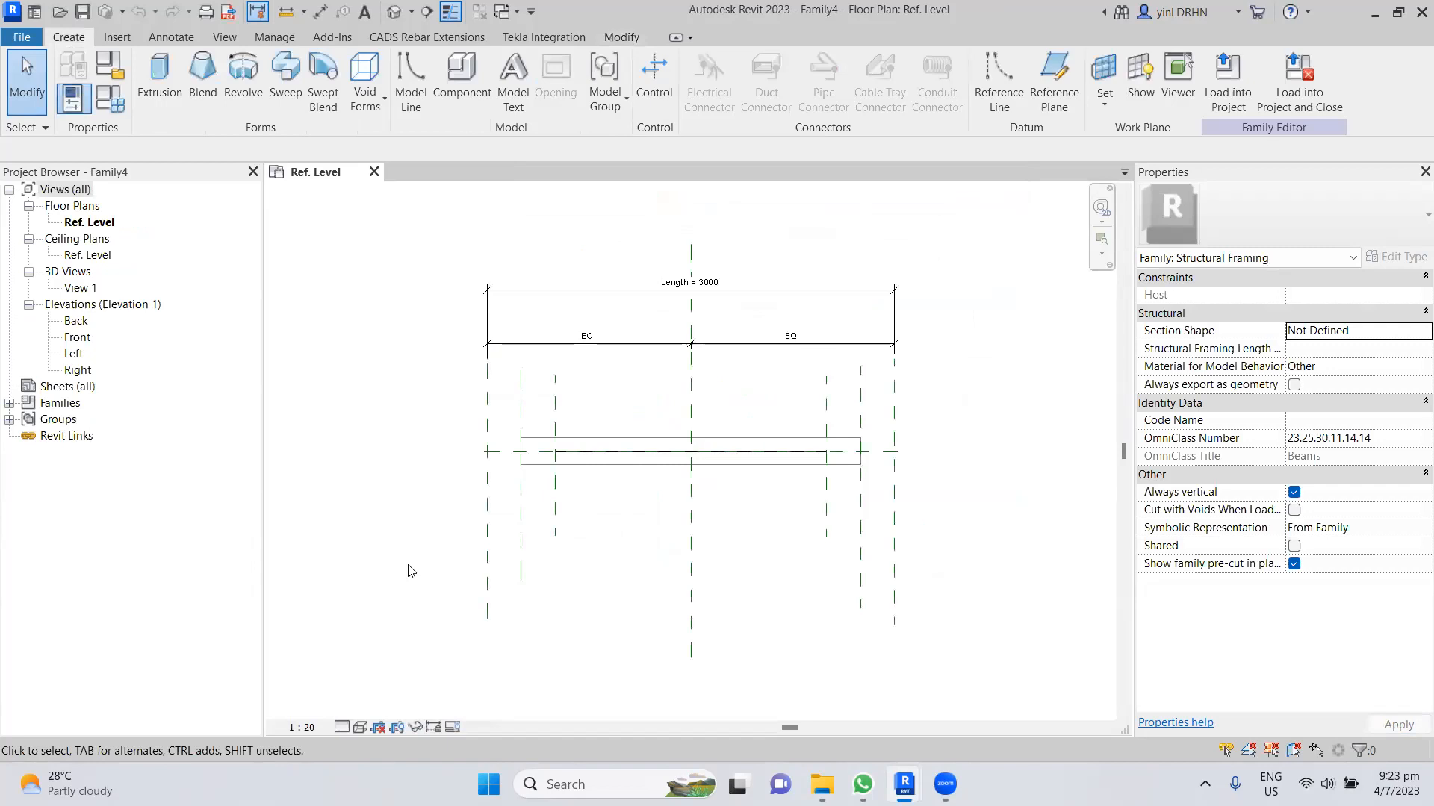
# - Examine the template's beam extrusion and its member-end and outer-end reference planes in the Ref. Level floor plan
pyautogui.click(594, 447)
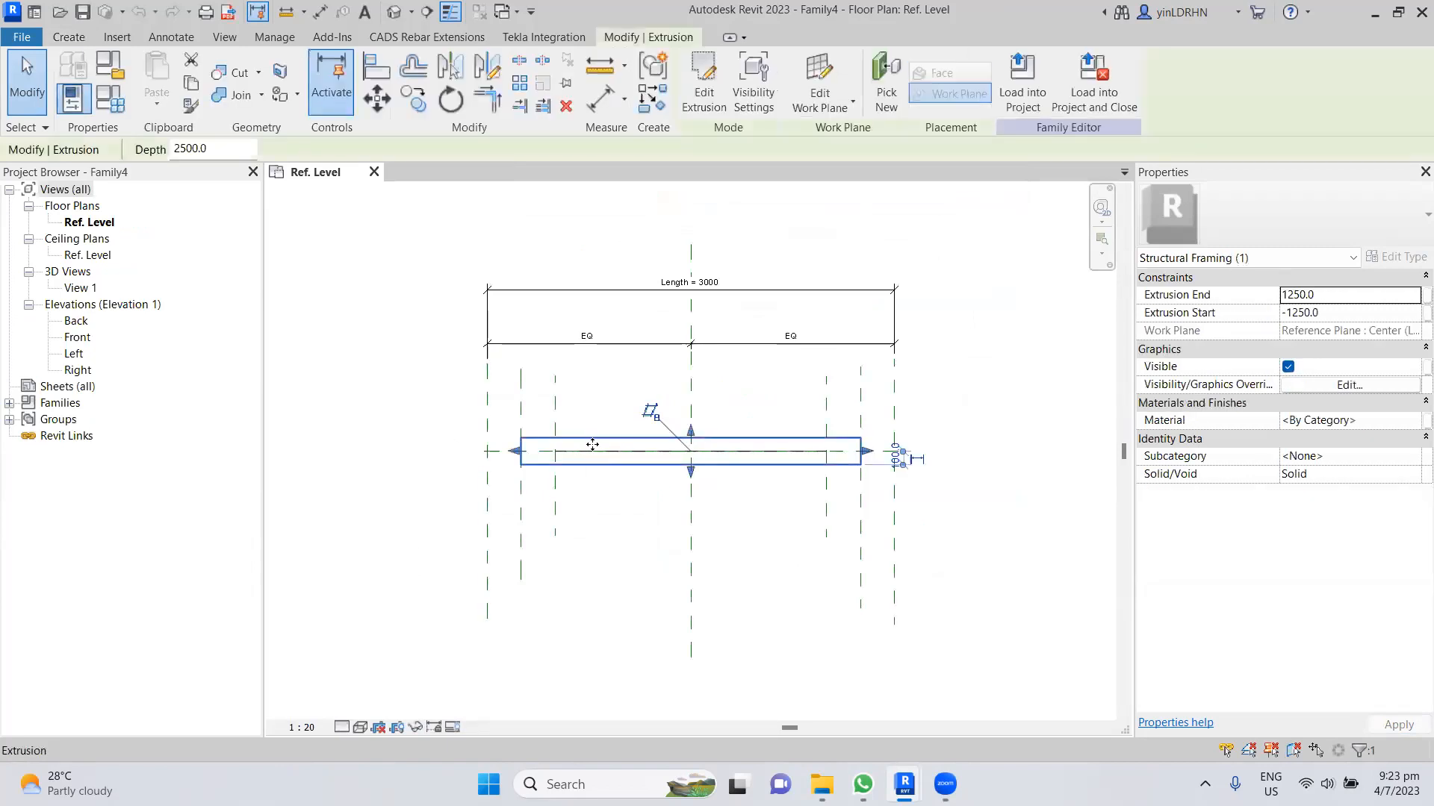
pyautogui.click(594, 590)
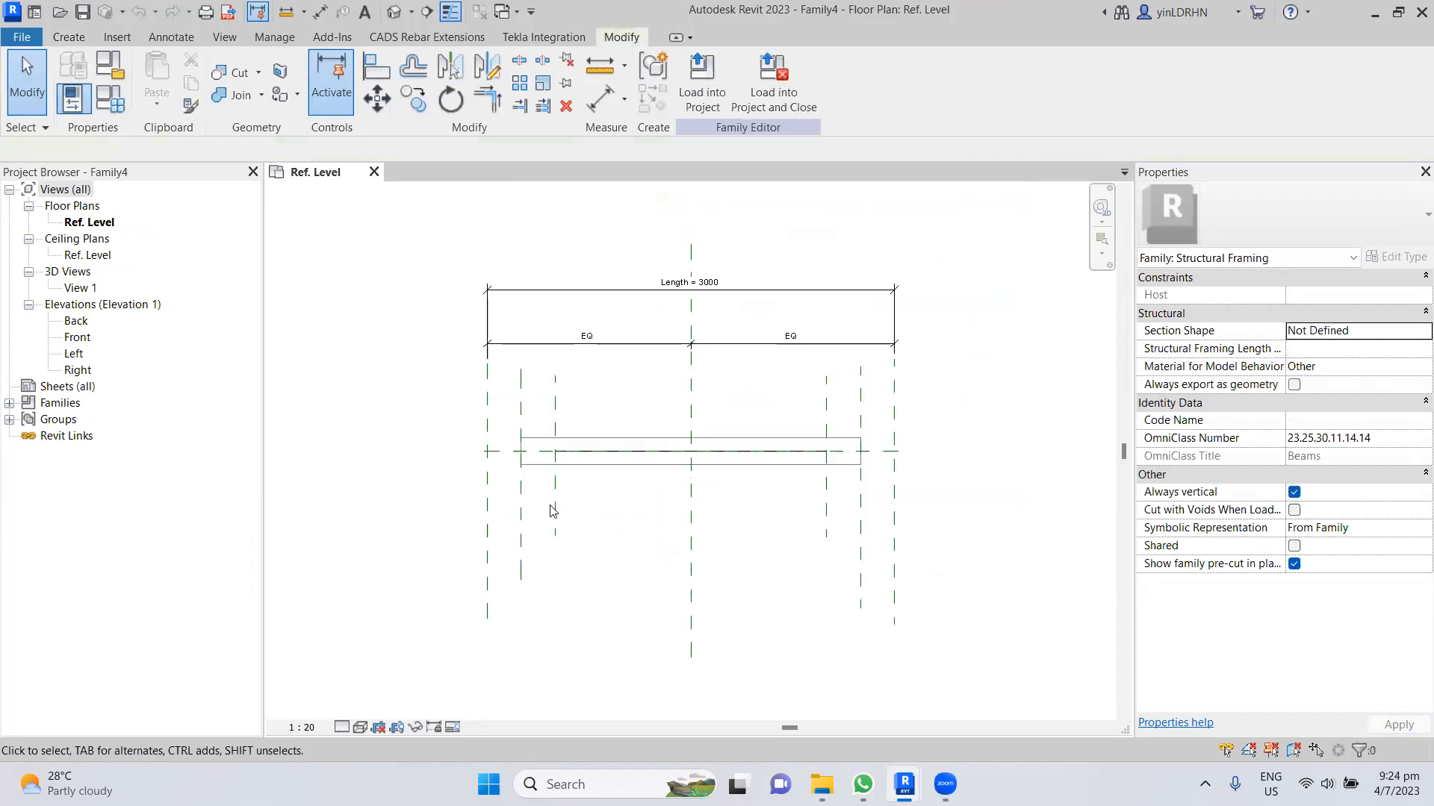
pyautogui.click(521, 410)
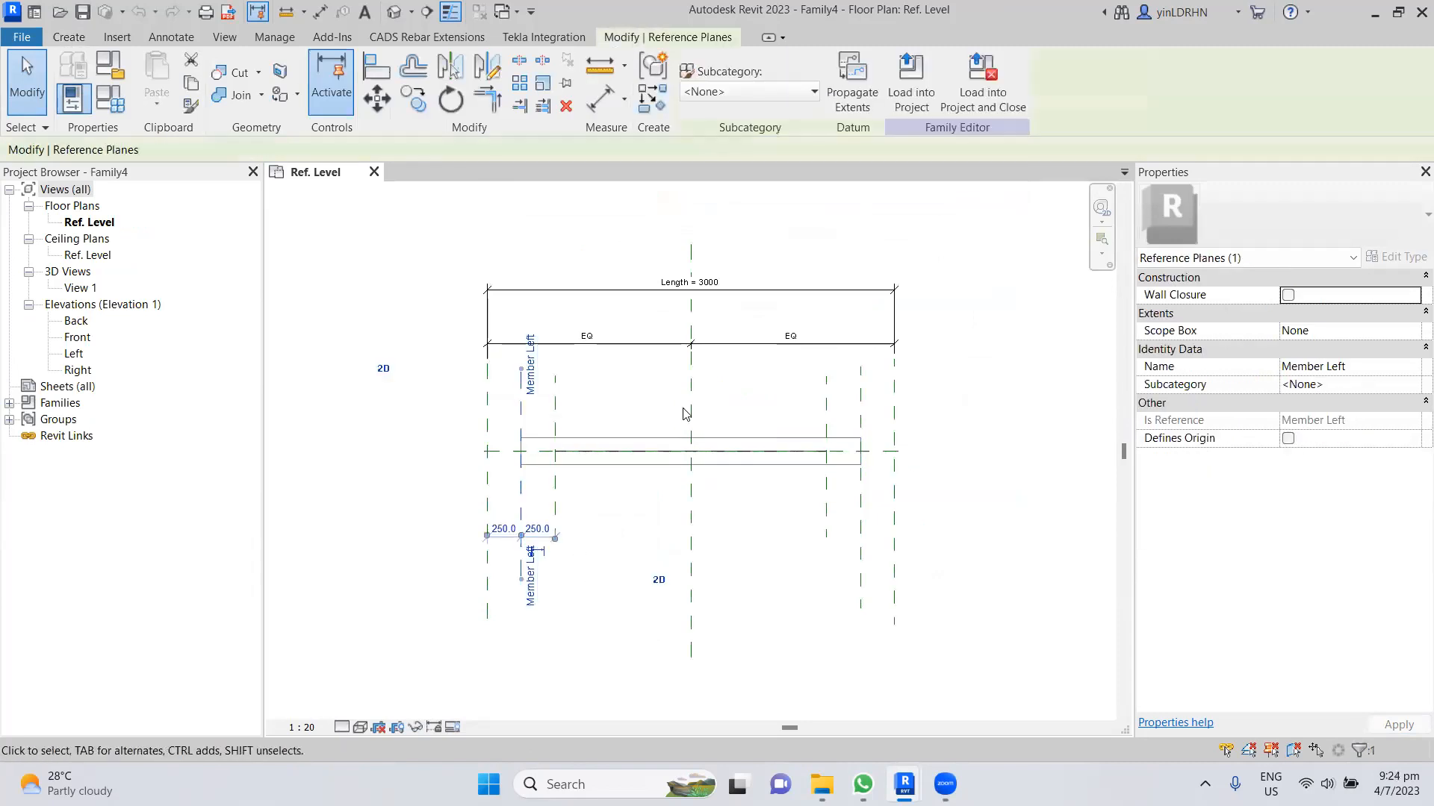
pyautogui.click(860, 399)
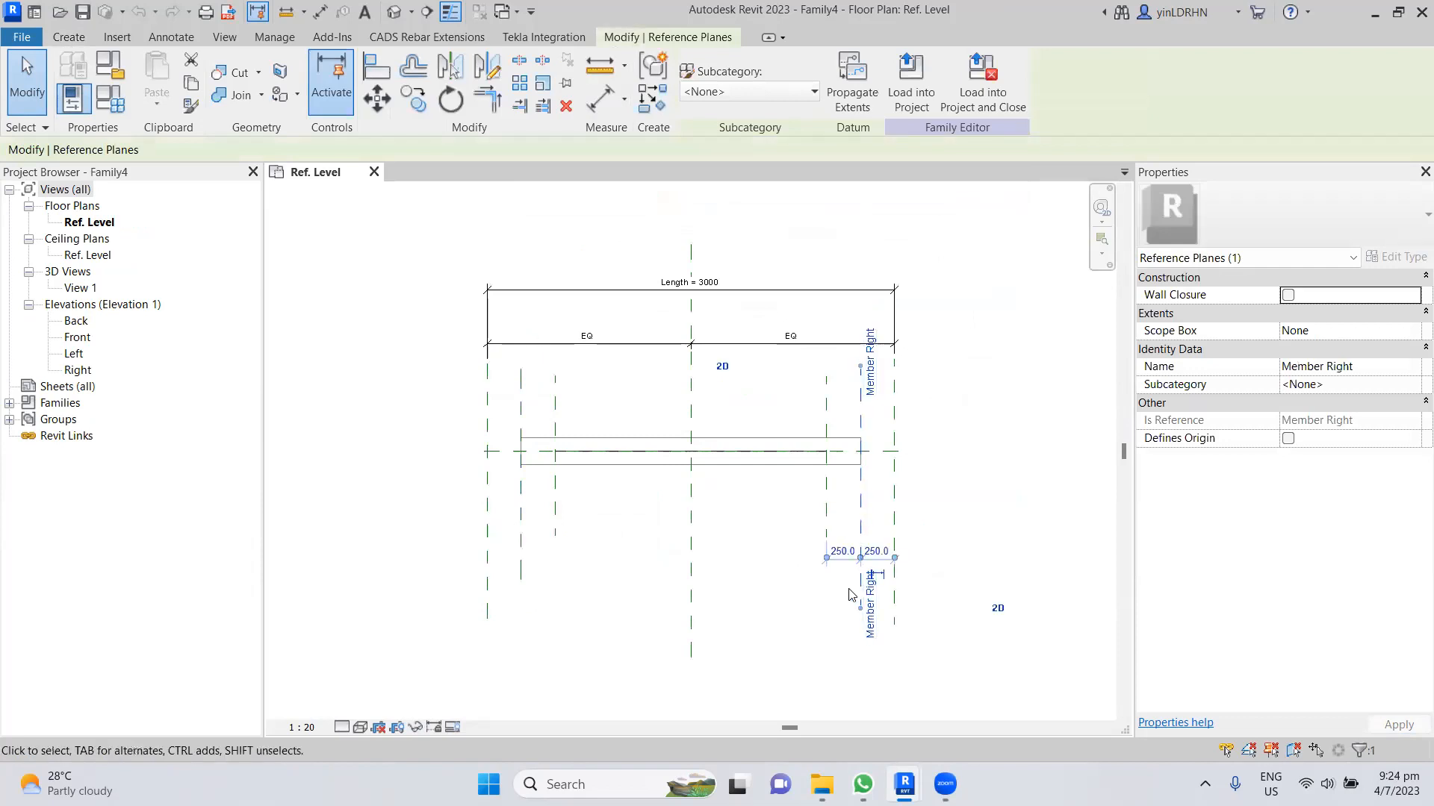
pyautogui.click(895, 413)
pyautogui.click(487, 421)
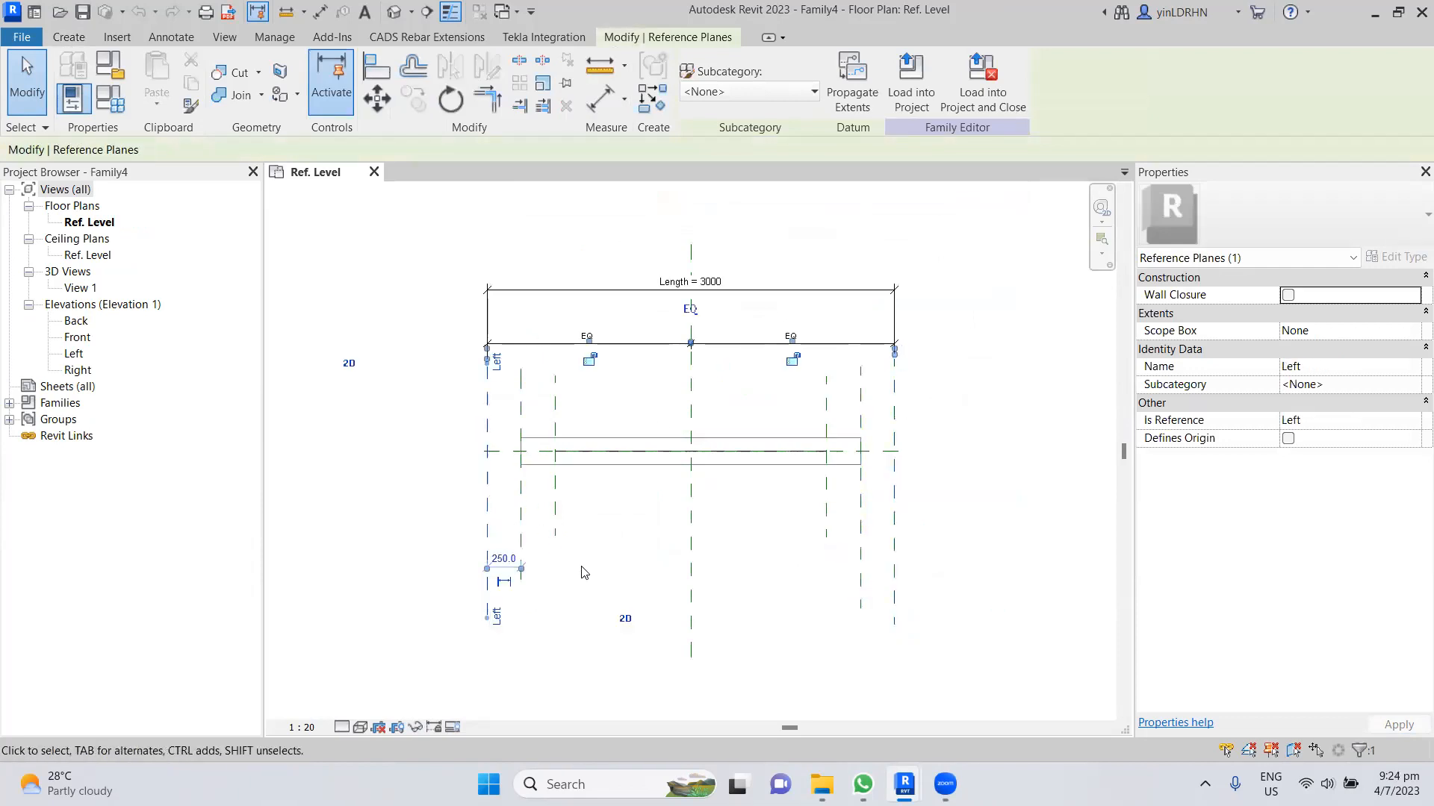
pyautogui.click(584, 573)
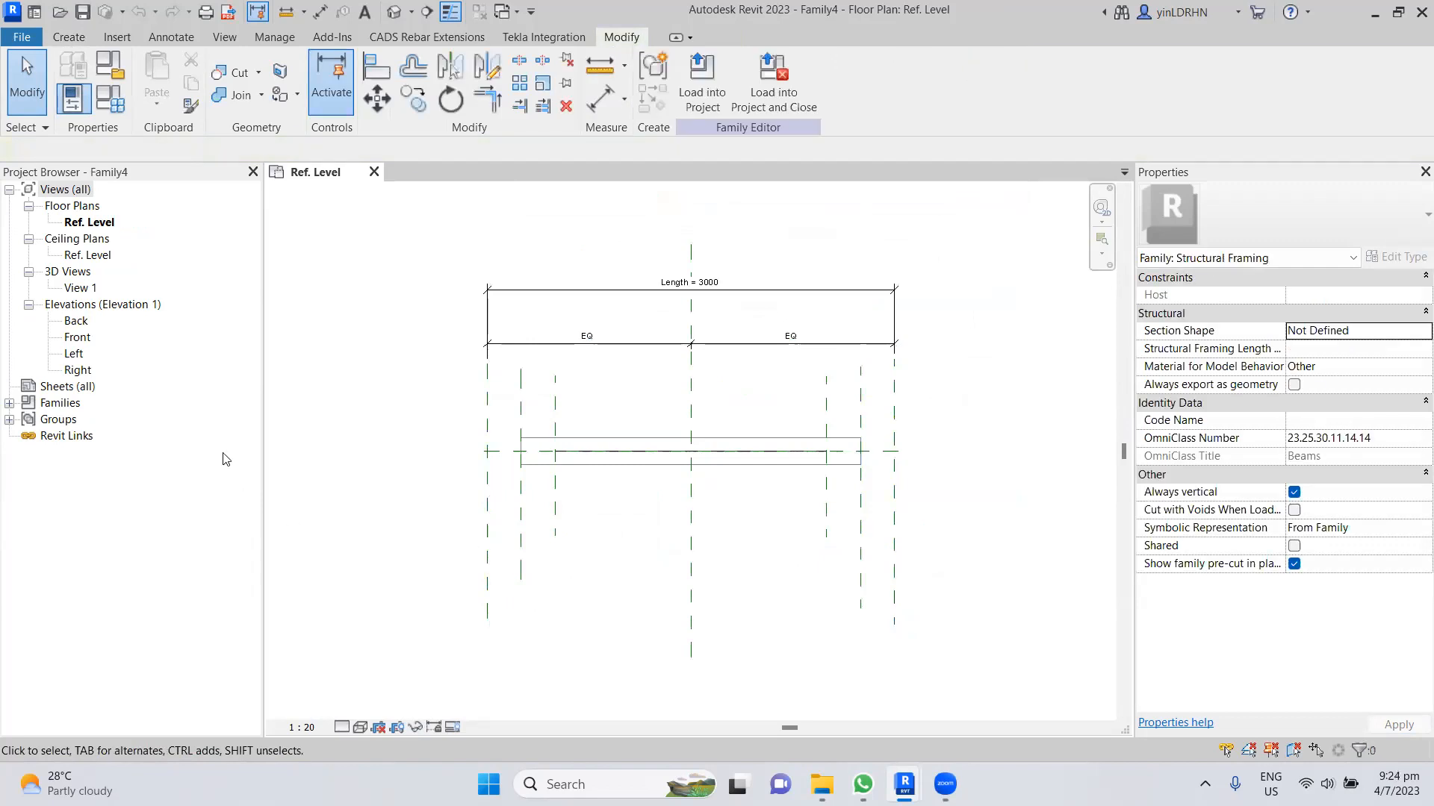
# - Open the Left elevation and inspect the rectangular cross-section of the beam extrusion
pyautogui.click(74, 356)
pyautogui.doubleClick(74, 356)
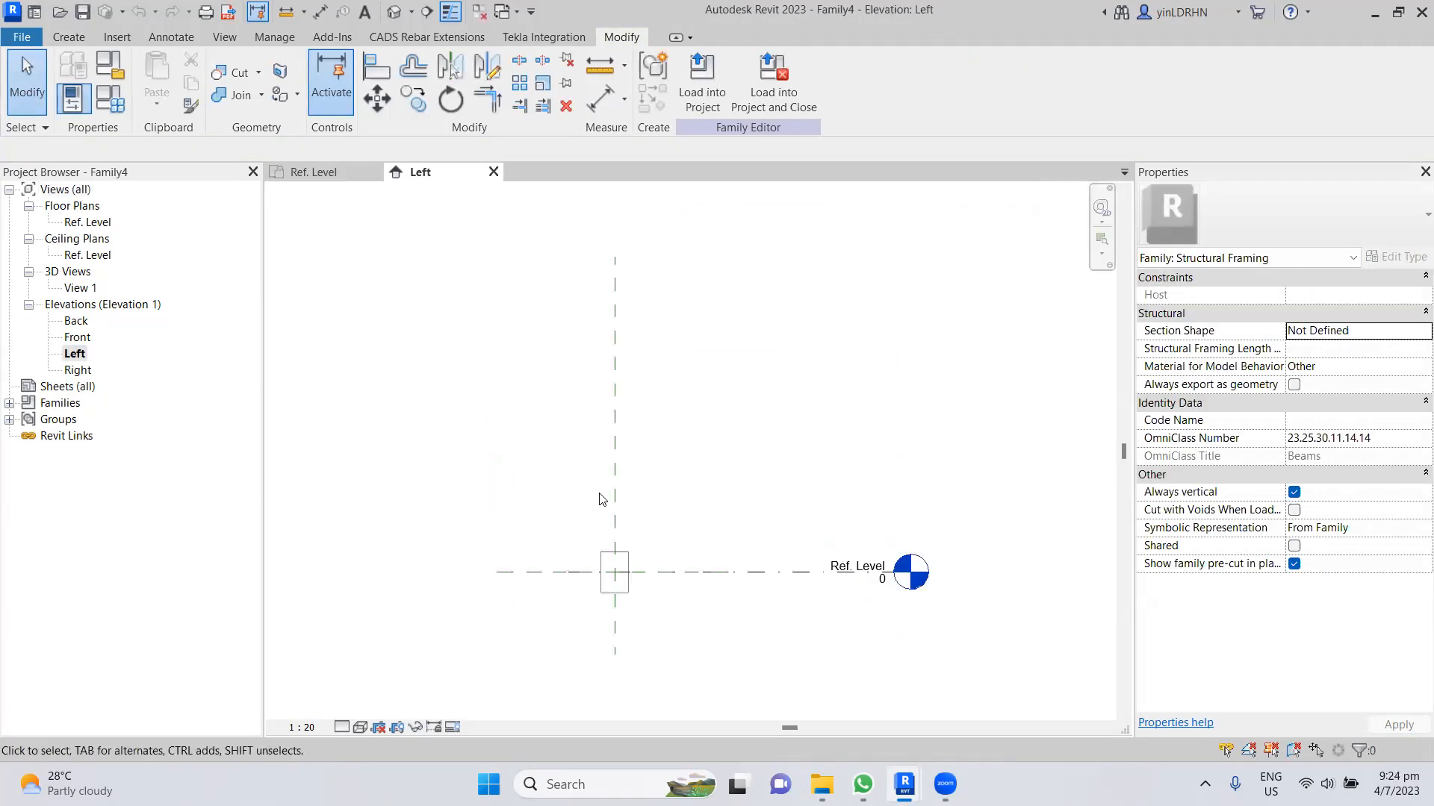
pyautogui.click(602, 593)
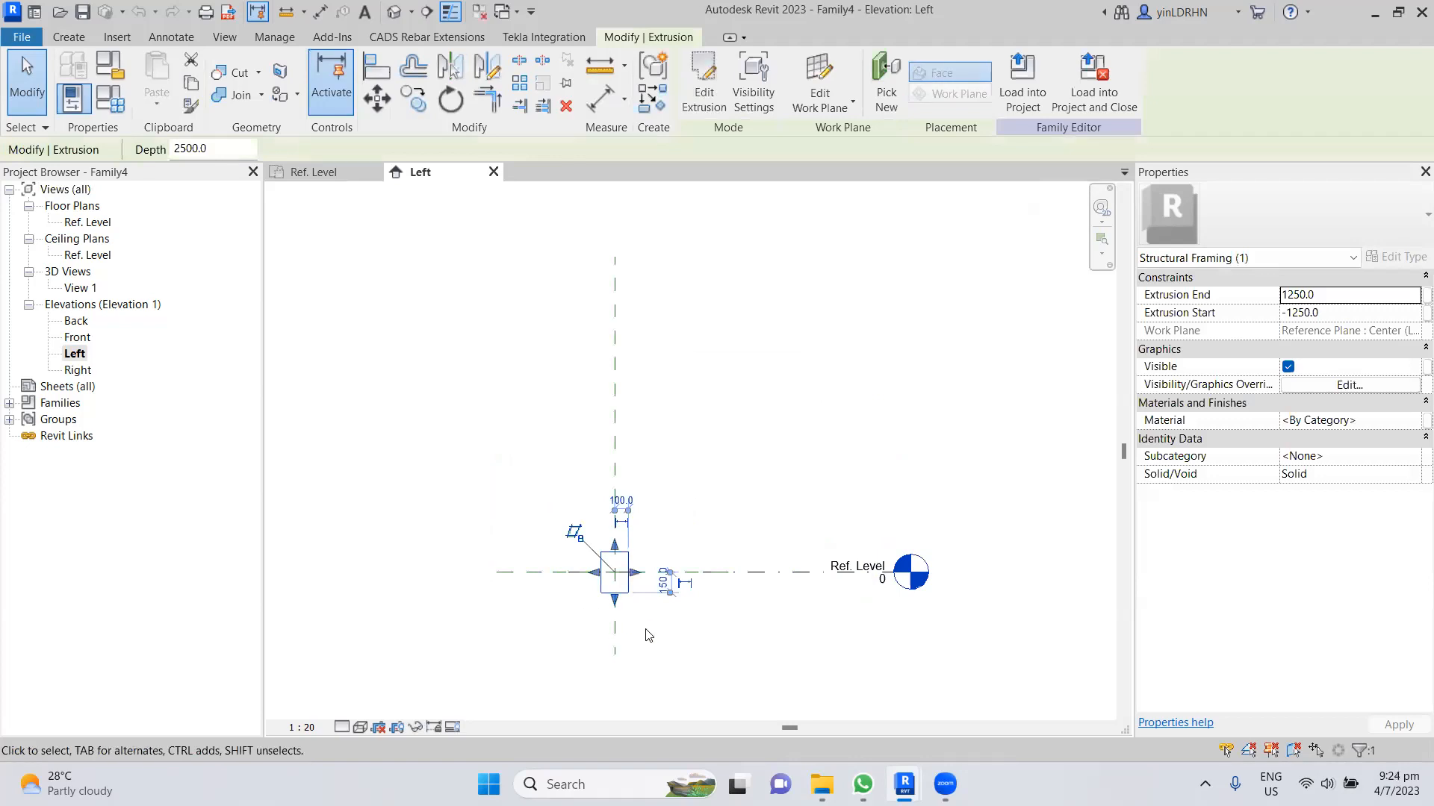
pyautogui.scroll(1, 650, 634)
pyautogui.scroll(2, 647, 636)
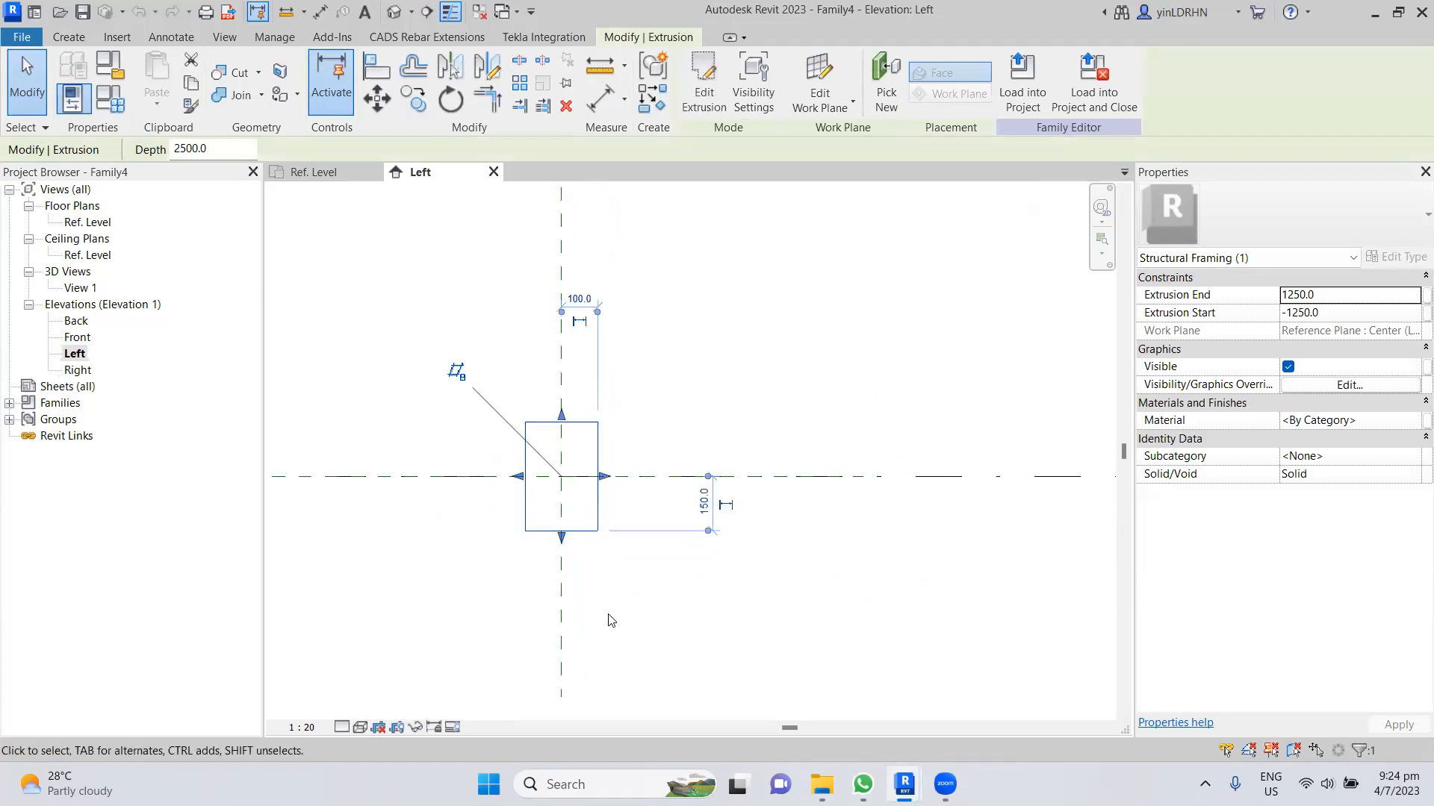
pyautogui.click(588, 611)
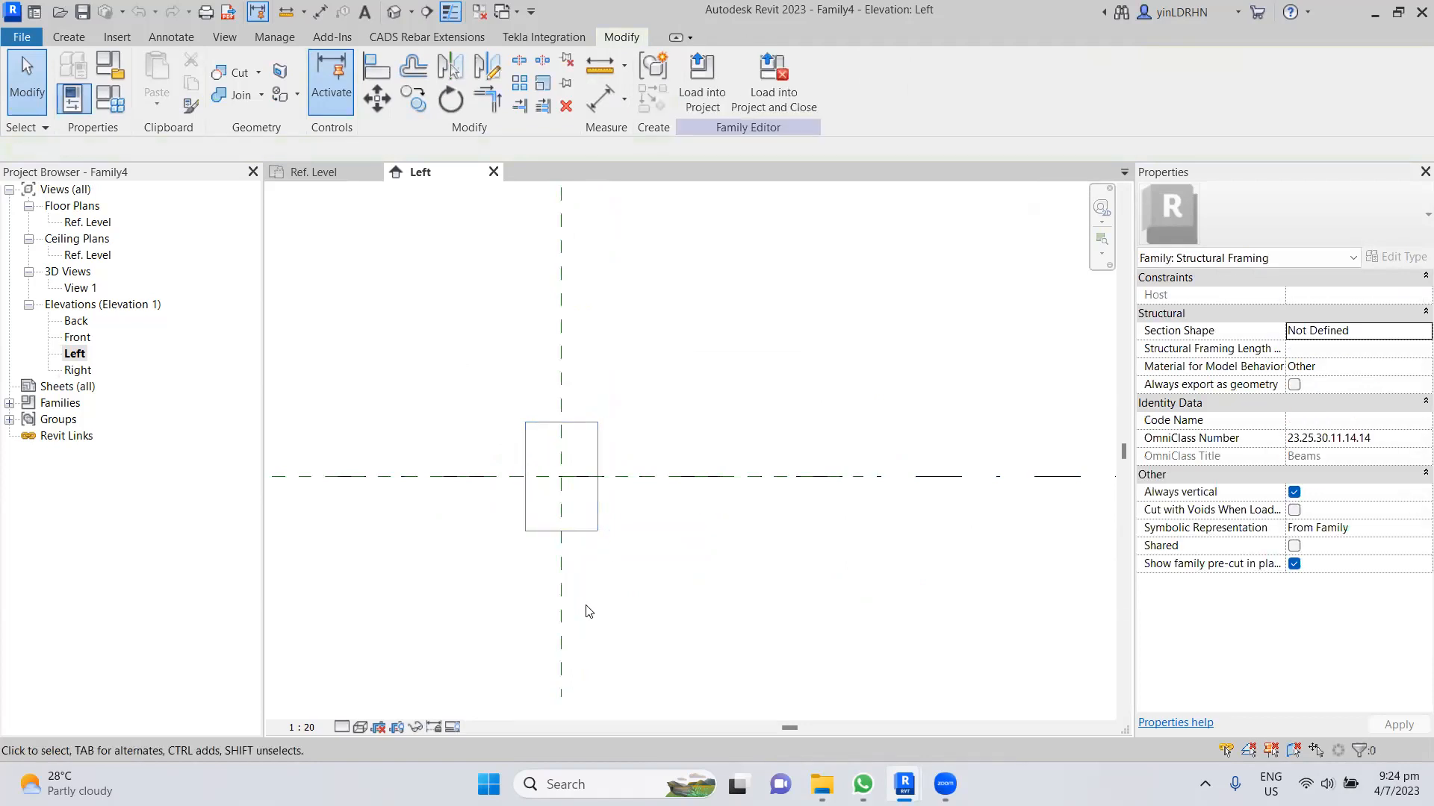
# - Add aligned dimensions for the height and the width of the rectangular beam section in the Left elevation
pyautogui.click(544, 535)
pyautogui.click(378, 288)
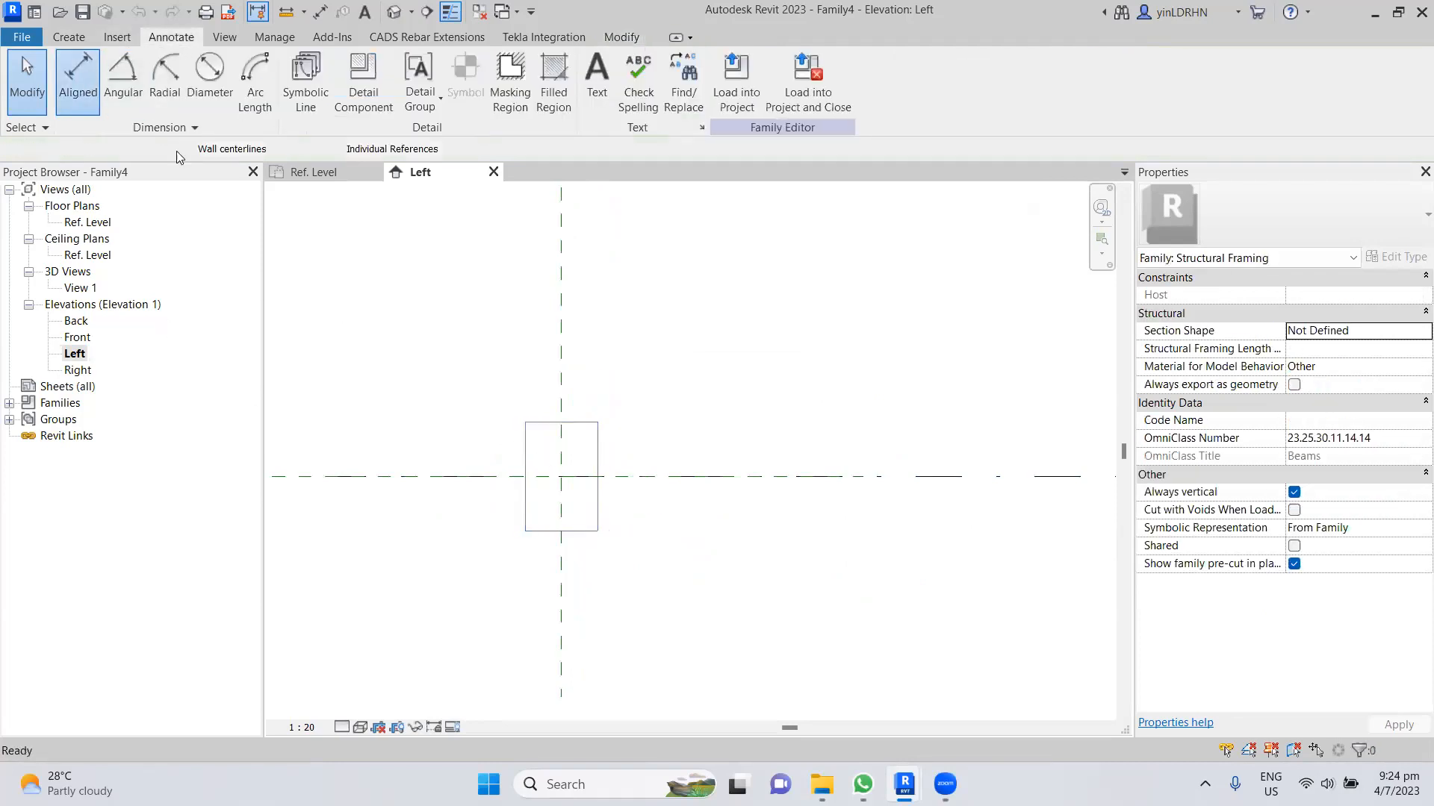
pyautogui.click(78, 71)
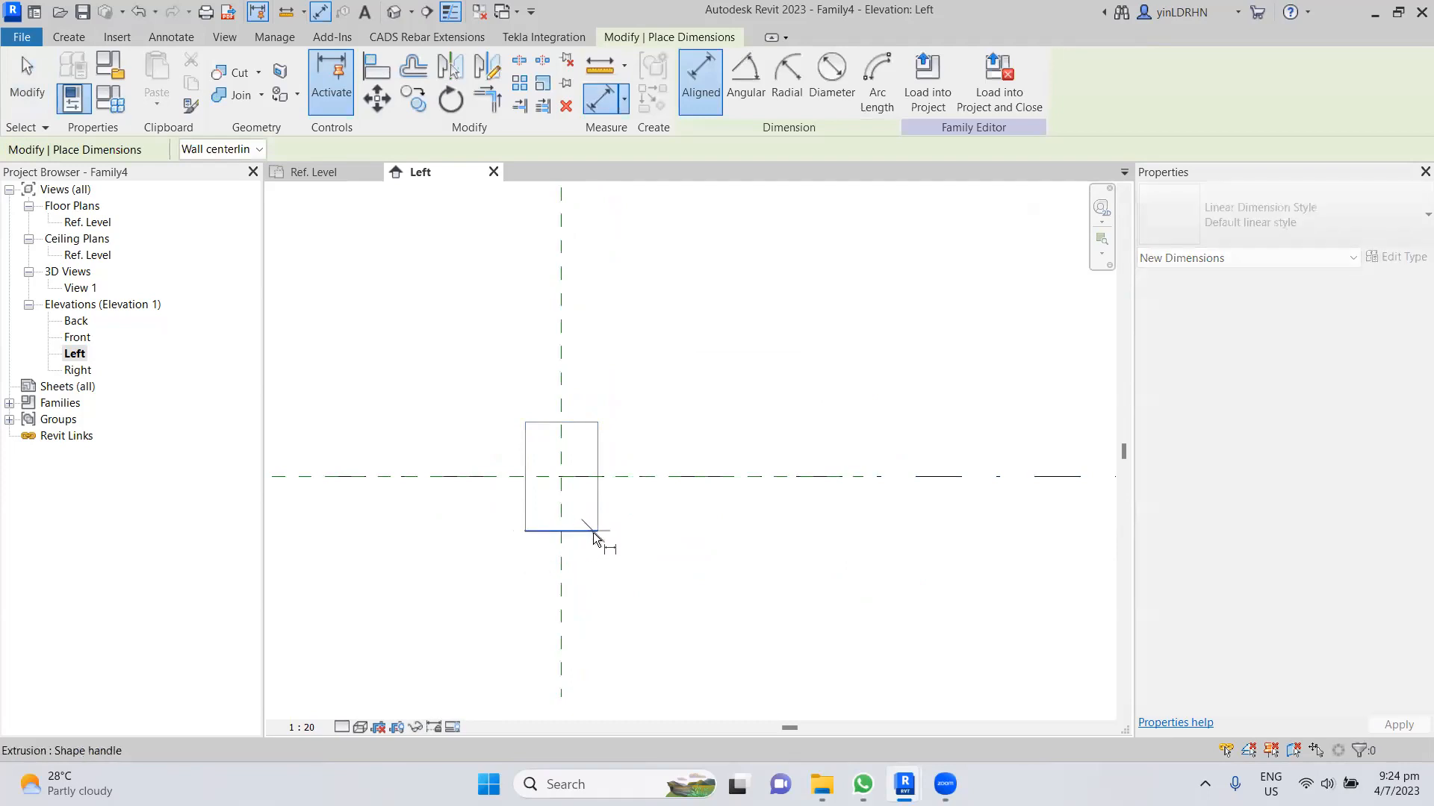
pyautogui.click(625, 531)
pyautogui.click(605, 424)
pyautogui.click(666, 441)
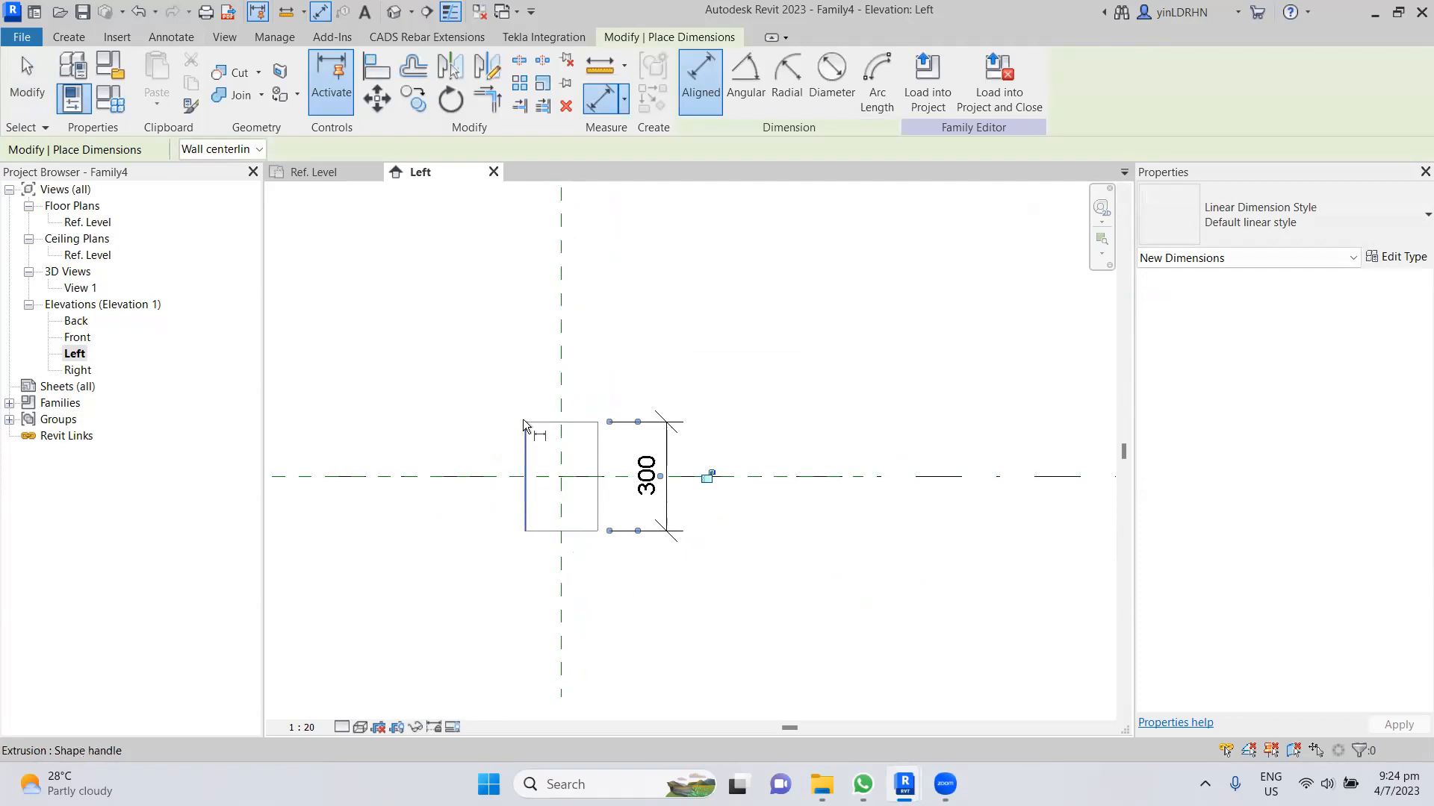
pyautogui.click(525, 441)
pyautogui.click(598, 446)
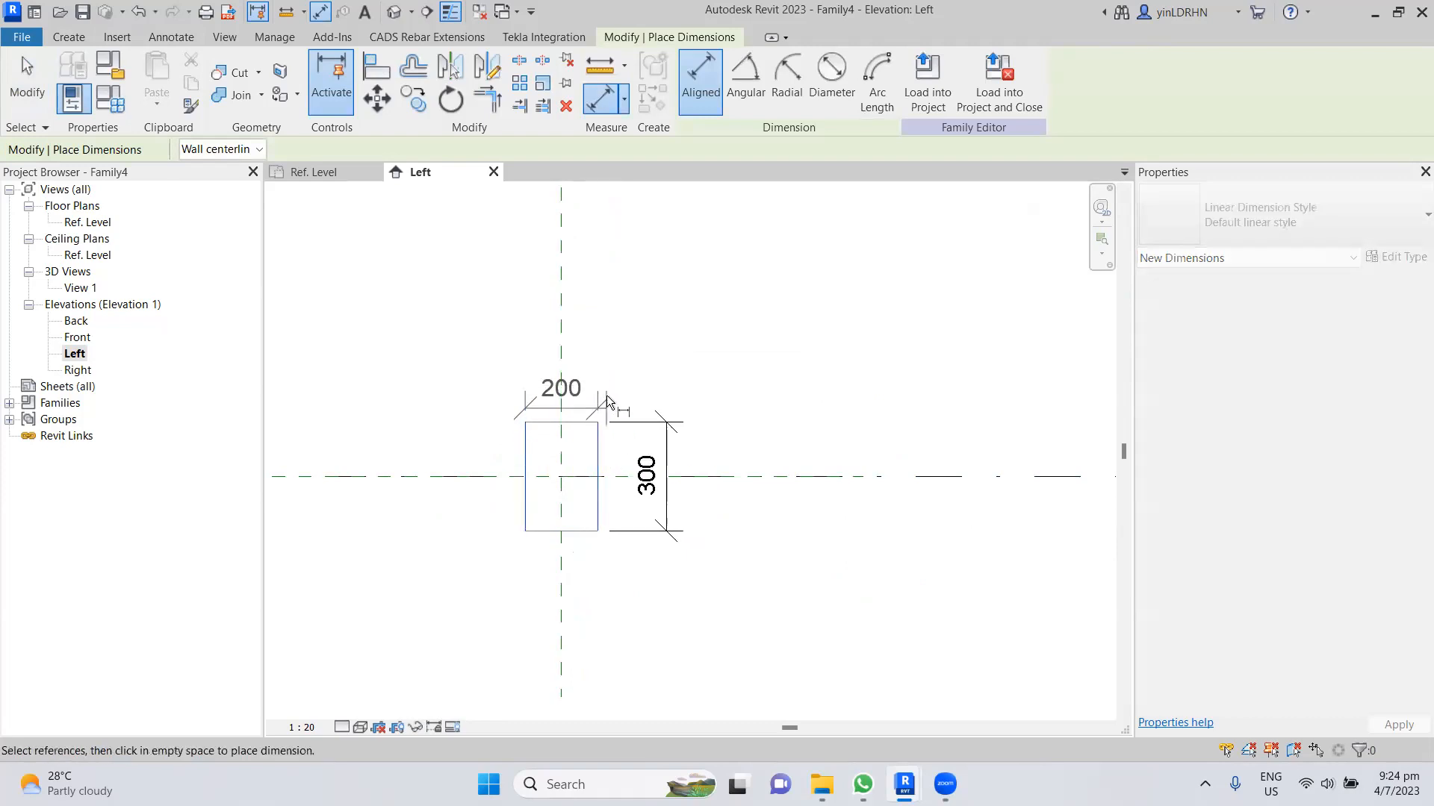
pyautogui.click(607, 400)
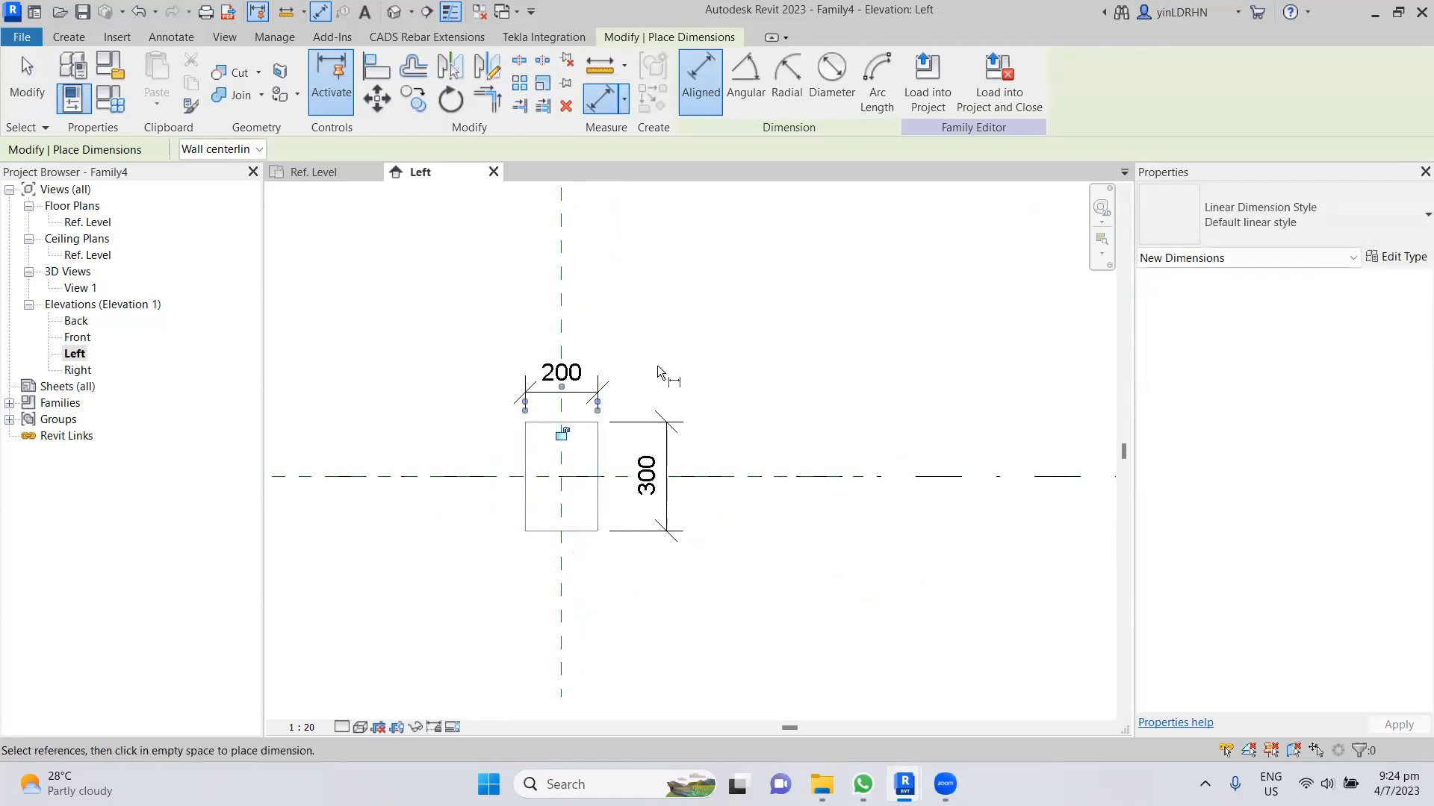
pyautogui.press('Escape')
pyautogui.press('Escape')
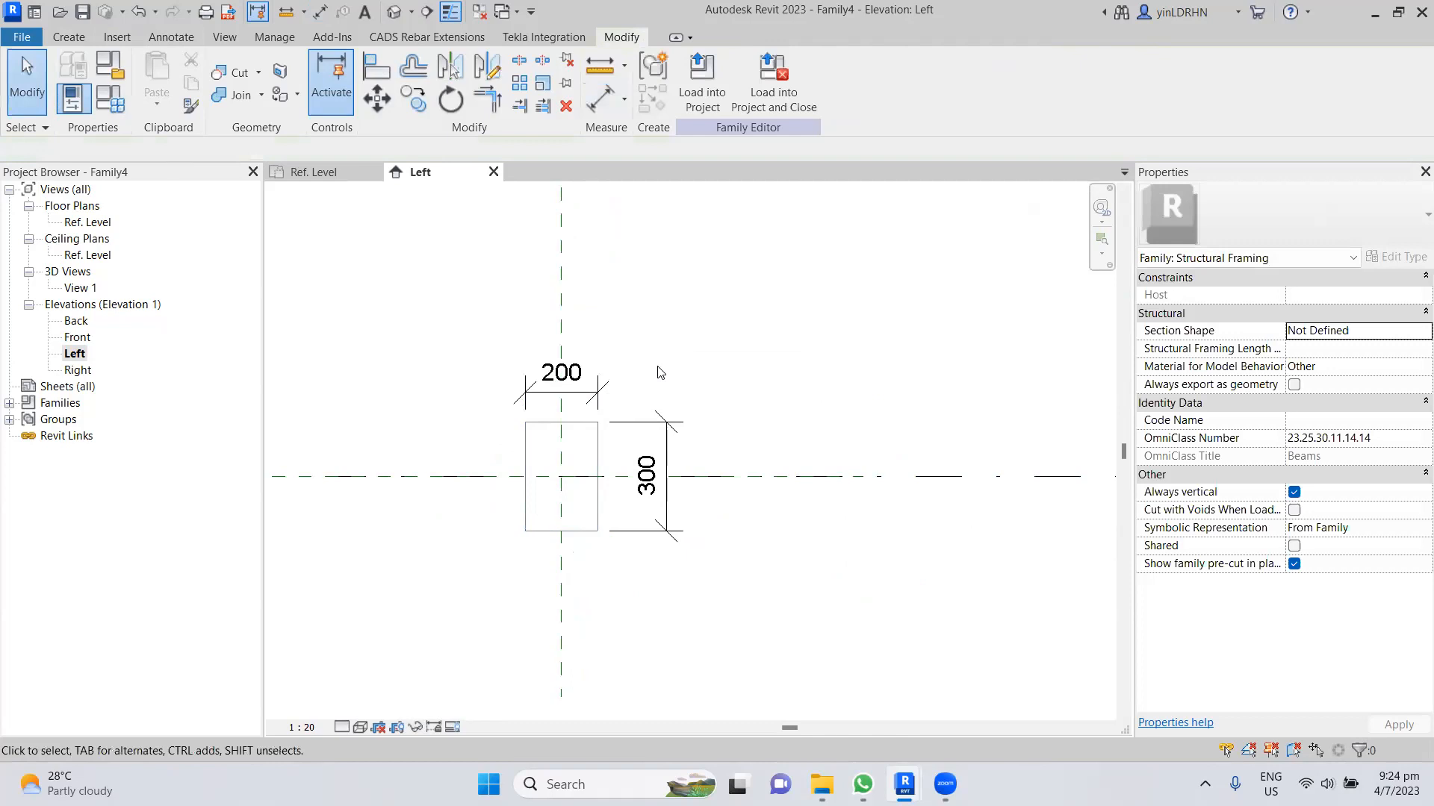
# - Label the dimension across the top of the beam section with a new type parameter named Width
pyautogui.click(587, 393)
pyautogui.click(876, 79)
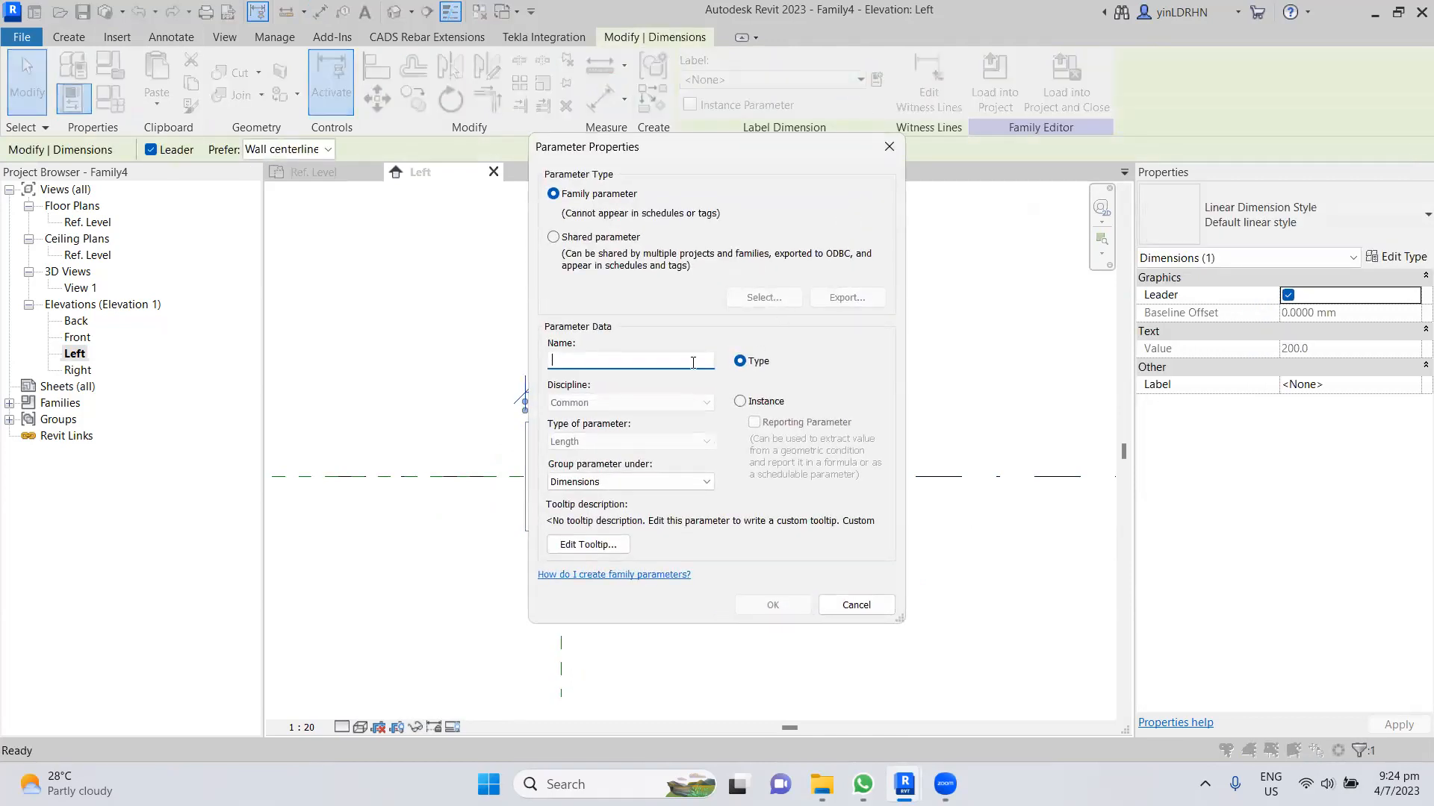
pyautogui.write('Width')
pyautogui.click(762, 606)
# - Label the vertical dimension beside the beam section with a new type parameter named Depth
pyautogui.click(668, 495)
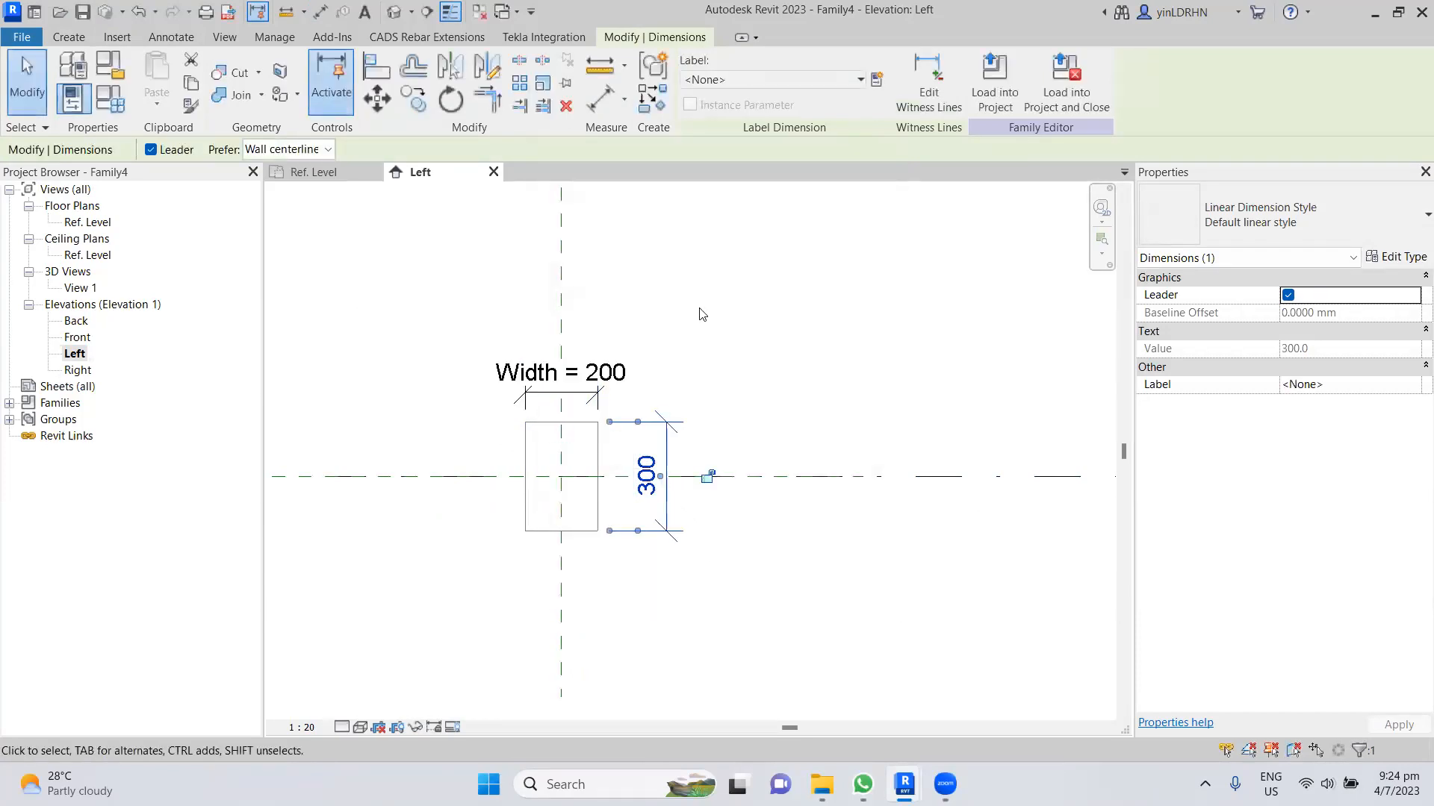
pyautogui.click(876, 79)
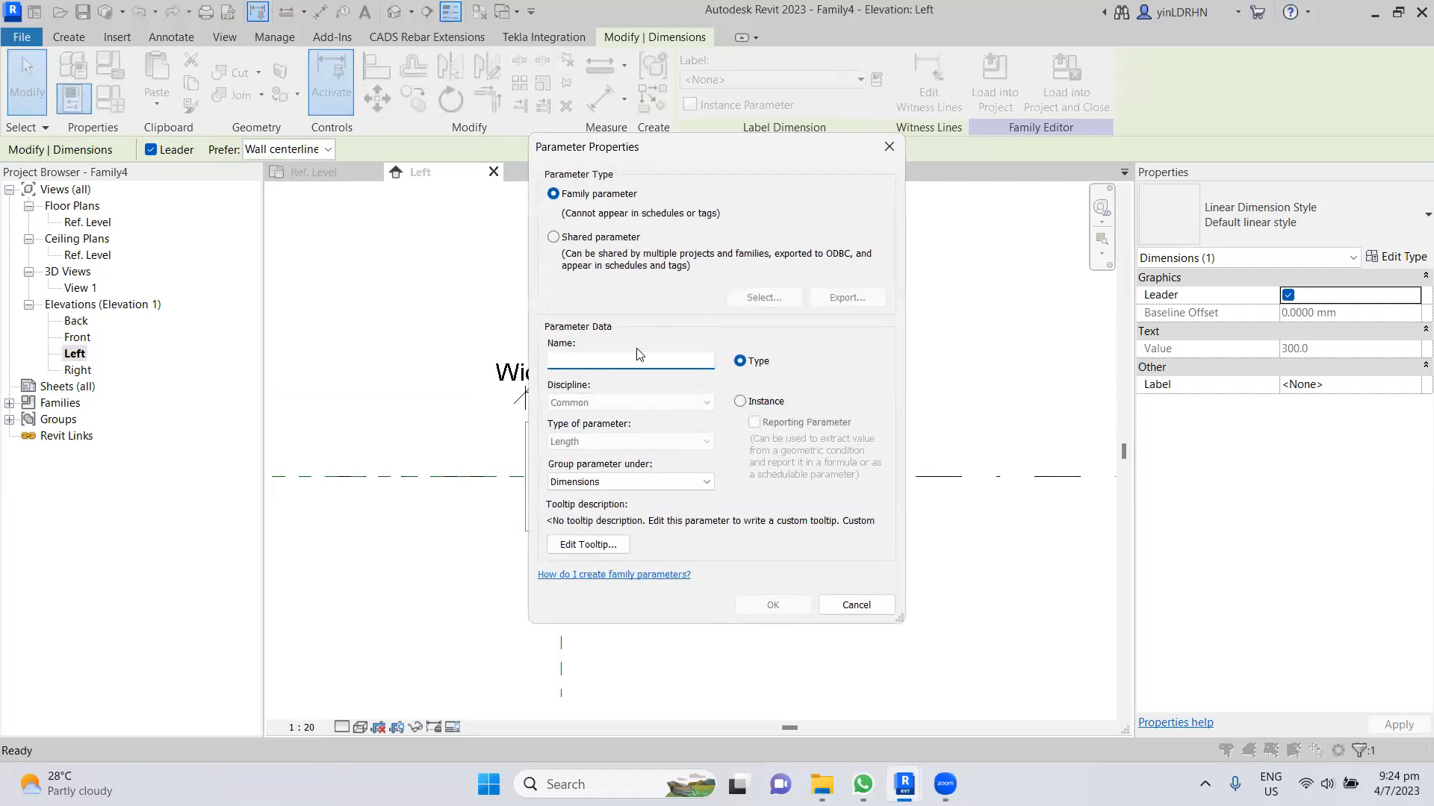
pyautogui.write('Dep')
pyautogui.click(772, 603)
pyautogui.click(810, 573)
# - Try to change the value of the Width dimension above the beam section
pyautogui.click(586, 374)
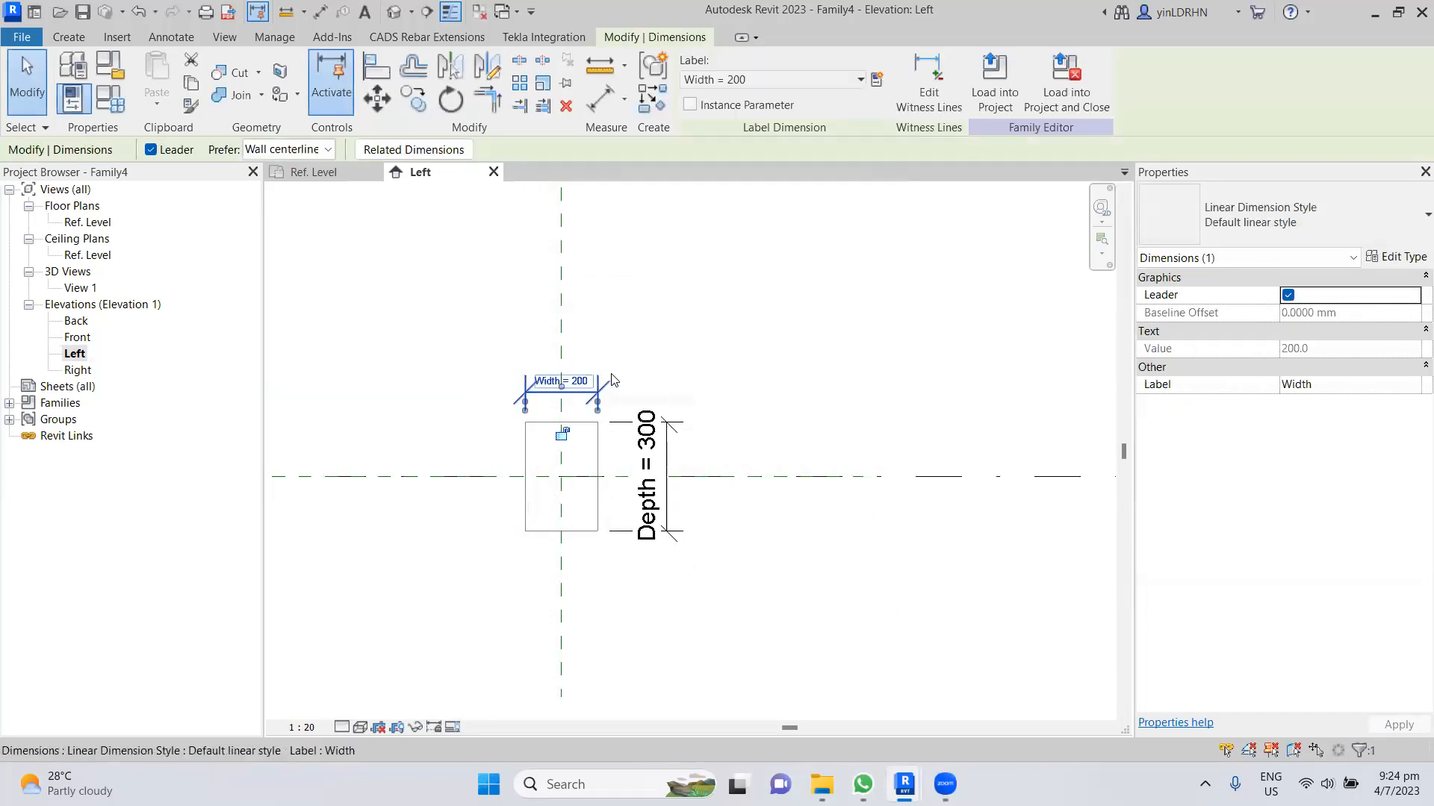
pyautogui.click(591, 374)
pyautogui.write('3')
pyautogui.press('Return')
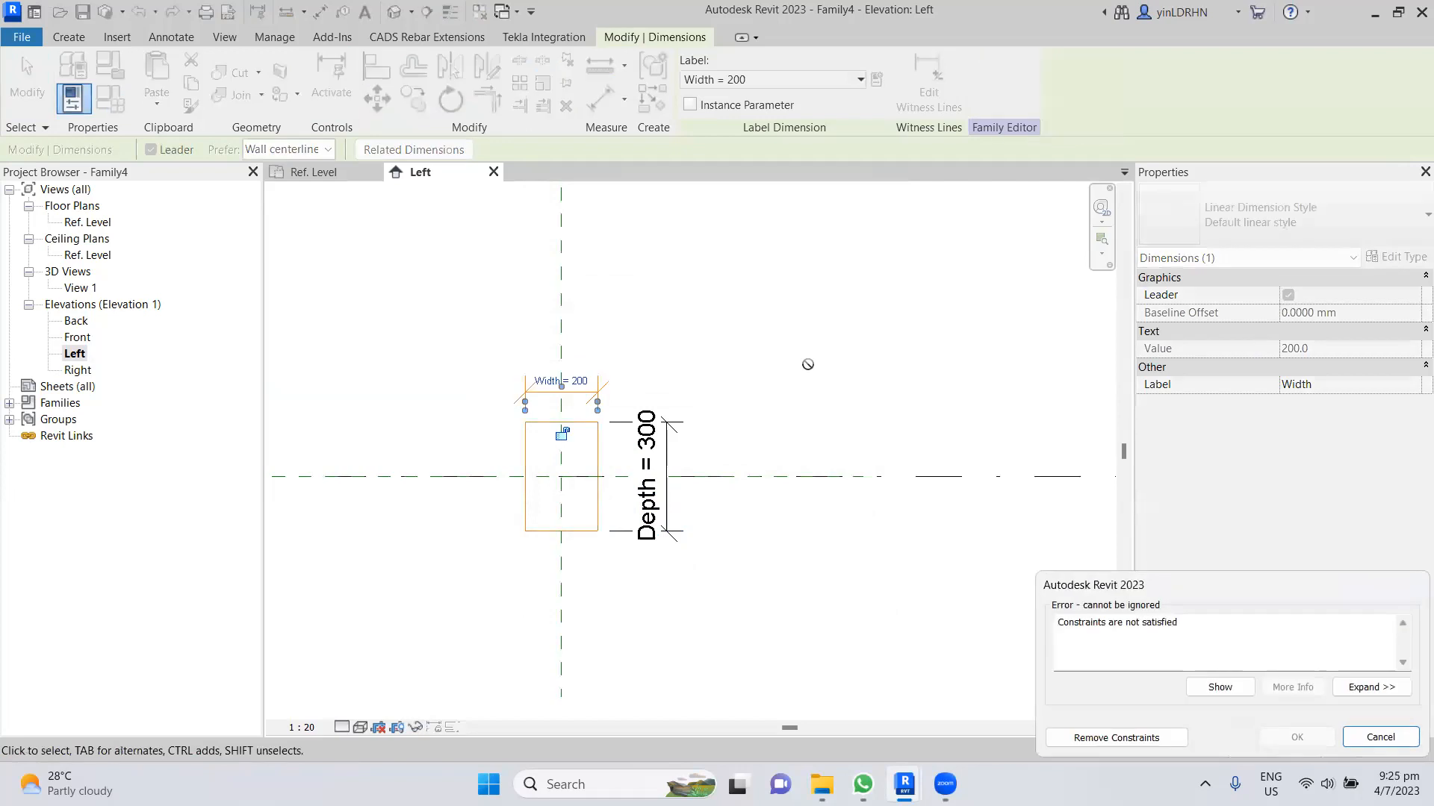
pyautogui.click(1373, 739)
pyautogui.click(614, 385)
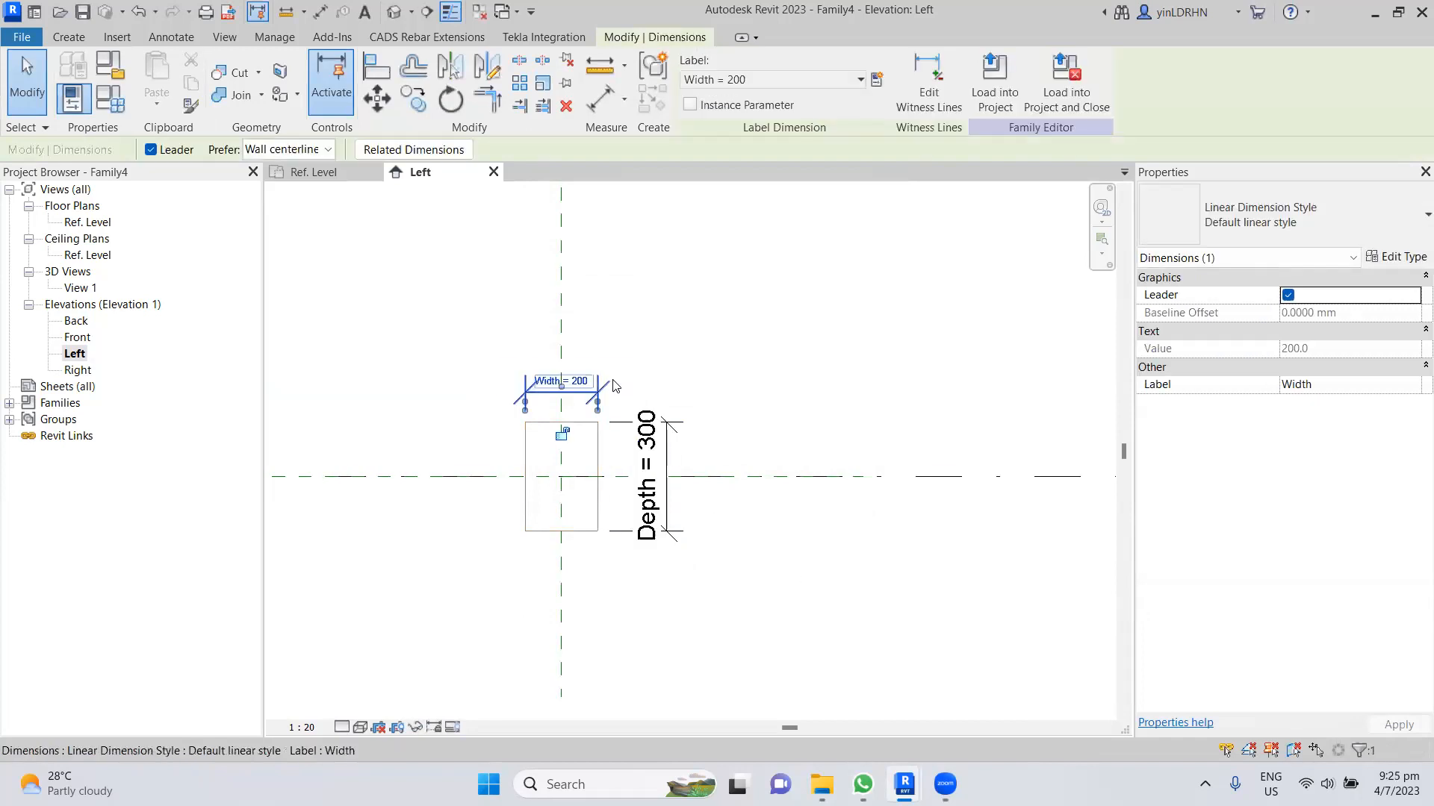
pyautogui.click(584, 393)
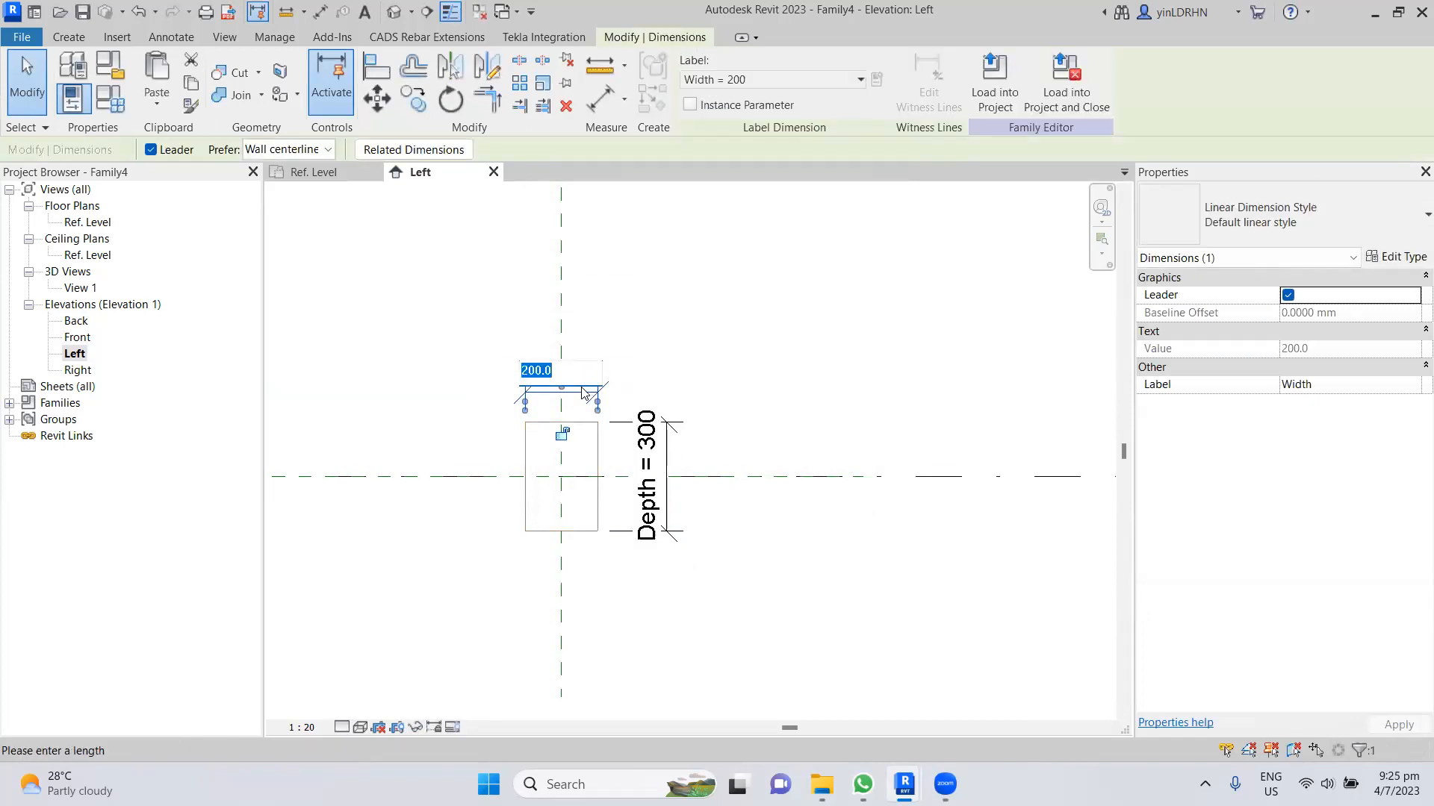
pyautogui.click(647, 438)
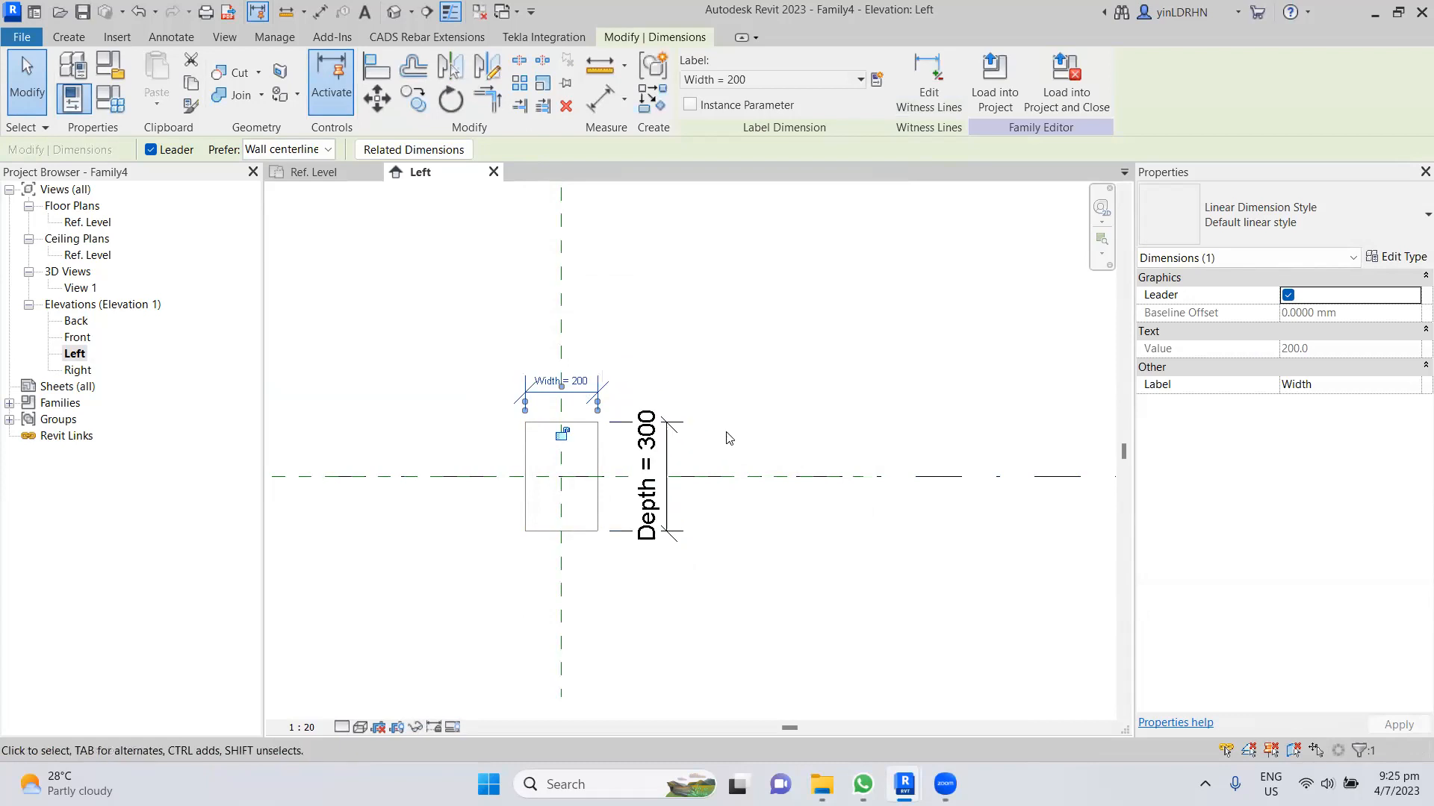
pyautogui.click(750, 418)
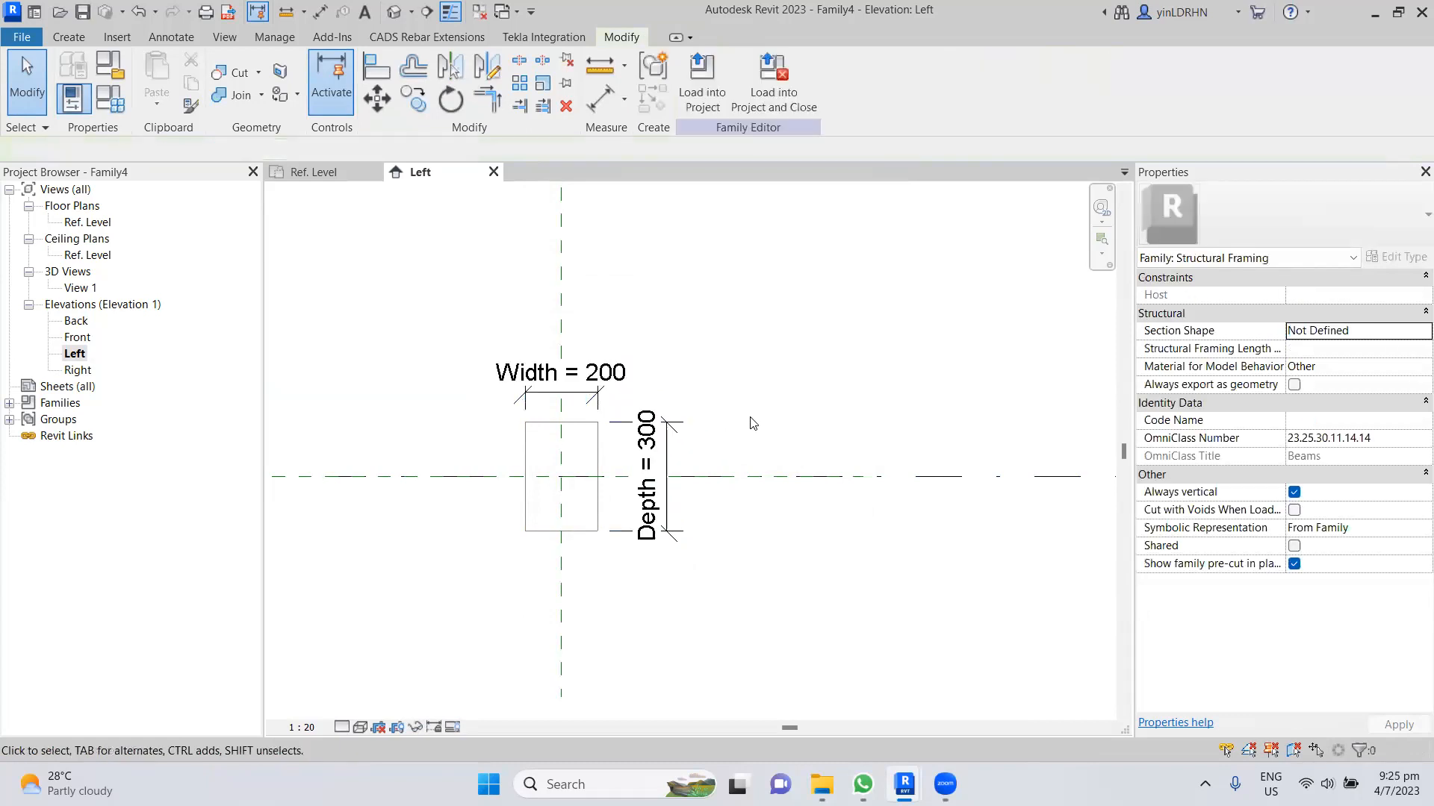
# - Set the Depth dimension of the beam section to 600 mm
pyautogui.click(651, 441)
pyautogui.click(656, 451)
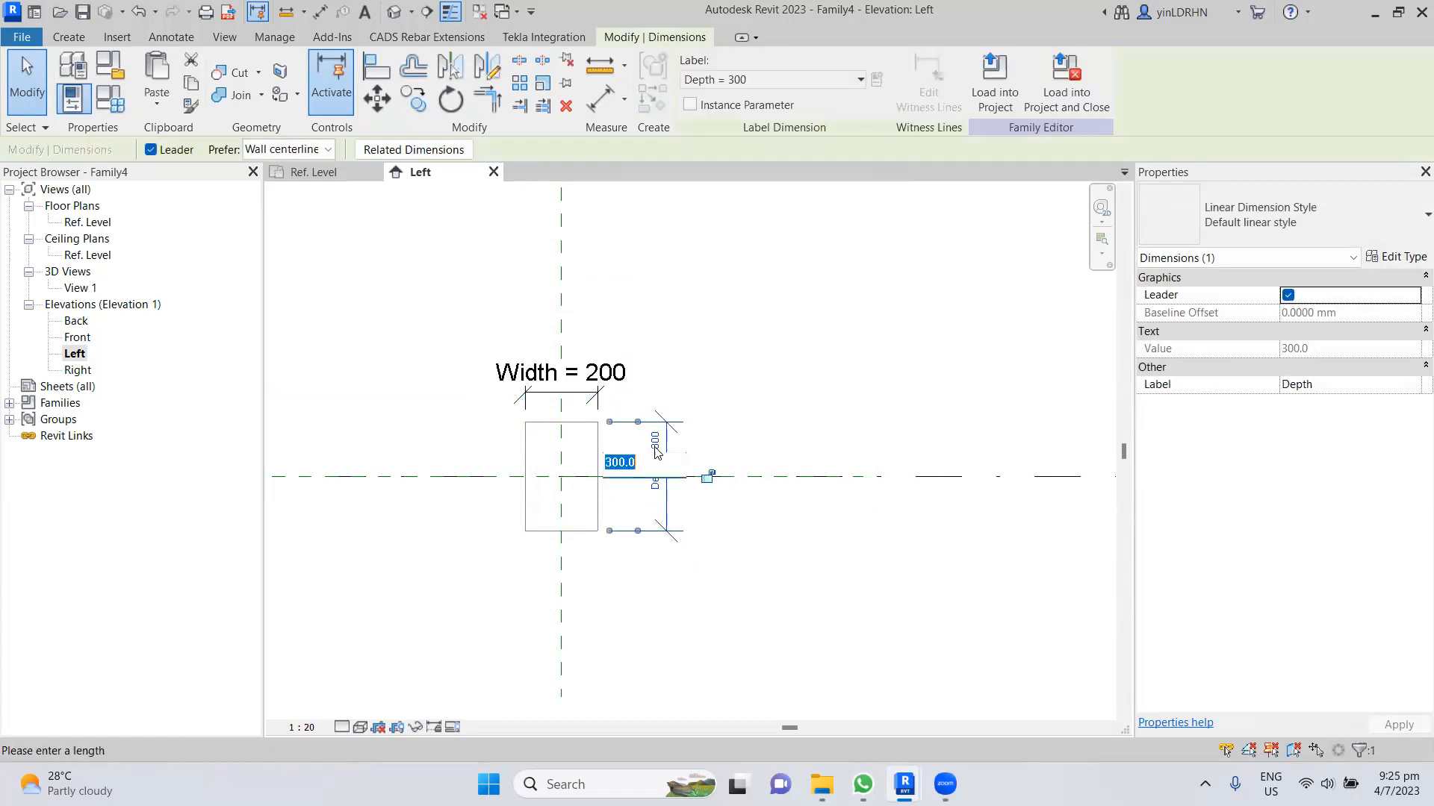
pyautogui.write('600')
pyautogui.click(861, 662)
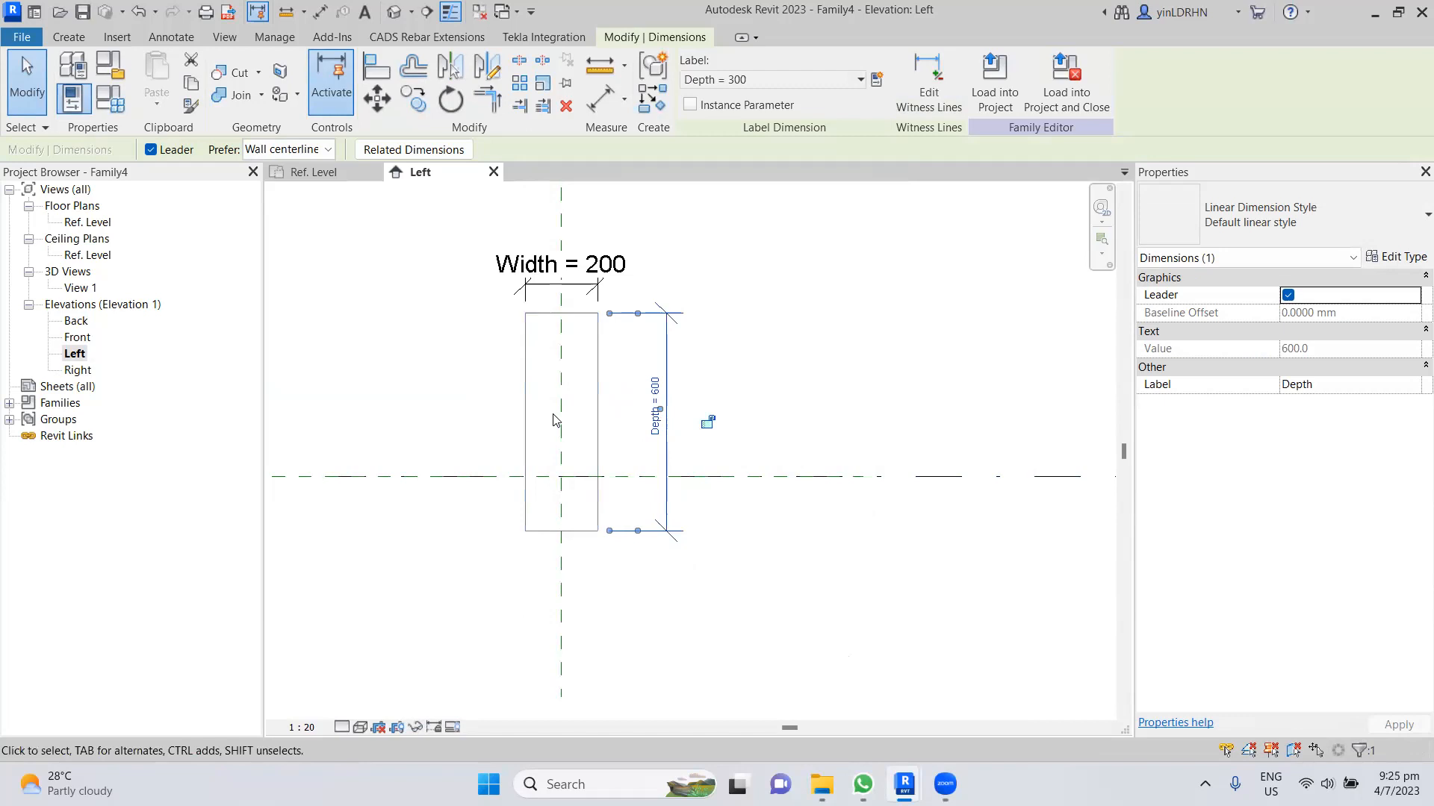
# - Try once more to enter a different value for the beam section's Width dimension
pyautogui.scroll(-1, 617, 580)
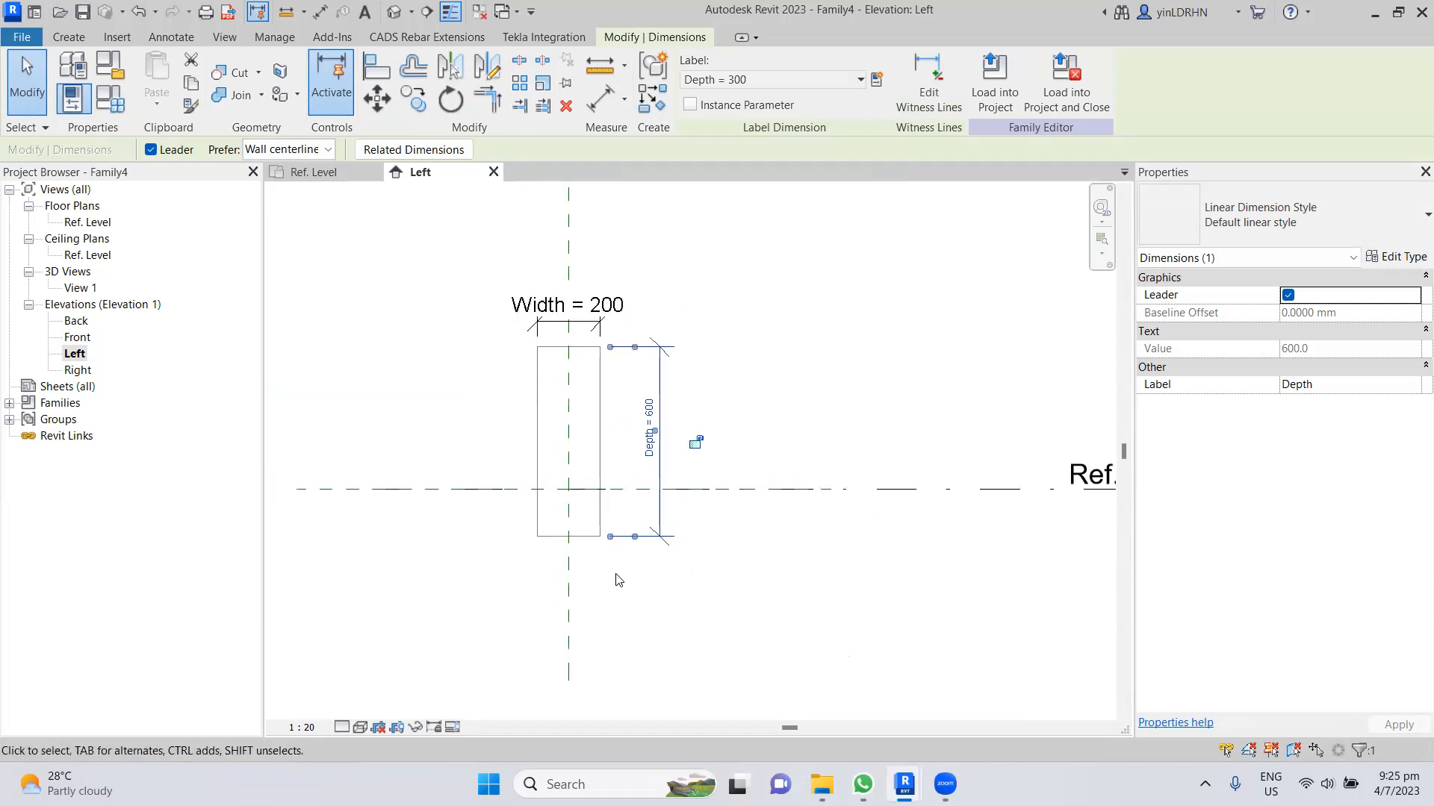
pyautogui.click(590, 306)
pyautogui.click(585, 312)
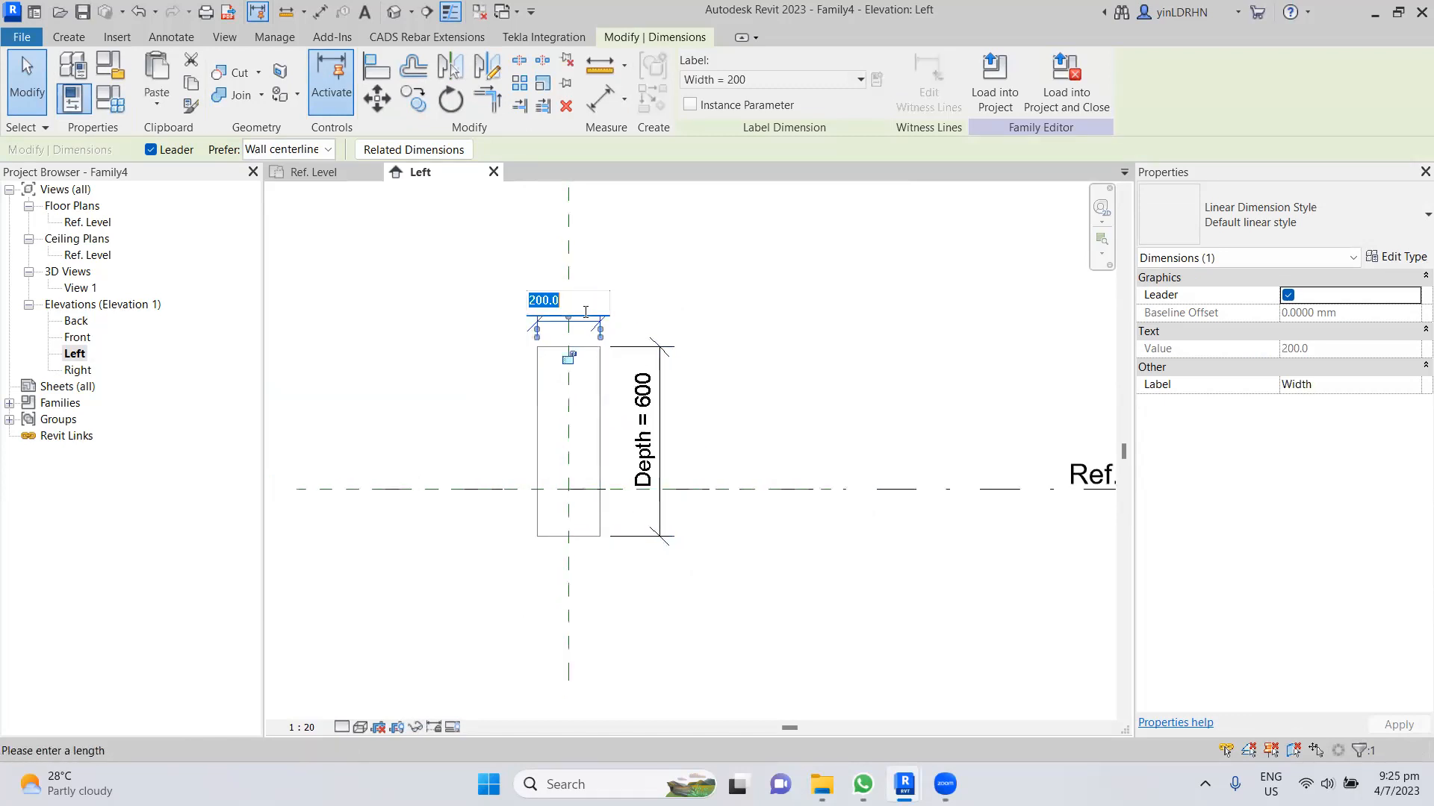
pyautogui.write('6')
pyautogui.press('Return')
pyautogui.click(1356, 735)
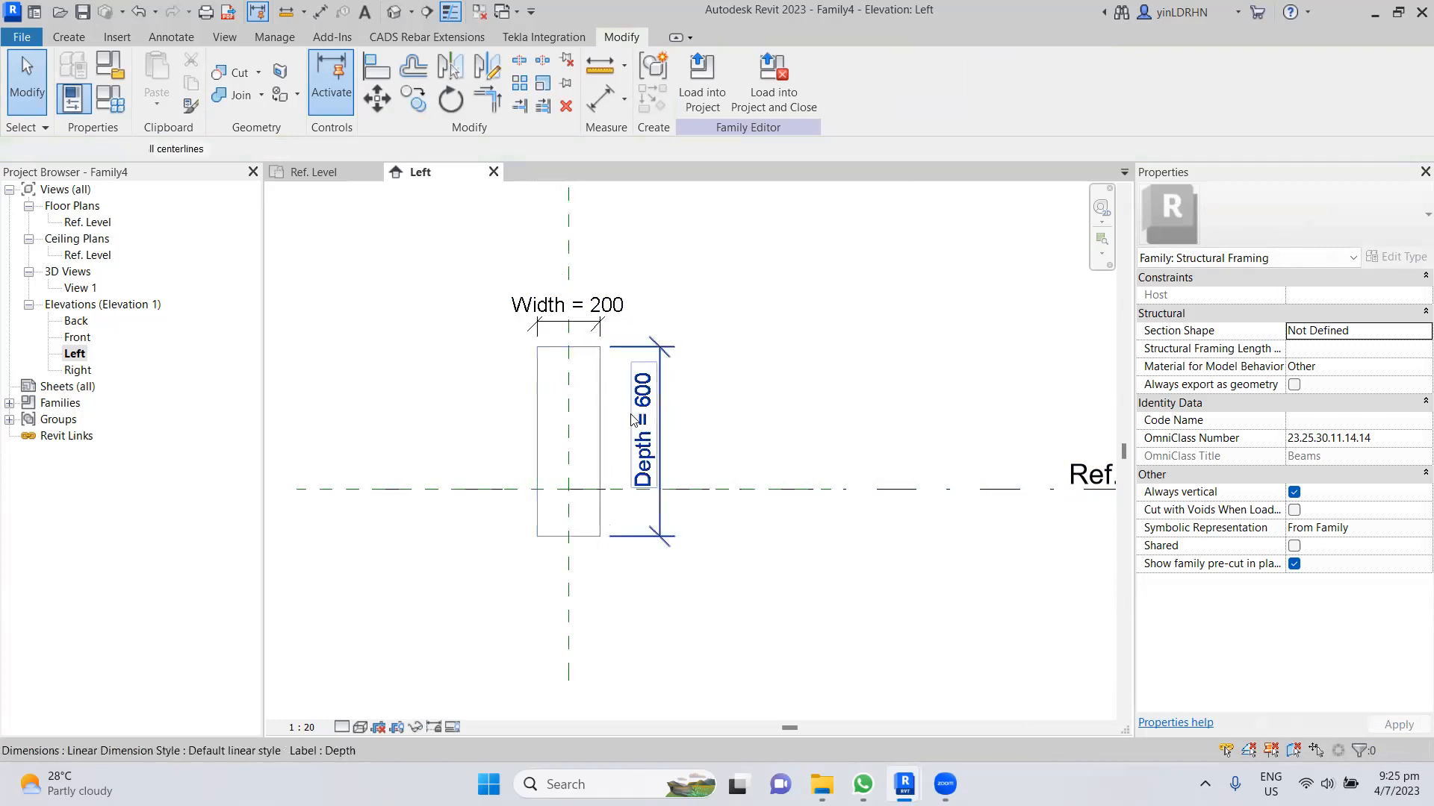
# - Delete the Depth and Width dimensions from the beam section in the Left elevation
pyautogui.click(653, 451)
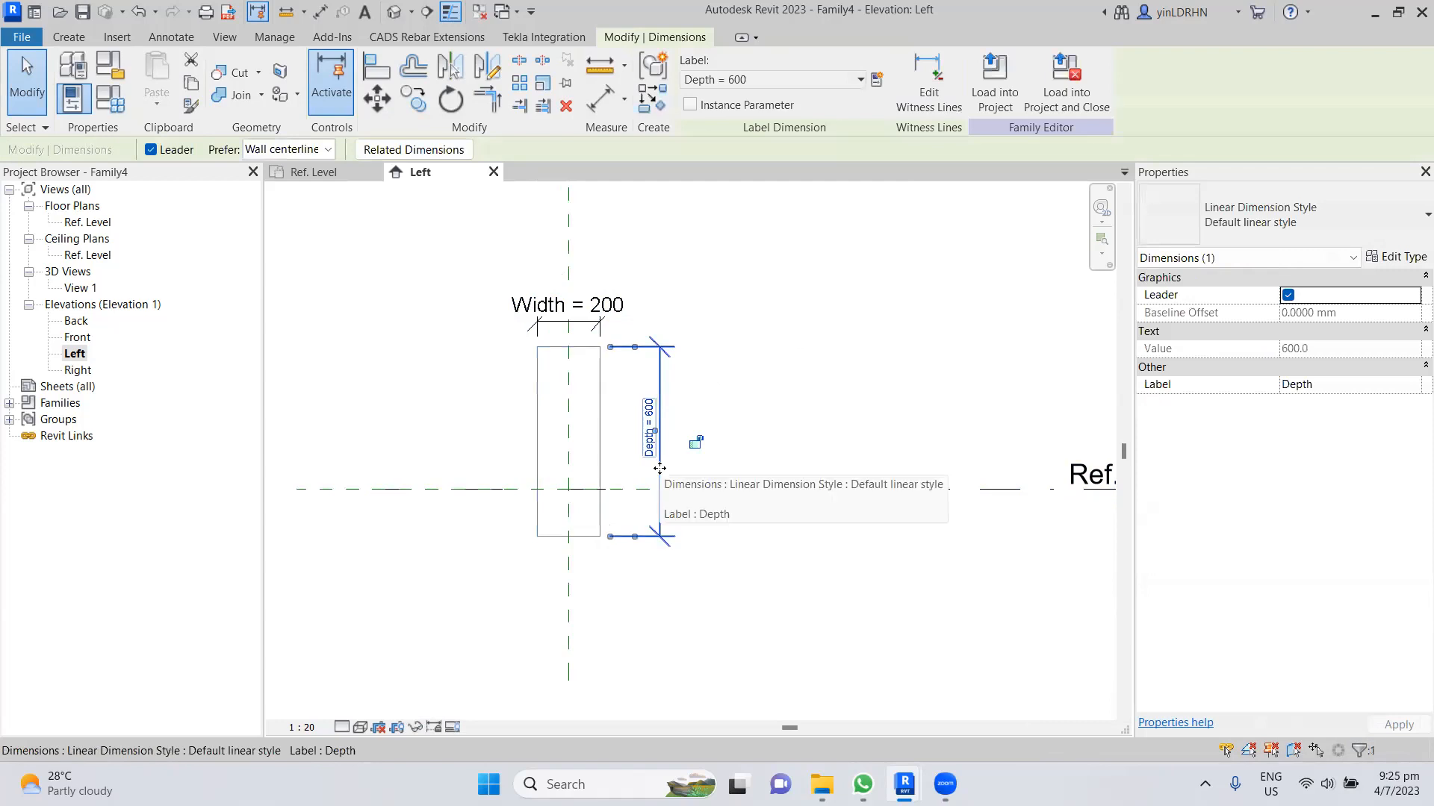
pyautogui.press('Escape')
pyautogui.click(613, 322)
pyautogui.press('Escape')
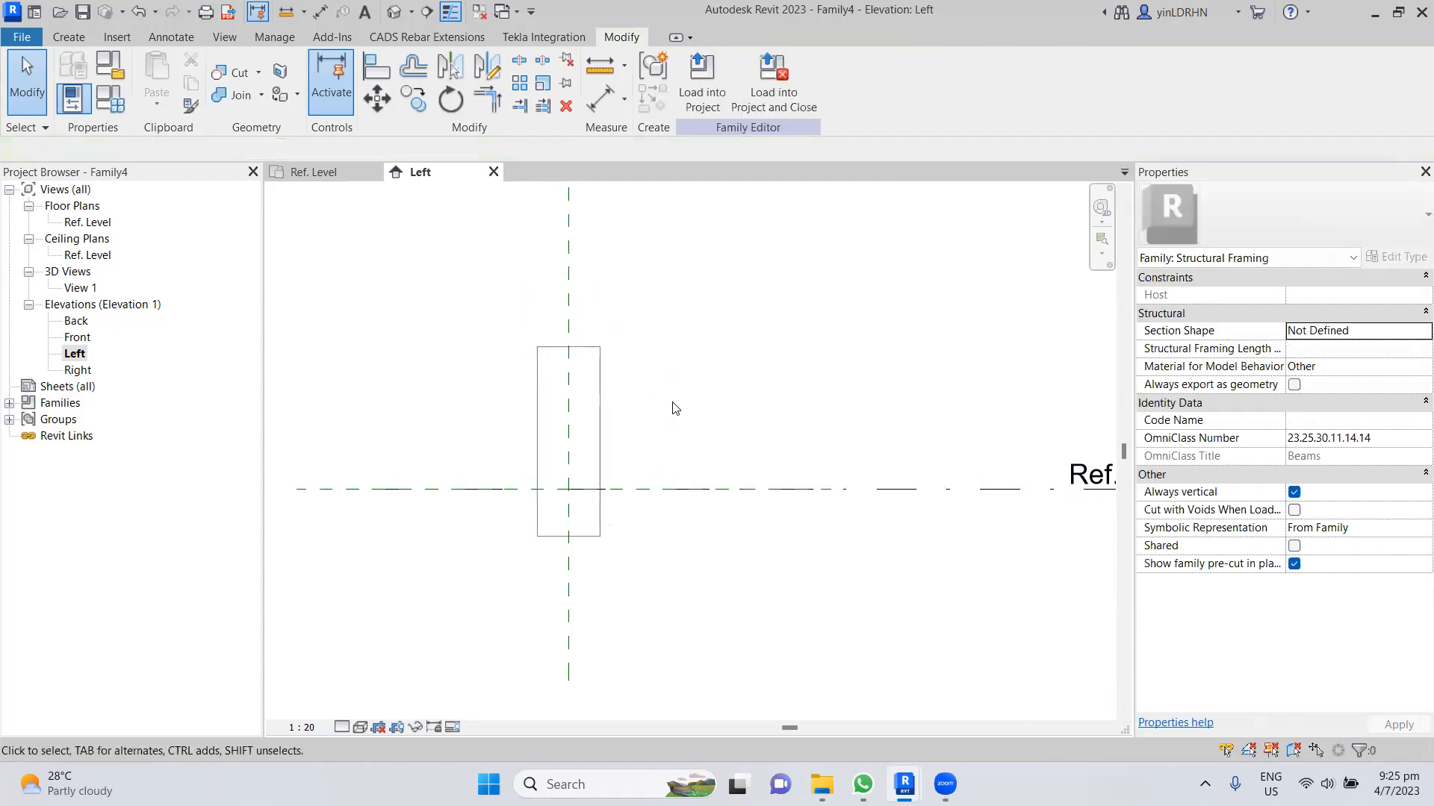
pyautogui.click(607, 410)
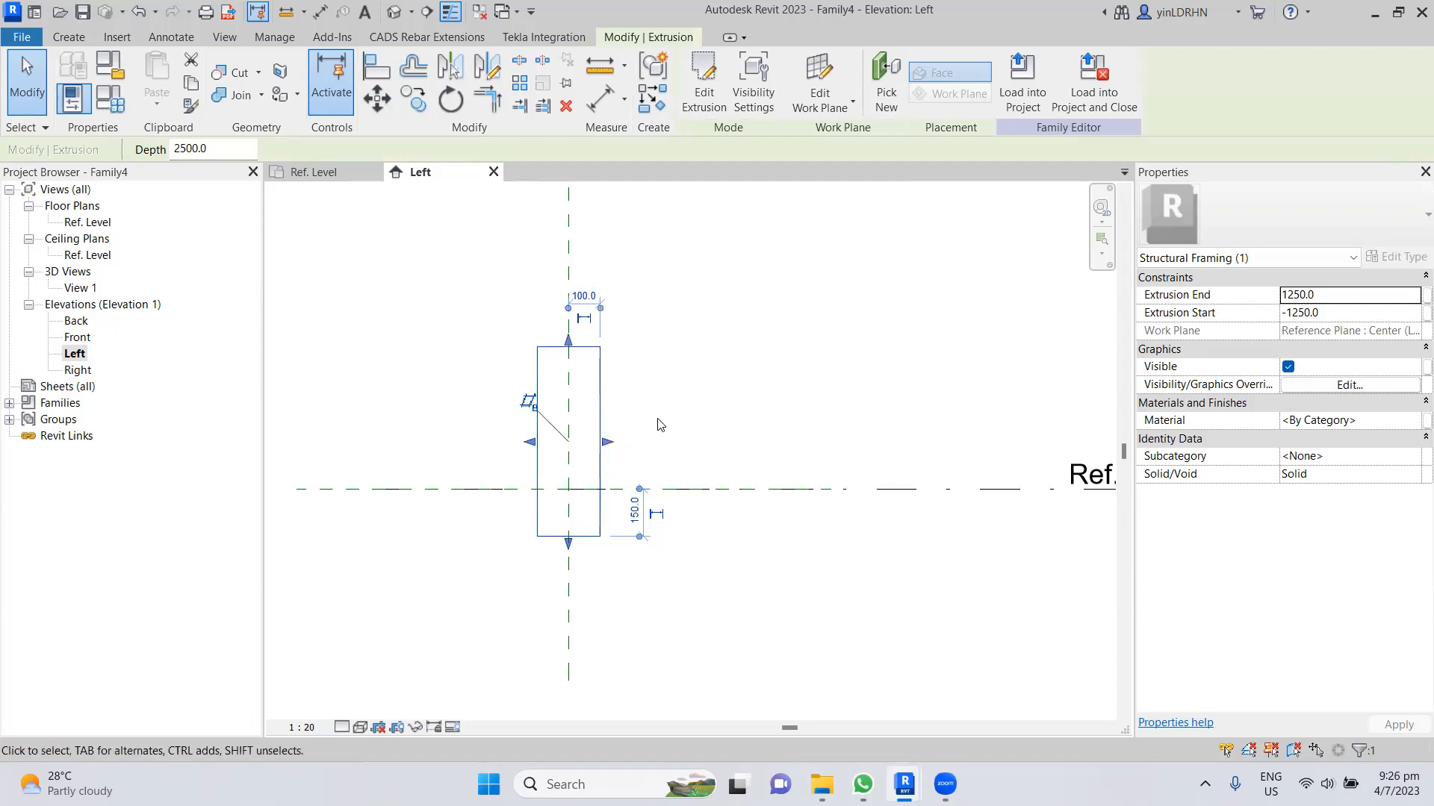
pyautogui.press('Escape')
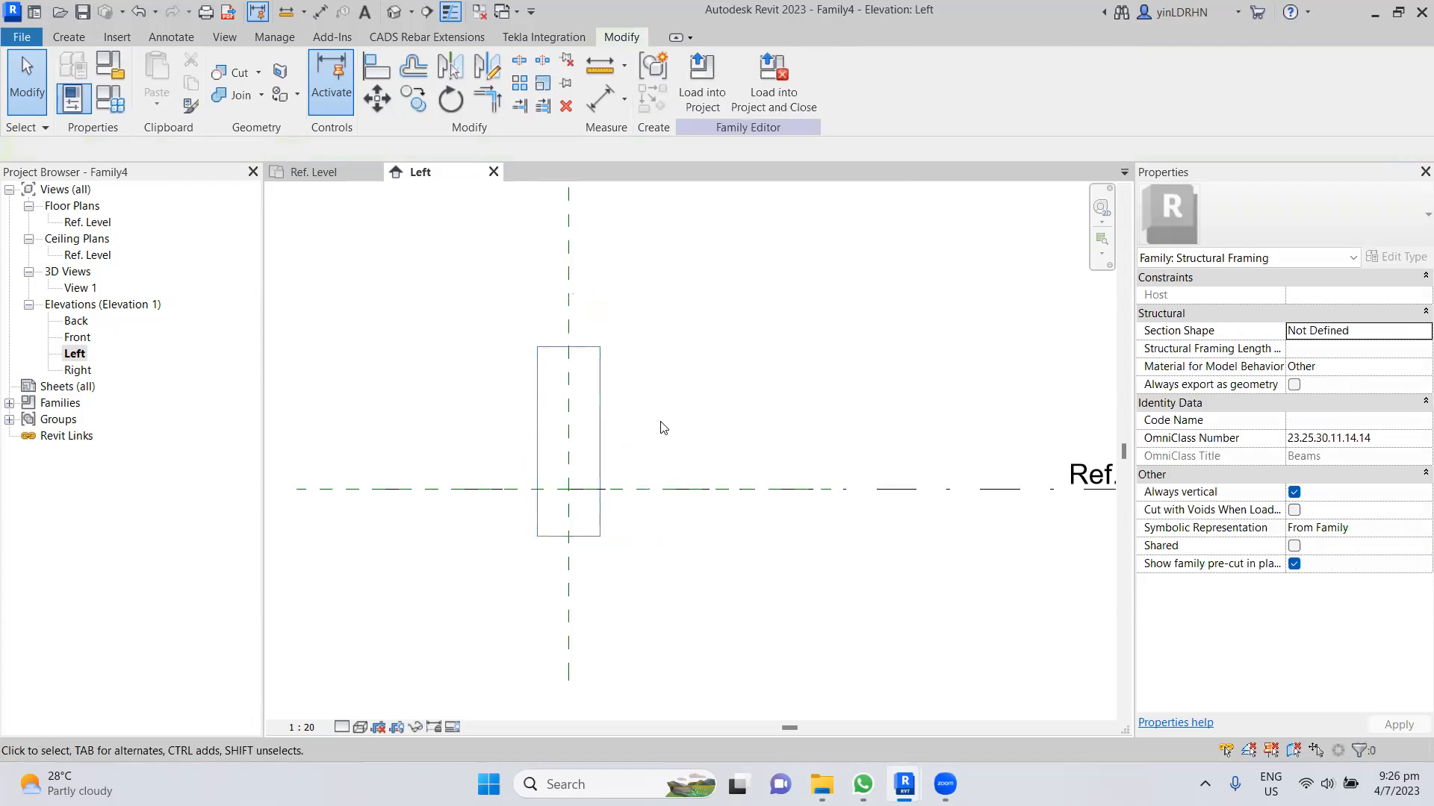
pyautogui.click(601, 445)
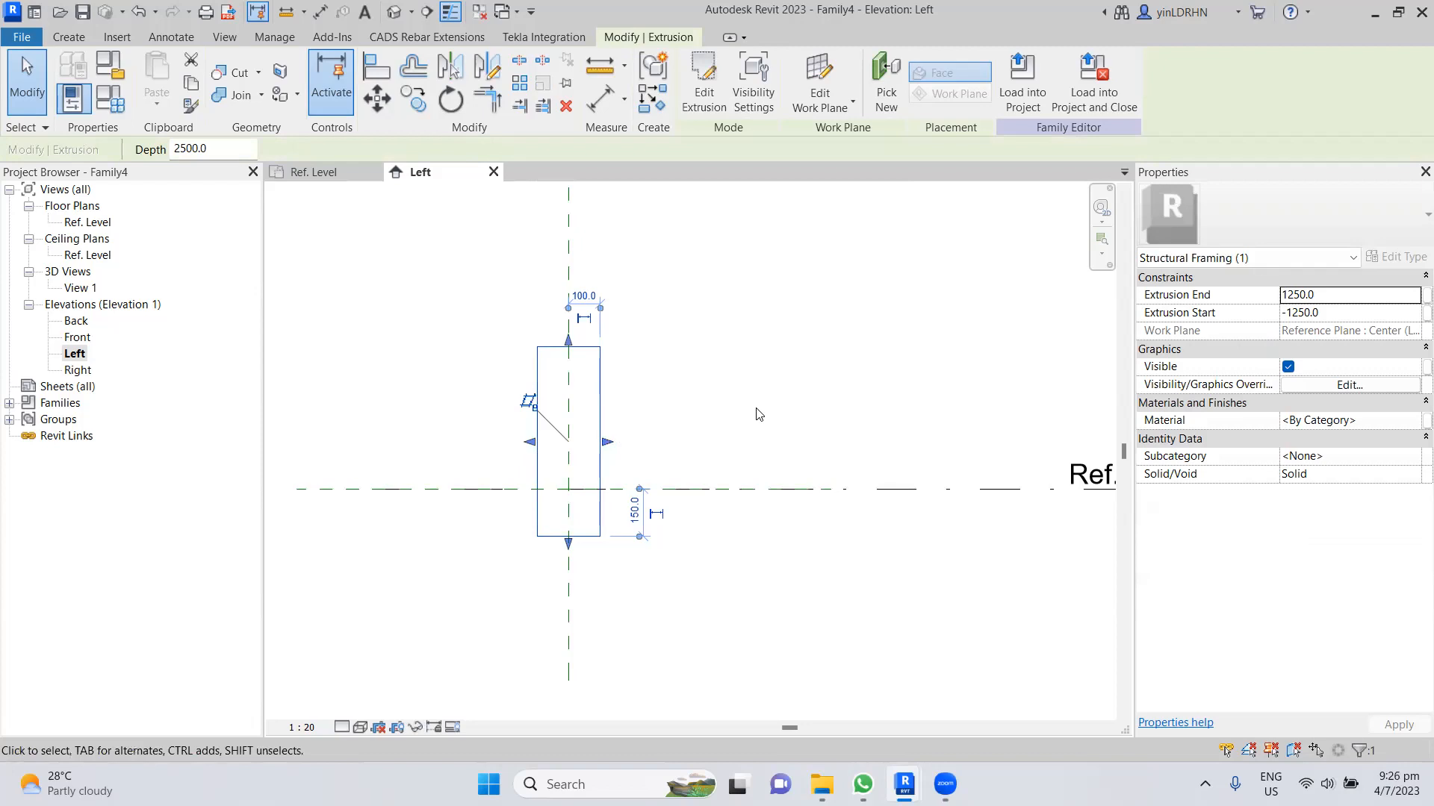
pyautogui.press('Escape')
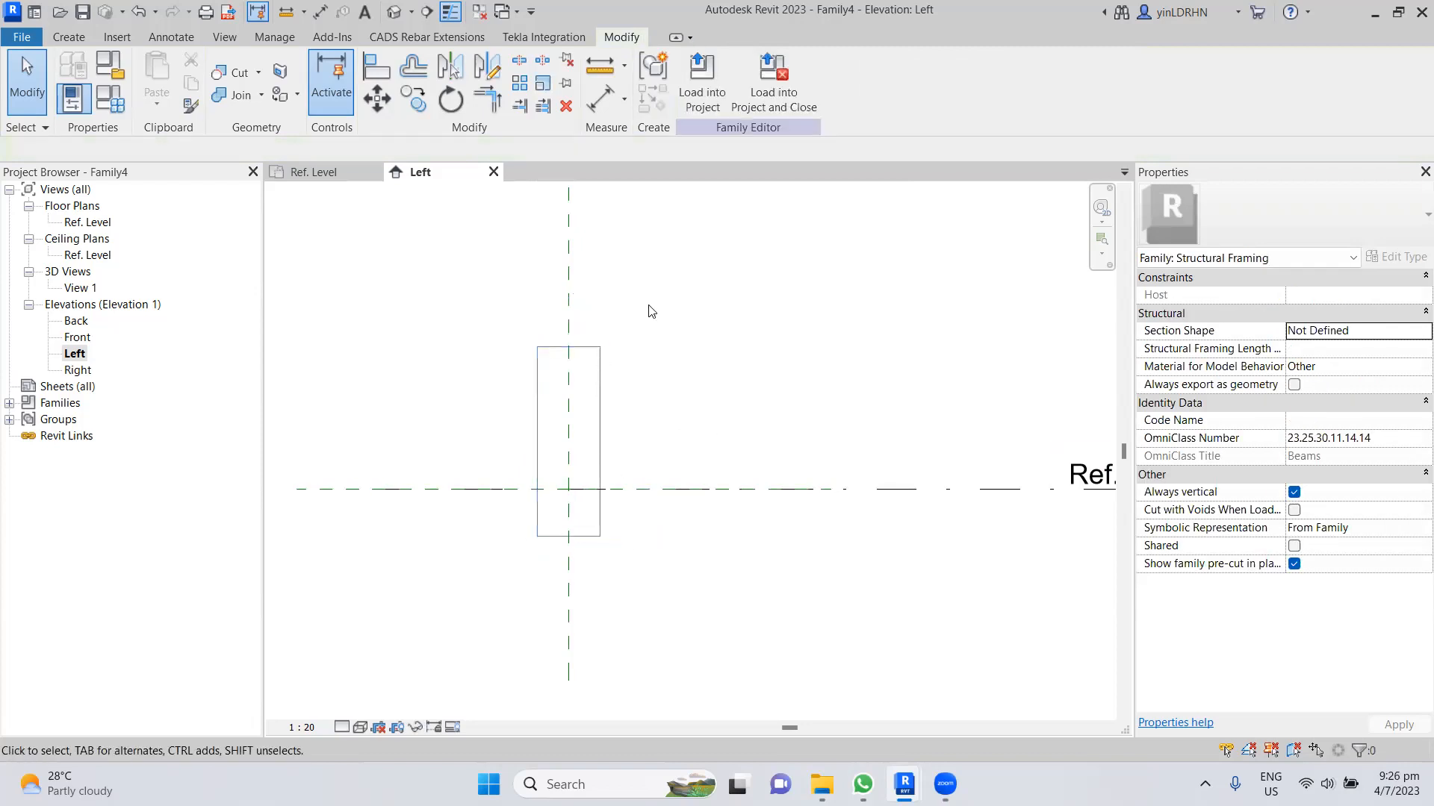
pyautogui.click(600, 393)
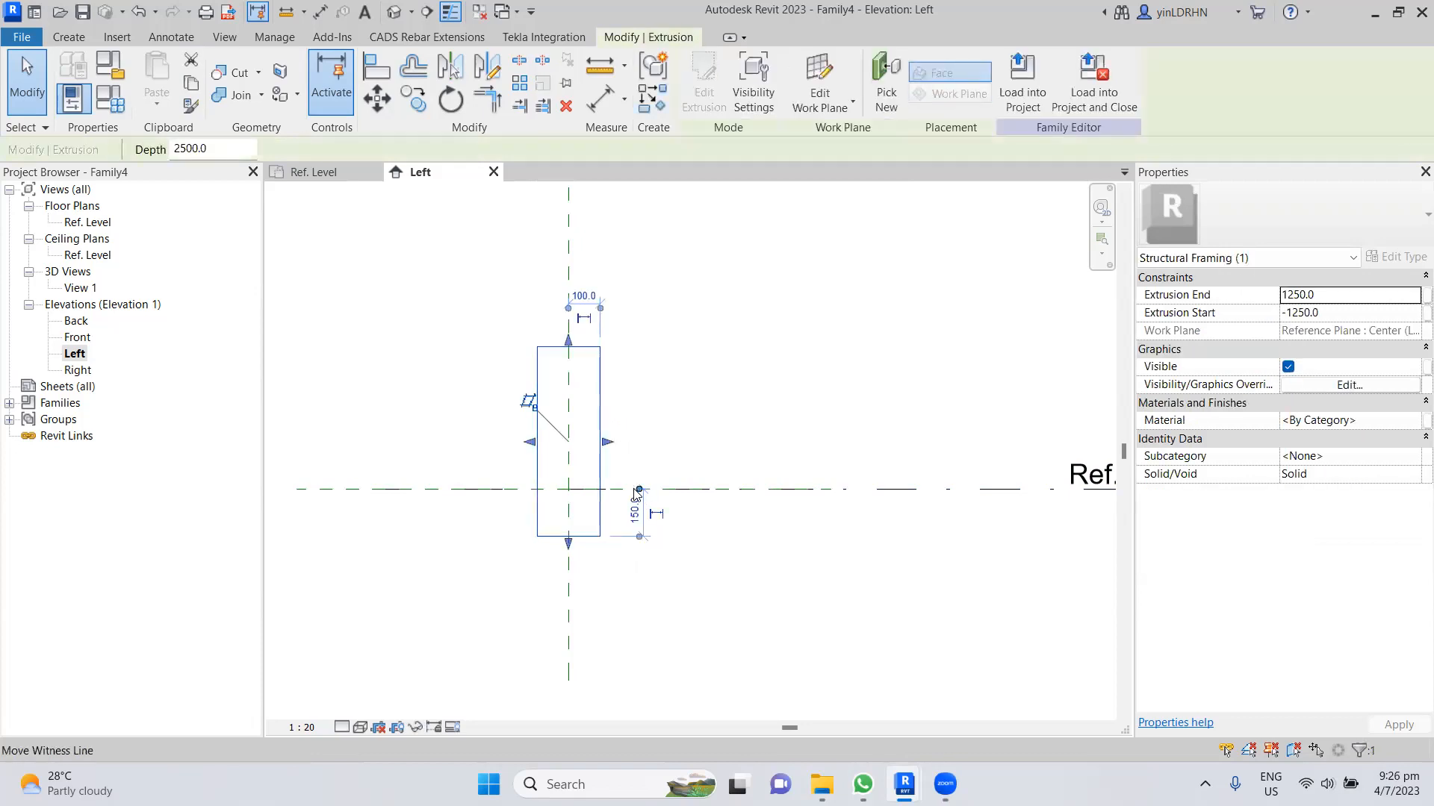
pyautogui.click(499, 378)
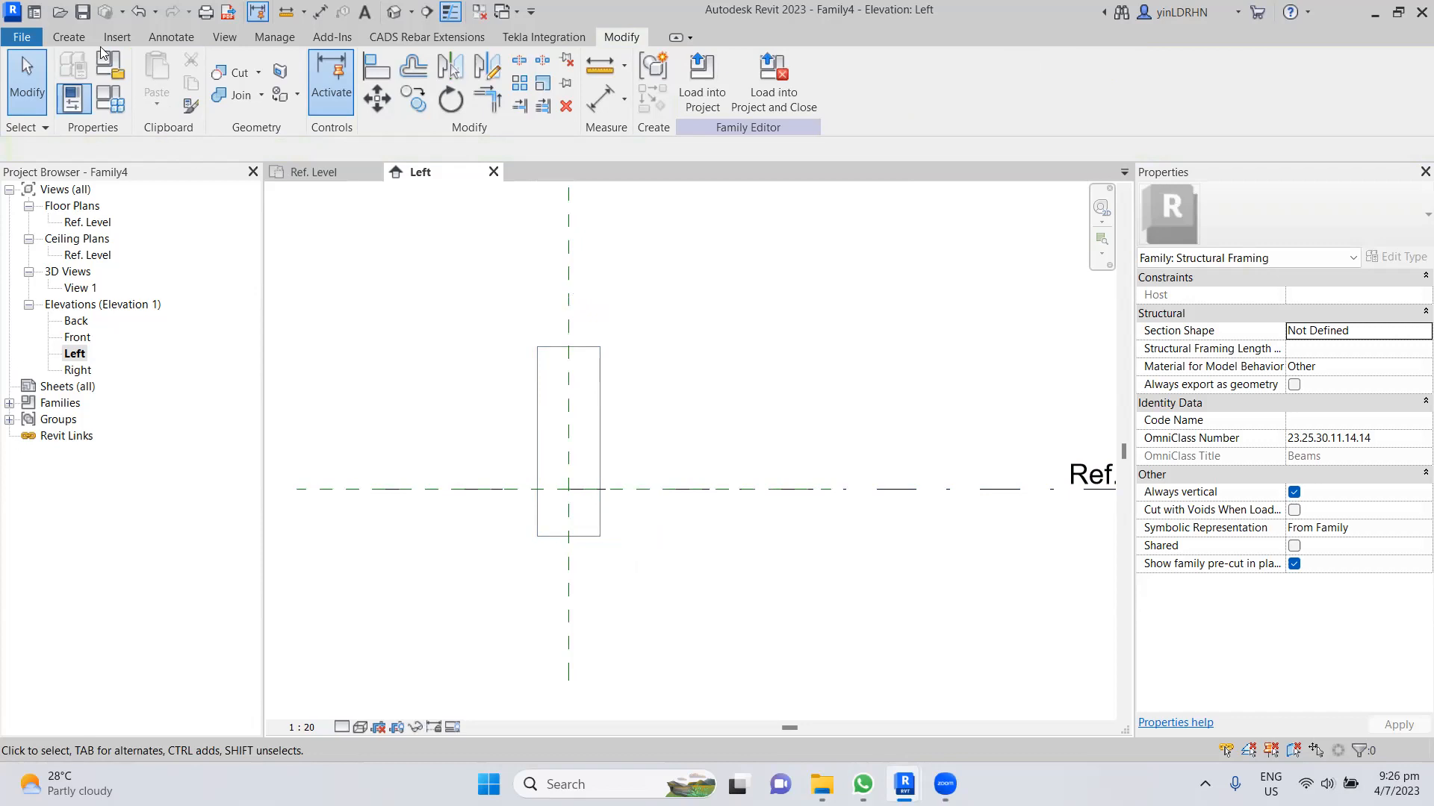
# - Draw two vertical reference planes along the left and right edges of the beam section, running from its base to above its top
pyautogui.click(69, 37)
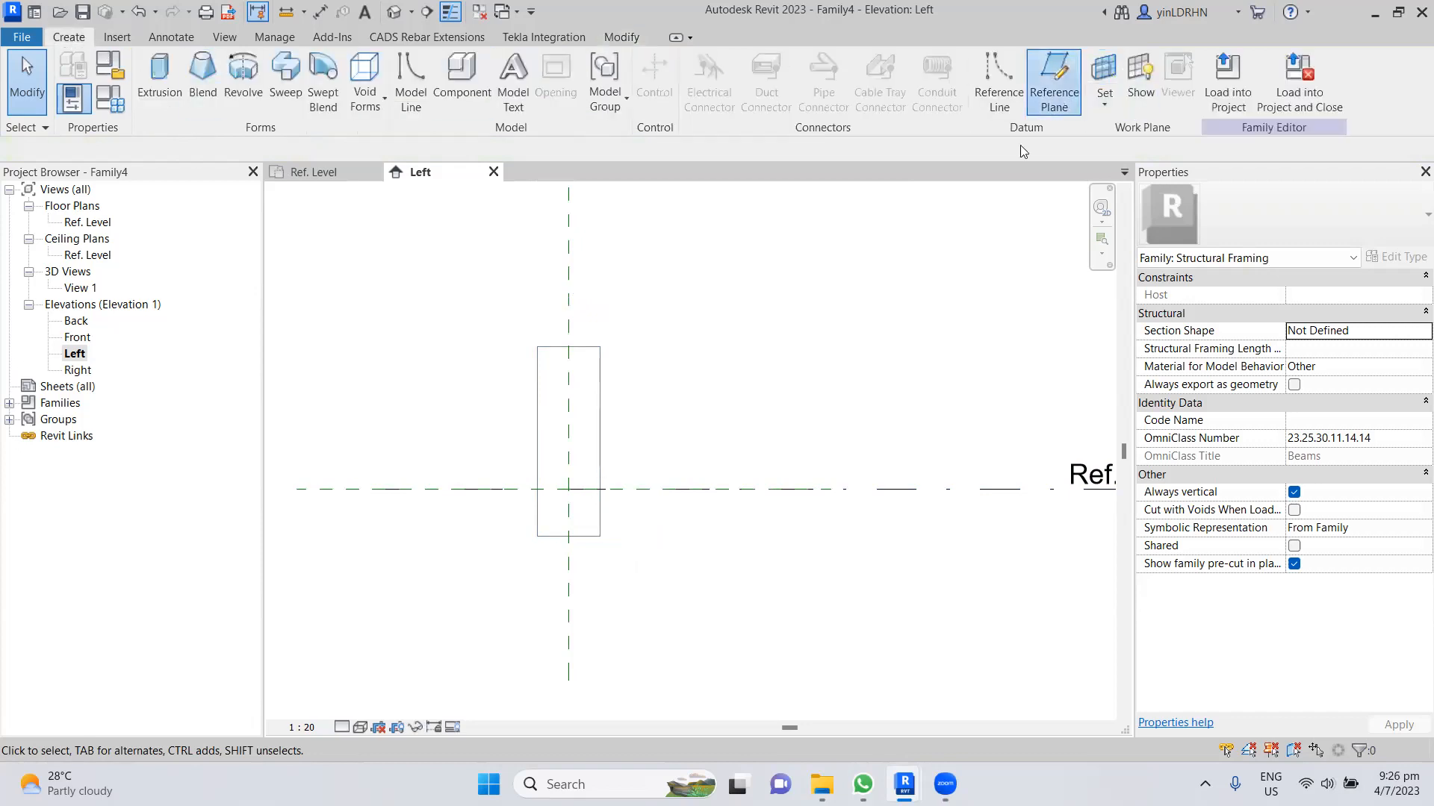
pyautogui.click(1053, 82)
pyautogui.click(539, 535)
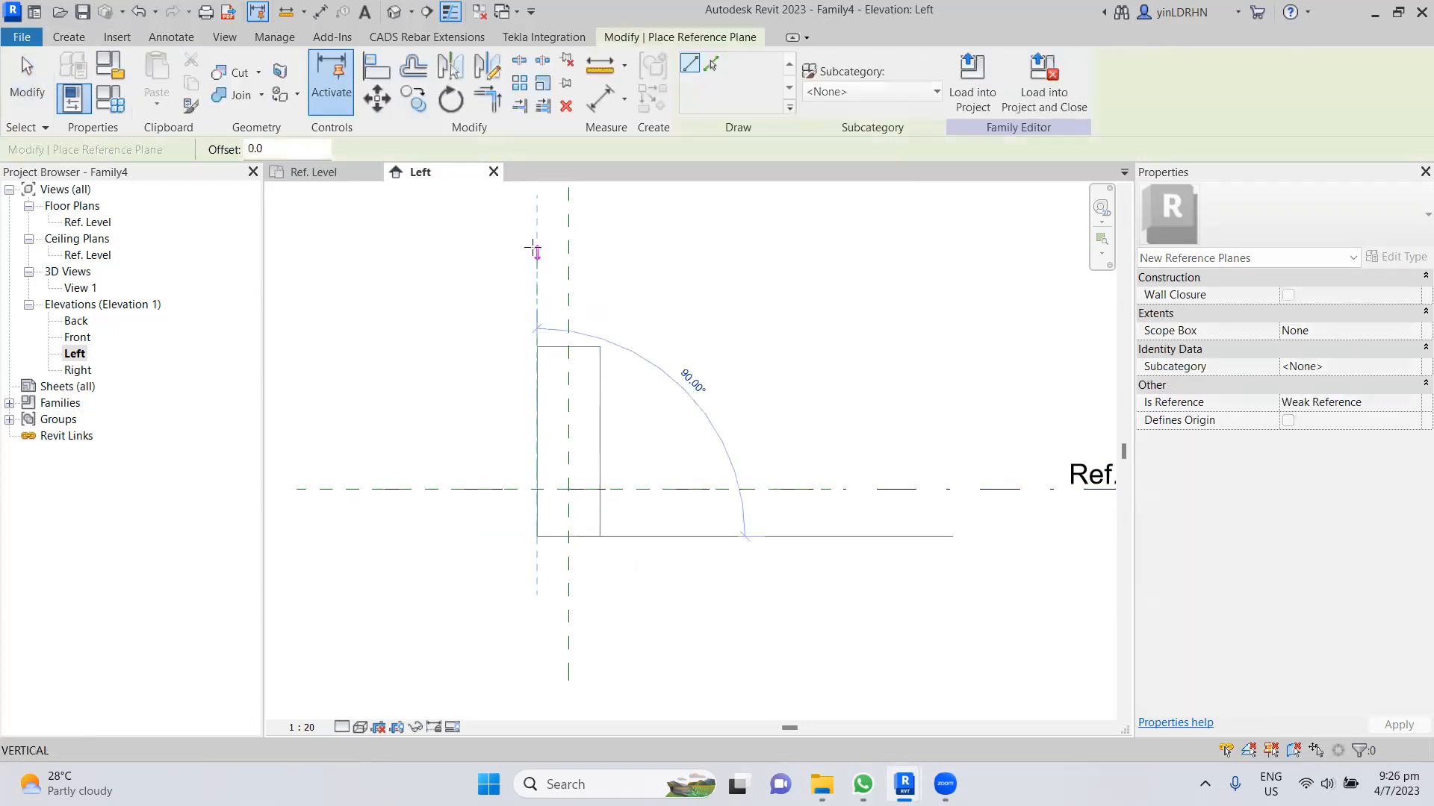
pyautogui.click(534, 226)
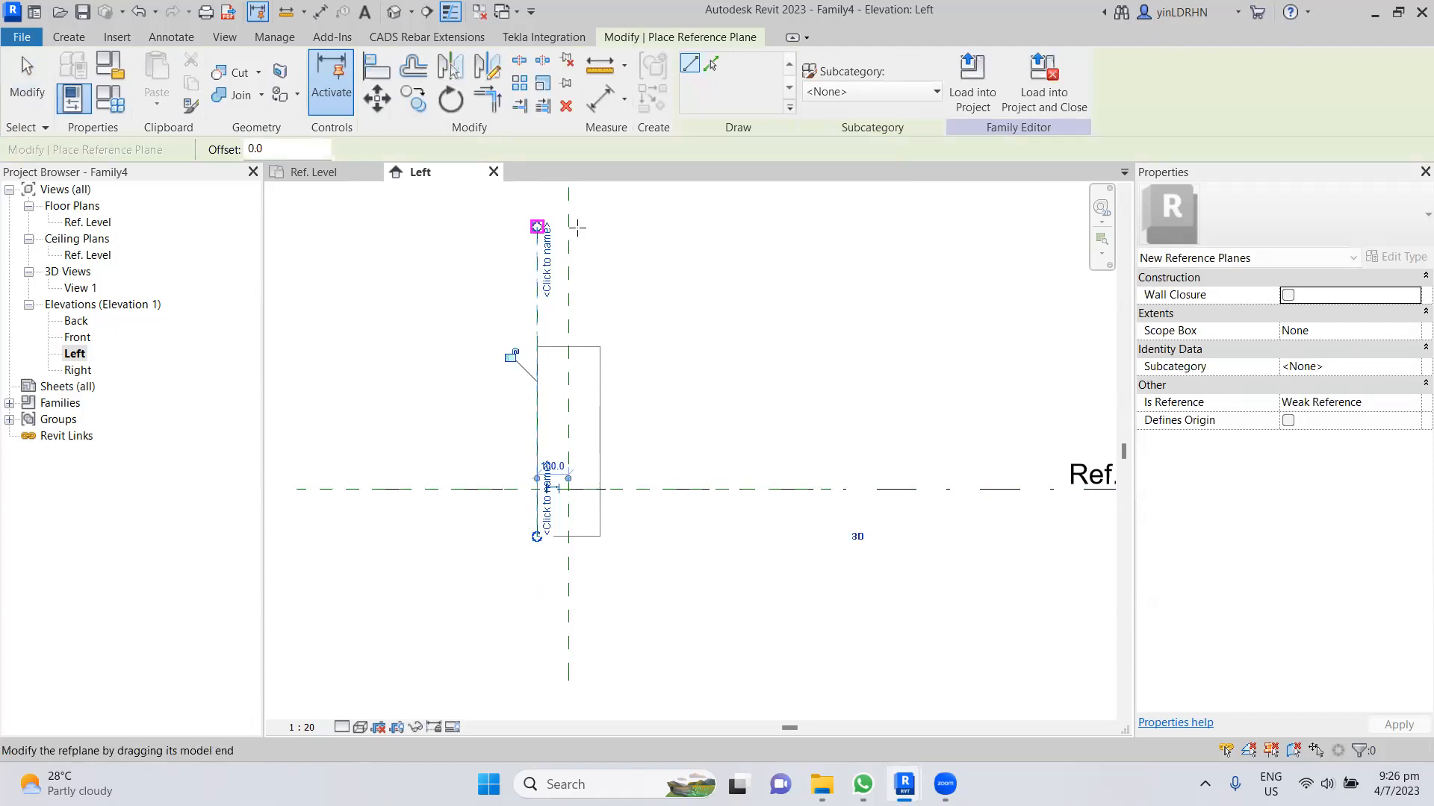
pyautogui.click(598, 536)
pyautogui.click(598, 226)
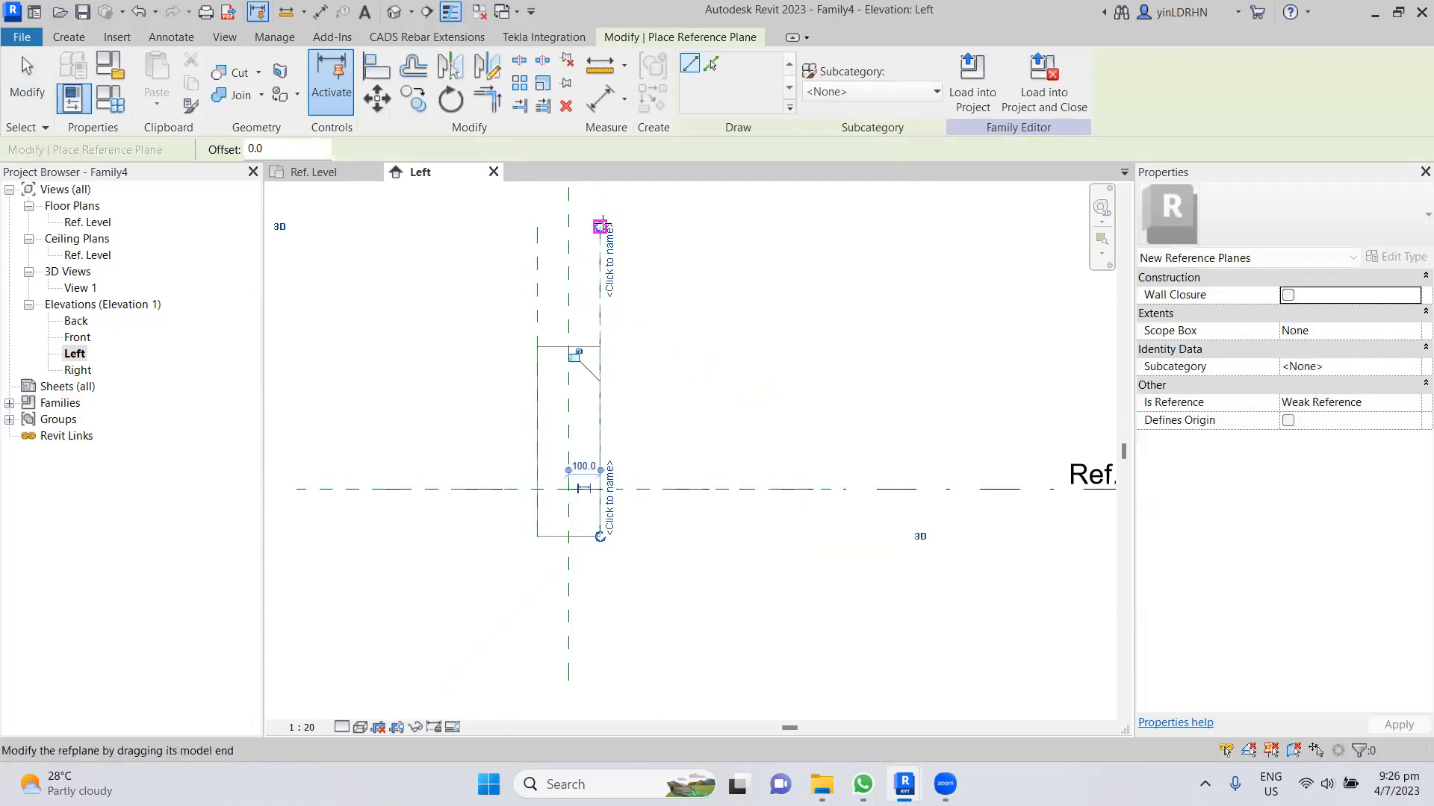
# - Draw two horizontal reference planes, one along the beam section's top edge and another about 70 mm below it
pyautogui.click(537, 347)
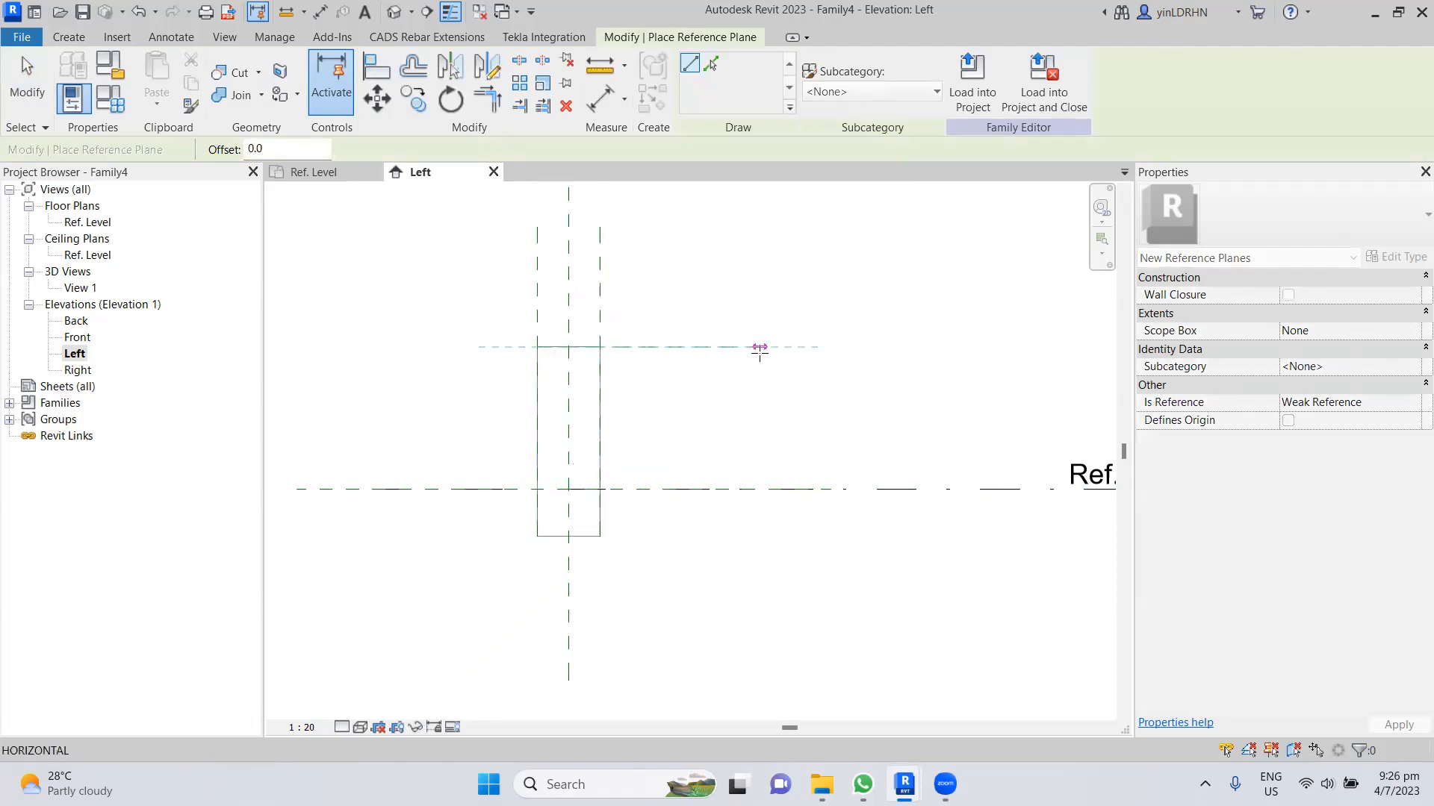
pyautogui.click(759, 347)
pyautogui.scroll(2, 584, 407)
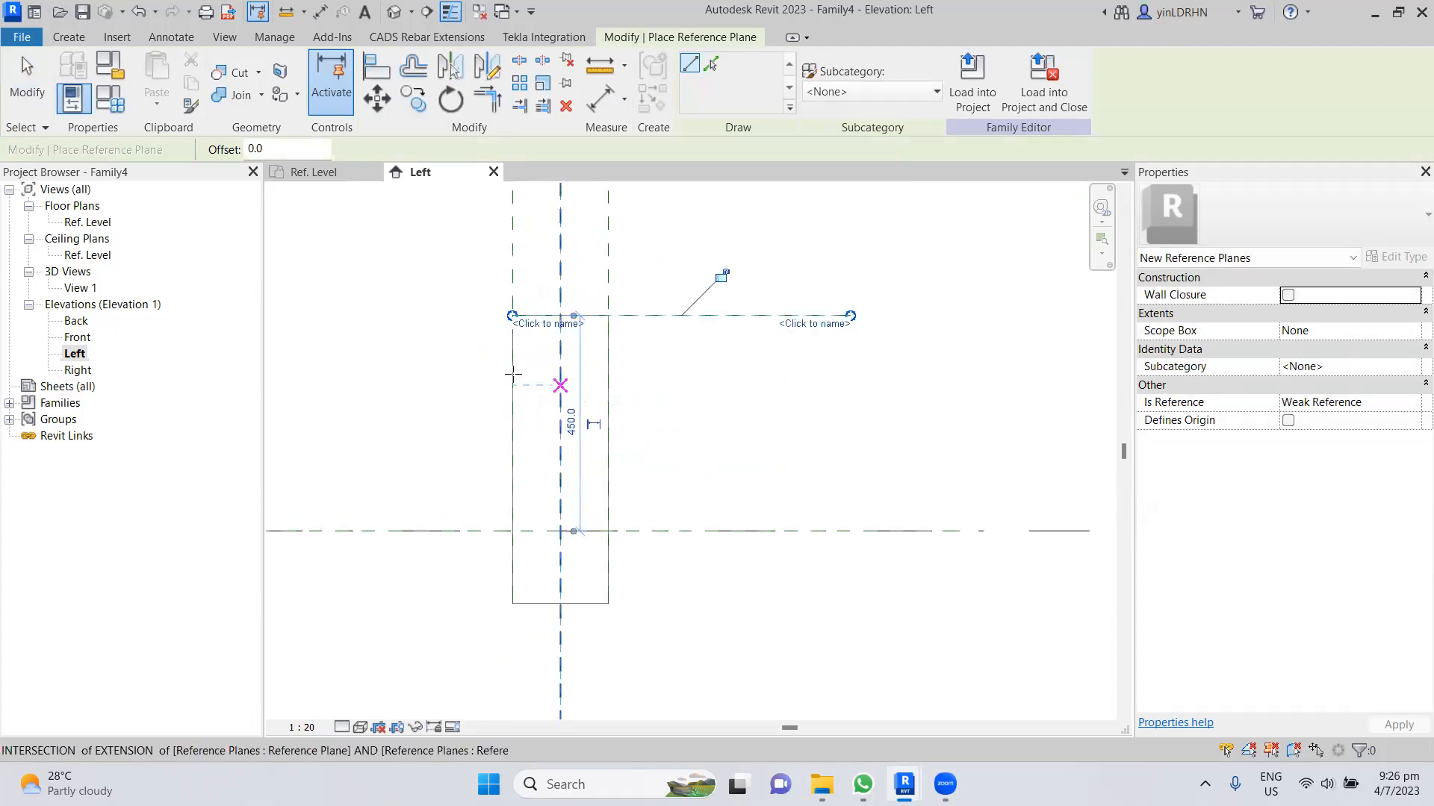
pyautogui.click(473, 349)
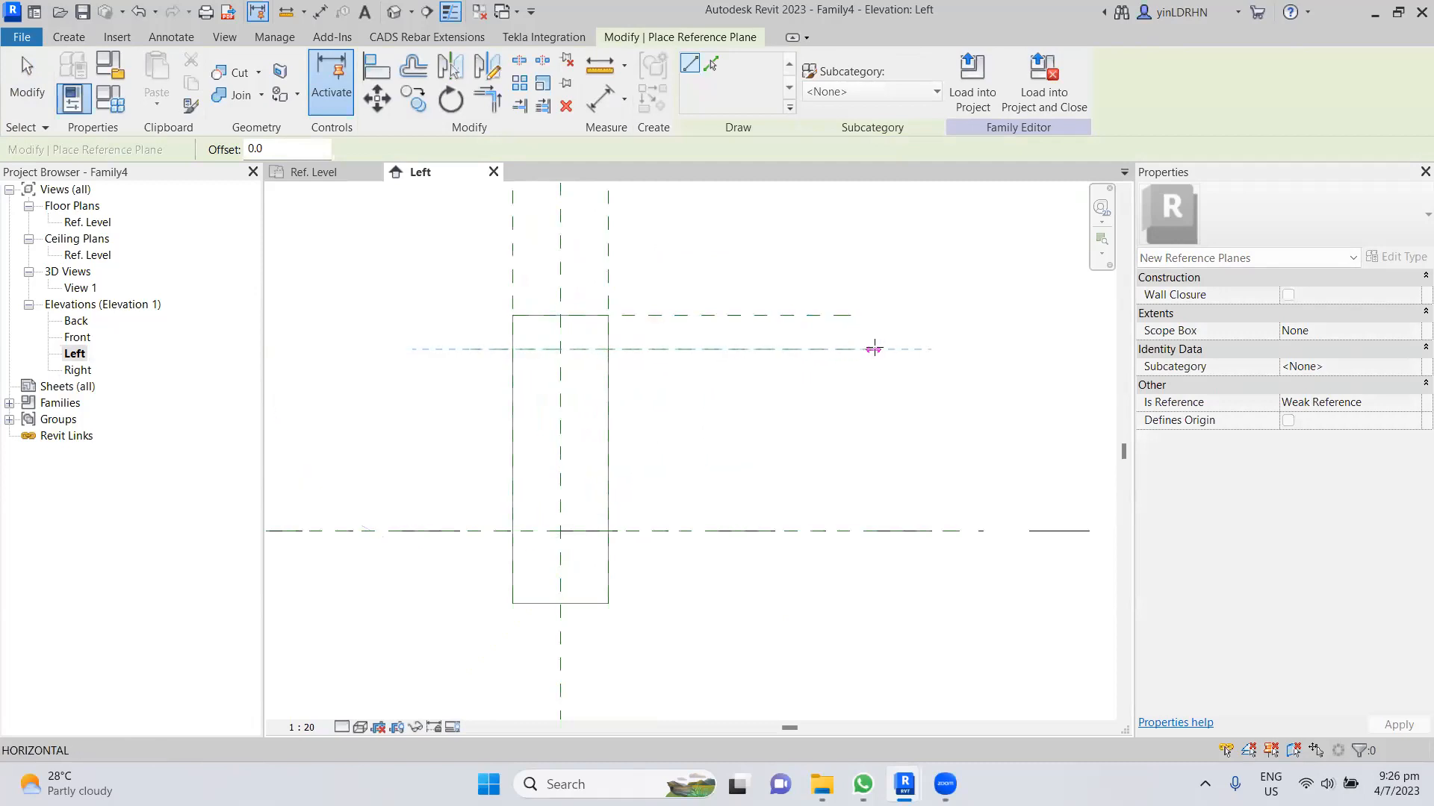
pyautogui.click(850, 349)
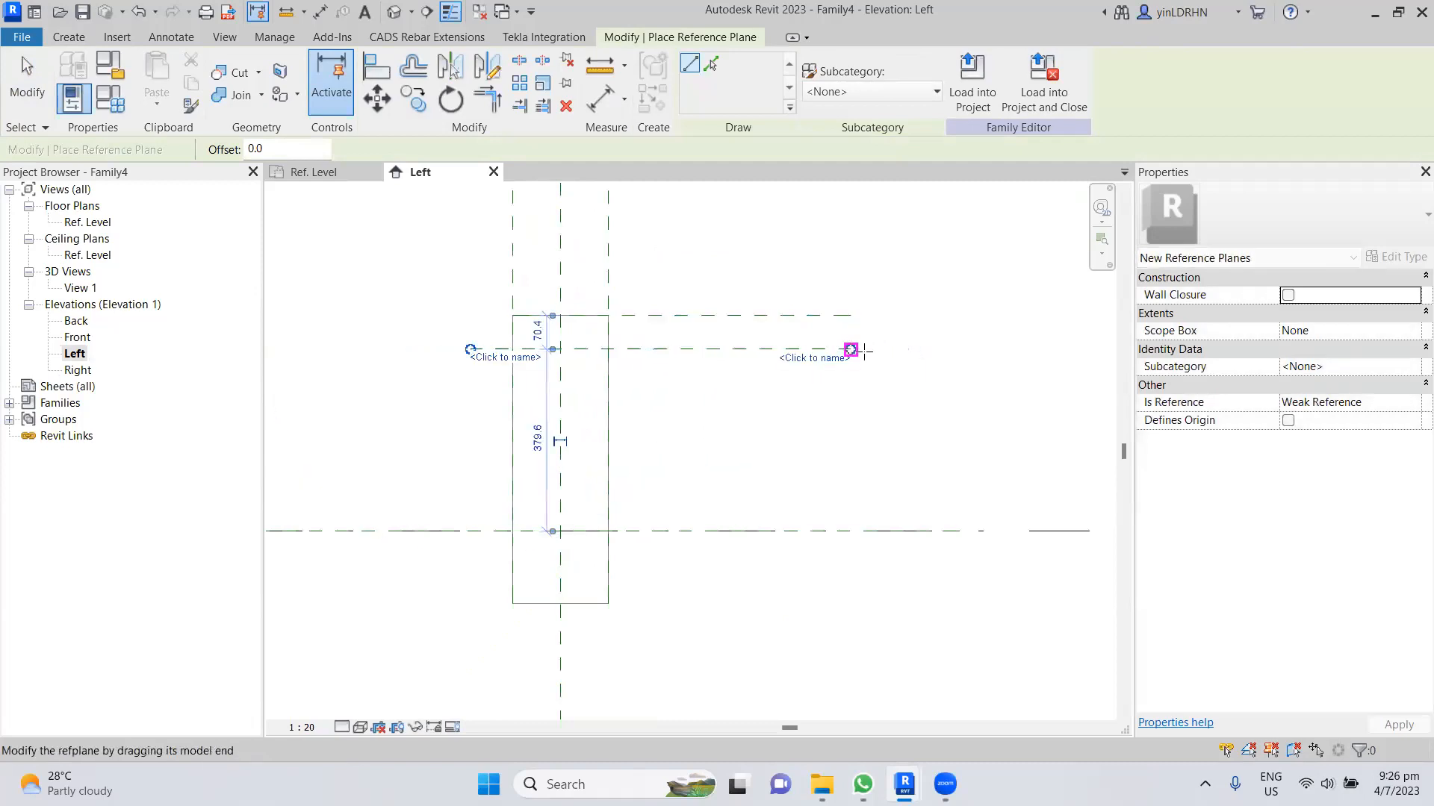
pyautogui.press('Escape')
pyautogui.press('Escape')
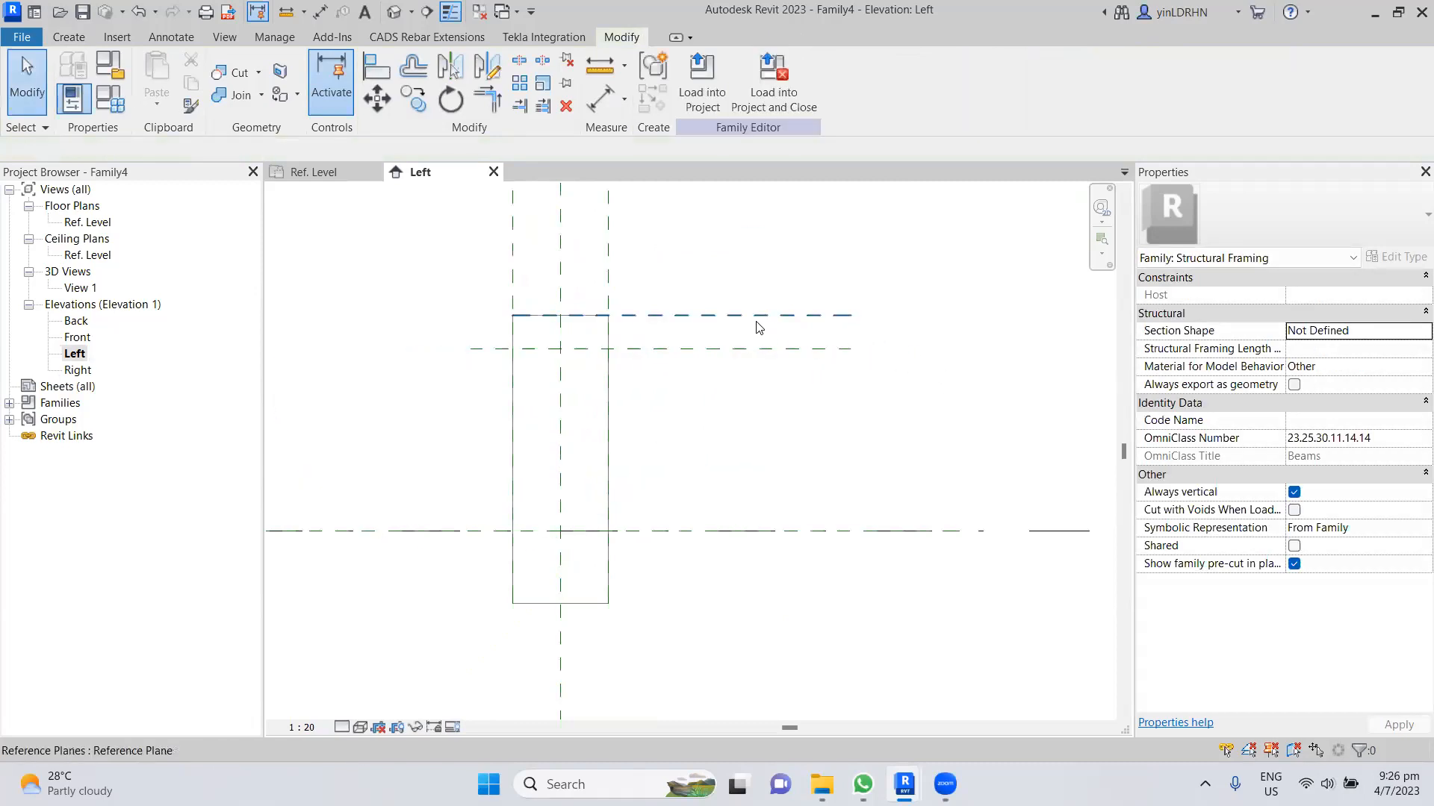
# - Extend the top-edge reference plane left to match the lower one, and lengthen both side reference planes well below the beam section
pyautogui.click(530, 317)
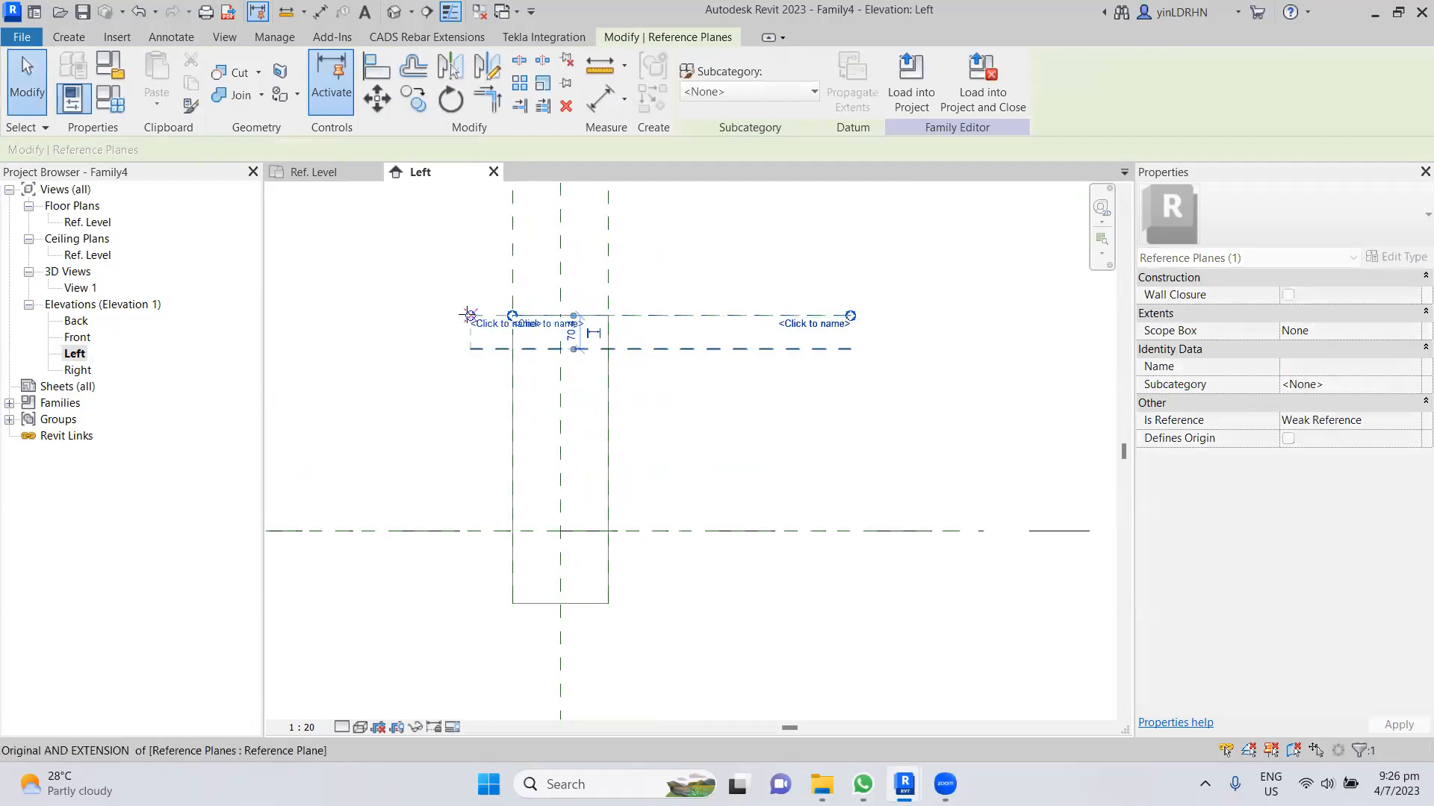
pyautogui.click(489, 413)
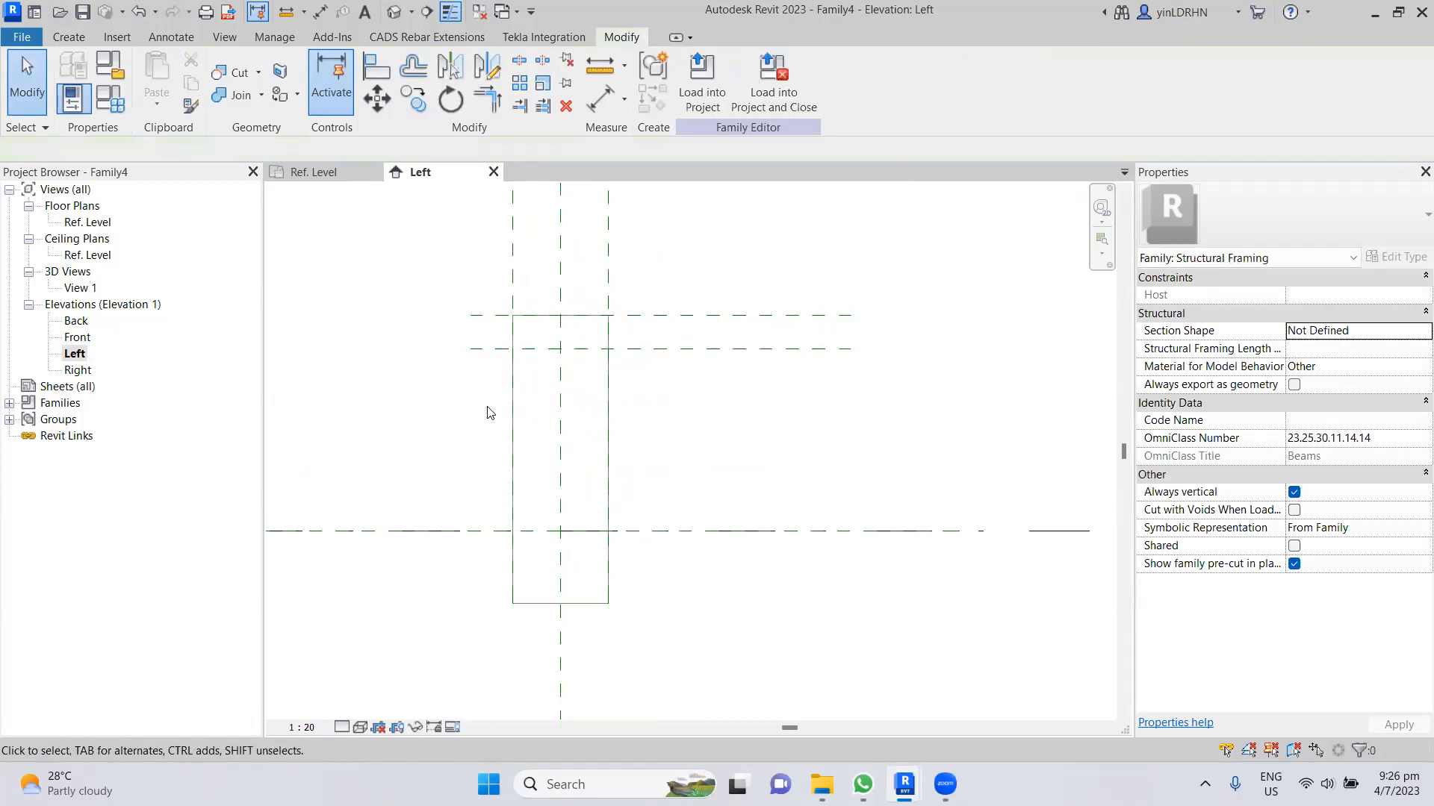
pyautogui.moveTo(550, 312); pyautogui.dragTo(551, 373, button='middle')
pyautogui.scroll(2, 532, 315)
pyautogui.scroll(-4, 531, 315)
pyautogui.click(521, 335)
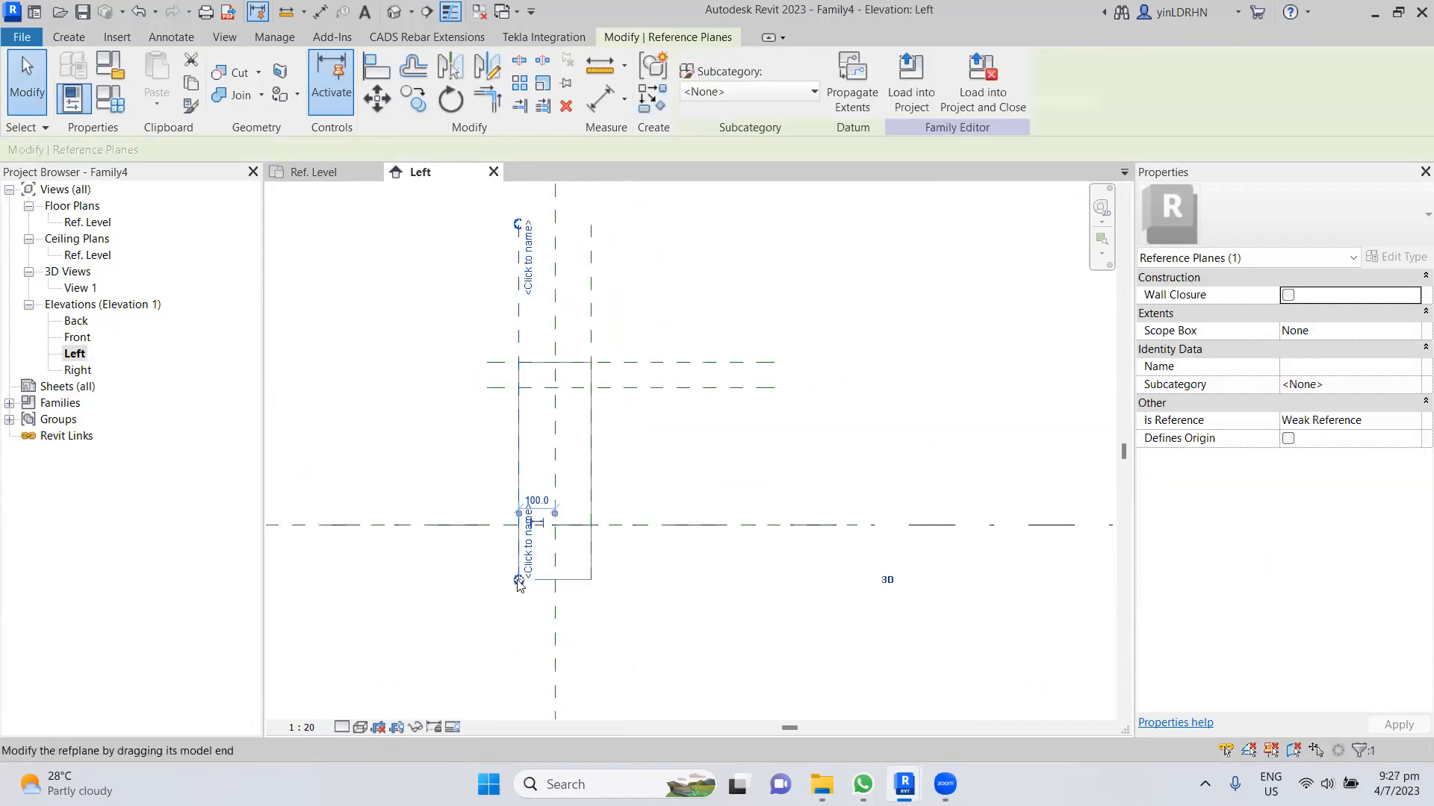
pyautogui.click(591, 556)
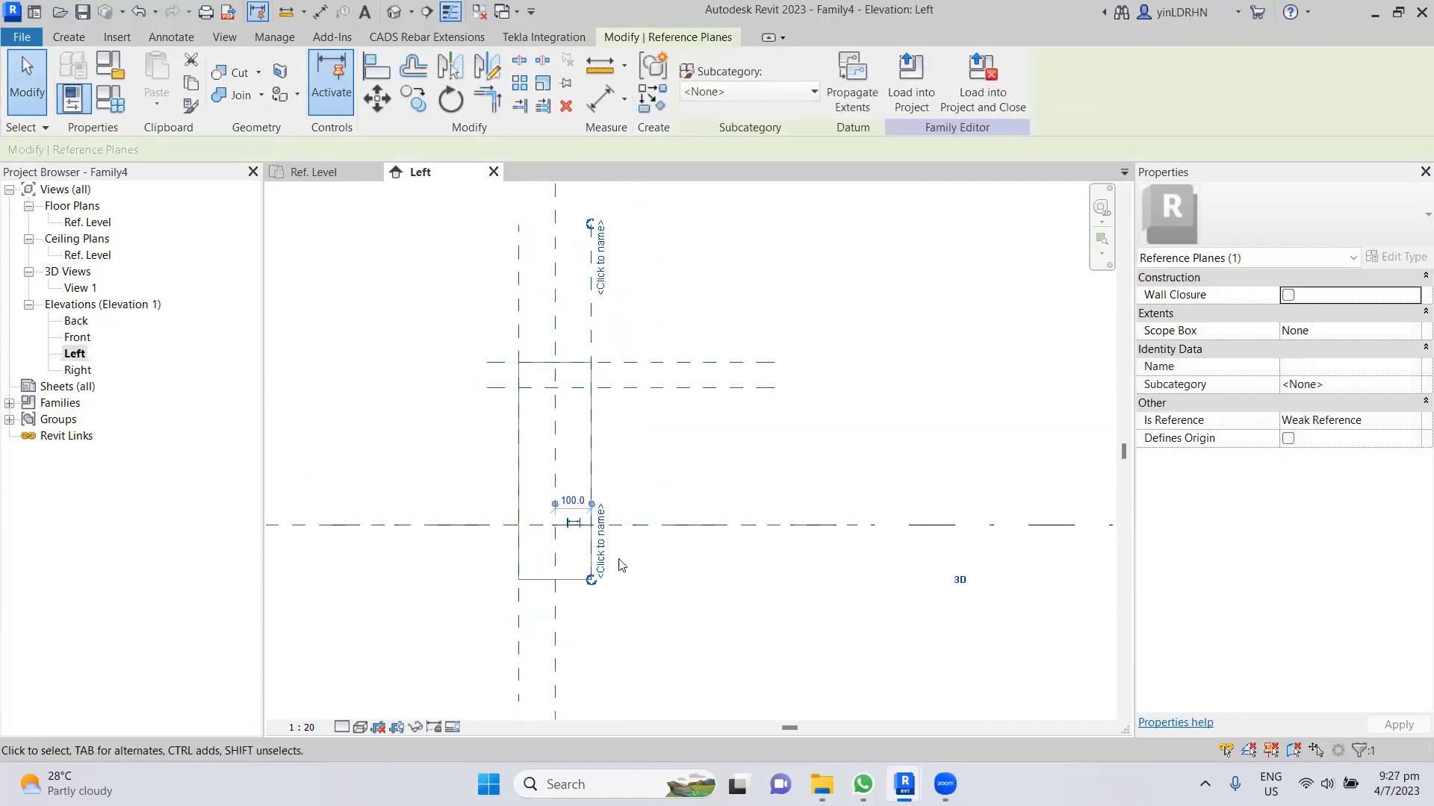
pyautogui.moveTo(592, 582); pyautogui.dragTo(592, 702)
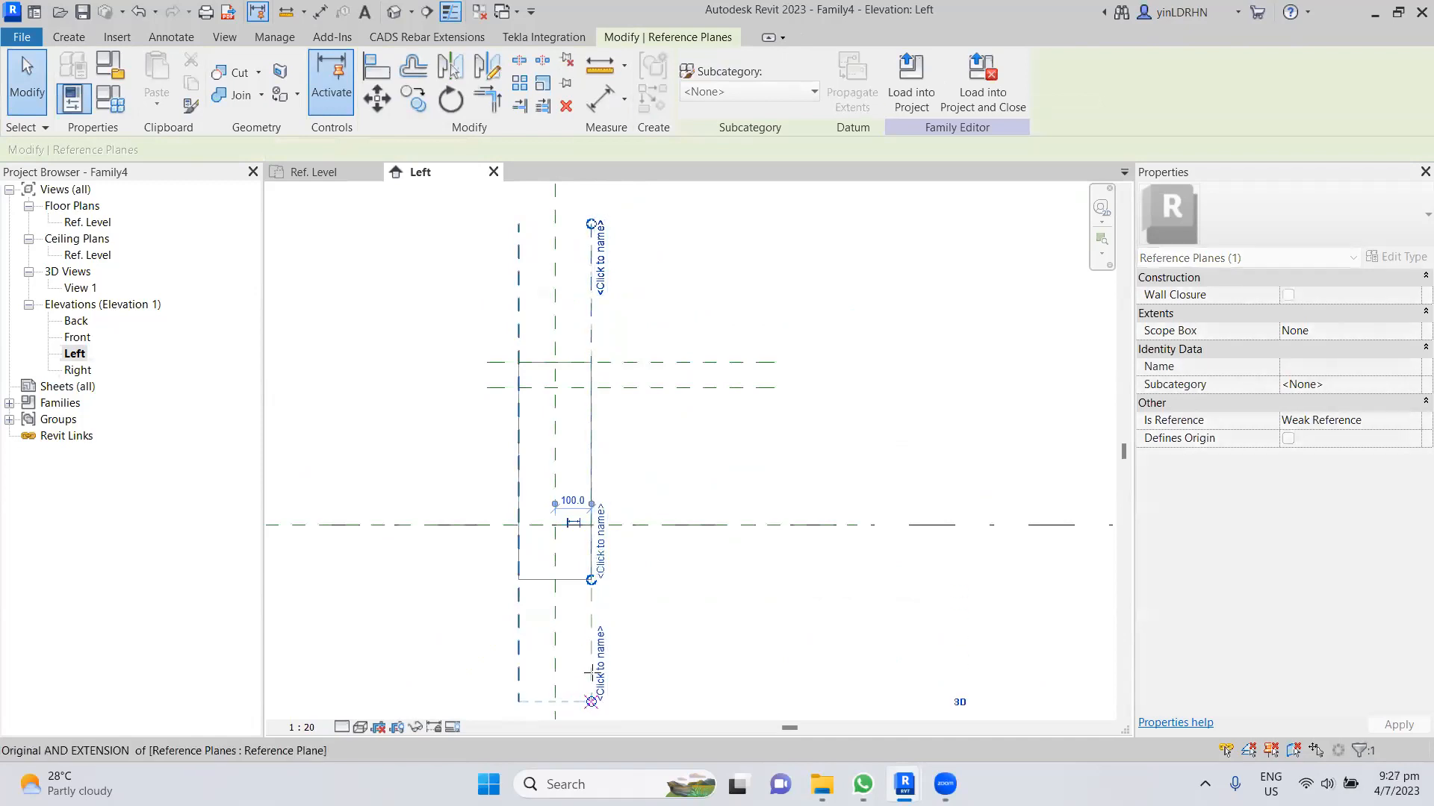
pyautogui.click(630, 437)
# - Copy the left-edge reference plane inward, midway between the section's left edge and its centre plane
pyautogui.moveTo(599, 282); pyautogui.dragTo(608, 353, button='middle')
pyautogui.scroll(2, 597, 340)
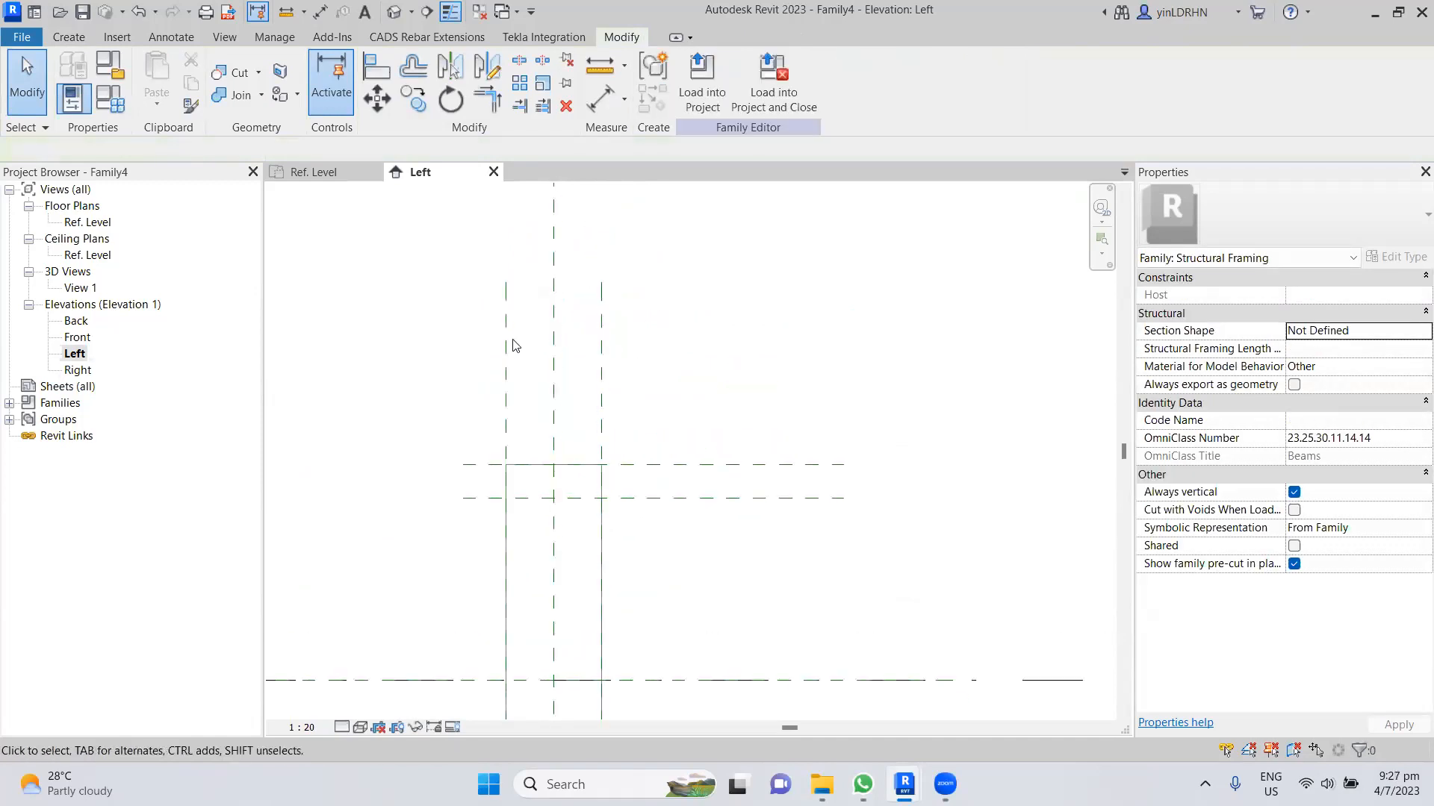
pyautogui.click(508, 339)
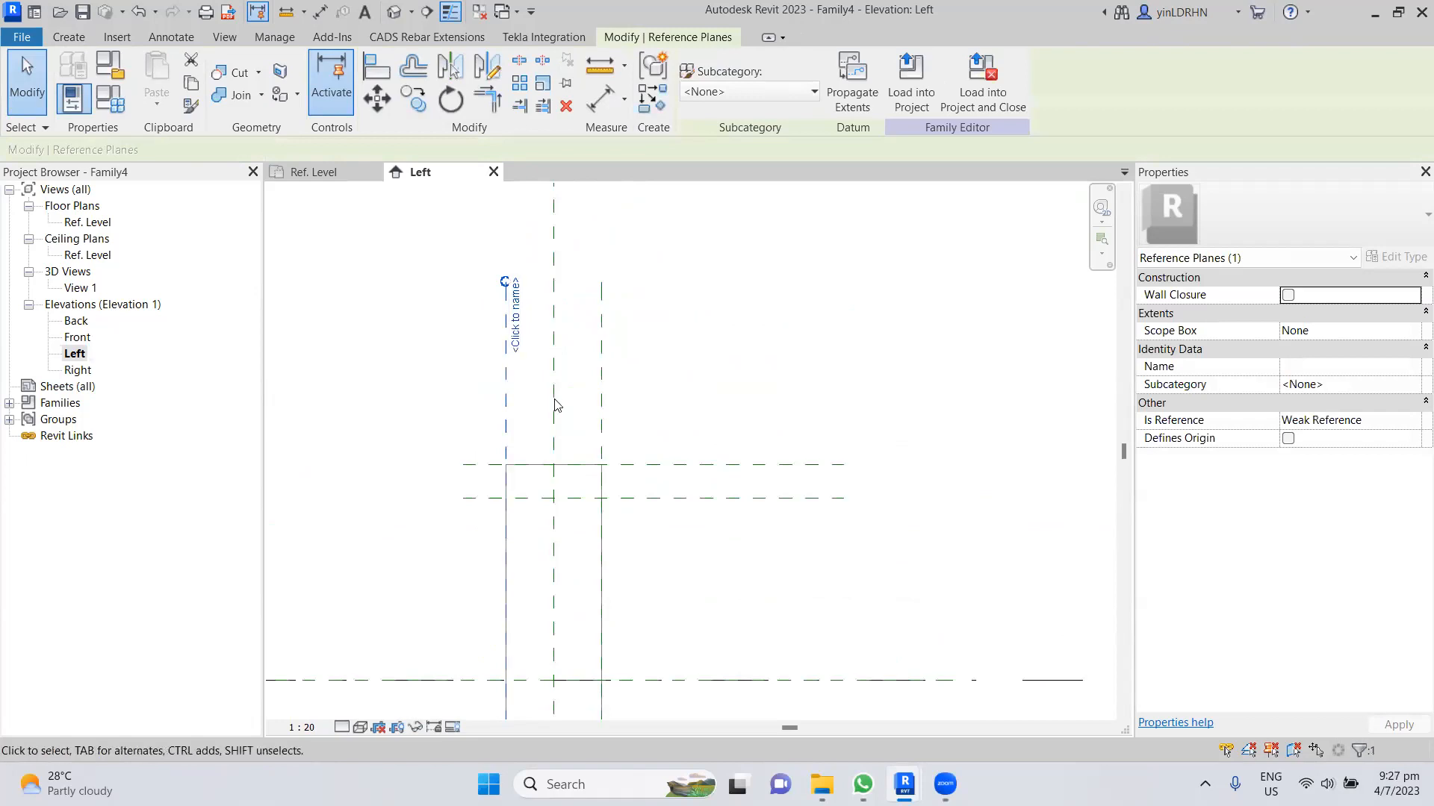
pyautogui.click(413, 99)
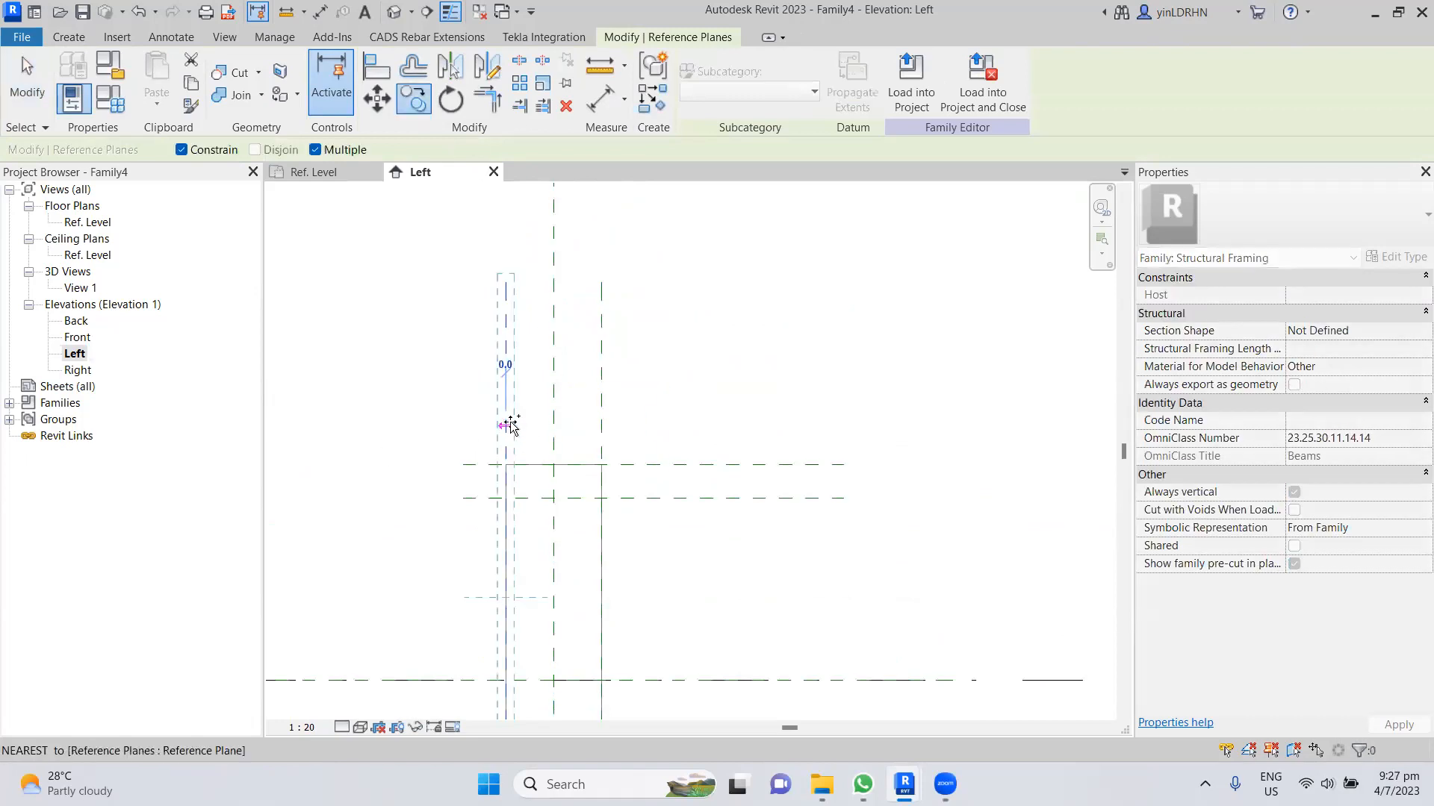
pyautogui.click(532, 425)
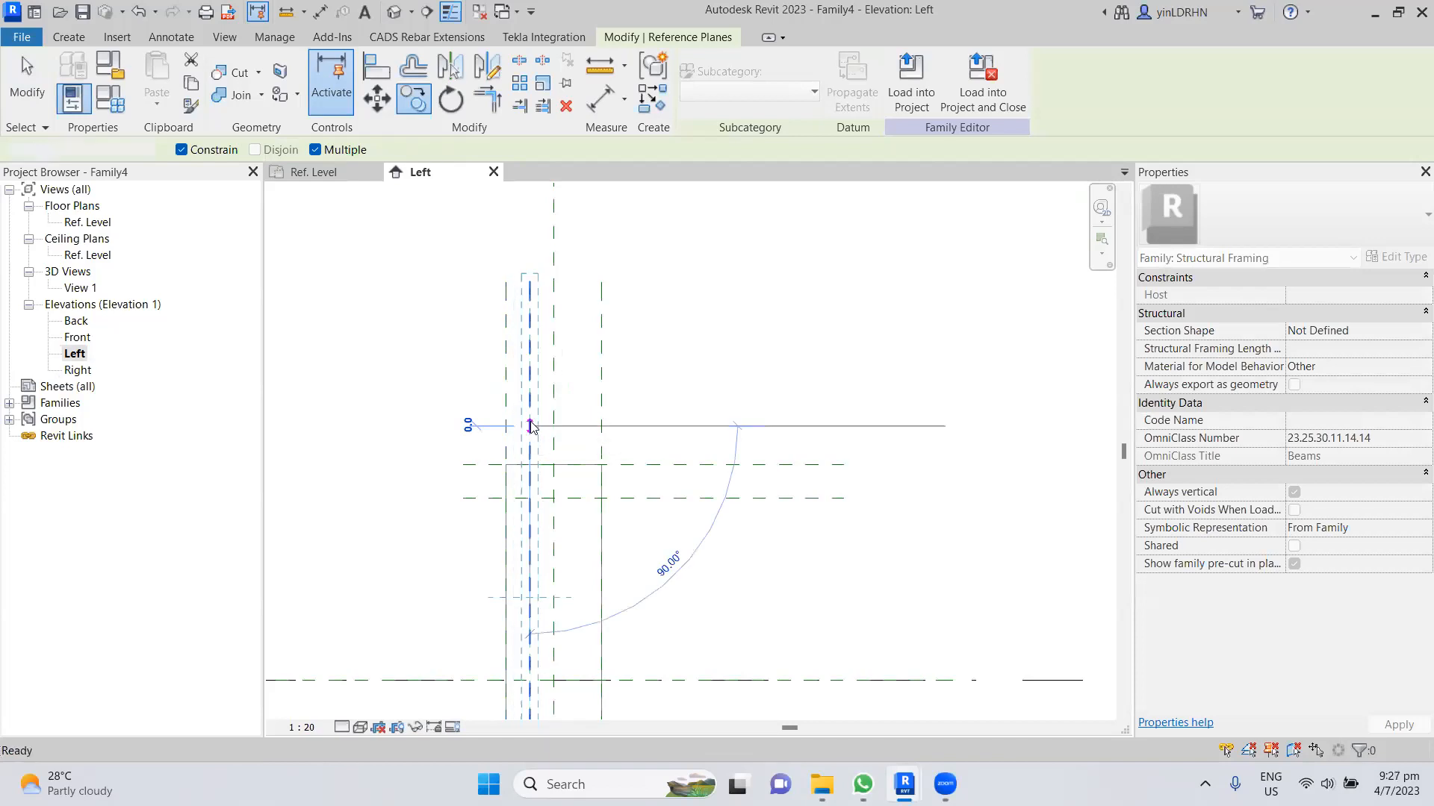
pyautogui.press('Escape')
# - Copy the right-edge reference plane inward, midway between the section's right edge and its centre plane
pyautogui.click(602, 399)
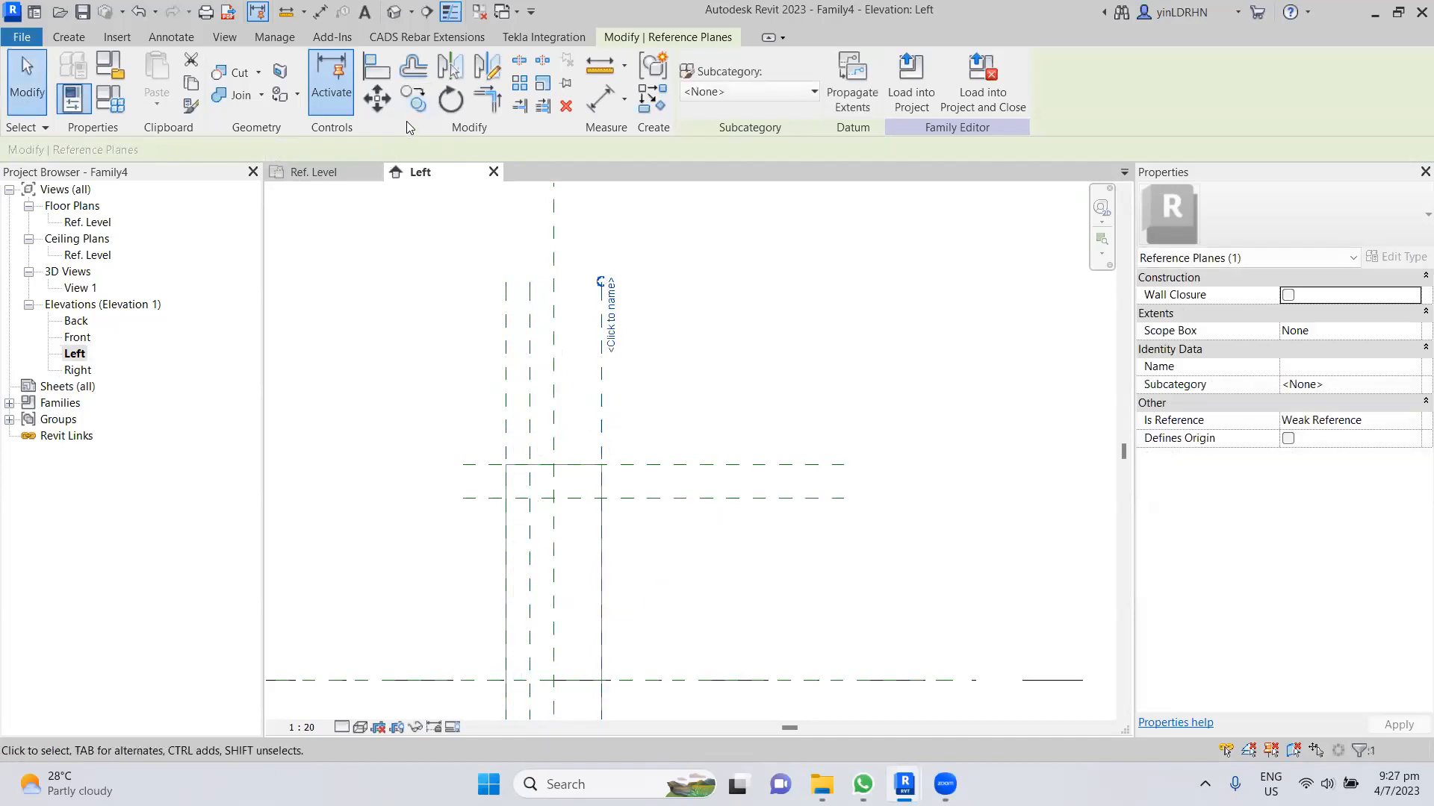
pyautogui.press('c')
pyautogui.press('o')
pyautogui.click(601, 397)
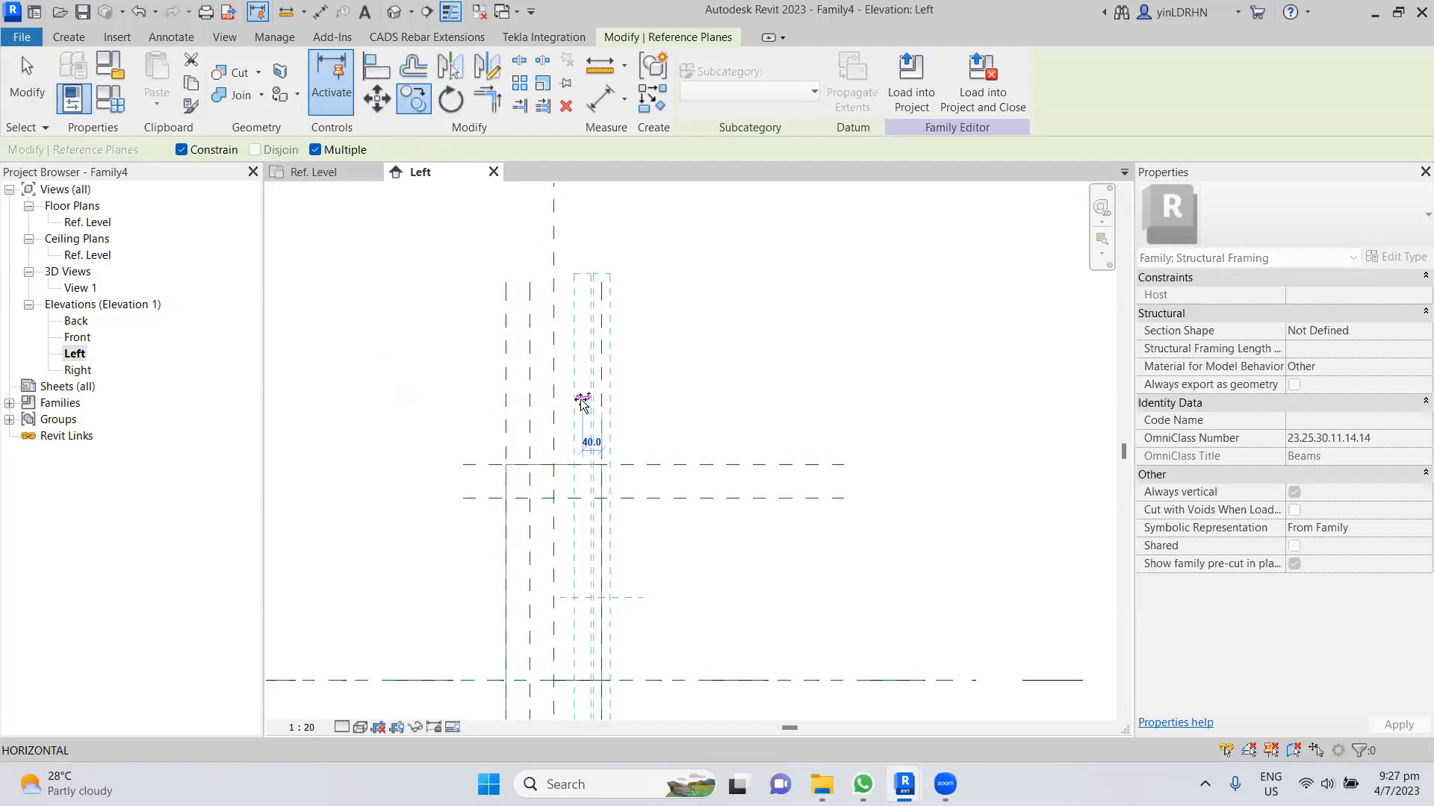
pyautogui.click(578, 397)
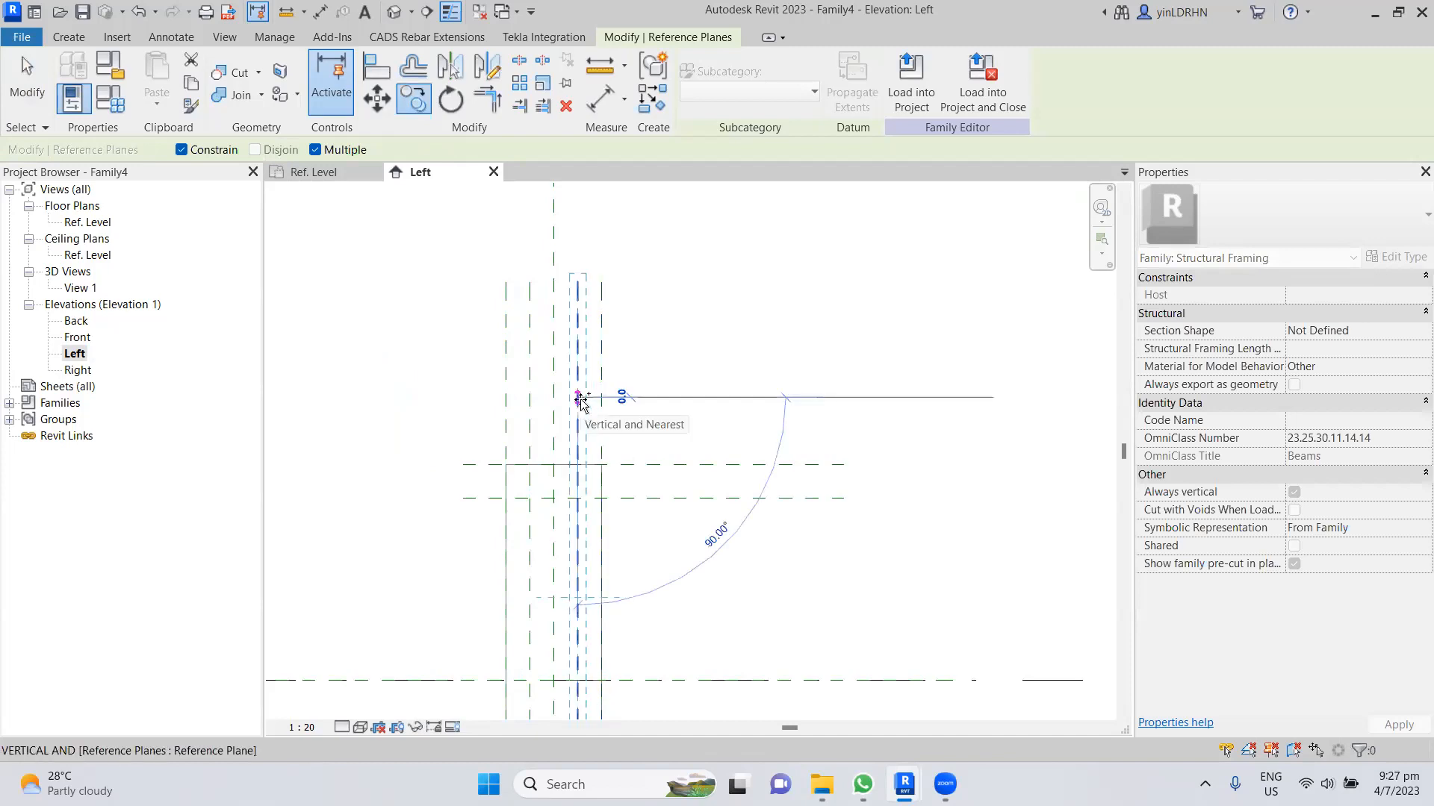
pyautogui.press('Escape')
pyautogui.press('Escape')
# - Set the lower horizontal reference plane's distance from the top-edge plane to 75 mm
pyautogui.click(632, 498)
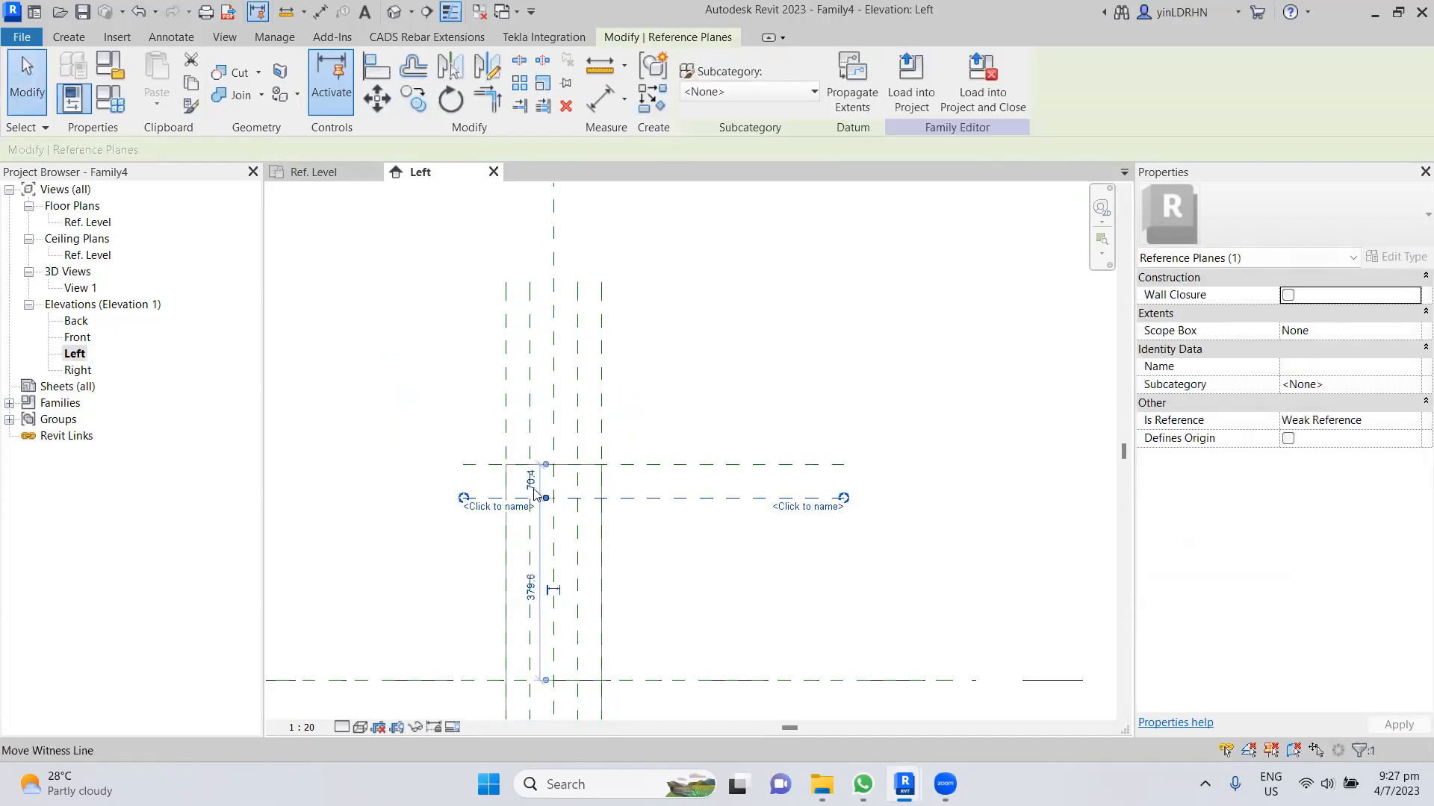
pyautogui.click(531, 479)
pyautogui.write('7')
pyautogui.press('Return')
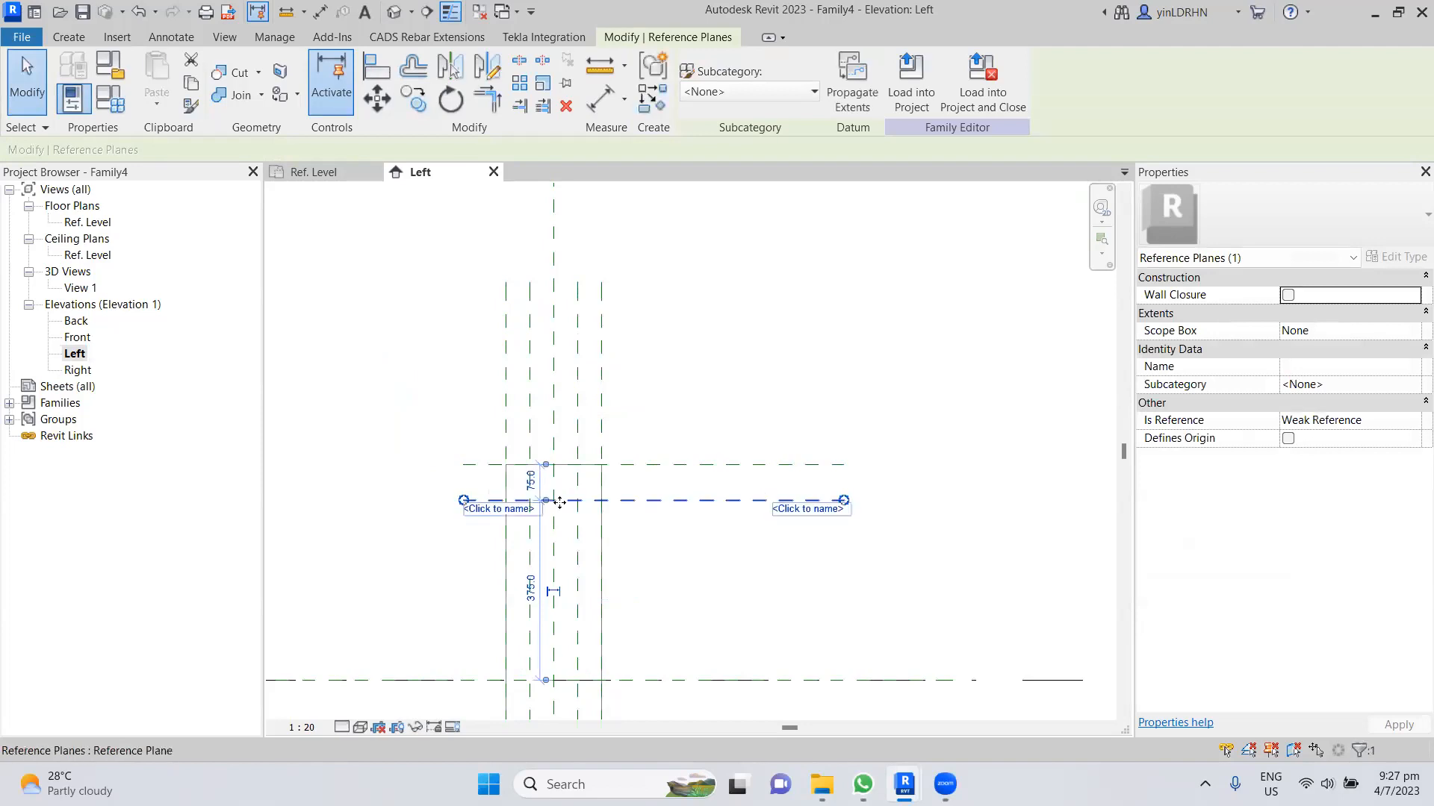
pyautogui.press('Escape')
pyautogui.moveTo(733, 629); pyautogui.dragTo(723, 415, button='middle')
pyautogui.scroll(-1, 722, 414)
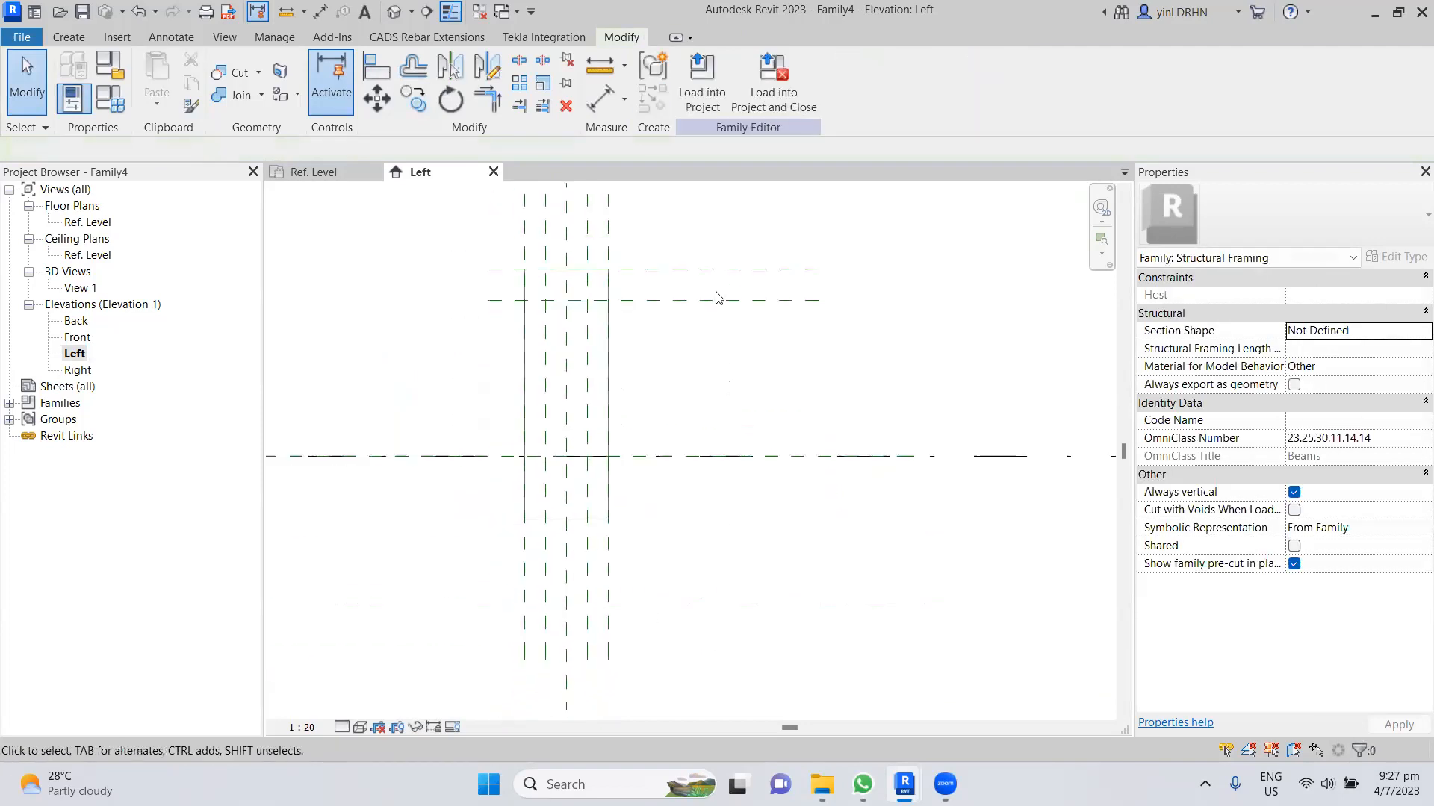
pyautogui.click(719, 270)
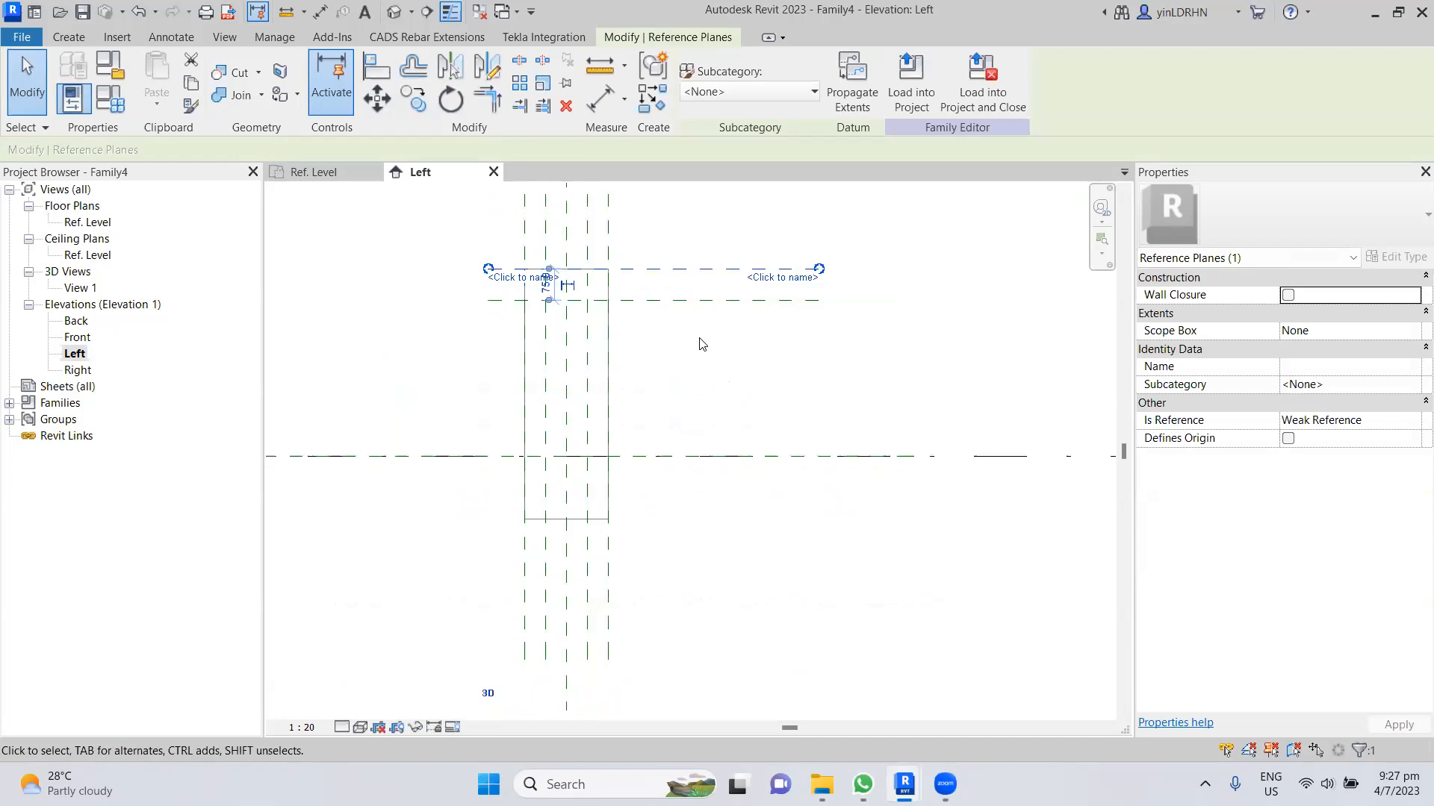
pyautogui.click(653, 300)
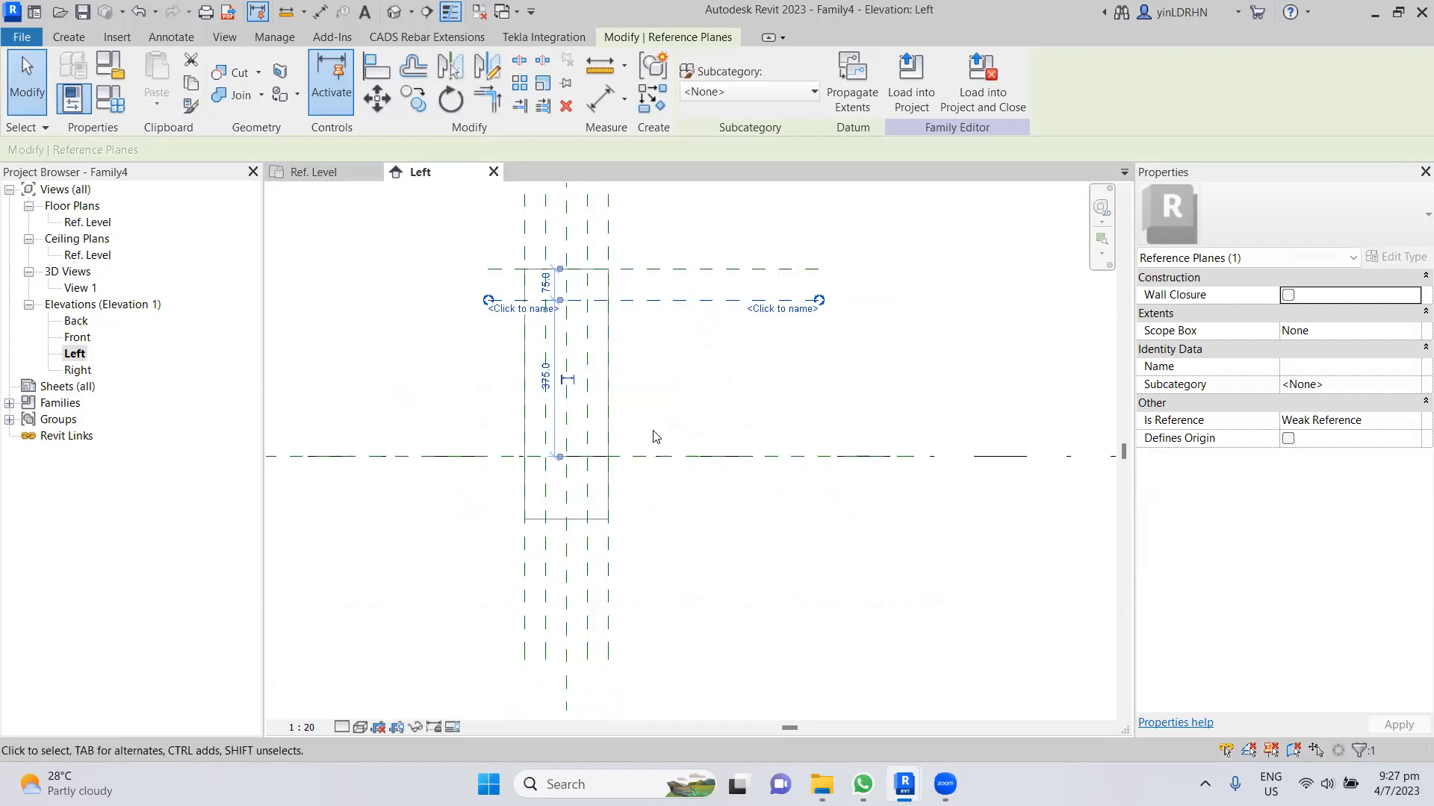
pyautogui.scroll(-2, 653, 437)
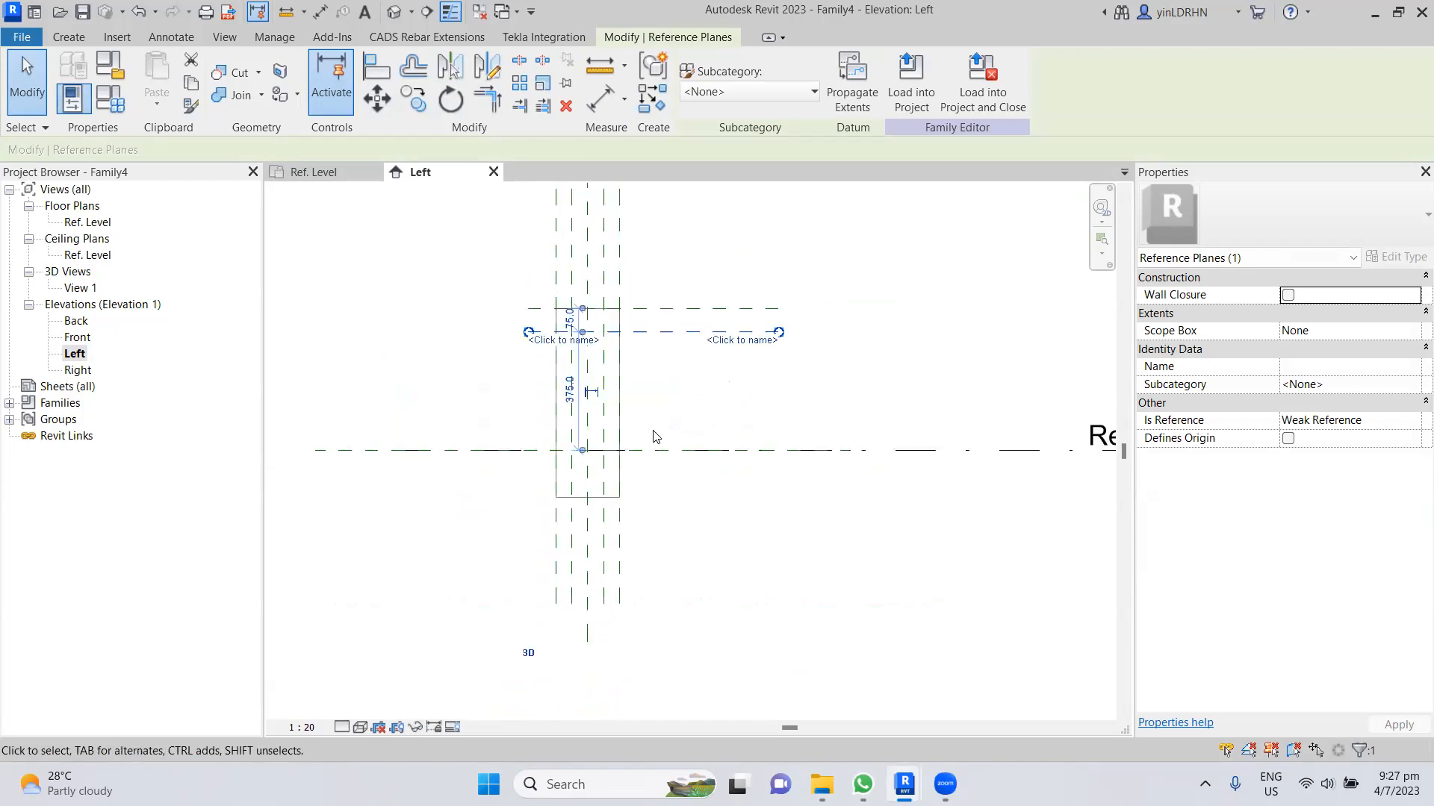
pyautogui.click(573, 402)
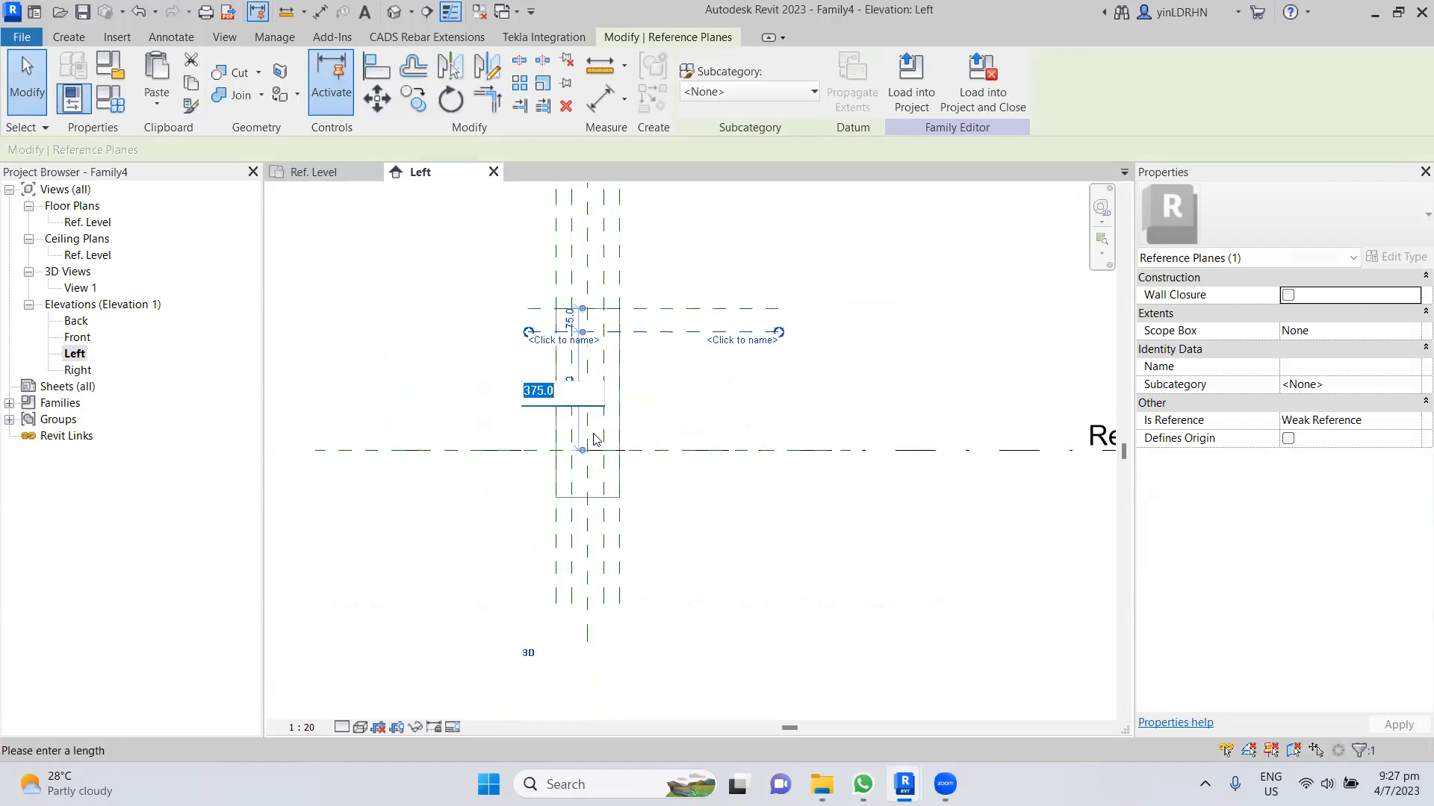
pyautogui.click(676, 492)
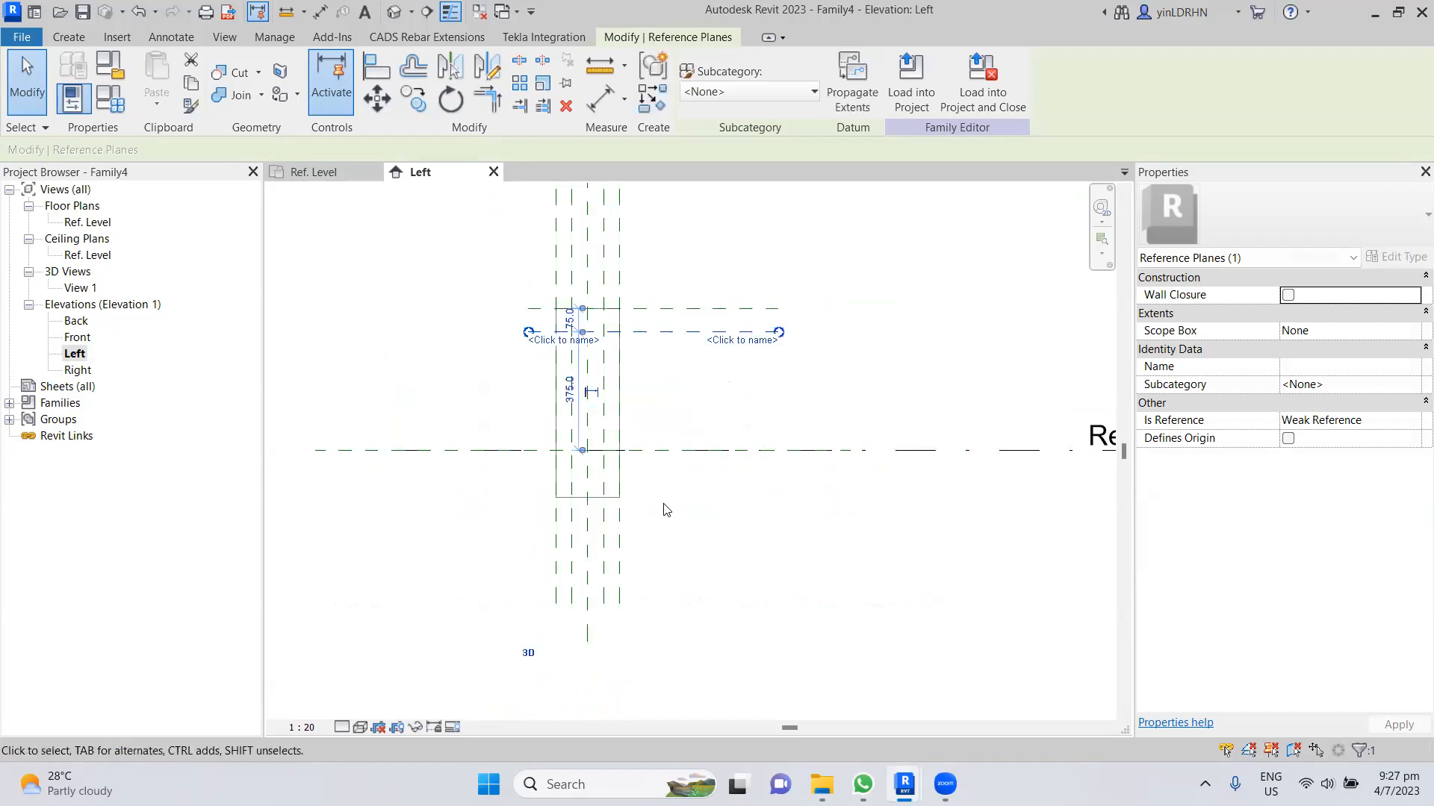
# - Draw a horizontal reference plane along the bottom edge of the beam section, extending it well past the section's right side
pyautogui.click(579, 497)
pyautogui.press('Escape')
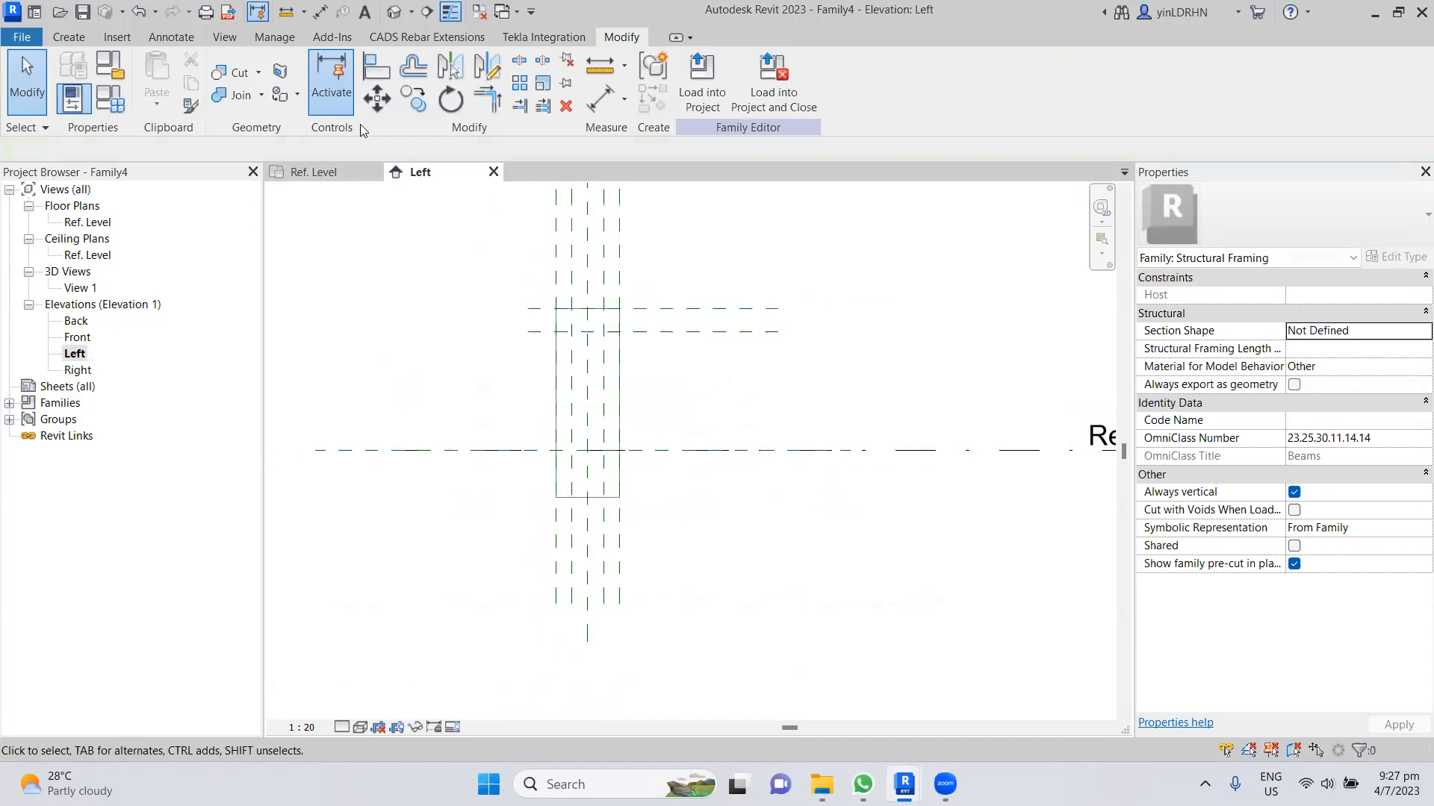
pyautogui.click(71, 37)
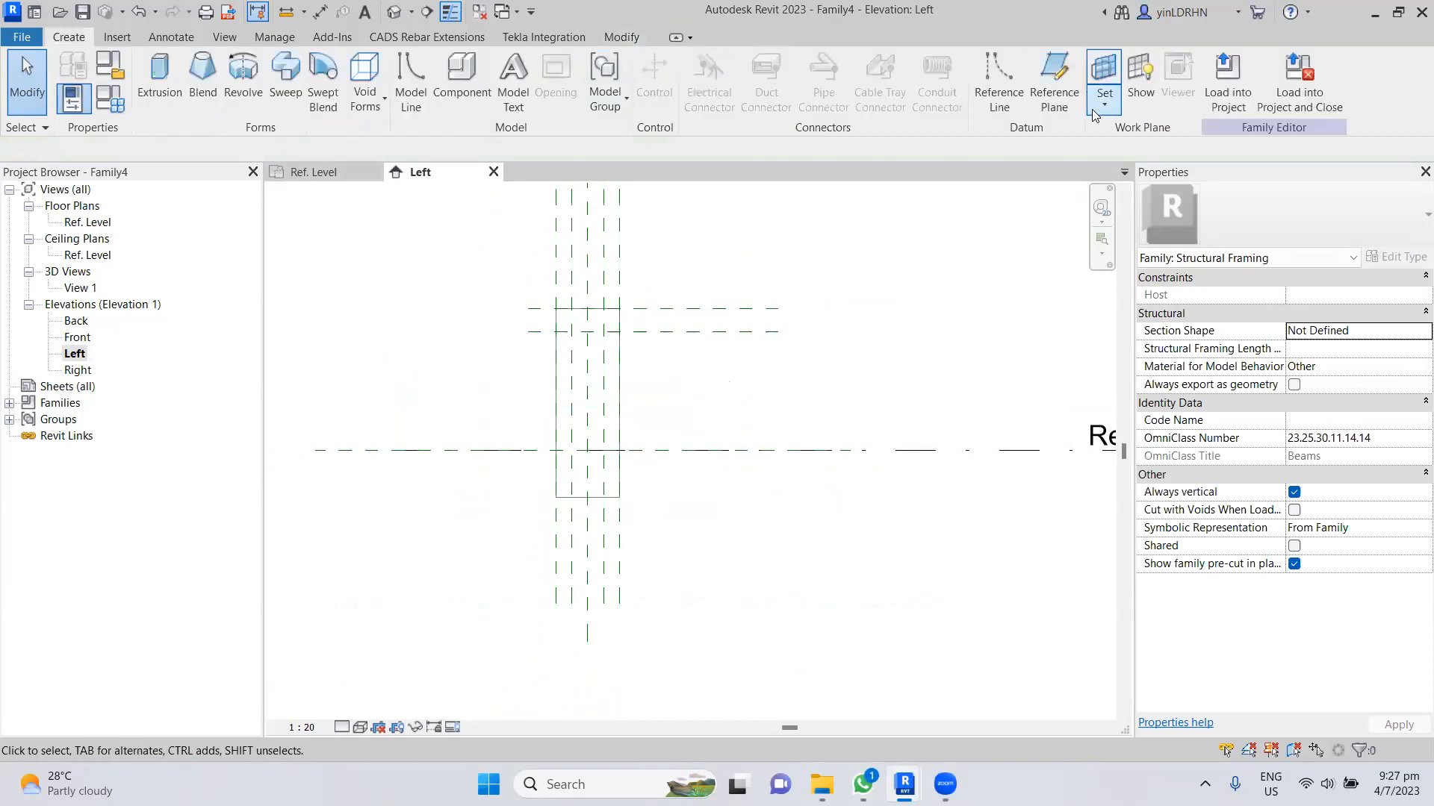
pyautogui.click(1001, 82)
pyautogui.click(753, 498)
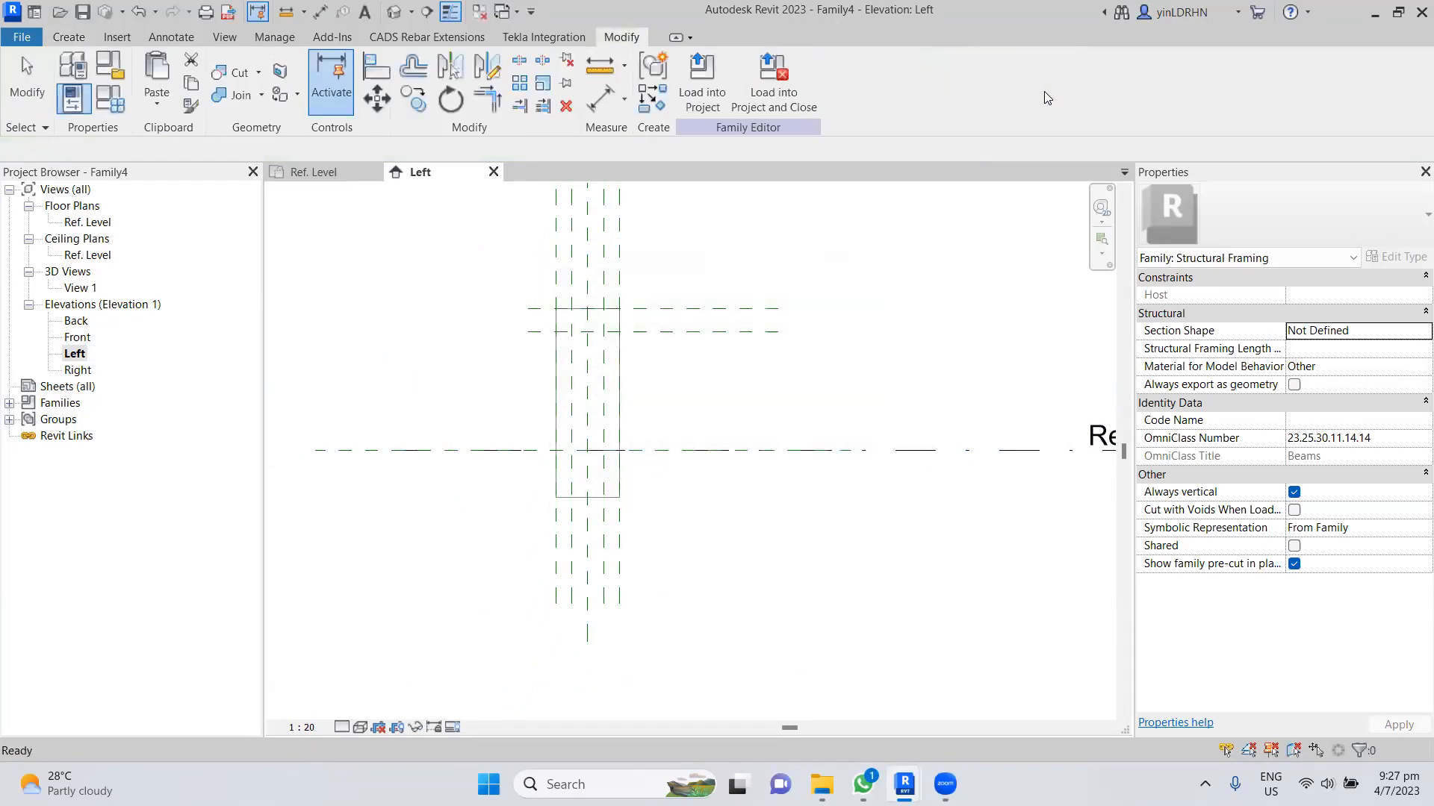
pyautogui.click(69, 37)
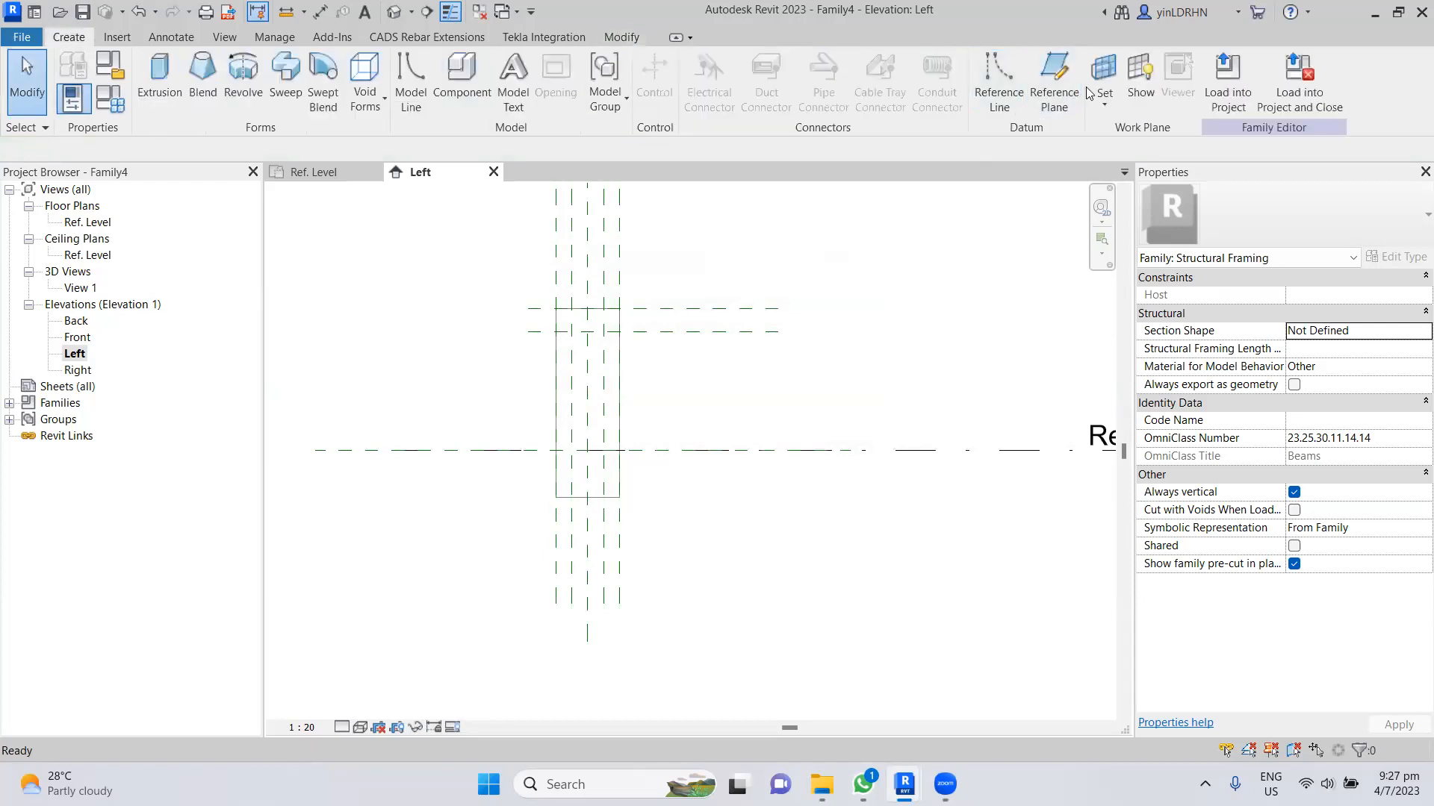
pyautogui.click(1055, 82)
pyautogui.click(554, 497)
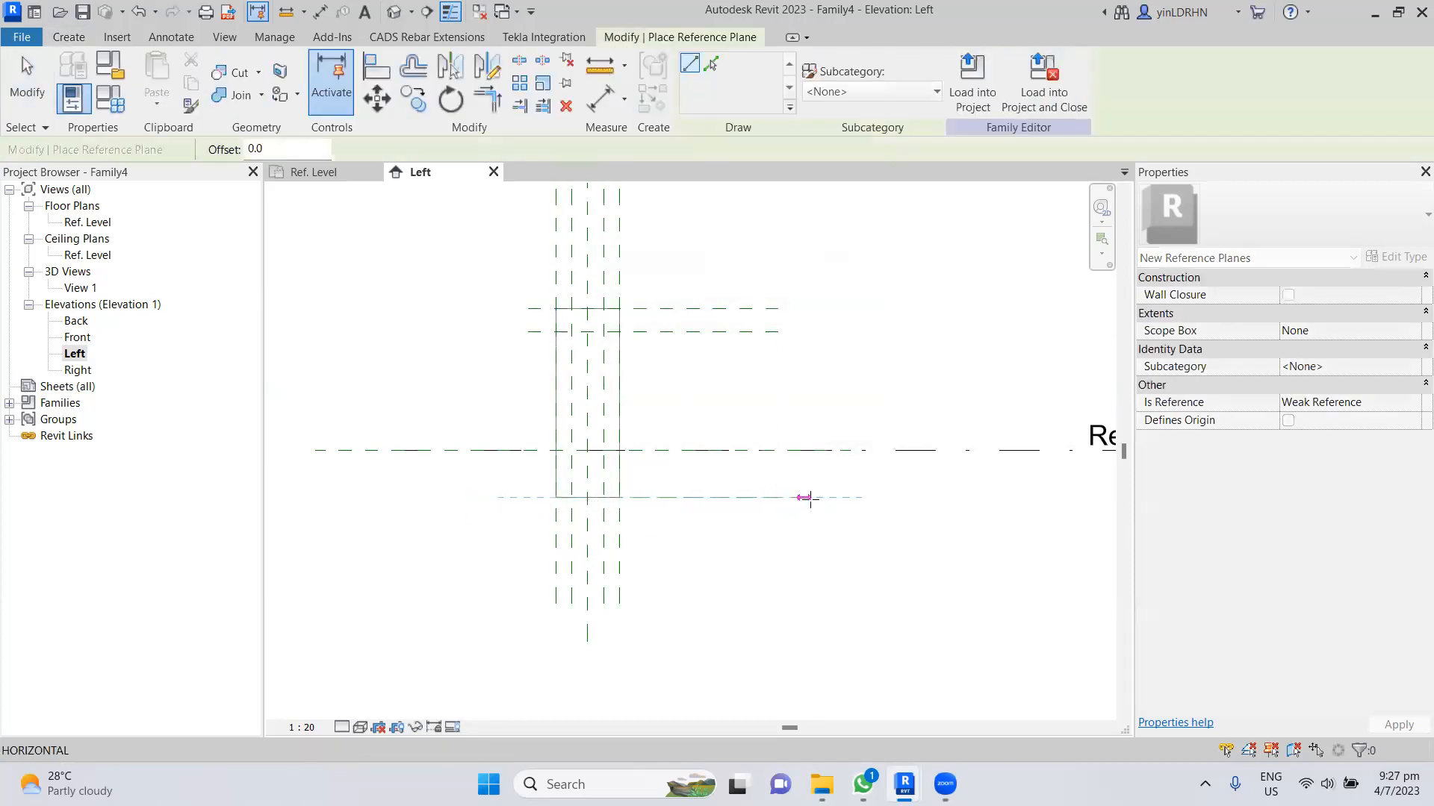
pyautogui.click(776, 498)
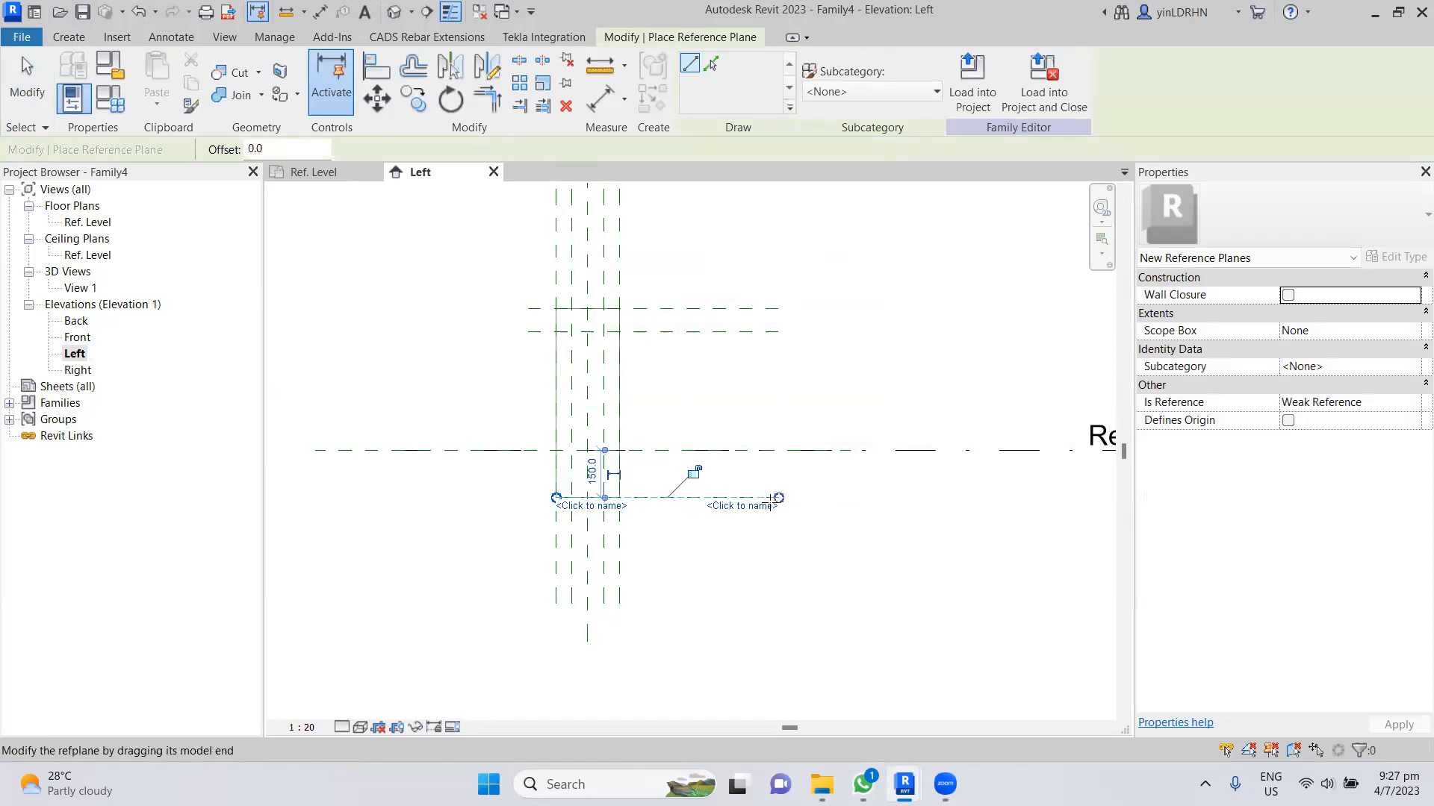
pyautogui.press('Escape')
# - Extend the left ends of the bottom-edge, inner and top-edge horizontal reference planes to a common alignment well beyond the section
pyautogui.click(732, 498)
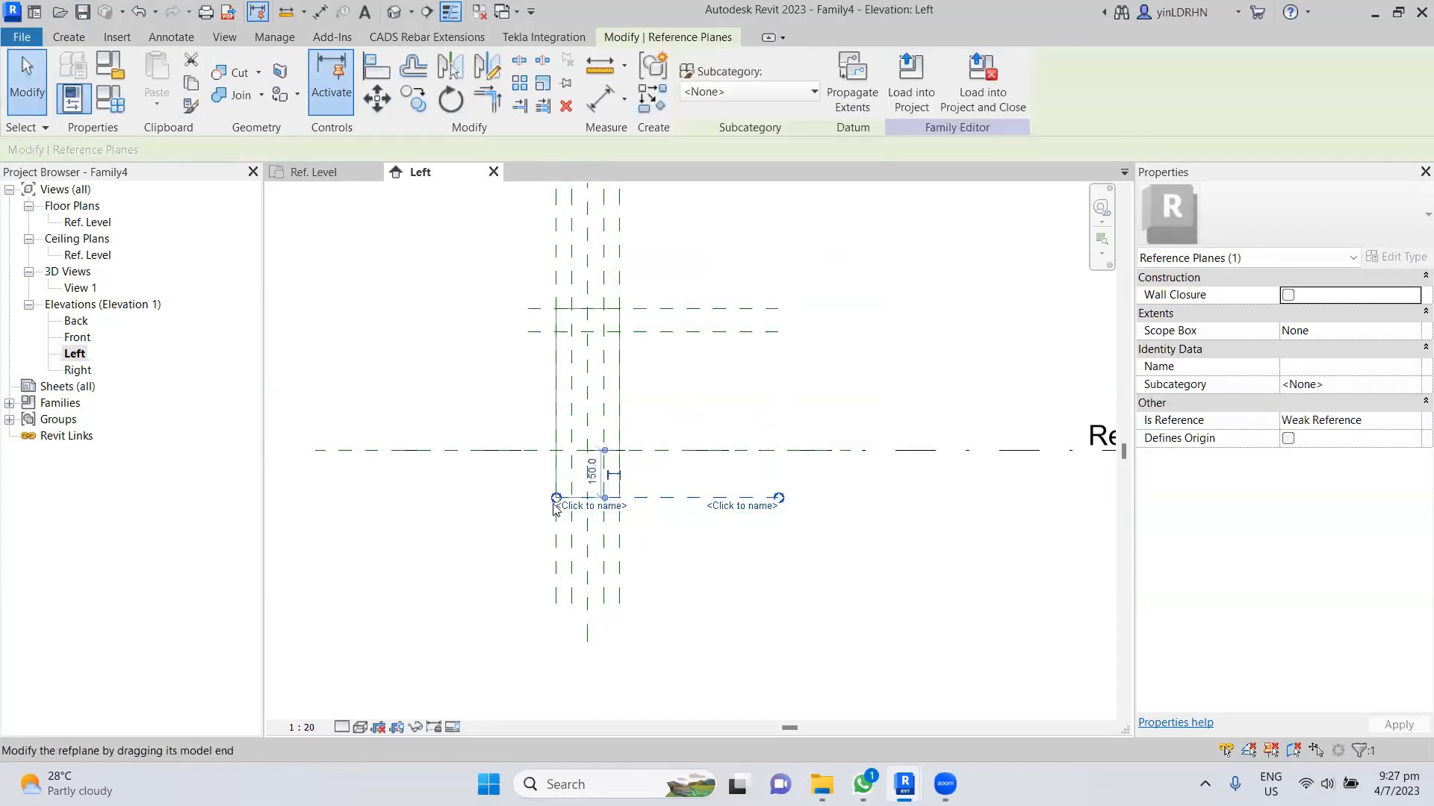
pyautogui.moveTo(554, 497); pyautogui.dragTo(440, 498)
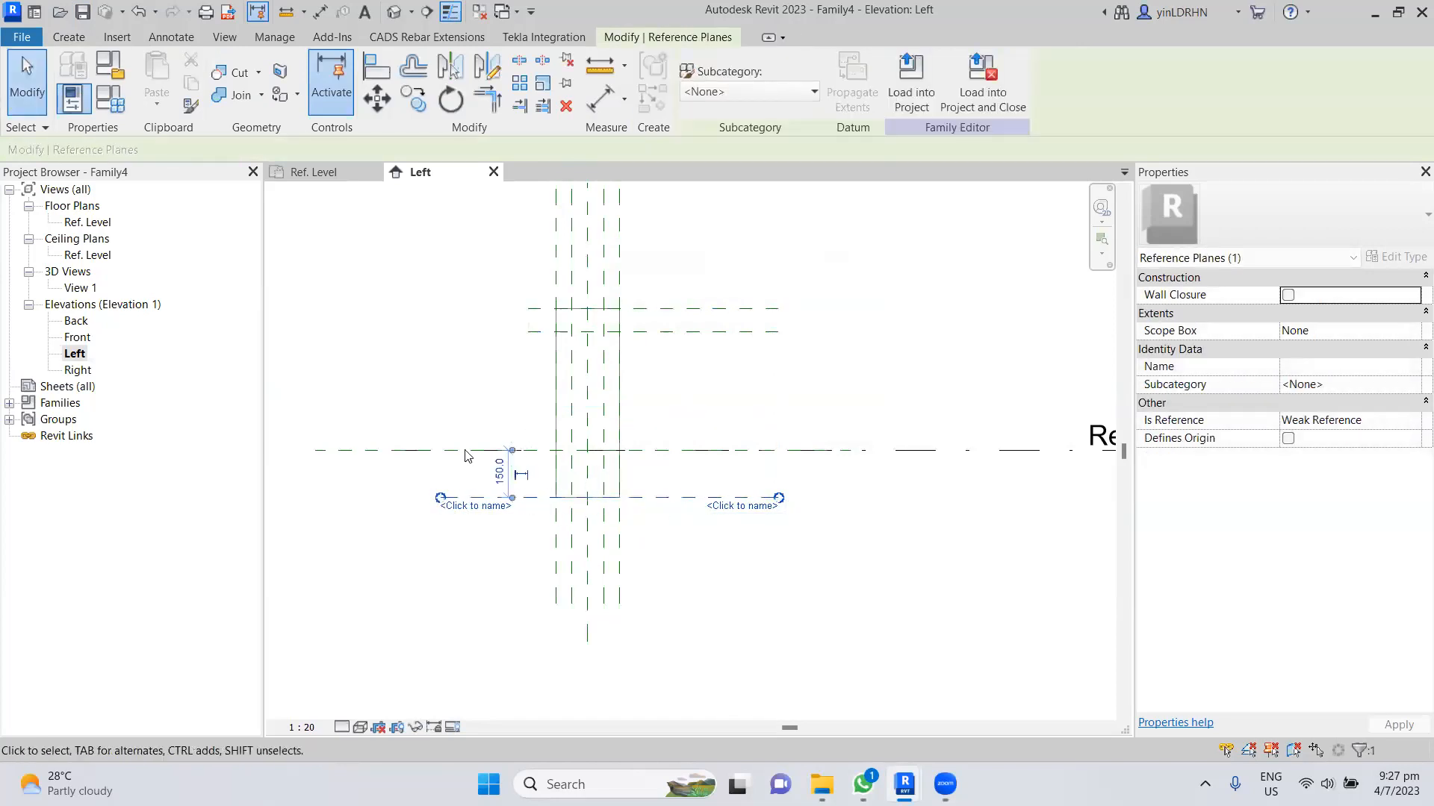
pyautogui.click(501, 359)
pyautogui.click(535, 332)
pyautogui.moveTo(529, 333); pyautogui.dragTo(441, 333)
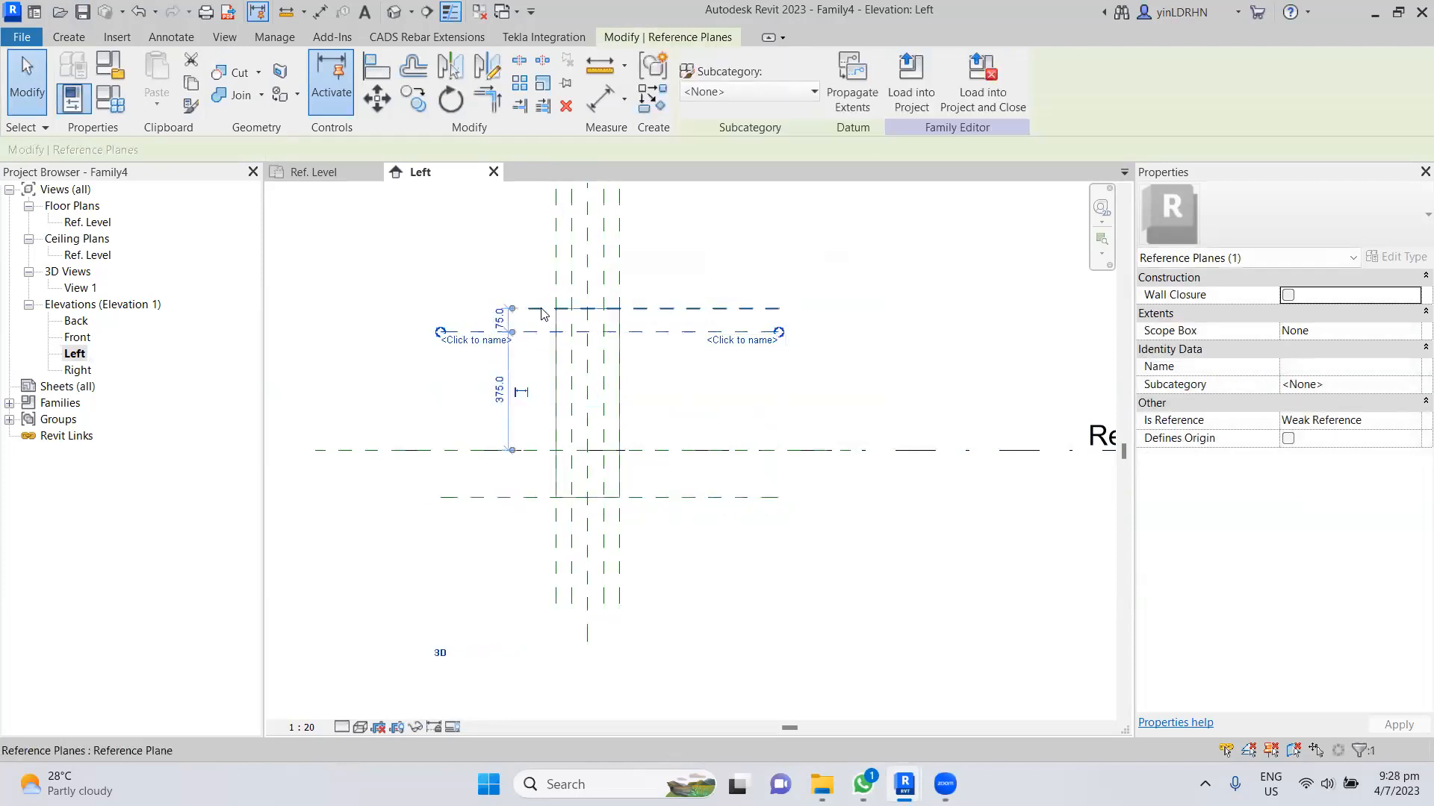
pyautogui.click(522, 310)
pyautogui.moveTo(522, 311); pyautogui.dragTo(440, 309)
pyautogui.click(459, 351)
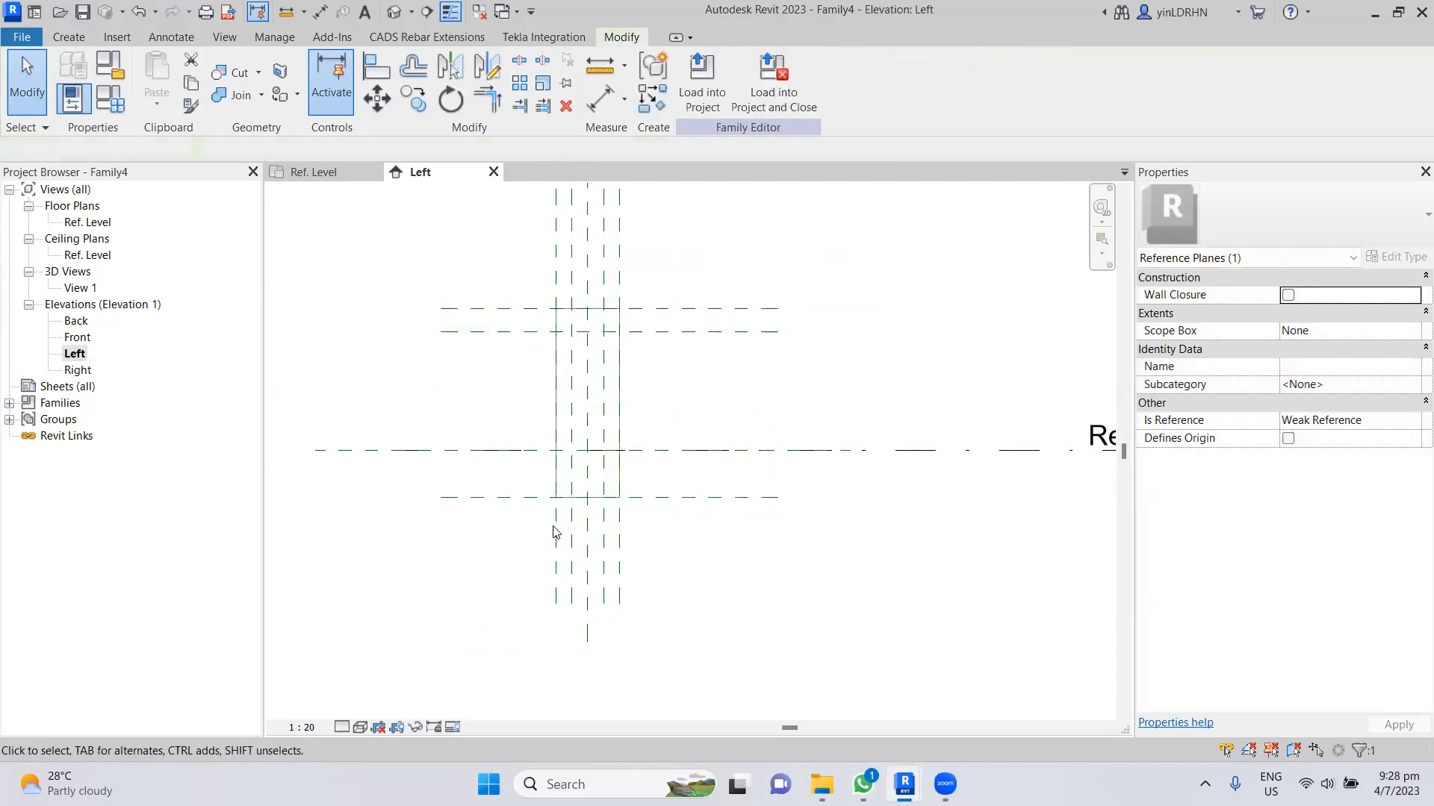
# - Check the inner horizontal reference plane's distance to the bottom-edge plane, and inspect the bottom-edge and top-edge planes
pyautogui.click(697, 334)
pyautogui.scroll(2, 511, 449)
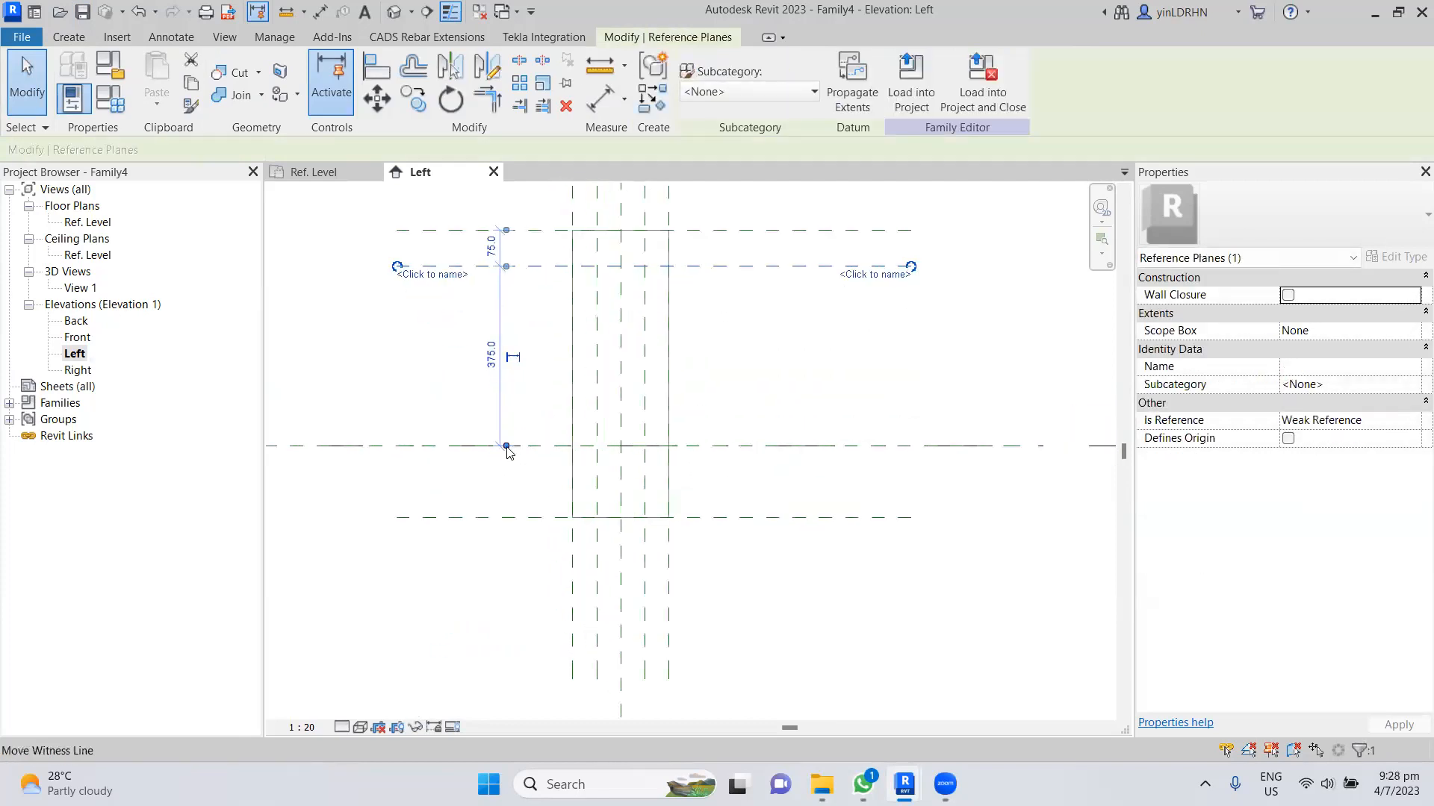
pyautogui.moveTo(506, 482); pyautogui.dragTo(506, 517)
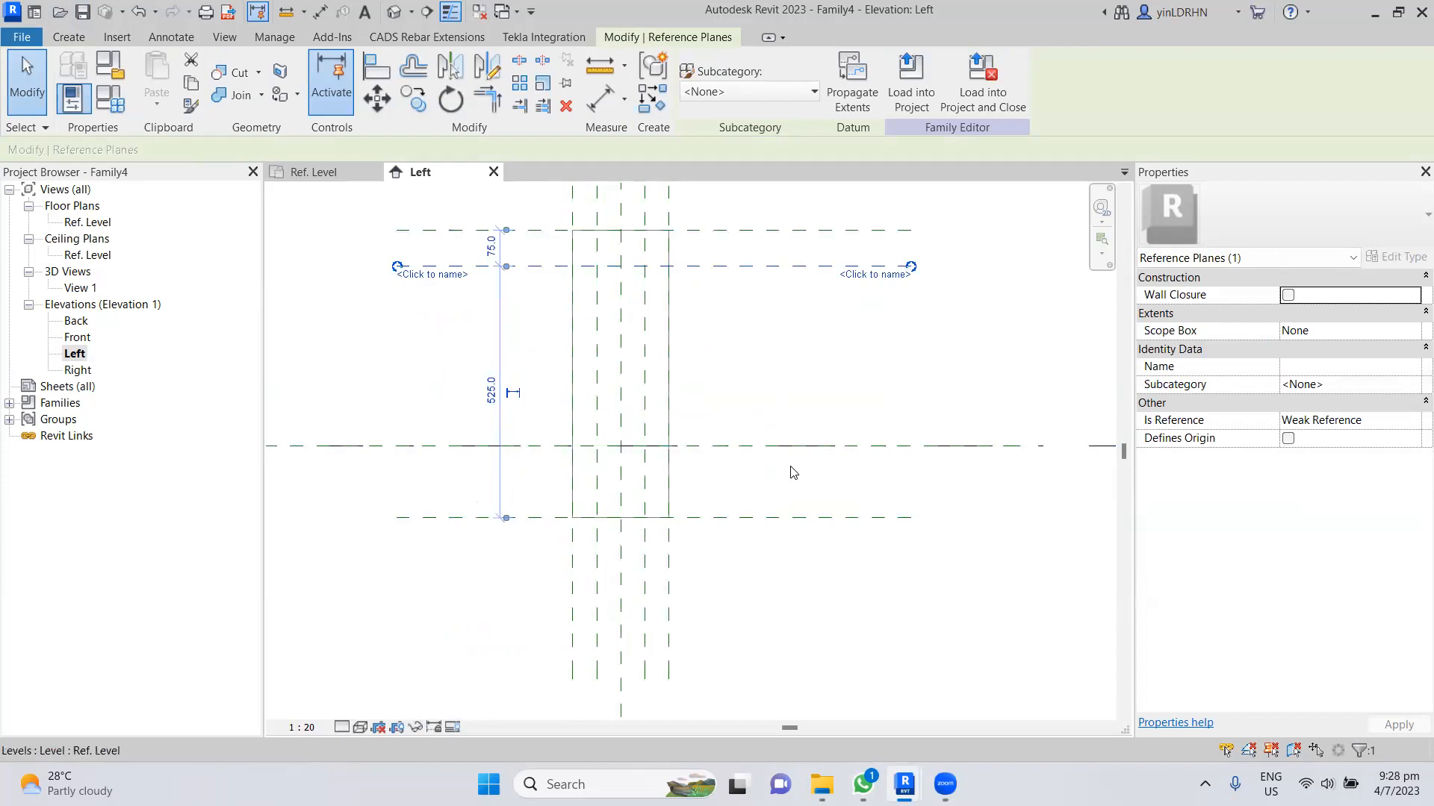
pyautogui.click(782, 517)
pyautogui.click(769, 231)
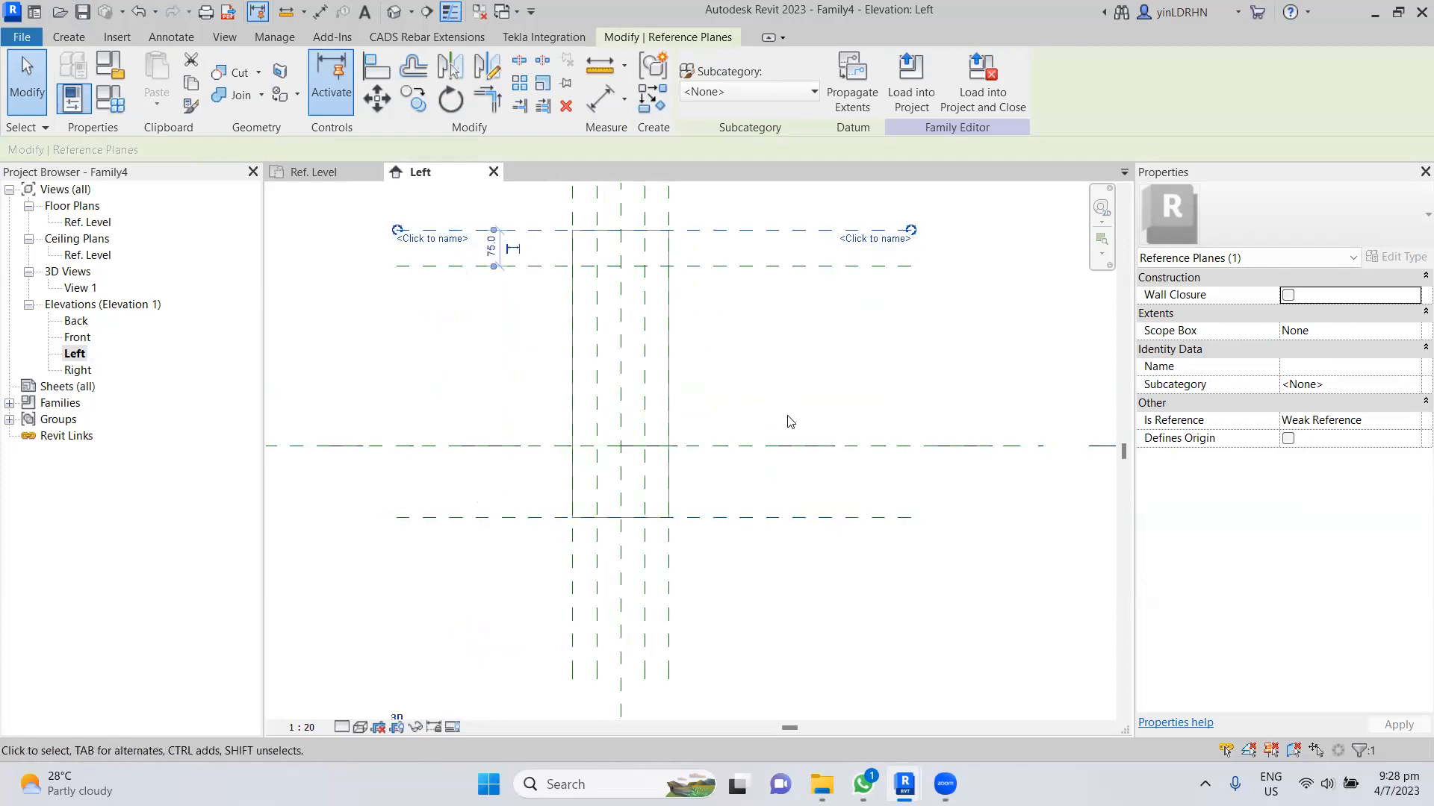
pyautogui.click(788, 421)
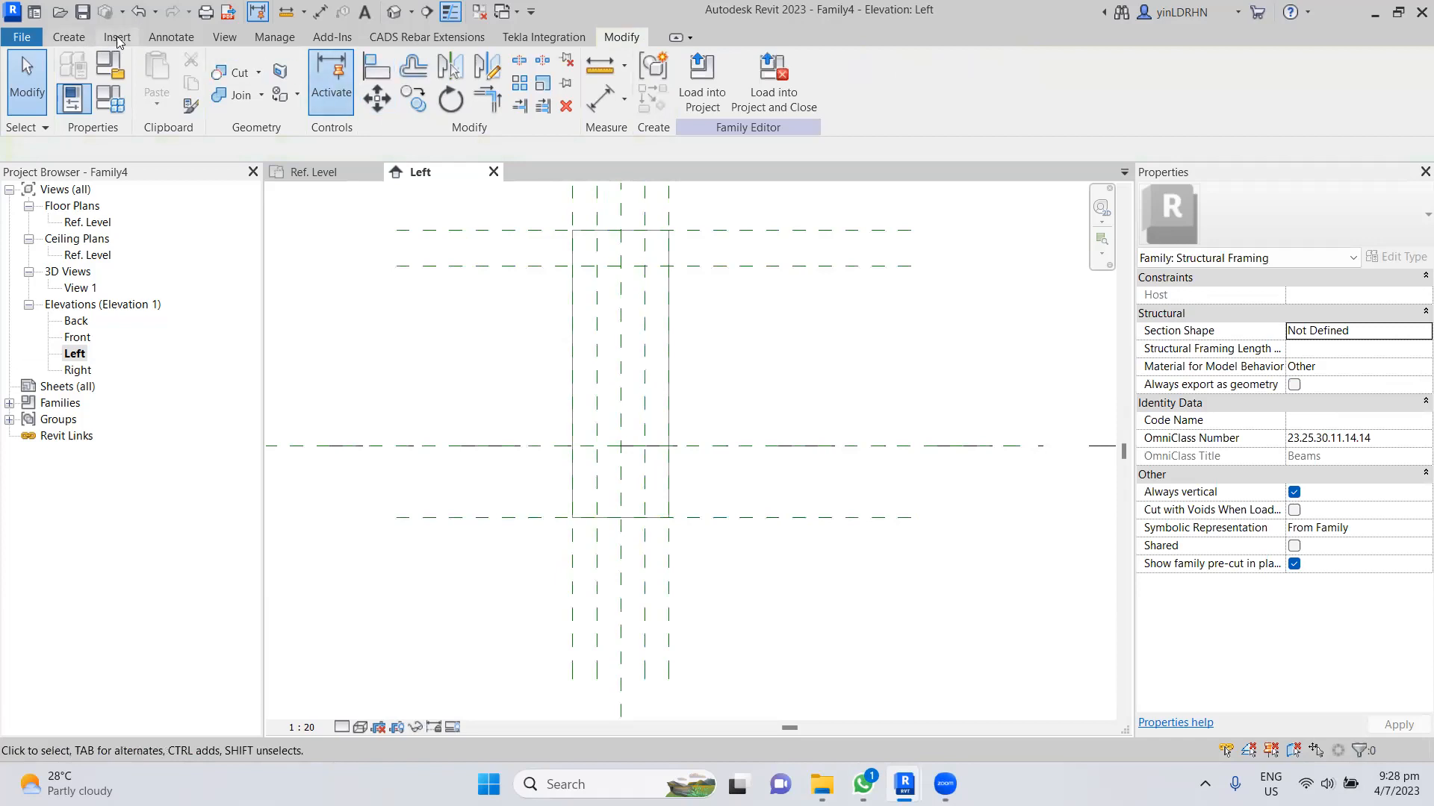
# - Add an aligned dimension across the bottom-edge plane, reference level and top-edge plane, and constrain its two segments to be equal
pyautogui.click(171, 37)
pyautogui.click(77, 74)
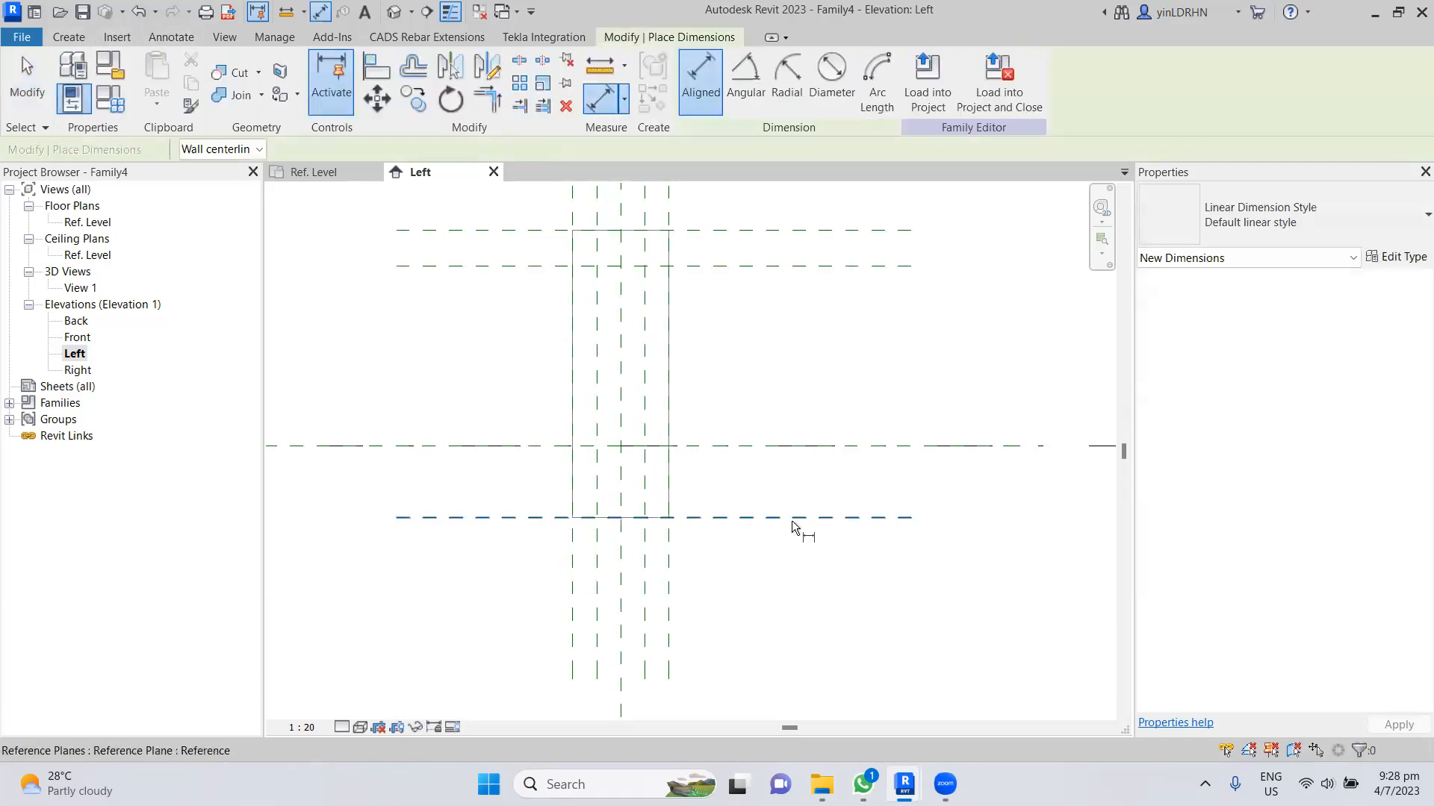
pyautogui.click(791, 519)
pyautogui.click(787, 444)
pyautogui.click(774, 230)
pyautogui.click(818, 204)
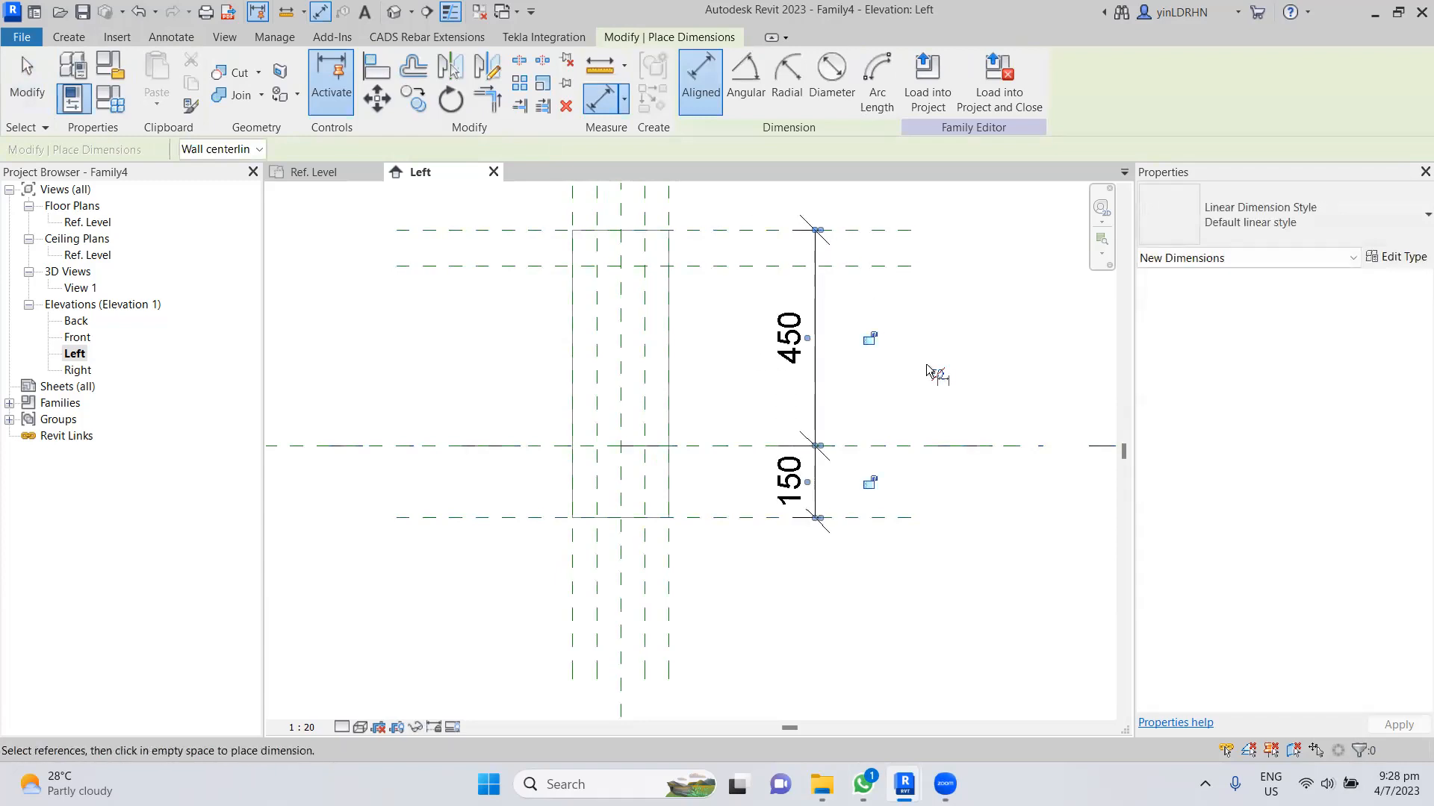
pyautogui.click(932, 371)
pyautogui.press('Escape')
pyautogui.press('Escape')
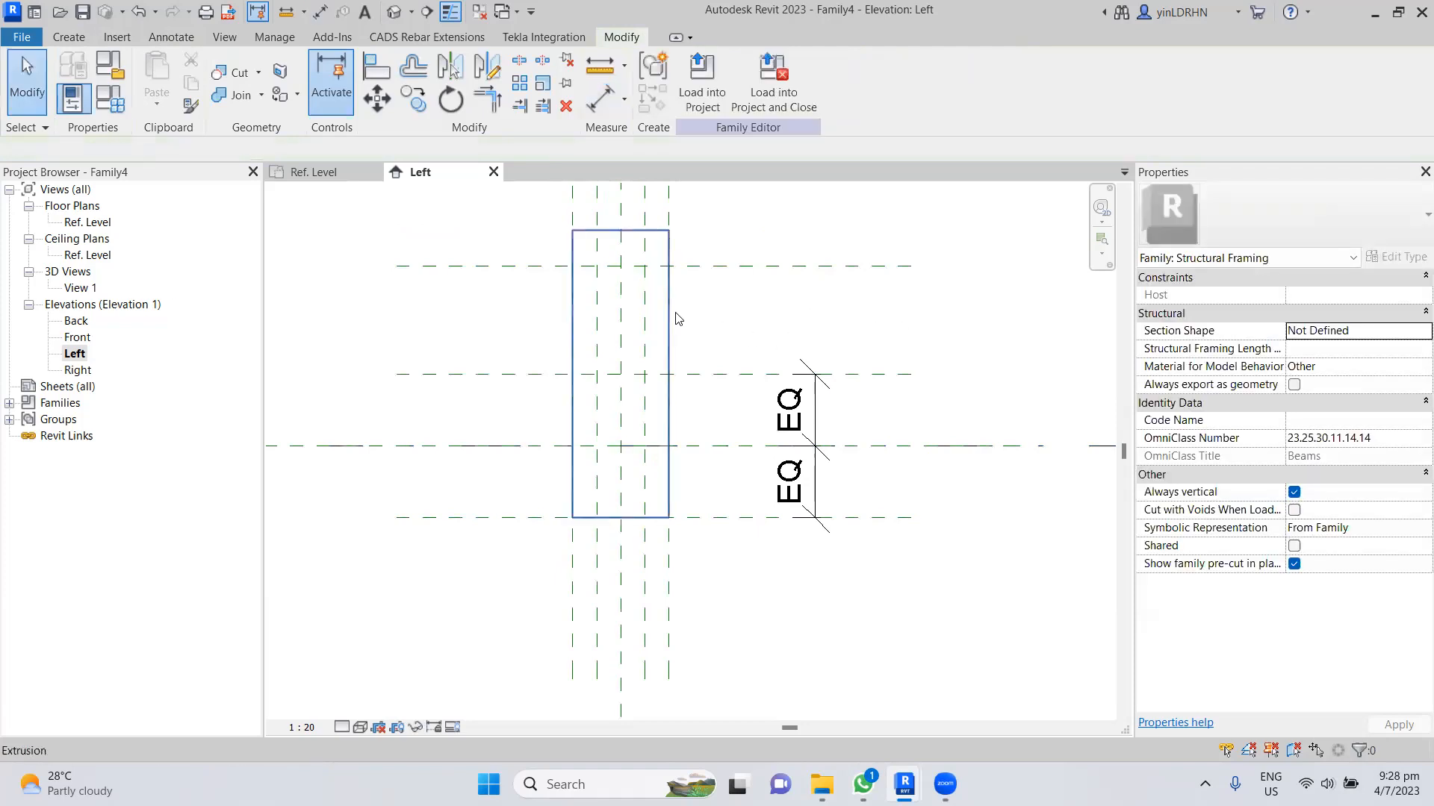
# - Lower the beam extrusion's top edge to the repositioned top horizontal reference plane
pyautogui.click(676, 319)
pyautogui.moveTo(621, 228); pyautogui.dragTo(622, 373)
pyautogui.click(707, 266)
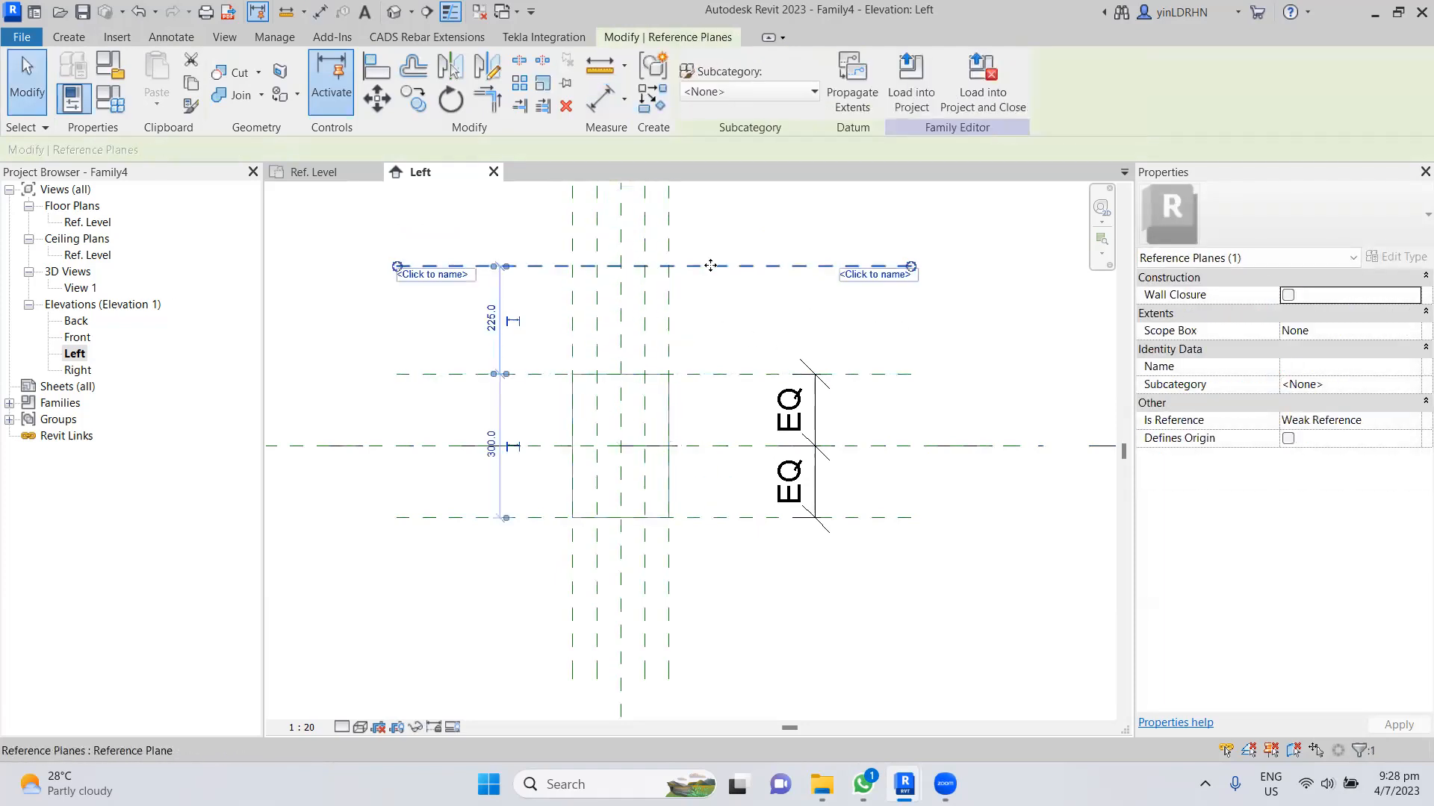
pyautogui.click(732, 308)
# - Move the stray horizontal reference plane inside the section, setting it 75 mm below the top-edge plane
pyautogui.click(699, 266)
pyautogui.keyDown('ctrl'); pyautogui.moveTo(699, 266); pyautogui.dragTo(695, 411); pyautogui.keyUp('ctrl')
pyautogui.click(490, 392)
pyautogui.write('75')
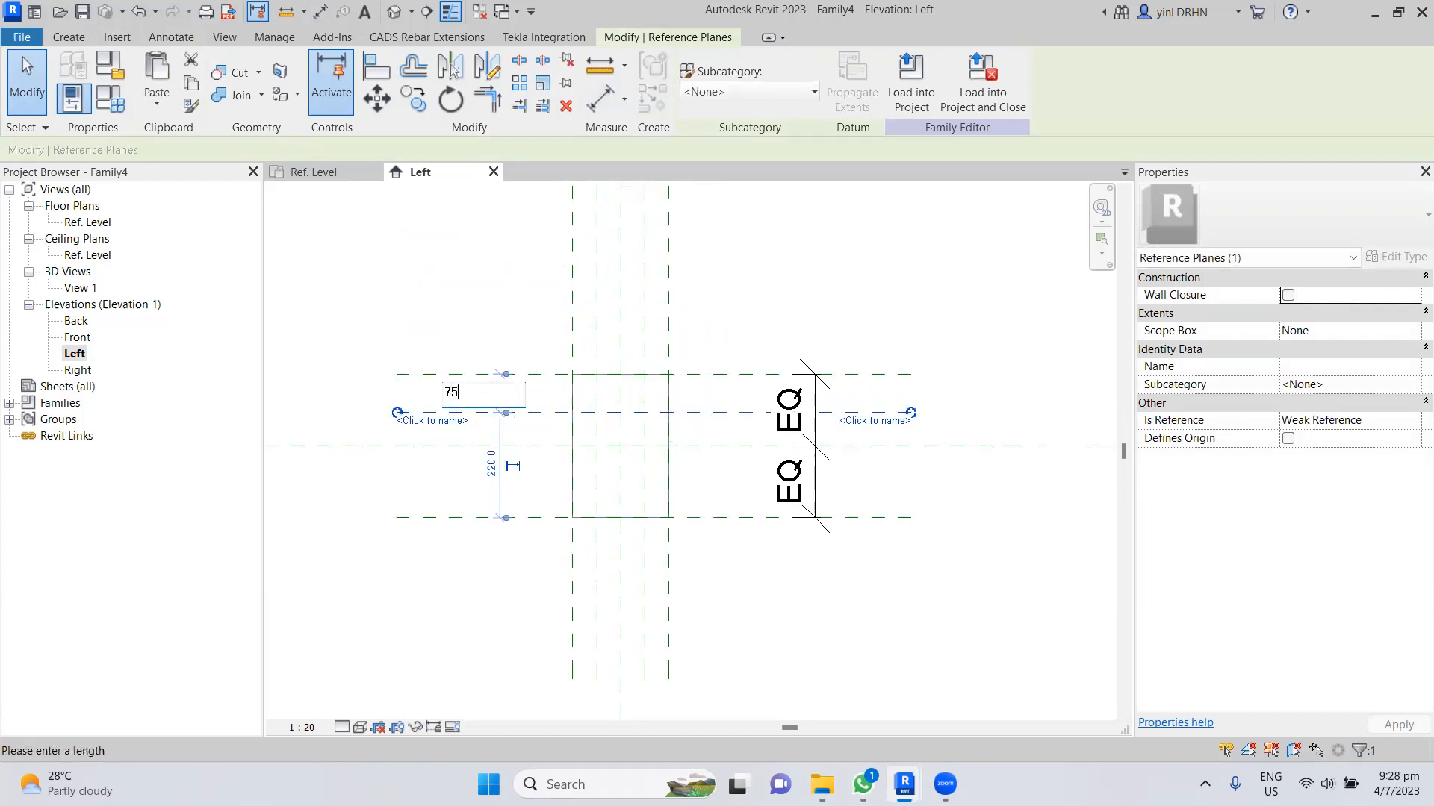
pyautogui.press('Return')
pyautogui.click(753, 325)
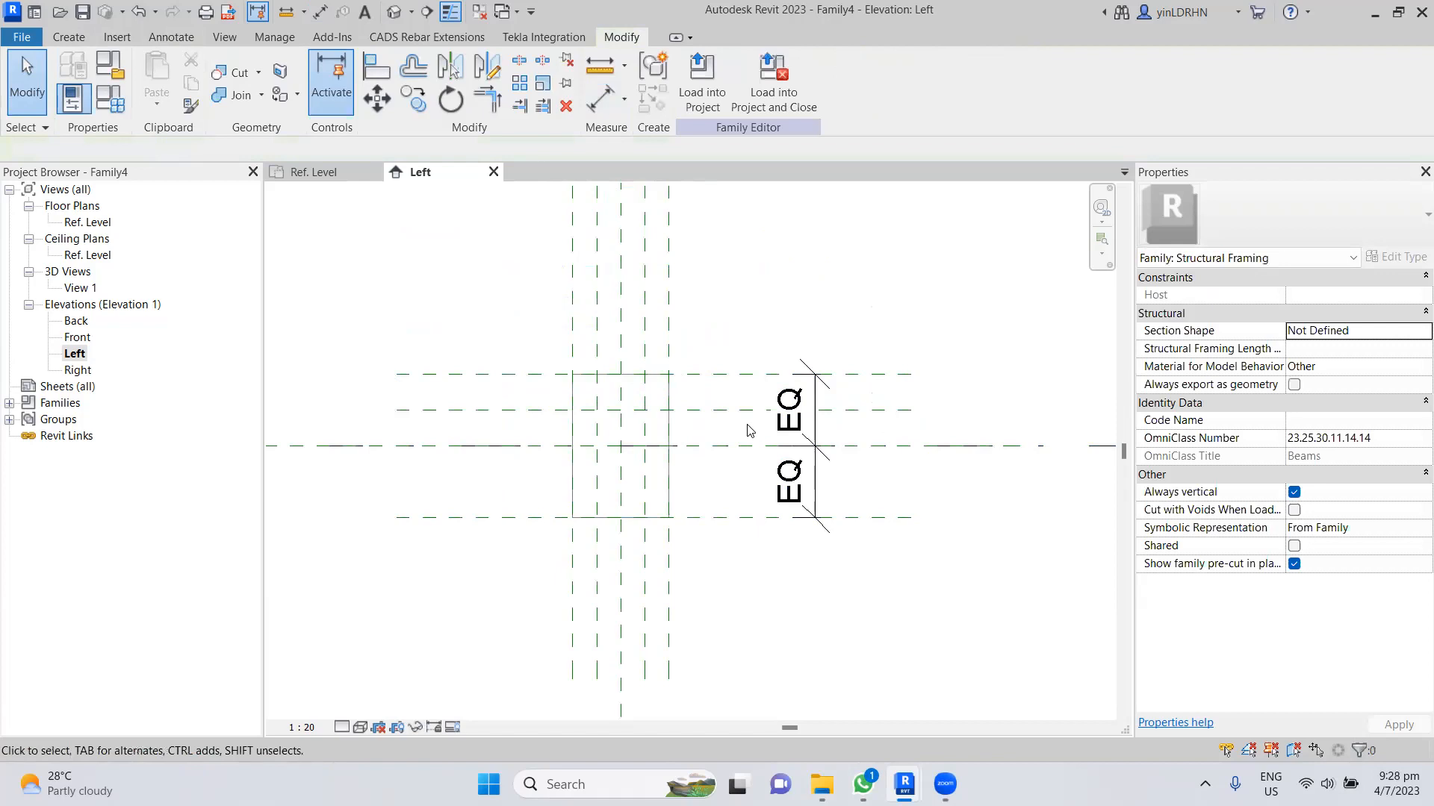
# - Add an aligned dimension above the section across both side-edge planes and the vertical centre plane, and constrain its segments to be equal
pyautogui.scroll(1, 749, 431)
pyautogui.moveTo(701, 620); pyautogui.dragTo(702, 547, button='middle')
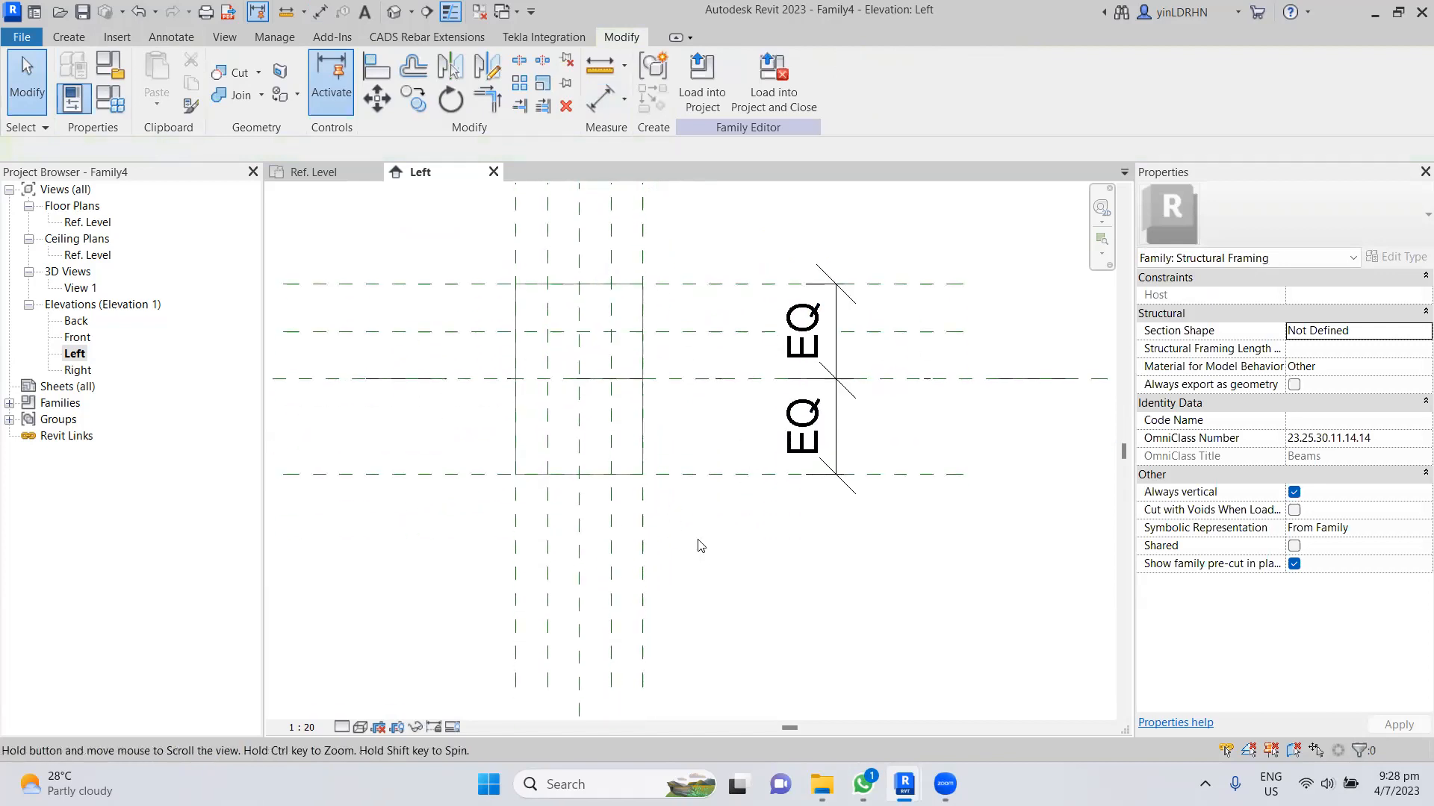
pyautogui.scroll(-1, 708, 526)
pyautogui.moveTo(695, 326); pyautogui.dragTo(688, 416, button='middle')
pyautogui.scroll(1, 653, 364)
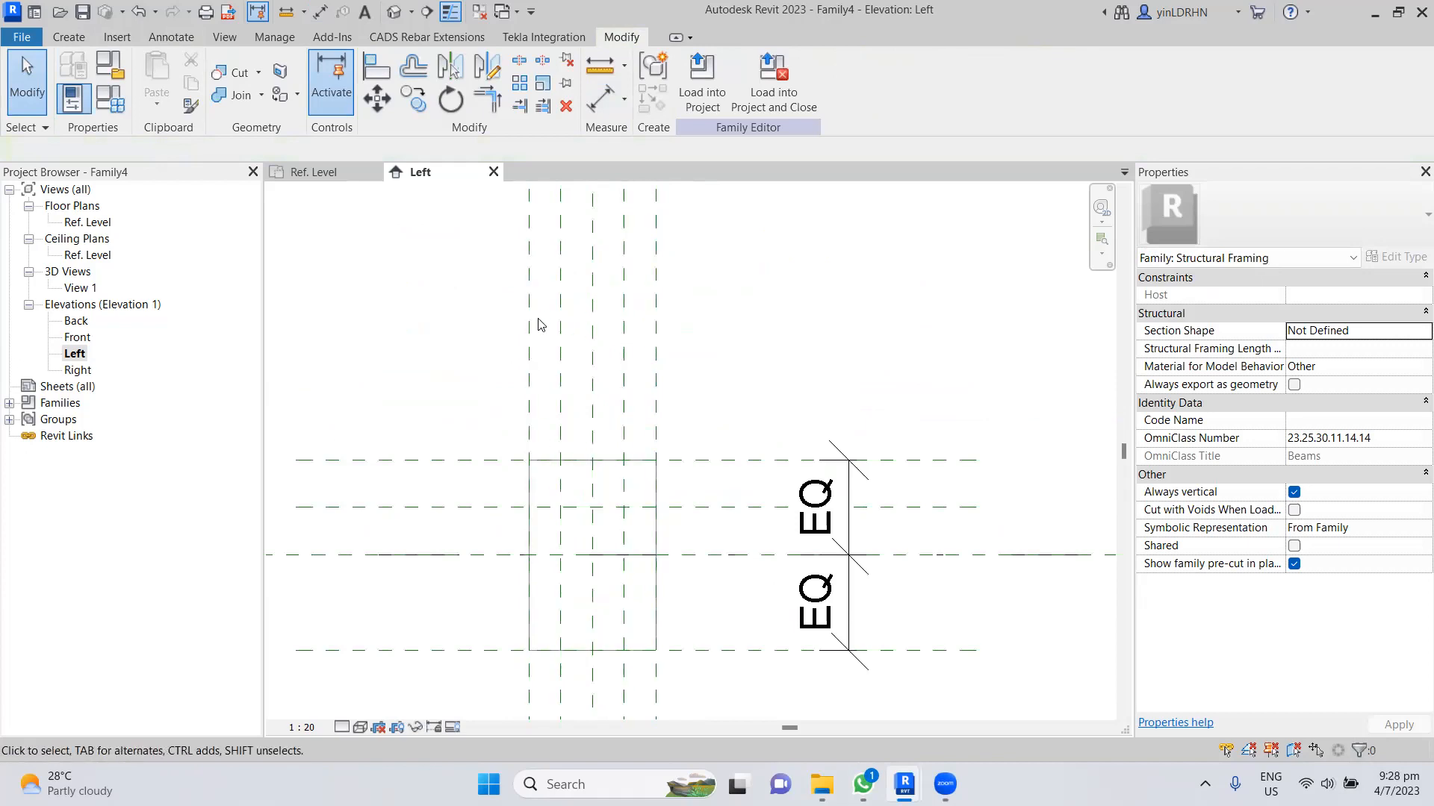
pyautogui.click(157, 43)
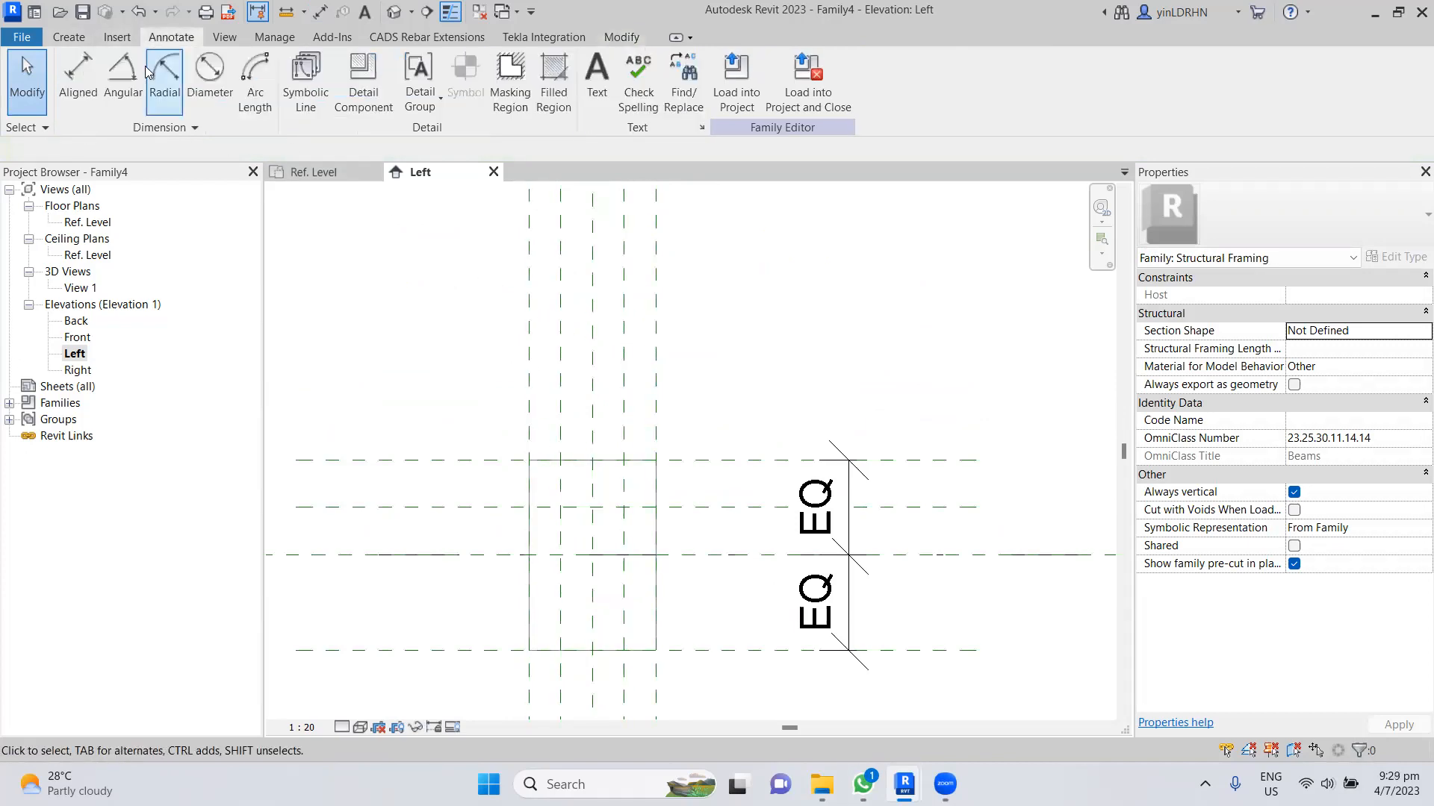
pyautogui.click(79, 76)
pyautogui.click(530, 366)
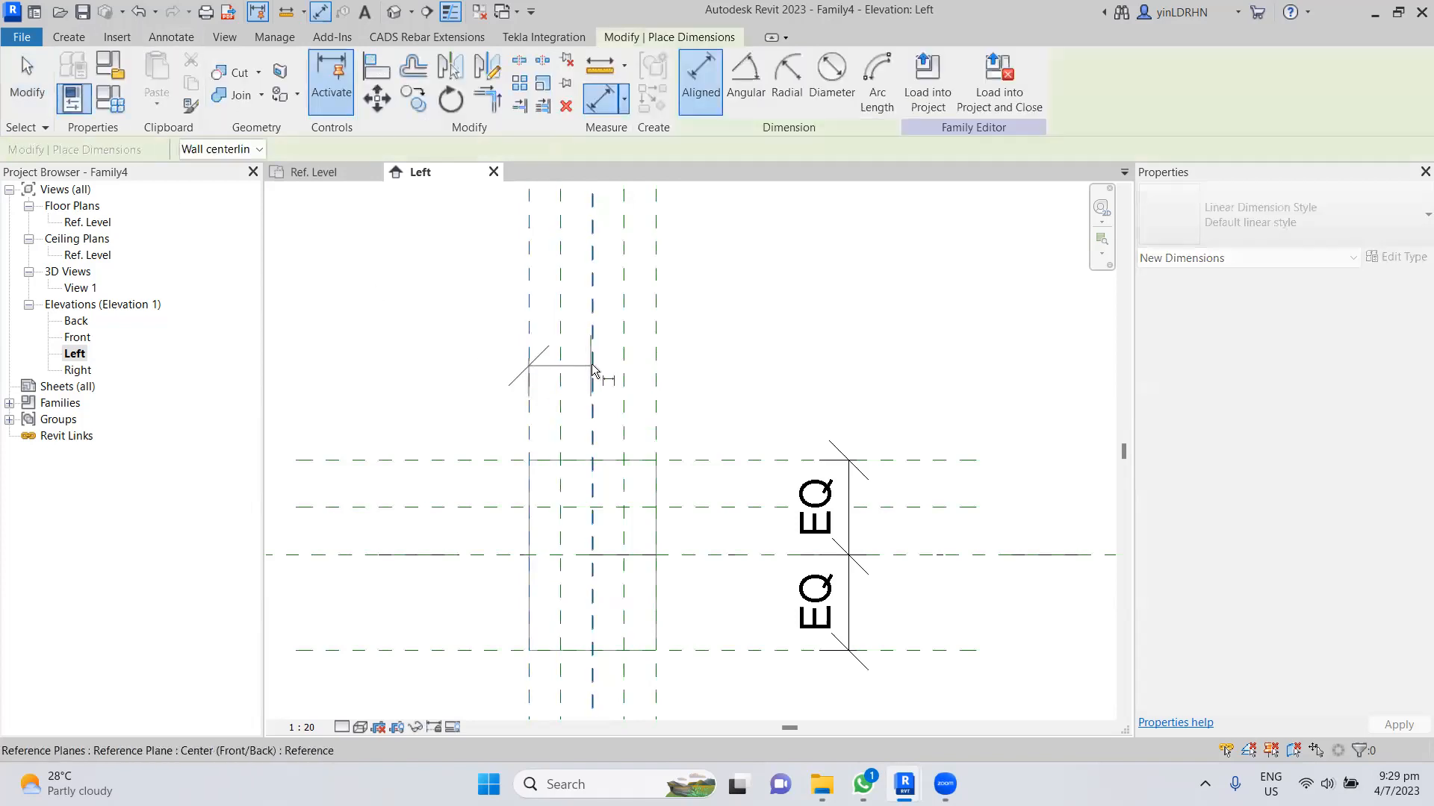
pyautogui.click(593, 366)
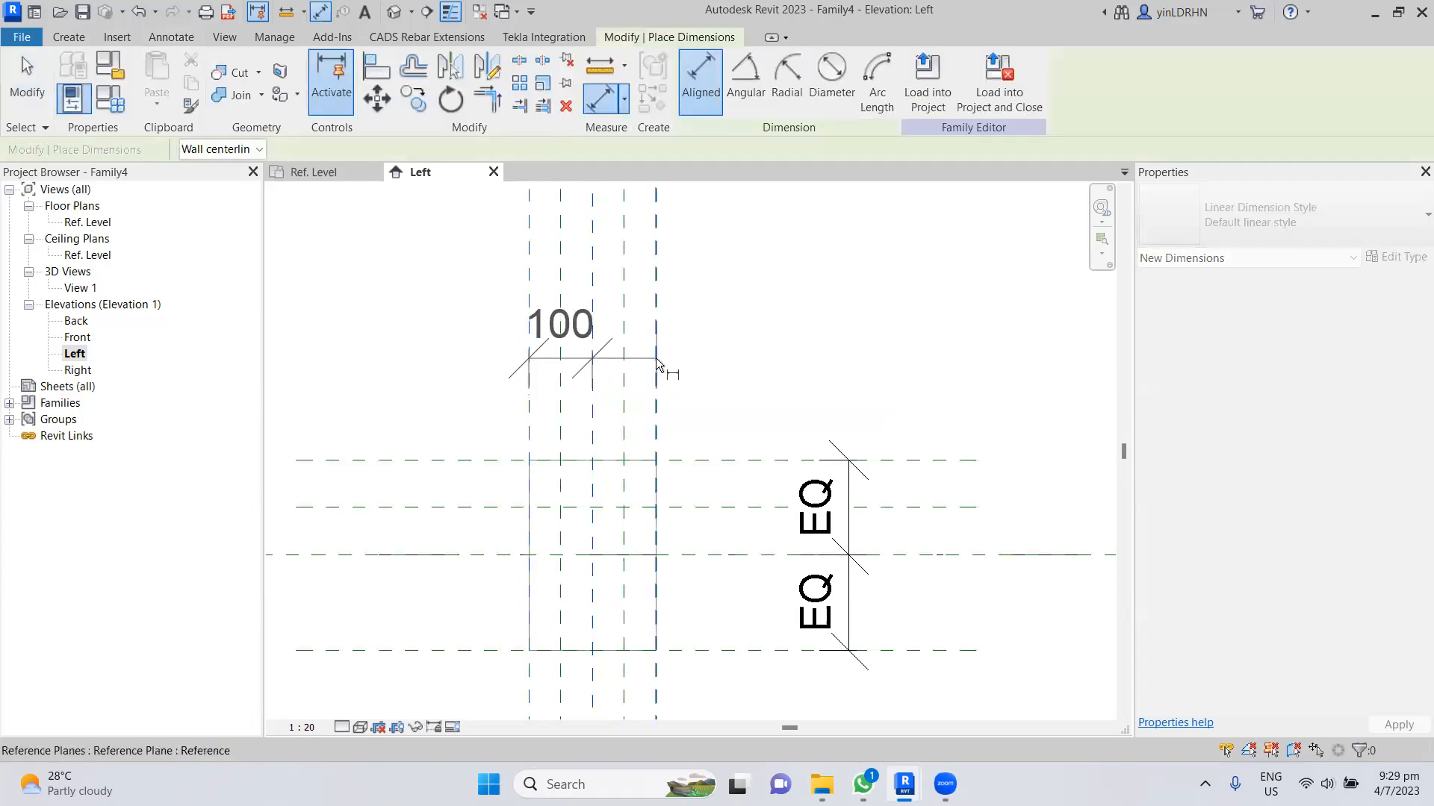
pyautogui.click(655, 357)
pyautogui.click(644, 298)
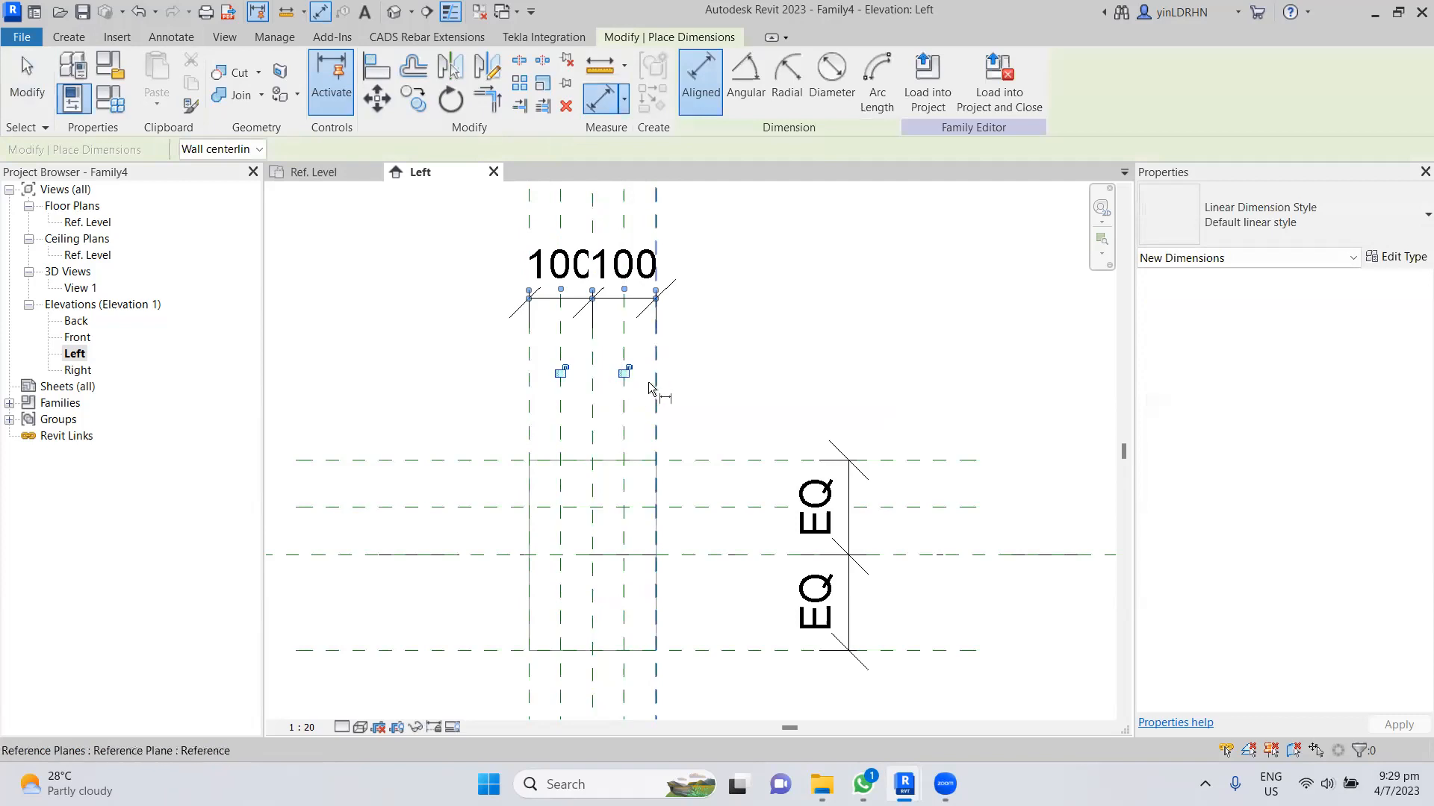
pyautogui.scroll(-1, 649, 382)
pyautogui.click(605, 197)
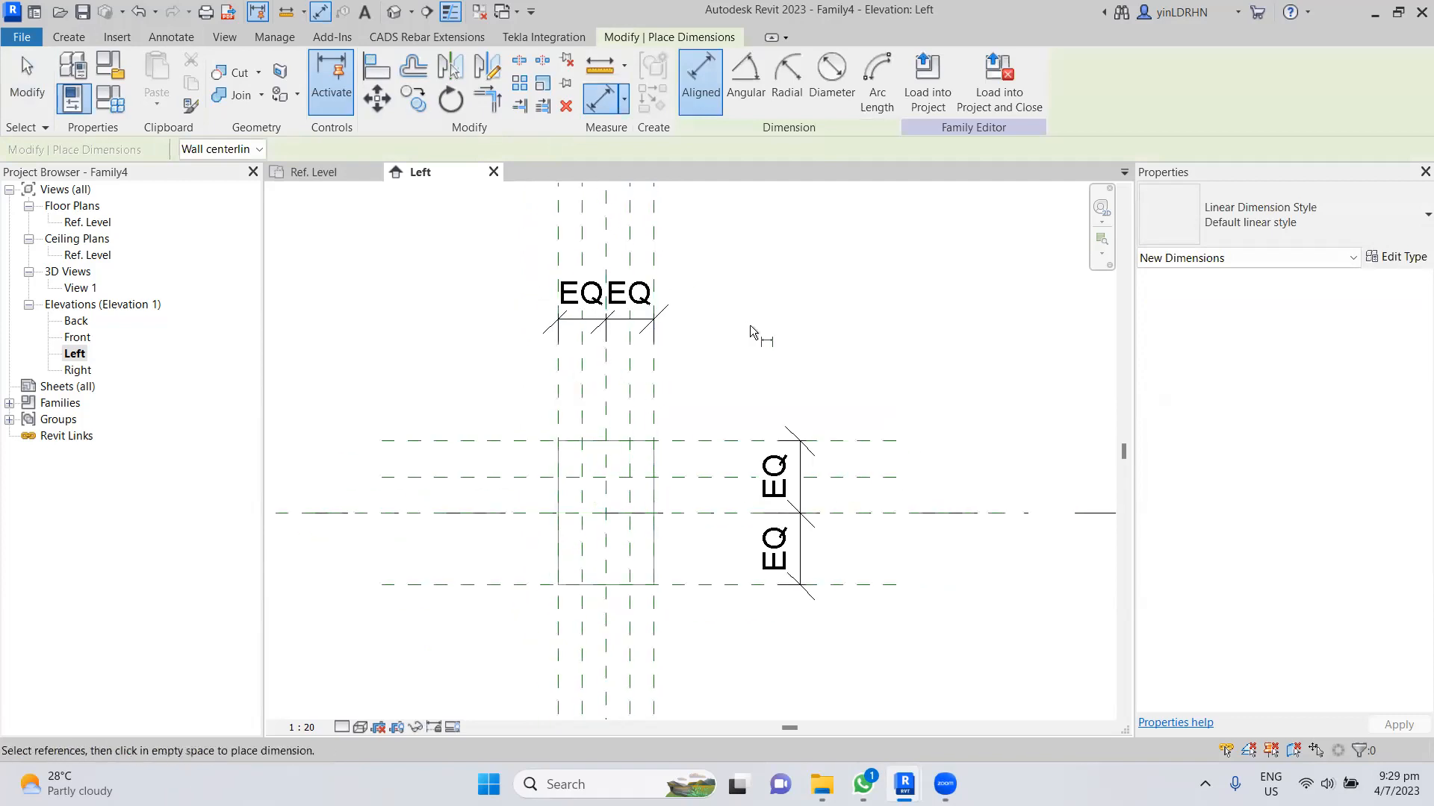
pyautogui.press('Escape')
# - Set the text size of the default linear dimension style to 1.5 mm
pyautogui.click(800, 486)
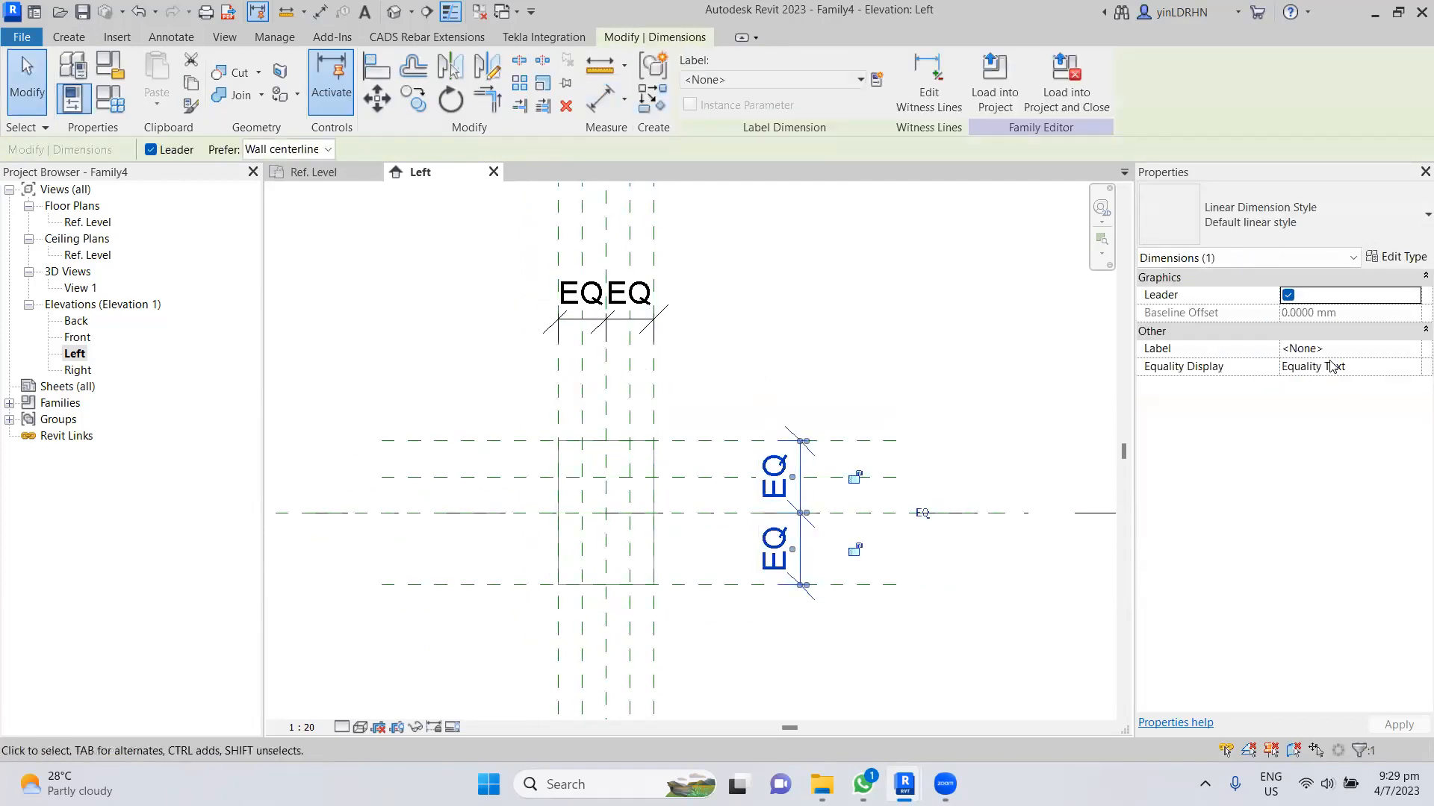
pyautogui.click(1396, 257)
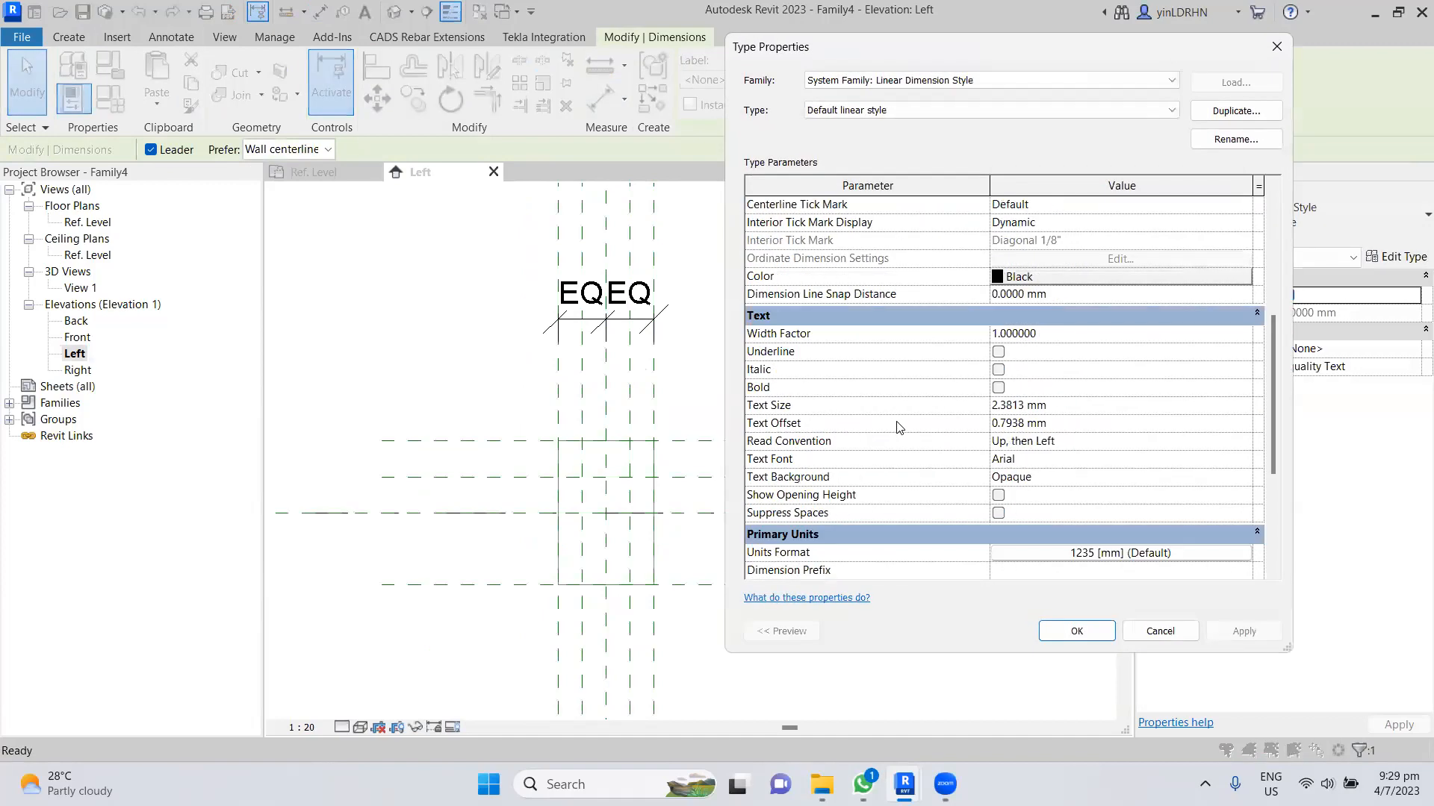
pyautogui.click(1071, 409)
pyautogui.write('1.5')
pyautogui.click(1243, 631)
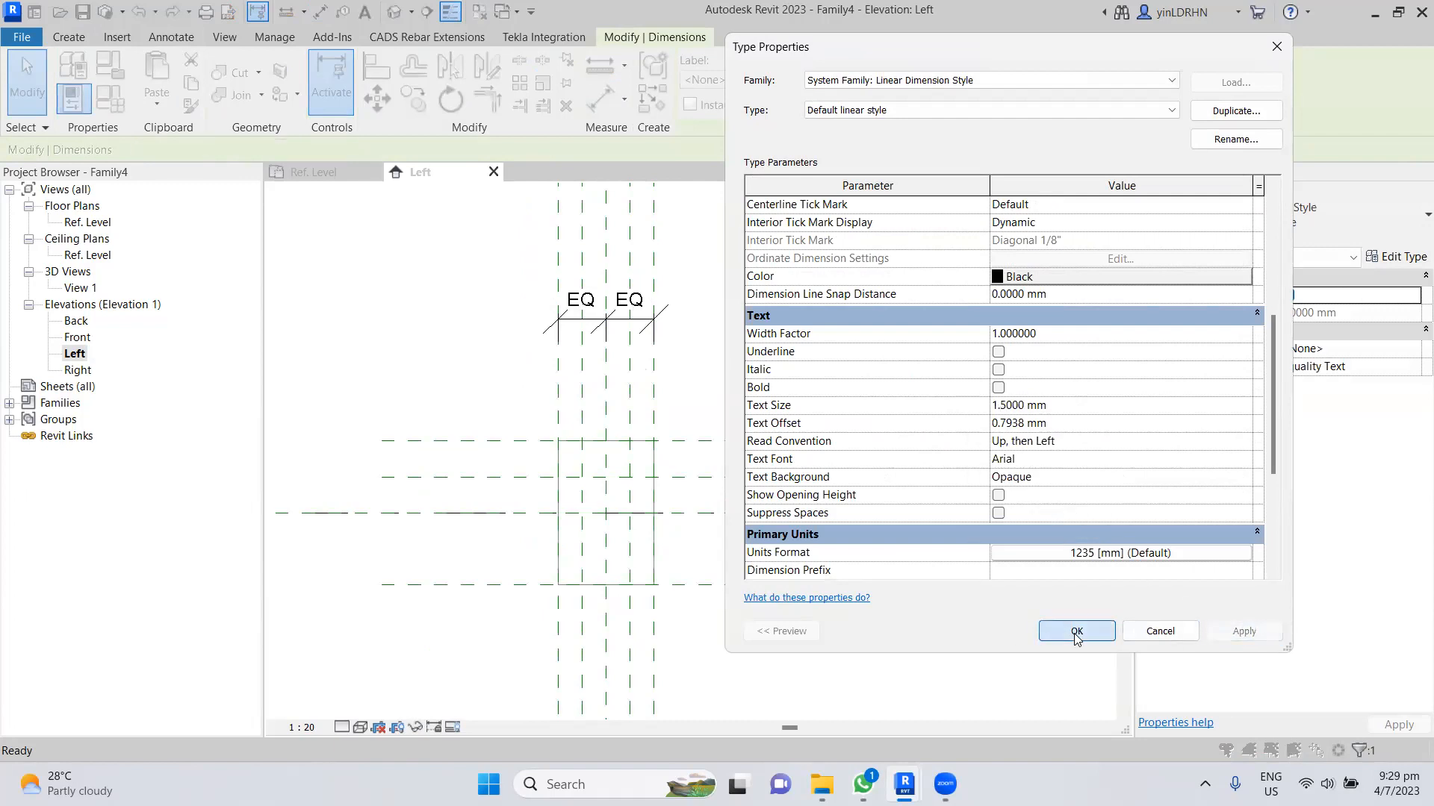
pyautogui.click(1075, 631)
pyautogui.click(820, 643)
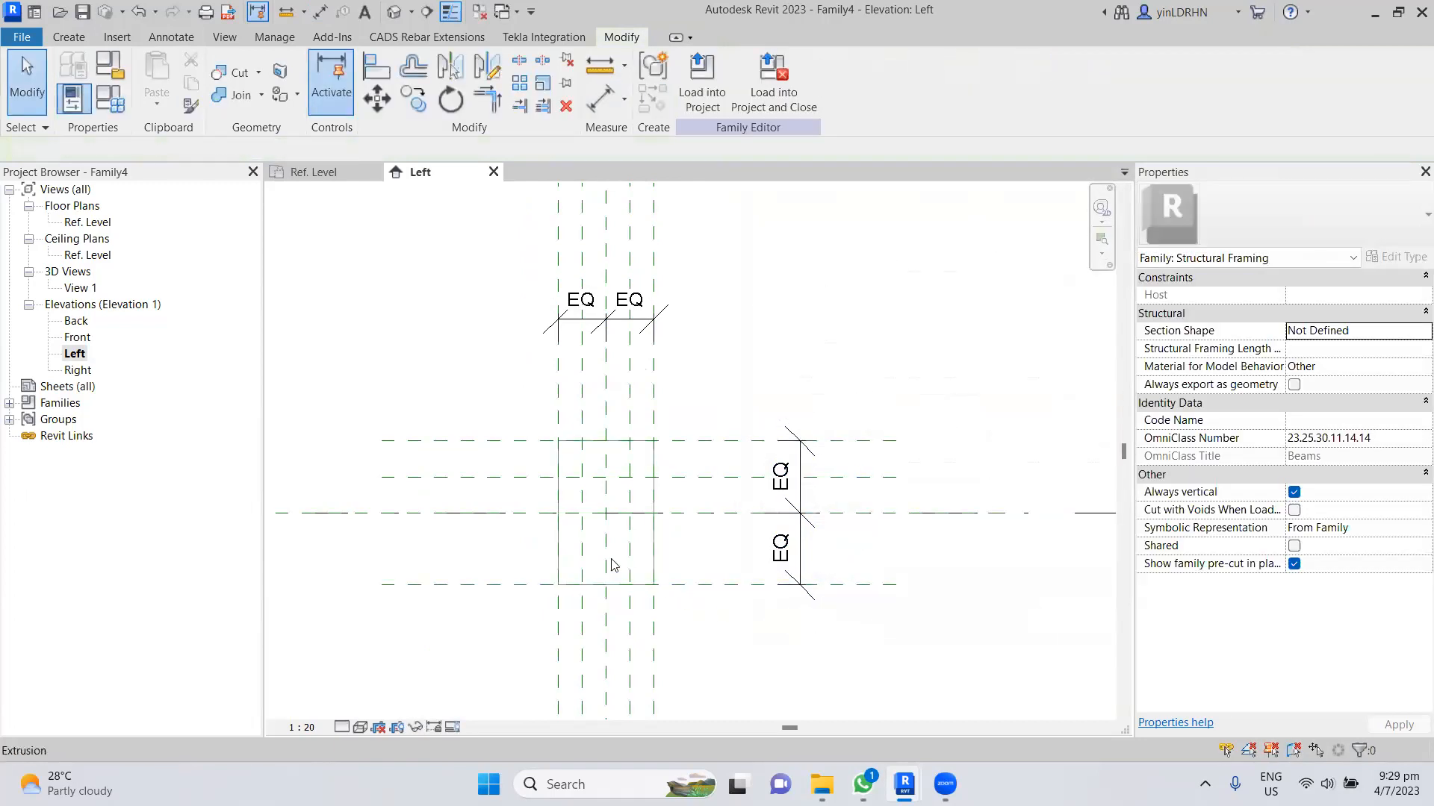
# - Open the beam extrusion's section profile sketch for editing
pyautogui.scroll(2, 601, 537)
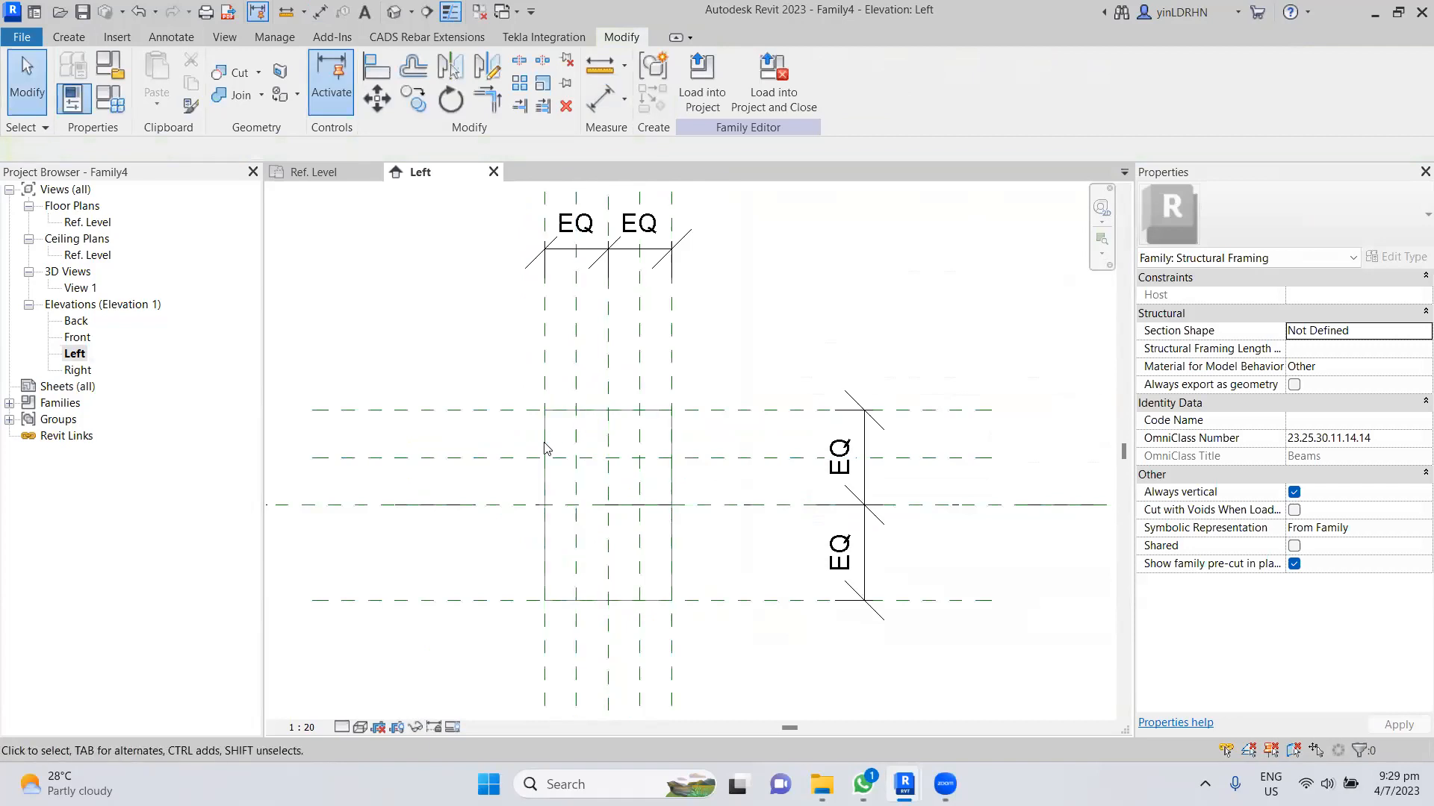
pyautogui.click(671, 443)
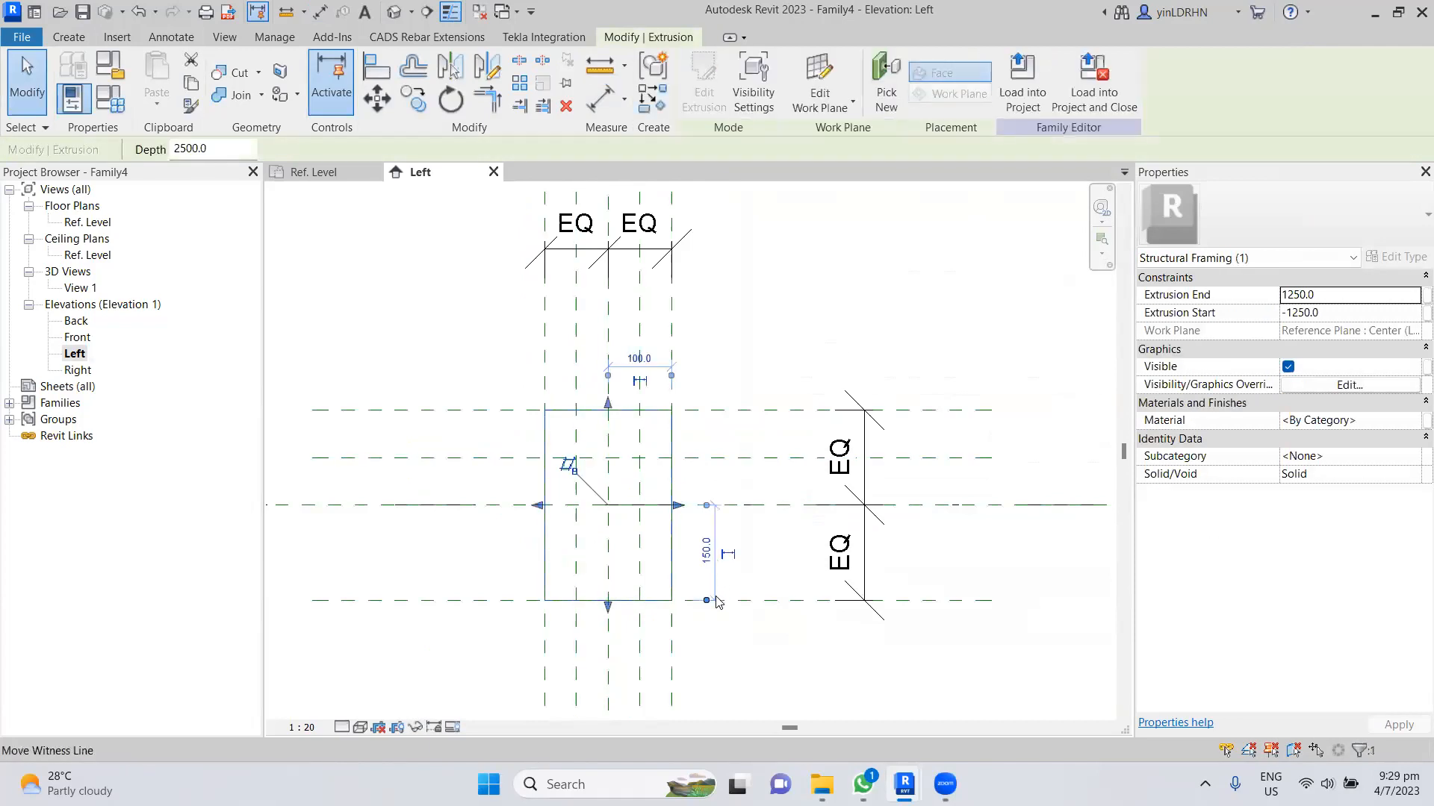
pyautogui.click(763, 383)
pyautogui.moveTo(469, 369); pyautogui.dragTo(744, 663)
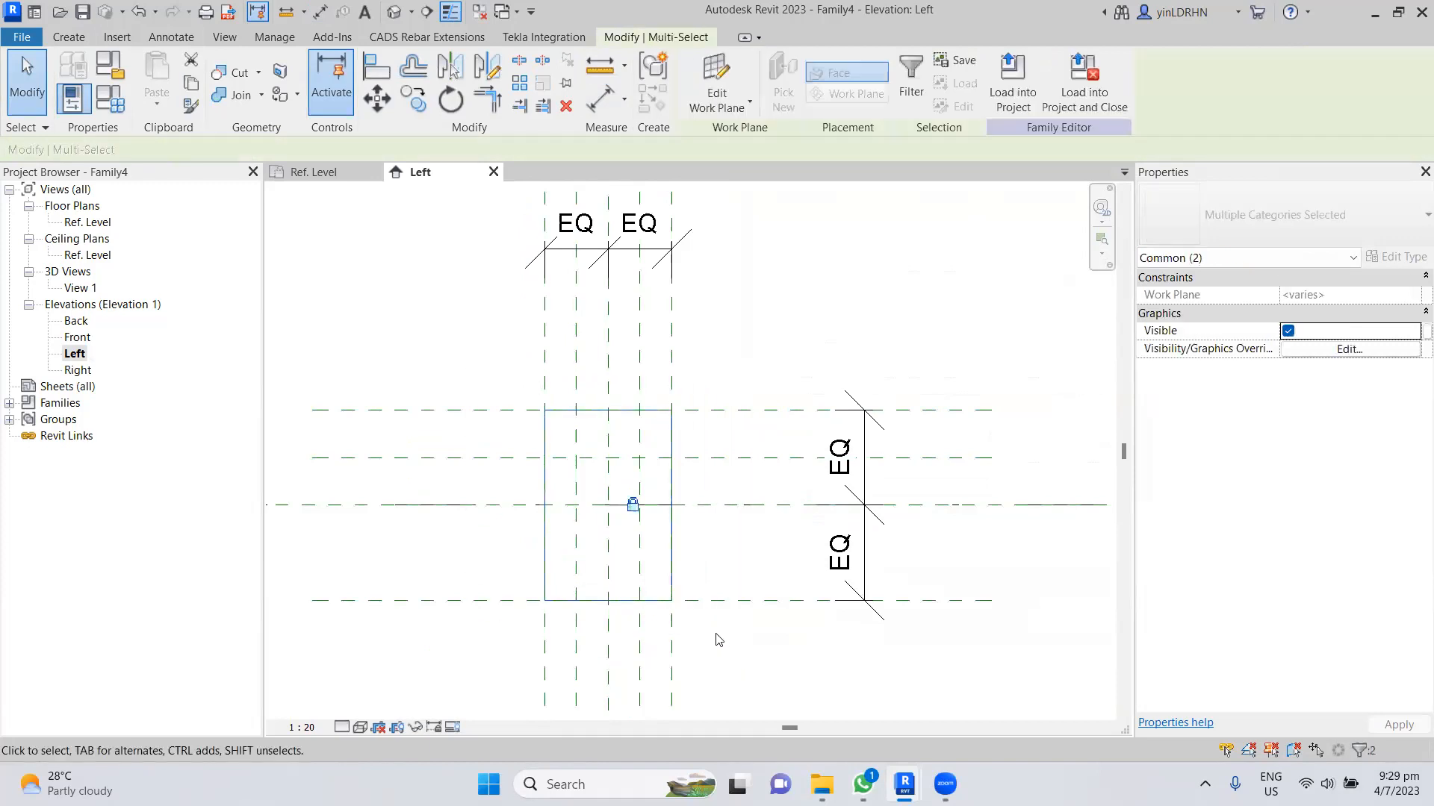
pyautogui.click(717, 640)
pyautogui.click(670, 551)
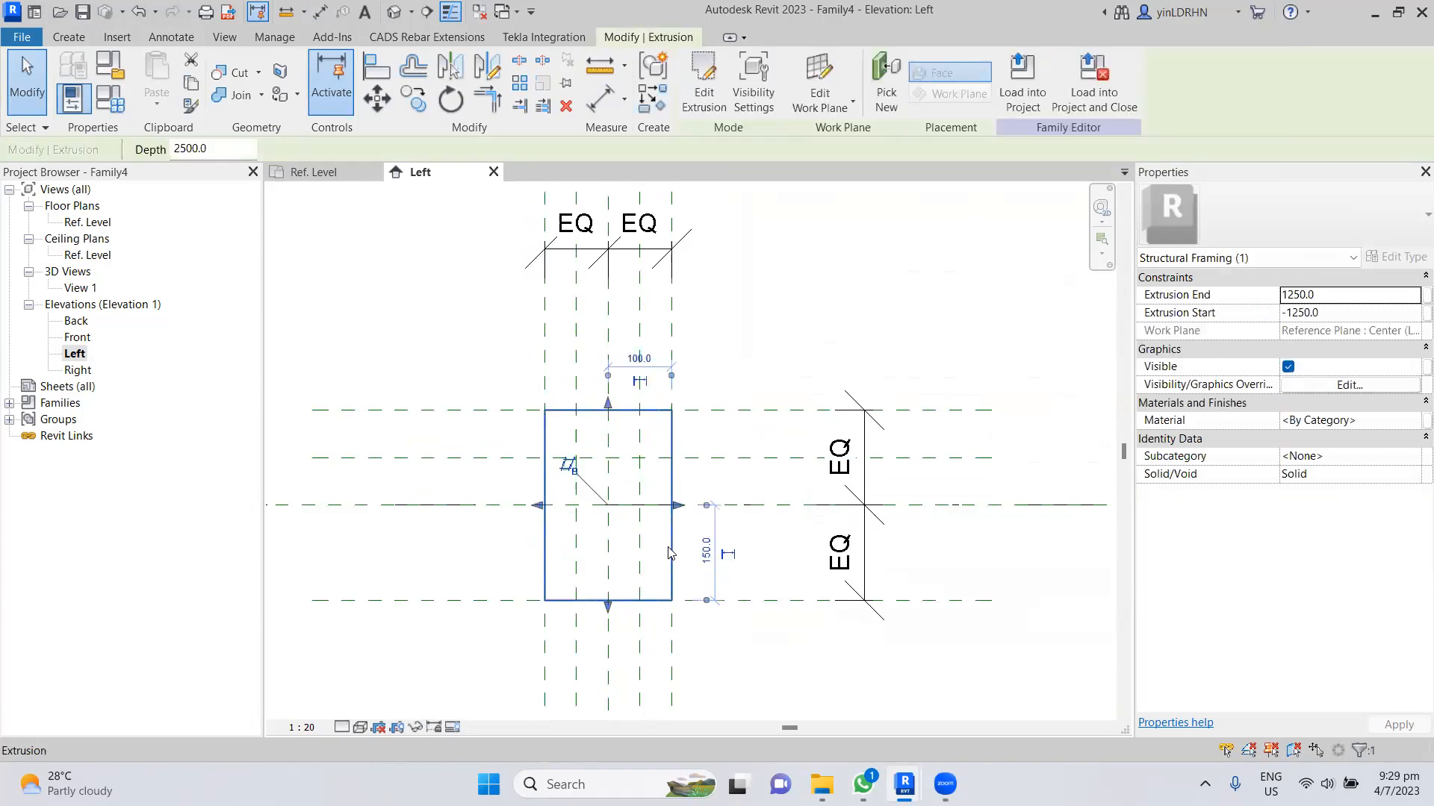
pyautogui.click(705, 105)
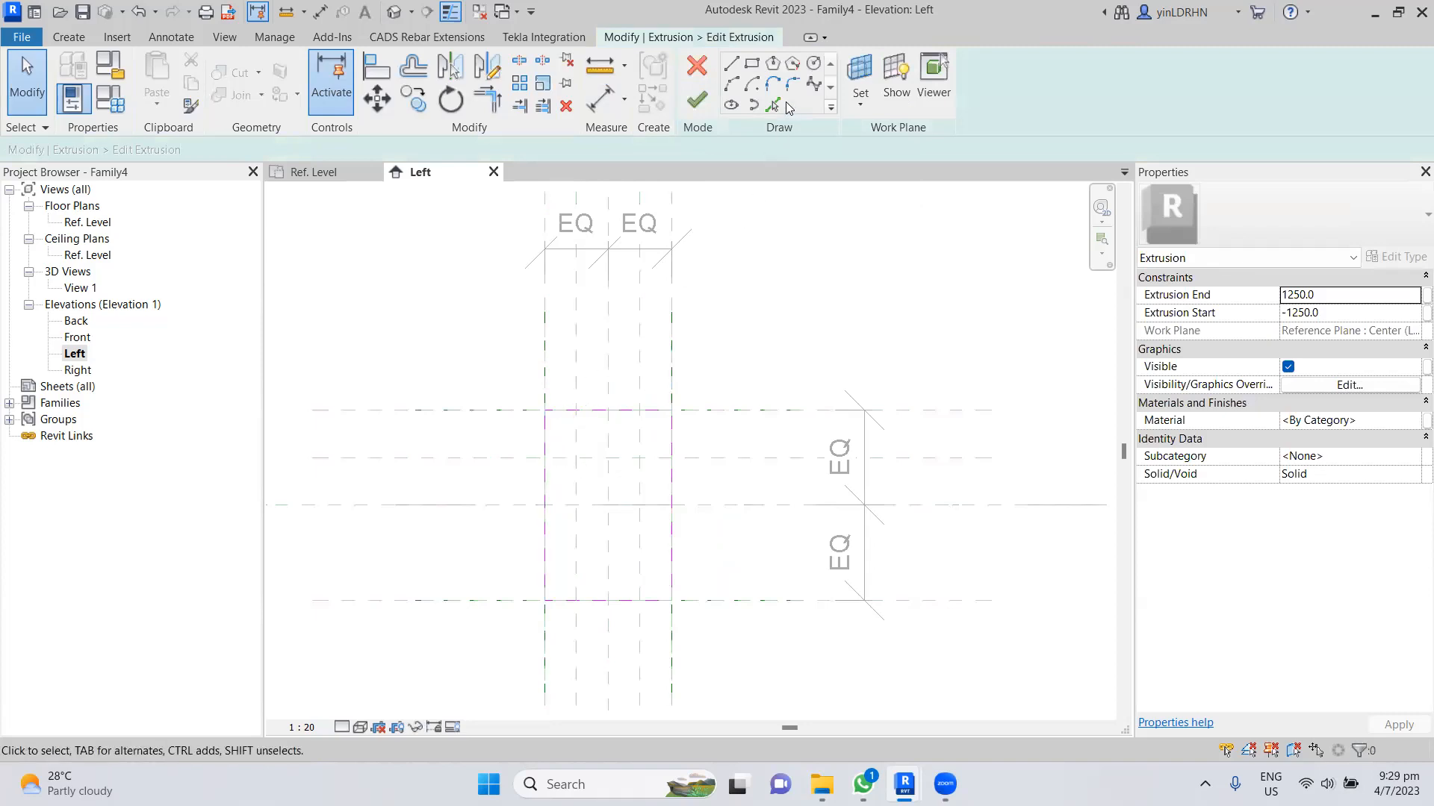
# - Add sketch lines along the inner horizontal reference plane and the two inner vertical reference planes
pyautogui.click(775, 105)
pyautogui.click(571, 457)
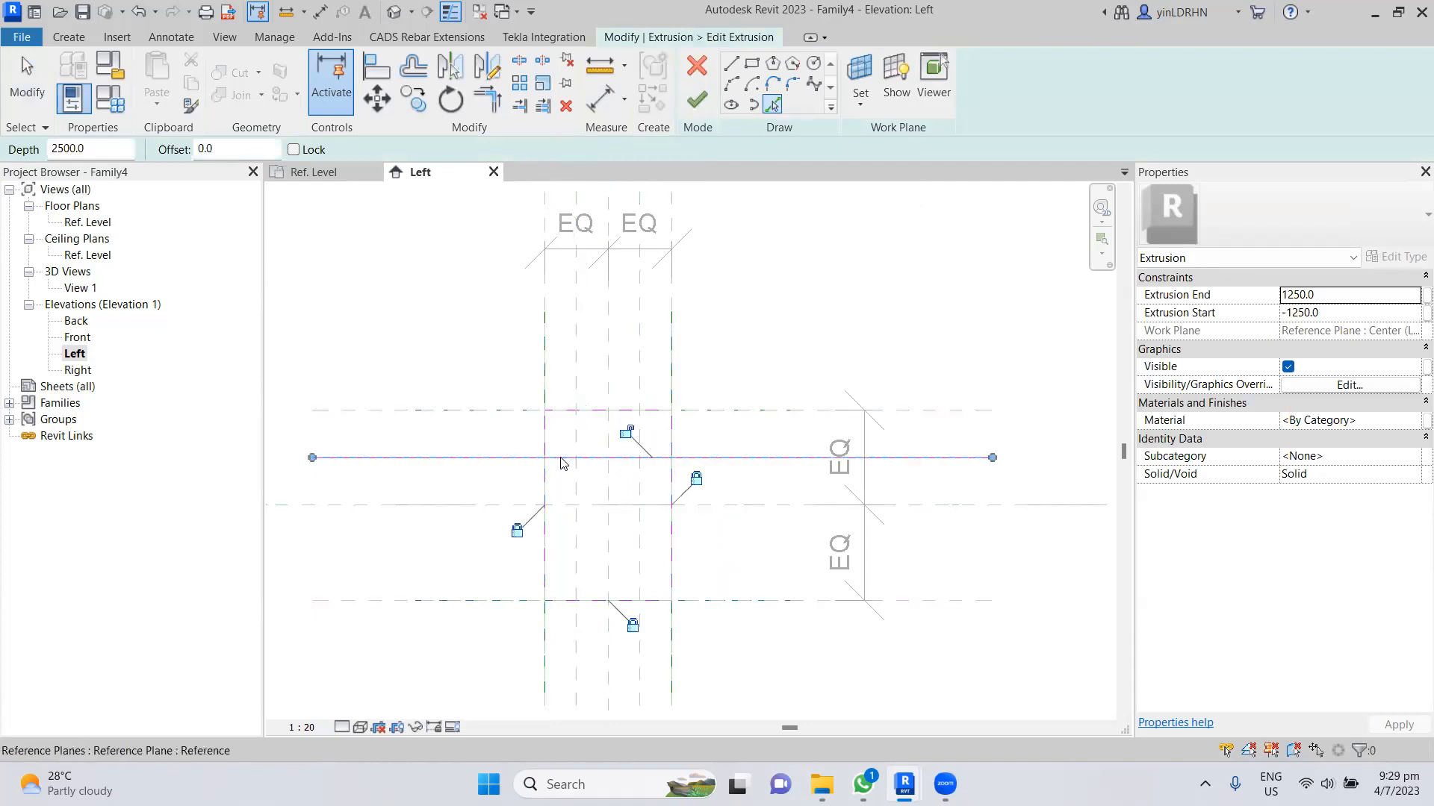
pyautogui.click(577, 440)
pyautogui.click(644, 455)
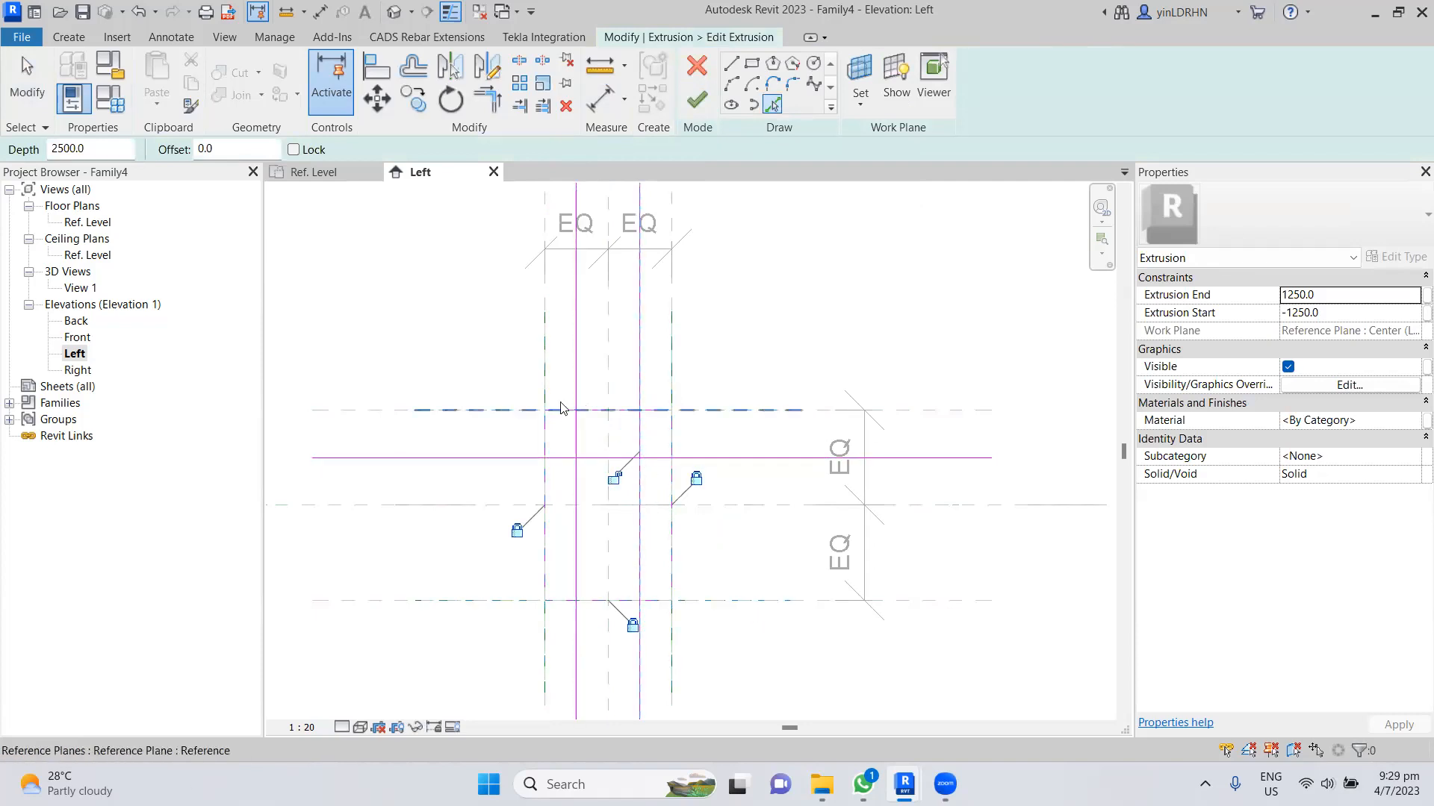
# - Trim the inner horizontal line to a corner with the left edge, and the right inner vertical line to a corner with the top edge
pyautogui.scroll(2, 561, 457)
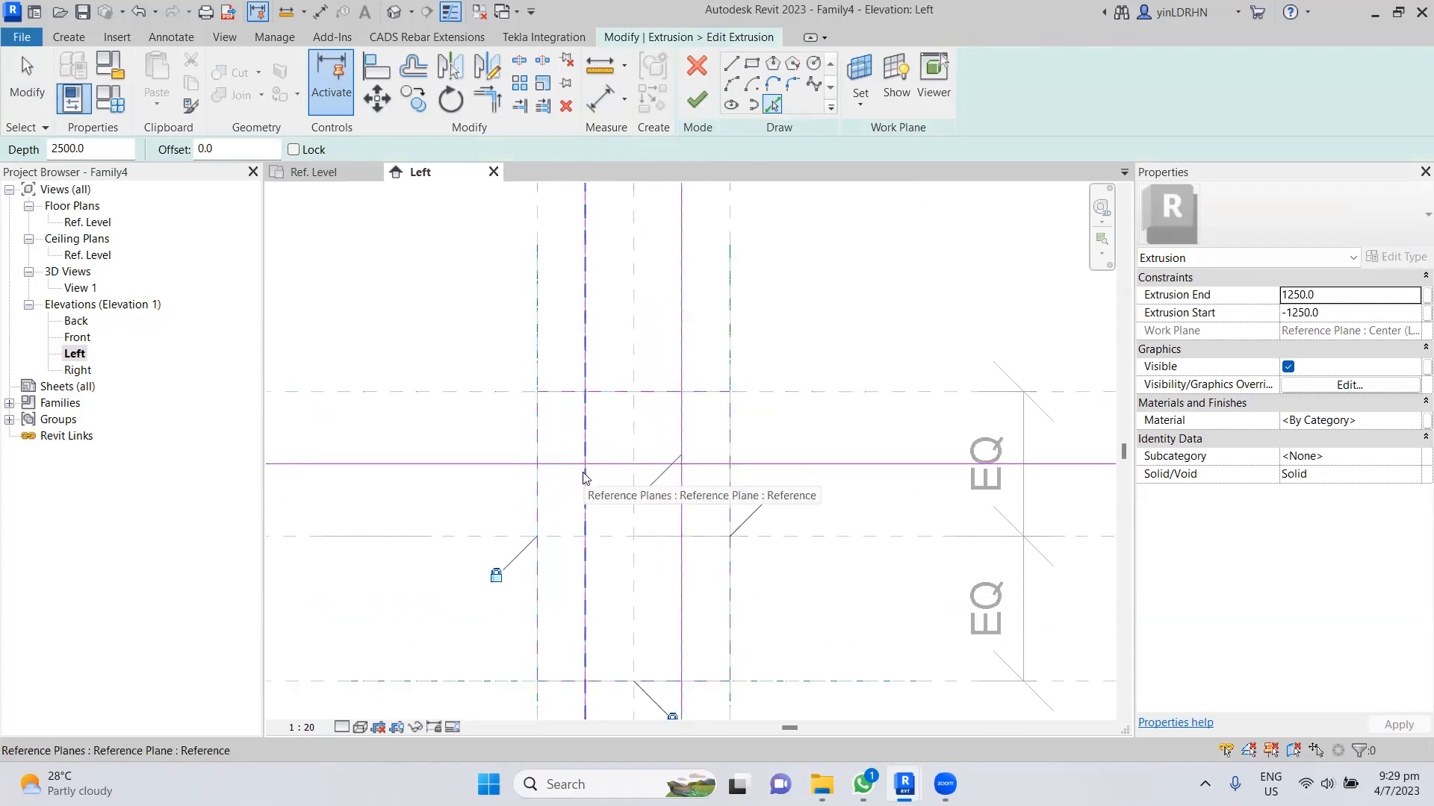
pyautogui.click(487, 99)
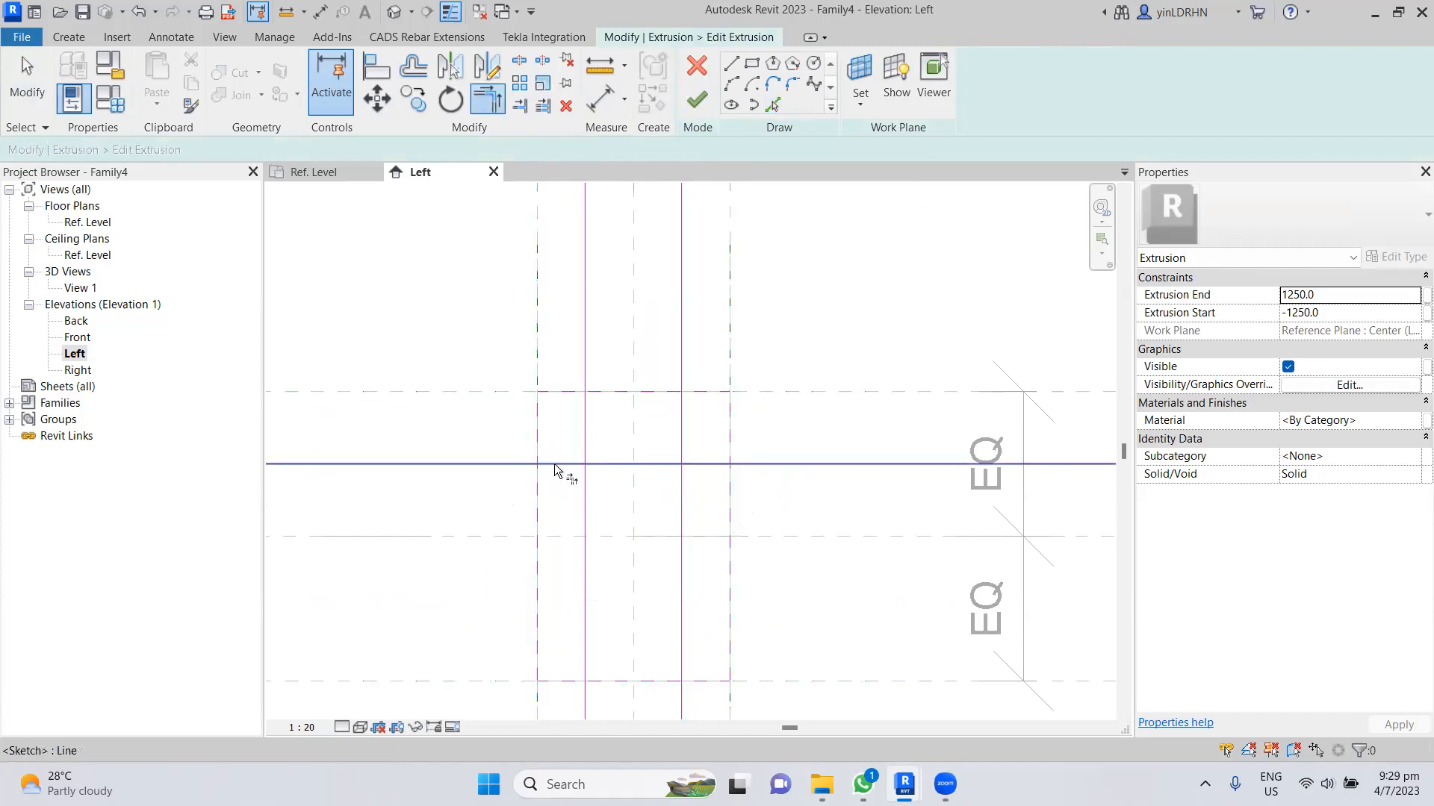
pyautogui.click(554, 465)
pyautogui.click(538, 494)
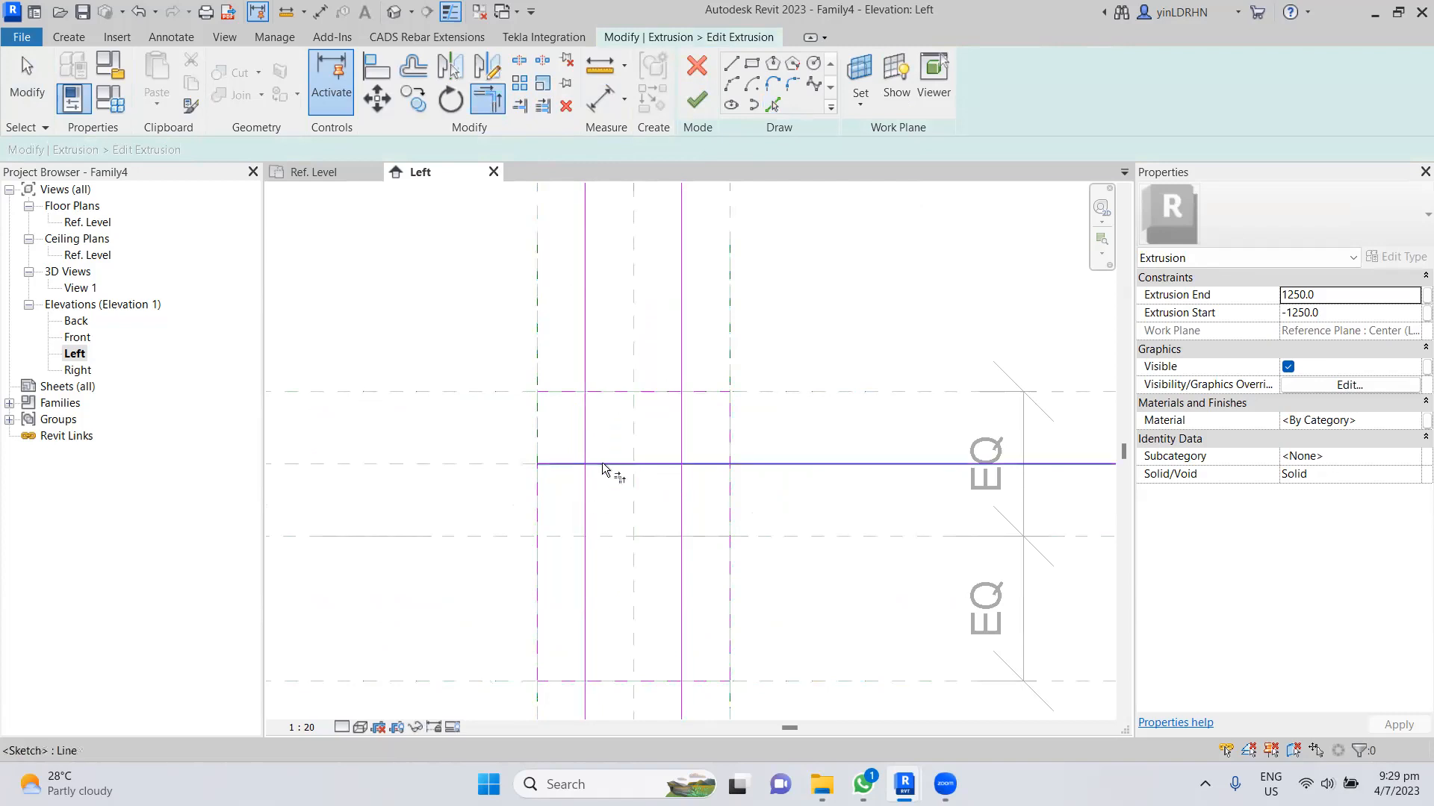
pyautogui.click(674, 409)
# - Try to trim the right inner vertical line and the inner horizontal line into a corner, and undo the trim
pyautogui.scroll(1, 697, 531)
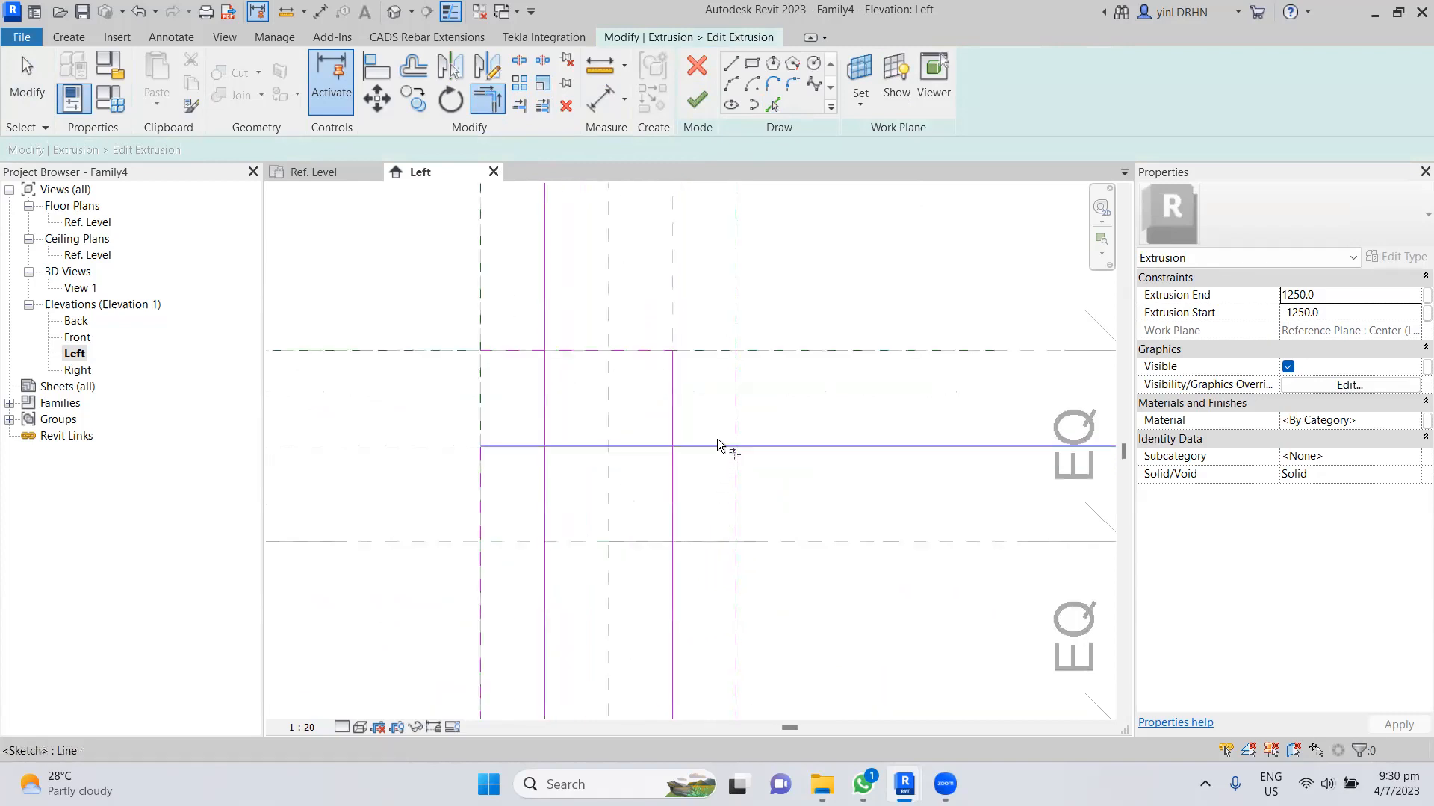
pyautogui.click(672, 422)
pyautogui.click(702, 446)
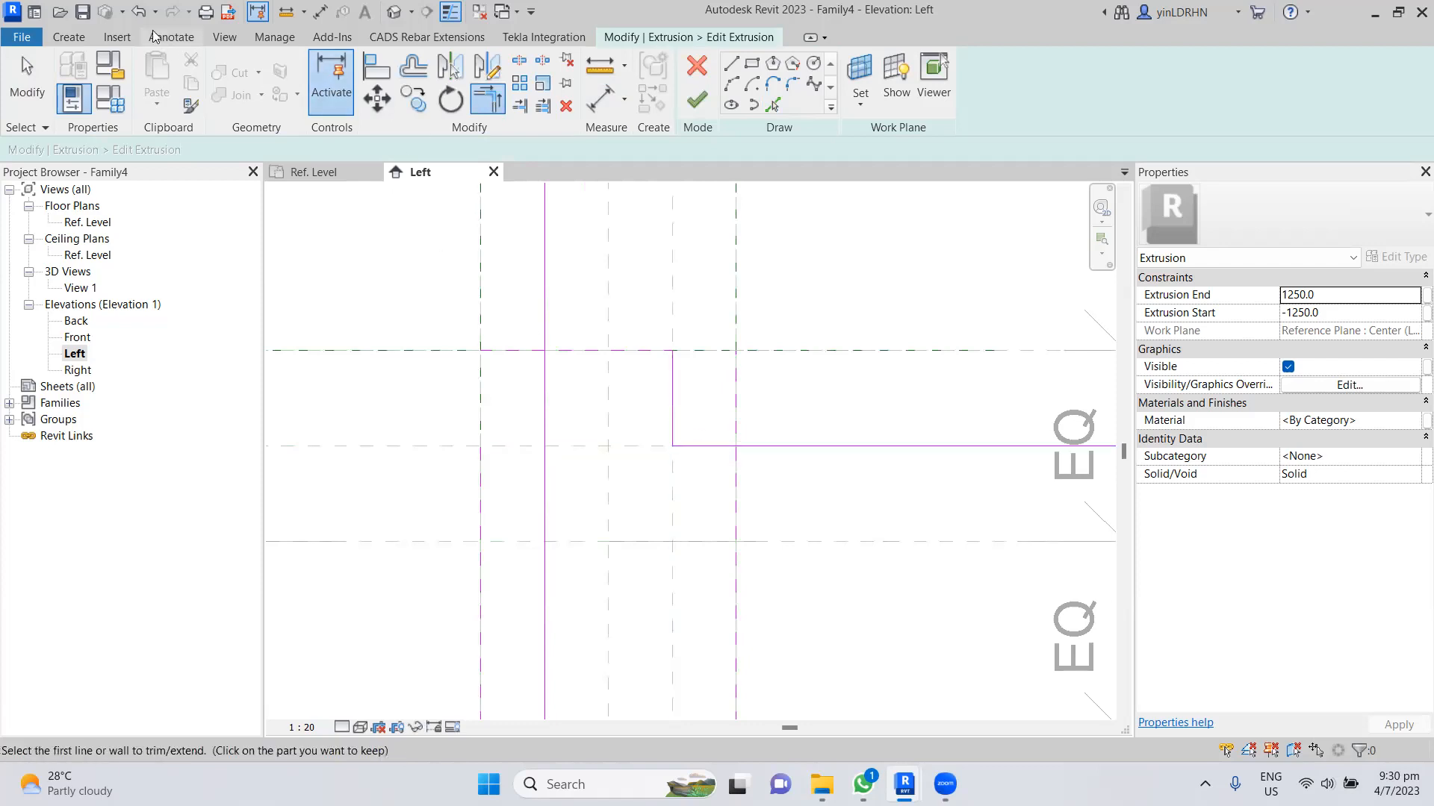
pyautogui.click(139, 11)
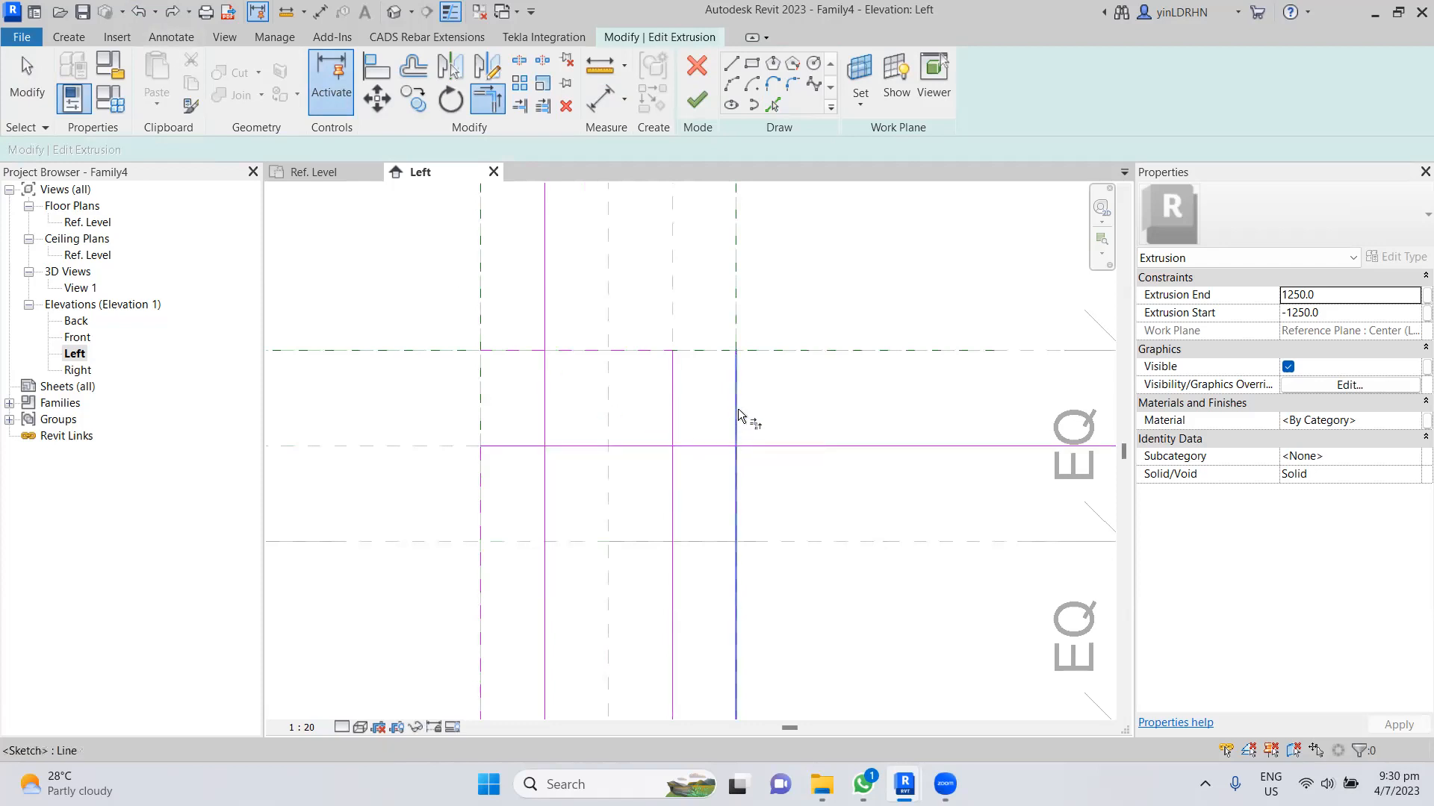
# - Trim the inner horizontal line to a corner with the right edge, and trim the left inner vertical line at the top edge
pyautogui.click(724, 448)
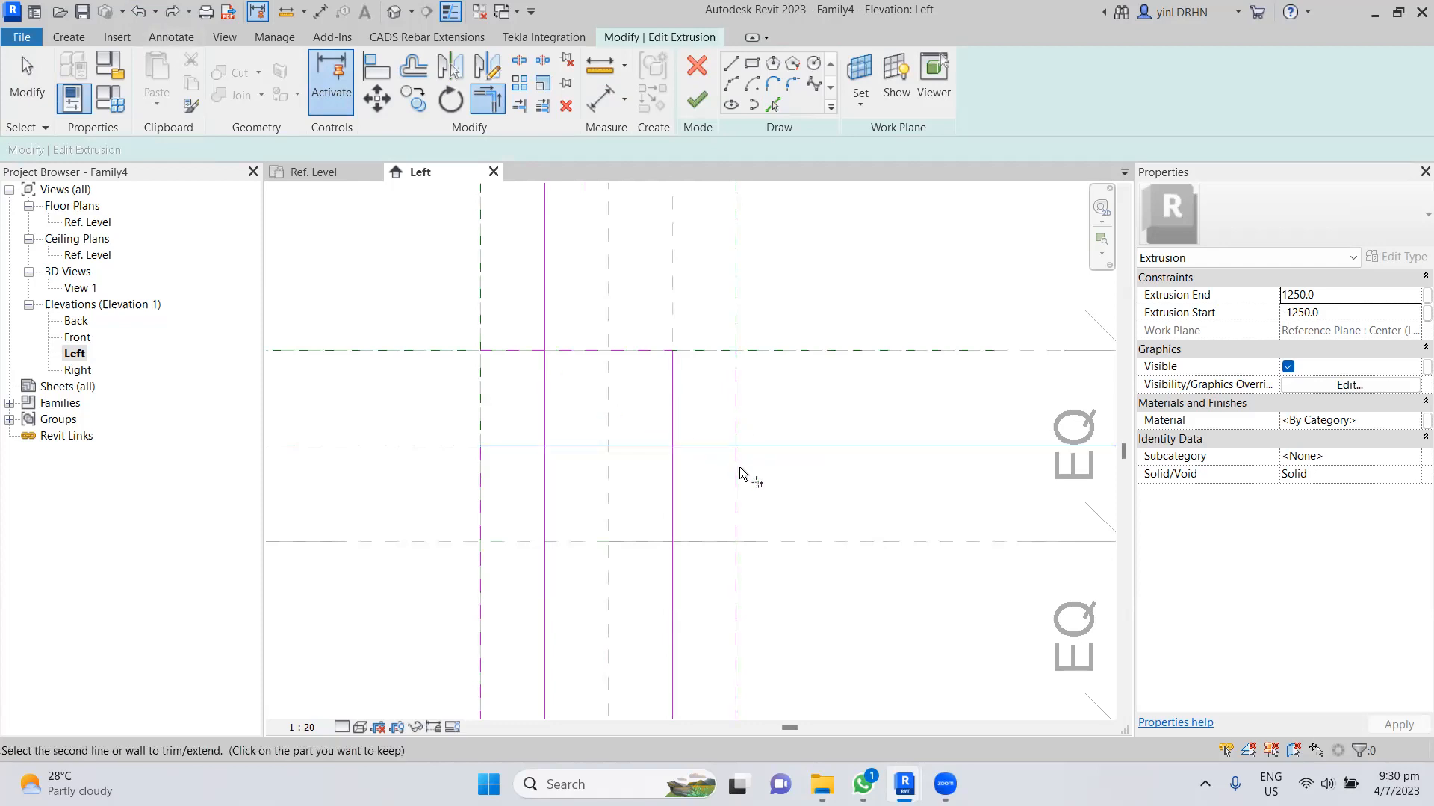
pyautogui.click(736, 481)
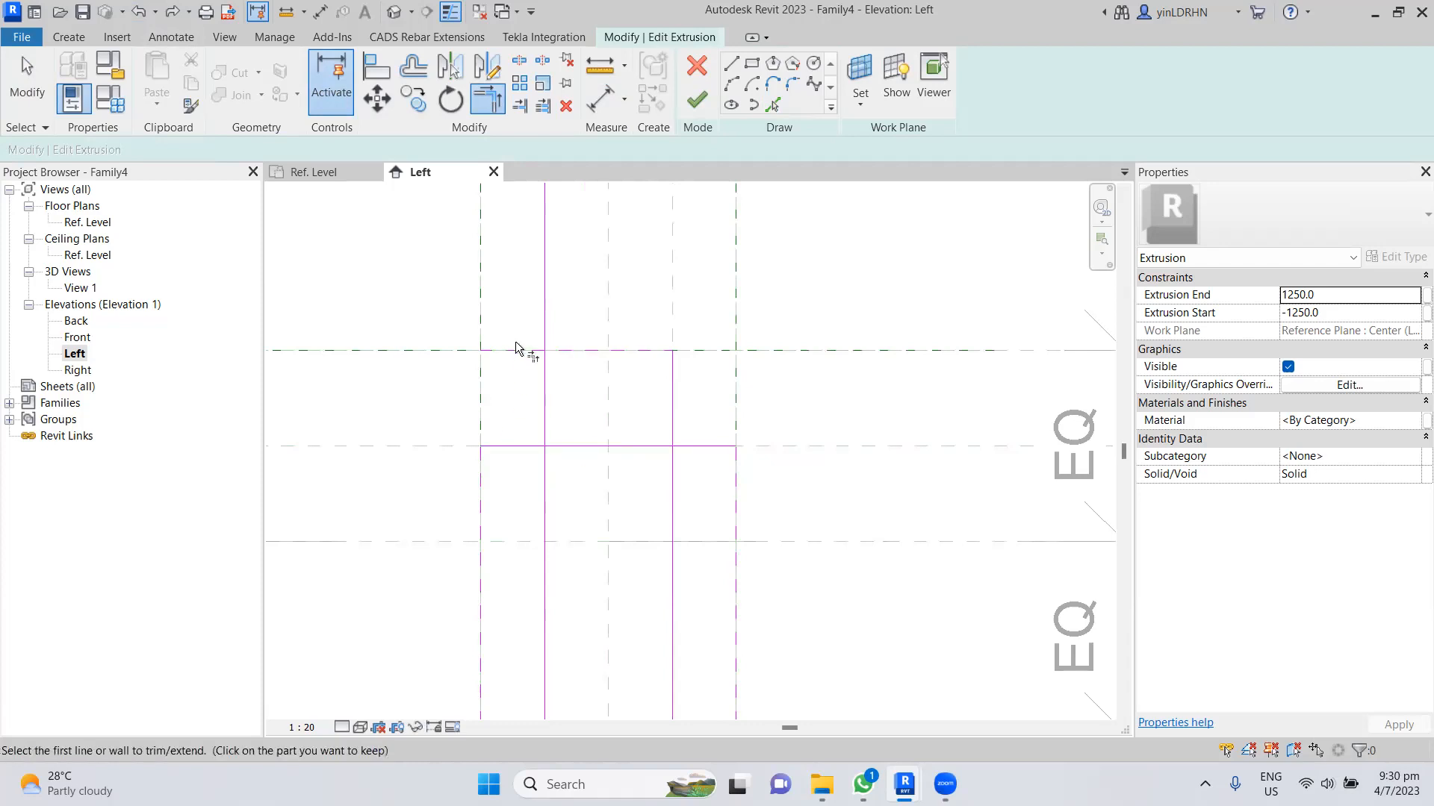
pyautogui.click(544, 381)
pyautogui.click(574, 351)
pyautogui.click(563, 357)
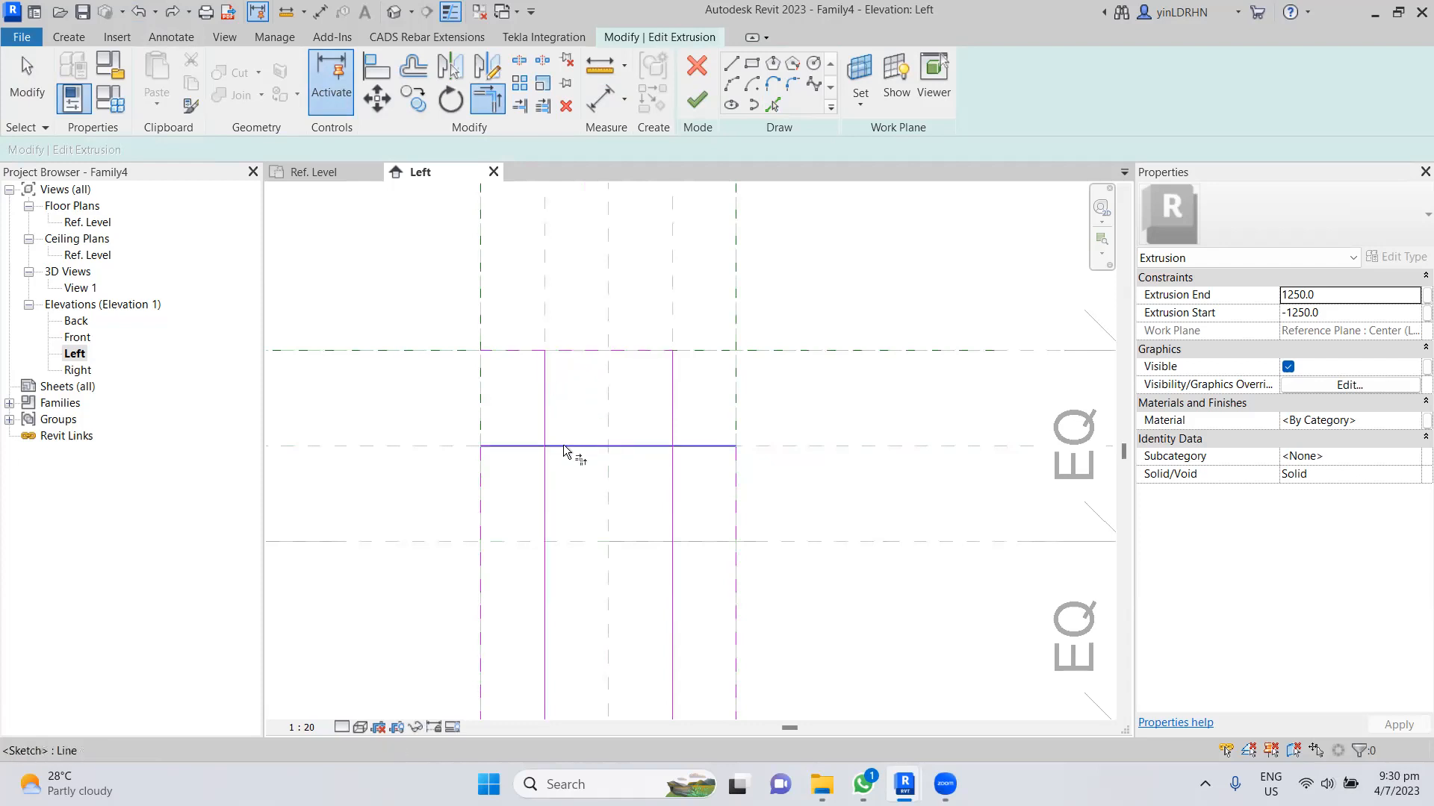
# - Try to trim the left inner vertical line and the inner horizontal line into a corner, and undo the trim
pyautogui.click(545, 426)
pyautogui.click(535, 446)
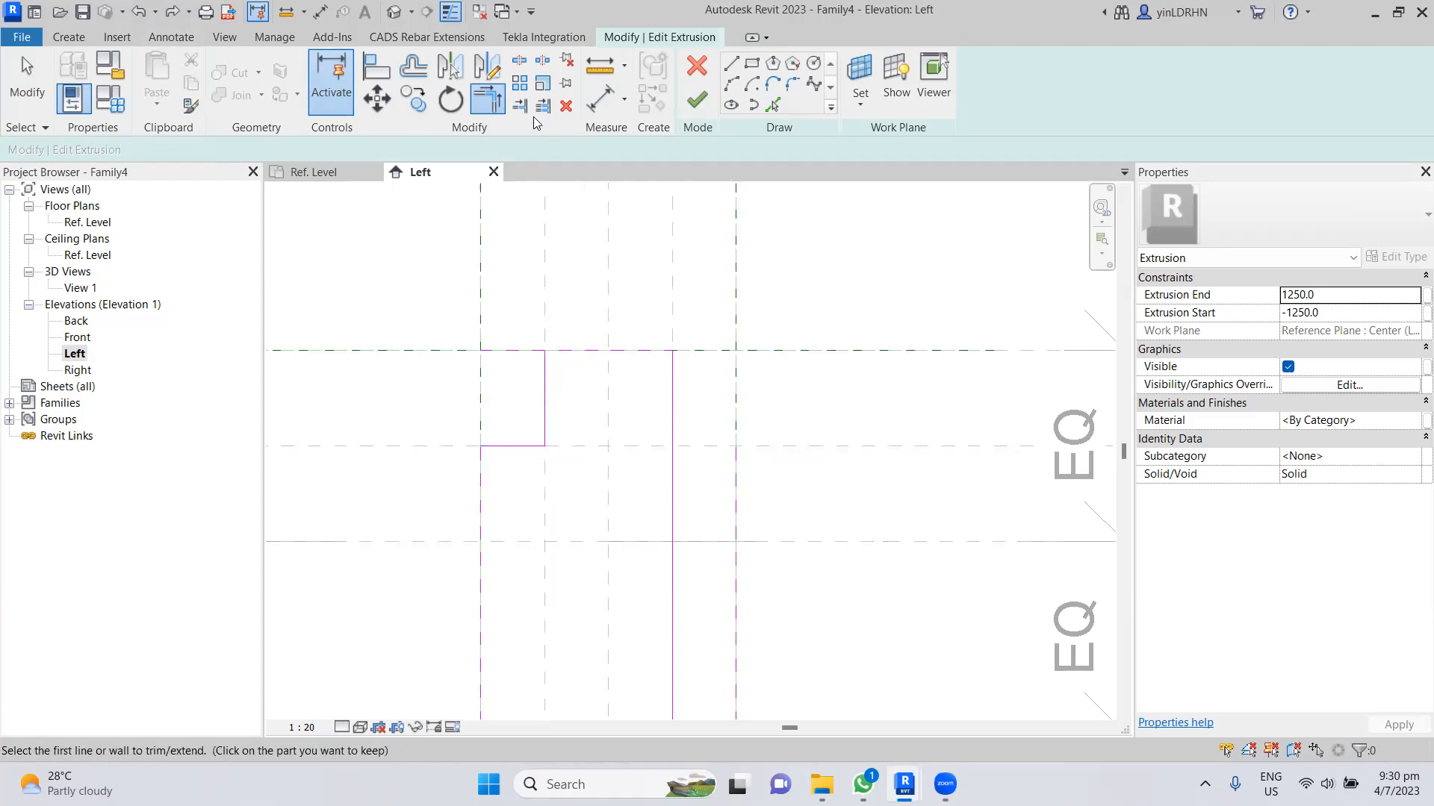
pyautogui.click(138, 11)
pyautogui.moveTo(590, 500)
pyautogui.mouseDown(button='middle')
pyautogui.moveTo(598, 471)
pyautogui.moveTo(569, 418)
pyautogui.mouseUp(button='middle')
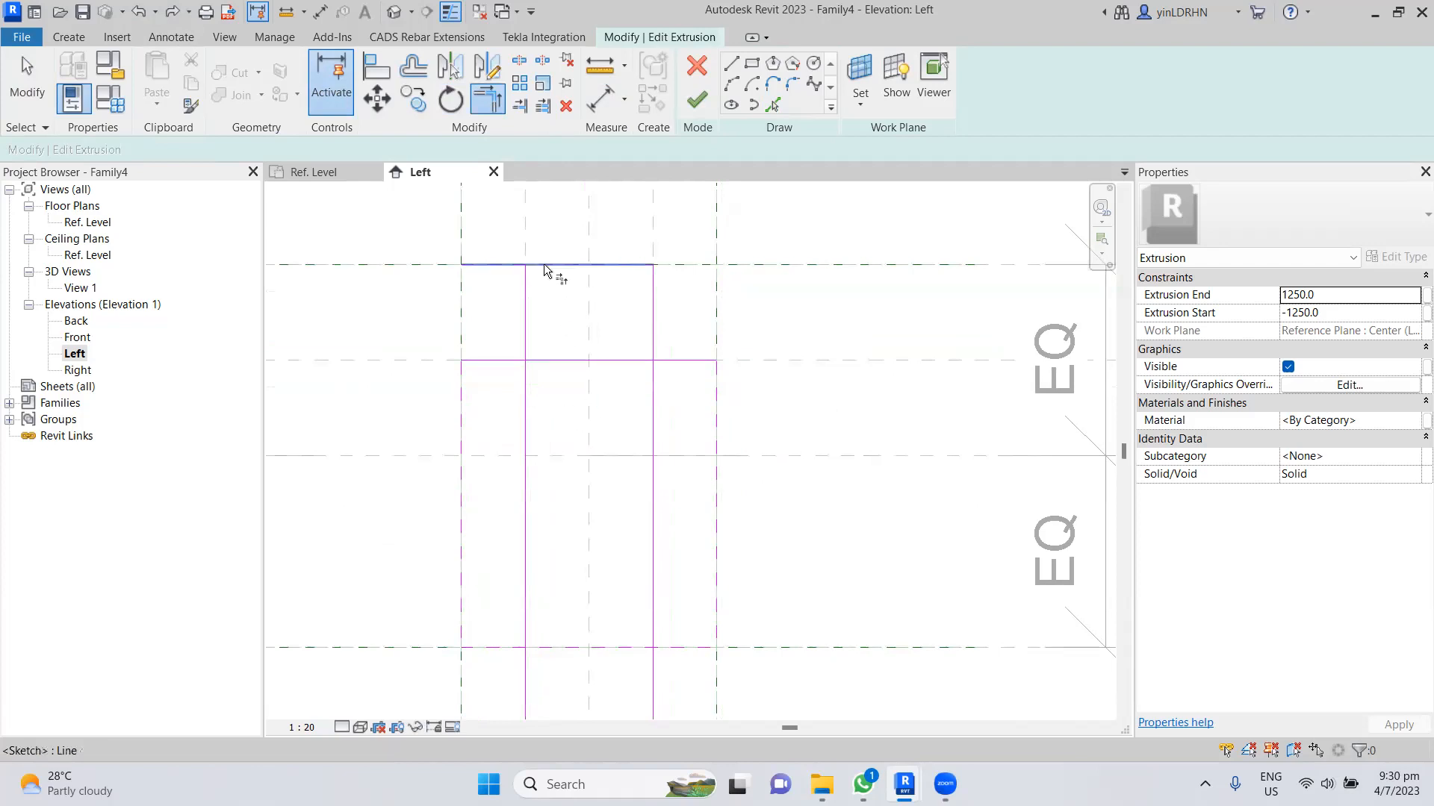
pyautogui.press('Escape')
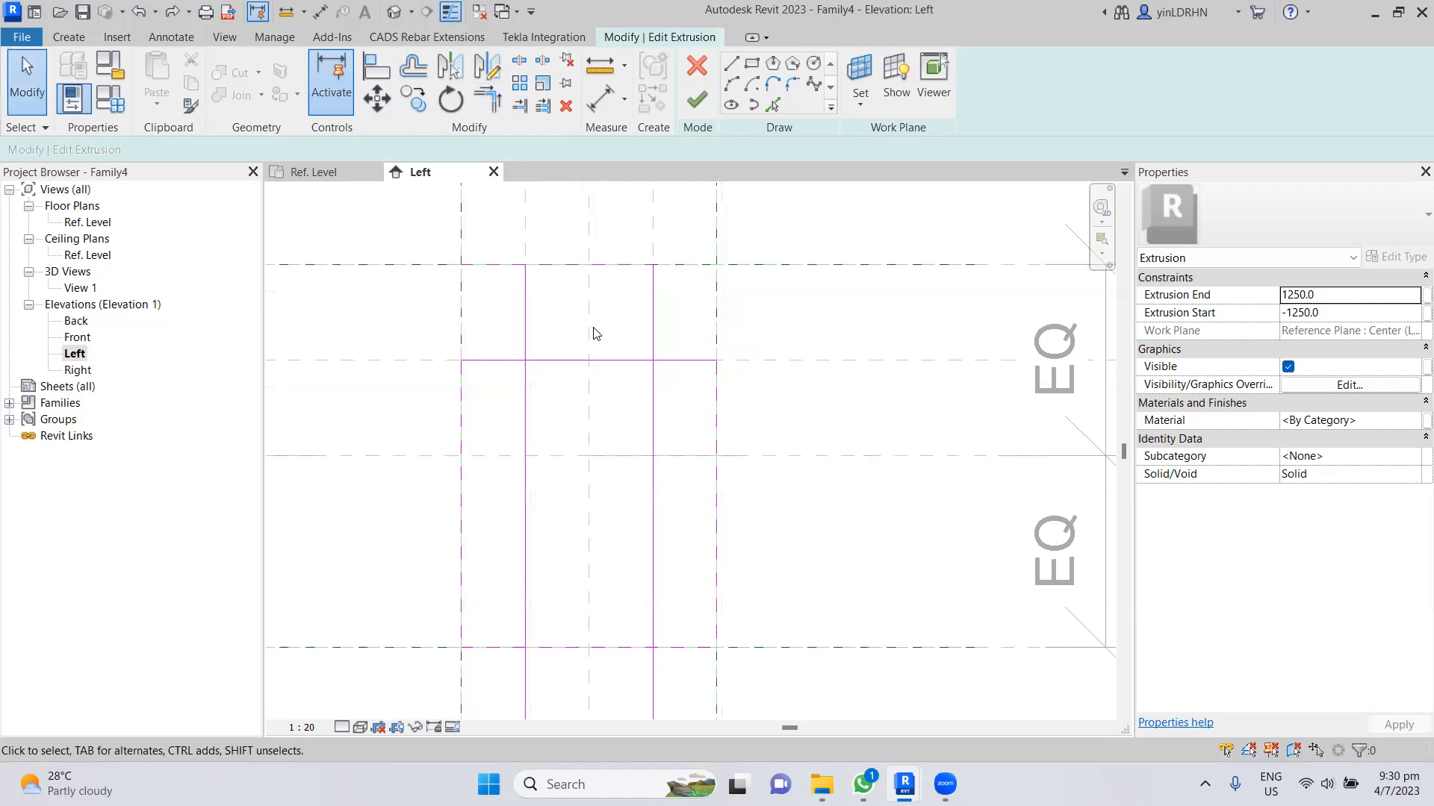
# - Try to adjust the left end of the profile's top edge, and delete that edge
pyautogui.click(537, 265)
pyautogui.moveTo(463, 266)
pyautogui.mouseDown()
pyautogui.moveTo(490, 267)
pyautogui.moveTo(461, 264)
pyautogui.mouseUp()
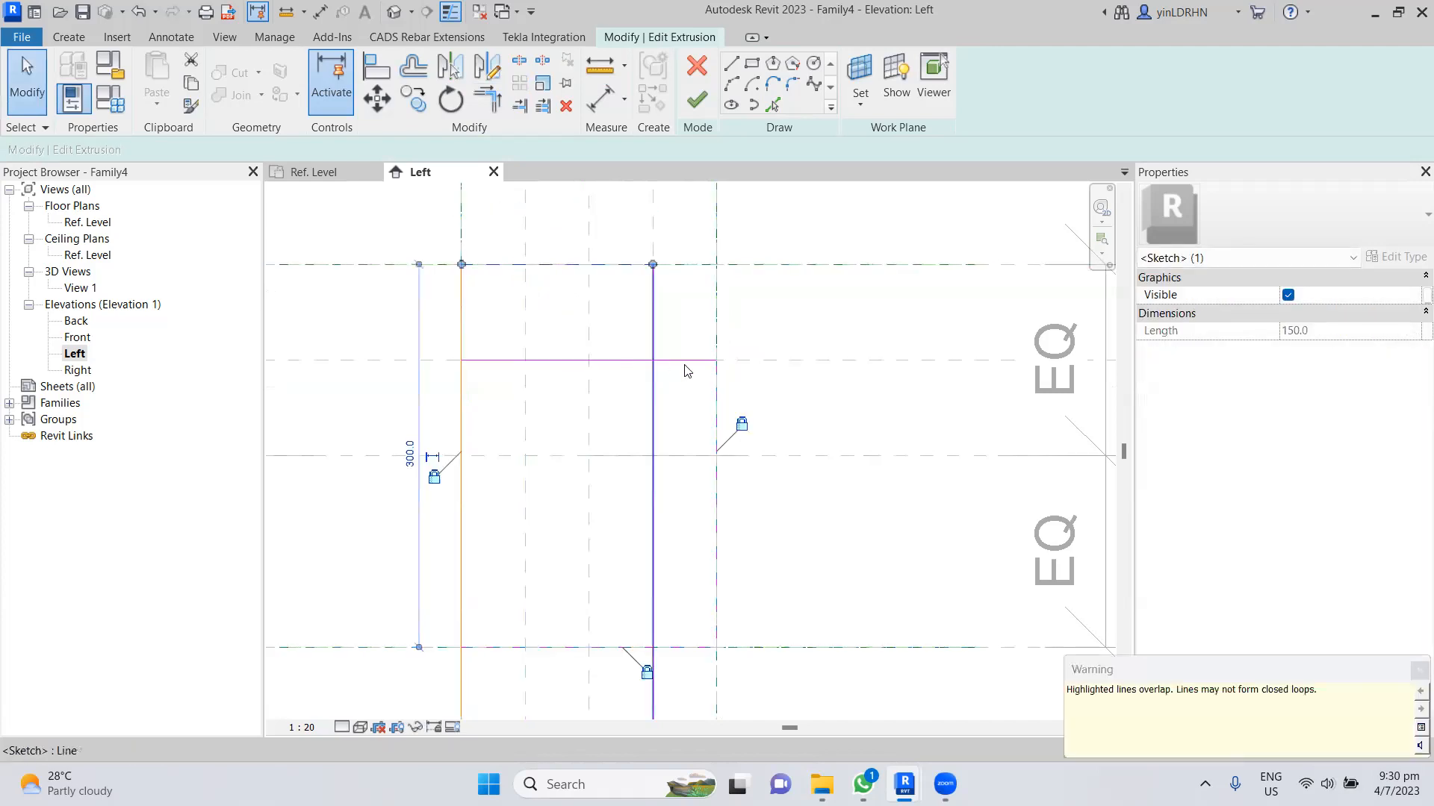
pyautogui.click(823, 326)
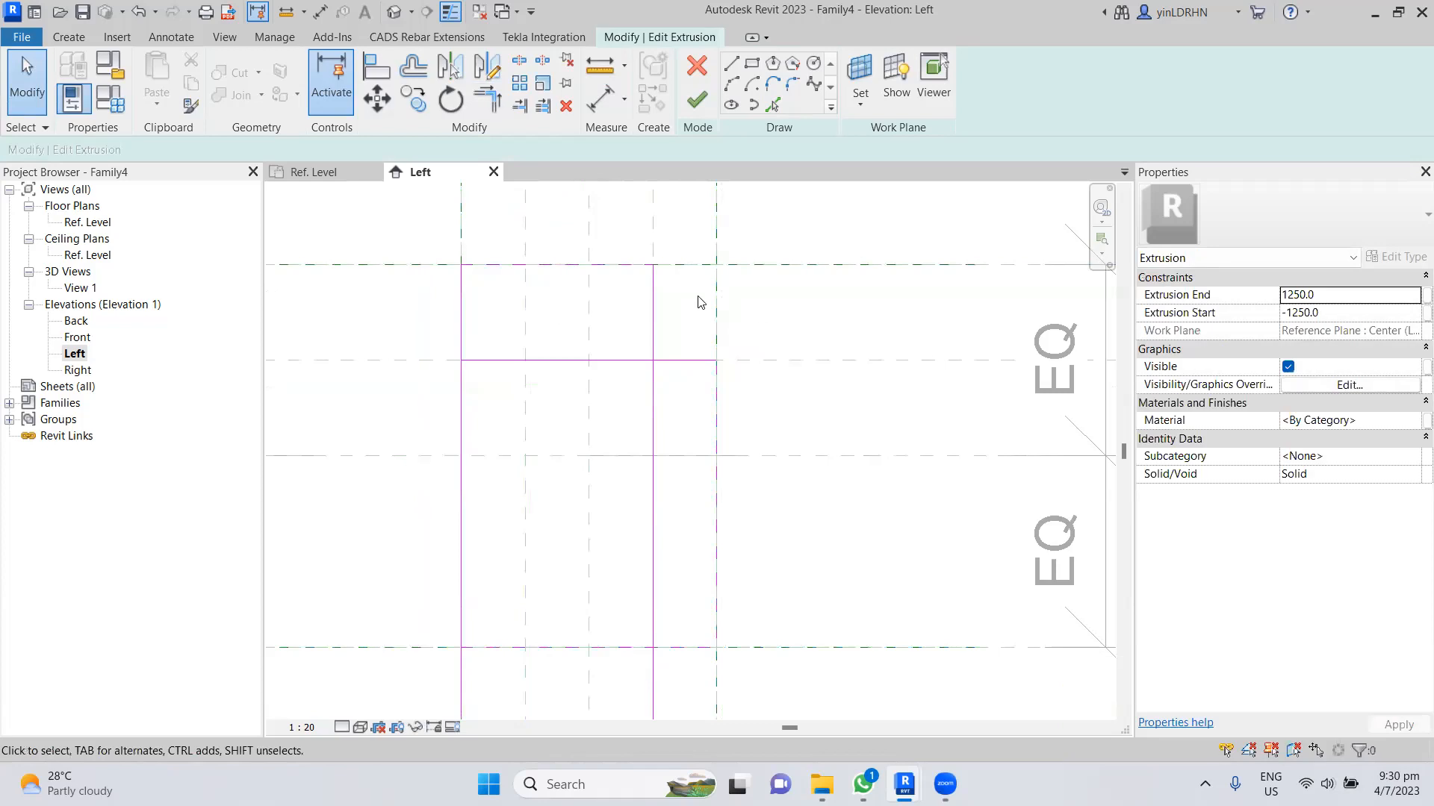
pyautogui.click(604, 265)
pyautogui.click(656, 203)
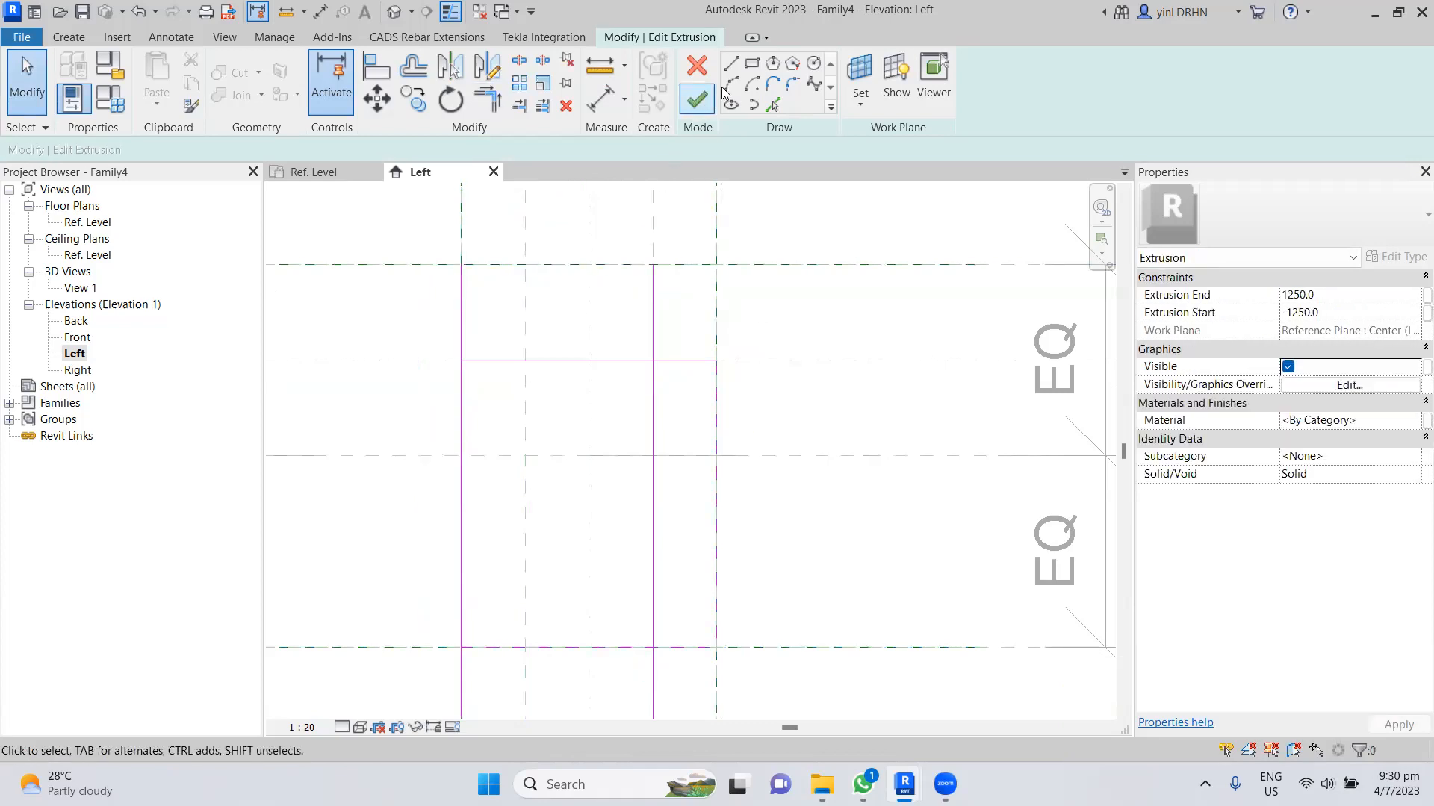
# - Try a new top edge line from the left edge to the right inner vertical line, and undo the recent top-edge changes
pyautogui.click(731, 64)
pyautogui.click(461, 264)
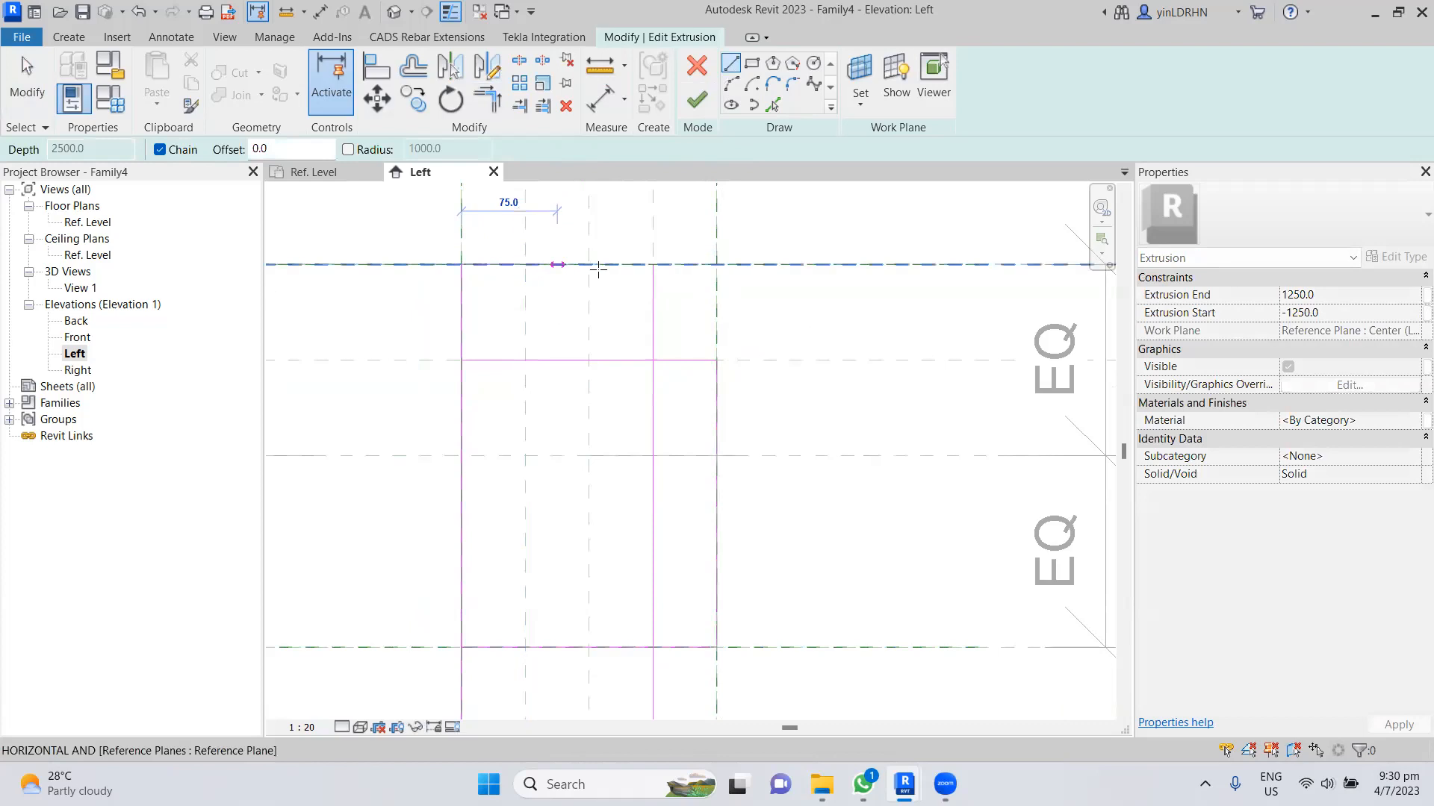
pyautogui.click(653, 264)
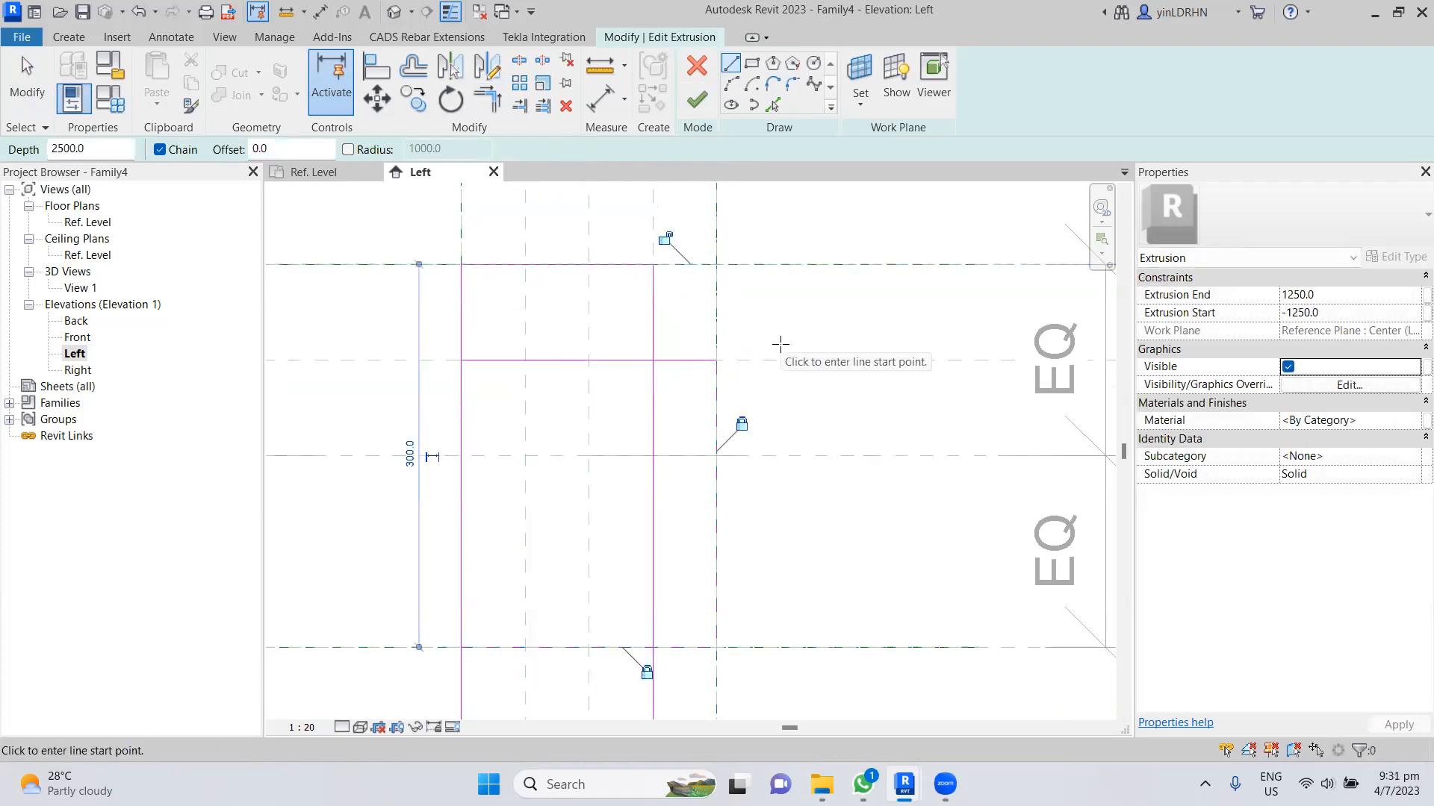
pyautogui.scroll(-2, 768, 399)
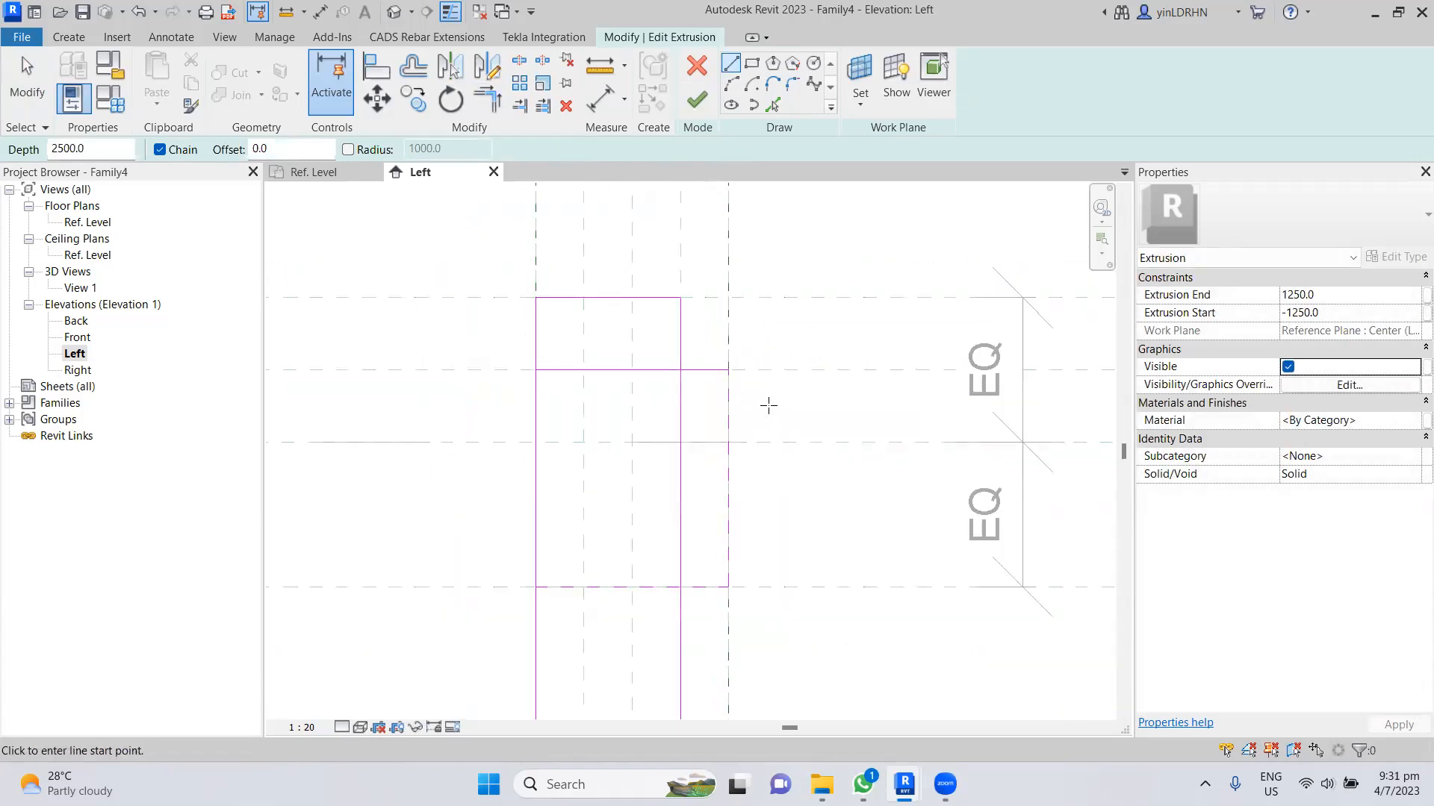
pyautogui.scroll(-1, 773, 398)
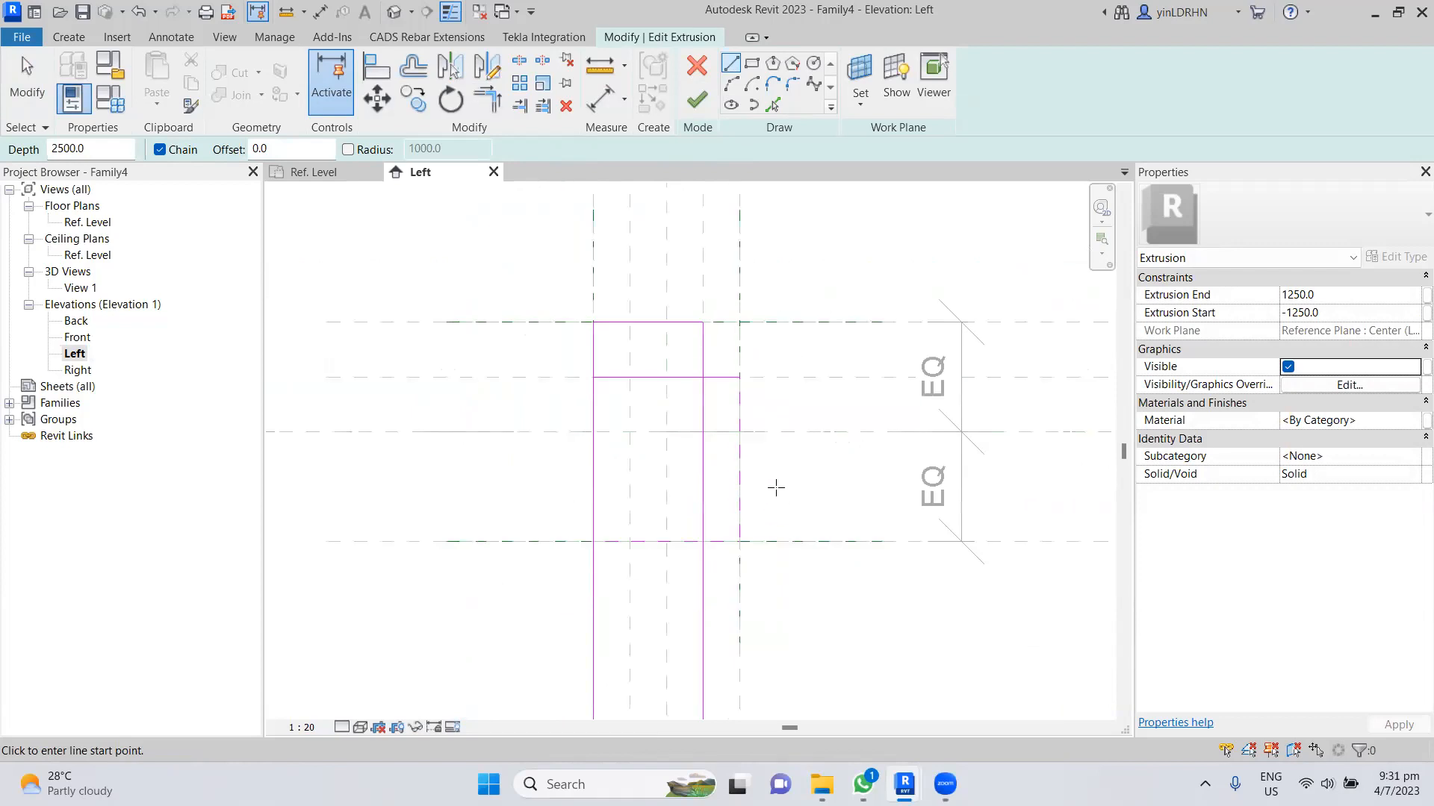
pyautogui.scroll(-1, 777, 485)
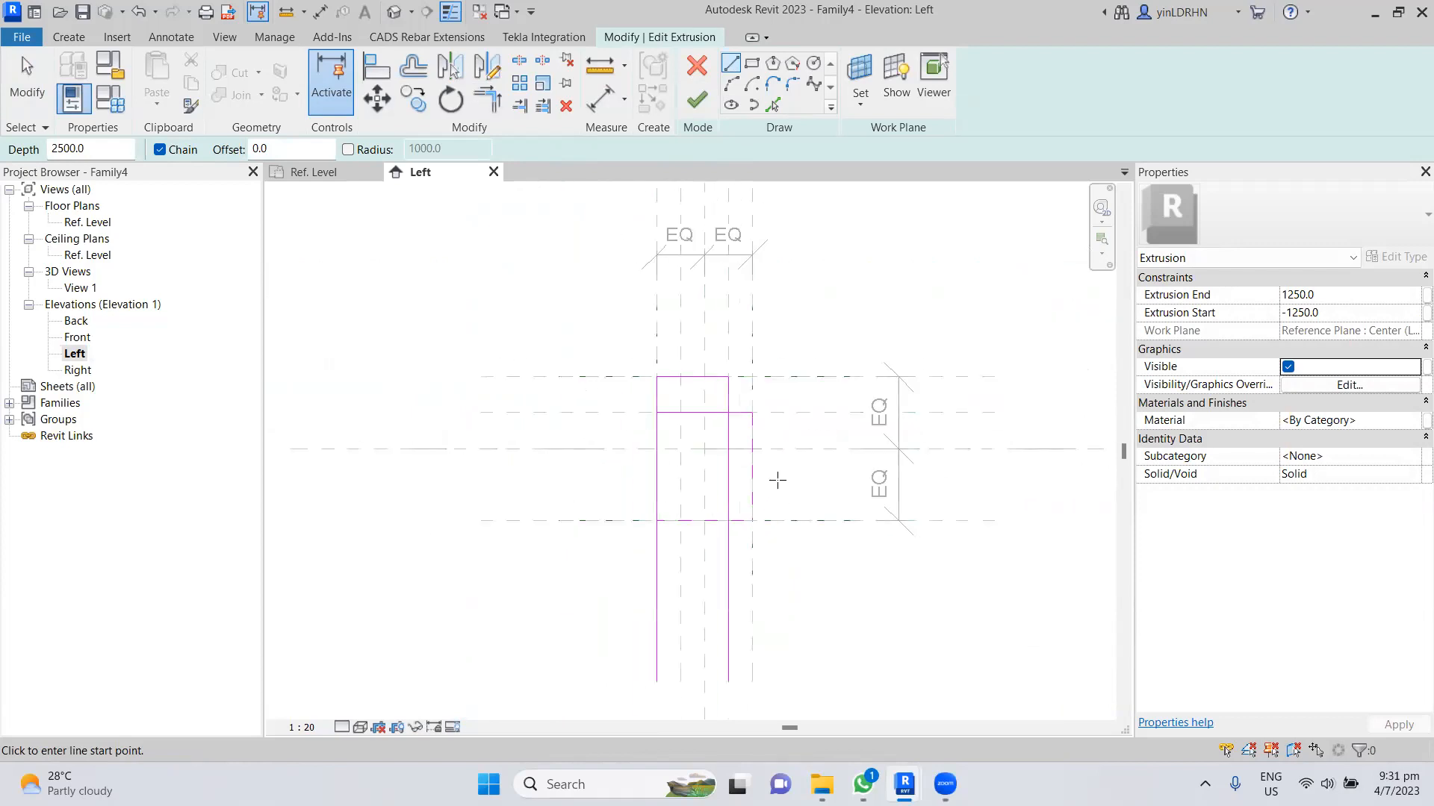
pyautogui.scroll(1, 778, 480)
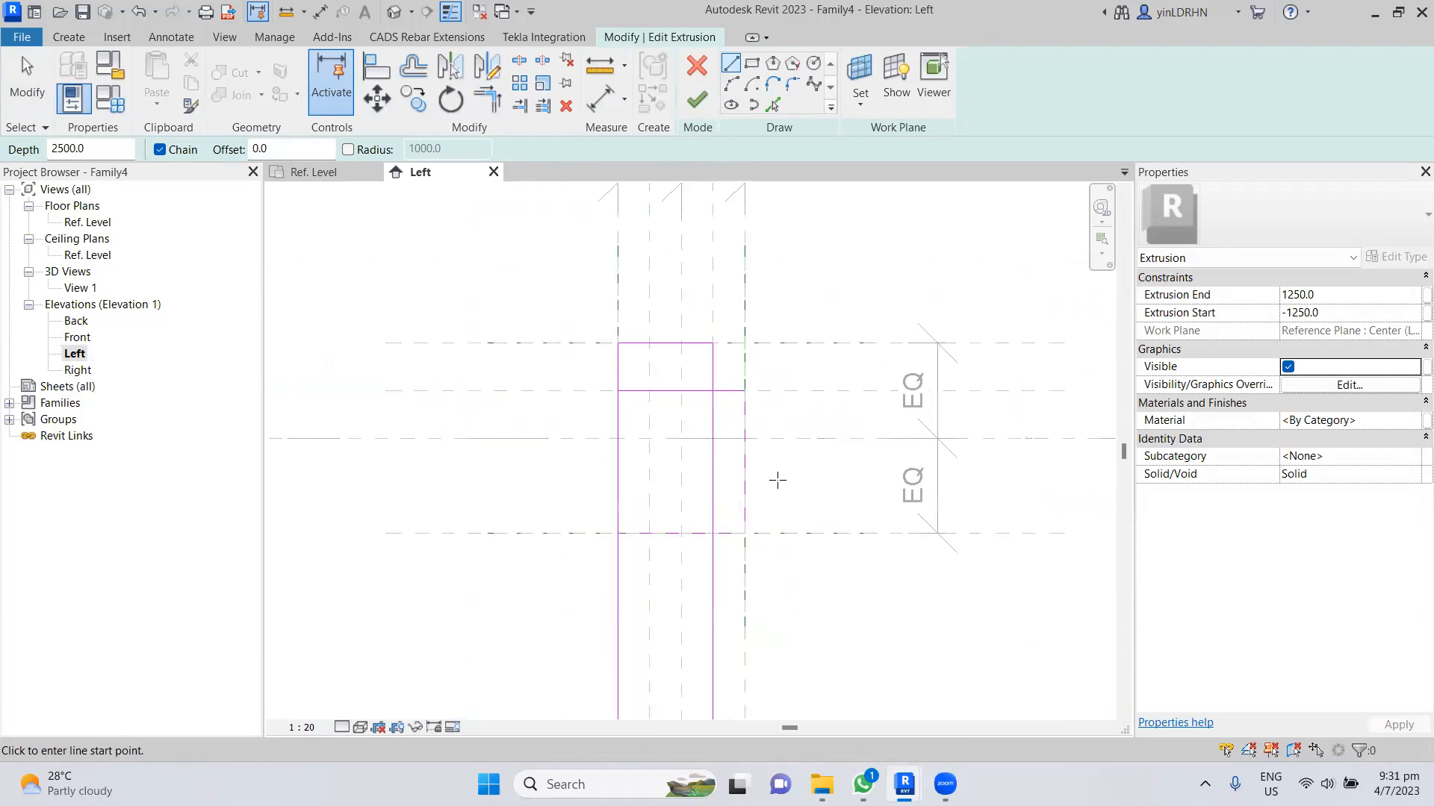
pyautogui.click(138, 13)
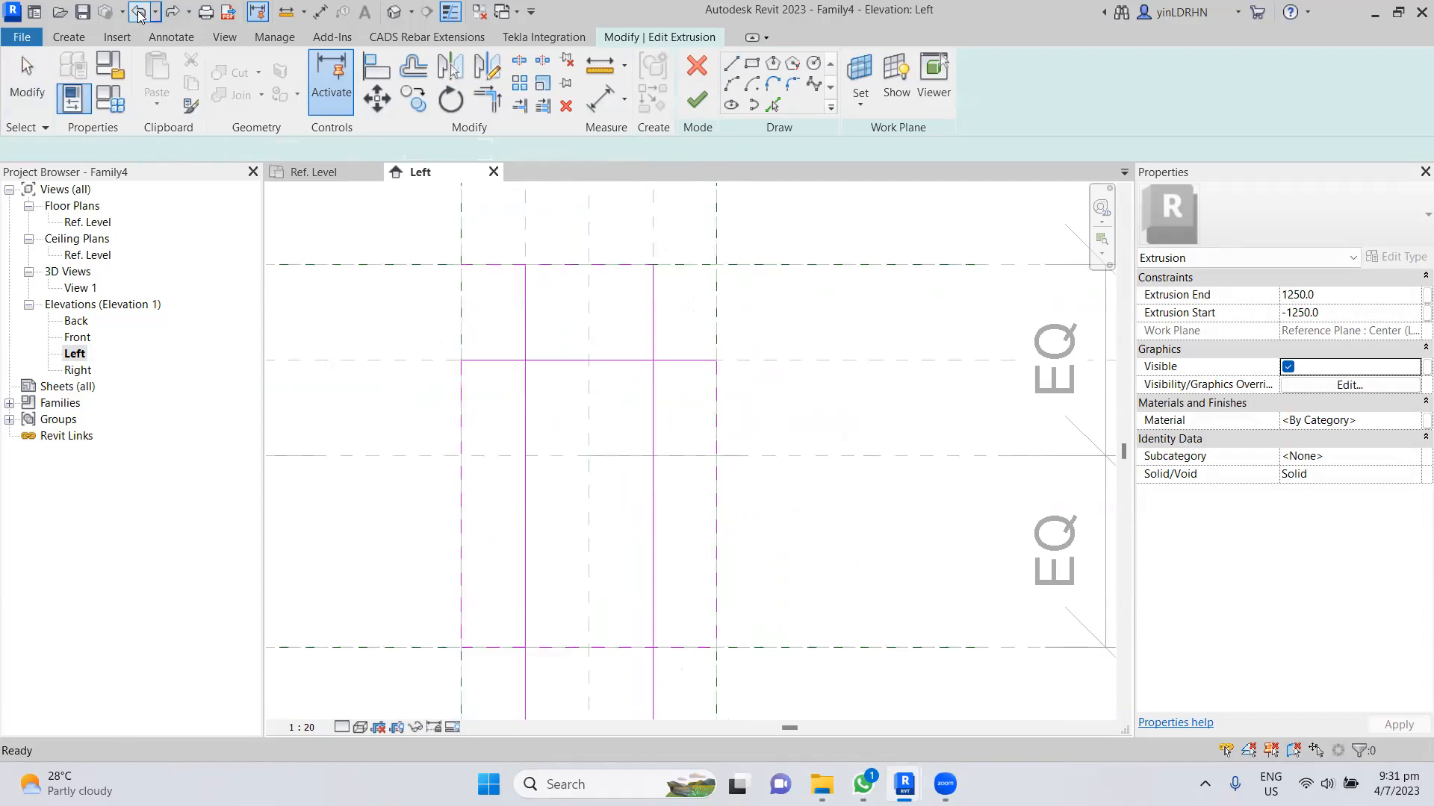
# - Replace the overlong top edge with a new line joining the upper ends of the two inner vertical lines
pyautogui.click(492, 266)
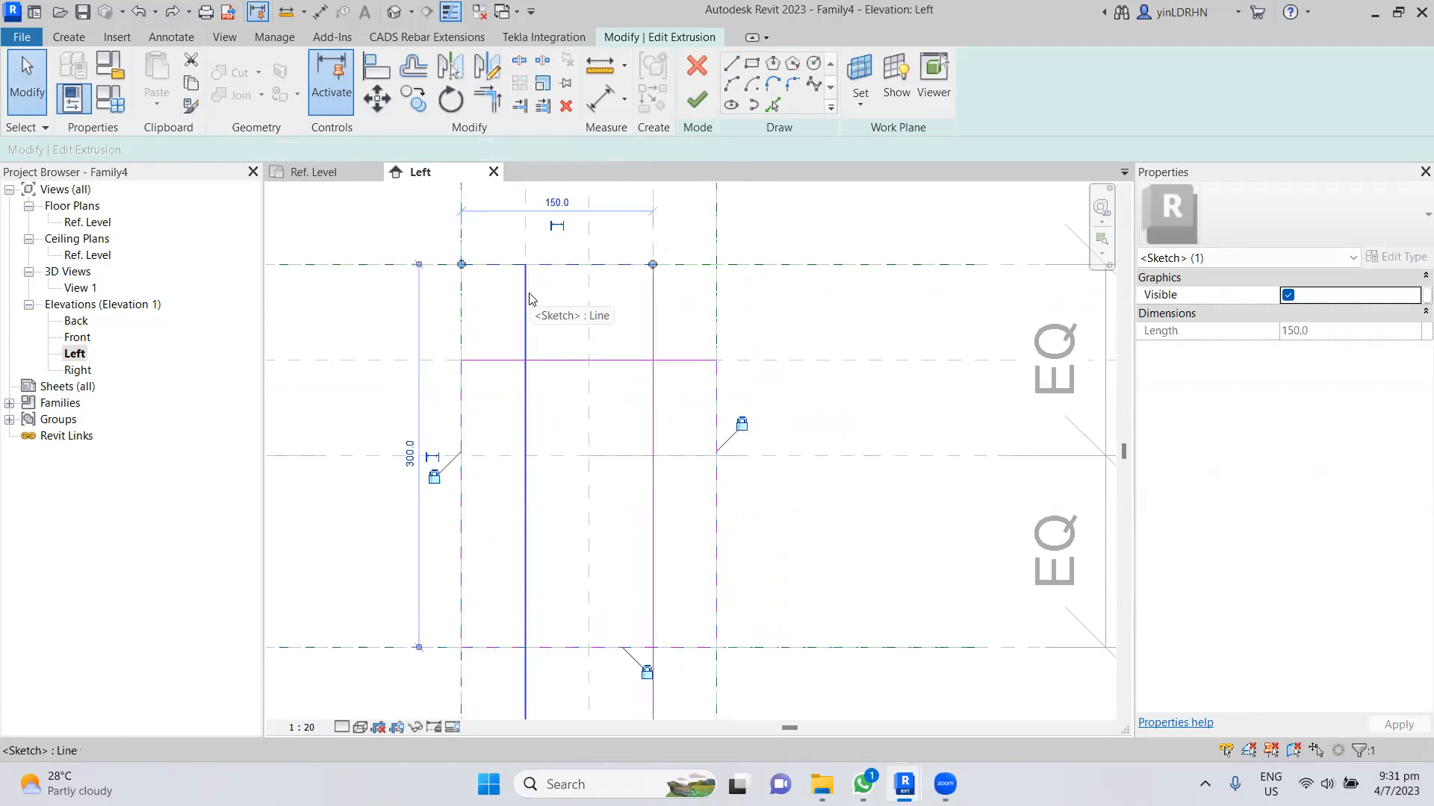
pyautogui.press('Delete')
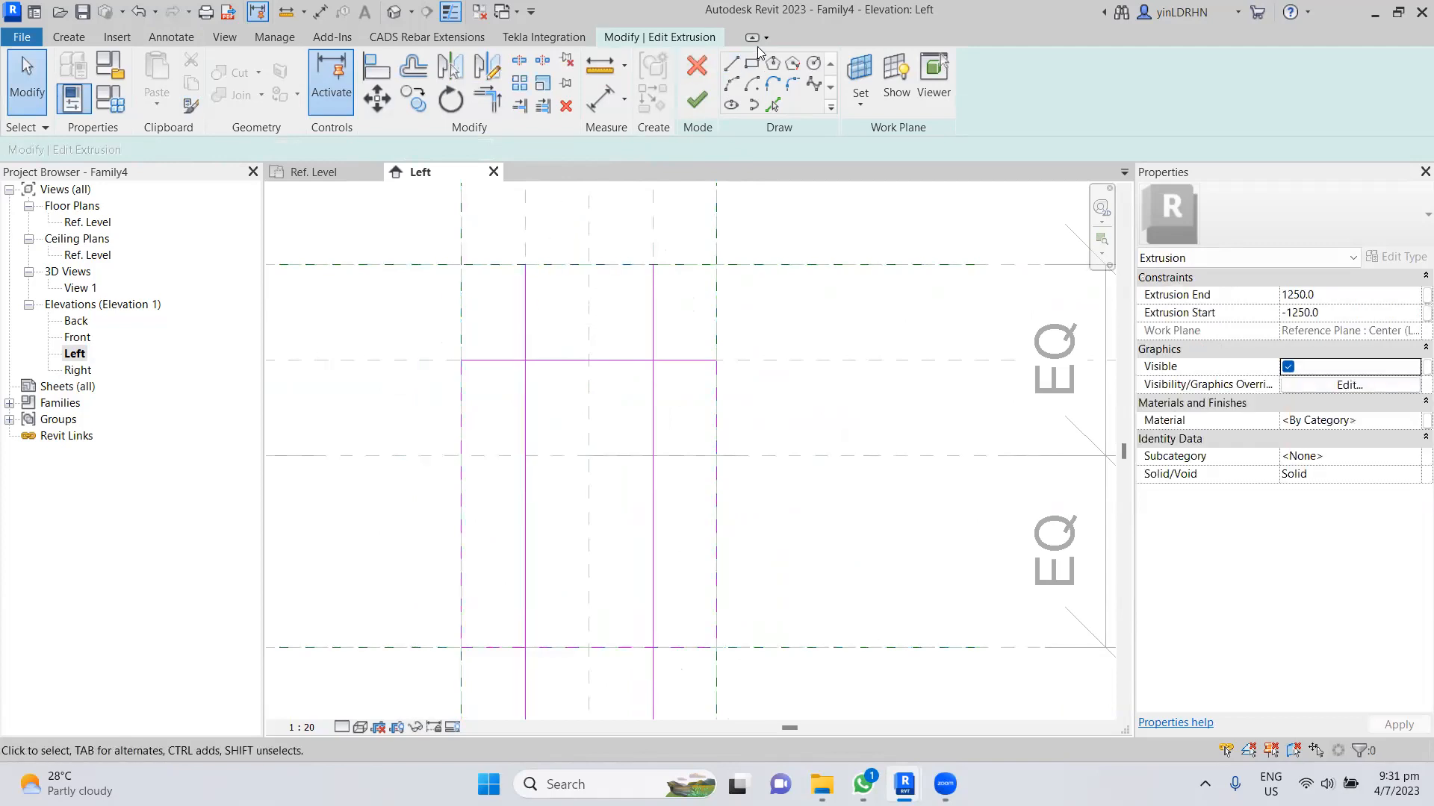
pyautogui.click(732, 65)
pyautogui.click(525, 265)
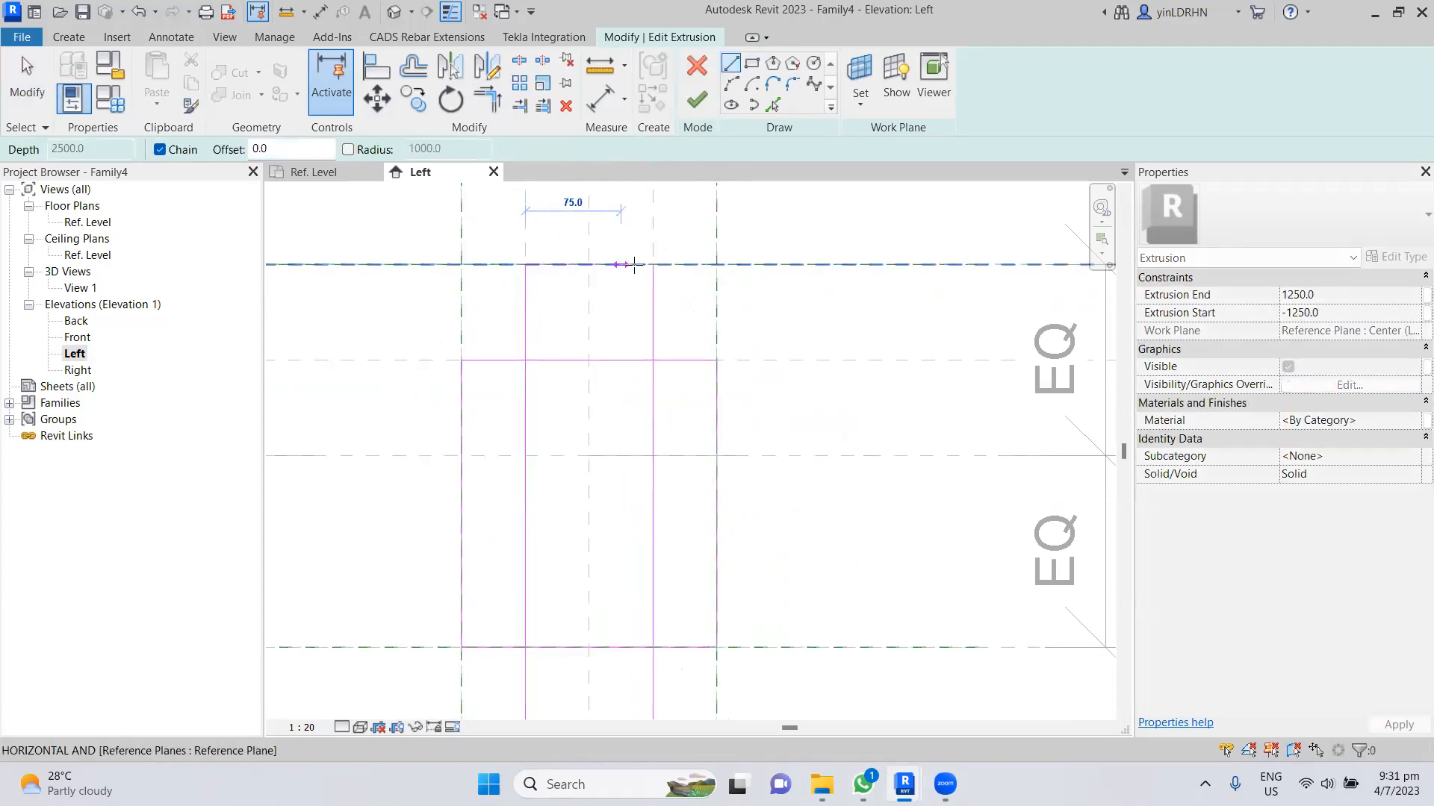
pyautogui.click(653, 264)
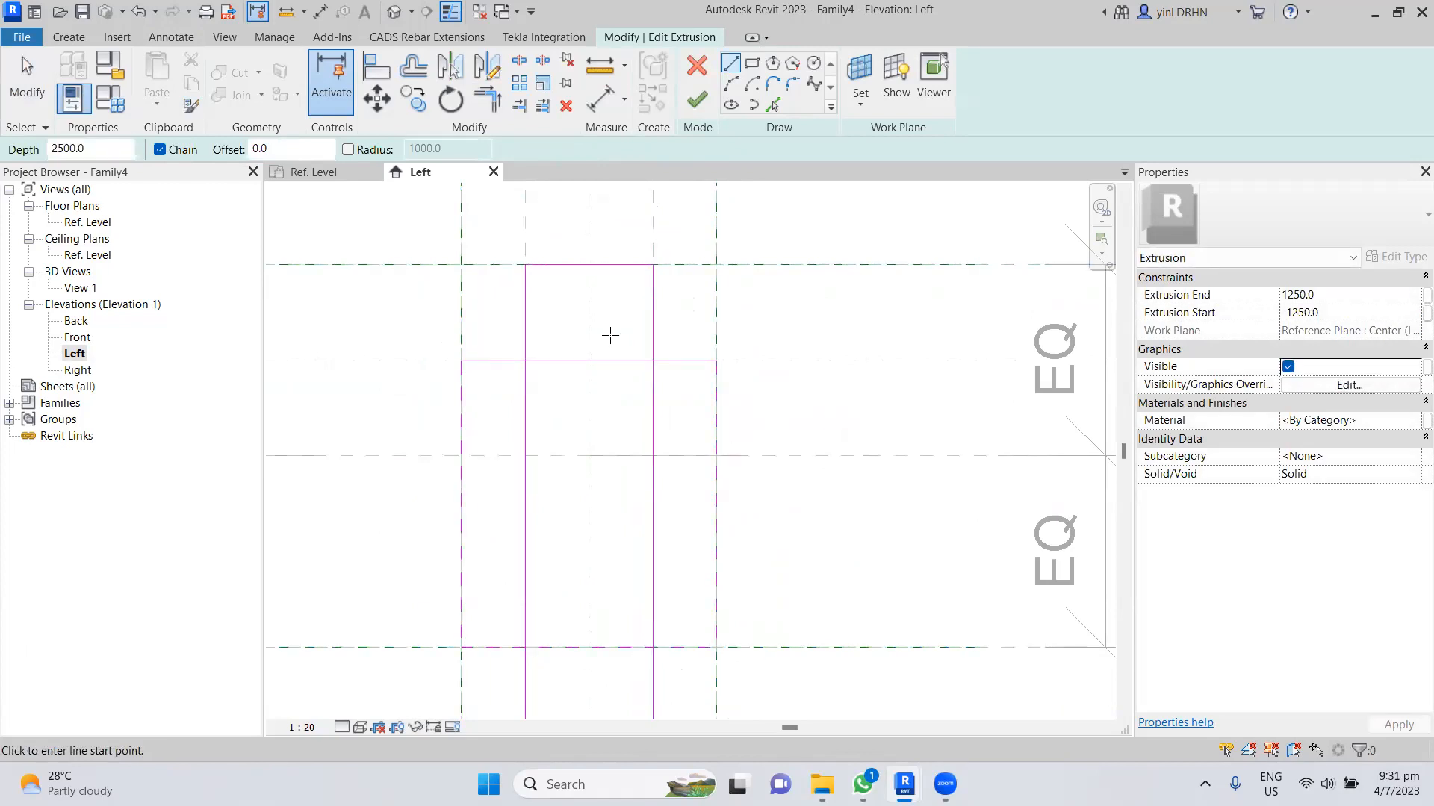
pyautogui.press('Escape')
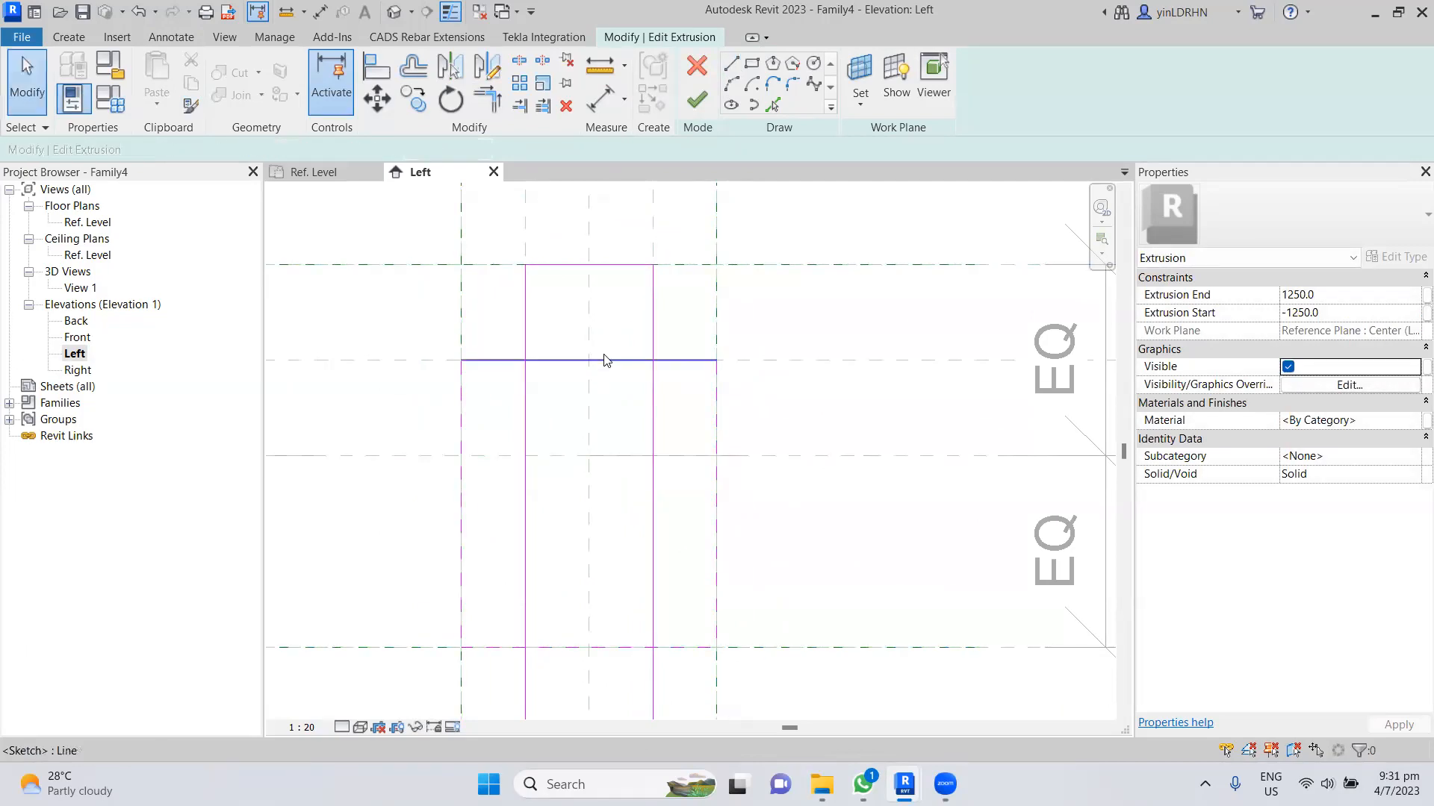
# - Trim the inner horizontal line back to the left inner vertical line, keeping only its left segment
pyautogui.click(523, 107)
pyautogui.click(557, 360)
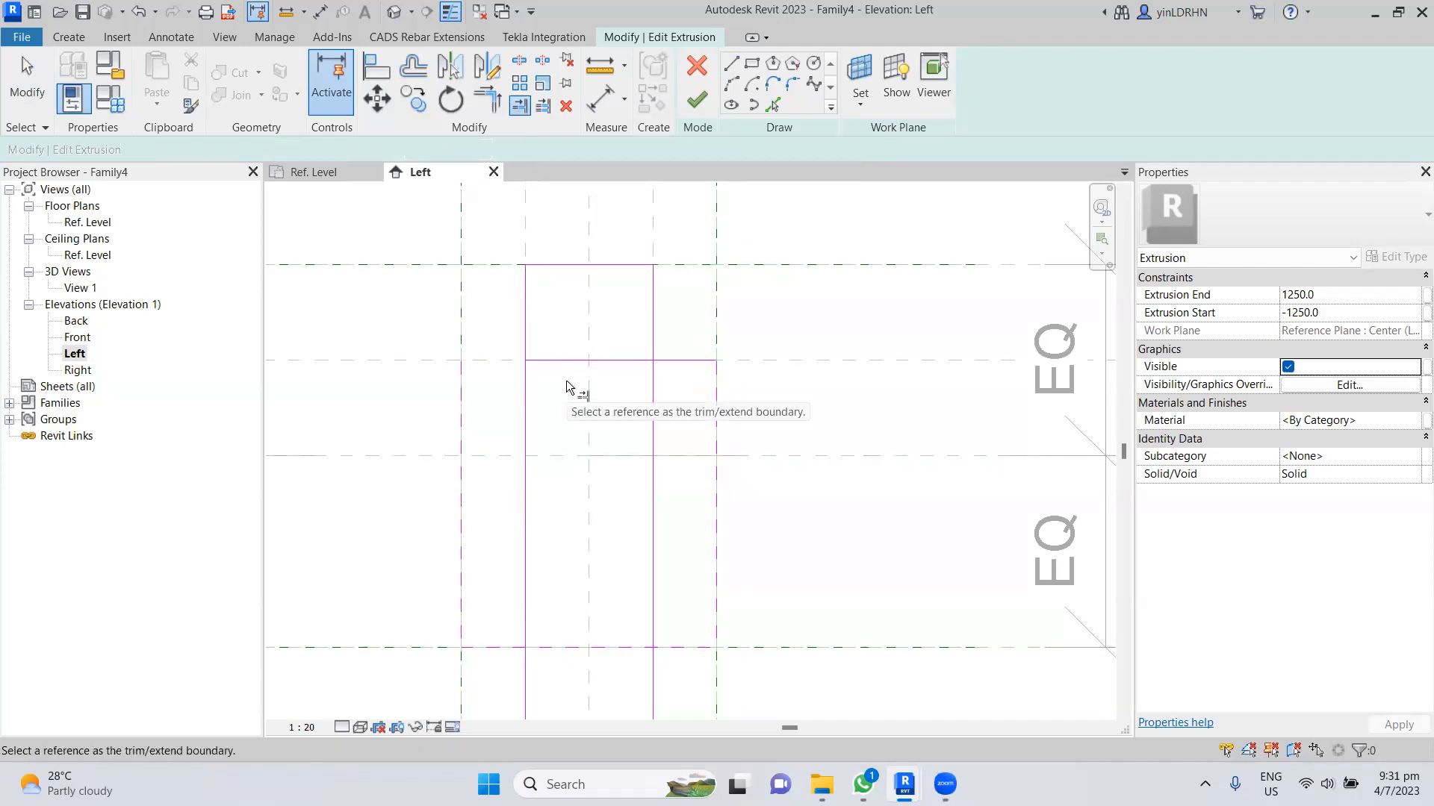
pyautogui.click(138, 11)
pyautogui.click(525, 320)
pyautogui.click(511, 357)
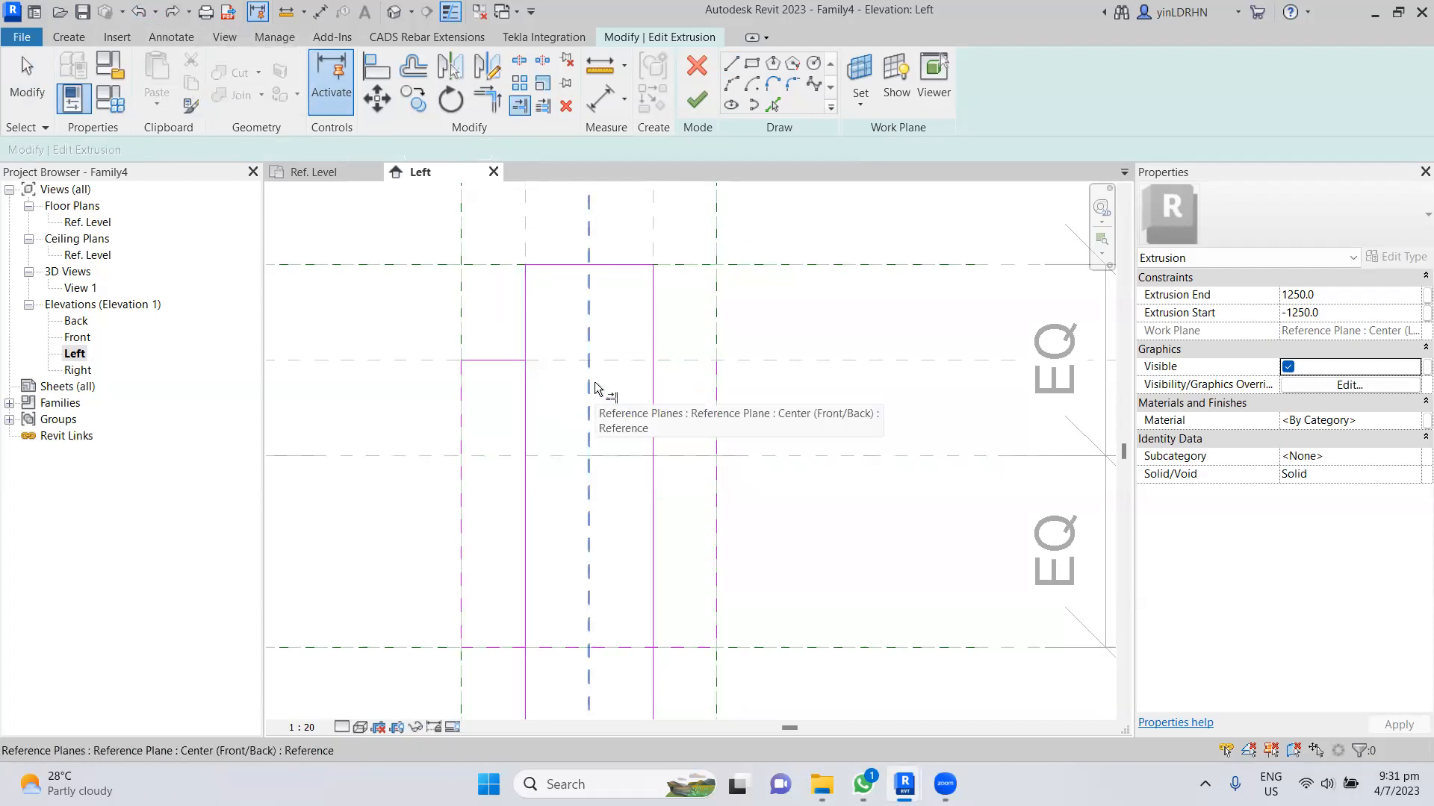
pyautogui.press('Escape')
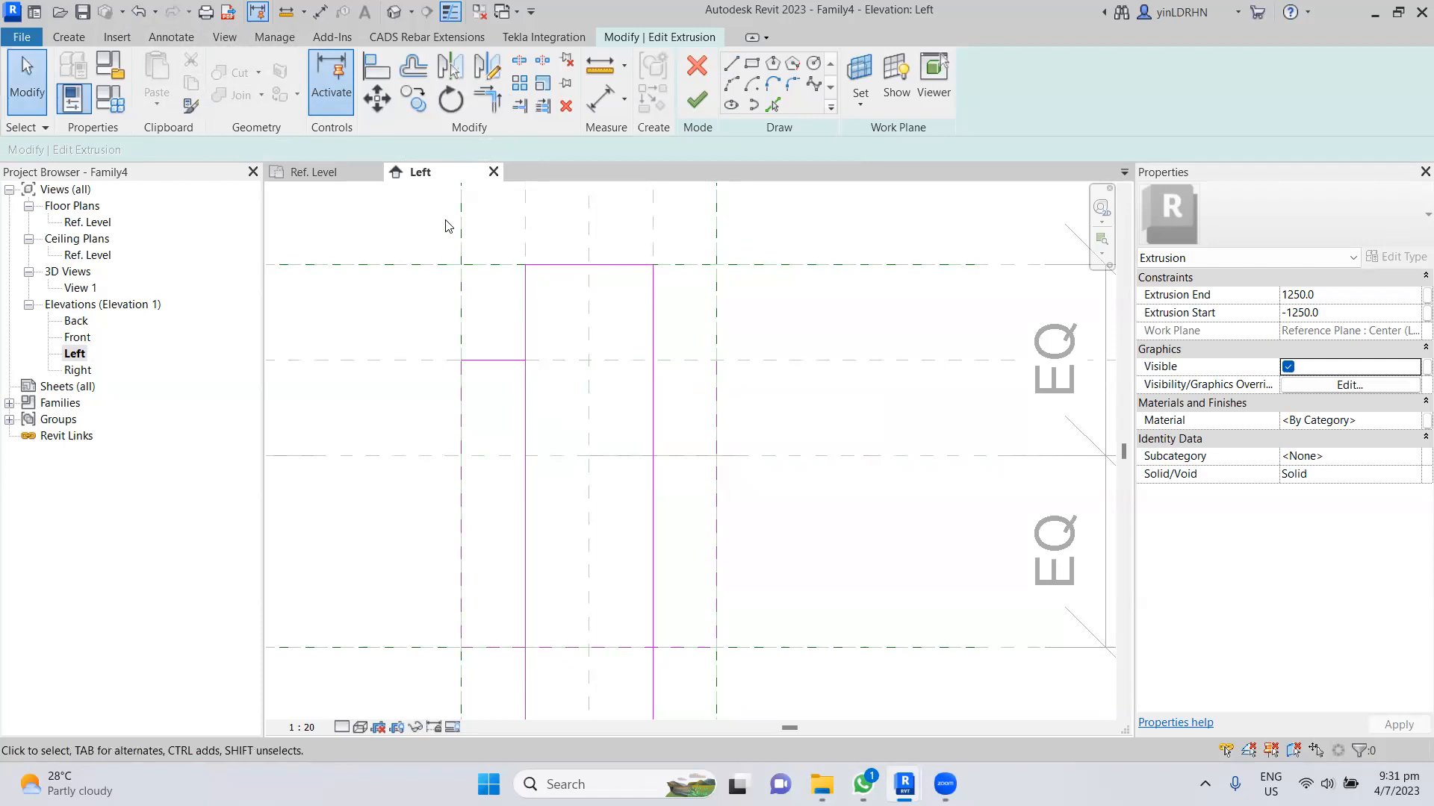
# - Draw a line along the inner horizontal reference plane from the right inner vertical line to the profile's right edge
pyautogui.click(730, 63)
pyautogui.click(653, 360)
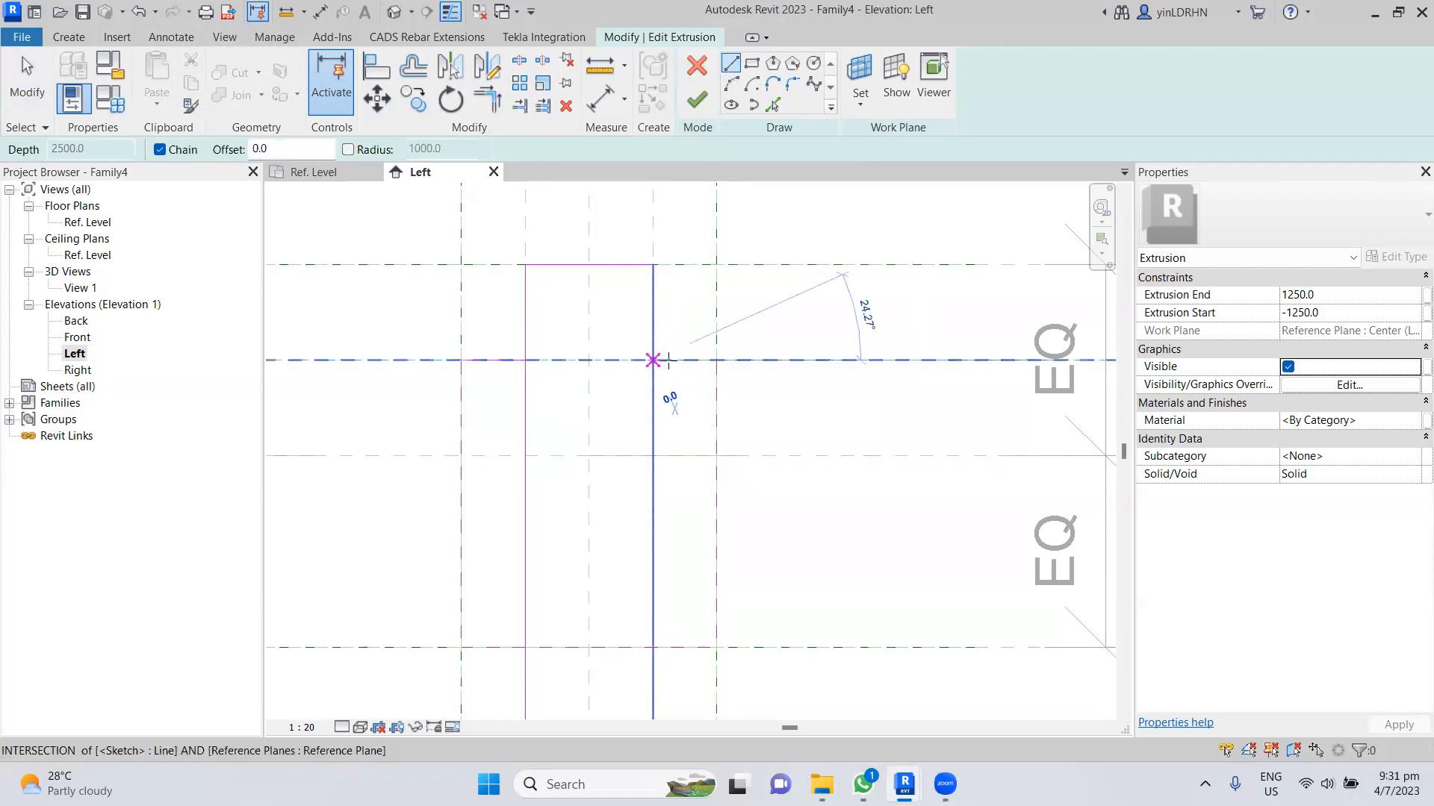
pyautogui.click(716, 360)
pyautogui.press('Escape')
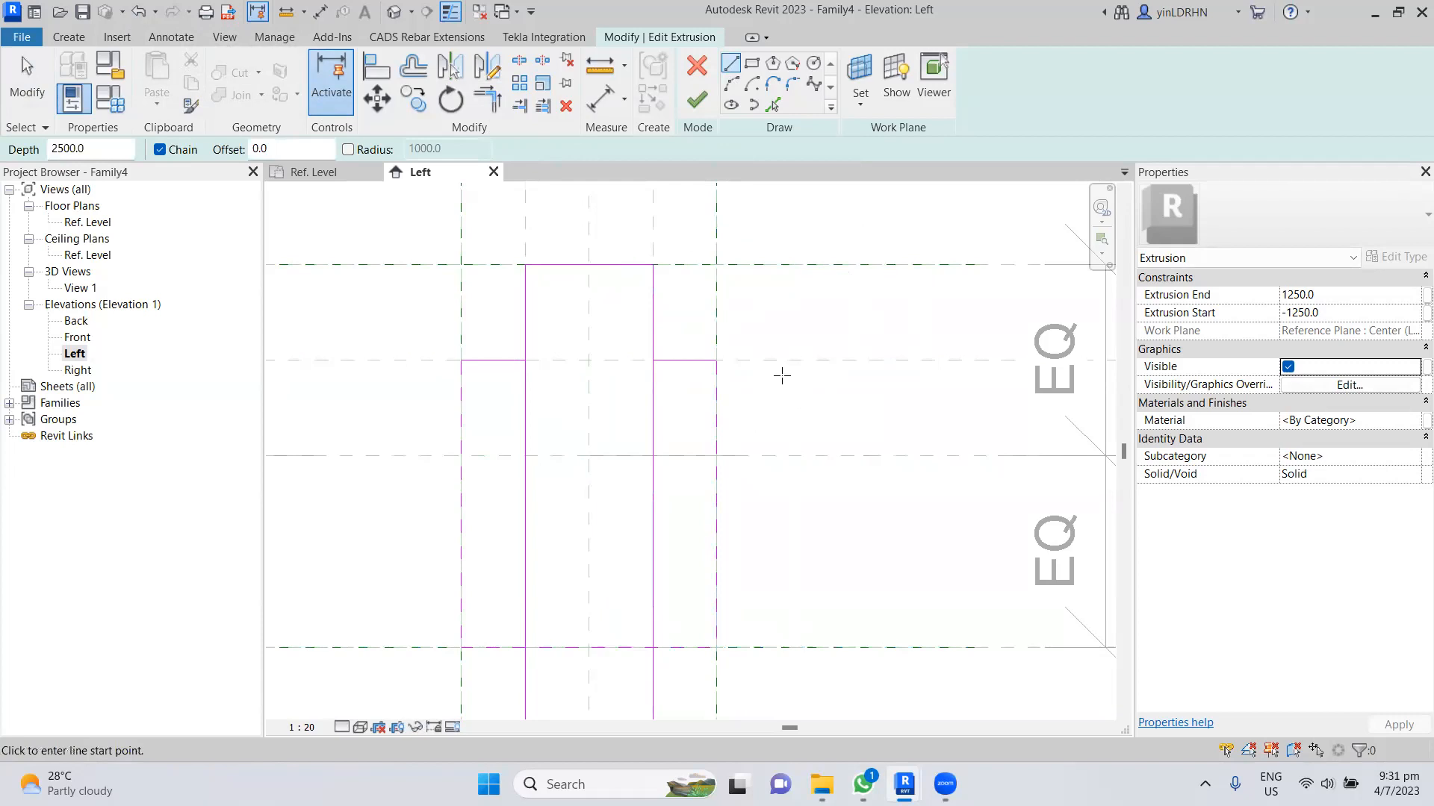
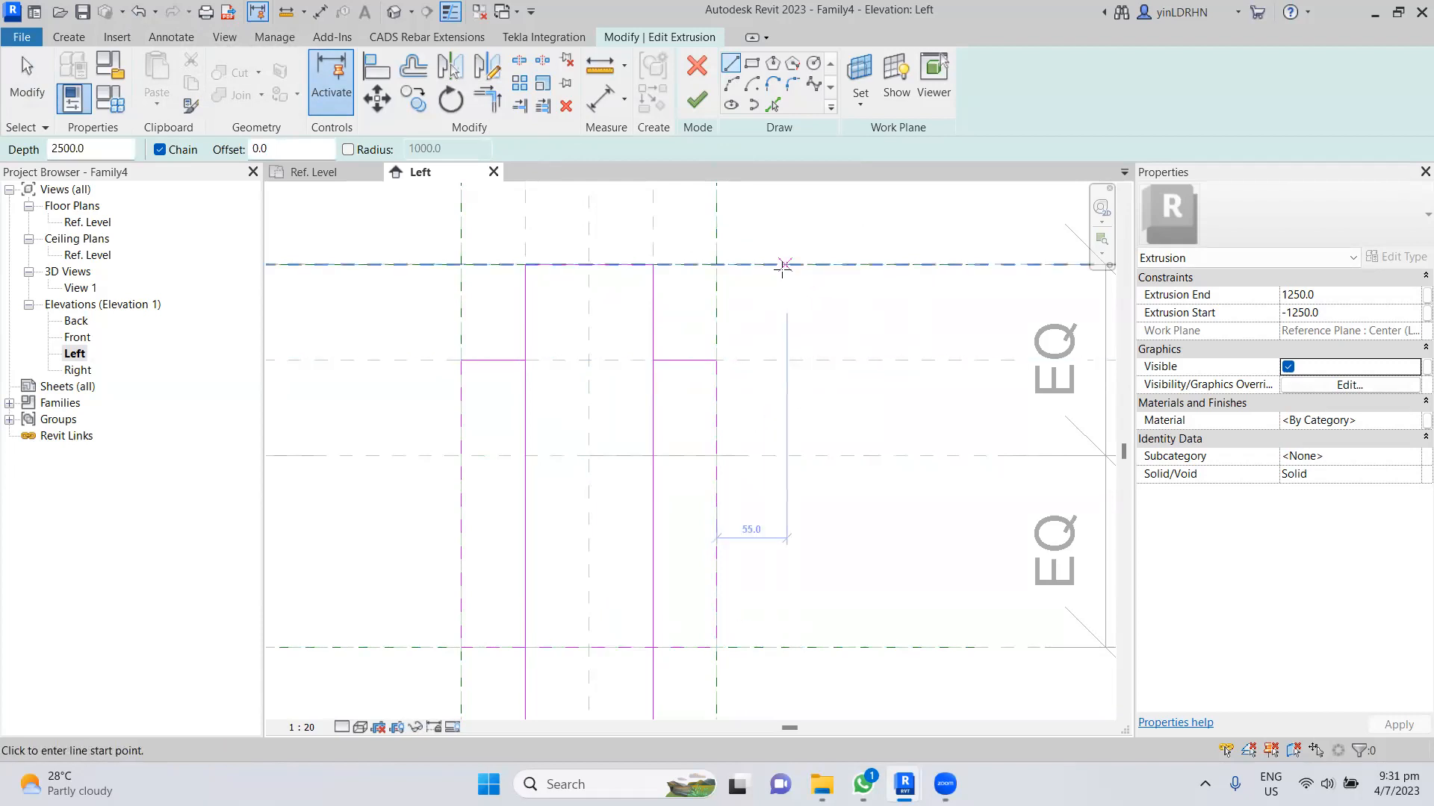
# - Trim both short horizontal lines and the inner vertical lines into notch corners, and finish the extrusion sketch
pyautogui.click(489, 99)
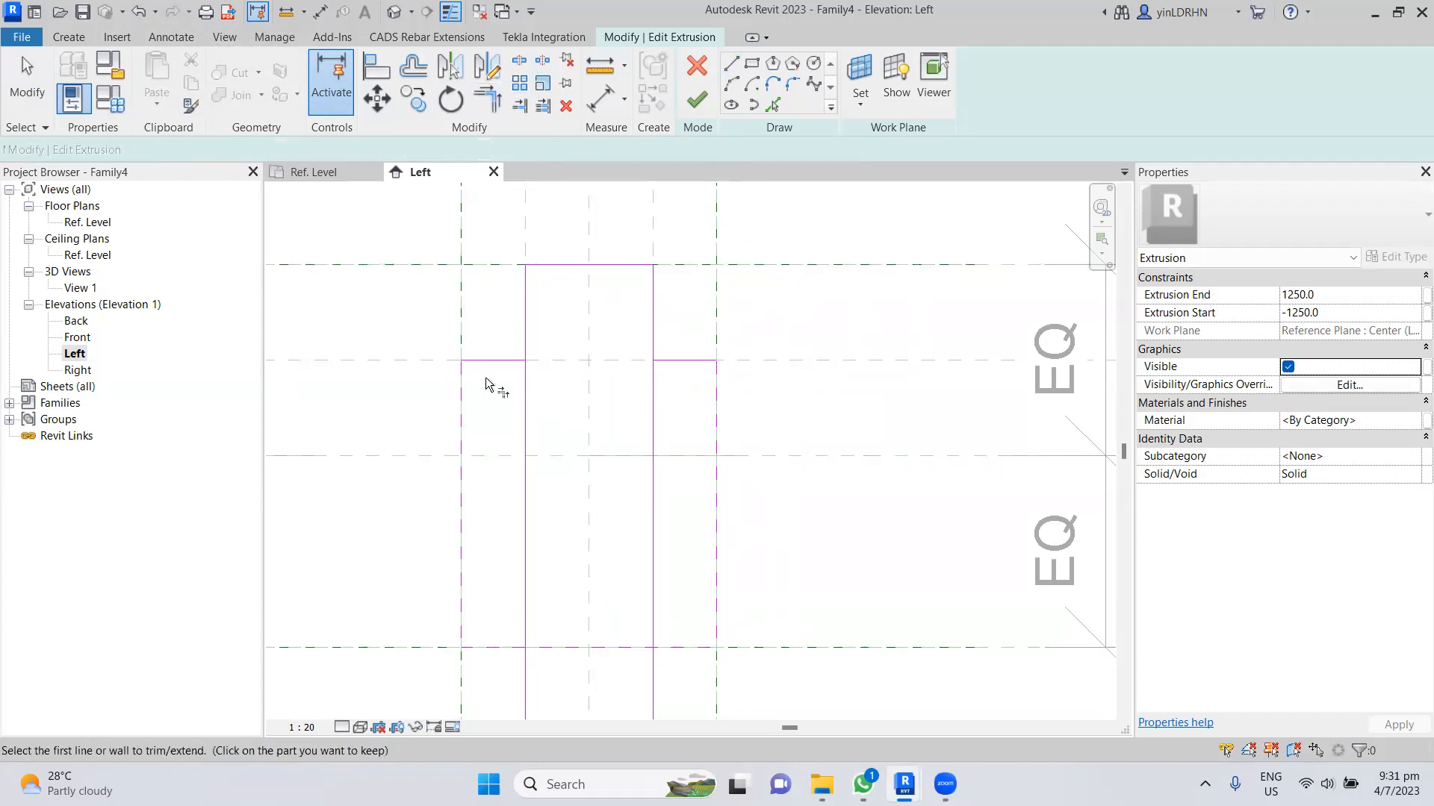
pyautogui.click(495, 362)
pyautogui.click(524, 351)
pyautogui.click(654, 332)
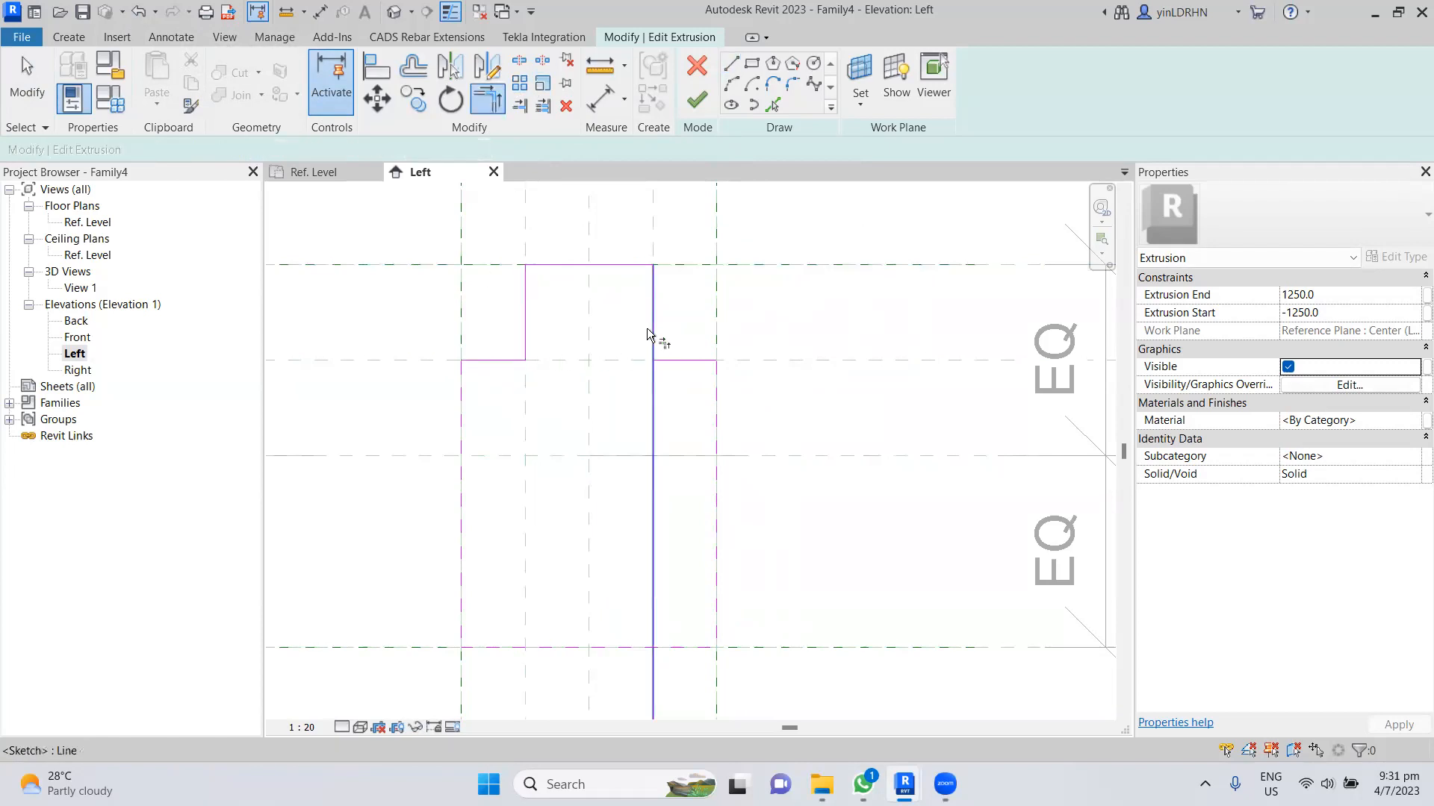
pyautogui.click(687, 360)
pyautogui.scroll(-2, 808, 357)
pyautogui.click(699, 100)
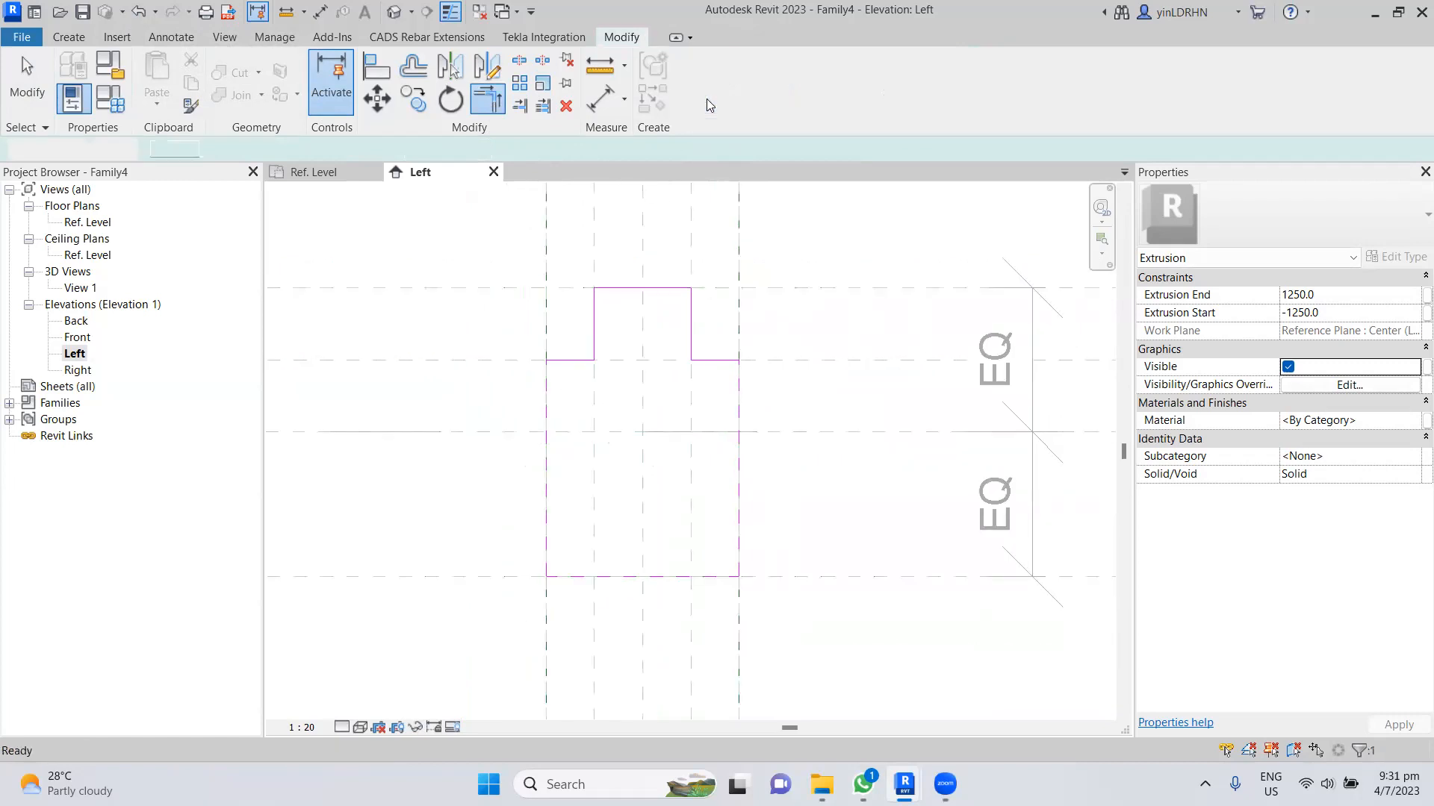
pyautogui.click(803, 332)
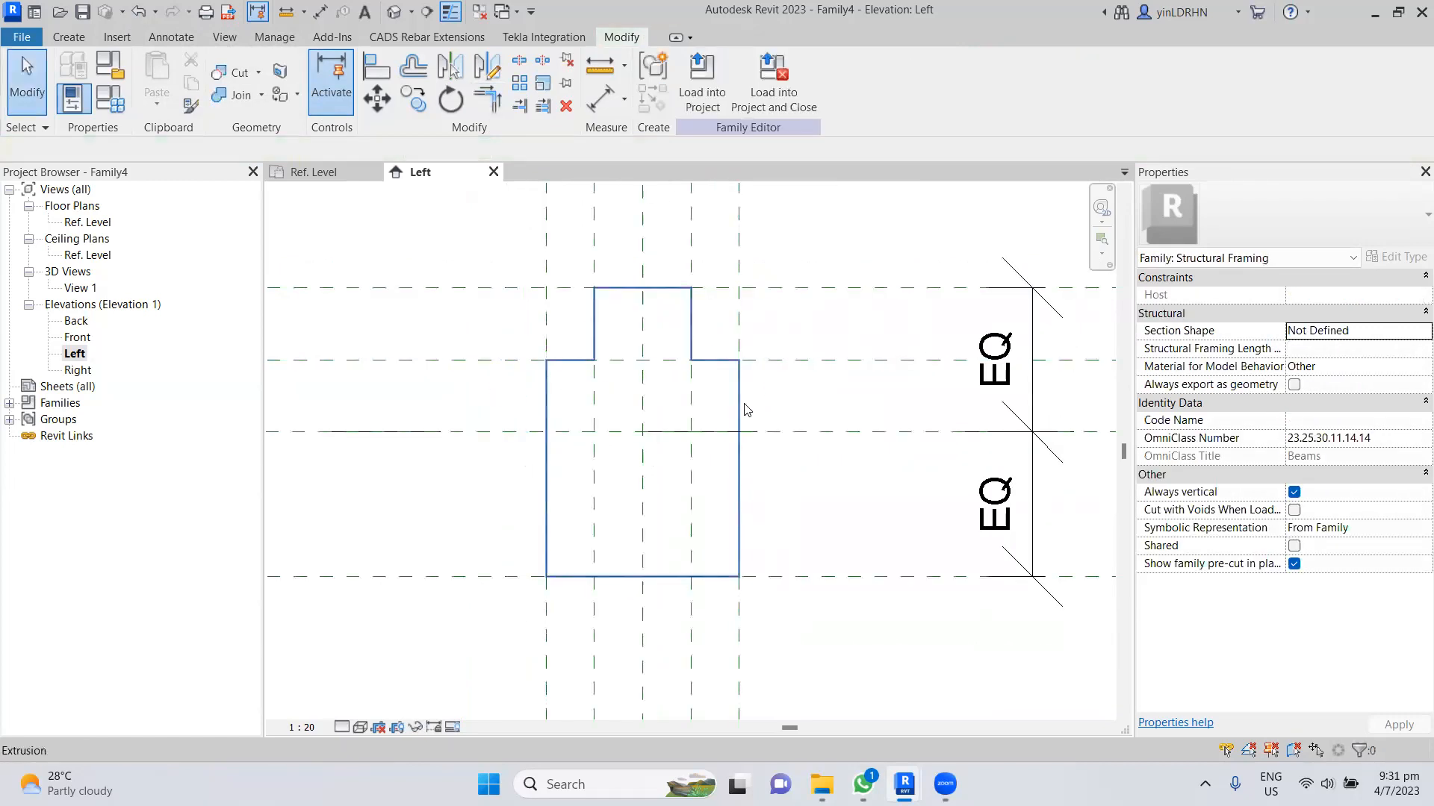
# - Inspect the reshaped beam in the default 3D view and the Ref. Level plan
pyautogui.click(740, 407)
pyautogui.click(805, 407)
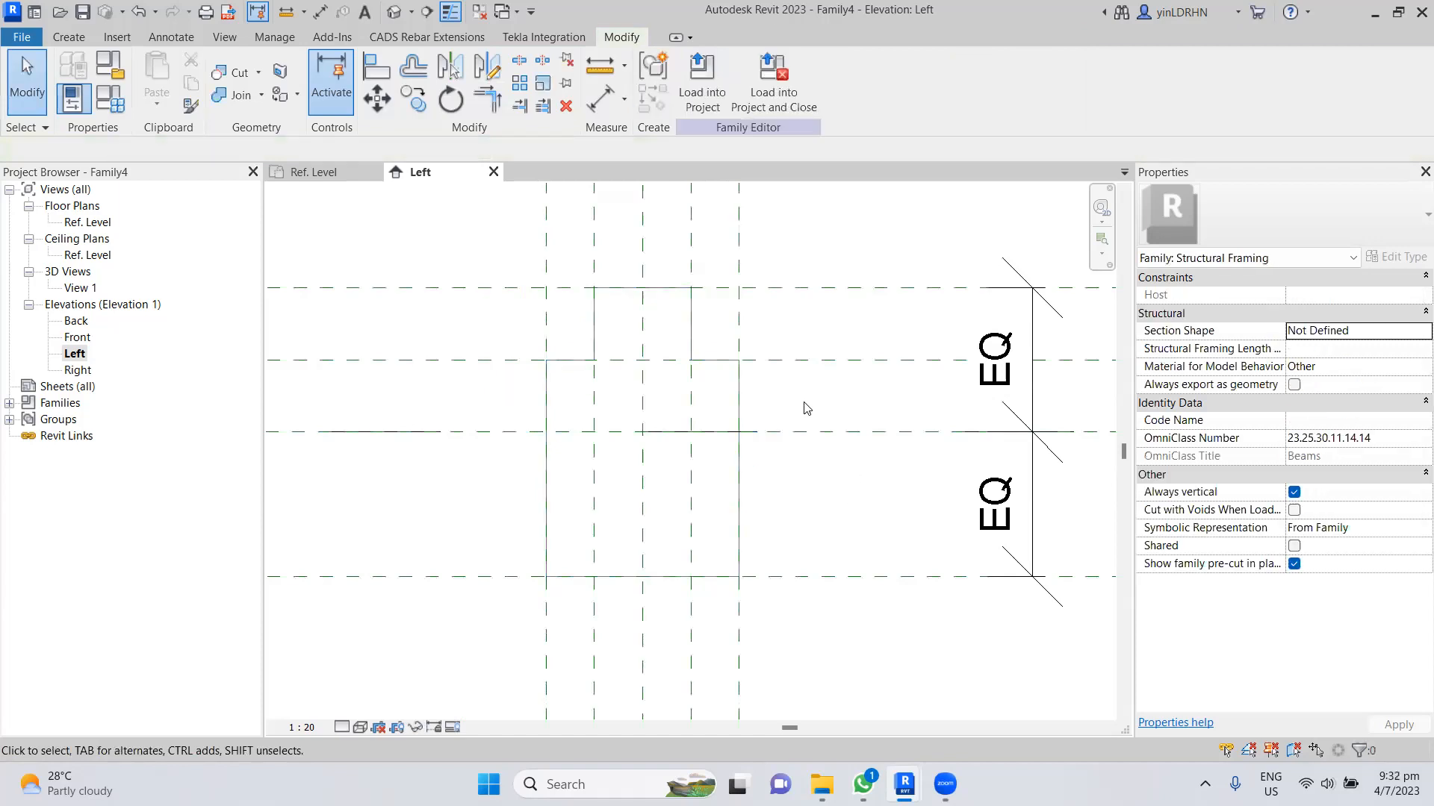
pyautogui.click(393, 11)
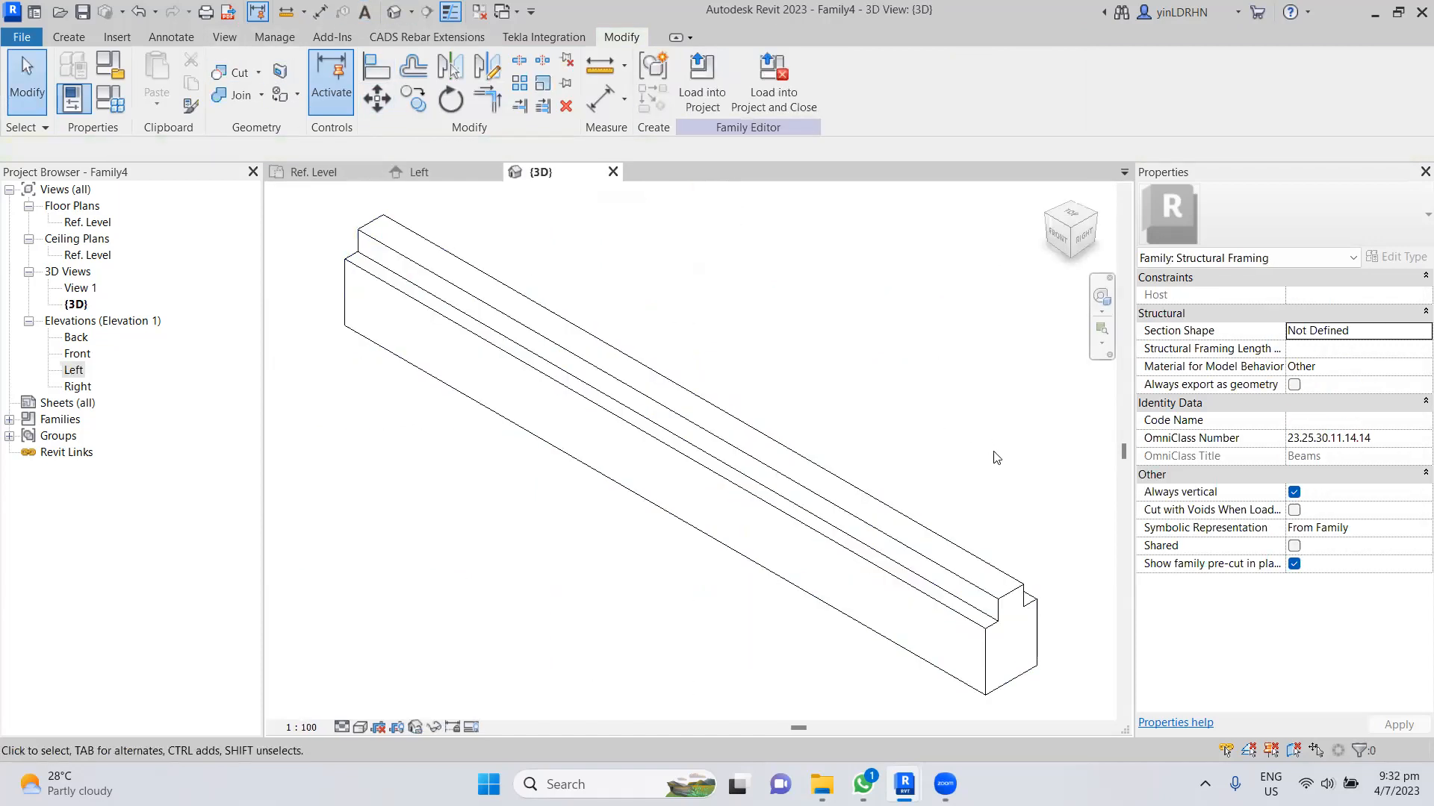
pyautogui.keyDown('shift'); pyautogui.moveTo(1035, 521); pyautogui.dragTo(1051, 486, button='middle'); pyautogui.keyUp('shift')
pyautogui.click(318, 167)
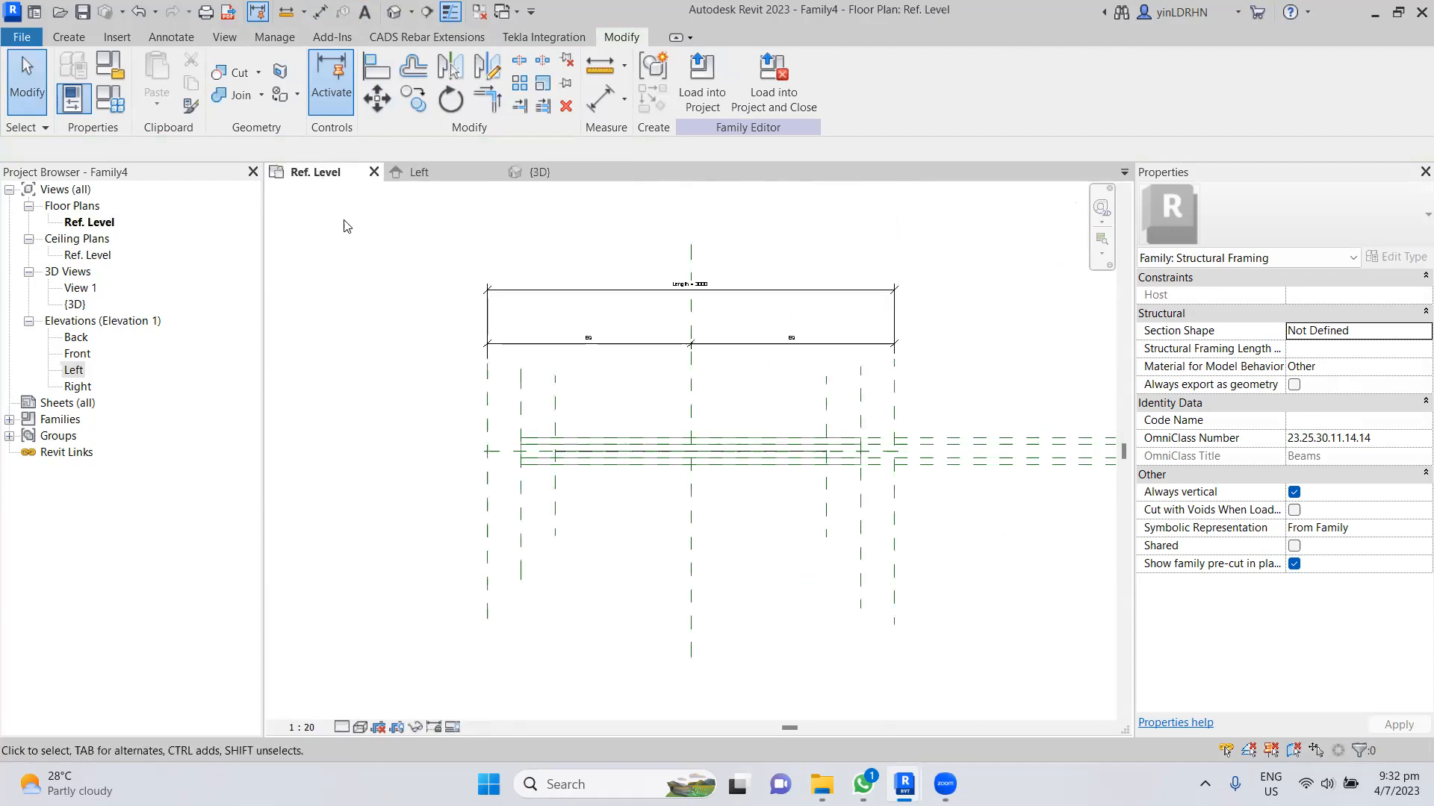
pyautogui.scroll(2, 614, 490)
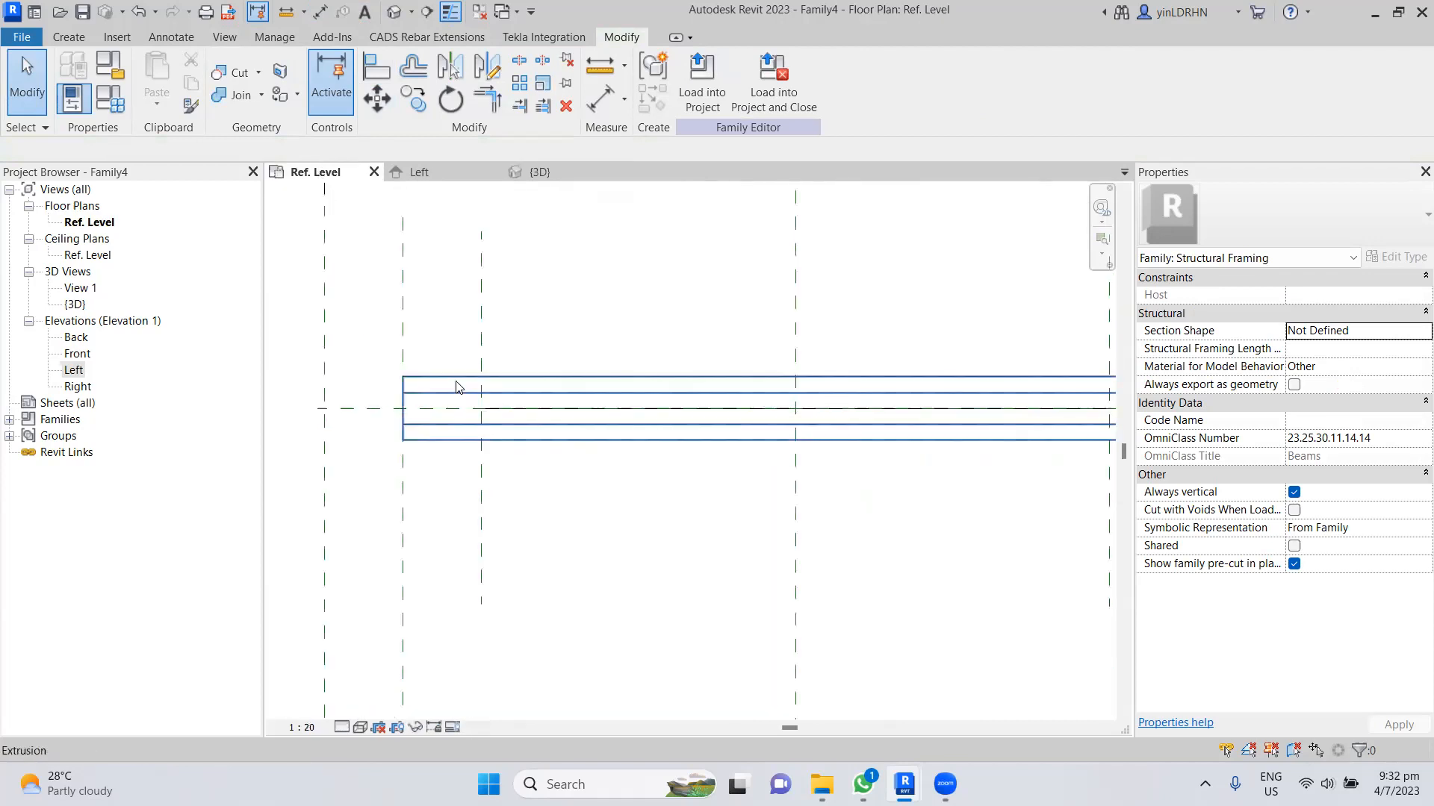
# - In the Left elevation, add an aligned dimension for the overall height between the bottom and top reference planes
pyautogui.click(415, 172)
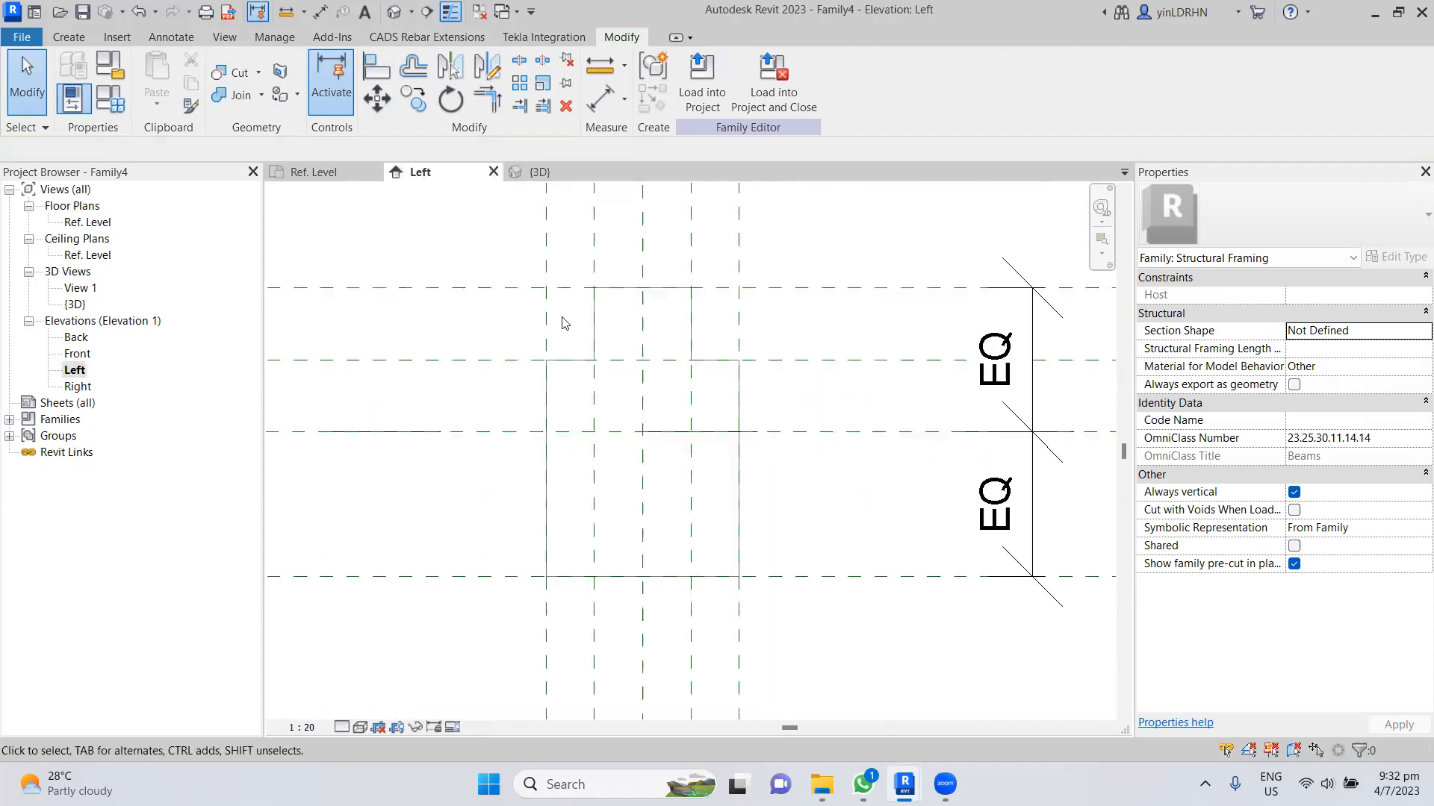
pyautogui.scroll(-2, 619, 388)
pyautogui.moveTo(686, 404); pyautogui.dragTo(687, 531, button='middle')
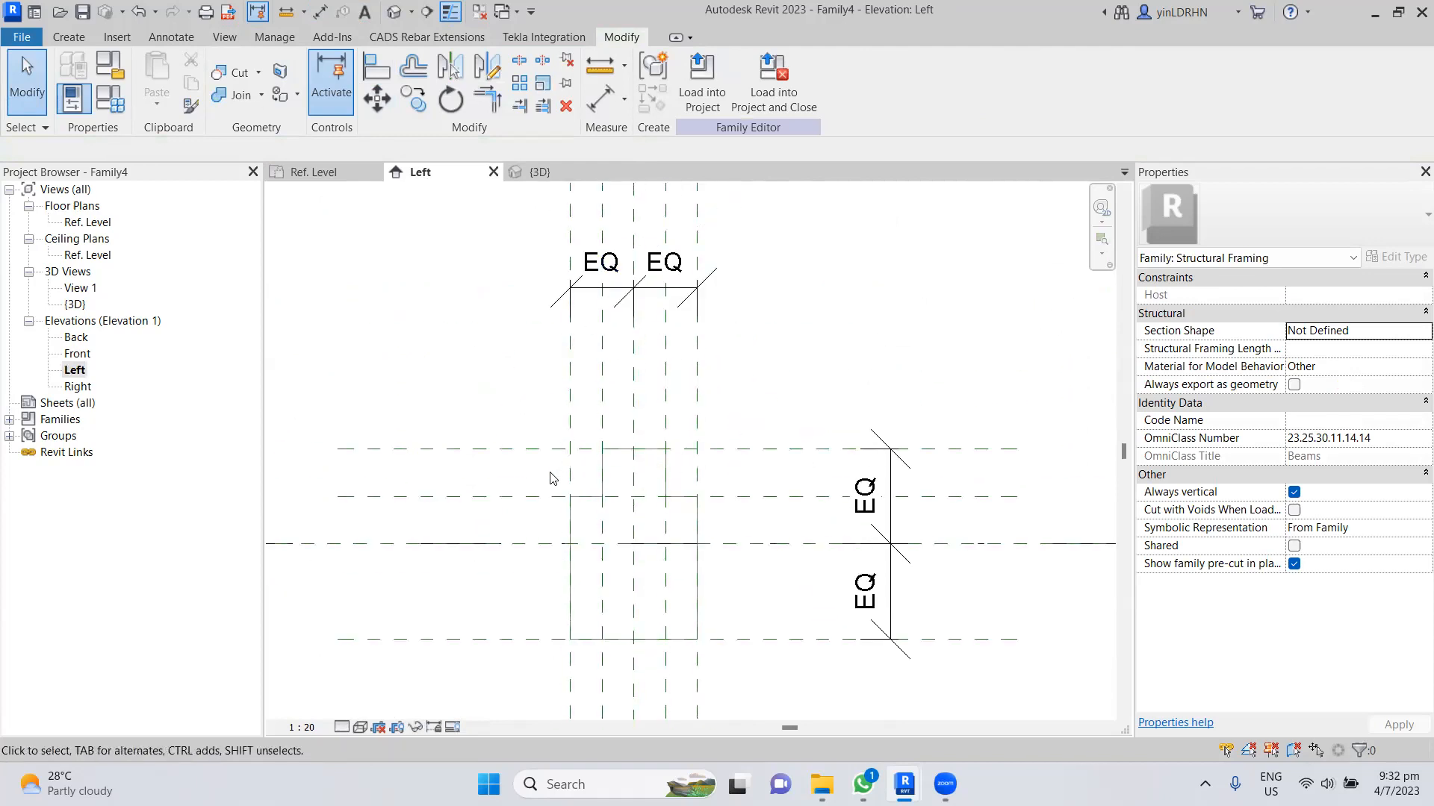
pyautogui.moveTo(506, 435); pyautogui.dragTo(501, 365, button='middle')
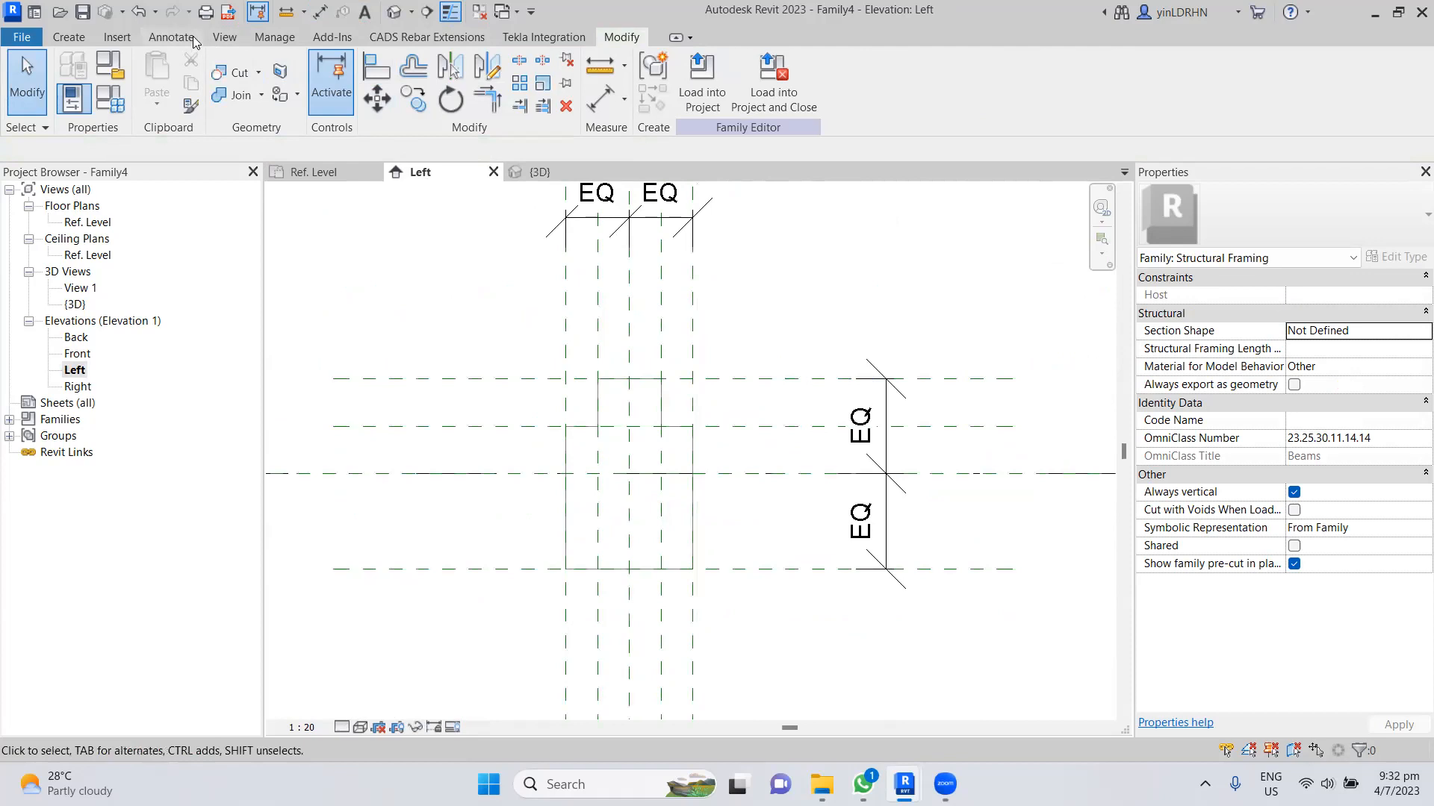
pyautogui.click(166, 38)
pyautogui.click(77, 77)
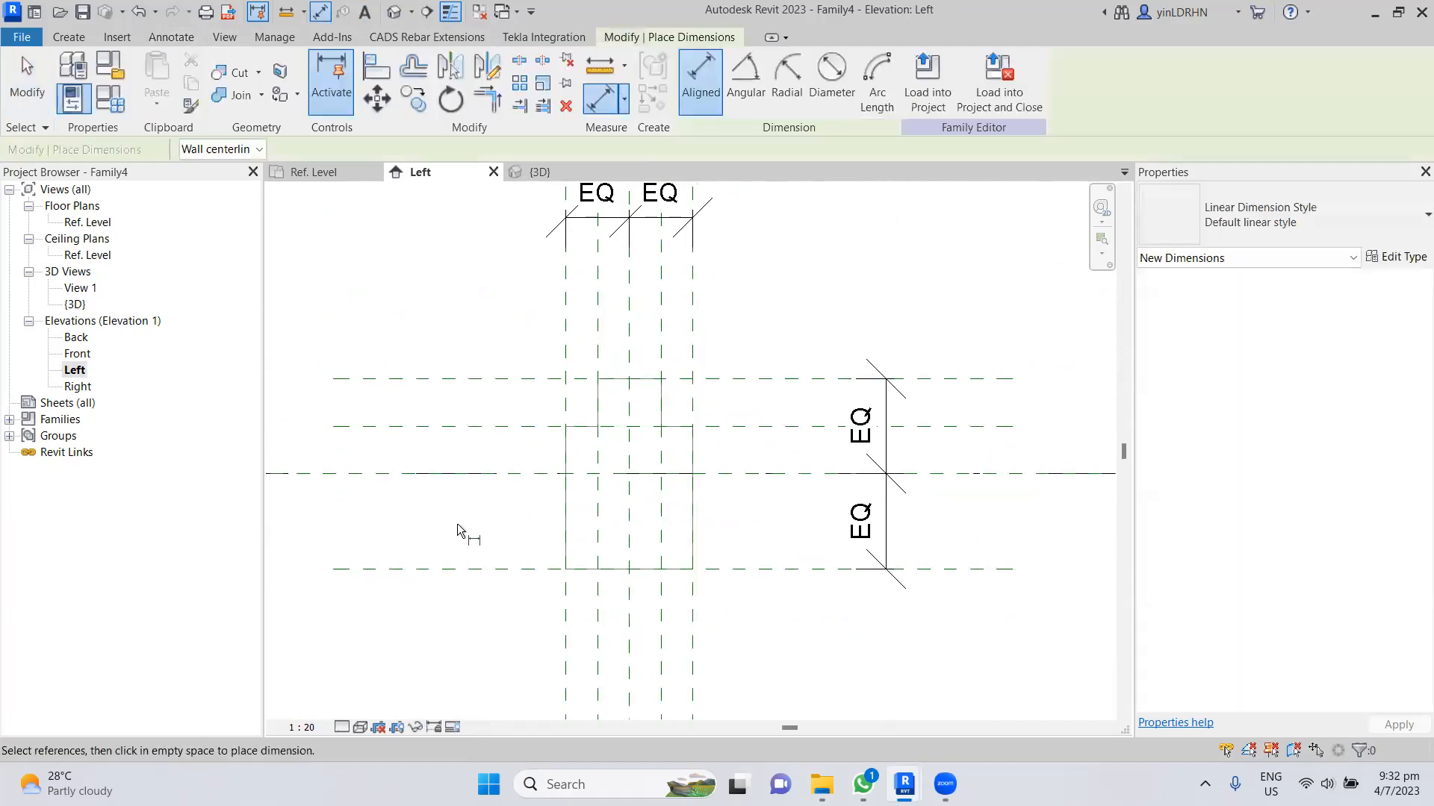
pyautogui.click(463, 569)
pyautogui.click(454, 378)
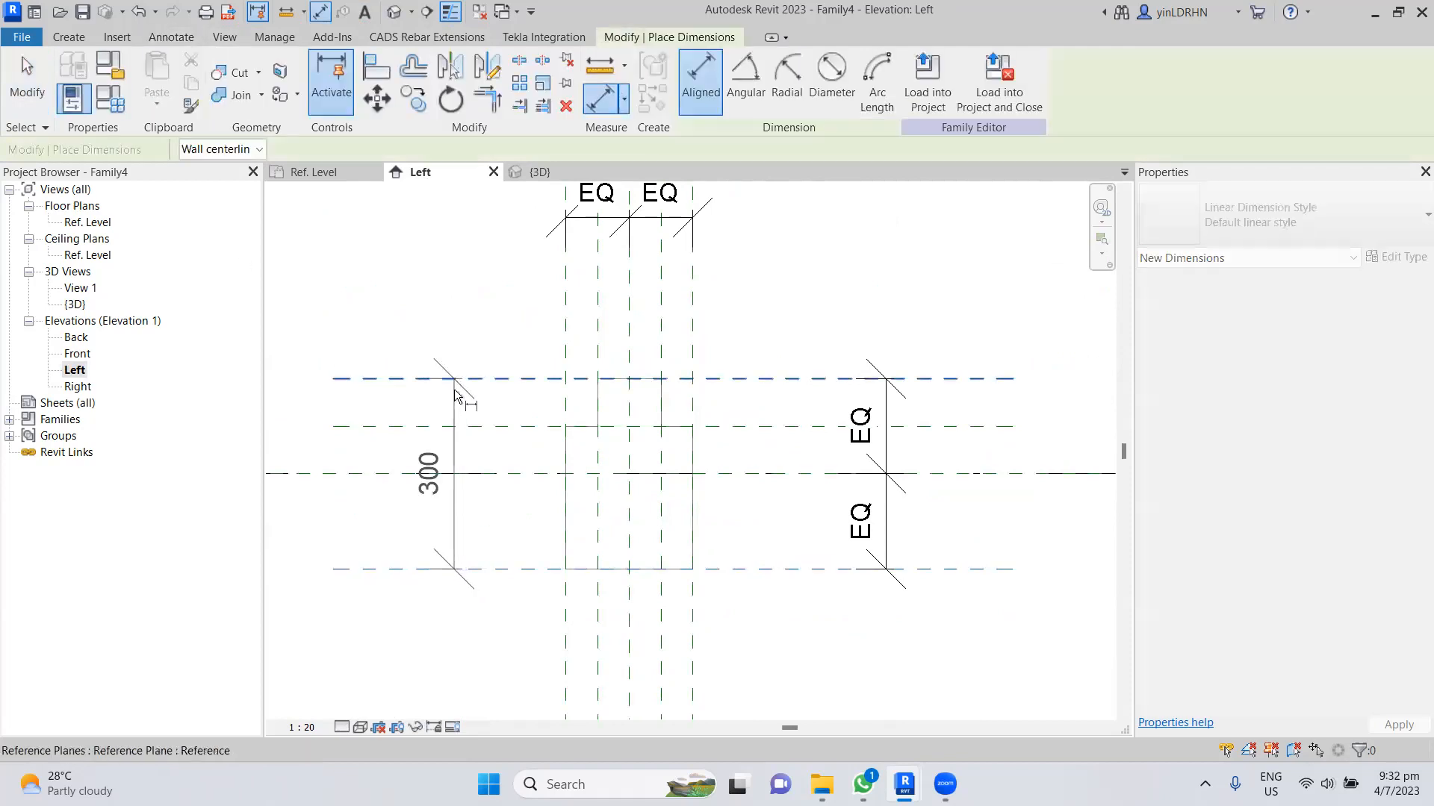
pyautogui.click(421, 334)
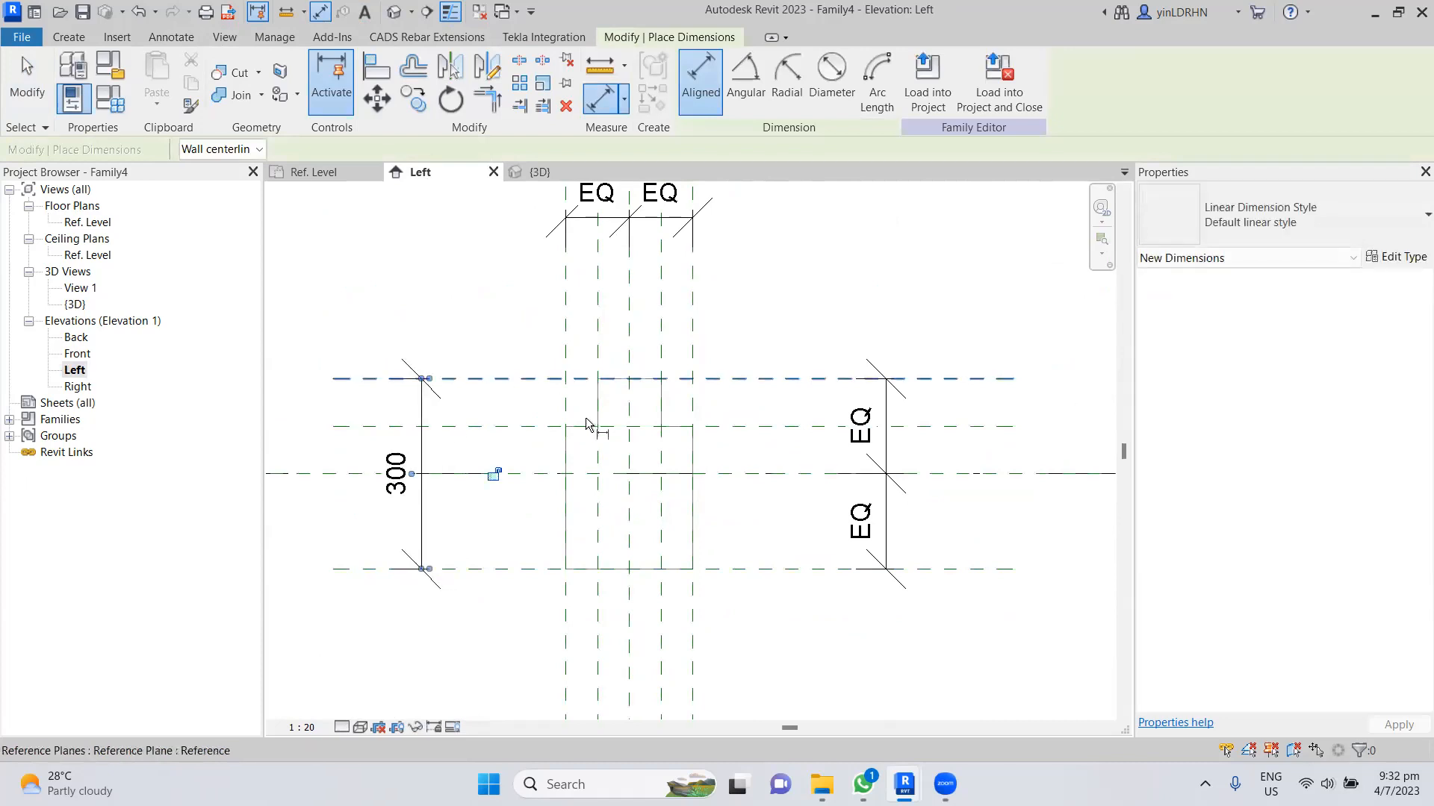
# - Add an aligned dimension for the overall width between the two outer vertical reference planes, below the profile
pyautogui.click(565, 611)
pyautogui.click(692, 612)
pyautogui.moveTo(672, 660); pyautogui.dragTo(660, 564, button='middle')
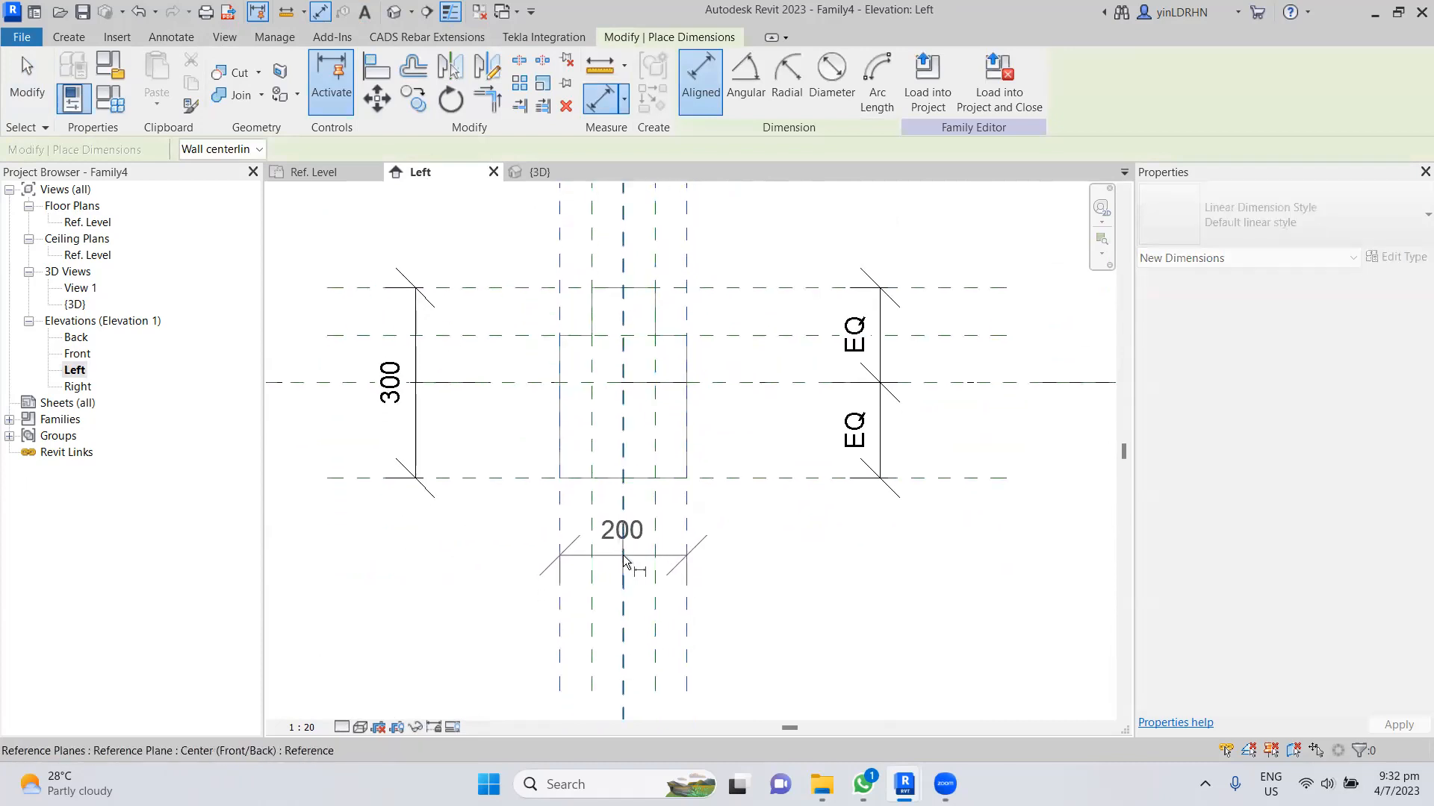
pyautogui.click(741, 549)
# - Dimension both notch widths above the profile, between each outer vertical reference plane and its neighbouring inner plane
pyautogui.moveTo(798, 549); pyautogui.dragTo(798, 641, button='middle')
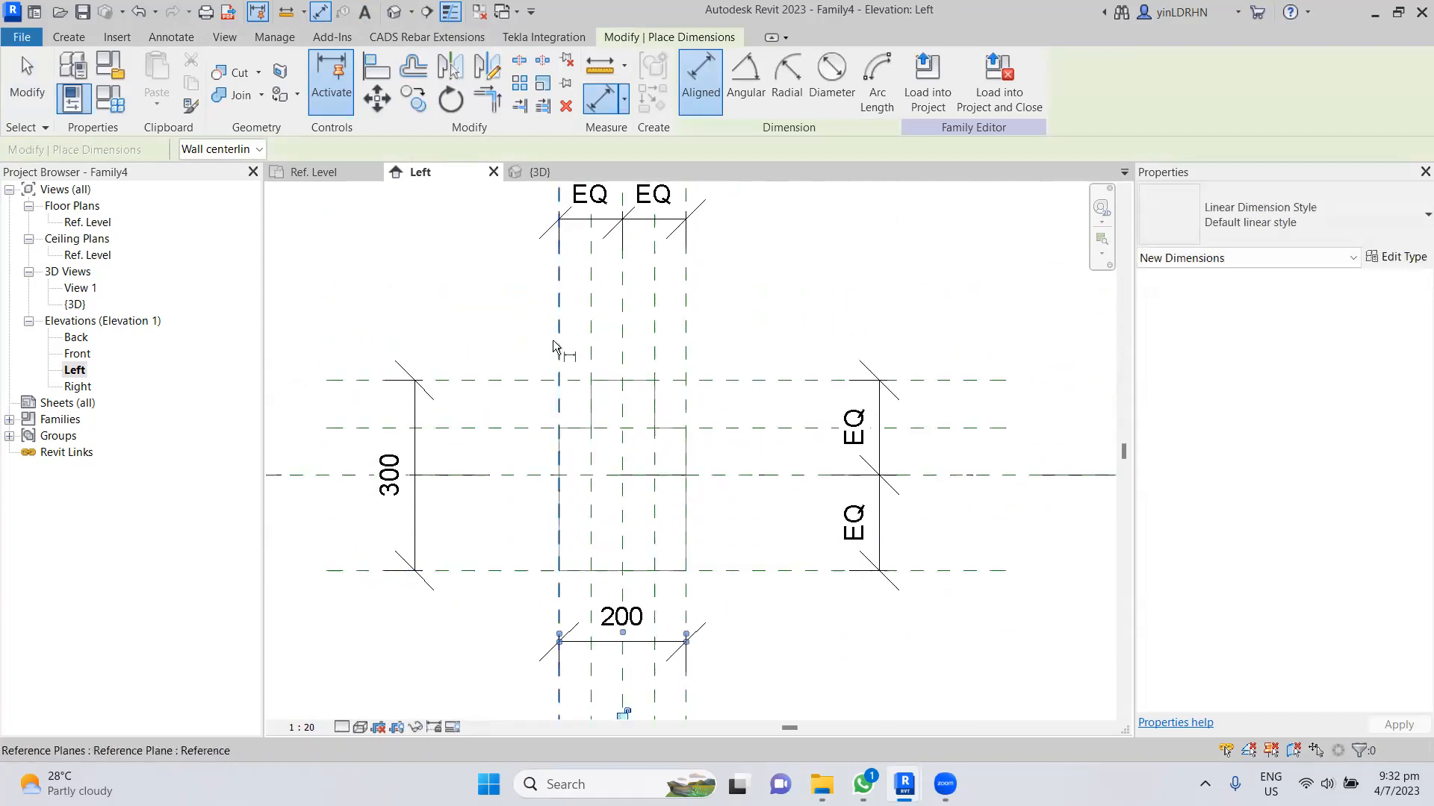
pyautogui.scroll(3, 560, 320)
pyautogui.click(563, 302)
pyautogui.click(619, 298)
pyautogui.click(545, 291)
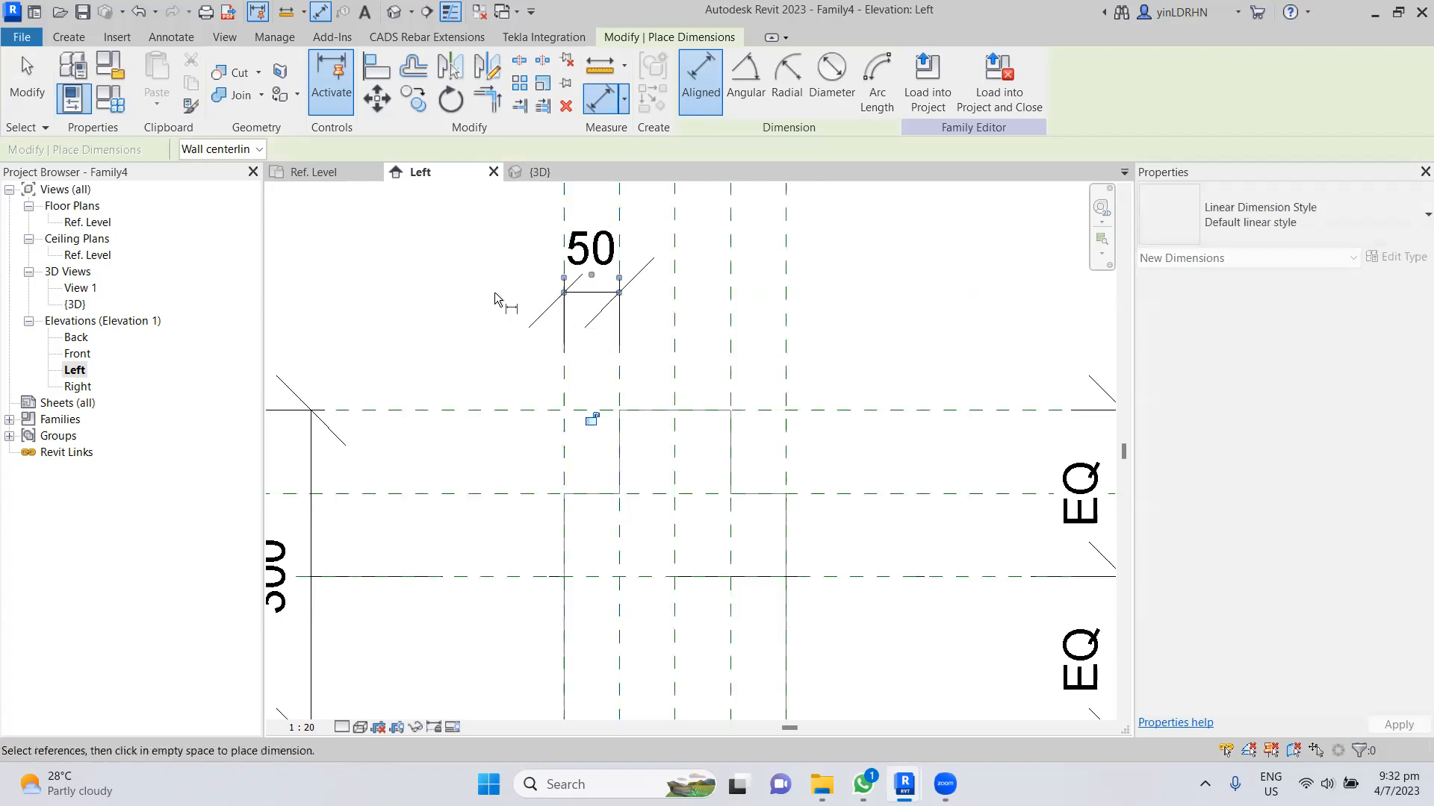
pyautogui.click(730, 297)
pyautogui.click(785, 294)
pyautogui.click(862, 299)
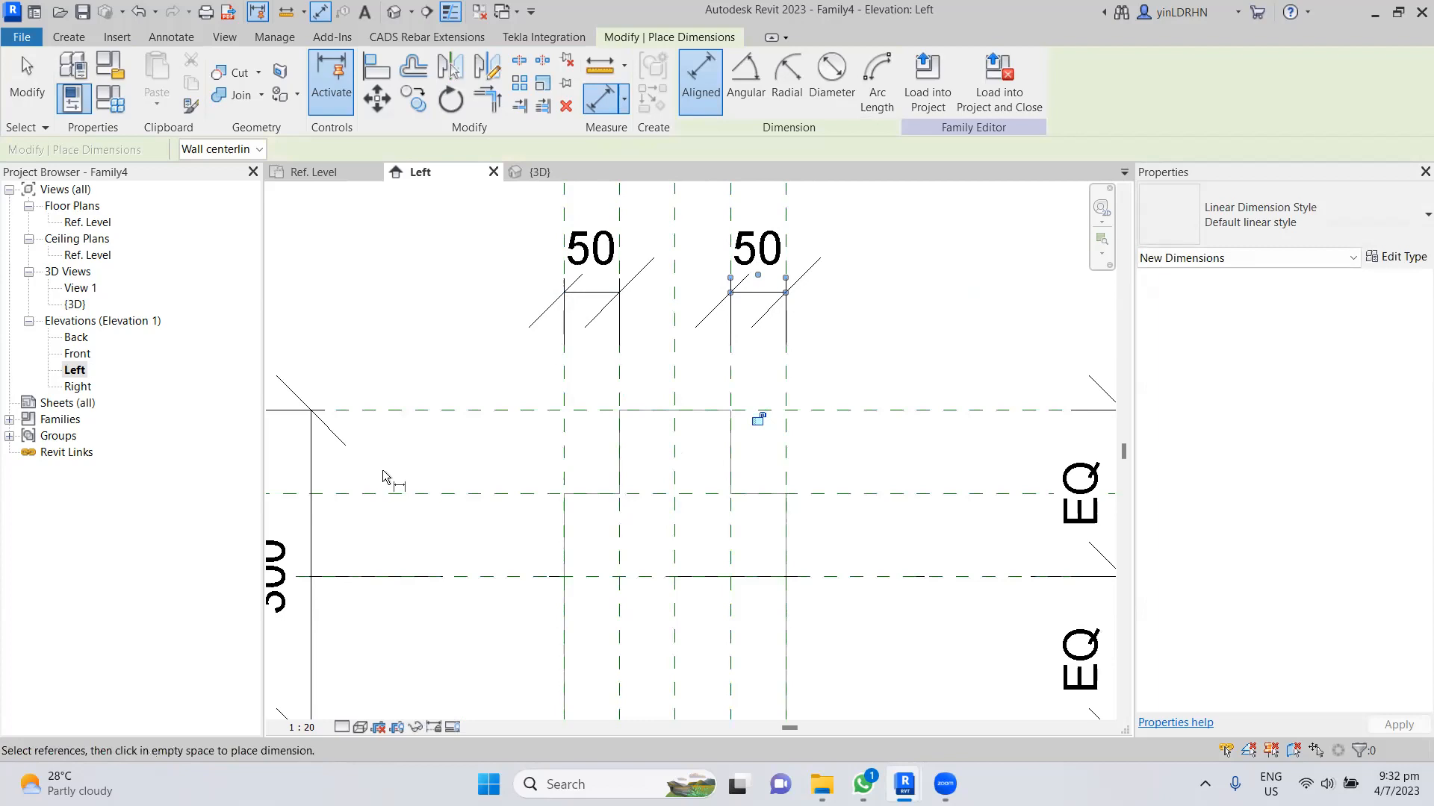
# - Dimension the notch depth between the top and inner horizontal reference planes, right of the profile
pyautogui.click(858, 411)
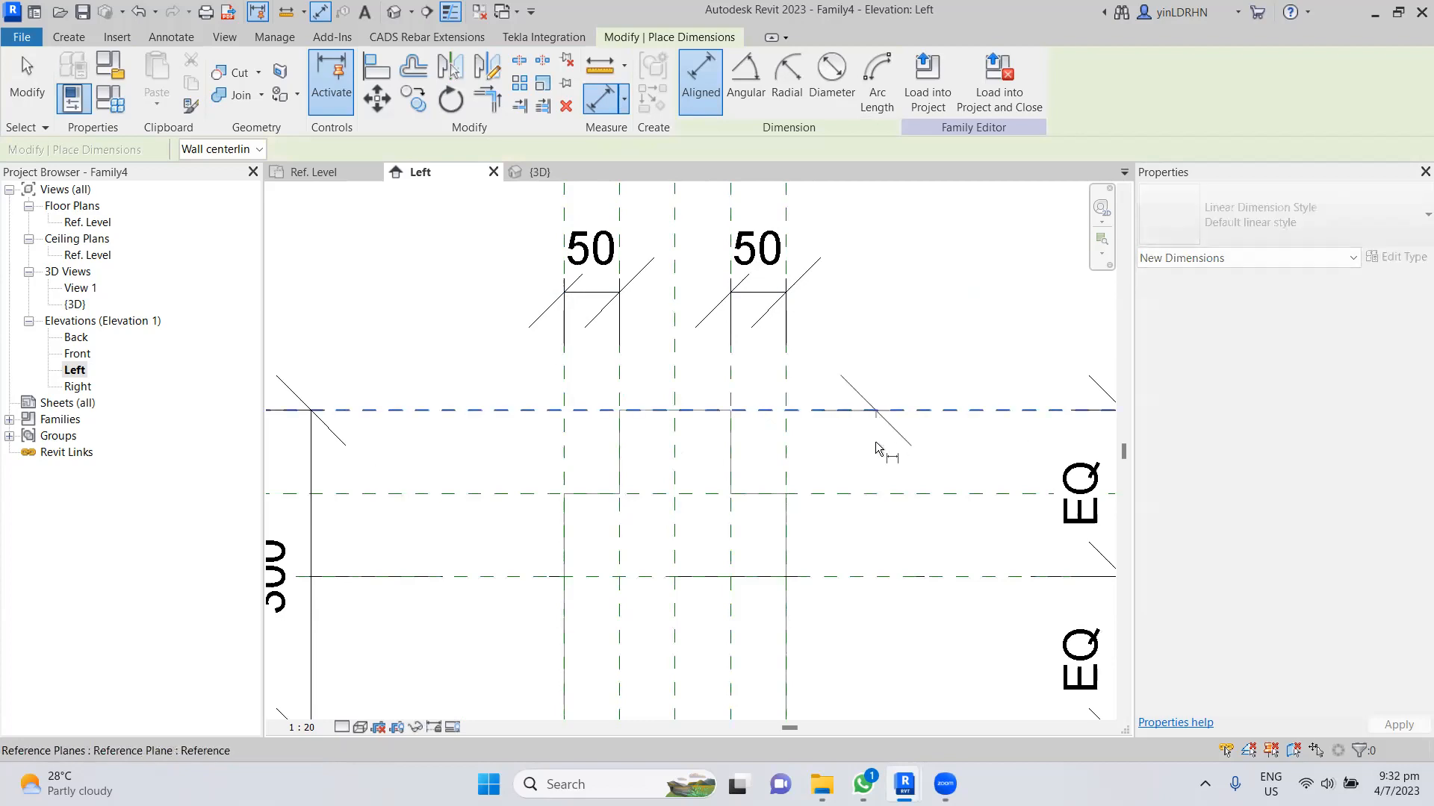
pyautogui.click(871, 493)
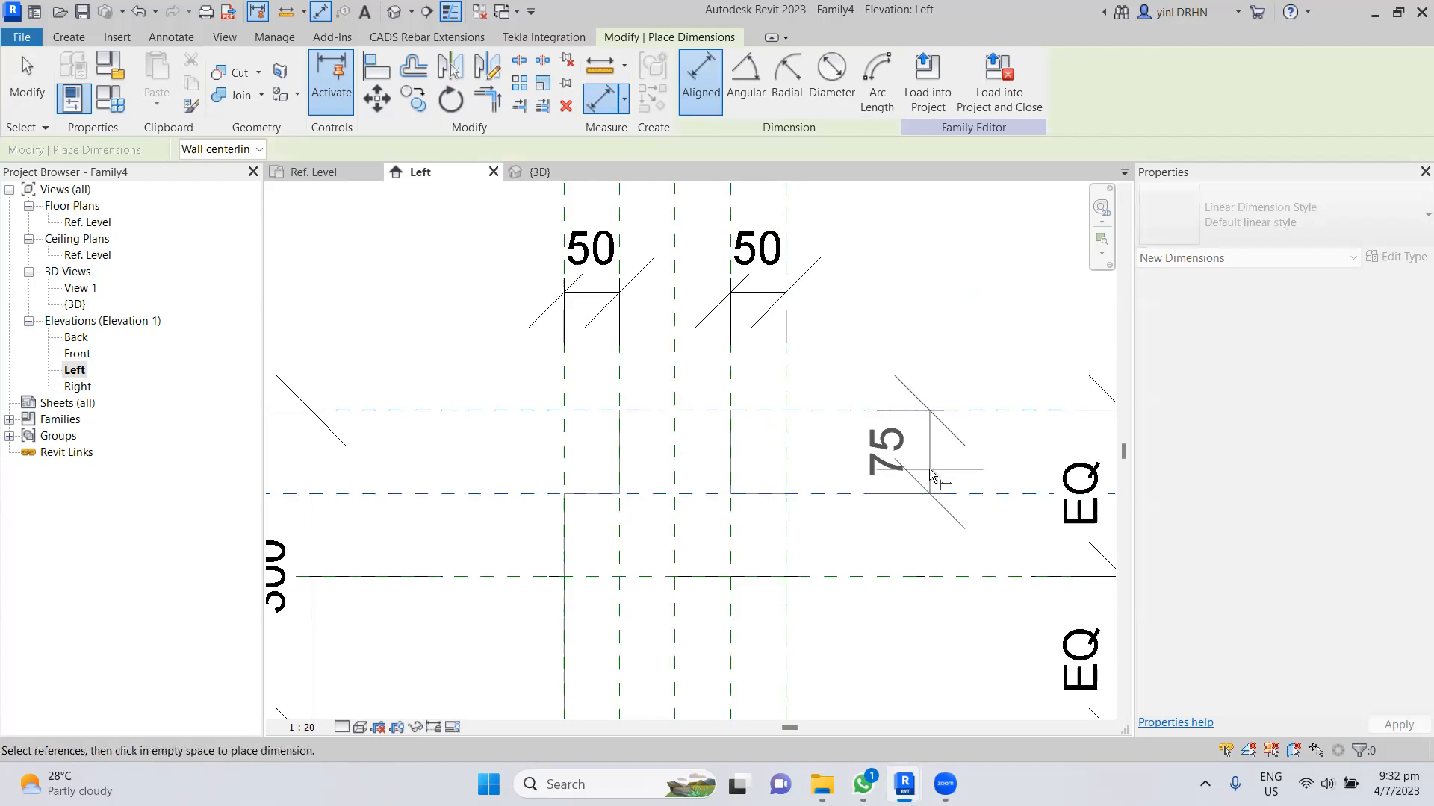
pyautogui.click(931, 474)
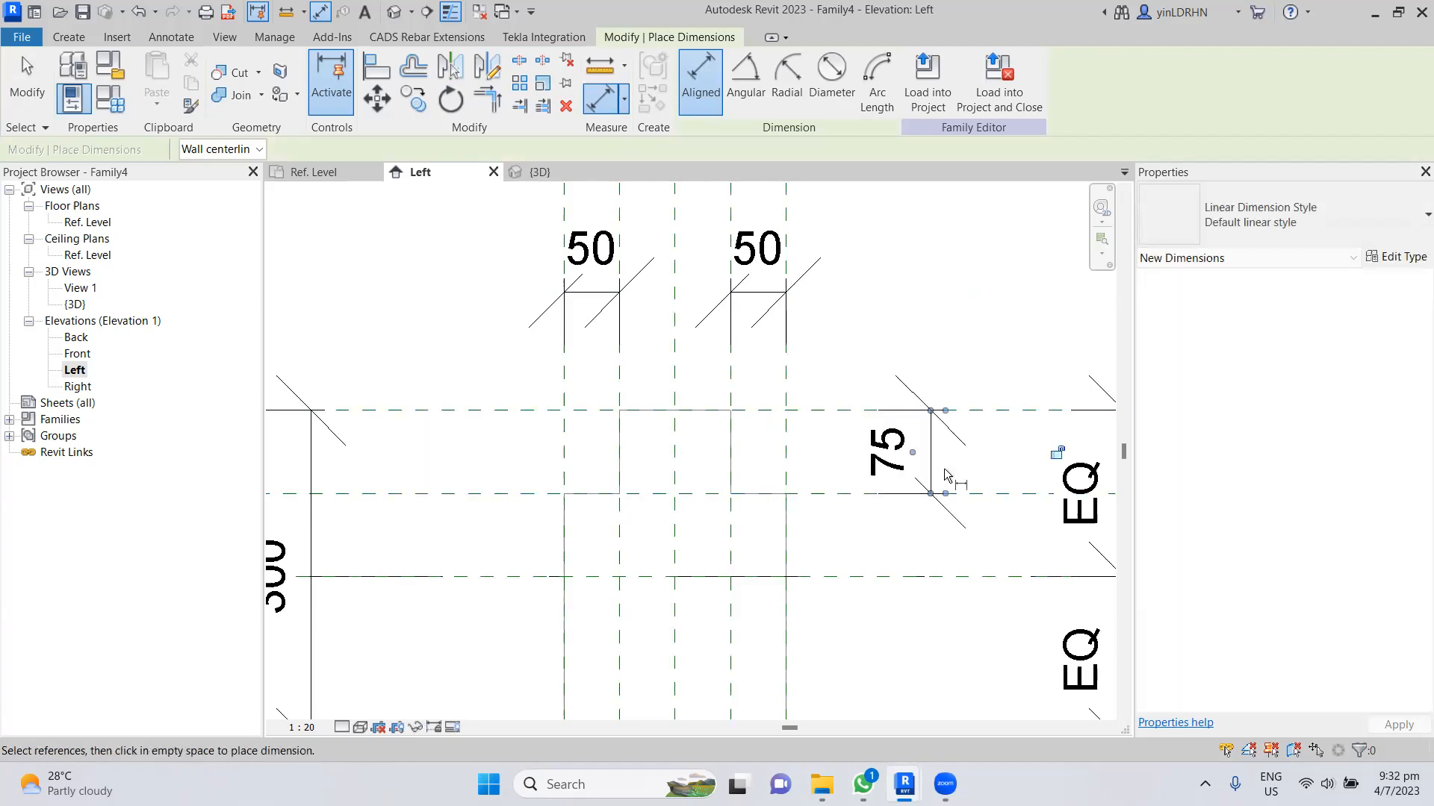
pyautogui.press('Escape')
pyautogui.press('Escape')
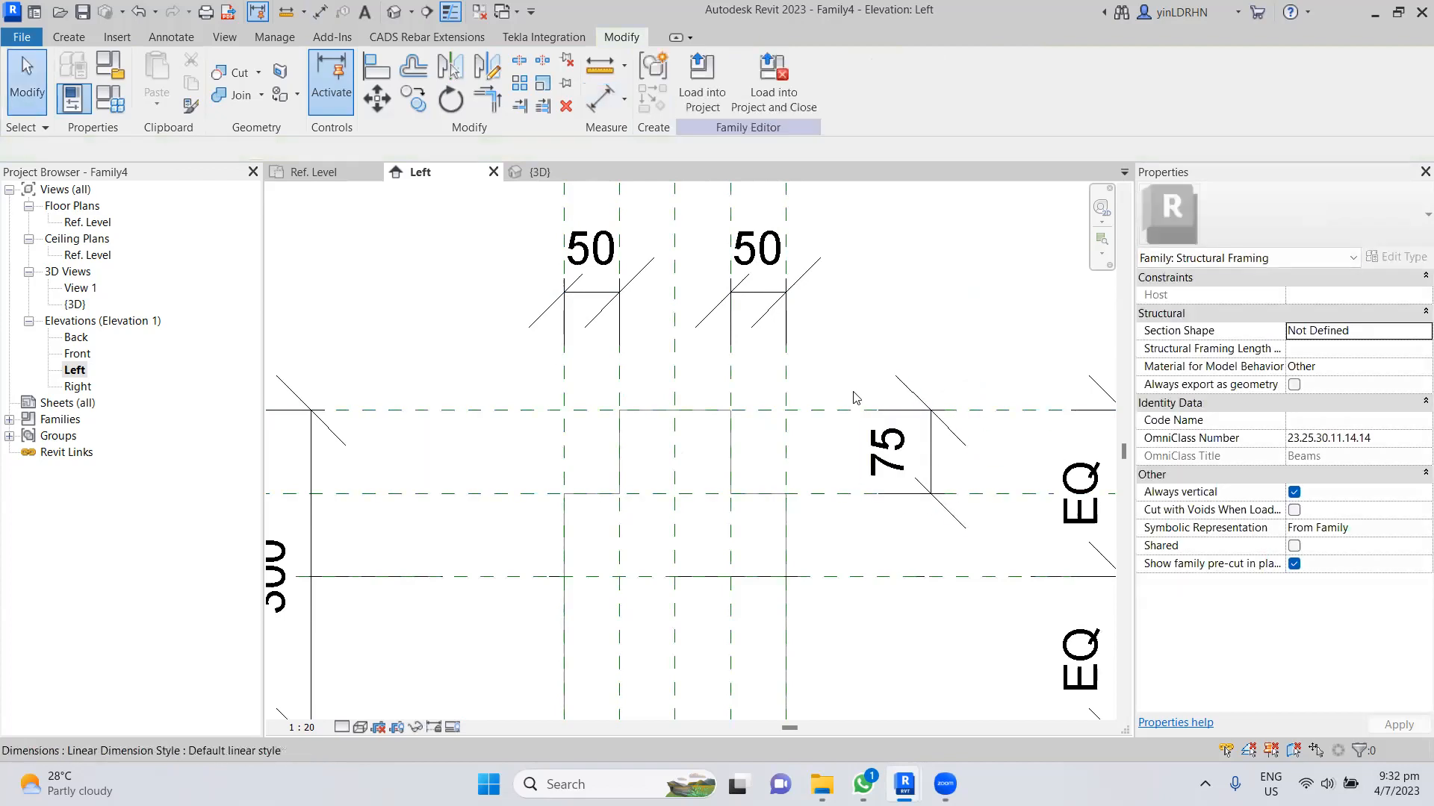
# - Label the left notch width dimension with a new type-based family parameter named Notch Width
pyautogui.click(583, 304)
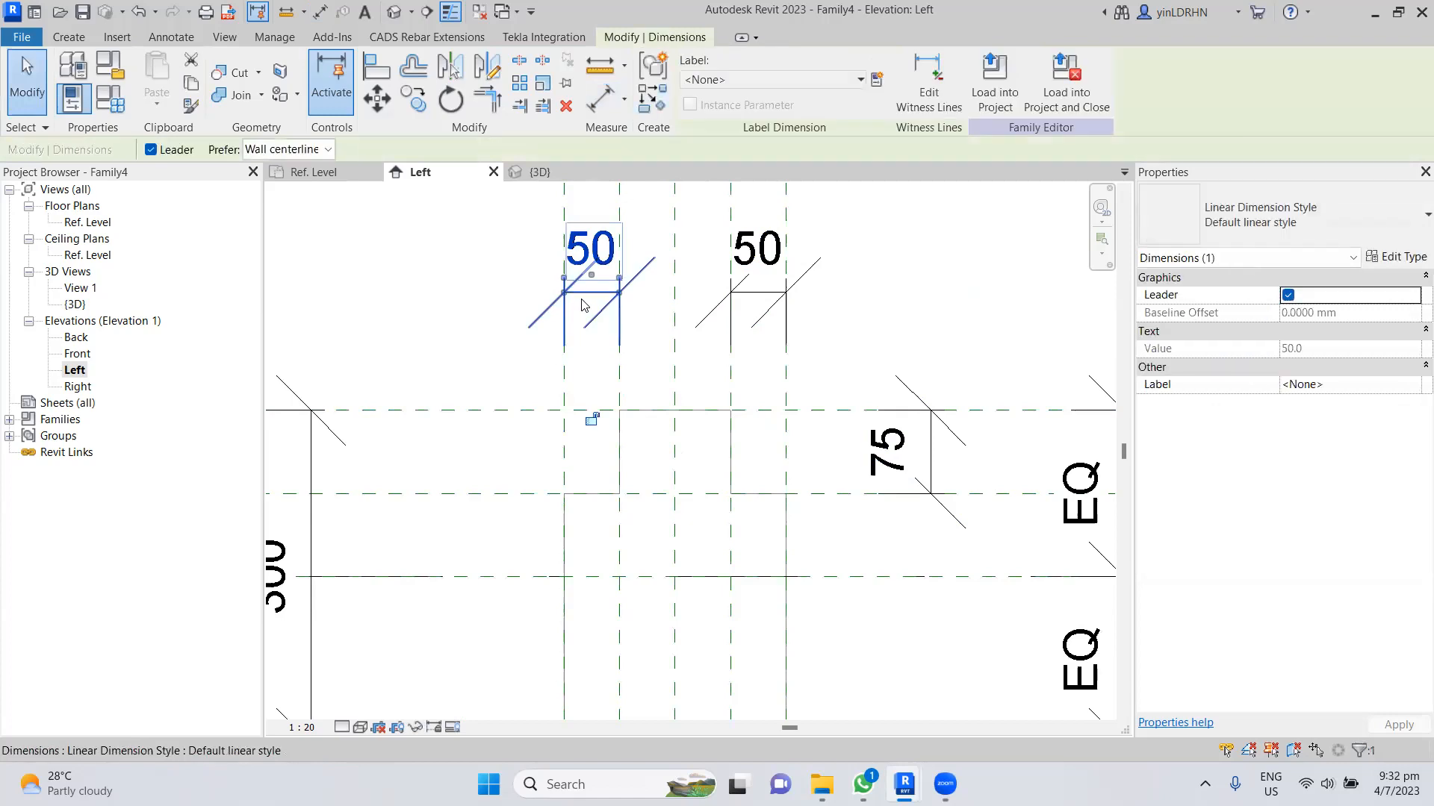
pyautogui.click(876, 79)
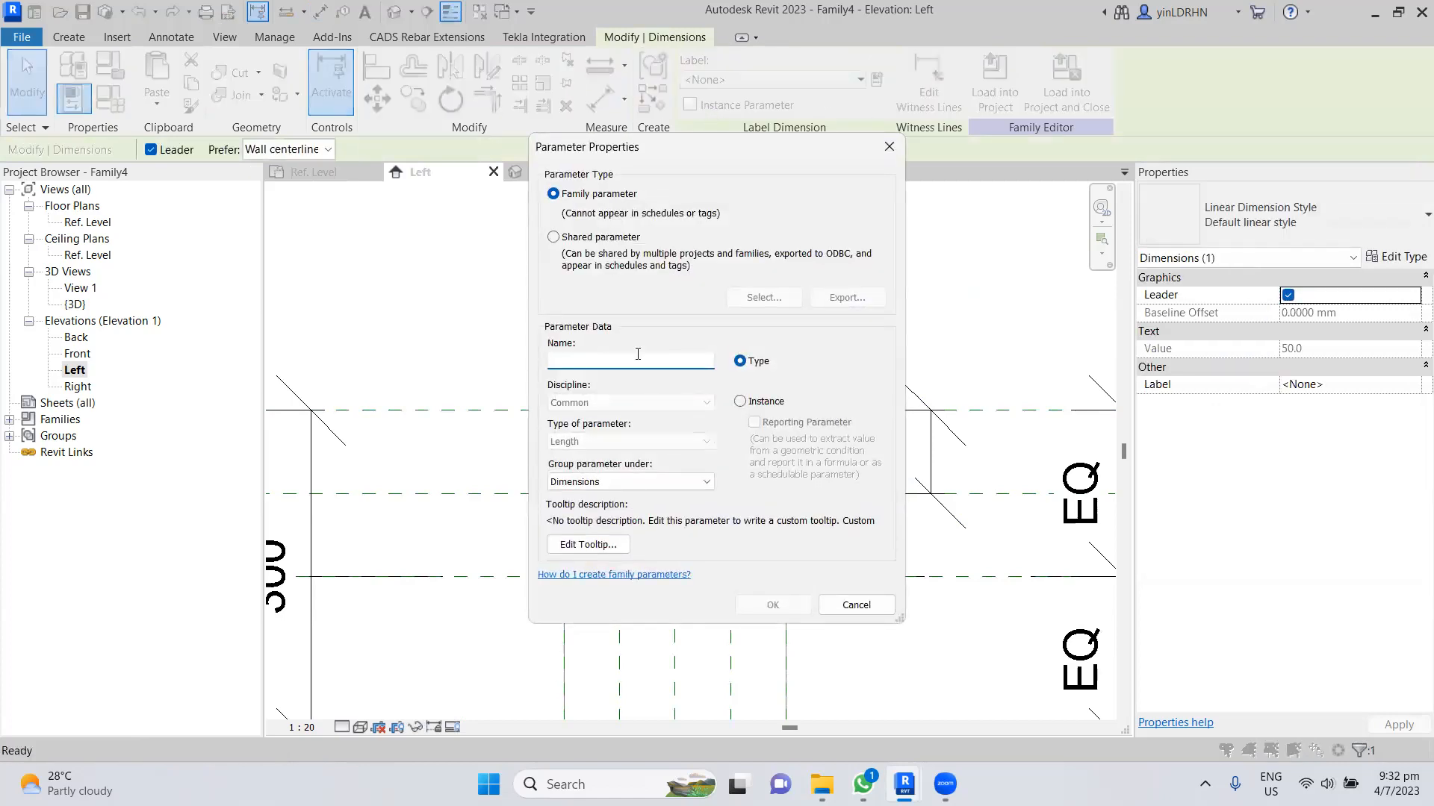
pyautogui.write('Notch Width')
pyautogui.click(774, 605)
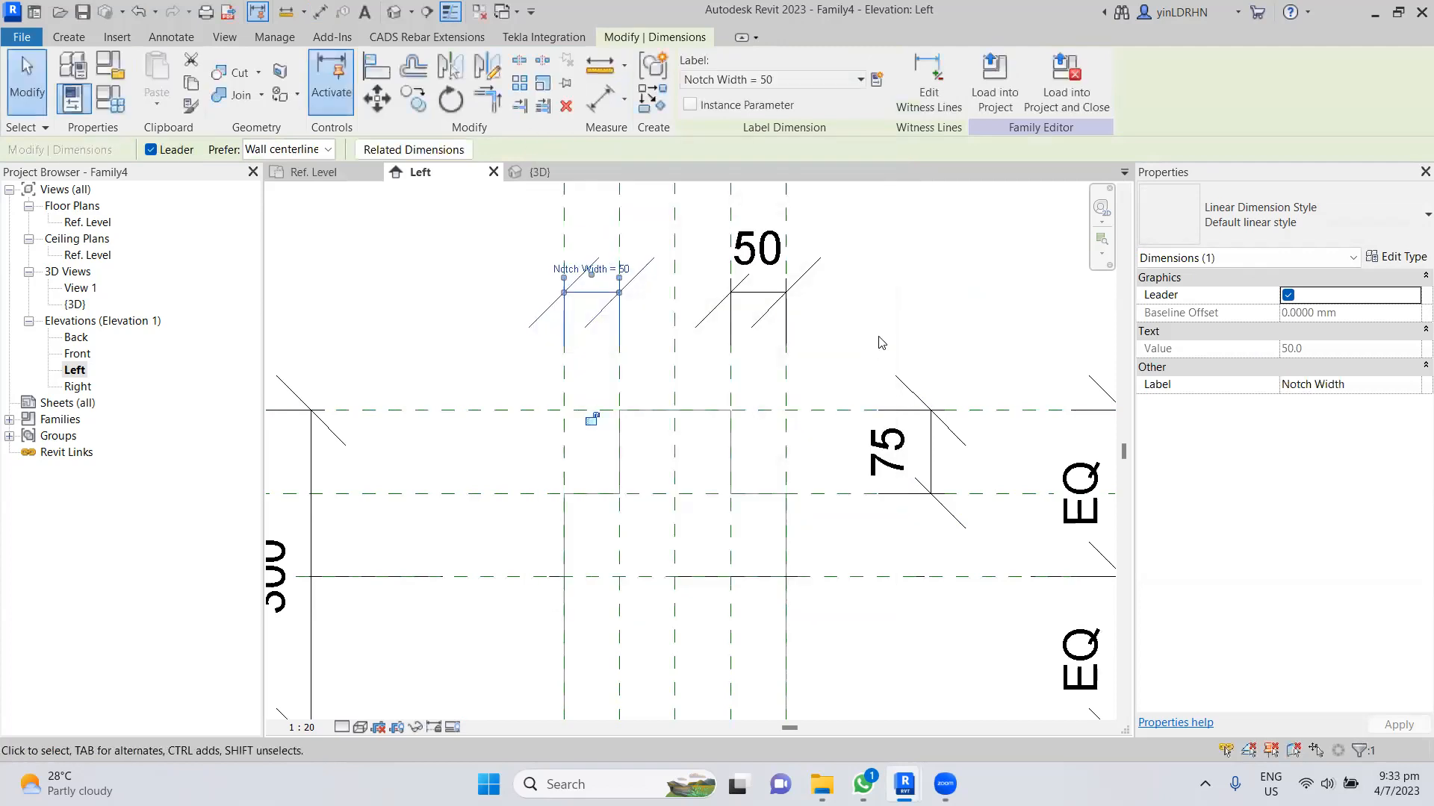
# - Label the right notch width dimension with the existing Notch Width parameter
pyautogui.click(779, 296)
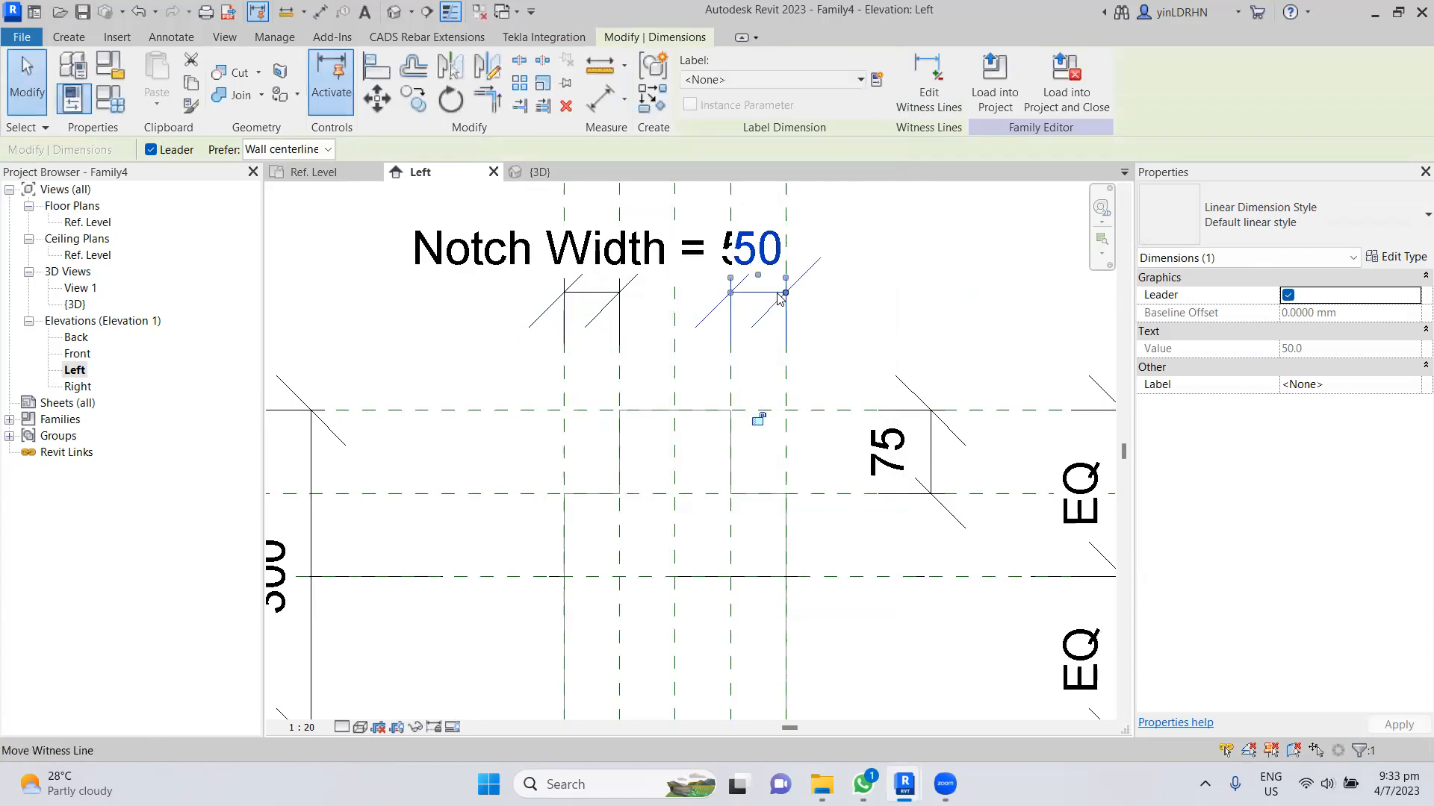
pyautogui.click(848, 79)
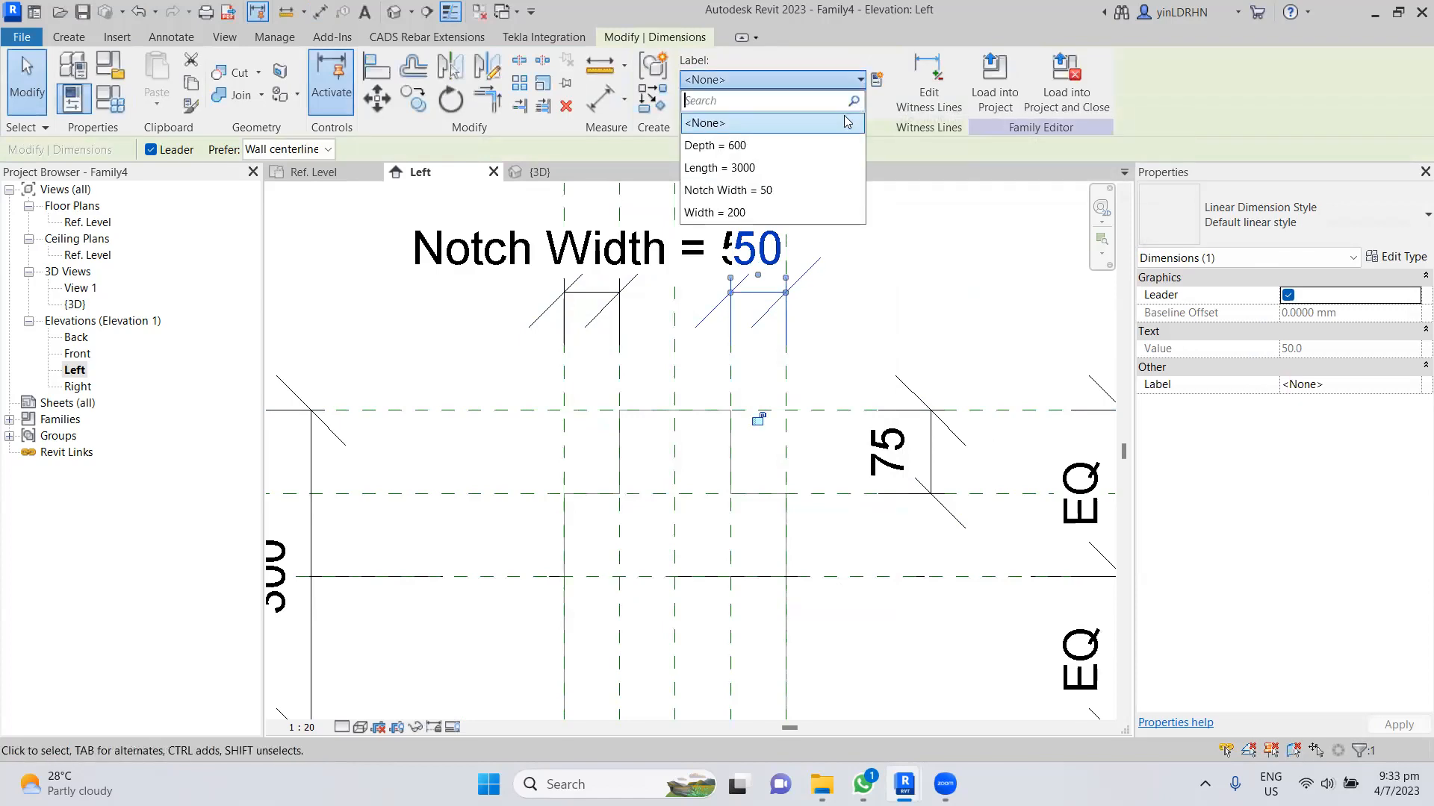
pyautogui.click(794, 191)
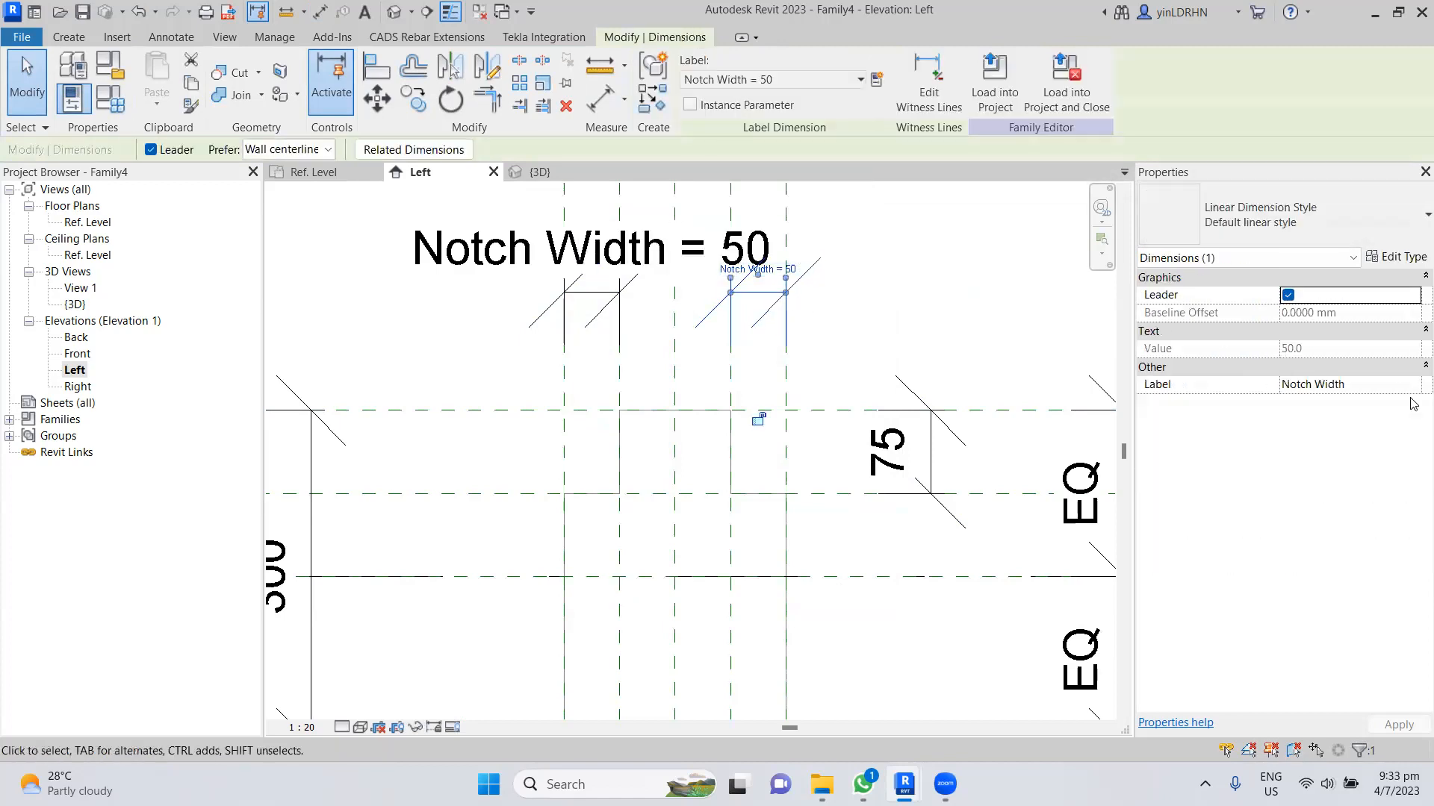
# - Set the text size of the default linear dimension style to 1 mm
pyautogui.click(1396, 257)
pyautogui.scroll(-5, 913, 480)
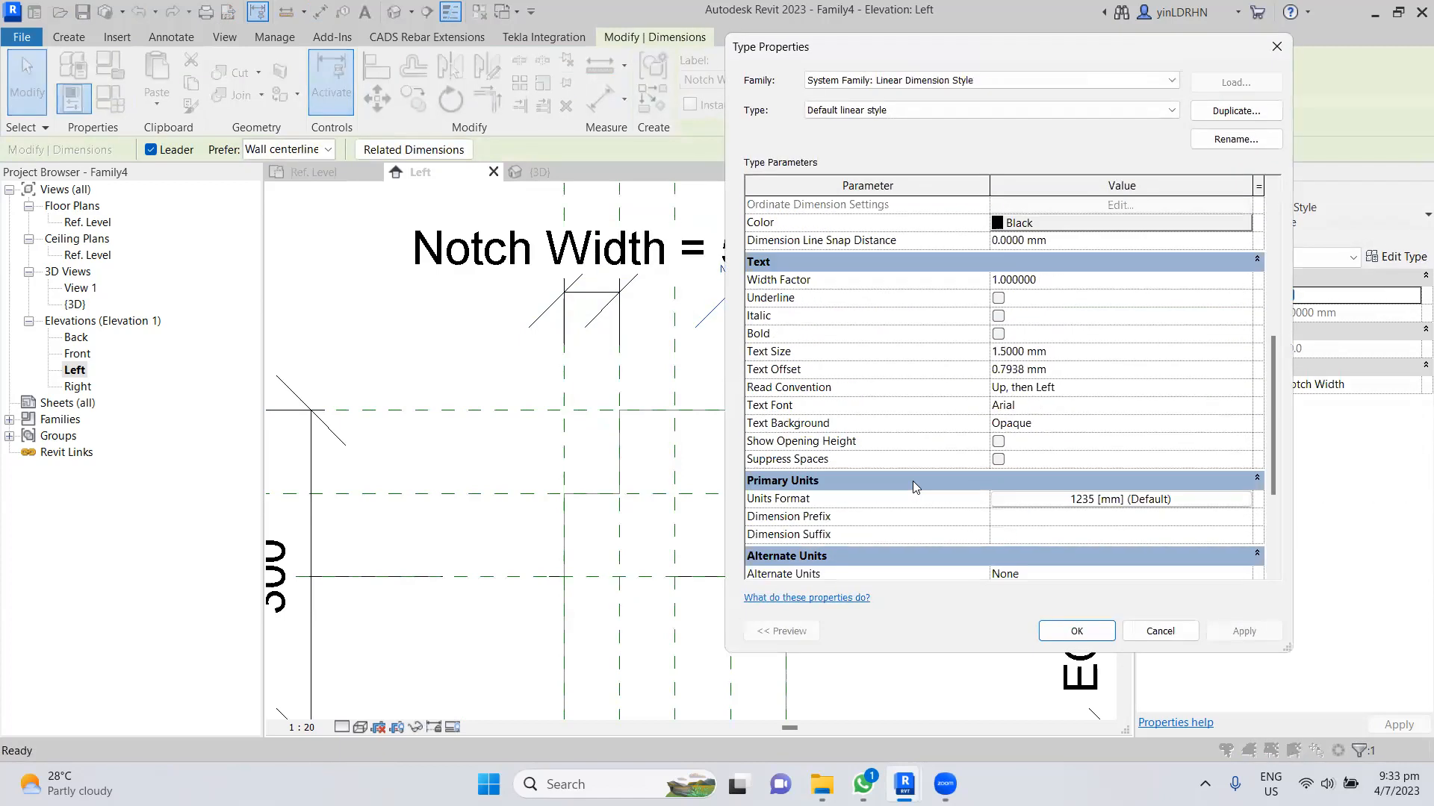
pyautogui.click(1061, 357)
pyautogui.write('1')
pyautogui.click(1244, 631)
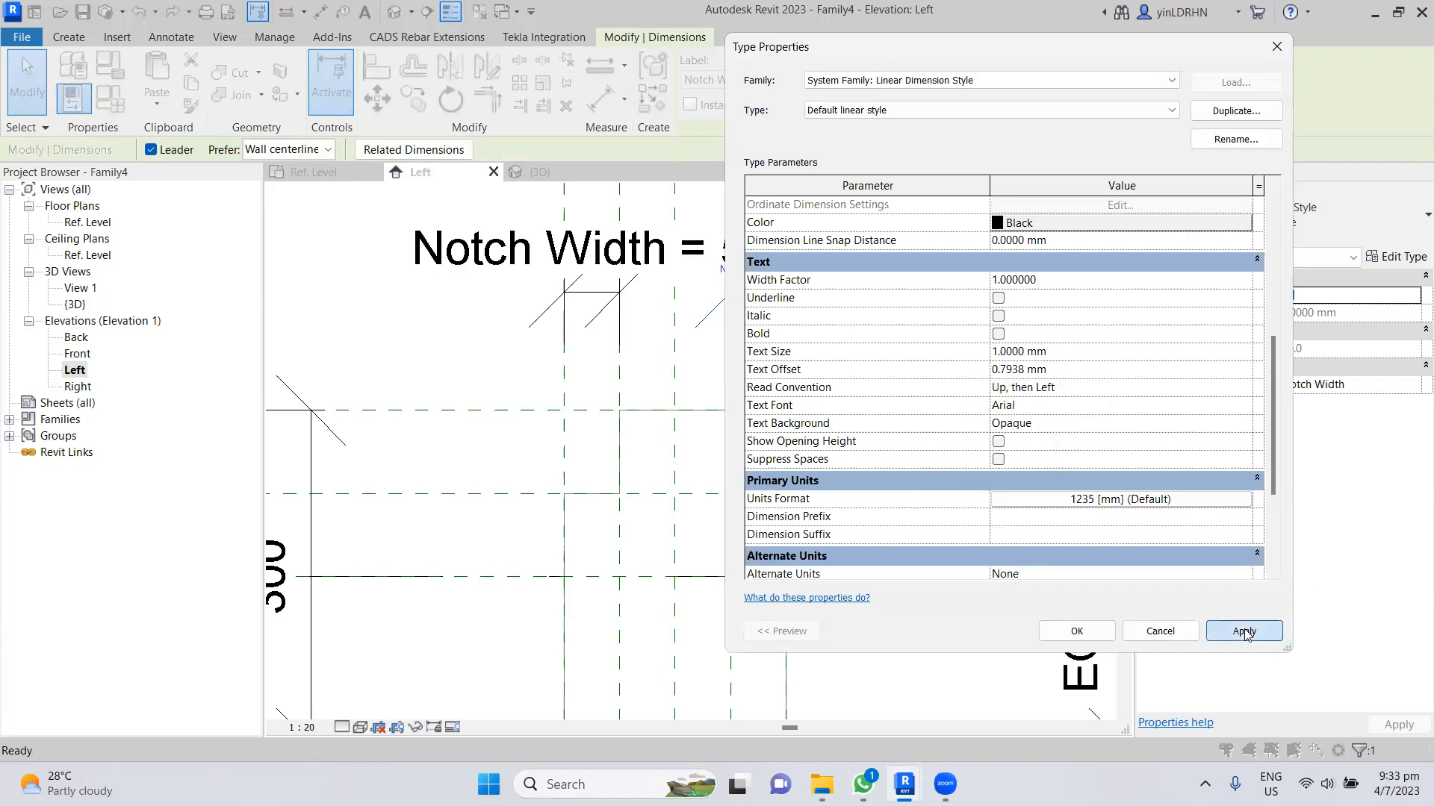
pyautogui.click(1076, 631)
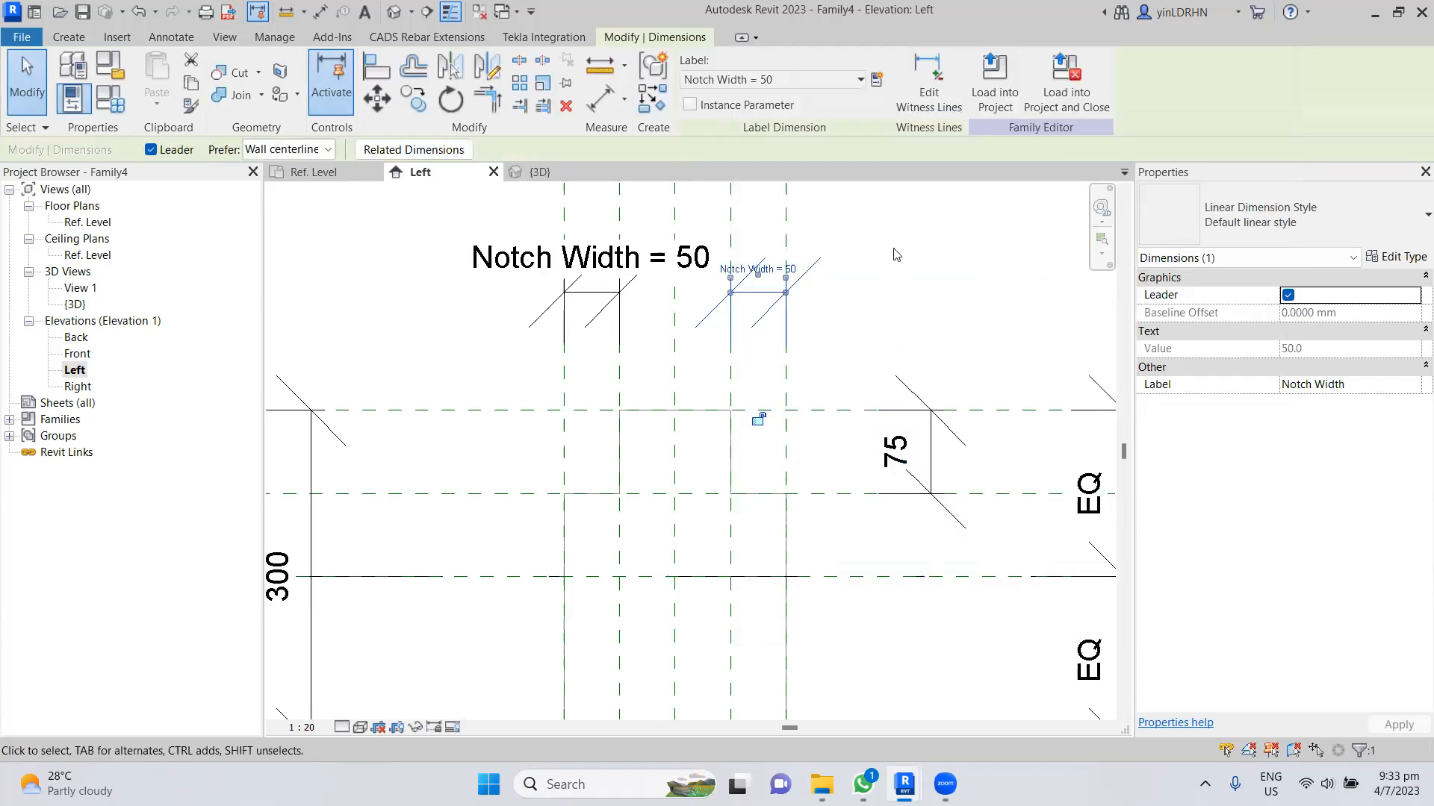
pyautogui.click(900, 245)
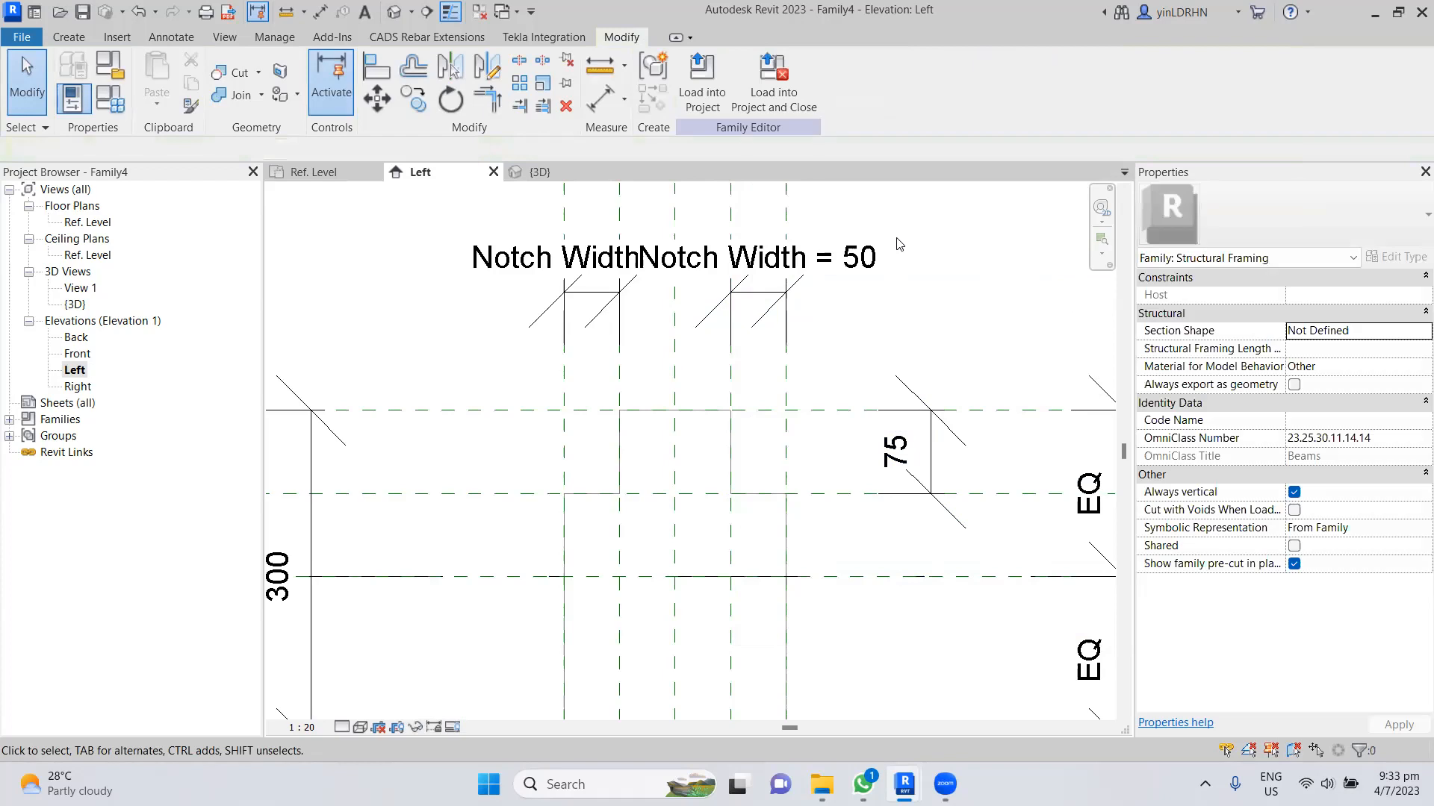
# - Label the notch depth dimension with a new type-based family parameter named Notch Depth
pyautogui.click(958, 455)
pyautogui.click(877, 79)
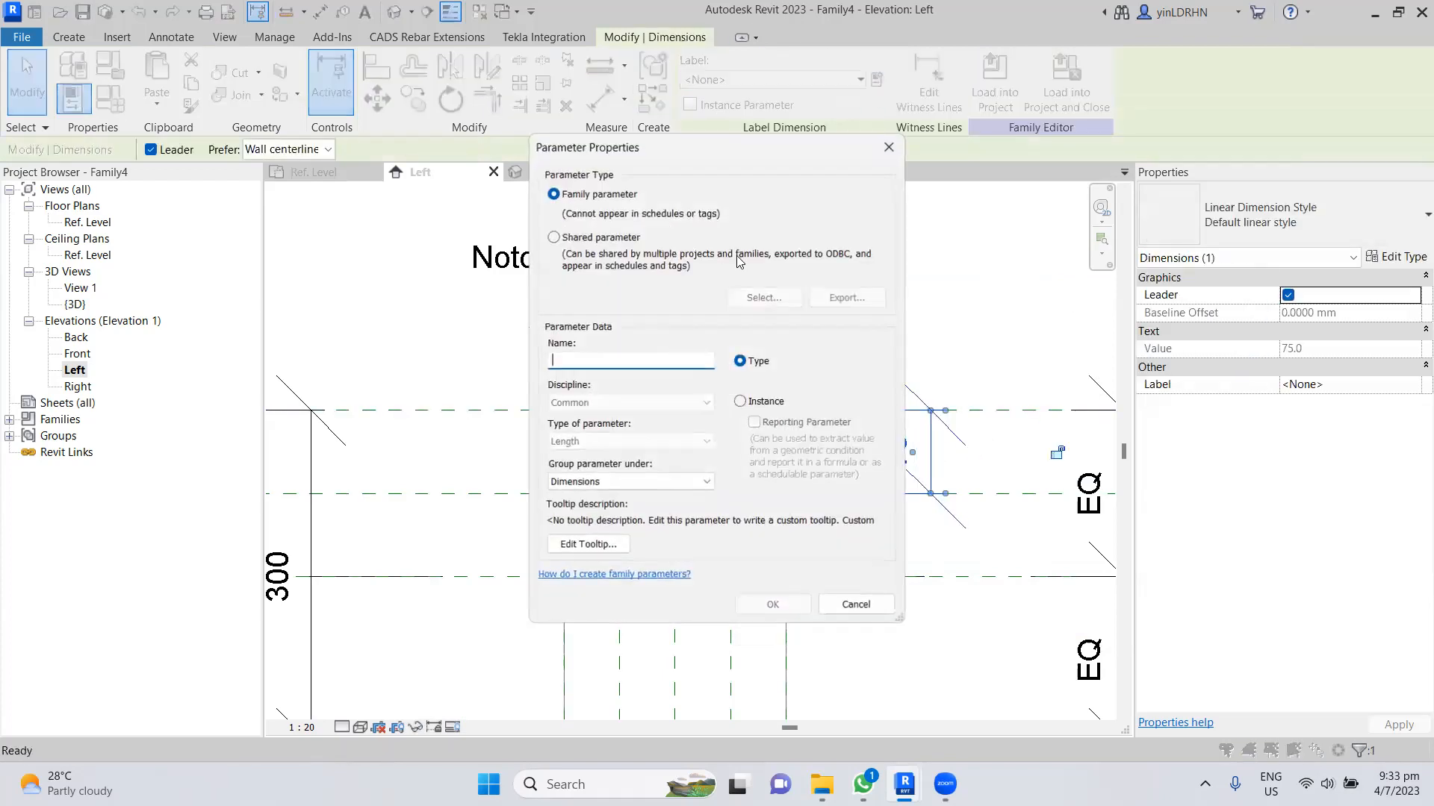
pyautogui.write('Notch Dept')
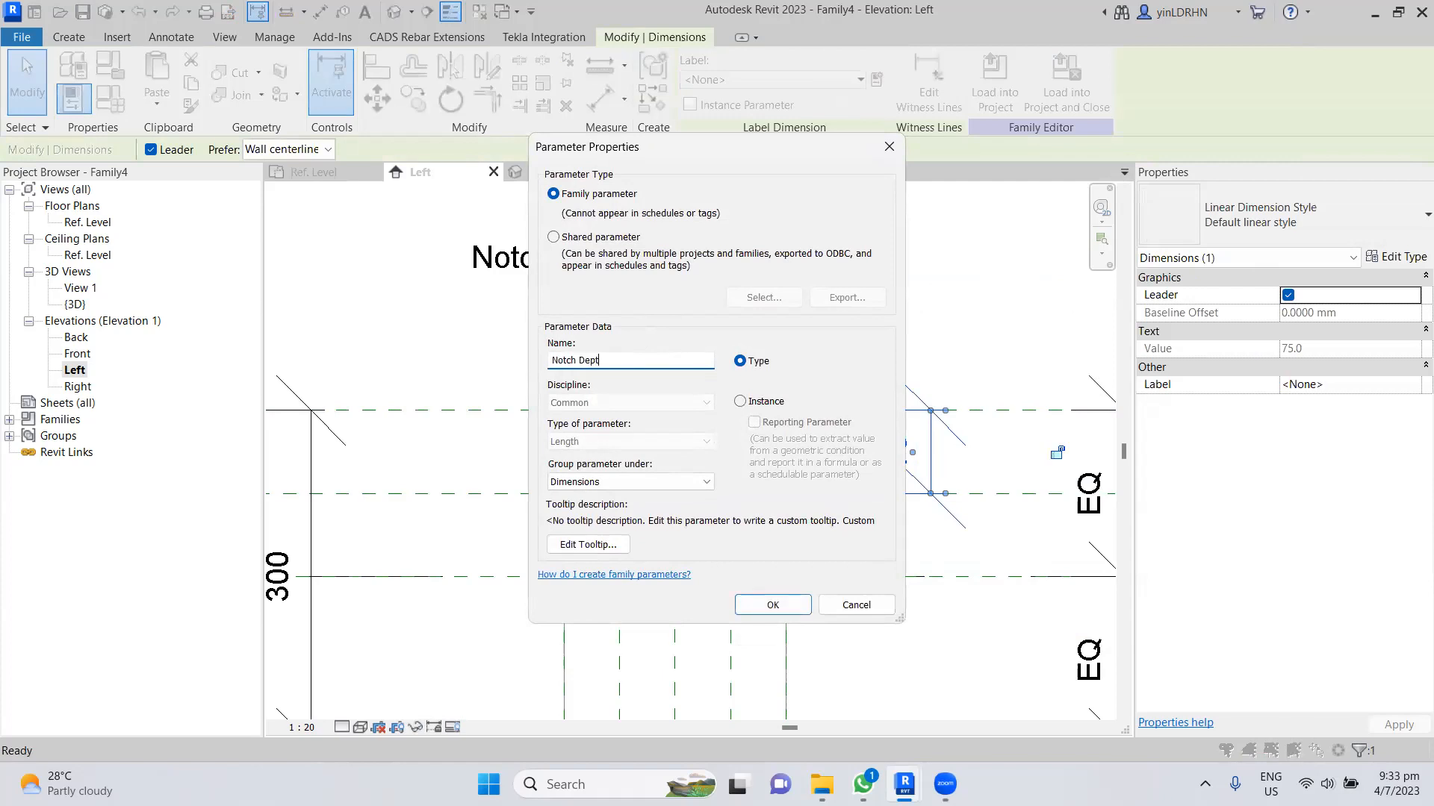
pyautogui.click(774, 604)
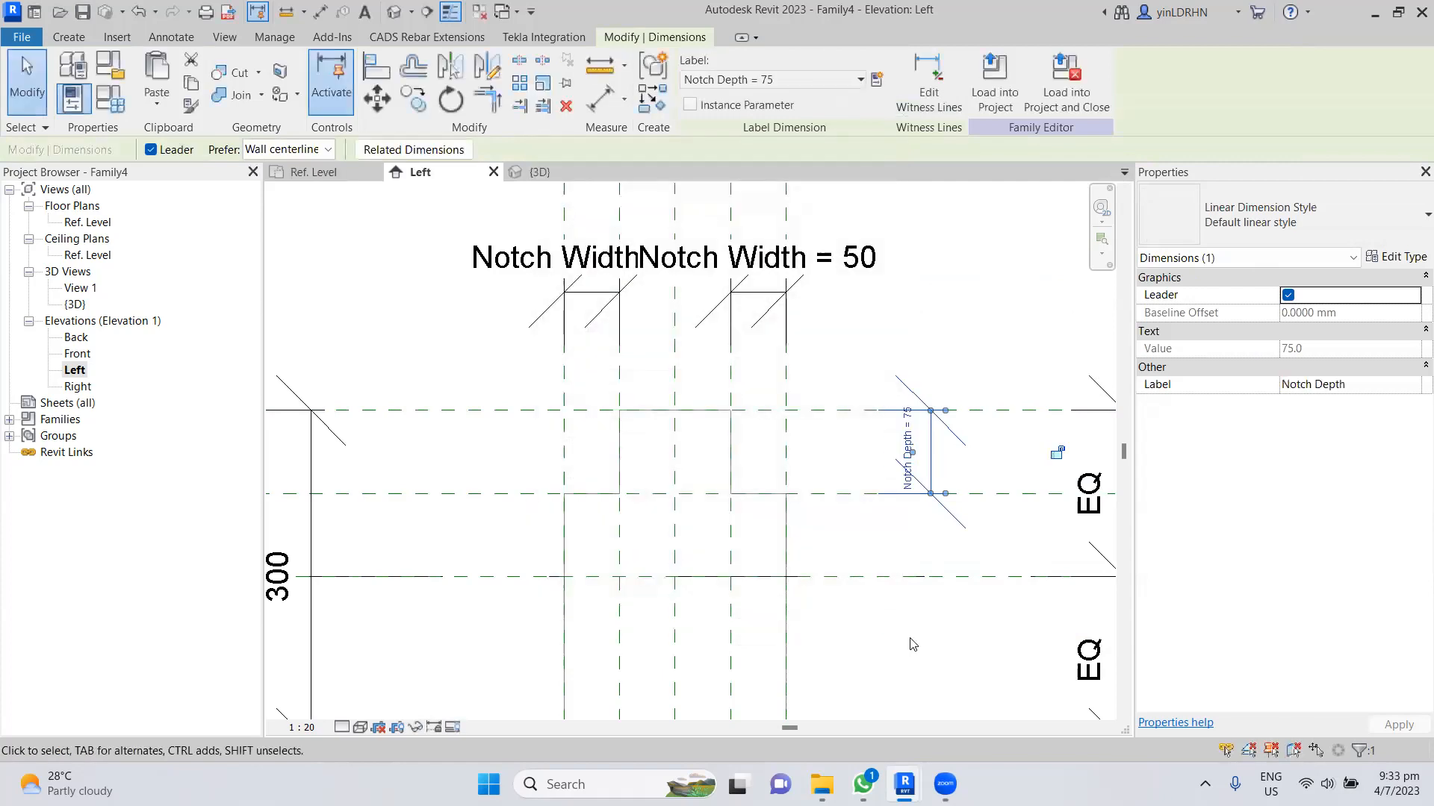
pyautogui.click(945, 639)
# - Label the overall depth dimension beside the profile with a new type-based family parameter named Deepth
pyautogui.scroll(-2, 959, 654)
pyautogui.moveTo(959, 654); pyautogui.dragTo(968, 457, button='middle')
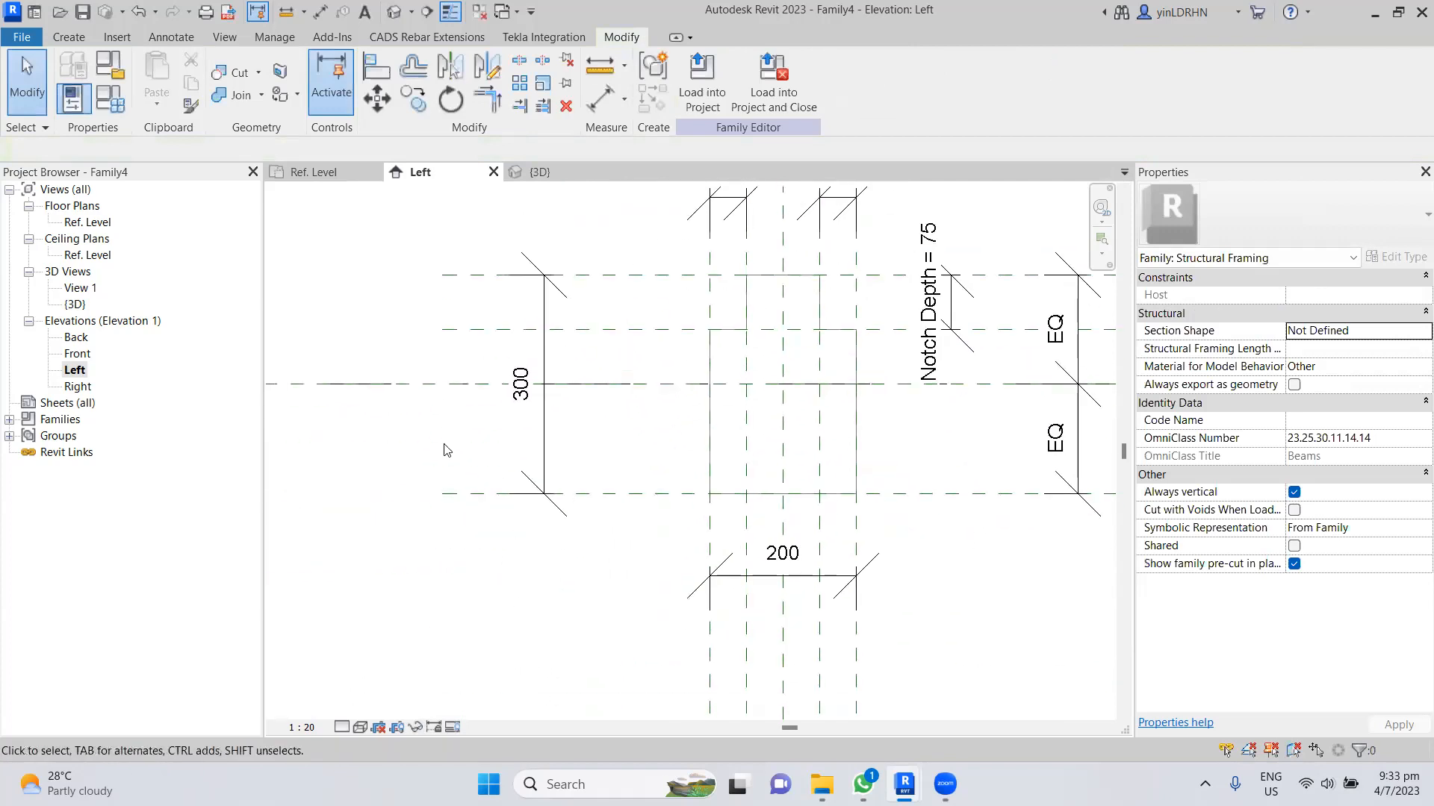
pyautogui.click(545, 445)
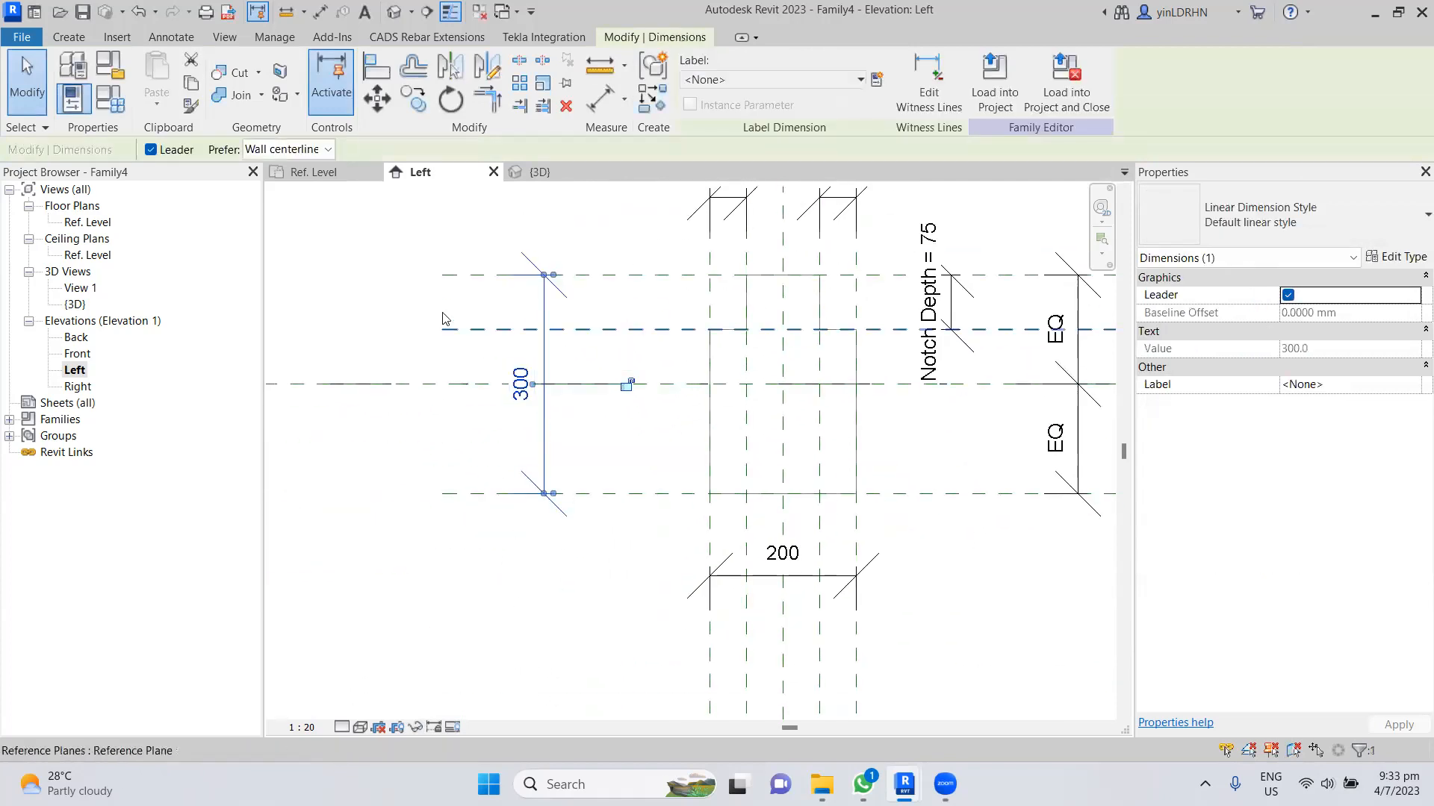
pyautogui.click(876, 79)
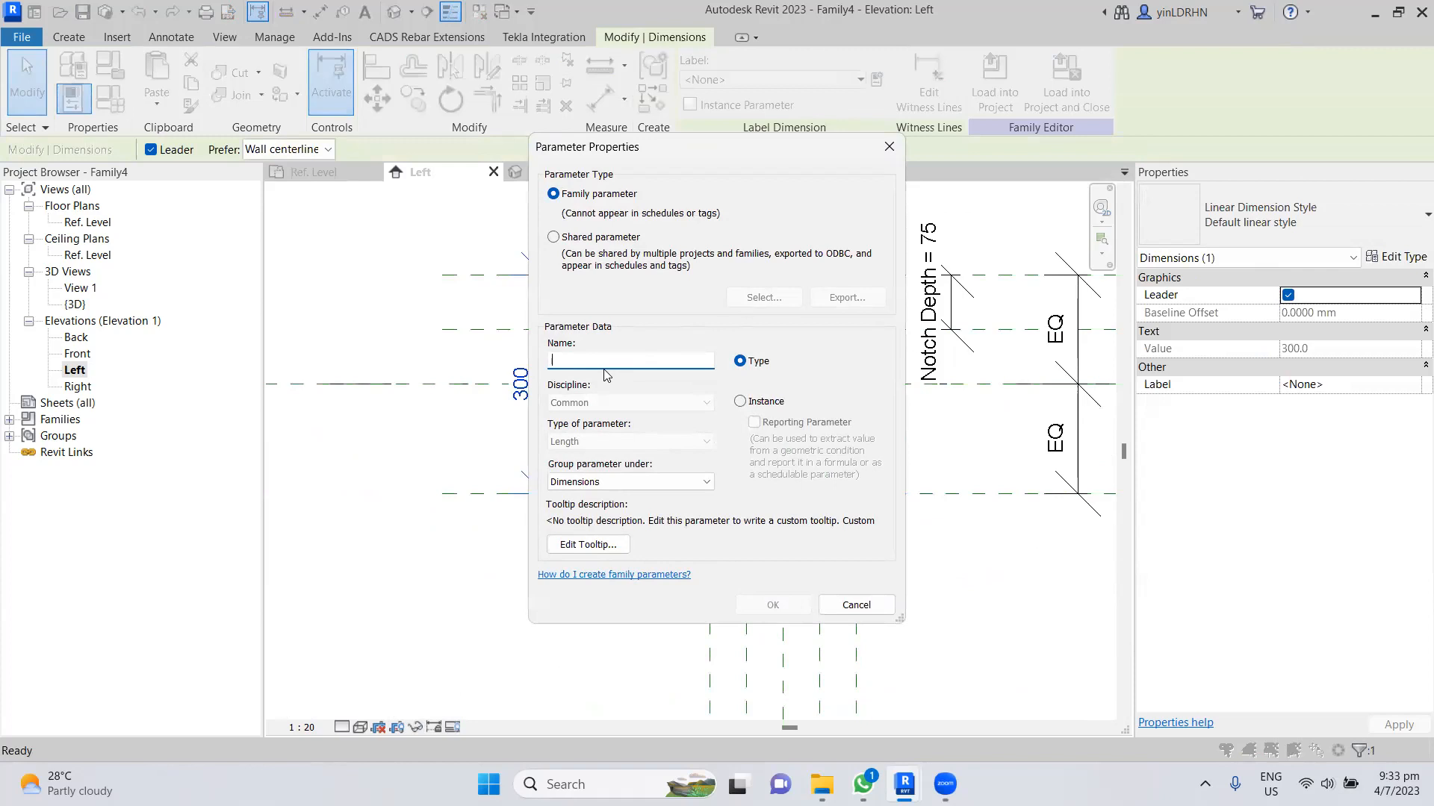
pyautogui.write('Deepth')
pyautogui.click(773, 605)
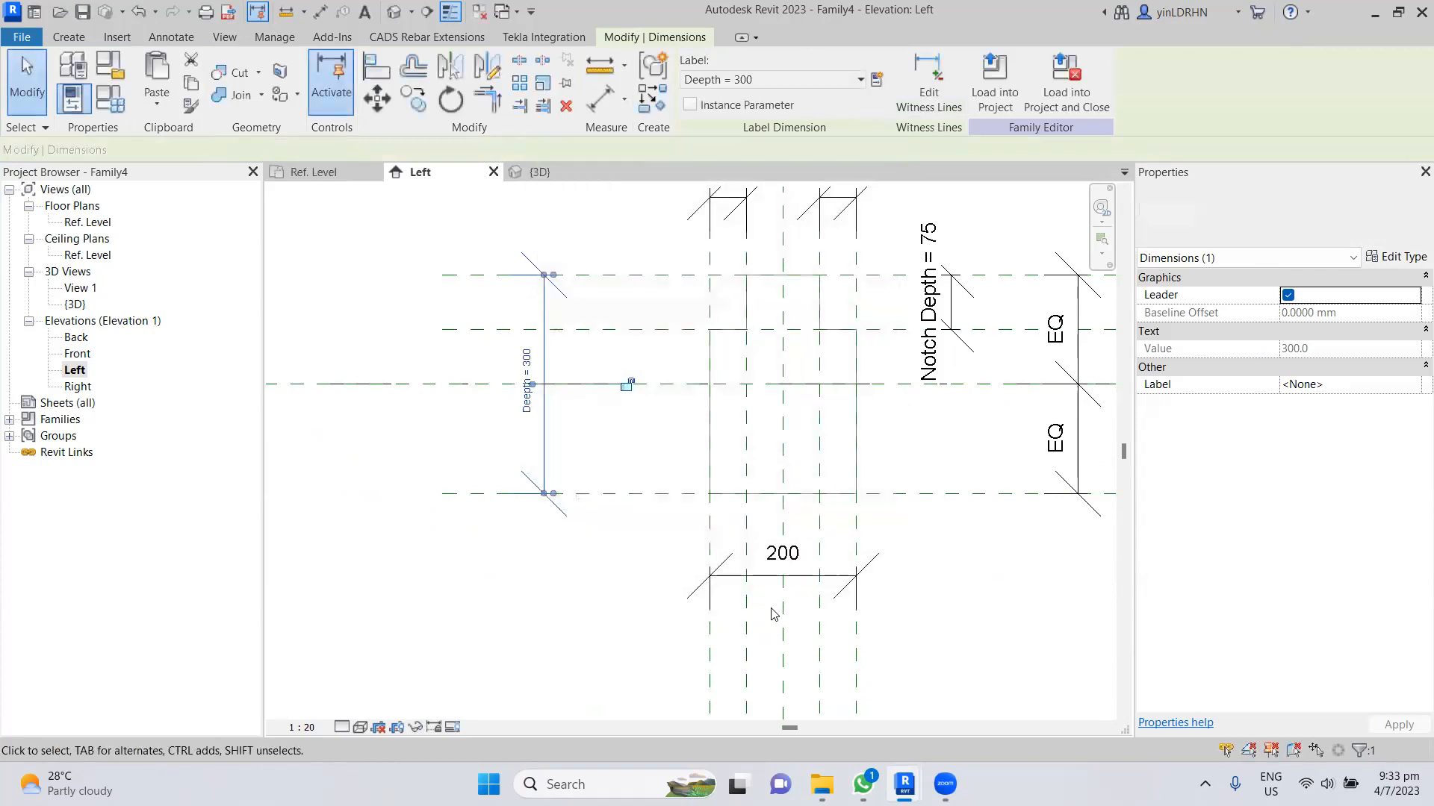
pyautogui.click(997, 636)
# - Try to label the overall width dimension below the profile with a new family parameter named Width
pyautogui.moveTo(998, 635); pyautogui.dragTo(952, 473, button='middle')
pyautogui.click(783, 576)
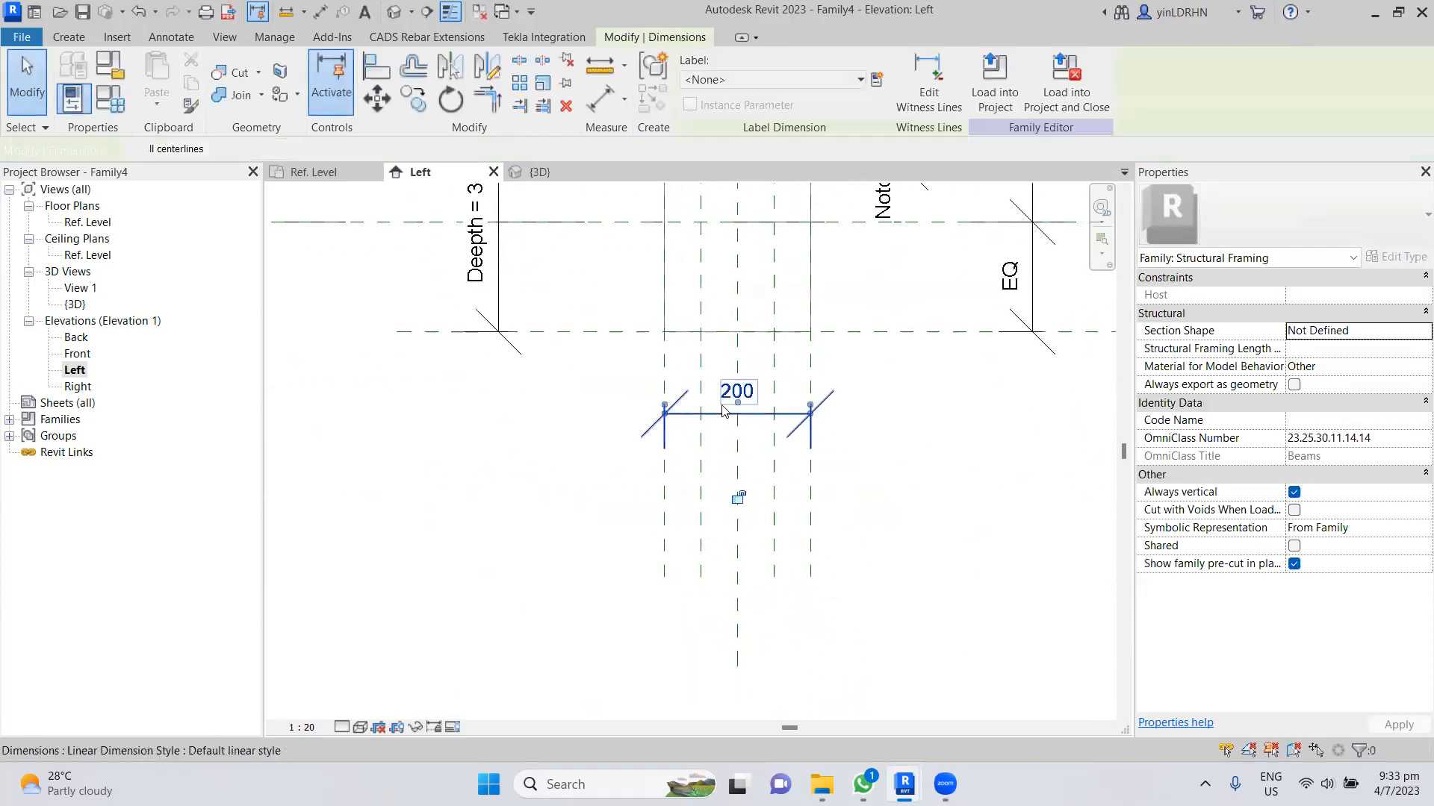
pyautogui.click(879, 82)
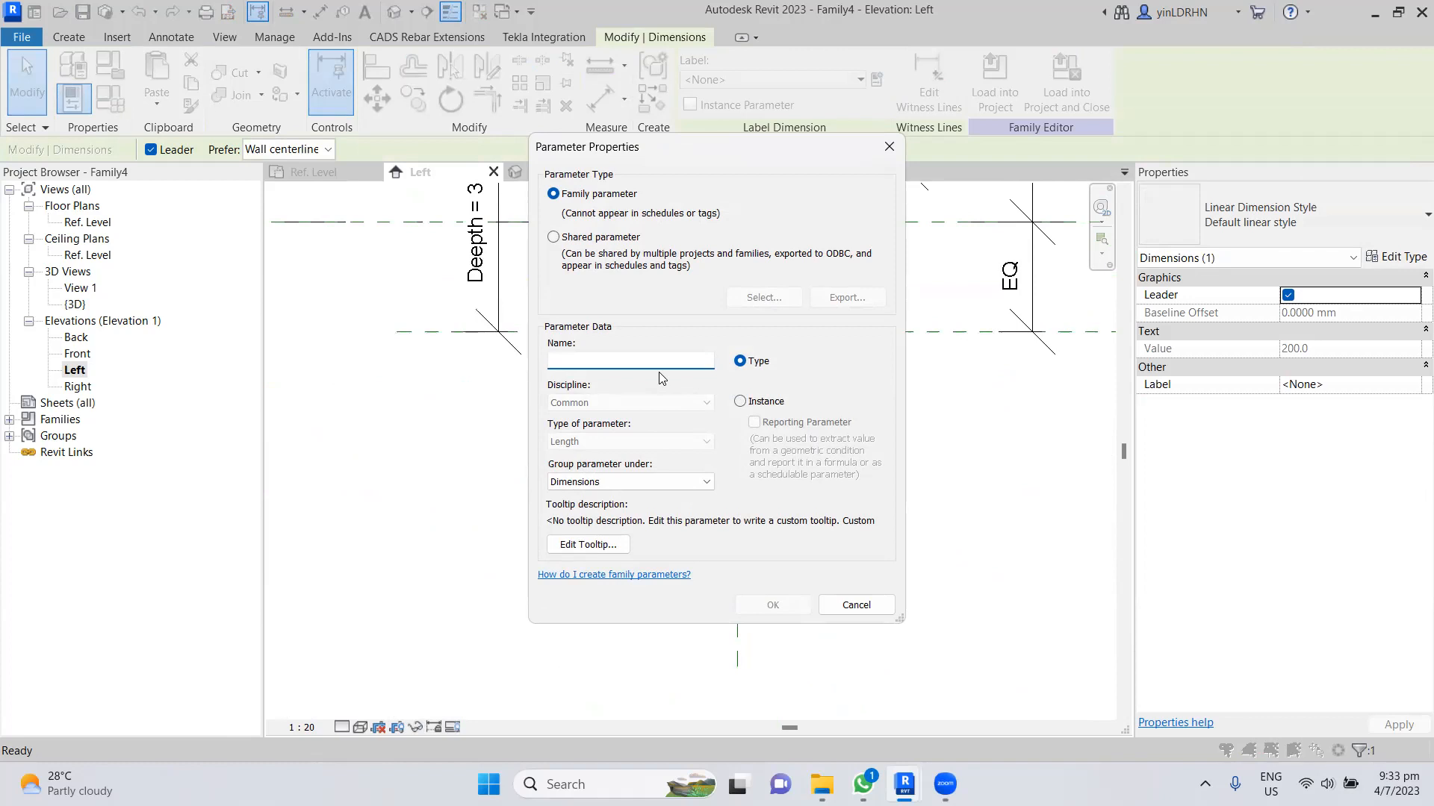
pyautogui.write('Width')
pyautogui.click(780, 614)
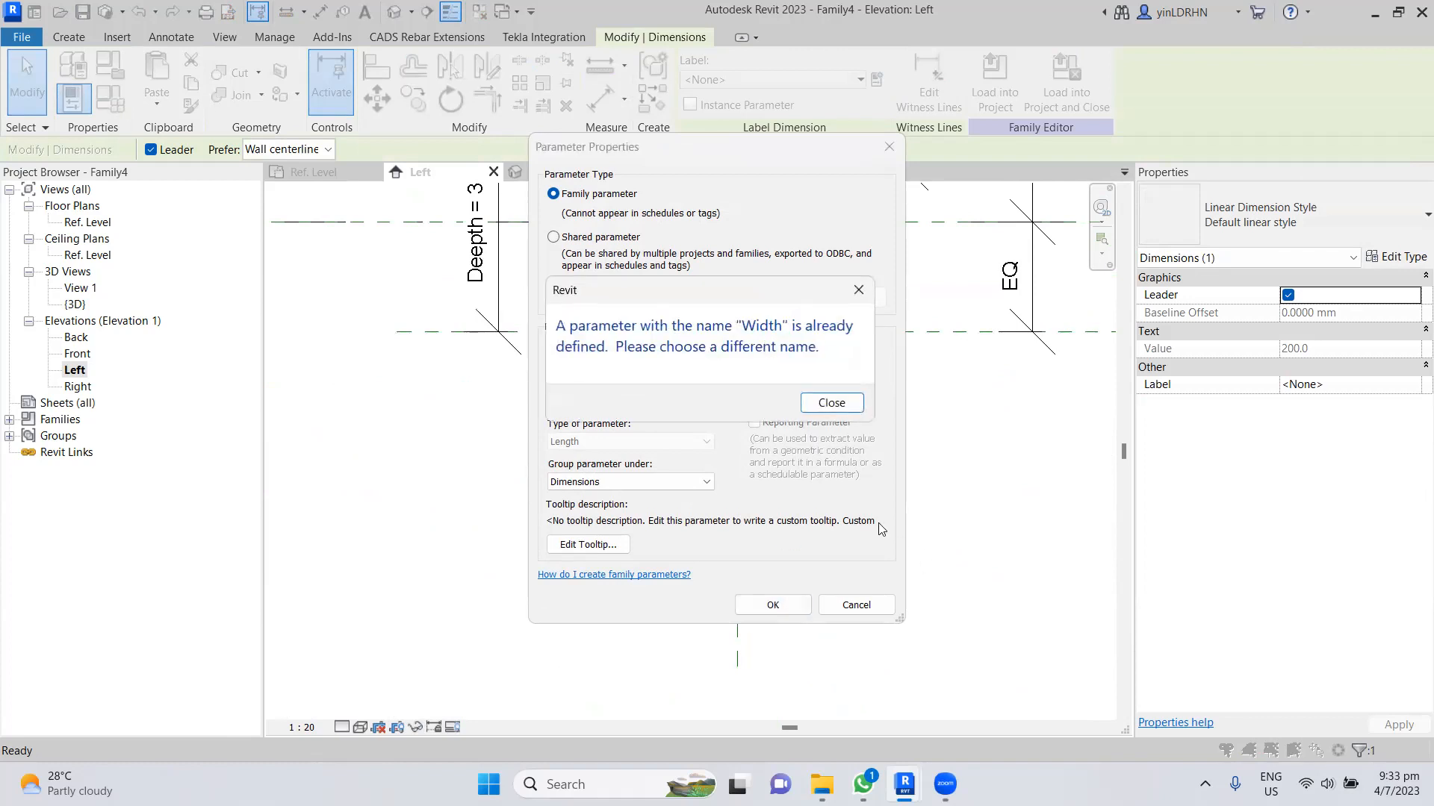
pyautogui.click(840, 409)
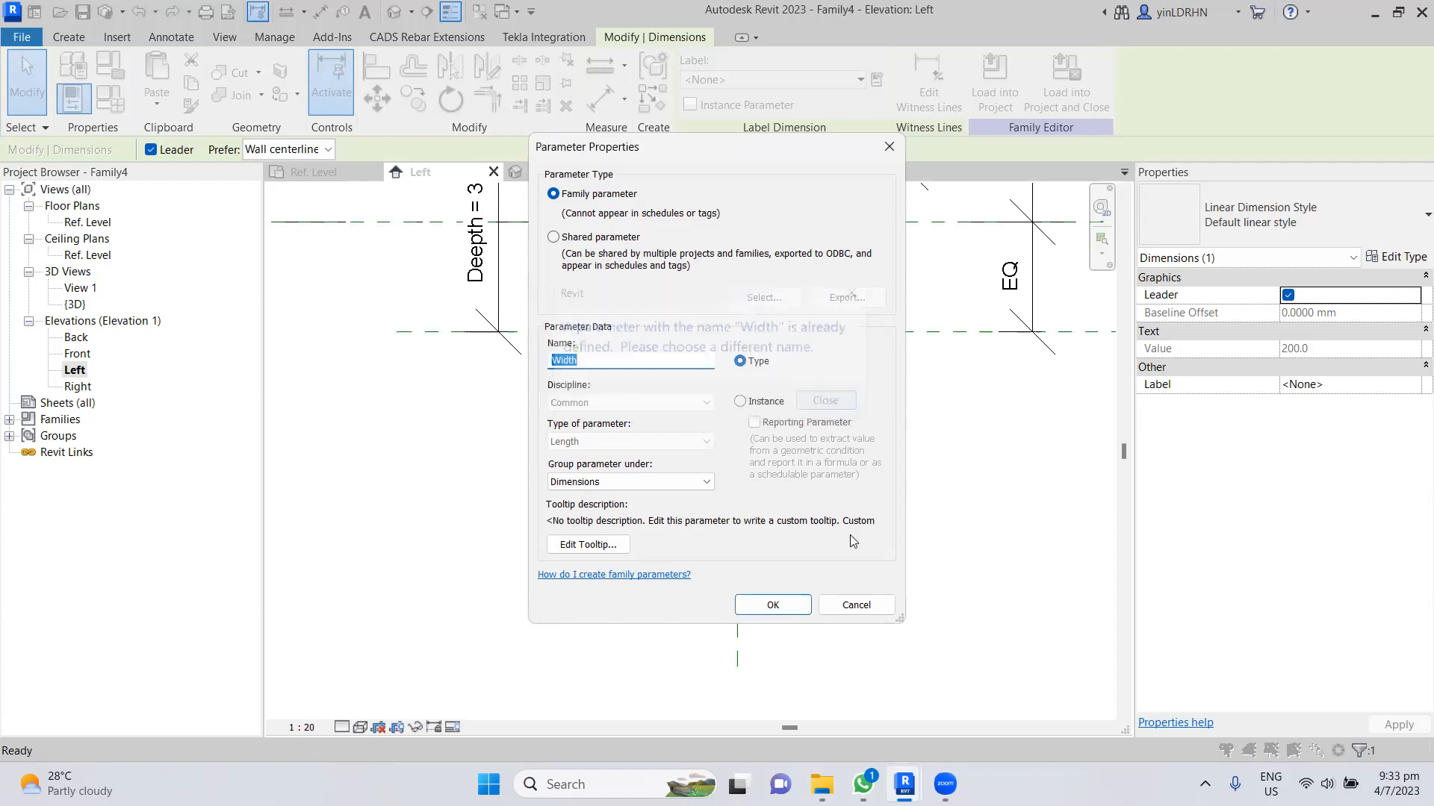
pyautogui.click(851, 606)
pyautogui.click(739, 496)
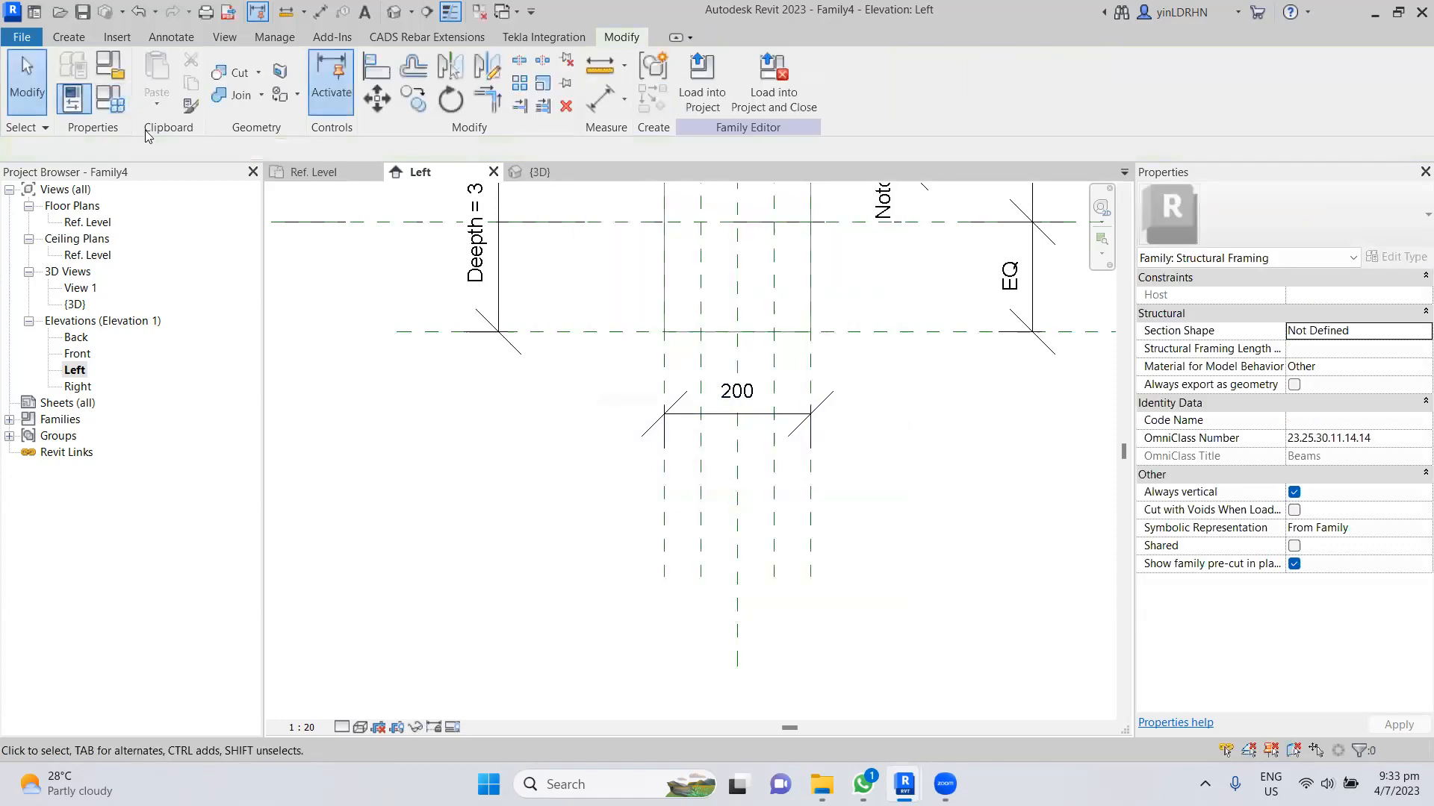
# - Delete the Deepth, Depth and Width parameters from the family types and apply the change
pyautogui.click(110, 98)
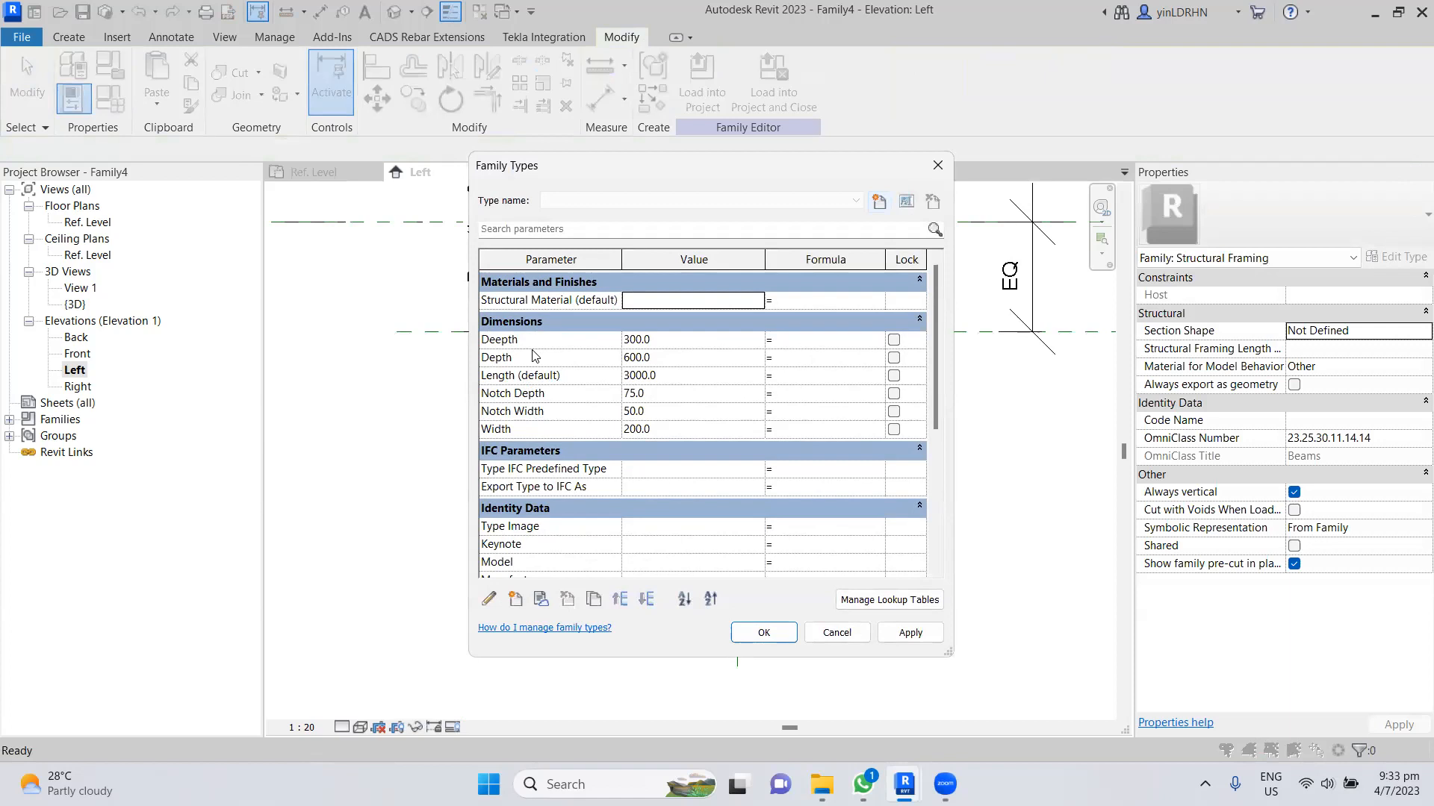
pyautogui.click(534, 341)
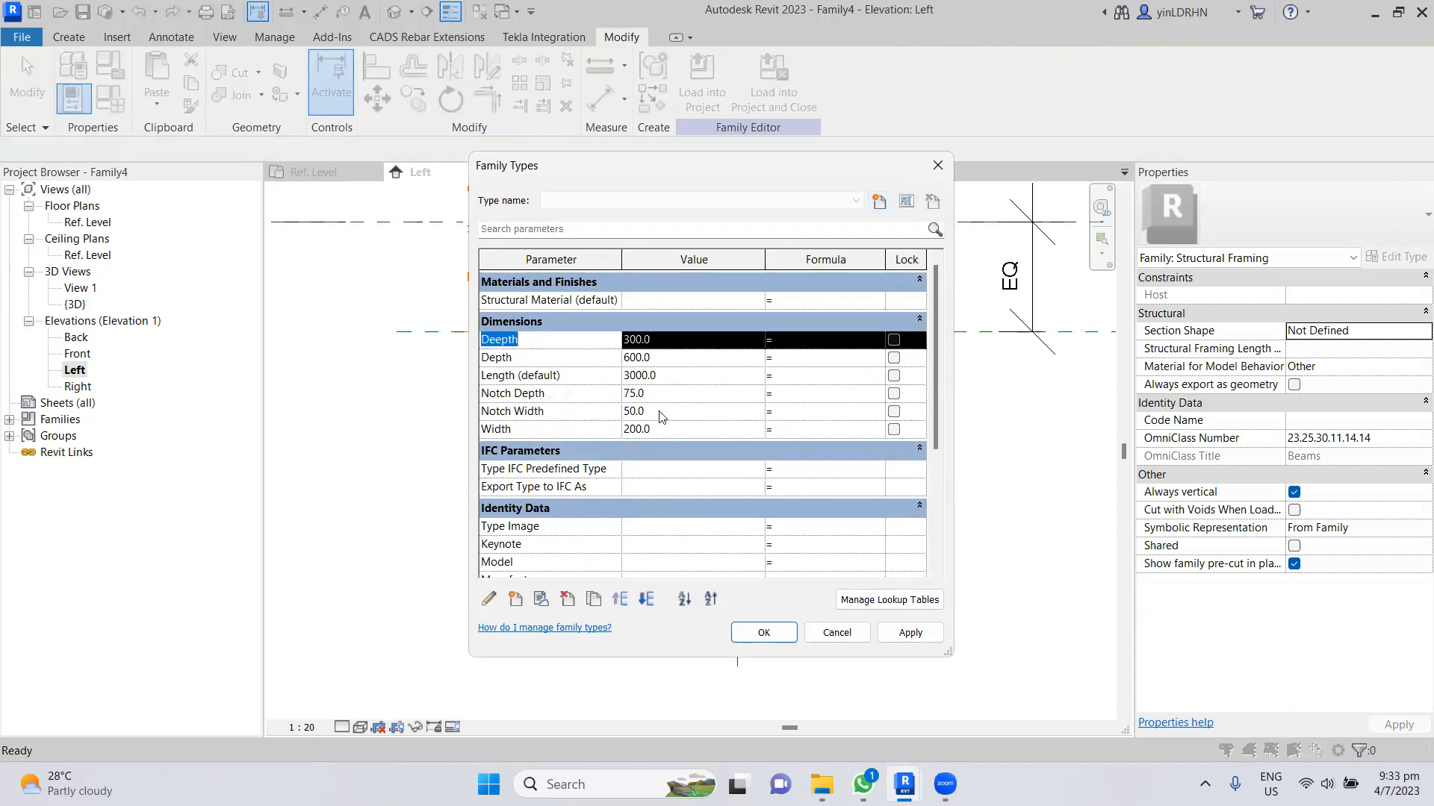
pyautogui.click(562, 599)
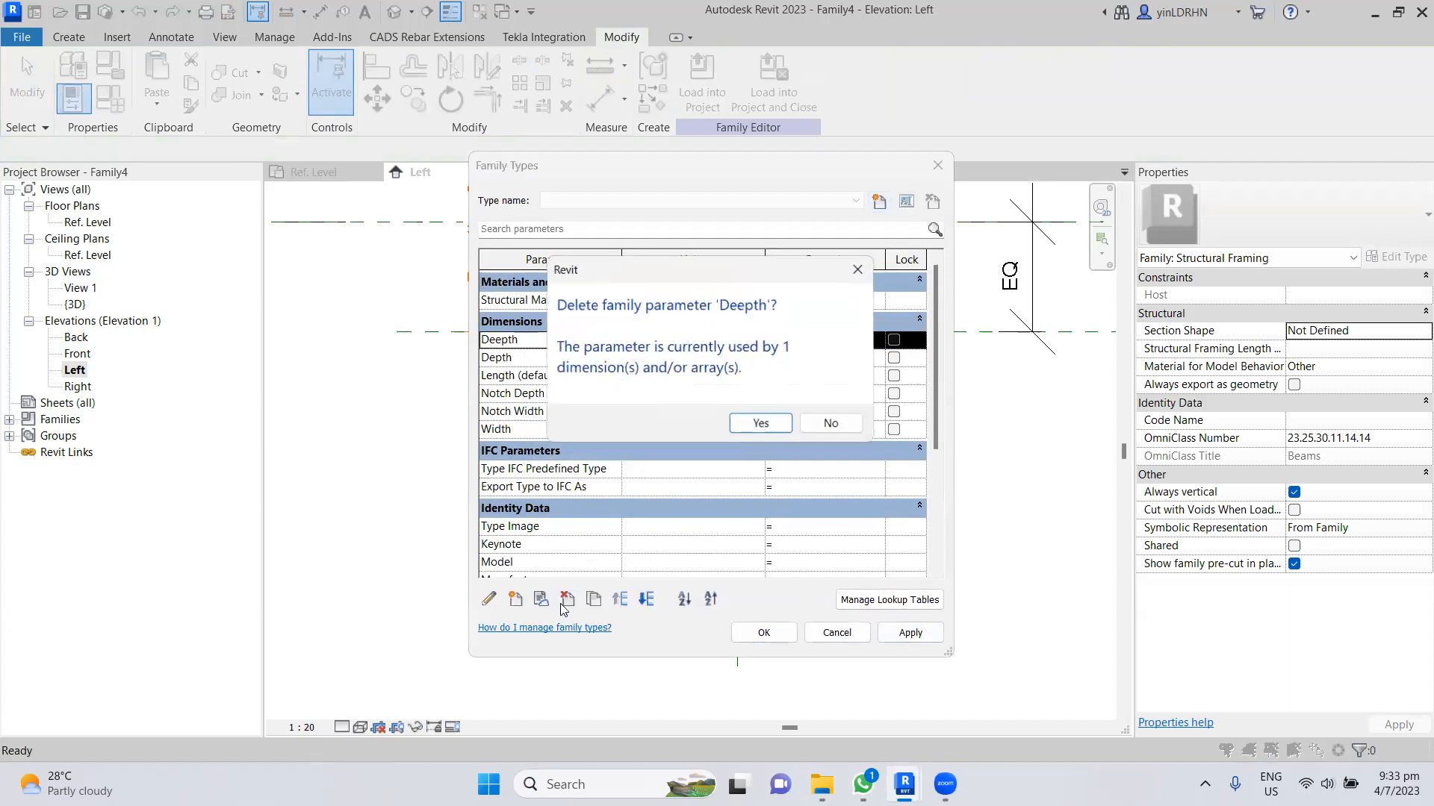
pyautogui.click(759, 424)
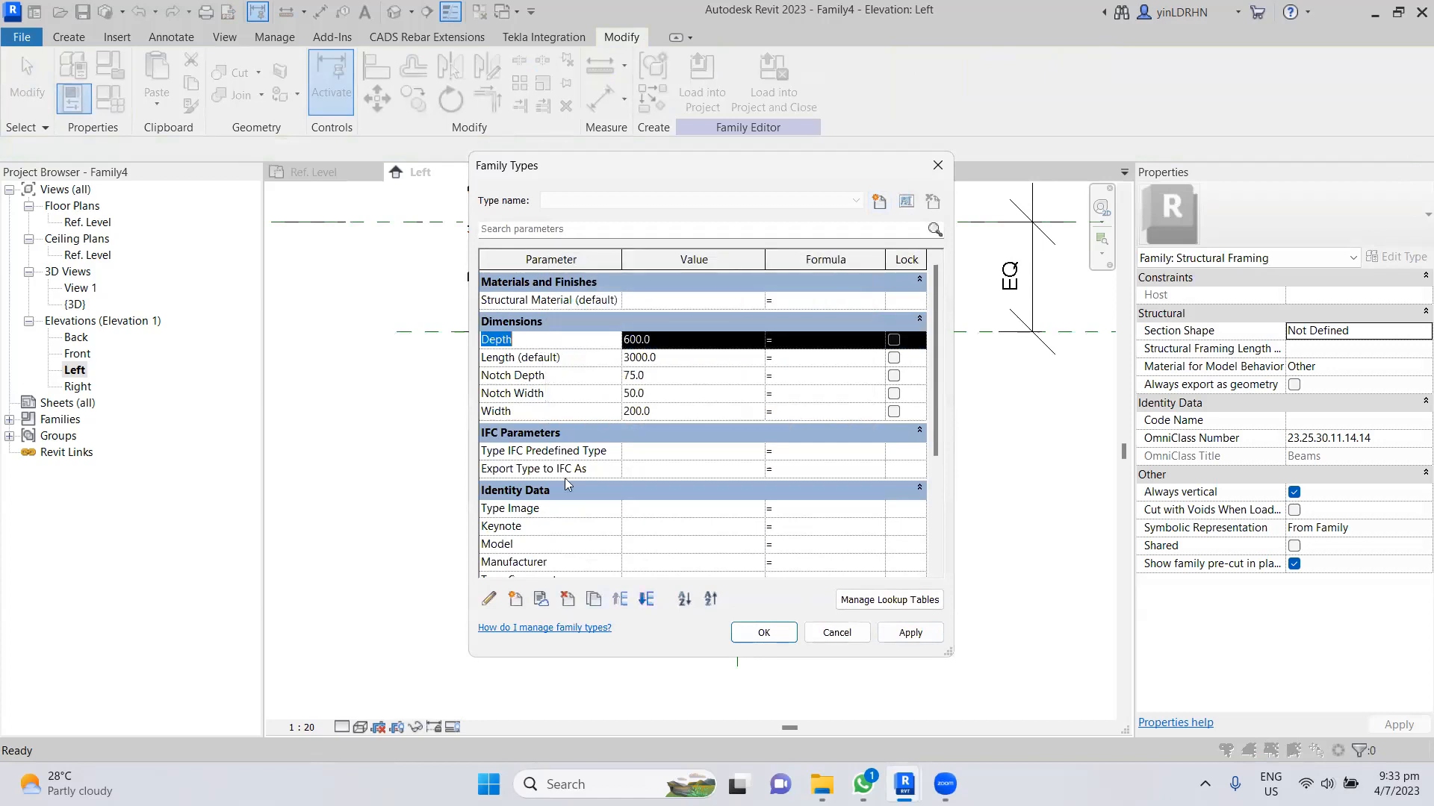
pyautogui.click(567, 602)
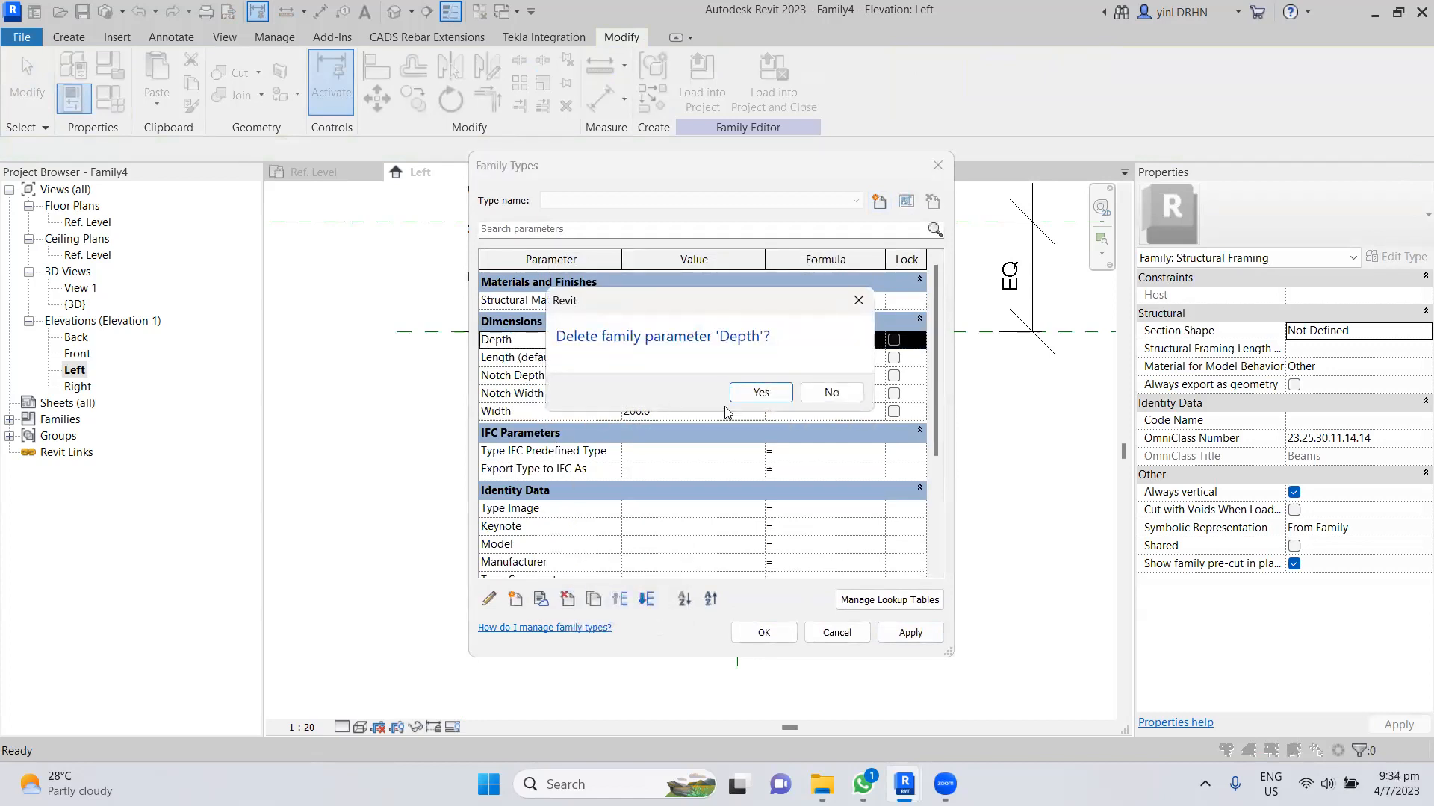
pyautogui.click(781, 404)
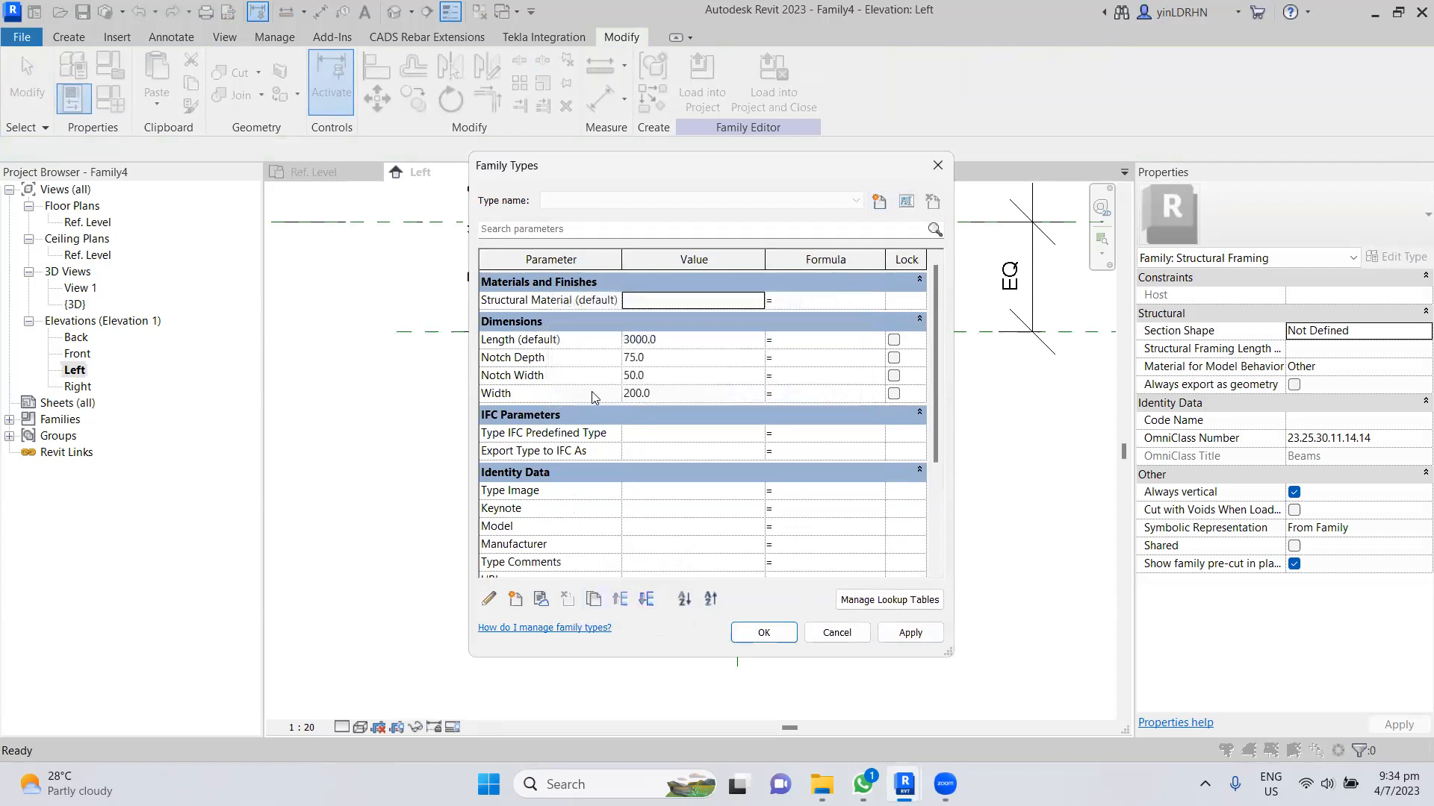
pyautogui.click(571, 600)
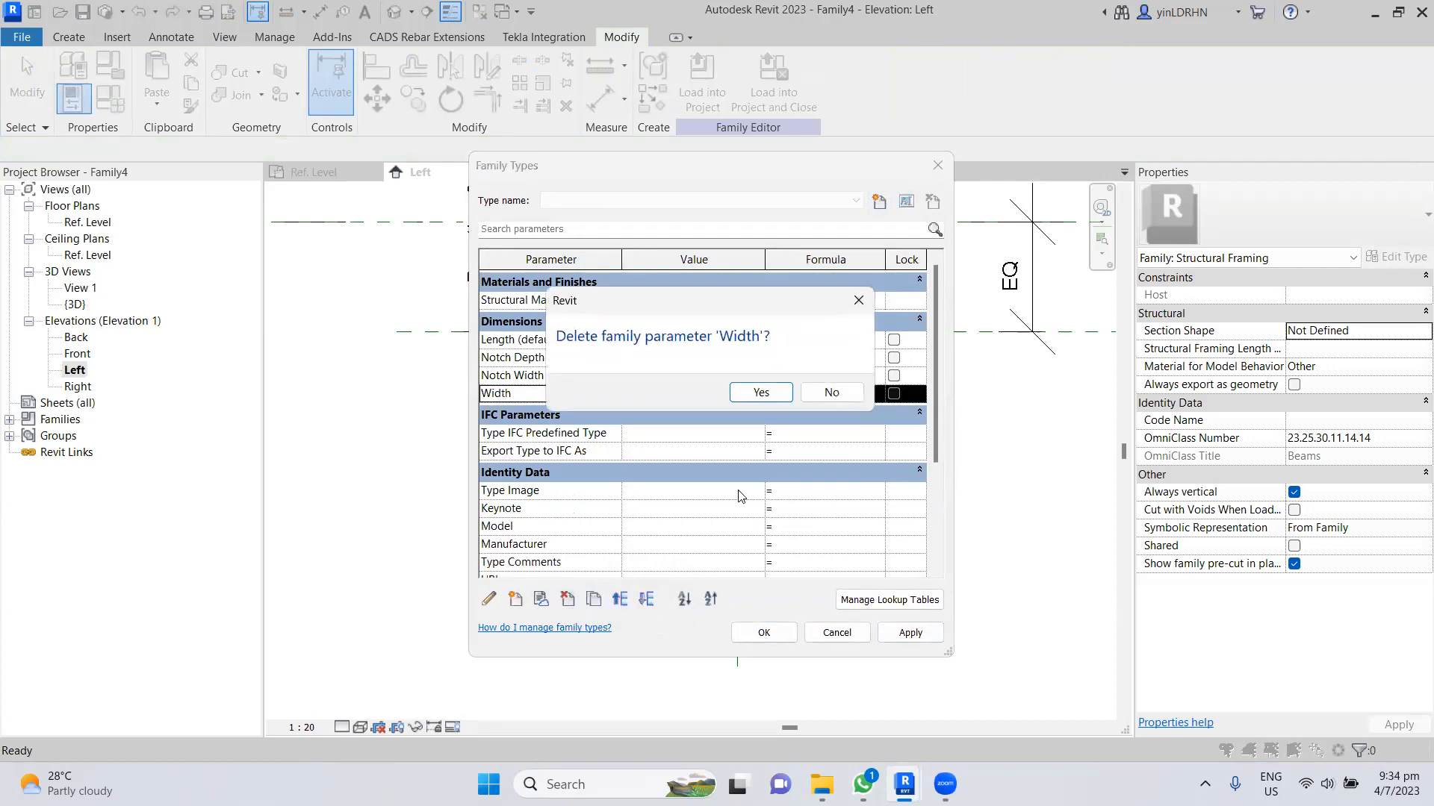
pyautogui.click(759, 398)
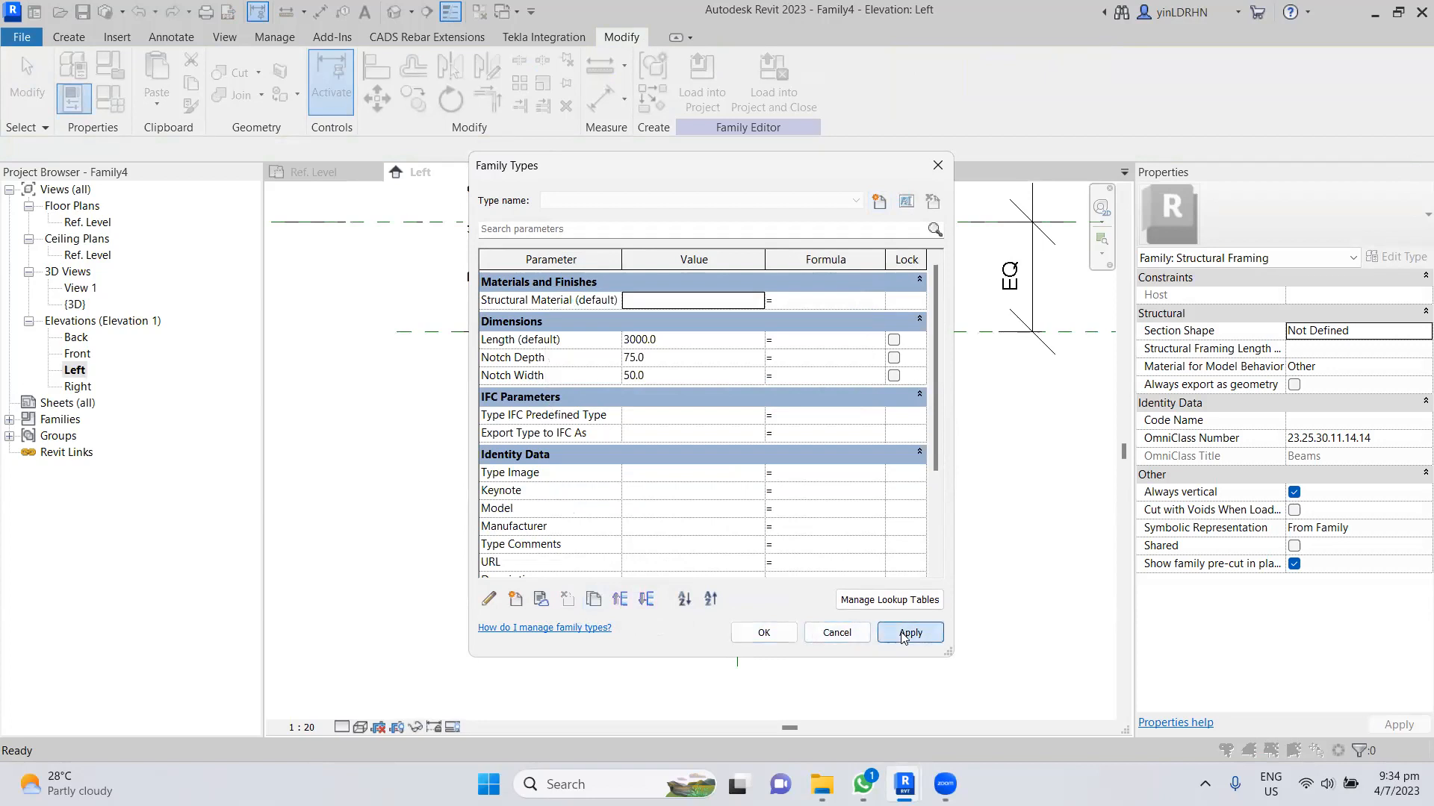
pyautogui.click(749, 633)
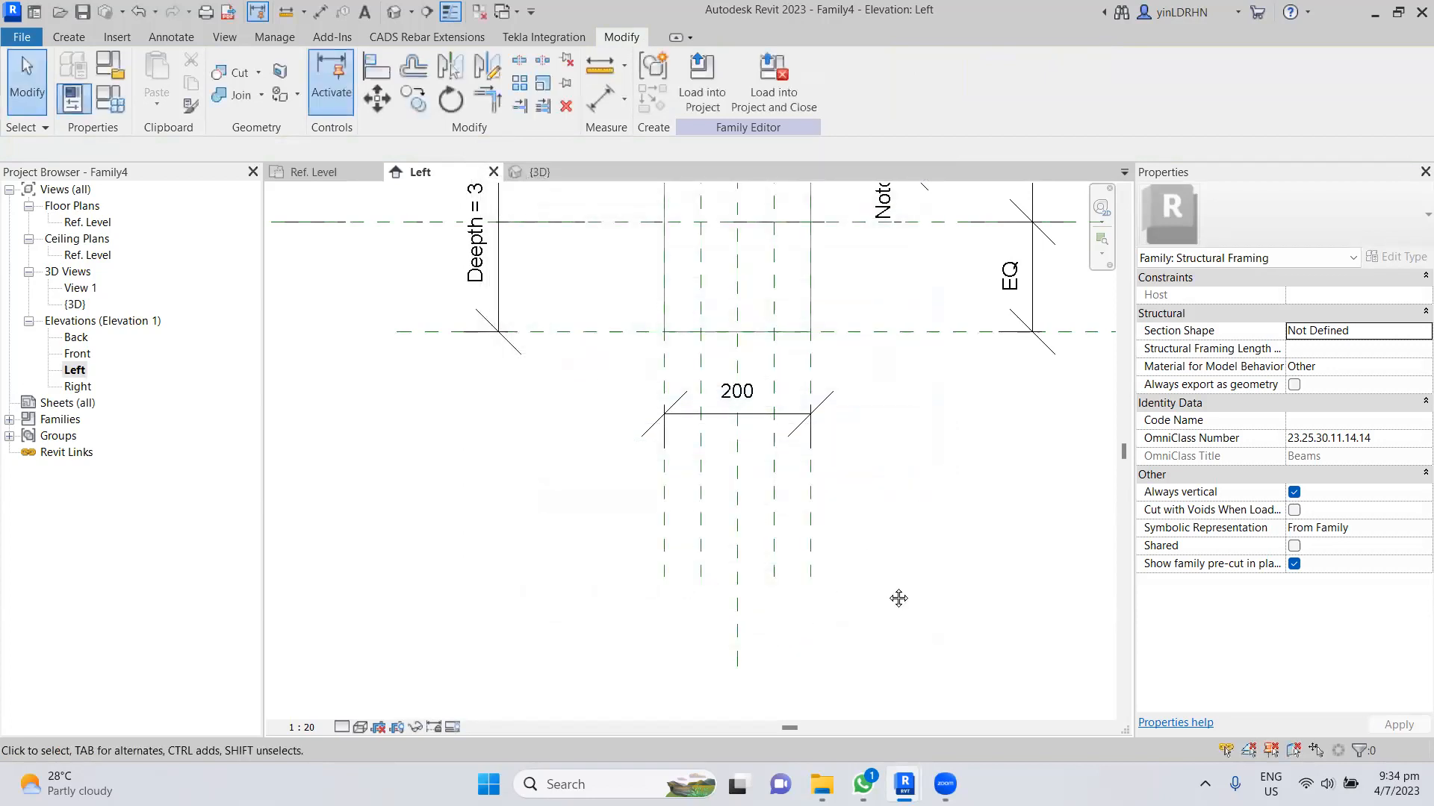
# - Label the overall width dimension below the profile with a new type-based family parameter named Width
pyautogui.scroll(-3, 893, 583)
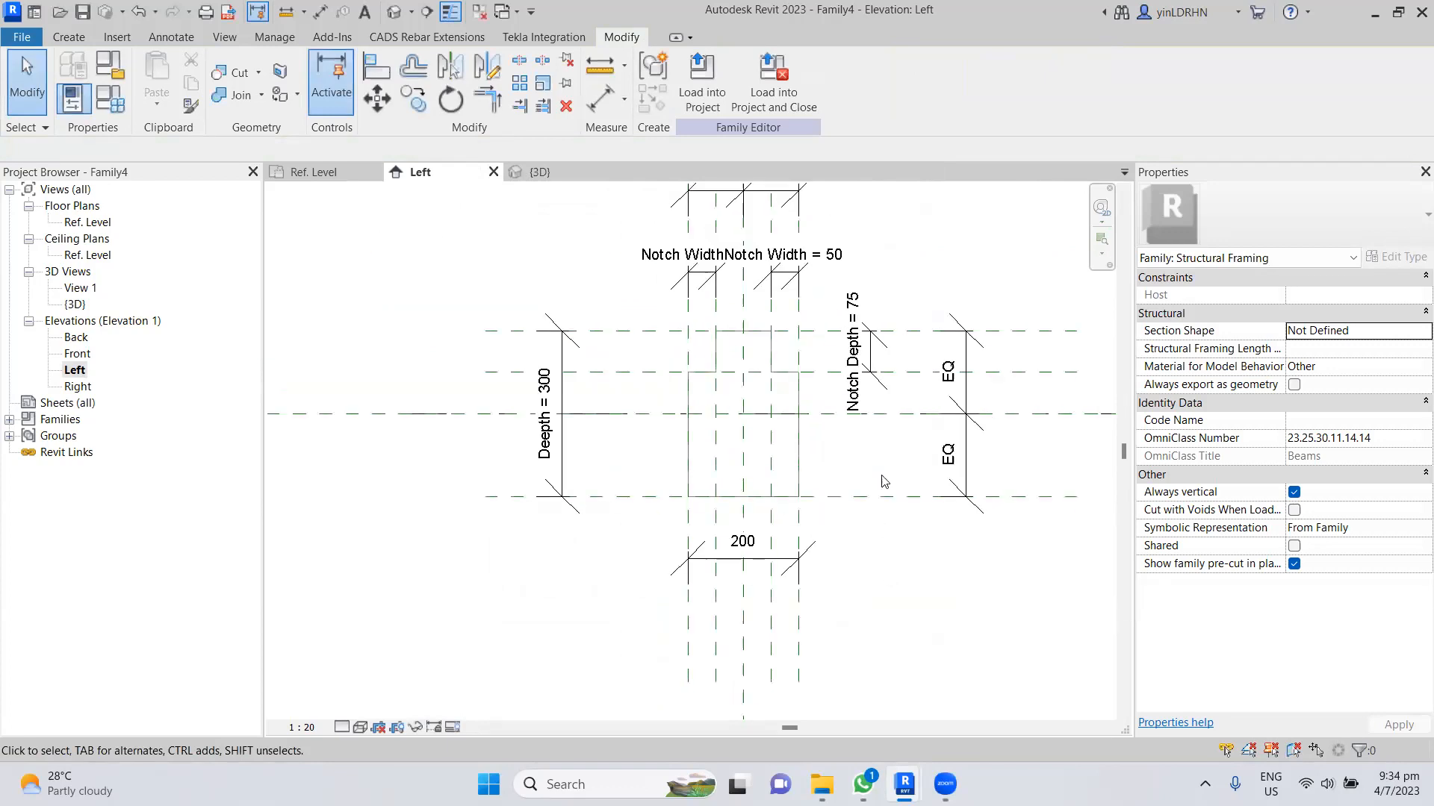
pyautogui.click(741, 562)
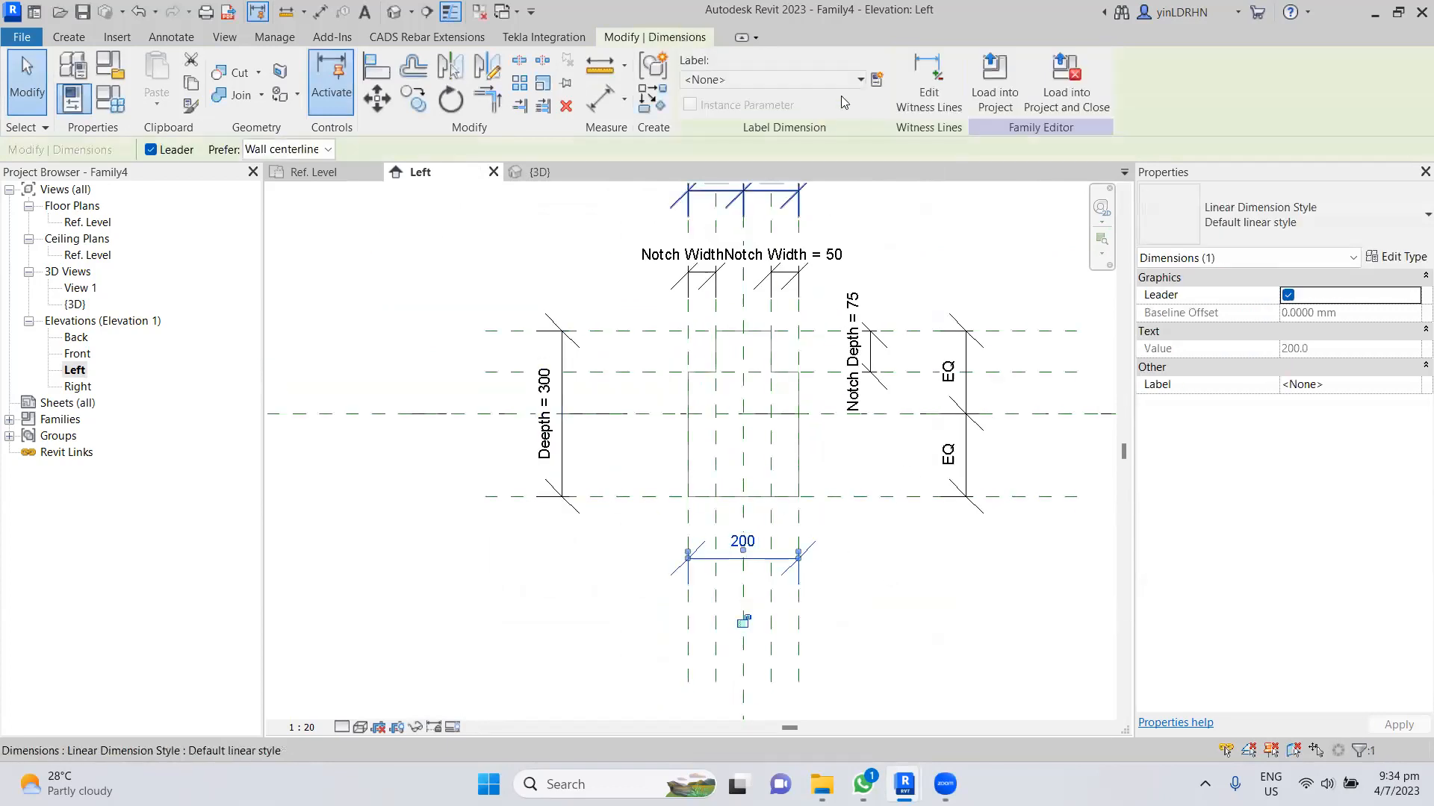
pyautogui.click(876, 79)
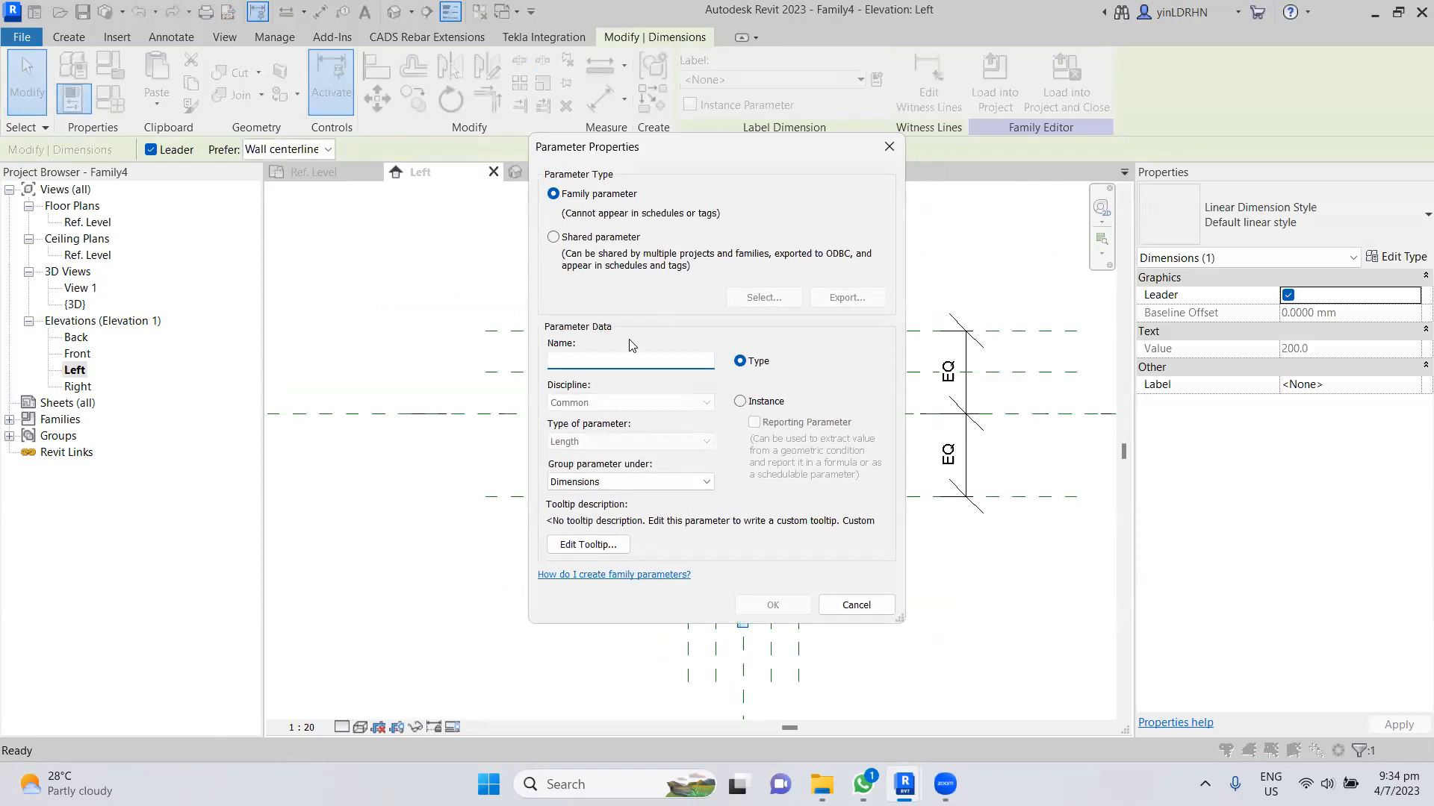
pyautogui.write('Wid')
pyautogui.click(765, 605)
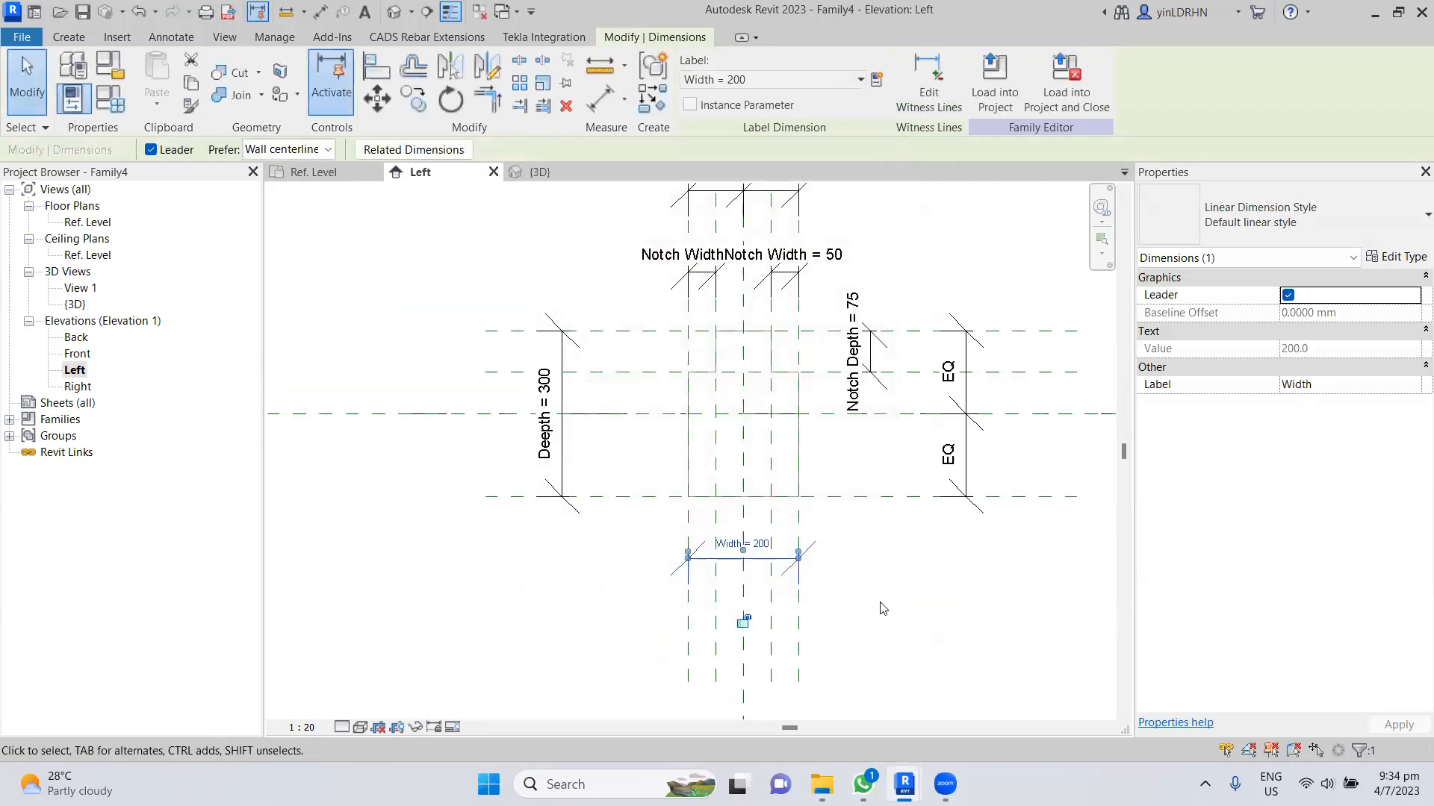
pyautogui.click(879, 609)
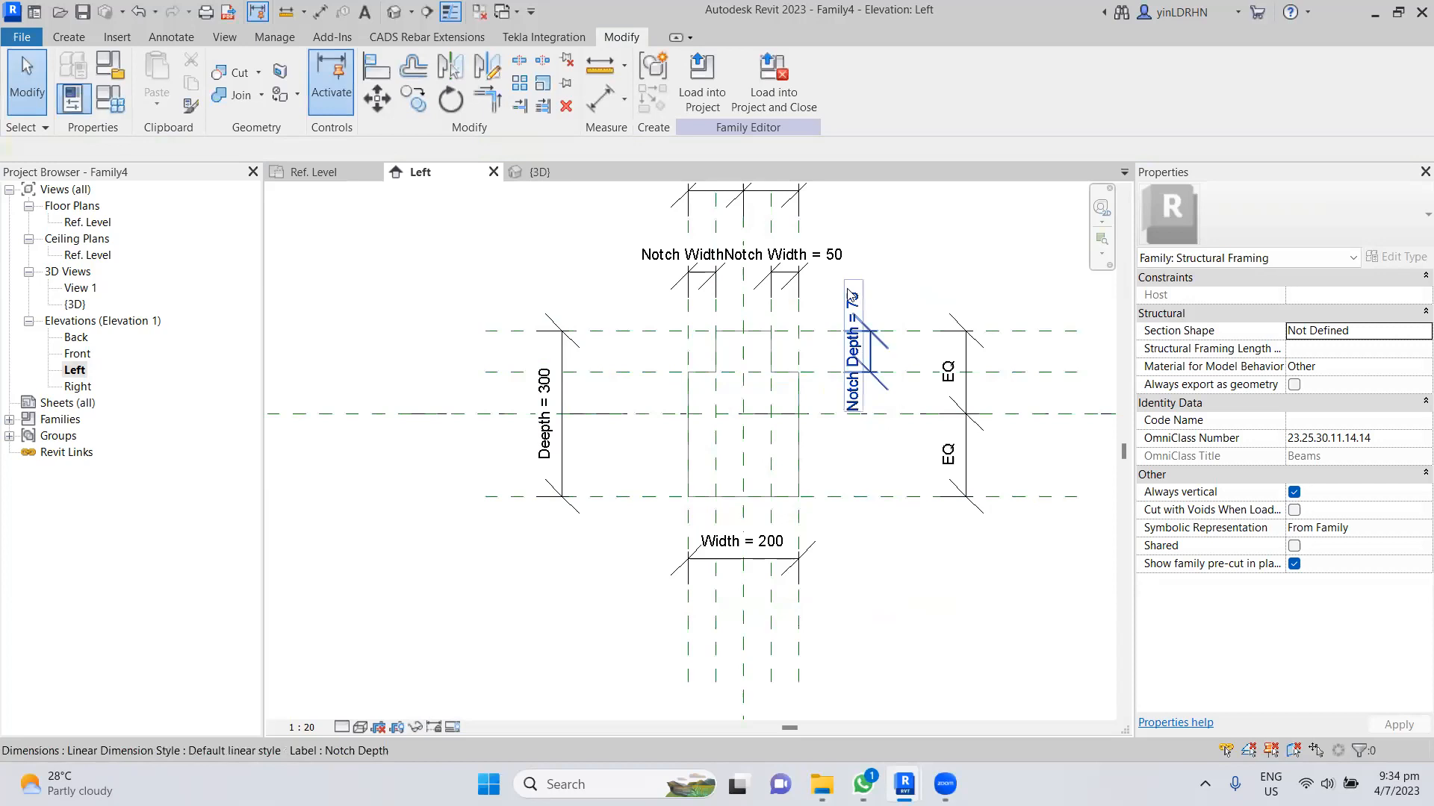
pyautogui.click(832, 256)
pyautogui.click(820, 260)
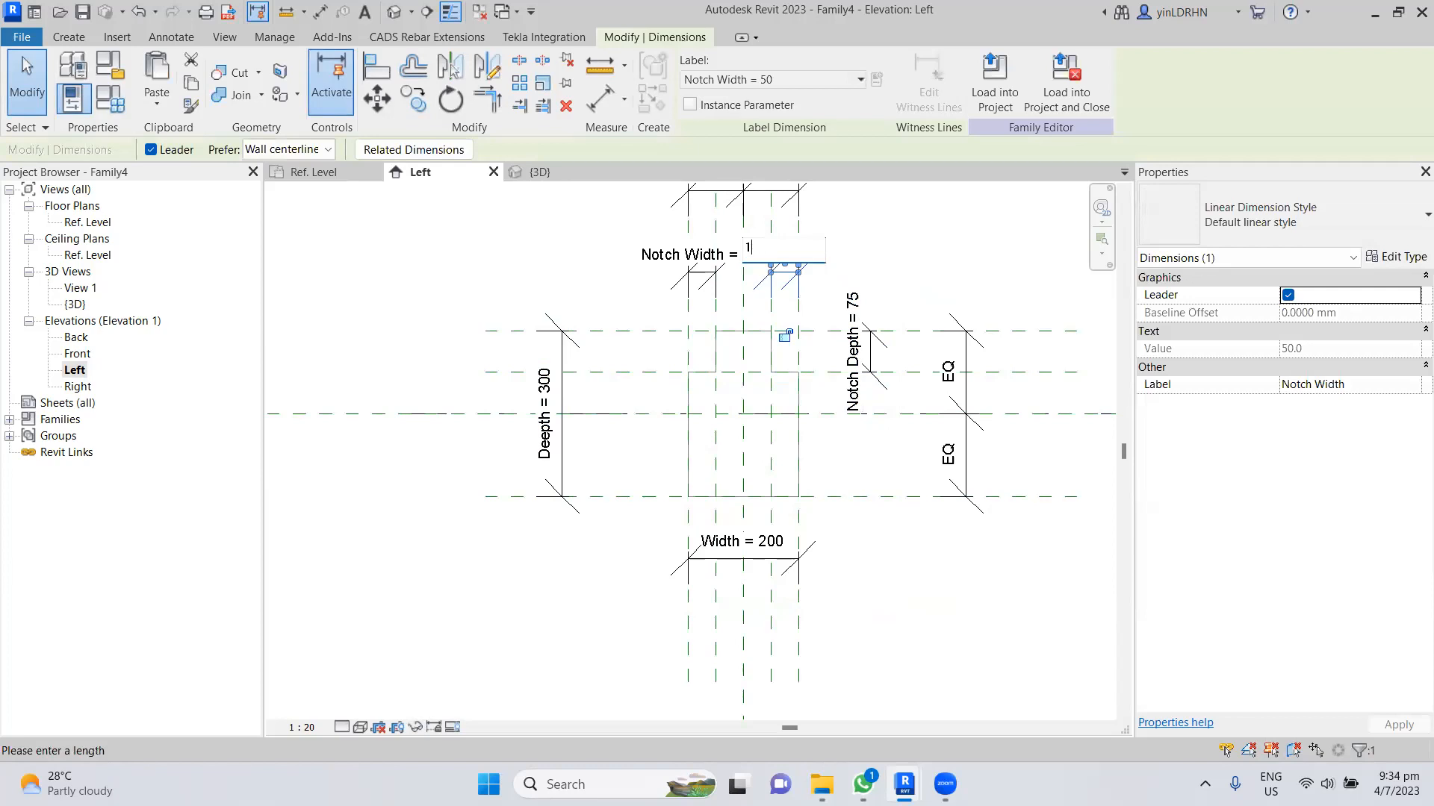
pyautogui.press('Escape')
pyautogui.press('Escape')
# - Try to set the overall Width dimension below the profile to 300 mm
pyautogui.click(774, 550)
pyautogui.click(772, 545)
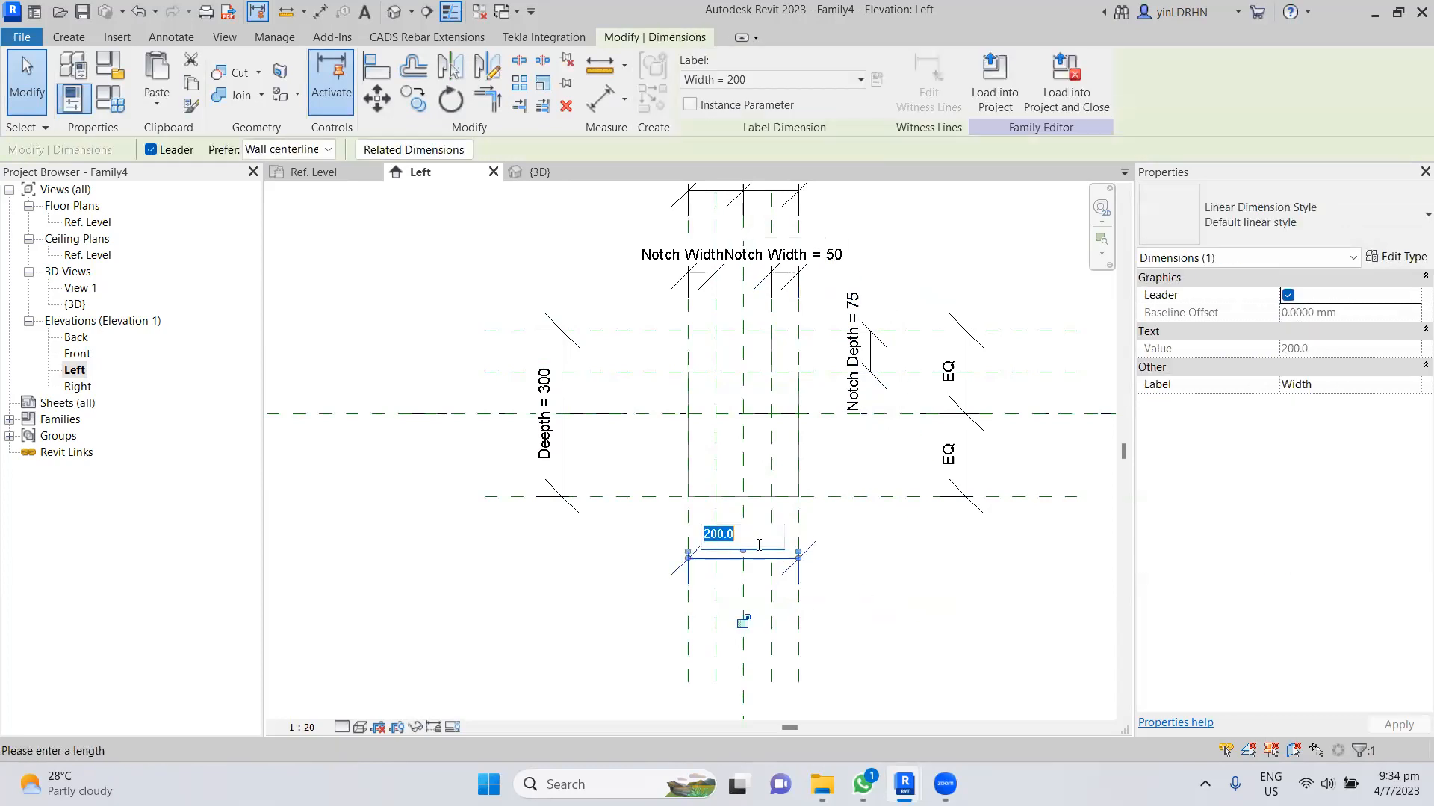
pyautogui.write('300')
pyautogui.press('Return')
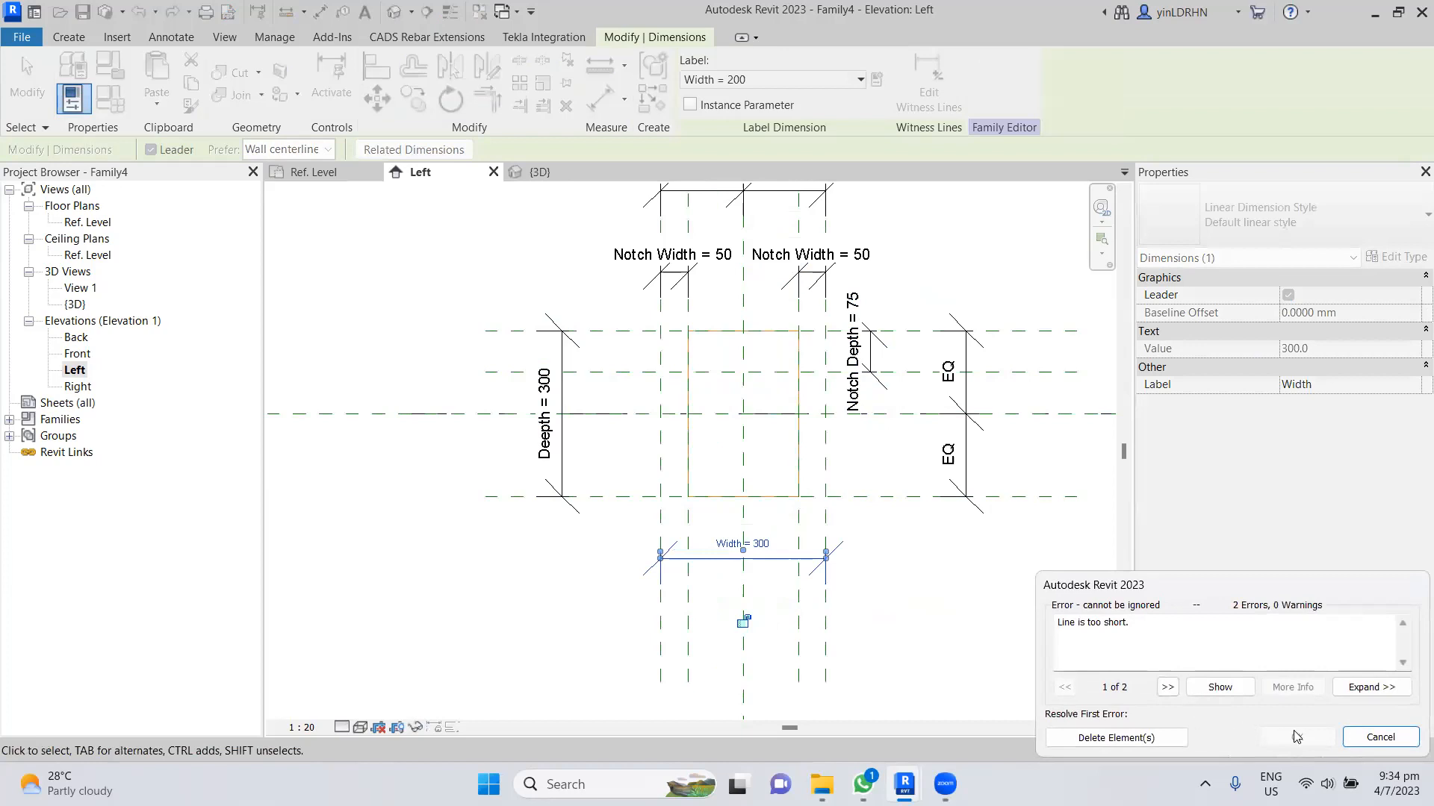
pyautogui.click(1378, 737)
pyautogui.moveTo(849, 486); pyautogui.dragTo(849, 530, button='middle')
pyautogui.scroll(2, 809, 482)
pyautogui.click(651, 381)
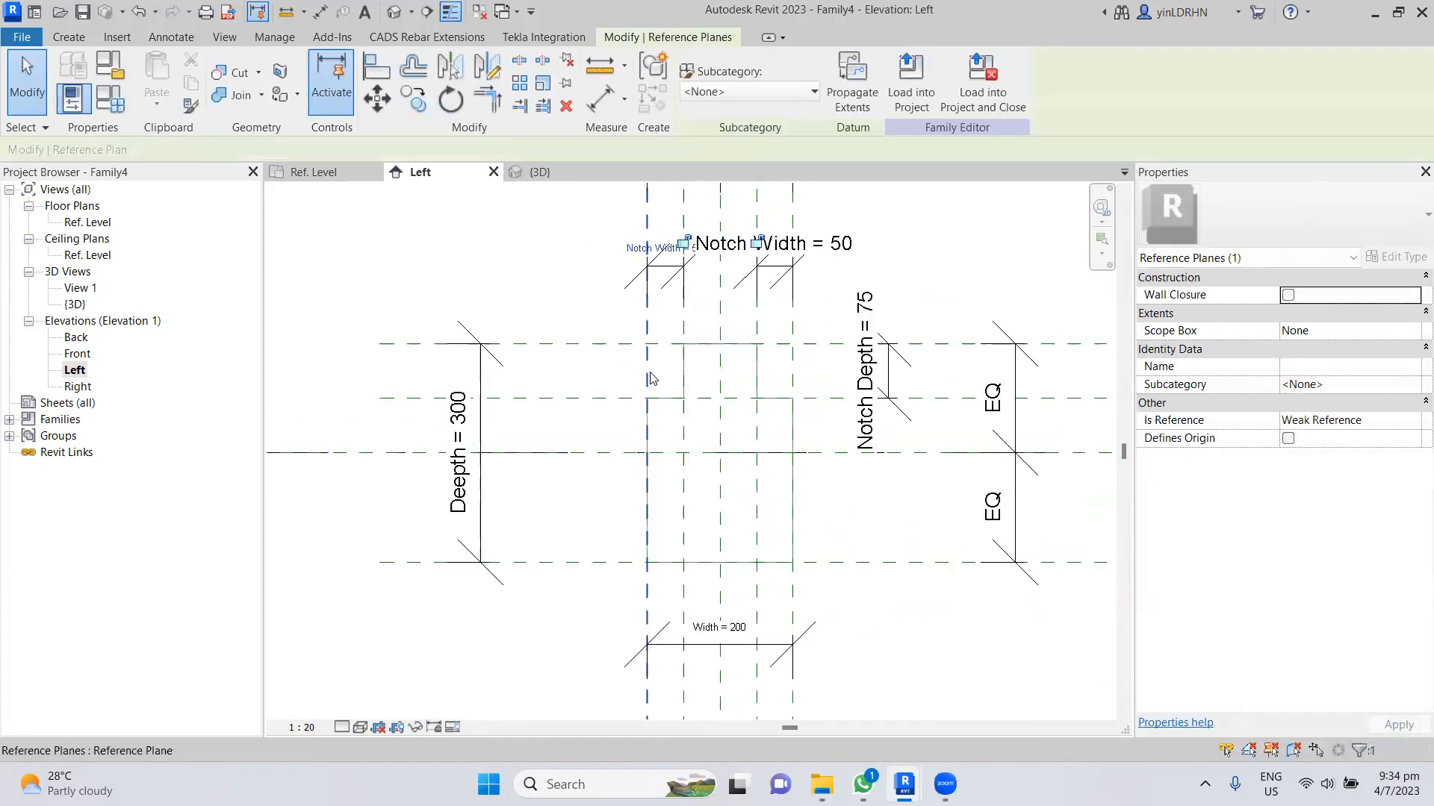
pyautogui.click(454, 422)
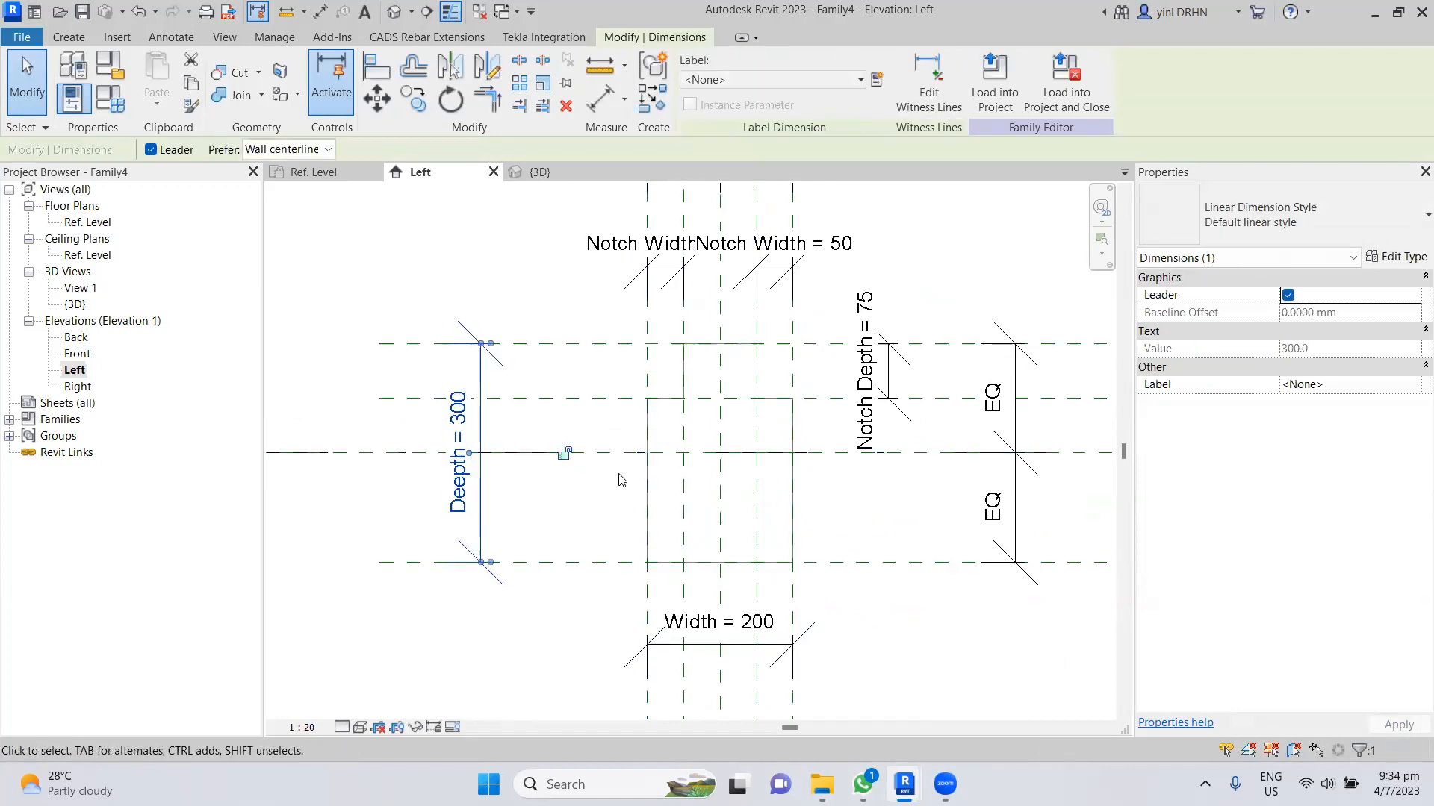
pyautogui.click(602, 512)
pyautogui.click(465, 449)
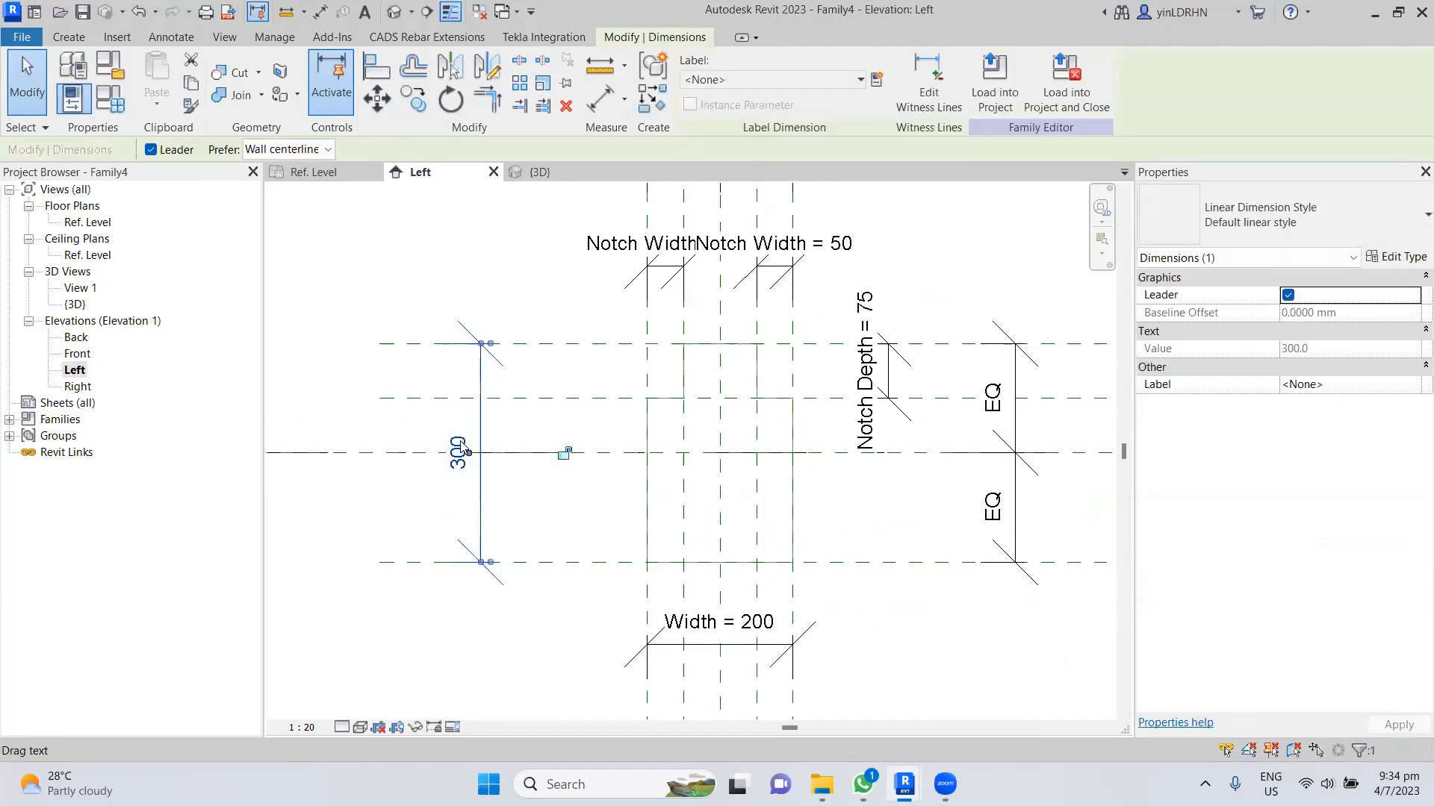
pyautogui.click(646, 485)
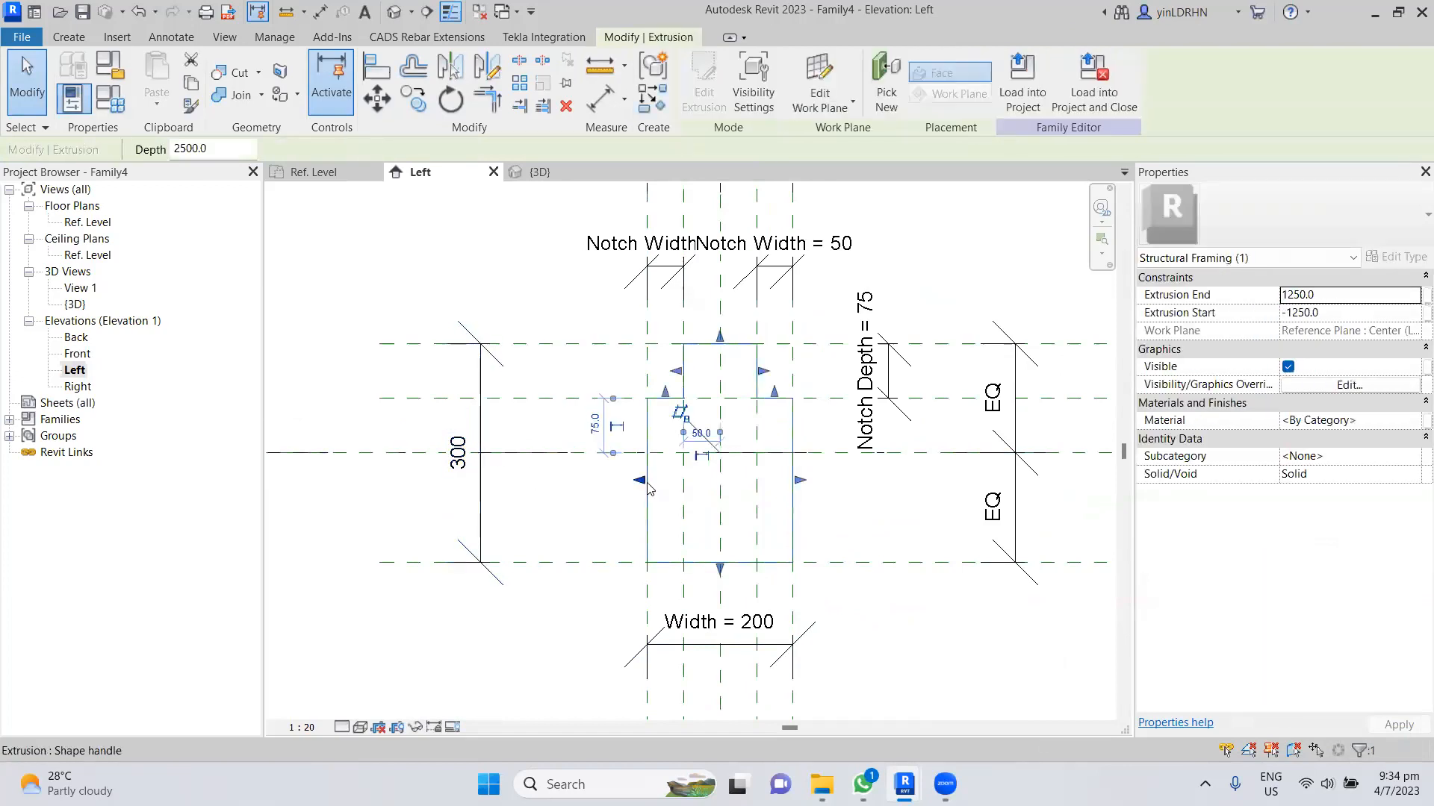
# - Label the overall depth dimension beside the profile with a new type-based family parameter named Depth
pyautogui.click(463, 442)
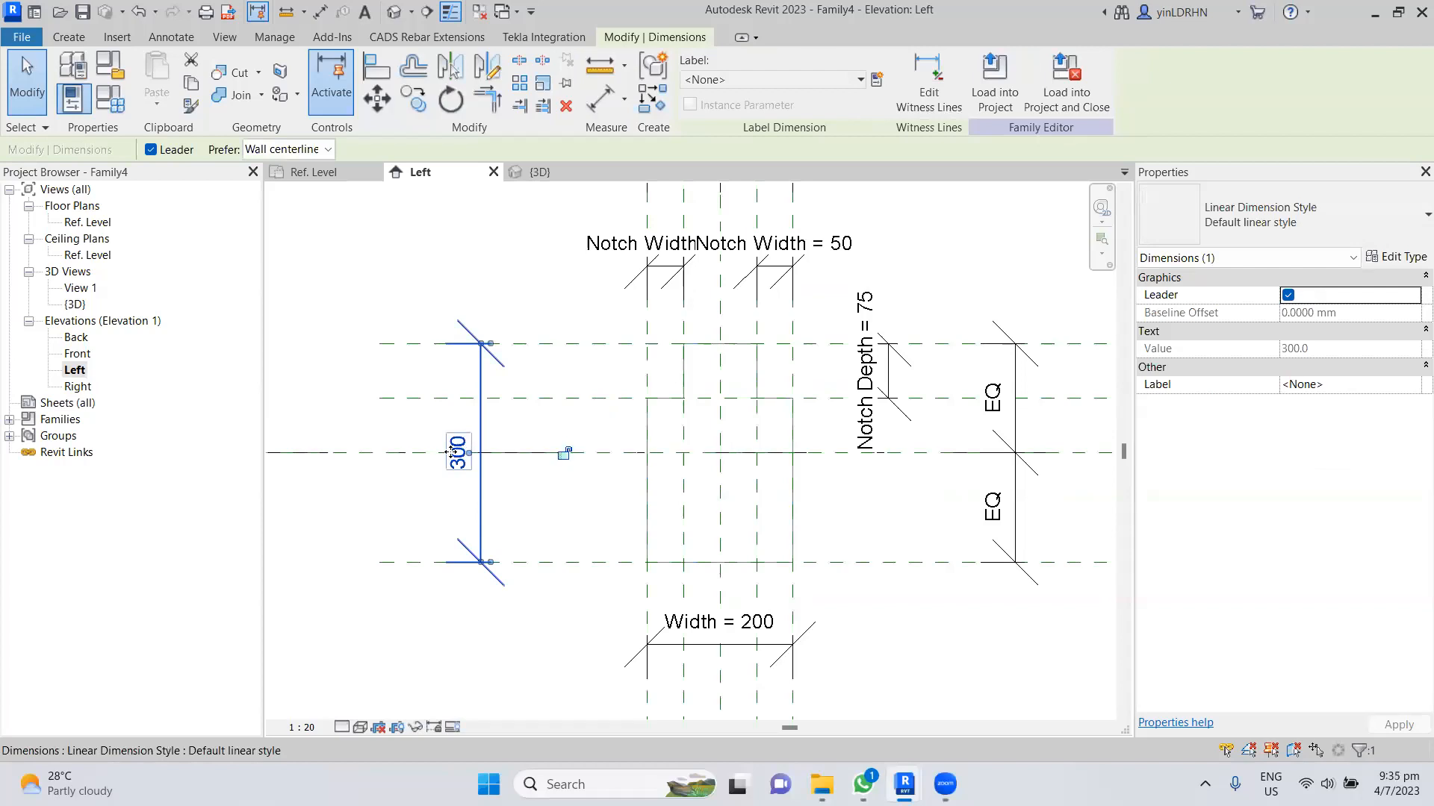
pyautogui.click(510, 531)
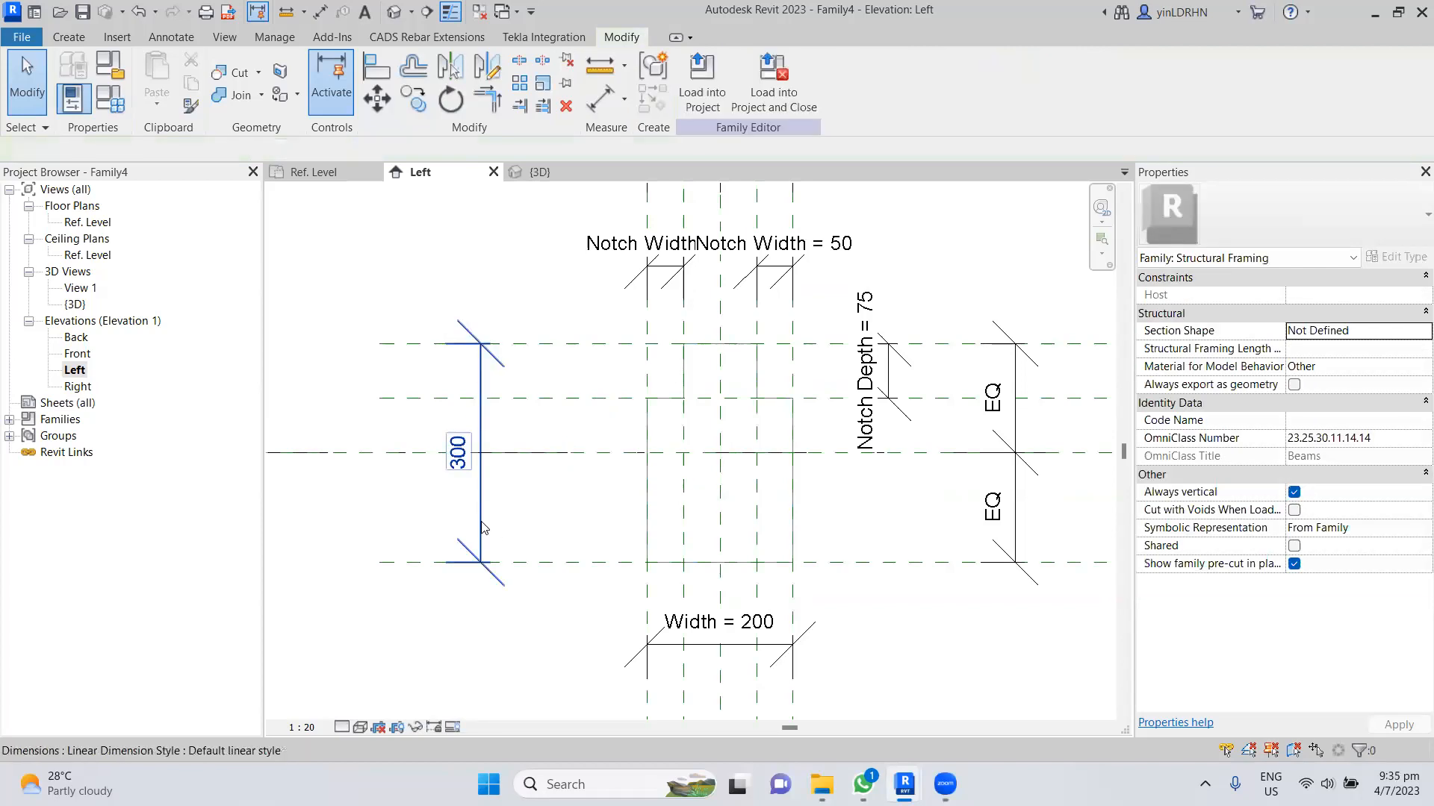
pyautogui.click(481, 523)
pyautogui.click(877, 79)
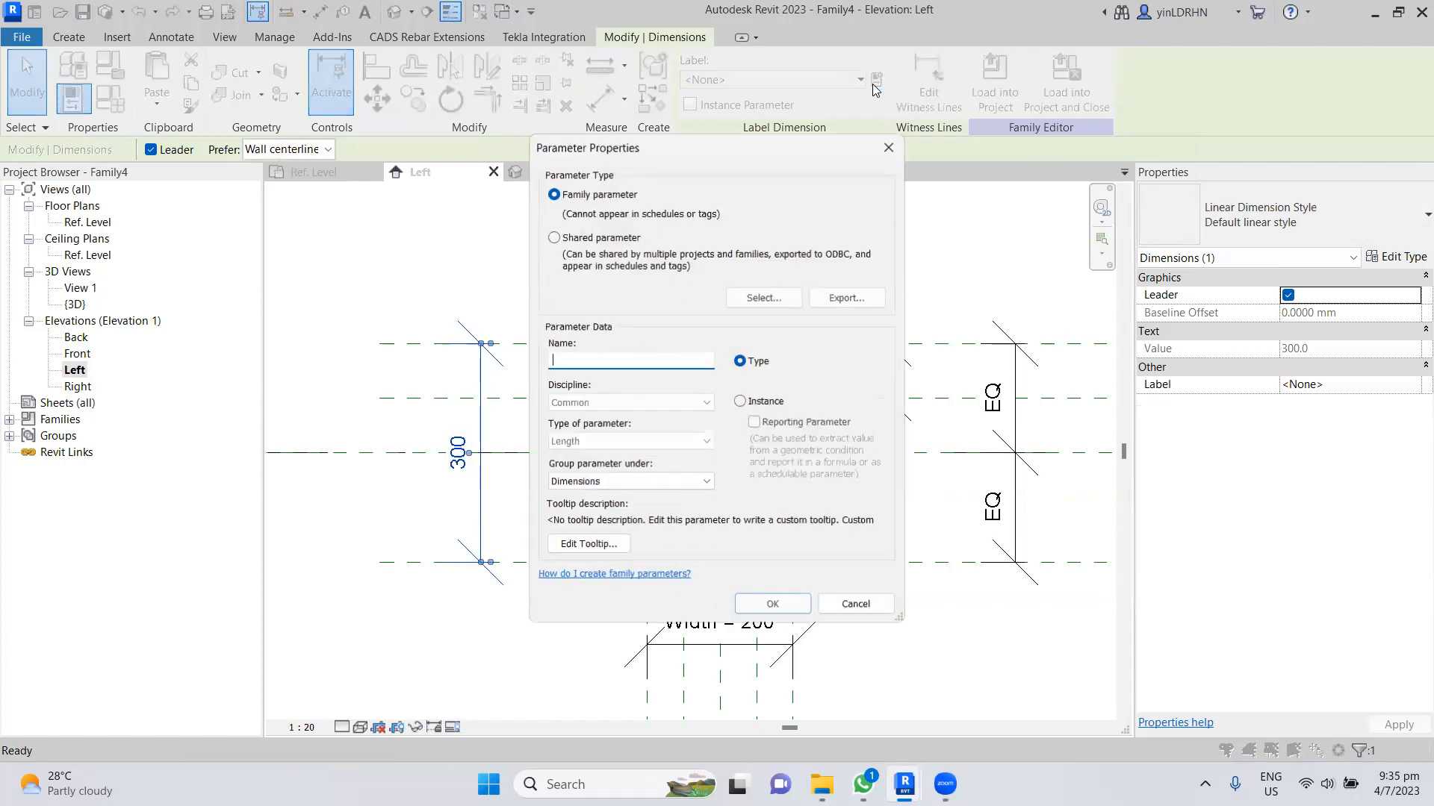
pyautogui.write('Depth')
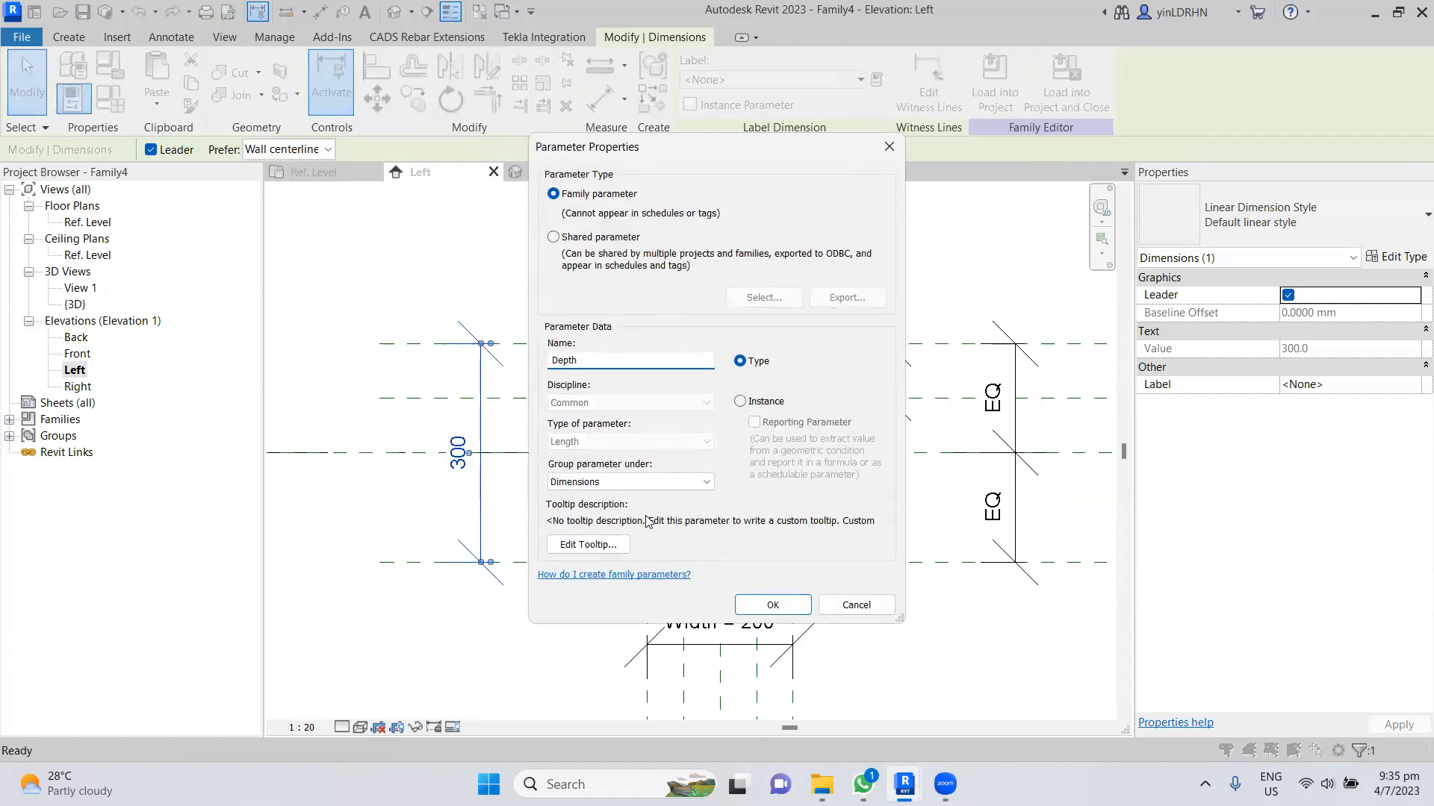
pyautogui.click(773, 604)
pyautogui.click(956, 639)
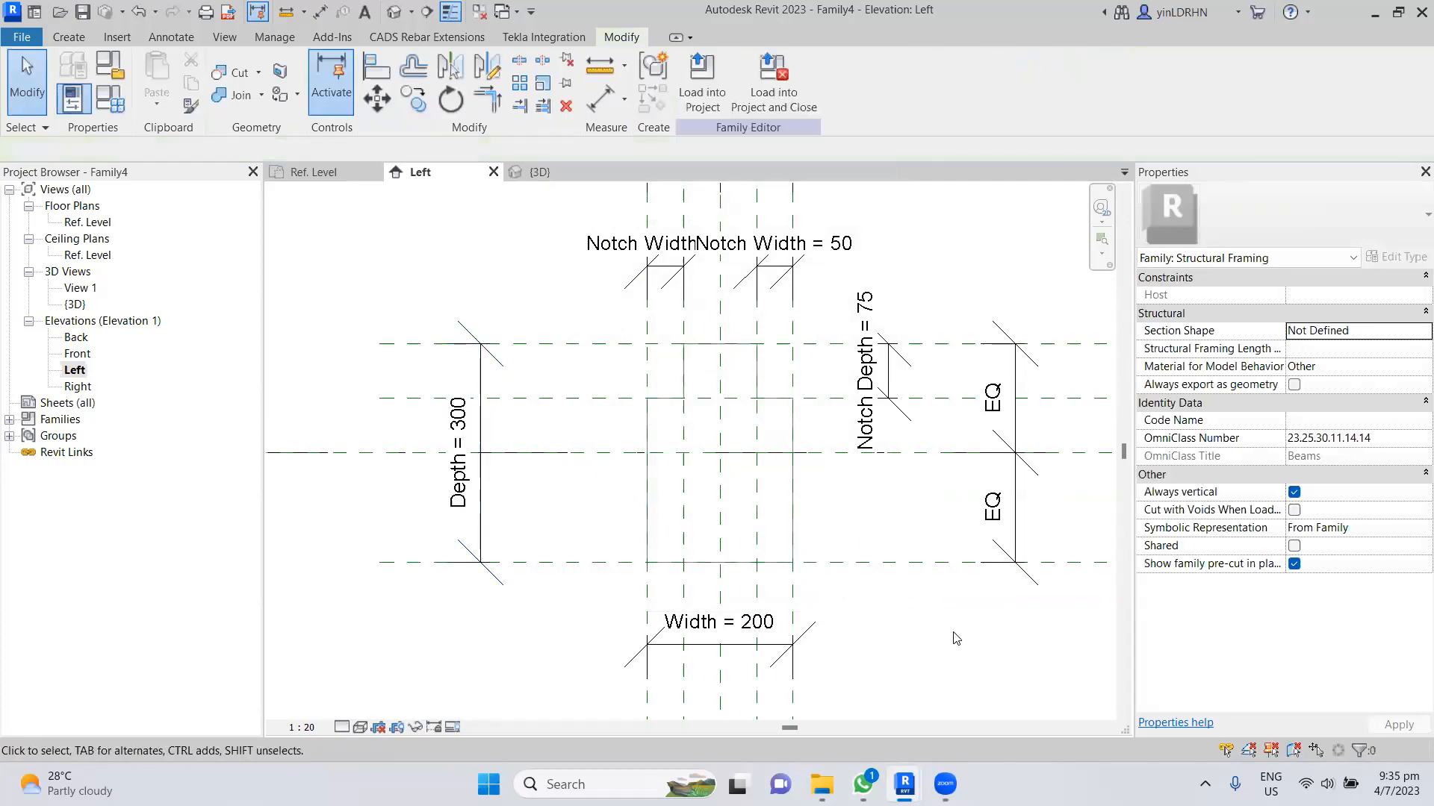
# - Set the overall Depth dimension to 600 mm to test the profile, and undo the change
pyautogui.click(463, 433)
pyautogui.click(469, 433)
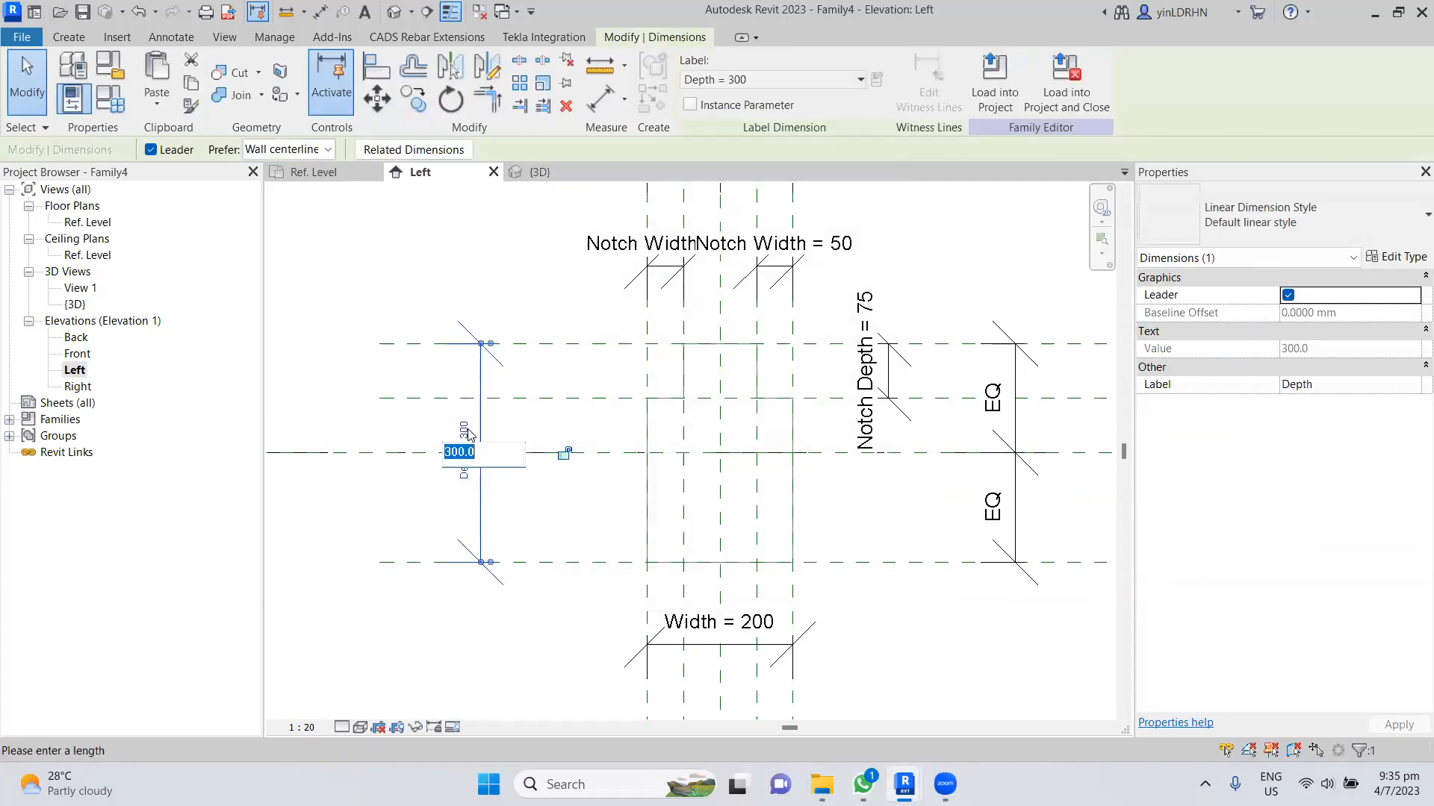
pyautogui.write('600')
pyautogui.press('Return')
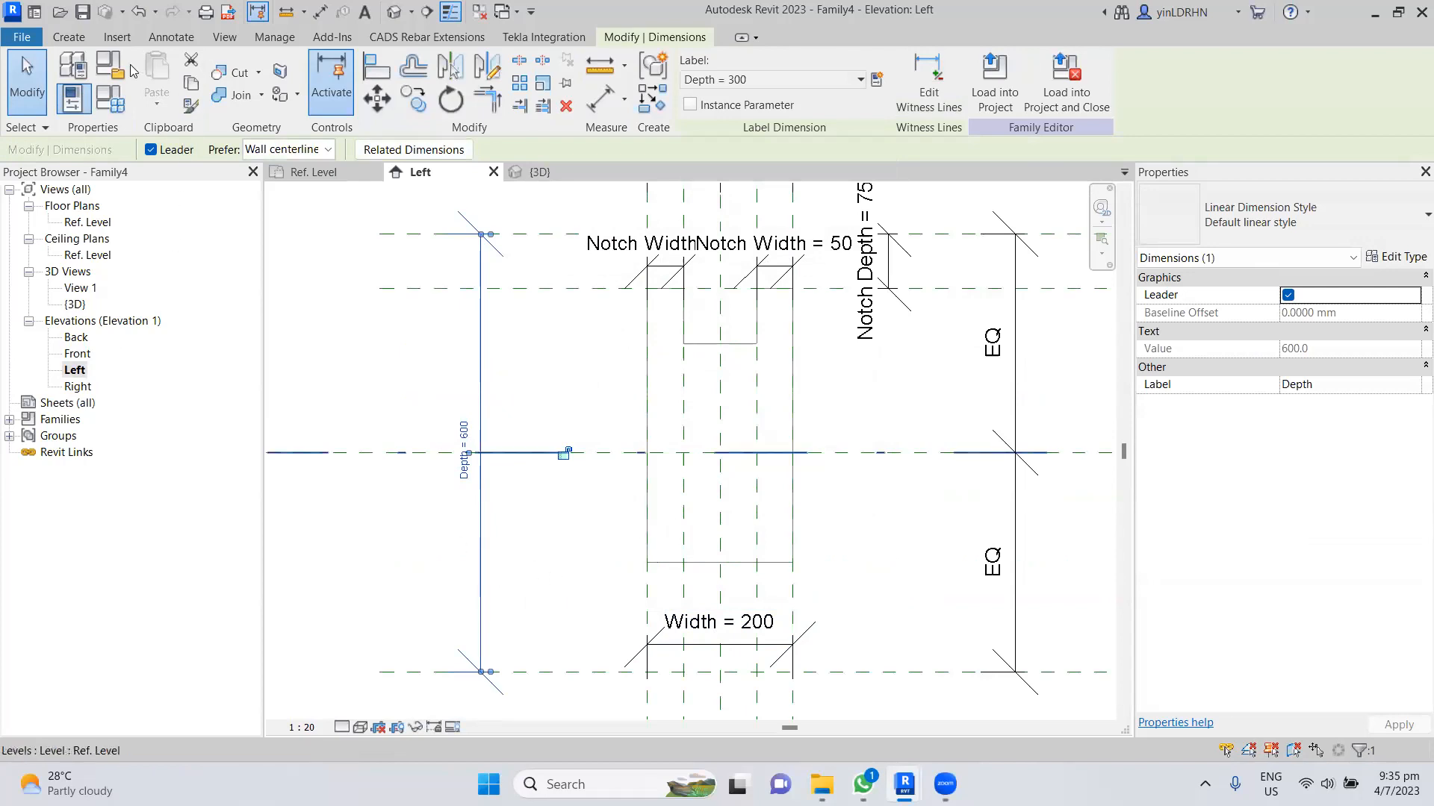
pyautogui.click(138, 12)
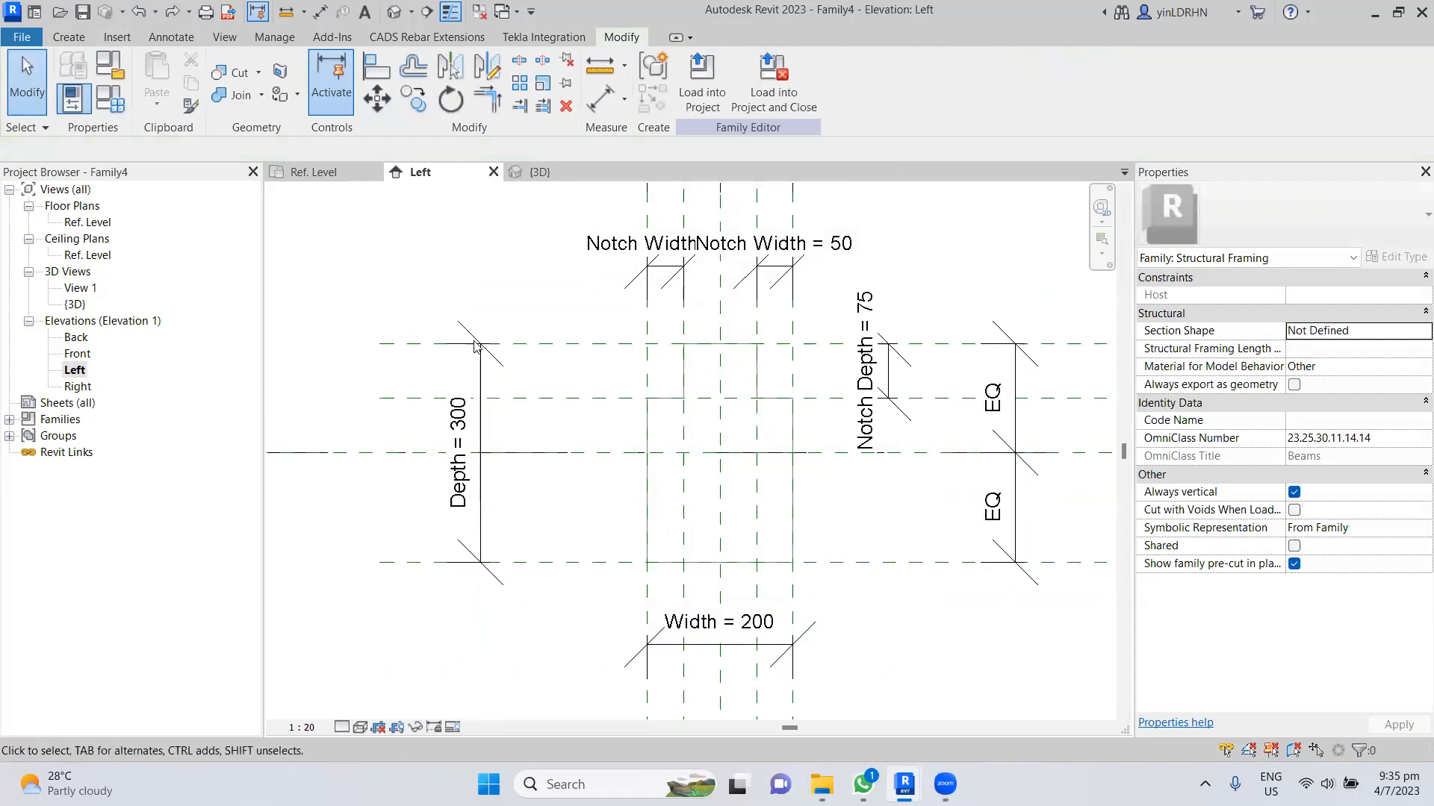
# - Delete the Notch Width, Notch Depth, Depth and Width dimensions together with the notched extrusion
pyautogui.click(627, 251)
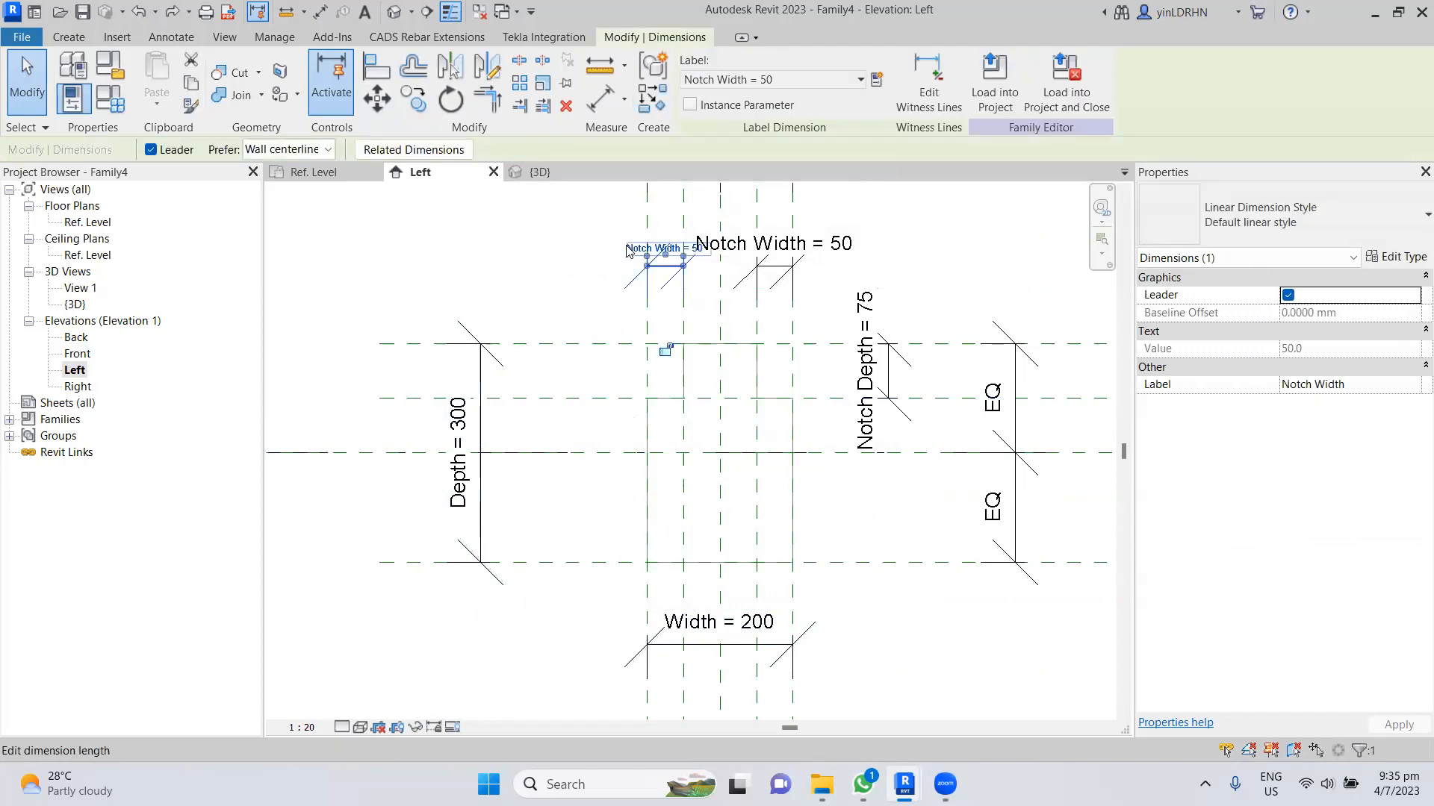
pyautogui.click(902, 369)
pyautogui.press('Delete')
pyautogui.click(470, 449)
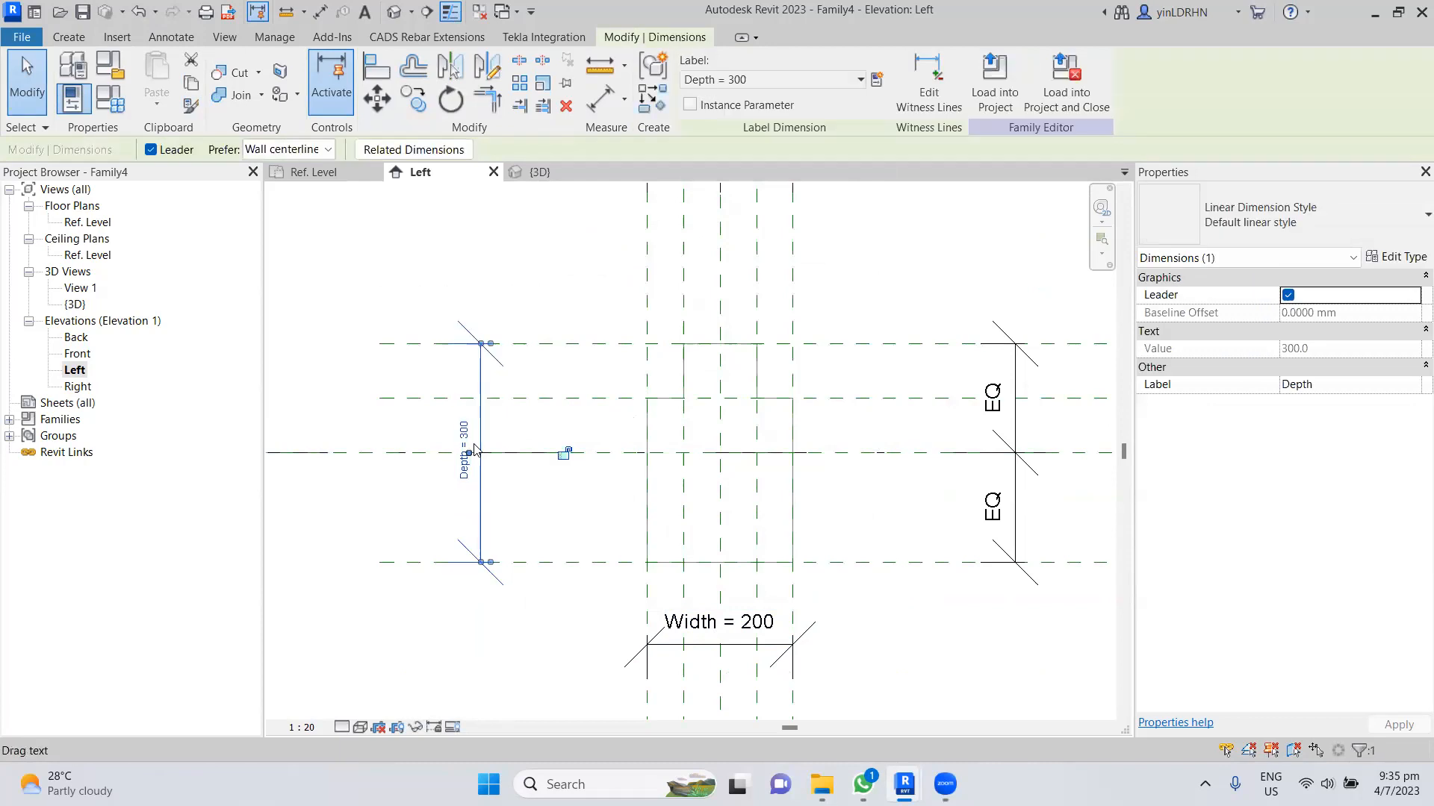
pyautogui.press('Delete')
pyautogui.click(649, 444)
pyautogui.press('Delete')
pyautogui.click(711, 631)
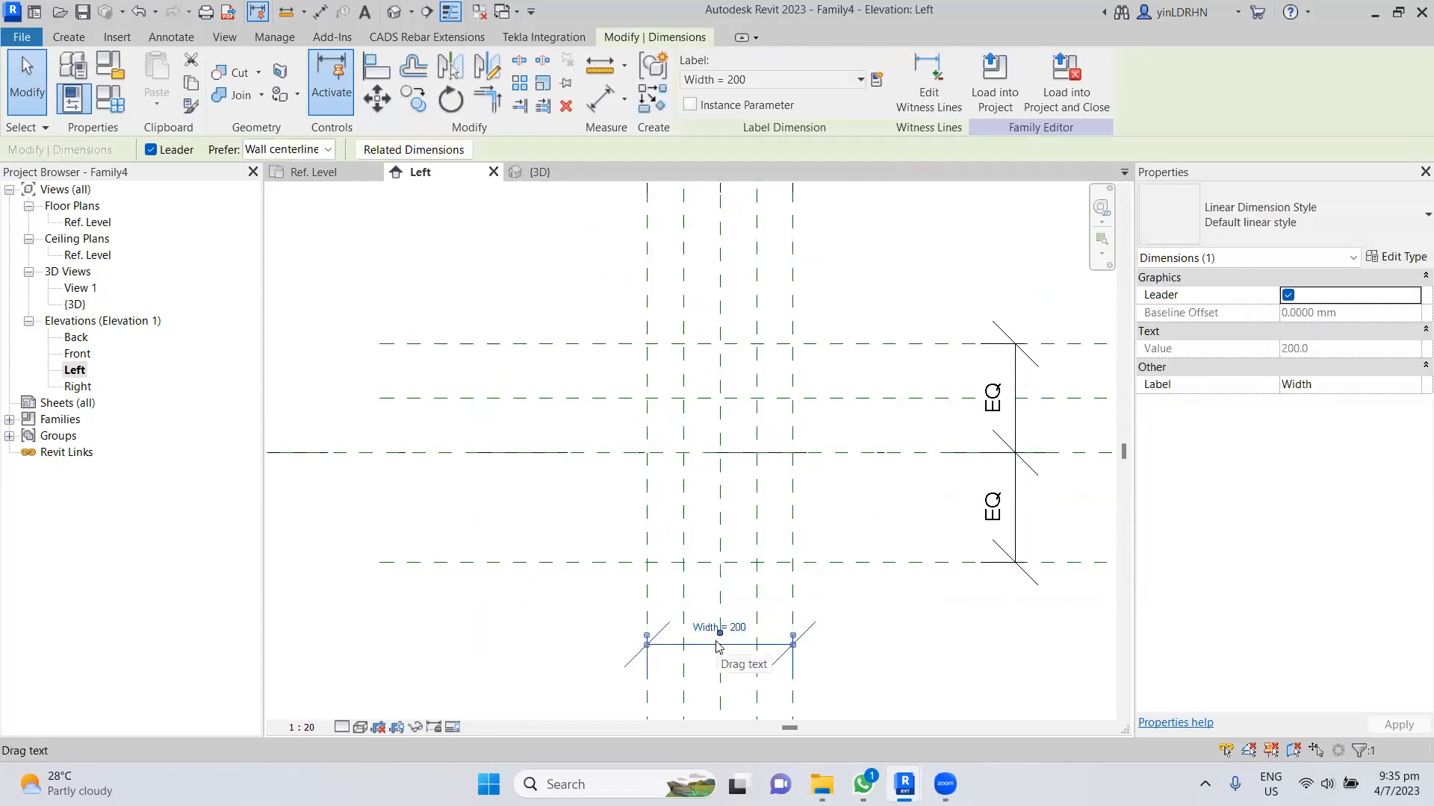
pyautogui.press('Delete')
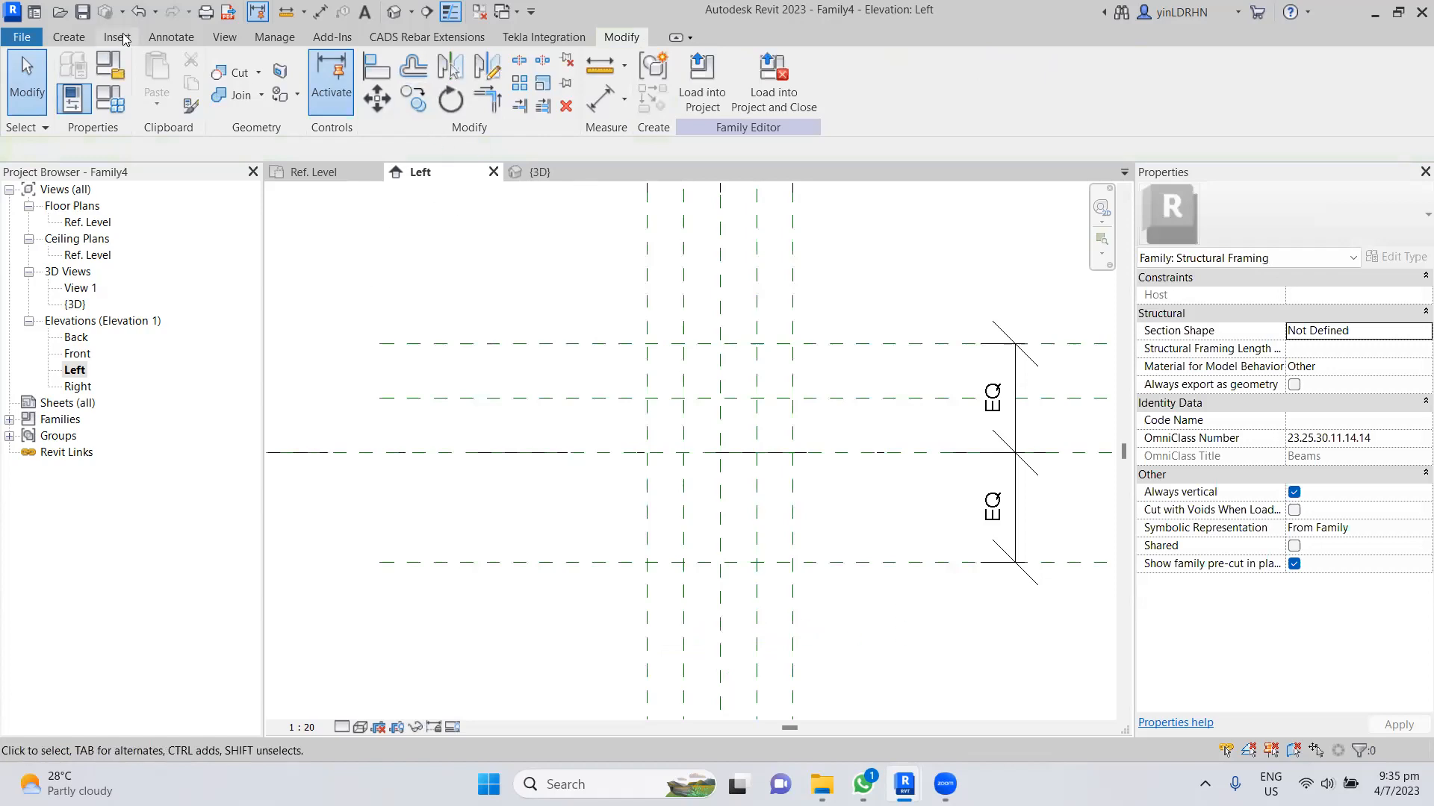
# - Start a new extrusion with Reference Plane : Member Left as its work plane
pyautogui.click(71, 37)
pyautogui.click(159, 83)
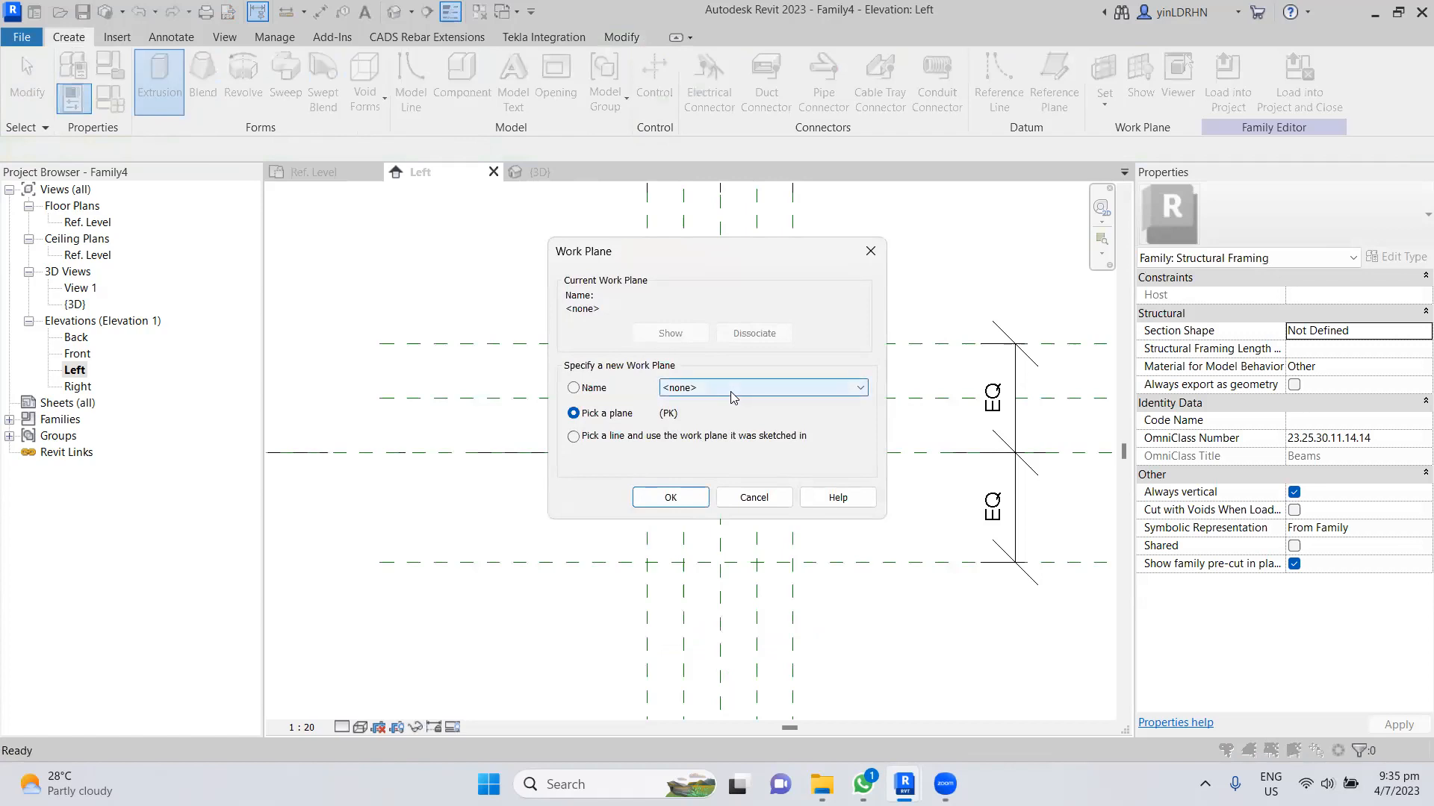
pyautogui.click(731, 396)
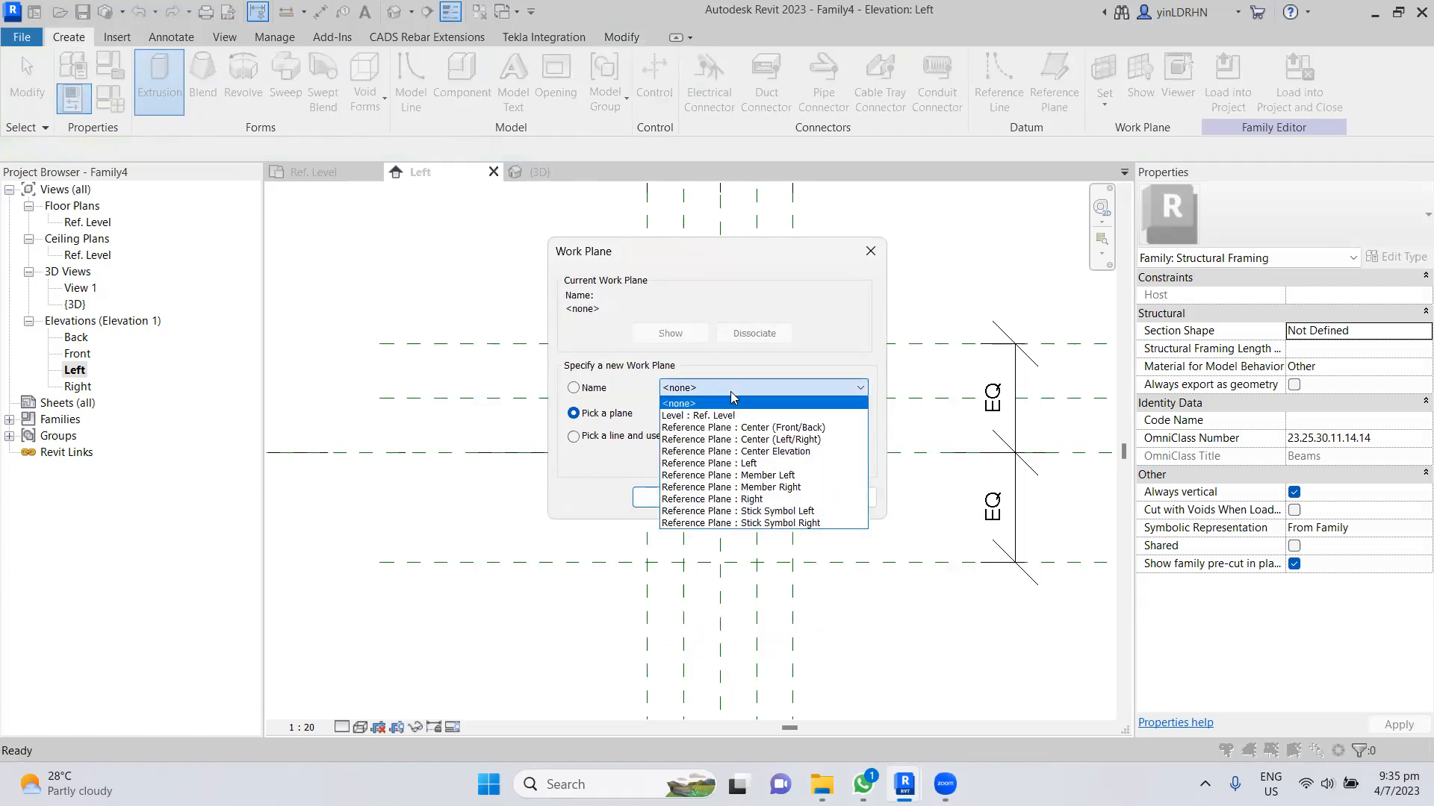
pyautogui.click(734, 476)
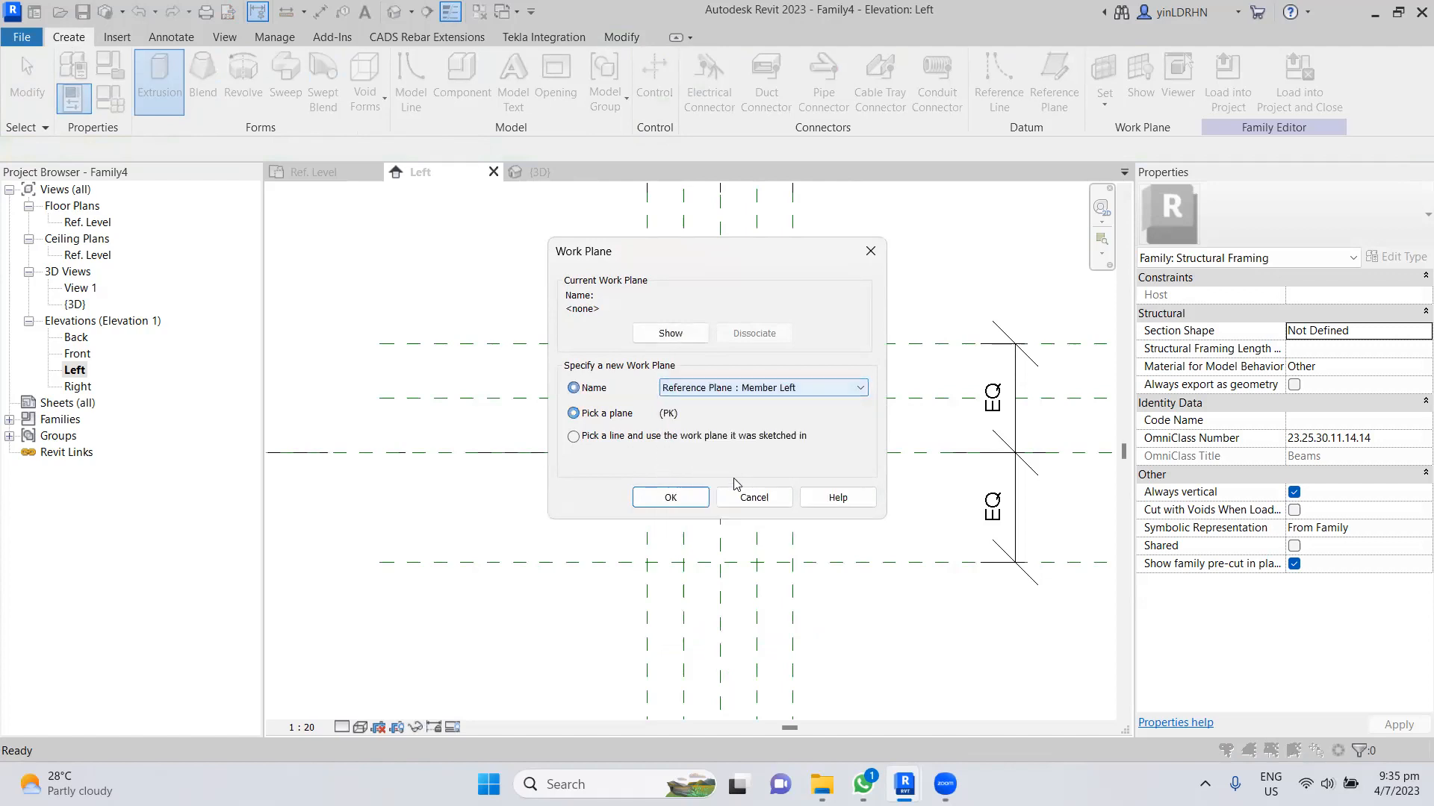
pyautogui.click(667, 499)
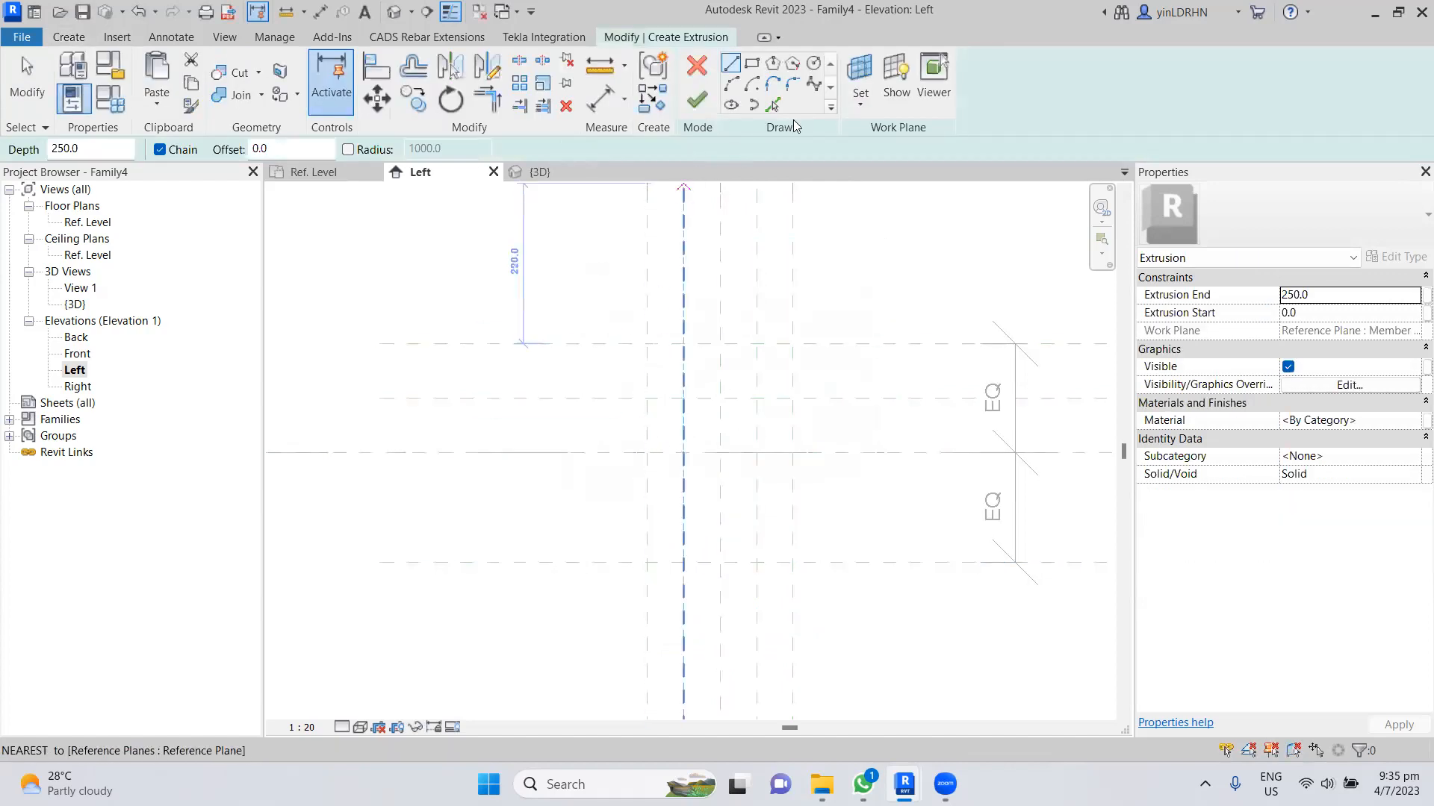
# - Create extrusion sketch lines by picking the outer width and depth reference planes and the notch reference planes
pyautogui.click(773, 104)
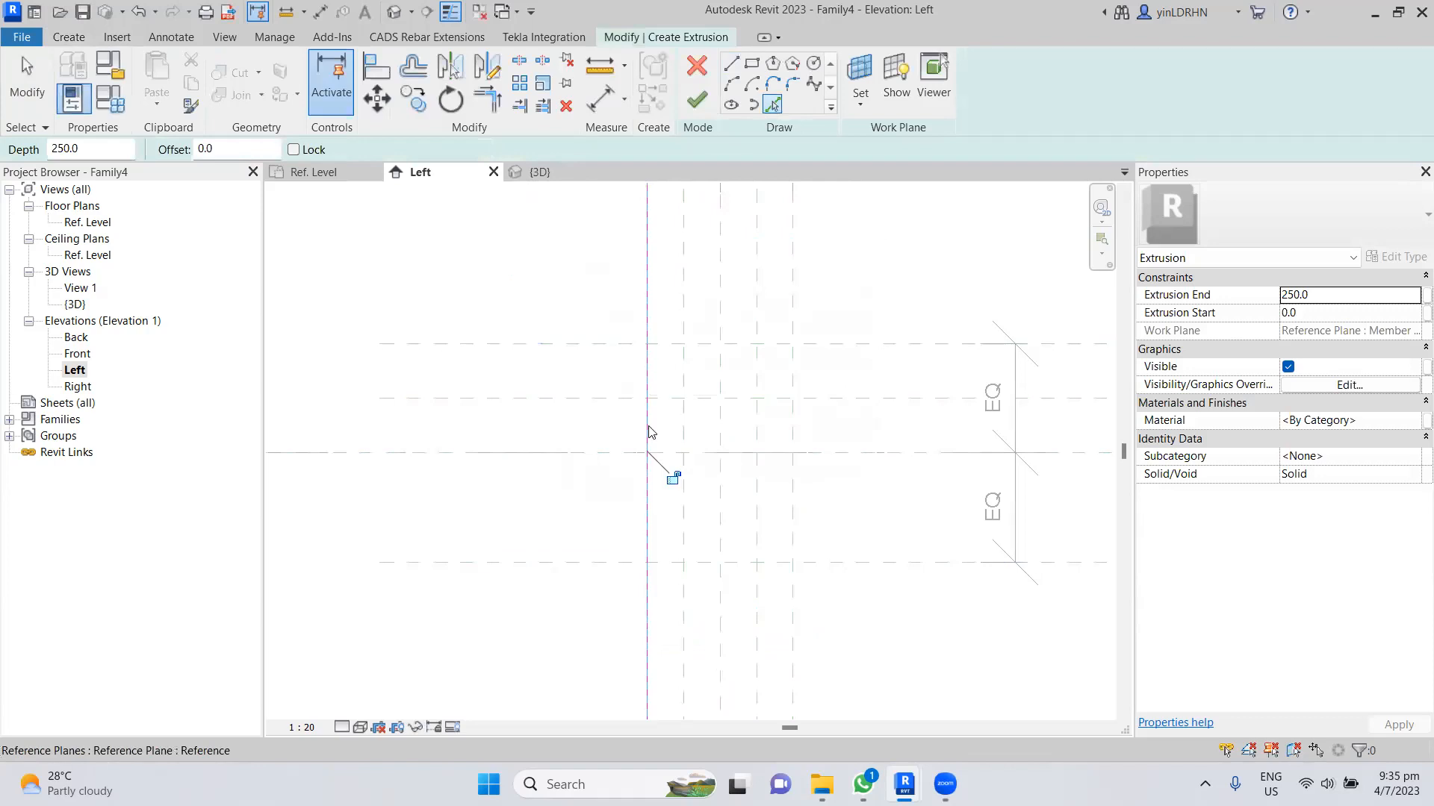
pyautogui.click(709, 563)
pyautogui.click(794, 535)
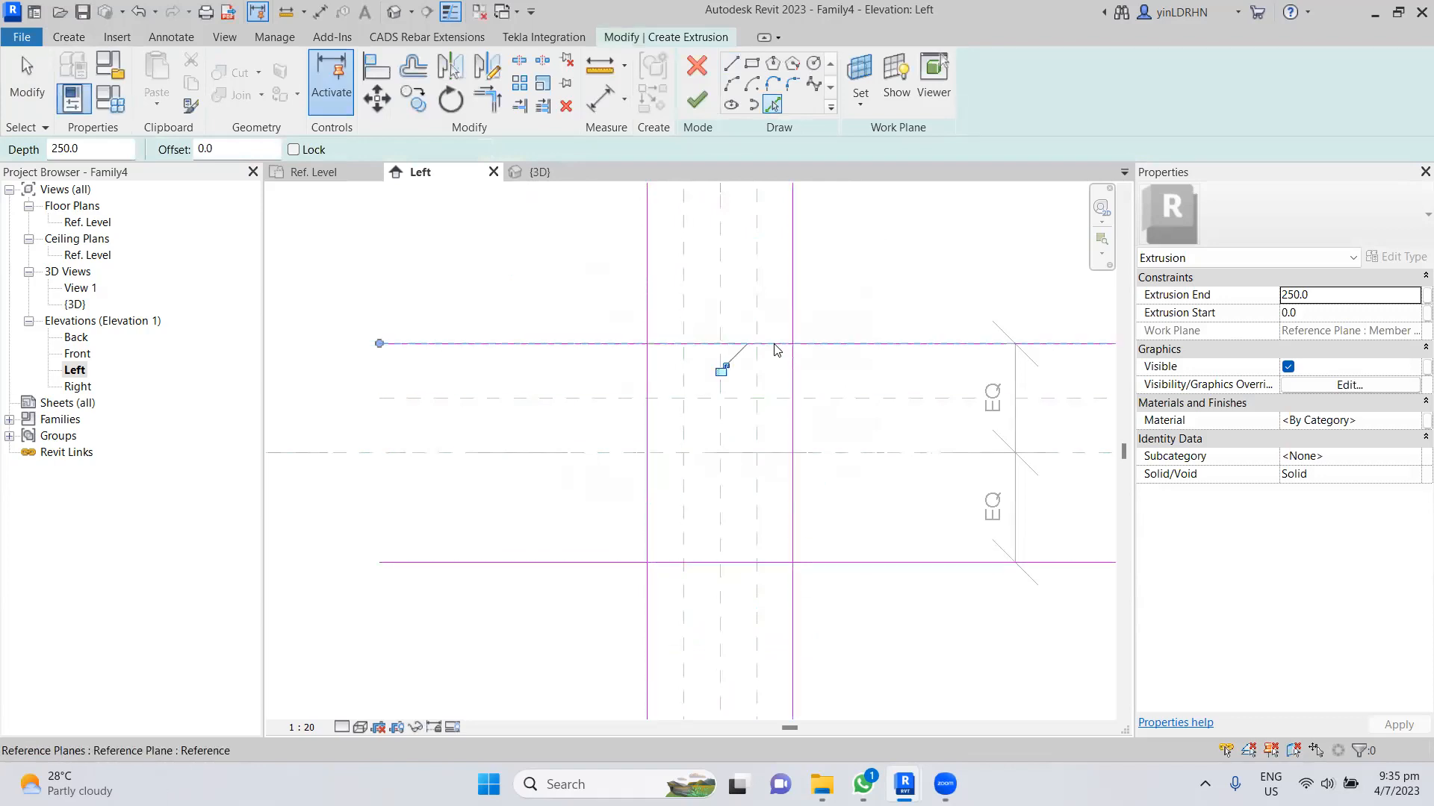
pyautogui.click(683, 368)
pyautogui.click(672, 399)
pyautogui.click(758, 422)
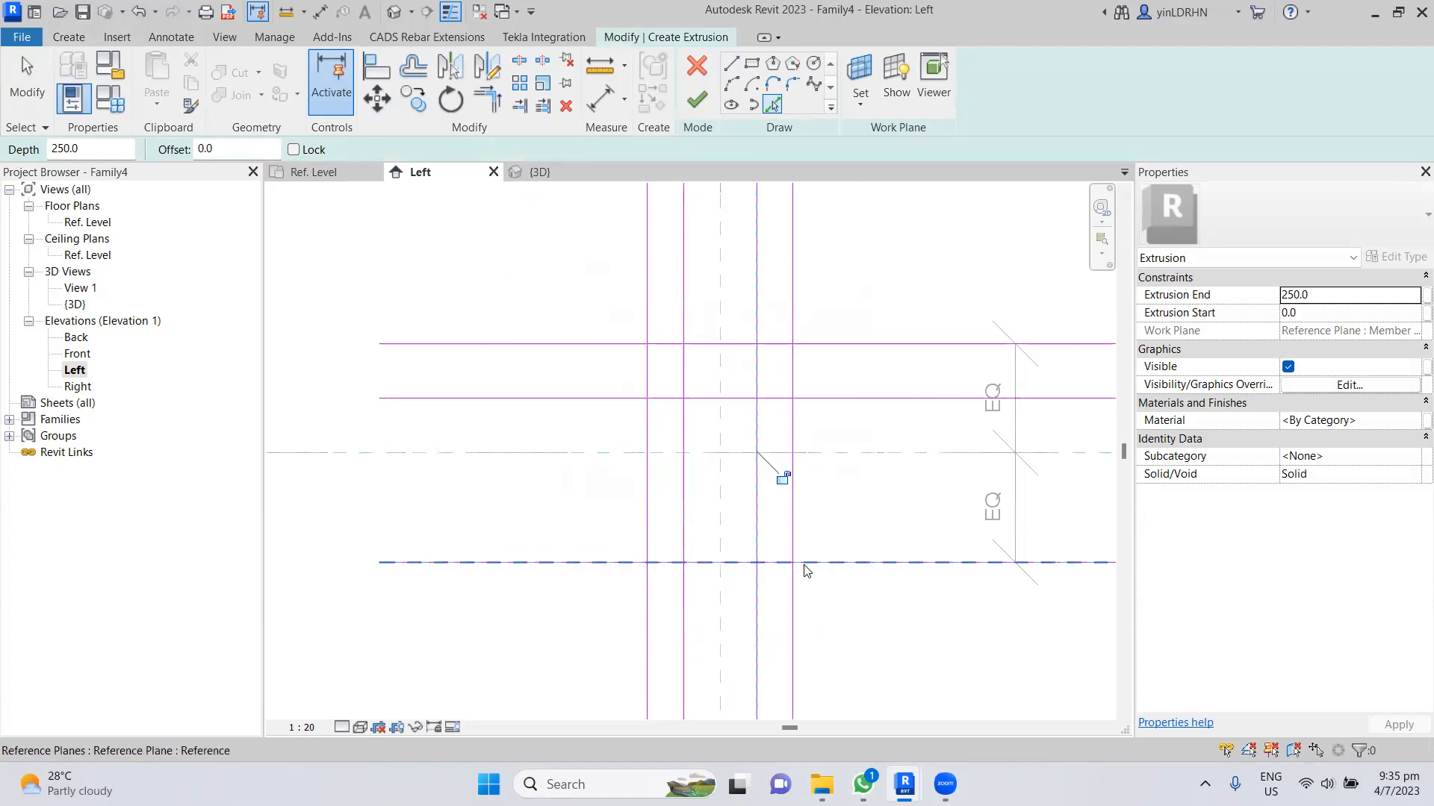
pyautogui.click(796, 564)
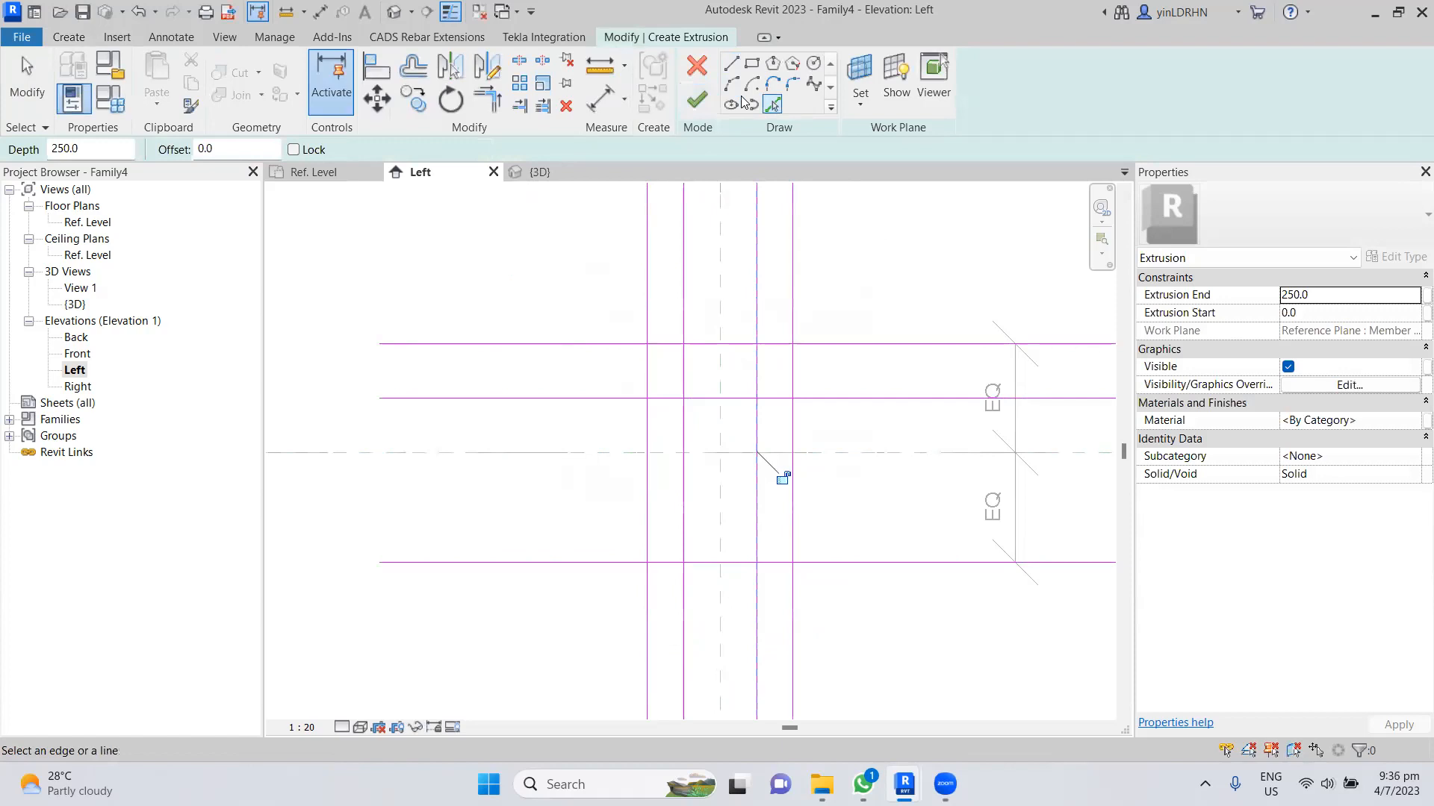
# - Trim the sketch lines into corners to form the stepped notch at the profile's upper left
pyautogui.click(487, 99)
pyautogui.scroll(2, 684, 365)
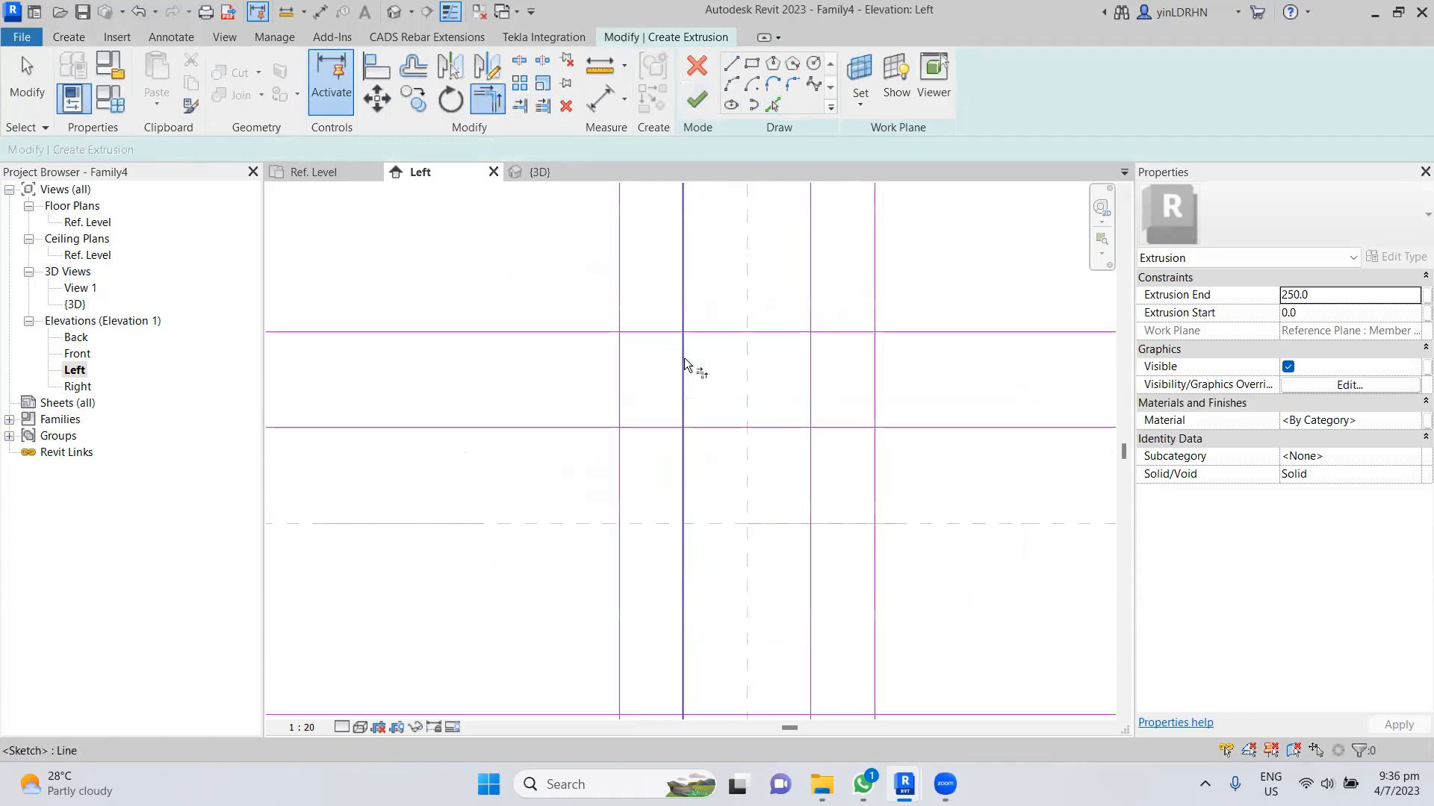
pyautogui.click(684, 372)
pyautogui.click(662, 428)
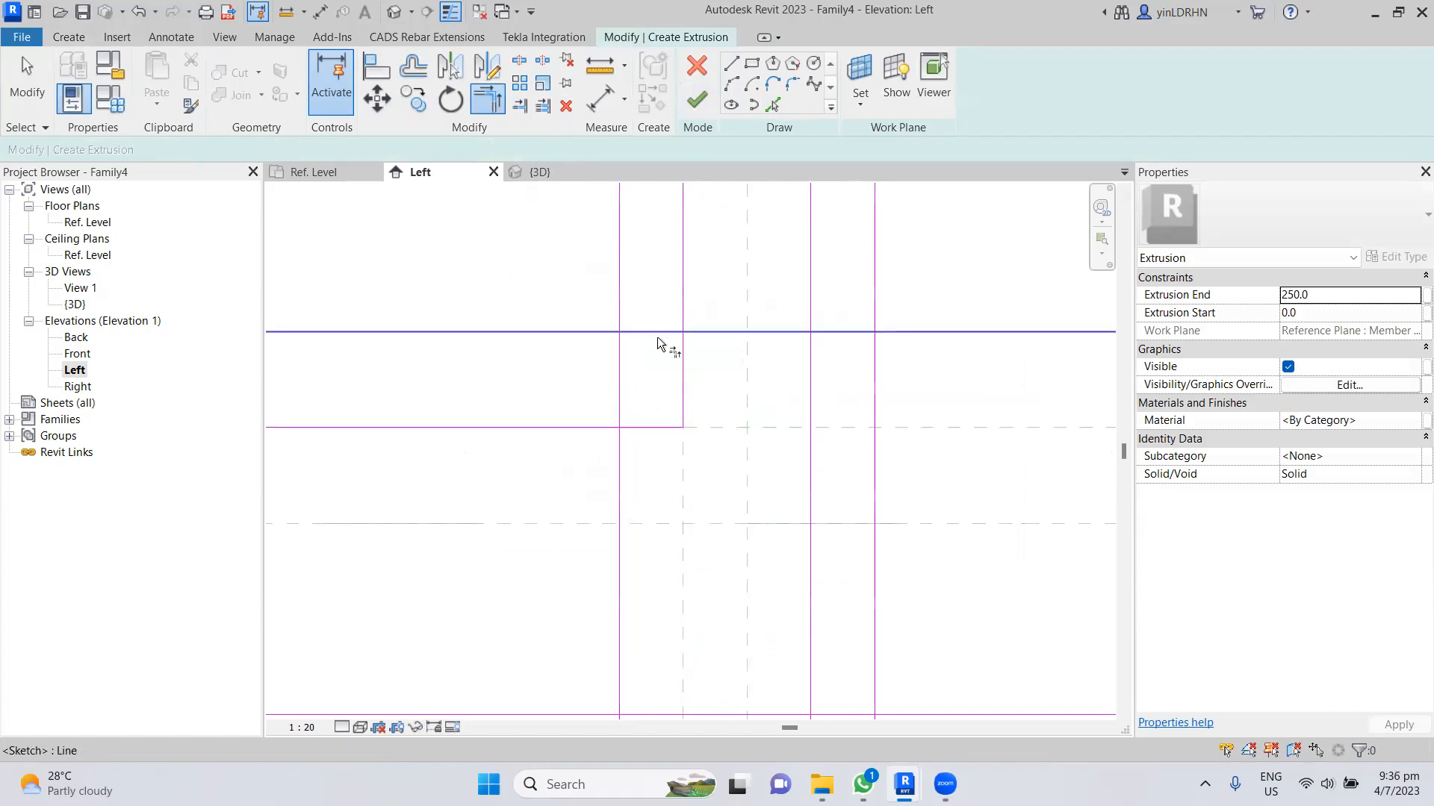
pyautogui.click(681, 369)
pyautogui.click(721, 333)
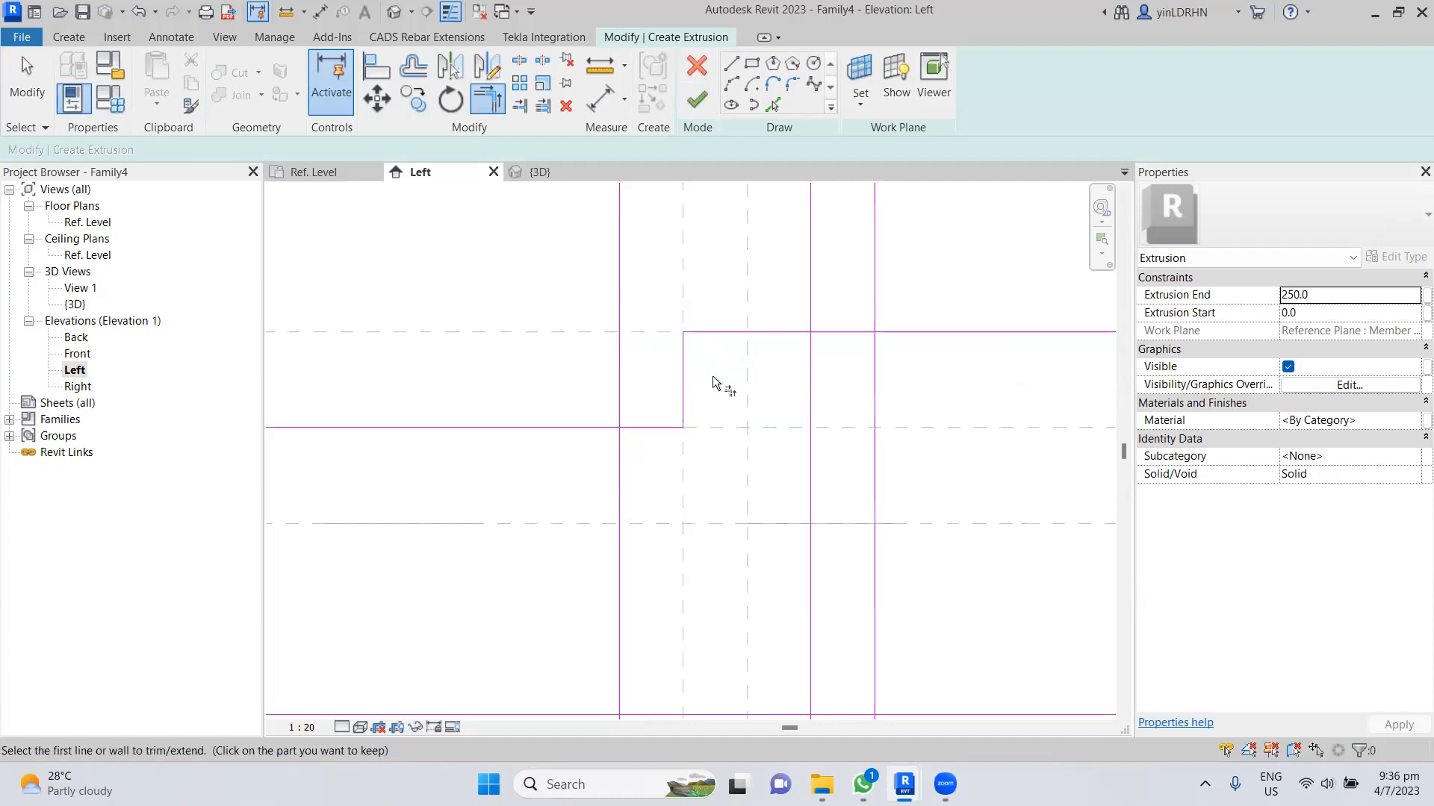
pyautogui.click(637, 432)
pyautogui.click(621, 459)
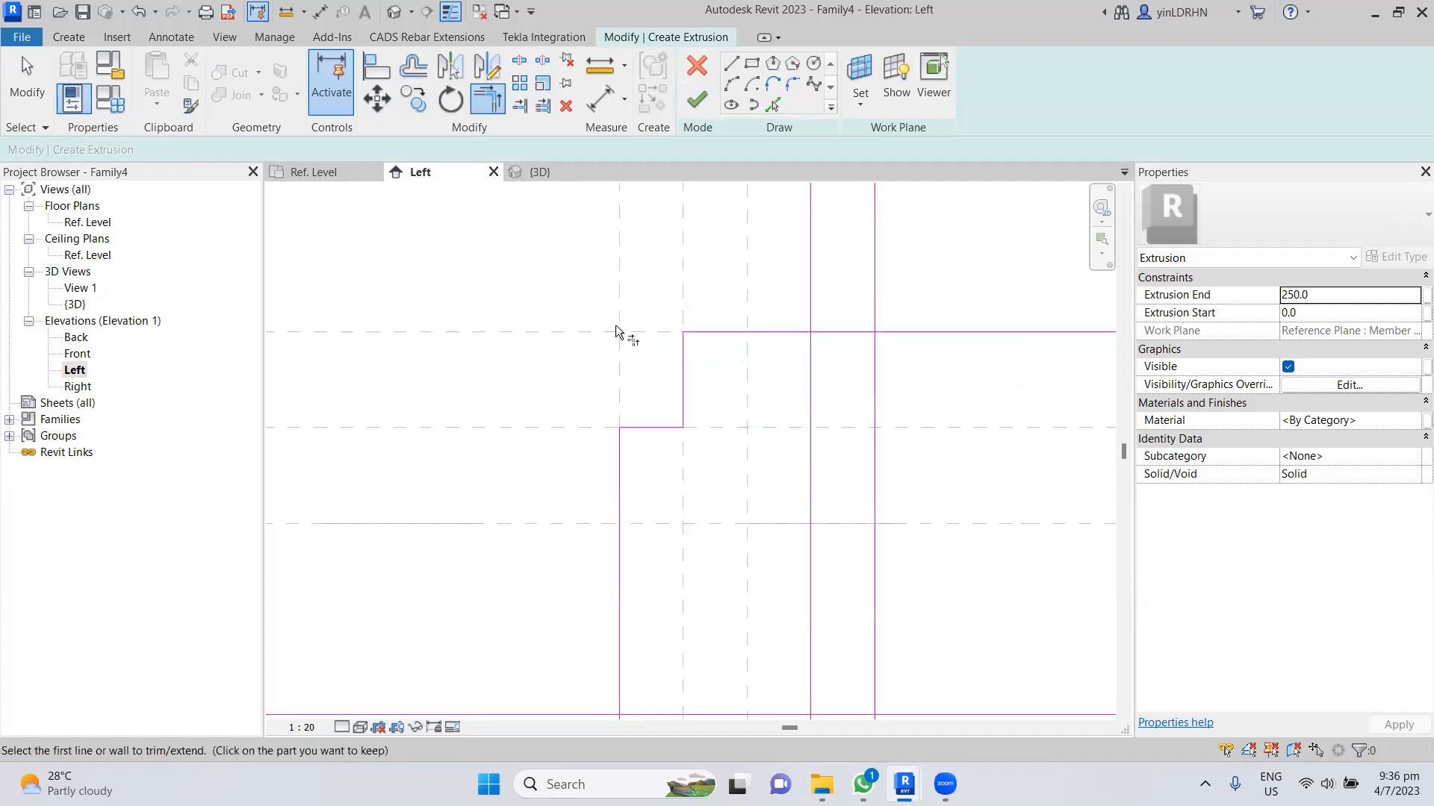
# - Trim the profile's top line and the right-hand notch line to a corner
pyautogui.scroll(-1, 728, 390)
pyautogui.scroll(-1, 728, 386)
pyautogui.moveTo(749, 403); pyautogui.dragTo(640, 406, button='middle')
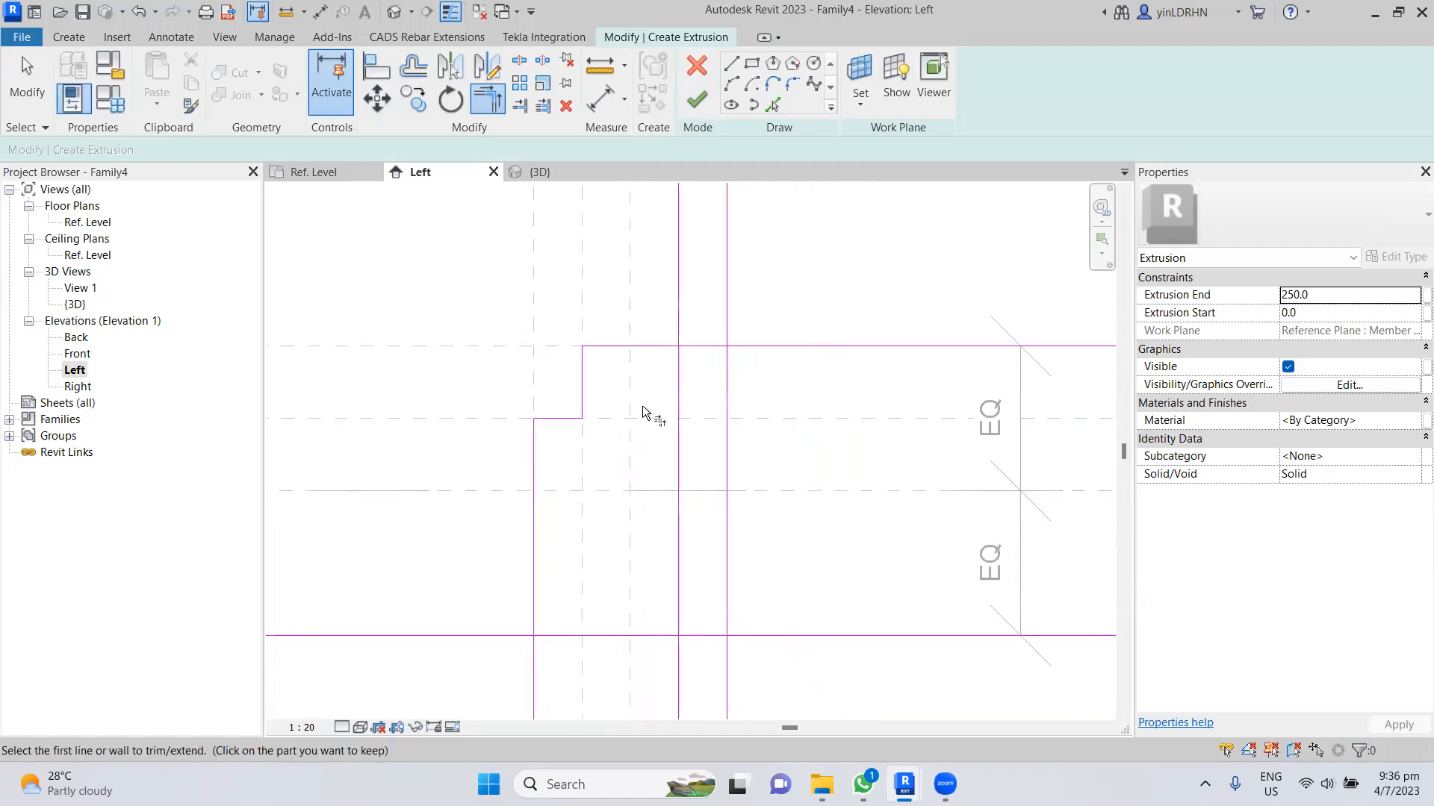
pyautogui.scroll(-2, 647, 477)
pyautogui.moveTo(611, 560); pyautogui.dragTo(619, 407, button='middle')
pyautogui.scroll(-2, 619, 407)
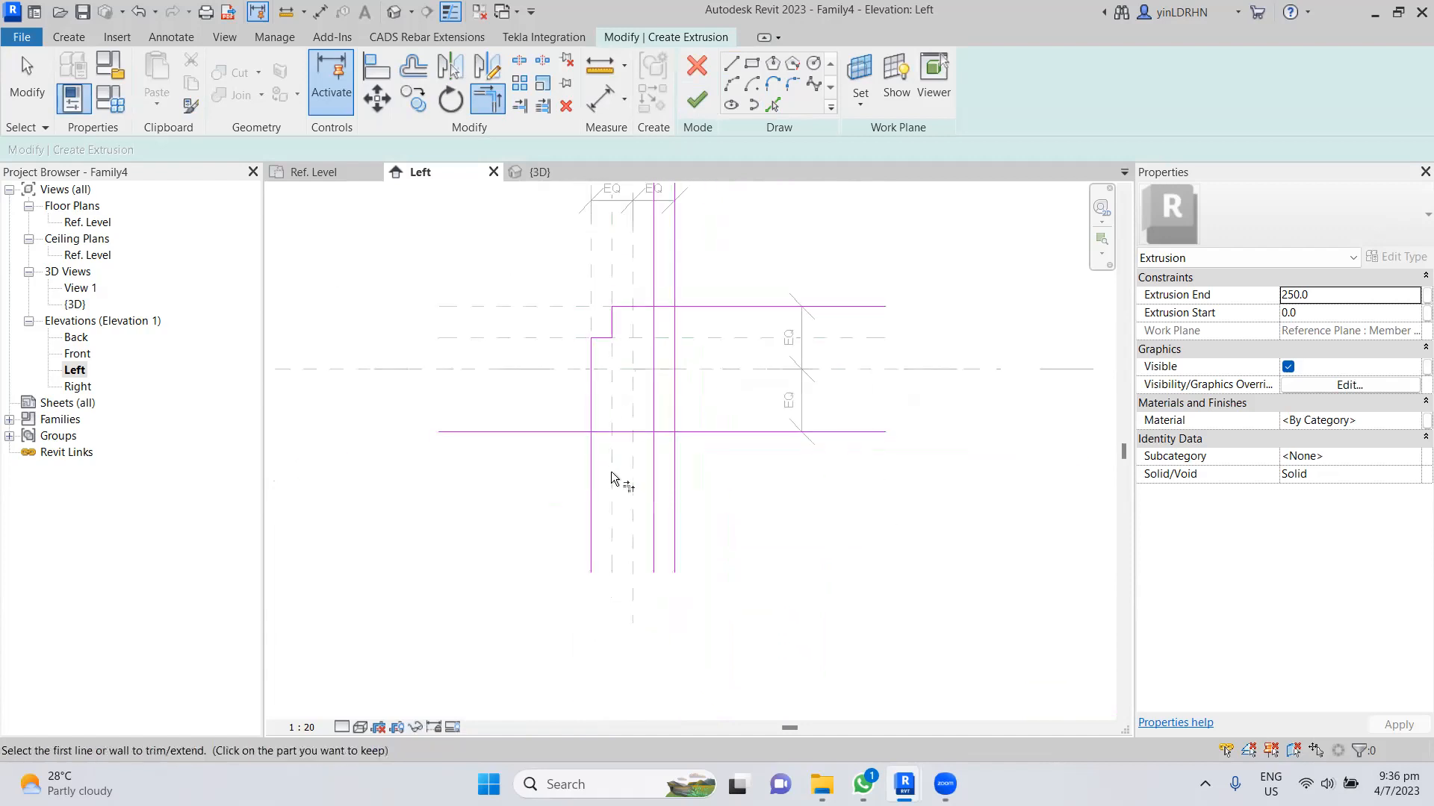
pyautogui.scroll(3, 619, 389)
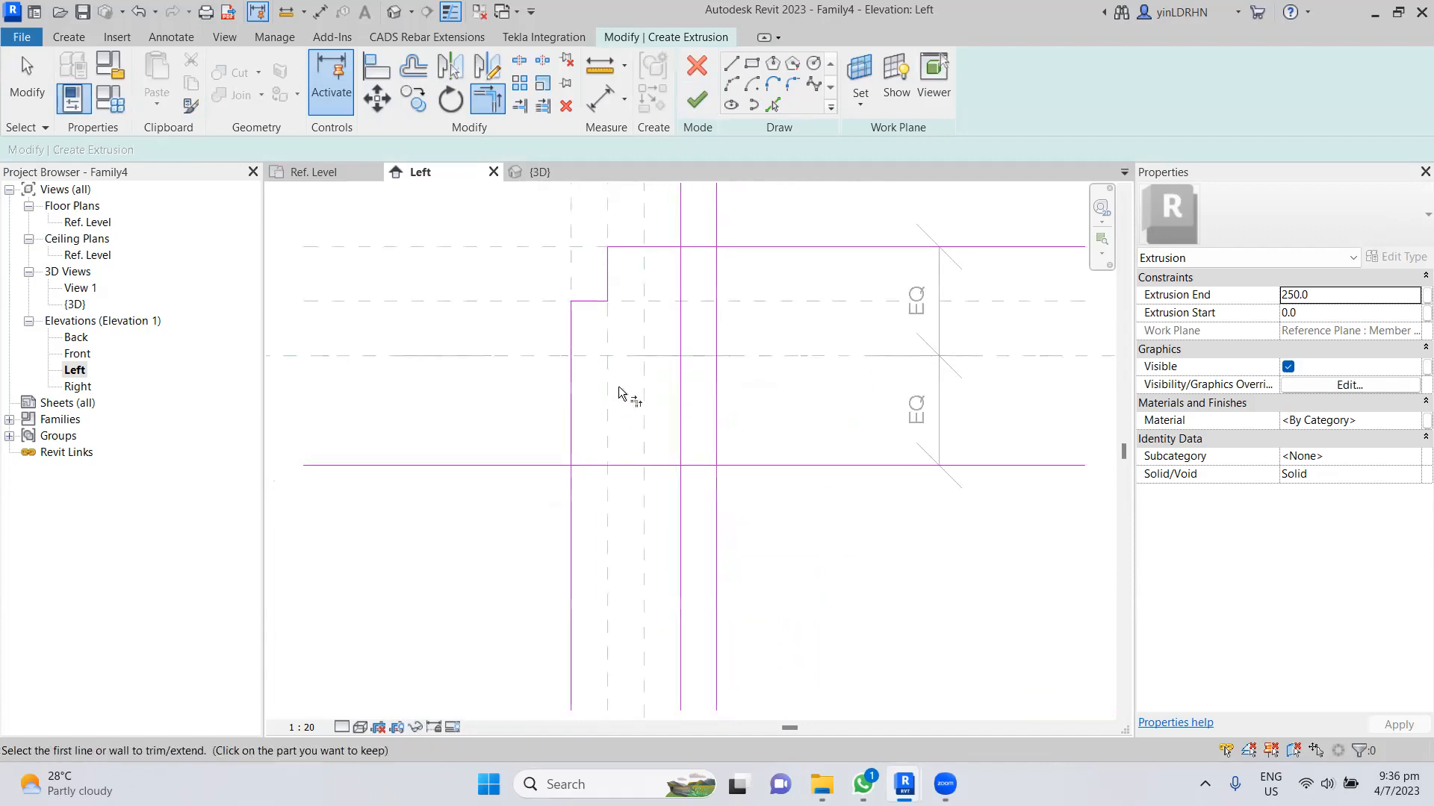
pyautogui.moveTo(695, 273); pyautogui.dragTo(702, 380, button='middle')
pyautogui.scroll(1, 701, 380)
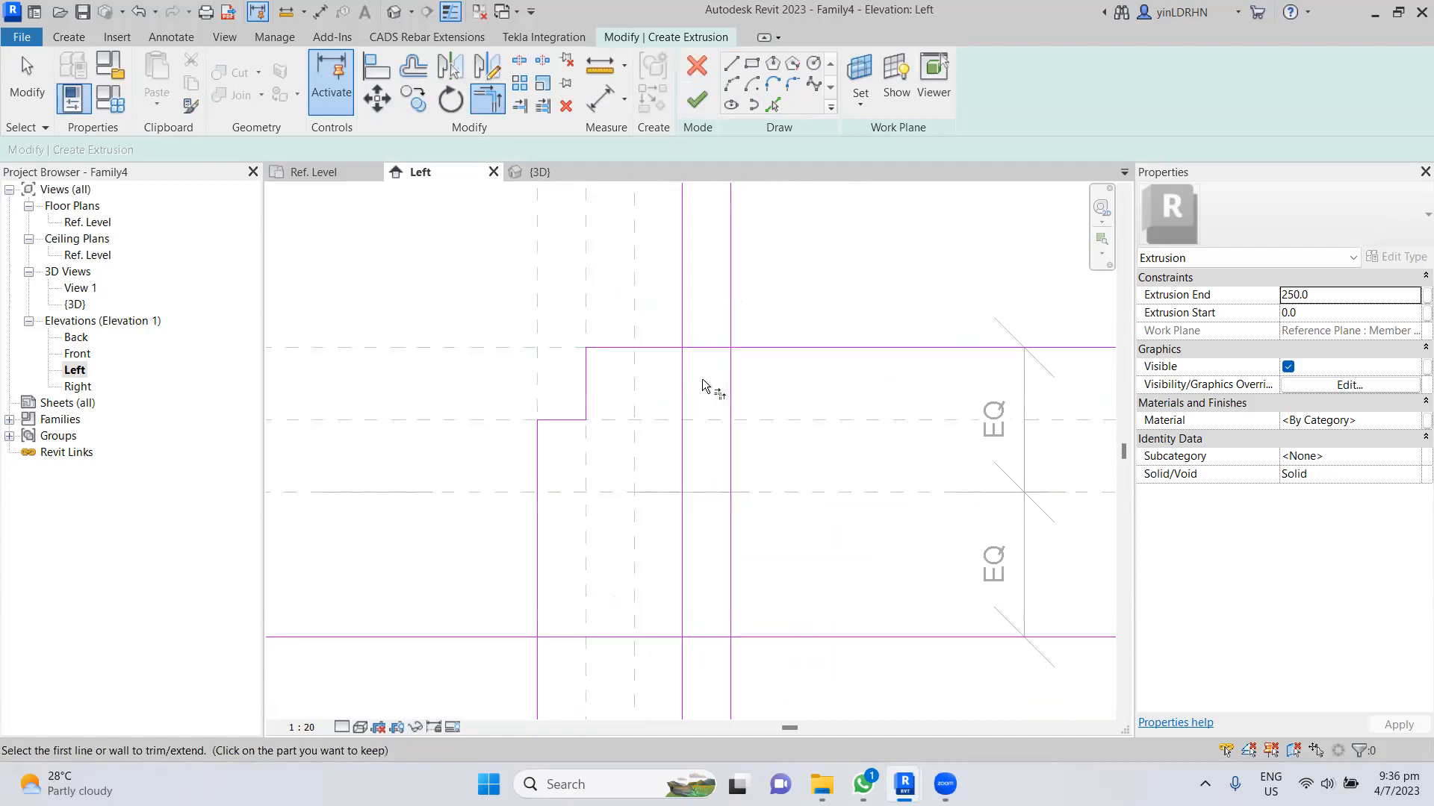
pyautogui.click(661, 350)
pyautogui.click(683, 377)
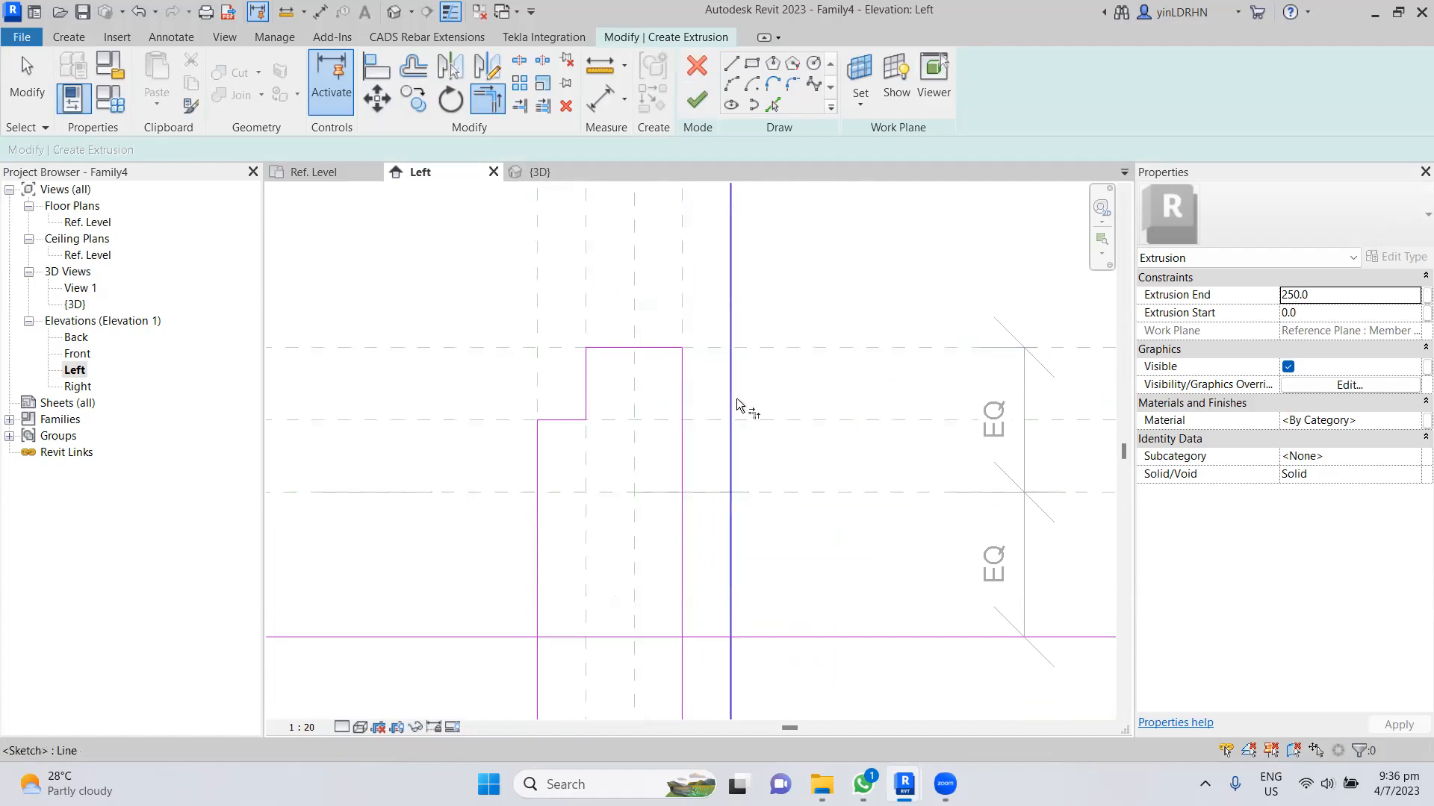
# - Draw a horizontal line along the notch depth reference plane between the right-hand notch line and the outer right line
pyautogui.press('Escape')
pyautogui.click(731, 63)
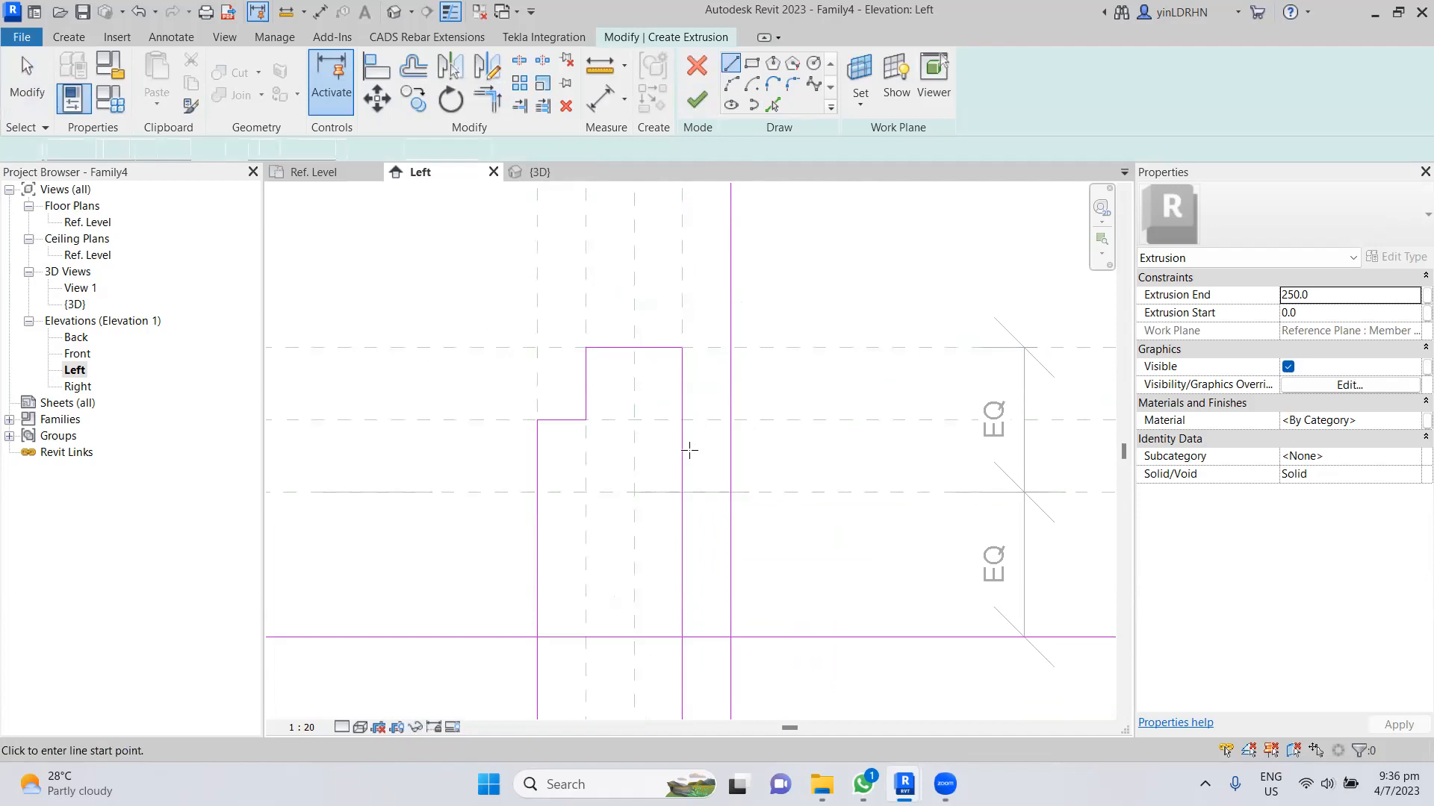
pyautogui.click(731, 419)
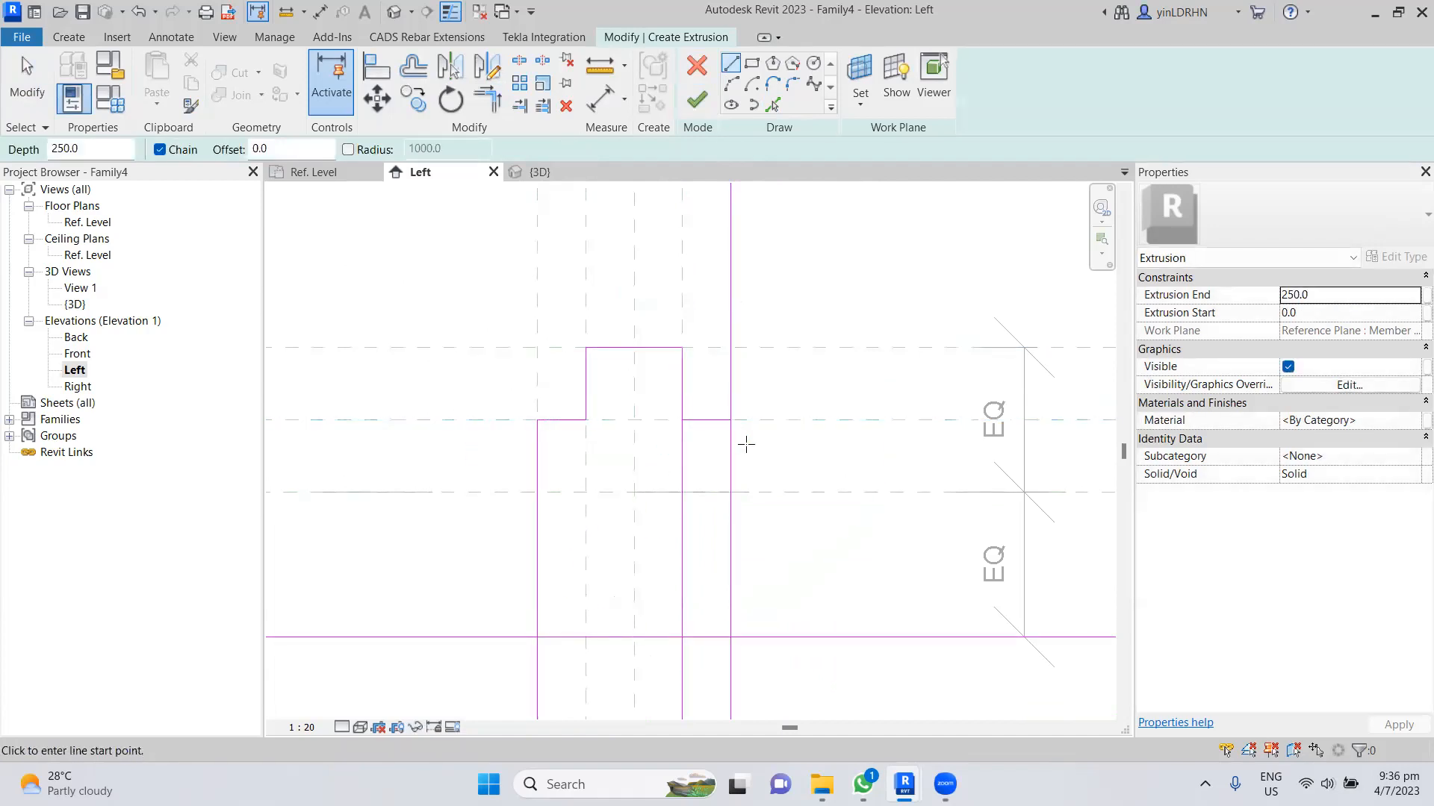
# - Trim the outer right line and the right-hand notch line to corners with the notch depth line, forming the upper-right step
pyautogui.press('t')
pyautogui.press('r')
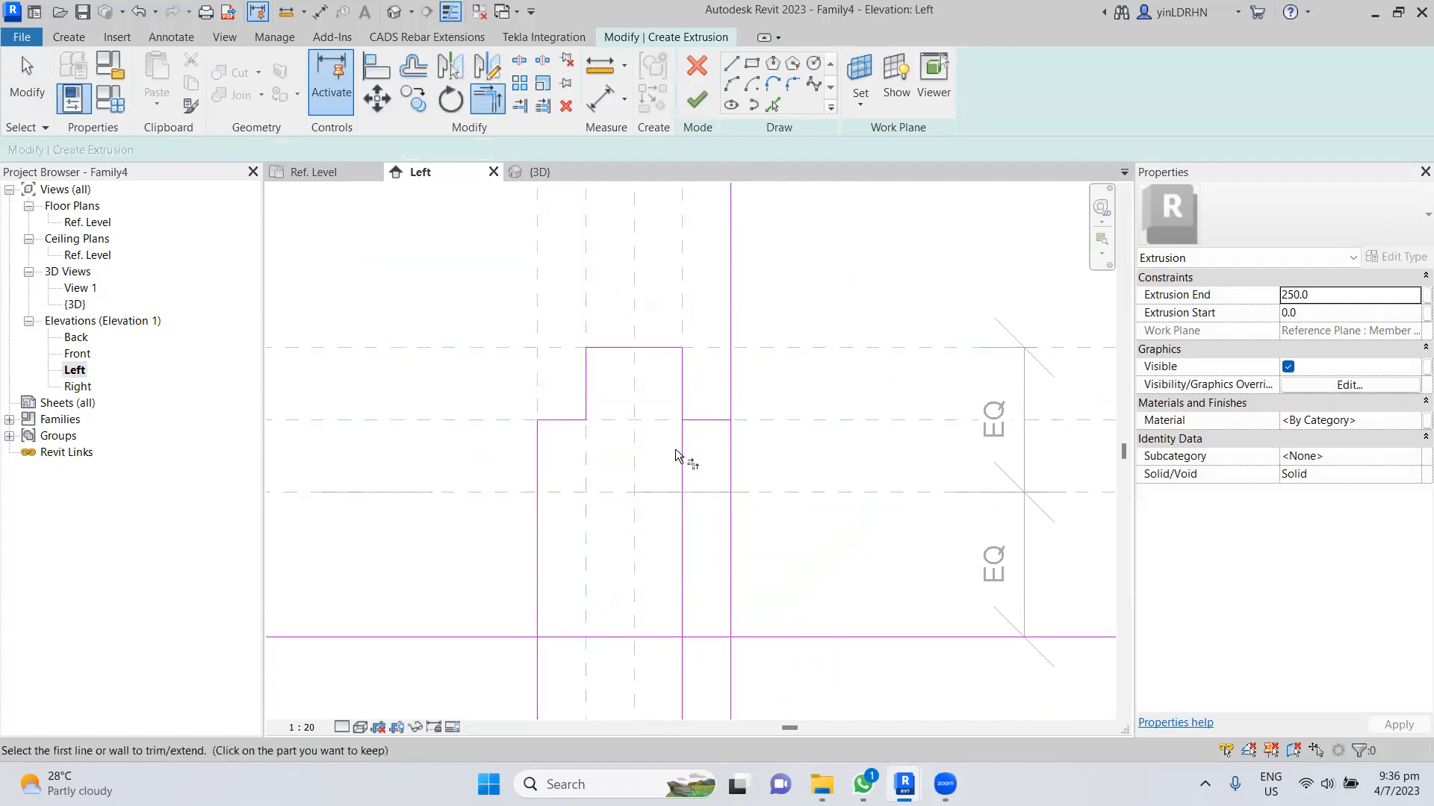
pyautogui.click(728, 422)
pyautogui.click(733, 448)
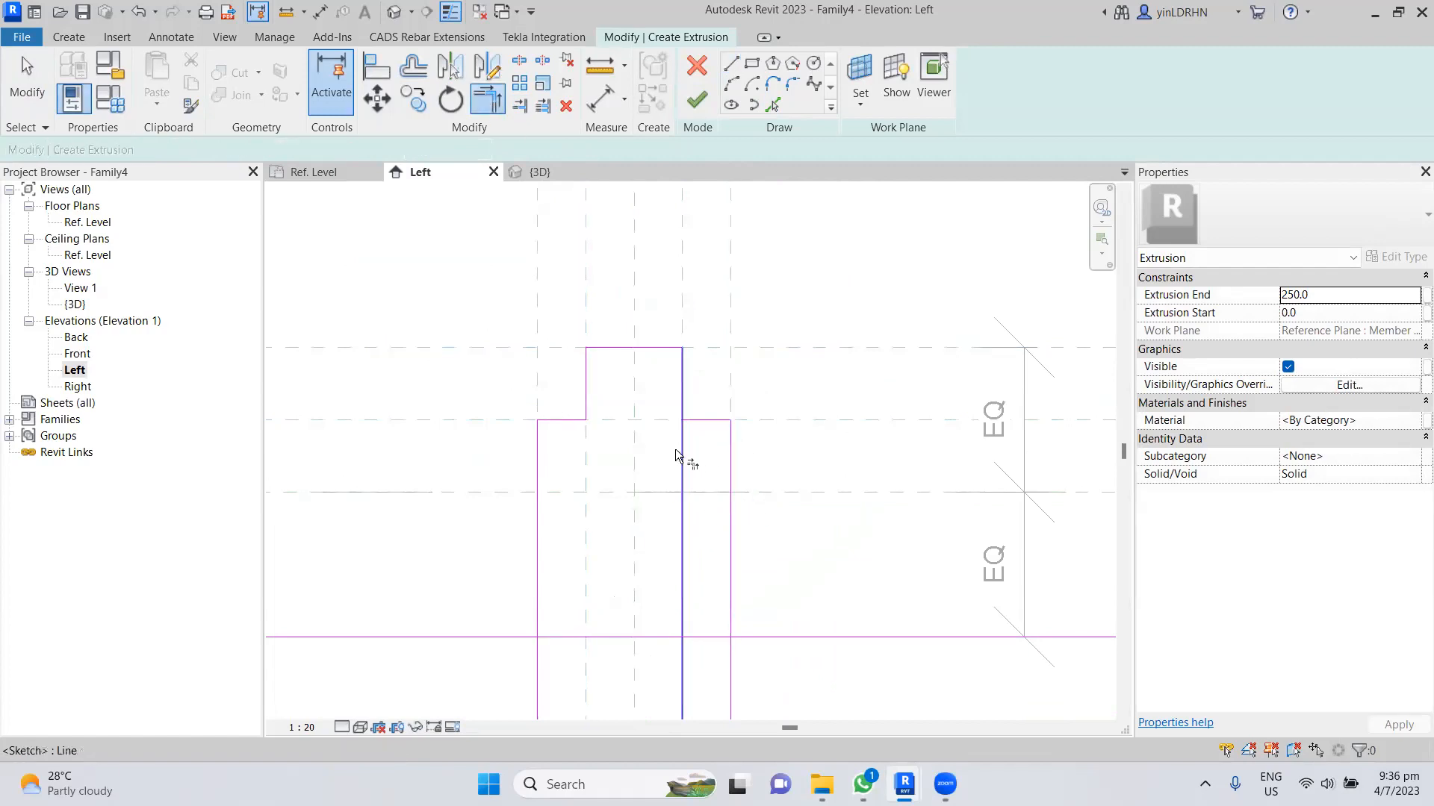
pyautogui.click(686, 409)
pyautogui.click(698, 420)
# - Try to finish the extrusion sketch with the side lines still crossing the bottom depth line
pyautogui.click(697, 99)
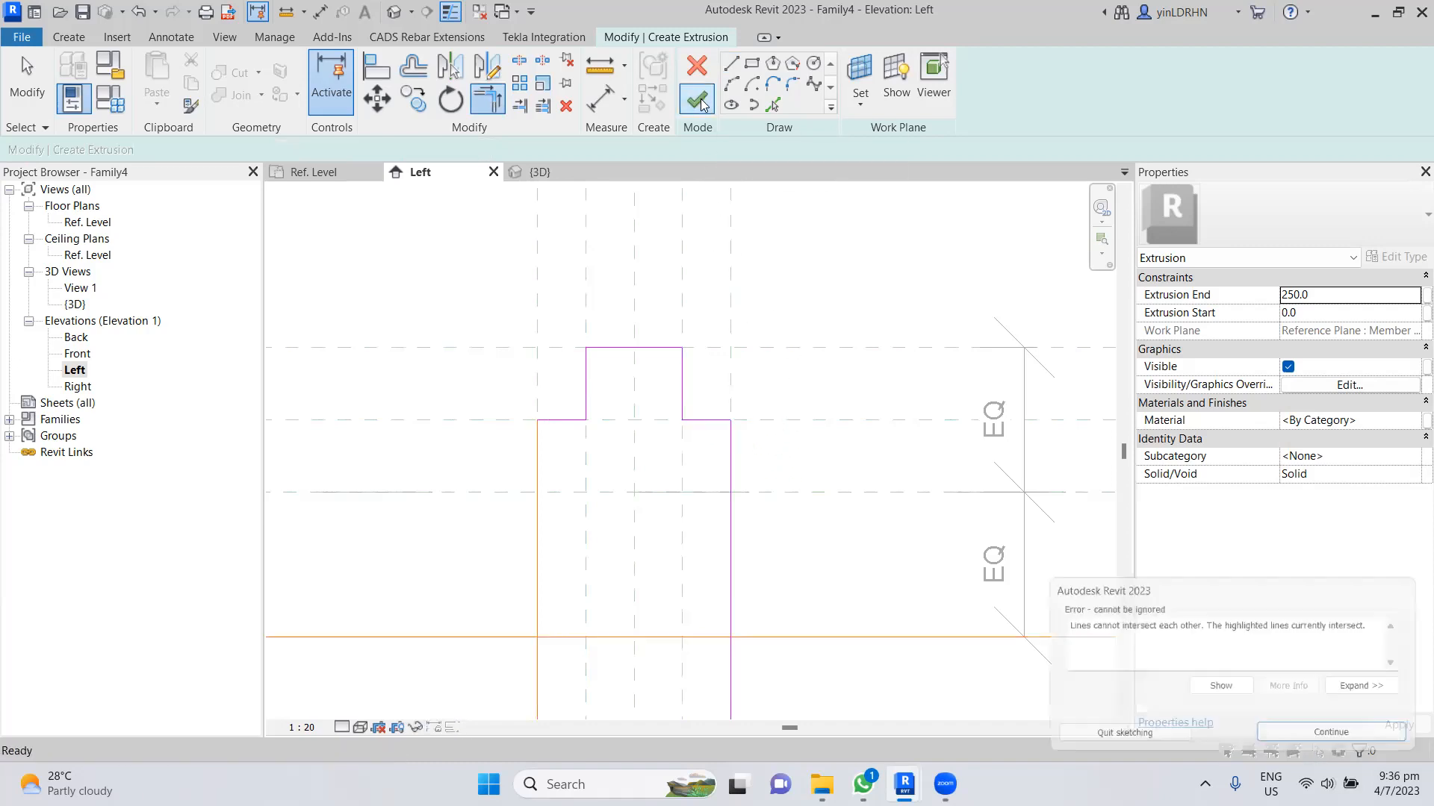
pyautogui.click(1284, 737)
pyautogui.scroll(-4, 835, 445)
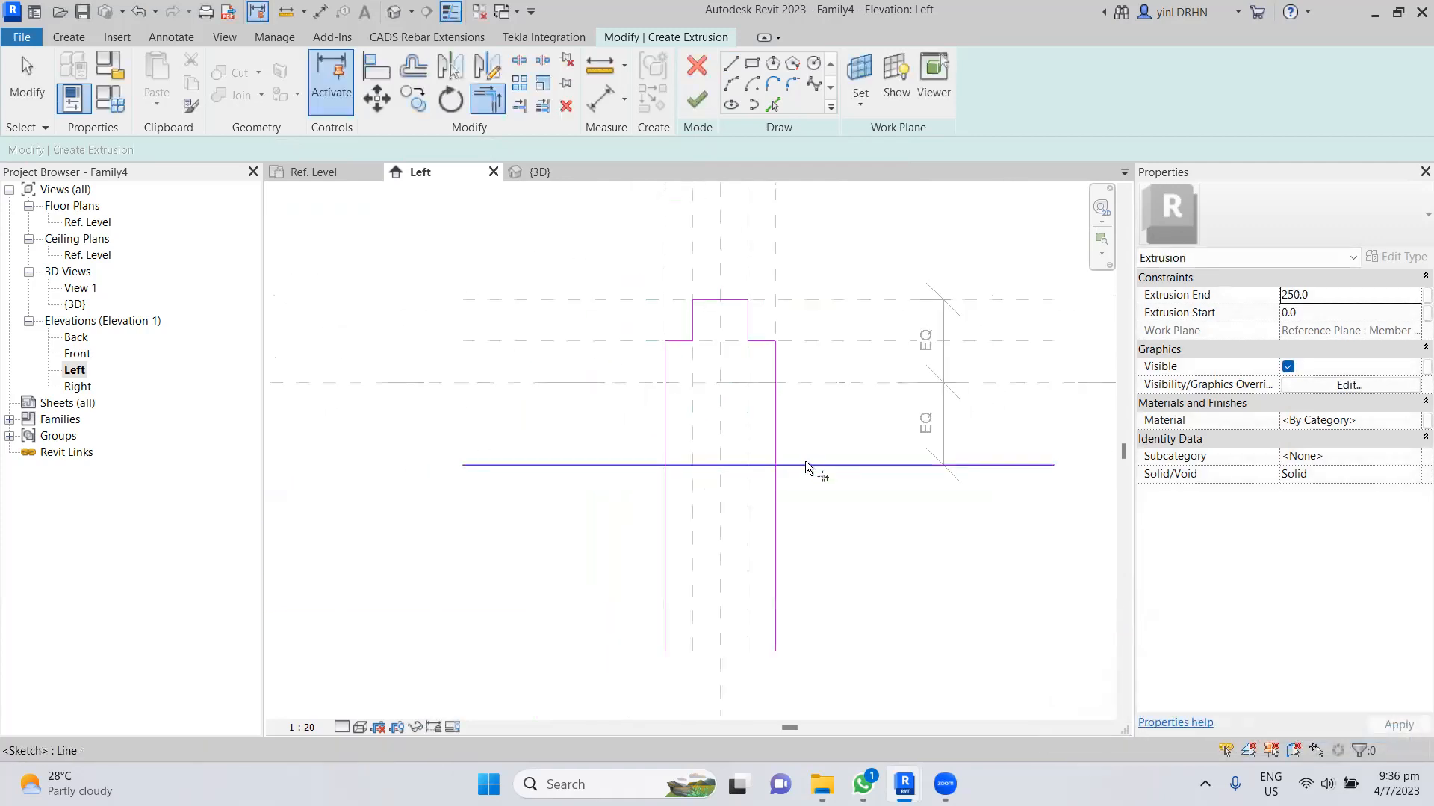
pyautogui.click(806, 468)
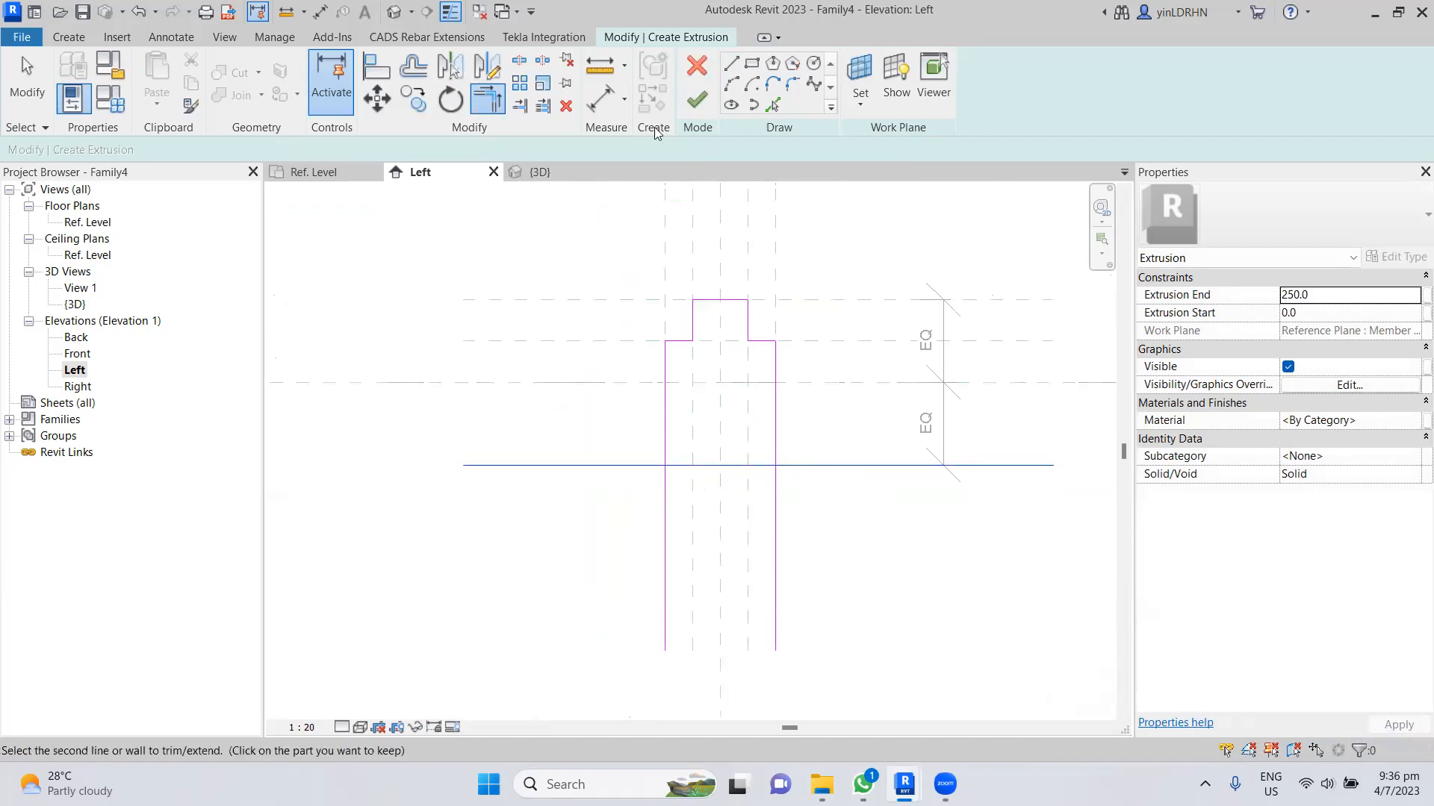
pyautogui.click(694, 104)
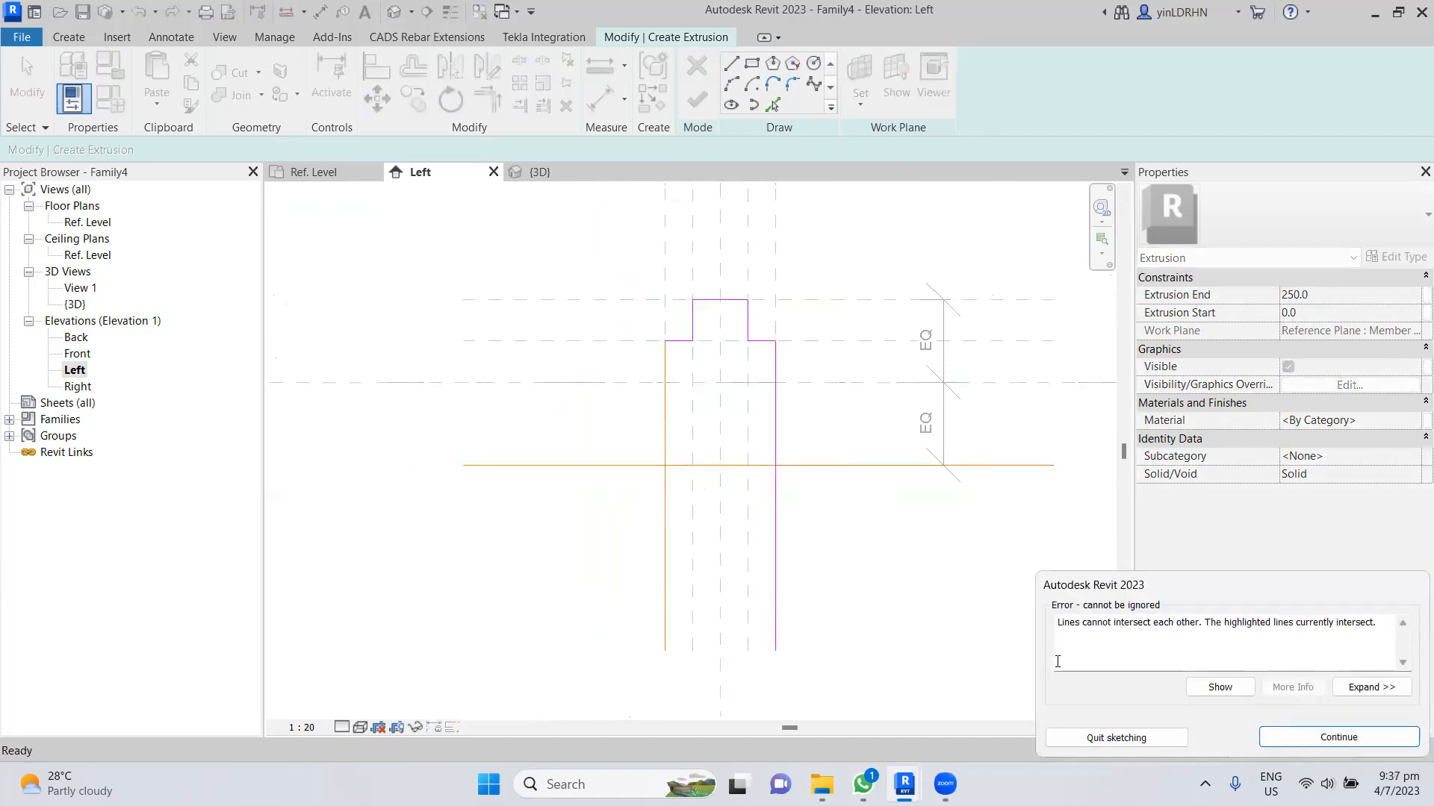
pyautogui.click(1318, 739)
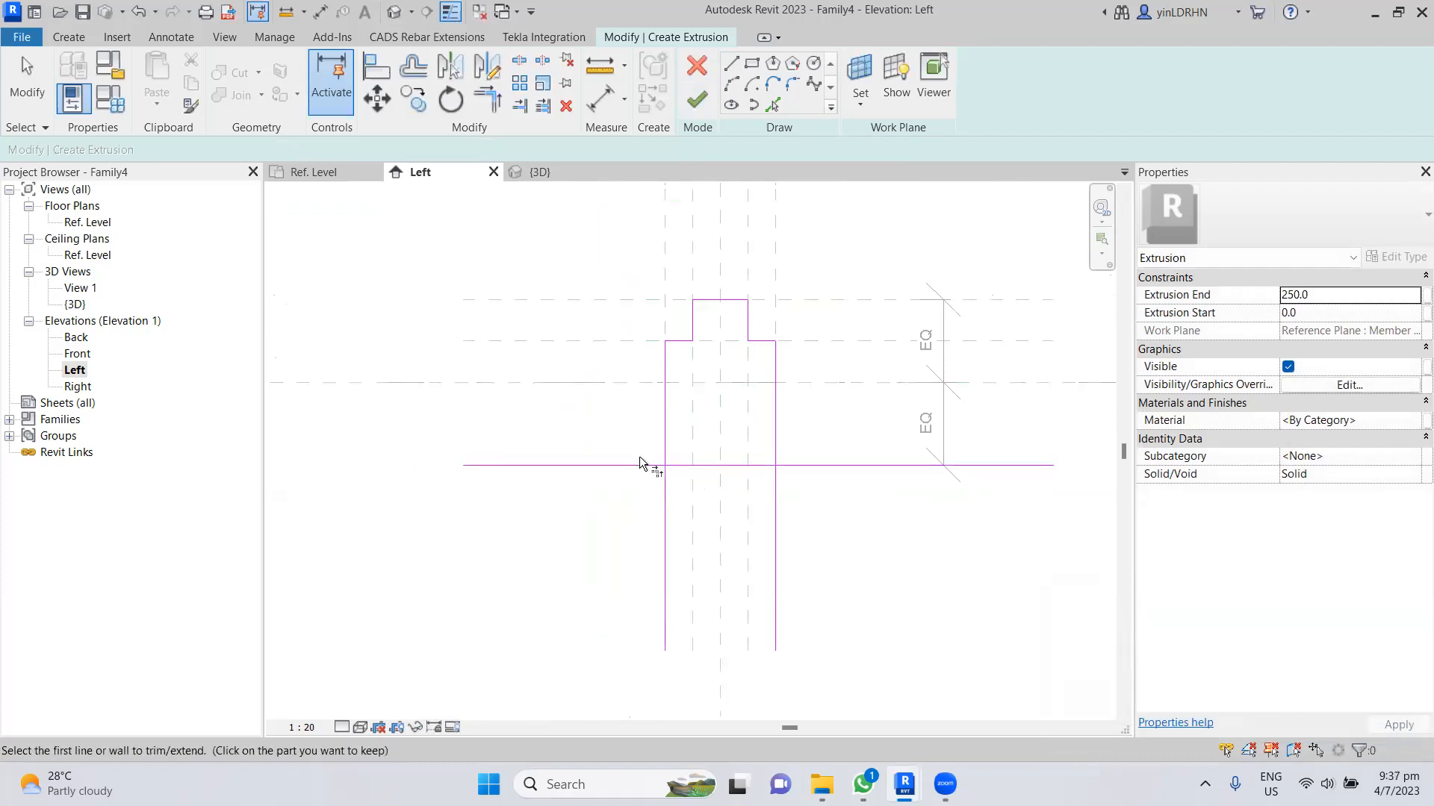
# - Trim both outer side lines to corners with the bottom depth line and finish the extrusion sketch
pyautogui.click(487, 100)
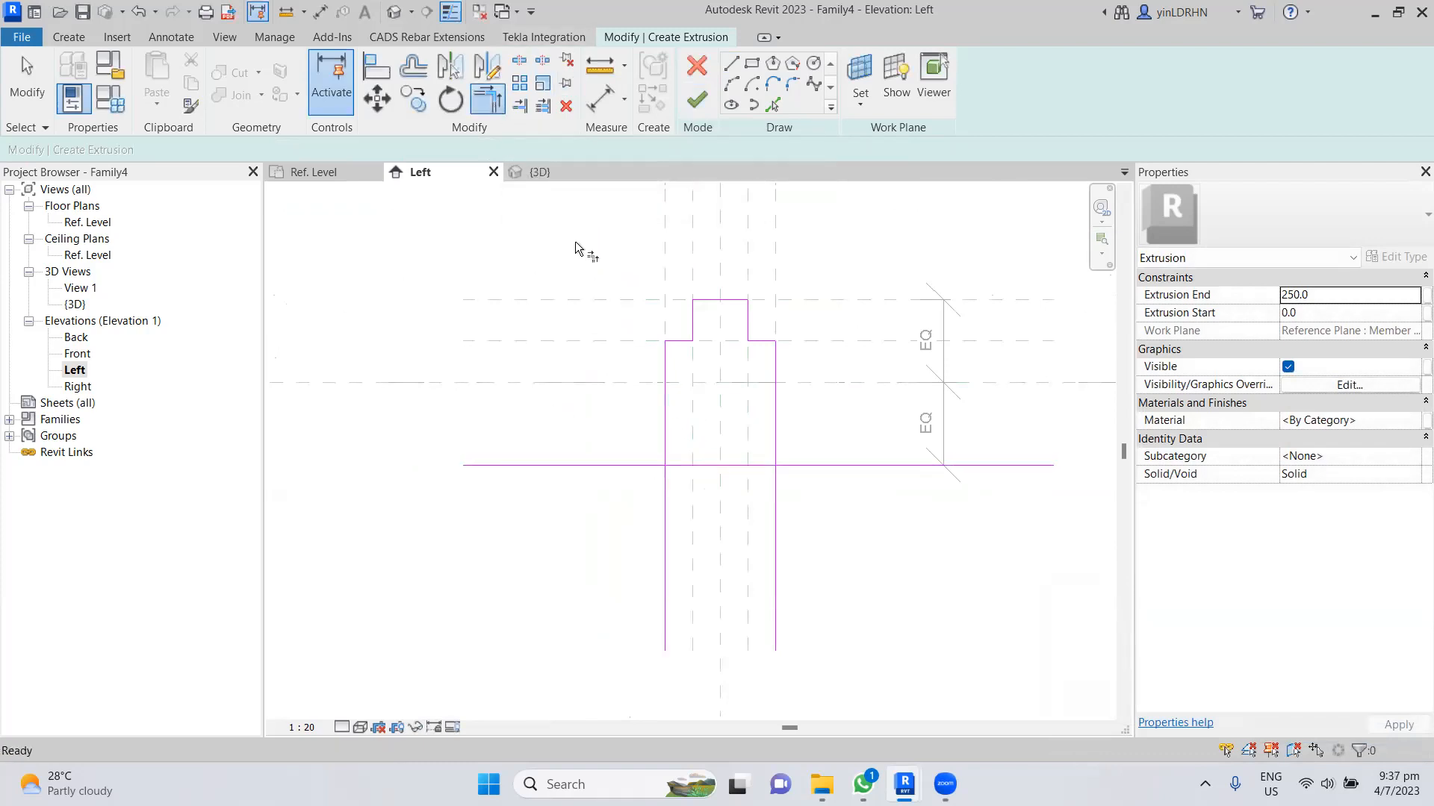
pyautogui.click(666, 456)
pyautogui.click(683, 465)
pyautogui.click(778, 448)
pyautogui.click(771, 465)
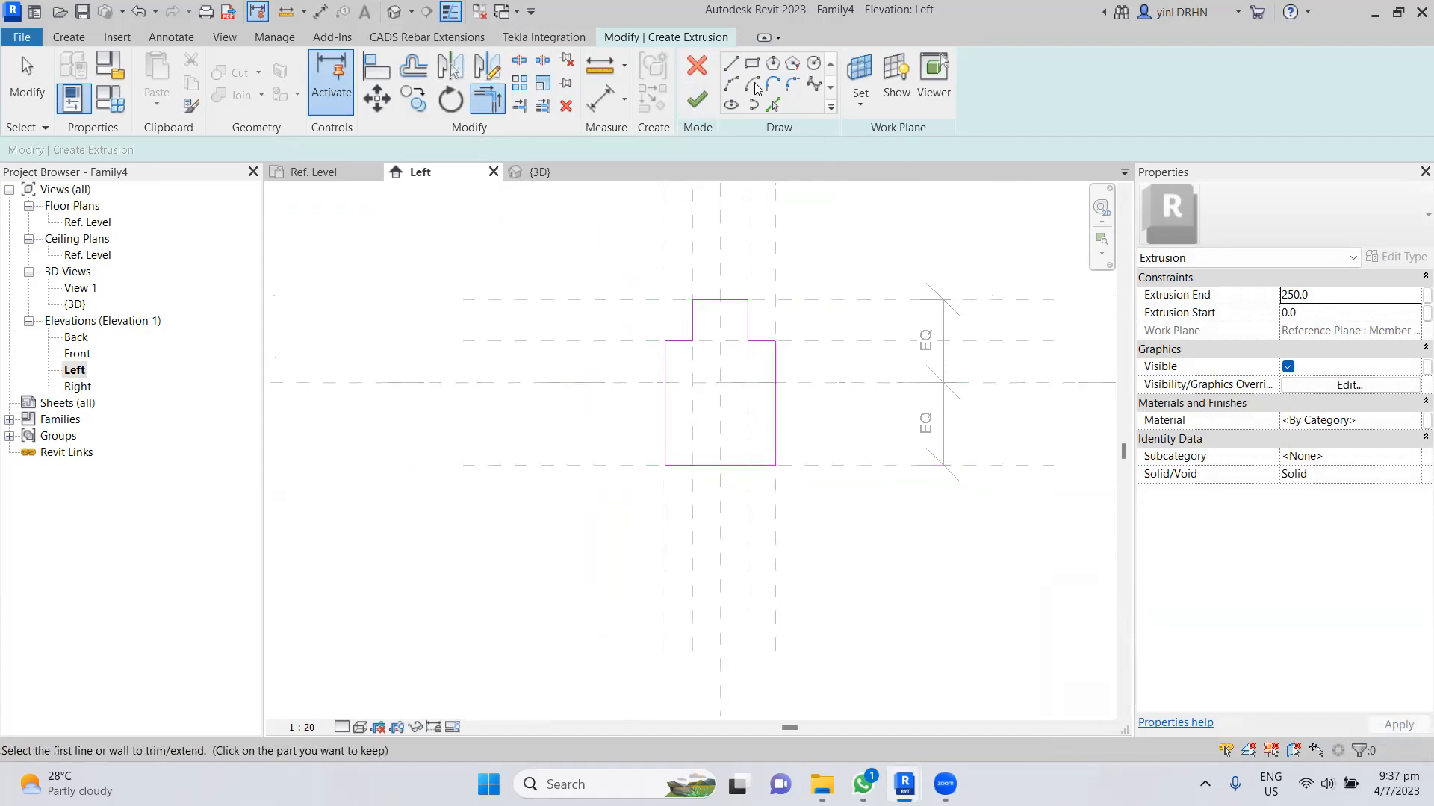
pyautogui.click(696, 100)
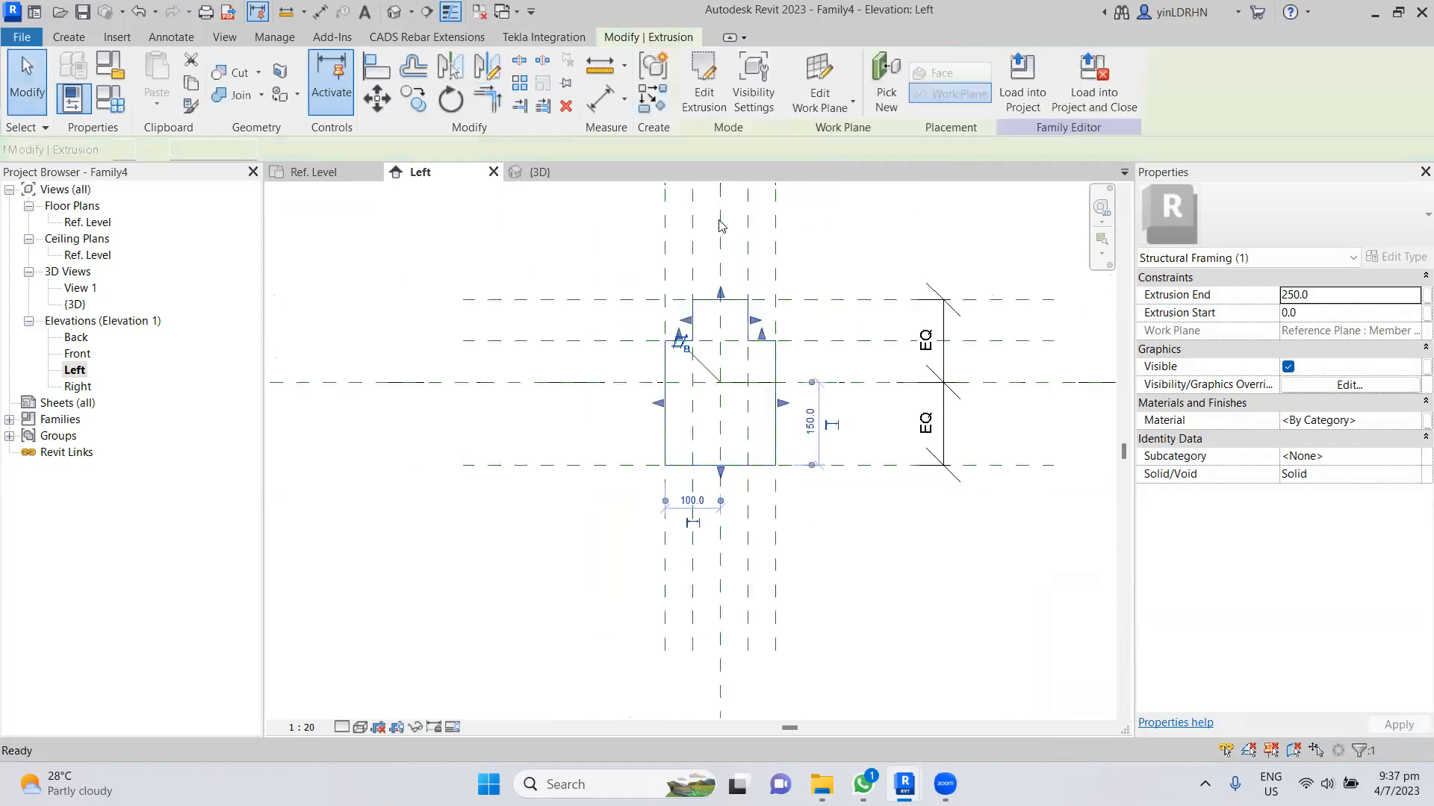
# - Examine the notched extrusion in the Left elevation and the 3D view
pyautogui.click(902, 574)
pyautogui.scroll(2, 829, 515)
pyautogui.click(760, 471)
pyautogui.press('Escape')
pyautogui.click(539, 173)
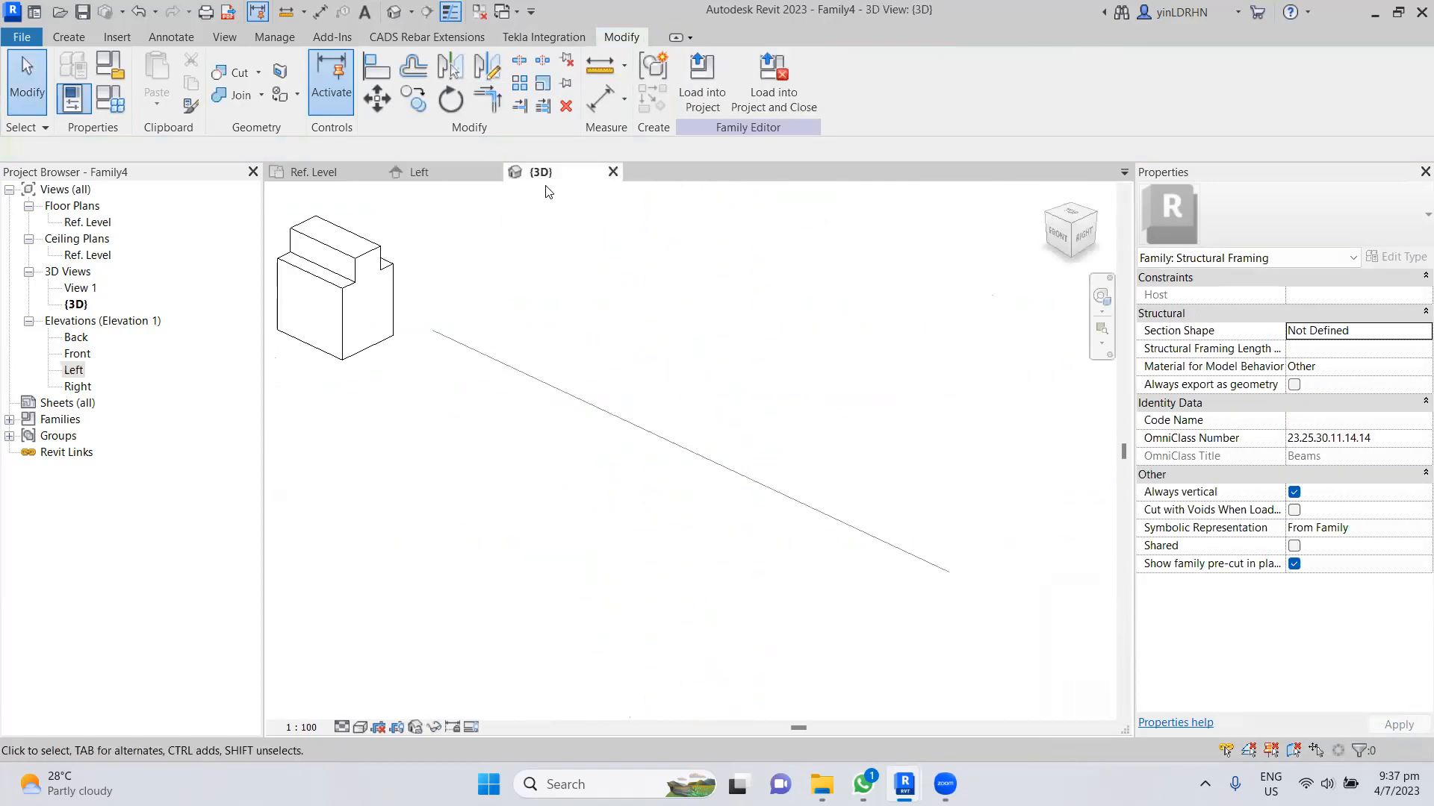
pyautogui.click(358, 299)
pyautogui.click(446, 457)
# - In the Ref. Level plan, align the extrusion's right end to the second reference plane from the right
pyautogui.click(308, 172)
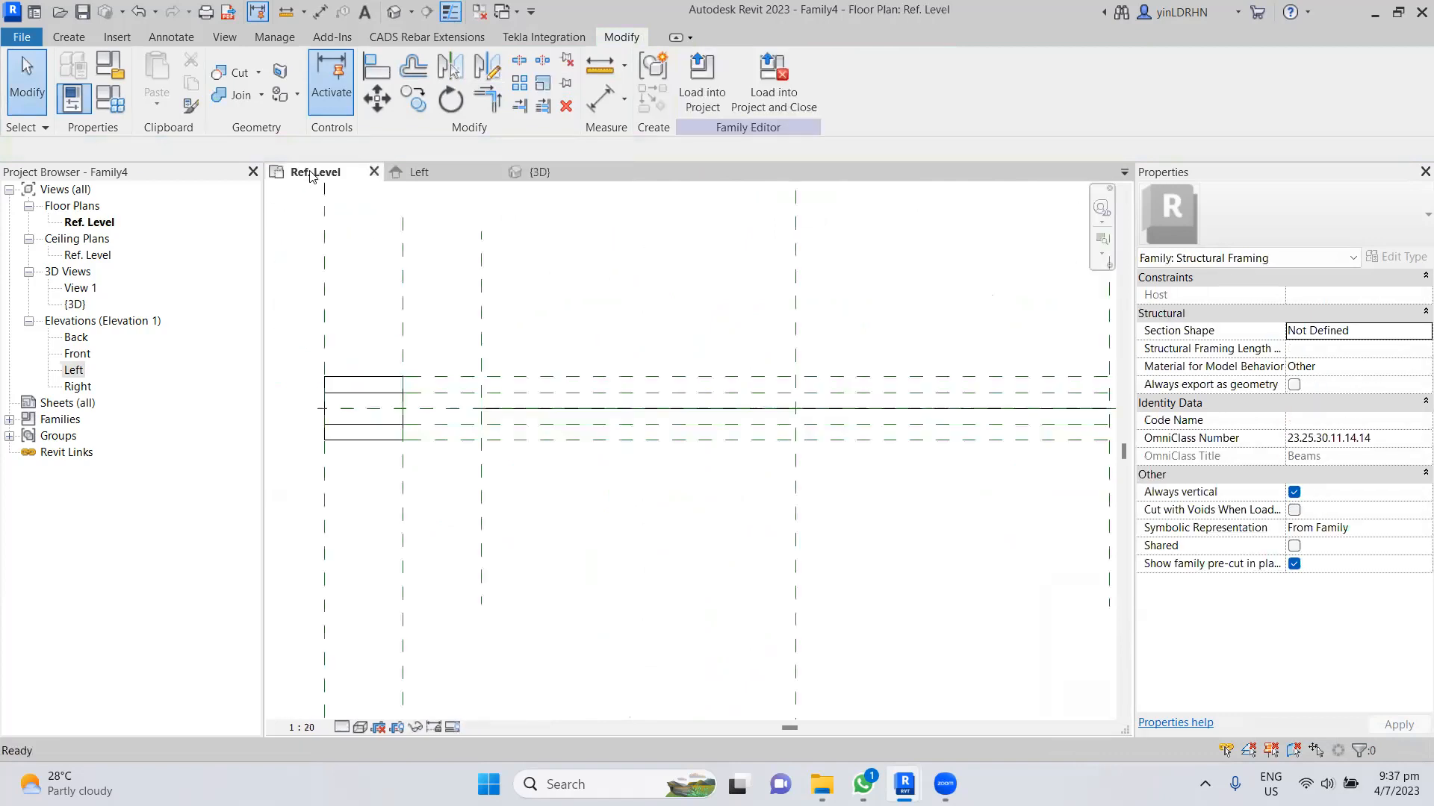
pyautogui.click(389, 441)
pyautogui.scroll(-2, 497, 484)
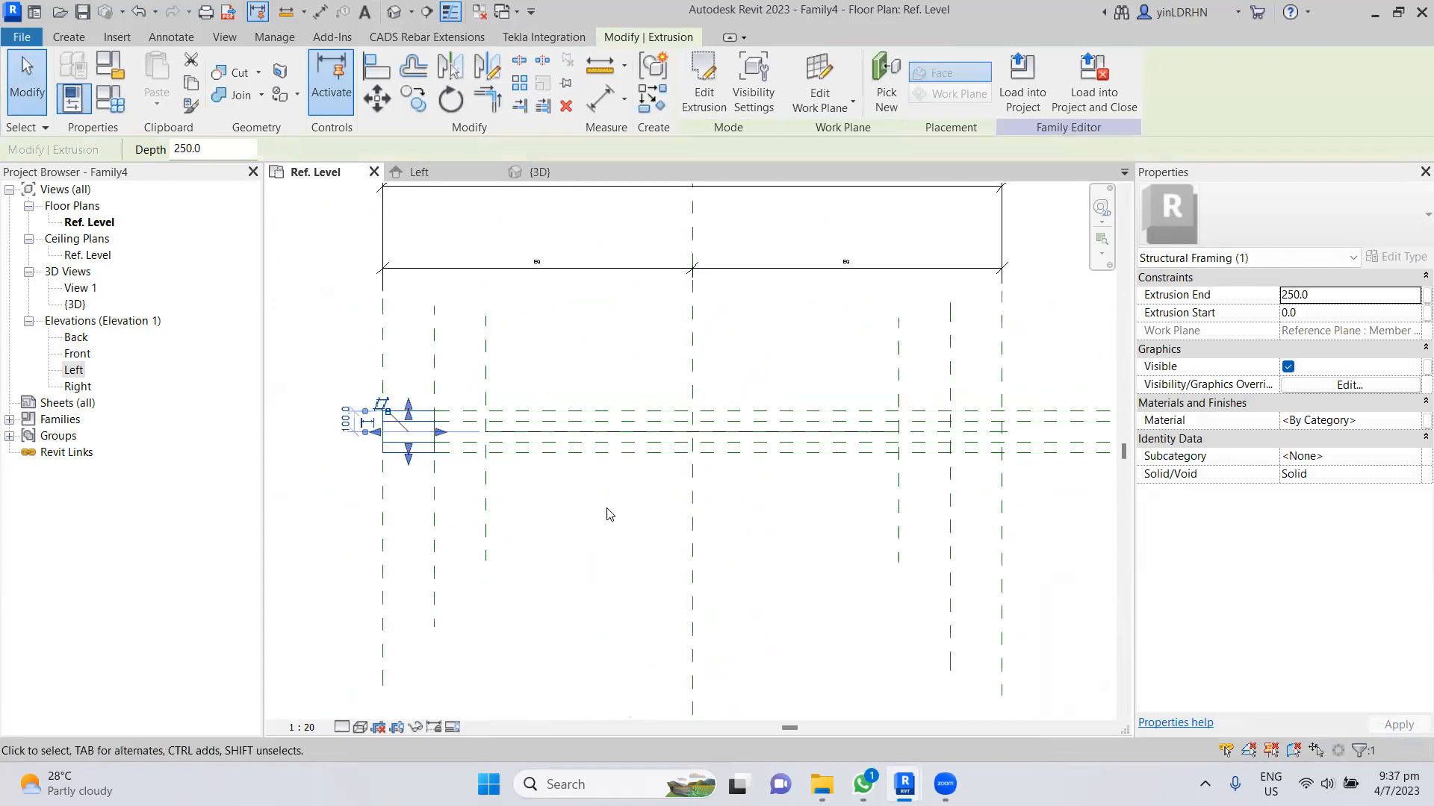
pyautogui.press('a')
pyautogui.press('l')
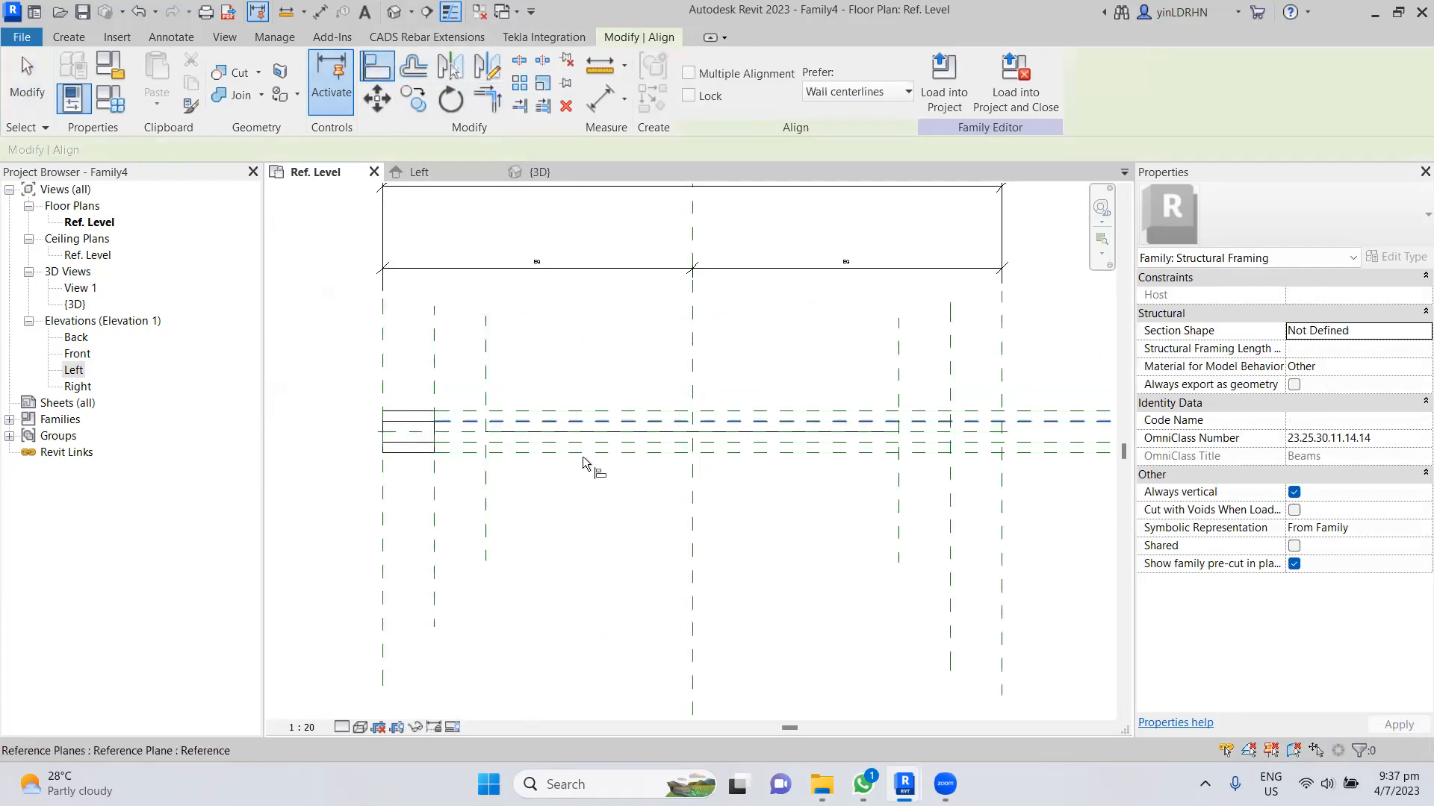
pyautogui.click(954, 383)
pyautogui.click(432, 432)
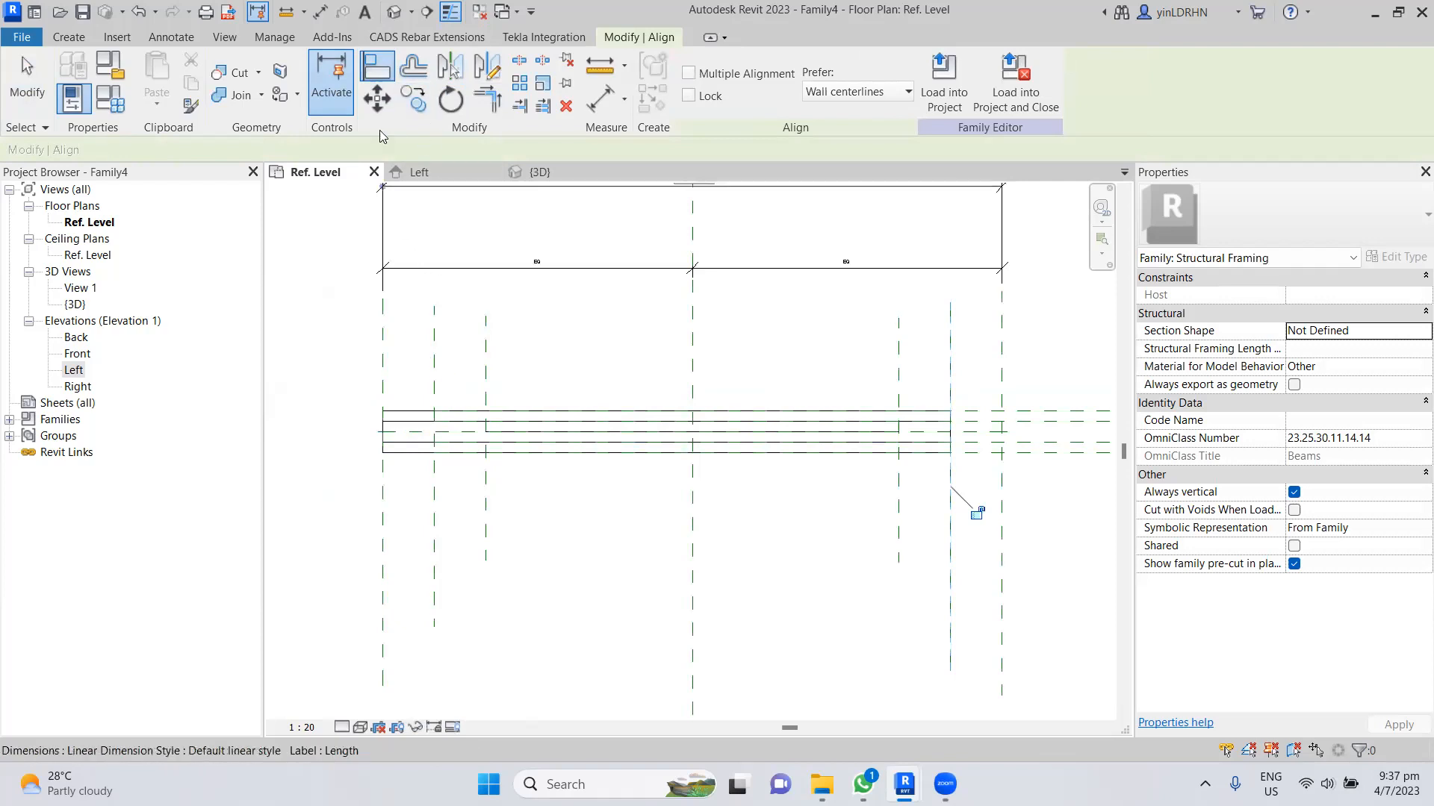
# - Align the extrusion's left end to the second reference plane from the left and inspect the beam in 3D
pyautogui.click(434, 383)
pyautogui.click(385, 427)
pyautogui.scroll(2, 594, 515)
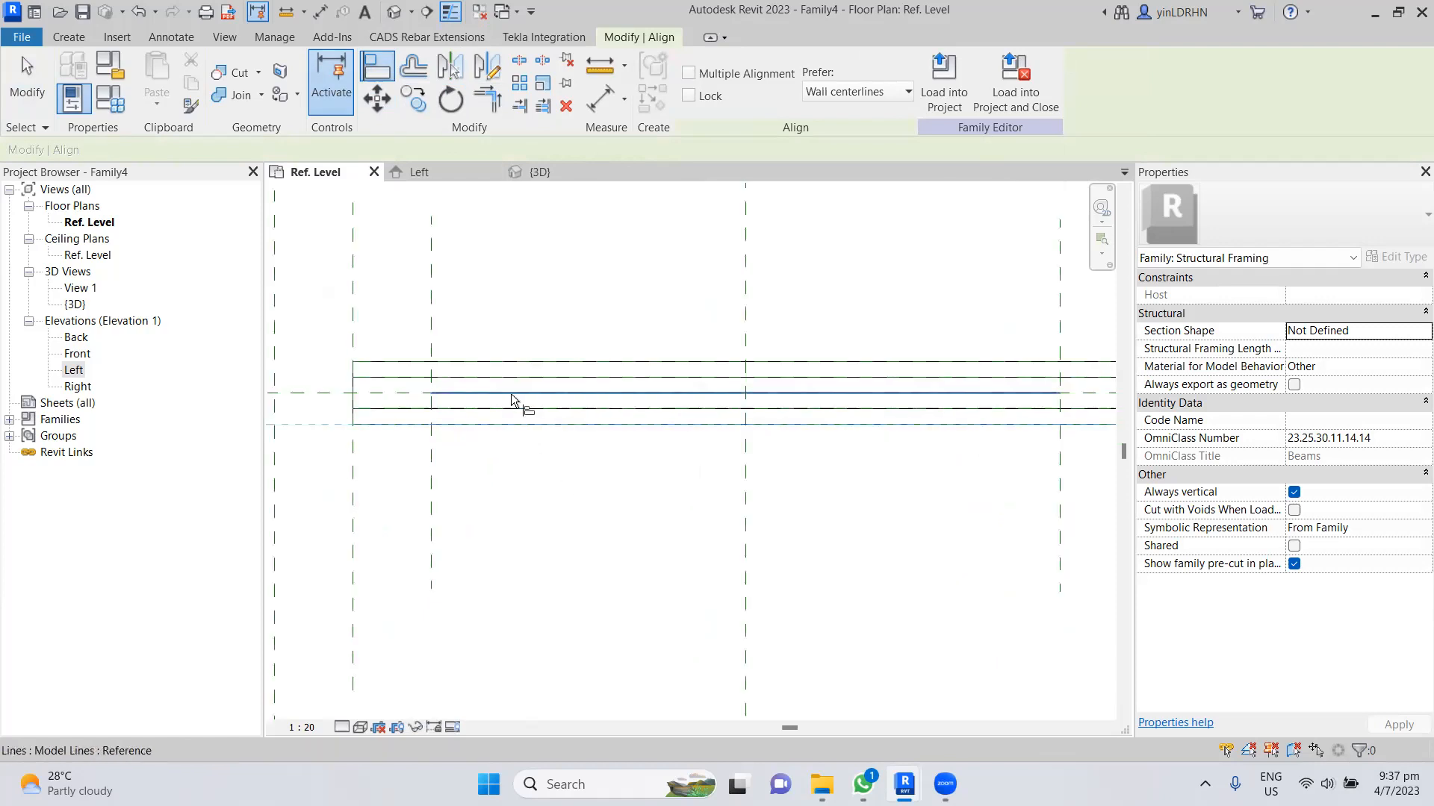
pyautogui.press('Escape')
pyautogui.press('Escape')
pyautogui.scroll(-2, 550, 528)
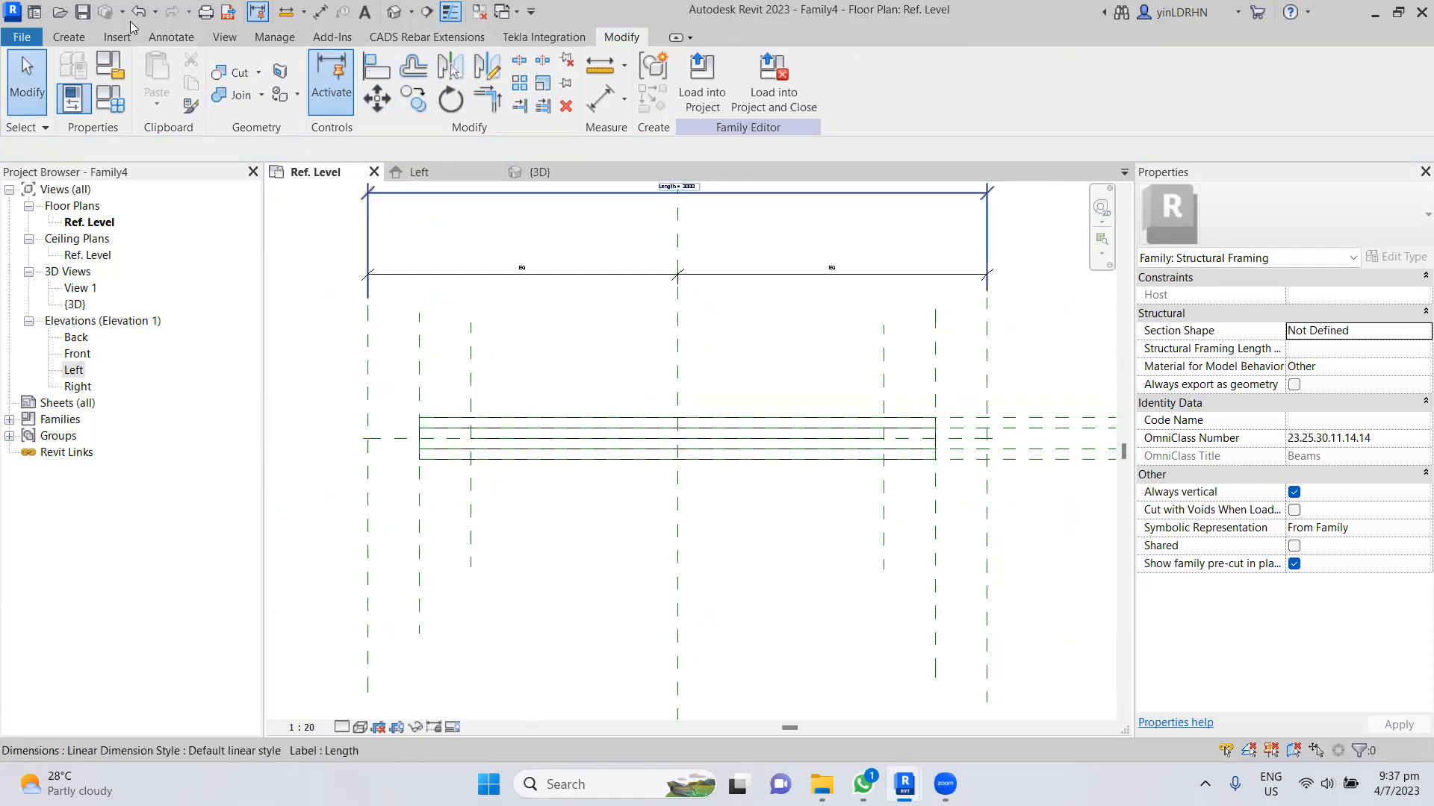
pyautogui.click(393, 13)
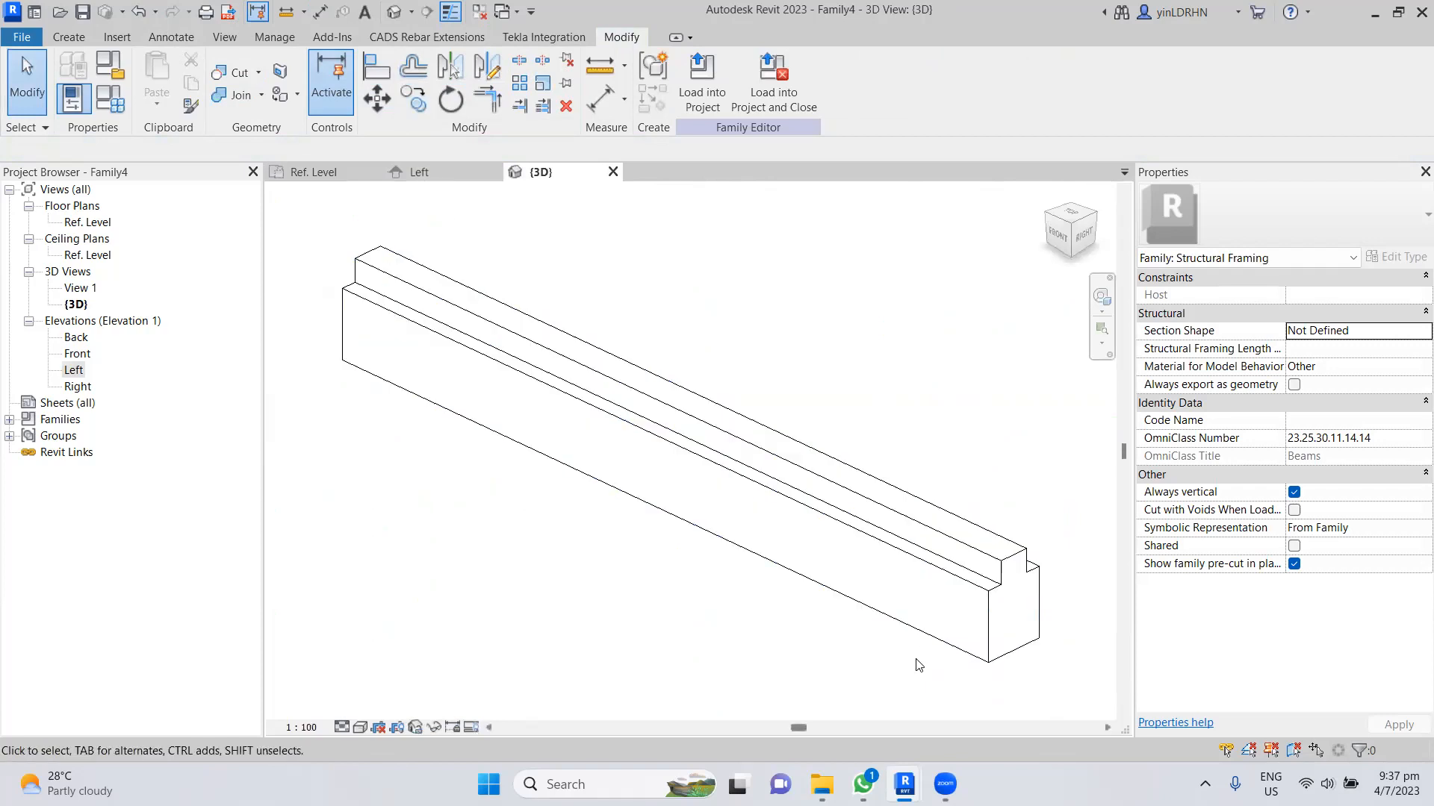
pyautogui.keyDown('shift'); pyautogui.moveTo(781, 643); pyautogui.dragTo(874, 605, button='middle'); pyautogui.keyUp('shift')
# - In the Left elevation, add an aligned dimension between the two outer width reference planes below the profile
pyautogui.click(419, 172)
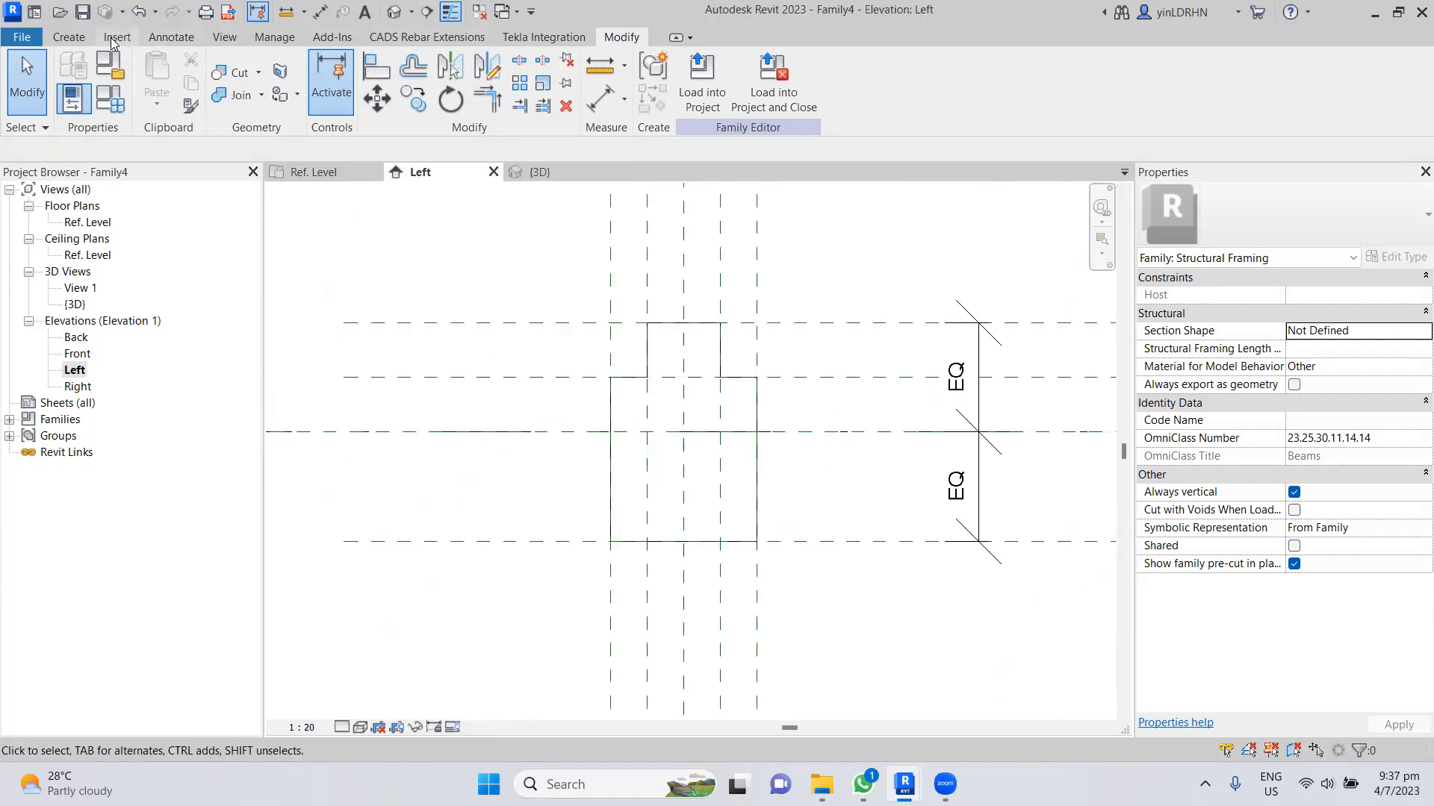
pyautogui.click(171, 37)
pyautogui.click(72, 74)
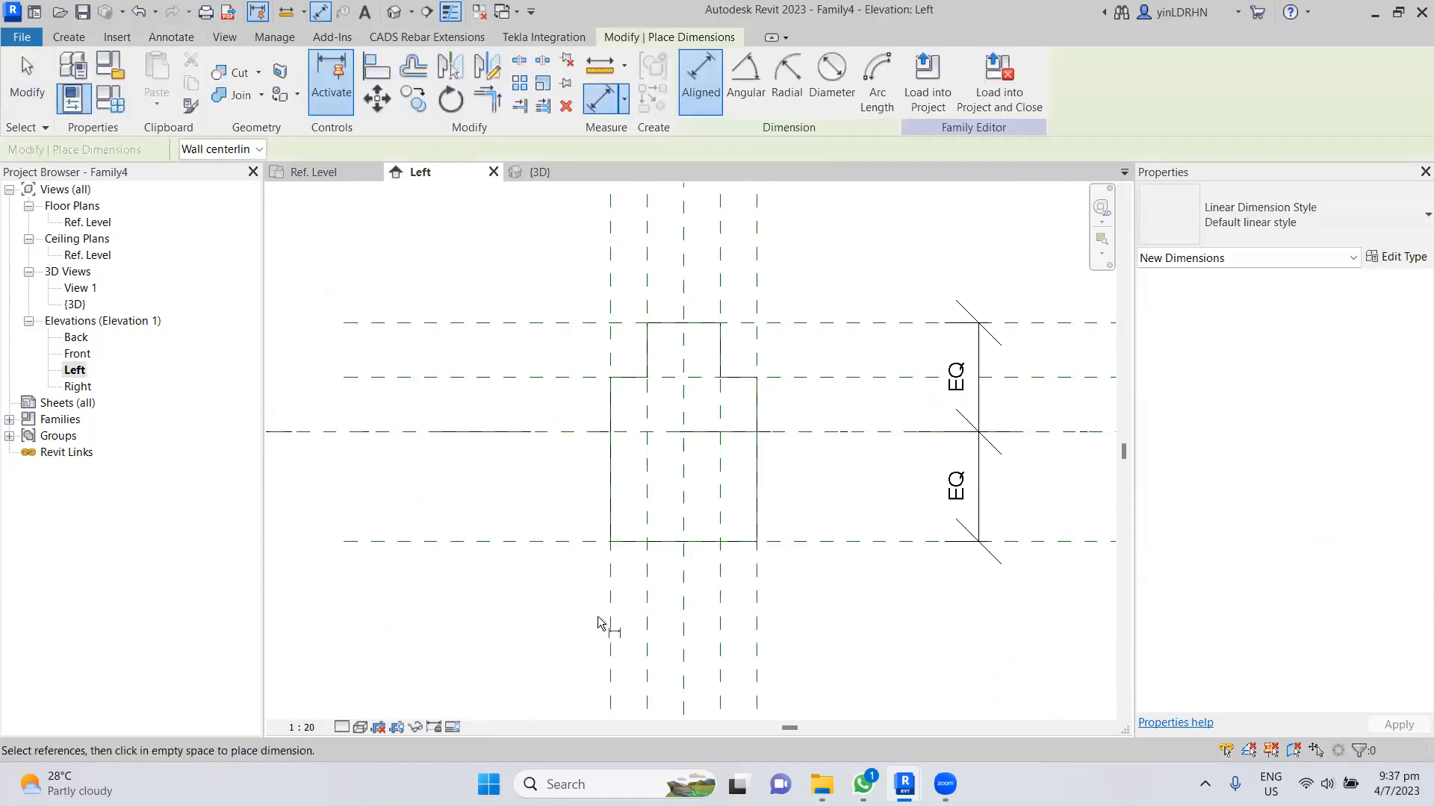
pyautogui.click(608, 616)
pyautogui.click(757, 616)
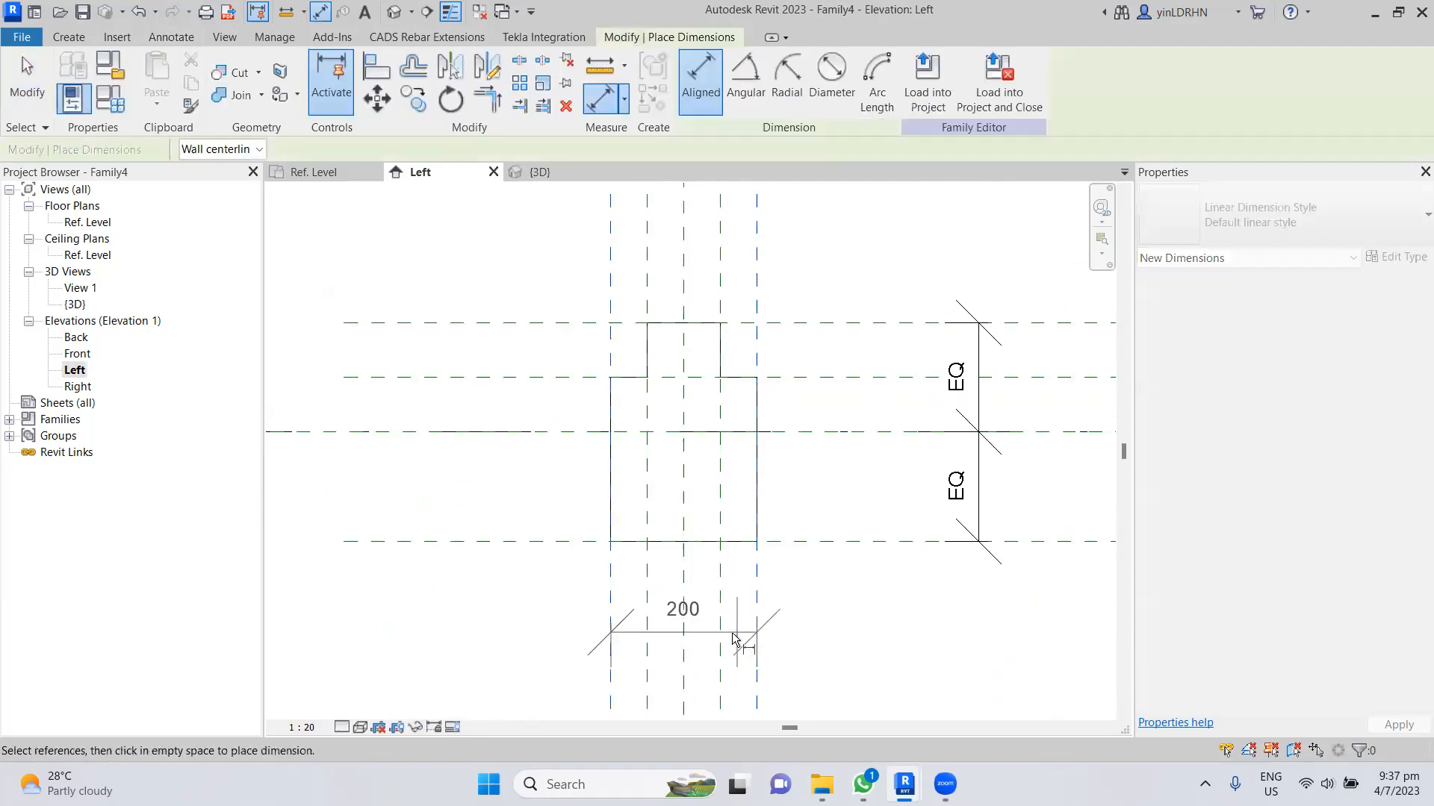
# - Place aligned dimensions across the profile's full width below it and its full height beside it, between the outer reference planes
pyautogui.click(713, 648)
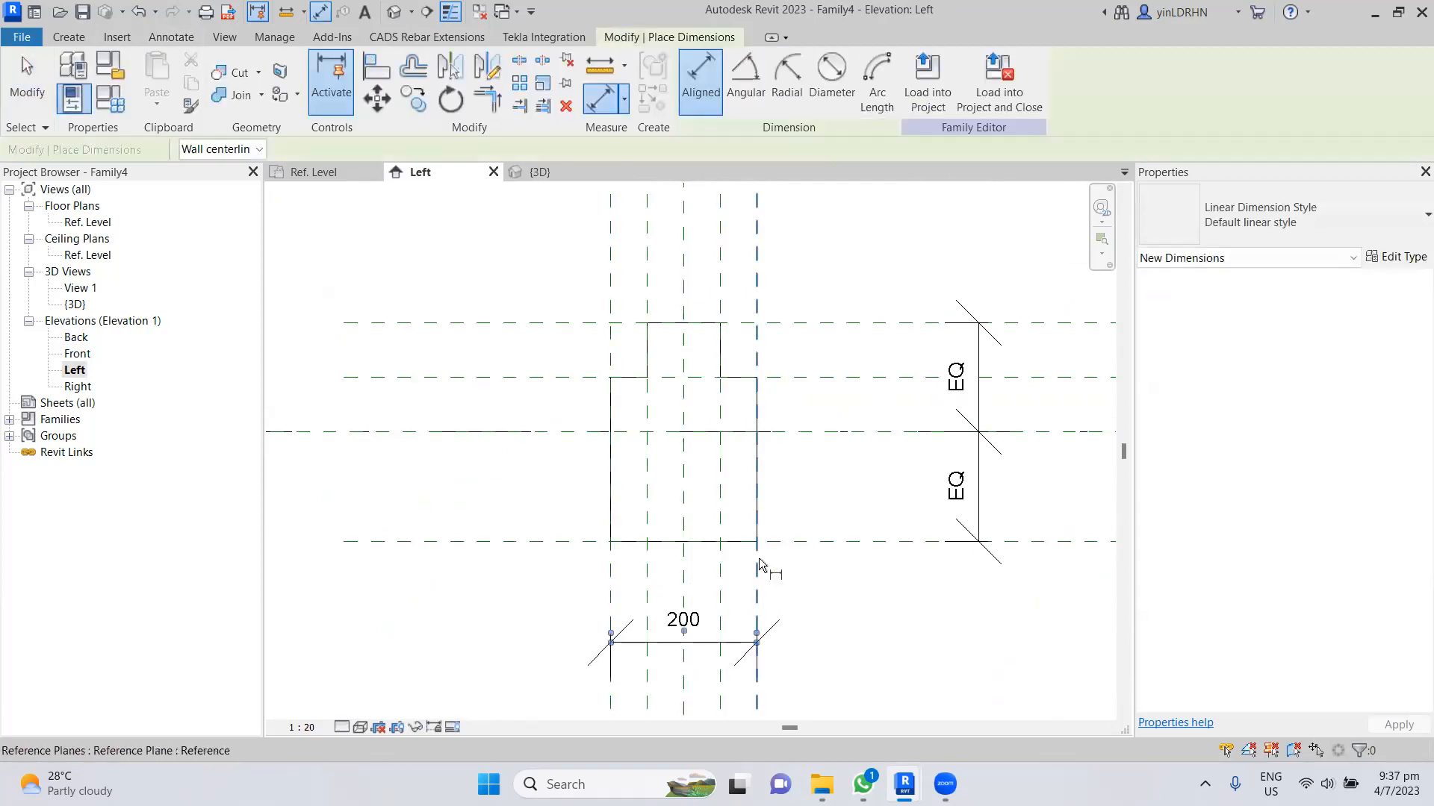
pyautogui.click(545, 540)
pyautogui.click(532, 323)
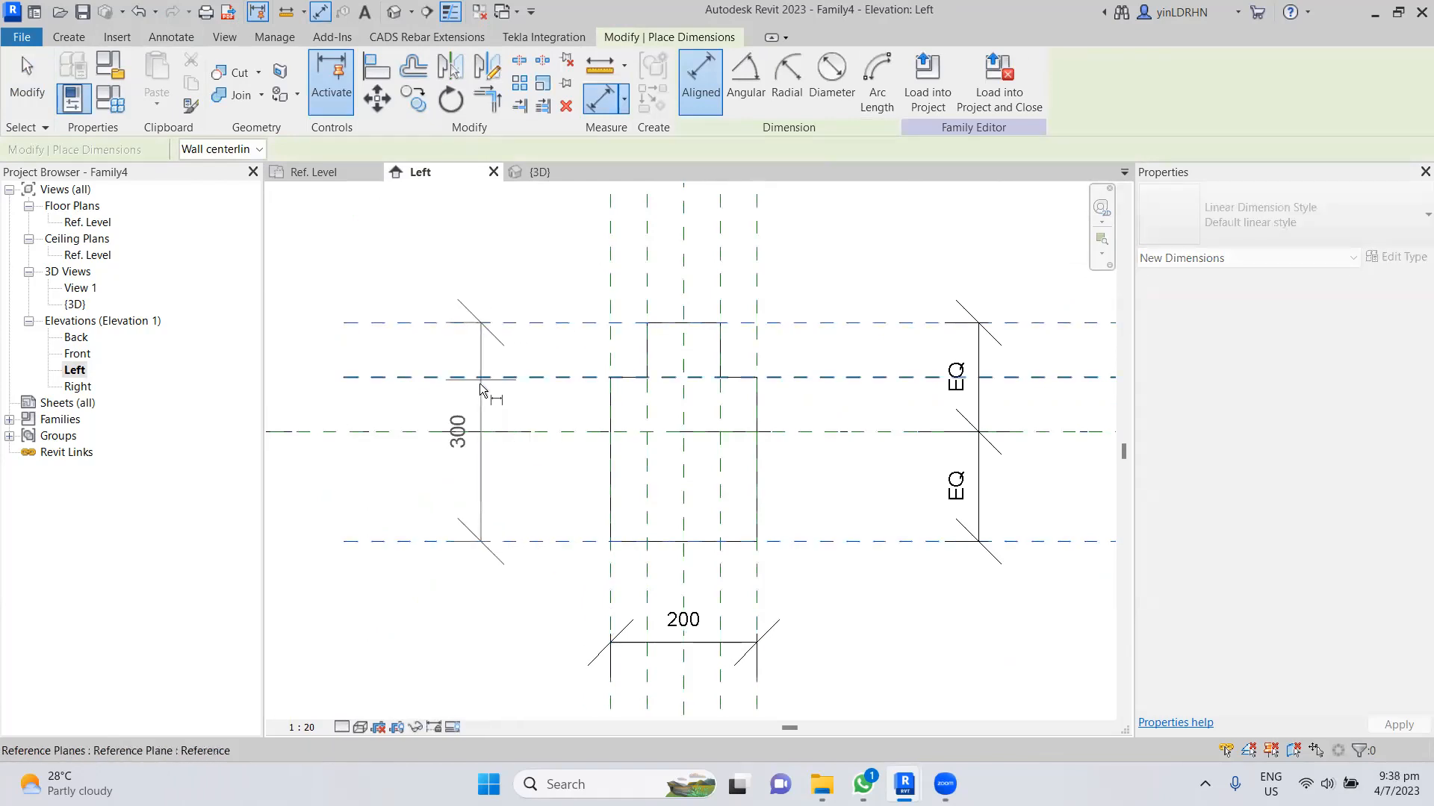
pyautogui.click(481, 409)
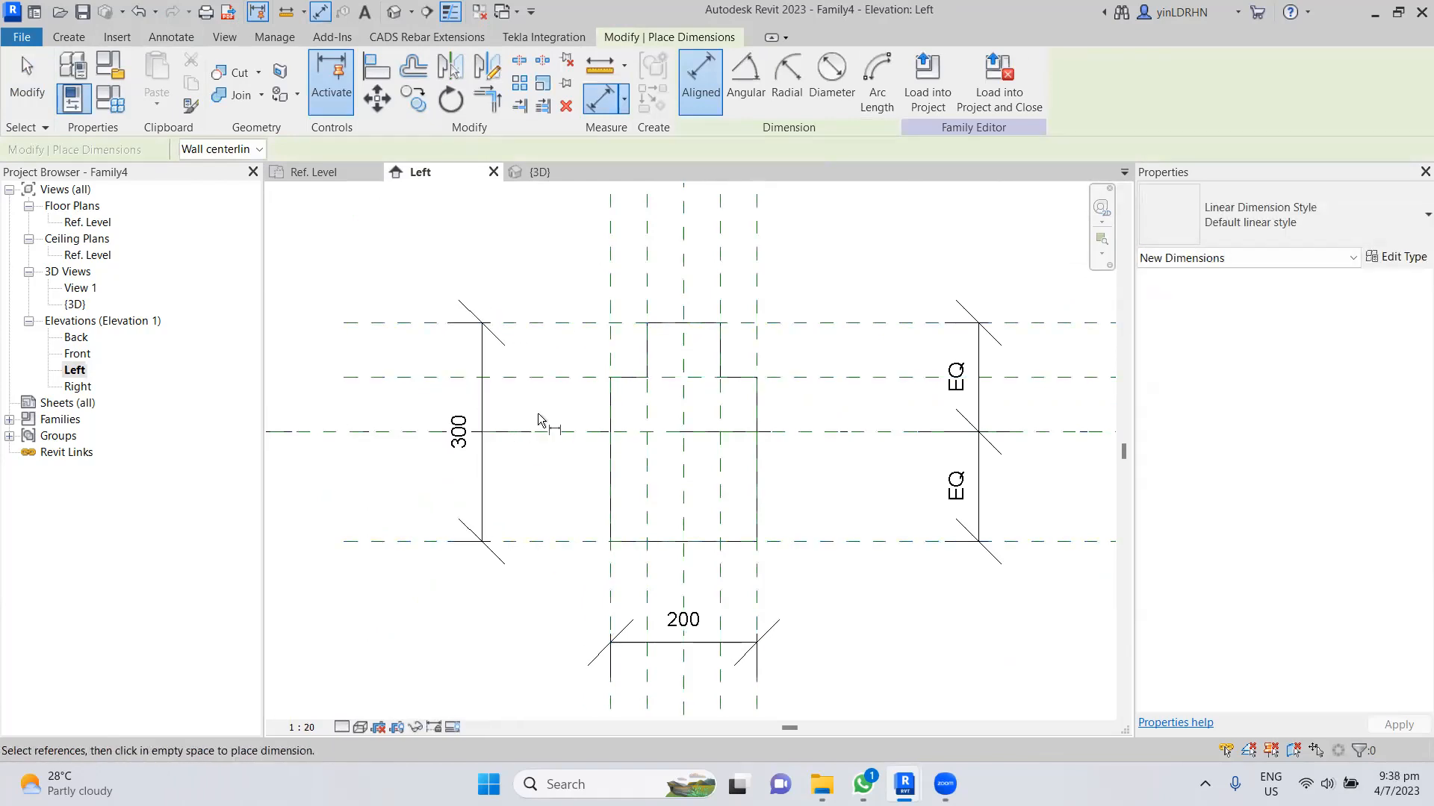
pyautogui.press('Escape')
pyautogui.press('Escape')
# - Label the overall horizontal dimension with the Width parameter and the overall vertical dimension with the Depth parameter
pyautogui.click(683, 641)
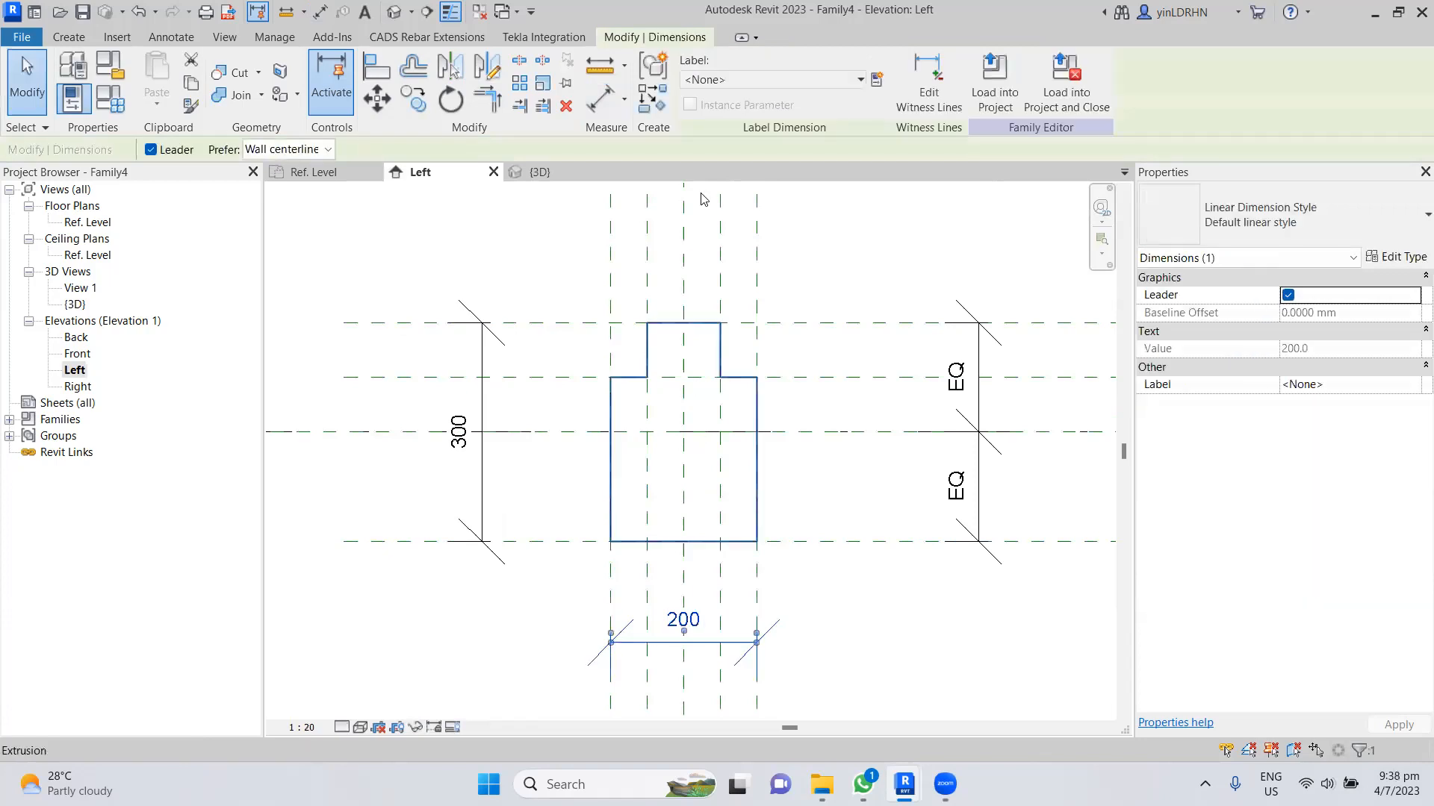
pyautogui.click(860, 80)
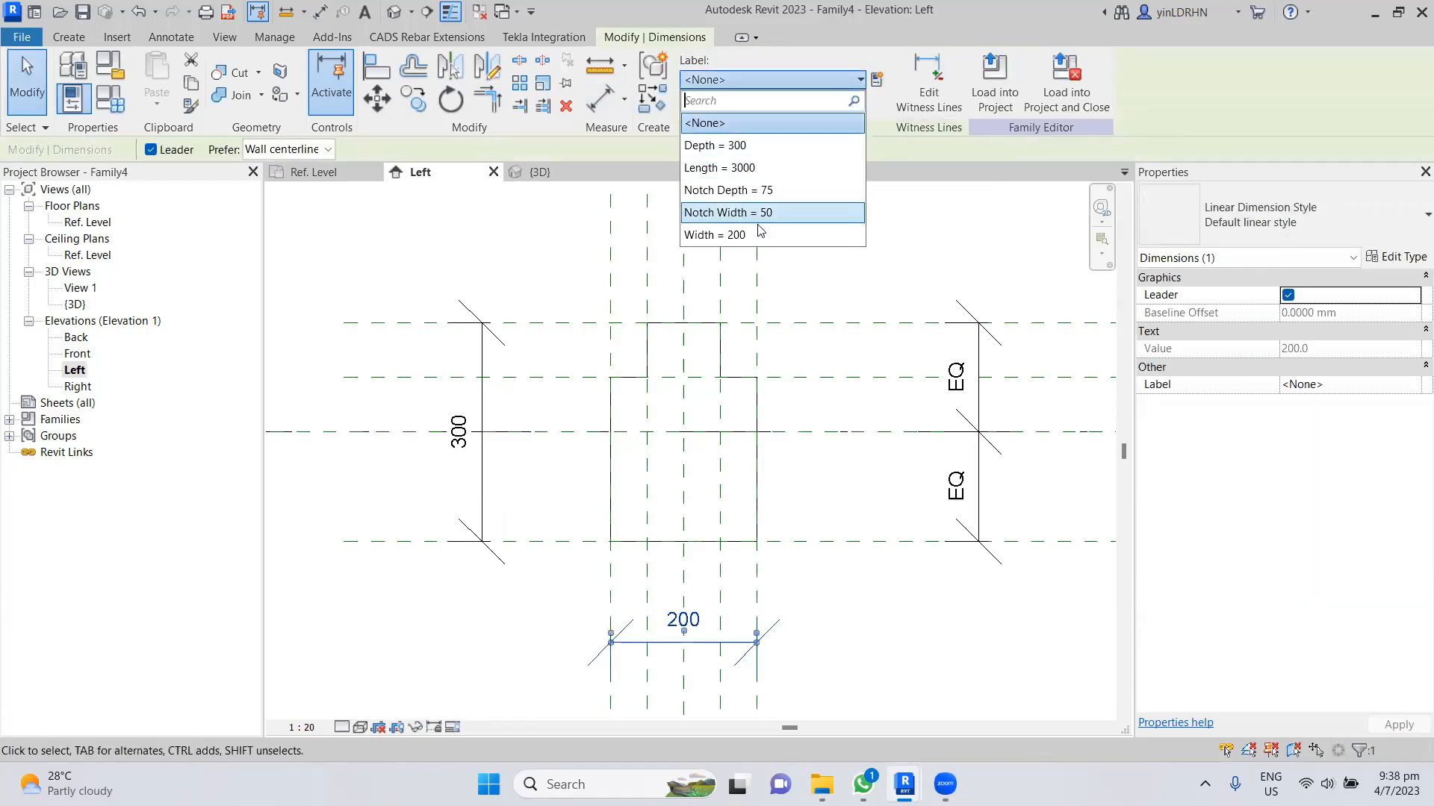
pyautogui.click(716, 234)
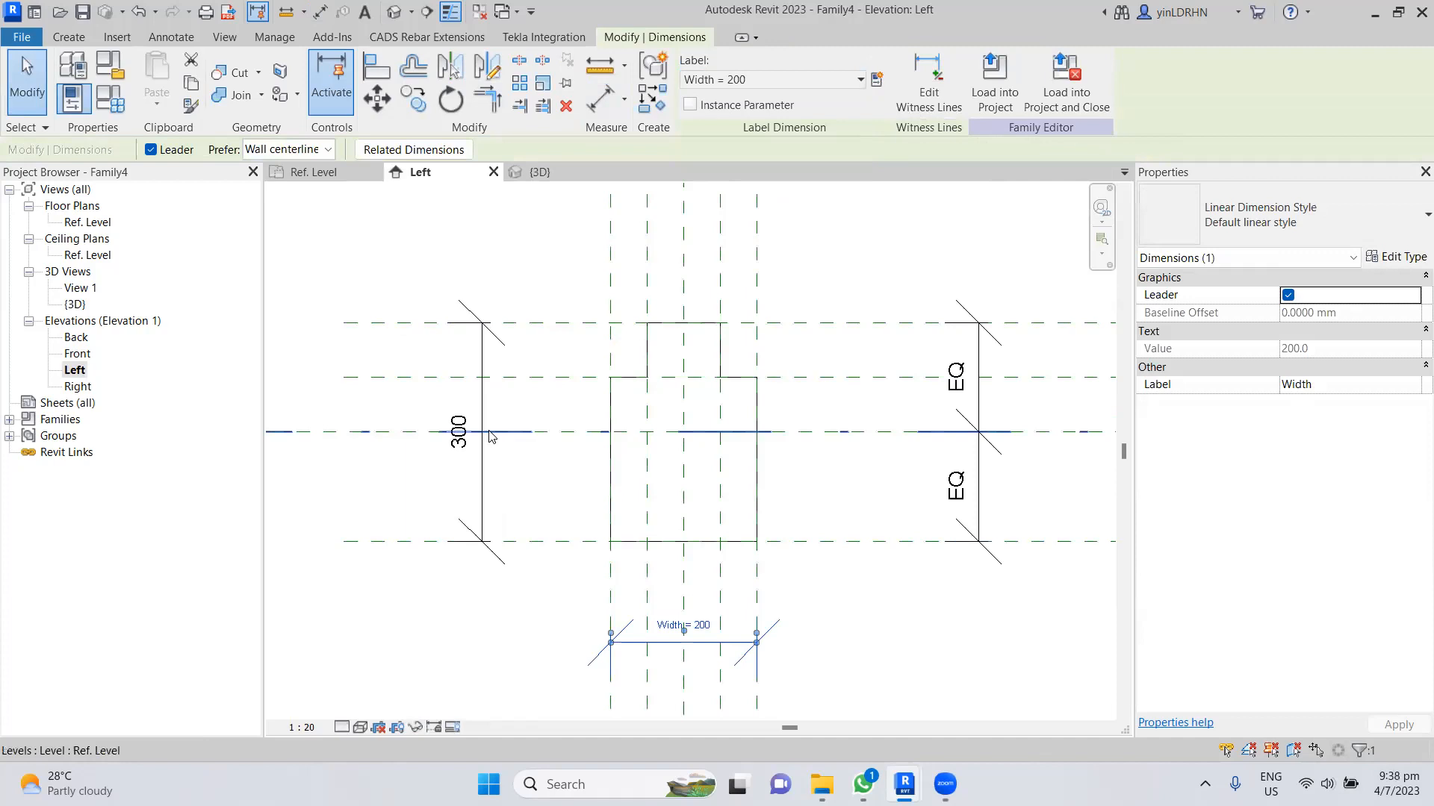
pyautogui.click(532, 433)
pyautogui.click(847, 83)
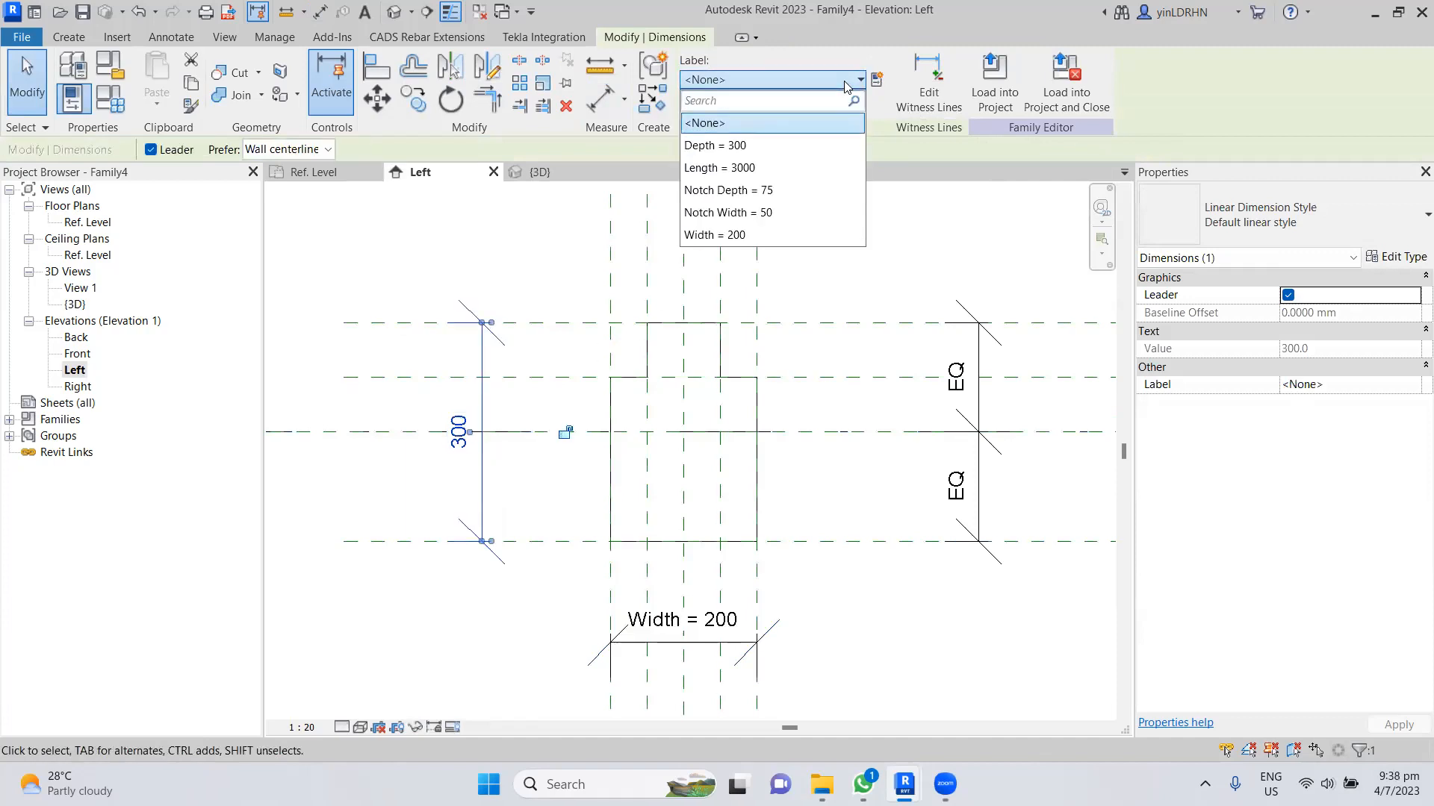
pyautogui.click(714, 145)
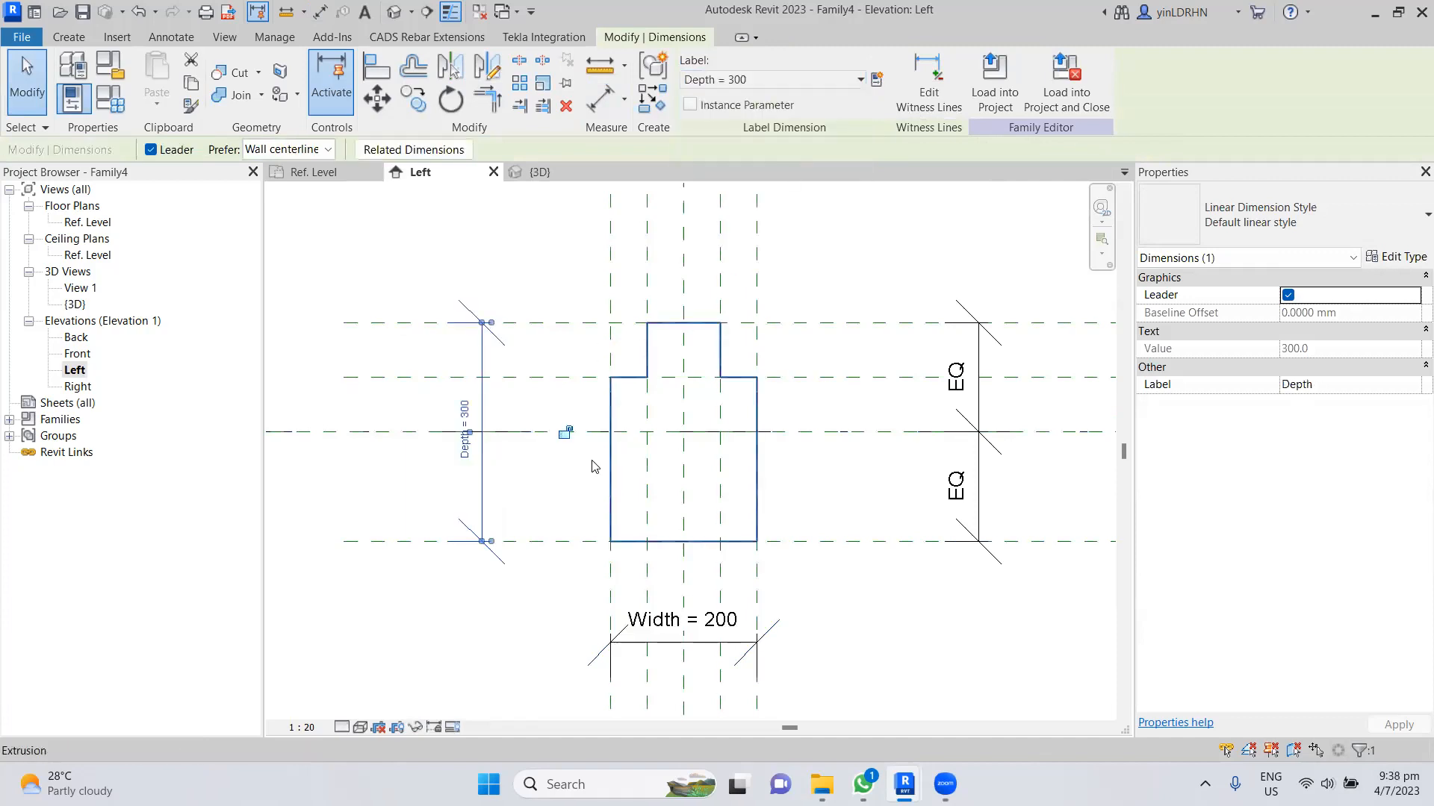
pyautogui.click(543, 497)
# - Set the Width dimension of the beam profile to 300 mm
pyautogui.click(709, 626)
pyautogui.click(716, 629)
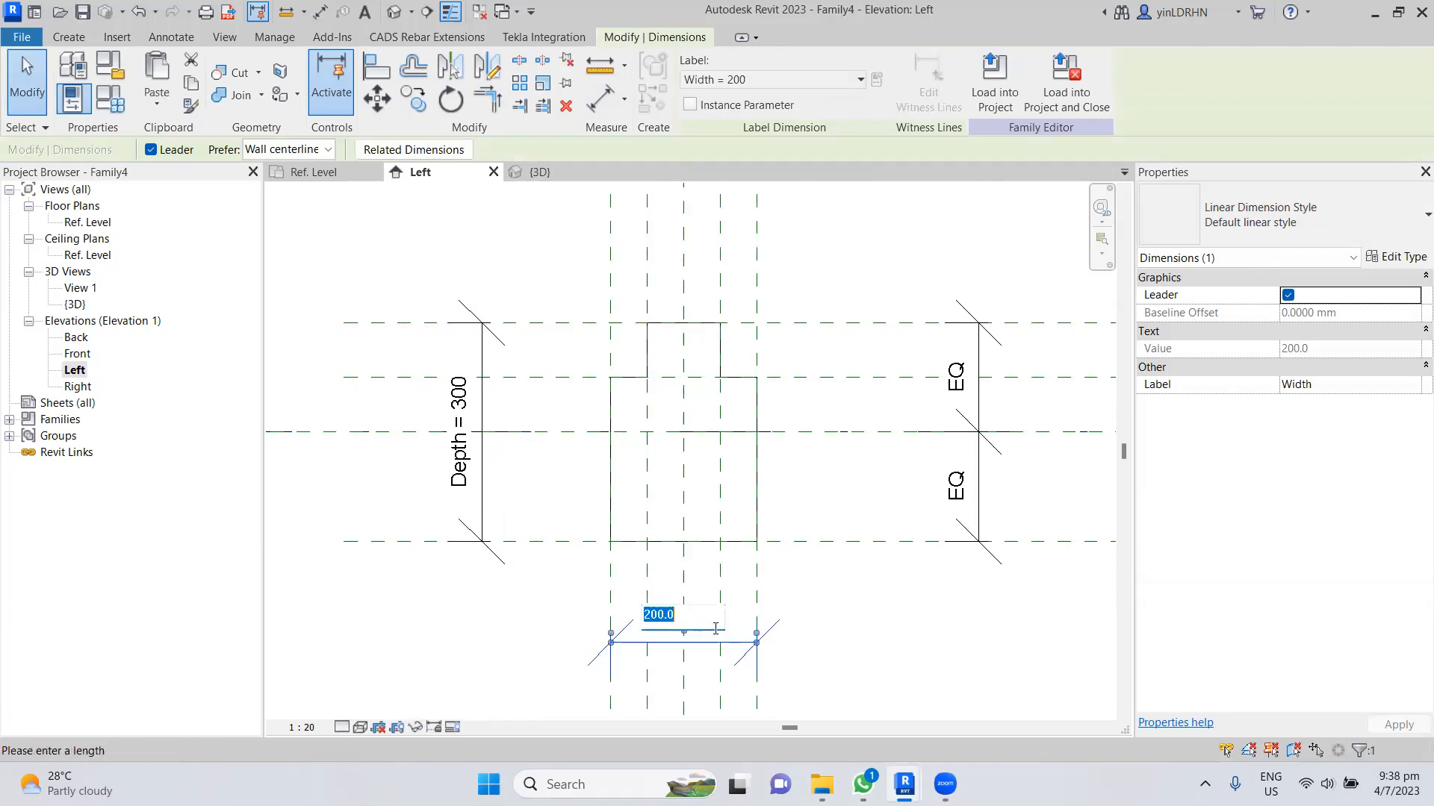
pyautogui.write('300')
pyautogui.press('Return')
pyautogui.click(880, 629)
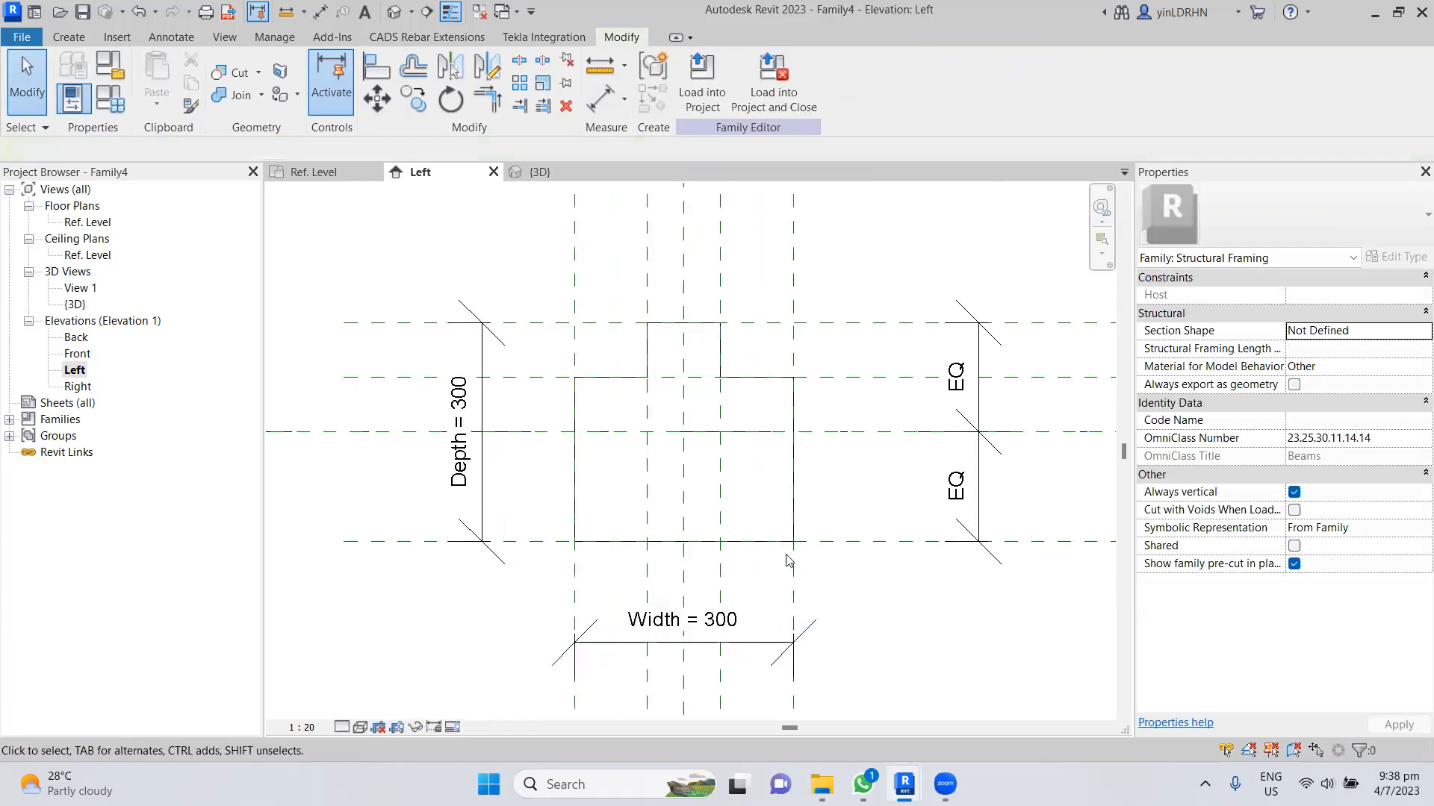
# - Set the Depth dimension of the beam profile to 600 mm
pyautogui.click(464, 417)
pyautogui.click(466, 418)
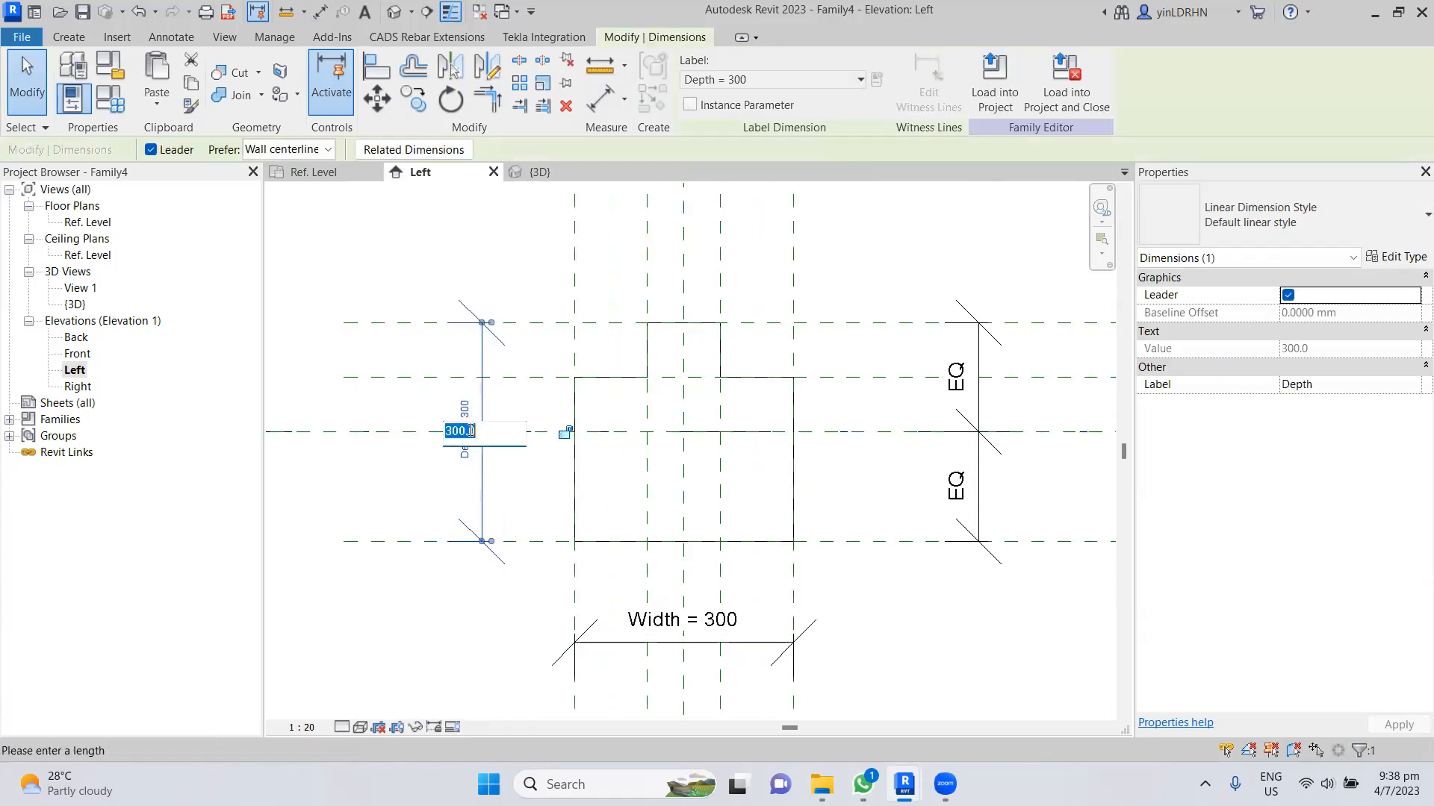
pyautogui.write('600')
pyautogui.press('Return')
# - Set the Depth dimension of the beam profile to 500 mm
pyautogui.scroll(-2, 568, 421)
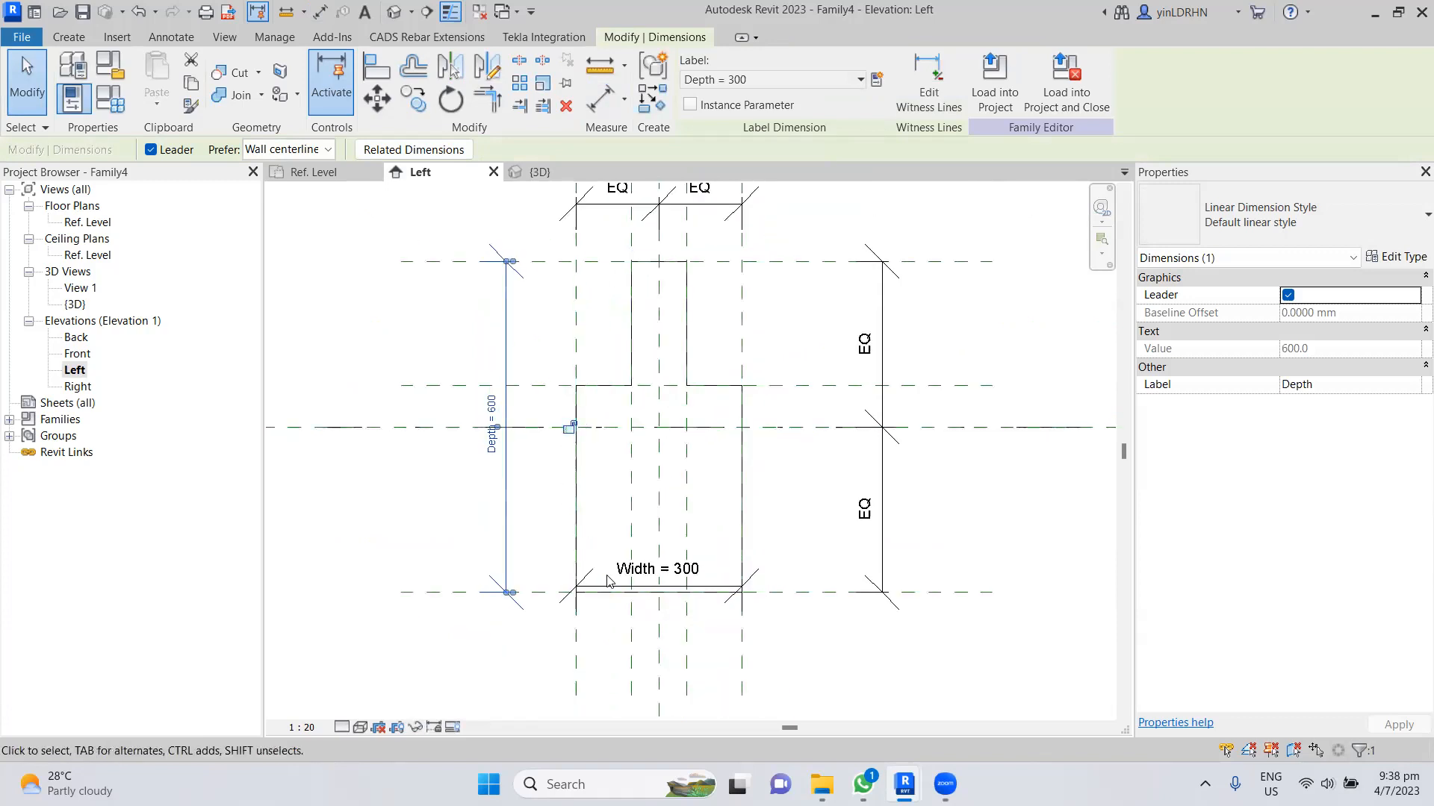
pyautogui.click(496, 428)
pyautogui.write('500')
pyautogui.press('Return')
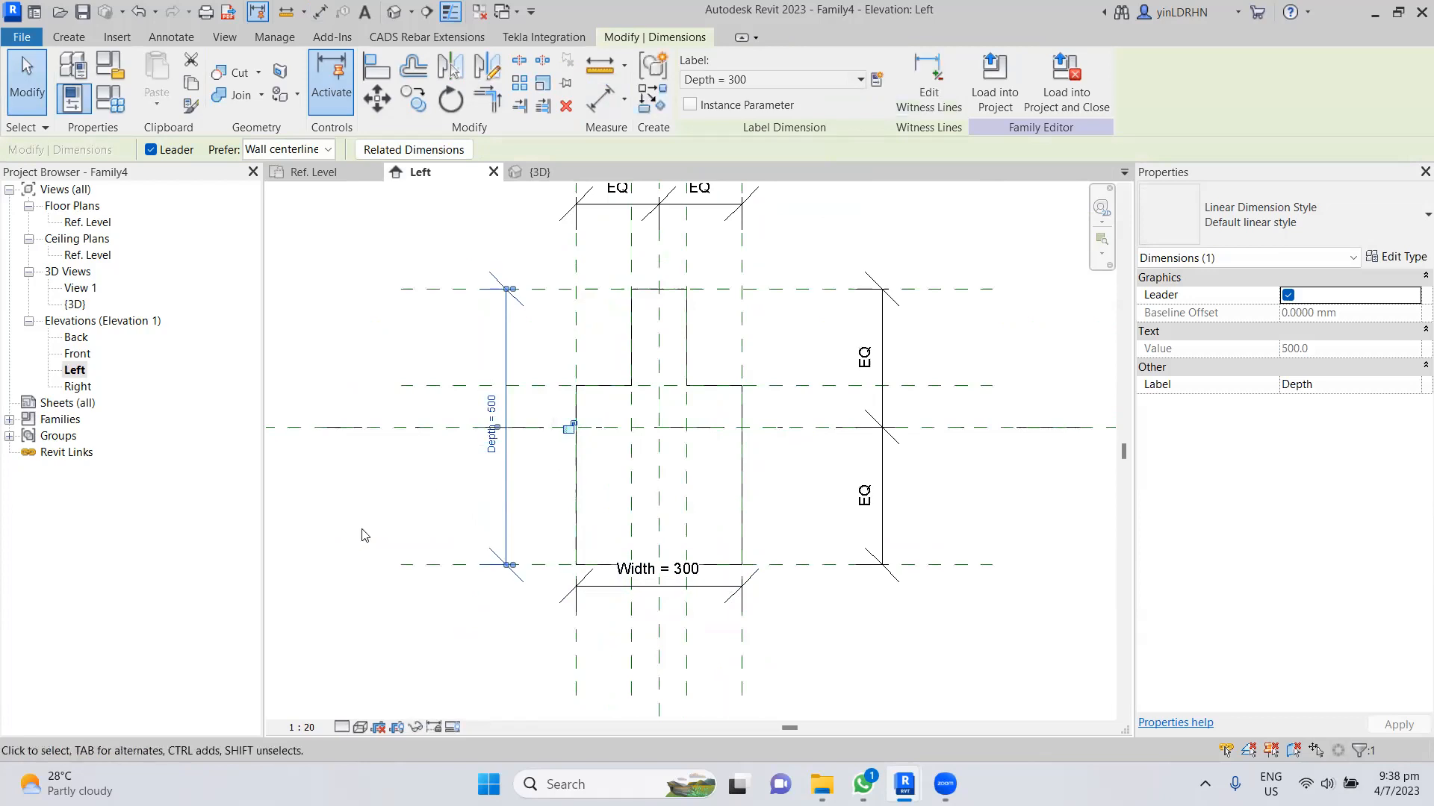
pyautogui.click(822, 512)
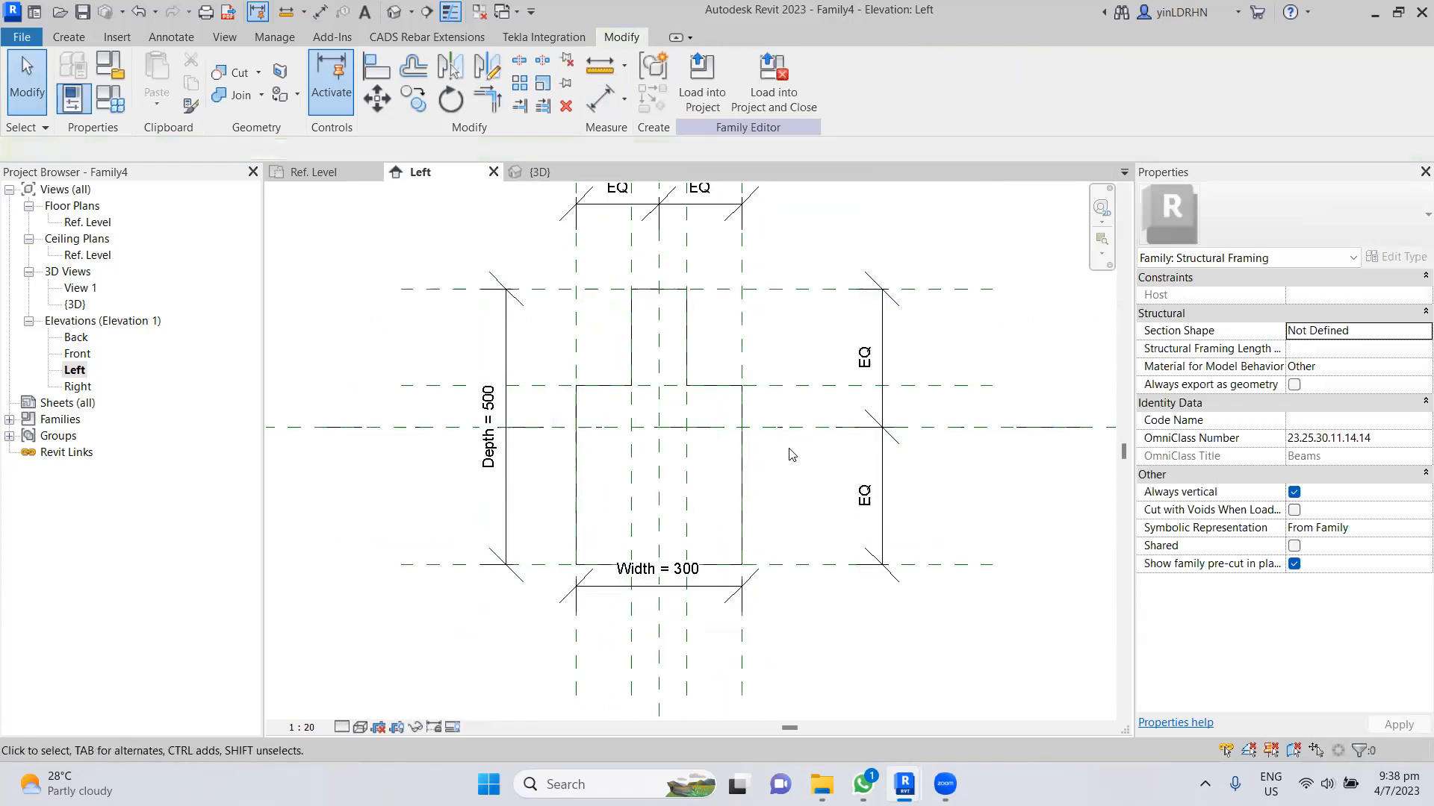
# - Add aligned dimensions above the profile for both notch widths, from each outer vertical reference plane to the adjacent inner one
pyautogui.moveTo(623, 274); pyautogui.dragTo(631, 364, button='middle')
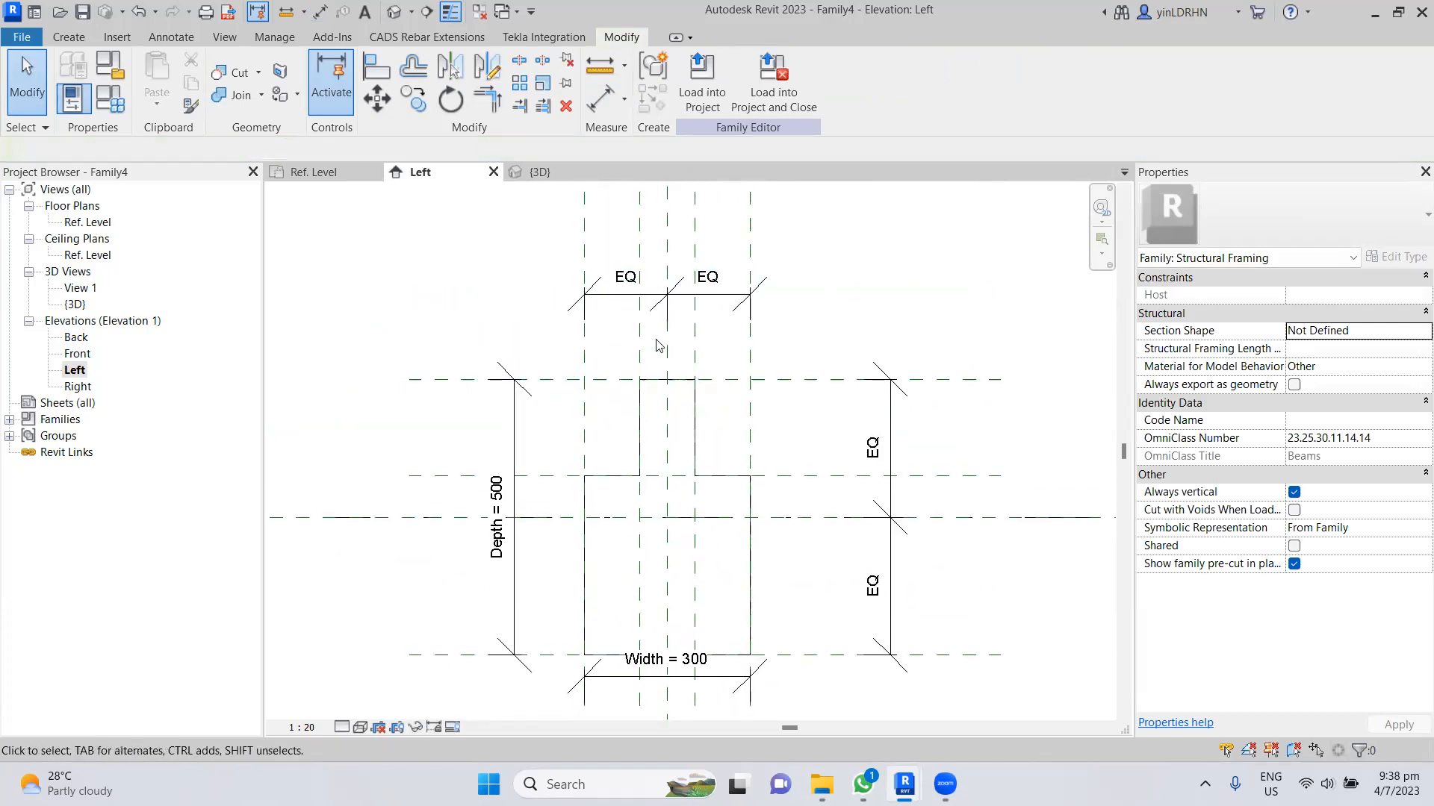
pyautogui.click(173, 37)
pyautogui.click(78, 75)
pyautogui.click(586, 344)
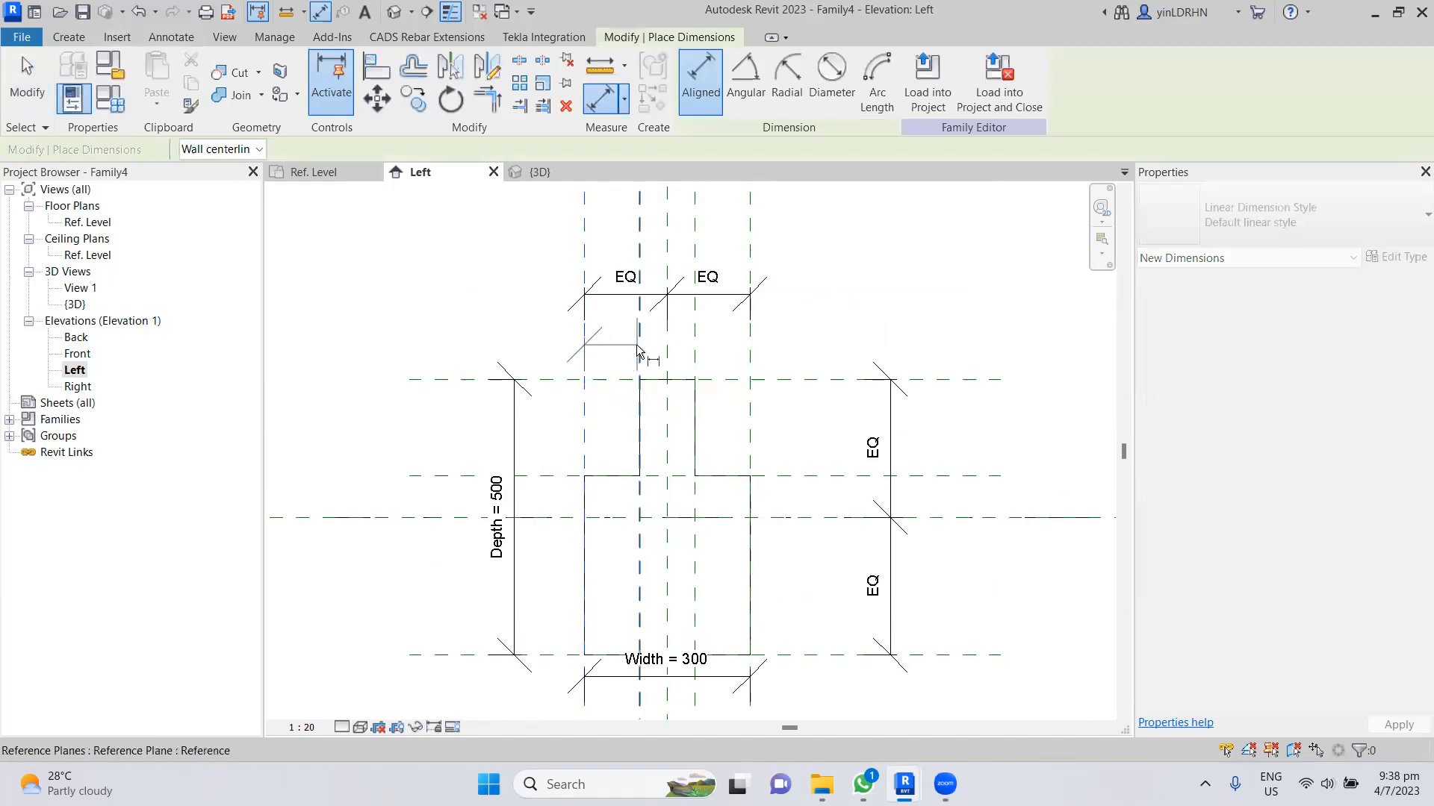
pyautogui.click(632, 346)
pyautogui.scroll(3, 621, 348)
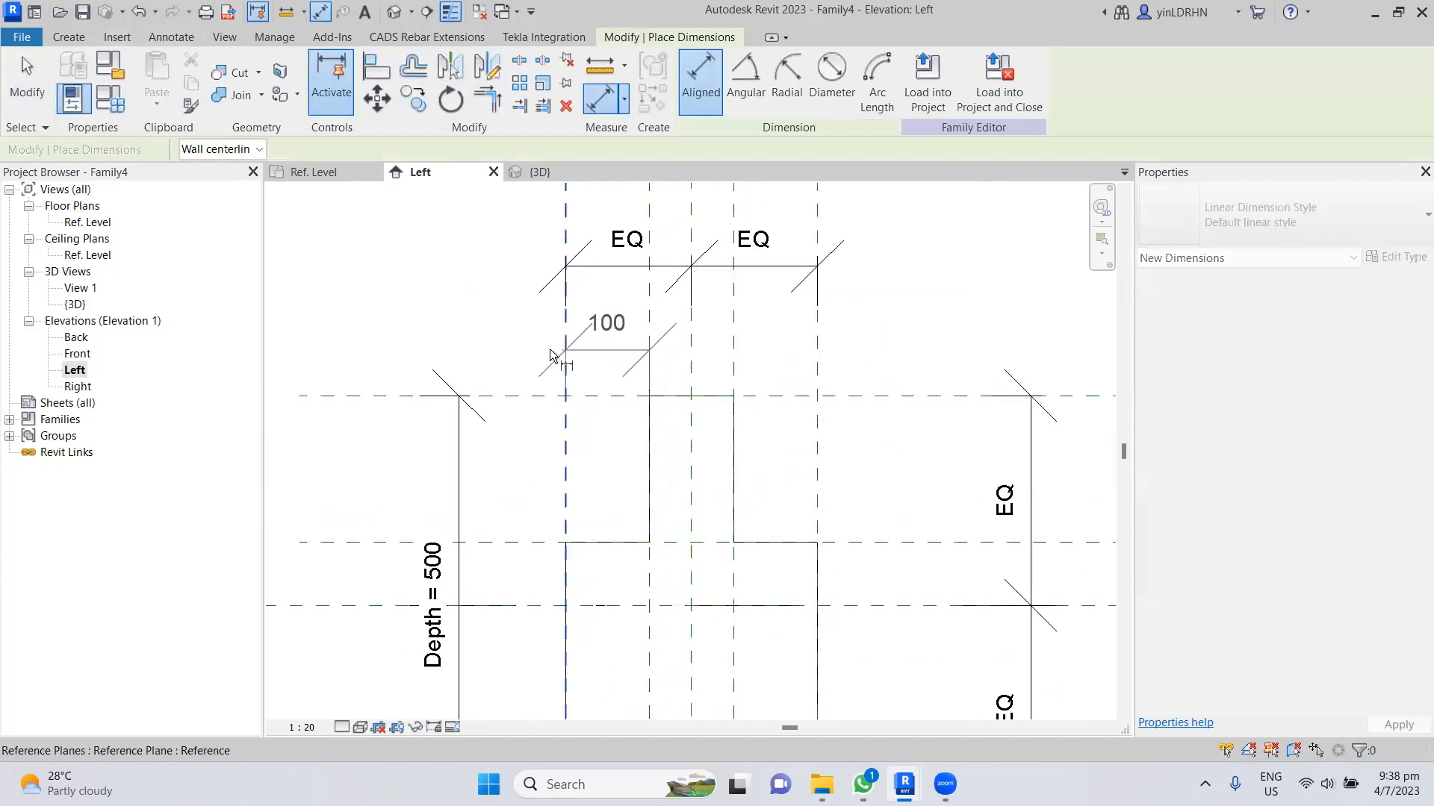
pyautogui.click(551, 349)
pyautogui.click(734, 349)
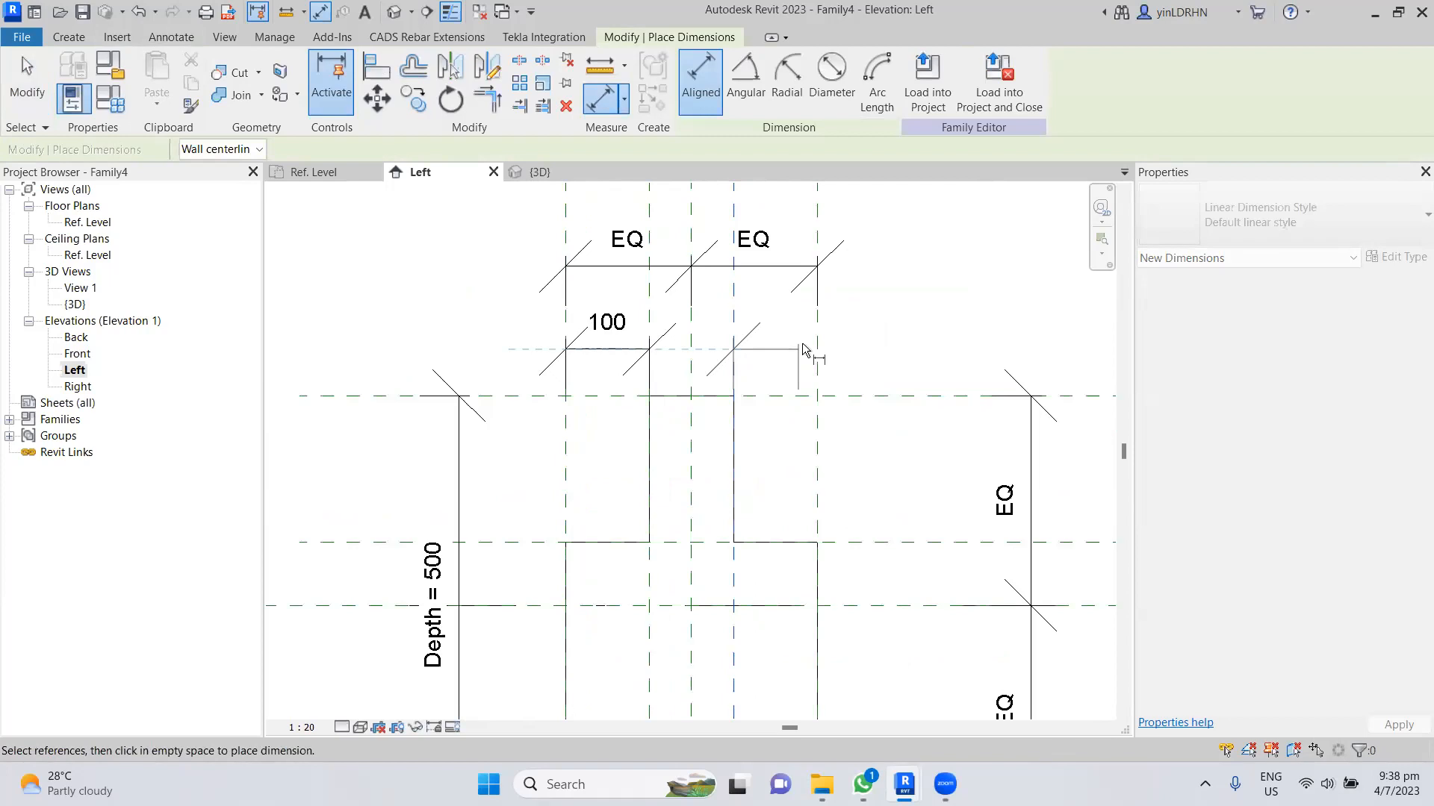
pyautogui.click(817, 343)
pyautogui.click(864, 346)
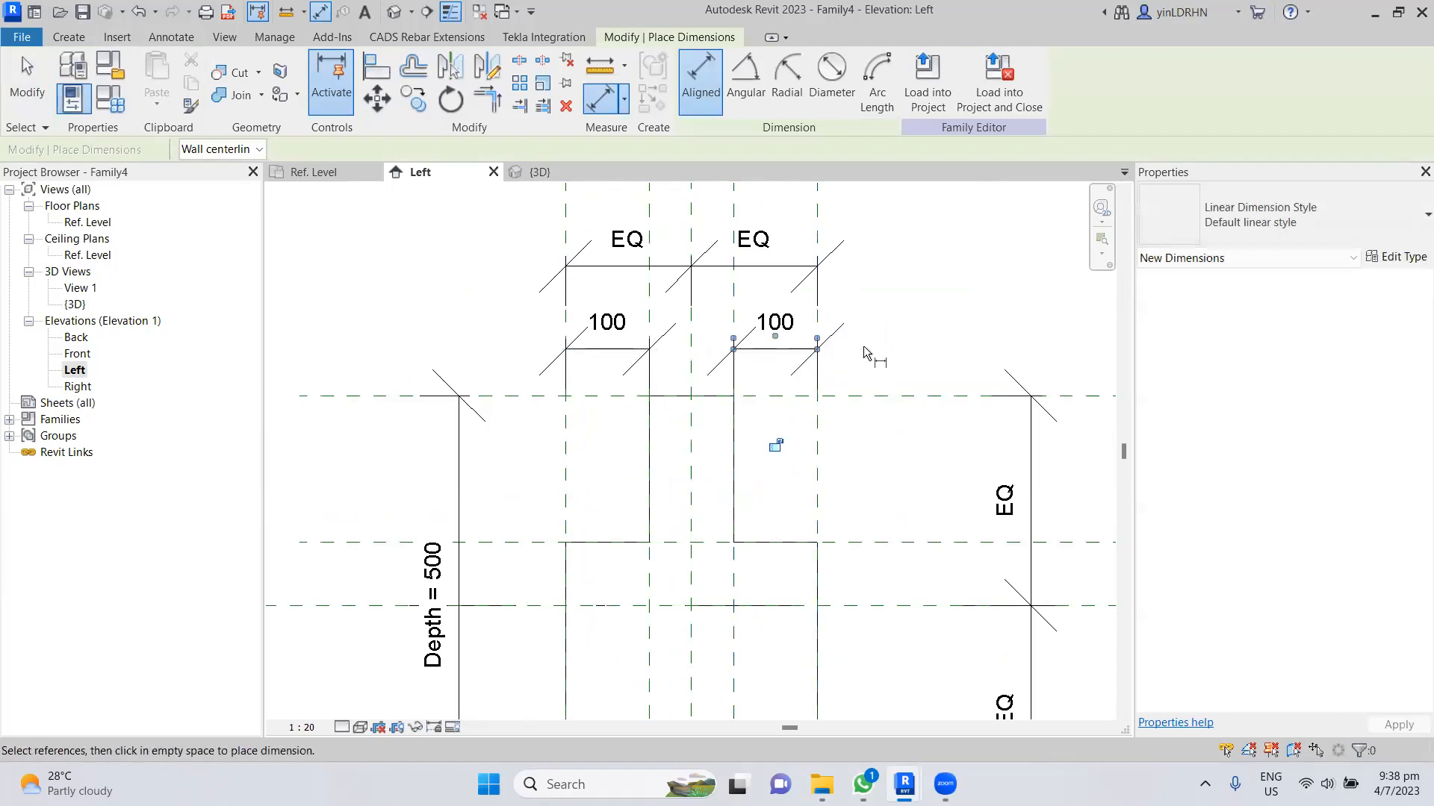
# - Add an aligned dimension for the notch depth, between the two uppermost horizontal reference planes
pyautogui.scroll(-1, 921, 365)
pyautogui.click(934, 499)
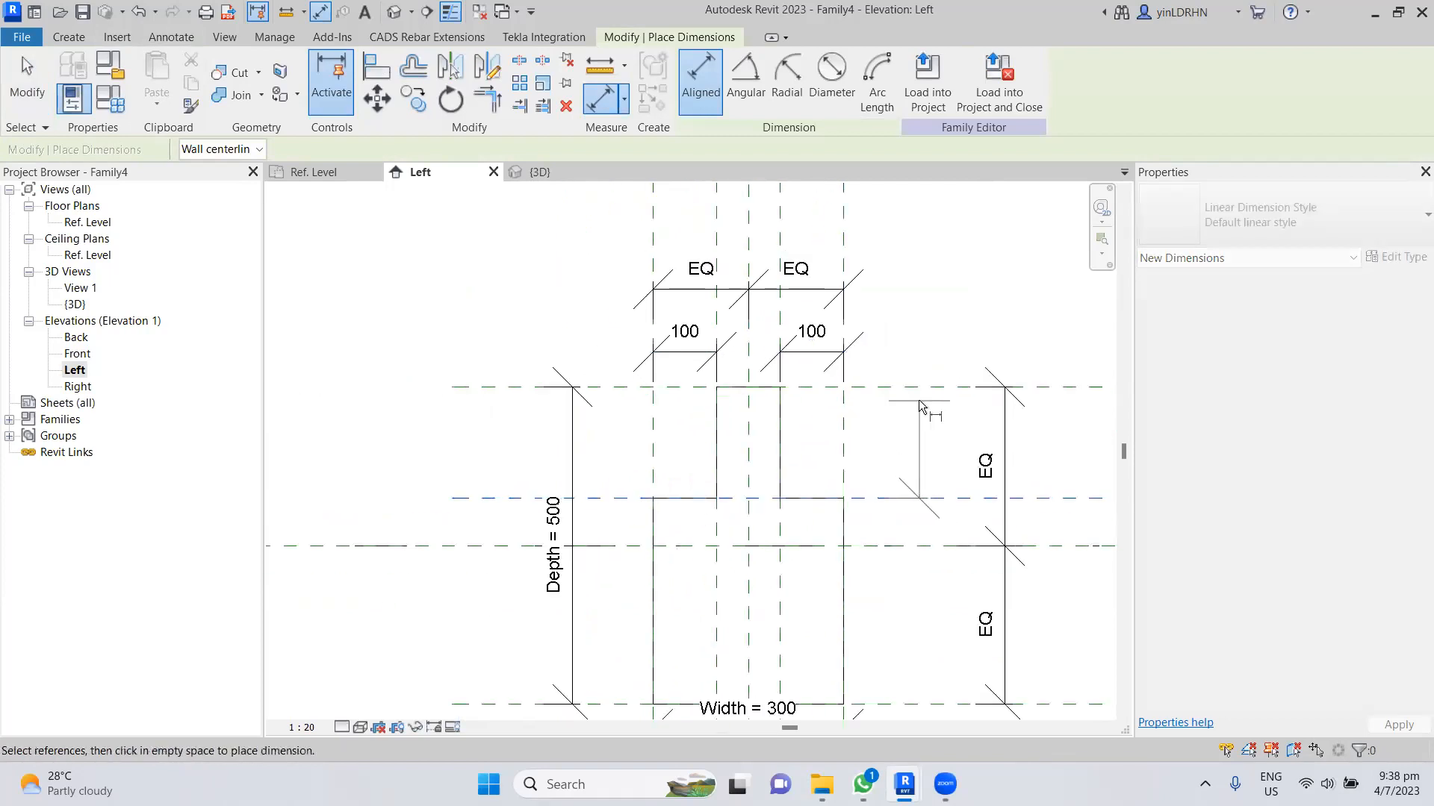
pyautogui.click(916, 389)
pyautogui.click(914, 324)
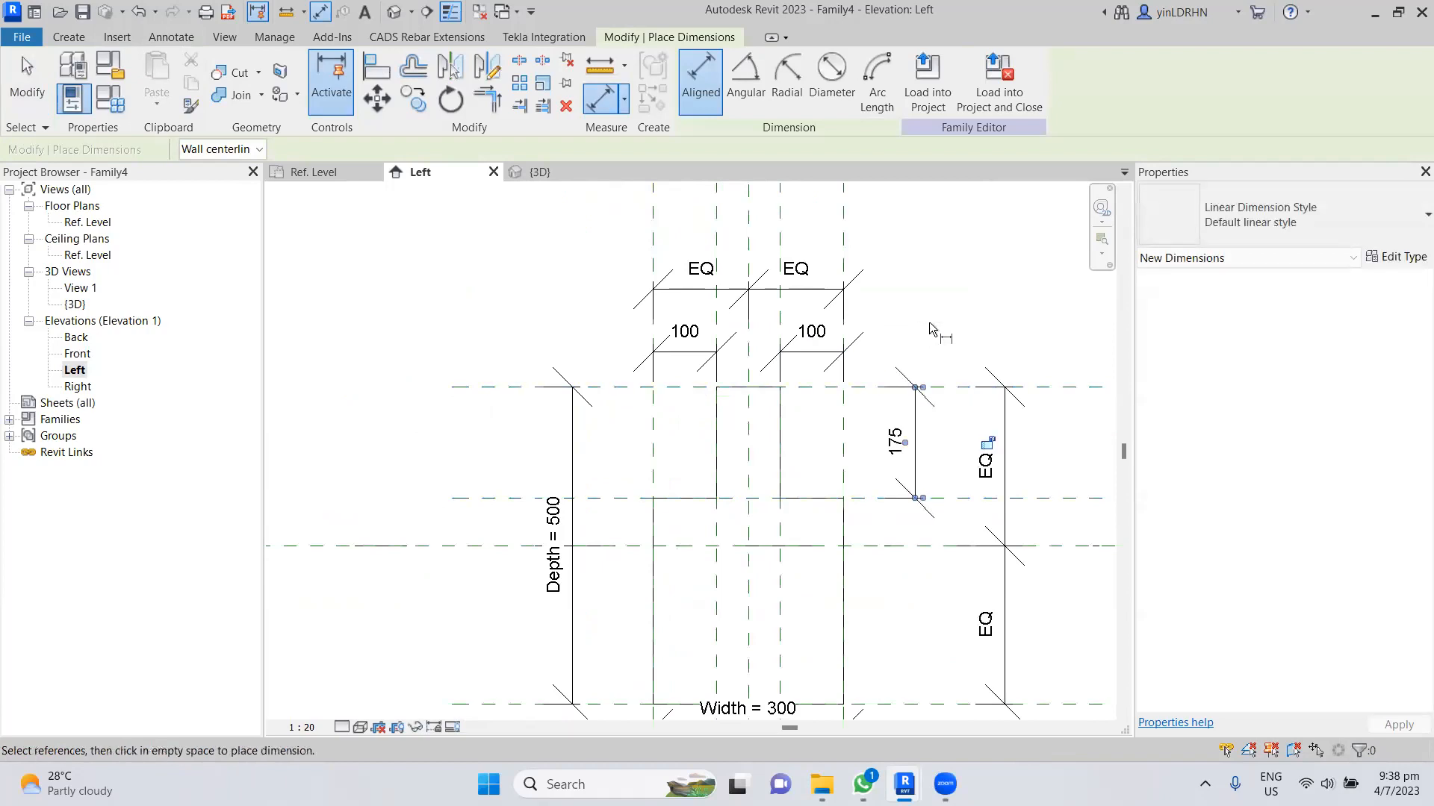
pyautogui.press('Escape')
pyautogui.press('Escape')
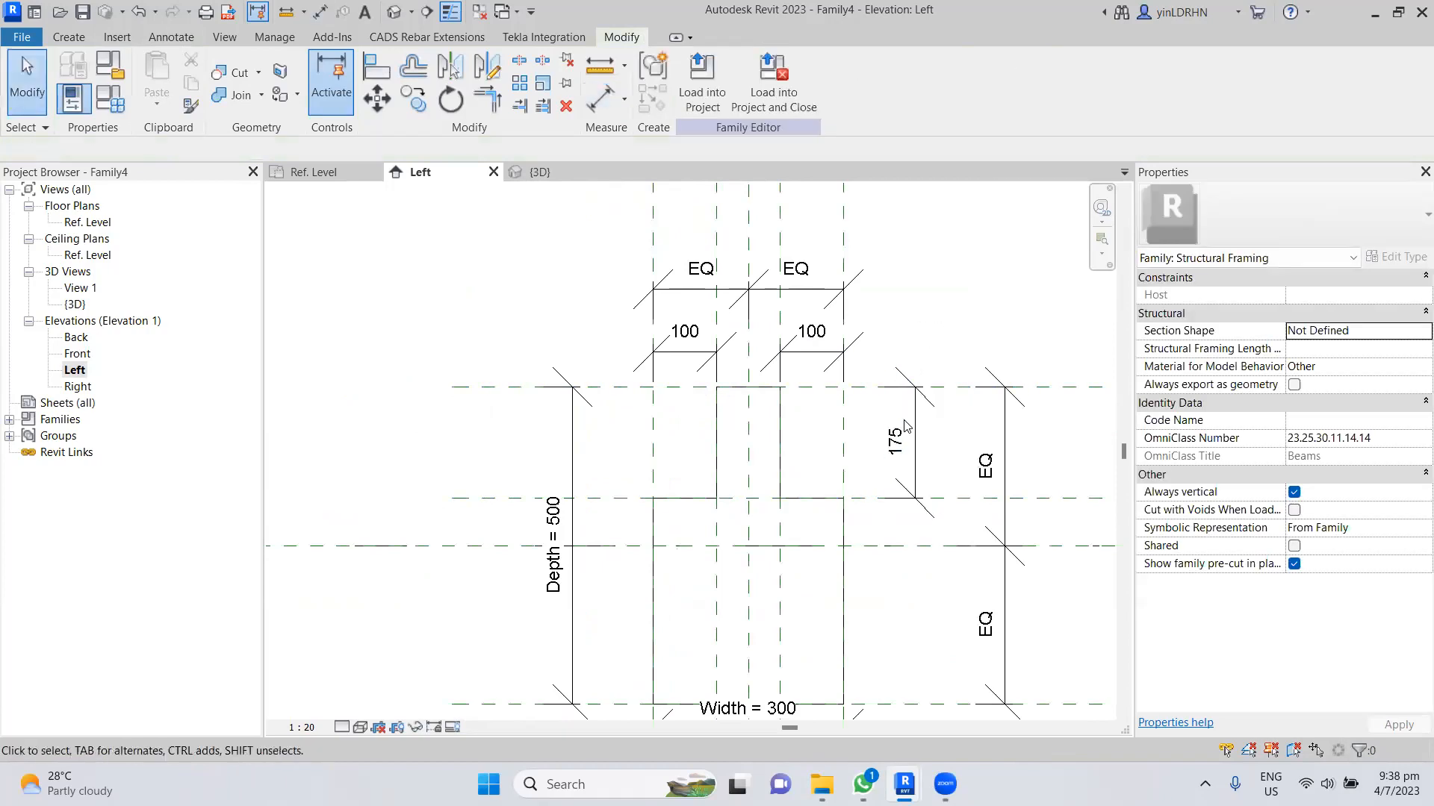
# - Label the vertical notch dimension with the Notch Depth parameter
pyautogui.click(919, 433)
pyautogui.click(811, 79)
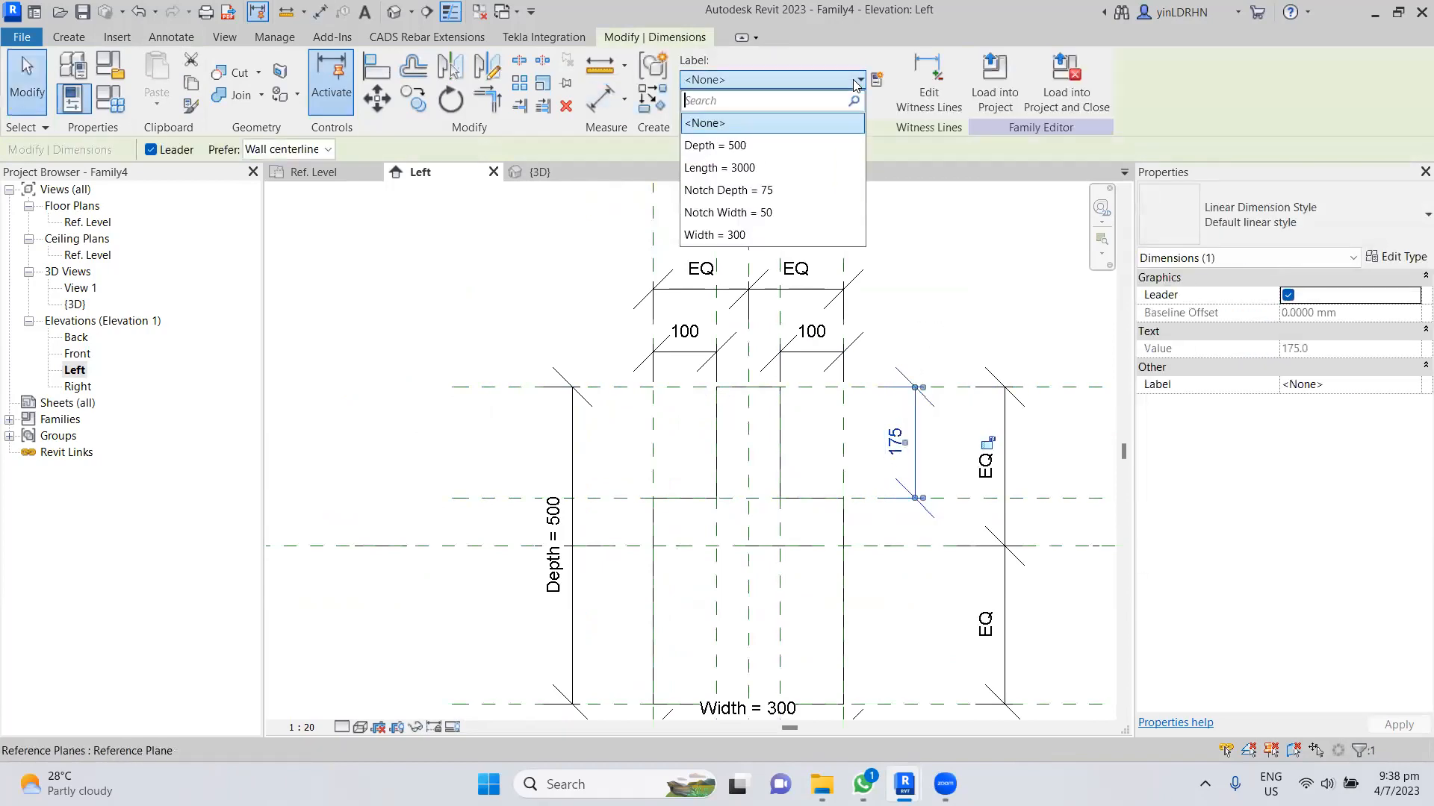
pyautogui.click(791, 190)
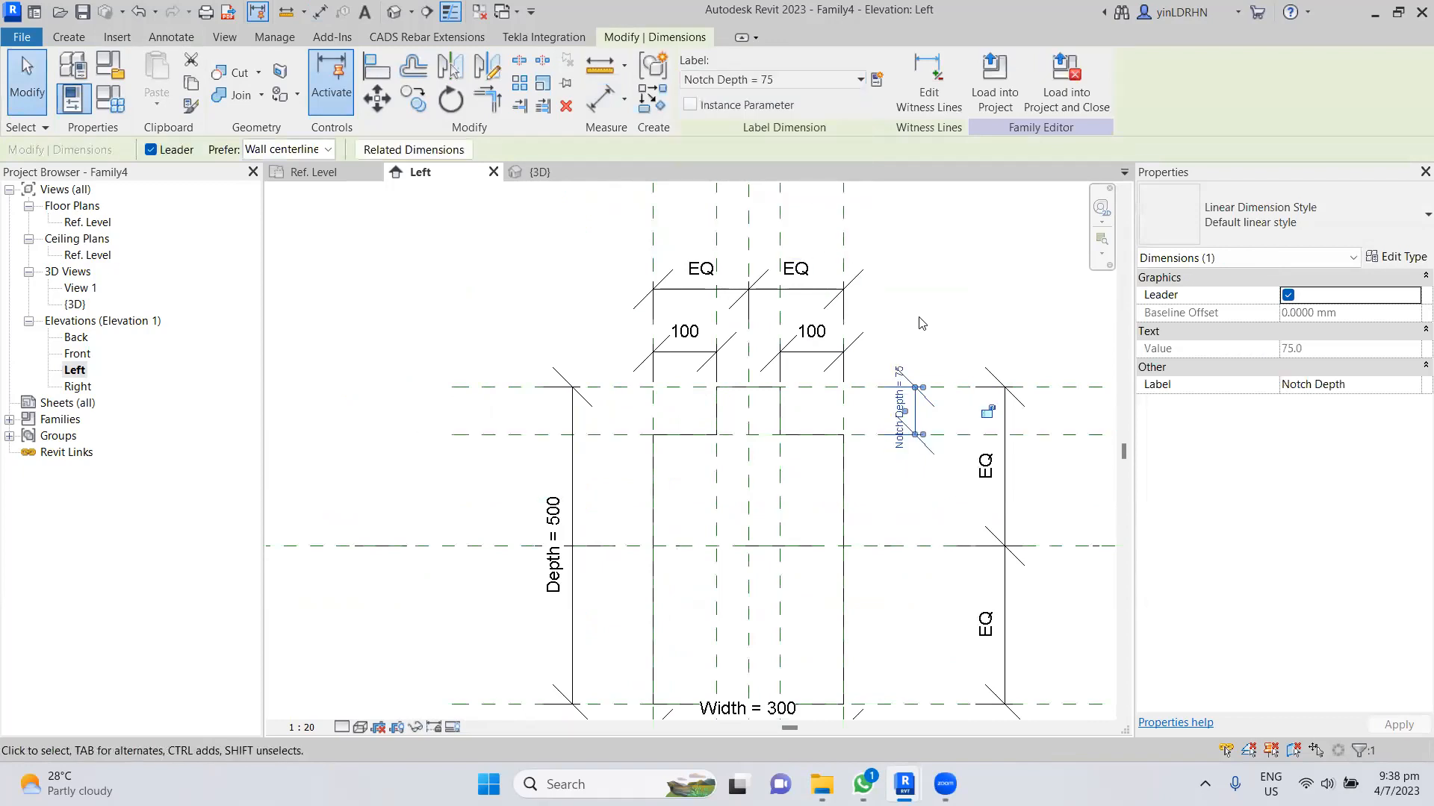
pyautogui.press('Escape')
# - Label both horizontal notch dimensions above the profile with the Notch Width parameter
pyautogui.click(675, 352)
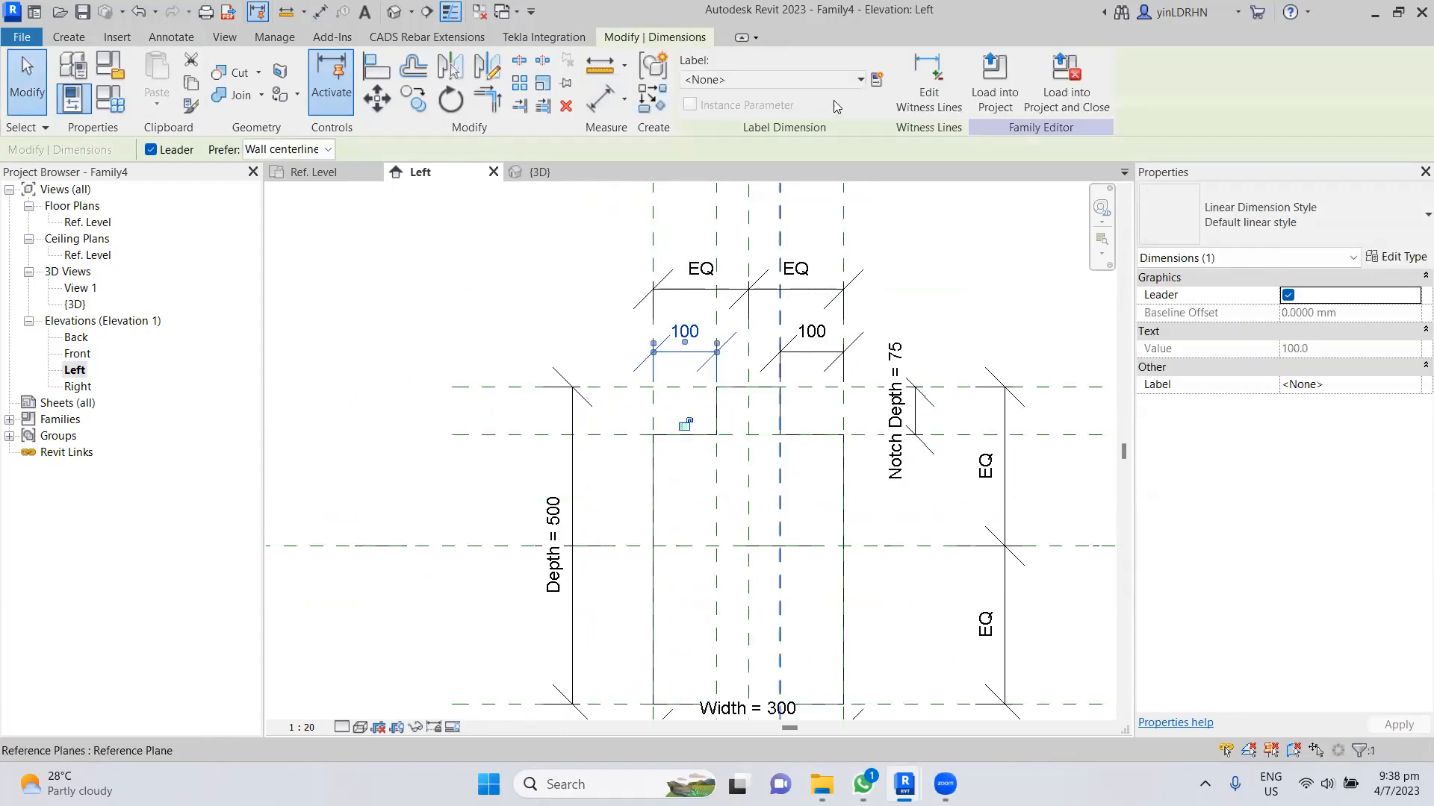
pyautogui.click(859, 85)
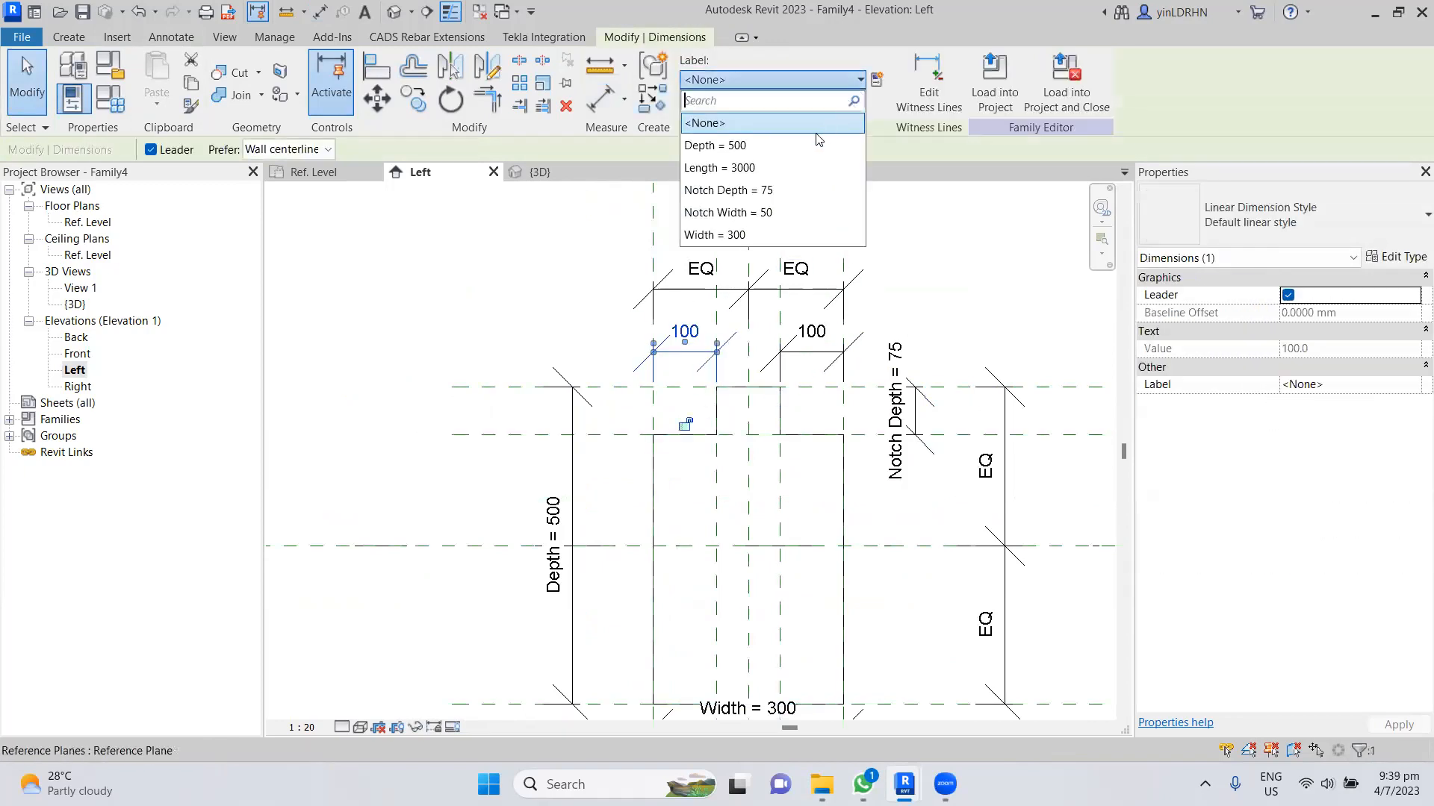
pyautogui.click(768, 212)
pyautogui.click(806, 352)
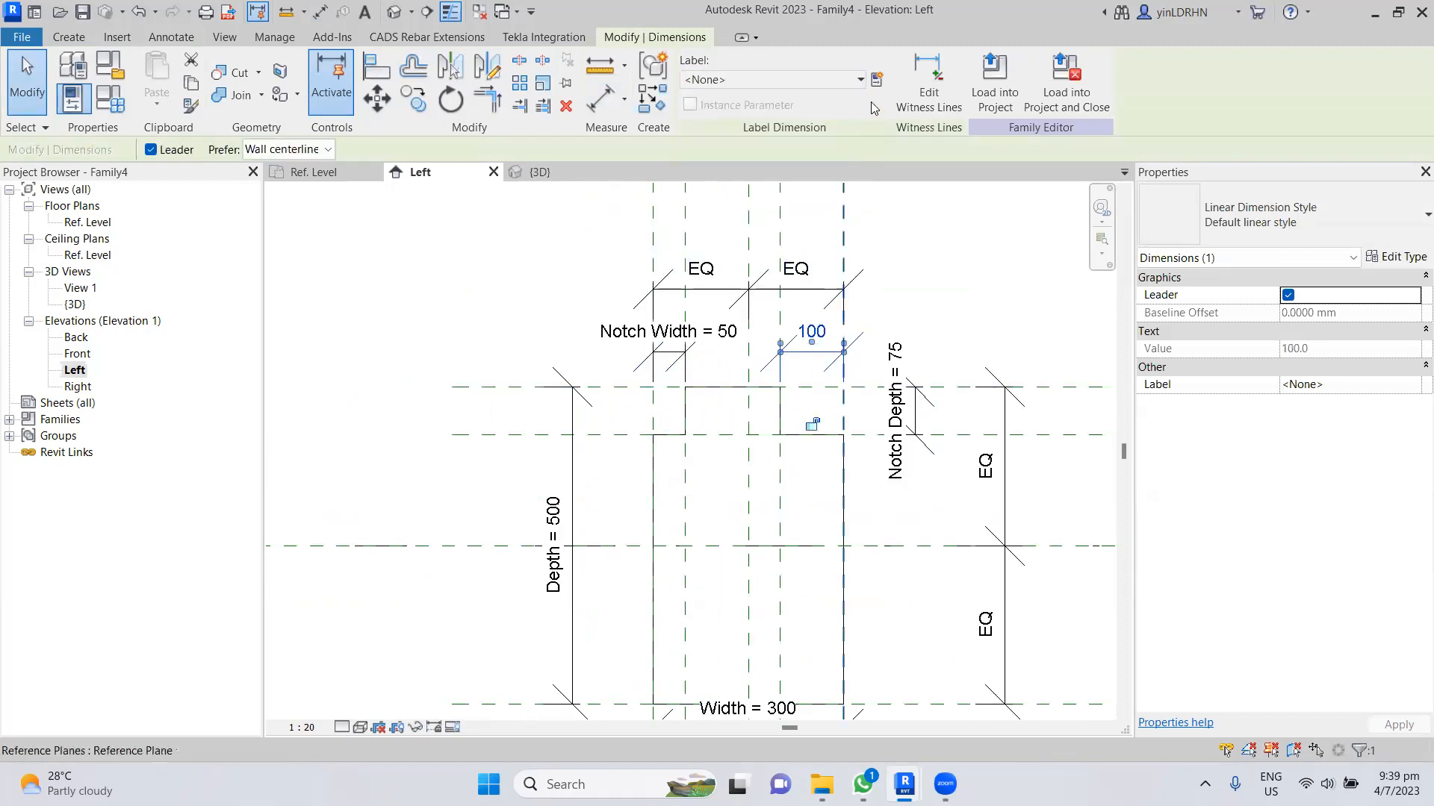
pyautogui.click(860, 84)
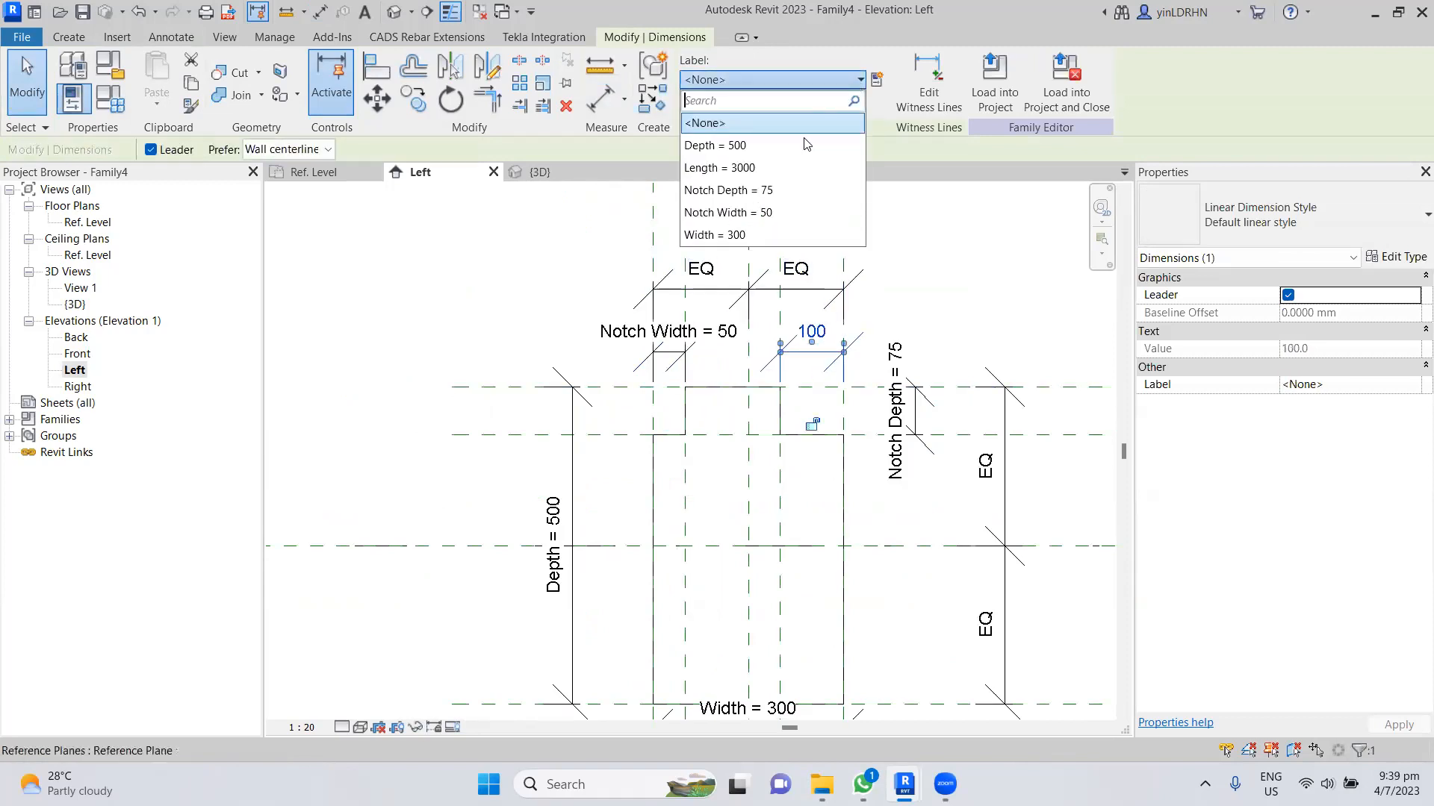
pyautogui.click(777, 212)
pyautogui.click(976, 288)
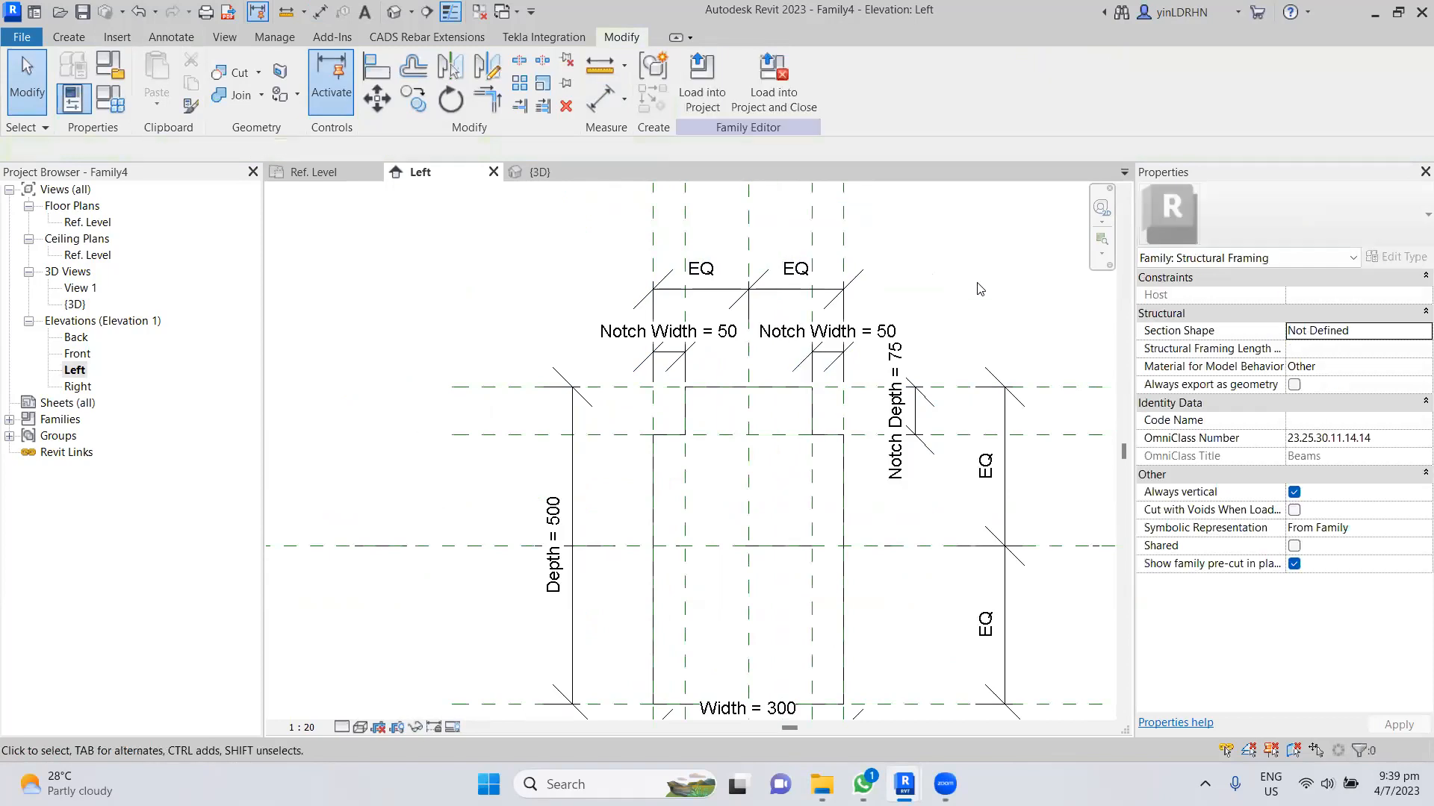
# - Save the family as Concrete Notch Beam in the Concrete Family folder
pyautogui.scroll(-1, 980, 289)
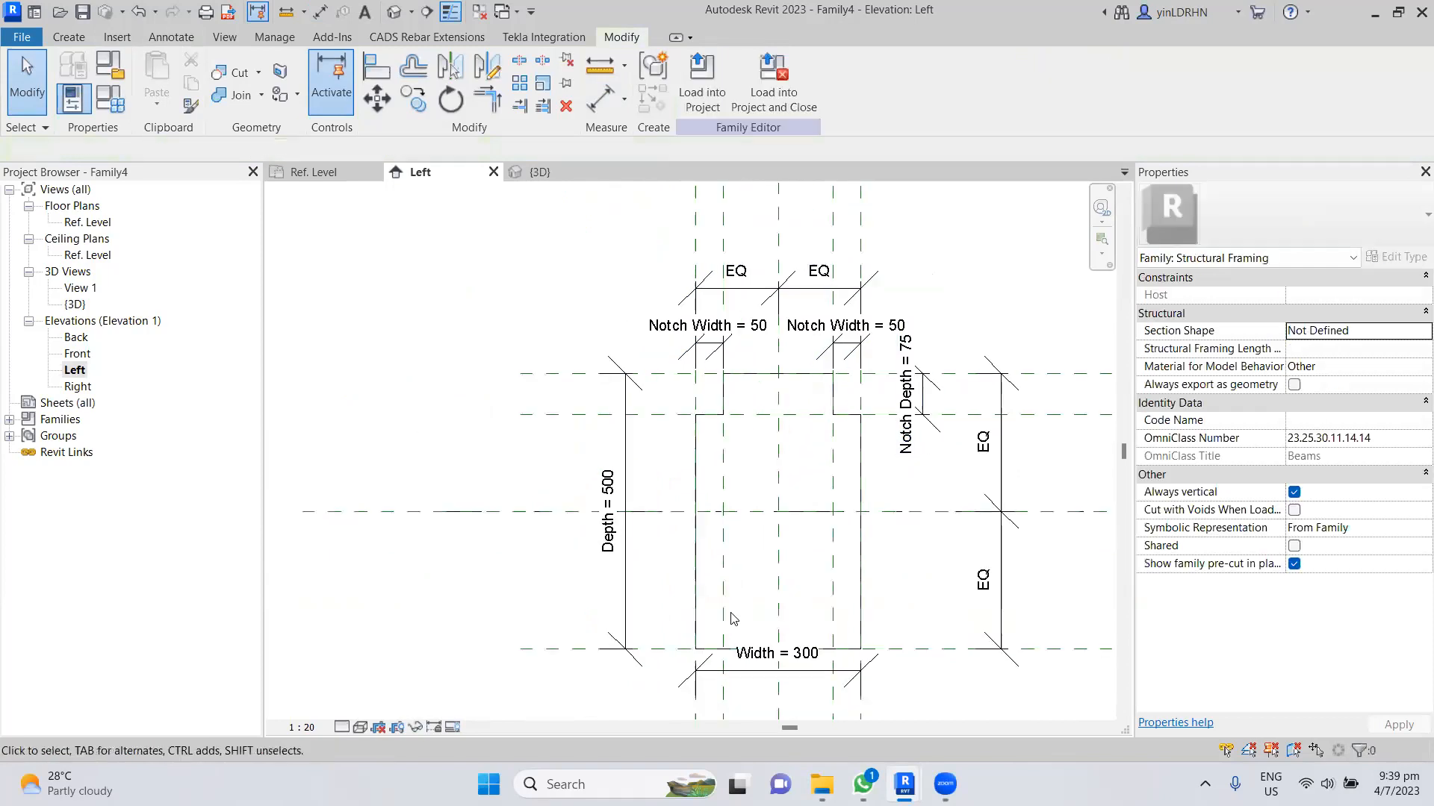
pyautogui.moveTo(654, 592); pyautogui.dragTo(561, 536, button='middle')
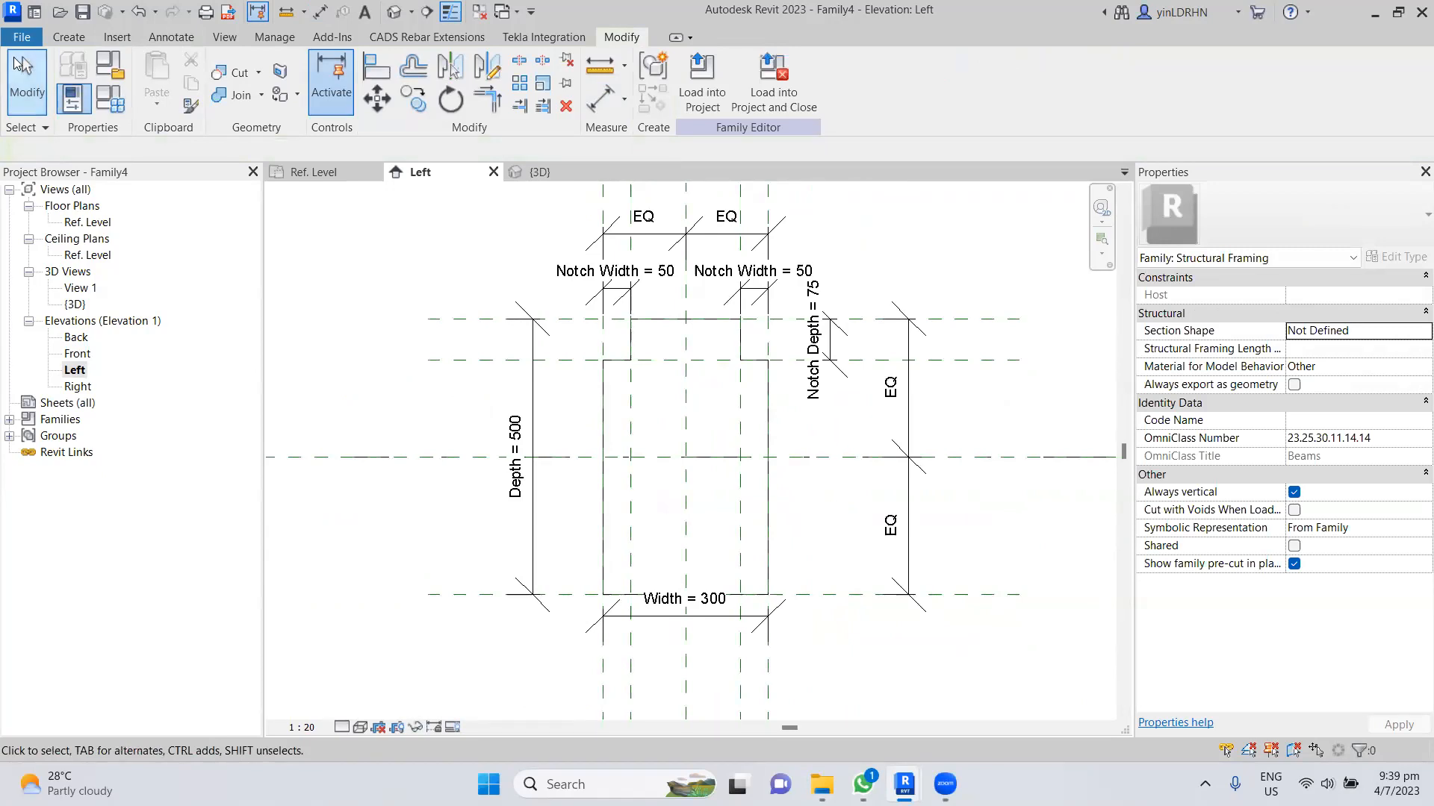
pyautogui.click(22, 36)
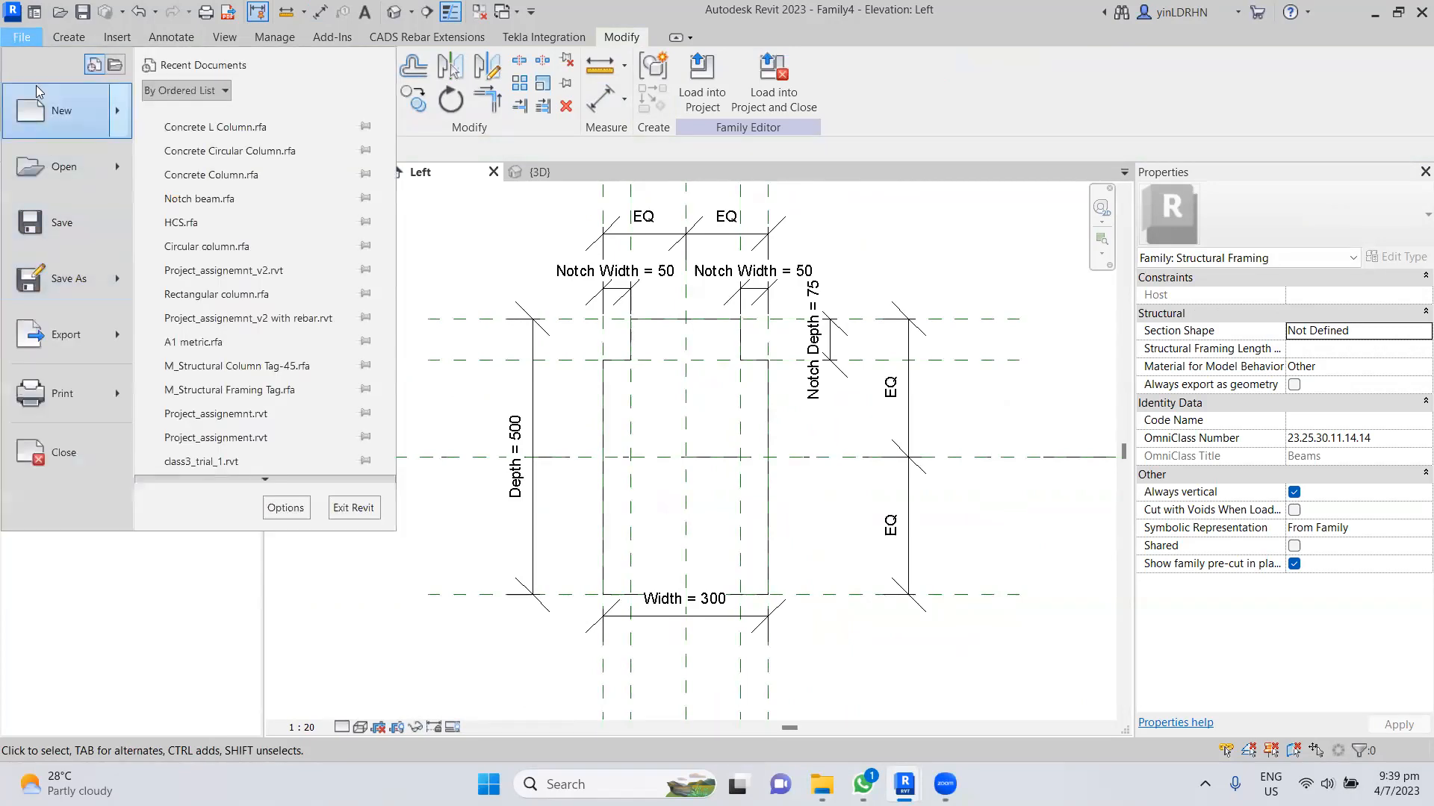
pyautogui.click(45, 276)
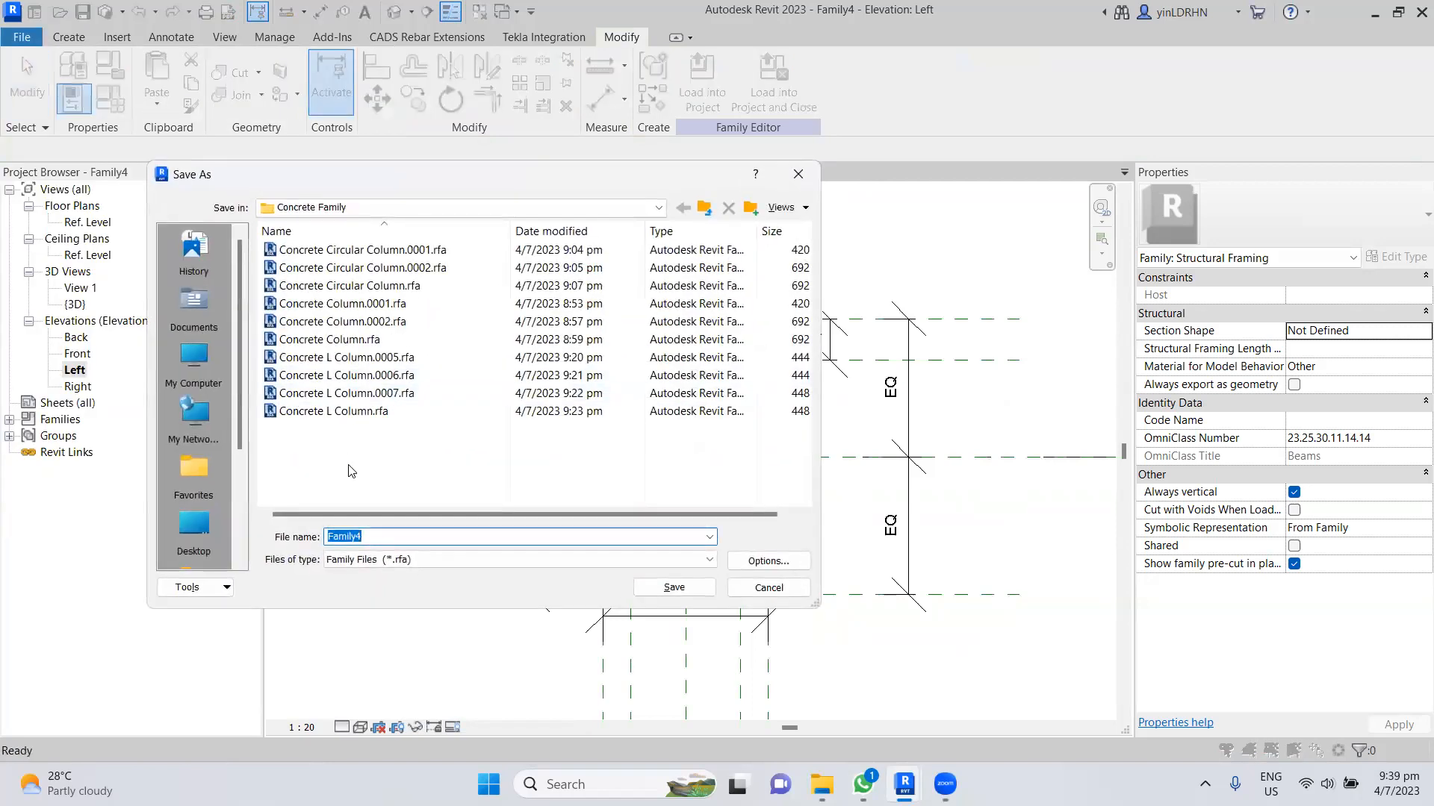
pyautogui.write('C')
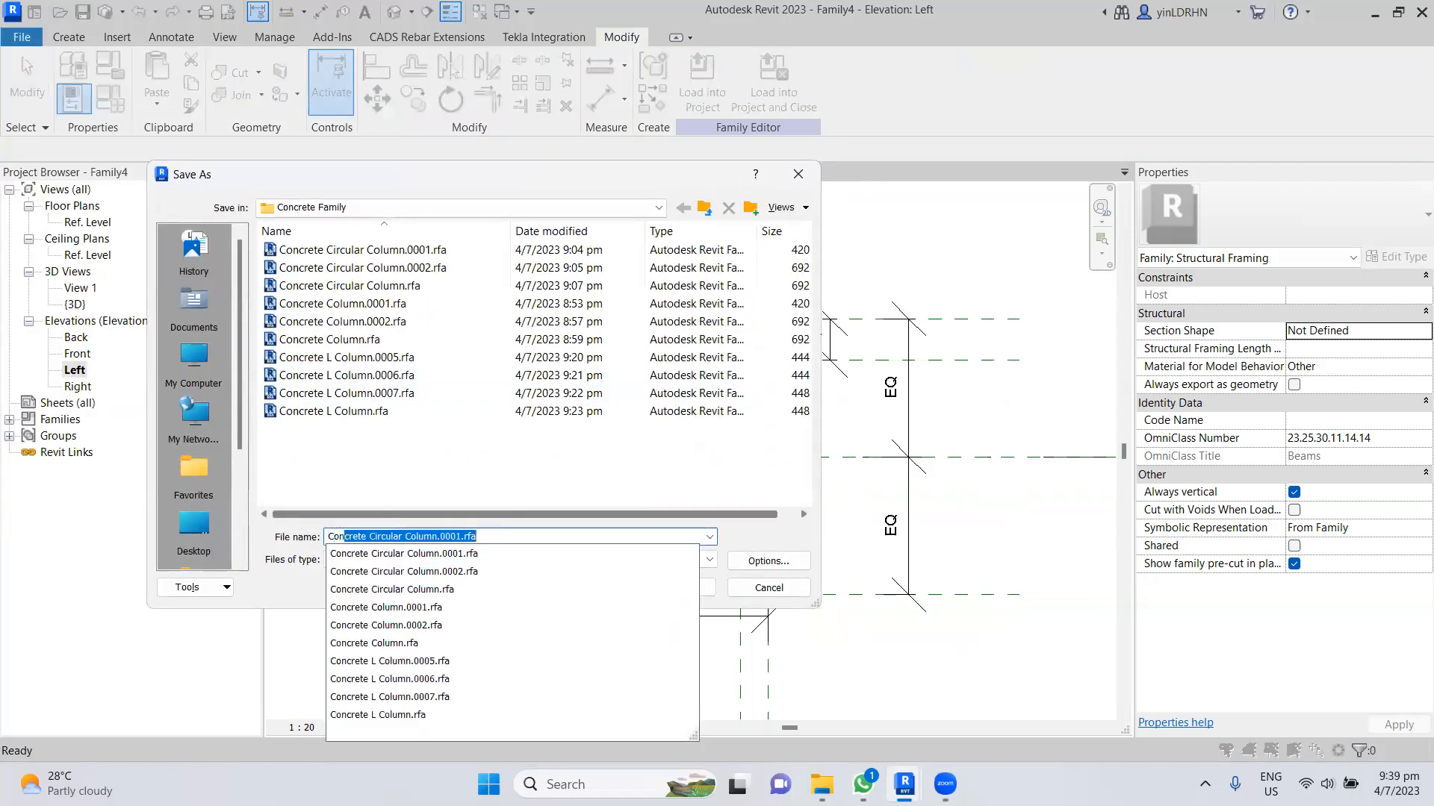
pyautogui.write('oncrete Notch')
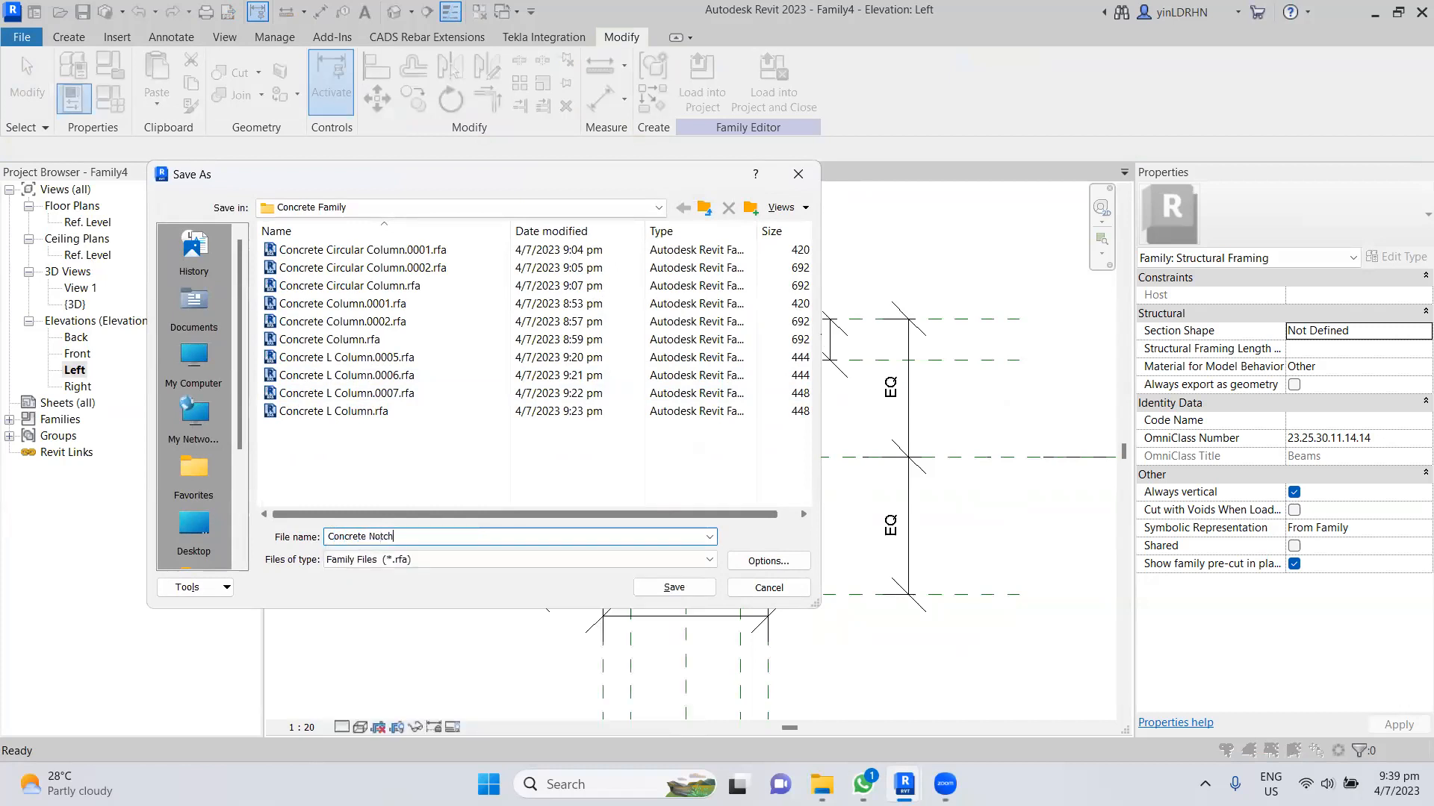
pyautogui.write(' Beam')
pyautogui.click(678, 589)
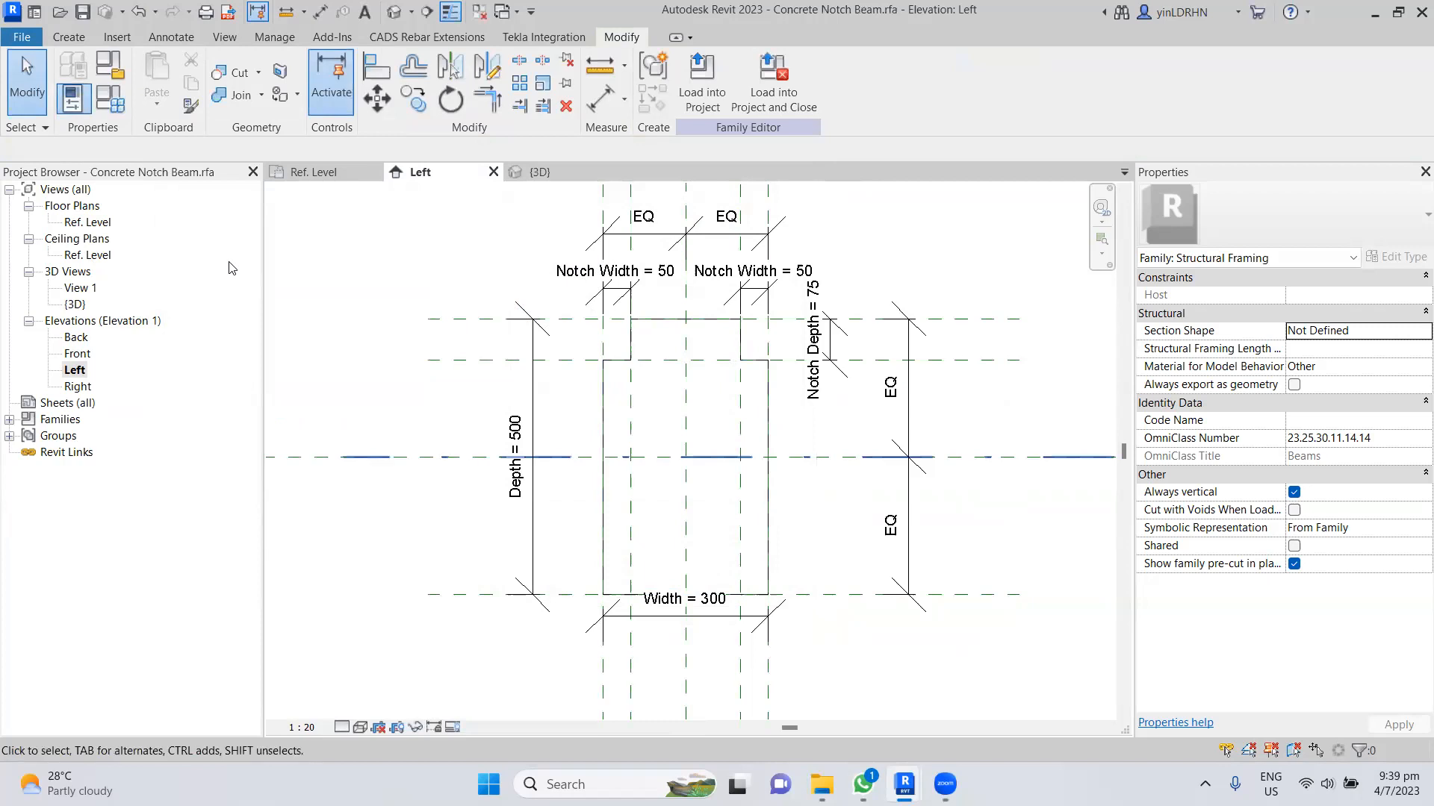
# - Create a family type named 300x500x50x75 and save the family
pyautogui.click(132, 104)
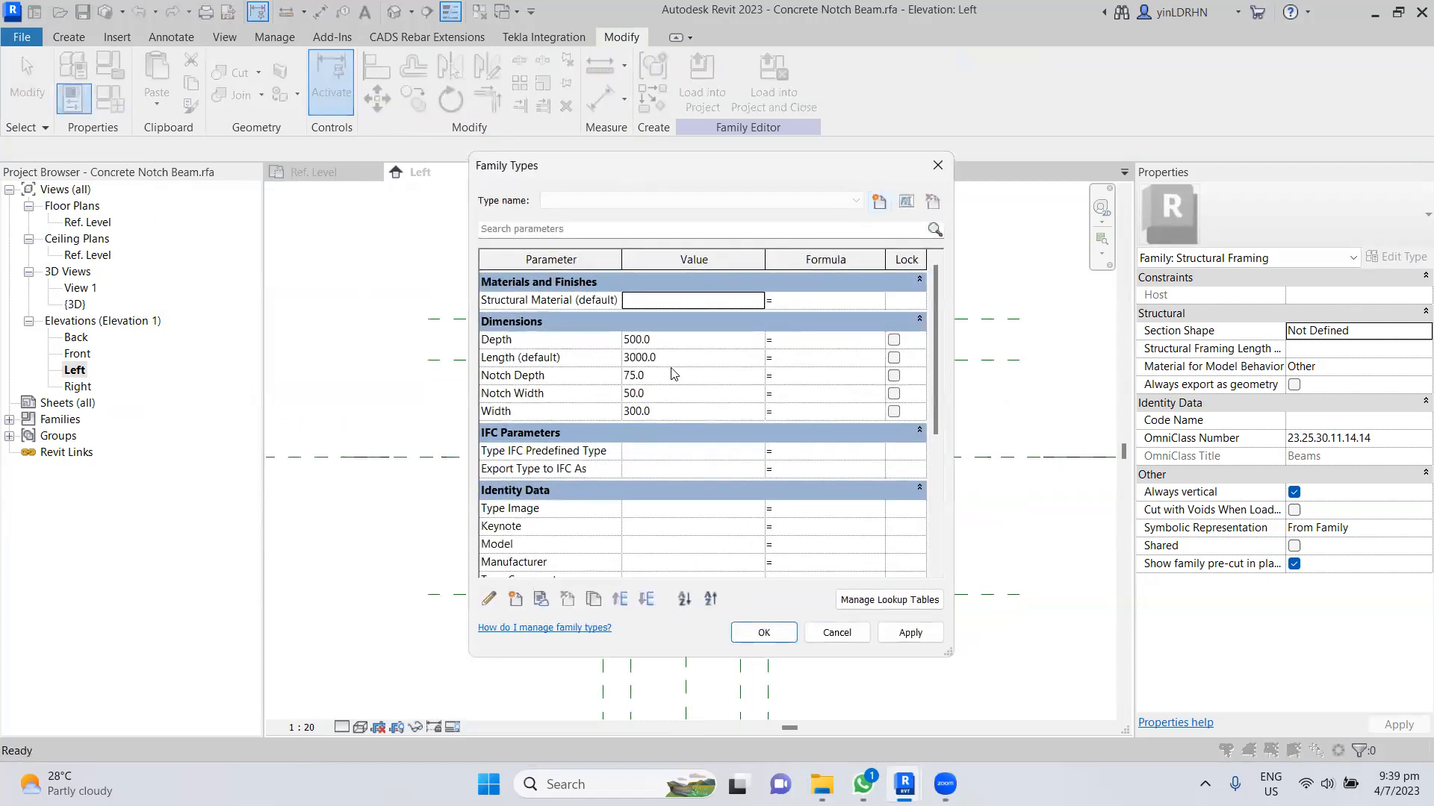
pyautogui.click(879, 202)
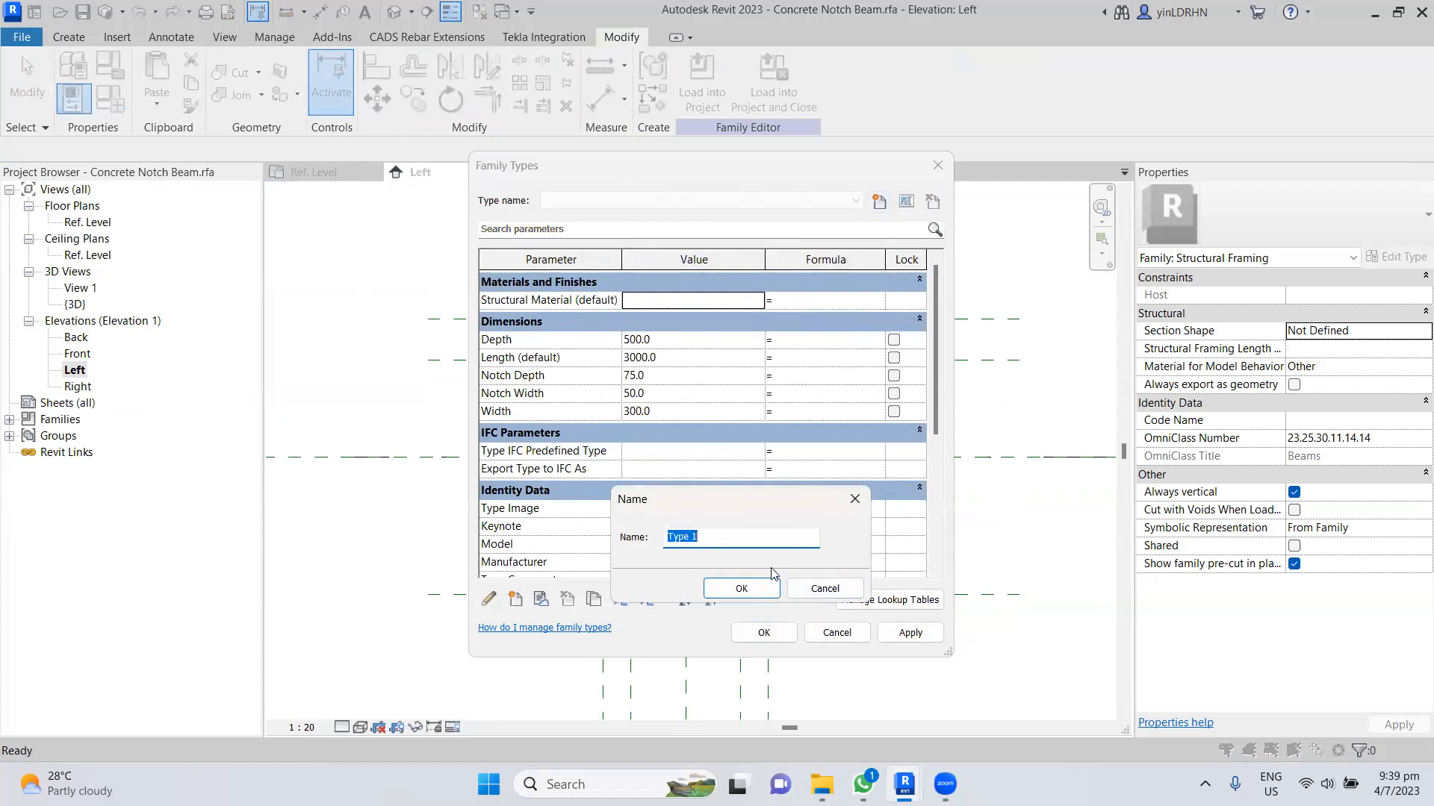
pyautogui.write('300x500x50x75')
pyautogui.click(741, 589)
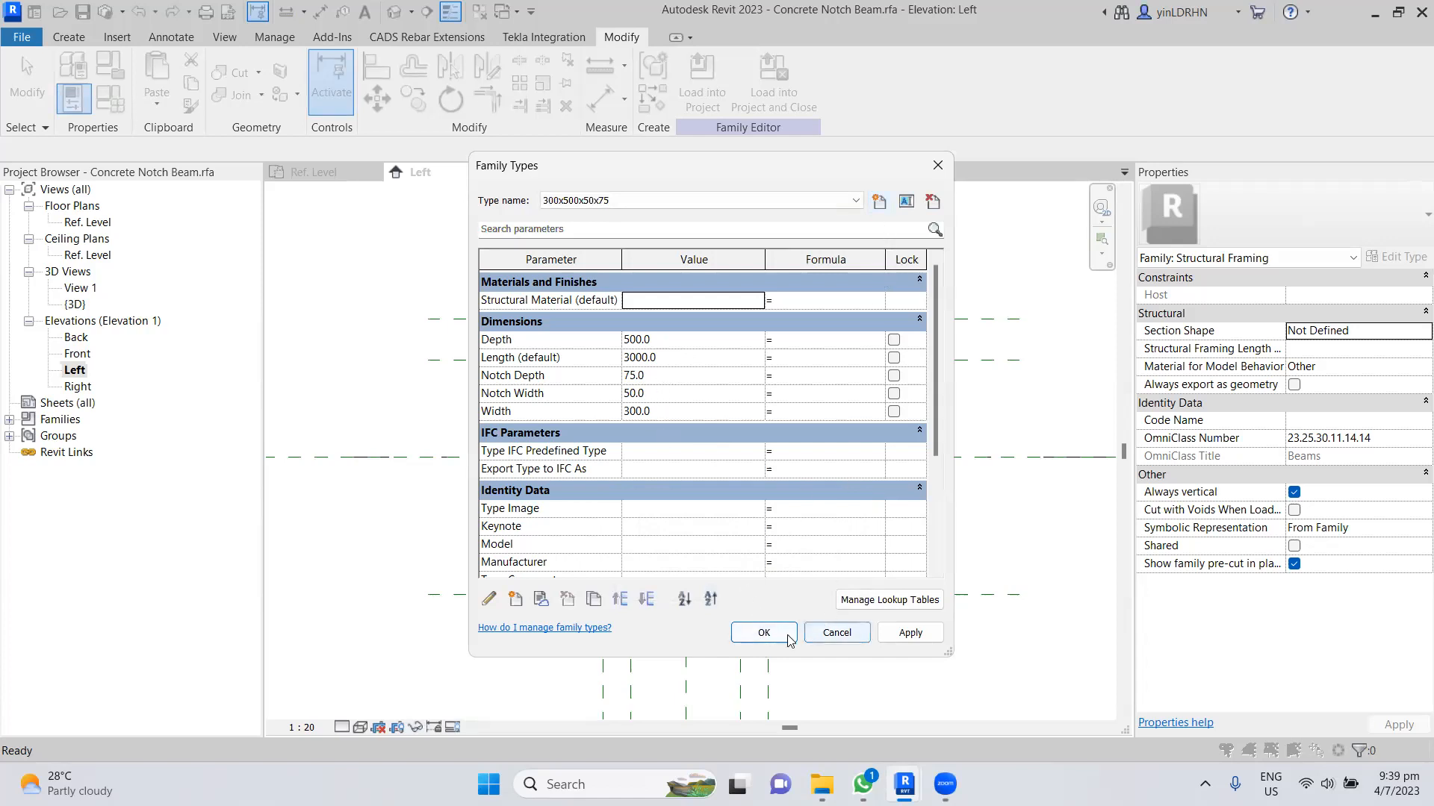
pyautogui.click(909, 633)
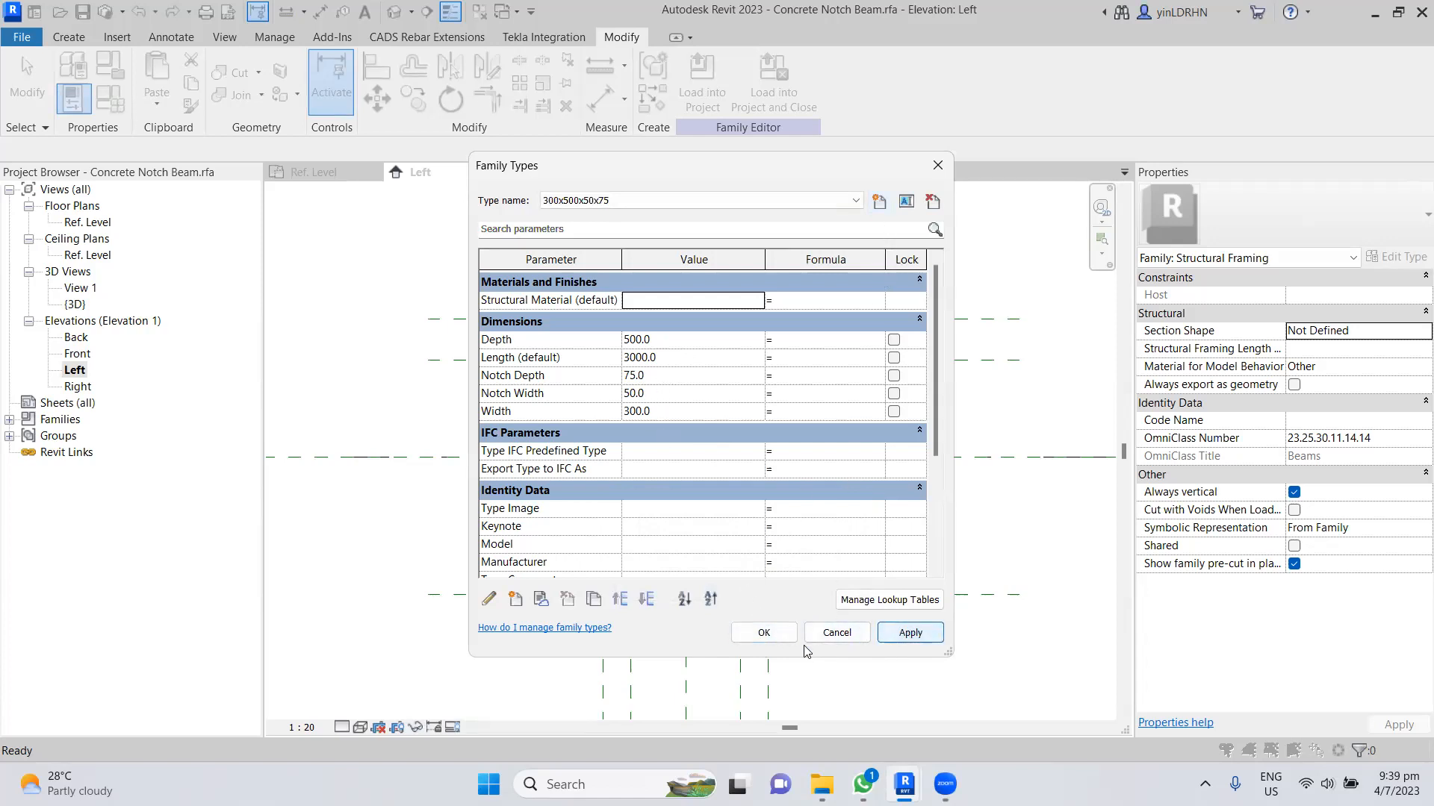
pyautogui.click(762, 633)
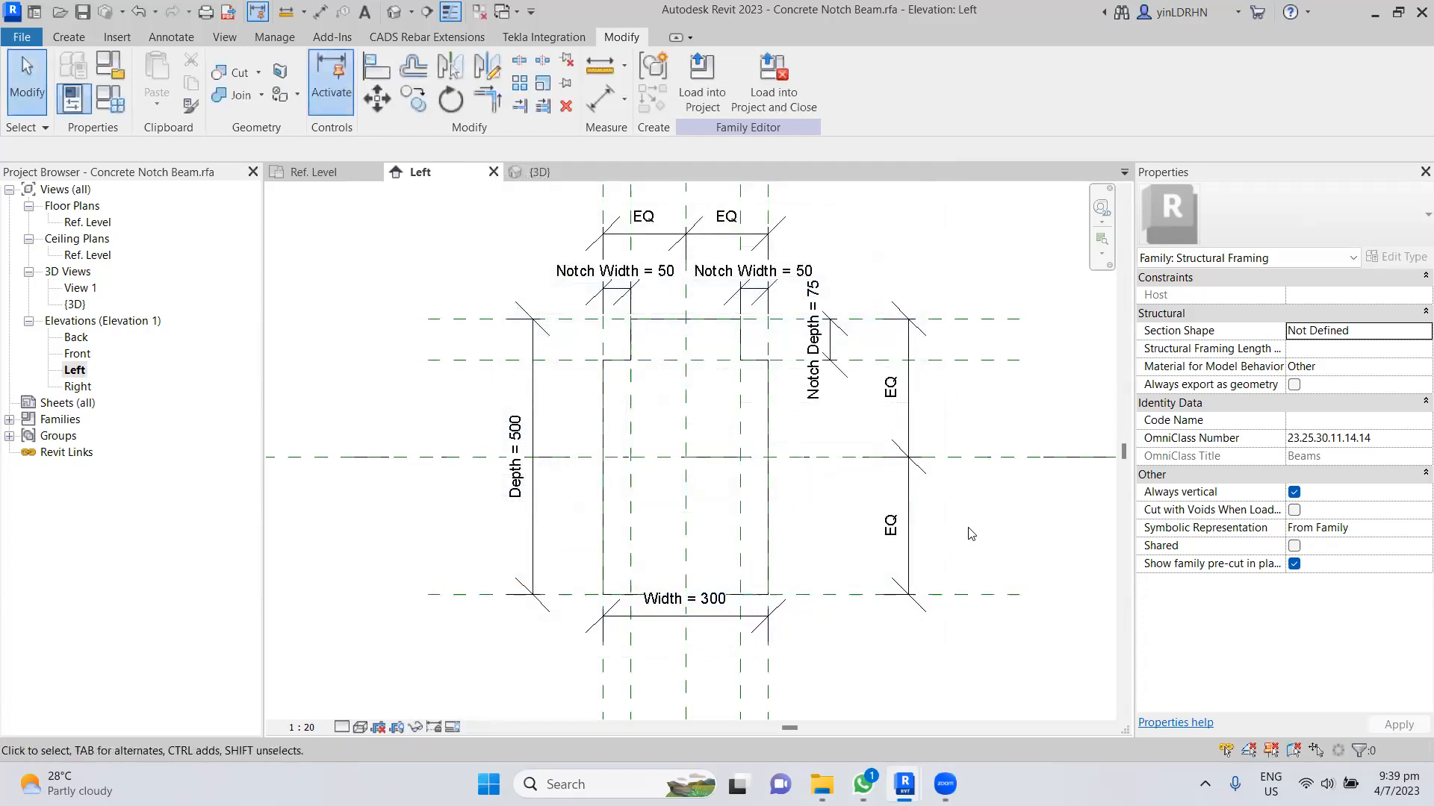
pyautogui.click(82, 12)
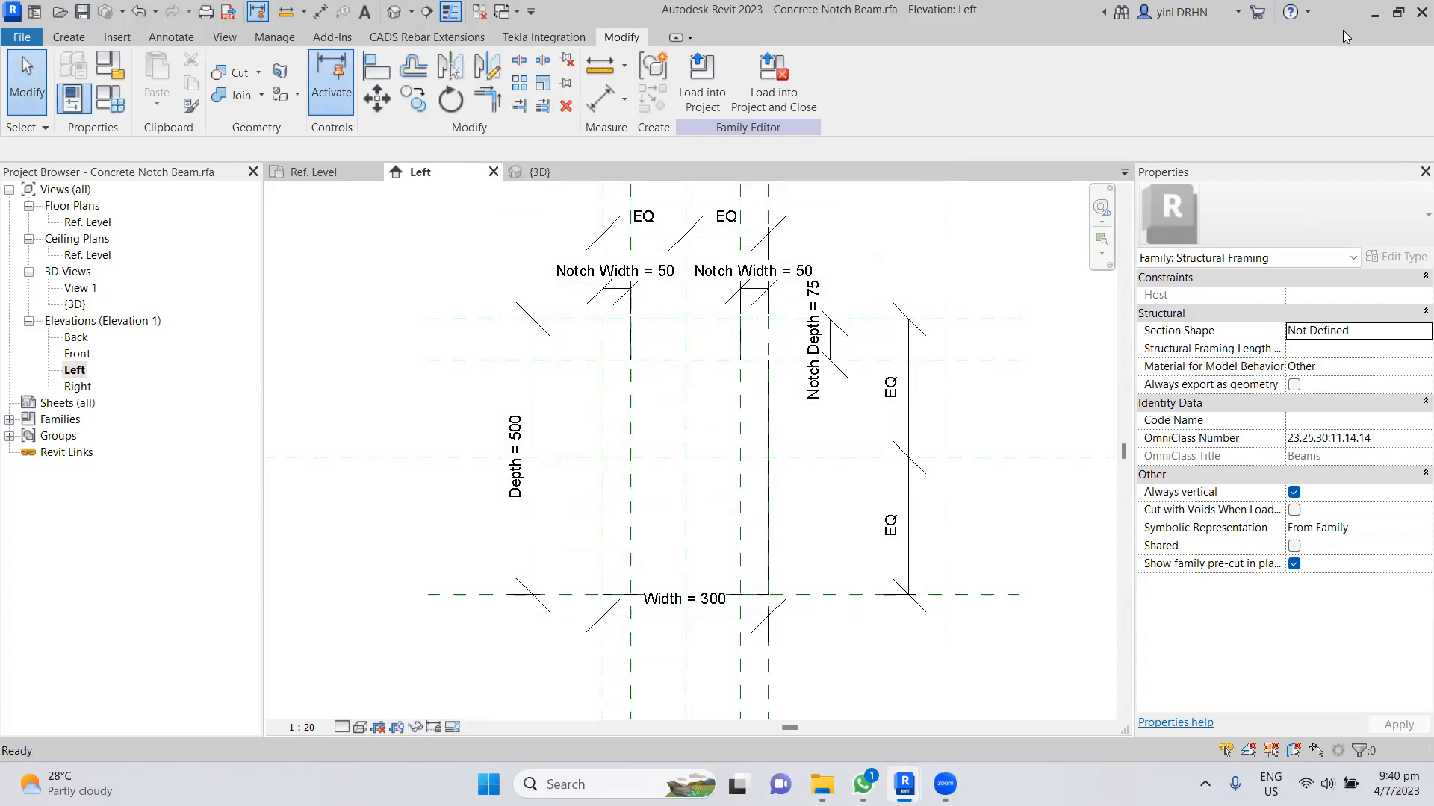
# - Switch to the structural project and save it as Family trial in the Building Modelling folder on the desktop
pyautogui.click(1374, 12)
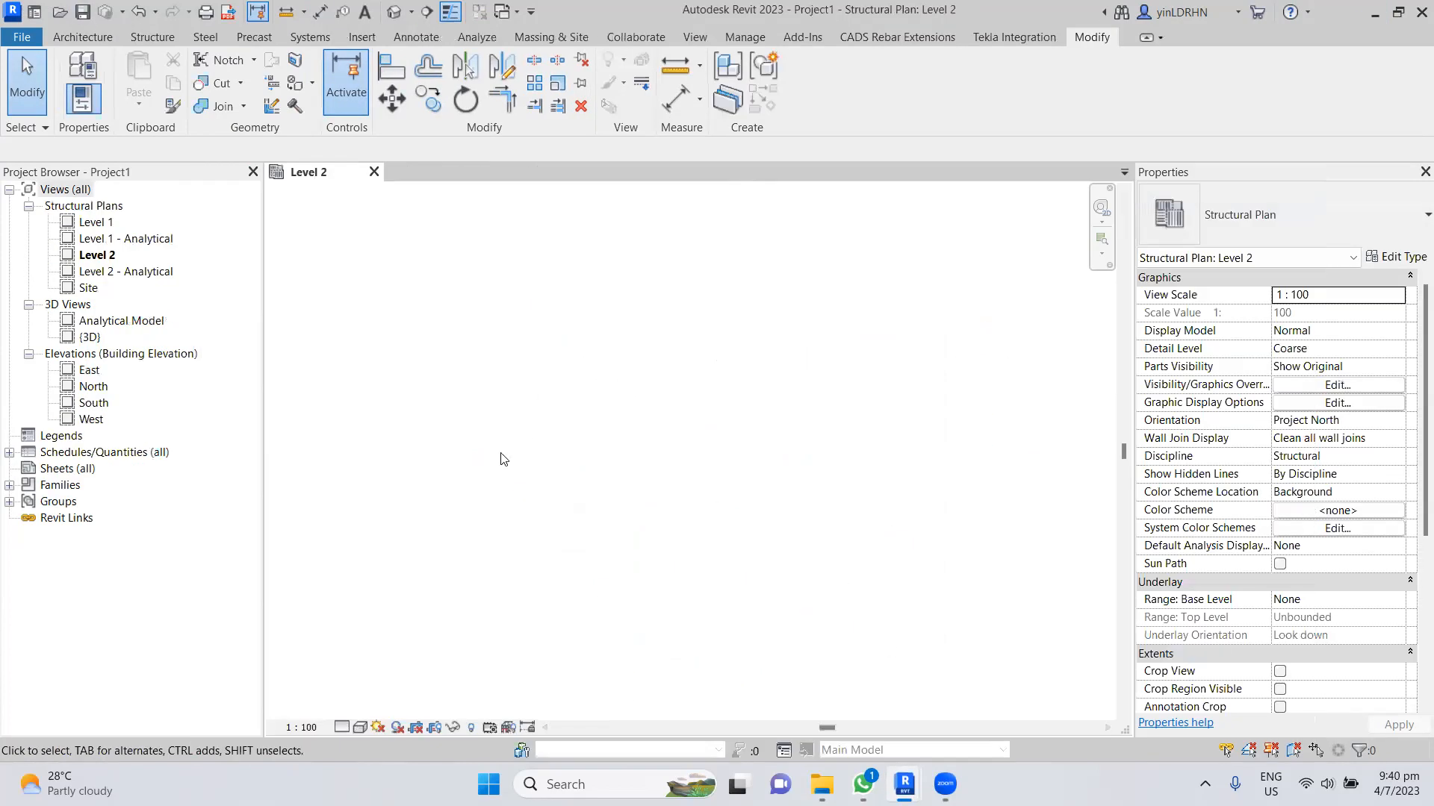
pyautogui.click(155, 36)
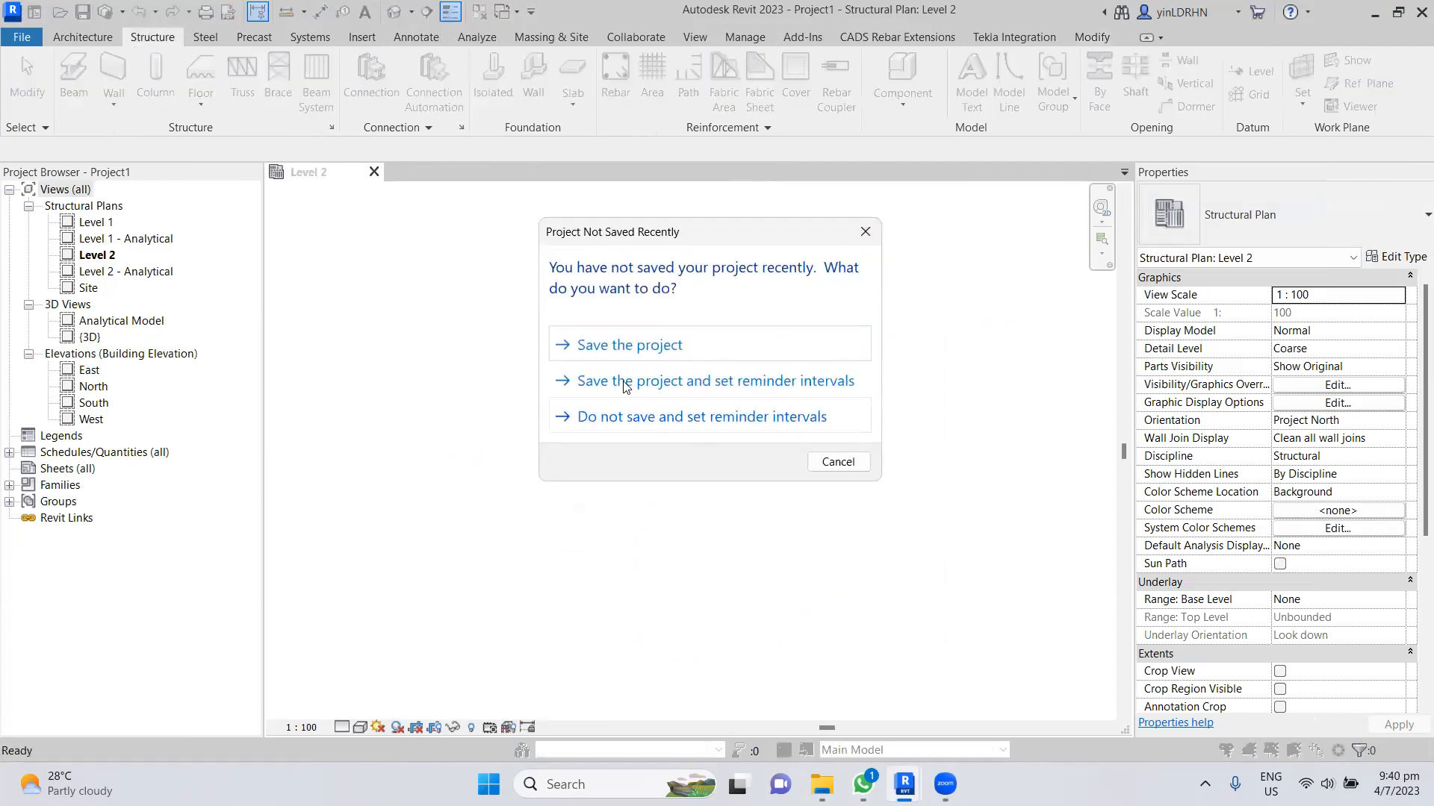
pyautogui.click(625, 381)
pyautogui.click(933, 662)
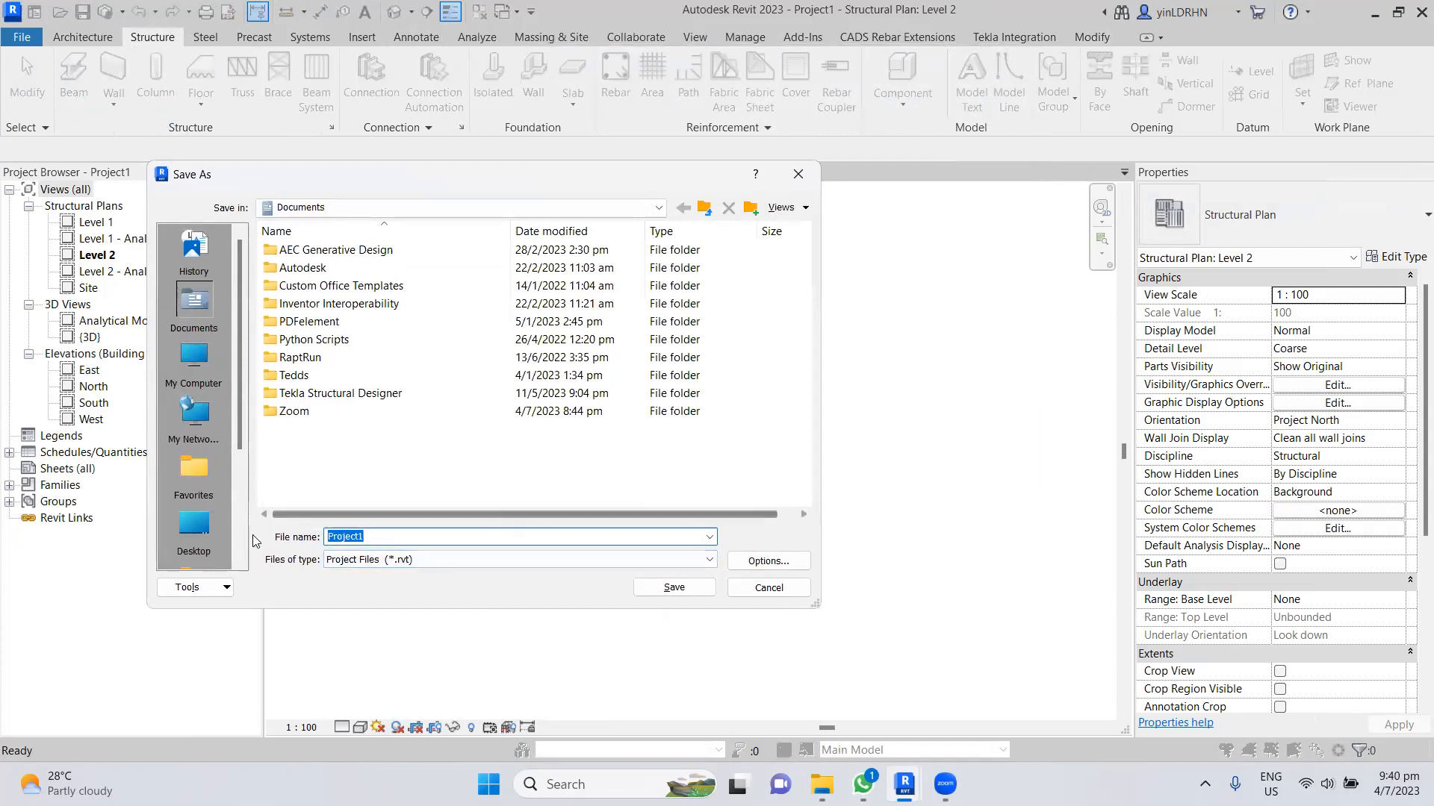
pyautogui.click(180, 534)
pyautogui.doubleClick(289, 447)
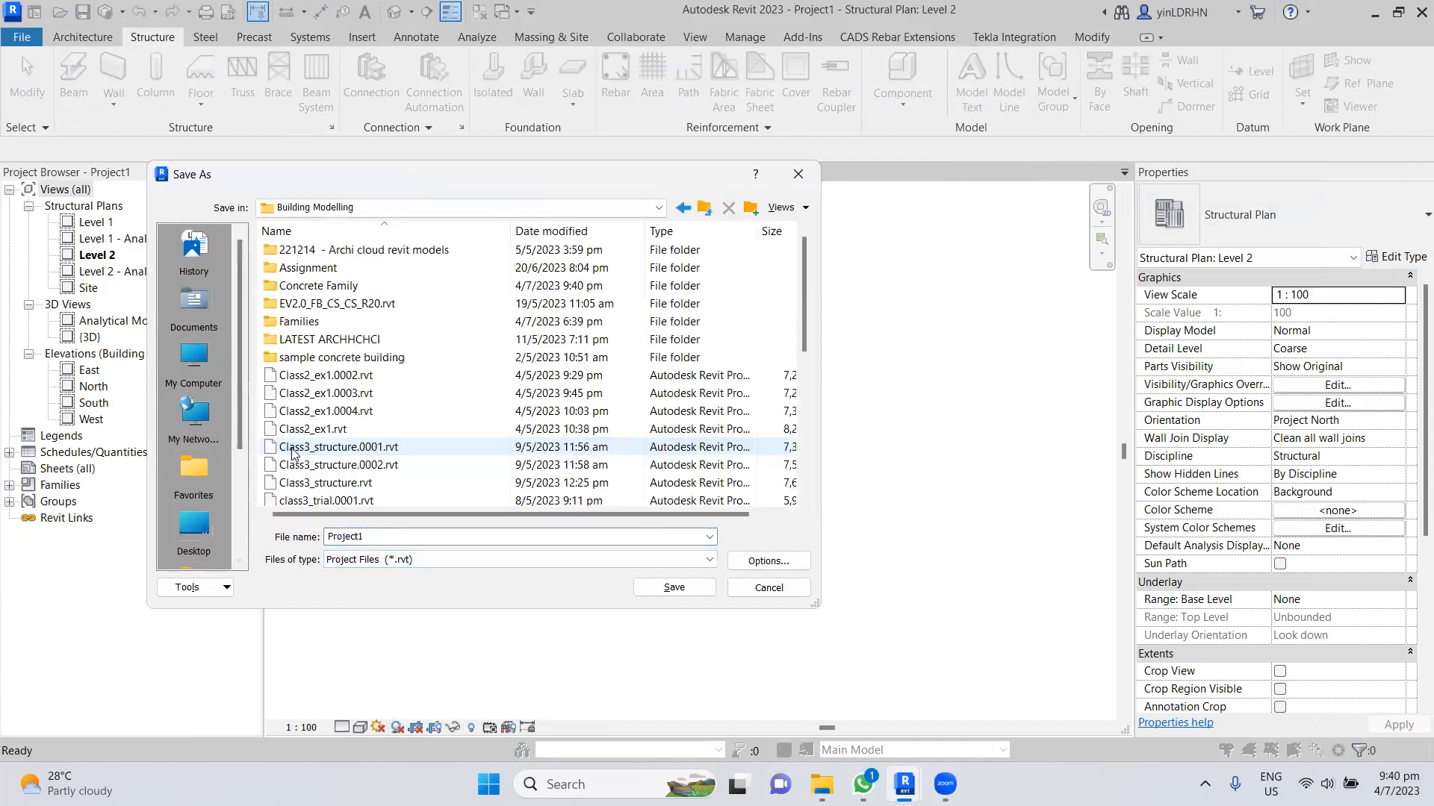
pyautogui.doubleClick(475, 537)
pyautogui.write('Family tri')
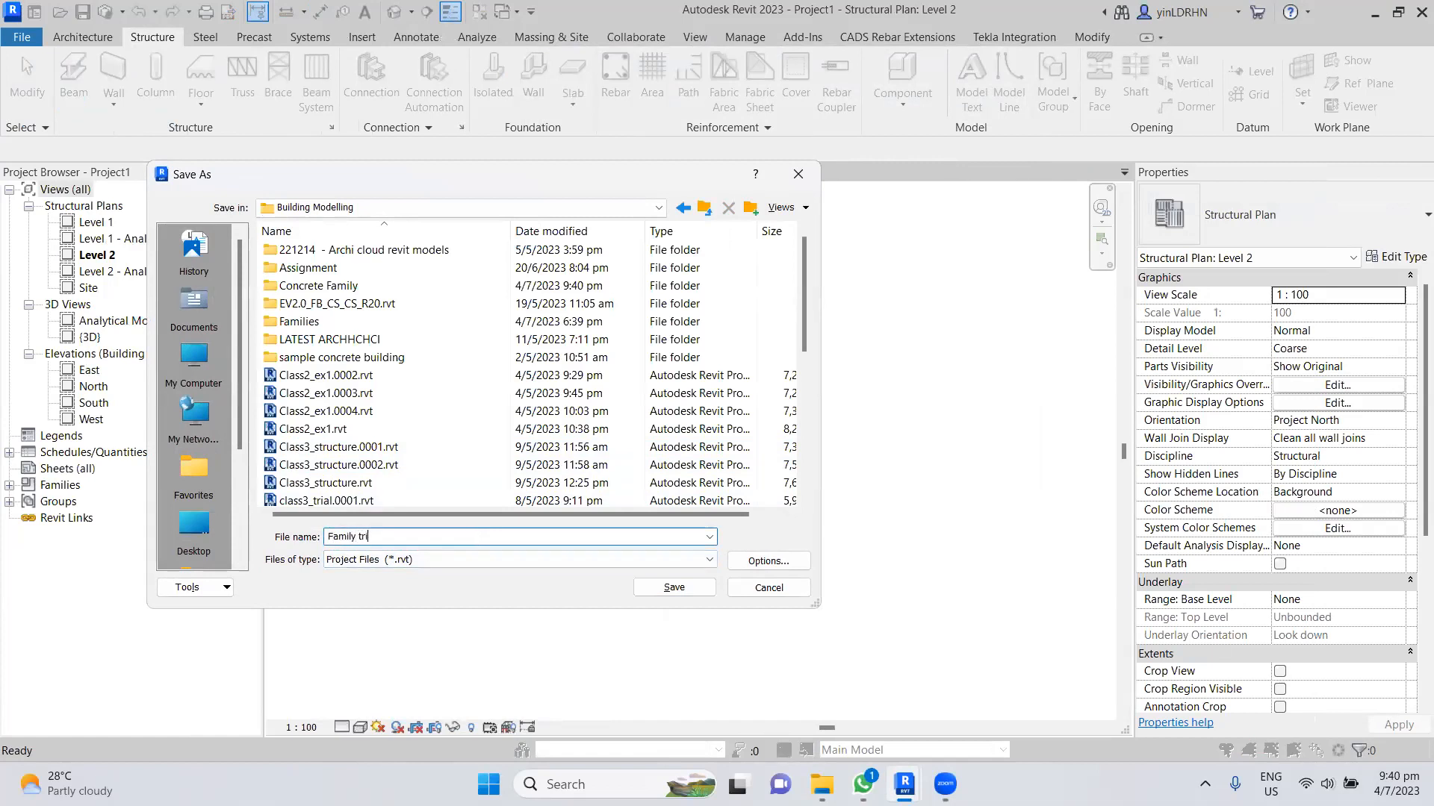
pyautogui.click(656, 587)
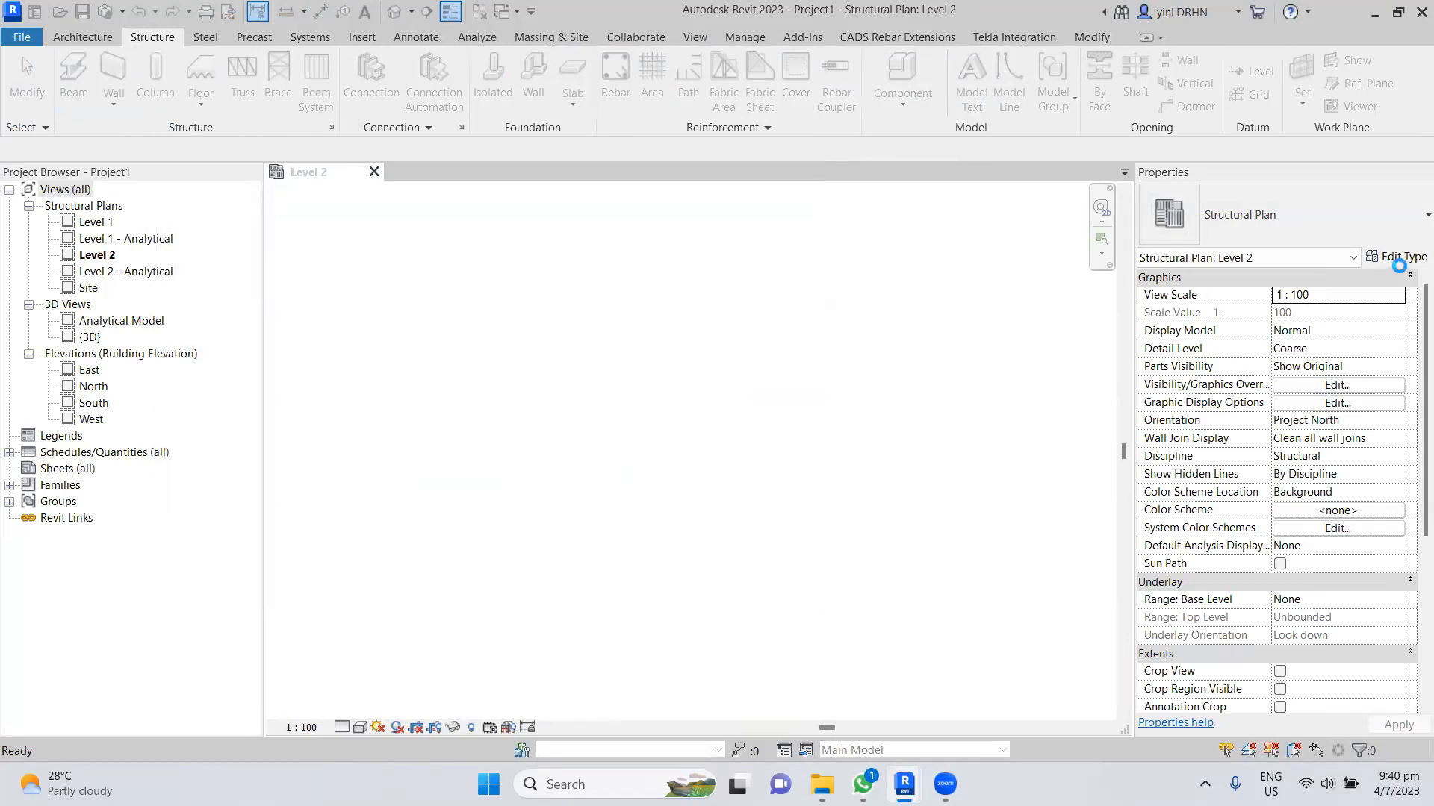
# - Start the Beam command and load the Concrete Notch Beam family from the Concrete Family folder, using its 300x500x50x75 type
pyautogui.press('b')
pyautogui.press('m')
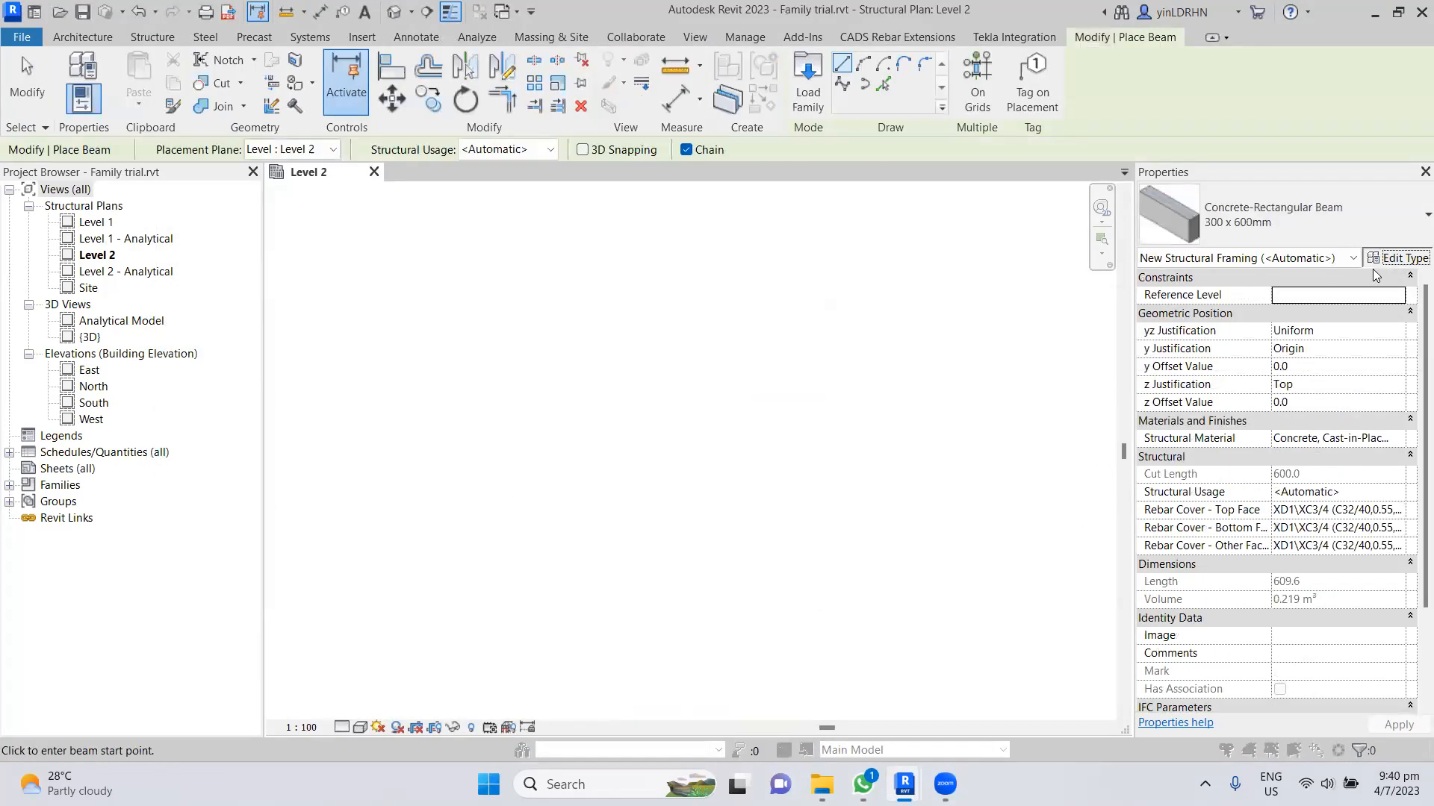
pyautogui.click(1378, 261)
pyautogui.click(1236, 82)
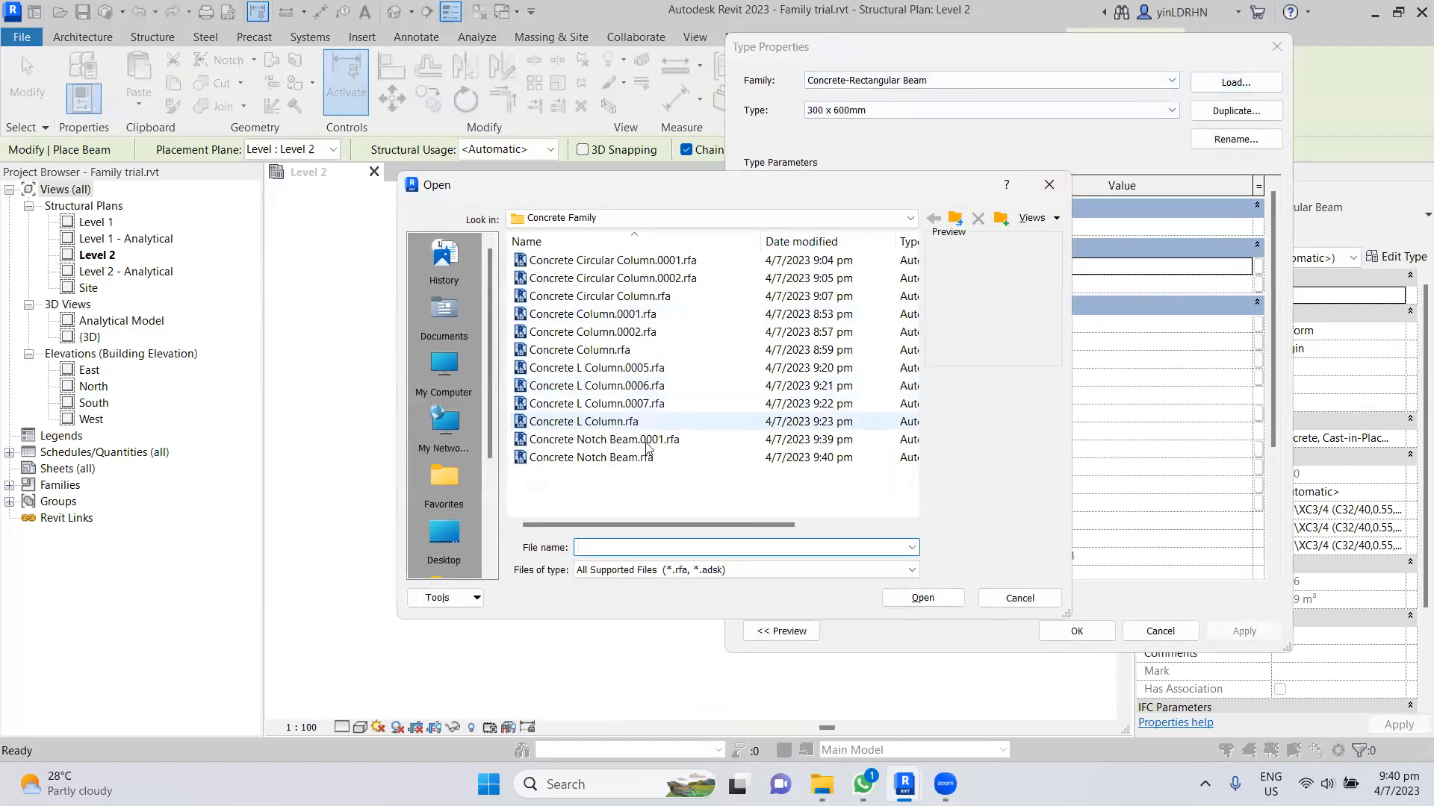
pyautogui.click(610, 458)
pyautogui.click(923, 597)
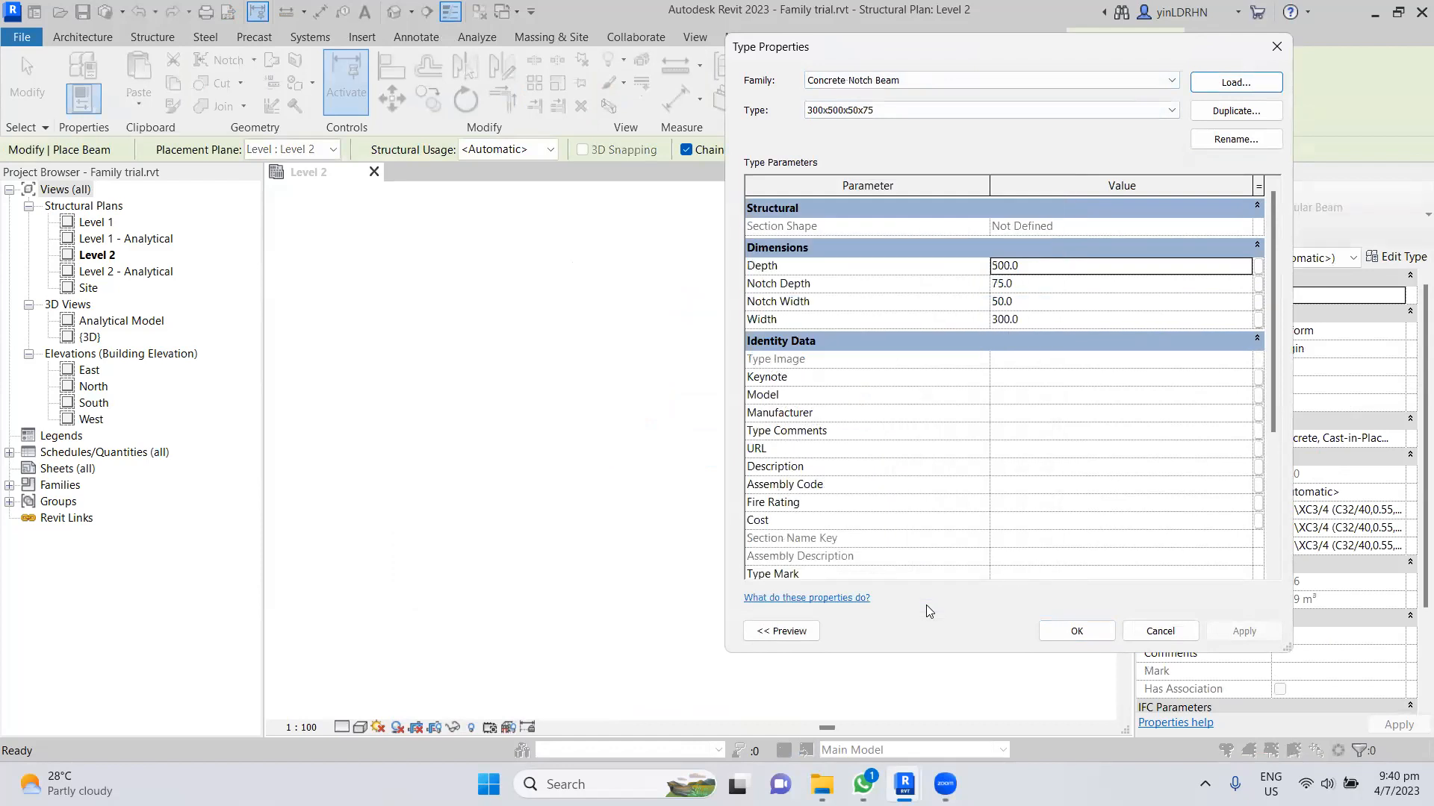
pyautogui.click(1102, 633)
# - Place a horizontal notch beam about 7800 mm long on the Level 2 plan
pyautogui.click(383, 359)
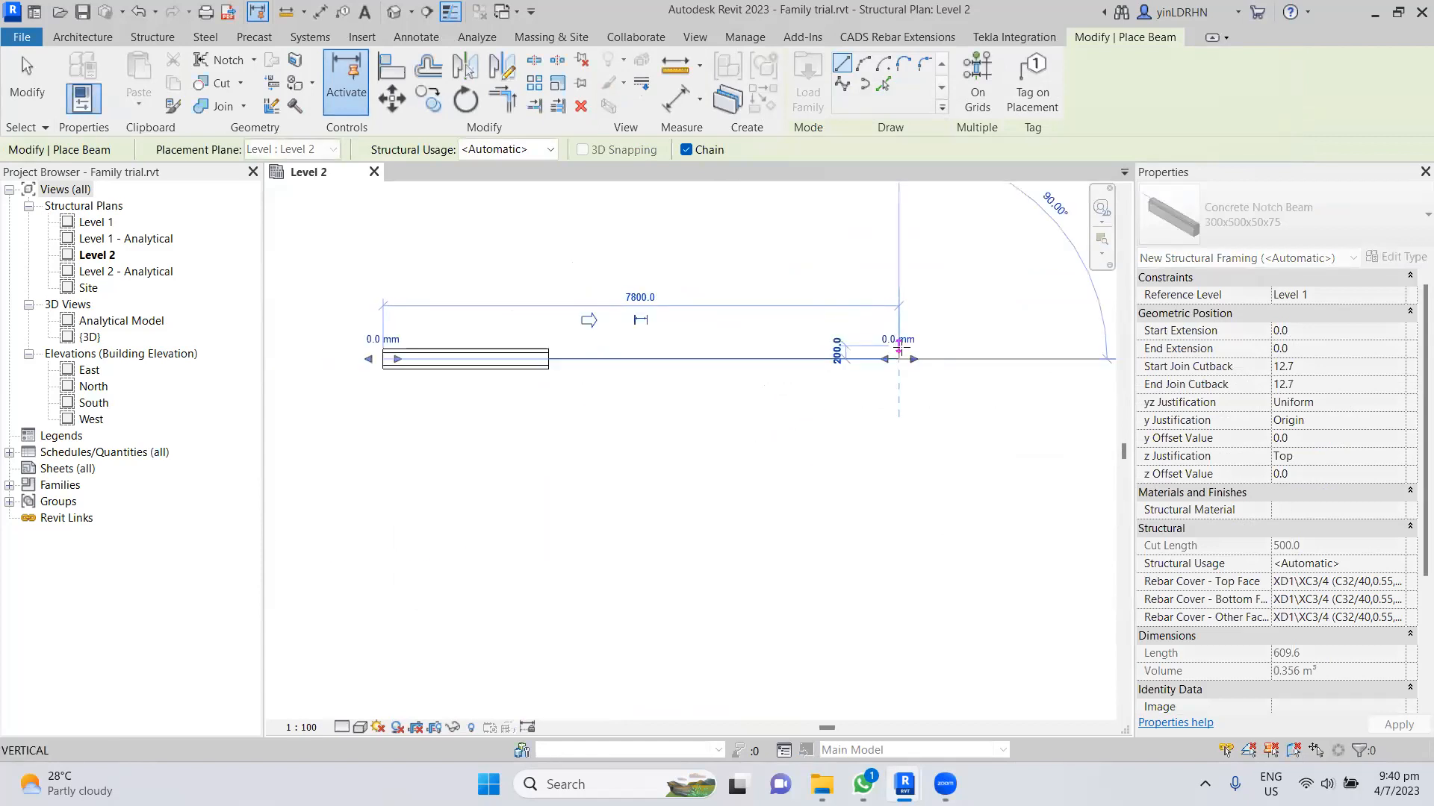
pyautogui.click(899, 348)
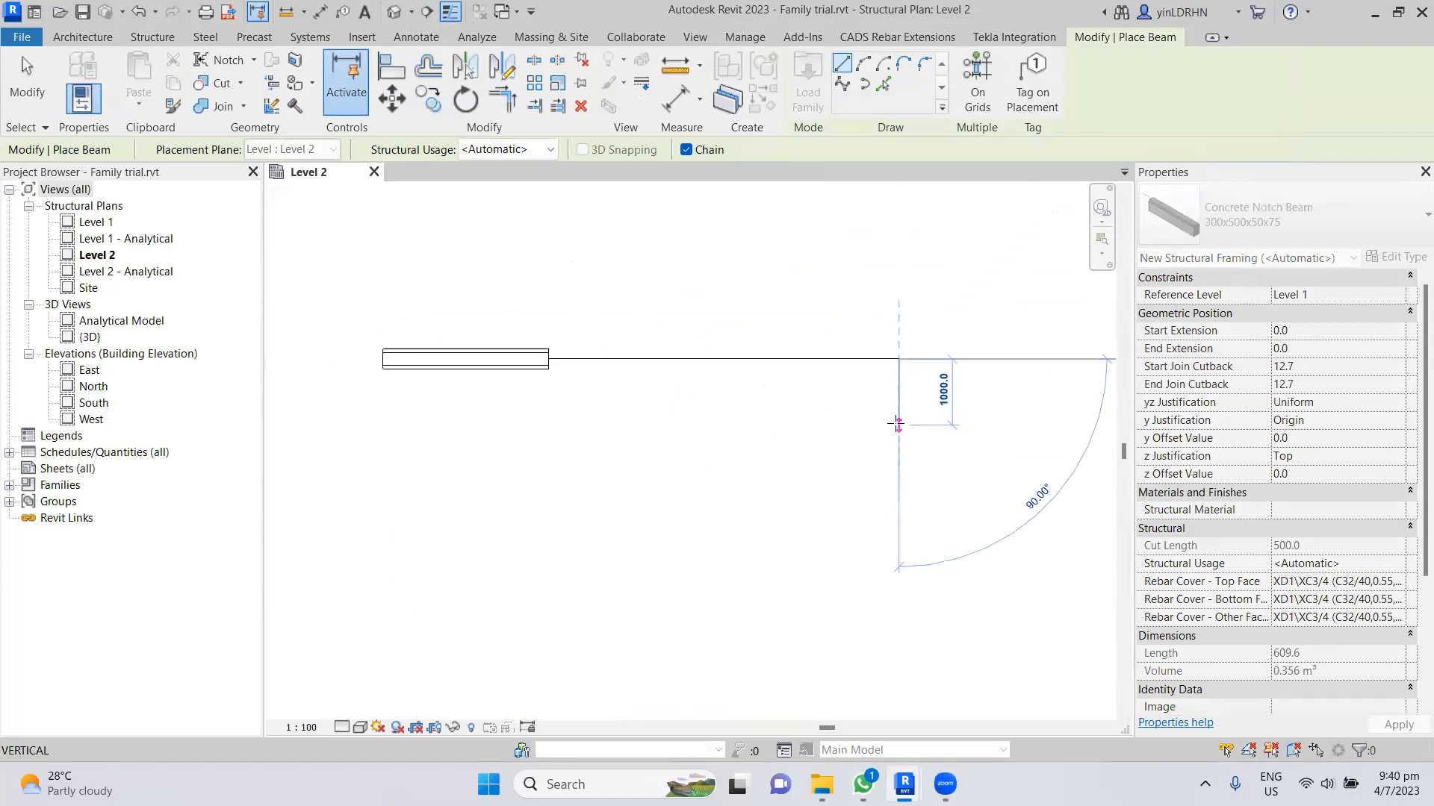
pyautogui.press('Escape')
pyautogui.press('Escape')
# - Shorten the placed beam to its drawn solid's end, and set its length to 300 mm
pyautogui.click(543, 368)
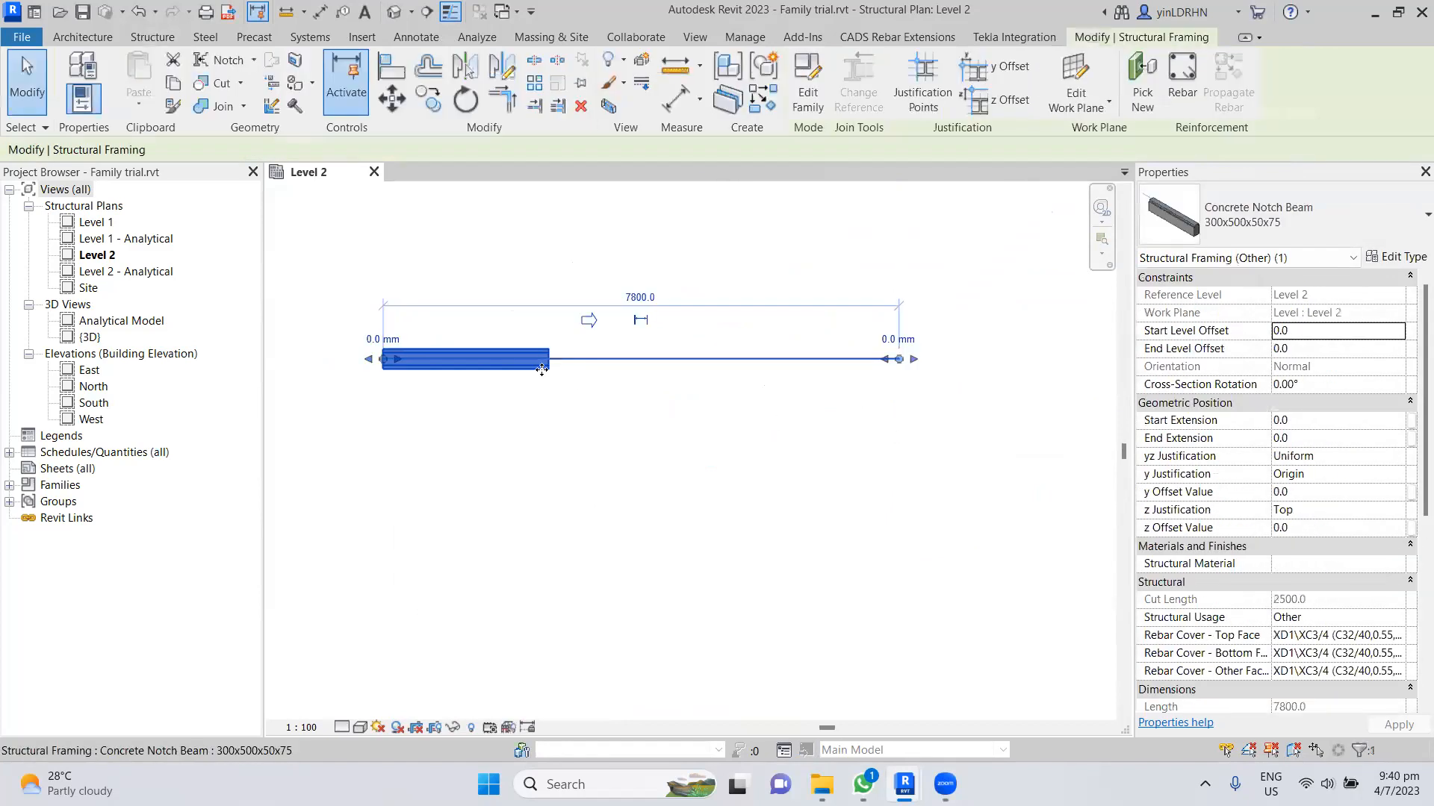
pyautogui.scroll(2, 546, 369)
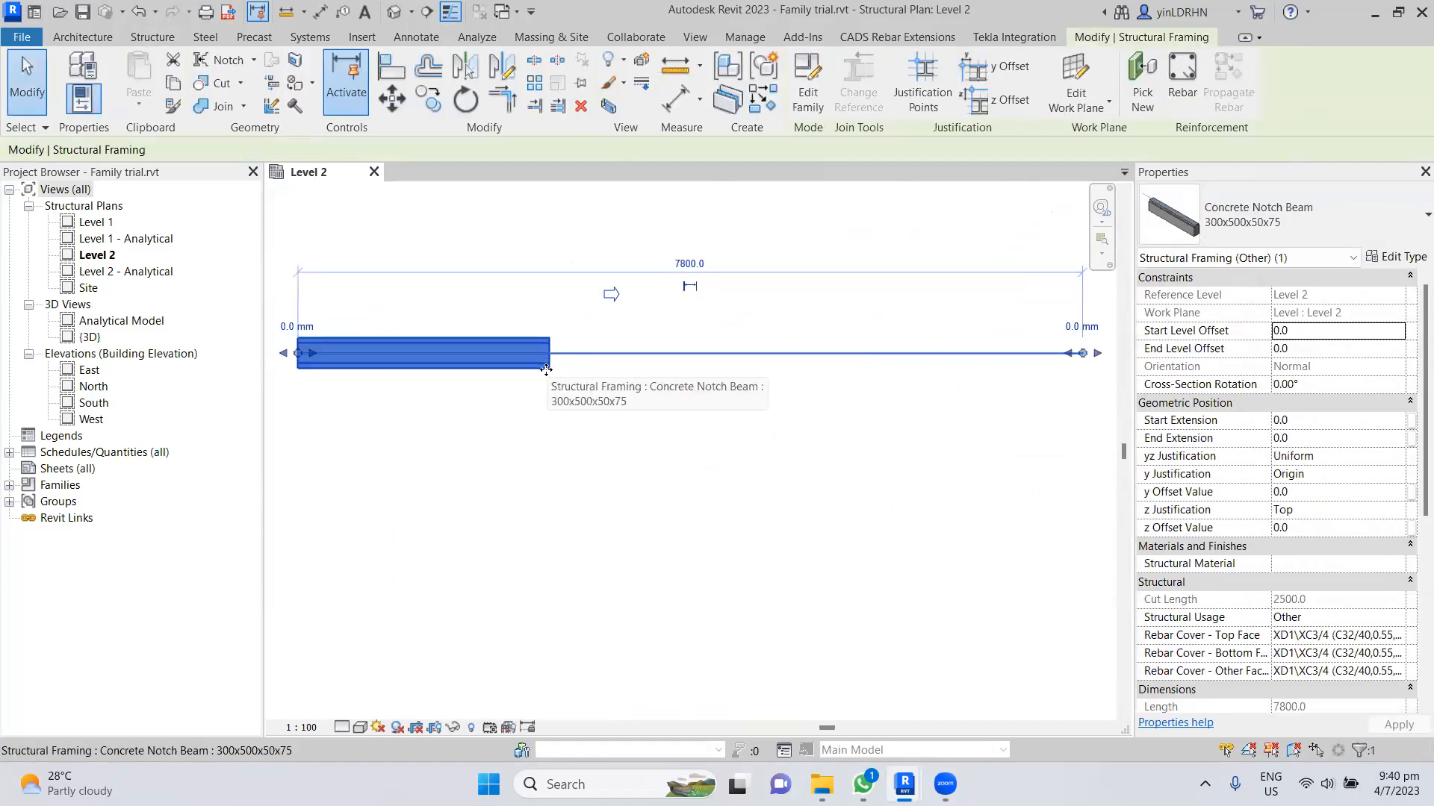
pyautogui.moveTo(1083, 358); pyautogui.dragTo(549, 354)
pyautogui.click(422, 291)
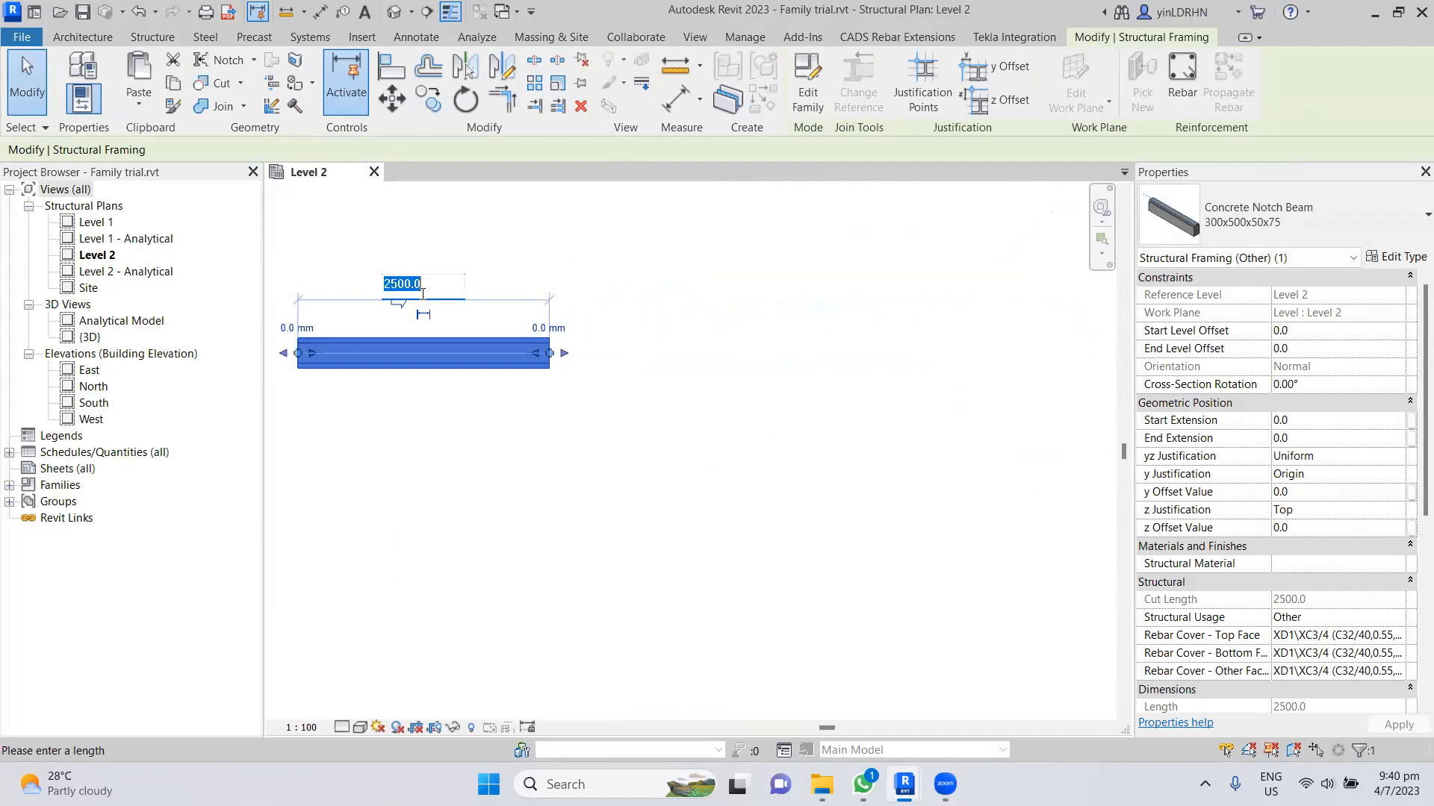
pyautogui.write('300')
pyautogui.press('Return')
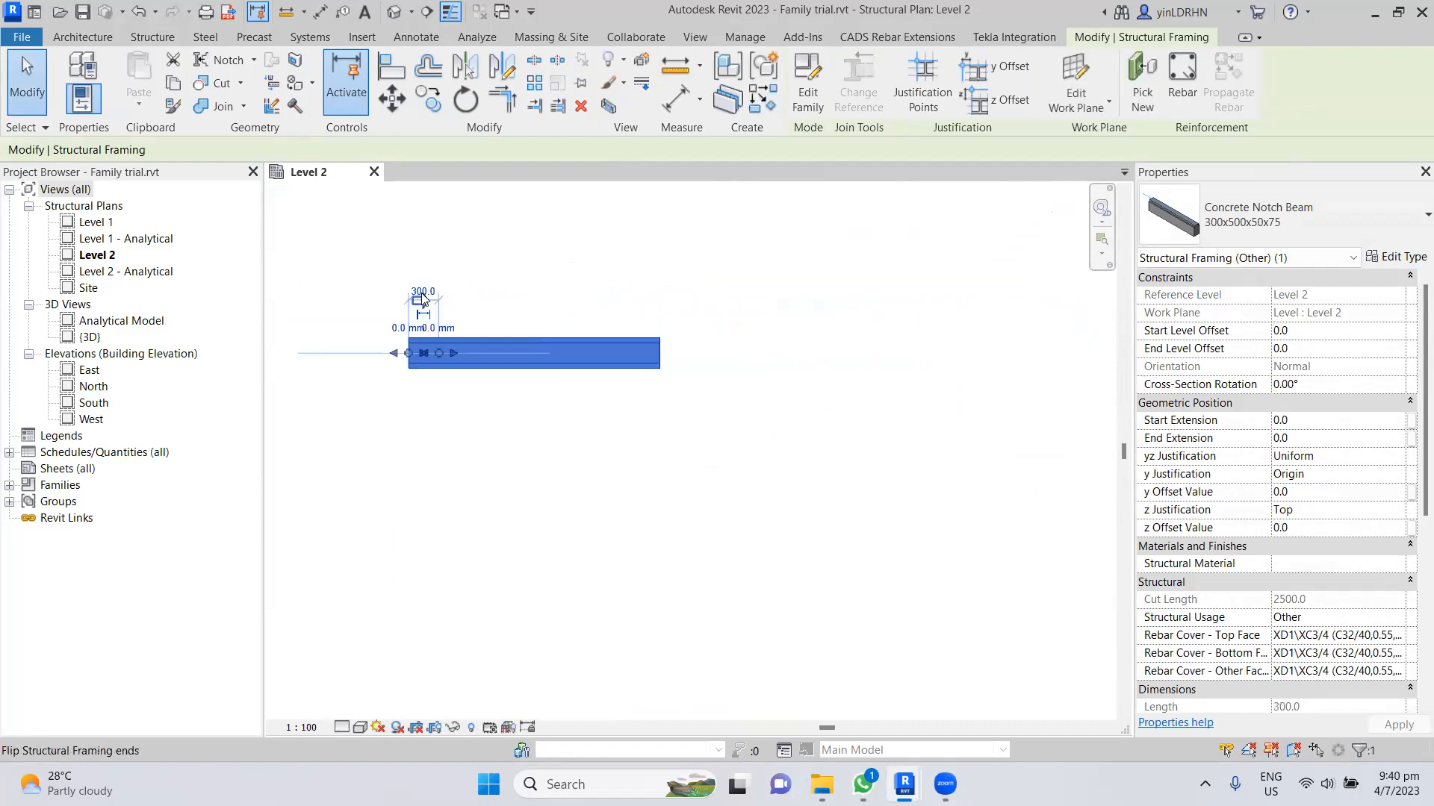
pyautogui.click(422, 291)
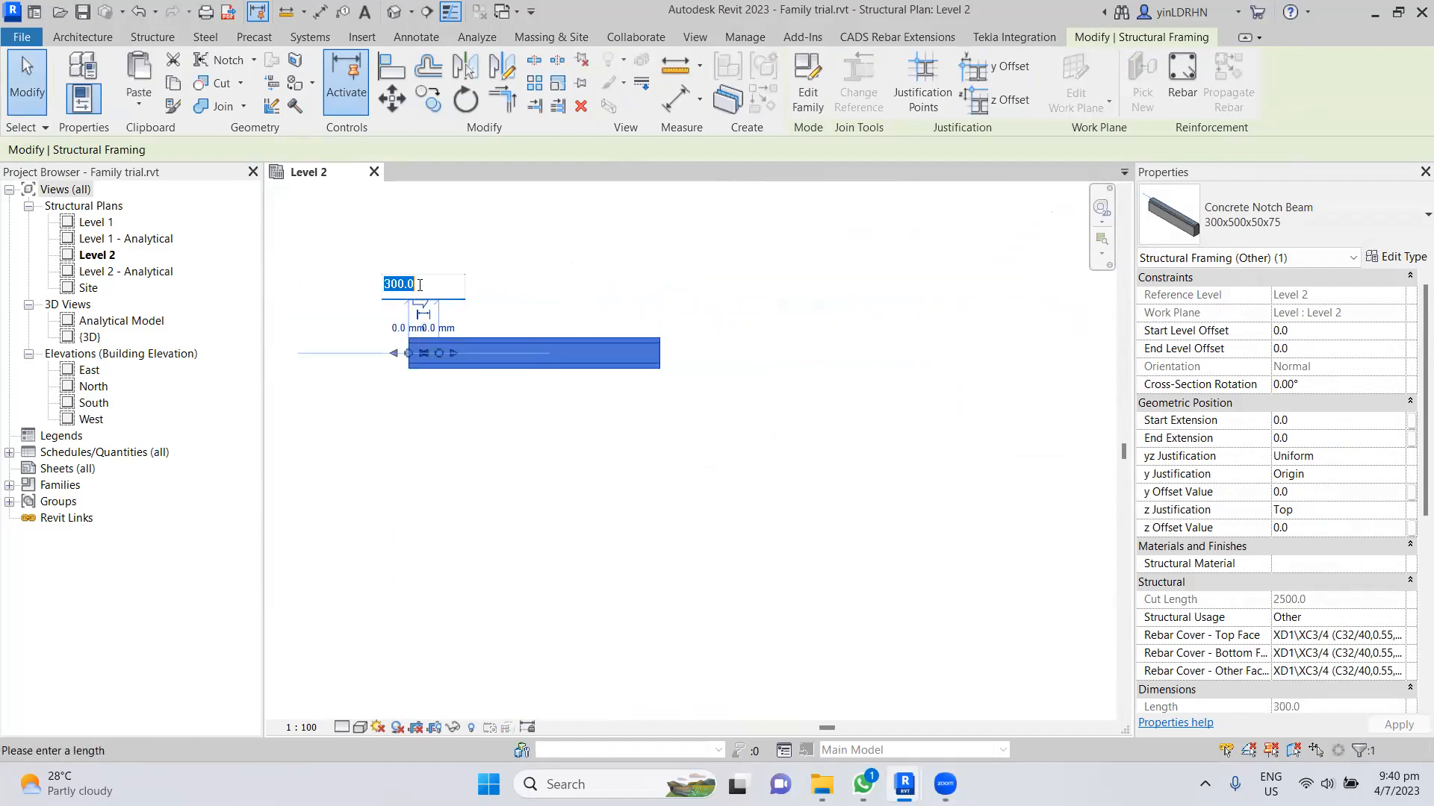
pyautogui.press('Escape')
# - Delete the notch beam from the Level 2 plan
pyautogui.click(528, 400)
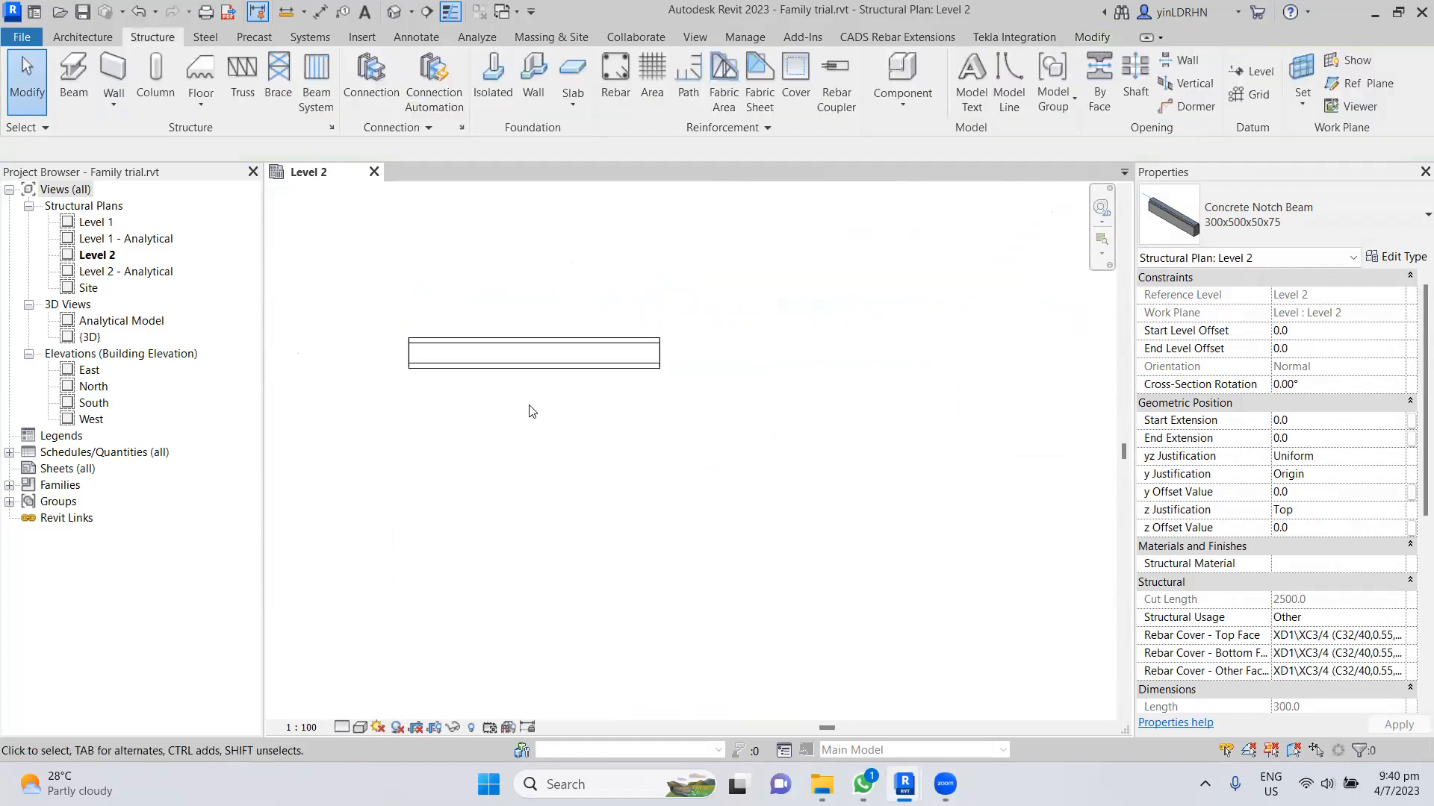
pyautogui.moveTo(344, 312); pyautogui.dragTo(792, 439)
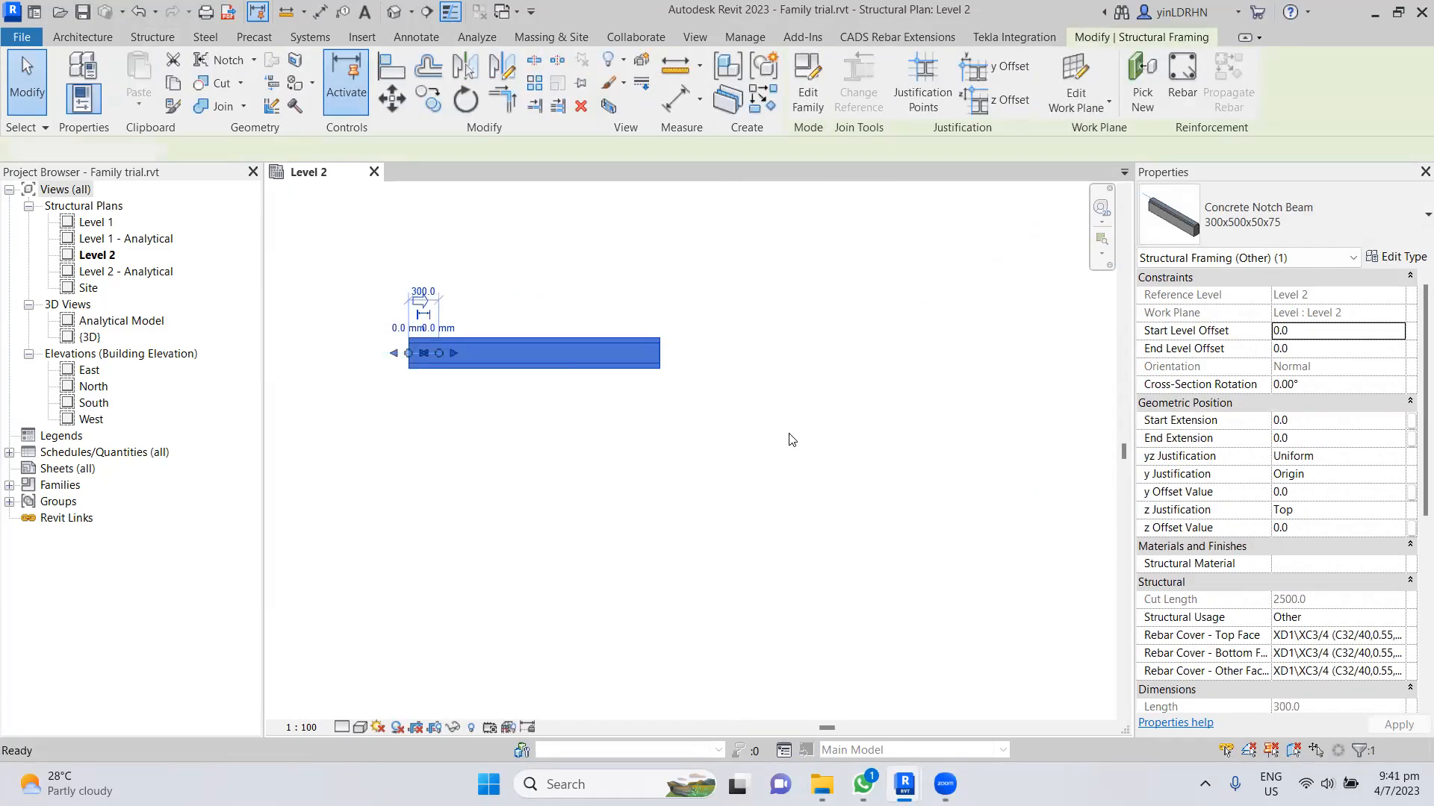
pyautogui.press('Delete')
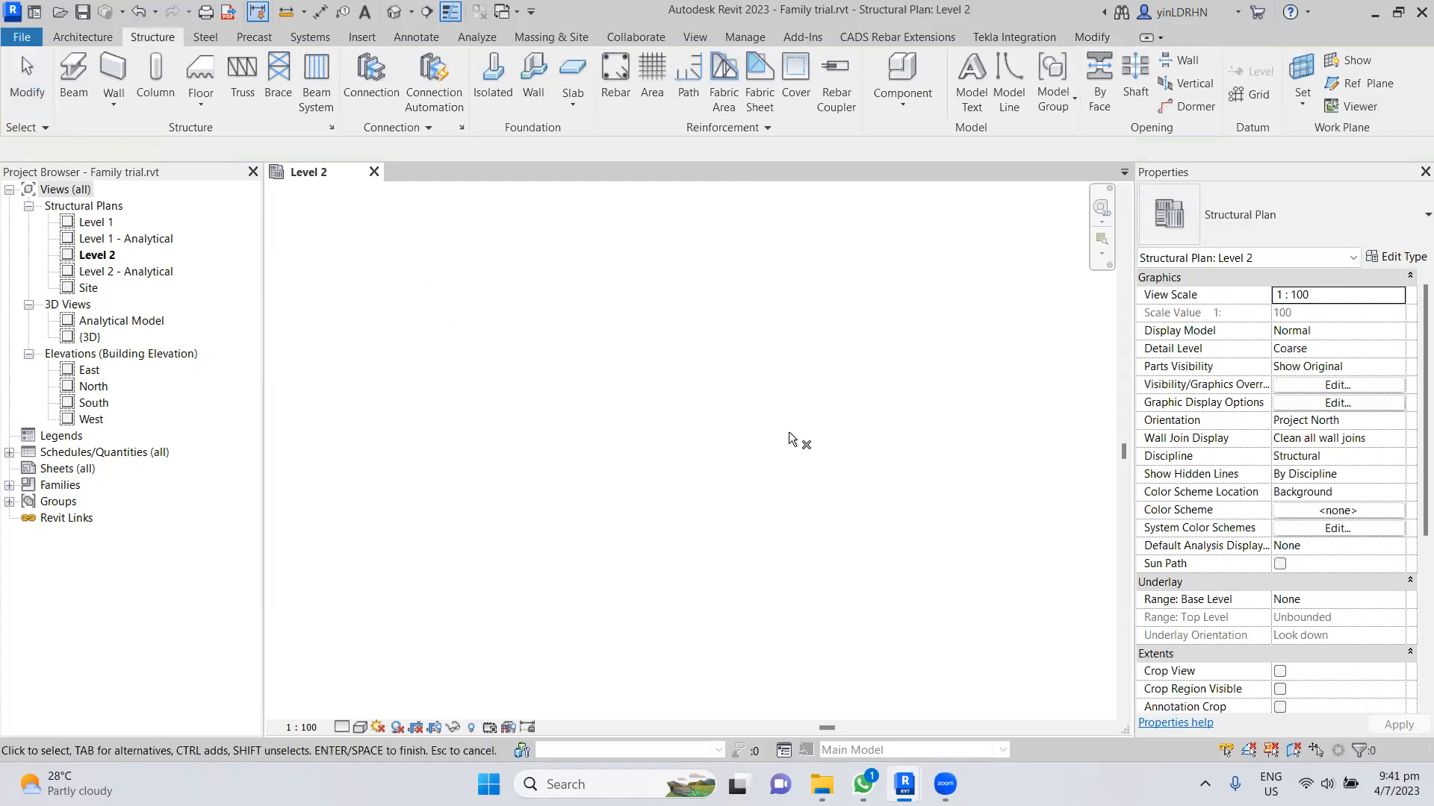
# - Place a new, short horizontal Concrete Notch Beam of type 300x500x50x75 on the empty Level 2 plan
pyautogui.click(73, 80)
pyautogui.click(386, 386)
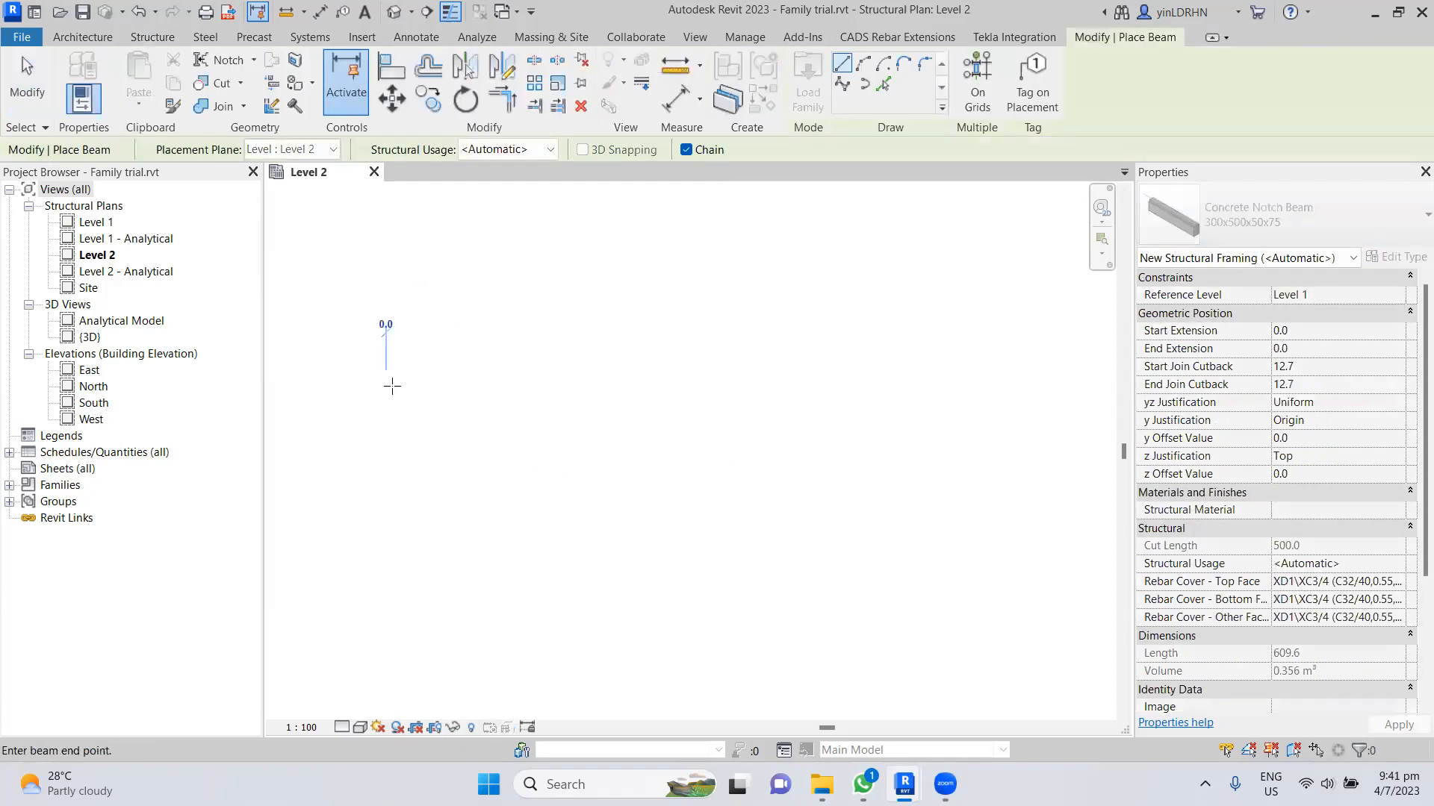
pyautogui.click(507, 386)
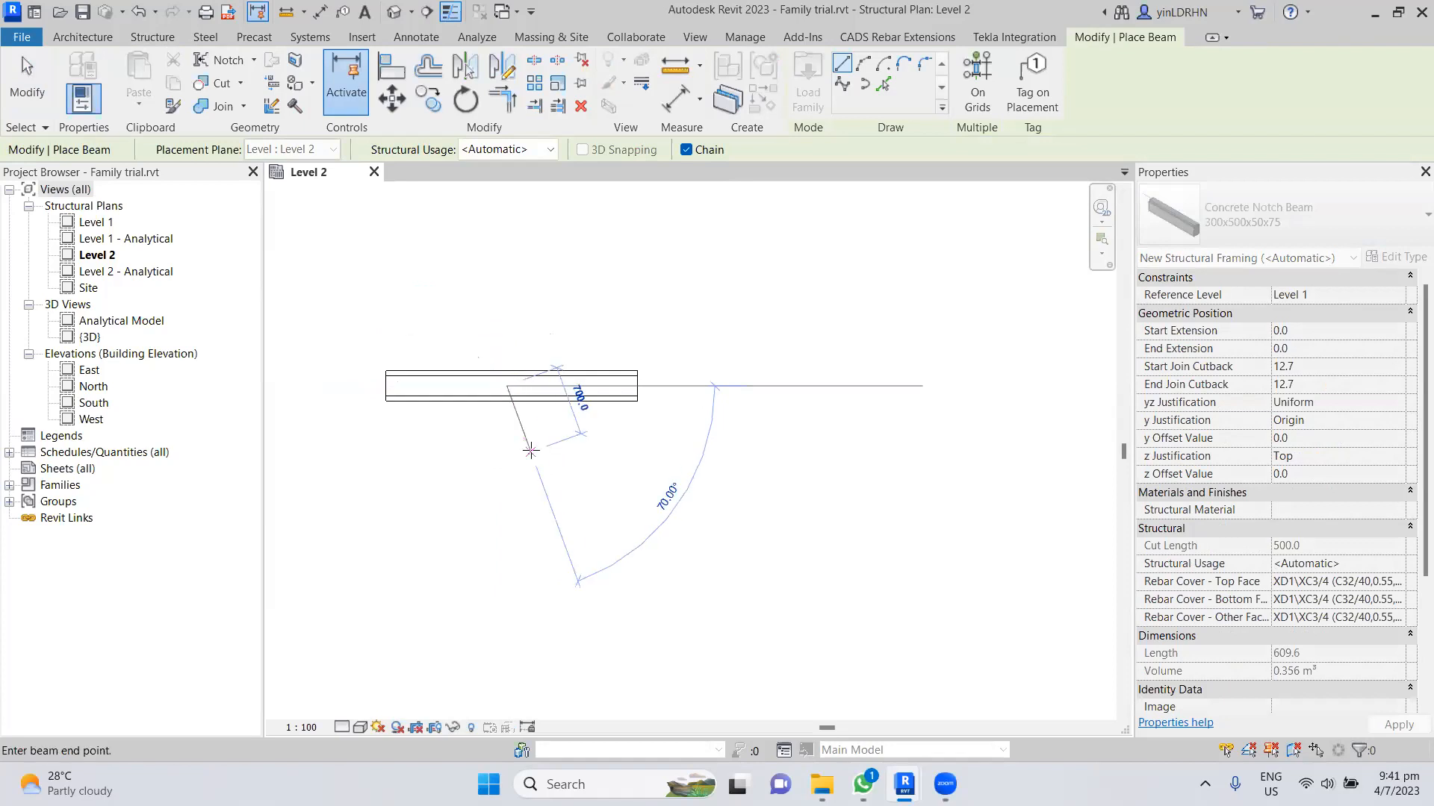
pyautogui.press('Escape')
pyautogui.press('Escape')
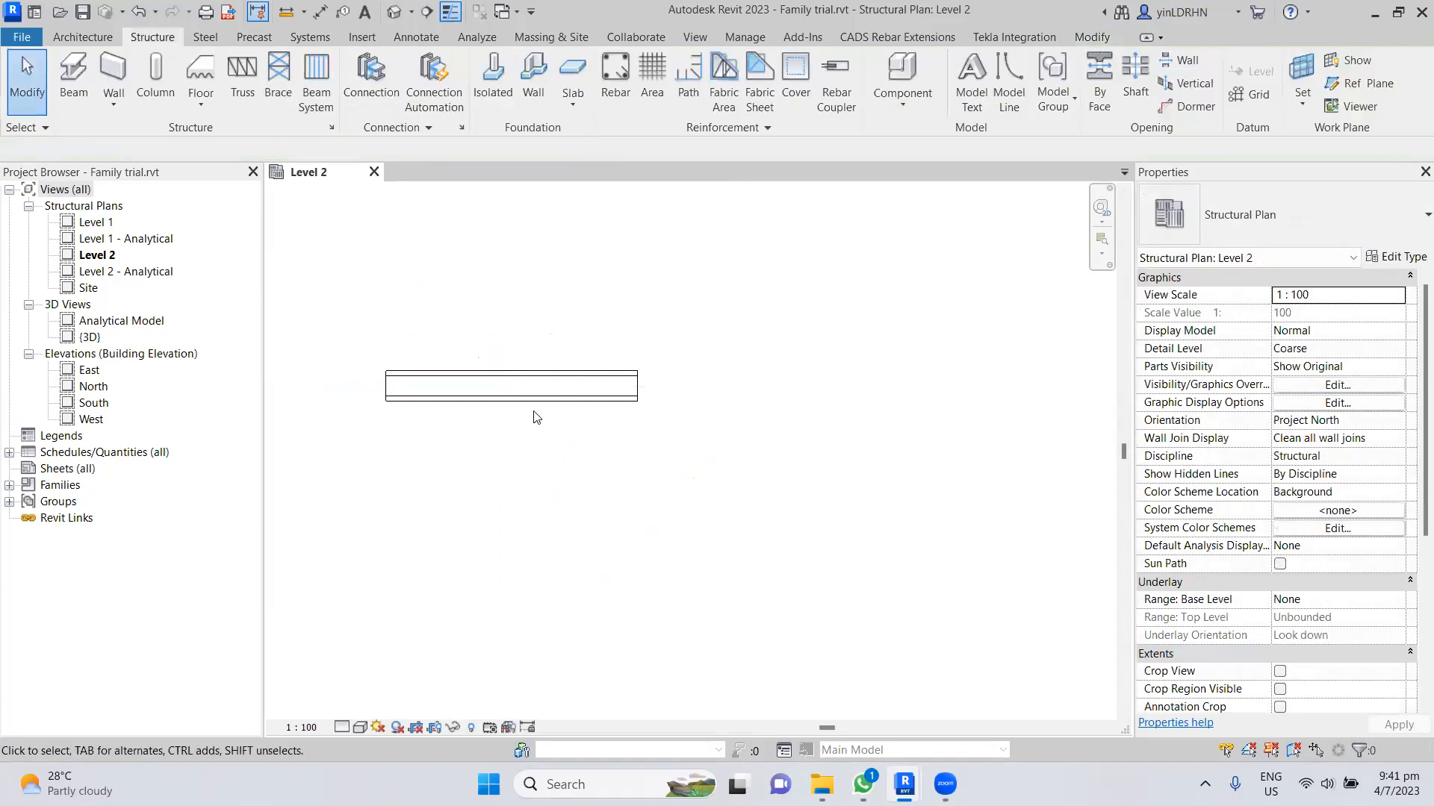
# - Compare the beam placed on Level 2 with the Length dimension, Right reference plane and stick symbol line in the family's Ref. Level plan
pyautogui.click(535, 410)
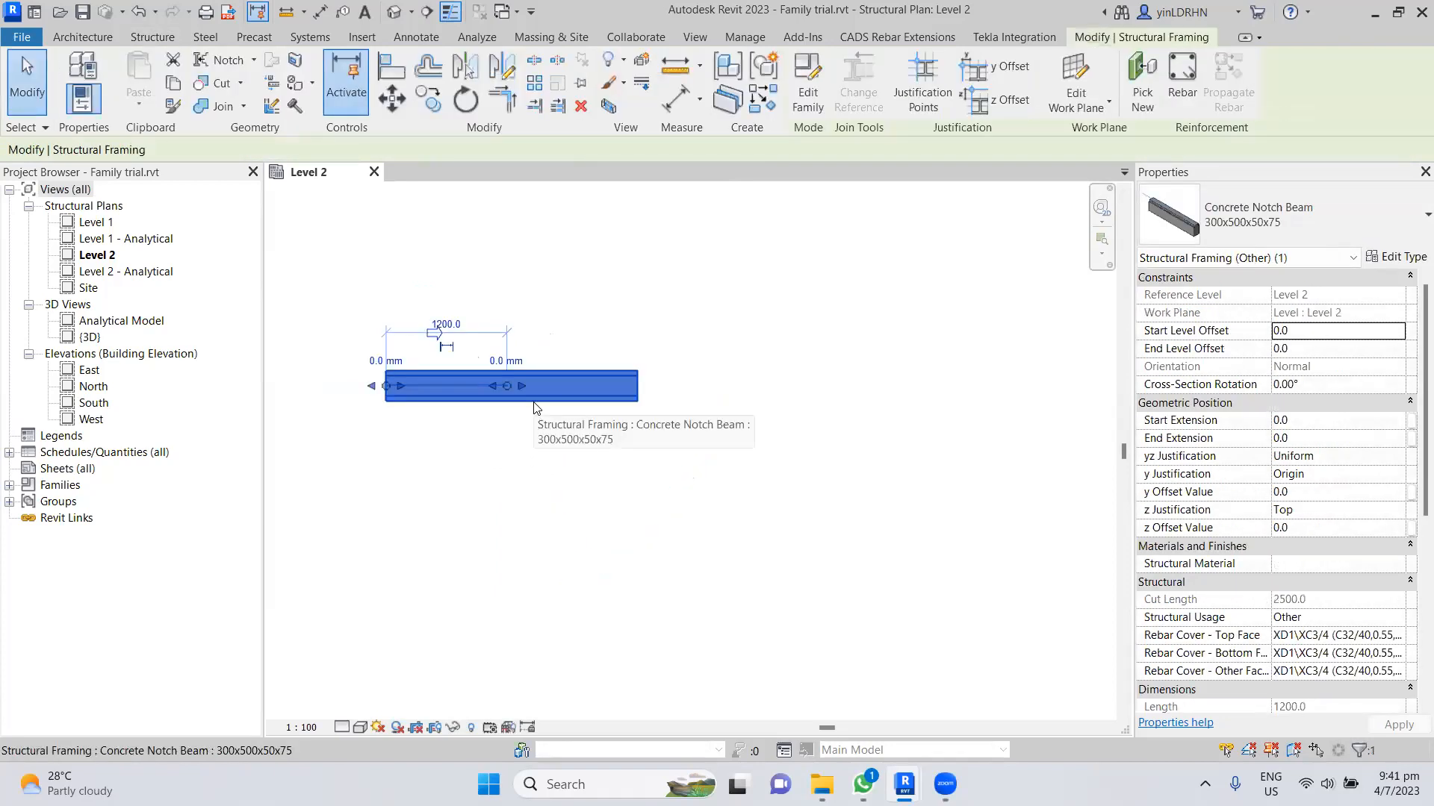
pyautogui.click(499, 473)
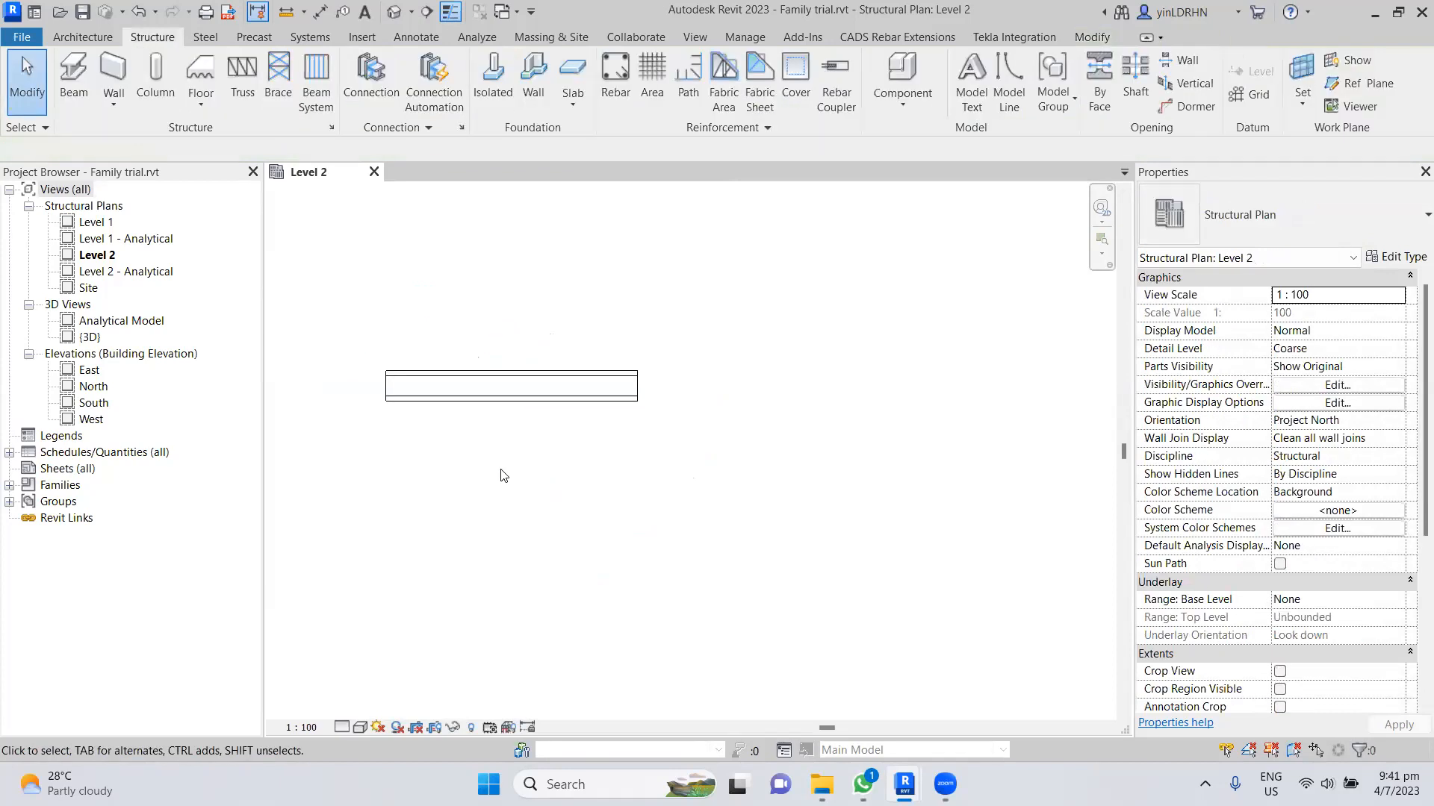
pyautogui.moveTo(905, 784)
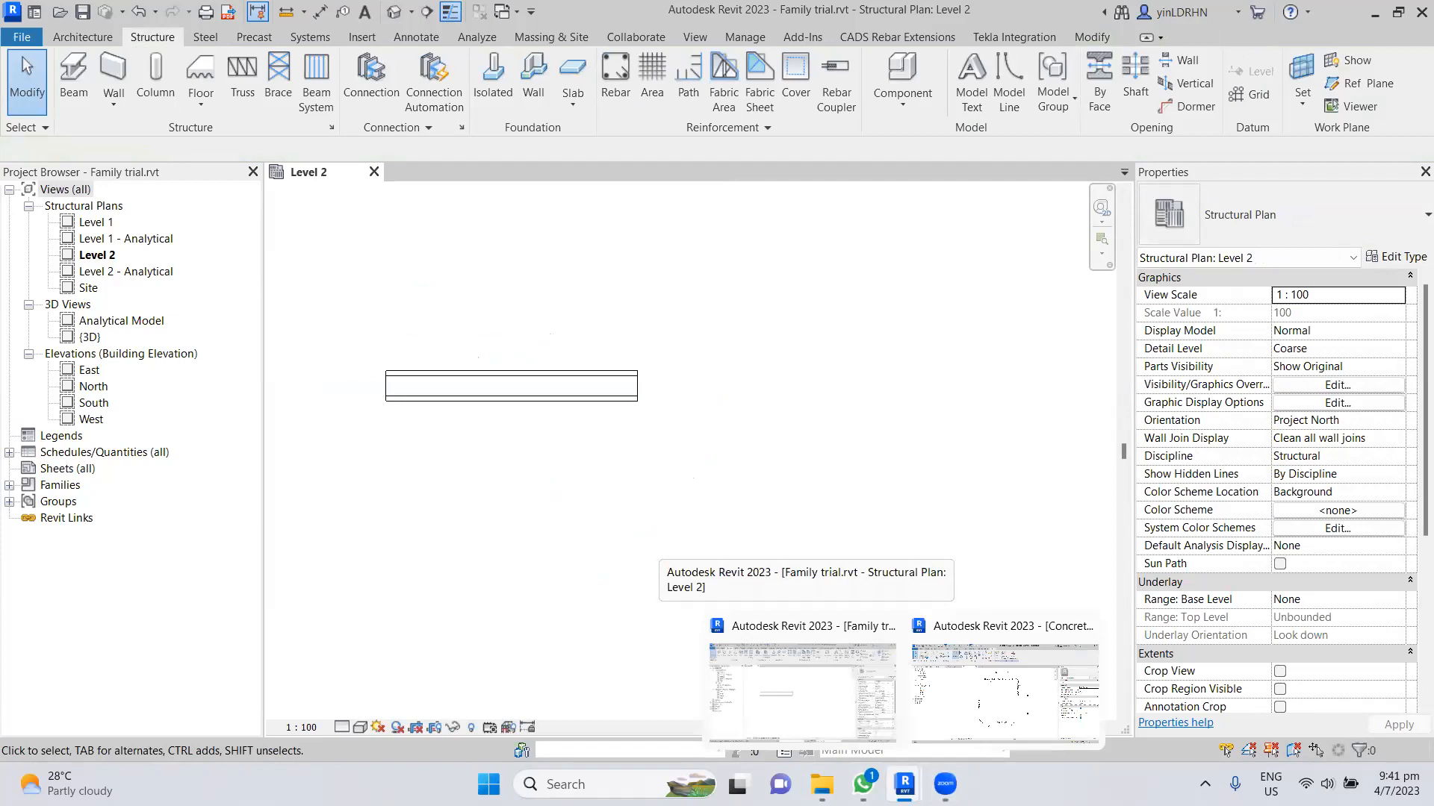
pyautogui.click(1004, 691)
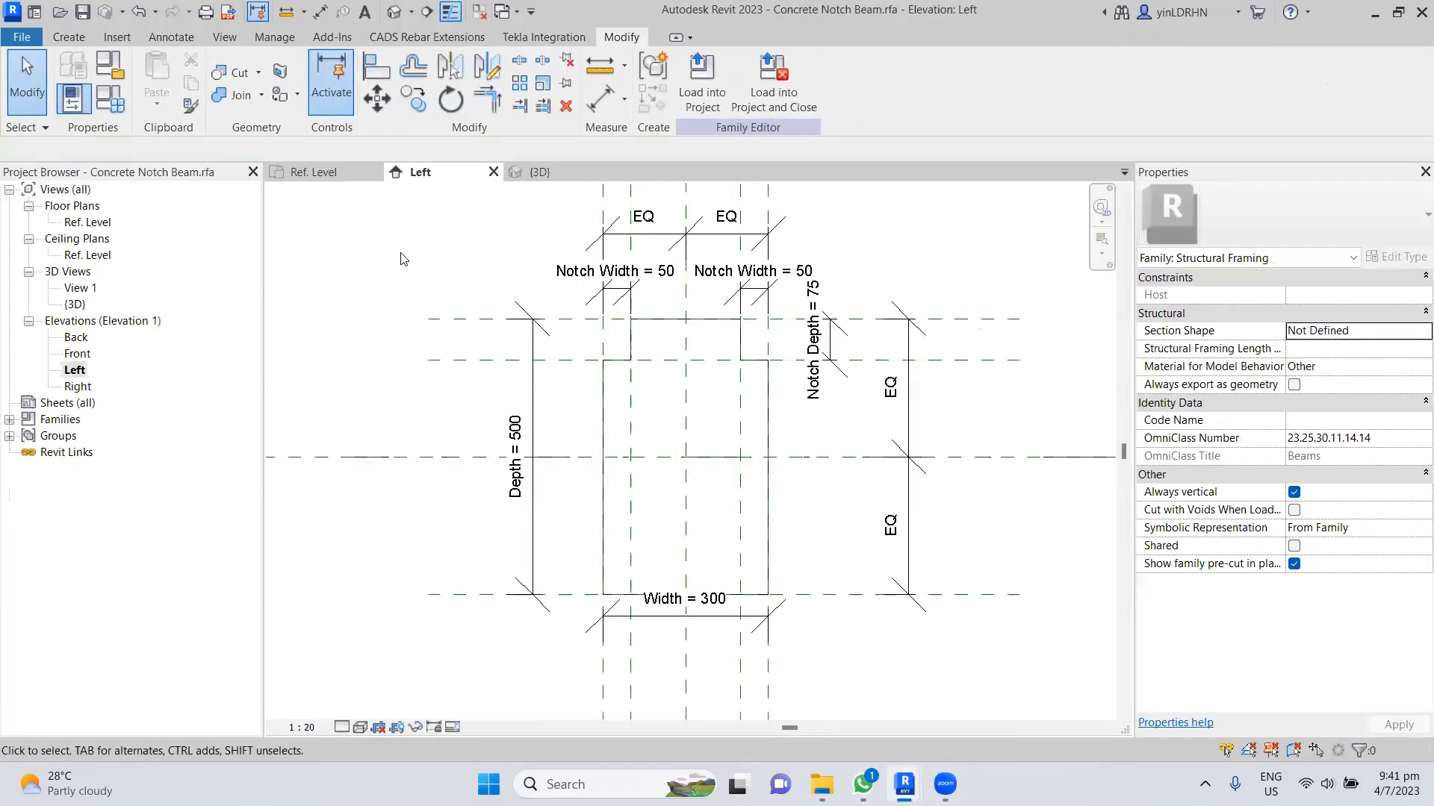
pyautogui.click(317, 172)
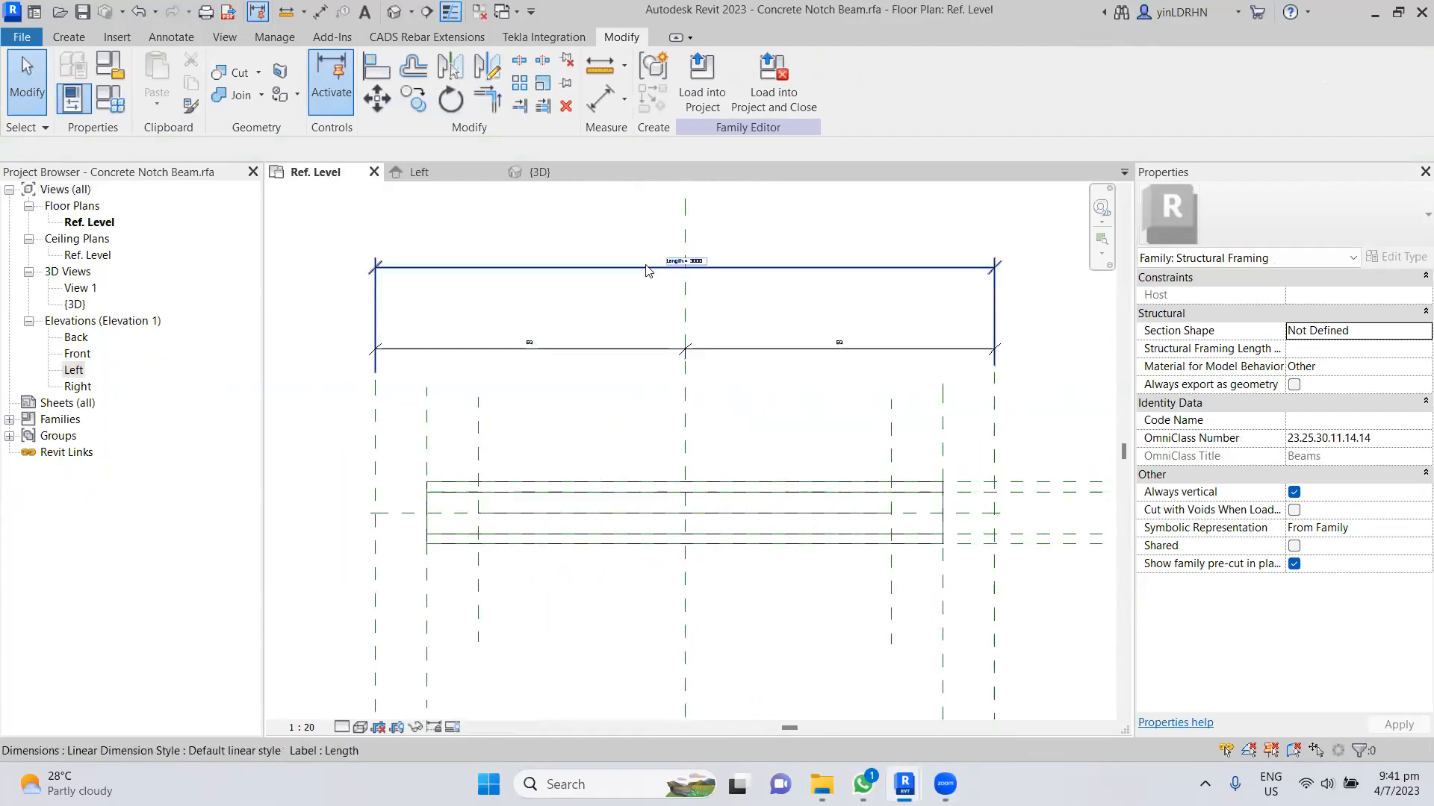
pyautogui.click(647, 268)
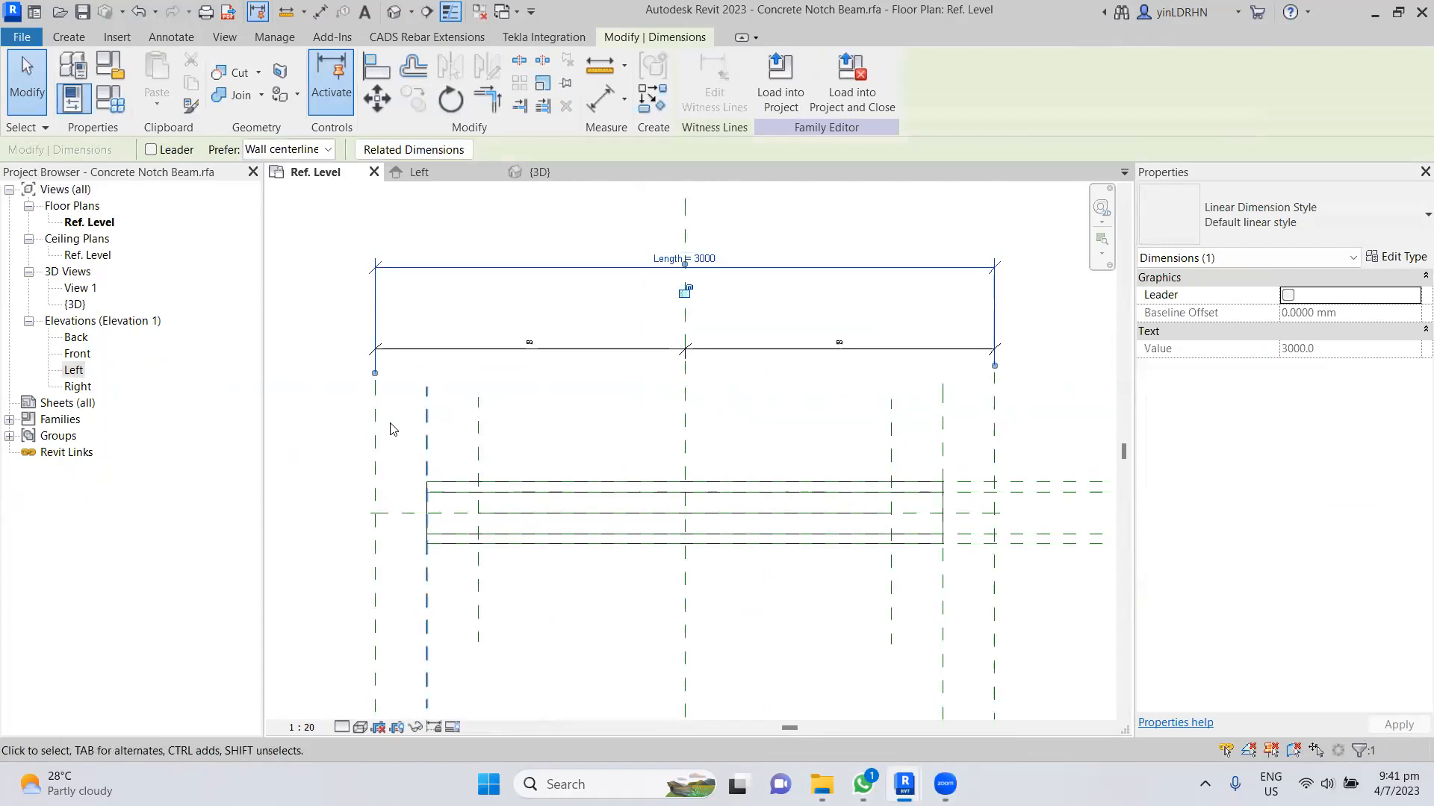
pyautogui.click(989, 435)
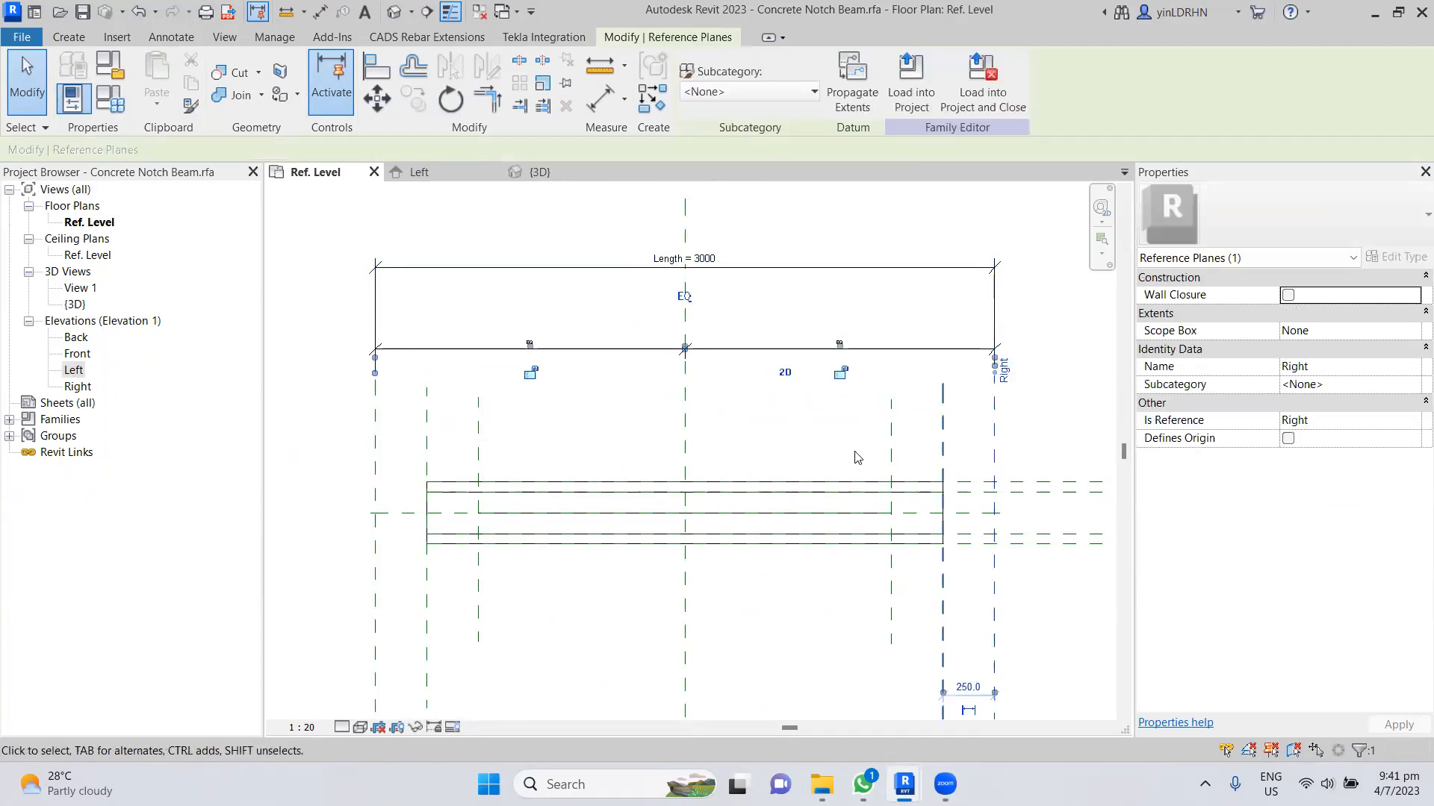
pyautogui.click(499, 514)
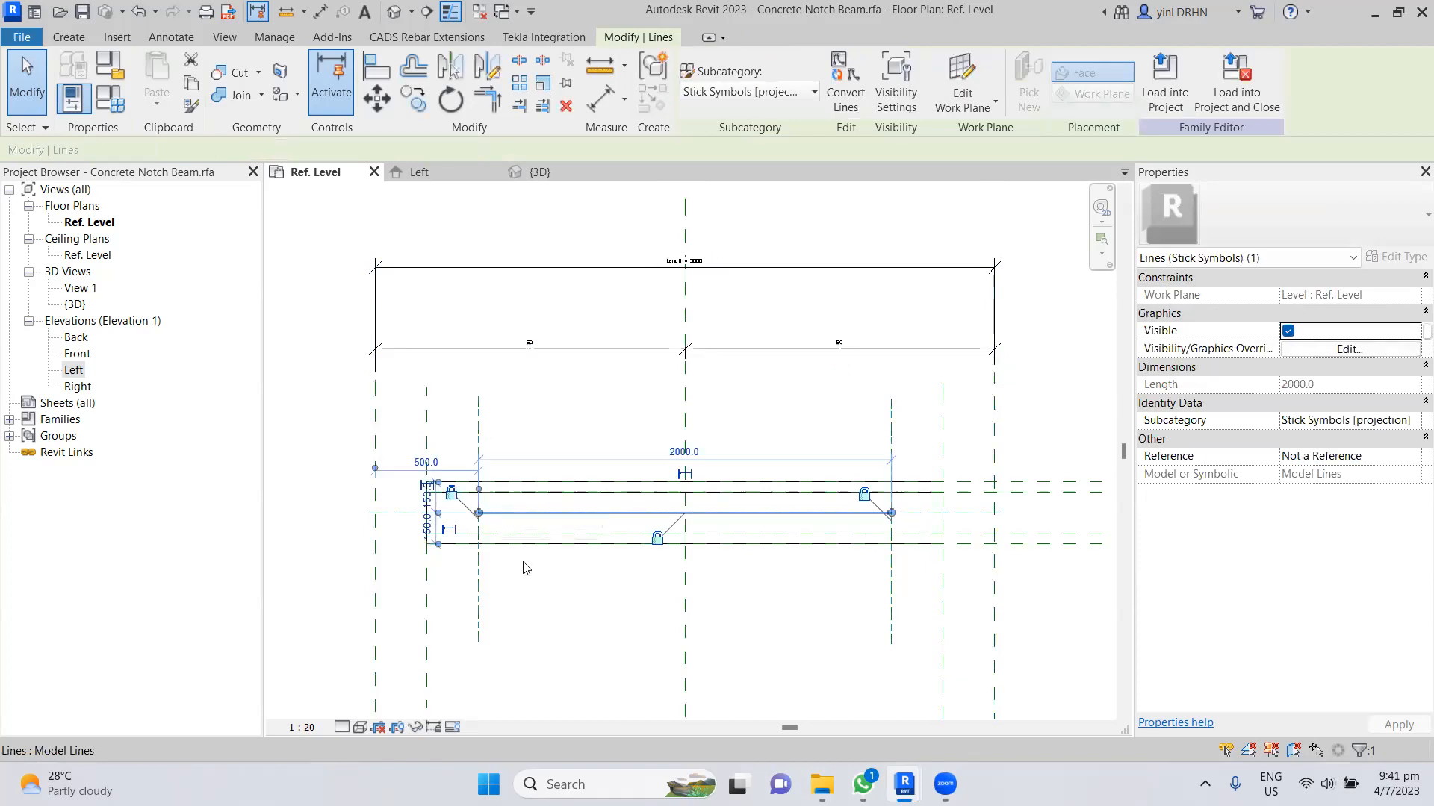
# - Return to the Family trial project, inspect the placed beam on Level 2 and measure its drawn solid from end to end
pyautogui.moveTo(904, 784)
pyautogui.click(845, 754)
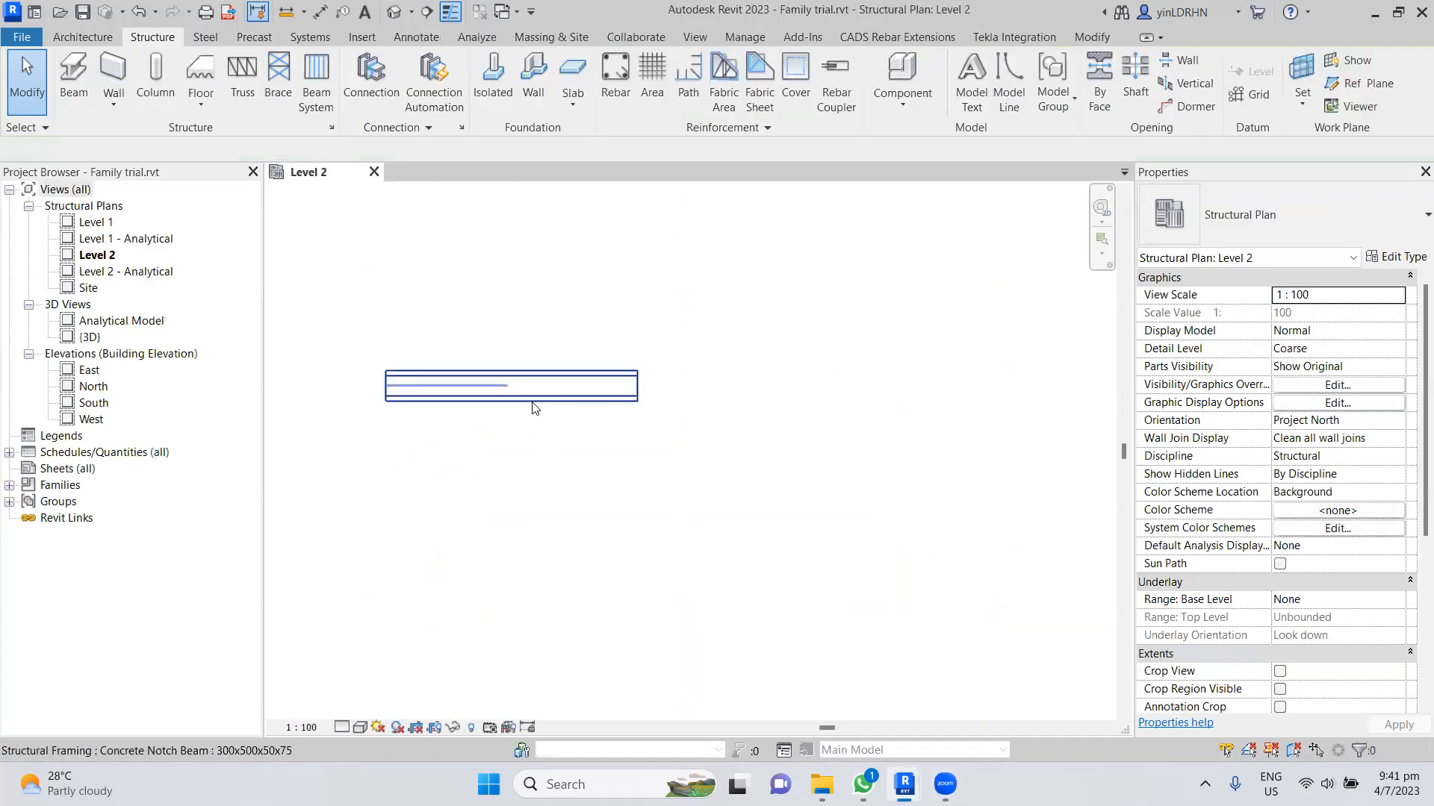
pyautogui.click(535, 408)
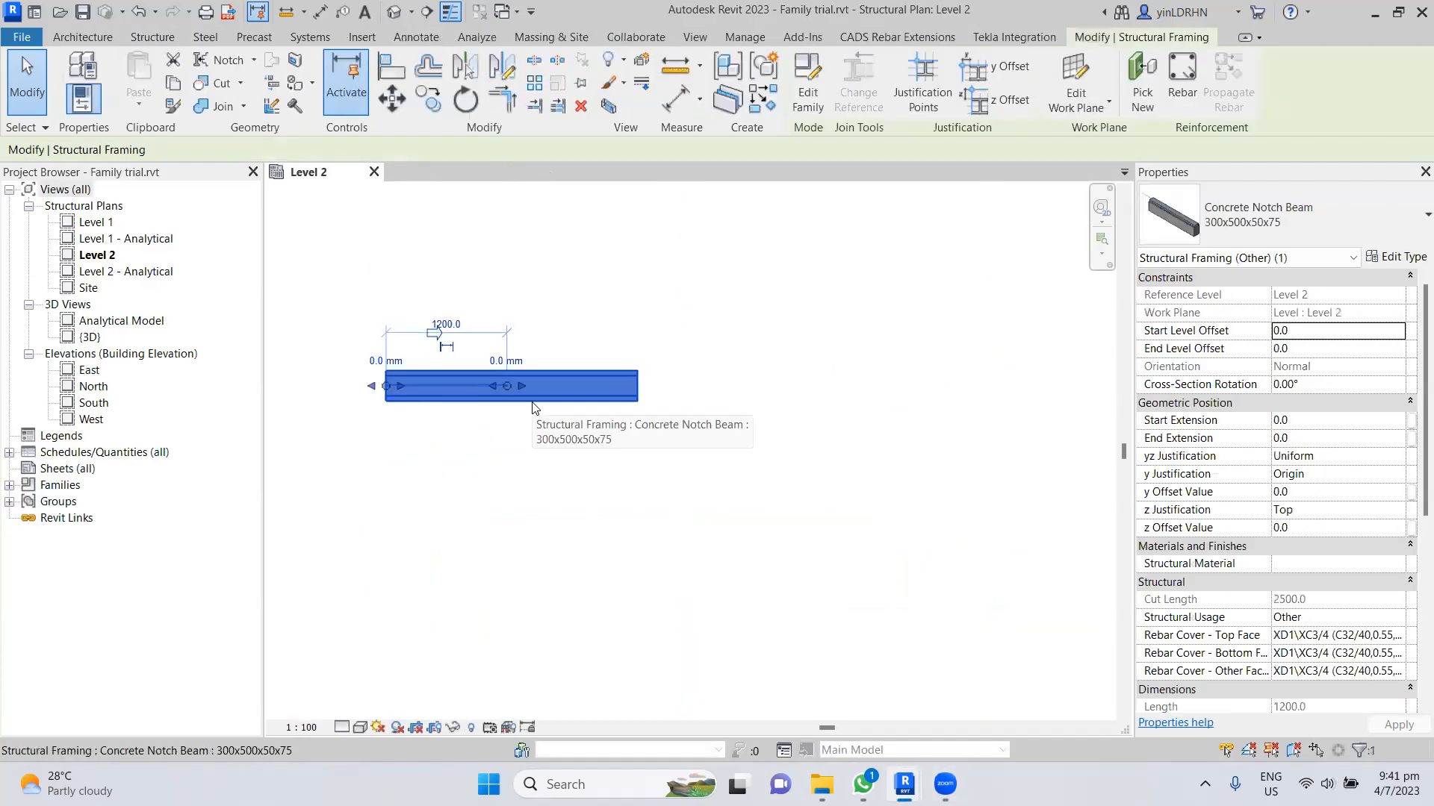
pyautogui.click(512, 451)
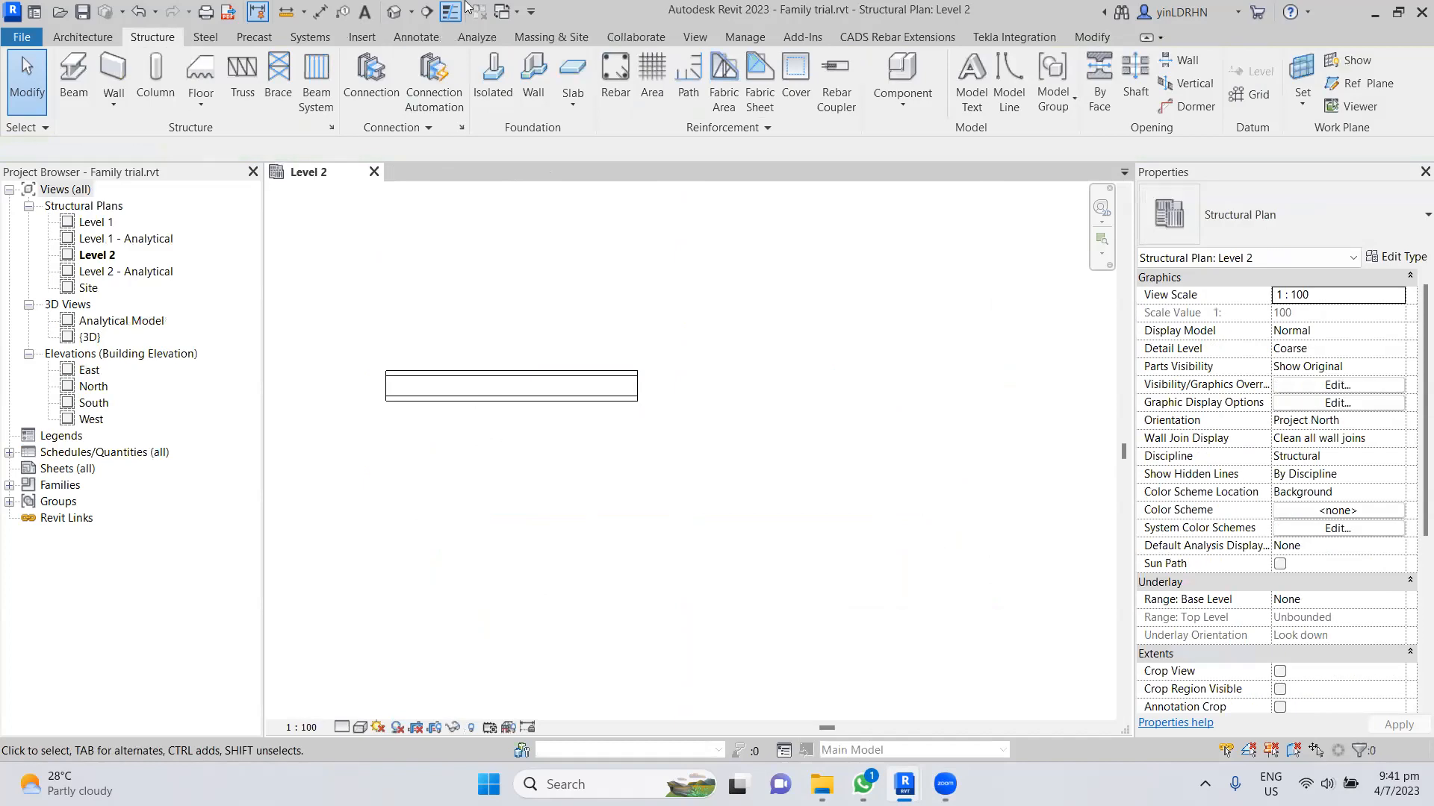
pyautogui.click(286, 11)
pyautogui.click(386, 386)
pyautogui.click(637, 386)
pyautogui.press('Escape')
pyautogui.press('Escape')
# - Switch back to the notch beam family and examine the equality dimension and the Stick Symbol Left and Member Left reference planes
pyautogui.click(1375, 14)
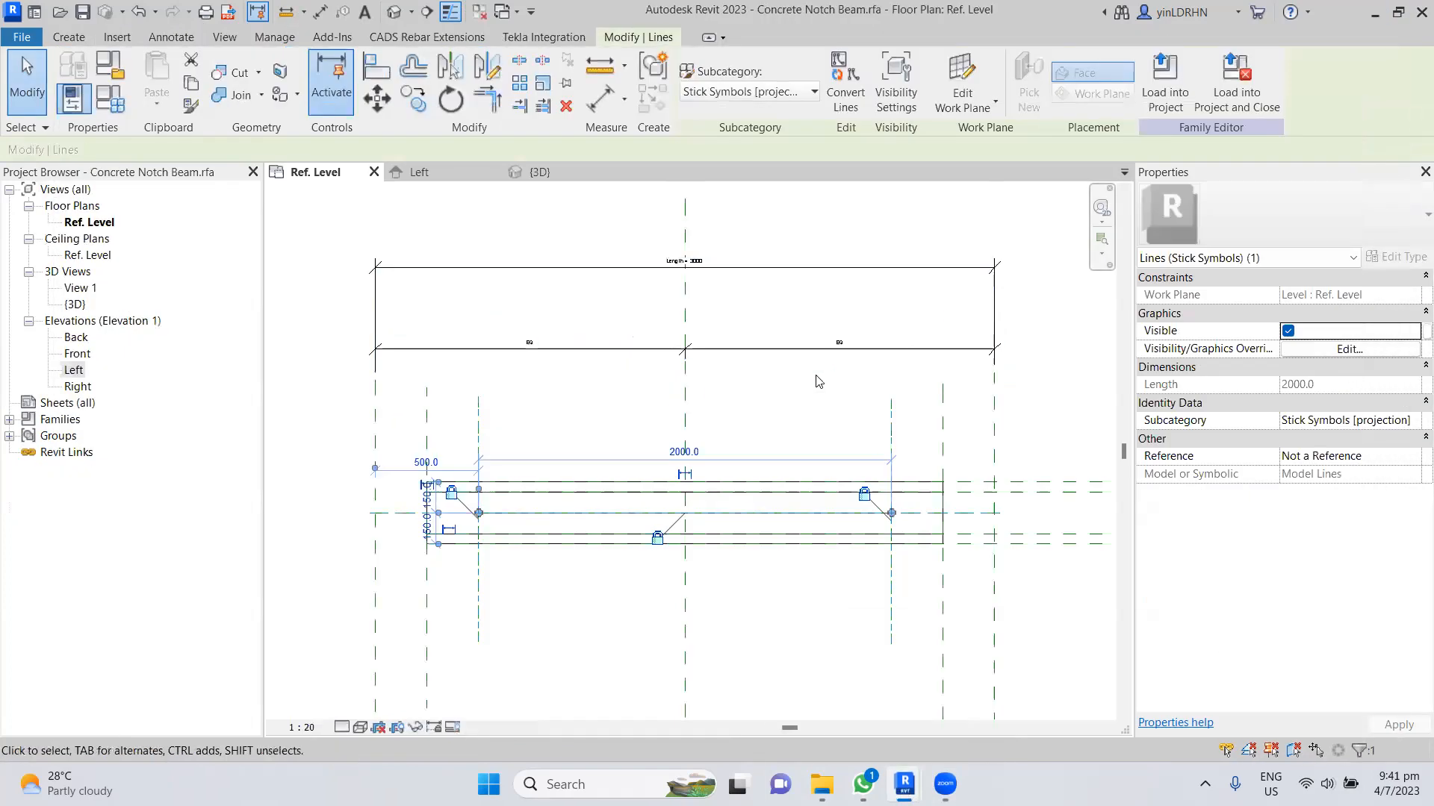
pyautogui.scroll(3, 707, 270)
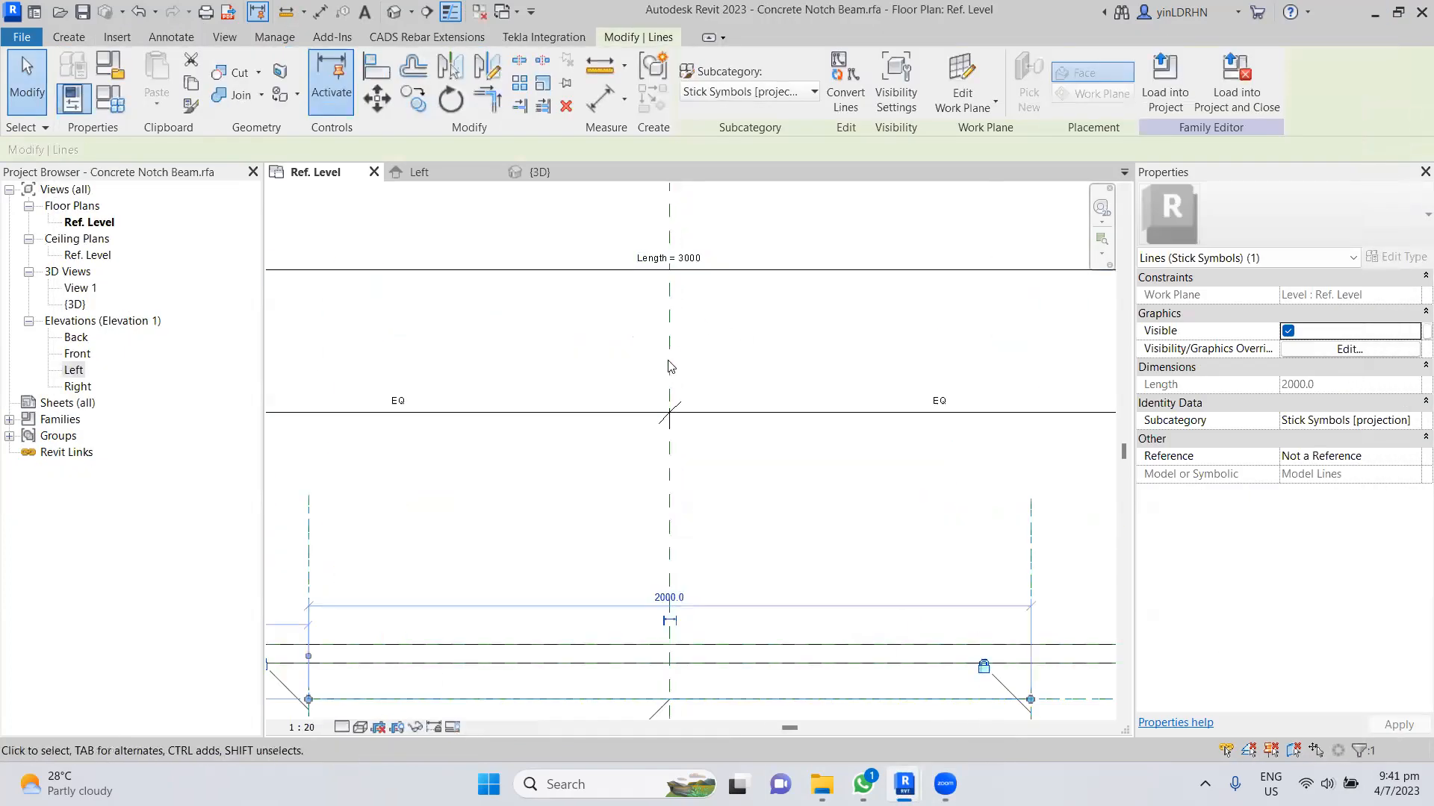
pyautogui.click(576, 414)
pyautogui.scroll(-4, 620, 478)
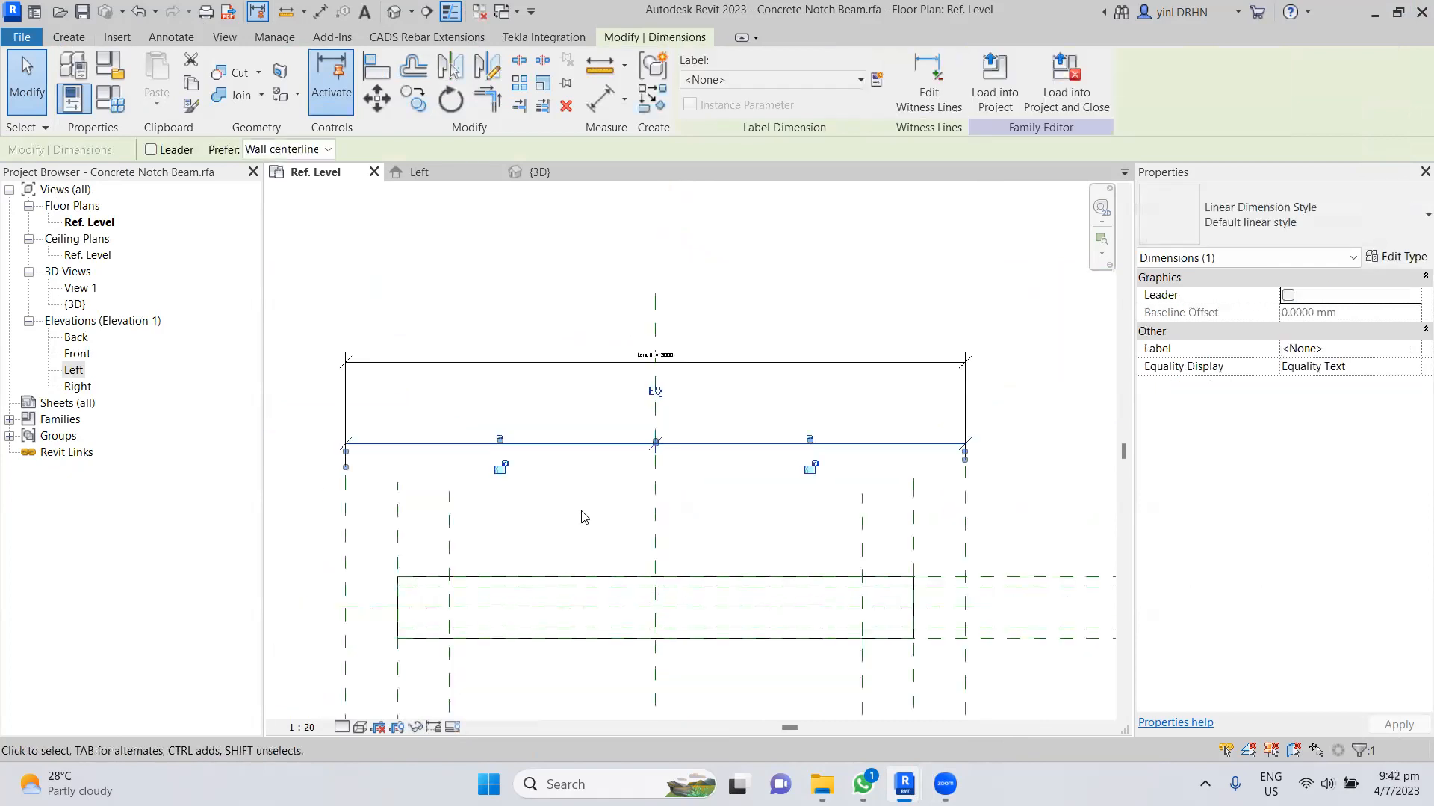
pyautogui.click(495, 538)
pyautogui.click(449, 543)
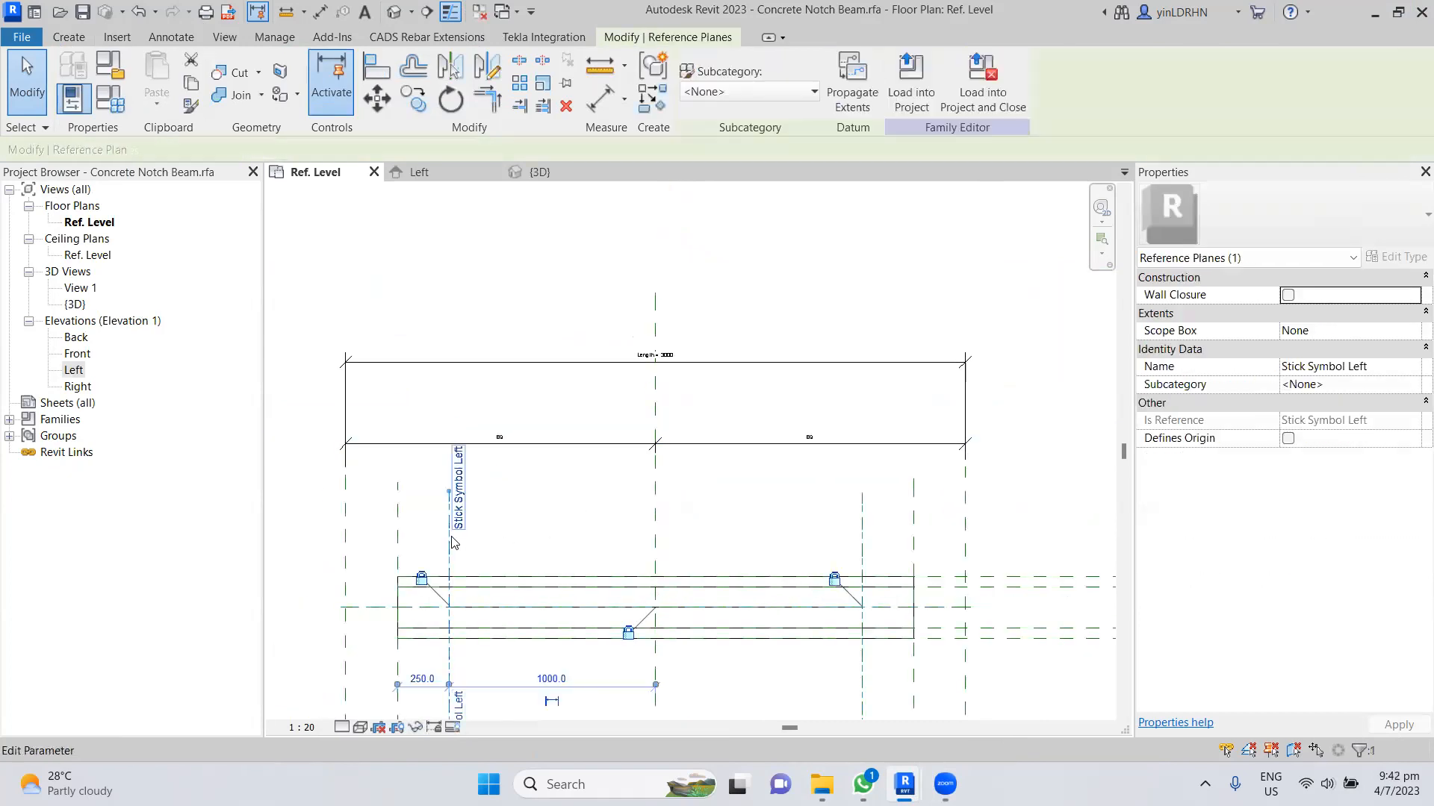
pyautogui.click(398, 538)
pyautogui.scroll(-2, 523, 493)
pyautogui.moveTo(550, 586); pyautogui.dragTo(542, 497, button='middle')
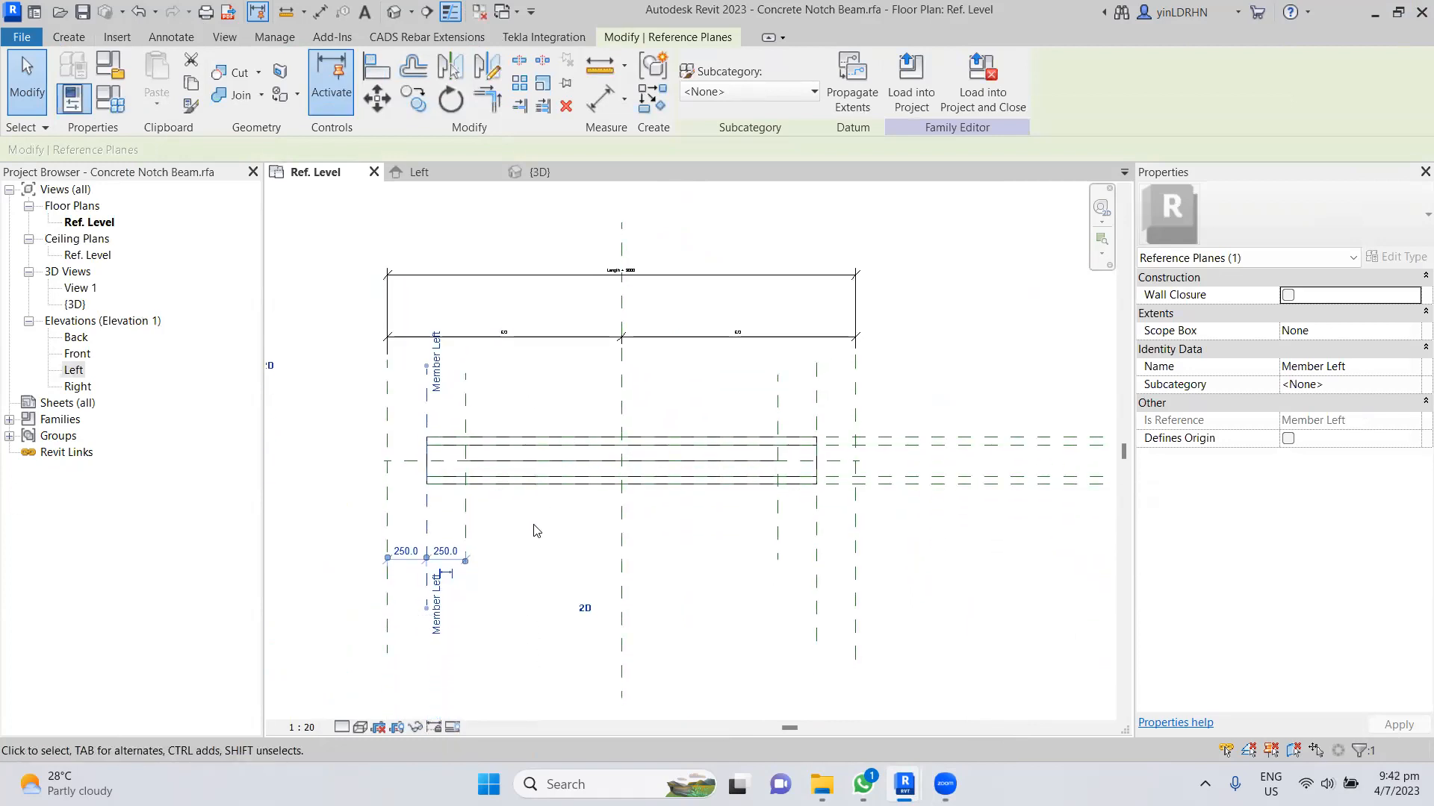
# - Examine the Member Right, Right and Left reference planes around the beam in the Ref. Level plan
pyautogui.click(814, 525)
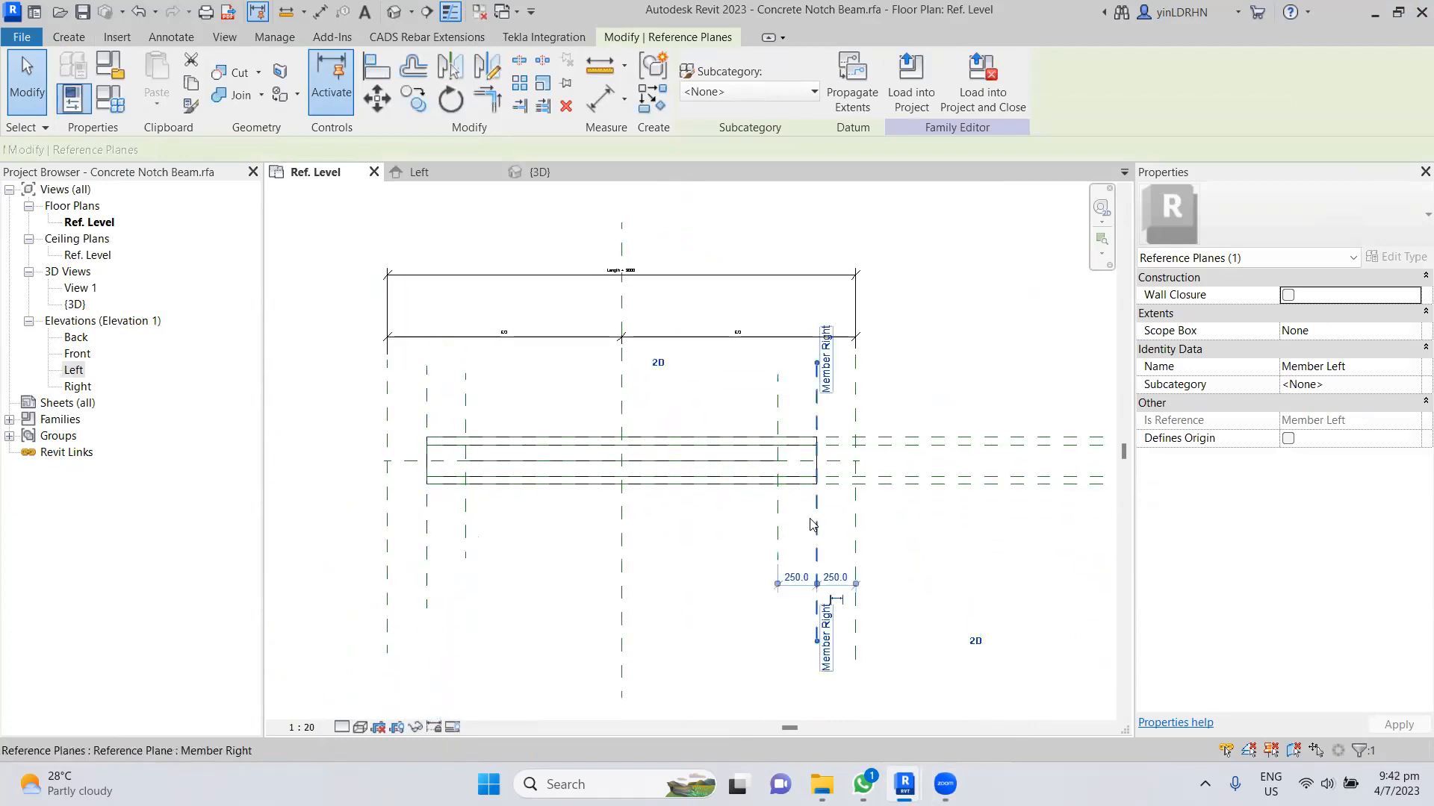
pyautogui.click(883, 537)
pyautogui.click(851, 420)
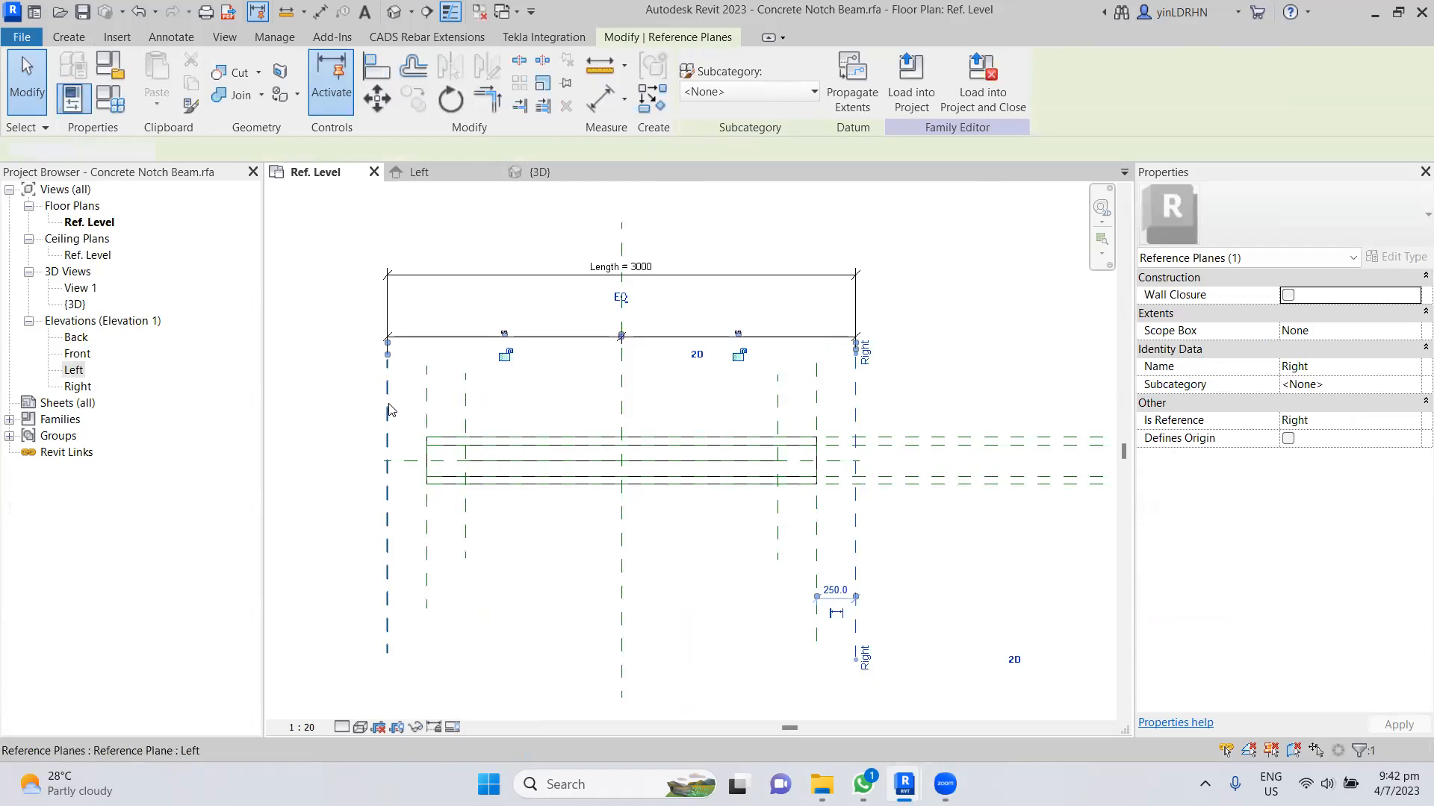
pyautogui.click(389, 409)
pyautogui.click(518, 390)
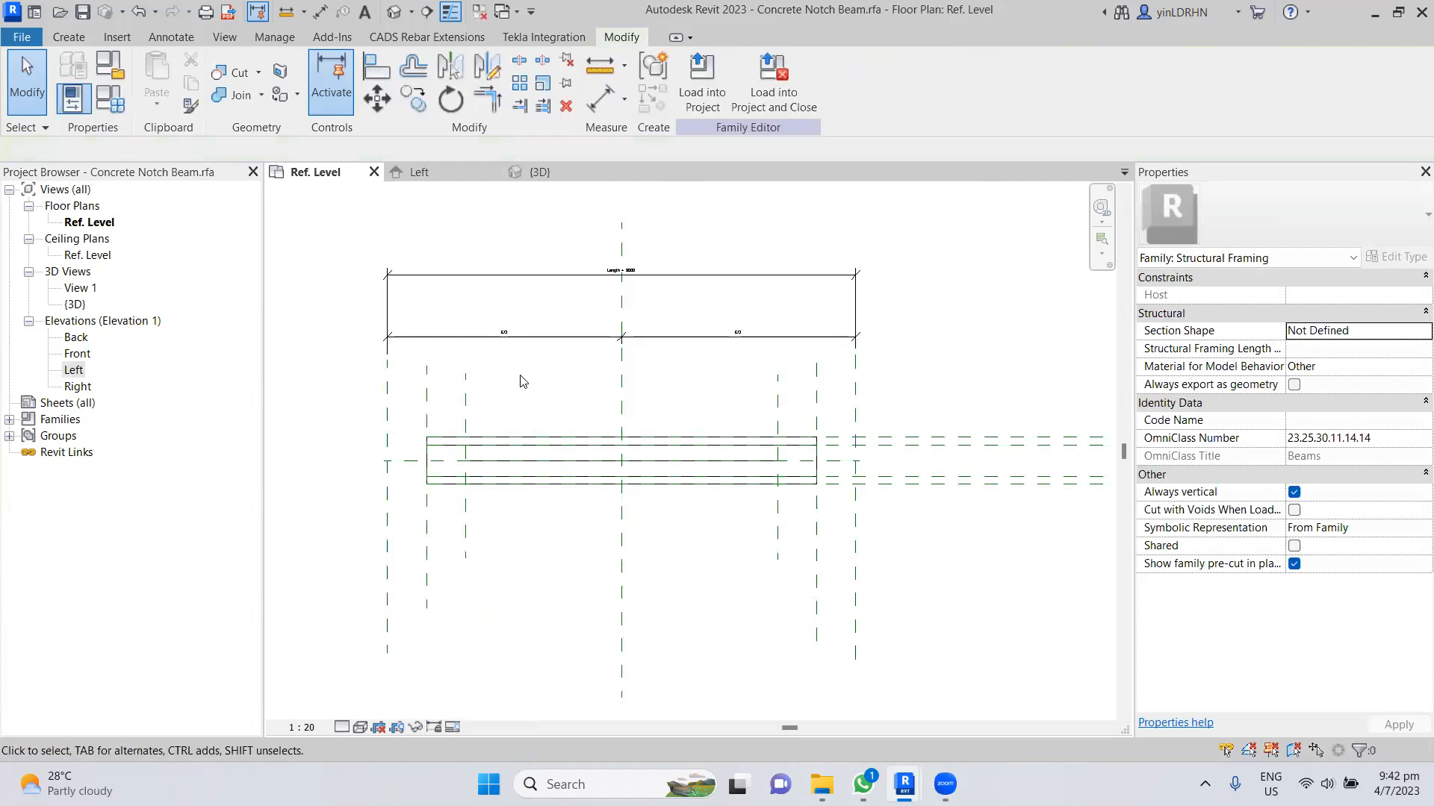
# - Compare the equality dimension with the positions of the left and right Member and Stick Symbol reference planes
pyautogui.click(532, 339)
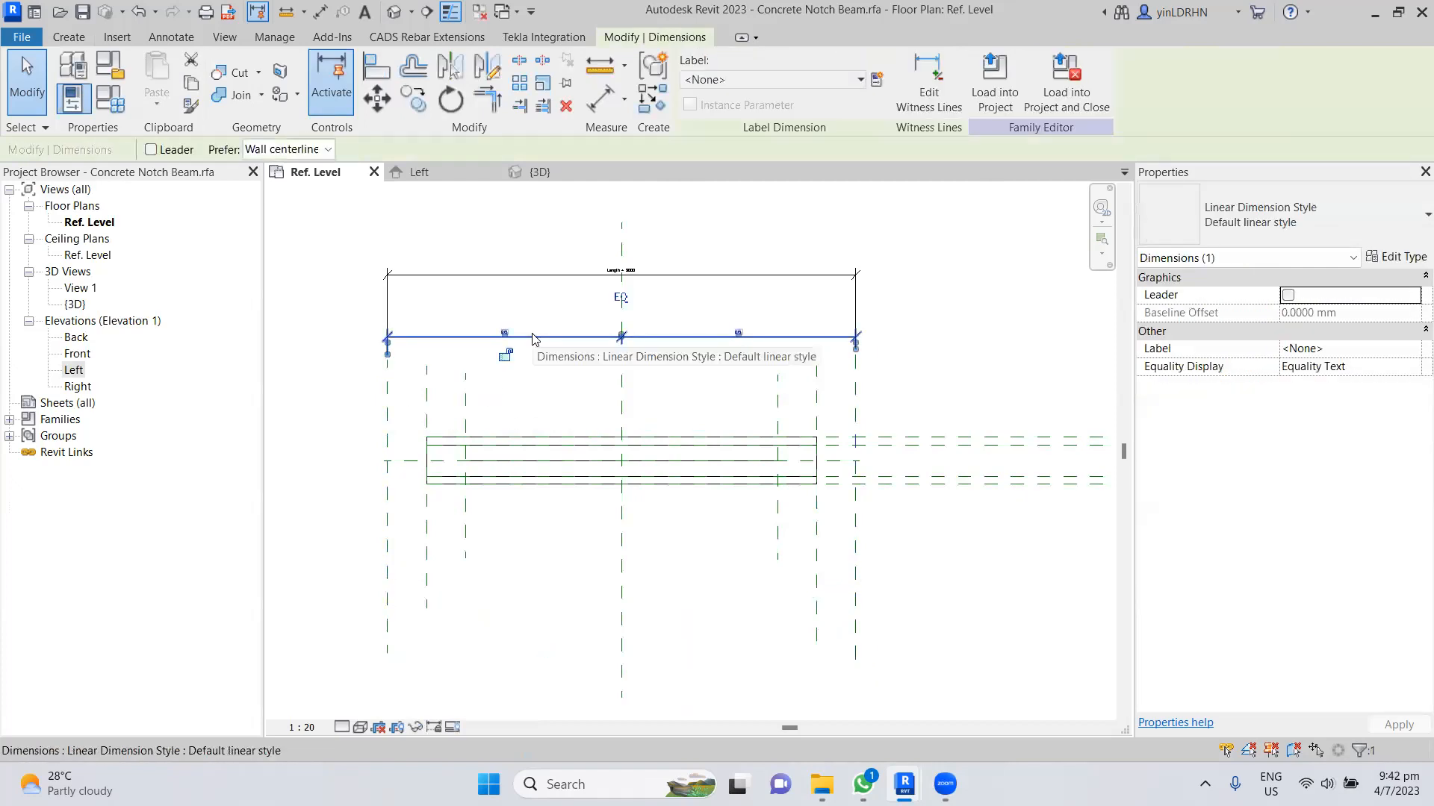
pyautogui.click(428, 404)
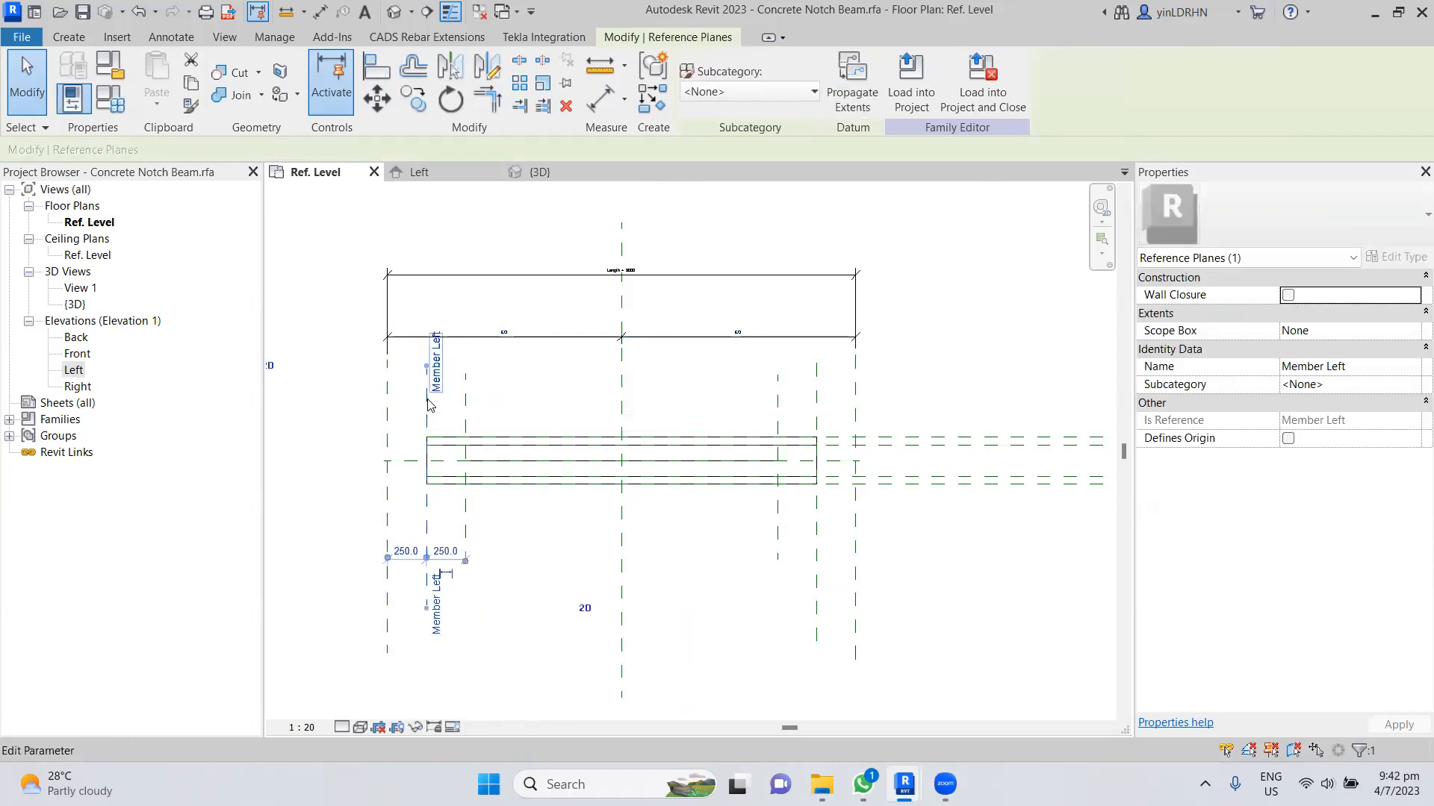
pyautogui.click(466, 407)
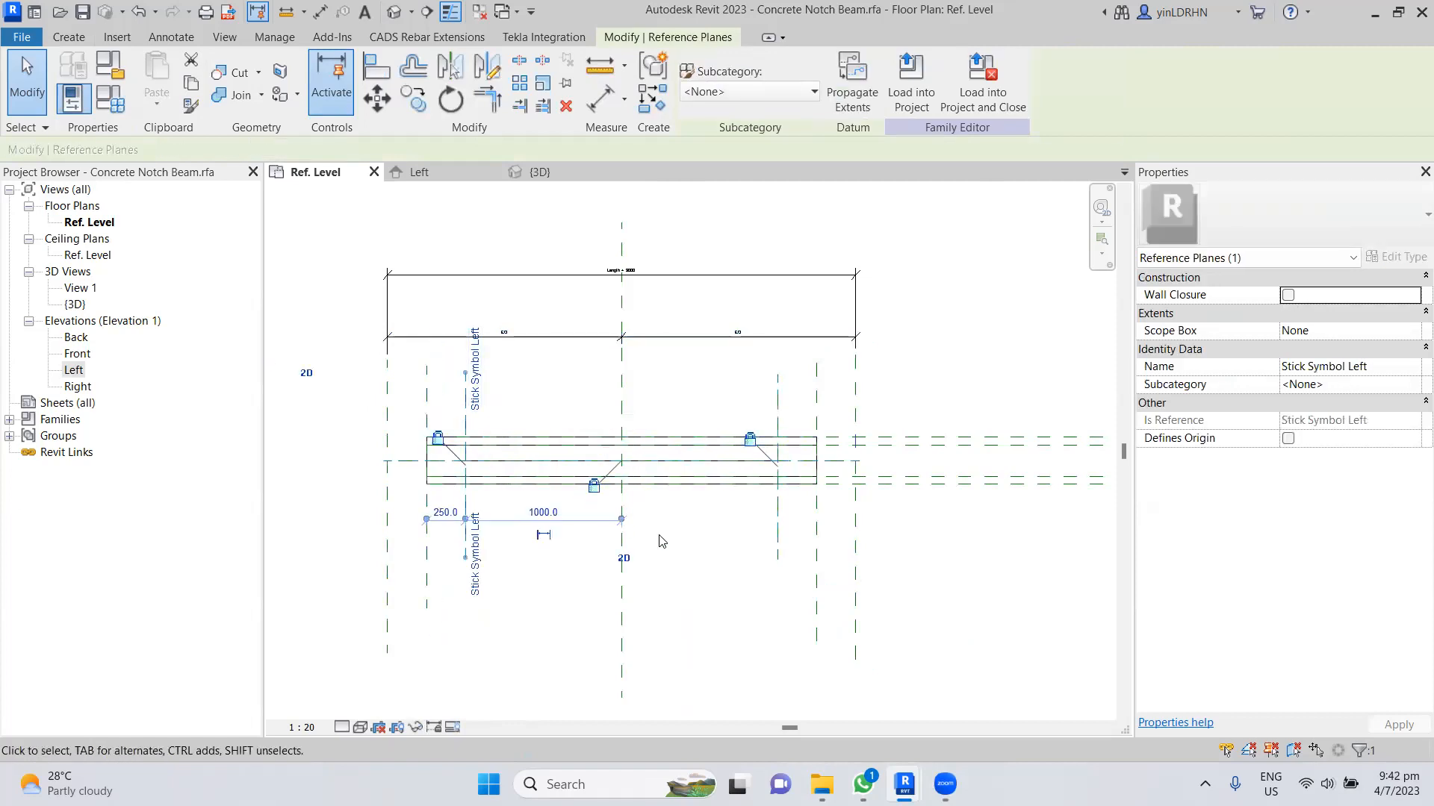
pyautogui.click(778, 531)
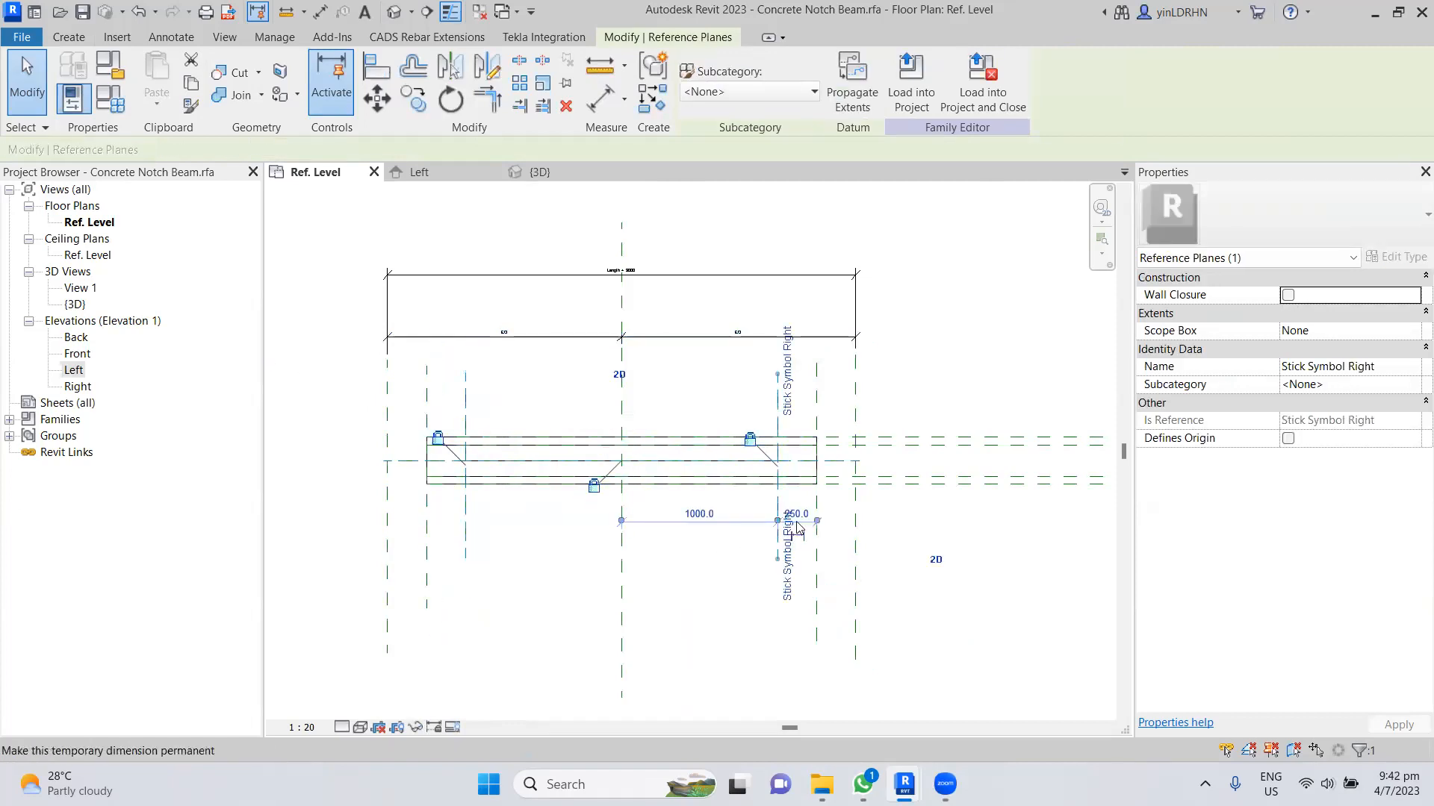
pyautogui.click(821, 552)
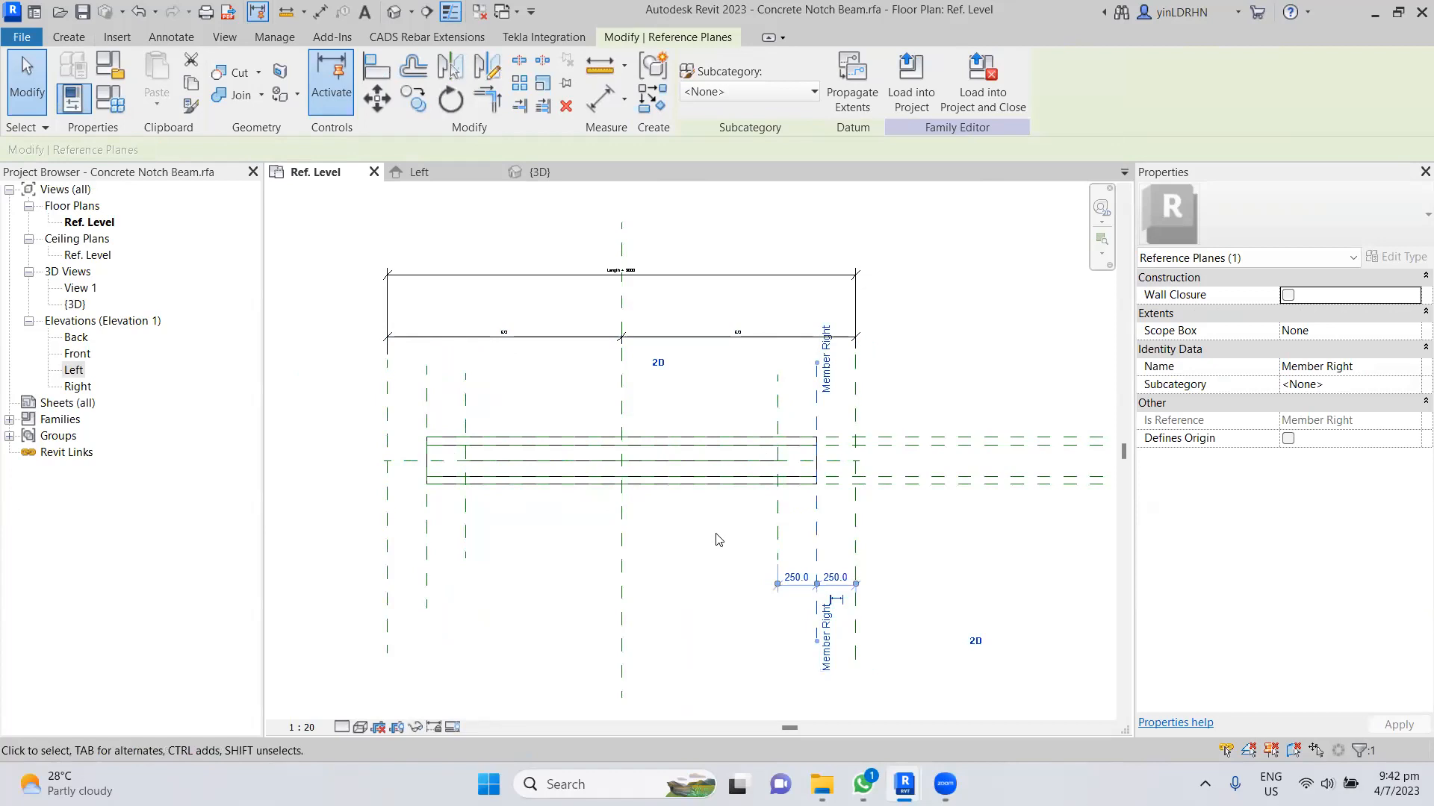
pyautogui.press('Escape')
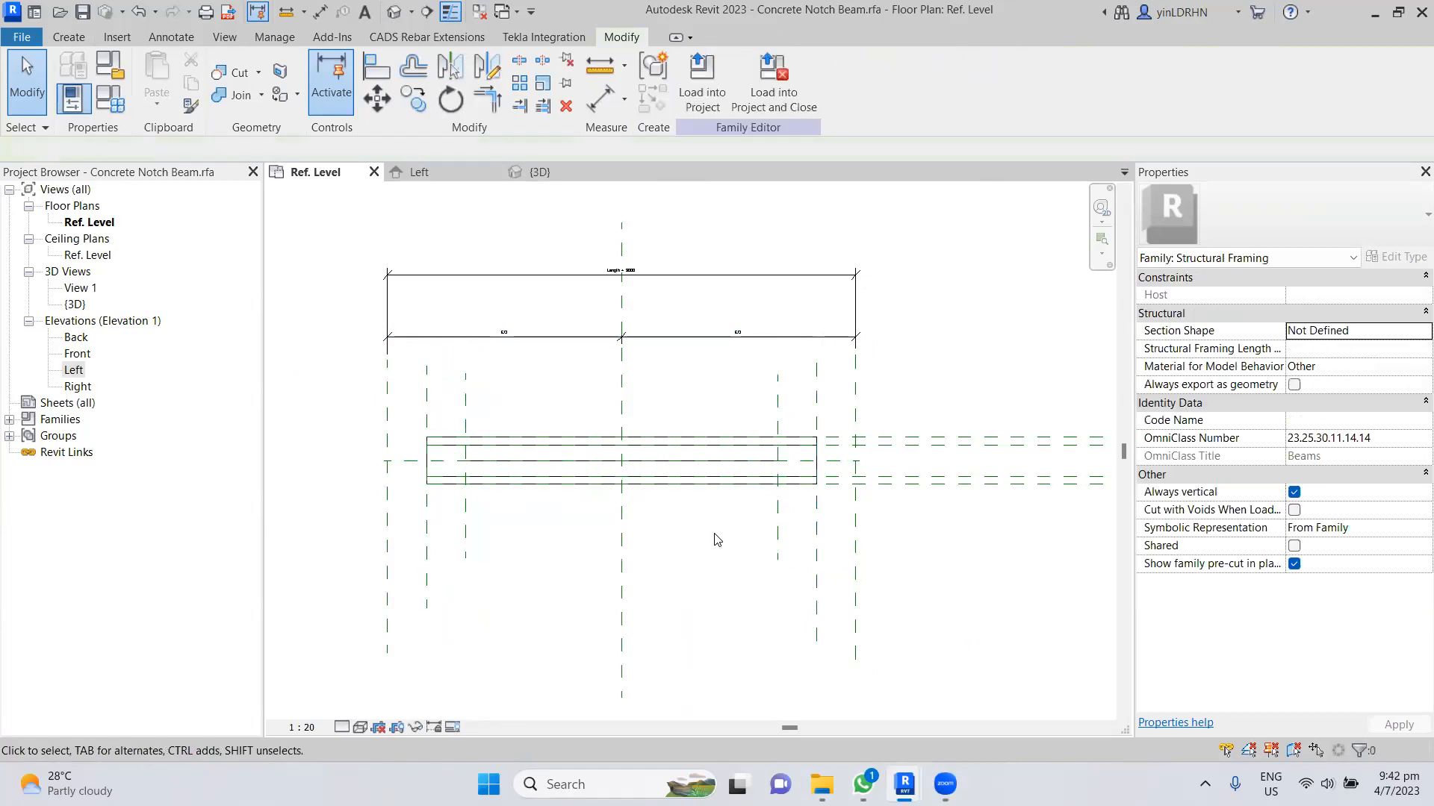
# - Examine the notched beam extrusion's properties and profile constraints in the Left elevation
pyautogui.click(423, 176)
pyautogui.click(607, 439)
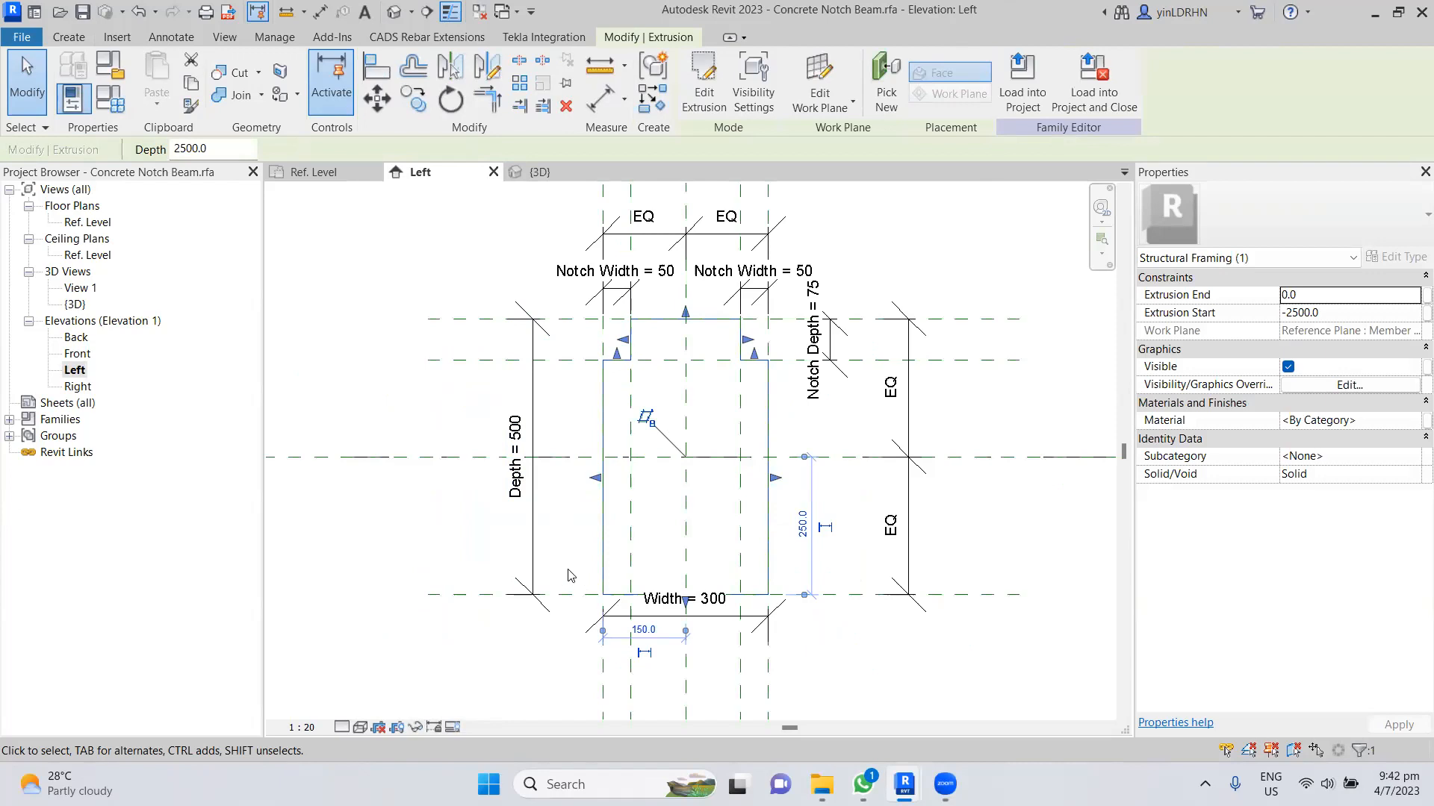
pyautogui.click(569, 576)
# - Switch to the Family trial project and view the placed notch beam up close in 3D
pyautogui.moveTo(905, 784)
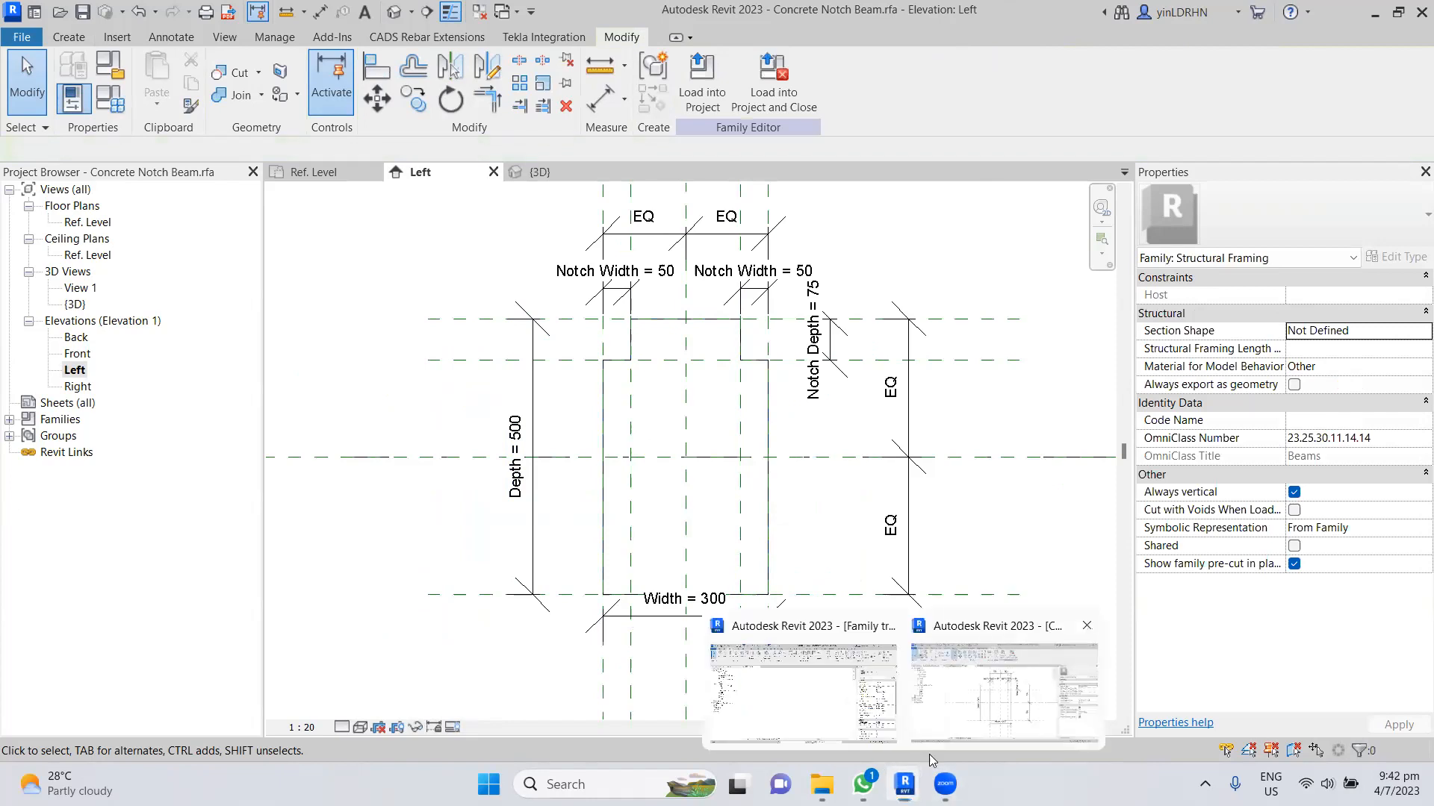
pyautogui.click(892, 782)
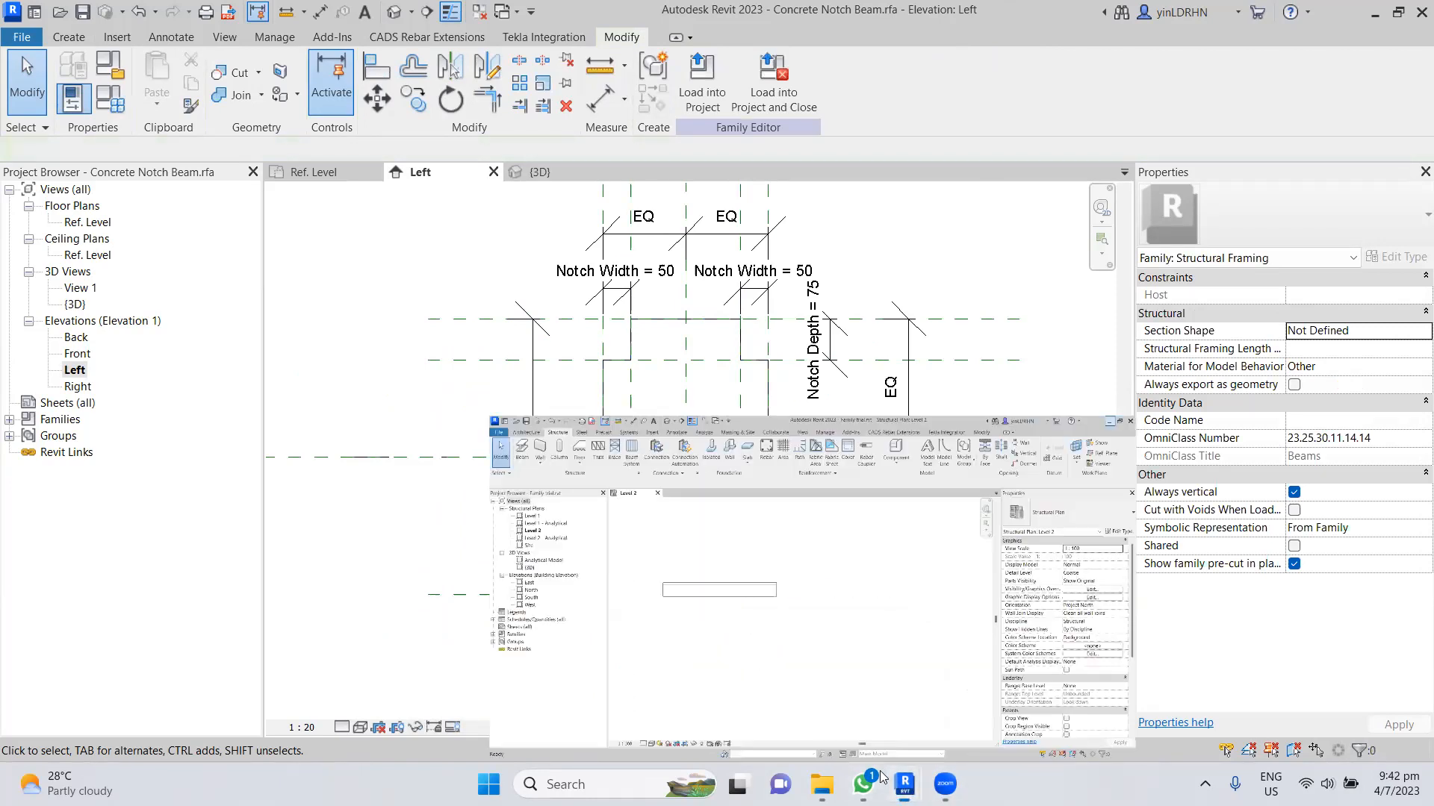
pyautogui.click(402, 12)
pyautogui.scroll(5, 680, 369)
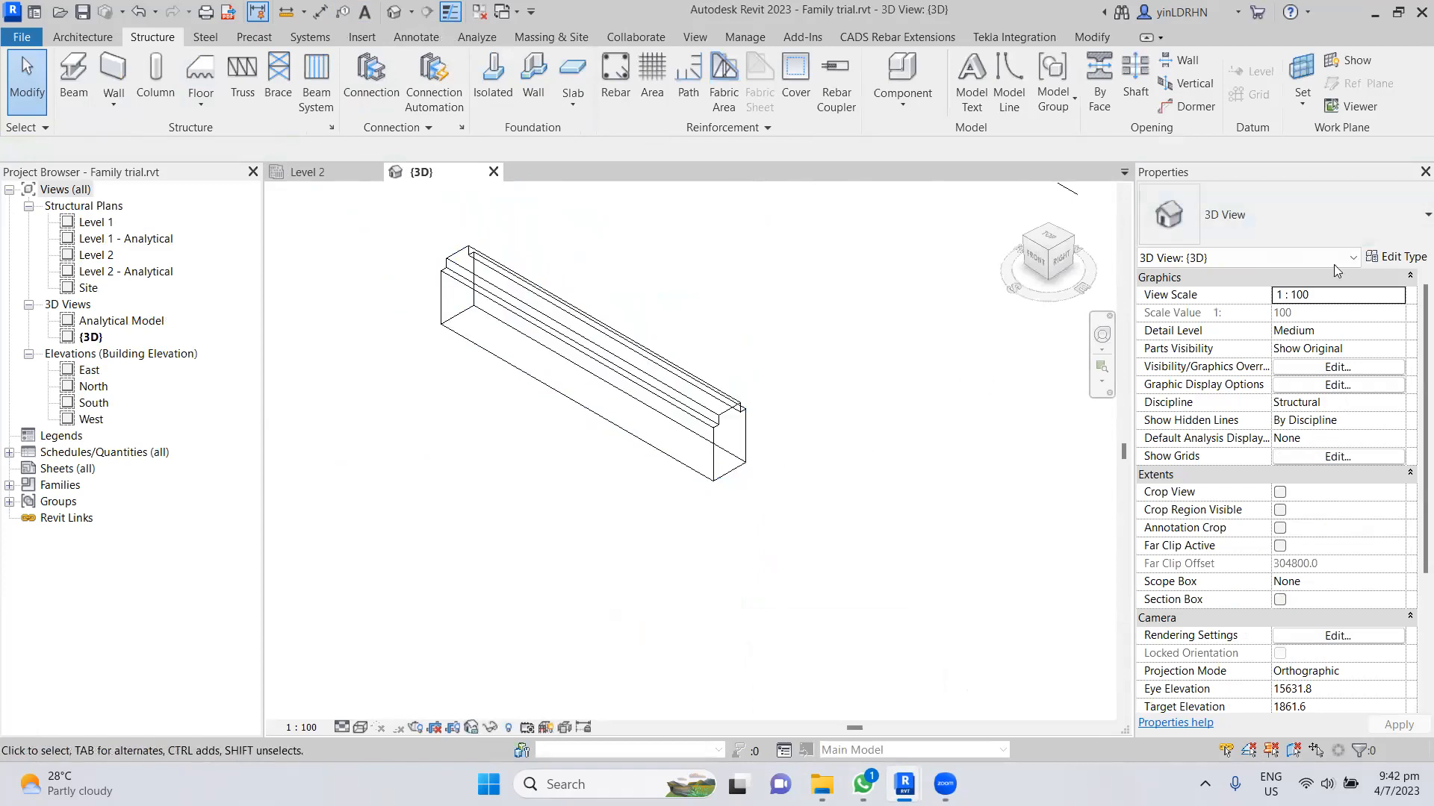
# - Start placing a beam on Level 2 and duplicate the Concrete Notch Beam type as 600x1000x150x150
pyautogui.click(66, 67)
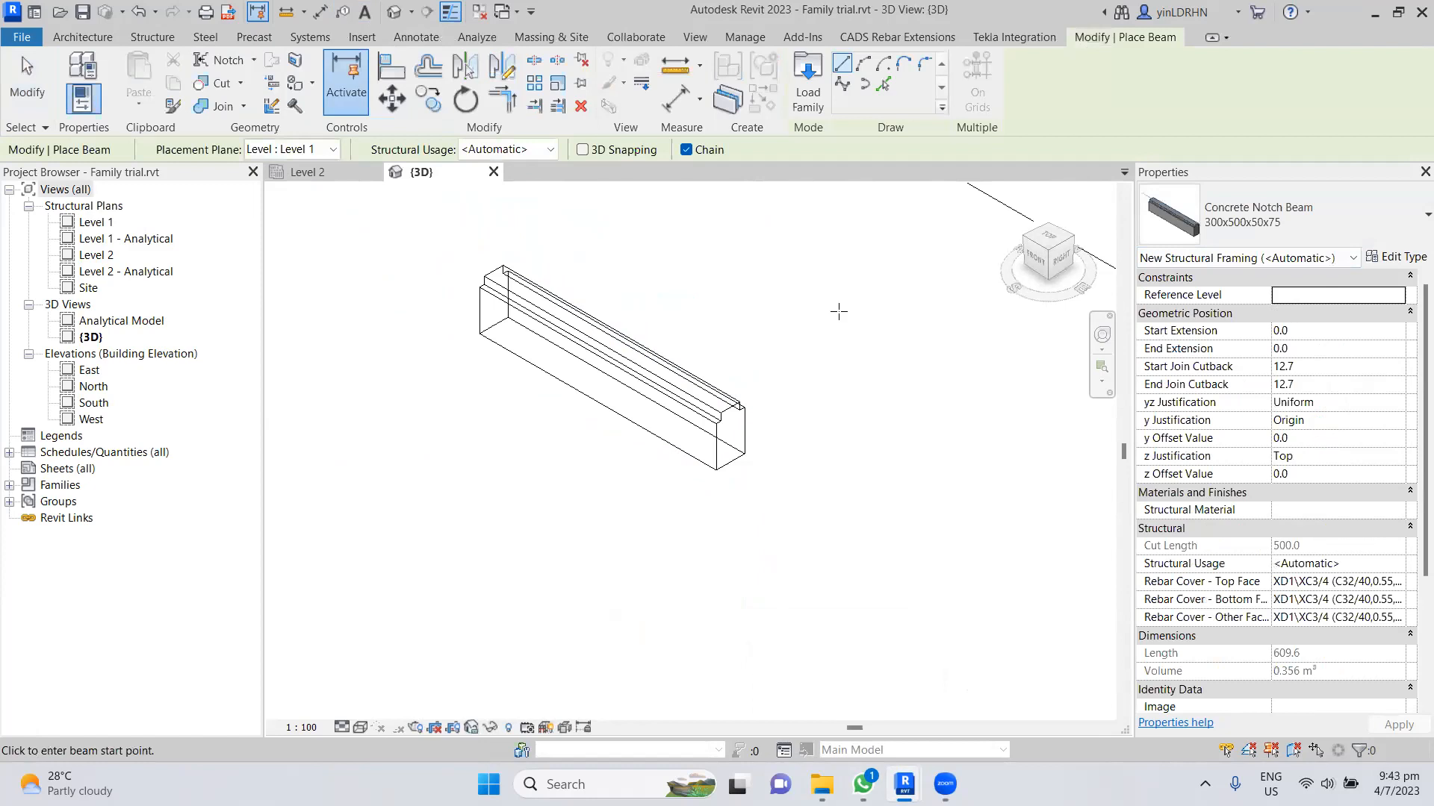
pyautogui.click(329, 173)
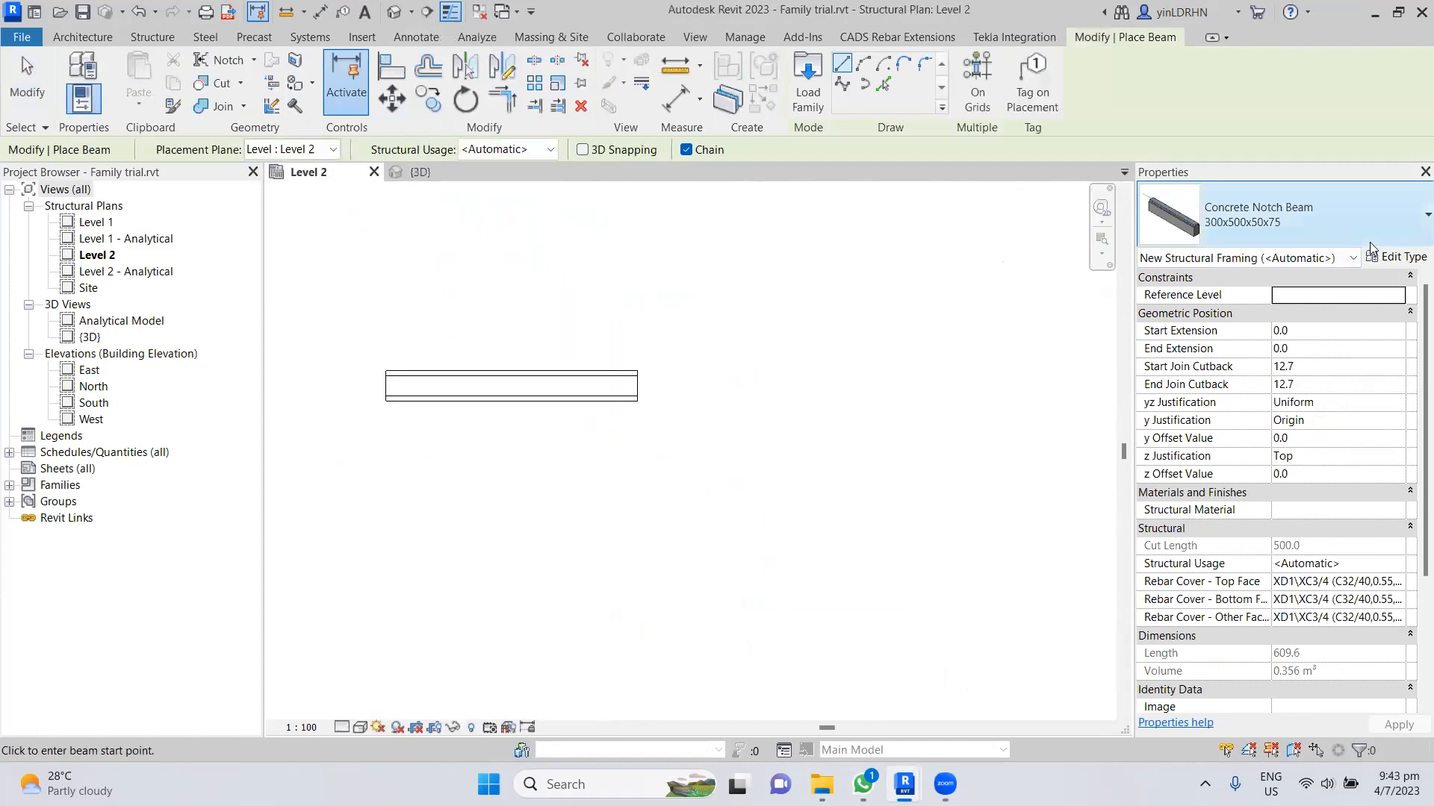
pyautogui.click(1395, 257)
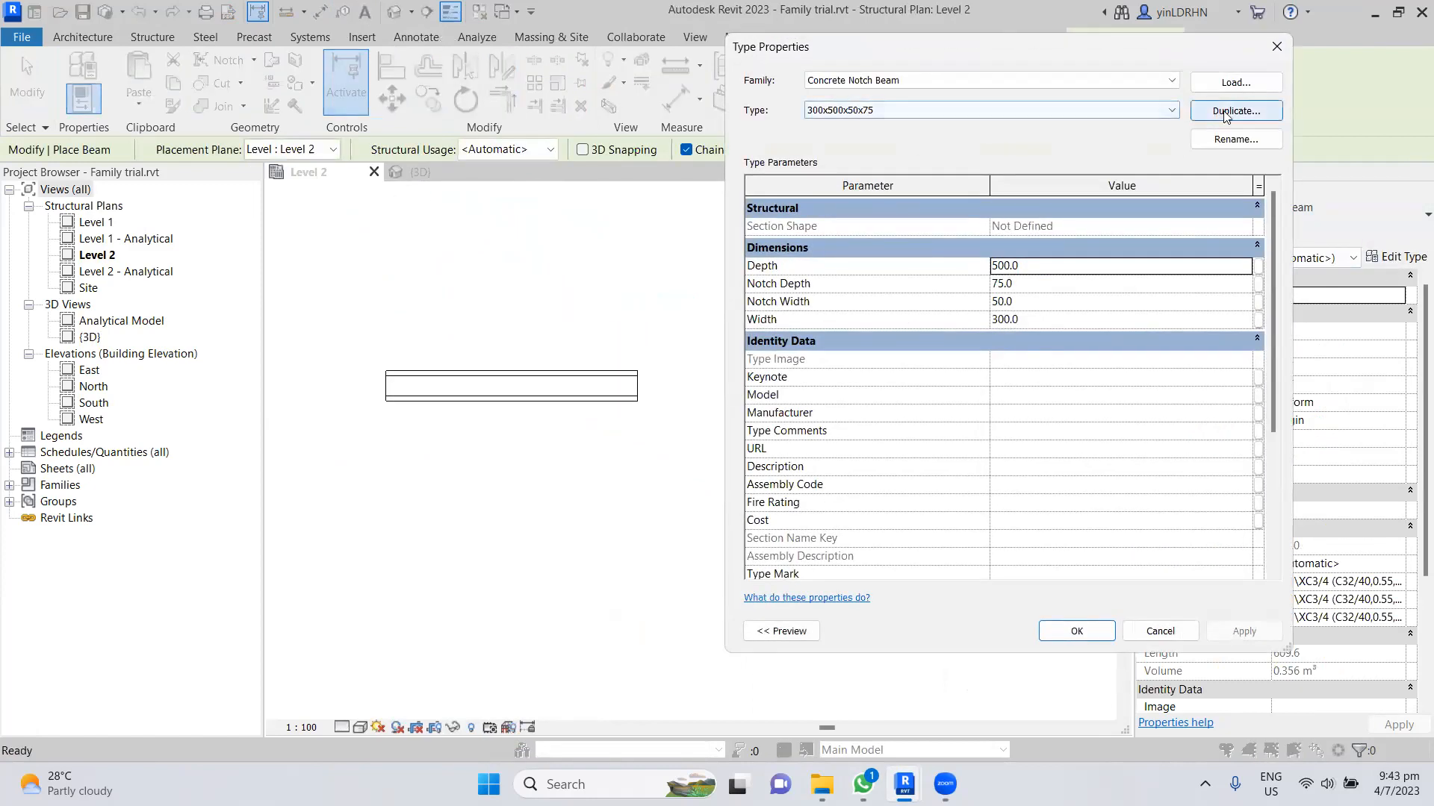
pyautogui.click(1225, 112)
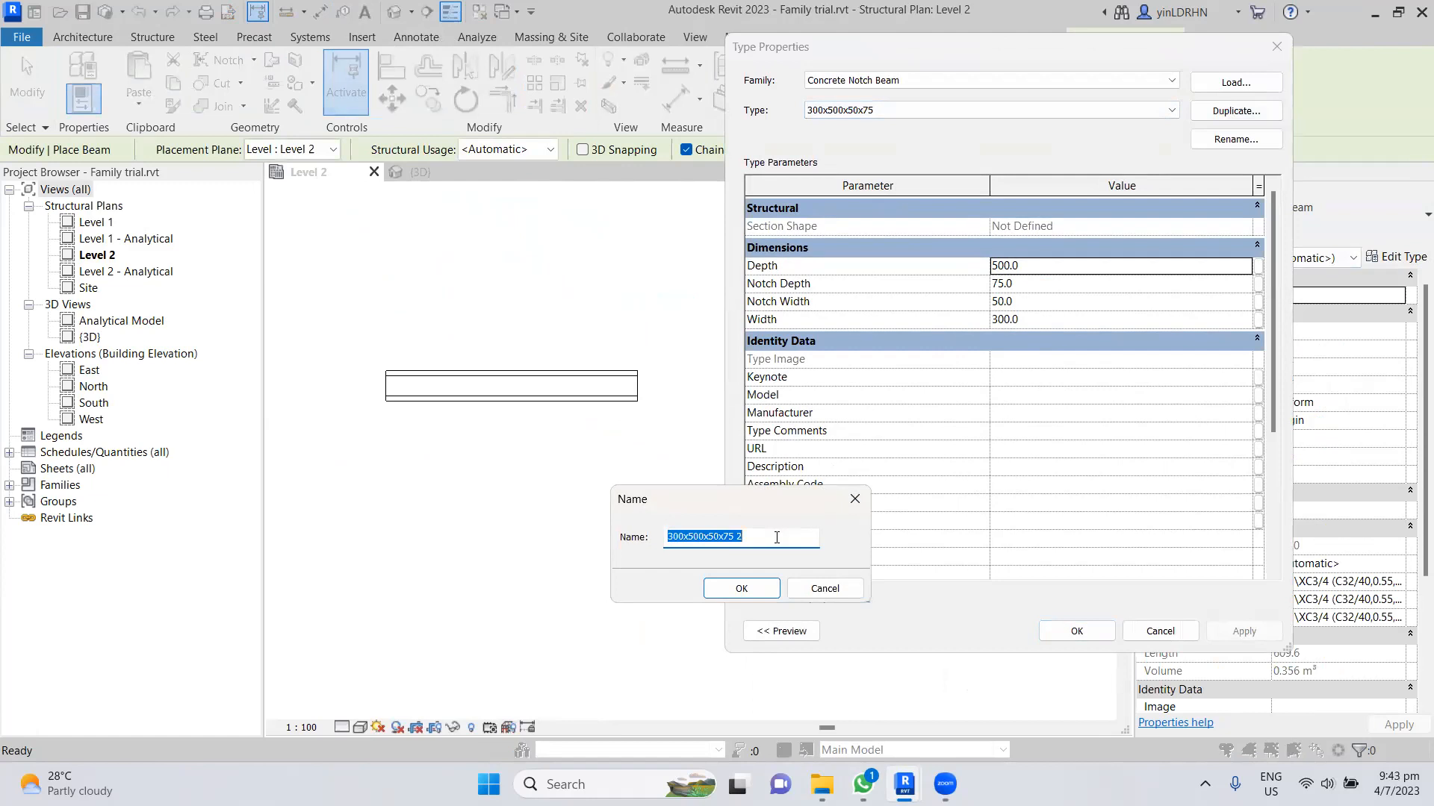
pyautogui.write('60')
pyautogui.click(746, 593)
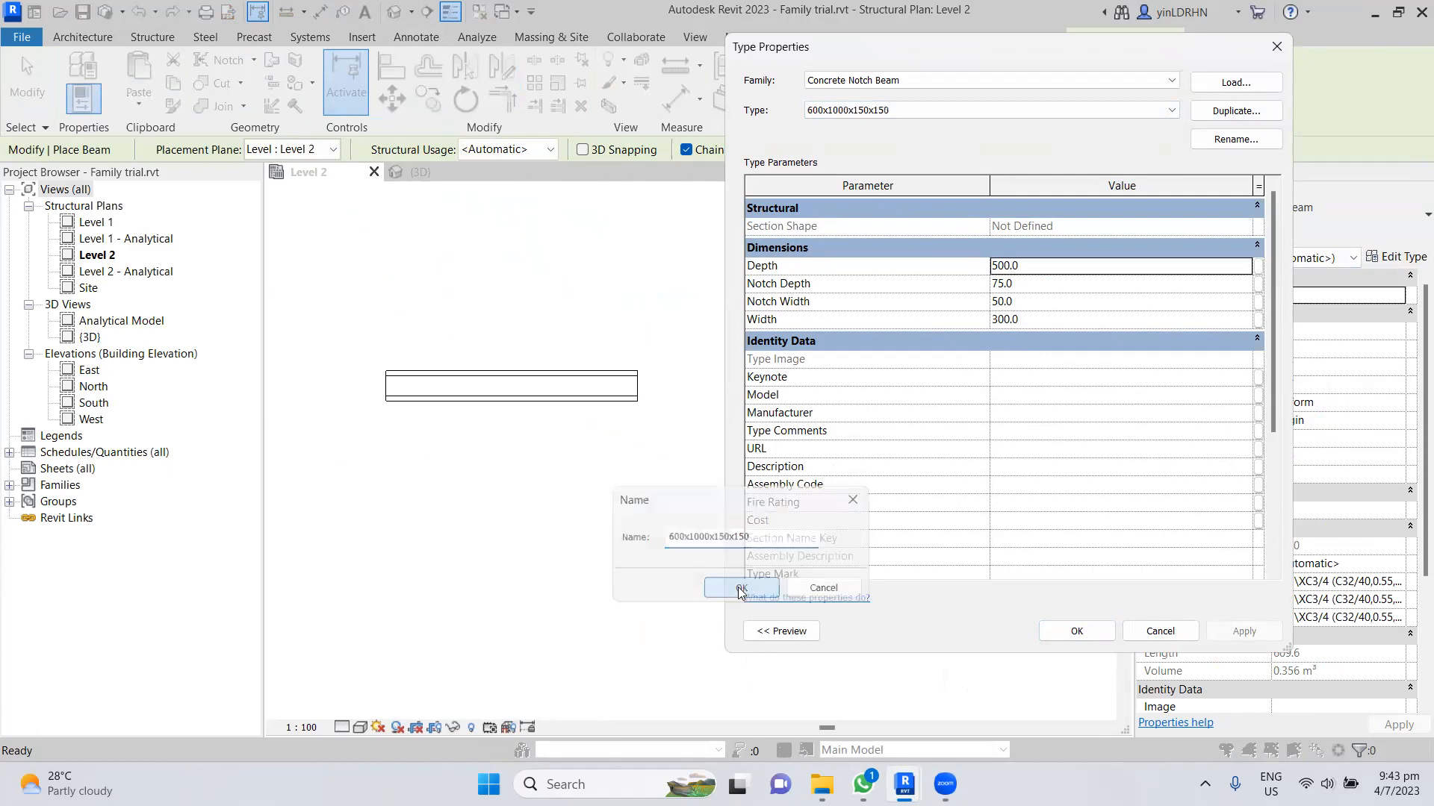
pyautogui.click(1076, 634)
# - Place a 2600 mm long Concrete Notch Beam of type 600x1000x150x150 parallel to the existing beam on Level 2
pyautogui.click(633, 294)
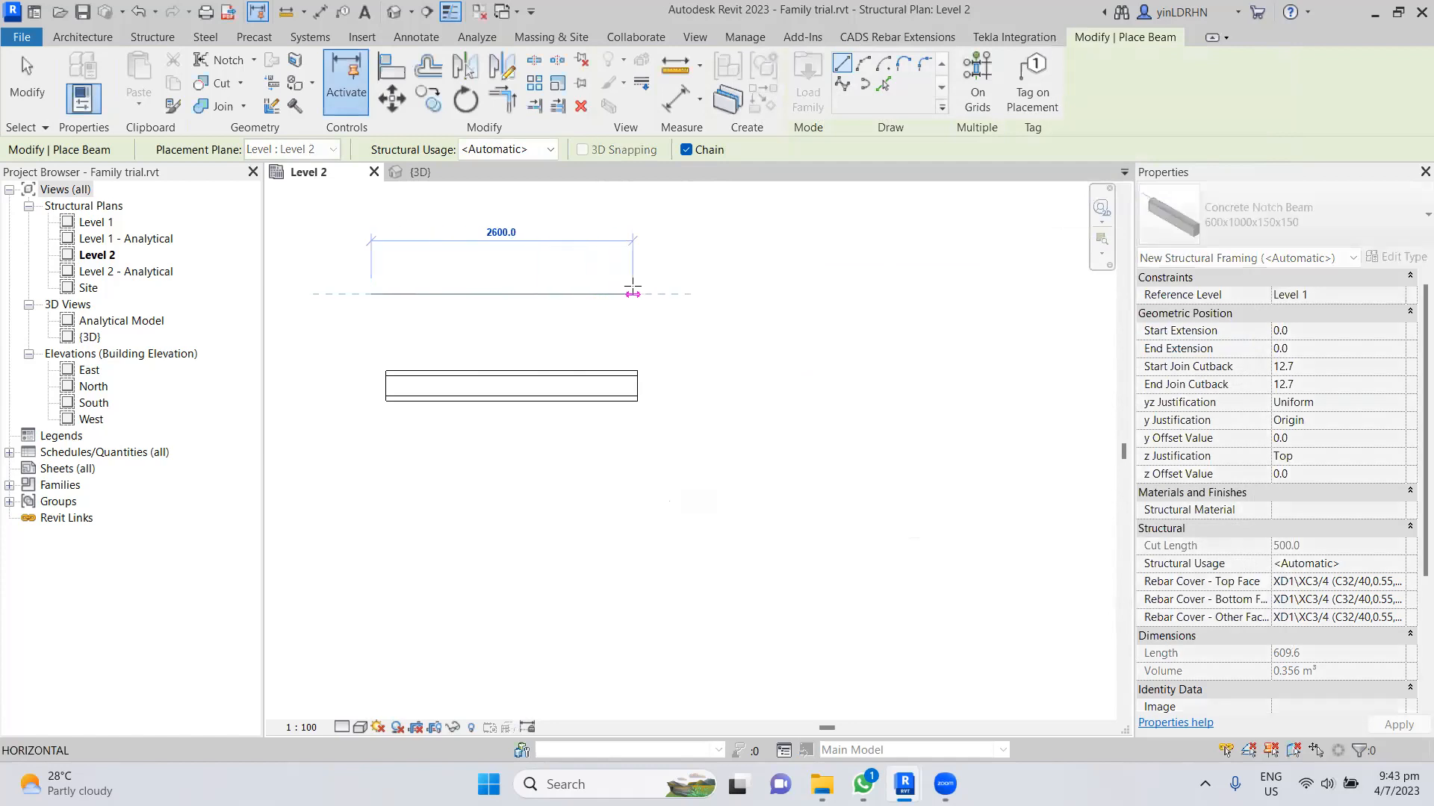
pyautogui.press('Escape')
pyautogui.press('Escape')
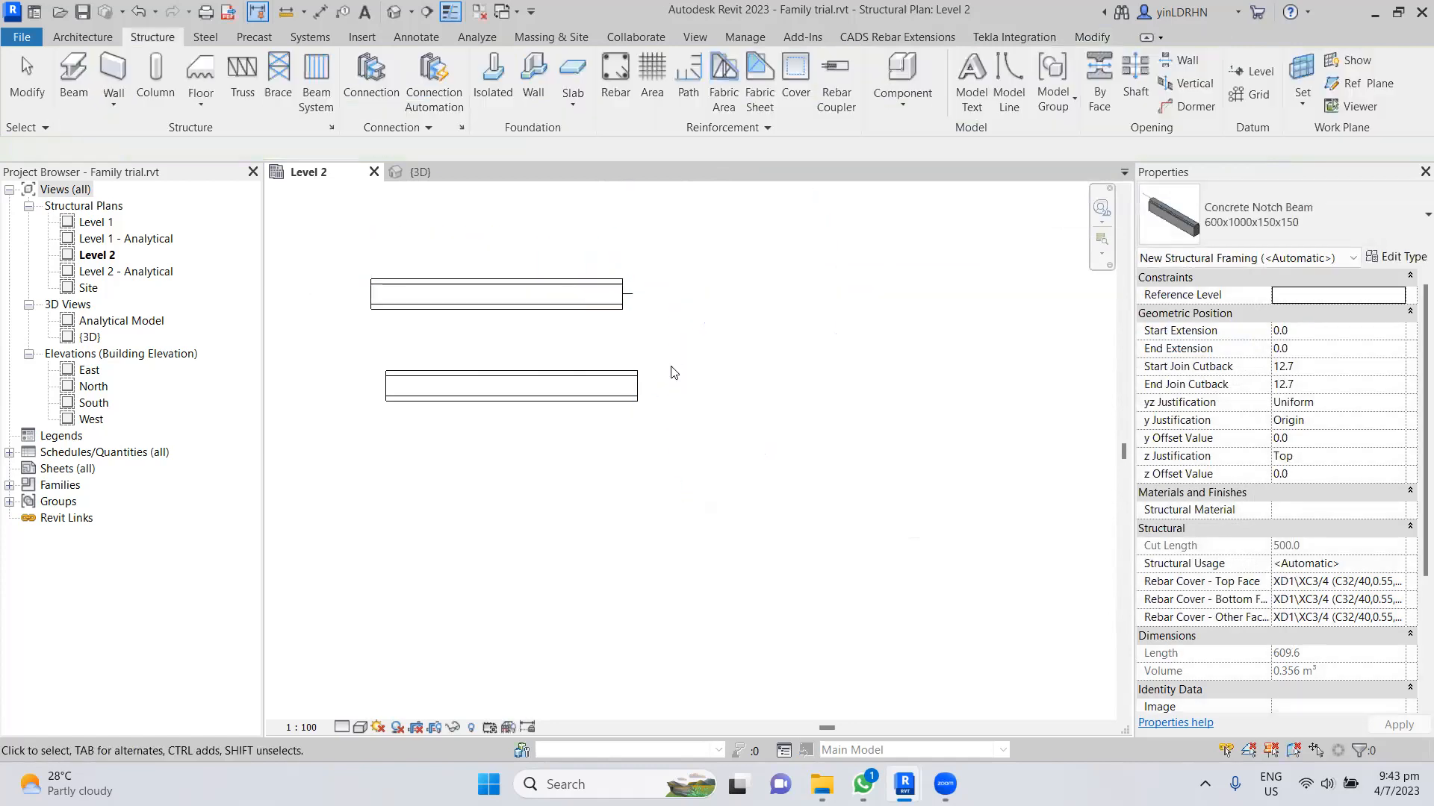
# - Compare the end profiles of the two placed notch beams up close in 3D
pyautogui.click(420, 172)
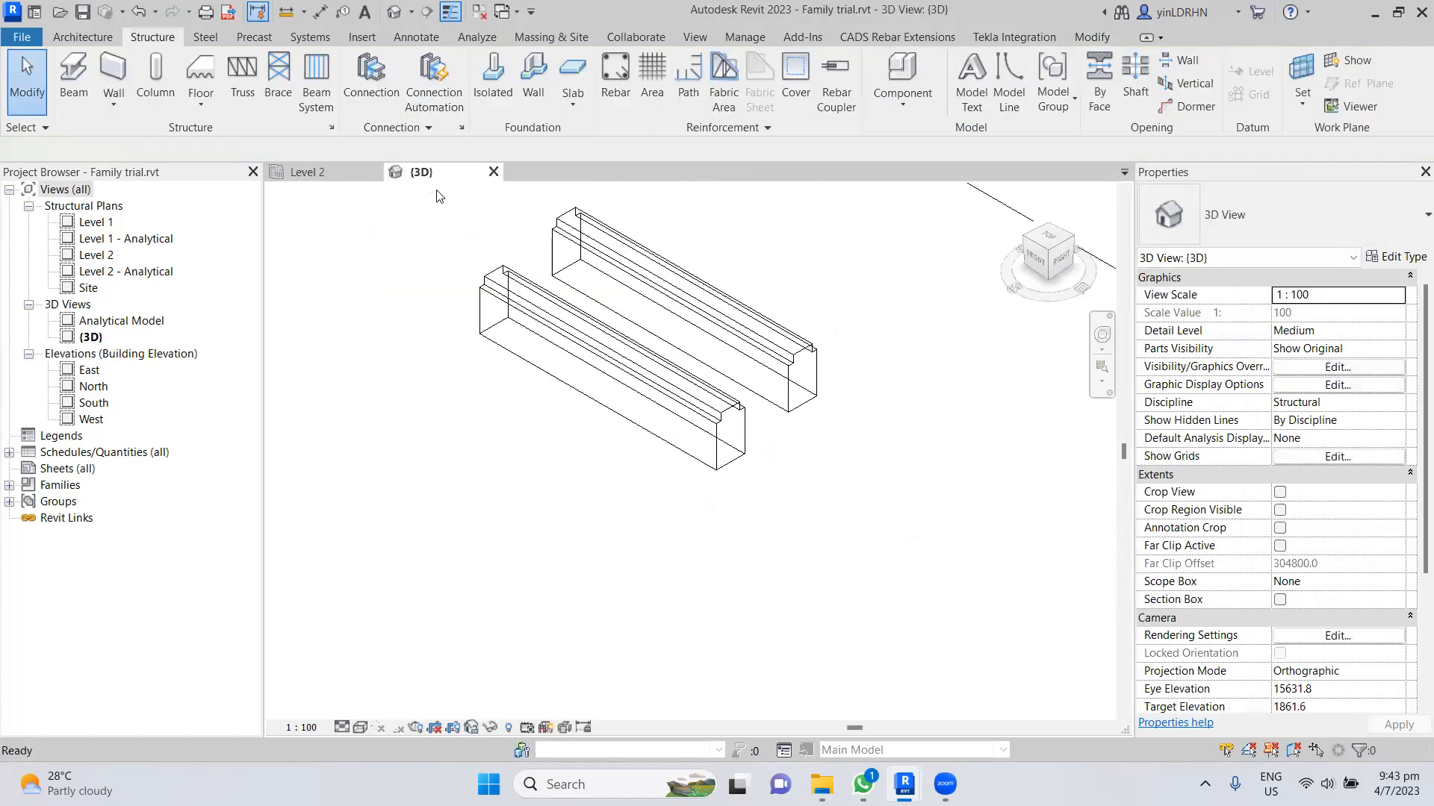
pyautogui.keyDown('shift'); pyautogui.moveTo(914, 490); pyautogui.dragTo(717, 496, button='middle'); pyautogui.keyUp('shift')
pyautogui.scroll(3, 903, 426)
pyautogui.scroll(2, 827, 435)
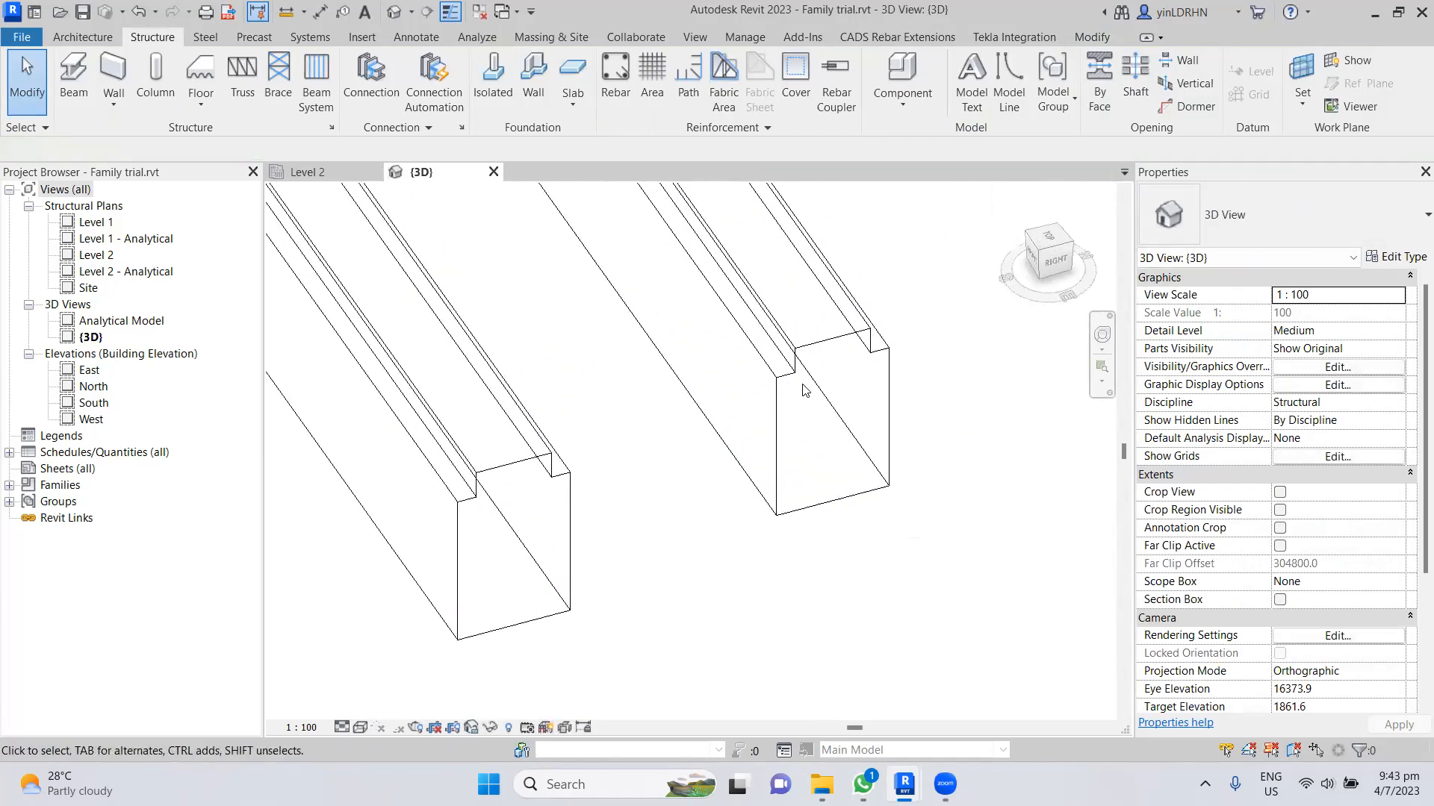
pyautogui.scroll(-5, 883, 441)
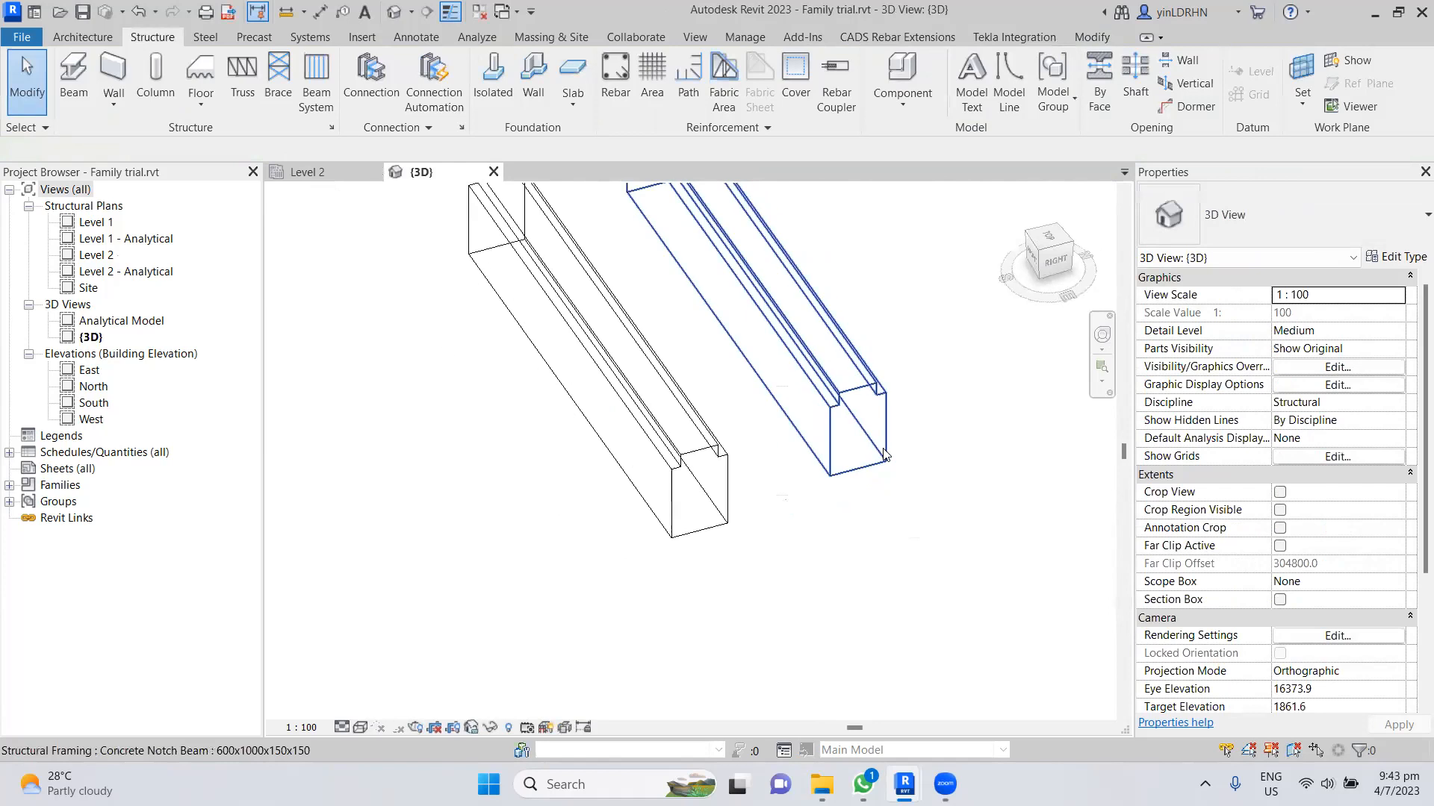
# - Check the type and properties of each of the two placed notch beams in the 3D view
pyautogui.click(835, 448)
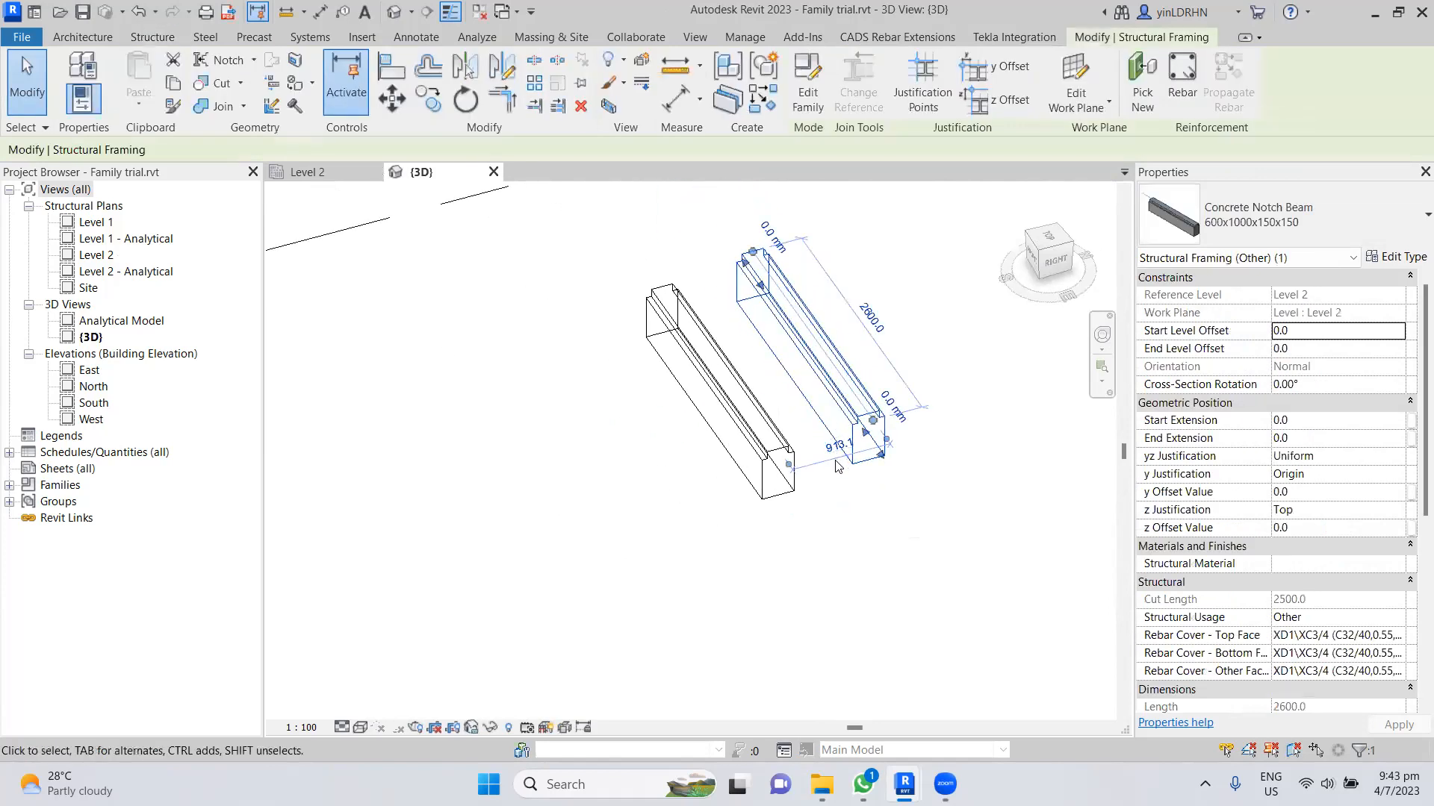
pyautogui.scroll(2, 909, 449)
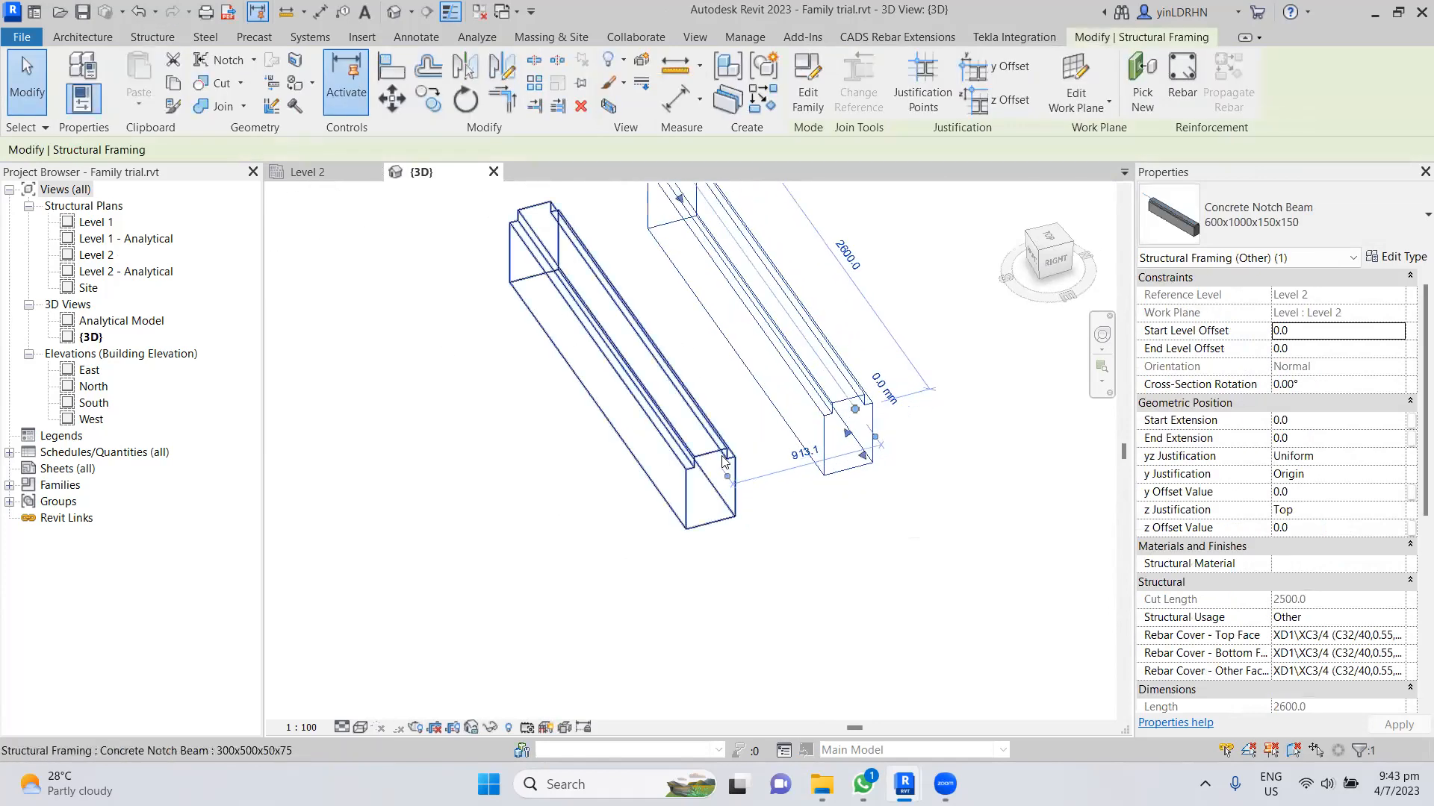
pyautogui.click(713, 489)
pyautogui.scroll(-2, 801, 550)
pyautogui.click(821, 560)
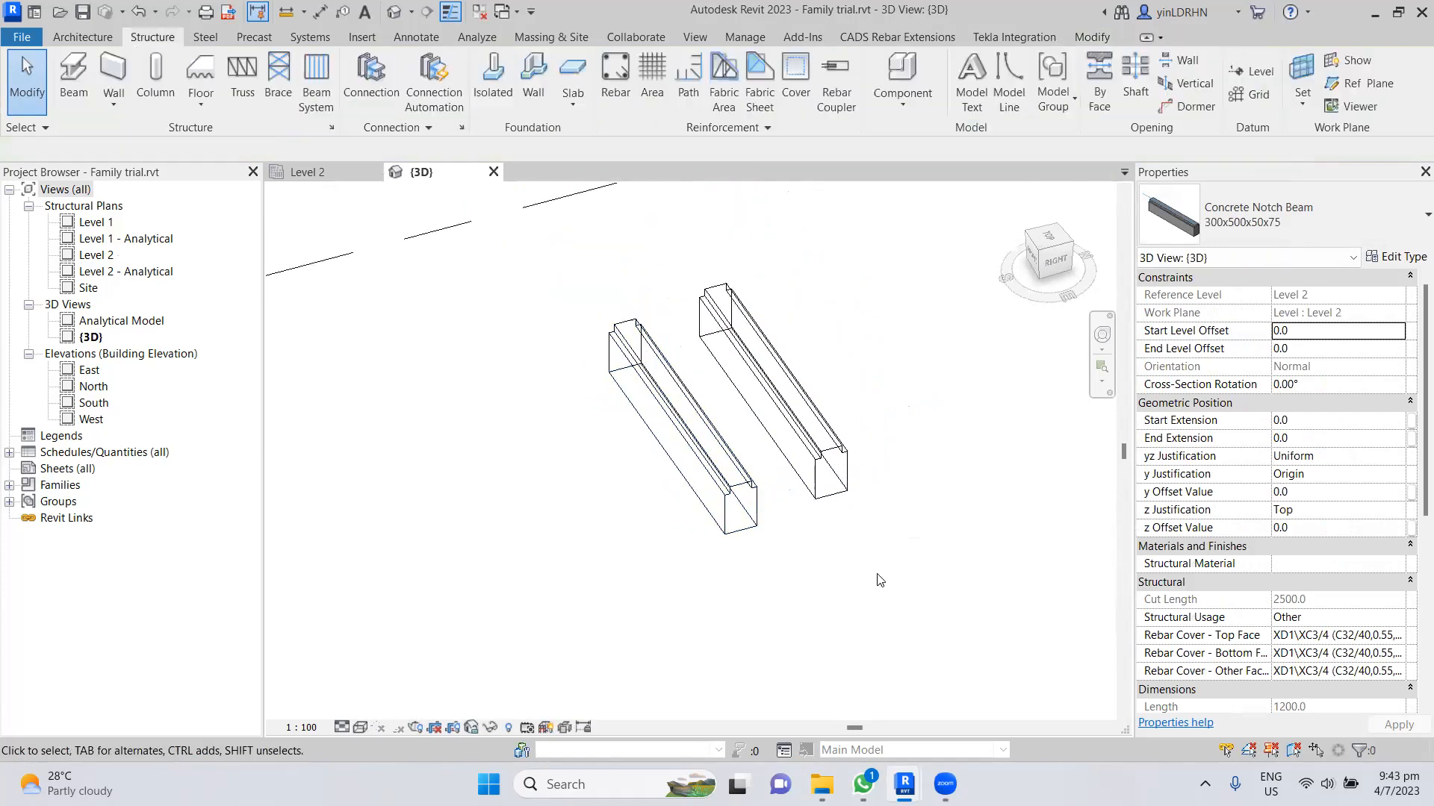
pyautogui.scroll(3, 879, 428)
pyautogui.scroll(-3, 879, 428)
pyautogui.scroll(-2, 879, 428)
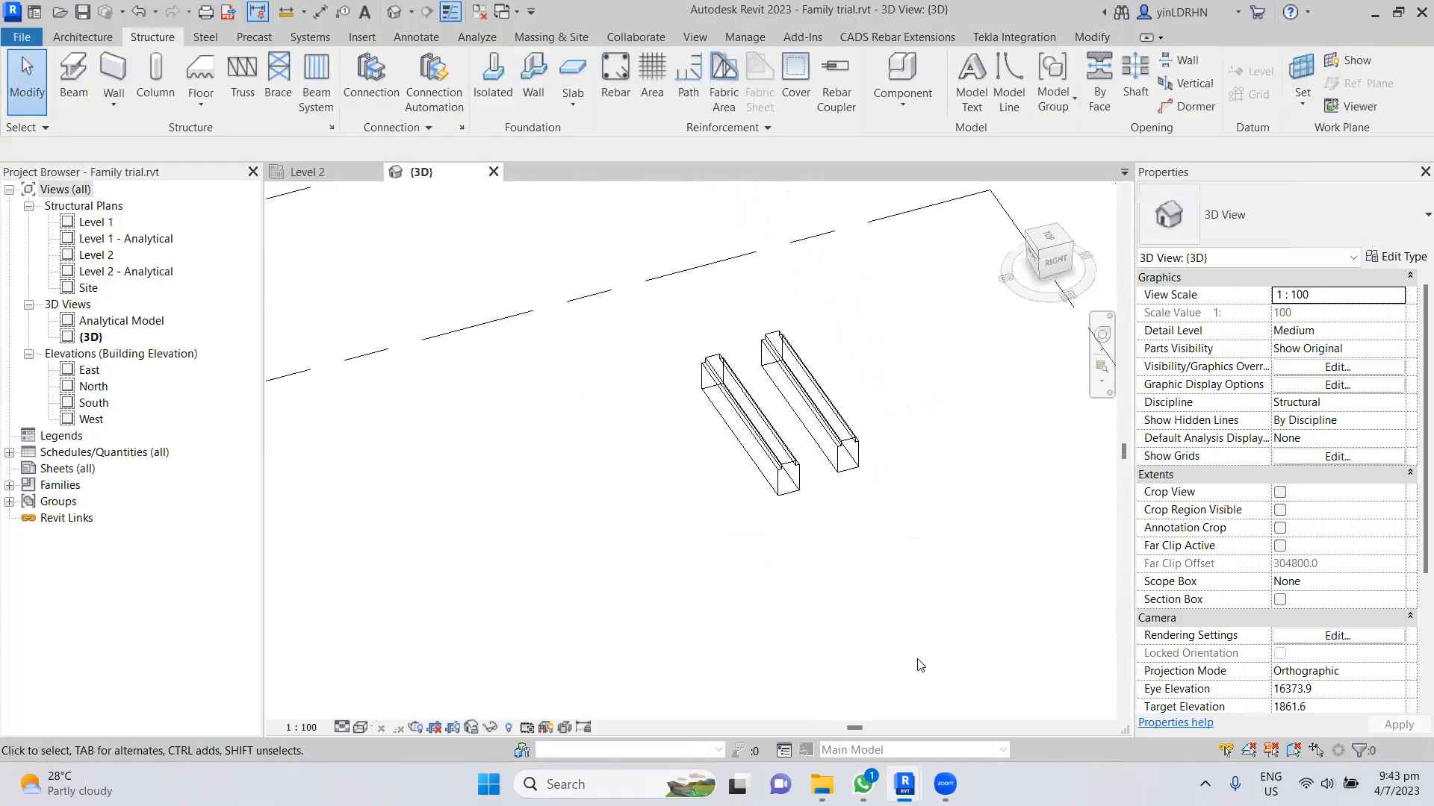
# - Switch to the Concrete Notch Beam family and check the beam extrusion's properties in the Left elevation
pyautogui.moveTo(905, 780)
pyautogui.click(1004, 683)
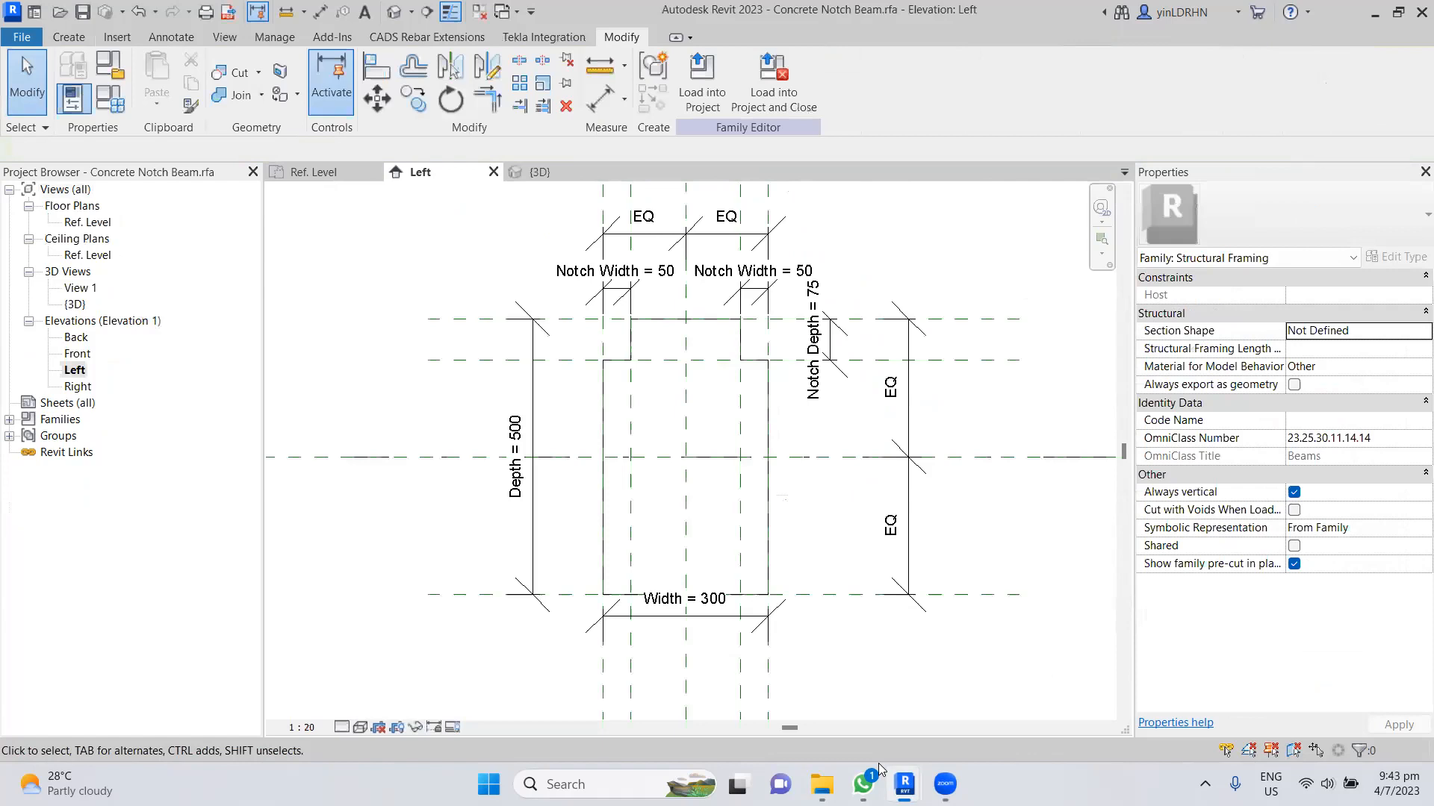
pyautogui.click(768, 514)
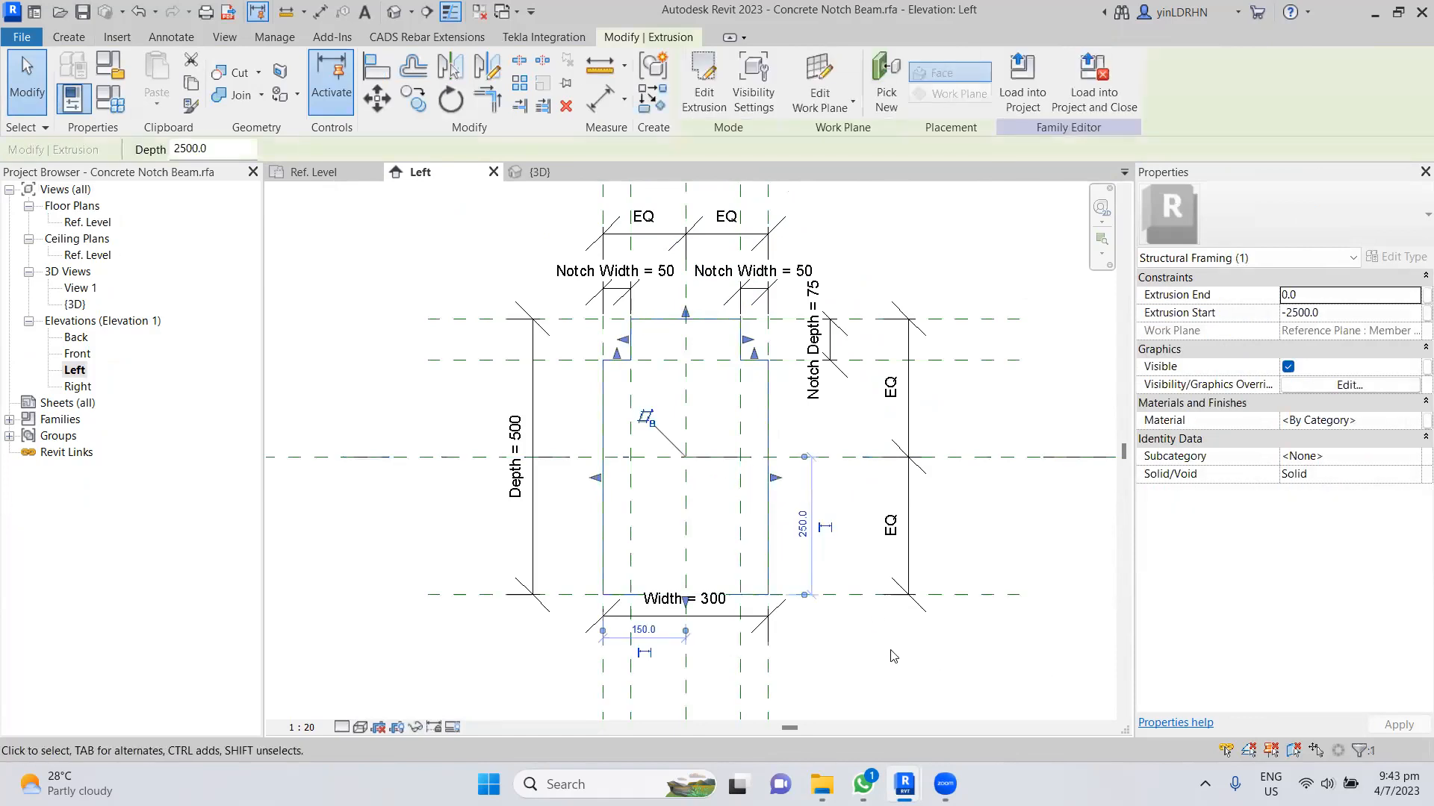
pyautogui.click(893, 656)
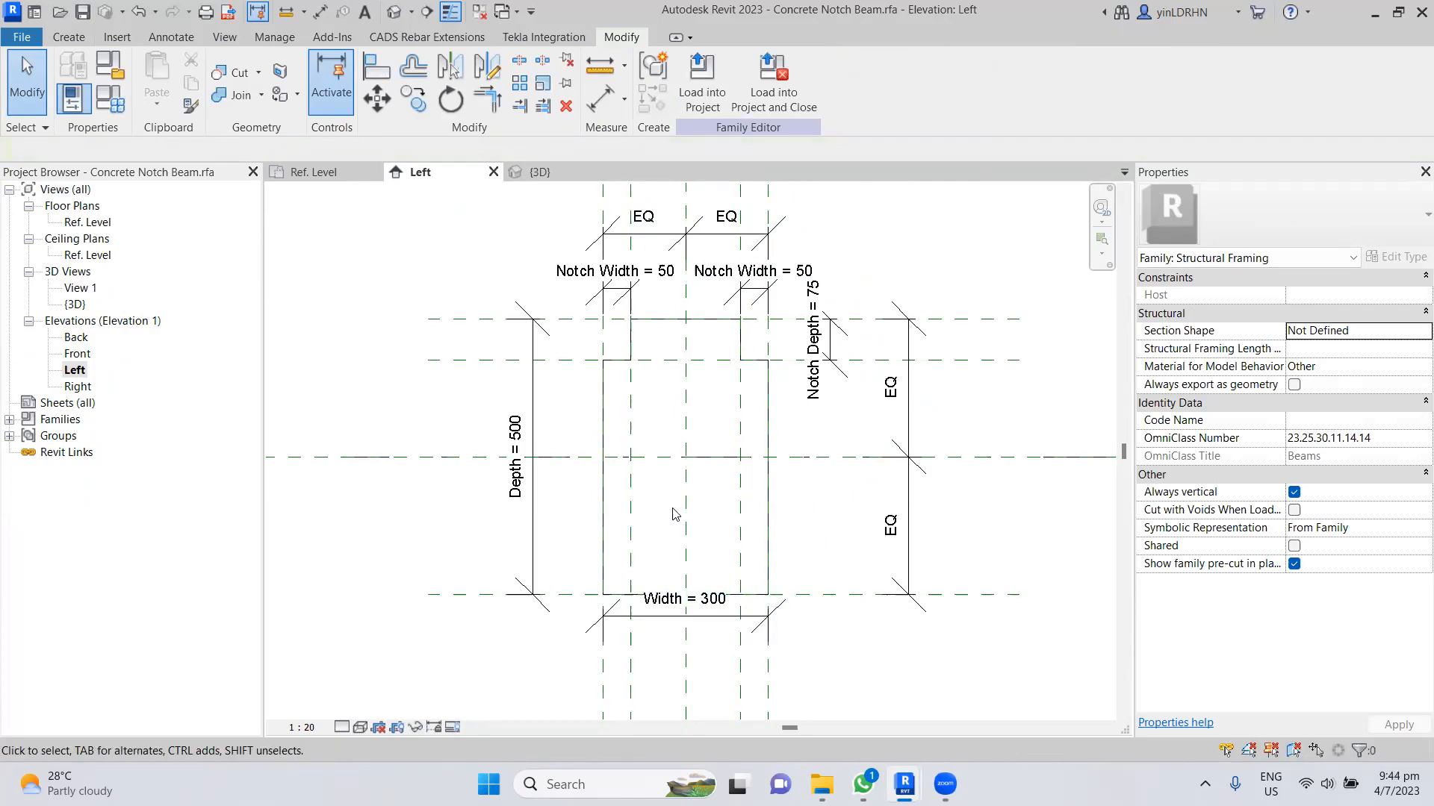
# - Set the Notch Width dimension between the outer left and inner left reference planes to 75 mm
pyautogui.click(67, 39)
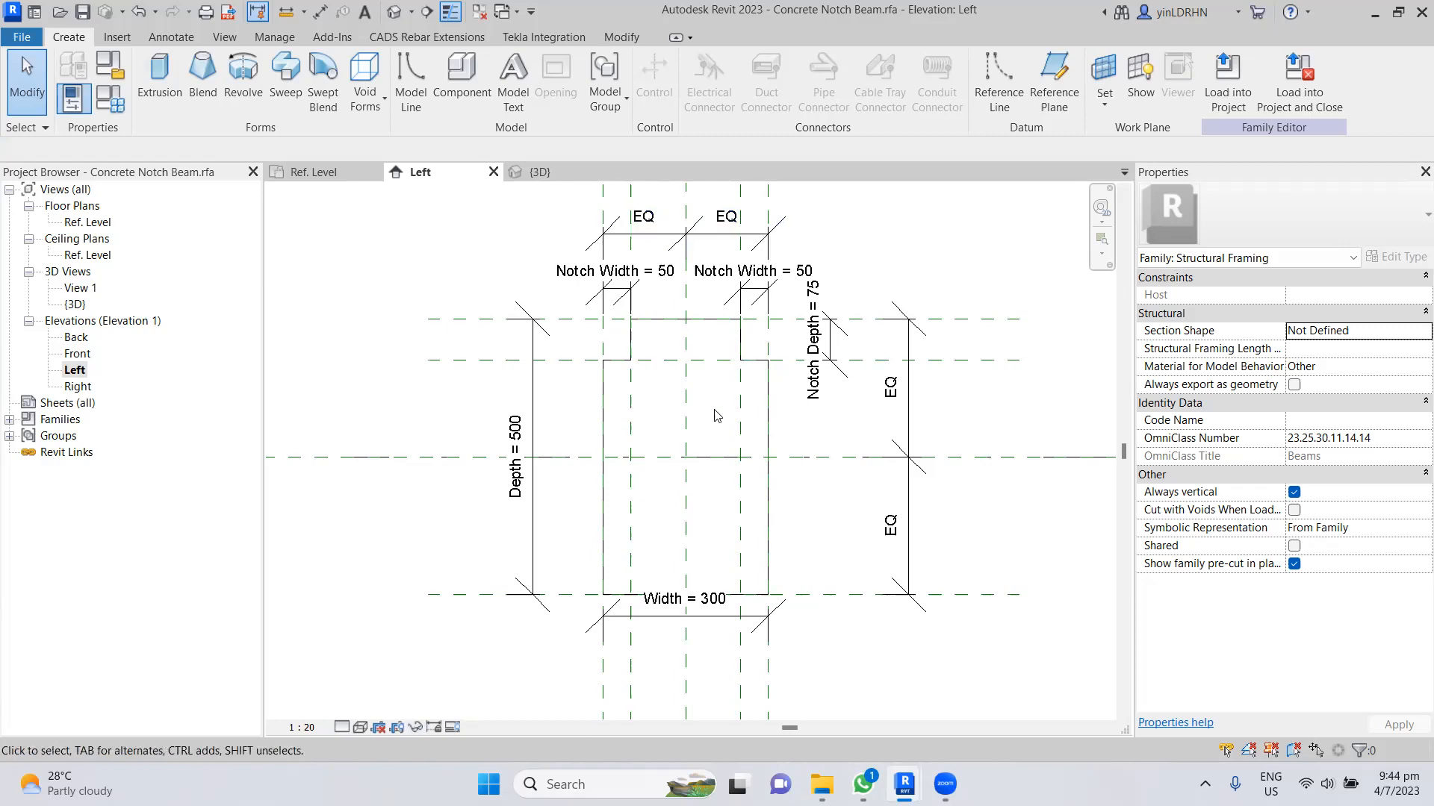
pyautogui.moveTo(659, 405); pyautogui.dragTo(640, 494, button='middle')
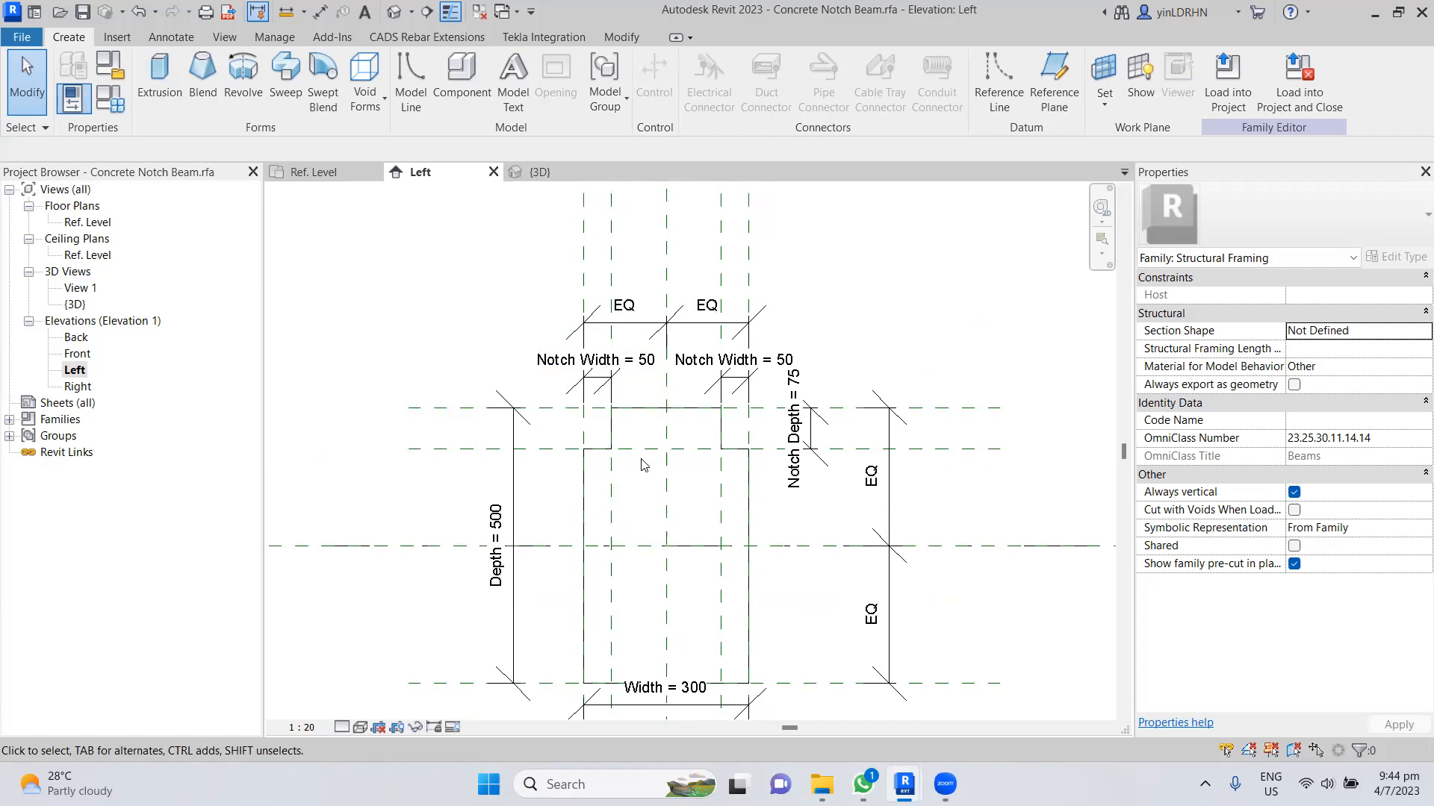
pyautogui.click(574, 364)
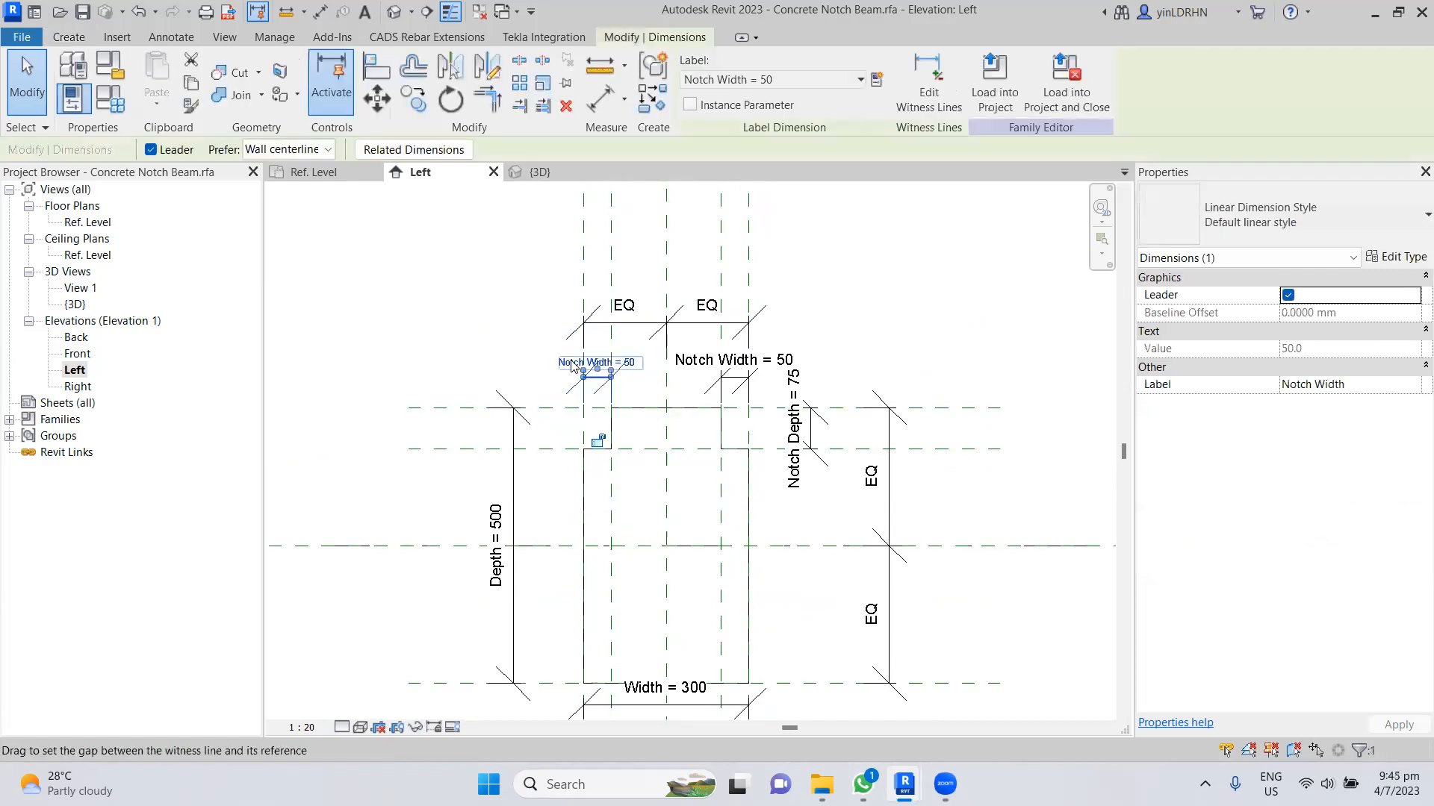
pyautogui.click(611, 312)
pyautogui.click(628, 362)
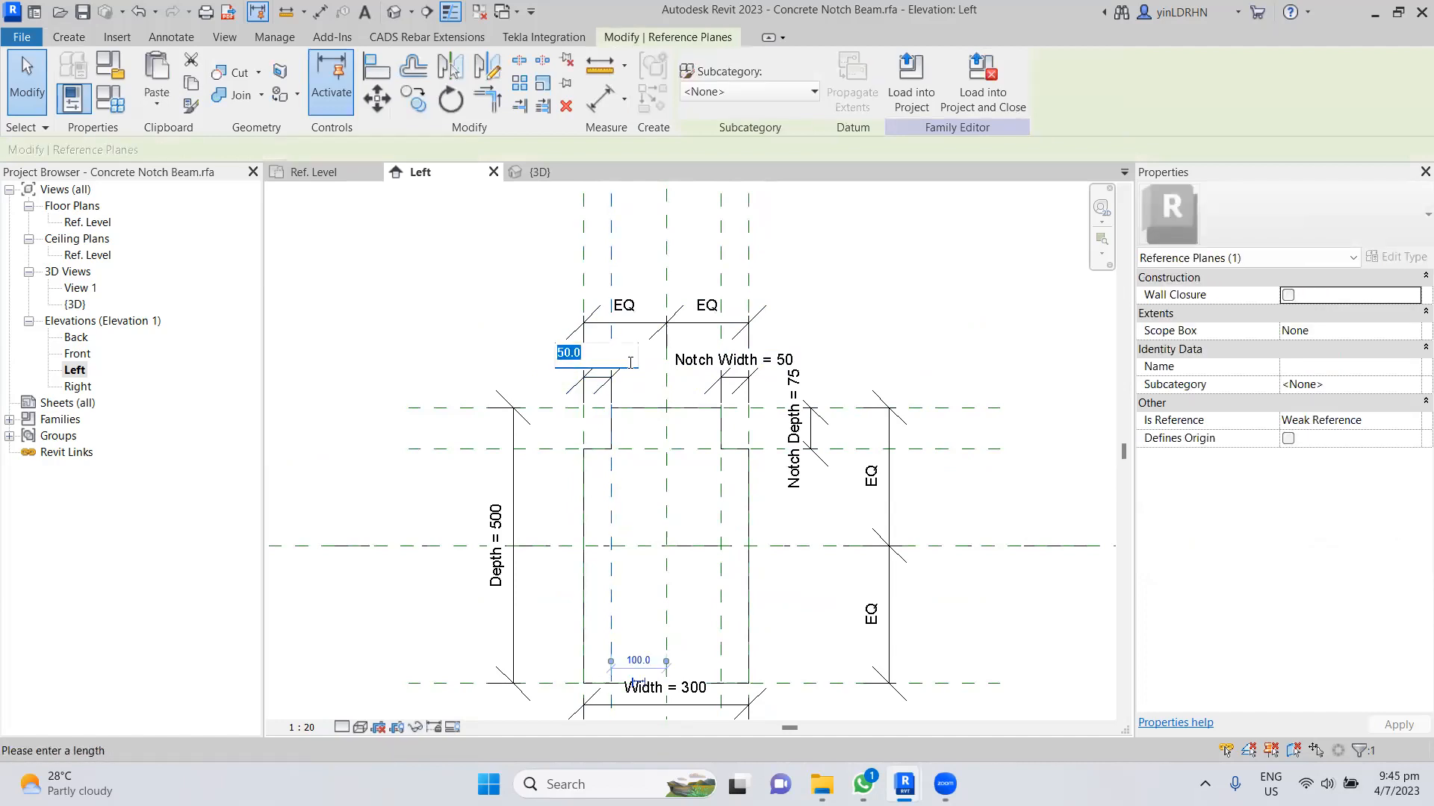
pyautogui.write('75')
pyautogui.press('Return')
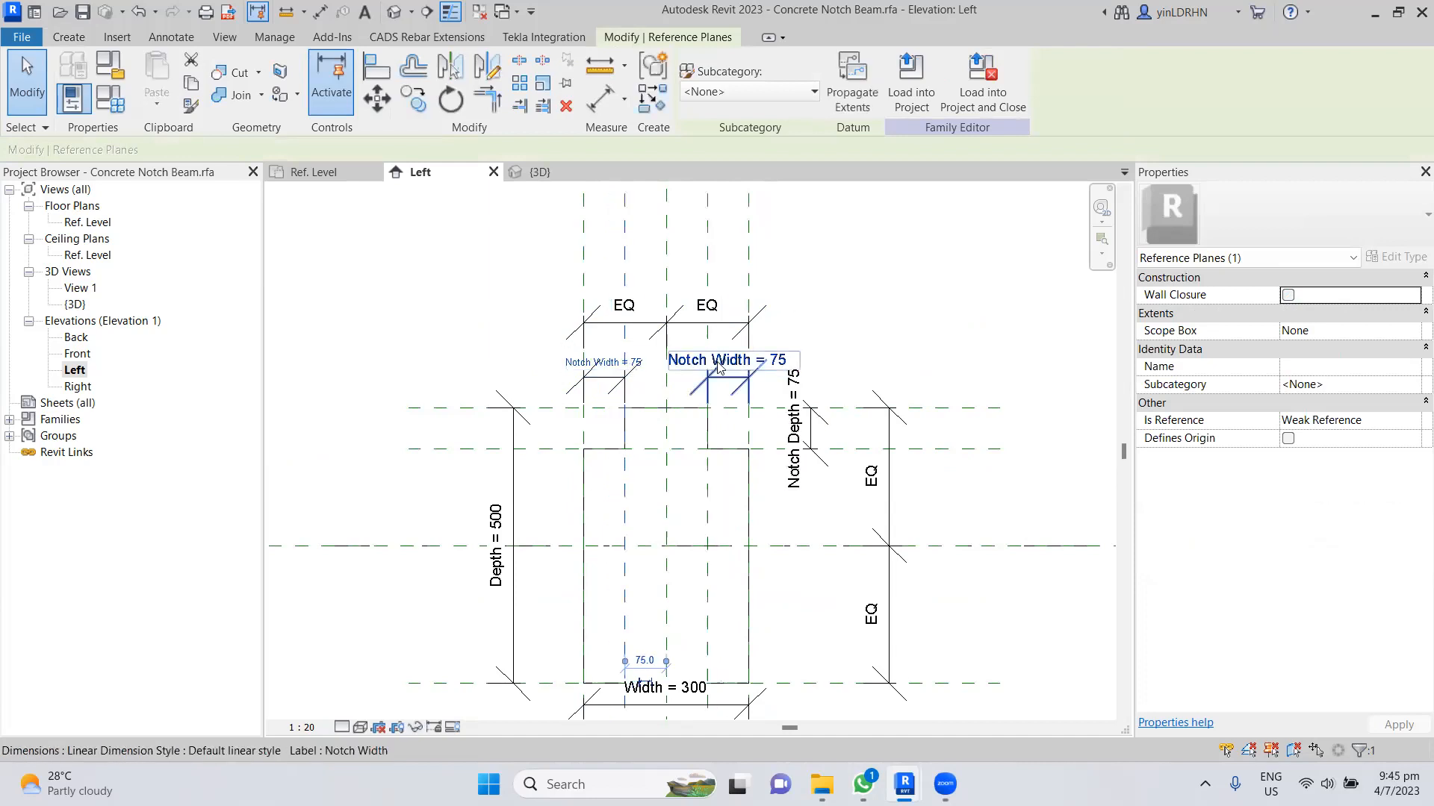
pyautogui.click(824, 330)
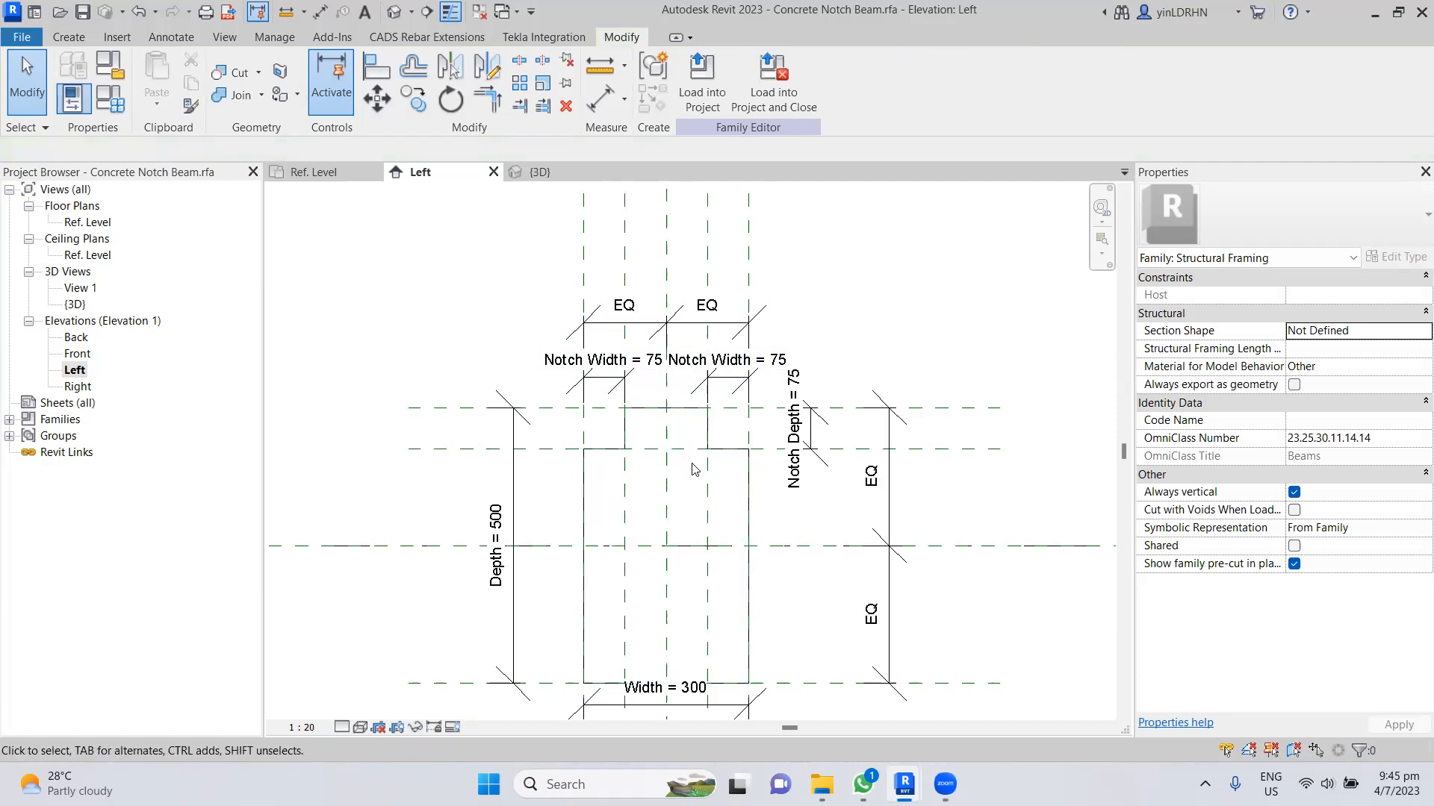
# - Examine the dimensions and constraints tied to the inner and outer left reference planes
pyautogui.click(611, 263)
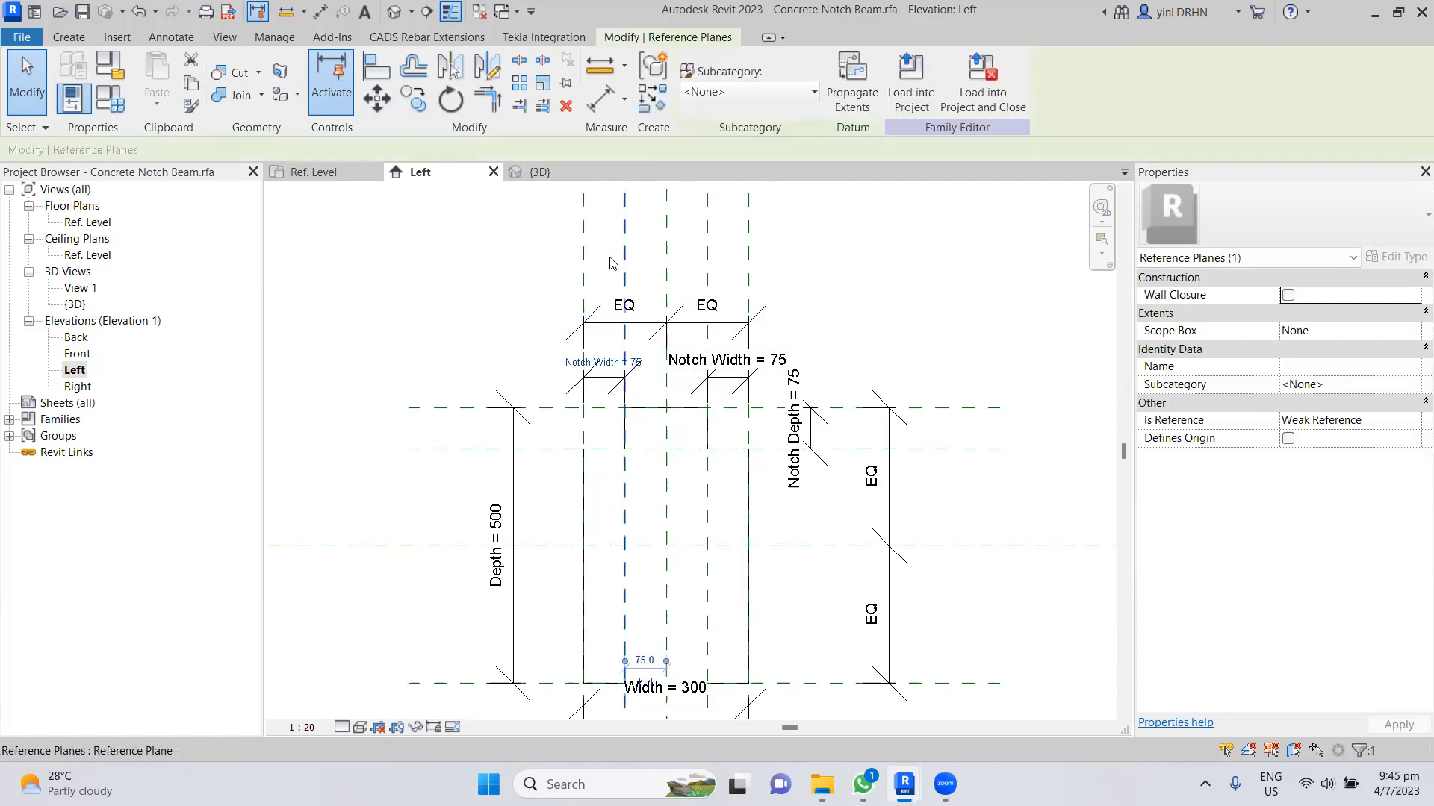
pyautogui.click(584, 256)
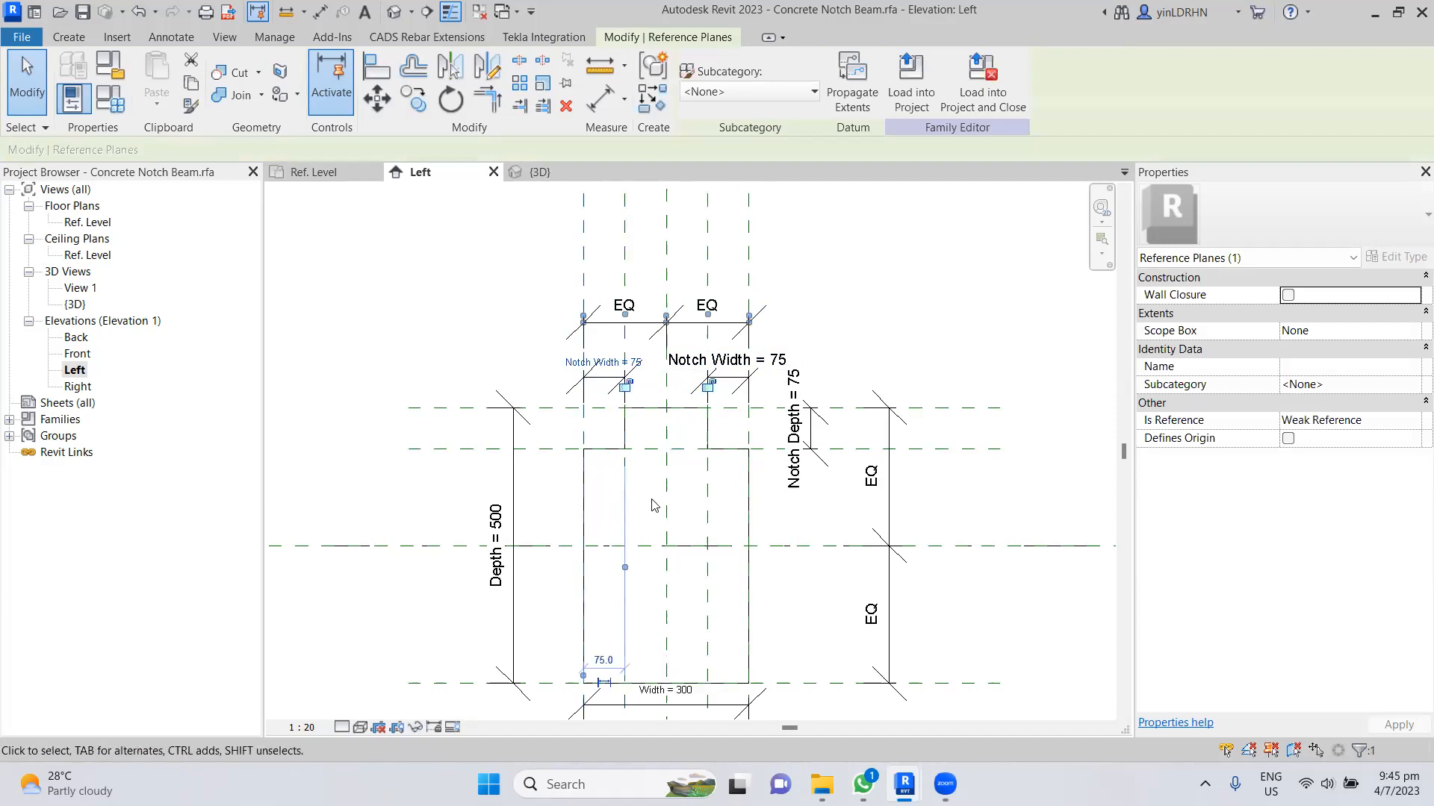
pyautogui.click(896, 273)
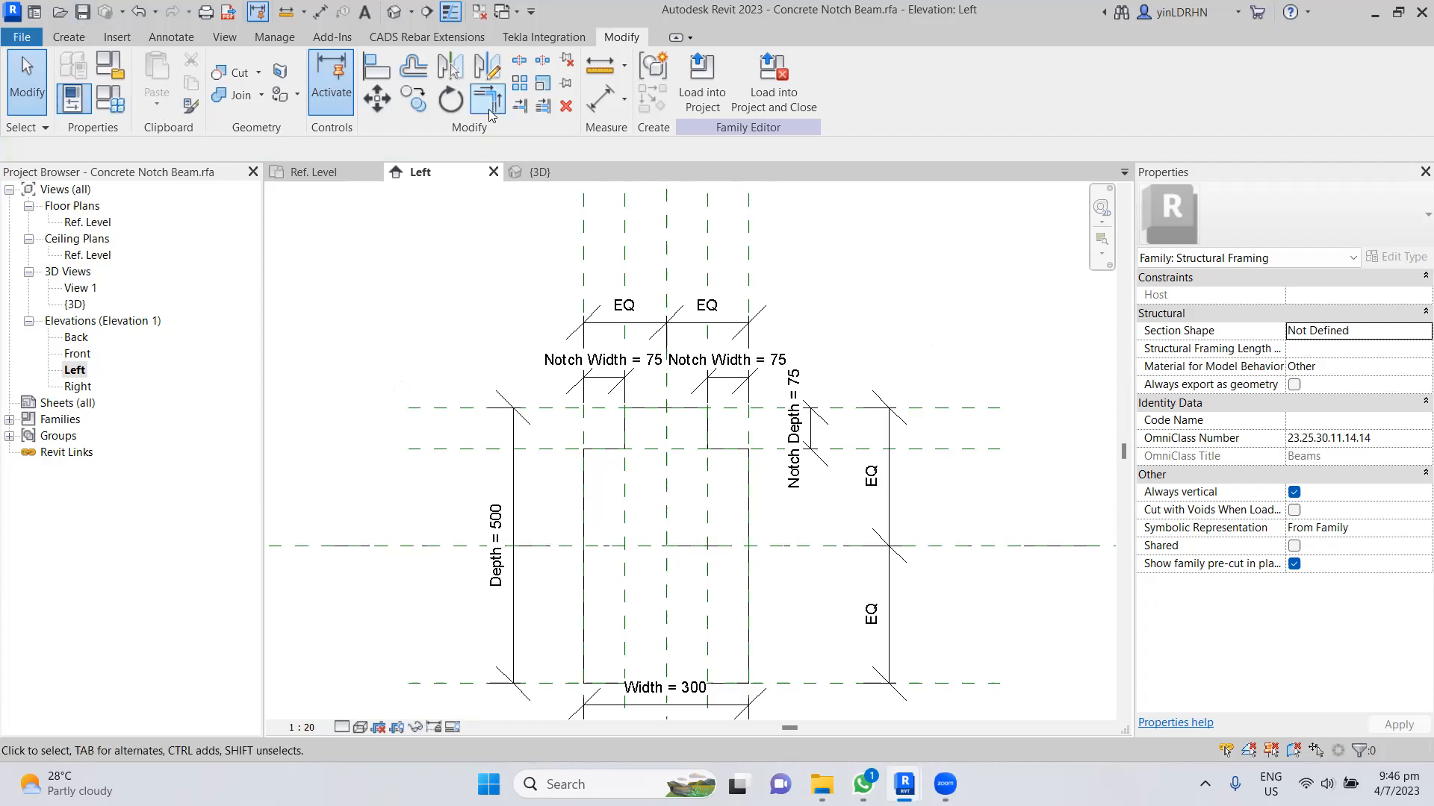
# - Close the Left elevation and 3D views of the Concrete Notch Beam family
pyautogui.click(493, 172)
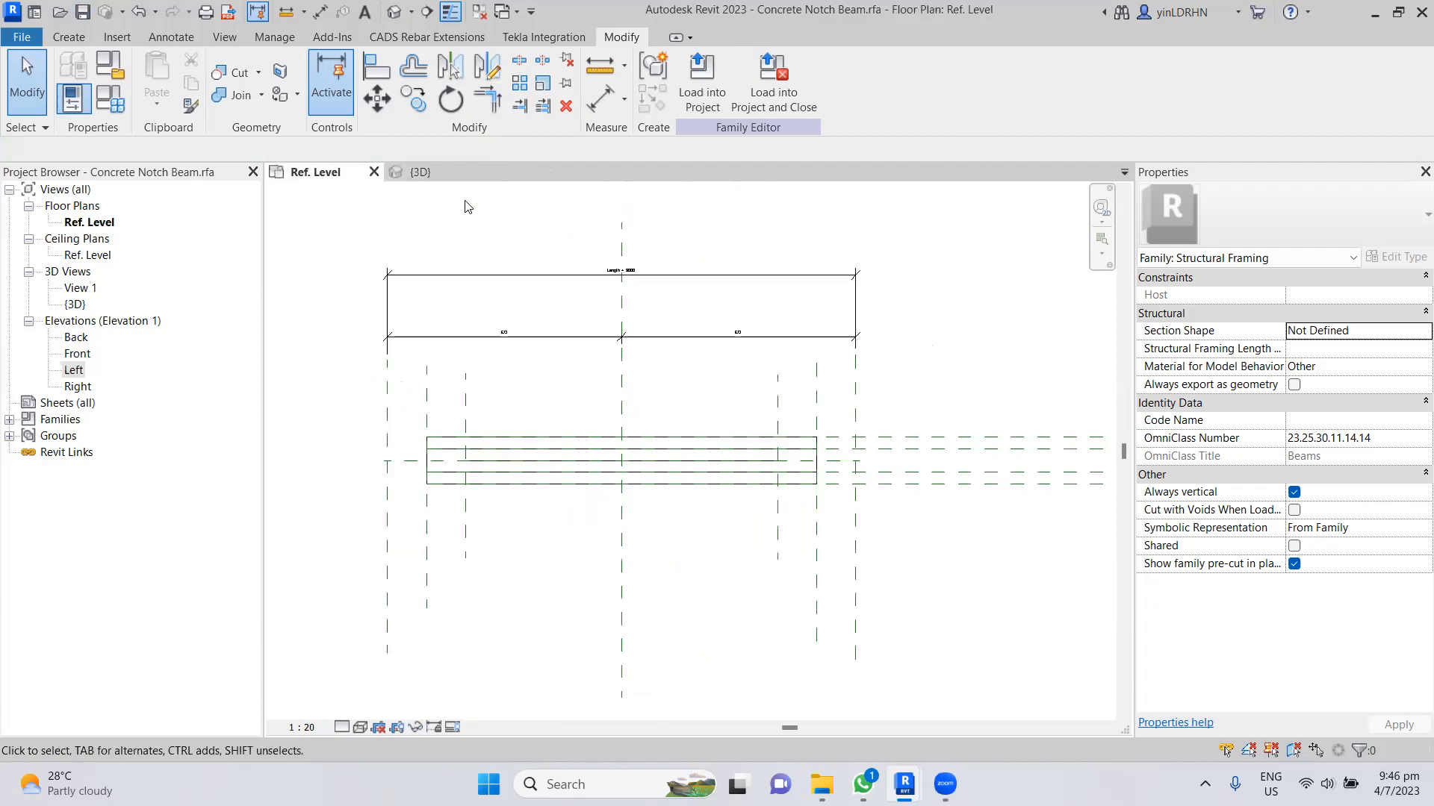
pyautogui.click(482, 176)
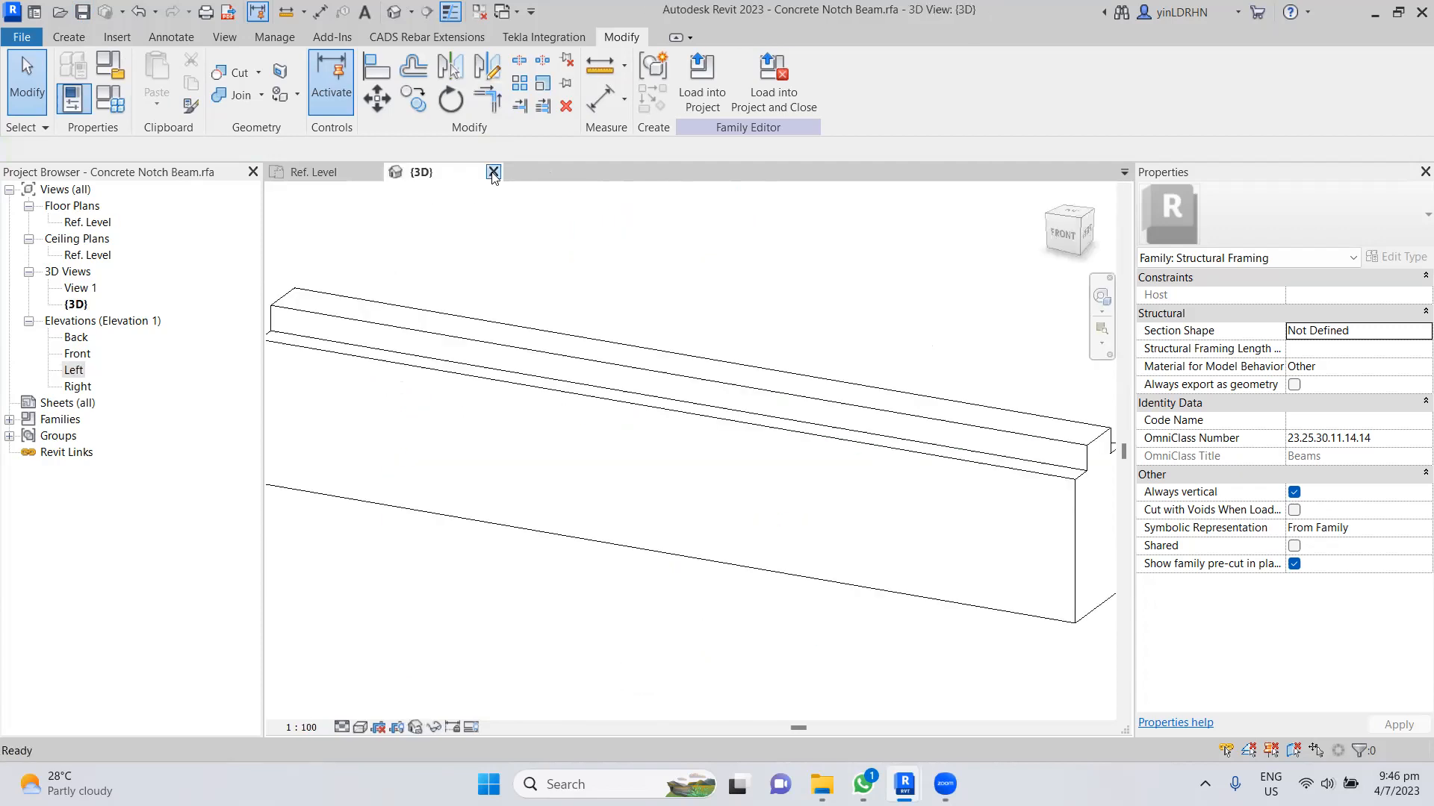
pyautogui.click(492, 172)
# - Create a new family from the Metric Generic Model floor based.rft template and show its Ref. Level floor plan
pyautogui.click(14, 43)
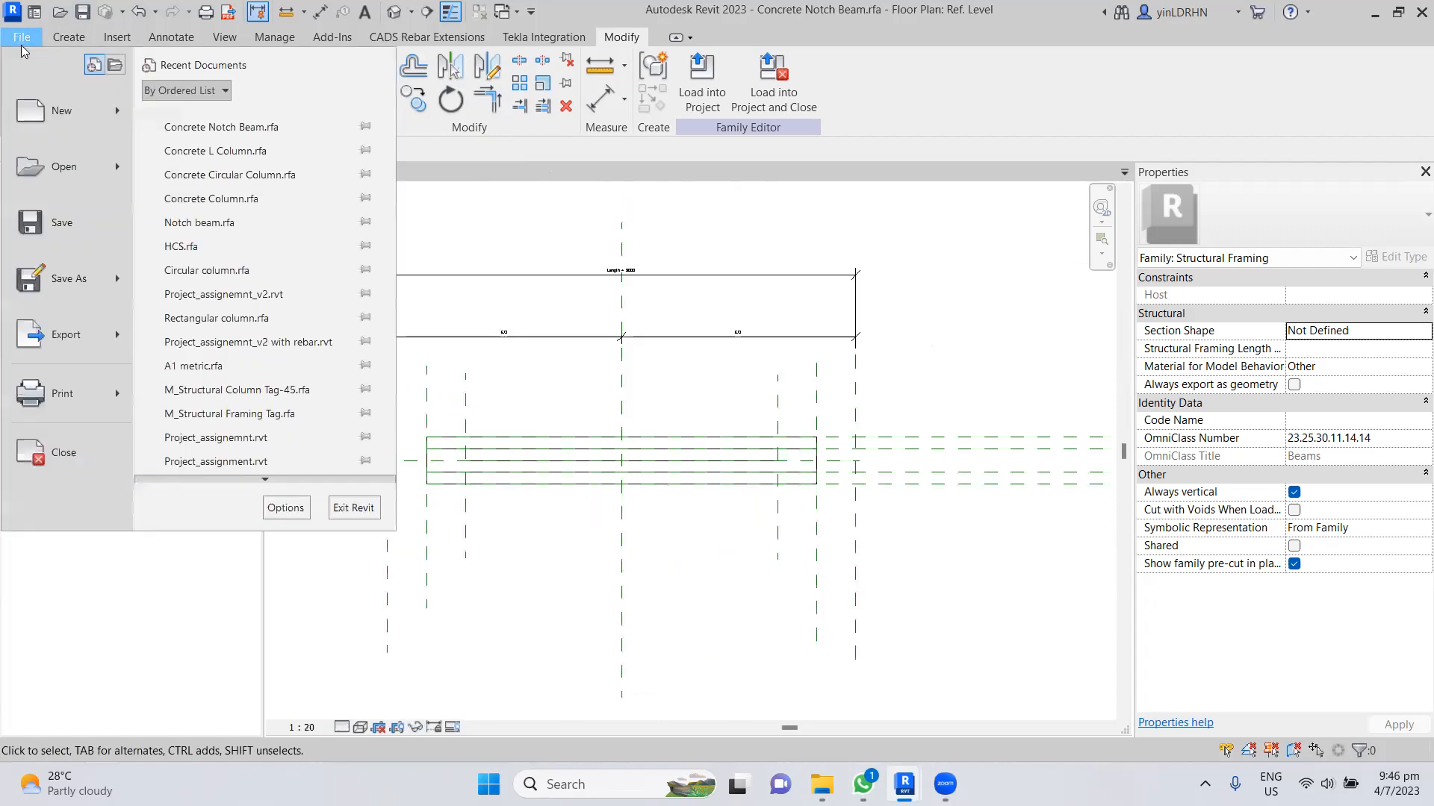
pyautogui.moveTo(103, 121)
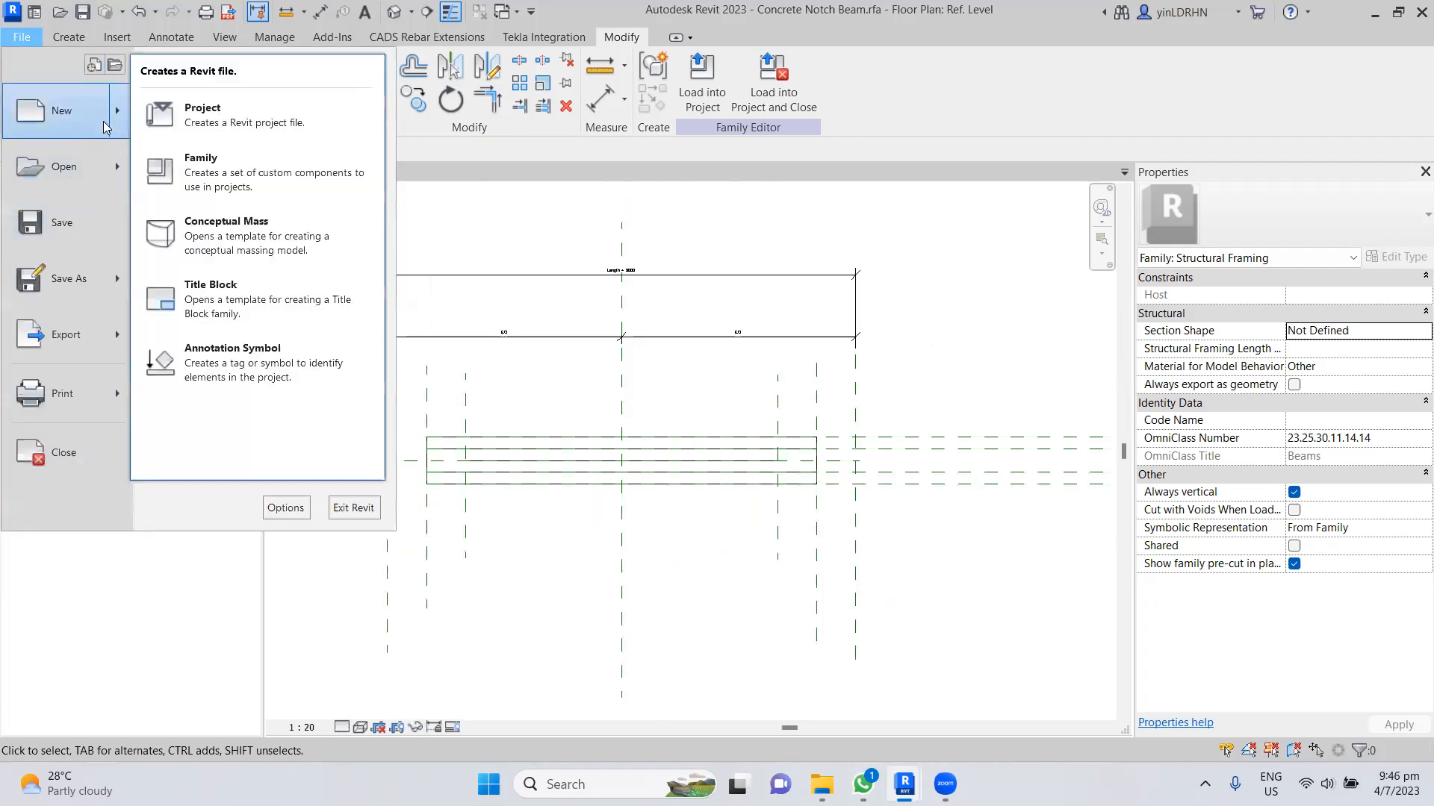
pyautogui.click(196, 177)
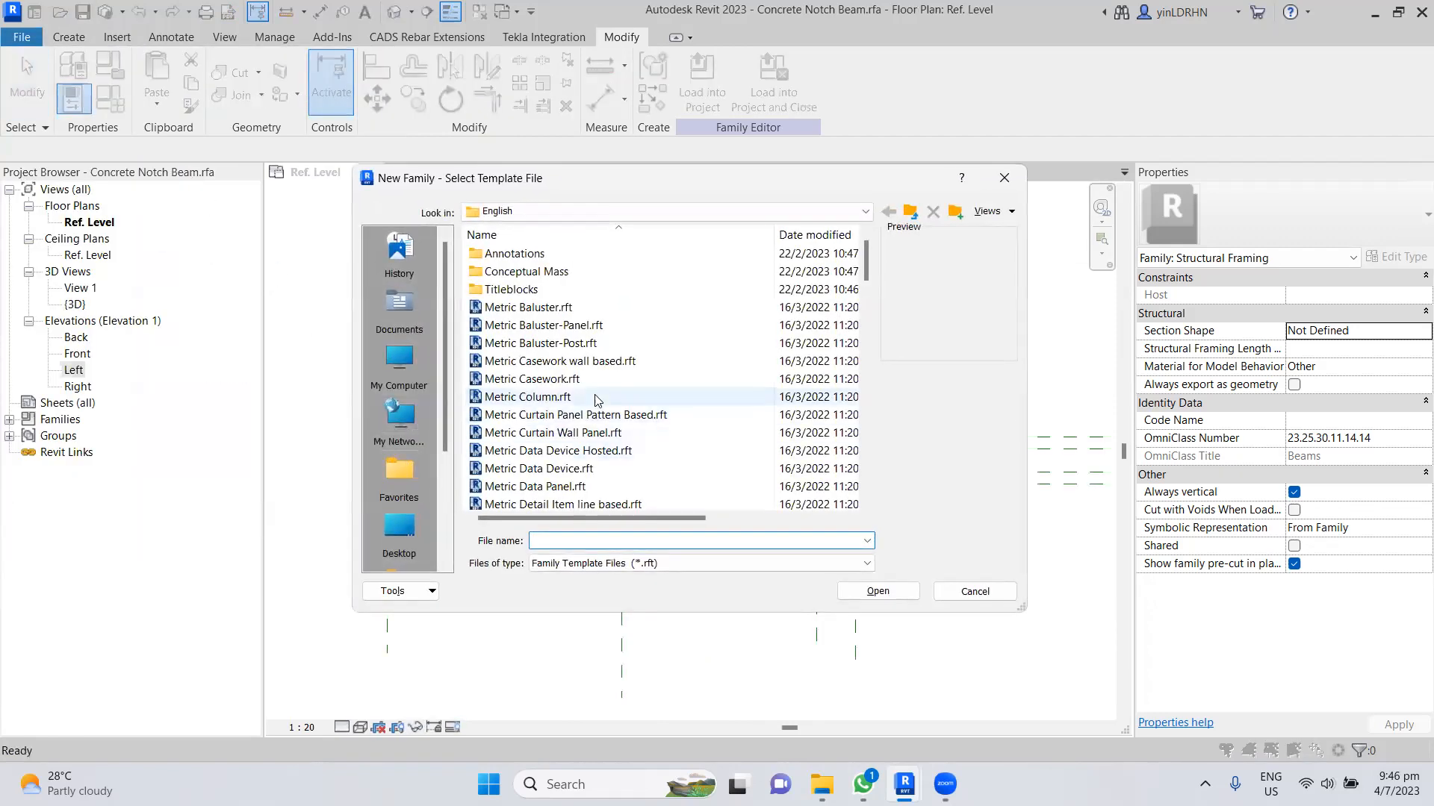
pyautogui.scroll(-9, 606, 394)
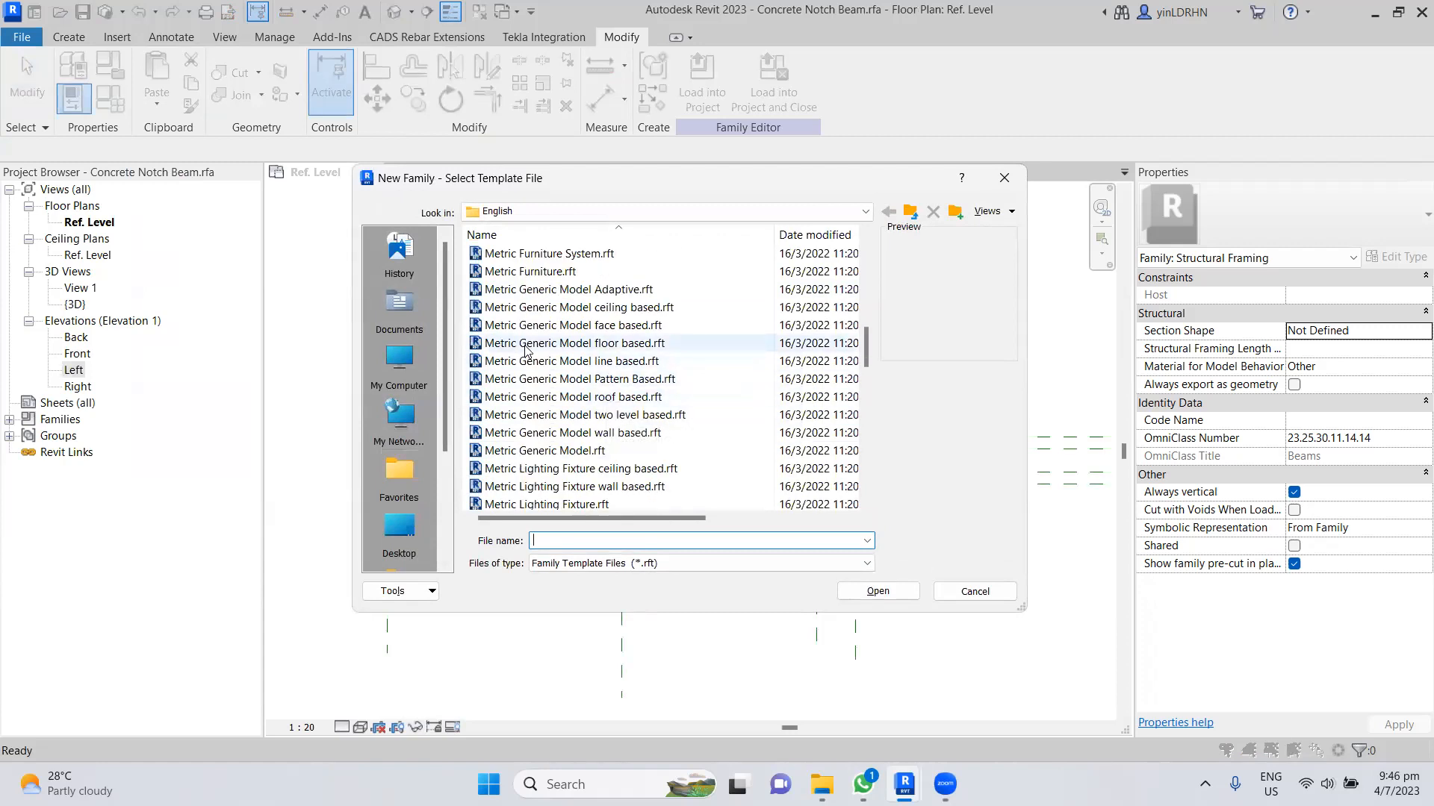
pyautogui.click(590, 344)
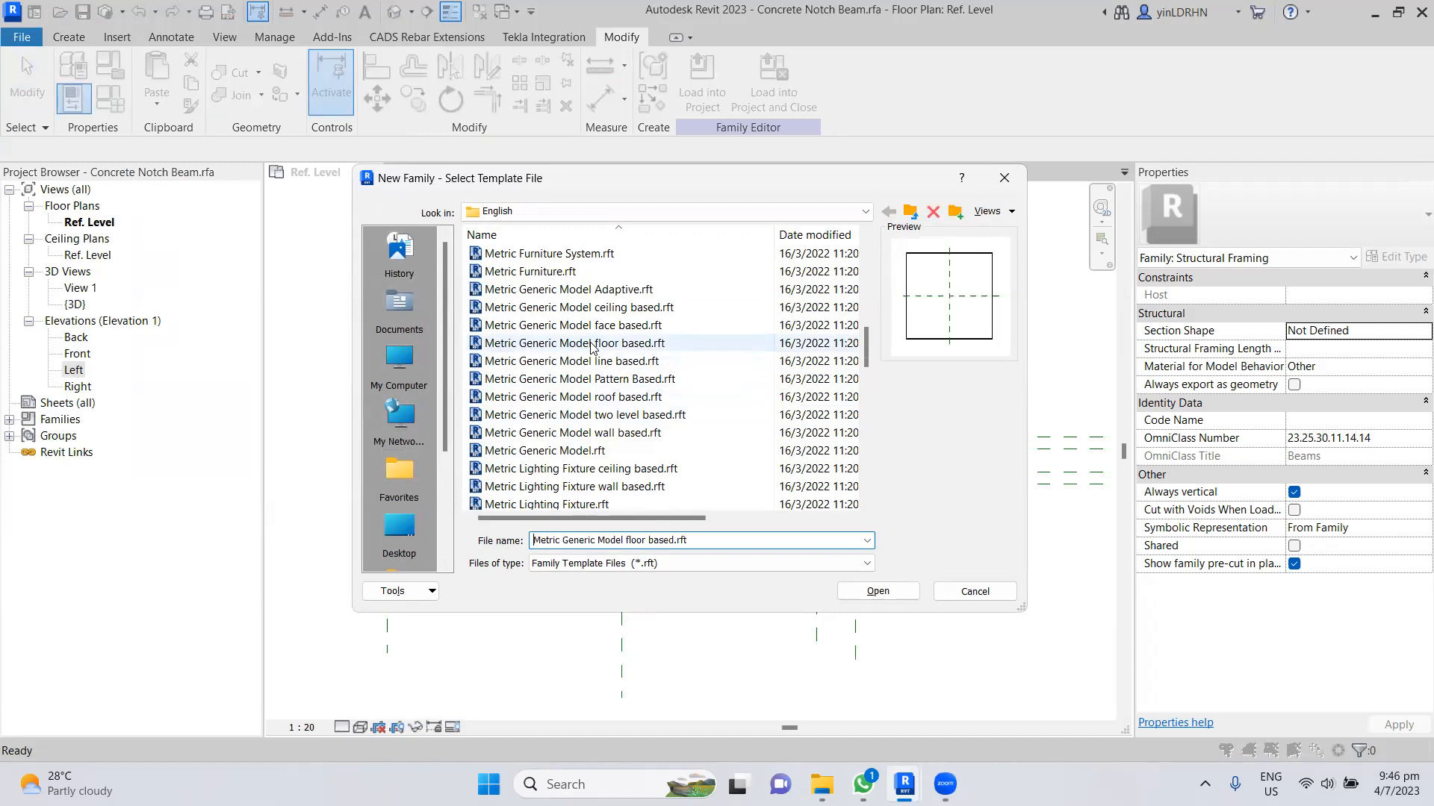
pyautogui.click(877, 591)
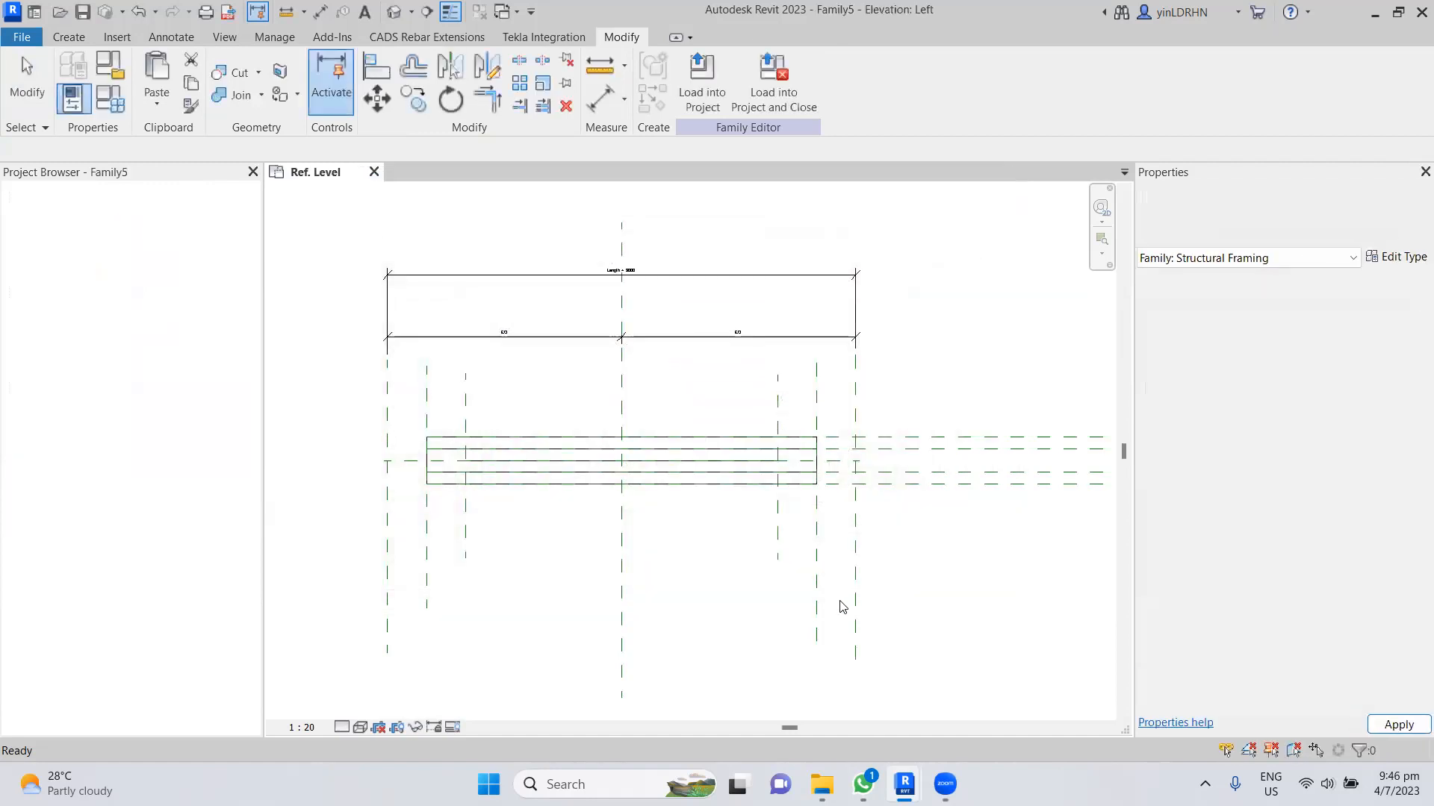
pyautogui.click(321, 172)
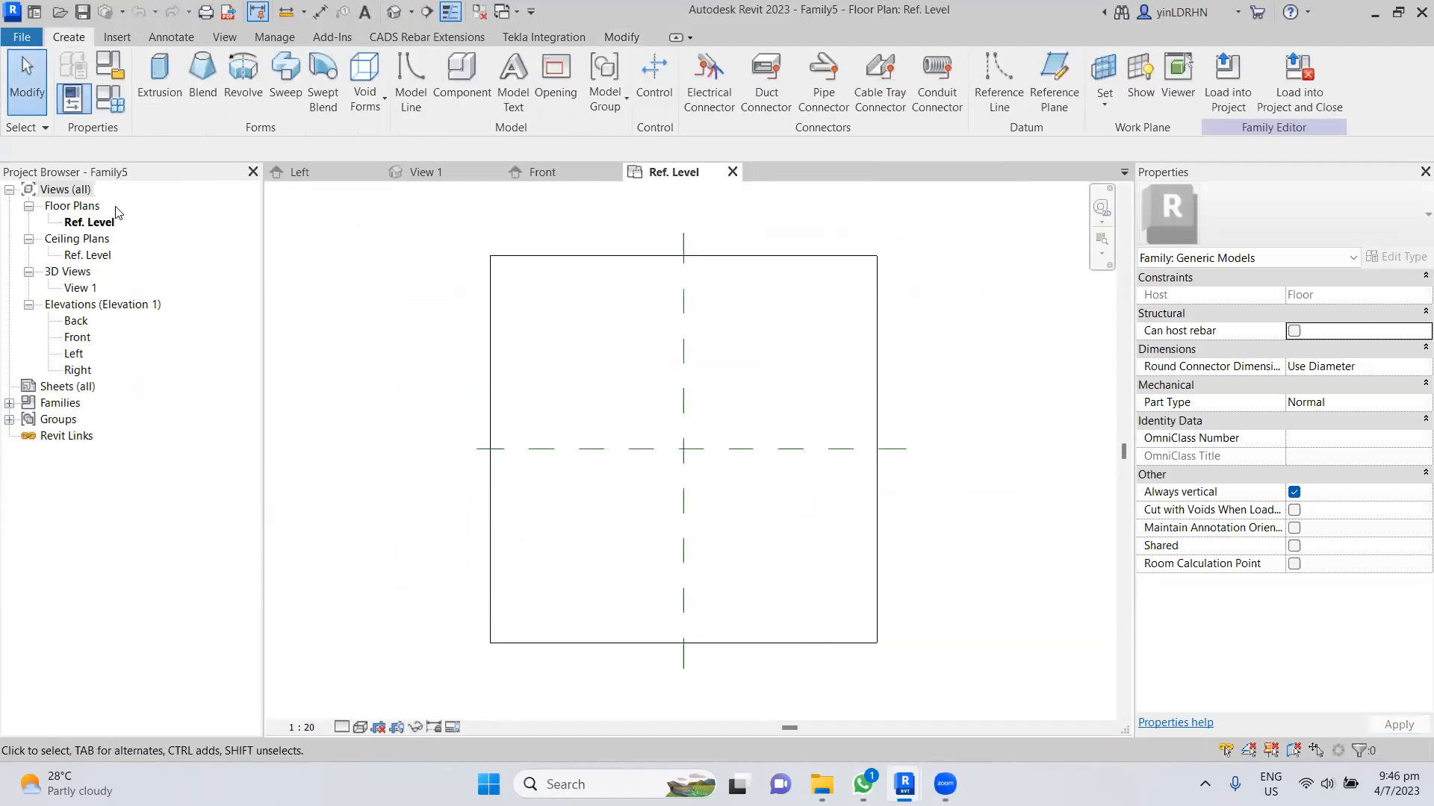
# - Inspect the host floor's type properties and layer thickness without changing them
pyautogui.click(491, 320)
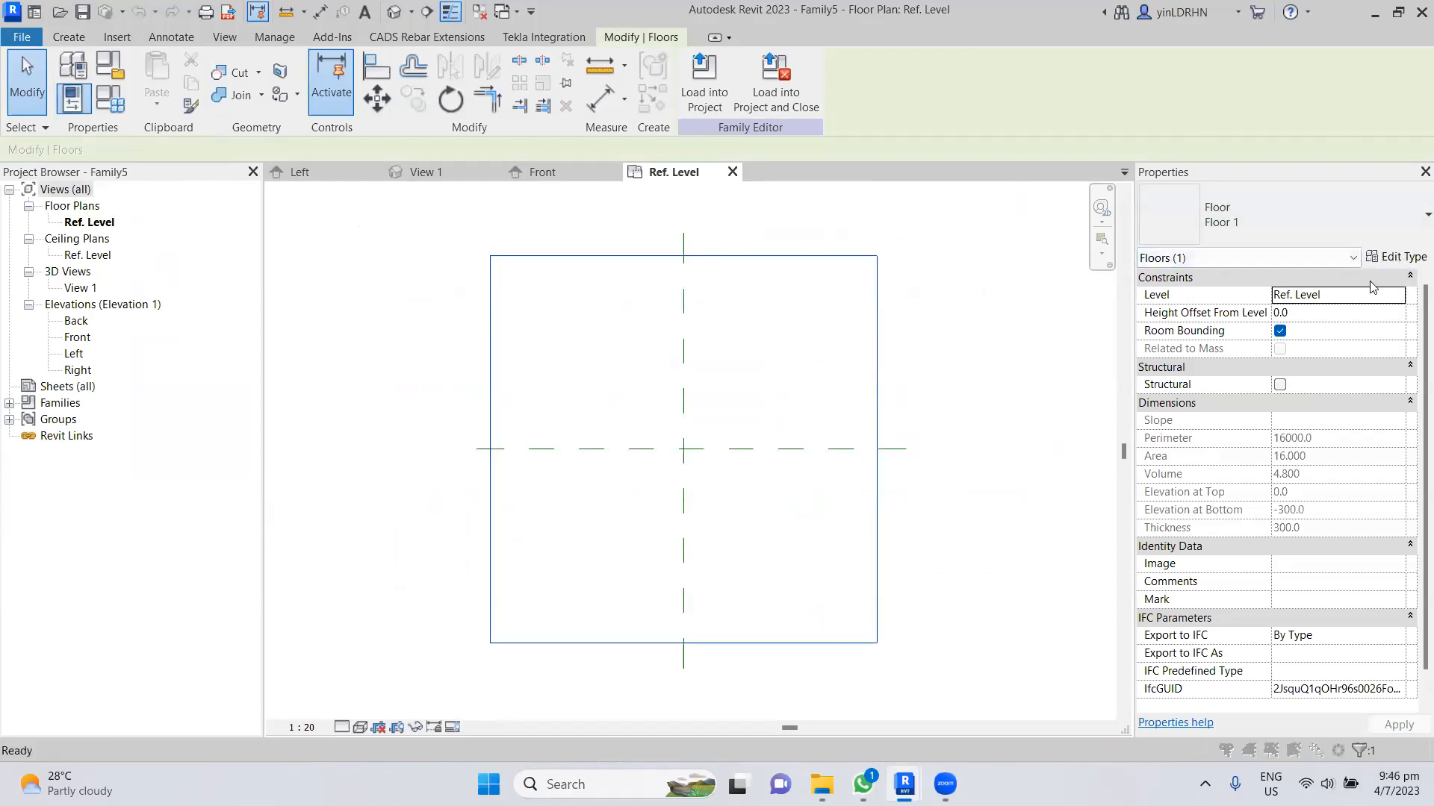
pyautogui.click(1394, 256)
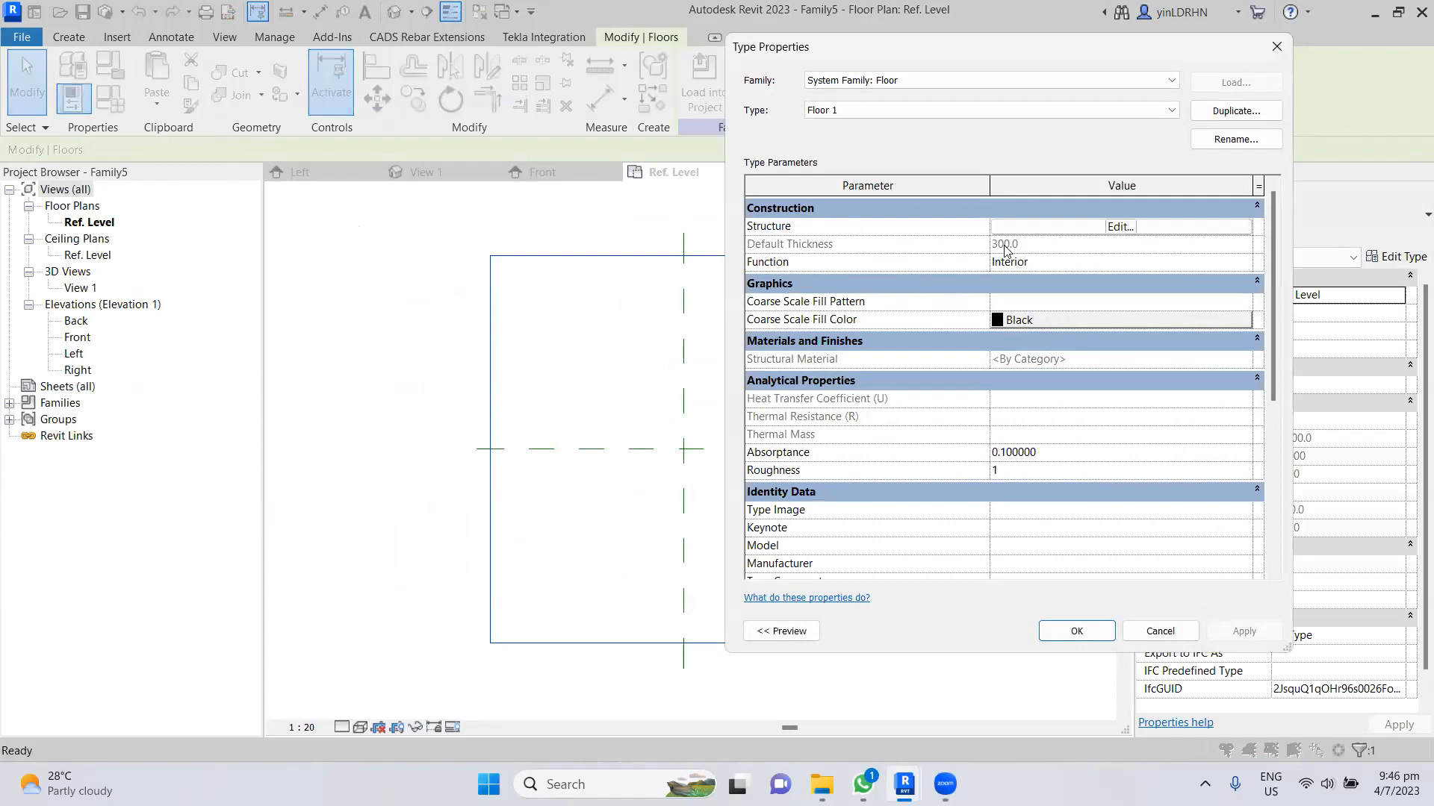
pyautogui.click(1120, 226)
pyautogui.click(1002, 239)
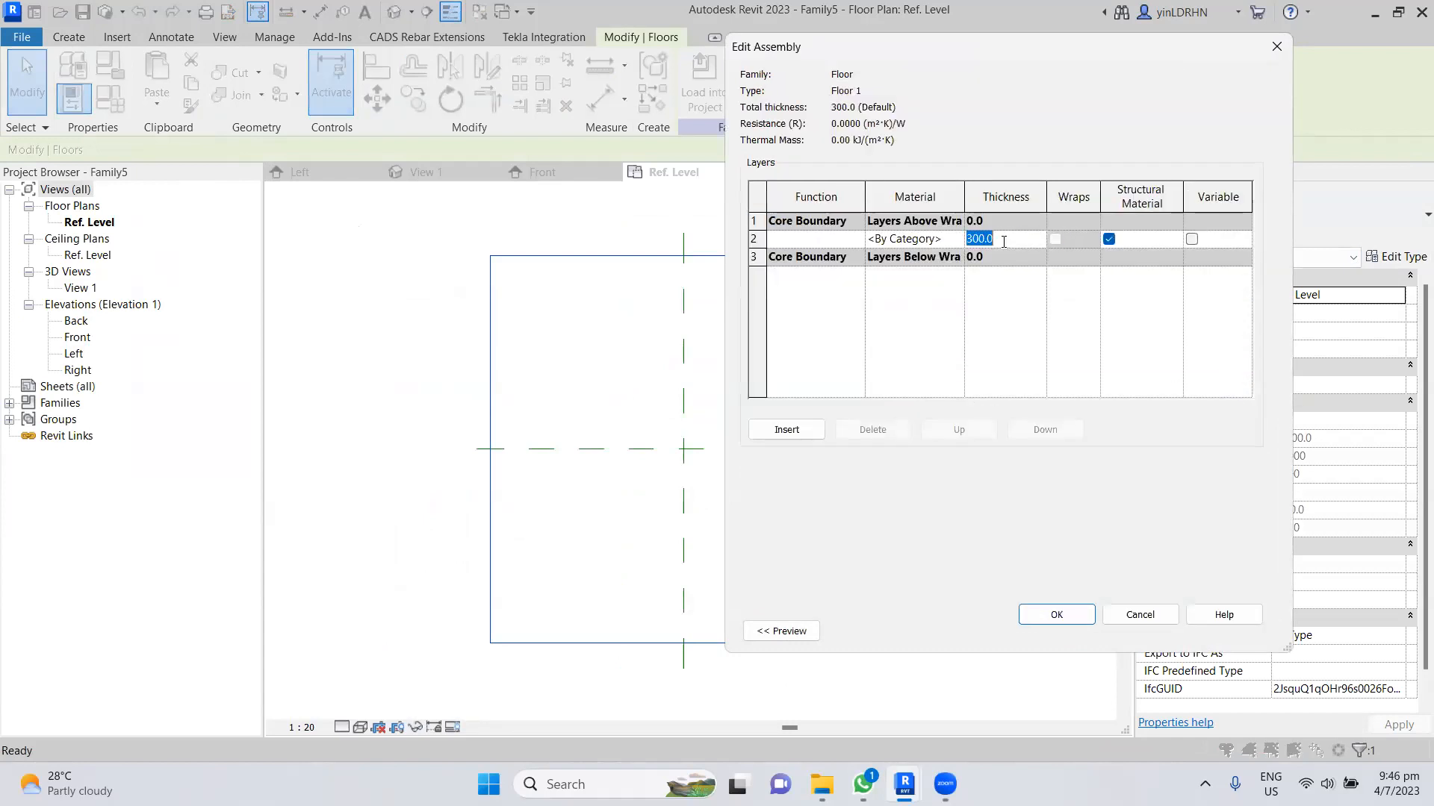
pyautogui.click(1140, 612)
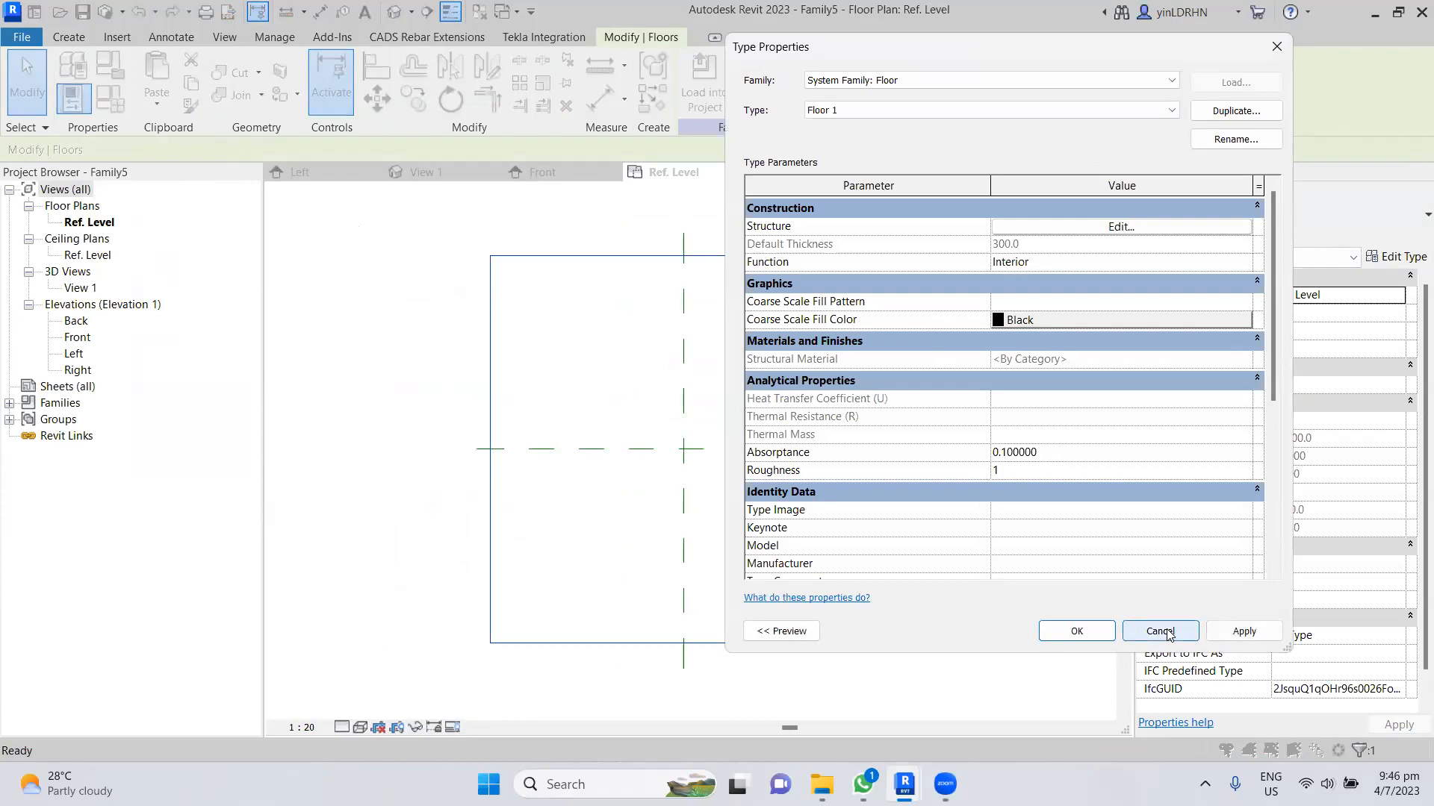
pyautogui.click(1159, 631)
pyautogui.click(986, 429)
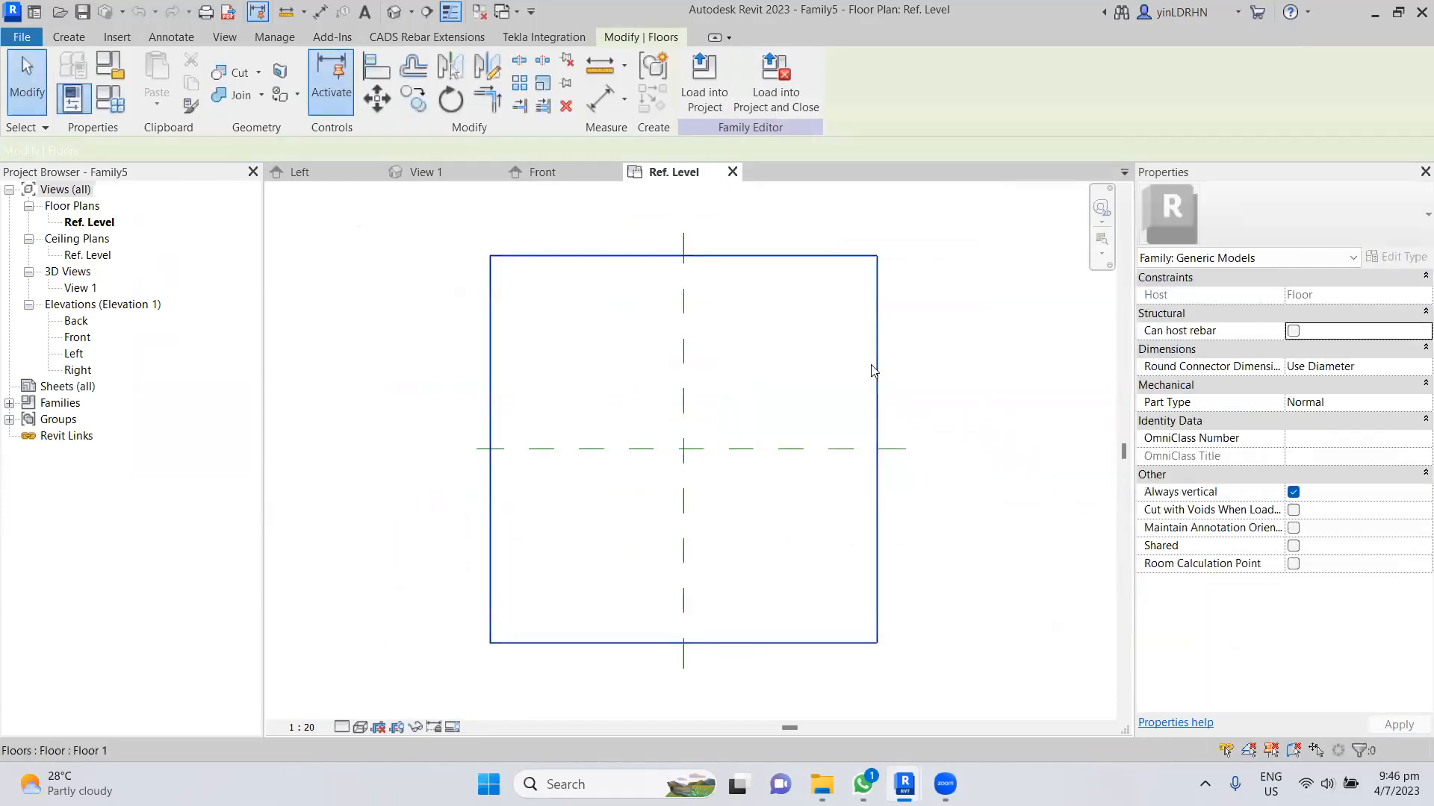
# - Examine the host floor in the 3D view and the Left elevation
pyautogui.click(872, 371)
pyautogui.click(437, 173)
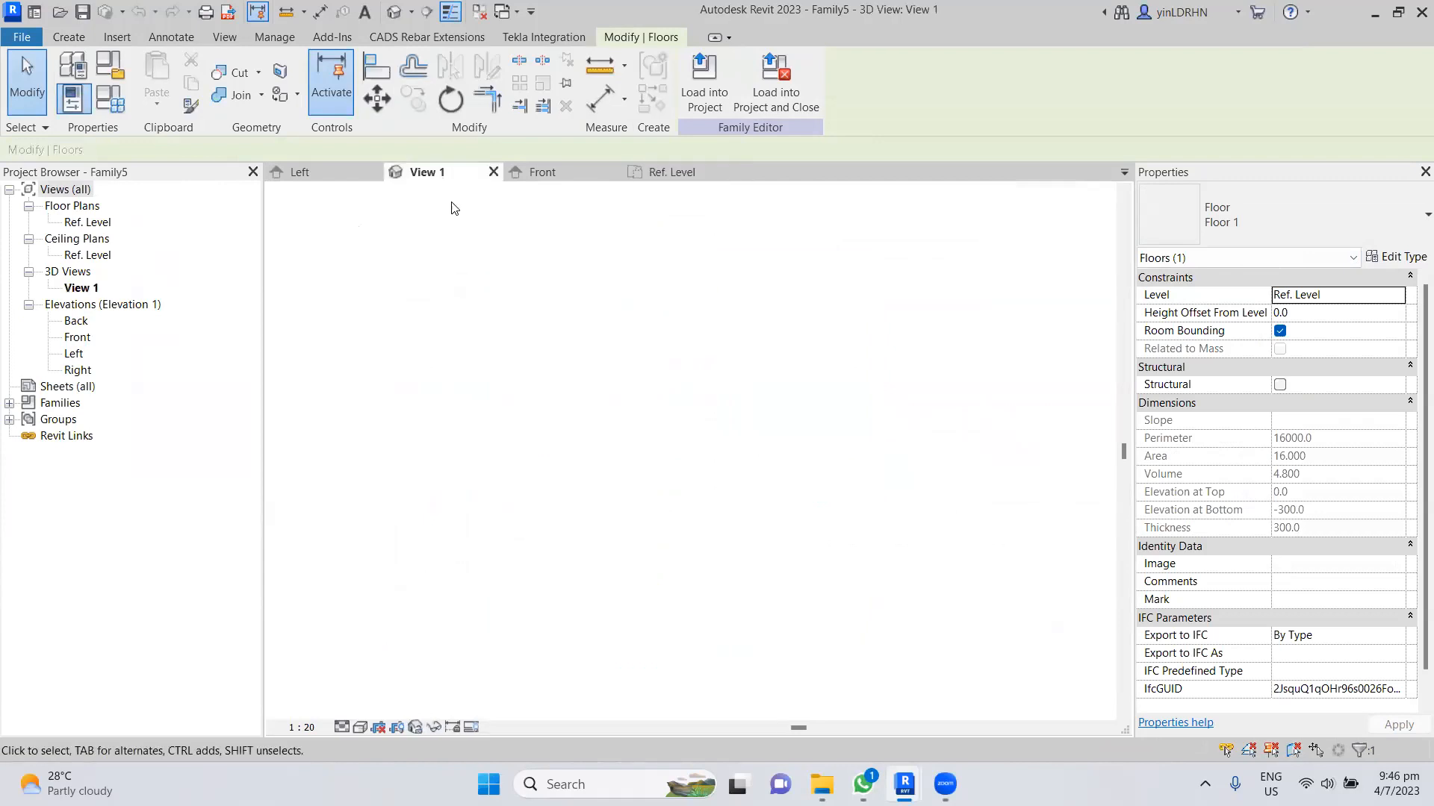
pyautogui.click(910, 628)
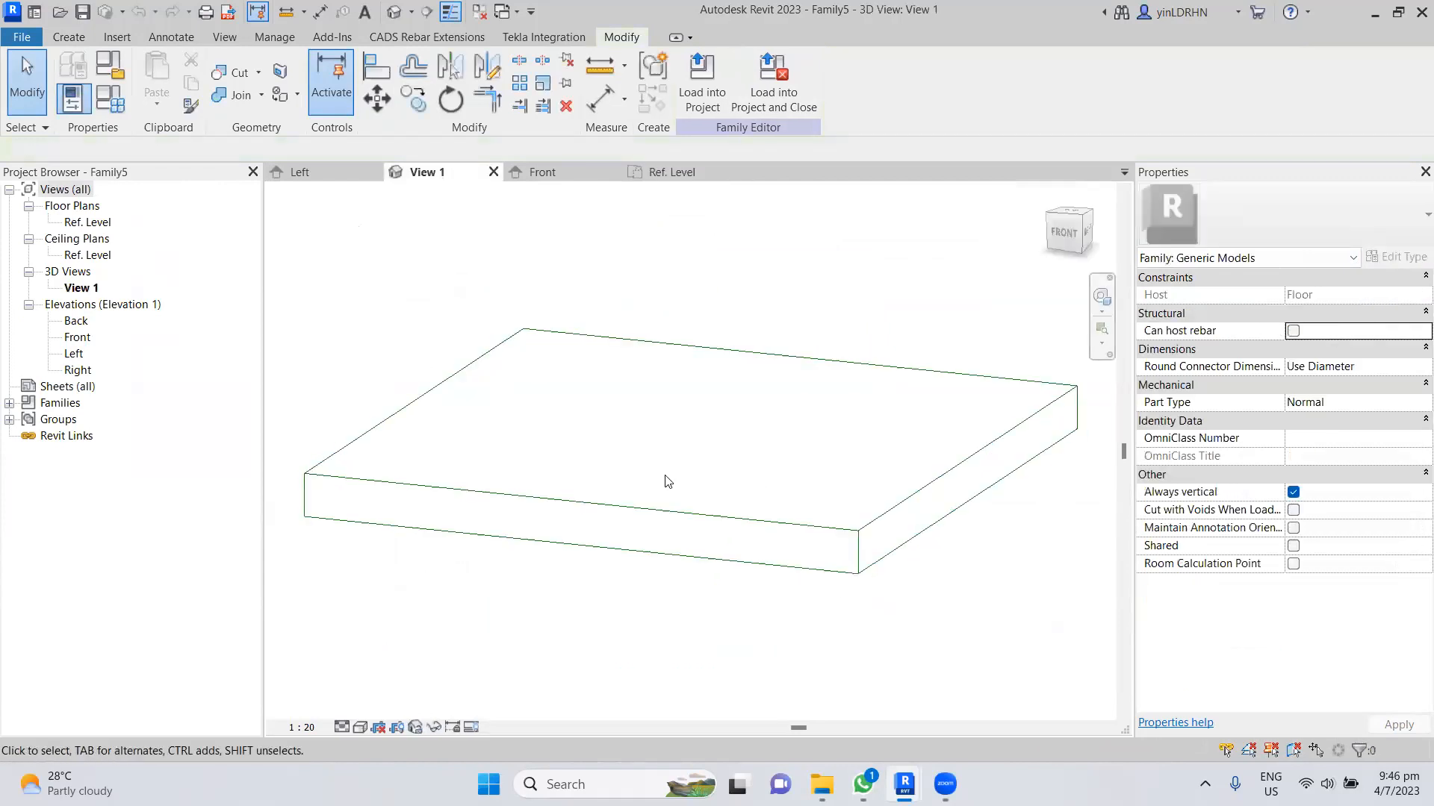
pyautogui.click(311, 172)
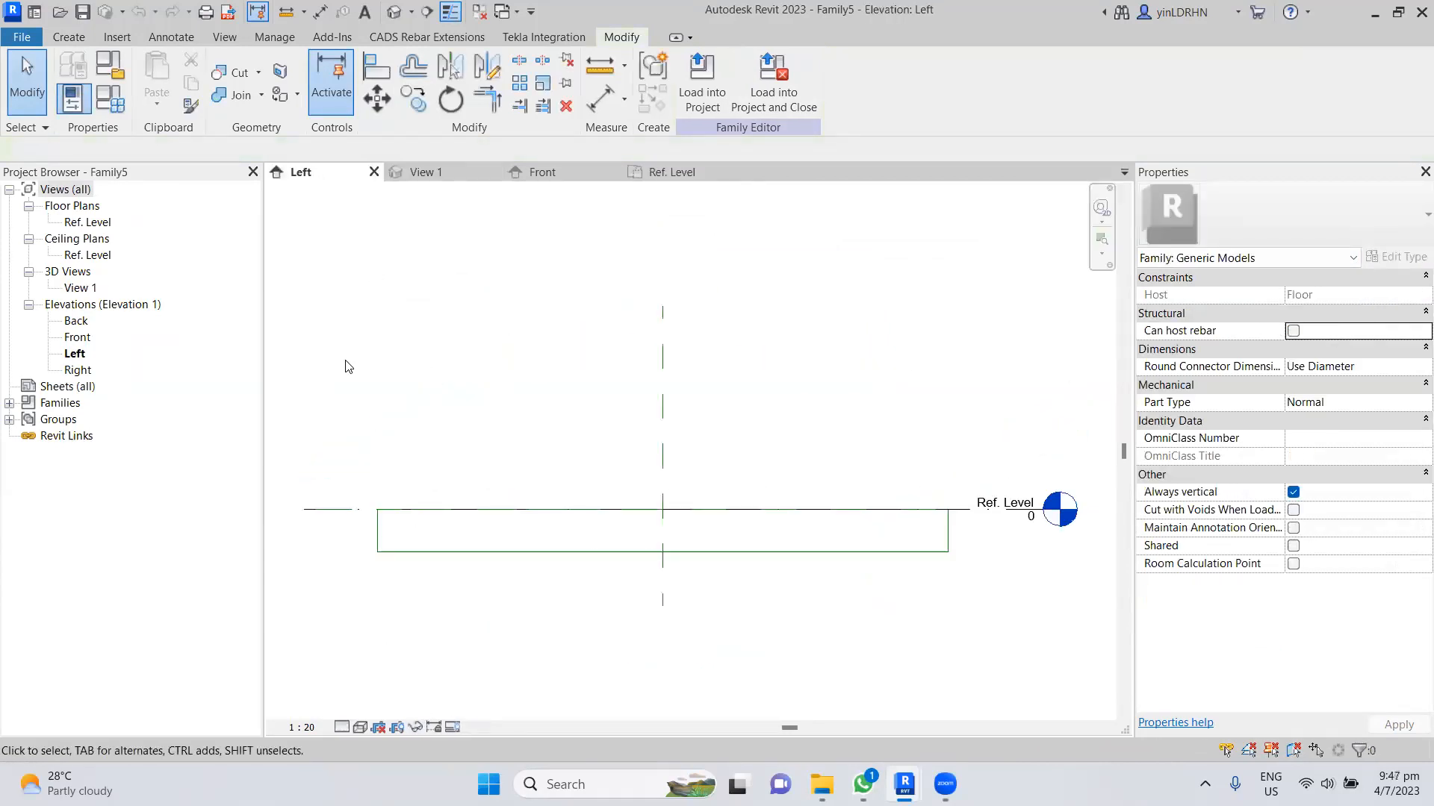
pyautogui.click(463, 559)
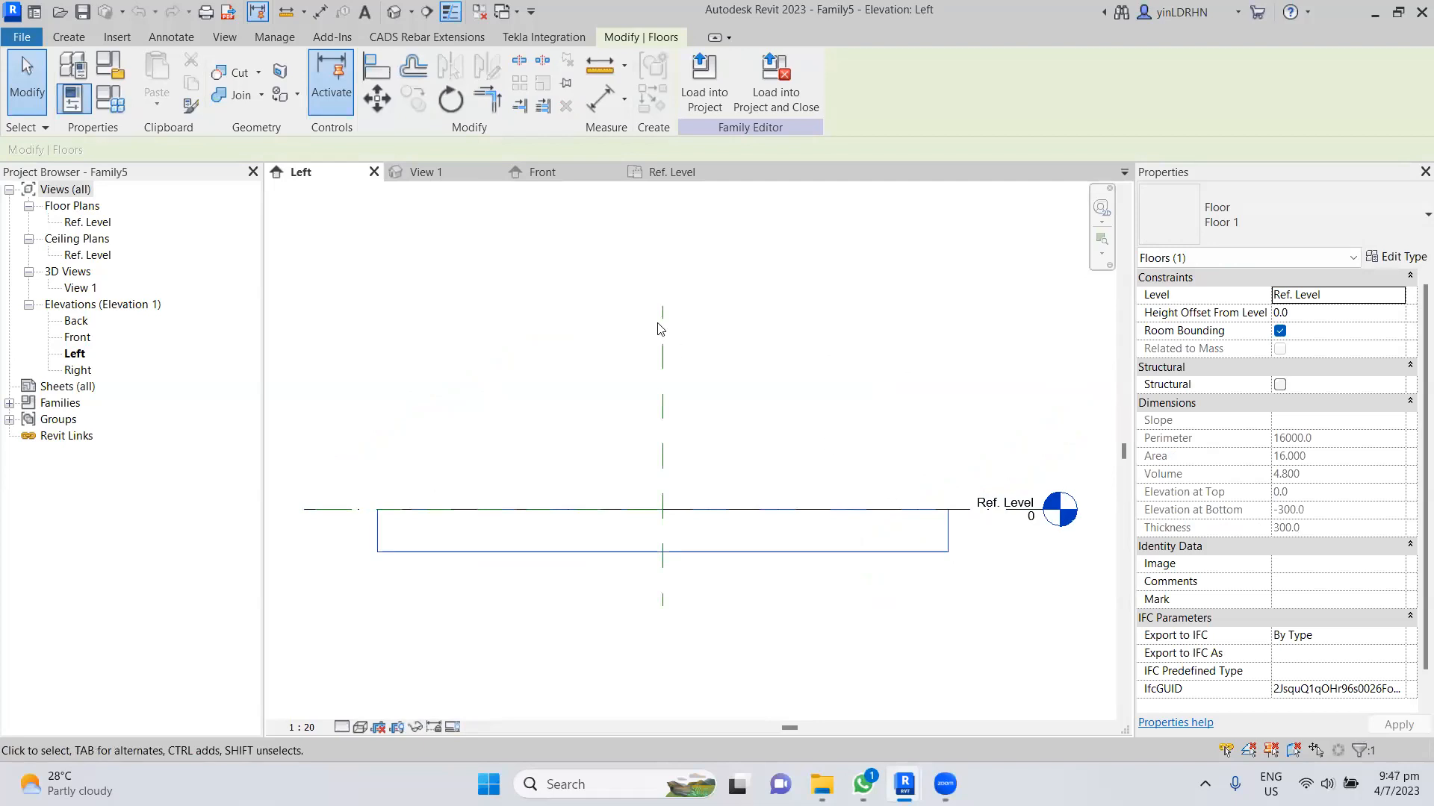
# - Measure the host floor's thickness in the Left elevation
pyautogui.click(599, 66)
pyautogui.click(909, 551)
pyautogui.click(908, 509)
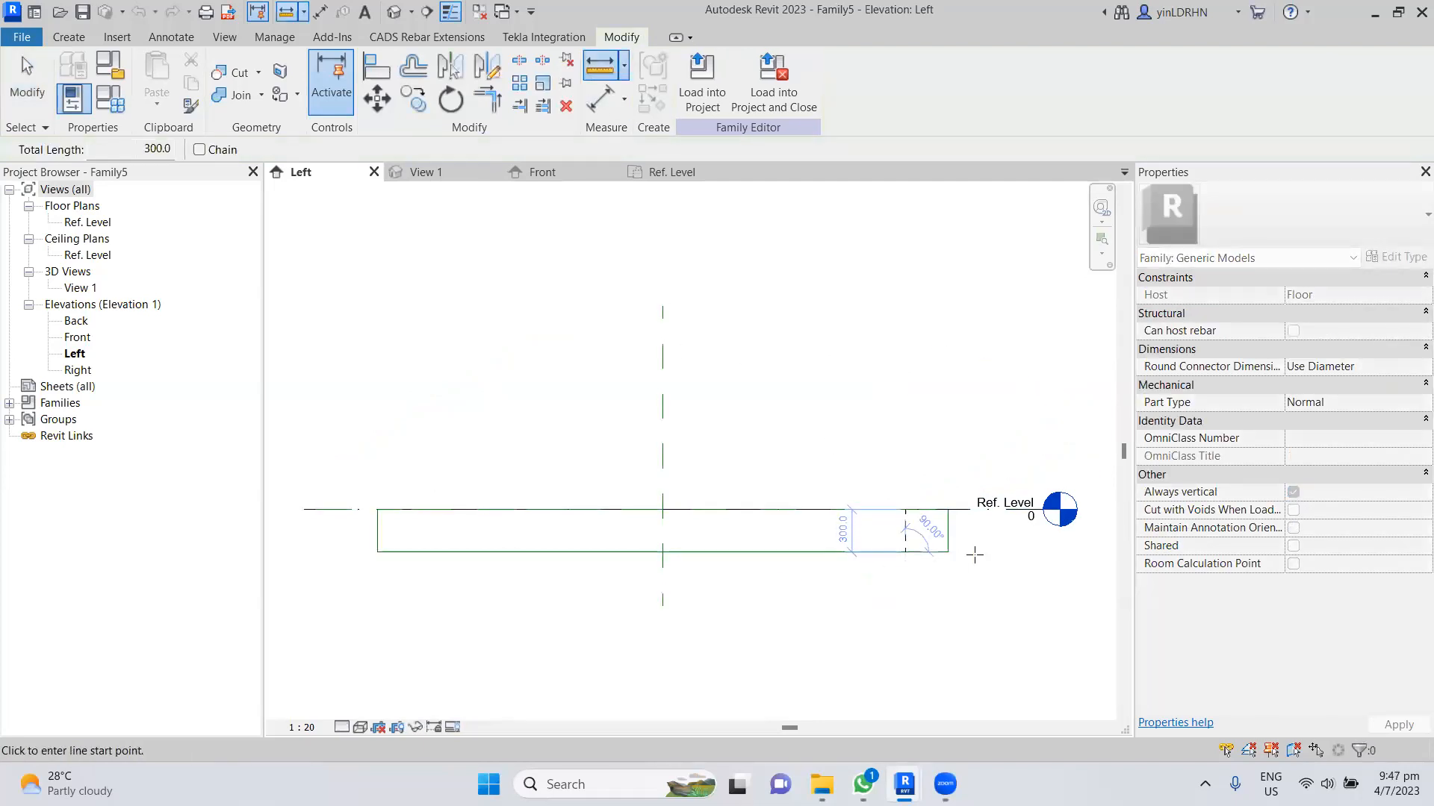
pyautogui.press('Escape')
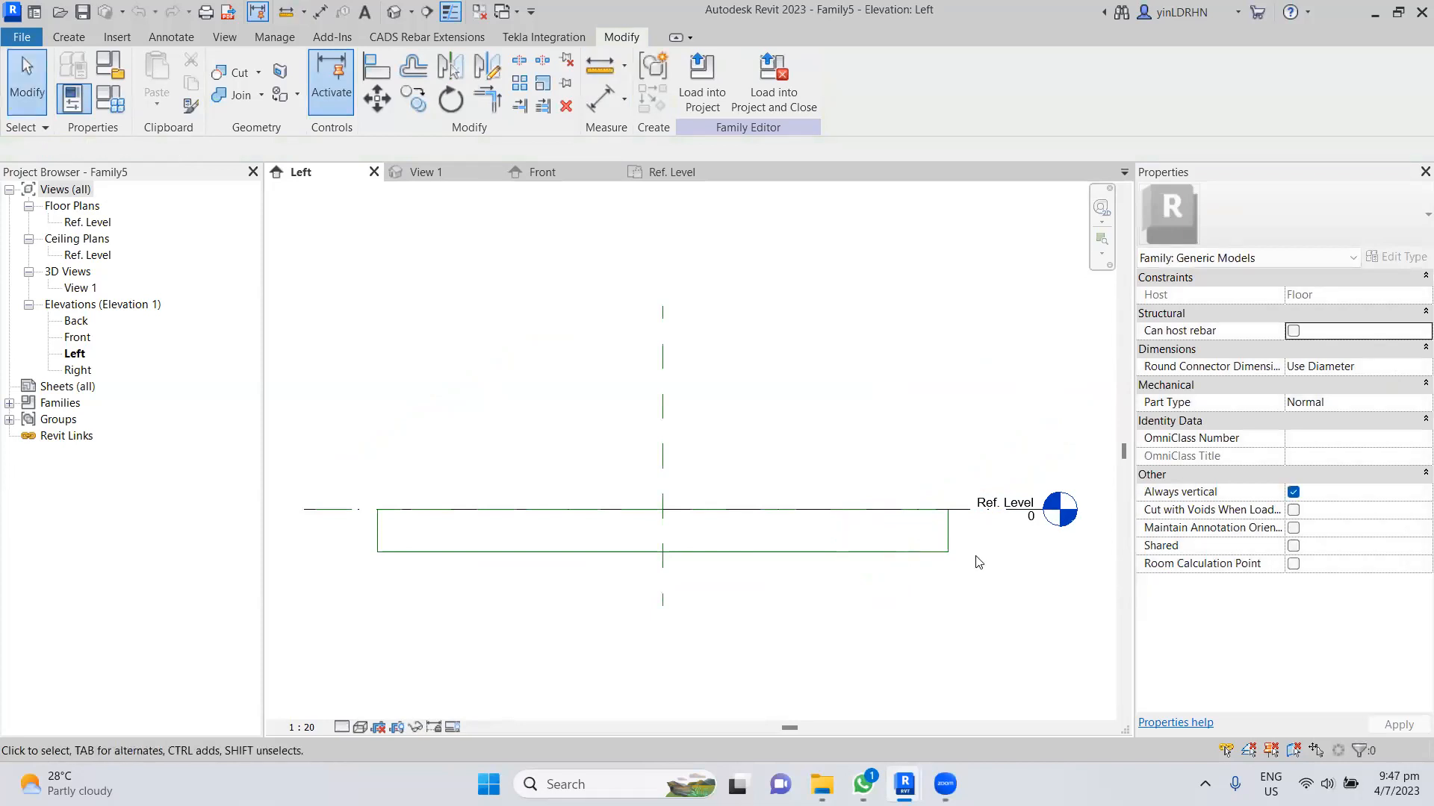
# - Check the host floor in the Front elevation and close that view
pyautogui.click(467, 557)
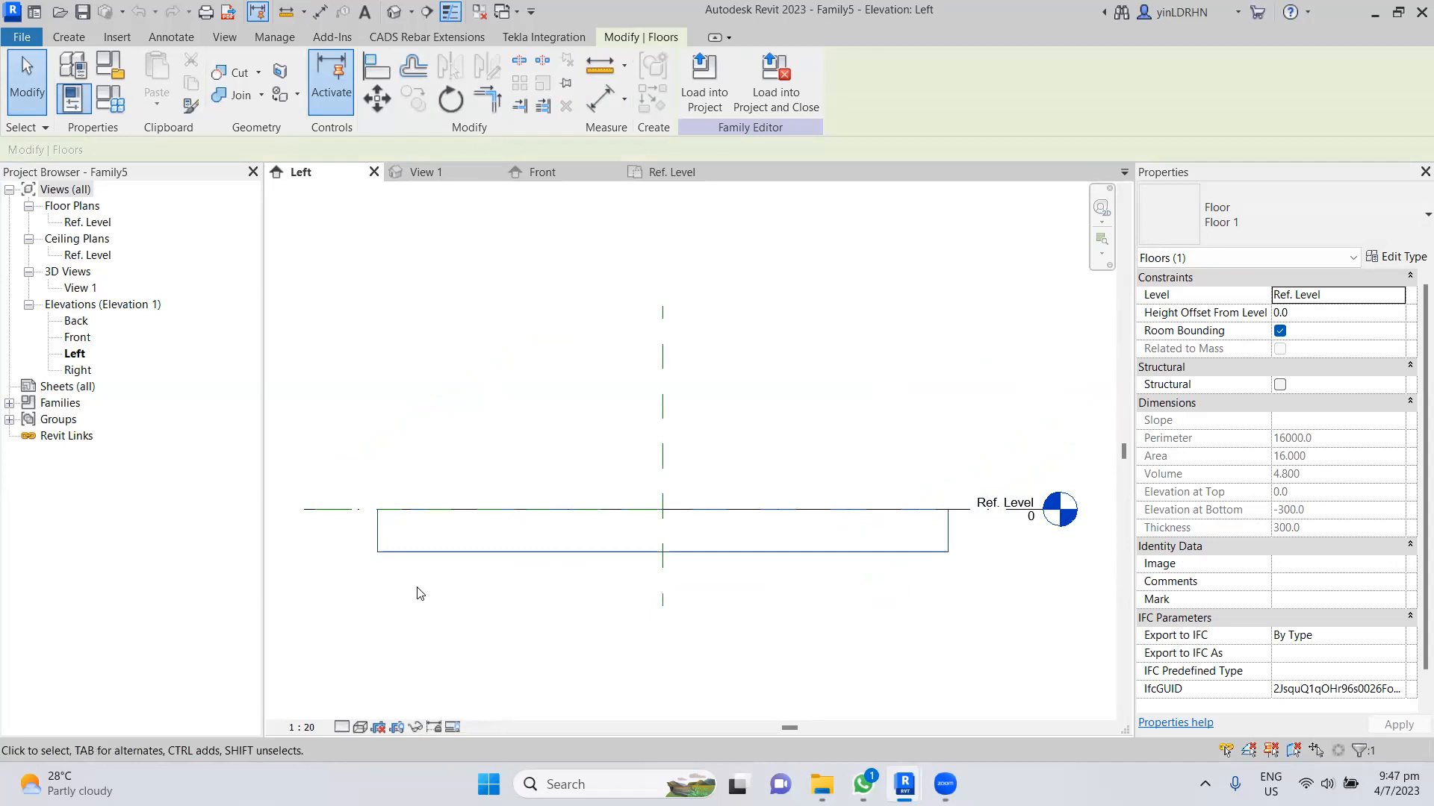
pyautogui.click(461, 442)
pyautogui.click(533, 175)
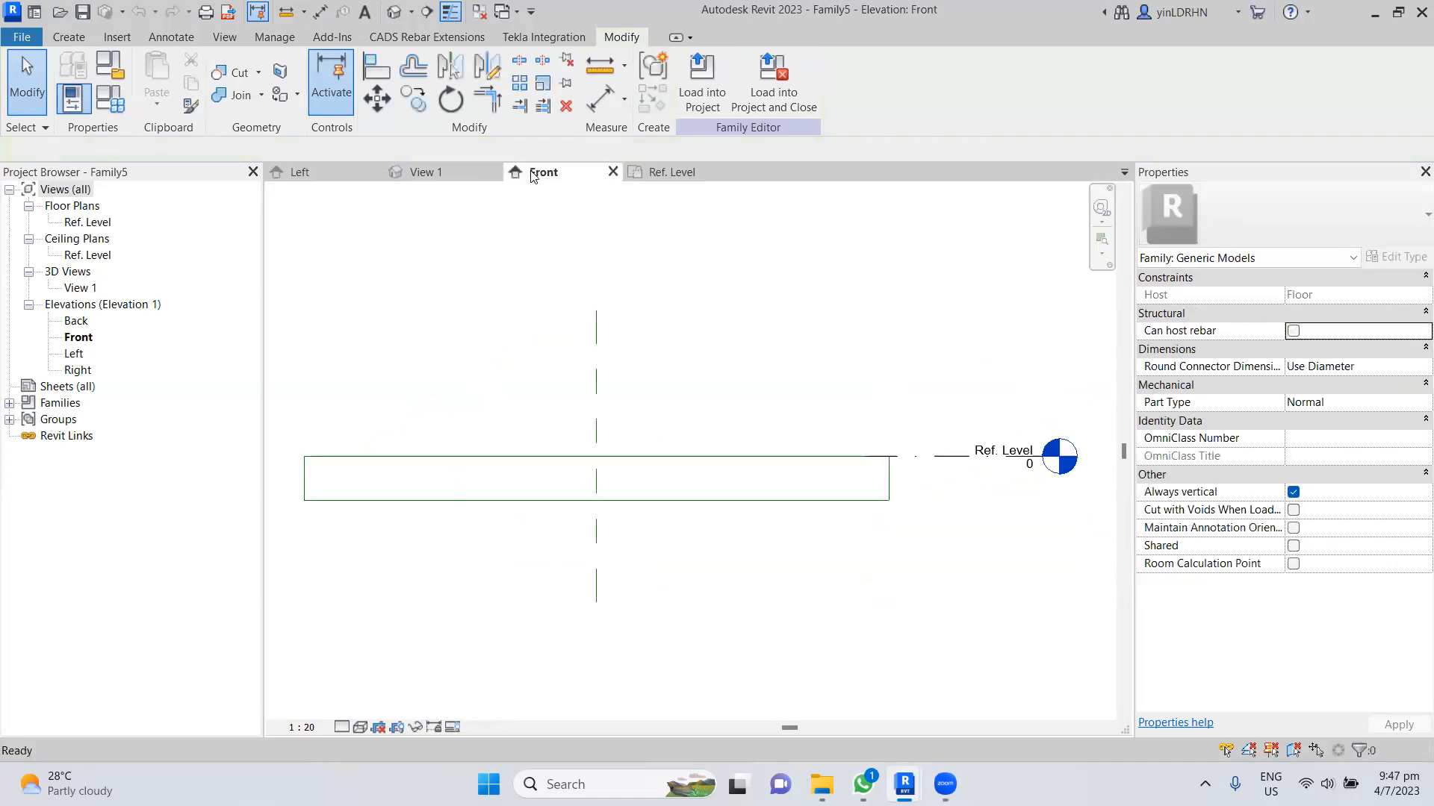
pyautogui.click(660, 501)
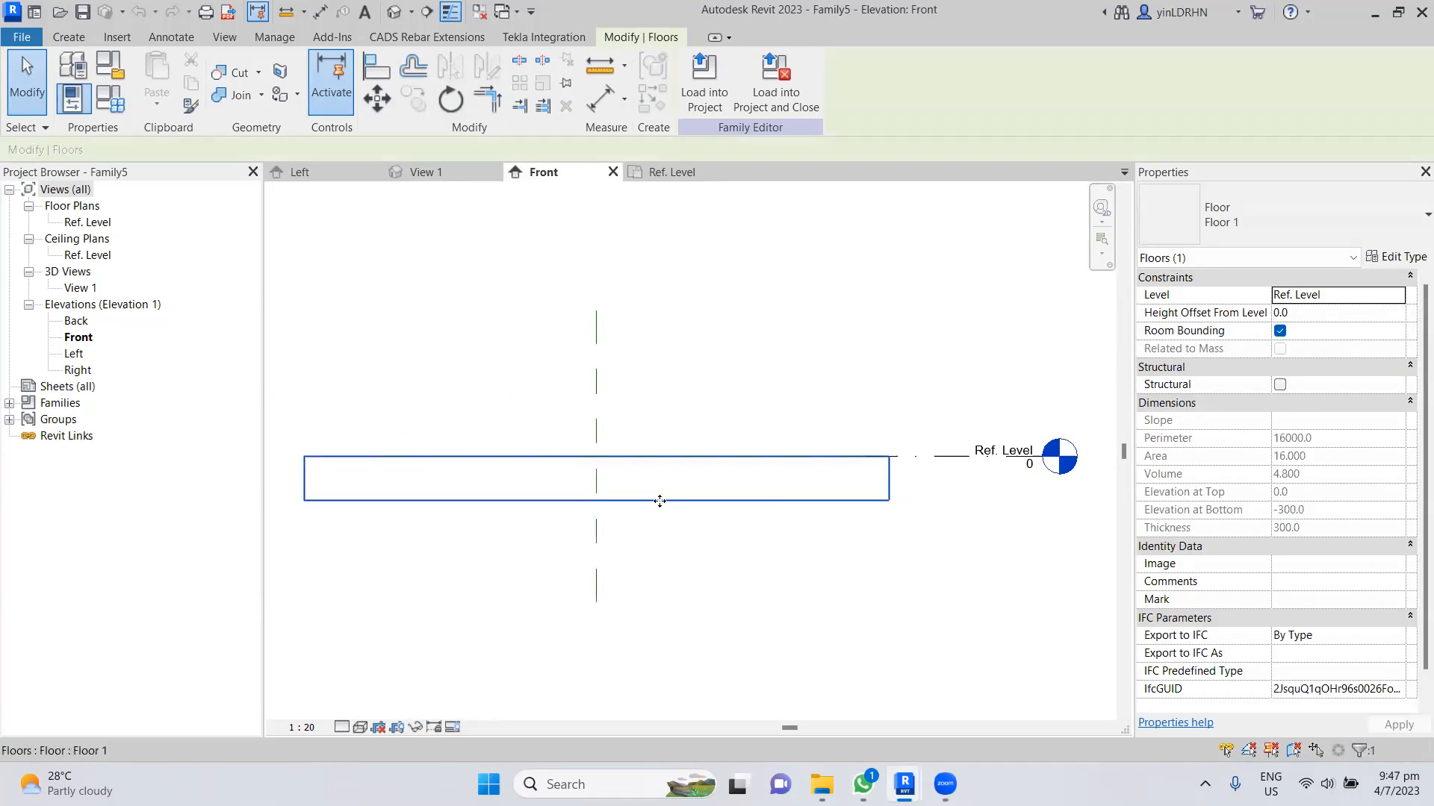
pyautogui.click(612, 172)
# - Examine the host floor's square outline and the centre reference planes in the Ref. Level floor plan
pyautogui.click(543, 176)
pyautogui.click(577, 255)
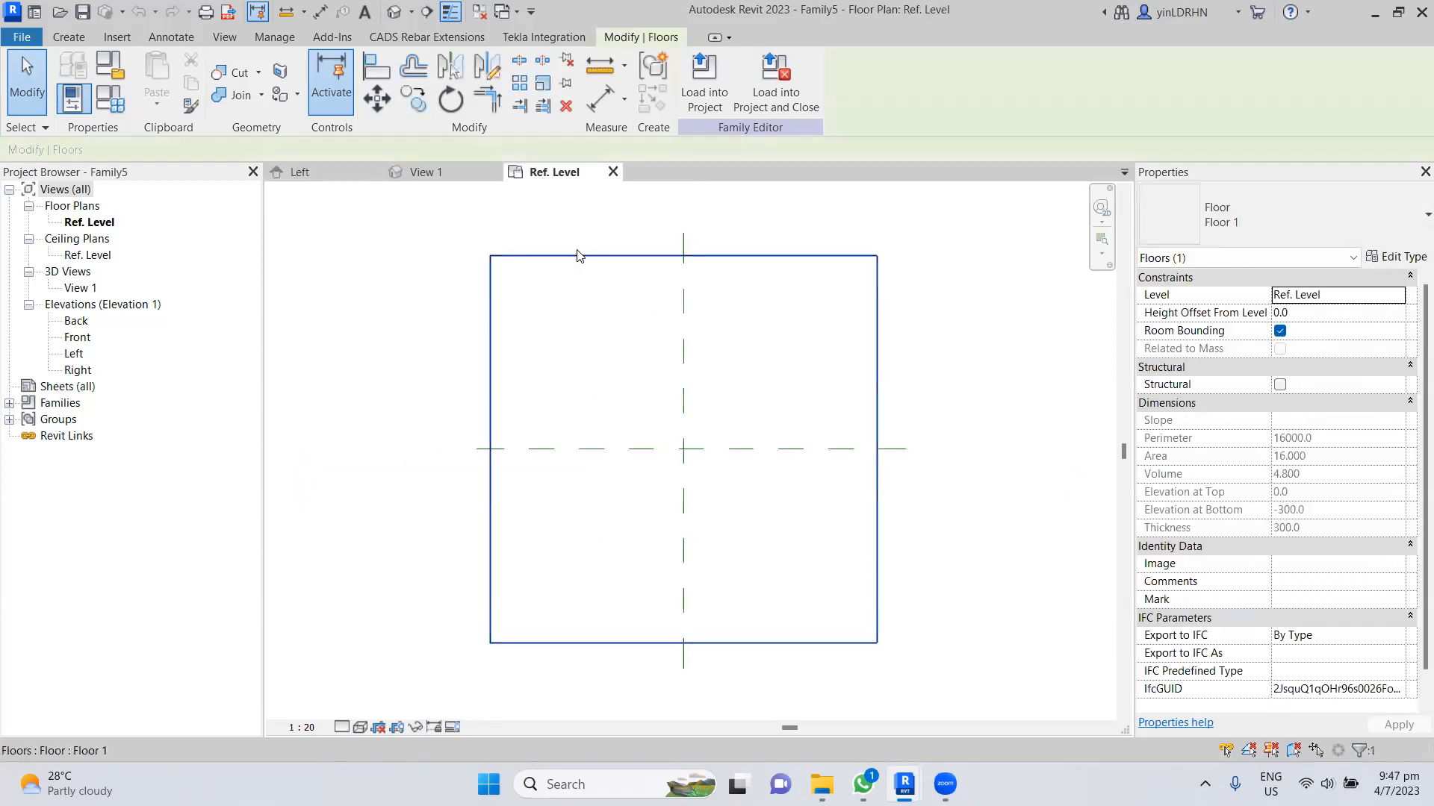
pyautogui.scroll(-1, 647, 274)
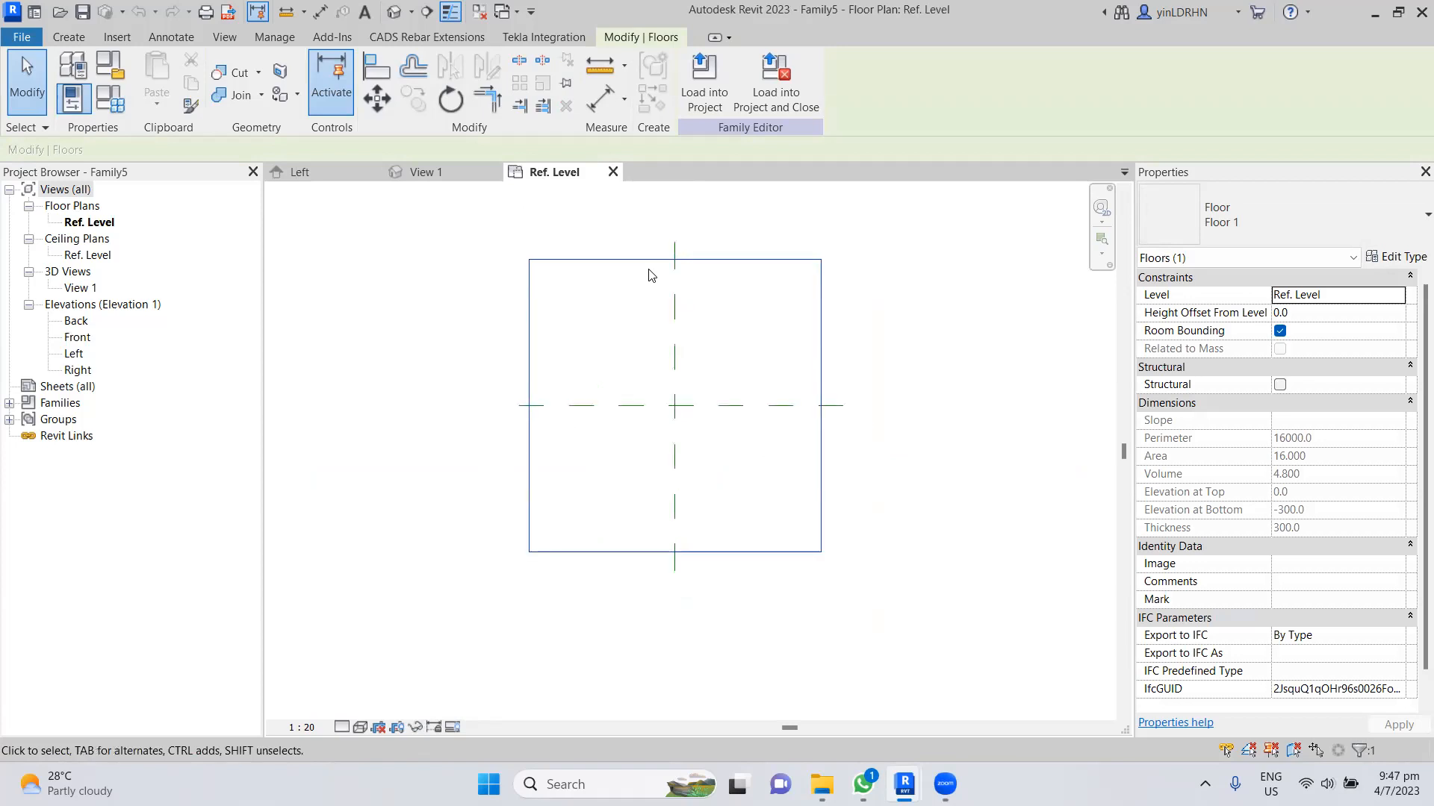
pyautogui.click(480, 240)
pyautogui.moveTo(458, 225); pyautogui.dragTo(877, 614)
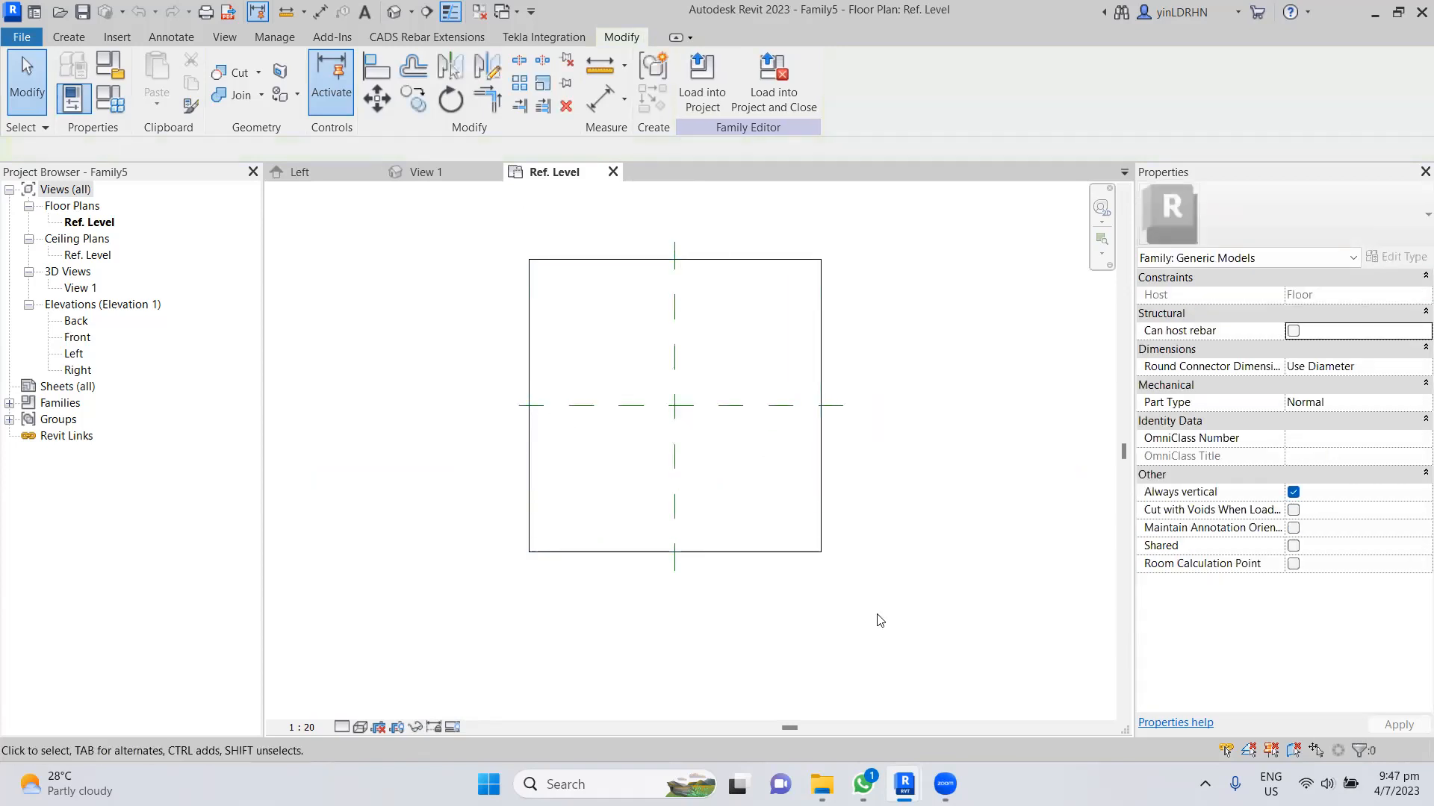
pyautogui.click(820, 542)
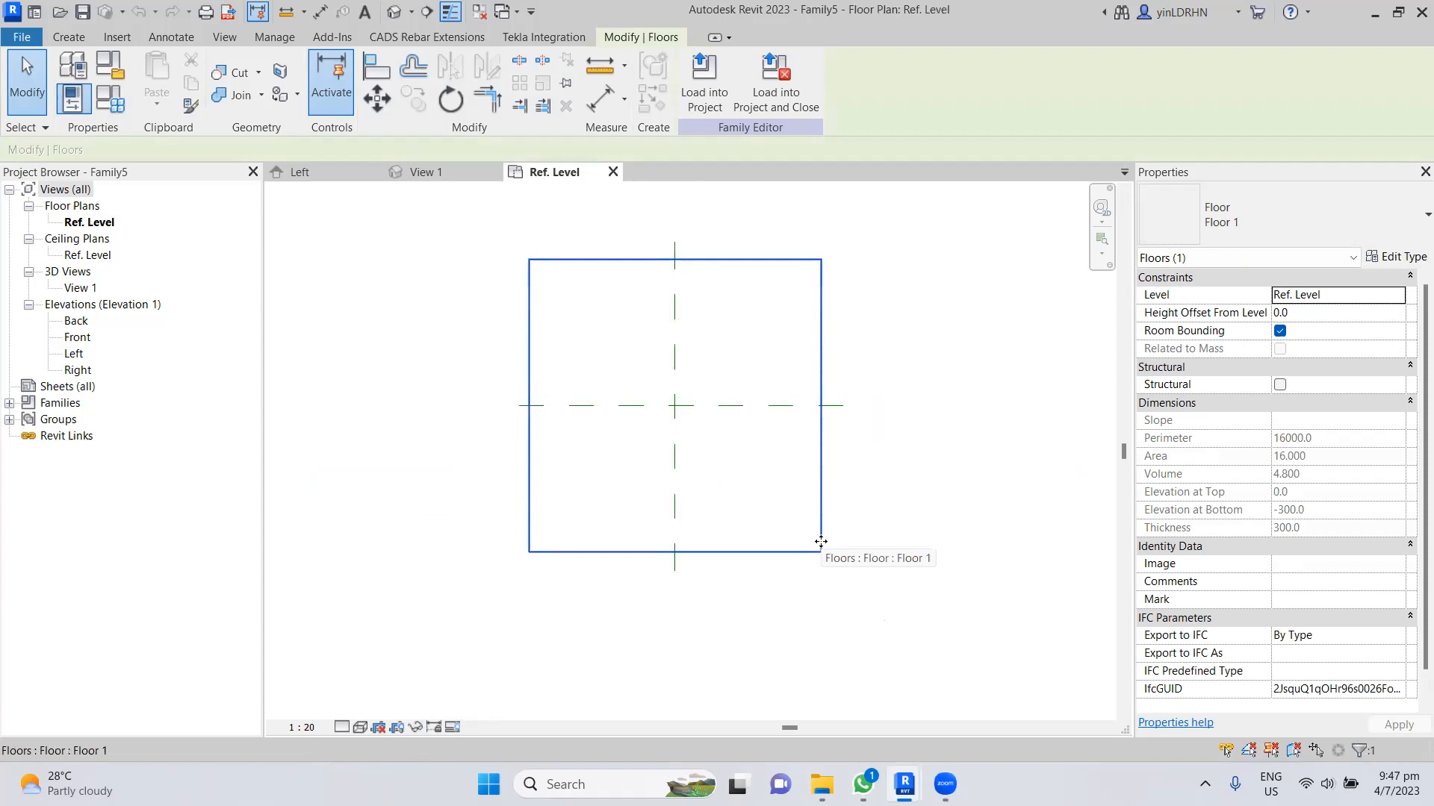
pyautogui.click(861, 312)
# - In the Left elevation, draw a horizontal reference plane 150 mm below Ref. Level, extending past both ends of the floor
pyautogui.click(299, 171)
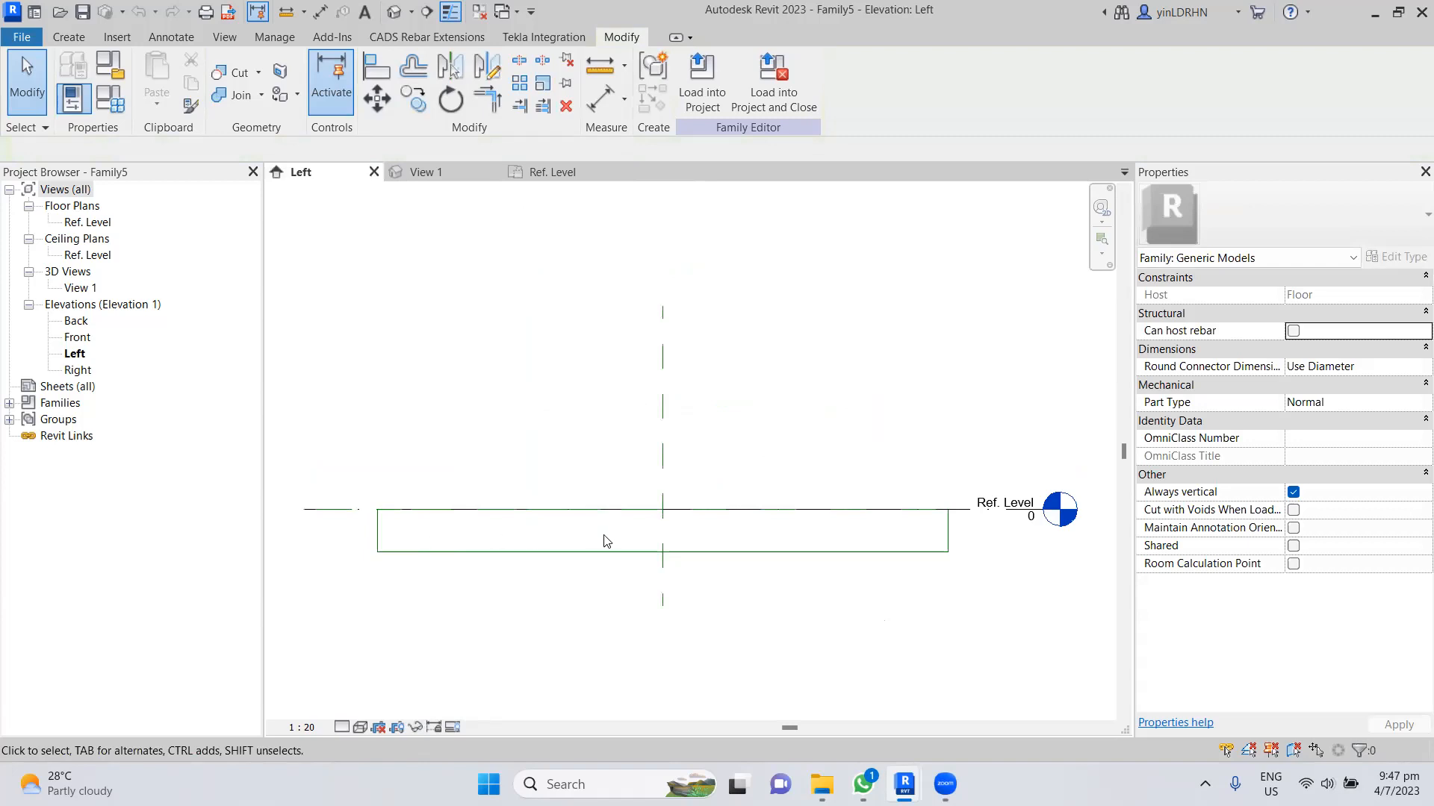
pyautogui.moveTo(531, 650); pyautogui.dragTo(568, 530, button='middle')
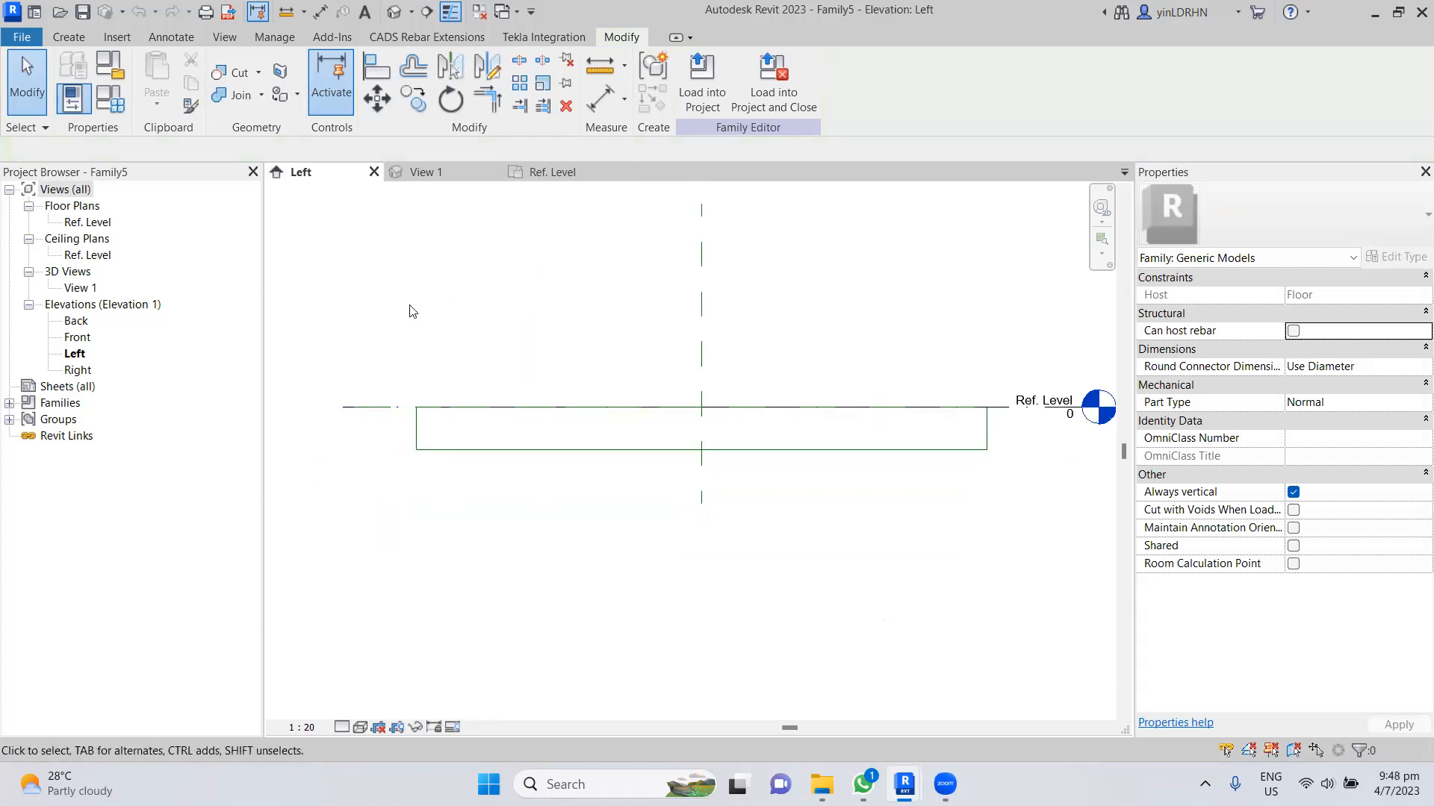
pyautogui.click(79, 36)
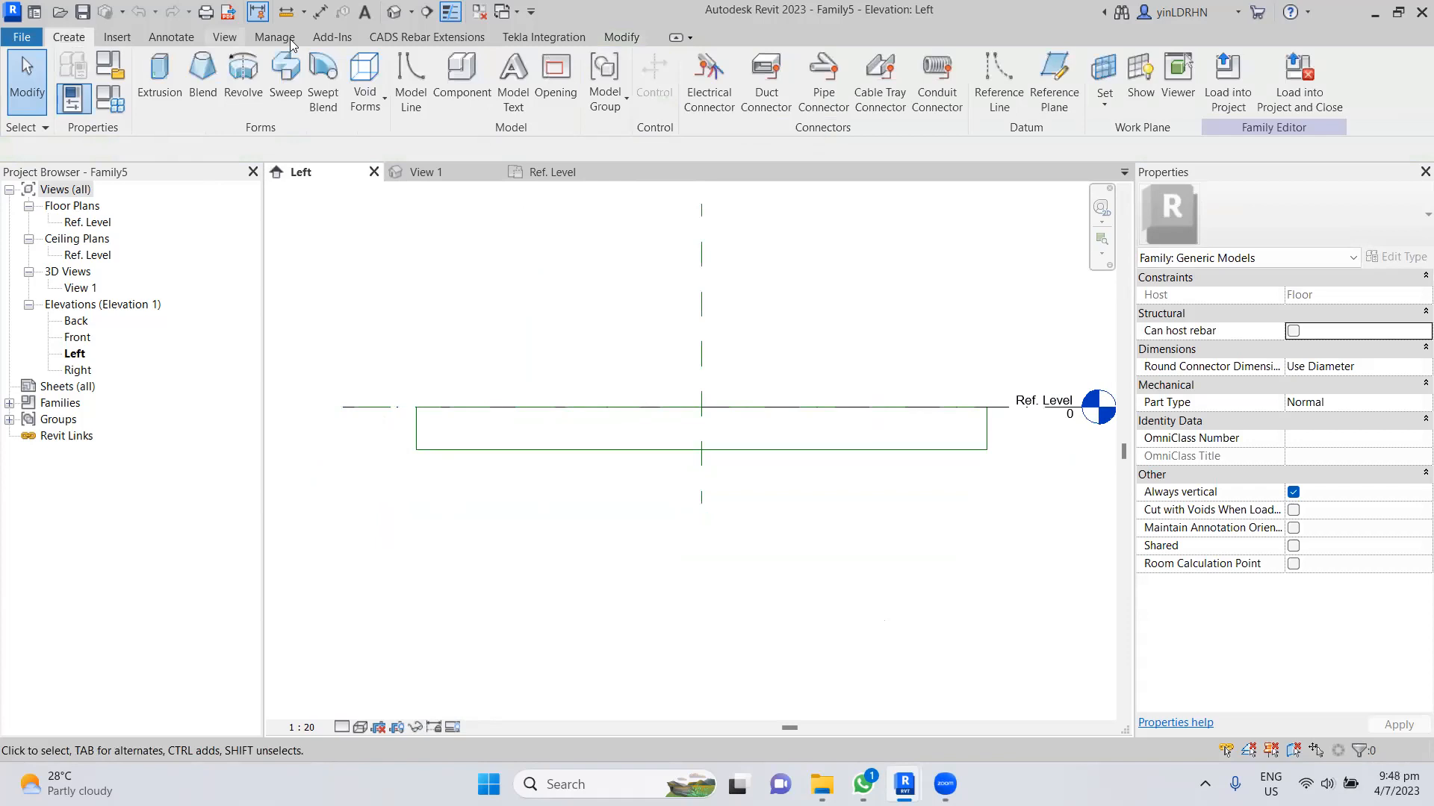
pyautogui.click(1055, 82)
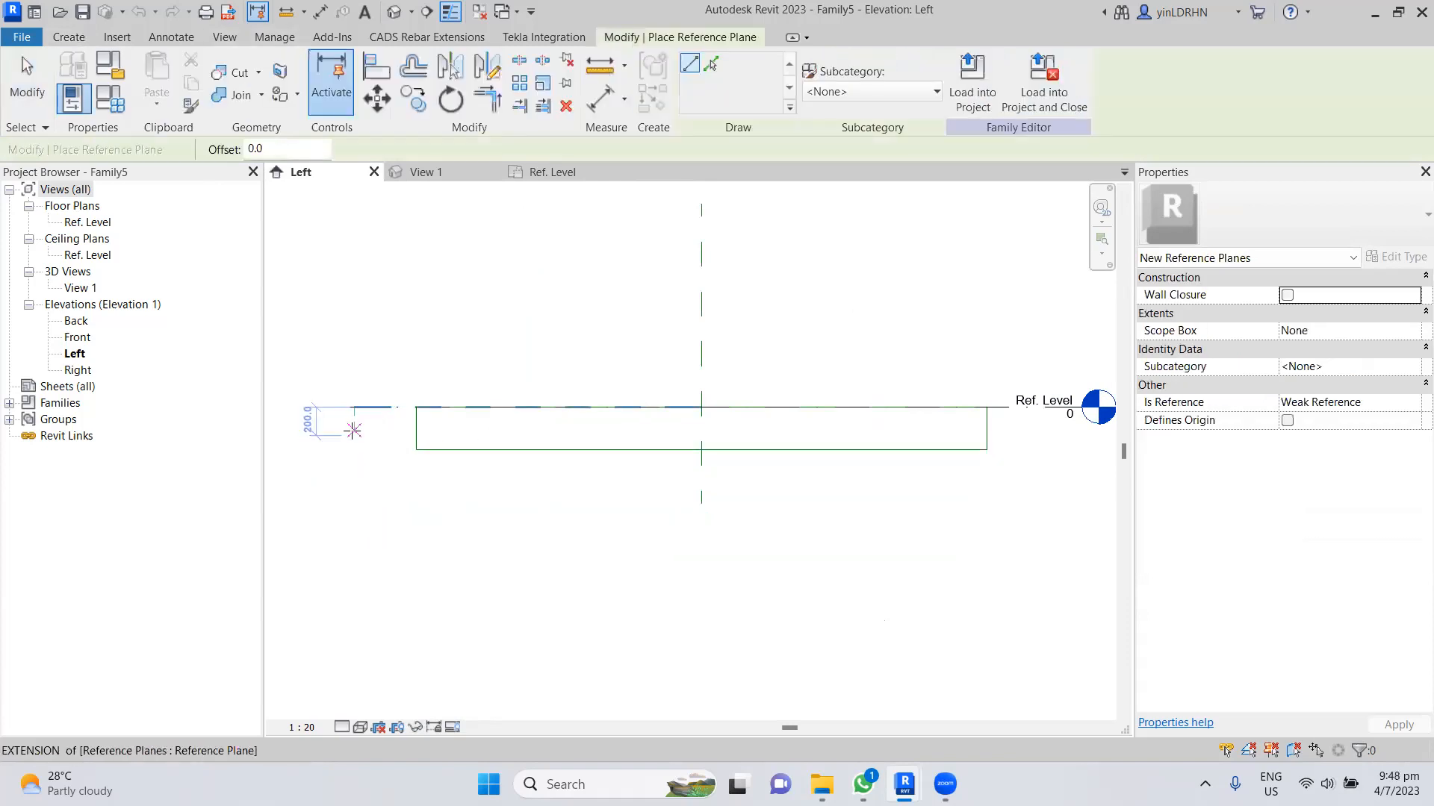
pyautogui.scroll(2, 354, 432)
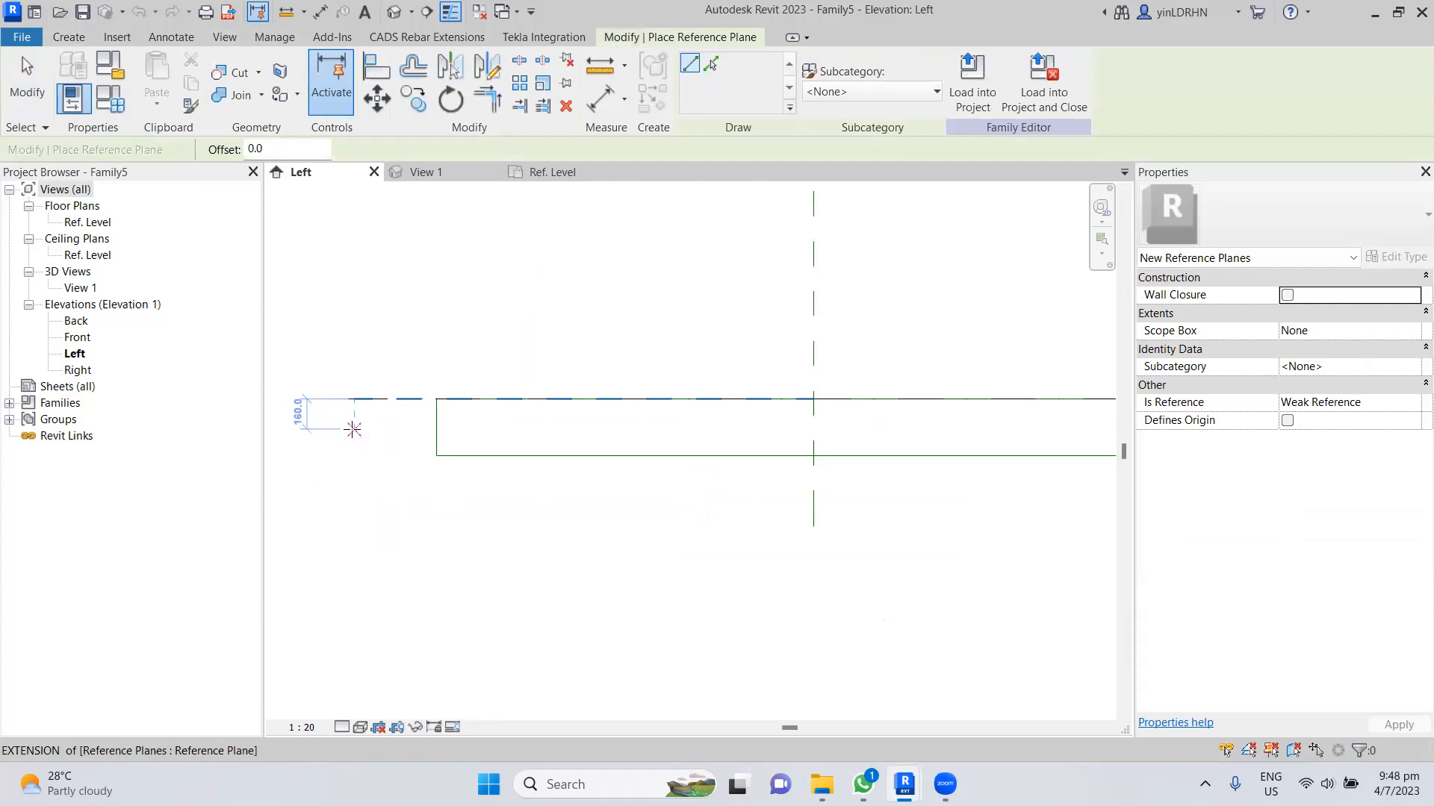
pyautogui.click(353, 429)
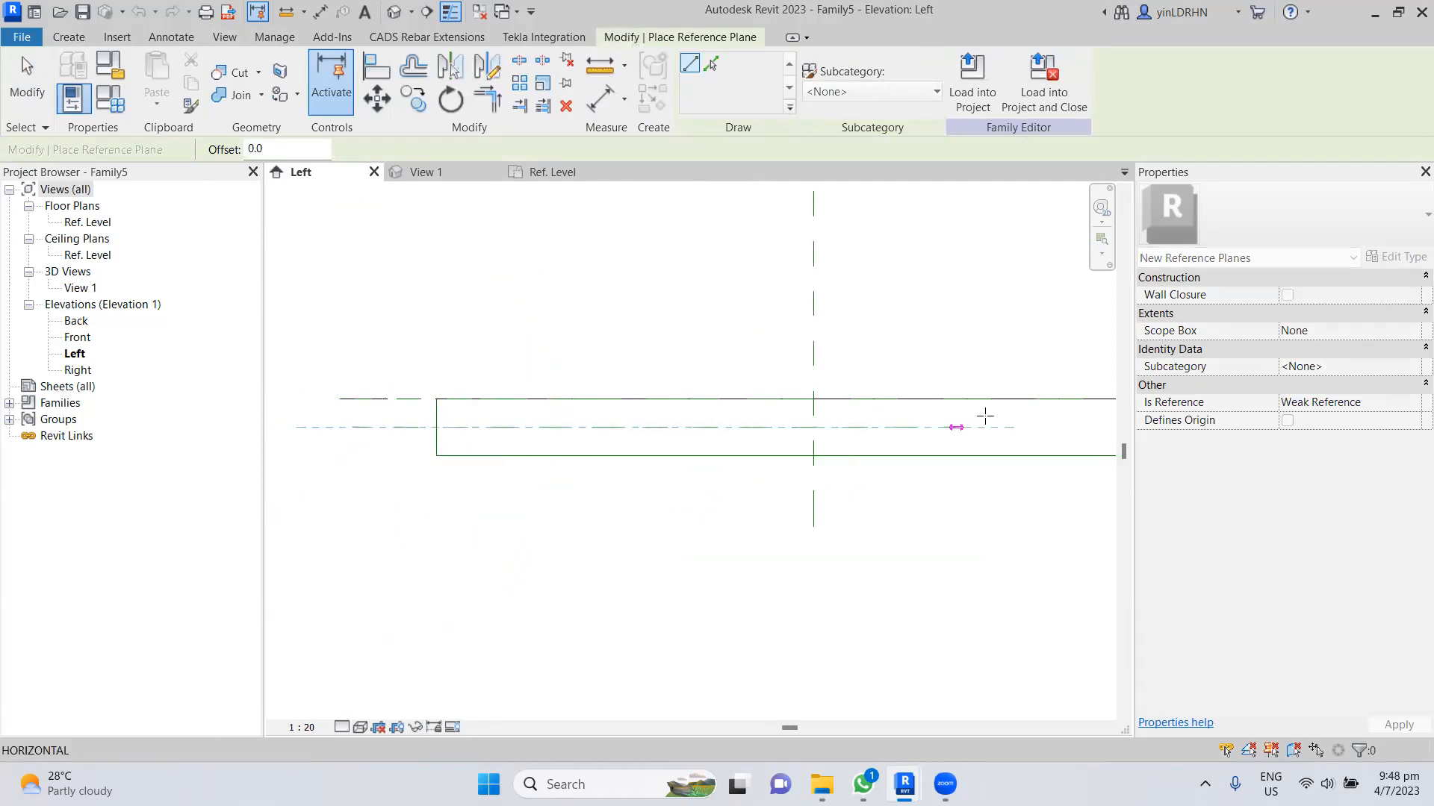
pyautogui.moveTo(1066, 420); pyautogui.dragTo(808, 433, button='middle')
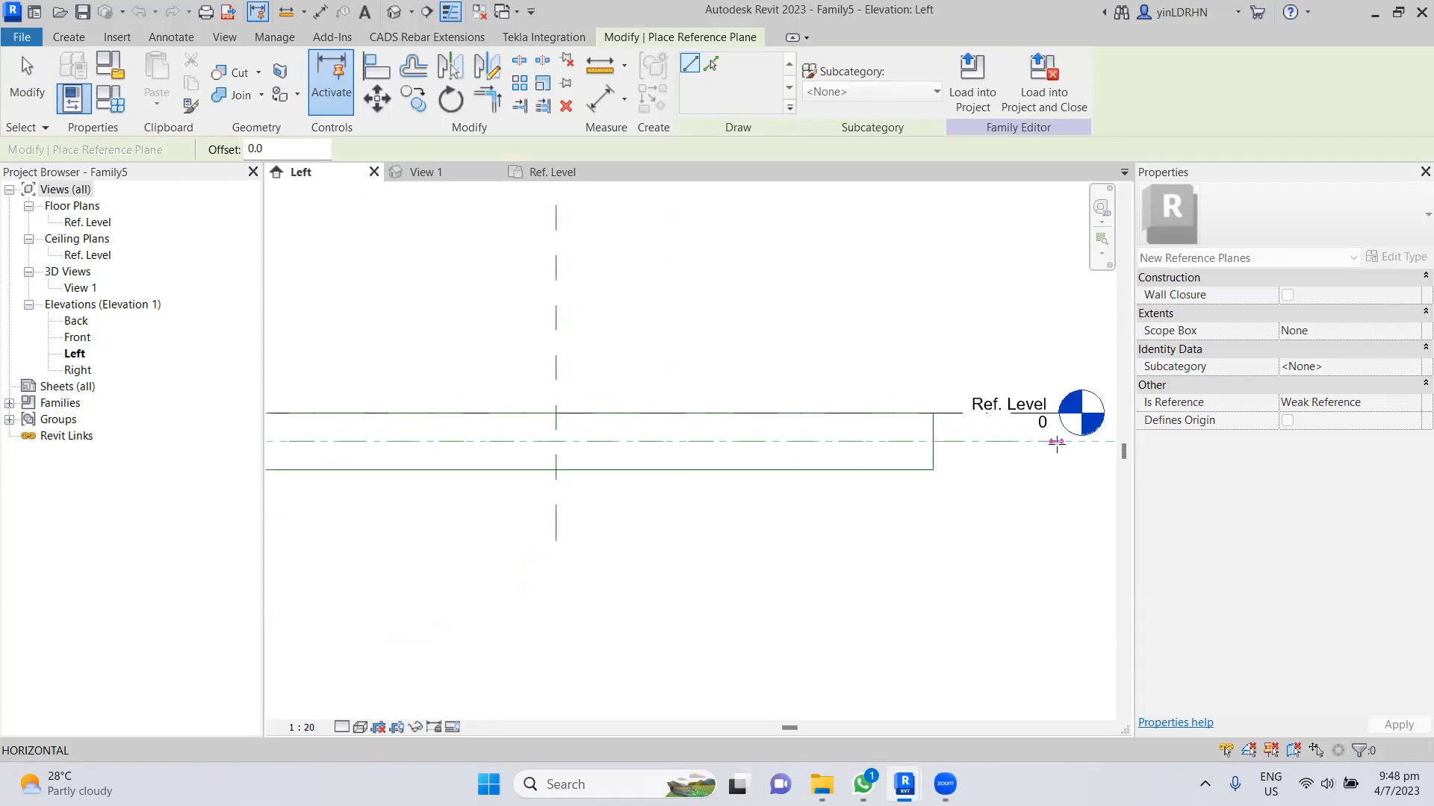
pyautogui.click(1065, 442)
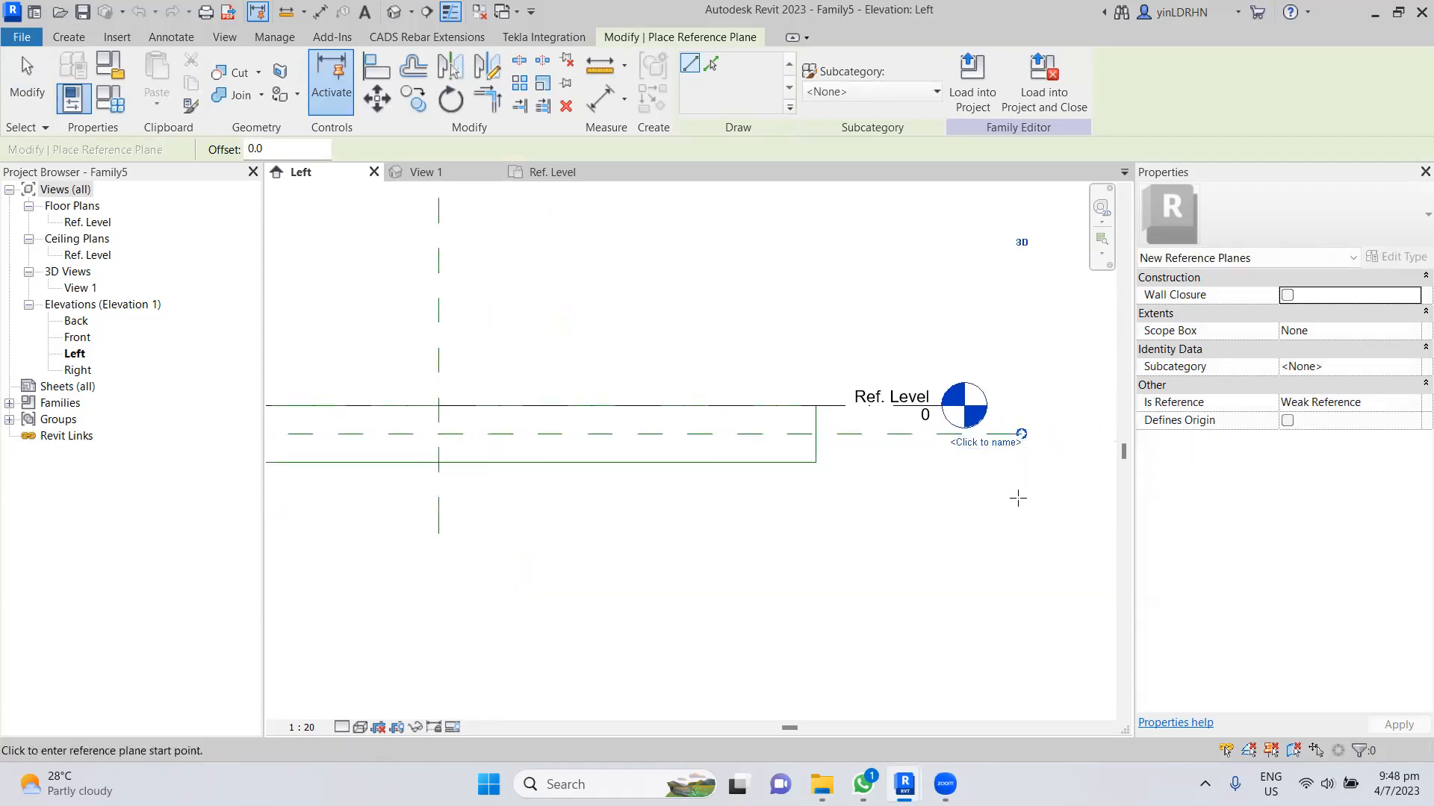
pyautogui.scroll(-1, 1010, 510)
pyautogui.moveTo(429, 600); pyautogui.dragTo(545, 596, button='middle')
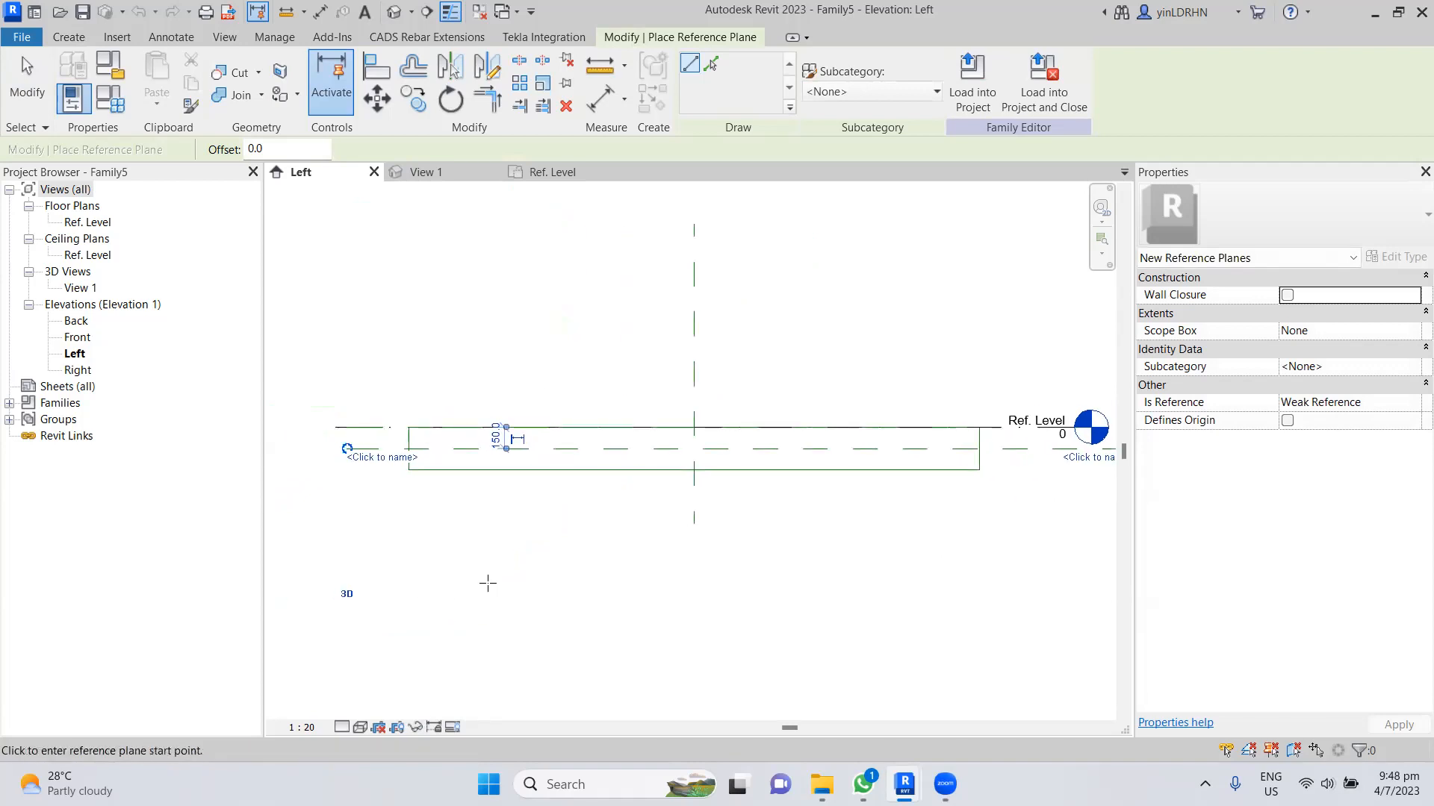
pyautogui.press('Escape')
pyautogui.press('Escape')
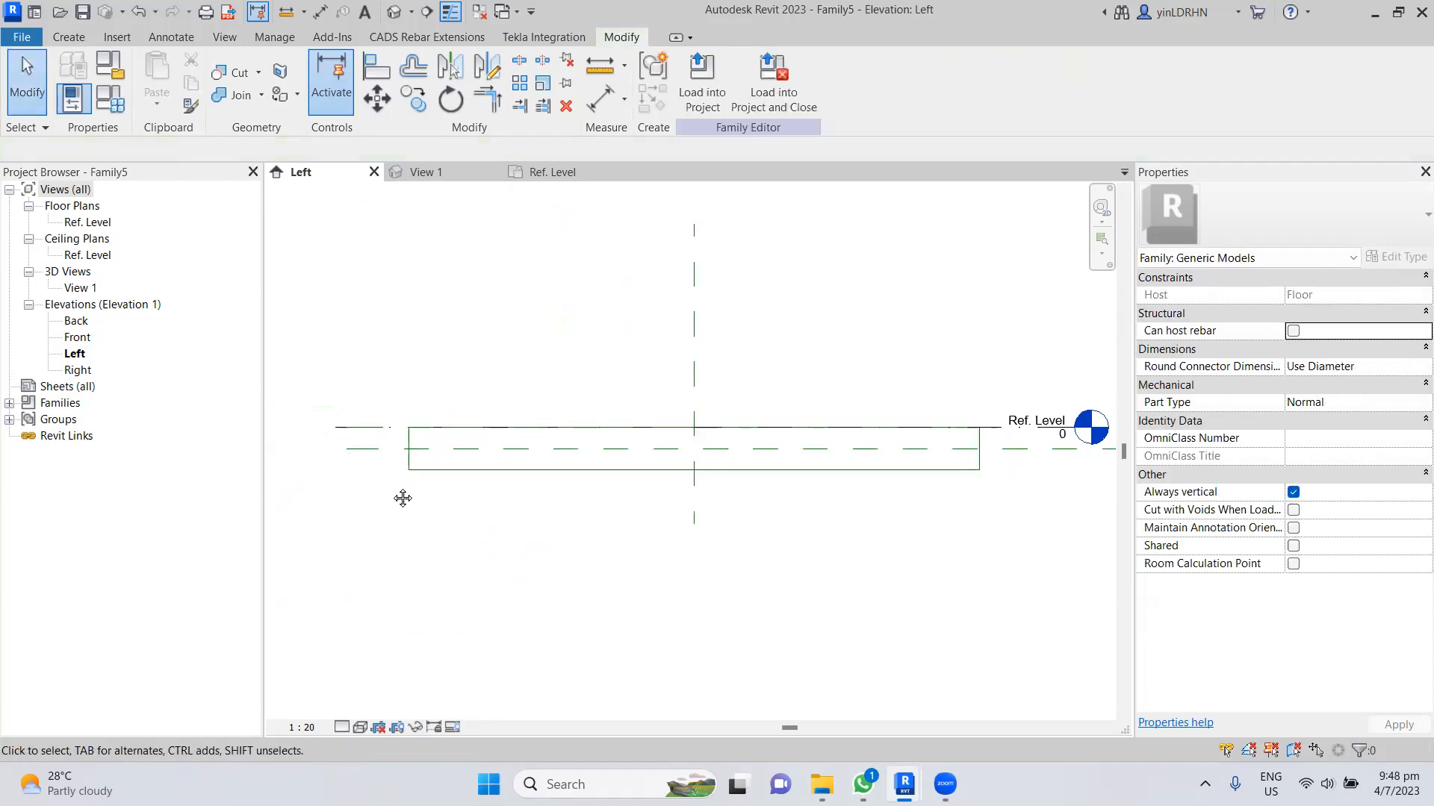
# - Add an aligned dimension across the floor's top, the new horizontal reference plane and the floor's bottom, and make its segments equal
pyautogui.scroll(2, 386, 489)
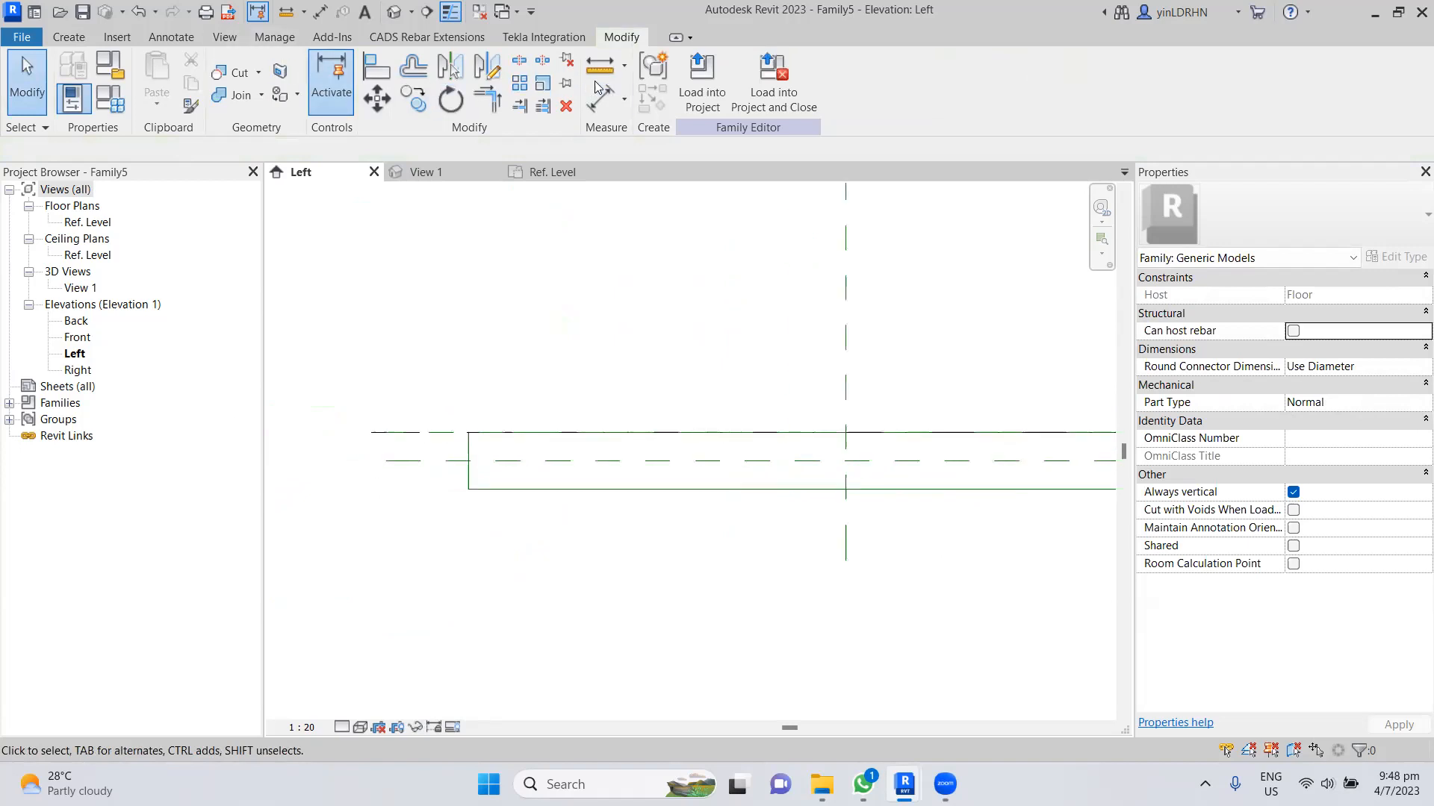
pyautogui.click(171, 37)
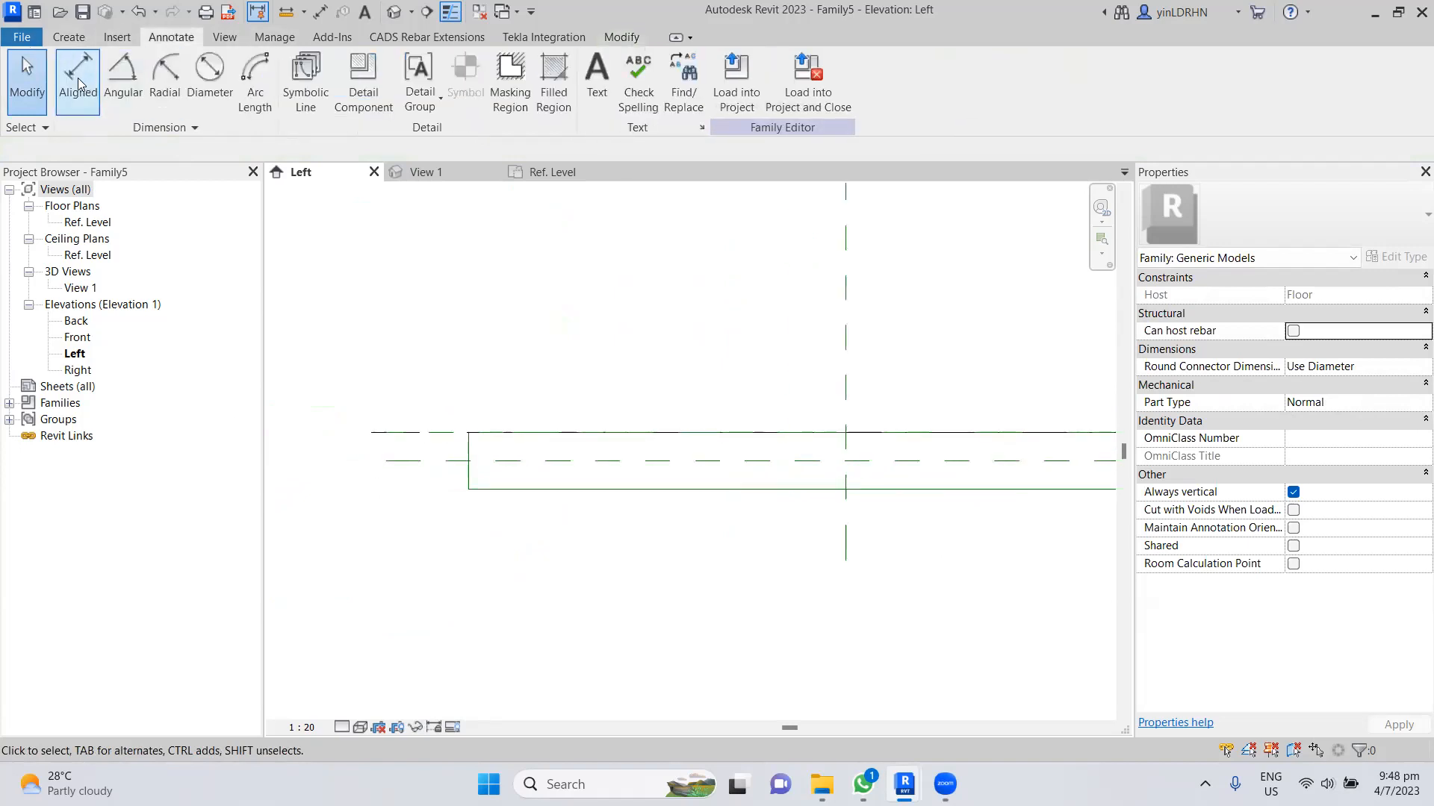
pyautogui.click(74, 75)
pyautogui.click(429, 440)
pyautogui.click(429, 460)
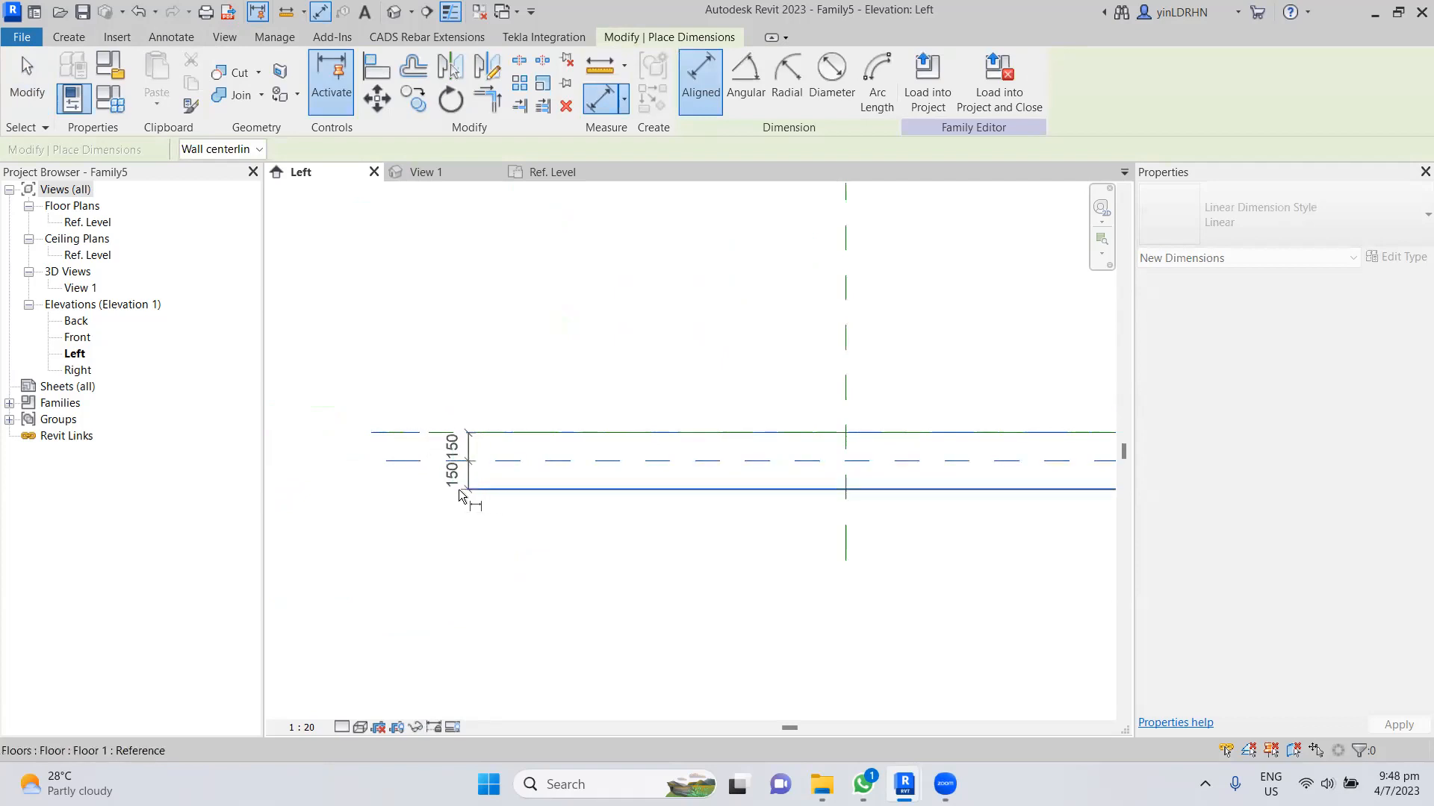
pyautogui.click(423, 491)
pyautogui.click(472, 462)
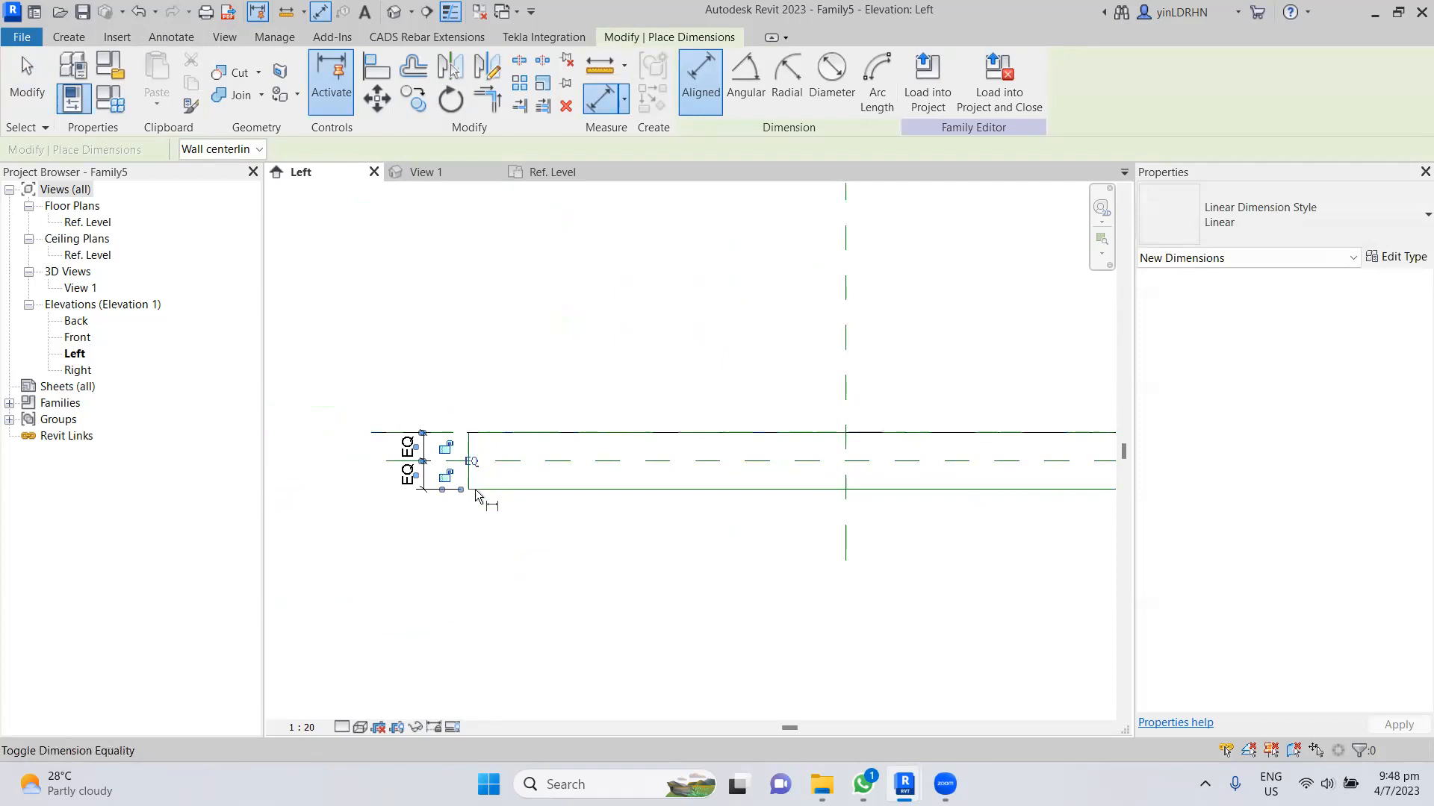
pyautogui.press('Escape')
pyautogui.press('Escape')
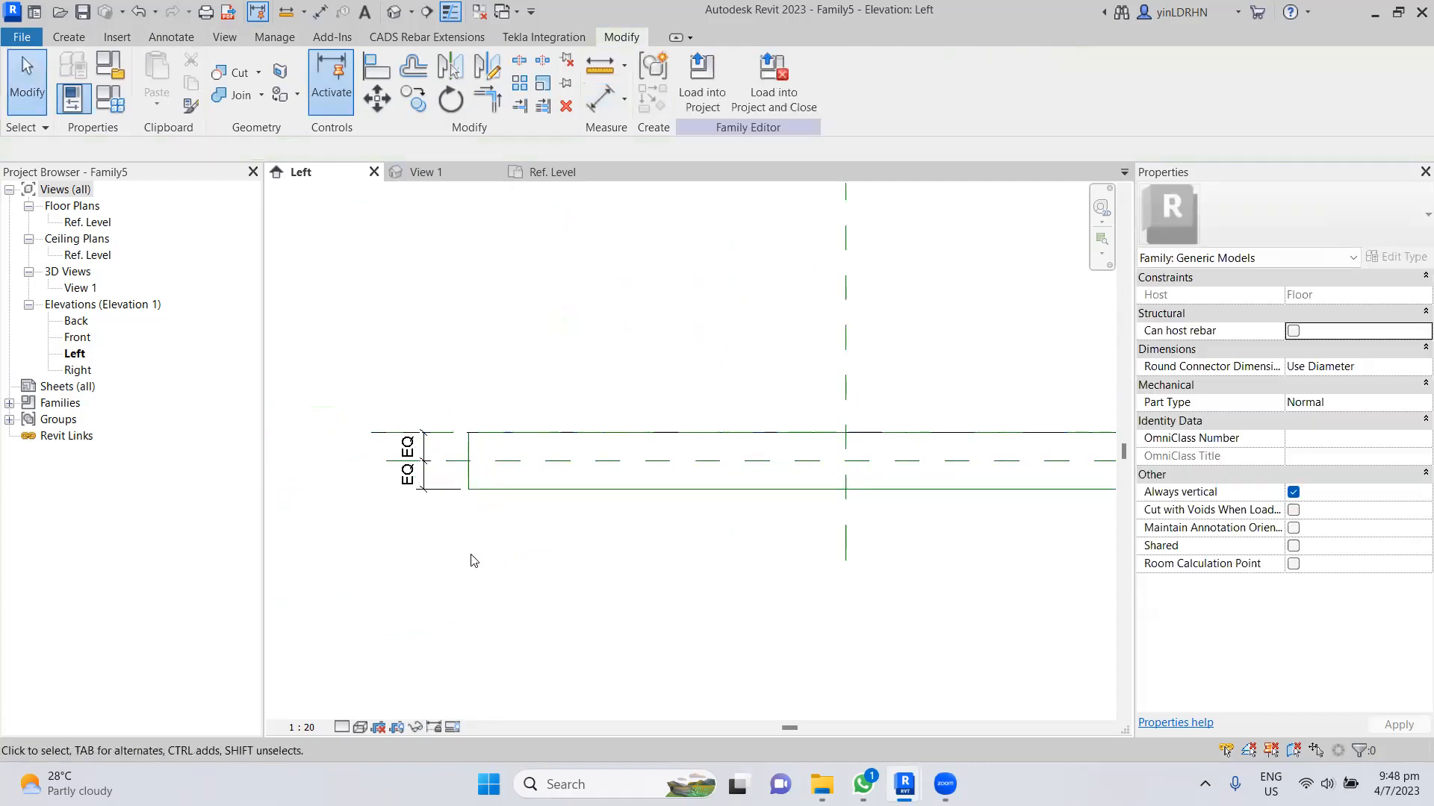
# - Draw a vertical reference plane upward from Ref. Level, 1800 mm to the left of the centre reference plane
pyautogui.scroll(-1, 525, 563)
pyautogui.scroll(-1, 551, 540)
pyautogui.scroll(1, 440, 535)
pyautogui.scroll(1, 474, 592)
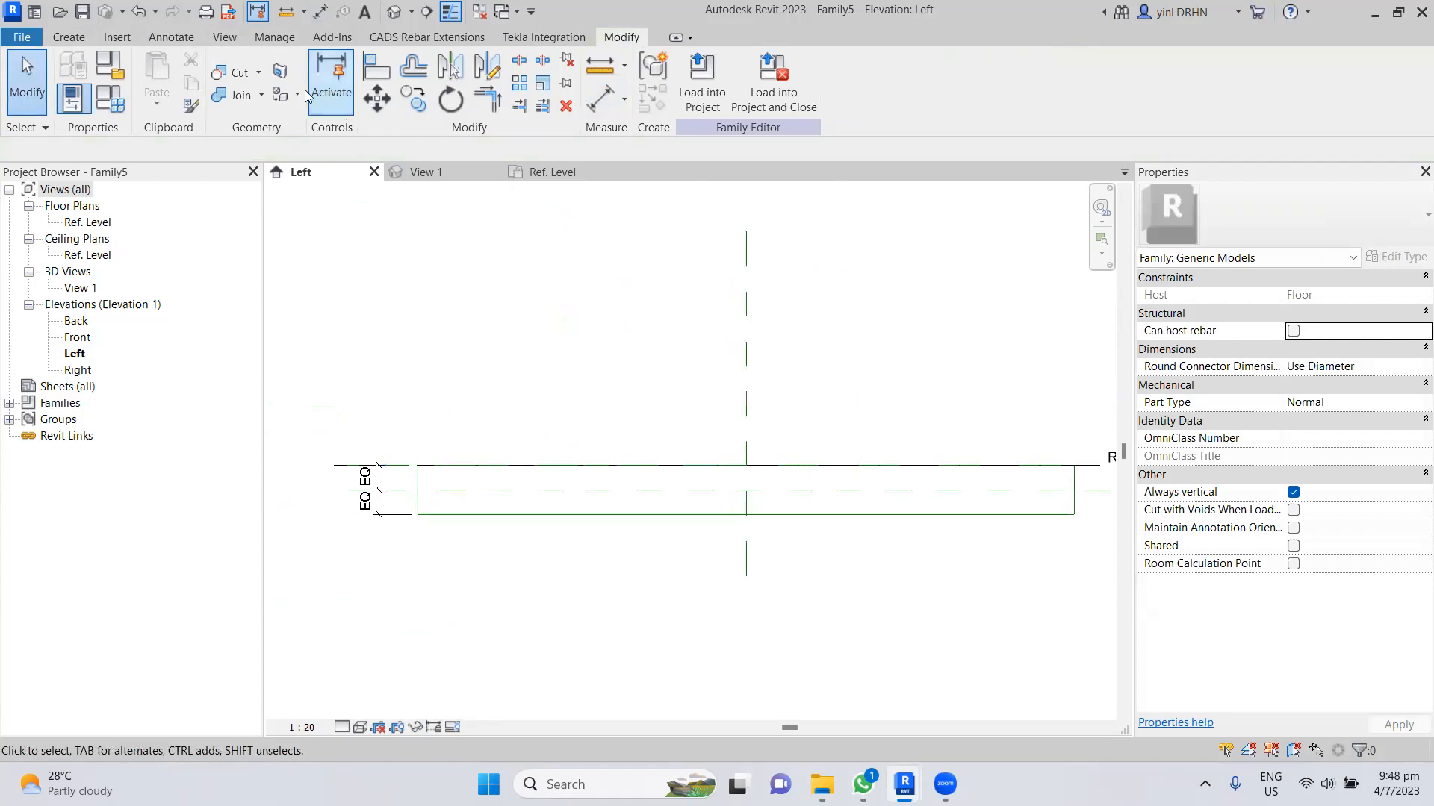
pyautogui.click(61, 39)
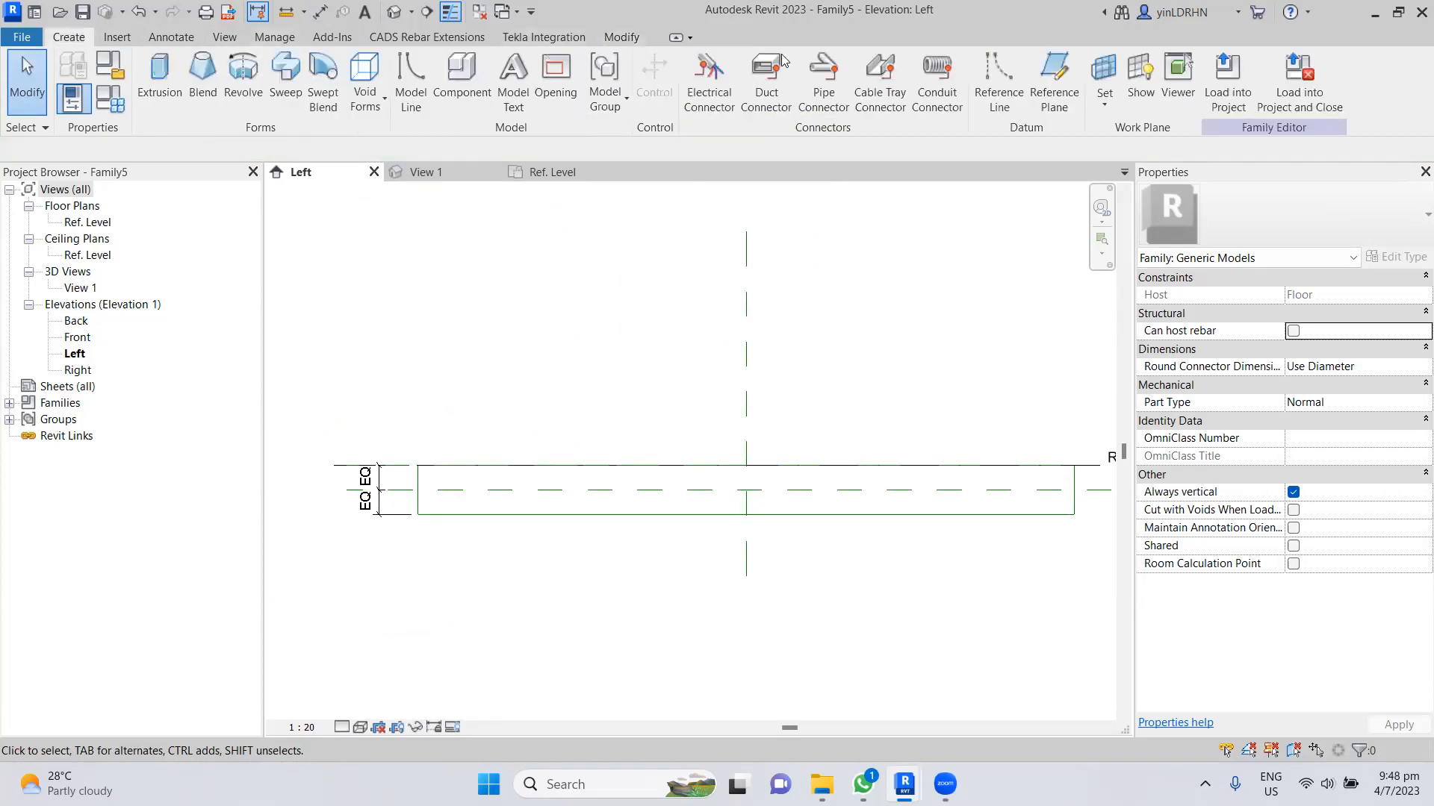
pyautogui.click(1050, 103)
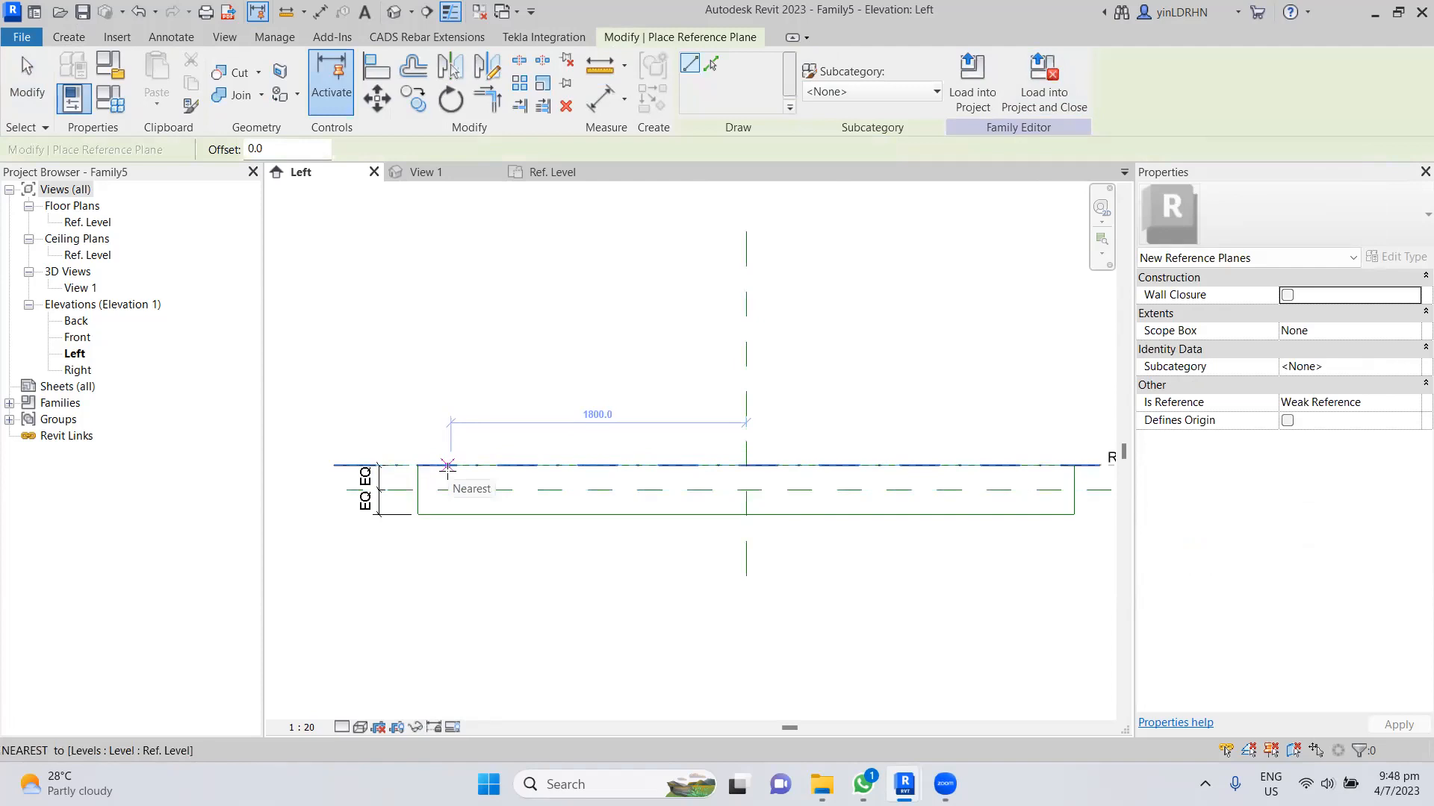
pyautogui.click(447, 466)
pyautogui.click(451, 239)
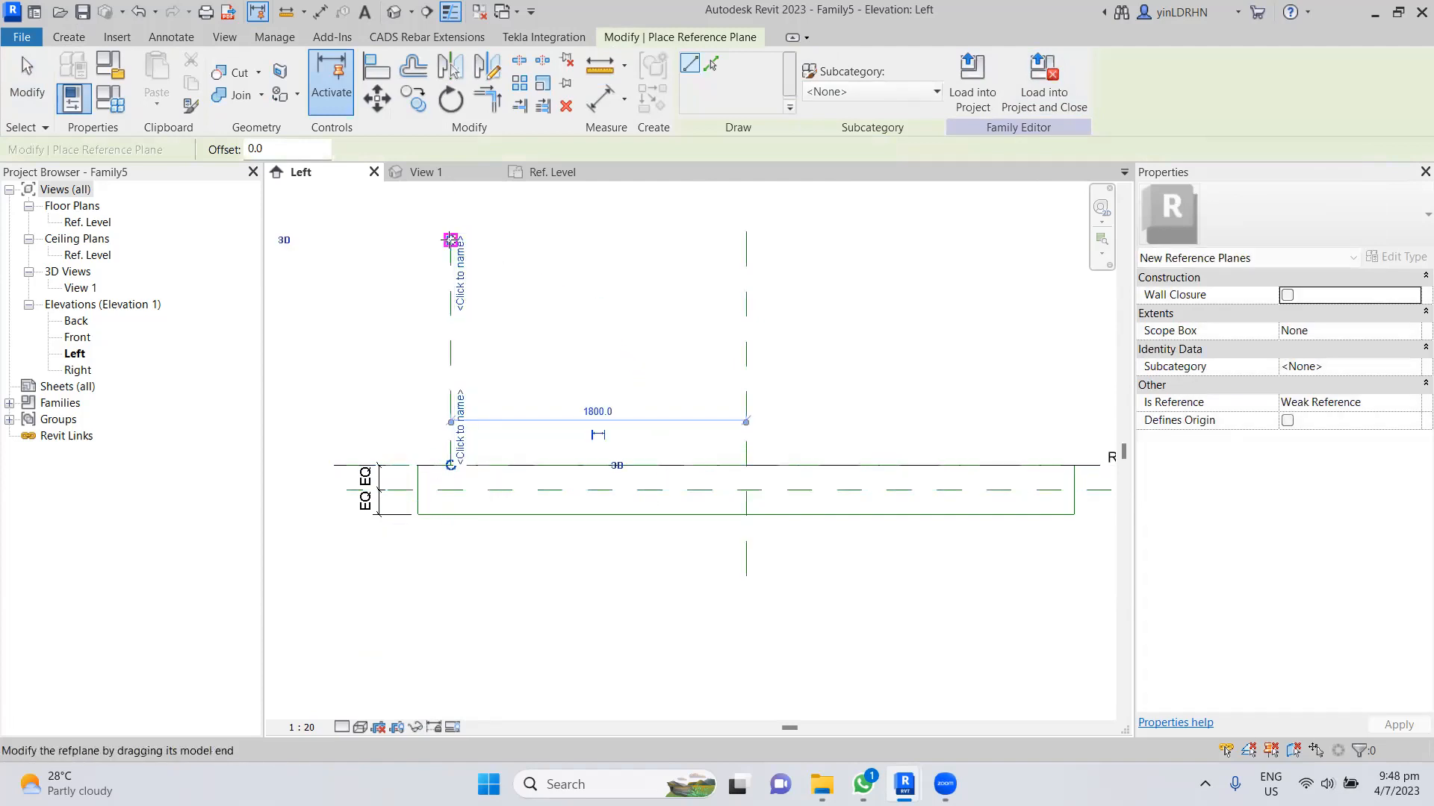
pyautogui.press('Escape')
pyautogui.press('Escape')
# - Extend the lower end of the new vertical reference plane through the floor to below its underside
pyautogui.click(446, 489)
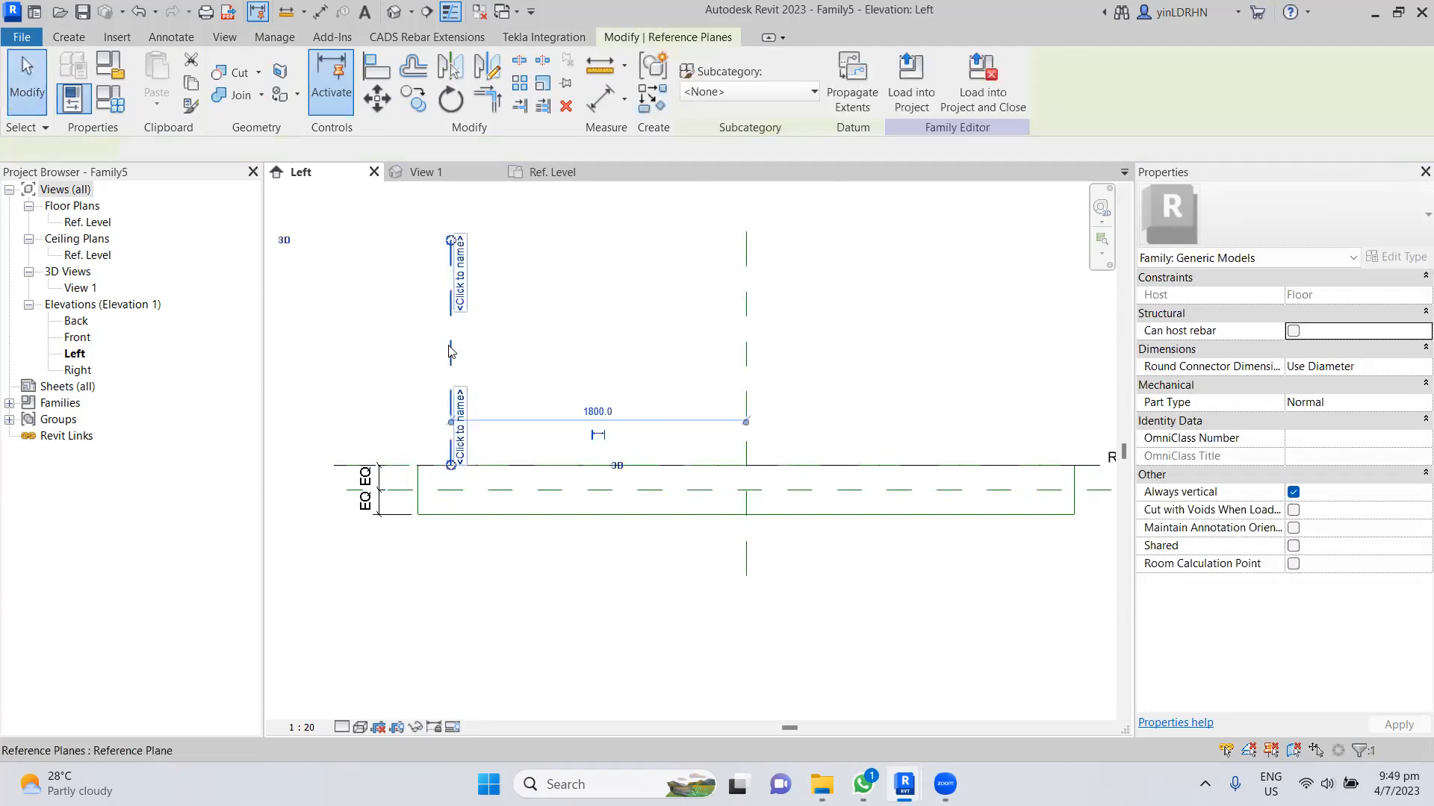
pyautogui.moveTo(452, 481); pyautogui.dragTo(451, 575)
pyautogui.press('Escape')
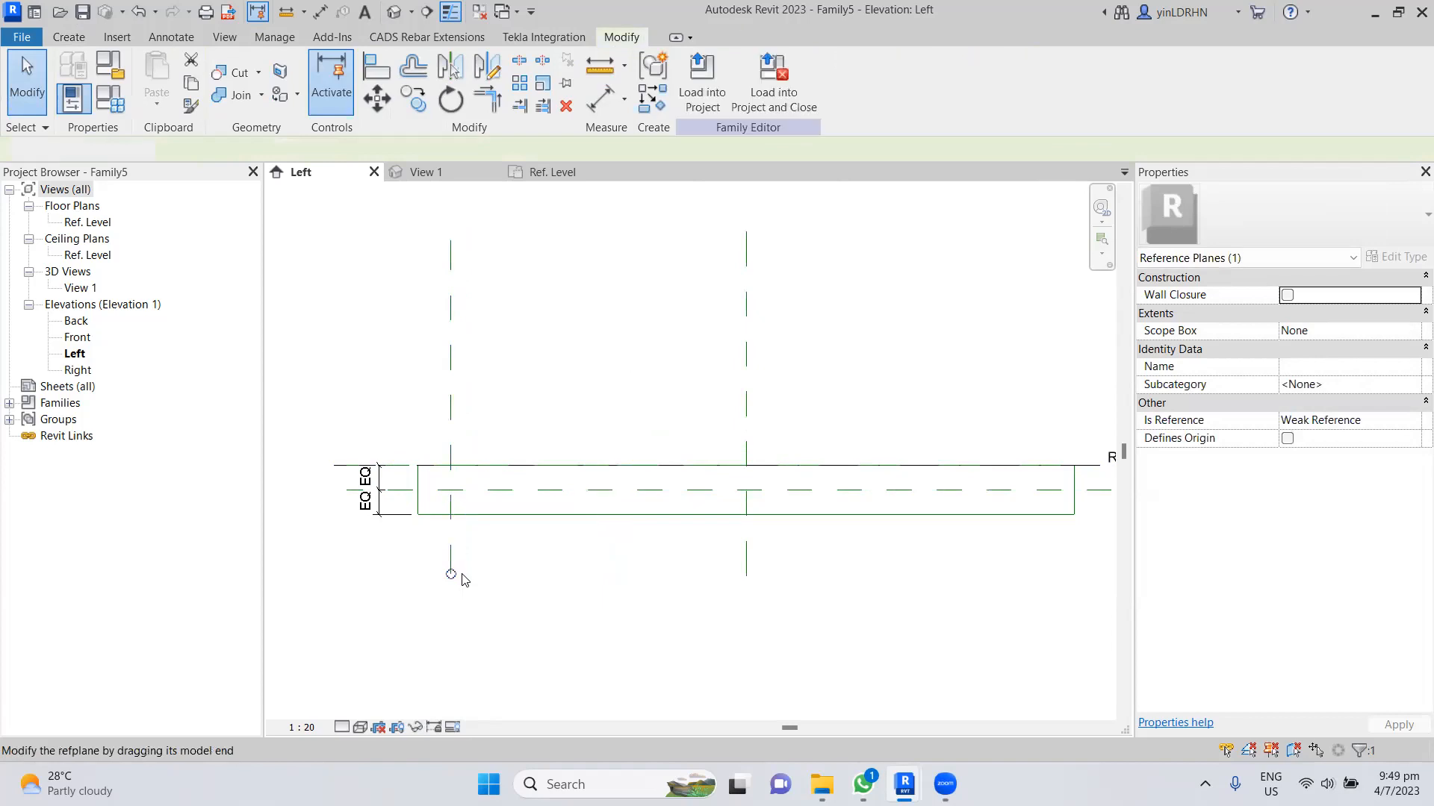
# - Measure the length of the floor's bottom edge from one end to the other
pyautogui.click(599, 65)
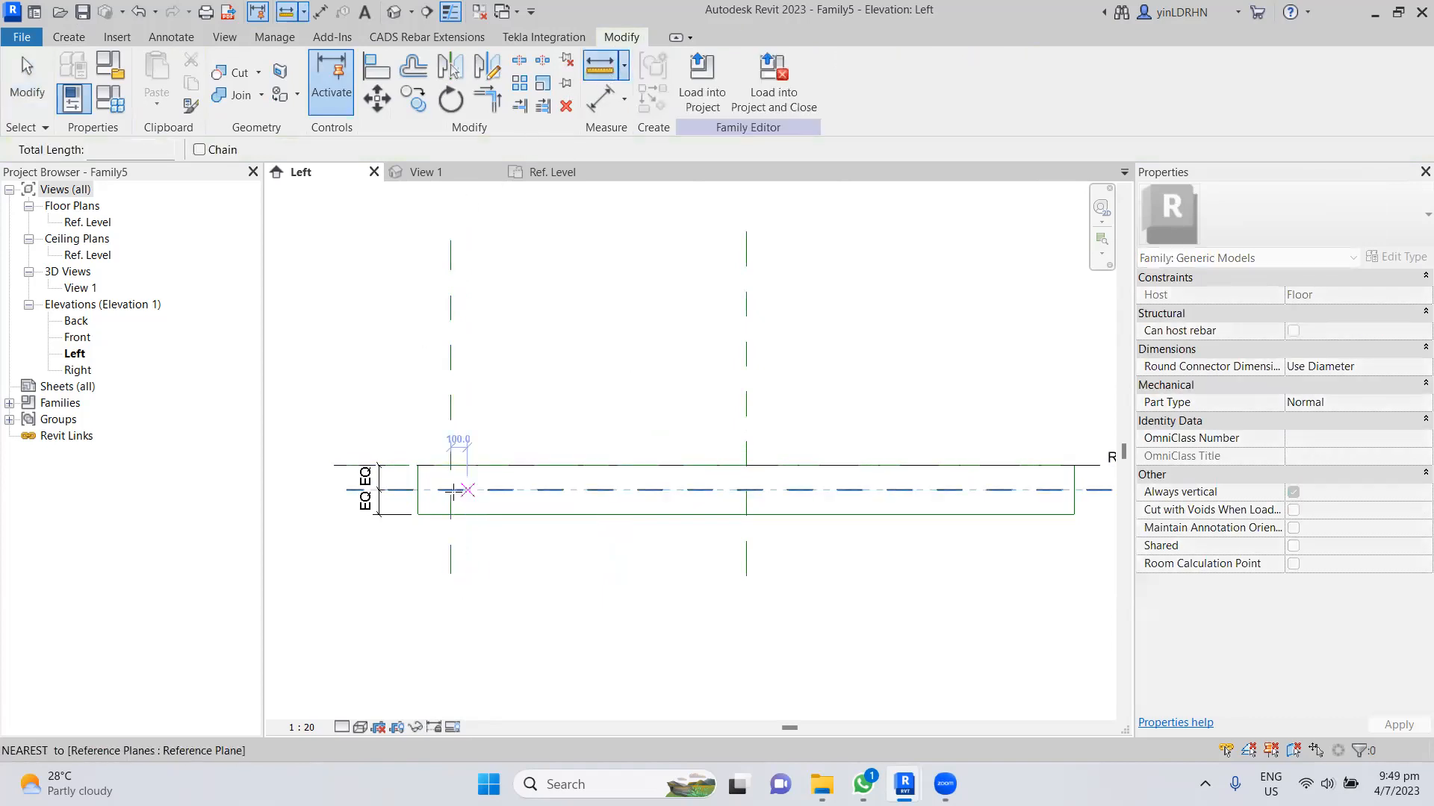
pyautogui.click(418, 514)
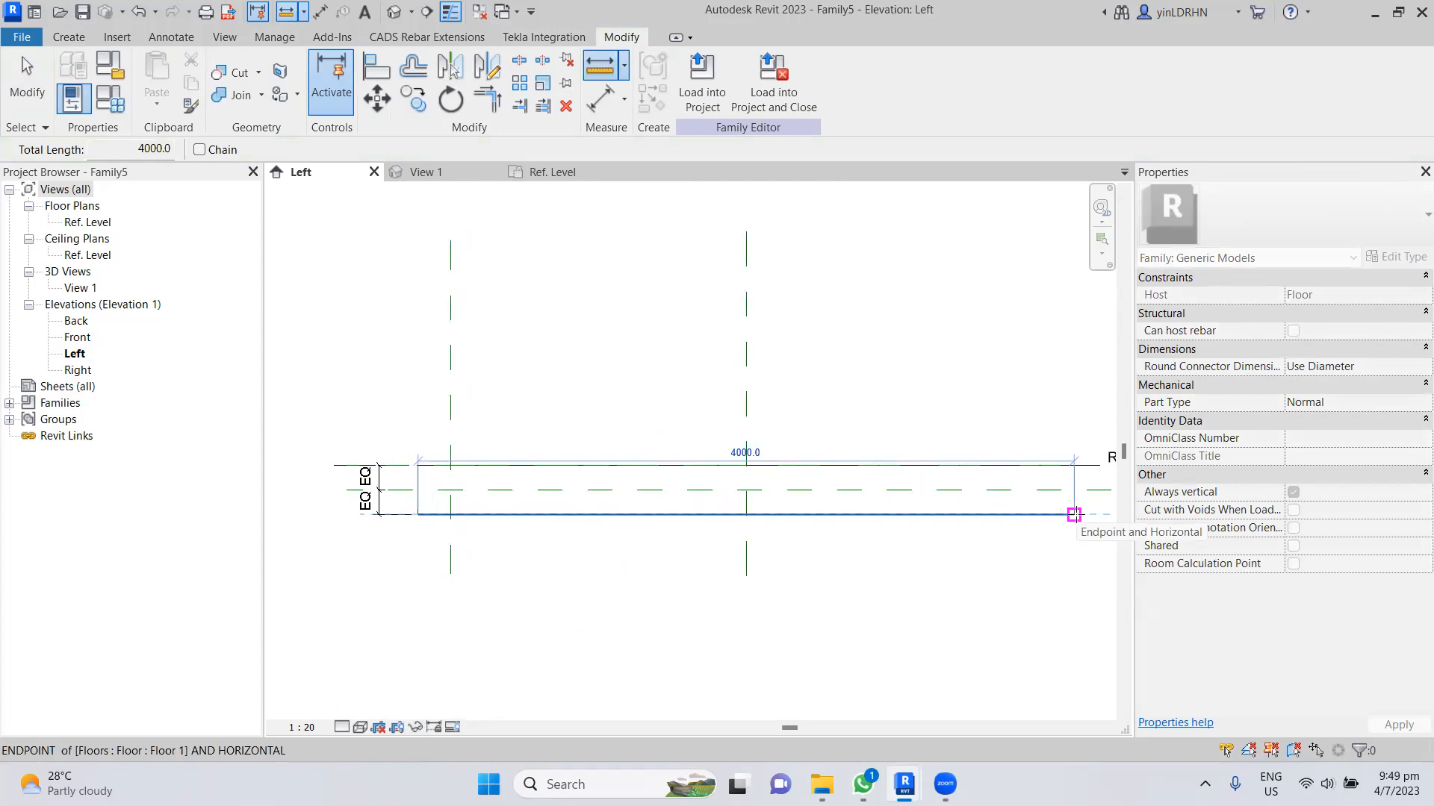
pyautogui.click(1074, 515)
pyautogui.press('Escape')
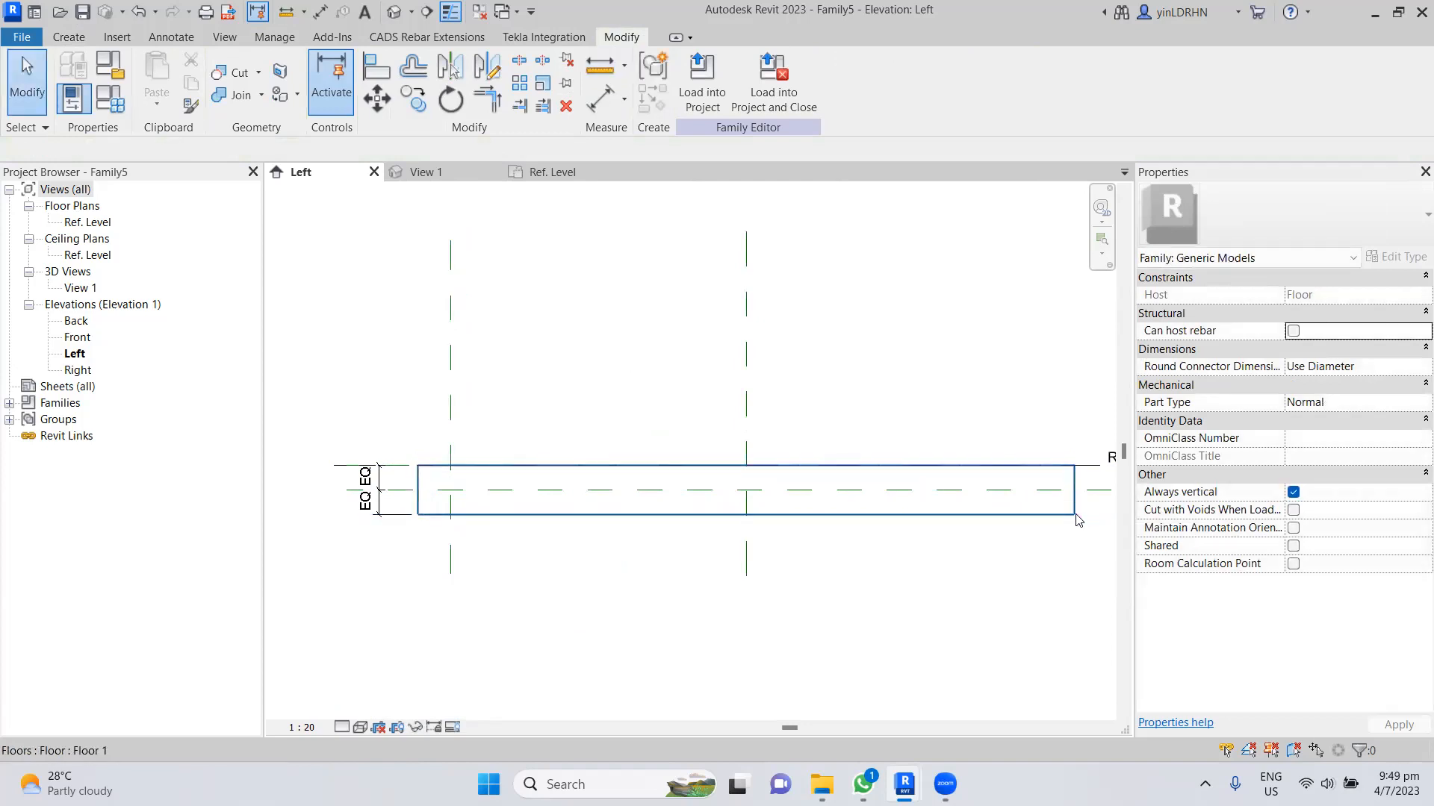
pyautogui.click(1076, 515)
pyautogui.click(983, 579)
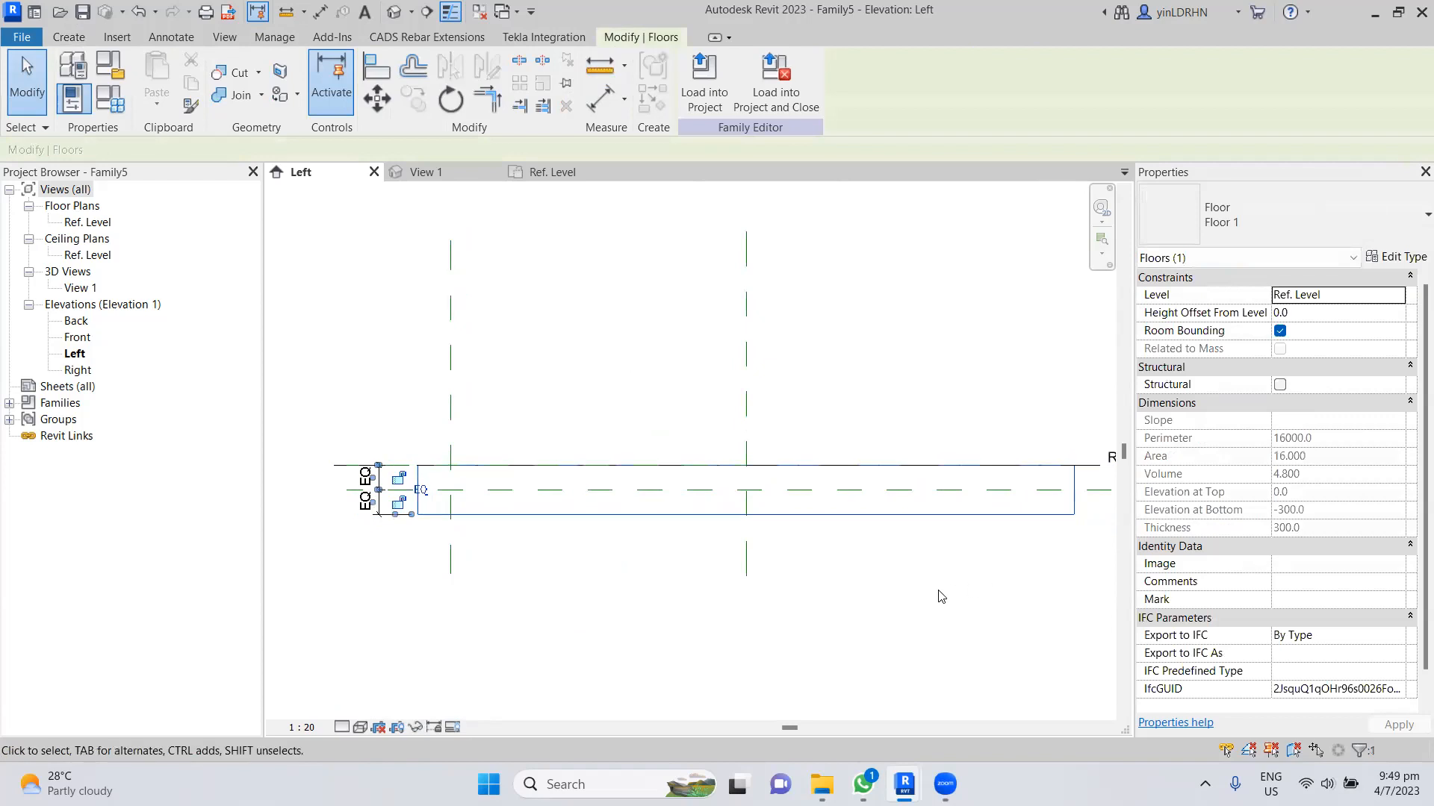
# - Check the distance from the left vertical reference plane to the centre reference plane
pyautogui.click(452, 539)
pyautogui.click(520, 384)
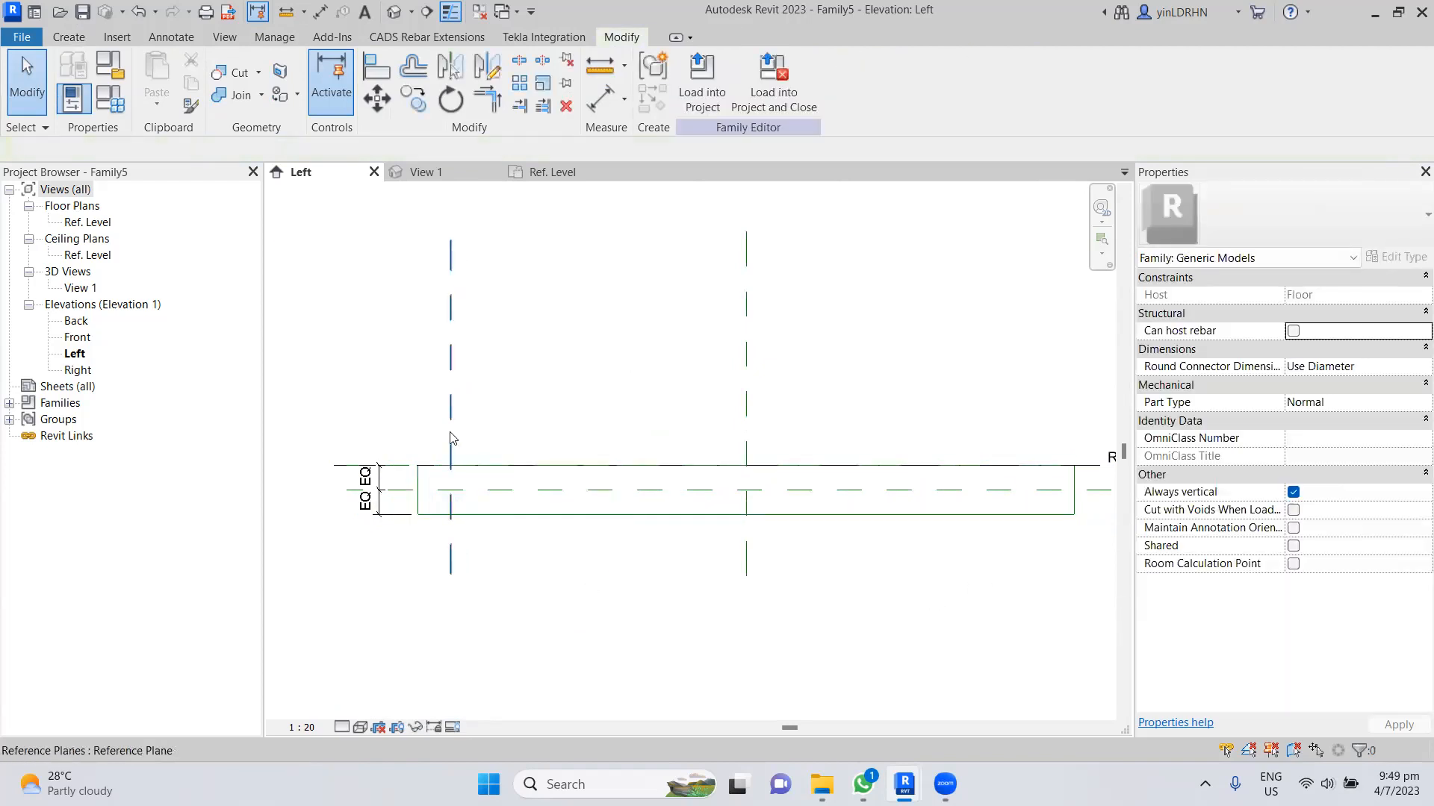
pyautogui.click(451, 441)
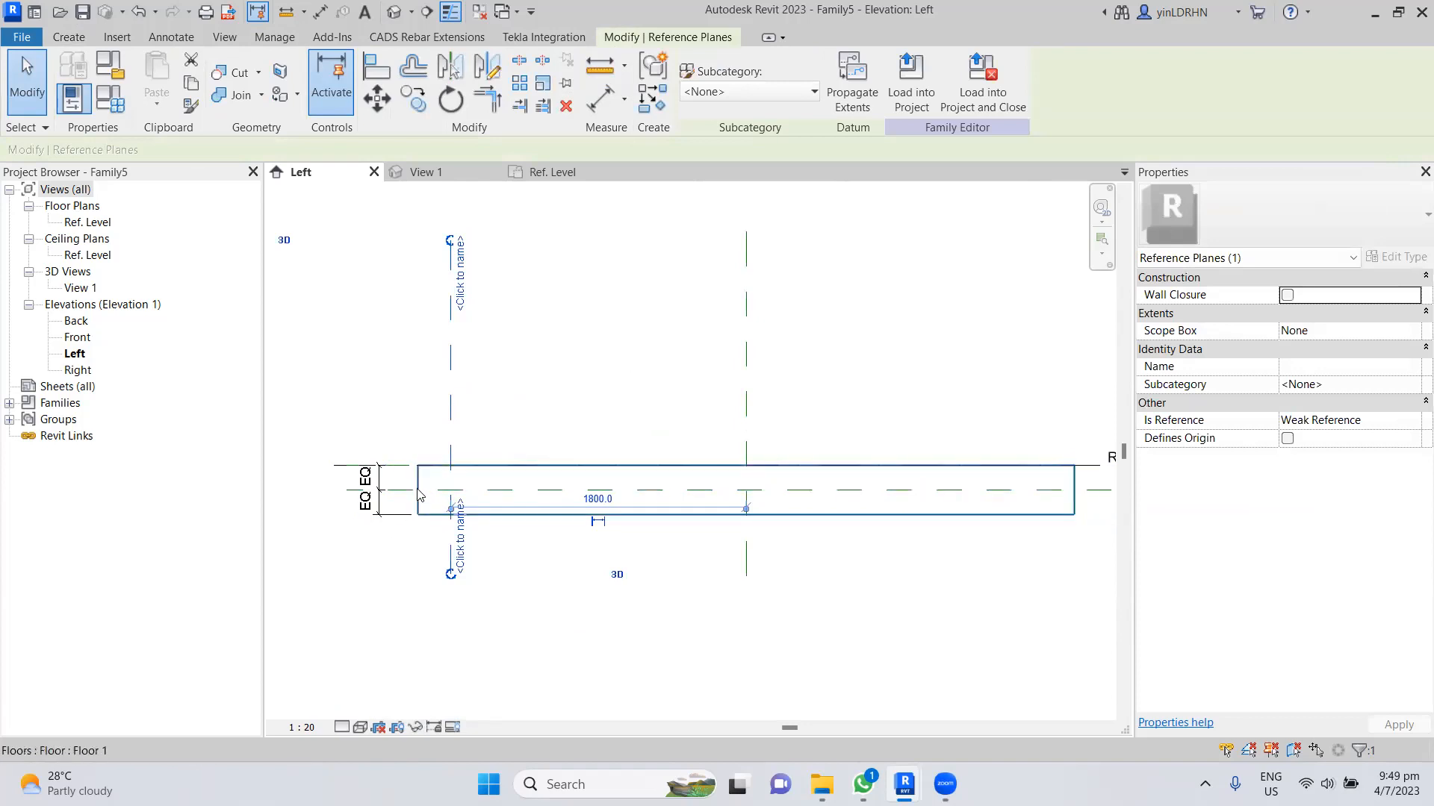
pyautogui.click(597, 500)
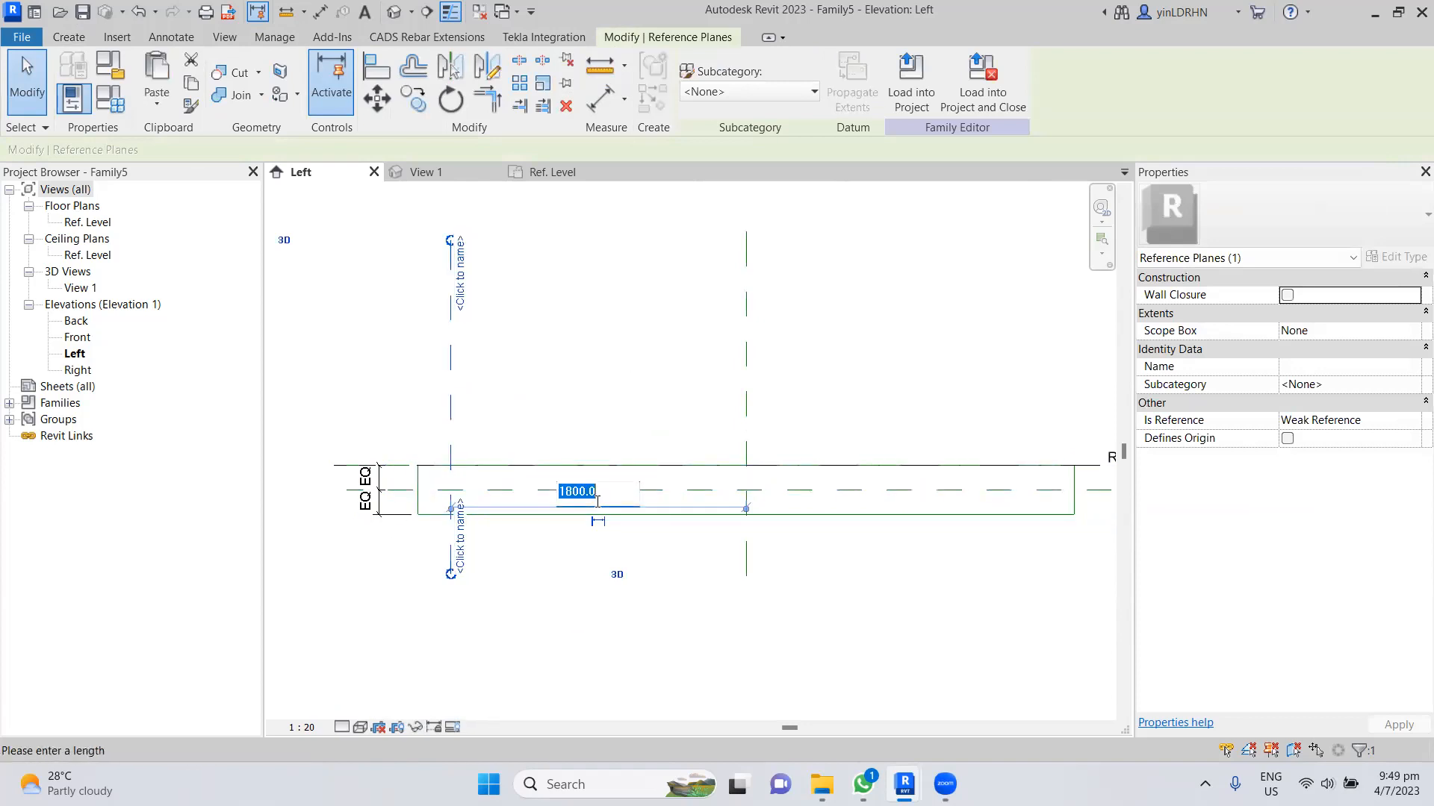
pyautogui.press('Escape')
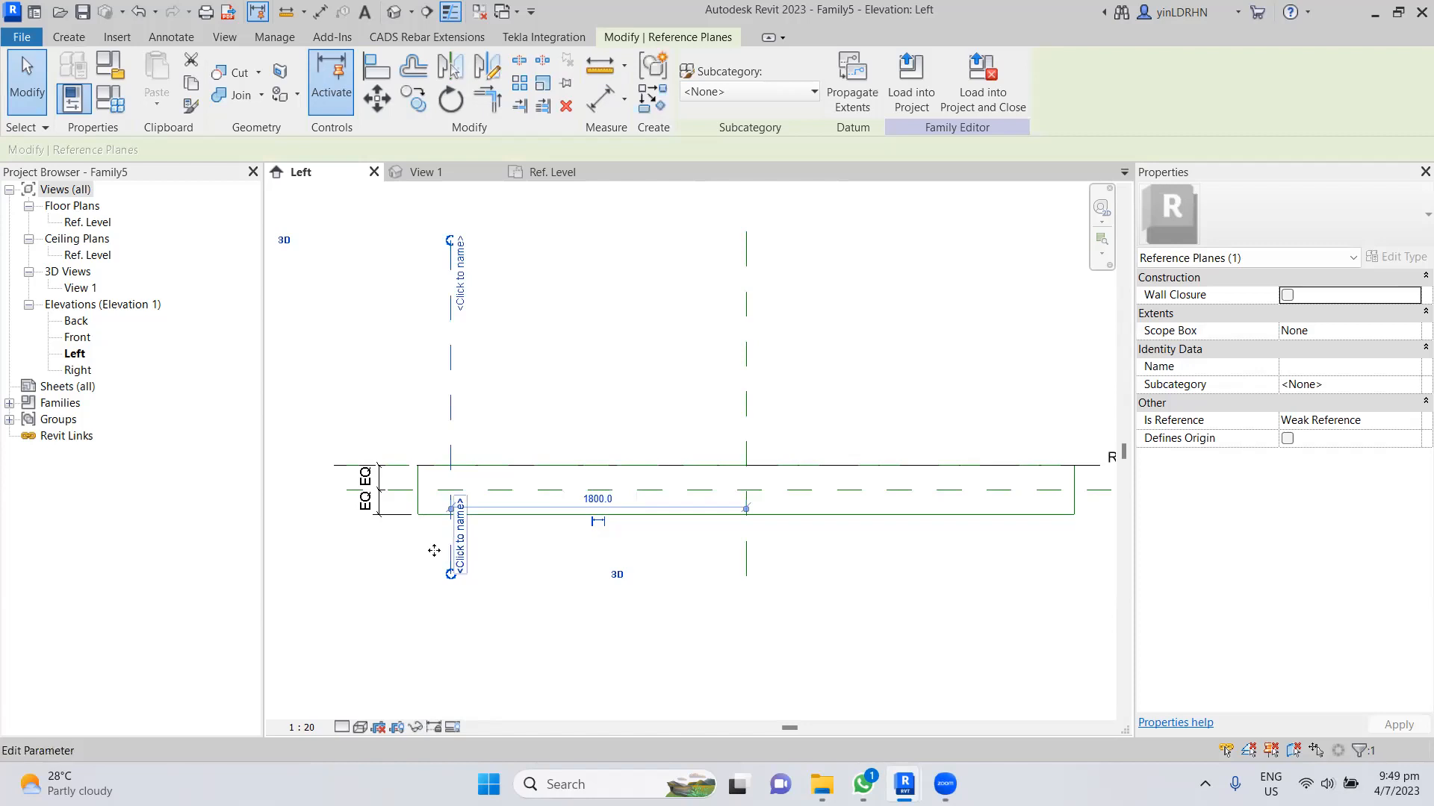
pyautogui.press('Escape')
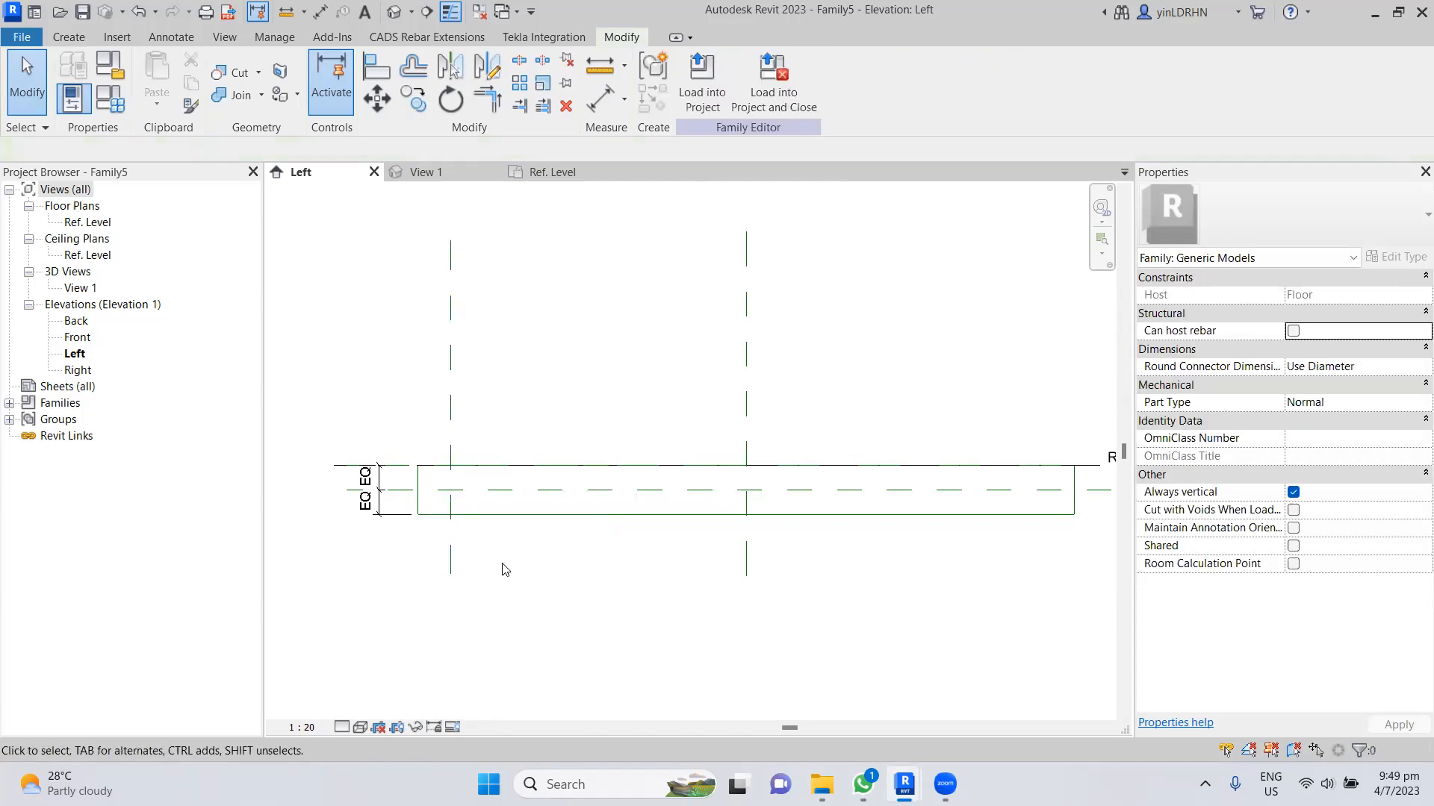
# - Mirror the left vertical reference plane about the centre reference plane to the floor's right end
pyautogui.click(456, 539)
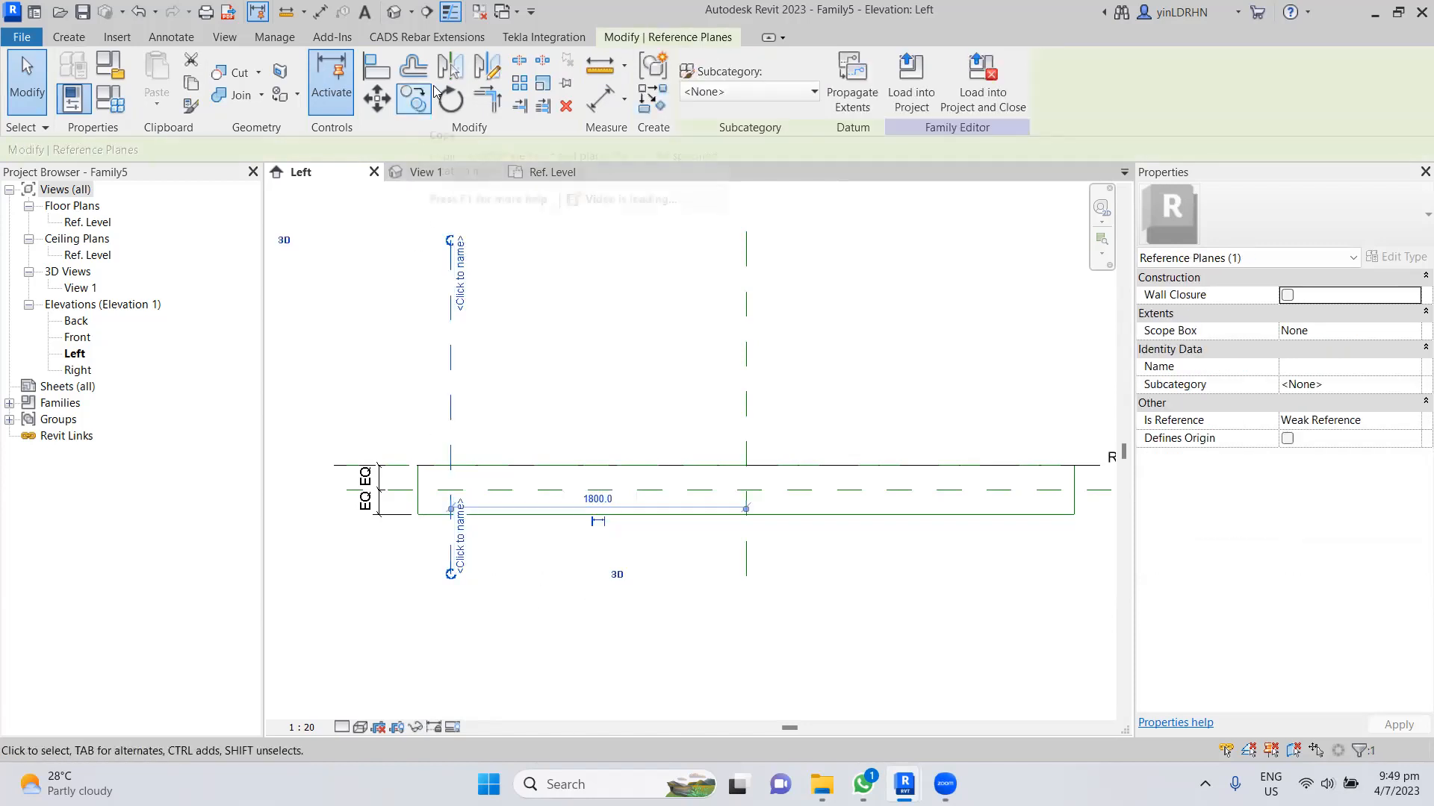
pyautogui.press('m')
pyautogui.press('m')
pyautogui.click(746, 359)
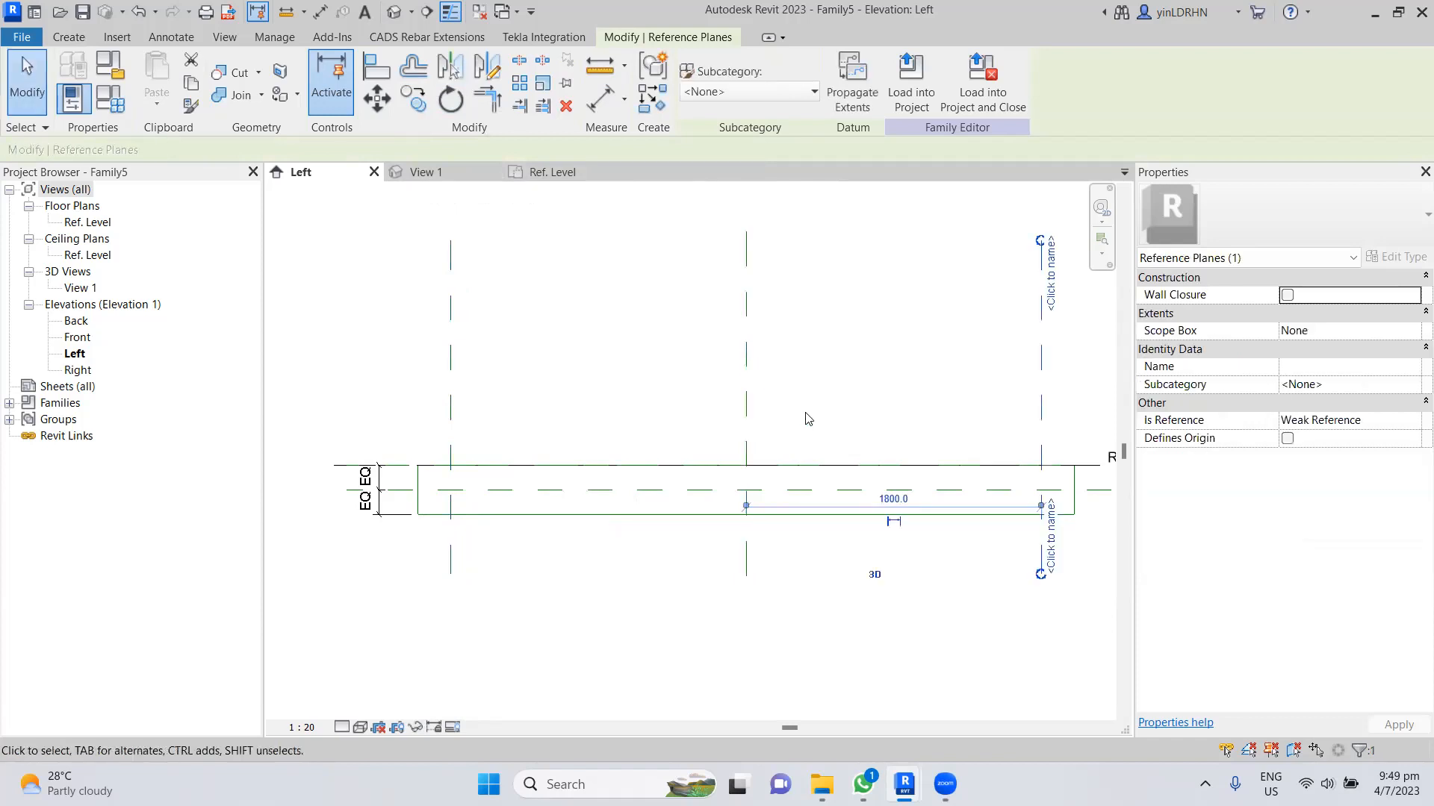
pyautogui.press('Escape')
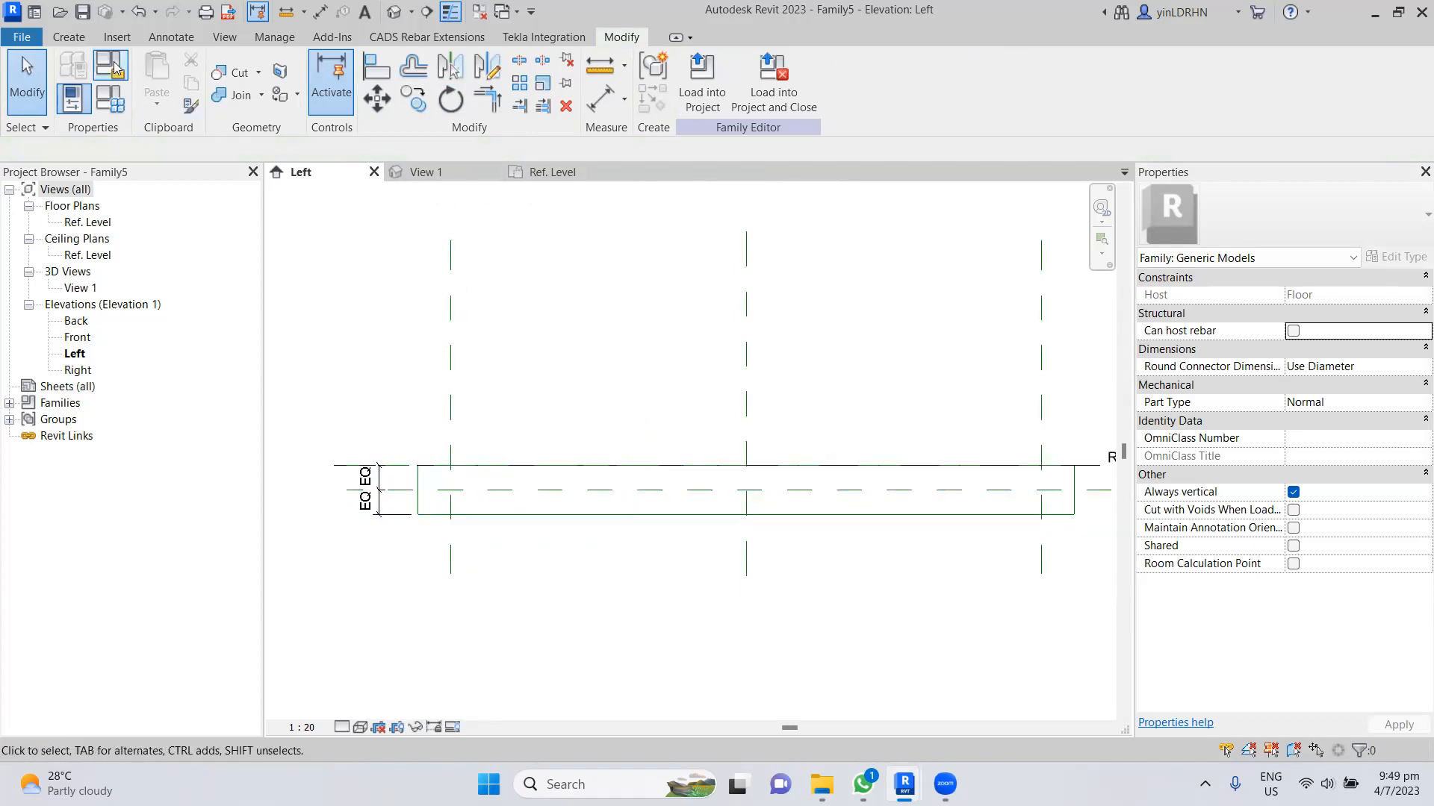
# - Start a void extrusion and sketch a circle of 75 mm radius where the left vertical and horizontal reference planes intersect
pyautogui.click(69, 37)
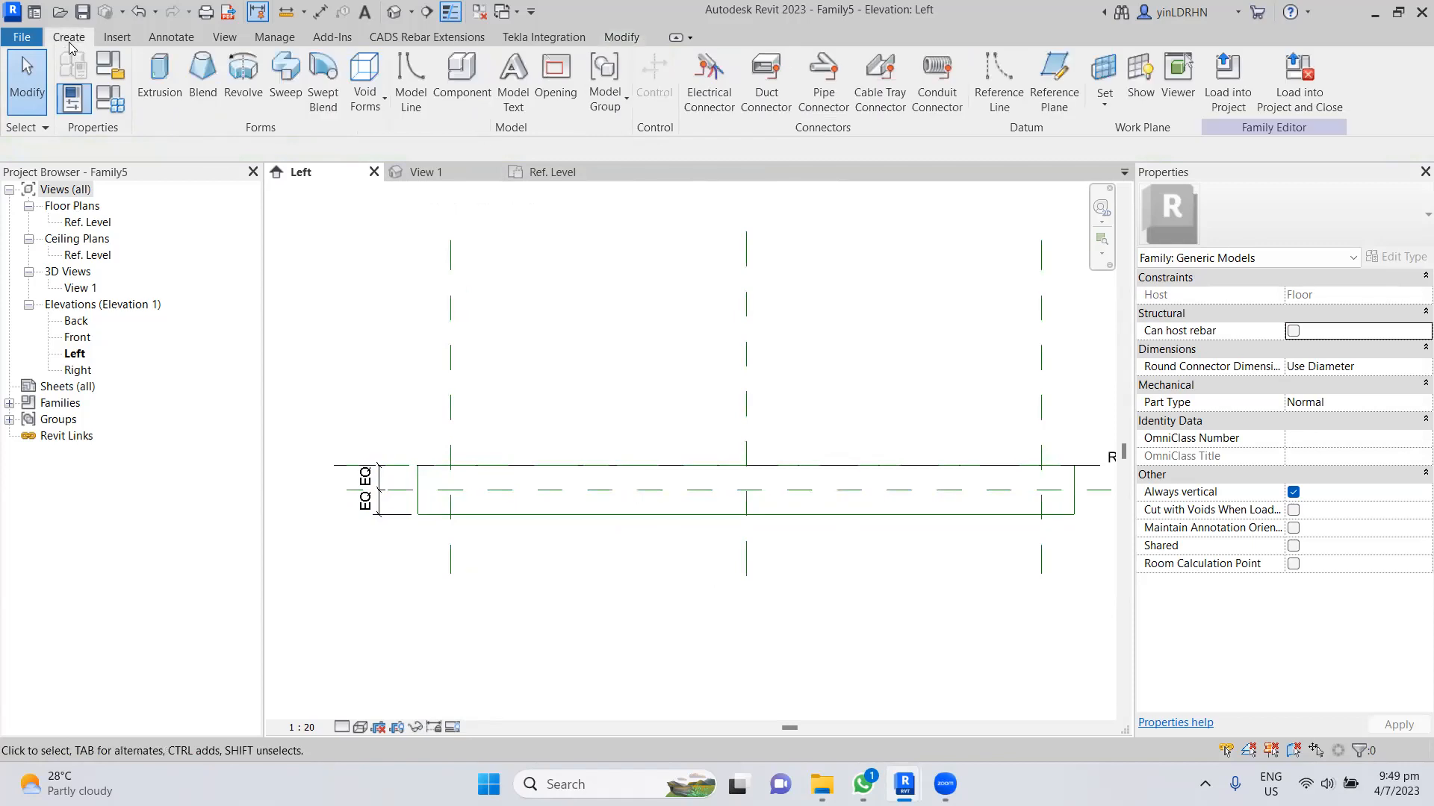
pyautogui.click(386, 99)
pyautogui.click(407, 136)
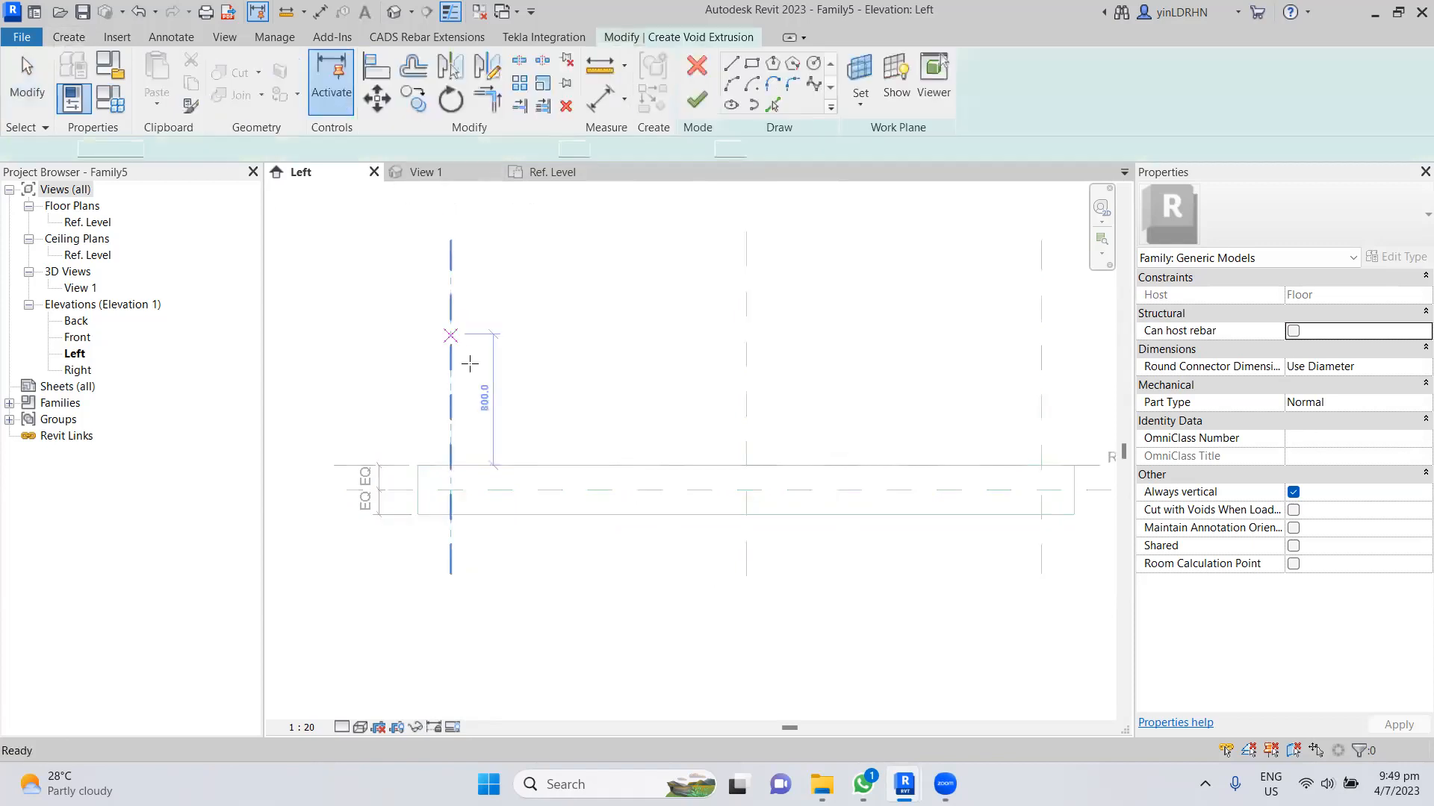
pyautogui.click(813, 62)
pyautogui.scroll(4, 458, 512)
pyautogui.click(441, 457)
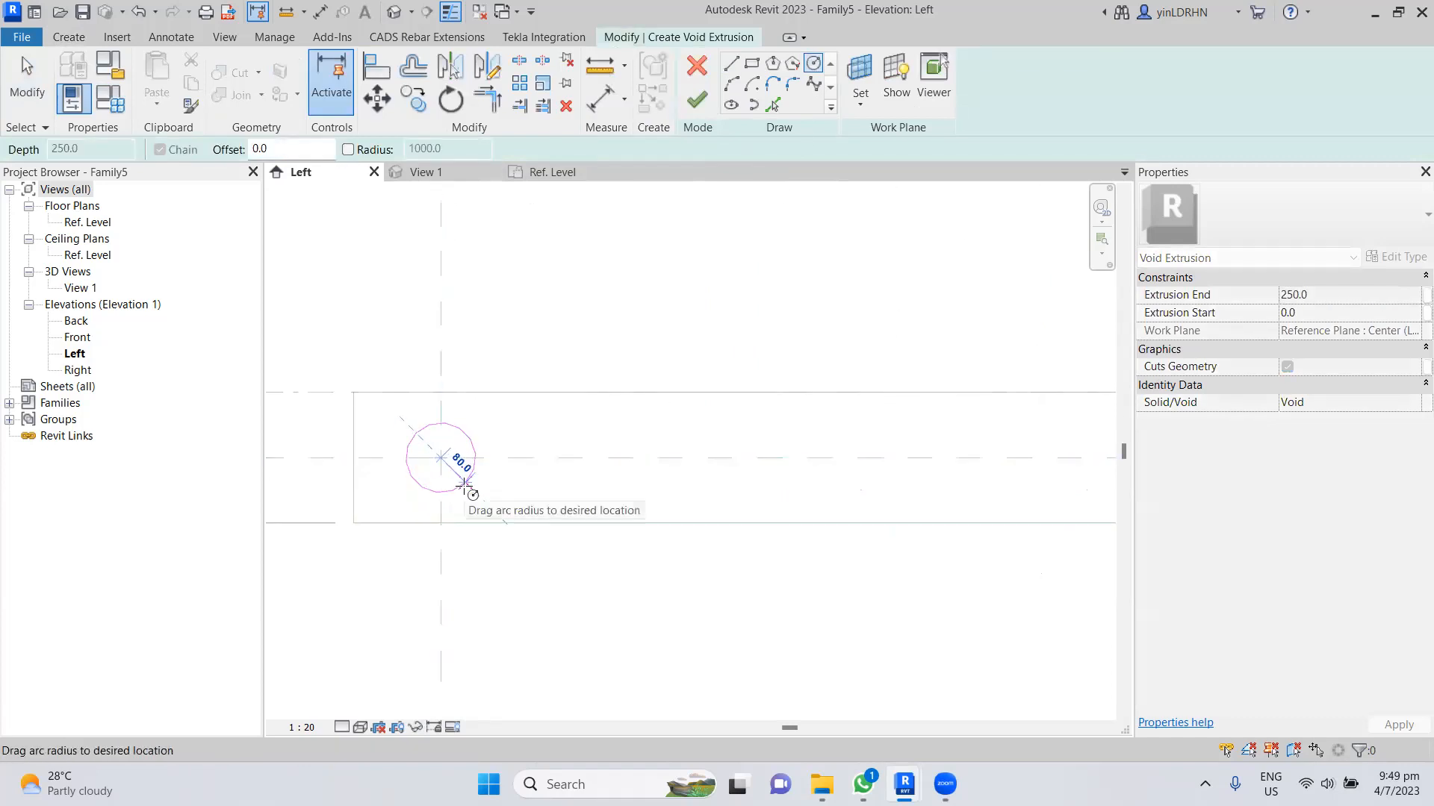
pyautogui.write('75')
pyautogui.press('Return')
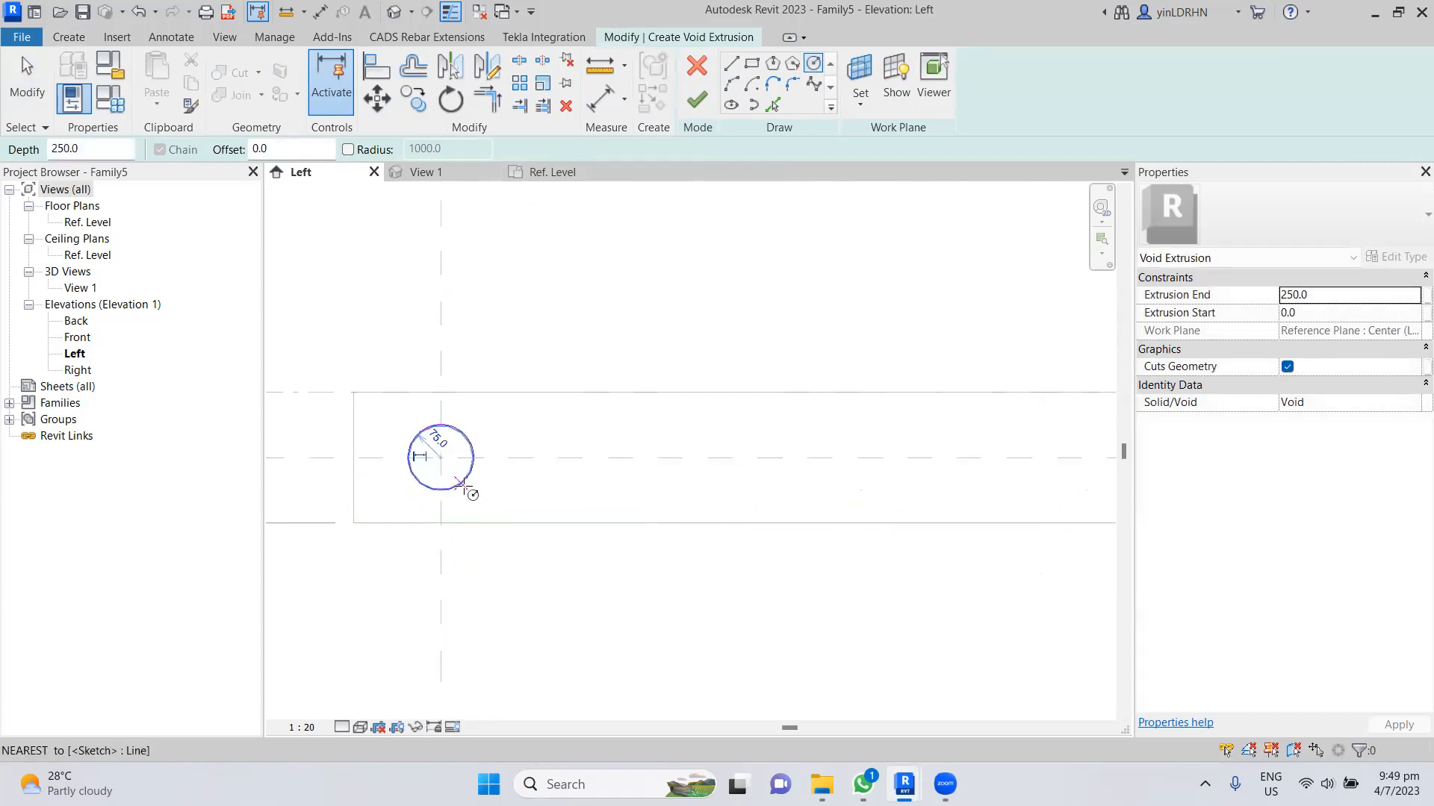
pyautogui.press('Escape')
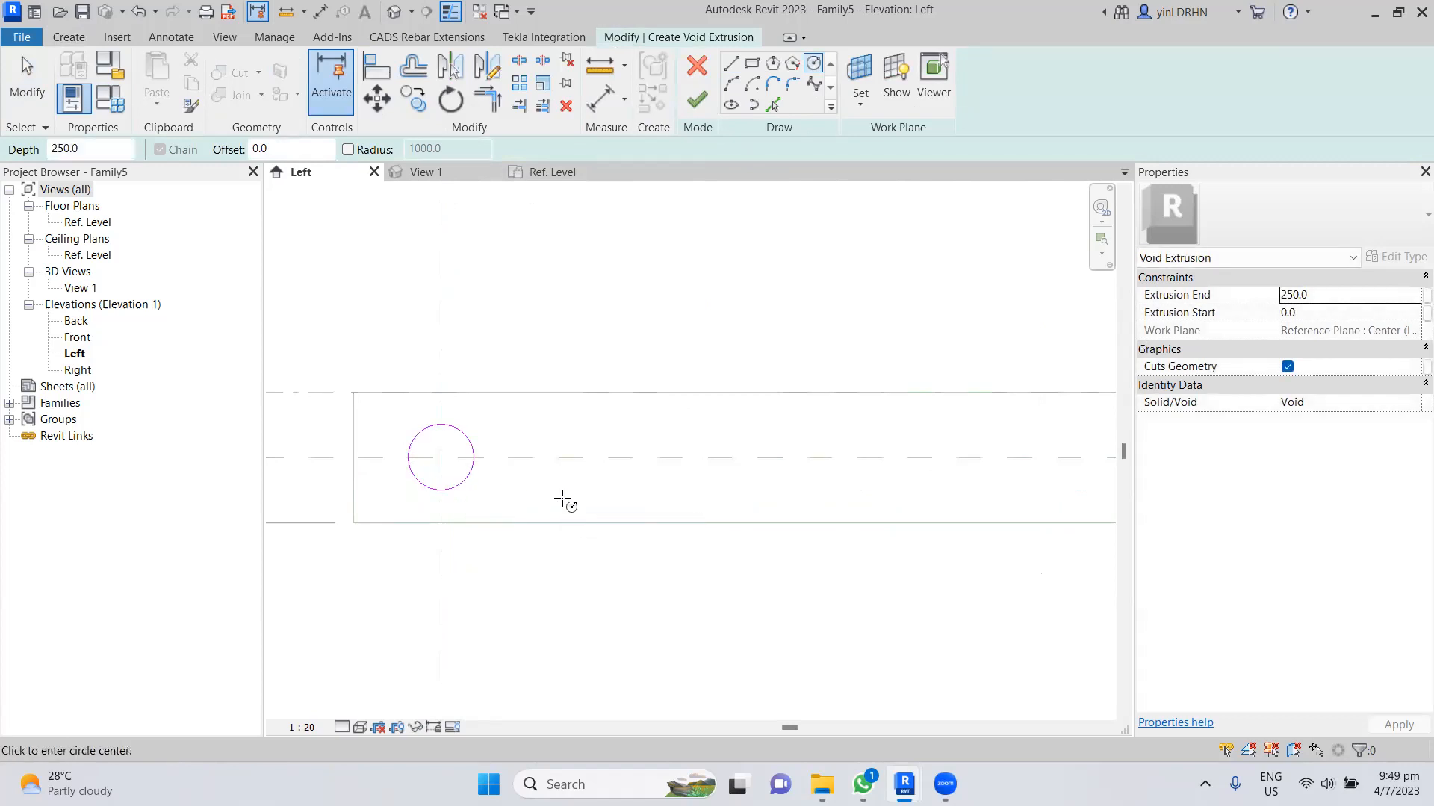
# - Copy the circle six times along the horizontal reference plane, about 300 mm apart, with the last copy centred on the centre reference plane
pyautogui.scroll(-2, 543, 489)
pyautogui.moveTo(691, 489); pyautogui.dragTo(553, 481, button='middle')
pyautogui.scroll(-1, 602, 473)
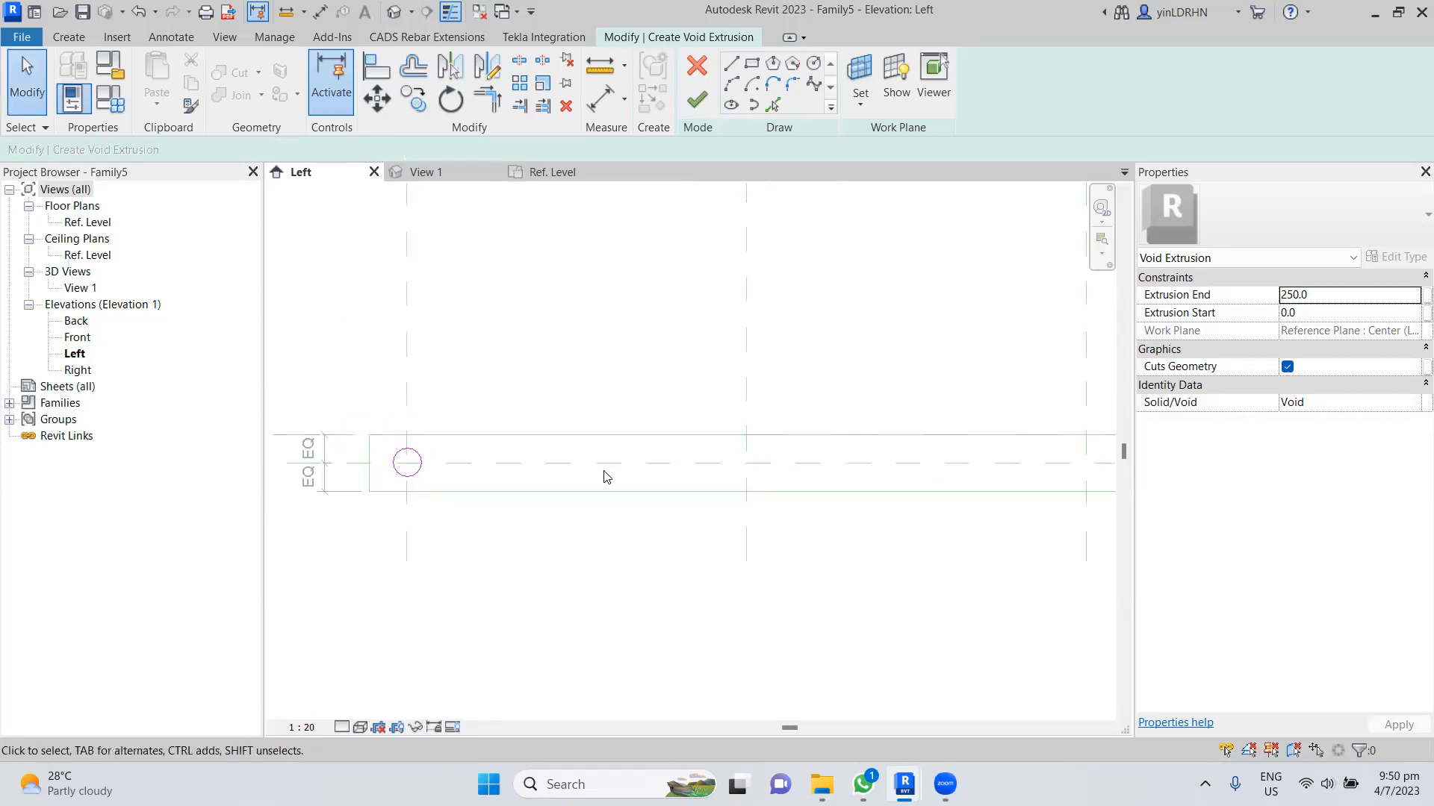
pyautogui.click(418, 473)
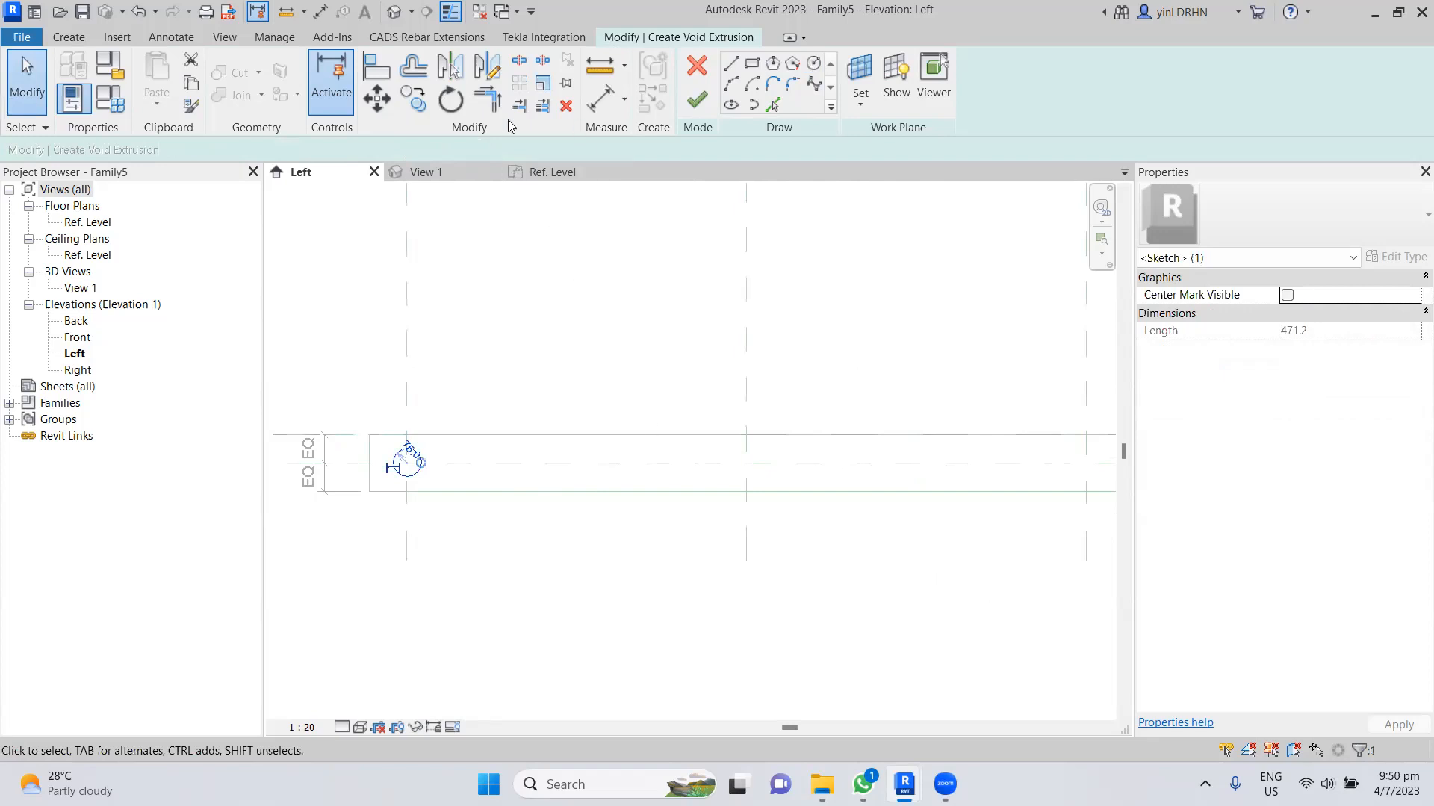
pyautogui.click(414, 99)
pyautogui.click(407, 463)
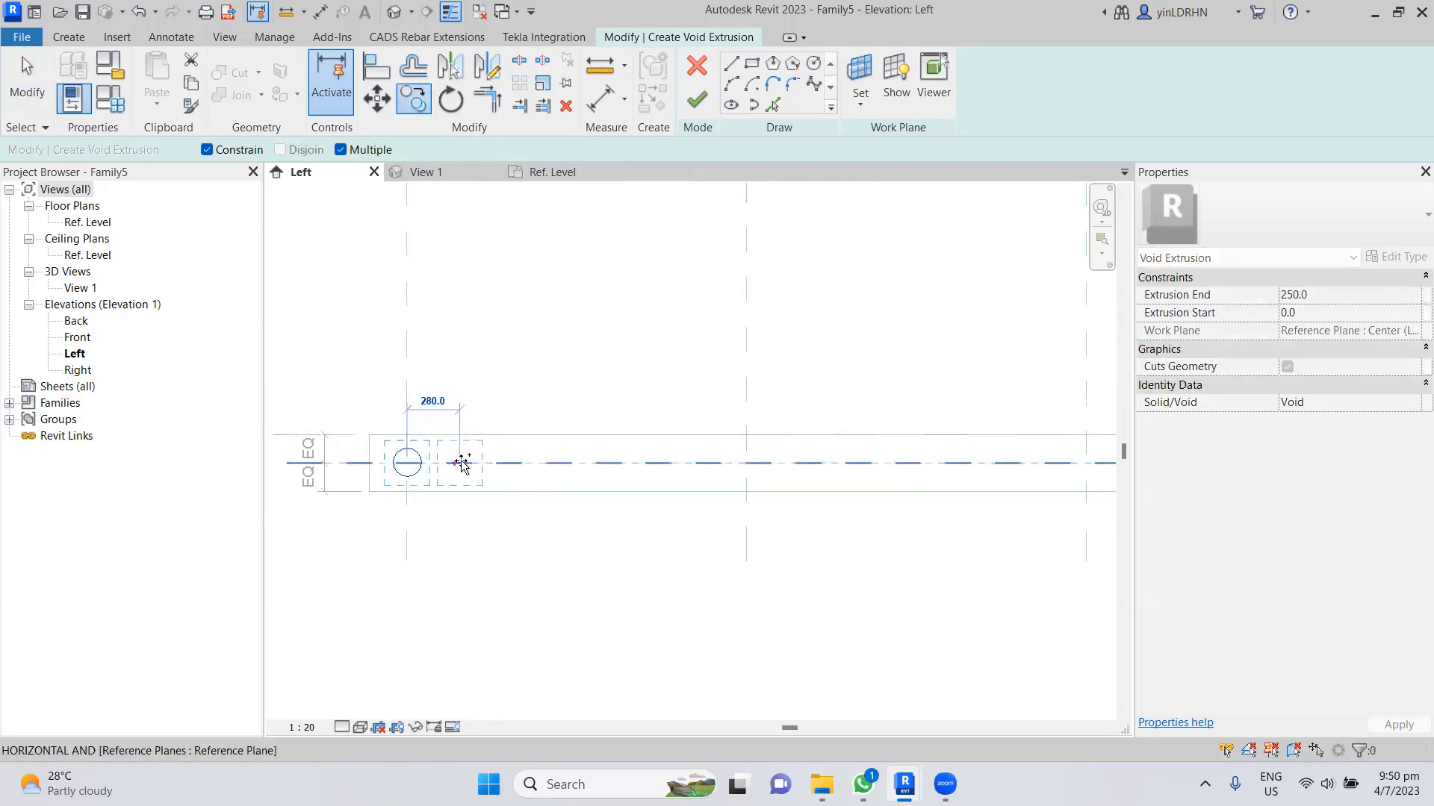
pyautogui.click(464, 464)
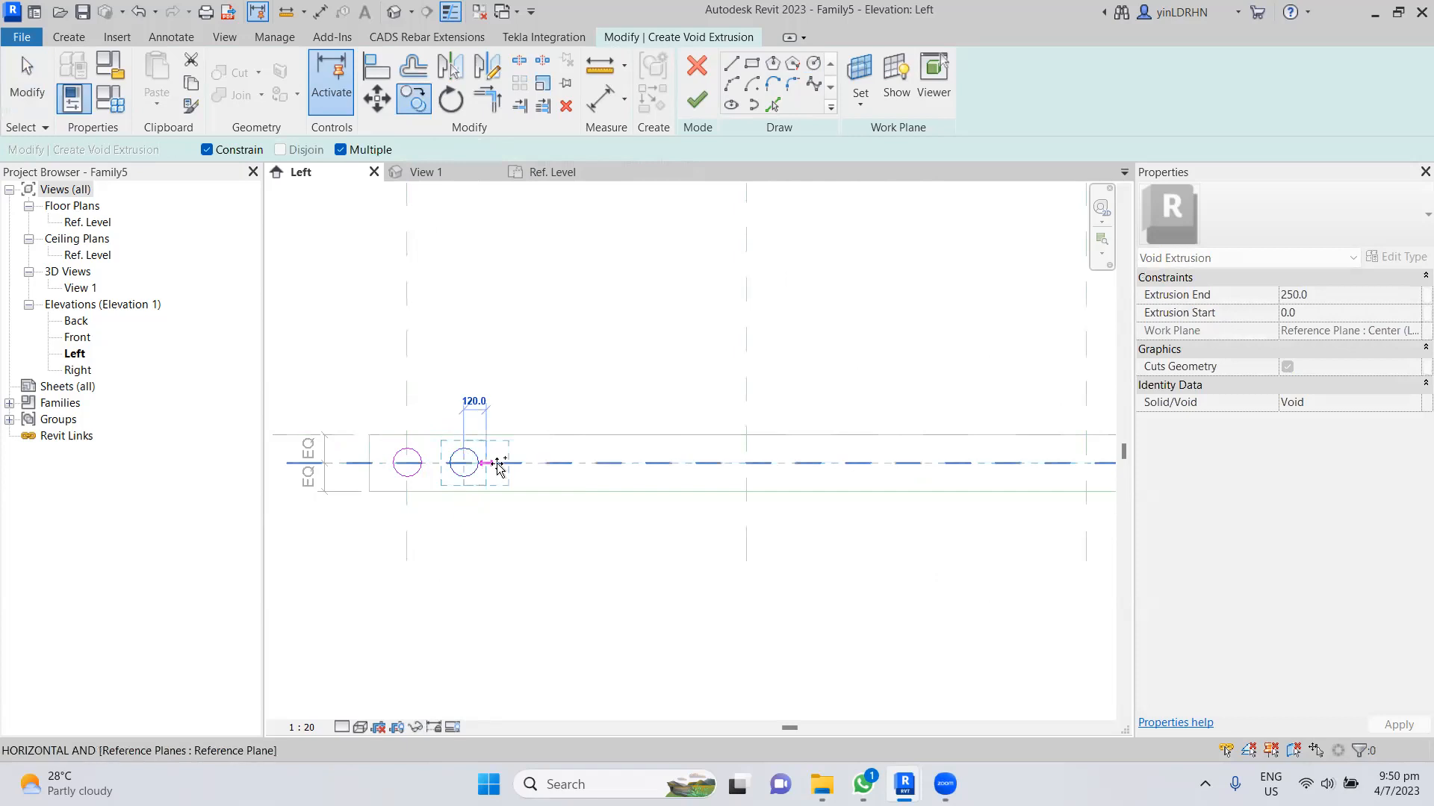
pyautogui.click(521, 463)
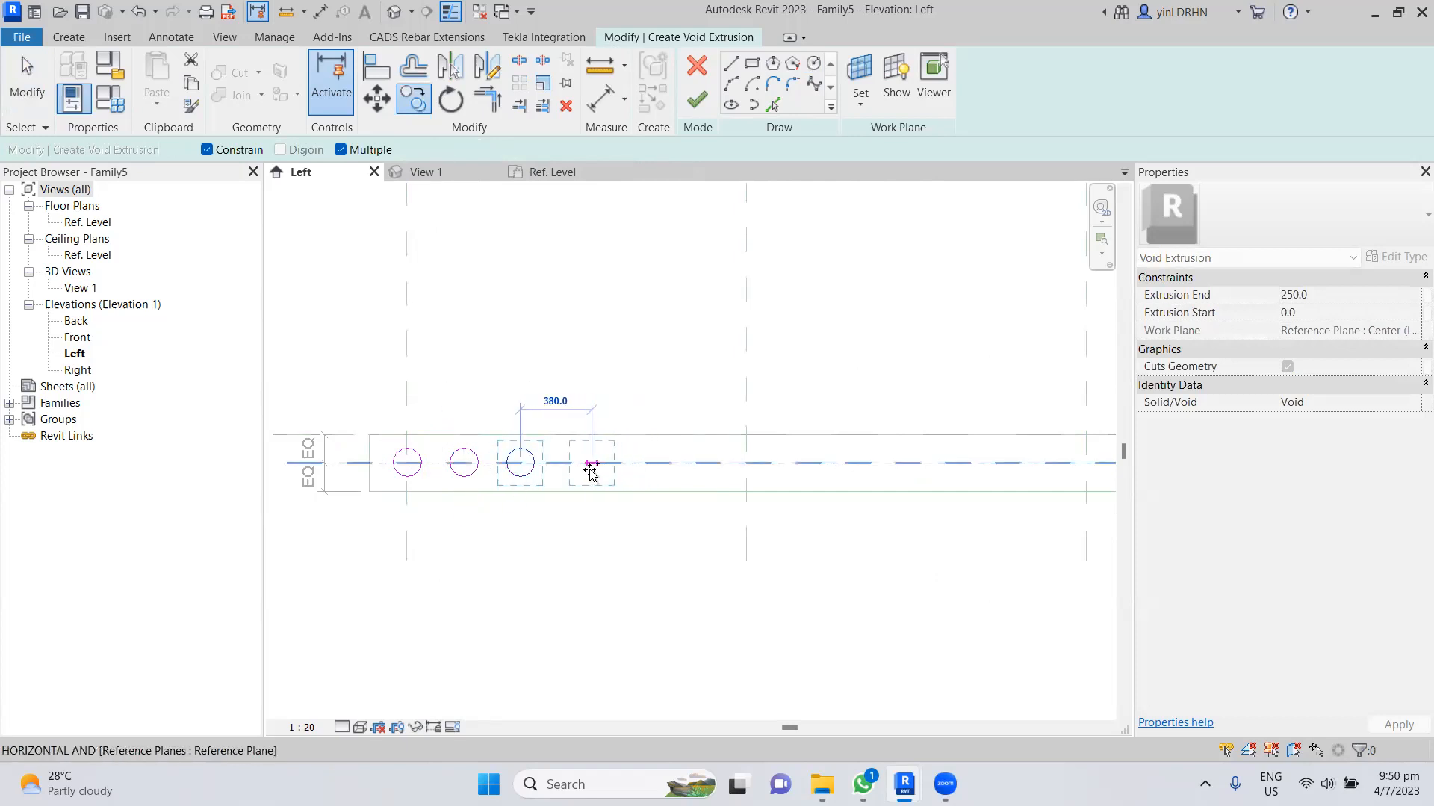
pyautogui.click(576, 463)
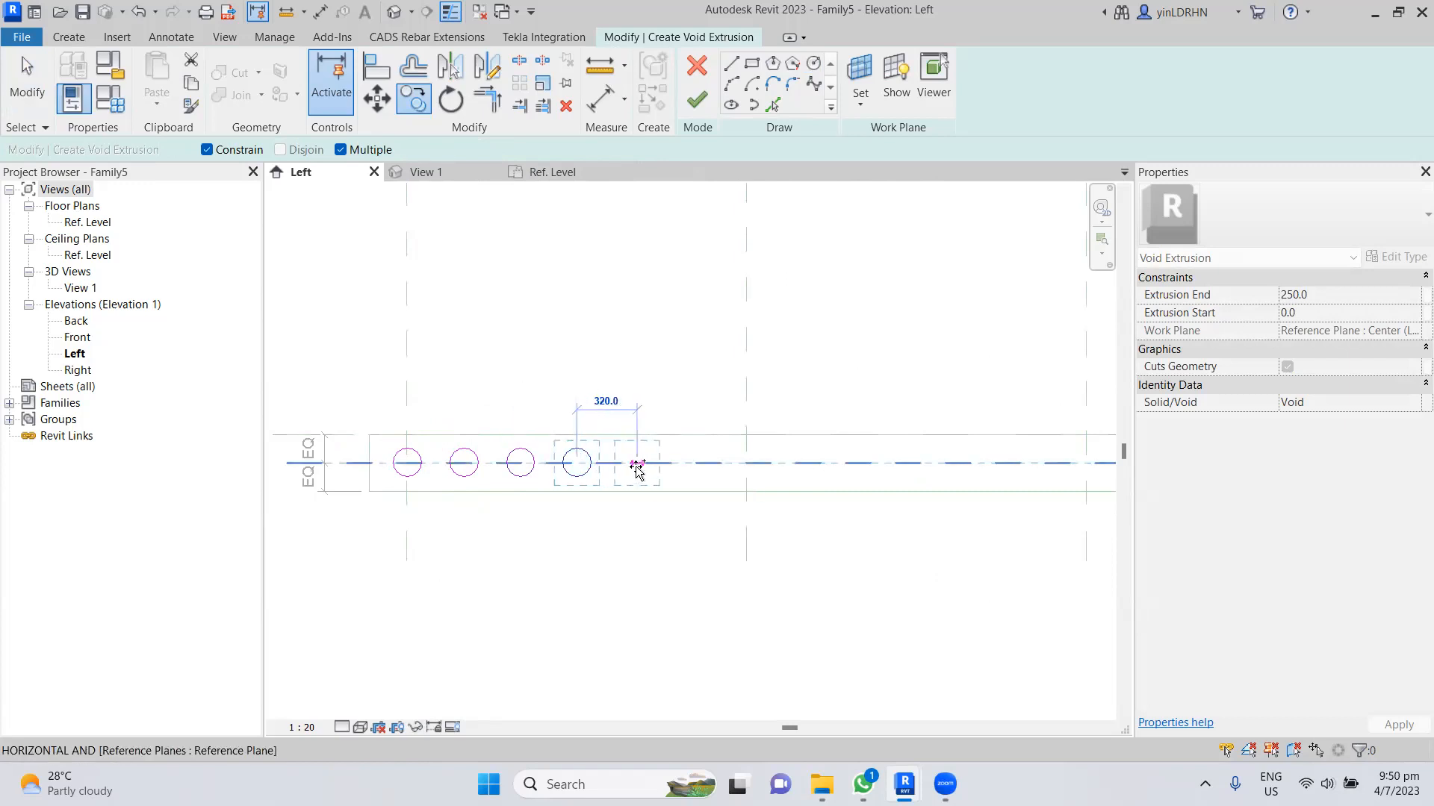
pyautogui.click(633, 464)
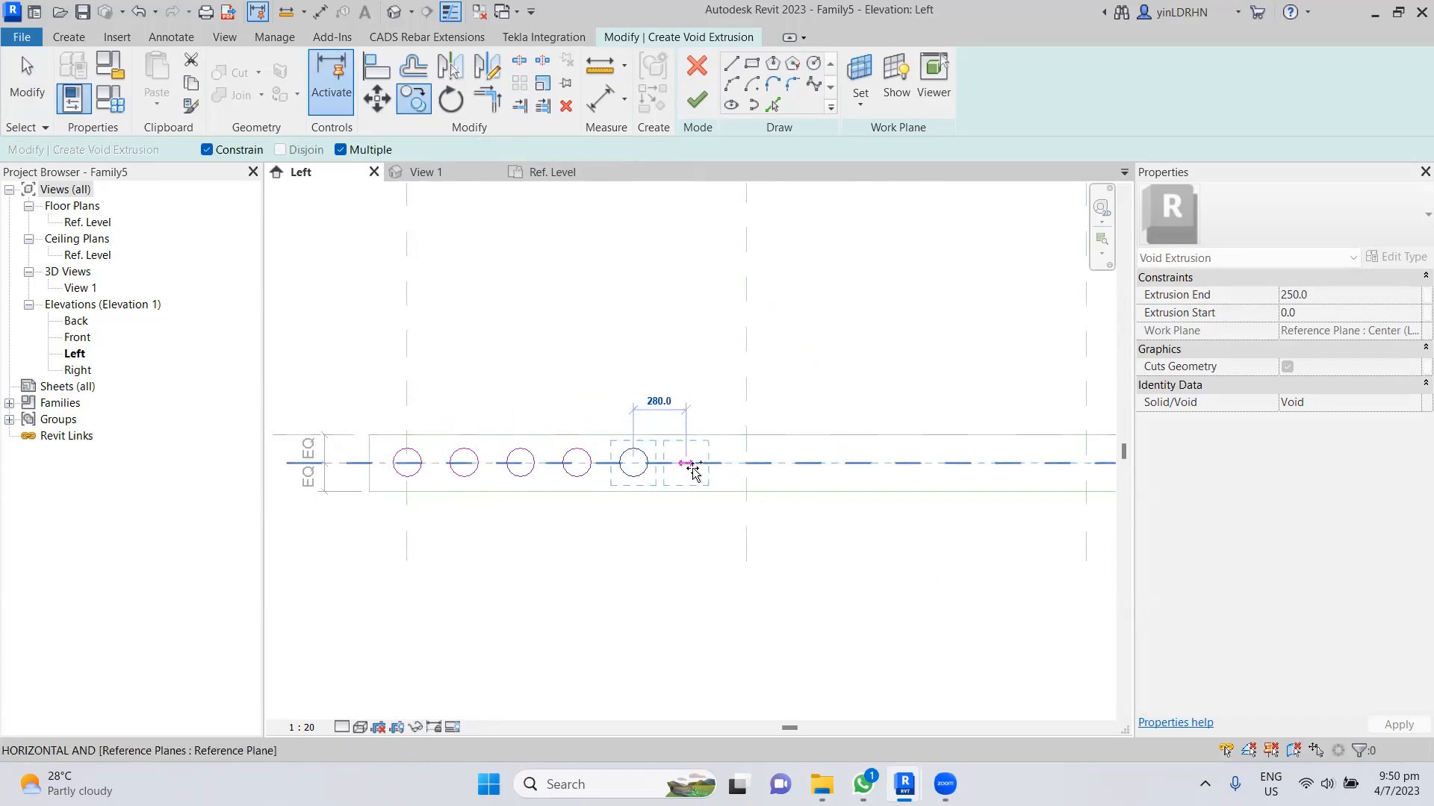
pyautogui.click(690, 463)
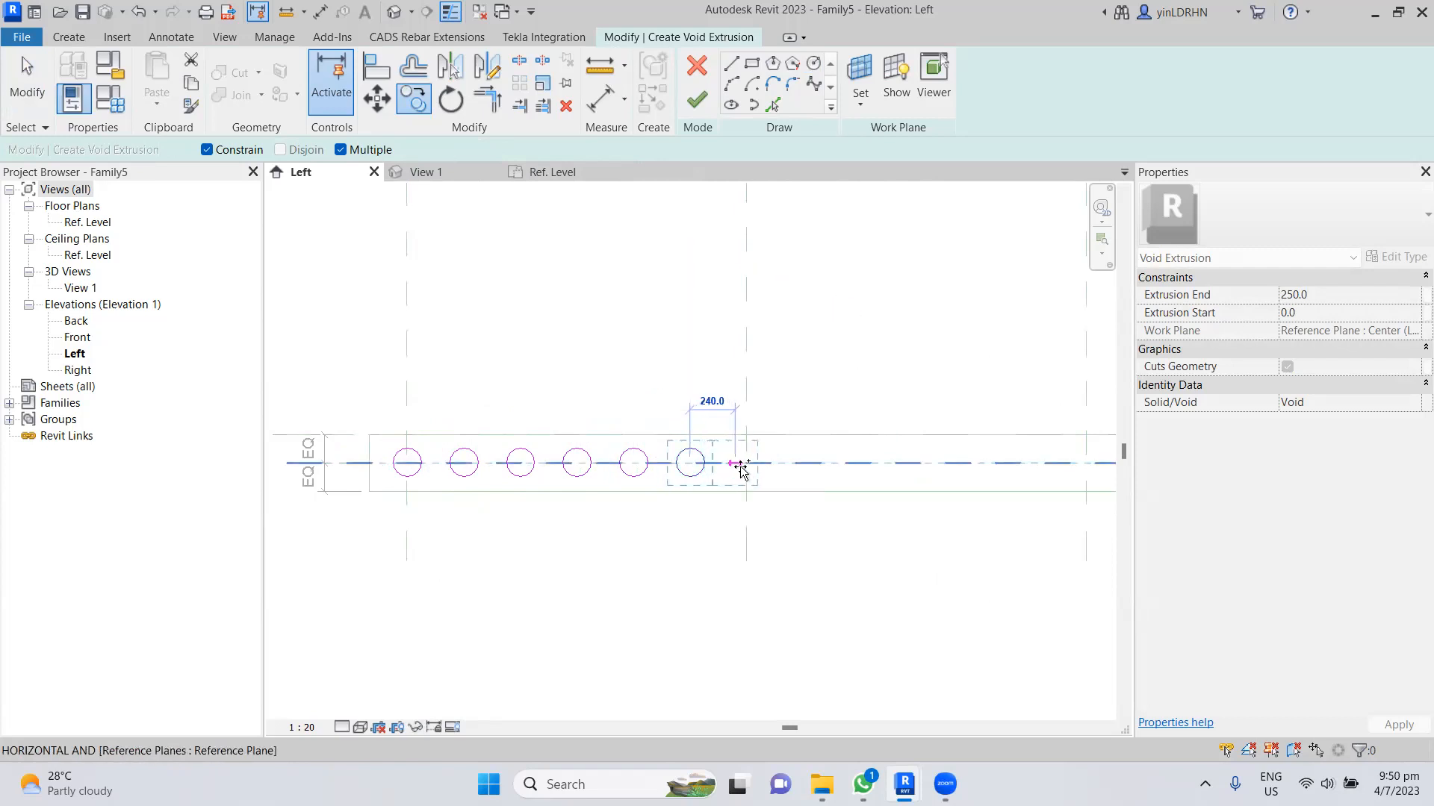
pyautogui.click(747, 463)
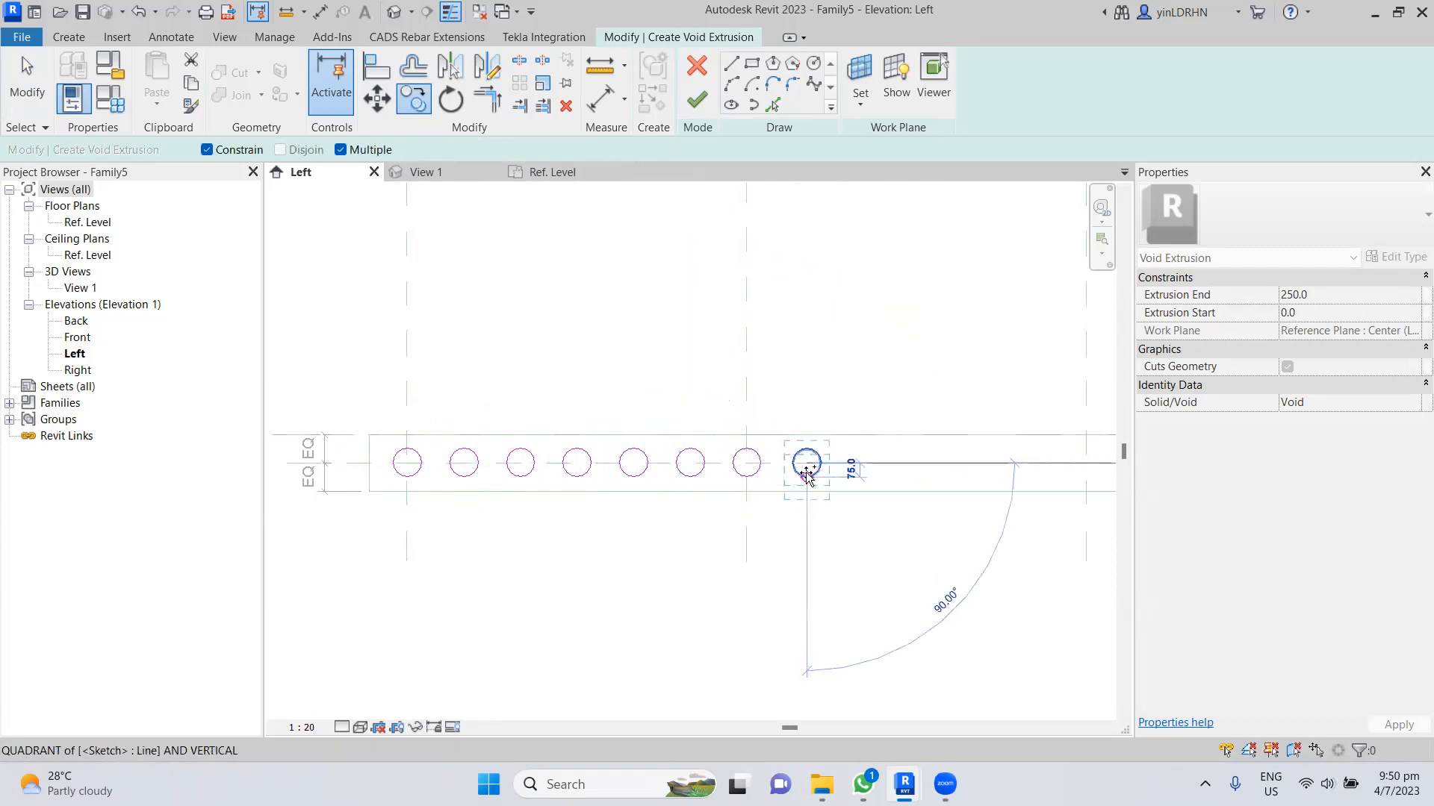
# - Place two more circle copies along the horizontal reference plane to the right of the centre plane and end the copying
pyautogui.click(830, 468)
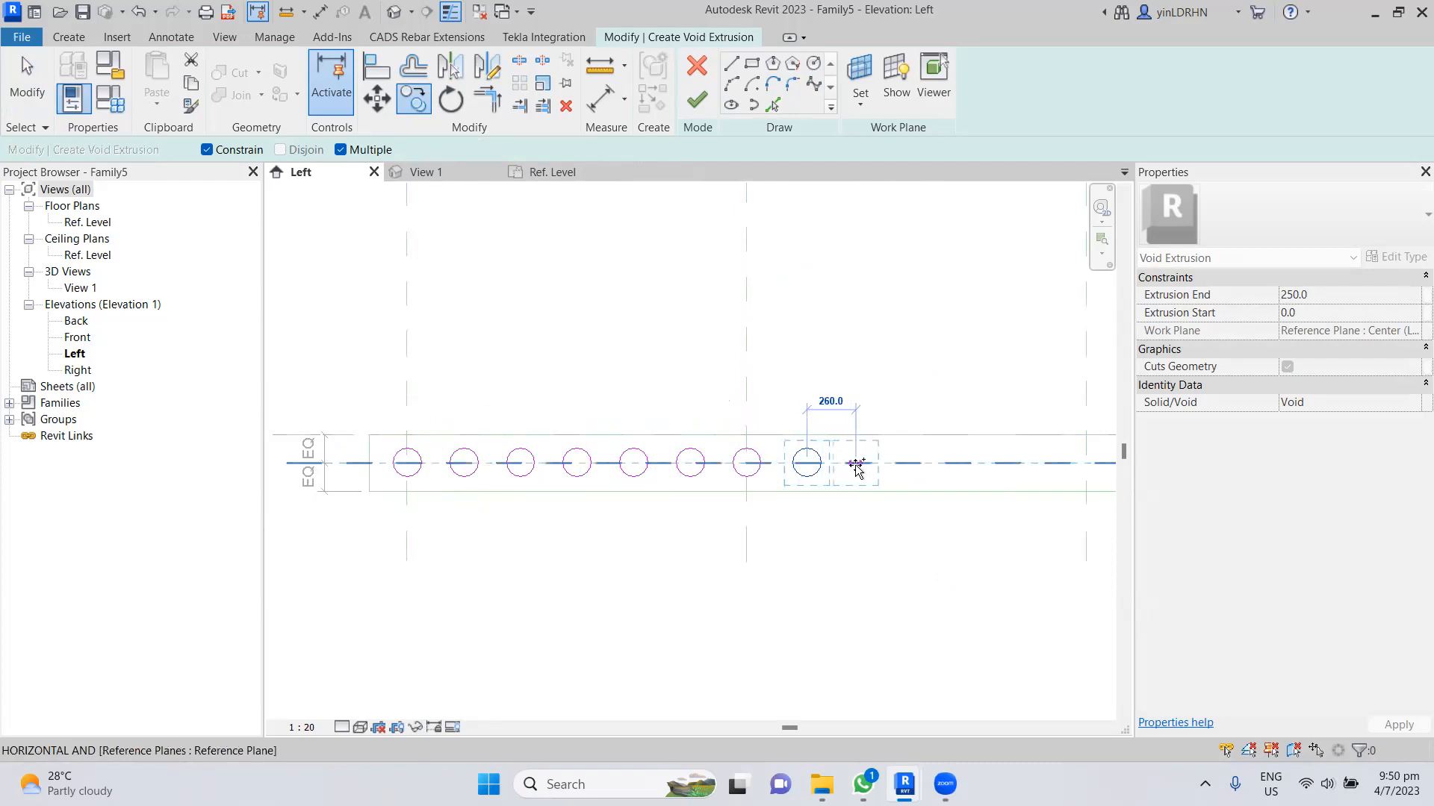
pyautogui.click(857, 465)
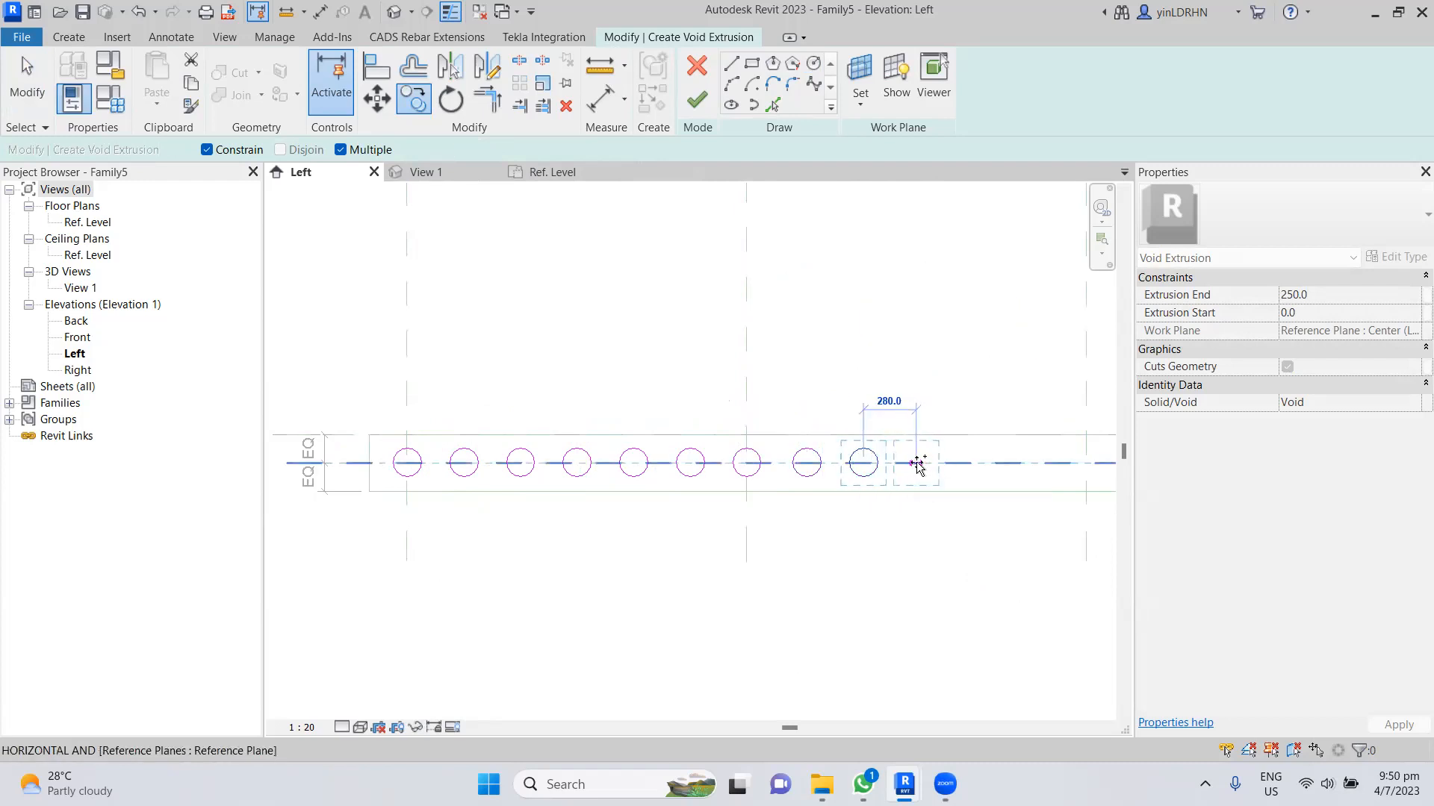
pyautogui.press('Escape')
pyautogui.press('Escape')
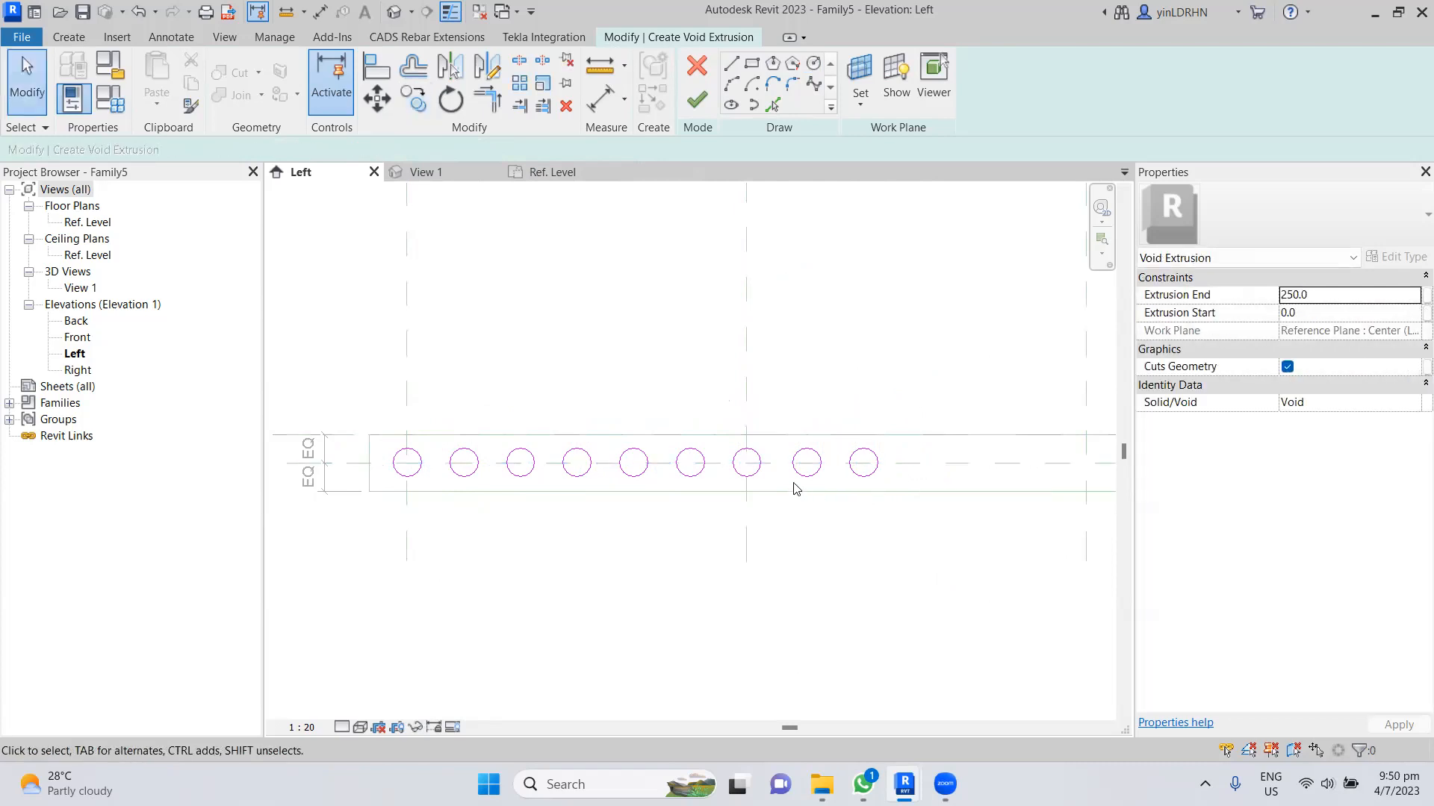
# - Move the two circles right of the centre plane 20 mm left, towards the centre plane
pyautogui.click(795, 479)
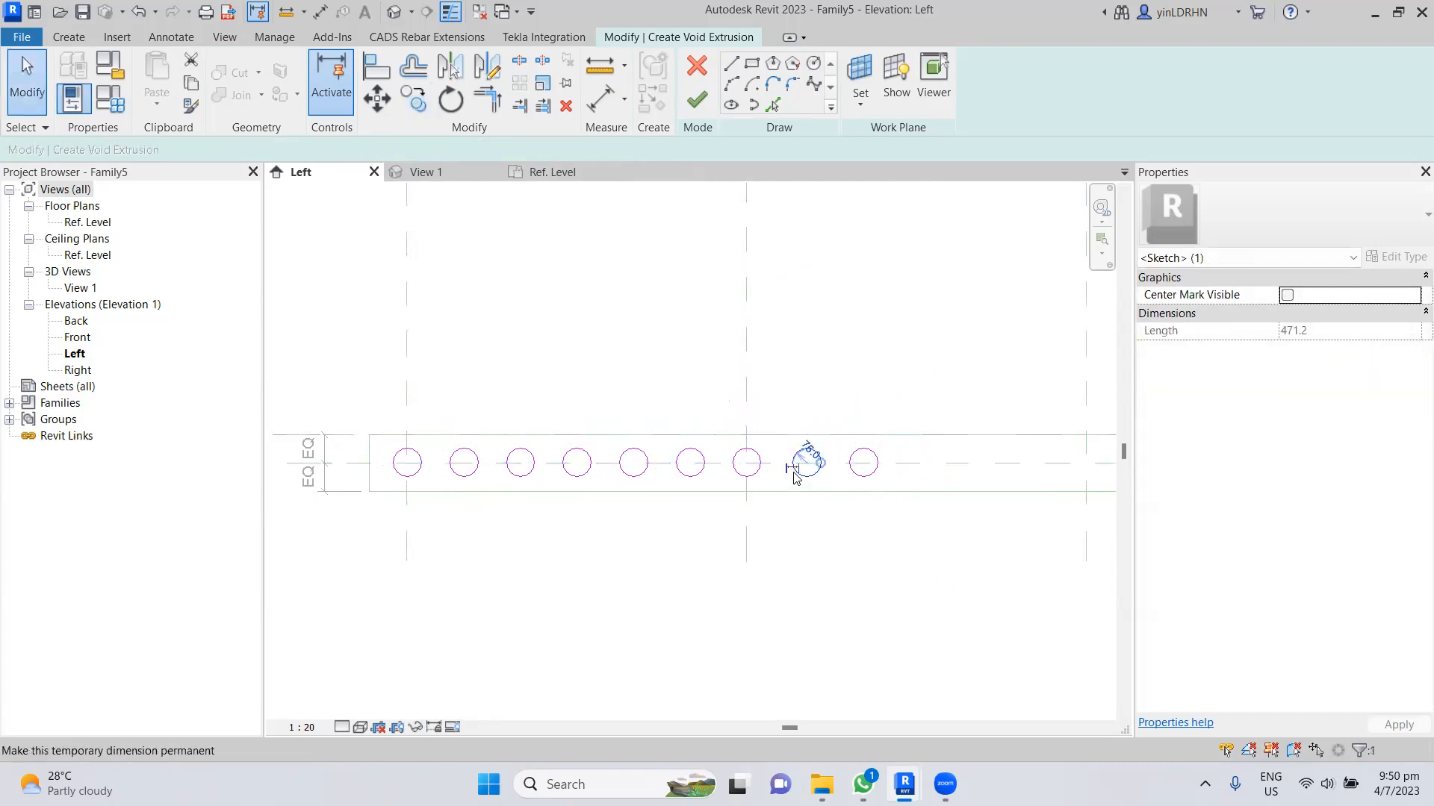
pyautogui.click(861, 476)
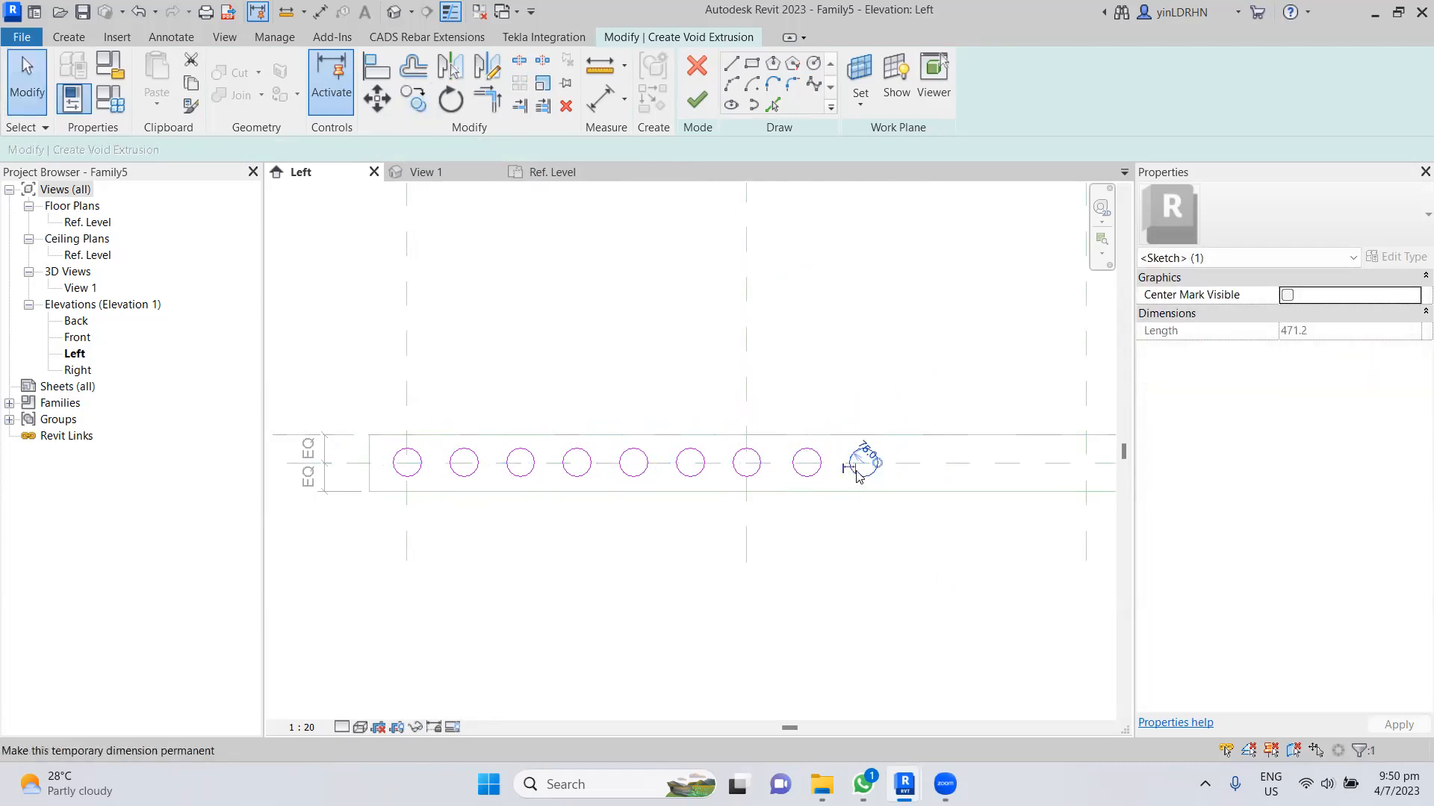
pyautogui.keyDown('ctrl'); pyautogui.click(812, 478); pyautogui.keyUp('ctrl')
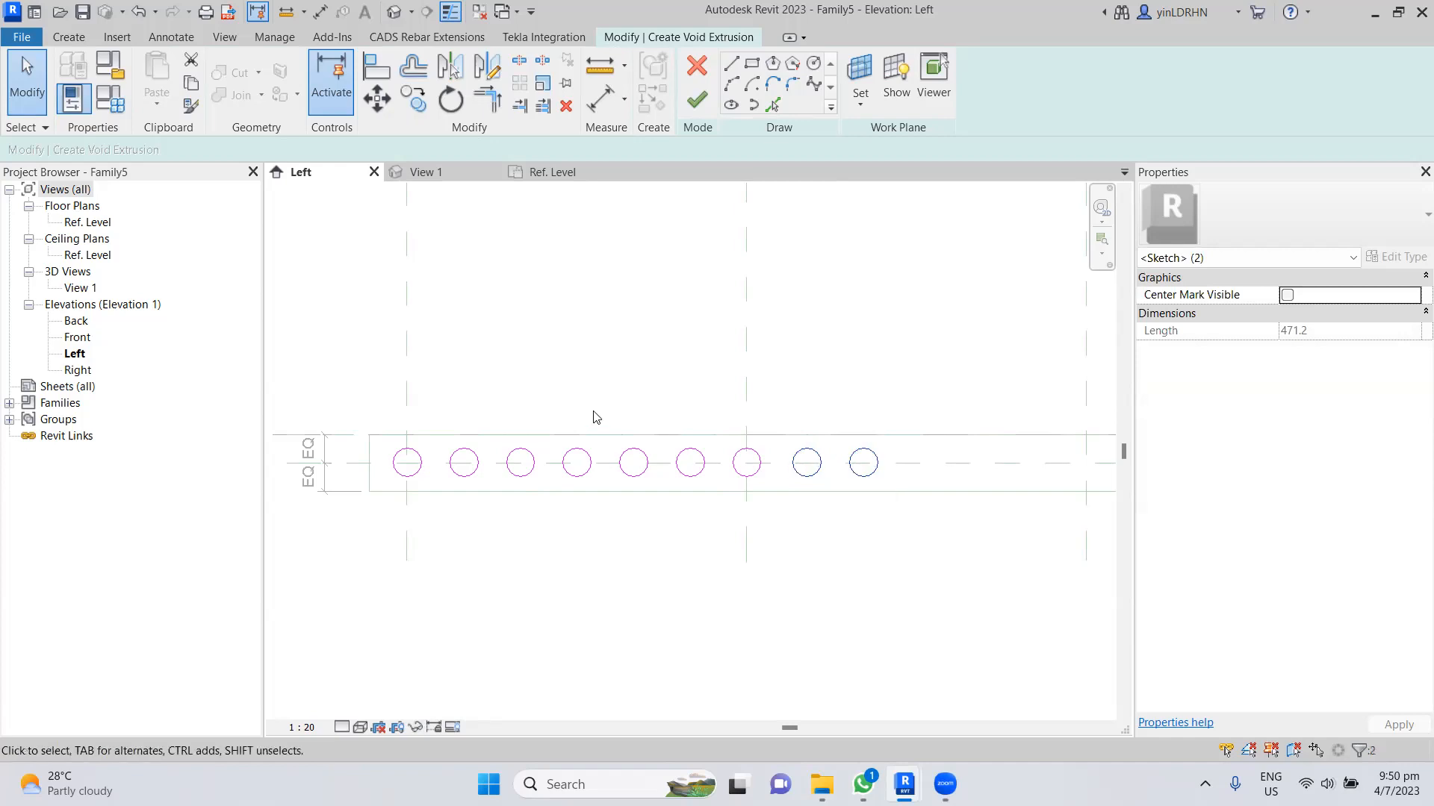
pyautogui.click(378, 99)
pyautogui.scroll(2, 791, 459)
pyautogui.click(814, 451)
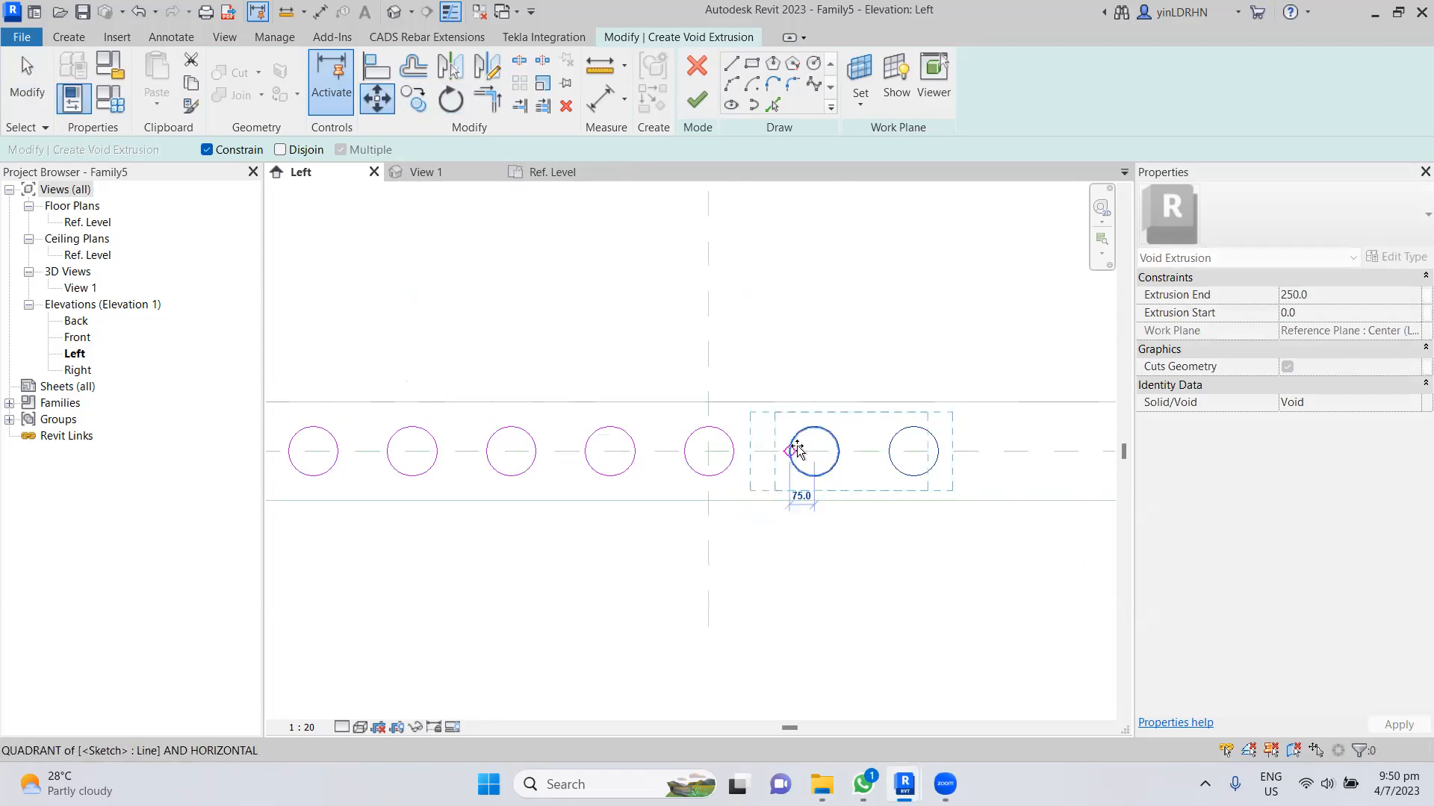
pyautogui.write('20')
pyautogui.press('Return')
pyautogui.scroll(-3, 816, 427)
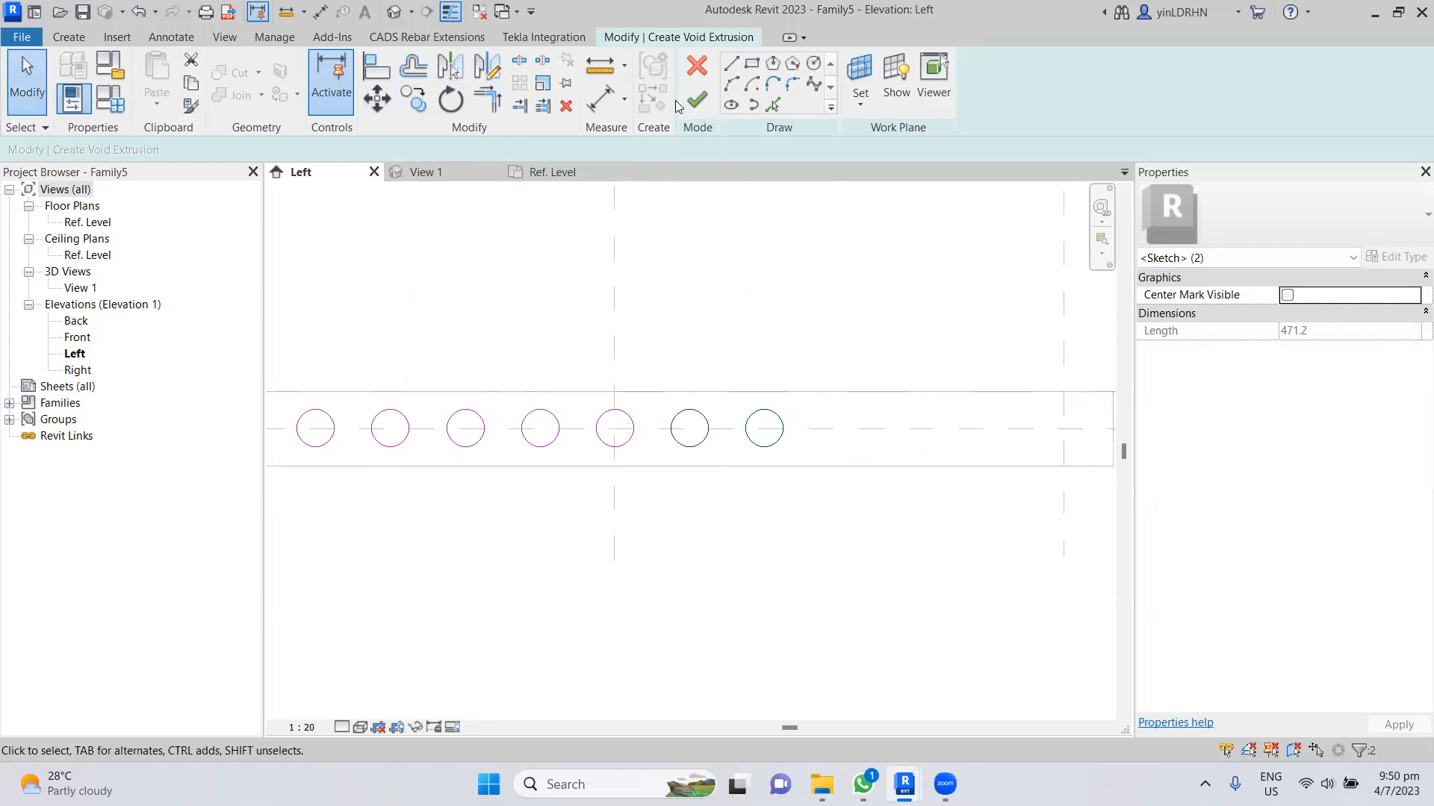
pyautogui.click(784, 508)
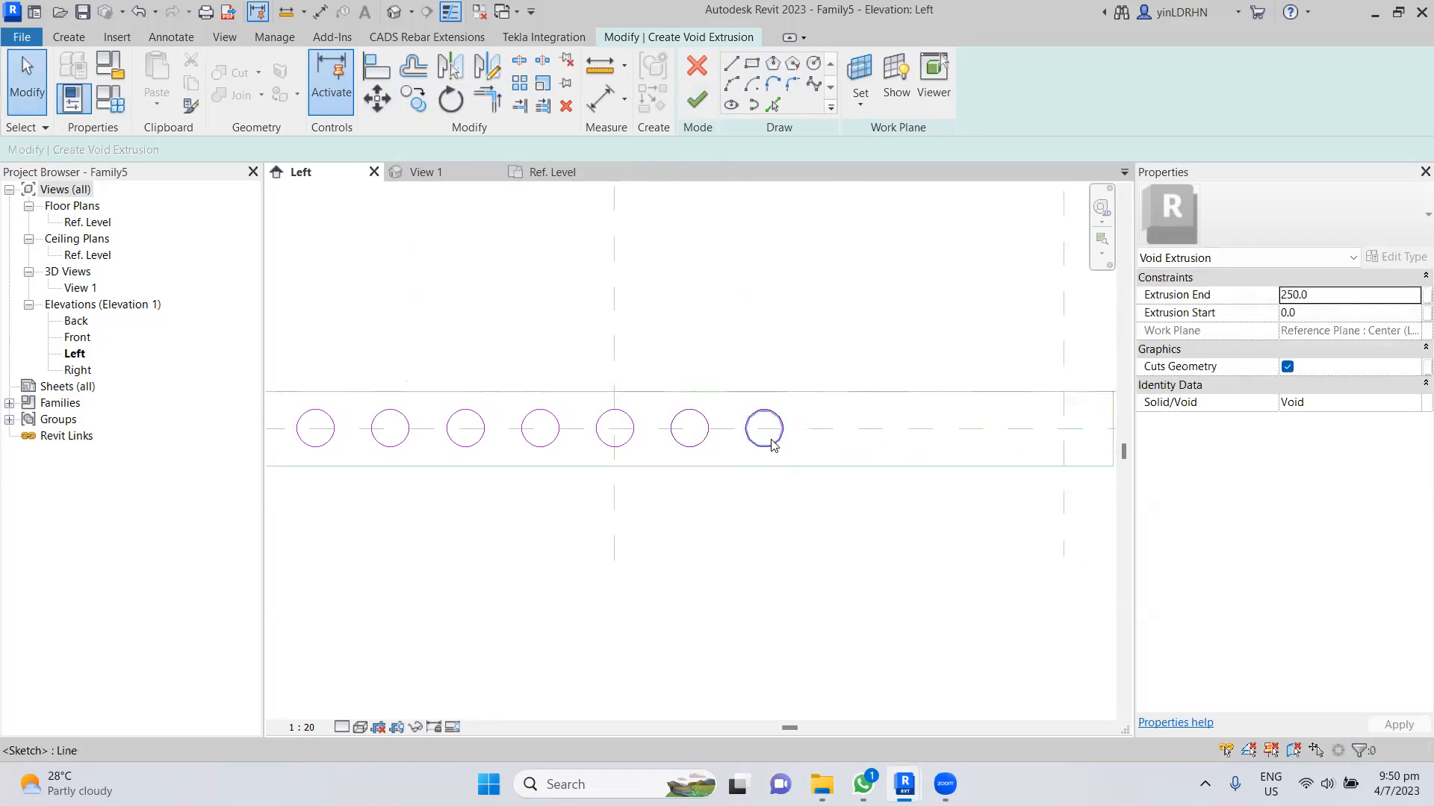
# - Copy the last circle four more times along the horizontal reference plane at 300 mm spacing, ending on the right vertical reference plane
pyautogui.click(775, 442)
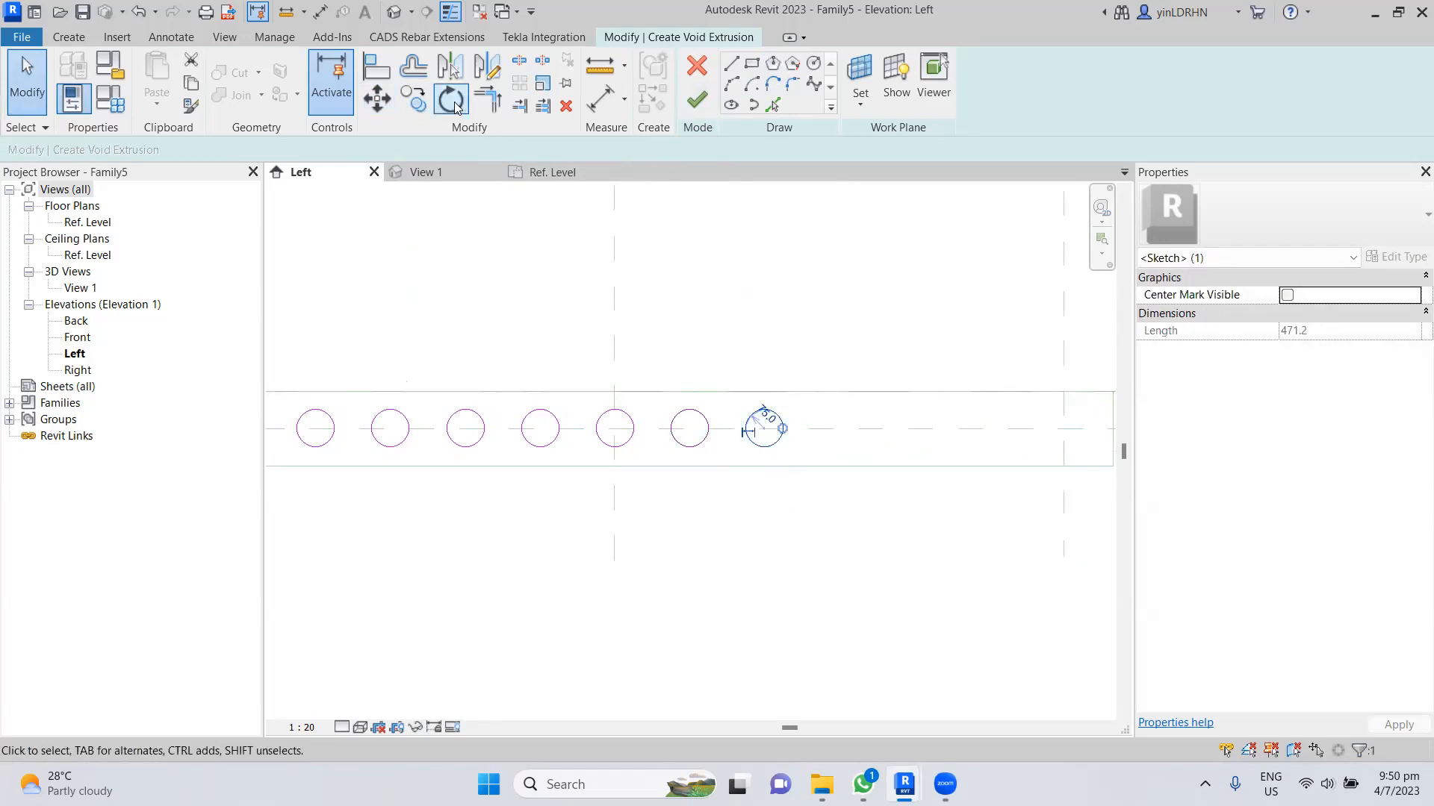
pyautogui.click(413, 98)
pyautogui.click(764, 428)
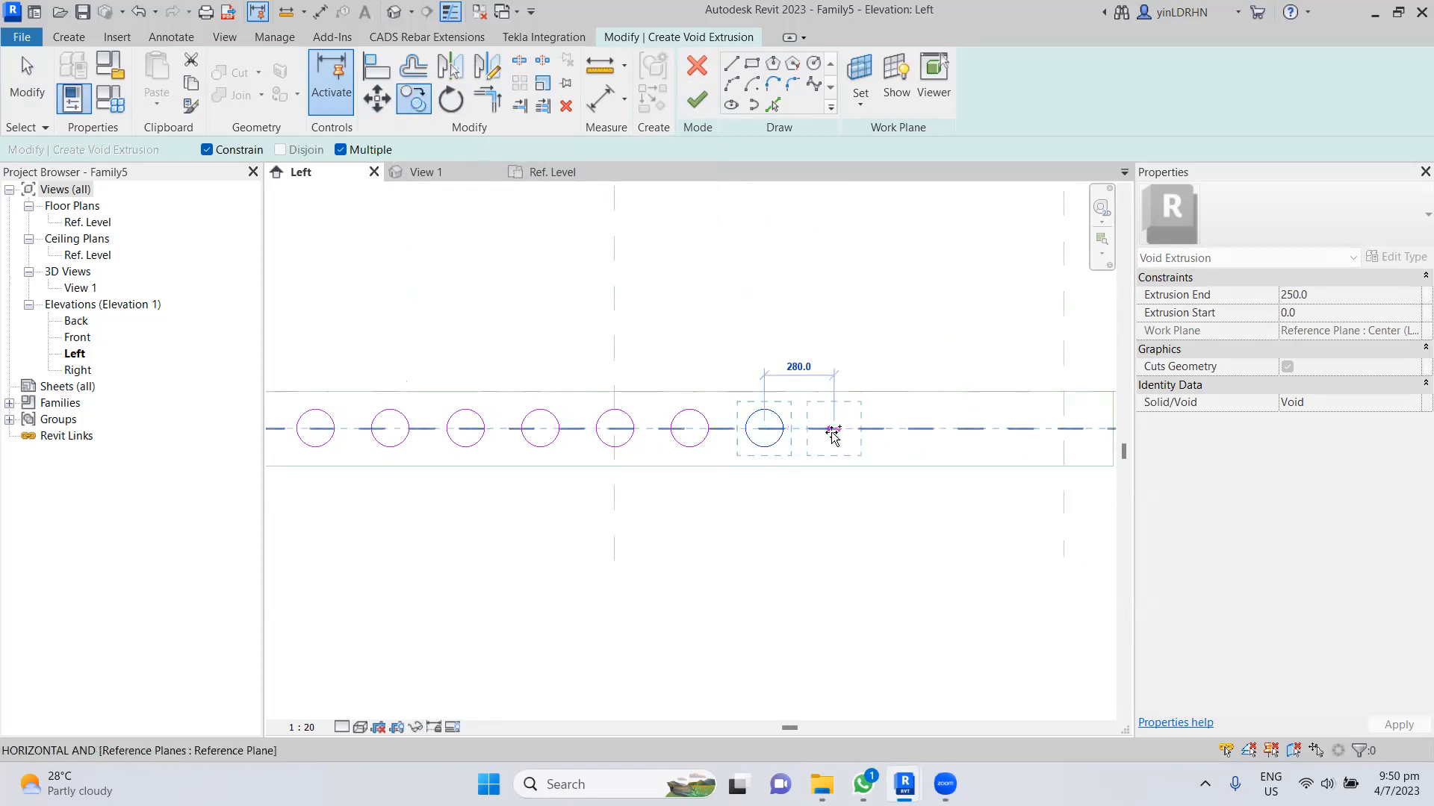
pyautogui.write('300')
pyautogui.press('Return')
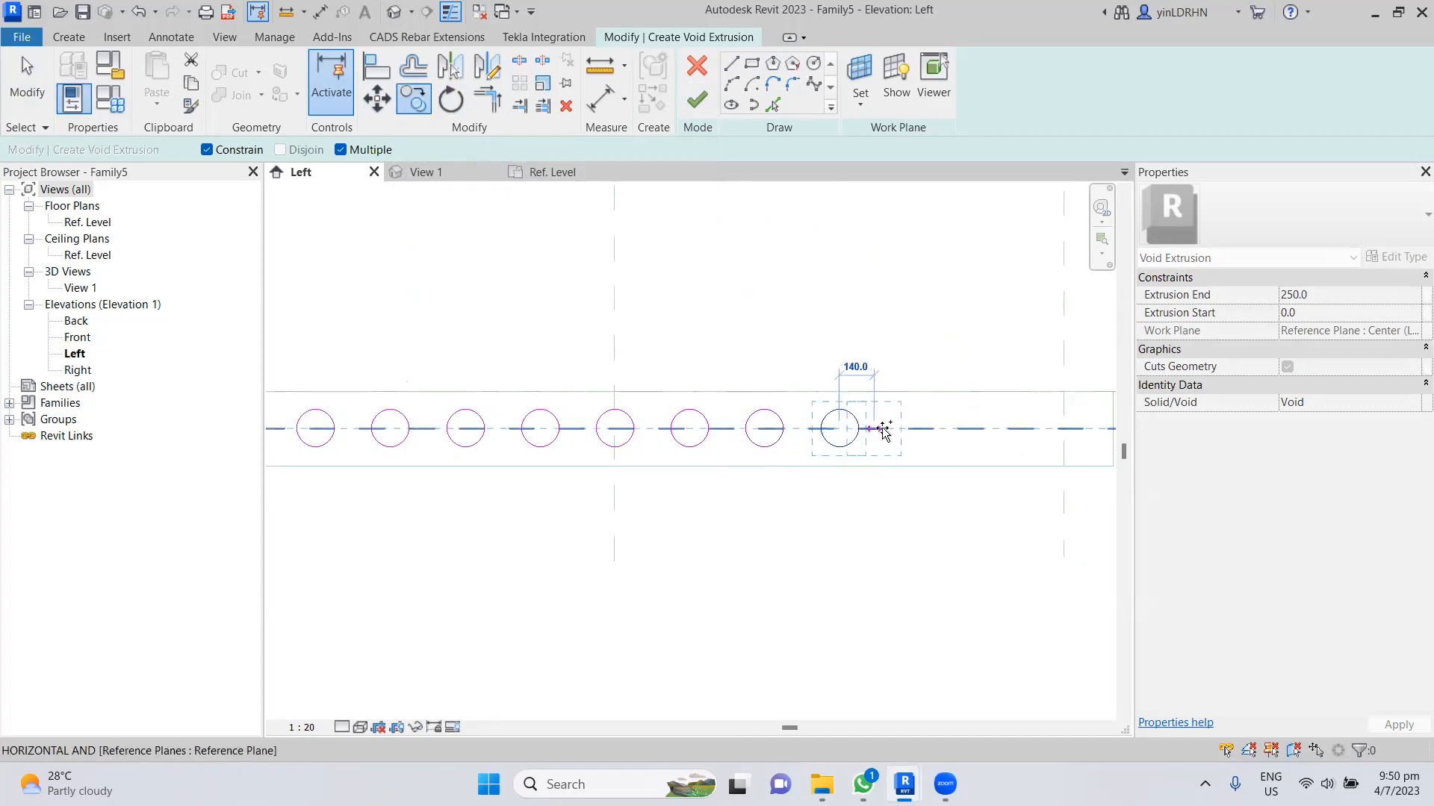
pyautogui.write('300')
pyautogui.press('Return')
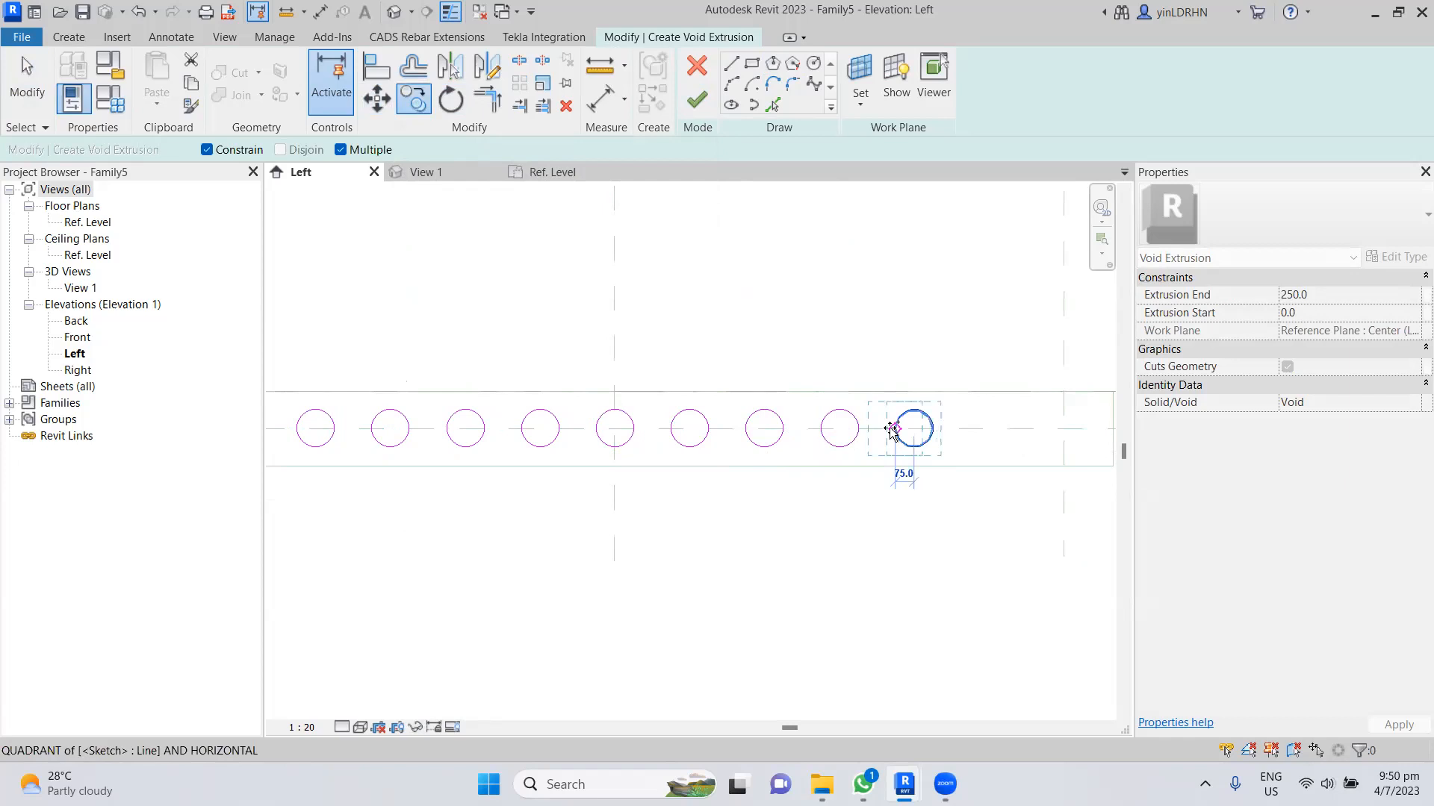
pyautogui.write('300')
pyautogui.press('Return')
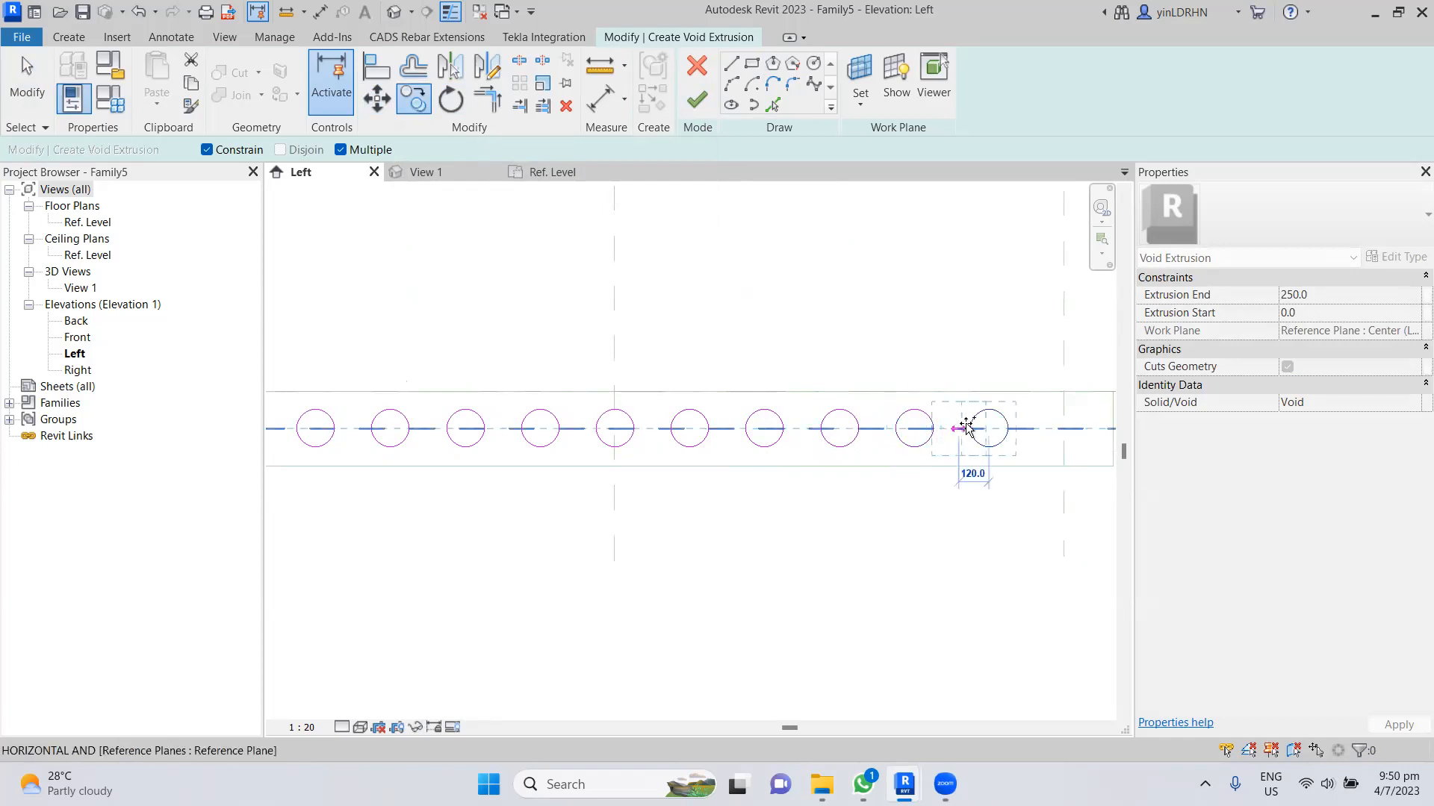
pyautogui.click(1060, 424)
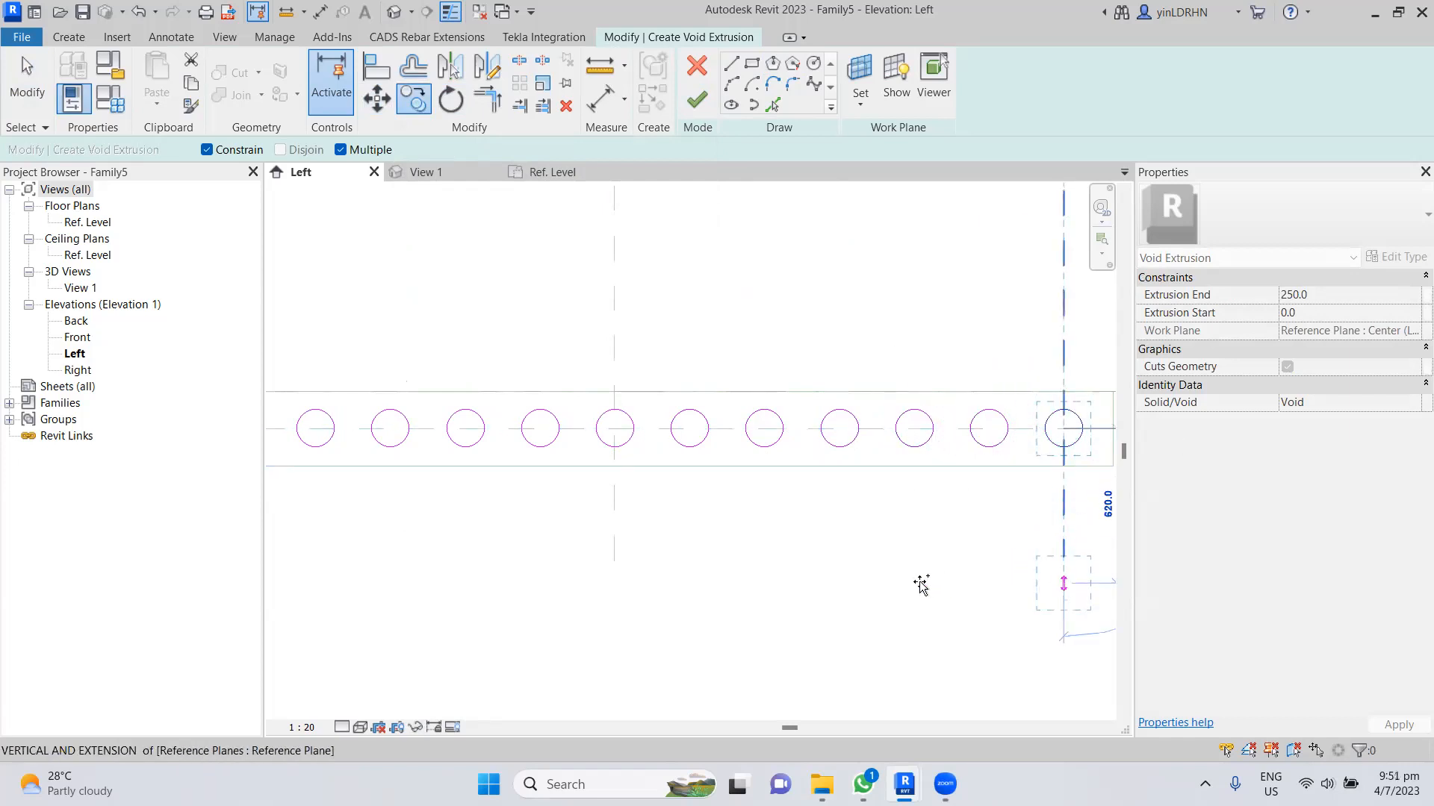
pyautogui.press('Escape')
pyautogui.press('Escape')
pyautogui.scroll(-2, 893, 515)
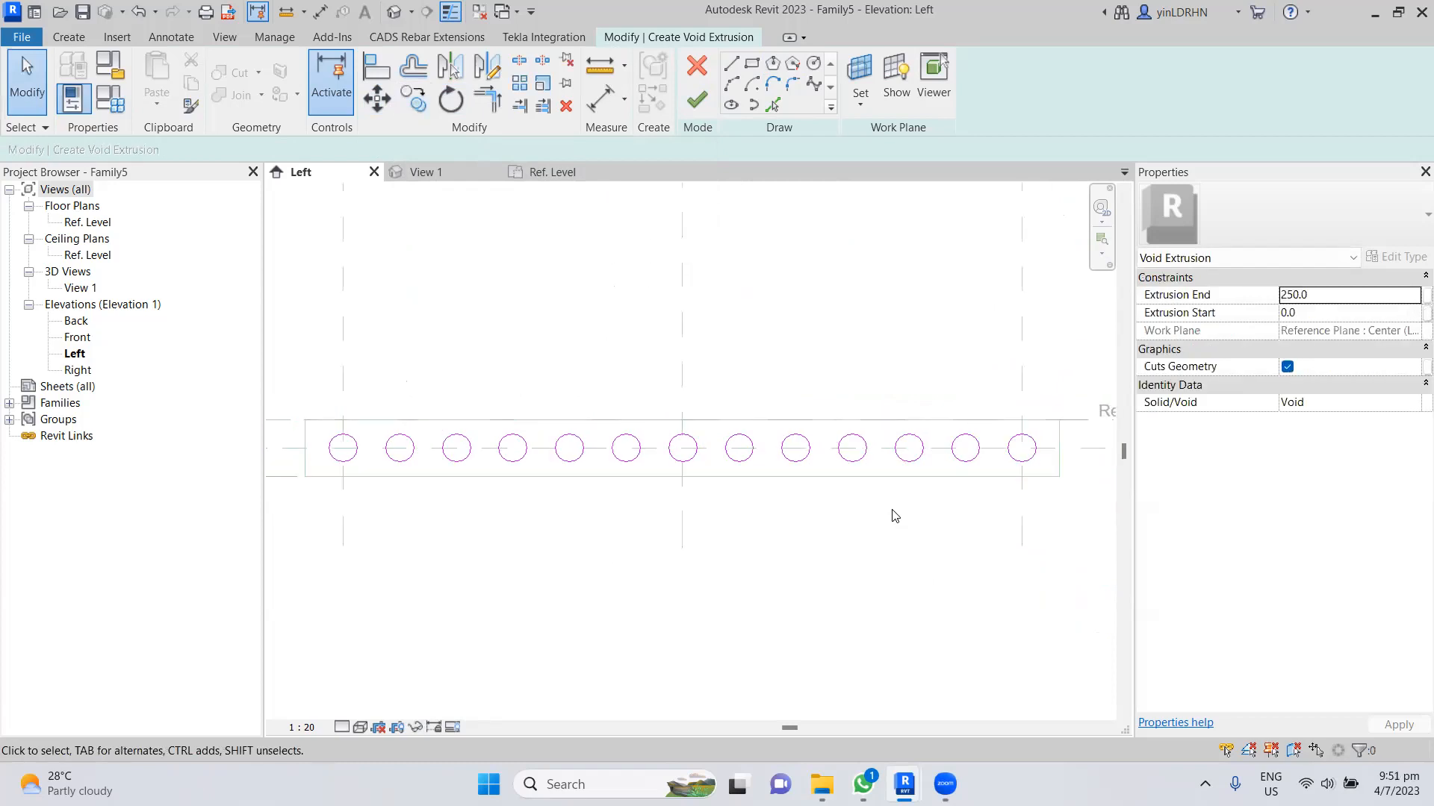
# - Finish the void extrusion sketch containing the full row of circles
pyautogui.click(696, 99)
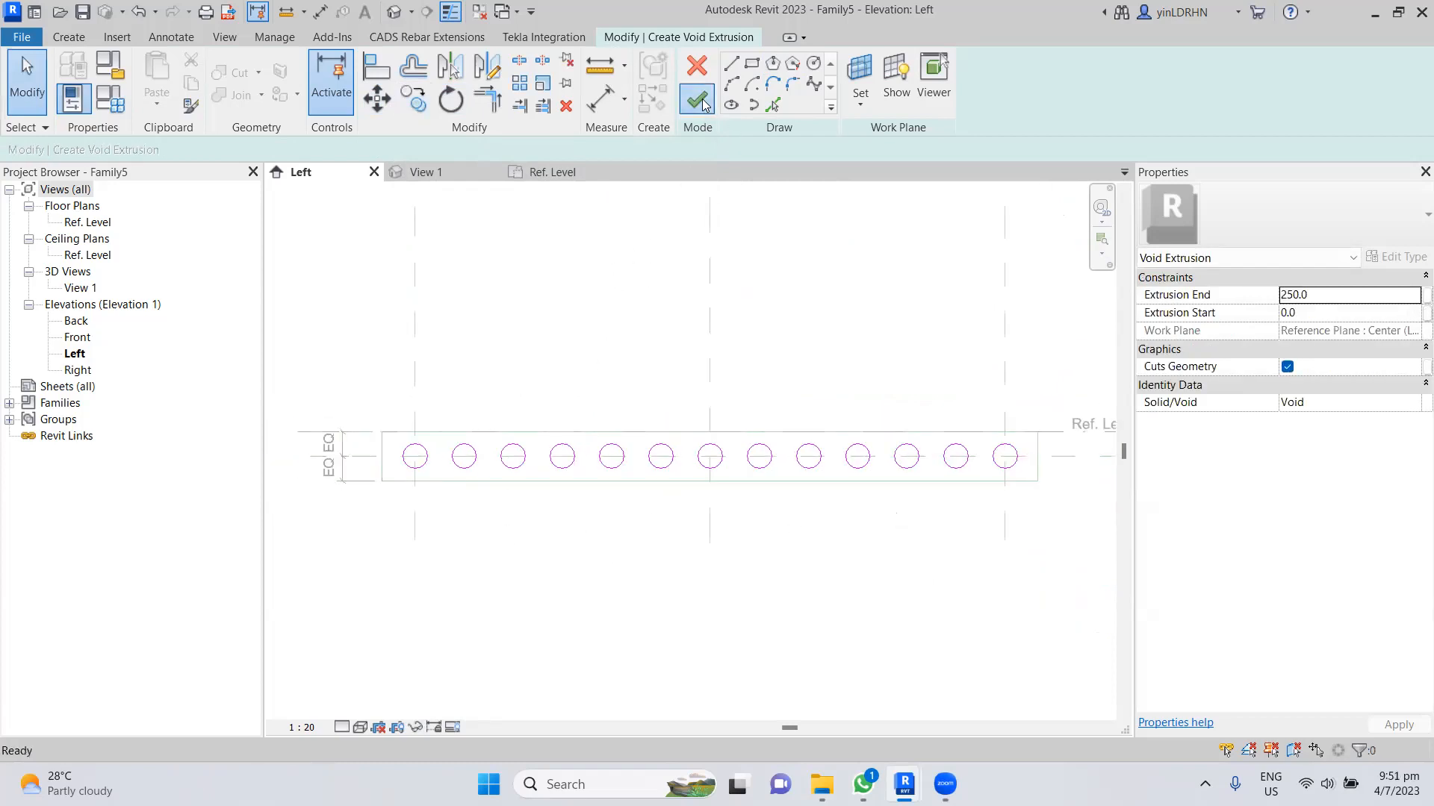
pyautogui.click(829, 363)
pyautogui.click(865, 471)
pyautogui.click(884, 573)
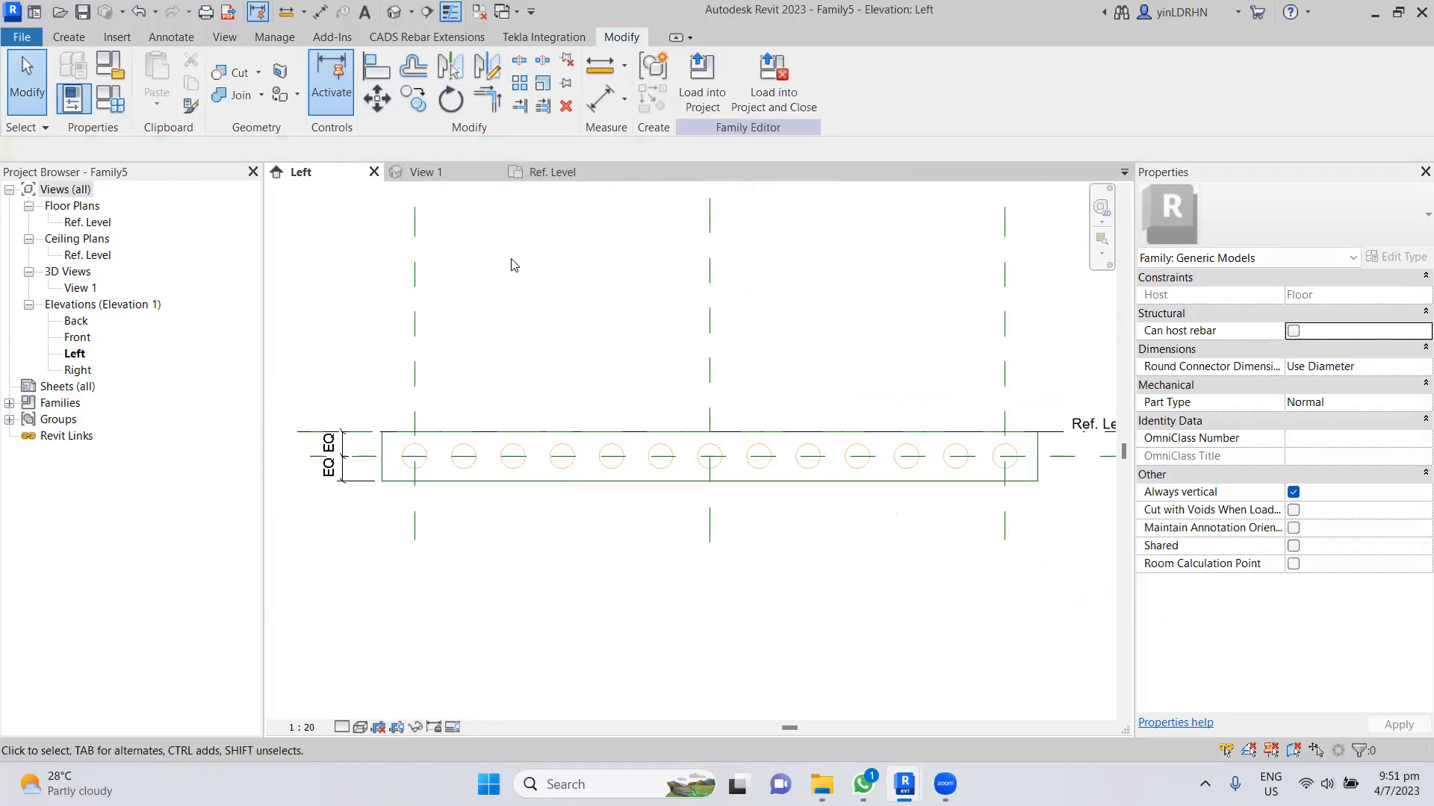
# - In the Ref. Level plan, align the void extrusion's two ends with the right and left edges of the floor
pyautogui.click(551, 173)
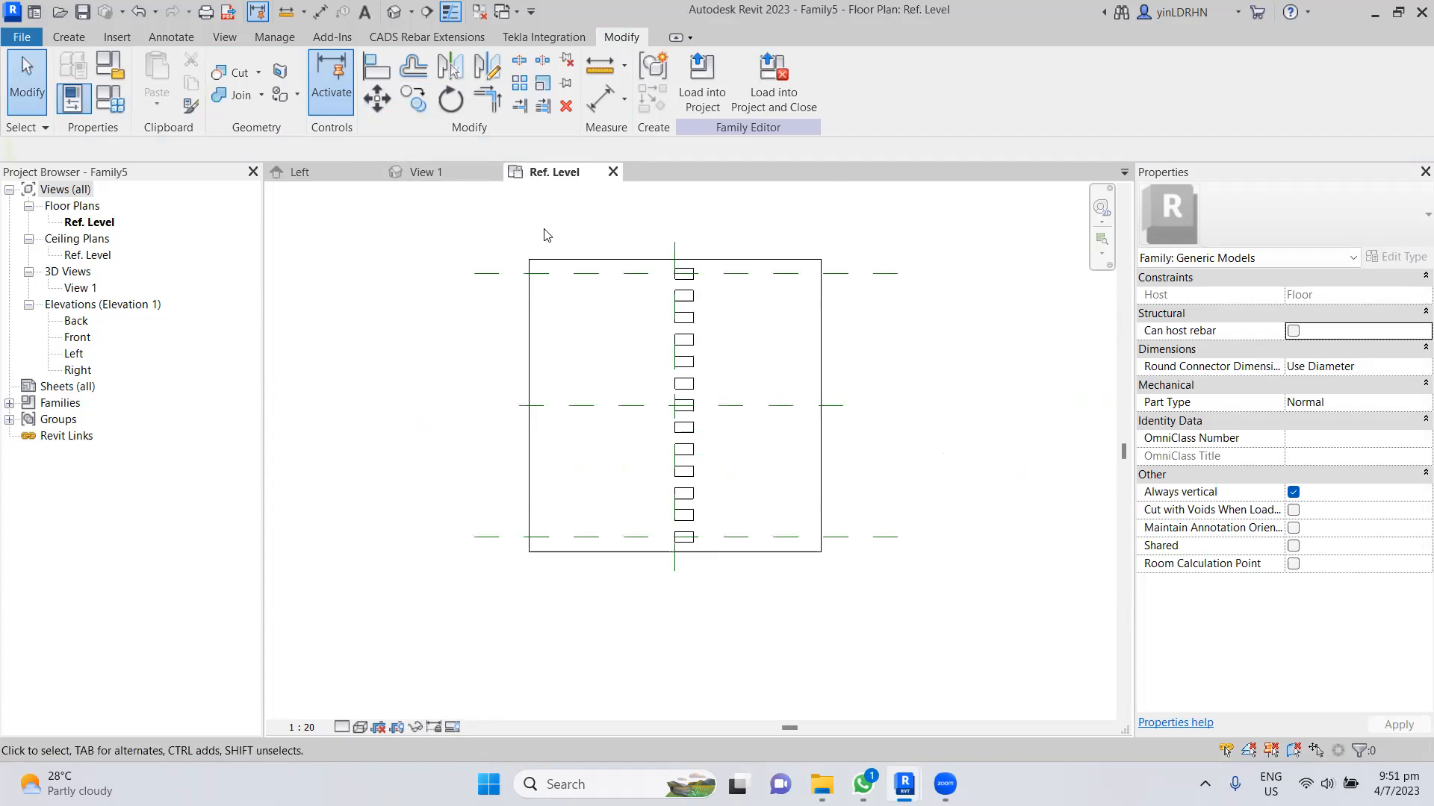
pyautogui.click(686, 373)
pyautogui.scroll(1, 698, 429)
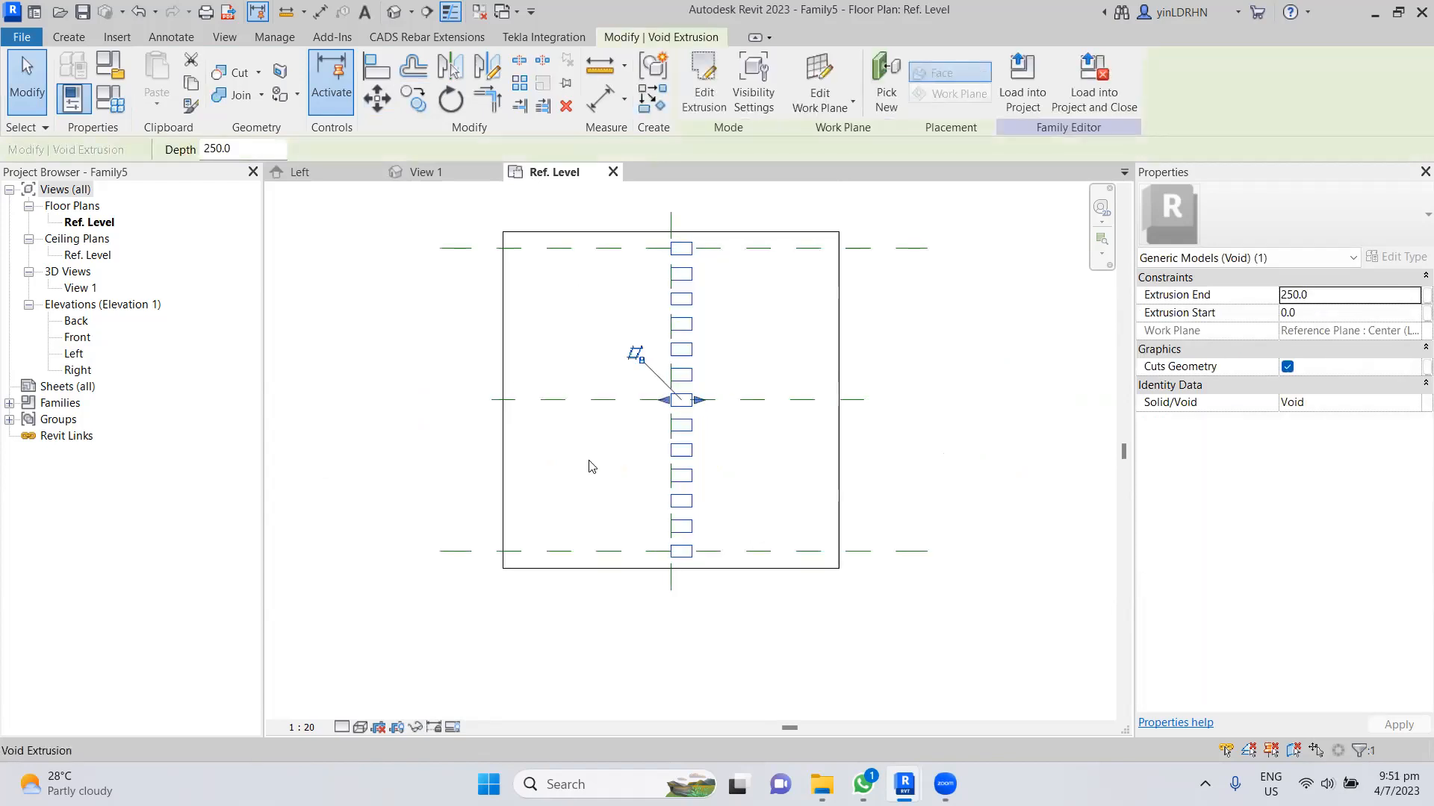
pyautogui.click(376, 67)
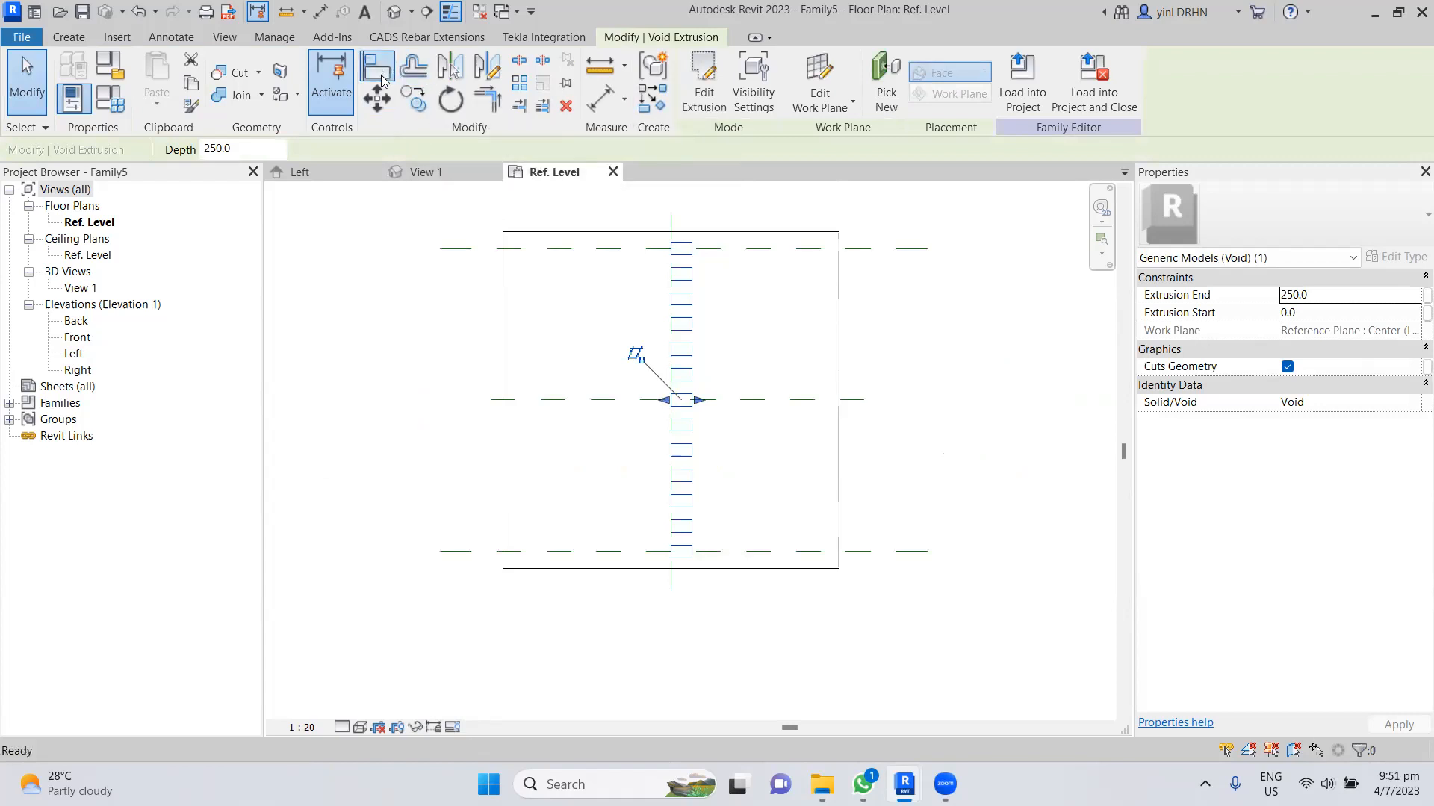
pyautogui.click(837, 343)
pyautogui.click(694, 352)
pyautogui.click(503, 326)
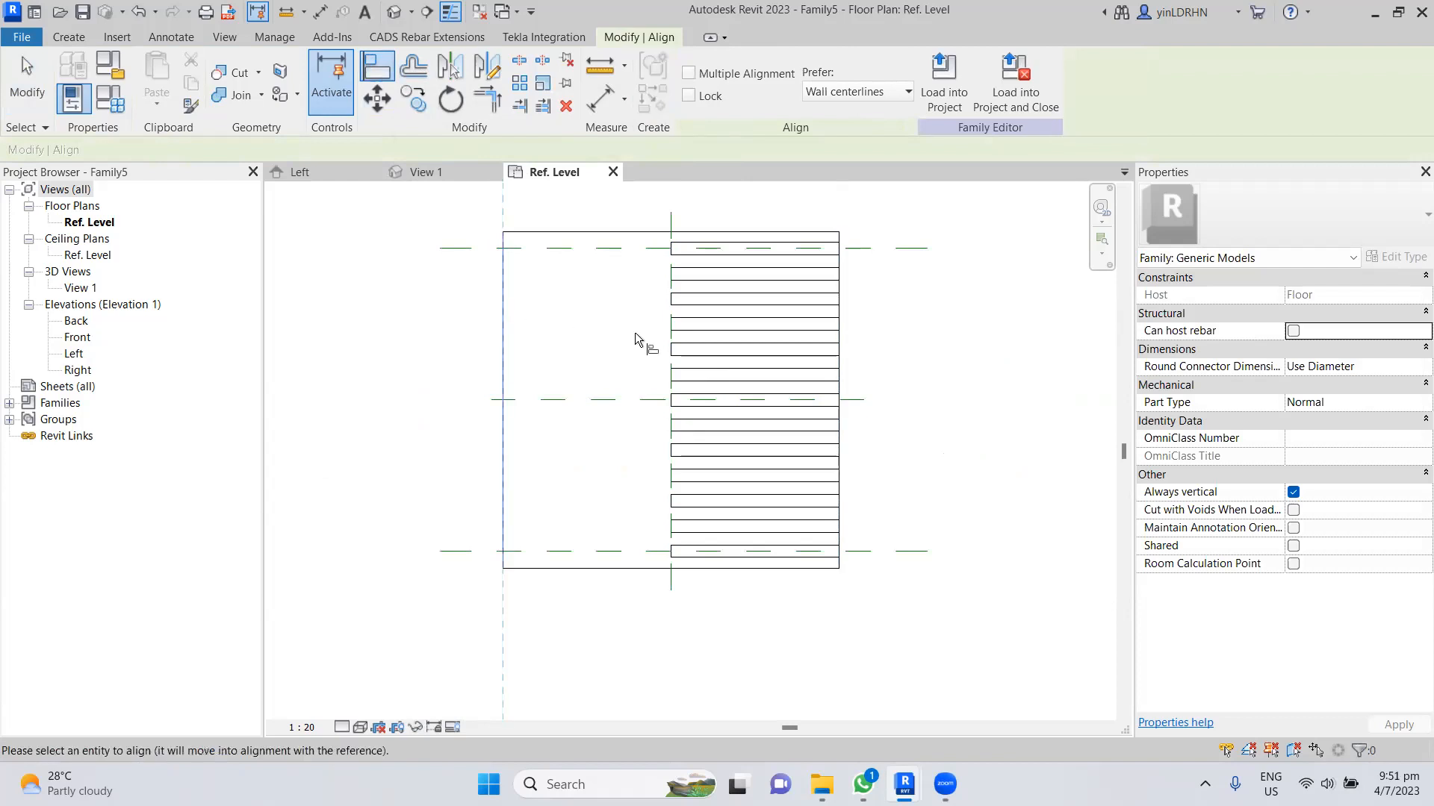
pyautogui.click(671, 327)
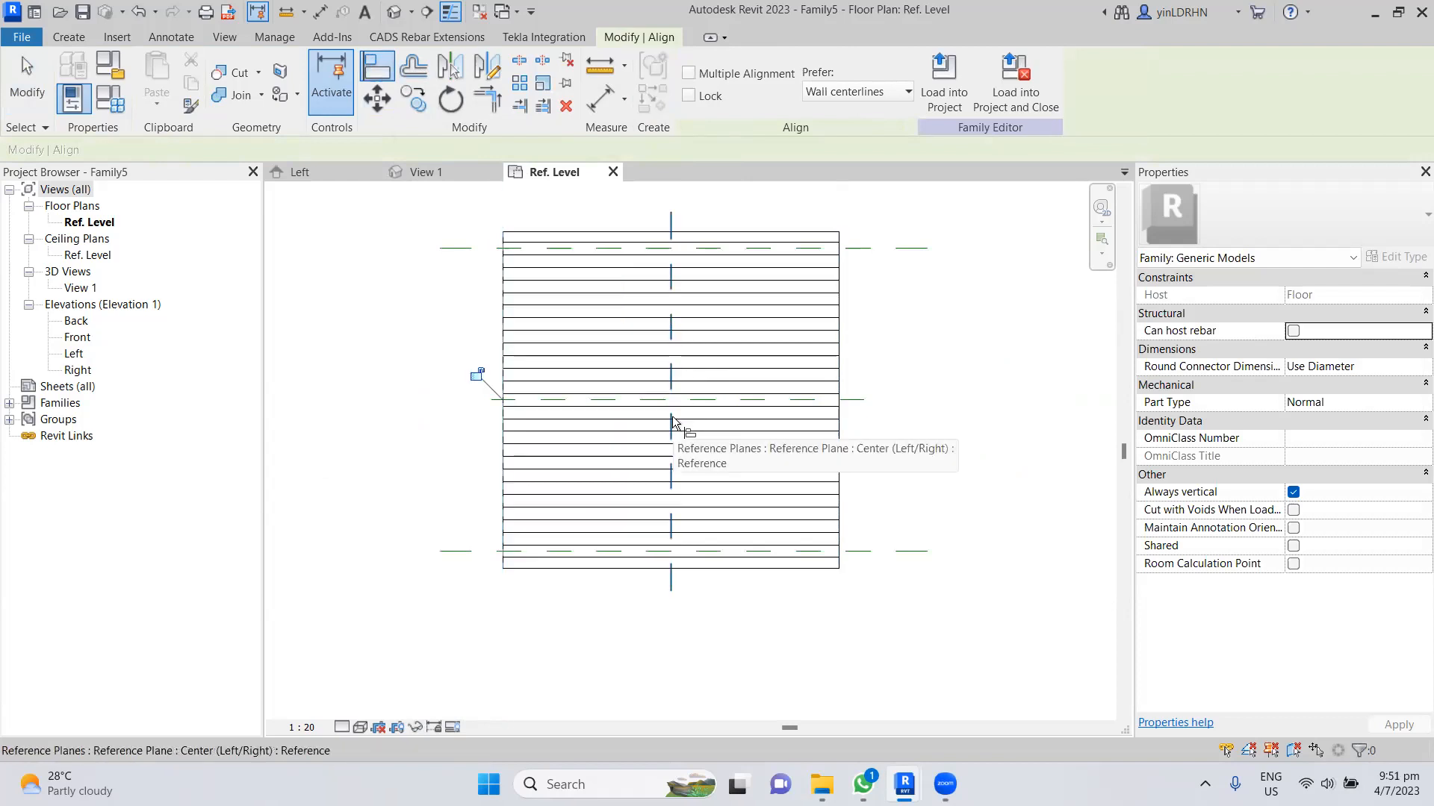
pyautogui.press('Escape')
pyautogui.press('Escape')
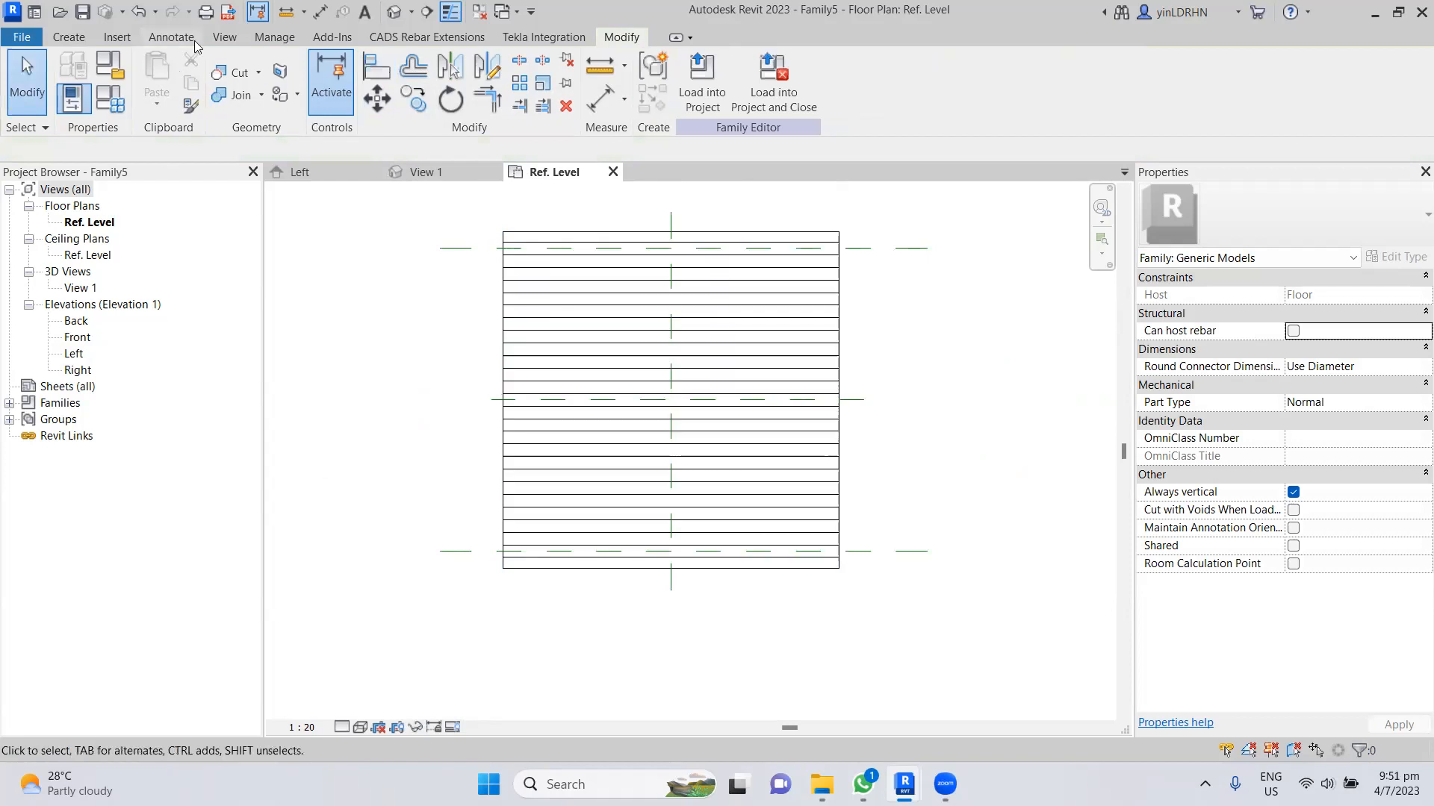
# - Examine how the circular voids run through the host floor in 3D and in the Ref. Level plan
pyautogui.click(394, 12)
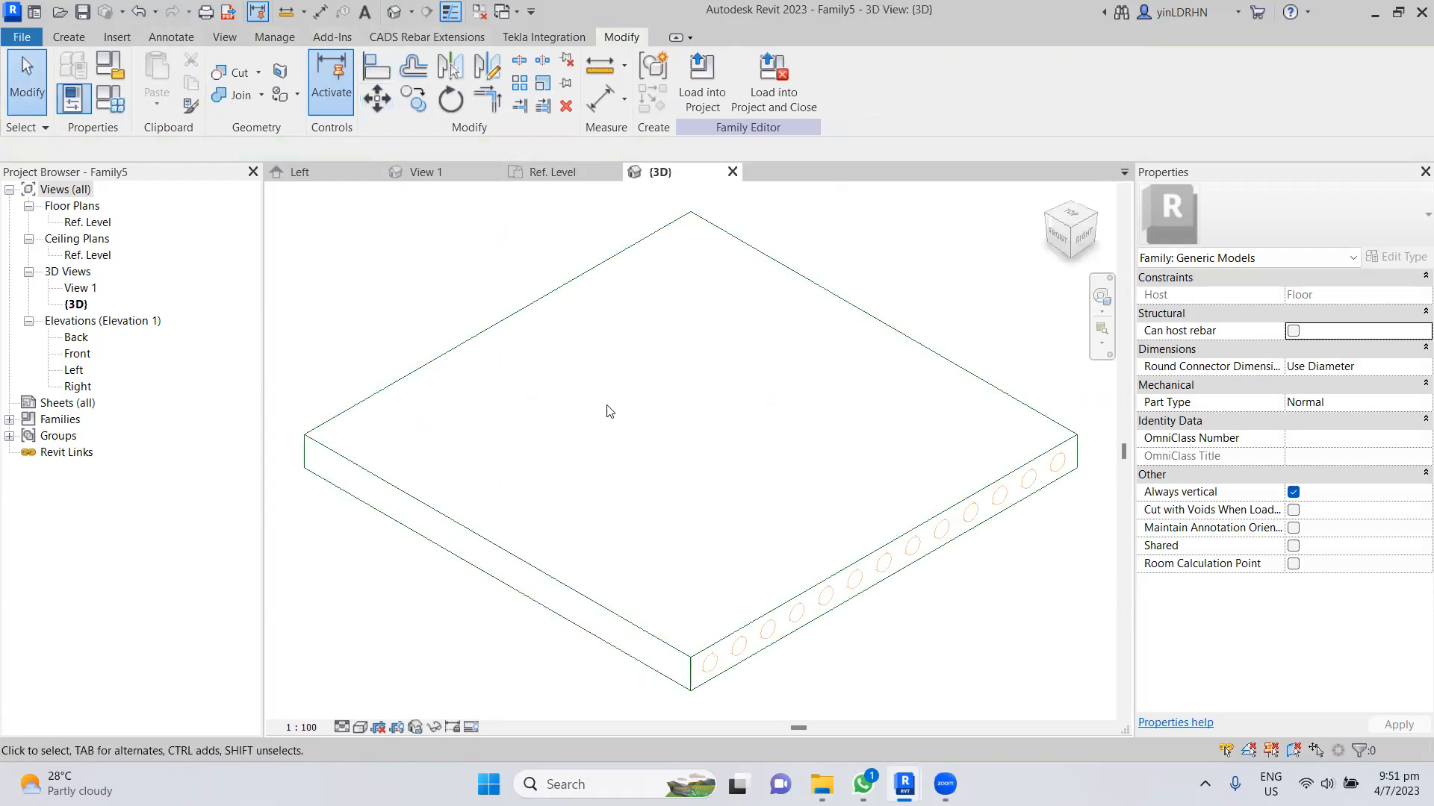
pyautogui.keyDown('shift'); pyautogui.moveTo(880, 666); pyautogui.dragTo(829, 502, button='middle'); pyautogui.keyUp('shift')
pyautogui.click(676, 491)
pyautogui.keyDown('shift'); pyautogui.moveTo(680, 513); pyautogui.dragTo(712, 508, button='middle'); pyautogui.keyUp('shift')
pyautogui.click(682, 645)
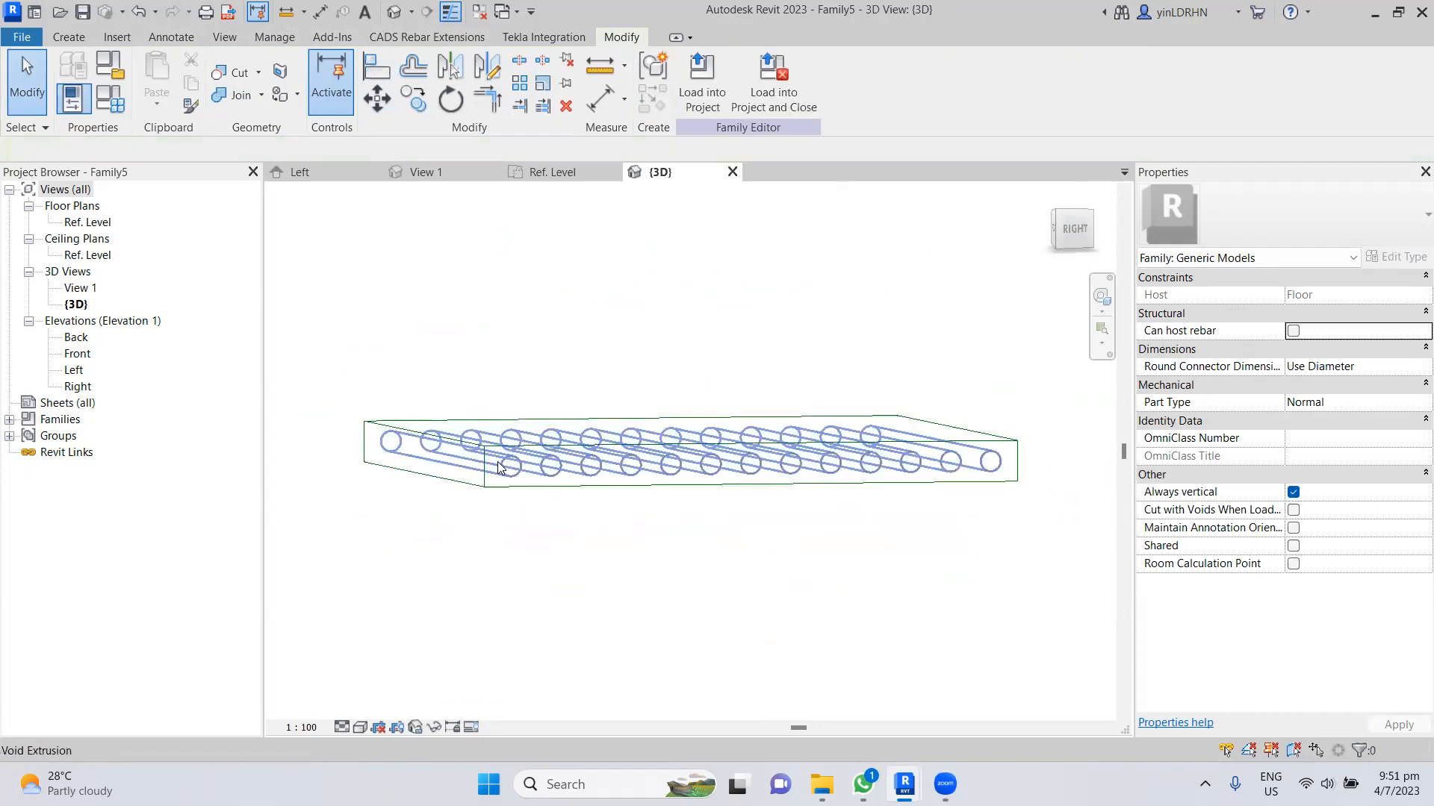
pyautogui.click(485, 482)
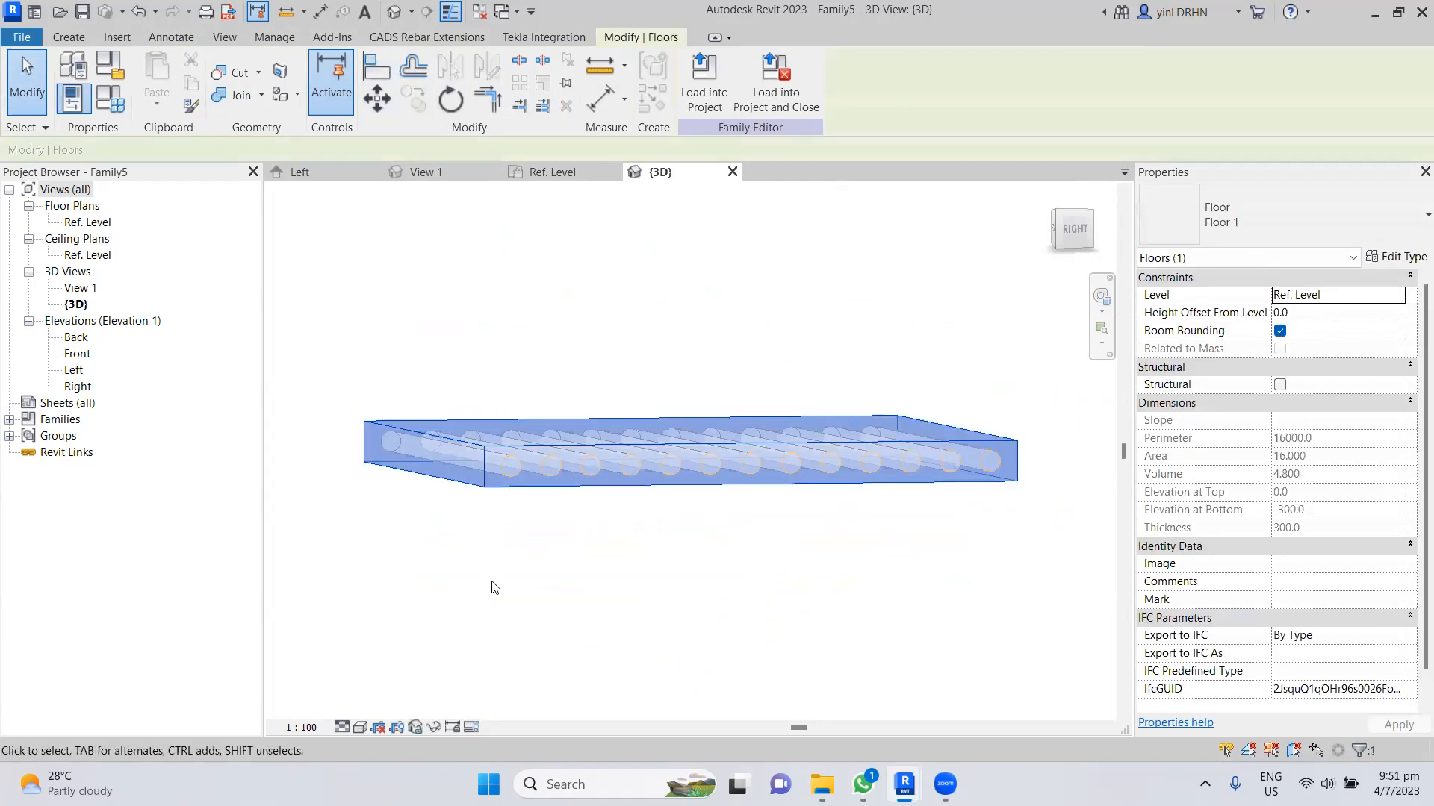
pyautogui.click(491, 582)
pyautogui.click(552, 173)
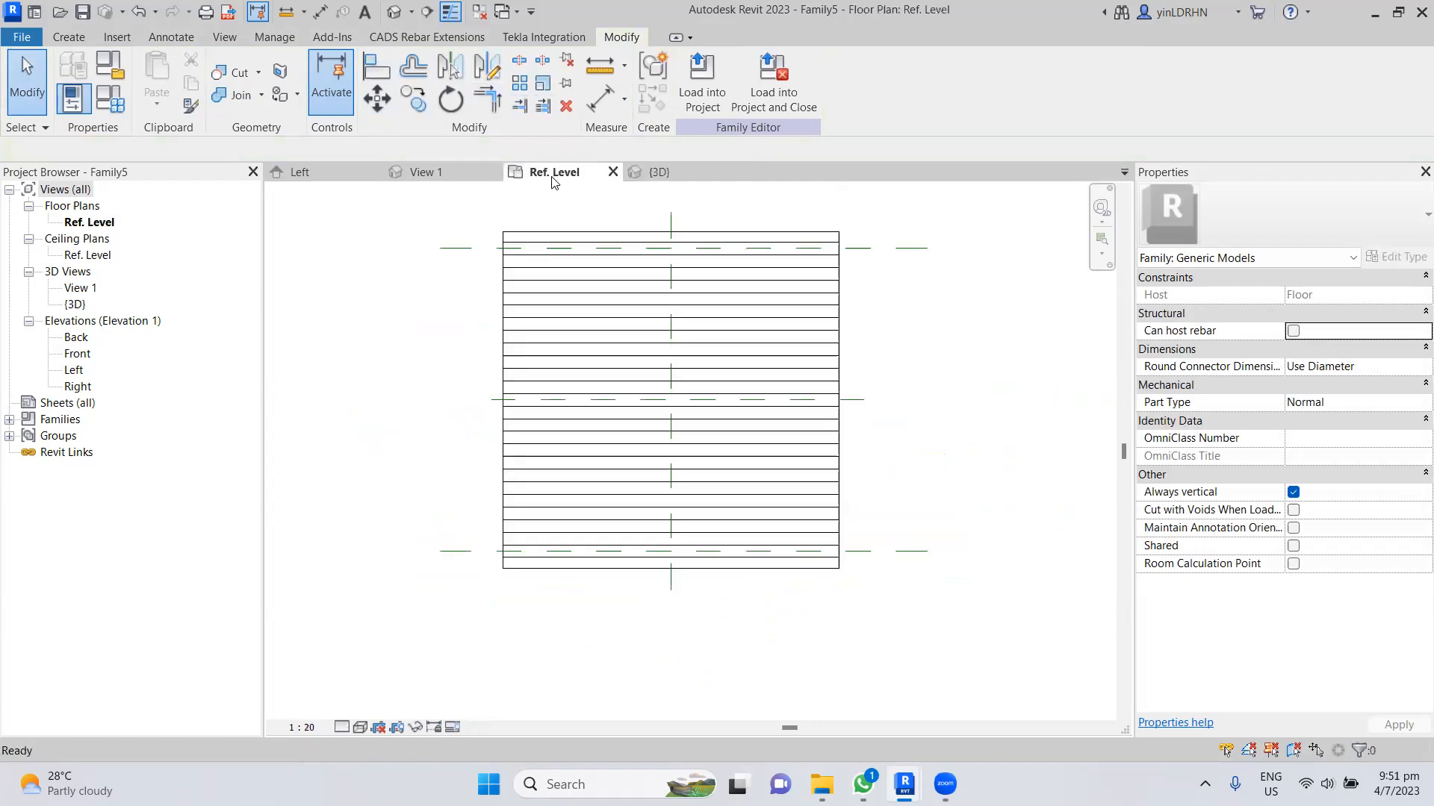
pyautogui.click(496, 261)
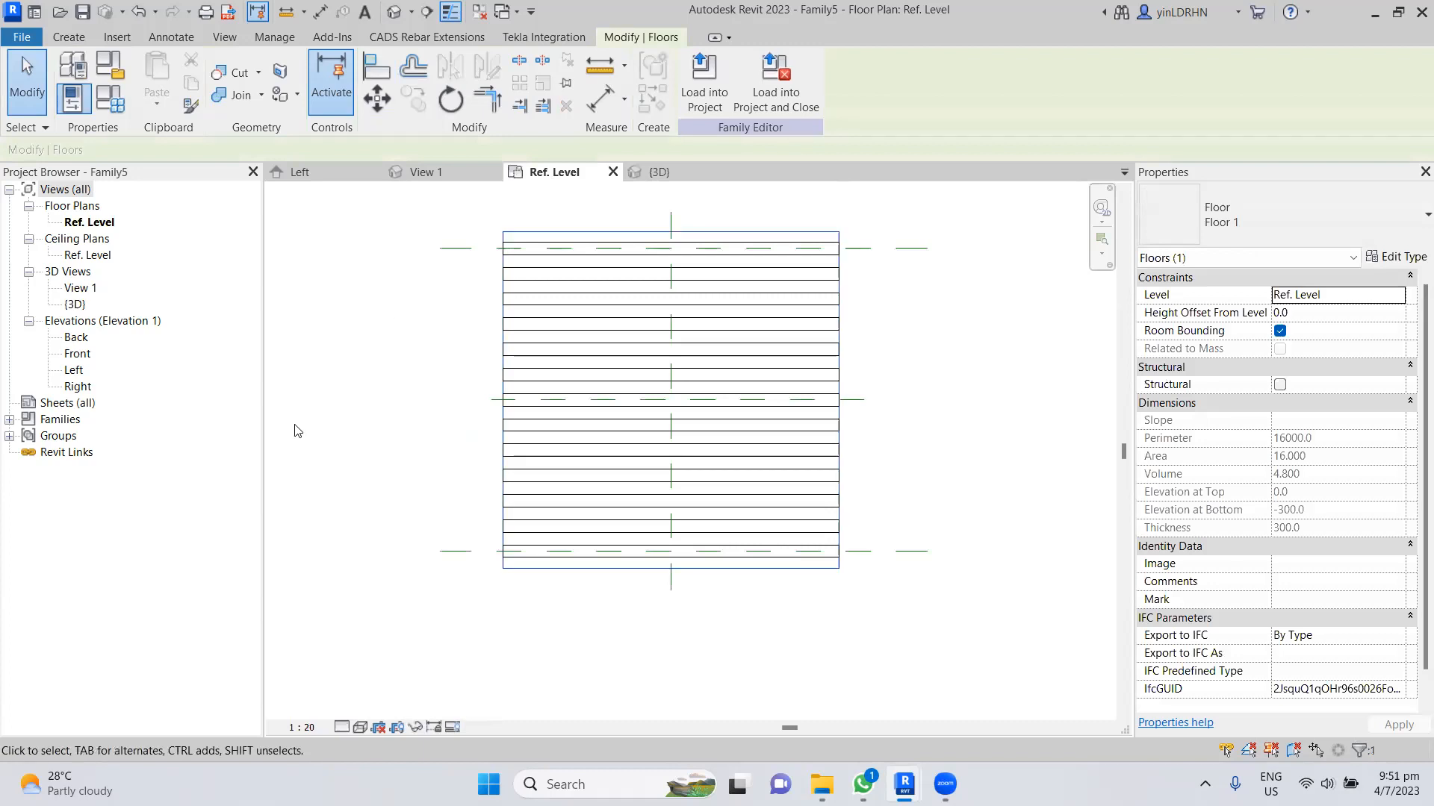
pyautogui.click(334, 422)
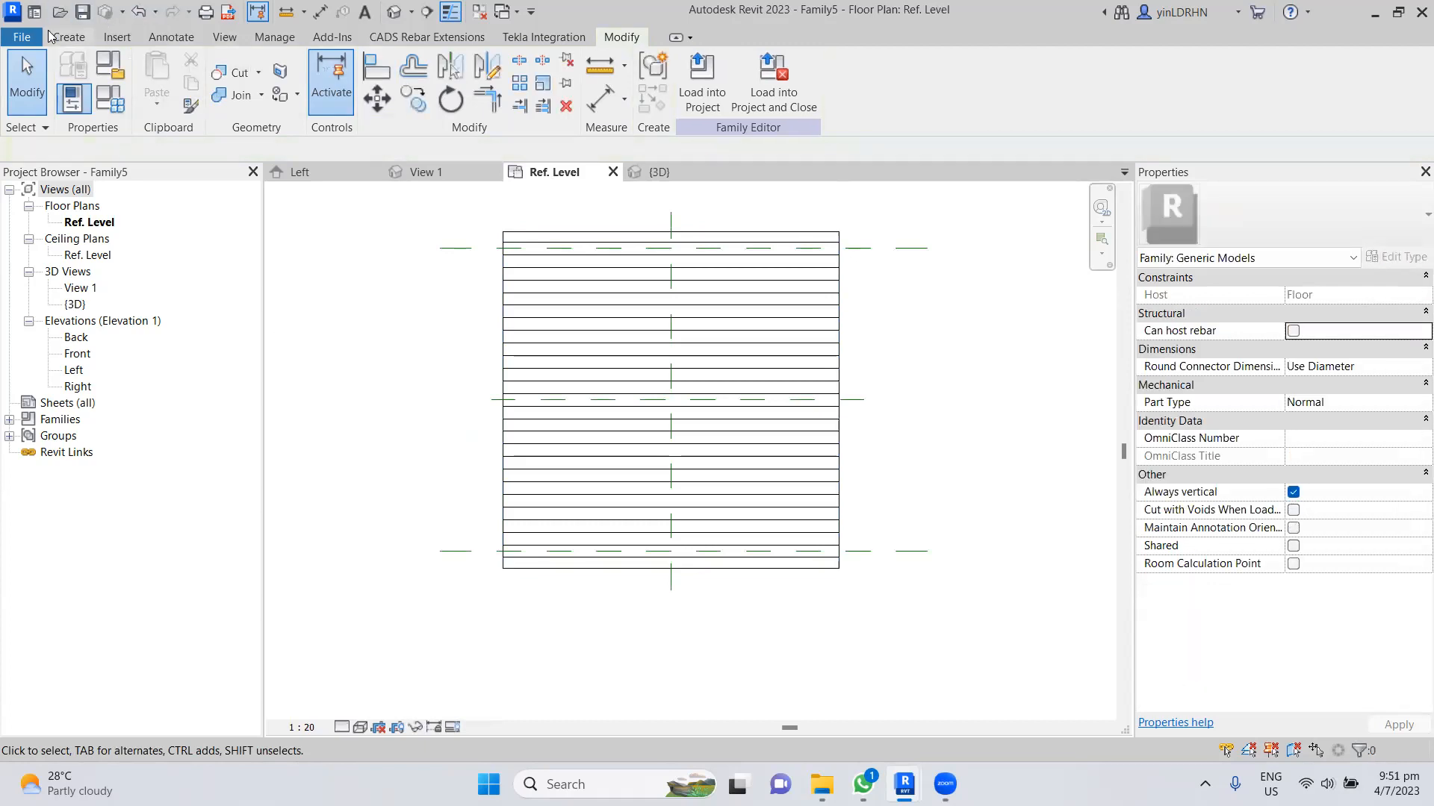
# - Save the family as Concrete Floor HCS in the Concrete Family folder
pyautogui.click(23, 36)
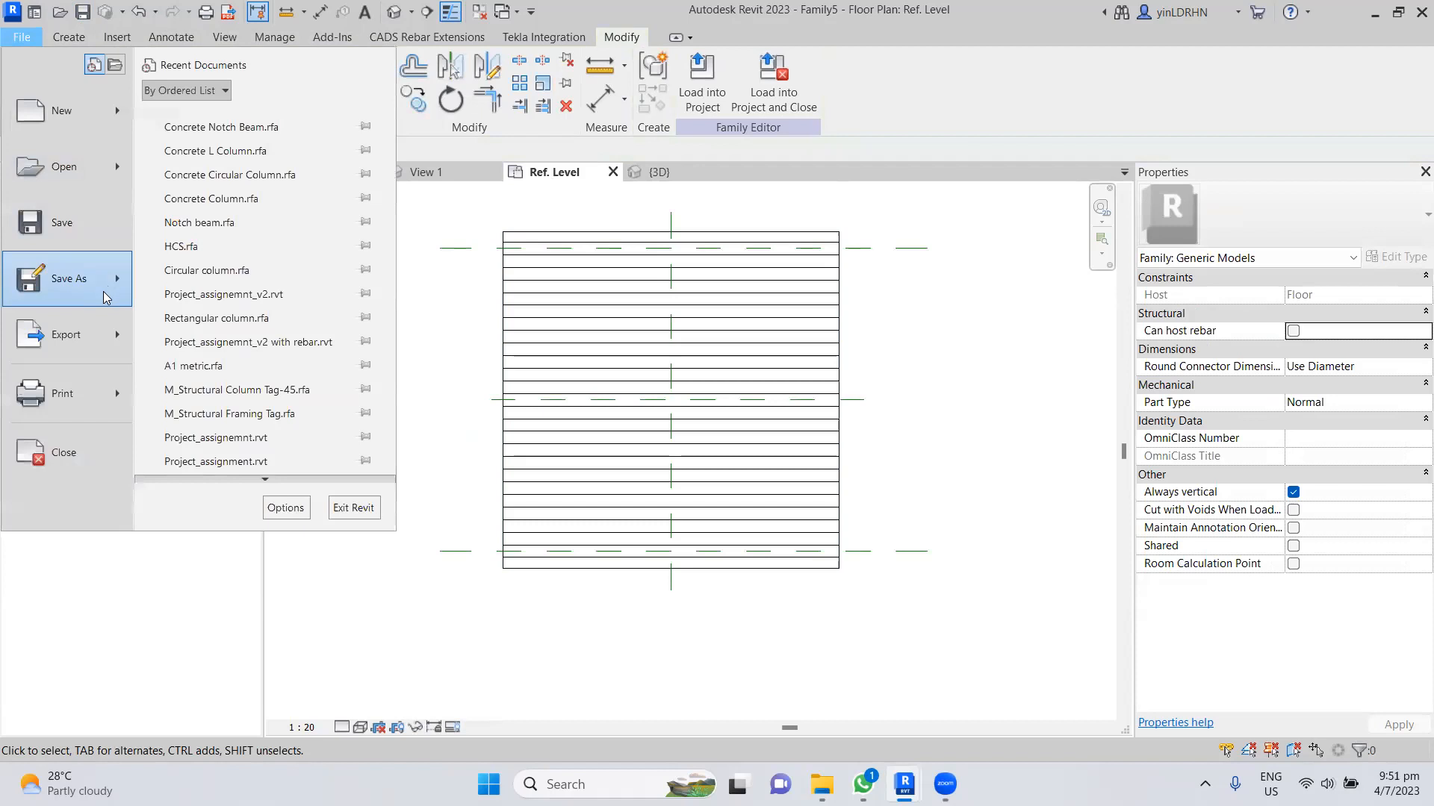
pyautogui.click(72, 227)
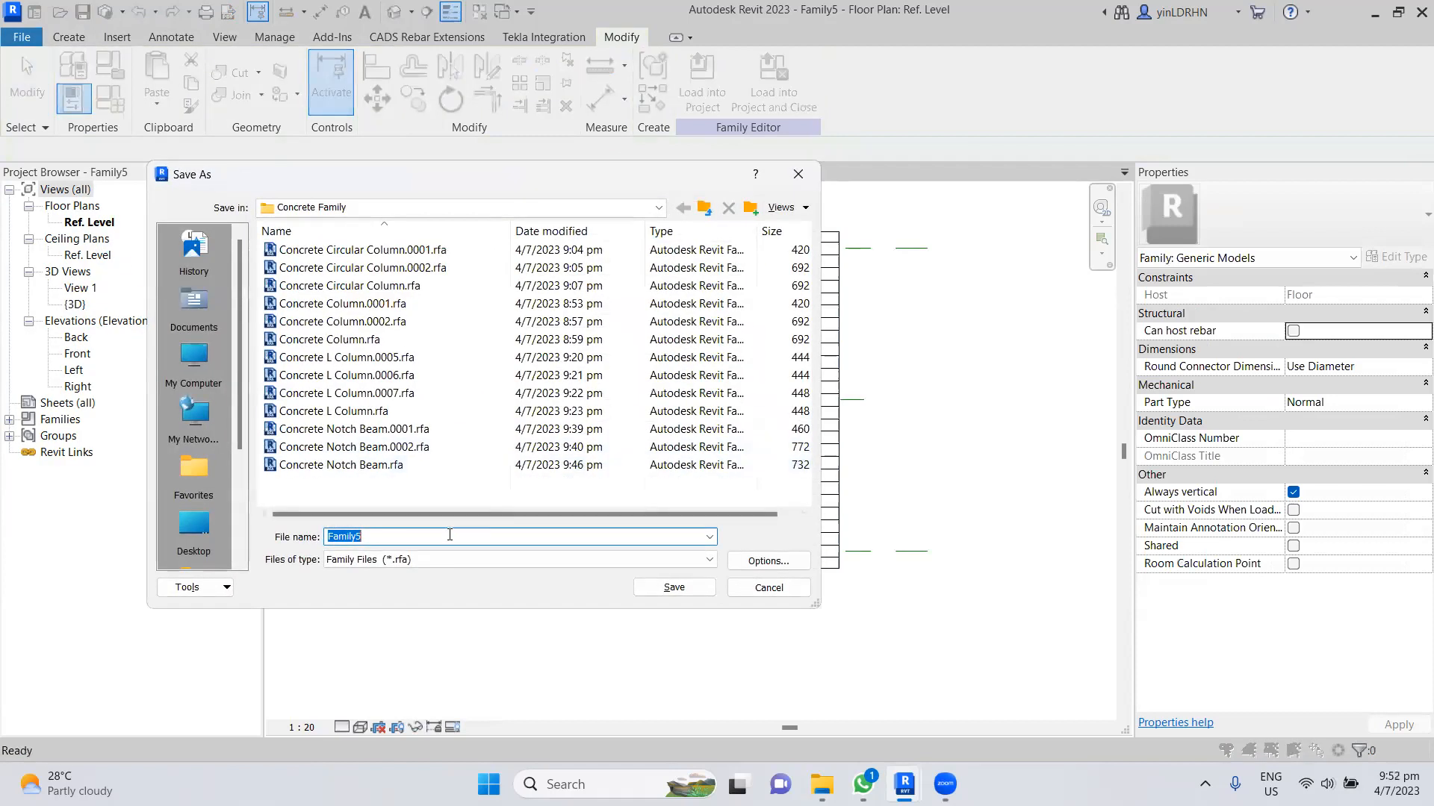
pyautogui.write('H')
pyautogui.write('Co')
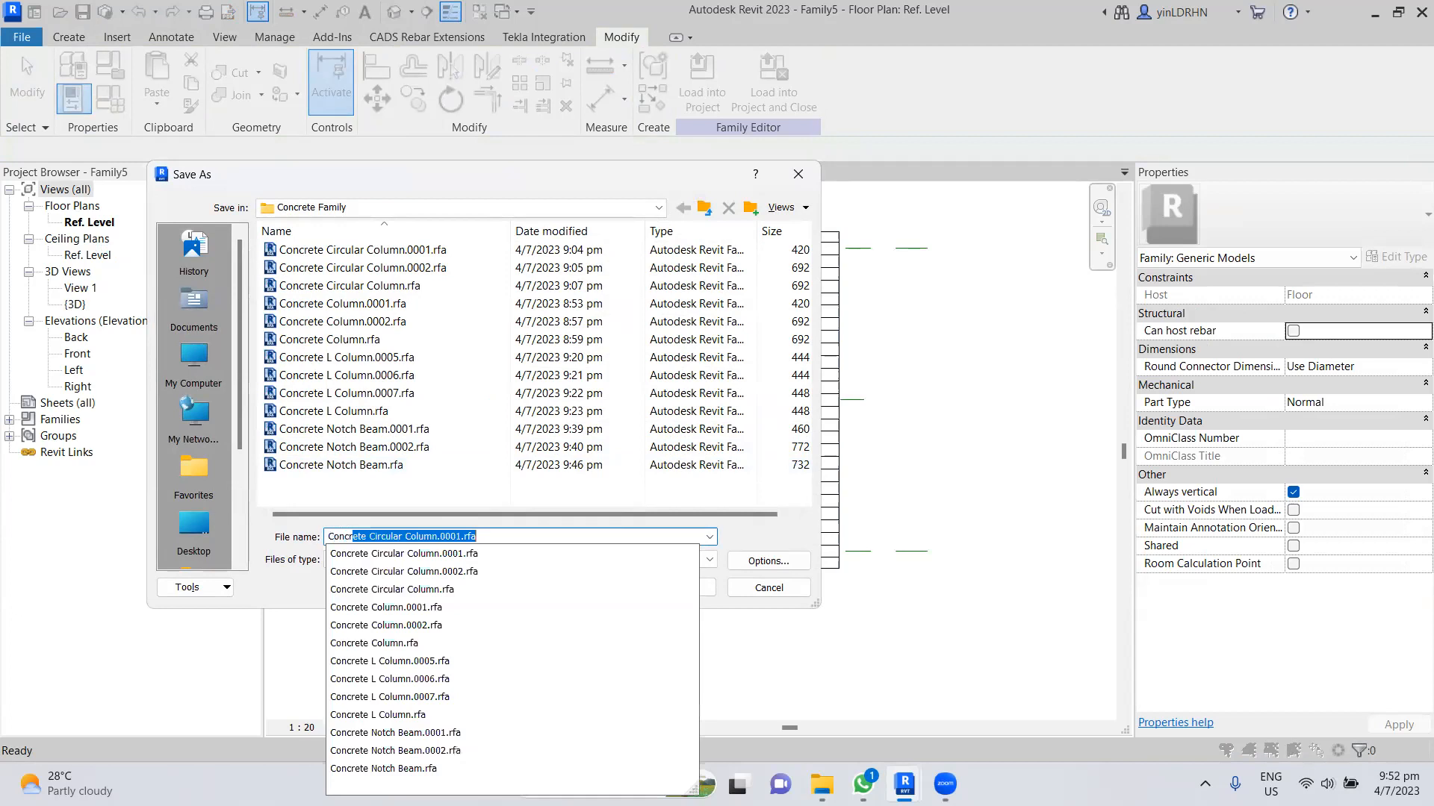
pyautogui.write('ncrete Floor HCS')
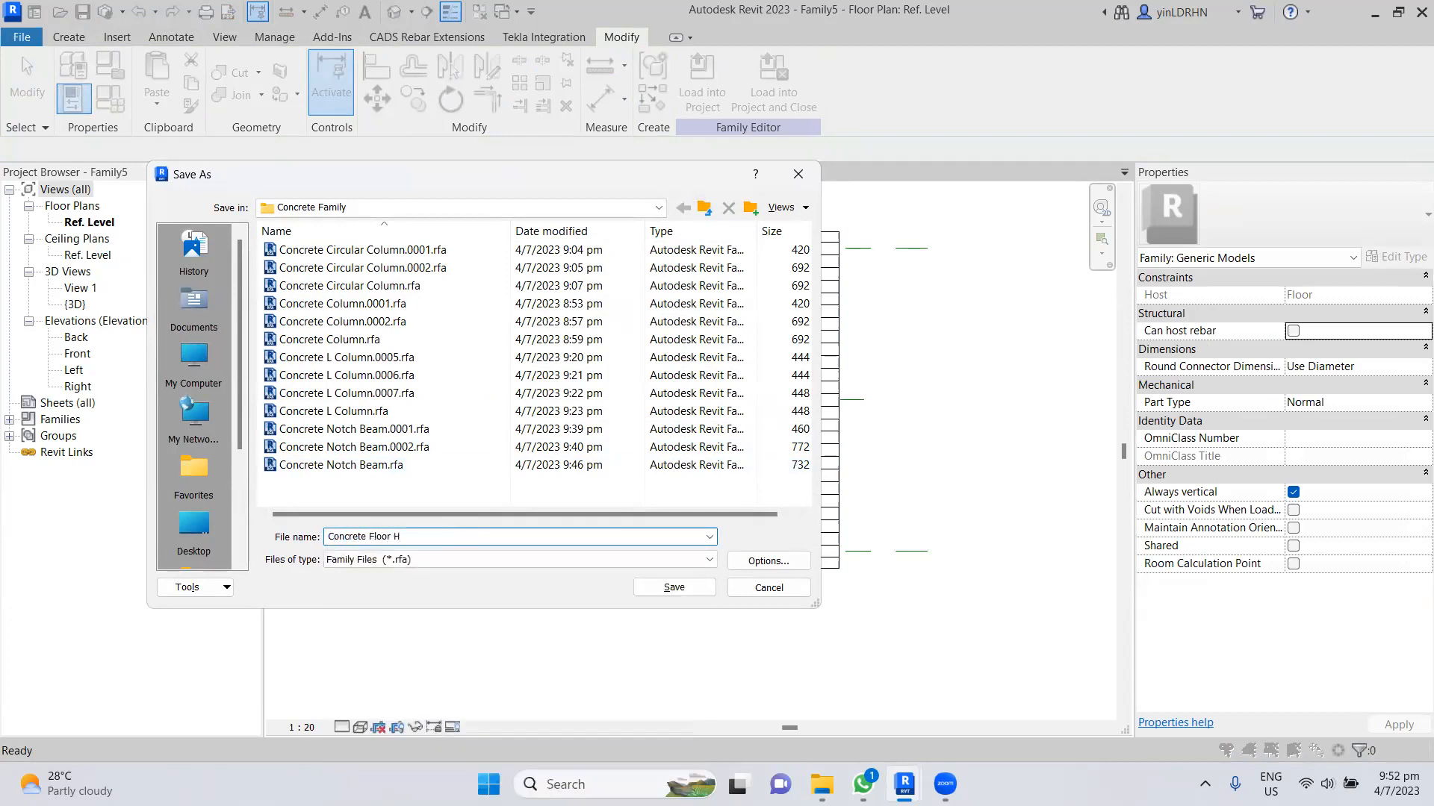
pyautogui.click(675, 589)
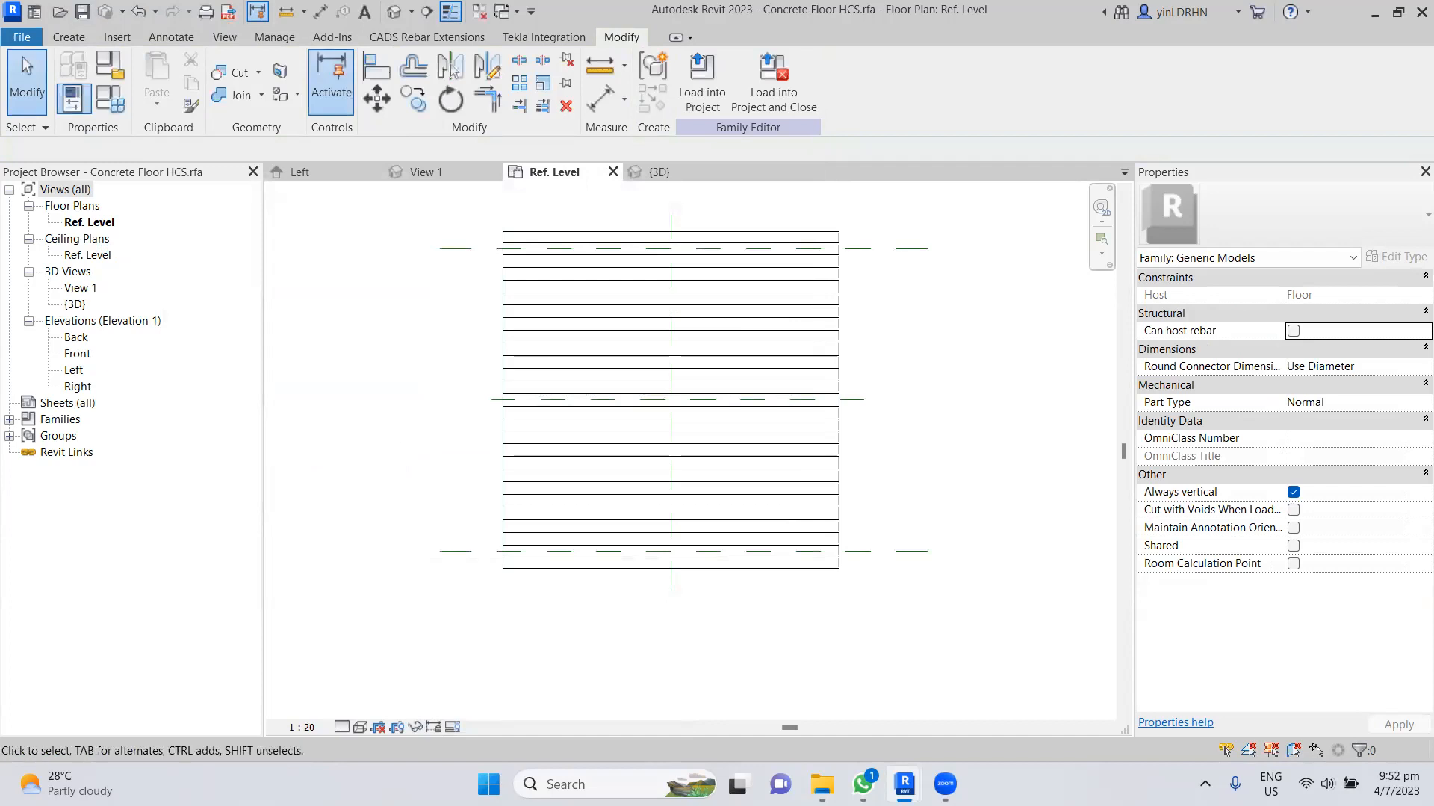
# - Switch to the Family trial project, check the families offered in the structural floor's type properties, and cancel the floor sketch
pyautogui.moveTo(904, 784)
pyautogui.click(756, 654)
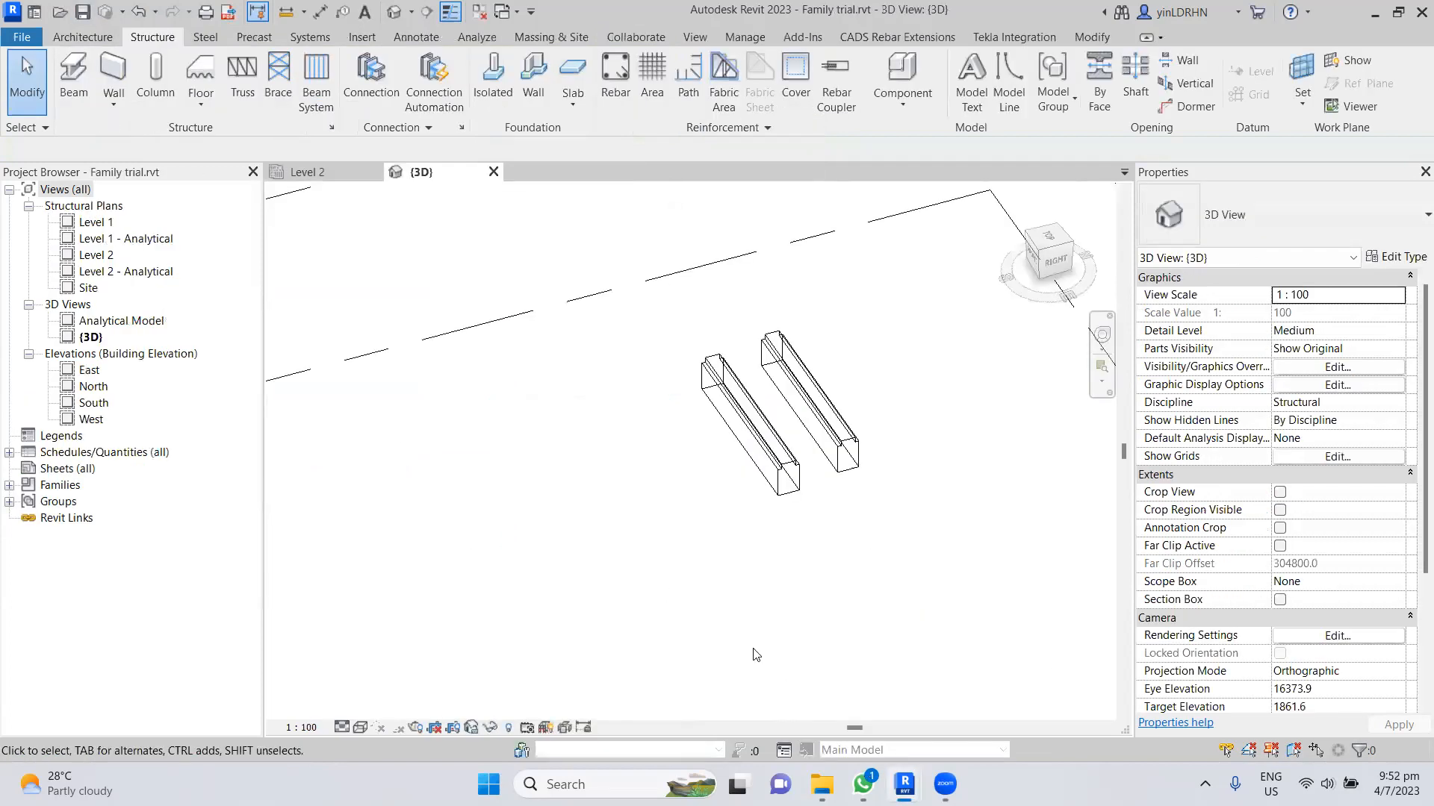
pyautogui.click(201, 105)
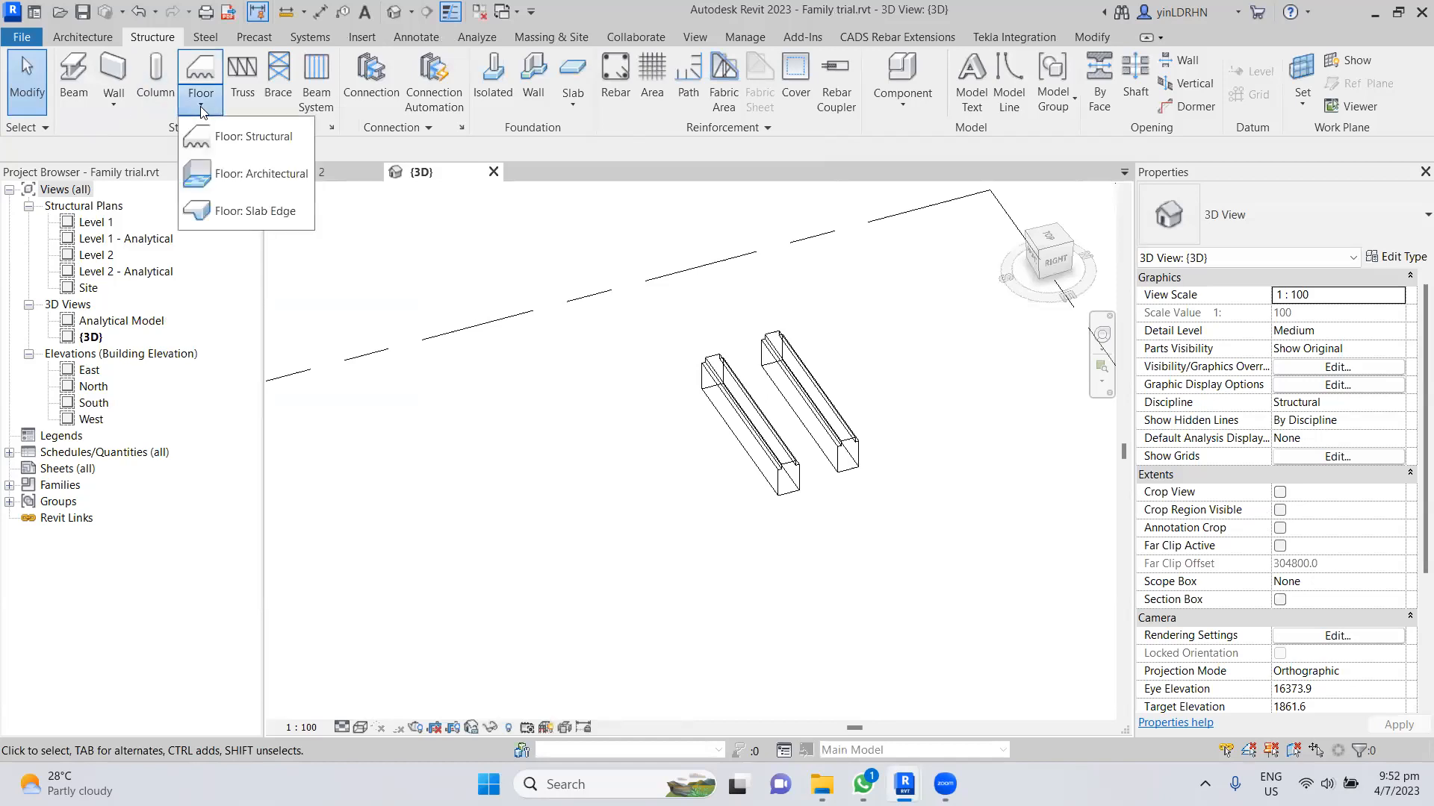
pyautogui.click(221, 139)
pyautogui.click(1369, 258)
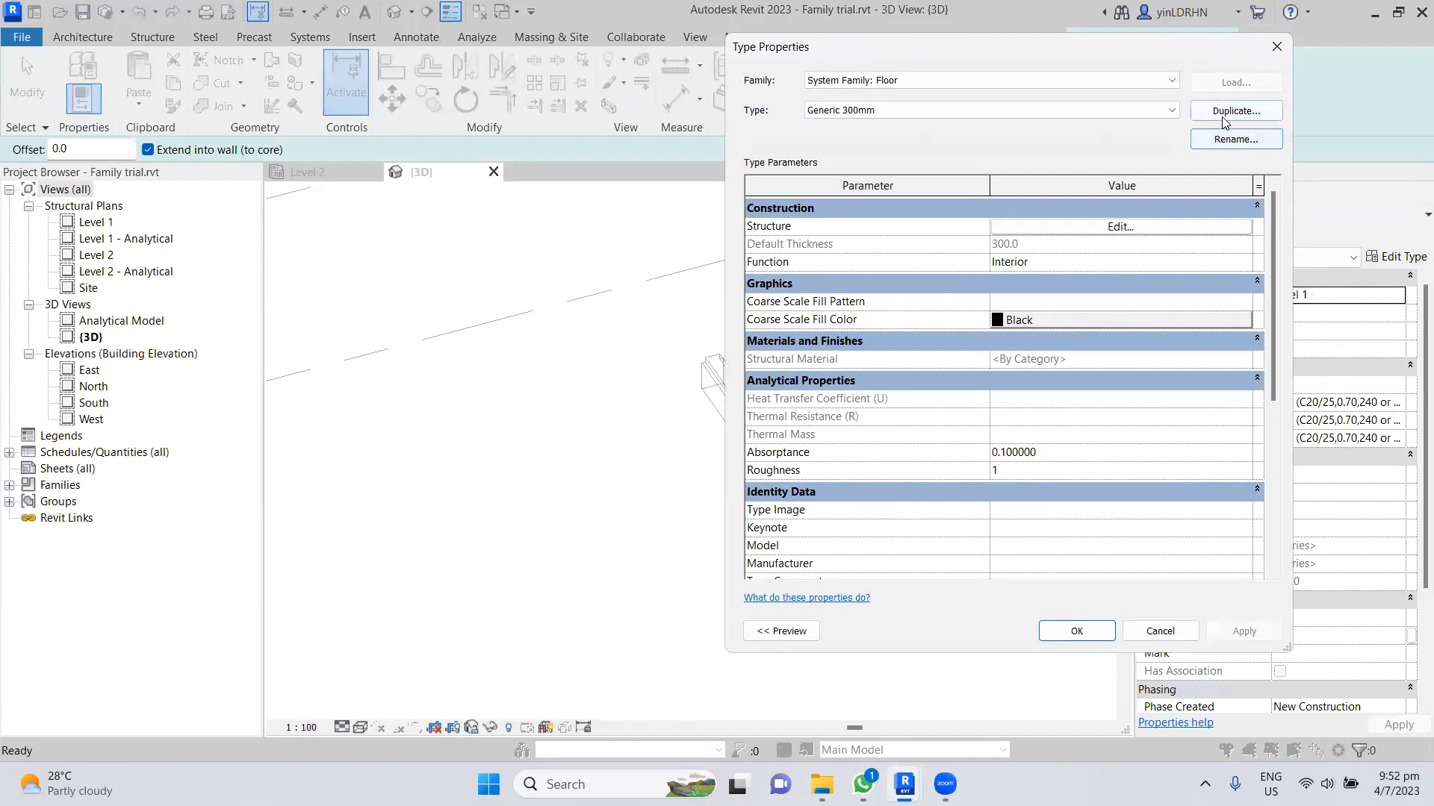
pyautogui.click(1170, 81)
pyautogui.click(1171, 82)
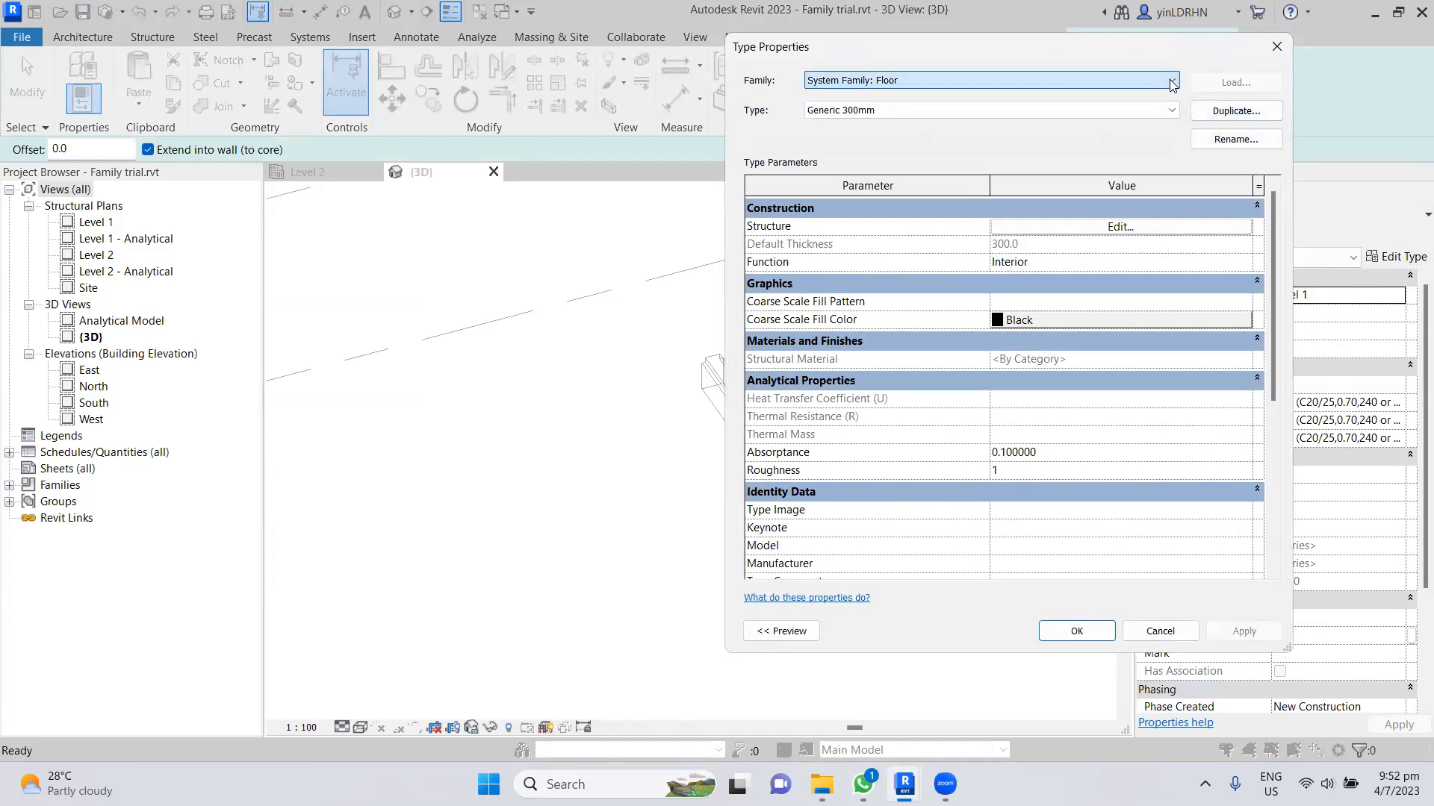
pyautogui.click(1277, 47)
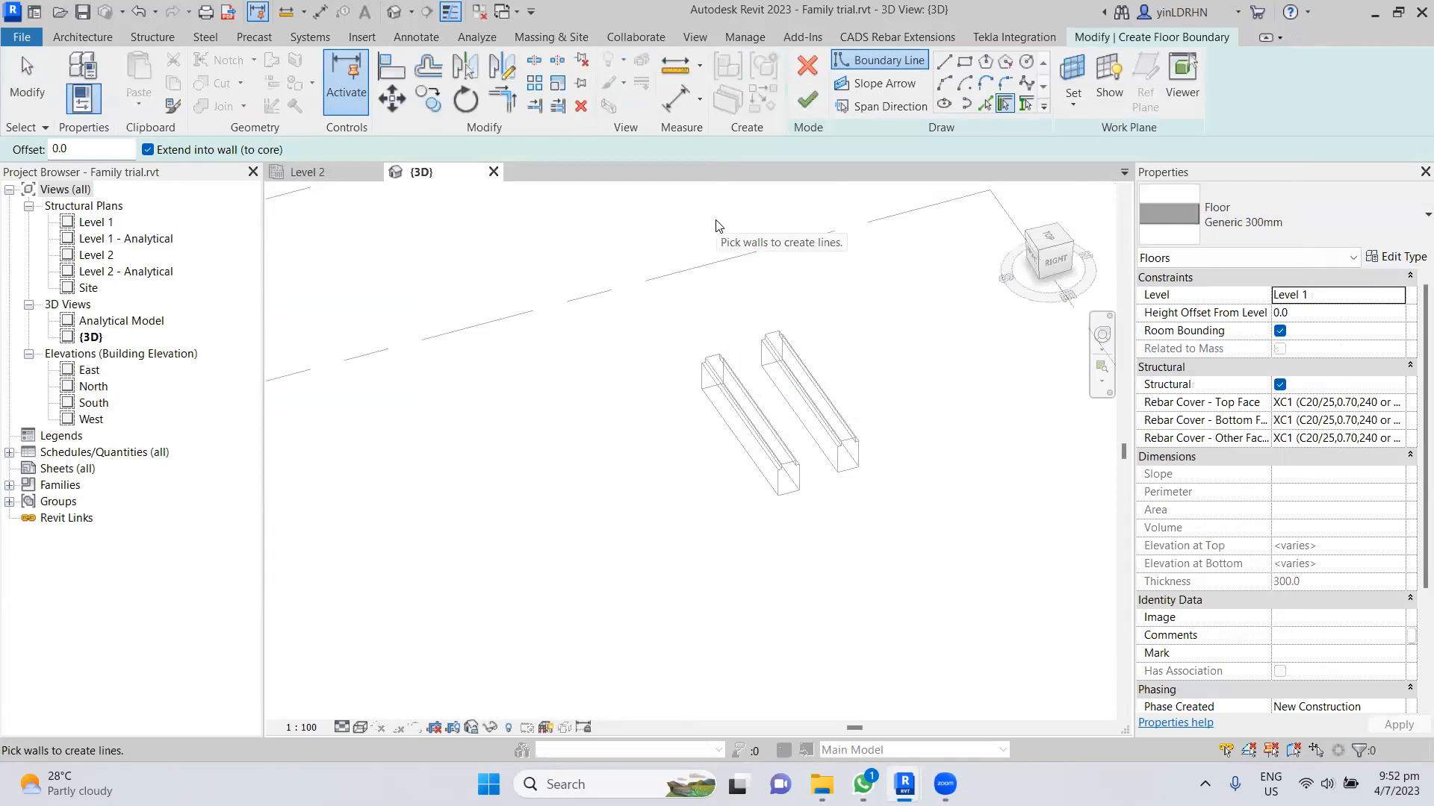
pyautogui.press('Escape')
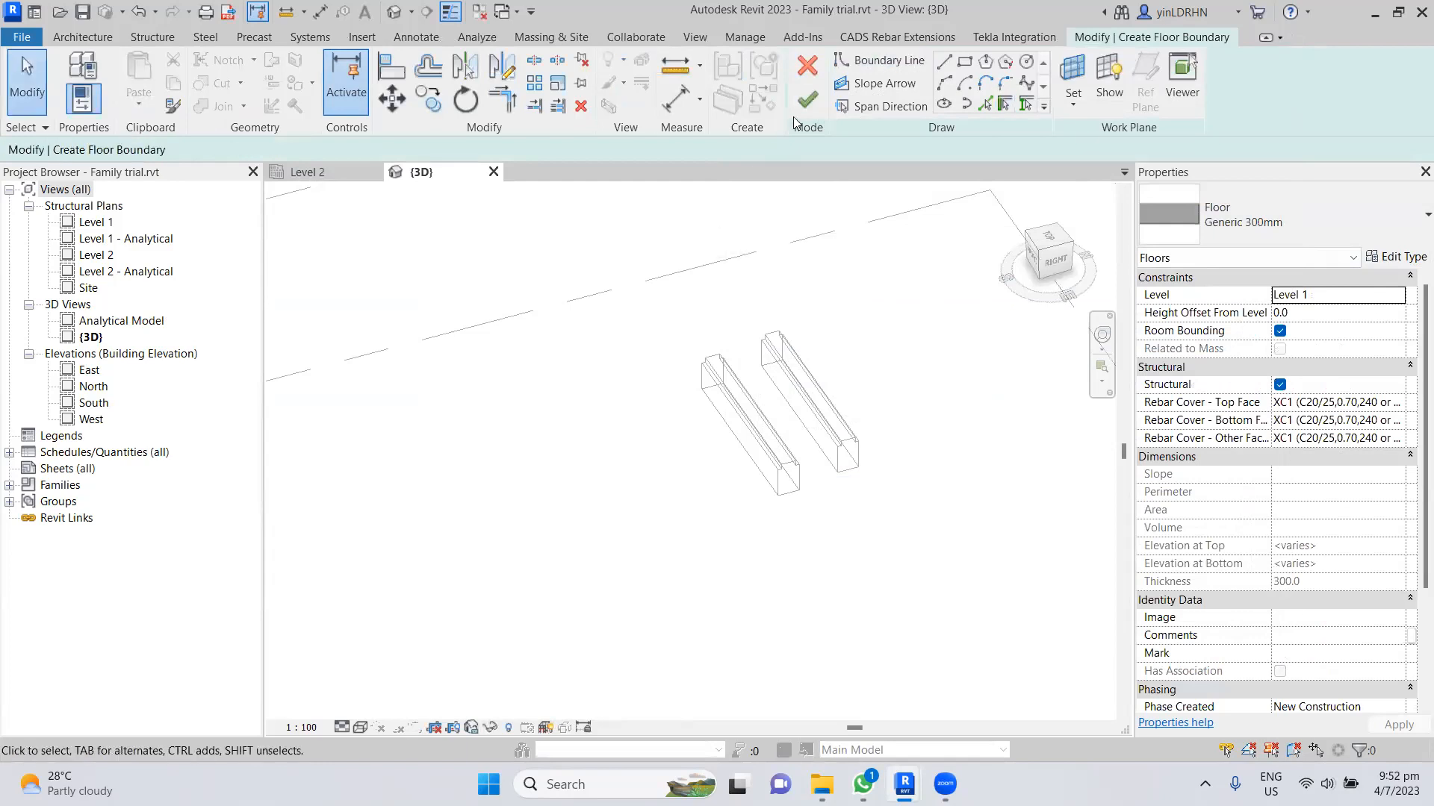
pyautogui.click(807, 65)
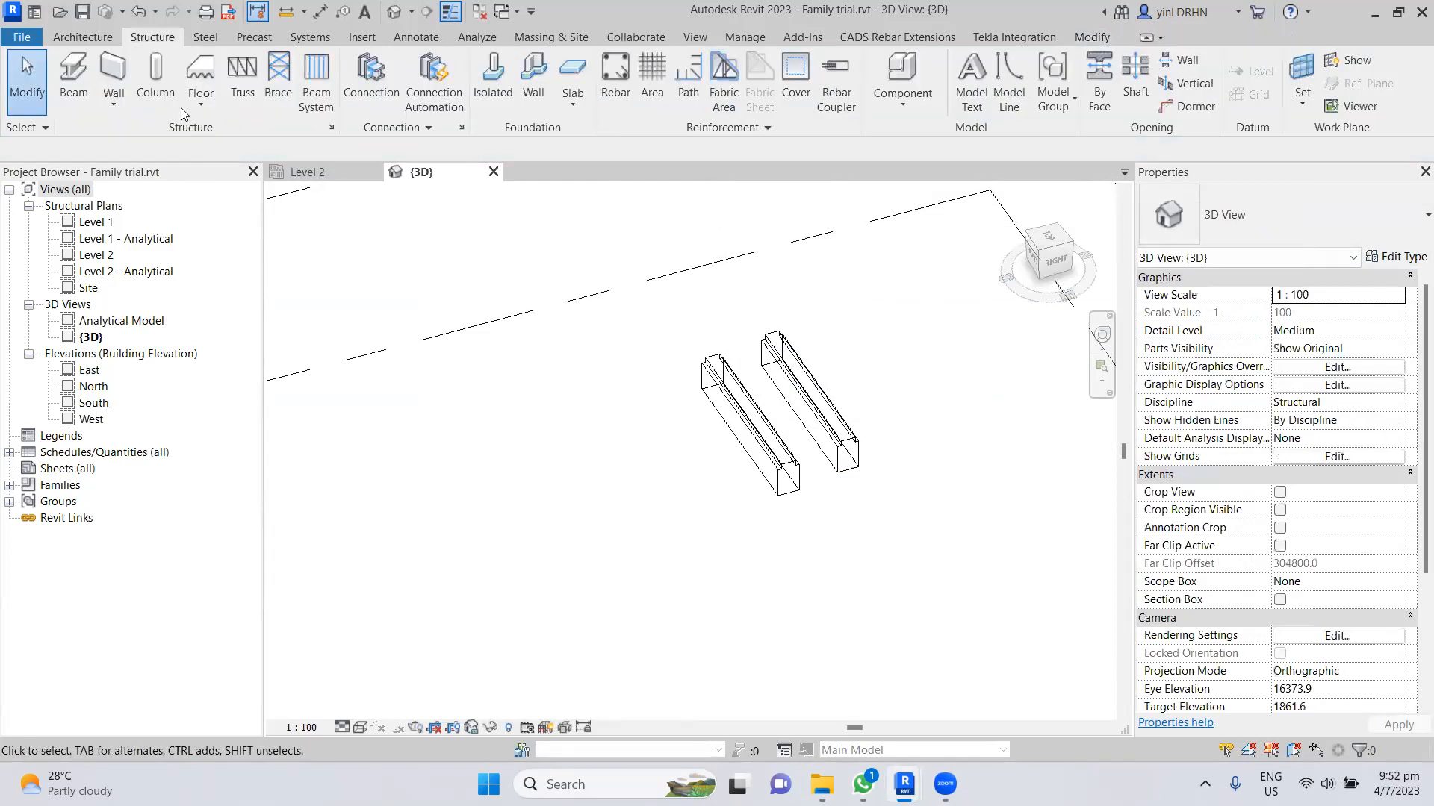
# - Check the structural floor's type properties again, close the 3D view and cancel the floor sketch
pyautogui.click(203, 71)
pyautogui.click(1387, 259)
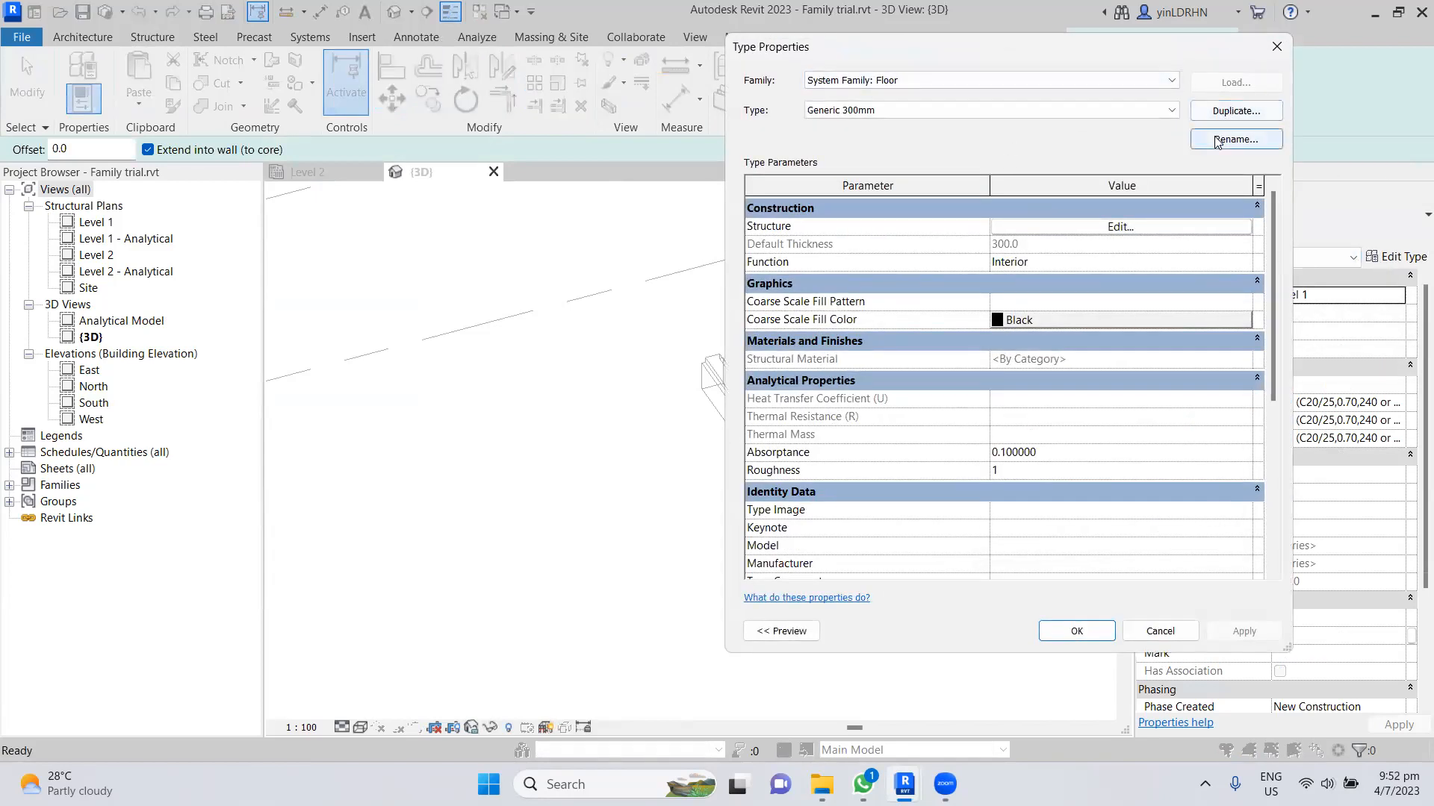
pyautogui.click(1276, 47)
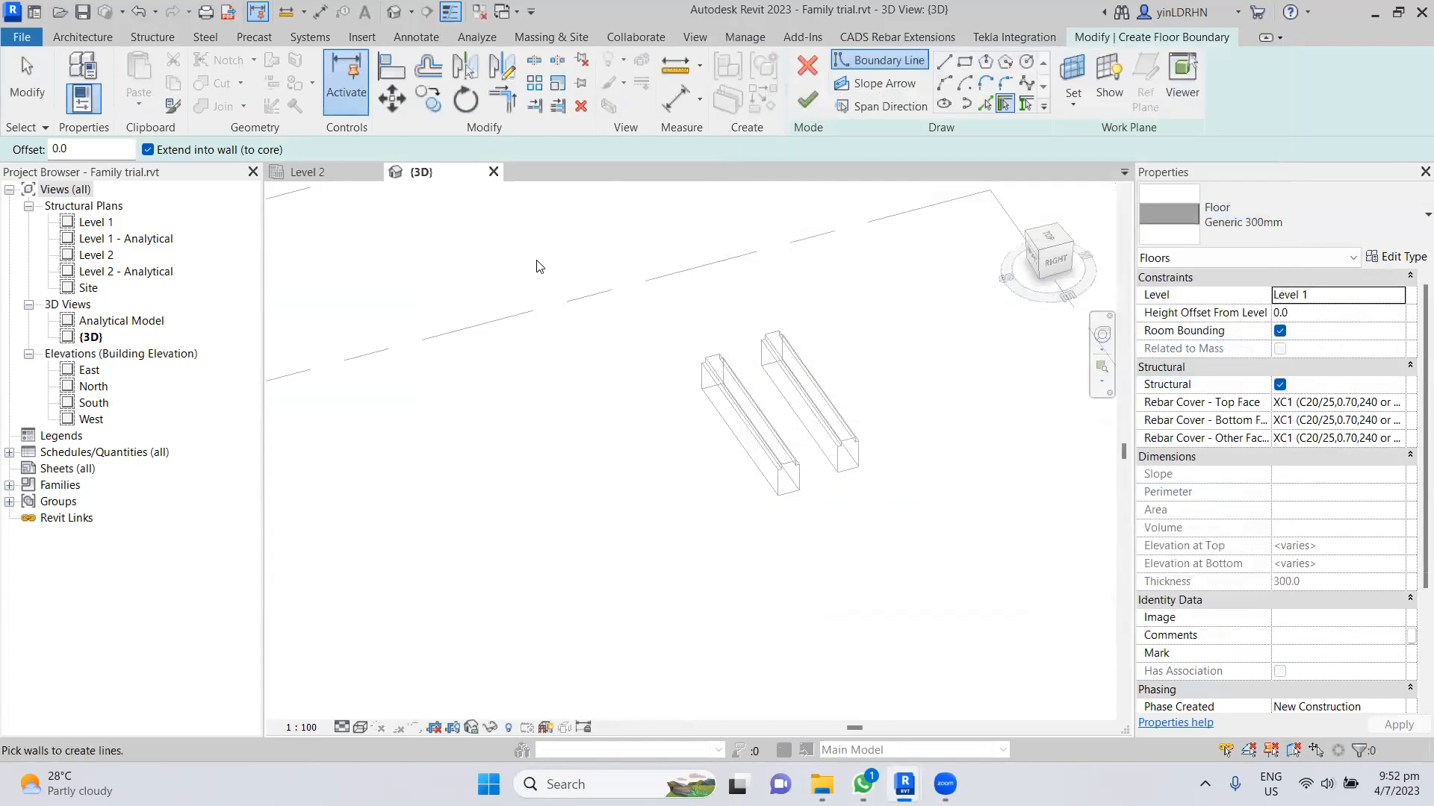
pyautogui.press('Escape')
pyautogui.click(153, 38)
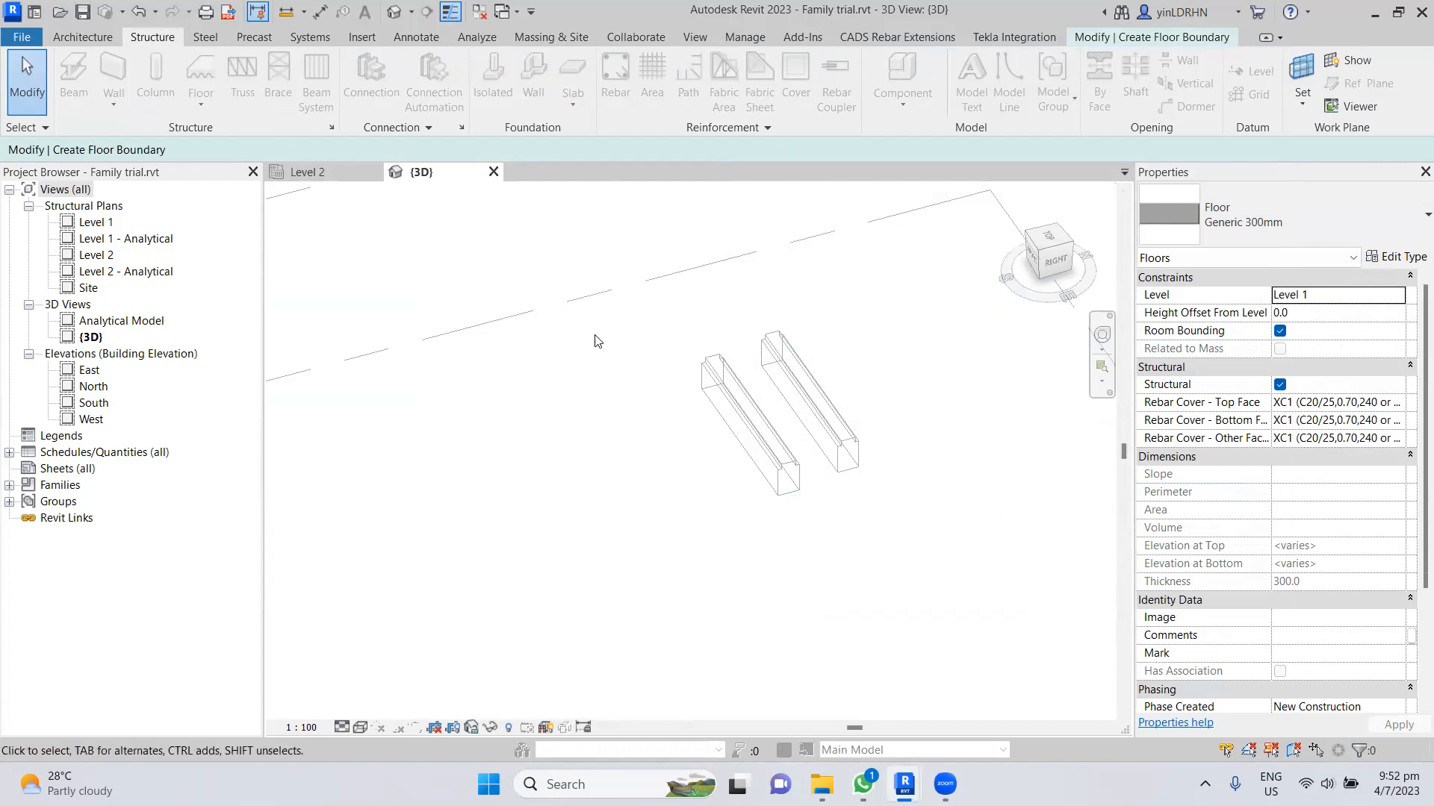
pyautogui.click(1399, 257)
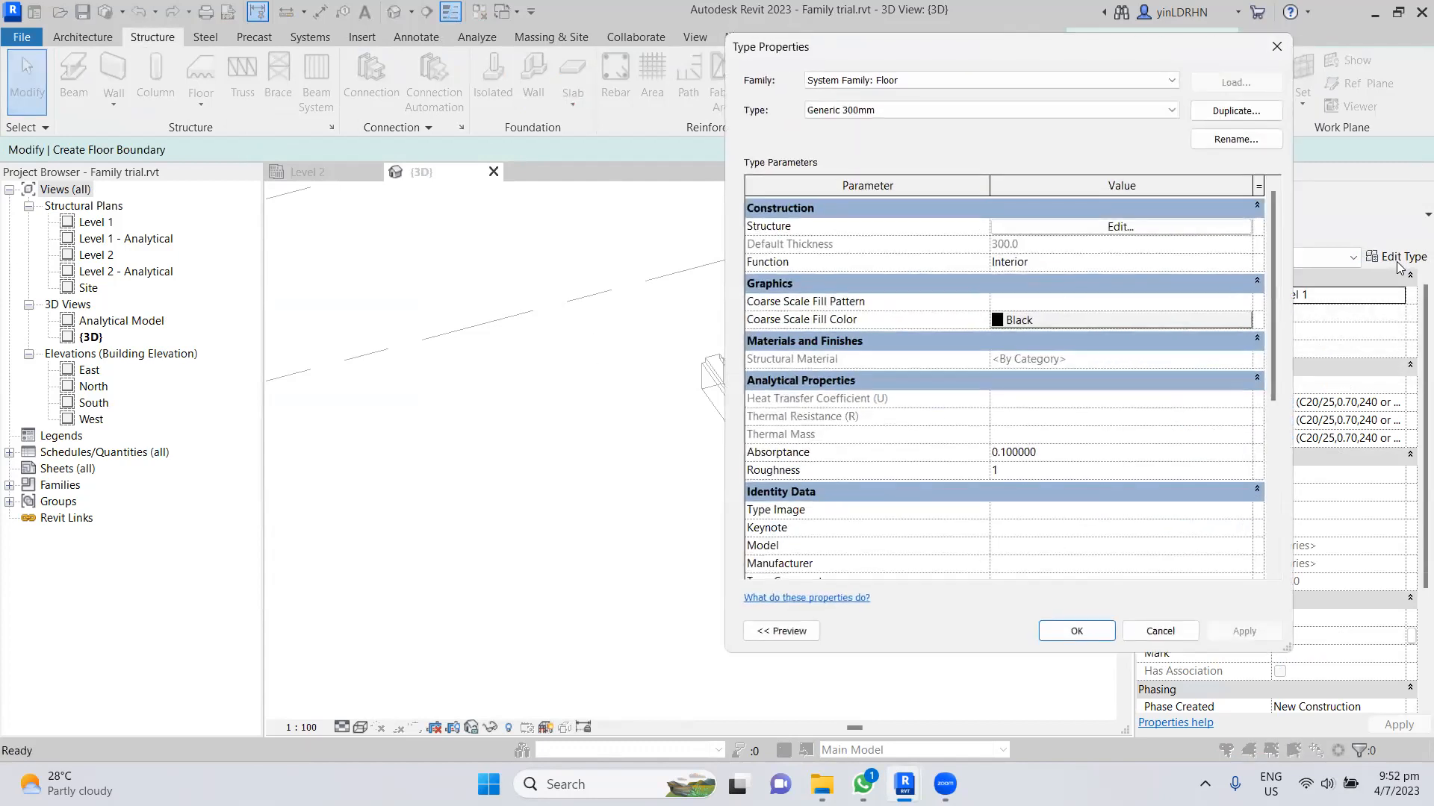
pyautogui.click(1167, 633)
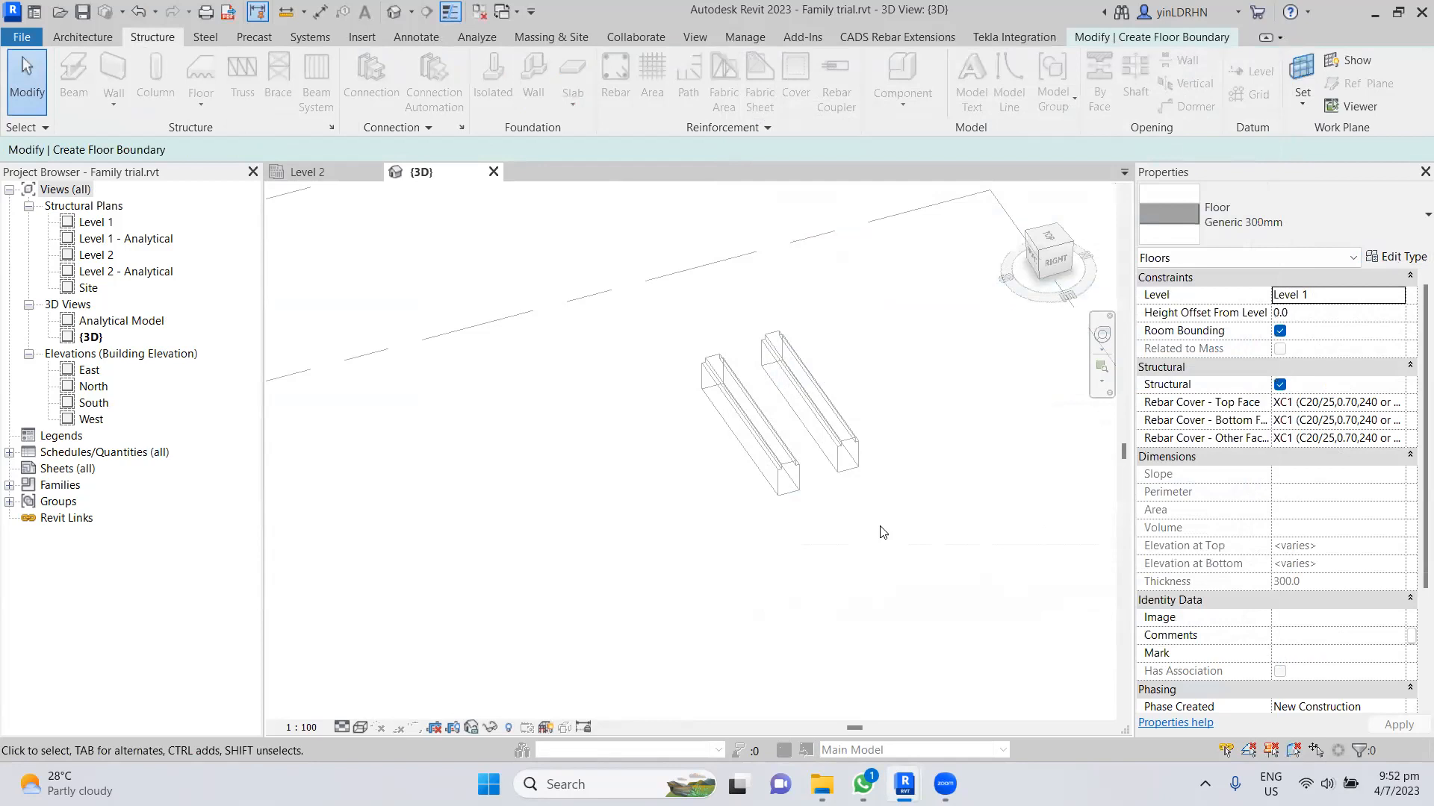
pyautogui.scroll(-4, 873, 531)
pyautogui.scroll(4, 867, 528)
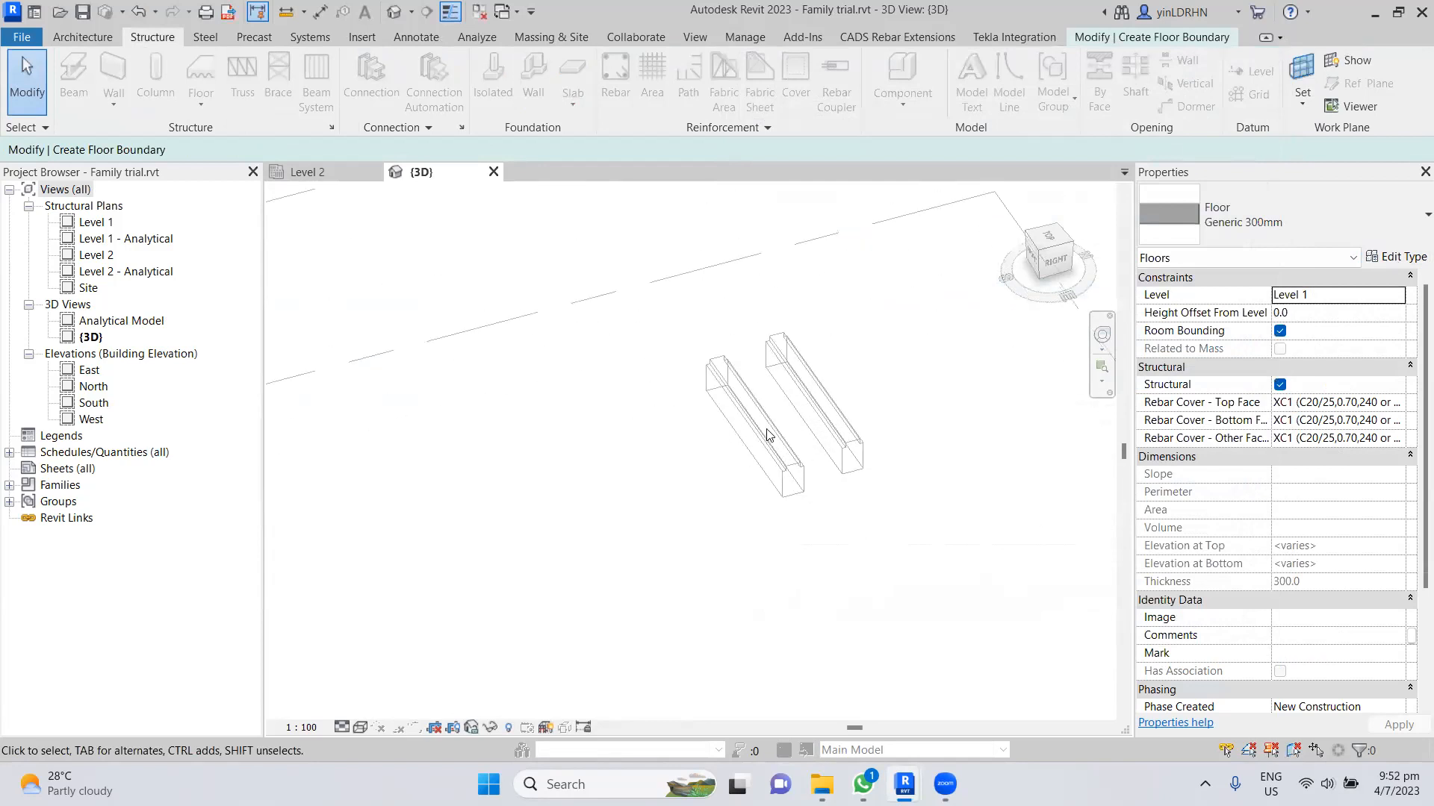
pyautogui.click(494, 171)
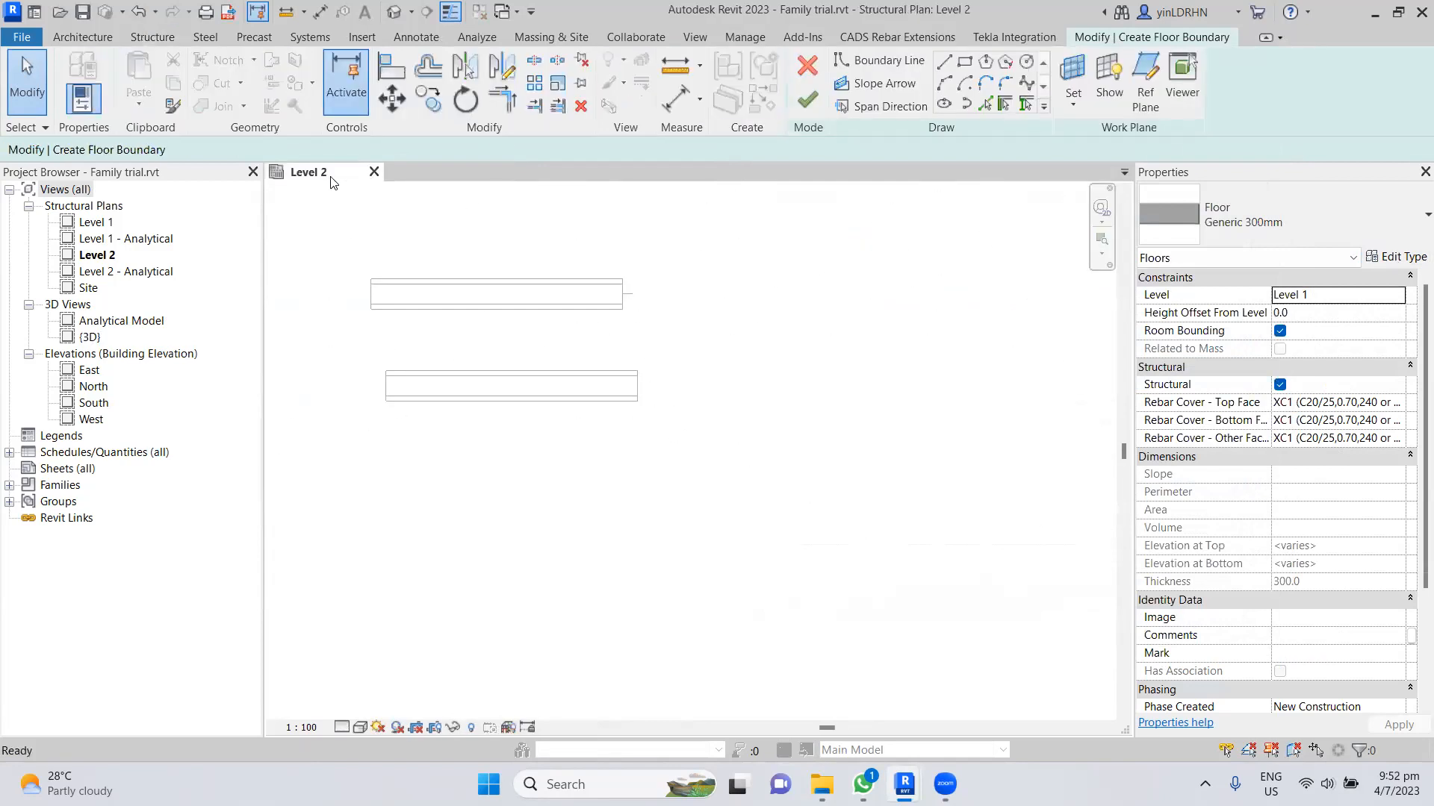
pyautogui.click(807, 66)
# - Check the floor types and type properties offered for an architectural floor on Level 2, and cancel the sketch
pyautogui.click(184, 111)
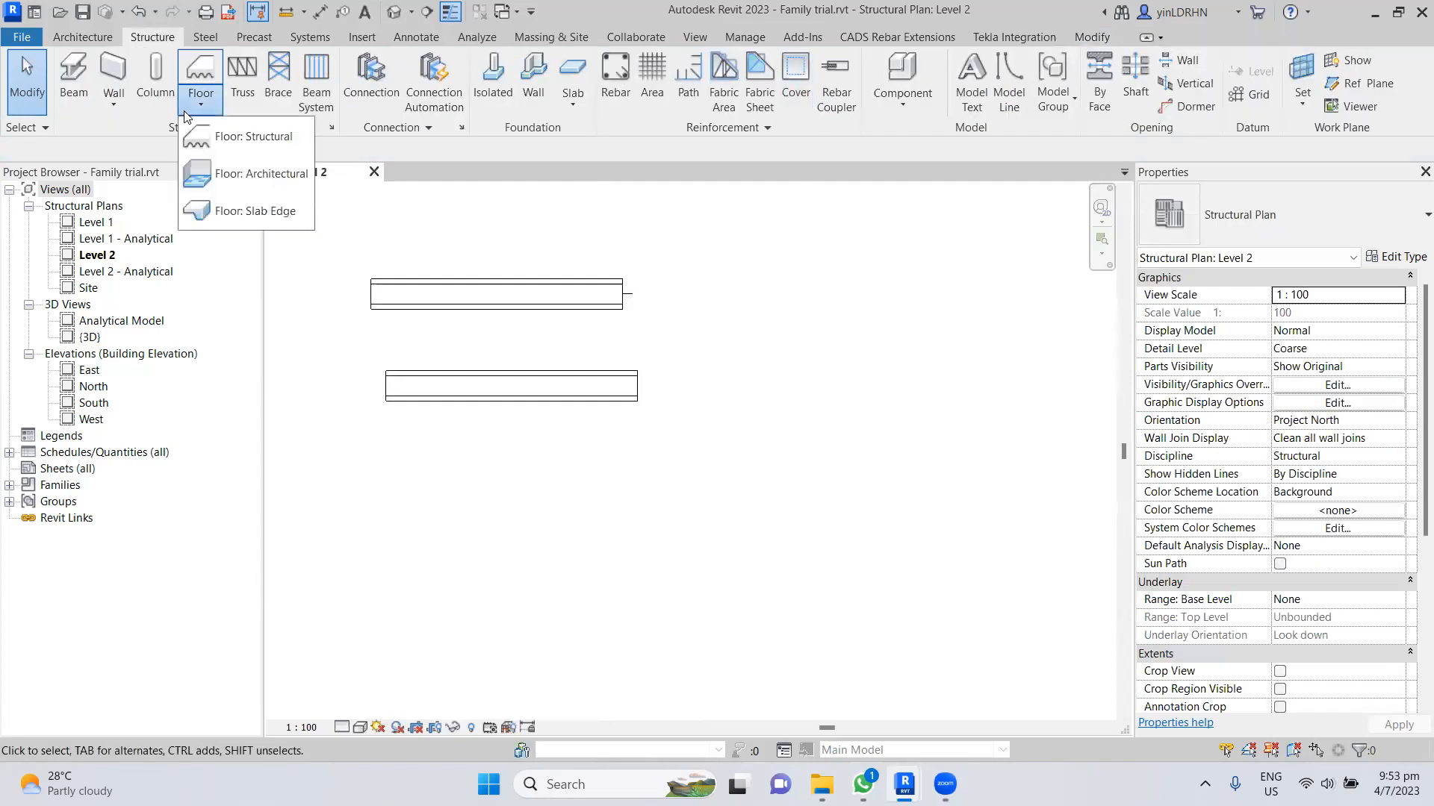
pyautogui.click(212, 176)
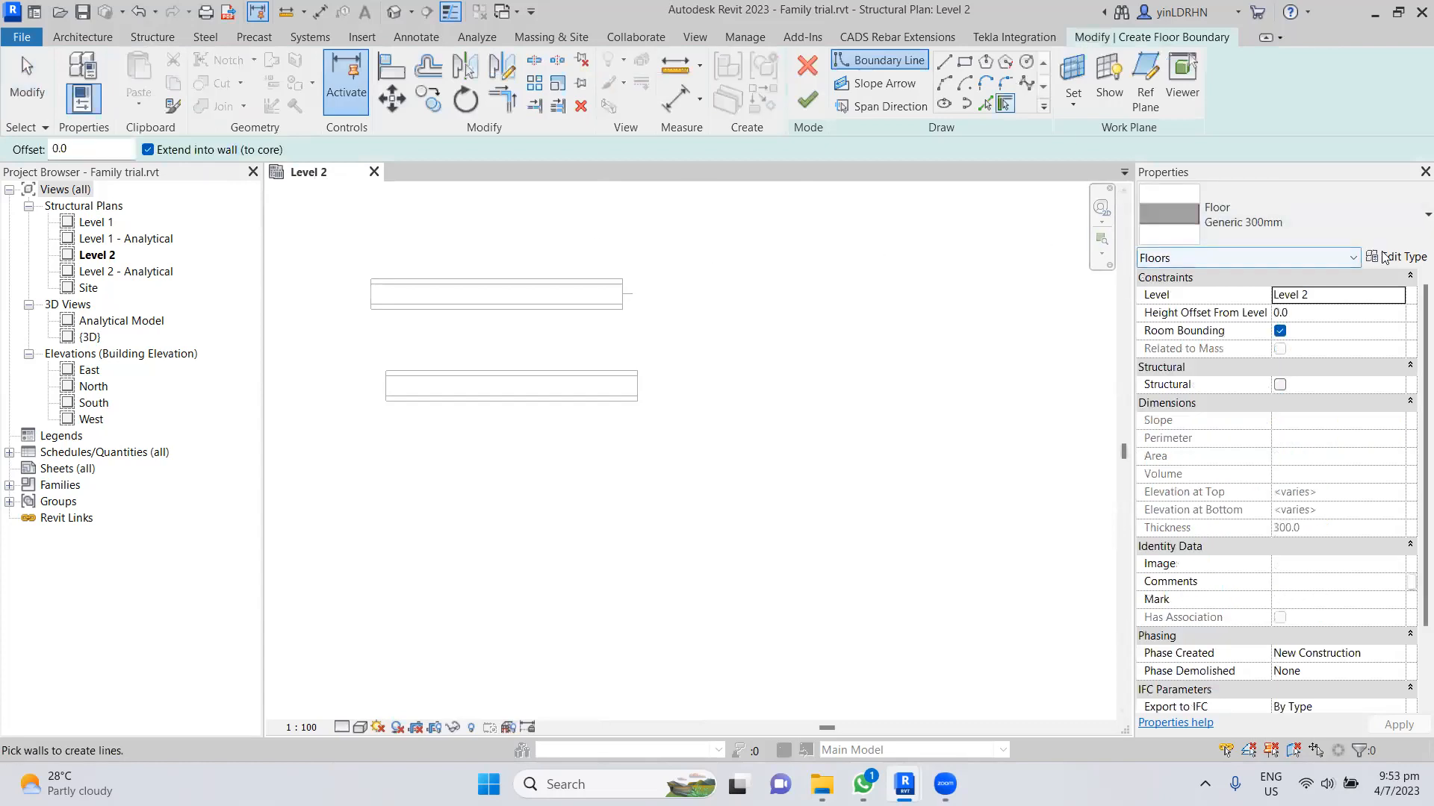
pyautogui.click(1275, 232)
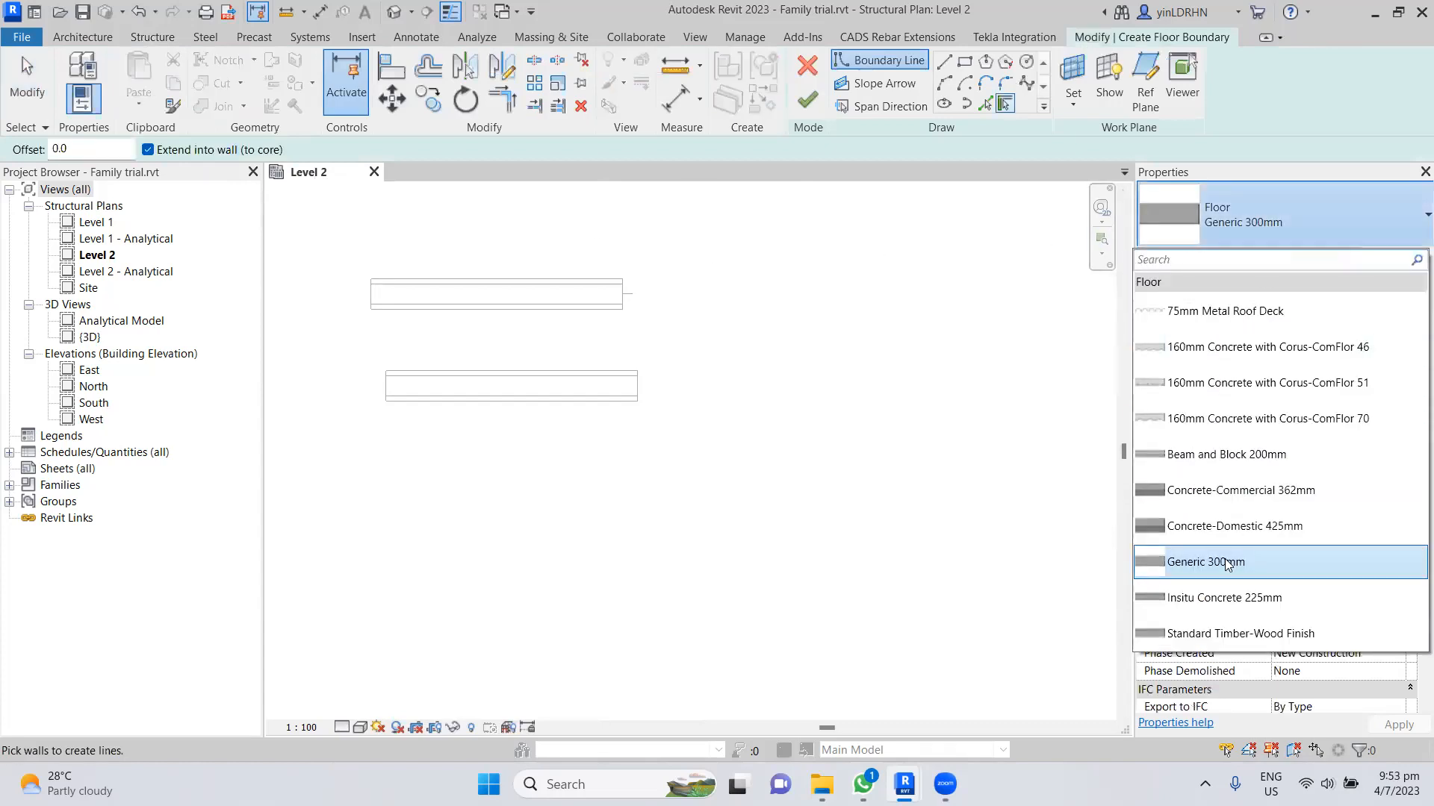
pyautogui.click(928, 454)
pyautogui.click(1390, 259)
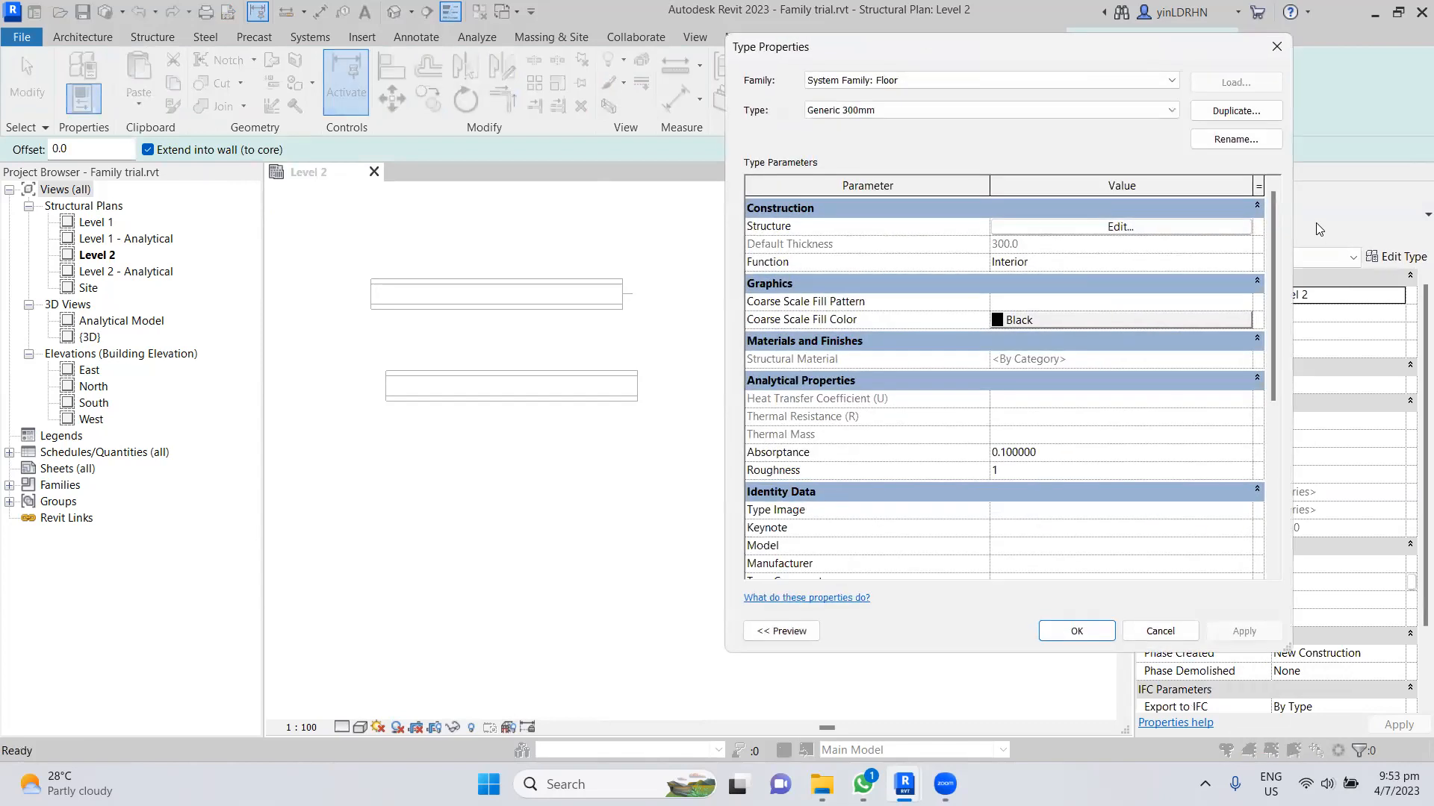
pyautogui.click(1277, 49)
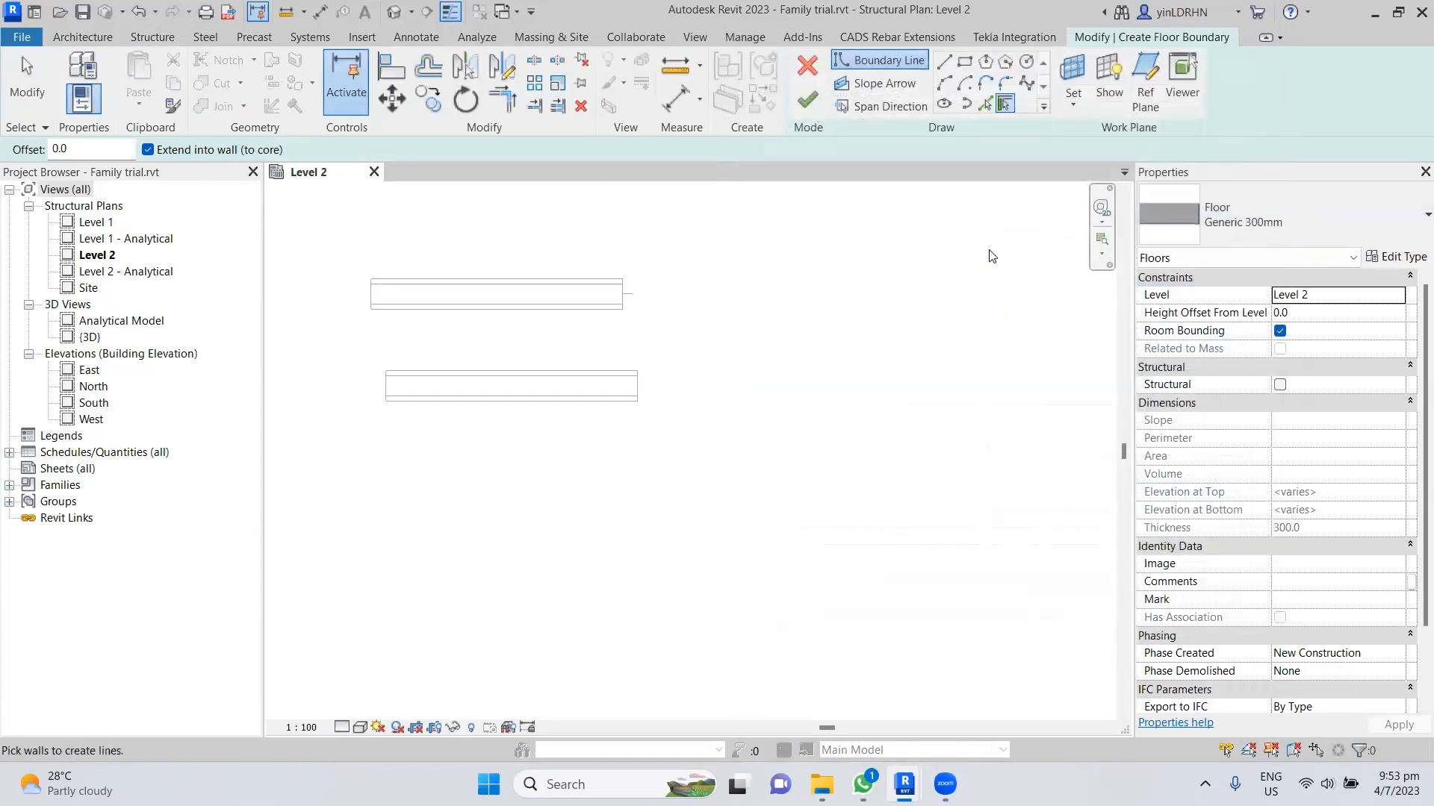
pyautogui.press('Escape')
pyautogui.click(807, 67)
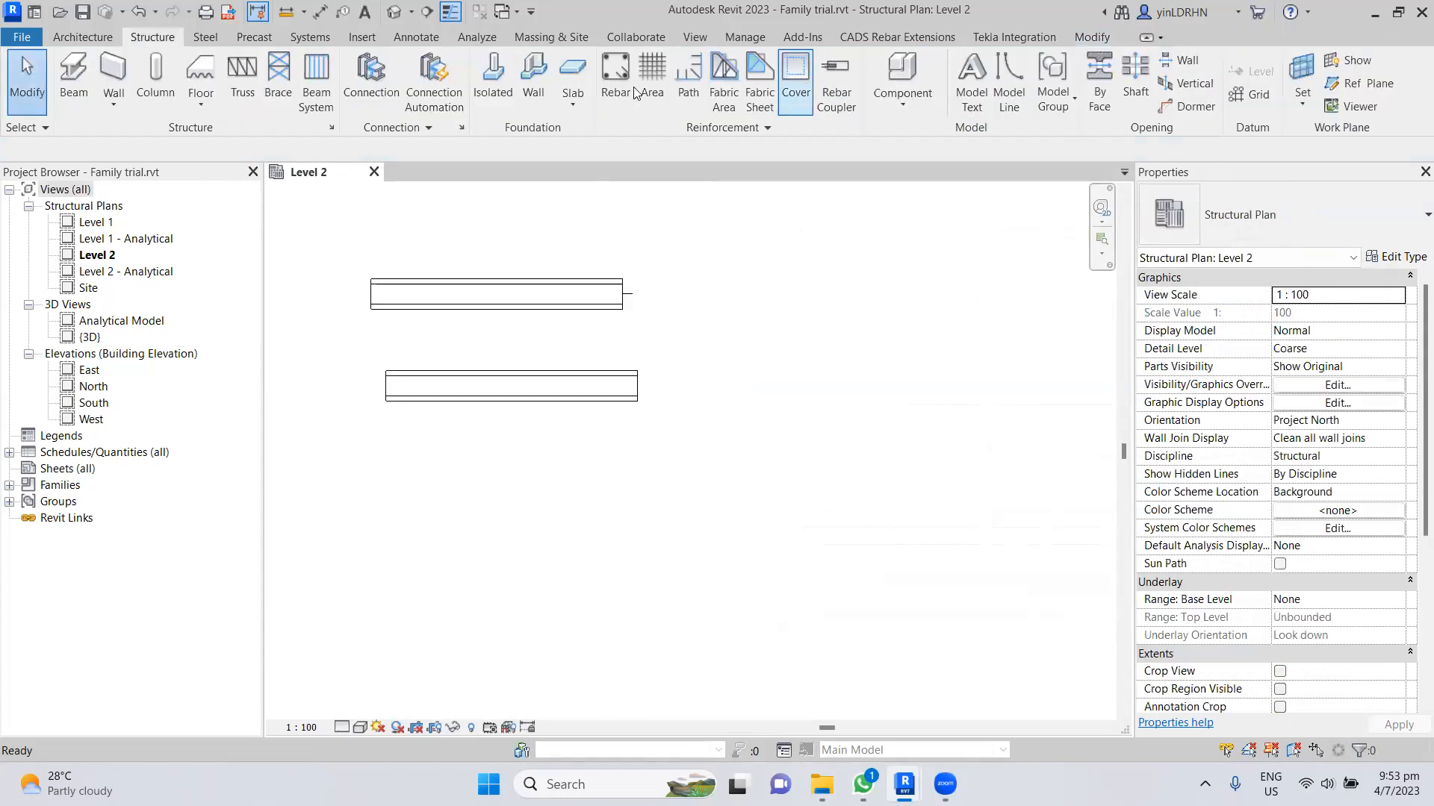
# - Load the Concrete Floor HCS.rfa family from the Concrete Family folder into the project
pyautogui.click(360, 39)
pyautogui.click(737, 82)
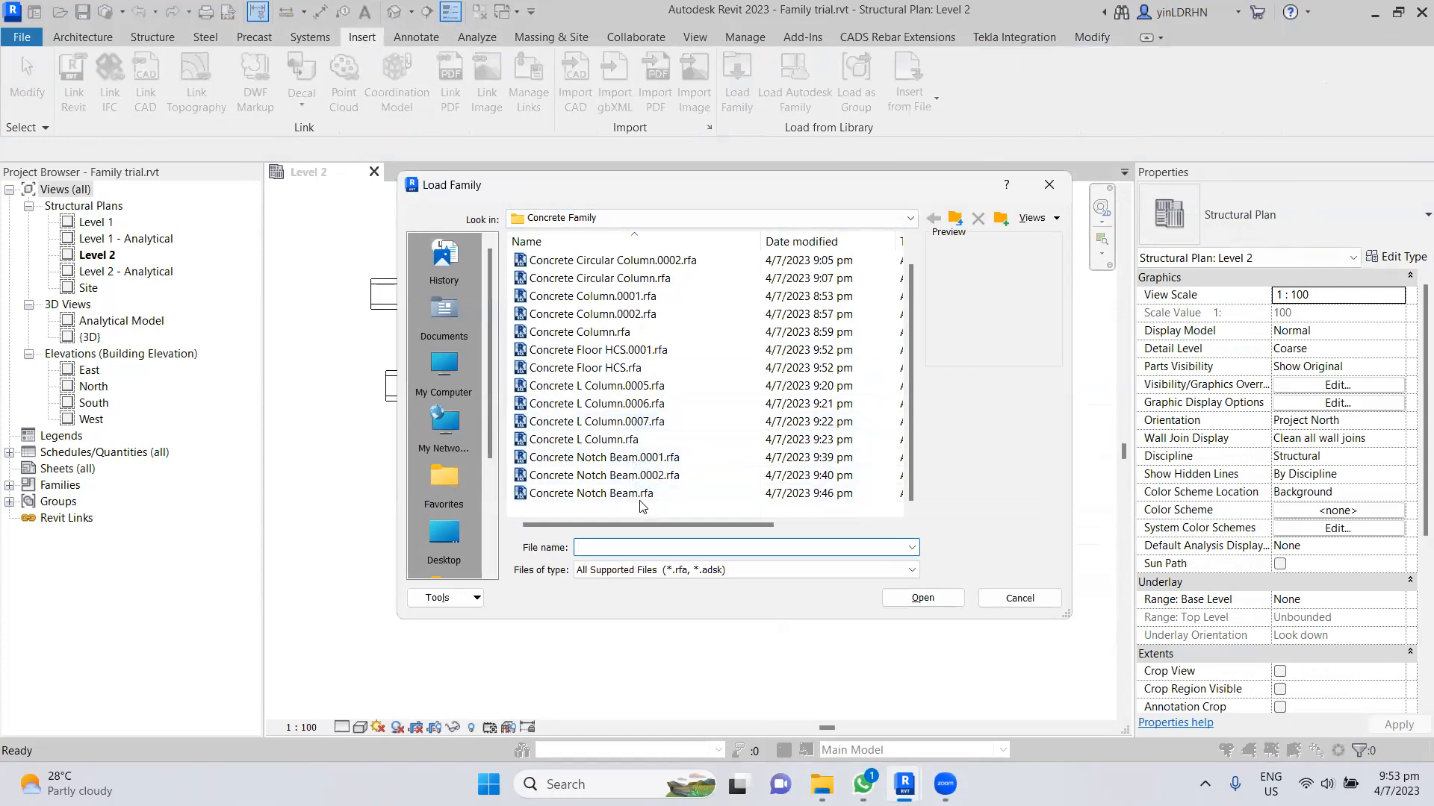
pyautogui.scroll(1, 640, 504)
pyautogui.scroll(-1, 640, 499)
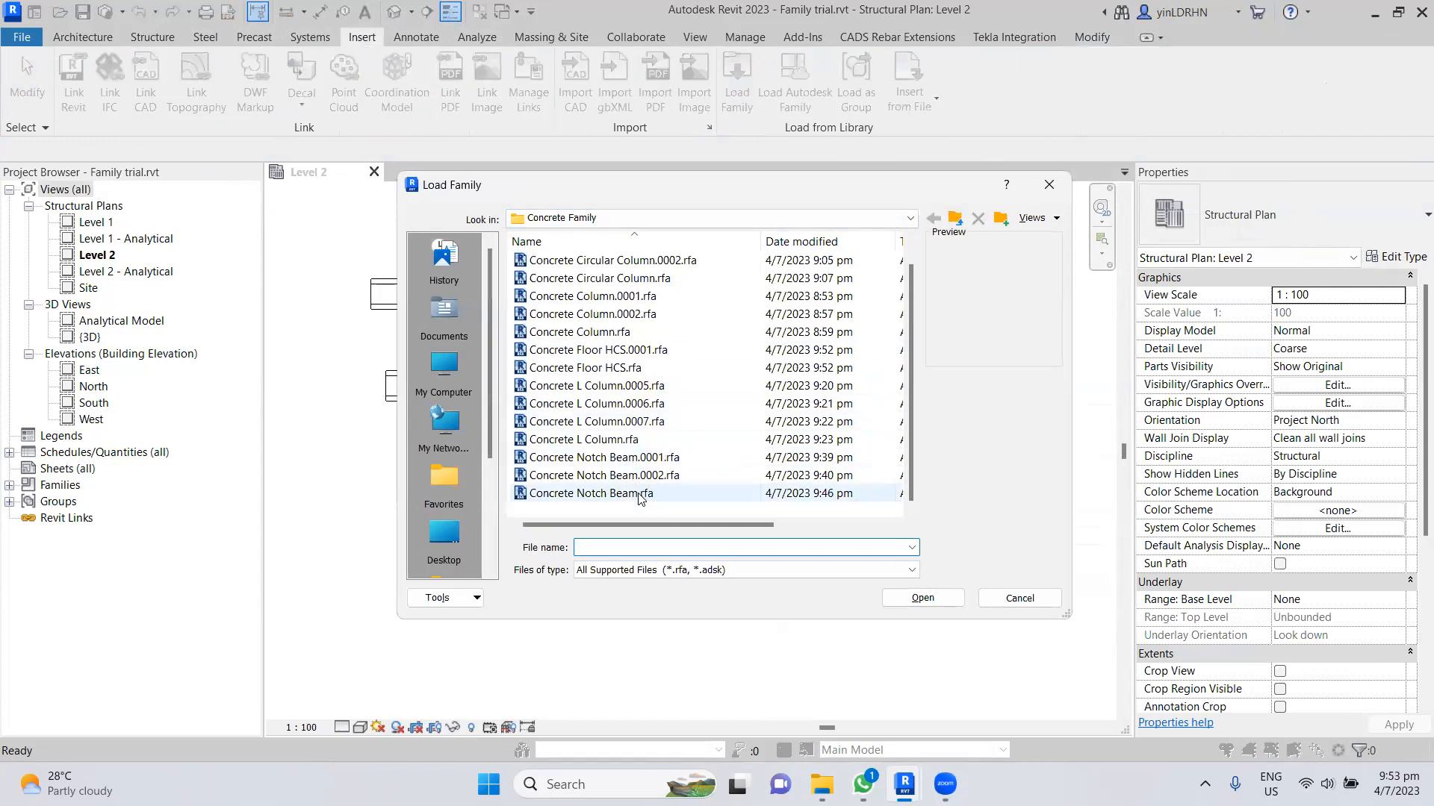
pyautogui.click(643, 367)
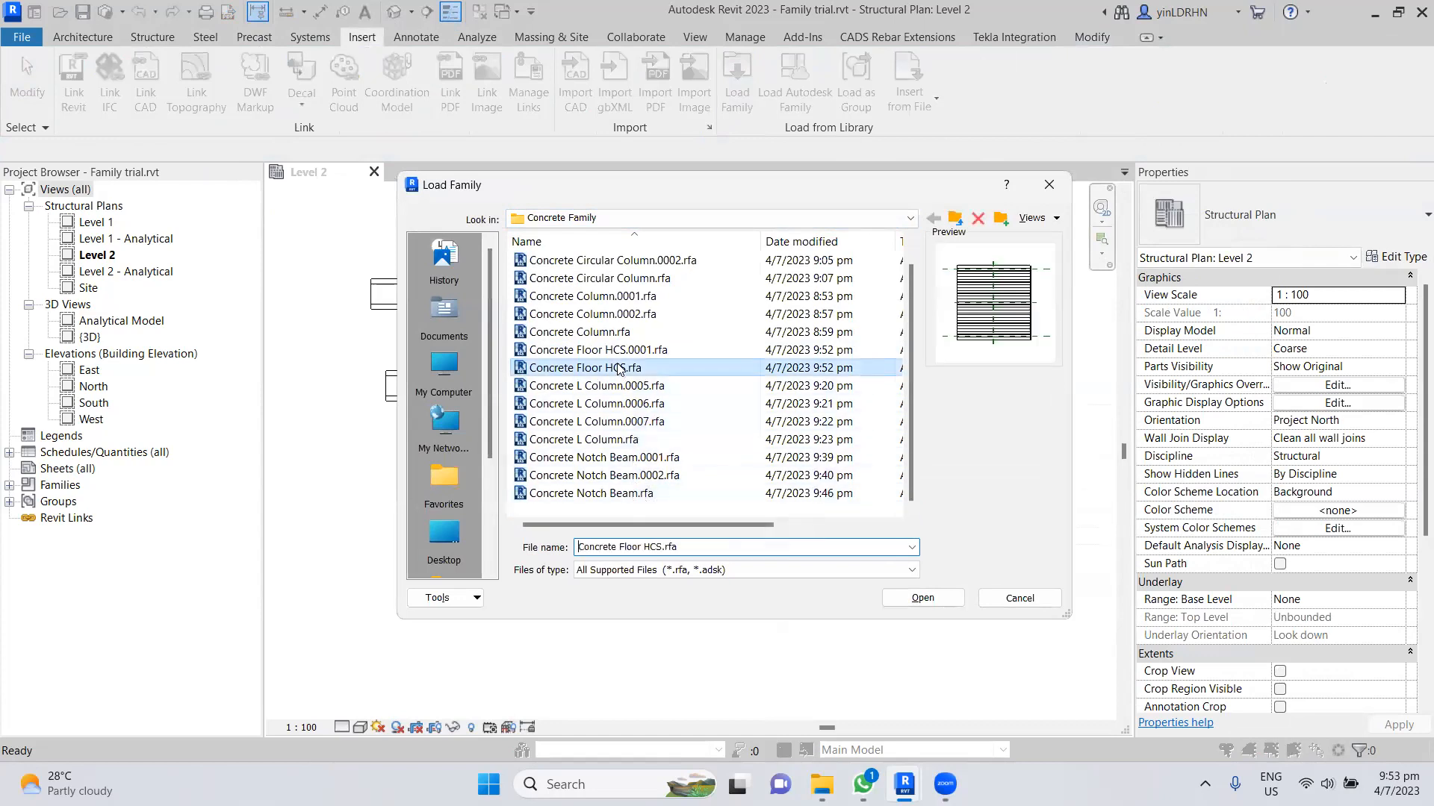
pyautogui.click(906, 598)
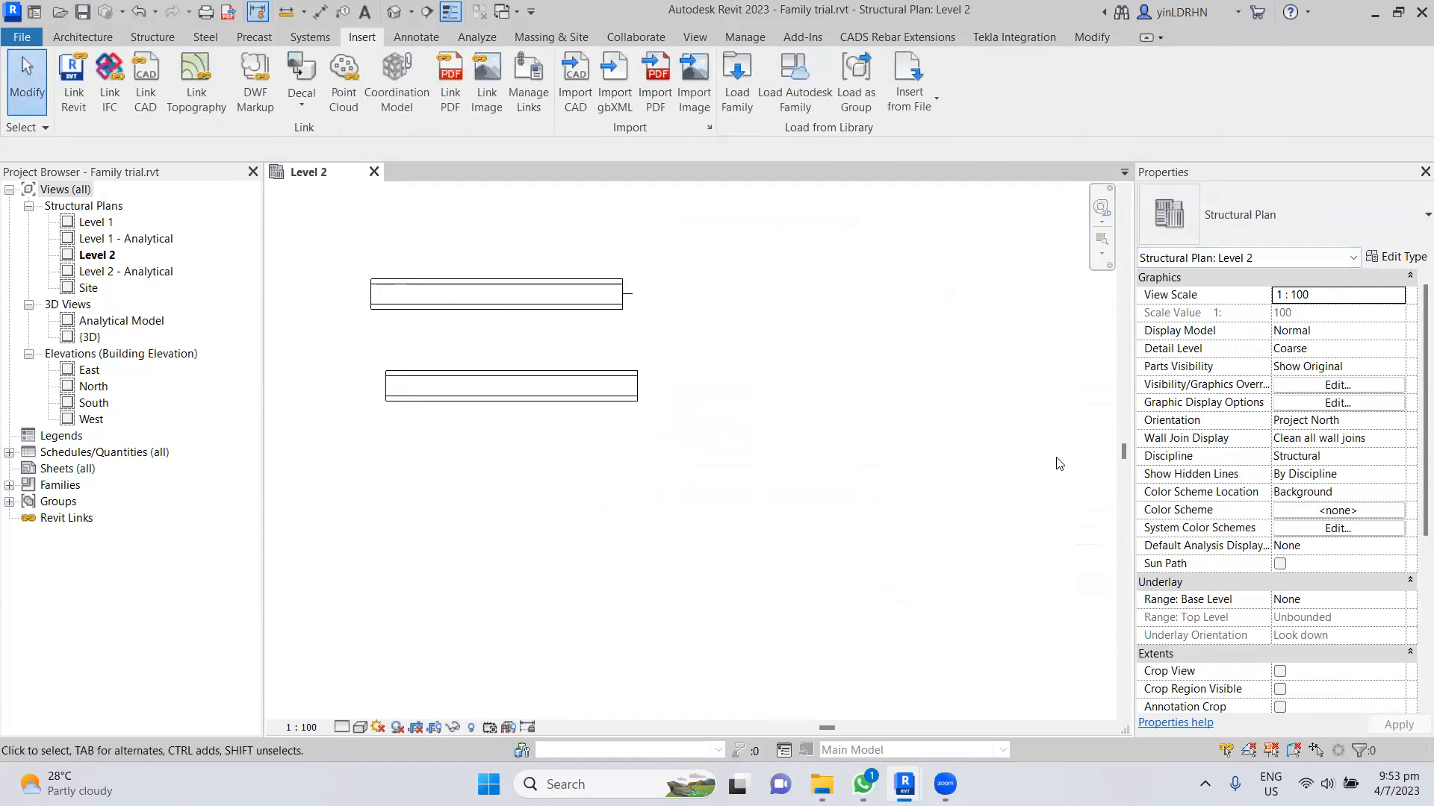
# - Look for the loaded Concrete Floor HCS family among the project's Floors and Generic Models families, and expand its types
pyautogui.click(9, 485)
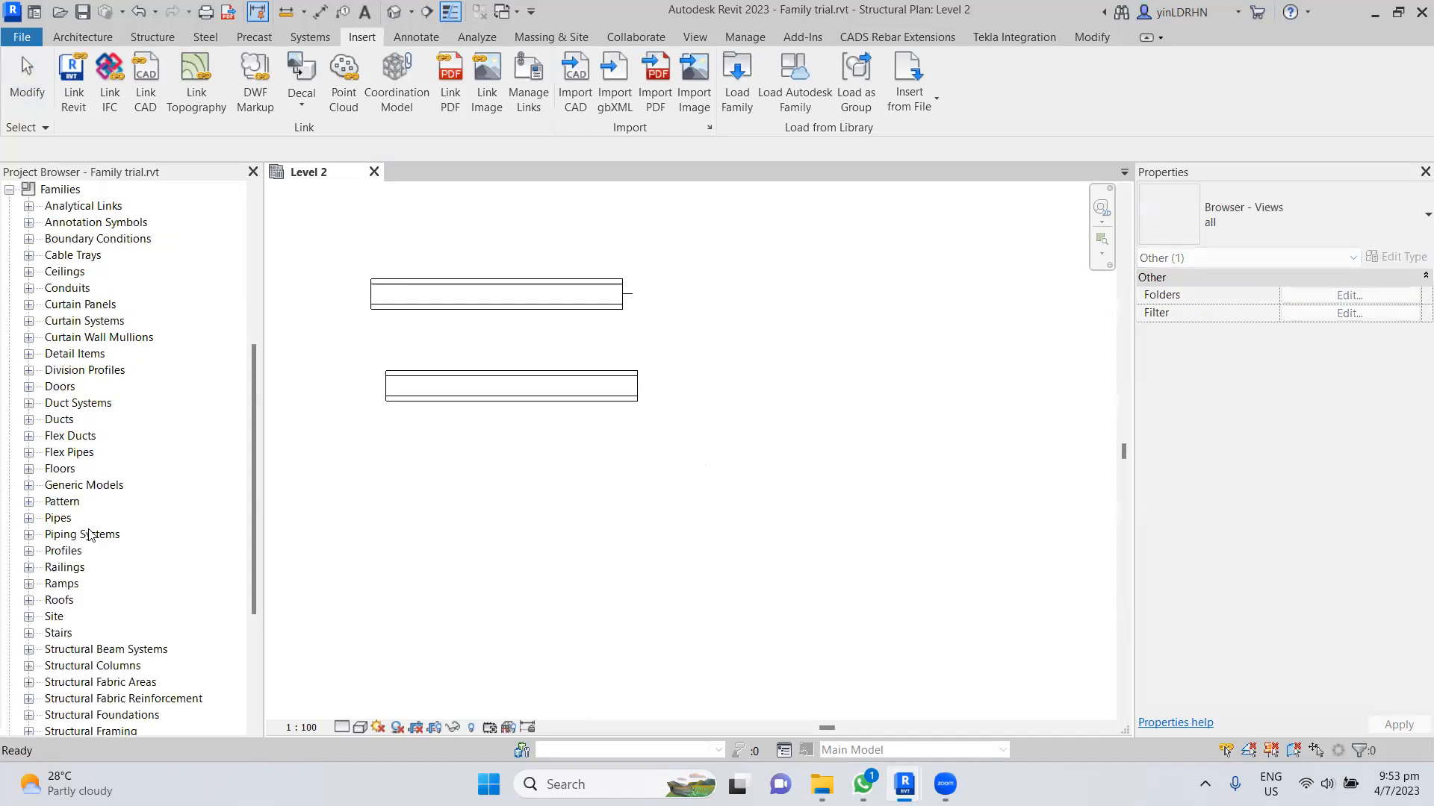
pyautogui.click(28, 469)
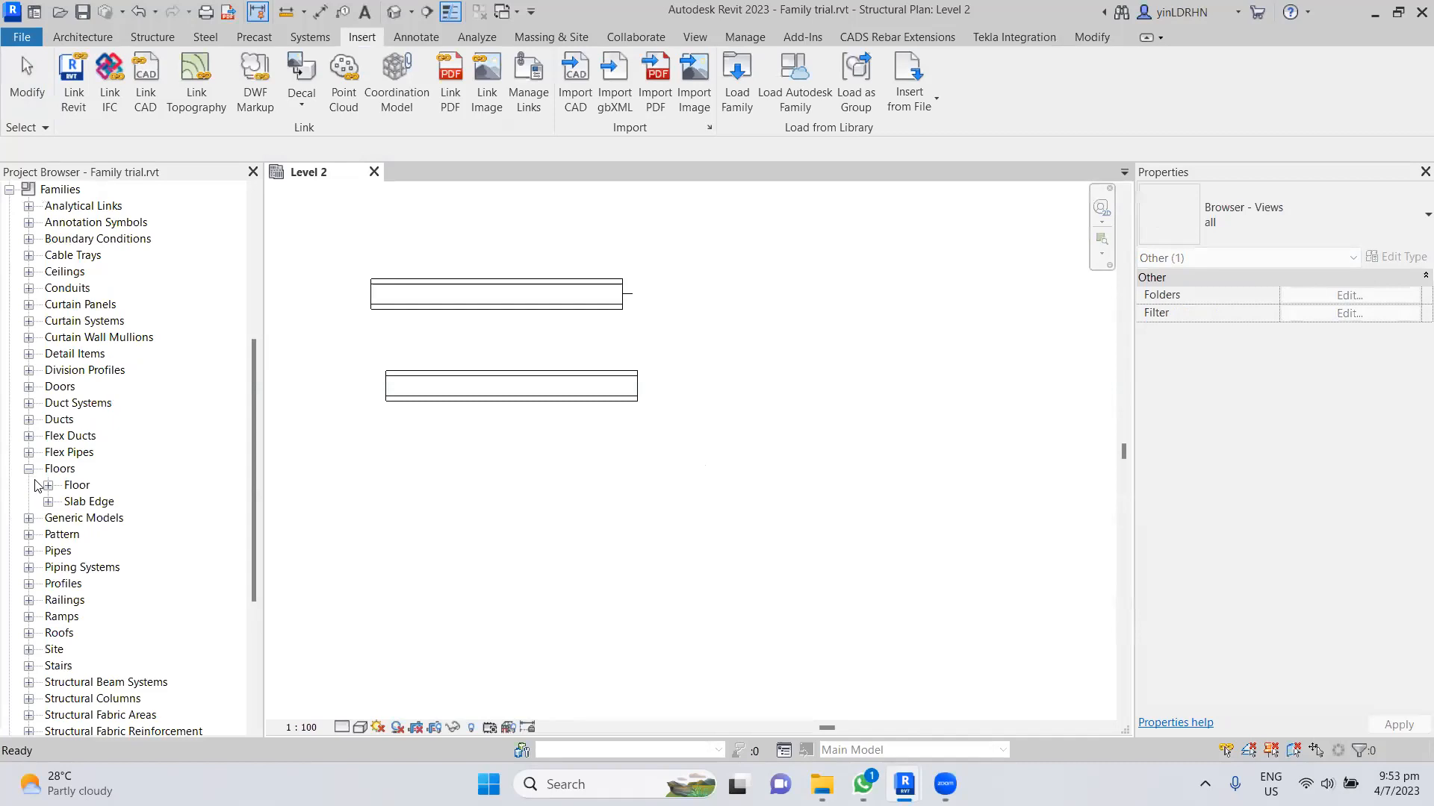
pyautogui.click(48, 486)
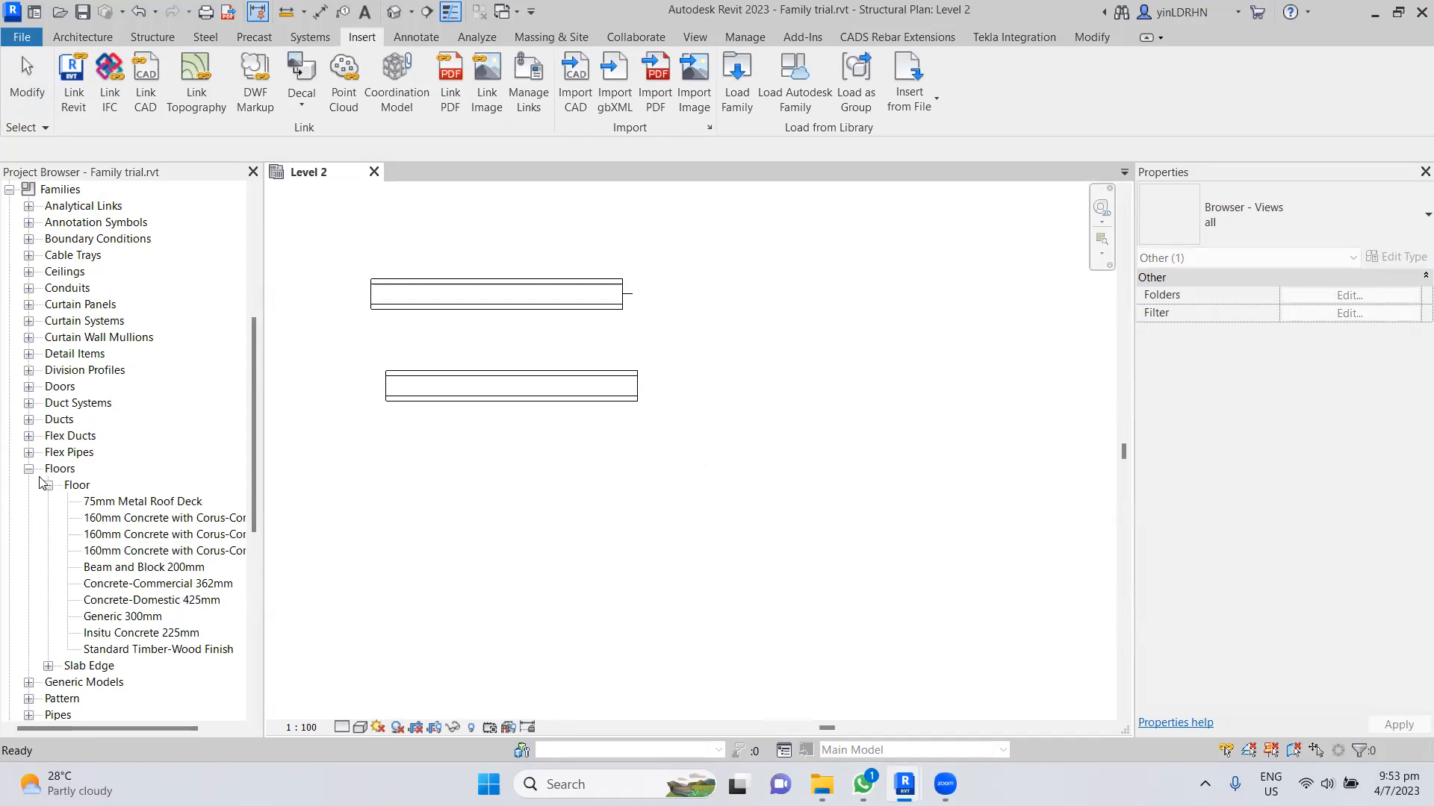
pyautogui.click(28, 469)
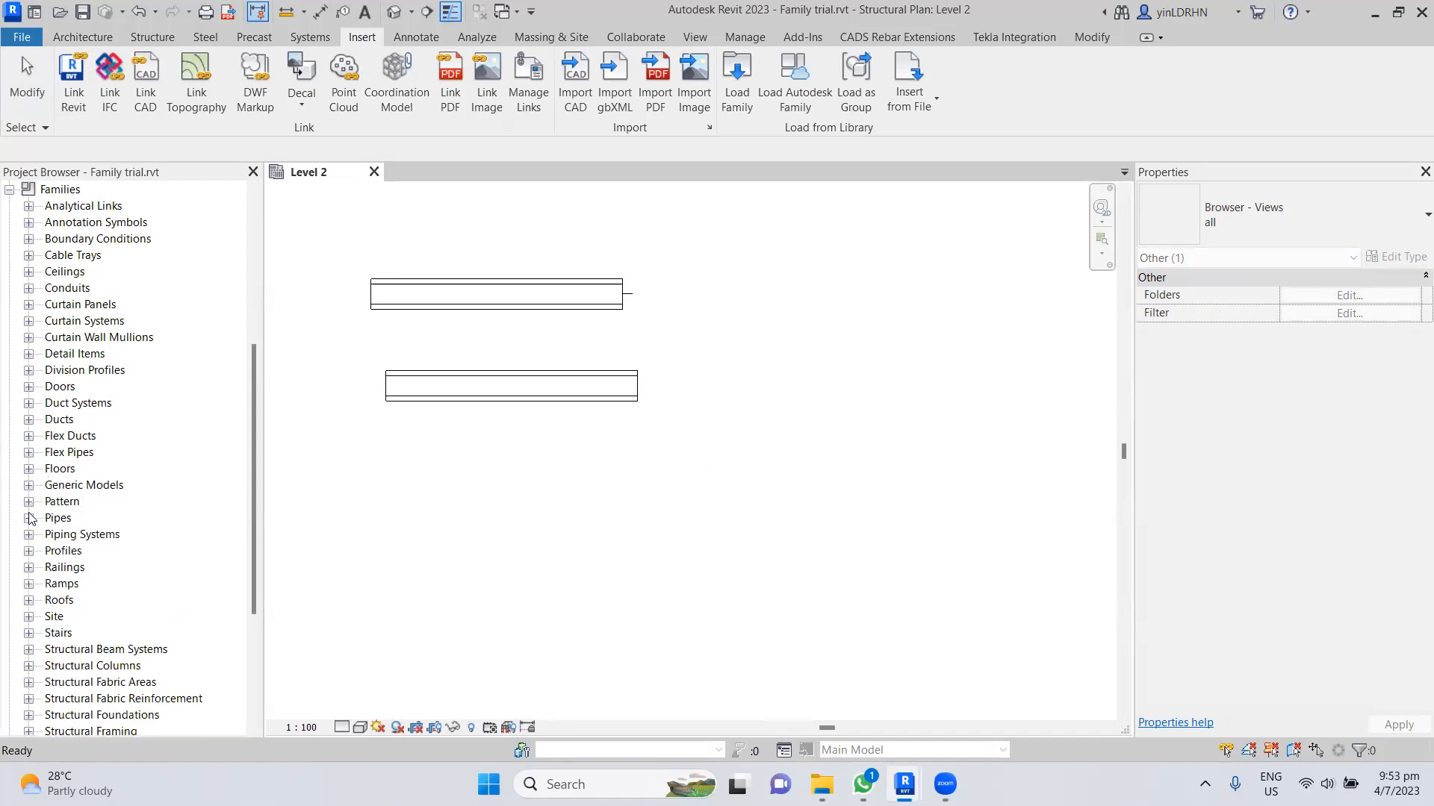
pyautogui.click(29, 487)
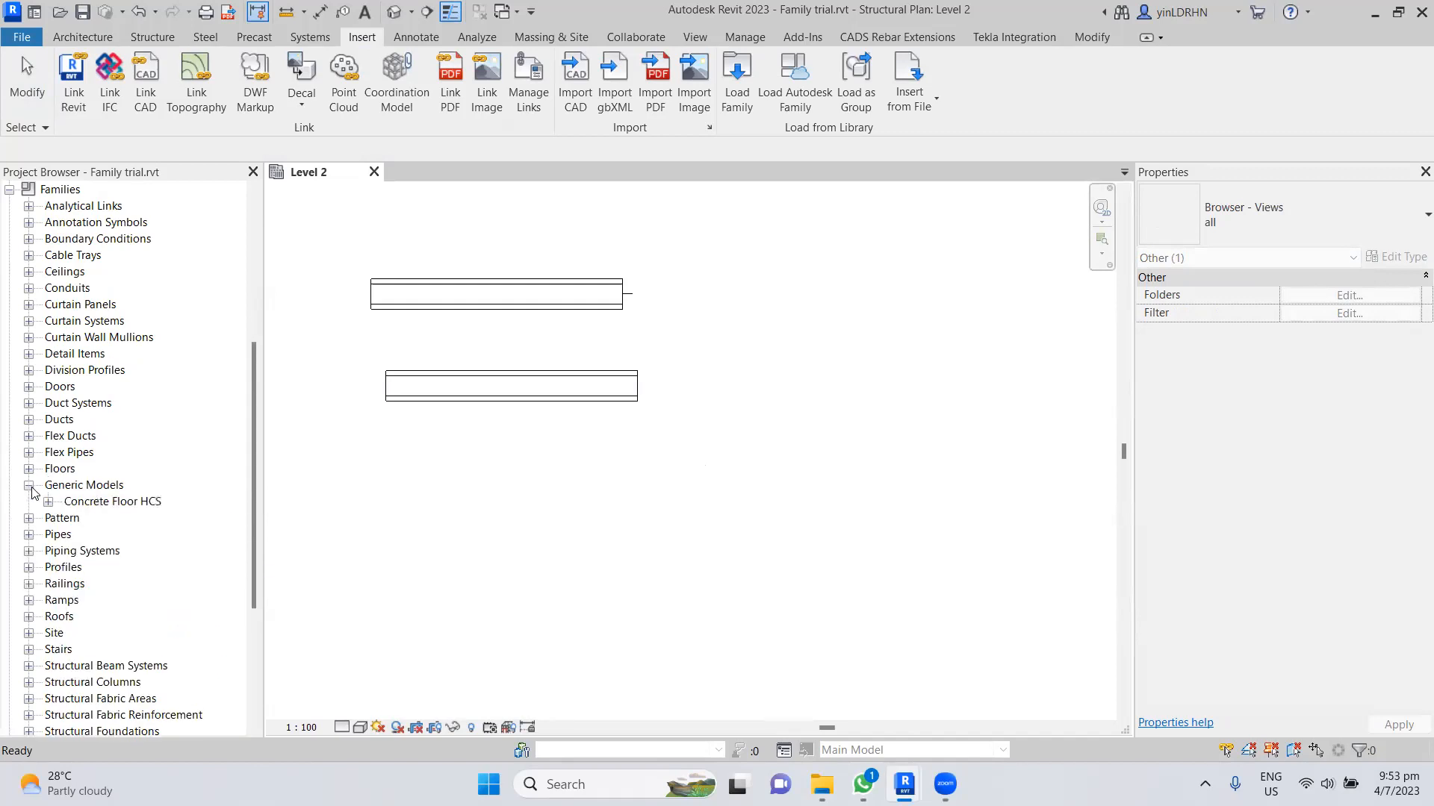
pyautogui.click(88, 503)
pyautogui.click(49, 502)
# - Start placing the Concrete Floor HCS component in the Level 2 plan and check its type properties
pyautogui.moveTo(119, 523); pyautogui.dragTo(381, 538)
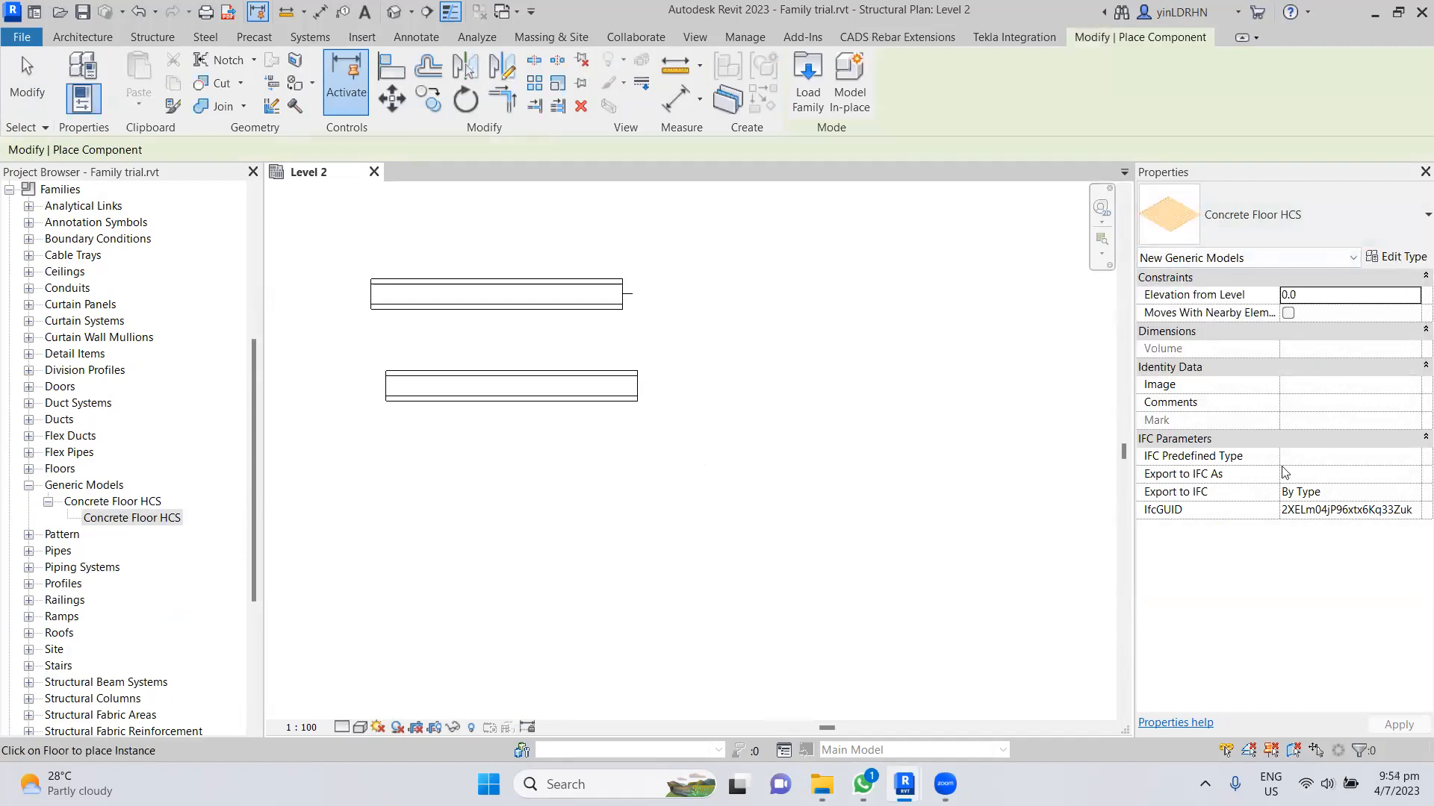
pyautogui.click(1402, 258)
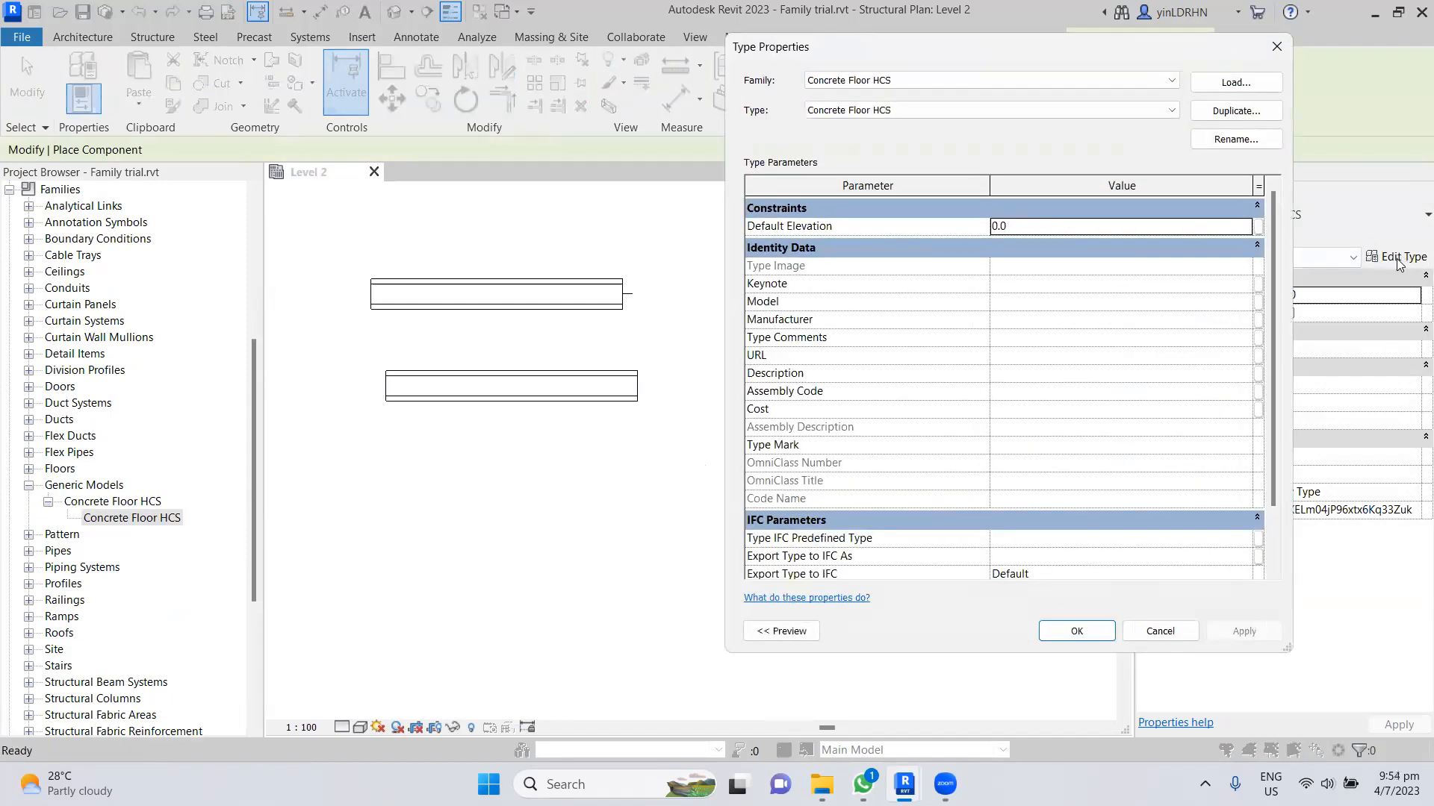
pyautogui.click(1157, 627)
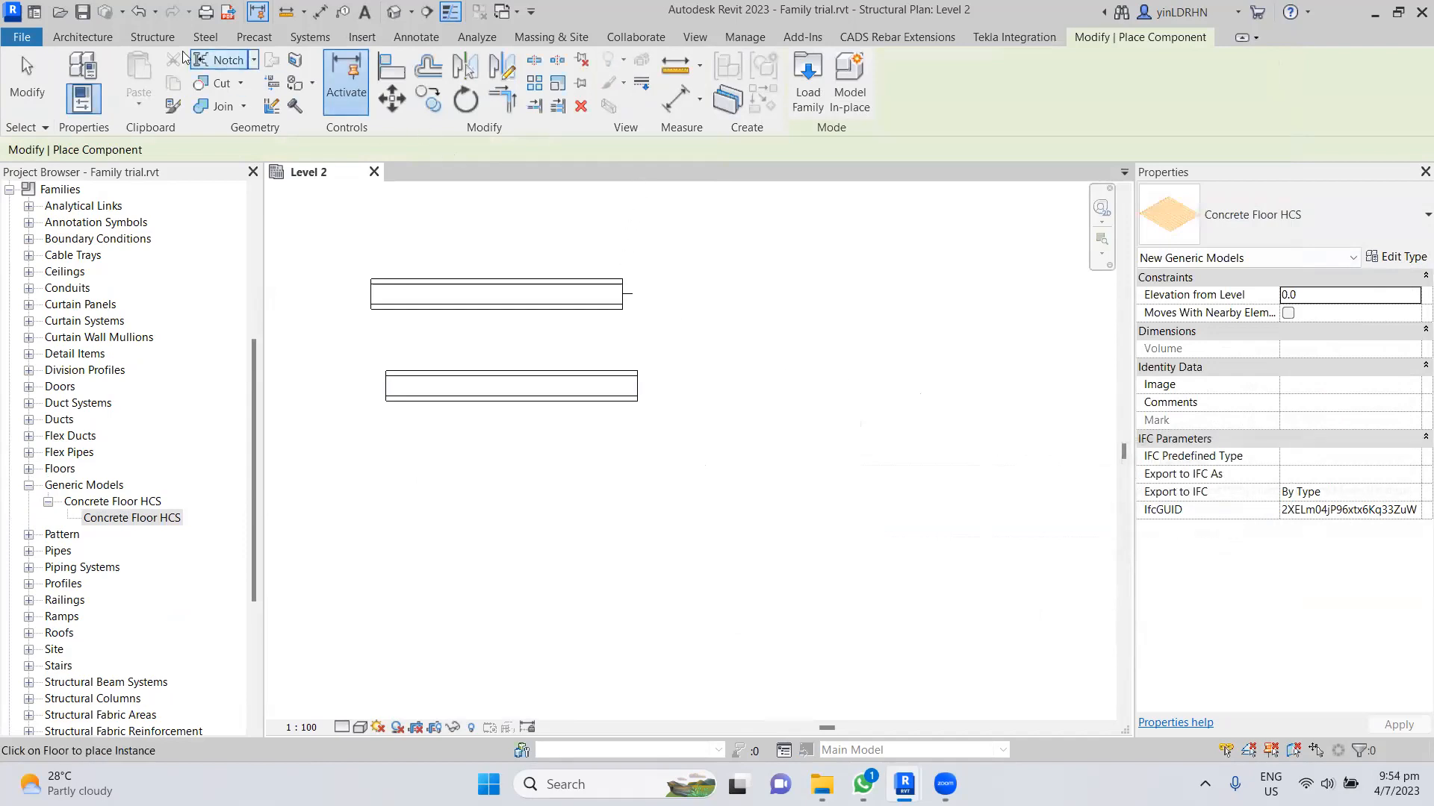
# - Start a structural floor sketch on Level 2 and look through the available floor types, keeping Generic 300mm
pyautogui.click(153, 36)
pyautogui.click(198, 84)
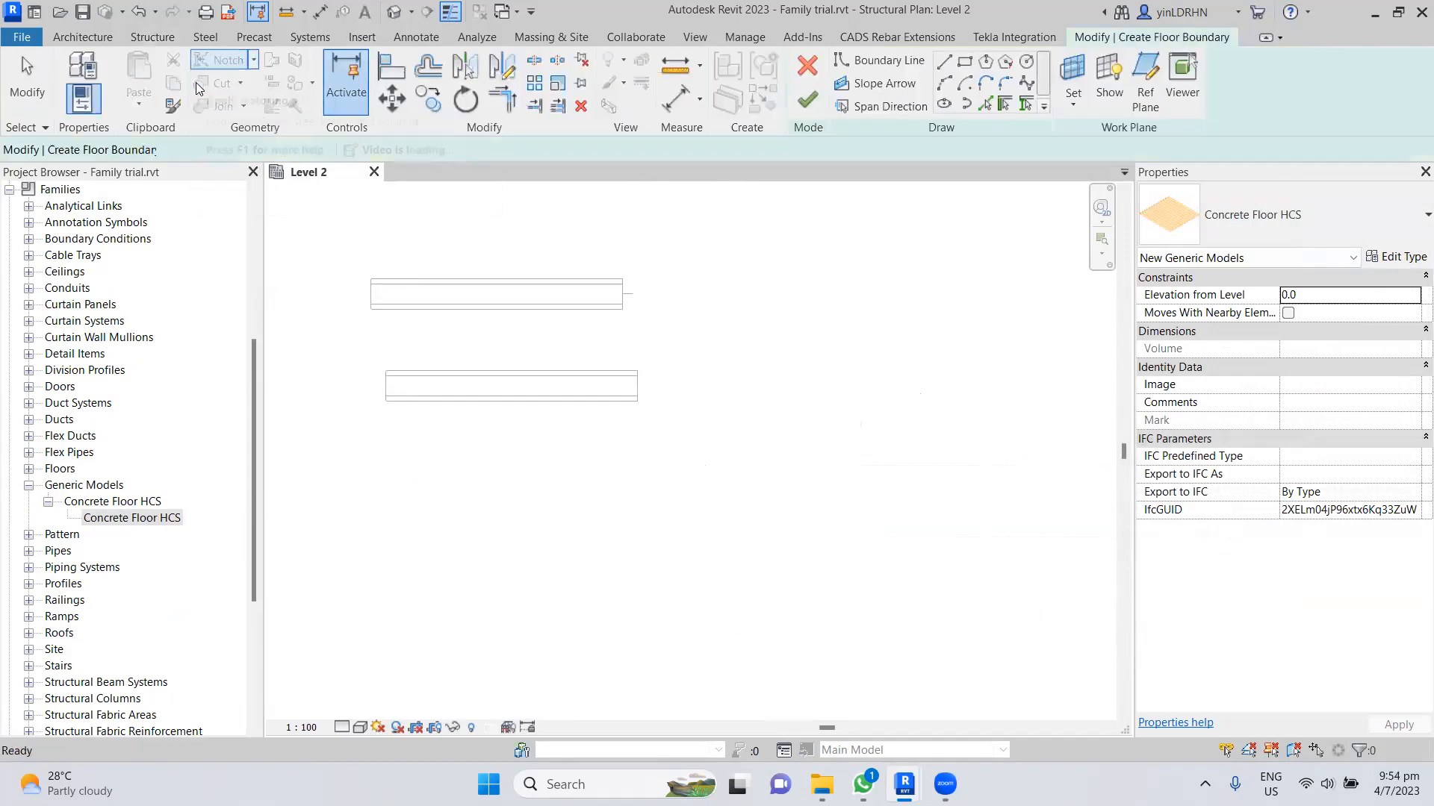
pyautogui.click(1408, 226)
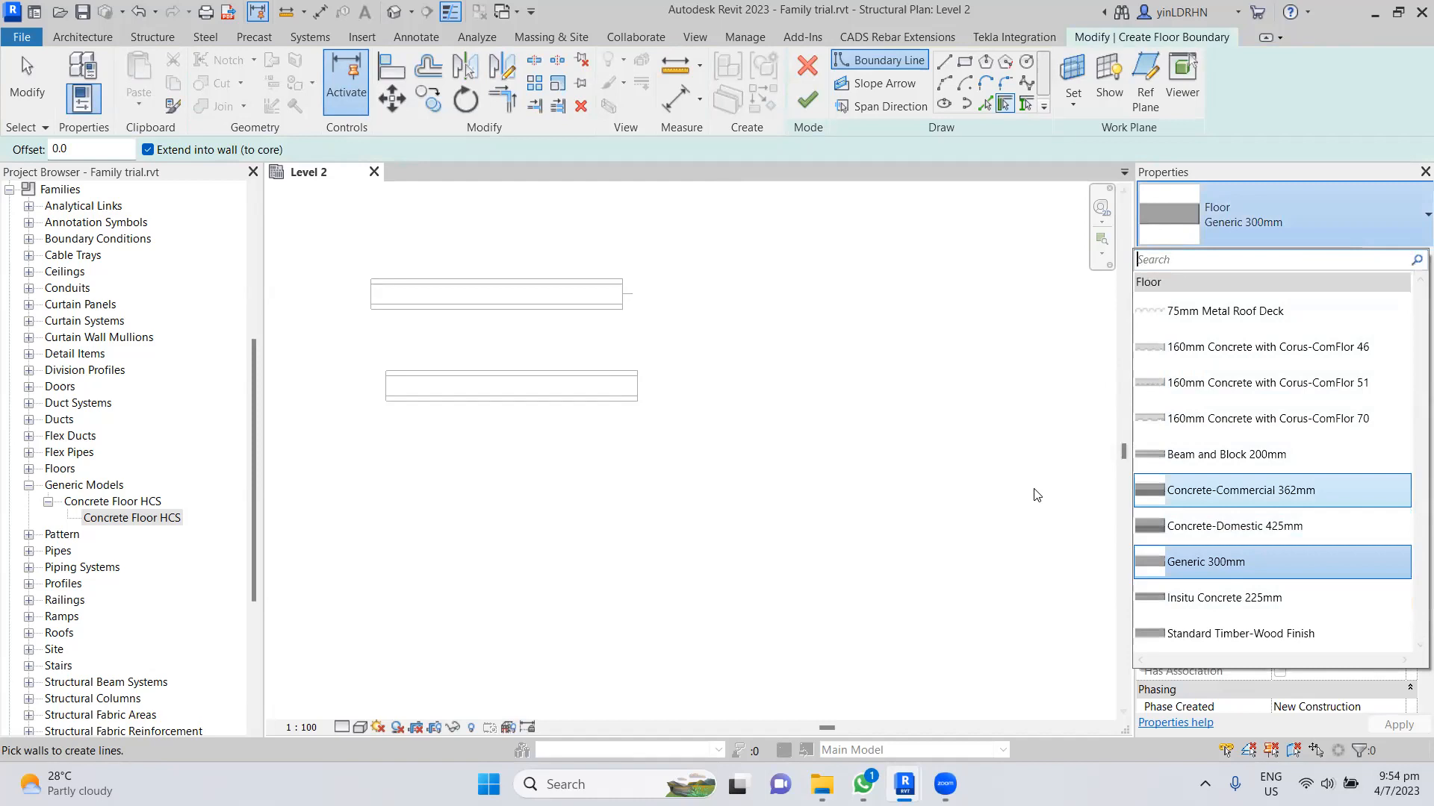
pyautogui.press('Escape')
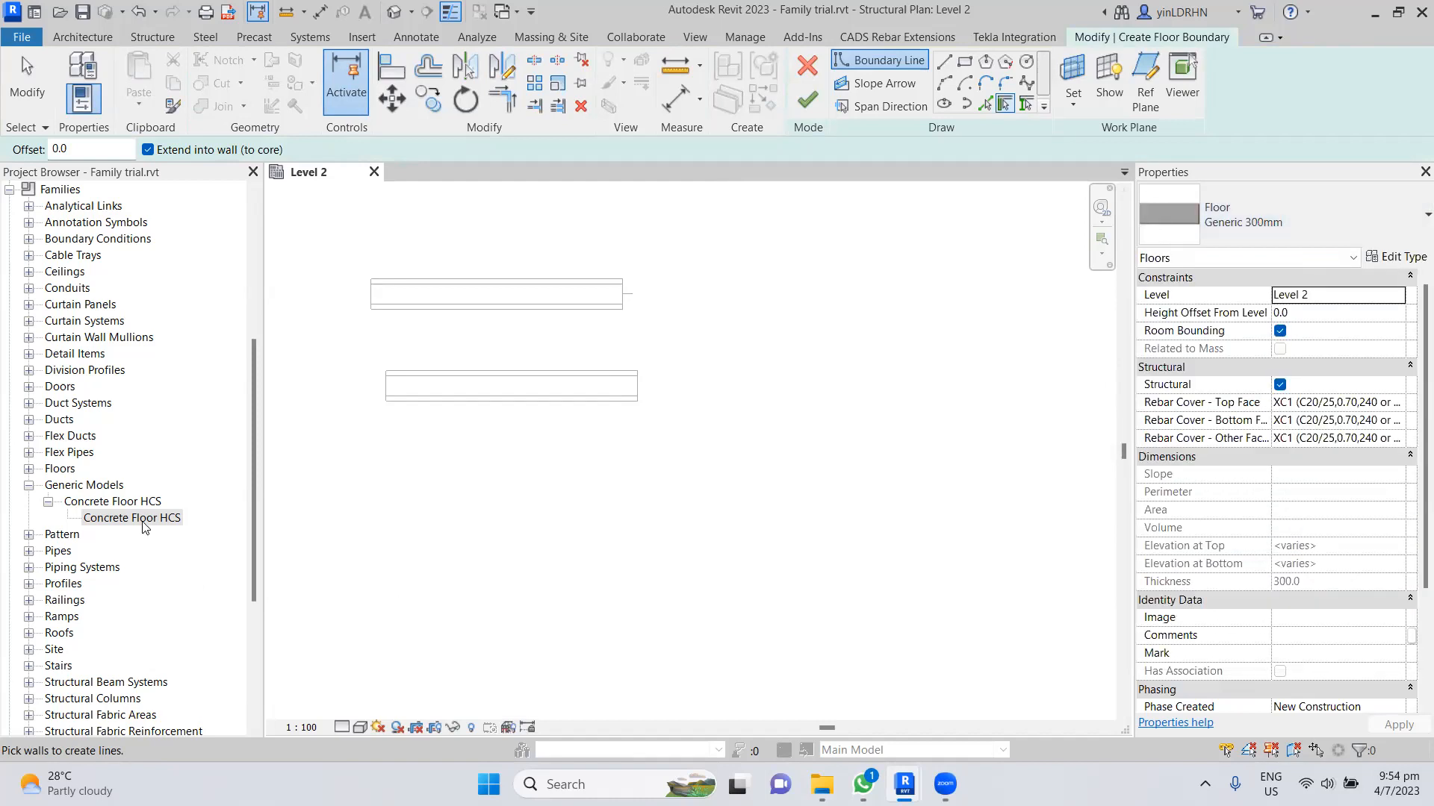
# - Try to finish the empty floor sketch with the Concrete Floor HCS type selected among the generic models, and continue sketching
pyautogui.click(131, 518)
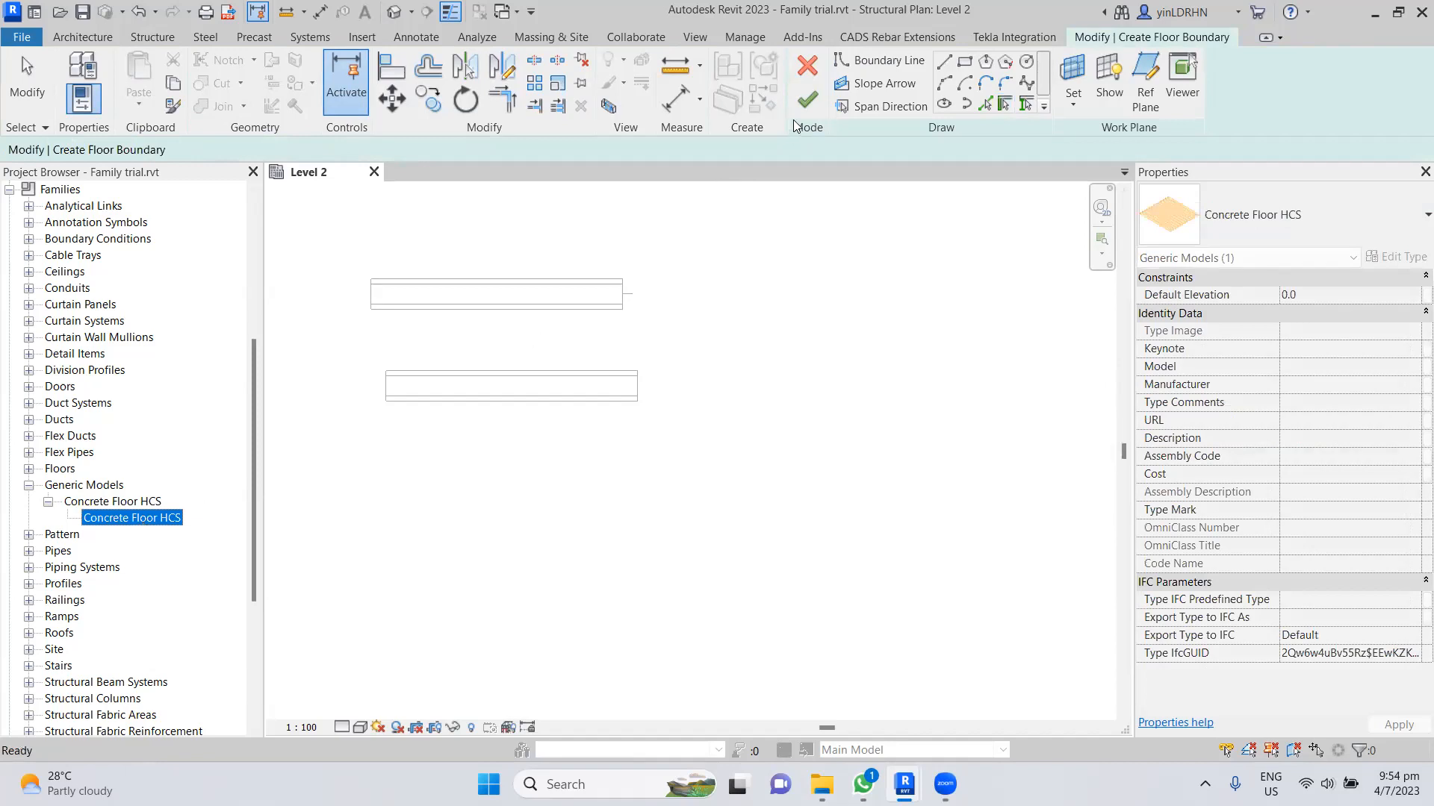
pyautogui.click(808, 100)
pyautogui.click(1346, 736)
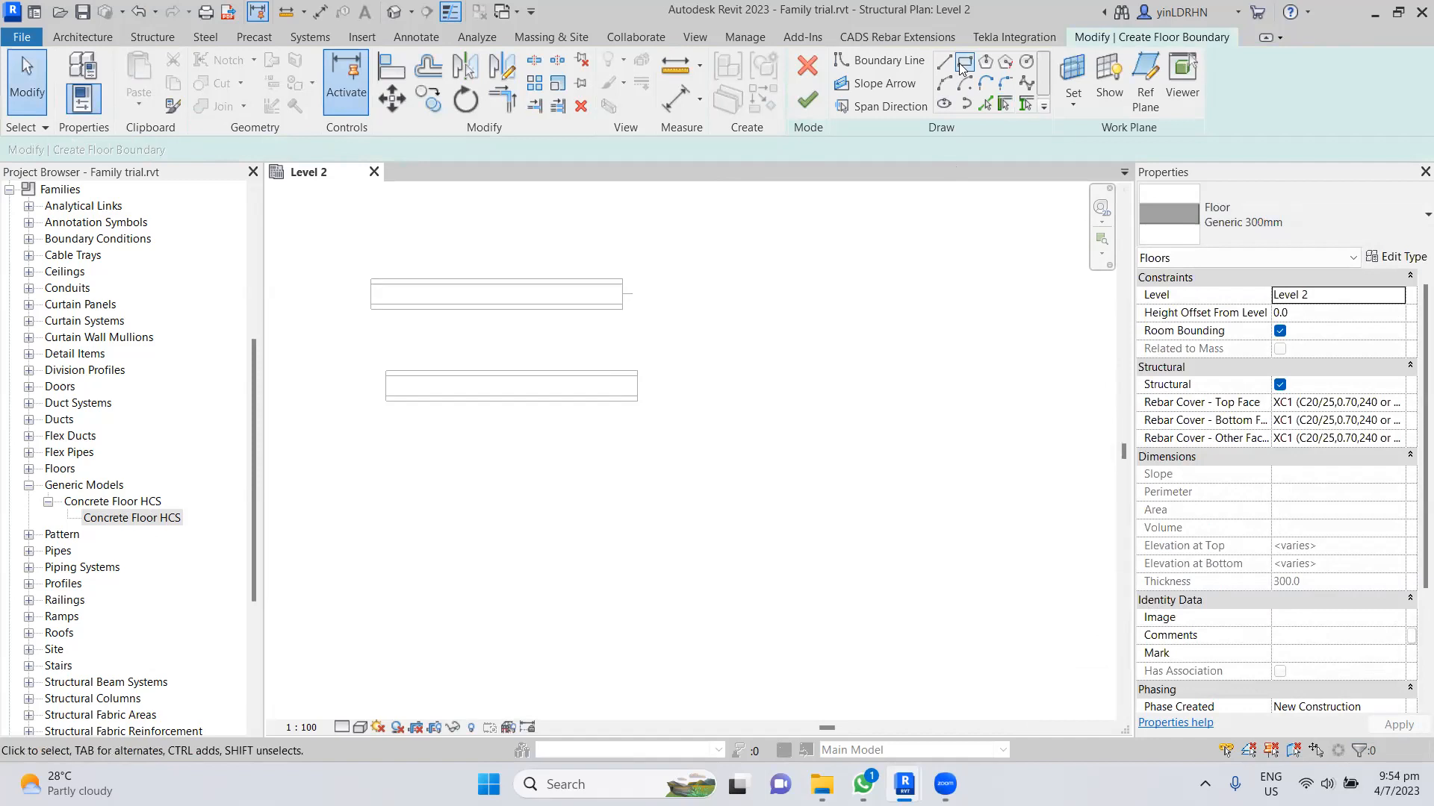
# - Sketch a rectangular floor boundary of 3600 by 1700 mm below the two beams and finish the Generic 300mm floor
pyautogui.click(963, 68)
pyautogui.click(750, 475)
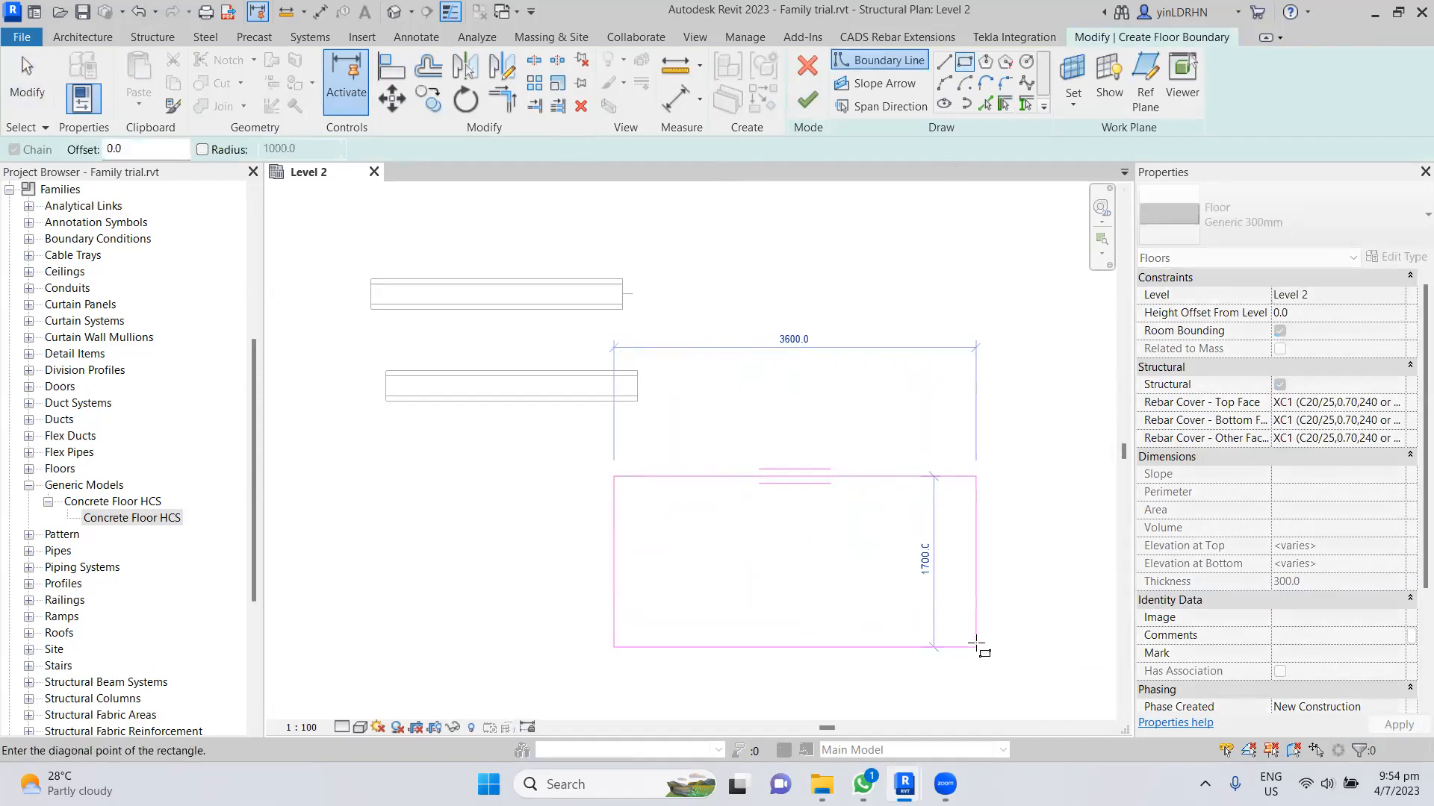
pyautogui.click(976, 646)
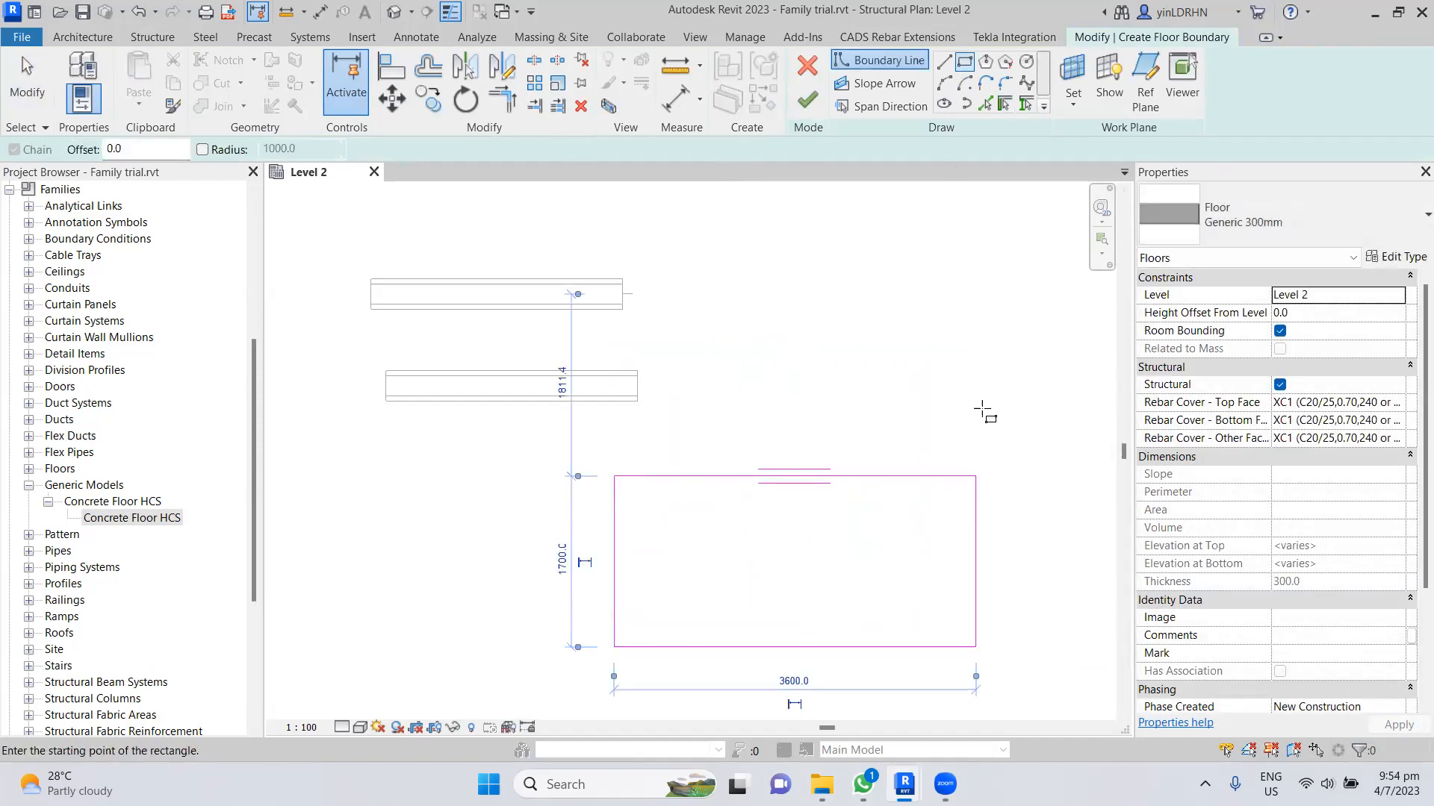
pyautogui.click(808, 100)
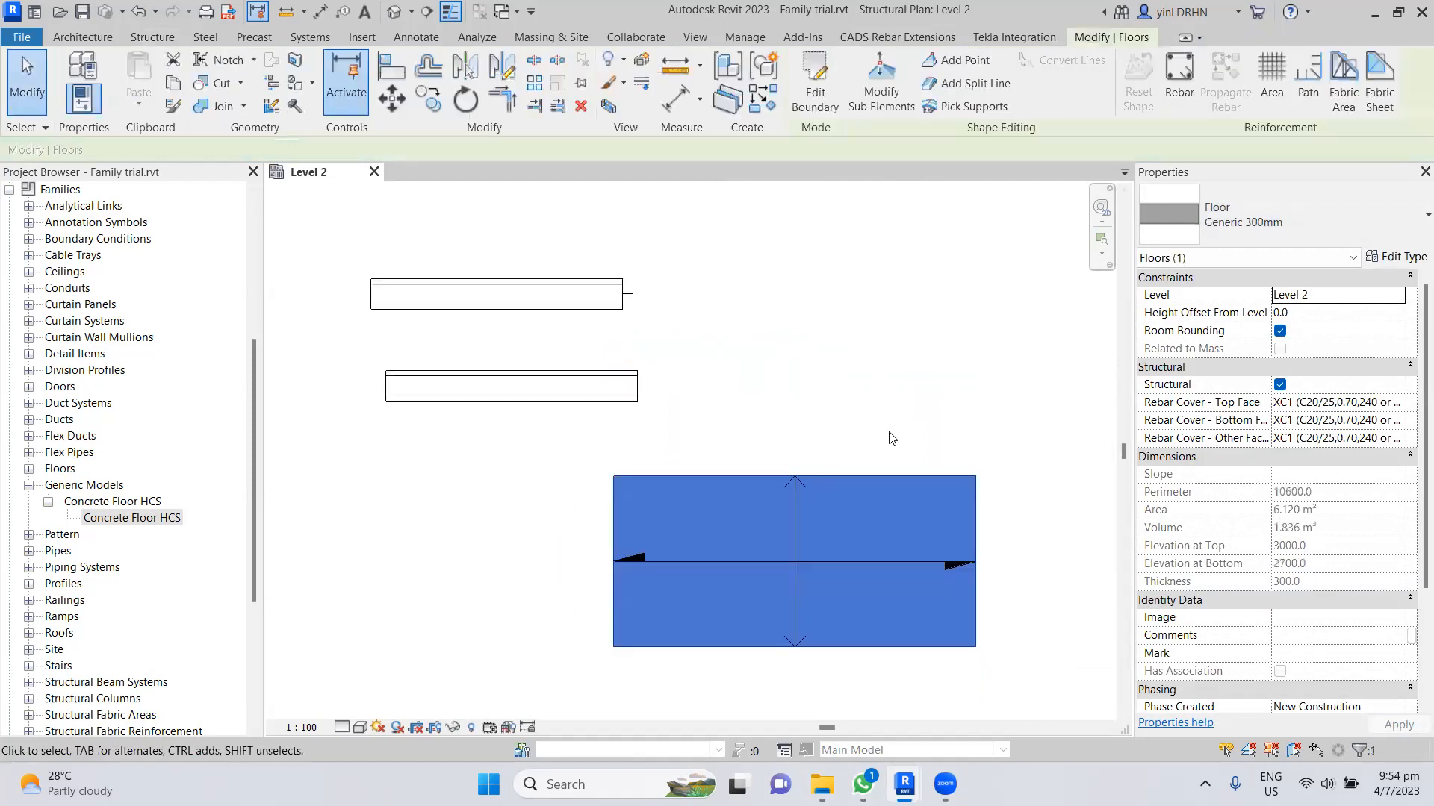
pyautogui.click(885, 420)
# - Delete the span direction symbol from the new floor and review the Generic 300mm type properties without changing them
pyautogui.click(793, 528)
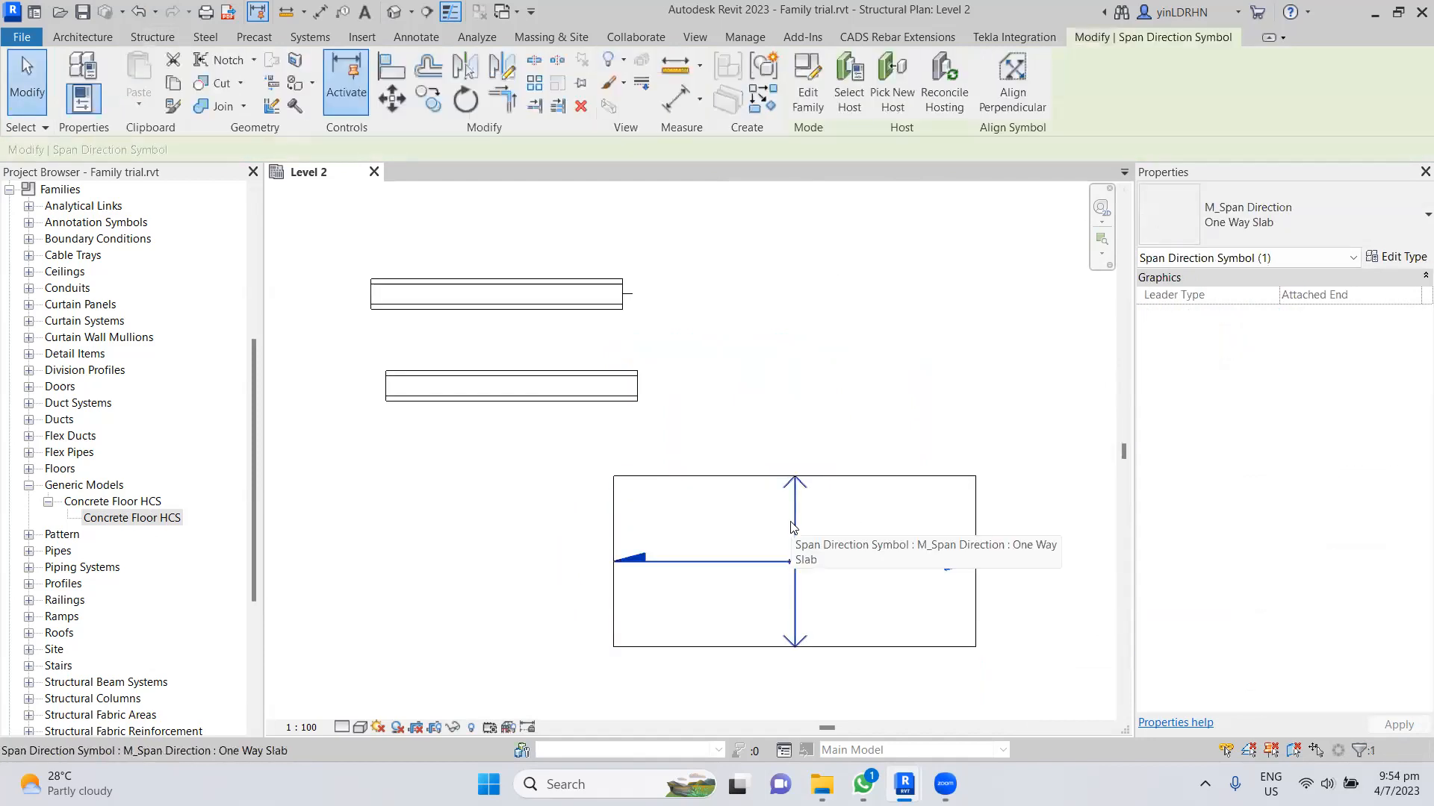
pyautogui.press('Escape')
pyautogui.click(813, 476)
pyautogui.click(1396, 257)
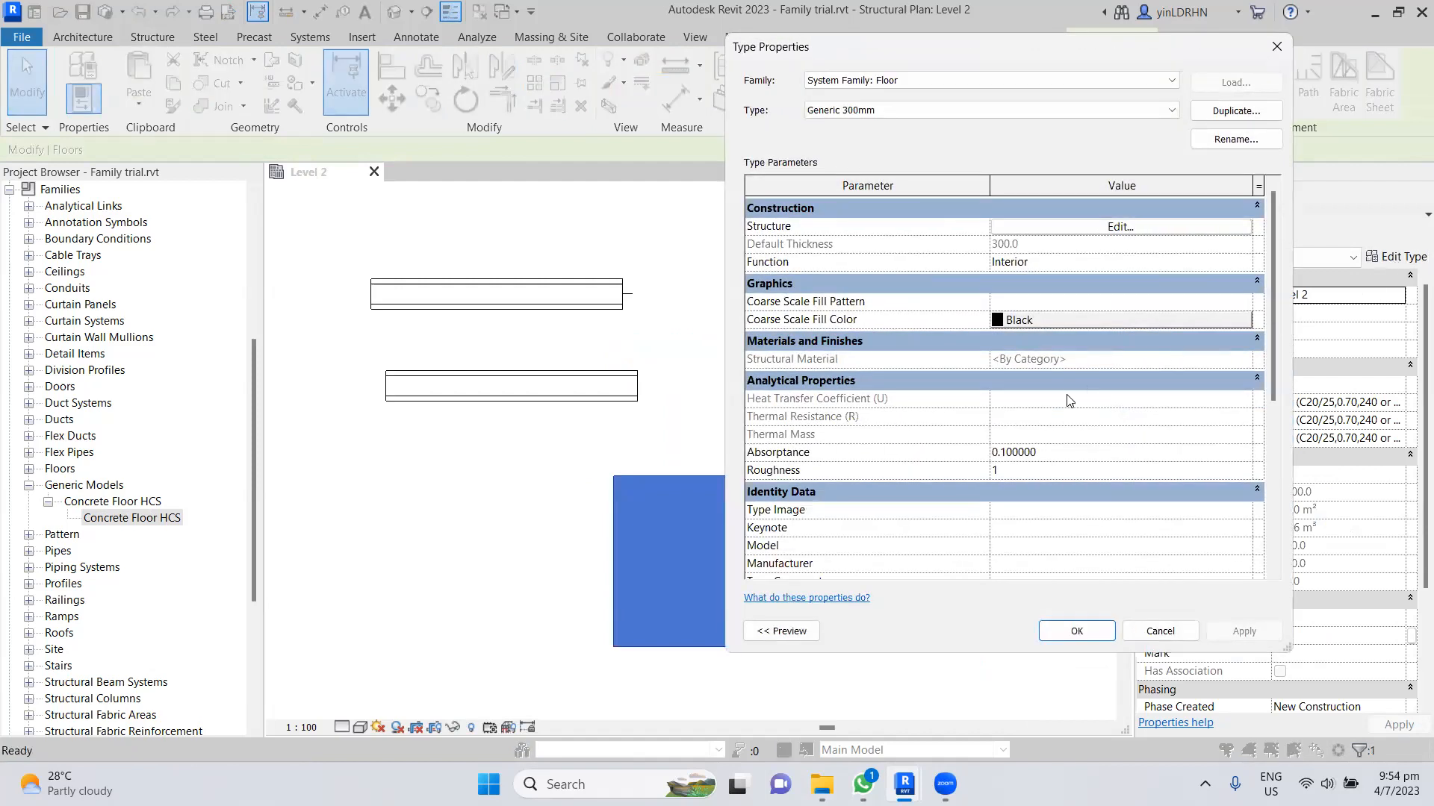
pyautogui.scroll(-5, 1066, 425)
pyautogui.scroll(5, 1066, 425)
pyautogui.click(1162, 632)
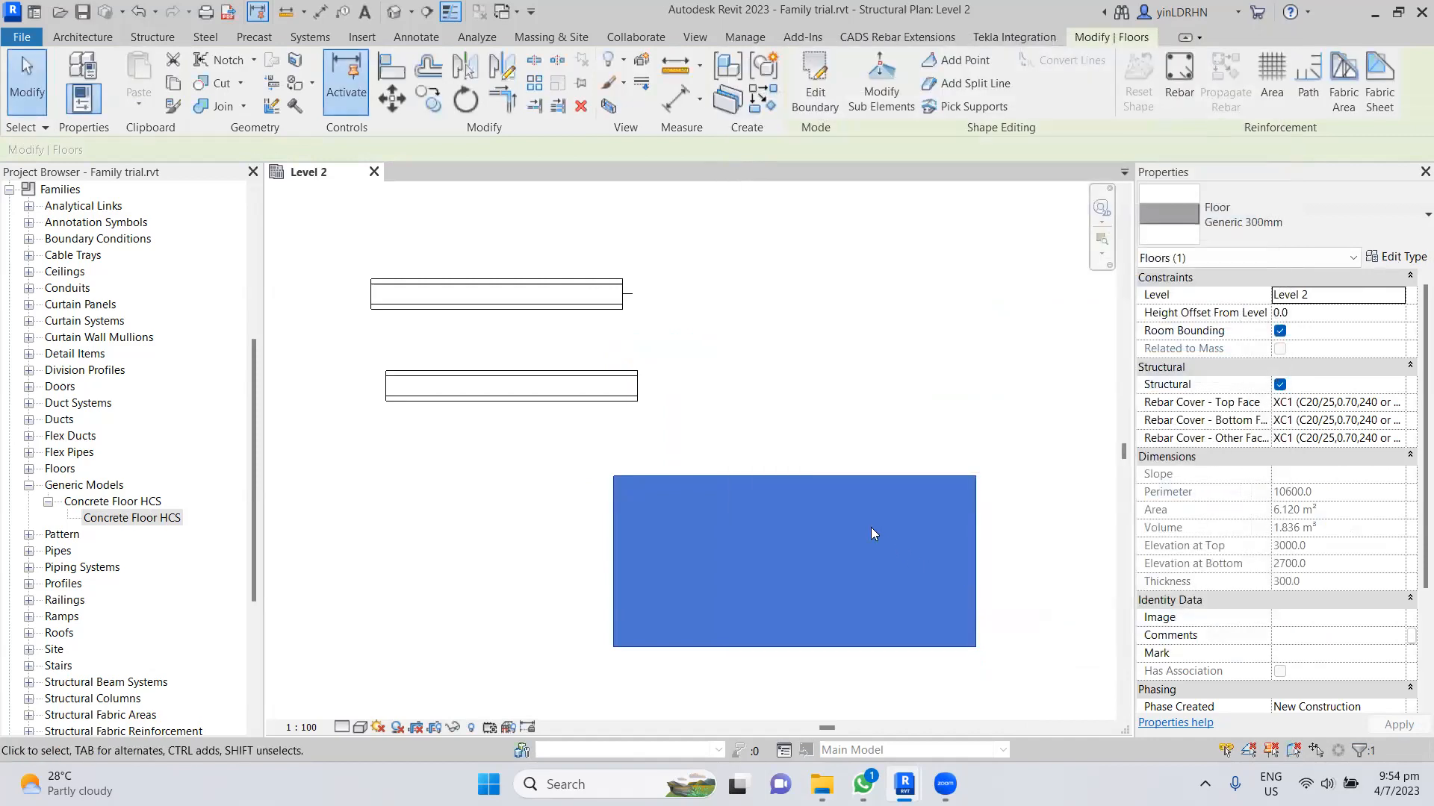
pyautogui.click(776, 439)
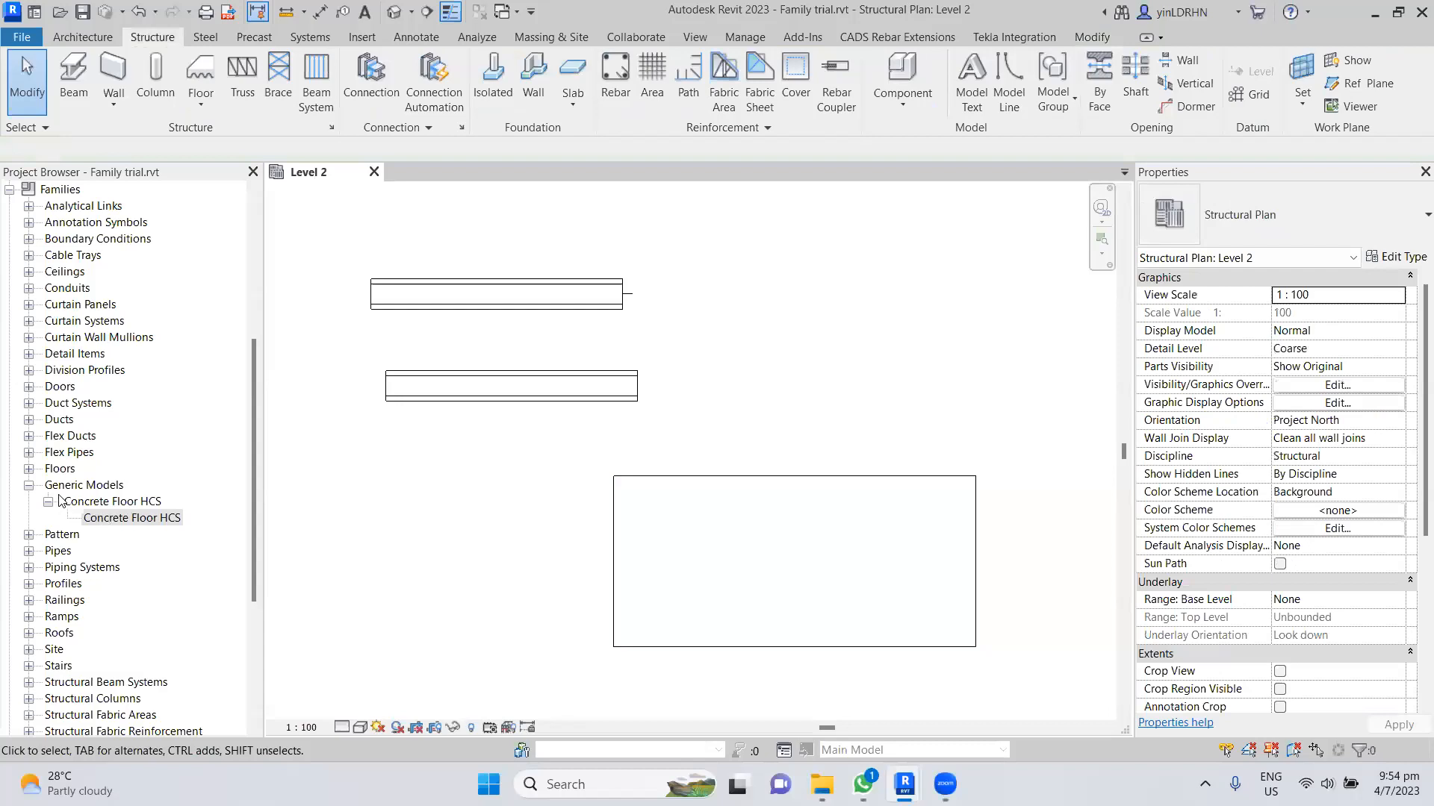
pyautogui.click(98, 500)
pyautogui.click(302, 484)
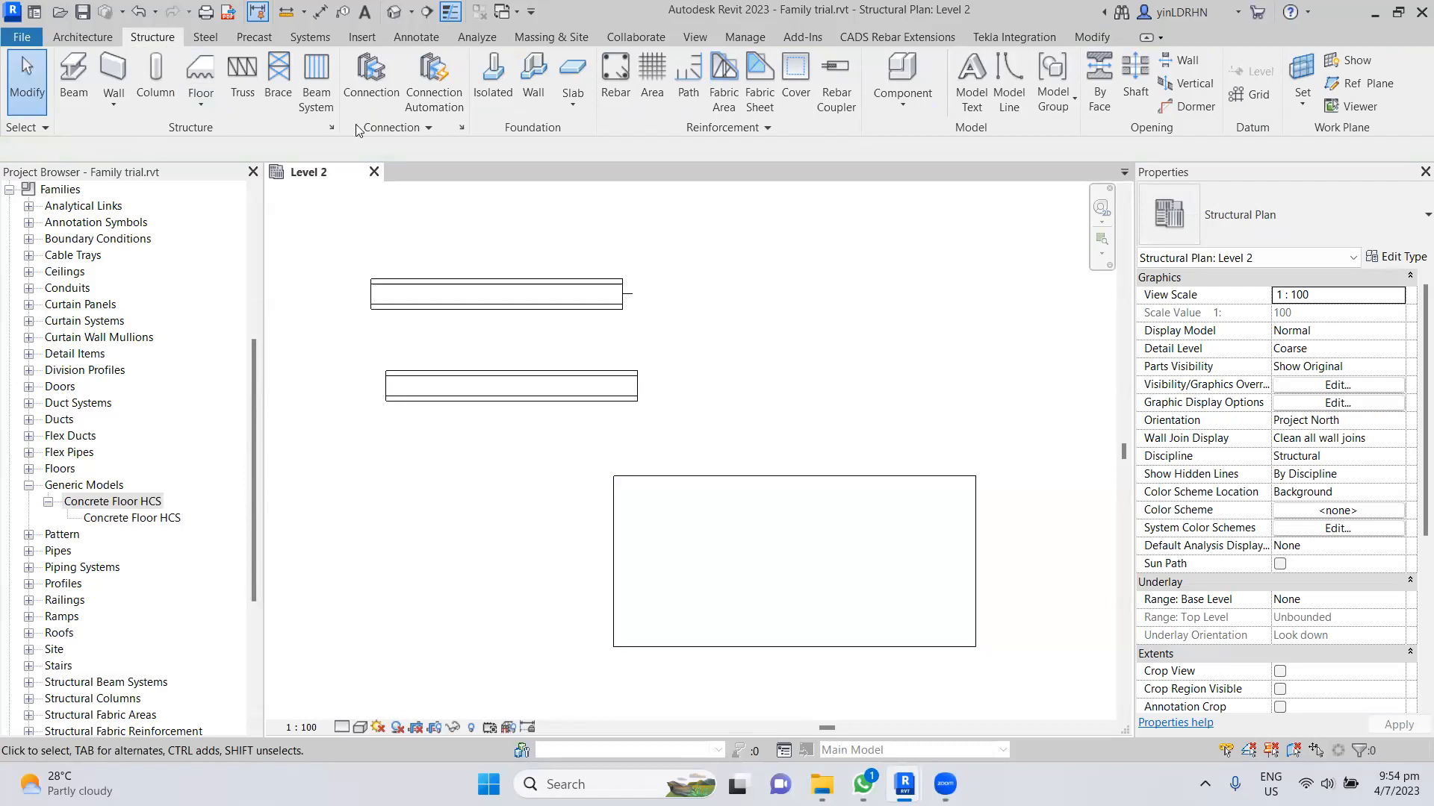
pyautogui.click(904, 109)
pyautogui.click(904, 109)
pyautogui.click(82, 39)
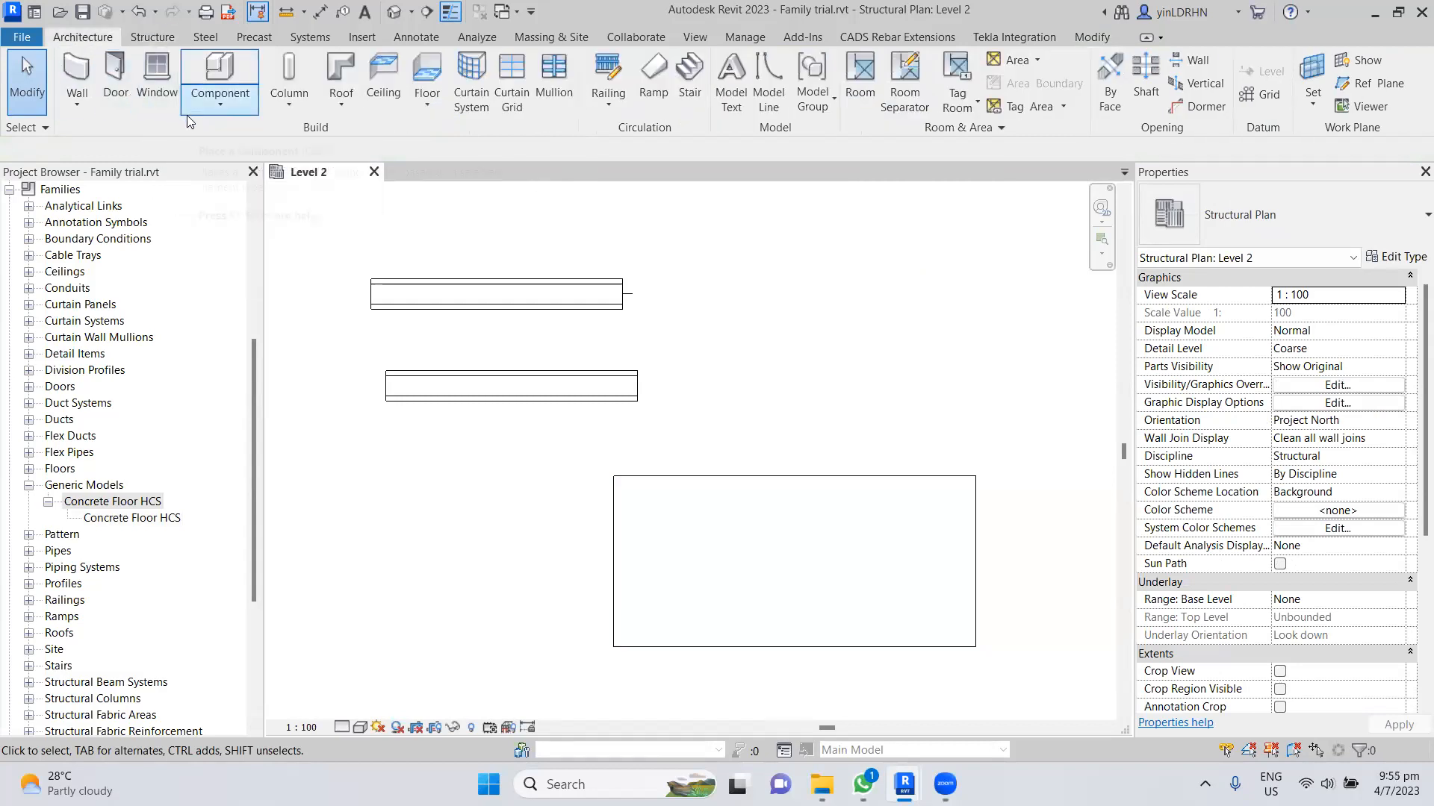
# - Look through the types available for a structural floor on Level 2 and leave the floor sketch without drawing anything
pyautogui.click(439, 105)
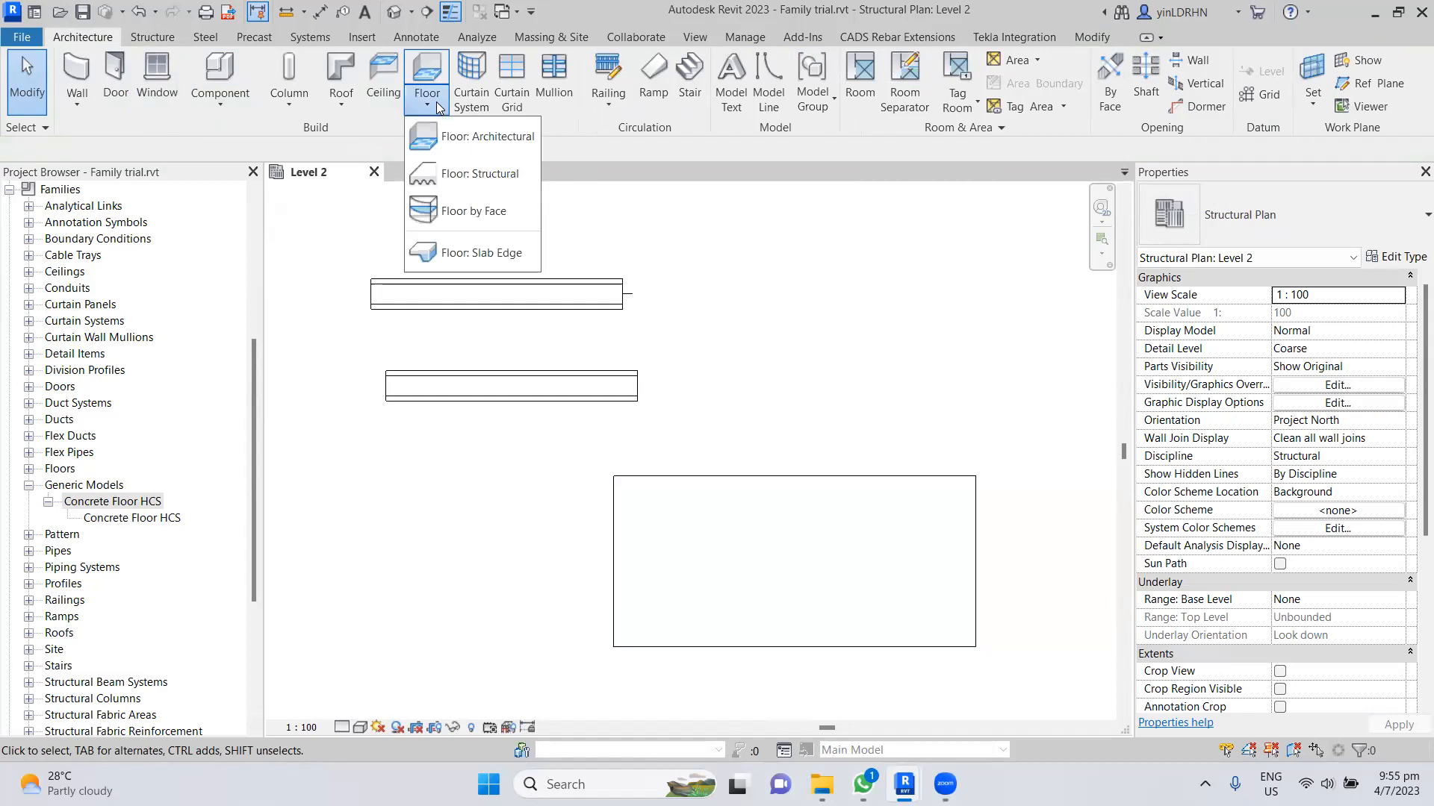
pyautogui.click(423, 173)
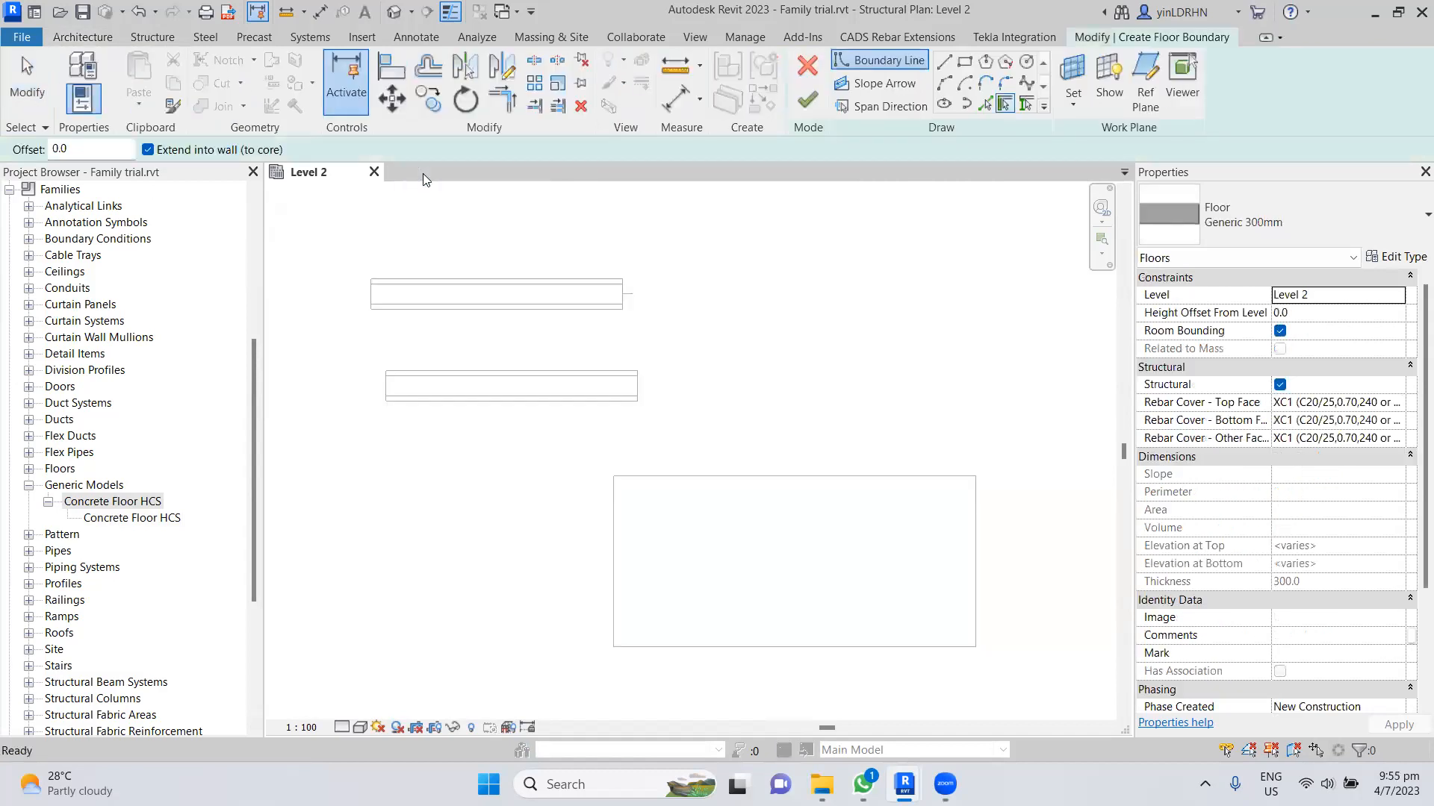
pyautogui.click(1302, 215)
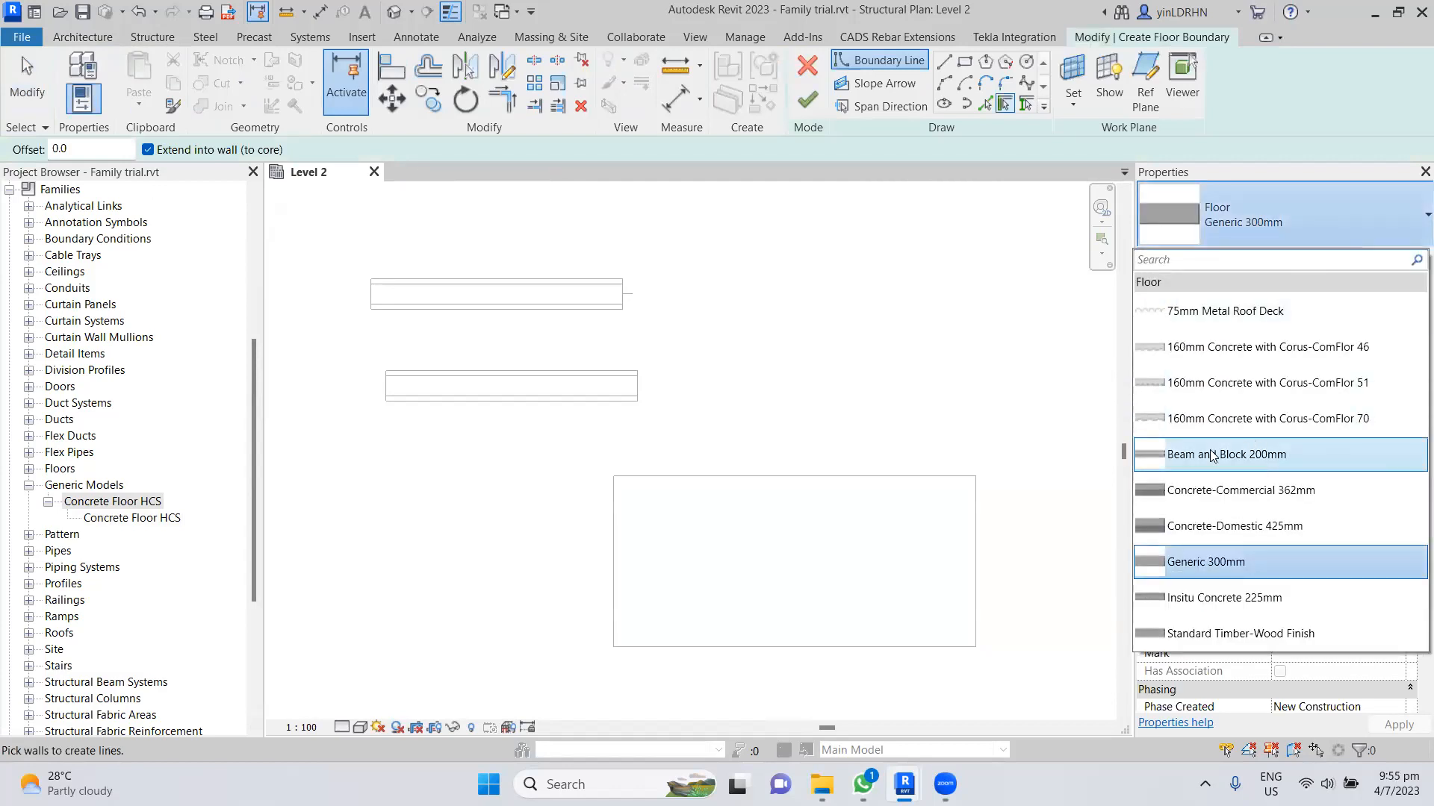
pyautogui.click(1009, 410)
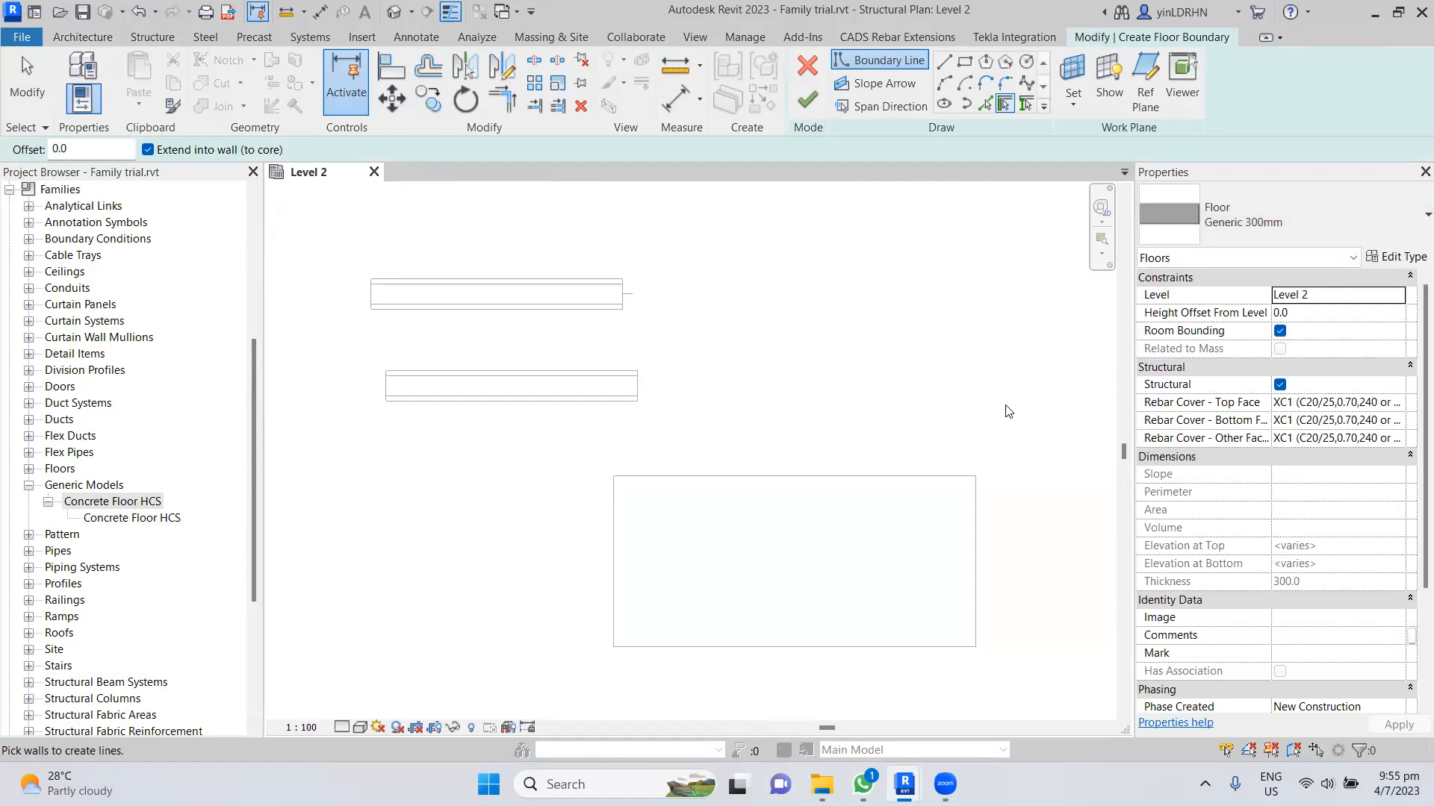
pyautogui.click(807, 66)
# - Check the properties of the Concrete Floor HCS type and delete the Generic 300mm floor from the Level 2 plan
pyautogui.click(843, 482)
pyautogui.click(832, 384)
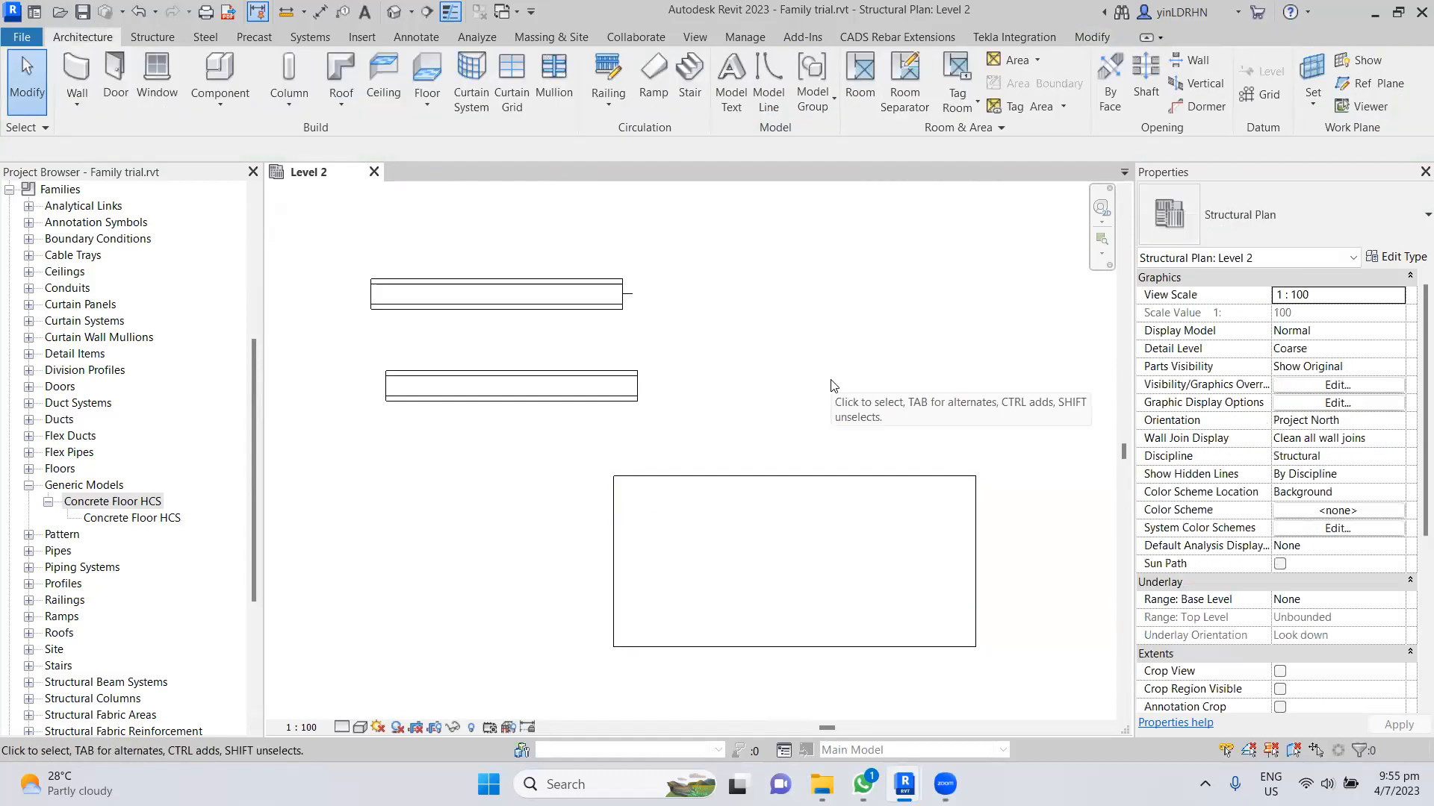
pyautogui.click(104, 521)
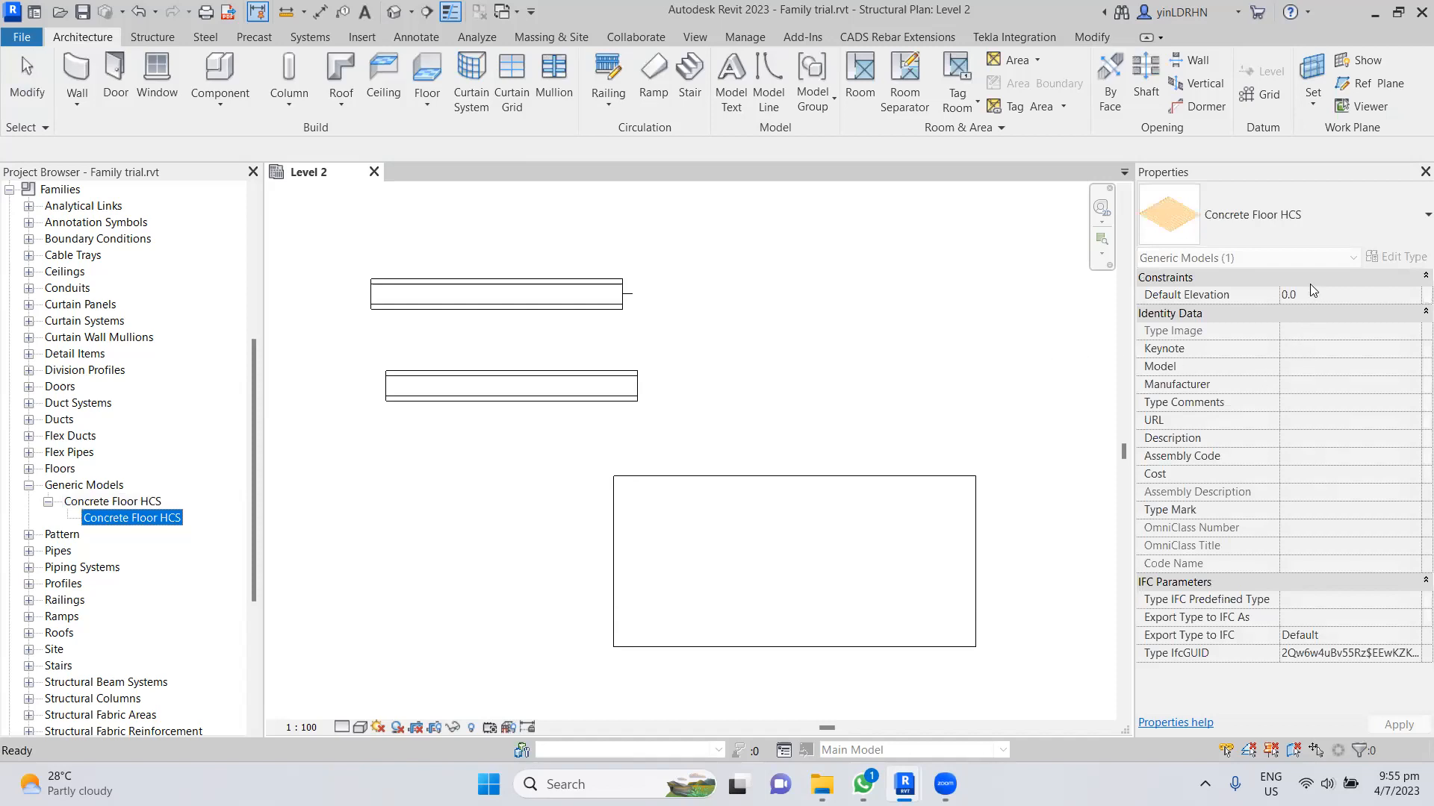
pyautogui.click(913, 376)
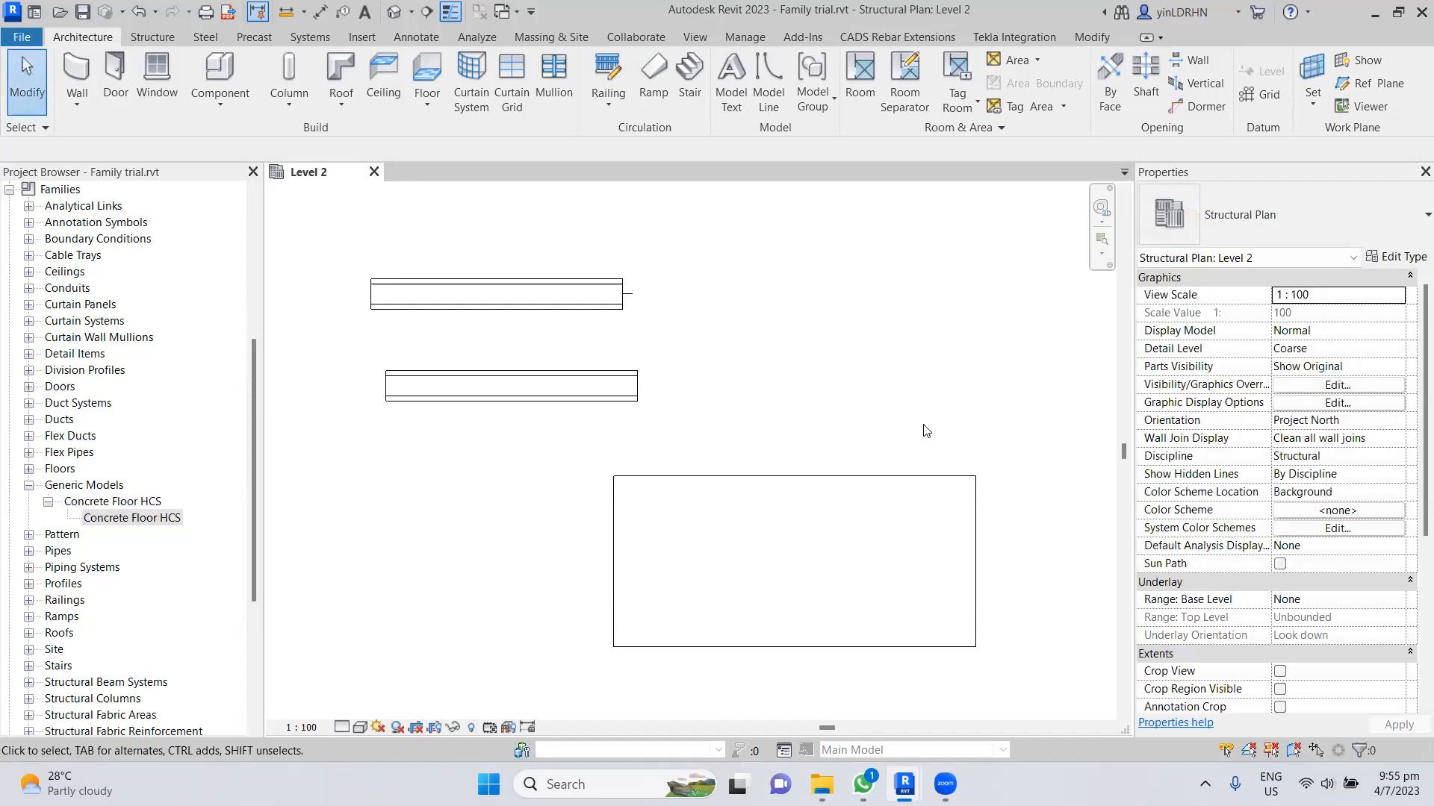
pyautogui.click(904, 478)
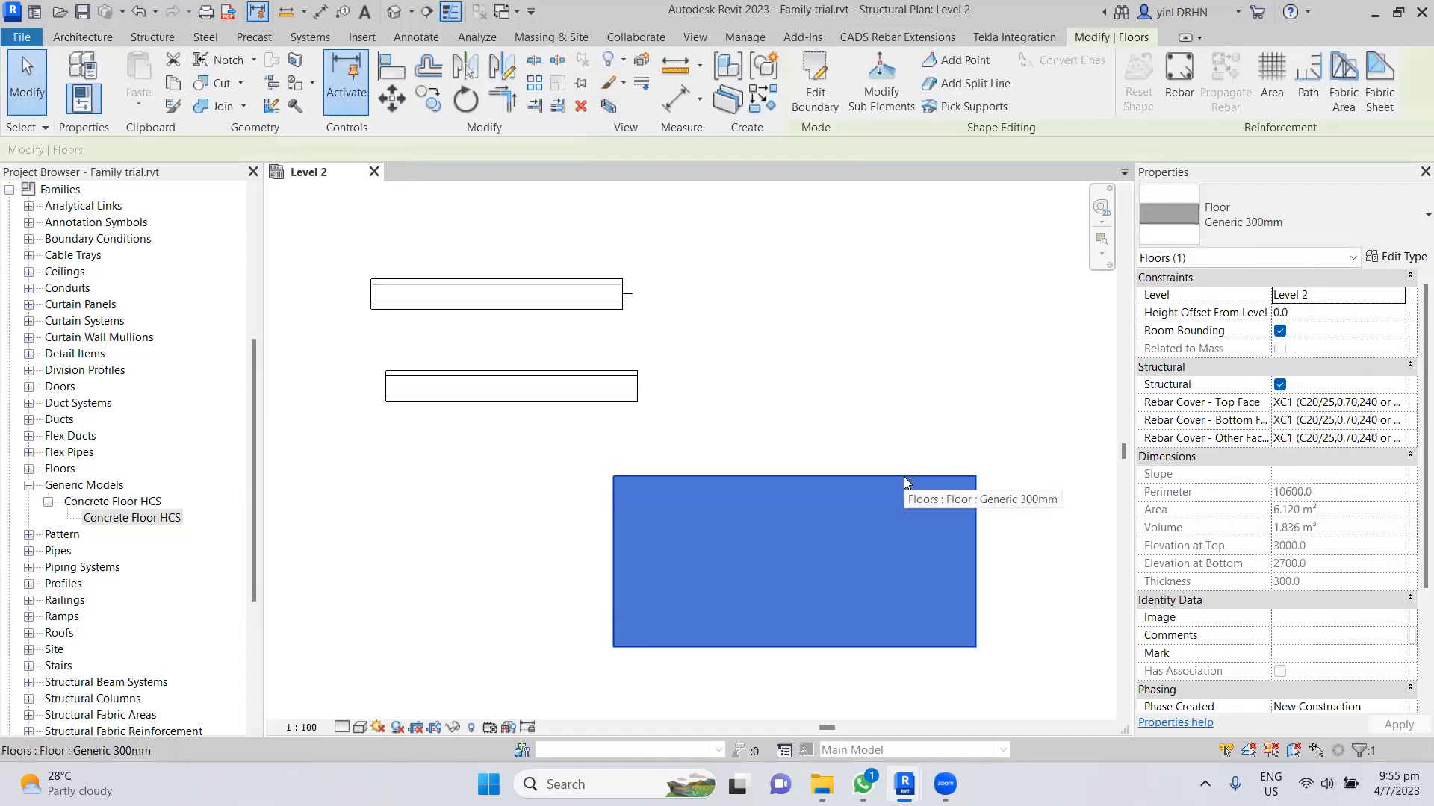
pyautogui.press('Delete')
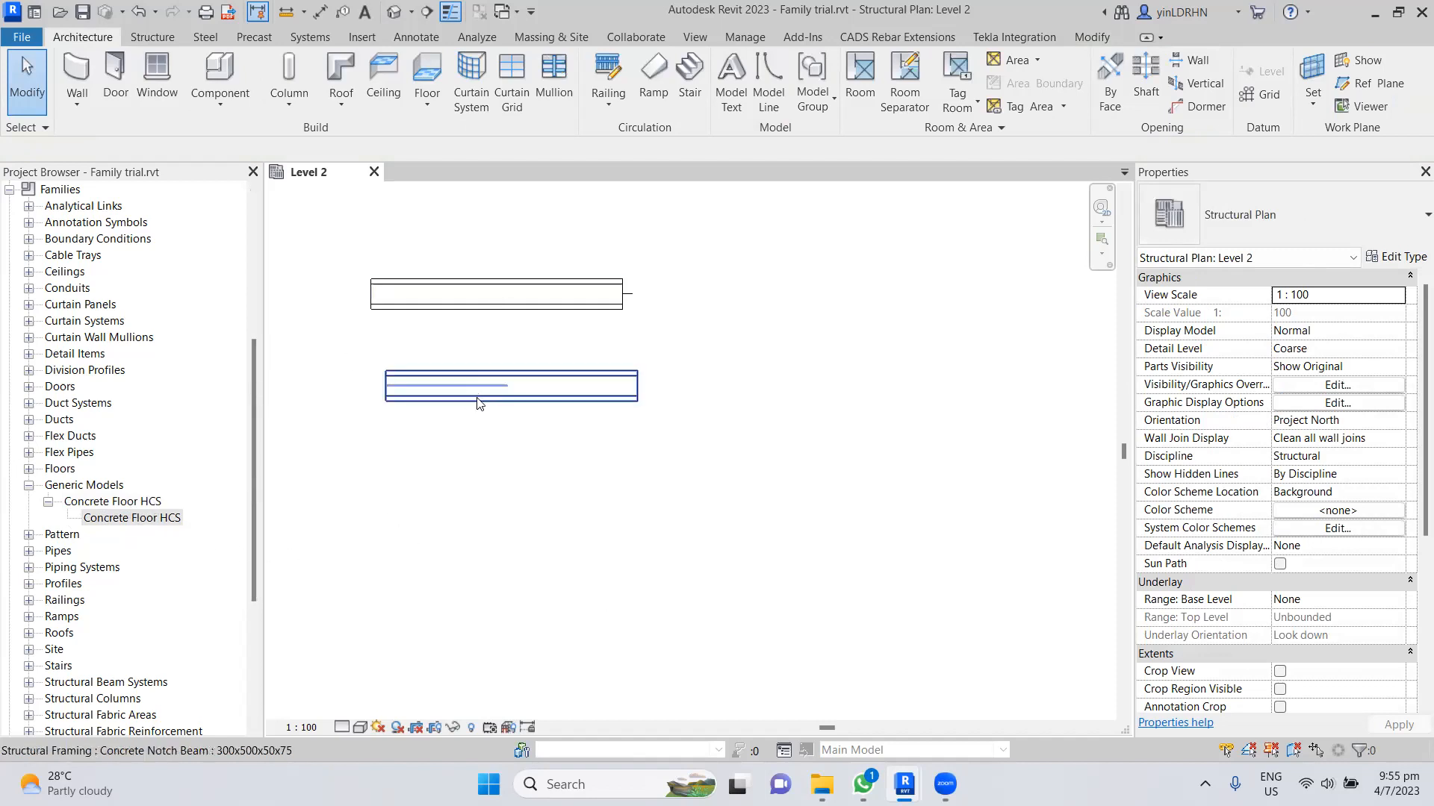
# - Inspect the void extrusion in the Ref. Level plan and the host floor in the Left elevation of the Concrete Floor HCS family
pyautogui.click(1375, 15)
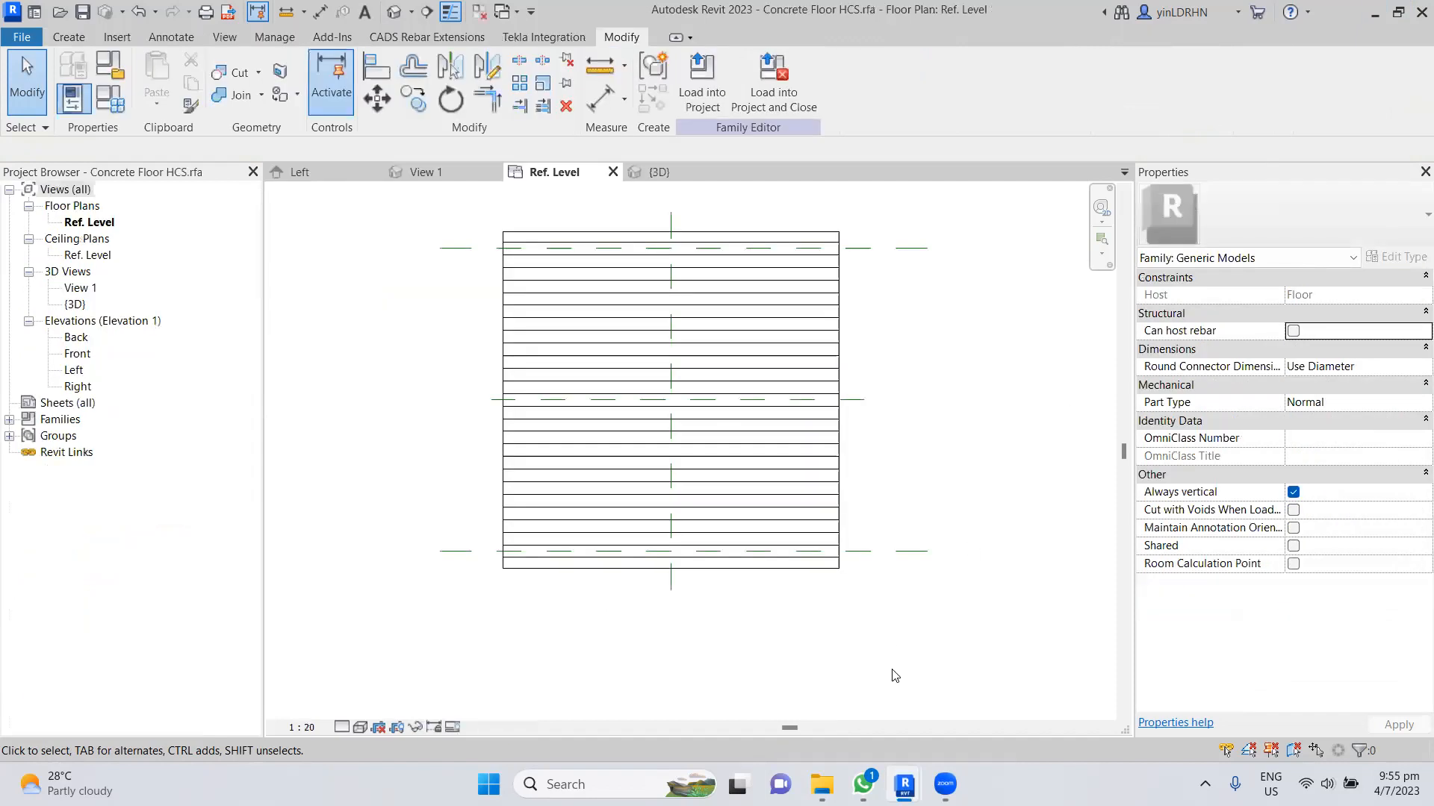
pyautogui.click(583, 344)
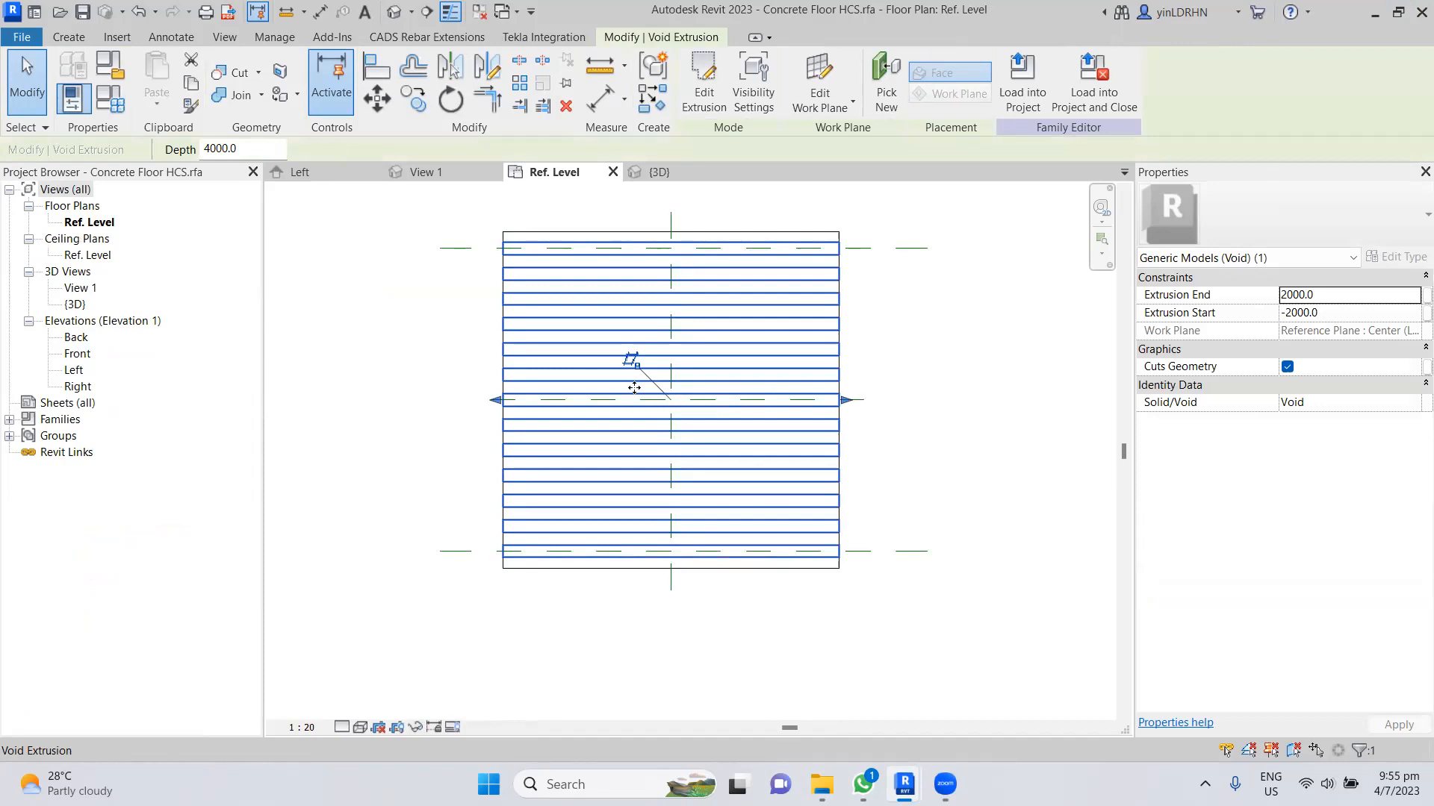
pyautogui.click(297, 186)
pyautogui.click(505, 471)
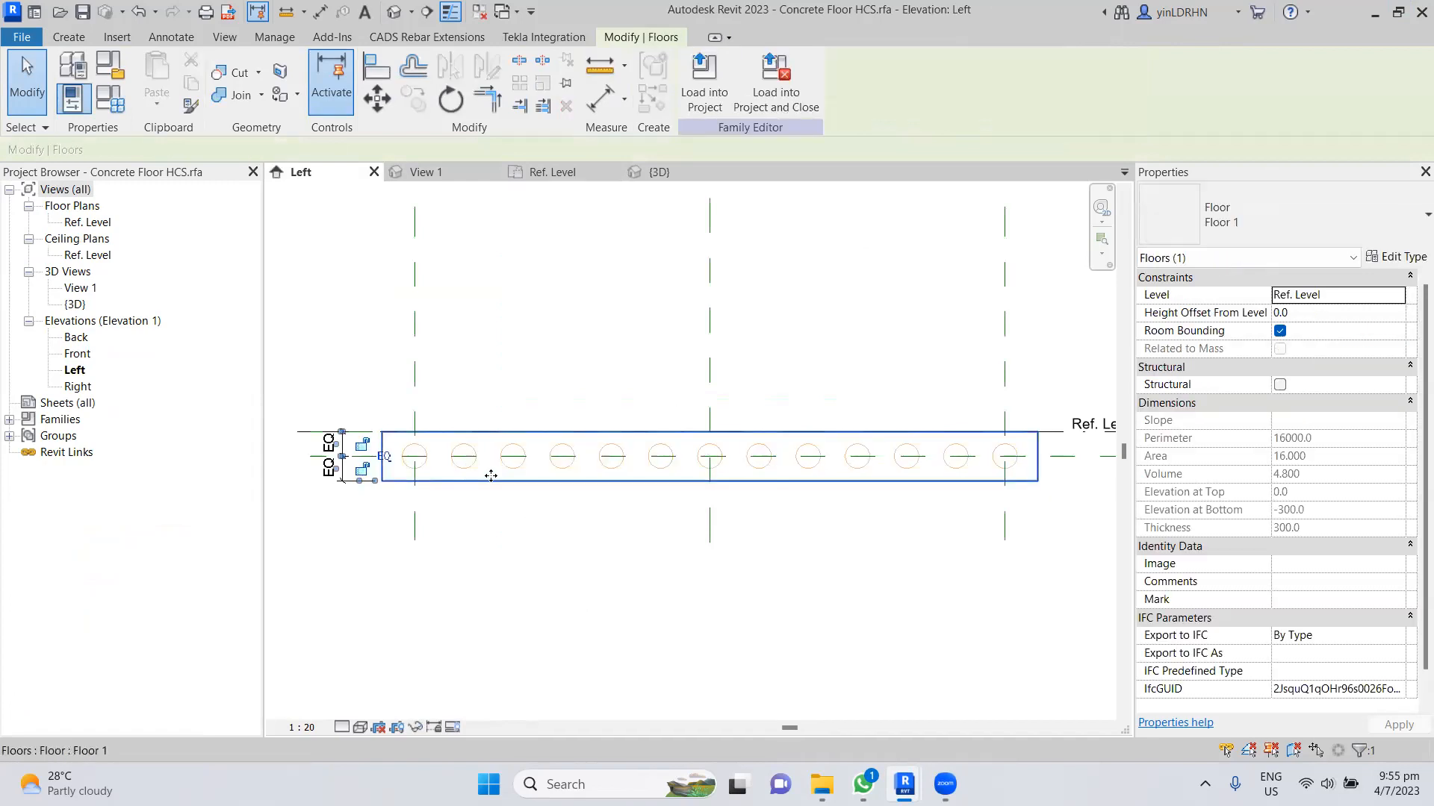
pyautogui.click(521, 534)
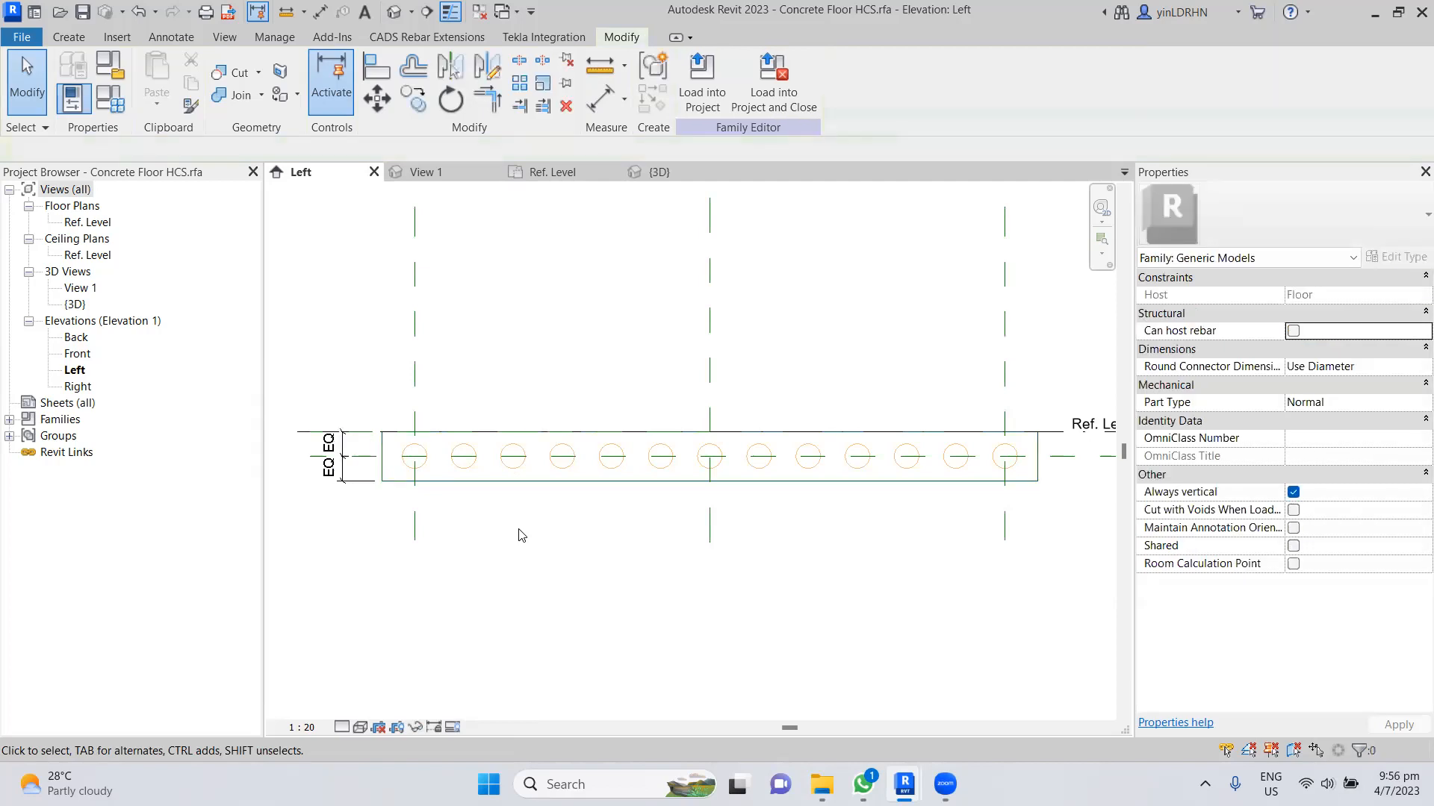
pyautogui.click(383, 474)
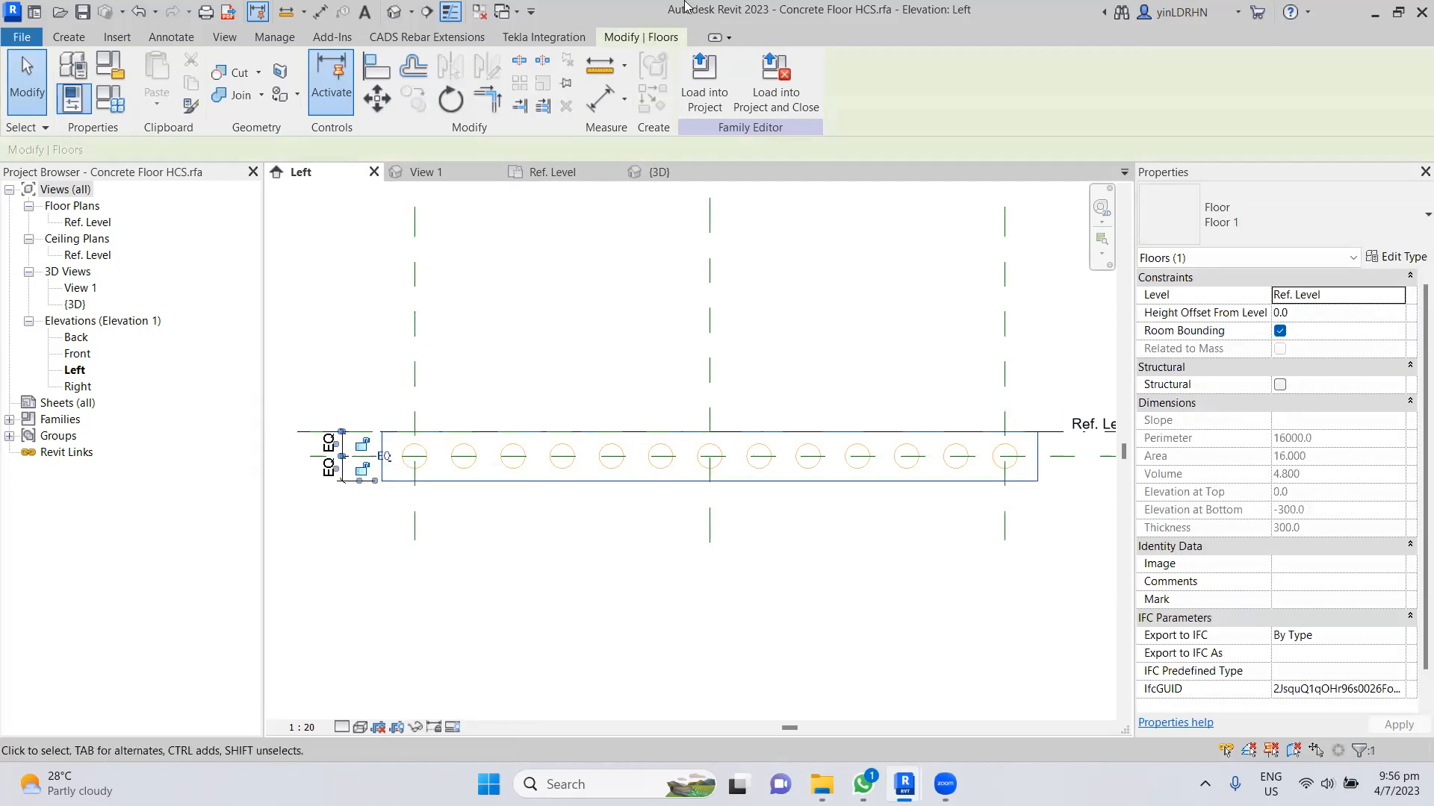
pyautogui.click(69, 39)
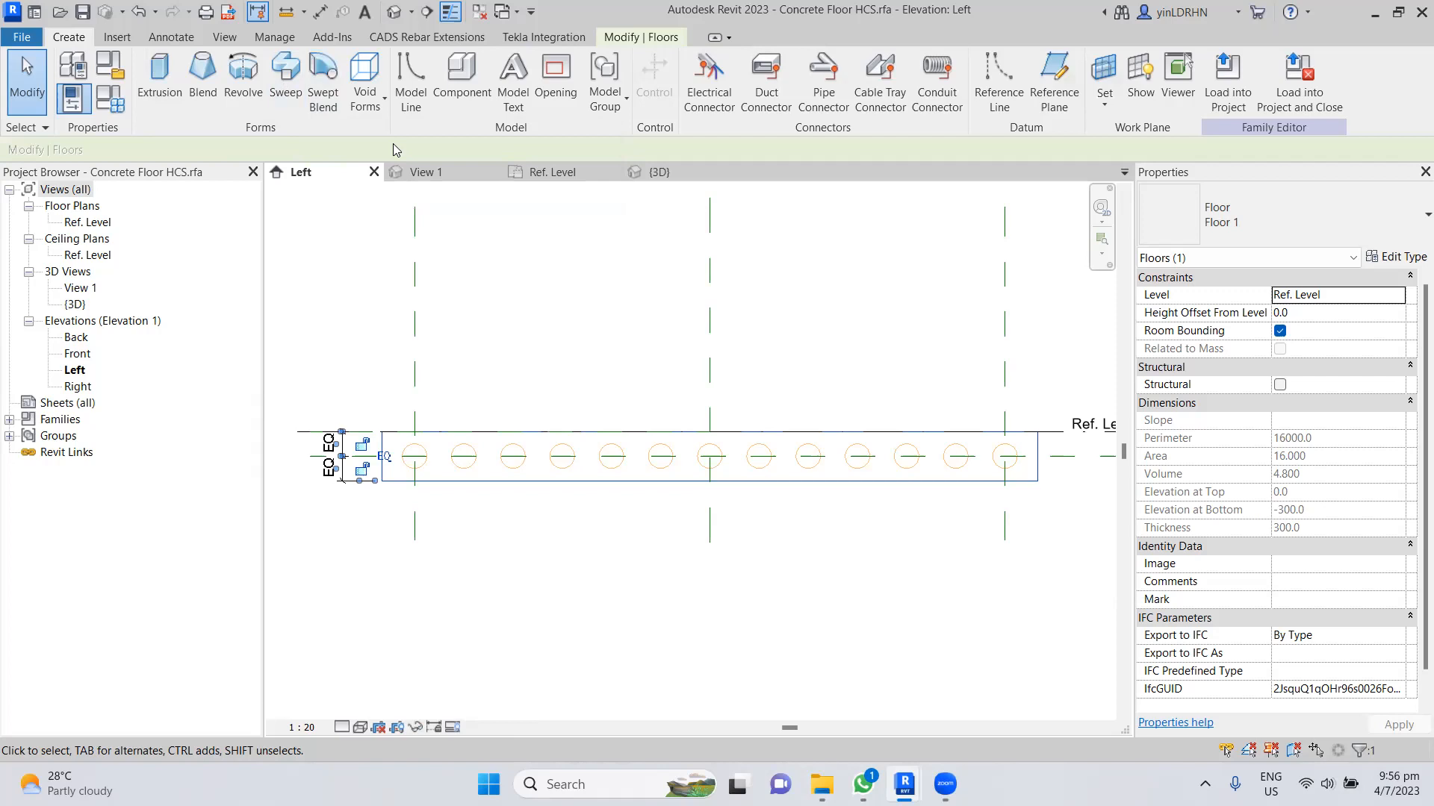
pyautogui.click(547, 319)
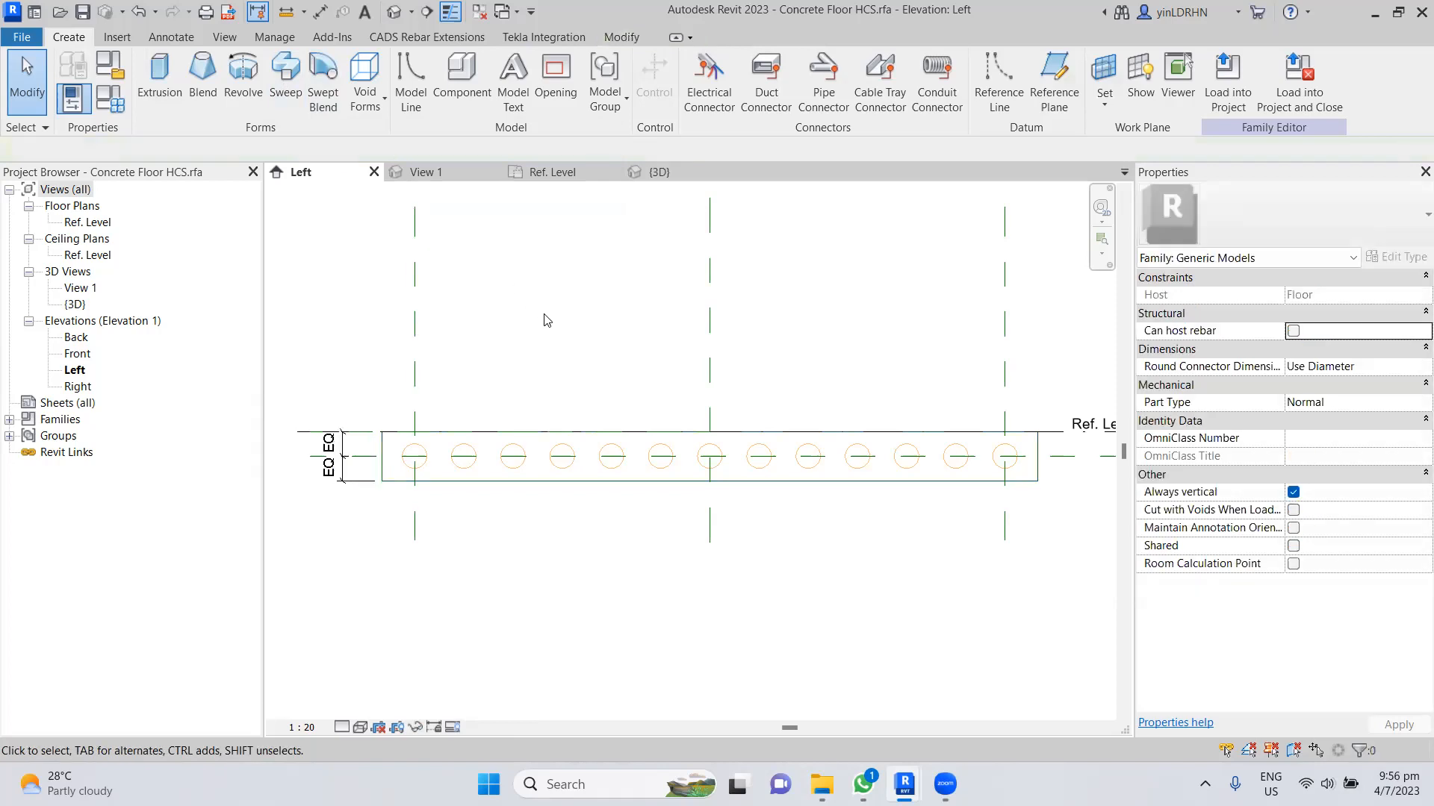
pyautogui.click(570, 431)
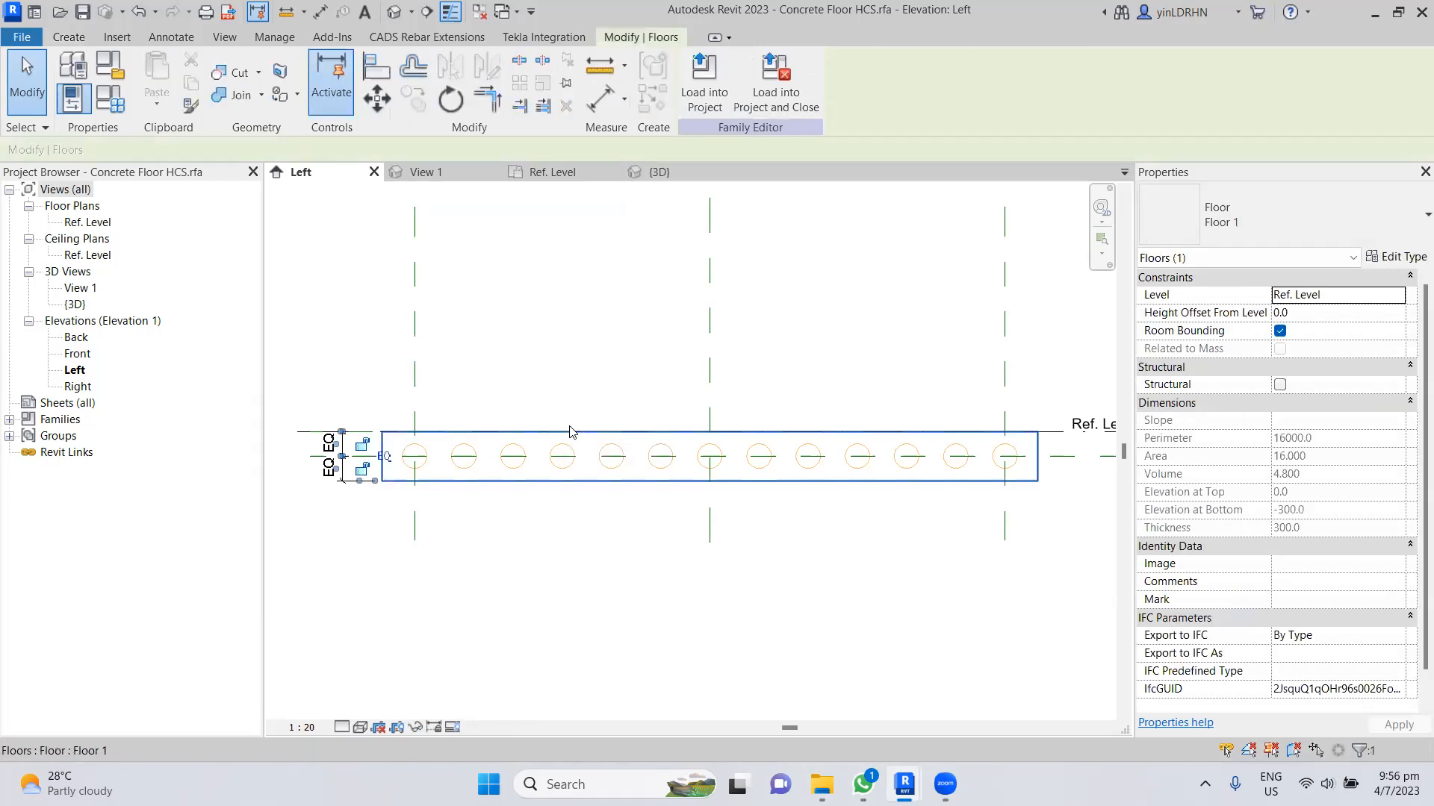
pyautogui.click(588, 361)
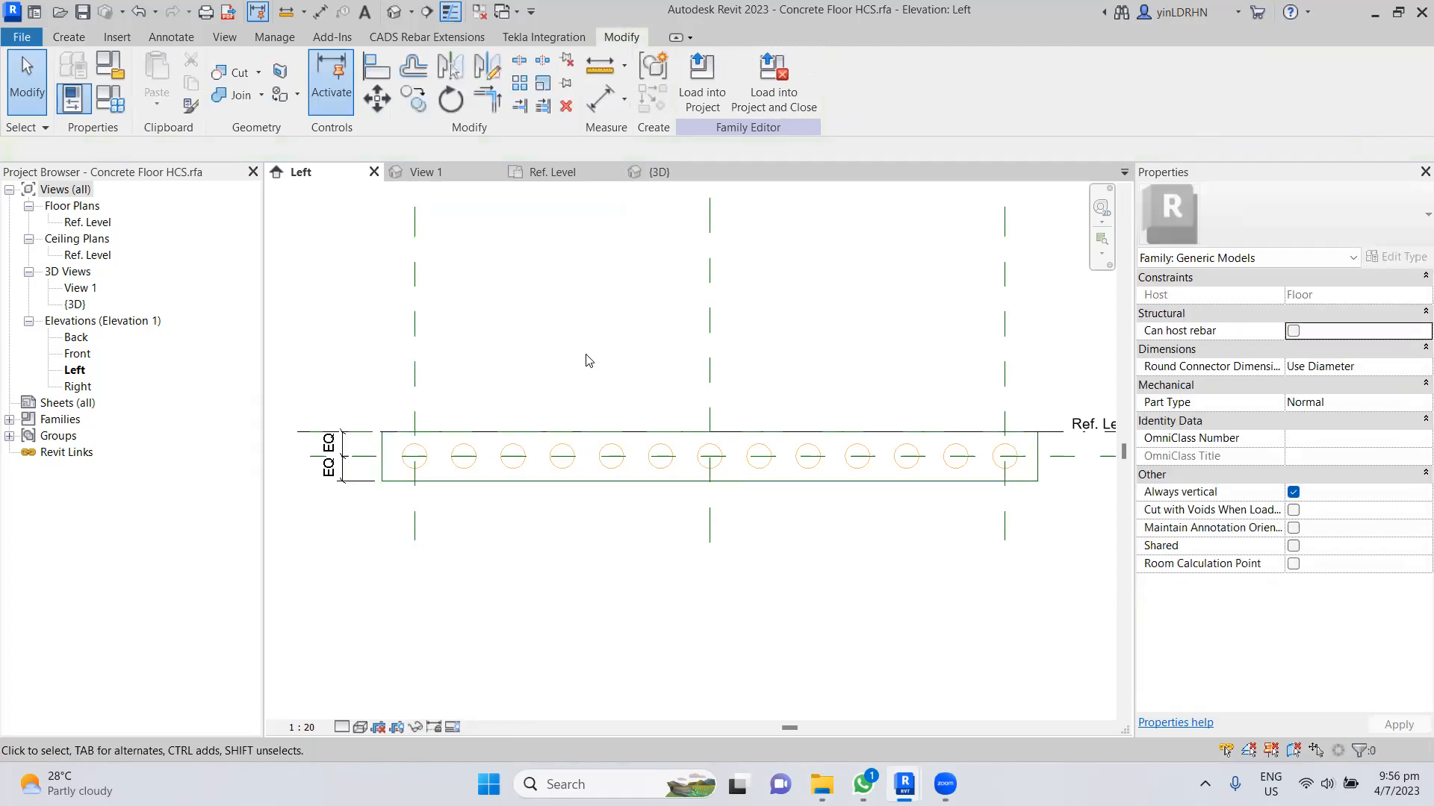
pyautogui.click(611, 432)
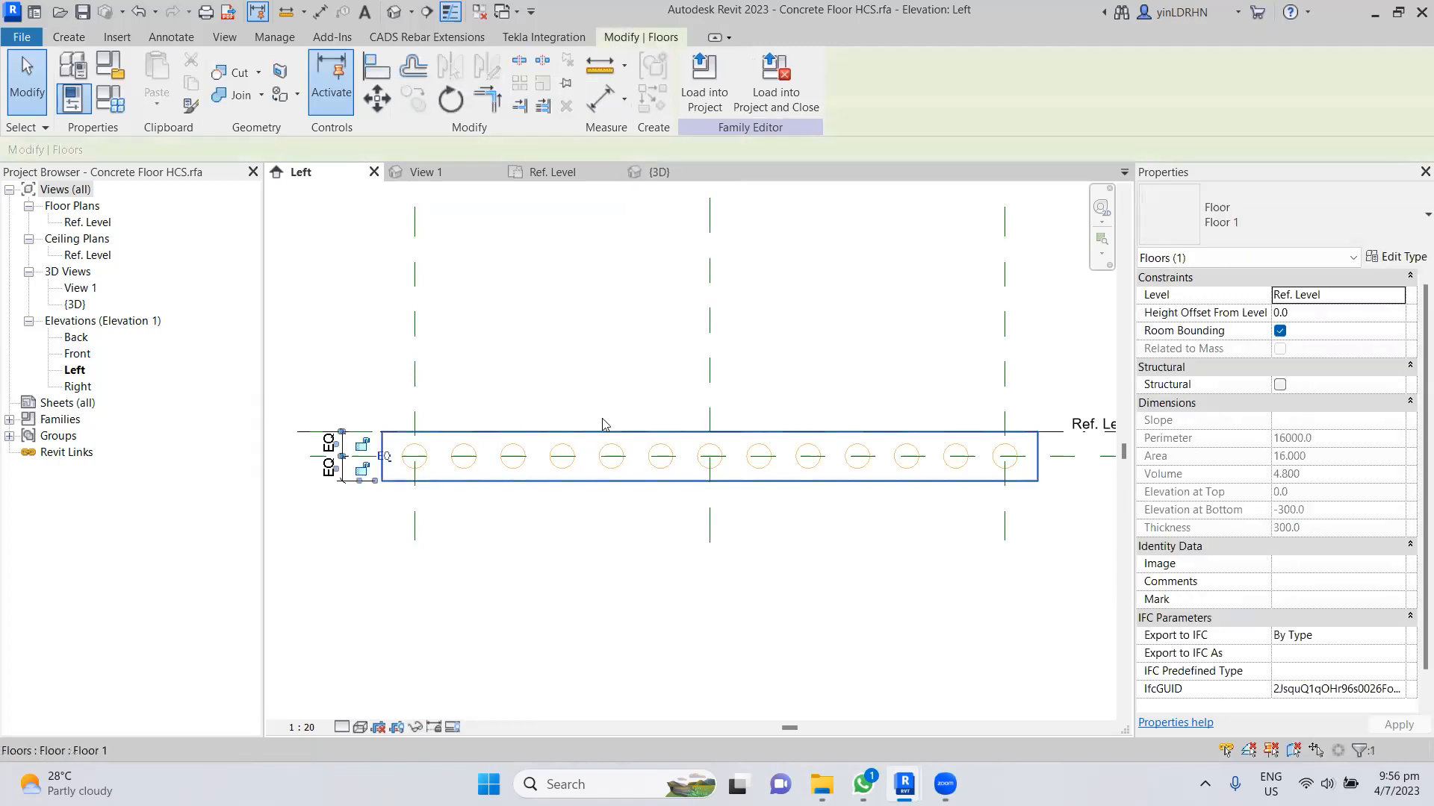
# - Try to load the Concrete Floor HCS family into a project, including with the load-and-close option
pyautogui.click(703, 103)
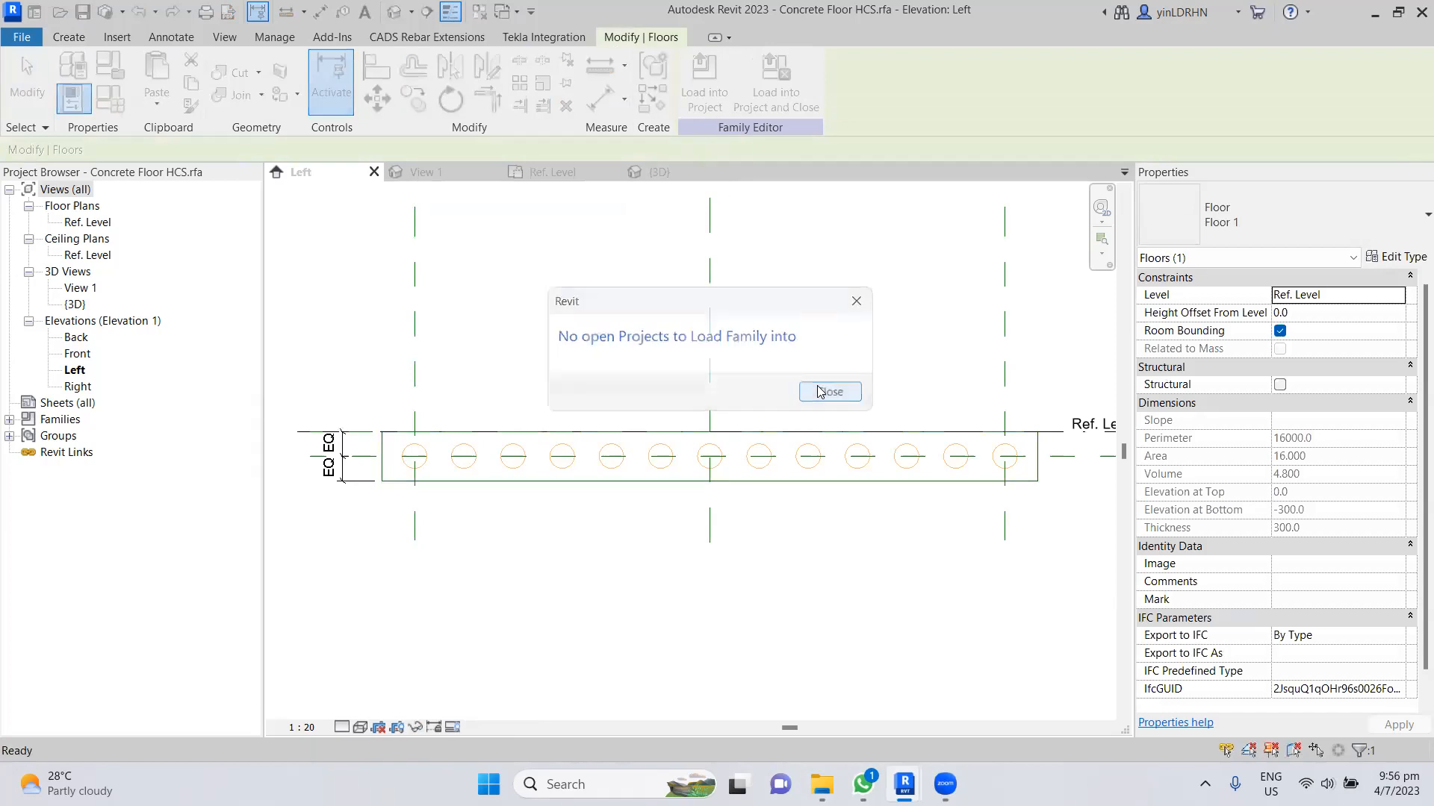
pyautogui.click(829, 391)
pyautogui.moveTo(904, 784)
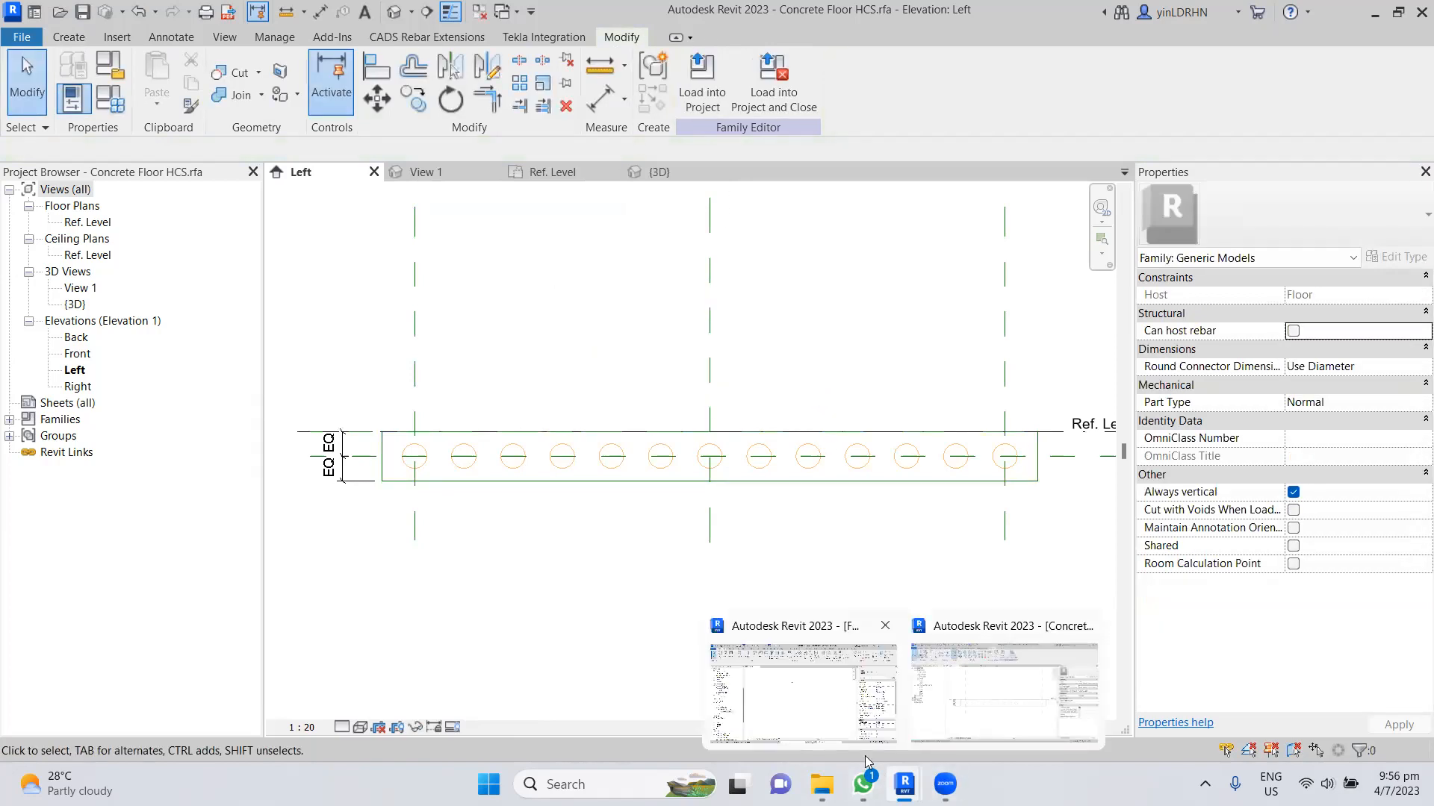
pyautogui.click(757, 109)
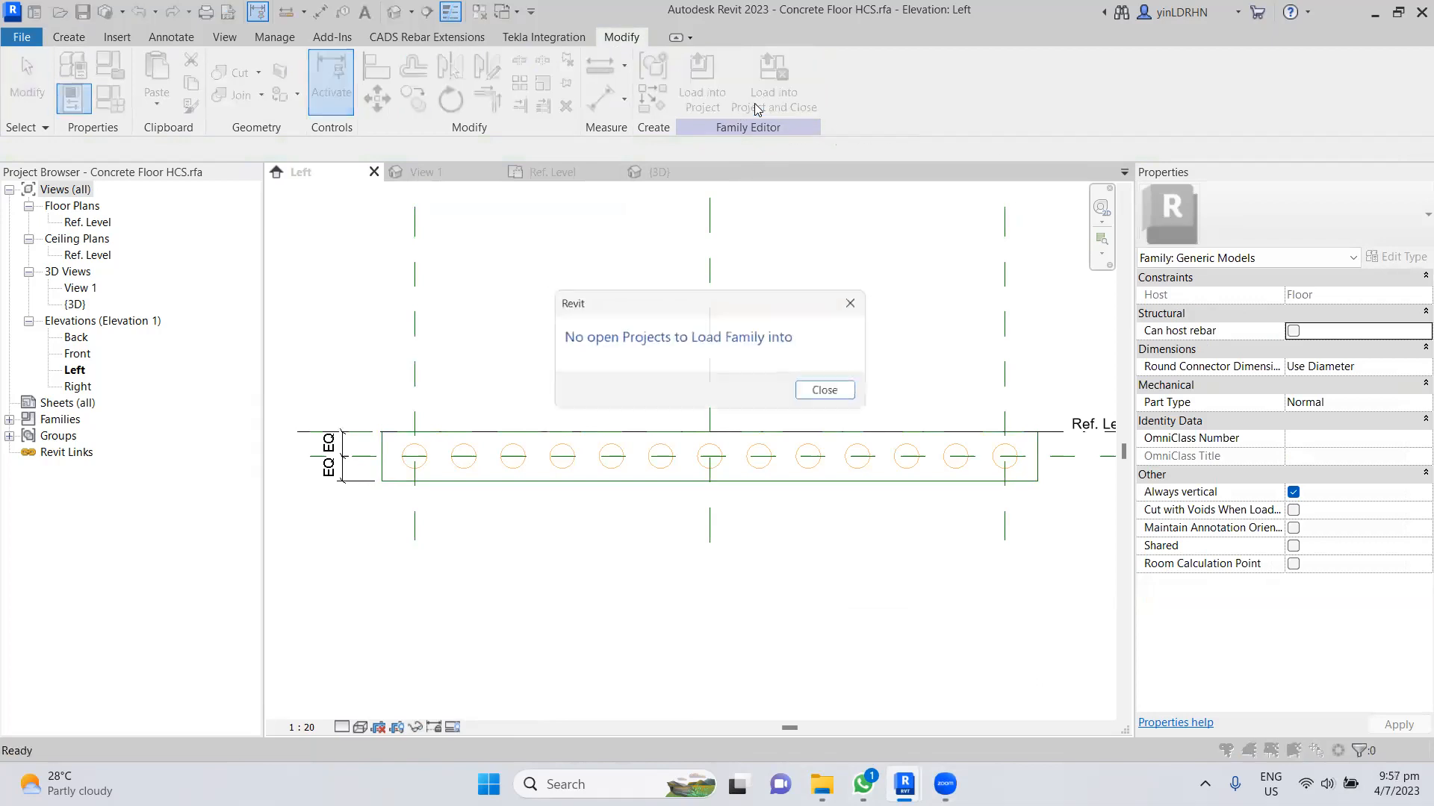
pyautogui.press('Return')
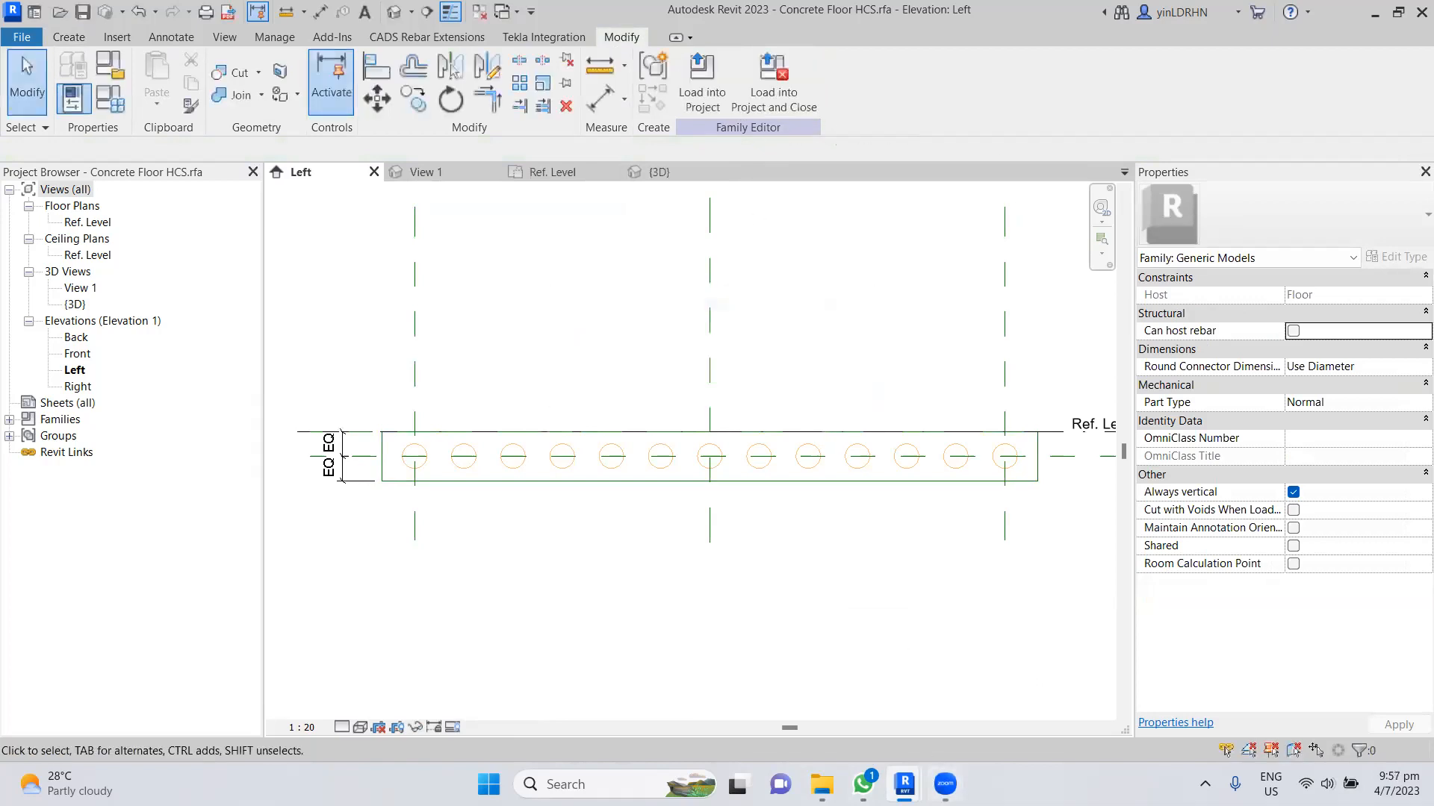
# - Return to the Family trial project and check the properties of the lower Concrete Notch Beam in the Level 2 plan
pyautogui.click(888, 760)
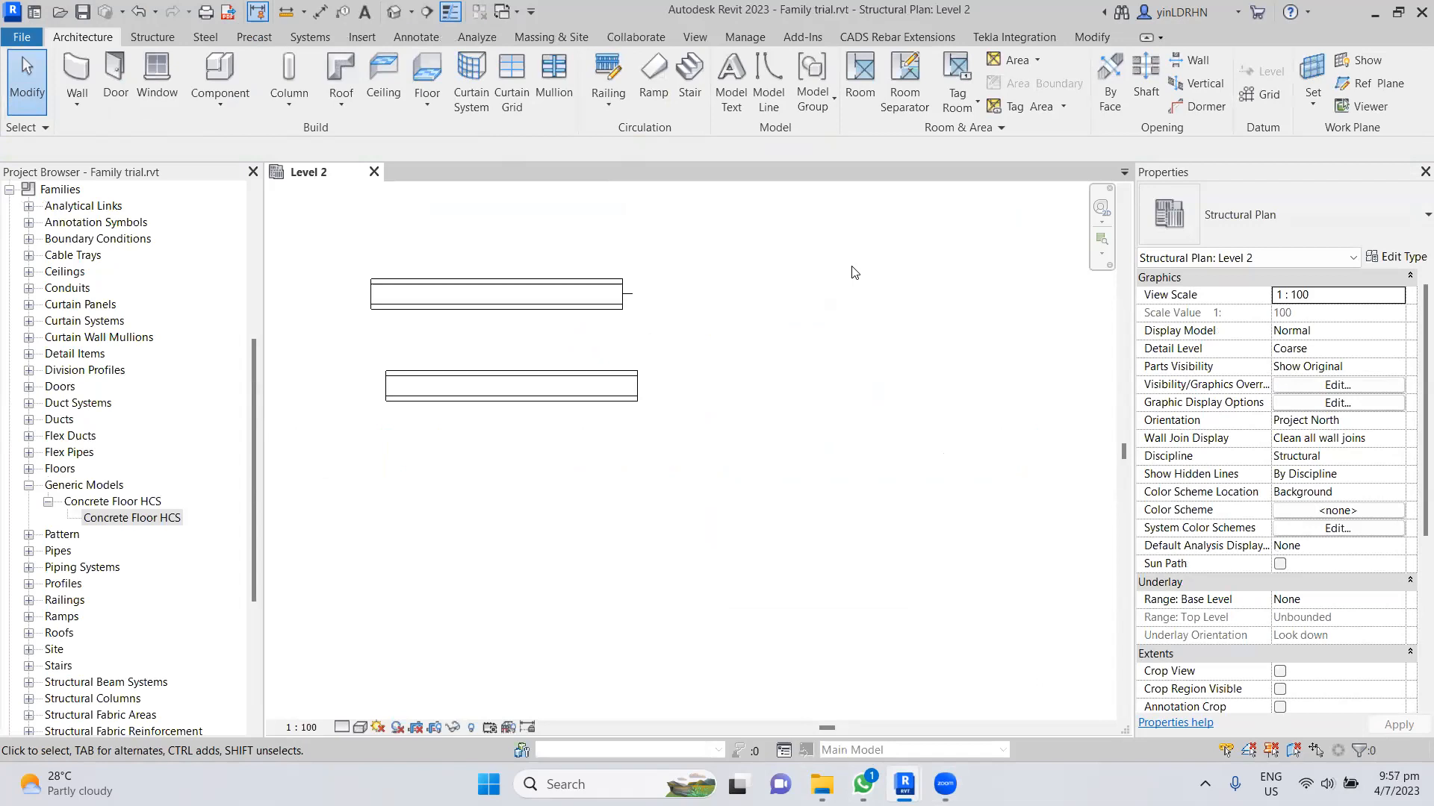
pyautogui.click(605, 401)
pyautogui.click(637, 522)
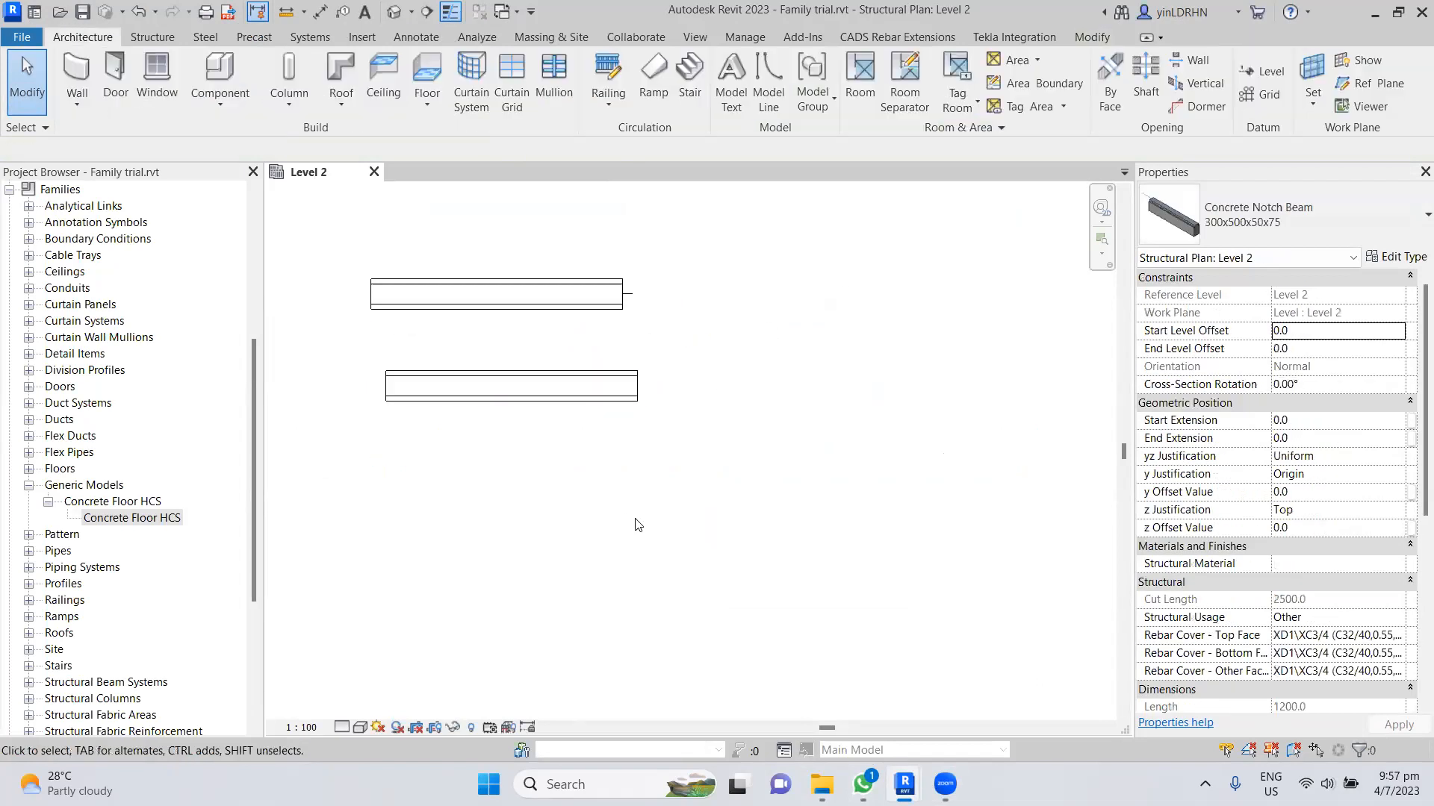
# - Start a new family from the Concrete Floor HCS window and look through the available English family templates
pyautogui.click(1375, 11)
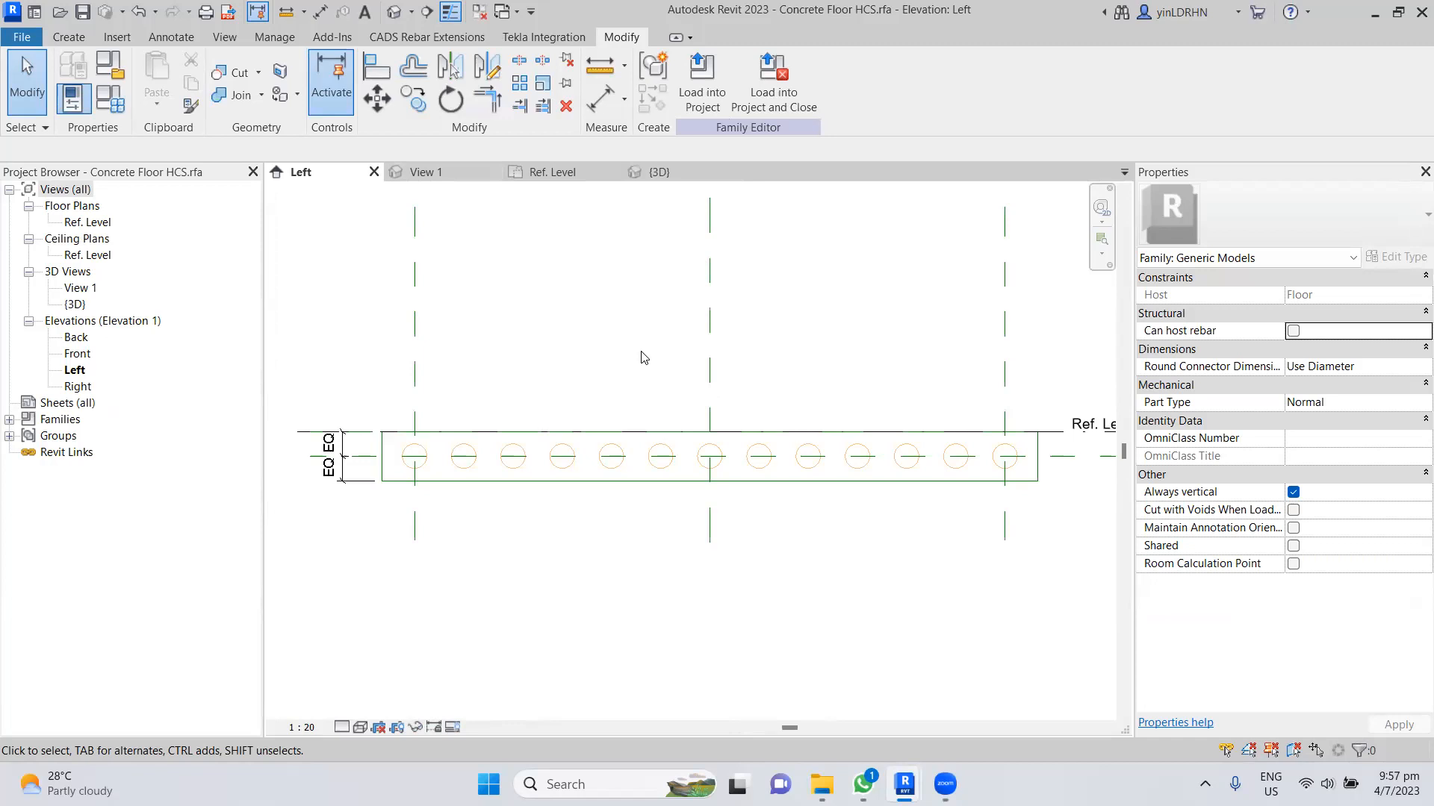
pyautogui.click(22, 37)
pyautogui.moveTo(75, 112)
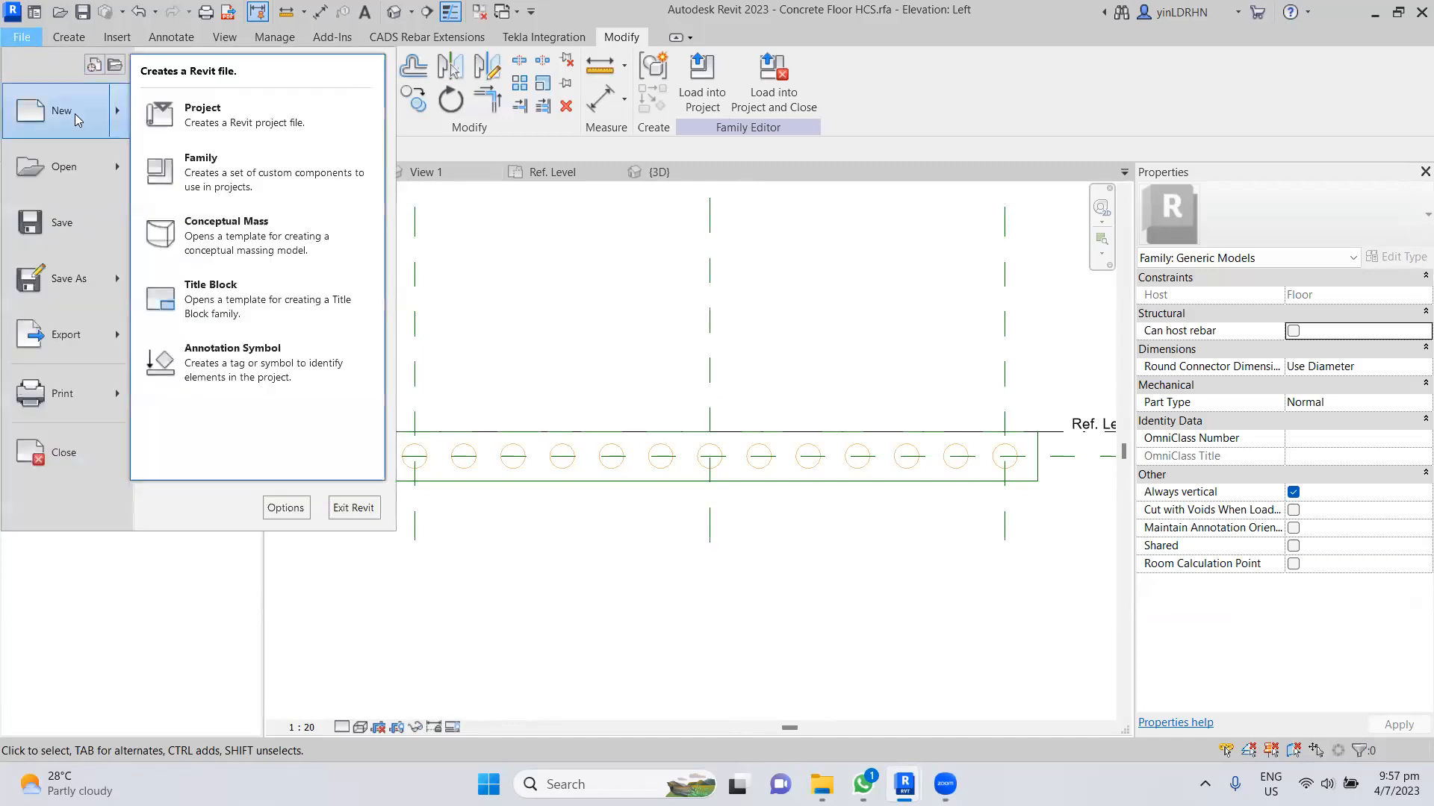
pyautogui.click(194, 182)
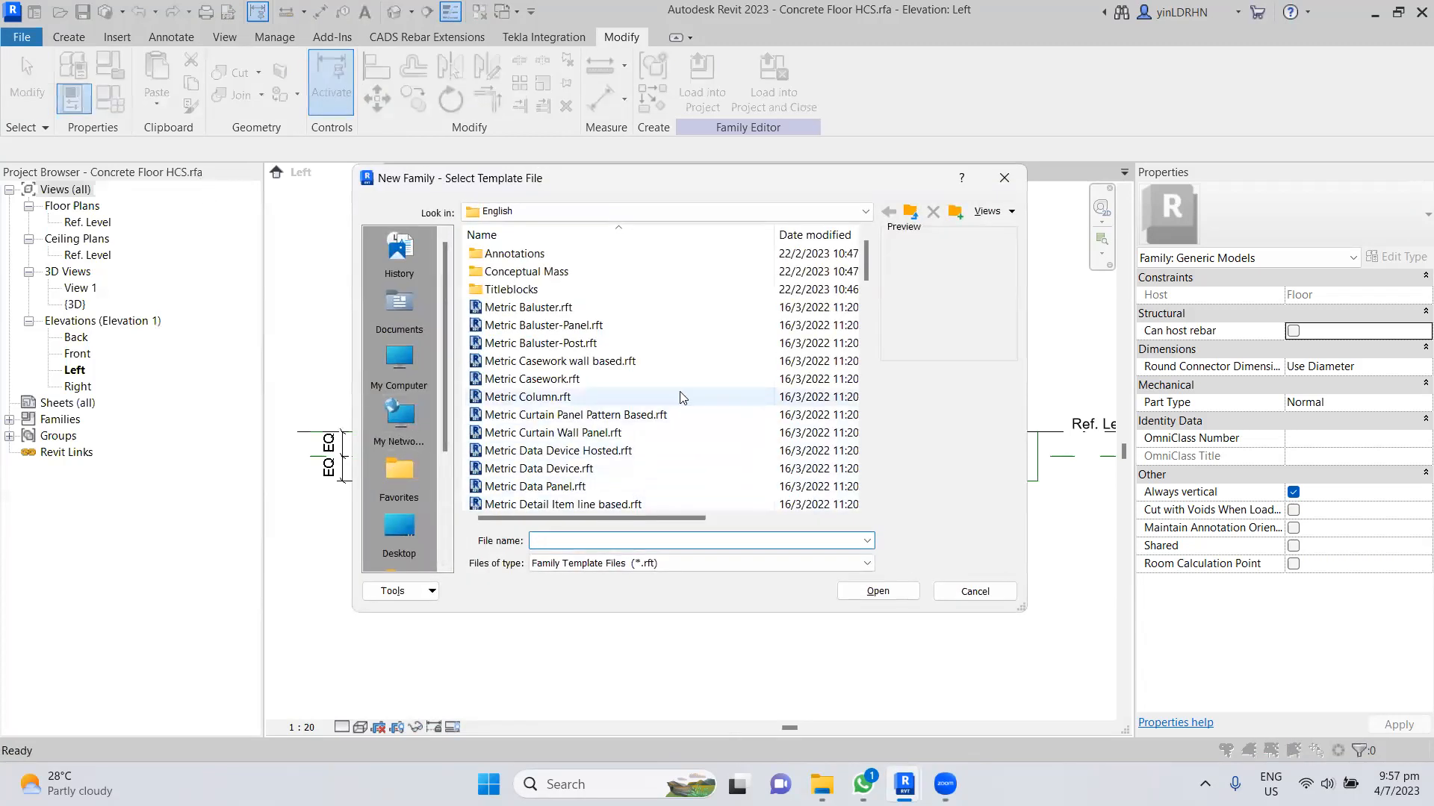
pyautogui.scroll(-4, 568, 336)
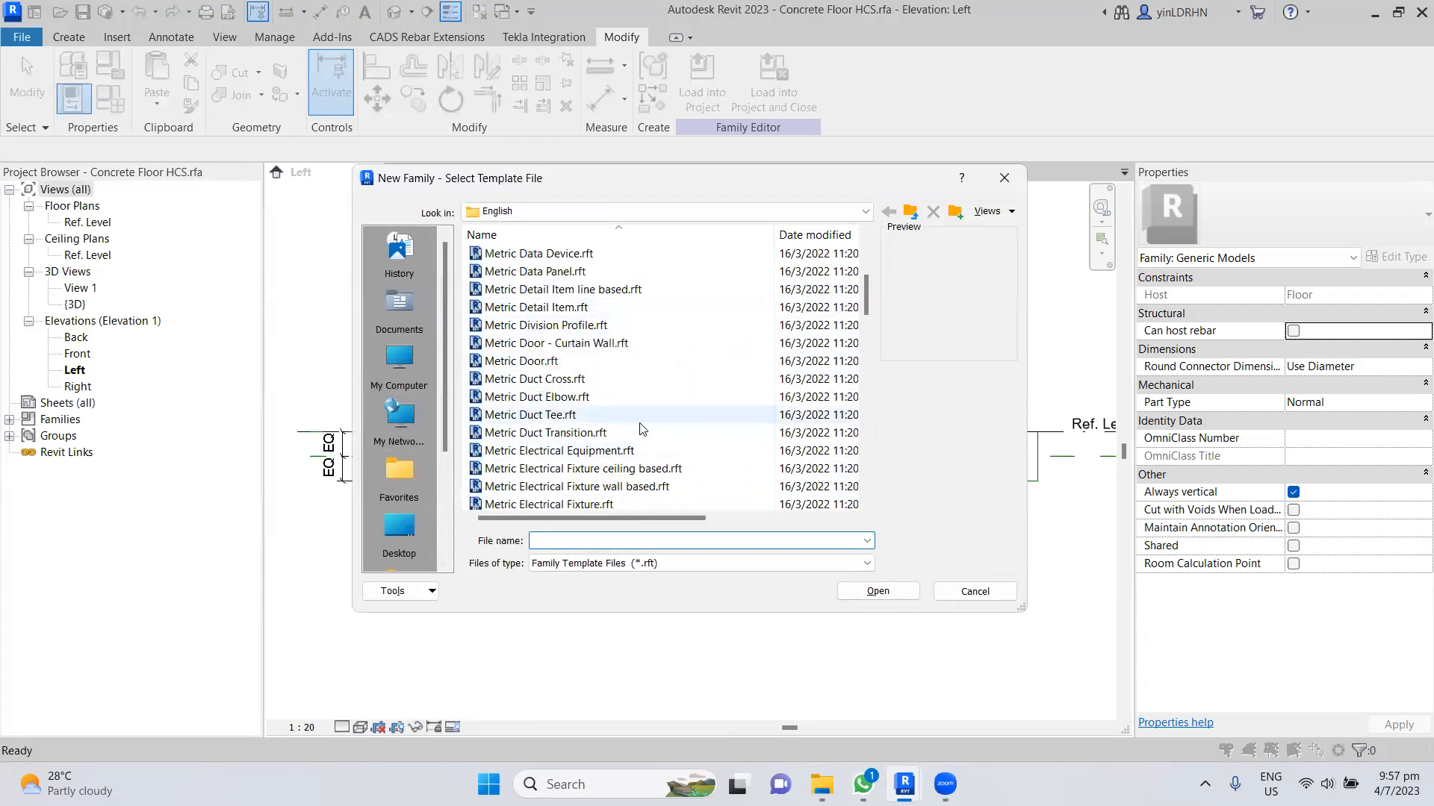
pyautogui.scroll(-4, 651, 426)
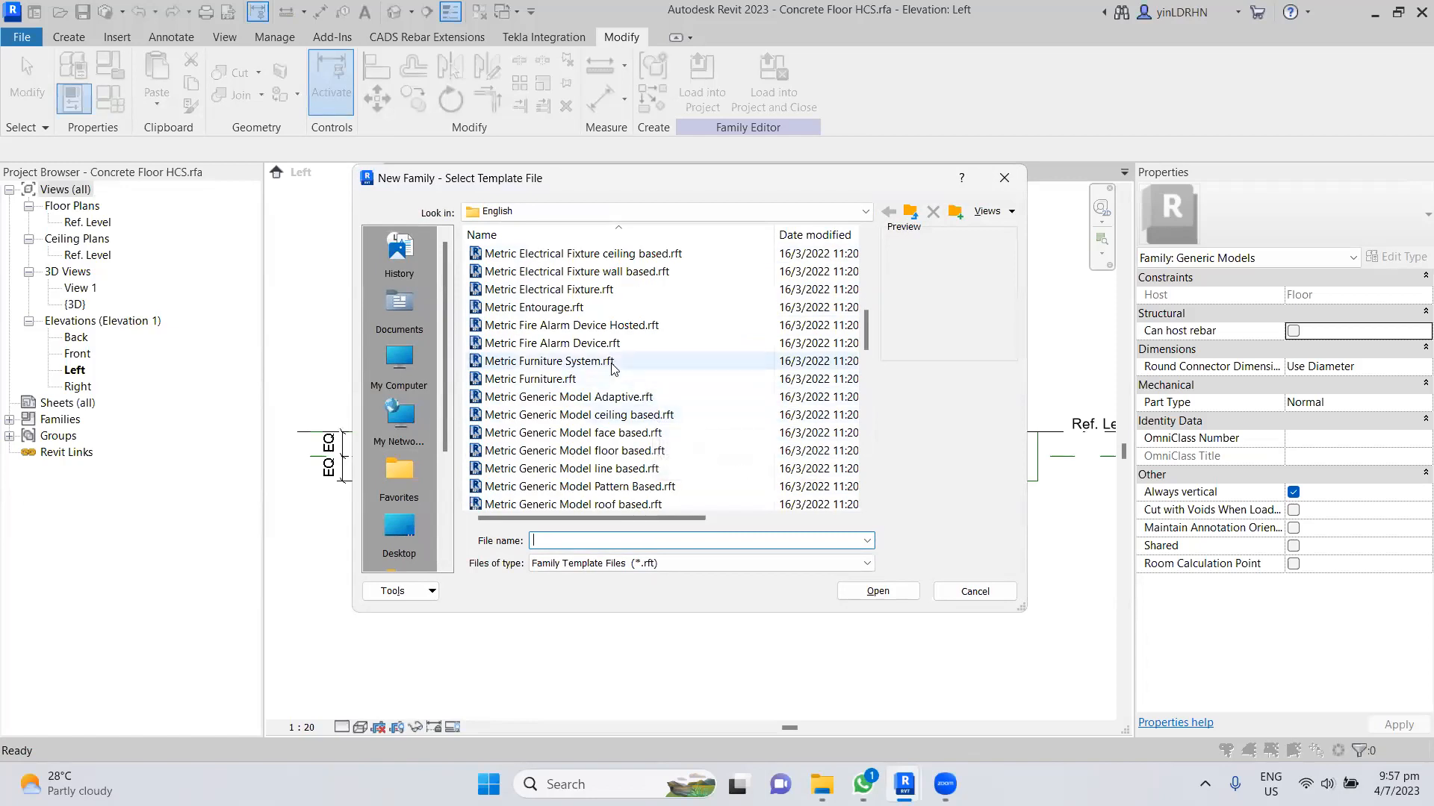
pyautogui.scroll(-4, 652, 405)
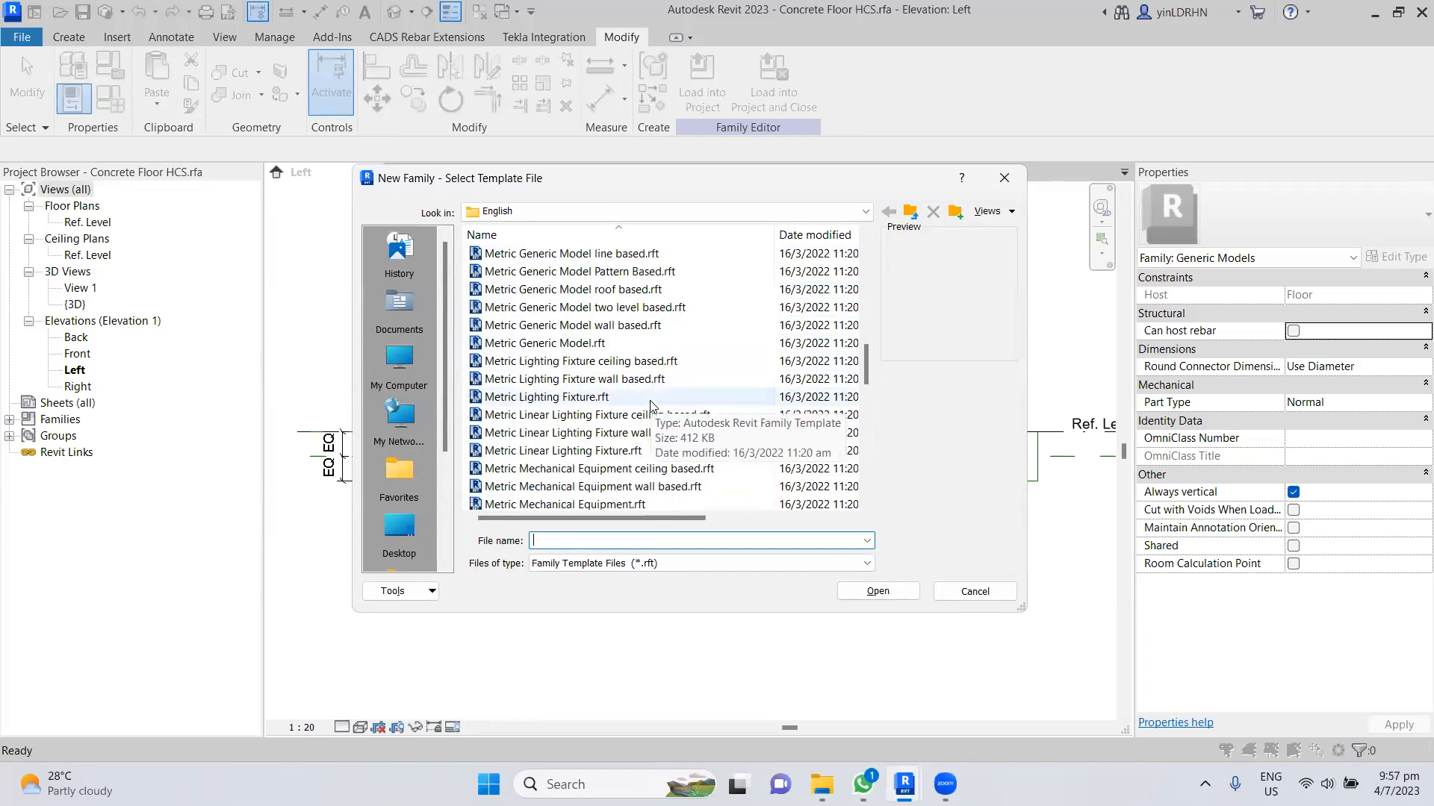
pyautogui.scroll(-5, 652, 406)
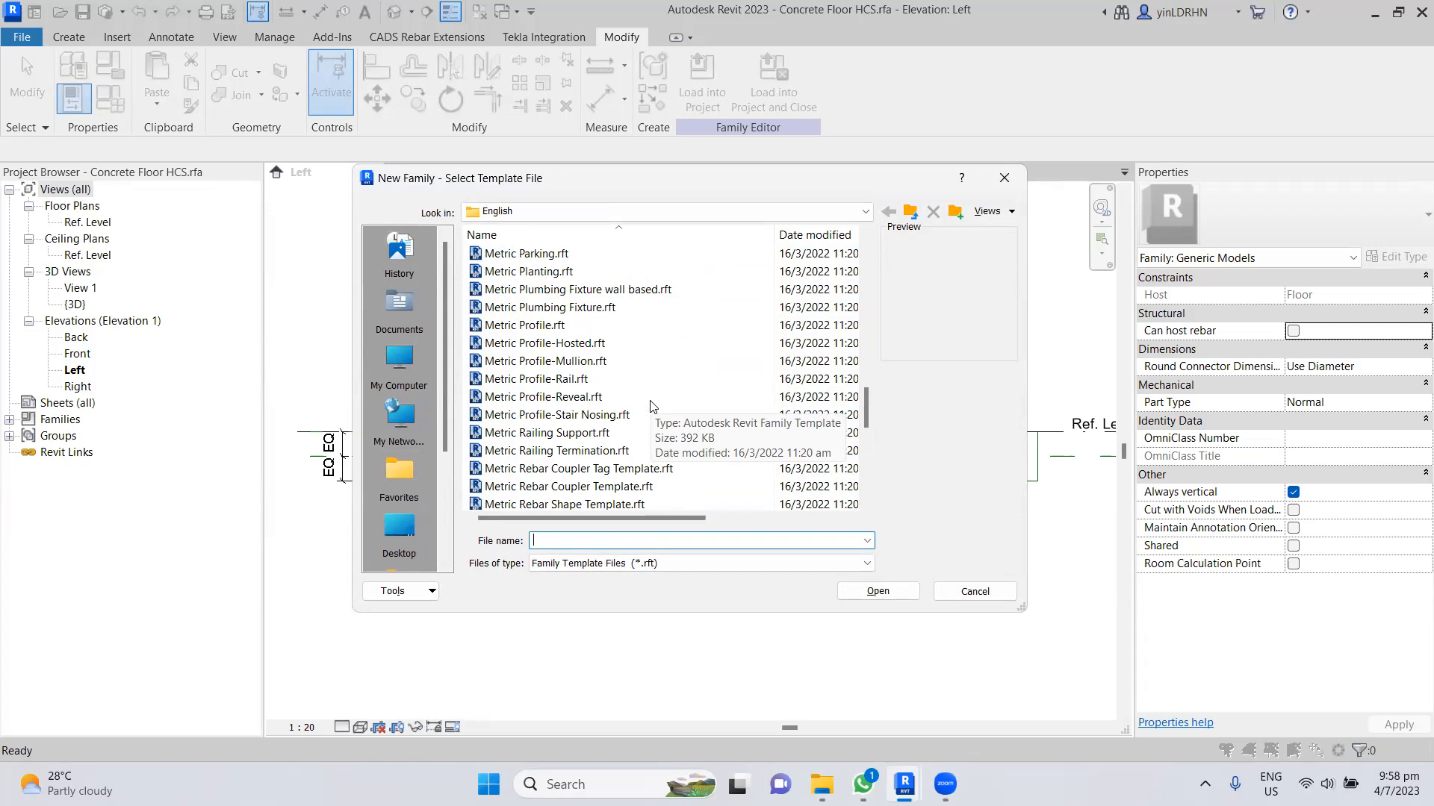
pyautogui.scroll(-3, 649, 407)
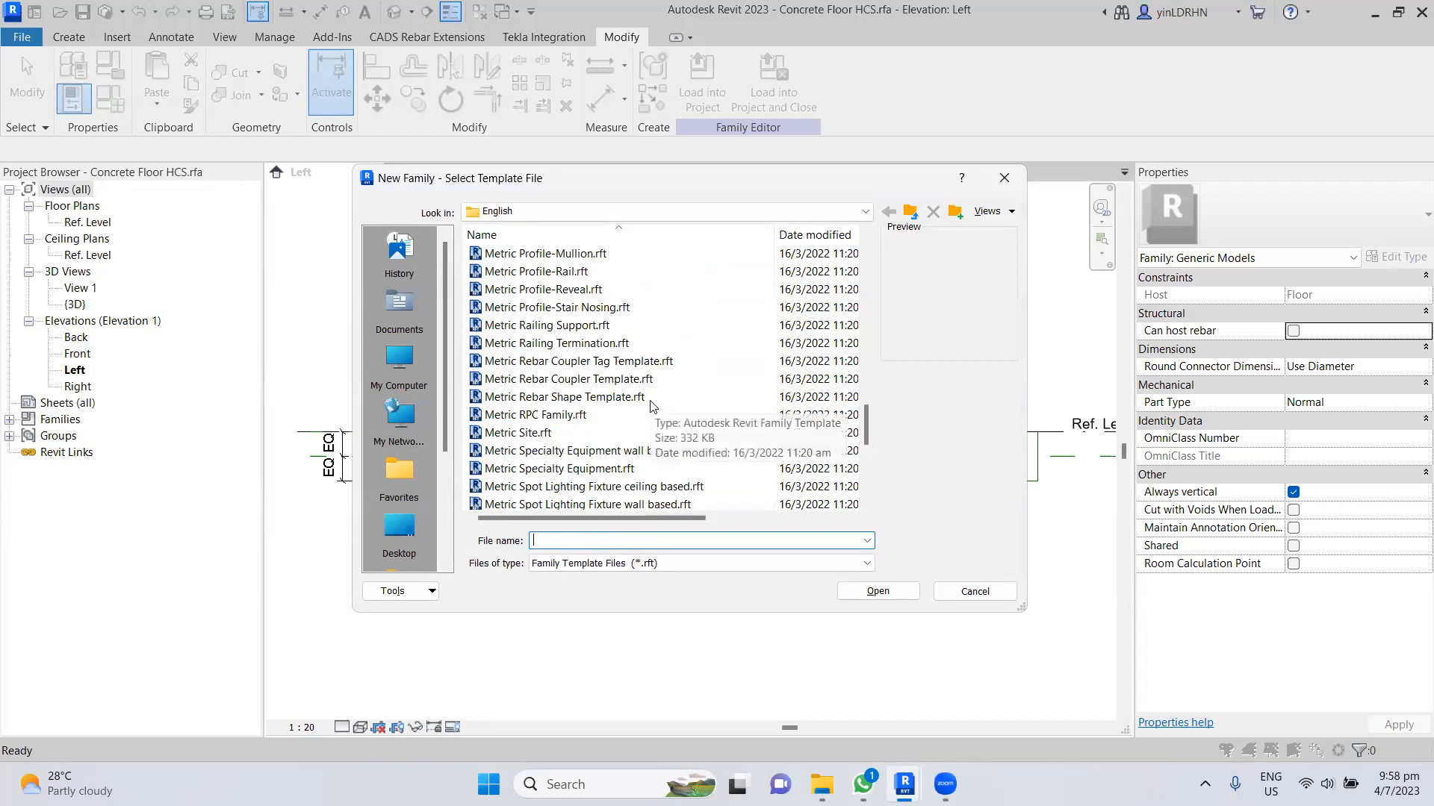
pyautogui.scroll(-5, 649, 407)
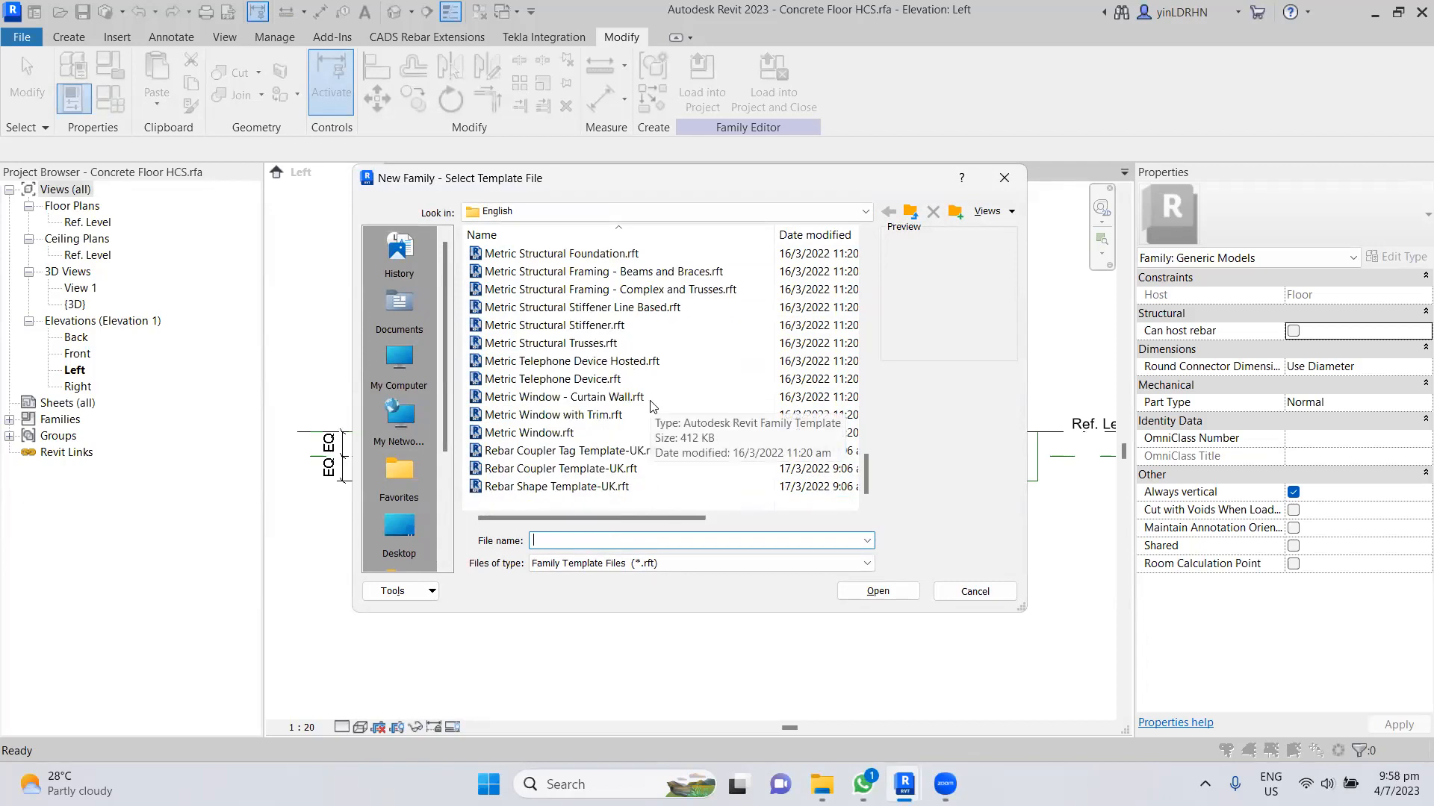
pyautogui.scroll(18, 649, 407)
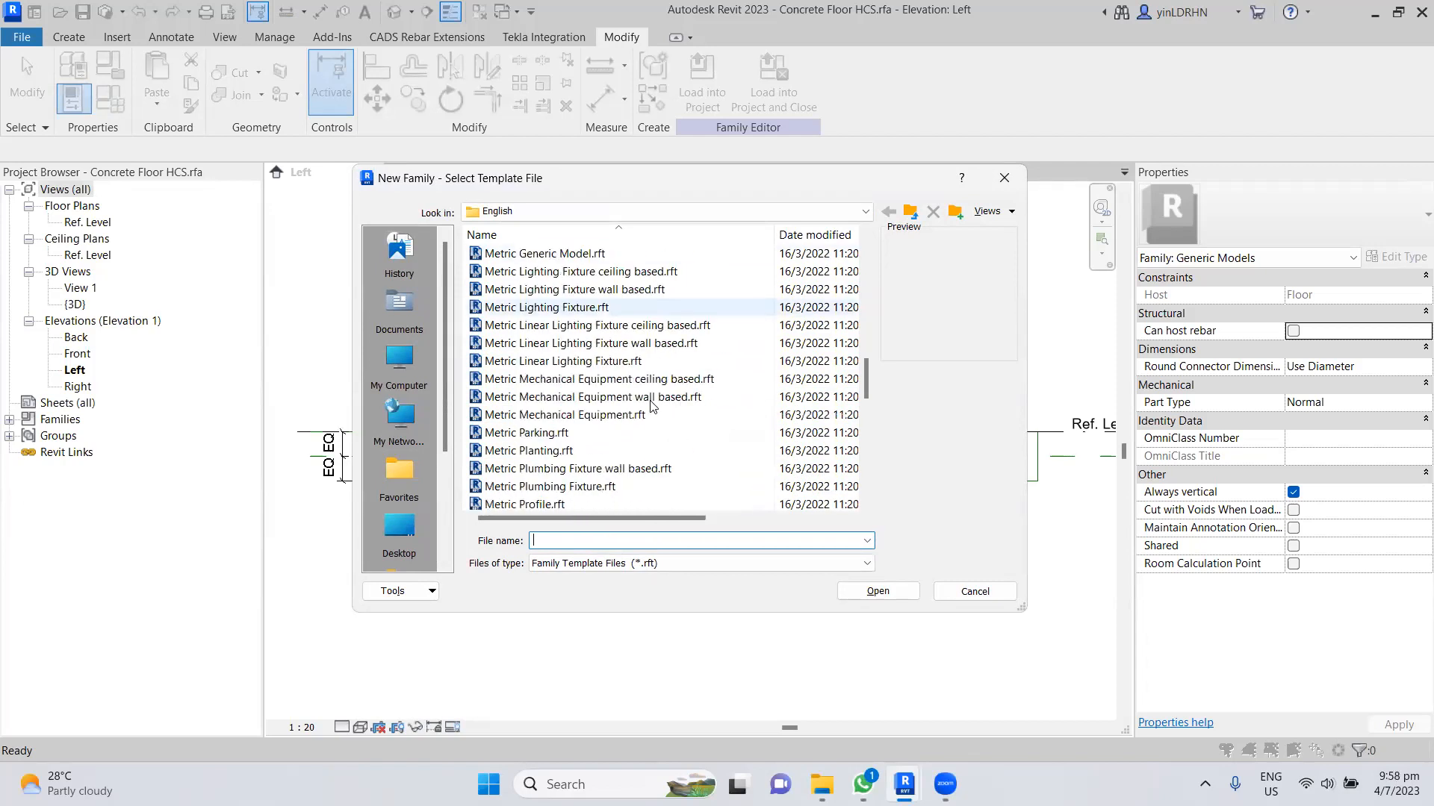
pyautogui.scroll(2, 650, 407)
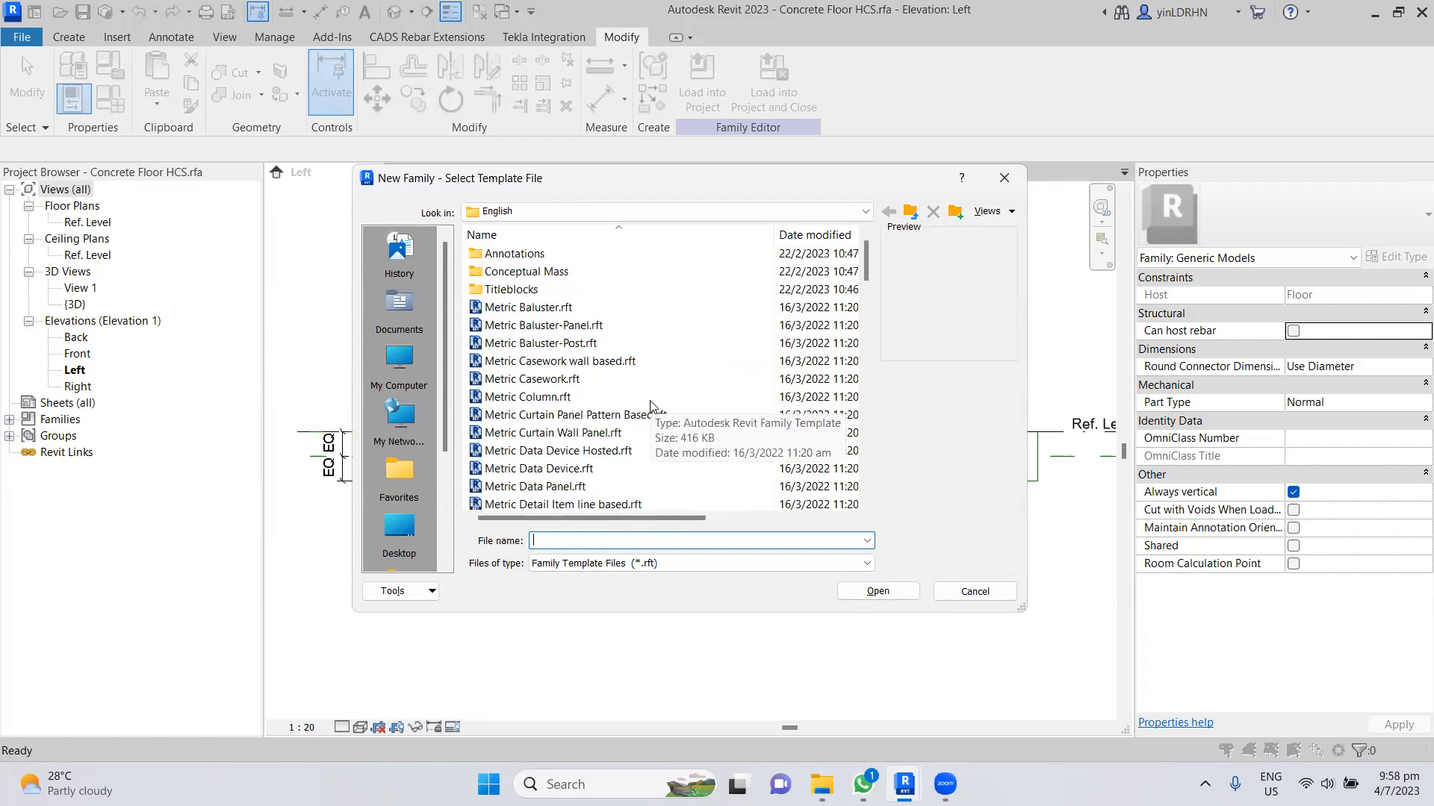
# - Create a new title block family from the A1 metric template in the Titleblocks folder
pyautogui.doubleClick(530, 290)
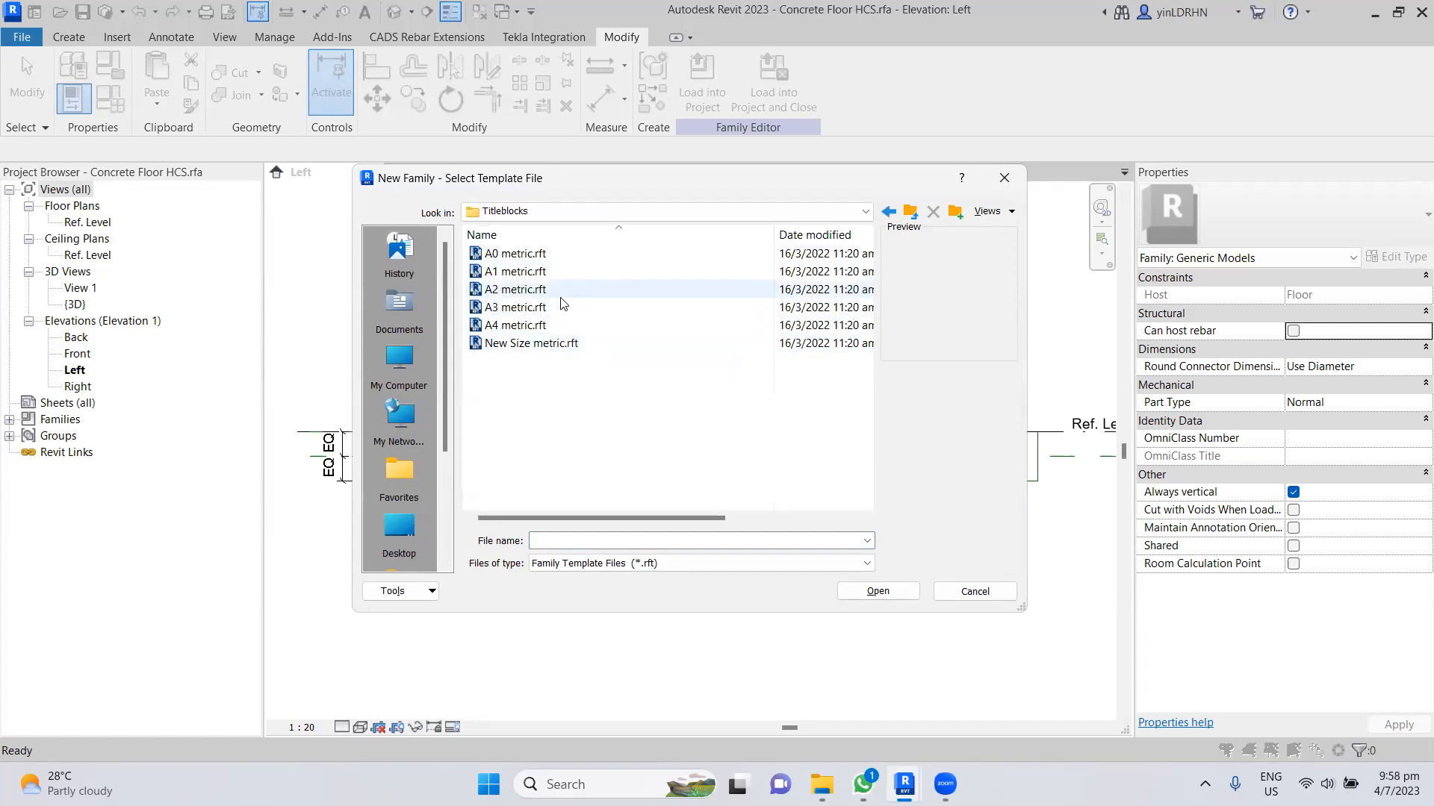
pyautogui.click(527, 276)
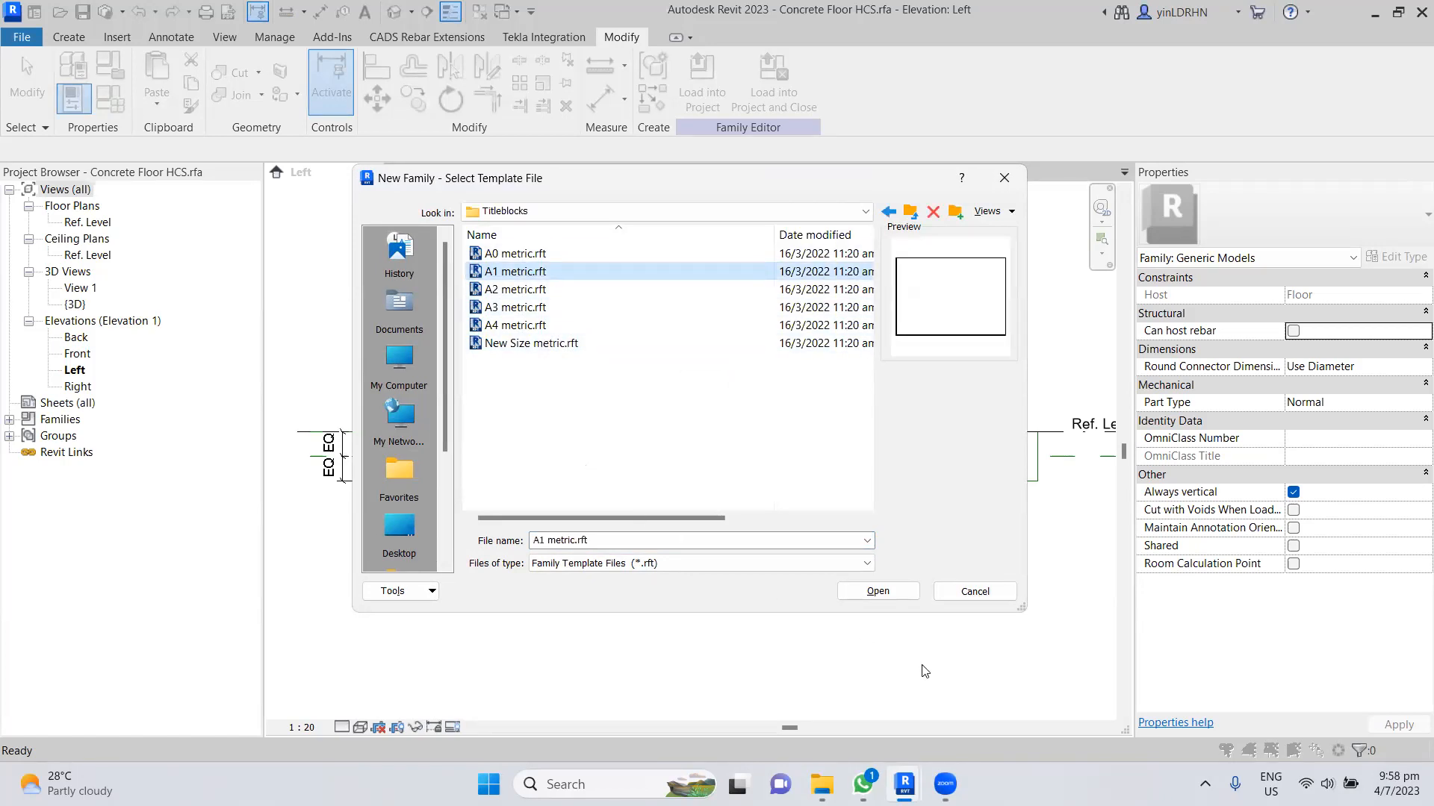
pyautogui.click(878, 591)
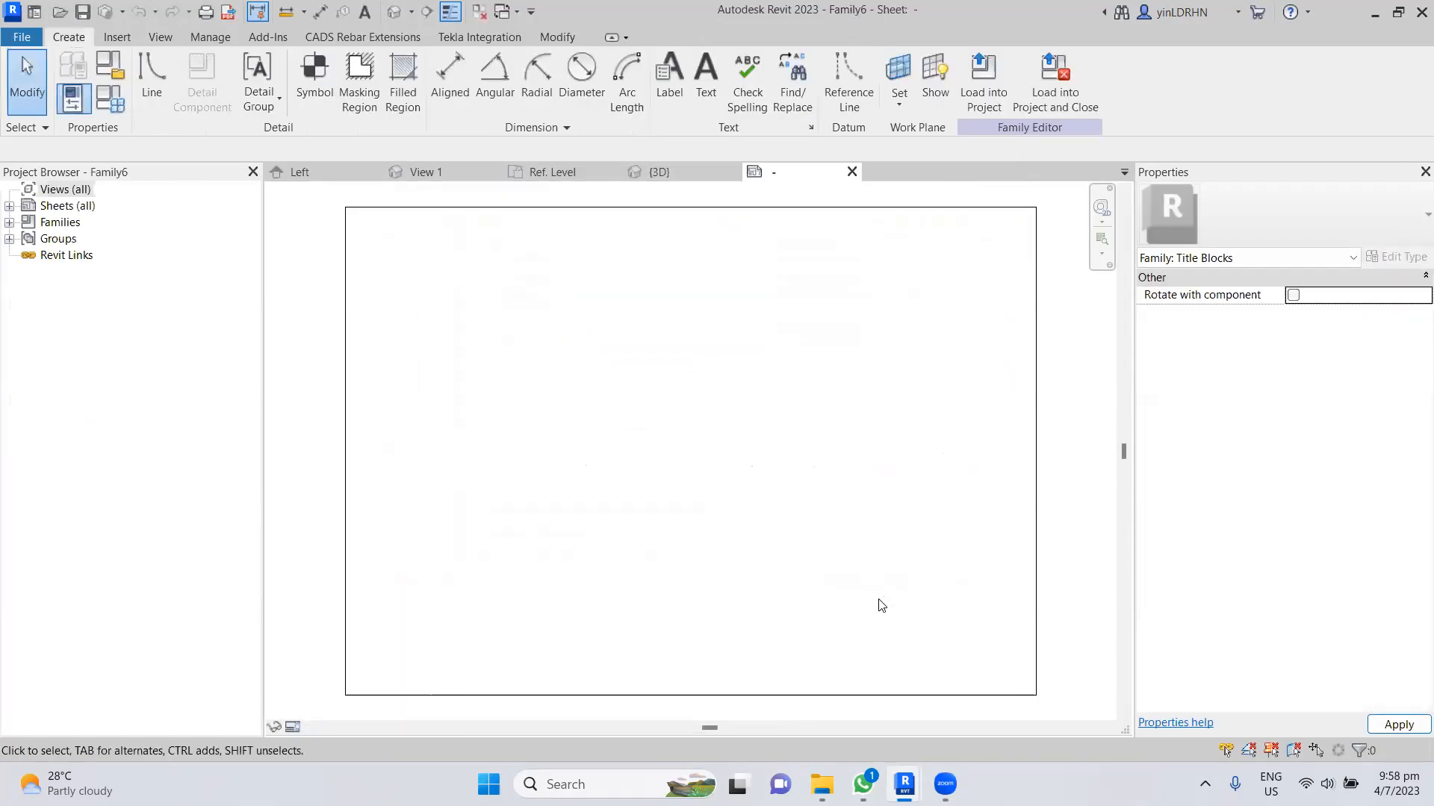
# - Close the {3D}, Ref. Level, View 1 and Left views of the Concrete Floor HCS family, keeping only the title block sheet open
pyautogui.click(711, 177)
pyautogui.click(732, 173)
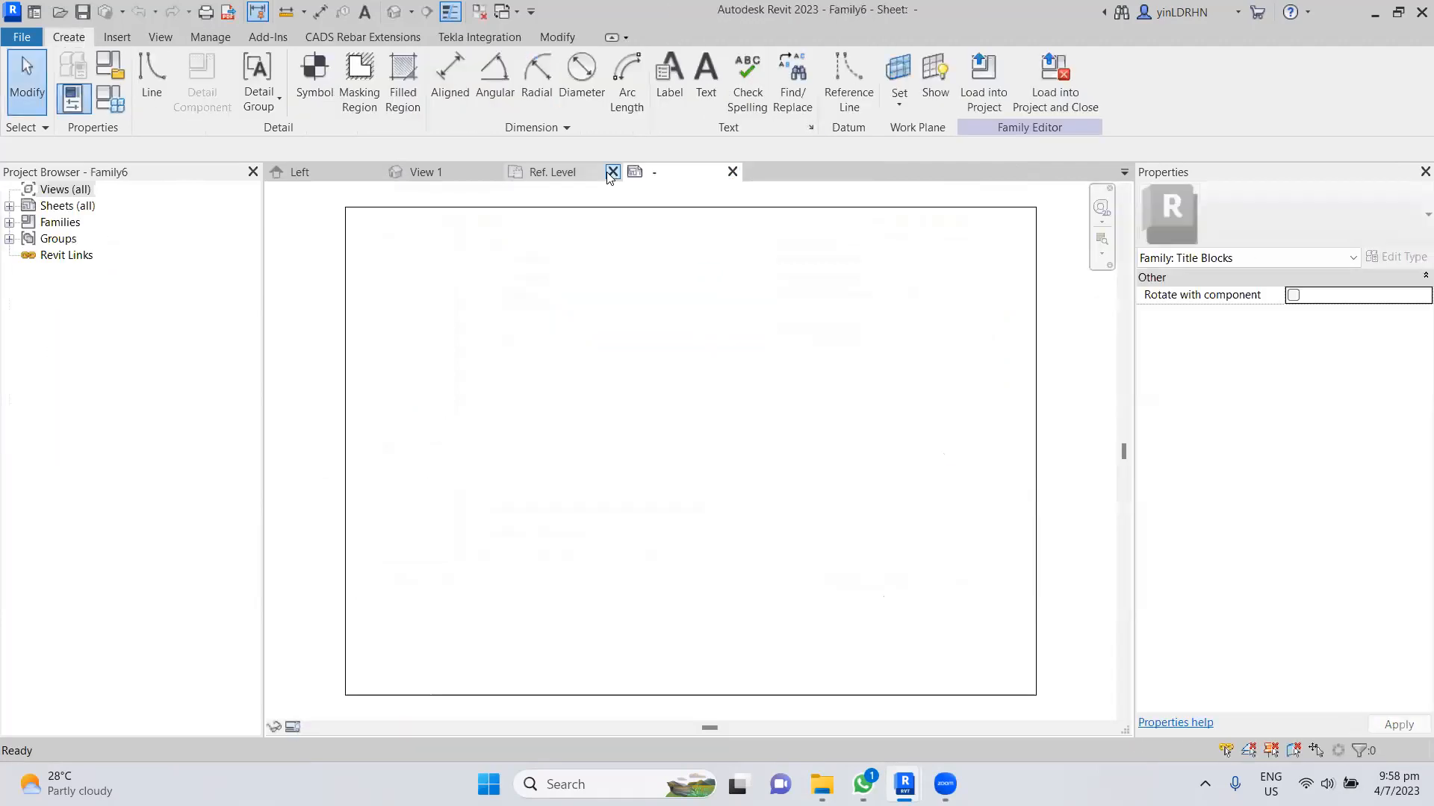
pyautogui.click(612, 172)
pyautogui.click(459, 175)
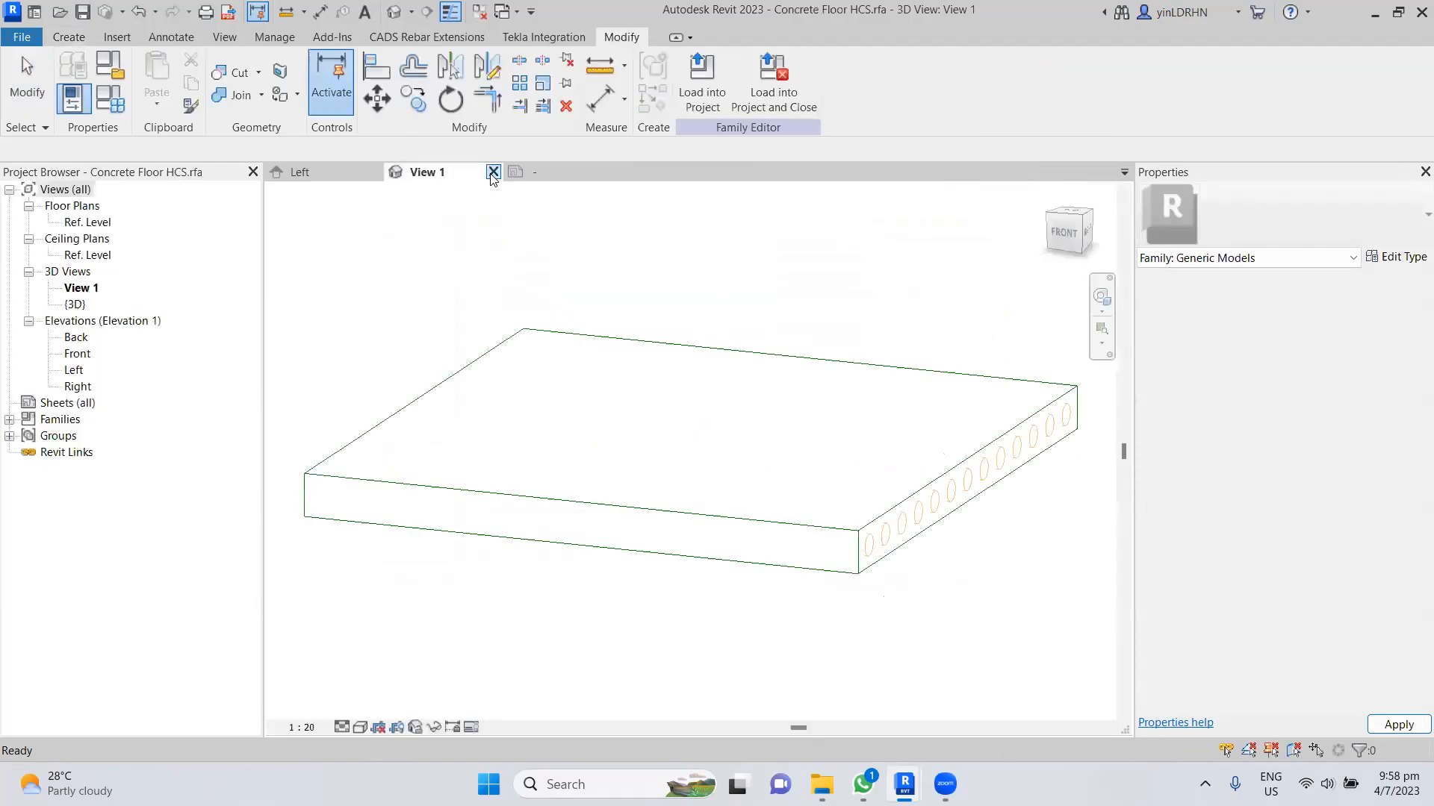
pyautogui.click(493, 172)
pyautogui.click(352, 175)
pyautogui.click(374, 172)
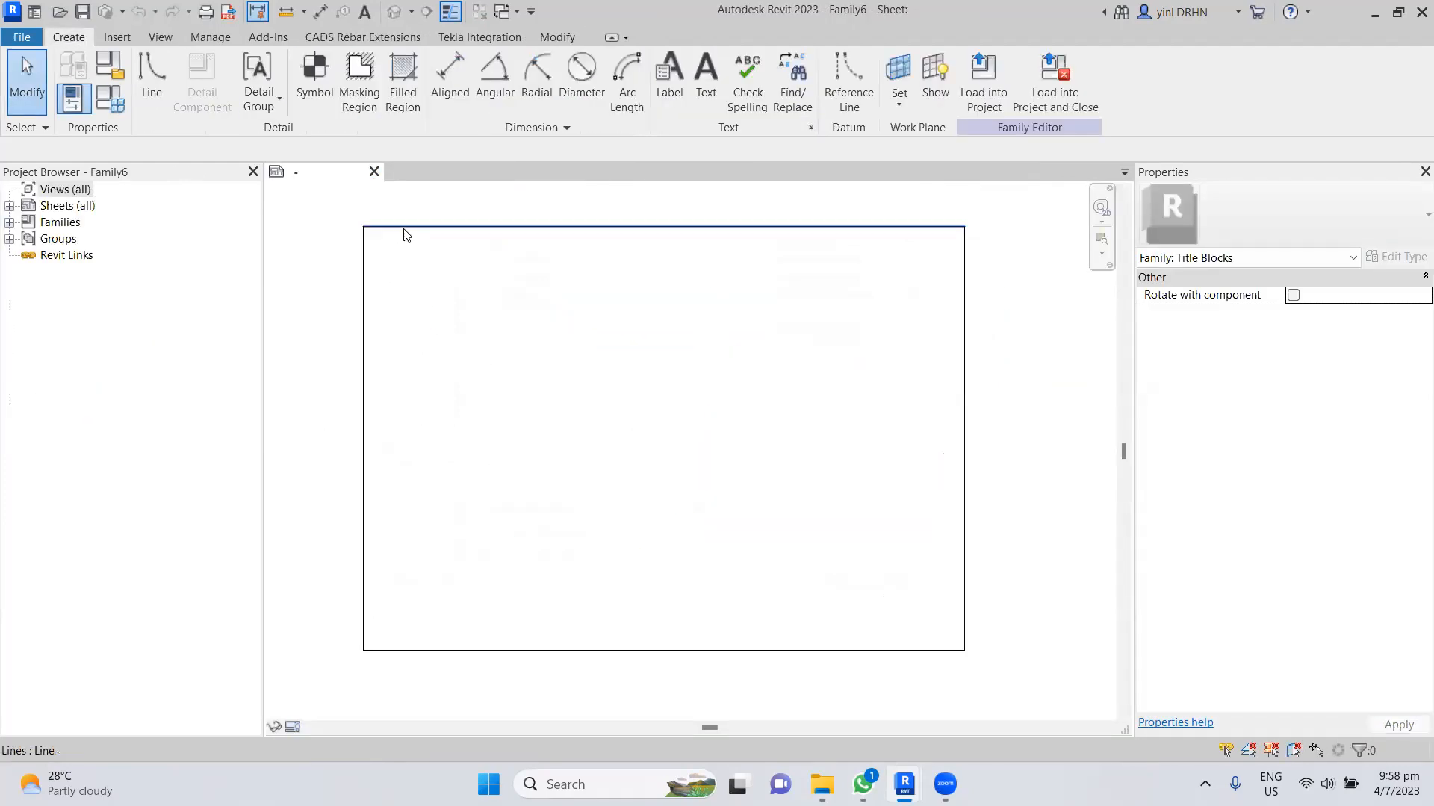
# - Check the lengths of the sheet border lines in the new title block family
pyautogui.click(404, 235)
pyautogui.click(363, 271)
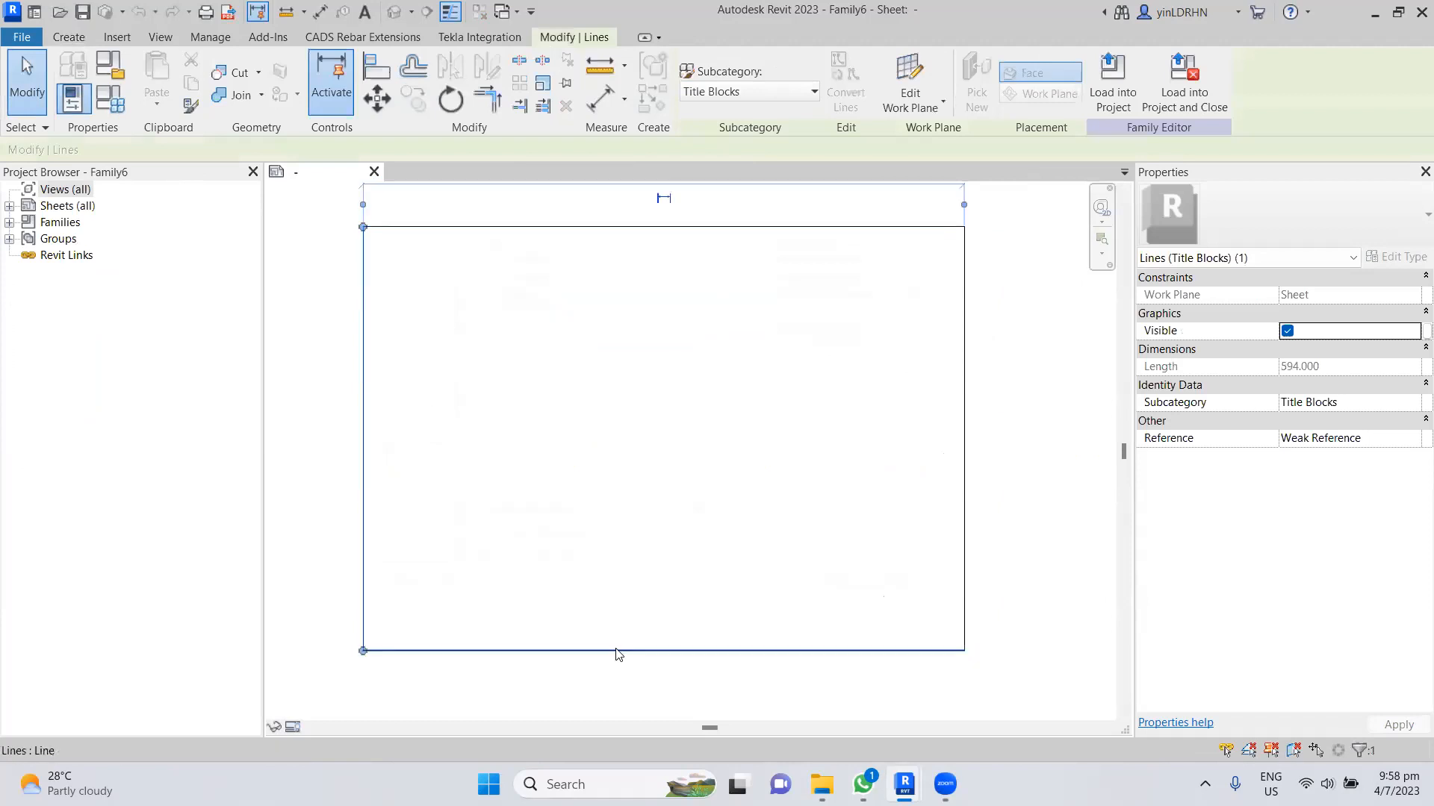
pyautogui.click(964, 413)
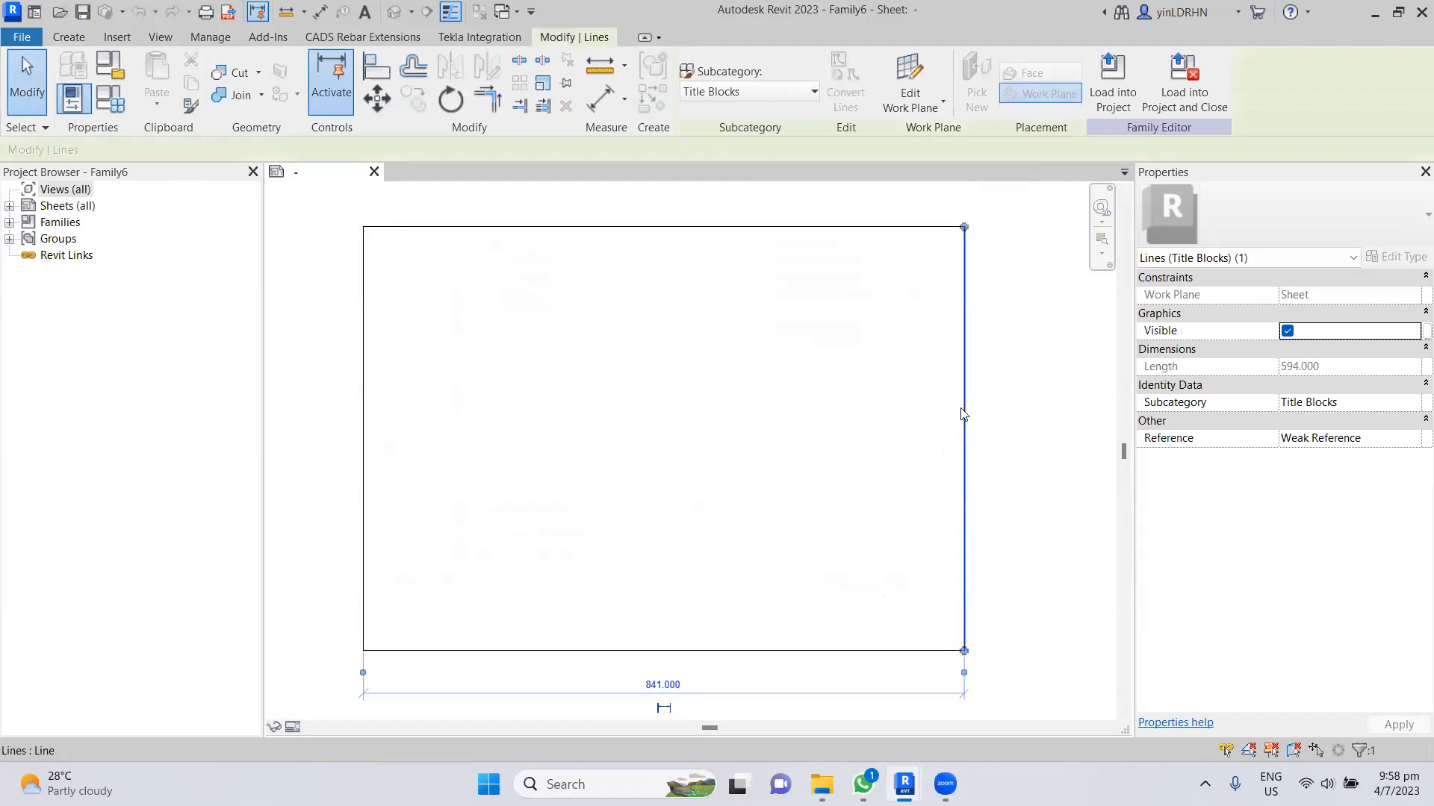
pyautogui.click(1021, 398)
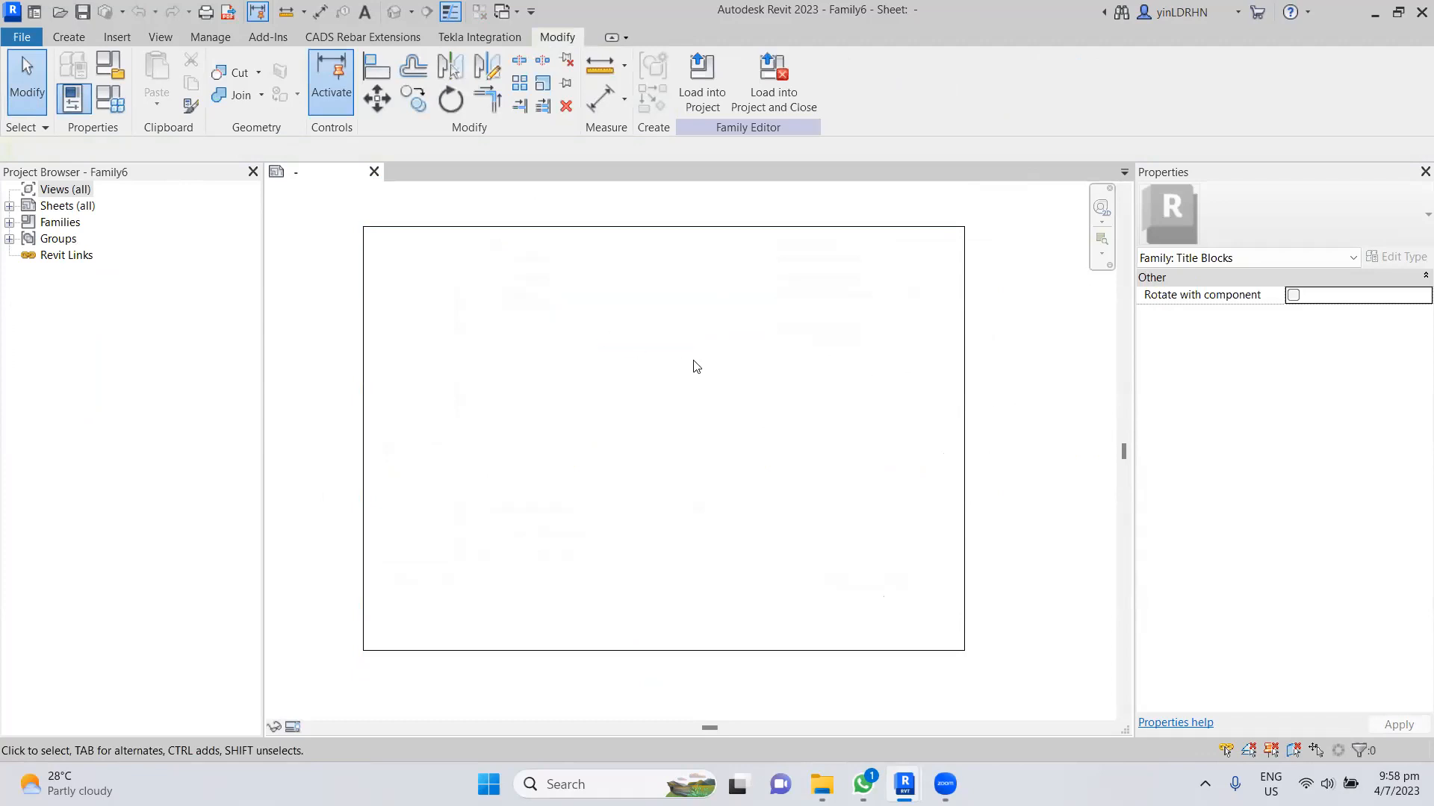
# - Measure the length of the sheet's top border from corner to corner
pyautogui.click(75, 38)
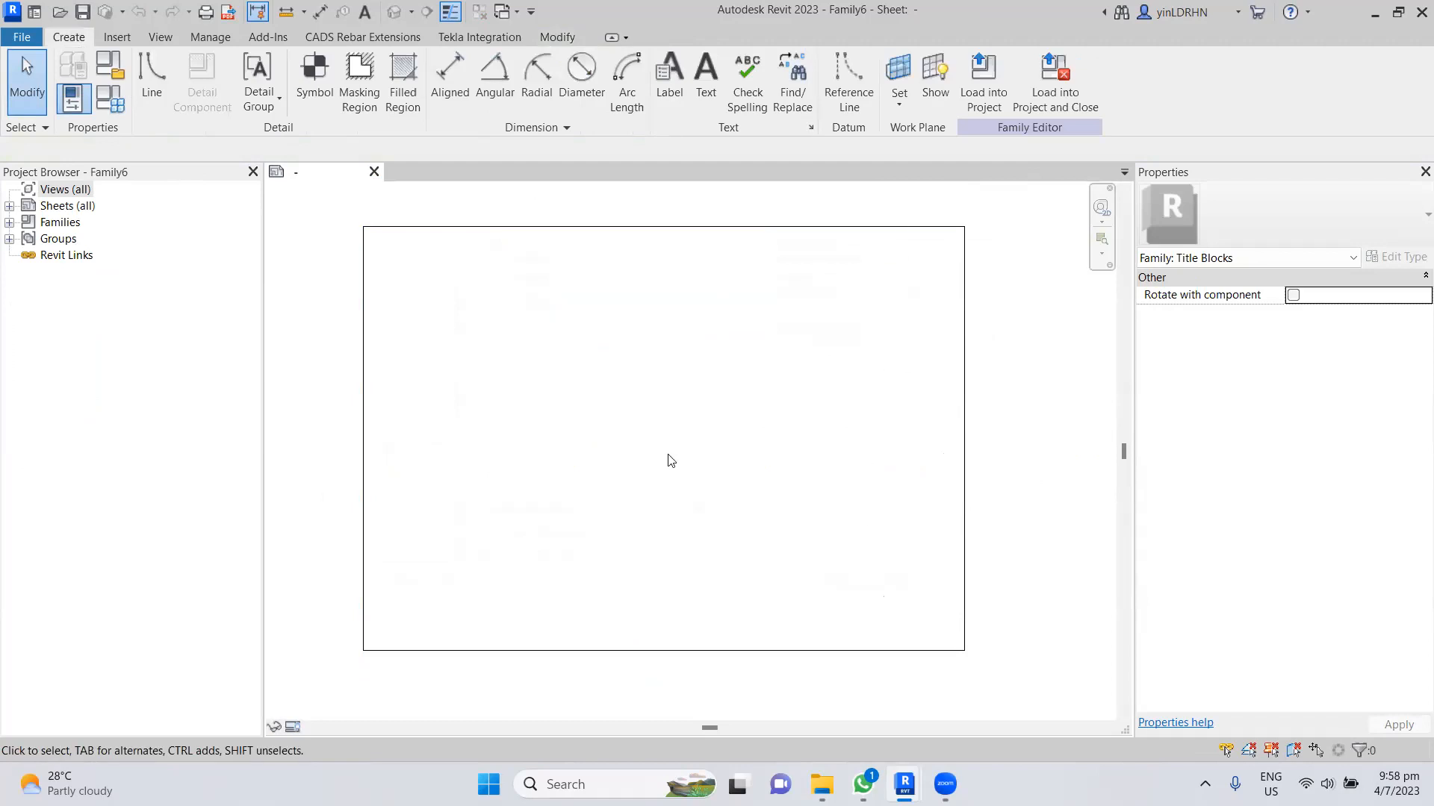
pyautogui.click(152, 82)
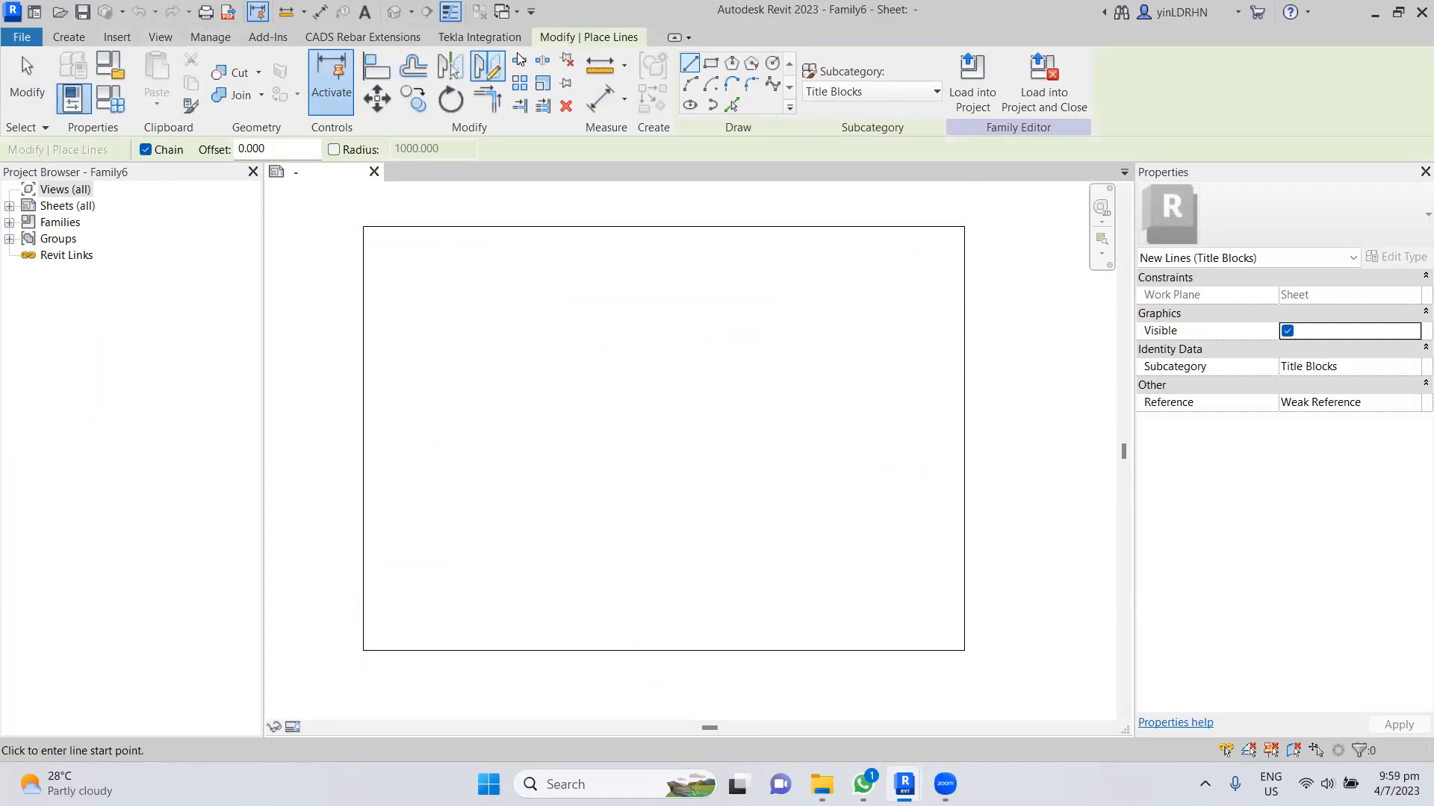
pyautogui.click(599, 66)
pyautogui.click(364, 226)
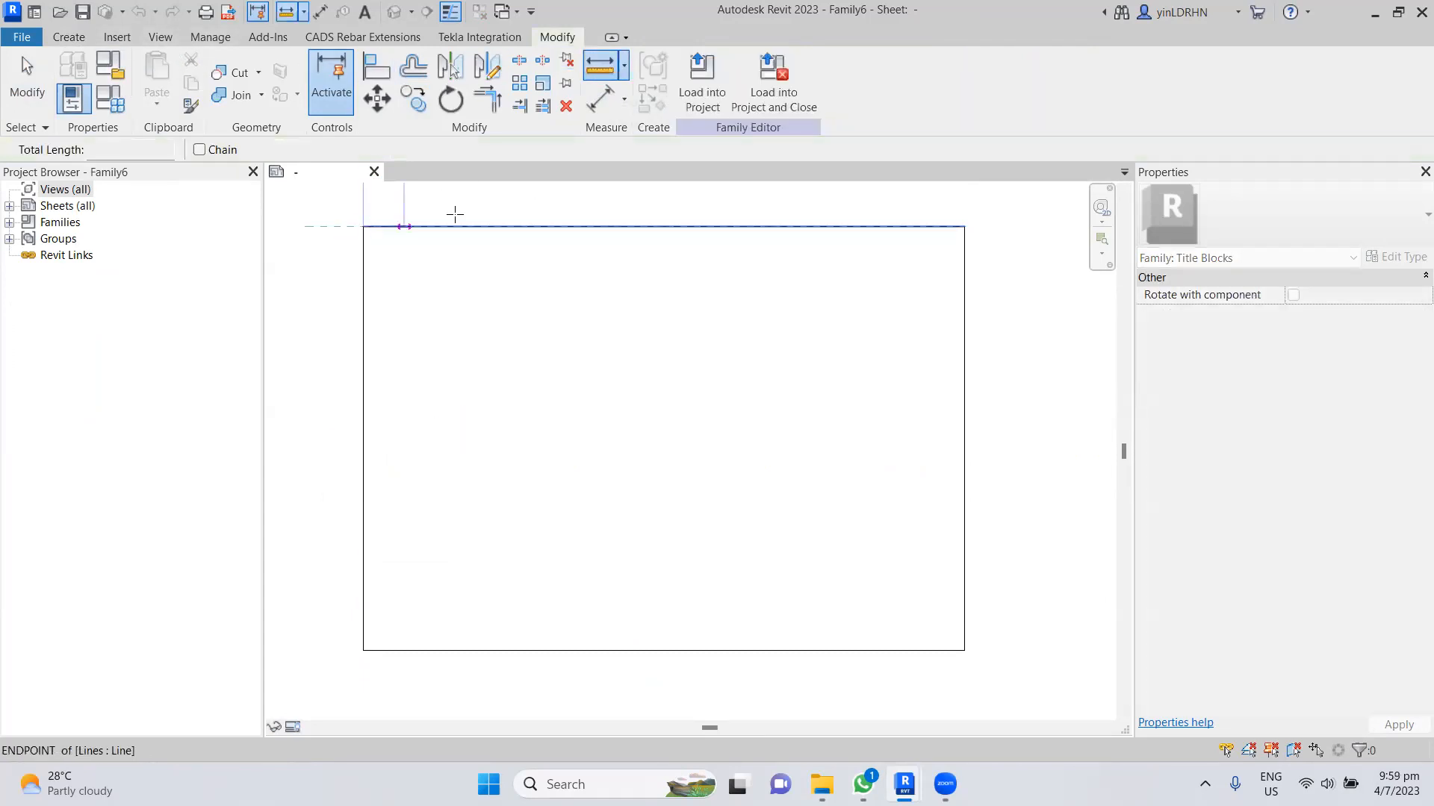
pyautogui.click(962, 226)
pyautogui.moveTo(951, 231); pyautogui.dragTo(926, 343, button='middle')
pyautogui.click(861, 297)
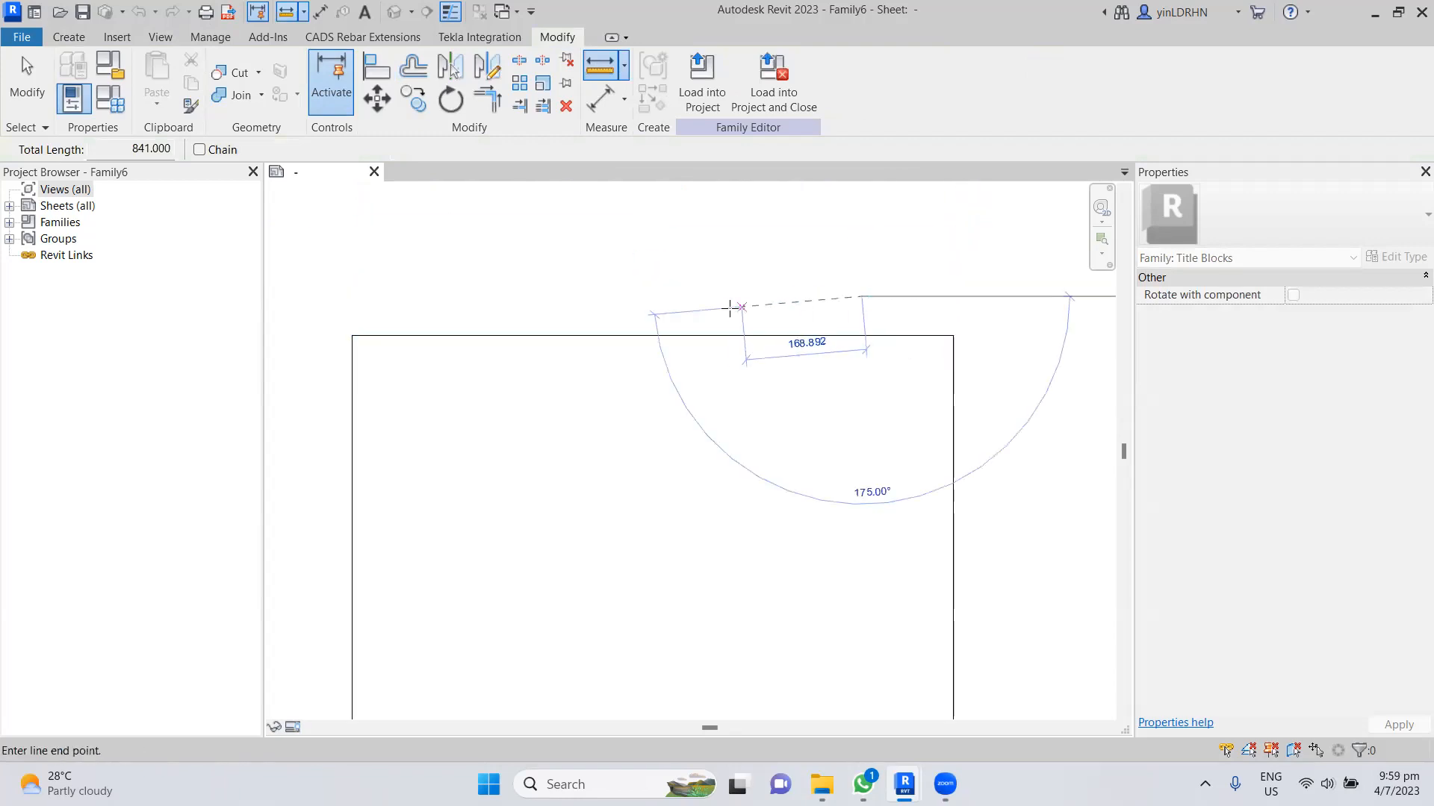
pyautogui.press('Escape')
pyautogui.press('Escape')
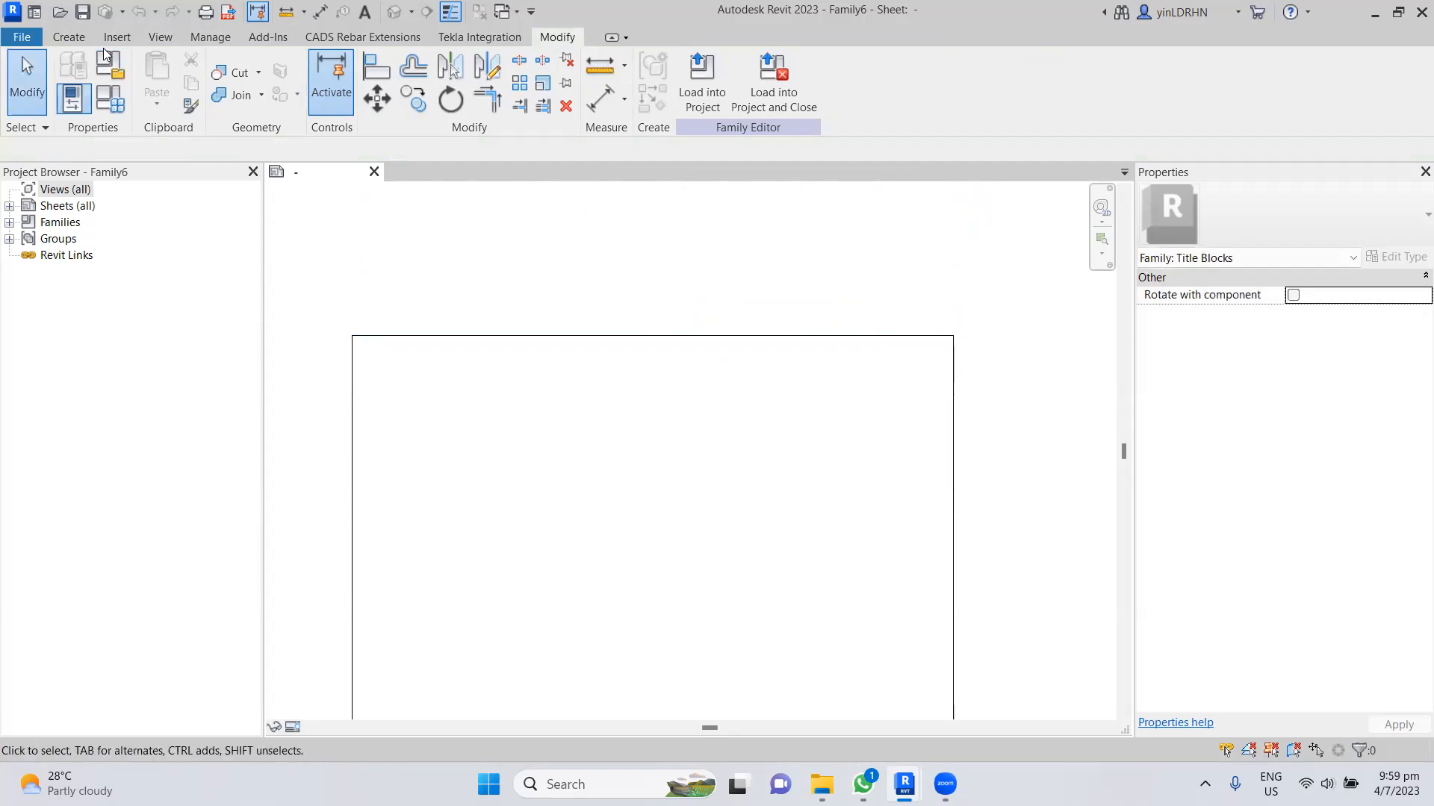
# - Draw a full-height vertical title block line 100 mm inside the right border, from the top border to the bottom border
pyautogui.click(69, 37)
pyautogui.click(151, 81)
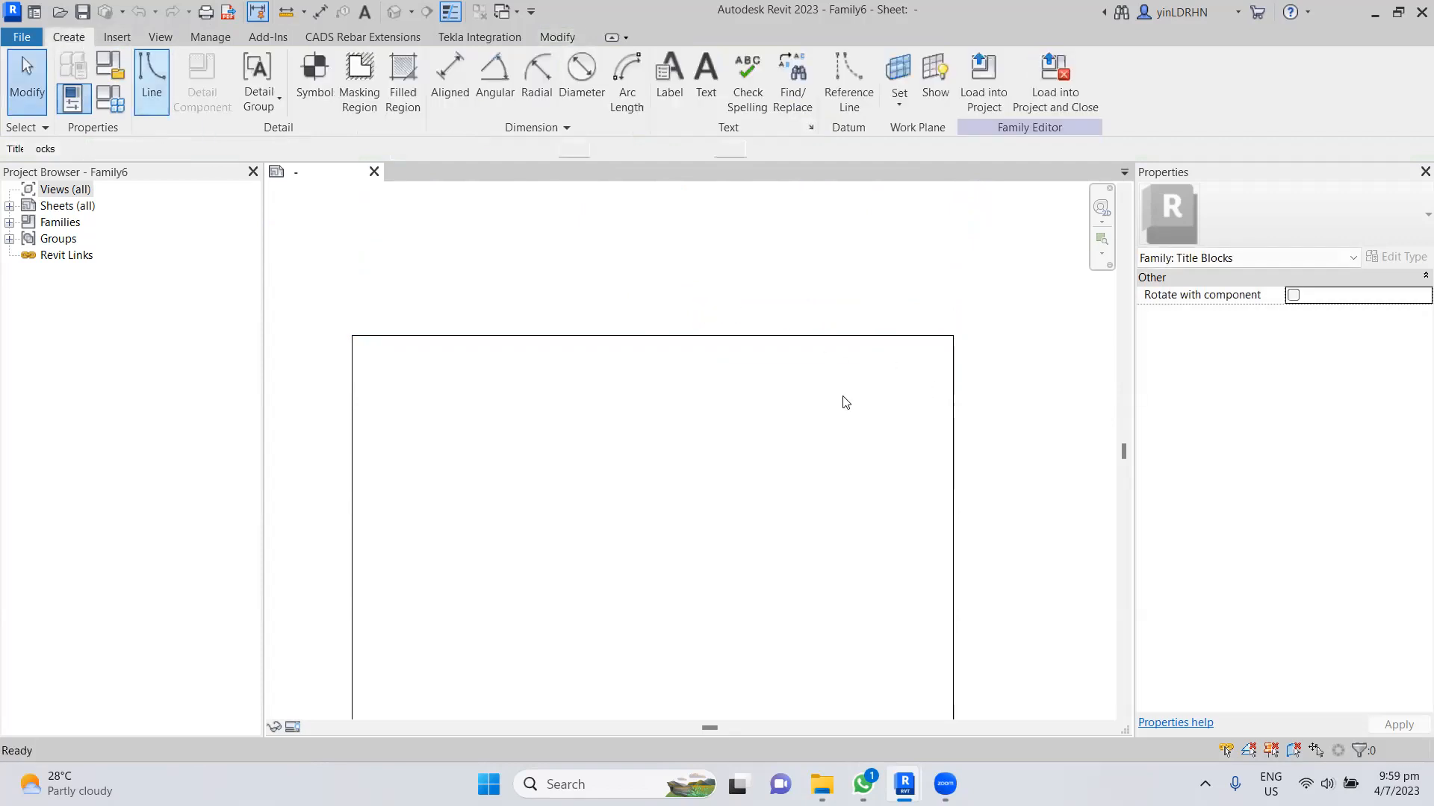
pyautogui.click(865, 336)
pyautogui.write('100')
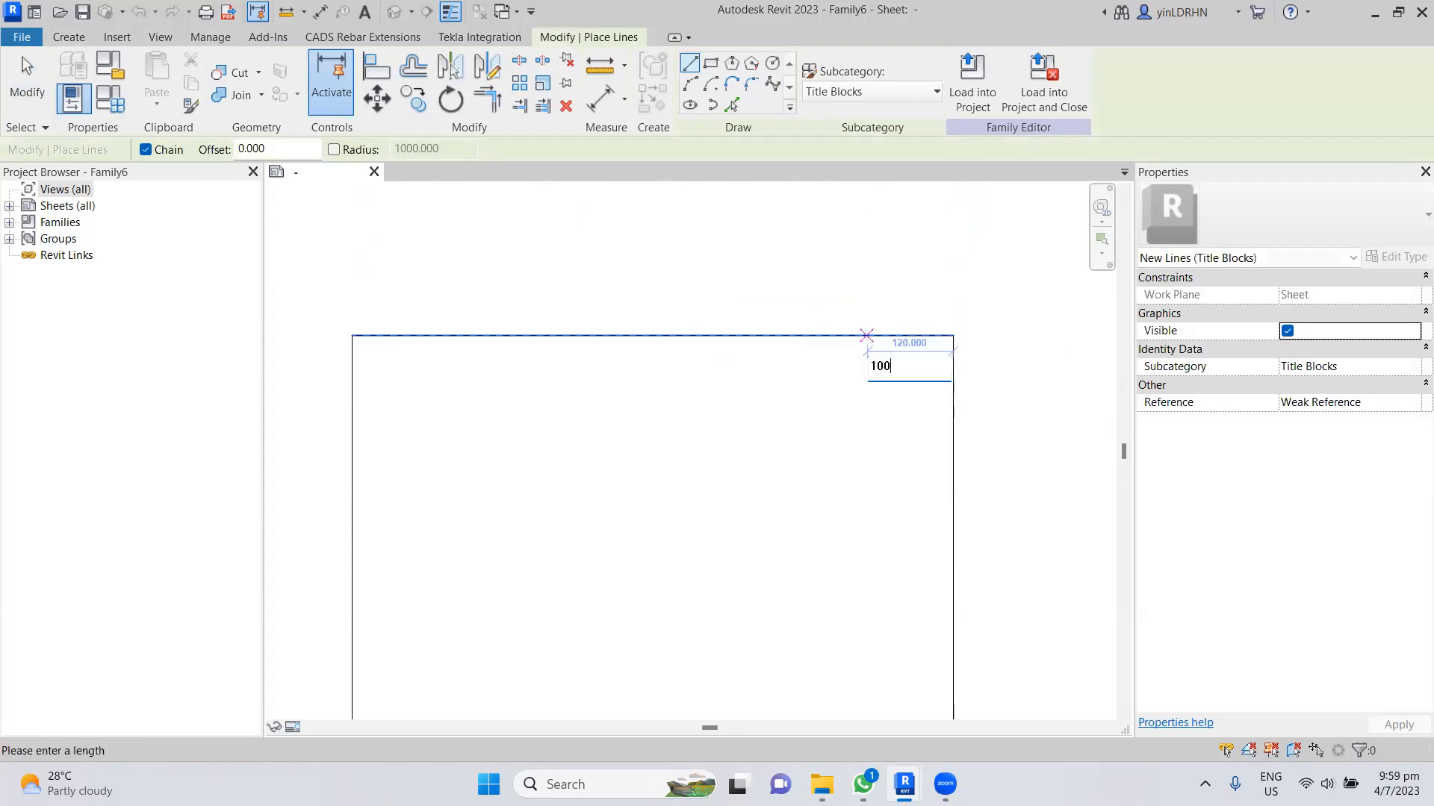
pyautogui.press('Return')
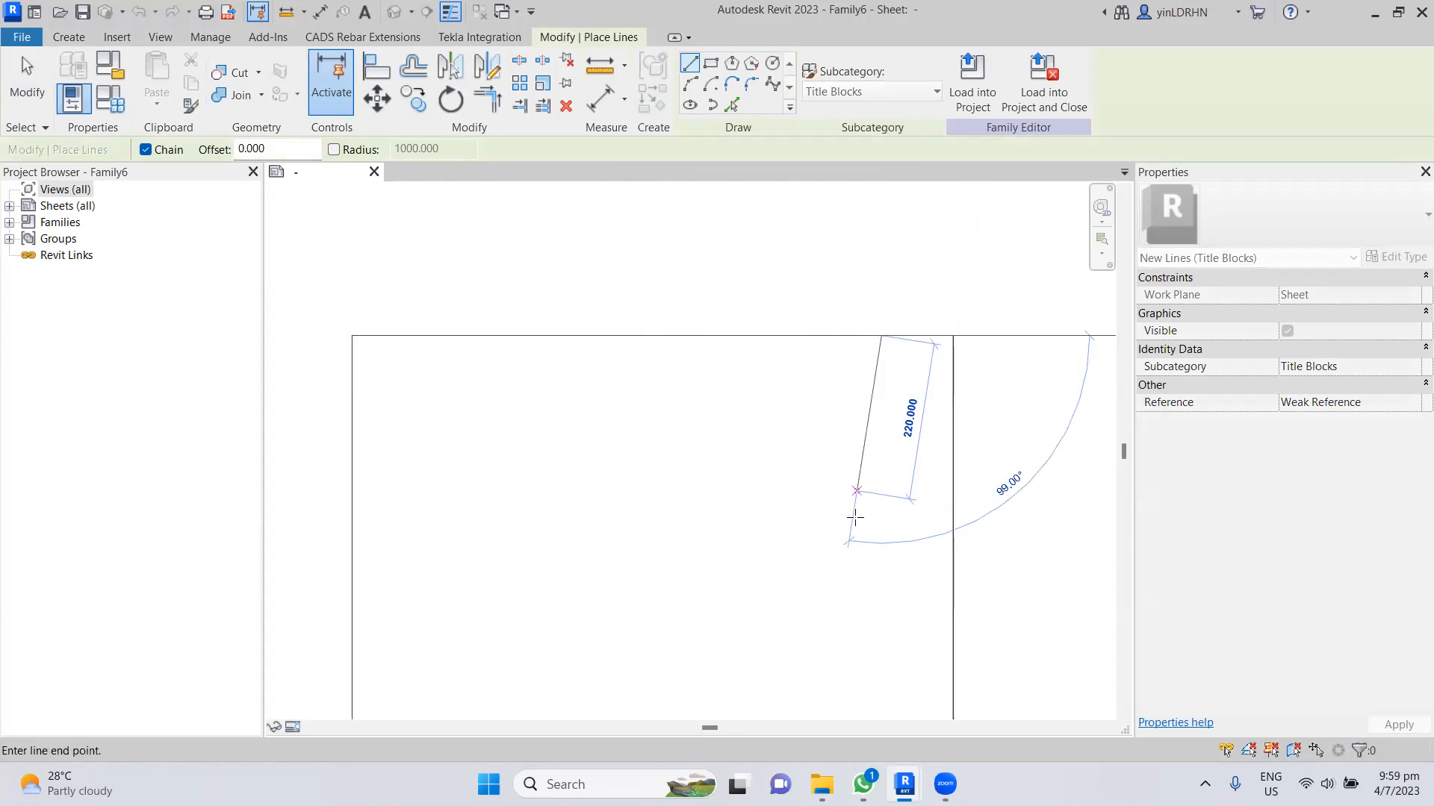
pyautogui.moveTo(854, 598); pyautogui.dragTo(842, 276, button='middle')
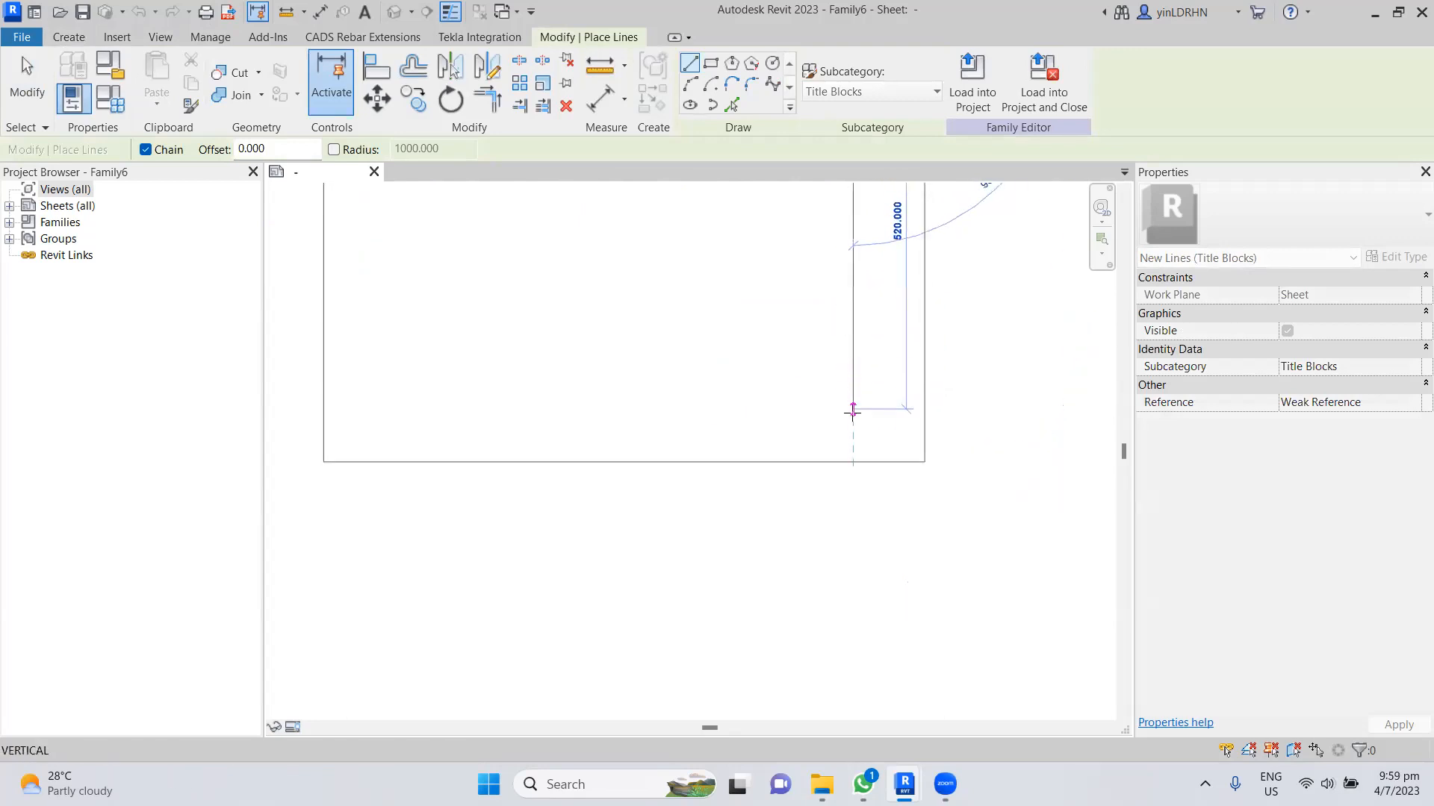
pyautogui.click(852, 460)
pyautogui.press('Escape')
# - Draw two horizontal lines across the right-hand strip, one about 90 mm below the top border and one near mid-height
pyautogui.moveTo(963, 519); pyautogui.dragTo(939, 679, button='middle')
pyautogui.moveTo(966, 388); pyautogui.dragTo(965, 512, button='middle')
pyautogui.scroll(2, 858, 356)
pyautogui.click(814, 305)
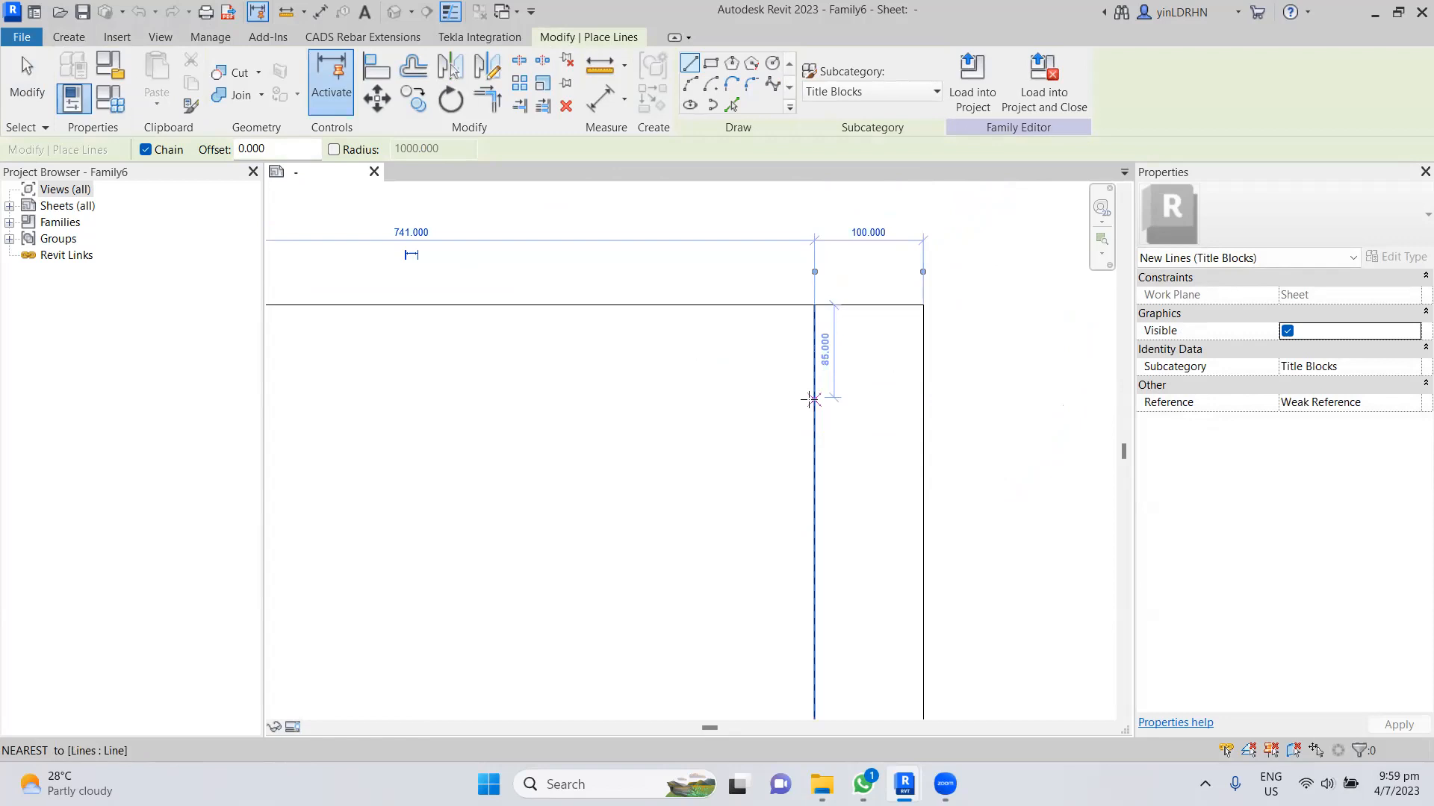
pyautogui.click(814, 403)
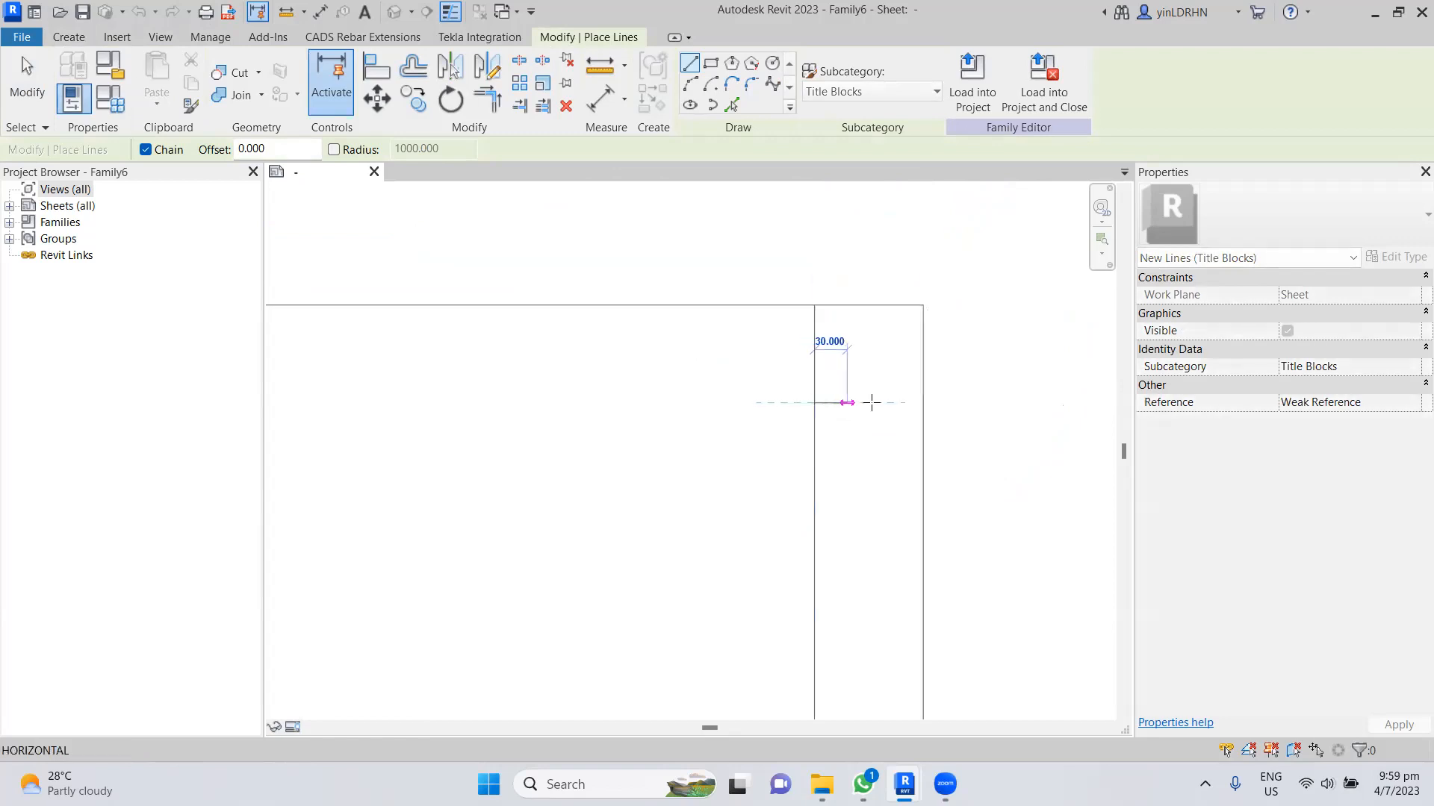
pyautogui.click(814, 593)
pyautogui.click(924, 591)
# - Draw three more horizontal lines across the strip, about 229 mm, 45 mm and 139 mm above the bottom border
pyautogui.moveTo(852, 702); pyautogui.dragTo(823, 399, button='middle')
pyautogui.click(786, 400)
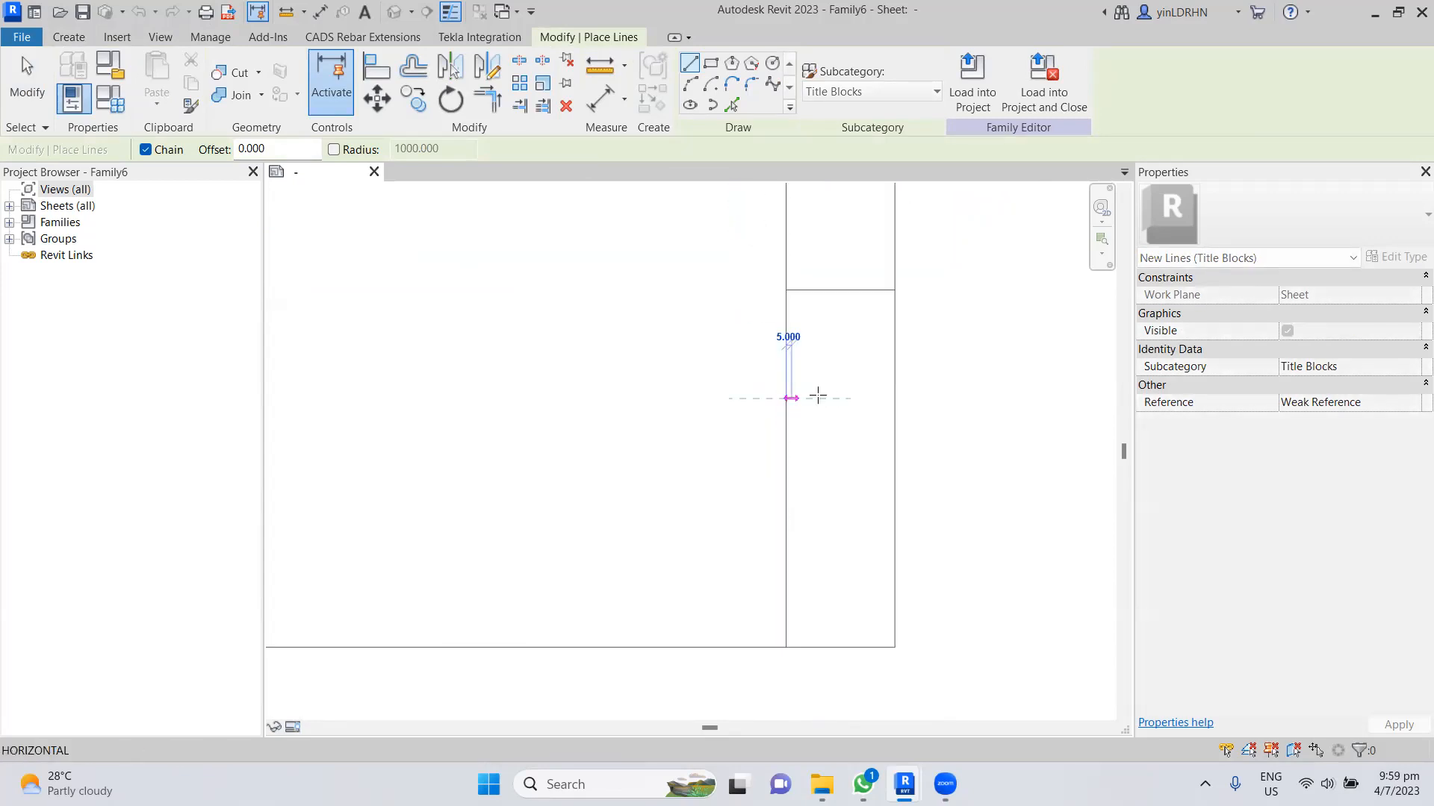
pyautogui.click(893, 399)
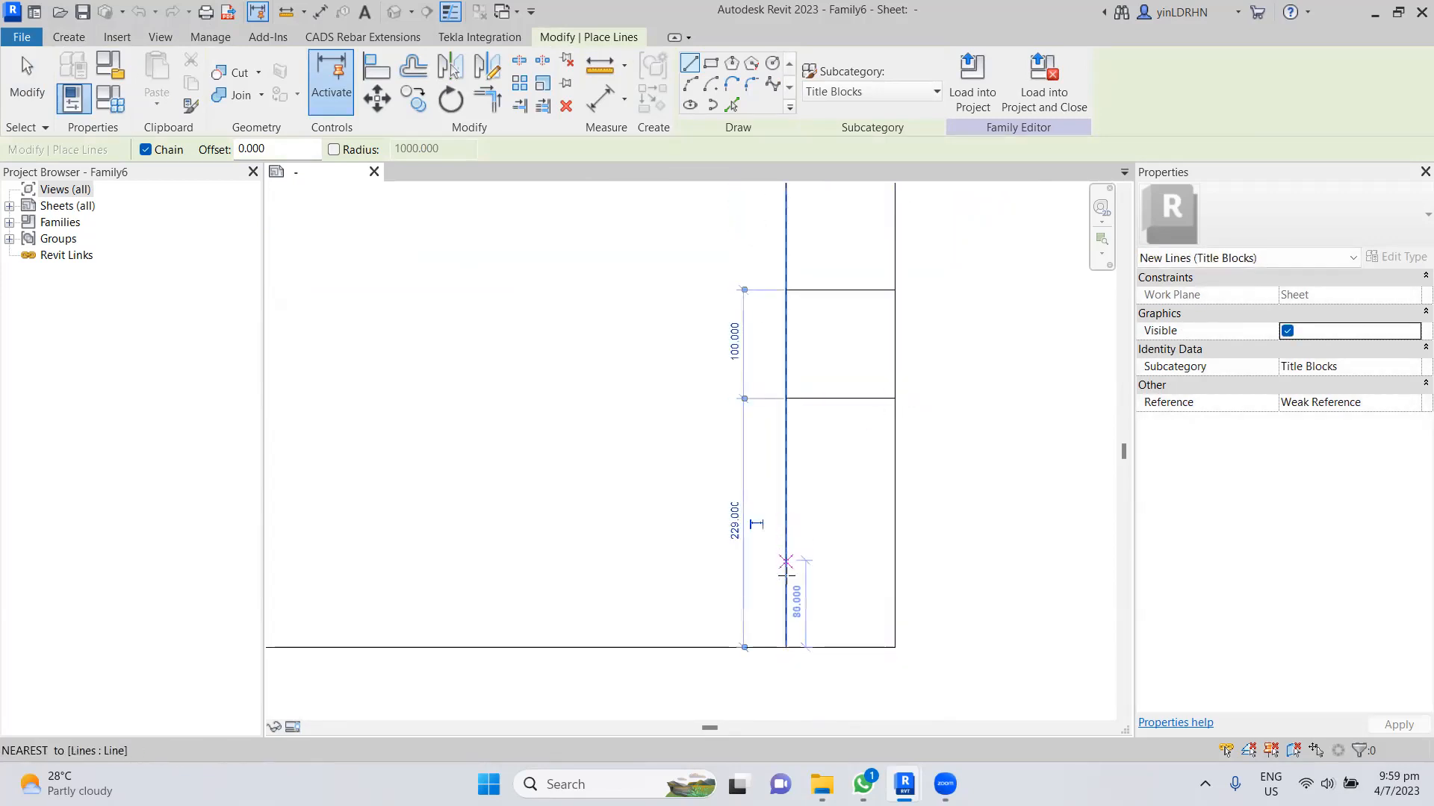
pyautogui.click(786, 598)
pyautogui.click(894, 598)
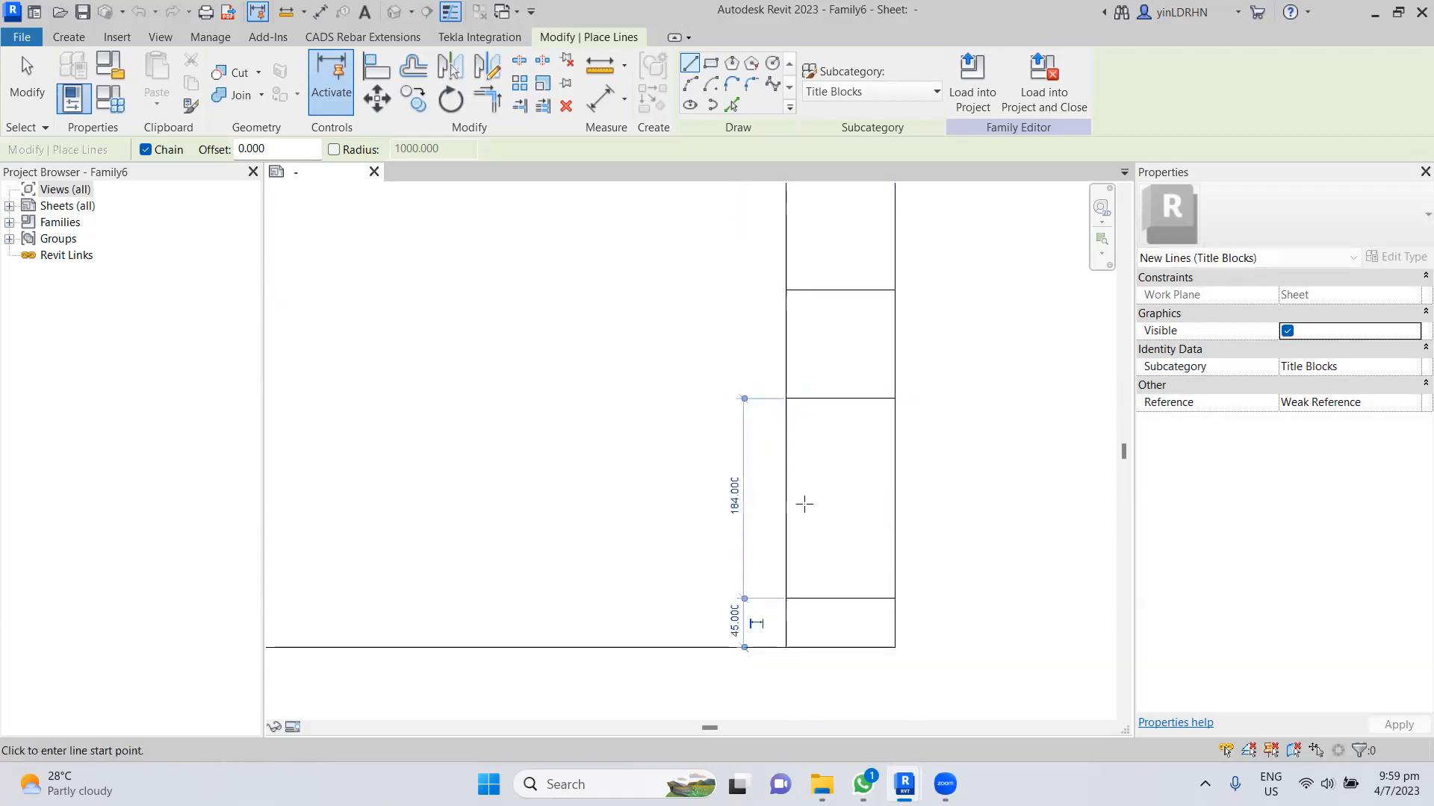
pyautogui.click(786, 496)
pyautogui.click(893, 496)
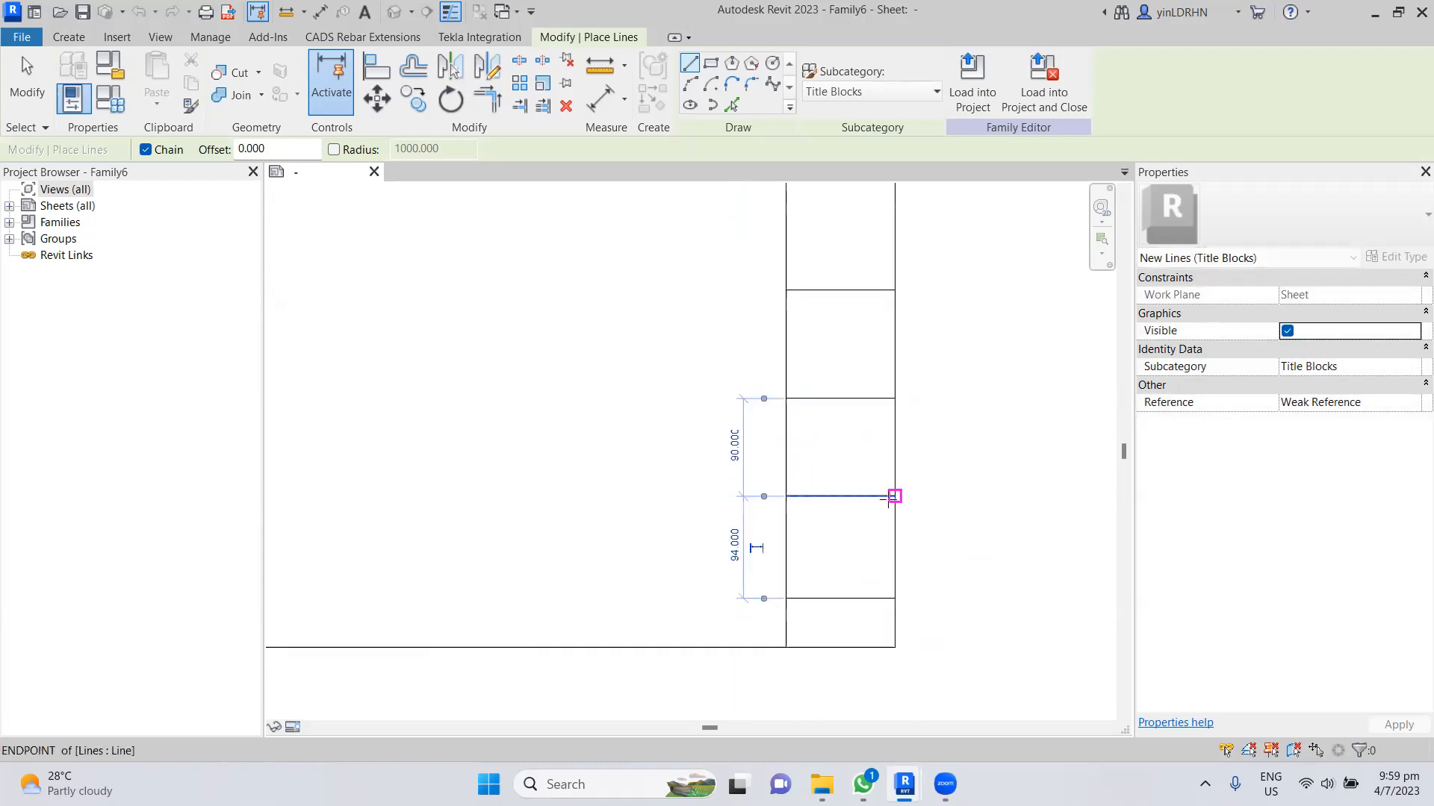
# - Place an 8mm text note reading "fgfdgfdgd" in the second cell from the top of the title block strip, keeping the typed text
pyautogui.press('Escape')
pyautogui.press('Escape')
pyautogui.scroll(-2, 973, 502)
pyautogui.moveTo(998, 496); pyautogui.dragTo(986, 450, button='middle')
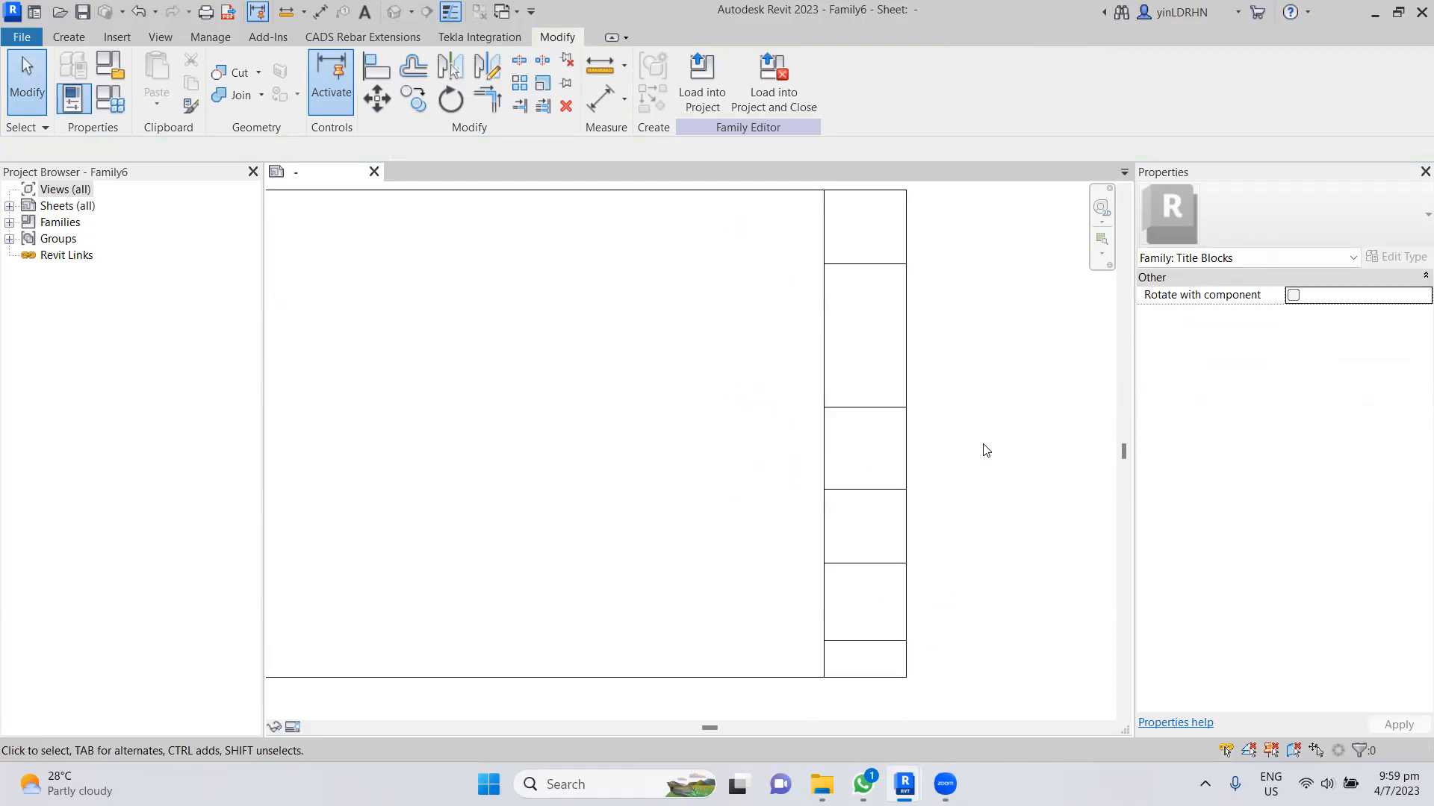
pyautogui.scroll(1, 848, 310)
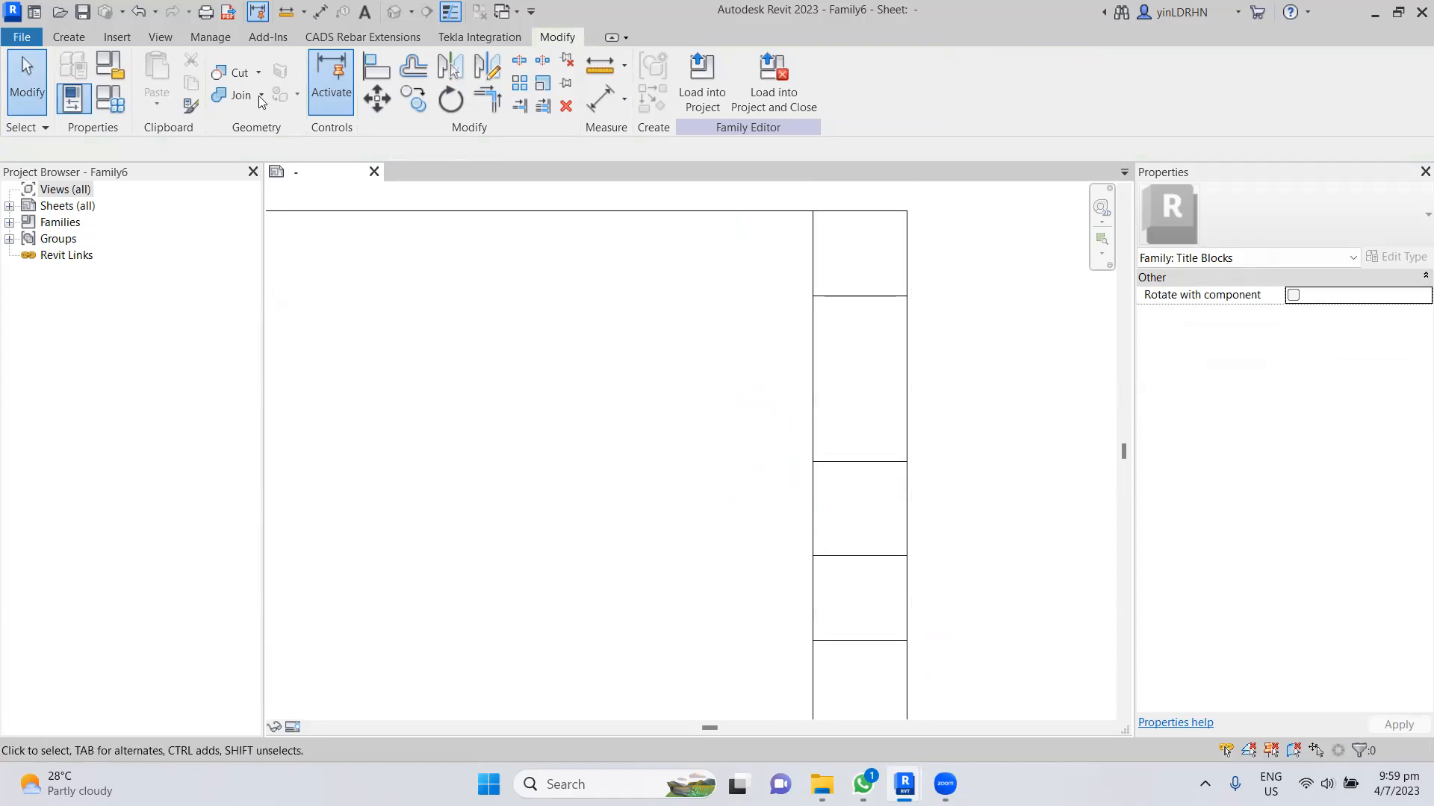
pyautogui.click(68, 38)
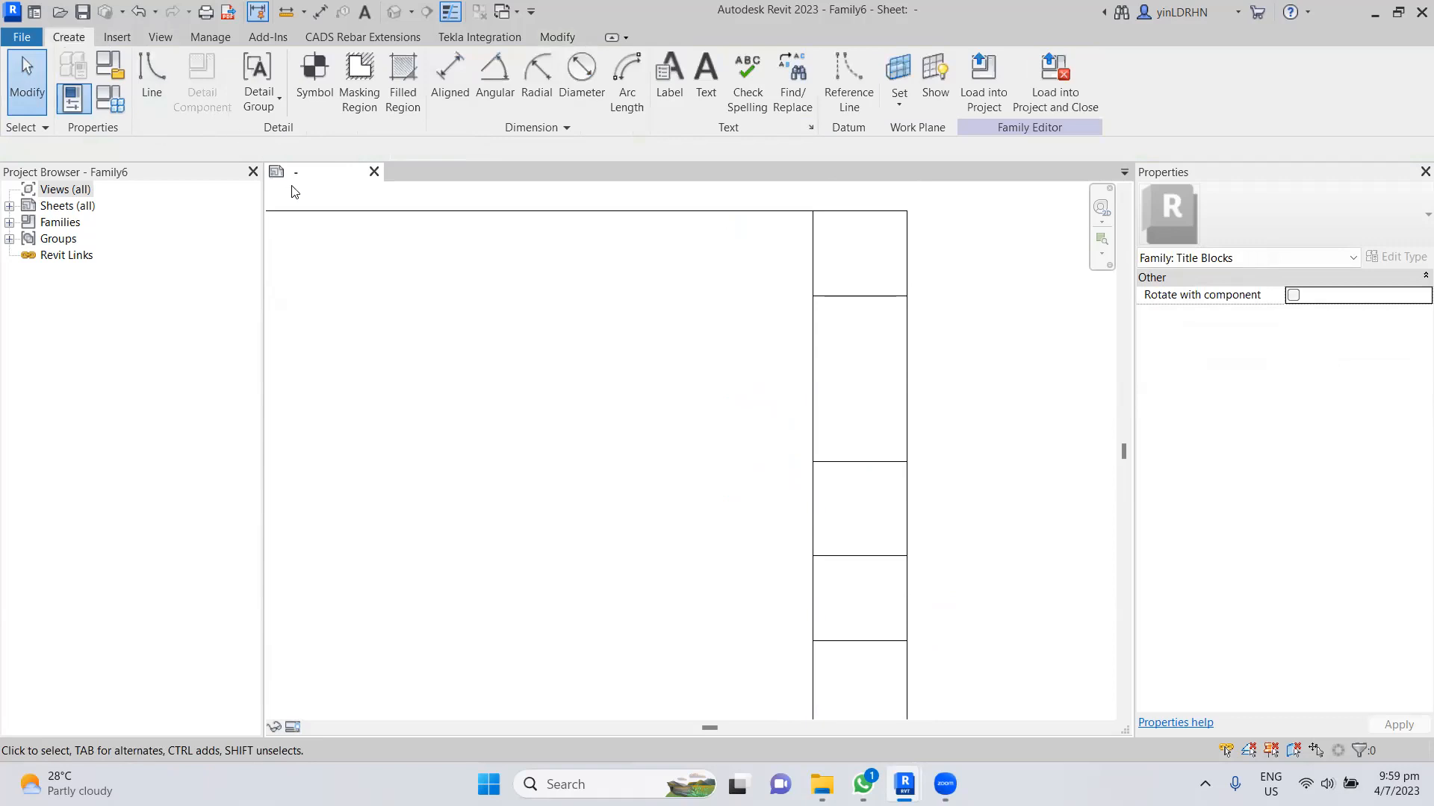
pyautogui.click(702, 94)
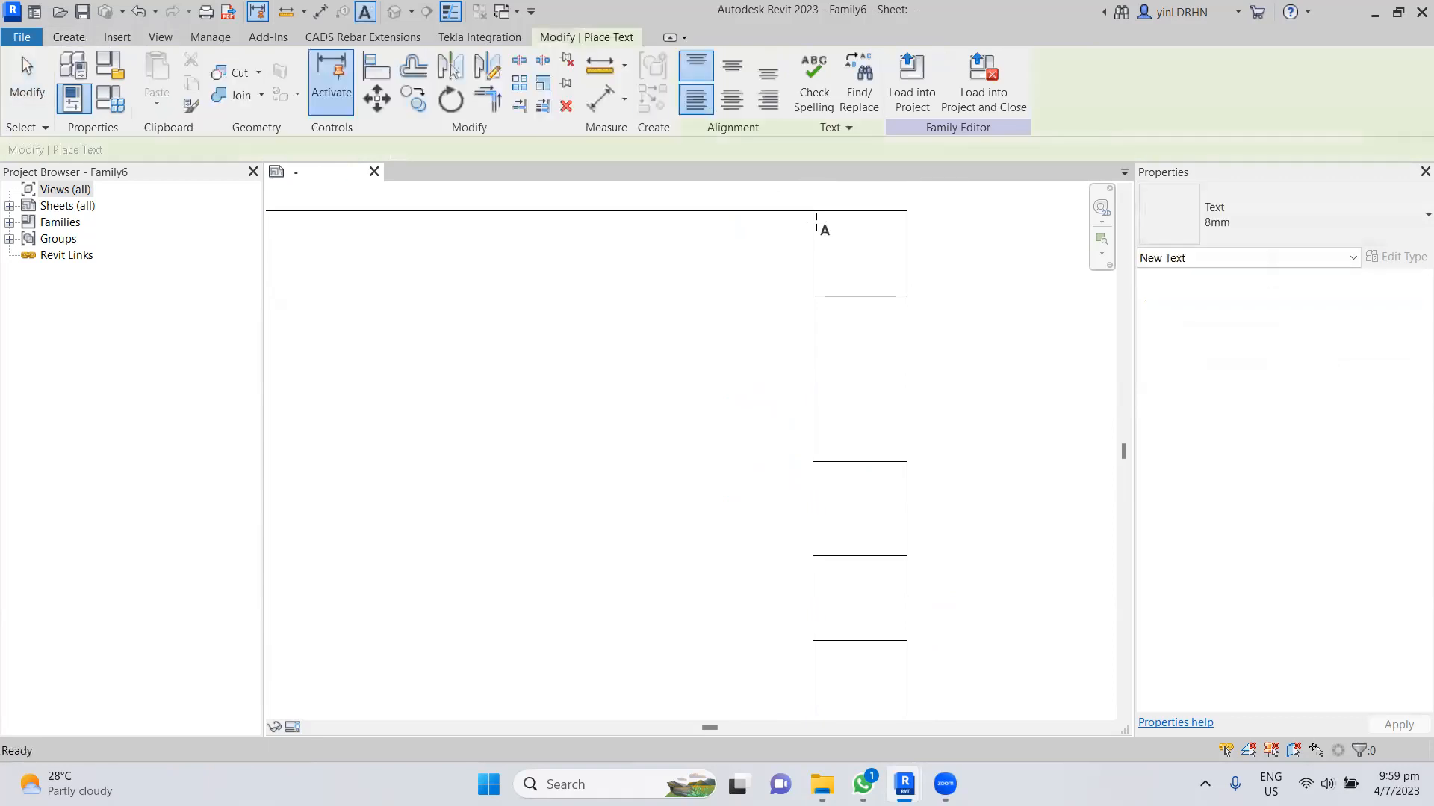
pyautogui.scroll(2, 833, 340)
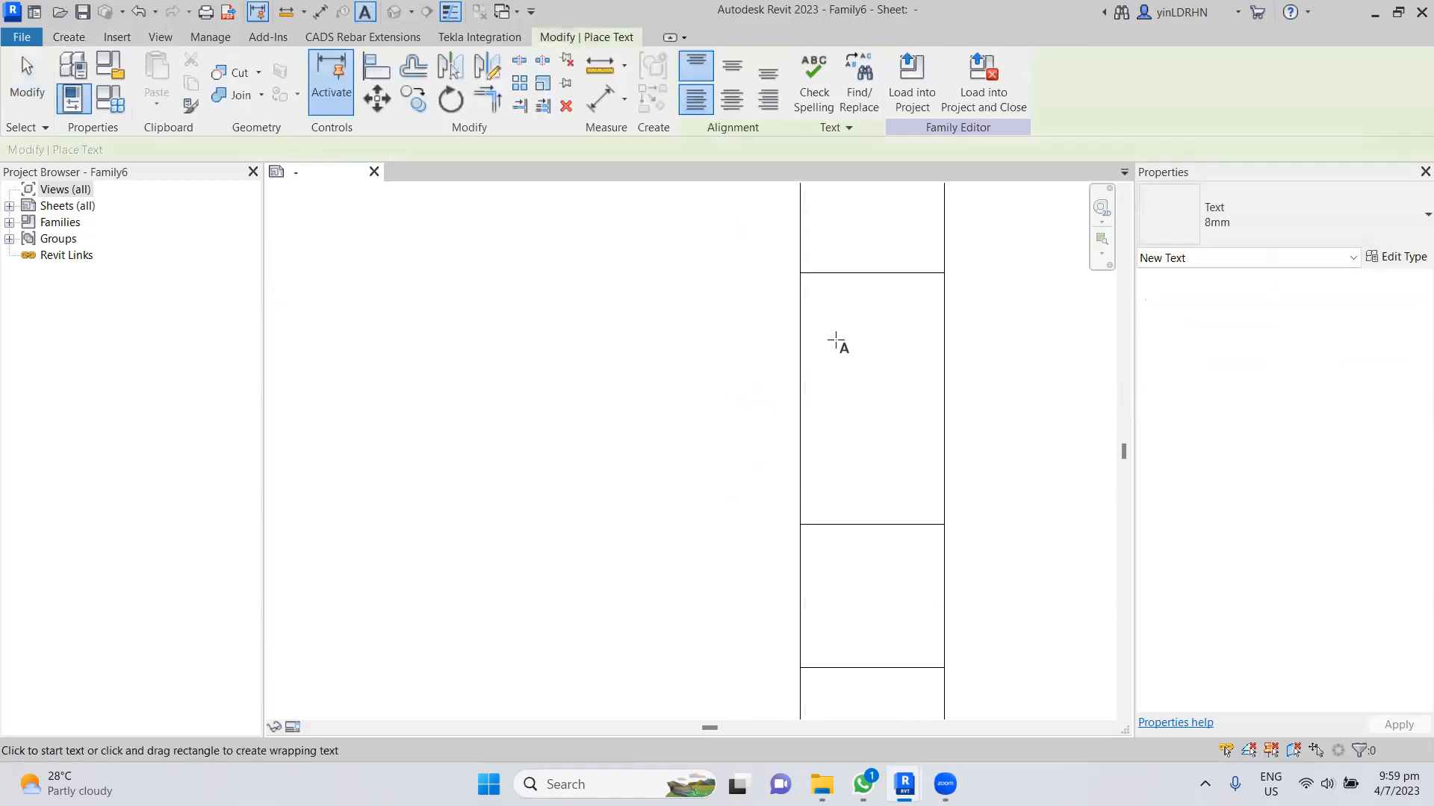
pyautogui.moveTo(817, 316); pyautogui.dragTo(930, 356)
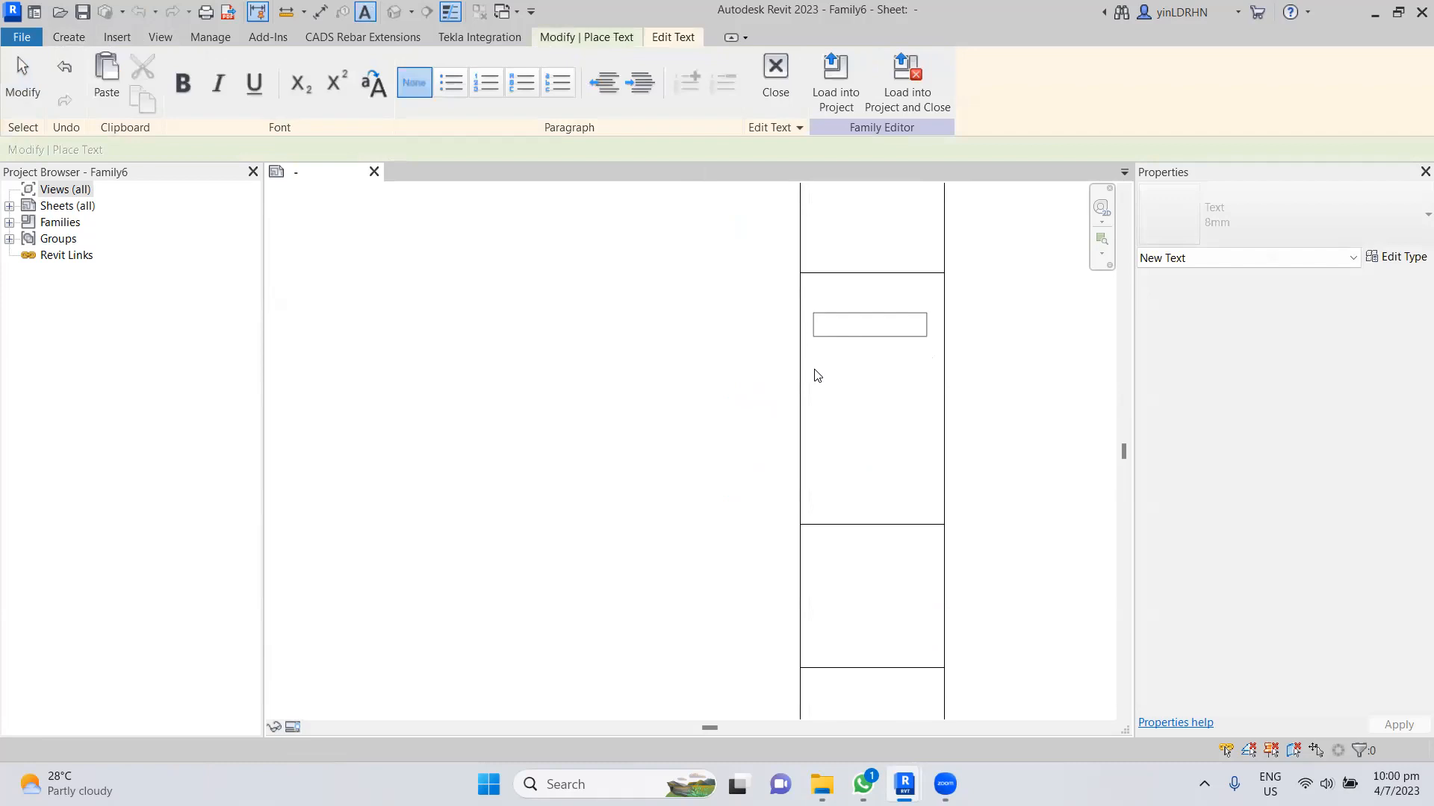
pyautogui.write('fgfdgfdgd')
pyautogui.click(897, 420)
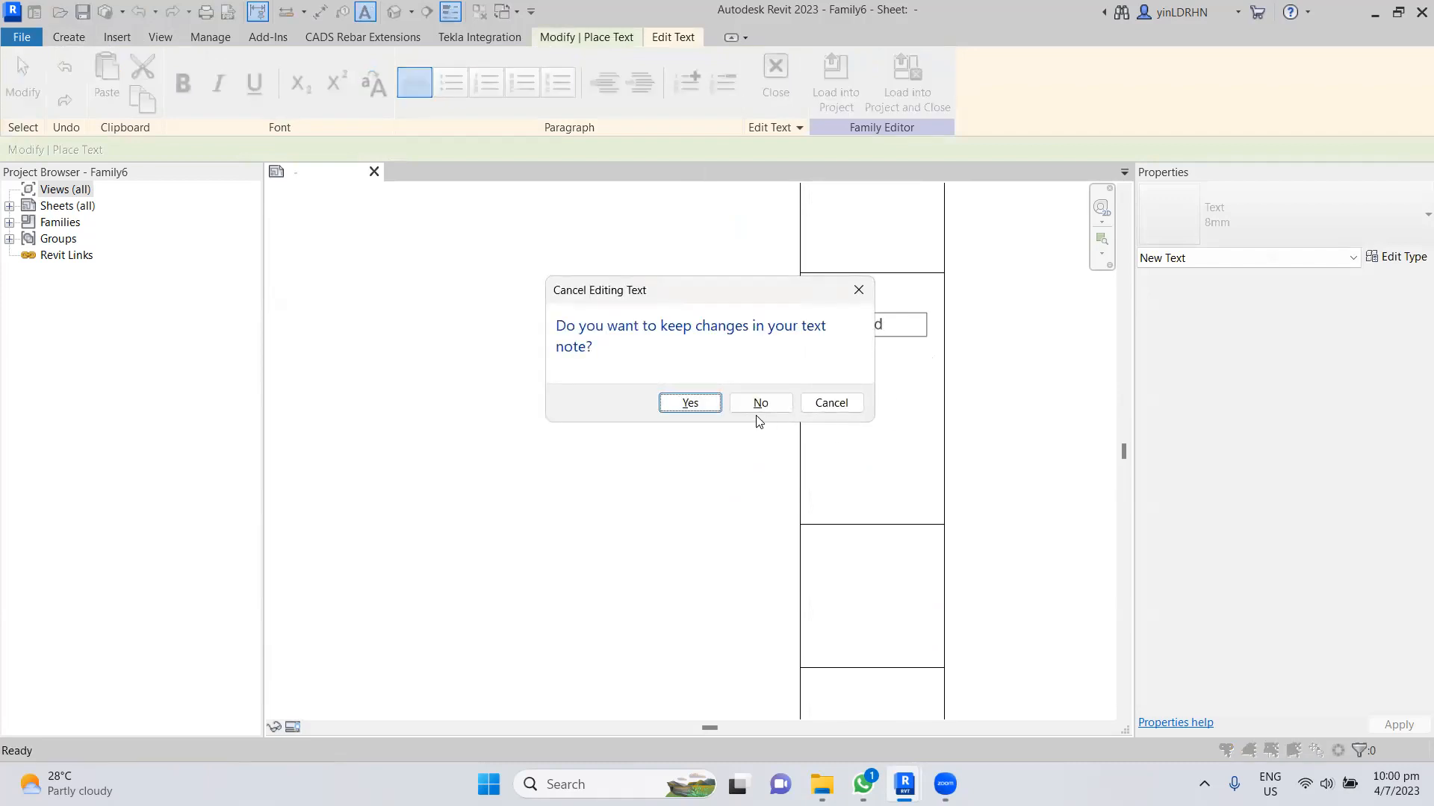
pyautogui.click(691, 404)
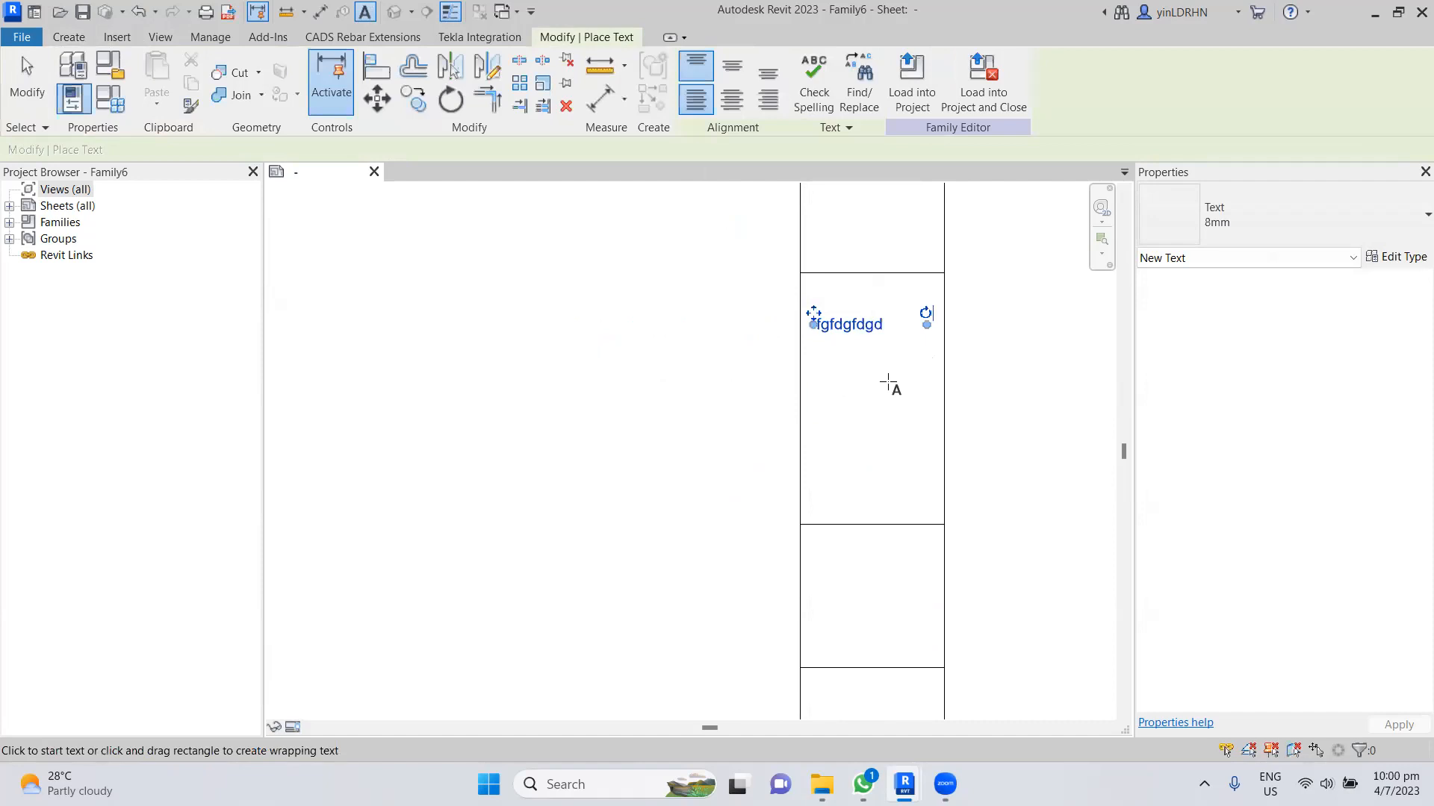
pyautogui.press('Escape')
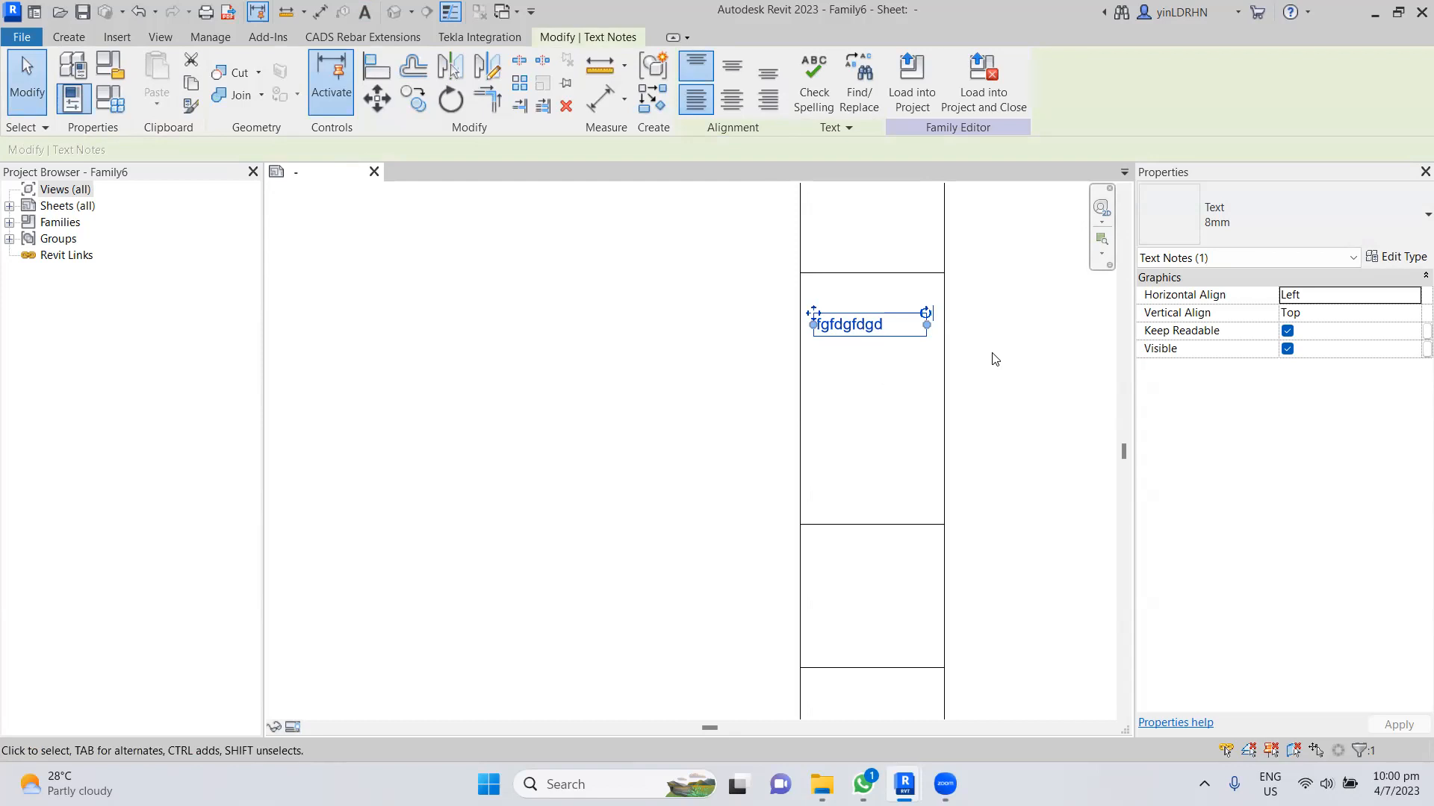
pyautogui.scroll(-2, 993, 359)
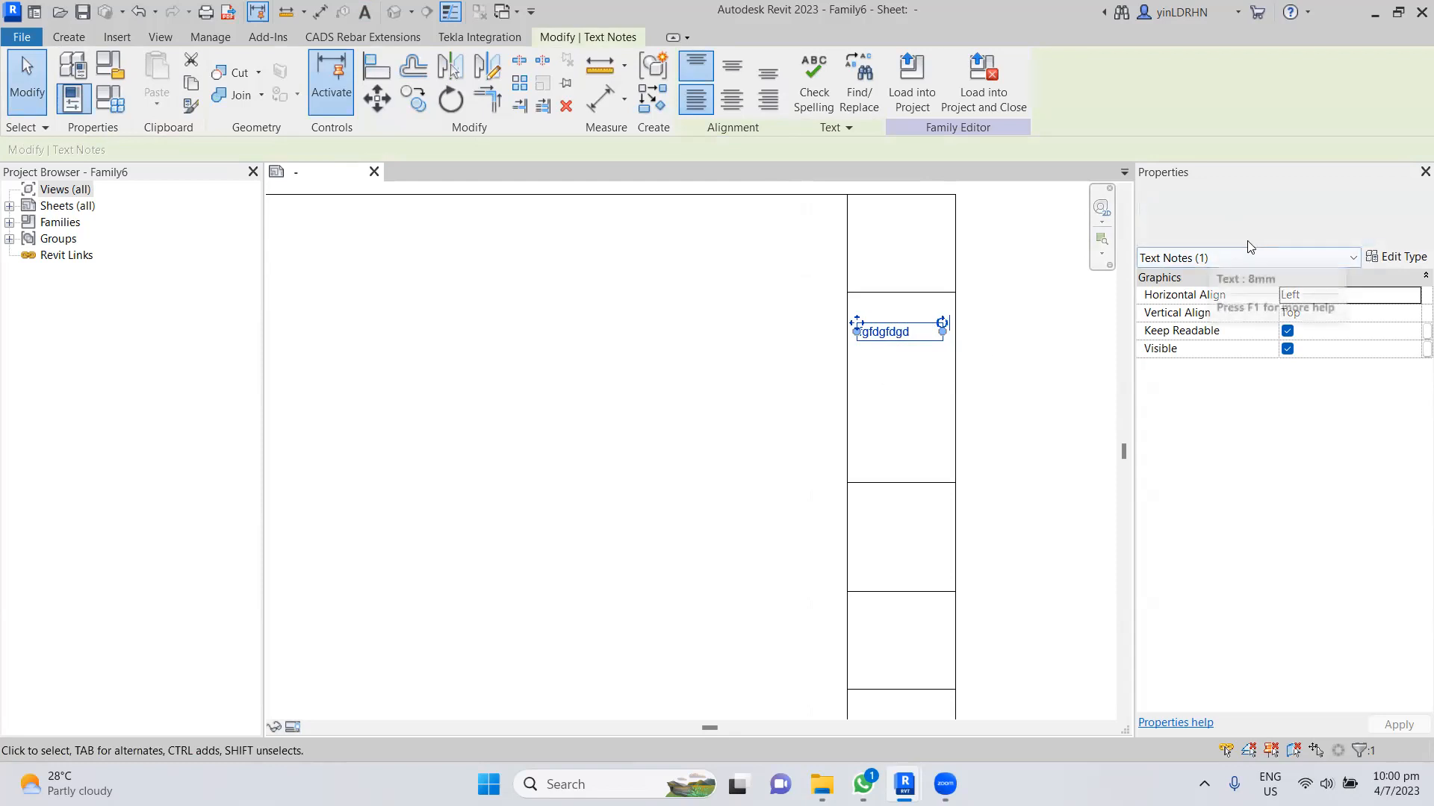
pyautogui.click(1046, 386)
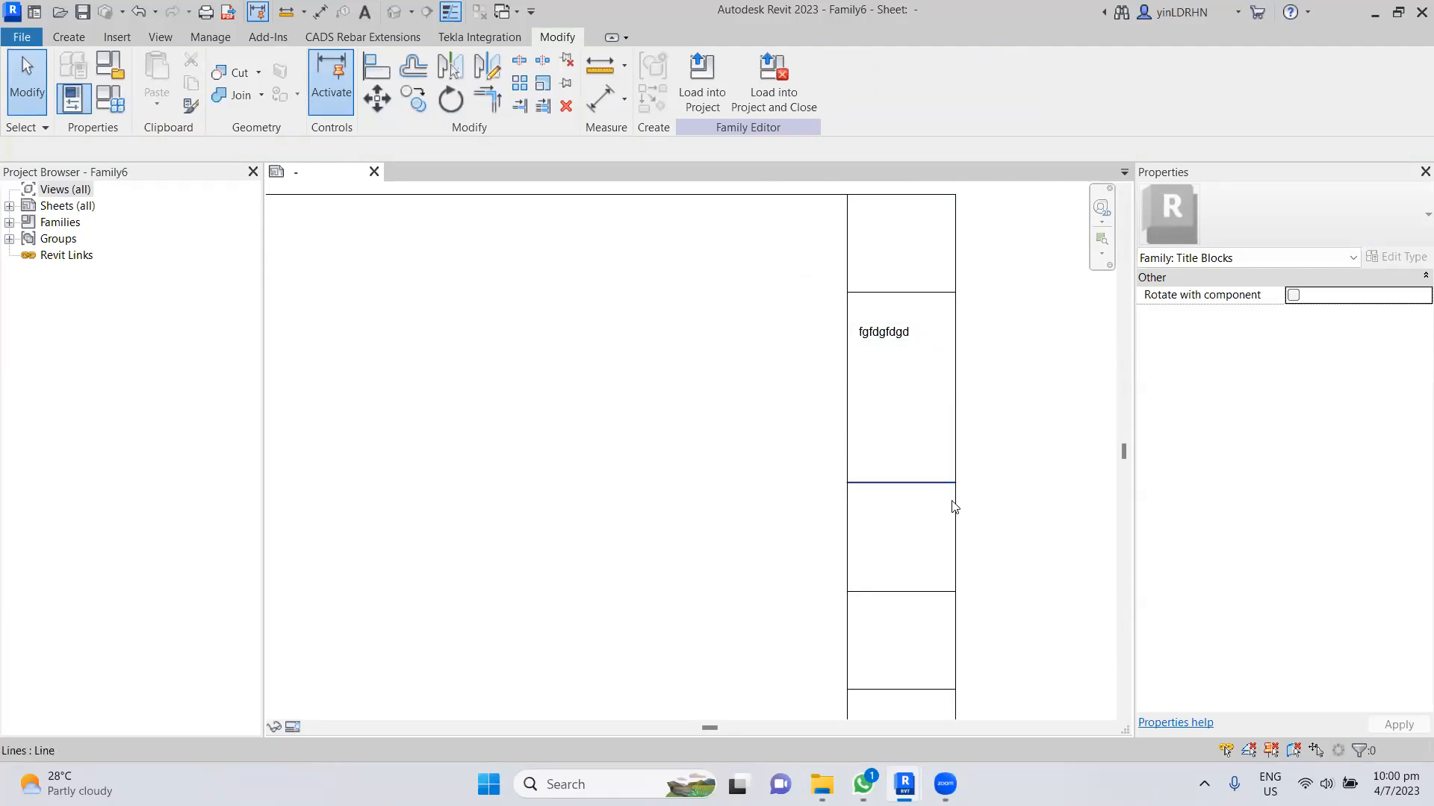
pyautogui.click(118, 37)
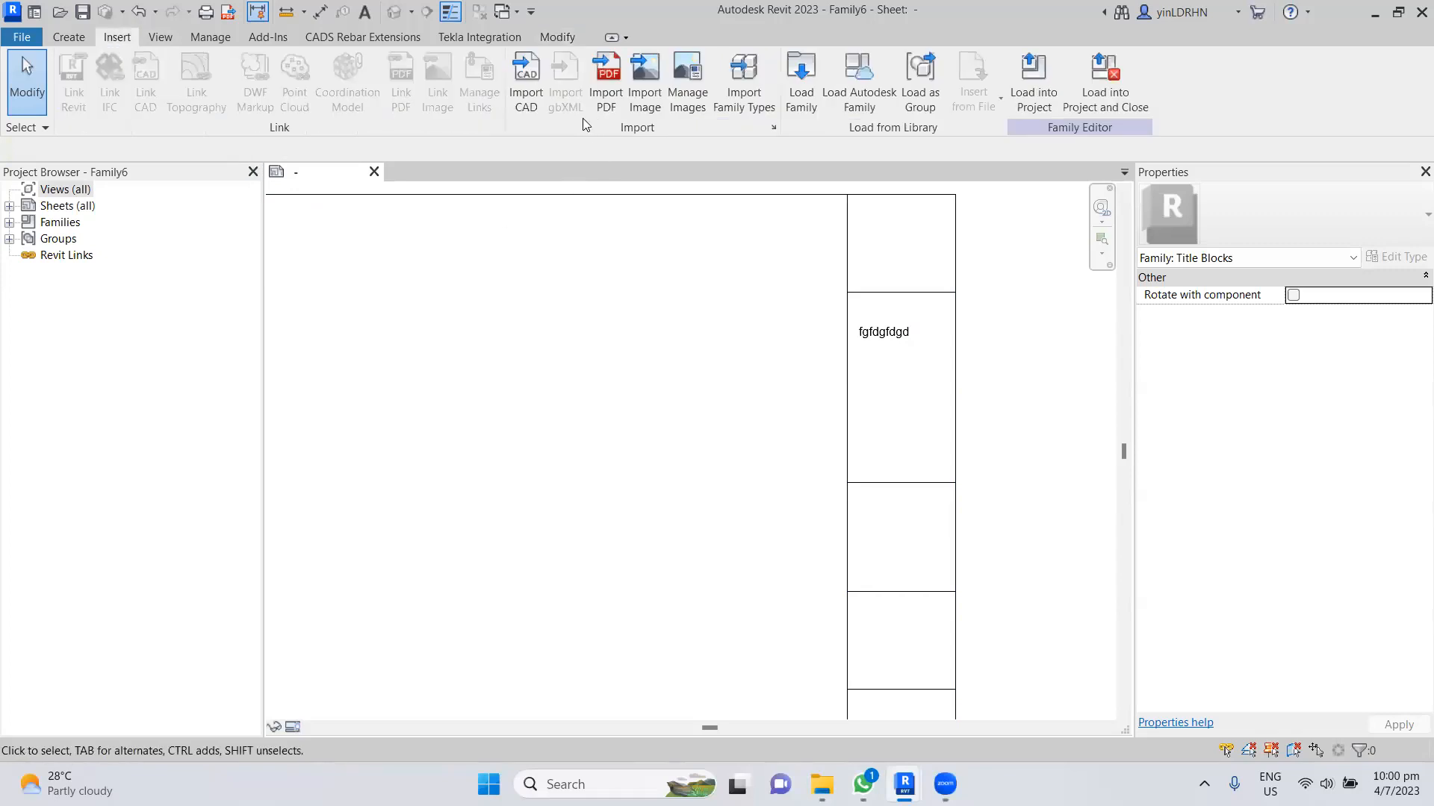
pyautogui.click(644, 116)
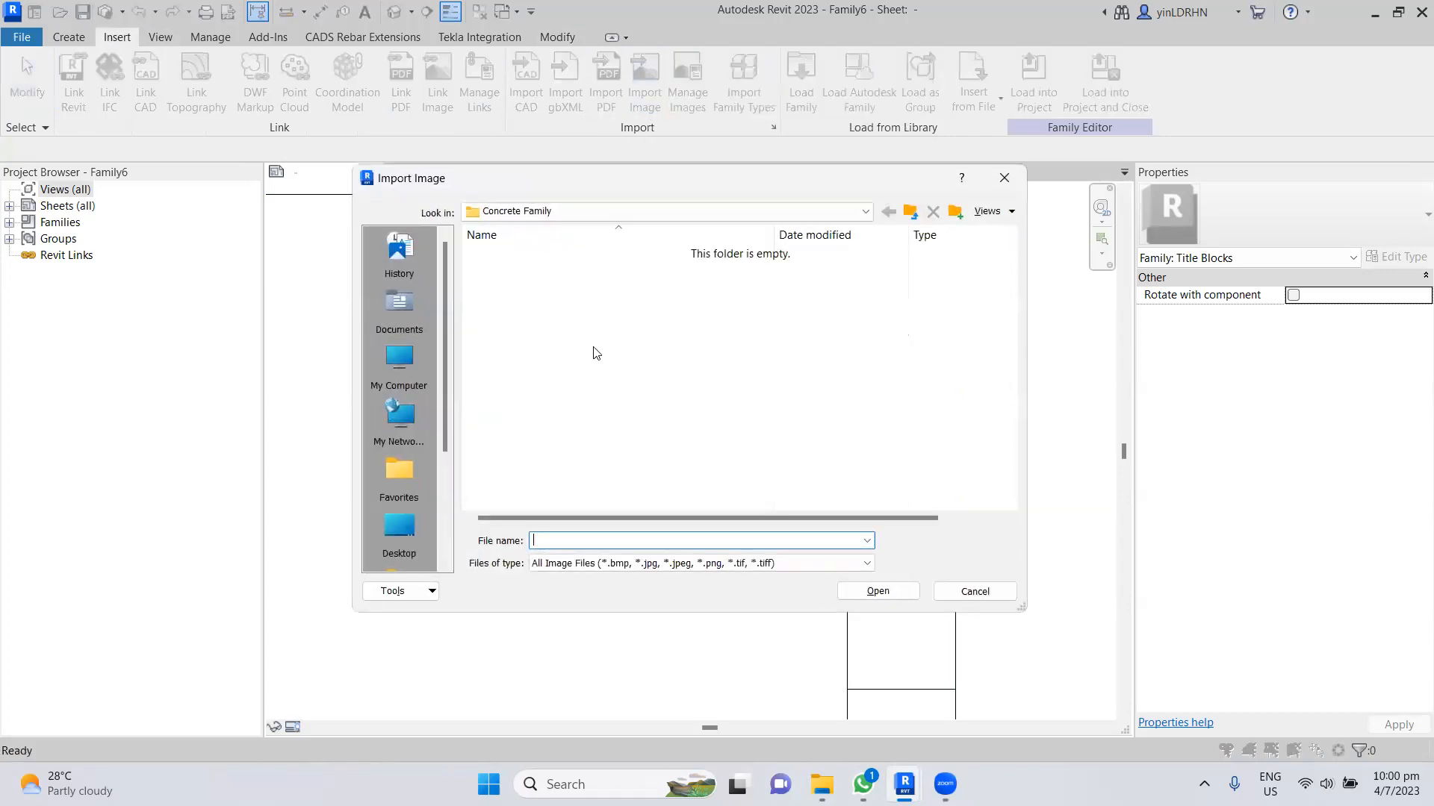
pyautogui.click(974, 592)
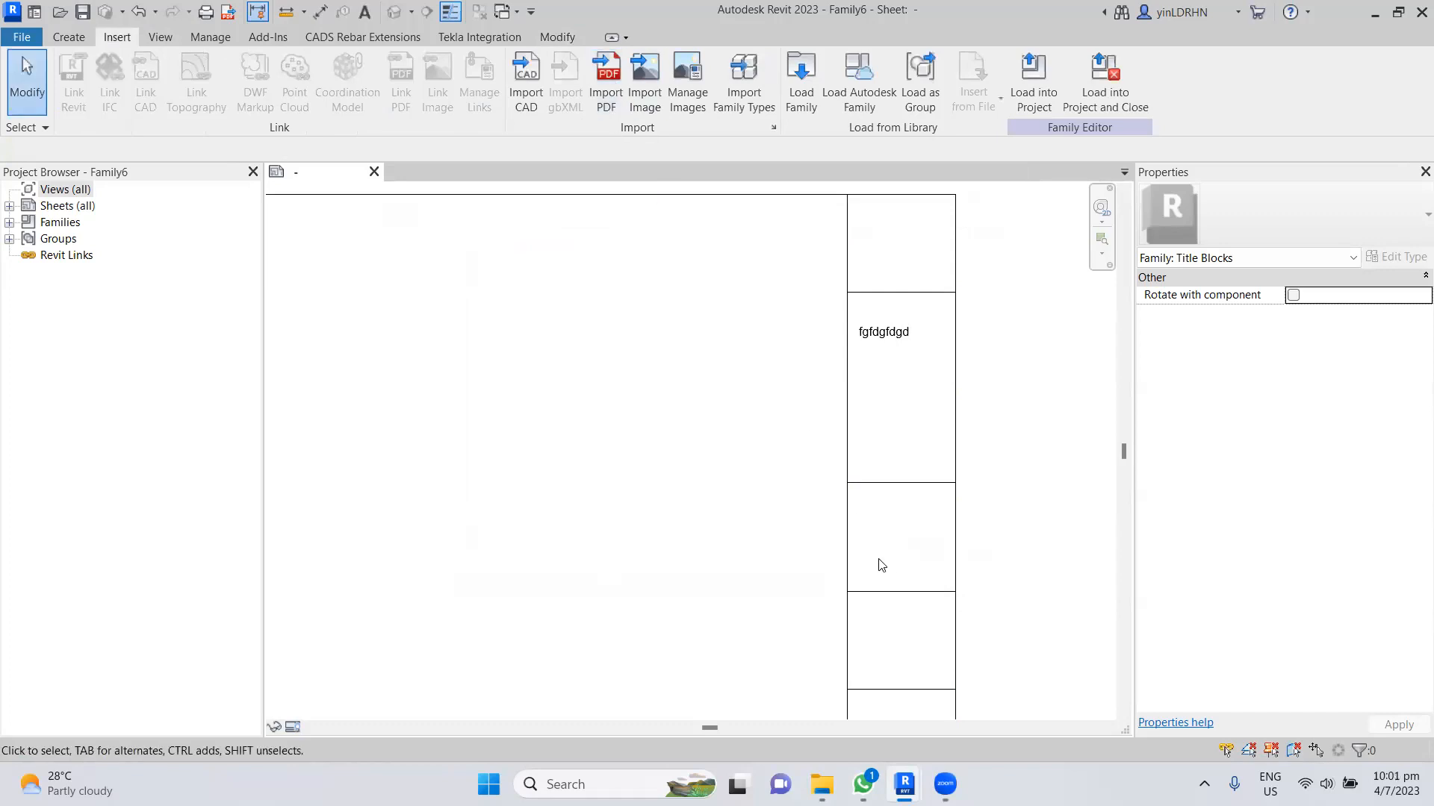
pyautogui.scroll(-2, 984, 336)
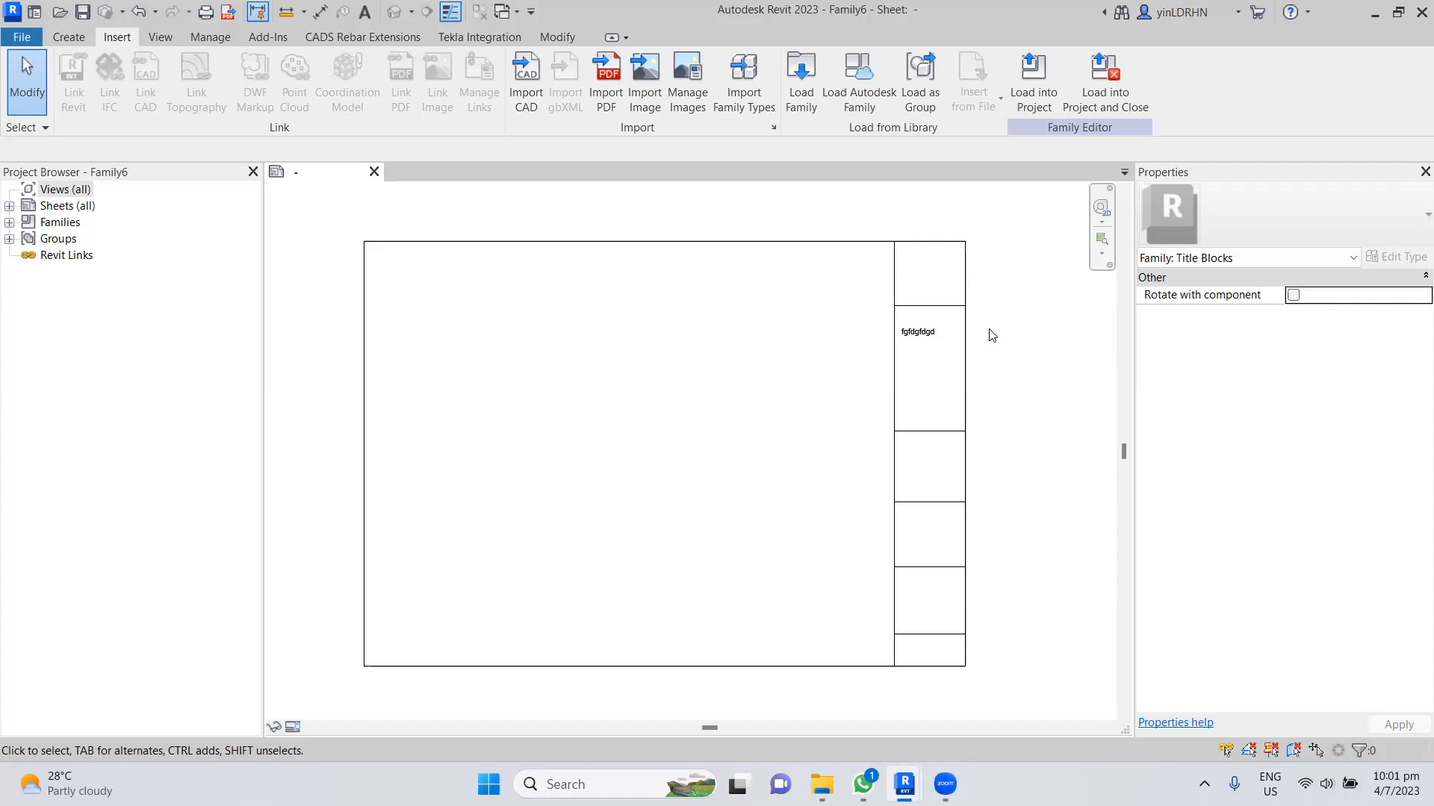
# - Create a new family from the Metric Callout Head.rft annotation template and close the title block family Family6 without saving it
pyautogui.click(23, 39)
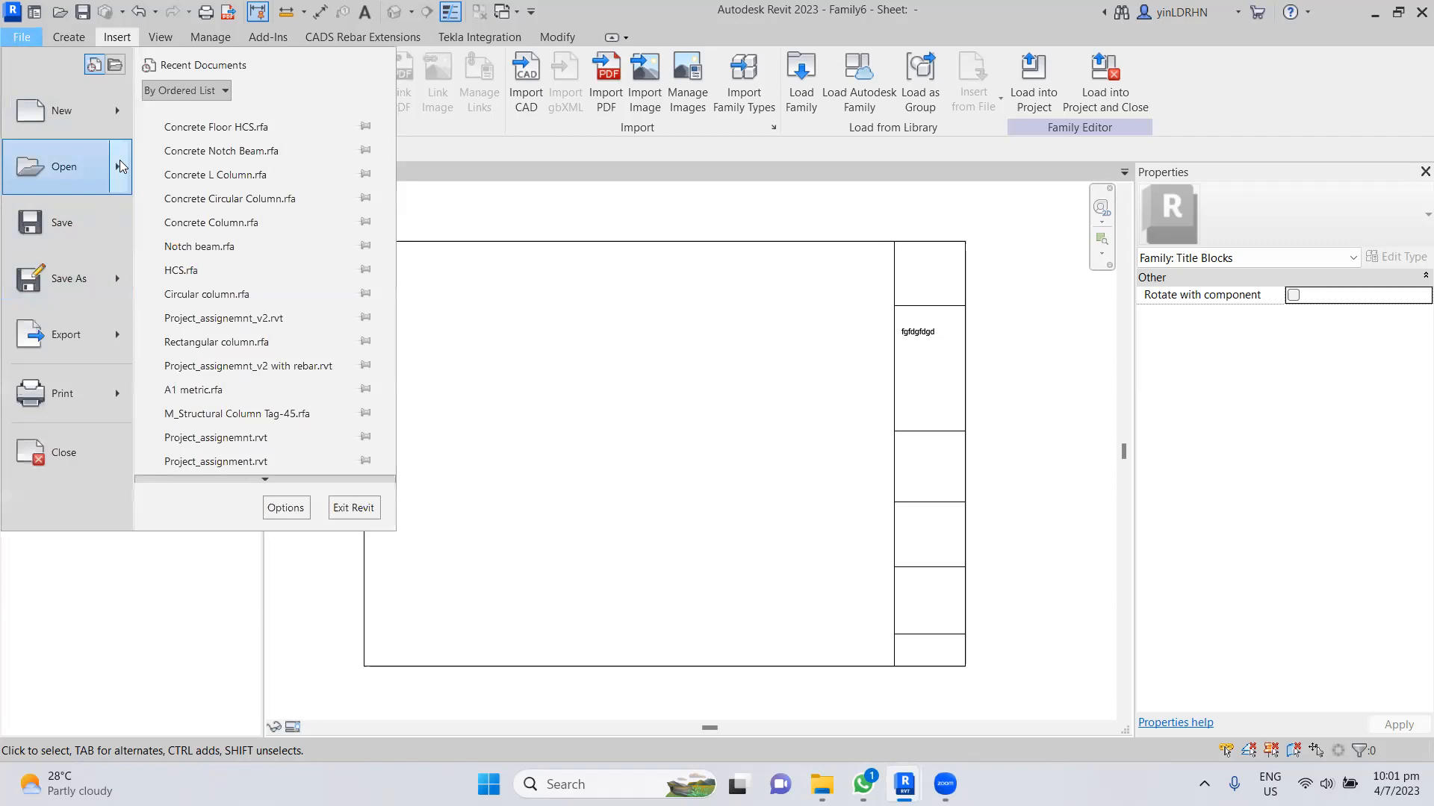
pyautogui.moveTo(124, 109)
pyautogui.click(187, 163)
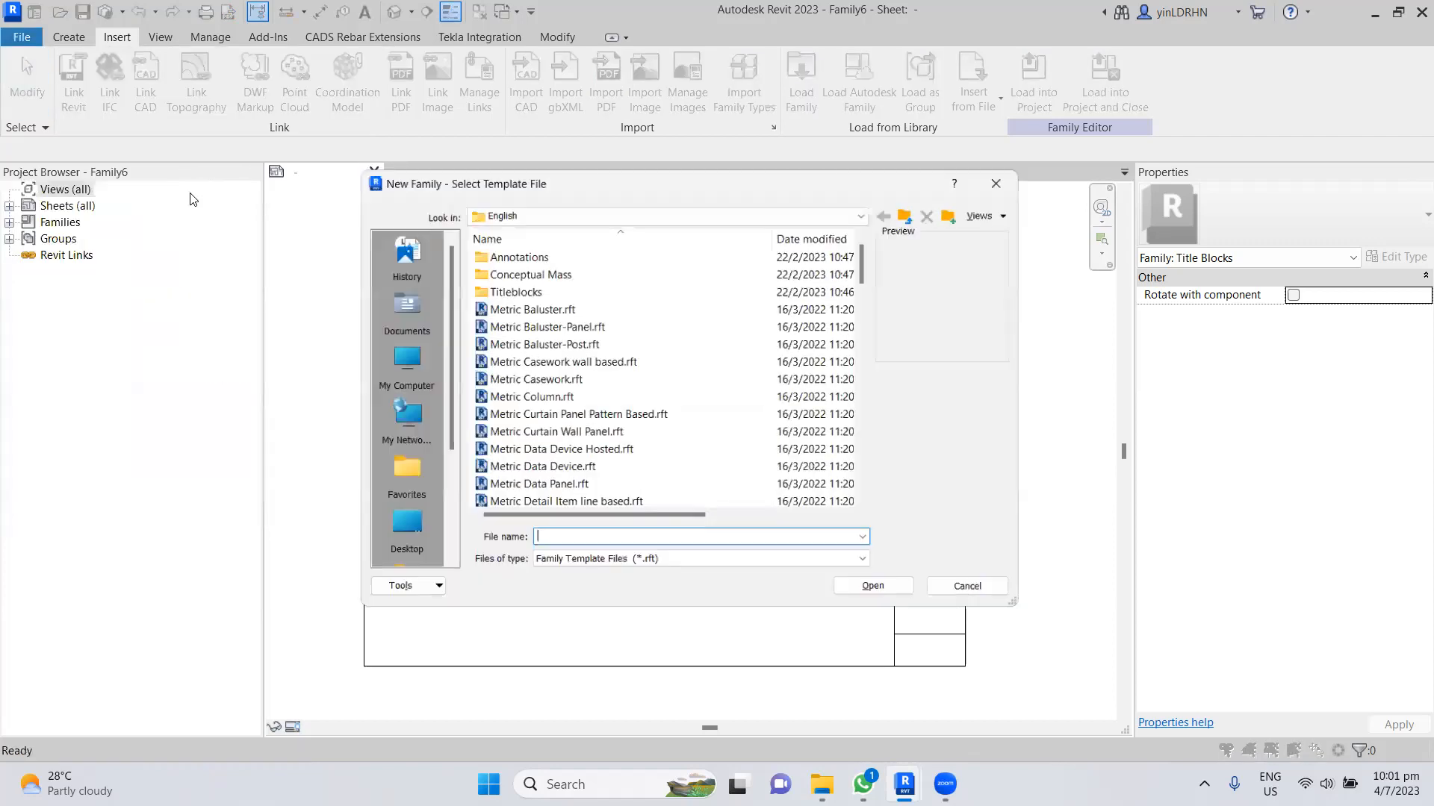
pyautogui.doubleClick(514, 254)
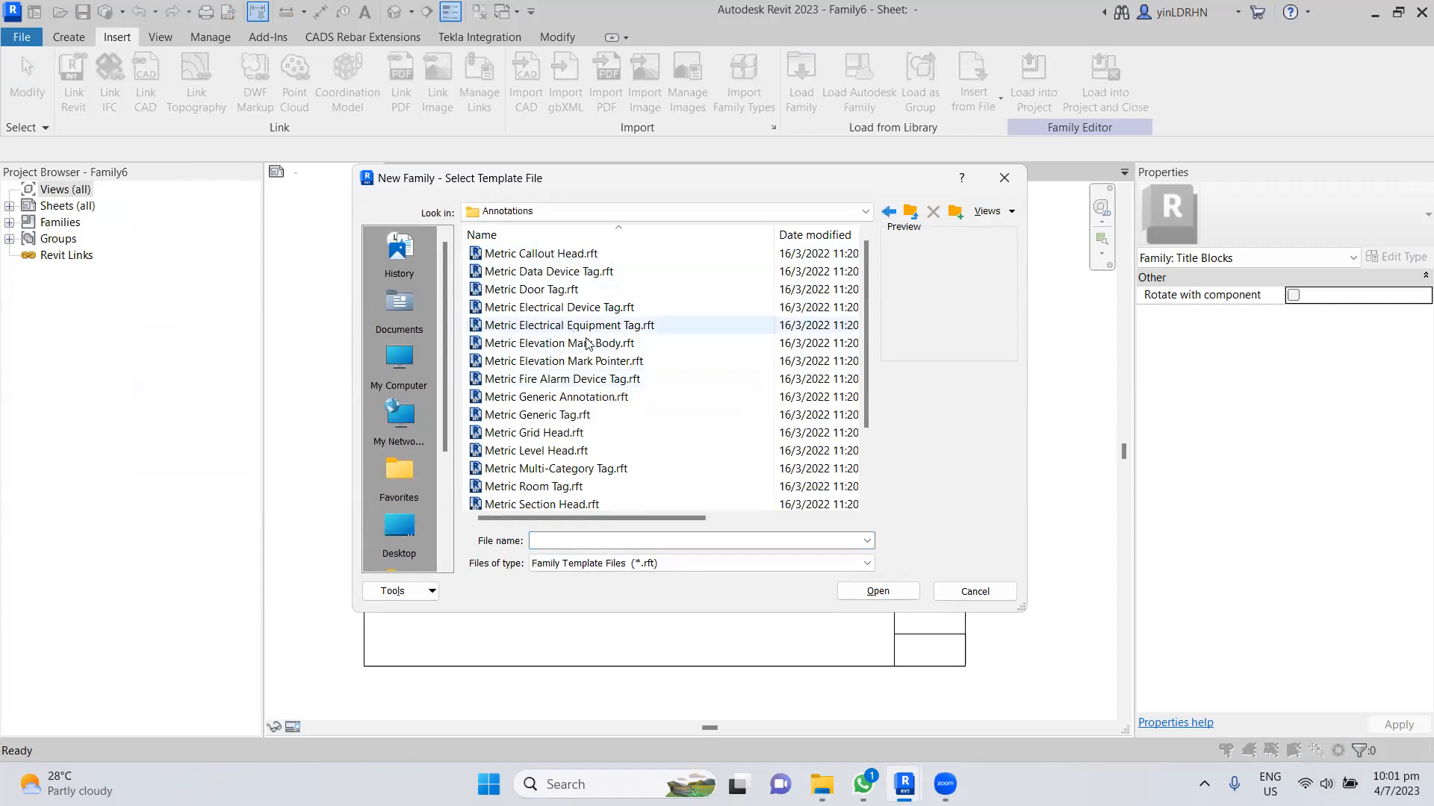
pyautogui.scroll(-2, 590, 481)
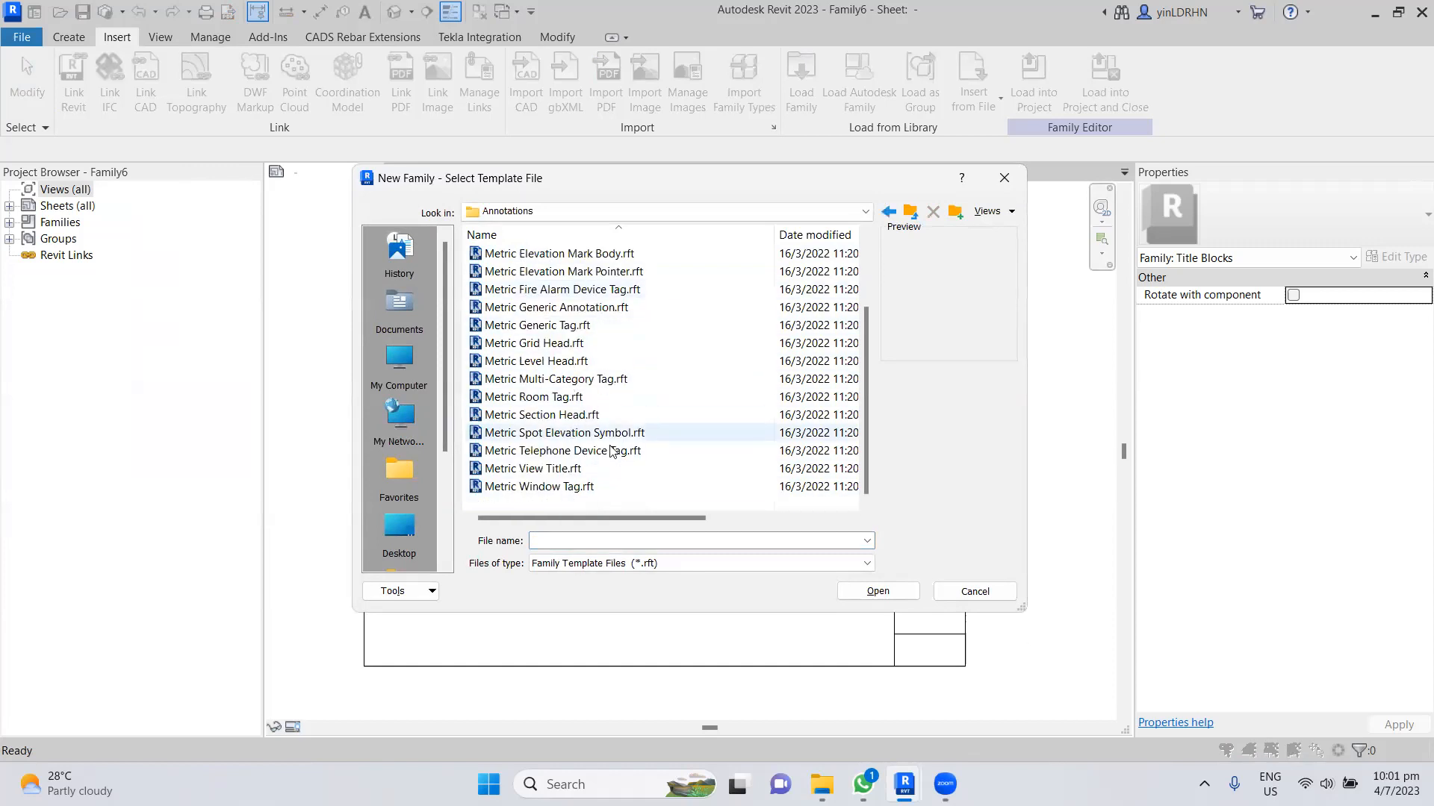
pyautogui.scroll(2, 627, 472)
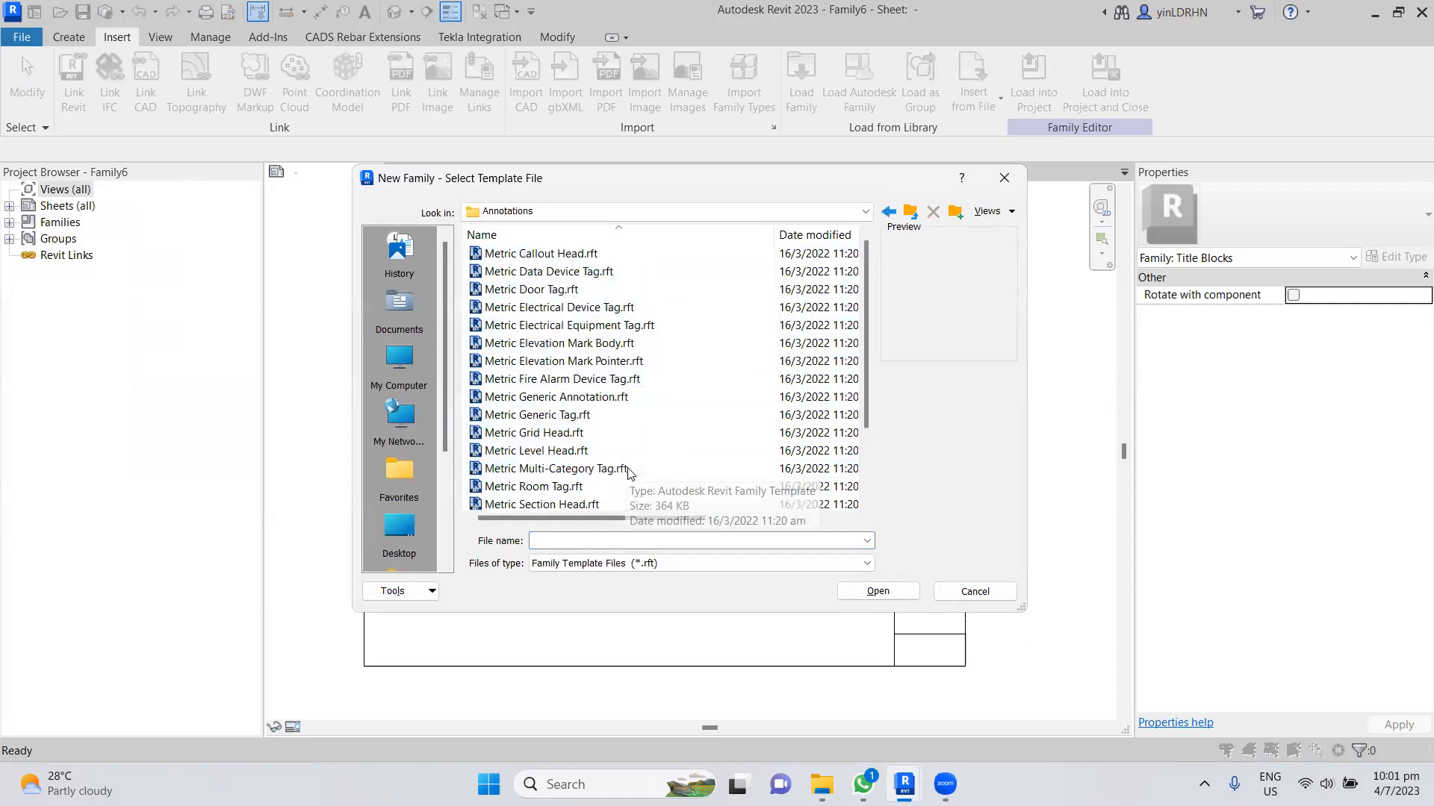
pyautogui.click(554, 256)
pyautogui.click(872, 594)
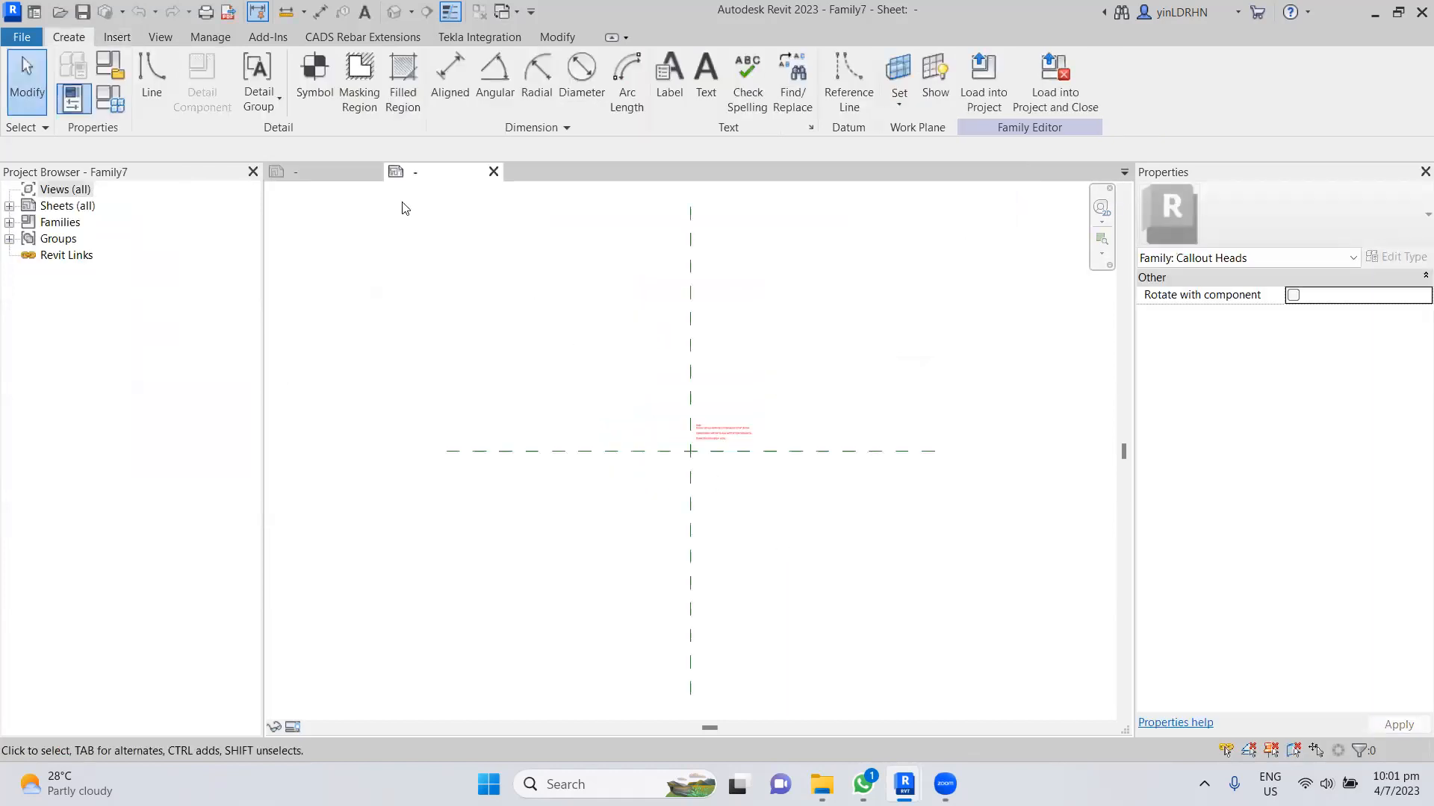
pyautogui.click(372, 173)
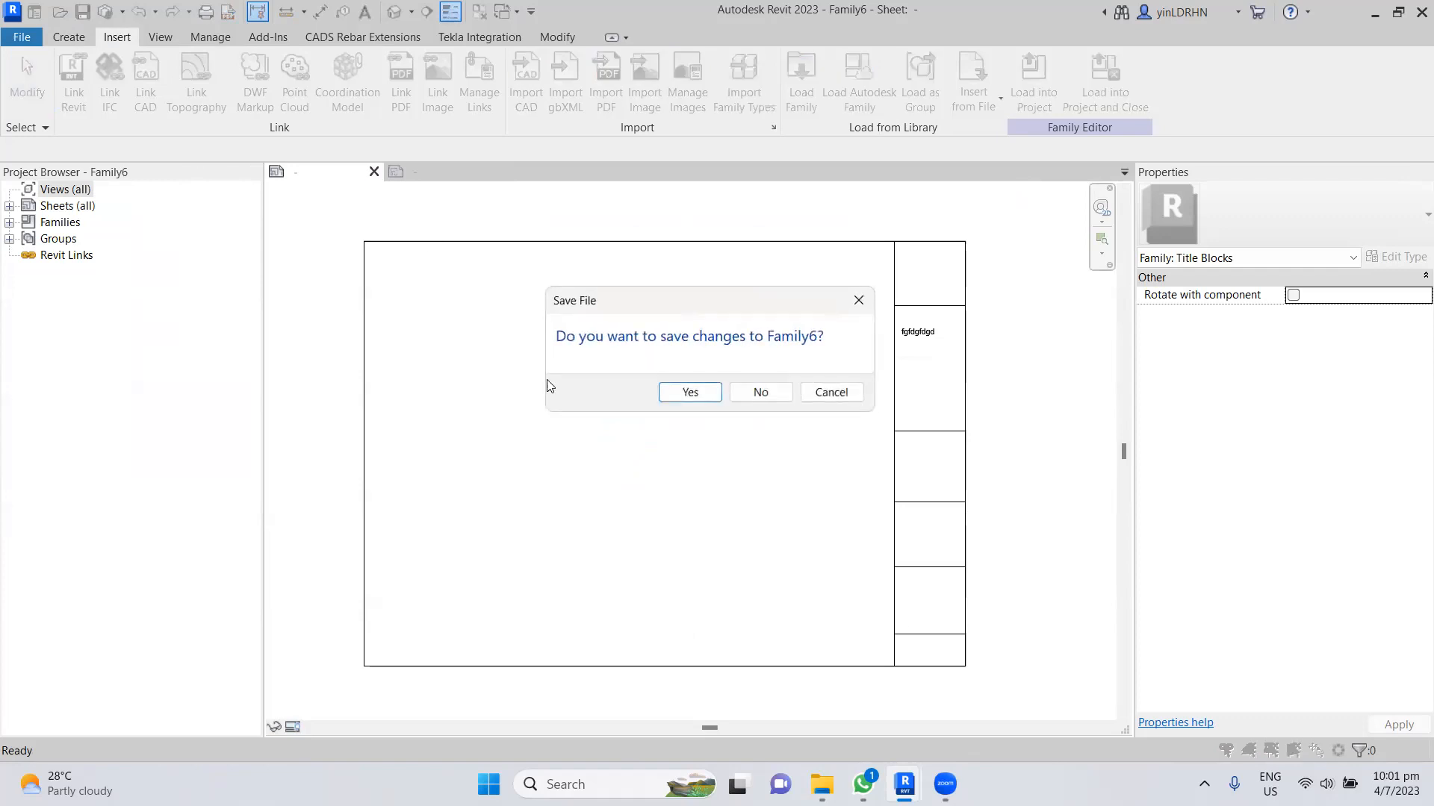
pyautogui.click(753, 399)
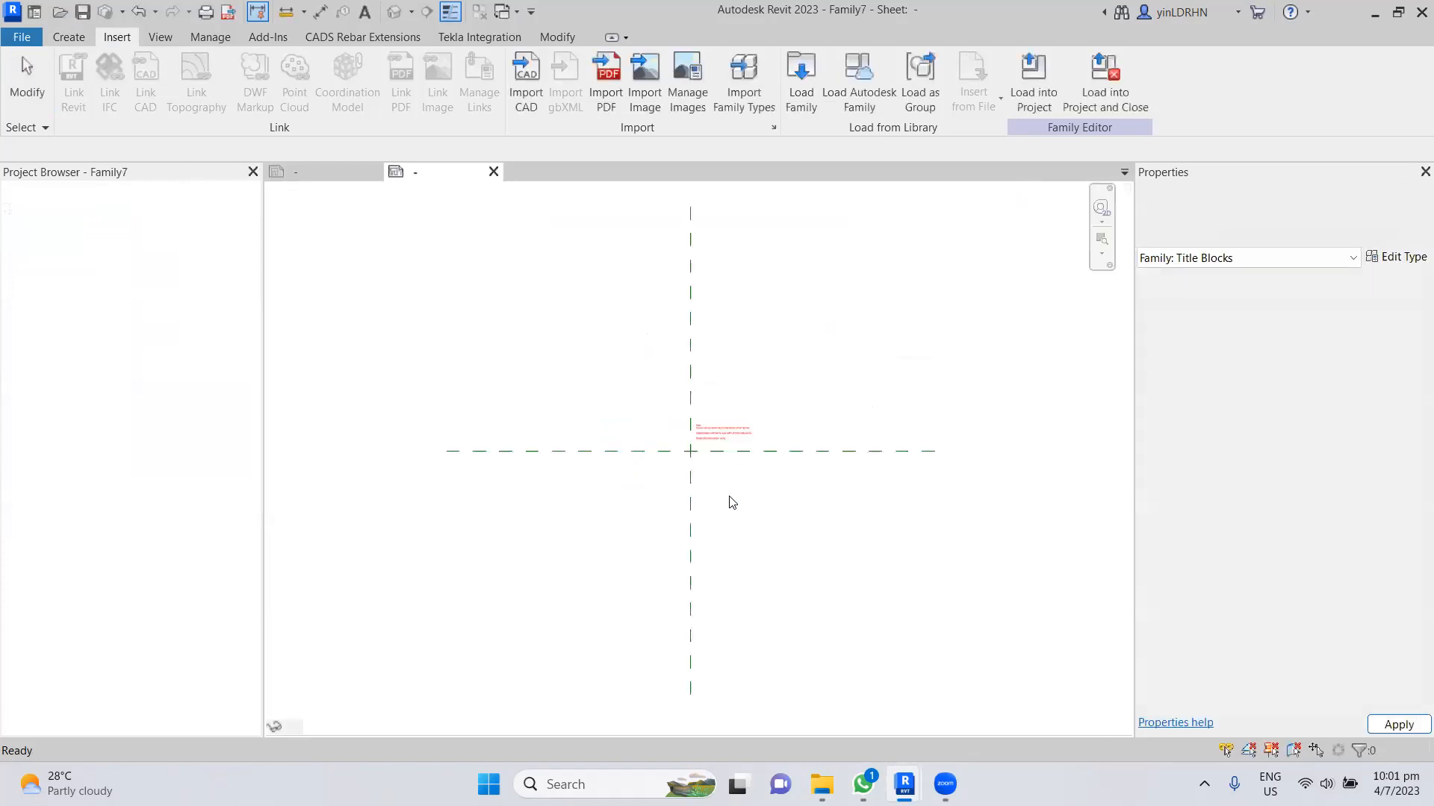
# - Examine the instruction note beside the reference plane intersection in the callout head family
pyautogui.scroll(4, 716, 426)
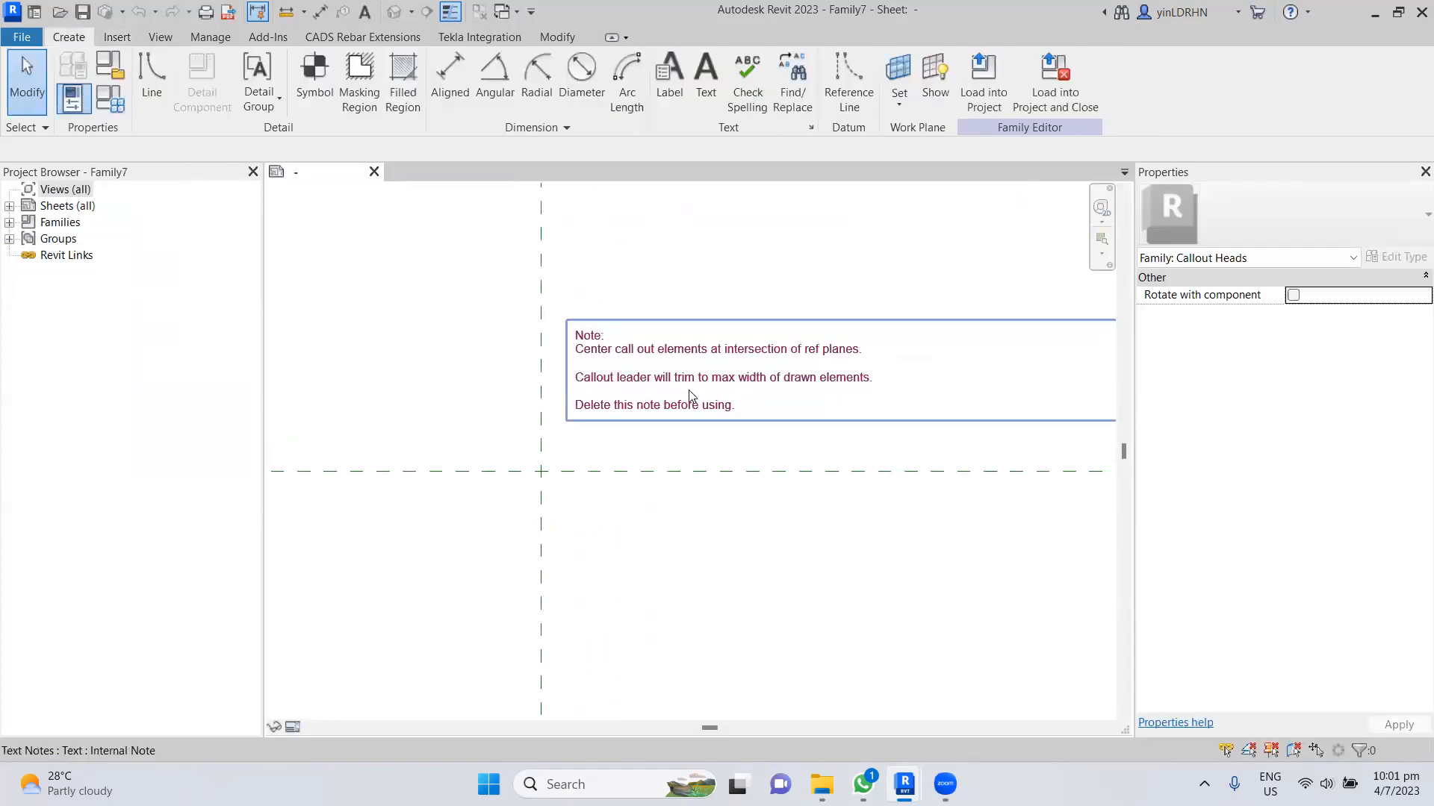
pyautogui.scroll(-4, 560, 390)
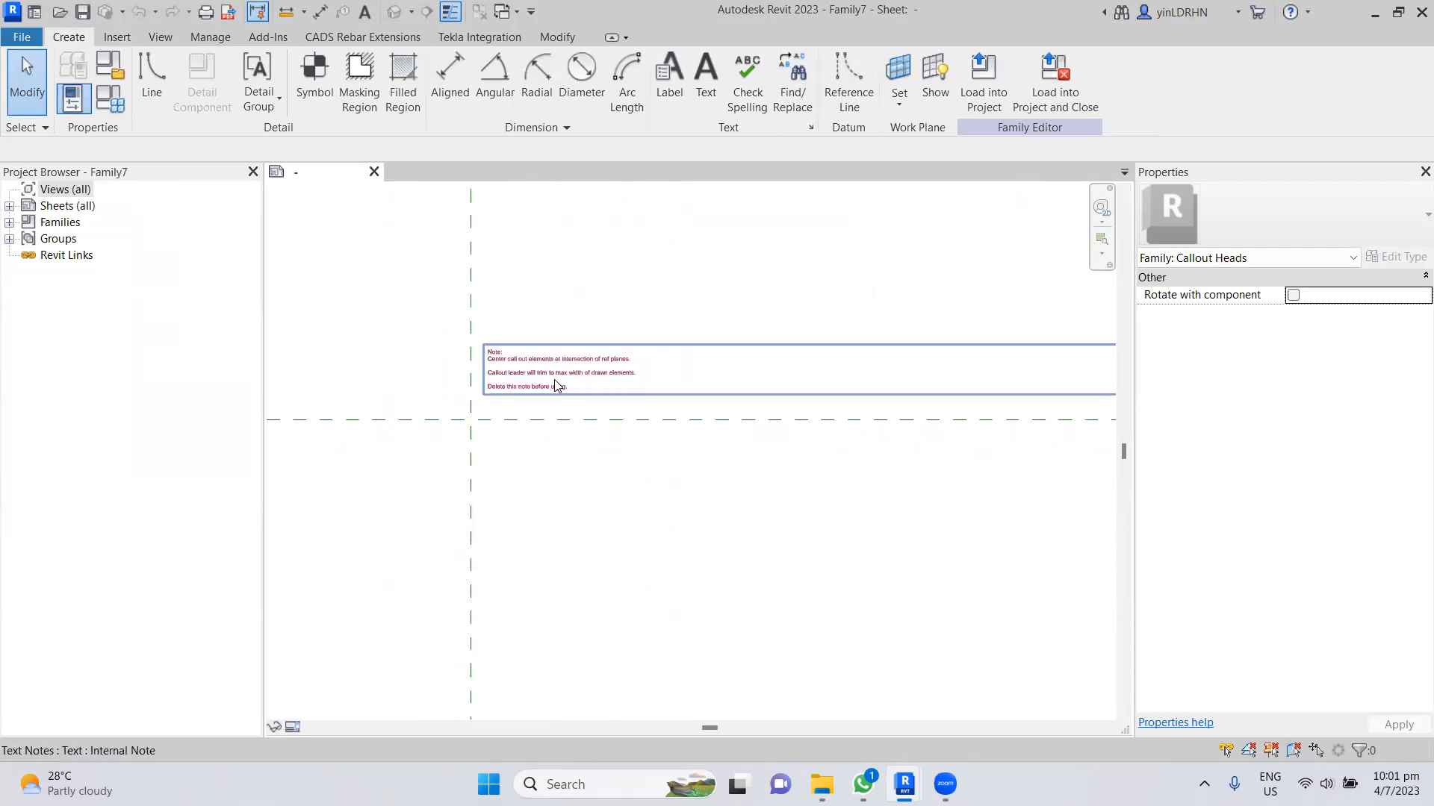
pyautogui.click(556, 384)
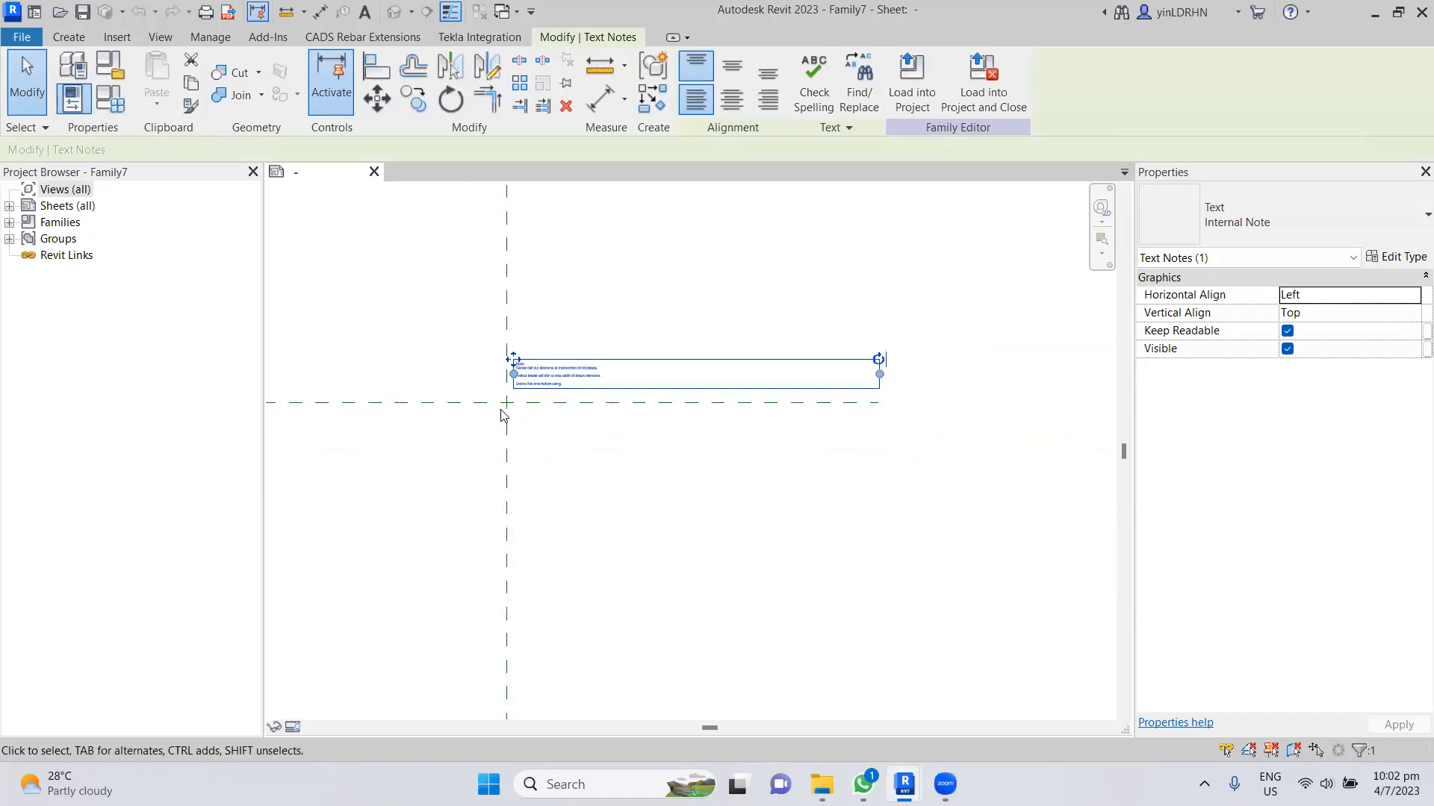
pyautogui.scroll(4, 531, 416)
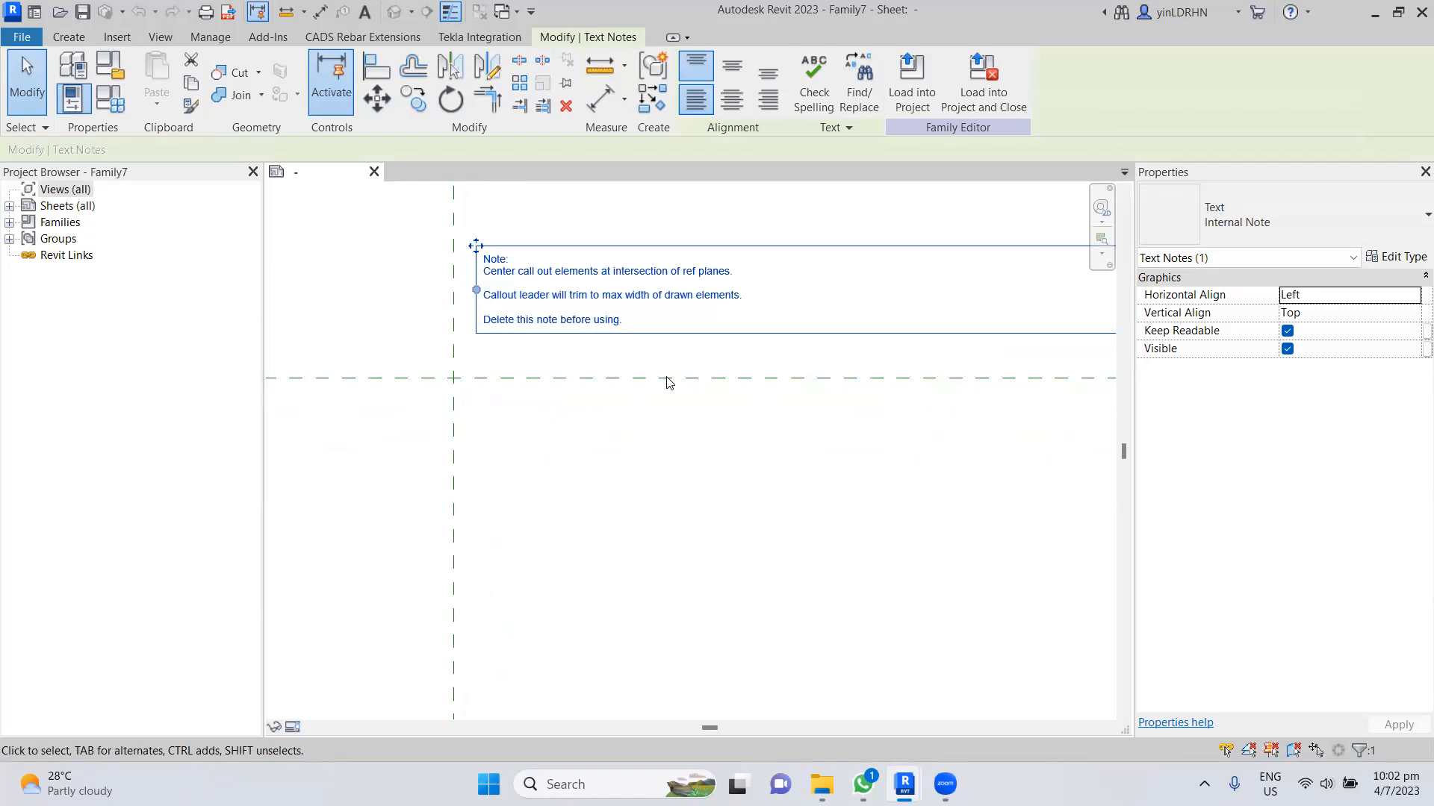
pyautogui.scroll(-3, 667, 383)
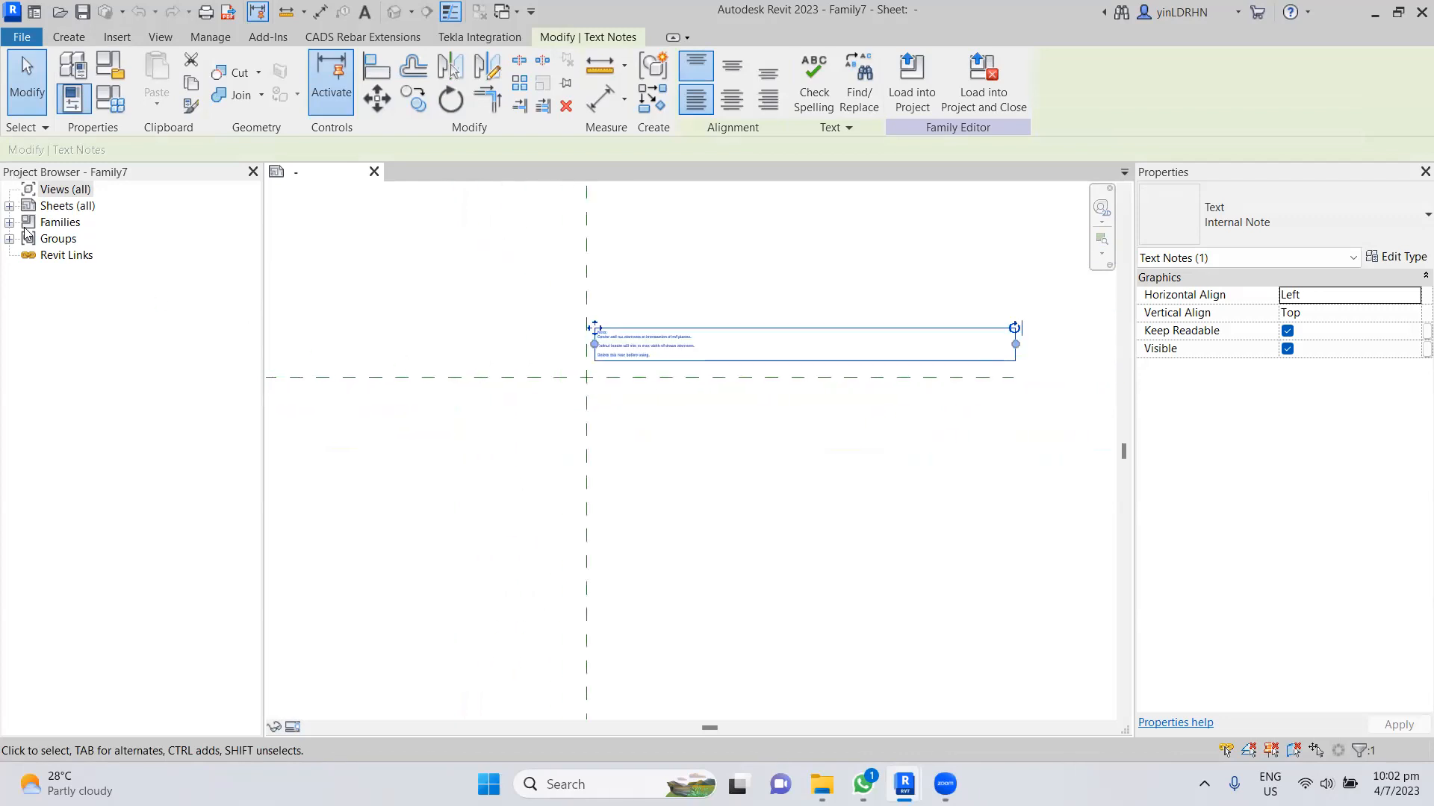
pyautogui.click(687, 451)
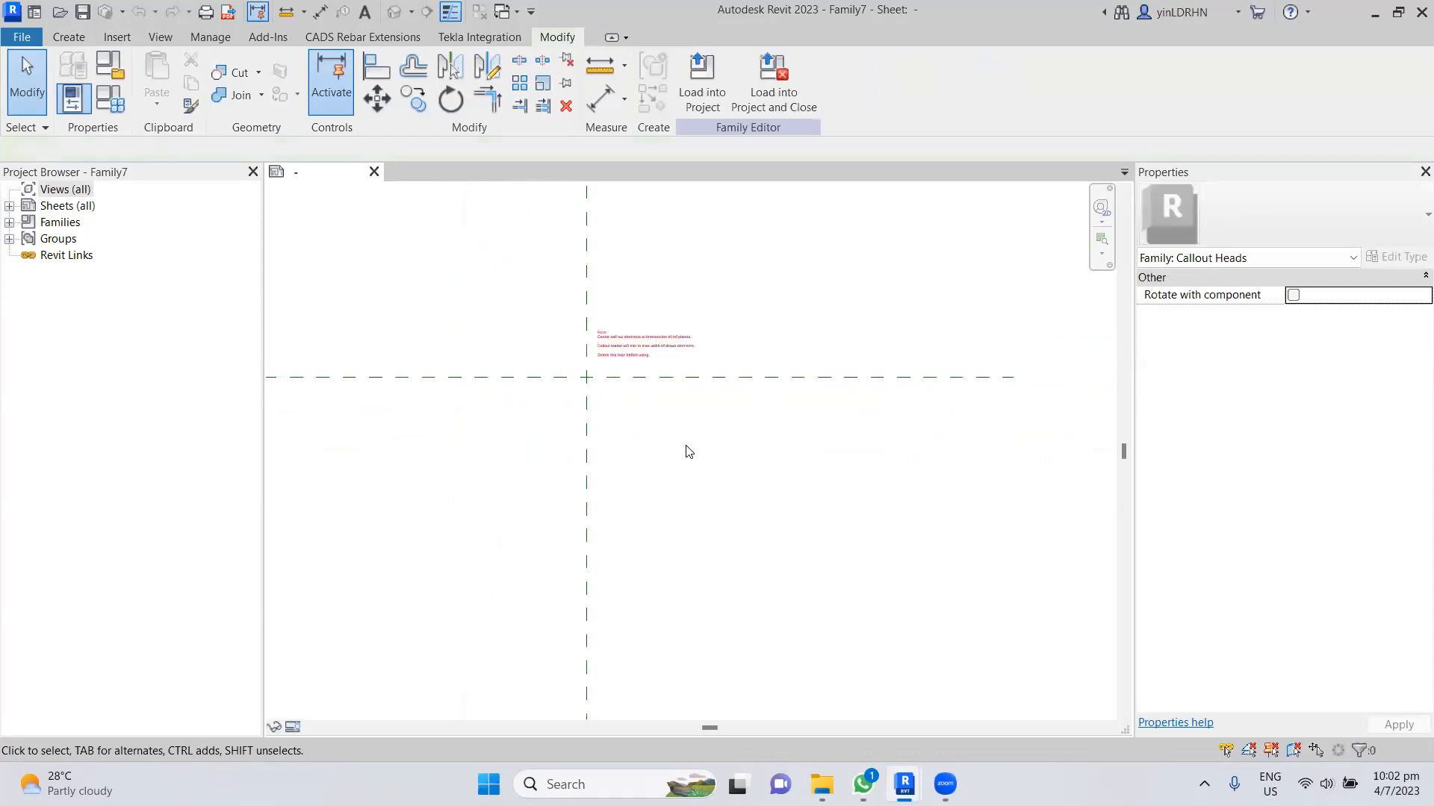
# - Create another family from the Metric Grid Head.rft annotation template and select its instruction note near the reference plane intersection
pyautogui.click(21, 38)
pyautogui.moveTo(67, 112)
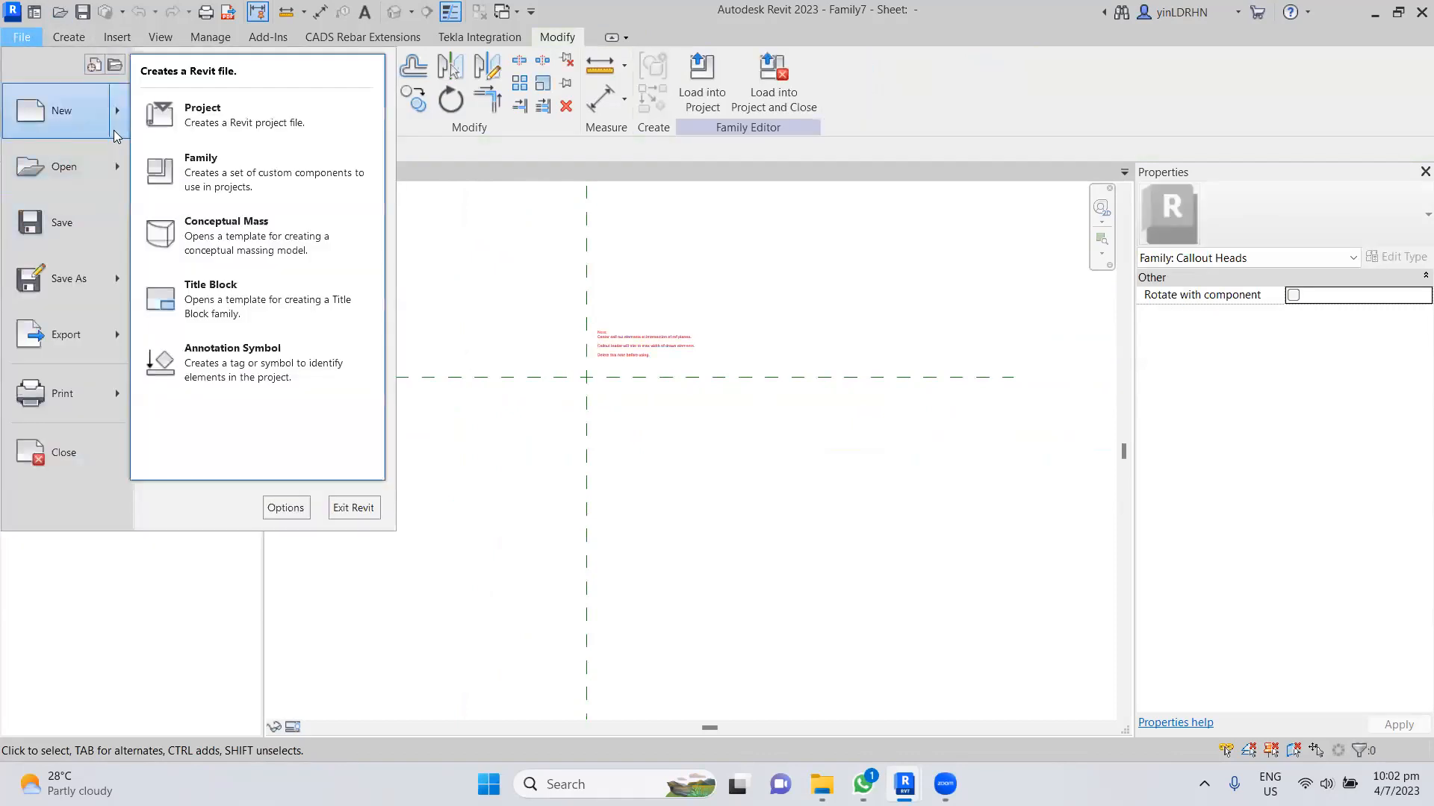
pyautogui.click(168, 178)
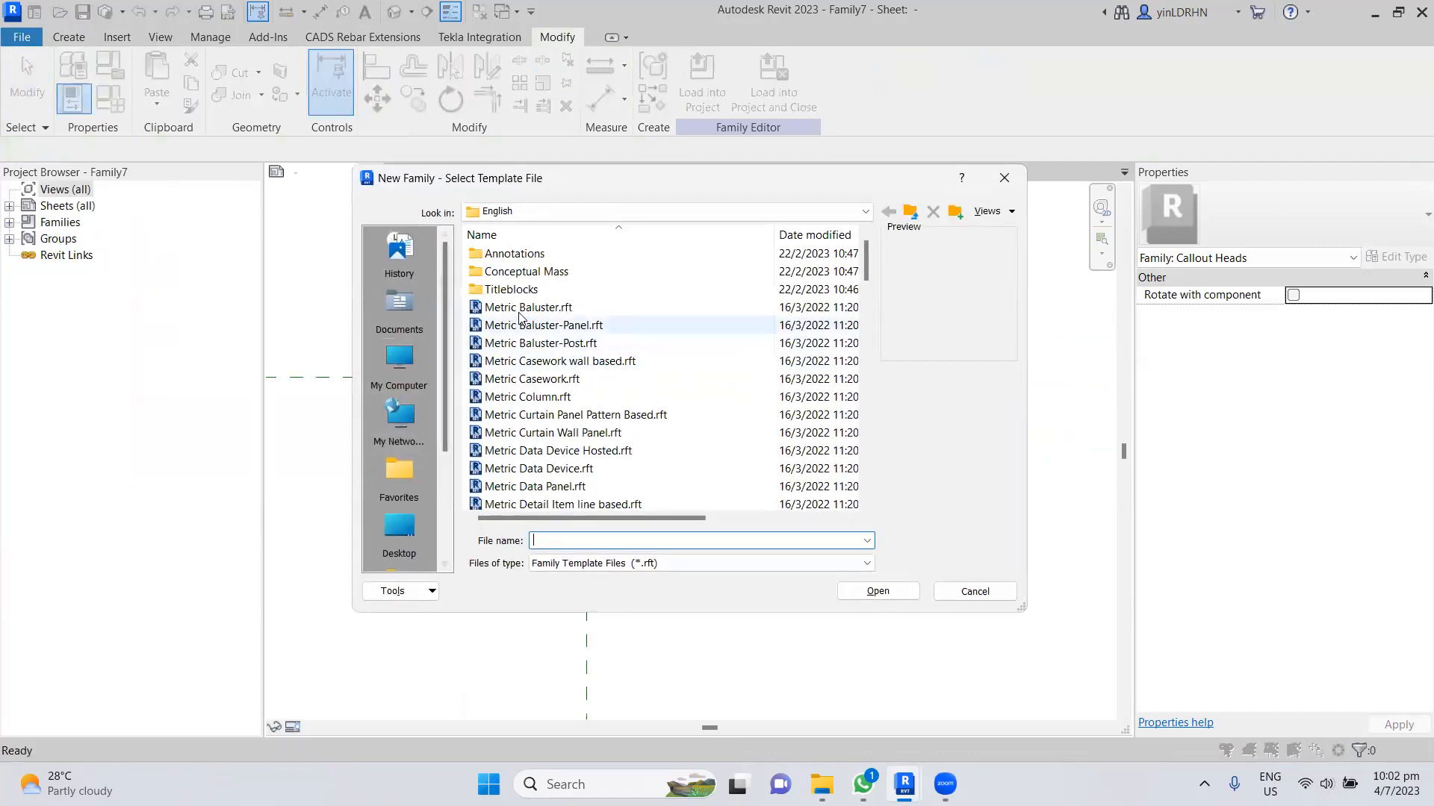
pyautogui.doubleClick(550, 256)
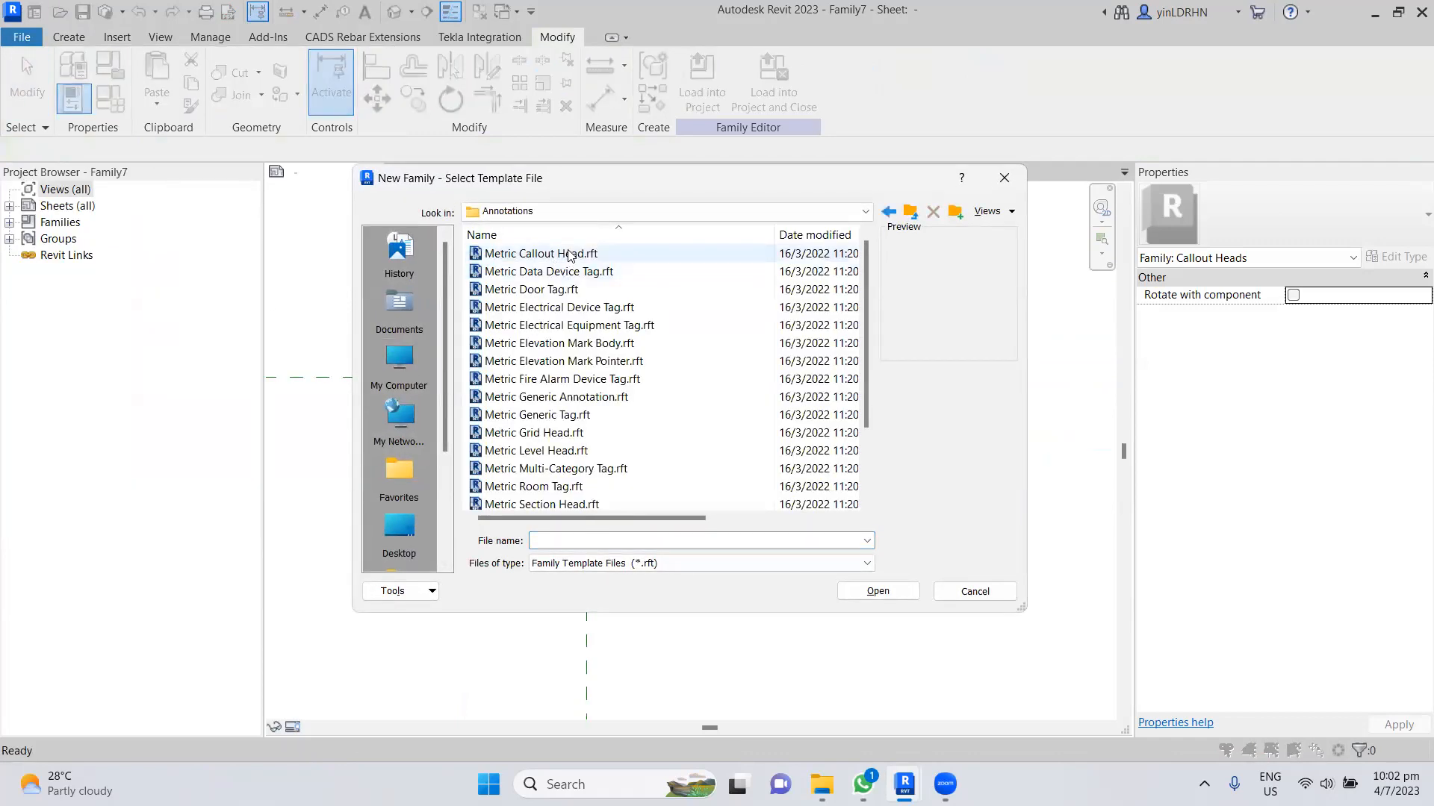
pyautogui.scroll(-1, 606, 396)
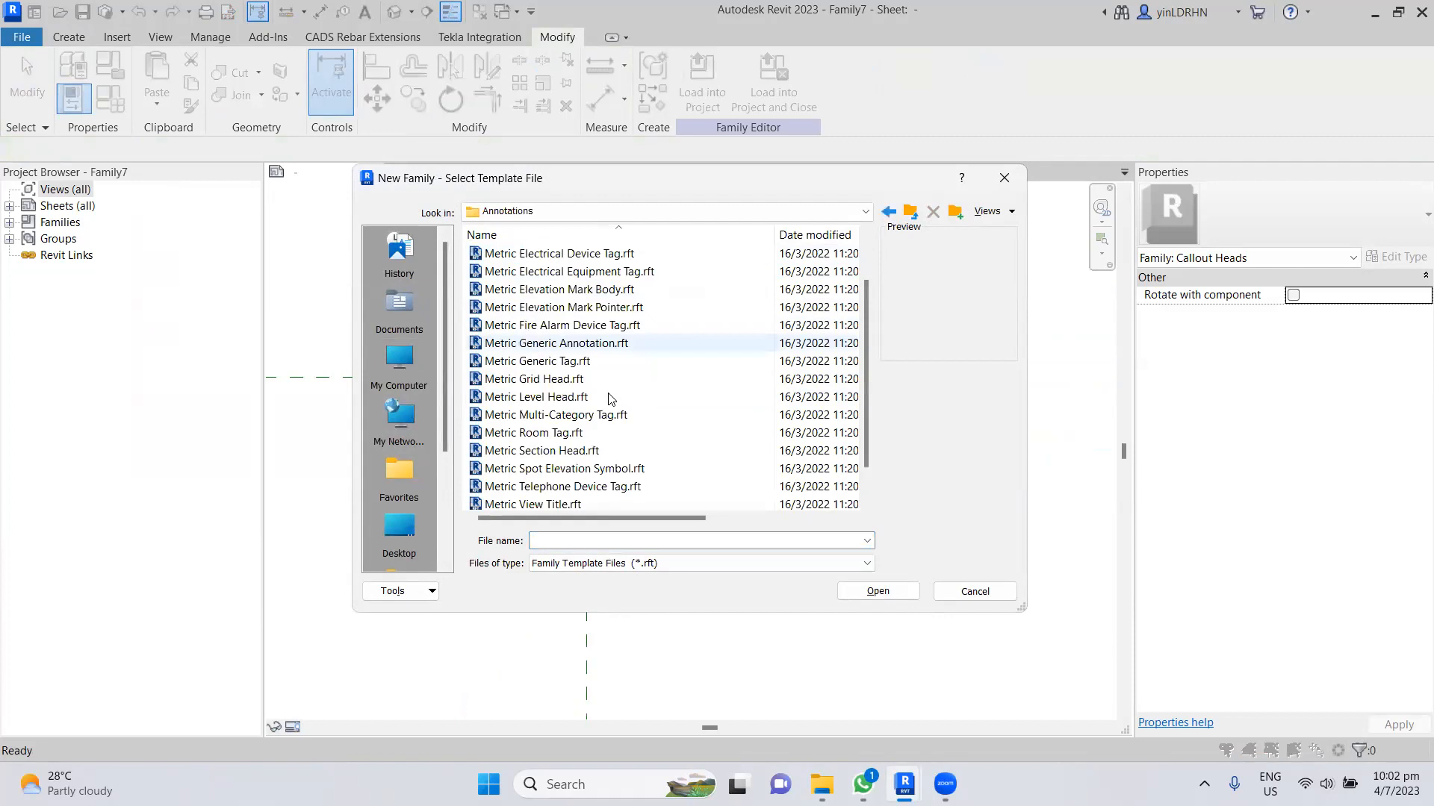
pyautogui.click(510, 381)
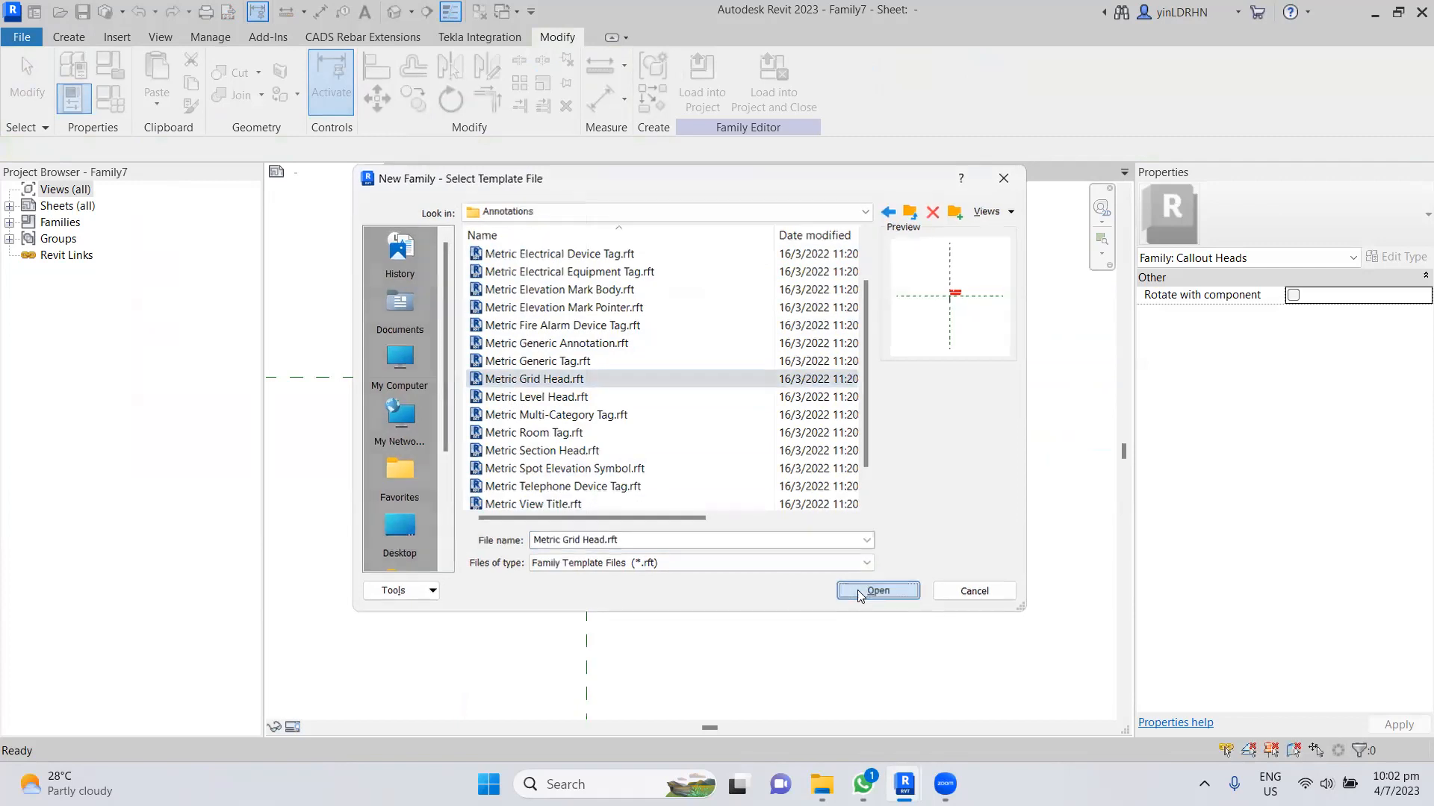
pyautogui.click(857, 590)
pyautogui.scroll(5, 713, 427)
pyautogui.click(713, 441)
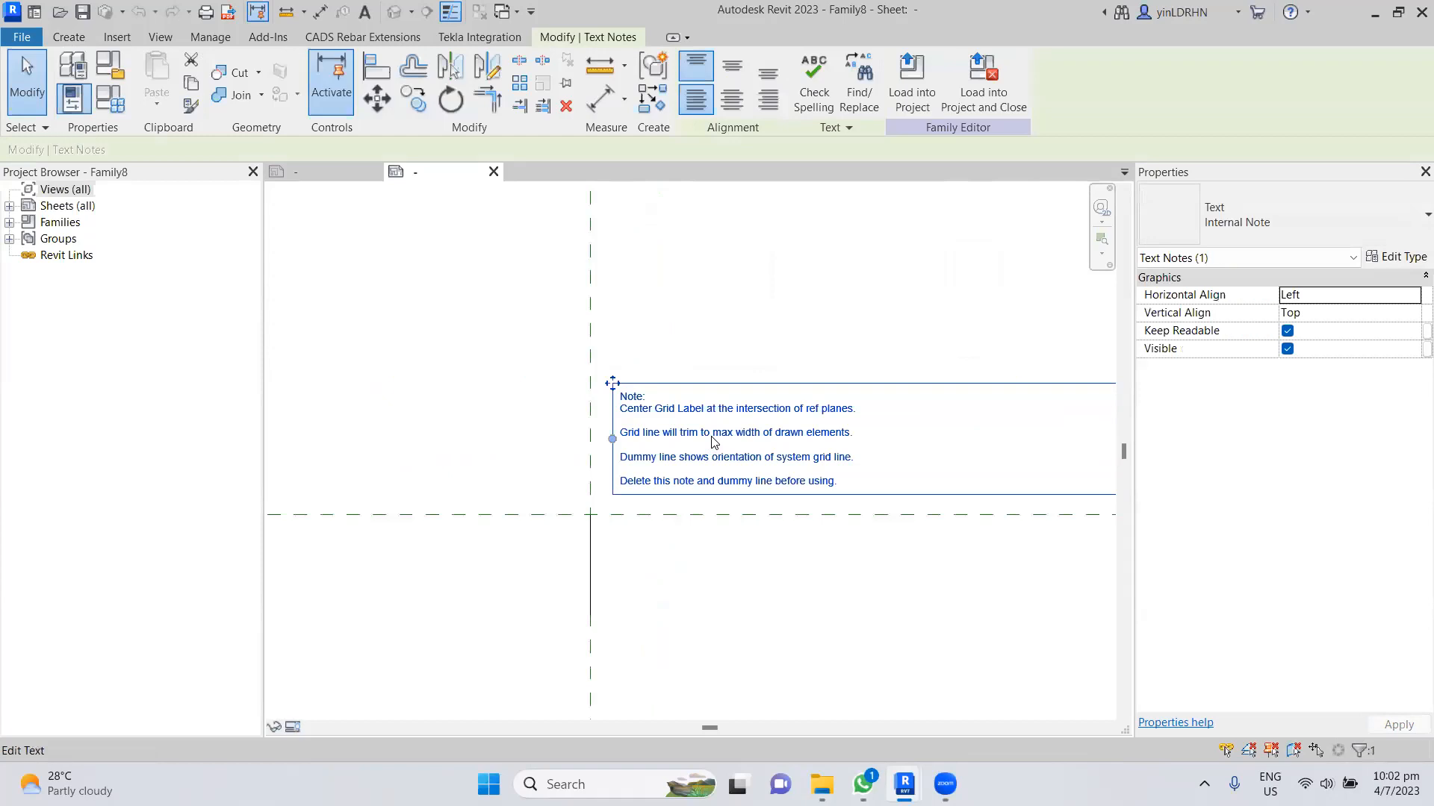
# - Review the type properties of the grid head note's Internal Note text type without changing them, and deselect the note
pyautogui.click(1397, 259)
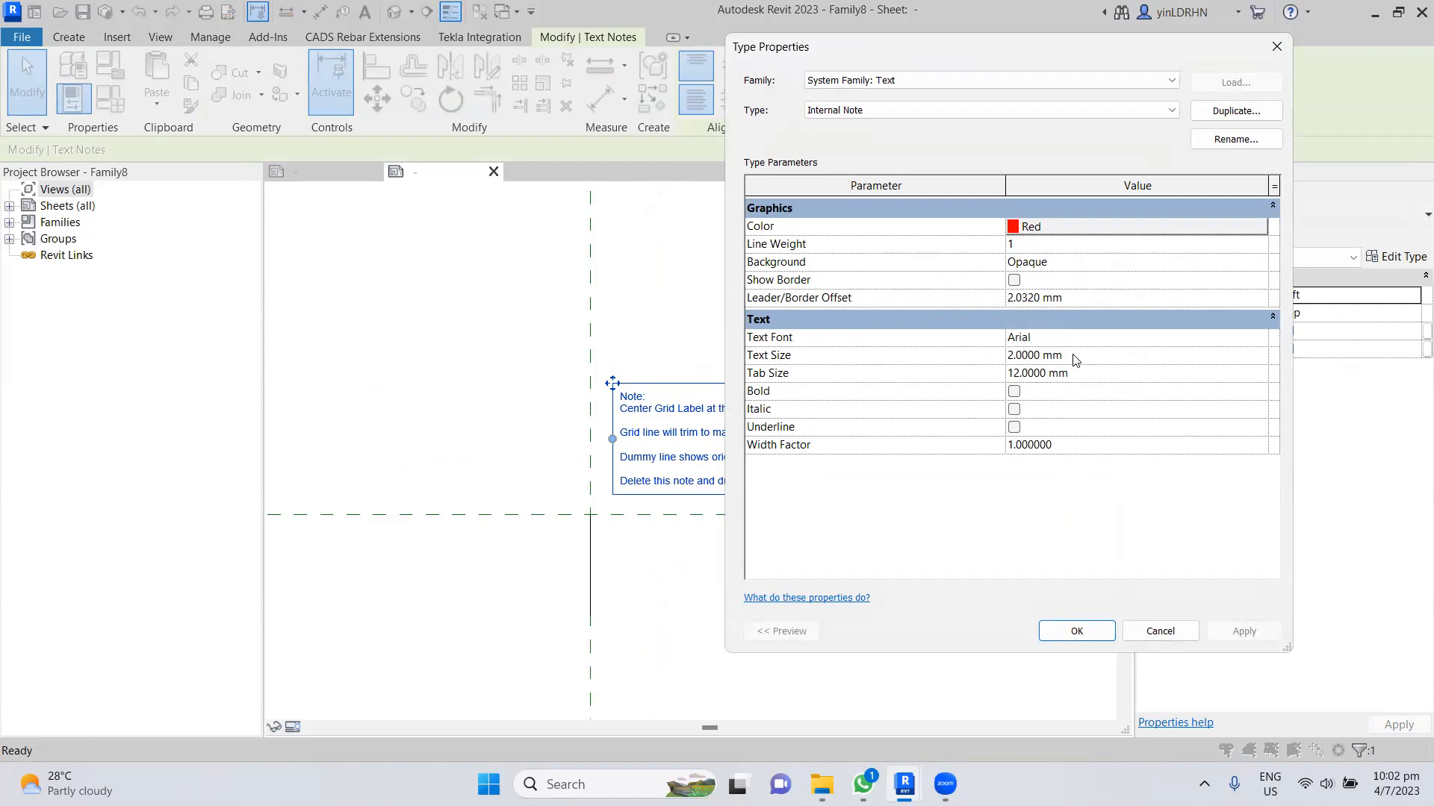
pyautogui.click(1160, 631)
pyautogui.click(879, 342)
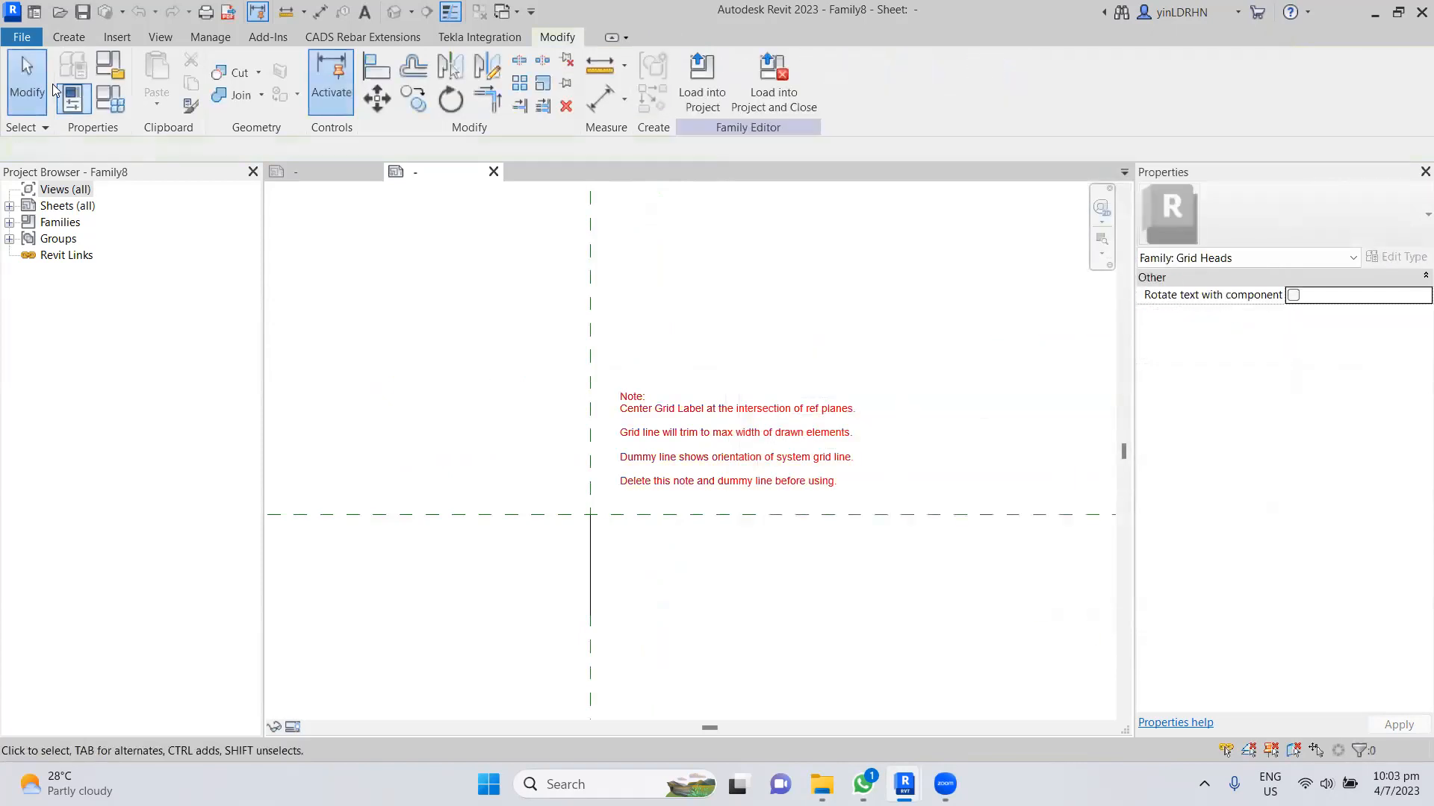
# - Create a new family from the Metric Rebar Shape Template.rft template in the English template folder
pyautogui.click(21, 38)
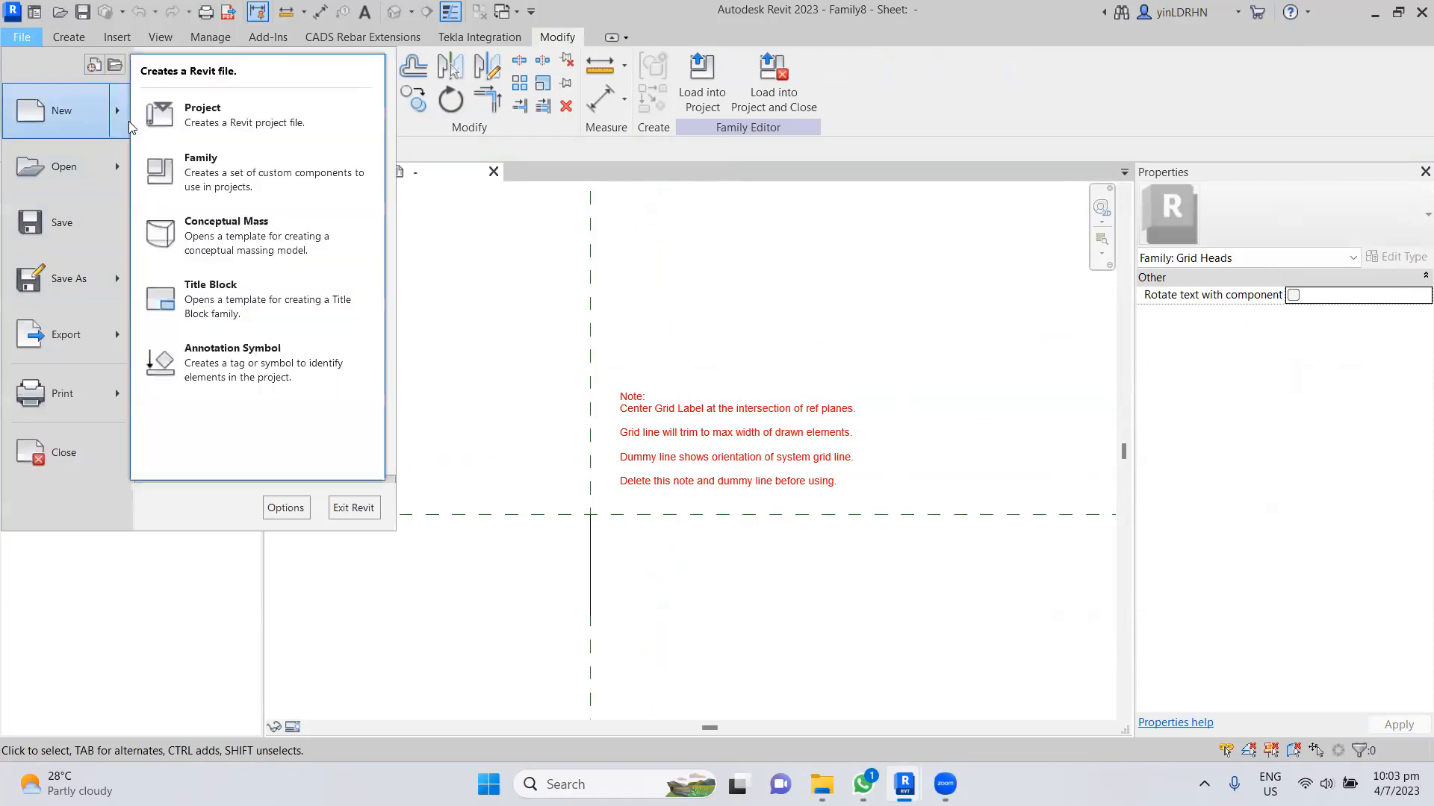
pyautogui.moveTo(122, 105)
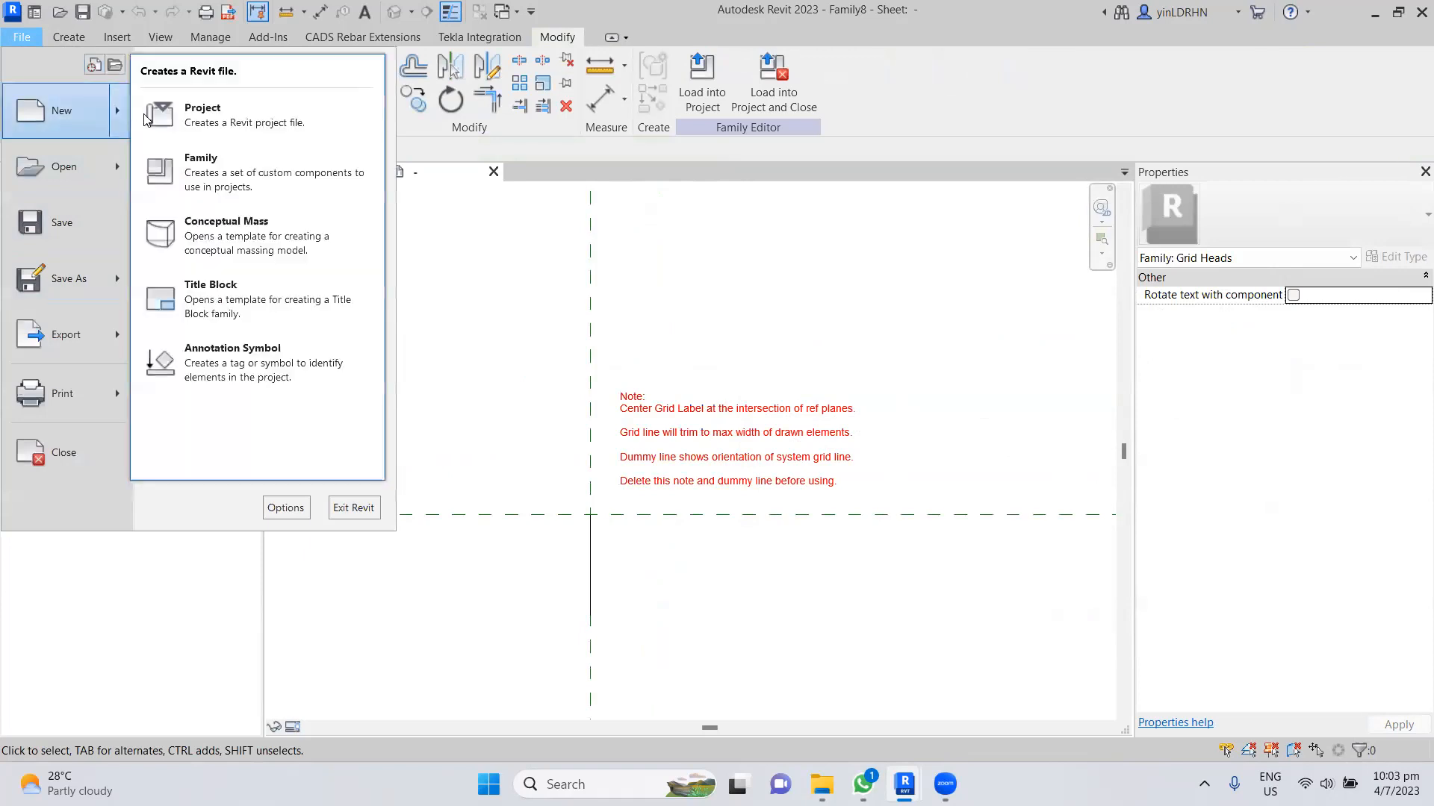
pyautogui.click(187, 168)
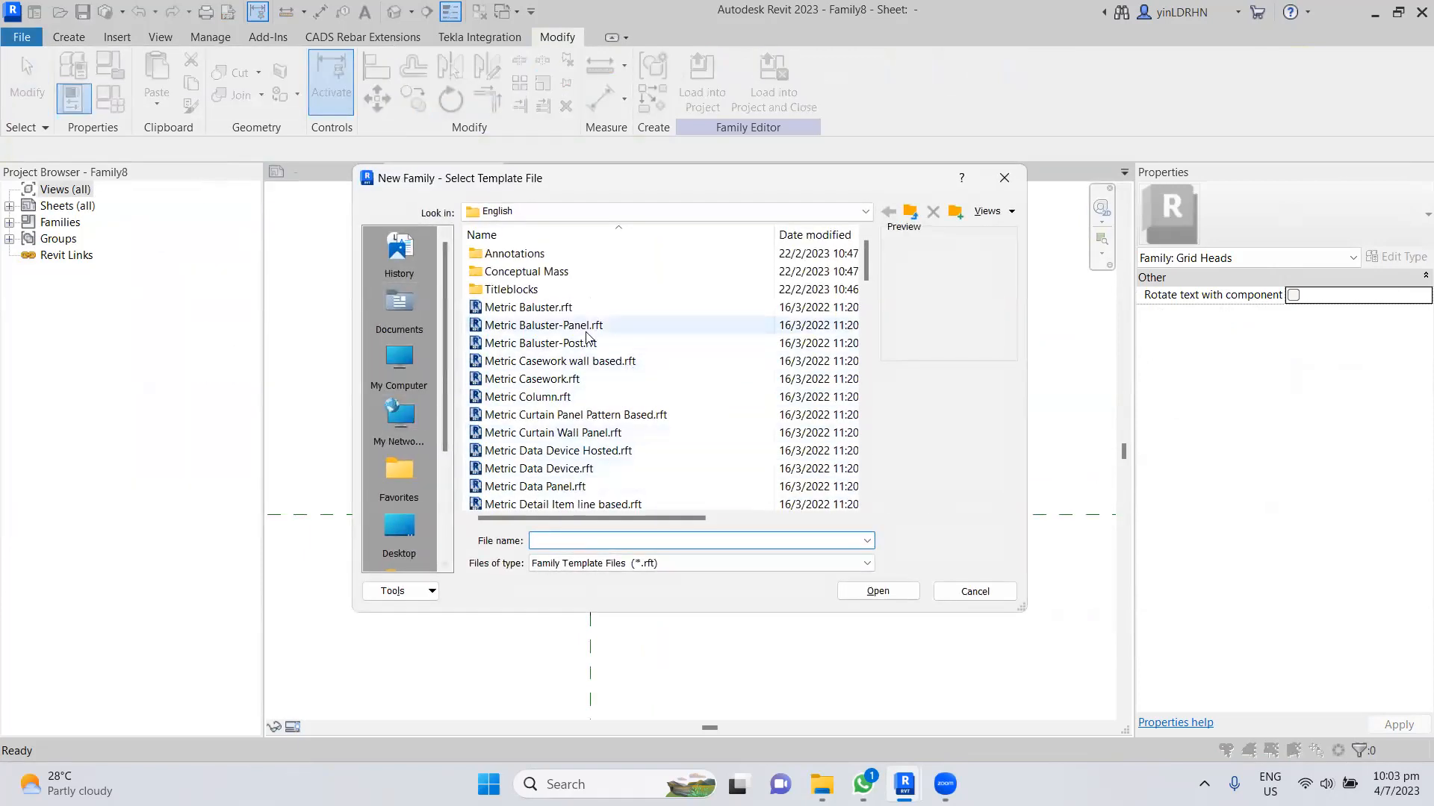
pyautogui.scroll(-4, 625, 354)
pyautogui.scroll(-4, 626, 354)
pyautogui.scroll(8, 626, 354)
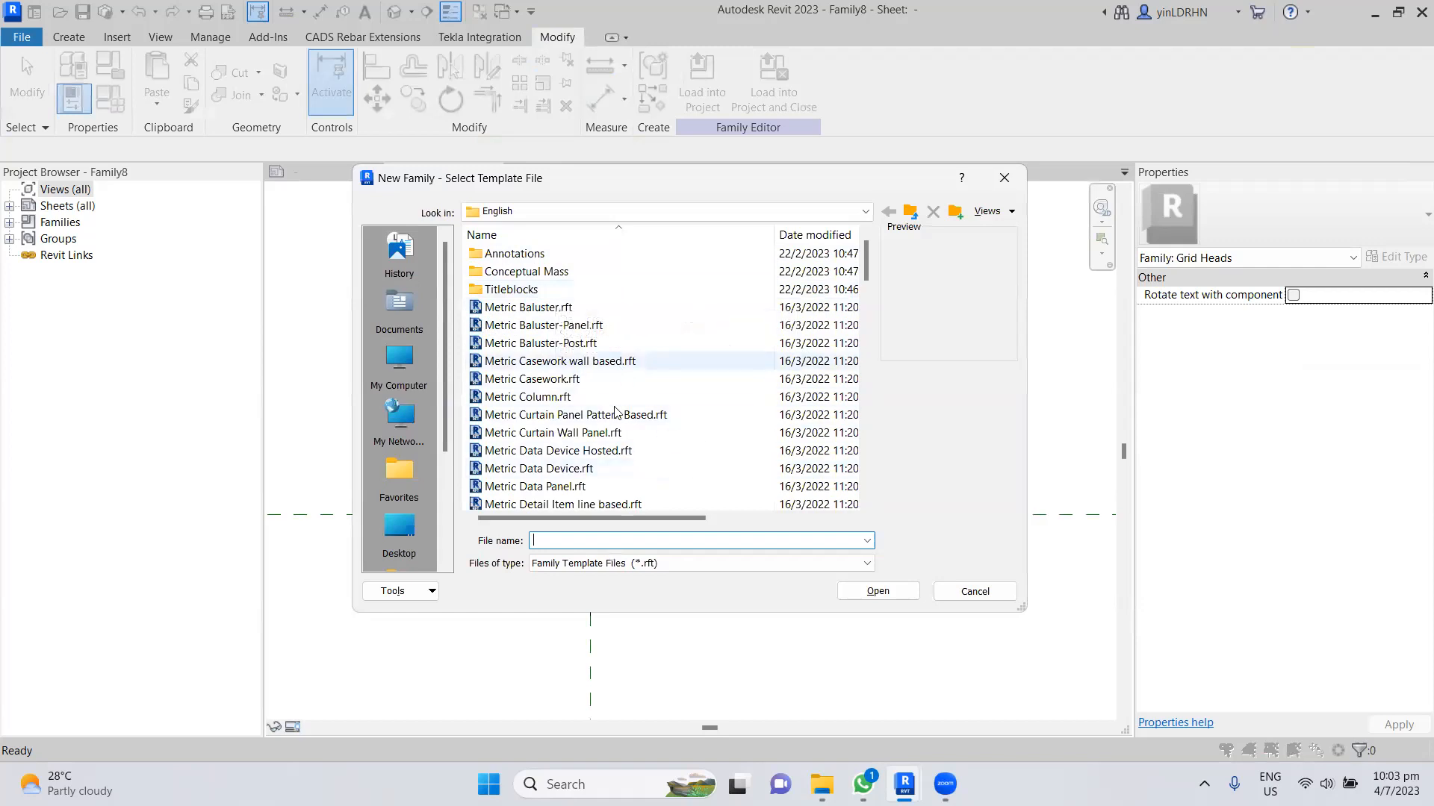
pyautogui.scroll(-5, 619, 491)
pyautogui.scroll(-20, 618, 490)
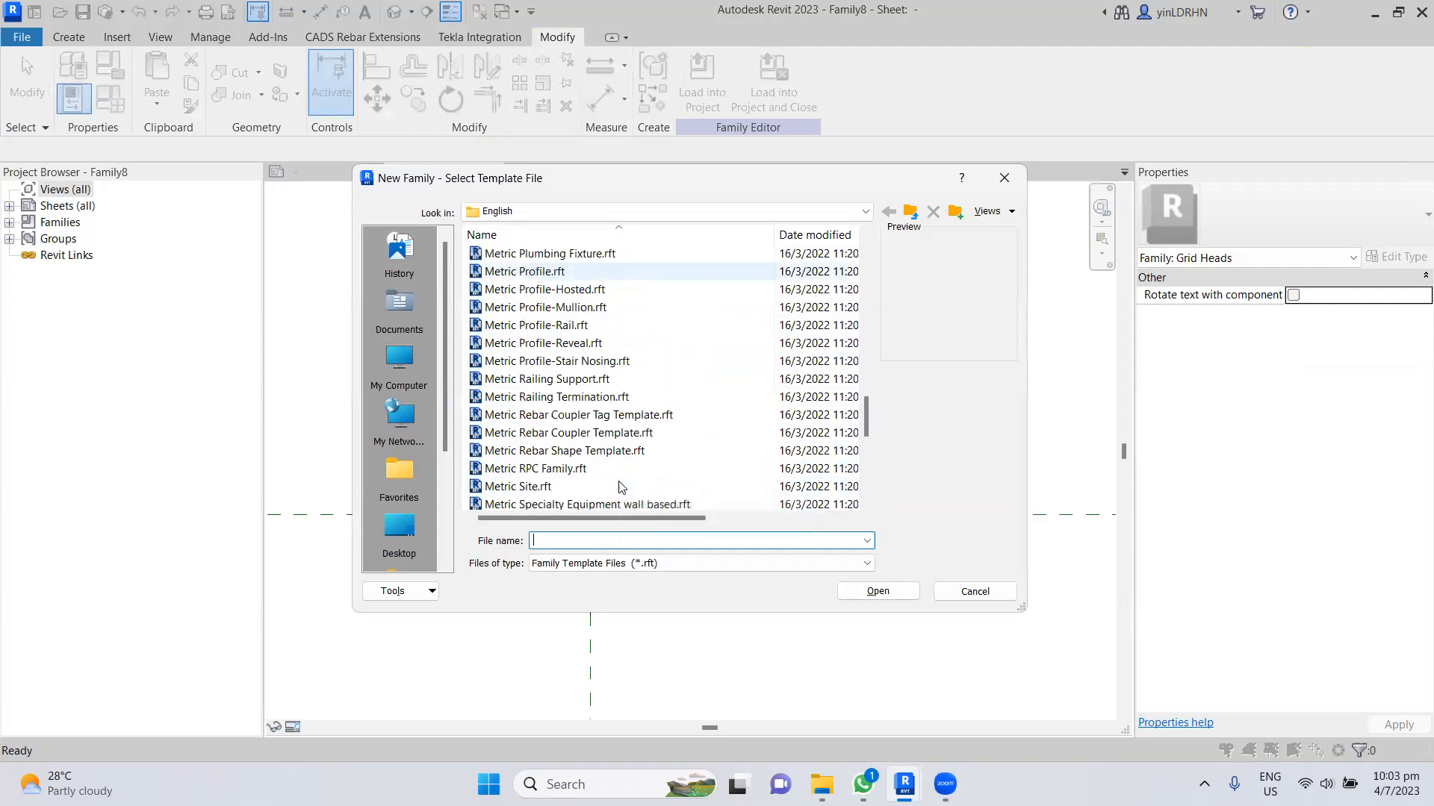
pyautogui.scroll(-3, 619, 486)
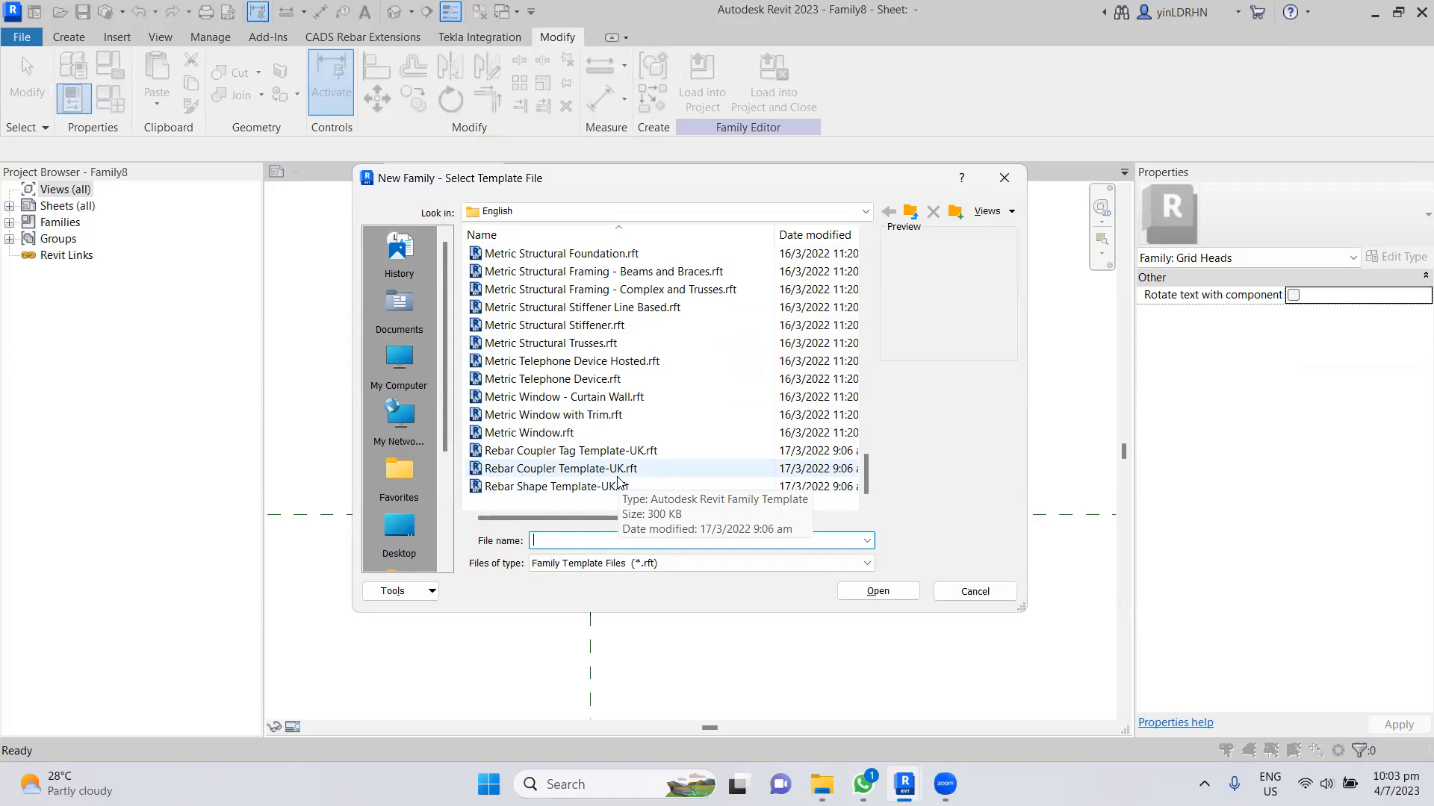
pyautogui.scroll(3, 678, 401)
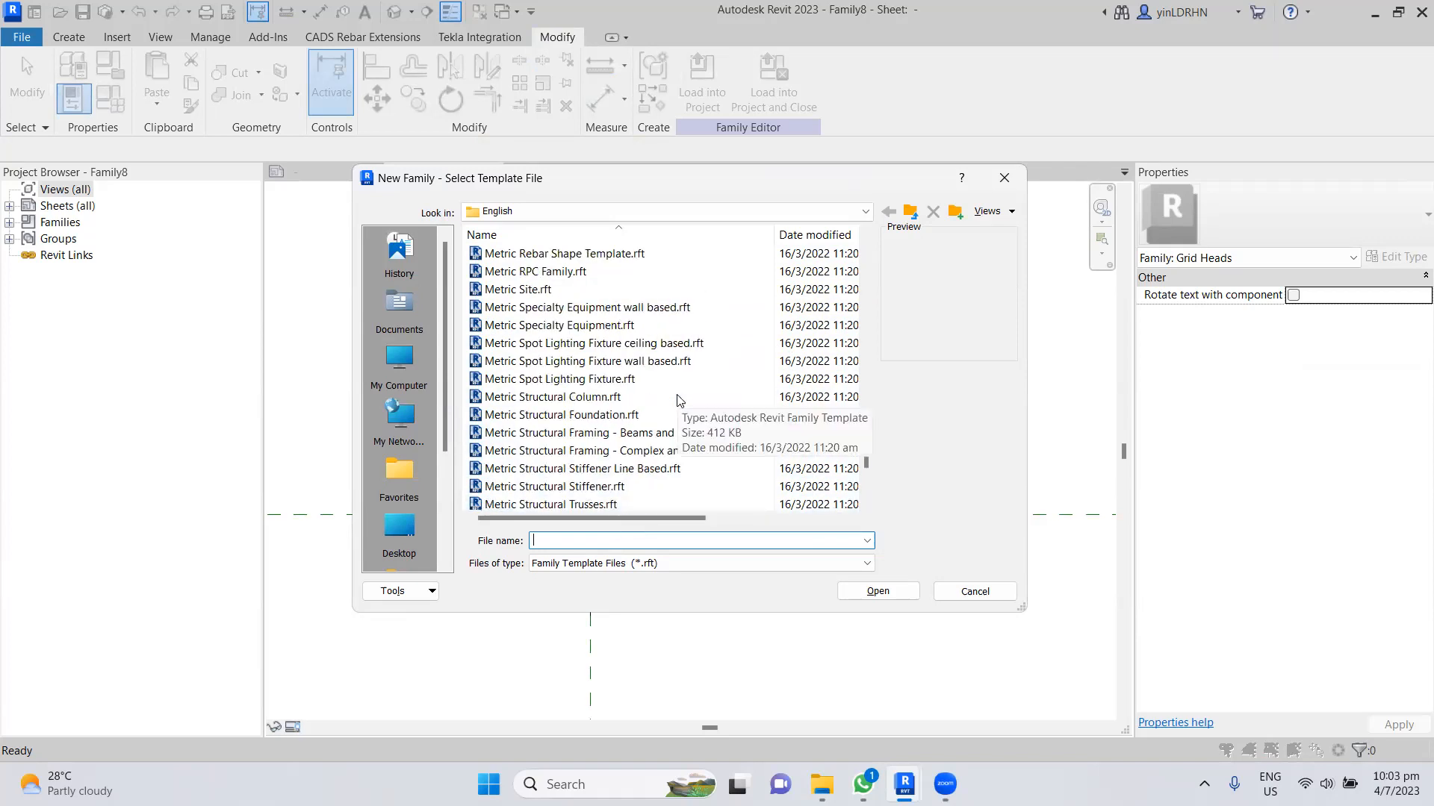
pyautogui.scroll(1, 677, 401)
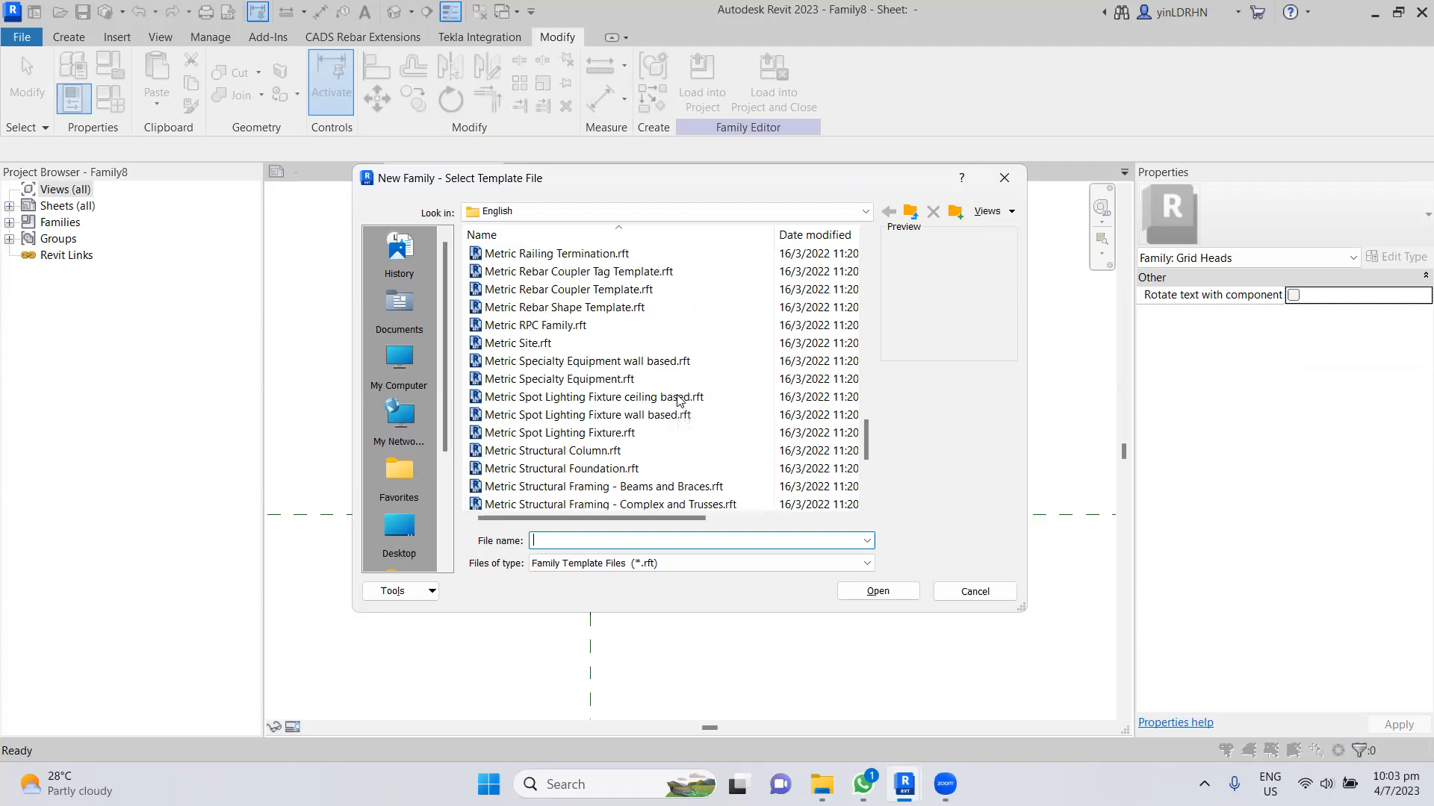
pyautogui.click(556, 308)
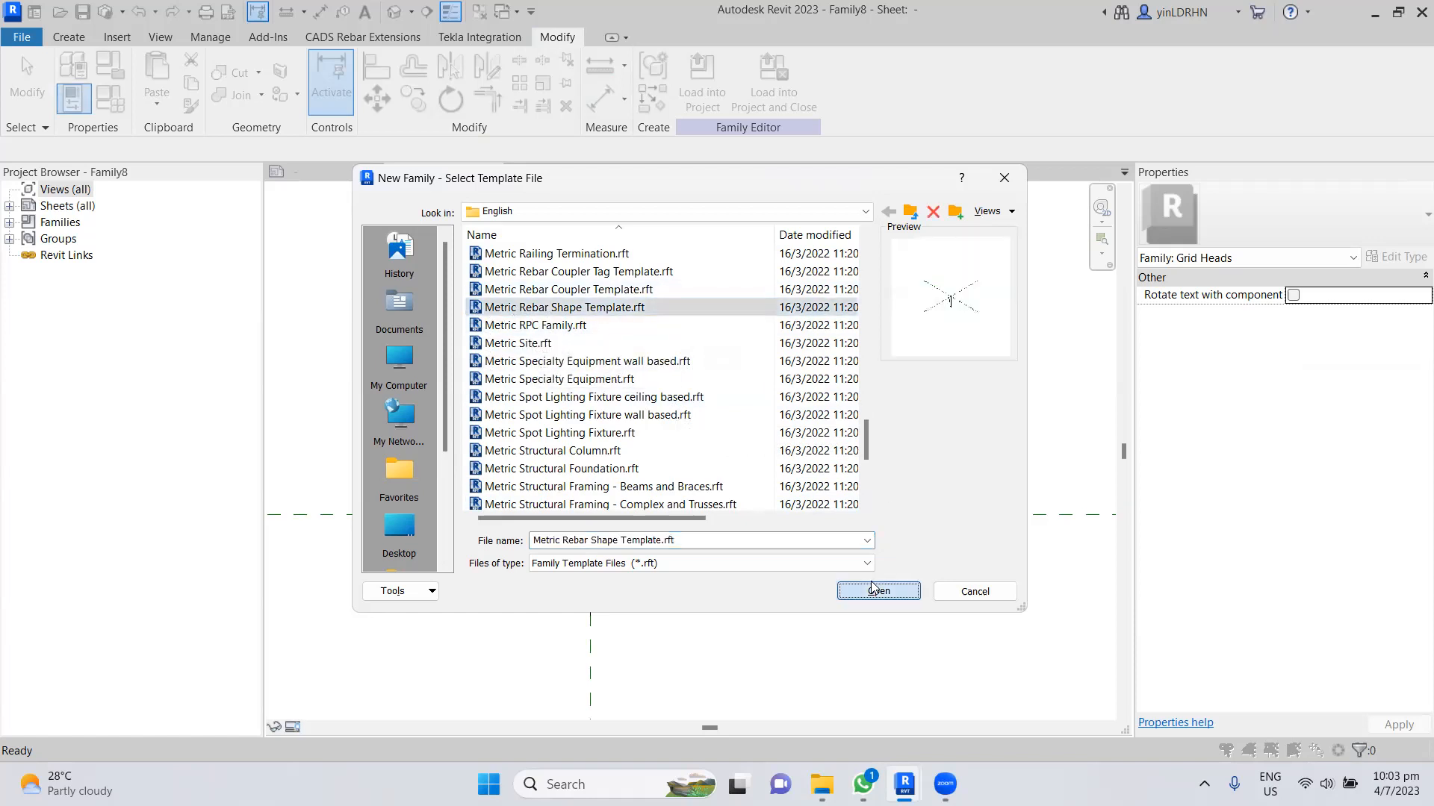
pyautogui.click(878, 589)
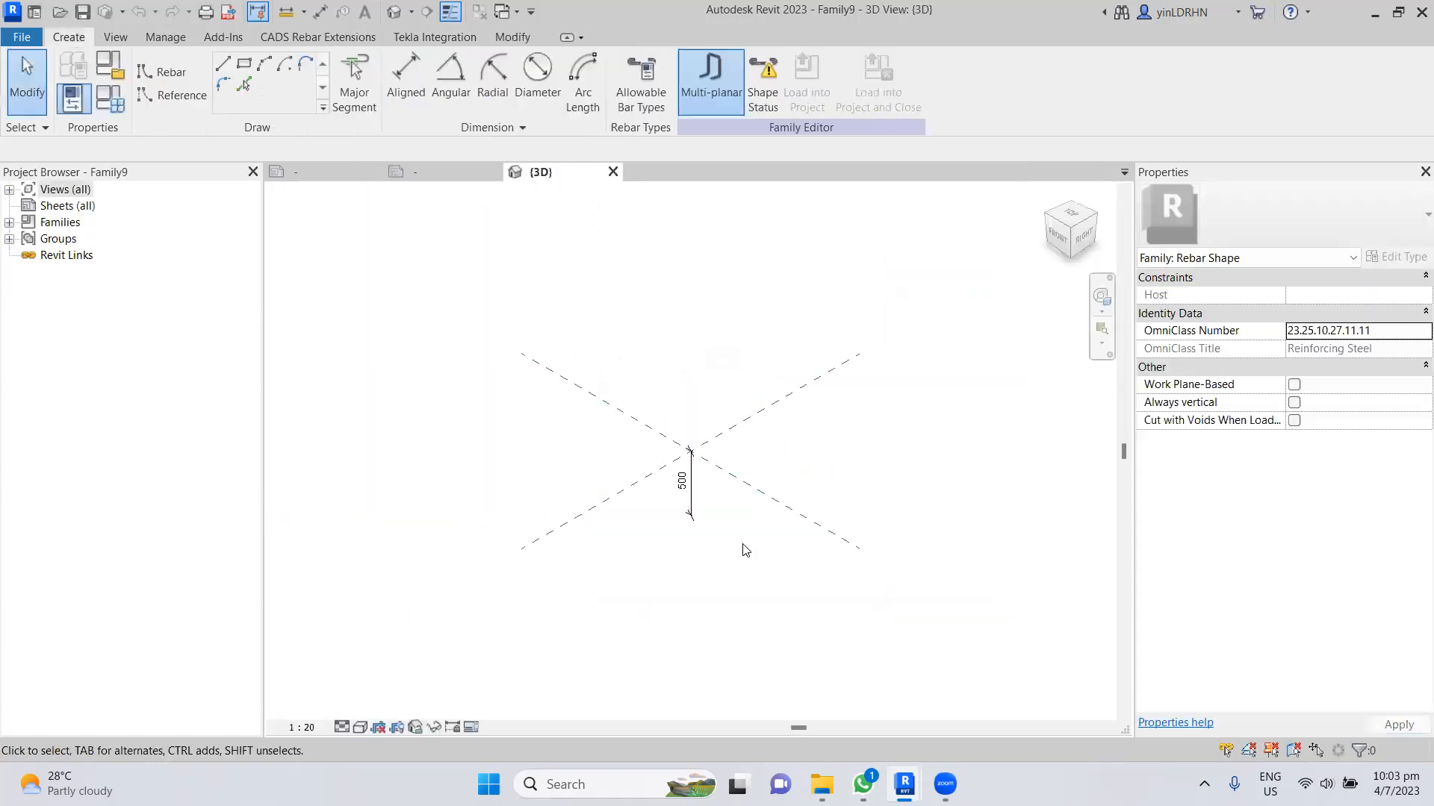
# - Inspect the diagonal reference line's properties and the 3D Views listed for the rebar shape family, leaving nothing selected
pyautogui.click(716, 477)
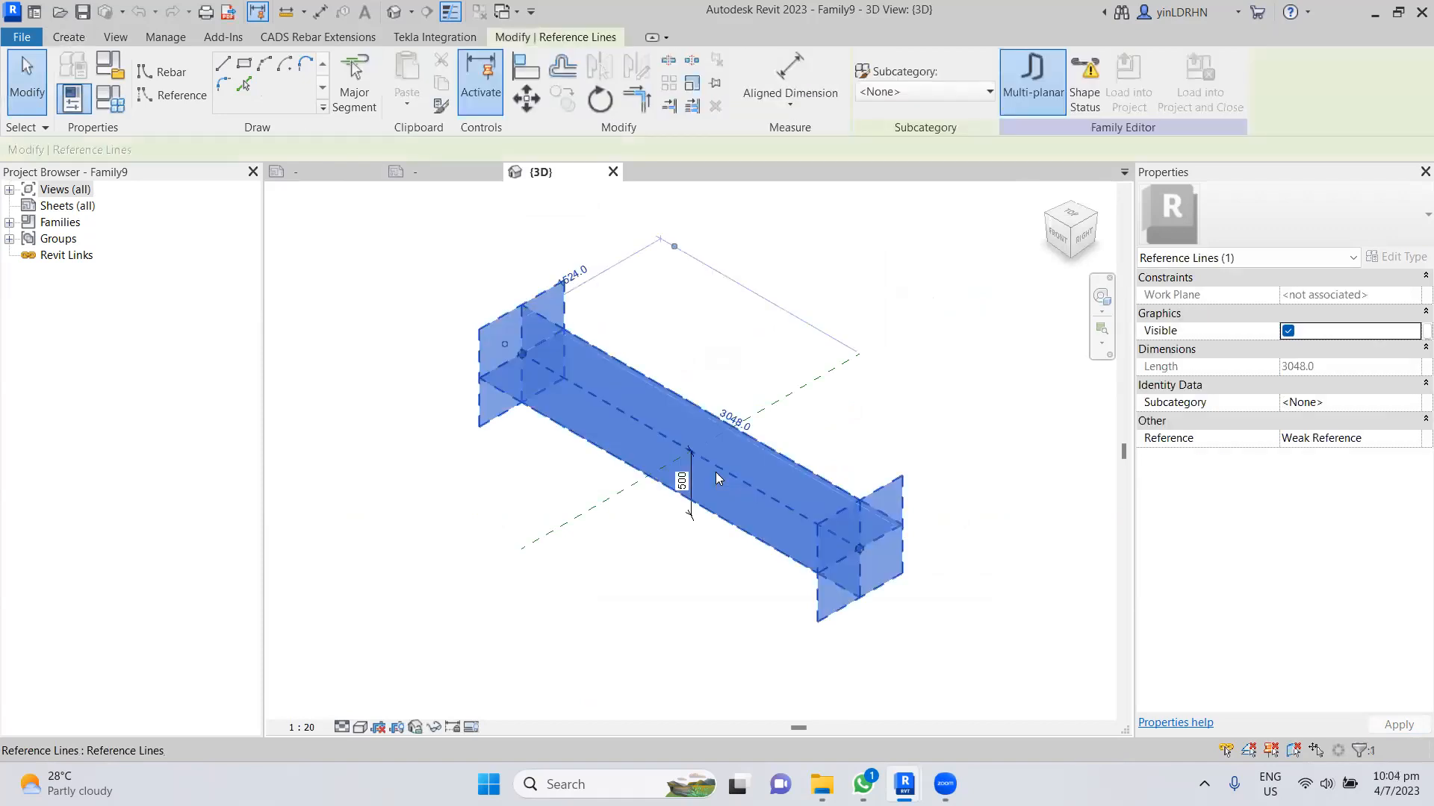
pyautogui.click(9, 191)
pyautogui.click(29, 207)
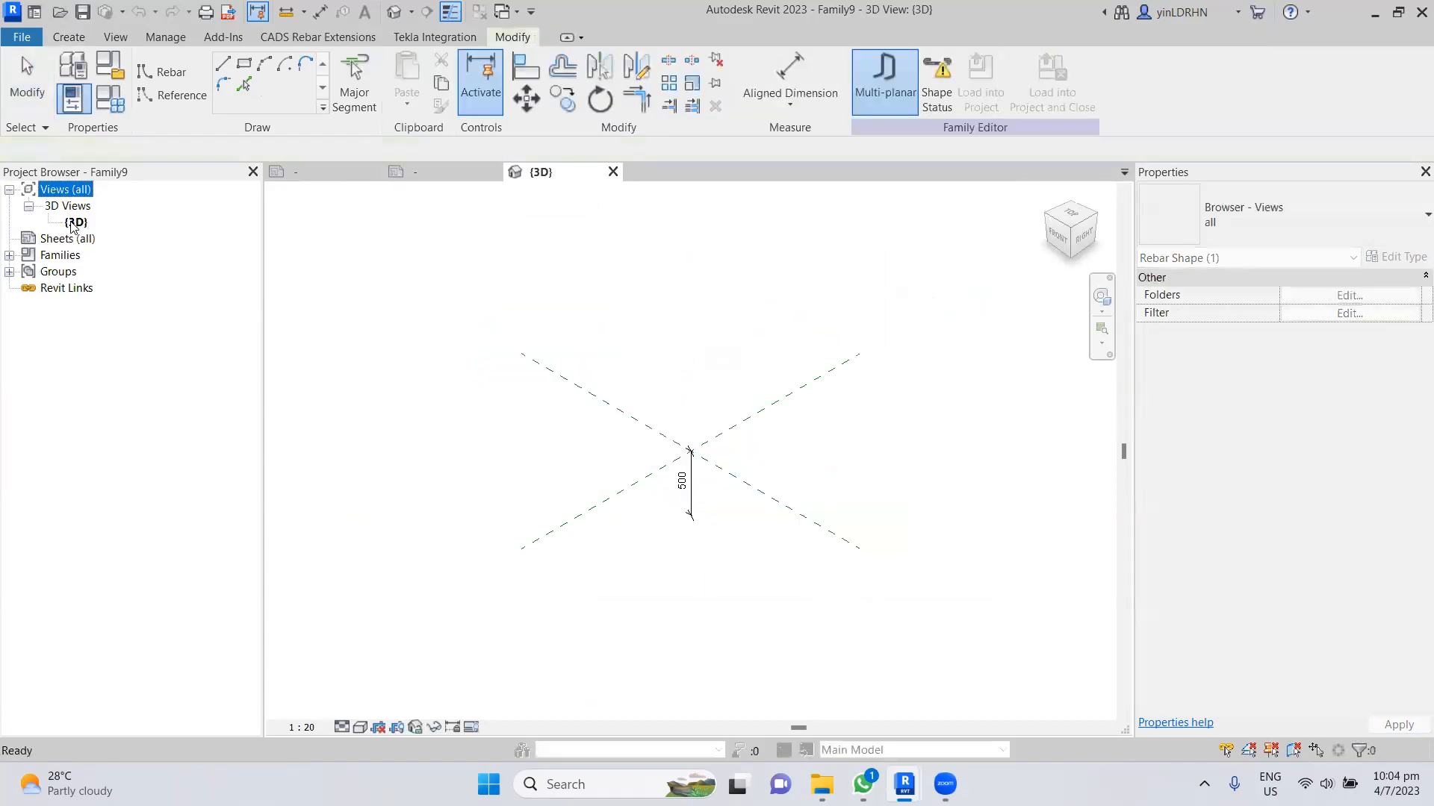
pyautogui.click(594, 459)
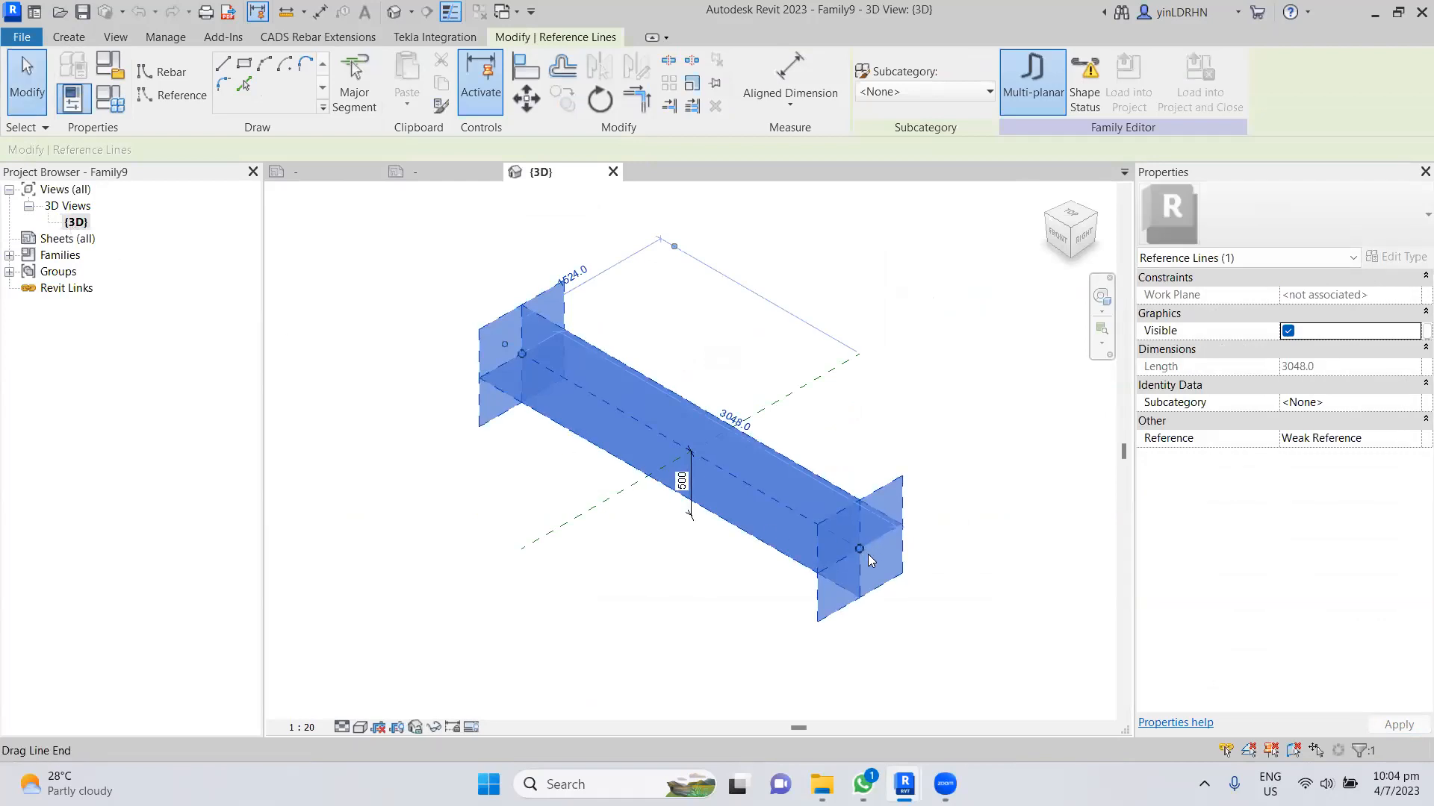
pyautogui.click(804, 581)
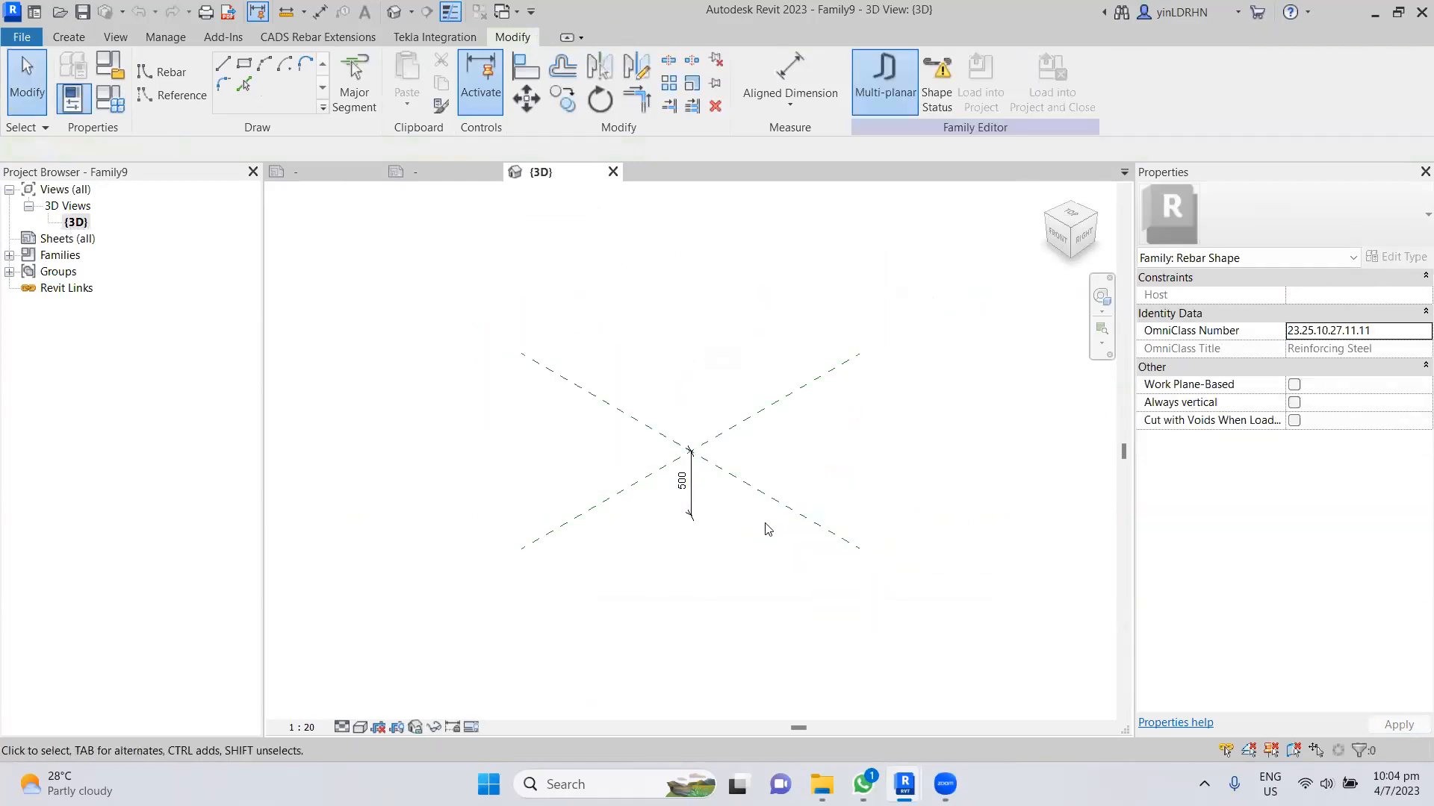